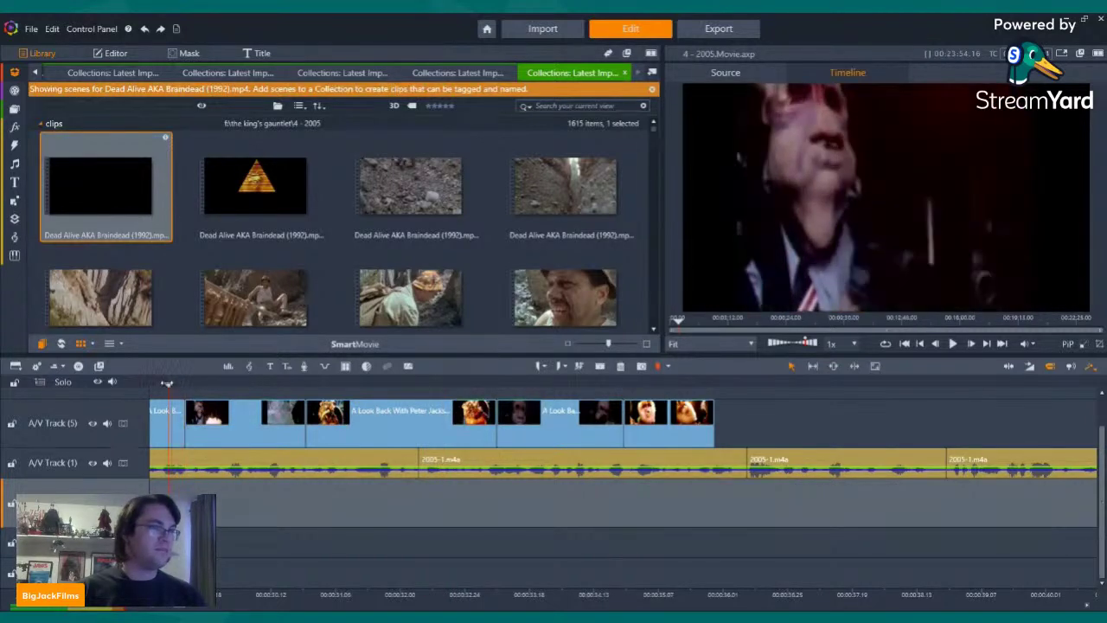
Scrub through the edited clips on A/V Track (5) and review the last ones frame by frame around 00:00:35
{"action": "left_click_drag", "start_coordinate": [167, 383], "coordinate": [189, 397]}
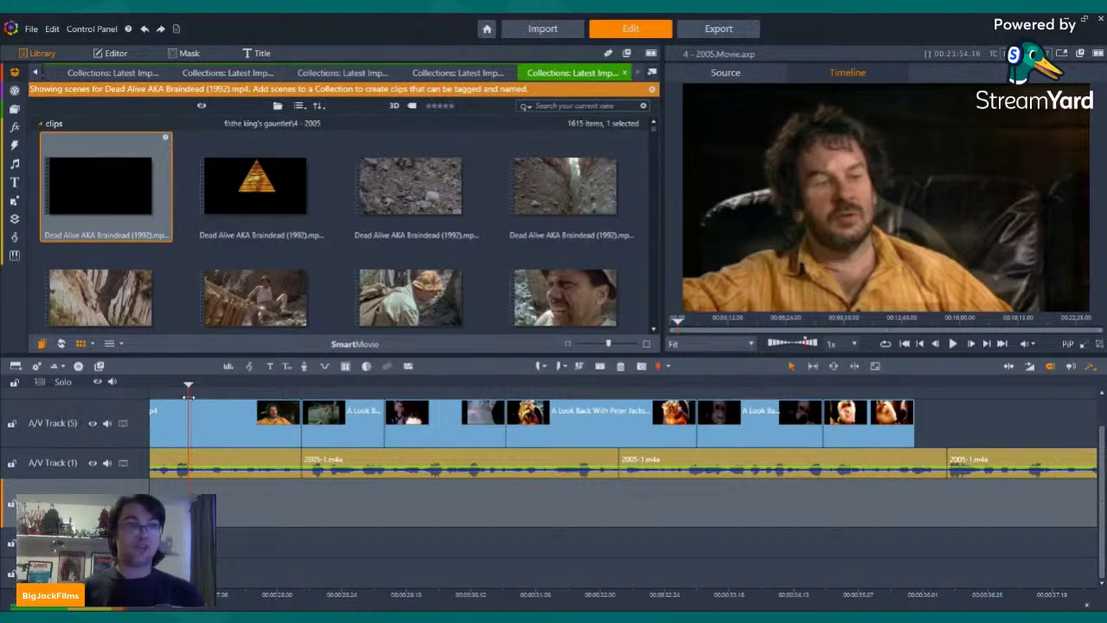
{"action": "left_click_drag", "start_coordinate": [221, 402], "coordinate": [928, 439]}
{"action": "key", "text": "Left"}
{"action": "key", "text": "Left"}
{"action": "key", "text": "Left"}
{"action": "key", "text": "Left"}
{"action": "key", "text": "Left"}
{"action": "key", "text": "Left"}
{"action": "key", "text": "Left"}
{"action": "key", "text": "Left"}
{"action": "key", "text": "Left"}
{"action": "key", "text": "Left"}
{"action": "key", "text": "Left"}
{"action": "key", "text": "Left"}
{"action": "key", "text": "Left"}
{"action": "key", "text": "Left"}
{"action": "key", "text": "Left"}
{"action": "key", "text": "Left"}
{"action": "key", "text": "Left"}
{"action": "key", "text": "Left"}
{"action": "key", "text": "Left"}
{"action": "key", "text": "Left"}
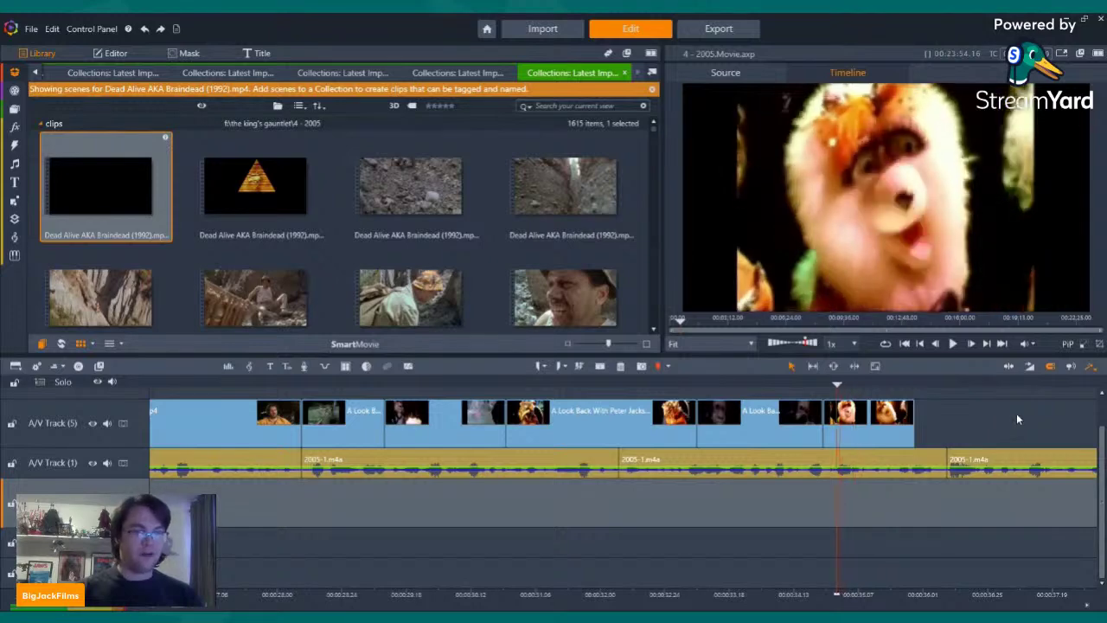
Enlarge the preview area relative to the library and timeline, and play the movie through the last clips on the track
{"action": "left_click_drag", "start_coordinate": [667, 355], "coordinate": [346, 463]}
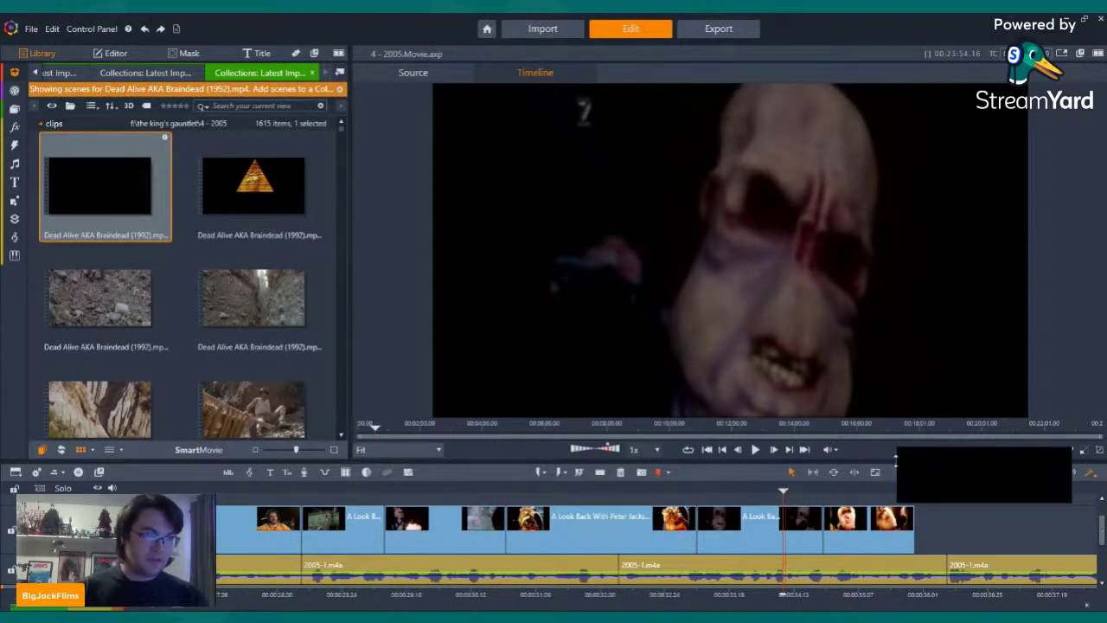
{"action": "left_click", "coordinate": [757, 448]}
Look through the opening Dead Alive AKA Braindead (1992) scenes in the clip collection for suitable footage
{"action": "scroll", "coordinate": [242, 328], "scroll_direction": "down", "scroll_amount": 10}
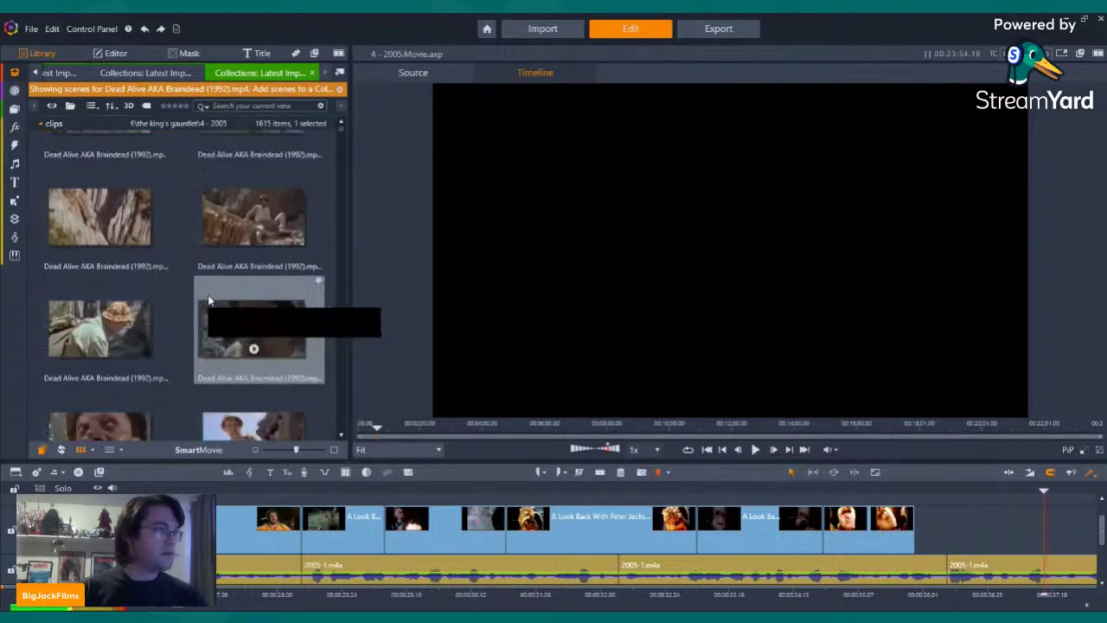
{"action": "scroll", "coordinate": [229, 302], "scroll_direction": "down", "scroll_amount": 10}
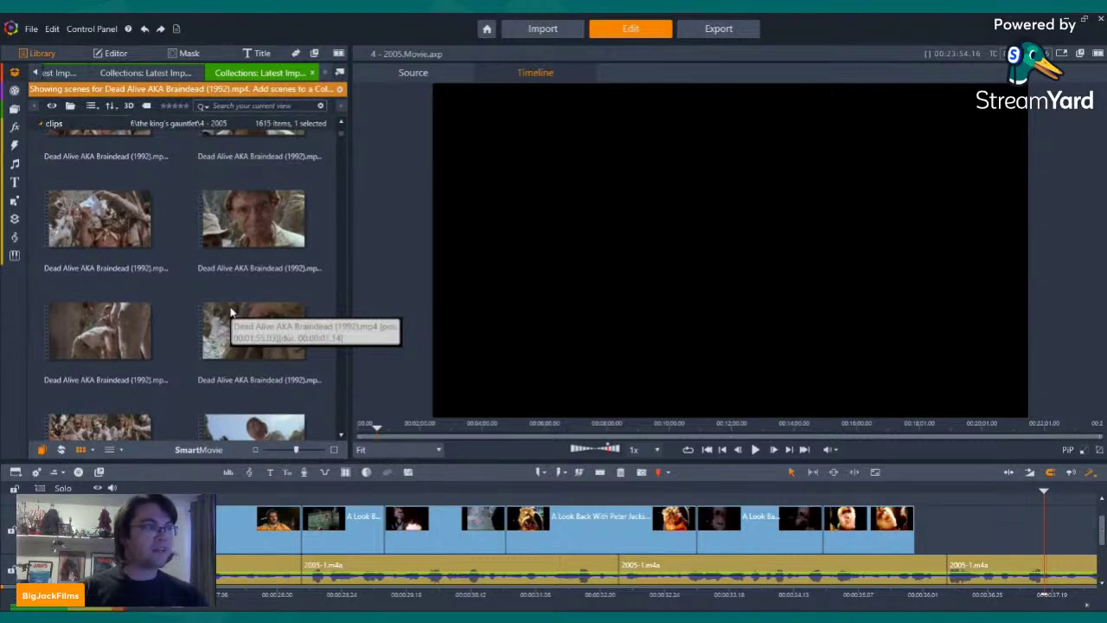
{"action": "scroll", "coordinate": [230, 311], "scroll_direction": "down", "scroll_amount": 6}
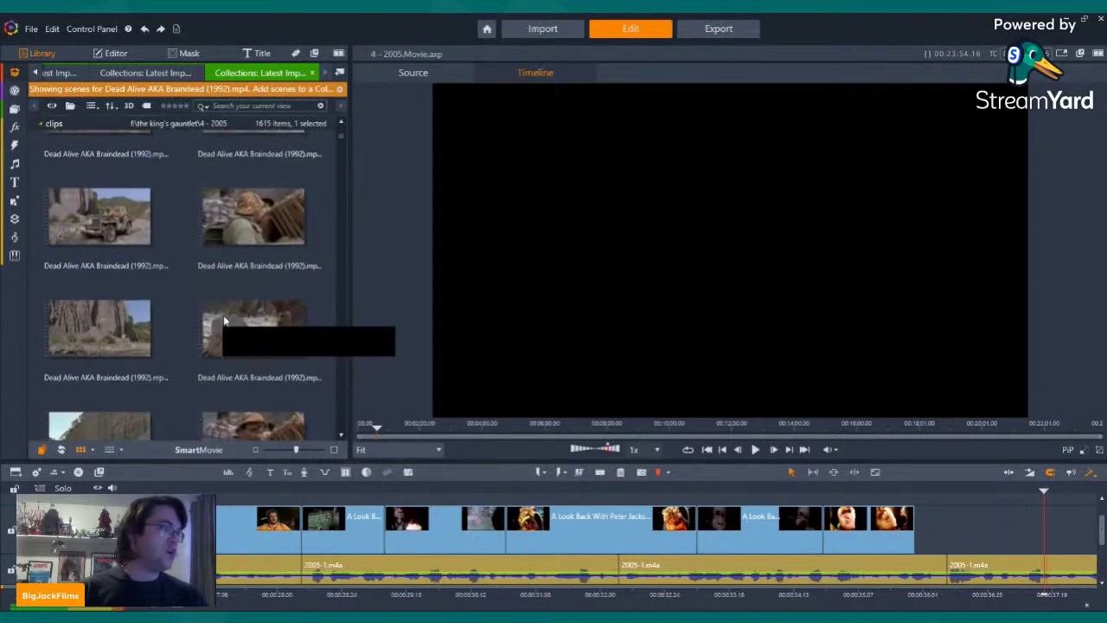
{"action": "scroll", "coordinate": [223, 318], "scroll_direction": "down", "scroll_amount": 8}
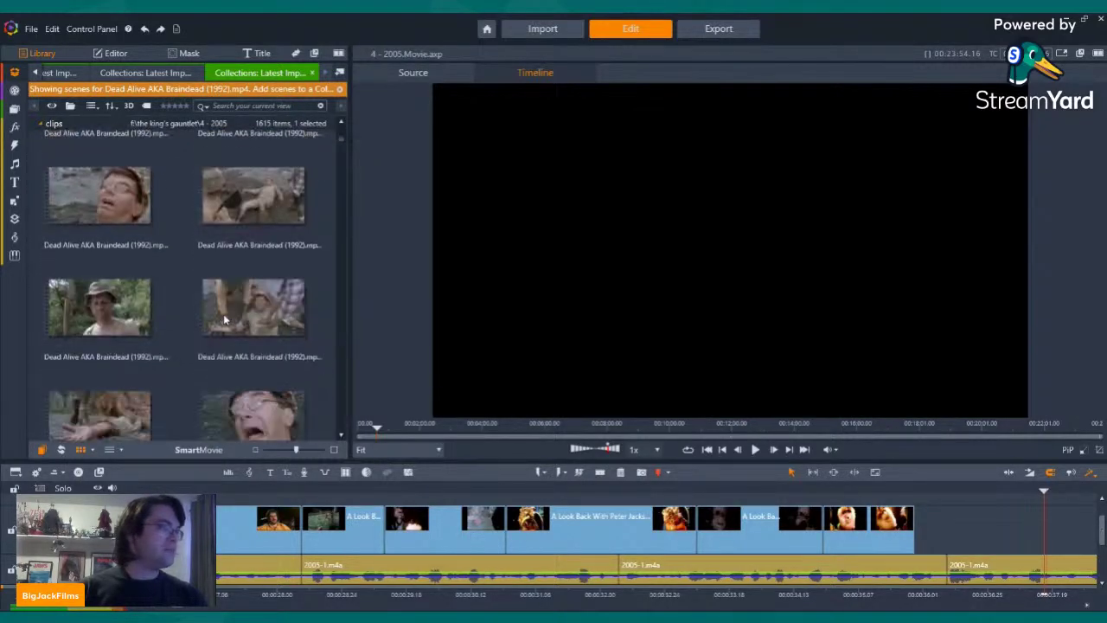
{"action": "scroll", "coordinate": [225, 319], "scroll_direction": "down", "scroll_amount": 4}
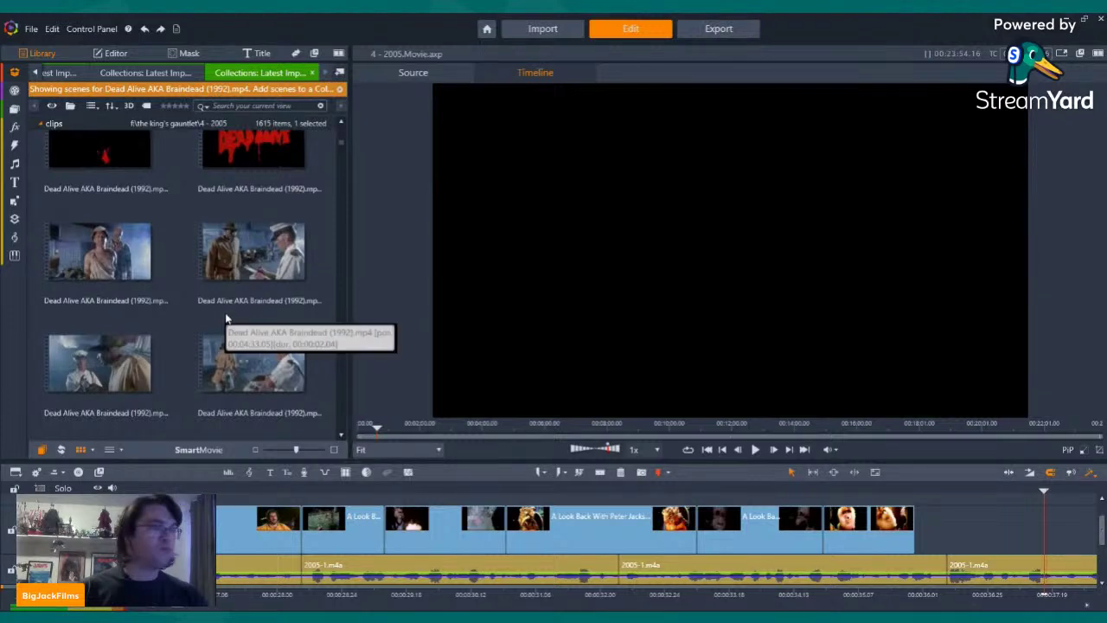
{"action": "scroll", "coordinate": [234, 320], "scroll_direction": "down", "scroll_amount": 8}
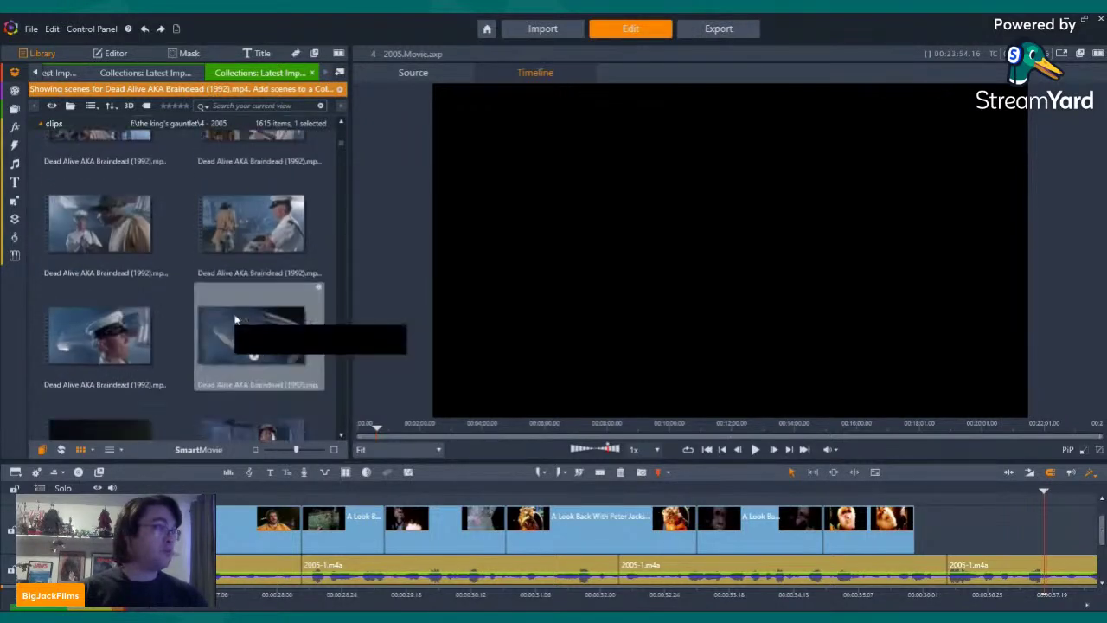
{"action": "scroll", "coordinate": [238, 324], "scroll_direction": "down", "scroll_amount": 8}
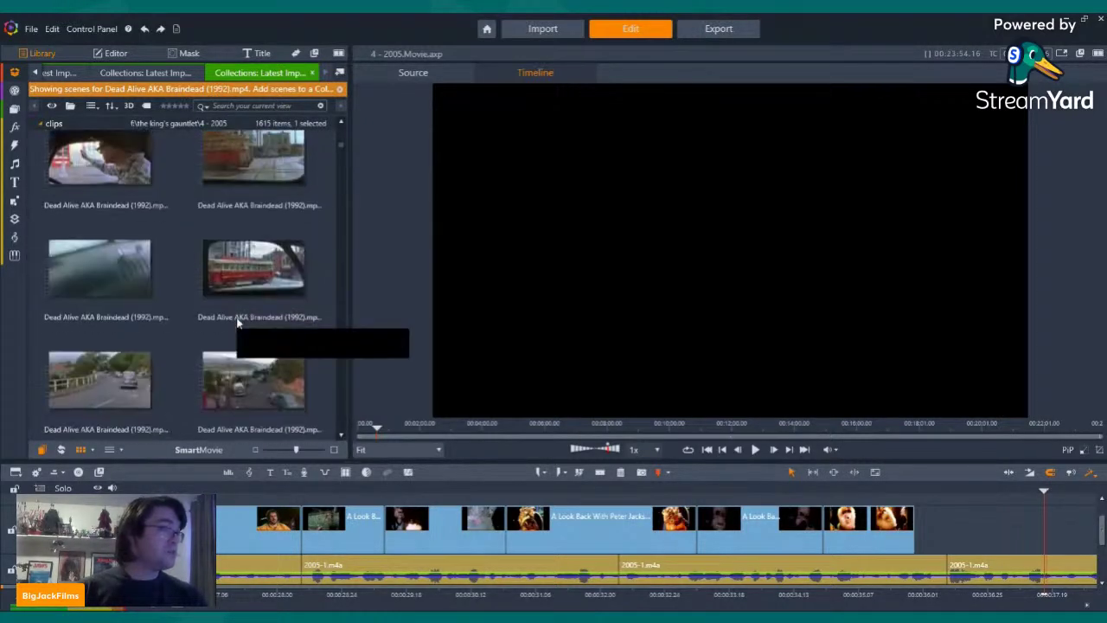
{"action": "scroll", "coordinate": [238, 324], "scroll_direction": "down", "scroll_amount": 8}
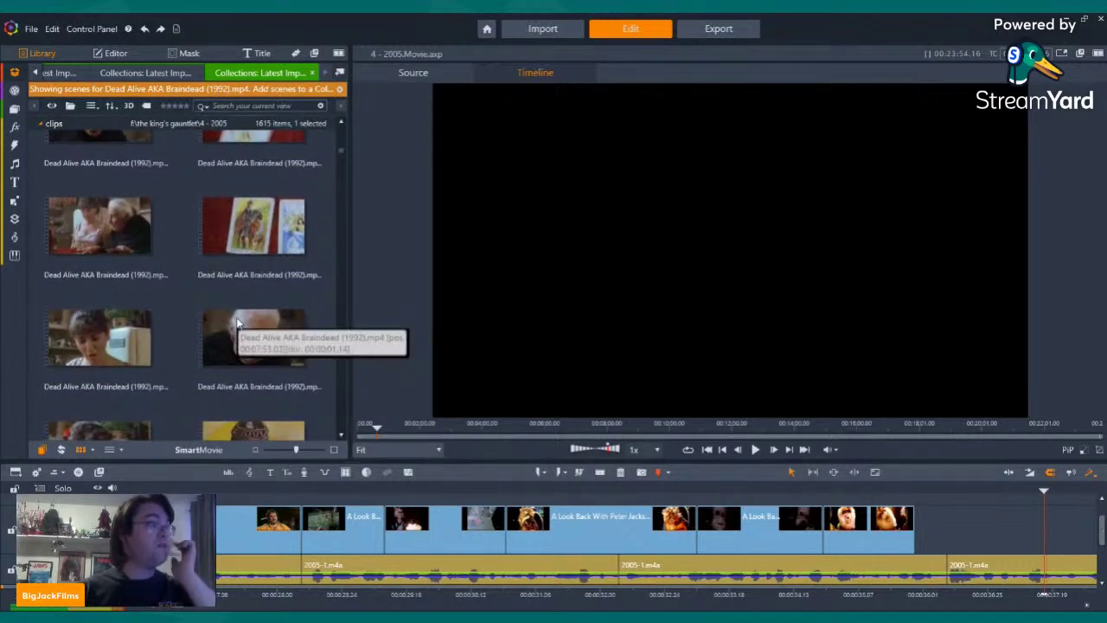
{"action": "scroll", "coordinate": [238, 324], "scroll_direction": "down", "scroll_amount": 4}
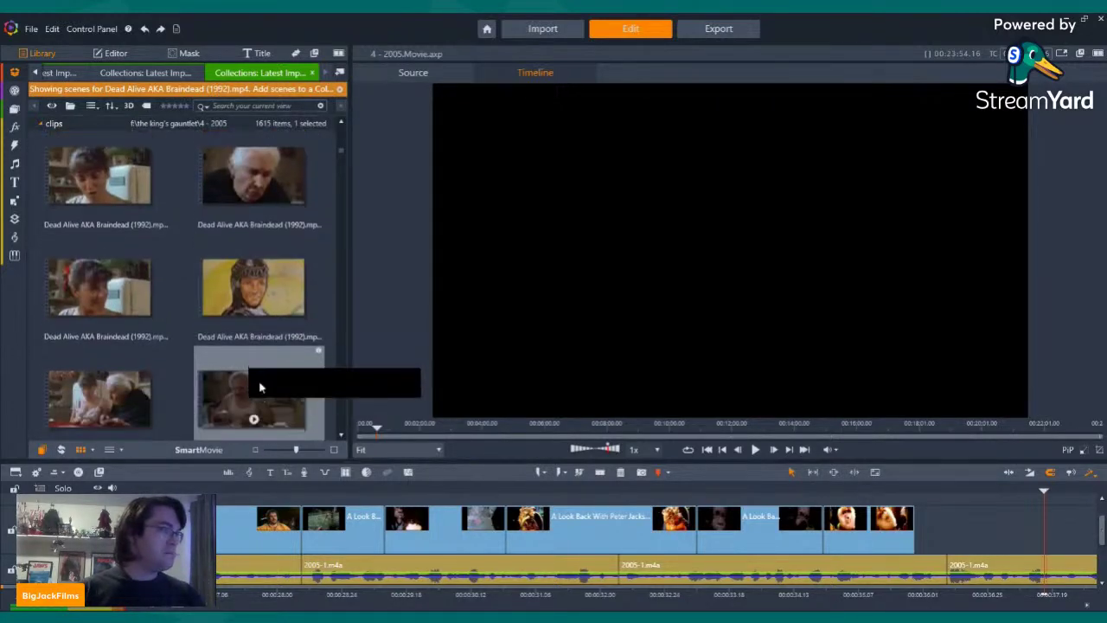
{"action": "scroll", "coordinate": [276, 307], "scroll_direction": "down", "scroll_amount": 6}
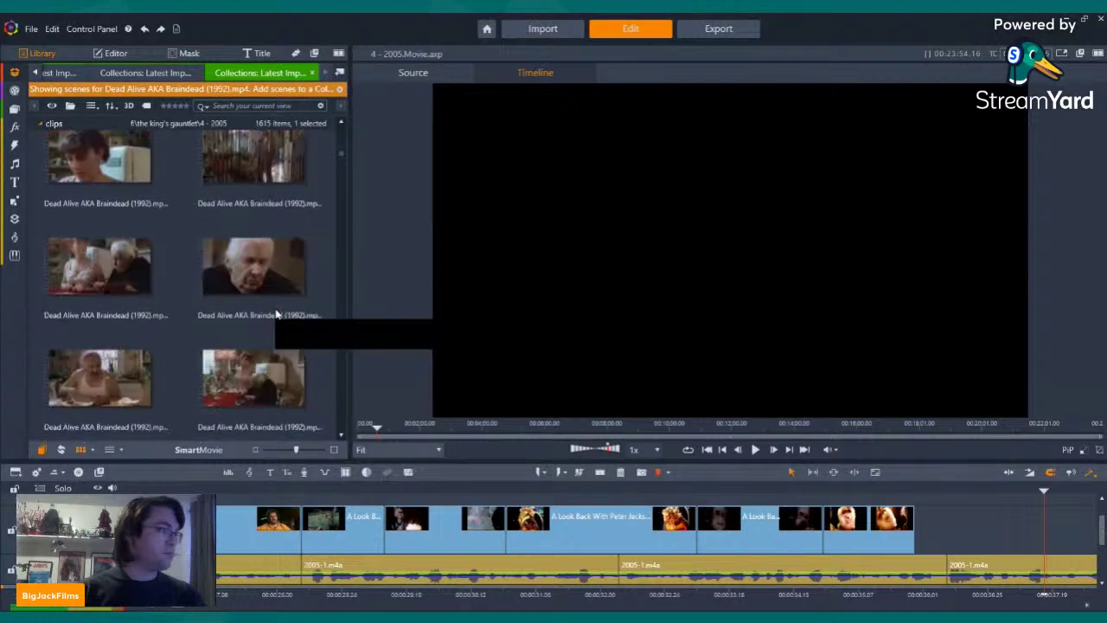
{"action": "scroll", "coordinate": [277, 314], "scroll_direction": "down", "scroll_amount": 3}
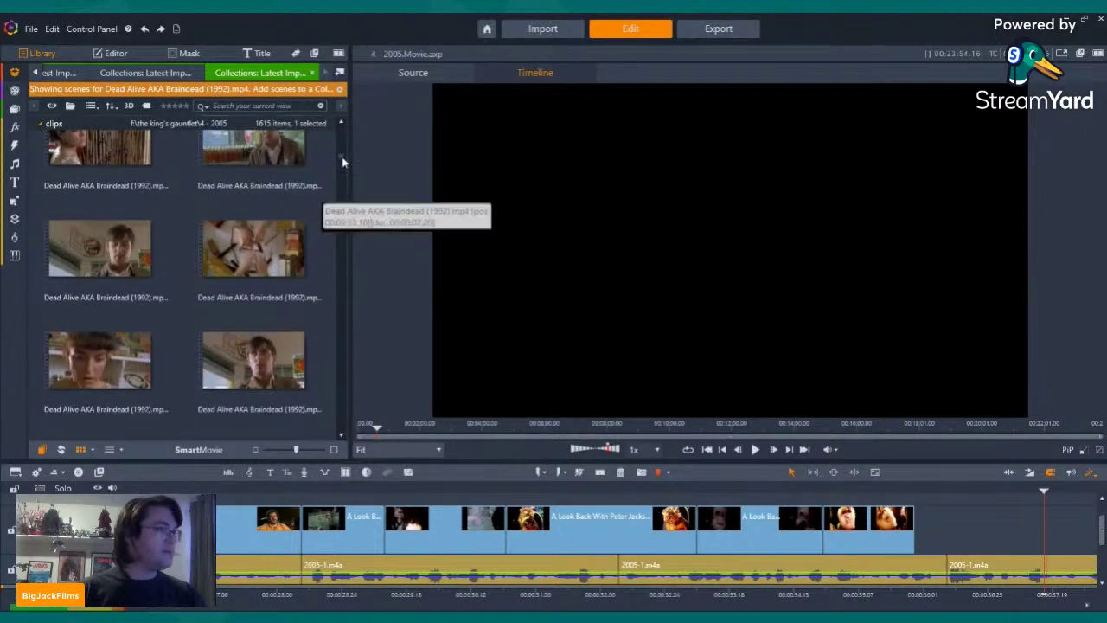
Jump to the Dead Alive scenes around 01:07 to 01:09 and inspect the screaming woman and blue-lit man clips
{"action": "left_click_drag", "start_coordinate": [342, 159], "coordinate": [309, 326]}
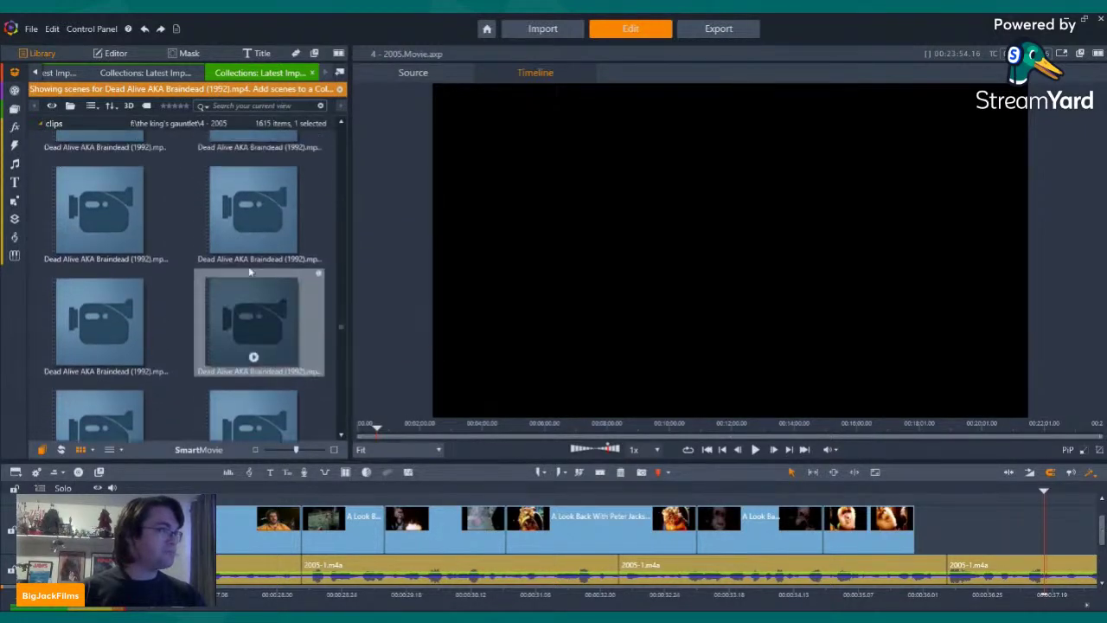
{"action": "scroll", "coordinate": [249, 272], "scroll_direction": "down", "scroll_amount": 3}
{"action": "left_click", "coordinate": [215, 204]}
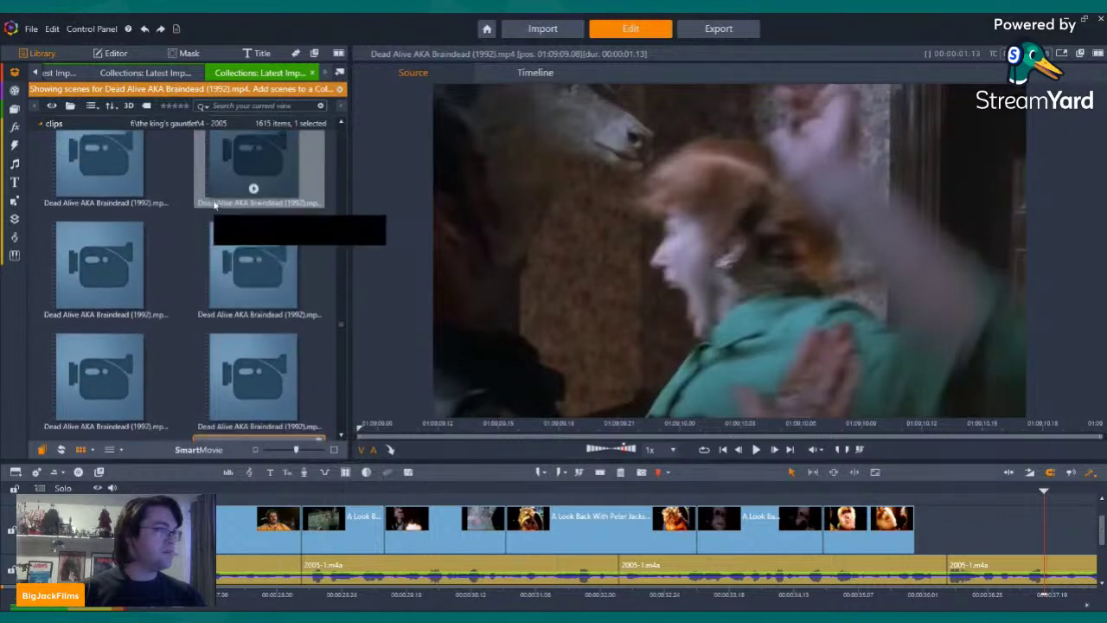
{"action": "scroll", "coordinate": [222, 212], "scroll_direction": "up", "scroll_amount": 6}
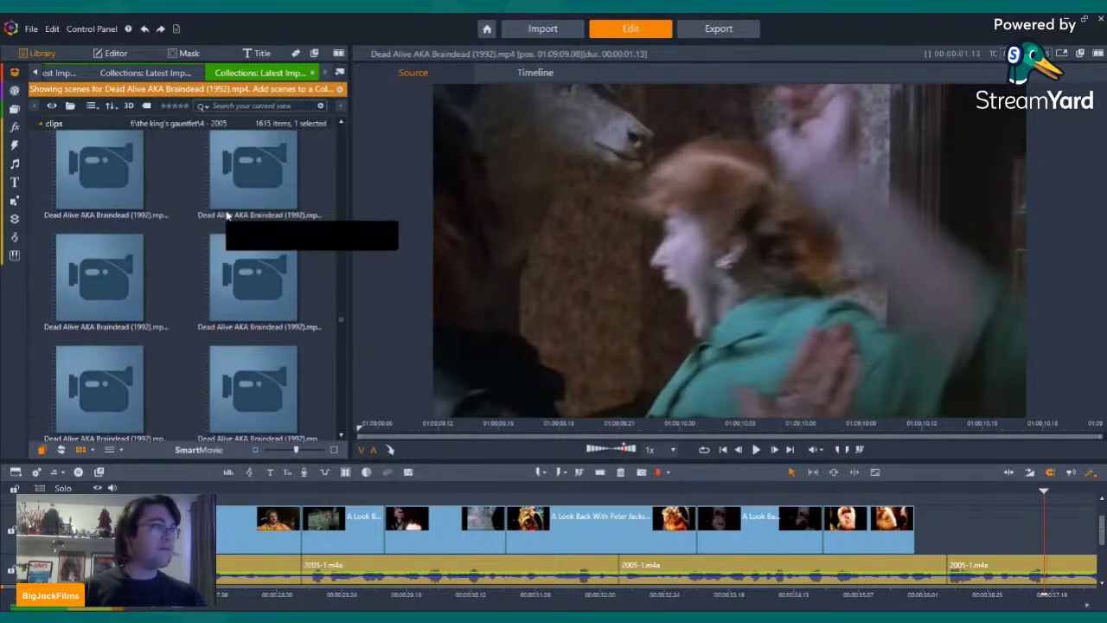
{"action": "scroll", "coordinate": [226, 214], "scroll_direction": "up", "scroll_amount": 8}
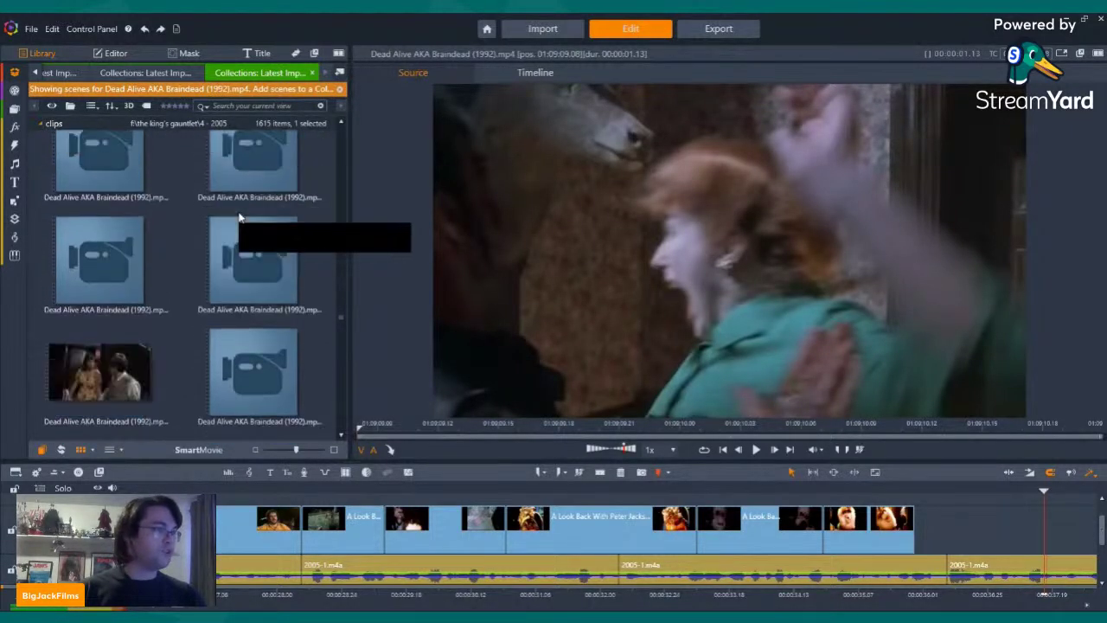
{"action": "scroll", "coordinate": [251, 227], "scroll_direction": "down", "scroll_amount": 7}
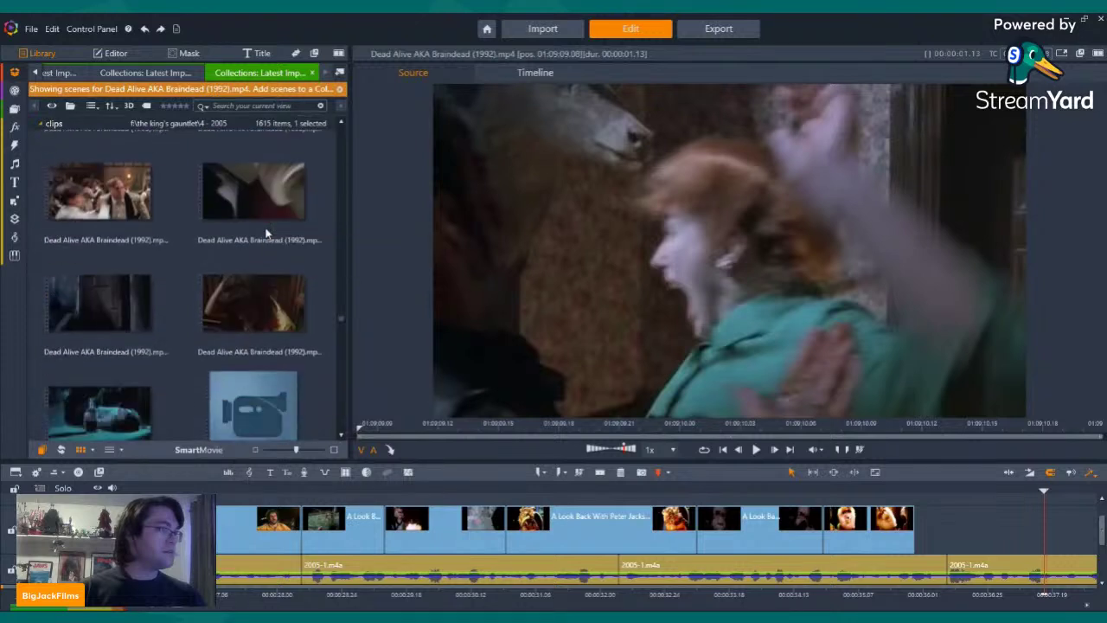
{"action": "scroll", "coordinate": [266, 232], "scroll_direction": "down", "scroll_amount": 3}
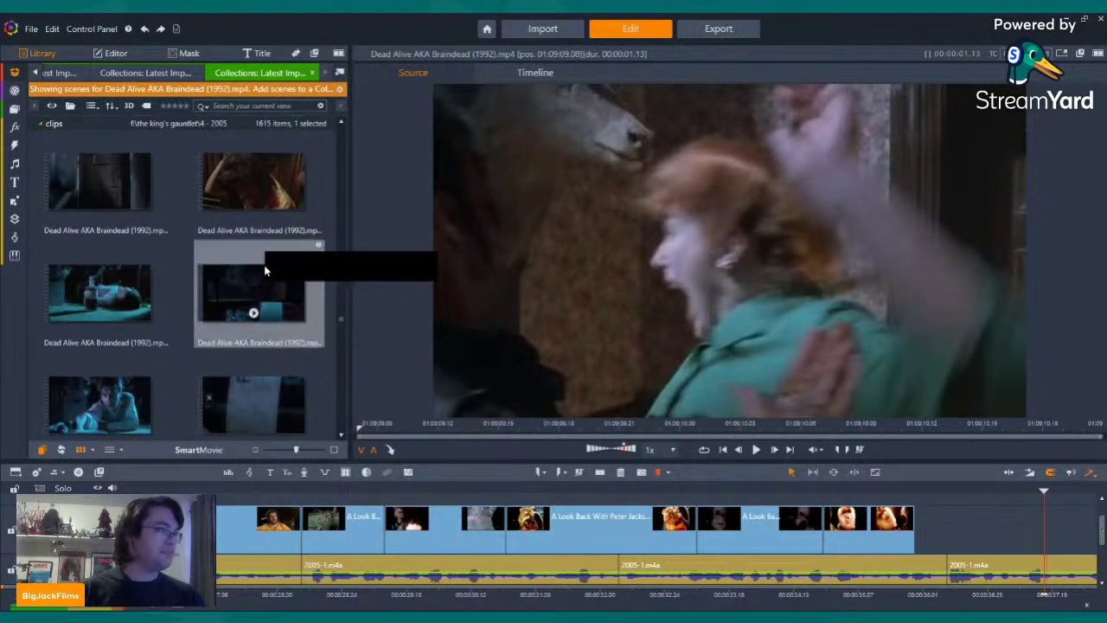
{"action": "scroll", "coordinate": [260, 259], "scroll_direction": "down", "scroll_amount": 3}
{"action": "left_click", "coordinate": [104, 272]}
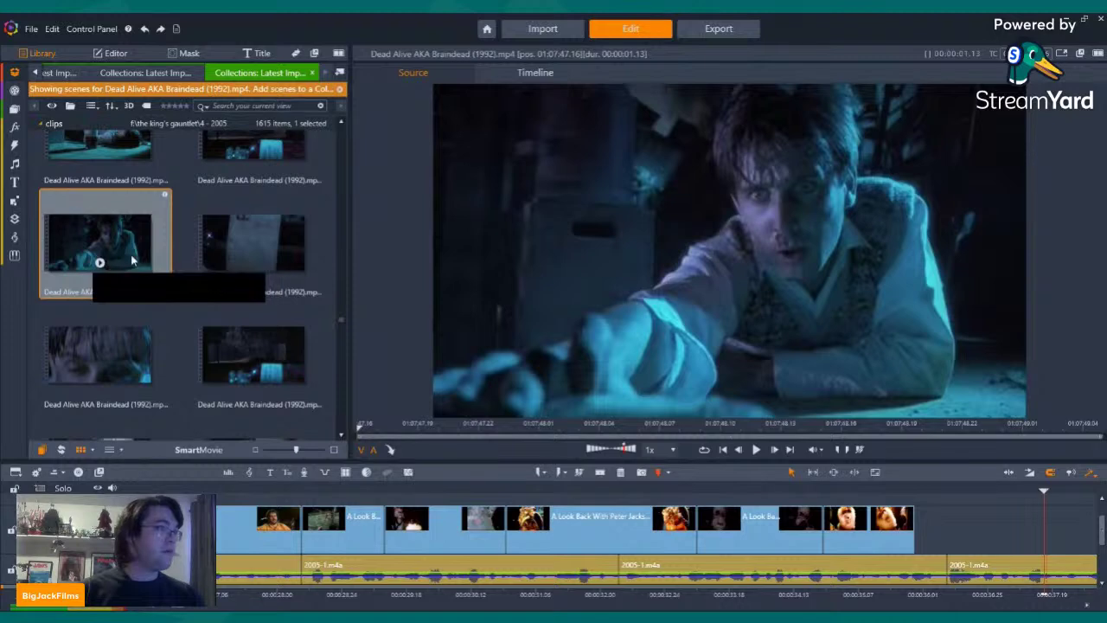
Preview the party scene at 01:07:18.21 and examine the neighbouring Dead Alive scenes for usable shots
{"action": "scroll", "coordinate": [132, 256], "scroll_direction": "down", "scroll_amount": 3}
{"action": "scroll", "coordinate": [250, 311], "scroll_direction": "up", "scroll_amount": 3}
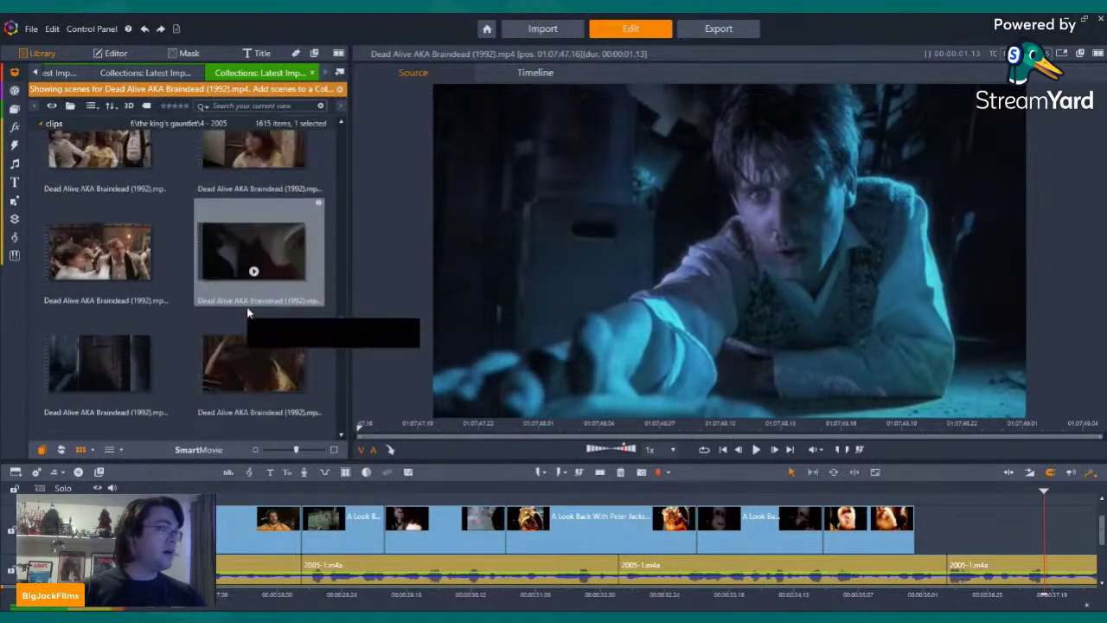
{"action": "scroll", "coordinate": [147, 293], "scroll_direction": "down", "scroll_amount": 4}
{"action": "scroll", "coordinate": [130, 279], "scroll_direction": "up", "scroll_amount": 3}
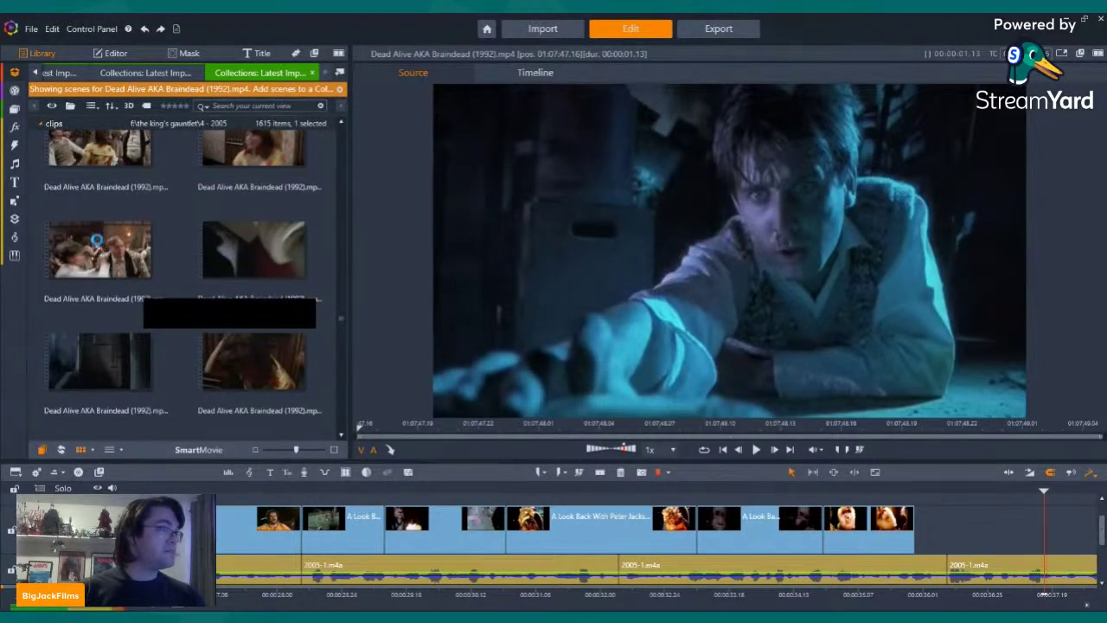
{"action": "left_click", "coordinate": [96, 247]}
{"action": "scroll", "coordinate": [130, 264], "scroll_direction": "up", "scroll_amount": 1}
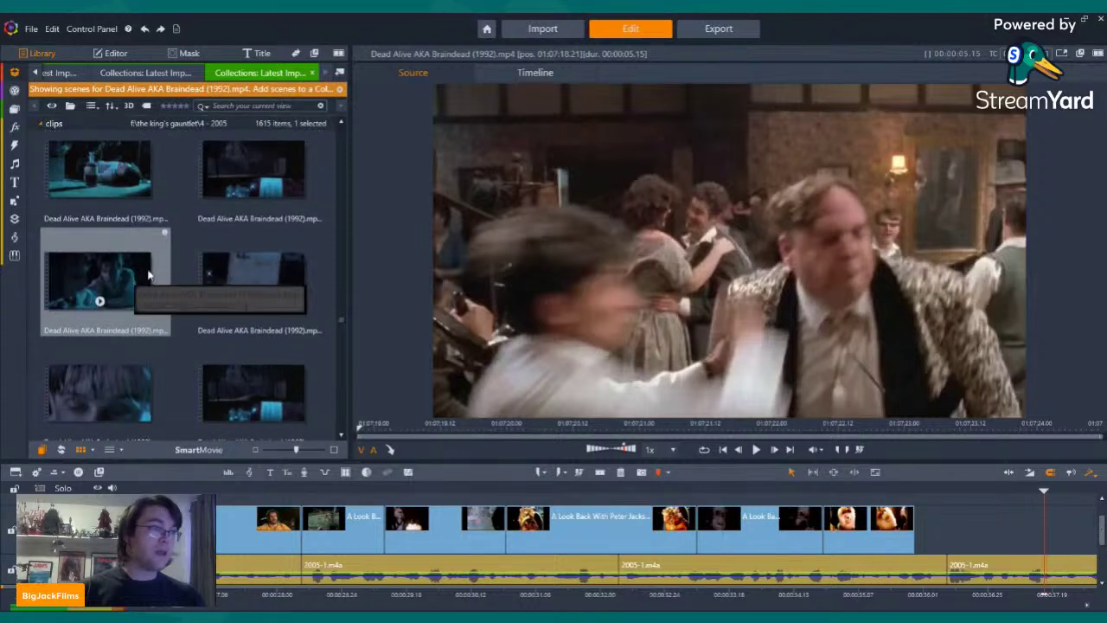
{"action": "scroll", "coordinate": [112, 251], "scroll_direction": "up", "scroll_amount": 4}
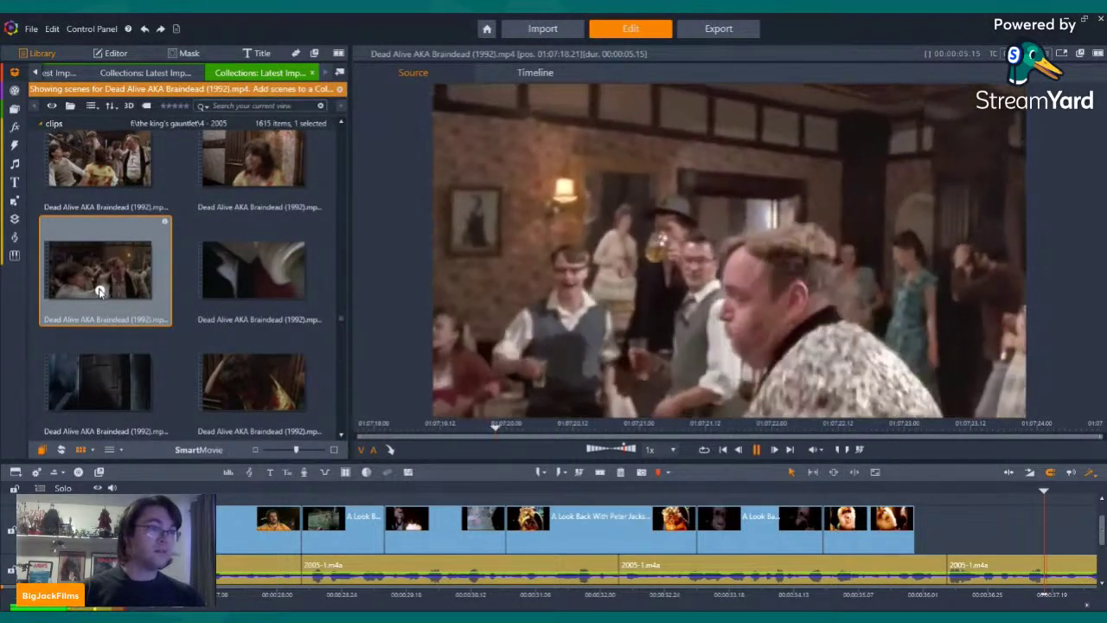
{"action": "scroll", "coordinate": [100, 294], "scroll_direction": "down", "scroll_amount": 2}
{"action": "scroll", "coordinate": [101, 294], "scroll_direction": "down", "scroll_amount": 5}
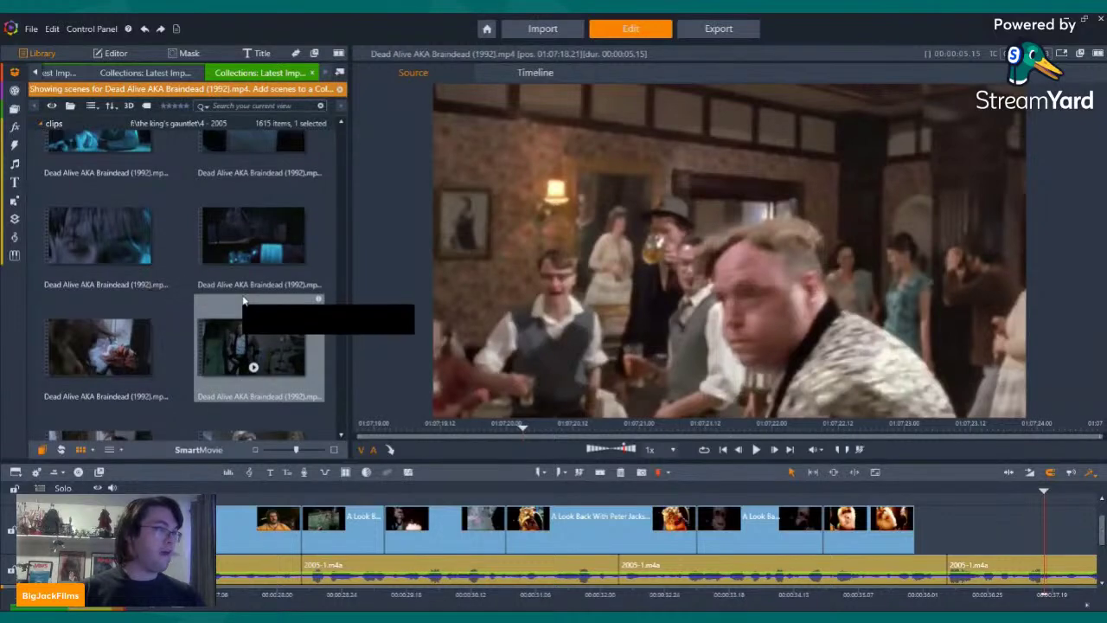
{"action": "scroll", "coordinate": [245, 303], "scroll_direction": "down", "scroll_amount": 8}
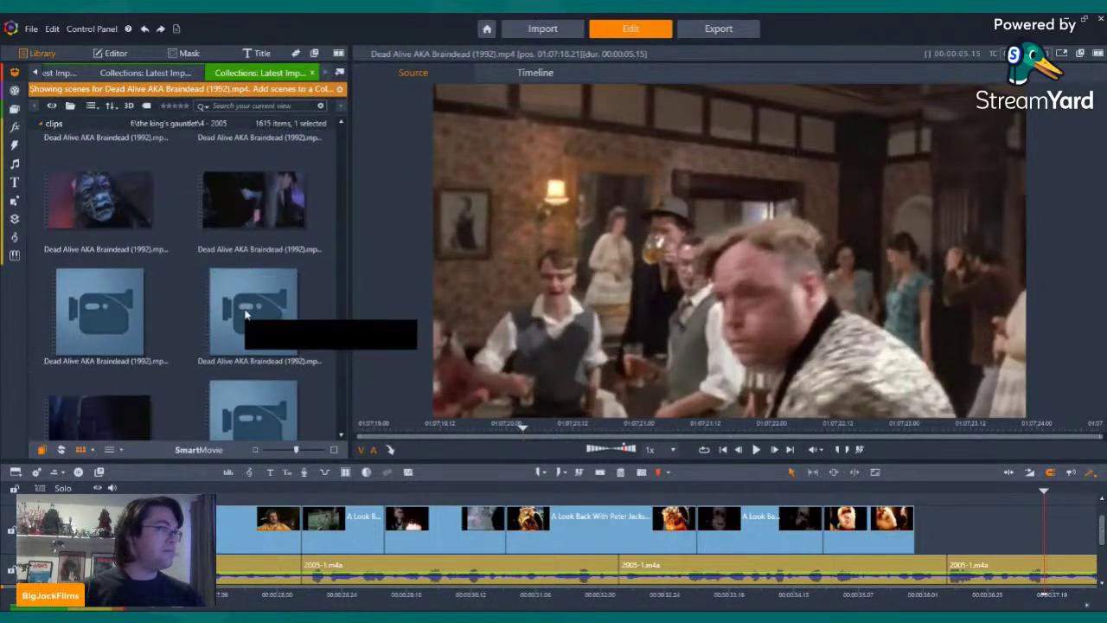
Preview the zombie-face scene at 01:08:14.02, append it after the last clip on A/V Track (5), and remove its audio stream
{"action": "left_click", "coordinate": [102, 211]}
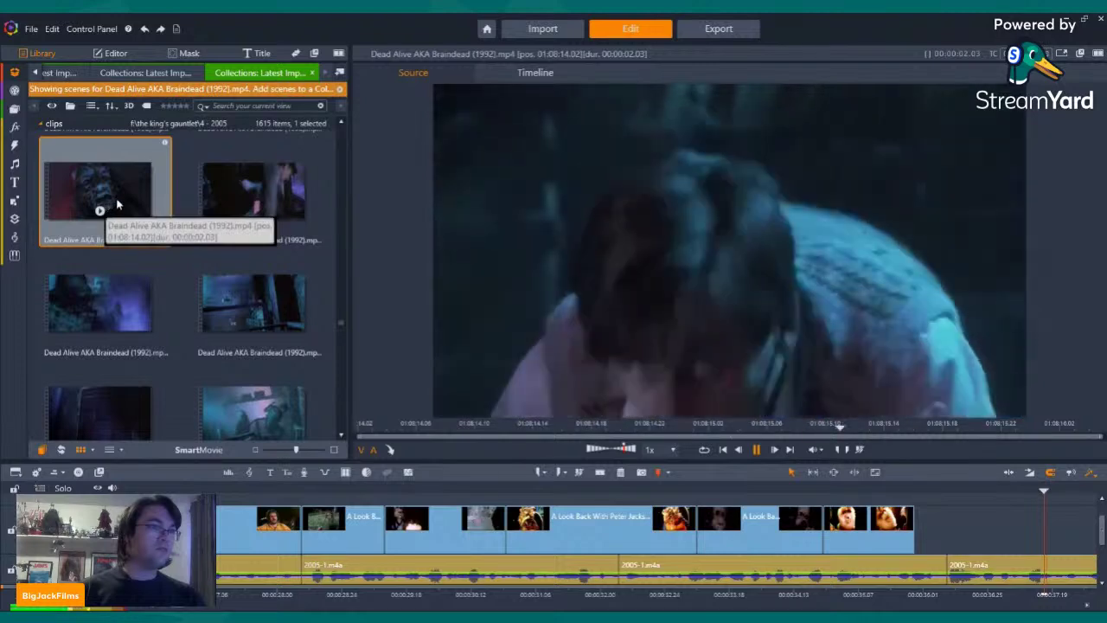
{"action": "left_click_drag", "start_coordinate": [95, 194], "coordinate": [921, 541]}
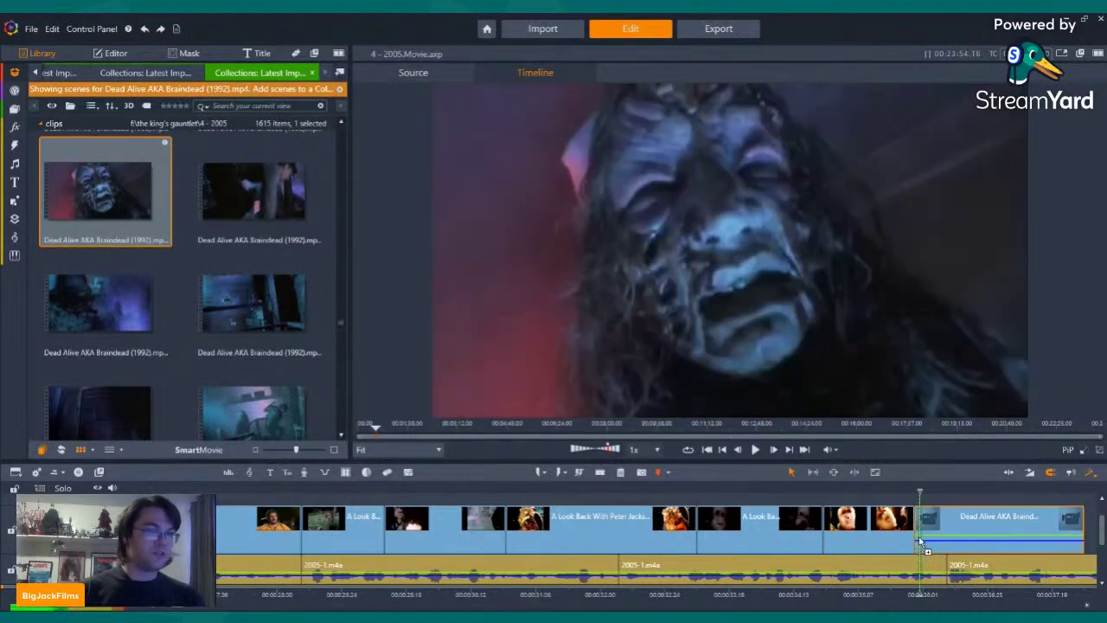
{"action": "right_click", "coordinate": [982, 516]}
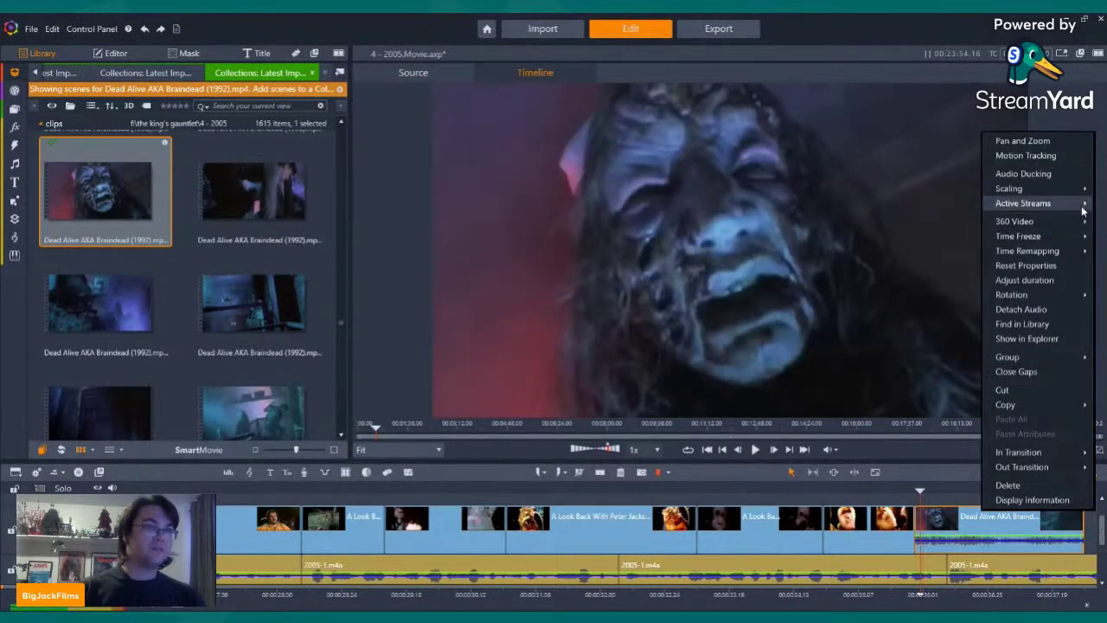
{"action": "left_click", "coordinate": [947, 217]}
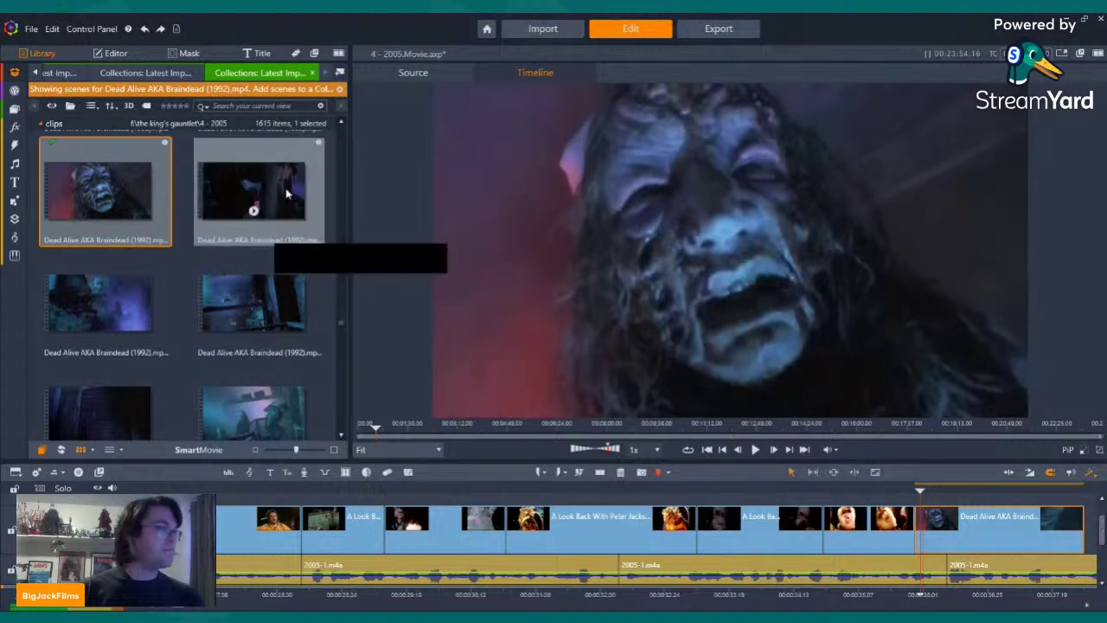
Preview the dark Dead Alive scenes at 01:08:16.05 and 01:08:17.18 that follow the zombie-face scene
{"action": "left_click", "coordinate": [254, 210]}
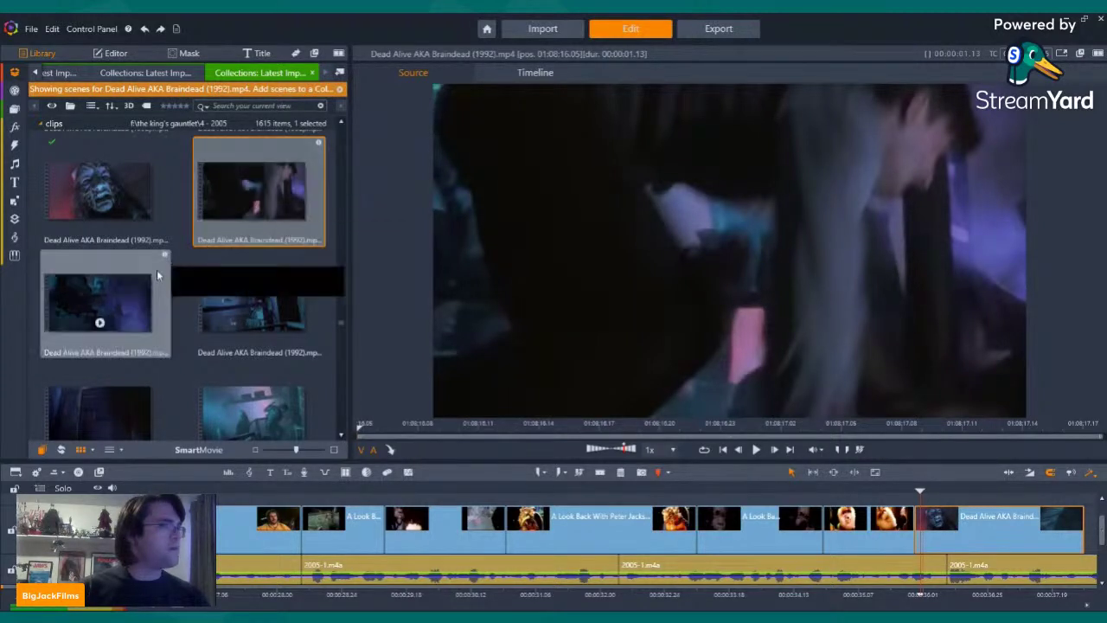
{"action": "left_click", "coordinate": [99, 322]}
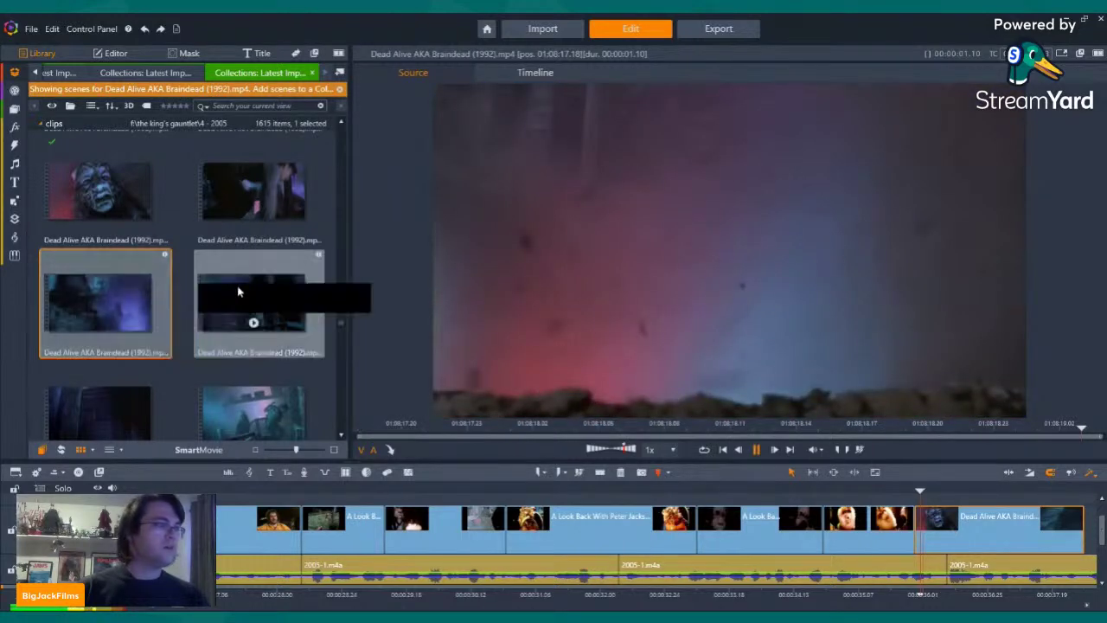
{"action": "left_click", "coordinate": [253, 323]}
{"action": "left_click", "coordinate": [253, 324]}
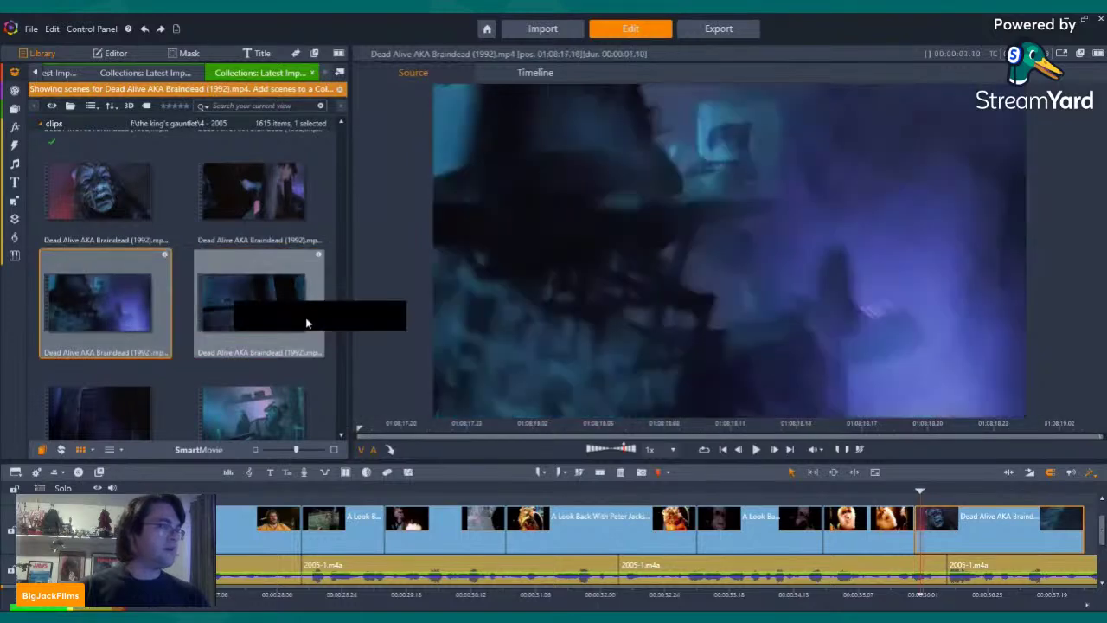
{"action": "scroll", "coordinate": [247, 234], "scroll_direction": "down", "scroll_amount": 2}
Preview the blue-lit staircase scene at 01:08:25.07, append it after the last timeline clip, and remove its audio stream
{"action": "left_click", "coordinate": [252, 233]}
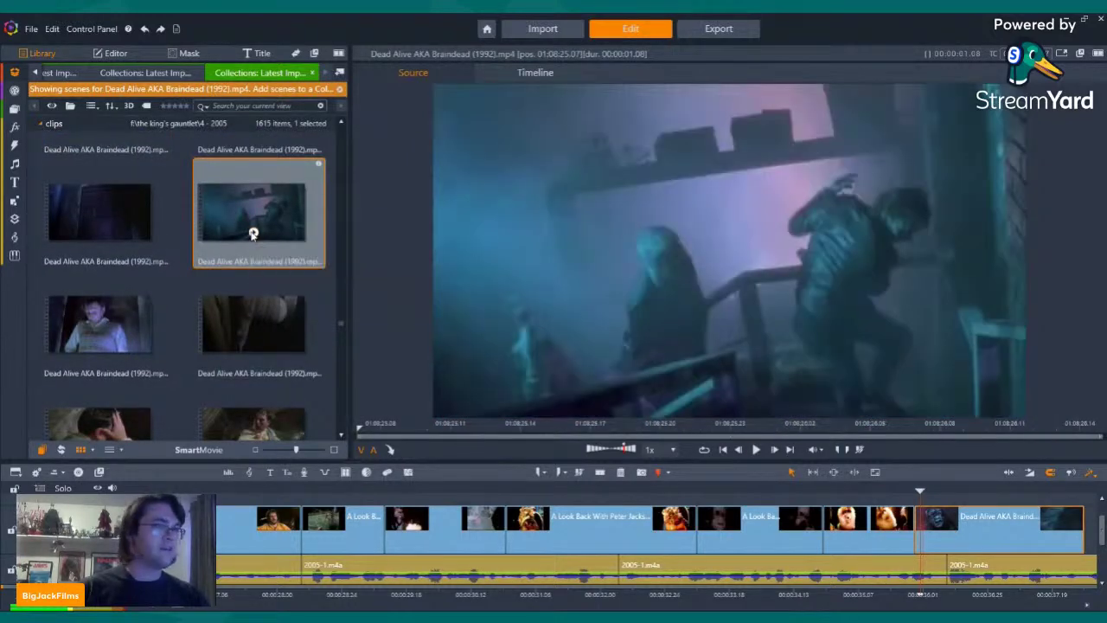
{"action": "left_click", "coordinate": [252, 233]}
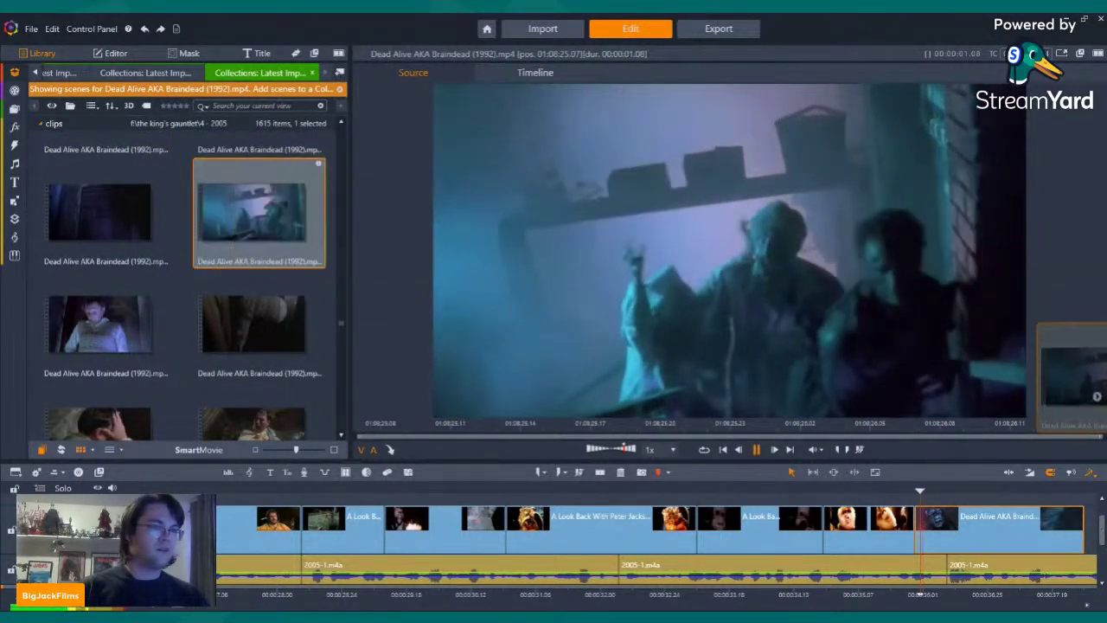
{"action": "left_click", "coordinate": [1069, 538]}
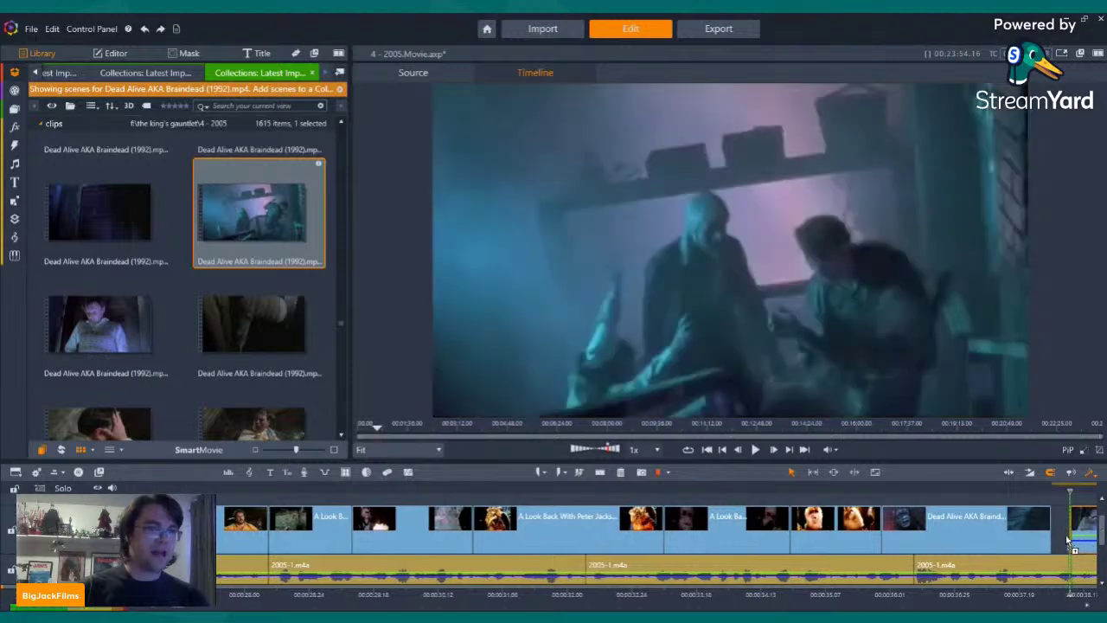
{"action": "right_click", "coordinate": [1062, 535]}
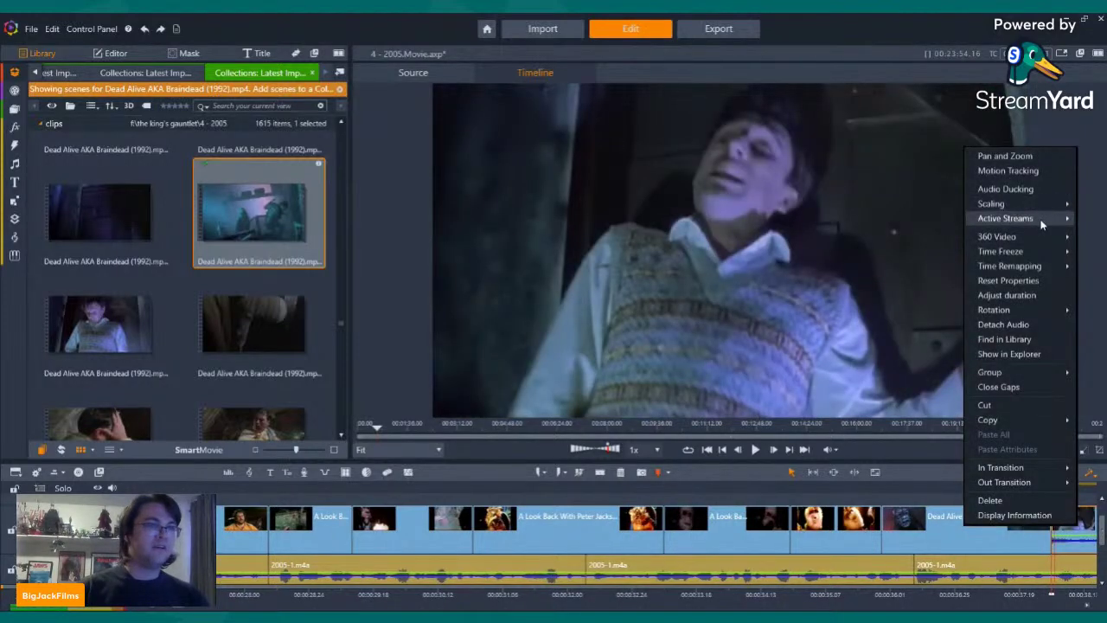
{"action": "left_click", "coordinate": [934, 233]}
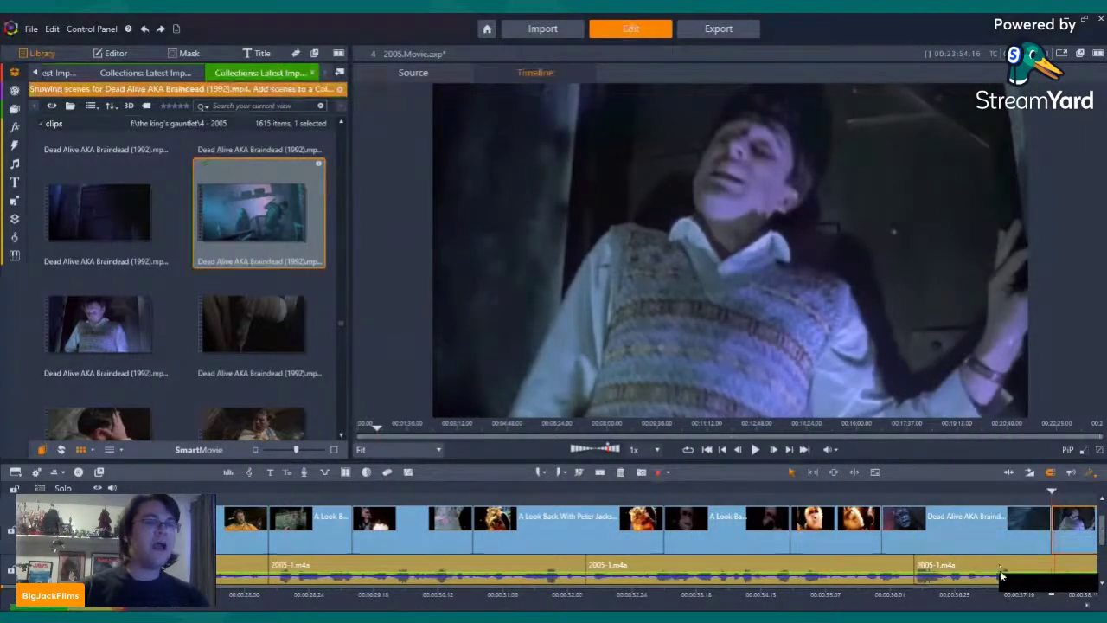
Trim the stray opening frames of the man in the sweater vest off the staircase clip and play back the join against the narration
{"action": "left_click", "coordinate": [1061, 540]}
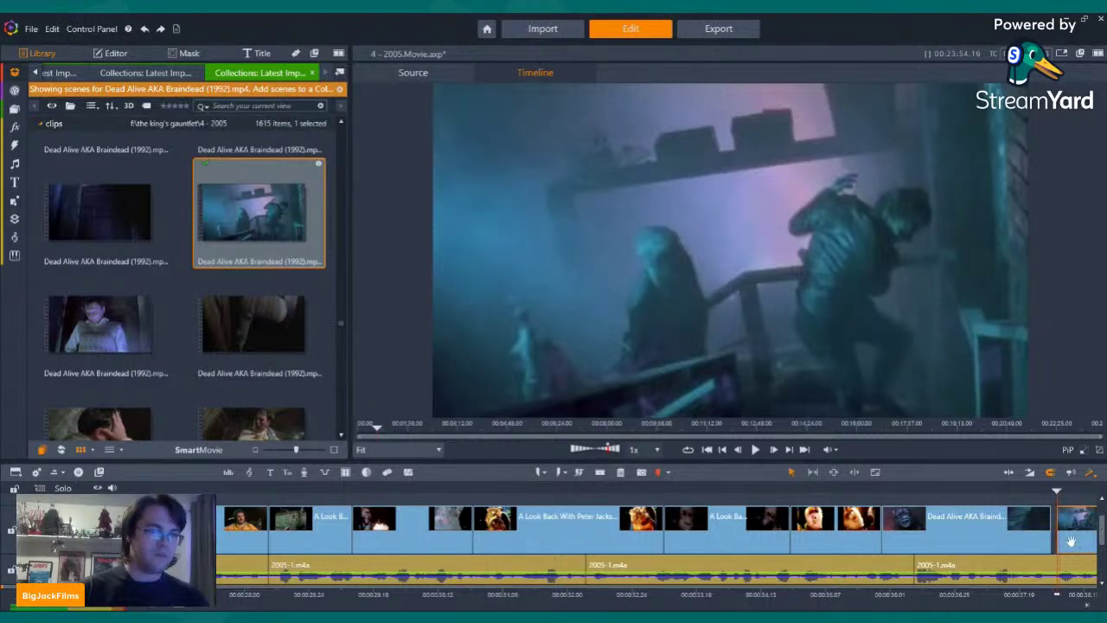
{"action": "key", "text": "Left"}
{"action": "key", "text": "Left"}
{"action": "key", "text": "Left"}
{"action": "key", "text": "Left"}
{"action": "key", "text": "Left"}
{"action": "key", "text": "Left"}
{"action": "key", "text": "Left"}
{"action": "key", "text": "Left"}
{"action": "key", "text": "Left"}
{"action": "key", "text": "Left"}
{"action": "key", "text": "Left"}
{"action": "key", "text": "Left"}
{"action": "key", "text": "Left"}
{"action": "key", "text": "Left"}
{"action": "key", "text": "Left"}
{"action": "key", "text": "Left"}
{"action": "key", "text": "Left"}
{"action": "key", "text": "Left"}
{"action": "key", "text": "Left"}
{"action": "key", "text": "Left"}
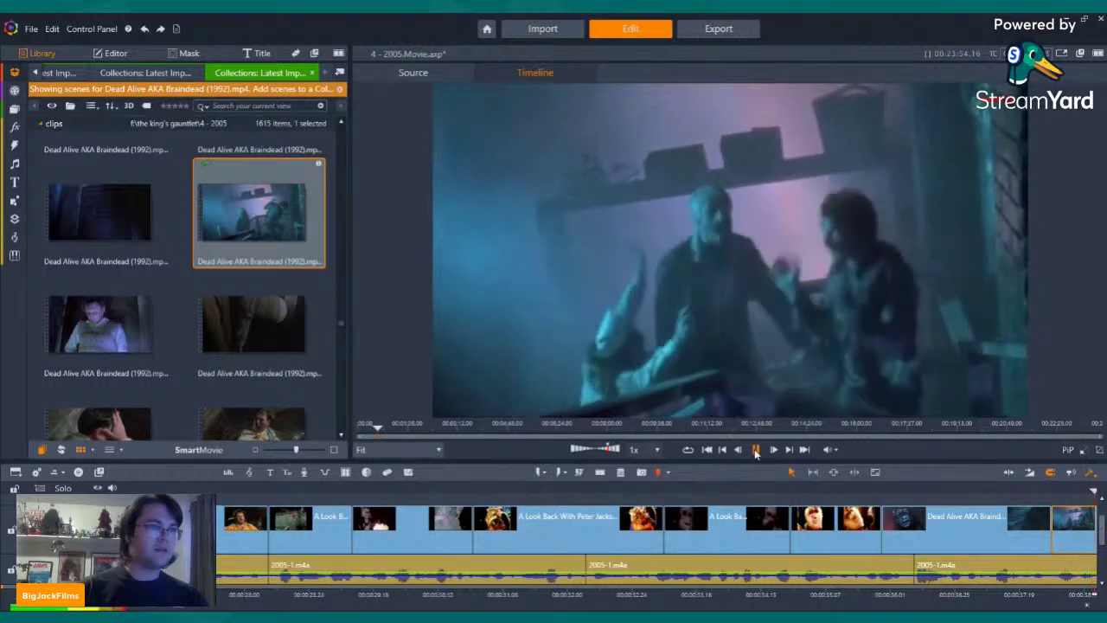
{"action": "left_click", "coordinate": [755, 450]}
Browse further through the Dead Alive scenes and preview the bloodied grey-haired man scene at 01:09:10.21
{"action": "scroll", "coordinate": [104, 285], "scroll_direction": "down", "scroll_amount": 5}
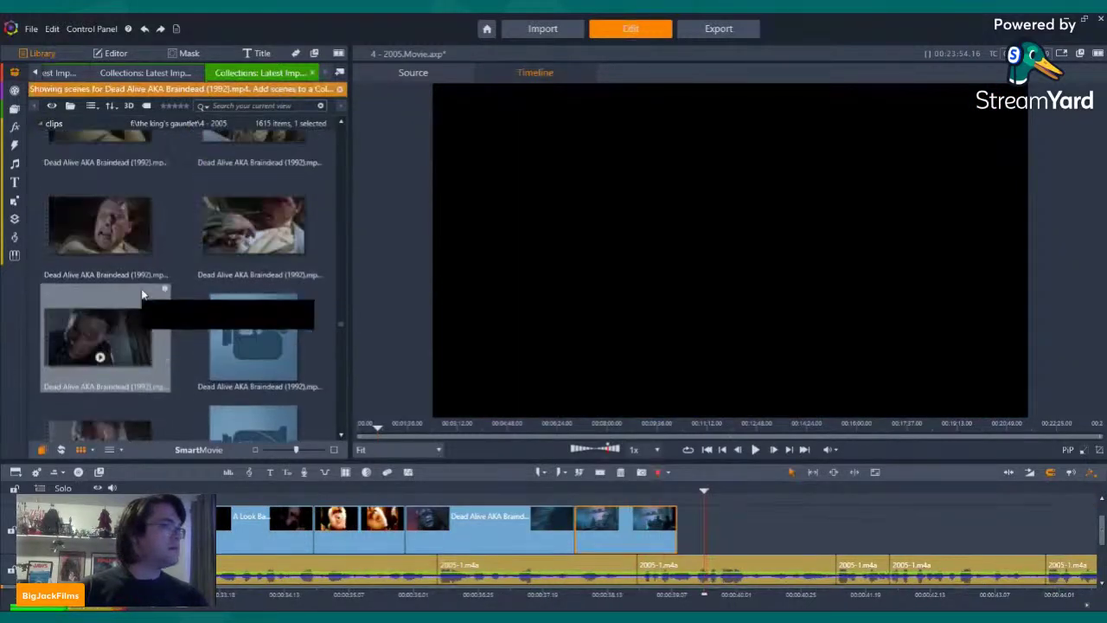
{"action": "scroll", "coordinate": [251, 281], "scroll_direction": "down", "scroll_amount": 3}
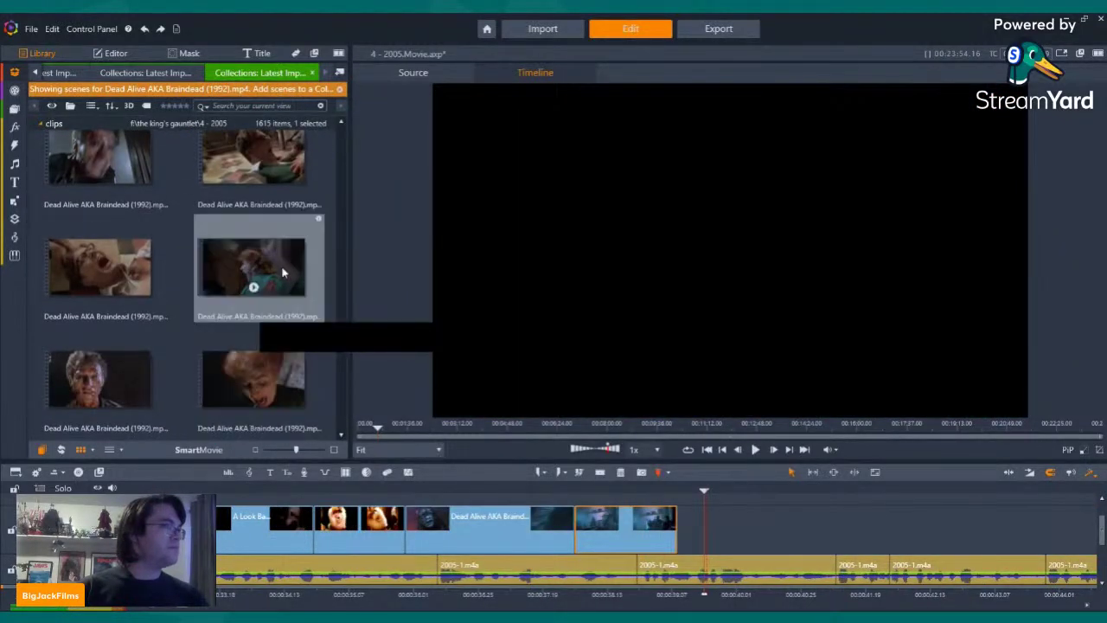
{"action": "scroll", "coordinate": [278, 281], "scroll_direction": "down", "scroll_amount": 3}
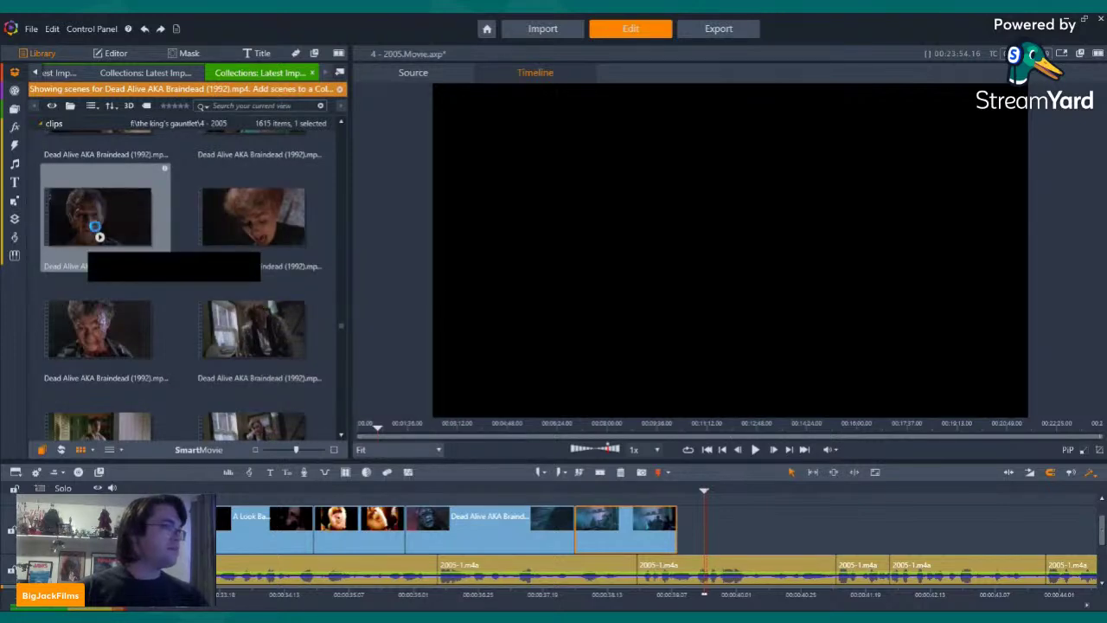
{"action": "left_click", "coordinate": [97, 232]}
{"action": "left_click", "coordinate": [99, 239]}
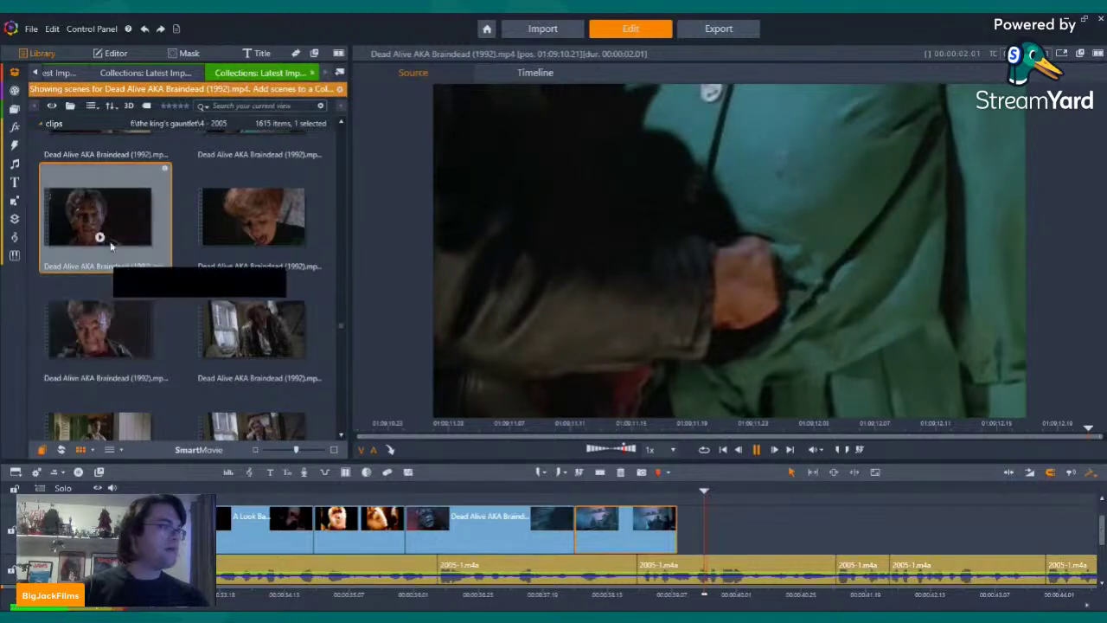
{"action": "left_click", "coordinate": [99, 239]}
Append the bloodied grey-haired man scene after the staircase clip as video only and trim the screaming-woman frames off its start
{"action": "left_click_drag", "start_coordinate": [503, 262], "coordinate": [683, 542]}
{"action": "right_click", "coordinate": [709, 538]}
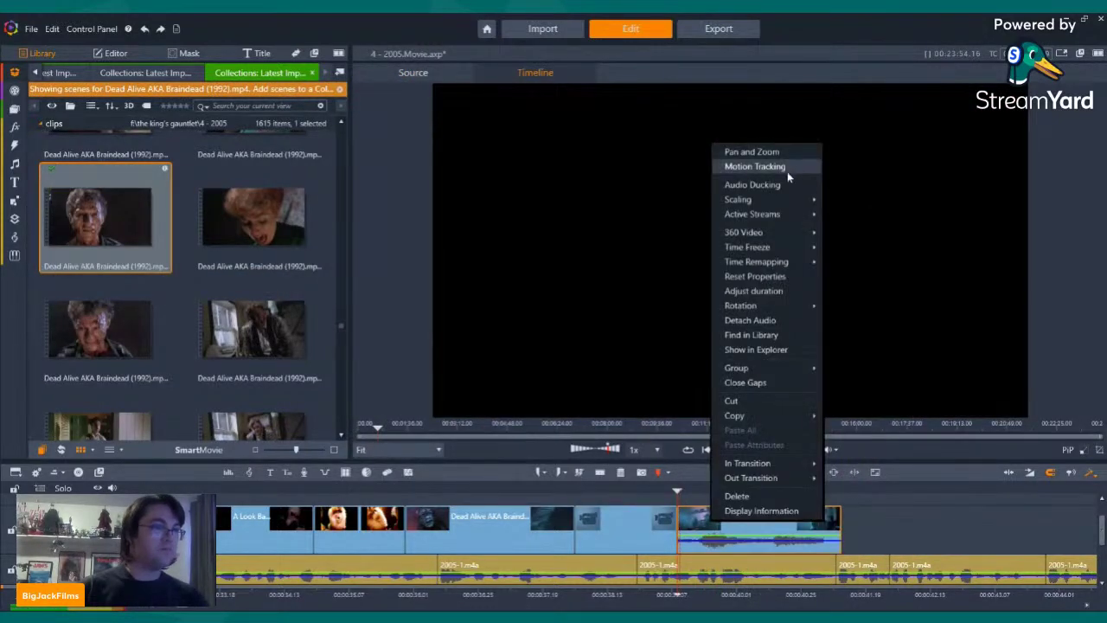
{"action": "mouse_move", "coordinate": [787, 214]}
{"action": "left_click", "coordinate": [867, 229]}
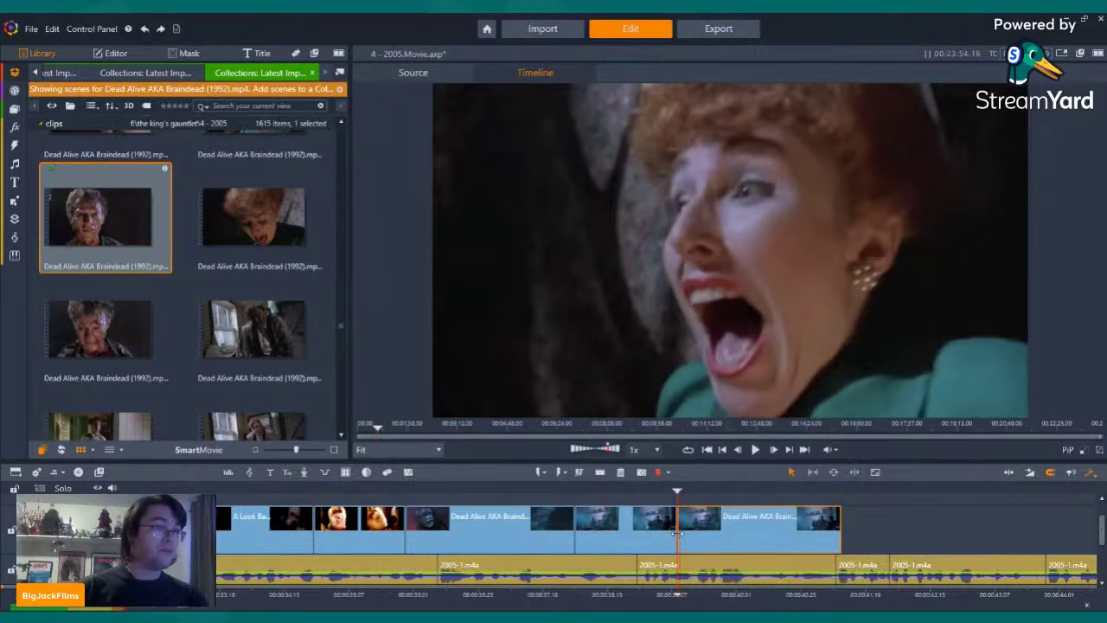
{"action": "left_click_drag", "start_coordinate": [677, 534], "coordinate": [683, 536]}
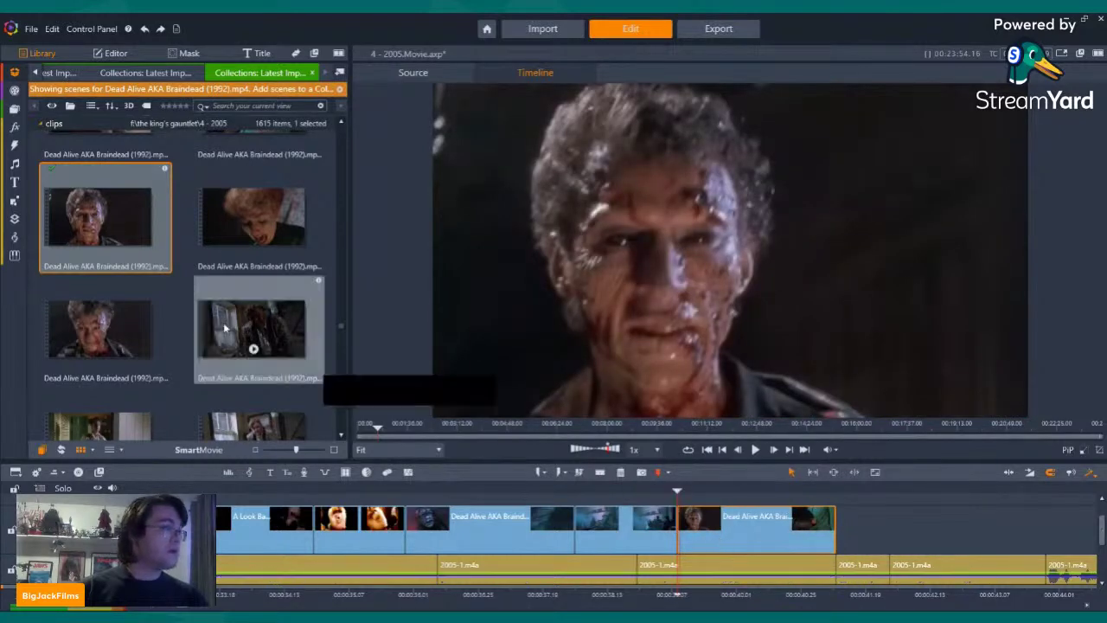
Preview the screaming-woman scene at 01:09:09.08 and the scene of the man in the patterned jacket at 01:09:22.13
{"action": "scroll", "coordinate": [249, 324], "scroll_direction": "down", "scroll_amount": 2}
{"action": "scroll", "coordinate": [249, 310], "scroll_direction": "up", "scroll_amount": 6}
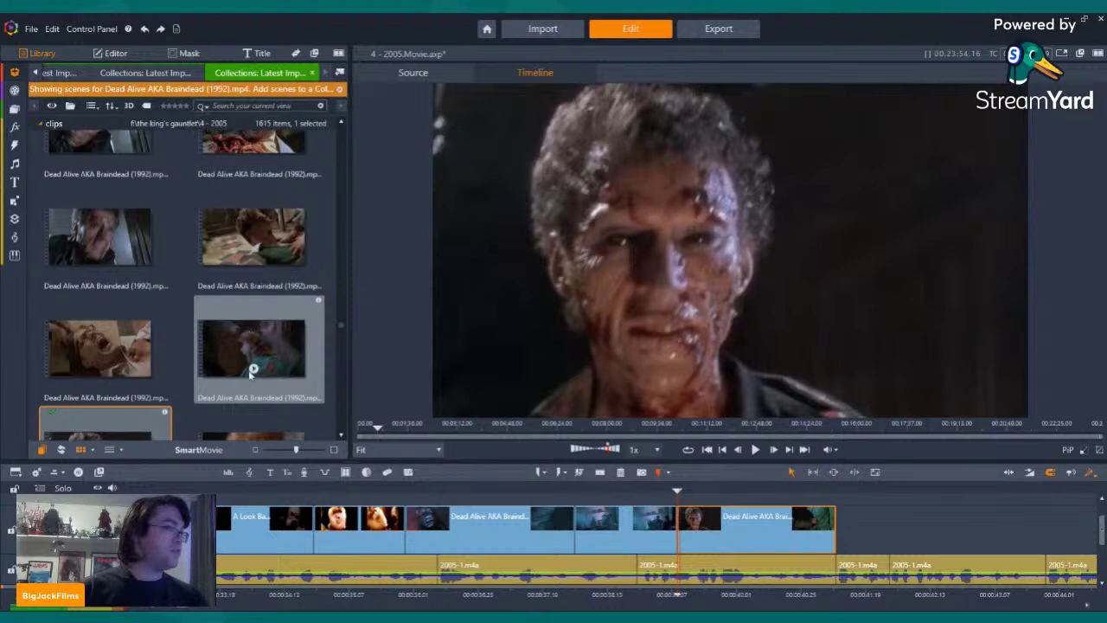
{"action": "left_click", "coordinate": [252, 371]}
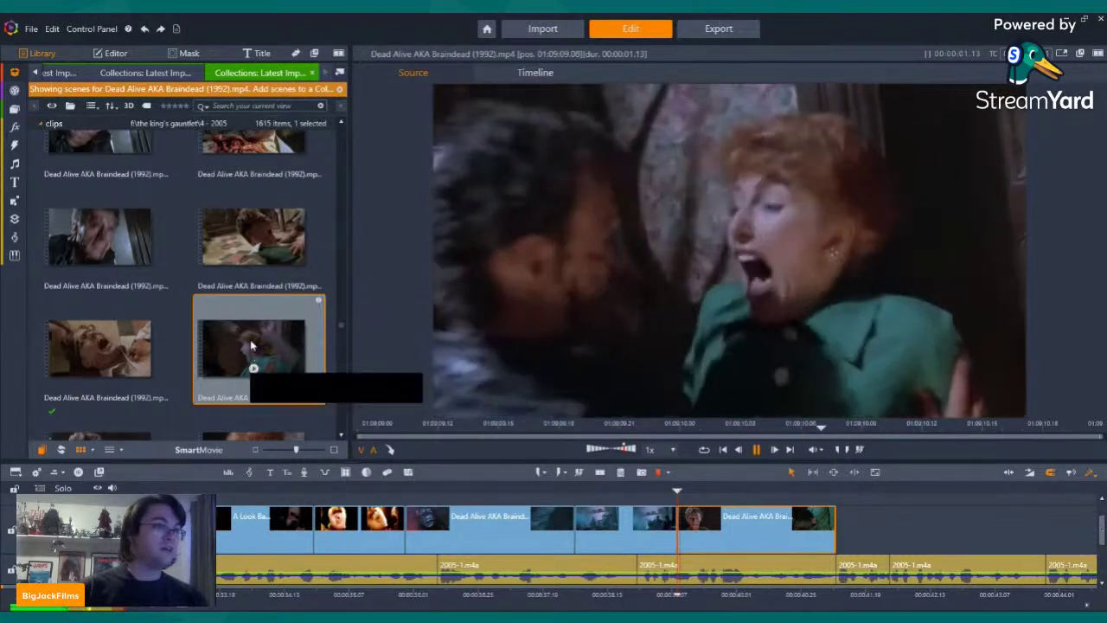
{"action": "scroll", "coordinate": [252, 337], "scroll_direction": "down", "scroll_amount": 4}
{"action": "scroll", "coordinate": [253, 327], "scroll_direction": "down", "scroll_amount": 2}
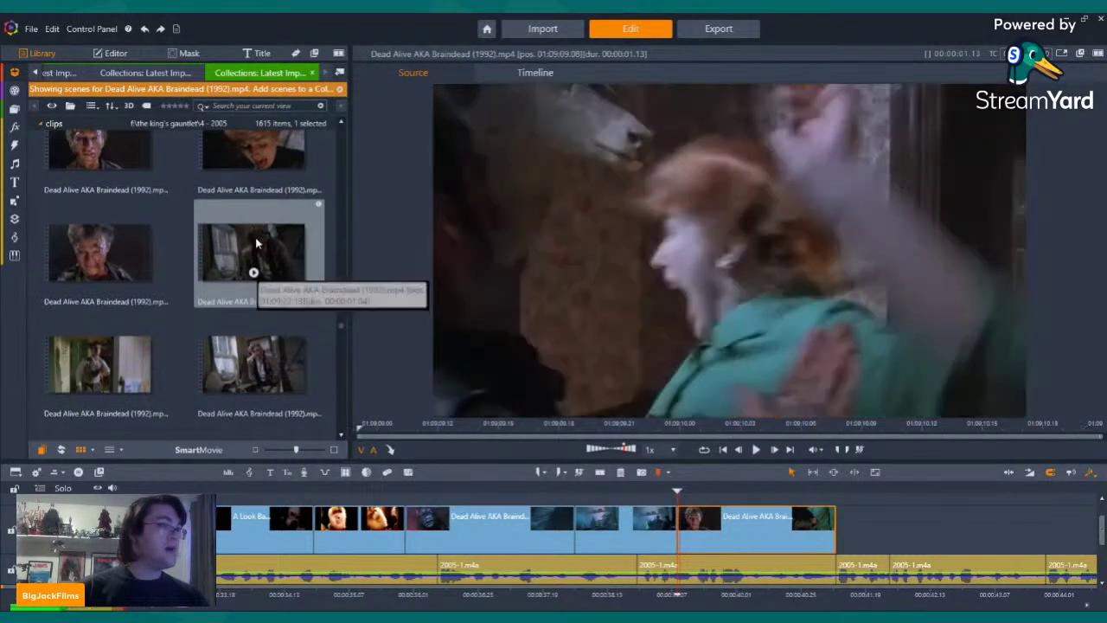
{"action": "left_click", "coordinate": [256, 249]}
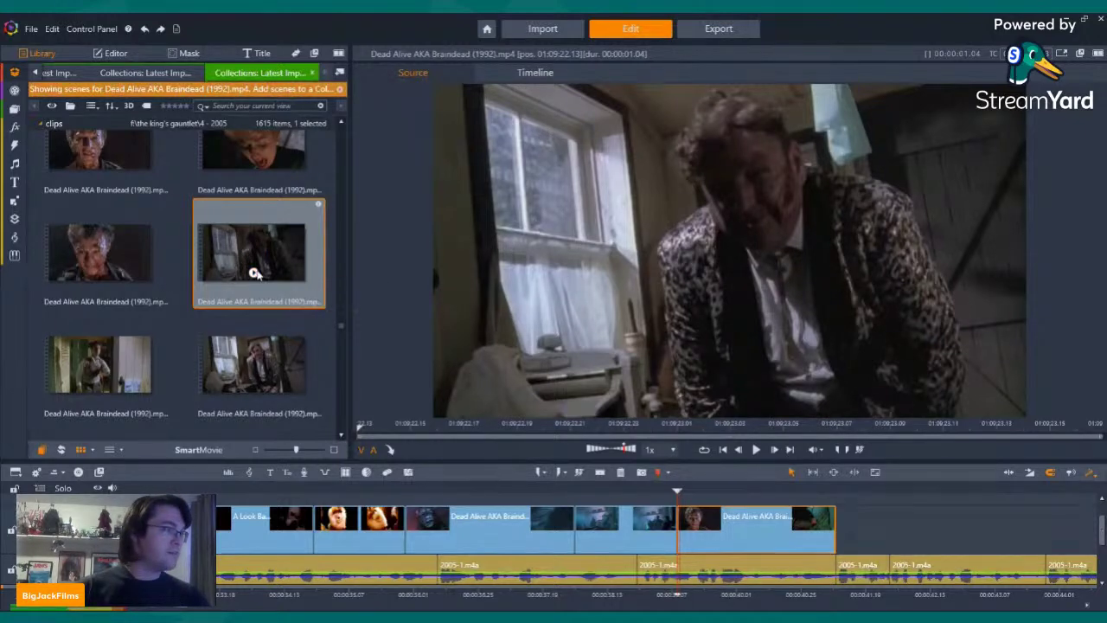
{"action": "left_click", "coordinate": [255, 273]}
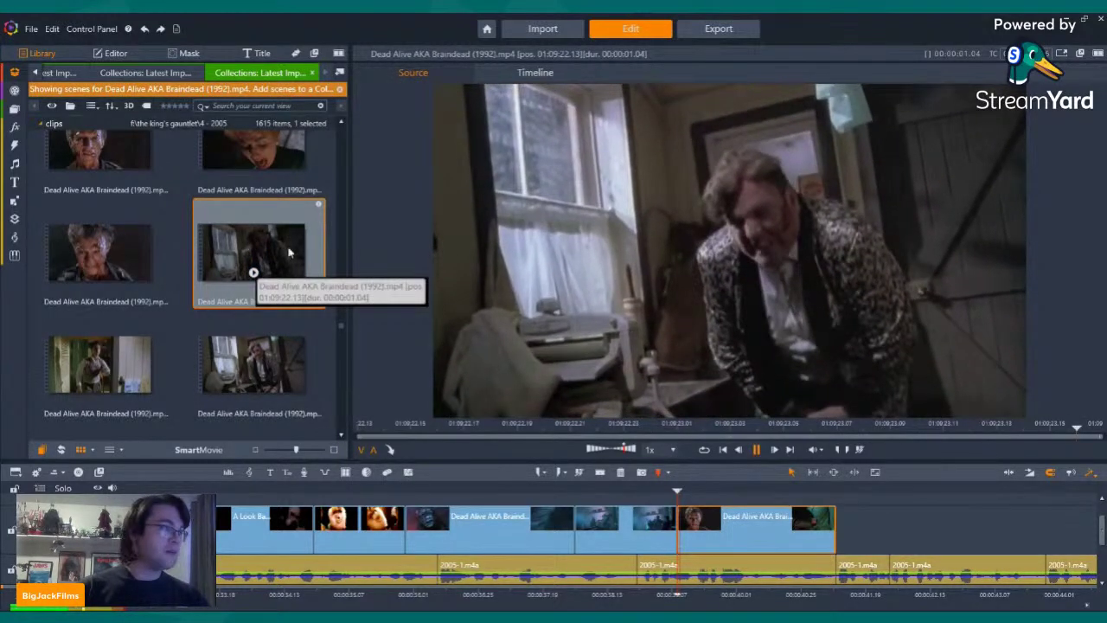
Preview the struggle scenes at 01:09:38.03 and 01:09:40.09, and the strangled man scene around 01:09:53
{"action": "scroll", "coordinate": [277, 333], "scroll_direction": "up", "scroll_amount": 3}
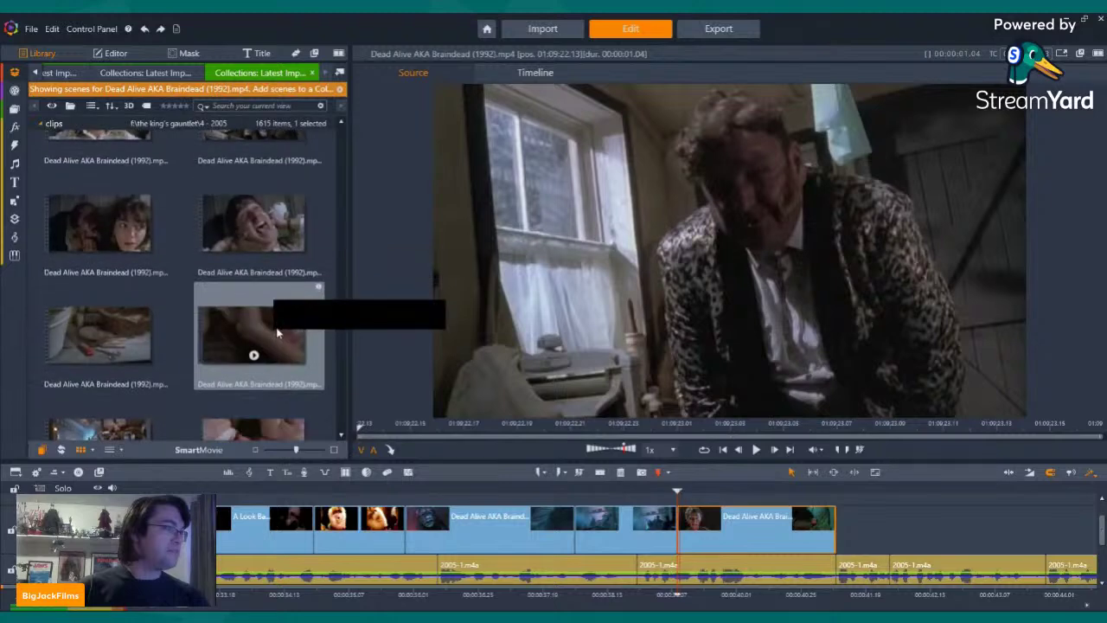
{"action": "left_click", "coordinate": [99, 245]}
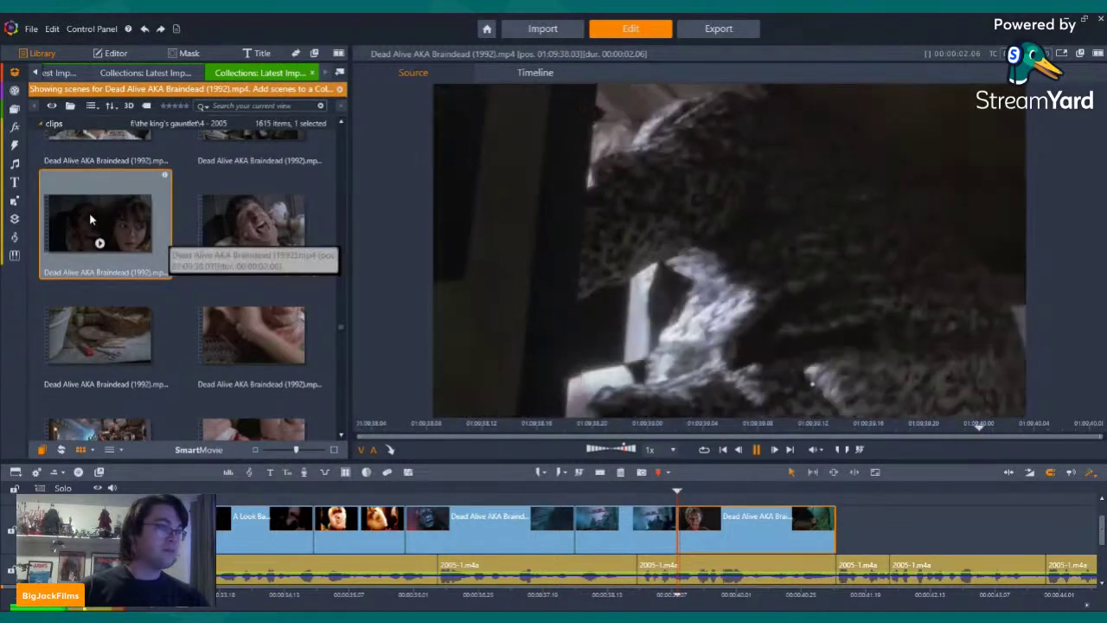
{"action": "left_click", "coordinate": [253, 243]}
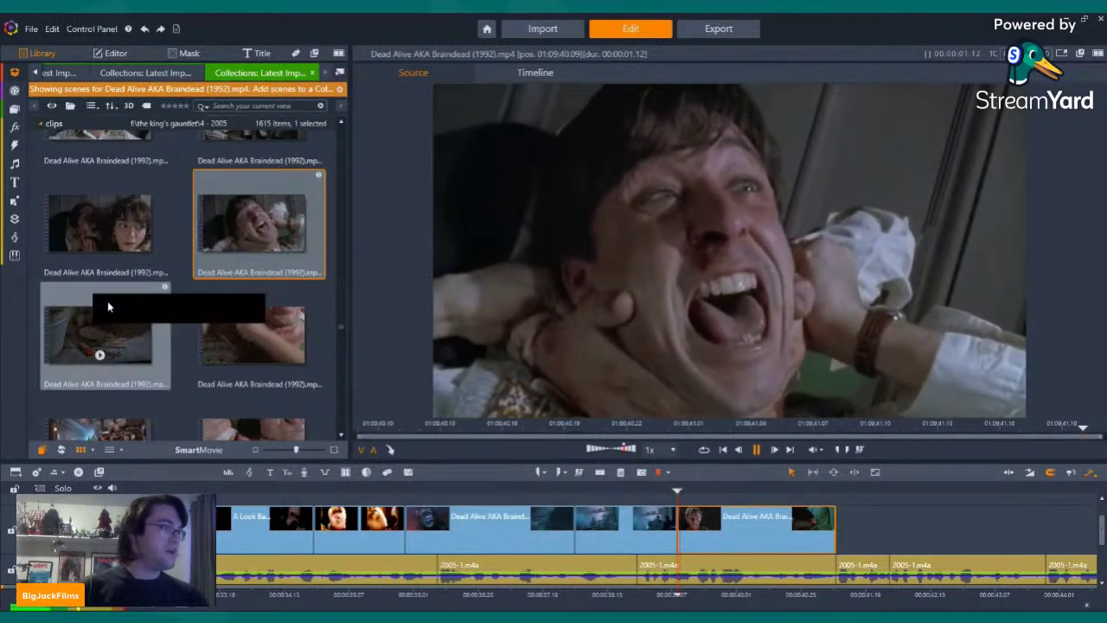
{"action": "scroll", "coordinate": [215, 283], "scroll_direction": "down", "scroll_amount": 2}
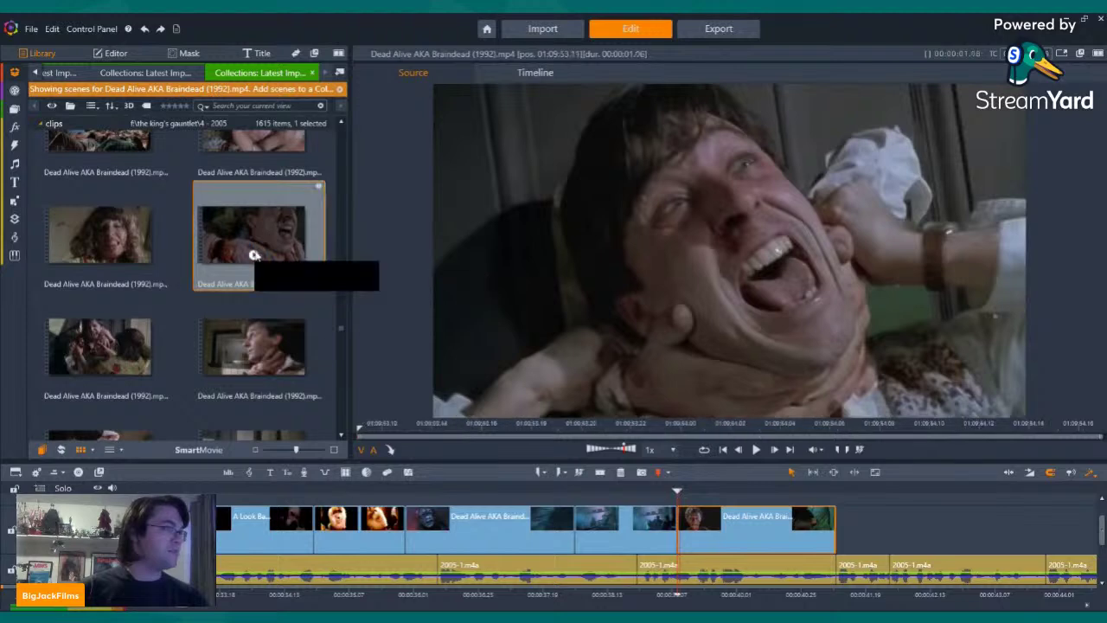
{"action": "left_click", "coordinate": [253, 255]}
Append the scene at 01:09:56.18 of the man held by the throat as video only and trim the stray frames off its start
{"action": "left_click", "coordinate": [257, 346]}
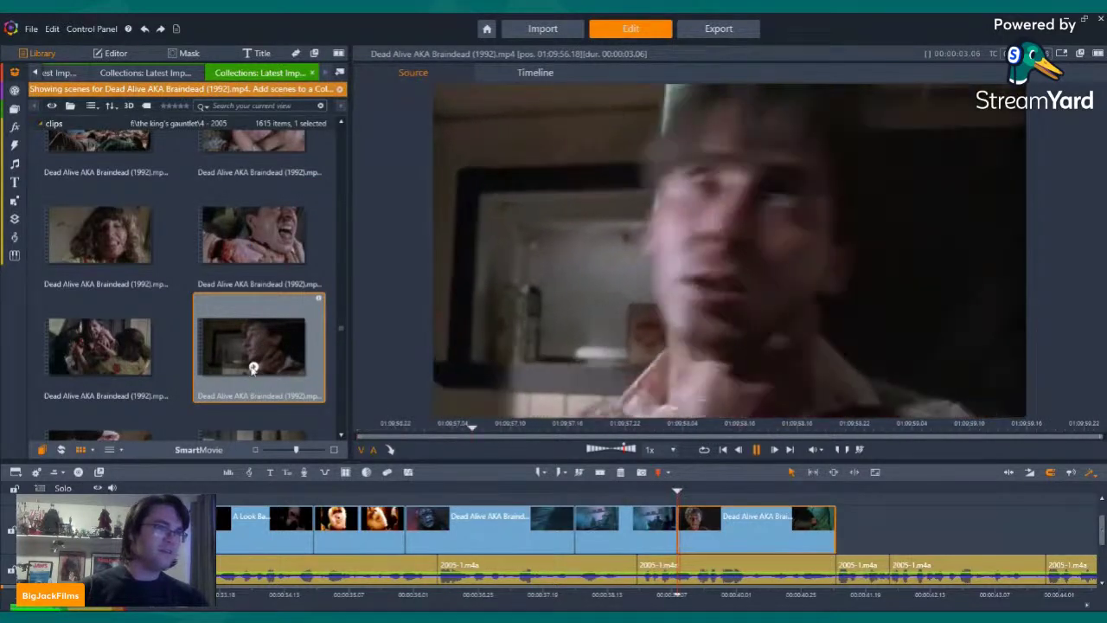
{"action": "left_click_drag", "start_coordinate": [264, 328], "coordinate": [836, 522]}
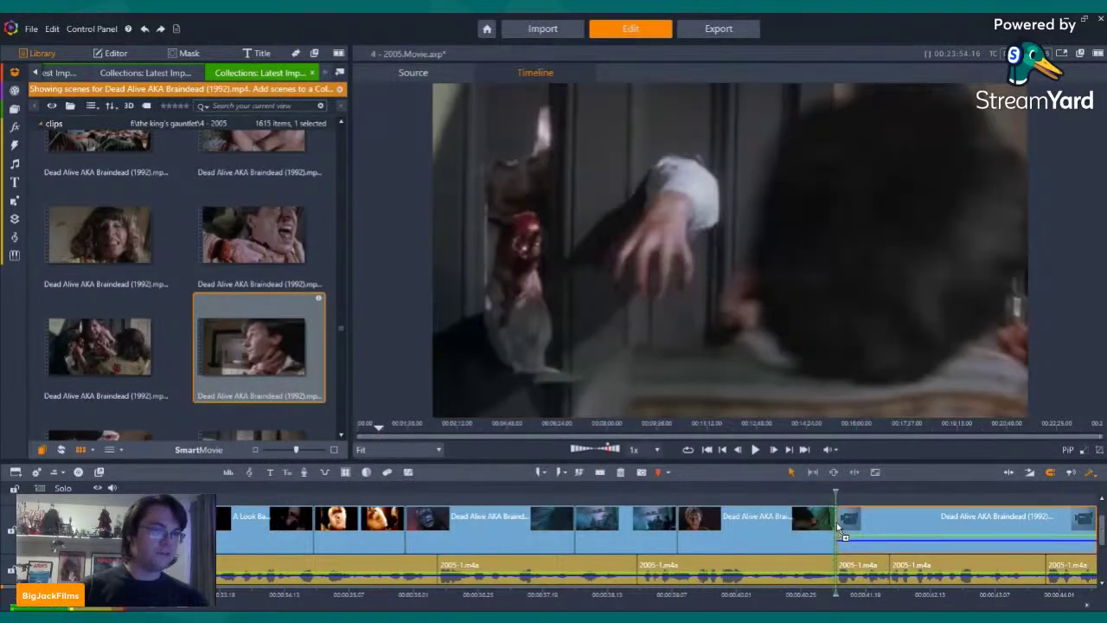
{"action": "right_click", "coordinate": [878, 534]}
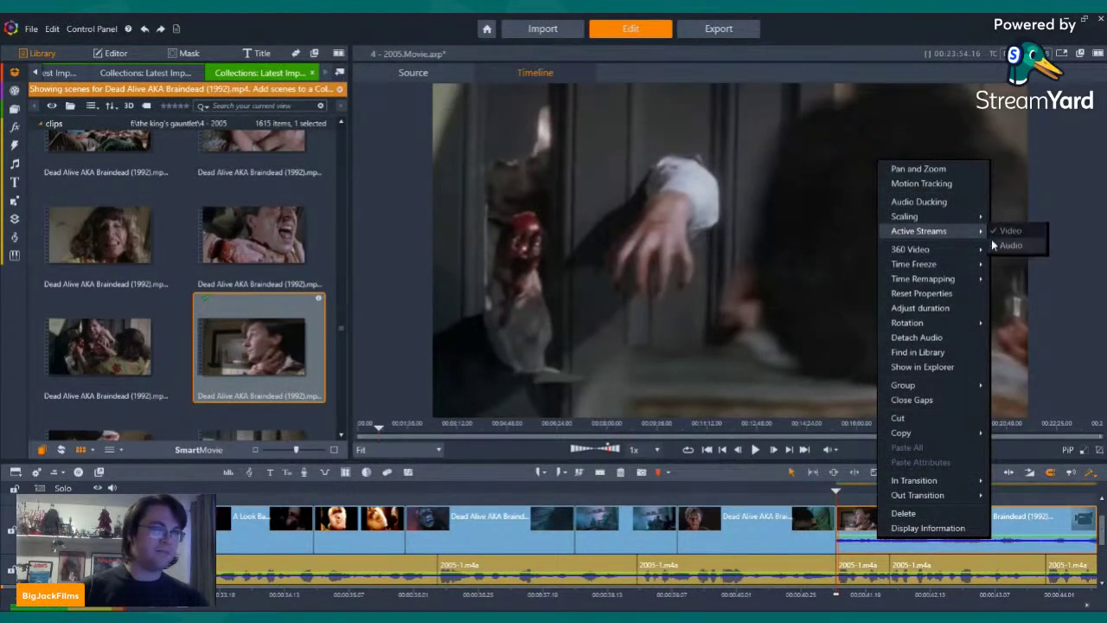
{"action": "left_click", "coordinate": [1006, 254]}
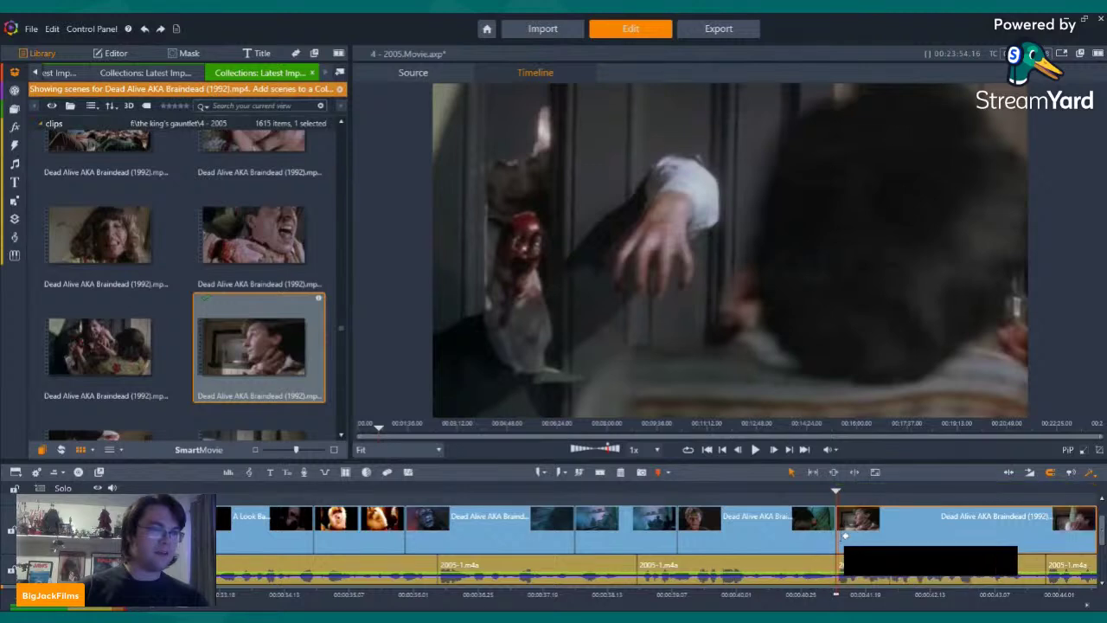
{"action": "left_click_drag", "start_coordinate": [844, 536], "coordinate": [867, 541]}
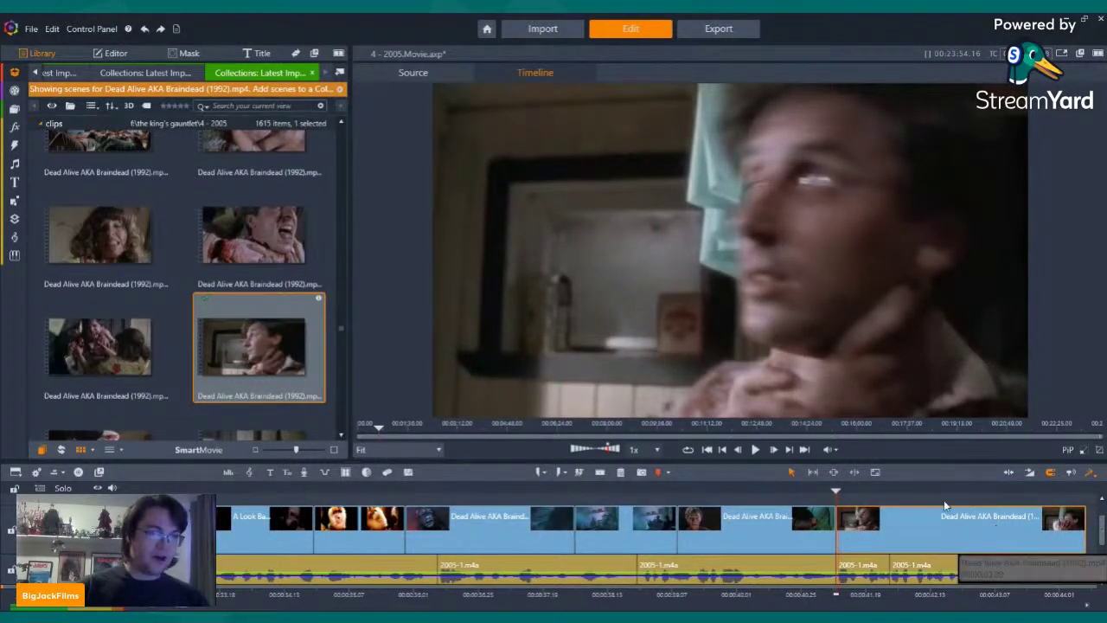
Move the playhead back before the staircase clip and play the newly added Dead Alive clips against the narration
{"action": "key", "text": "Left"}
{"action": "key", "text": "Left"}
{"action": "key", "text": "Left"}
{"action": "key", "text": "Left"}
{"action": "key", "text": "Left"}
{"action": "key", "text": "Left"}
{"action": "key", "text": "Left"}
{"action": "key", "text": "Left"}
{"action": "key", "text": "Left"}
{"action": "key", "text": "Left"}
{"action": "key", "text": "Left"}
{"action": "key", "text": "Left"}
{"action": "key", "text": "Left"}
{"action": "key", "text": "Left"}
{"action": "key", "text": "Left"}
{"action": "key", "text": "Left"}
{"action": "key", "text": "Left"}
{"action": "key", "text": "Left"}
{"action": "key", "text": "Left"}
{"action": "key", "text": "Left"}
{"action": "key", "text": "Left"}
{"action": "key", "text": "Left"}
{"action": "key", "text": "Left"}
{"action": "key", "text": "Left"}
{"action": "key", "text": "Left"}
{"action": "key", "text": "Left"}
{"action": "key", "text": "Left"}
{"action": "key", "text": "Left"}
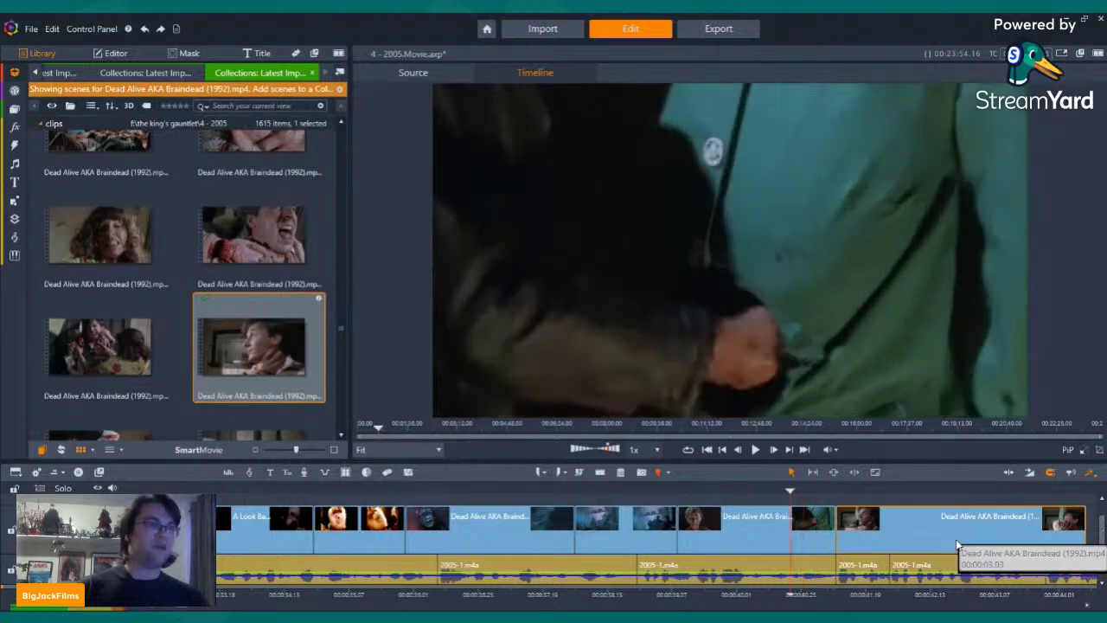
{"action": "key", "text": "Left"}
{"action": "key", "text": "Left"}
{"action": "key", "text": "Left"}
{"action": "key", "text": "Left"}
{"action": "key", "text": "Left"}
{"action": "key", "text": "Left"}
{"action": "key", "text": "Left"}
{"action": "key", "text": "Left"}
{"action": "key", "text": "Left"}
{"action": "key", "text": "Left"}
{"action": "key", "text": "Left"}
{"action": "key", "text": "Left"}
{"action": "key", "text": "Left"}
{"action": "key", "text": "Left"}
{"action": "key", "text": "Left"}
{"action": "key", "text": "Left"}
{"action": "key", "text": "Left"}
{"action": "key", "text": "Left"}
{"action": "key", "text": "Left"}
{"action": "key", "text": "Left"}
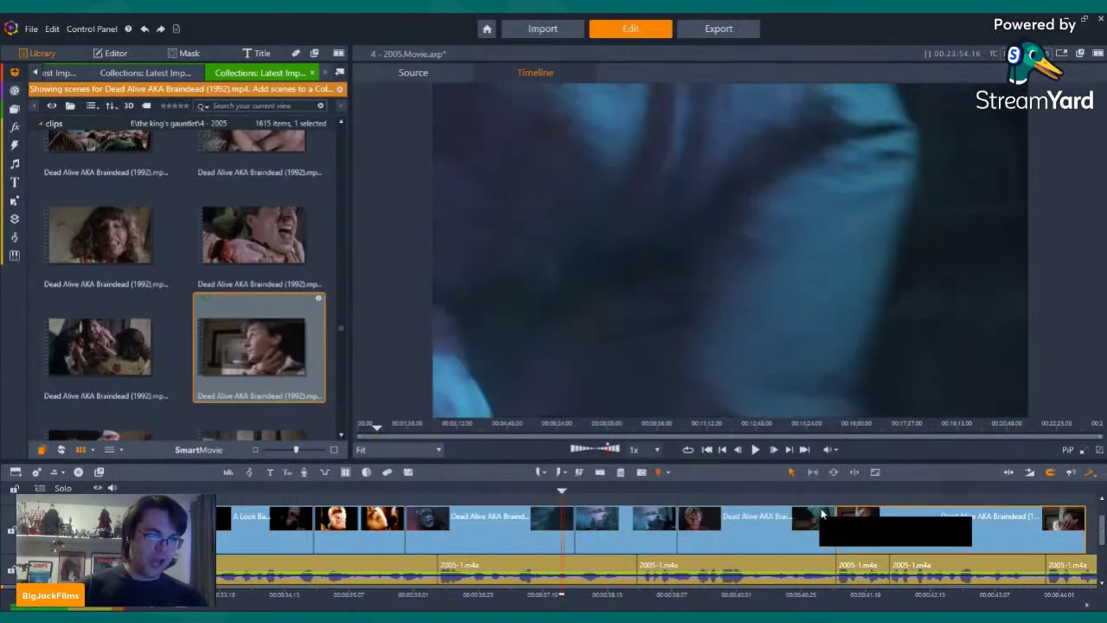
{"action": "left_click", "coordinate": [755, 450]}
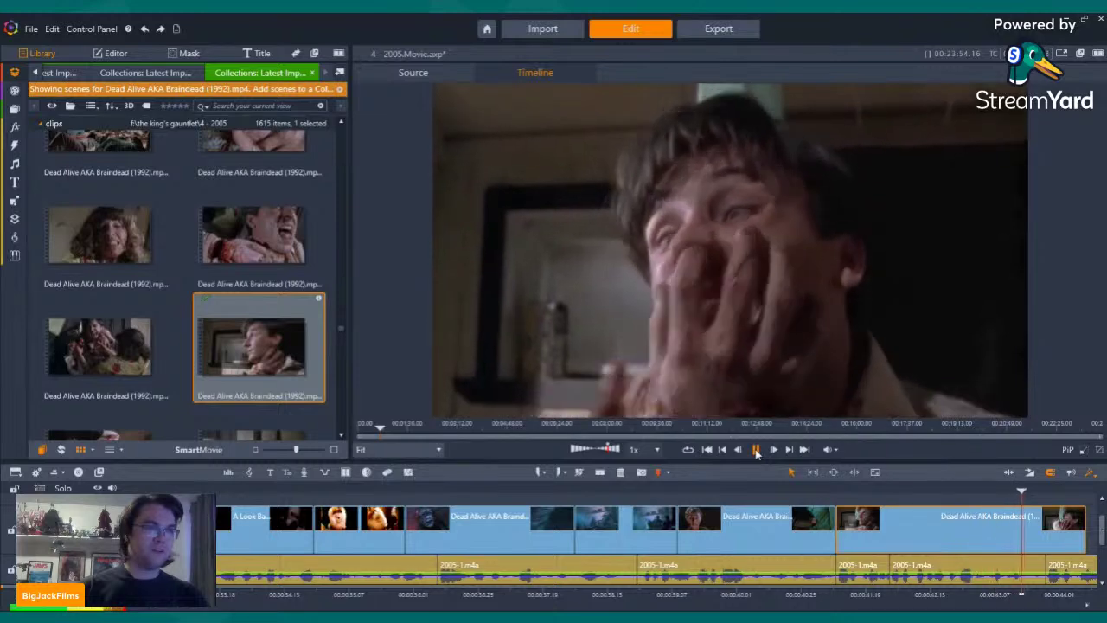
{"action": "left_click", "coordinate": [755, 449]}
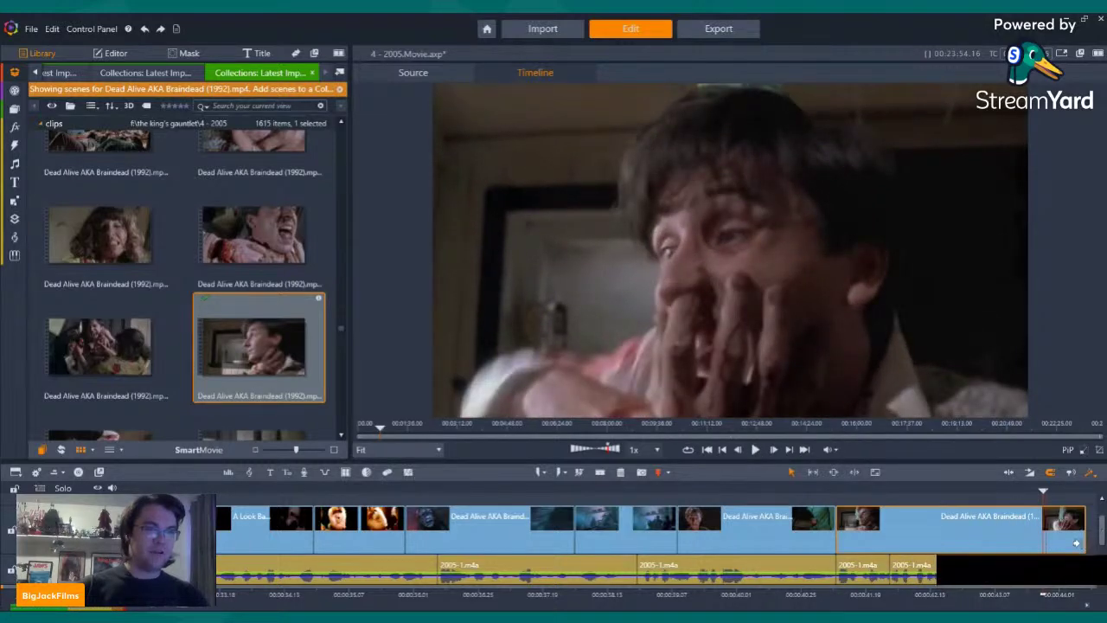
Trim the end of the last Dead Alive clip back to the narration cut, and play its ending to check the timing
{"action": "left_click_drag", "start_coordinate": [1076, 543], "coordinate": [1044, 544]}
{"action": "left_click", "coordinate": [1005, 532]}
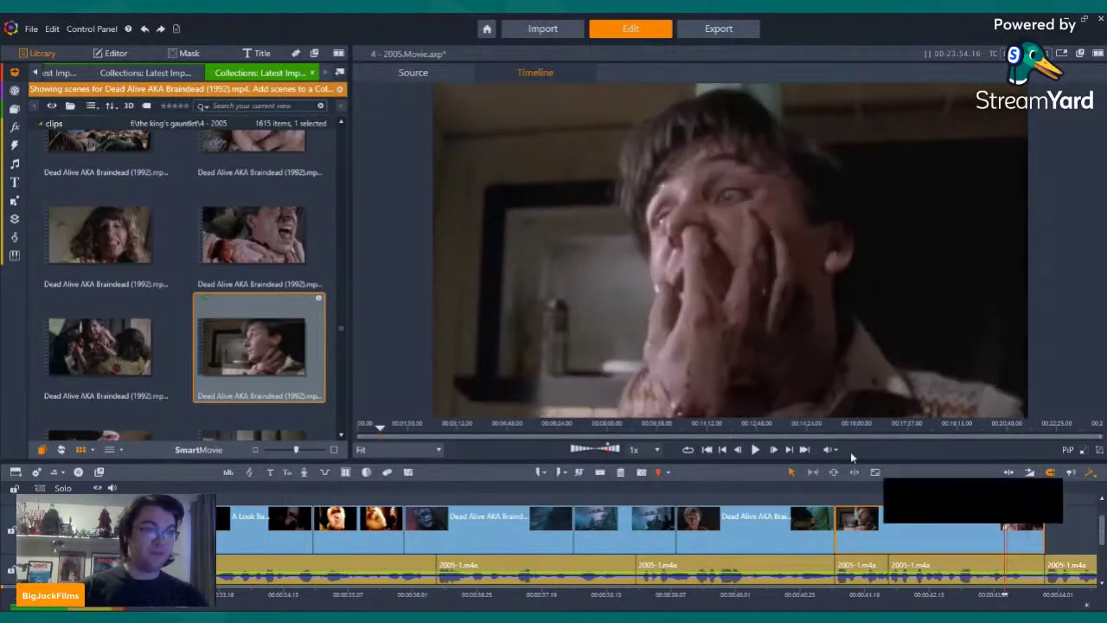
{"action": "left_click", "coordinate": [755, 449]}
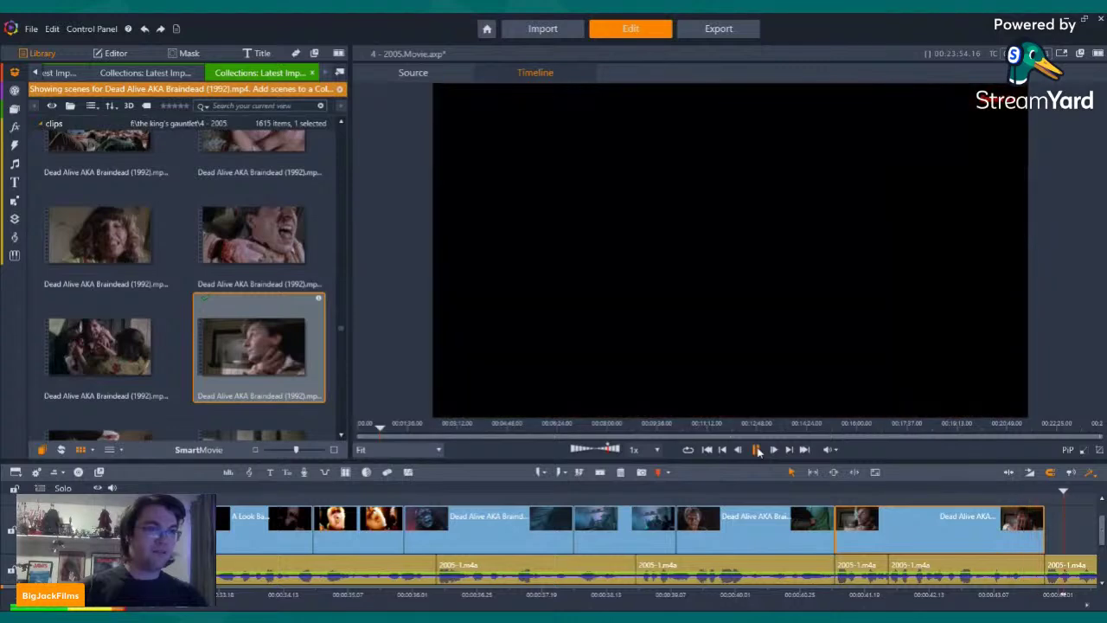
{"action": "left_click", "coordinate": [724, 451]}
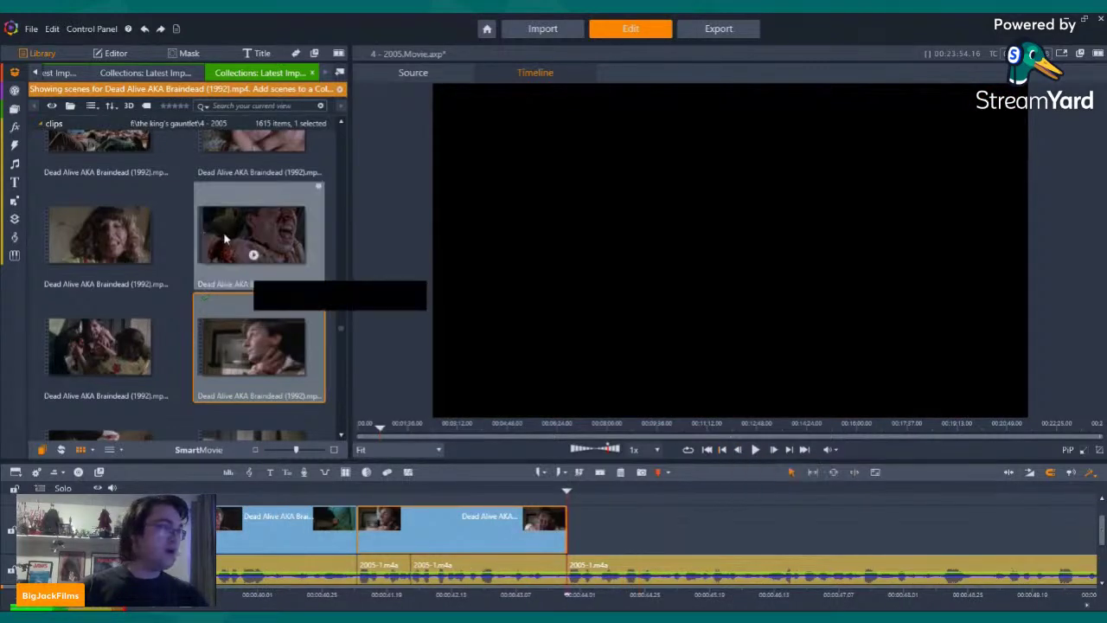
Preview the scene of the man among the crowd at 01:11:55.21 and the bloody floor scenes at 01:11:57.16 and 01:11:54.19
{"action": "scroll", "coordinate": [207, 236], "scroll_direction": "down", "scroll_amount": 10}
{"action": "scroll", "coordinate": [208, 234], "scroll_direction": "down", "scroll_amount": 1}
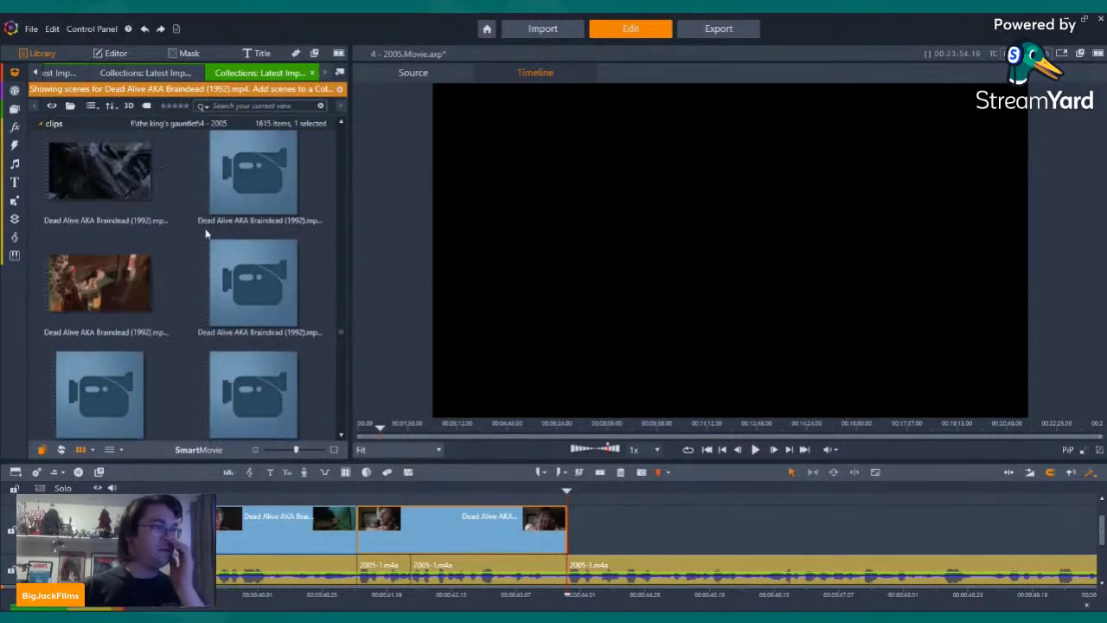
{"action": "scroll", "coordinate": [245, 219], "scroll_direction": "down", "scroll_amount": 3}
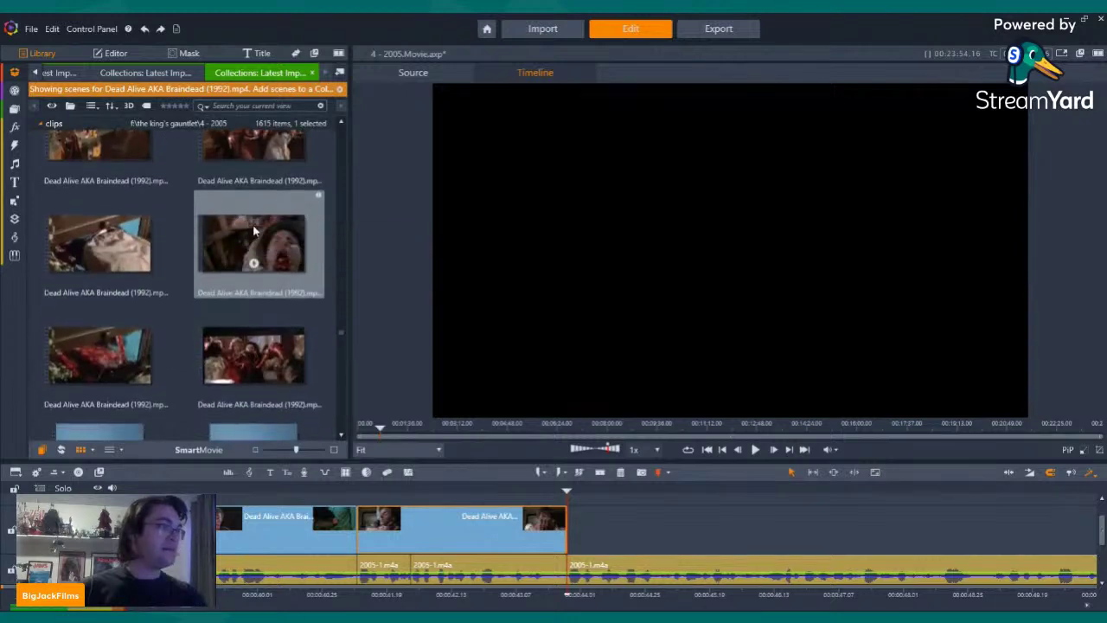
{"action": "scroll", "coordinate": [264, 263], "scroll_direction": "down", "scroll_amount": 2}
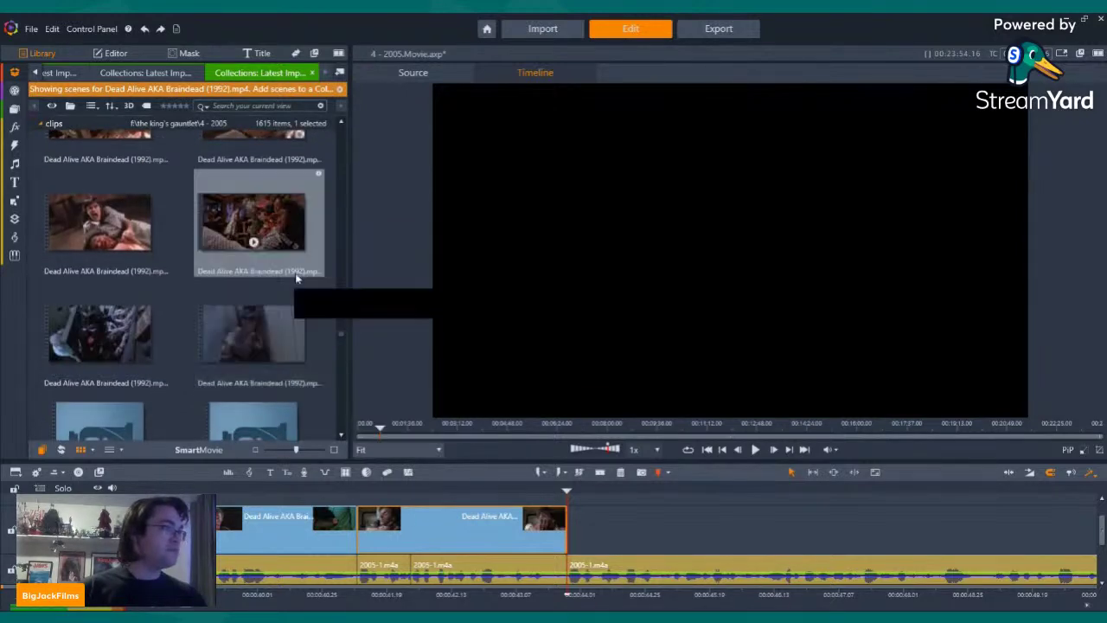
{"action": "scroll", "coordinate": [290, 268], "scroll_direction": "down", "scroll_amount": 4}
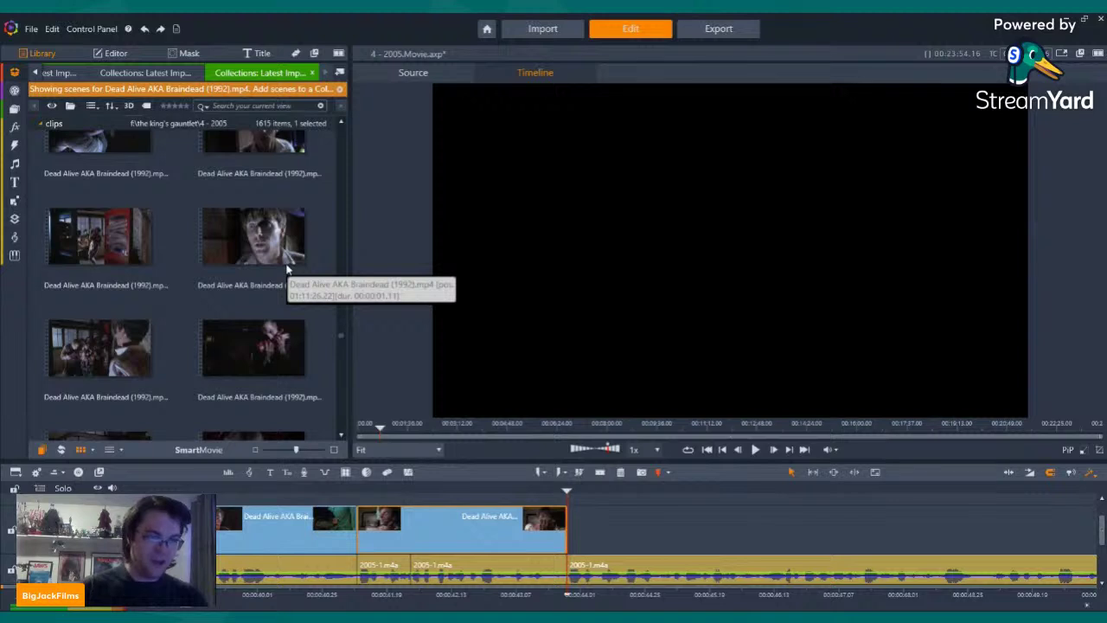
{"action": "scroll", "coordinate": [290, 268], "scroll_direction": "down", "scroll_amount": 5}
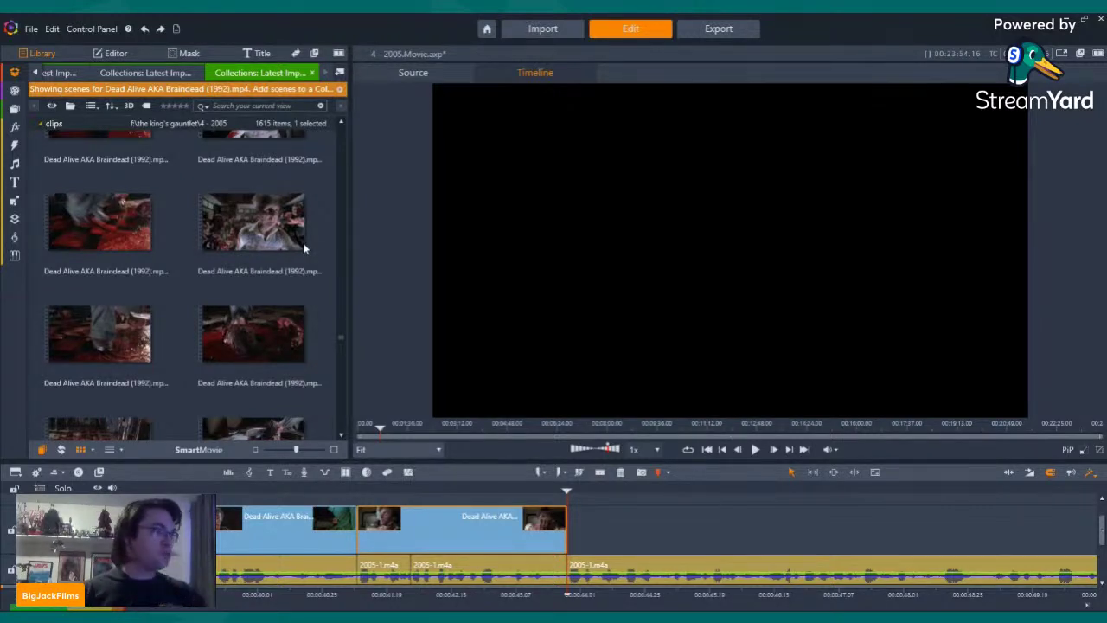
{"action": "scroll", "coordinate": [304, 248], "scroll_direction": "down", "scroll_amount": 3}
{"action": "scroll", "coordinate": [304, 249], "scroll_direction": "up", "scroll_amount": 3}
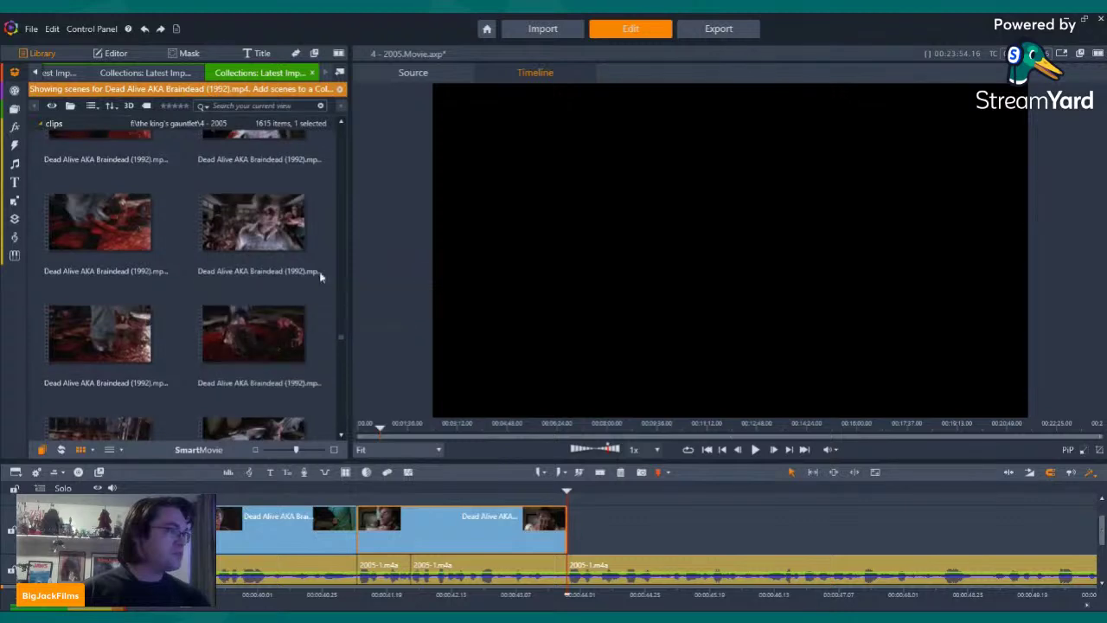
{"action": "left_click", "coordinate": [251, 243]}
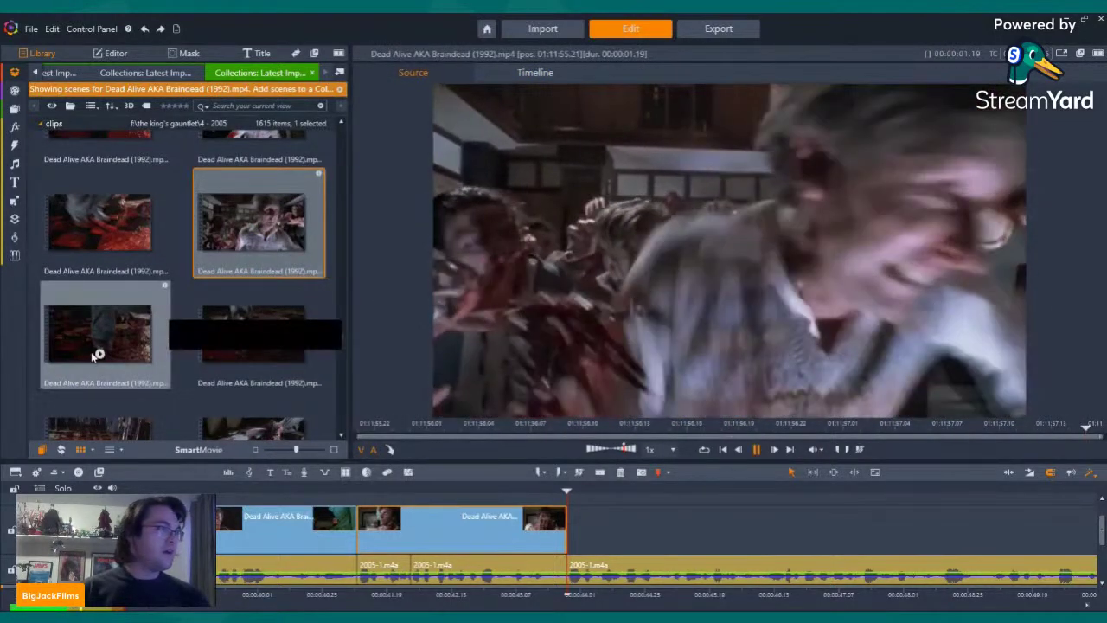
{"action": "left_click", "coordinate": [99, 354]}
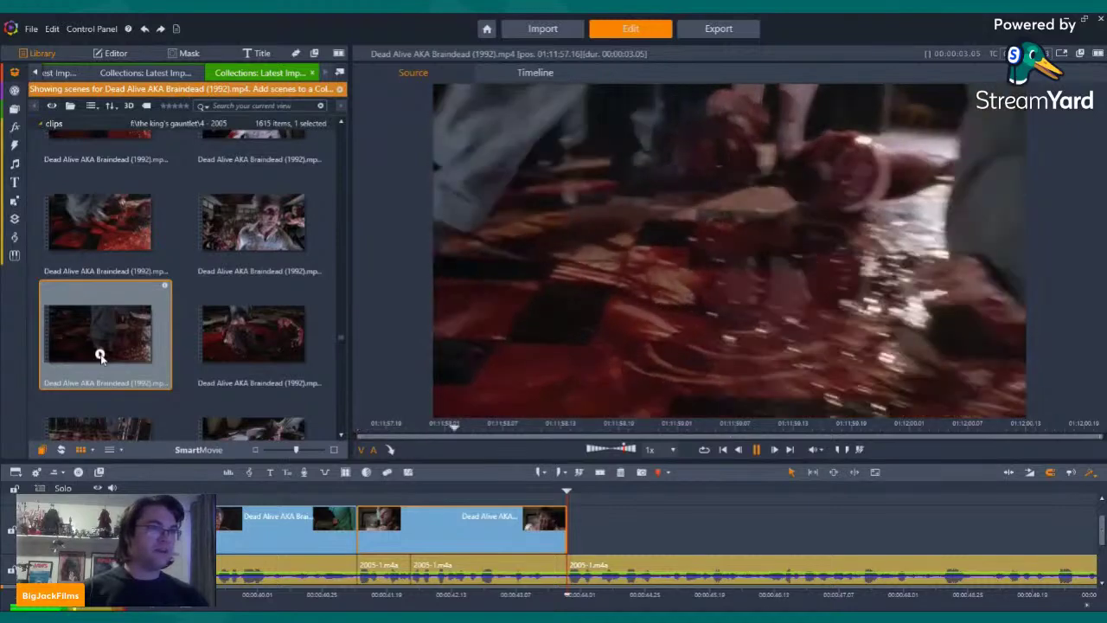
{"action": "left_click", "coordinate": [99, 243]}
{"action": "key", "text": "space"}
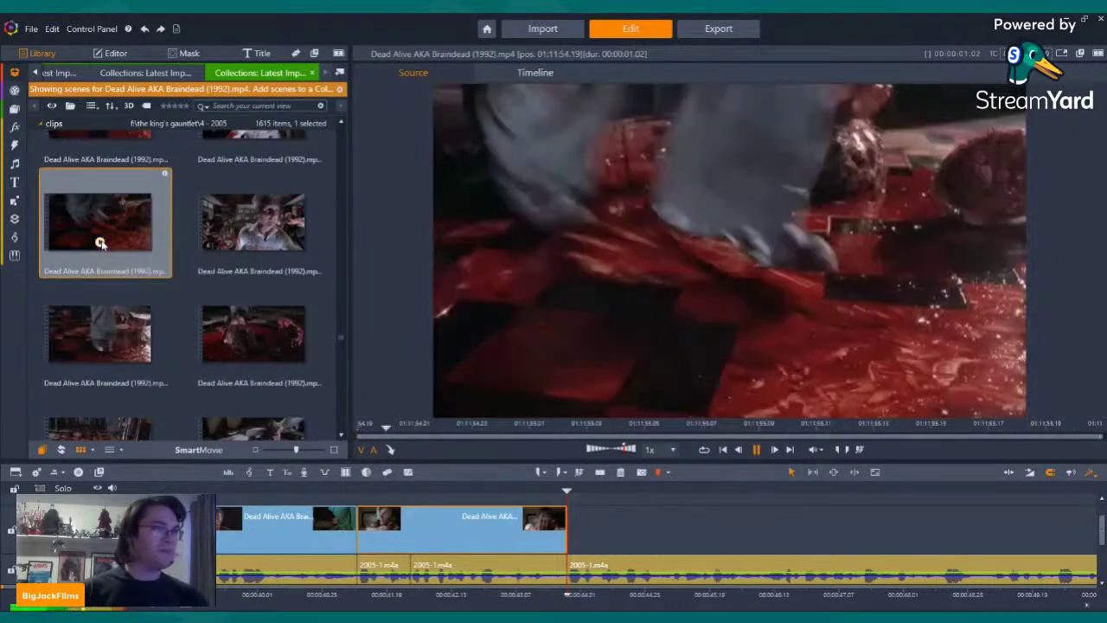
Look through the scenes after the bloody floor shots and preview the one at 01:15:14.18 of the man in the bloodstained sweater
{"action": "scroll", "coordinate": [264, 300], "scroll_direction": "down", "scroll_amount": 5}
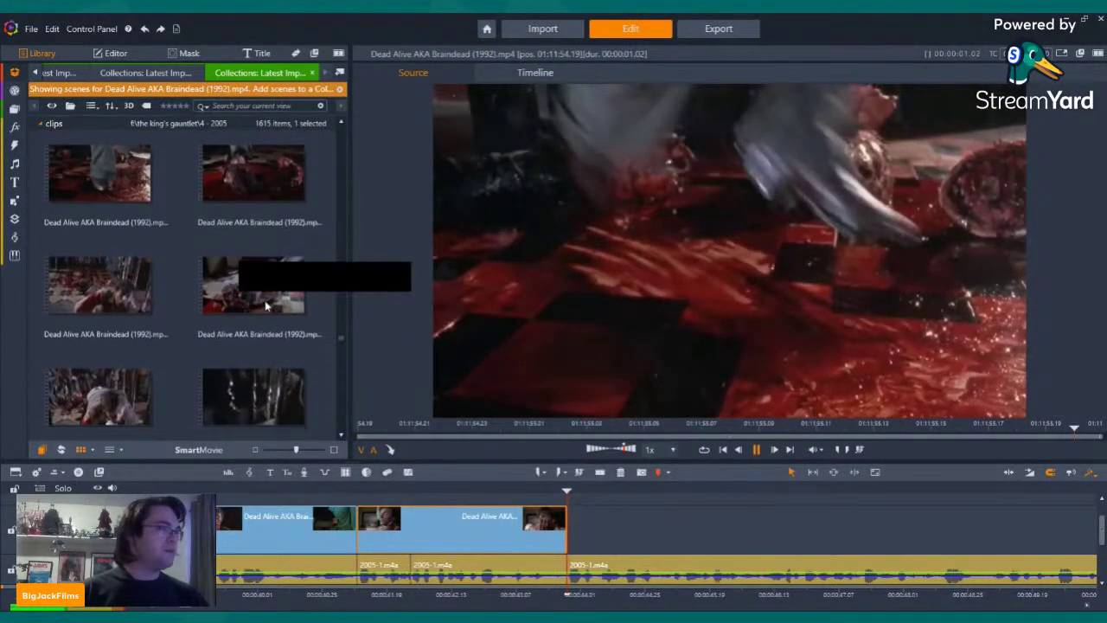
{"action": "scroll", "coordinate": [276, 341], "scroll_direction": "down", "scroll_amount": 3}
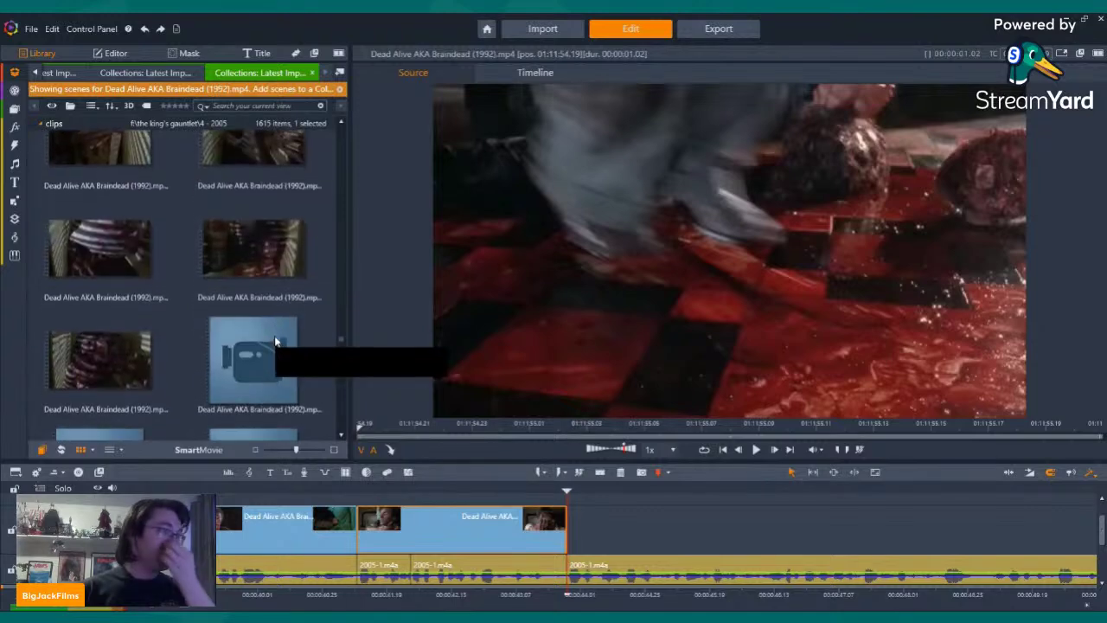
{"action": "scroll", "coordinate": [276, 341], "scroll_direction": "down", "scroll_amount": 4}
{"action": "scroll", "coordinate": [275, 342], "scroll_direction": "down", "scroll_amount": 3}
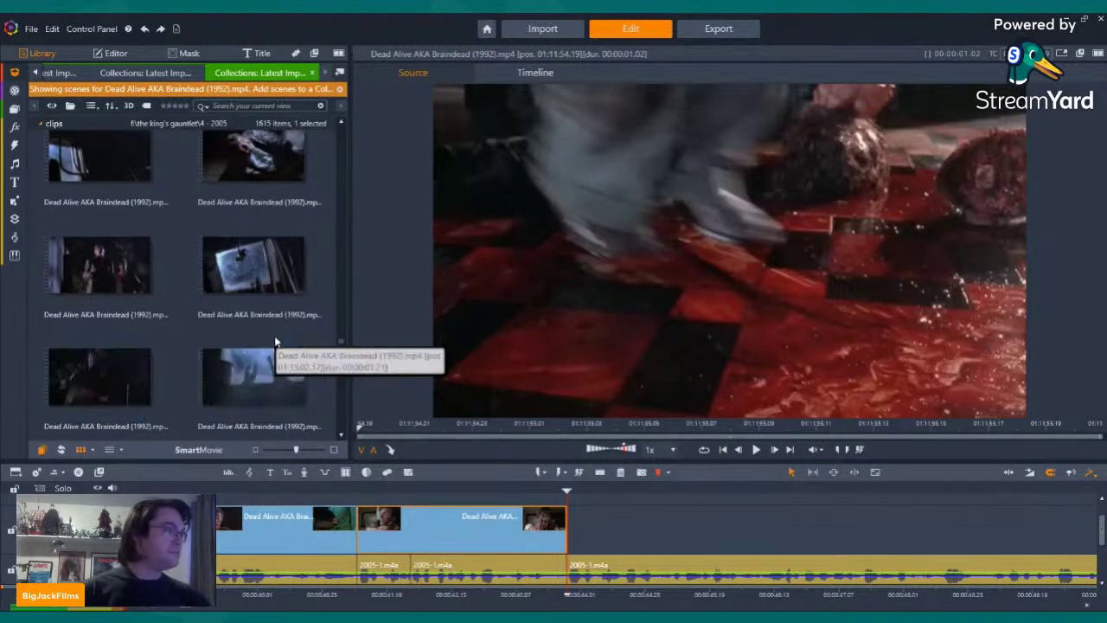
{"action": "scroll", "coordinate": [275, 342], "scroll_direction": "down", "scroll_amount": 6}
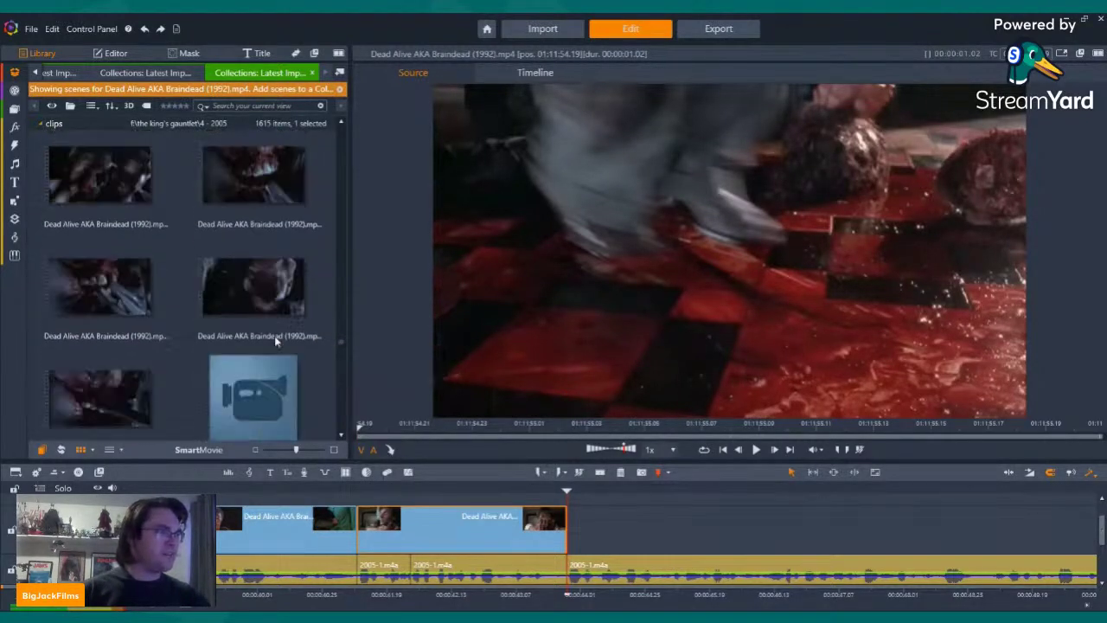
{"action": "scroll", "coordinate": [277, 343], "scroll_direction": "down", "scroll_amount": 8}
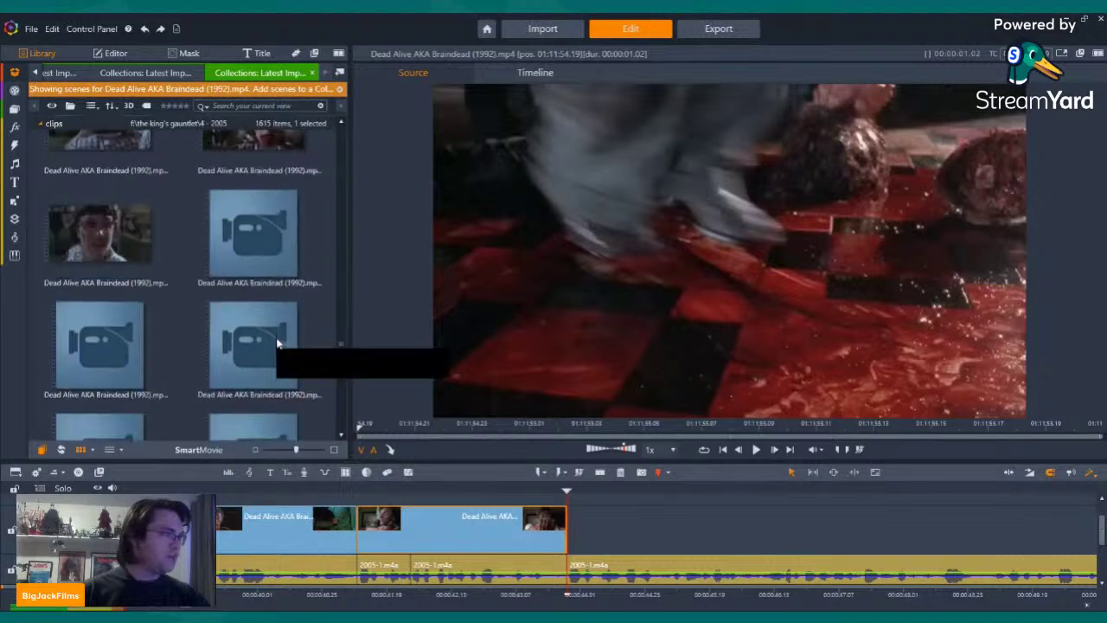
{"action": "scroll", "coordinate": [277, 344], "scroll_direction": "down", "scroll_amount": 8}
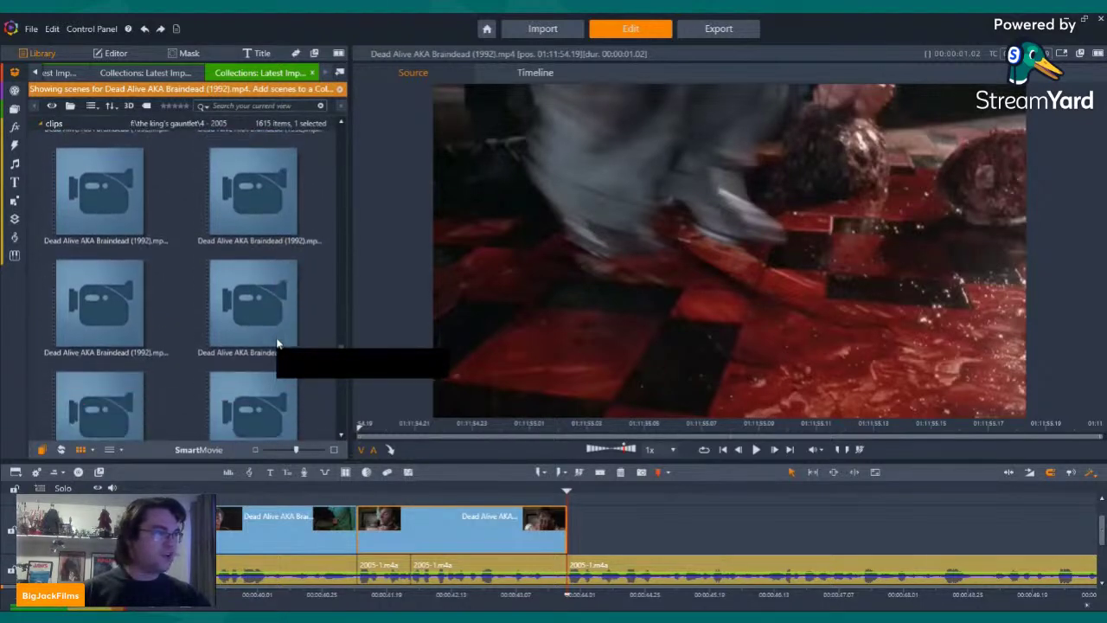
{"action": "scroll", "coordinate": [251, 302], "scroll_direction": "down", "scroll_amount": 2}
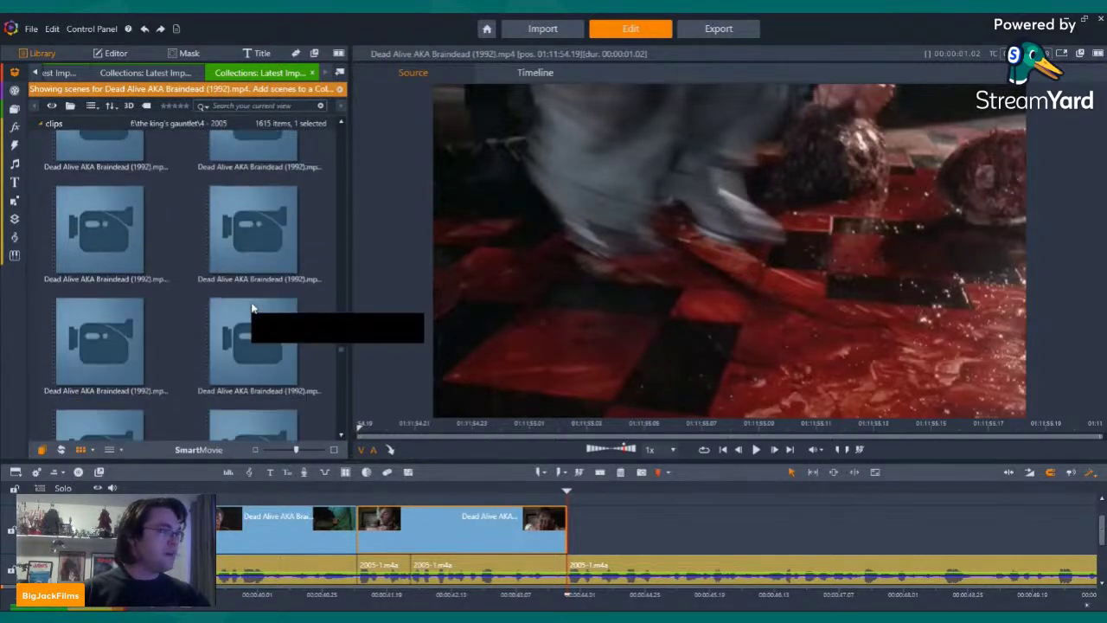
{"action": "left_click", "coordinate": [252, 301]}
Look back through the Dead Alive scenes preceding 01:15:14.18 for one that fits the narration
{"action": "scroll", "coordinate": [251, 302], "scroll_direction": "down", "scroll_amount": 2}
{"action": "scroll", "coordinate": [254, 307], "scroll_direction": "up", "scroll_amount": 5}
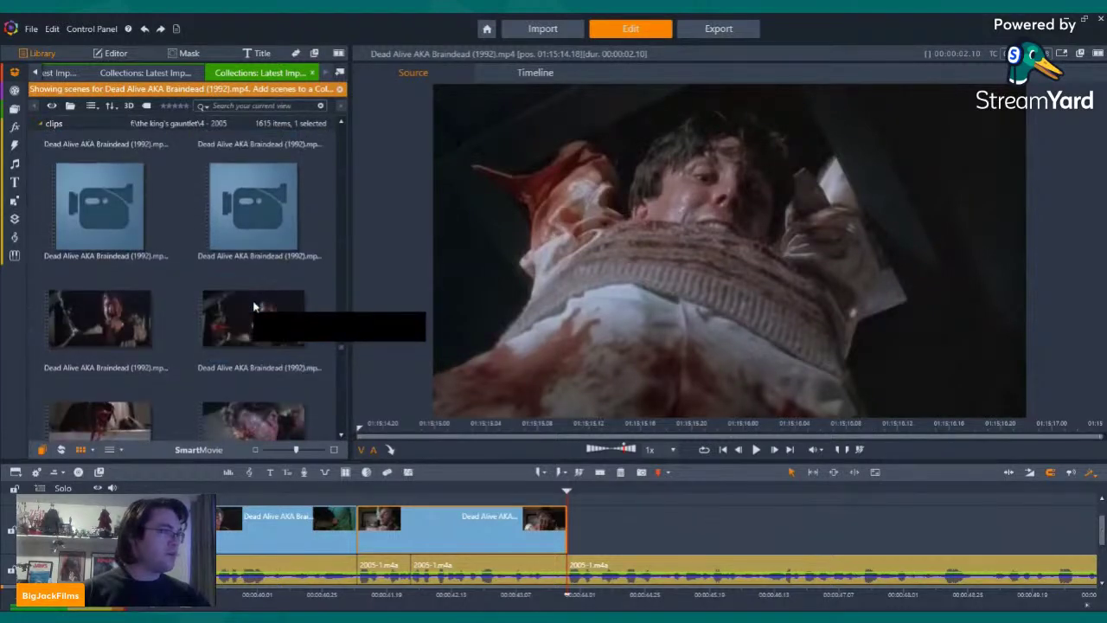
{"action": "scroll", "coordinate": [254, 307], "scroll_direction": "up", "scroll_amount": 3}
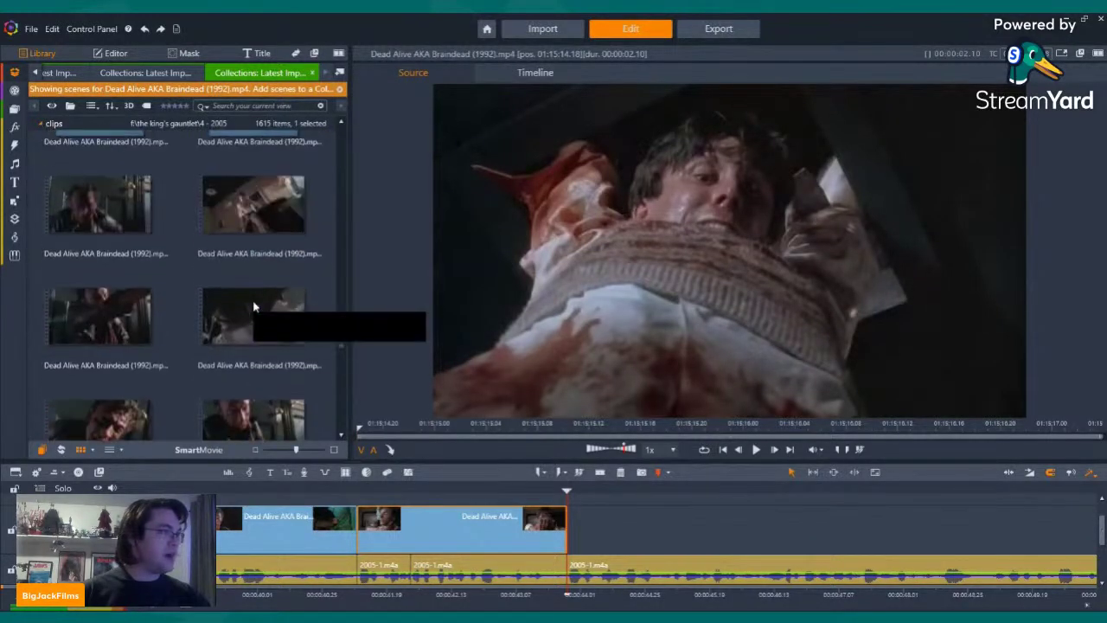
{"action": "scroll", "coordinate": [253, 307], "scroll_direction": "up", "scroll_amount": 3}
{"action": "scroll", "coordinate": [253, 307], "scroll_direction": "up", "scroll_amount": 5}
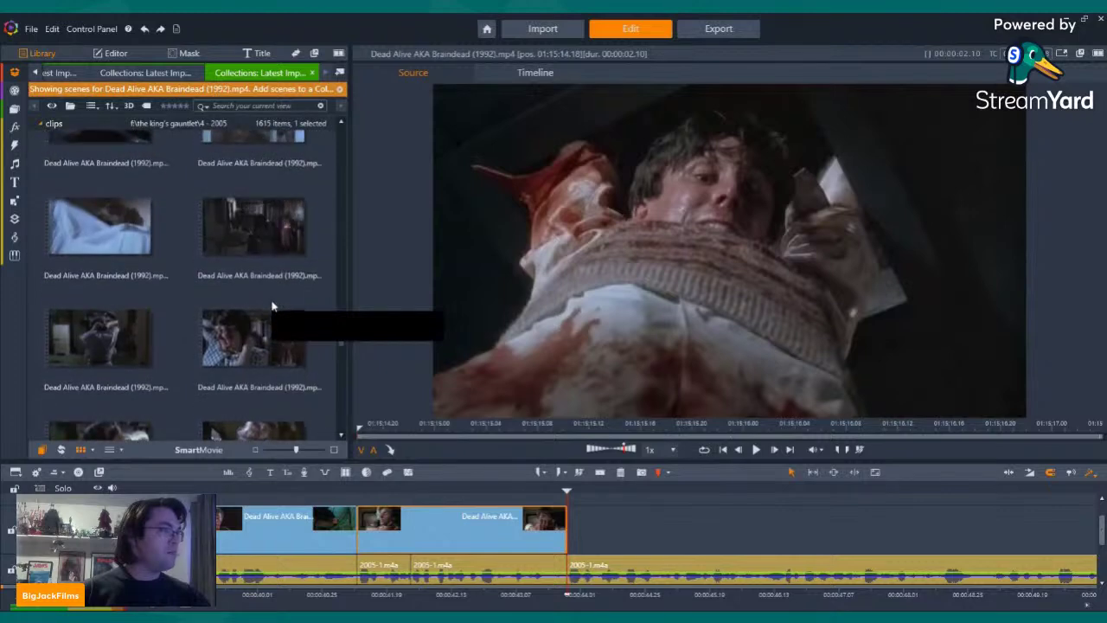
{"action": "scroll", "coordinate": [272, 304], "scroll_direction": "up", "scroll_amount": 5}
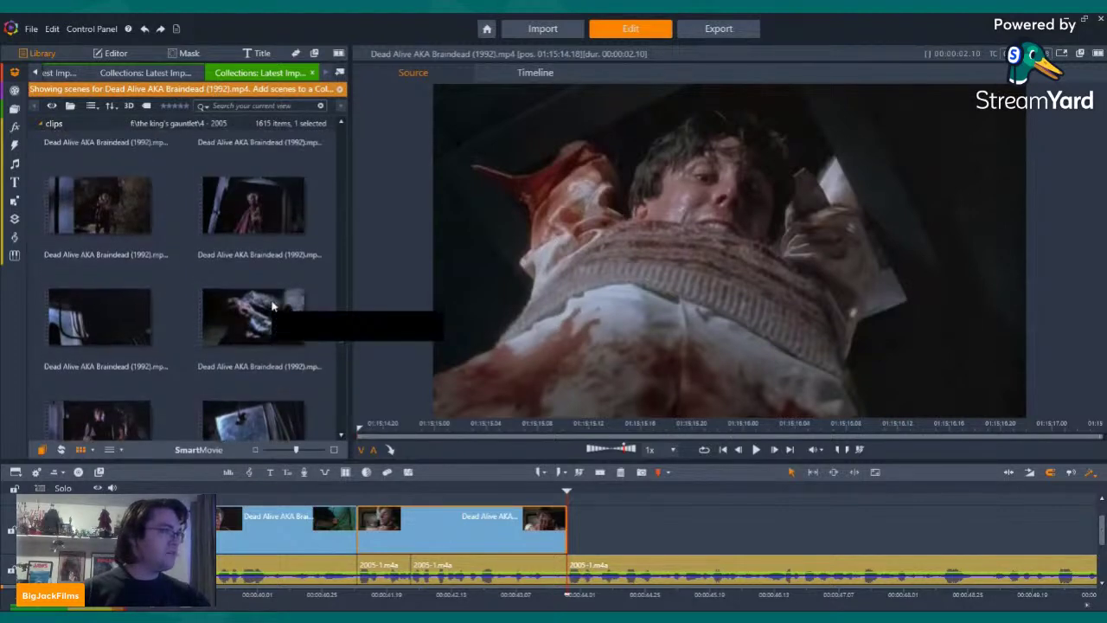
{"action": "scroll", "coordinate": [270, 303], "scroll_direction": "up", "scroll_amount": 5}
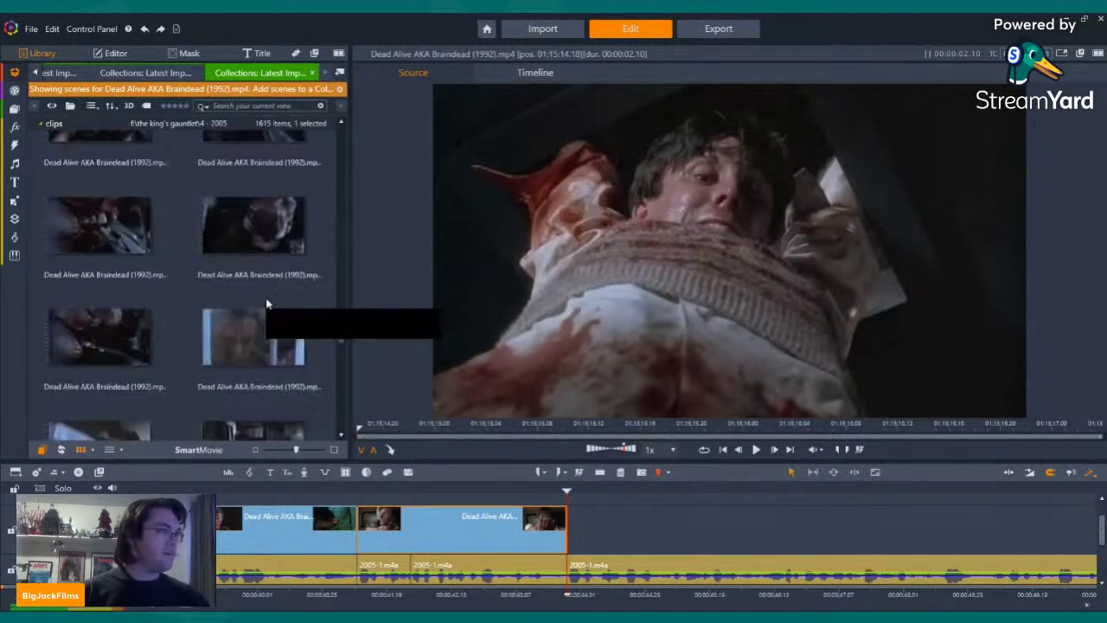
{"action": "scroll", "coordinate": [267, 303], "scroll_direction": "up", "scroll_amount": 5}
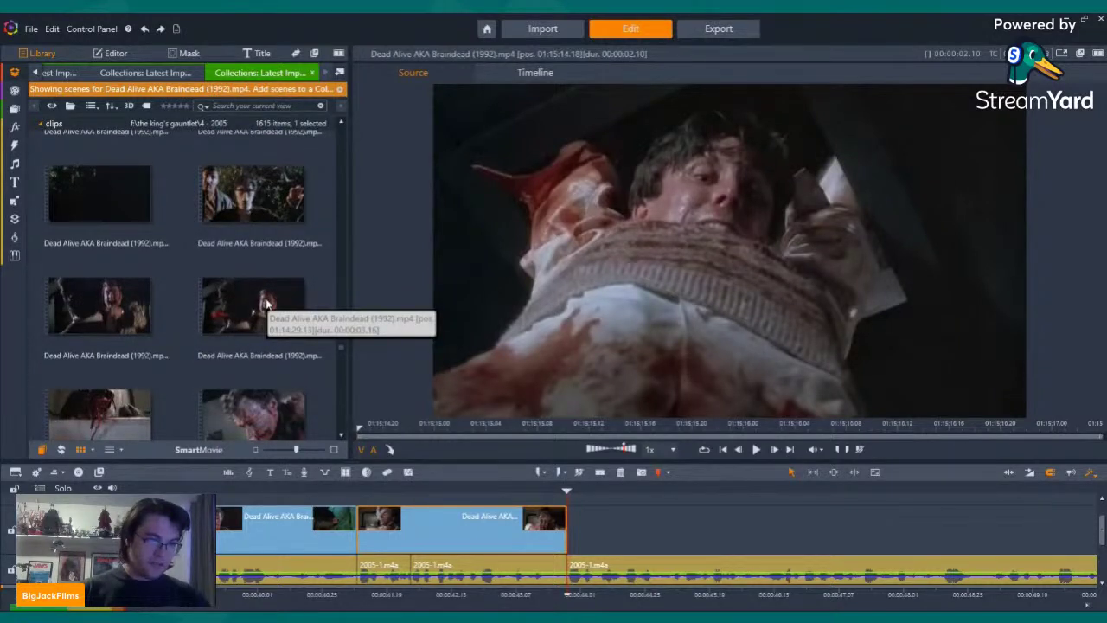
Look through the Dead Alive scenes following 01:15:14.18, up to those around 01:23:12, for the next shots to use
{"action": "scroll", "coordinate": [265, 303], "scroll_direction": "down", "scroll_amount": 3}
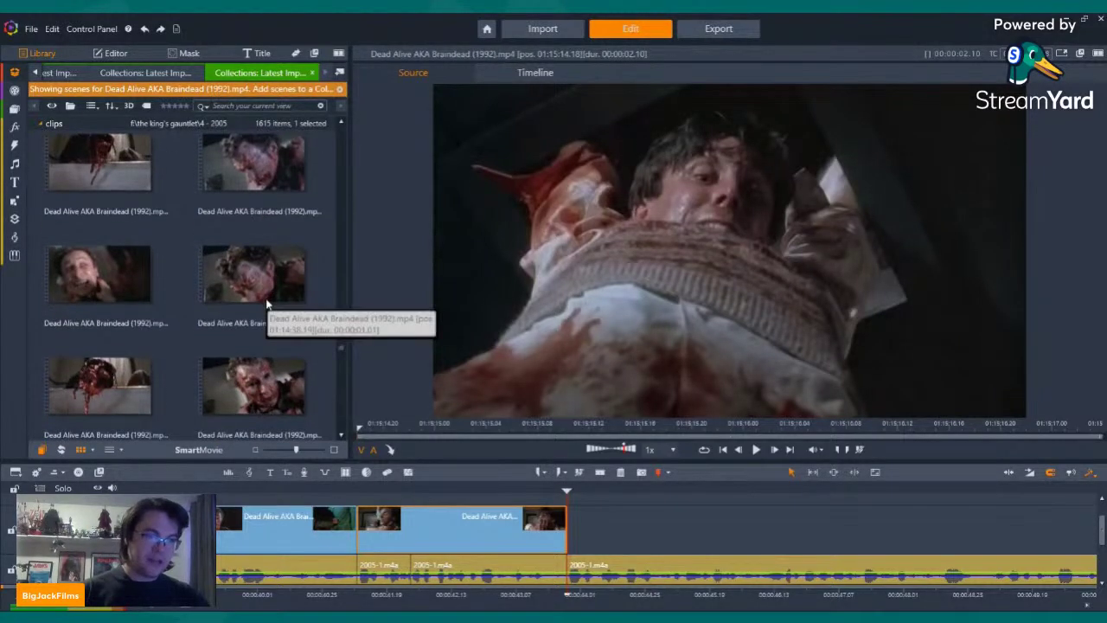
{"action": "scroll", "coordinate": [265, 302], "scroll_direction": "down", "scroll_amount": 5}
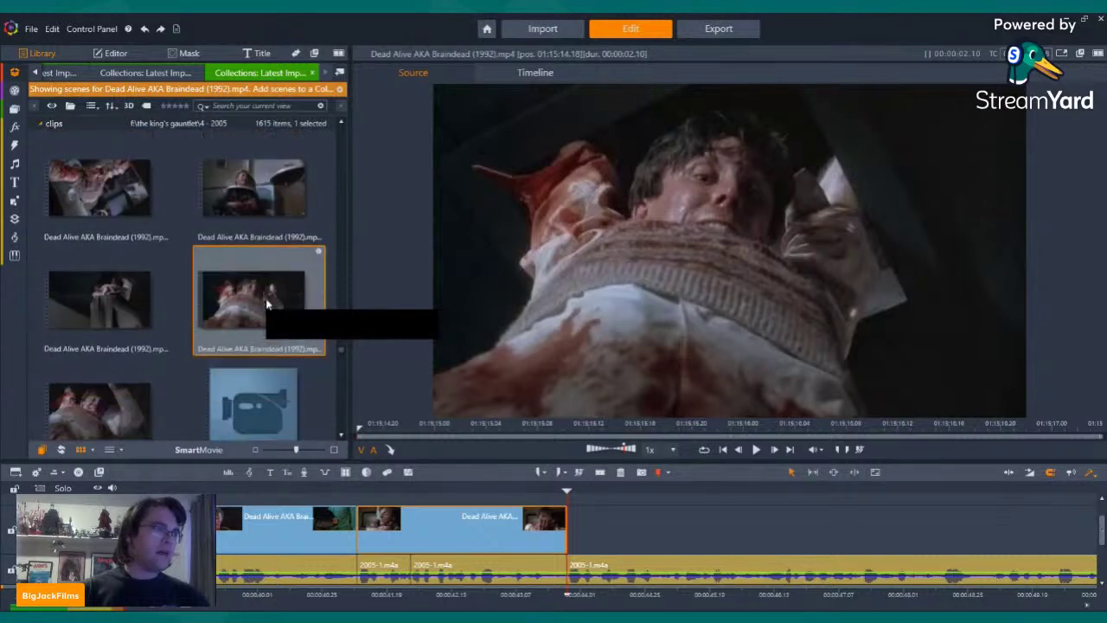
{"action": "scroll", "coordinate": [266, 328], "scroll_direction": "down", "scroll_amount": 5}
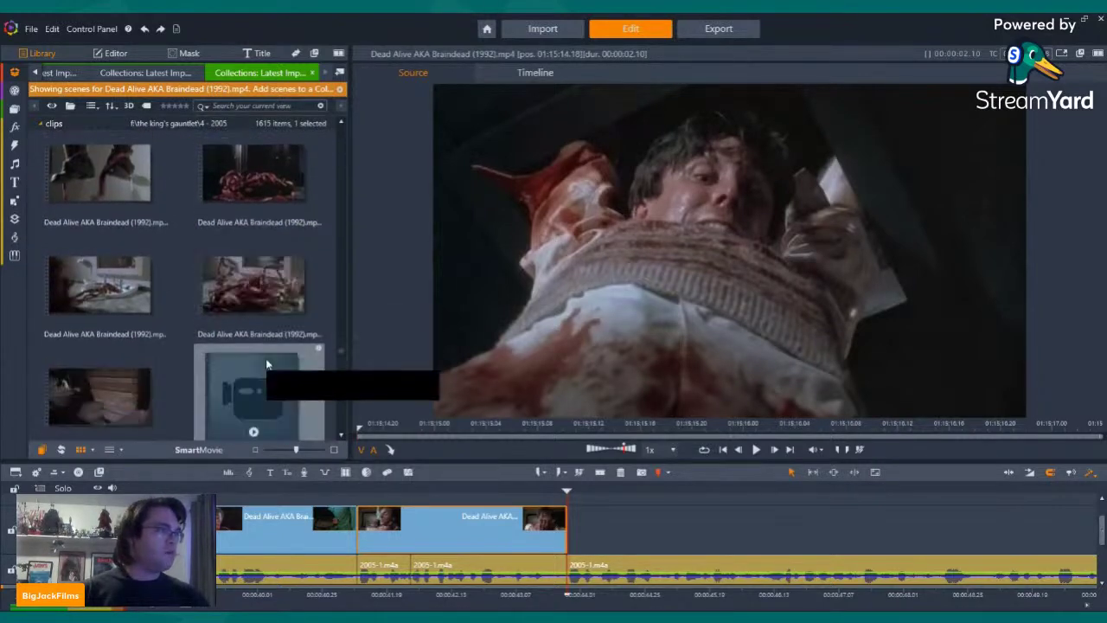
{"action": "scroll", "coordinate": [266, 363], "scroll_direction": "down", "scroll_amount": 5}
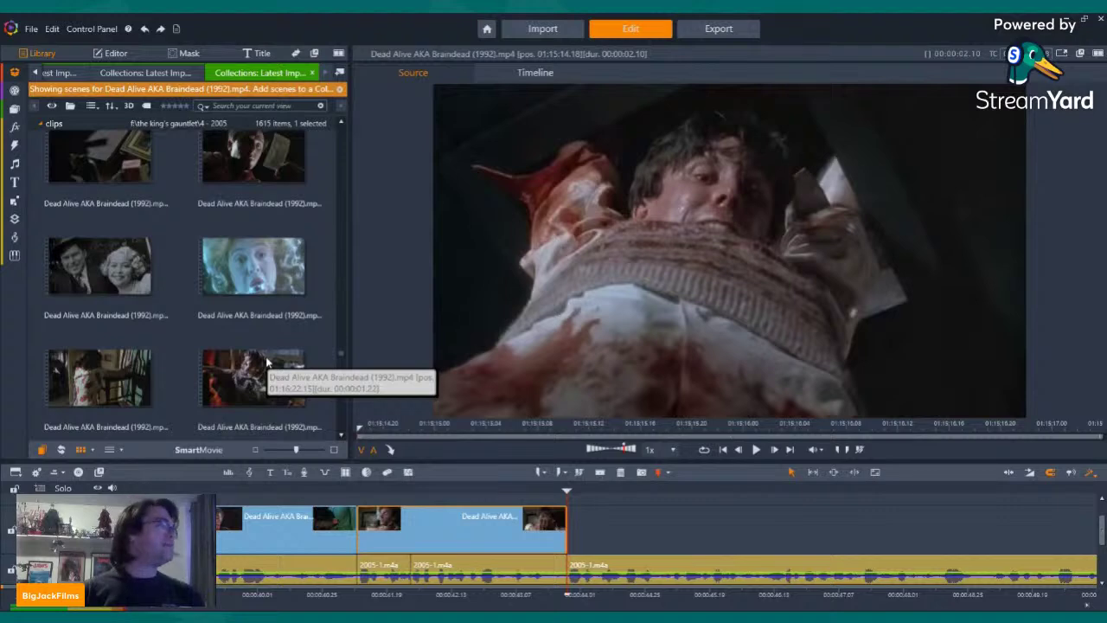
{"action": "scroll", "coordinate": [266, 363], "scroll_direction": "down", "scroll_amount": 5}
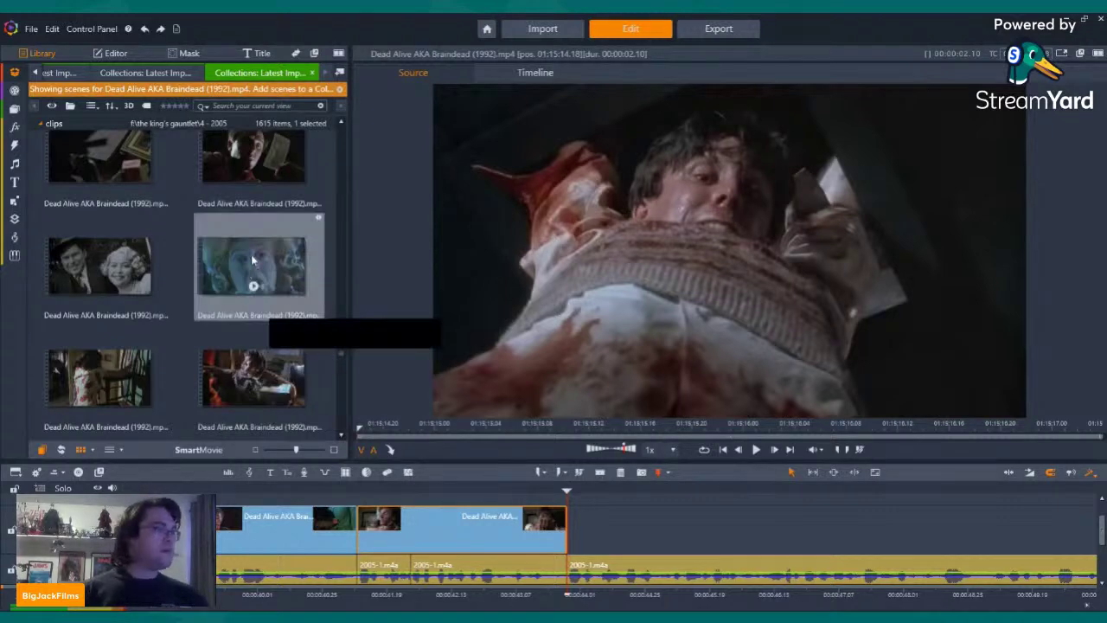
{"action": "scroll", "coordinate": [251, 256], "scroll_direction": "down", "scroll_amount": 3}
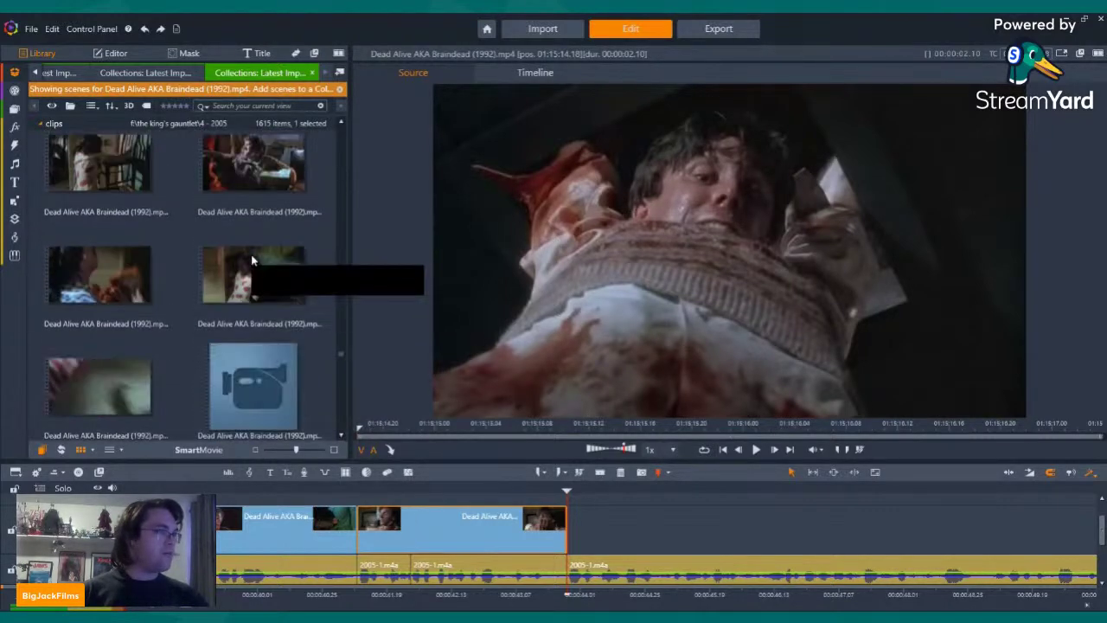
{"action": "scroll", "coordinate": [277, 346], "scroll_direction": "down", "scroll_amount": 5}
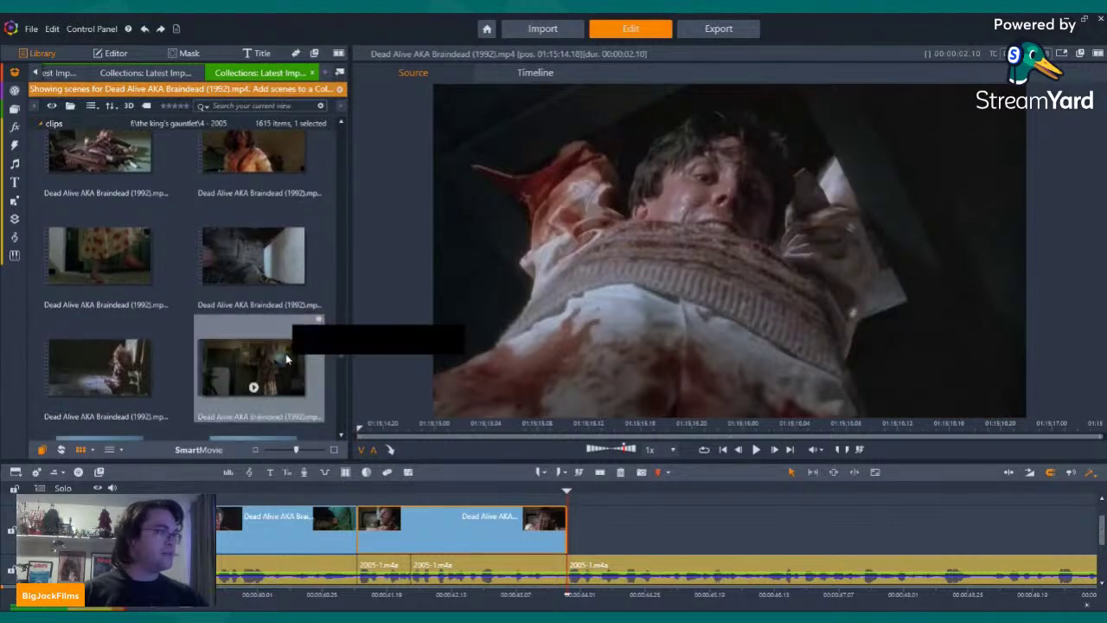
{"action": "scroll", "coordinate": [266, 363], "scroll_direction": "down", "scroll_amount": 5}
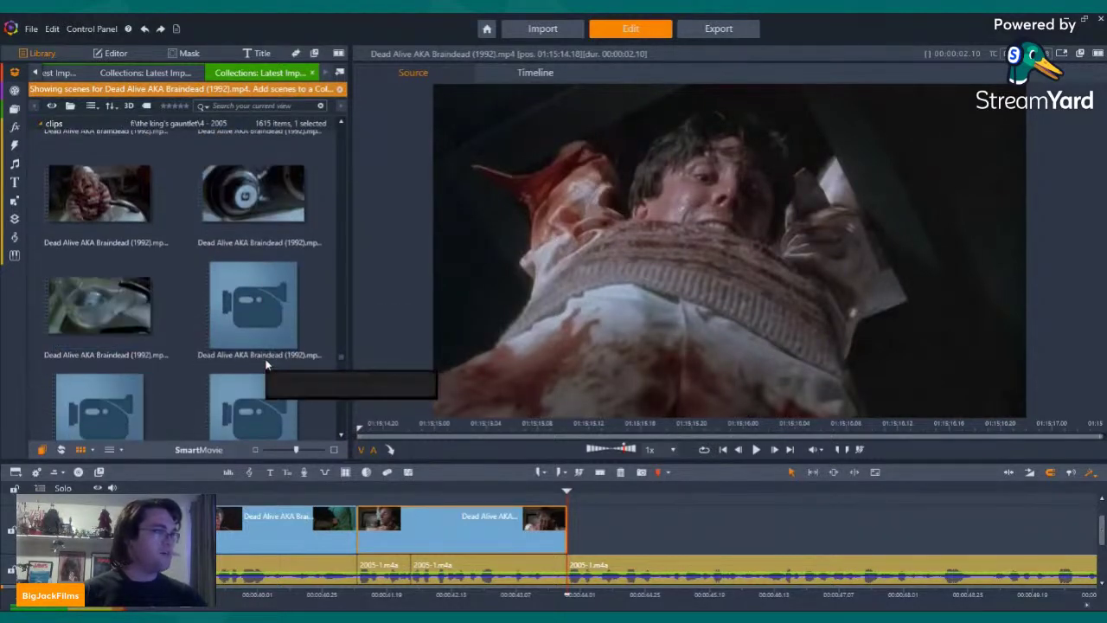
{"action": "scroll", "coordinate": [266, 363], "scroll_direction": "down", "scroll_amount": 5}
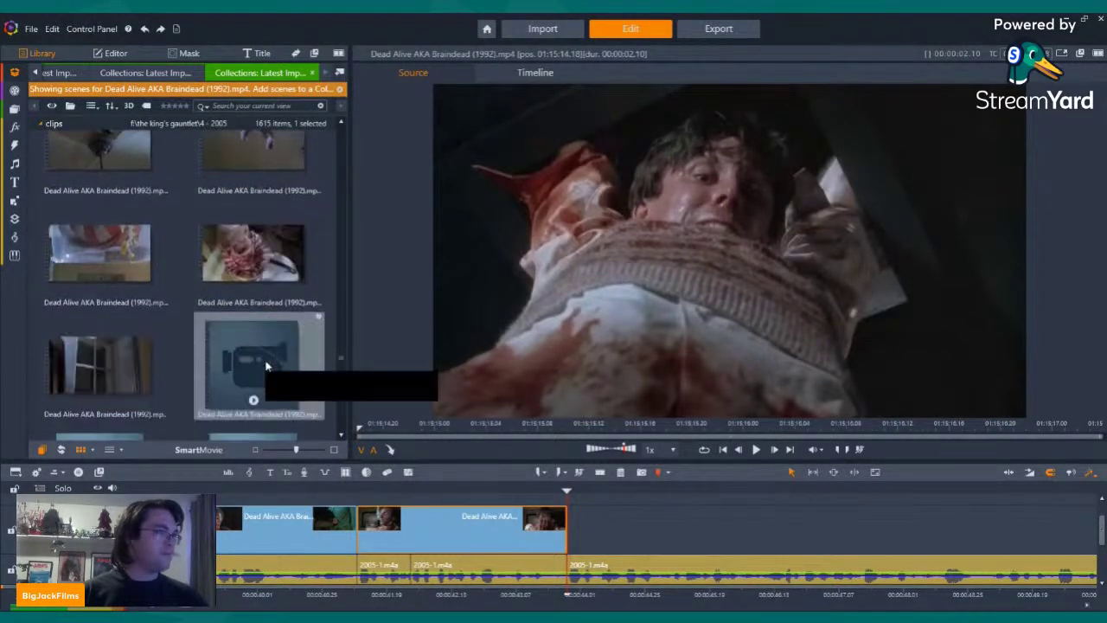
{"action": "scroll", "coordinate": [266, 365], "scroll_direction": "down", "scroll_amount": 5}
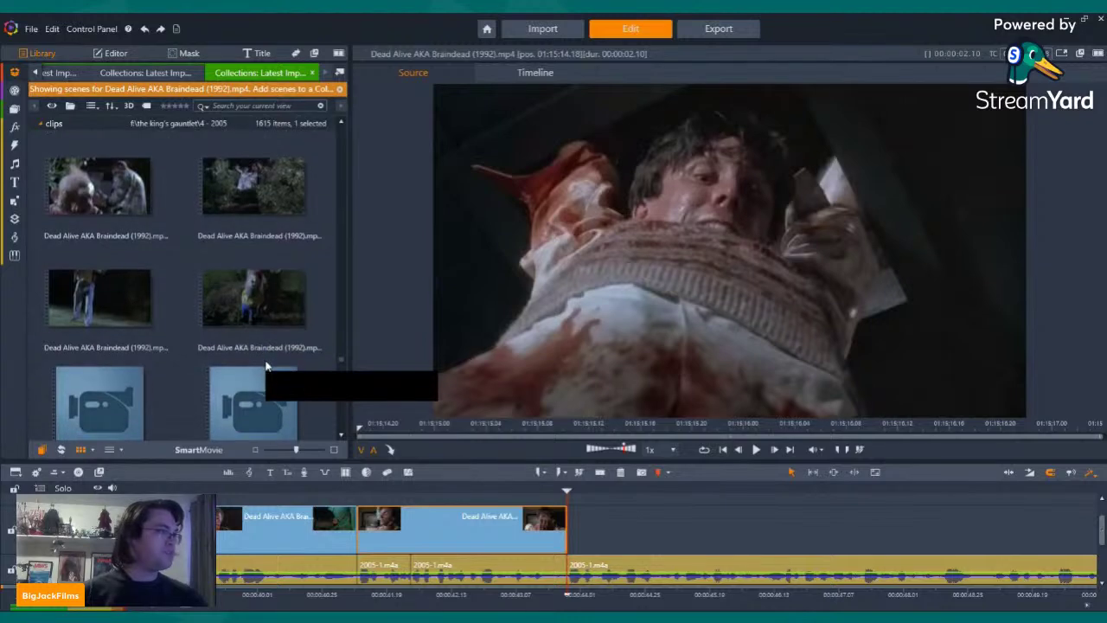
{"action": "scroll", "coordinate": [266, 368], "scroll_direction": "down", "scroll_amount": 5}
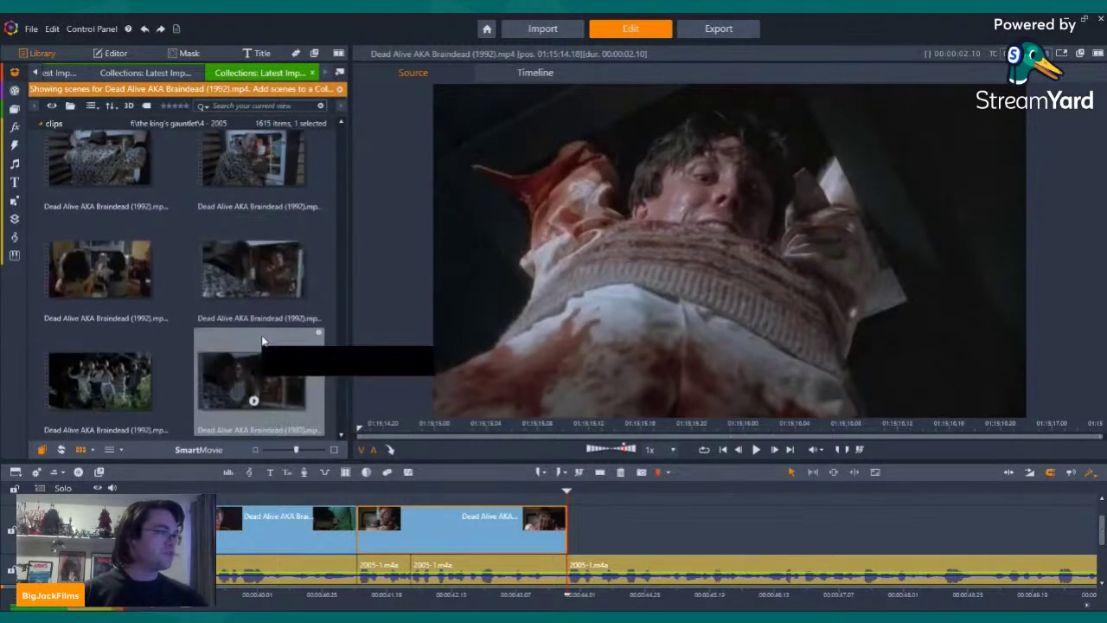
{"action": "scroll", "coordinate": [264, 338], "scroll_direction": "down", "scroll_amount": 4}
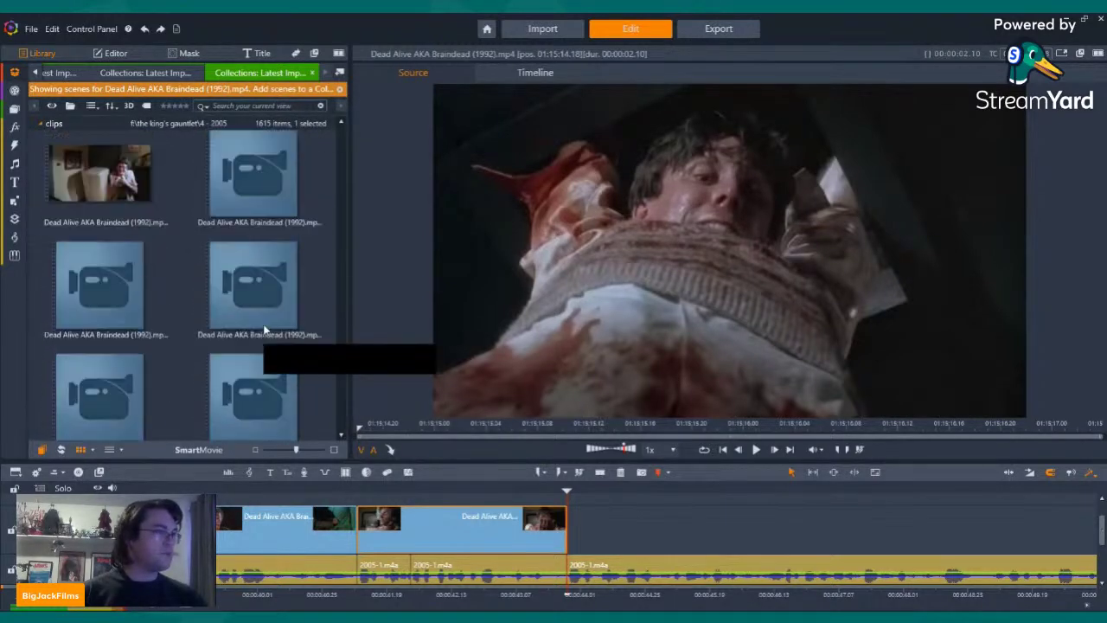
{"action": "scroll", "coordinate": [267, 298], "scroll_direction": "down", "scroll_amount": 4}
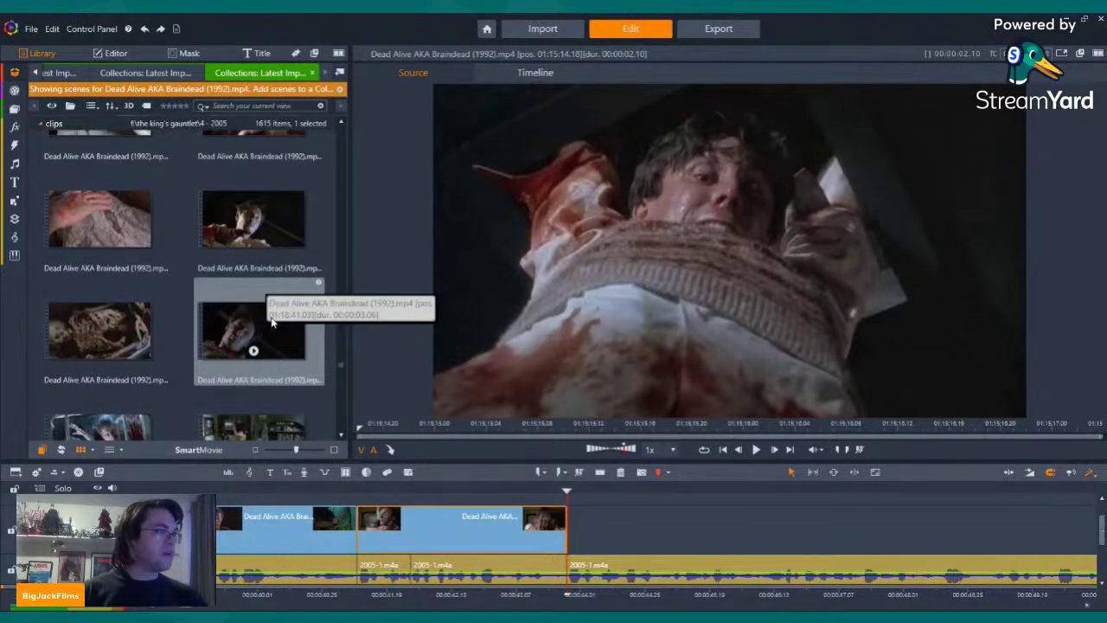
{"action": "scroll", "coordinate": [271, 322], "scroll_direction": "down", "scroll_amount": 3}
{"action": "scroll", "coordinate": [272, 325], "scroll_direction": "down", "scroll_amount": 5}
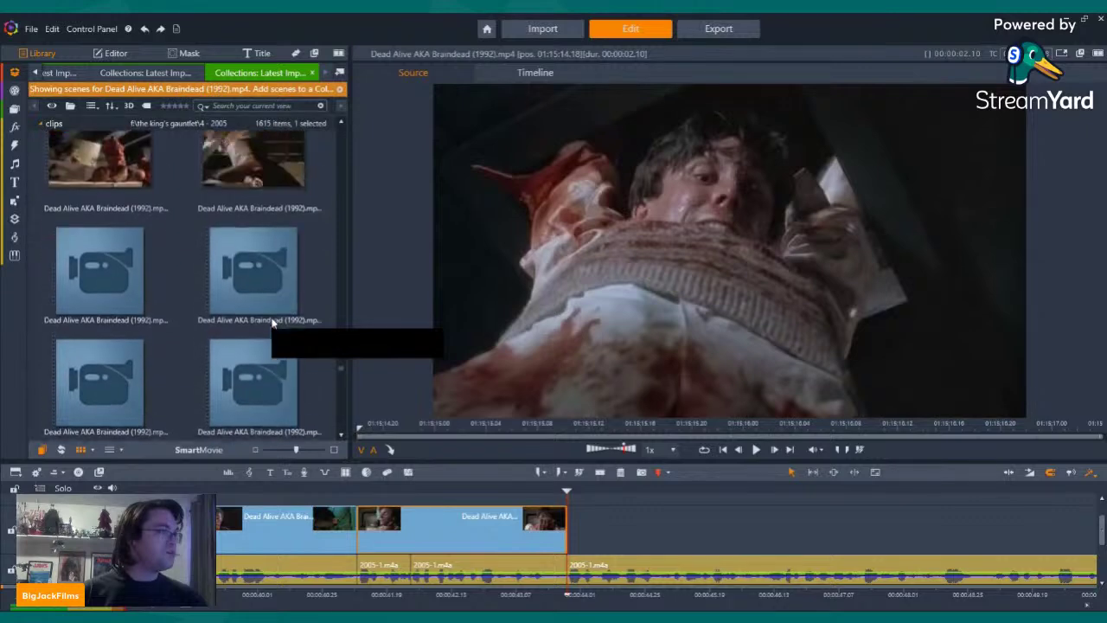
{"action": "scroll", "coordinate": [272, 321], "scroll_direction": "down", "scroll_amount": 4}
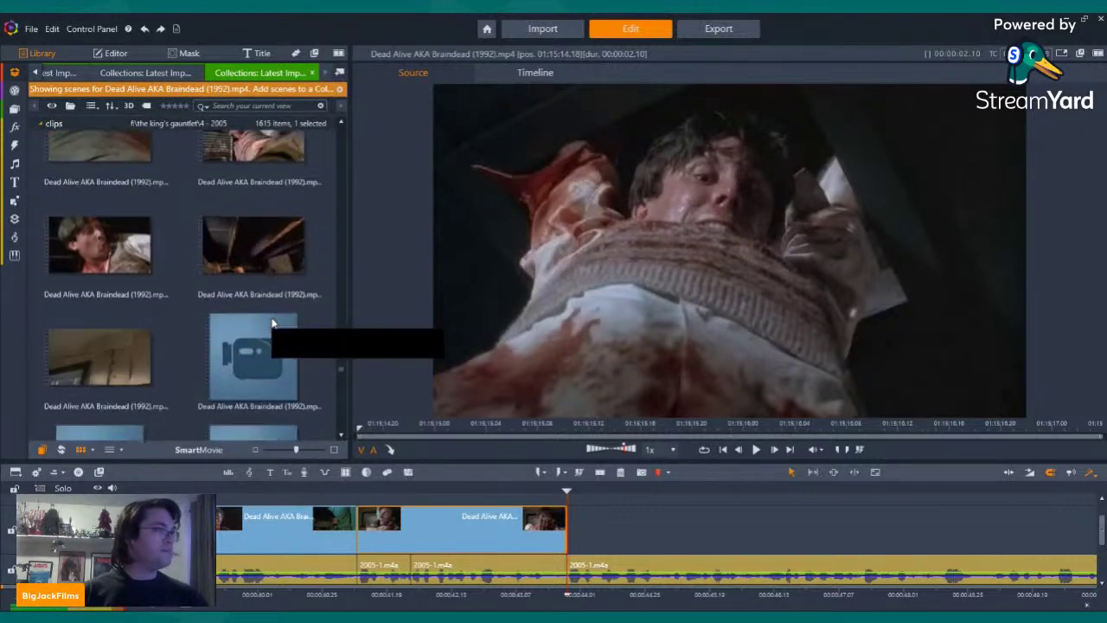
{"action": "scroll", "coordinate": [272, 322], "scroll_direction": "down", "scroll_amount": 5}
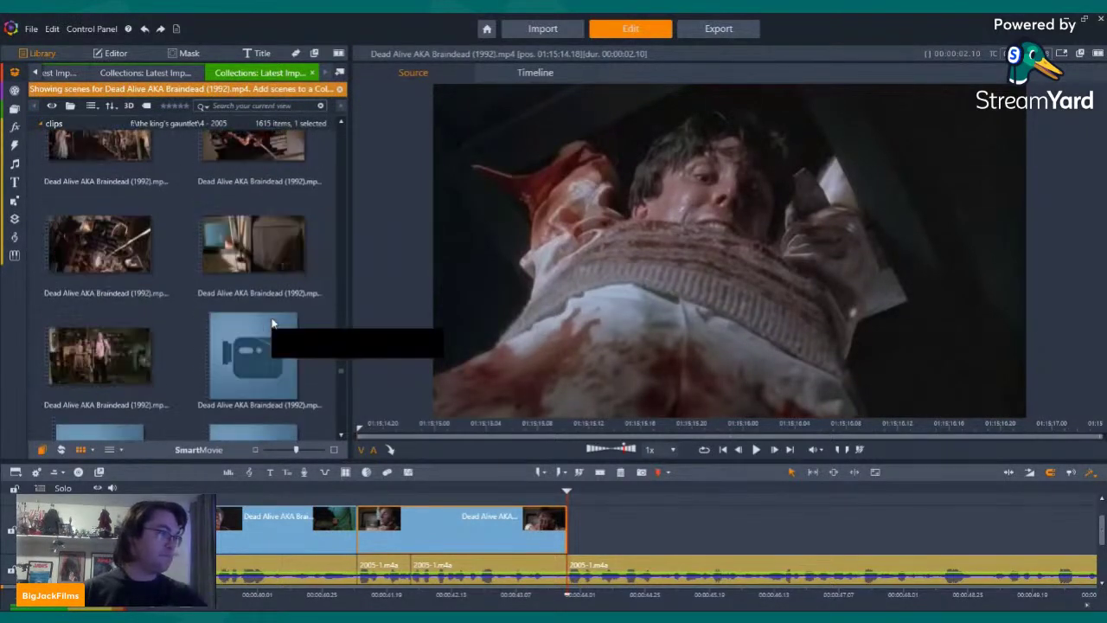
{"action": "scroll", "coordinate": [271, 324], "scroll_direction": "down", "scroll_amount": 4}
{"action": "scroll", "coordinate": [272, 323], "scroll_direction": "down", "scroll_amount": 3}
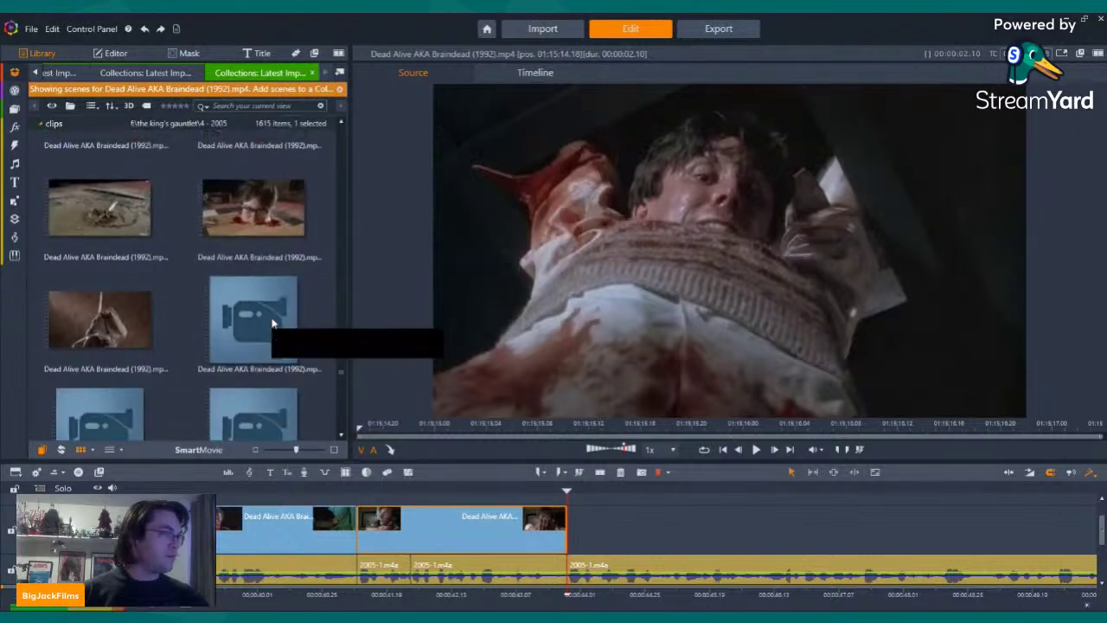
{"action": "scroll", "coordinate": [272, 323], "scroll_direction": "down", "scroll_amount": 5}
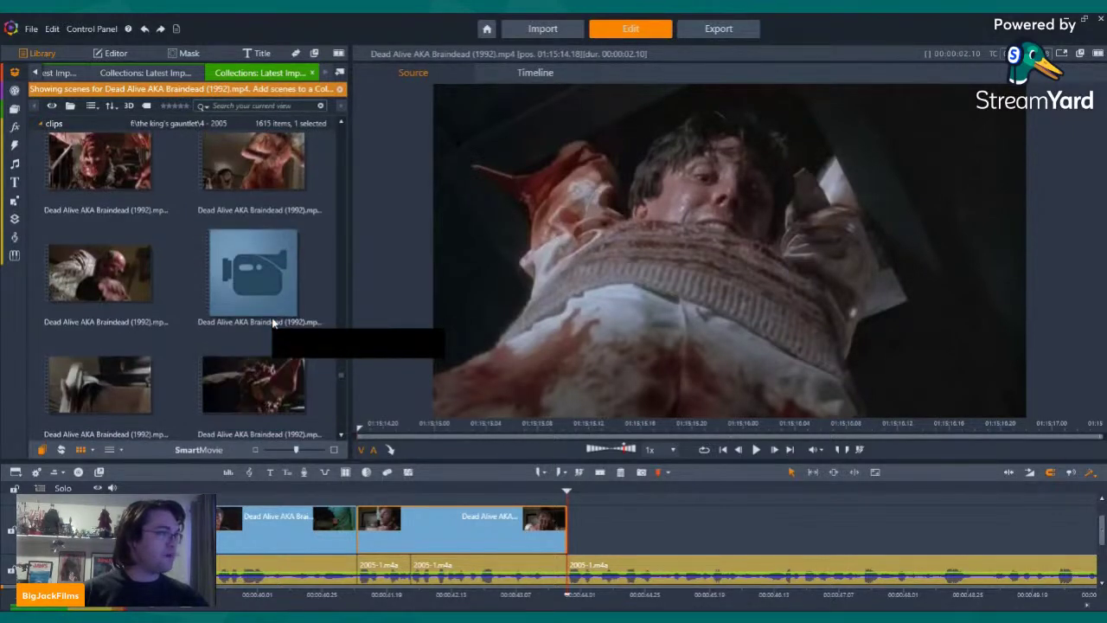
{"action": "scroll", "coordinate": [272, 322], "scroll_direction": "down", "scroll_amount": 2}
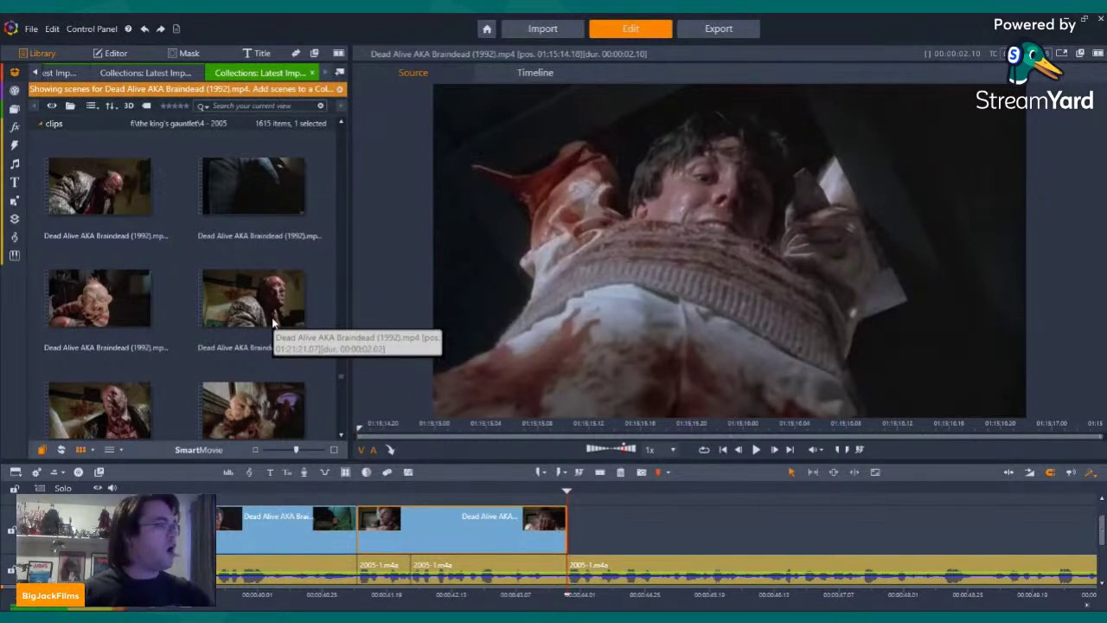
{"action": "scroll", "coordinate": [273, 298], "scroll_direction": "down", "scroll_amount": 3}
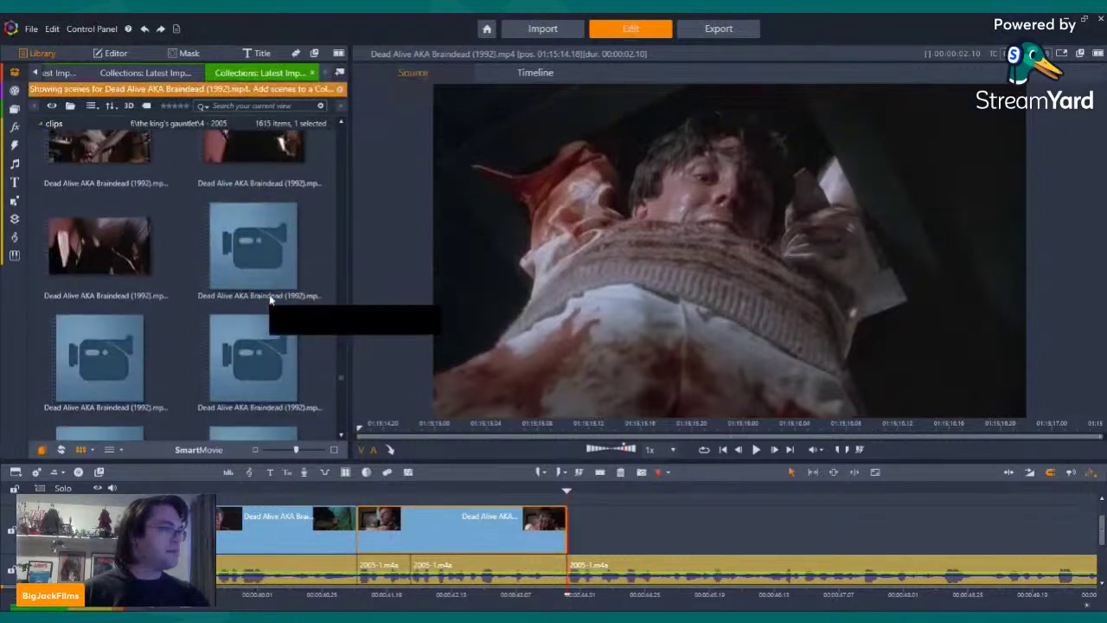
{"action": "scroll", "coordinate": [269, 300], "scroll_direction": "down", "scroll_amount": 1}
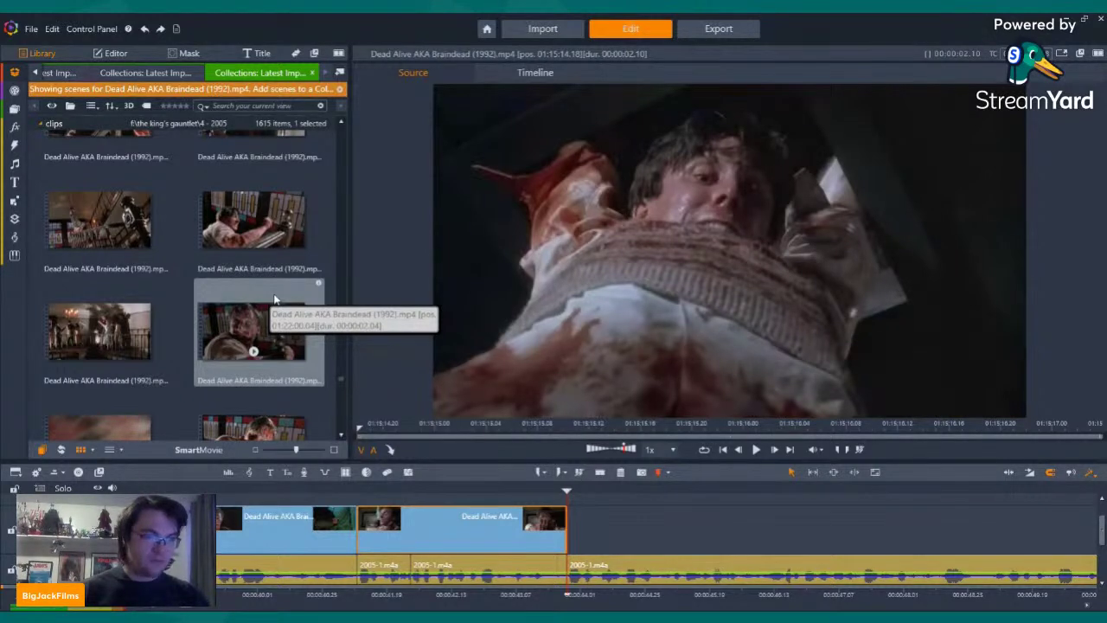
{"action": "scroll", "coordinate": [274, 298], "scroll_direction": "down", "scroll_amount": 3}
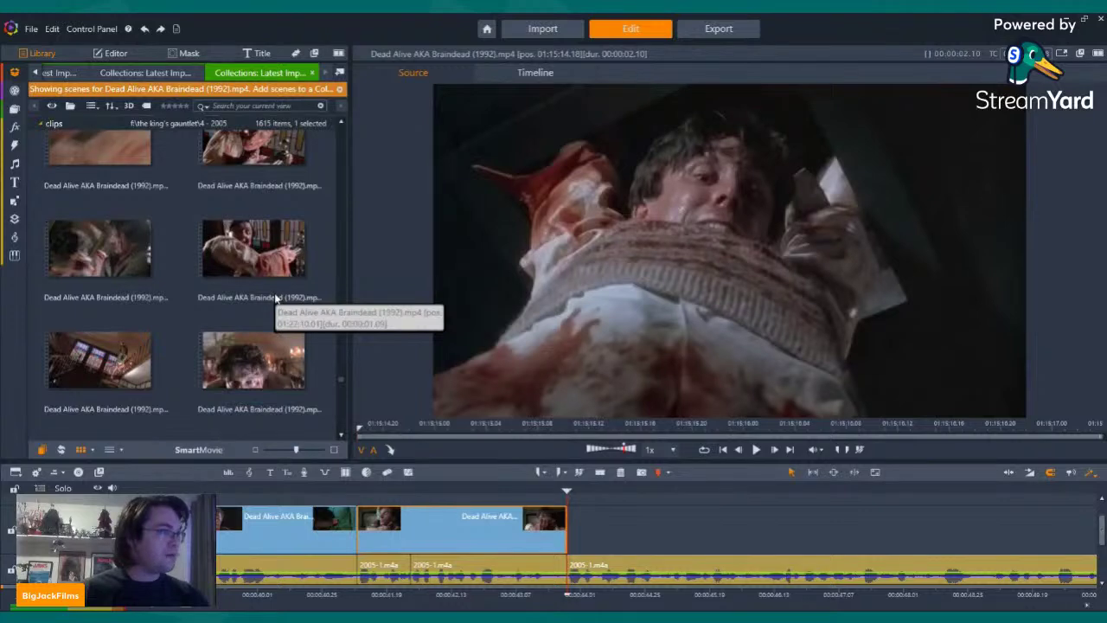
{"action": "scroll", "coordinate": [275, 298], "scroll_direction": "down", "scroll_amount": 2}
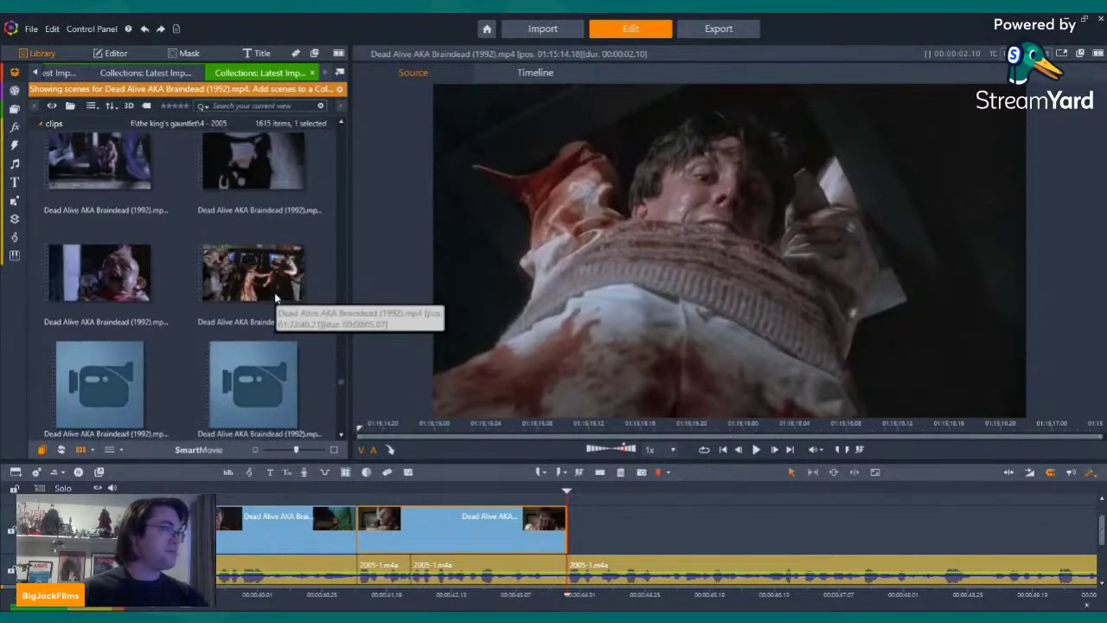
{"action": "scroll", "coordinate": [275, 298], "scroll_direction": "down", "scroll_amount": 2}
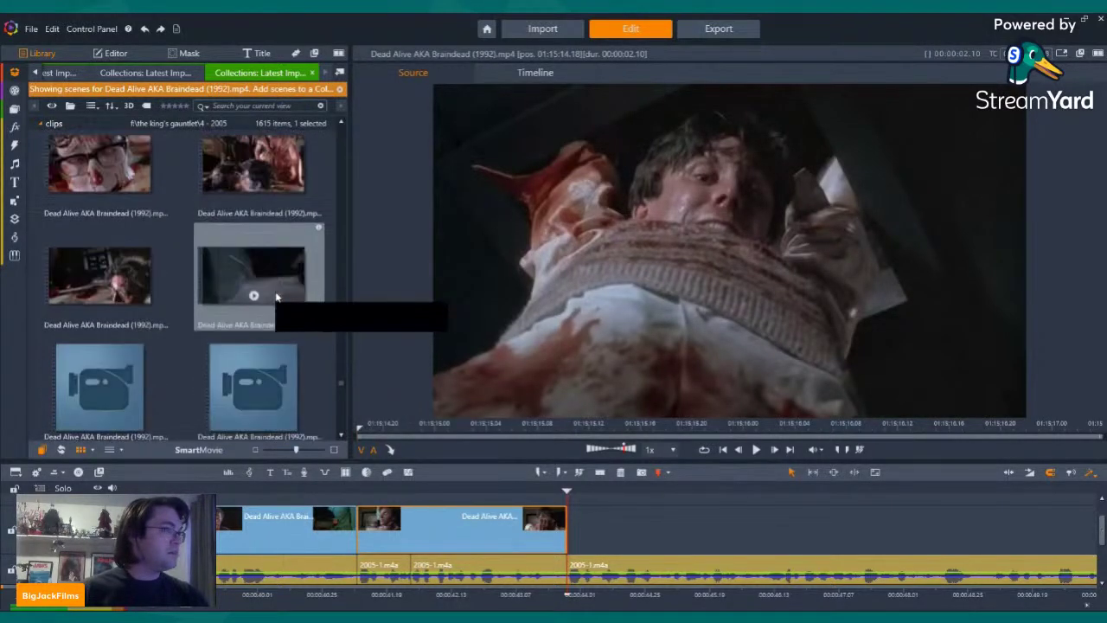
{"action": "scroll", "coordinate": [276, 298], "scroll_direction": "down", "scroll_amount": 1}
{"action": "scroll", "coordinate": [276, 297], "scroll_direction": "down", "scroll_amount": 2}
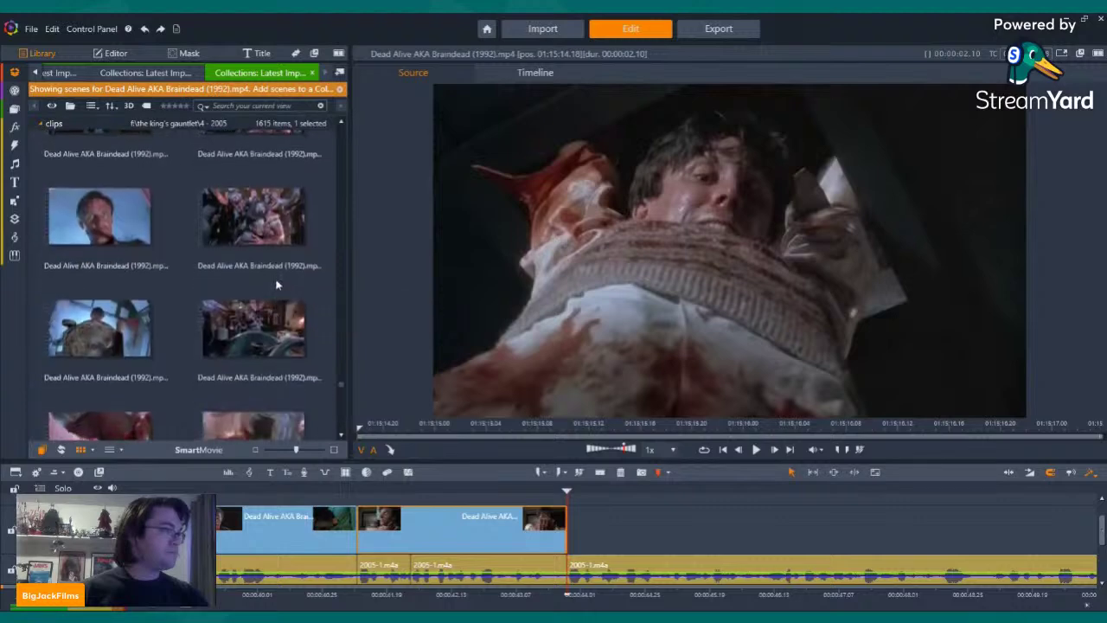
Preview the screaming crowd scene at 01:23:12.17 and the scene of the figure in the doorway at 01:23:10.11
{"action": "left_click", "coordinate": [254, 289]}
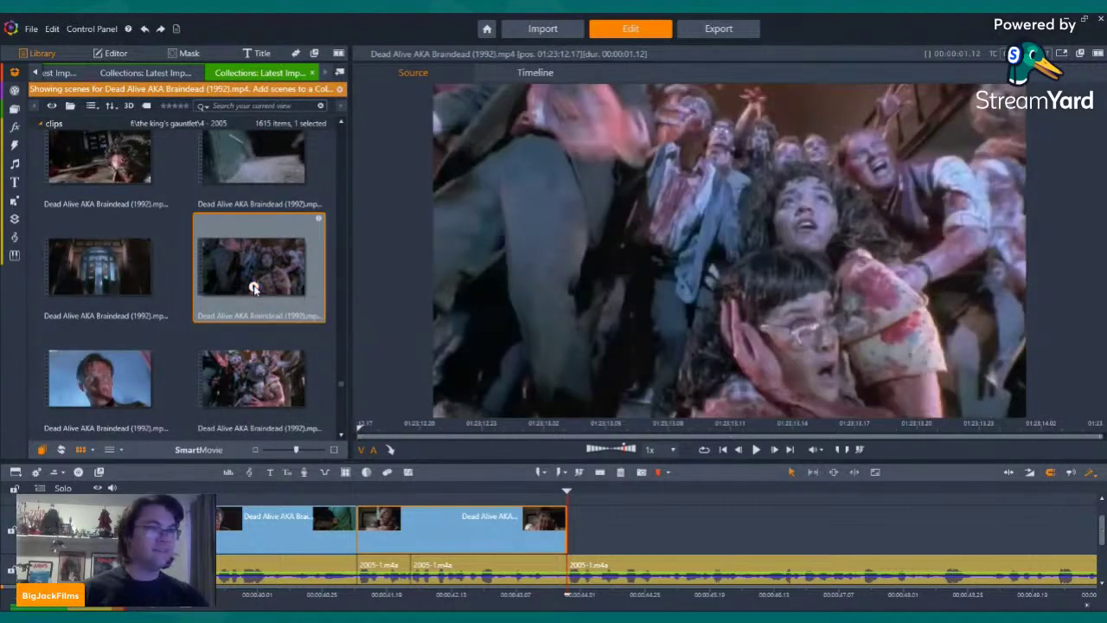
{"action": "key", "text": "space"}
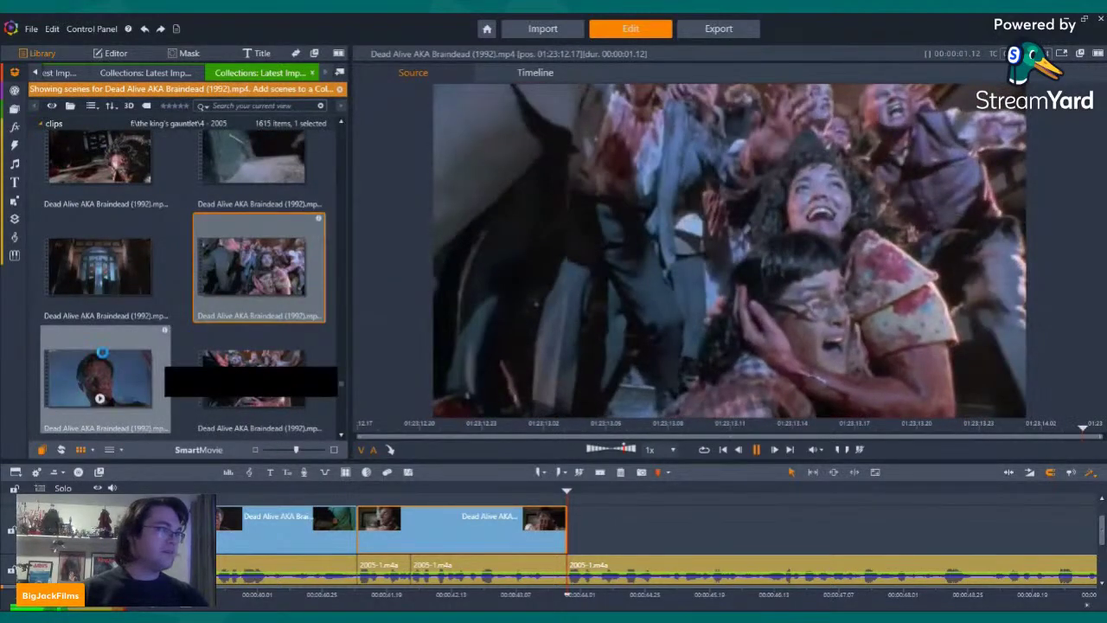
{"action": "left_click", "coordinate": [101, 289]}
{"action": "key", "text": "space"}
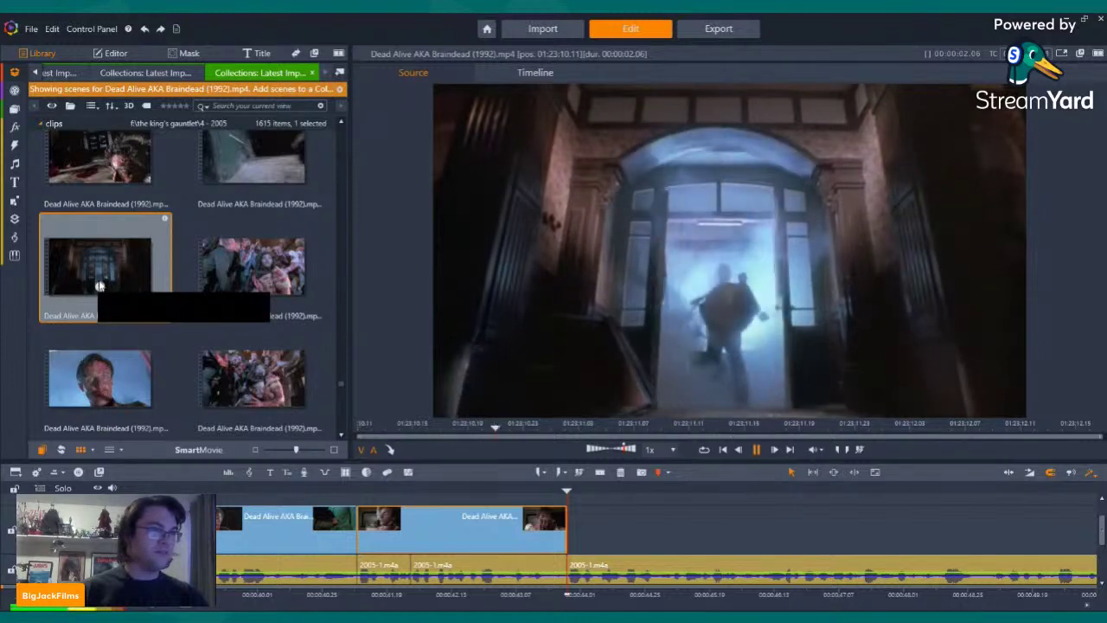
Place the blood-spattered man scene on the narration track right after the last Dead Alive clip, and cut off its opening crowd shot
{"action": "left_click", "coordinate": [103, 373]}
{"action": "left_click_drag", "start_coordinate": [110, 363], "coordinate": [575, 571]}
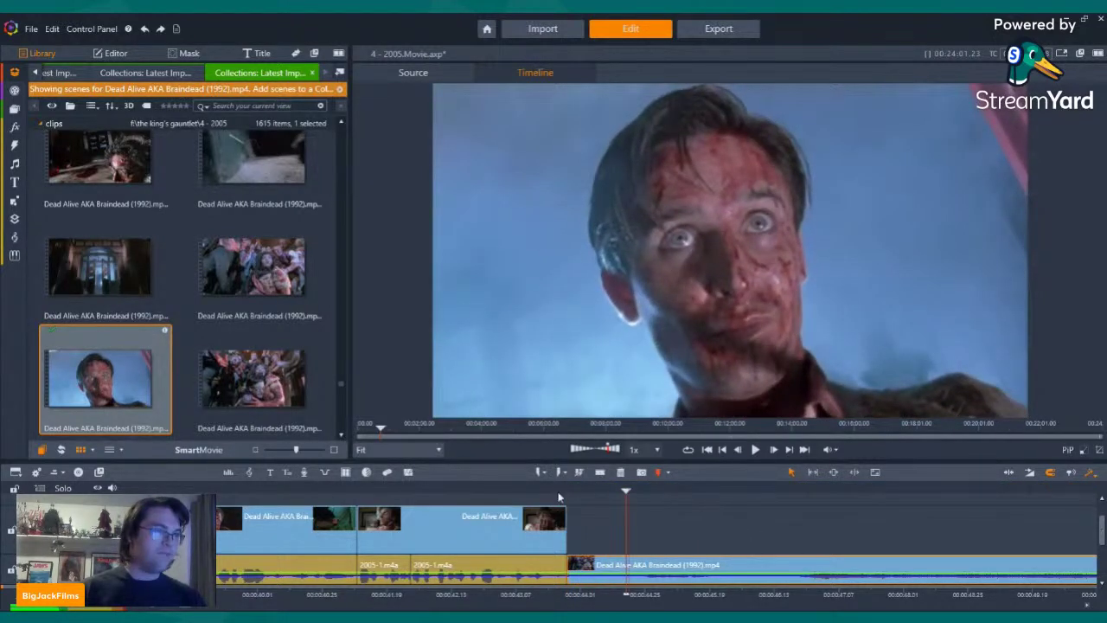
{"action": "left_click", "coordinate": [599, 473]}
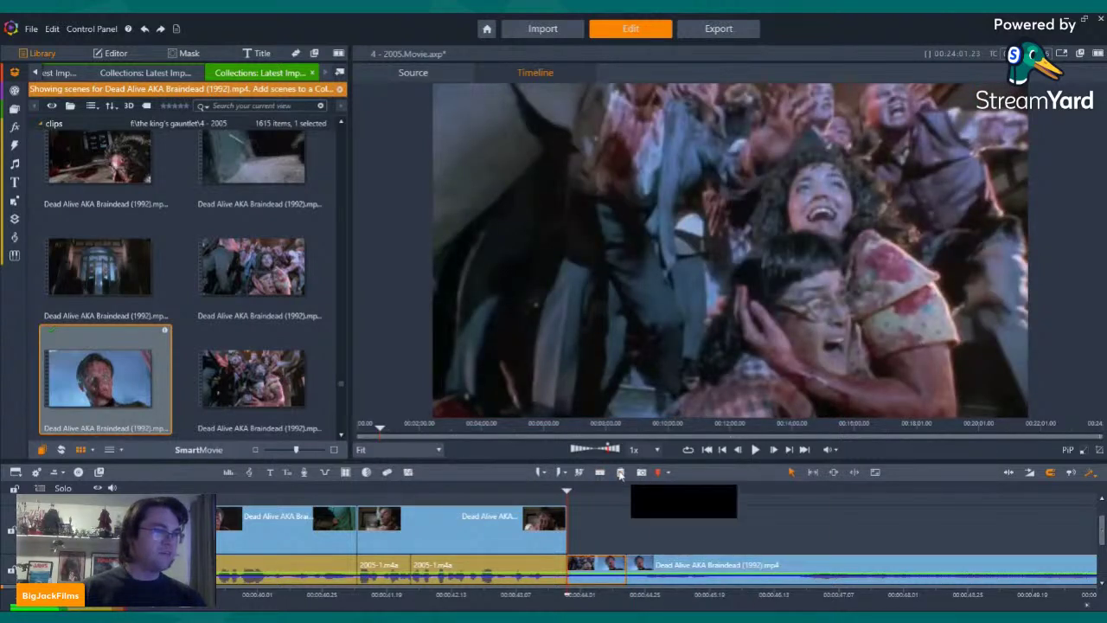
{"action": "left_click", "coordinate": [620, 472]}
Show the timeline's audio mixer and lower the volume of the newly placed Dead Alive clip
{"action": "left_click", "coordinate": [228, 472]}
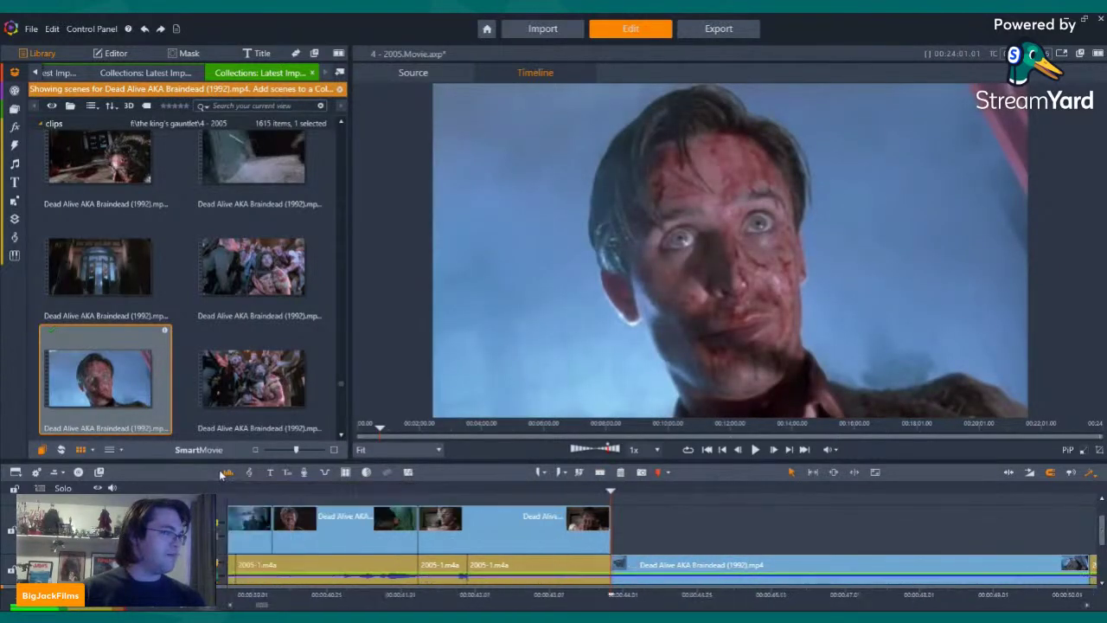
{"action": "left_click_drag", "start_coordinate": [227, 582], "coordinate": [222, 582]}
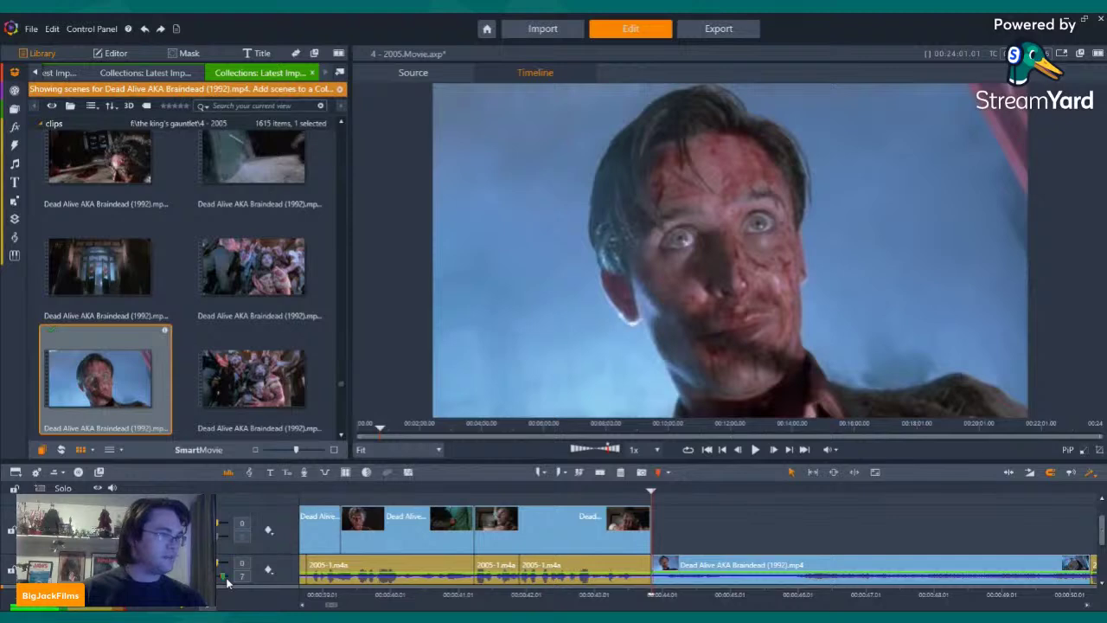
Play from 12 frames before the new Dead Alive clip and pause at the raised lawnmower shot to find the clip's cut point
{"action": "key", "text": "Left"}
{"action": "key", "text": "Left"}
{"action": "key", "text": "Left"}
{"action": "key", "text": "Left"}
{"action": "key", "text": "Left"}
{"action": "key", "text": "Left"}
{"action": "key", "text": "Left"}
{"action": "key", "text": "Left"}
{"action": "key", "text": "Left"}
{"action": "key", "text": "Left"}
{"action": "key", "text": "Left"}
{"action": "key", "text": "Left"}
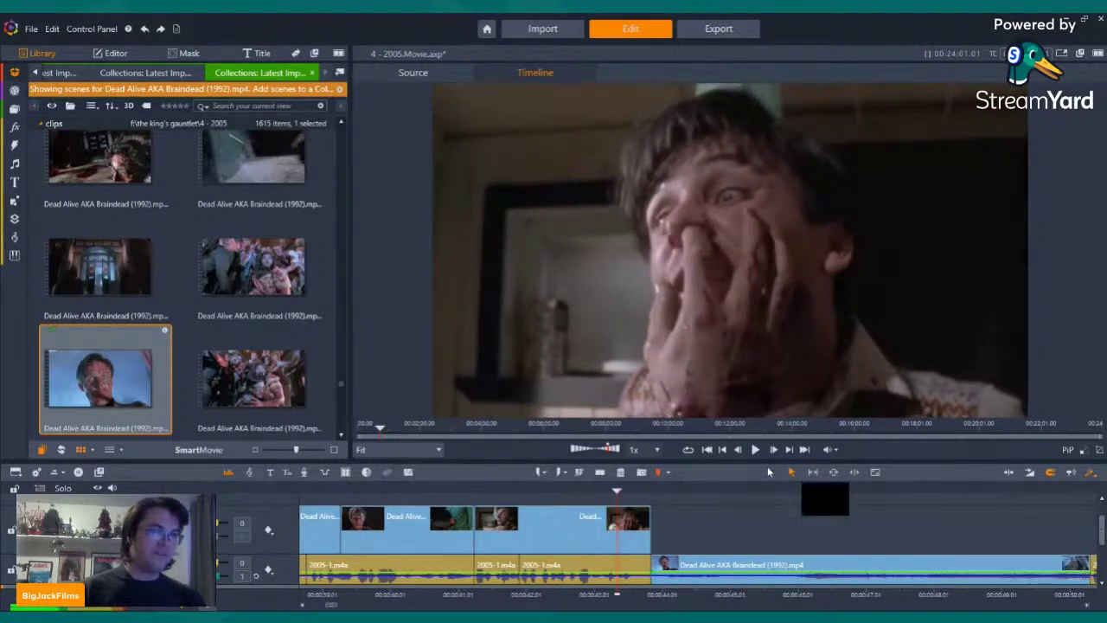
{"action": "left_click", "coordinate": [756, 449]}
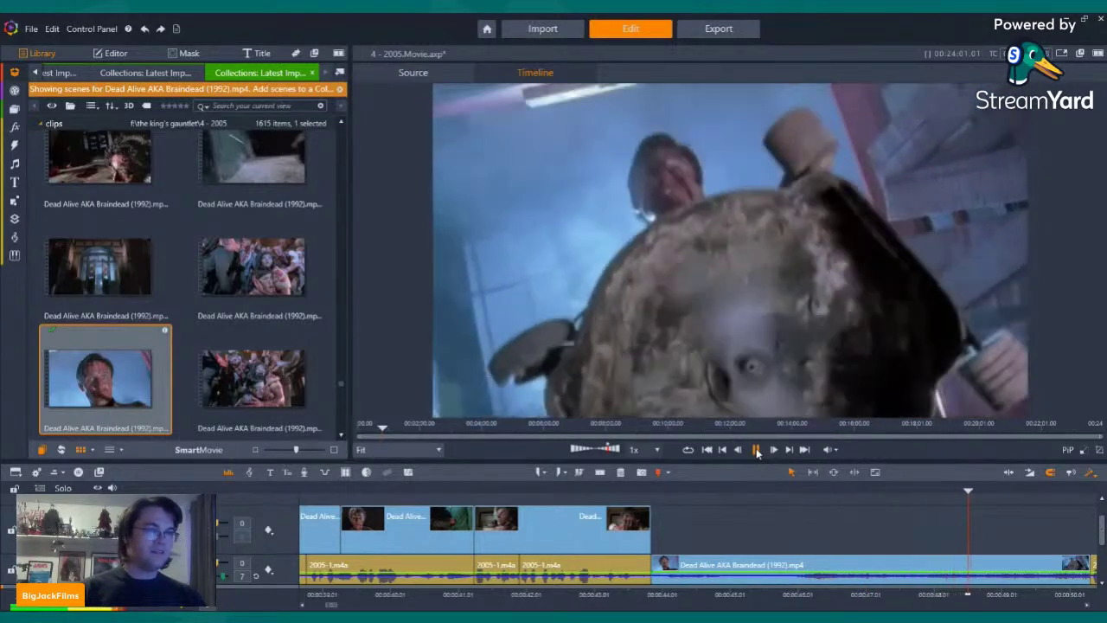
{"action": "left_click", "coordinate": [756, 449]}
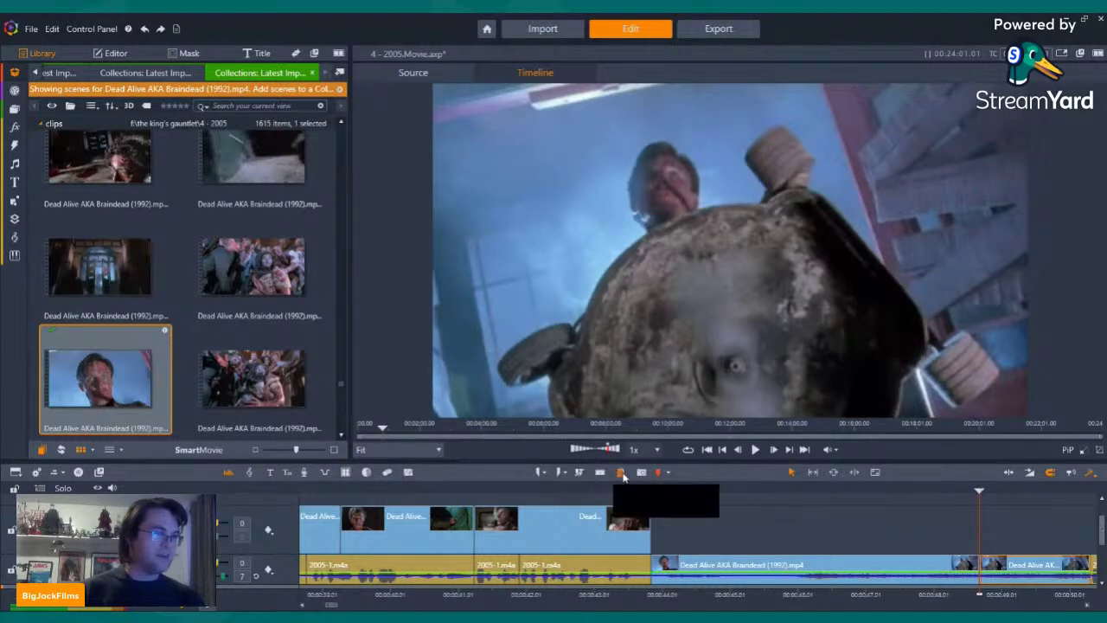
Preview the raised lawnmower scene at 01:23:22.21 and the scene of the crowd facing the mower at 01:23:24.22
{"action": "scroll", "coordinate": [253, 242], "scroll_direction": "down", "scroll_amount": 3}
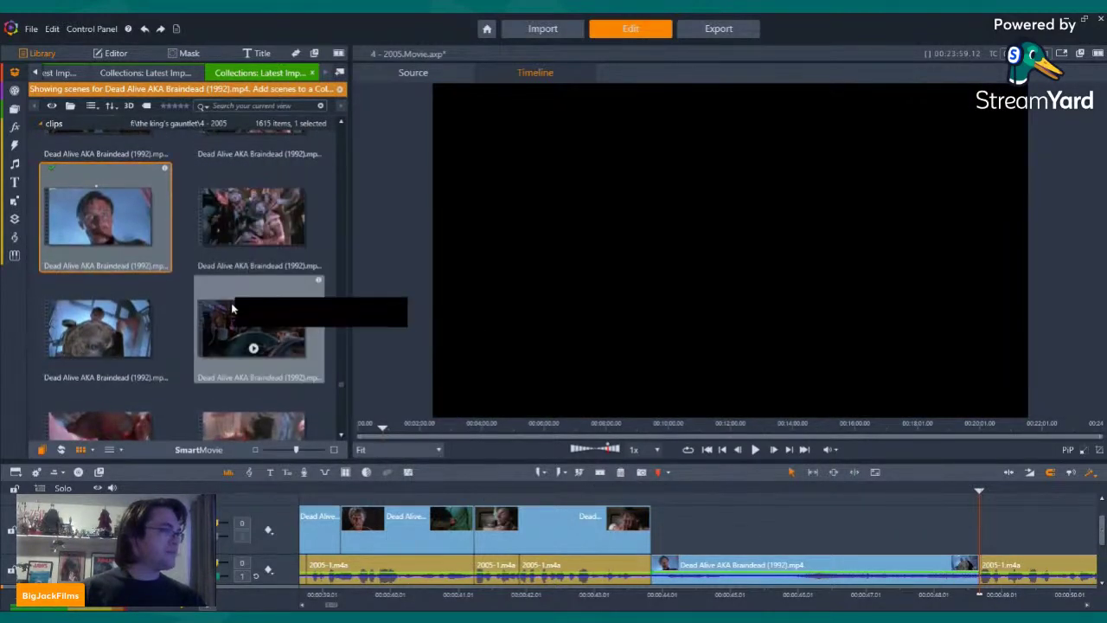
{"action": "left_click", "coordinate": [100, 356]}
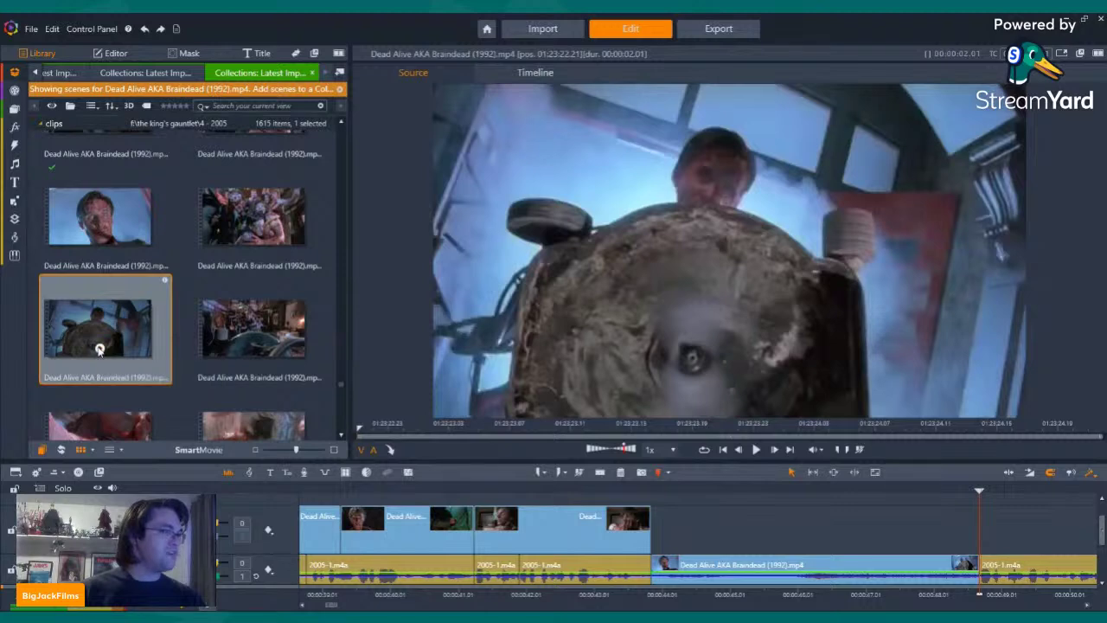
{"action": "left_click", "coordinate": [100, 349]}
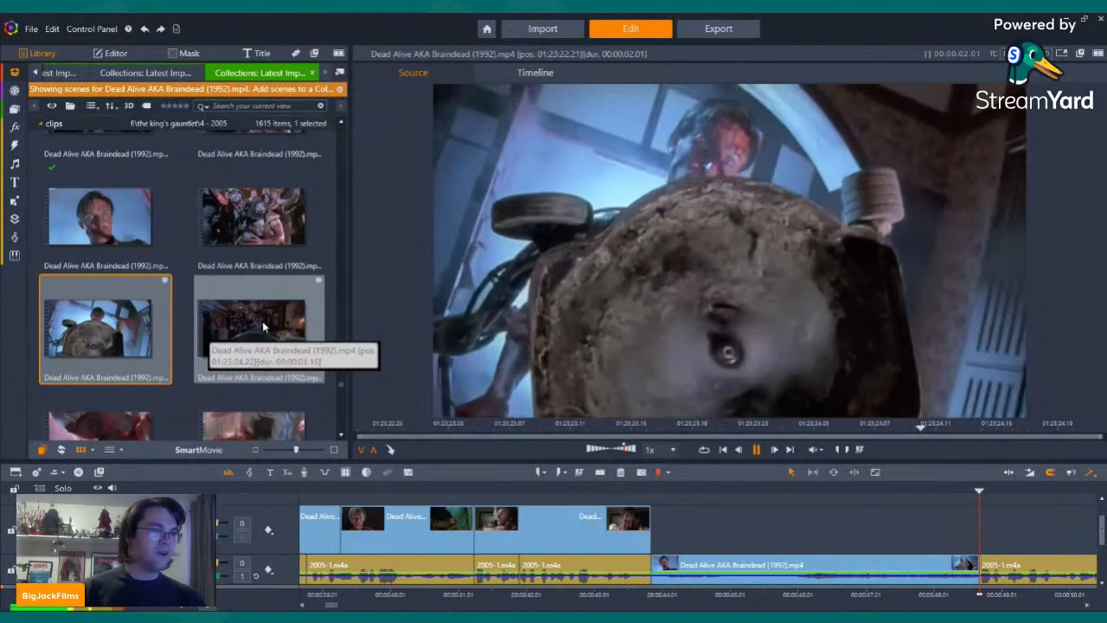
{"action": "left_click", "coordinate": [253, 349]}
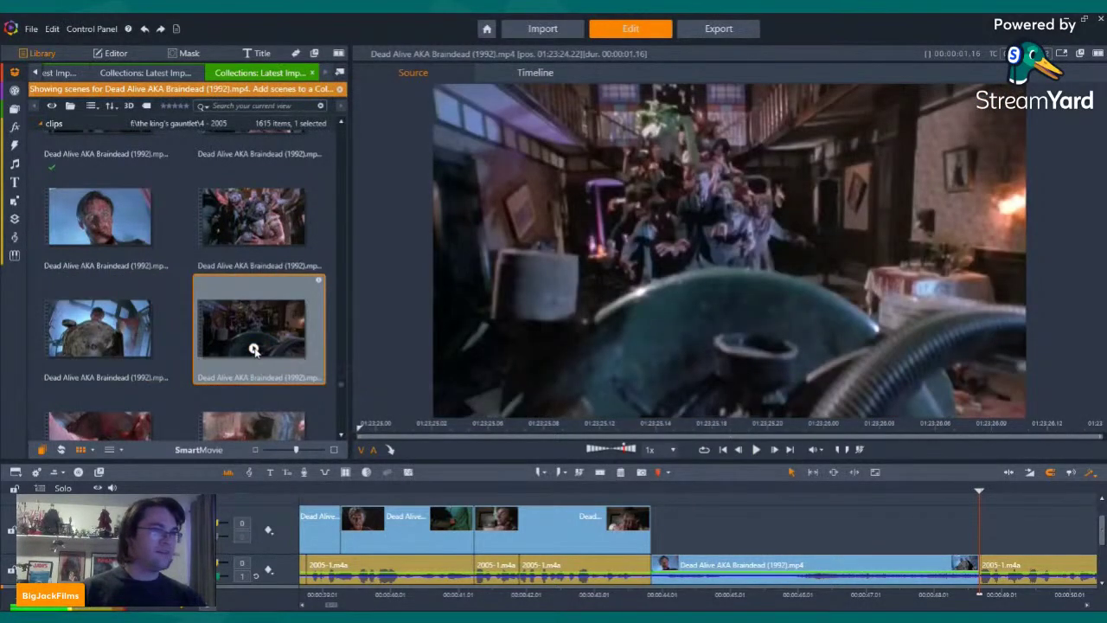
{"action": "left_click", "coordinate": [253, 349]}
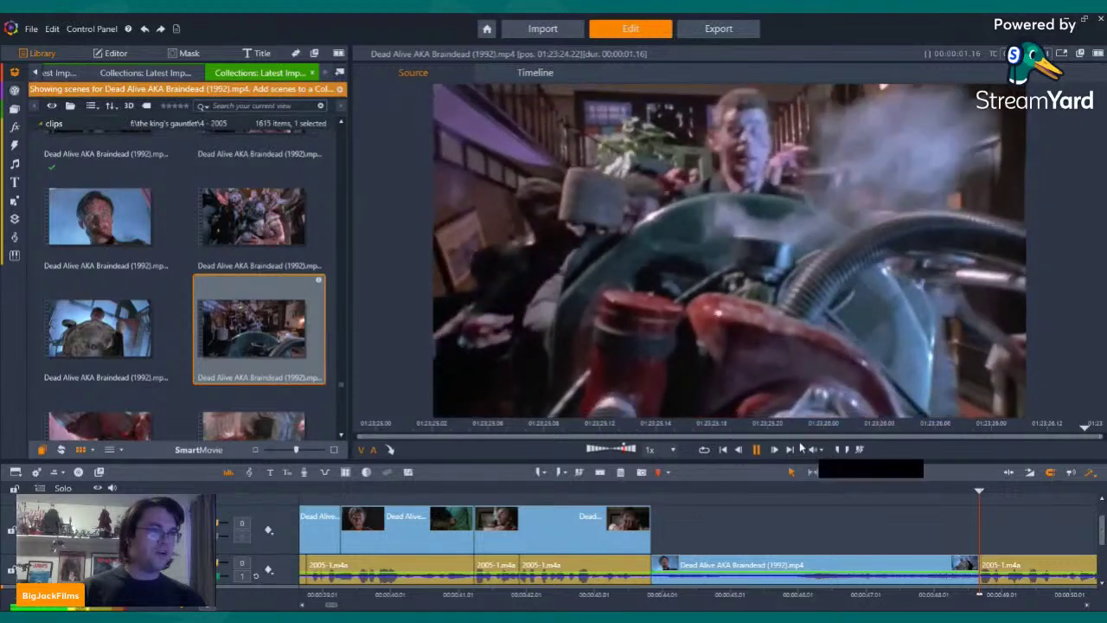
Place the crowd-facing-the-mower scene from 01:23:24.22 on the narration track right after the last Dead Alive clip
{"action": "scroll", "coordinate": [236, 327], "scroll_direction": "down", "scroll_amount": 1}
{"action": "scroll", "coordinate": [235, 326], "scroll_direction": "down", "scroll_amount": 1}
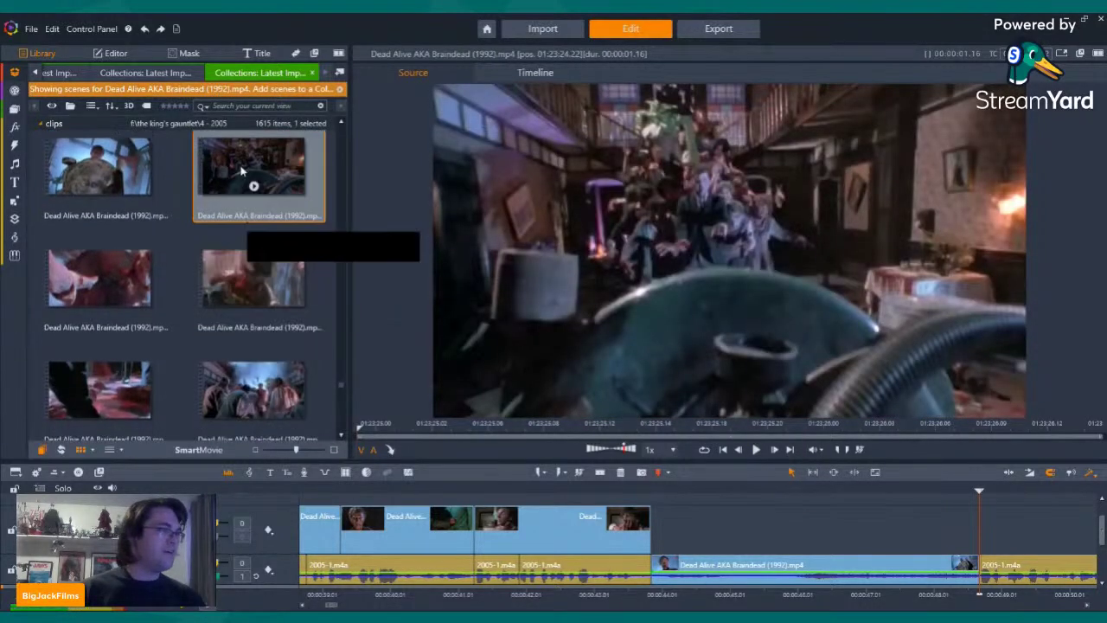
{"action": "left_click_drag", "start_coordinate": [653, 223], "coordinate": [986, 577]}
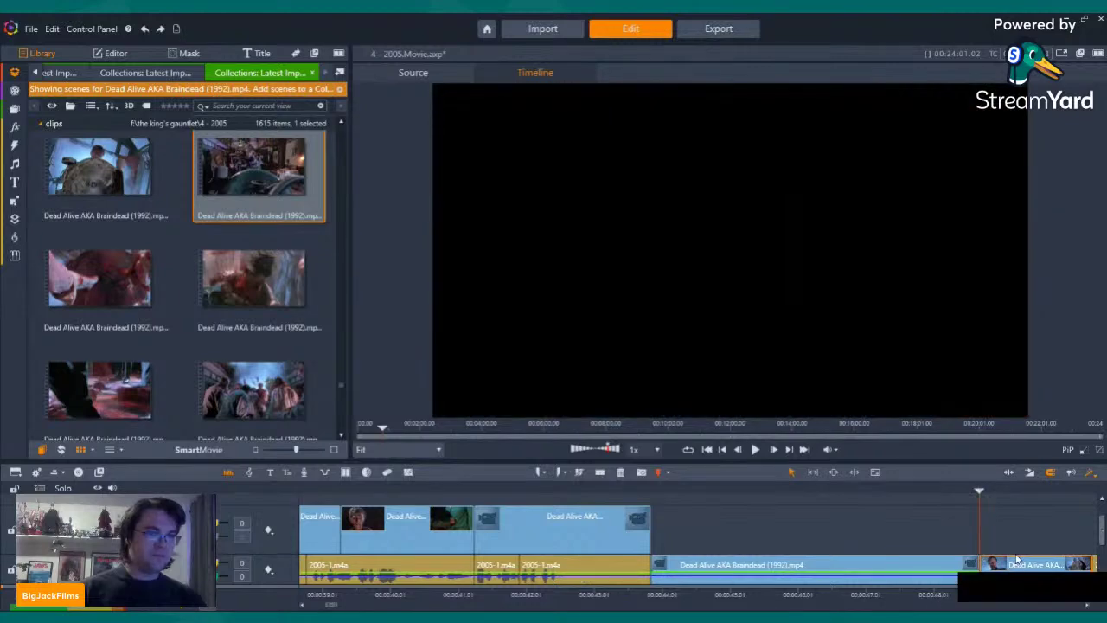
Review the cut from about one second before the newly placed clip, and lower the new clip's volume
{"action": "key", "text": "Left"}
{"action": "key", "text": "Left"}
{"action": "key", "text": "Left"}
{"action": "key", "text": "Left"}
{"action": "key", "text": "Left"}
{"action": "key", "text": "Left"}
{"action": "key", "text": "Left"}
{"action": "key", "text": "Left"}
{"action": "key", "text": "Left"}
{"action": "key", "text": "Left"}
{"action": "key", "text": "Left"}
{"action": "key", "text": "Left"}
{"action": "key", "text": "Left"}
{"action": "key", "text": "Left"}
{"action": "key", "text": "Left"}
{"action": "key", "text": "Left"}
{"action": "key", "text": "Left"}
{"action": "key", "text": "Left"}
{"action": "key", "text": "Left"}
{"action": "key", "text": "Left"}
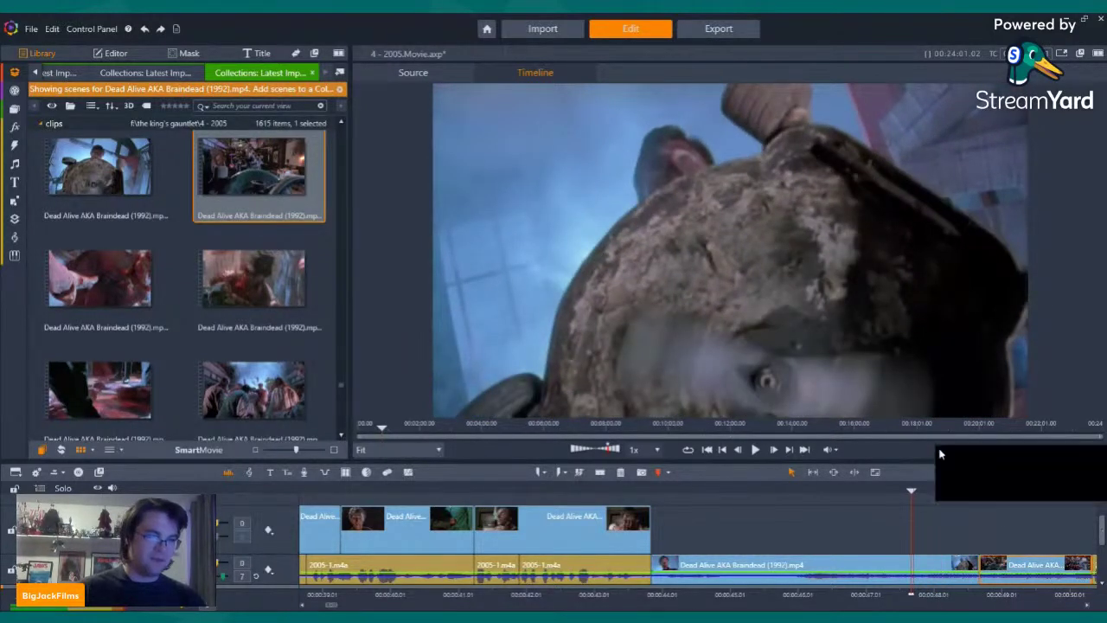
{"action": "left_click_drag", "start_coordinate": [975, 565], "coordinate": [919, 564]}
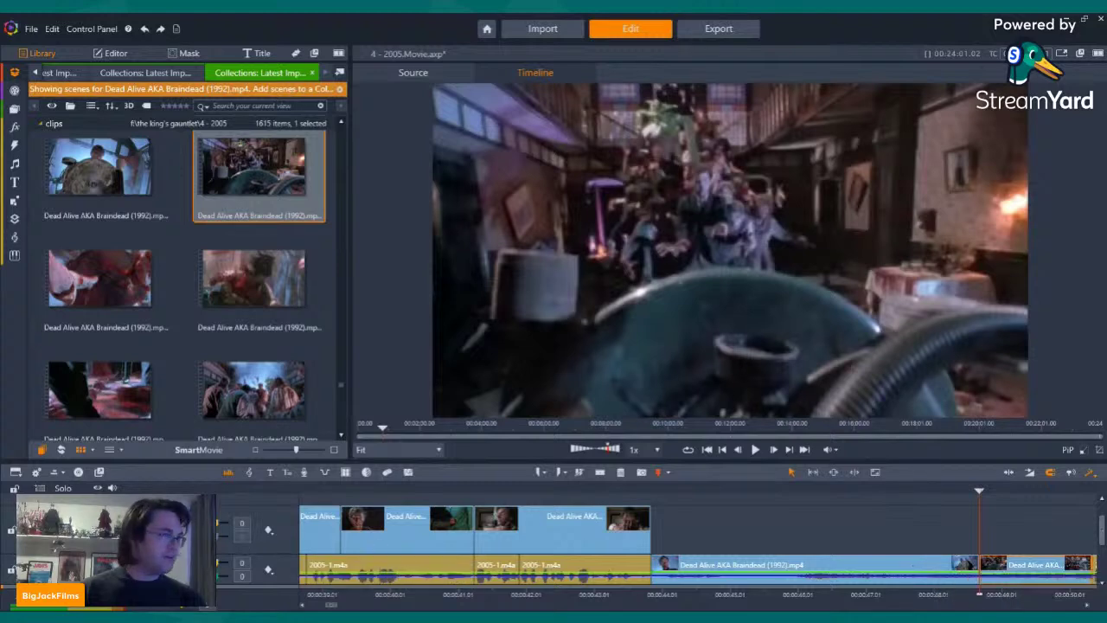
{"action": "left_click", "coordinate": [220, 576]}
Place the scene of the crowd seen from behind, at 01:23:31.14, right after the last Dead Alive clip and lower its volume
{"action": "scroll", "coordinate": [281, 281], "scroll_direction": "down", "scroll_amount": 2}
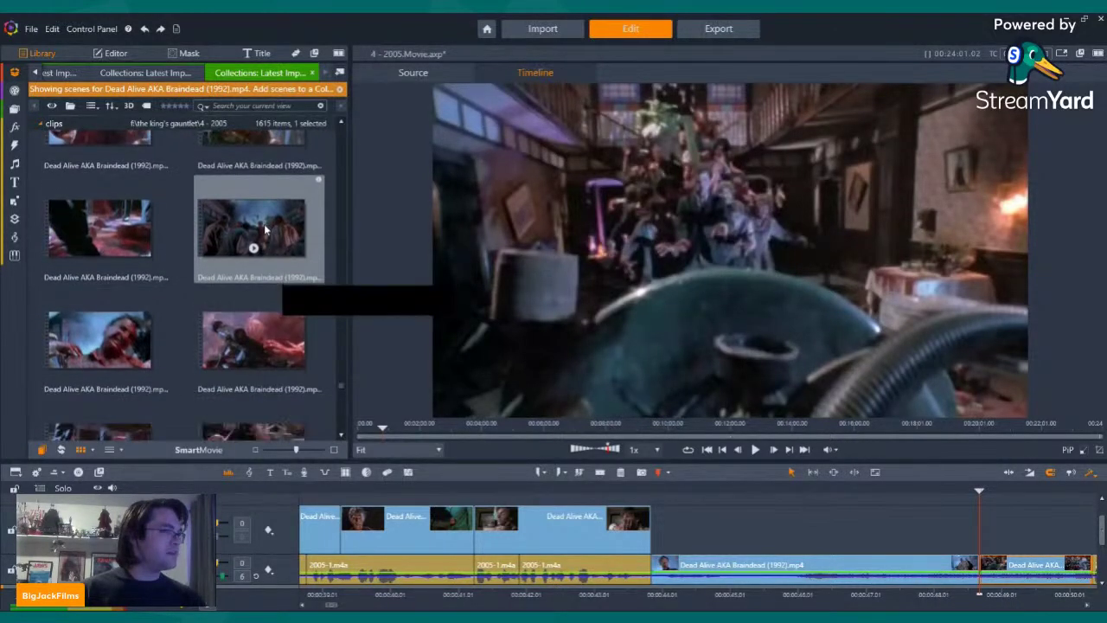
{"action": "left_click", "coordinate": [252, 250]}
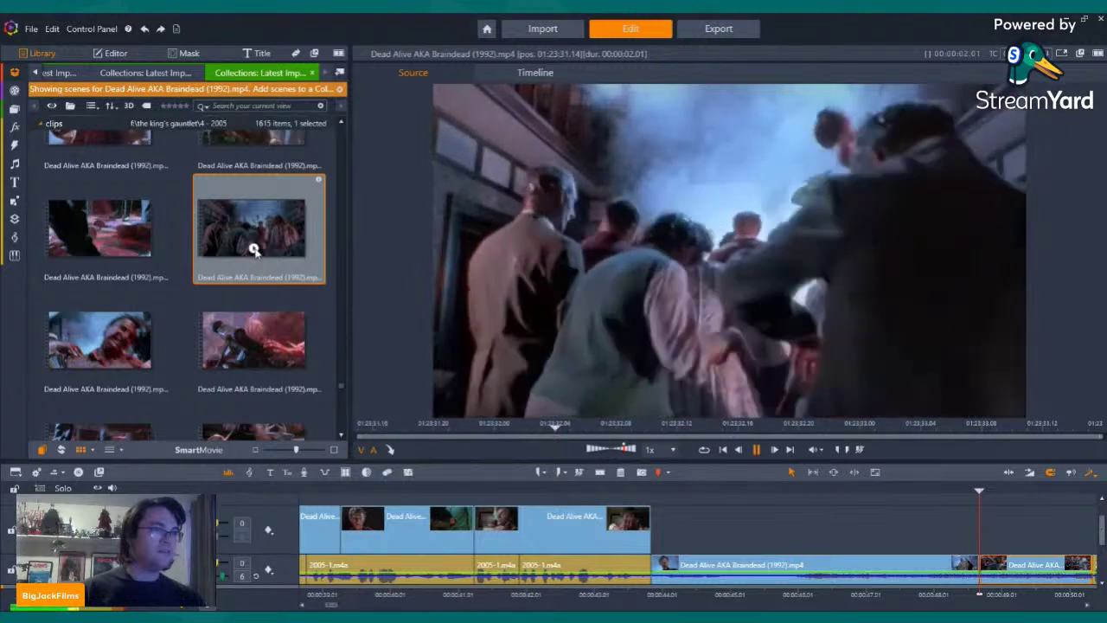
{"action": "left_click_drag", "start_coordinate": [247, 223], "coordinate": [1071, 571]}
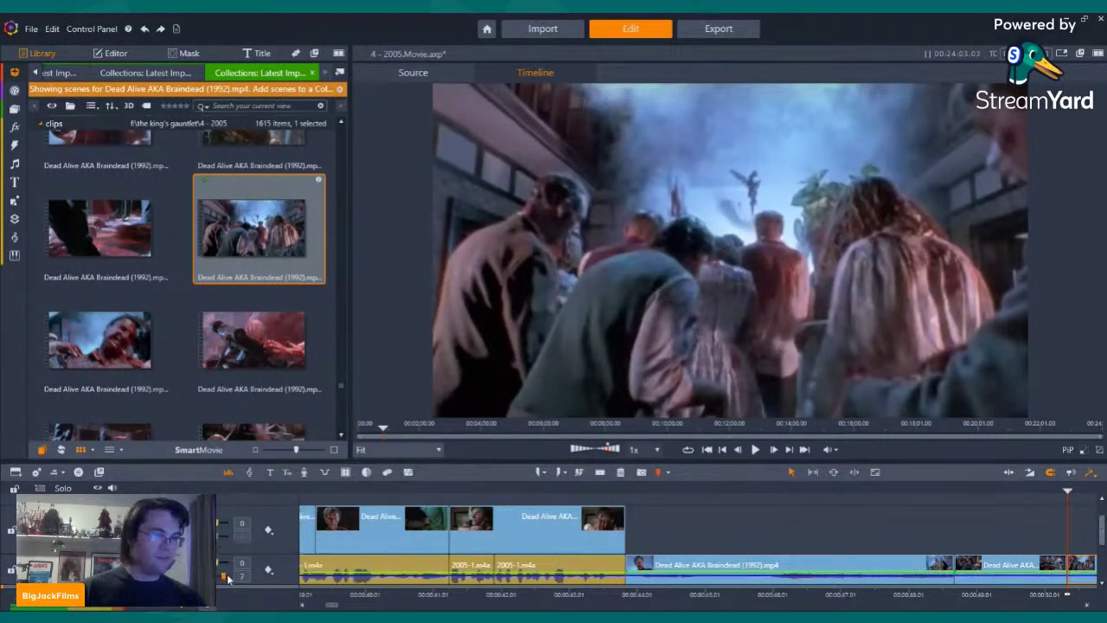
{"action": "left_click_drag", "start_coordinate": [229, 575], "coordinate": [223, 575]}
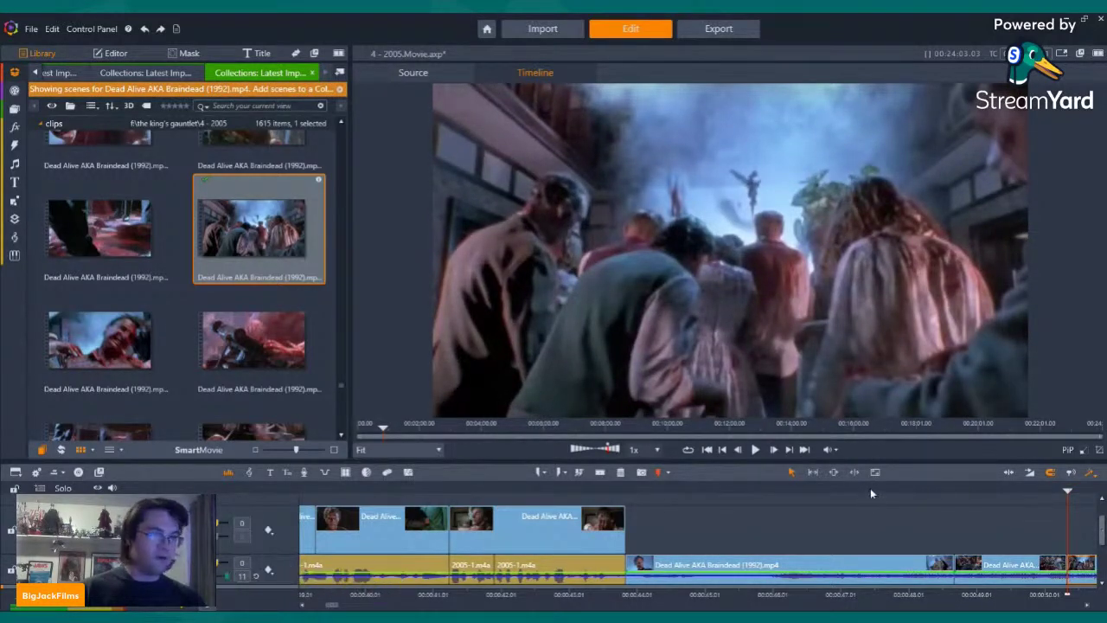
Step back about five seconds and play the timeline through the new Dead Alive clips, pausing just after the narration resumes
{"action": "key", "text": "Left"}
{"action": "key", "text": "Left"}
{"action": "key", "text": "Left"}
{"action": "key", "text": "Left"}
{"action": "key", "text": "Left"}
{"action": "key", "text": "Left"}
{"action": "key", "text": "Left"}
{"action": "key", "text": "Left"}
{"action": "key", "text": "Left"}
{"action": "key", "text": "Left"}
{"action": "key", "text": "Left"}
{"action": "key", "text": "Left"}
{"action": "key", "text": "Left"}
{"action": "key", "text": "Left"}
{"action": "key", "text": "Left"}
{"action": "key", "text": "Left"}
{"action": "key", "text": "Left"}
{"action": "key", "text": "Left"}
{"action": "key", "text": "Left"}
{"action": "key", "text": "Left"}
{"action": "key", "text": "Left"}
{"action": "key", "text": "Left"}
{"action": "key", "text": "Left"}
{"action": "key", "text": "Left"}
{"action": "key", "text": "Left"}
{"action": "key", "text": "Left"}
{"action": "key", "text": "Left"}
{"action": "key", "text": "Left"}
{"action": "key", "text": "Left"}
{"action": "key", "text": "Left"}
{"action": "key", "text": "Left"}
{"action": "key", "text": "Left"}
{"action": "key", "text": "Left"}
{"action": "key", "text": "Left"}
{"action": "key", "text": "Left"}
{"action": "key", "text": "Left"}
{"action": "key", "text": "Left"}
{"action": "key", "text": "Left"}
{"action": "key", "text": "Left"}
{"action": "key", "text": "Left"}
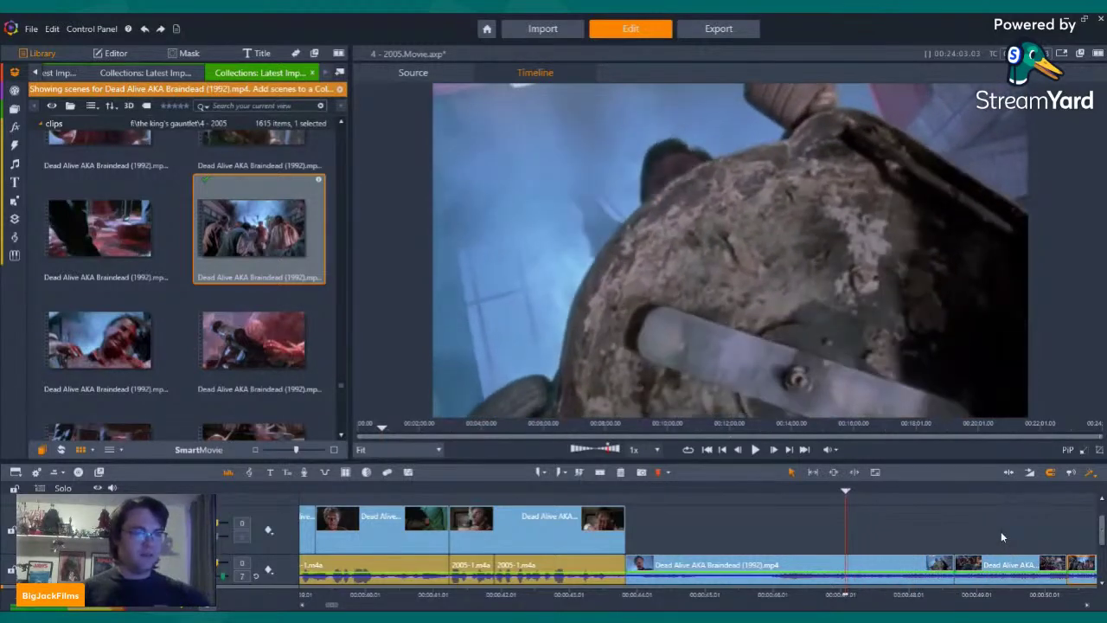
{"action": "key", "text": "Left"}
{"action": "key", "text": "Left"}
{"action": "key", "text": "Left"}
{"action": "key", "text": "Left"}
{"action": "key", "text": "Left"}
{"action": "key", "text": "Left"}
{"action": "key", "text": "Left"}
{"action": "key", "text": "Left"}
{"action": "key", "text": "Left"}
{"action": "key", "text": "Left"}
{"action": "key", "text": "Left"}
{"action": "key", "text": "Left"}
{"action": "key", "text": "Left"}
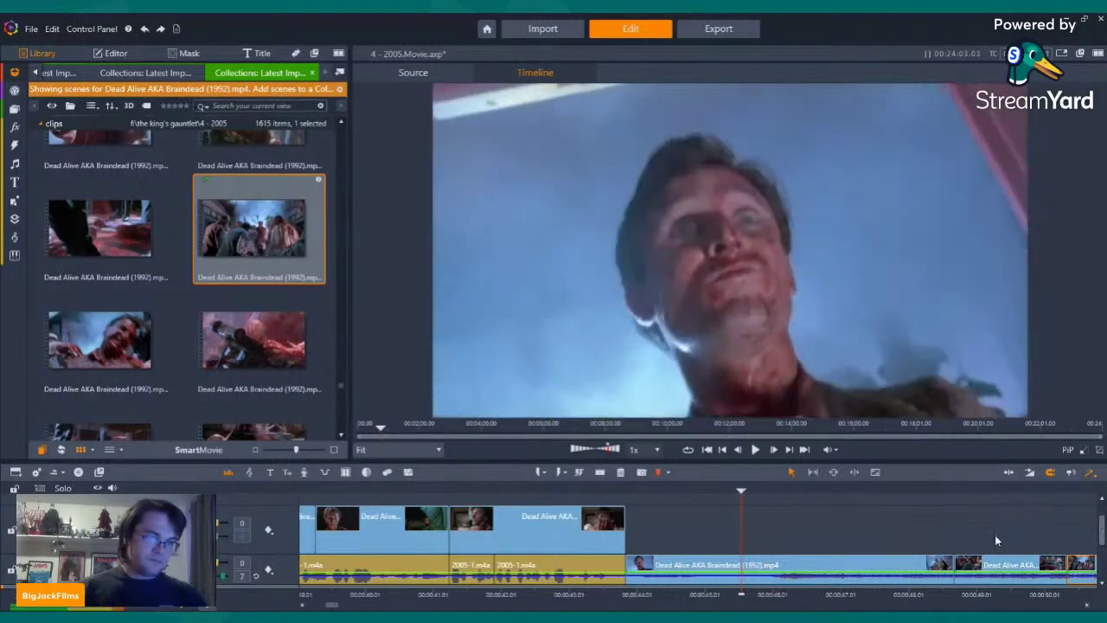
{"action": "left_click", "coordinate": [757, 452]}
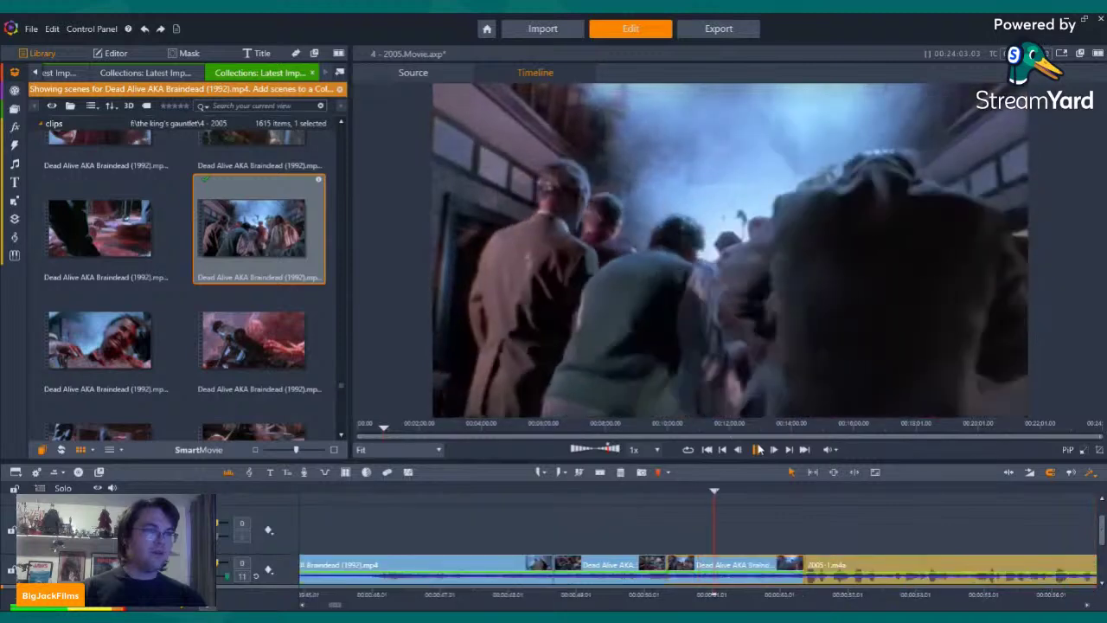
{"action": "key", "text": "space"}
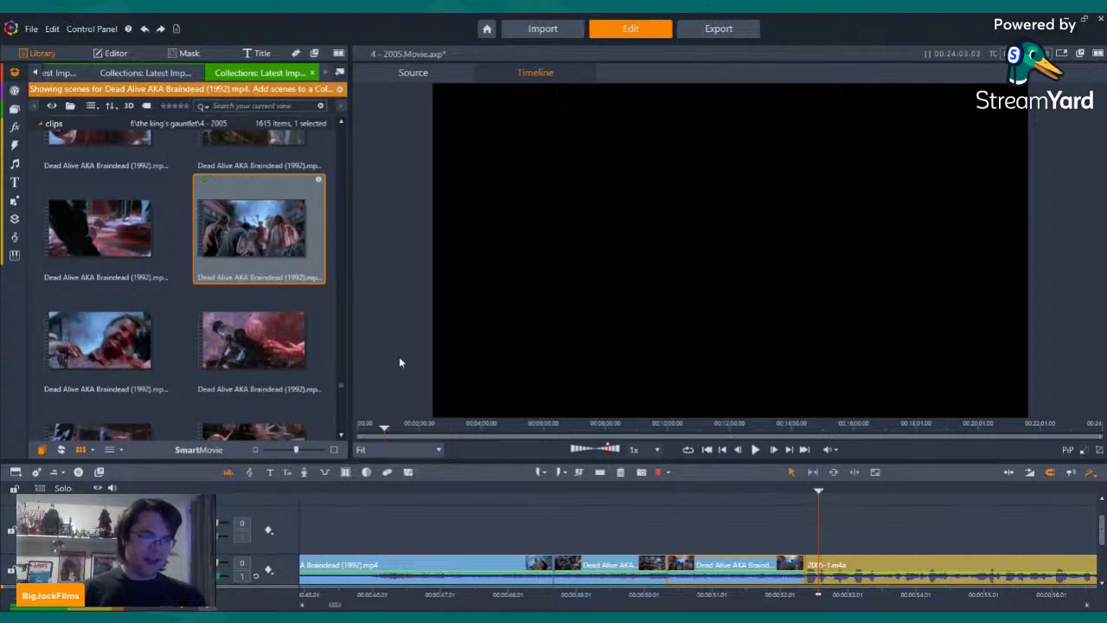
Show the Hail to the King scenes, and play the narration from just before the last Dead Alive clip ends to about 2.5 seconds past it
{"action": "left_click", "coordinate": [149, 76]}
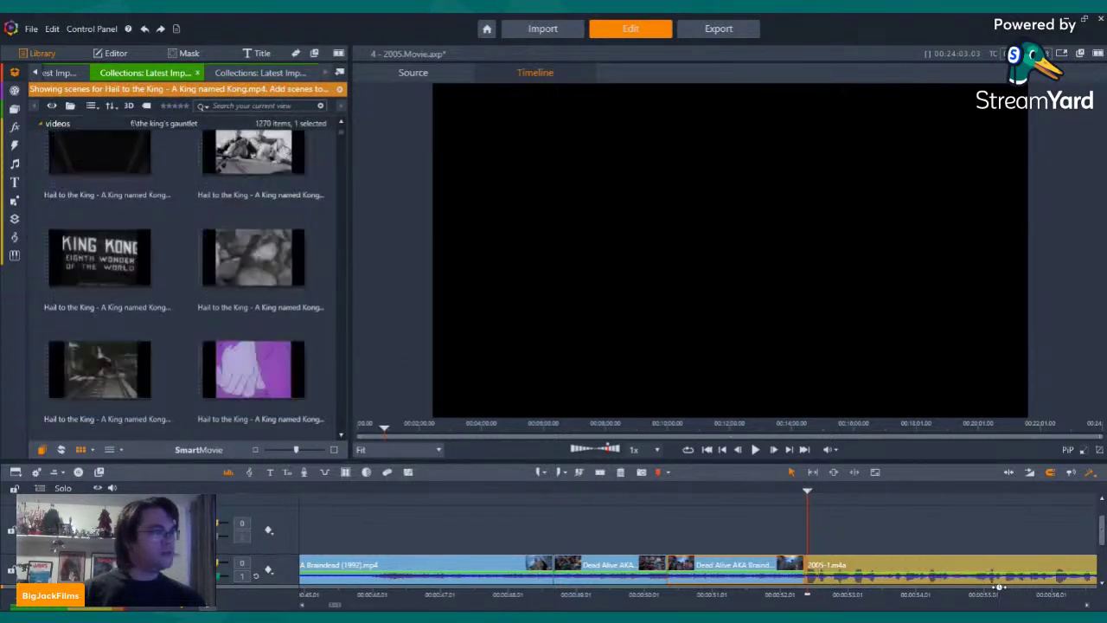
{"action": "key", "text": "Left"}
{"action": "key", "text": "Left"}
{"action": "key", "text": "Left"}
{"action": "key", "text": "Left"}
{"action": "key", "text": "Left"}
{"action": "key", "text": "Left"}
{"action": "key", "text": "Left"}
{"action": "key", "text": "Left"}
{"action": "key", "text": "Left"}
{"action": "key", "text": "Left"}
{"action": "key", "text": "Left"}
{"action": "key", "text": "Left"}
{"action": "key", "text": "Left"}
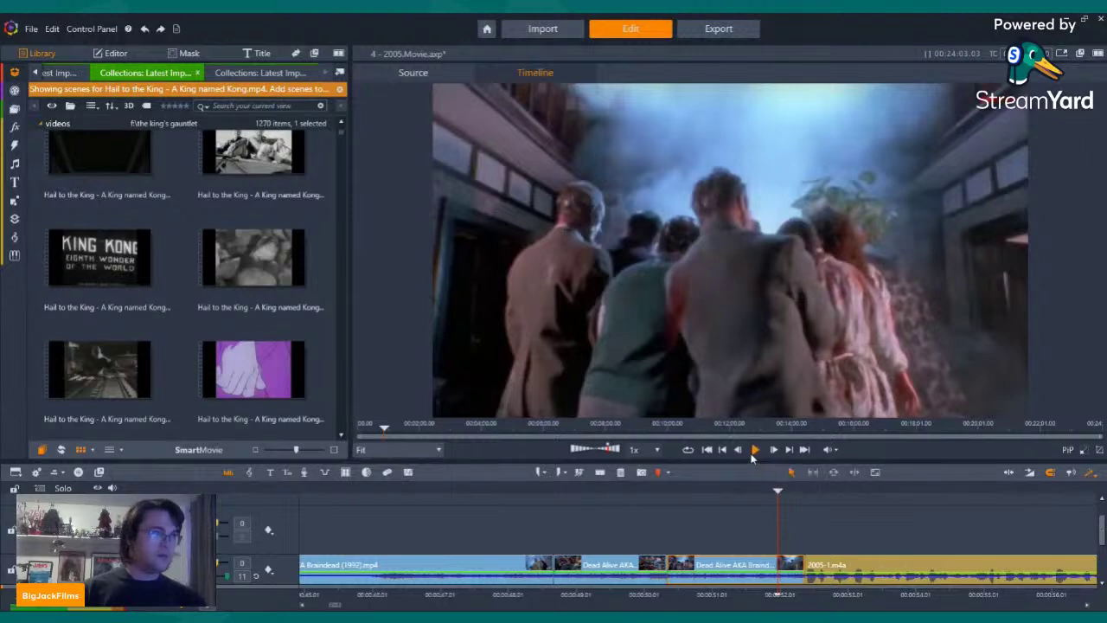
{"action": "left_click", "coordinate": [755, 450]}
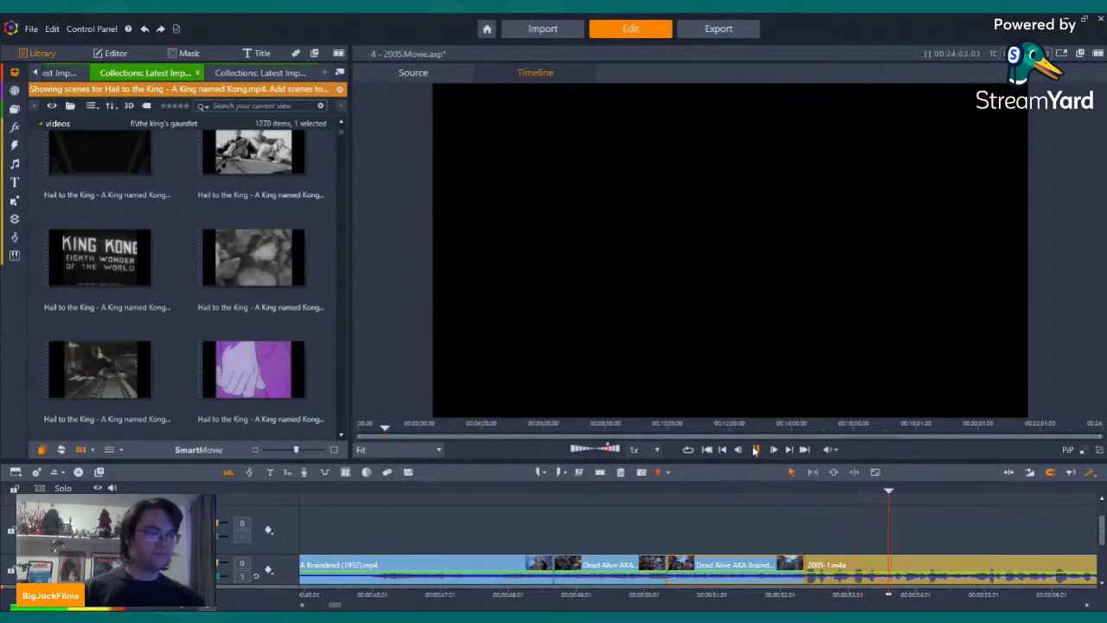
{"action": "left_click", "coordinate": [755, 450]}
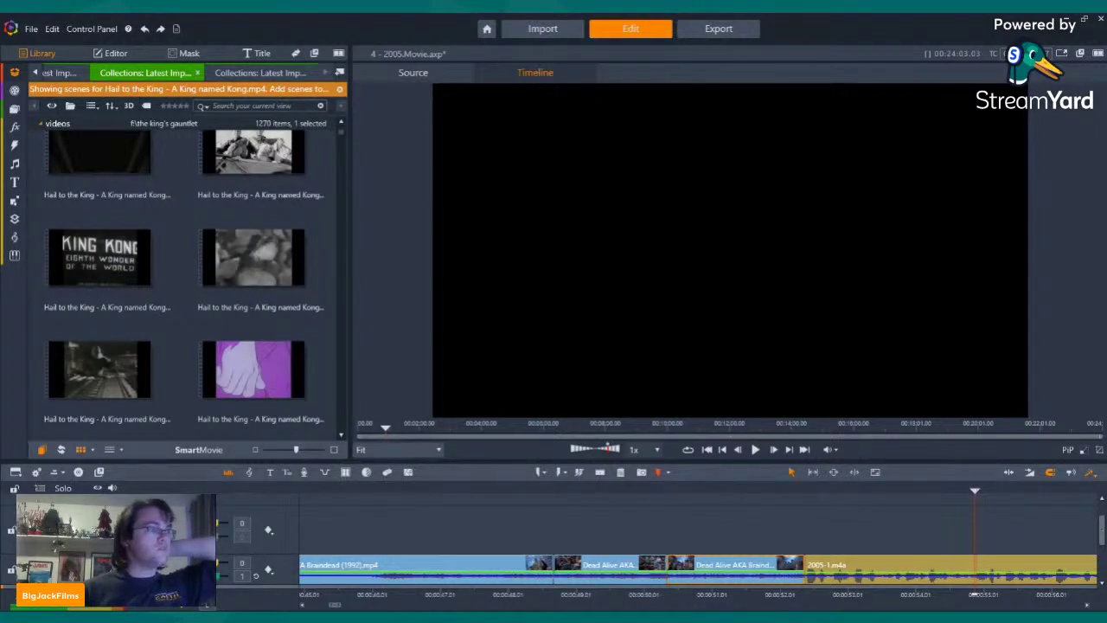
Show the project bin and open the scene detection options for The Lord of the Rings - The Anniversary Supercut.mp4
{"action": "left_click", "coordinate": [271, 76]}
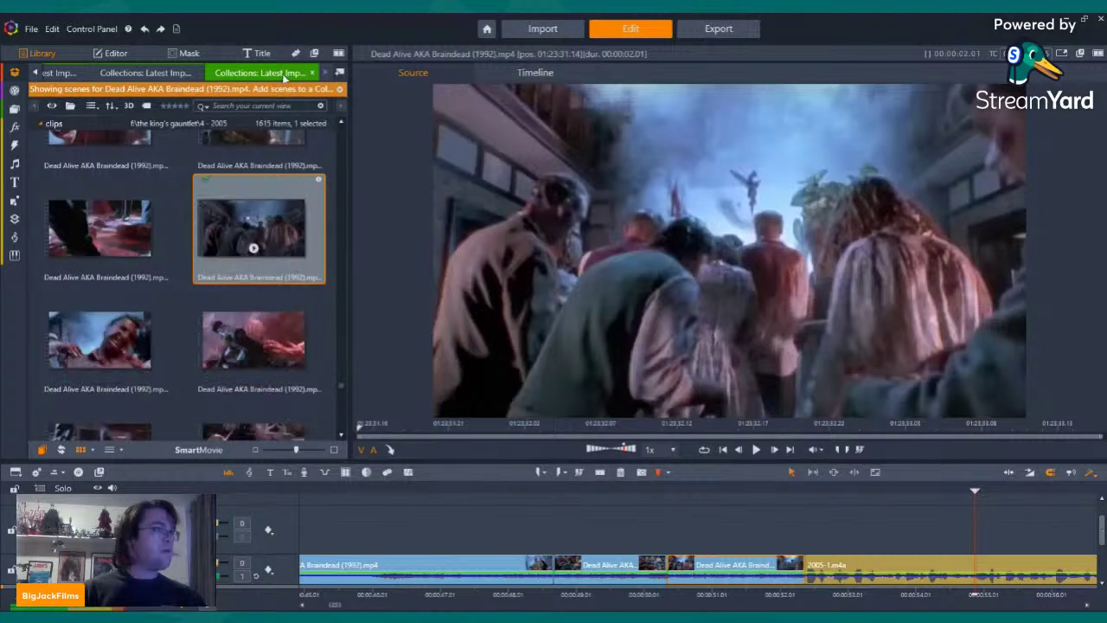
{"action": "left_click", "coordinate": [339, 74]}
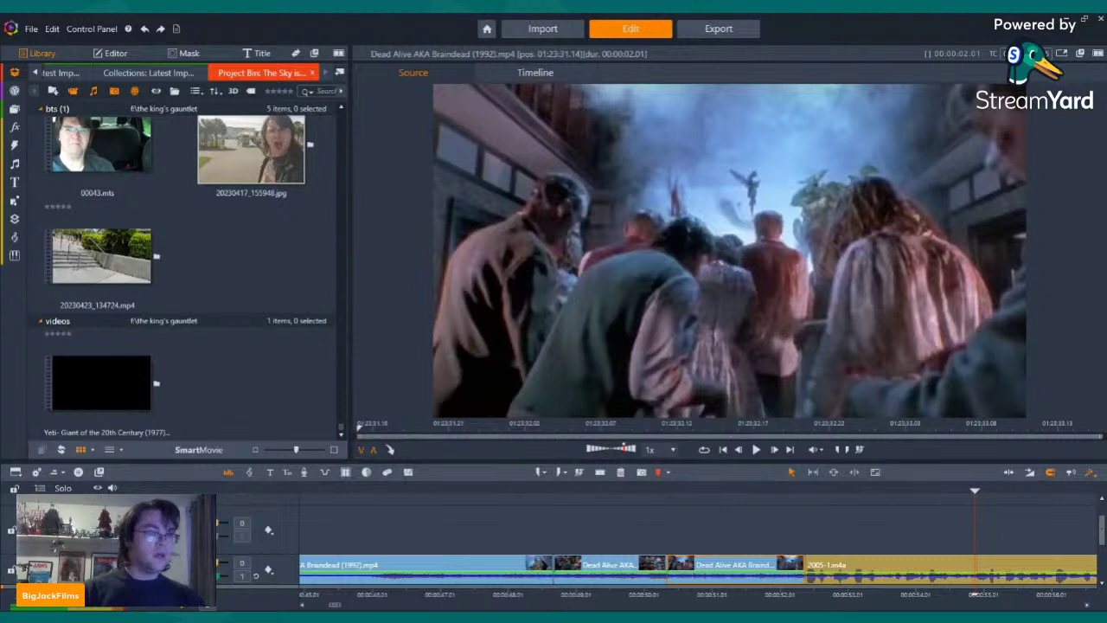
{"action": "left_click", "coordinate": [270, 257]}
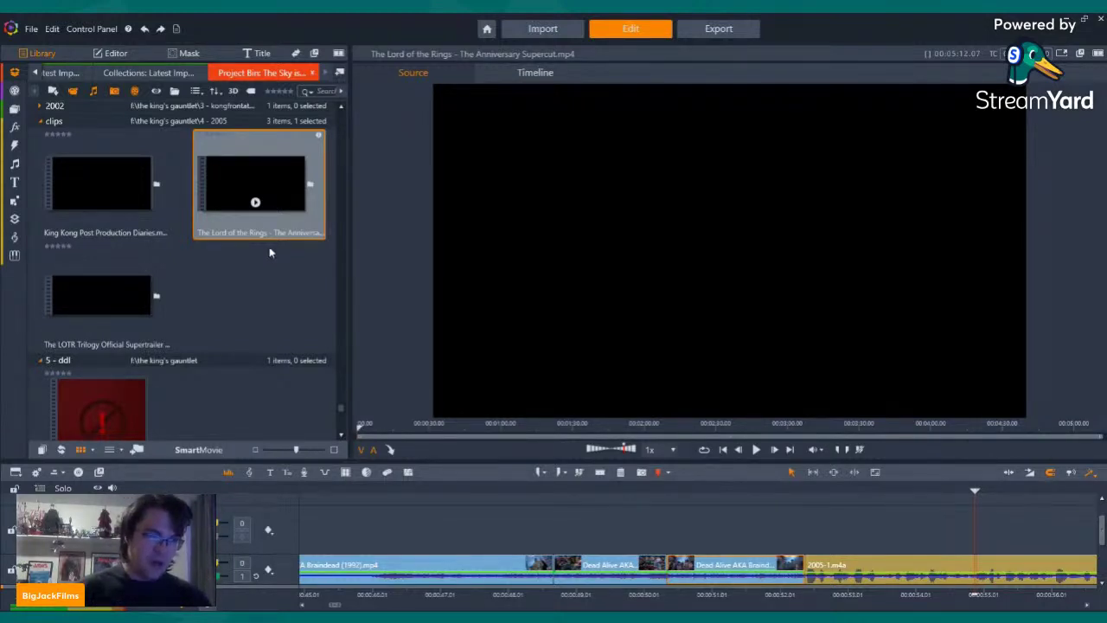
{"action": "left_click", "coordinate": [222, 165]}
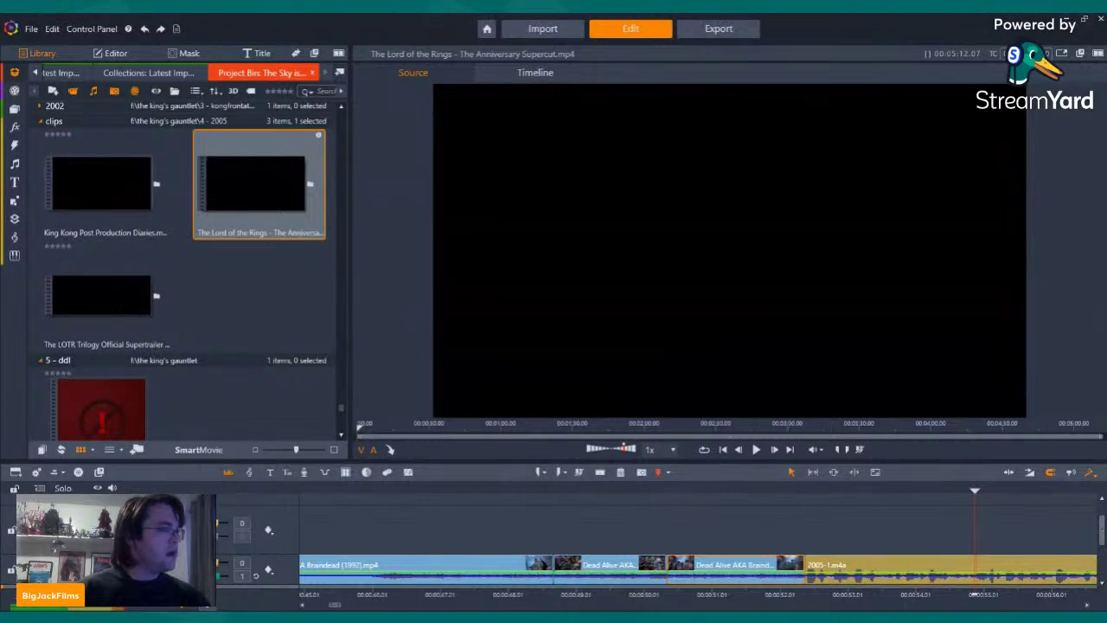
{"action": "mouse_move", "coordinate": [267, 169]}
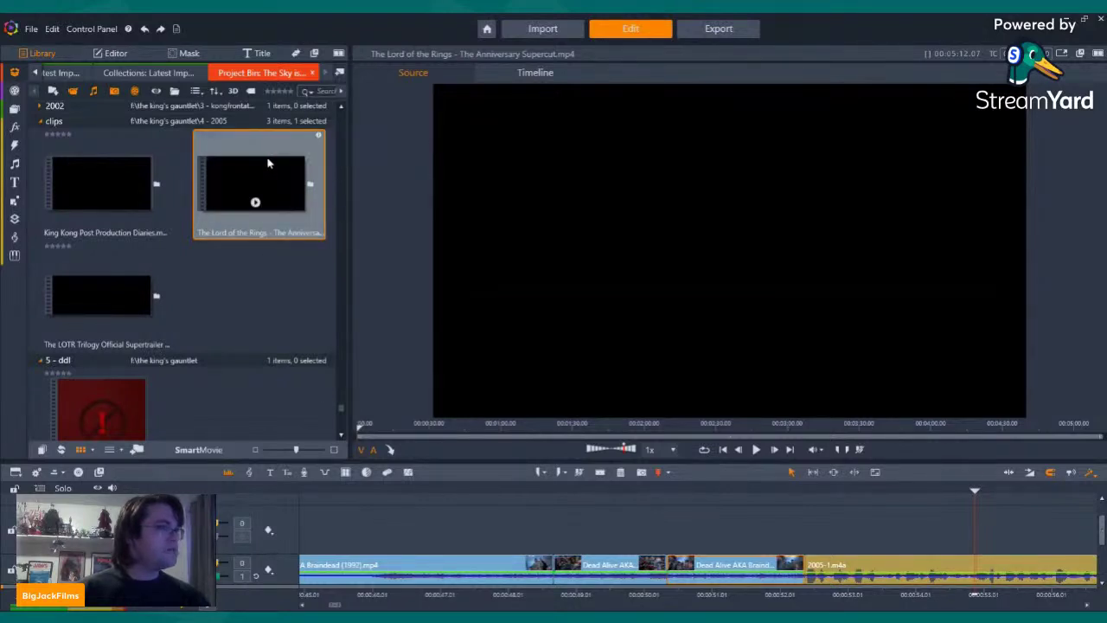
{"action": "right_click", "coordinate": [268, 164]}
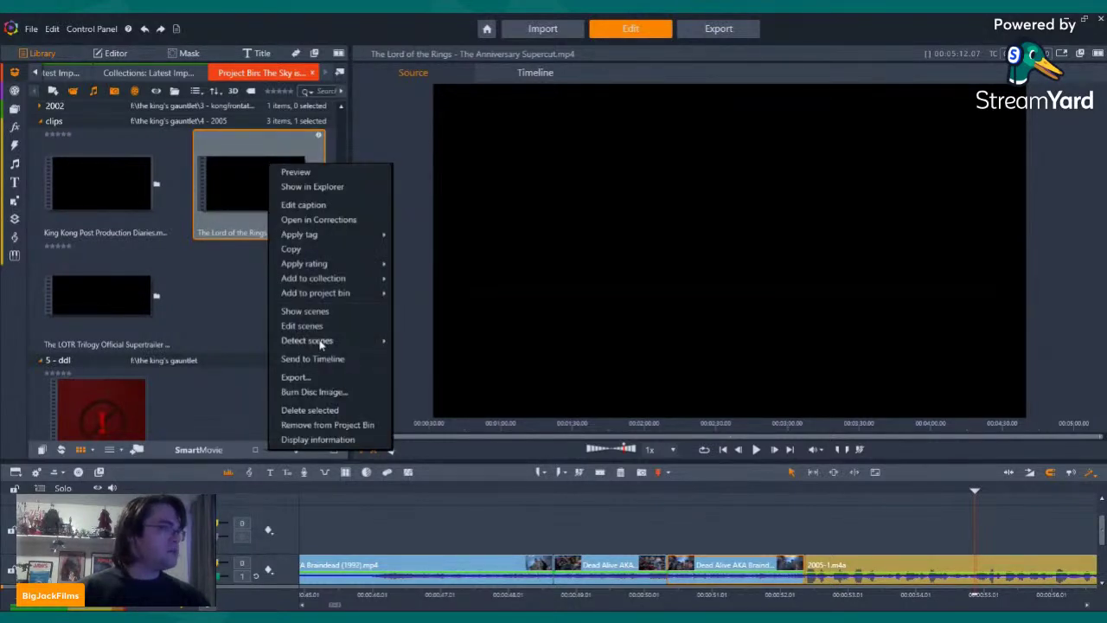
{"action": "mouse_move", "coordinate": [321, 344]}
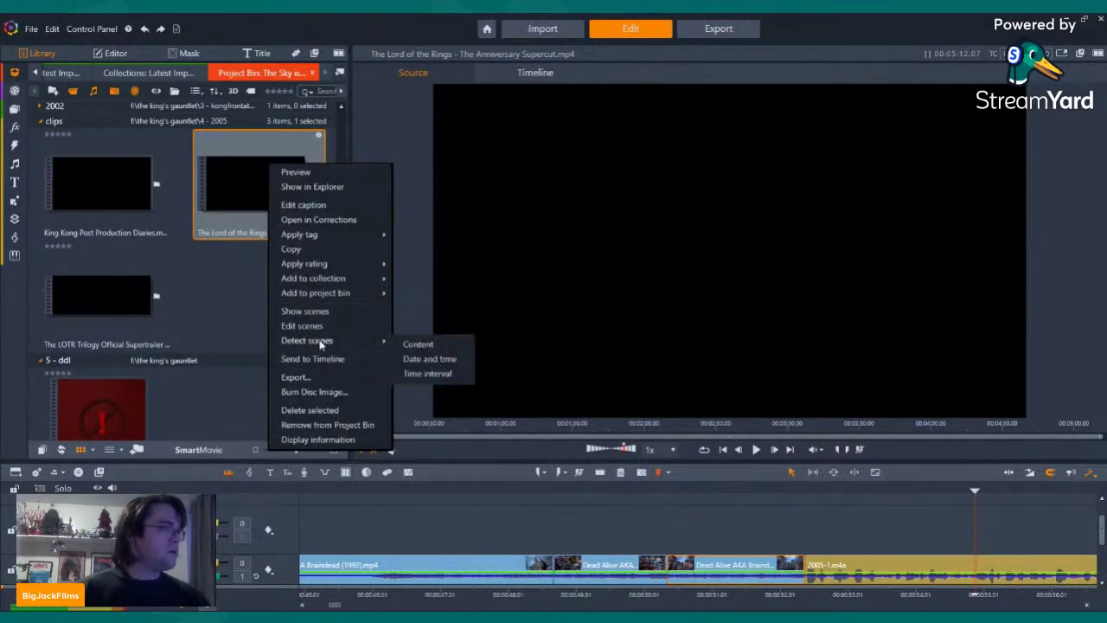
Run scene detection on The LOTR Trilogy Official Supertrailer ( HD Blu Ray).mp4 in the project bin
{"action": "left_click", "coordinate": [105, 285]}
{"action": "right_click", "coordinate": [106, 286]}
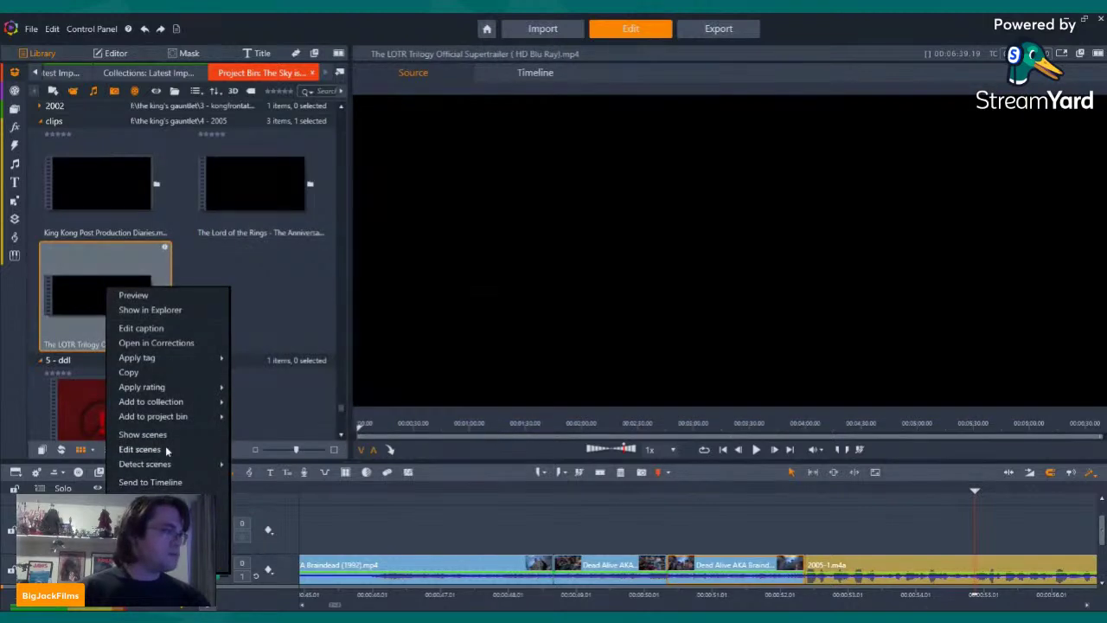
{"action": "mouse_move", "coordinate": [170, 470]}
{"action": "left_click", "coordinate": [280, 483]}
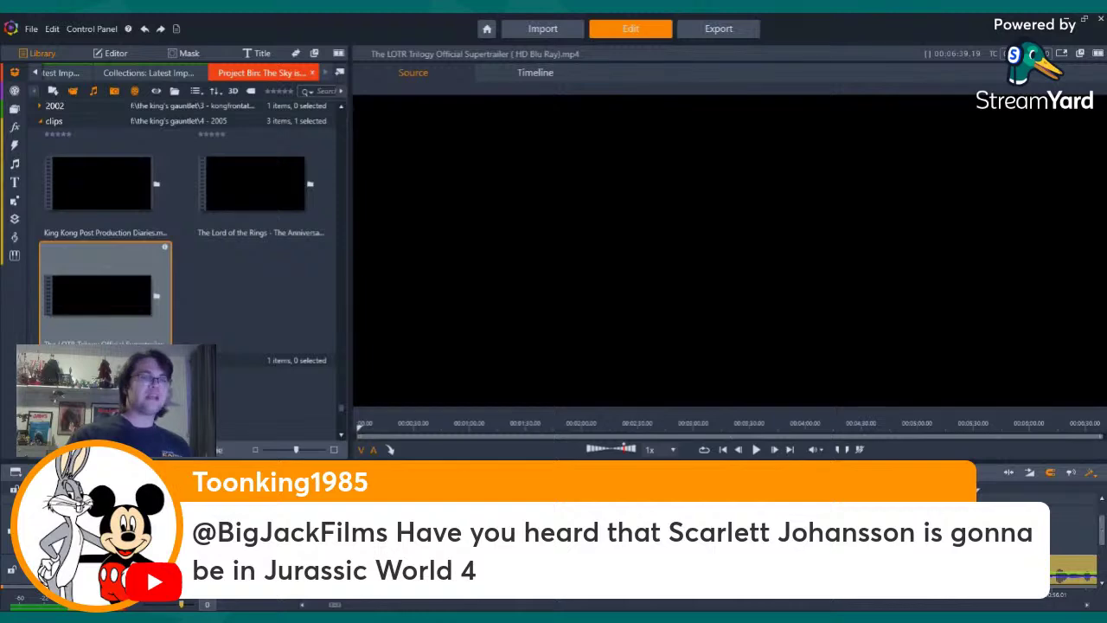
Show the scenes of The LOTR Trilogy Official Supertrailer and load the golden ring scene at 00:01:21.08 in the source viewer
{"action": "double_click", "coordinate": [105, 289]}
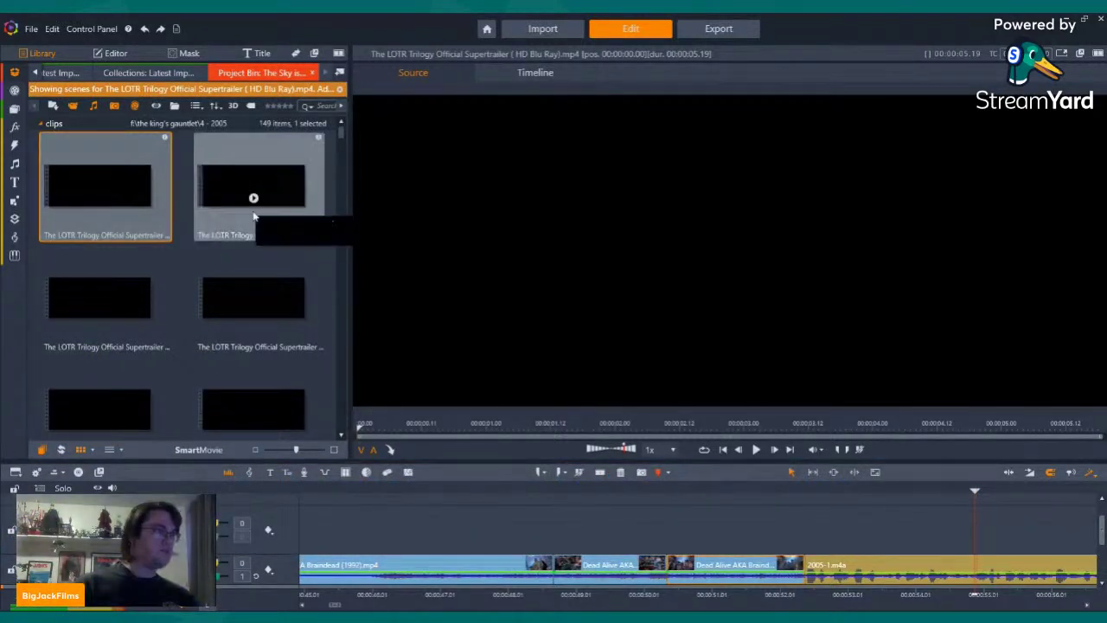
{"action": "scroll", "coordinate": [246, 216], "scroll_direction": "down", "scroll_amount": 2}
{"action": "scroll", "coordinate": [251, 260], "scroll_direction": "down", "scroll_amount": 3}
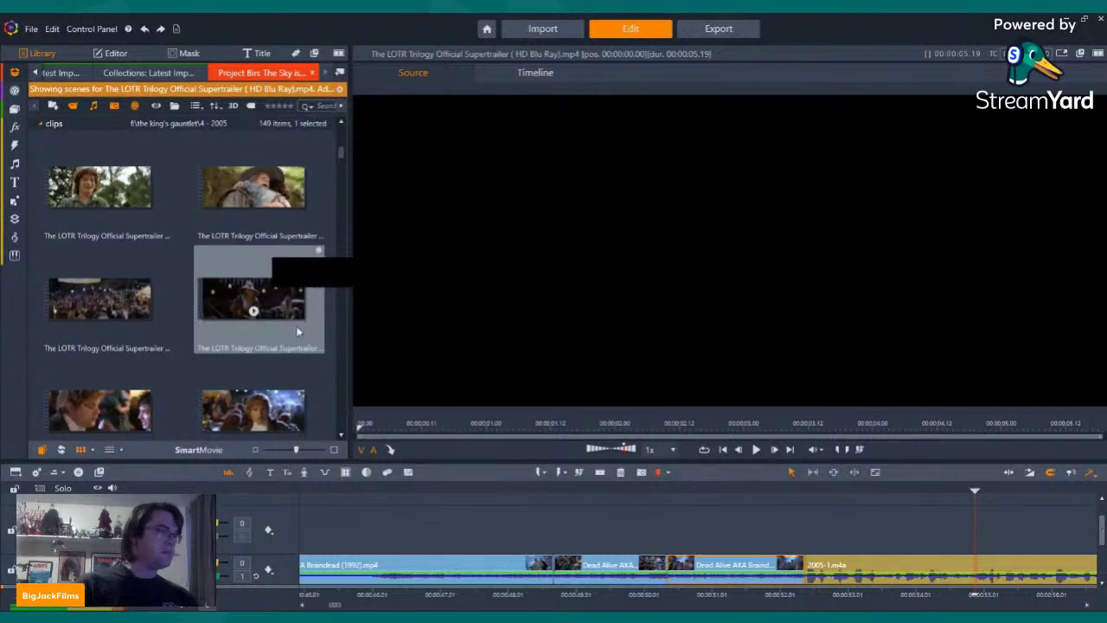
{"action": "scroll", "coordinate": [259, 268], "scroll_direction": "down", "scroll_amount": 5}
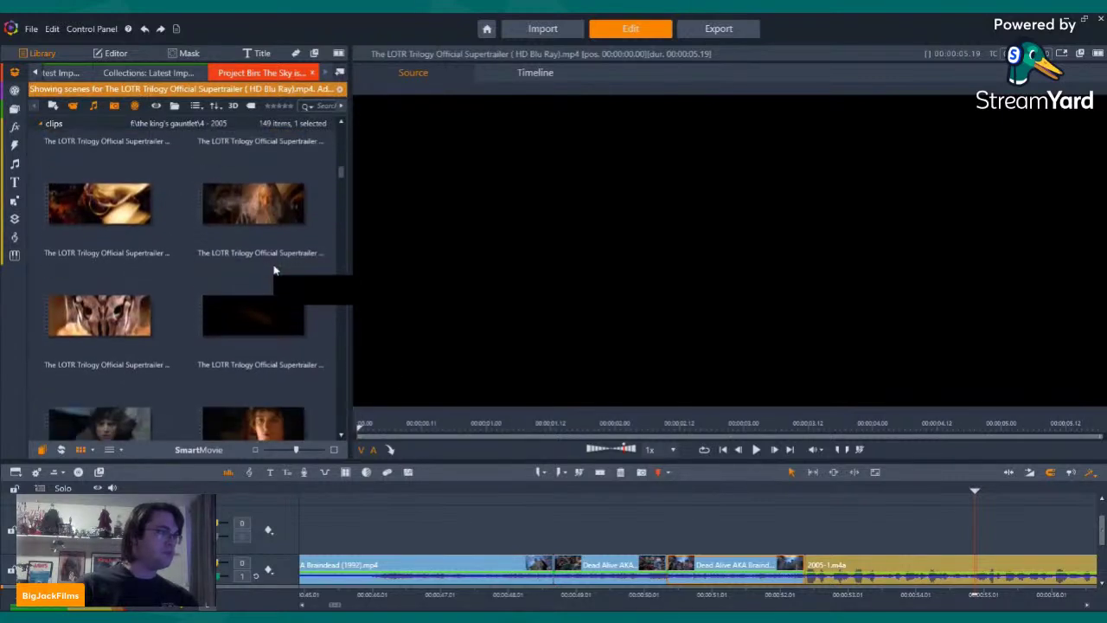
{"action": "scroll", "coordinate": [250, 267], "scroll_direction": "down", "scroll_amount": 5}
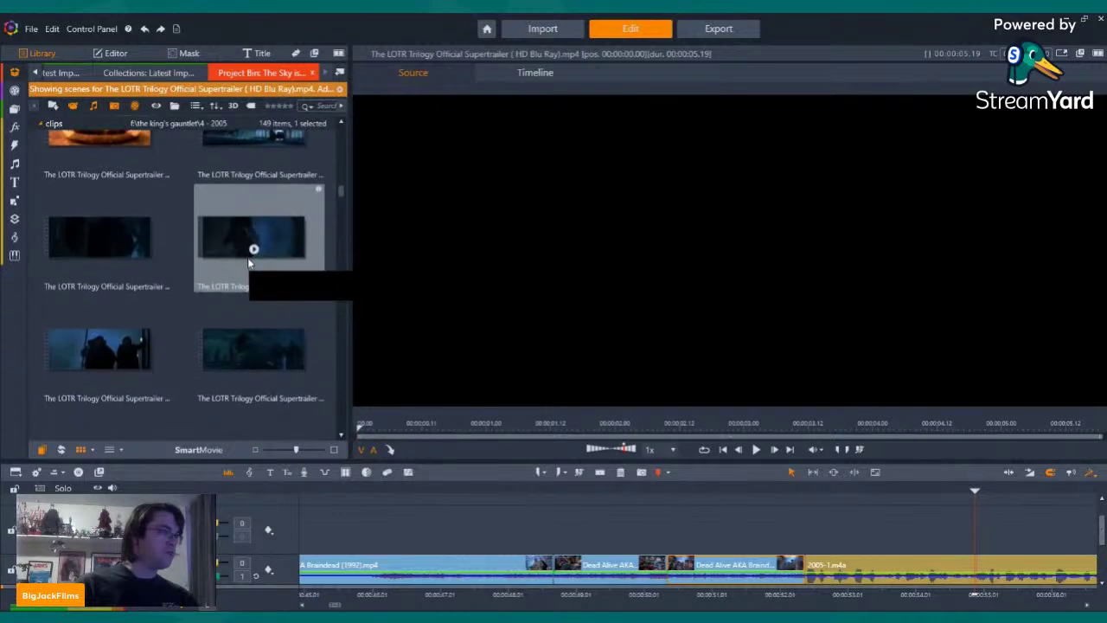
{"action": "scroll", "coordinate": [156, 271], "scroll_direction": "up", "scroll_amount": 1}
{"action": "left_click", "coordinate": [99, 298]}
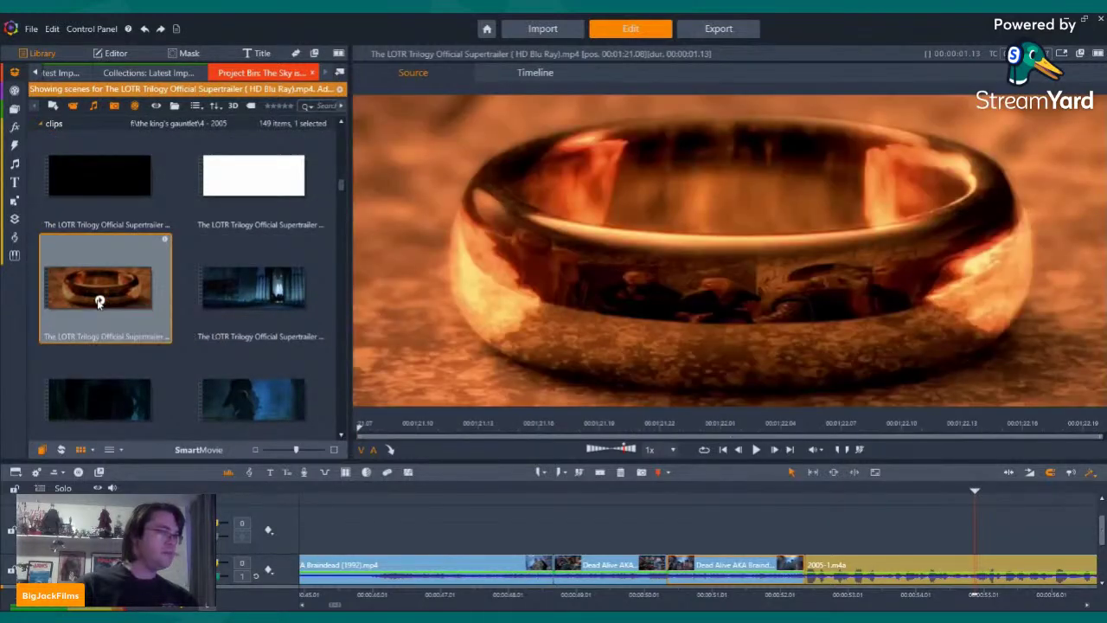
Place the golden ring scene above the start of the 2005-1.m4a narration without its audio and shorten it to about 1 second
{"action": "left_click_drag", "start_coordinate": [99, 299], "coordinate": [806, 519]}
{"action": "right_click", "coordinate": [827, 517]}
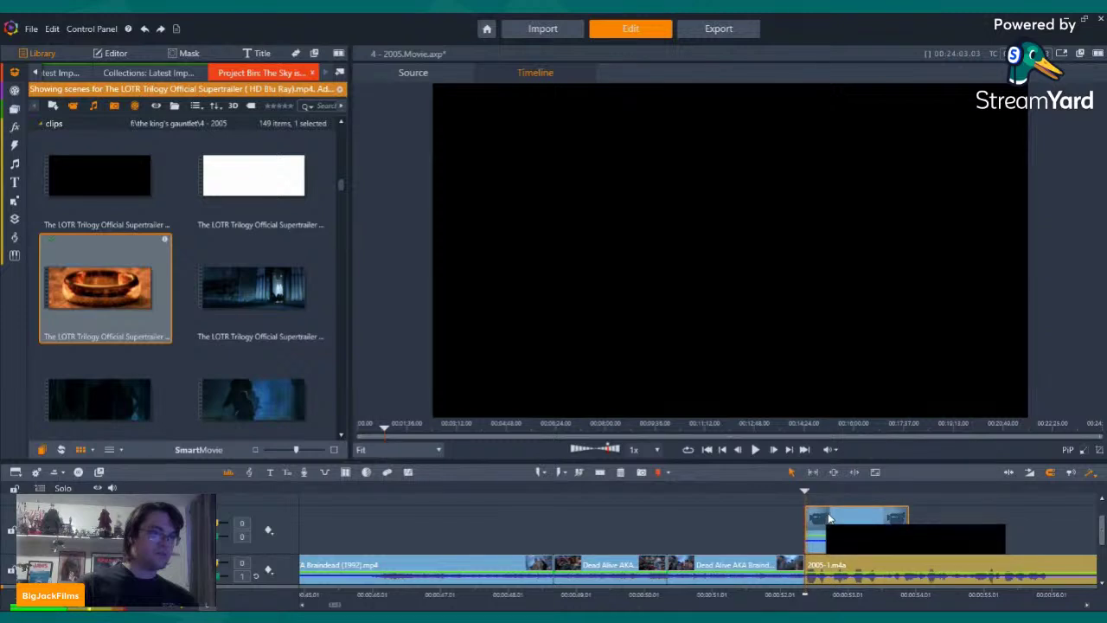
{"action": "mouse_move", "coordinate": [925, 206]}
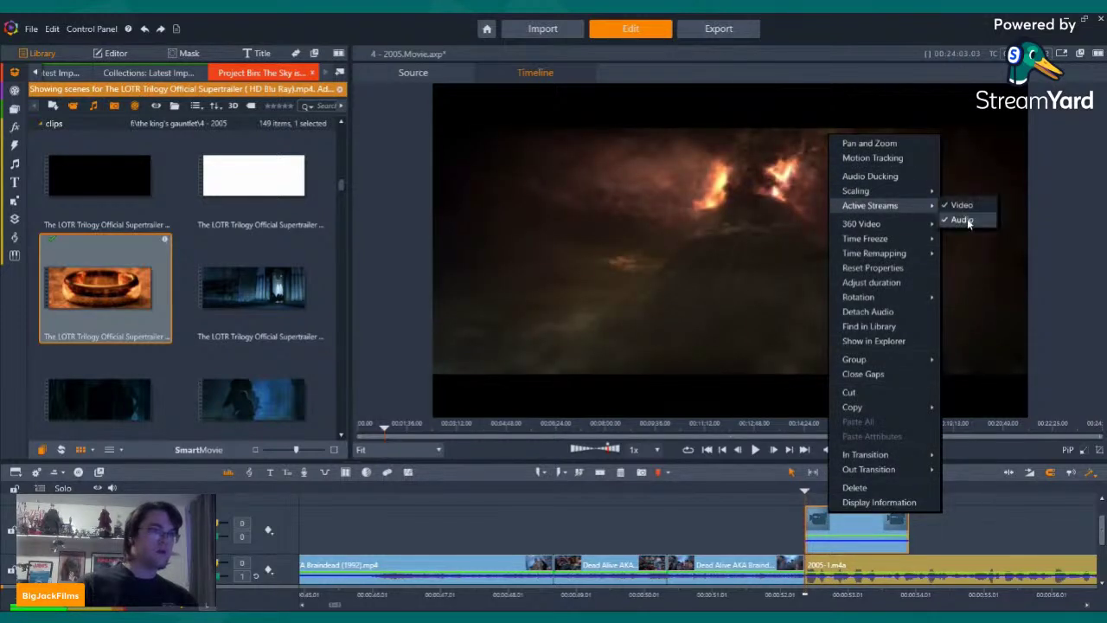
{"action": "left_click", "coordinate": [968, 220]}
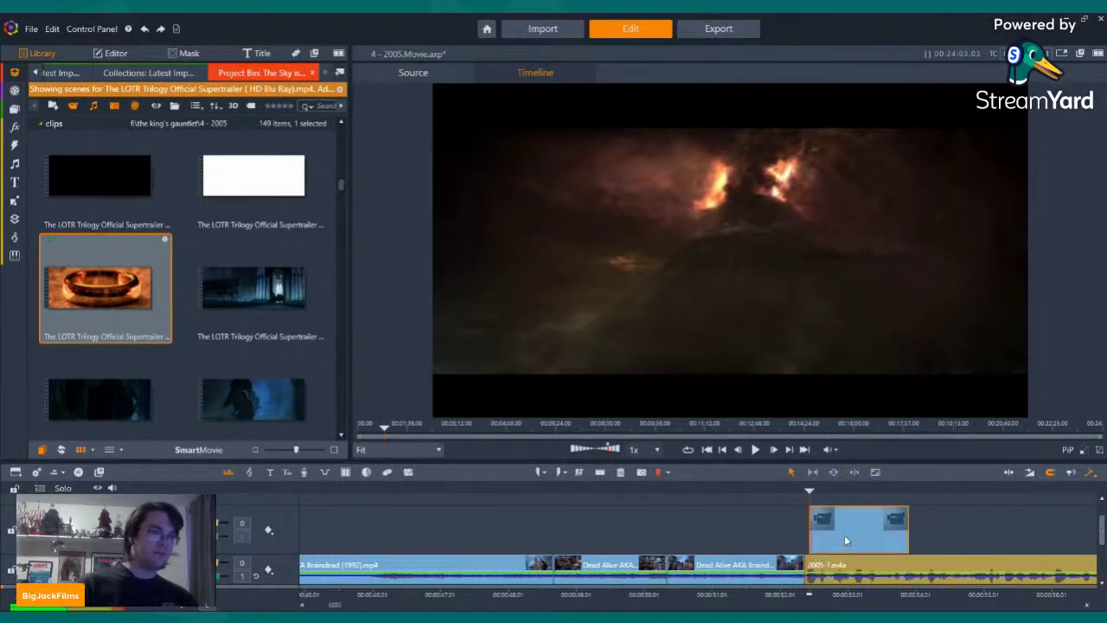
{"action": "left_click", "coordinate": [855, 541]}
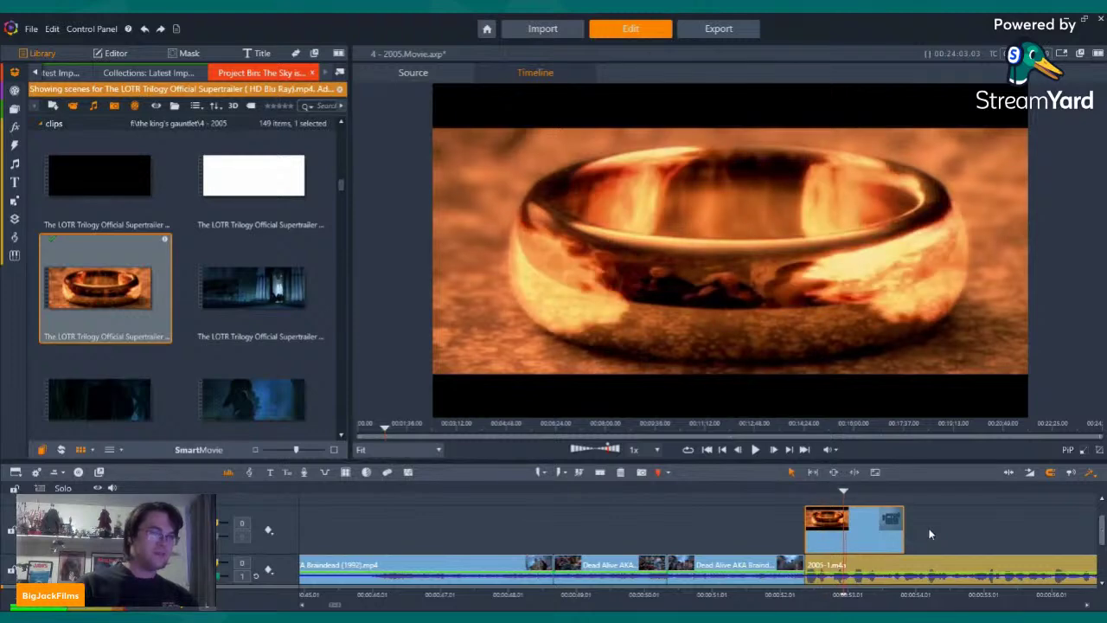
{"action": "left_click_drag", "start_coordinate": [880, 533], "coordinate": [875, 532]}
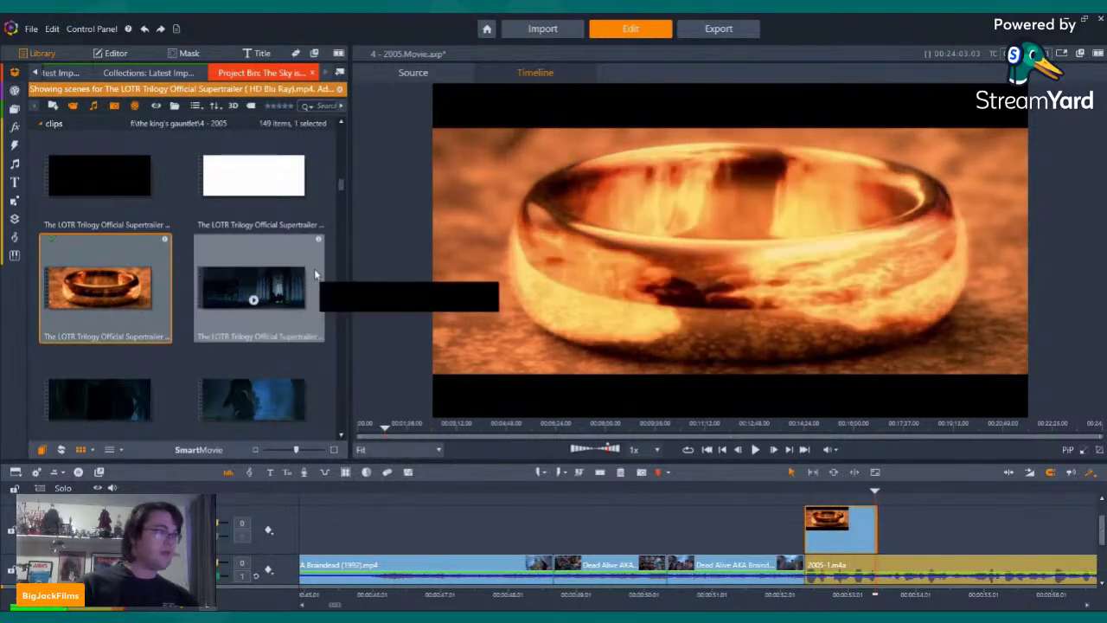
Delete the golden ring clip from the timeline
{"action": "scroll", "coordinate": [314, 269], "scroll_direction": "down", "scroll_amount": 3}
{"action": "scroll", "coordinate": [296, 291], "scroll_direction": "down", "scroll_amount": 5}
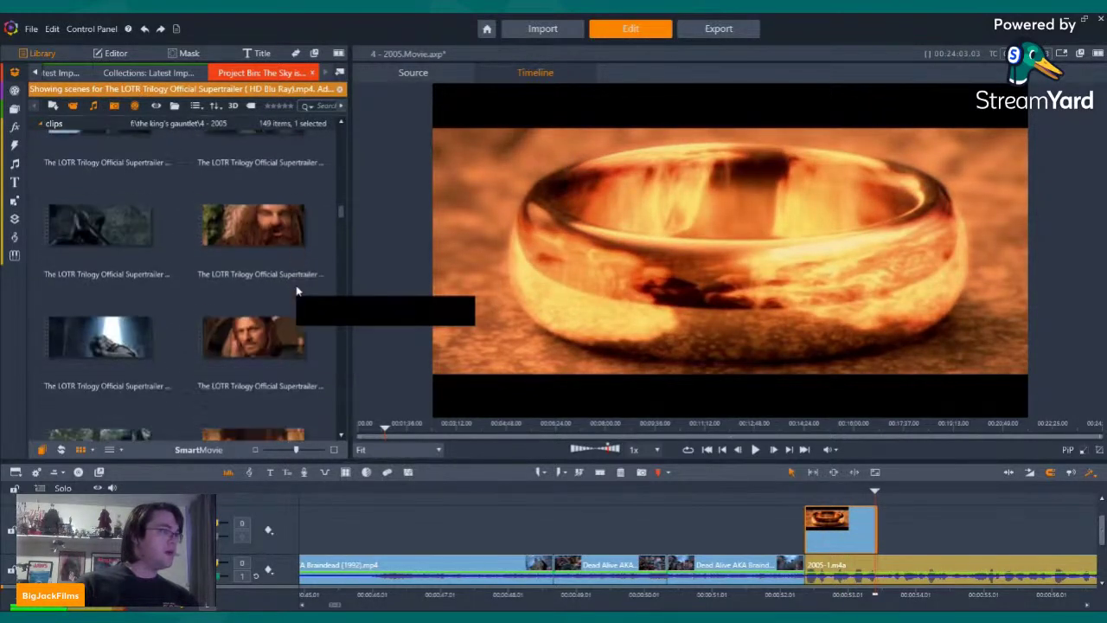
{"action": "right_click", "coordinate": [852, 533]}
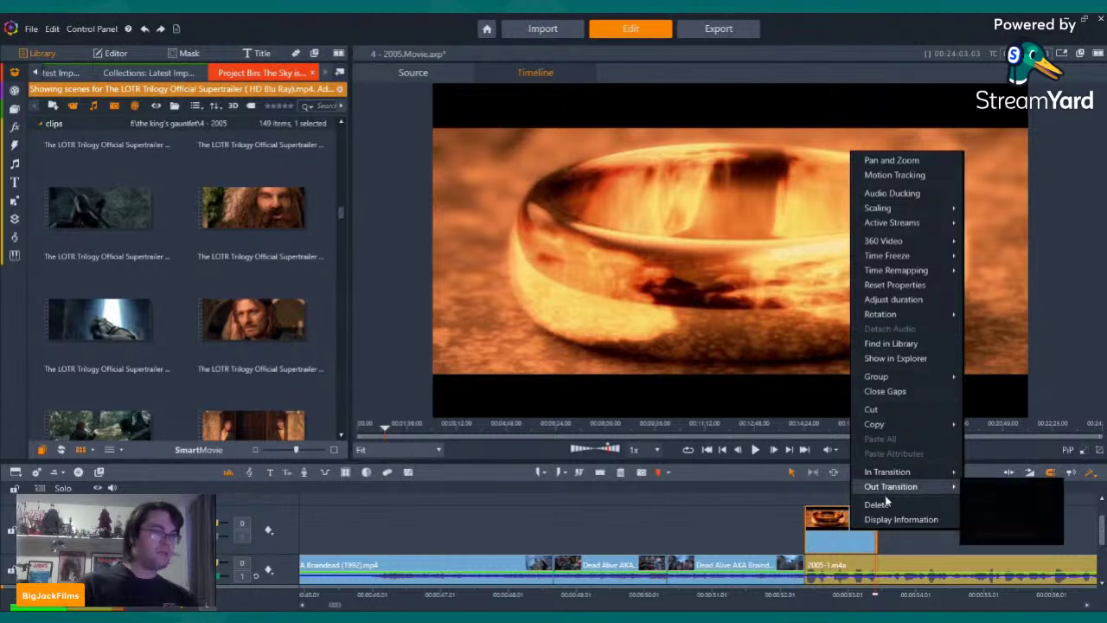
{"action": "left_click", "coordinate": [885, 503]}
Preview the trailer scenes at 00:01:38.00 and 00:01:36.02 in the source viewer
{"action": "scroll", "coordinate": [284, 274], "scroll_direction": "up", "scroll_amount": 3}
{"action": "scroll", "coordinate": [158, 249], "scroll_direction": "up", "scroll_amount": 1}
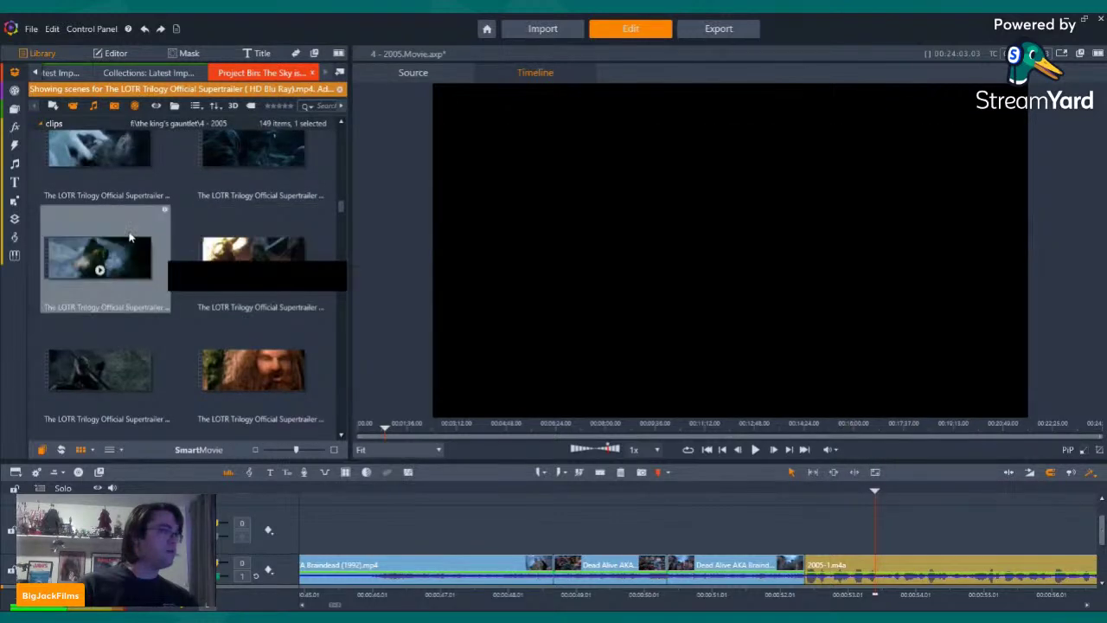
{"action": "left_click", "coordinate": [249, 269]}
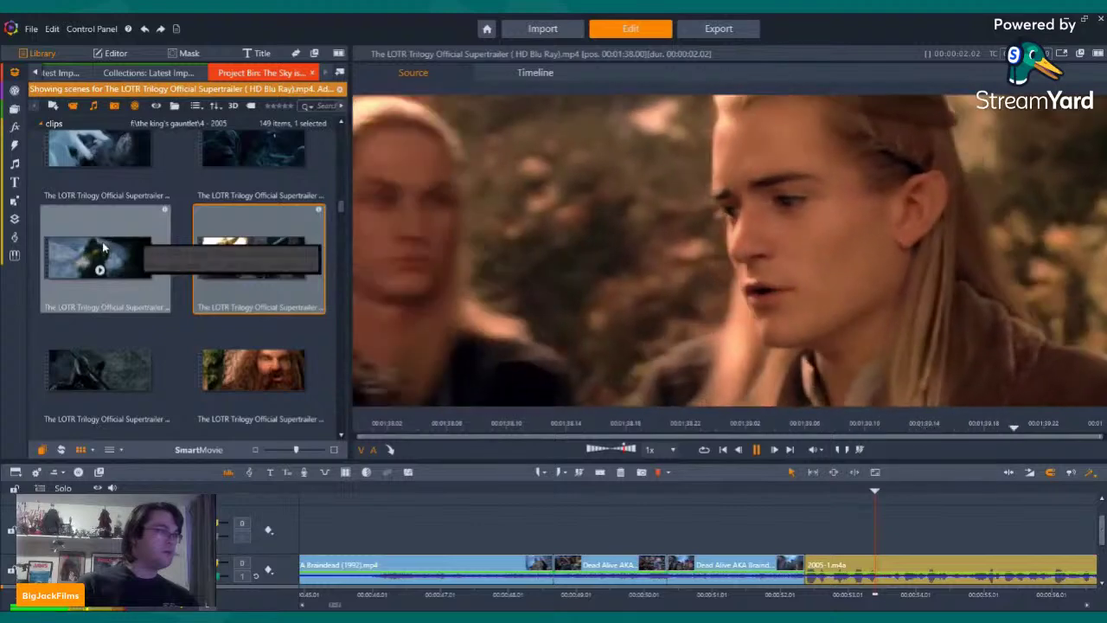
{"action": "left_click", "coordinate": [104, 251]}
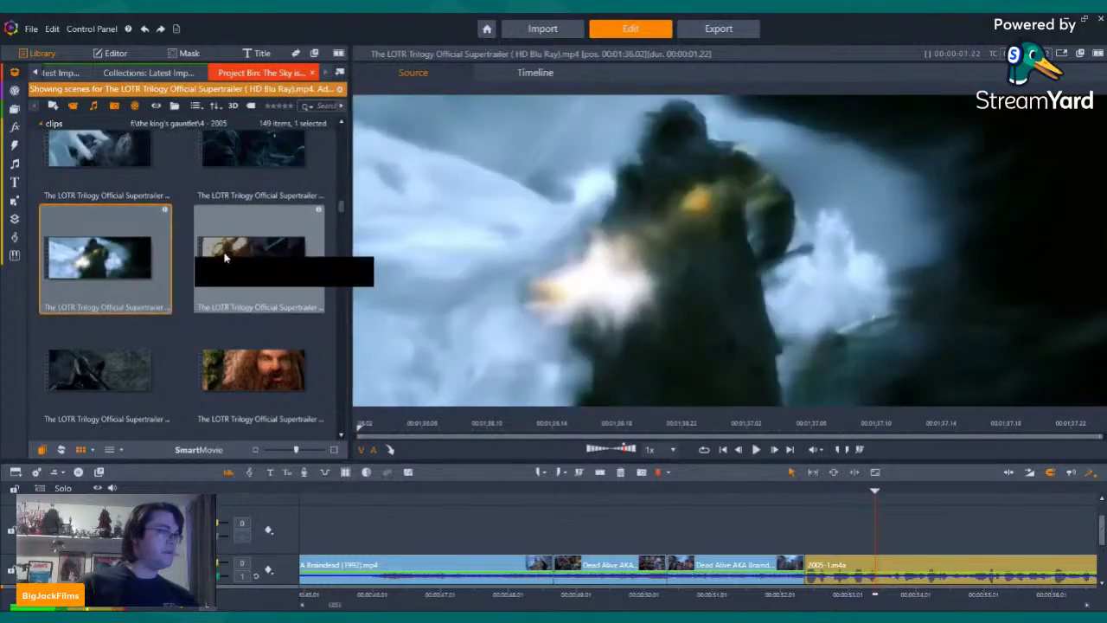
{"action": "left_click", "coordinate": [102, 270]}
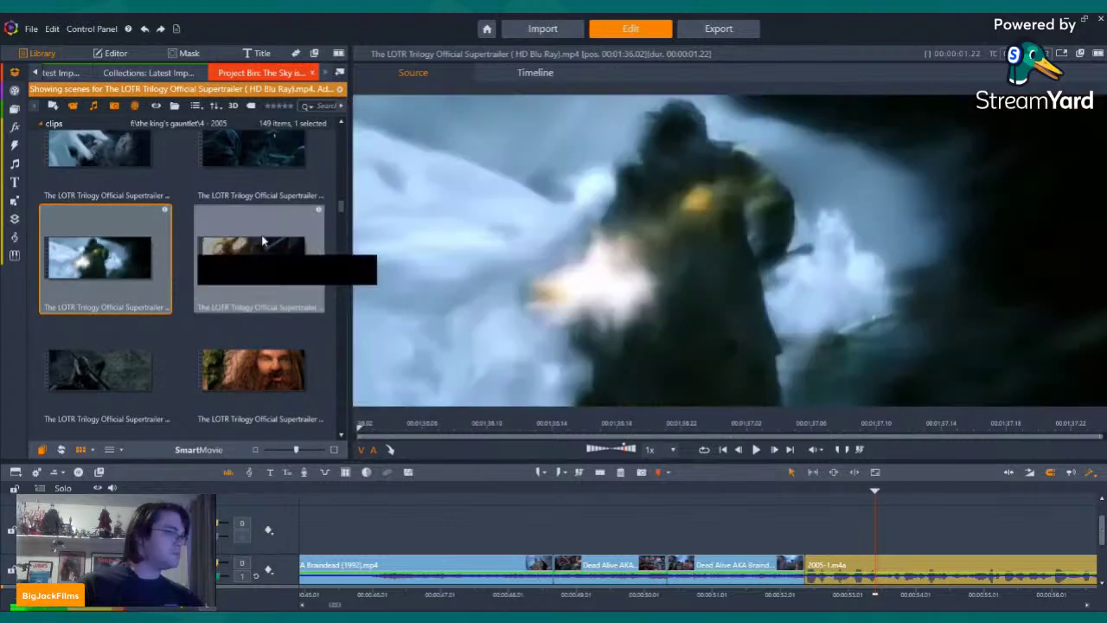
Place the trailer scenes at 00:01:38.00 and 00:01:40.02 above the start of the 2005-1.m4a narration and disable their audio
{"action": "left_click", "coordinate": [253, 251]}
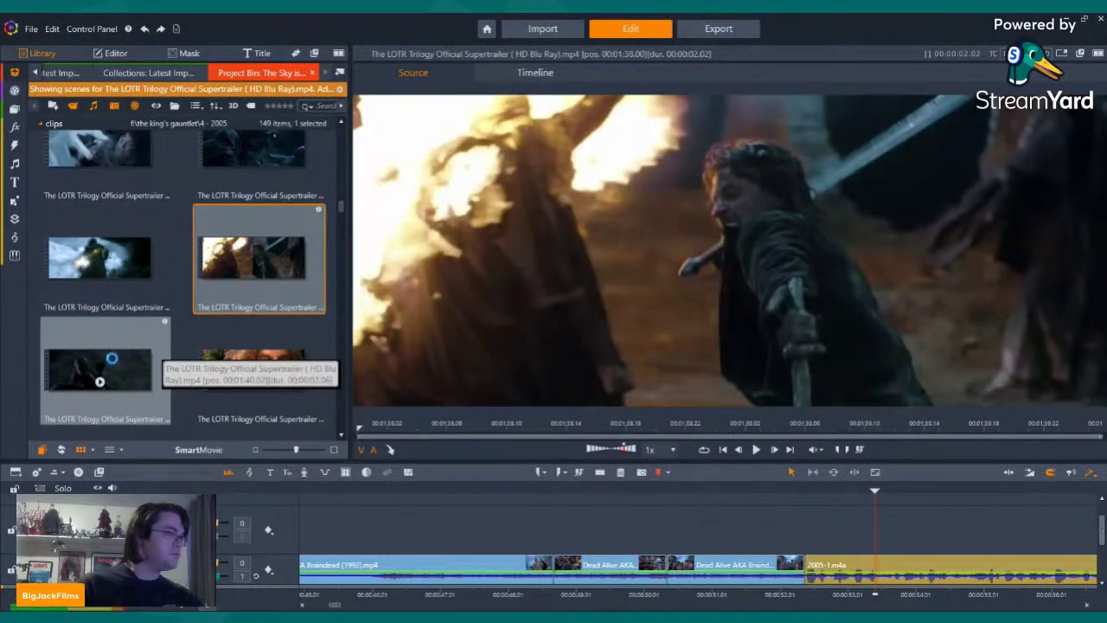
{"action": "left_click_drag", "start_coordinate": [122, 363], "coordinate": [811, 537]}
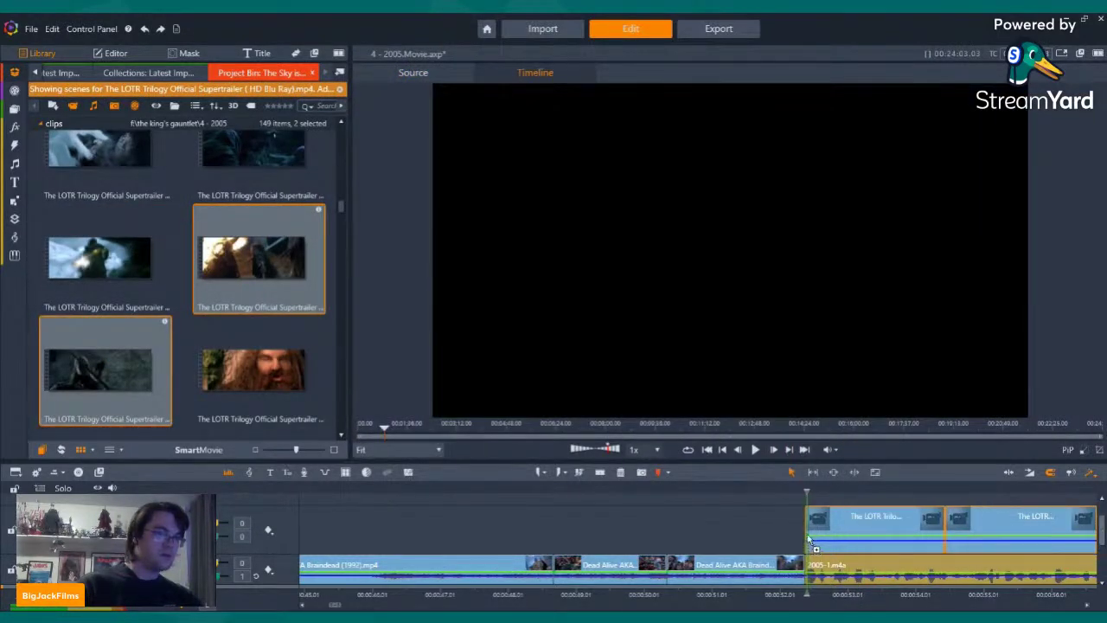
{"action": "right_click", "coordinate": [830, 515]}
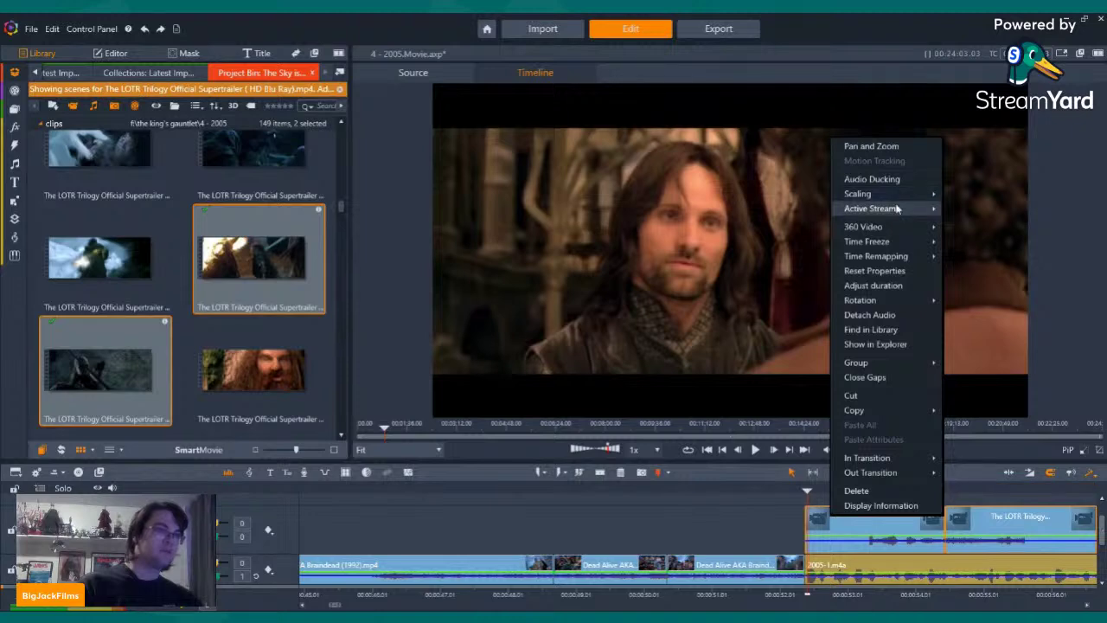
{"action": "mouse_move", "coordinate": [930, 208]}
{"action": "left_click", "coordinate": [962, 223]}
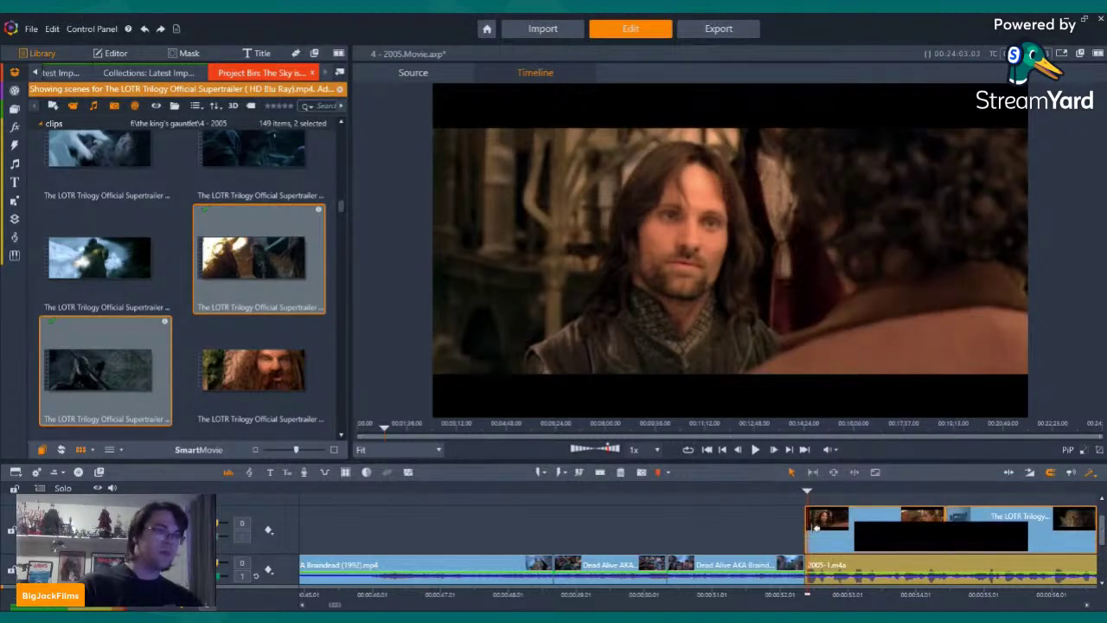
Trim the opening Aragorn frames off the first trailer clip and check the cut from the last Dead Alive clip frame by frame
{"action": "key", "text": "Left"}
{"action": "left_click_drag", "start_coordinate": [808, 531], "coordinate": [858, 531]}
{"action": "key", "text": "Left"}
{"action": "key", "text": "Left"}
{"action": "key", "text": "Left"}
{"action": "key", "text": "Left"}
{"action": "key", "text": "Left"}
{"action": "key", "text": "Left"}
{"action": "key", "text": "Left"}
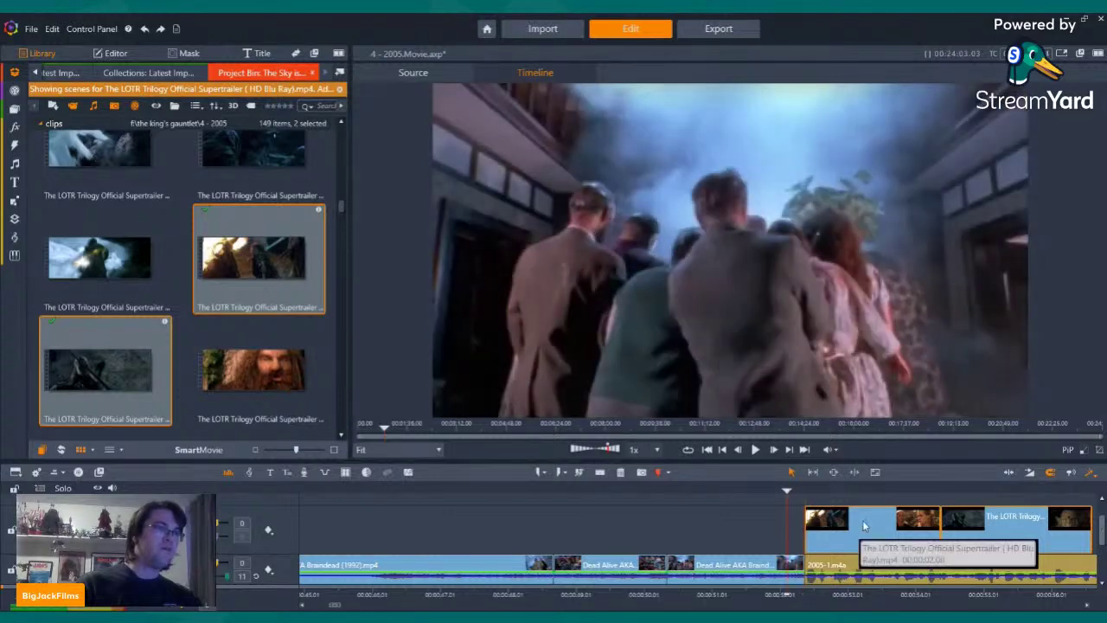
{"action": "key", "text": "Left"}
{"action": "key", "text": "Left"}
{"action": "key", "text": "Left"}
{"action": "key", "text": "Left"}
{"action": "key", "text": "Left"}
{"action": "key", "text": "Left"}
{"action": "key", "text": "Left"}
{"action": "key", "text": "Left"}
{"action": "key", "text": "Left"}
{"action": "key", "text": "Left"}
{"action": "key", "text": "Left"}
{"action": "key", "text": "Left"}
{"action": "key", "text": "Left"}
{"action": "key", "text": "Left"}
{"action": "key", "text": "Left"}
{"action": "key", "text": "Right"}
{"action": "key", "text": "Right"}
{"action": "key", "text": "Right"}
{"action": "key", "text": "Right"}
{"action": "key", "text": "Right"}
{"action": "key", "text": "Right"}
{"action": "key", "text": "Right"}
{"action": "key", "text": "Right"}
{"action": "key", "text": "Right"}
{"action": "key", "text": "Right"}
{"action": "key", "text": "Right"}
{"action": "key", "text": "Right"}
{"action": "key", "text": "Right"}
{"action": "key", "text": "Right"}
{"action": "key", "text": "Right"}
{"action": "key", "text": "Right"}
{"action": "key", "text": "Right"}
{"action": "key", "text": "Right"}
{"action": "key", "text": "Right"}
{"action": "key", "text": "Right"}
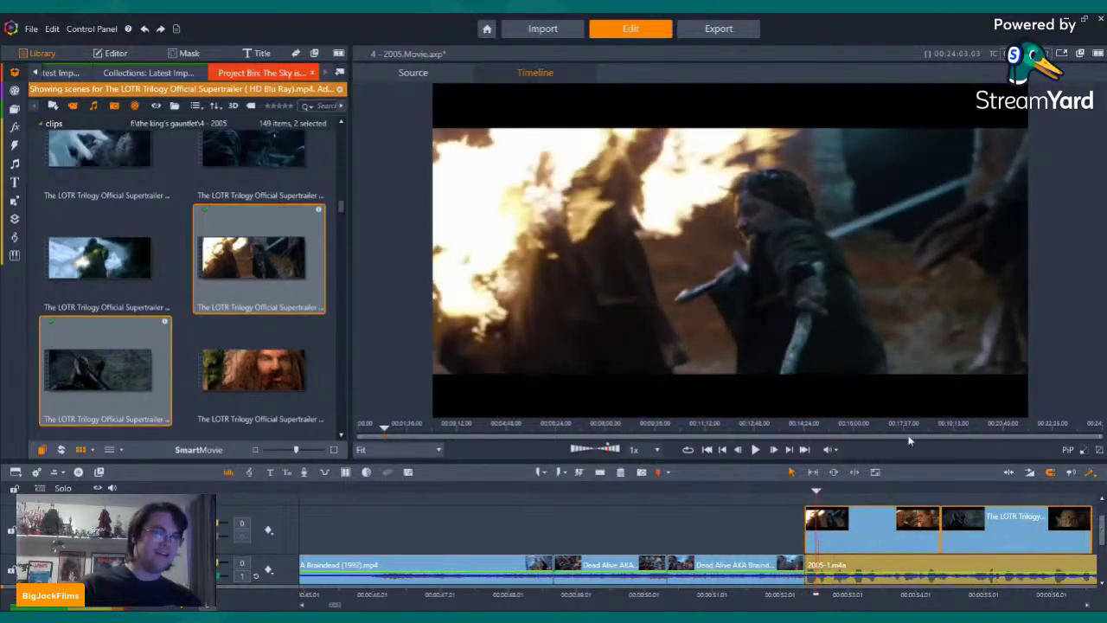
Play the narration over the two trailer clips and step back to the archer shot early in the second clip
{"action": "left_click", "coordinate": [755, 449]}
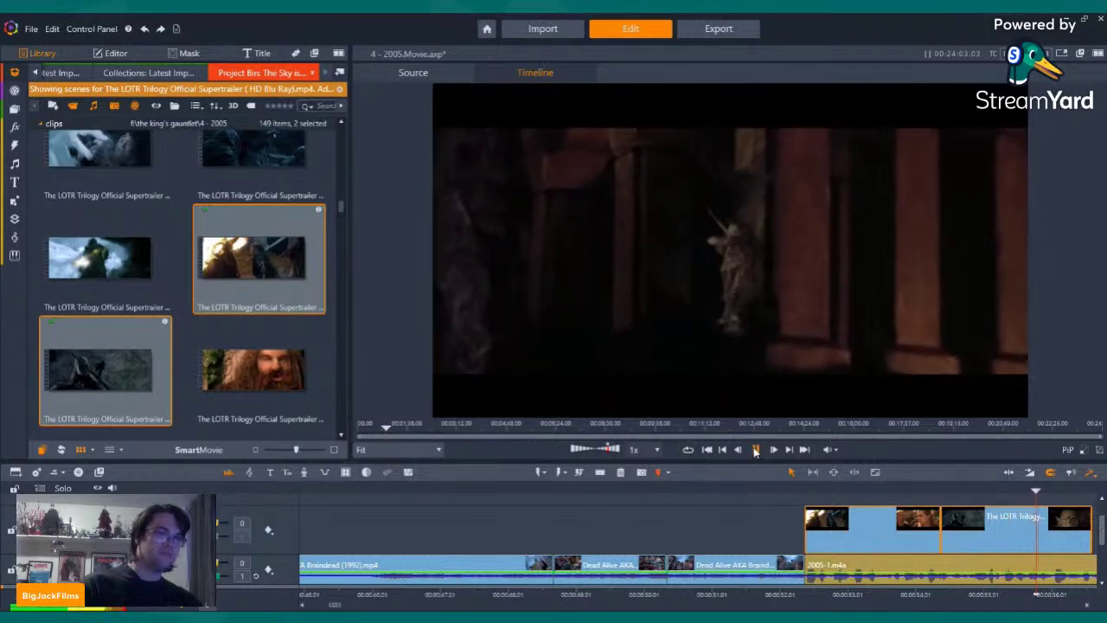
{"action": "left_click", "coordinate": [755, 450]}
{"action": "key", "text": "Left"}
{"action": "key", "text": "Left"}
{"action": "key", "text": "Left"}
{"action": "key", "text": "Left"}
{"action": "key", "text": "Left"}
{"action": "key", "text": "Left"}
{"action": "key", "text": "Left"}
{"action": "key", "text": "Left"}
{"action": "key", "text": "Left"}
{"action": "key", "text": "Left"}
{"action": "key", "text": "Left"}
{"action": "key", "text": "Left"}
{"action": "key", "text": "Left"}
{"action": "key", "text": "Left"}
{"action": "key", "text": "Left"}
{"action": "key", "text": "Left"}
{"action": "key", "text": "Left"}
{"action": "key", "text": "Left"}
{"action": "key", "text": "Left"}
{"action": "key", "text": "Left"}
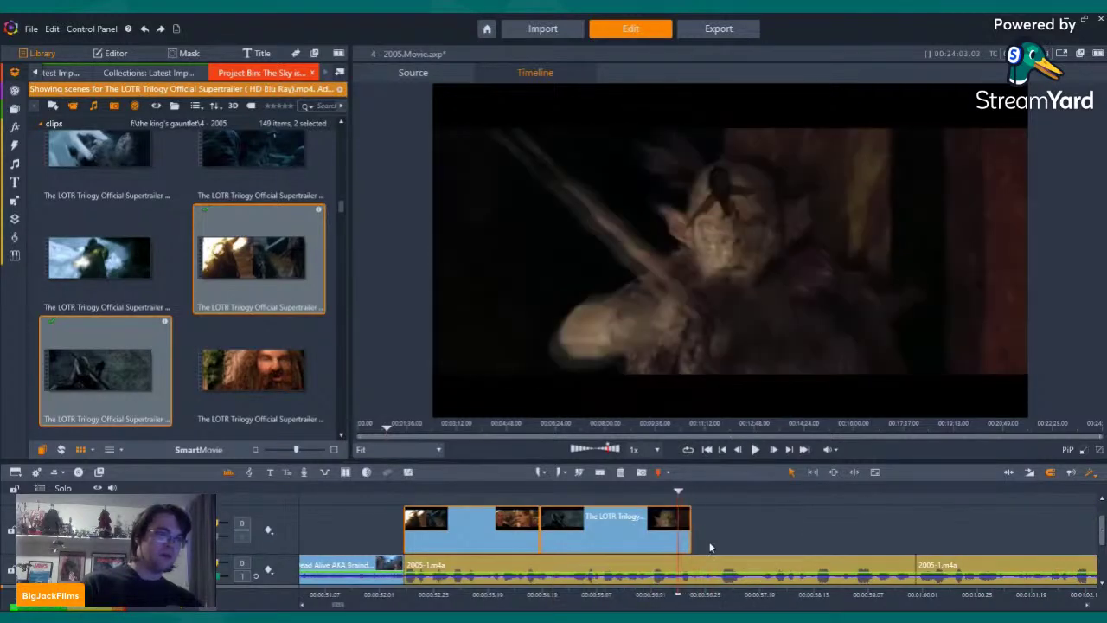
{"action": "key", "text": "Left"}
{"action": "key", "text": "Left"}
{"action": "key", "text": "Left"}
{"action": "key", "text": "Left"}
{"action": "key", "text": "Left"}
{"action": "key", "text": "Left"}
{"action": "key", "text": "Left"}
{"action": "key", "text": "Left"}
{"action": "key", "text": "Left"}
{"action": "key", "text": "Left"}
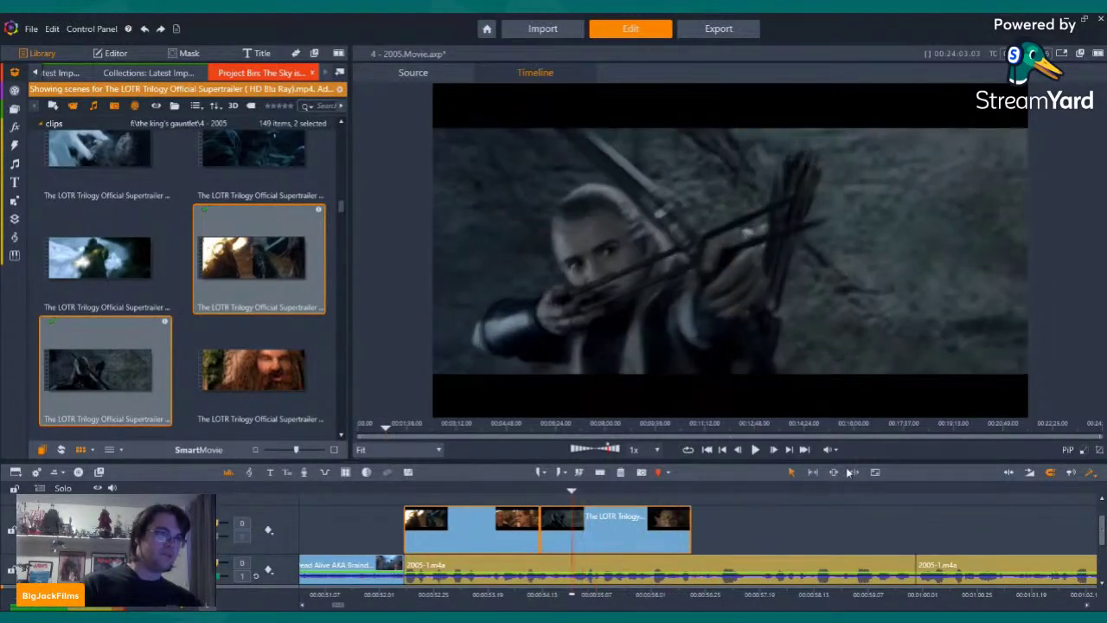
Split the second trailer clip during the Legolas bow shot, about 0.9 second in, and delete the remainder after the cut
{"action": "left_click", "coordinate": [754, 451]}
{"action": "left_click", "coordinate": [755, 451]}
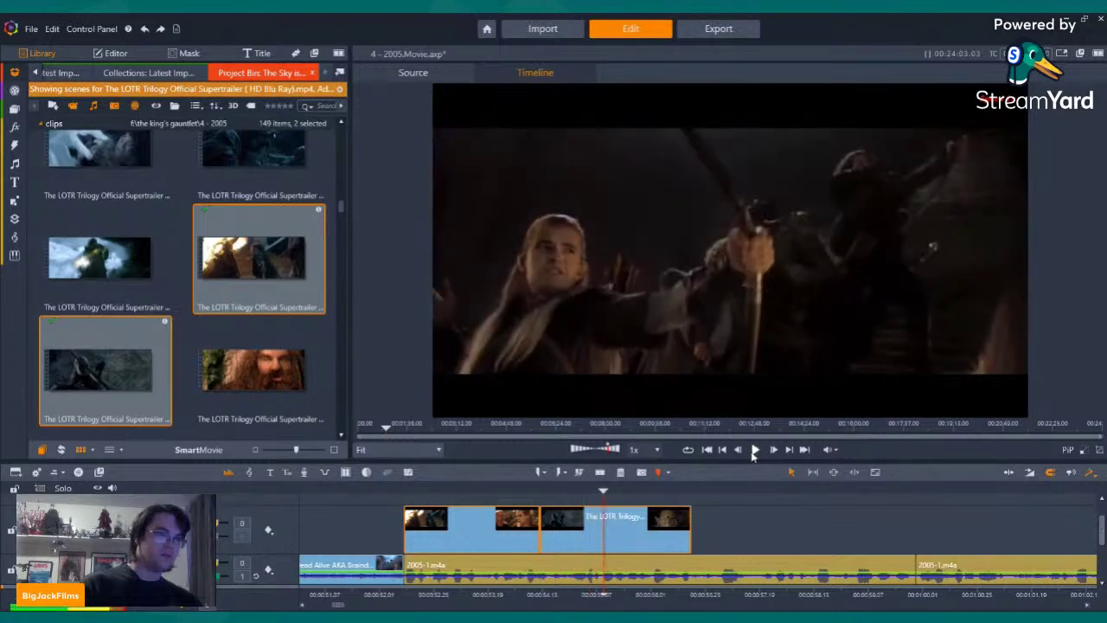
{"action": "key", "text": "Left"}
{"action": "key", "text": "Left"}
{"action": "key", "text": "Left"}
{"action": "key", "text": "Left"}
{"action": "key", "text": "Left"}
{"action": "key", "text": "Left"}
{"action": "key", "text": "Left"}
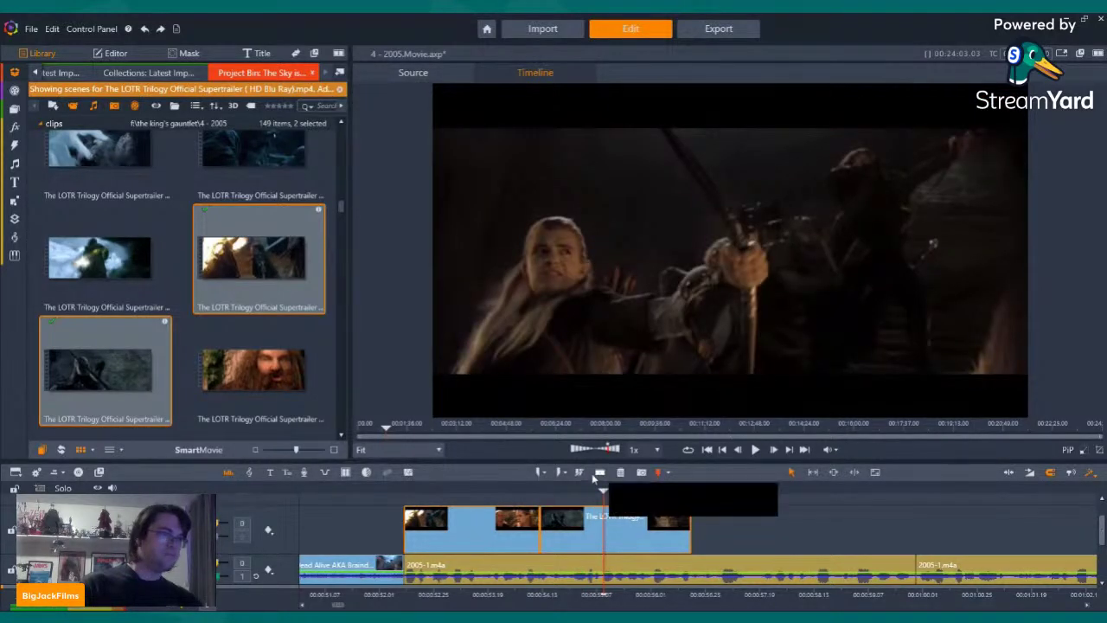
{"action": "left_click", "coordinate": [632, 531]}
{"action": "left_click", "coordinate": [619, 473]}
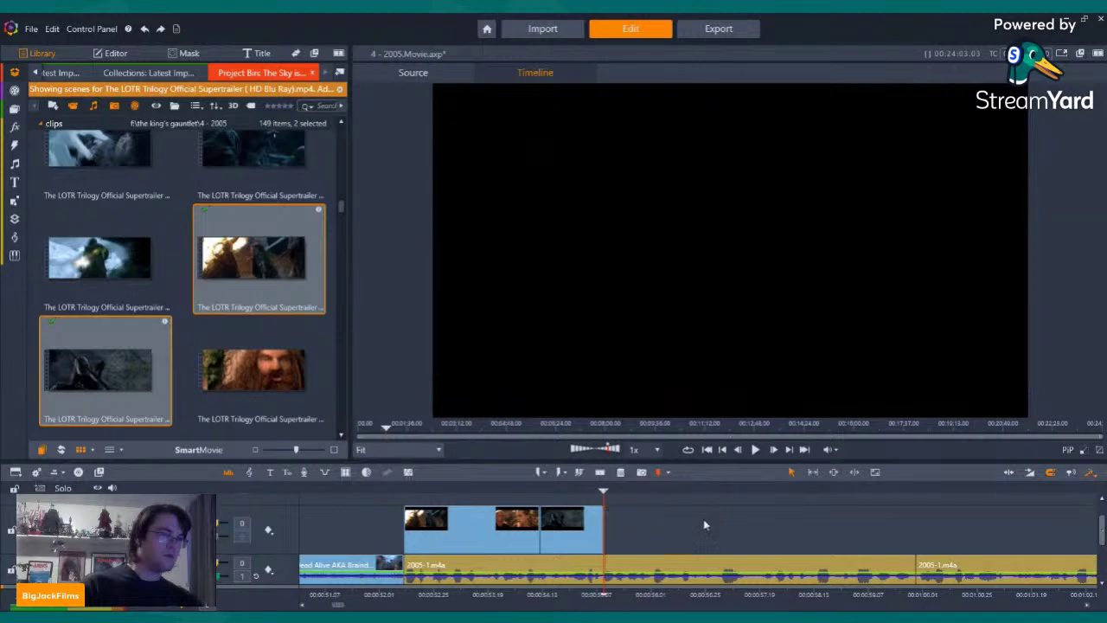
Trim the end of the first trailer clip so it stops on the Aragorn torch shot, just before the Legolas close-up
{"action": "key", "text": "Left"}
{"action": "key", "text": "Left"}
{"action": "key", "text": "Left"}
{"action": "key", "text": "Left"}
{"action": "key", "text": "Left"}
{"action": "key", "text": "Left"}
{"action": "key", "text": "Left"}
{"action": "key", "text": "Left"}
{"action": "key", "text": "Left"}
{"action": "key", "text": "Left"}
{"action": "key", "text": "Left"}
{"action": "key", "text": "Left"}
{"action": "key", "text": "Left"}
{"action": "key", "text": "Left"}
{"action": "key", "text": "Left"}
{"action": "key", "text": "Left"}
{"action": "key", "text": "Left"}
{"action": "key", "text": "Left"}
{"action": "key", "text": "Left"}
{"action": "key", "text": "Left"}
{"action": "key", "text": "Left"}
{"action": "key", "text": "Left"}
{"action": "key", "text": "Left"}
{"action": "key", "text": "Left"}
{"action": "key", "text": "Left"}
{"action": "key", "text": "Left"}
{"action": "key", "text": "Left"}
{"action": "key", "text": "Left"}
{"action": "key", "text": "Left"}
{"action": "key", "text": "Left"}
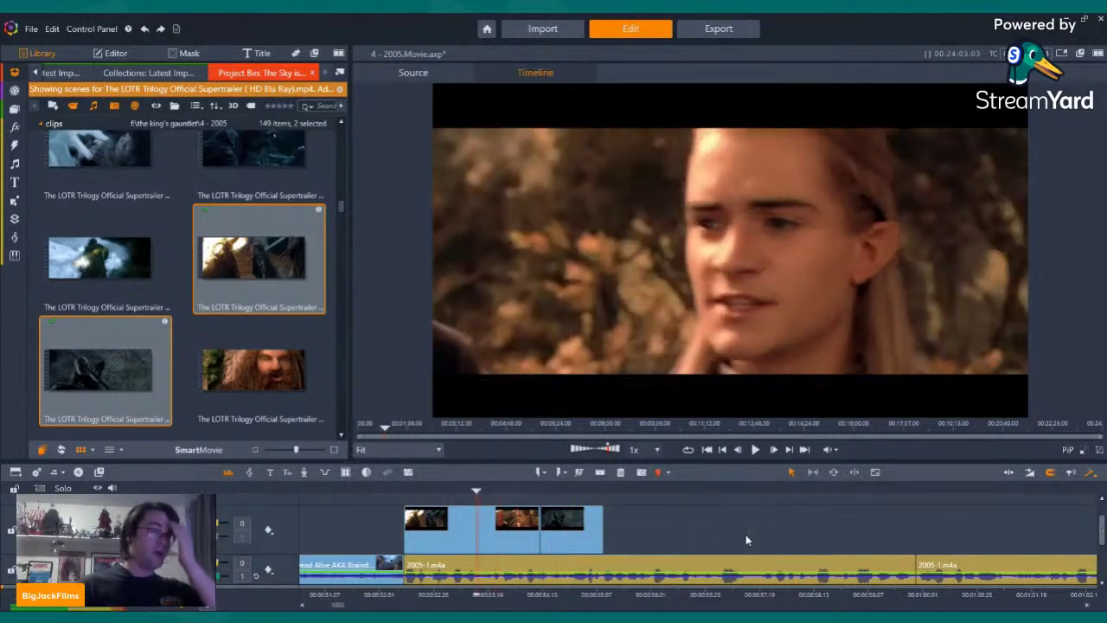
{"action": "key", "text": "Left"}
{"action": "key", "text": "Left"}
{"action": "key", "text": "Left"}
{"action": "key", "text": "Left"}
{"action": "key", "text": "Left"}
{"action": "key", "text": "Left"}
{"action": "key", "text": "Right"}
{"action": "key", "text": "Right"}
{"action": "key", "text": "Right"}
{"action": "key", "text": "Right"}
{"action": "key", "text": "Right"}
{"action": "key", "text": "Right"}
{"action": "key", "text": "Right"}
{"action": "key", "text": "Right"}
{"action": "key", "text": "Right"}
{"action": "key", "text": "Right"}
{"action": "key", "text": "Right"}
{"action": "key", "text": "Right"}
{"action": "key", "text": "Right"}
{"action": "key", "text": "Right"}
{"action": "key", "text": "Right"}
{"action": "key", "text": "Right"}
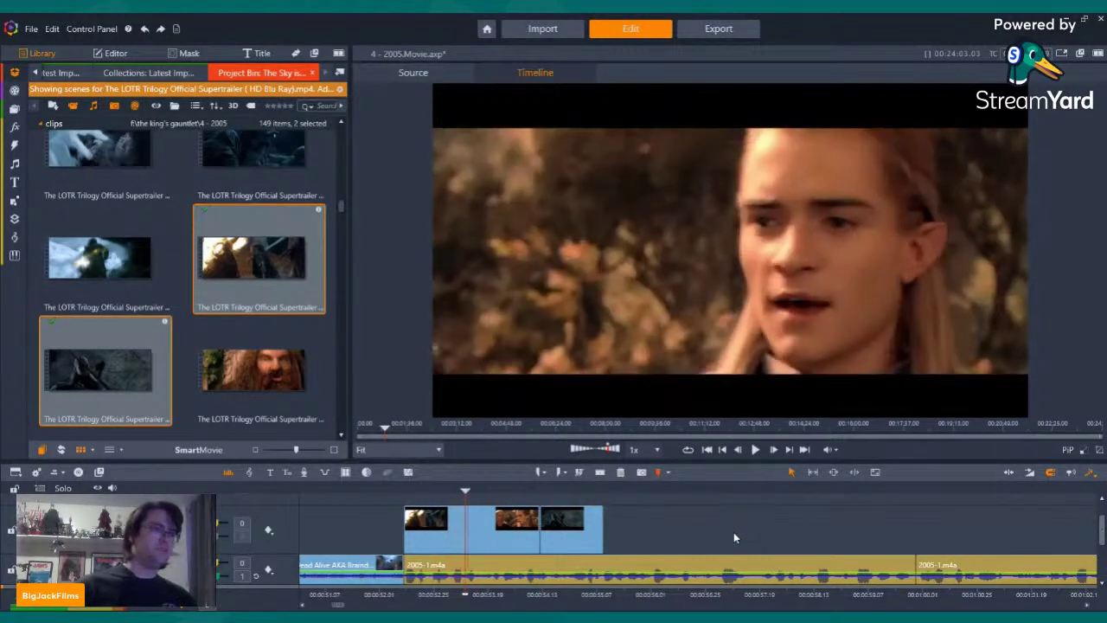
{"action": "key", "text": "Left"}
{"action": "key", "text": "Left"}
{"action": "key", "text": "Left"}
{"action": "key", "text": "Left"}
{"action": "left_click_drag", "start_coordinate": [532, 538], "coordinate": [448, 532]}
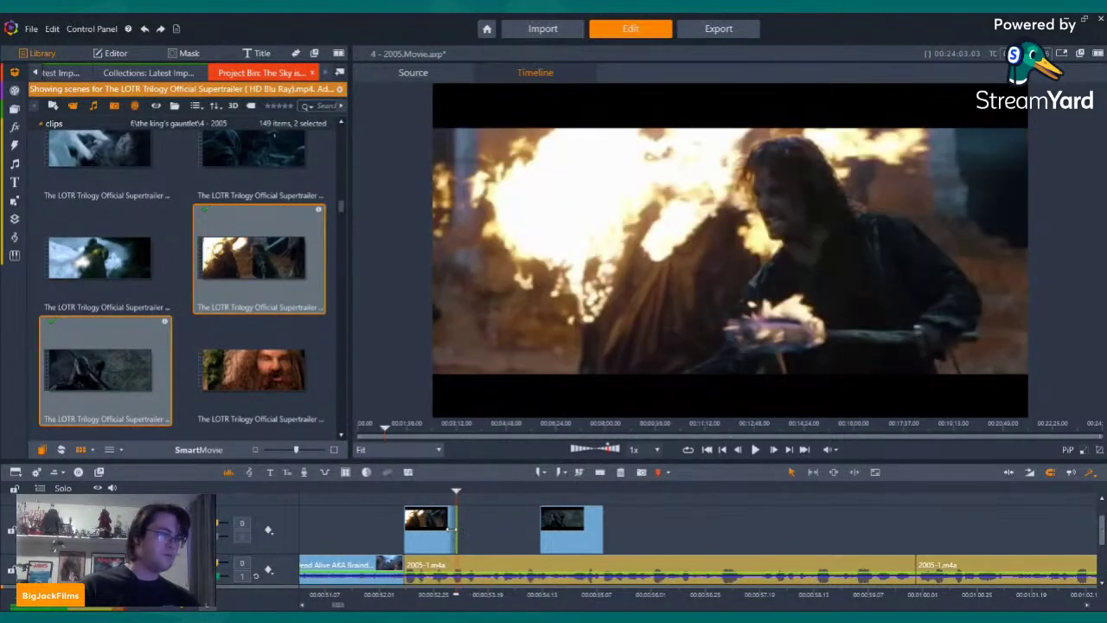
Move the archer clip flush against the end of the Aragorn clip and play the narration over both
{"action": "left_click_drag", "start_coordinate": [582, 534], "coordinate": [504, 534]}
{"action": "key", "text": "space"}
{"action": "key", "text": "space"}
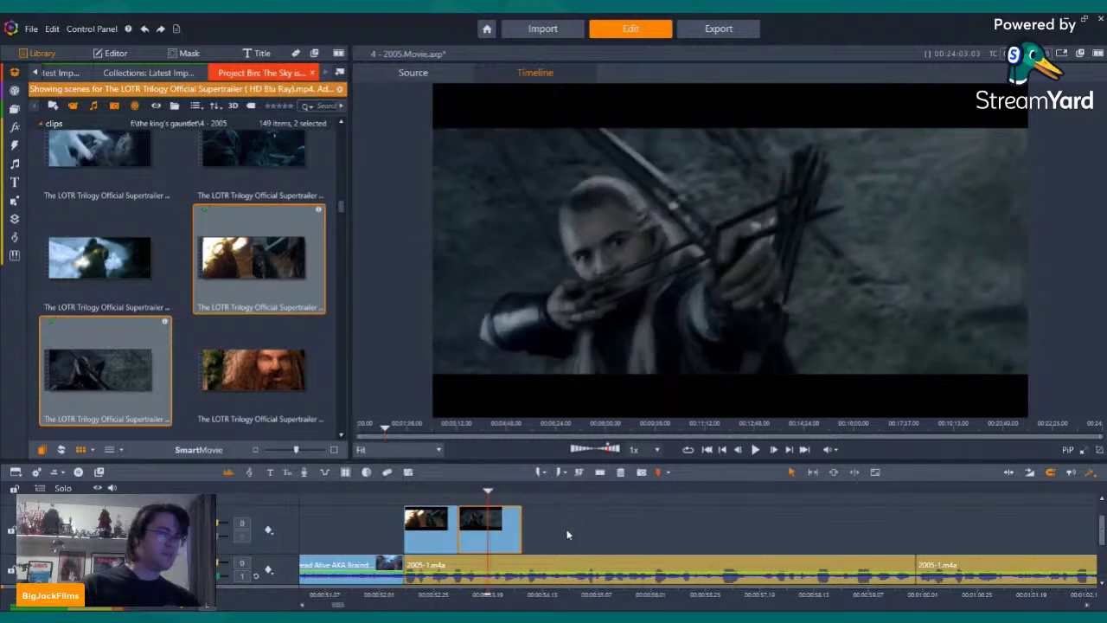
{"action": "key", "text": "space"}
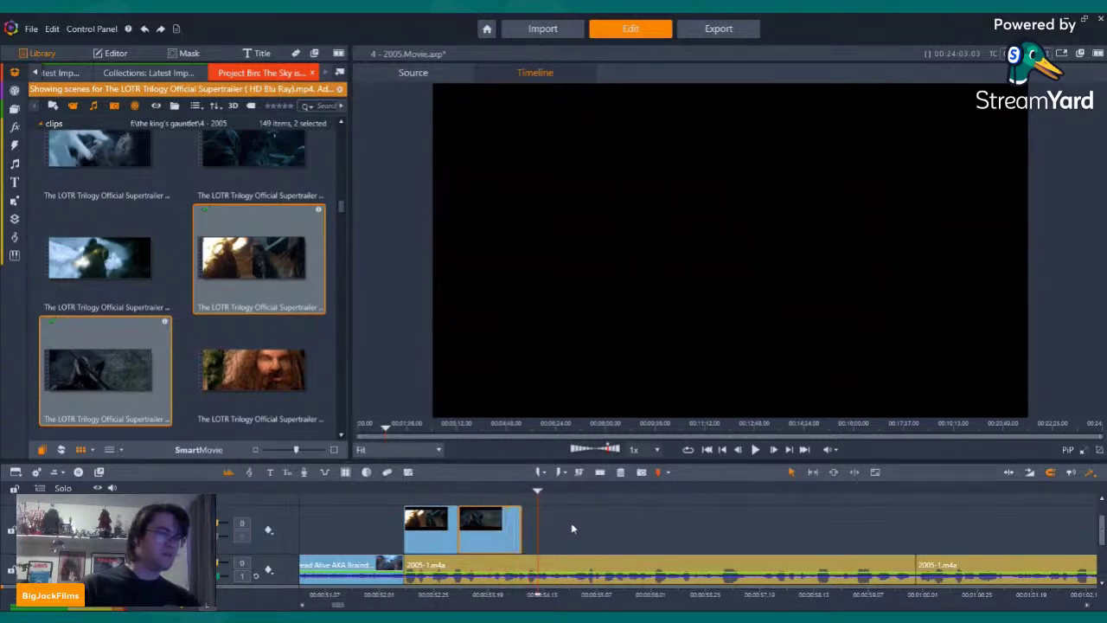
{"action": "scroll", "coordinate": [338, 276], "scroll_direction": "down", "scroll_amount": 3}
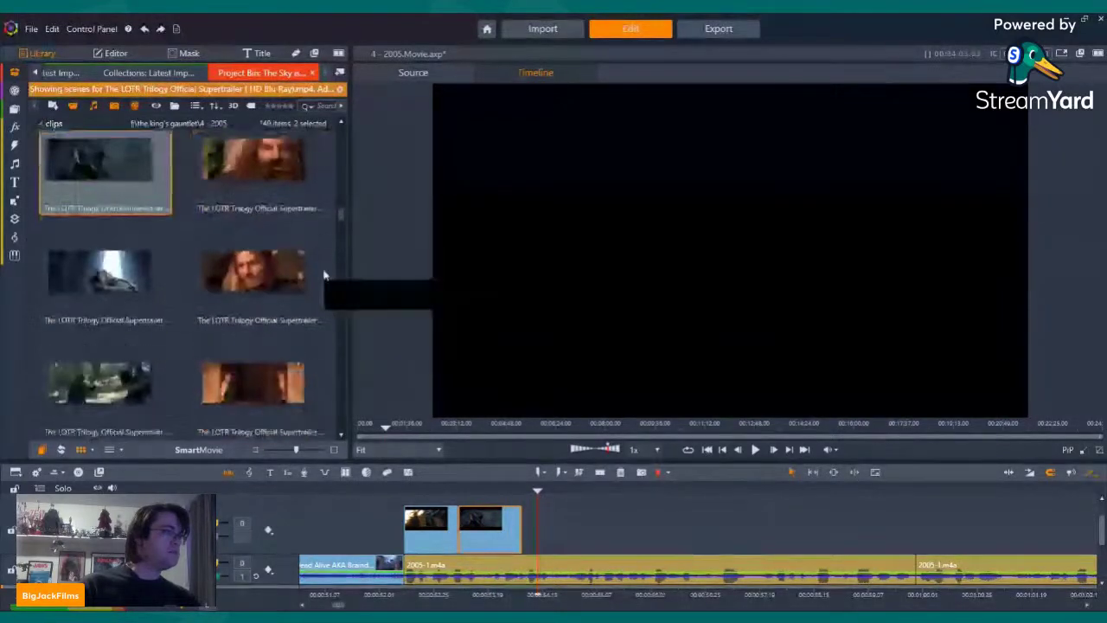
{"action": "left_click_drag", "start_coordinate": [90, 252], "coordinate": [548, 529]}
{"action": "right_click", "coordinate": [547, 529]}
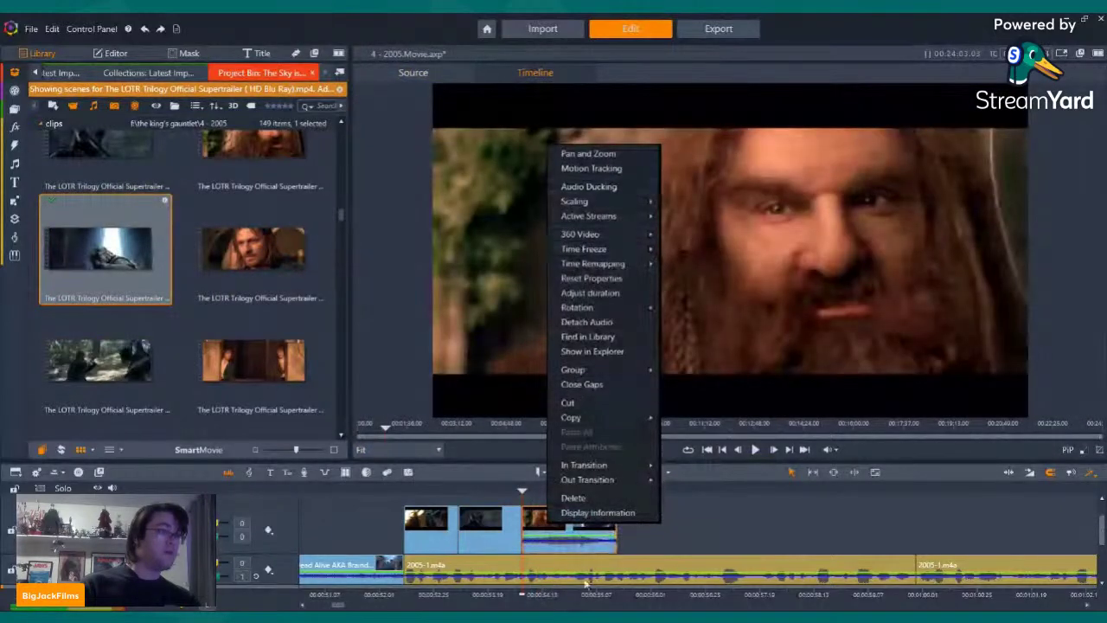
{"action": "left_click", "coordinate": [573, 499]}
Place the Lord of the Rings trailer scene at 00:02:34.04 directly after the archer clip and disable its audio
{"action": "scroll", "coordinate": [244, 211], "scroll_direction": "down", "scroll_amount": 5}
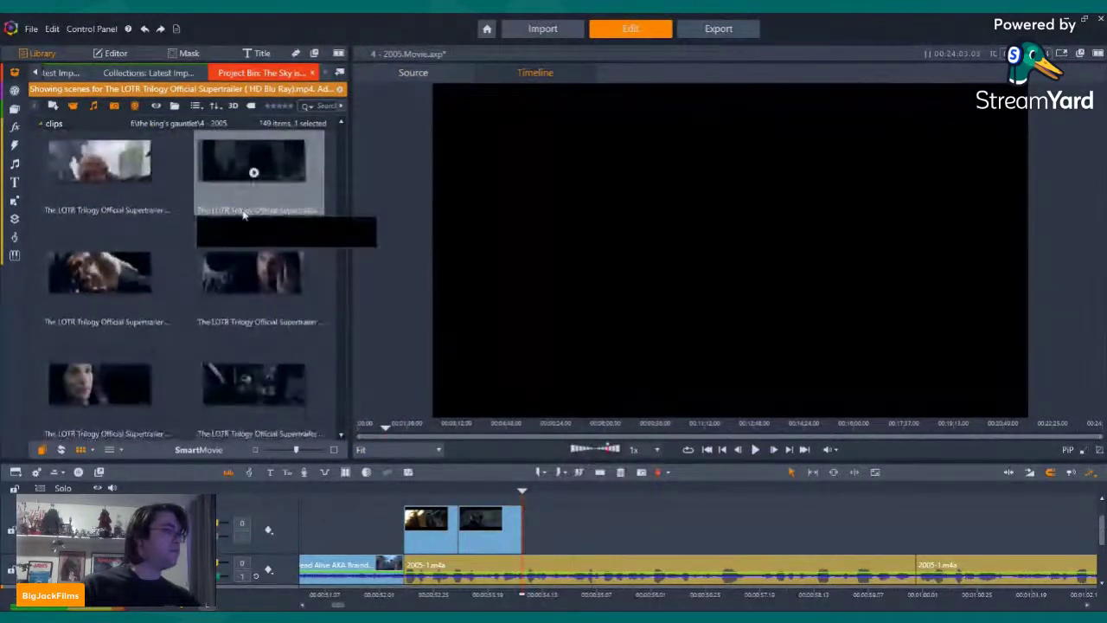
{"action": "scroll", "coordinate": [209, 252], "scroll_direction": "down", "scroll_amount": 2}
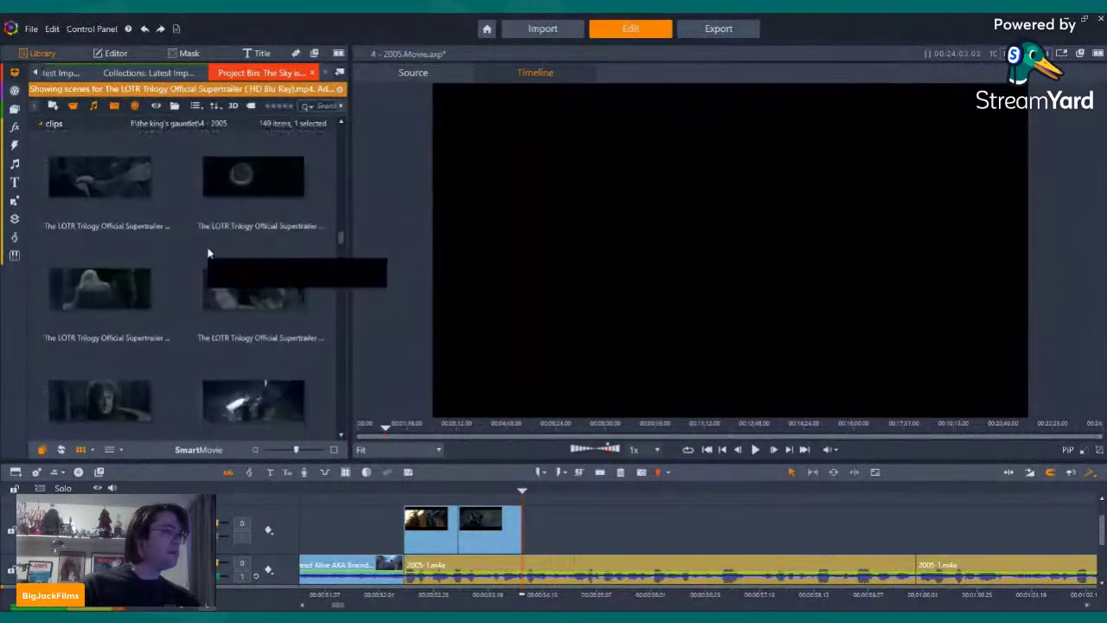
{"action": "scroll", "coordinate": [226, 294], "scroll_direction": "down", "scroll_amount": 2}
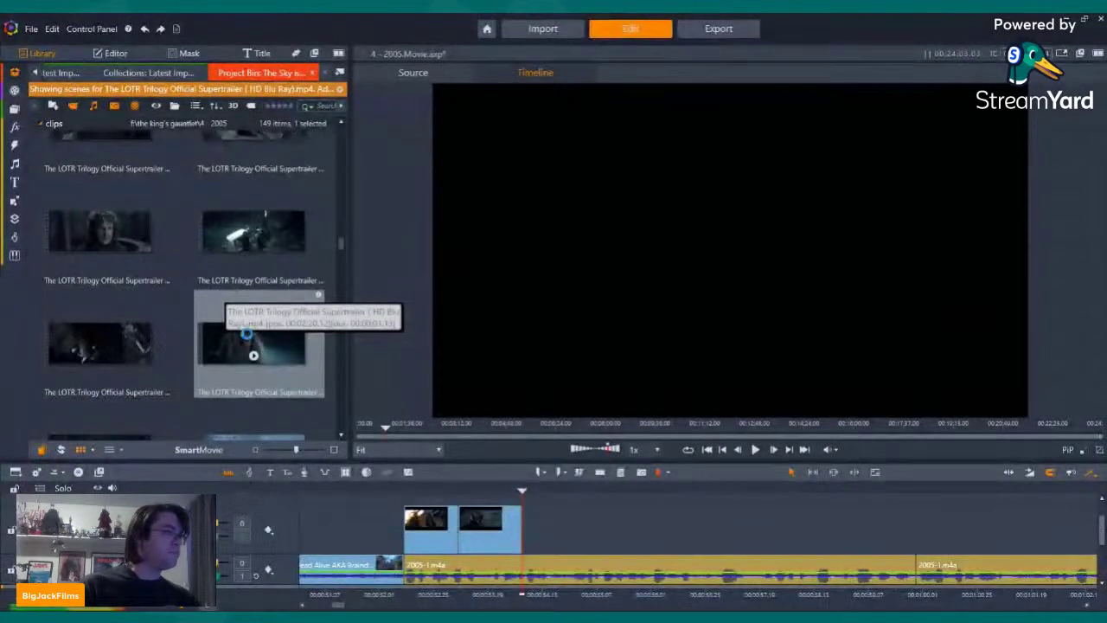
{"action": "left_click", "coordinate": [233, 307]}
{"action": "scroll", "coordinate": [249, 332], "scroll_direction": "down", "scroll_amount": 2}
{"action": "scroll", "coordinate": [249, 339], "scroll_direction": "down", "scroll_amount": 5}
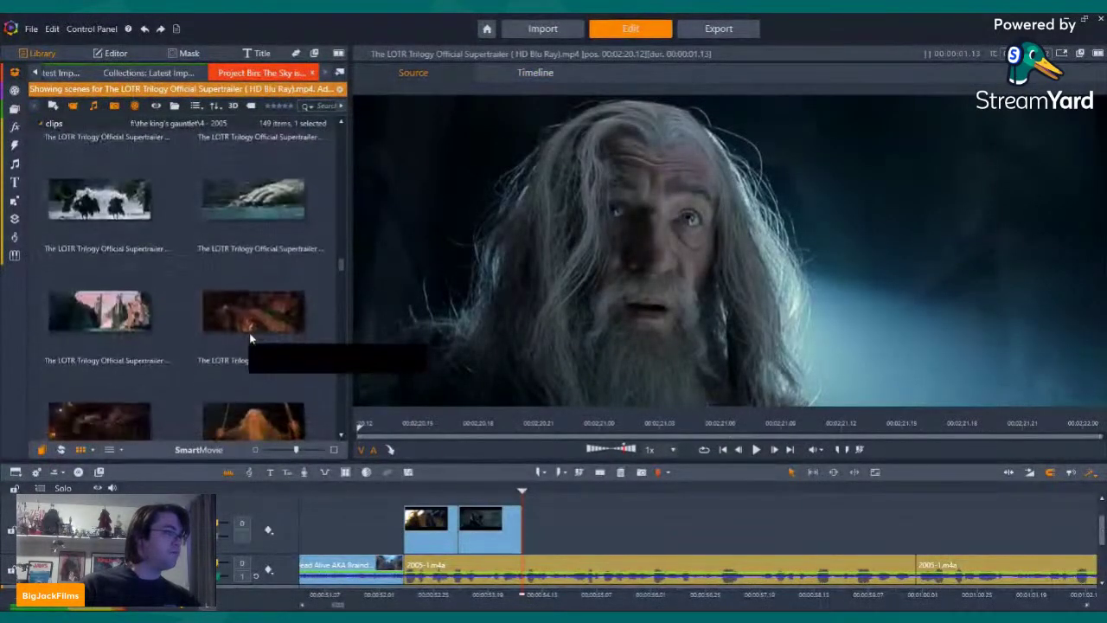
{"action": "left_click", "coordinate": [251, 292]}
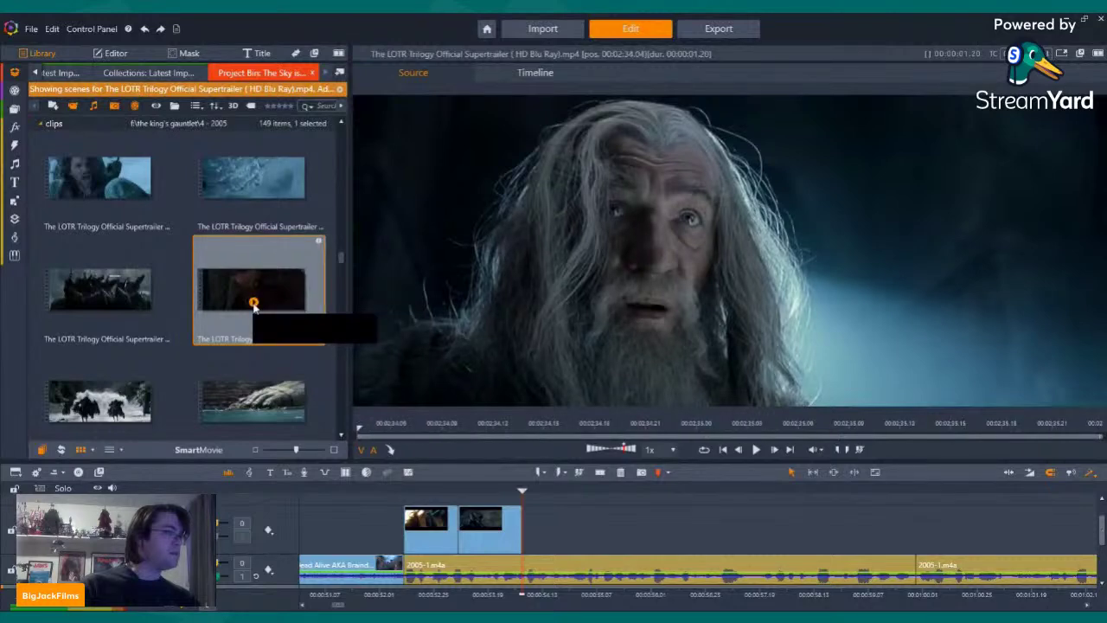
{"action": "left_click_drag", "start_coordinate": [253, 288], "coordinate": [563, 517]}
{"action": "right_click", "coordinate": [563, 517]}
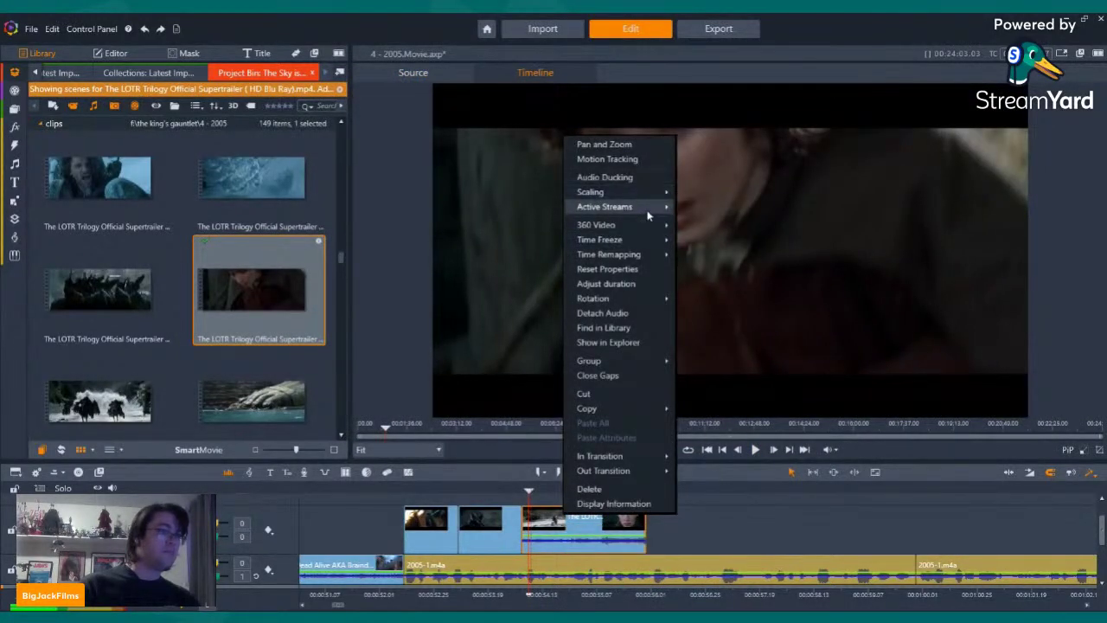
{"action": "mouse_move", "coordinate": [620, 210]}
{"action": "left_click", "coordinate": [690, 221]}
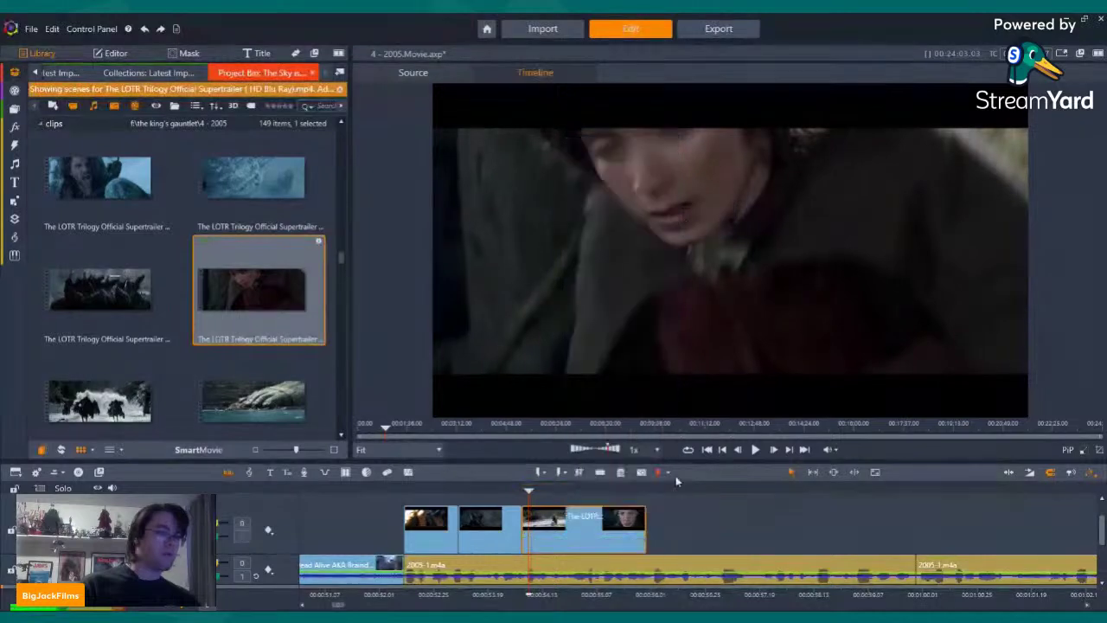
Trim the opening frames before the Frodo shot off the third trailer clip, keeping it flush with the archer clip
{"action": "key", "text": "Left"}
{"action": "key", "text": "Left"}
{"action": "key", "text": "Left"}
{"action": "key", "text": "Left"}
{"action": "key", "text": "Left"}
{"action": "key", "text": "Left"}
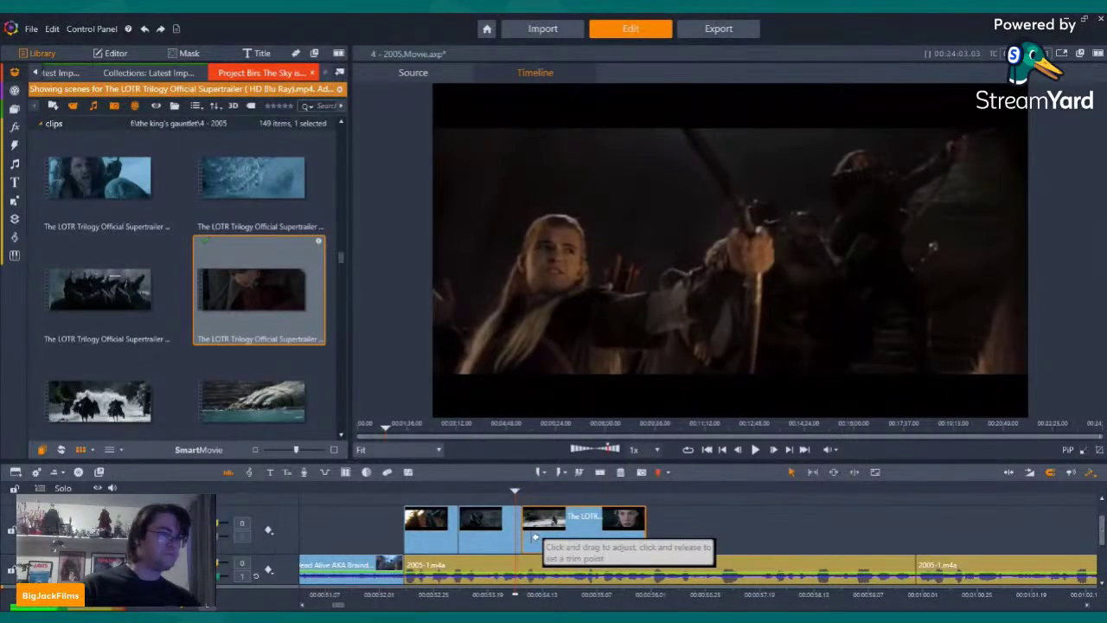
{"action": "left_click_drag", "start_coordinate": [526, 536], "coordinate": [549, 539]}
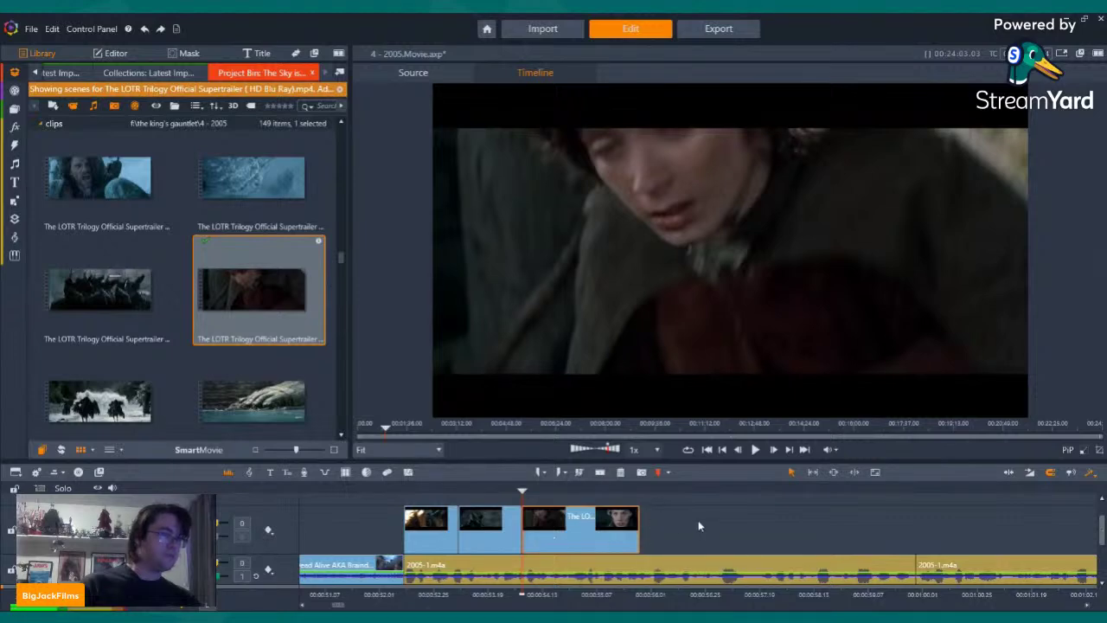
Play the narration over the three trailer clips and replay the Frodo and Arwen shots to check their timing
{"action": "key", "text": "Left"}
{"action": "key", "text": "Left"}
{"action": "key", "text": "Left"}
{"action": "key", "text": "Left"}
{"action": "key", "text": "Left"}
{"action": "key", "text": "Left"}
{"action": "key", "text": "Left"}
{"action": "key", "text": "Left"}
{"action": "key", "text": "Left"}
{"action": "key", "text": "Left"}
{"action": "key", "text": "Left"}
{"action": "key", "text": "Left"}
{"action": "key", "text": "Left"}
{"action": "key", "text": "Left"}
{"action": "key", "text": "Left"}
{"action": "key", "text": "Left"}
{"action": "key", "text": "Left"}
{"action": "key", "text": "Left"}
{"action": "key", "text": "Left"}
{"action": "key", "text": "Left"}
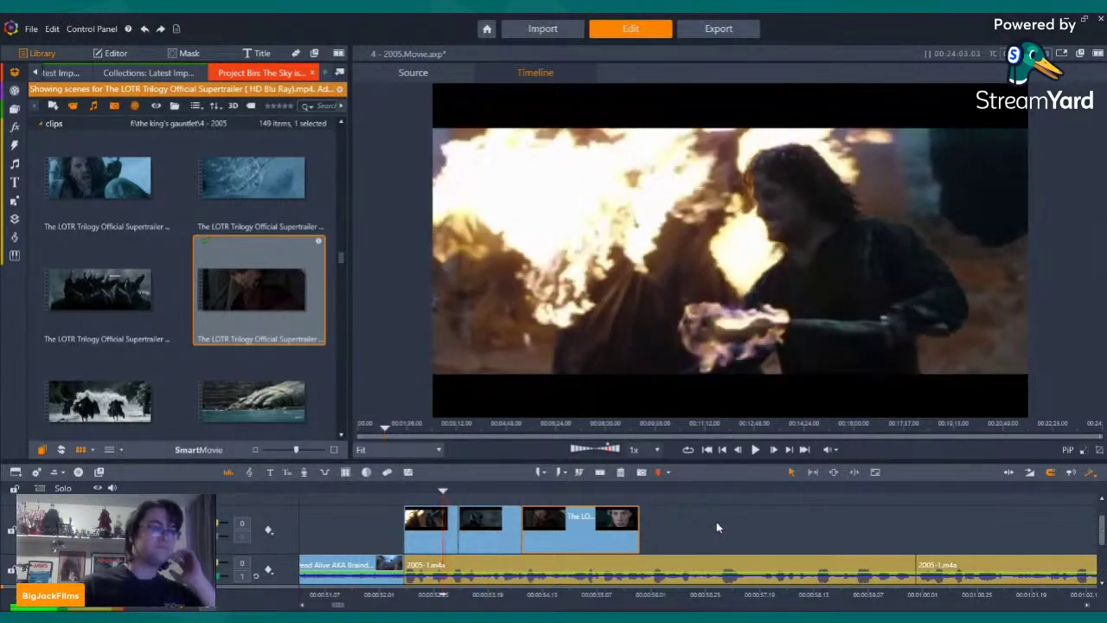
{"action": "left_click", "coordinate": [758, 450]}
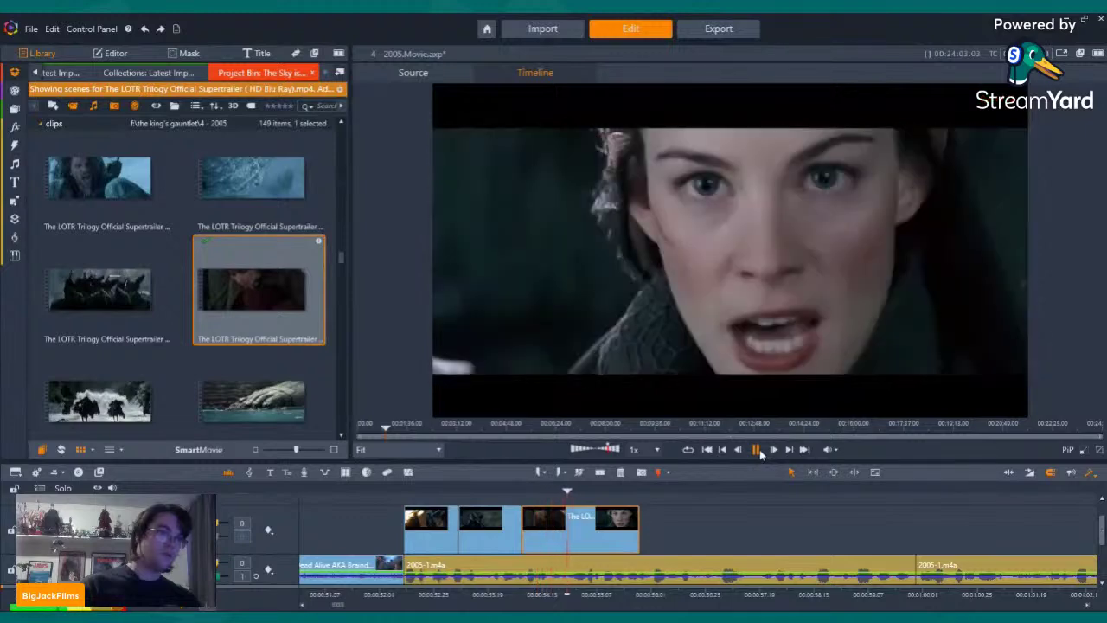
{"action": "left_click", "coordinate": [758, 450]}
{"action": "key", "text": "Left"}
{"action": "key", "text": "Left"}
{"action": "key", "text": "Left"}
{"action": "key", "text": "Left"}
{"action": "key", "text": "Left"}
{"action": "key", "text": "Left"}
{"action": "key", "text": "Left"}
{"action": "key", "text": "Left"}
{"action": "key", "text": "Left"}
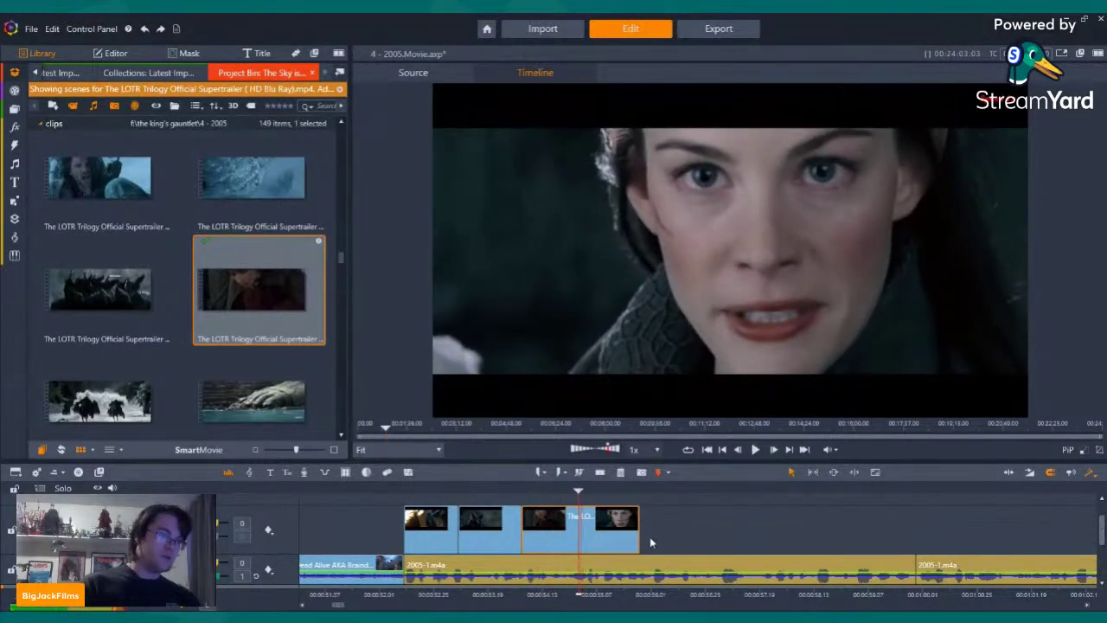
{"action": "left_click", "coordinate": [758, 451]}
{"action": "left_click", "coordinate": [758, 450]}
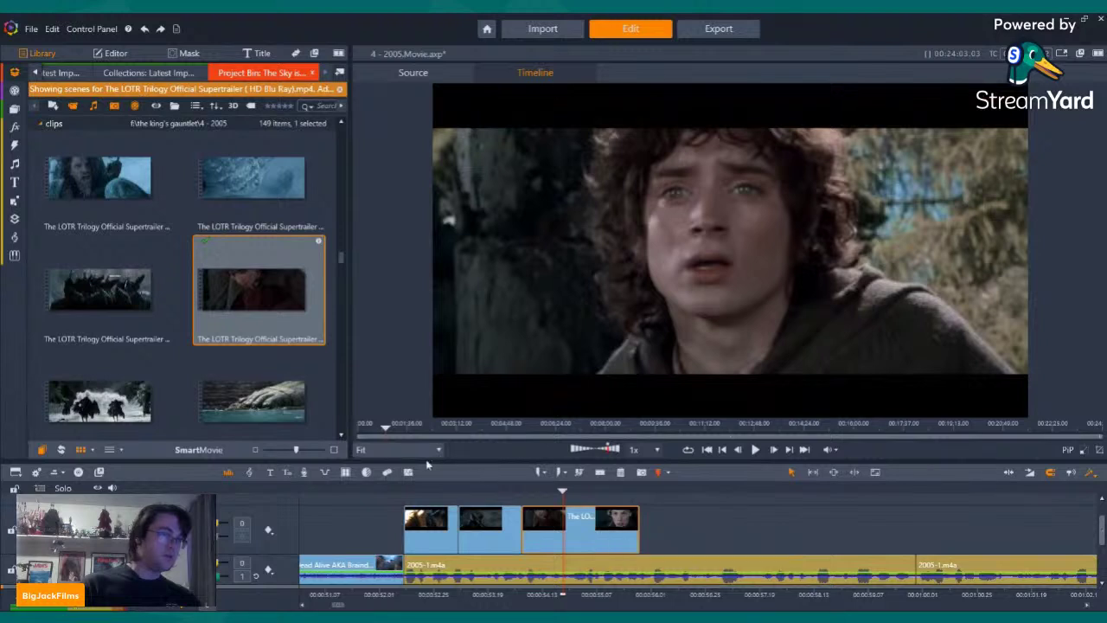
{"action": "key", "text": "Right"}
{"action": "key", "text": "Left"}
{"action": "key", "text": "Left"}
{"action": "key", "text": "Left"}
{"action": "key", "text": "Left"}
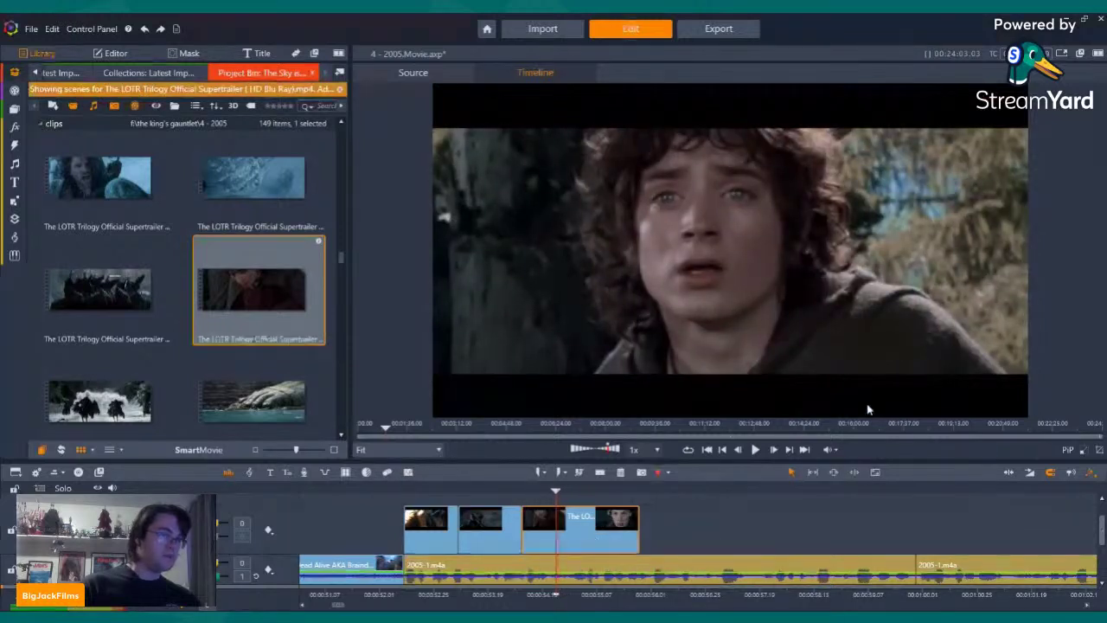
Split the third trailer clip during the Arwen close-up and delete the remainder after the cut
{"action": "left_click", "coordinate": [756, 450]}
{"action": "left_click", "coordinate": [756, 451]}
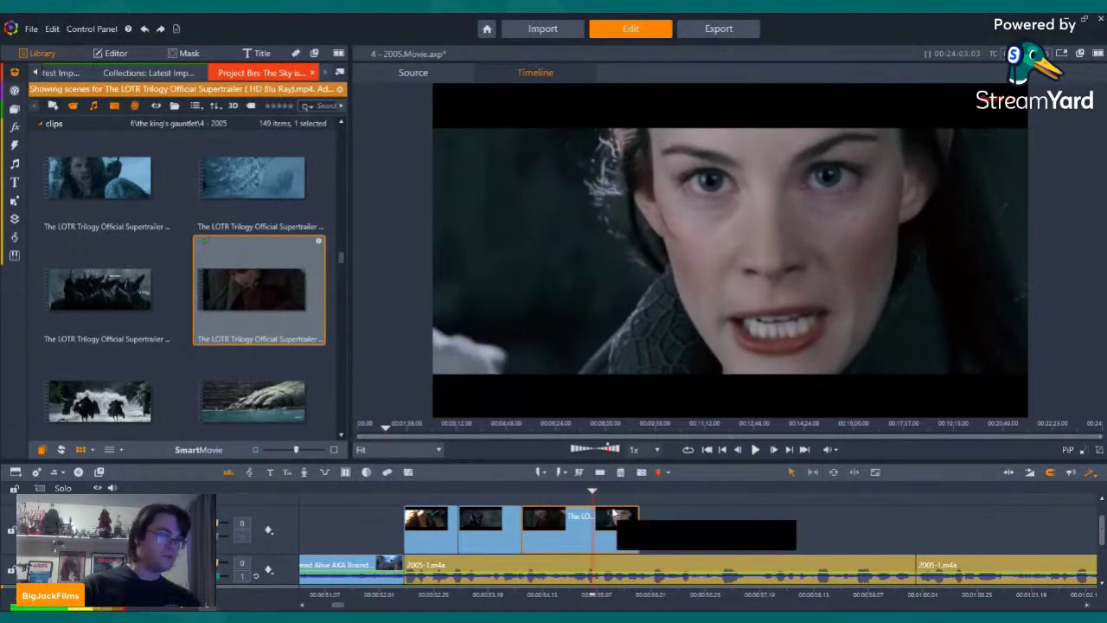
{"action": "key", "text": "Right"}
{"action": "key", "text": "Right"}
{"action": "key", "text": "Right"}
{"action": "key", "text": "Right"}
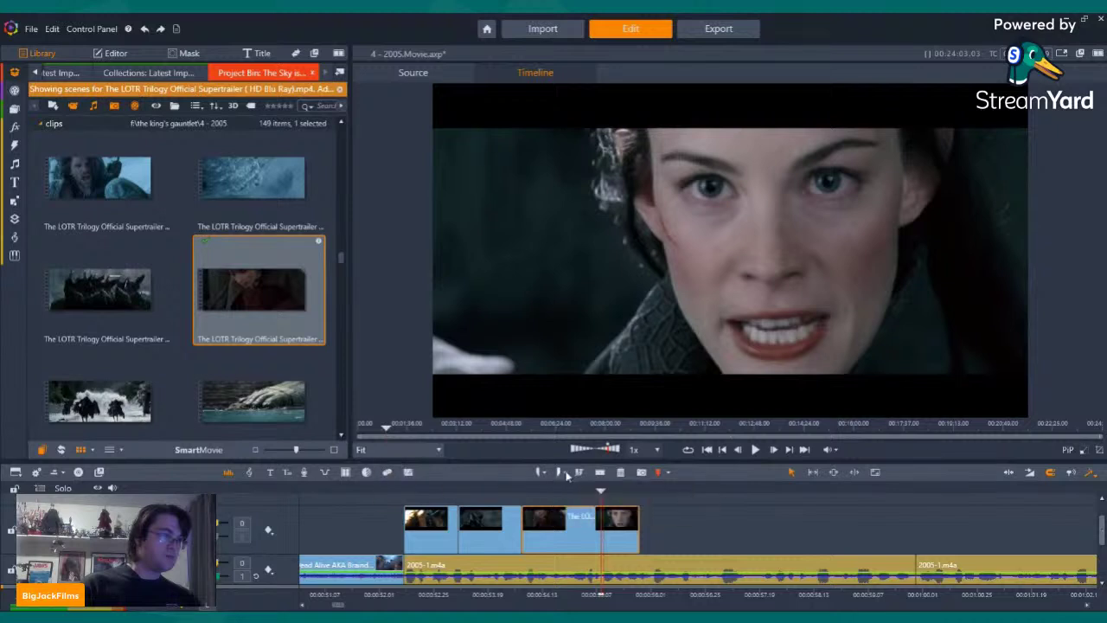
{"action": "right_click", "coordinate": [623, 534]}
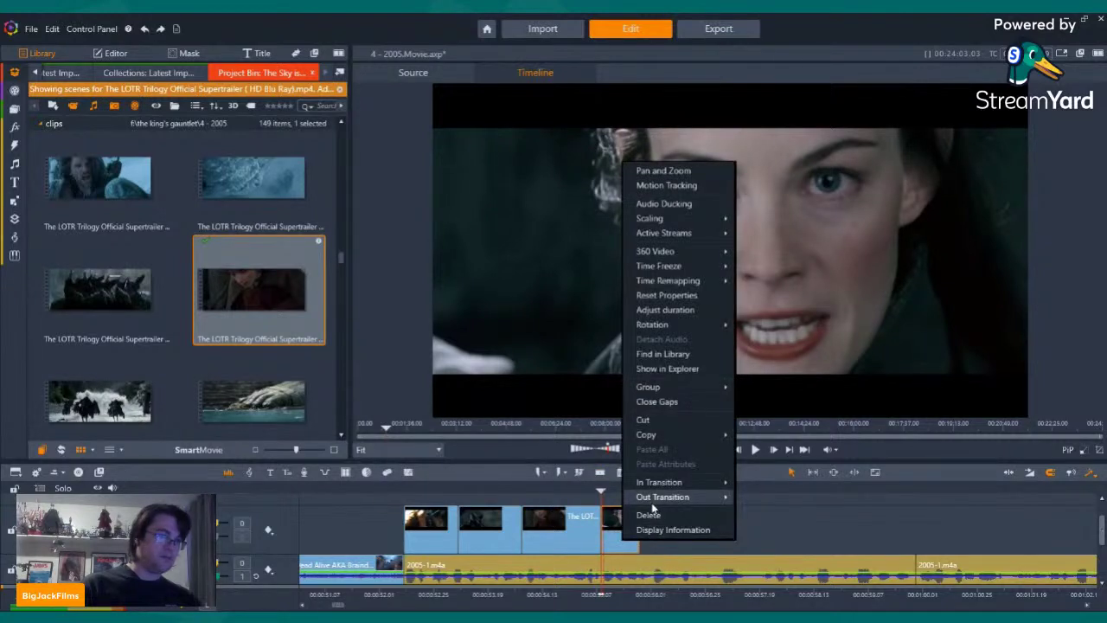
{"action": "left_click", "coordinate": [649, 515]}
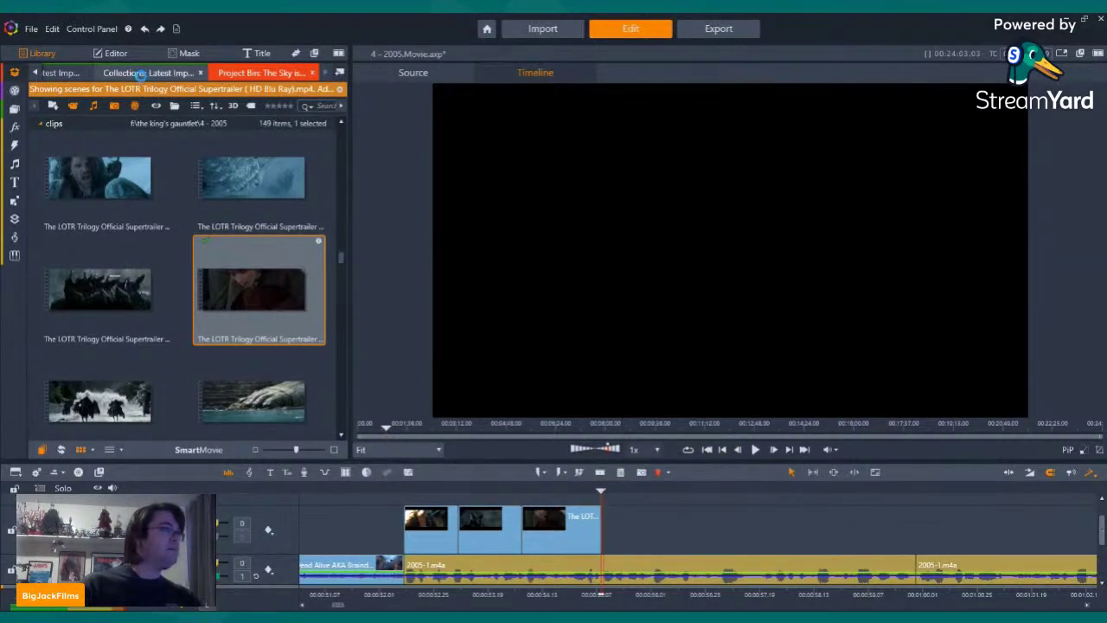
Return the project bin from the Dead Alive scenes to its full media list and open King Kong Official Trailer #1 for preview
{"action": "left_click", "coordinate": [140, 73]}
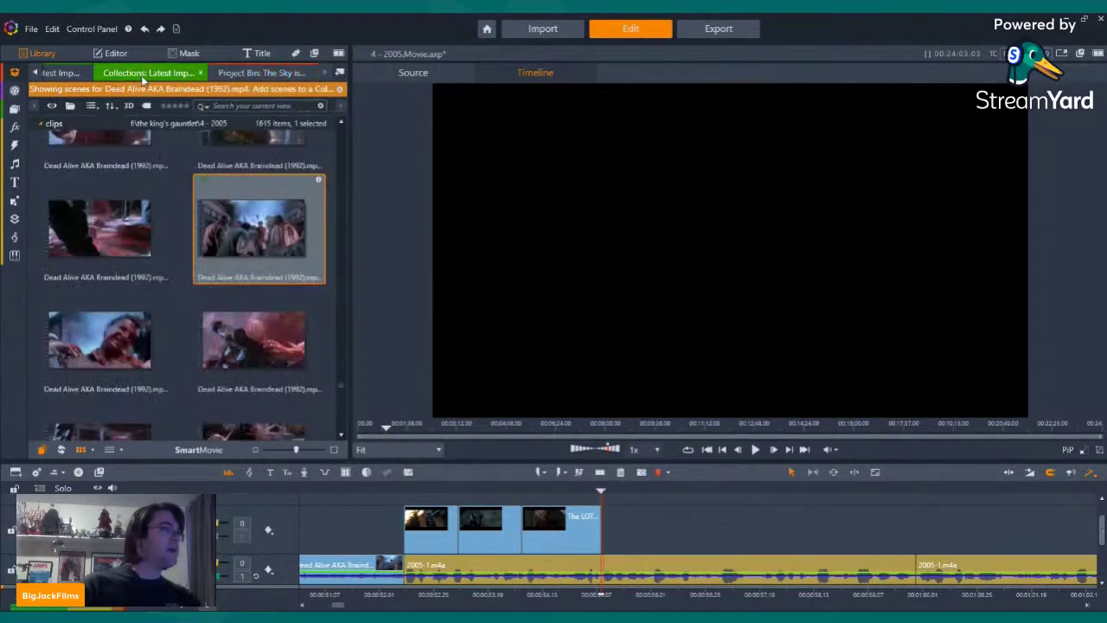
{"action": "left_click", "coordinate": [340, 72]}
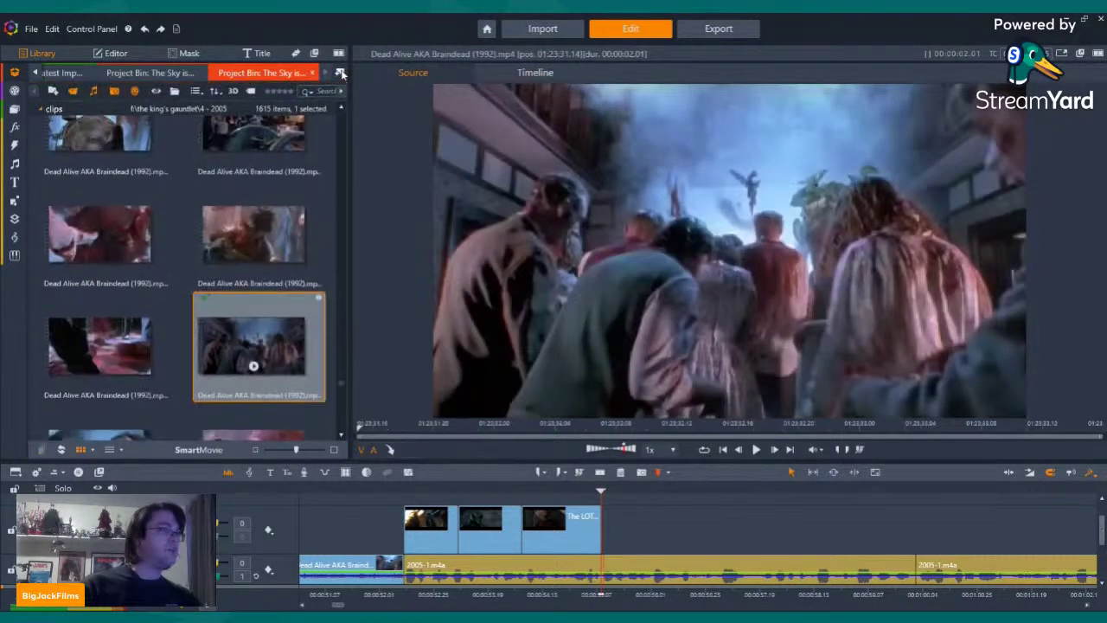
{"action": "left_click", "coordinate": [313, 72]}
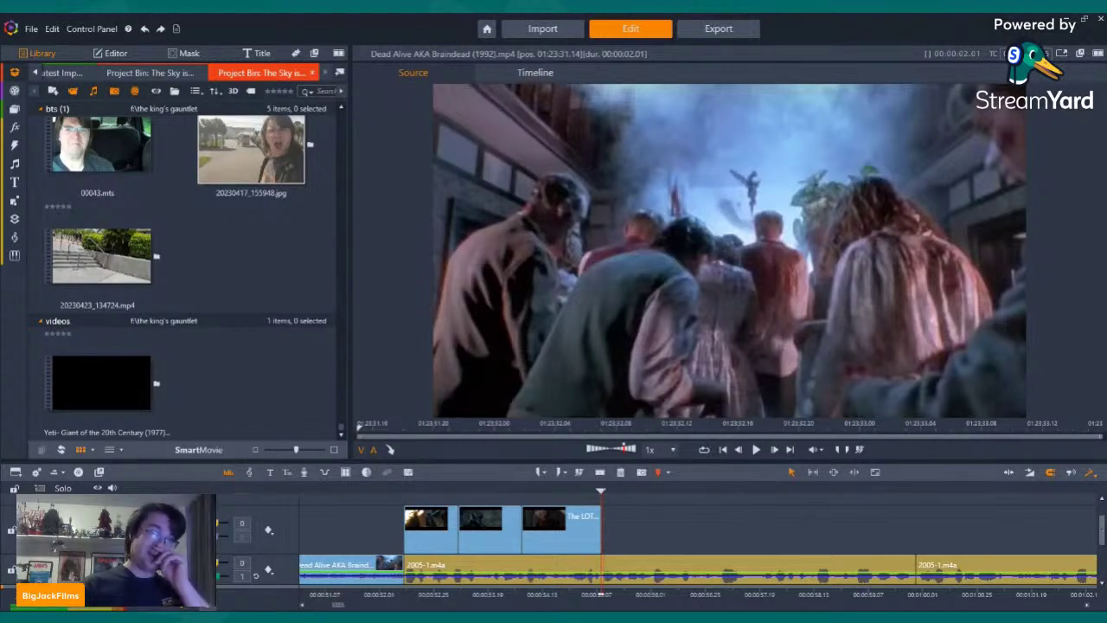
{"action": "left_click_drag", "start_coordinate": [2, 276], "coordinate": [235, 275]}
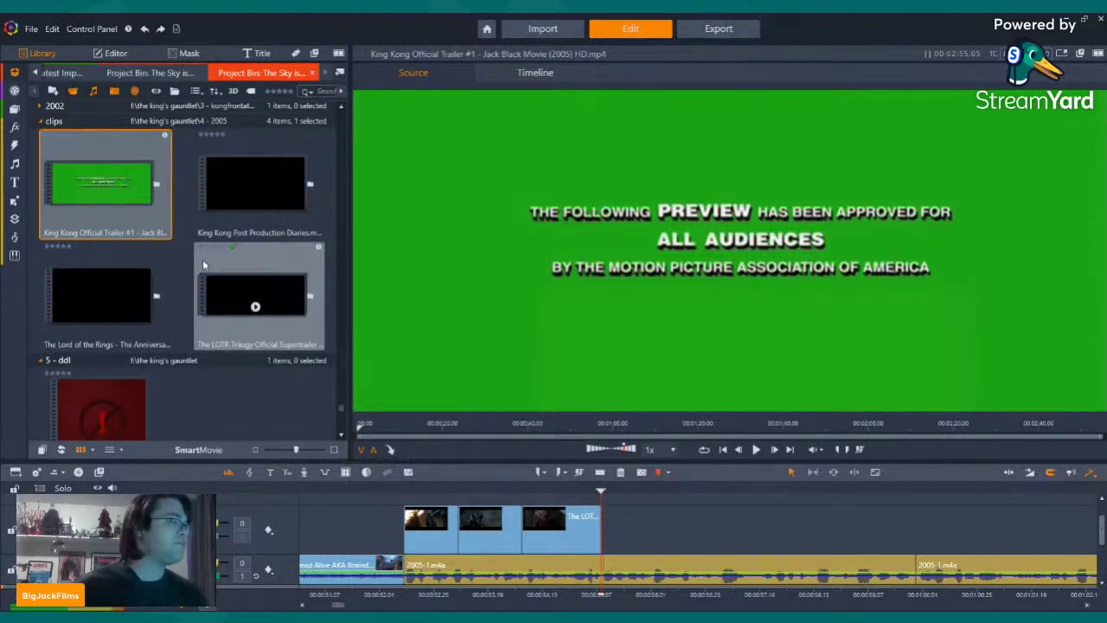
Run scene detection on King Kong Official Trailer #1 and show its individual scenes in the project bin
{"action": "right_click", "coordinate": [121, 162]}
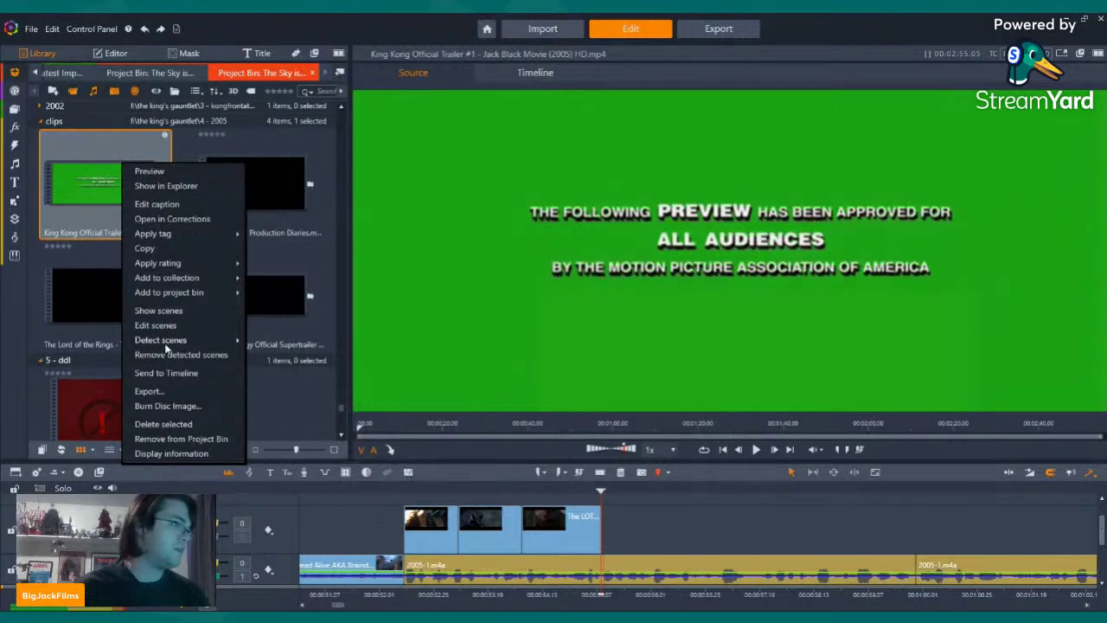
{"action": "mouse_move", "coordinate": [178, 345]}
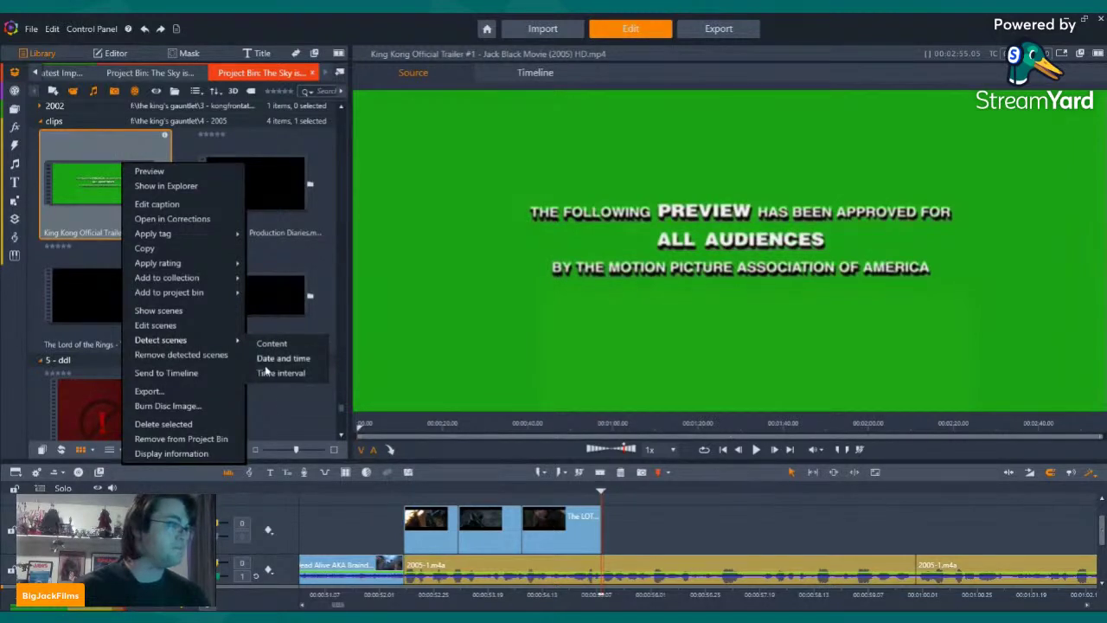
{"action": "left_click", "coordinate": [388, 327]}
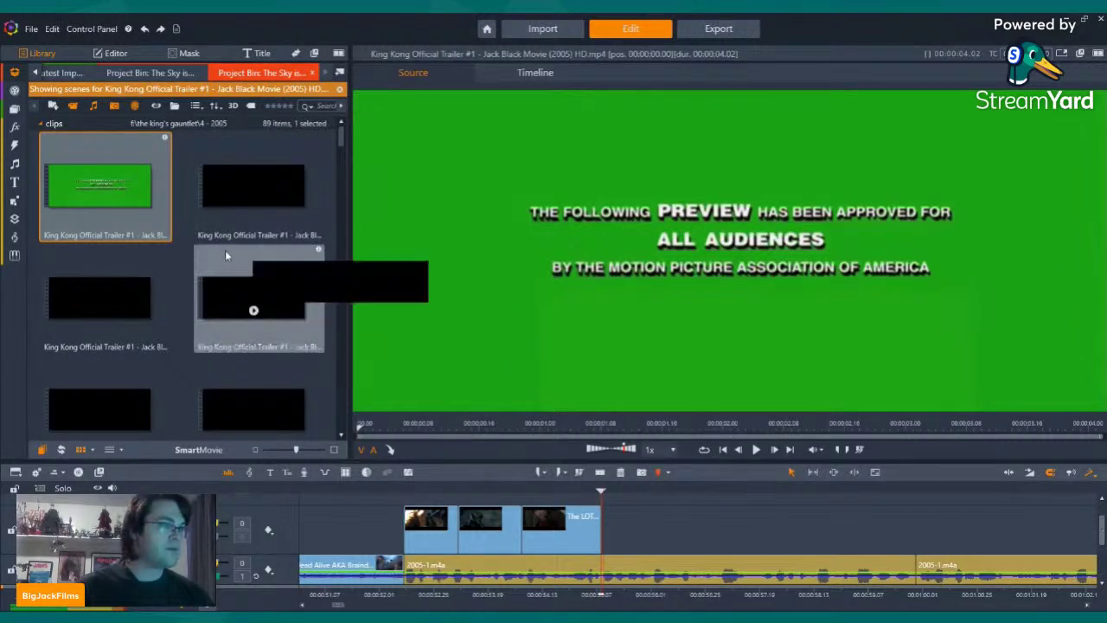
Add the King Kong trailer scene of Ann in the open jungle after the third Lord of the Rings clip and disable its audio
{"action": "scroll", "coordinate": [249, 255], "scroll_direction": "down", "scroll_amount": 5}
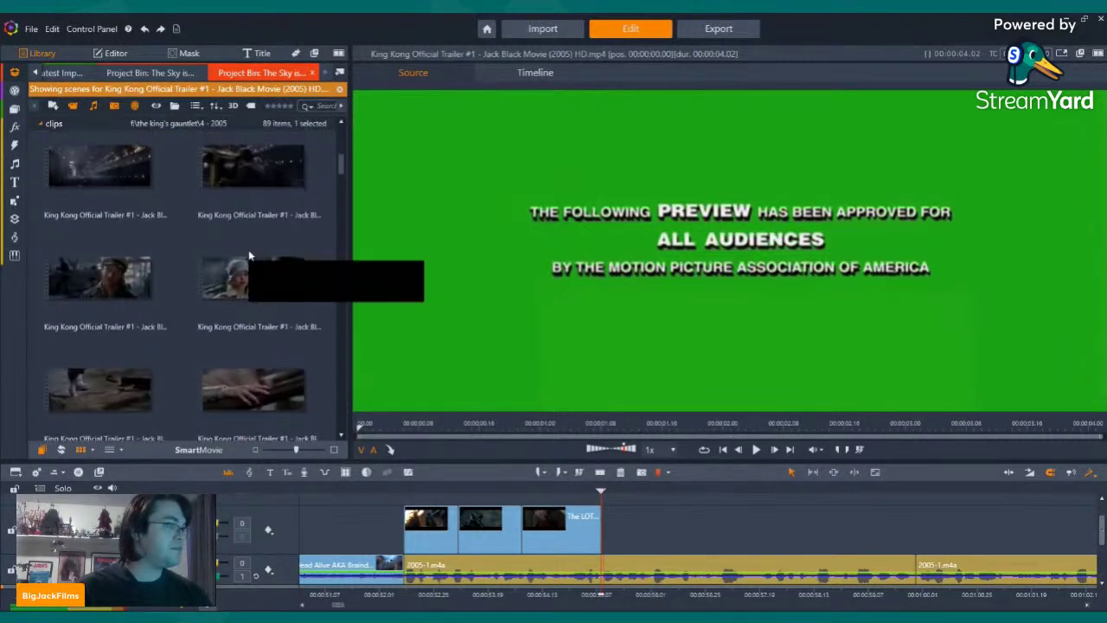
{"action": "scroll", "coordinate": [290, 307], "scroll_direction": "down", "scroll_amount": 4}
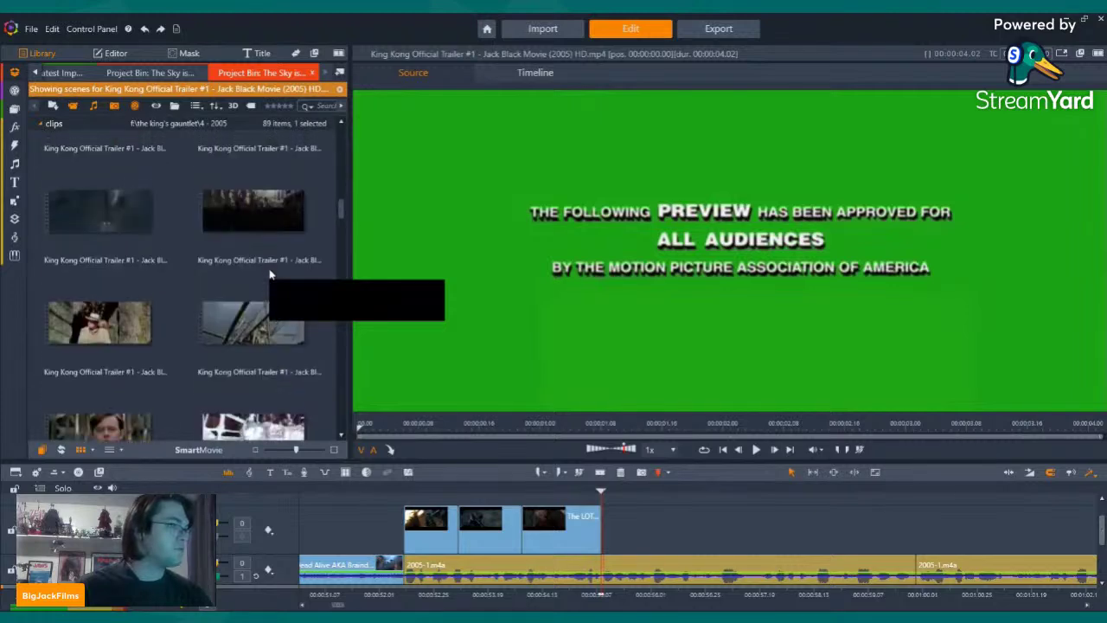
{"action": "scroll", "coordinate": [270, 275], "scroll_direction": "down", "scroll_amount": 5}
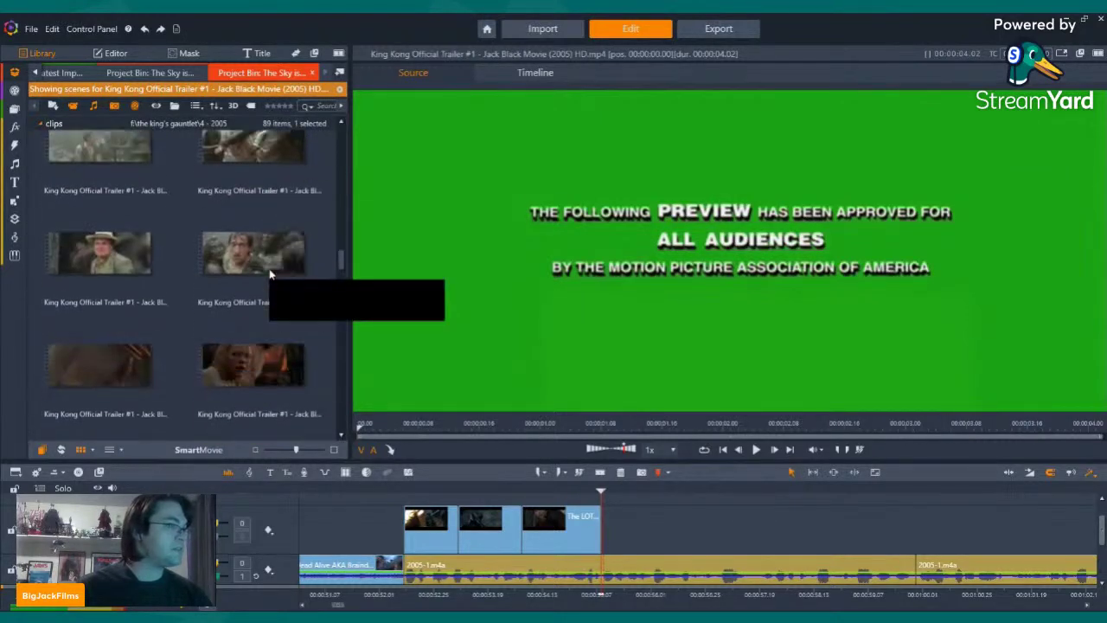
{"action": "scroll", "coordinate": [270, 275], "scroll_direction": "down", "scroll_amount": 5}
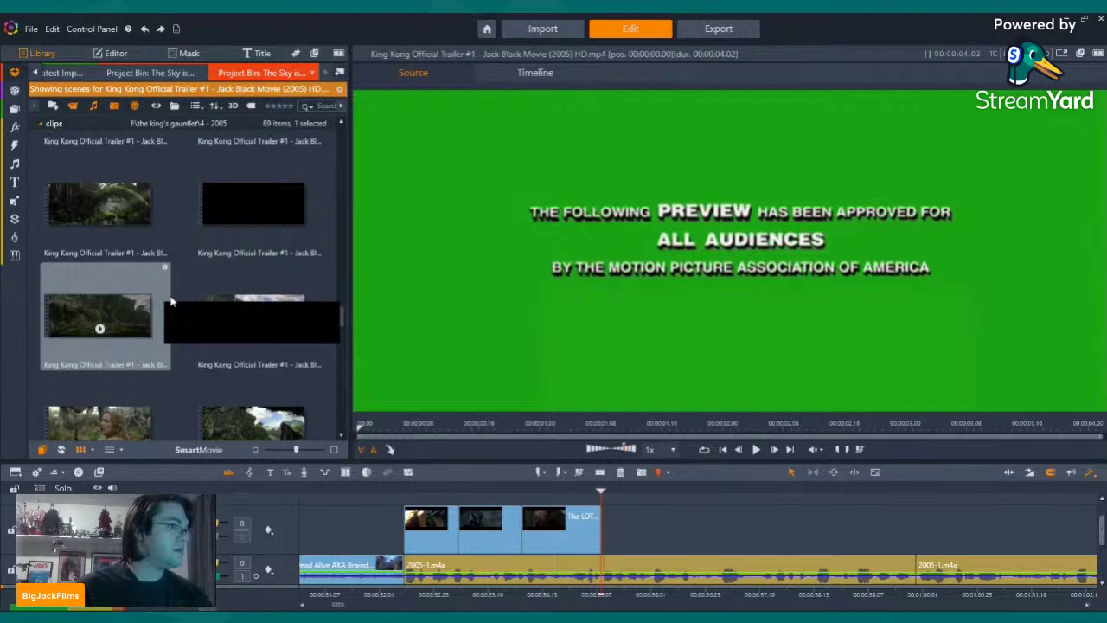
{"action": "left_click", "coordinate": [241, 309]}
{"action": "left_click_drag", "start_coordinate": [236, 309], "coordinate": [648, 532]}
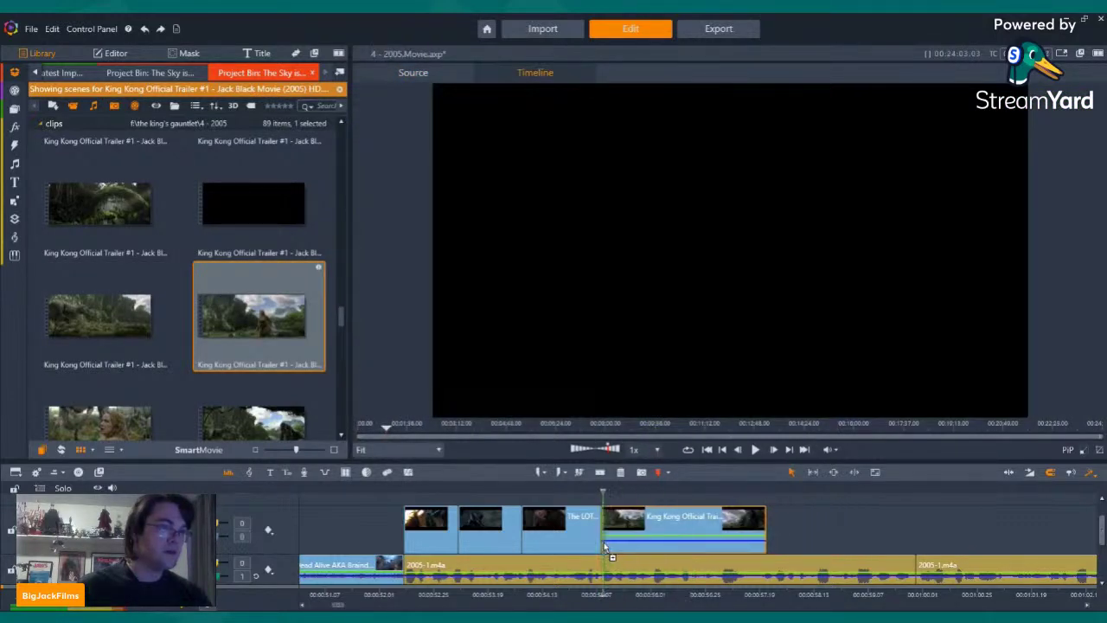
{"action": "right_click", "coordinate": [648, 527]}
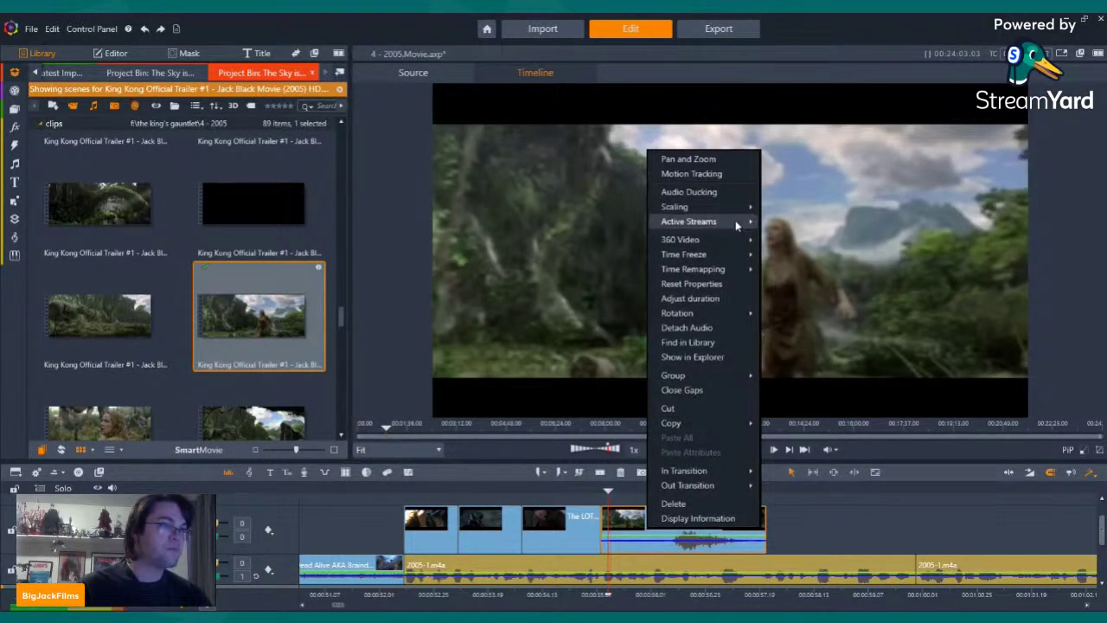
{"action": "left_click", "coordinate": [773, 224]}
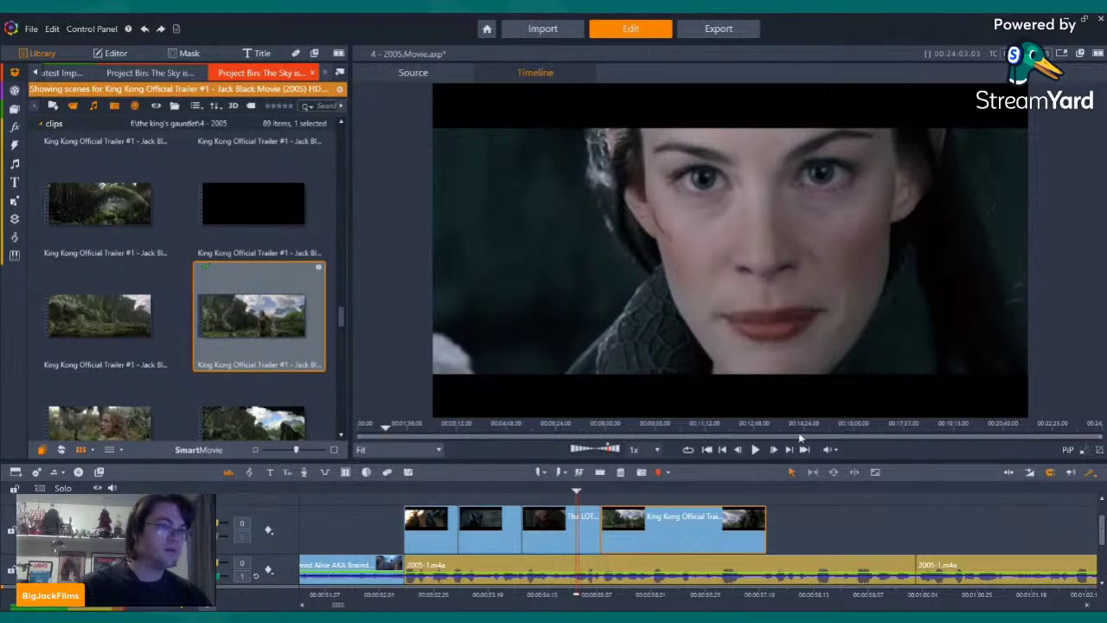
Play the narration past the new King Kong clip and preview the mossy log, dinosaur, rifle and torchlit crowd scenes
{"action": "left_click", "coordinate": [755, 450]}
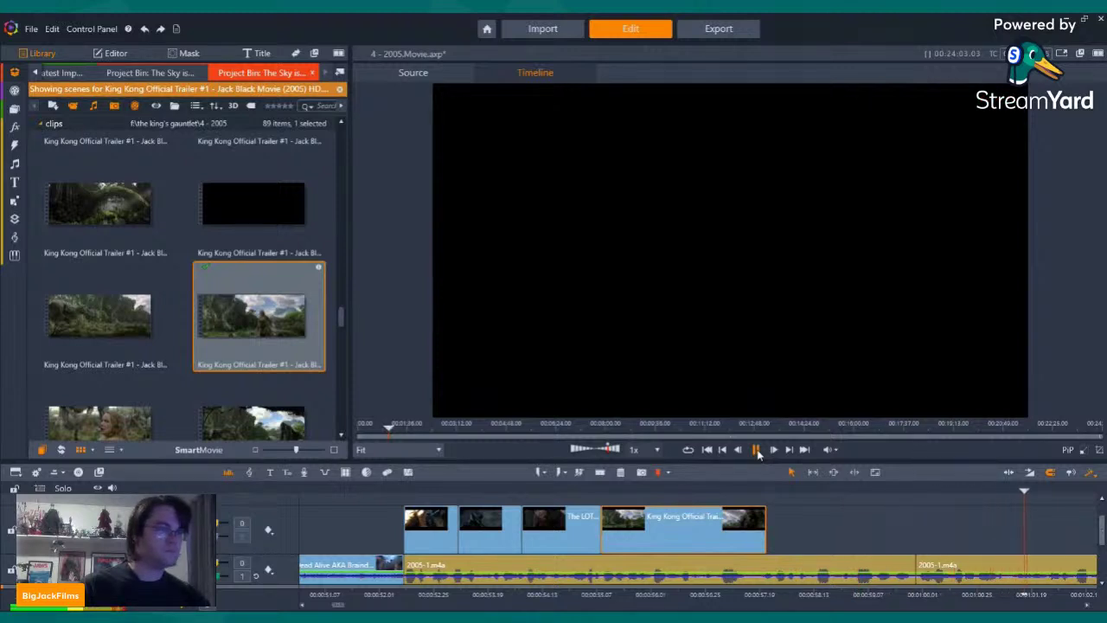
{"action": "left_click", "coordinate": [757, 449]}
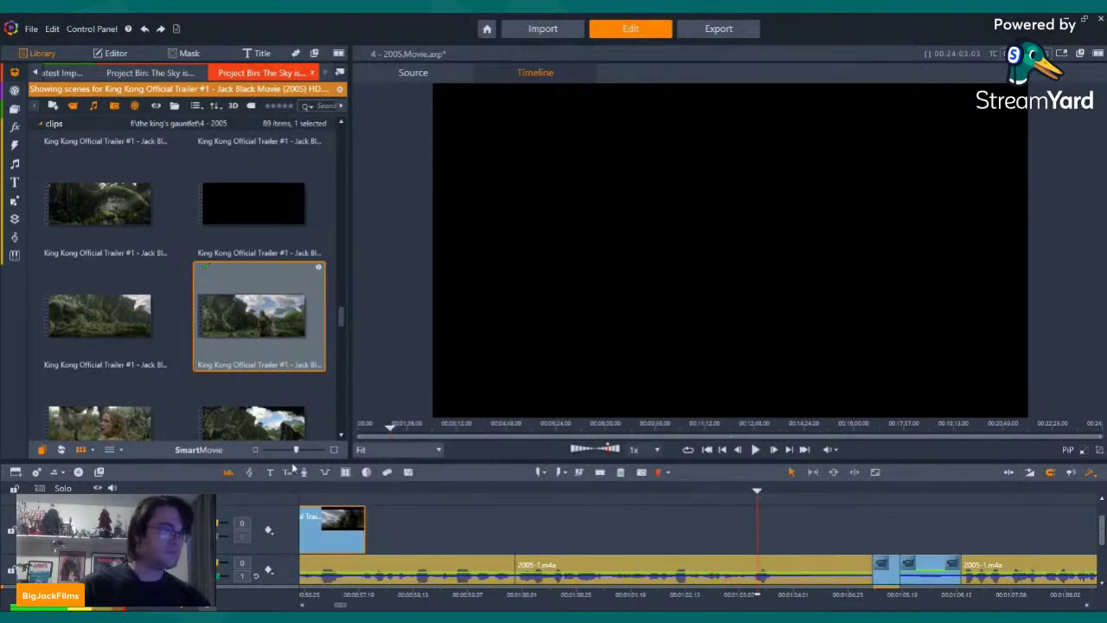
{"action": "scroll", "coordinate": [256, 272], "scroll_direction": "down", "scroll_amount": 3}
{"action": "scroll", "coordinate": [255, 274], "scroll_direction": "down", "scroll_amount": 2}
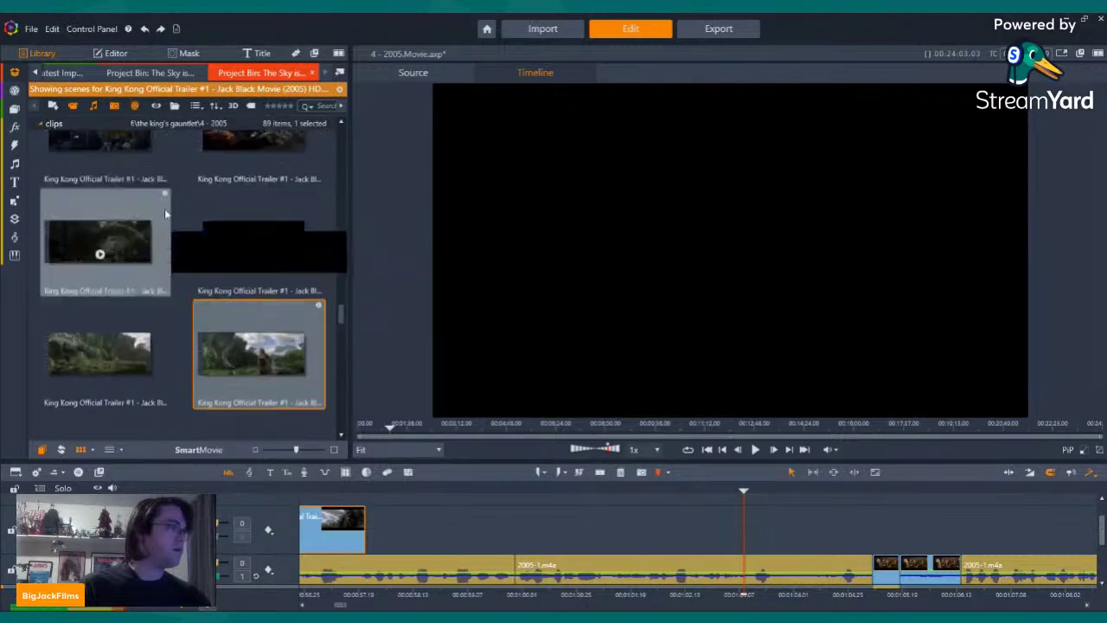
{"action": "double_click", "coordinate": [101, 259]}
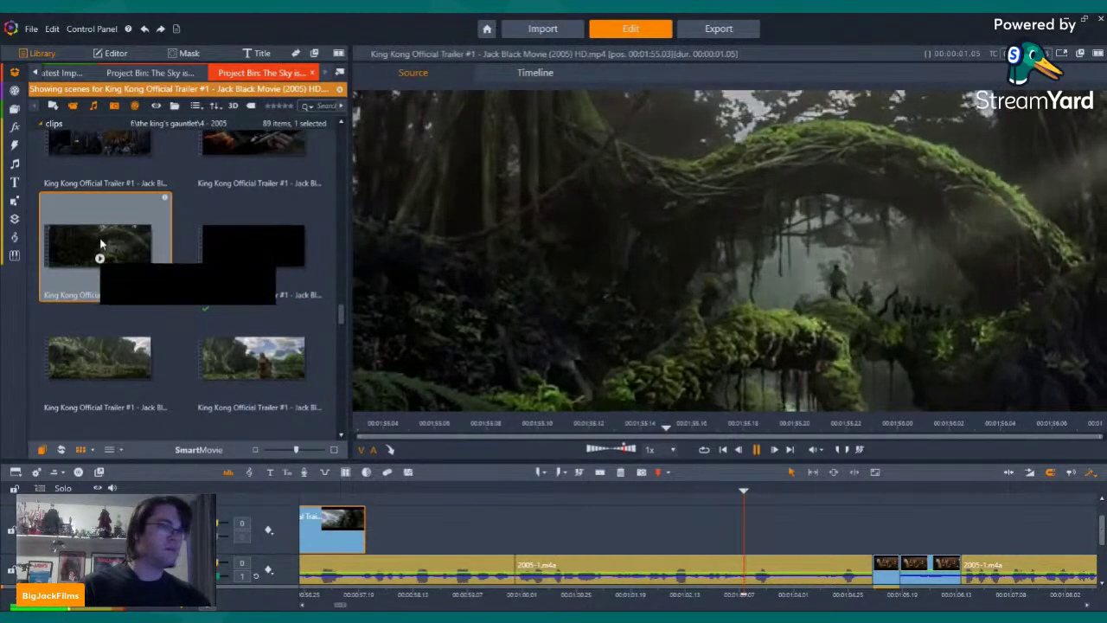
{"action": "left_click", "coordinate": [119, 329]}
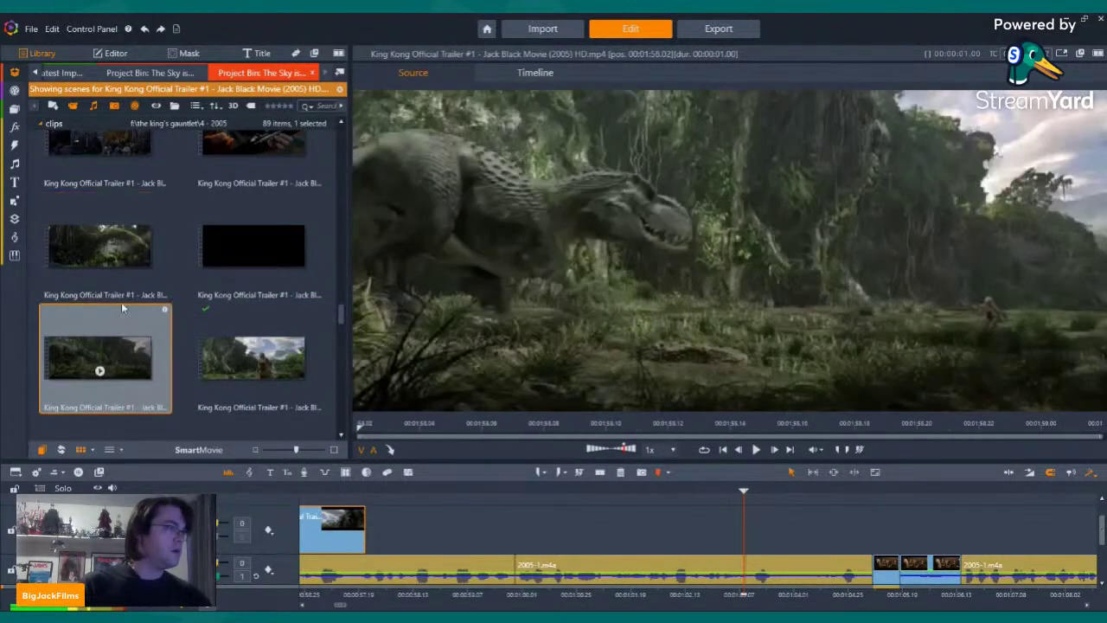
{"action": "scroll", "coordinate": [121, 301], "scroll_direction": "down", "scroll_amount": 4}
{"action": "scroll", "coordinate": [214, 303], "scroll_direction": "up", "scroll_amount": 1}
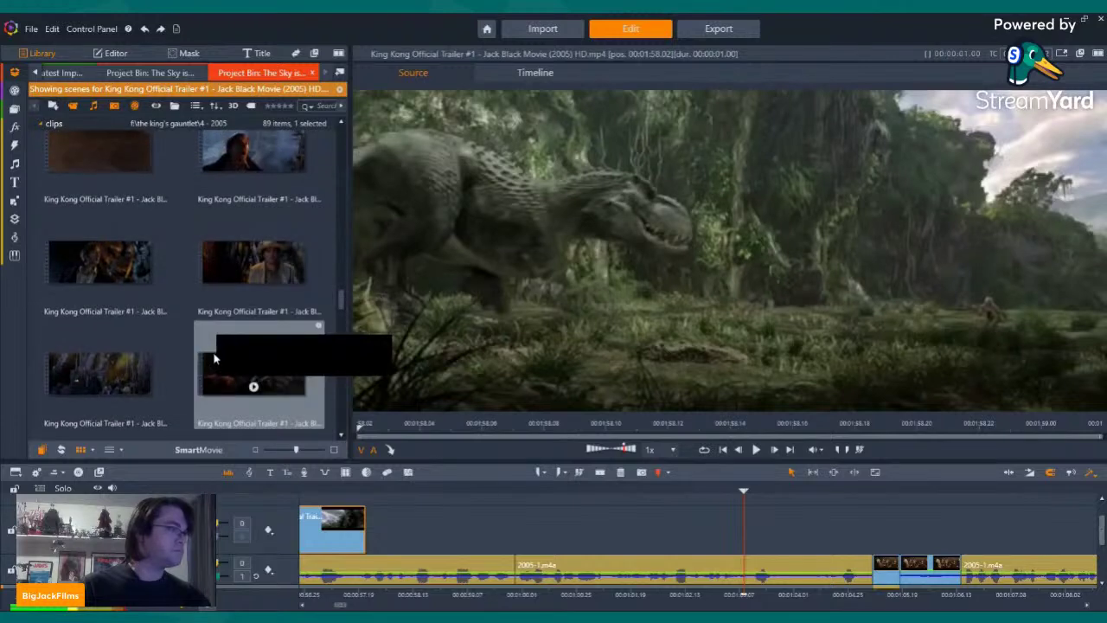
{"action": "double_click", "coordinate": [253, 386]}
{"action": "double_click", "coordinate": [100, 386]}
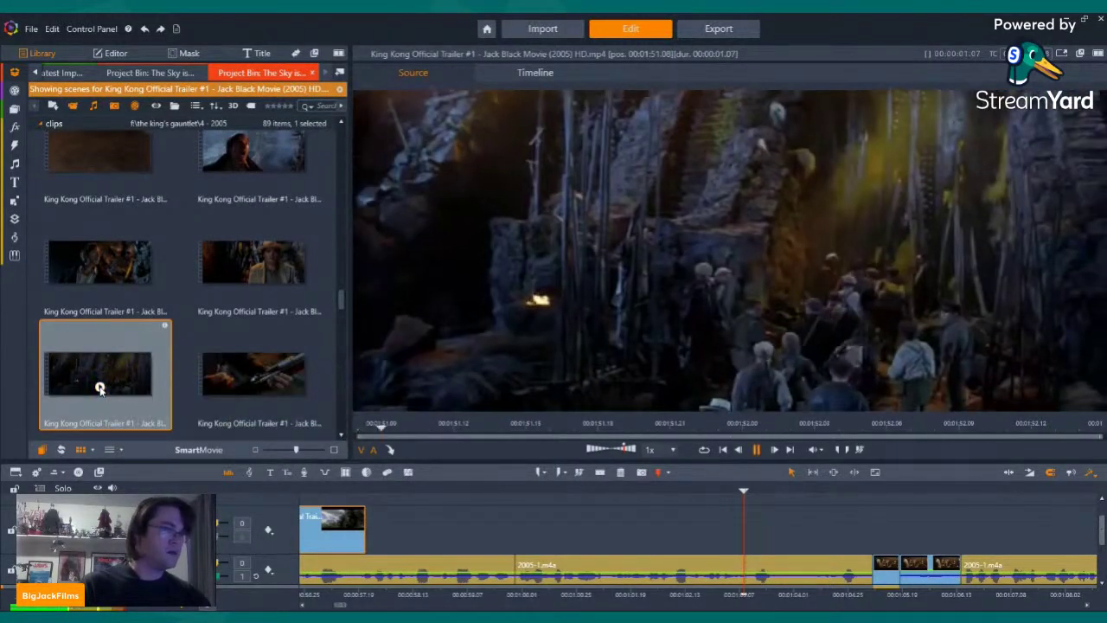
Add the King Kong rifle-loading scene directly after the jungle clip and disable its audio
{"action": "left_click", "coordinate": [250, 372]}
{"action": "left_click_drag", "start_coordinate": [251, 372], "coordinate": [400, 528]}
{"action": "right_click", "coordinate": [400, 528]}
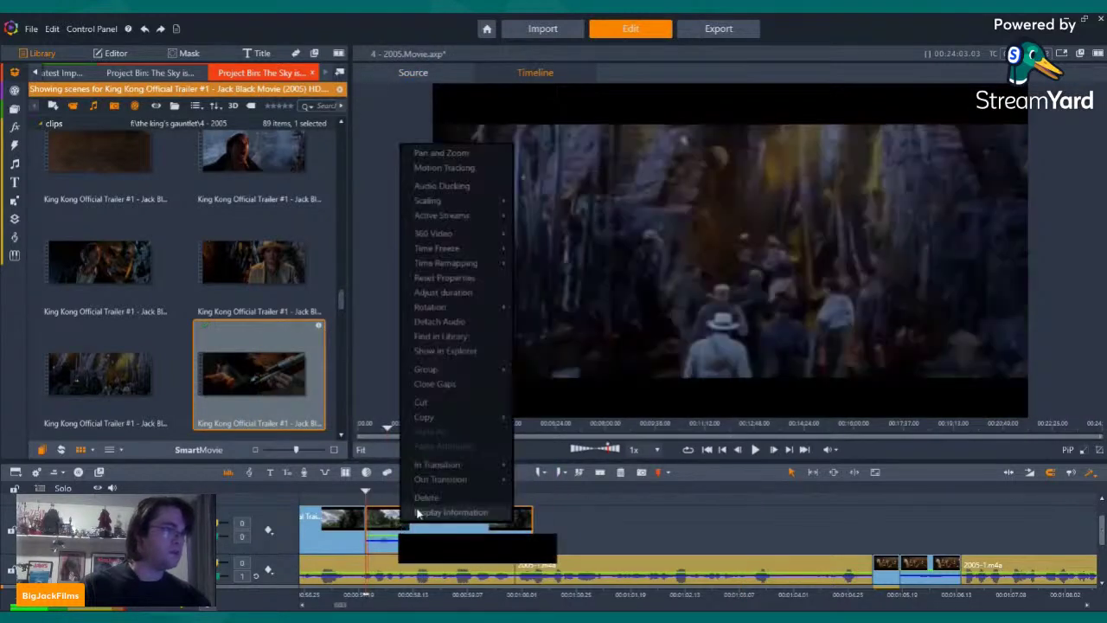
{"action": "mouse_move", "coordinate": [471, 215]}
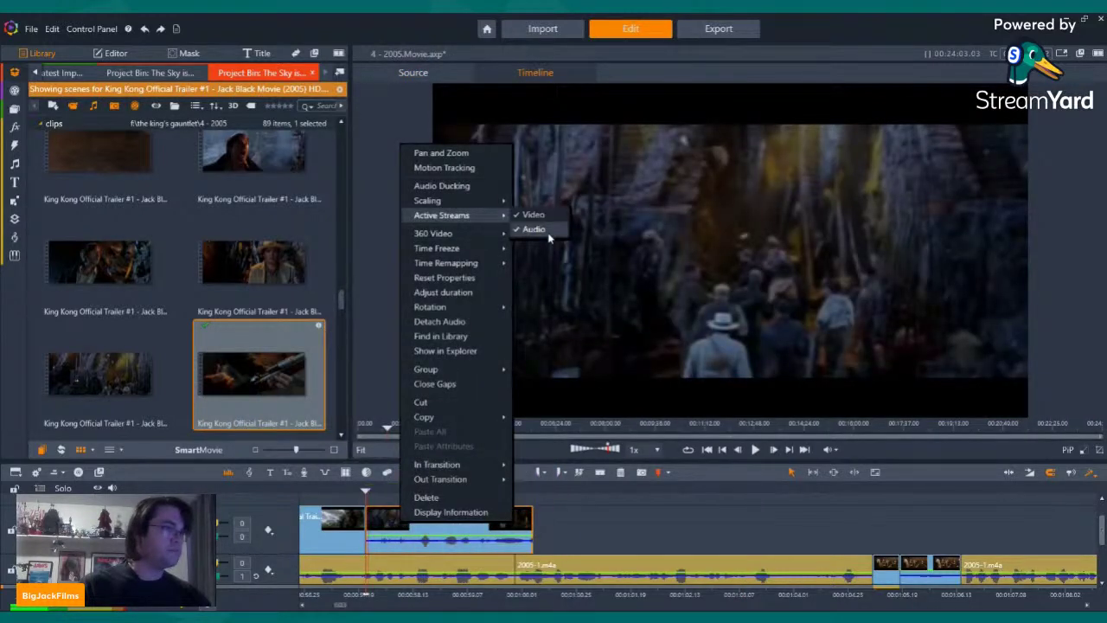
{"action": "left_click", "coordinate": [543, 230]}
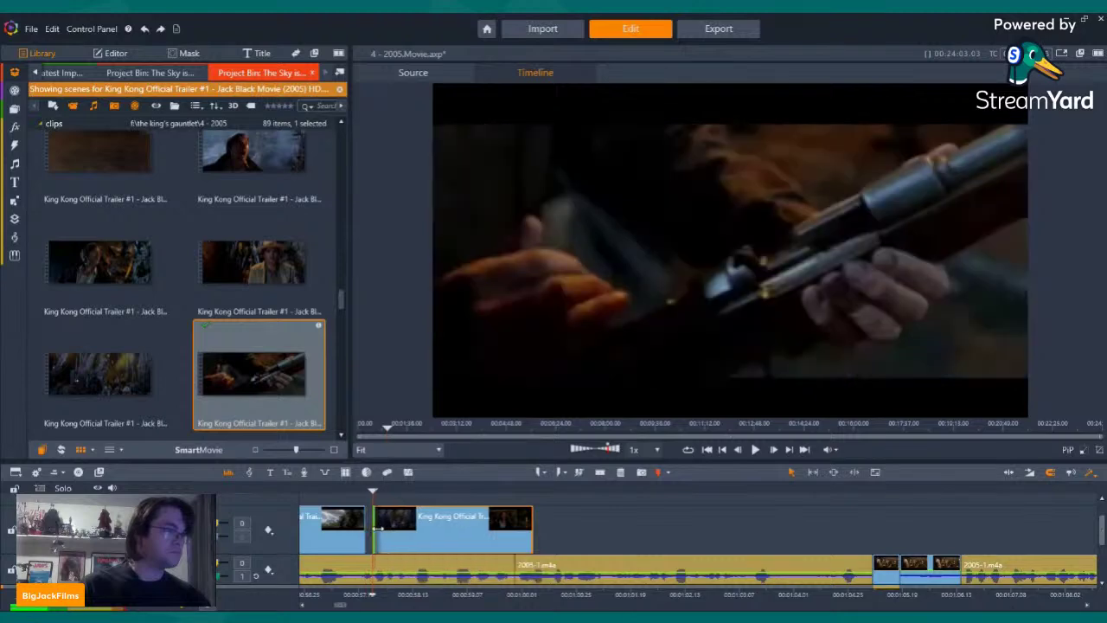
Trim the leftover crowd frames from the rifle clip's start, keep it against the jungle clip, and play it through
{"action": "left_click_drag", "start_coordinate": [394, 537], "coordinate": [389, 530]}
{"action": "key", "text": "space"}
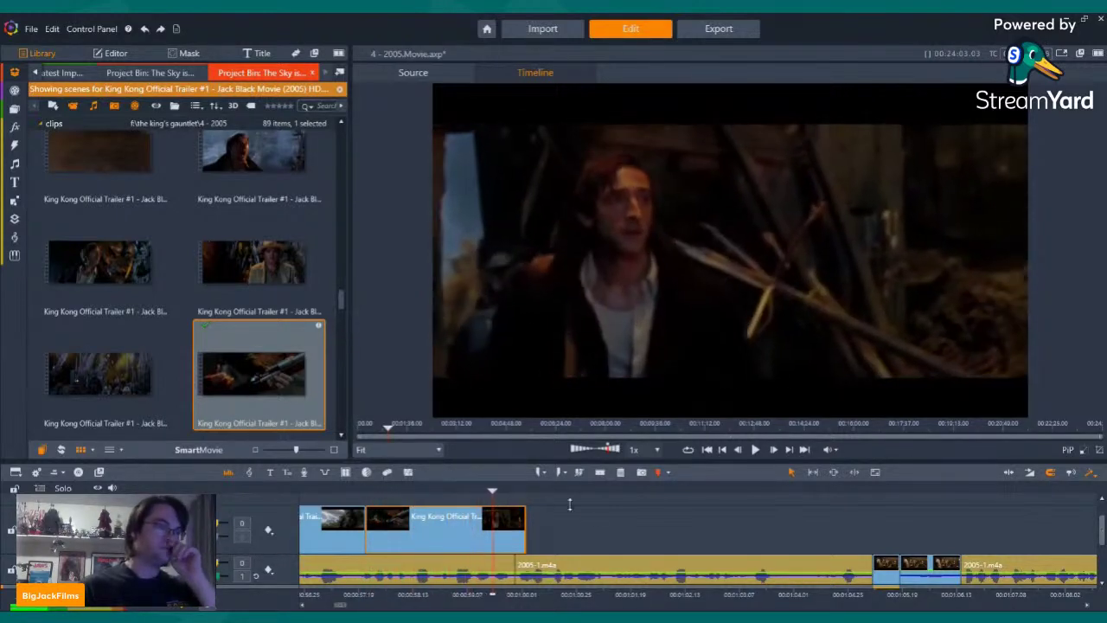
{"action": "scroll", "coordinate": [159, 319], "scroll_direction": "down", "scroll_amount": 1}
{"action": "scroll", "coordinate": [159, 319], "scroll_direction": "down", "scroll_amount": 5}
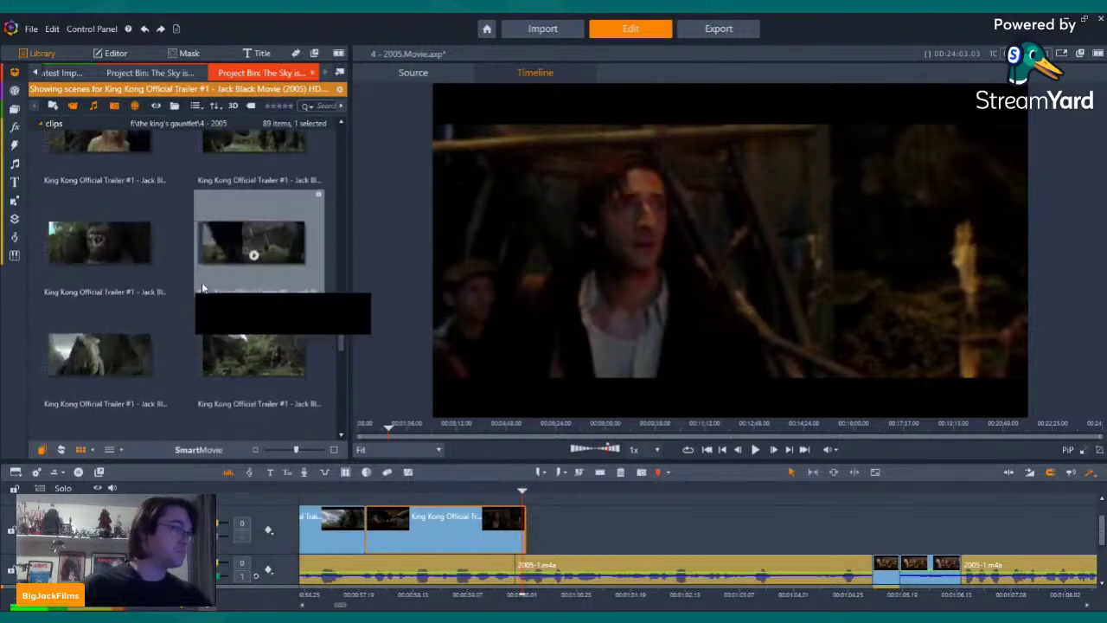
{"action": "scroll", "coordinate": [205, 287], "scroll_direction": "down", "scroll_amount": 8}
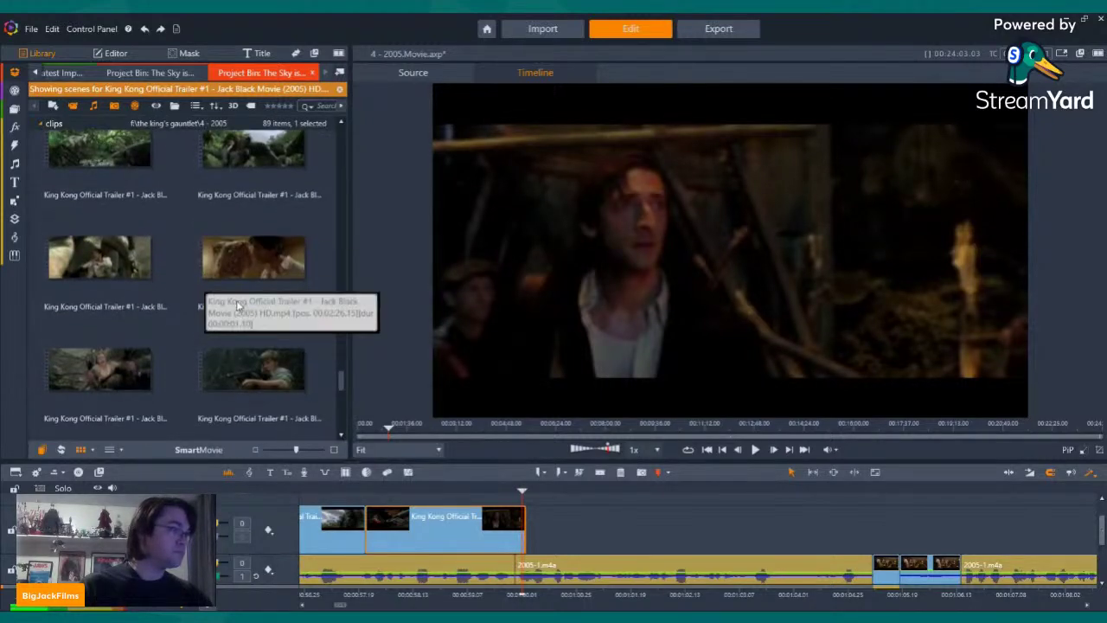
Step back to the end of the jungle clip and replay the narration over the rifle clip and beyond
{"action": "key", "text": "Left"}
{"action": "key", "text": "Left"}
{"action": "key", "text": "Left"}
{"action": "key", "text": "Left"}
{"action": "key", "text": "Left"}
{"action": "key", "text": "Left"}
{"action": "key", "text": "Left"}
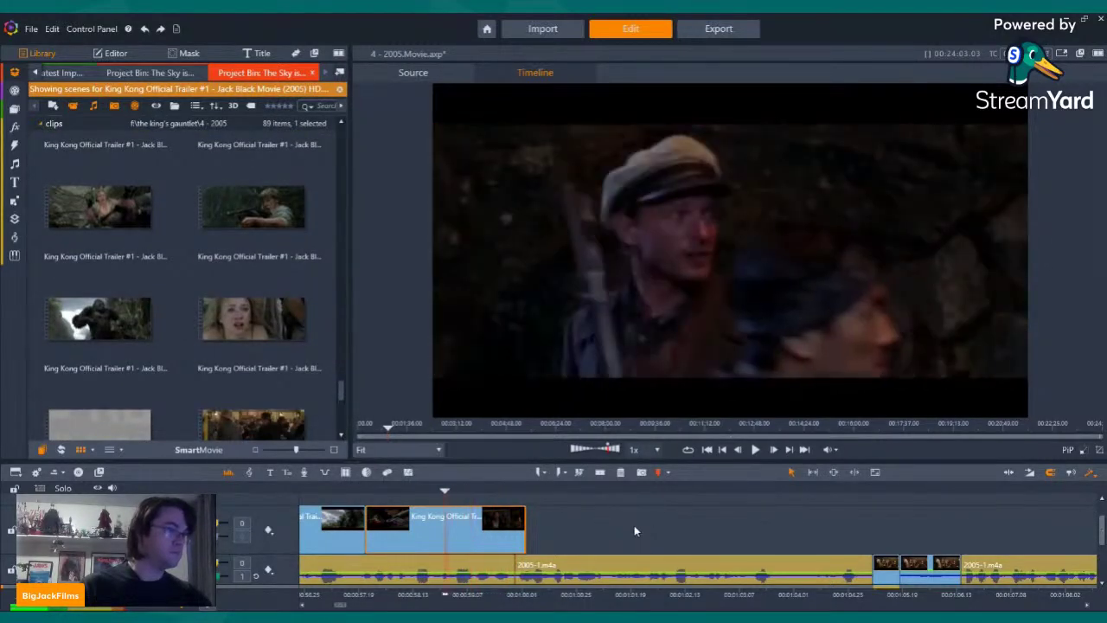
{"action": "key", "text": "Left"}
{"action": "key", "text": "Left"}
{"action": "key", "text": "Left"}
{"action": "key", "text": "Left"}
{"action": "key", "text": "Left"}
{"action": "key", "text": "Left"}
{"action": "key", "text": "Left"}
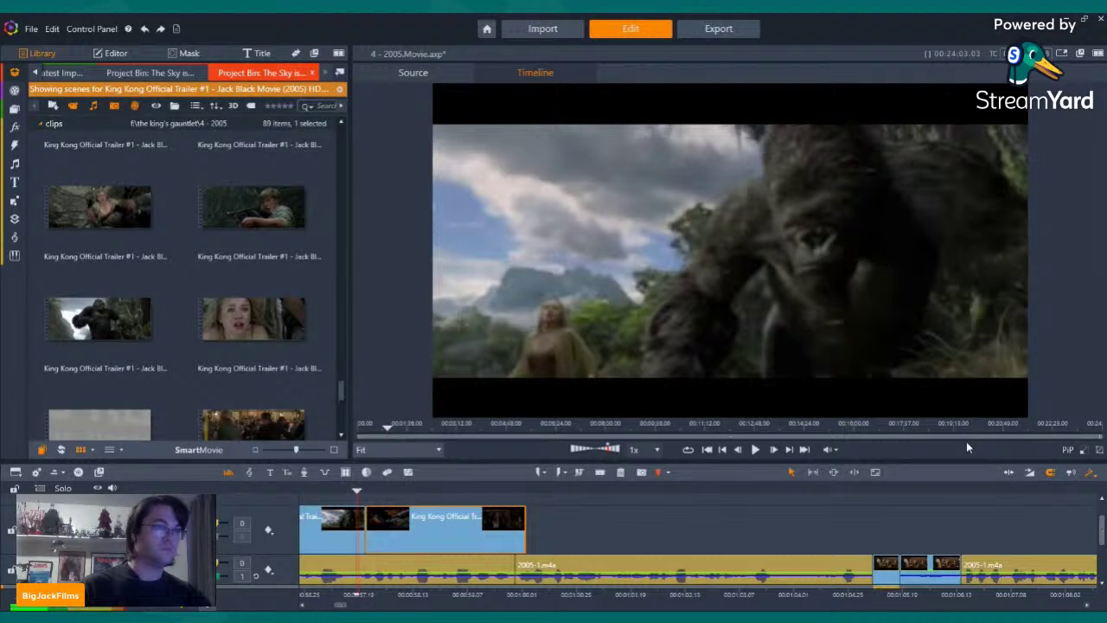
{"action": "left_click", "coordinate": [756, 451]}
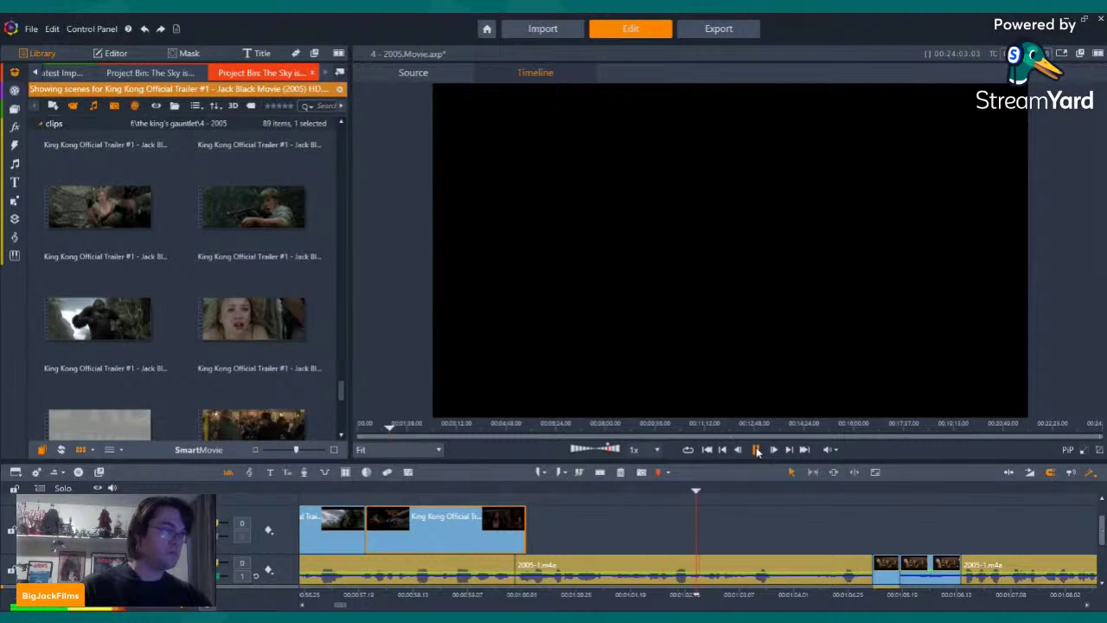
Append the scenes of Ann screaming in Kong's grip and the man firing a gun after the rifle clip, with their audio disabled
{"action": "left_click", "coordinate": [115, 193]}
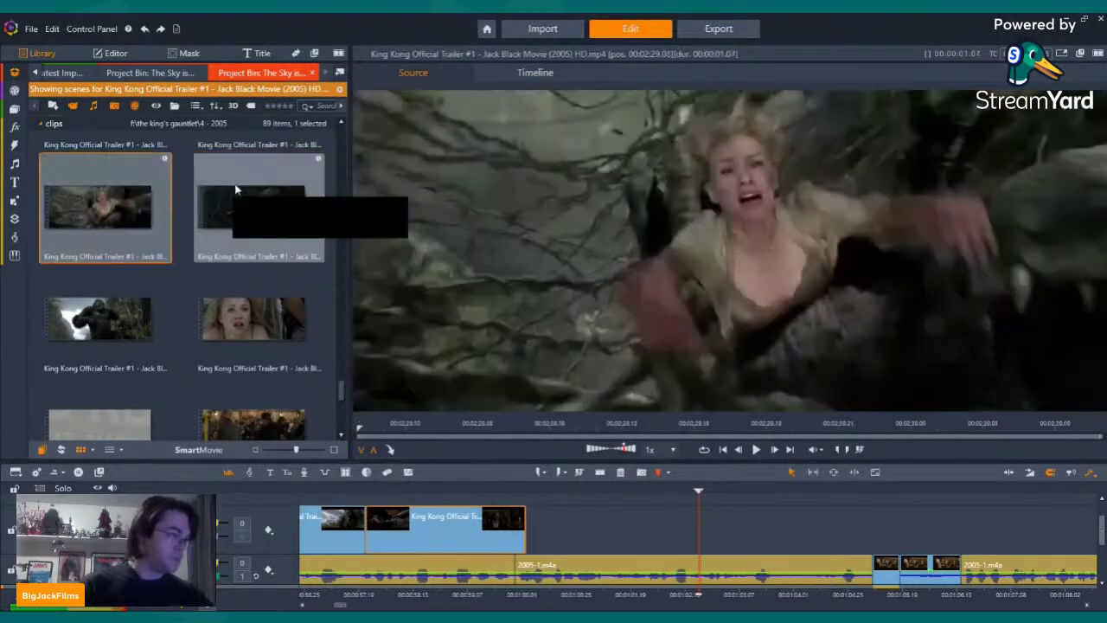
{"action": "left_click", "coordinate": [105, 219]}
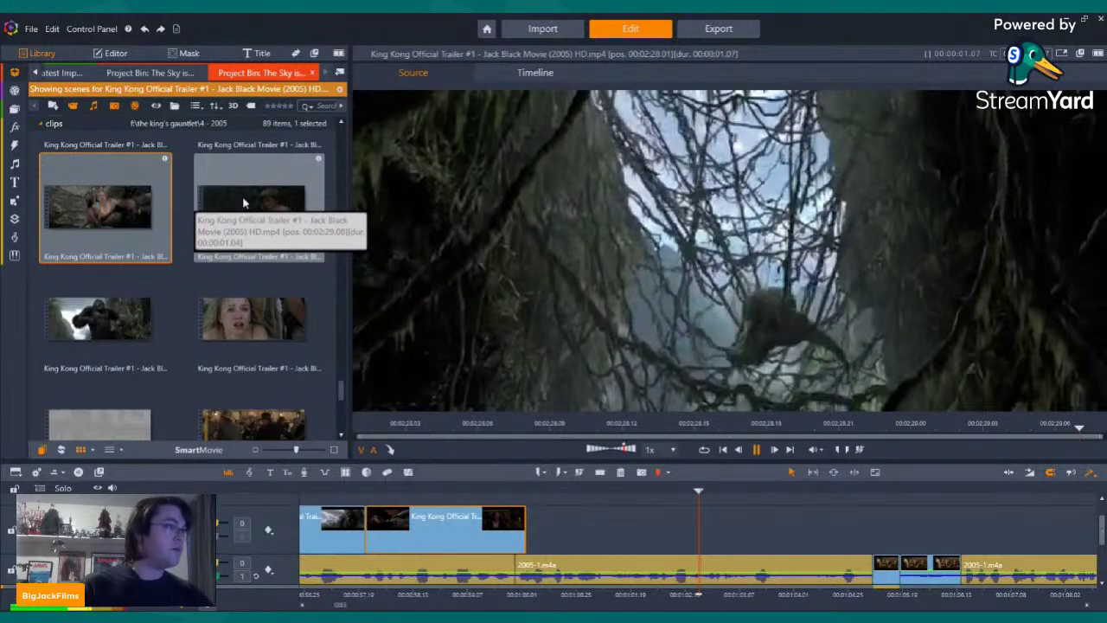
{"action": "left_click", "coordinate": [243, 203], "text": "ctrl"}
{"action": "left_click_drag", "start_coordinate": [95, 202], "coordinate": [531, 536]}
{"action": "right_click", "coordinate": [576, 525]}
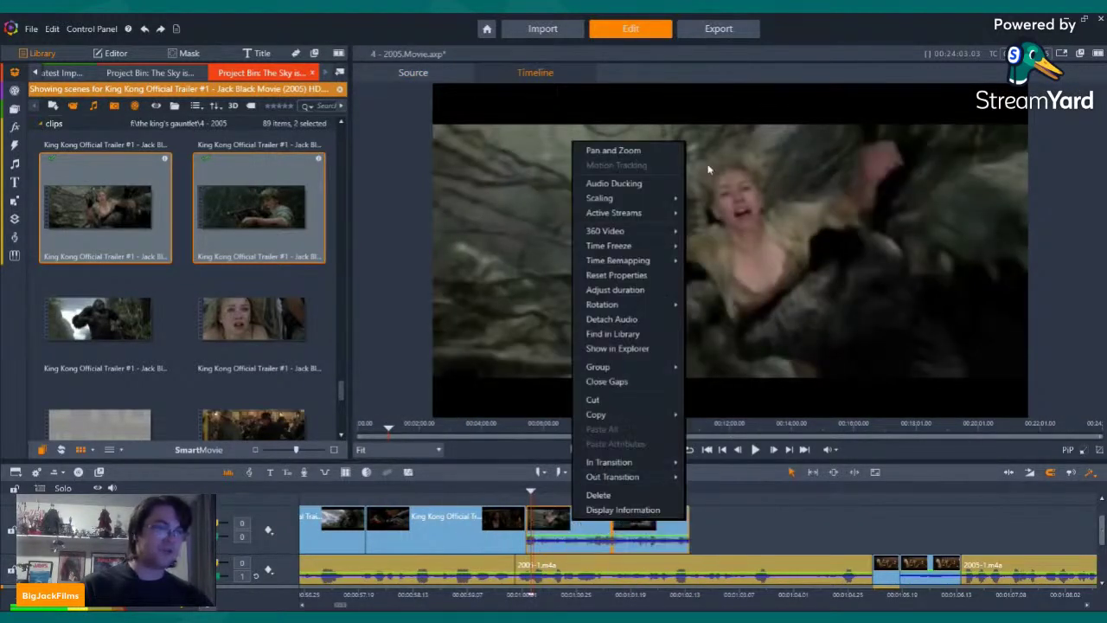
{"action": "left_click", "coordinate": [709, 229]}
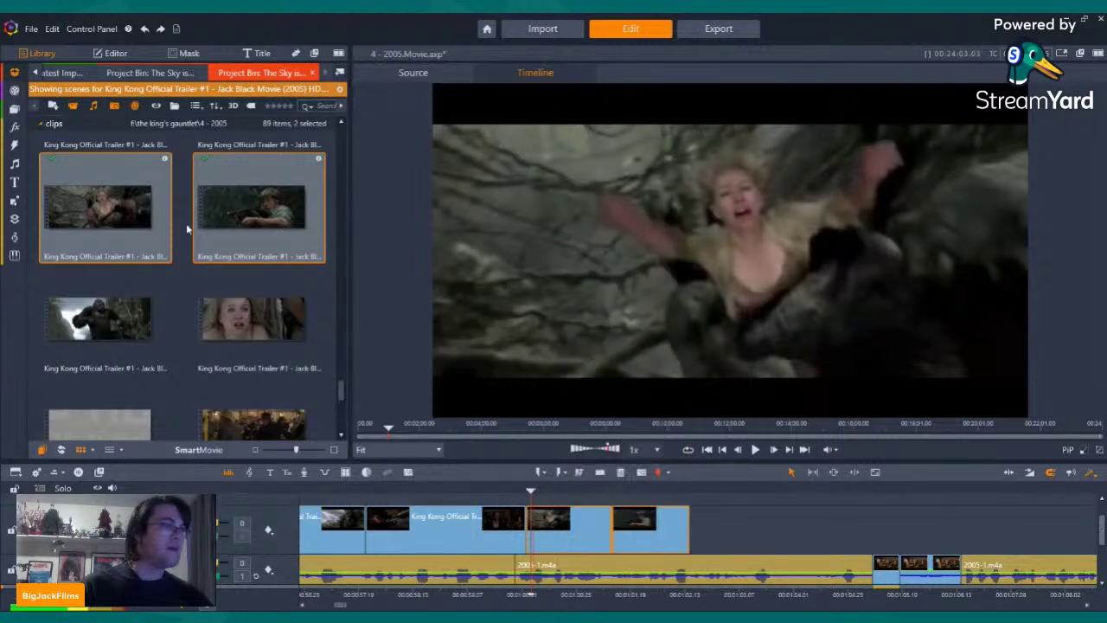
Return the project bin from the King Kong scenes to its full media list and collapse the 3 - kongfrontation folders above the 2005 clips
{"action": "scroll", "coordinate": [186, 228], "scroll_direction": "up", "scroll_amount": 3}
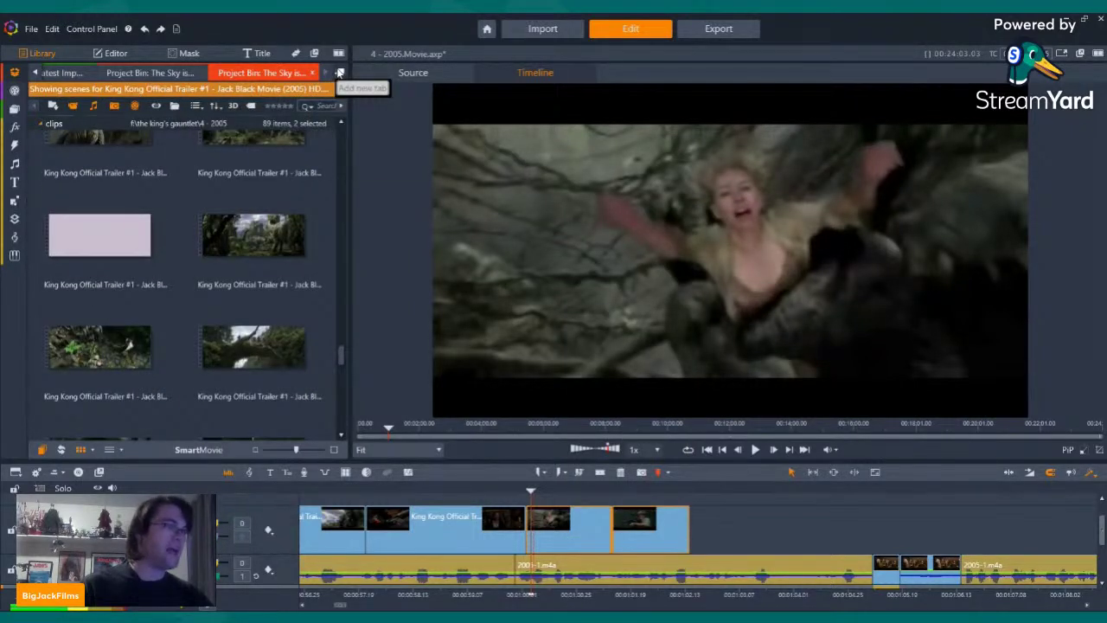
{"action": "left_click", "coordinate": [337, 71]}
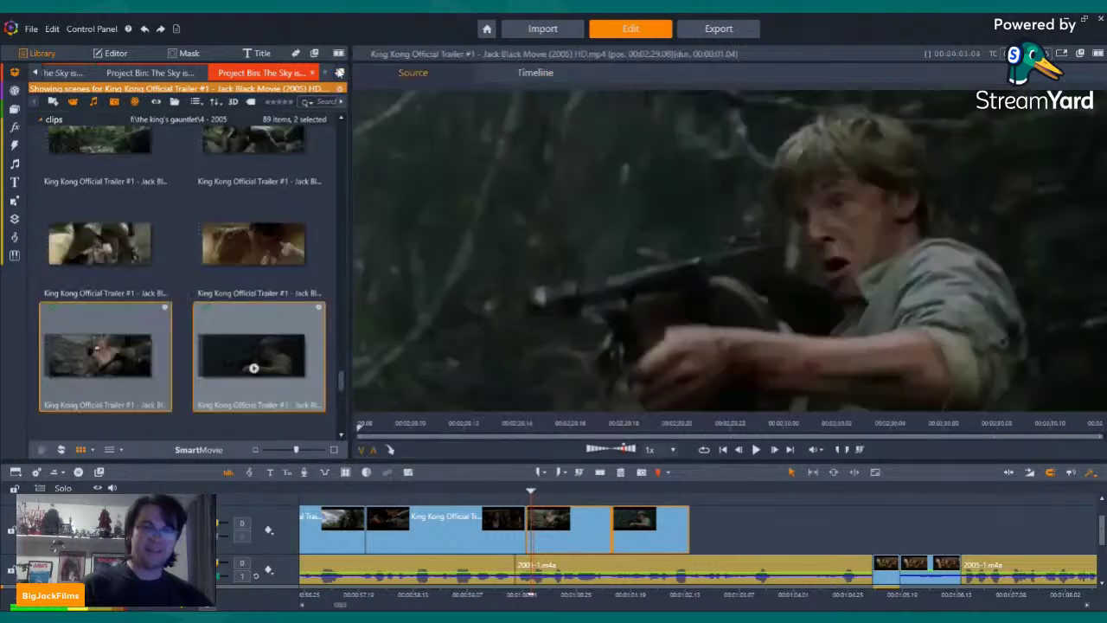
{"action": "left_click", "coordinate": [339, 89]}
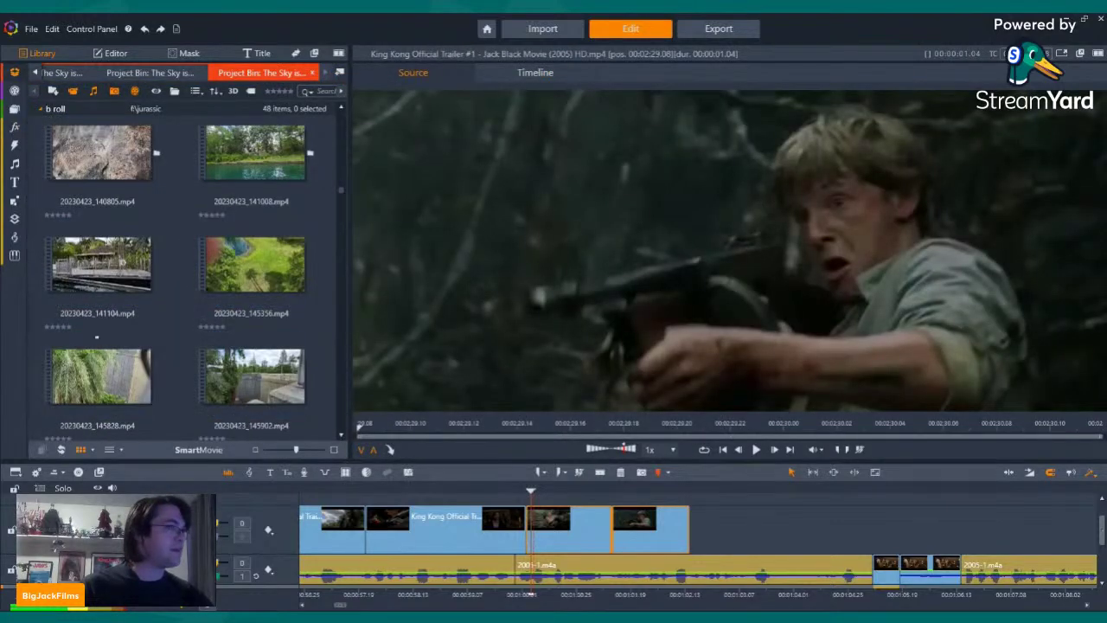
{"action": "scroll", "coordinate": [195, 230], "scroll_direction": "down", "scroll_amount": 3}
{"action": "scroll", "coordinate": [131, 113], "scroll_direction": "down", "scroll_amount": 10}
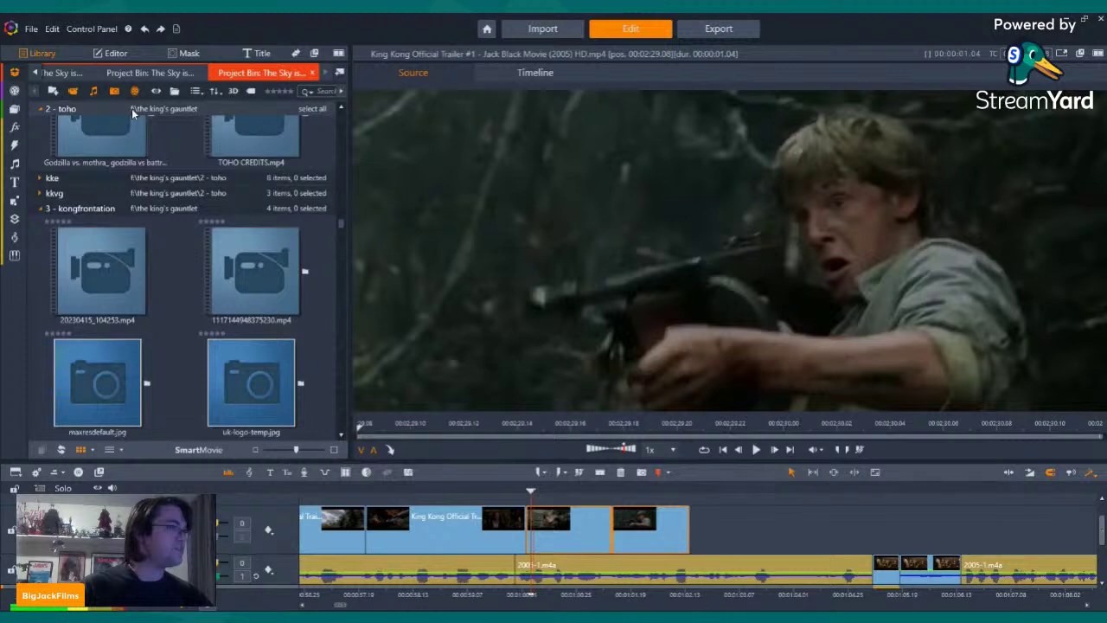
{"action": "left_click", "coordinate": [156, 211]}
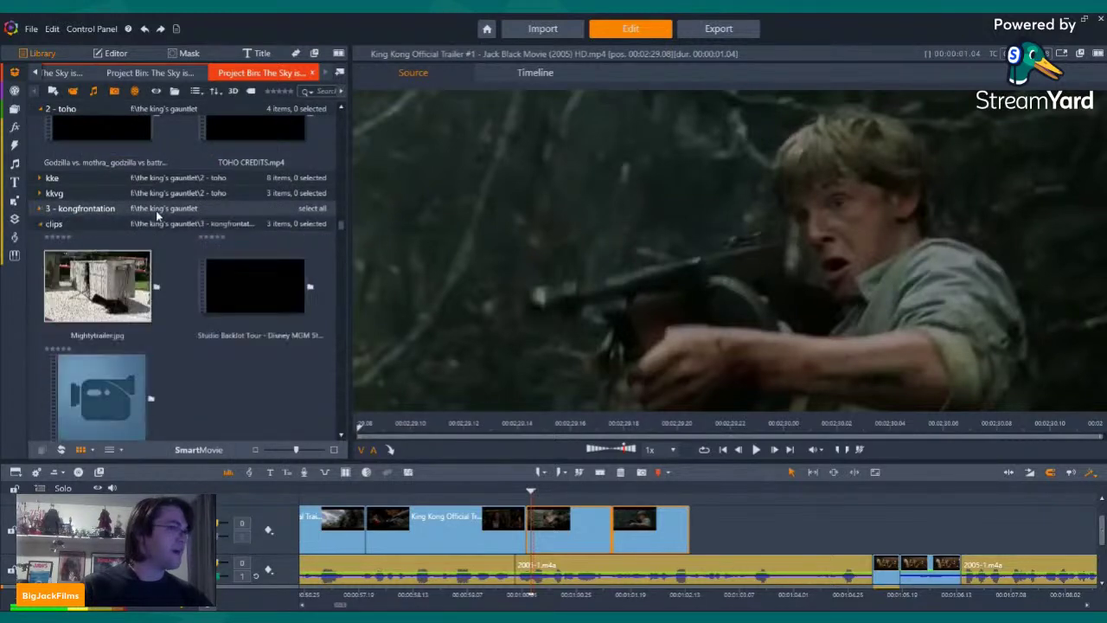
{"action": "left_click", "coordinate": [155, 225]}
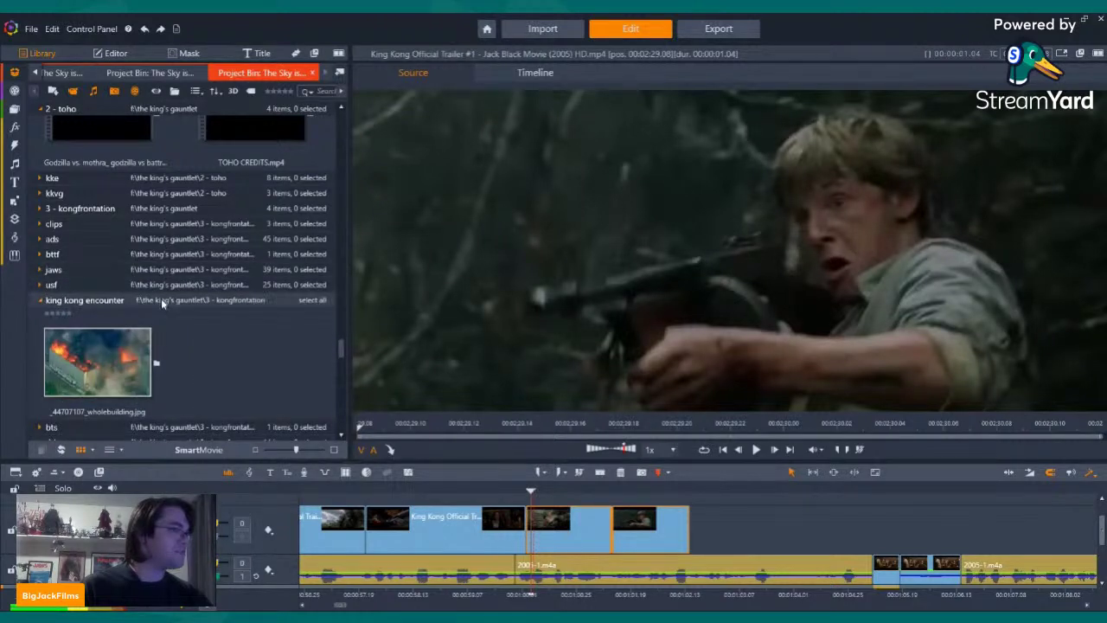
{"action": "left_click", "coordinate": [160, 299]}
{"action": "scroll", "coordinate": [173, 361], "scroll_direction": "down", "scroll_amount": 3}
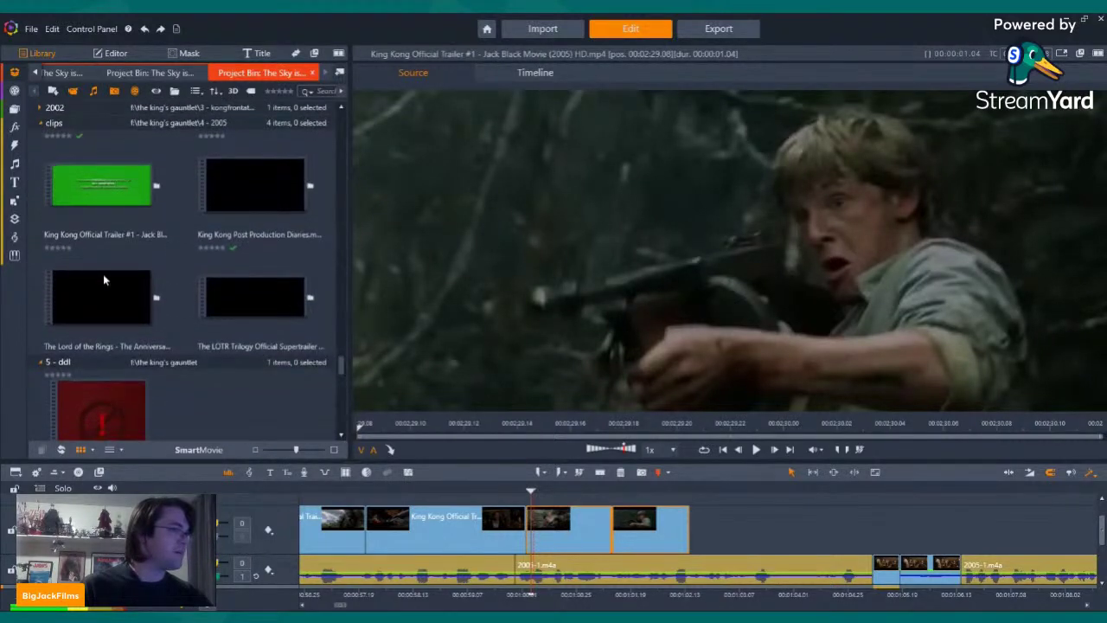
Preview the King Kong Official Trailer #1 clip from the approach to the island crew scene in its later part
{"action": "left_click", "coordinate": [101, 183]}
{"action": "left_click_drag", "start_coordinate": [796, 425], "coordinate": [923, 437]}
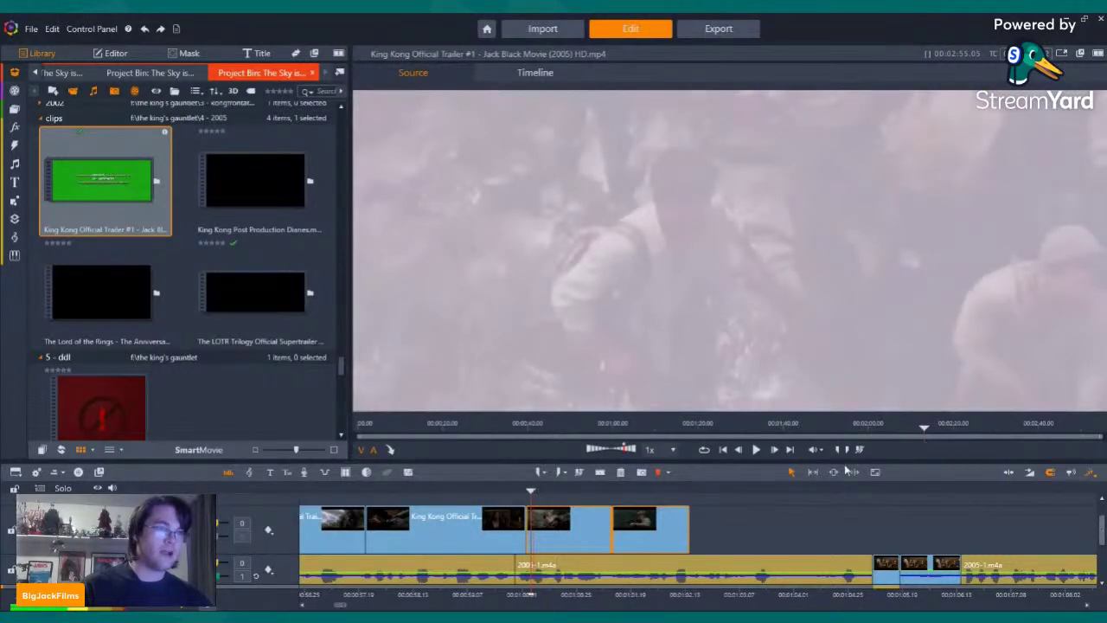
{"action": "left_click", "coordinate": [757, 450]}
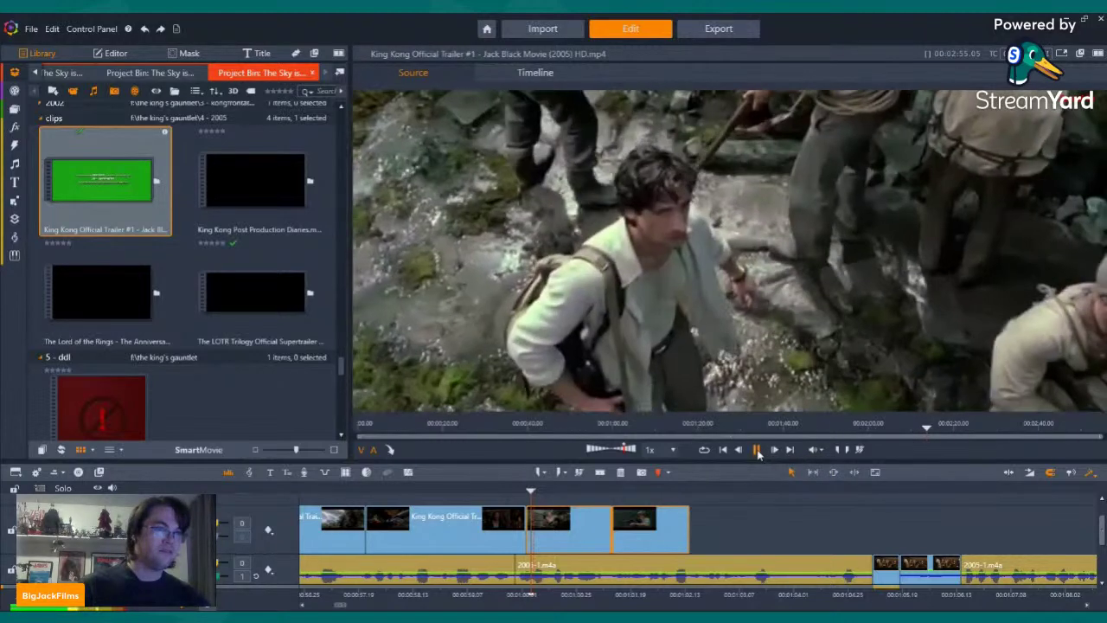
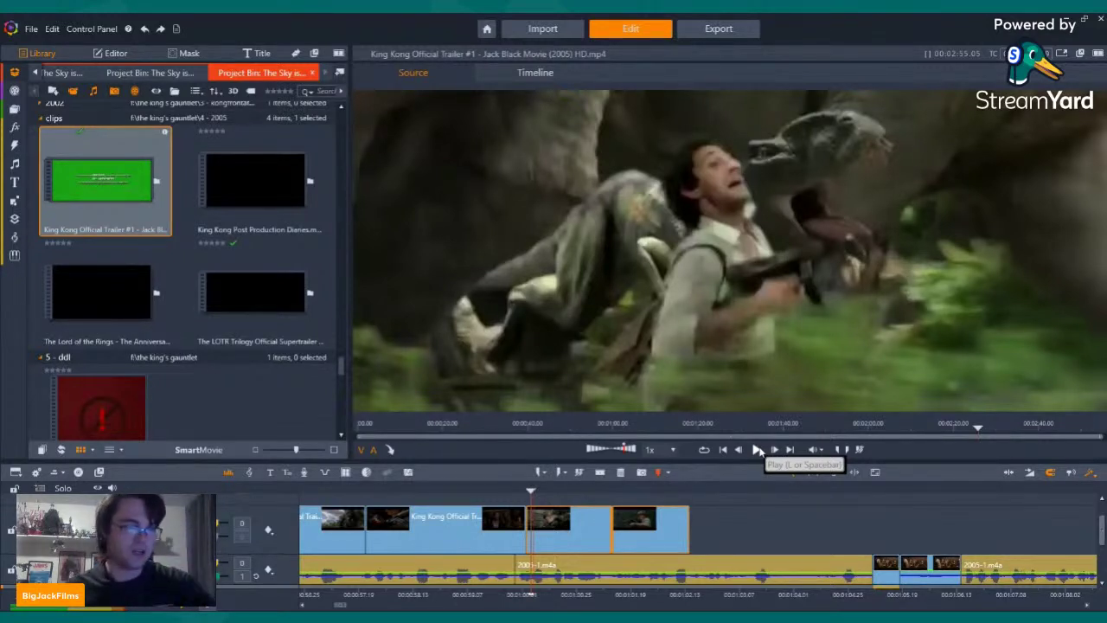
Step forward along the 2005 timeline from the scene of Ann screaming and play through the gun-firing clip
{"action": "left_click", "coordinate": [790, 583]}
{"action": "key", "text": "Right"}
{"action": "key", "text": "Right"}
{"action": "key", "text": "Right"}
{"action": "key", "text": "Right"}
{"action": "key", "text": "Right"}
{"action": "key", "text": "Right"}
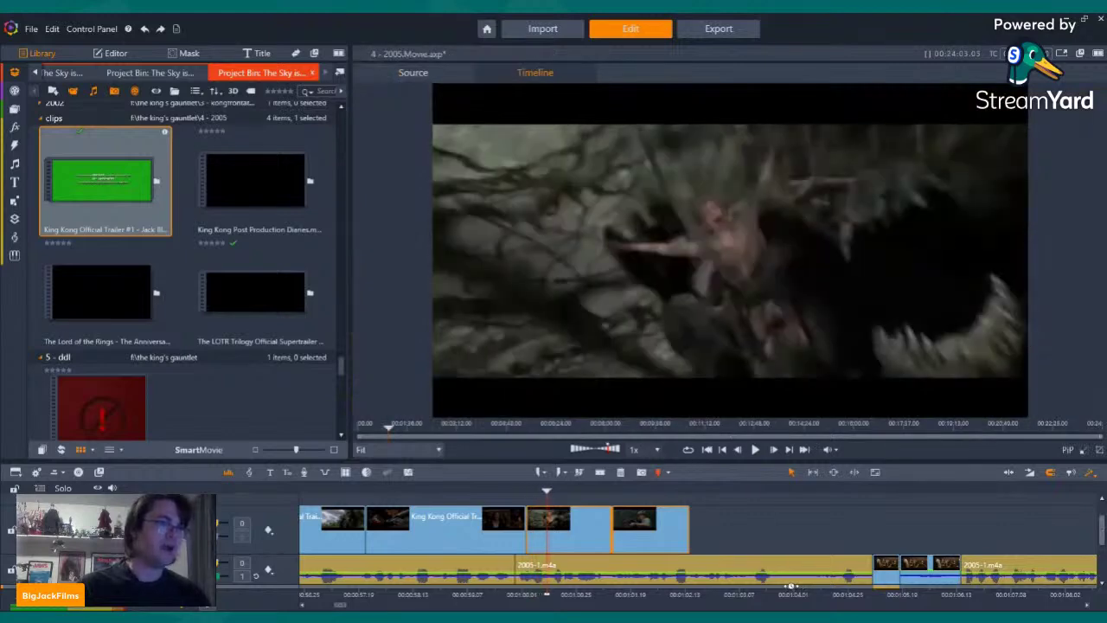
{"action": "key", "text": "Right"}
{"action": "key", "text": "Right"}
{"action": "key", "text": "Right"}
{"action": "key", "text": "Right"}
{"action": "key", "text": "Right"}
{"action": "key", "text": "Right"}
{"action": "key", "text": "Right"}
{"action": "key", "text": "Right"}
{"action": "key", "text": "Right"}
{"action": "key", "text": "Right"}
{"action": "key", "text": "Right"}
{"action": "key", "text": "Right"}
{"action": "key", "text": "Right"}
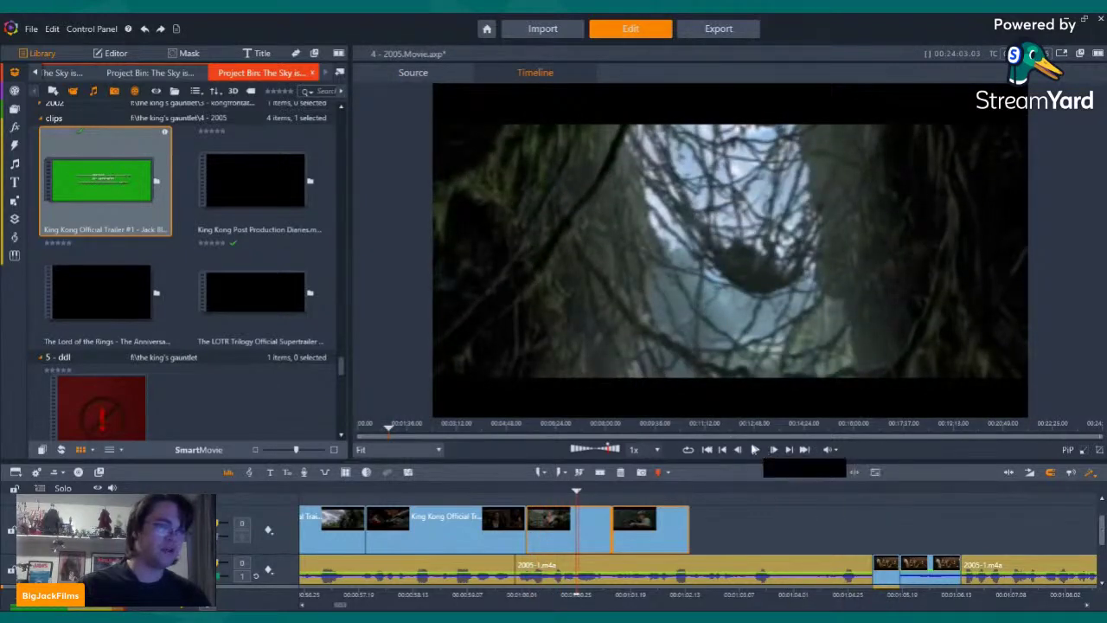
{"action": "left_click", "coordinate": [755, 450]}
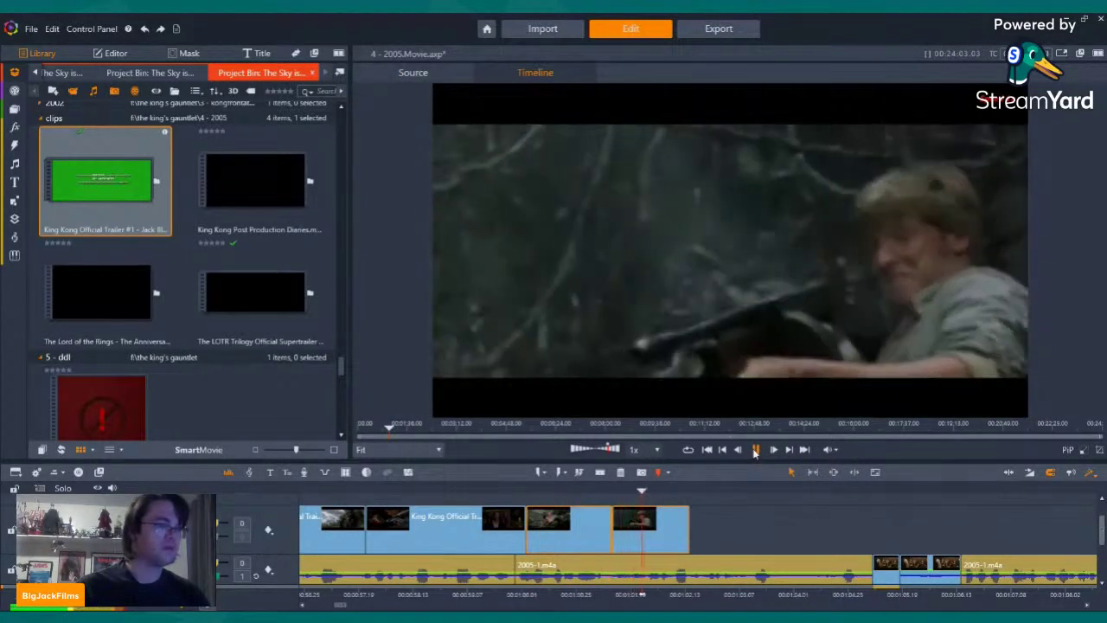
{"action": "left_click", "coordinate": [755, 450]}
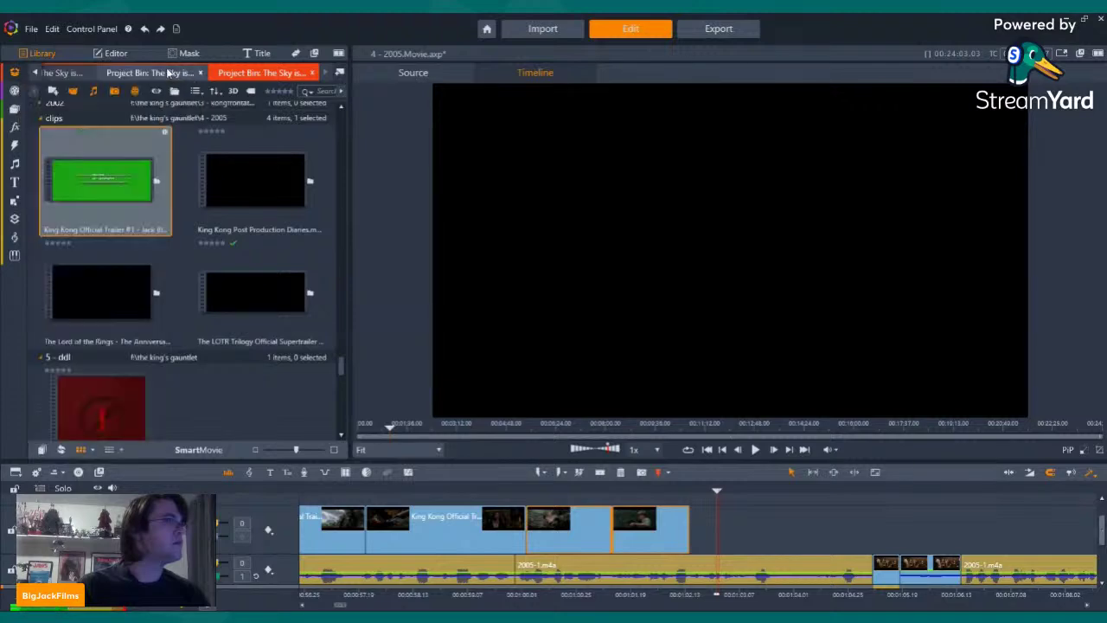
Browse the King Kong Official Trailer #1 scenes and preview the foggy sea, ship and night harbour shots
{"action": "left_click", "coordinate": [155, 73]}
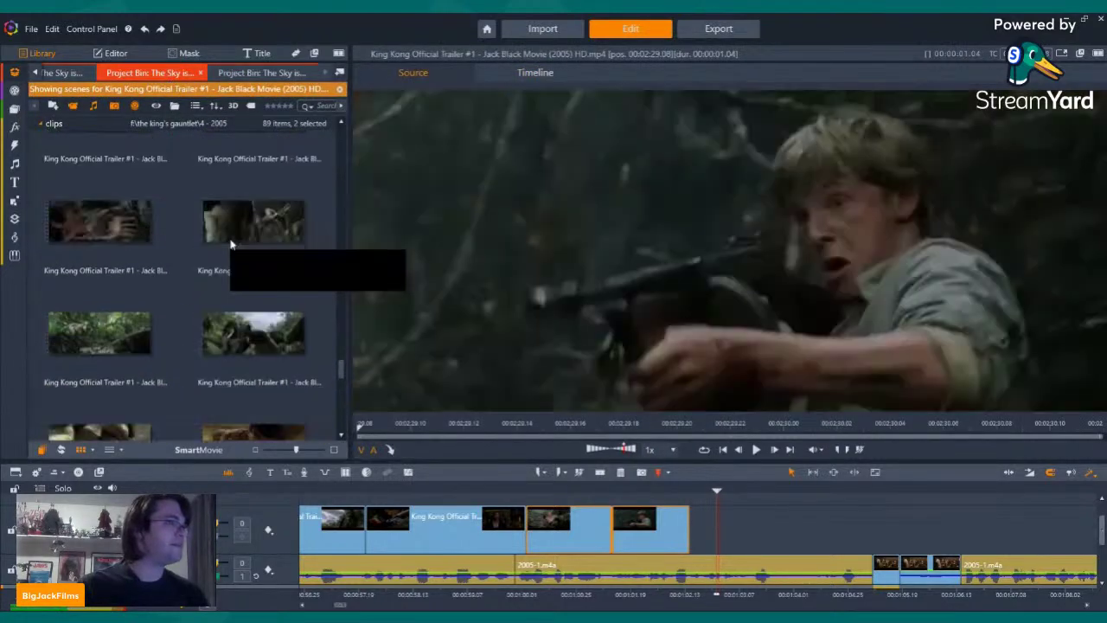
{"action": "scroll", "coordinate": [235, 242], "scroll_direction": "up", "scroll_amount": 10}
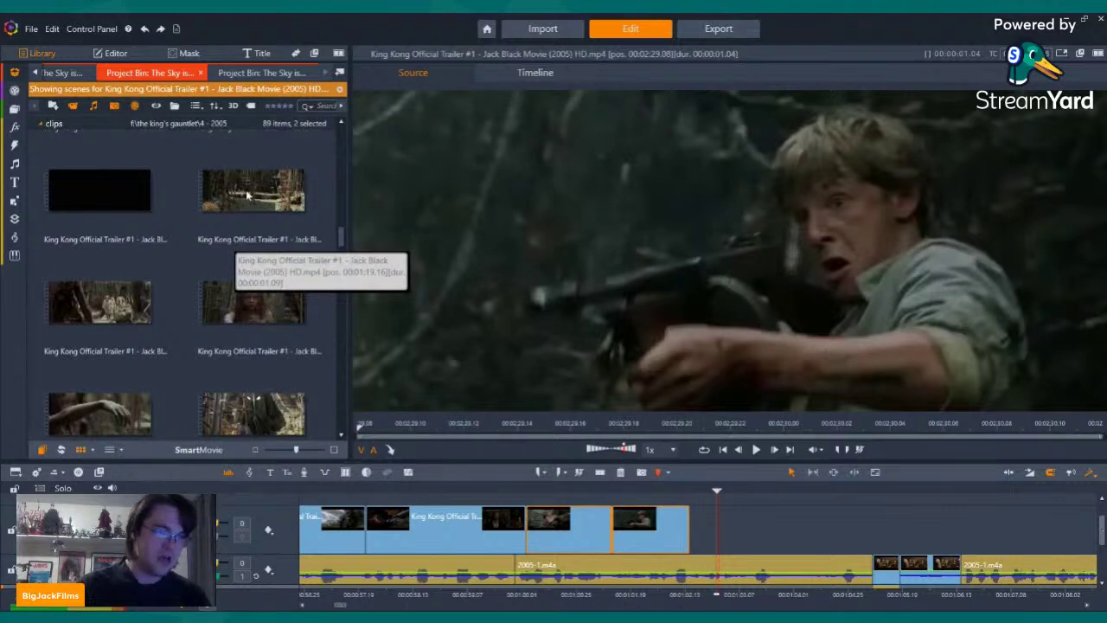
{"action": "scroll", "coordinate": [246, 194], "scroll_direction": "up", "scroll_amount": 10}
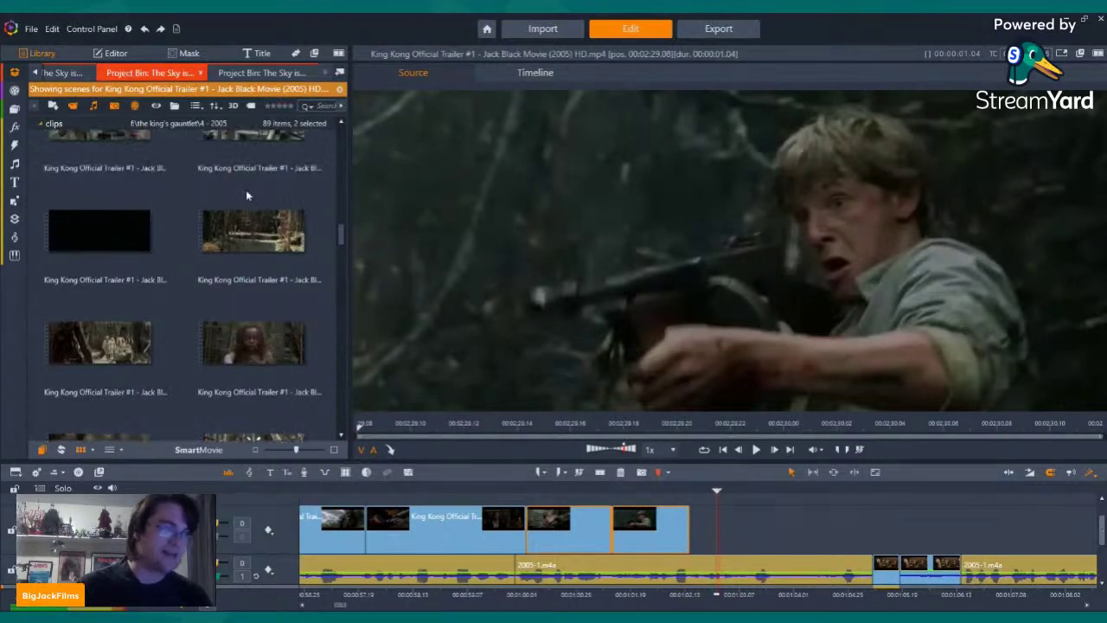
{"action": "scroll", "coordinate": [246, 205], "scroll_direction": "down", "scroll_amount": 3}
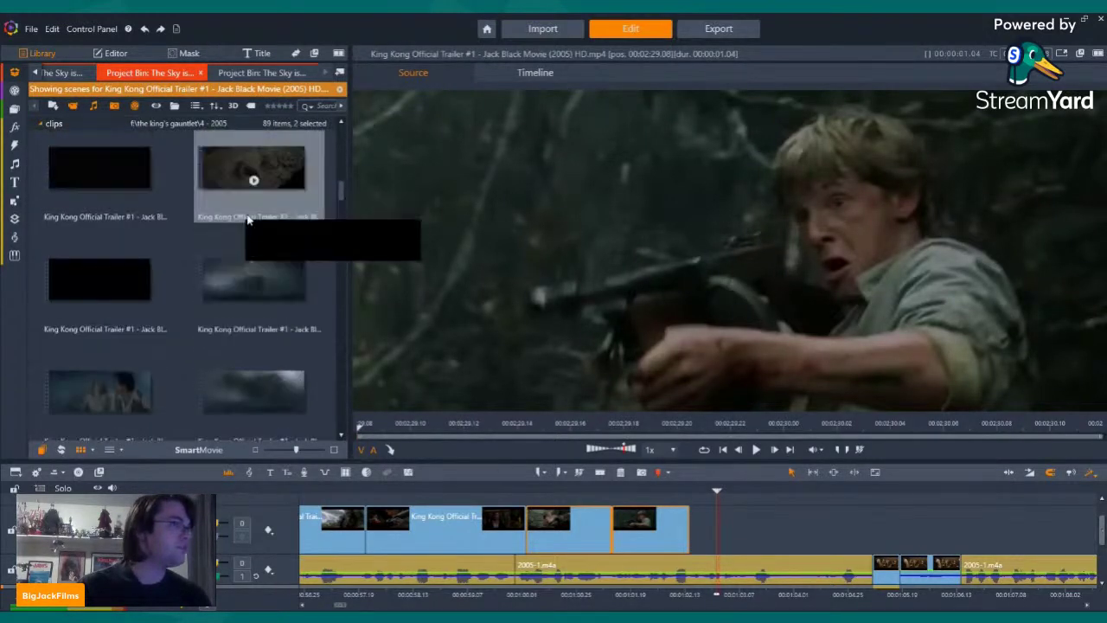
{"action": "left_click", "coordinate": [249, 153]}
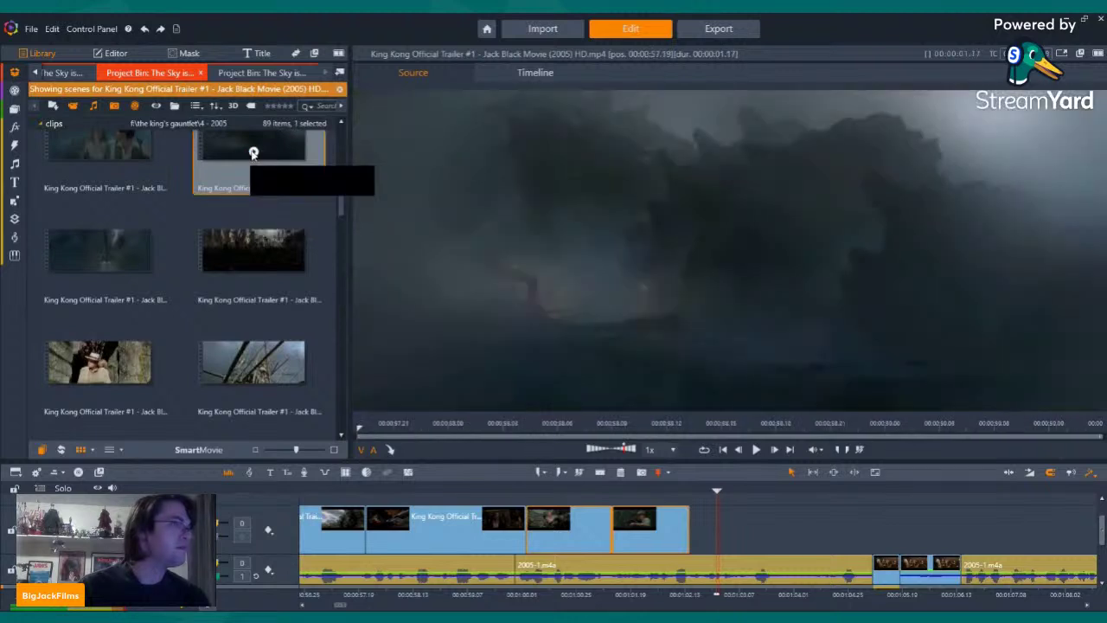
{"action": "left_click", "coordinate": [97, 273]}
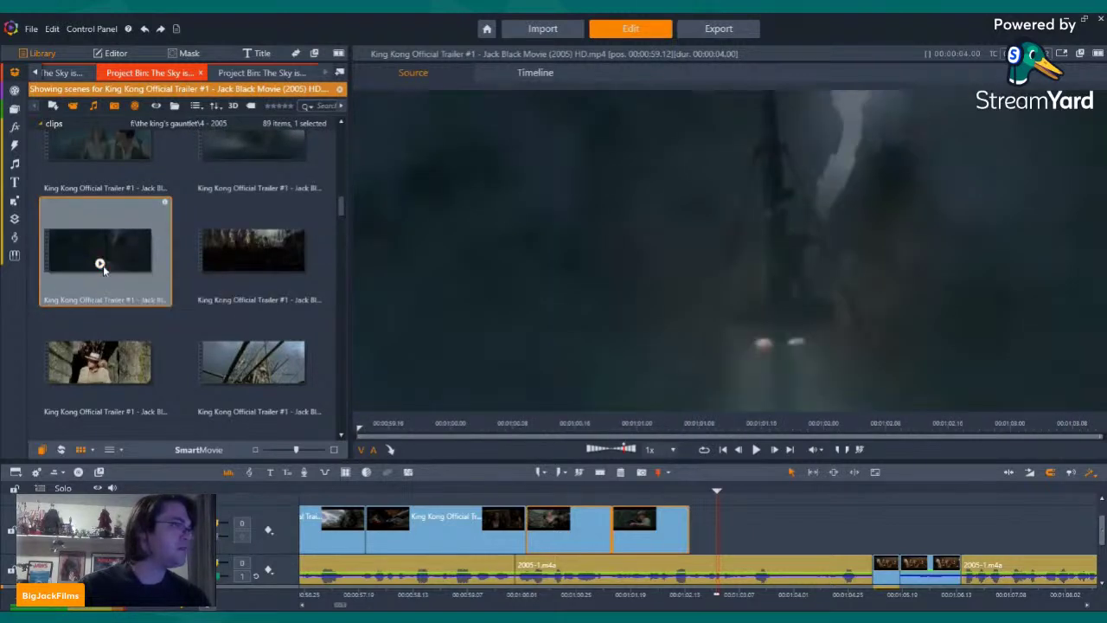
{"action": "left_click", "coordinate": [99, 264]}
{"action": "scroll", "coordinate": [154, 242], "scroll_direction": "up", "scroll_amount": 3}
{"action": "scroll", "coordinate": [154, 240], "scroll_direction": "up", "scroll_amount": 5}
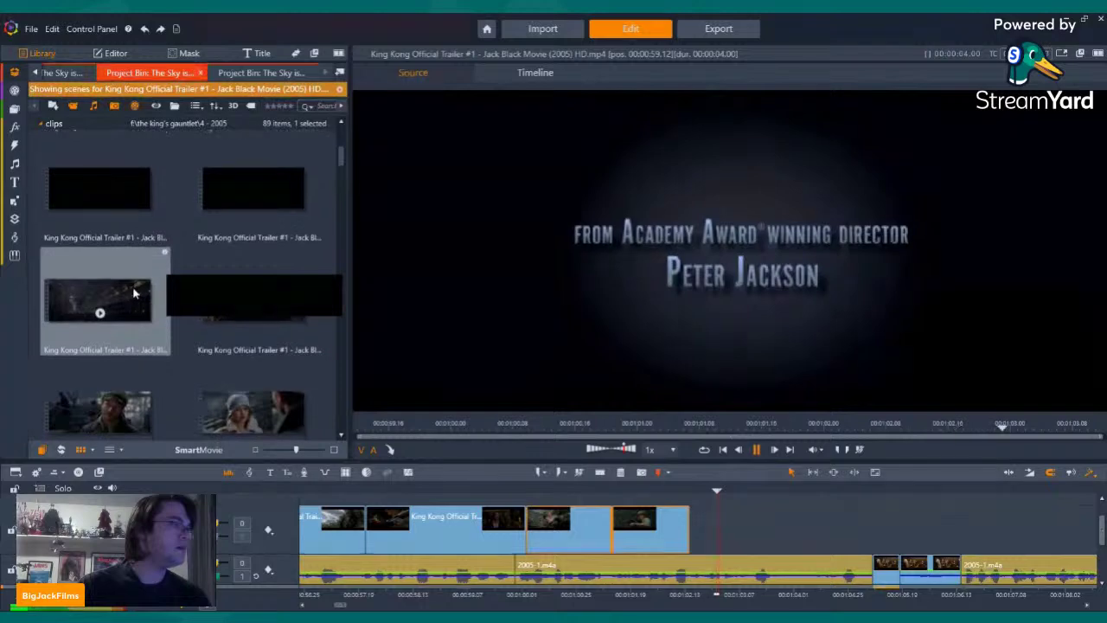
{"action": "left_click", "coordinate": [208, 270]}
{"action": "scroll", "coordinate": [208, 275], "scroll_direction": "down", "scroll_amount": 2}
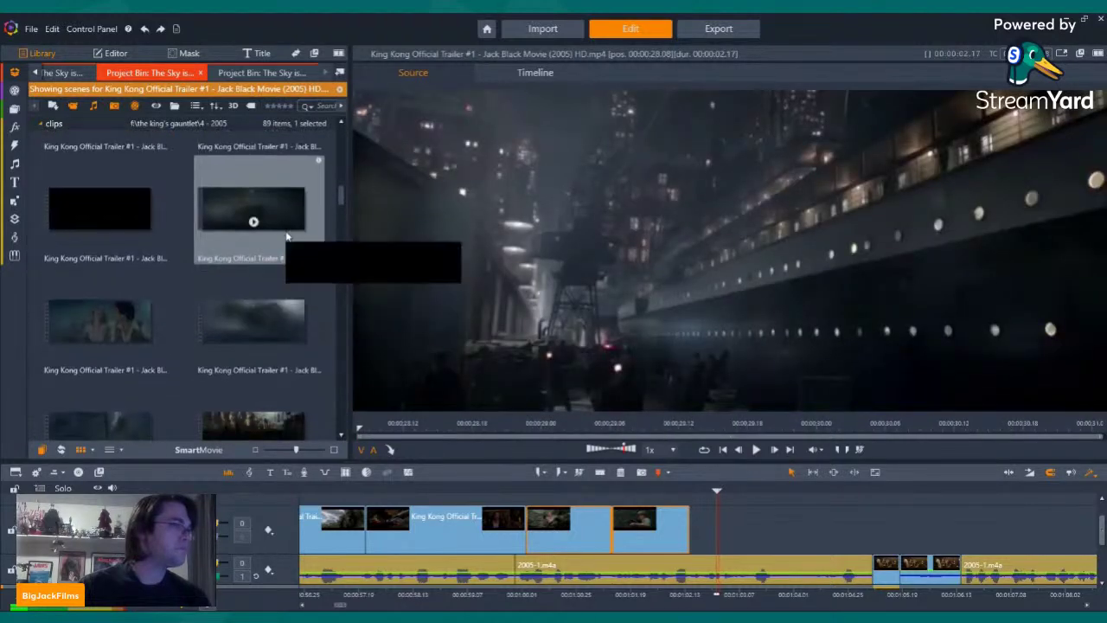
Append the dark island wall scene after the gun-firing clip, disable its audio, and trim the Peter Jackson title off its start
{"action": "scroll", "coordinate": [279, 238], "scroll_direction": "down", "scroll_amount": 3}
{"action": "left_click_drag", "start_coordinate": [268, 252], "coordinate": [779, 524]}
{"action": "right_click", "coordinate": [779, 525]}
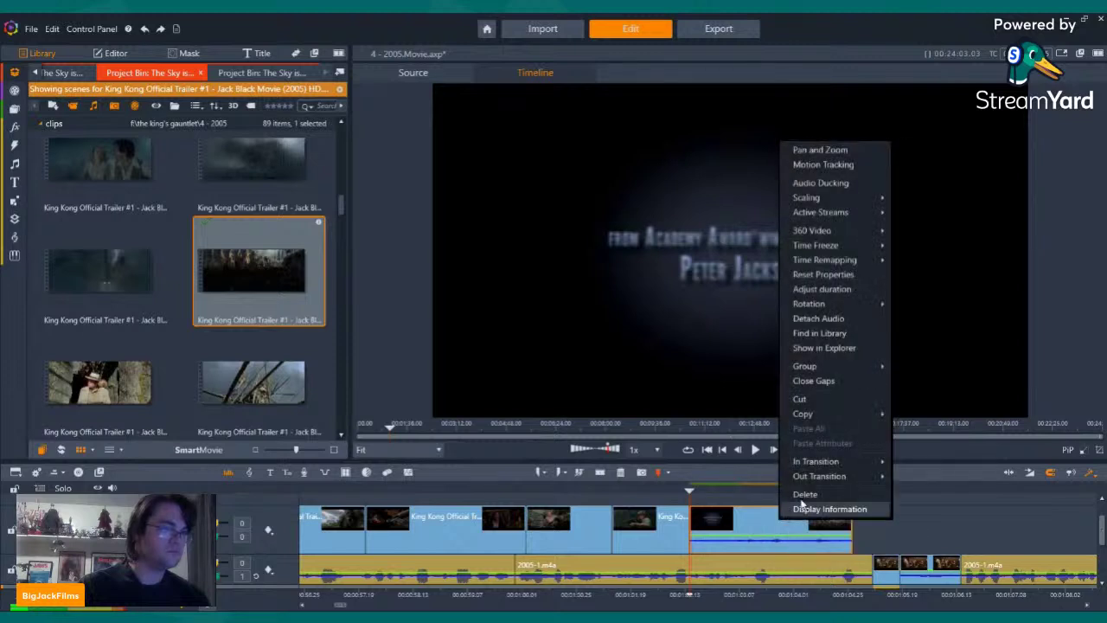
{"action": "mouse_move", "coordinate": [864, 212]}
{"action": "left_click", "coordinate": [927, 227]}
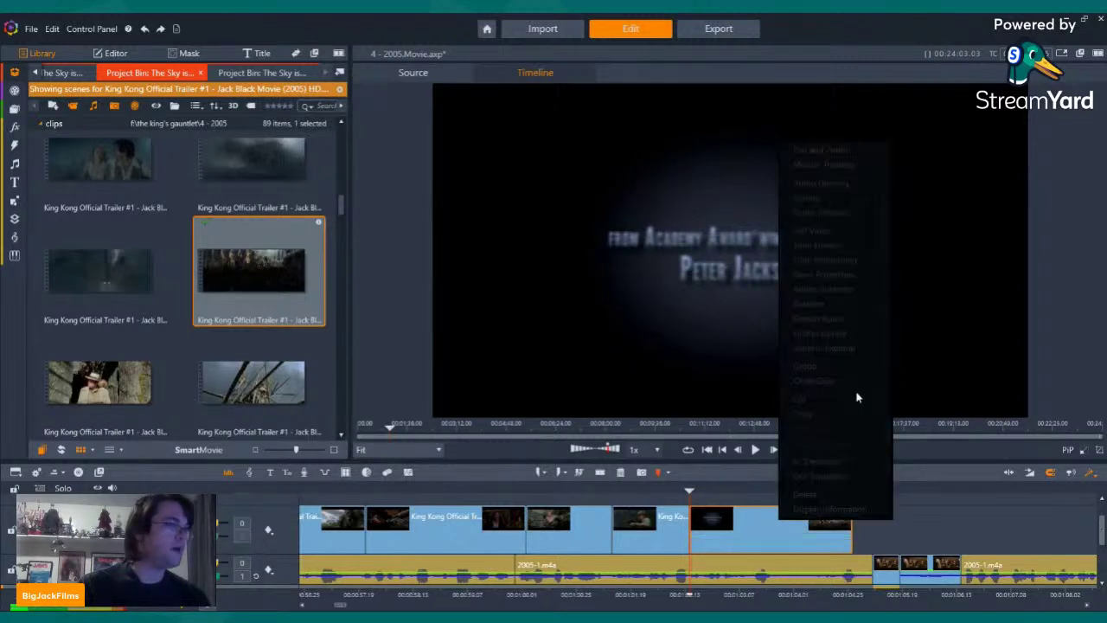
{"action": "left_click_drag", "start_coordinate": [746, 532], "coordinate": [793, 533]}
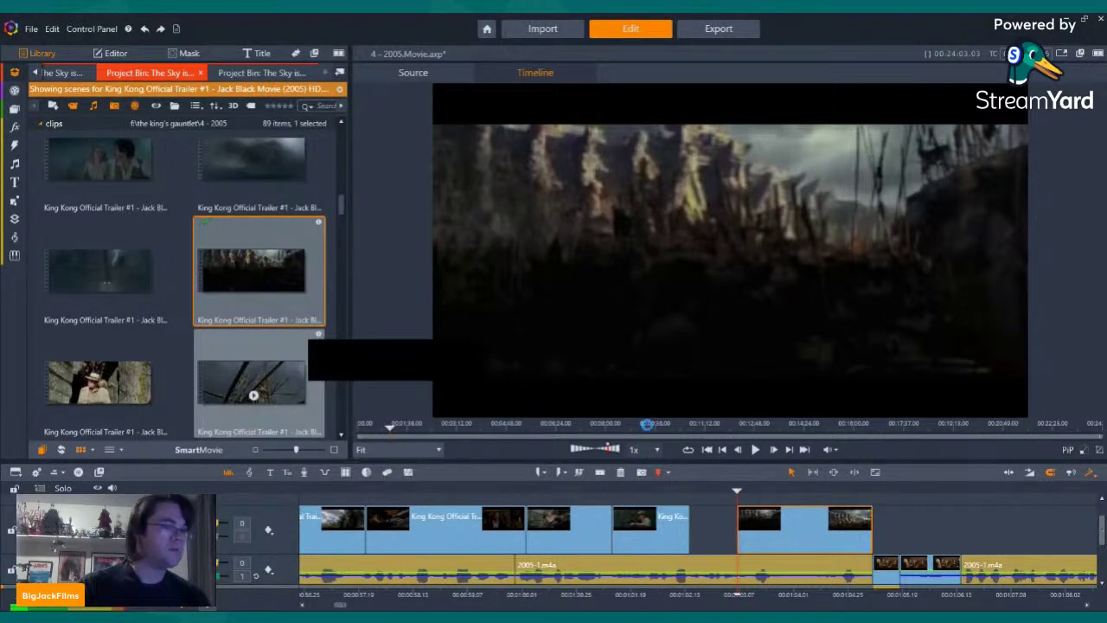
Insert the scene of skeletons on wooden spikes in the gap before the wall clip and disable its audio
{"action": "left_click_drag", "start_coordinate": [254, 390], "coordinate": [713, 520]}
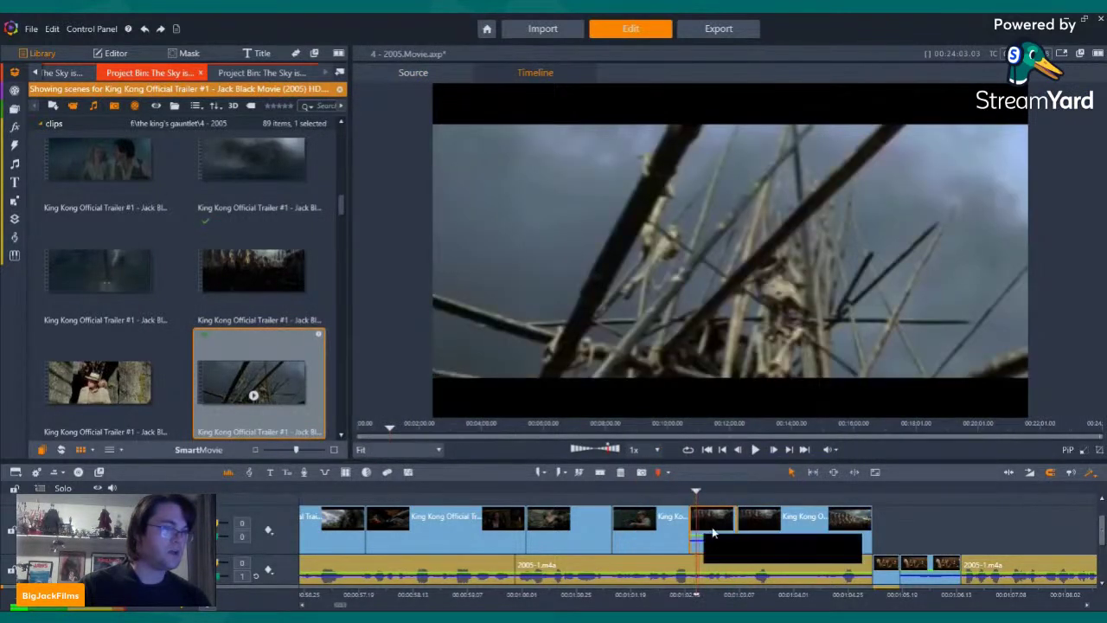
{"action": "right_click", "coordinate": [711, 527]}
{"action": "mouse_move", "coordinate": [809, 221]}
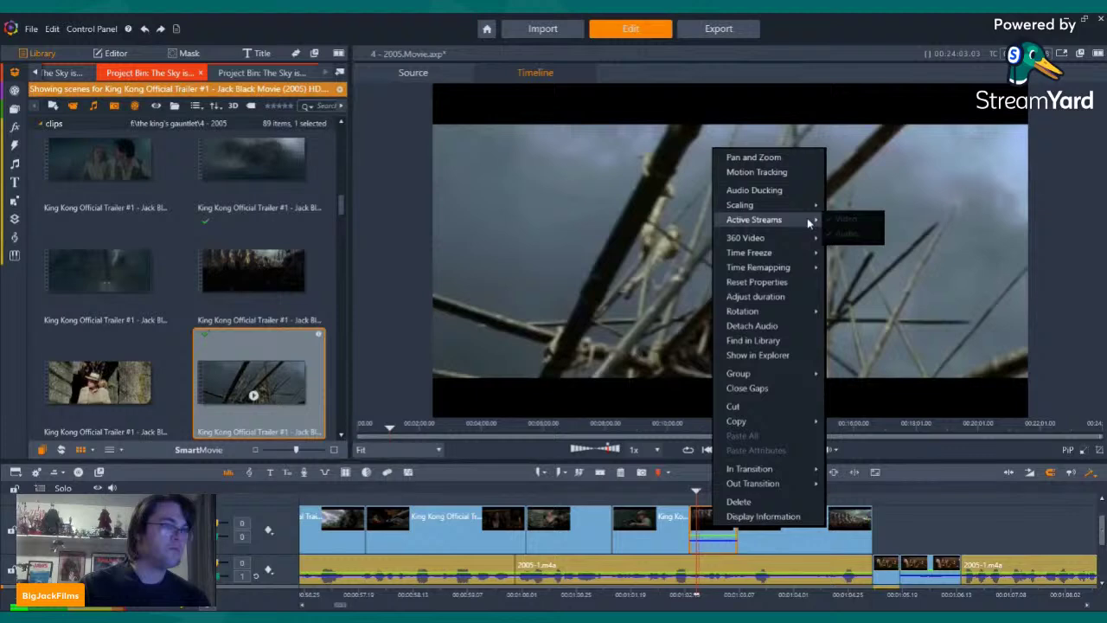
{"action": "left_click", "coordinate": [870, 235]}
Trim the leftover frames of the man in the hat from the spikes clip's start and fit the clip between its neighbours
{"action": "key", "text": "Left"}
{"action": "key", "text": "Left"}
{"action": "key", "text": "Left"}
{"action": "key", "text": "Left"}
{"action": "key", "text": "Left"}
{"action": "key", "text": "Left"}
{"action": "key", "text": "Right"}
{"action": "key", "text": "Right"}
{"action": "key", "text": "Right"}
{"action": "key", "text": "Right"}
{"action": "key", "text": "Right"}
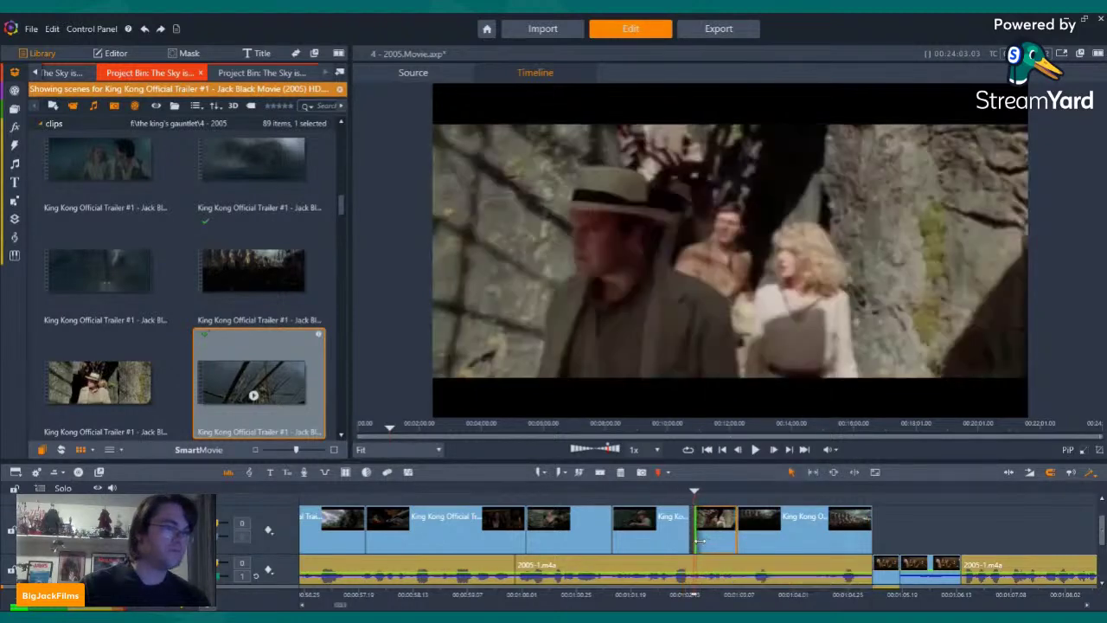
{"action": "key", "text": "n"}
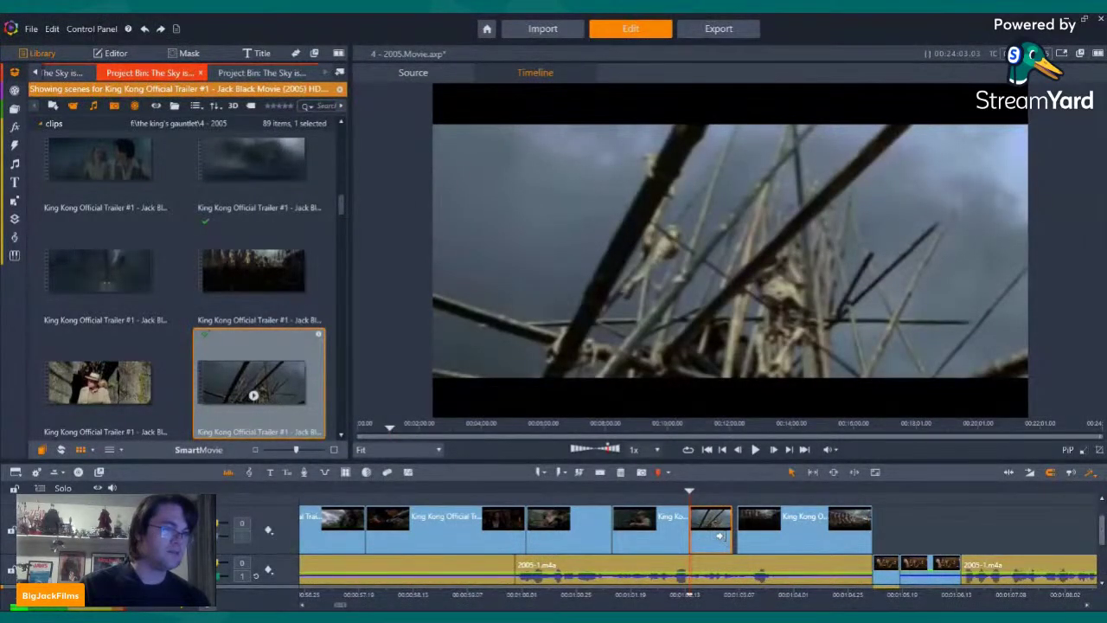
{"action": "left_click", "coordinate": [732, 536]}
Step back to the clip of Ann screaming and play through the spikes and wall clips into the executives scene
{"action": "key", "text": "Left"}
{"action": "key", "text": "Left"}
{"action": "key", "text": "Left"}
{"action": "key", "text": "Left"}
{"action": "key", "text": "Left"}
{"action": "key", "text": "Left"}
{"action": "key", "text": "Left"}
{"action": "key", "text": "Left"}
{"action": "key", "text": "Left"}
{"action": "key", "text": "Left"}
{"action": "key", "text": "Left"}
{"action": "key", "text": "Left"}
{"action": "key", "text": "Left"}
{"action": "key", "text": "Left"}
{"action": "key", "text": "Left"}
{"action": "key", "text": "Left"}
{"action": "key", "text": "Left"}
{"action": "key", "text": "Left"}
{"action": "key", "text": "Left"}
{"action": "key", "text": "Left"}
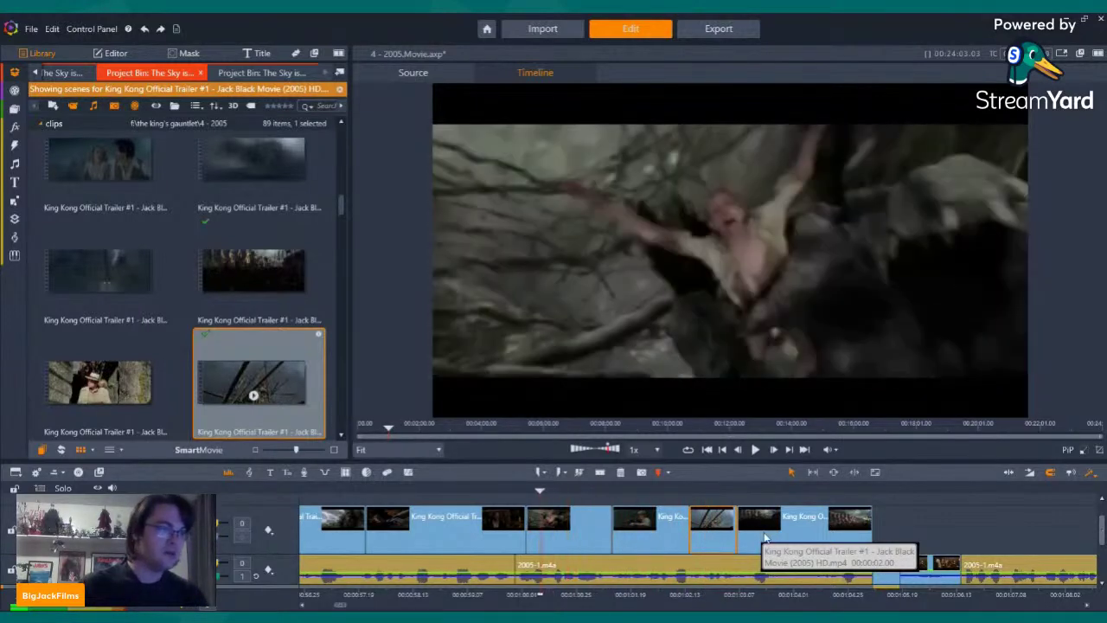
{"action": "left_click", "coordinate": [755, 449]}
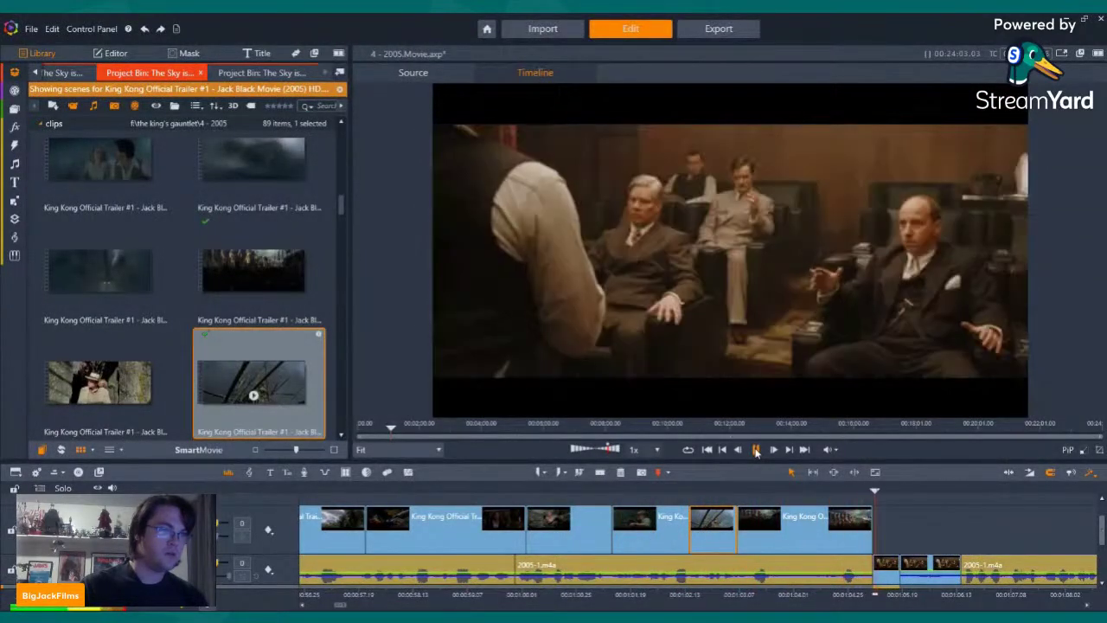
{"action": "left_click", "coordinate": [755, 449]}
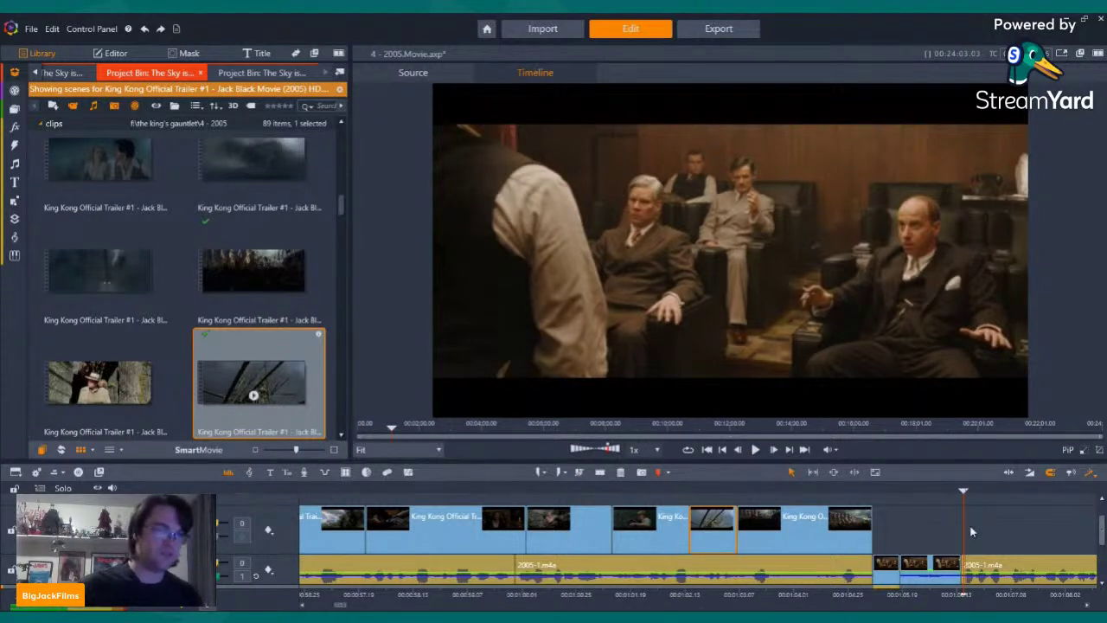
Replay the executives scene and the narration after it, and return the playhead to about 00:01:09
{"action": "left_click", "coordinate": [936, 559]}
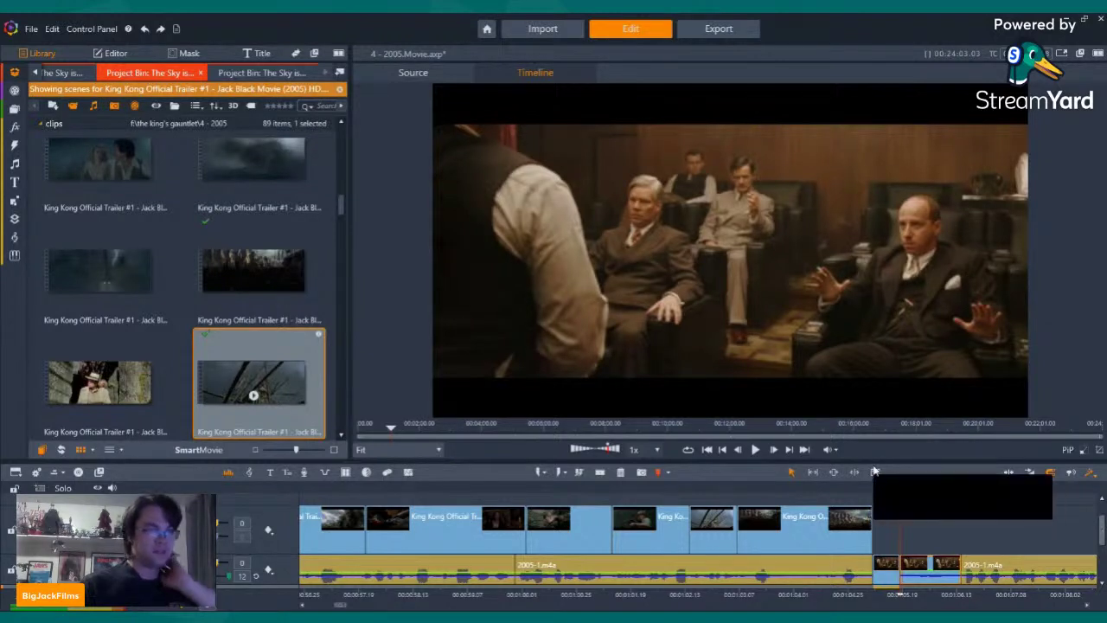
{"action": "left_click", "coordinate": [756, 449]}
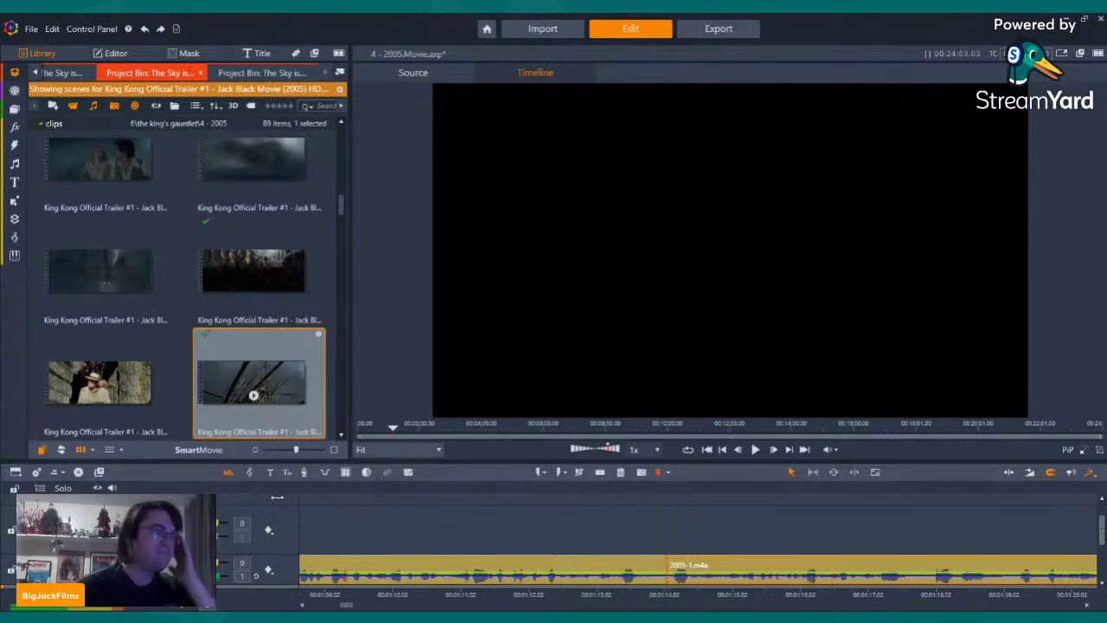
{"action": "left_click", "coordinate": [768, 506]}
{"action": "left_click_drag", "start_coordinate": [346, 473], "coordinate": [789, 491]}
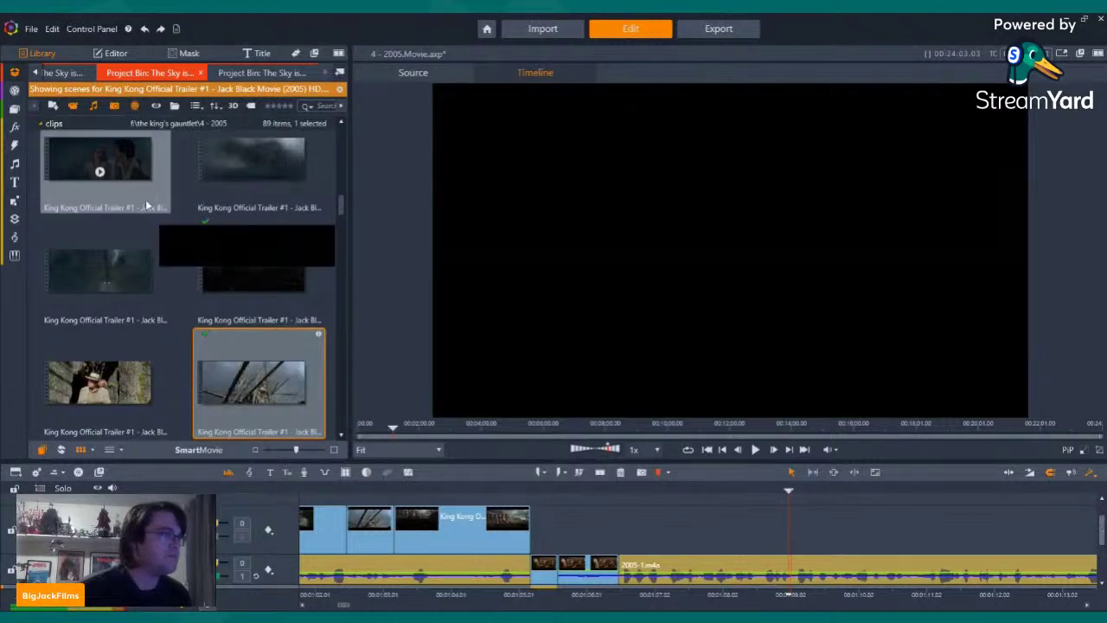
Switch the library from the trailer scenes to the Latest Import collection with the King Kong (2005).mp4 scenes
{"action": "scroll", "coordinate": [246, 208], "scroll_direction": "up", "scroll_amount": 1}
{"action": "scroll", "coordinate": [235, 251], "scroll_direction": "up", "scroll_amount": 2}
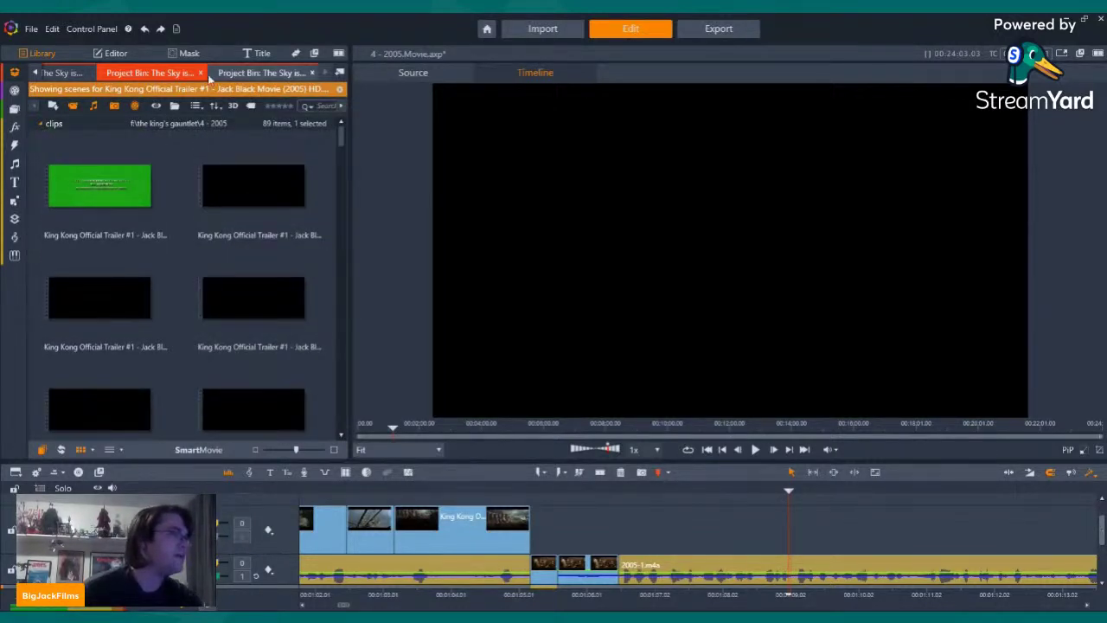
{"action": "left_click", "coordinate": [34, 73]}
{"action": "left_click", "coordinate": [34, 72]}
{"action": "left_click", "coordinate": [34, 73]}
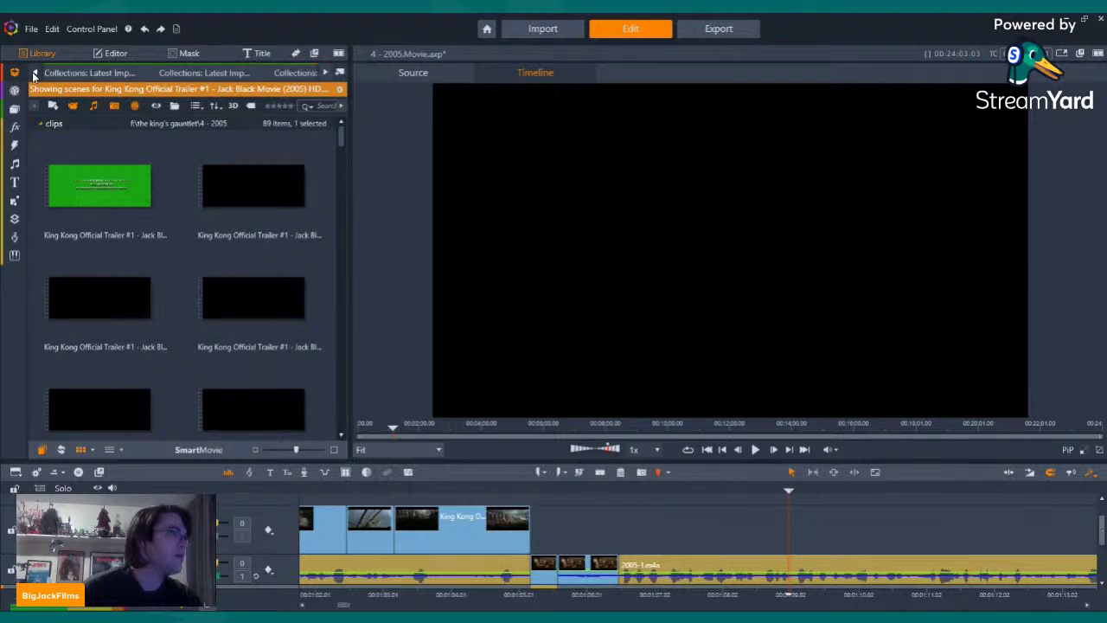
{"action": "left_click", "coordinate": [34, 73]}
{"action": "left_click", "coordinate": [34, 73]}
{"action": "left_click", "coordinate": [35, 72]}
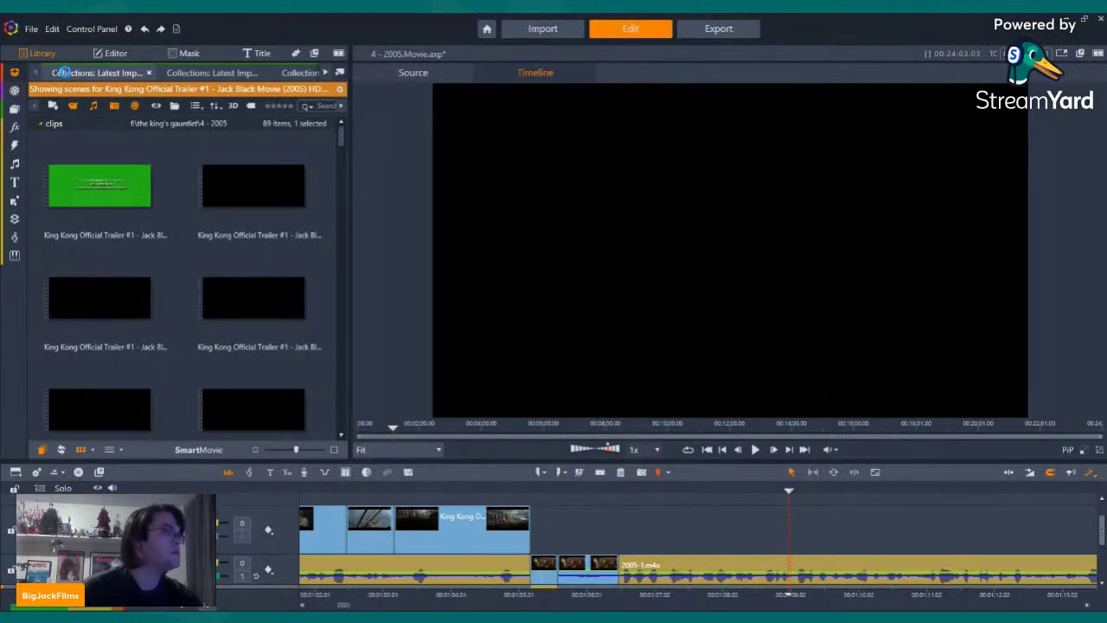
{"action": "left_click", "coordinate": [62, 72]}
{"action": "scroll", "coordinate": [239, 281], "scroll_direction": "down", "scroll_amount": 5}
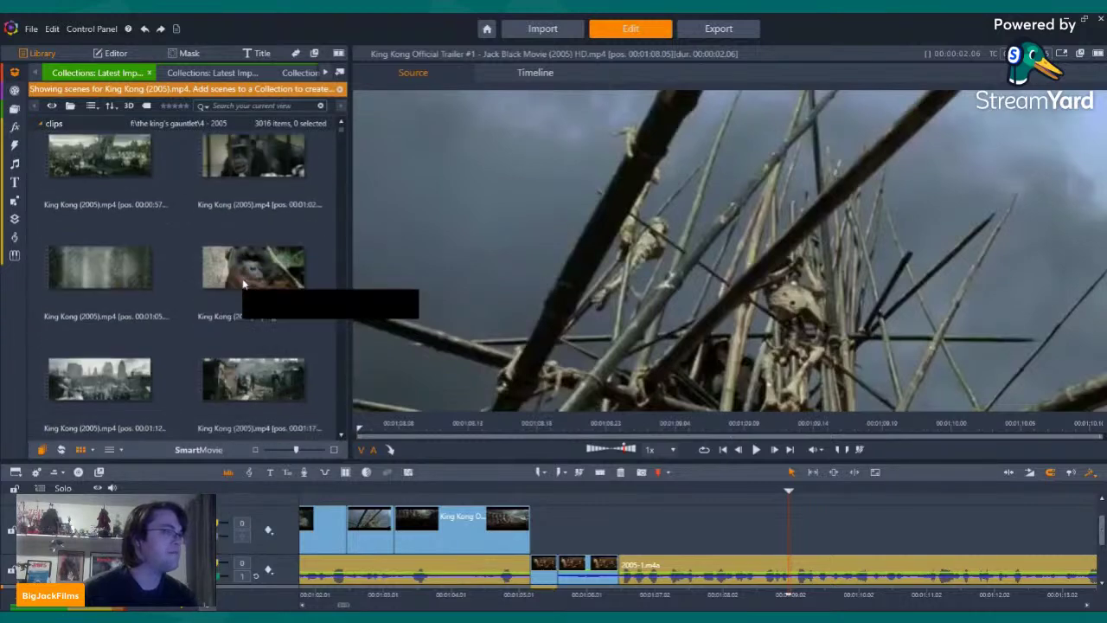
Step back along the empty stretch after the executives scene and replay the 2005-1.m4a narration there
{"action": "left_click", "coordinate": [826, 548]}
{"action": "key", "text": "Left"}
{"action": "key", "text": "Left"}
{"action": "key", "text": "Left"}
{"action": "key", "text": "Left"}
{"action": "key", "text": "Left"}
{"action": "key", "text": "Left"}
{"action": "key", "text": "Left"}
{"action": "key", "text": "Left"}
{"action": "key", "text": "Left"}
{"action": "key", "text": "Left"}
{"action": "key", "text": "Left"}
{"action": "key", "text": "Left"}
{"action": "key", "text": "Left"}
{"action": "key", "text": "Left"}
{"action": "key", "text": "Left"}
{"action": "key", "text": "Left"}
{"action": "key", "text": "Left"}
{"action": "key", "text": "Left"}
{"action": "key", "text": "Left"}
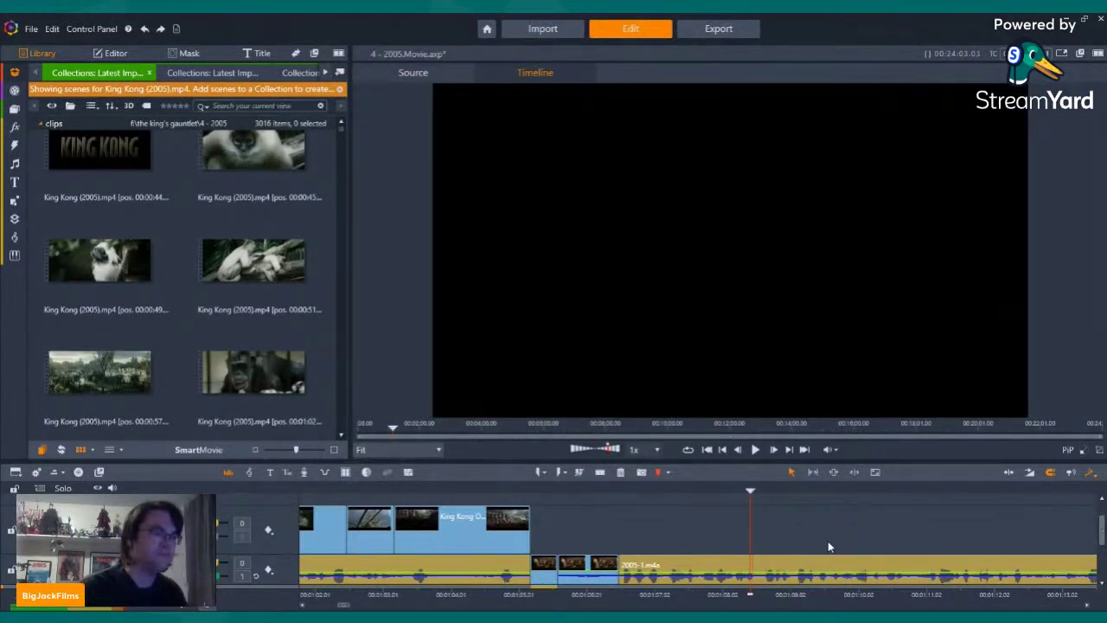
{"action": "left_click", "coordinate": [753, 449]}
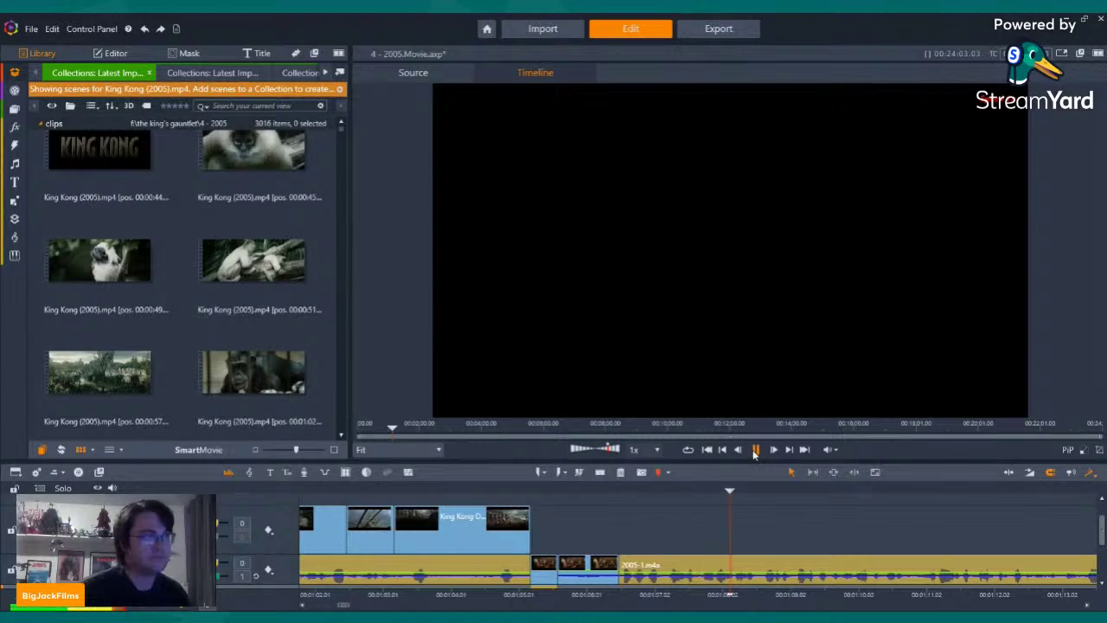
{"action": "left_click", "coordinate": [754, 448]}
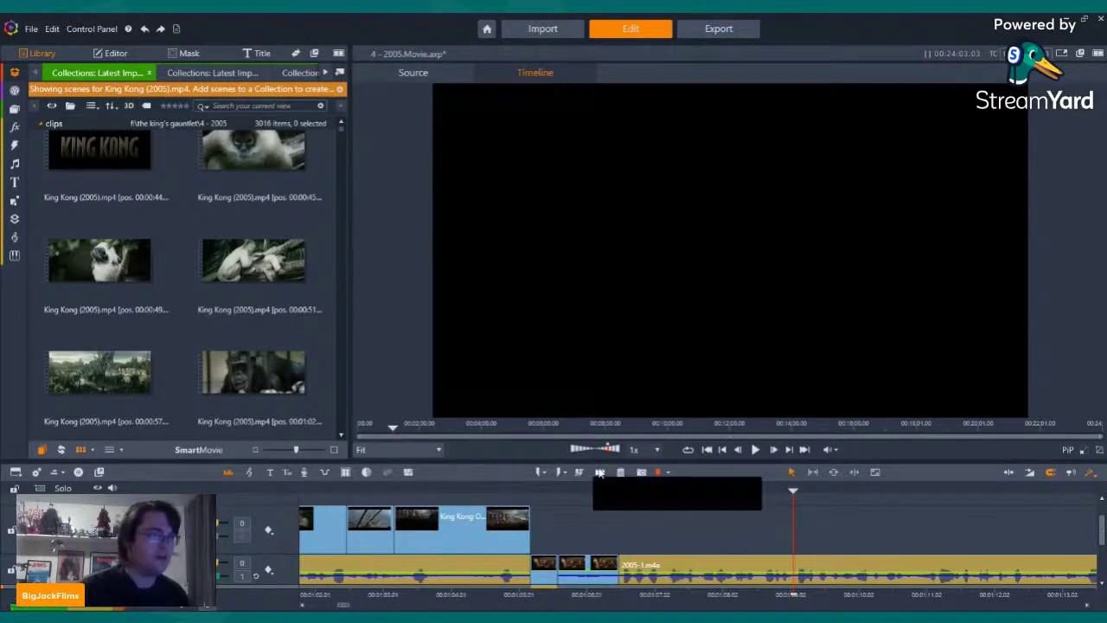
Add the King Kong zoo scene with elephants at about 00:01:09 and trim its end after the narration line at about 00:01:11
{"action": "left_click", "coordinate": [90, 358]}
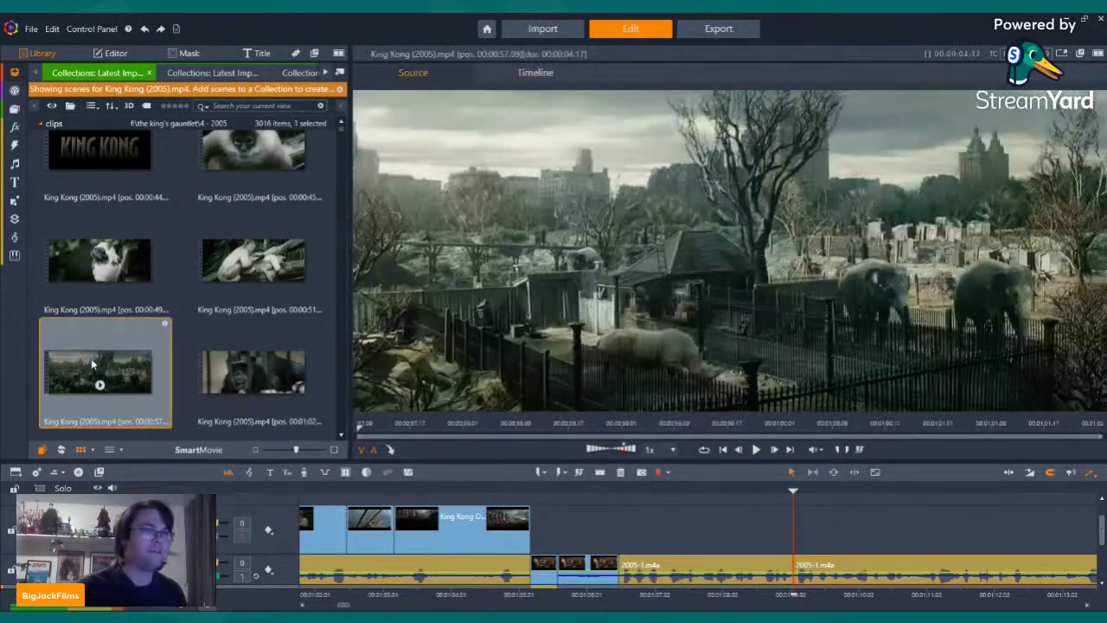
{"action": "left_click_drag", "start_coordinate": [90, 358], "coordinate": [846, 537]}
{"action": "left_click", "coordinate": [755, 450]}
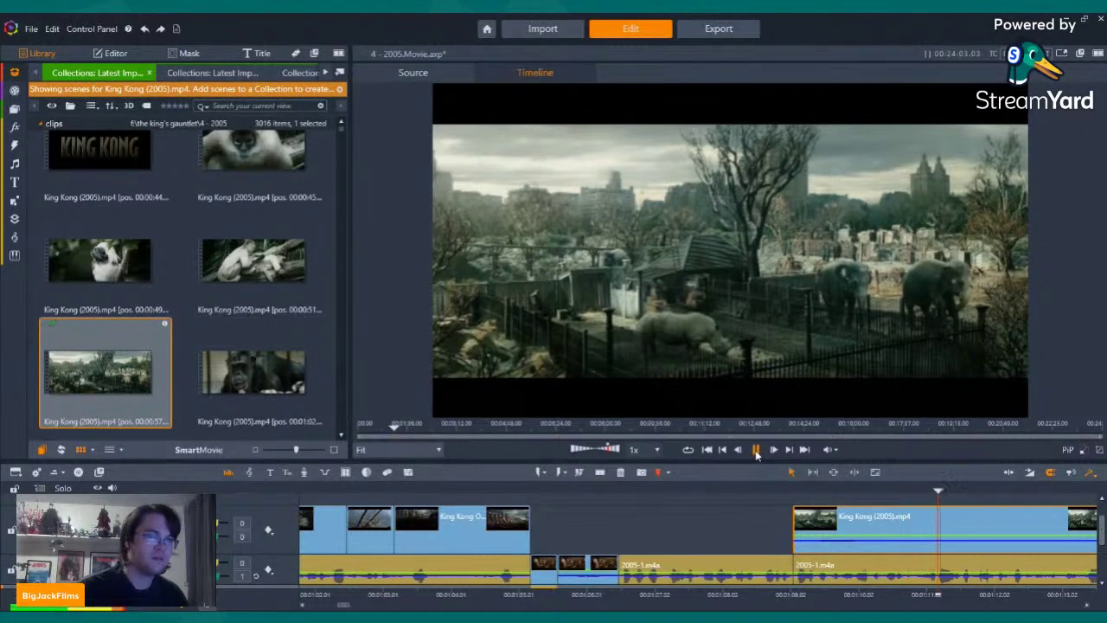
{"action": "left_click", "coordinate": [755, 449]}
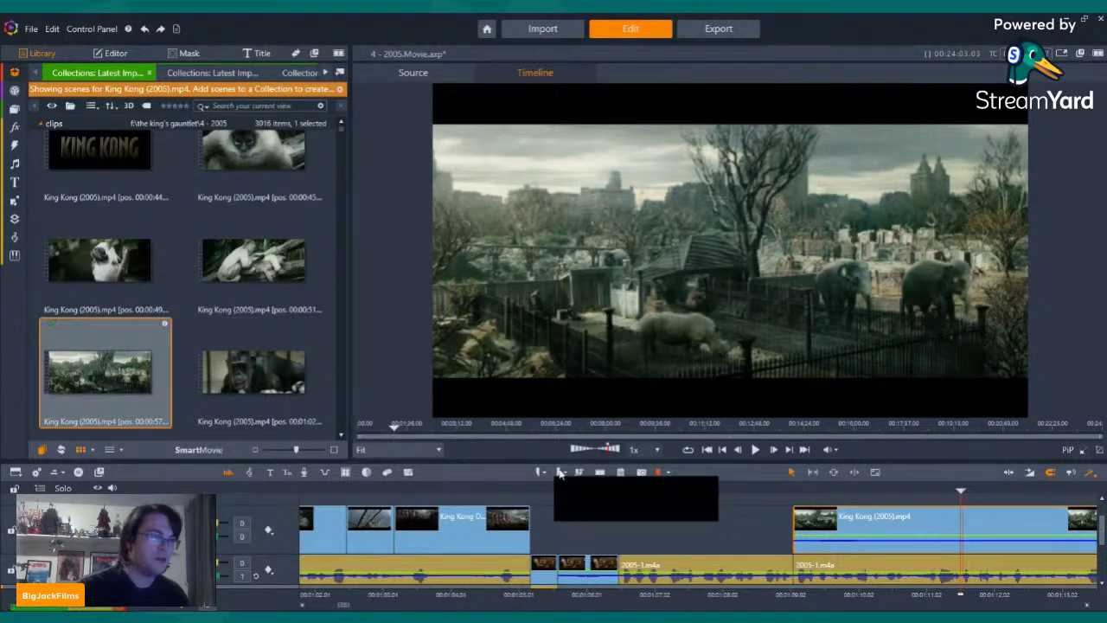
{"action": "left_click", "coordinate": [601, 472]}
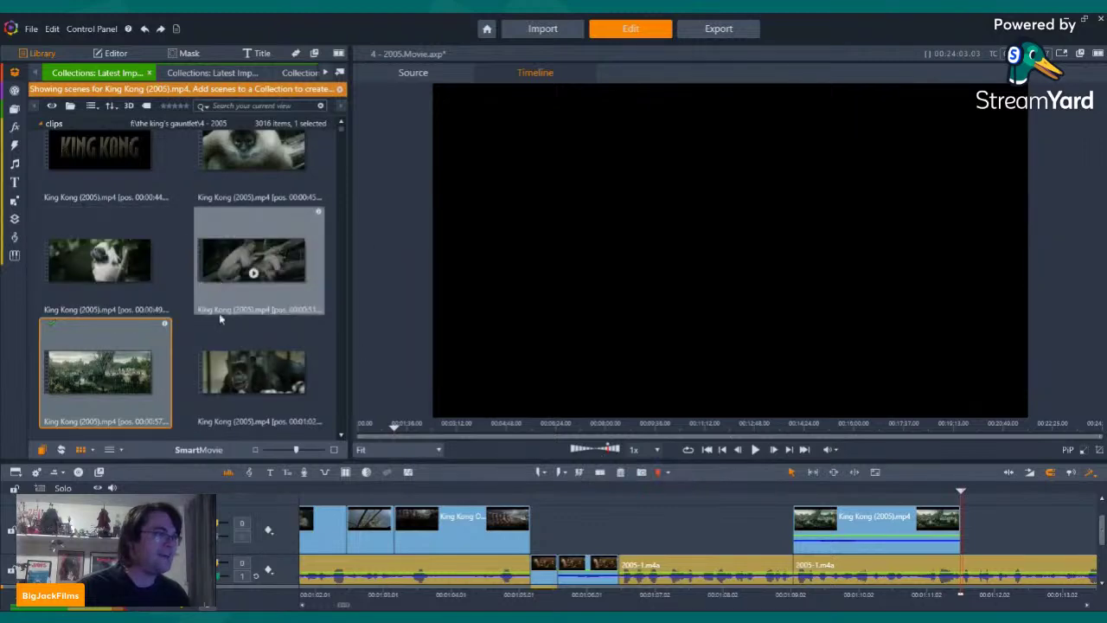
Insert the caged chimpanzee scene after the executives scene and extend its end to meet the zoo clip
{"action": "left_click", "coordinate": [239, 355]}
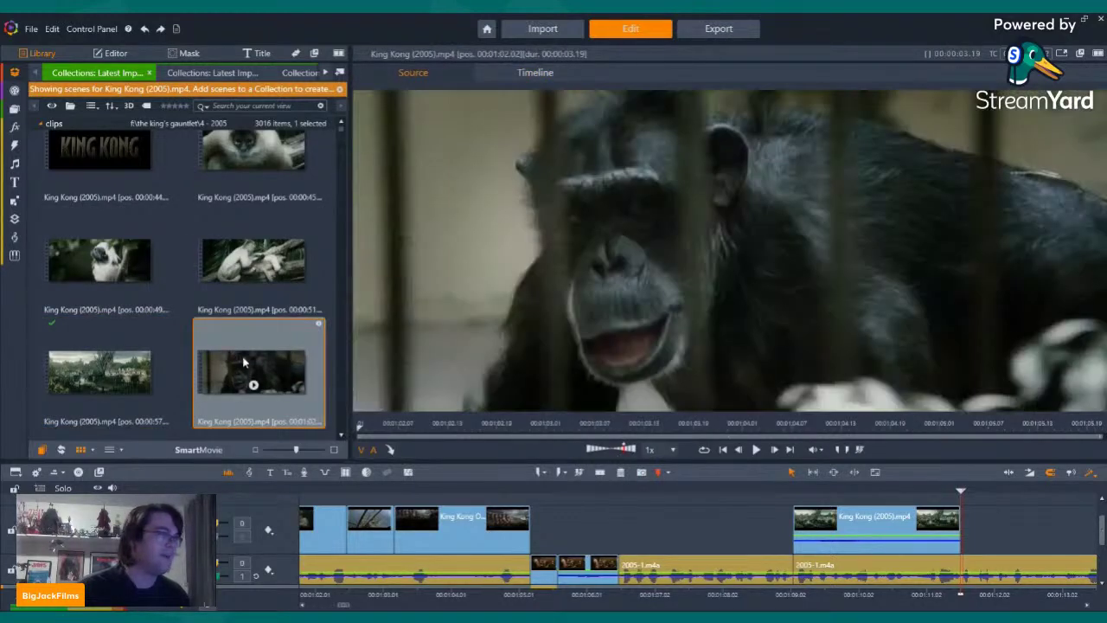
{"action": "left_click_drag", "start_coordinate": [243, 363], "coordinate": [664, 521]}
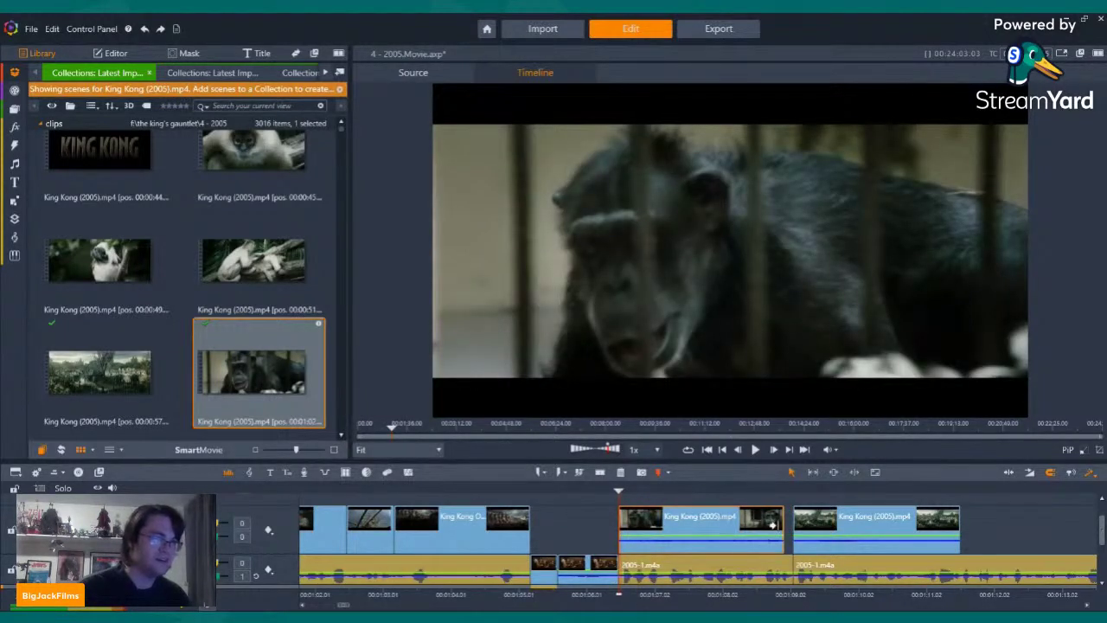
{"action": "left_click_drag", "start_coordinate": [772, 524], "coordinate": [790, 526]}
Step back through the chimpanzee clip and lower its volume under the narration
{"action": "key", "text": "Left"}
{"action": "key", "text": "Left"}
{"action": "key", "text": "Left"}
{"action": "key", "text": "Left"}
{"action": "key", "text": "Left"}
{"action": "key", "text": "Left"}
{"action": "key", "text": "Left"}
{"action": "key", "text": "Left"}
{"action": "key", "text": "Left"}
{"action": "key", "text": "Left"}
{"action": "key", "text": "Left"}
{"action": "key", "text": "Left"}
{"action": "key", "text": "Left"}
{"action": "key", "text": "Left"}
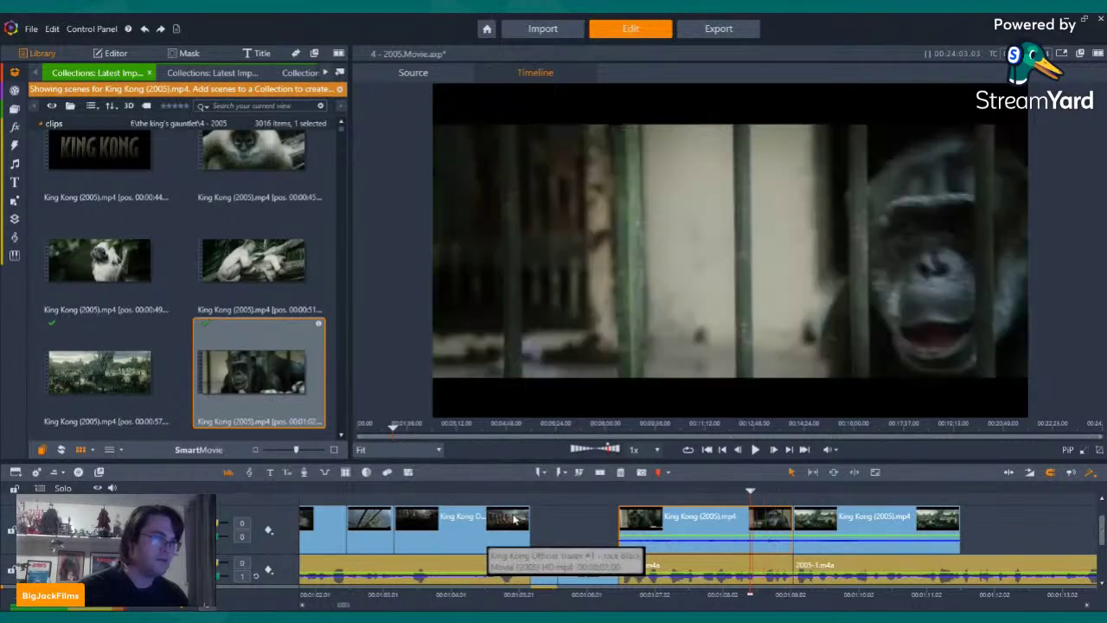
{"action": "key", "text": "Left"}
{"action": "key", "text": "Left"}
{"action": "key", "text": "Left"}
{"action": "key", "text": "Left"}
{"action": "left_click_drag", "start_coordinate": [219, 536], "coordinate": [216, 538]}
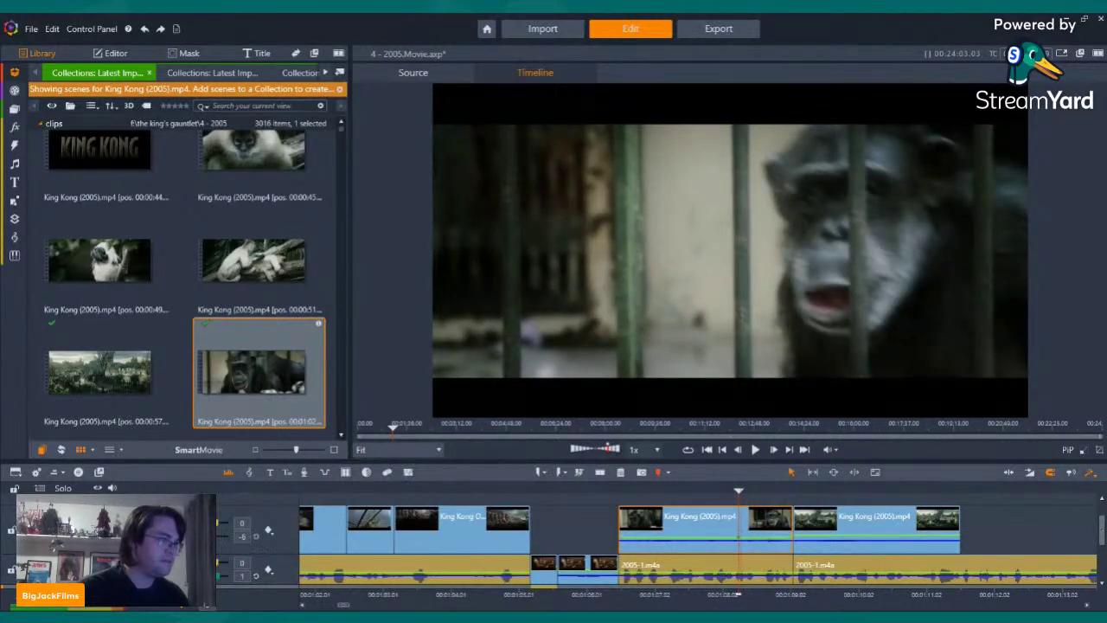
Step back to the executives scene and play through the chimpanzee and zoo clips into the following narration
{"action": "key", "text": "Left"}
{"action": "key", "text": "Left"}
{"action": "key", "text": "Left"}
{"action": "key", "text": "Left"}
{"action": "key", "text": "Left"}
{"action": "key", "text": "Left"}
{"action": "key", "text": "Left"}
{"action": "key", "text": "Left"}
{"action": "key", "text": "Left"}
{"action": "key", "text": "Left"}
{"action": "key", "text": "Left"}
{"action": "key", "text": "Left"}
{"action": "key", "text": "Left"}
{"action": "key", "text": "Left"}
{"action": "key", "text": "Left"}
{"action": "key", "text": "Left"}
{"action": "key", "text": "Left"}
{"action": "key", "text": "Left"}
{"action": "key", "text": "Left"}
{"action": "key", "text": "Left"}
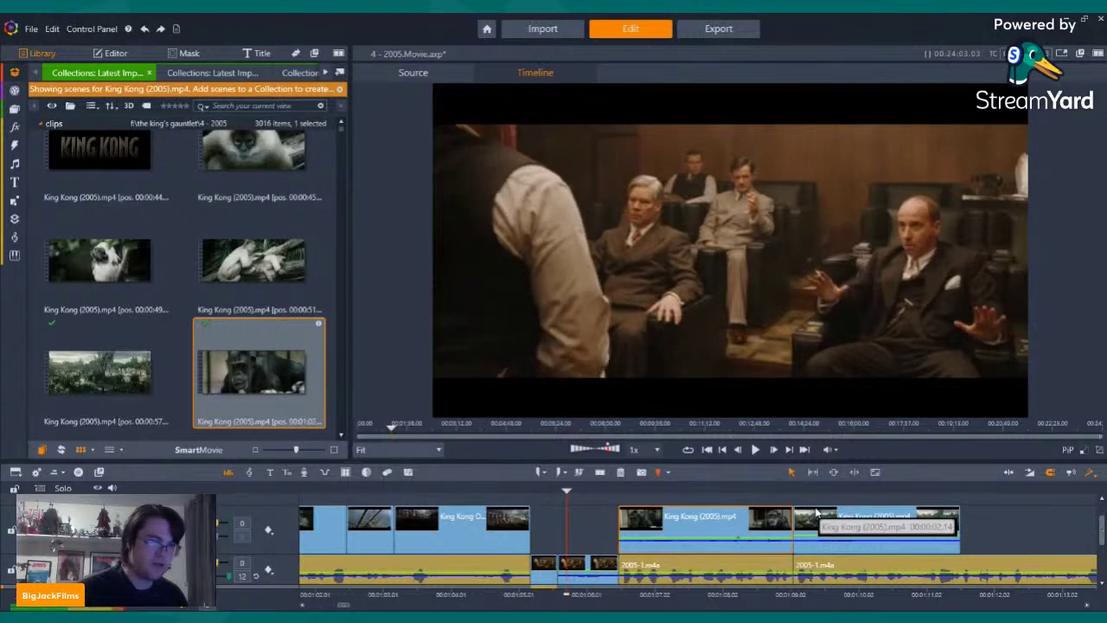
{"action": "left_click", "coordinate": [754, 449]}
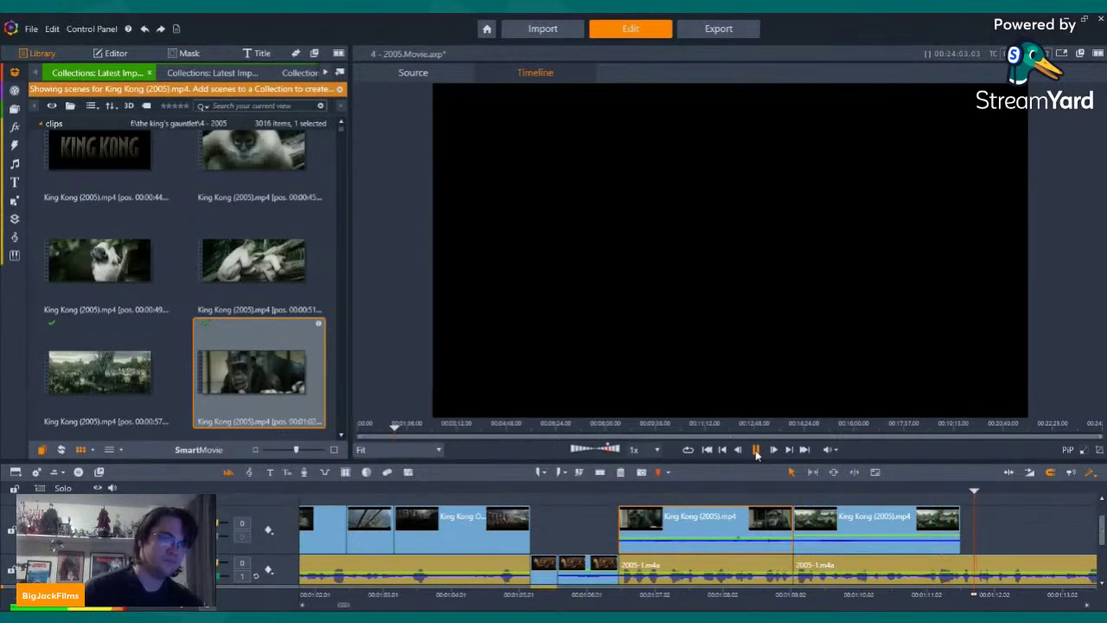
{"action": "left_click", "coordinate": [756, 450]}
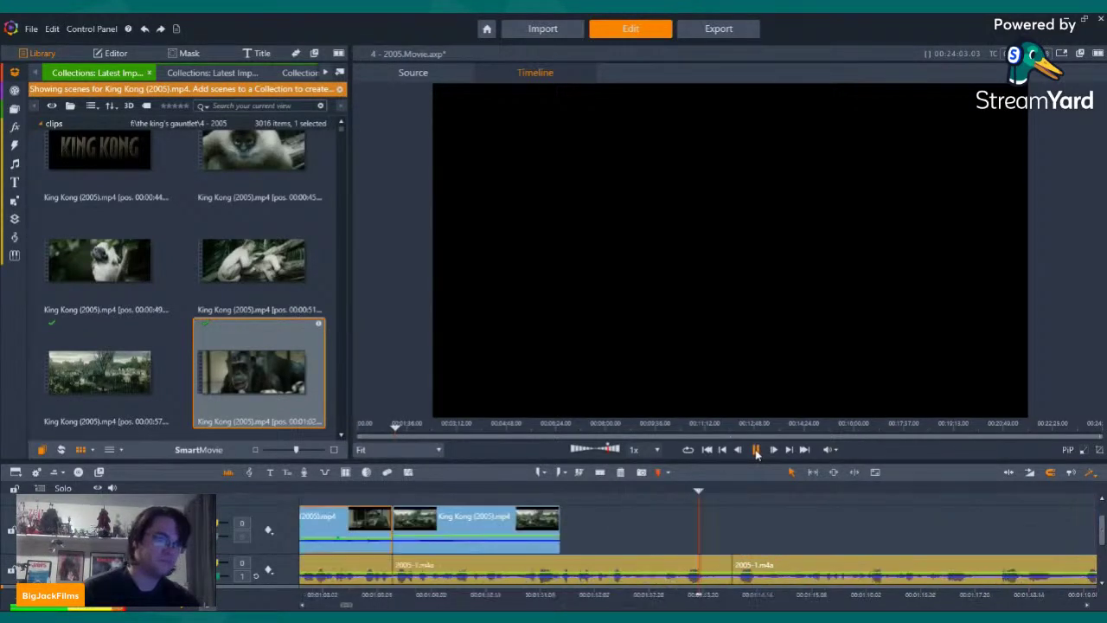
Find the King Kong scene of Ann looking up at the giant centipede and place it directly after the zoo clip
{"action": "scroll", "coordinate": [254, 363], "scroll_direction": "down", "scroll_amount": 10}
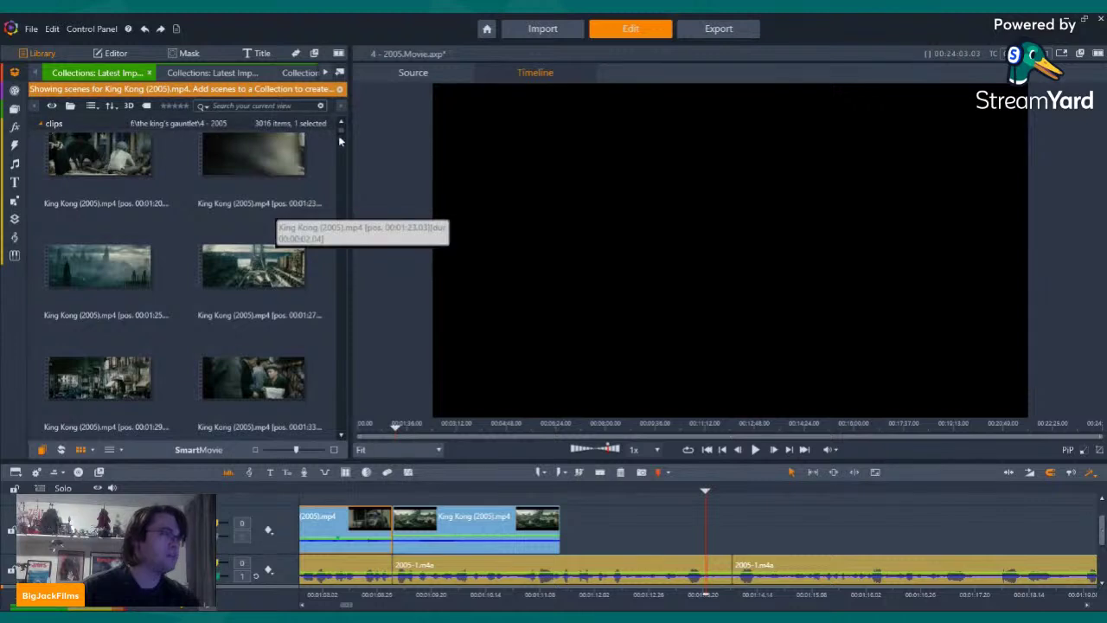
{"action": "left_click_drag", "start_coordinate": [341, 130], "coordinate": [349, 314]}
{"action": "scroll", "coordinate": [254, 278], "scroll_direction": "up", "scroll_amount": 2}
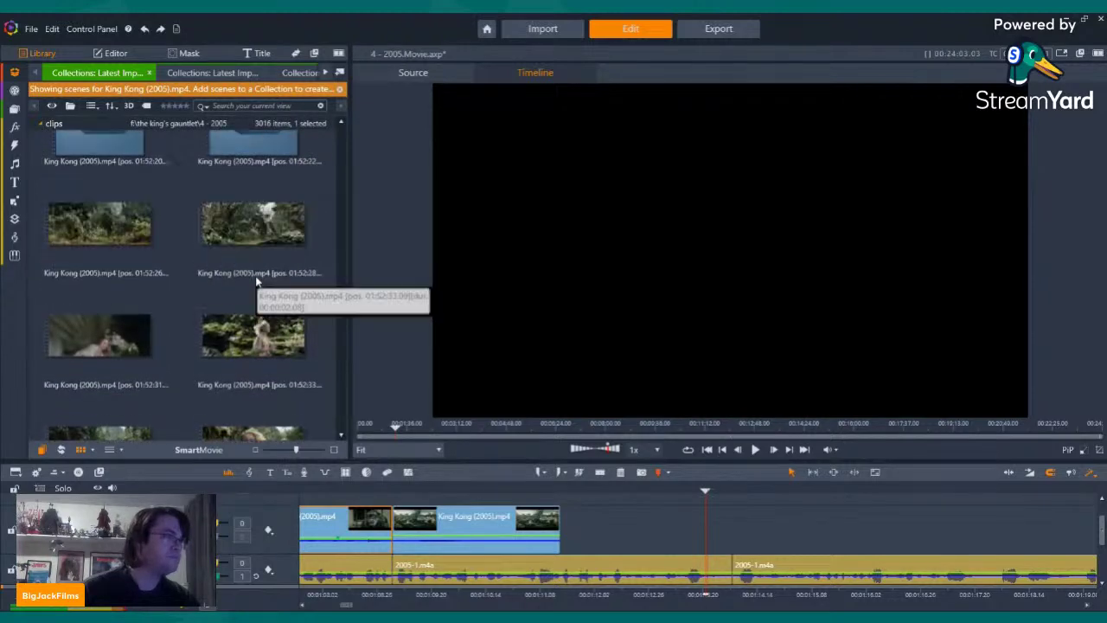
{"action": "scroll", "coordinate": [262, 285], "scroll_direction": "down", "scroll_amount": 3}
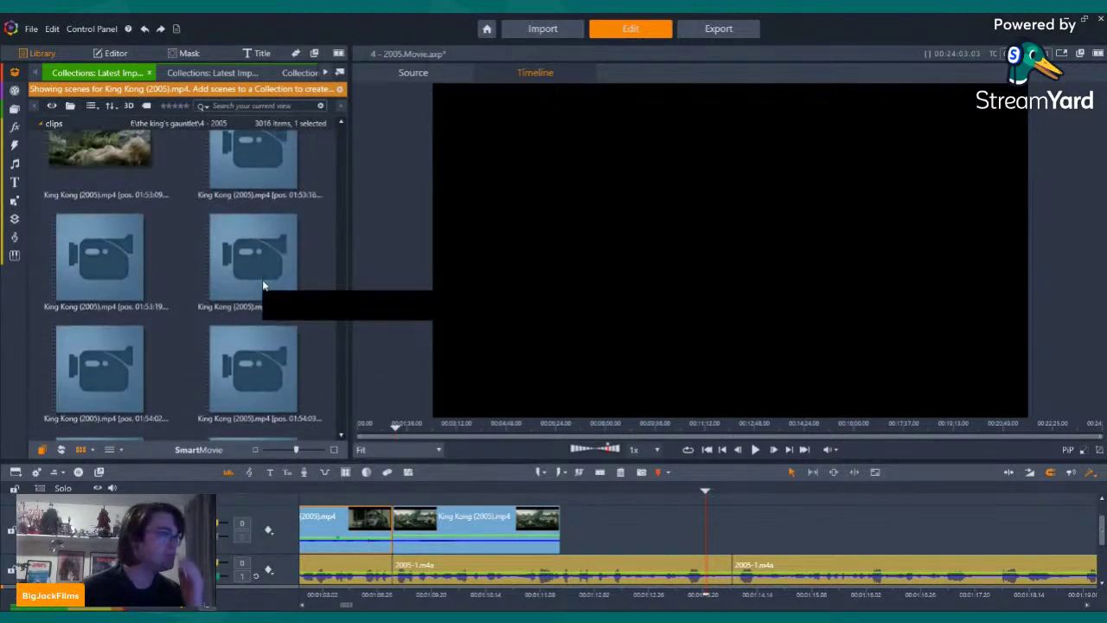
{"action": "scroll", "coordinate": [262, 279], "scroll_direction": "up", "scroll_amount": 3}
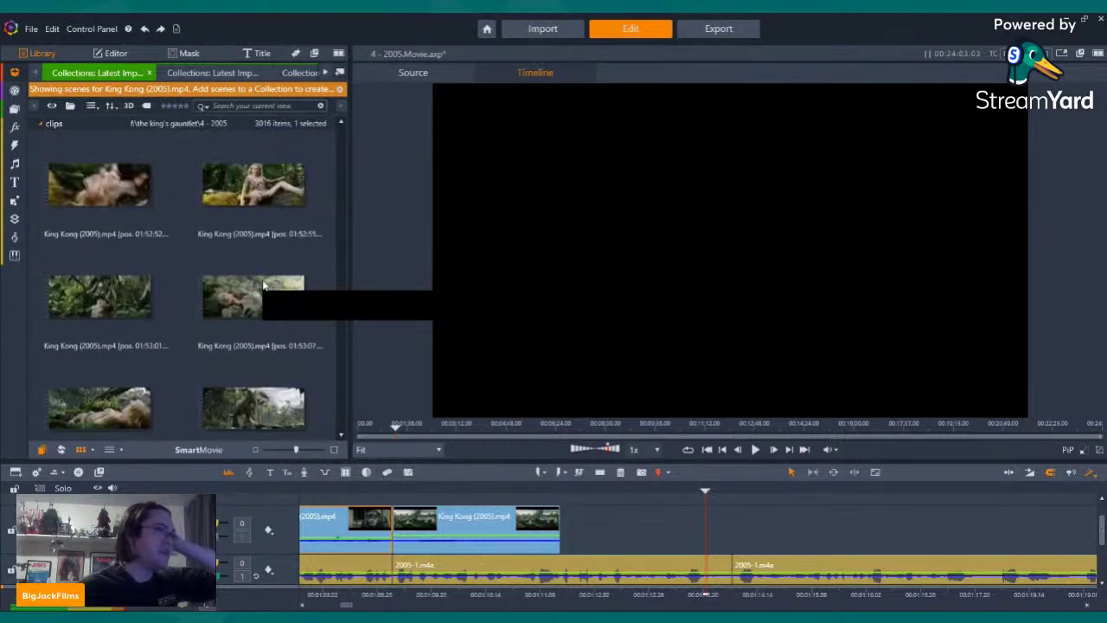
{"action": "scroll", "coordinate": [262, 278], "scroll_direction": "up", "scroll_amount": 5}
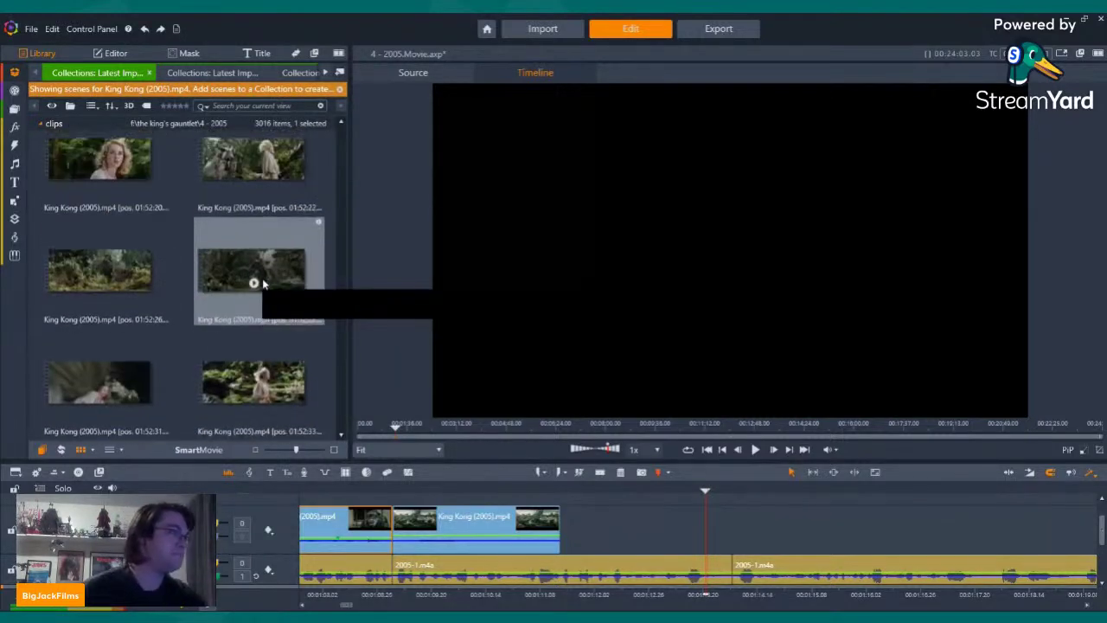
{"action": "scroll", "coordinate": [262, 278], "scroll_direction": "up", "scroll_amount": 5}
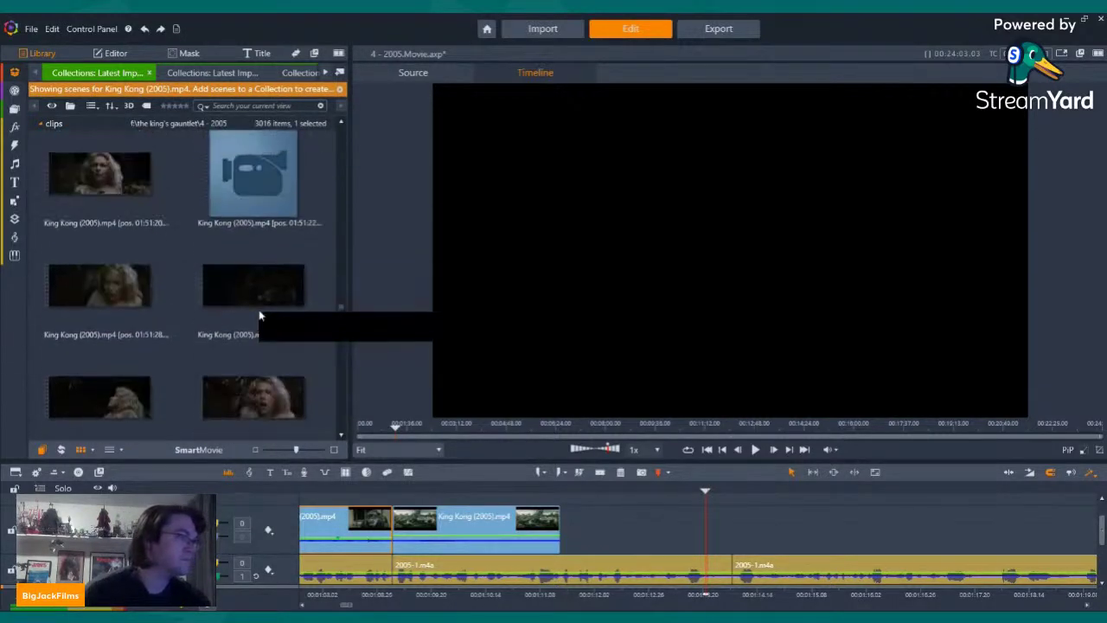
{"action": "left_click", "coordinate": [115, 373]}
{"action": "left_click_drag", "start_coordinate": [93, 388], "coordinate": [610, 548]}
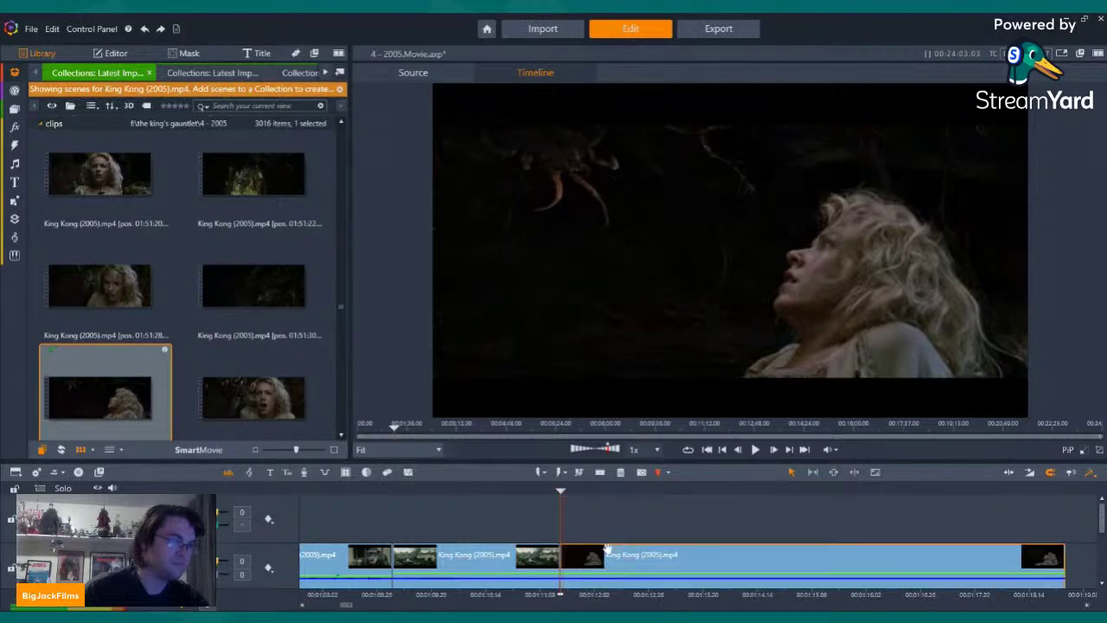
Split the centipede clip at the next 2005-1.m4a cut, about 00:01:14, and delete the remainder after it
{"action": "left_click_drag", "start_coordinate": [1101, 517], "coordinate": [1102, 543]}
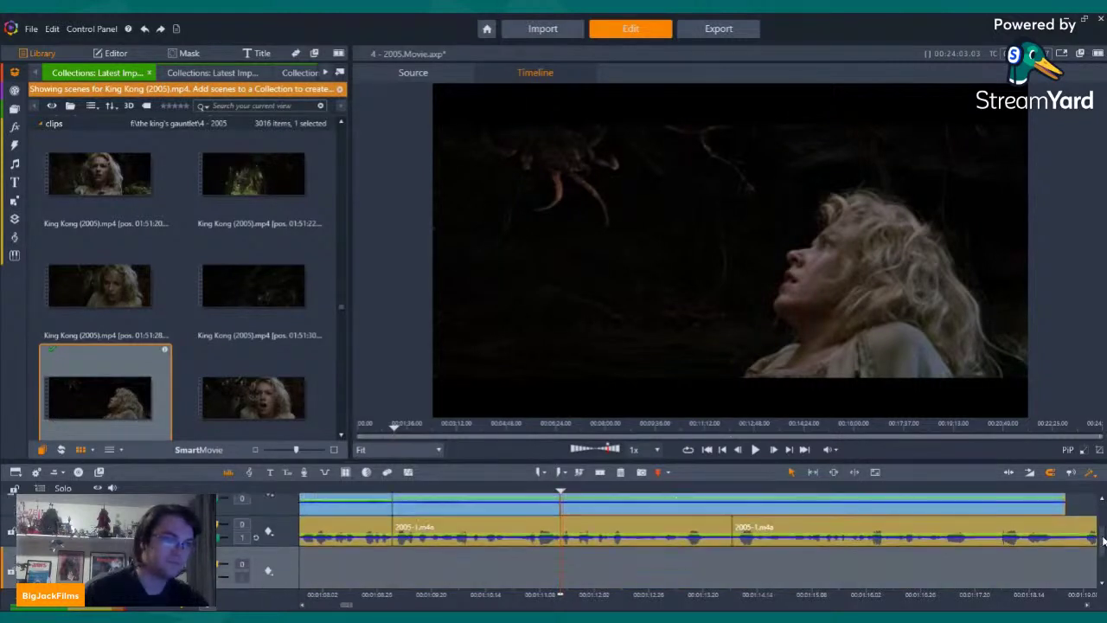
{"action": "key", "text": "Left"}
{"action": "key", "text": "Left"}
{"action": "key", "text": "Left"}
{"action": "key", "text": "Left"}
{"action": "key", "text": "Left"}
{"action": "key", "text": "Left"}
{"action": "key", "text": "Left"}
{"action": "left_click", "coordinate": [755, 448]}
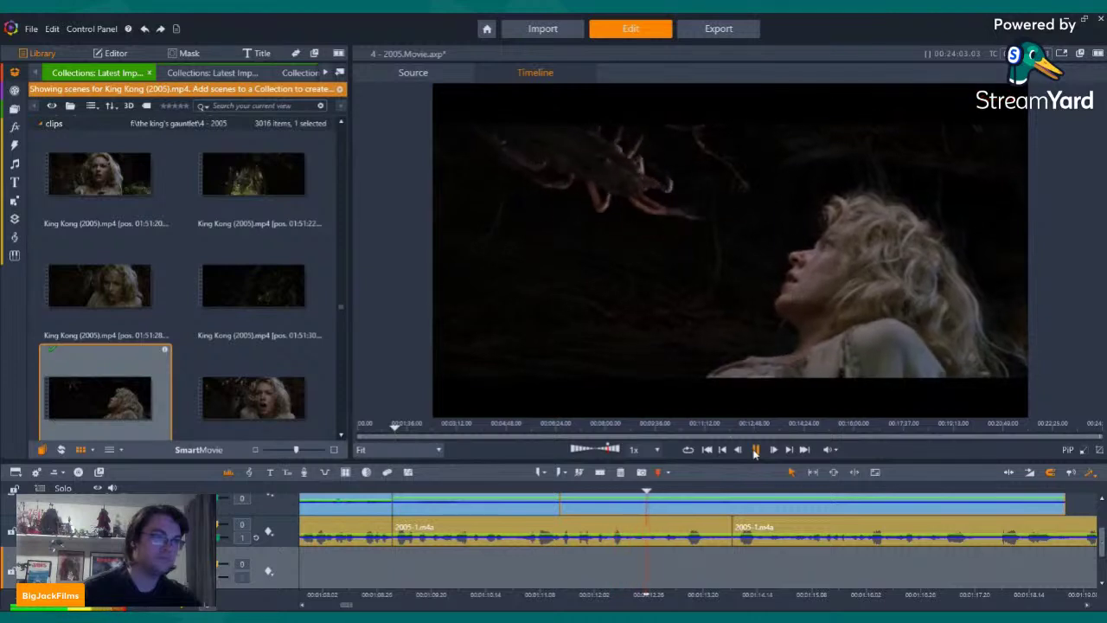
{"action": "left_click", "coordinate": [755, 450]}
{"action": "key", "text": "Right"}
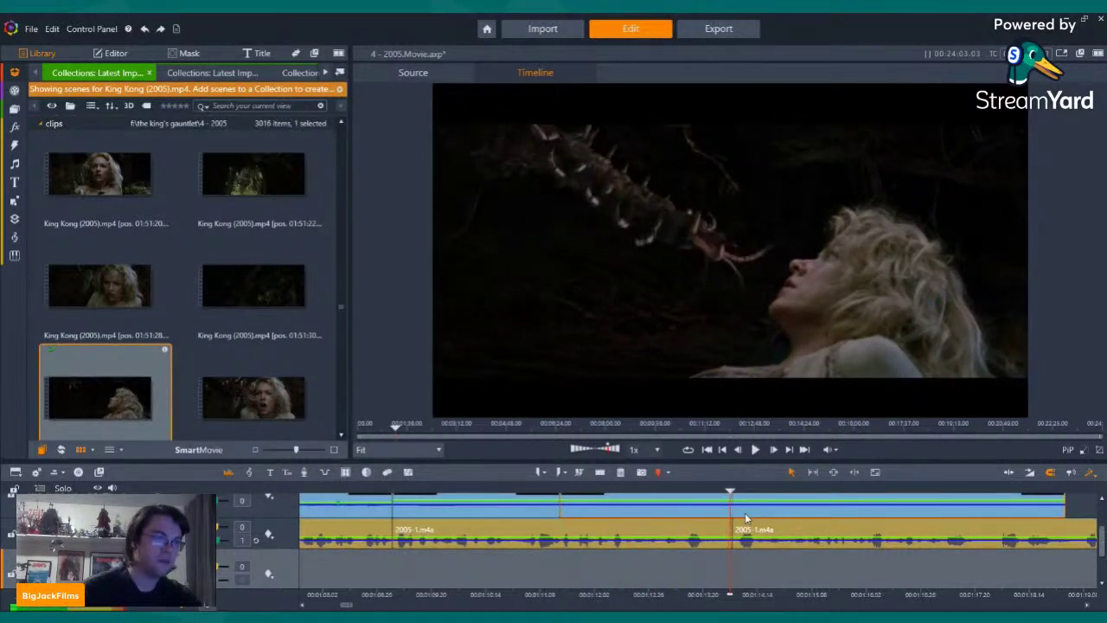
{"action": "key", "text": "Right"}
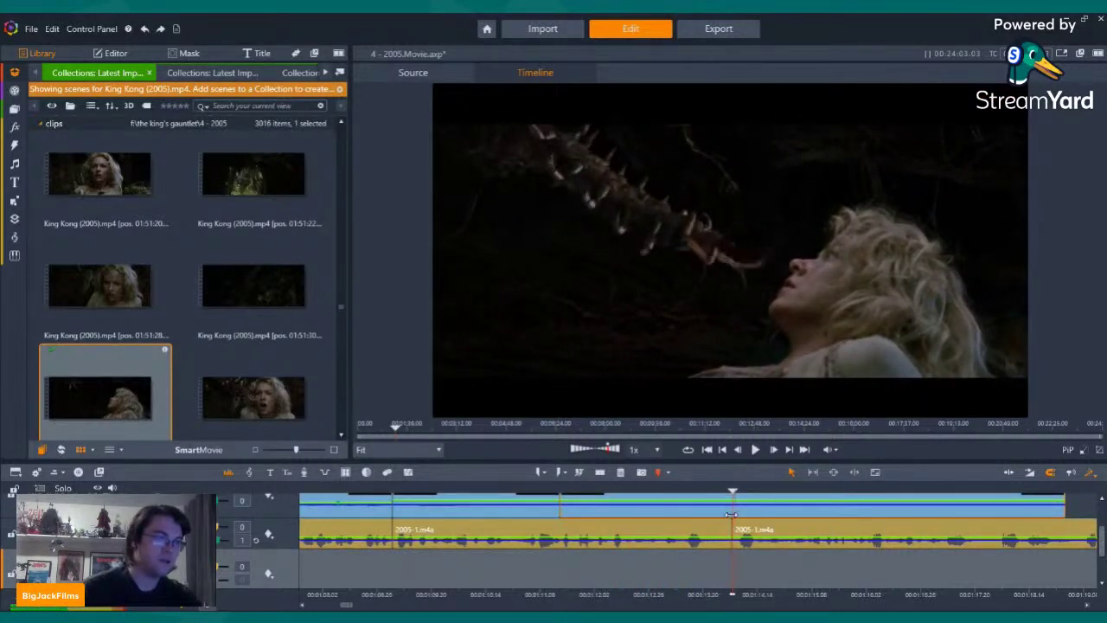
{"action": "left_click", "coordinate": [600, 474]}
{"action": "left_click", "coordinate": [790, 512]}
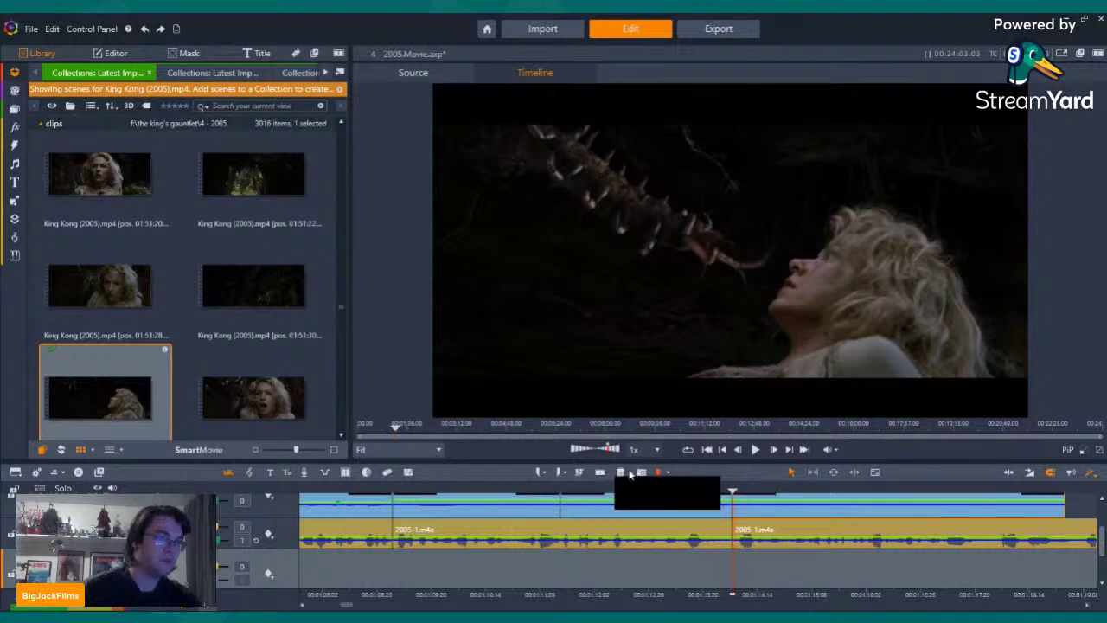
{"action": "left_click", "coordinate": [621, 473]}
Step backward and forward through the trimmed centipede clip to check it against the narration
{"action": "left_click", "coordinate": [650, 492]}
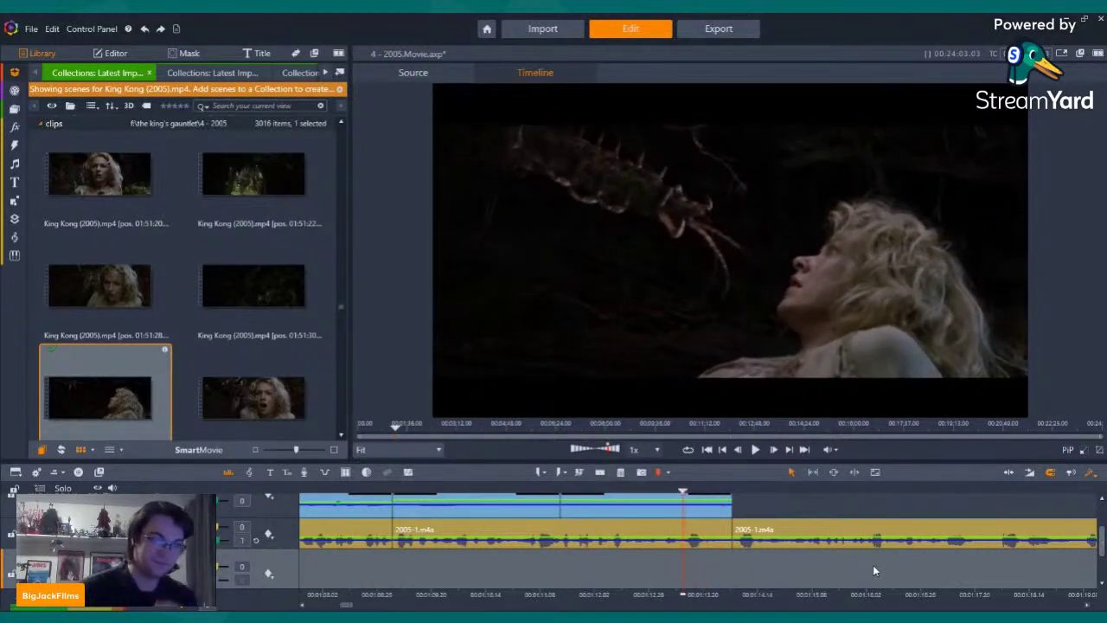
{"action": "key", "text": "Left"}
{"action": "key", "text": "Left"}
{"action": "key", "text": "Left"}
{"action": "key", "text": "Left"}
{"action": "key", "text": "Left"}
{"action": "key", "text": "Left"}
{"action": "key", "text": "Left"}
{"action": "key", "text": "Left"}
{"action": "key", "text": "Left"}
{"action": "key", "text": "Left"}
{"action": "key", "text": "Left"}
{"action": "key", "text": "Left"}
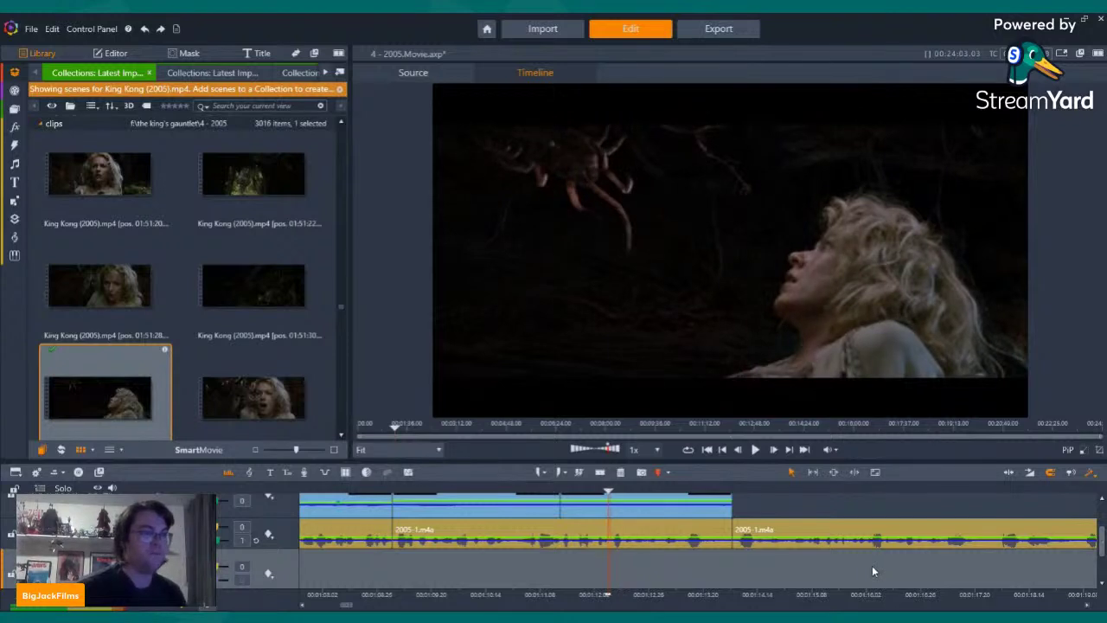
{"action": "key", "text": "Right"}
{"action": "key", "text": "Right"}
{"action": "key", "text": "Right"}
{"action": "key", "text": "Right"}
{"action": "key", "text": "Right"}
{"action": "key", "text": "Right"}
{"action": "key", "text": "Right"}
{"action": "key", "text": "Right"}
{"action": "key", "text": "Right"}
{"action": "key", "text": "Right"}
{"action": "key", "text": "Right"}
{"action": "key", "text": "Right"}
{"action": "key", "text": "Right"}
{"action": "key", "text": "Right"}
{"action": "key", "text": "Right"}
{"action": "key", "text": "Right"}
{"action": "key", "text": "Right"}
{"action": "key", "text": "Right"}
{"action": "key", "text": "Right"}
{"action": "key", "text": "Right"}
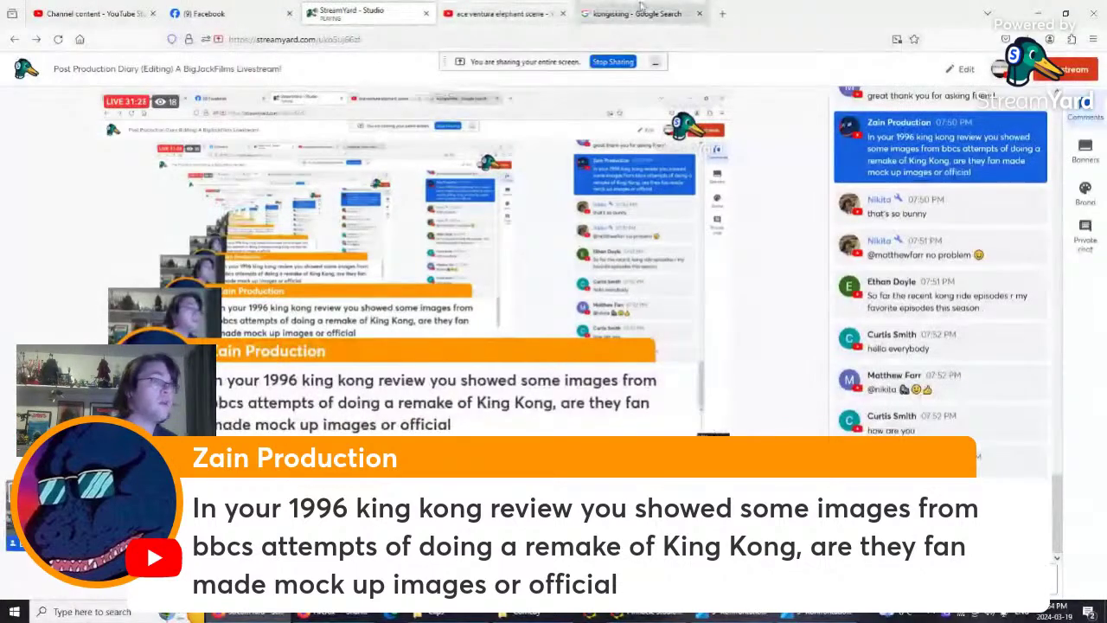
Switch to the kongisking image search in the browser and examine the King Kong concept art and other image results
{"action": "left_click", "coordinate": [662, 7]}
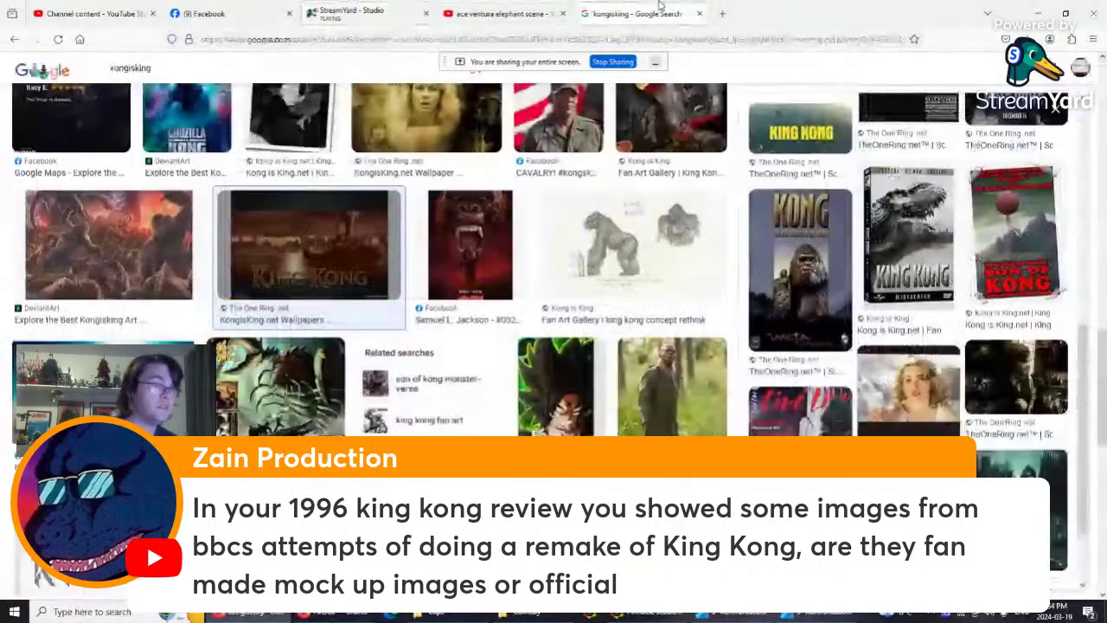
{"action": "scroll", "coordinate": [810, 337], "scroll_direction": "down", "scroll_amount": 1}
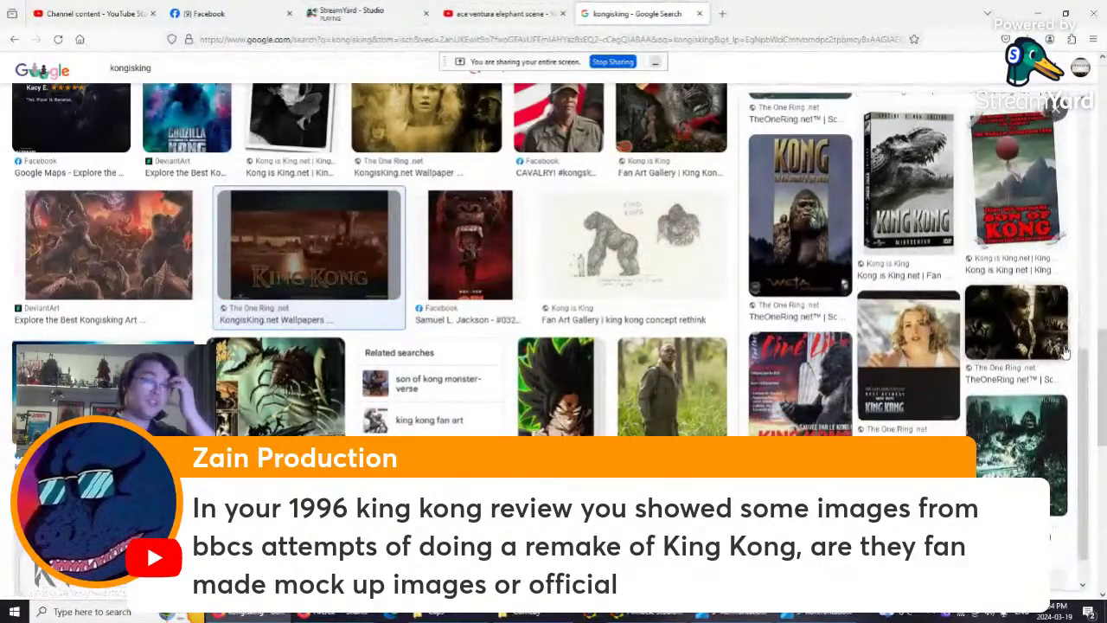
{"action": "left_click", "coordinate": [601, 259]}
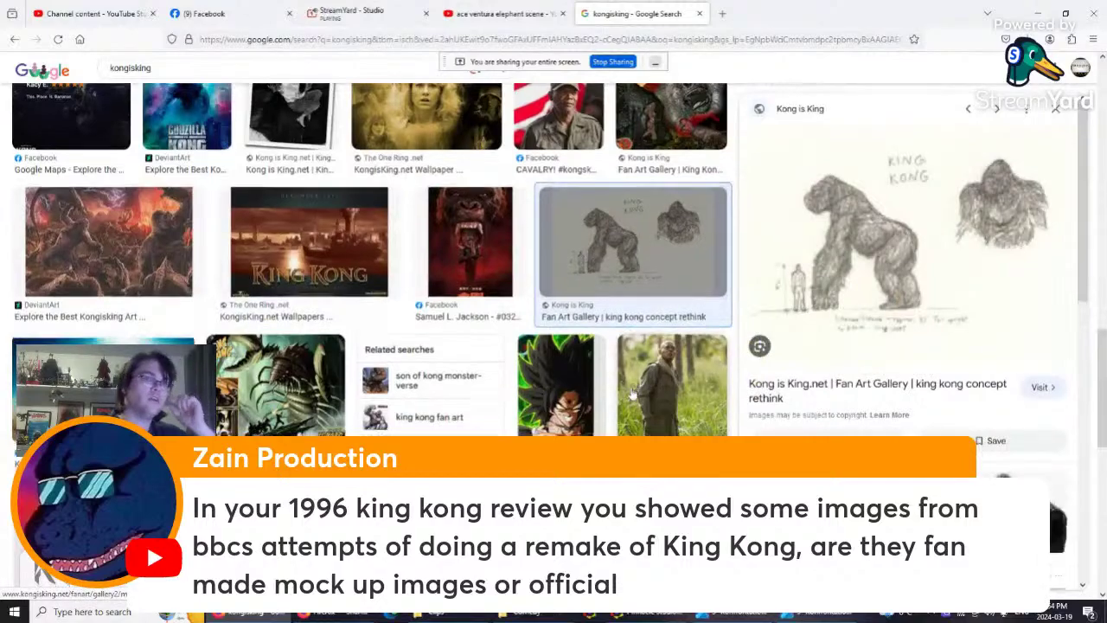
{"action": "scroll", "coordinate": [588, 359], "scroll_direction": "down", "scroll_amount": 3}
{"action": "scroll", "coordinate": [586, 359], "scroll_direction": "down", "scroll_amount": 3}
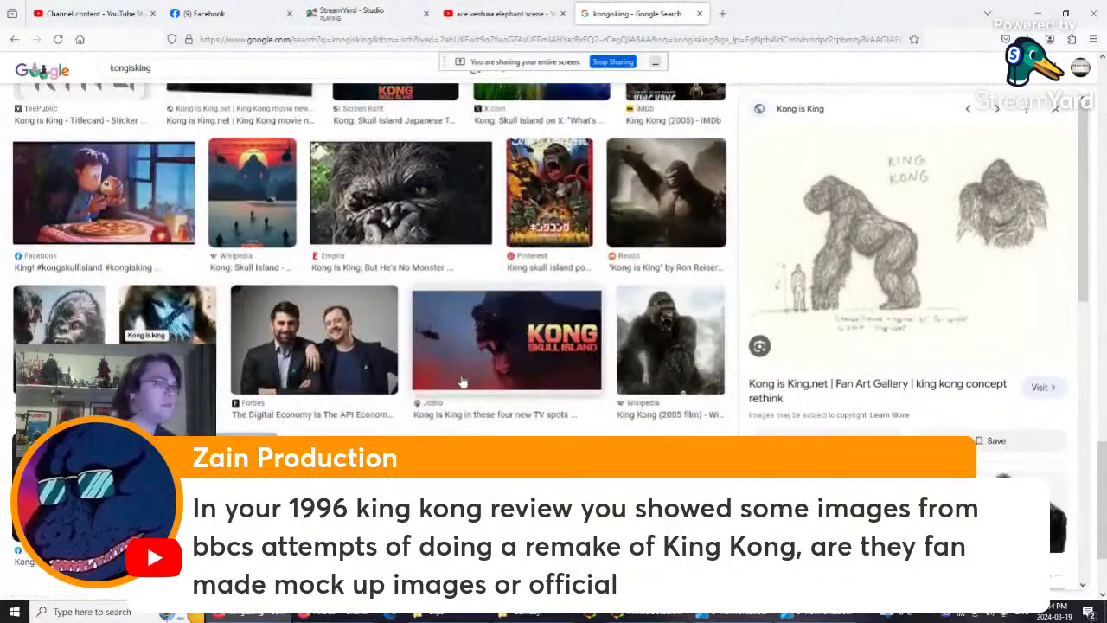
{"action": "scroll", "coordinate": [193, 275], "scroll_direction": "up", "scroll_amount": 5}
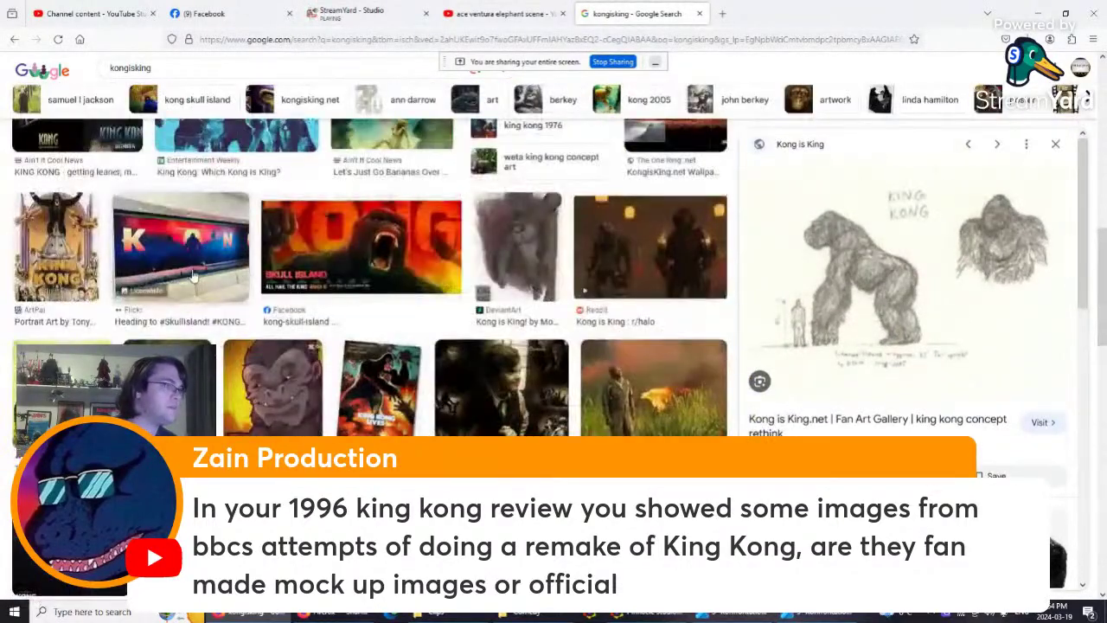
{"action": "scroll", "coordinate": [203, 289], "scroll_direction": "up", "scroll_amount": 5}
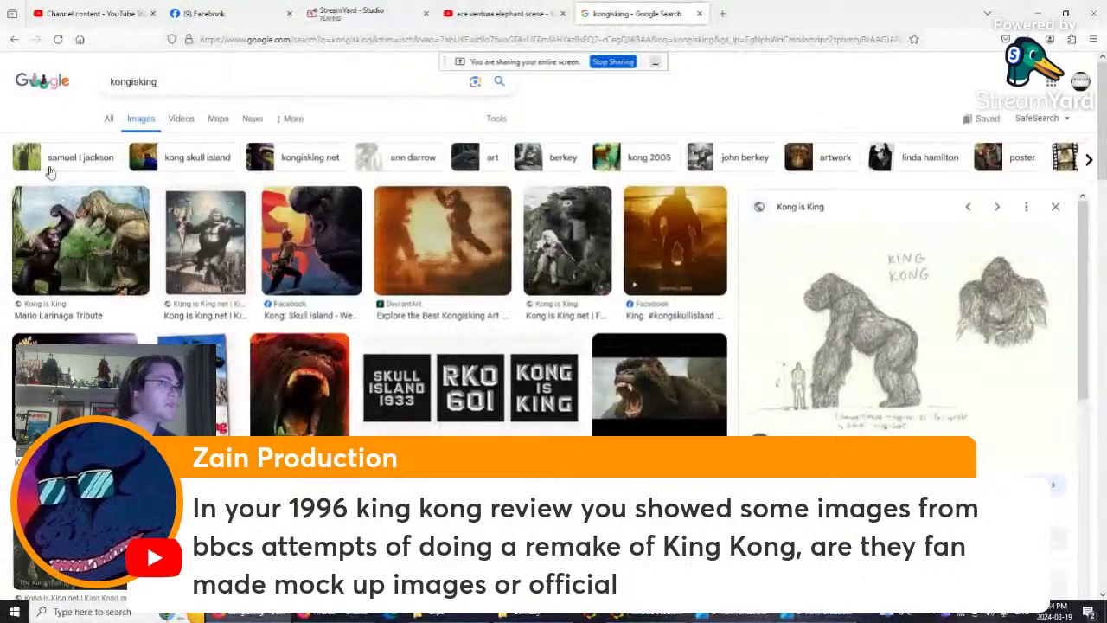
Show all web results for kongisking and open the Kong is King.net home page to view its latest news
{"action": "left_click", "coordinate": [107, 118]}
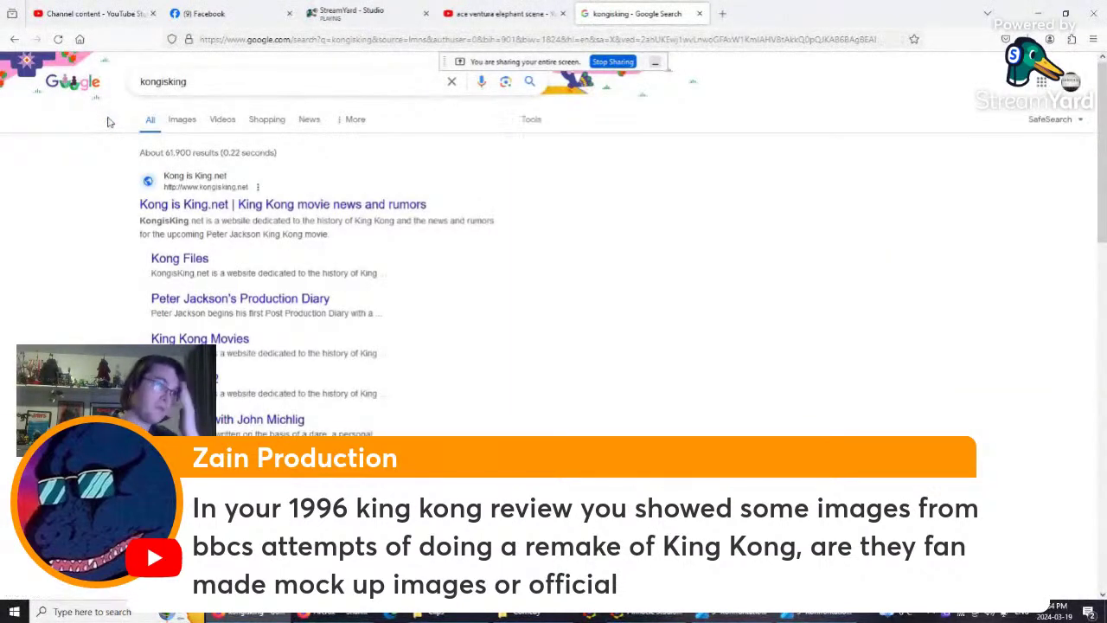
{"action": "left_click", "coordinate": [287, 208]}
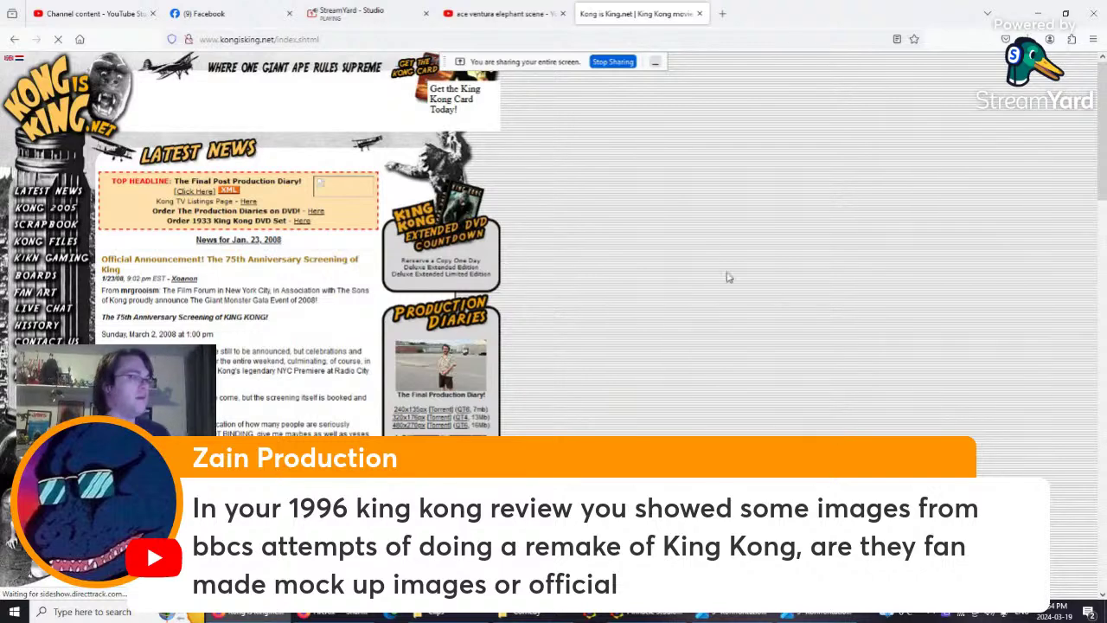
{"action": "scroll", "coordinate": [480, 370], "scroll_direction": "down", "scroll_amount": 1}
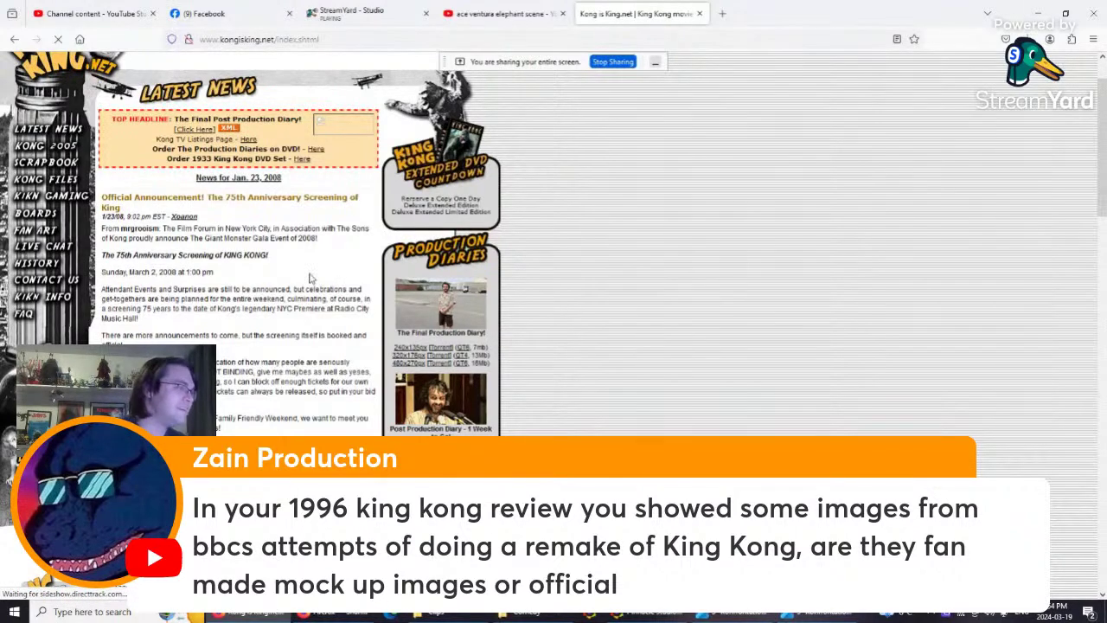
Examine the site's latest news and the current and archived Kong Files articles
{"action": "scroll", "coordinate": [277, 281], "scroll_direction": "down", "scroll_amount": 1}
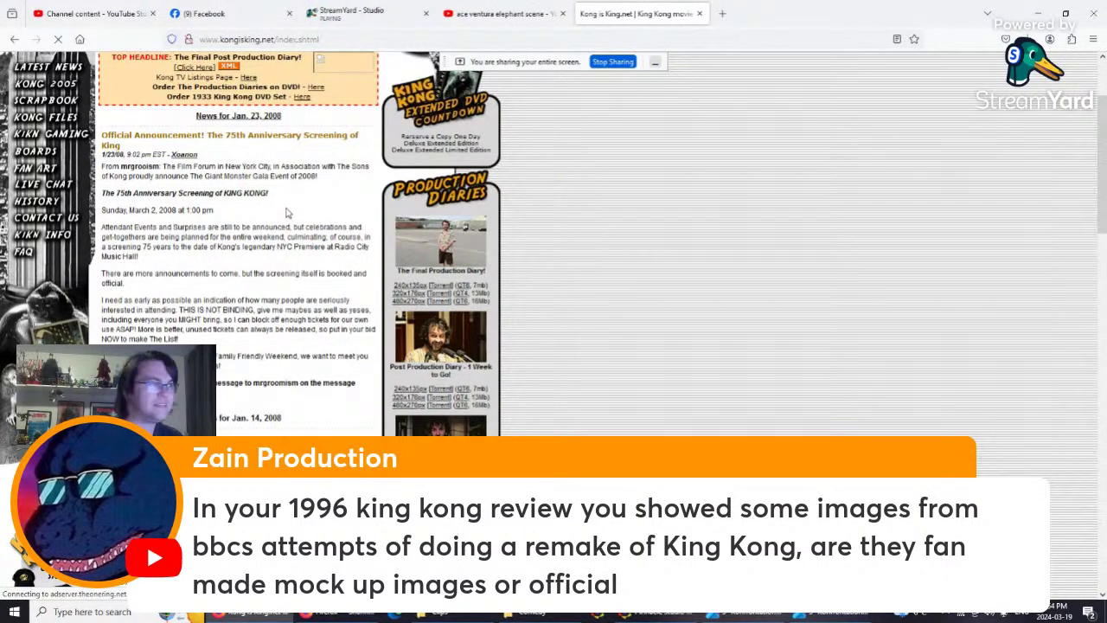
{"action": "scroll", "coordinate": [253, 184], "scroll_direction": "up", "scroll_amount": 3}
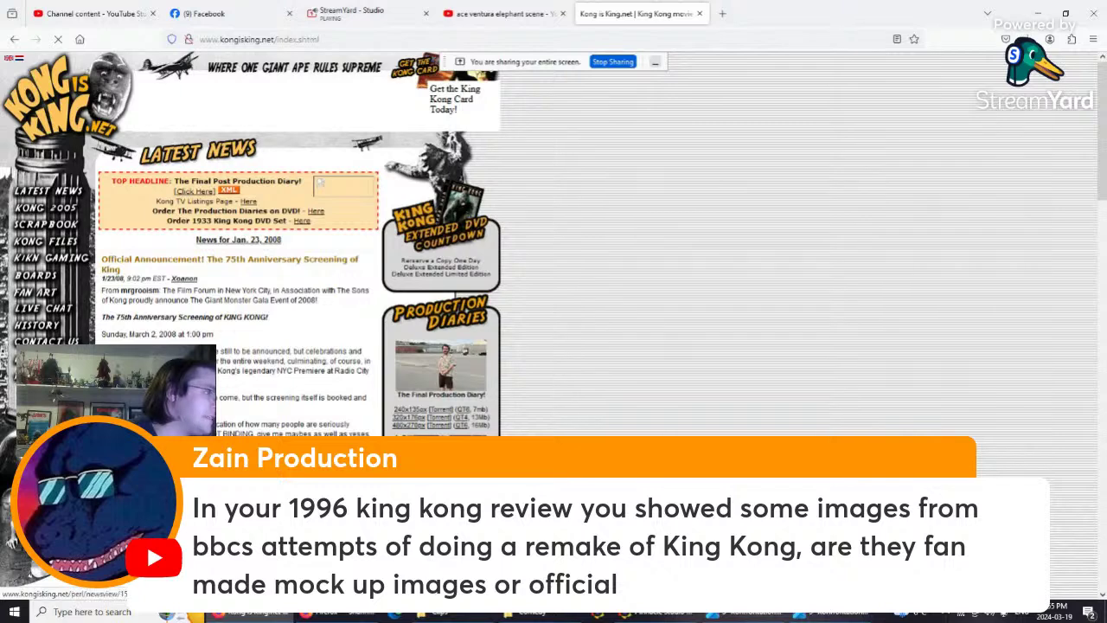
{"action": "left_click", "coordinate": [52, 247]}
{"action": "scroll", "coordinate": [51, 247], "scroll_direction": "down", "scroll_amount": 3}
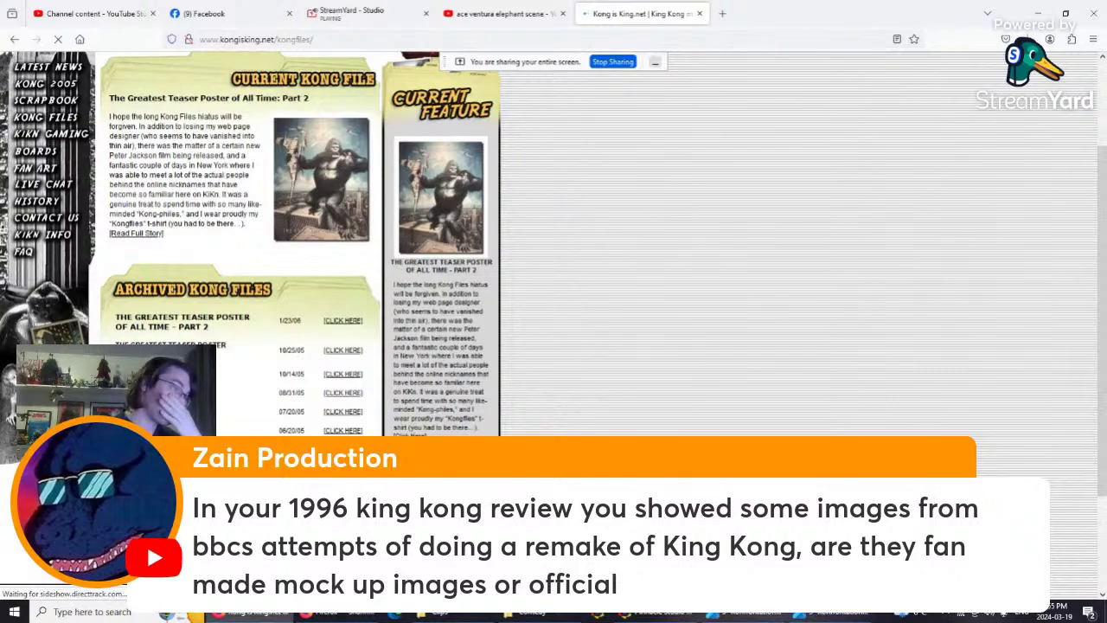
{"action": "scroll", "coordinate": [52, 194], "scroll_direction": "down", "scroll_amount": 3}
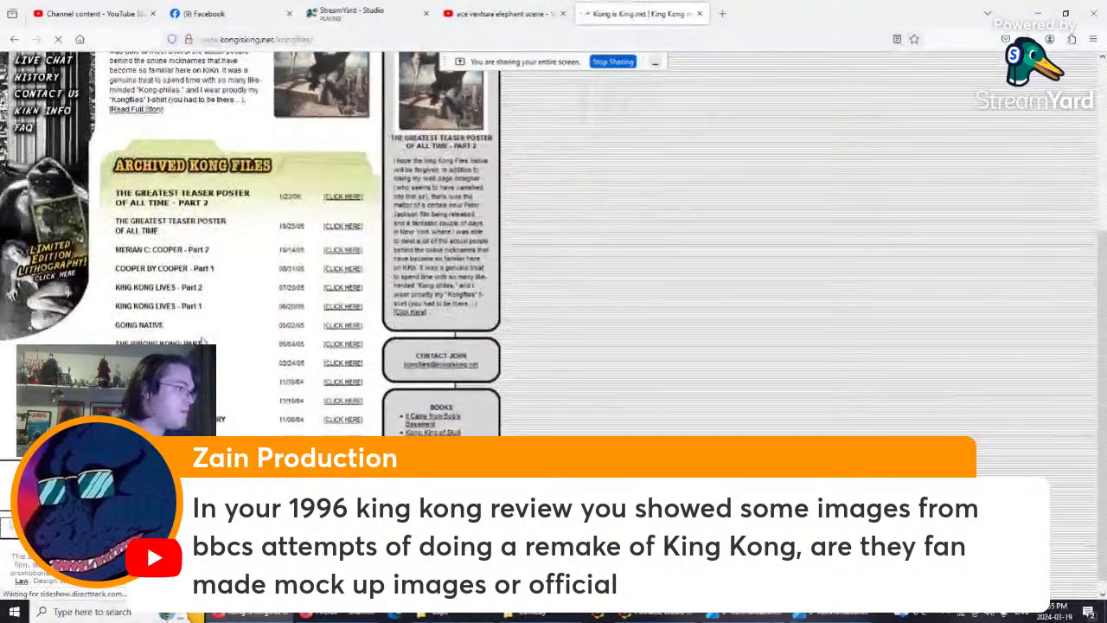
{"action": "scroll", "coordinate": [52, 194], "scroll_direction": "up", "scroll_amount": 5}
{"action": "left_click", "coordinate": [52, 192]}
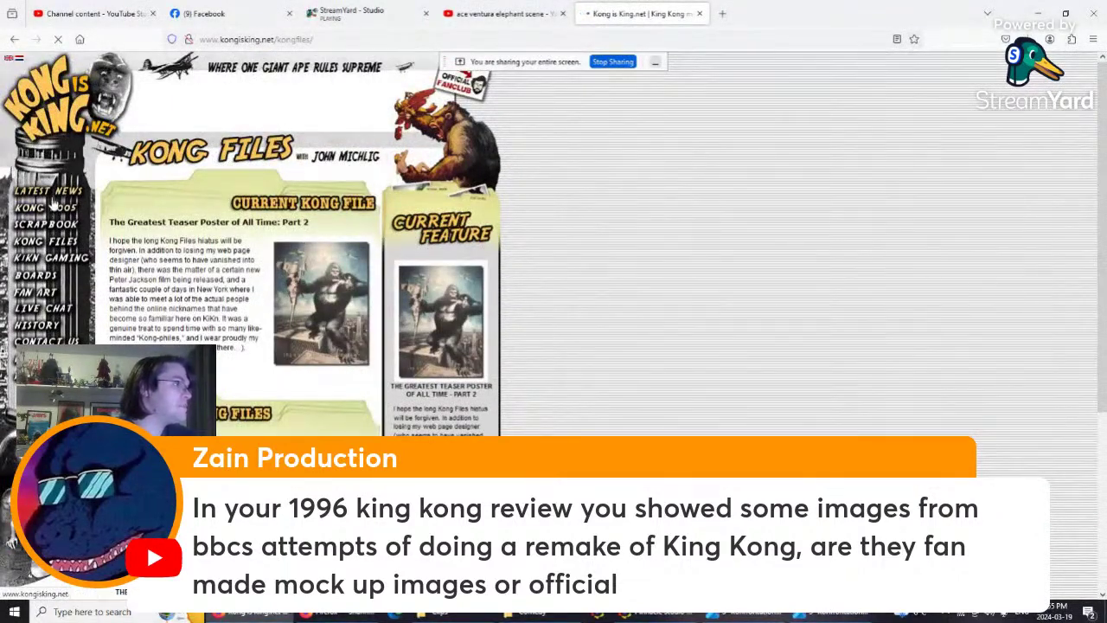
Open the Production Diary in the Kong 2005 section and look through its post-production entries
{"action": "left_click", "coordinate": [48, 209]}
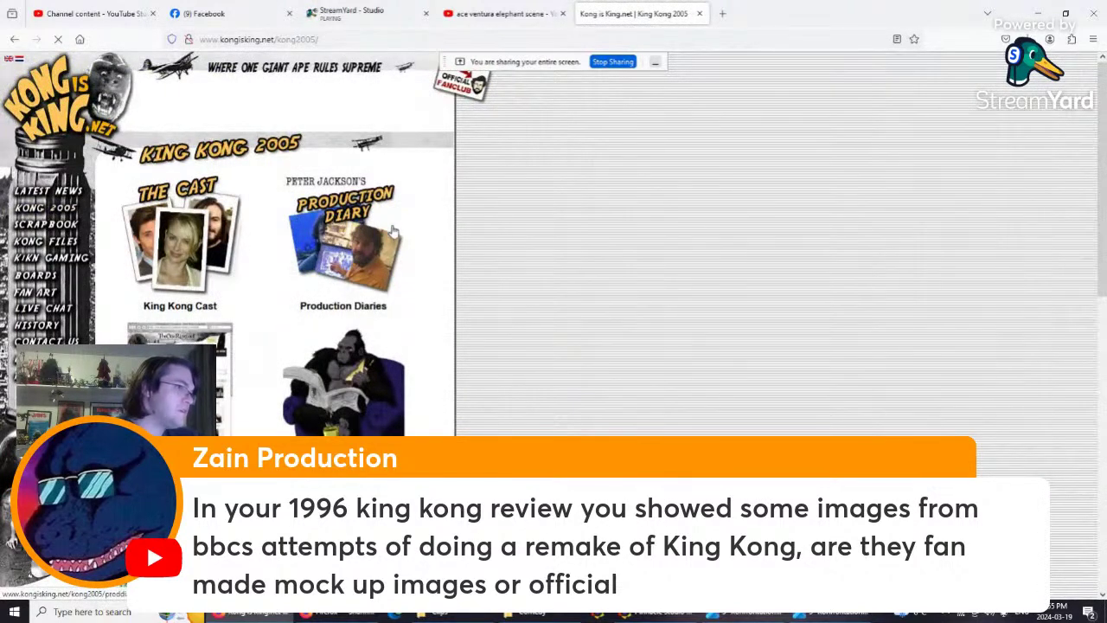
{"action": "left_click", "coordinate": [339, 264]}
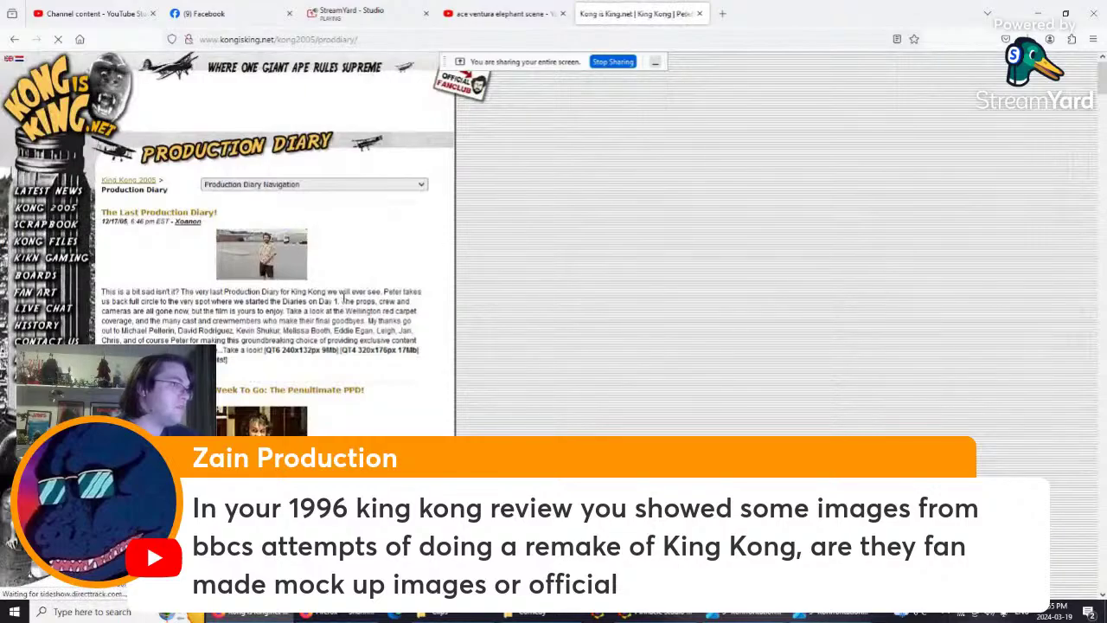
{"action": "scroll", "coordinate": [344, 297], "scroll_direction": "down", "scroll_amount": 3}
{"action": "scroll", "coordinate": [344, 297], "scroll_direction": "down", "scroll_amount": 10}
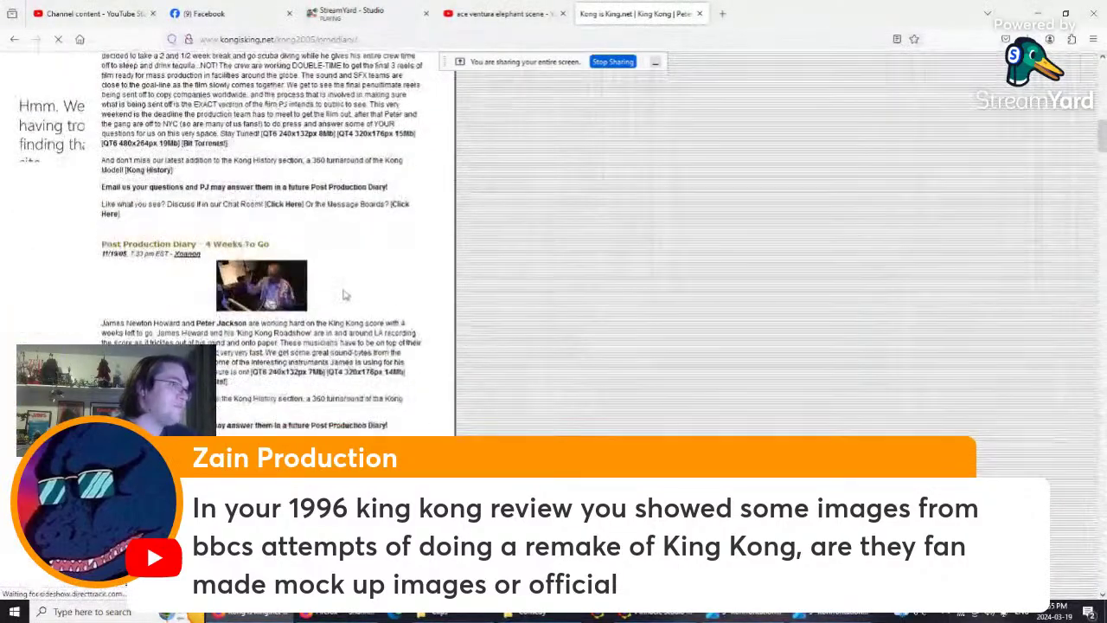
{"action": "scroll", "coordinate": [344, 297], "scroll_direction": "down", "scroll_amount": 15}
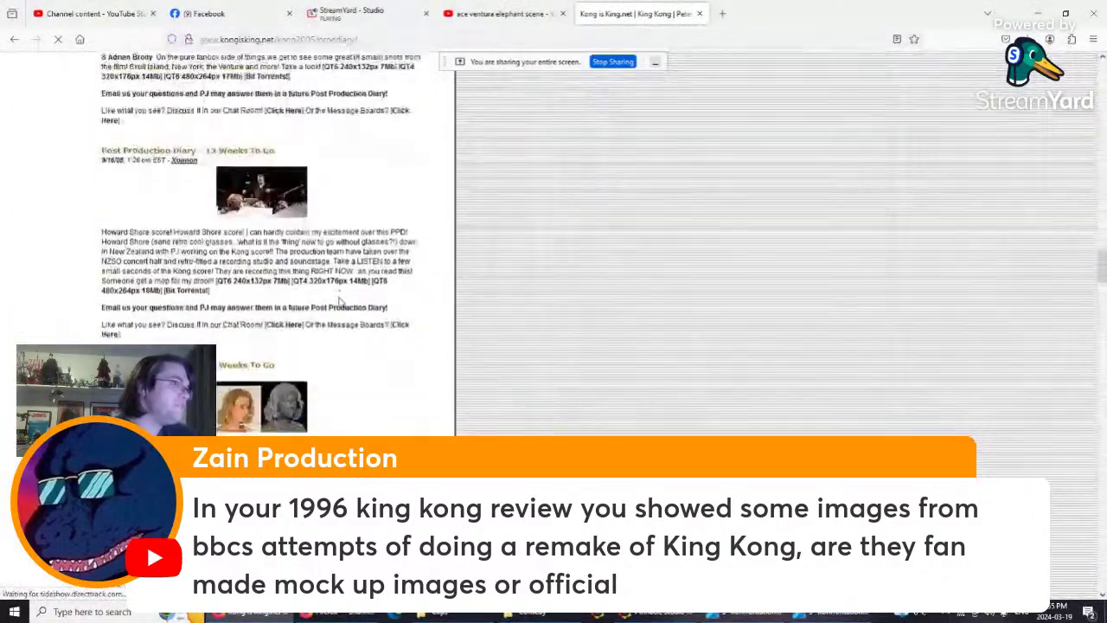
{"action": "scroll", "coordinate": [344, 298], "scroll_direction": "down", "scroll_amount": 15}
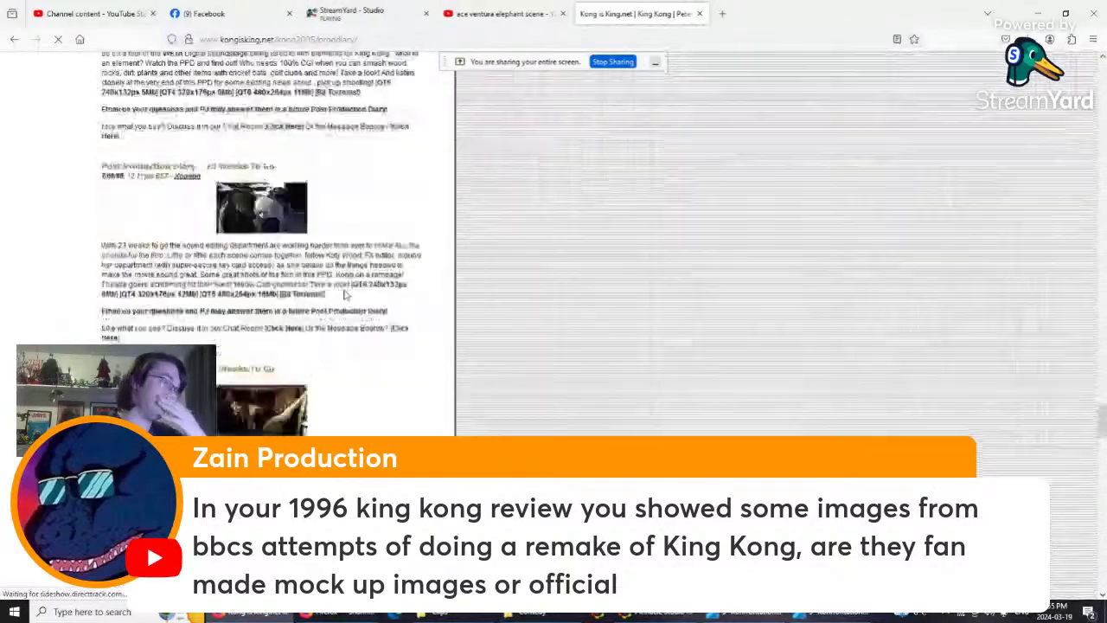
{"action": "scroll", "coordinate": [346, 296], "scroll_direction": "up", "scroll_amount": 6}
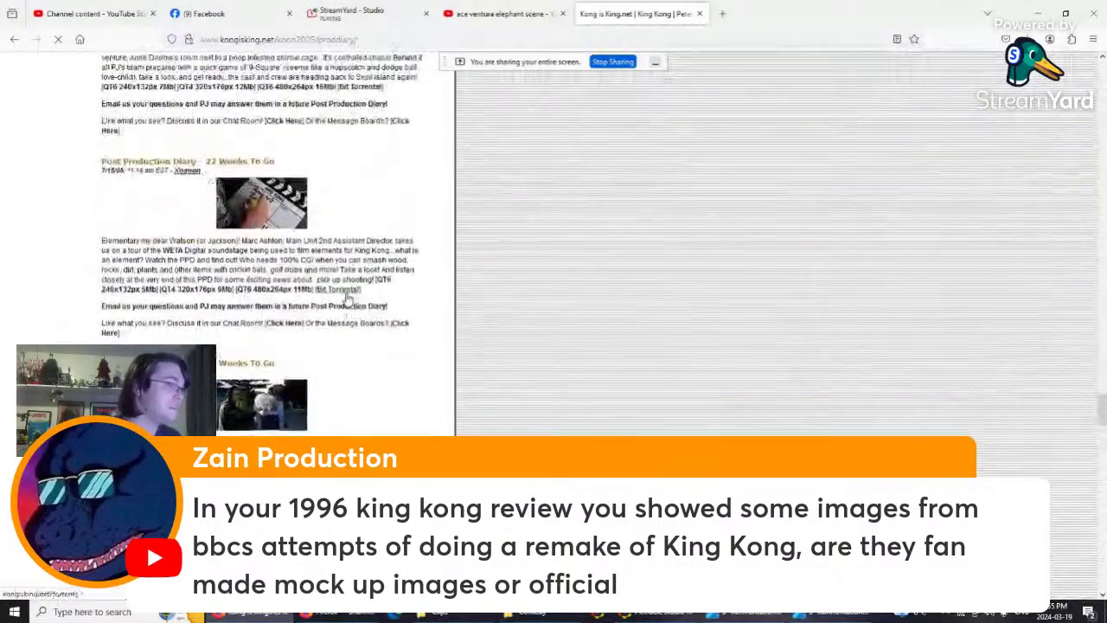
{"action": "scroll", "coordinate": [347, 297], "scroll_direction": "up", "scroll_amount": 15}
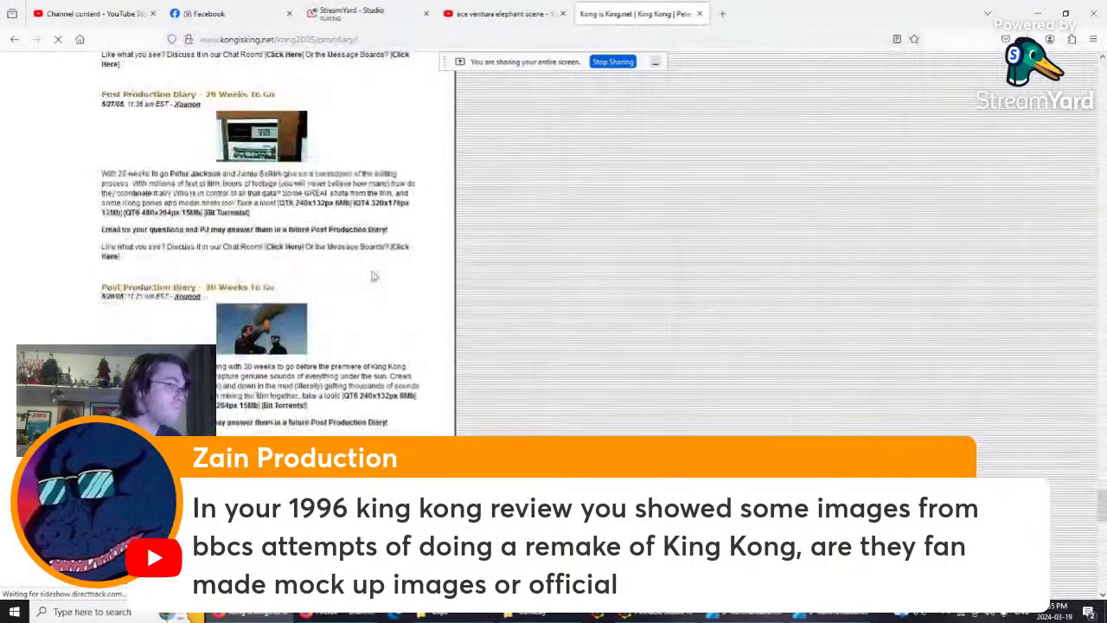
{"action": "scroll", "coordinate": [360, 308], "scroll_direction": "down", "scroll_amount": 2}
Return to the Kong 2005 overview, open the KongisKing.net Desktop Wallpapers page, and look through the wallpaper thumbnails
{"action": "left_click", "coordinate": [14, 39]}
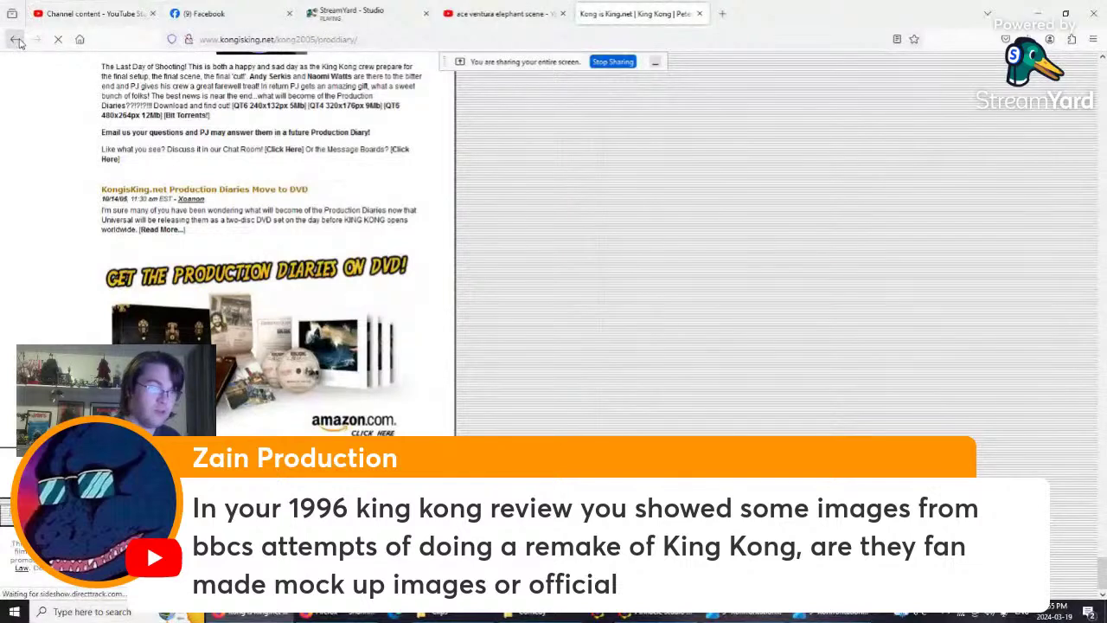
{"action": "scroll", "coordinate": [319, 311], "scroll_direction": "down", "scroll_amount": 3}
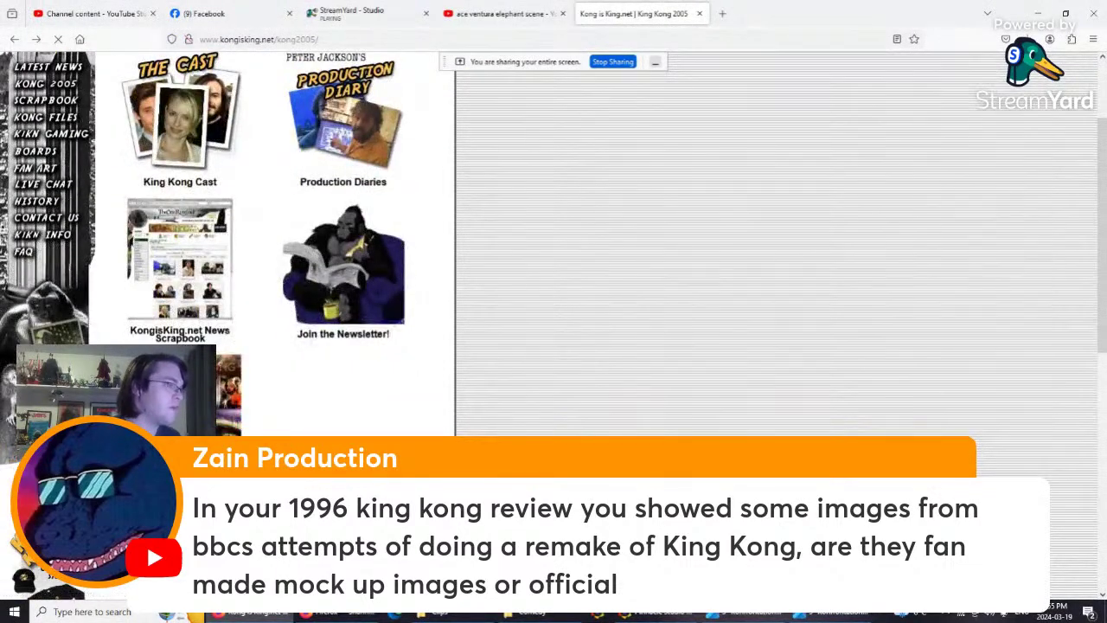
{"action": "left_click", "coordinate": [266, 396]}
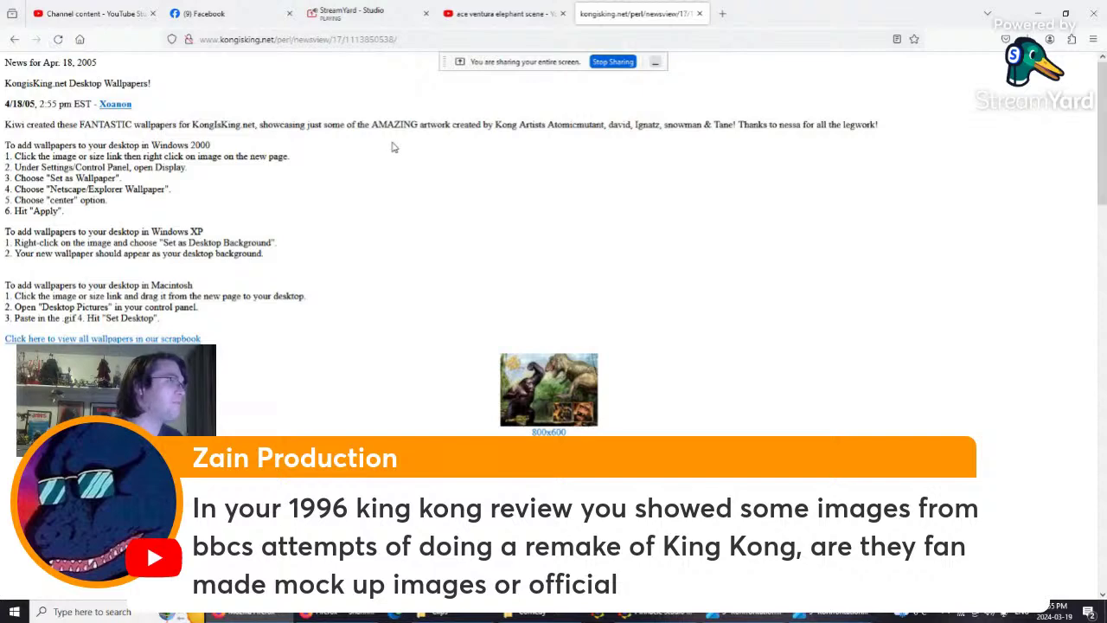
{"action": "scroll", "coordinate": [395, 147], "scroll_direction": "down", "scroll_amount": 2}
{"action": "scroll", "coordinate": [722, 245], "scroll_direction": "down", "scroll_amount": 2}
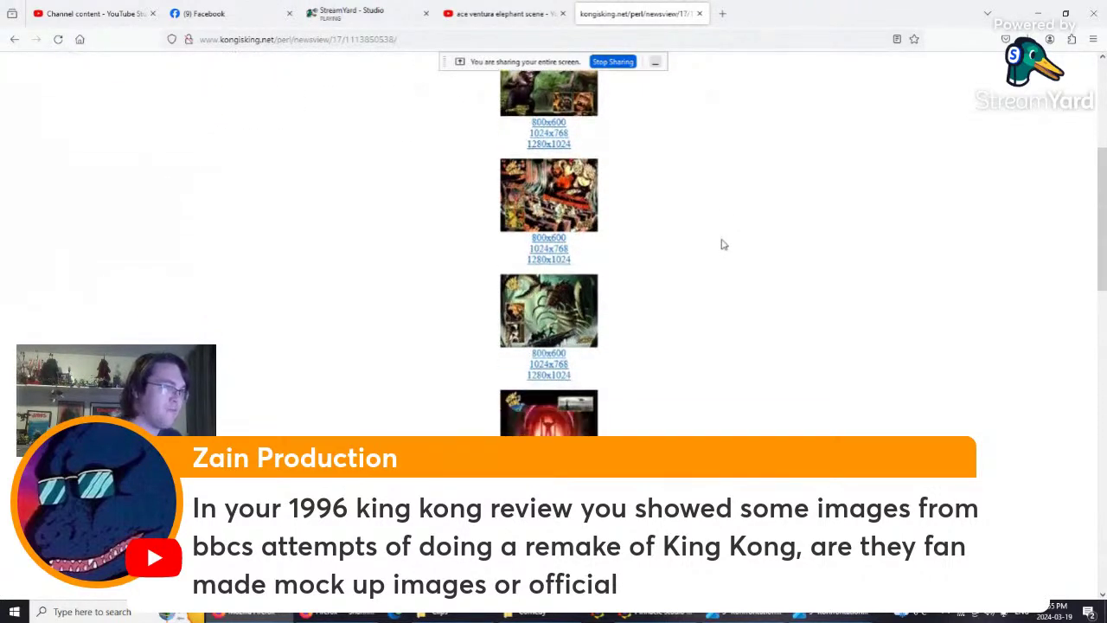
{"action": "scroll", "coordinate": [718, 245], "scroll_direction": "down", "scroll_amount": 10}
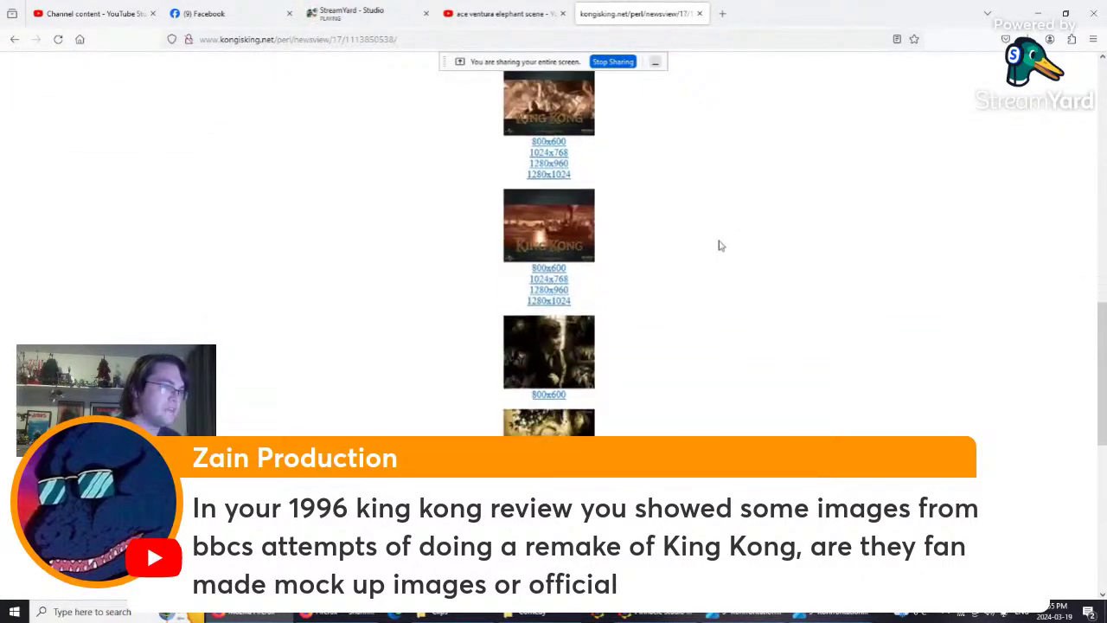
{"action": "scroll", "coordinate": [719, 246], "scroll_direction": "down", "scroll_amount": 10}
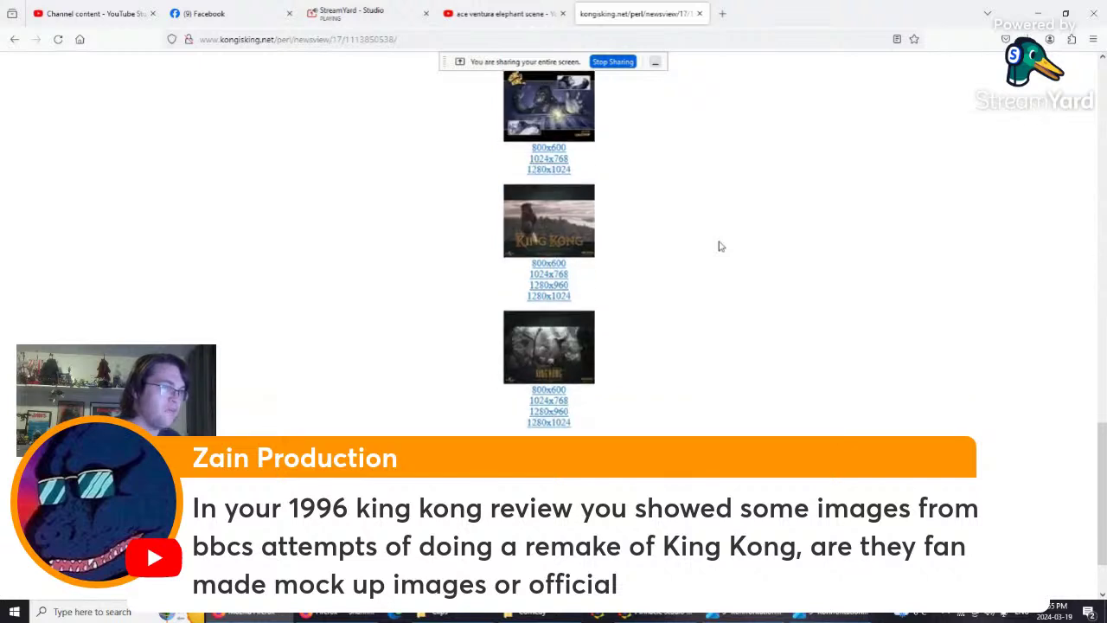
{"action": "scroll", "coordinate": [597, 359], "scroll_direction": "down", "scroll_amount": 1}
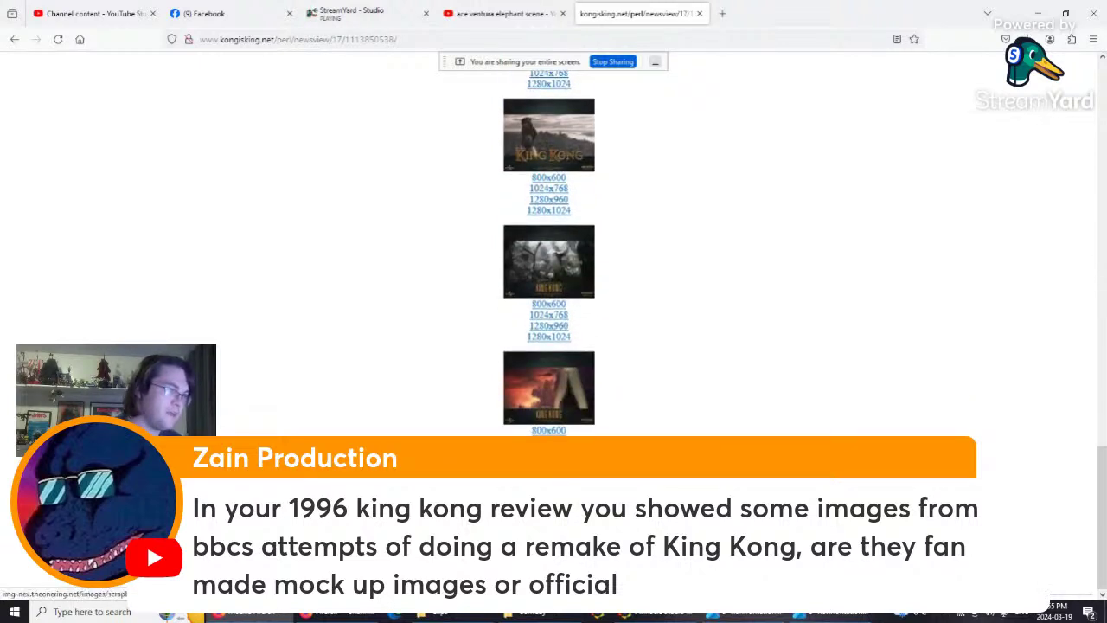
{"action": "scroll", "coordinate": [549, 485], "scroll_direction": "down", "scroll_amount": 1}
View a King Kong wallpaper from the end of the page at full size, close it, and return to StreamYard
{"action": "left_click", "coordinate": [549, 485]}
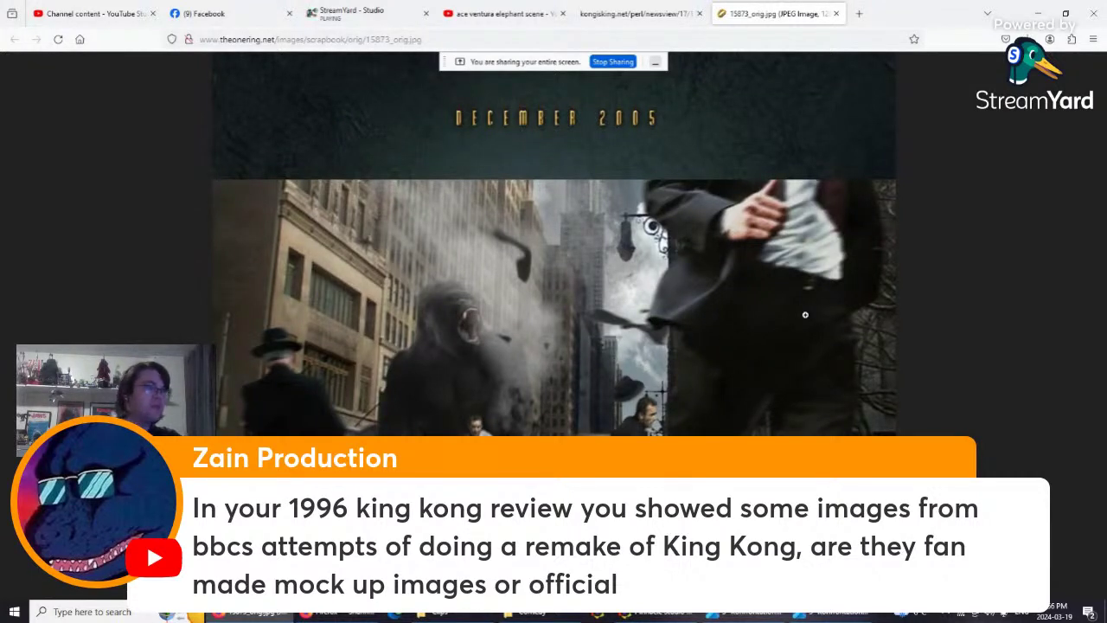
{"action": "left_click", "coordinate": [836, 14]}
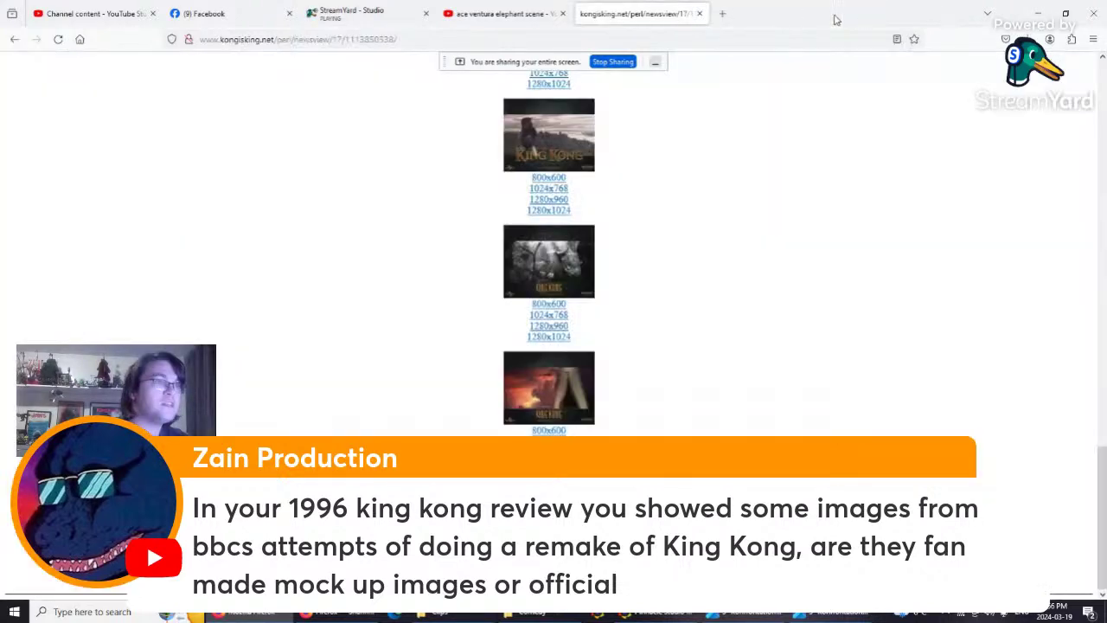
{"action": "left_click", "coordinate": [367, 12]}
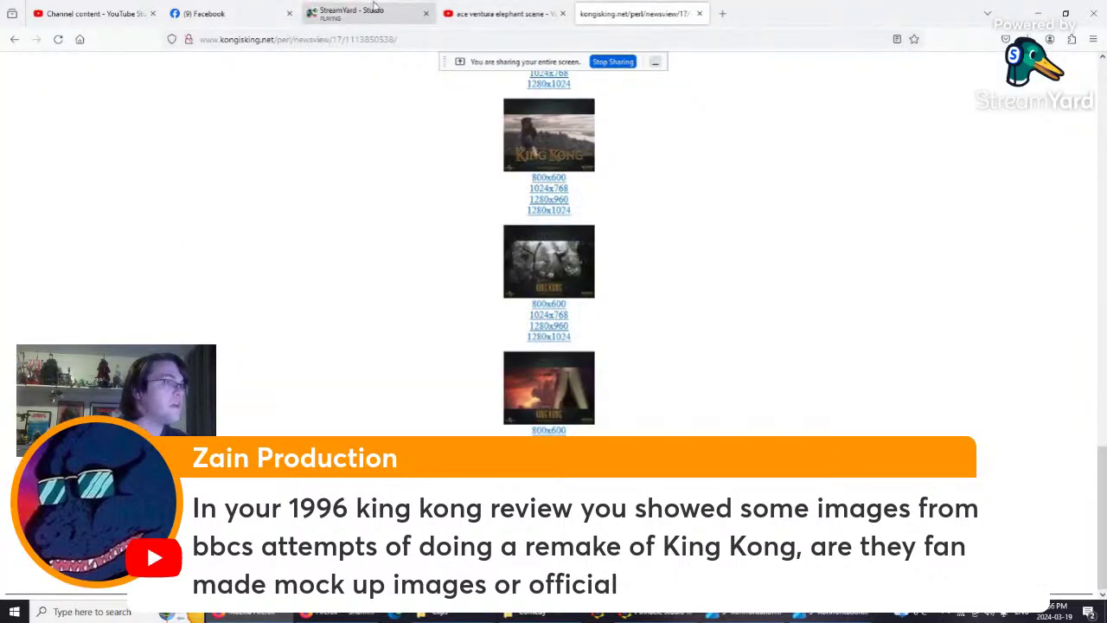
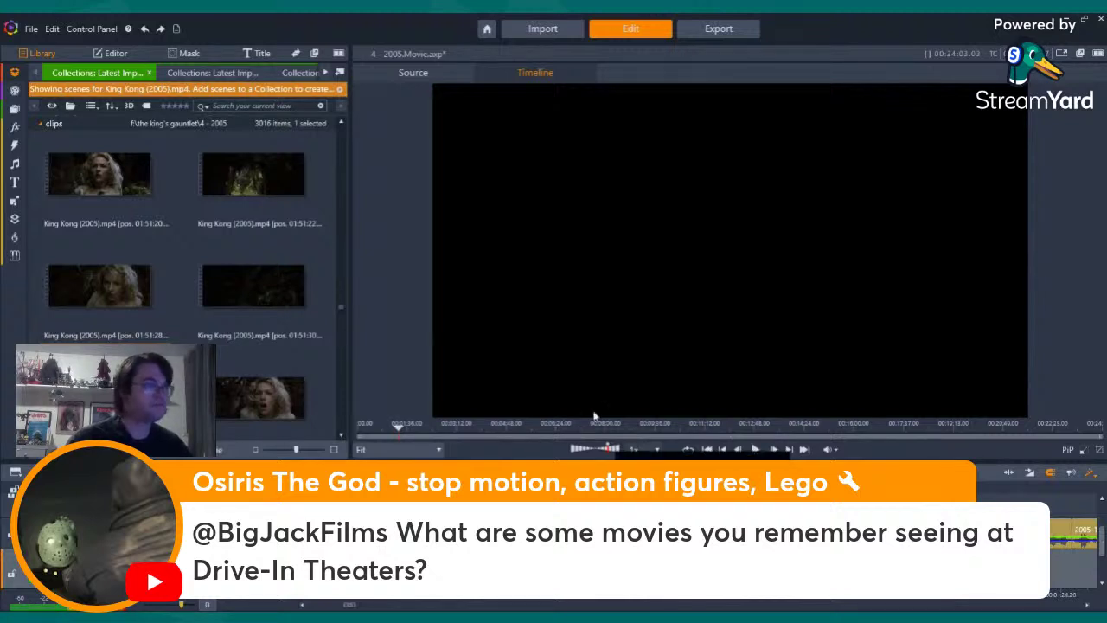
Open the project bin with the King Kong Official Trailer #1 scenes and place the man-in-white-hat scene on the timeline
{"action": "left_click", "coordinate": [325, 73]}
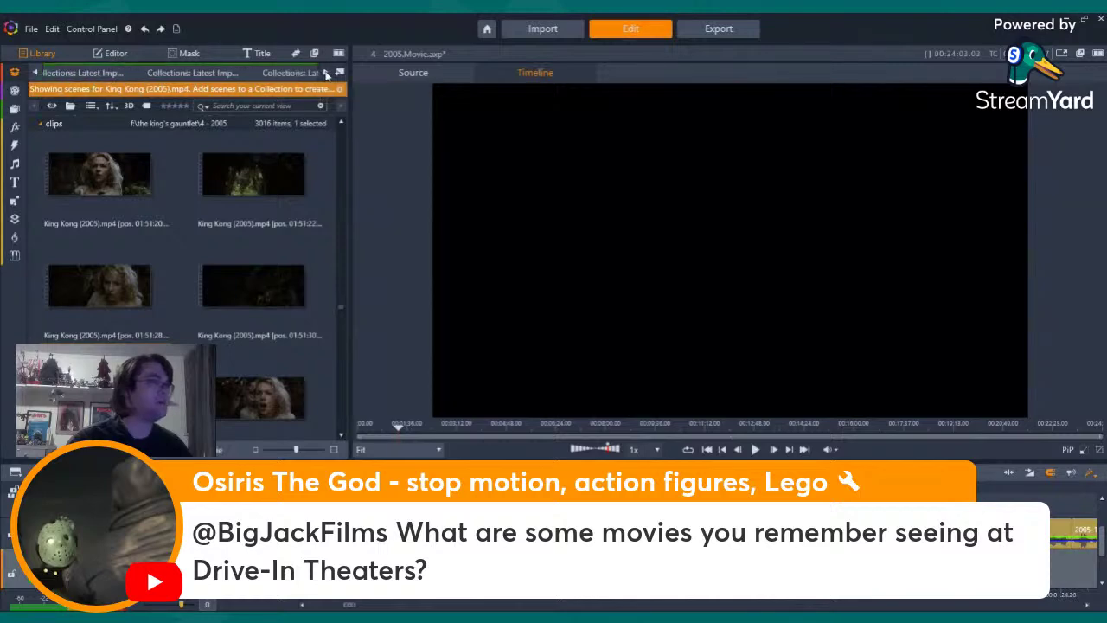
{"action": "left_click", "coordinate": [325, 72]}
{"action": "left_click", "coordinate": [325, 72]}
{"action": "left_click", "coordinate": [325, 73]}
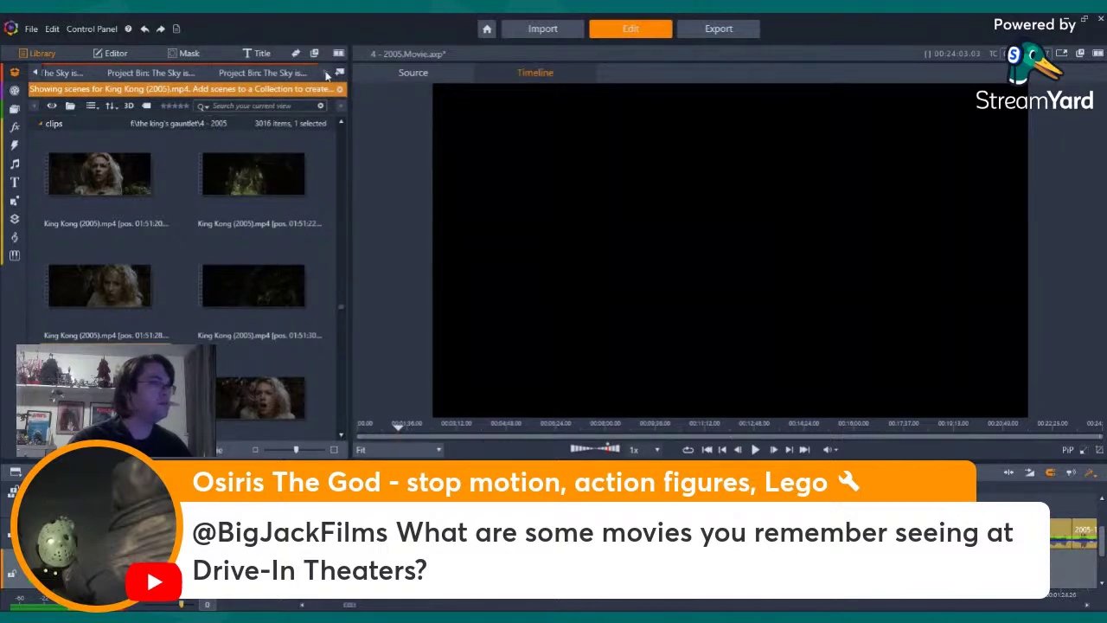
{"action": "left_click", "coordinate": [249, 75]}
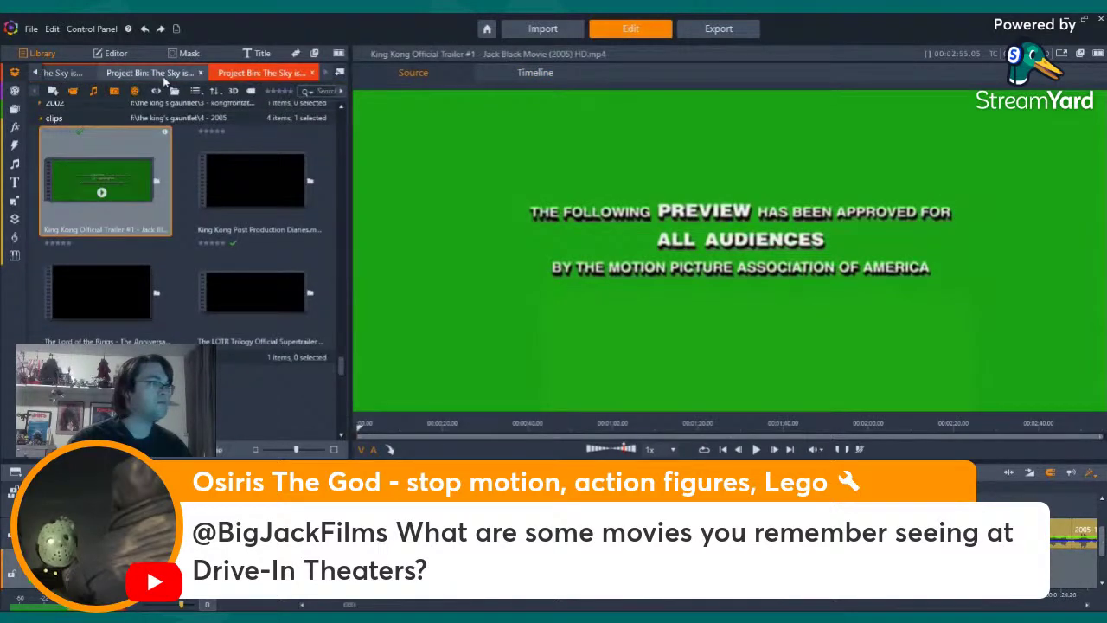
{"action": "left_click", "coordinate": [162, 76]}
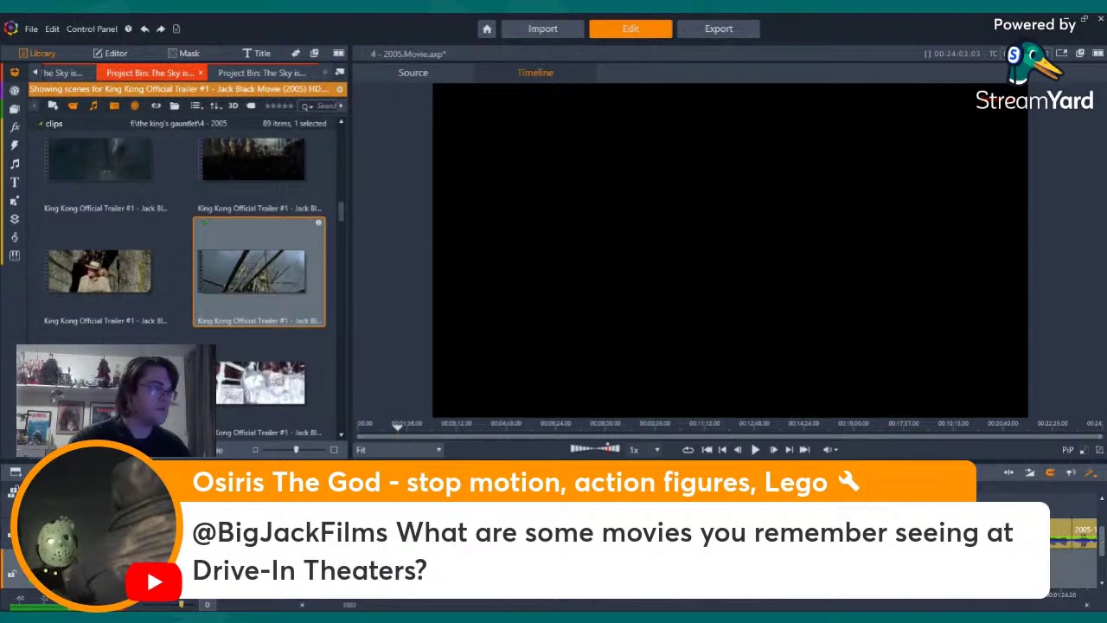
{"action": "left_click", "coordinate": [103, 275]}
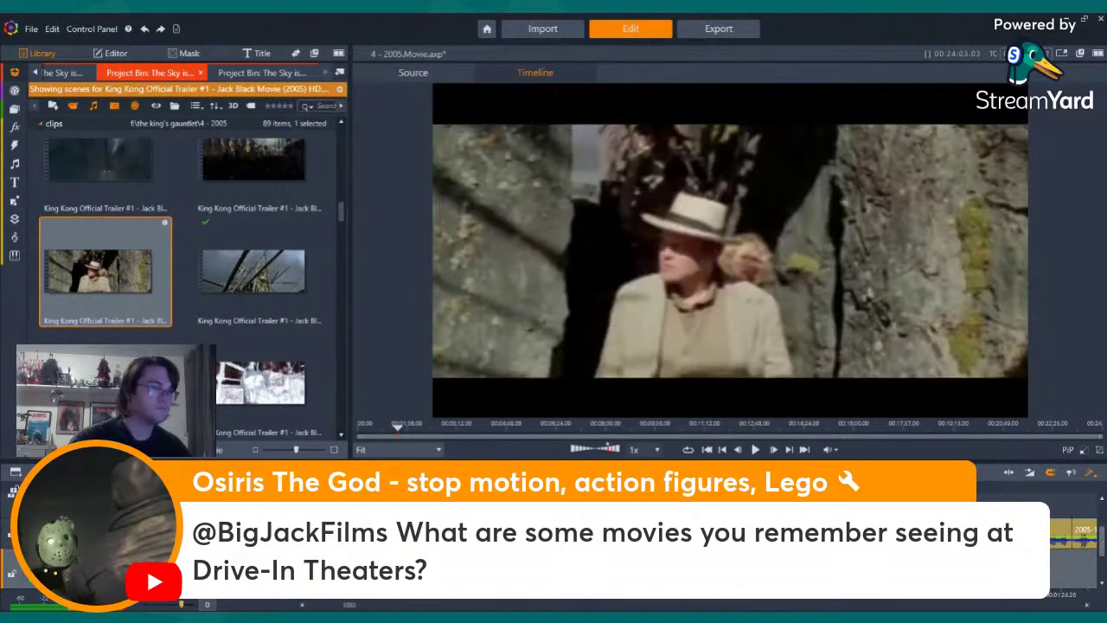
Change the active streams of the man-in-white-hat clip on the timeline and play it back
{"action": "right_click", "coordinate": [607, 535]}
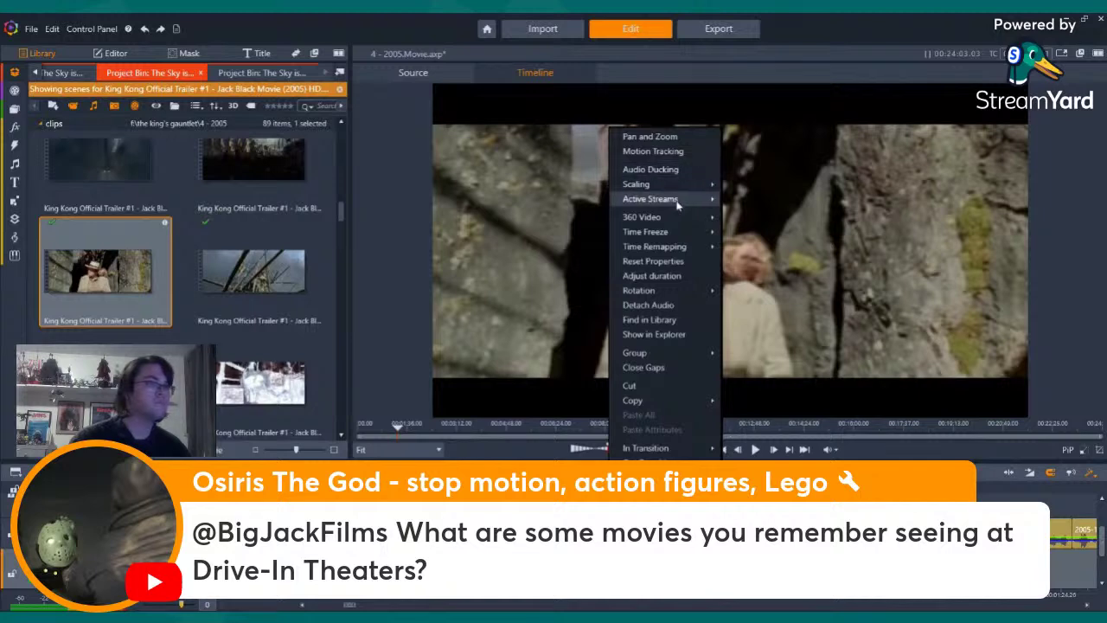
{"action": "mouse_move", "coordinate": [680, 201]}
{"action": "left_click", "coordinate": [745, 214]}
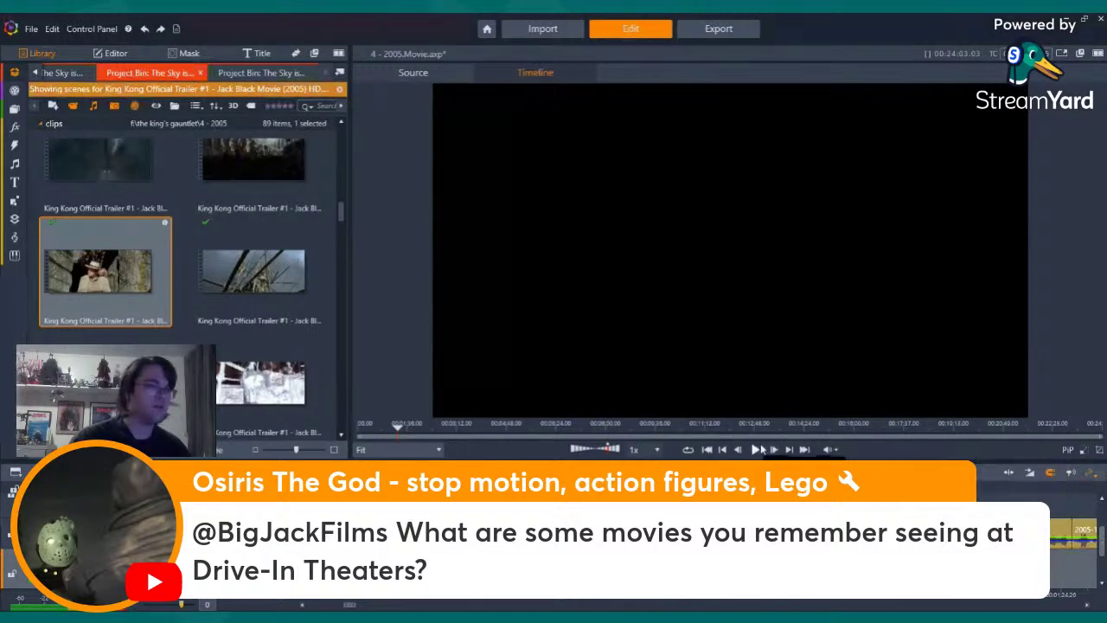
{"action": "left_click", "coordinate": [754, 450]}
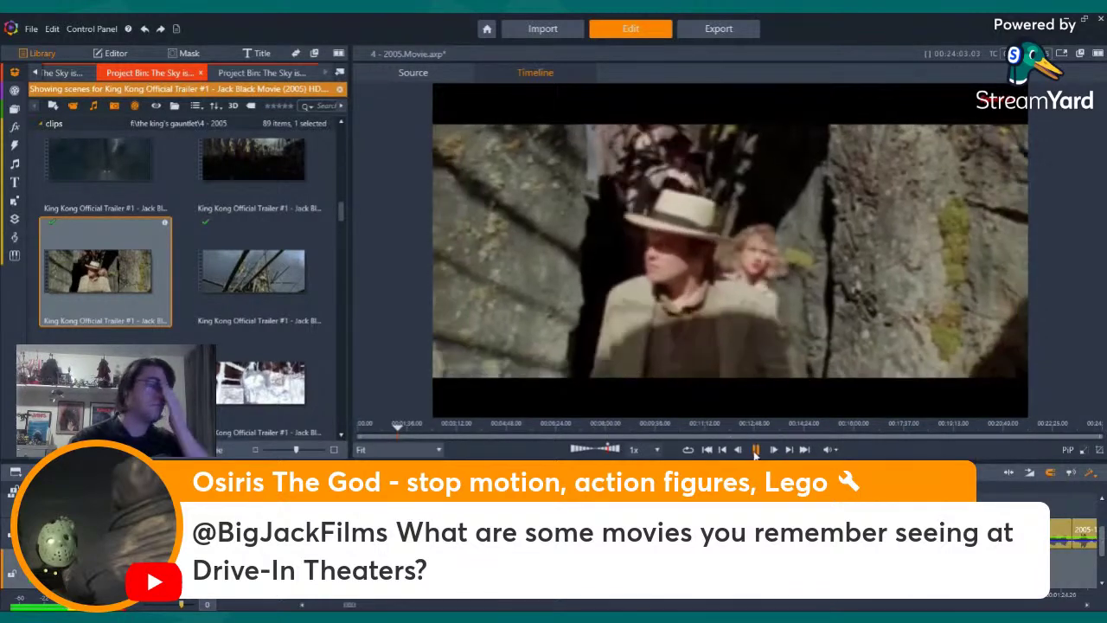
{"action": "left_click", "coordinate": [754, 452]}
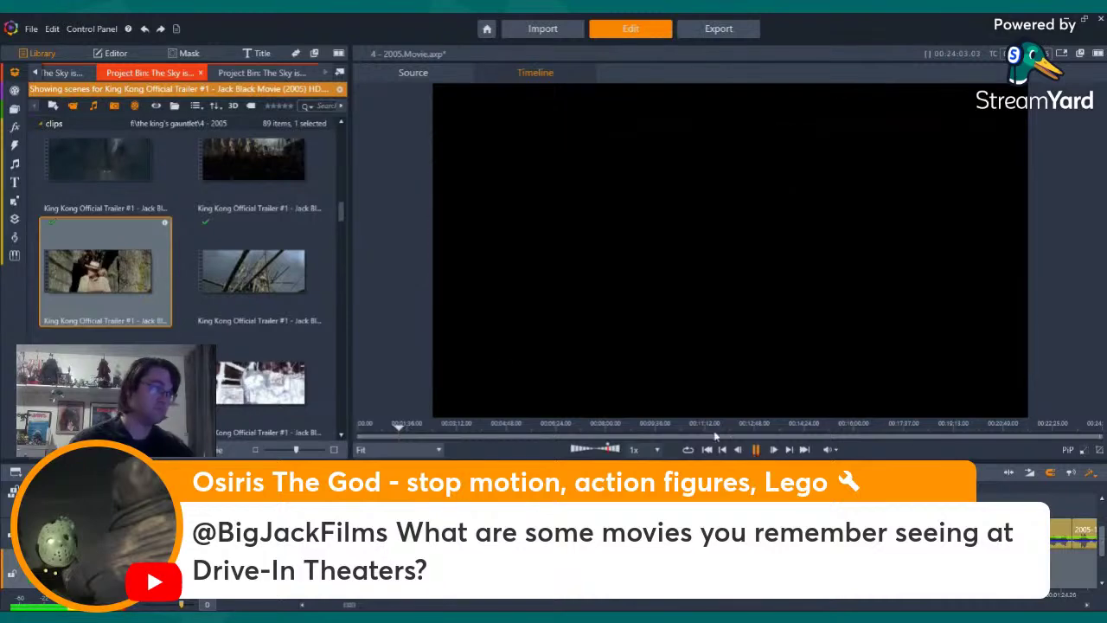
Look through the neighbouring trailer scenes and preview the one starting at 00:01:12.15
{"action": "scroll", "coordinate": [239, 288], "scroll_direction": "up", "scroll_amount": 3}
{"action": "scroll", "coordinate": [247, 286], "scroll_direction": "down", "scroll_amount": 3}
{"action": "scroll", "coordinate": [252, 281], "scroll_direction": "up", "scroll_amount": 4}
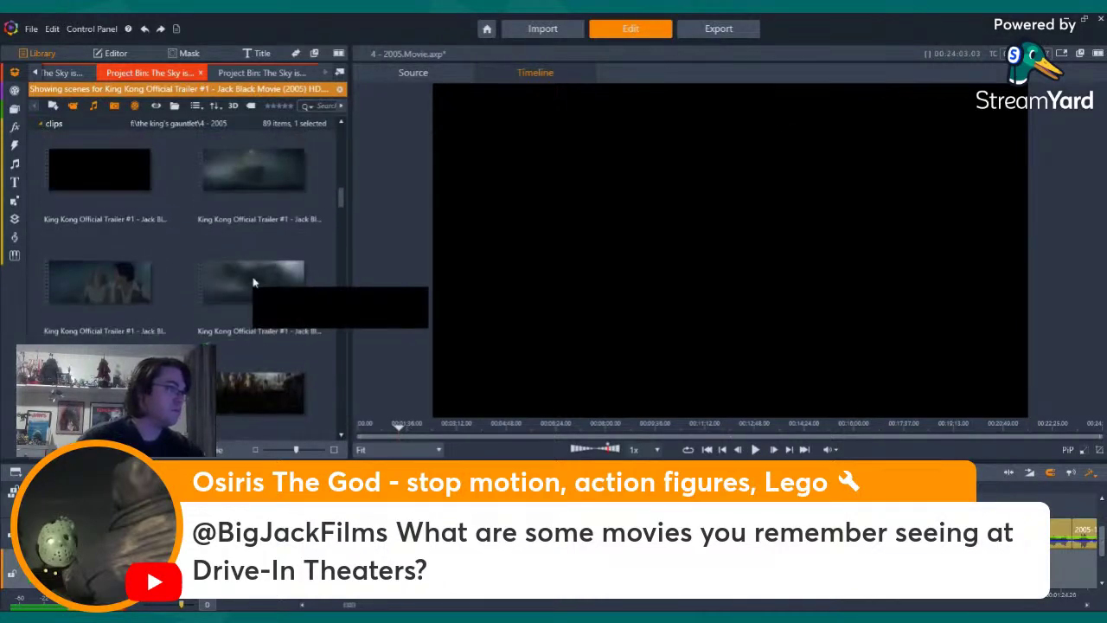
{"action": "scroll", "coordinate": [254, 265], "scroll_direction": "down", "scroll_amount": 3}
{"action": "scroll", "coordinate": [251, 261], "scroll_direction": "down", "scroll_amount": 2}
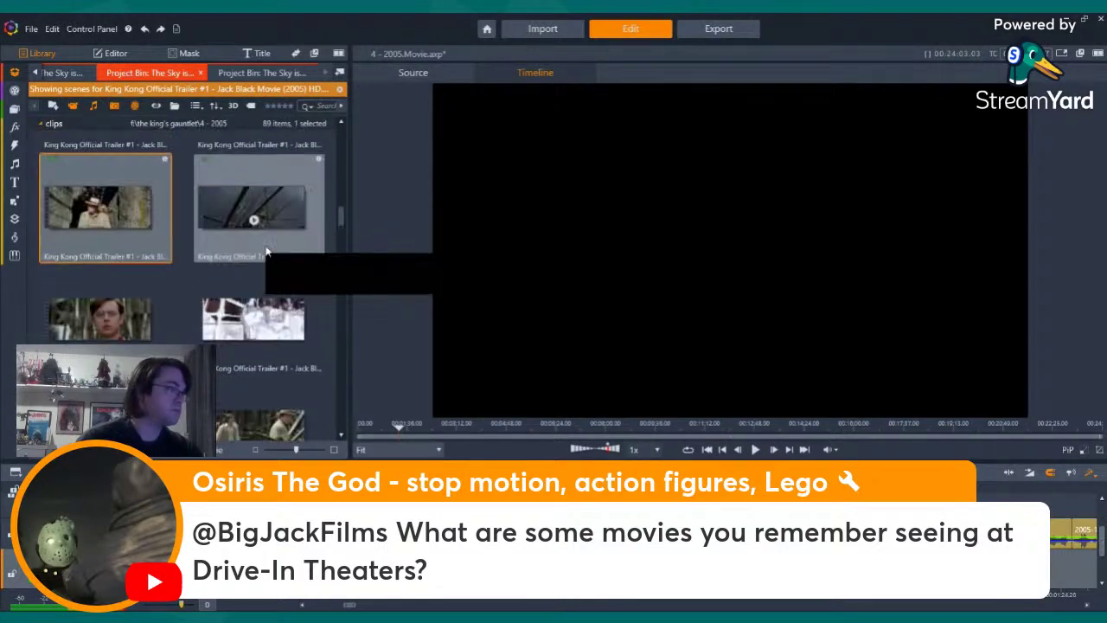
{"action": "left_click", "coordinate": [249, 350]}
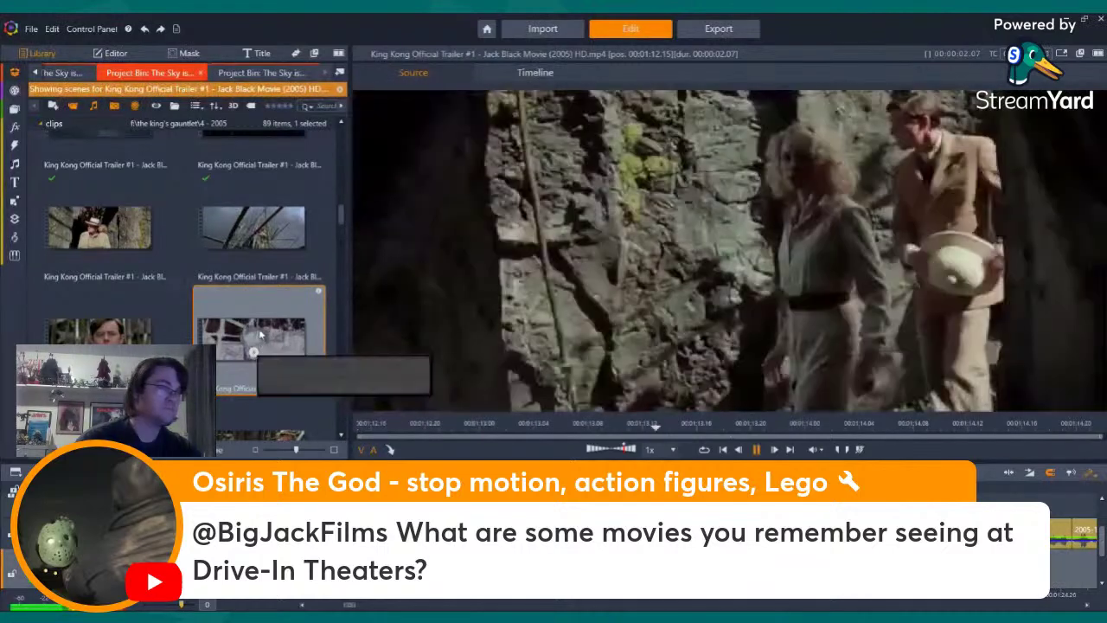
Look through the following trailer scenes and preview the film-camera scene and the one starting at 00:01:27.19
{"action": "scroll", "coordinate": [183, 325], "scroll_direction": "down", "scroll_amount": 3}
{"action": "left_click", "coordinate": [102, 265]}
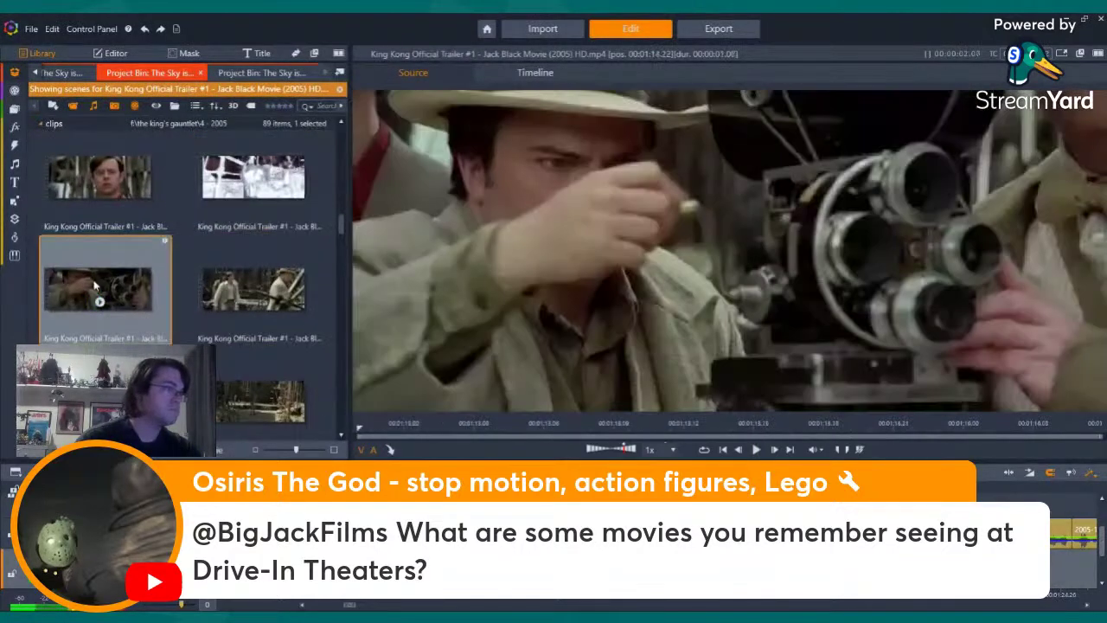
{"action": "scroll", "coordinate": [248, 284], "scroll_direction": "down", "scroll_amount": 5}
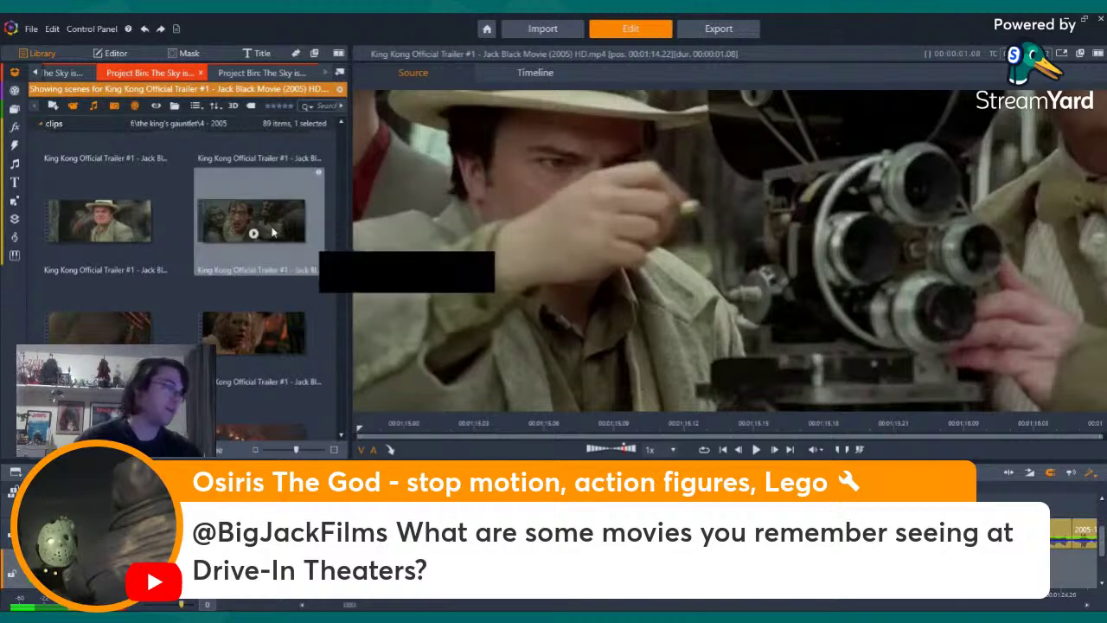
{"action": "scroll", "coordinate": [261, 214], "scroll_direction": "down", "scroll_amount": 7}
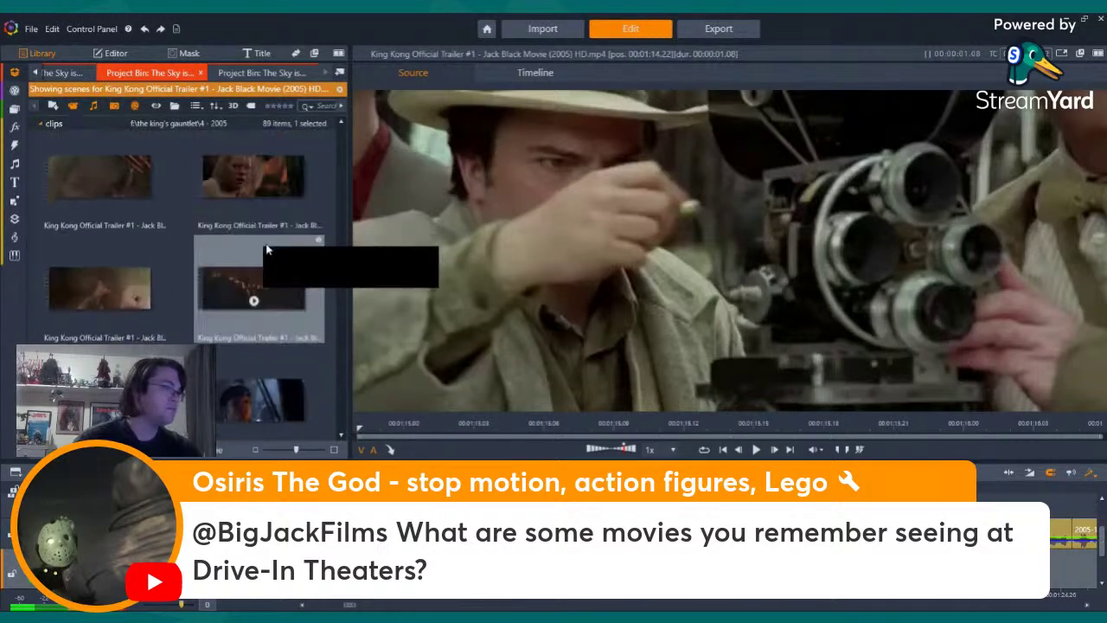
{"action": "left_click", "coordinate": [88, 254]}
{"action": "scroll", "coordinate": [238, 181], "scroll_direction": "up", "scroll_amount": 3}
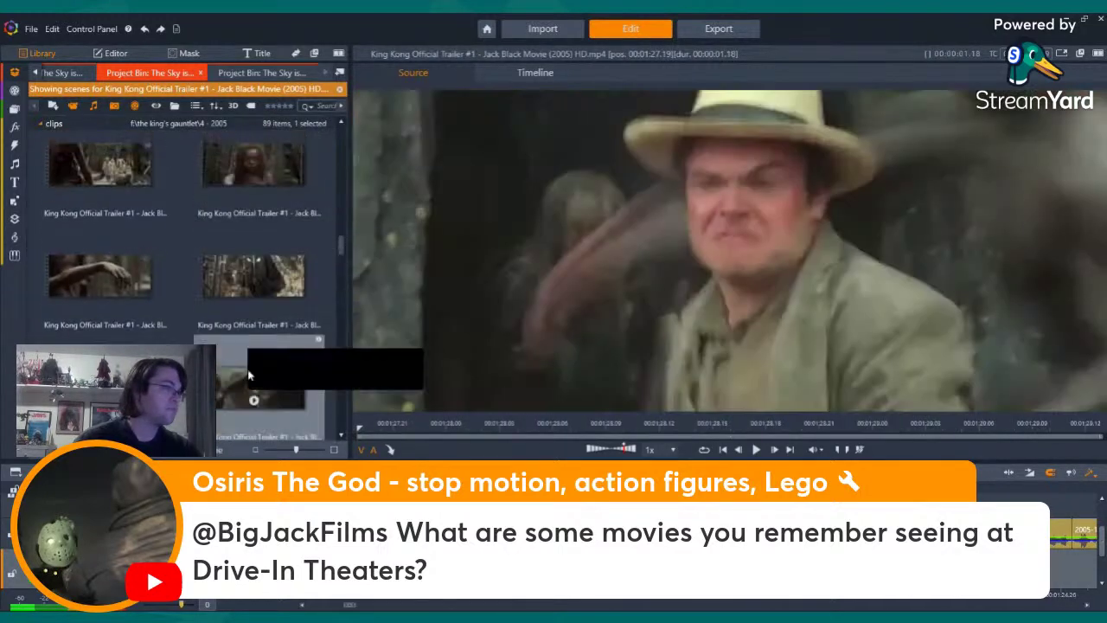
Place the scene of the blonde woman being grabbed on the timeline and change the clip's active streams
{"action": "left_click", "coordinate": [244, 374]}
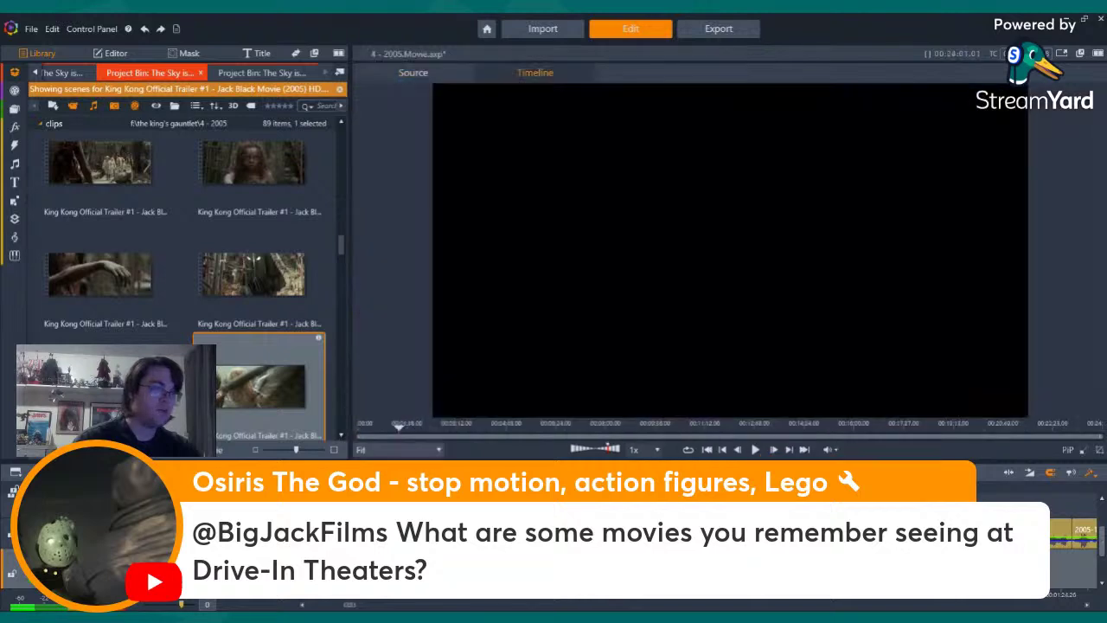
{"action": "right_click", "coordinate": [771, 129]}
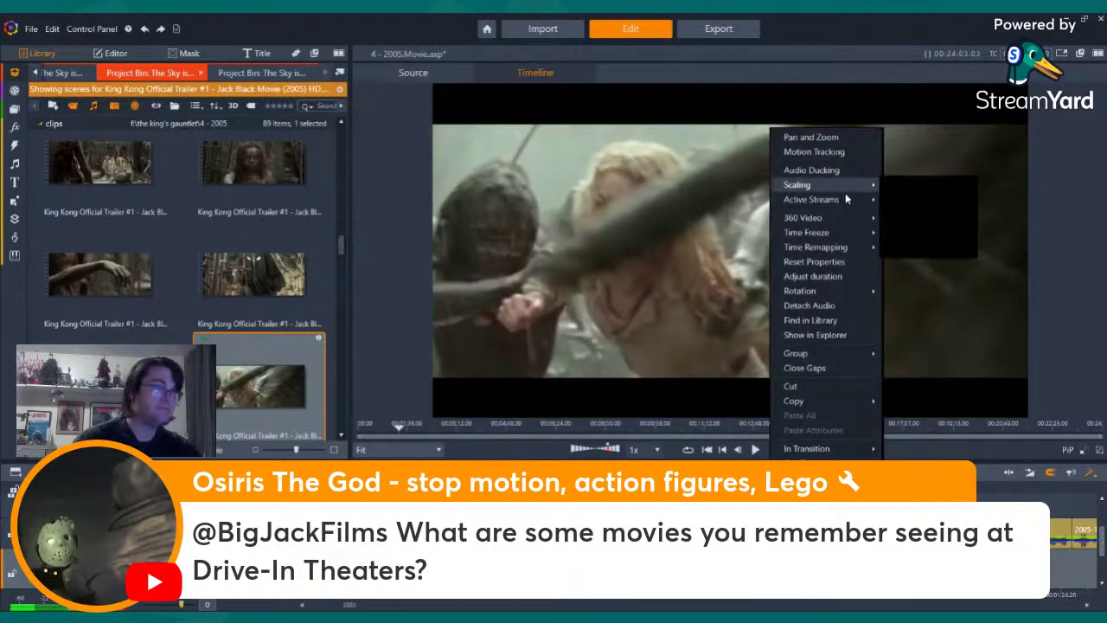
{"action": "mouse_move", "coordinate": [845, 197]}
{"action": "left_click", "coordinate": [907, 214]}
Look further through the trailer scenes and preview the young man in the cap starting at 00:01:35.18
{"action": "scroll", "coordinate": [278, 271], "scroll_direction": "down", "scroll_amount": 5}
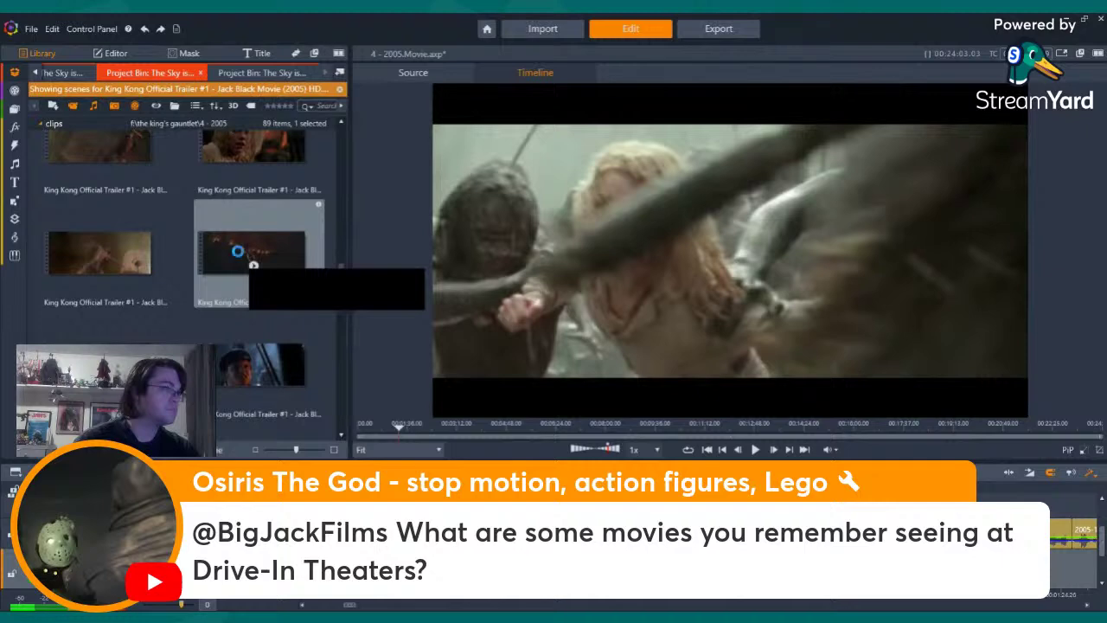
{"action": "left_click", "coordinate": [239, 253]}
{"action": "left_click", "coordinate": [236, 363]}
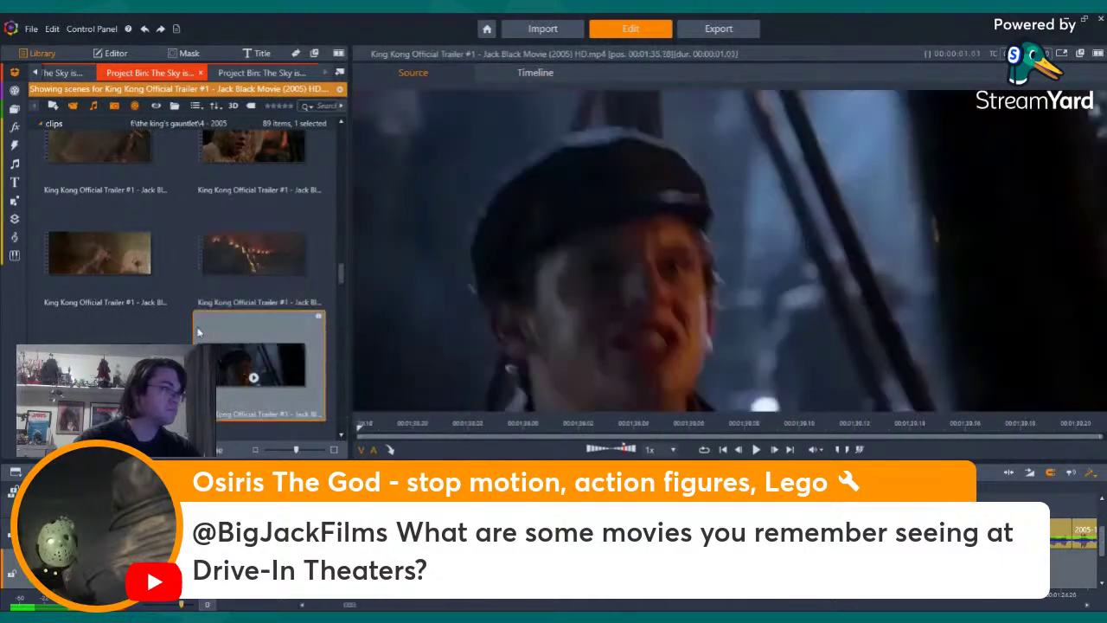
{"action": "scroll", "coordinate": [131, 306], "scroll_direction": "down", "scroll_amount": 3}
Place the burning landscape scene and the scene of the young man in the cap on the timeline and change their active streams
{"action": "left_click", "coordinate": [115, 207]}
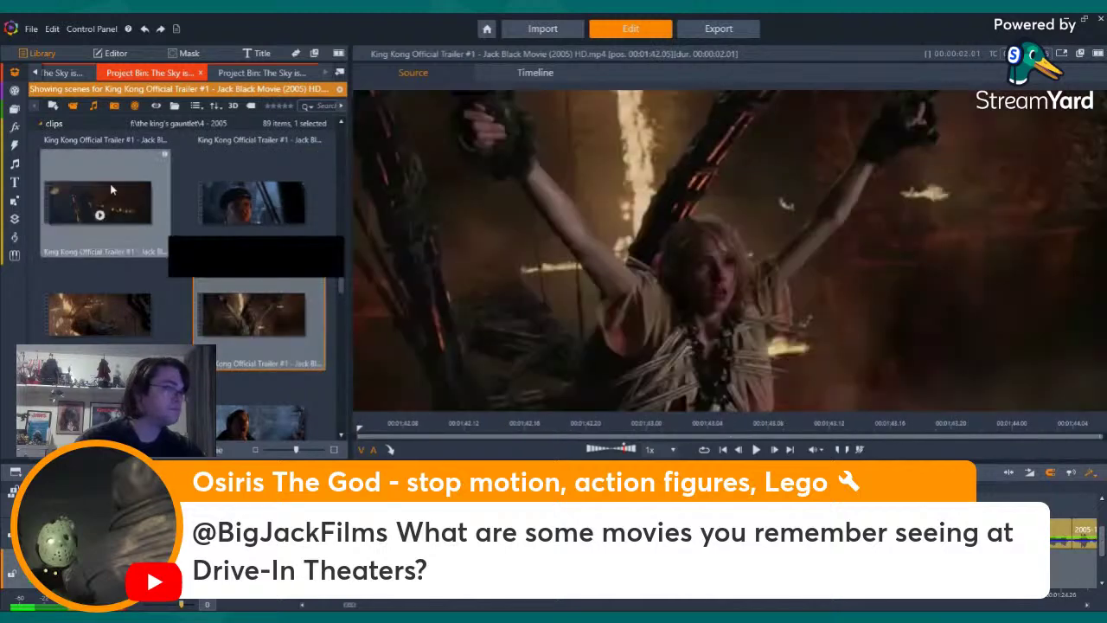
{"action": "left_click", "coordinate": [223, 178], "text": "ctrl"}
{"action": "left_click_drag", "start_coordinate": [223, 178], "coordinate": [784, 484]}
{"action": "right_click", "coordinate": [835, 134]}
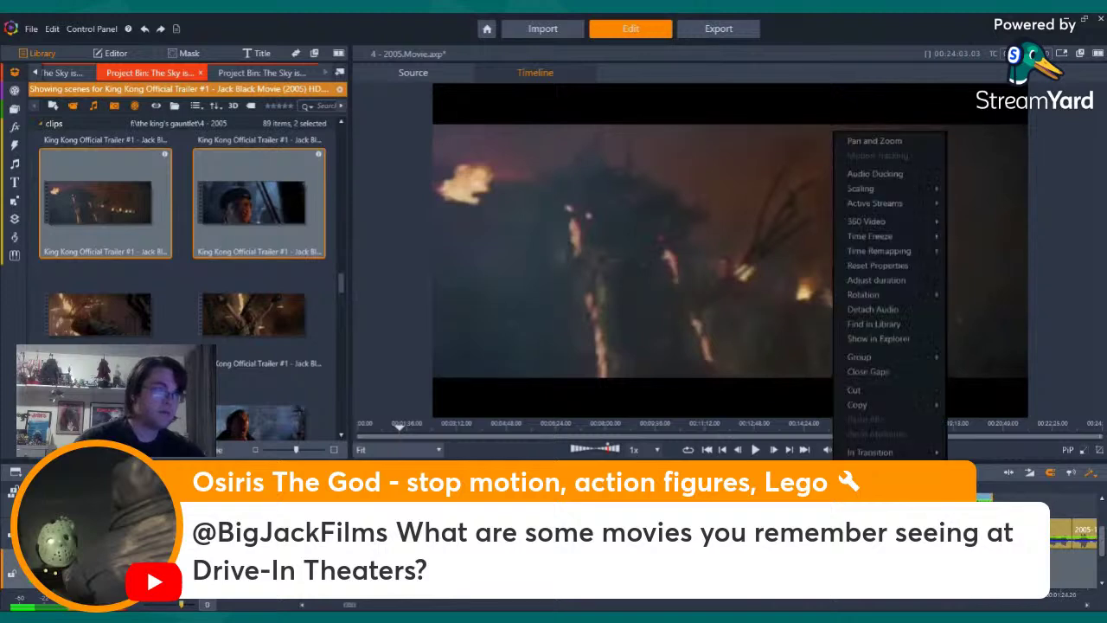
{"action": "mouse_move", "coordinate": [922, 206]}
{"action": "left_click", "coordinate": [986, 217]}
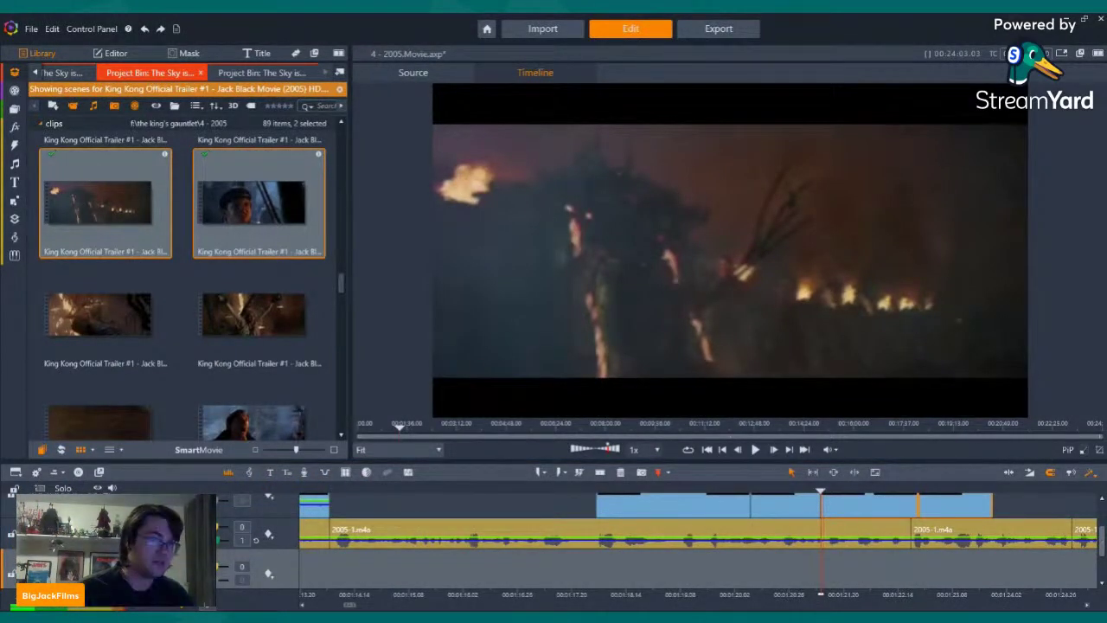
Play back the timeline around the end of the blonde woman clip
{"action": "key", "text": "Left"}
{"action": "key", "text": "Left"}
{"action": "key", "text": "Left"}
{"action": "key", "text": "Left"}
{"action": "key", "text": "Left"}
{"action": "key", "text": "Left"}
{"action": "key", "text": "Left"}
{"action": "key", "text": "Left"}
{"action": "key", "text": "Left"}
{"action": "key", "text": "Left"}
{"action": "key", "text": "Left"}
{"action": "left_click", "coordinate": [756, 451]}
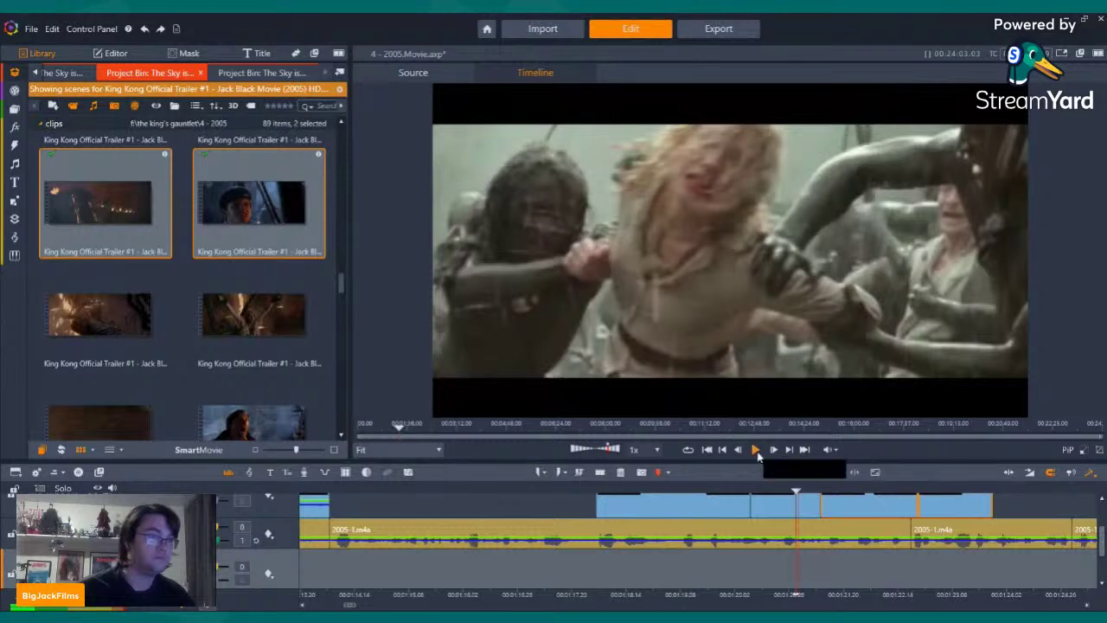
{"action": "left_click", "coordinate": [756, 450]}
Find the cut point near the end of the blonde woman clip and trim the clip's end back to it
{"action": "key", "text": "Left"}
{"action": "key", "text": "Left"}
{"action": "key", "text": "Left"}
{"action": "key", "text": "Left"}
{"action": "key", "text": "Left"}
{"action": "key", "text": "Left"}
{"action": "key", "text": "Left"}
{"action": "key", "text": "Left"}
{"action": "key", "text": "Left"}
{"action": "key", "text": "Left"}
{"action": "key", "text": "Left"}
{"action": "key", "text": "Left"}
{"action": "key", "text": "Left"}
{"action": "key", "text": "Left"}
{"action": "key", "text": "Left"}
{"action": "key", "text": "Left"}
{"action": "key", "text": "Left"}
{"action": "key", "text": "Left"}
{"action": "key", "text": "Left"}
{"action": "key", "text": "Left"}
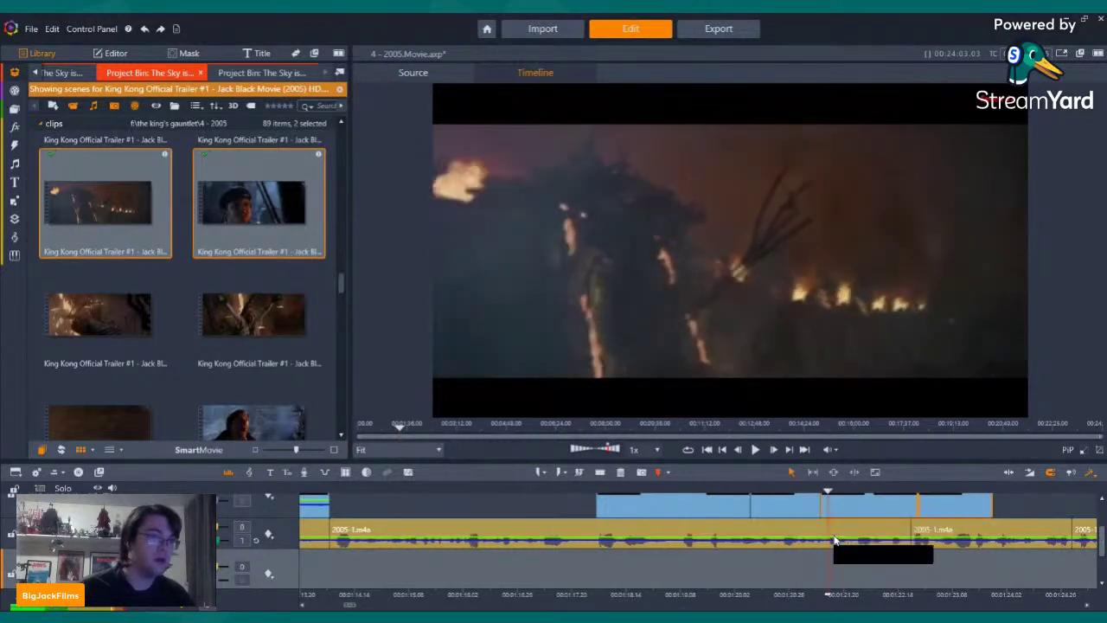
{"action": "key", "text": "Right"}
{"action": "key", "text": "Right"}
{"action": "key", "text": "Right"}
{"action": "key", "text": "Right"}
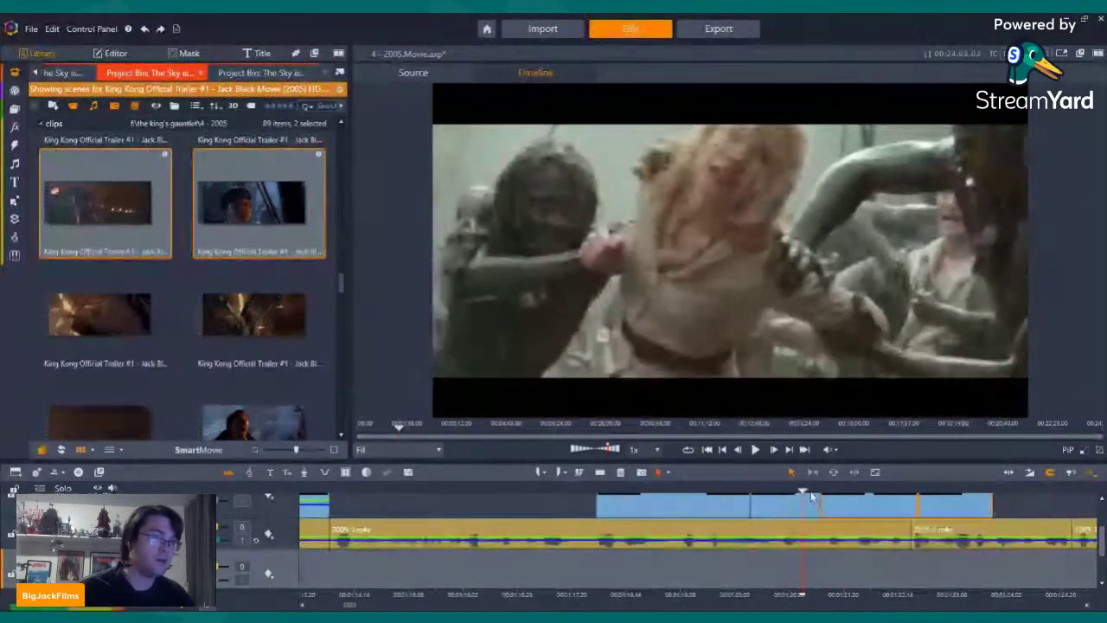
{"action": "left_click_drag", "start_coordinate": [813, 502], "coordinate": [798, 506]}
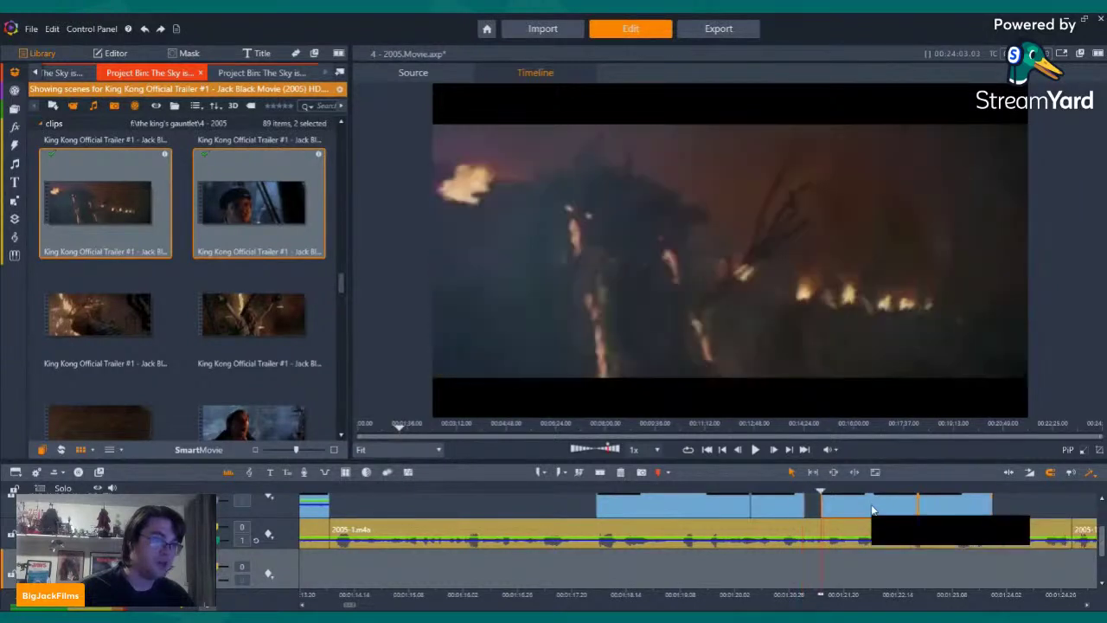
Move the burning landscape clip and the young man in the cap clip earlier to close the gaps on the track
{"action": "scroll", "coordinate": [871, 514], "scroll_direction": "up", "scroll_amount": 2}
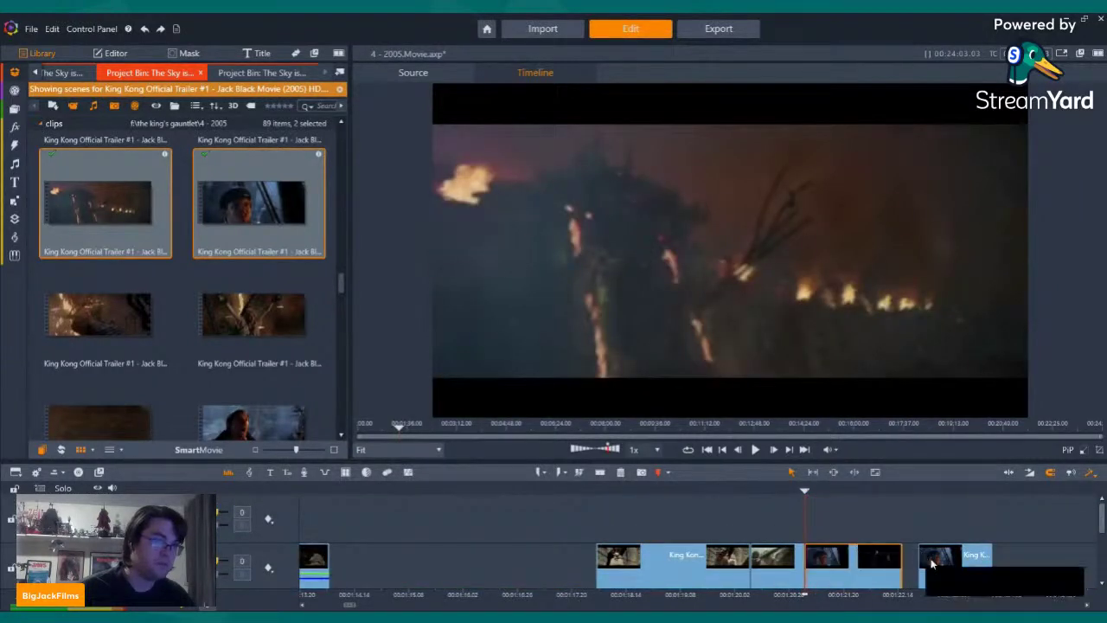
{"action": "left_click_drag", "start_coordinate": [941, 563], "coordinate": [935, 564]}
{"action": "scroll", "coordinate": [935, 564], "scroll_direction": "up", "scroll_amount": 2}
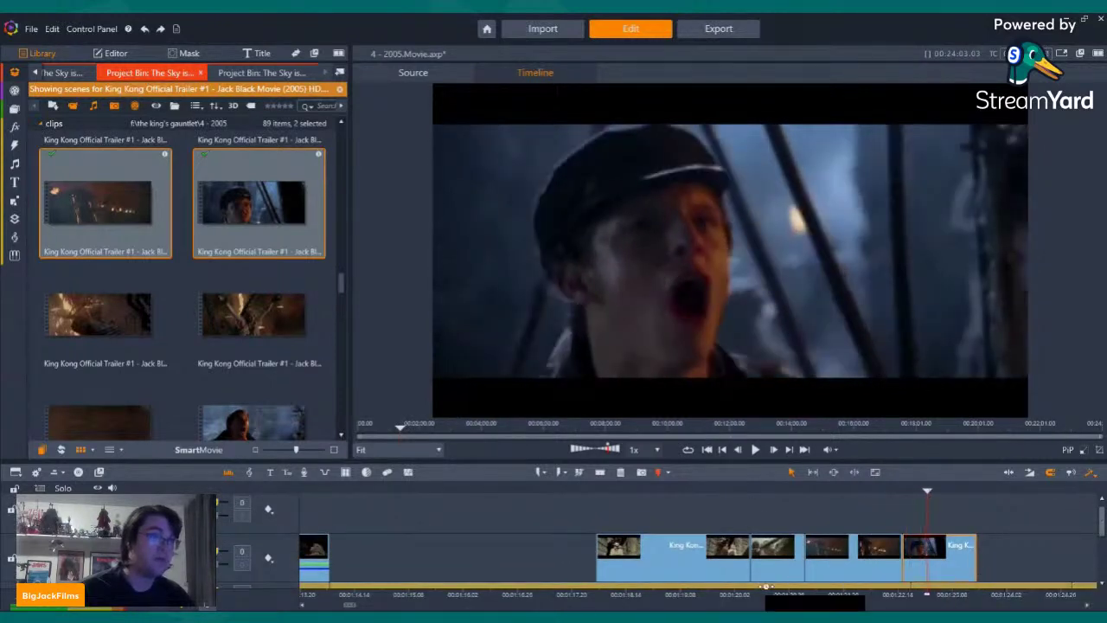
Split the clip of the young man in the cap just before the shot turns dark and delete the remainder
{"action": "scroll", "coordinate": [258, 272], "scroll_direction": "down", "scroll_amount": 4}
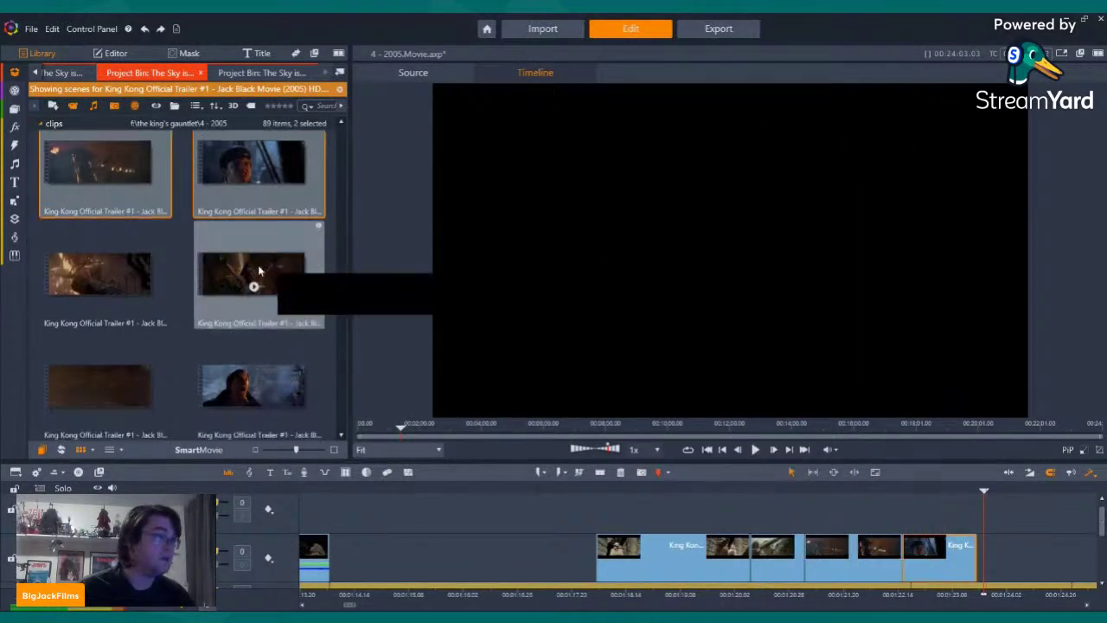
{"action": "key", "text": "Left"}
{"action": "key", "text": "Left"}
{"action": "key", "text": "Left"}
{"action": "key", "text": "Left"}
{"action": "key", "text": "Left"}
{"action": "key", "text": "Left"}
{"action": "key", "text": "Left"}
{"action": "key", "text": "Left"}
{"action": "key", "text": "Left"}
{"action": "key", "text": "Left"}
{"action": "key", "text": "Left"}
{"action": "key", "text": "Left"}
{"action": "key", "text": "Left"}
{"action": "key", "text": "Left"}
{"action": "key", "text": "Left"}
{"action": "key", "text": "Left"}
{"action": "key", "text": "Left"}
{"action": "key", "text": "Left"}
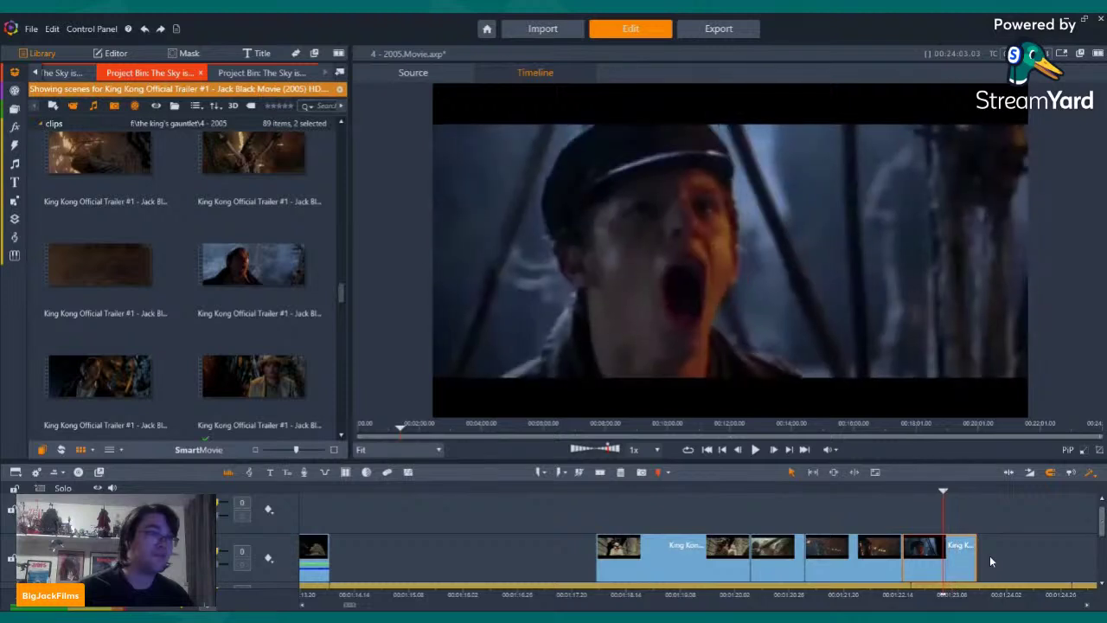
{"action": "key", "text": "Right"}
{"action": "key", "text": "Right"}
{"action": "key", "text": "Right"}
{"action": "key", "text": "Right"}
{"action": "key", "text": "Right"}
{"action": "key", "text": "Right"}
{"action": "key", "text": "Left"}
{"action": "key", "text": "Left"}
{"action": "key", "text": "Left"}
{"action": "key", "text": "Left"}
{"action": "key", "text": "Right"}
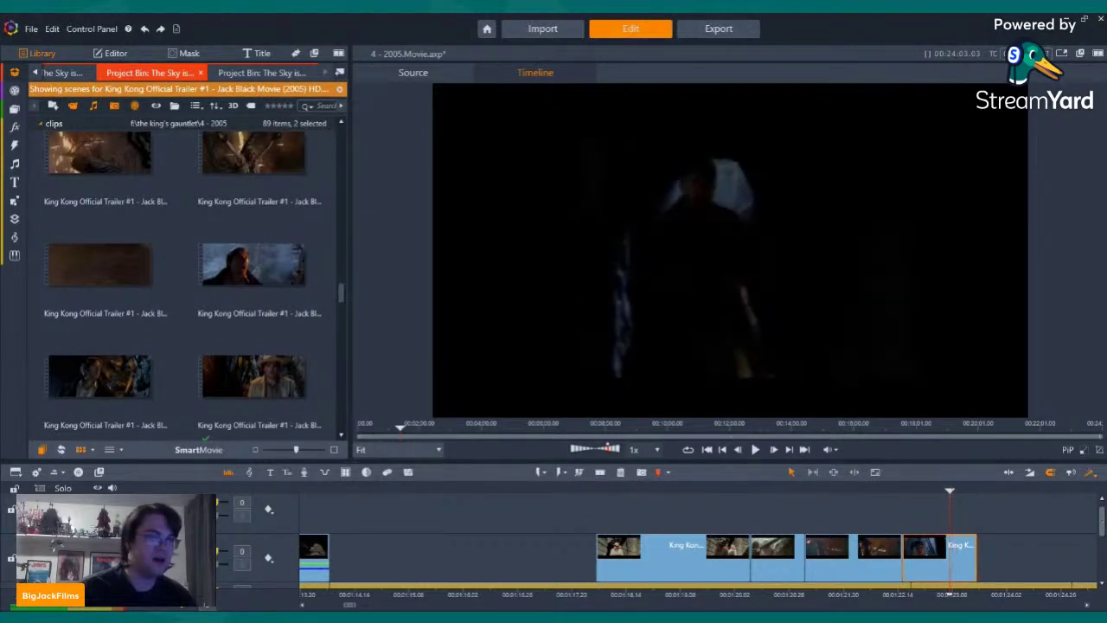
{"action": "scroll", "coordinate": [989, 550], "scroll_direction": "down", "scroll_amount": 2}
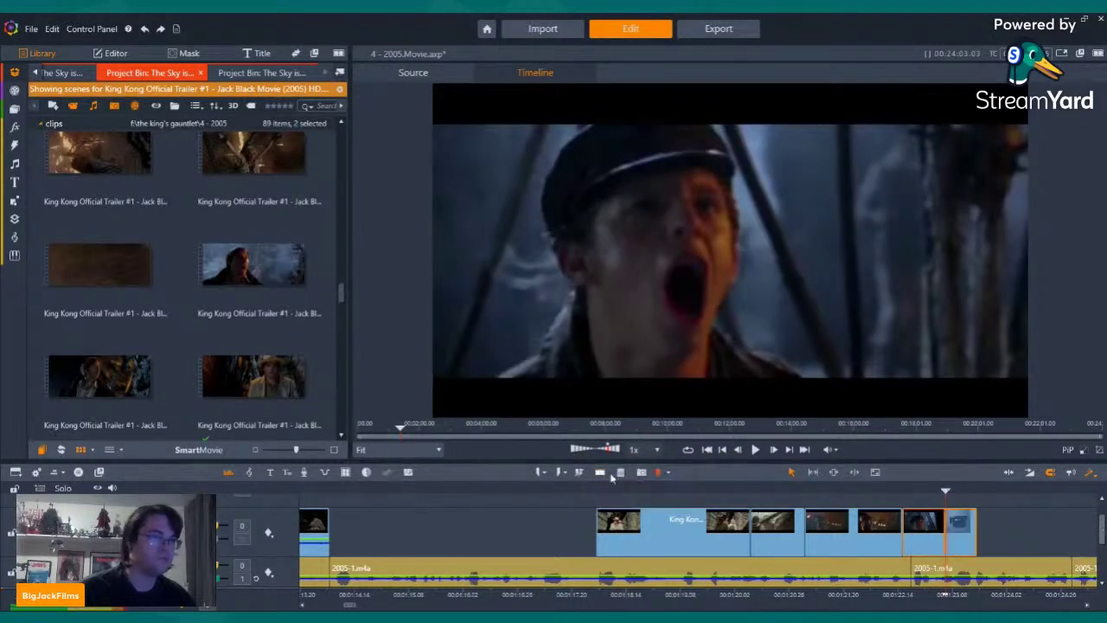
{"action": "right_click", "coordinate": [956, 541]}
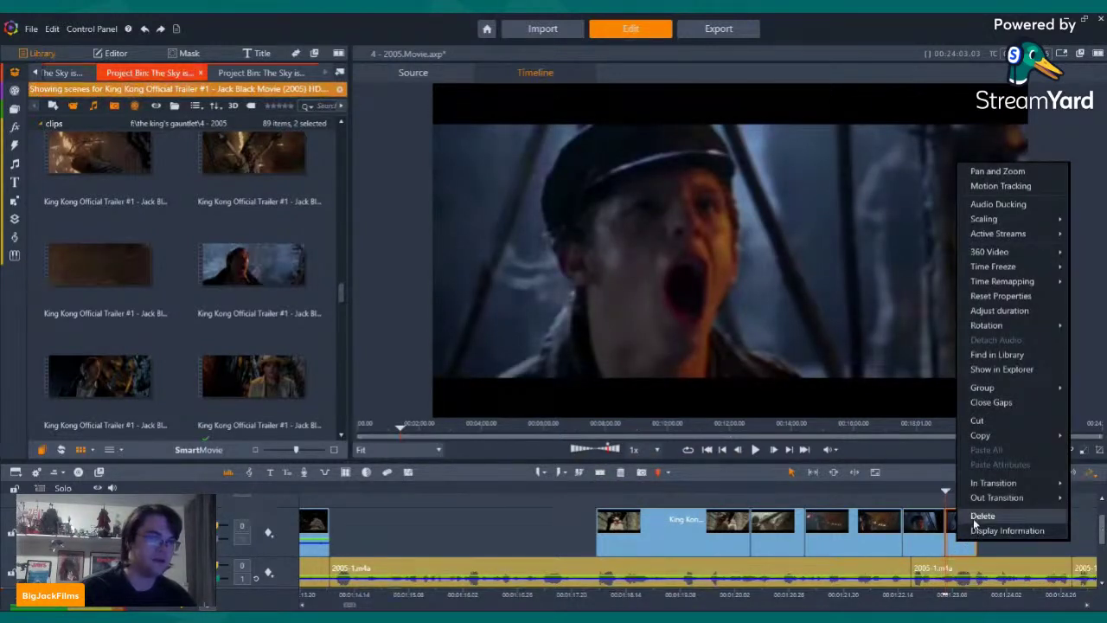
Replace the clip after the shouting sailor shot with the torch-lit tribal scene from the library, and turn off its audio stream
{"action": "left_click", "coordinate": [980, 517]}
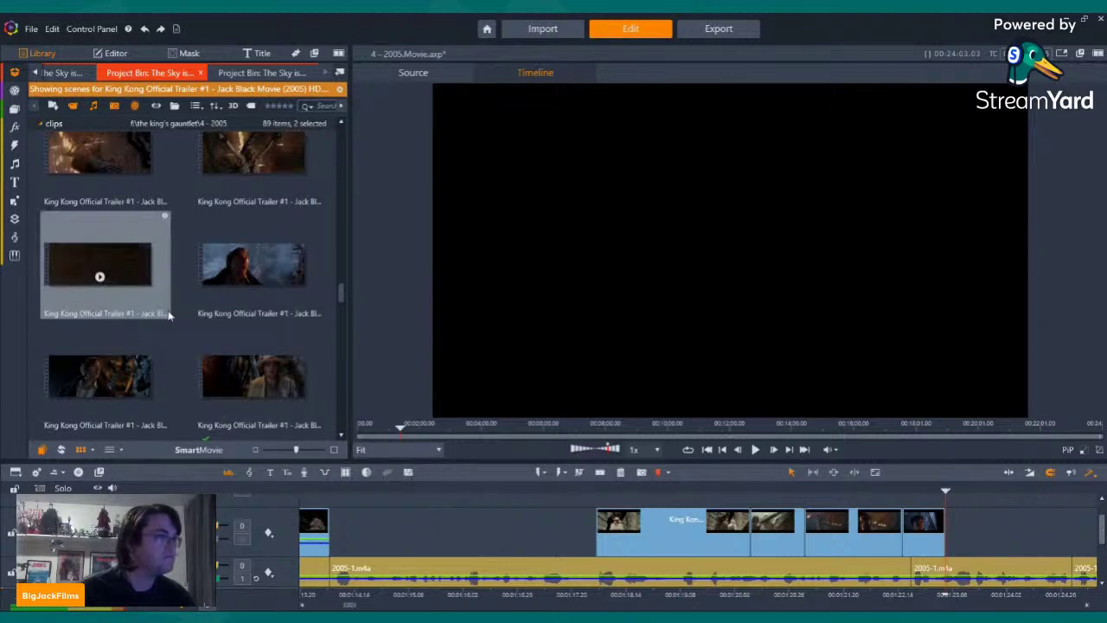
{"action": "scroll", "coordinate": [255, 268], "scroll_direction": "down", "scroll_amount": 1}
{"action": "scroll", "coordinate": [242, 258], "scroll_direction": "down", "scroll_amount": 1}
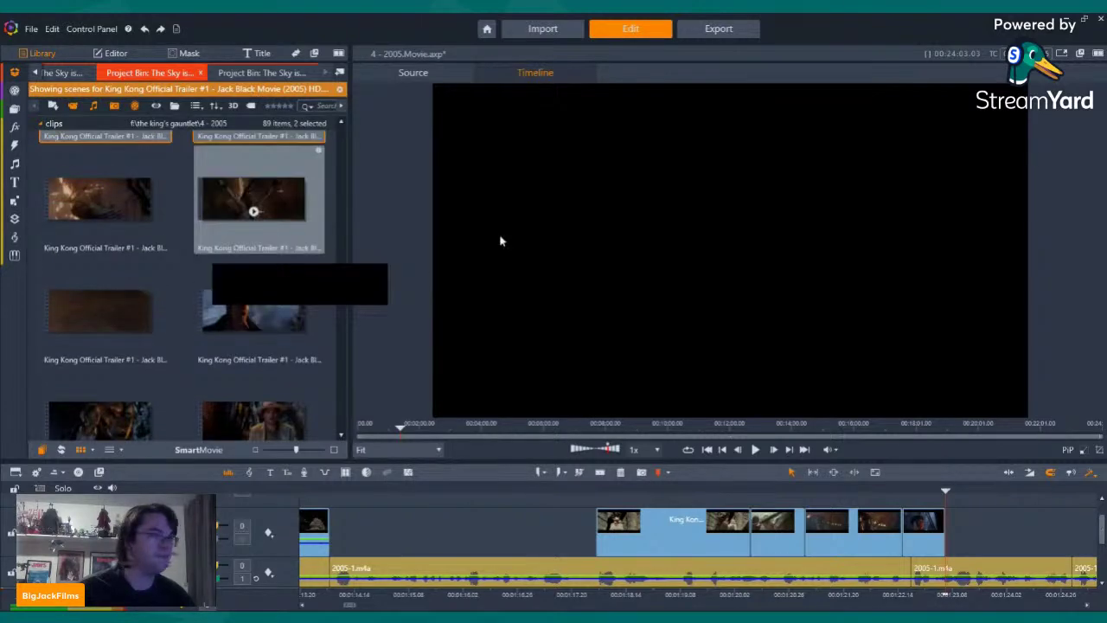
{"action": "left_click_drag", "start_coordinate": [500, 241], "coordinate": [952, 535]}
{"action": "right_click", "coordinate": [969, 520]}
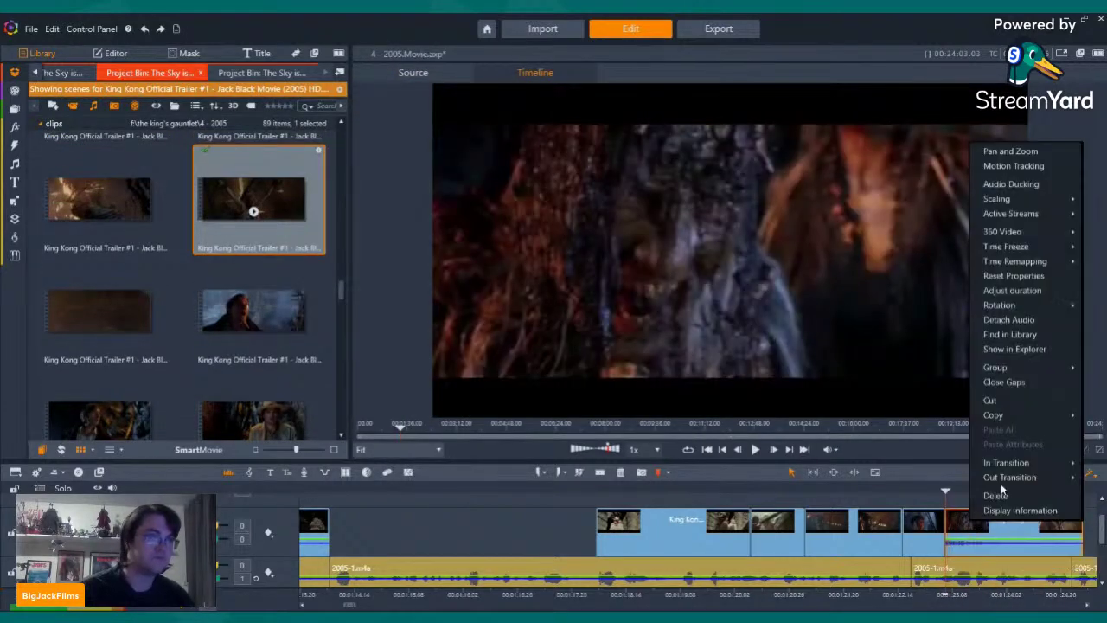
{"action": "mouse_move", "coordinate": [1029, 214]}
{"action": "left_click", "coordinate": [938, 232]}
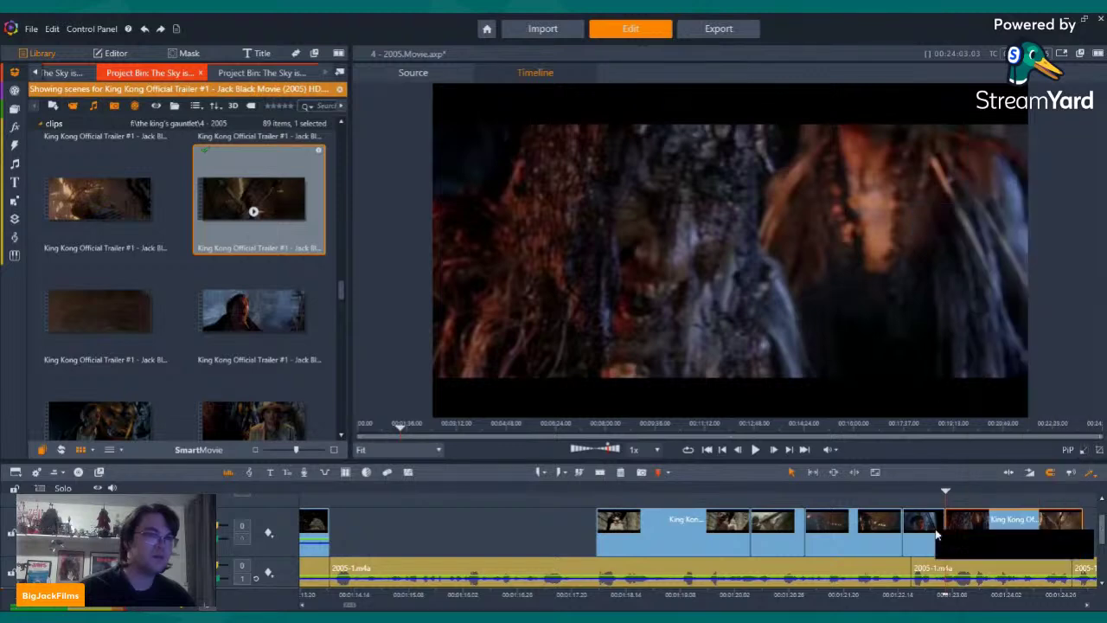
Trim the opening frames off the tribal clip and play the cut back from the preceding sailor shot
{"action": "left_click_drag", "start_coordinate": [947, 532], "coordinate": [980, 534]}
{"action": "key", "text": "Left"}
{"action": "key", "text": "Left"}
{"action": "key", "text": "Left"}
{"action": "key", "text": "Left"}
{"action": "key", "text": "Left"}
{"action": "key", "text": "Left"}
{"action": "key", "text": "Left"}
{"action": "key", "text": "Left"}
{"action": "key", "text": "Left"}
{"action": "key", "text": "Left"}
{"action": "key", "text": "Left"}
{"action": "key", "text": "Left"}
{"action": "key", "text": "Left"}
{"action": "key", "text": "Left"}
{"action": "key", "text": "Left"}
{"action": "key", "text": "Left"}
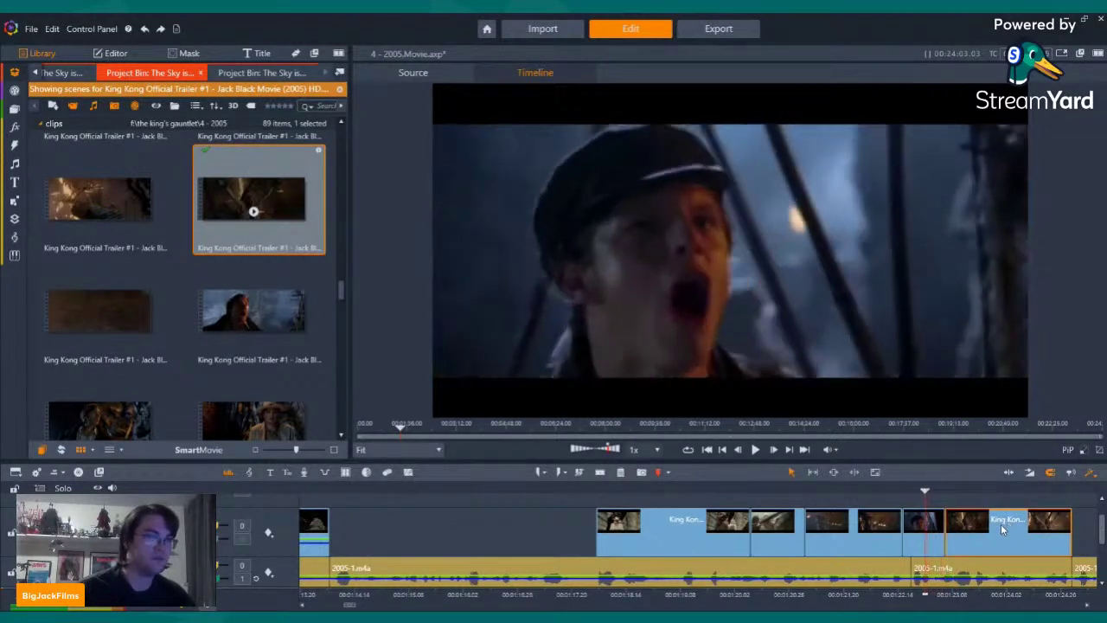
{"action": "left_click", "coordinate": [756, 452]}
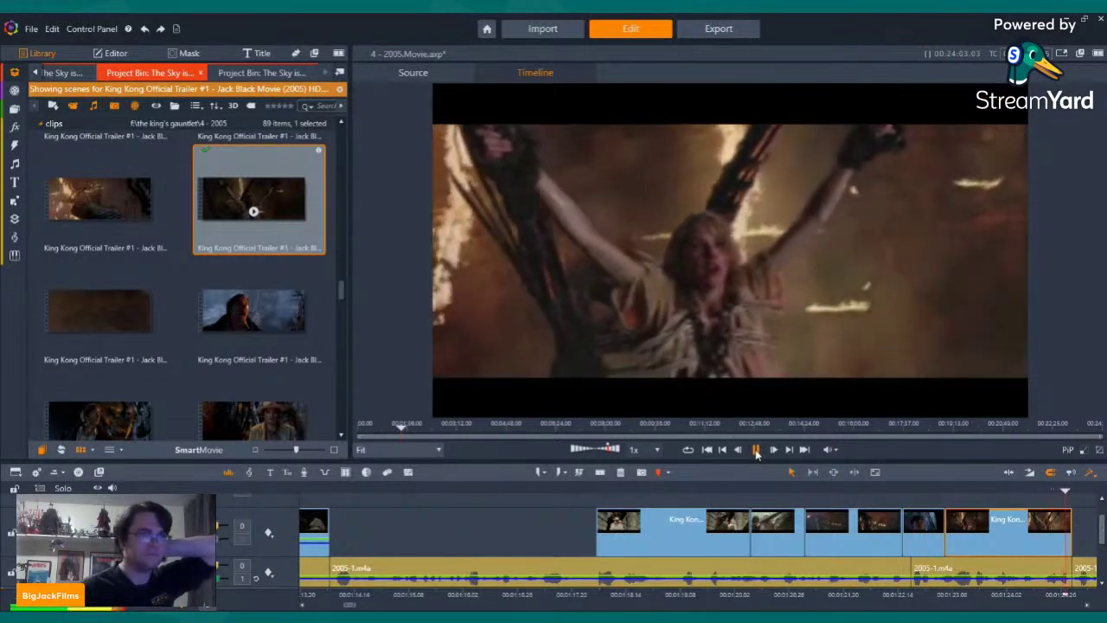
Append the dark brown trailer scene after the shot of the woman with raised arms, with its audio stream turned off
{"action": "left_click_drag", "start_coordinate": [88, 299], "coordinate": [706, 523]}
{"action": "right_click", "coordinate": [706, 523]}
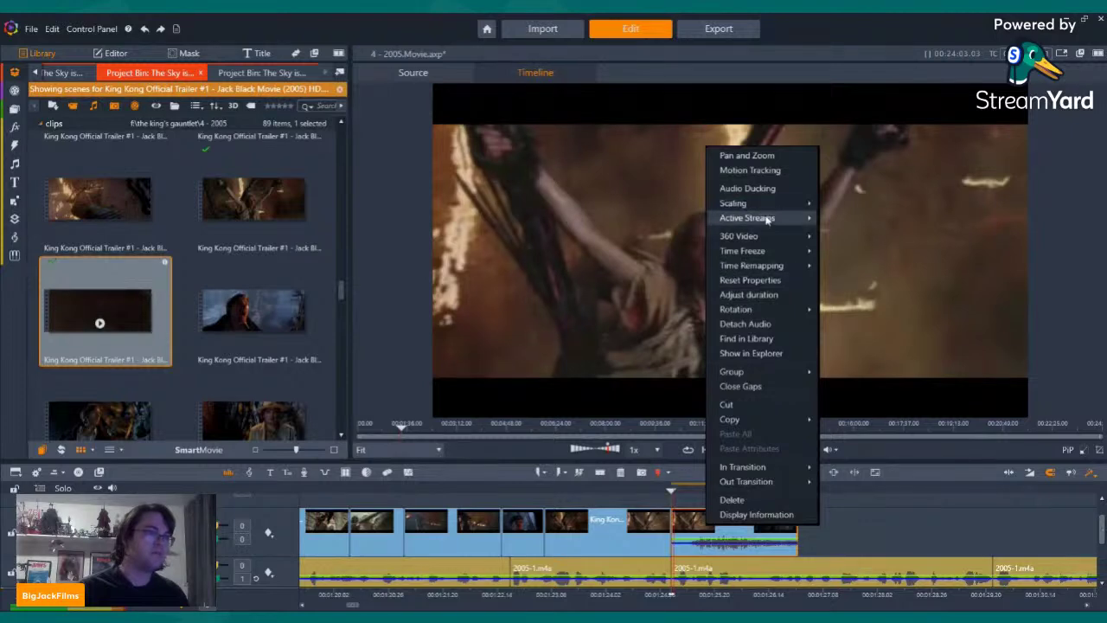
{"action": "mouse_move", "coordinate": [766, 218]}
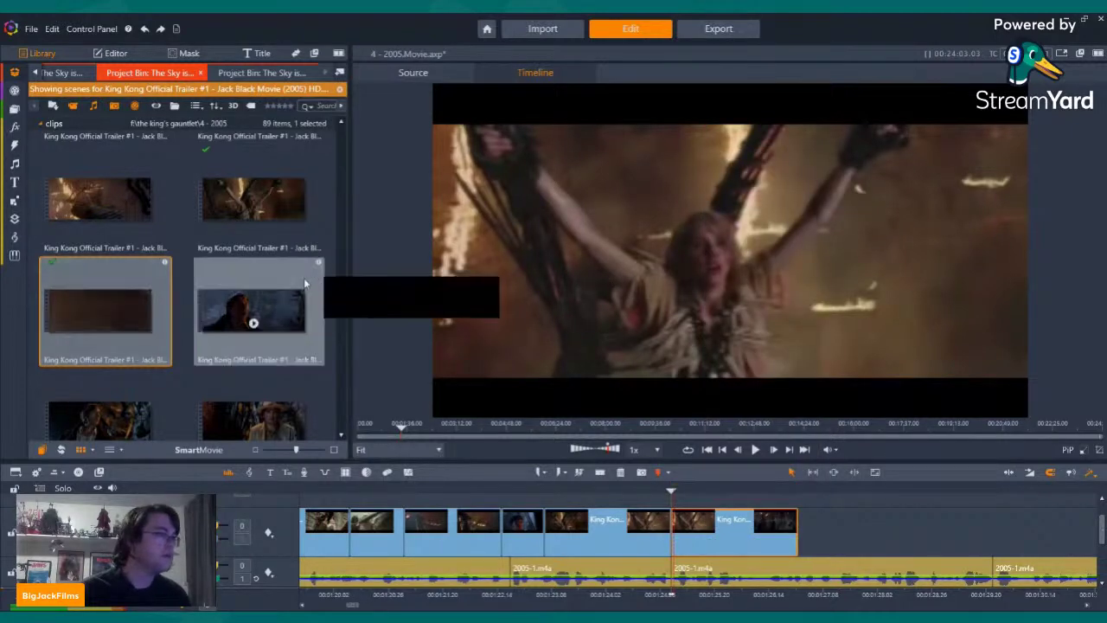
Append the black-thumbnail scene that follows the mossy log shot to the end of the sequence and turn off its audio stream
{"action": "scroll", "coordinate": [303, 278], "scroll_direction": "down", "scroll_amount": 3}
{"action": "scroll", "coordinate": [281, 293], "scroll_direction": "down", "scroll_amount": 3}
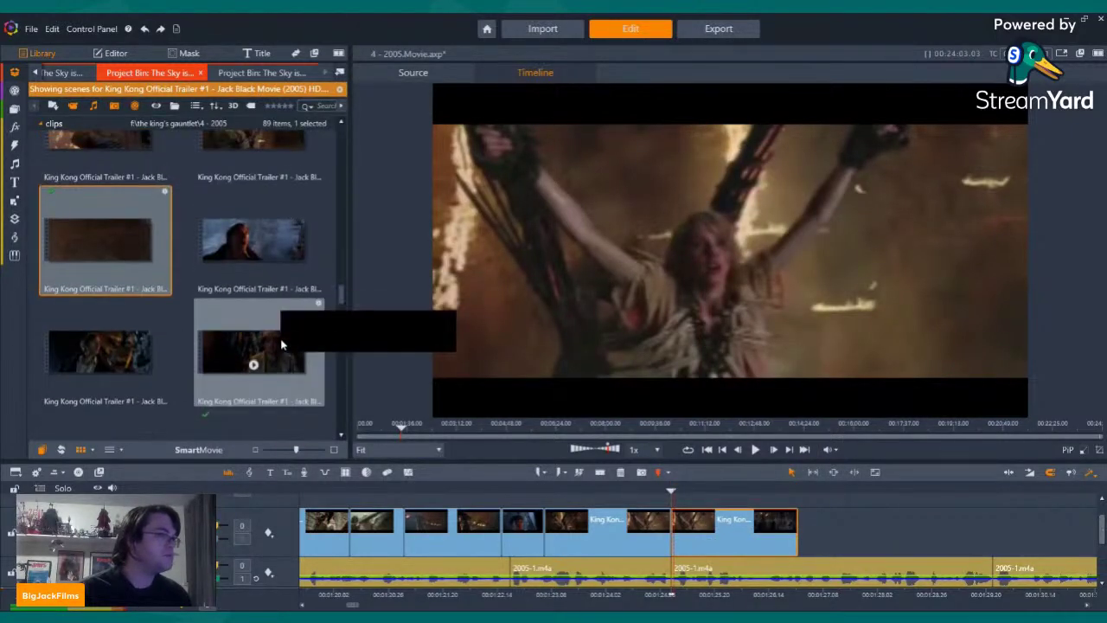
{"action": "left_click", "coordinate": [101, 312]}
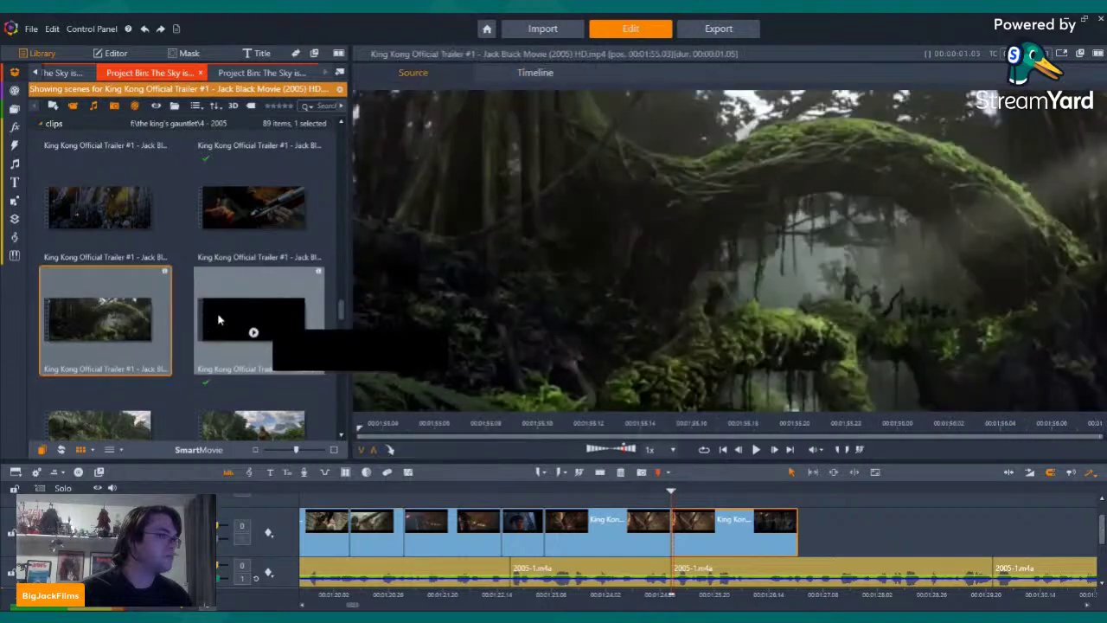
{"action": "scroll", "coordinate": [164, 254], "scroll_direction": "down", "scroll_amount": 3}
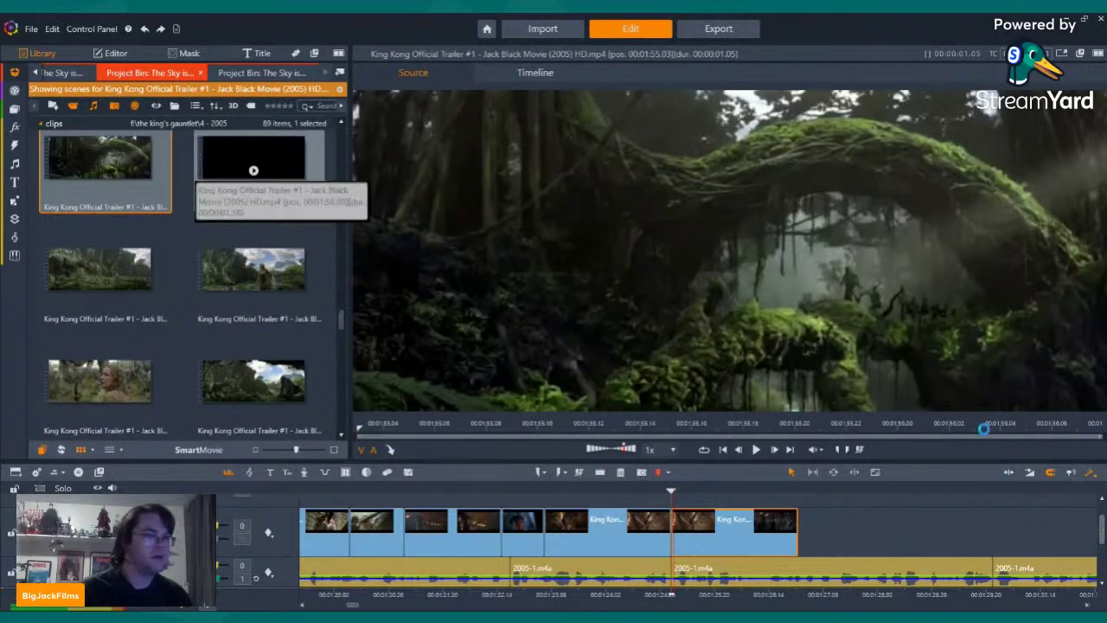
{"action": "left_click_drag", "start_coordinate": [220, 161], "coordinate": [804, 528]}
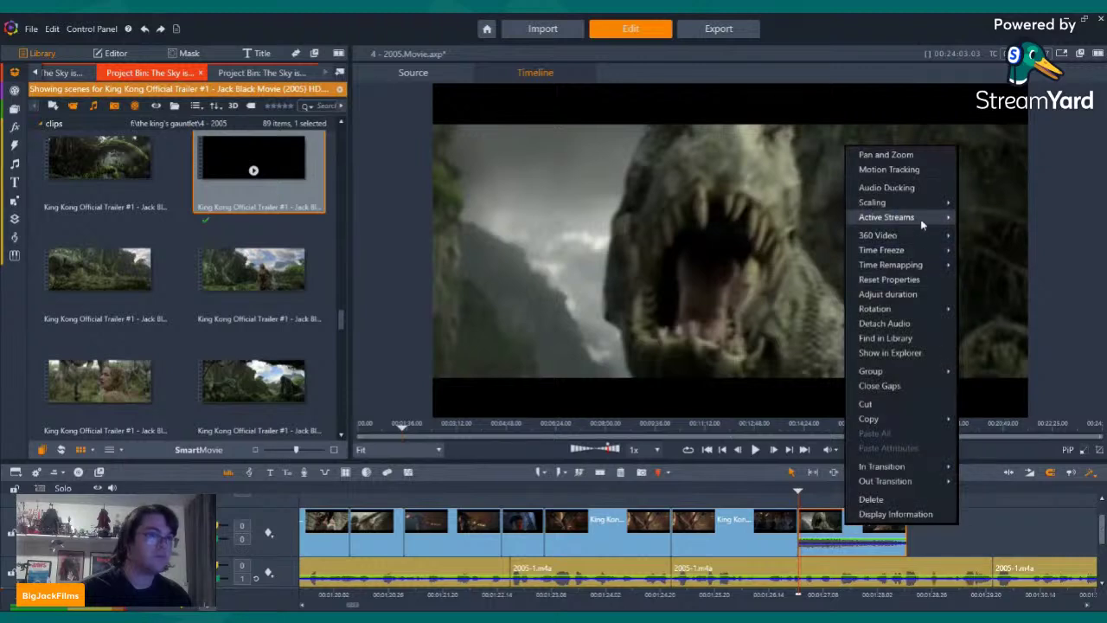
{"action": "mouse_move", "coordinate": [919, 219]}
{"action": "left_click", "coordinate": [980, 226]}
Play back the newest clips on the timeline, starting from the end of the raised-arms shot
{"action": "key", "text": "Left"}
{"action": "key", "text": "Left"}
{"action": "key", "text": "Left"}
{"action": "key", "text": "Left"}
{"action": "key", "text": "Left"}
{"action": "key", "text": "Left"}
{"action": "key", "text": "Left"}
{"action": "key", "text": "Left"}
{"action": "key", "text": "Left"}
{"action": "key", "text": "Left"}
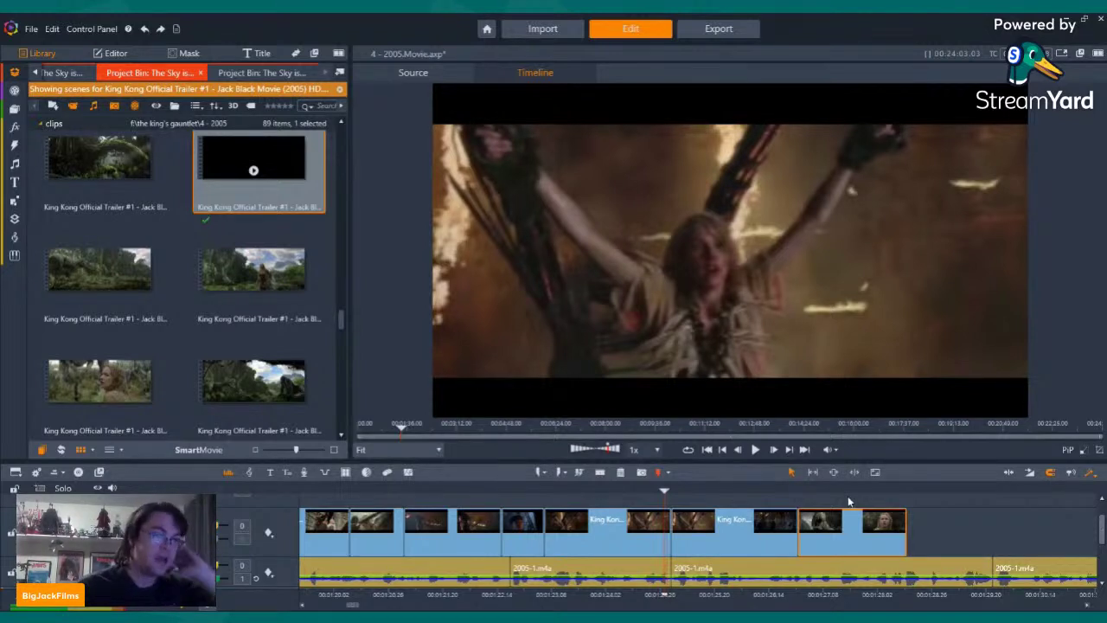
{"action": "key", "text": "Left"}
{"action": "key", "text": "Left"}
{"action": "key", "text": "Left"}
{"action": "key", "text": "Left"}
{"action": "key", "text": "Left"}
{"action": "key", "text": "Left"}
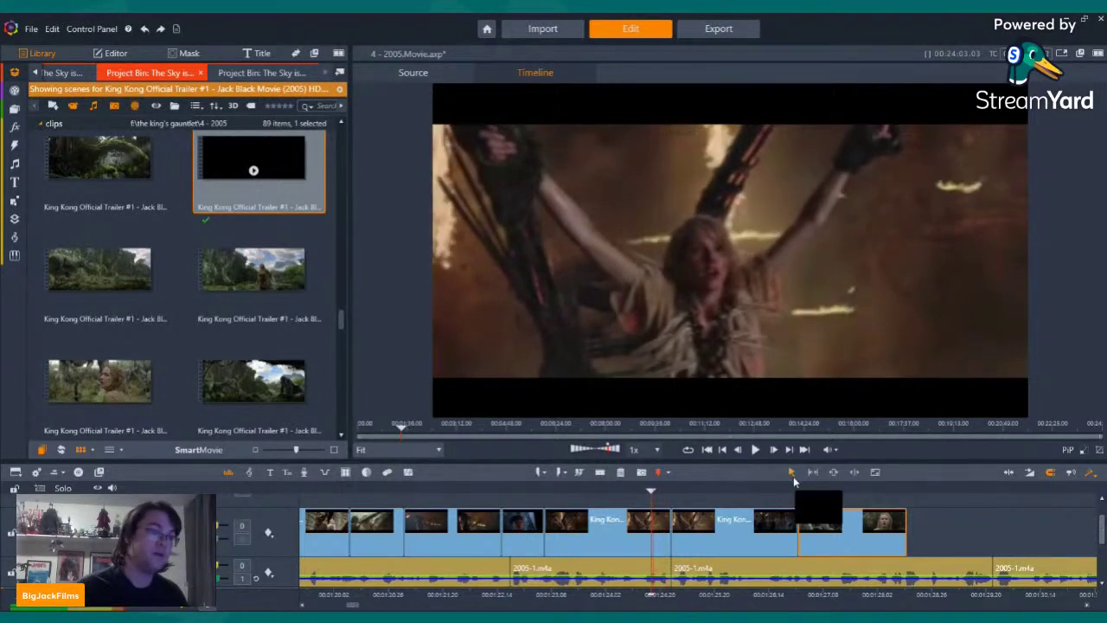
{"action": "left_click", "coordinate": [755, 449]}
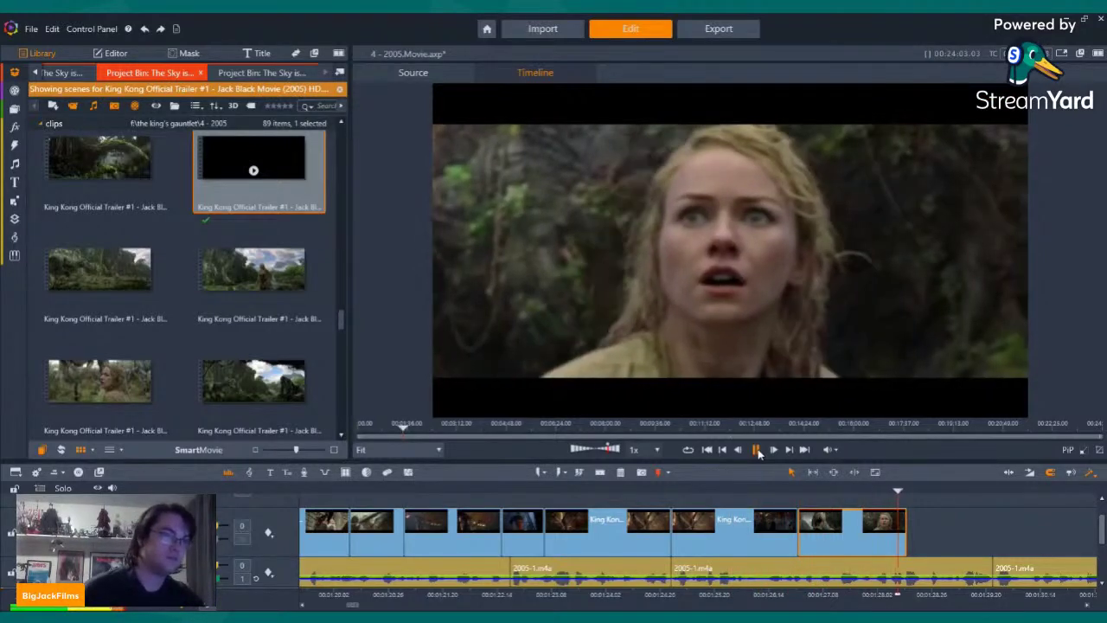
Append the wide shot of the T. rex facing Kong, turn off its audio stream and play back the cut
{"action": "scroll", "coordinate": [252, 260], "scroll_direction": "down", "scroll_amount": 2}
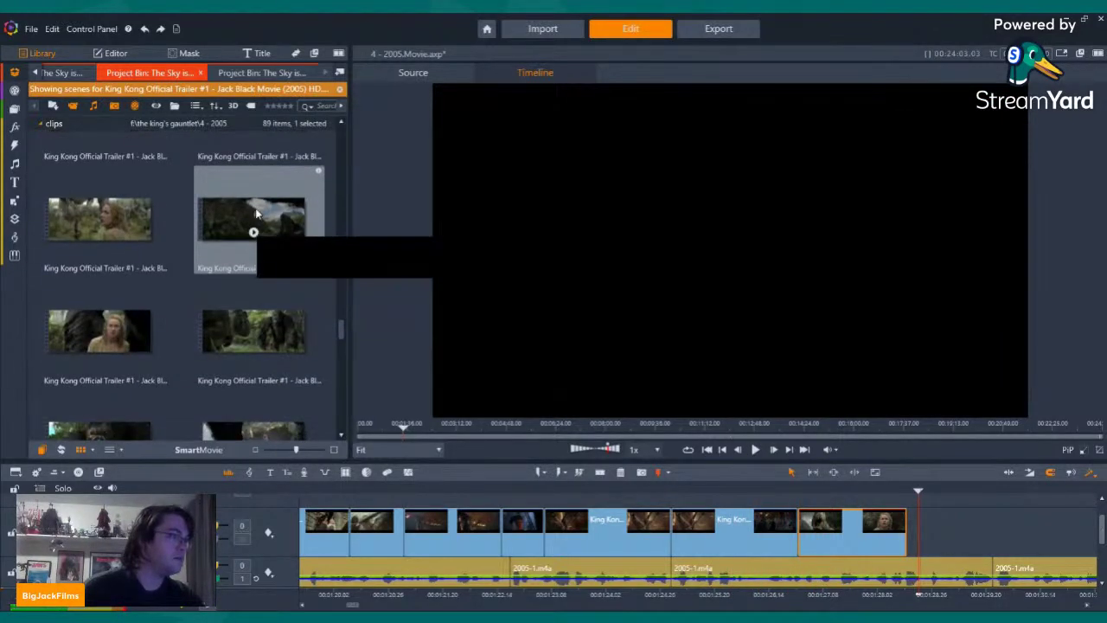
{"action": "left_click_drag", "start_coordinate": [255, 208], "coordinate": [907, 542]}
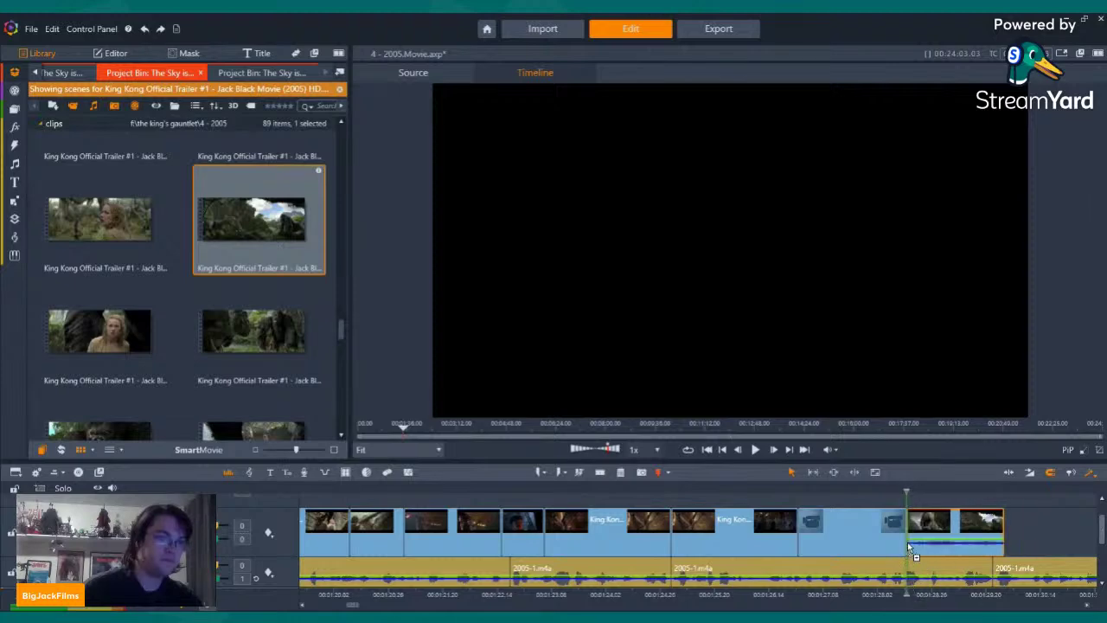
{"action": "right_click", "coordinate": [946, 537]}
{"action": "mouse_move", "coordinate": [1011, 227]}
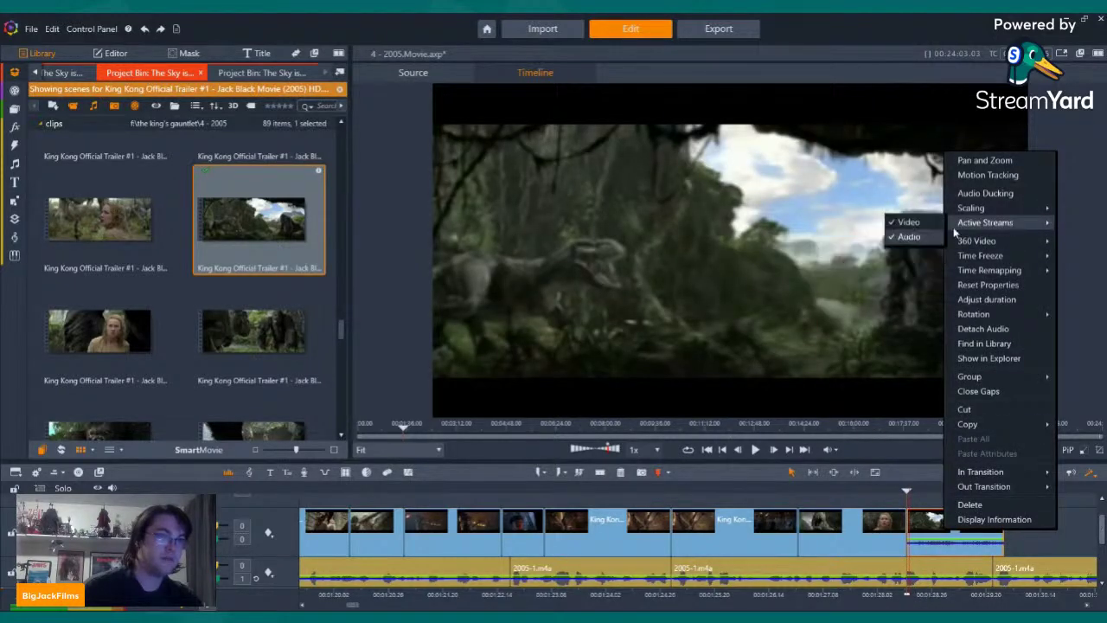
{"action": "left_click", "coordinate": [905, 243]}
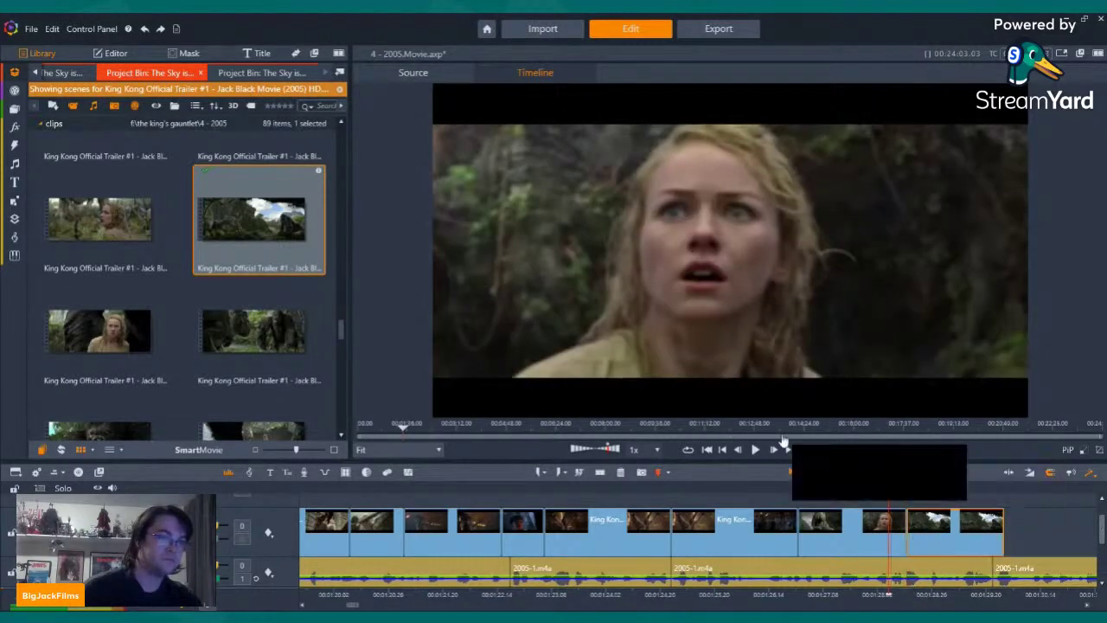
{"action": "left_click", "coordinate": [754, 448]}
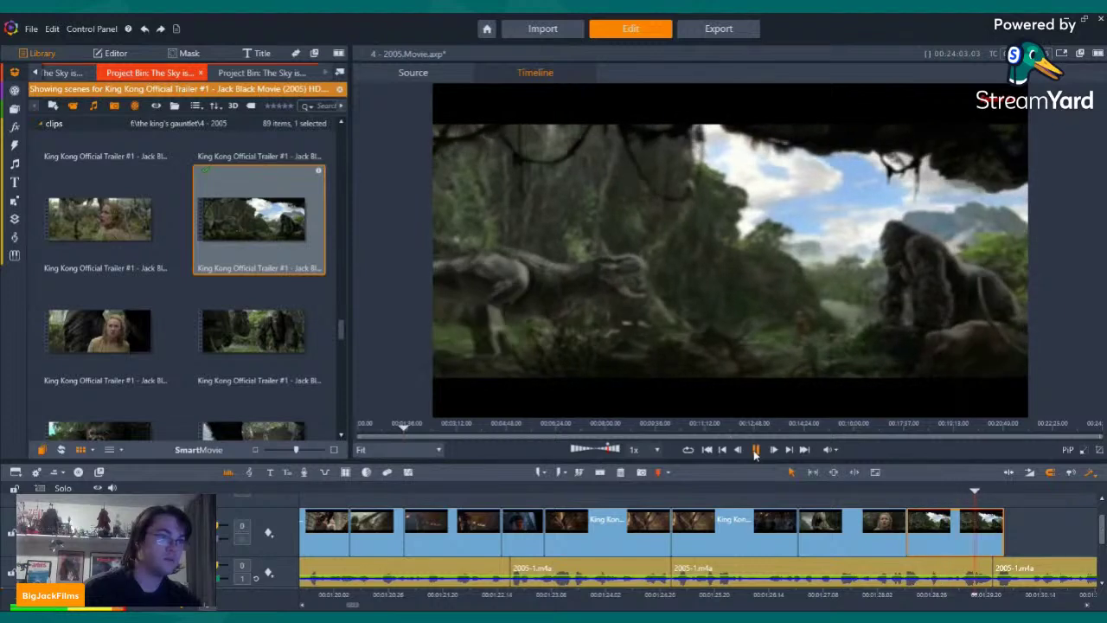
{"action": "left_click", "coordinate": [754, 449]}
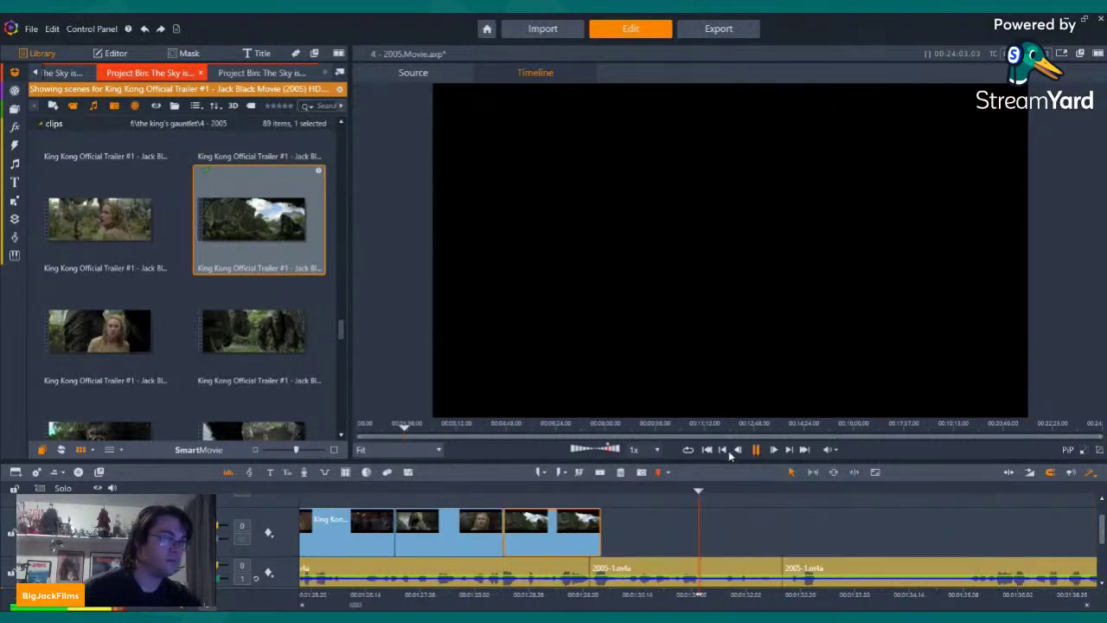
Append the jungle face-off scene without its audio stream, trimming off the opening frames that show the blonde woman
{"action": "left_click", "coordinate": [290, 293]}
{"action": "scroll", "coordinate": [260, 285], "scroll_direction": "down", "scroll_amount": 1}
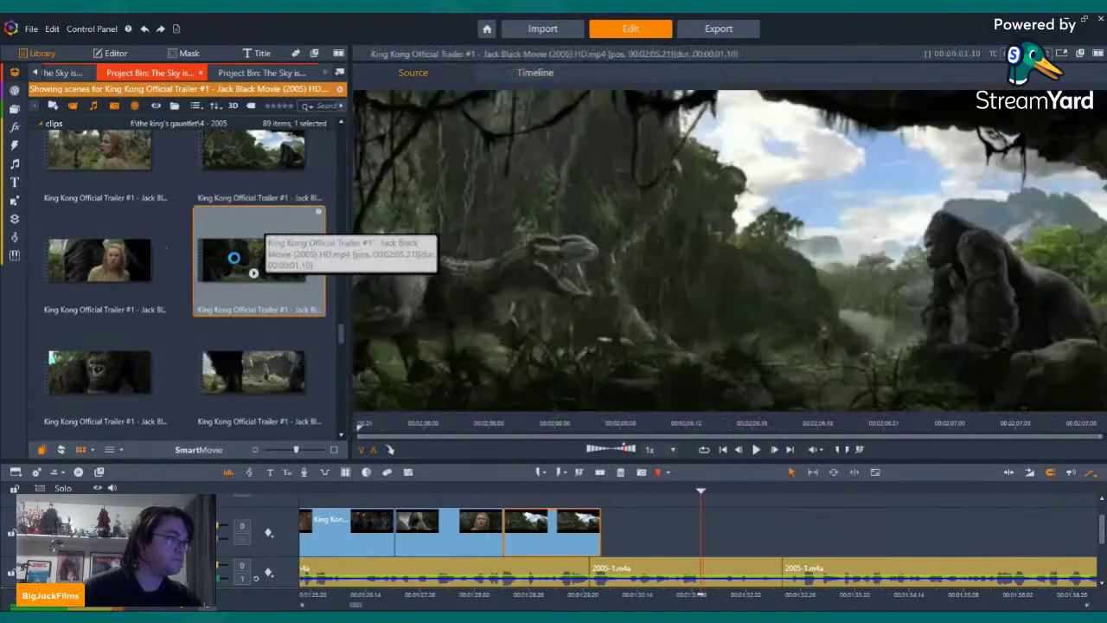
{"action": "left_click_drag", "start_coordinate": [234, 258], "coordinate": [619, 536]}
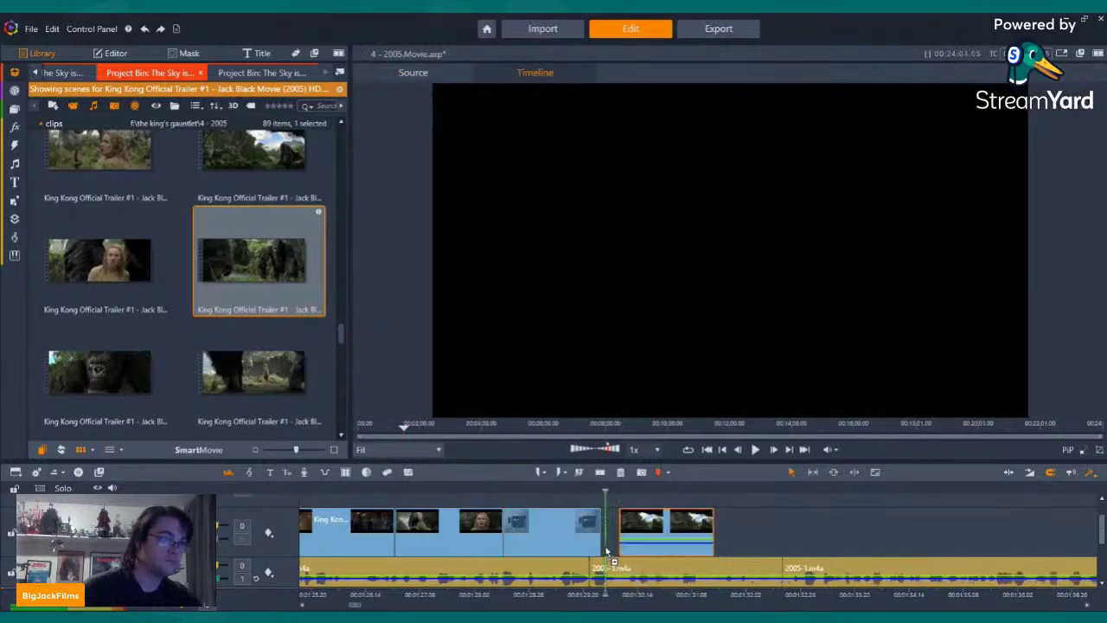
{"action": "right_click", "coordinate": [619, 536]}
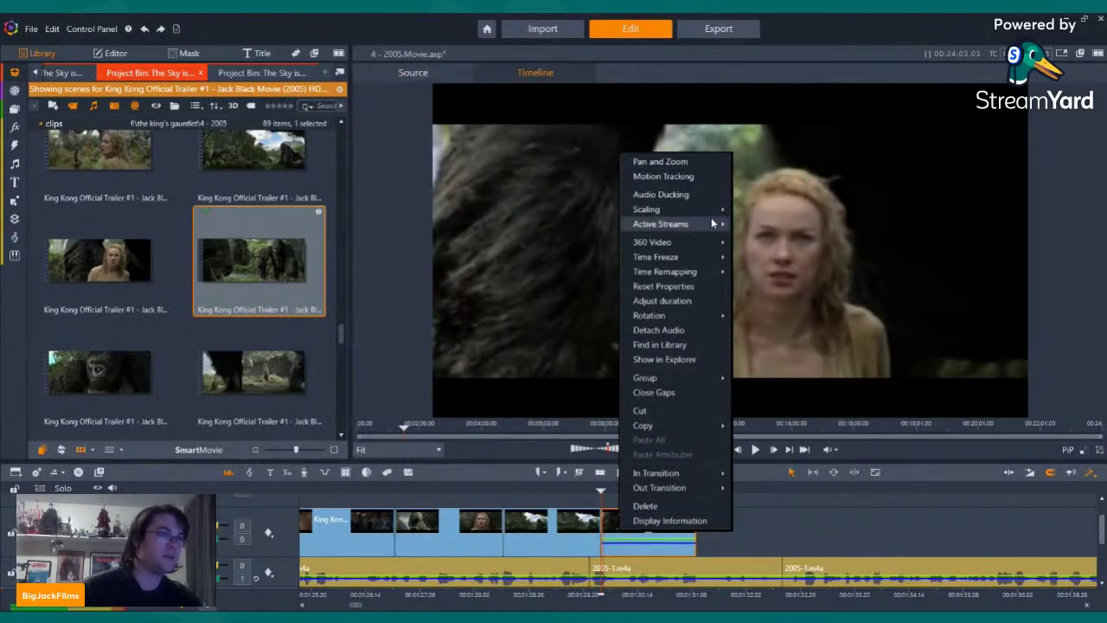
{"action": "mouse_move", "coordinate": [692, 224]}
{"action": "left_click", "coordinate": [753, 238]}
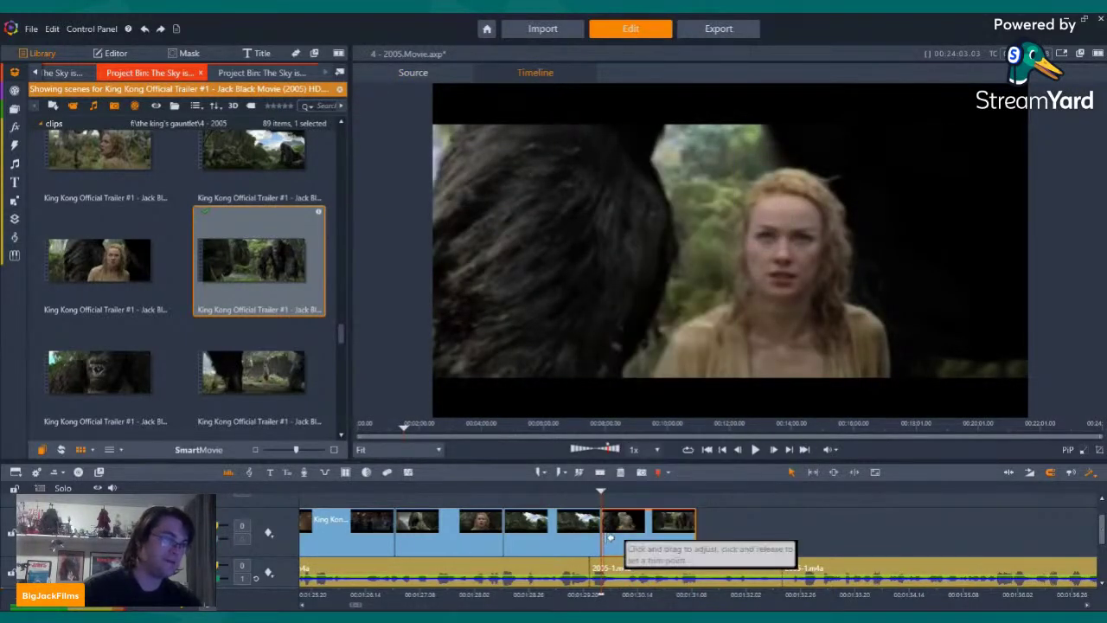
{"action": "left_click_drag", "start_coordinate": [633, 543], "coordinate": [627, 538]}
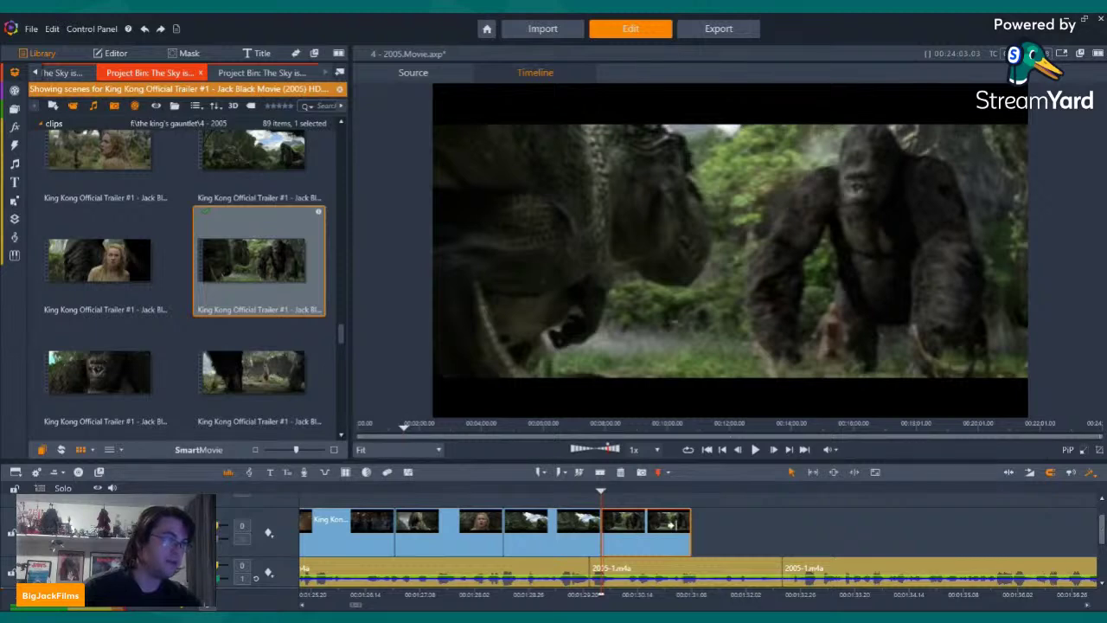
Append the close-up of the roaring T. rex after the face-off clip and turn off its audio stream
{"action": "scroll", "coordinate": [98, 318], "scroll_direction": "down", "scroll_amount": 3}
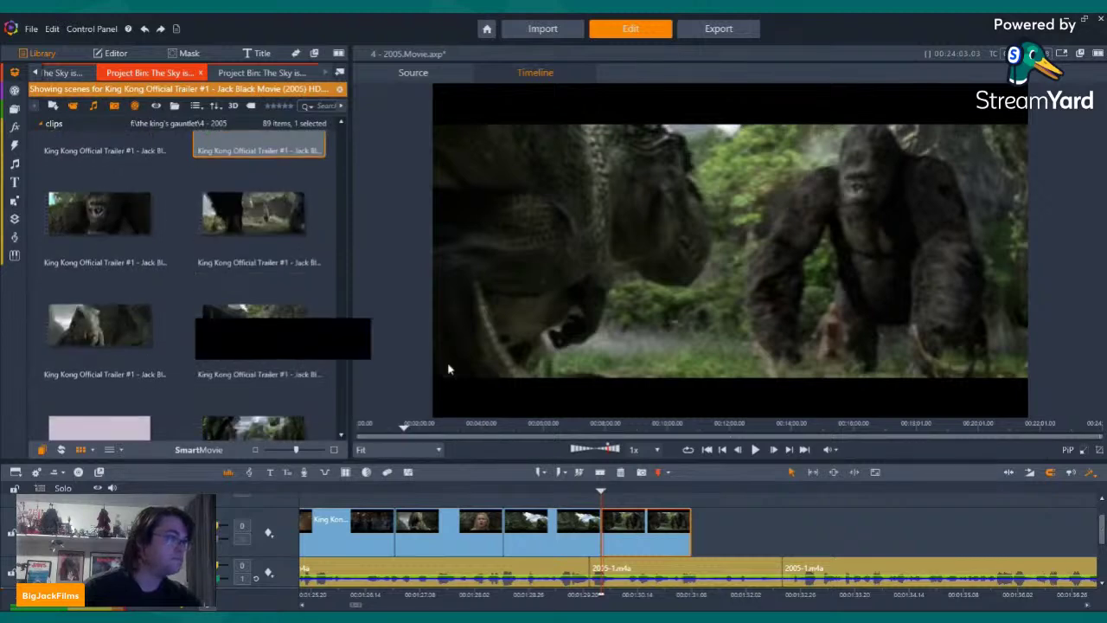
{"action": "left_click", "coordinate": [120, 311]}
{"action": "left_click_drag", "start_coordinate": [120, 311], "coordinate": [724, 529]}
{"action": "right_click", "coordinate": [718, 526]}
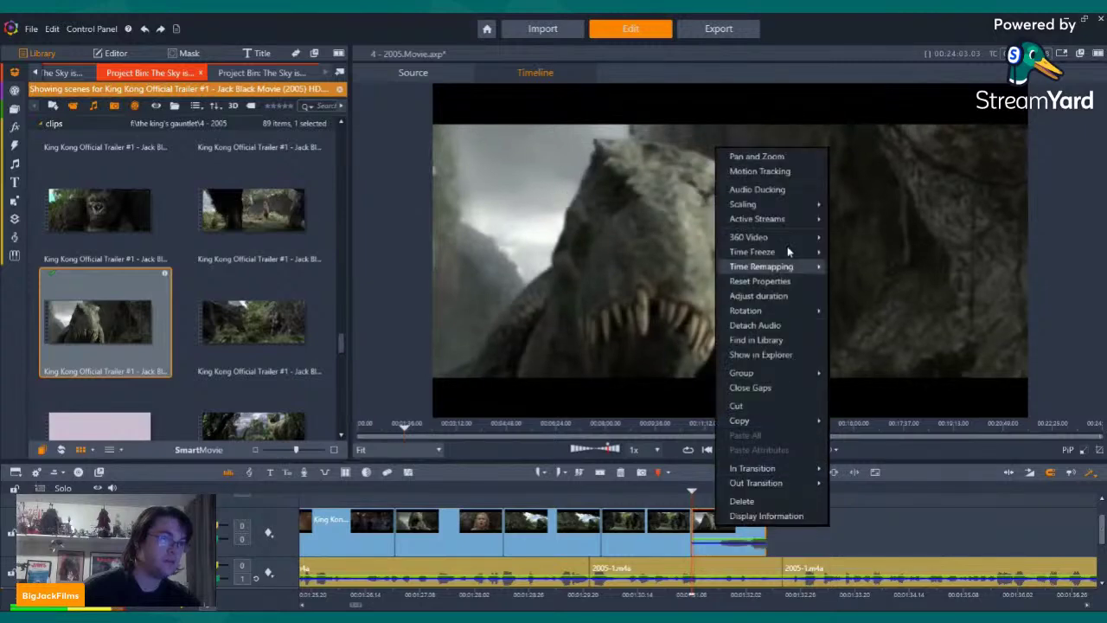
{"action": "left_click", "coordinate": [843, 230]}
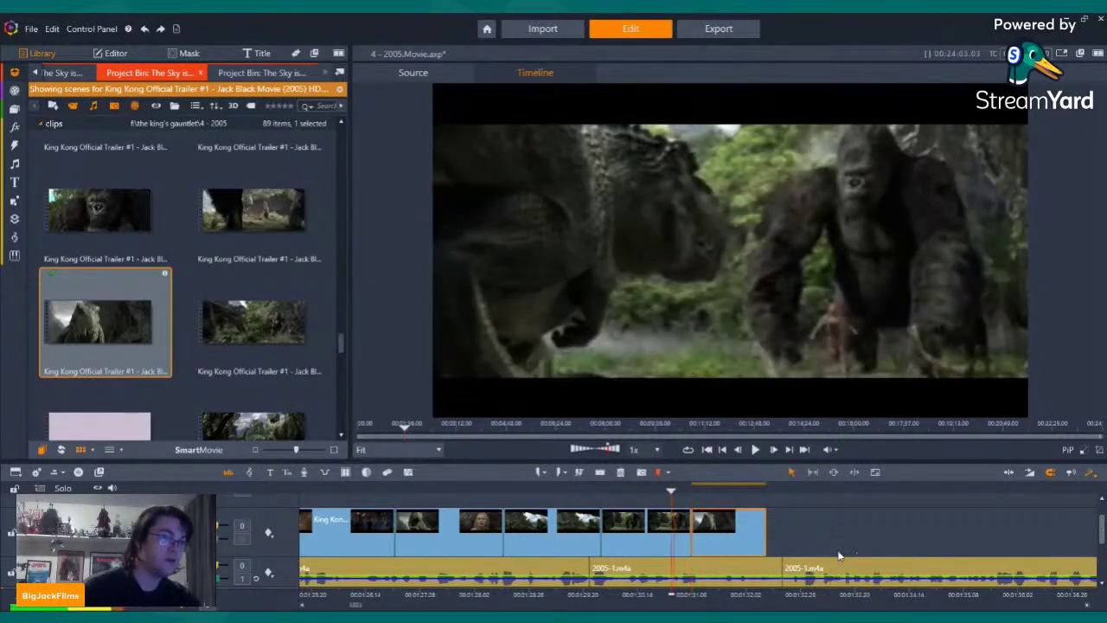
Play back the sequence from the wide shot of the T. rex and Kong through the roaring close-up
{"action": "key", "text": "Left"}
{"action": "key", "text": "Left"}
{"action": "key", "text": "Left"}
{"action": "key", "text": "Left"}
{"action": "key", "text": "Left"}
{"action": "key", "text": "Left"}
{"action": "key", "text": "Left"}
{"action": "key", "text": "Left"}
{"action": "key", "text": "Left"}
{"action": "key", "text": "Left"}
{"action": "key", "text": "Left"}
{"action": "key", "text": "Left"}
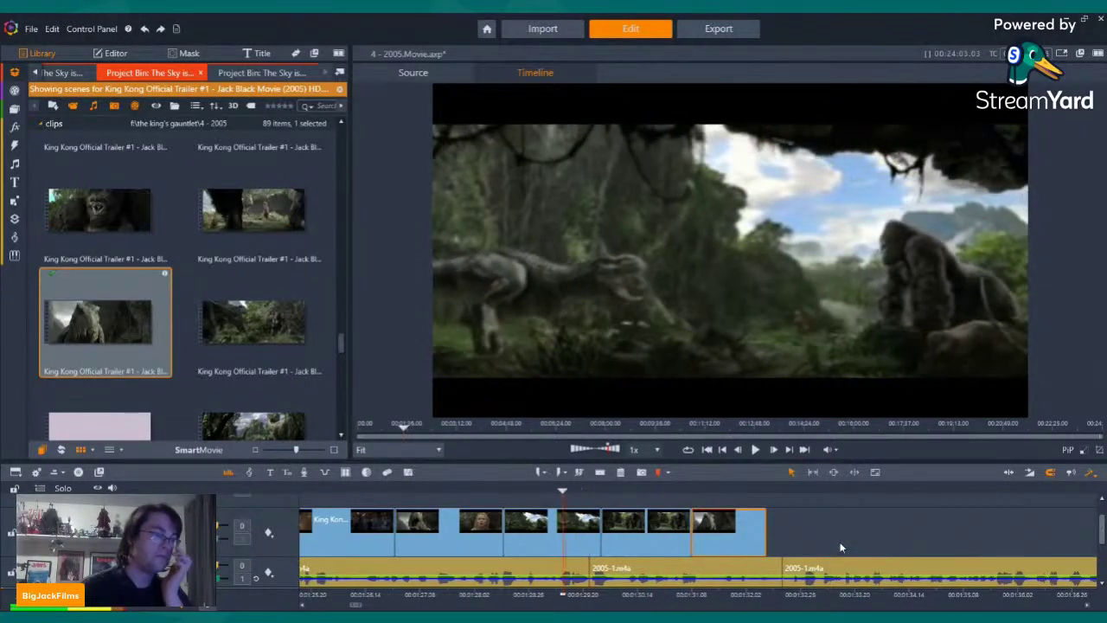
{"action": "left_click", "coordinate": [755, 449]}
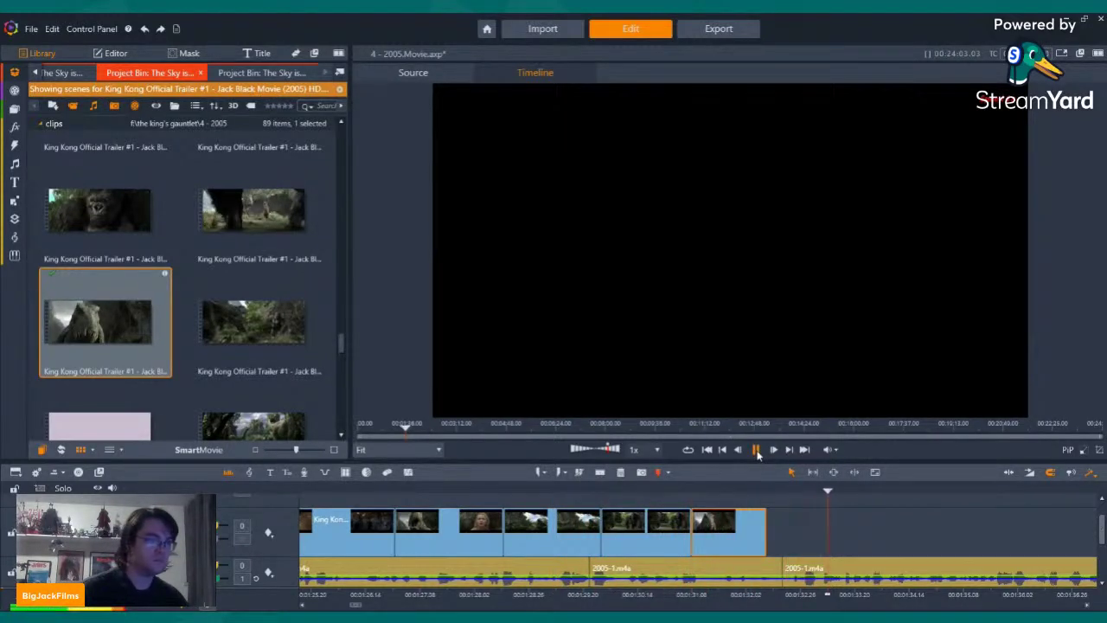
{"action": "left_click", "coordinate": [756, 450]}
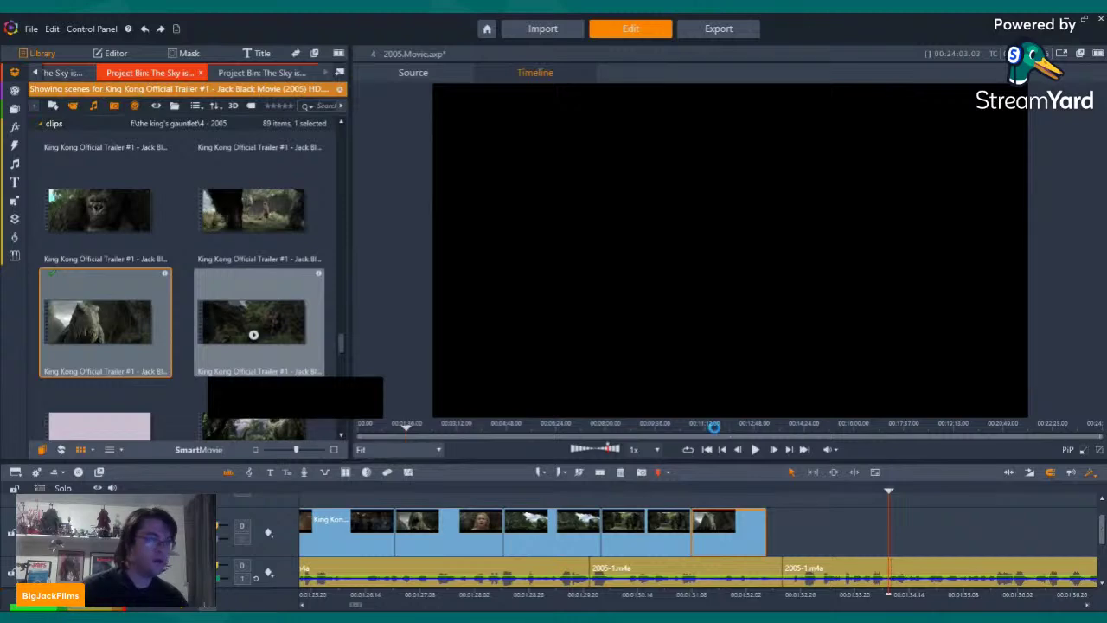
Append the scene of the T. rex charging toward Kong after the roaring close-up and turn off its audio stream
{"action": "left_click_drag", "start_coordinate": [253, 328], "coordinate": [791, 529]}
{"action": "right_click", "coordinate": [819, 517]}
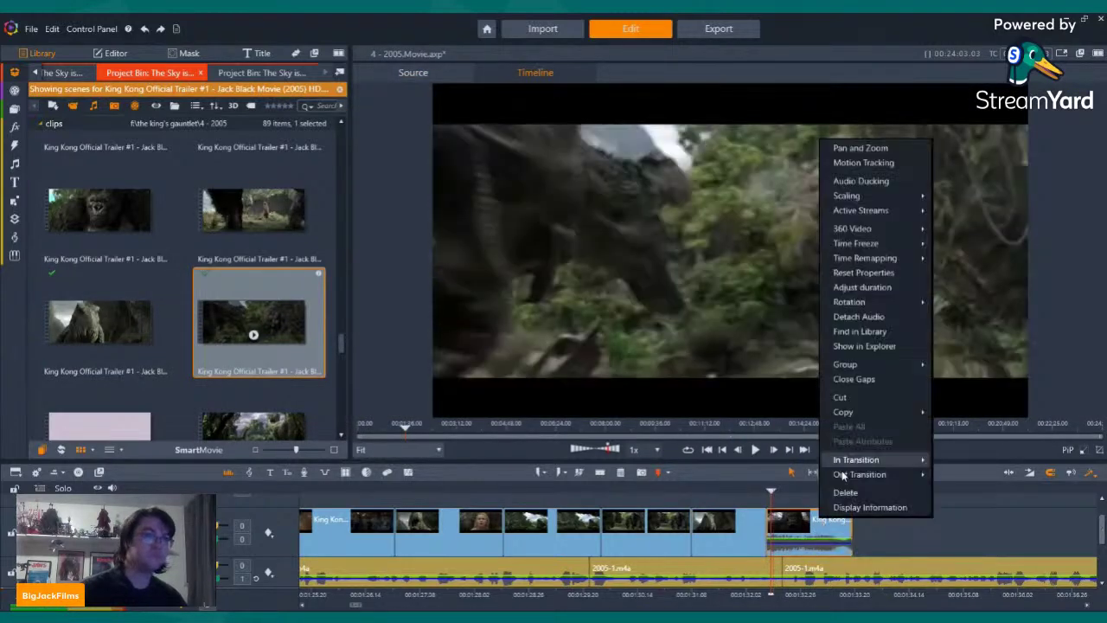
{"action": "mouse_move", "coordinate": [910, 211]}
{"action": "left_click", "coordinate": [954, 227]}
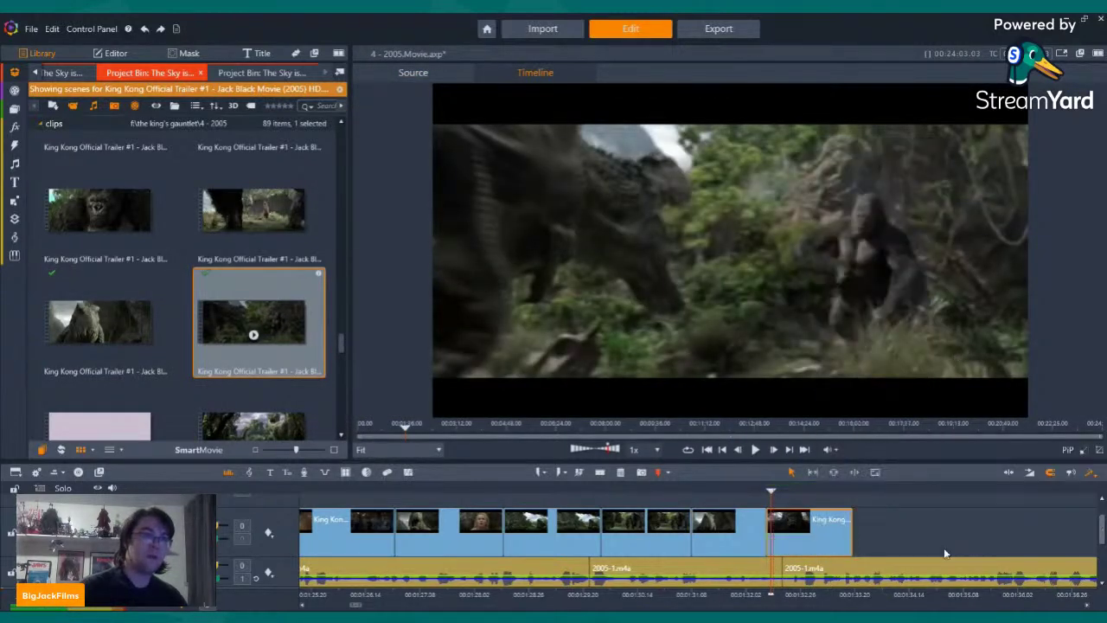
Play back the timeline from the wide shot of the T. rex facing Kong through the charging clip
{"action": "key", "text": "Left"}
{"action": "key", "text": "Left"}
{"action": "key", "text": "Left"}
{"action": "key", "text": "Left"}
{"action": "key", "text": "Left"}
{"action": "key", "text": "Left"}
{"action": "key", "text": "Left"}
{"action": "key", "text": "Left"}
{"action": "key", "text": "Left"}
{"action": "key", "text": "Left"}
{"action": "key", "text": "Left"}
{"action": "key", "text": "Left"}
{"action": "key", "text": "Left"}
{"action": "key", "text": "Left"}
{"action": "key", "text": "Left"}
{"action": "key", "text": "Left"}
{"action": "key", "text": "Left"}
{"action": "key", "text": "Left"}
{"action": "key", "text": "Left"}
{"action": "key", "text": "Left"}
{"action": "key", "text": "Left"}
{"action": "key", "text": "Left"}
{"action": "key", "text": "Left"}
{"action": "key", "text": "Left"}
{"action": "key", "text": "Left"}
{"action": "key", "text": "Left"}
{"action": "key", "text": "Left"}
{"action": "key", "text": "Left"}
{"action": "key", "text": "Left"}
{"action": "key", "text": "Left"}
{"action": "key", "text": "Left"}
{"action": "key", "text": "Left"}
{"action": "key", "text": "Left"}
{"action": "key", "text": "Left"}
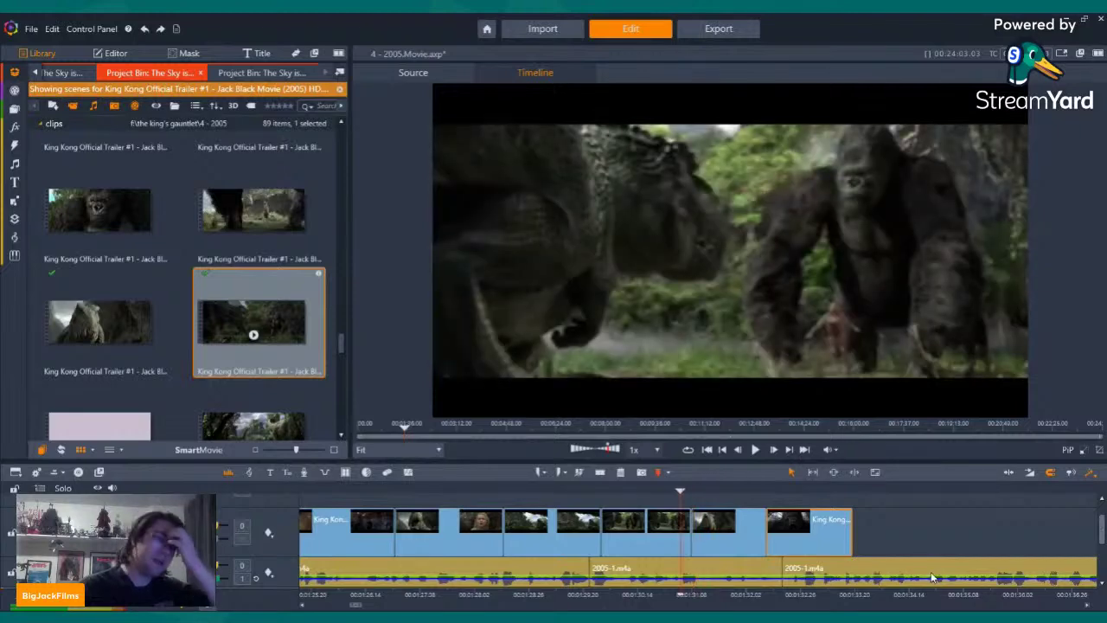
{"action": "key", "text": "Right"}
{"action": "key", "text": "Right"}
{"action": "key", "text": "Right"}
{"action": "key", "text": "Right"}
{"action": "key", "text": "Right"}
{"action": "key", "text": "Right"}
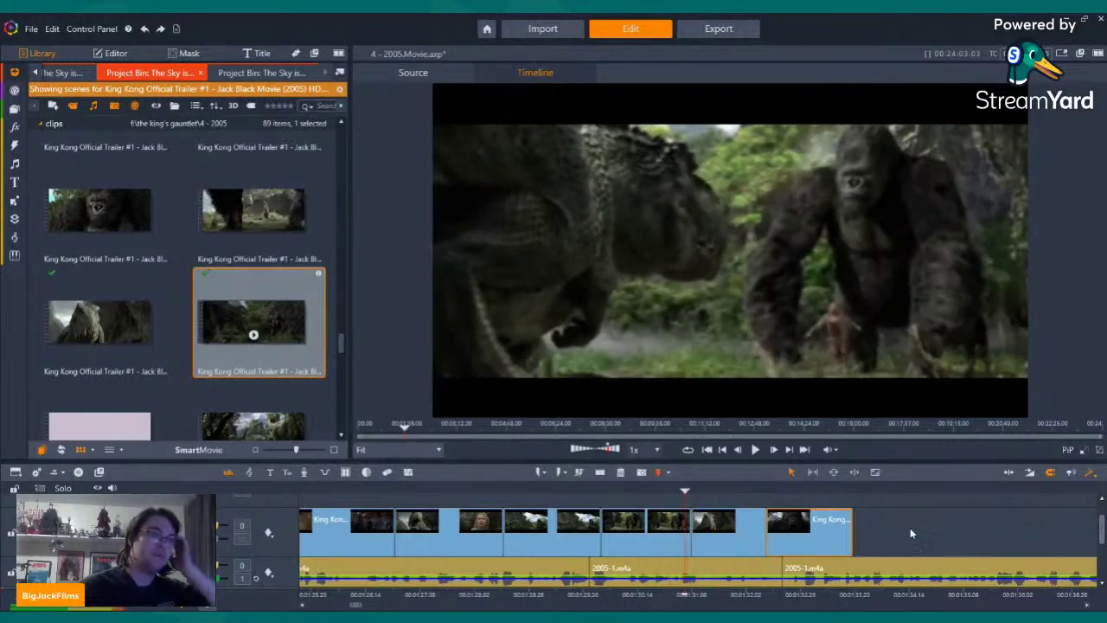
{"action": "left_click", "coordinate": [755, 450]}
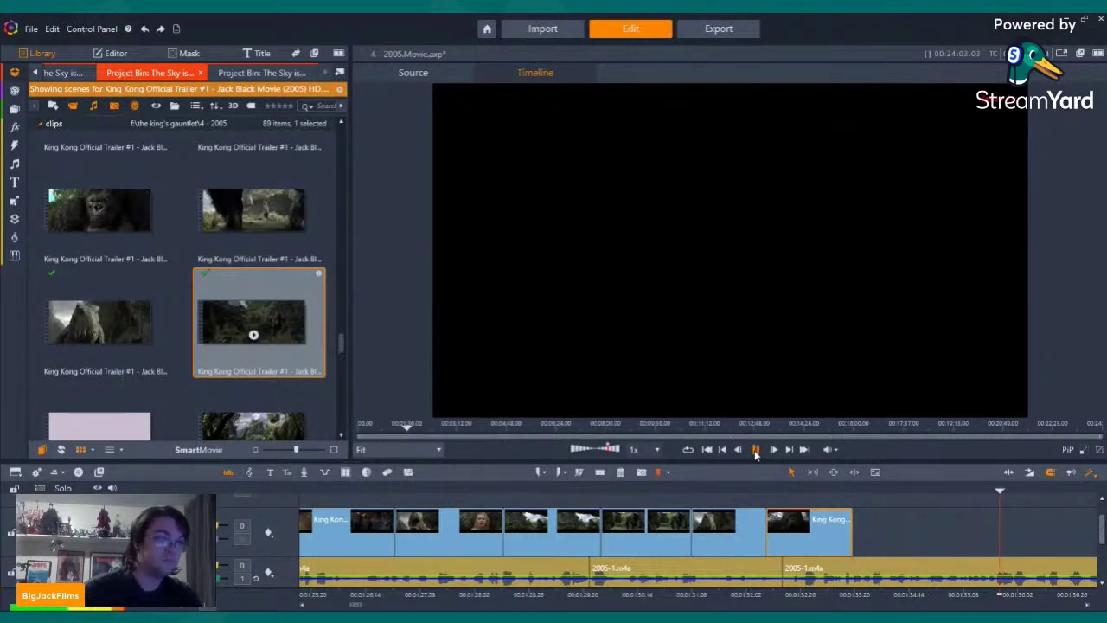
{"action": "left_click", "coordinate": [755, 450]}
Look through the Hail to the King - A King named Kong scenes for black-and-white Kong and T. rex fight footage
{"action": "left_click", "coordinate": [232, 73]}
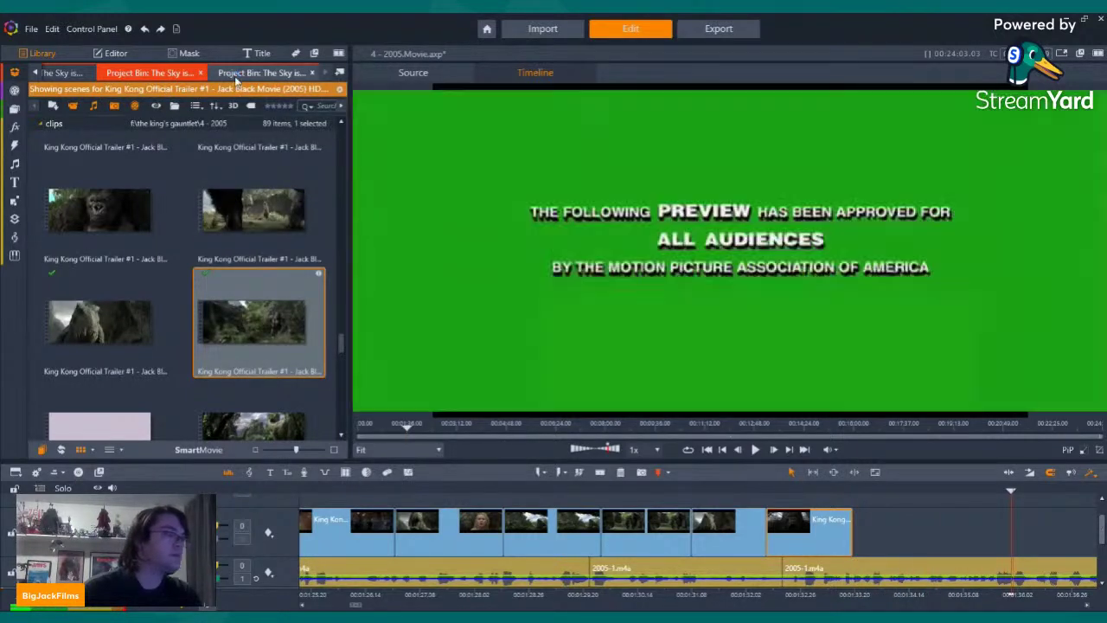
{"action": "left_click", "coordinate": [60, 74]}
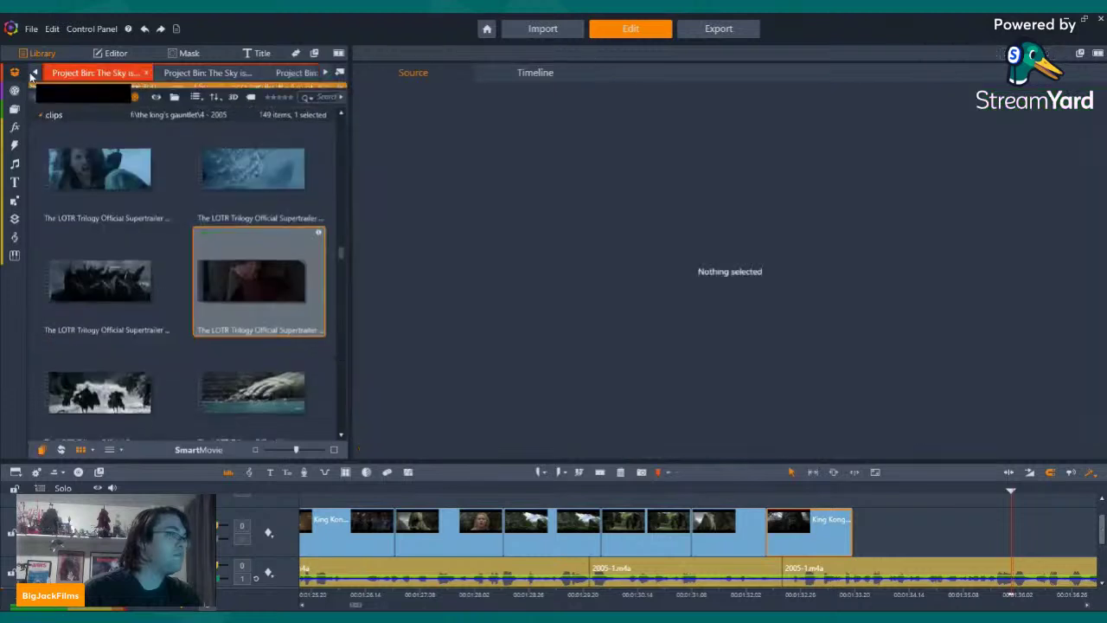
{"action": "left_click", "coordinate": [35, 73]}
{"action": "left_click", "coordinate": [35, 72]}
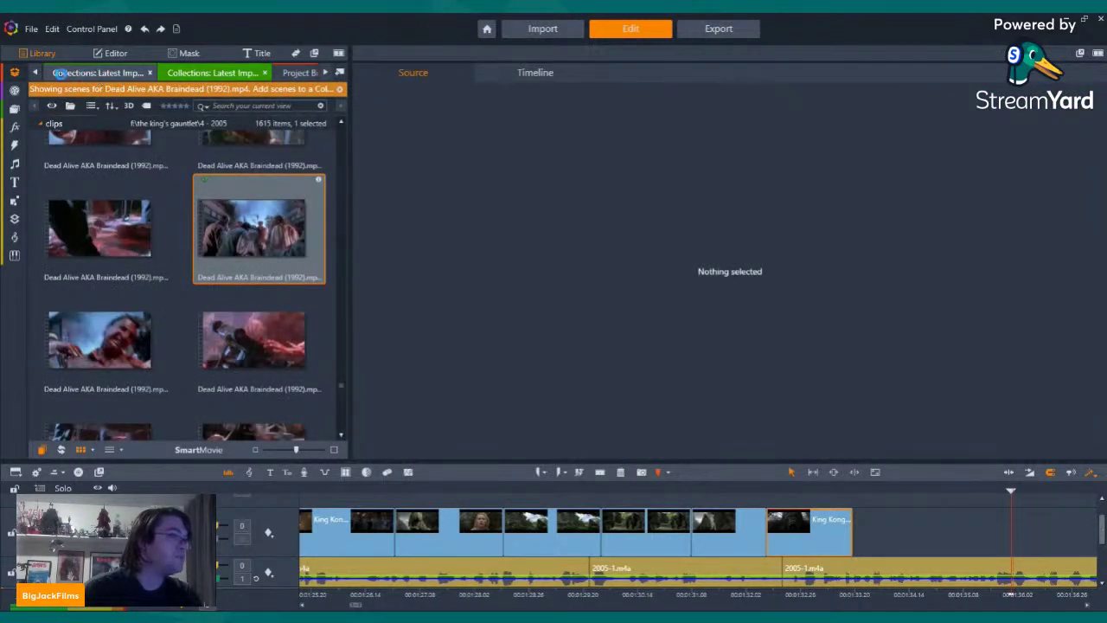
{"action": "left_click", "coordinate": [58, 73]}
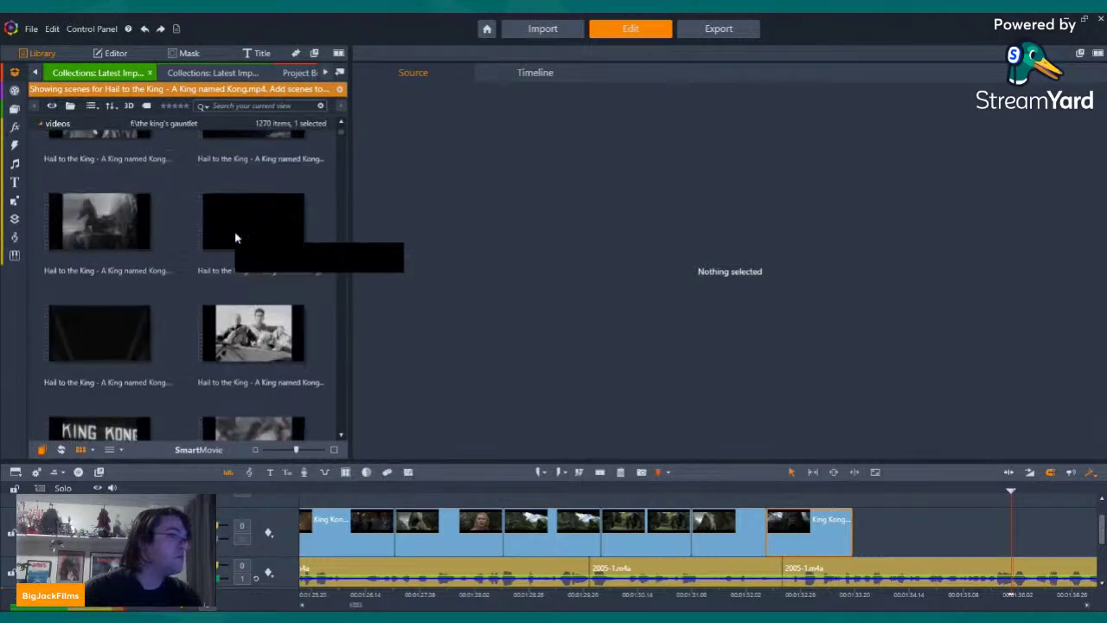
{"action": "scroll", "coordinate": [238, 238], "scroll_direction": "down", "scroll_amount": 3}
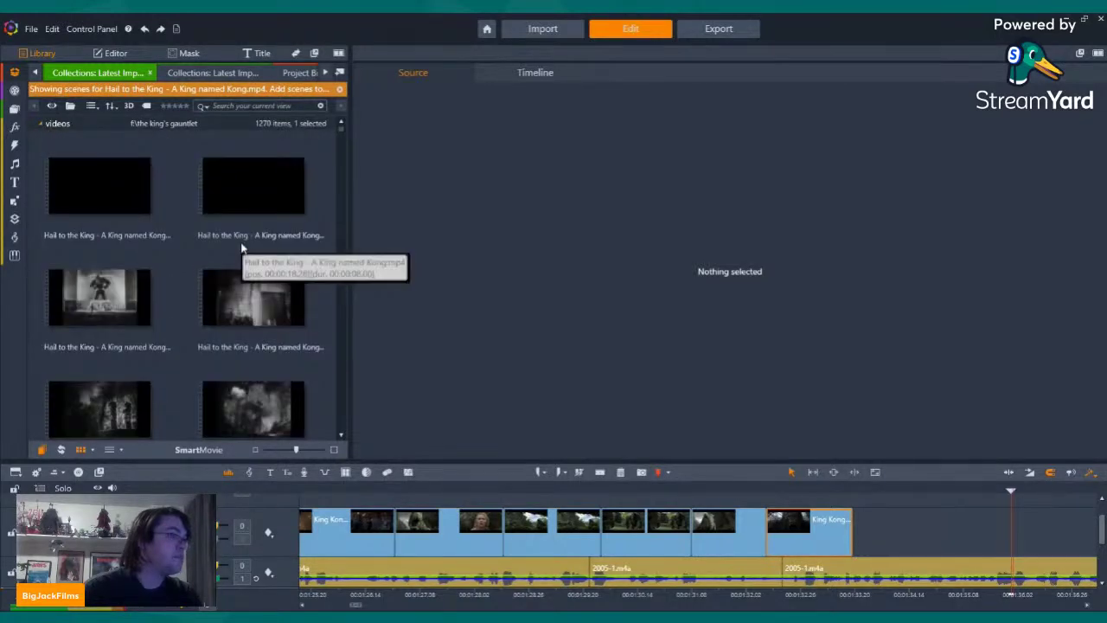
{"action": "scroll", "coordinate": [203, 346], "scroll_direction": "down", "scroll_amount": 3}
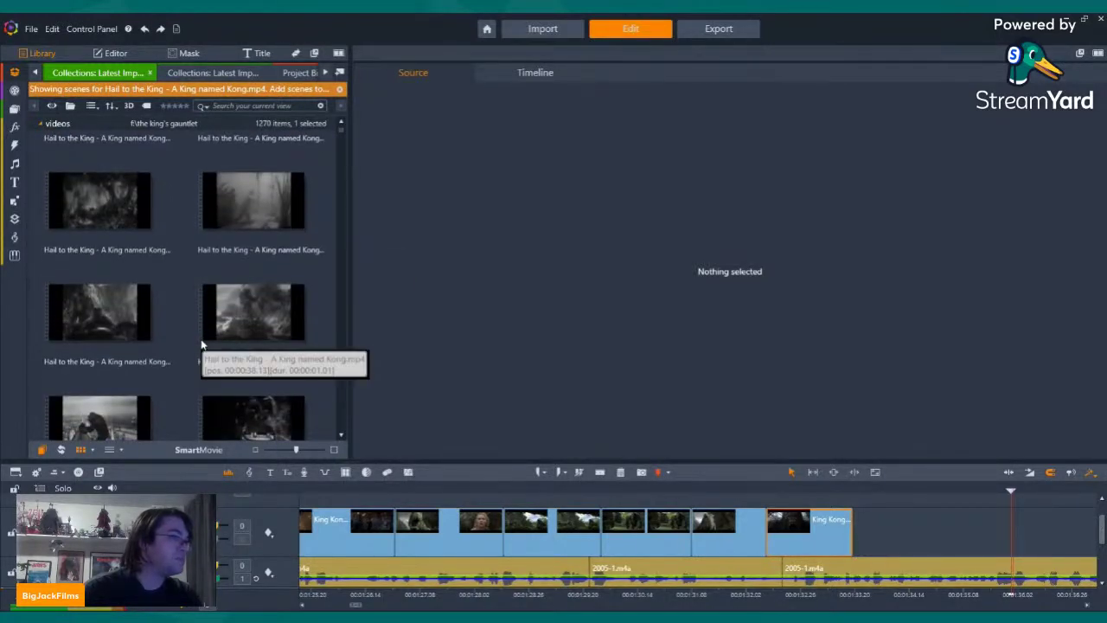
{"action": "scroll", "coordinate": [201, 344], "scroll_direction": "down", "scroll_amount": 5}
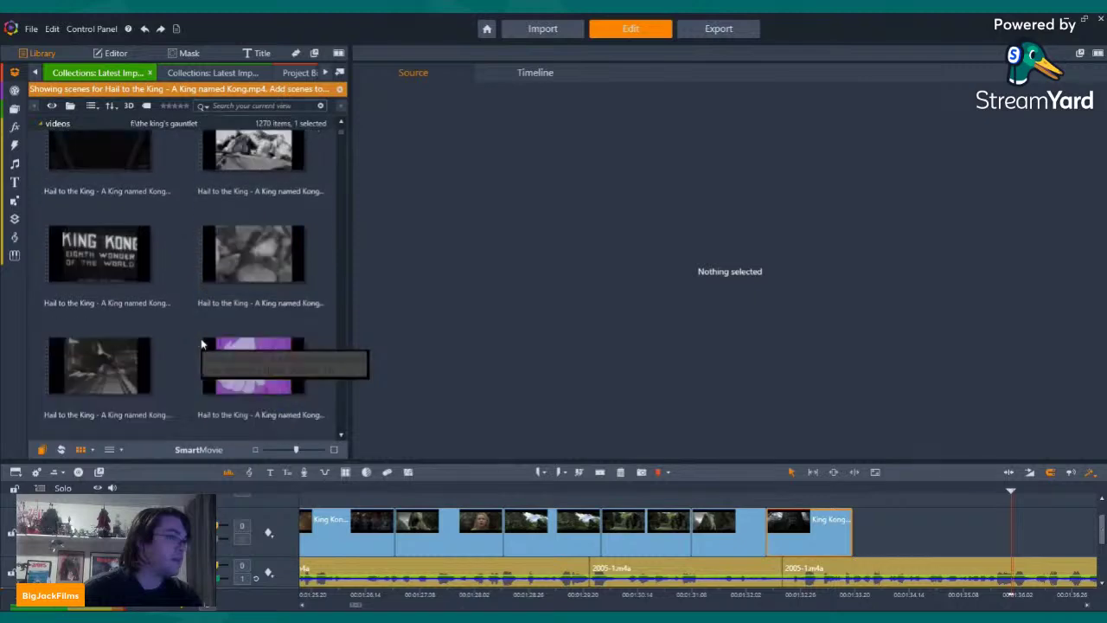
{"action": "scroll", "coordinate": [201, 345], "scroll_direction": "down", "scroll_amount": 5}
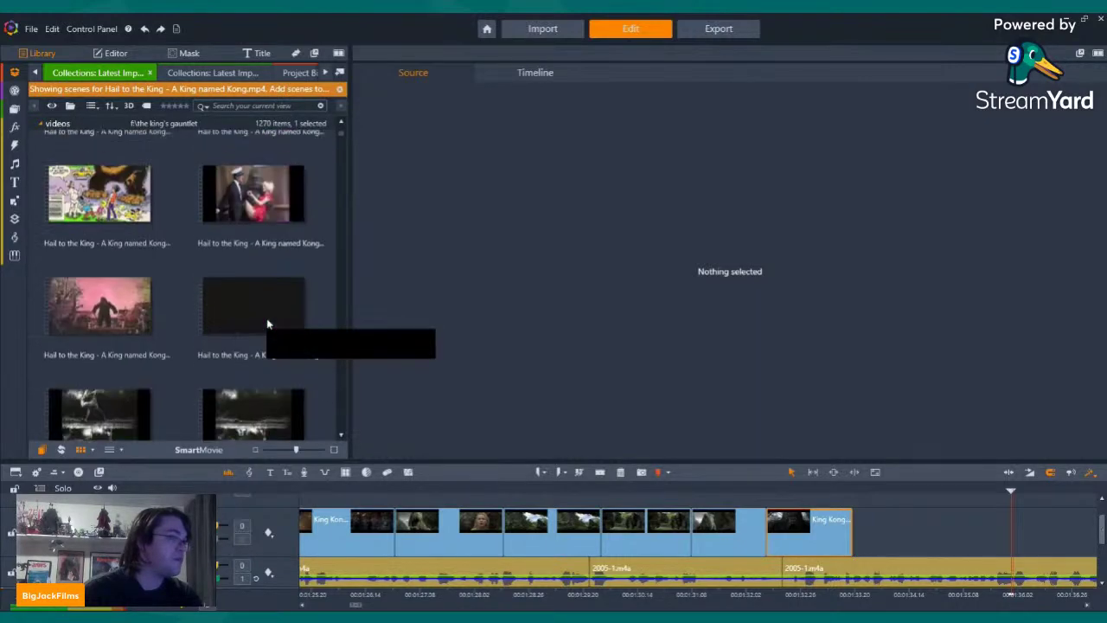
{"action": "scroll", "coordinate": [266, 324], "scroll_direction": "down", "scroll_amount": 5}
{"action": "scroll", "coordinate": [199, 321], "scroll_direction": "up", "scroll_amount": 3}
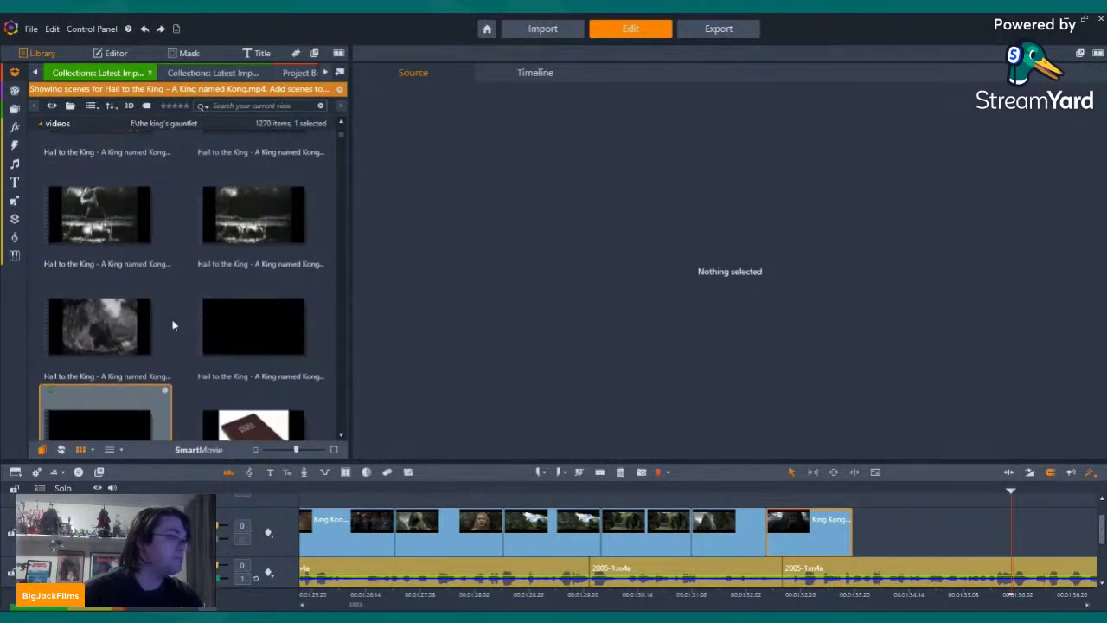
{"action": "left_click", "coordinate": [125, 317]}
{"action": "left_click_drag", "start_coordinate": [127, 311], "coordinate": [195, 254]}
{"action": "scroll", "coordinate": [194, 252], "scroll_direction": "down", "scroll_amount": 3}
{"action": "left_click", "coordinate": [35, 72]}
{"action": "left_click", "coordinate": [36, 73]}
{"action": "left_click", "coordinate": [36, 73]}
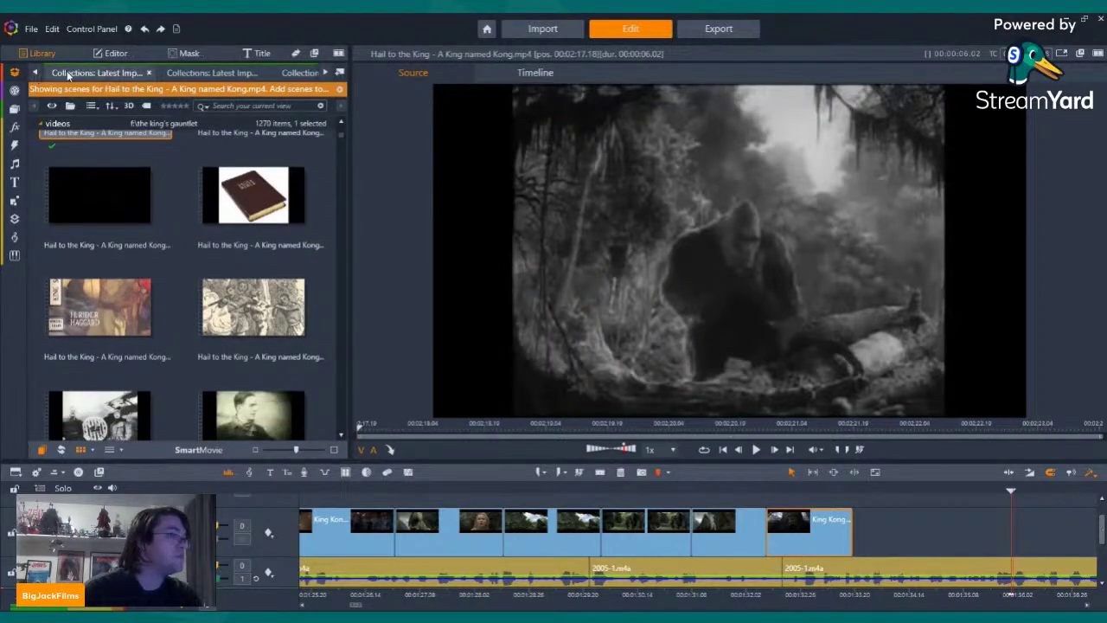
Search the Recreating The 8th Wonder making-of scenes for the black-and-white Kong and T. rex fight and preview it
{"action": "left_click", "coordinate": [296, 73]}
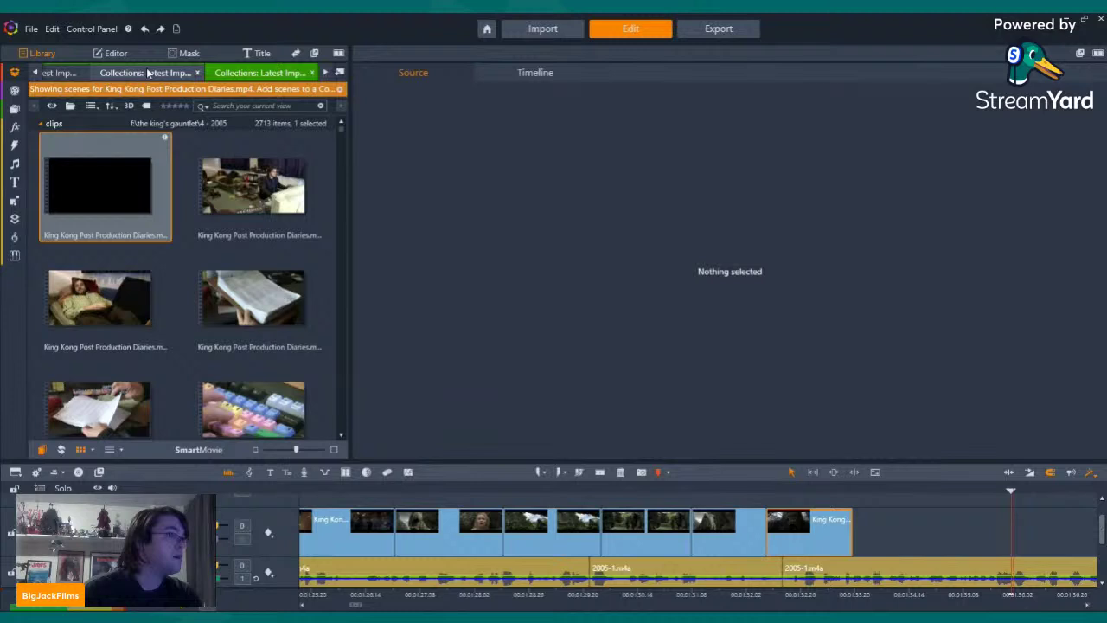
{"action": "left_click", "coordinate": [148, 72]}
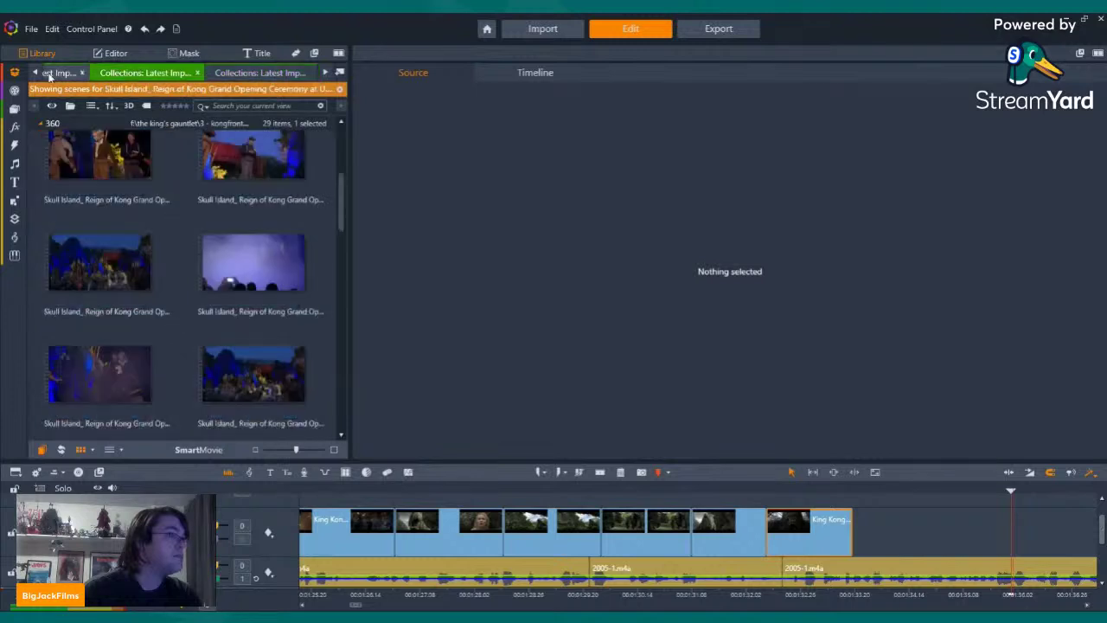
{"action": "left_click", "coordinate": [33, 73]}
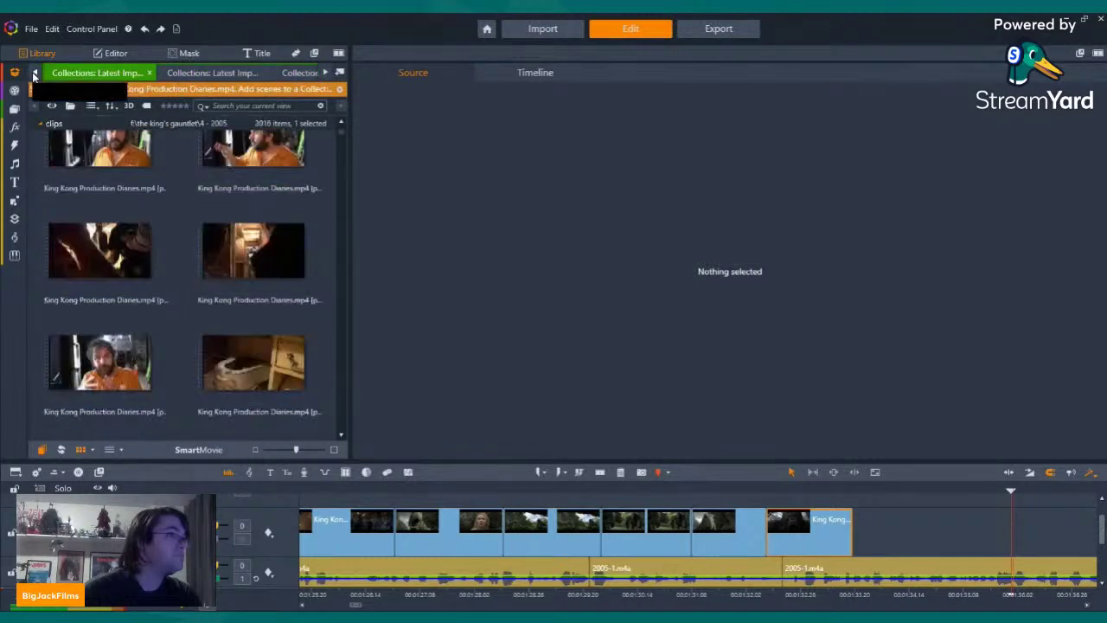
{"action": "left_click", "coordinate": [34, 74]}
{"action": "left_click", "coordinate": [34, 73]}
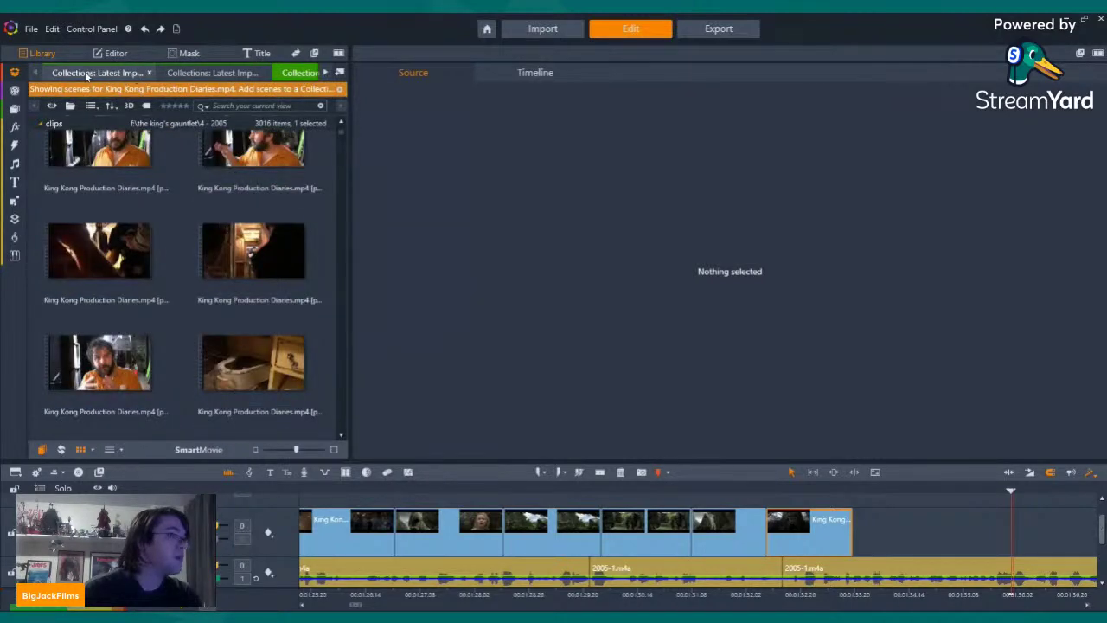
{"action": "left_click", "coordinate": [205, 73]}
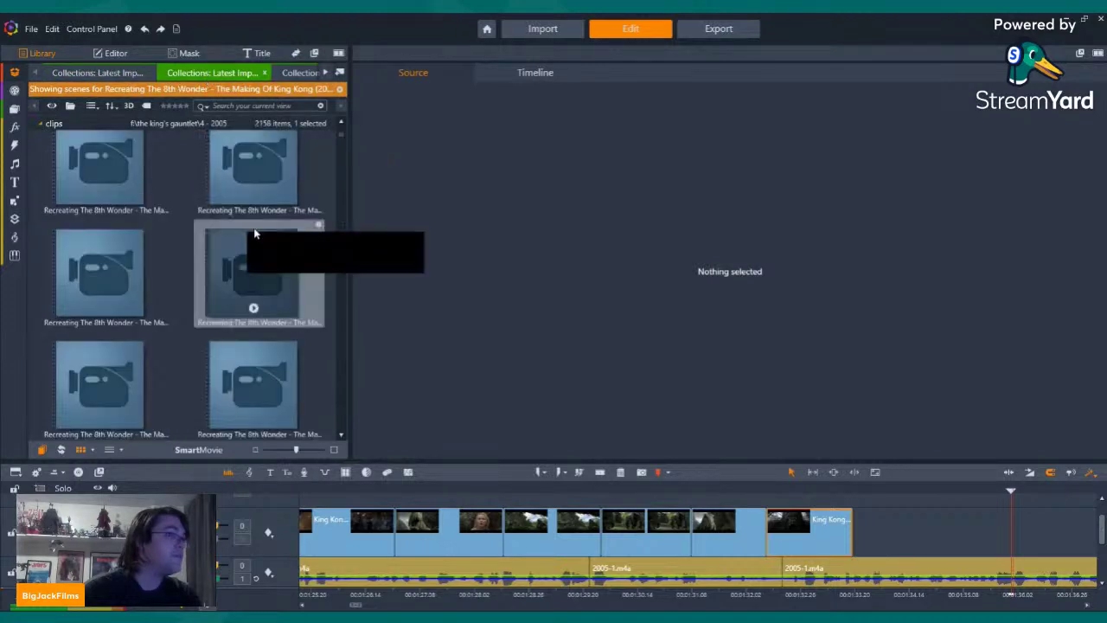
{"action": "scroll", "coordinate": [329, 285], "scroll_direction": "down", "scroll_amount": 5}
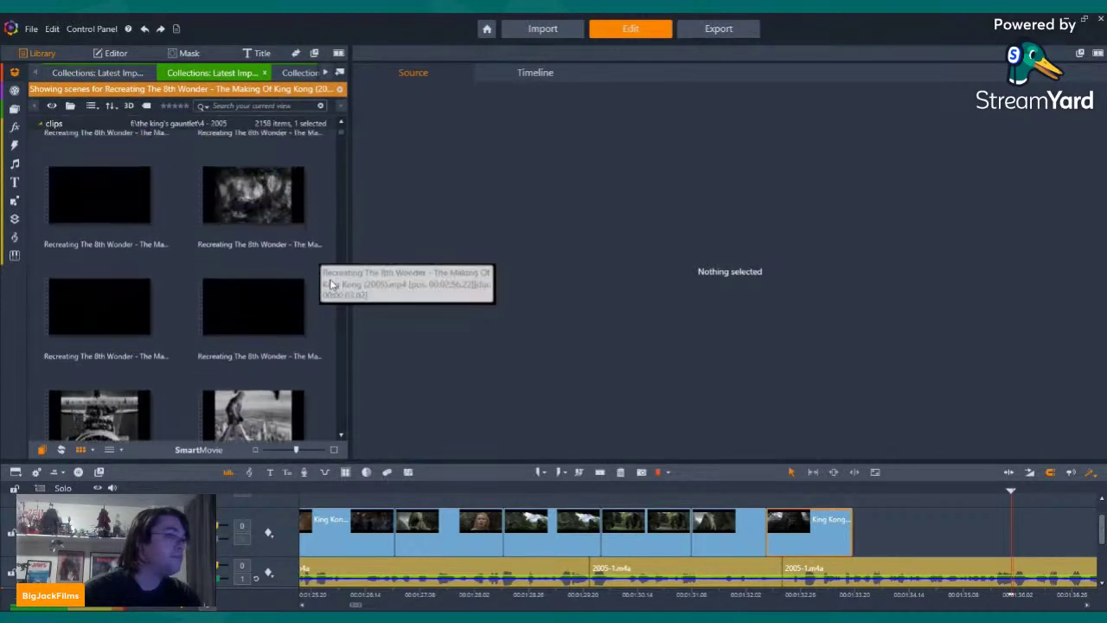
{"action": "scroll", "coordinate": [329, 284], "scroll_direction": "down", "scroll_amount": 2}
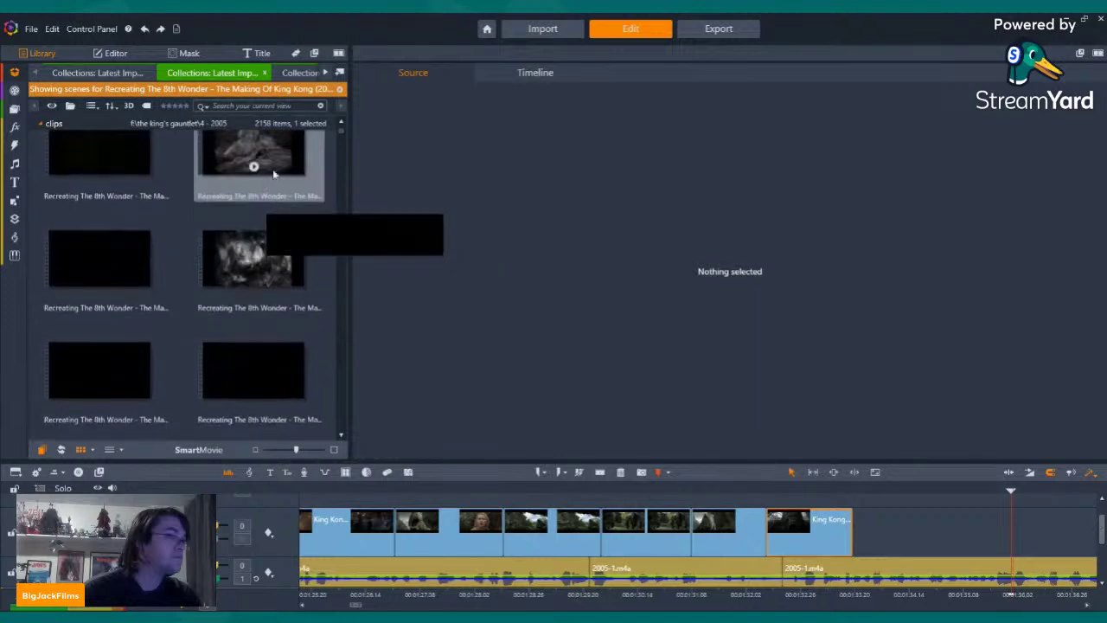
{"action": "left_click", "coordinate": [254, 166]}
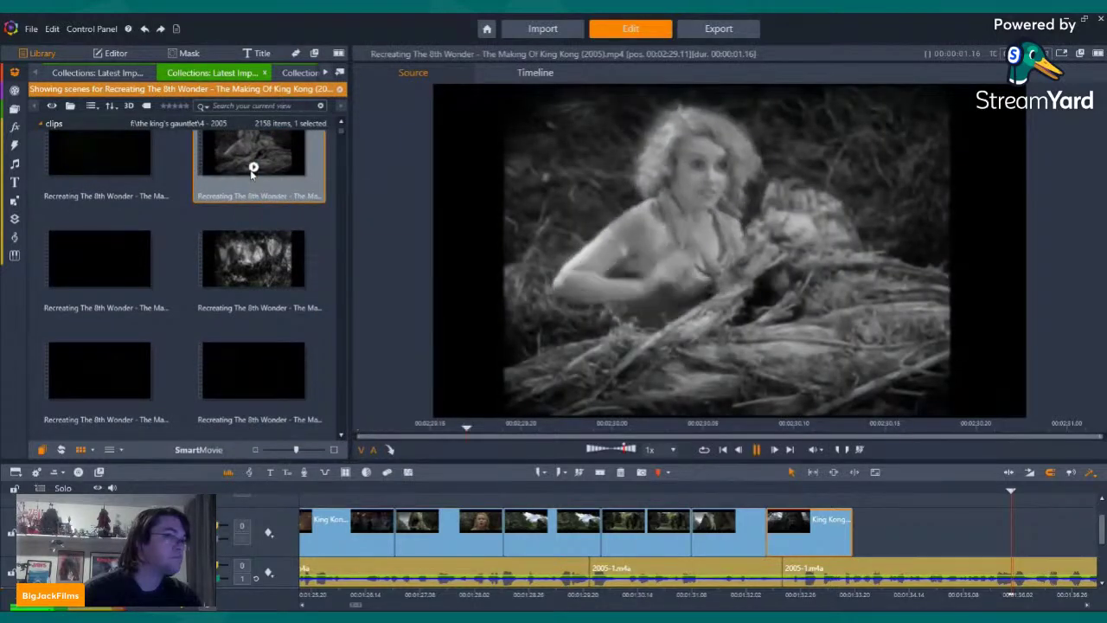
{"action": "left_click", "coordinate": [100, 166]}
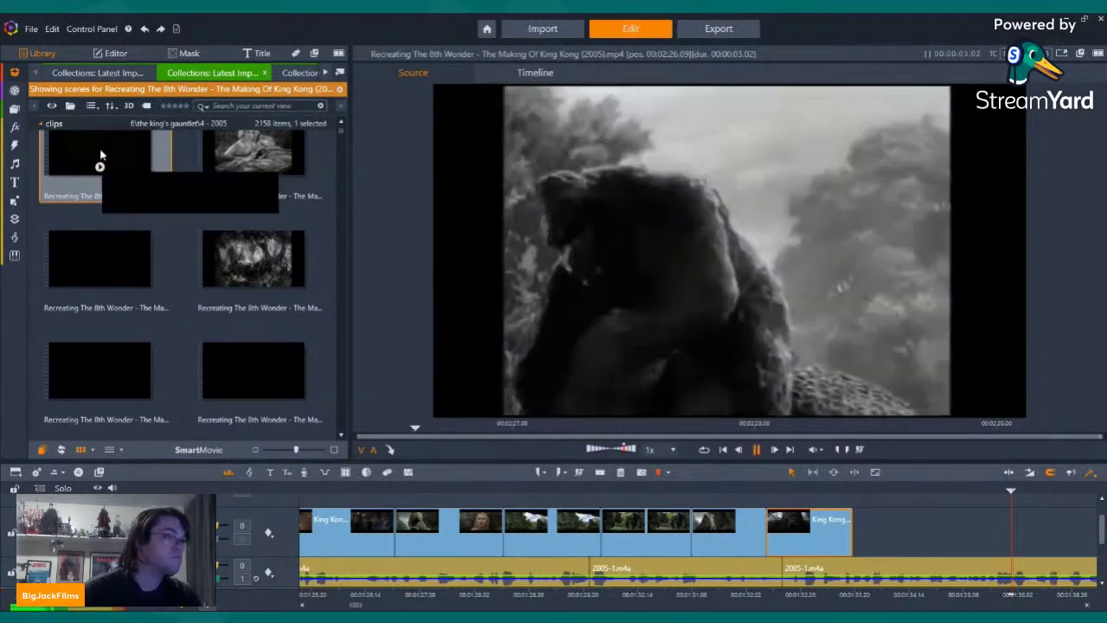
Append the black-and-white Kong fight scene directly after the charging T. rex clip and turn off its audio stream
{"action": "left_click_drag", "start_coordinate": [99, 154], "coordinate": [879, 536]}
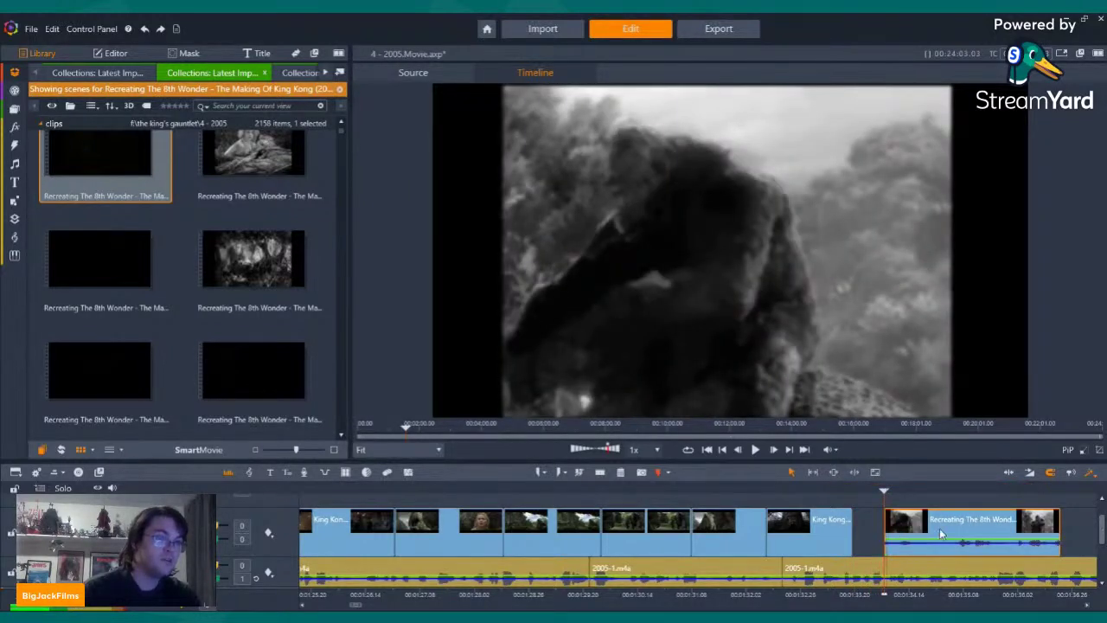
{"action": "left_click_drag", "start_coordinate": [921, 524], "coordinate": [909, 530]}
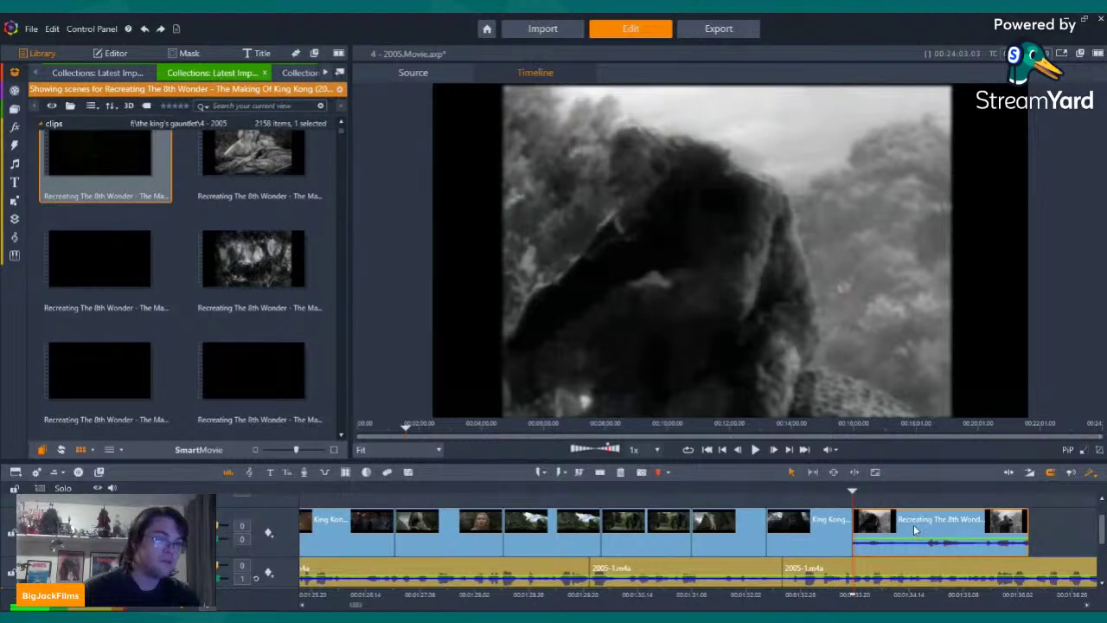
{"action": "right_click", "coordinate": [915, 529]}
{"action": "mouse_move", "coordinate": [977, 216]}
{"action": "left_click", "coordinate": [1050, 231]}
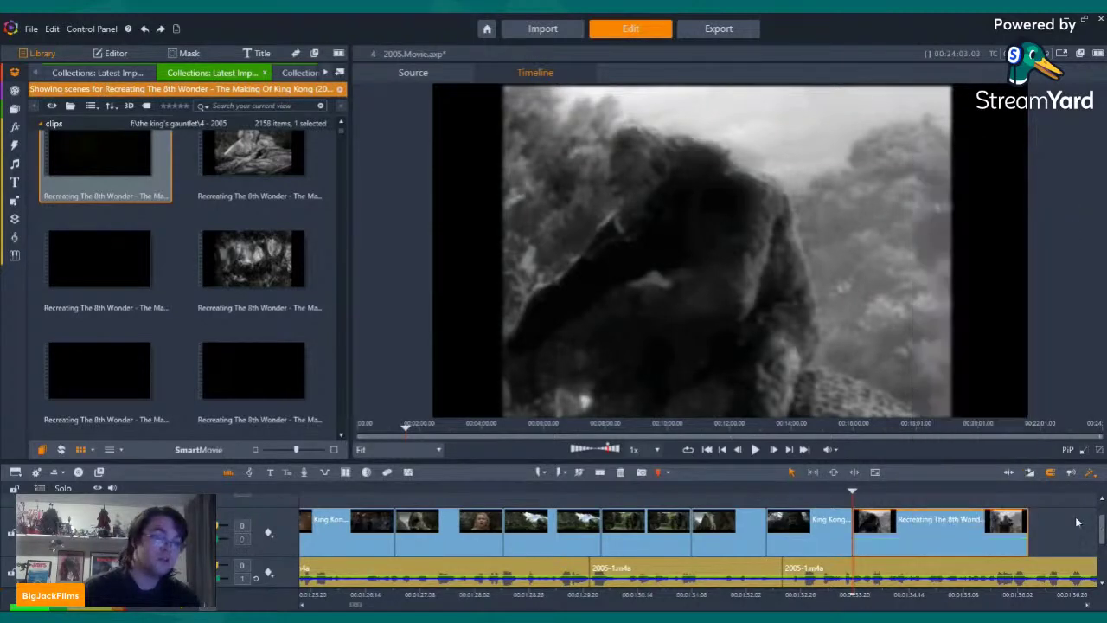
Play back the sequence from the charging T. rex clip through the black-and-white Kong fight clip
{"action": "key", "text": "Left"}
{"action": "key", "text": "Left"}
{"action": "key", "text": "Left"}
{"action": "key", "text": "Left"}
{"action": "key", "text": "Left"}
{"action": "key", "text": "Left"}
{"action": "key", "text": "Left"}
{"action": "key", "text": "Left"}
{"action": "key", "text": "Left"}
{"action": "key", "text": "Left"}
{"action": "key", "text": "Left"}
{"action": "key", "text": "Left"}
{"action": "key", "text": "Left"}
{"action": "key", "text": "Left"}
{"action": "key", "text": "Left"}
{"action": "key", "text": "Left"}
{"action": "key", "text": "Left"}
{"action": "key", "text": "Left"}
{"action": "key", "text": "Left"}
{"action": "key", "text": "Left"}
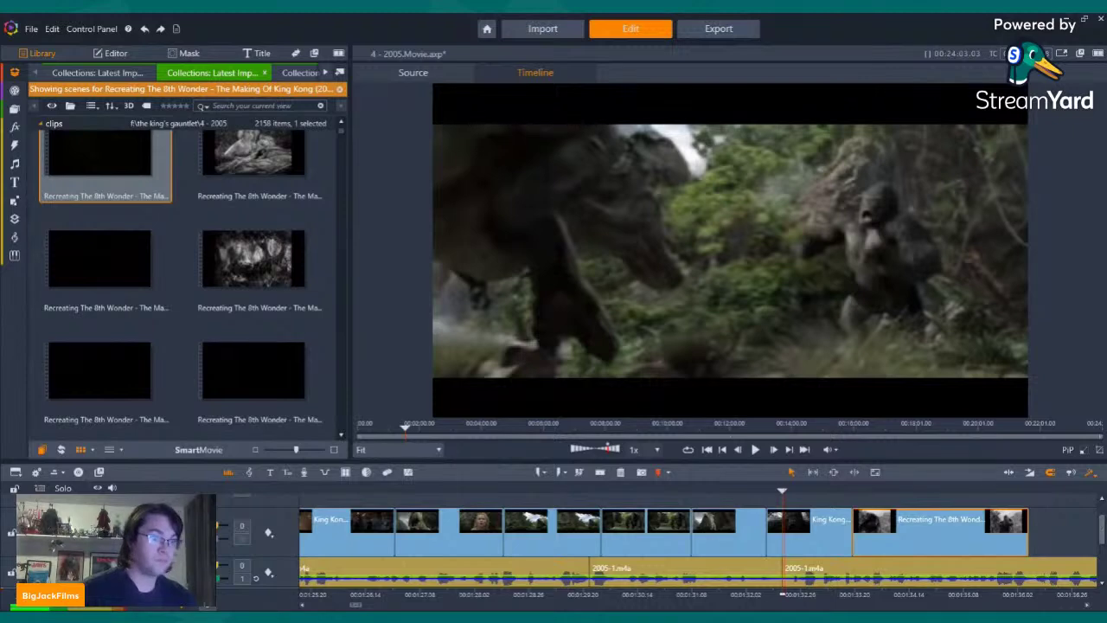
{"action": "key", "text": "Left"}
{"action": "key", "text": "Left"}
{"action": "key", "text": "Left"}
{"action": "key", "text": "Left"}
{"action": "key", "text": "Left"}
{"action": "key", "text": "Left"}
{"action": "key", "text": "Left"}
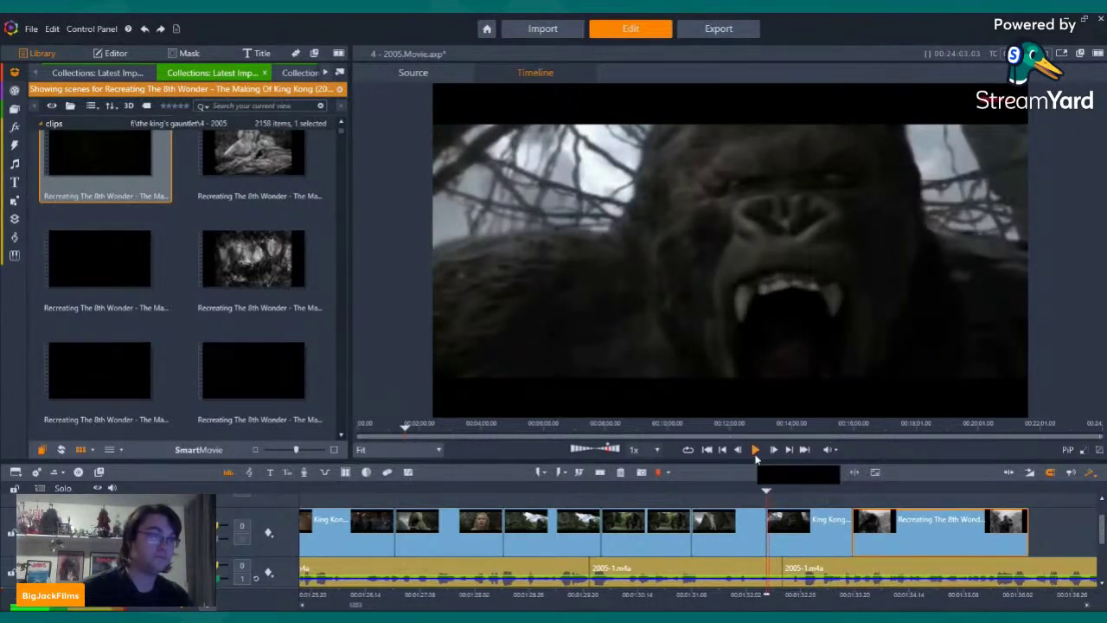
{"action": "left_click", "coordinate": [756, 456]}
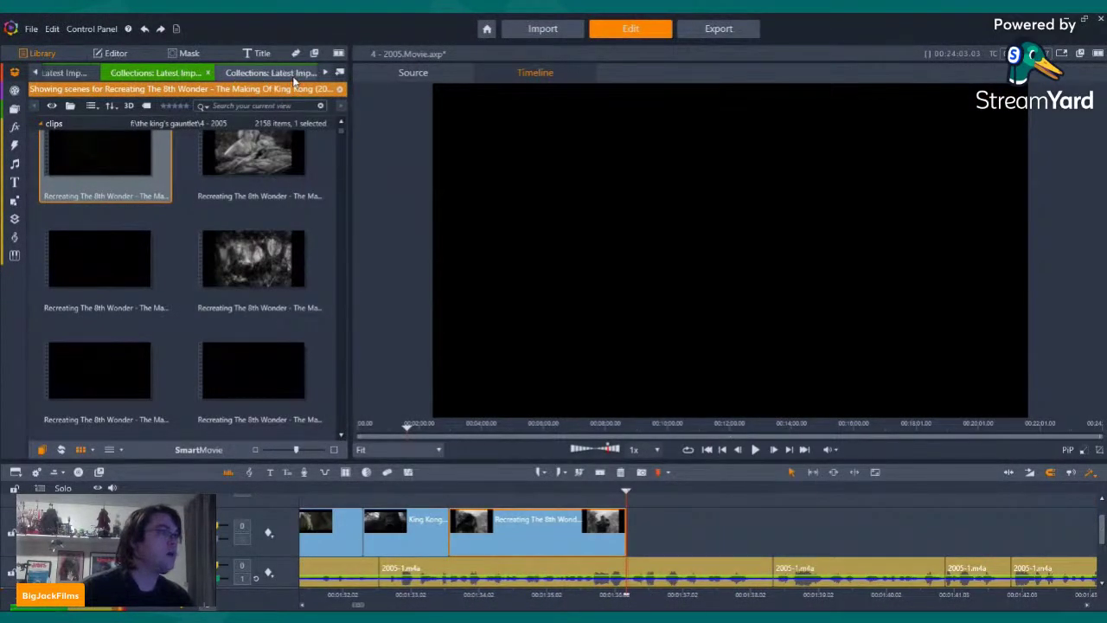
Go through the open library collections and project bins to find the Hail to the King - A King named Kong scenes
{"action": "left_click", "coordinate": [292, 76]}
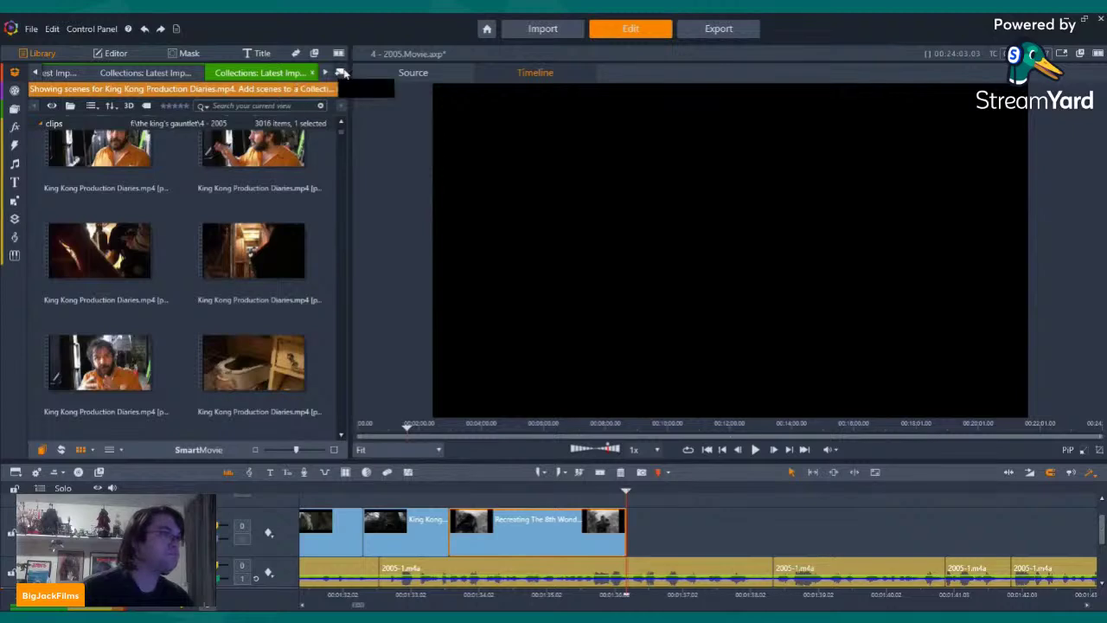
{"action": "left_click", "coordinate": [327, 73]}
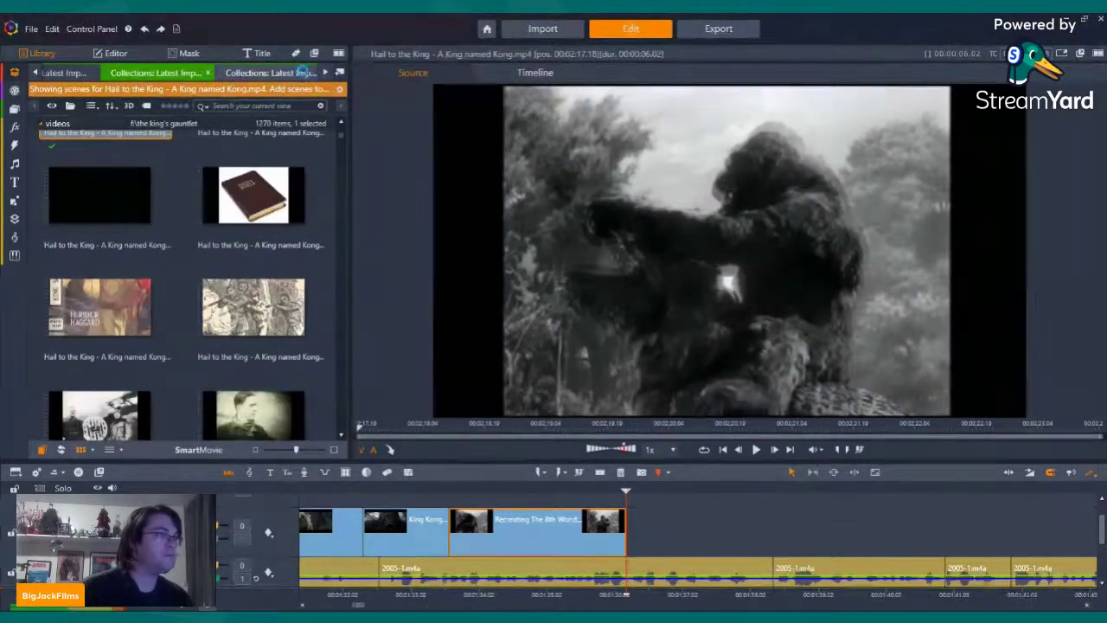
{"action": "left_click", "coordinate": [303, 74]}
{"action": "left_click", "coordinate": [326, 72]}
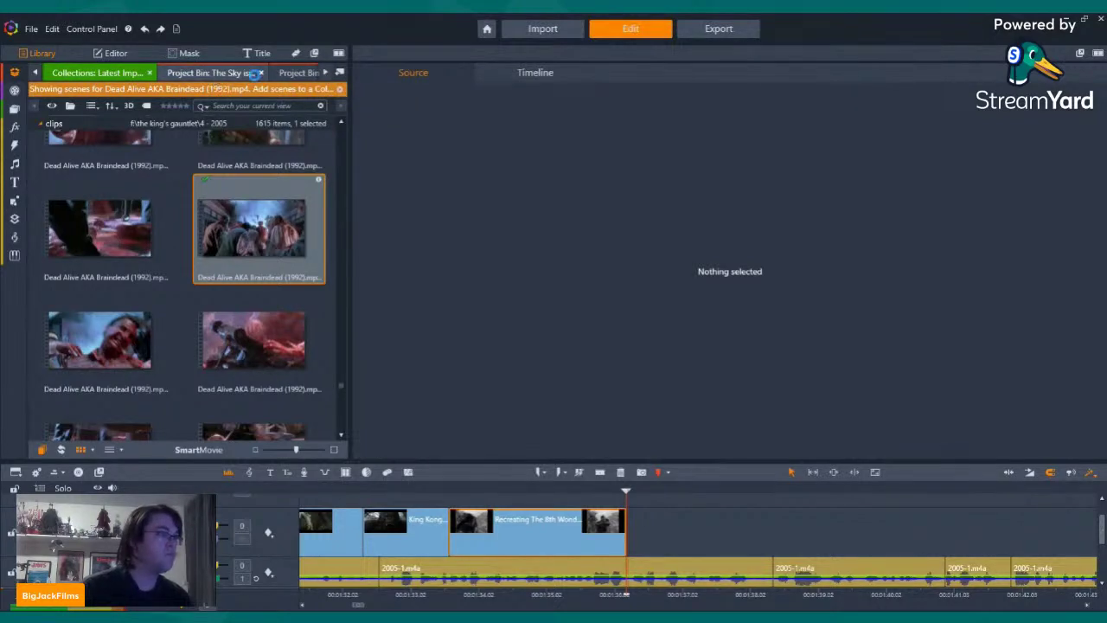
{"action": "left_click", "coordinate": [251, 73]}
{"action": "left_click", "coordinate": [283, 75]}
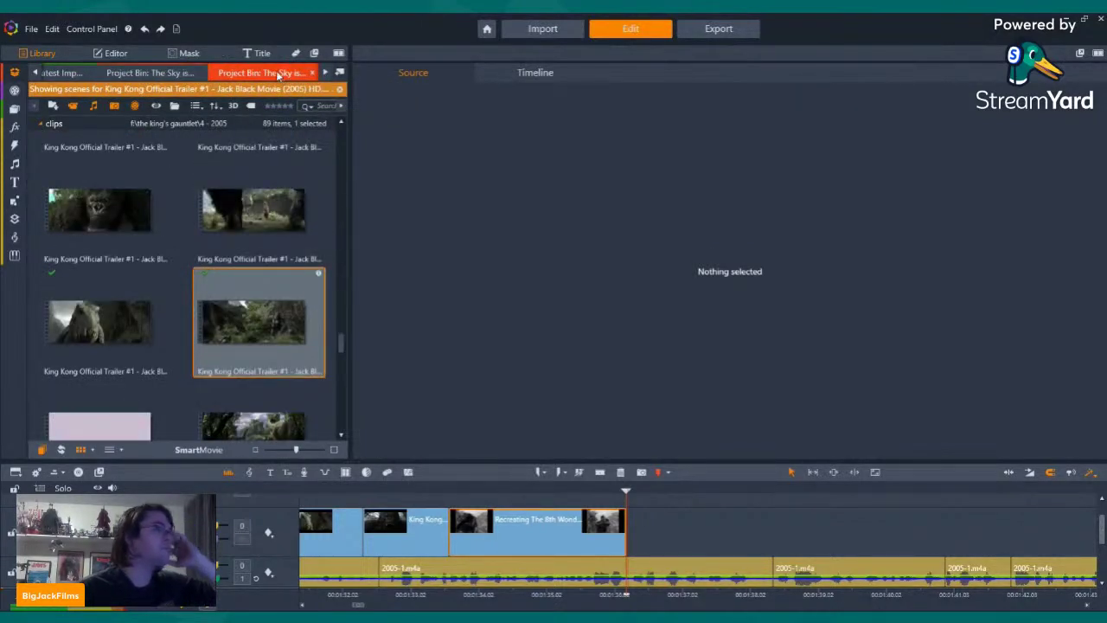
{"action": "left_click", "coordinate": [325, 73]}
{"action": "left_click", "coordinate": [231, 69]}
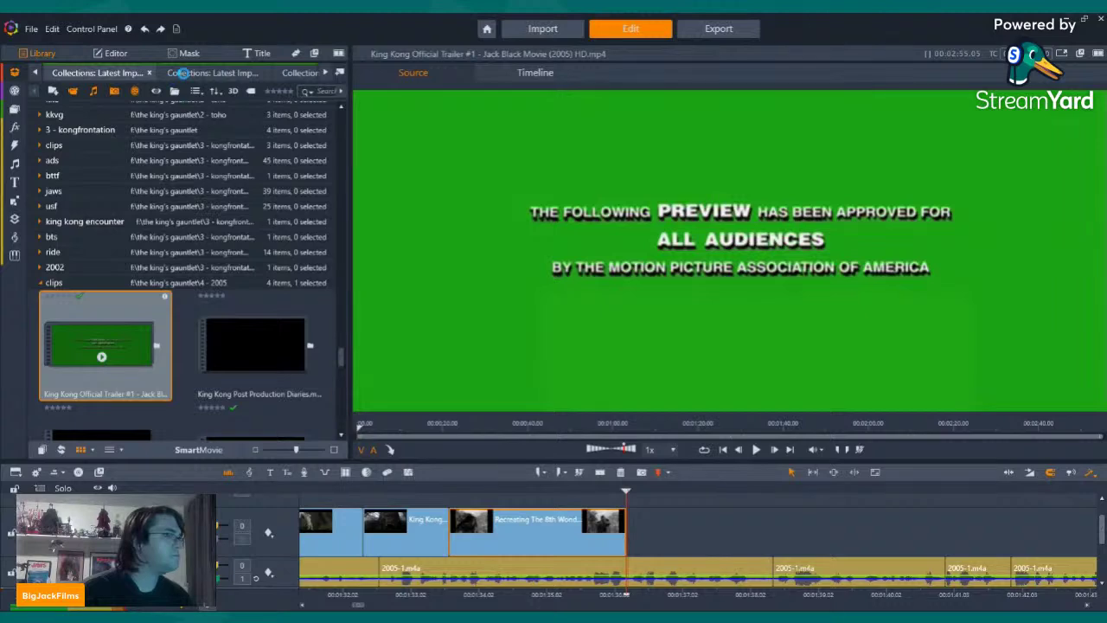
{"action": "left_click", "coordinate": [184, 72]}
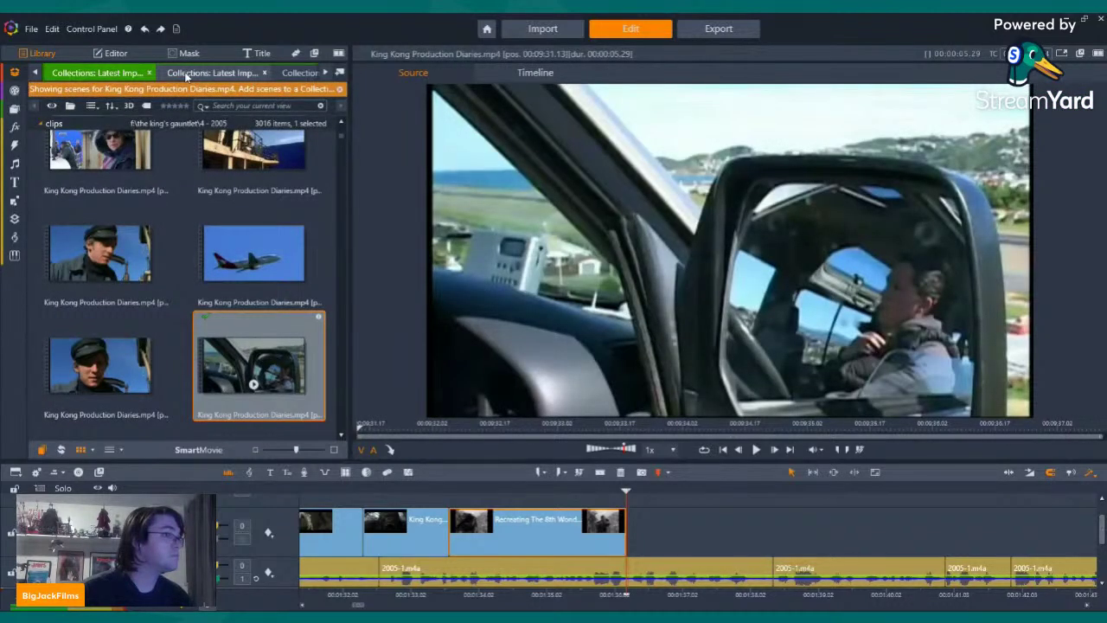
{"action": "left_click", "coordinate": [186, 75]}
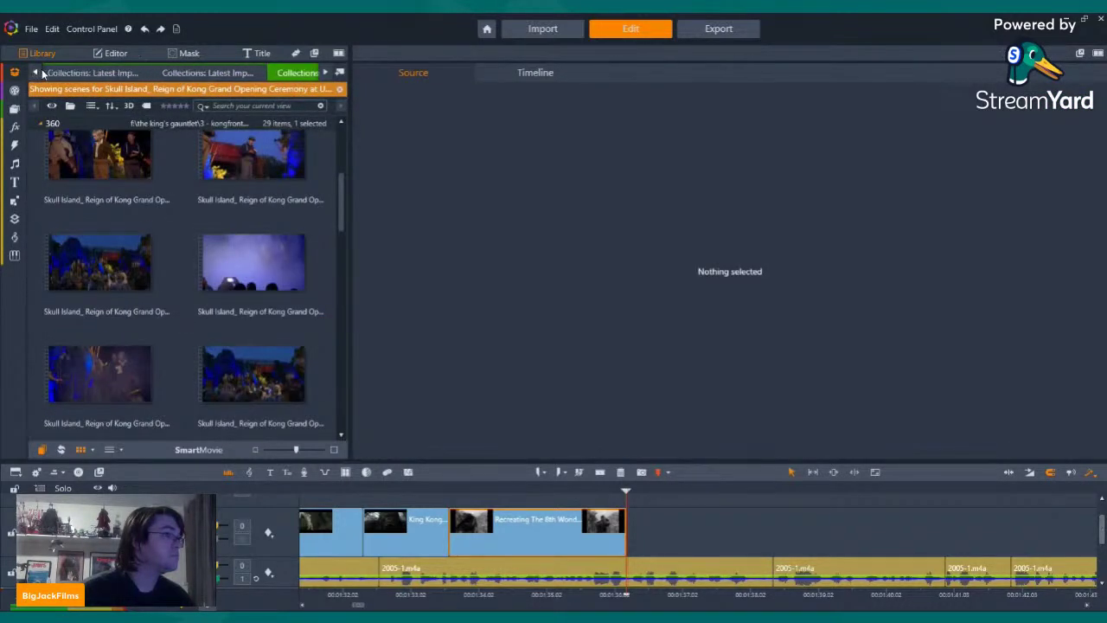
{"action": "left_click", "coordinate": [325, 74]}
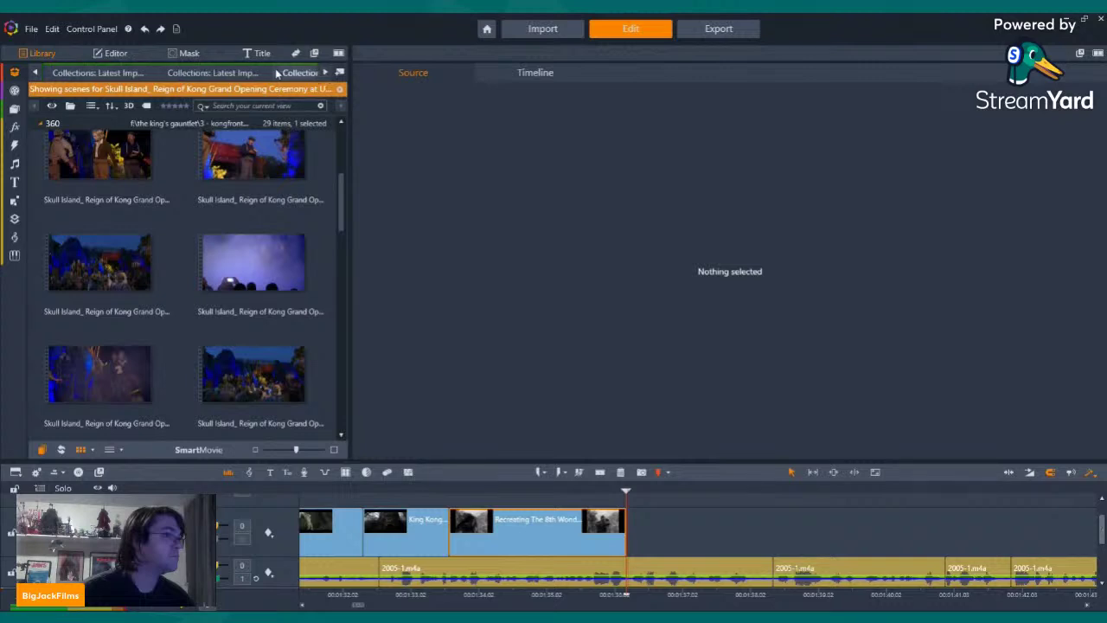
{"action": "left_click", "coordinate": [227, 69]}
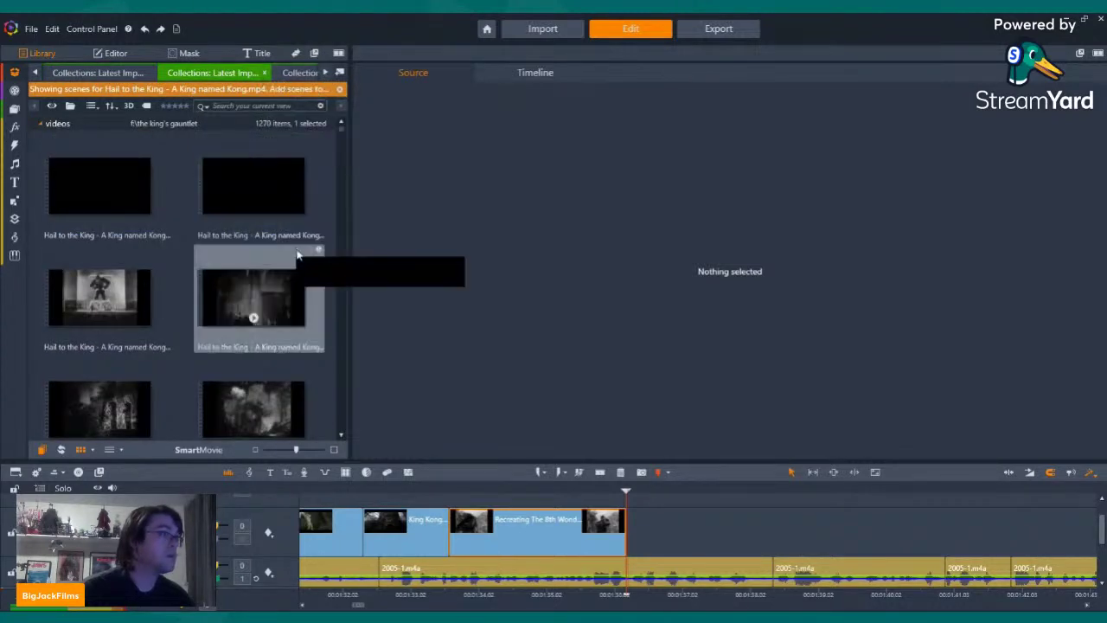
Search the Hail to the King - A King named Kong scenes for colour Kong versus Godzilla footage and preview the bright-sky Godzilla scene
{"action": "scroll", "coordinate": [303, 249], "scroll_direction": "down", "scroll_amount": 2}
{"action": "scroll", "coordinate": [304, 249], "scroll_direction": "down", "scroll_amount": 4}
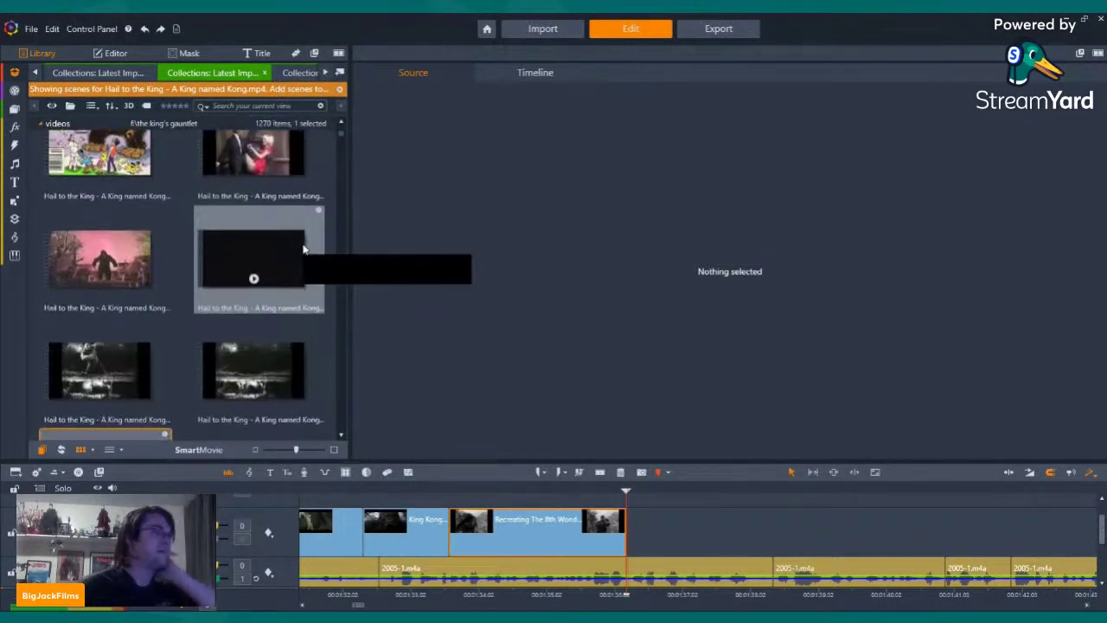
{"action": "scroll", "coordinate": [303, 249], "scroll_direction": "down", "scroll_amount": 5}
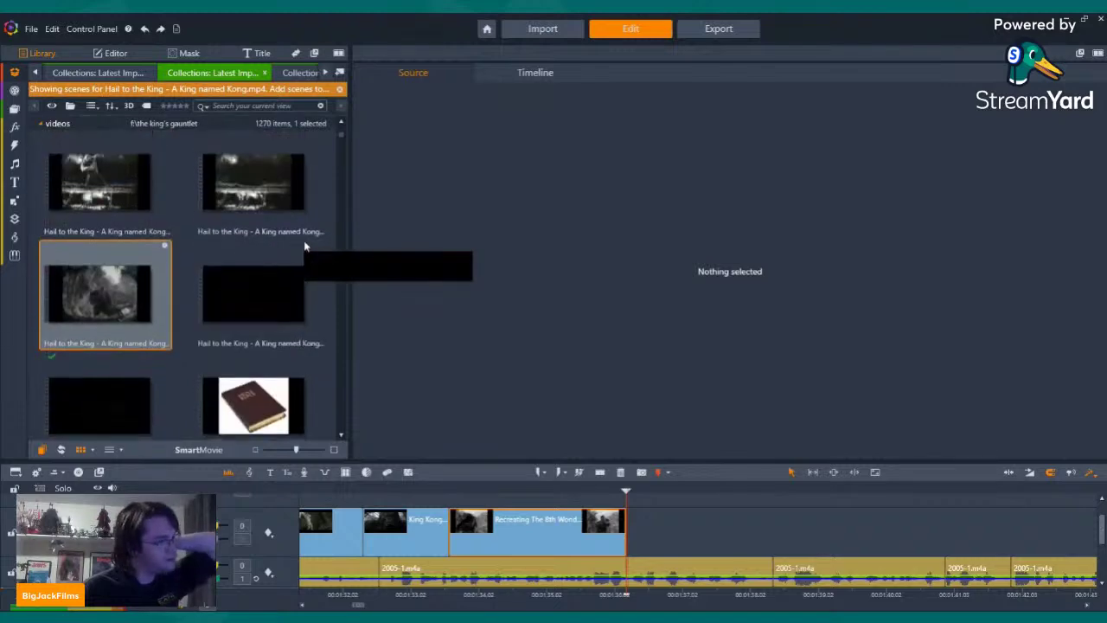
{"action": "scroll", "coordinate": [304, 247], "scroll_direction": "down", "scroll_amount": 5}
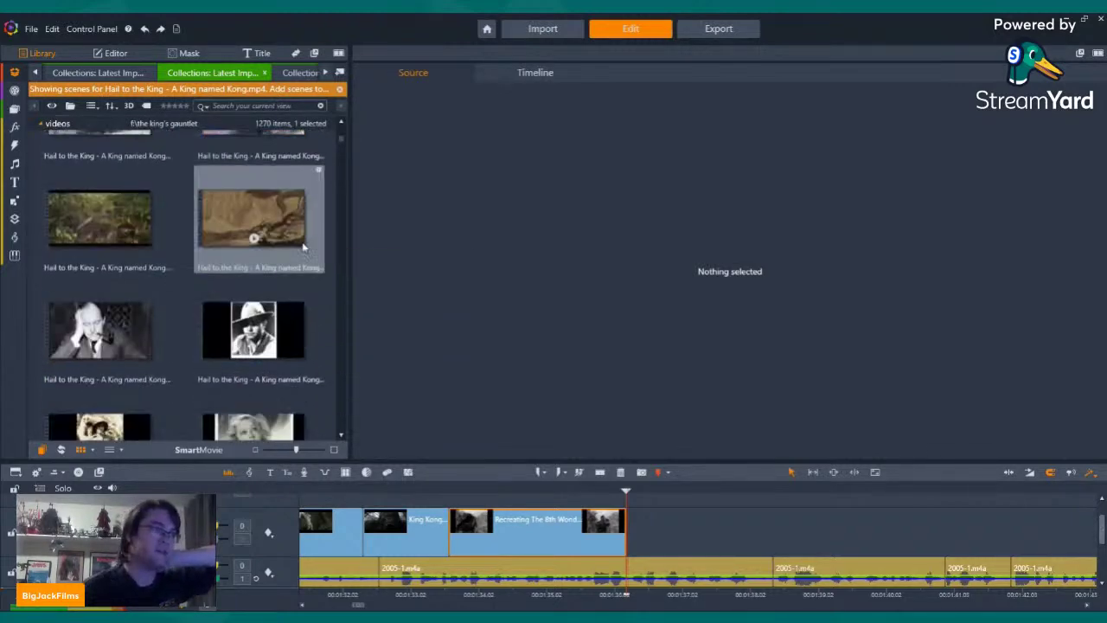
{"action": "scroll", "coordinate": [303, 249], "scroll_direction": "down", "scroll_amount": 5}
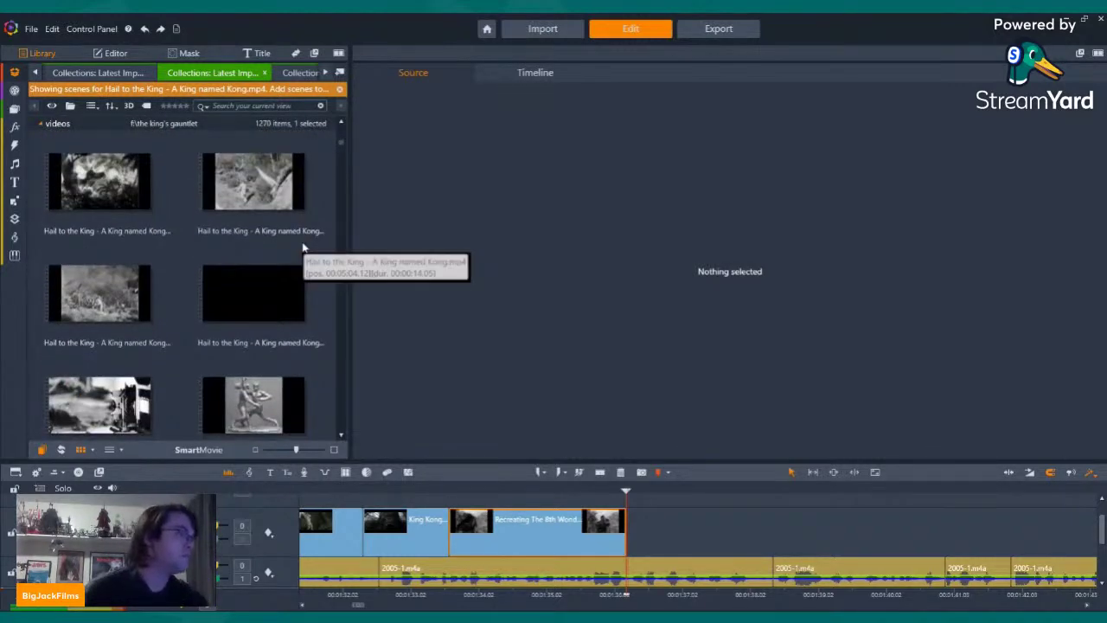
{"action": "scroll", "coordinate": [303, 248], "scroll_direction": "down", "scroll_amount": 8}
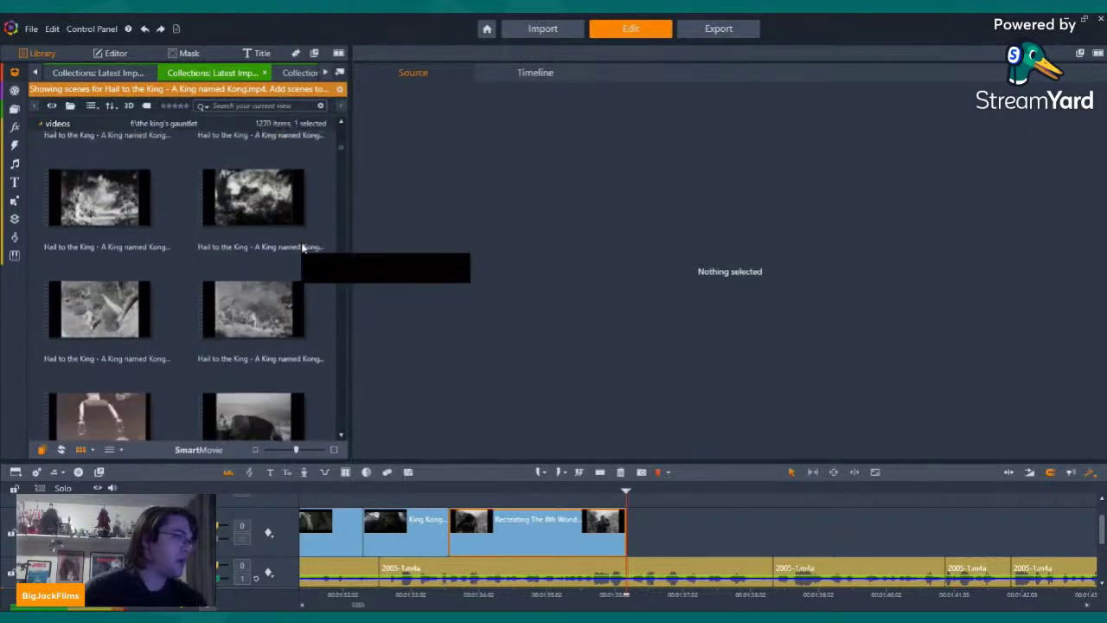
{"action": "scroll", "coordinate": [303, 248], "scroll_direction": "down", "scroll_amount": 8}
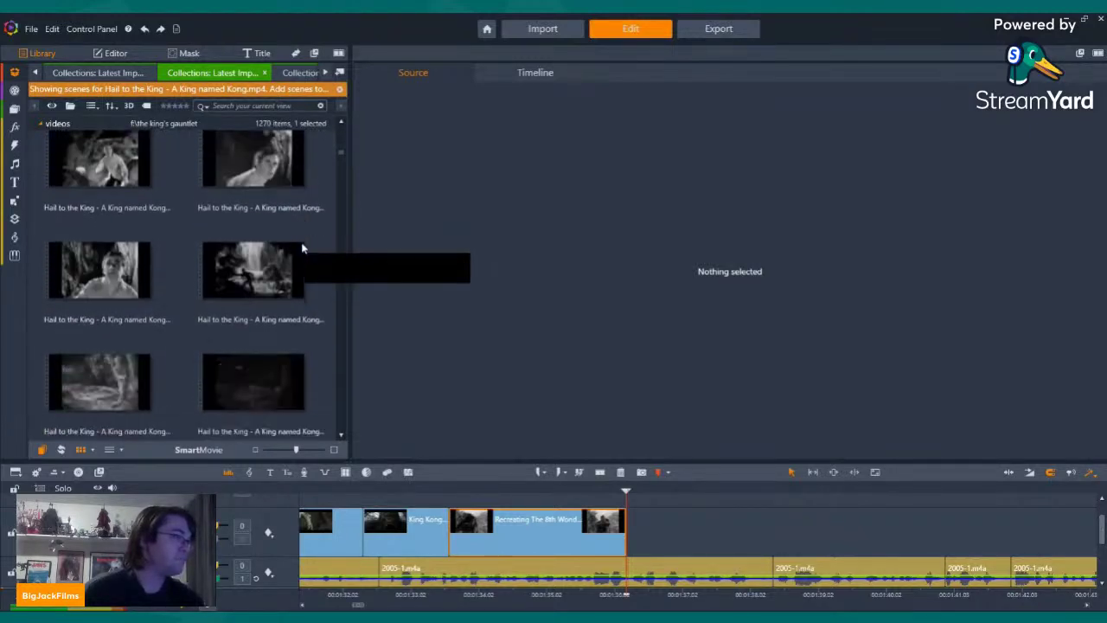
{"action": "scroll", "coordinate": [303, 255], "scroll_direction": "down", "scroll_amount": 8}
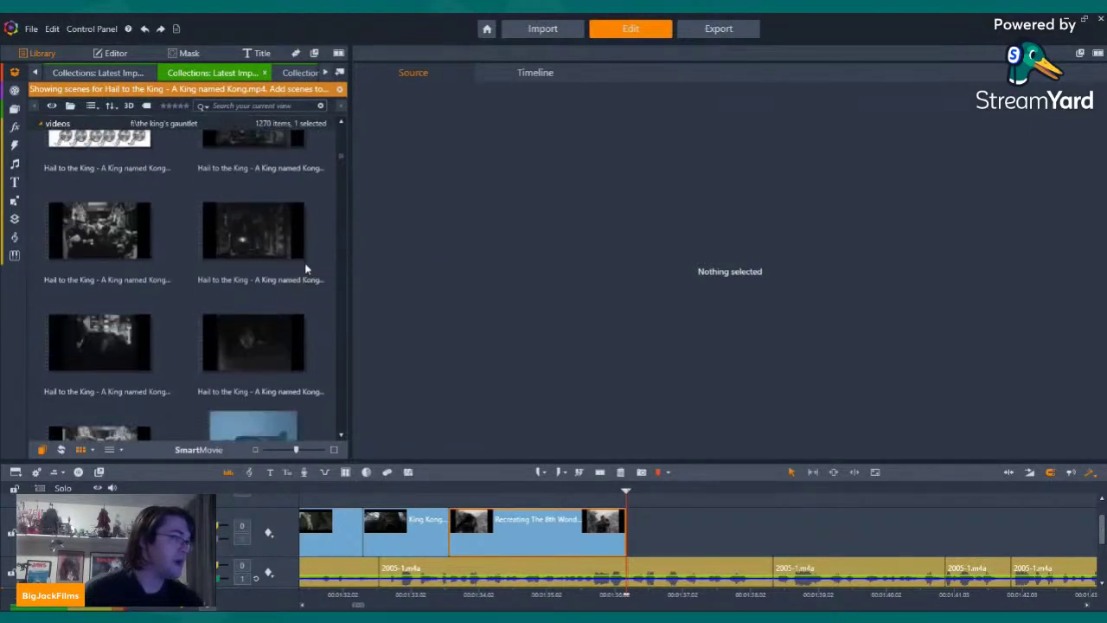
{"action": "scroll", "coordinate": [304, 269], "scroll_direction": "down", "scroll_amount": 8}
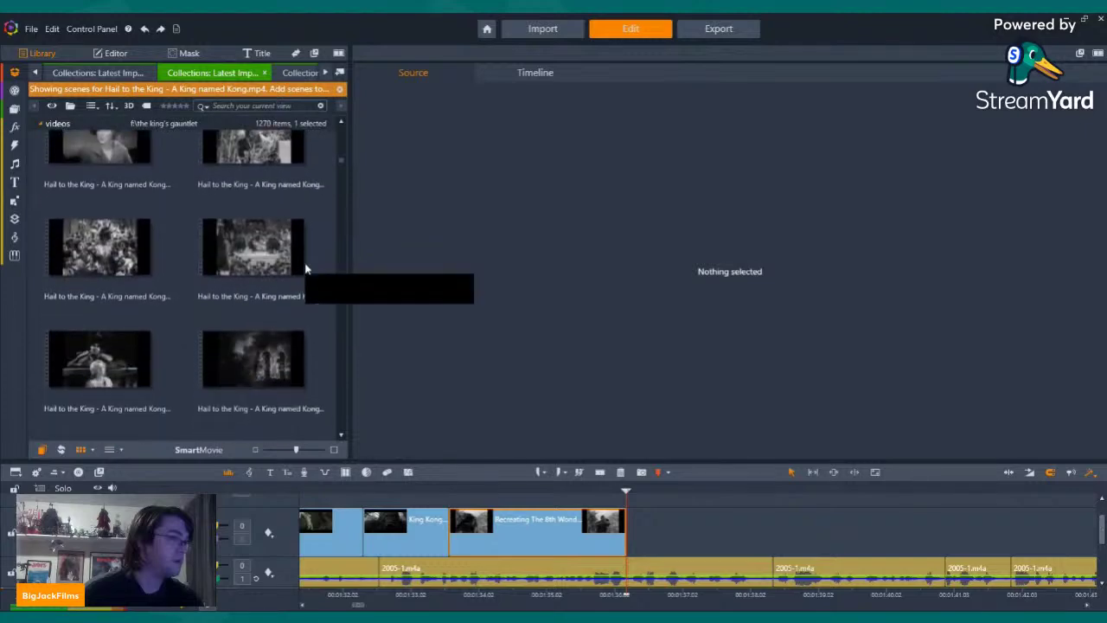
{"action": "scroll", "coordinate": [294, 264], "scroll_direction": "down", "scroll_amount": 8}
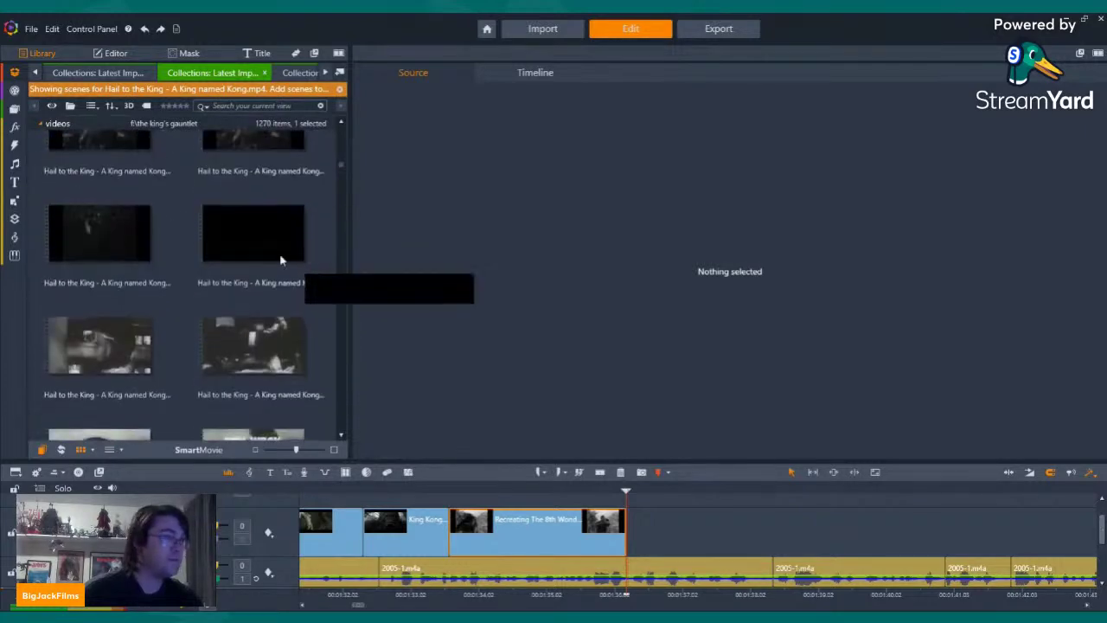
{"action": "scroll", "coordinate": [259, 255], "scroll_direction": "down", "scroll_amount": 8}
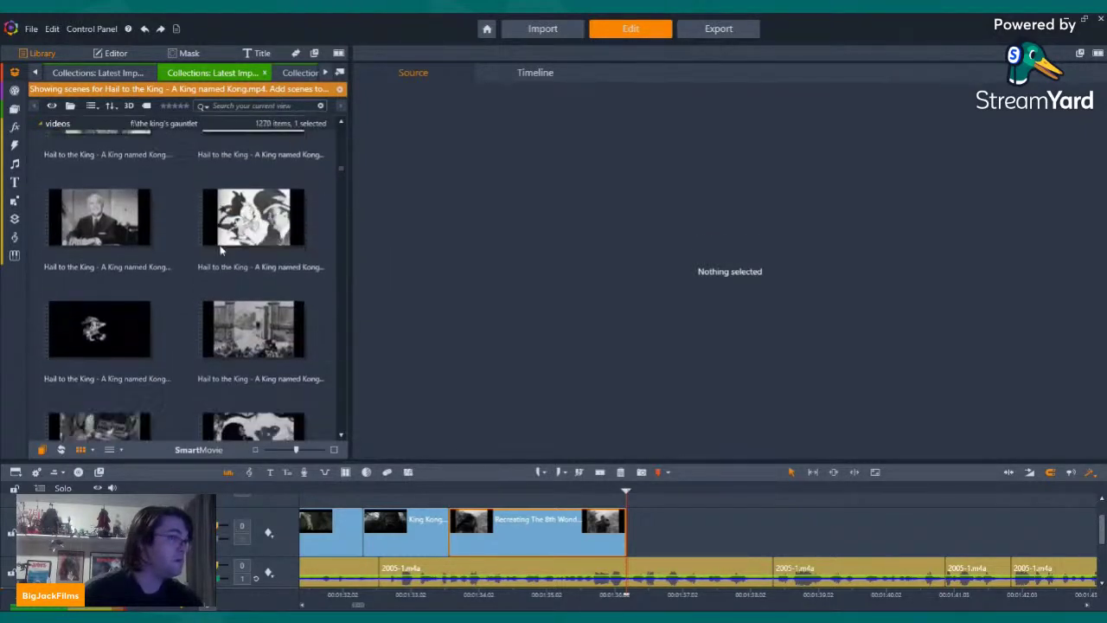
{"action": "scroll", "coordinate": [220, 251], "scroll_direction": "down", "scroll_amount": 8}
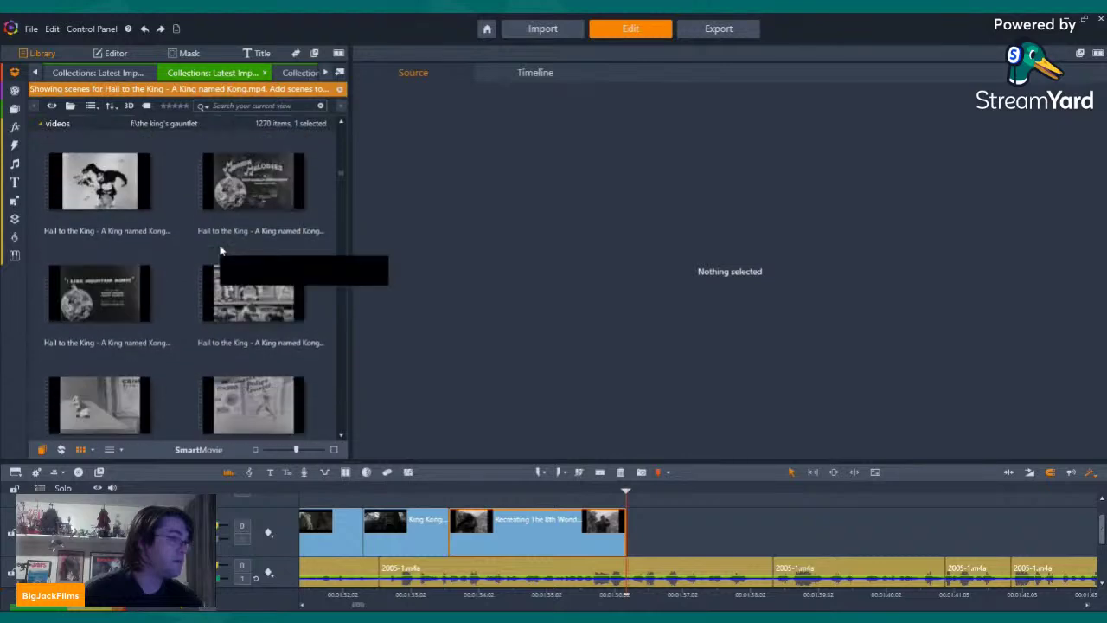
{"action": "scroll", "coordinate": [221, 249], "scroll_direction": "down", "scroll_amount": 8}
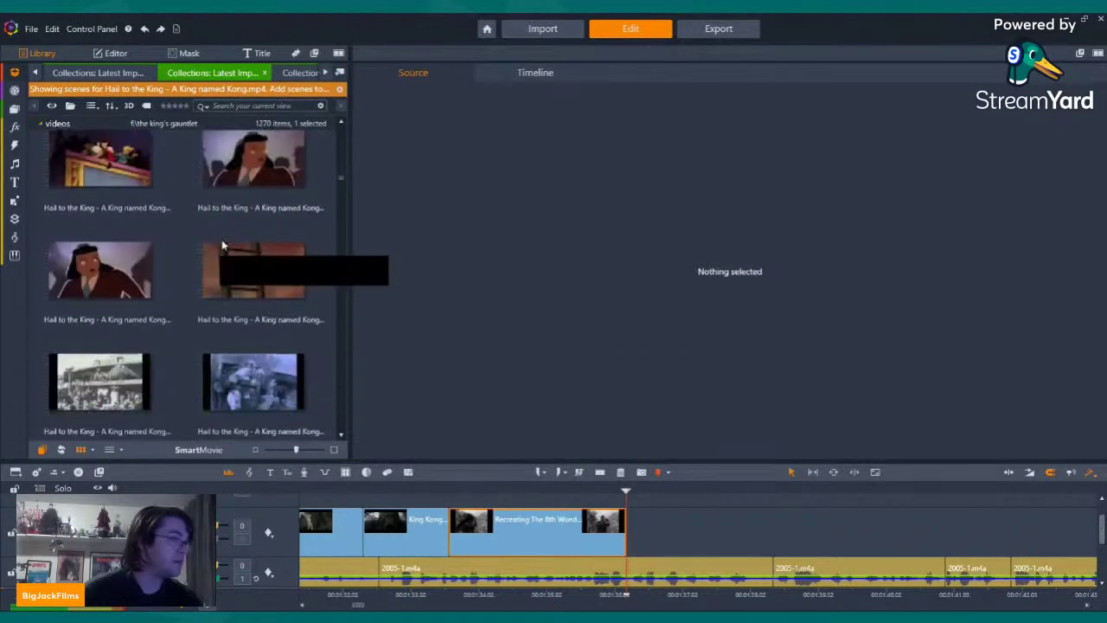
{"action": "scroll", "coordinate": [222, 247], "scroll_direction": "down", "scroll_amount": 8}
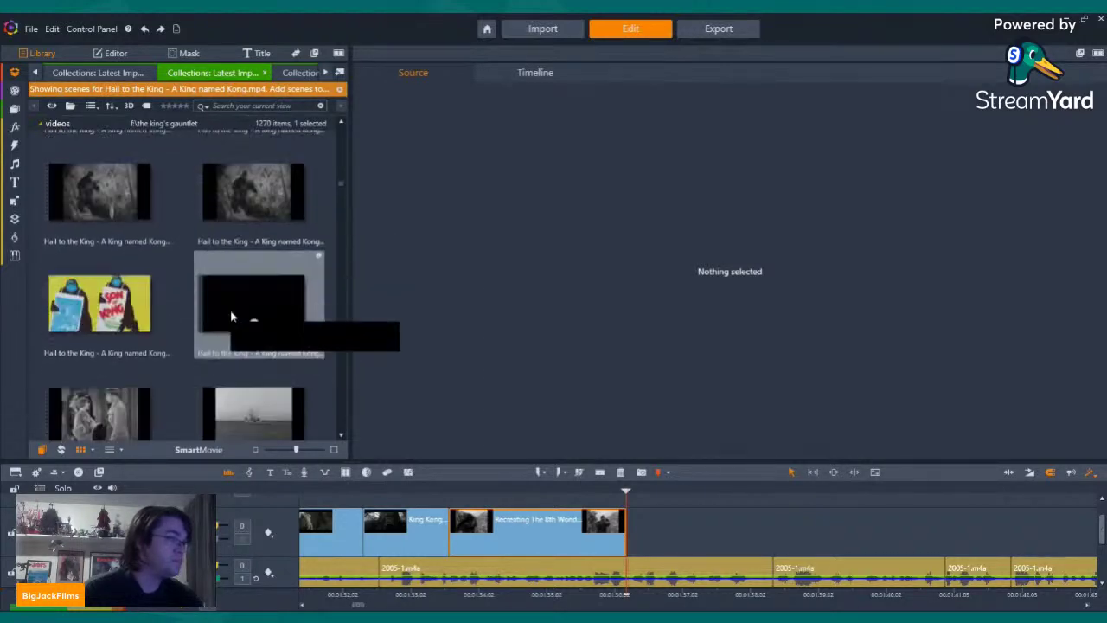
{"action": "scroll", "coordinate": [231, 316], "scroll_direction": "down", "scroll_amount": 8}
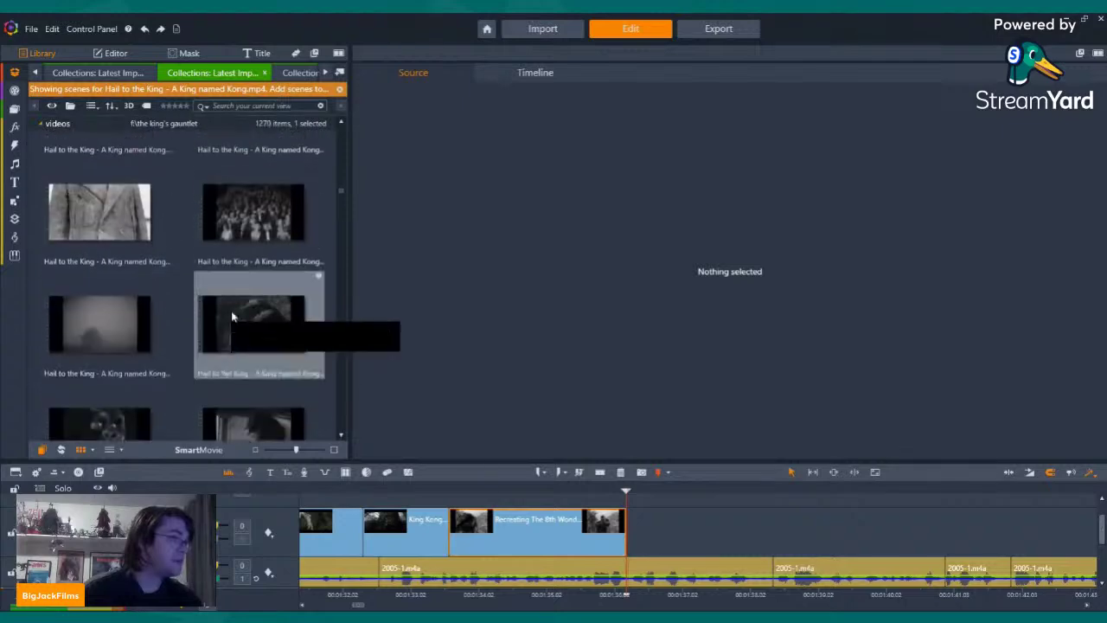
{"action": "scroll", "coordinate": [231, 317], "scroll_direction": "down", "scroll_amount": 8}
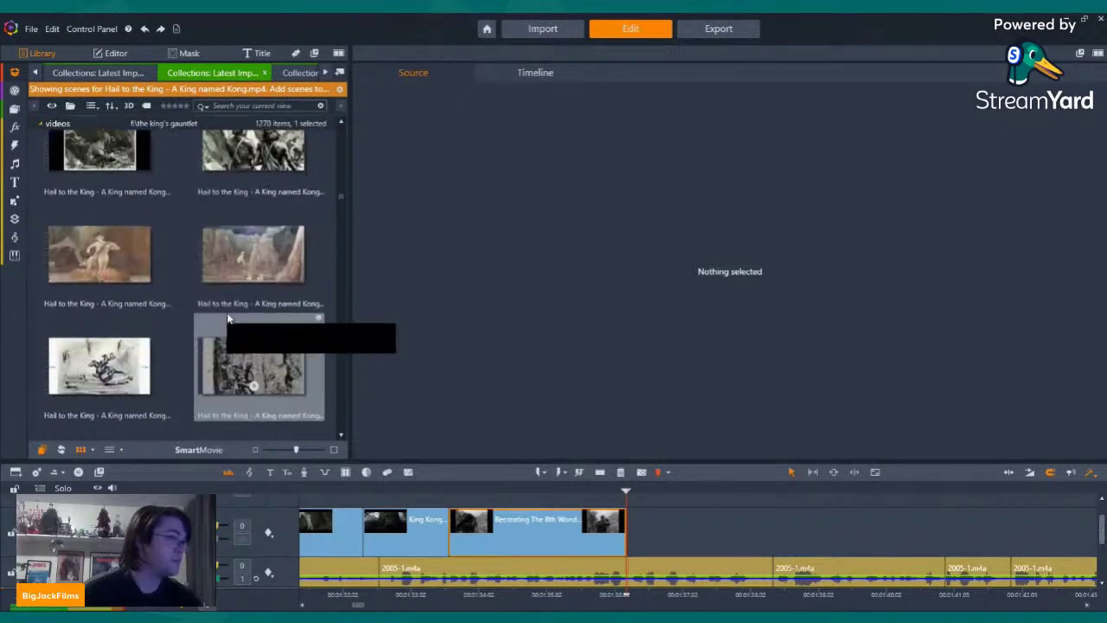
{"action": "scroll", "coordinate": [230, 320], "scroll_direction": "down", "scroll_amount": 8}
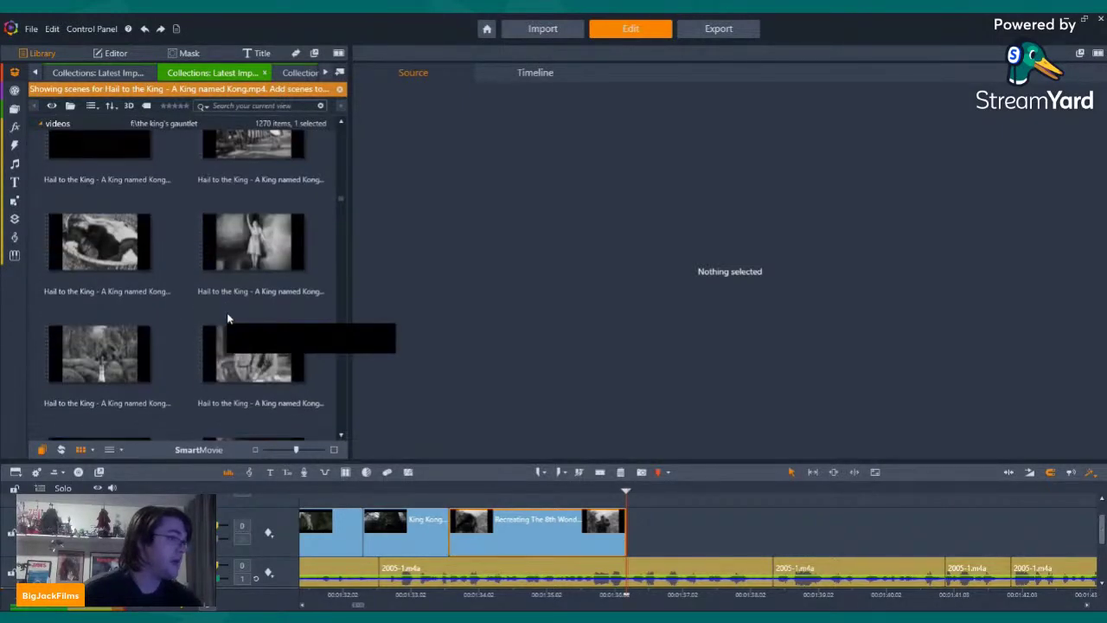
{"action": "scroll", "coordinate": [227, 319], "scroll_direction": "down", "scroll_amount": 8}
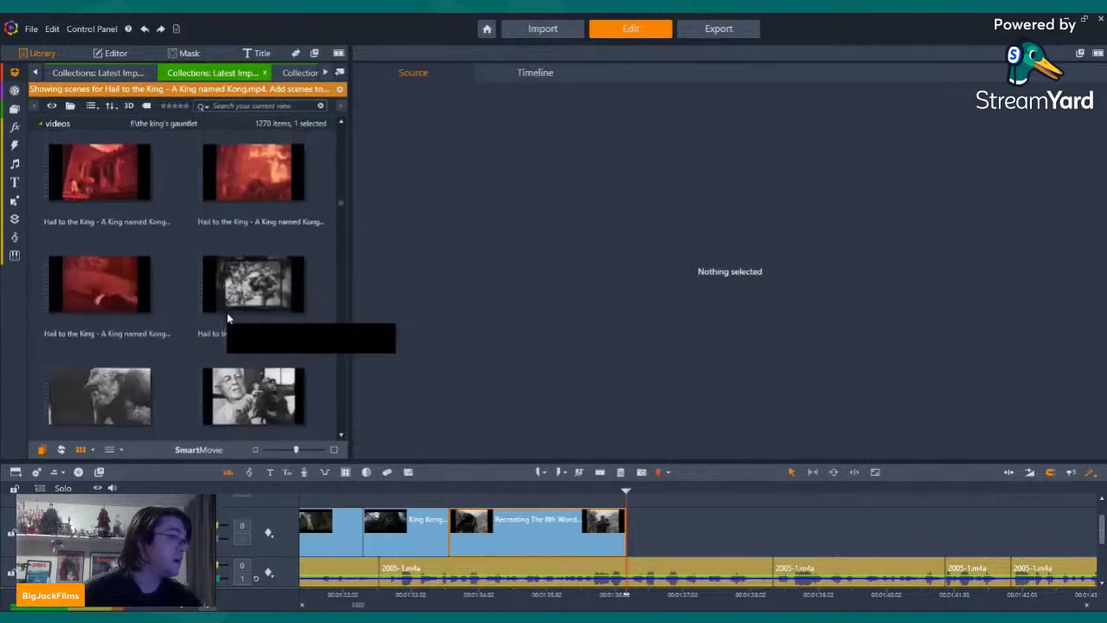
{"action": "scroll", "coordinate": [227, 319], "scroll_direction": "down", "scroll_amount": 8}
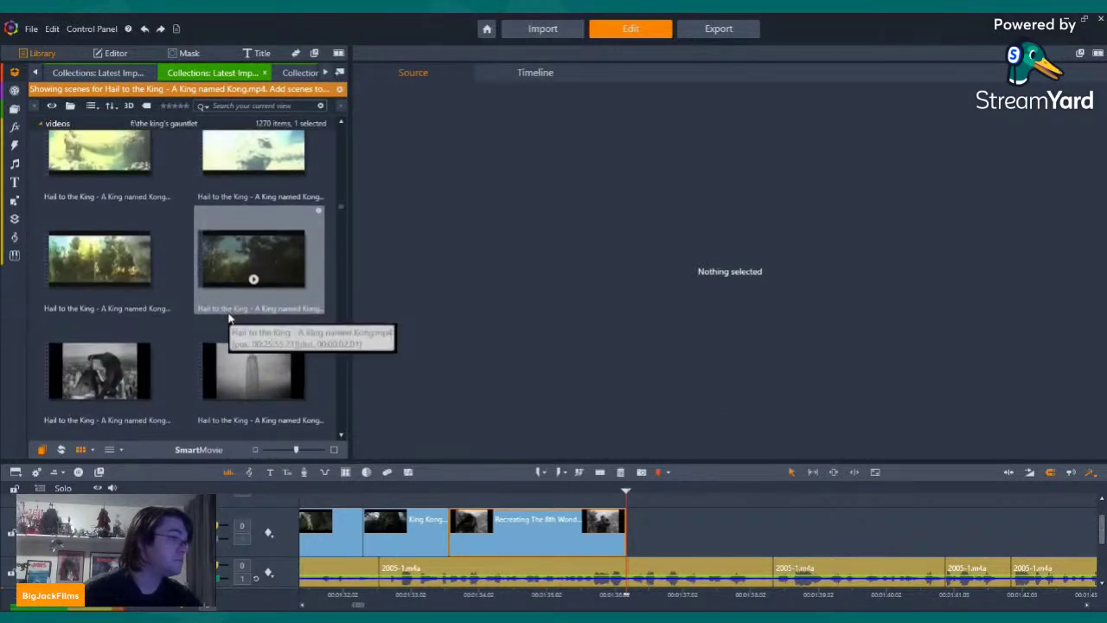
{"action": "scroll", "coordinate": [229, 320], "scroll_direction": "down", "scroll_amount": 8}
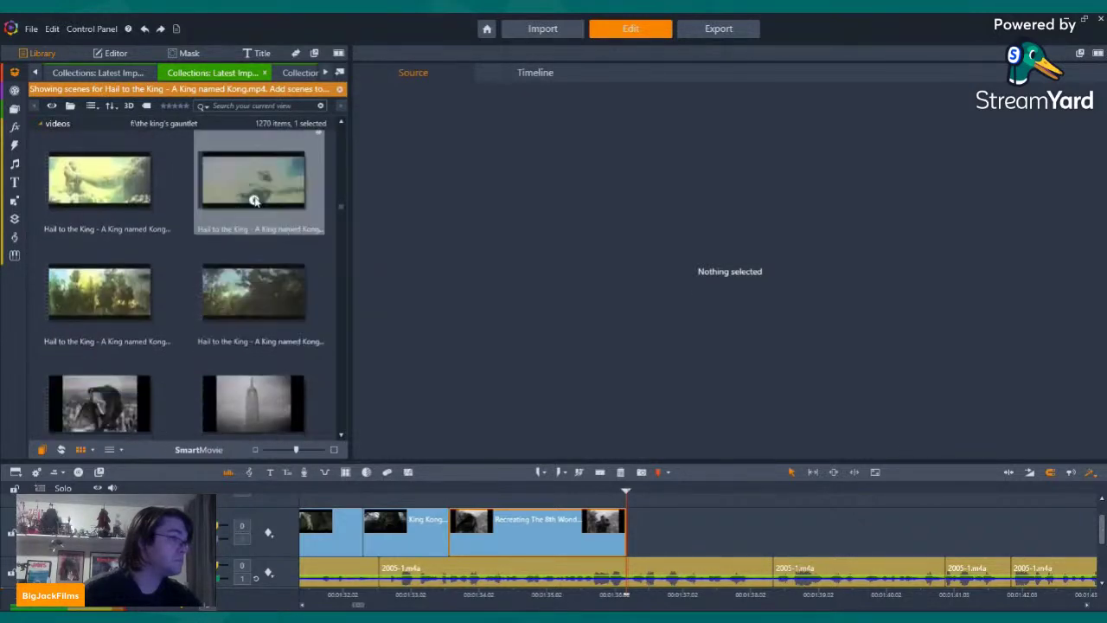
{"action": "left_click", "coordinate": [248, 179]}
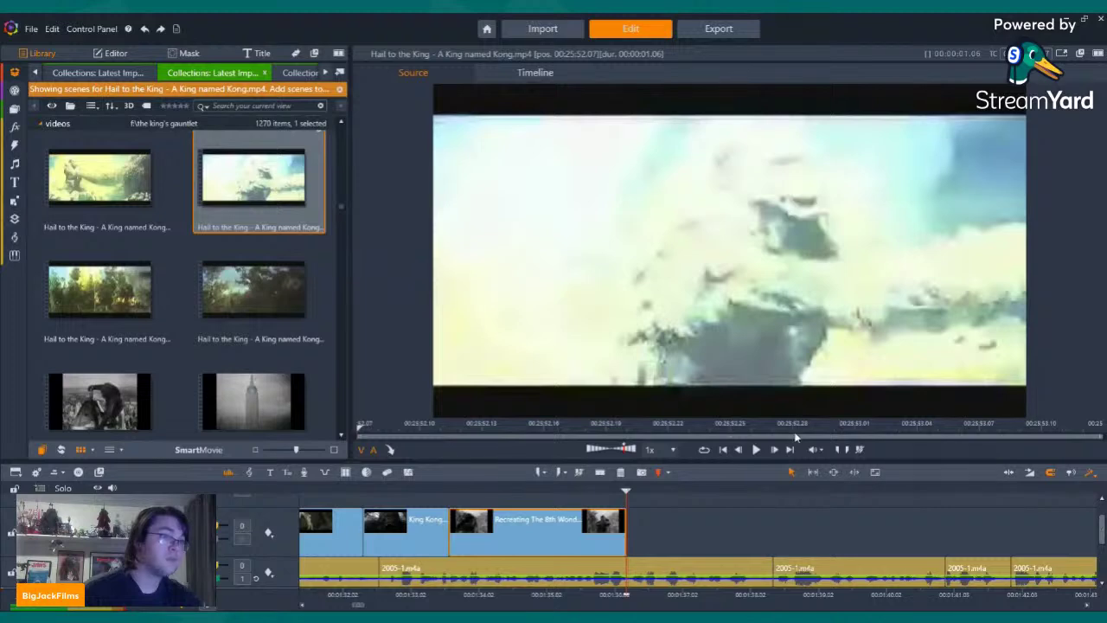
Append the Kong and Godzilla fight scene directly after the black-and-white Kong fight clip and turn off its audio stream
{"action": "scroll", "coordinate": [259, 289], "scroll_direction": "down", "scroll_amount": 5}
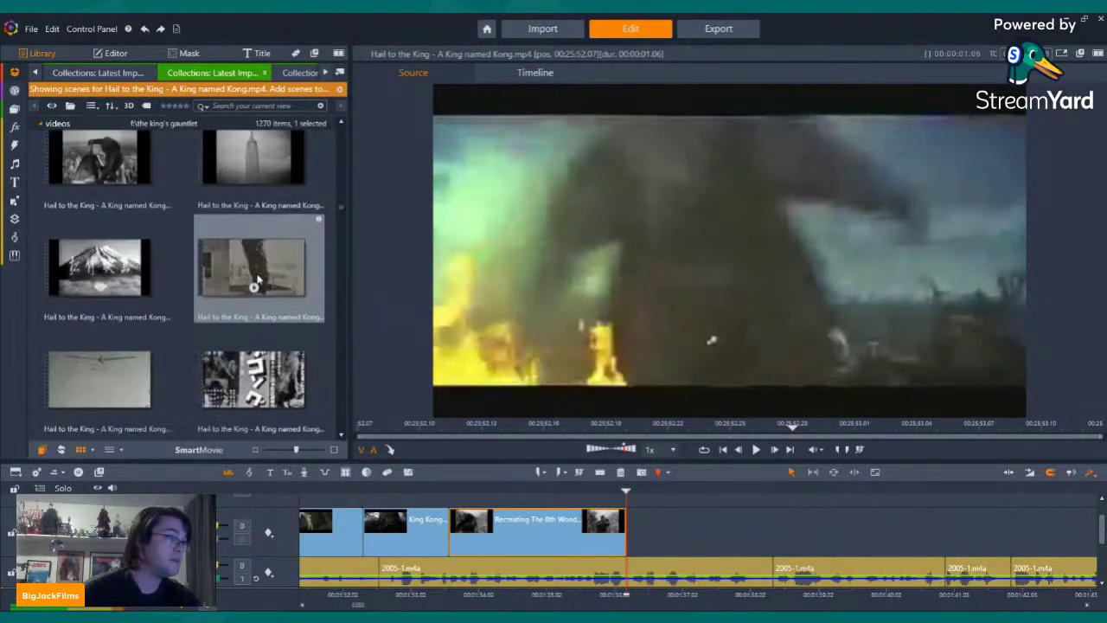
{"action": "scroll", "coordinate": [259, 290], "scroll_direction": "down", "scroll_amount": 10}
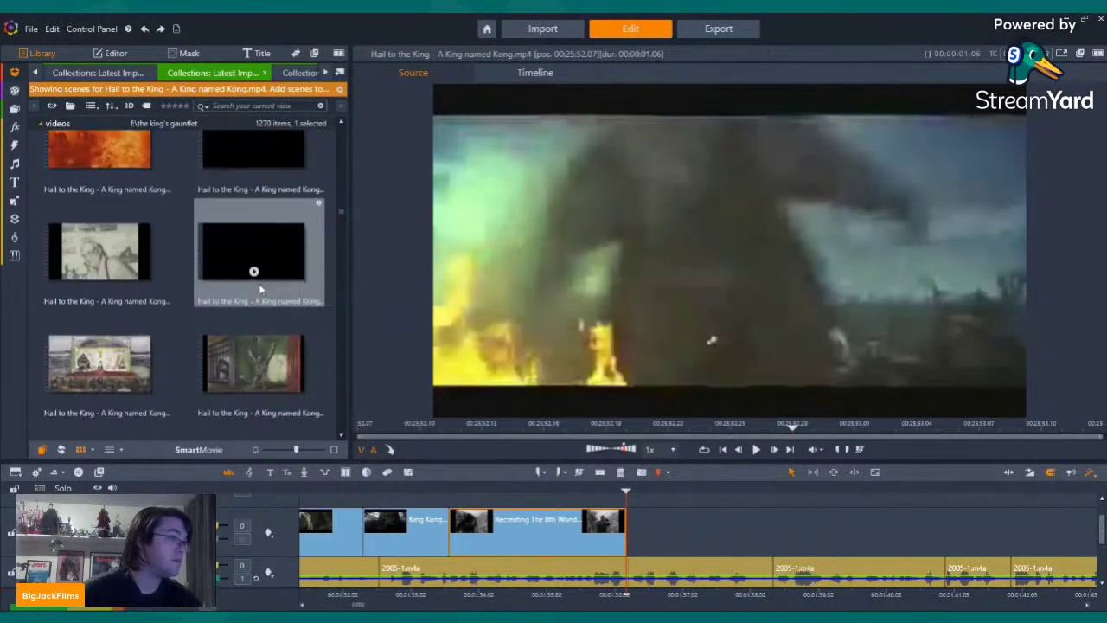
{"action": "scroll", "coordinate": [260, 289], "scroll_direction": "down", "scroll_amount": 10}
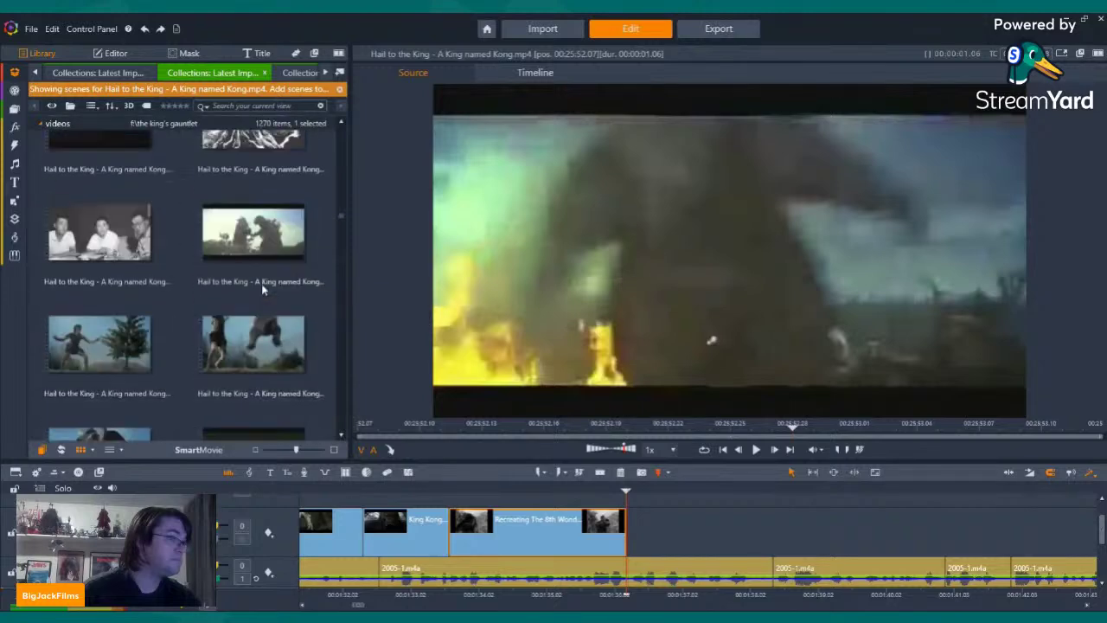
{"action": "left_click_drag", "start_coordinate": [254, 294], "coordinate": [635, 538]}
{"action": "right_click", "coordinate": [662, 536]}
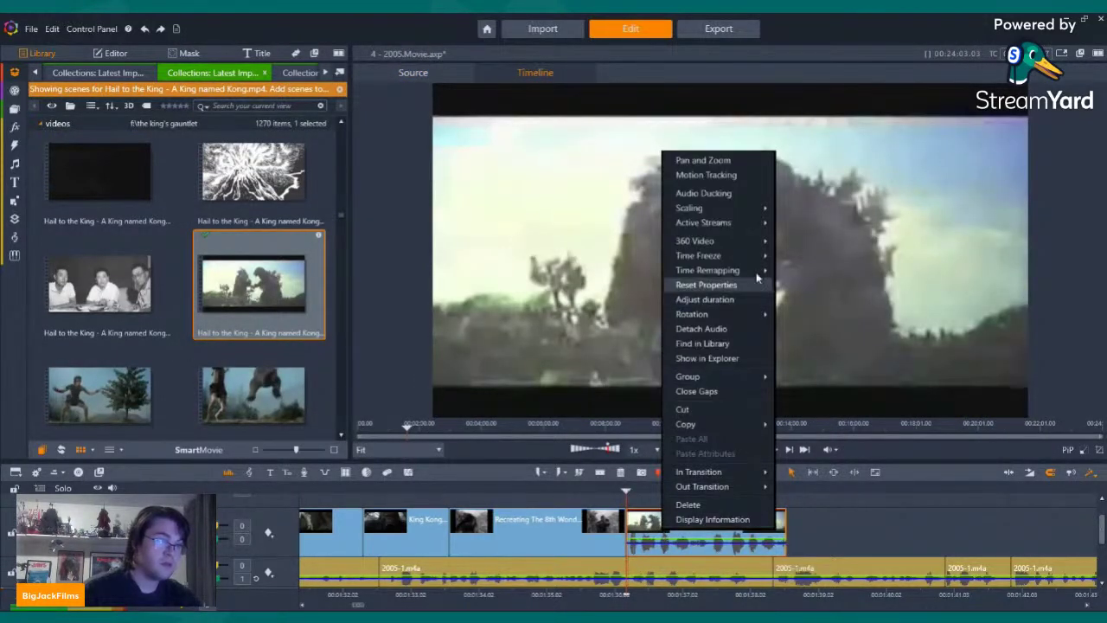
{"action": "left_click", "coordinate": [797, 237]}
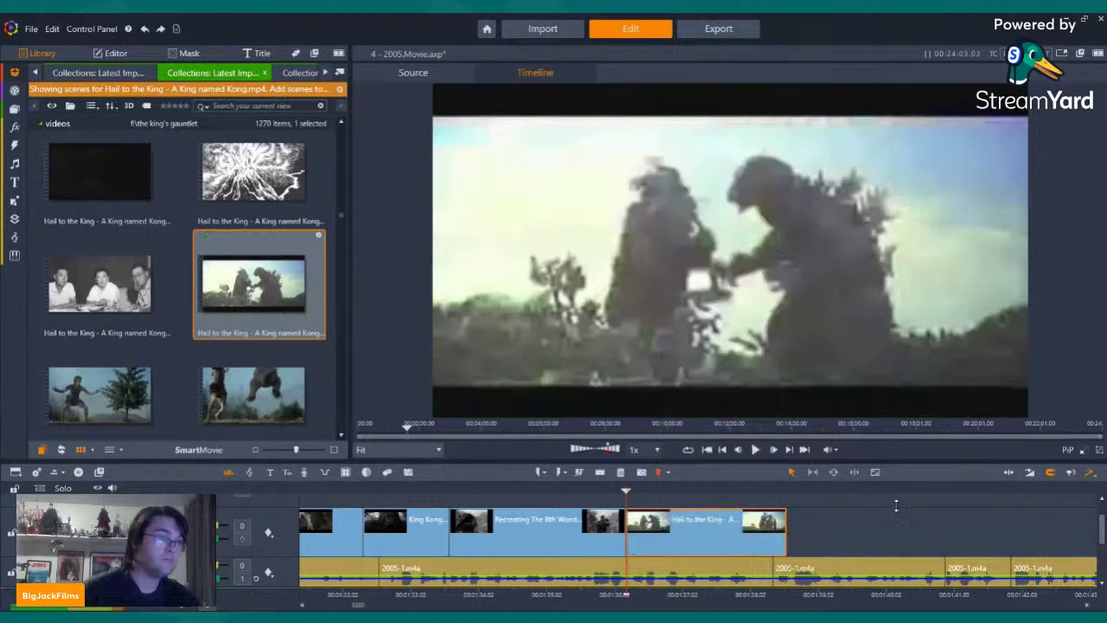
Trim the end of the Kong and Godzilla clip to the voice-over cut below it and play back the result
{"action": "left_click", "coordinate": [756, 449]}
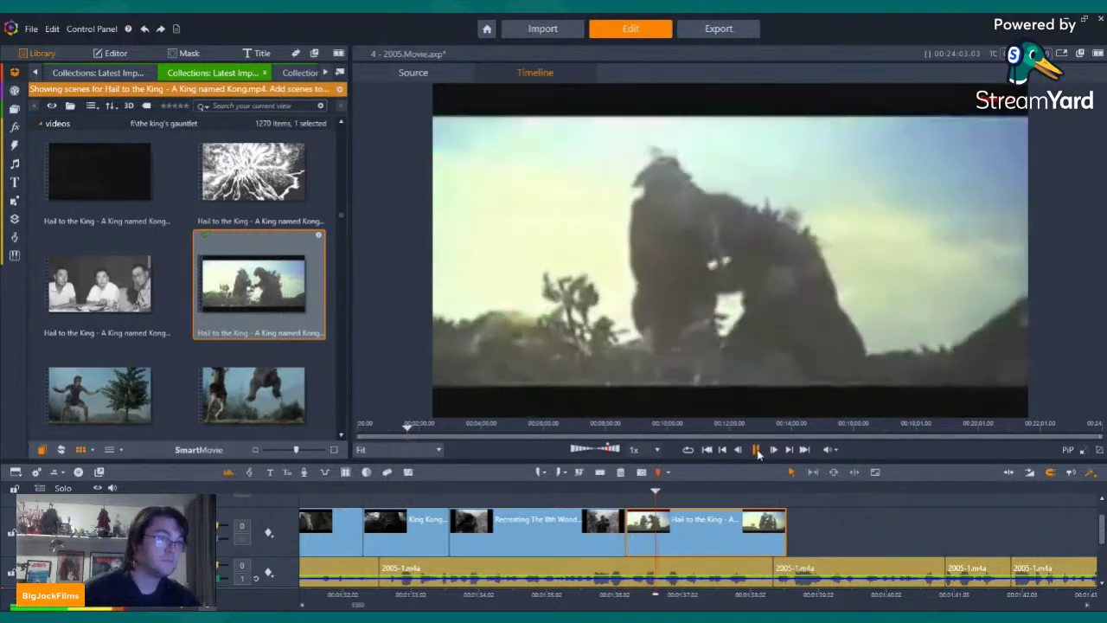
{"action": "left_click", "coordinate": [757, 450]}
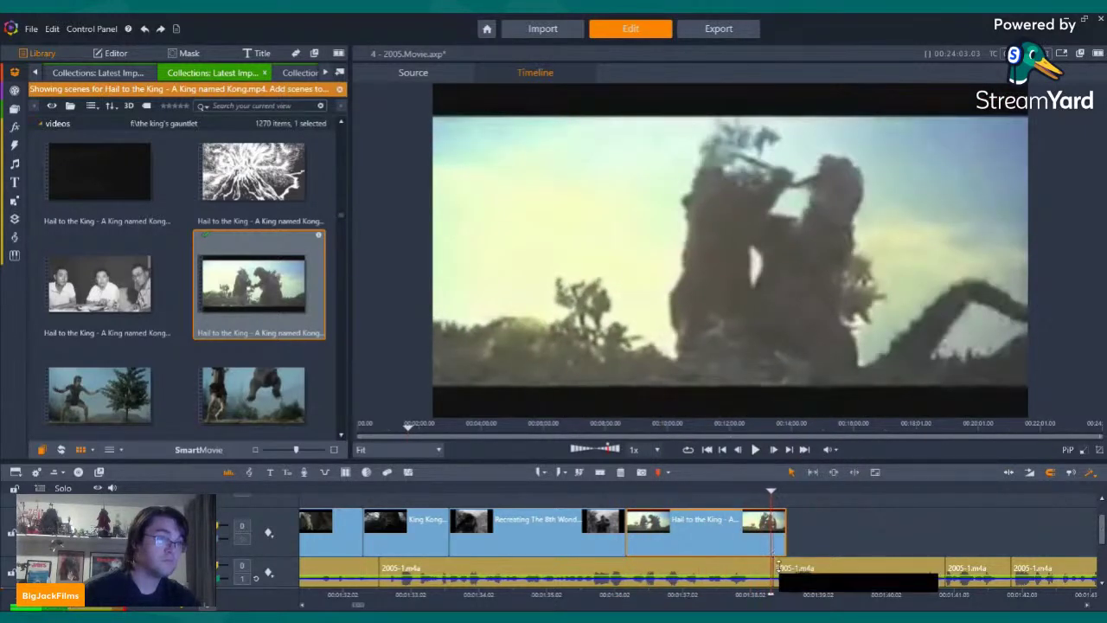
{"action": "left_click_drag", "start_coordinate": [771, 530], "coordinate": [772, 534]}
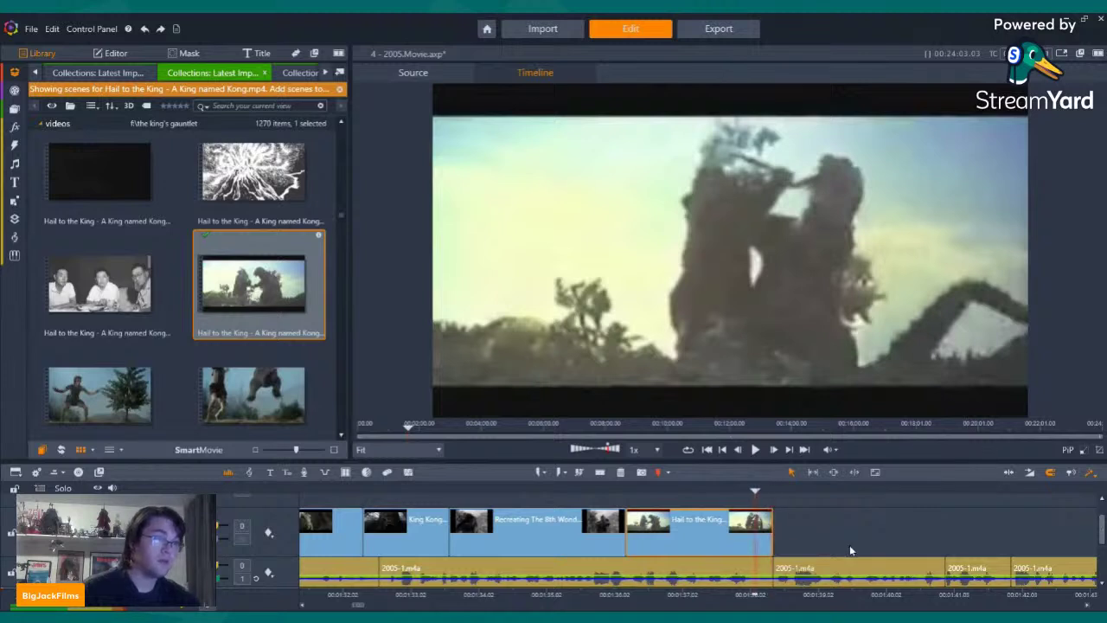
{"action": "key", "text": "Left"}
{"action": "key", "text": "Left"}
{"action": "key", "text": "Left"}
{"action": "key", "text": "Left"}
{"action": "key", "text": "Left"}
{"action": "key", "text": "Left"}
{"action": "key", "text": "Left"}
{"action": "key", "text": "Left"}
{"action": "key", "text": "Left"}
{"action": "key", "text": "Left"}
{"action": "left_click", "coordinate": [756, 450]}
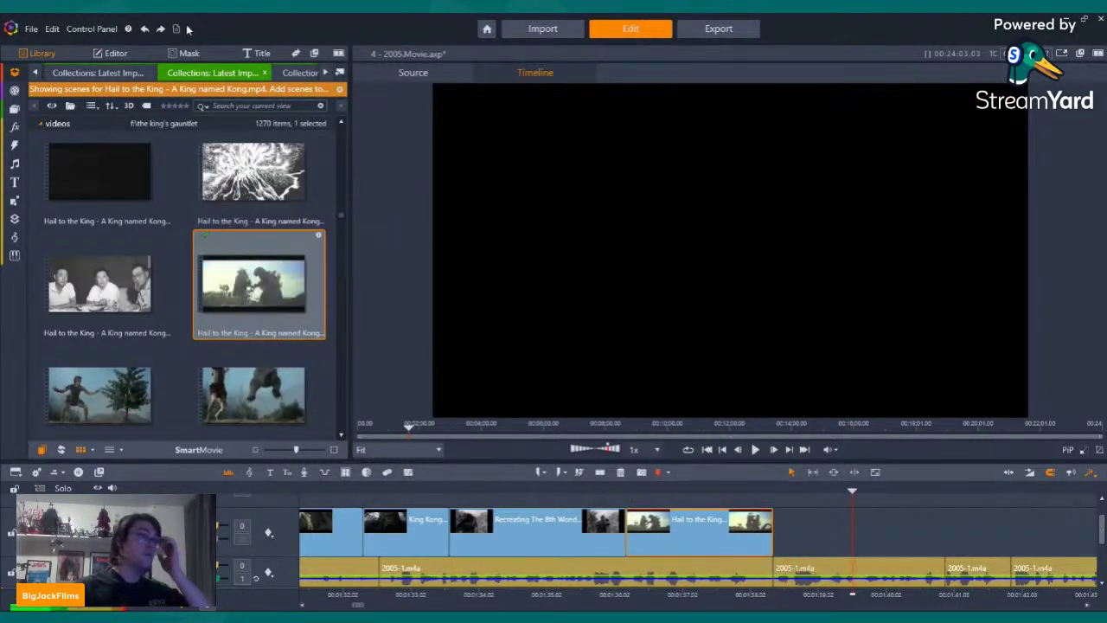
Append three consecutive King Kong Official Trailer #1 scenes, starting with the T. rex approaching the woman in Kong's hand, after the Godzilla clip and turn off their audio
{"action": "left_click", "coordinate": [36, 73]}
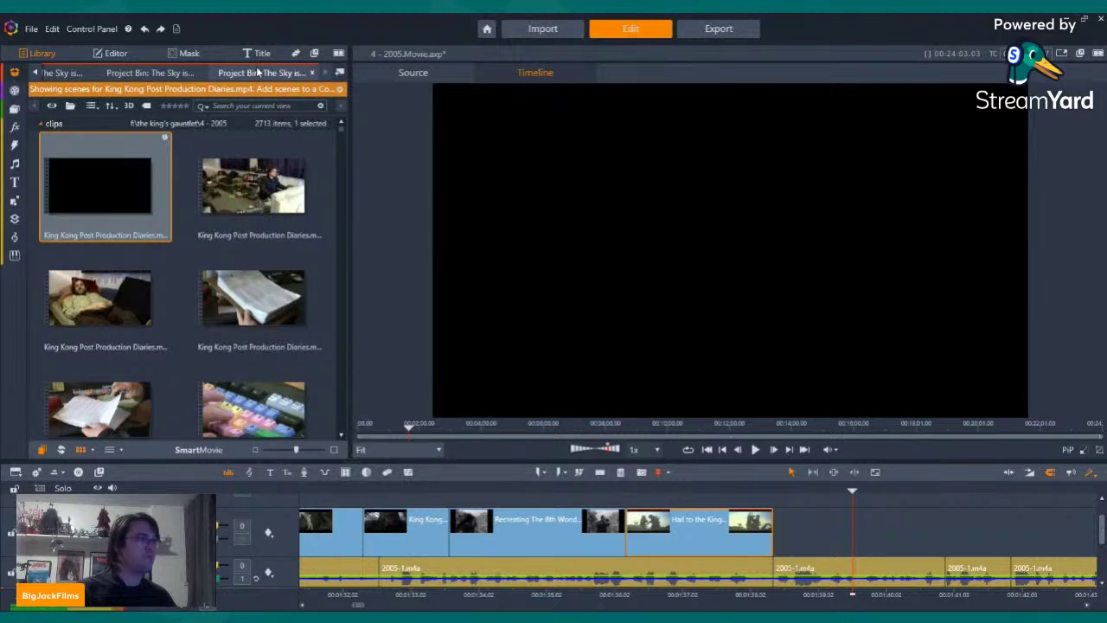
{"action": "left_click", "coordinate": [316, 72]}
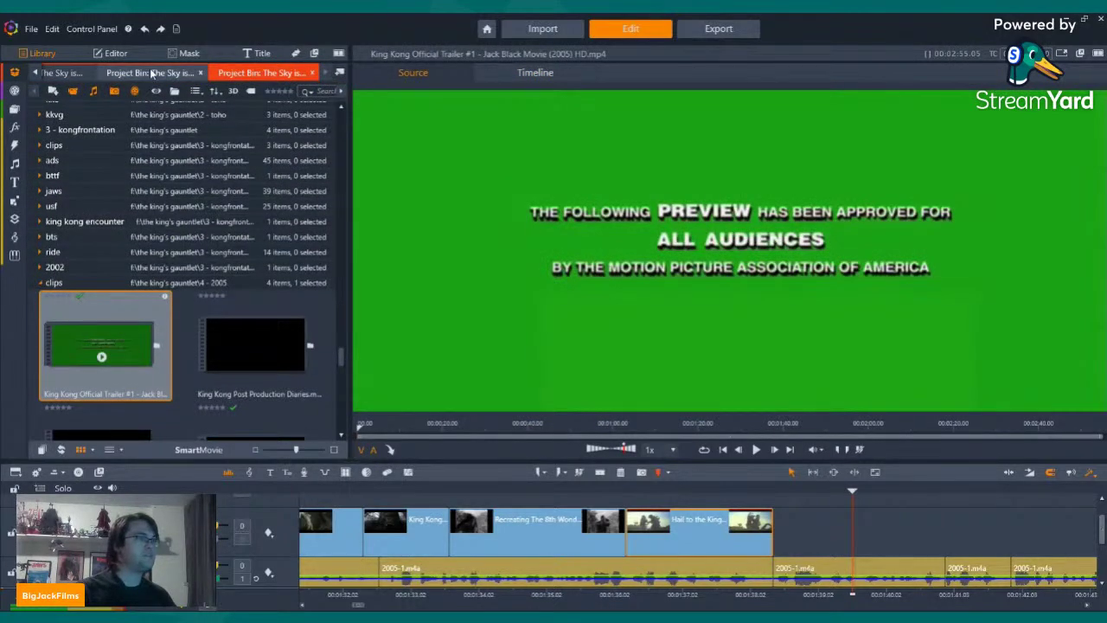
{"action": "left_click", "coordinate": [151, 73]}
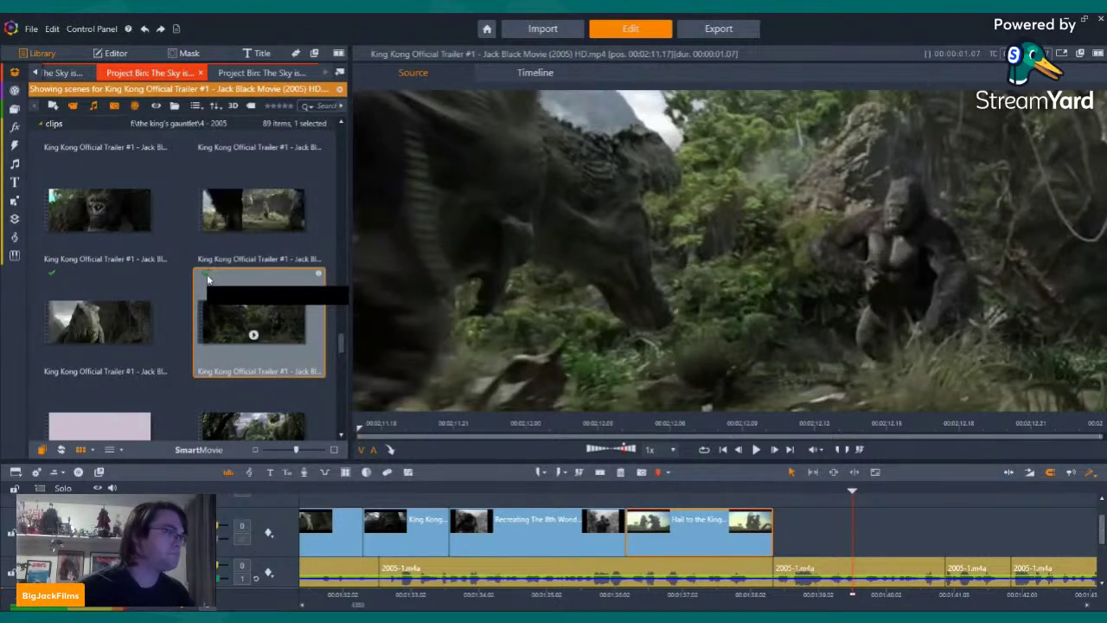
{"action": "scroll", "coordinate": [207, 279], "scroll_direction": "down", "scroll_amount": 2}
{"action": "left_click", "coordinate": [253, 277]}
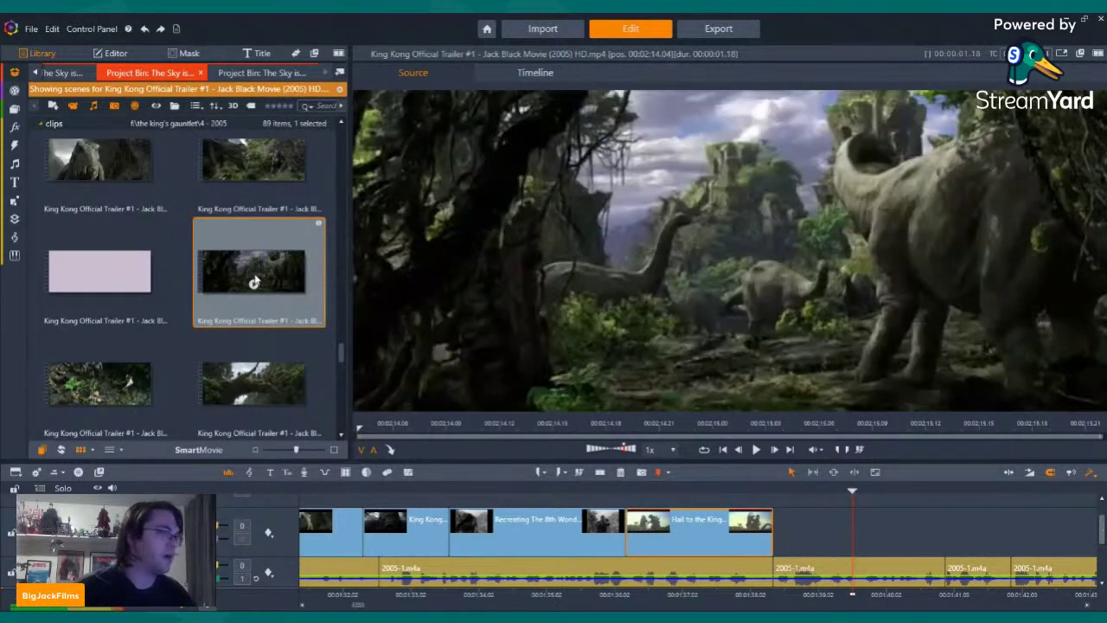
{"action": "scroll", "coordinate": [250, 264], "scroll_direction": "down", "scroll_amount": 3}
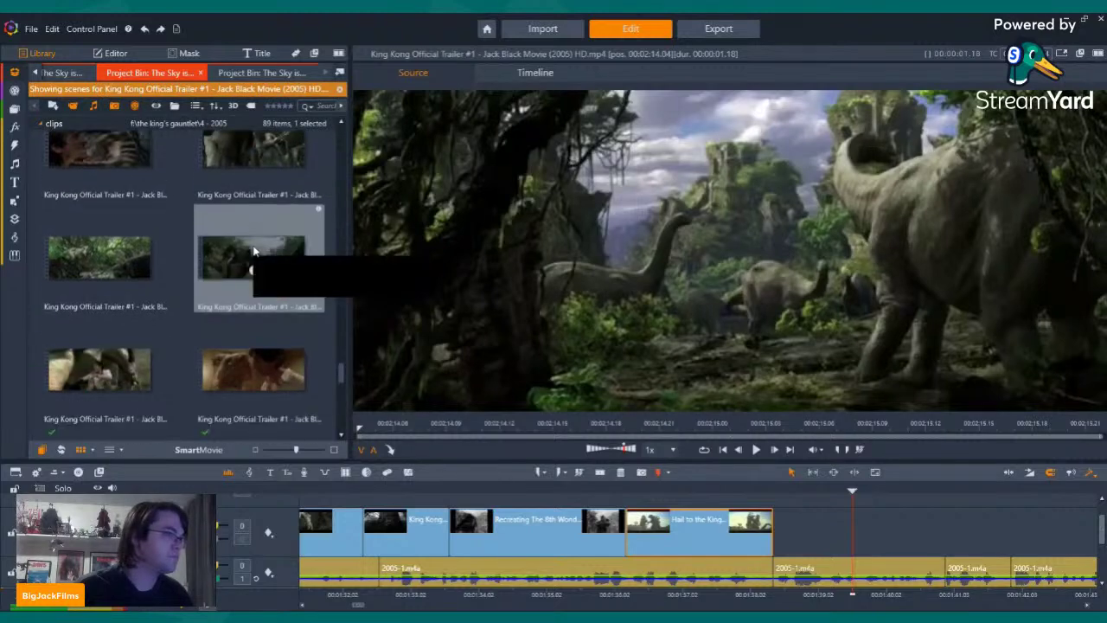
{"action": "left_click", "coordinate": [132, 173]}
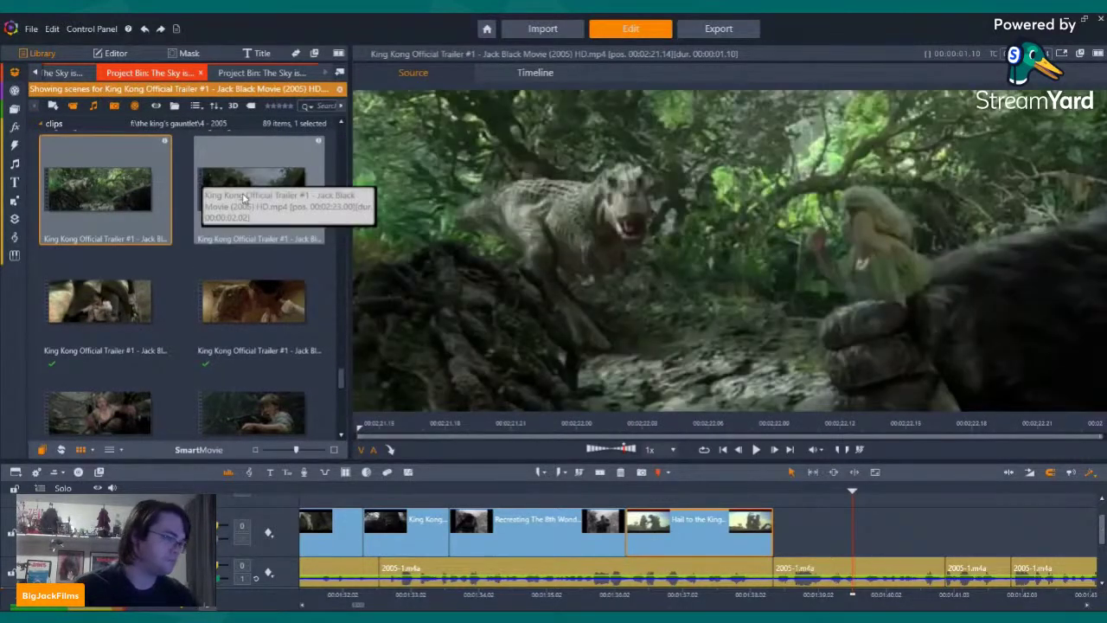
{"action": "left_click", "coordinate": [117, 293], "text": "shift"}
{"action": "left_click_drag", "start_coordinate": [107, 180], "coordinate": [789, 527]}
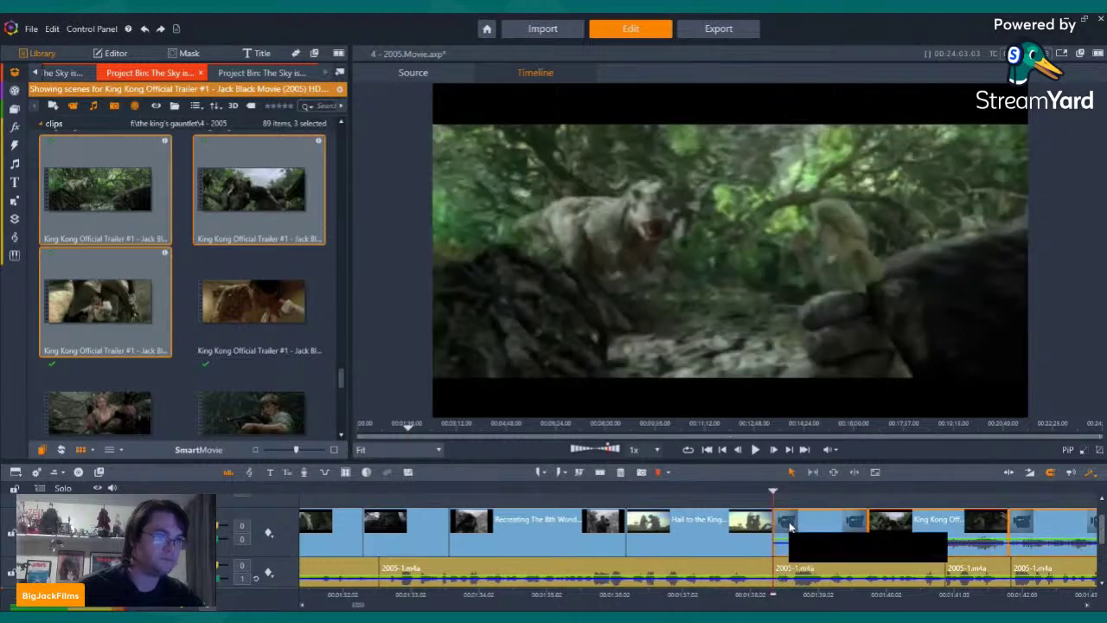
{"action": "right_click", "coordinate": [790, 527]}
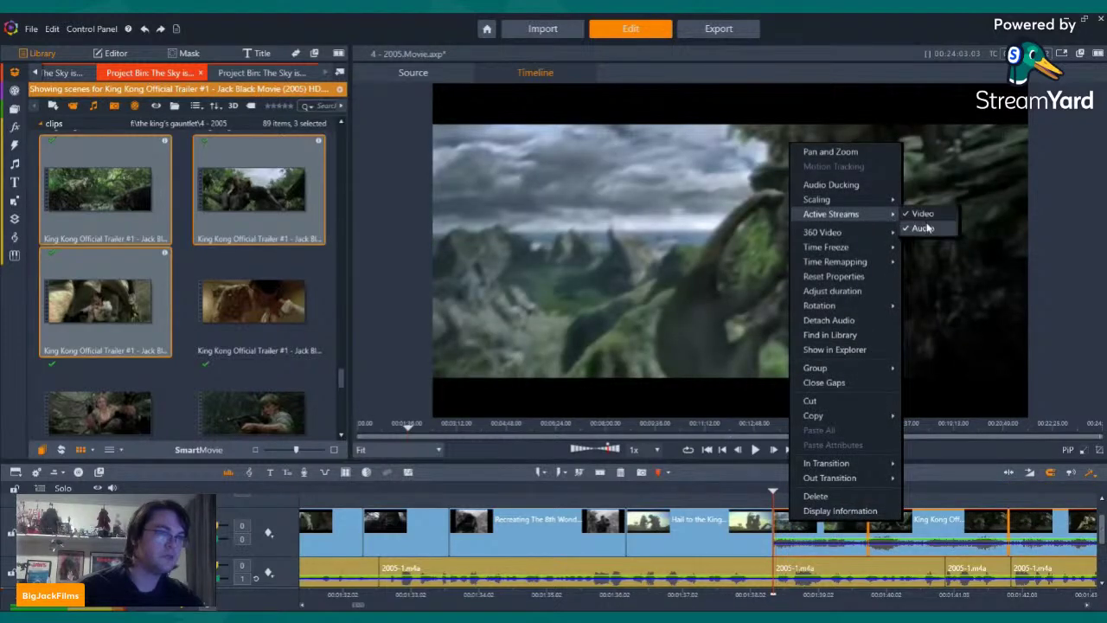
{"action": "left_click", "coordinate": [922, 228]}
Trim the opening frames off the first T. rex clip, close the gap to the Godzilla clip and play back the sequence
{"action": "left_click_drag", "start_coordinate": [778, 543], "coordinate": [787, 543]}
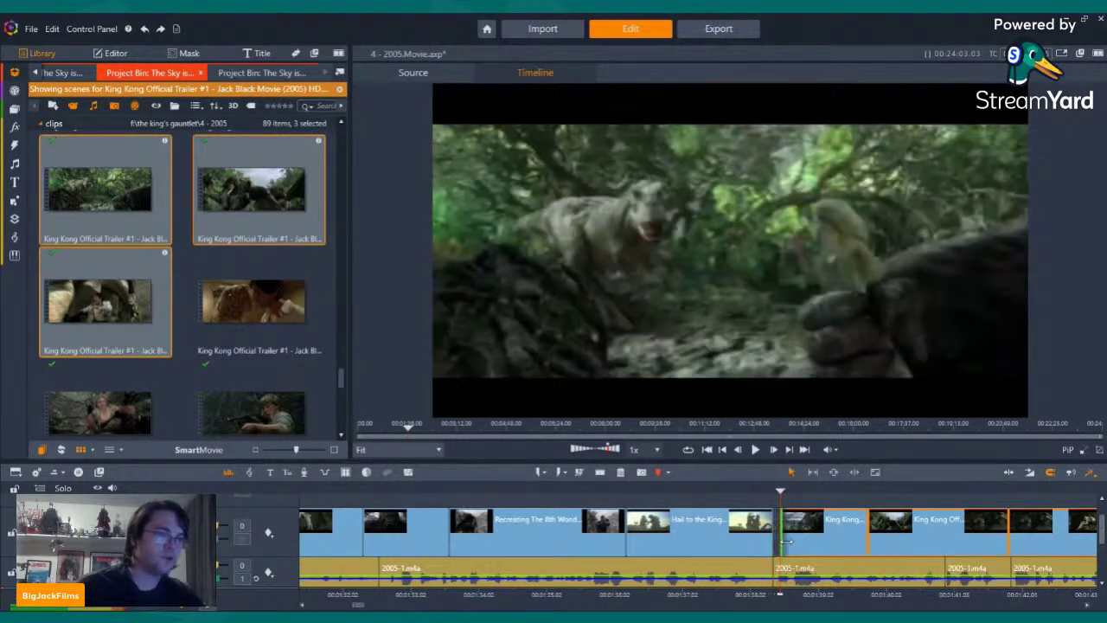
{"action": "left_click_drag", "start_coordinate": [835, 493], "coordinate": [1036, 493]}
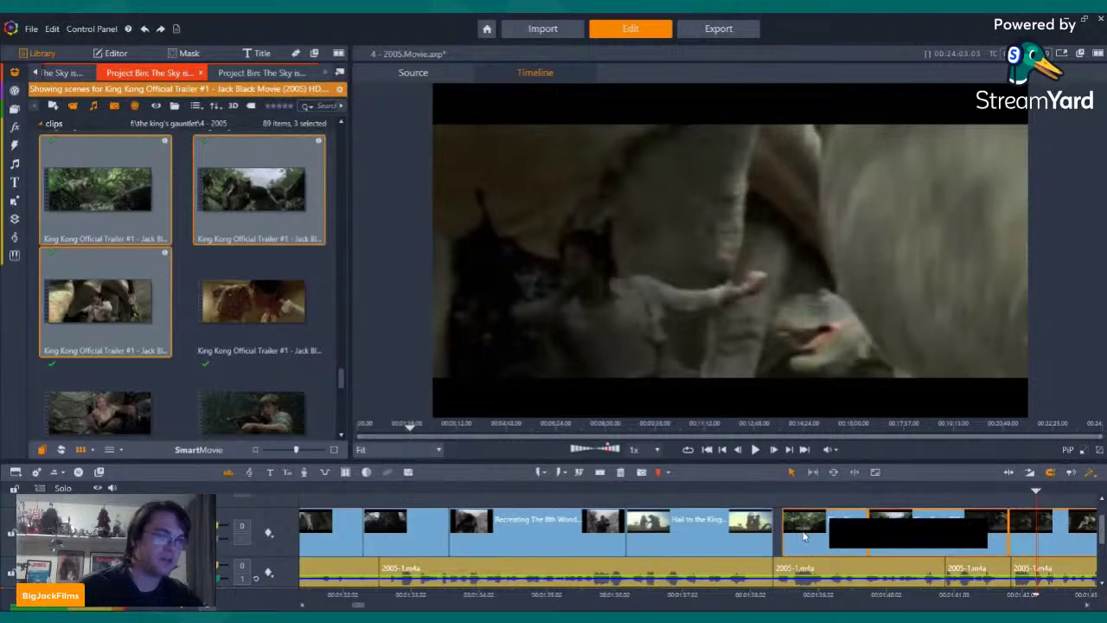
{"action": "left_click_drag", "start_coordinate": [802, 536], "coordinate": [794, 532]}
{"action": "left_click", "coordinate": [746, 490]}
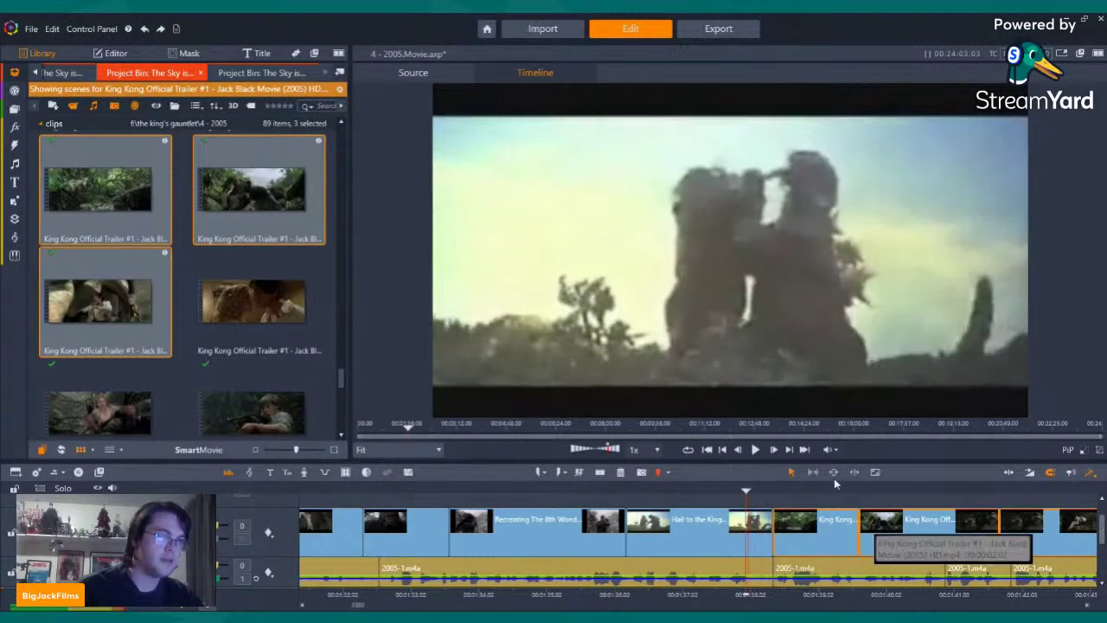
{"action": "left_click", "coordinate": [755, 449]}
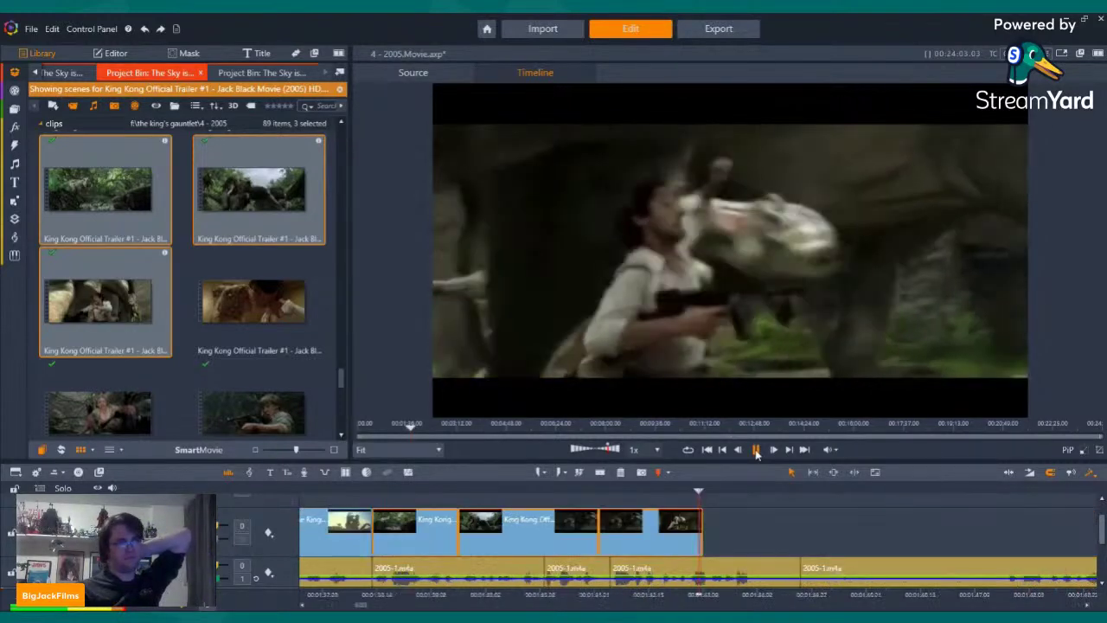
{"action": "left_click_drag", "start_coordinate": [251, 301], "coordinate": [706, 538]}
{"action": "right_click", "coordinate": [781, 529]}
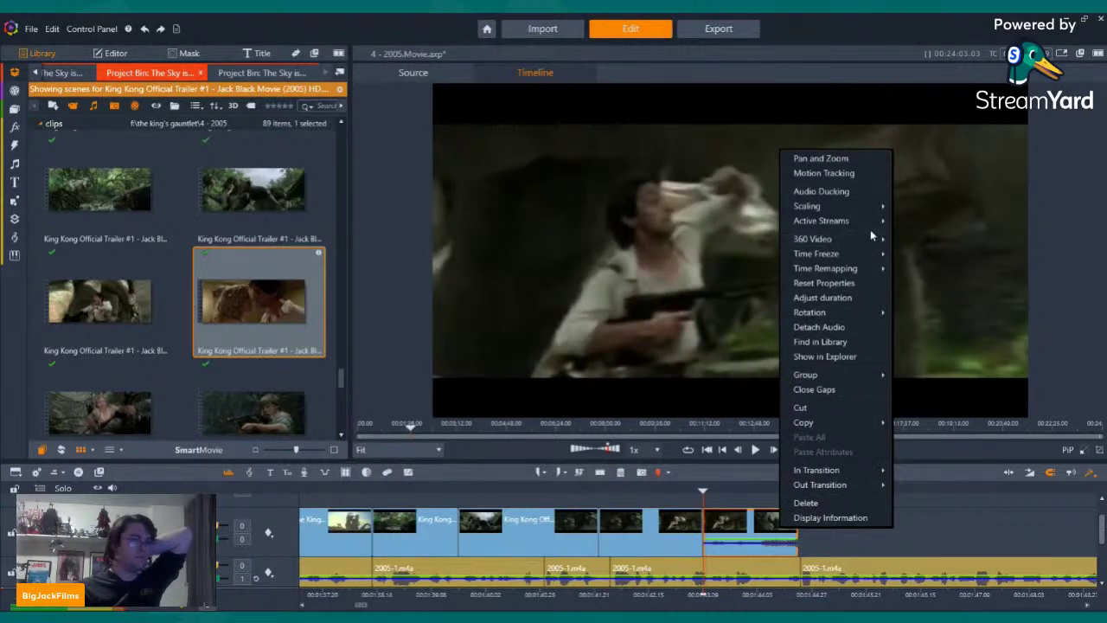
{"action": "left_click", "coordinate": [829, 503]}
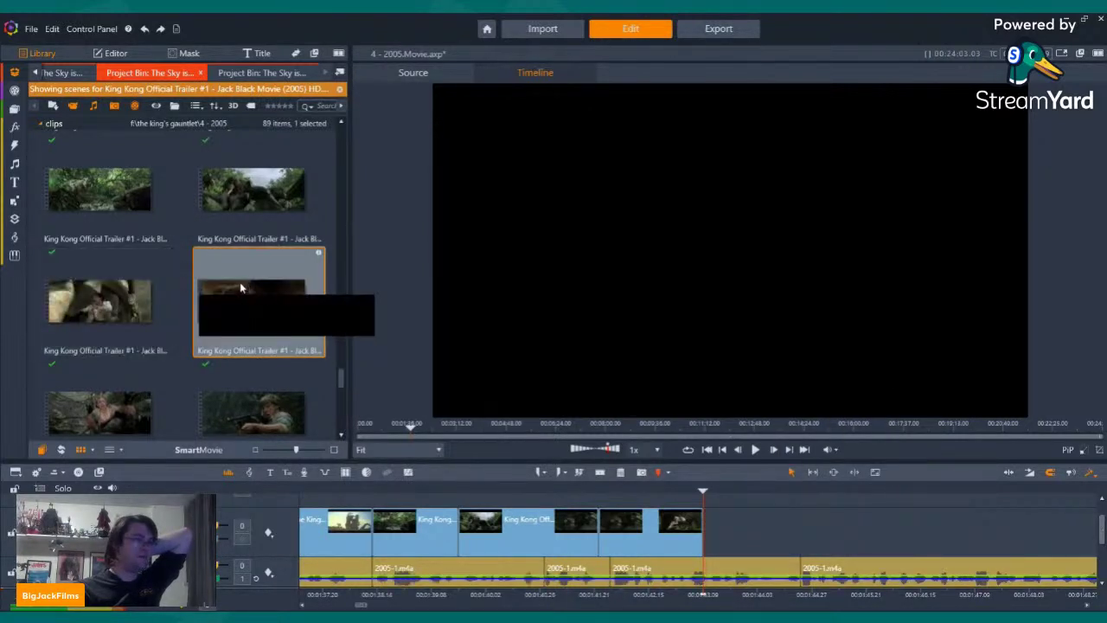
Append the trailer's kissing scene after the last T. rex fight clip, turn off its audio stream and play it back
{"action": "left_click_drag", "start_coordinate": [240, 282], "coordinate": [712, 534]}
{"action": "right_click", "coordinate": [733, 531]}
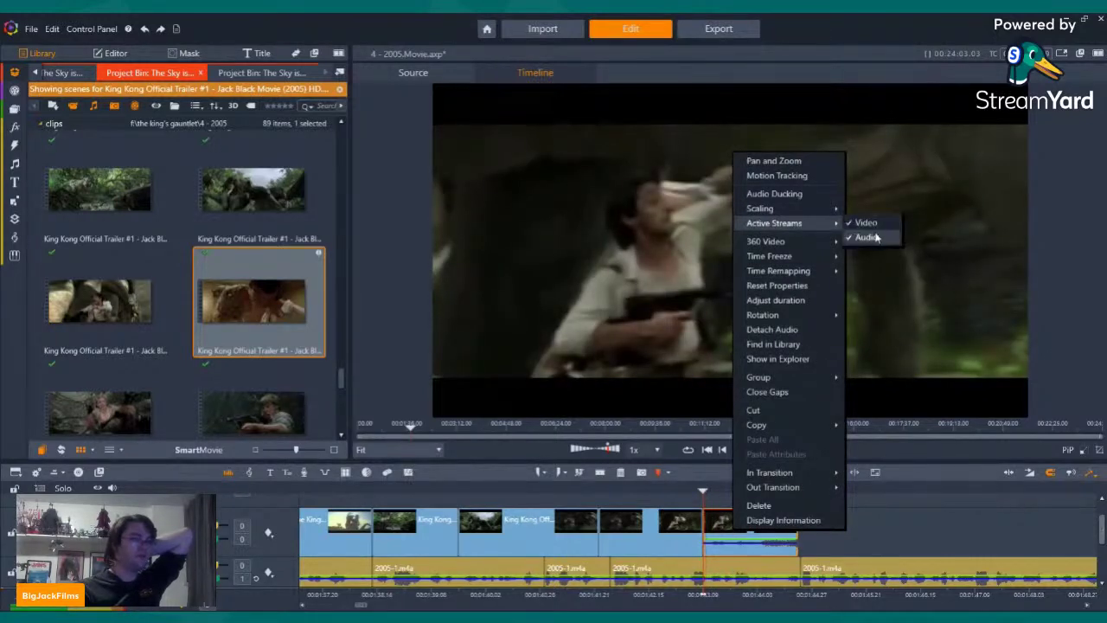
{"action": "left_click", "coordinate": [876, 237]}
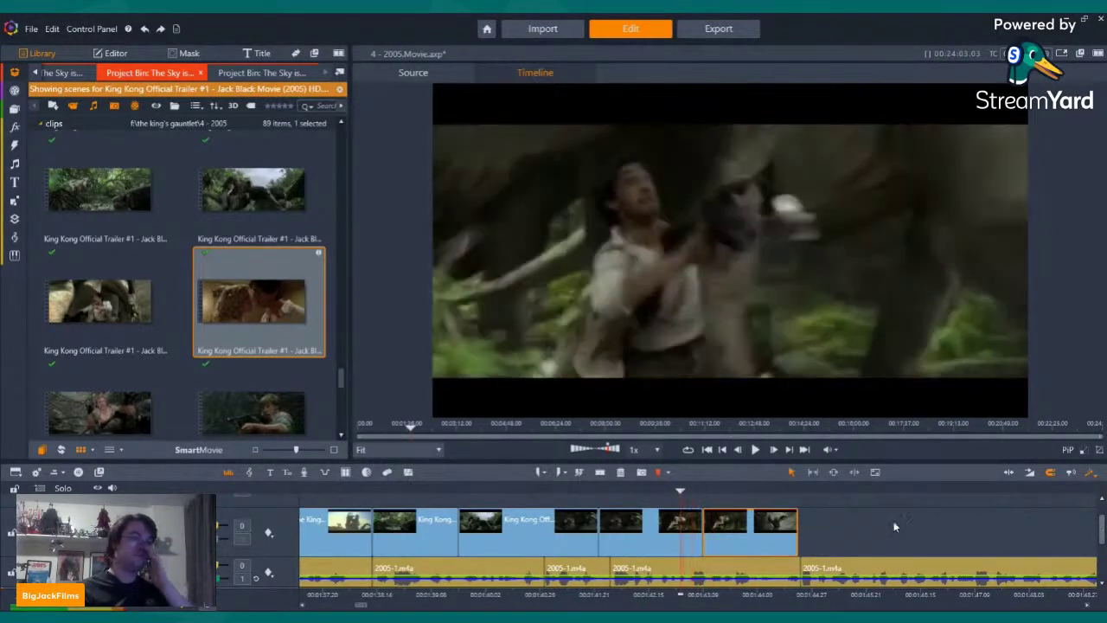
{"action": "left_click", "coordinate": [758, 449]}
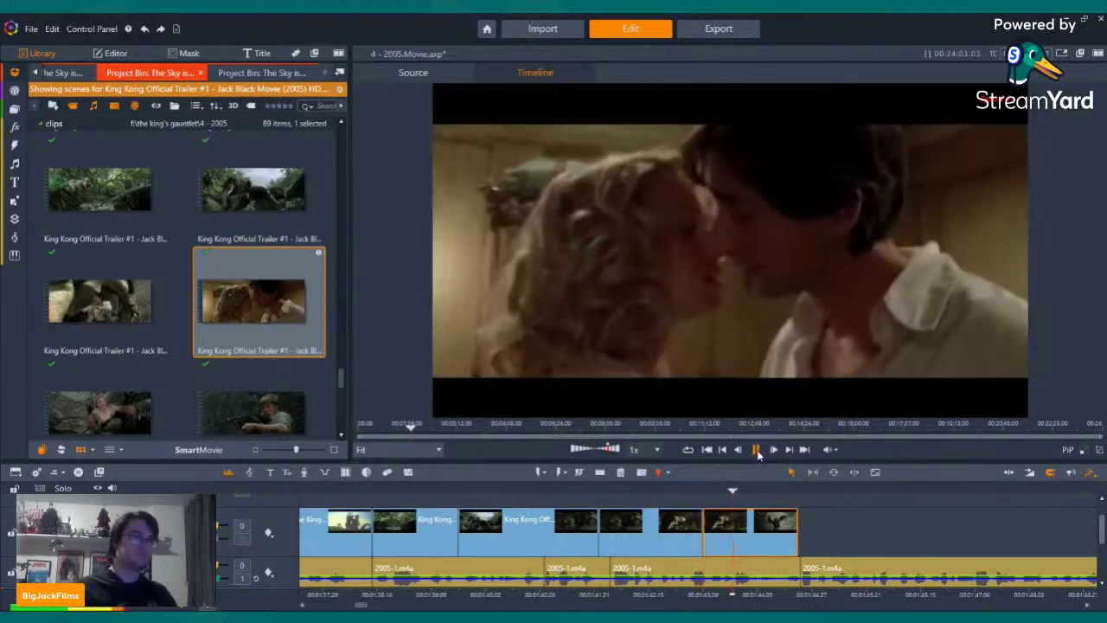
Append the trailer's chest-beating Kong scene after the kissing clip, turn off its audio, and trim its start to the first shot of Kong
{"action": "scroll", "coordinate": [248, 254], "scroll_direction": "down", "scroll_amount": 4}
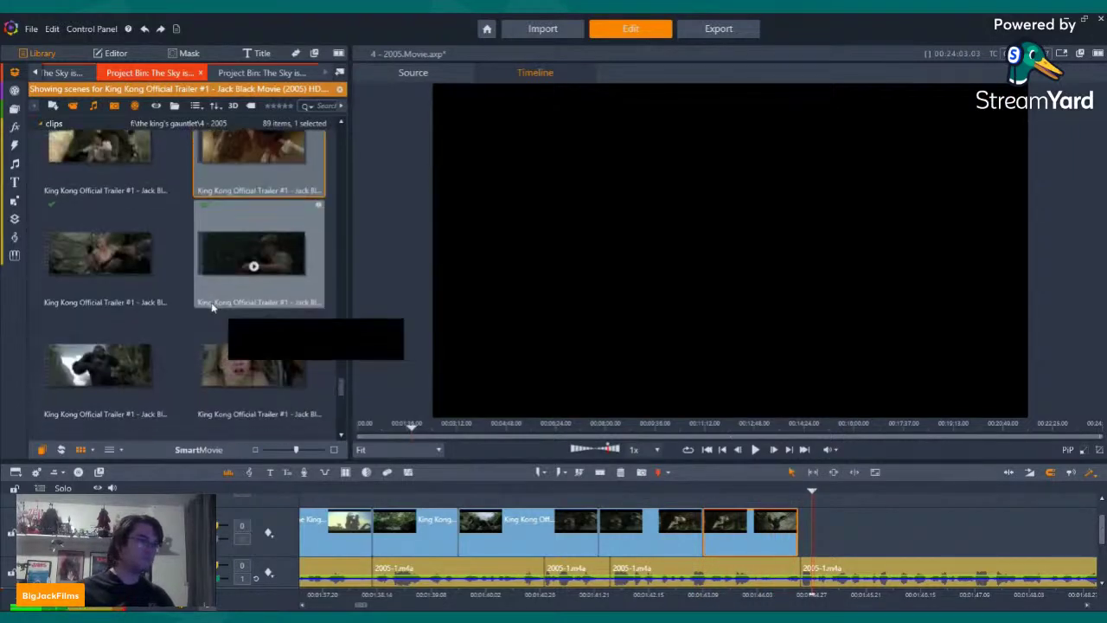
{"action": "left_click", "coordinate": [121, 359]}
{"action": "left_click_drag", "start_coordinate": [844, 497], "coordinate": [827, 543]}
{"action": "right_click", "coordinate": [825, 531]}
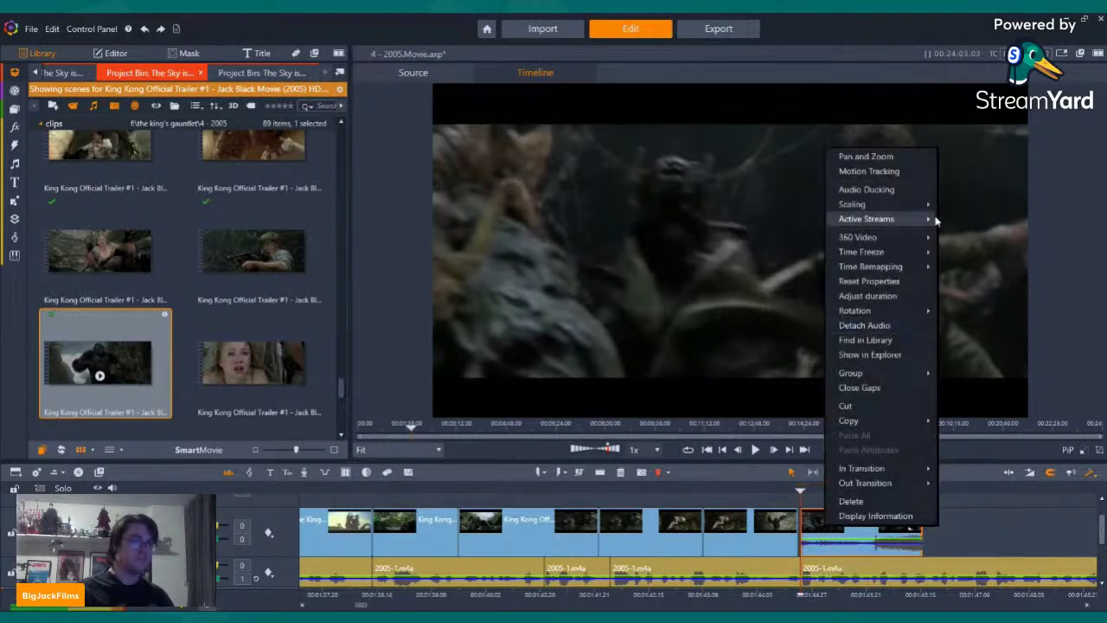
{"action": "left_click", "coordinate": [944, 235]}
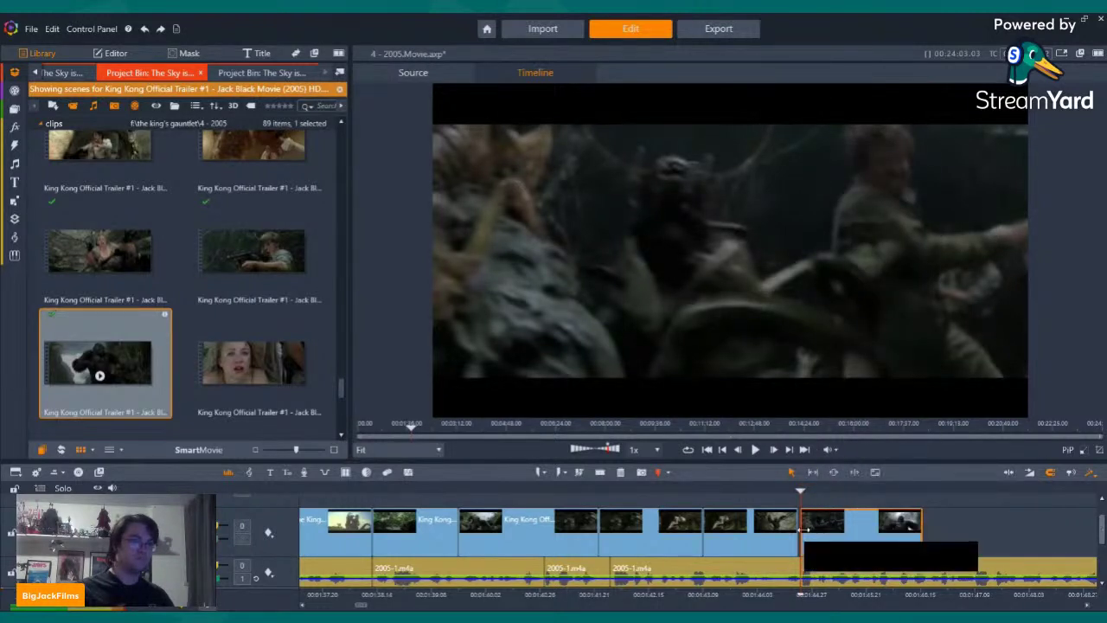
{"action": "left_click_drag", "start_coordinate": [805, 535], "coordinate": [812, 537]}
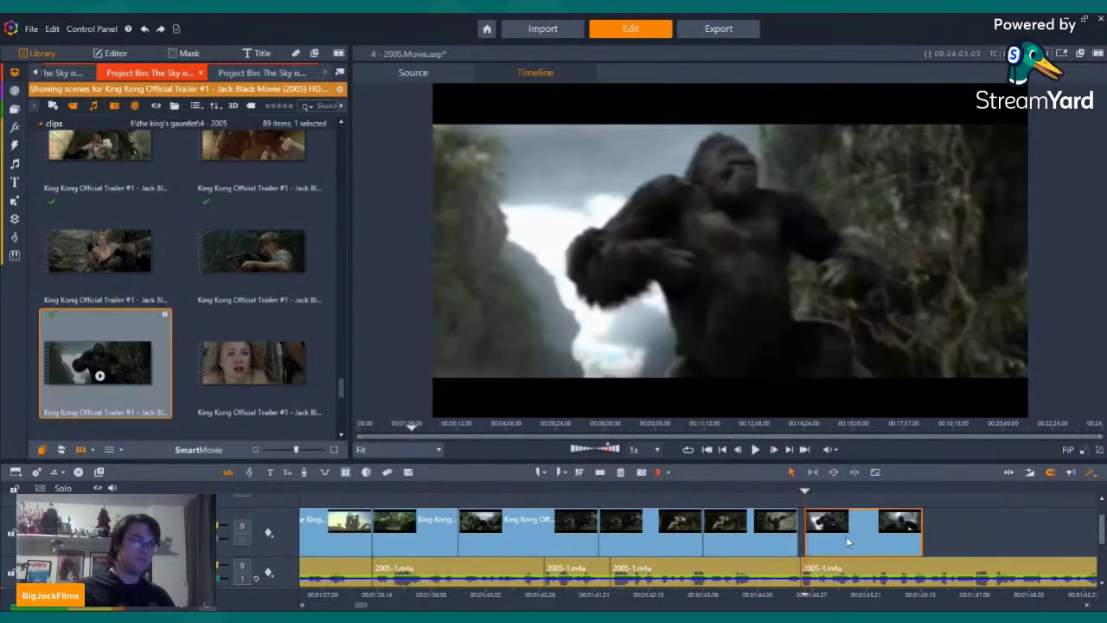
Append the trailer scene of the crying woman after the chest-beating Kong clip, turn off its audio and play it back
{"action": "left_click", "coordinate": [250, 361]}
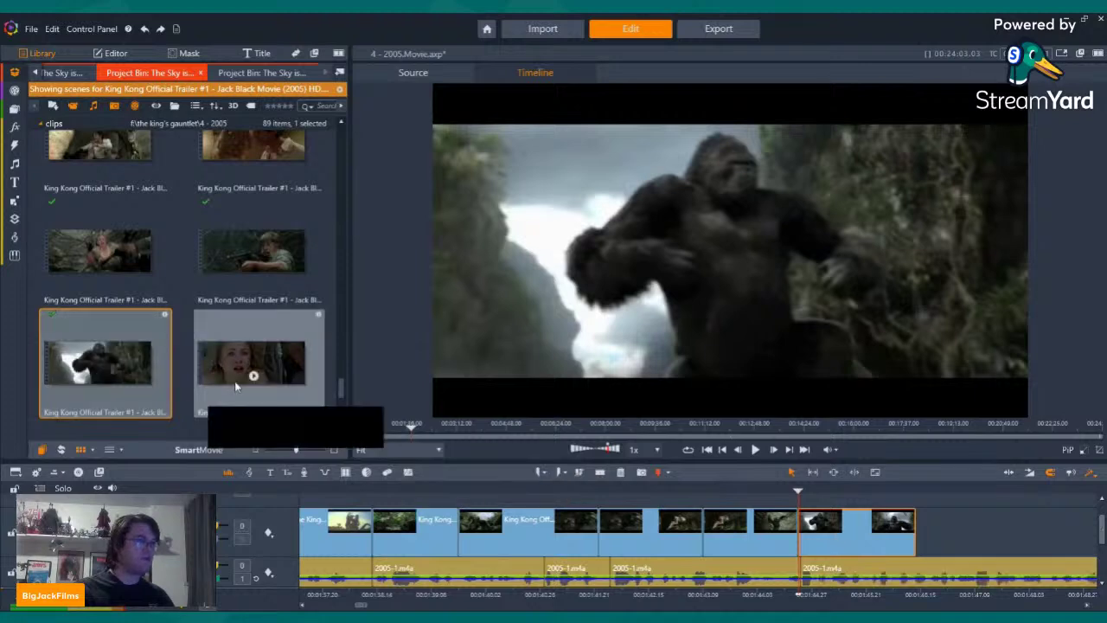
{"action": "left_click_drag", "start_coordinate": [251, 362], "coordinate": [933, 530]}
{"action": "right_click", "coordinate": [968, 521]}
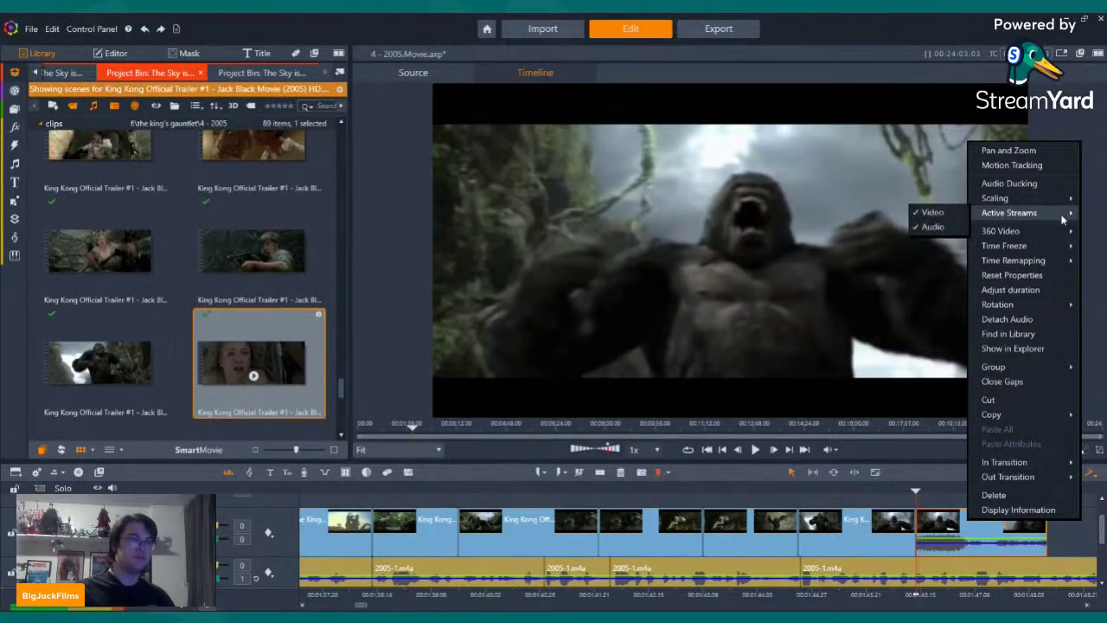
{"action": "left_click", "coordinate": [931, 227]}
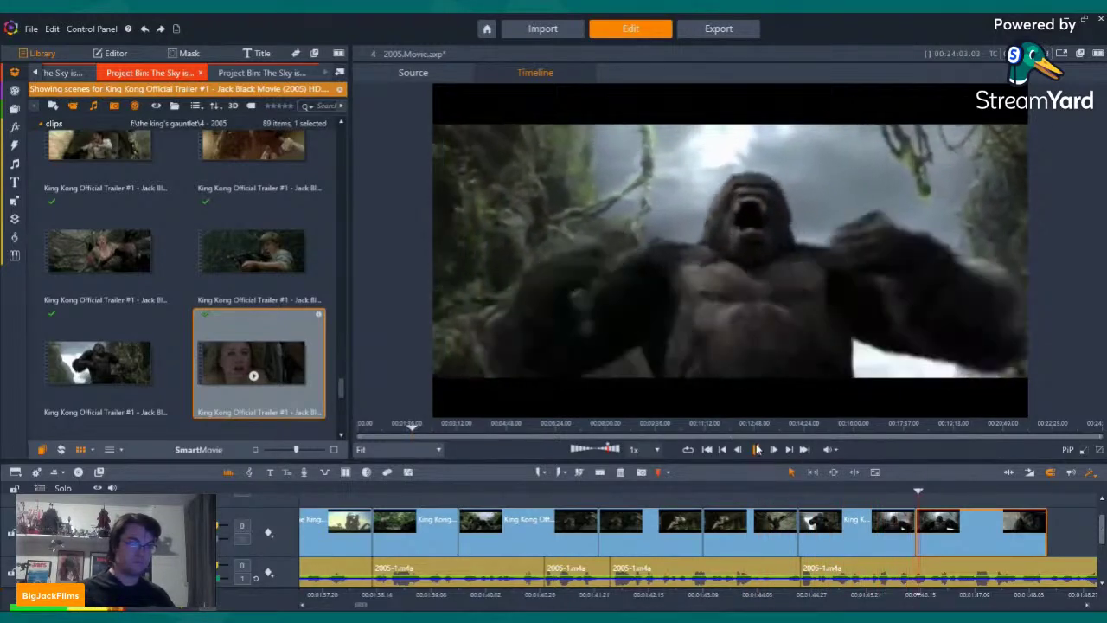
{"action": "left_click", "coordinate": [758, 454]}
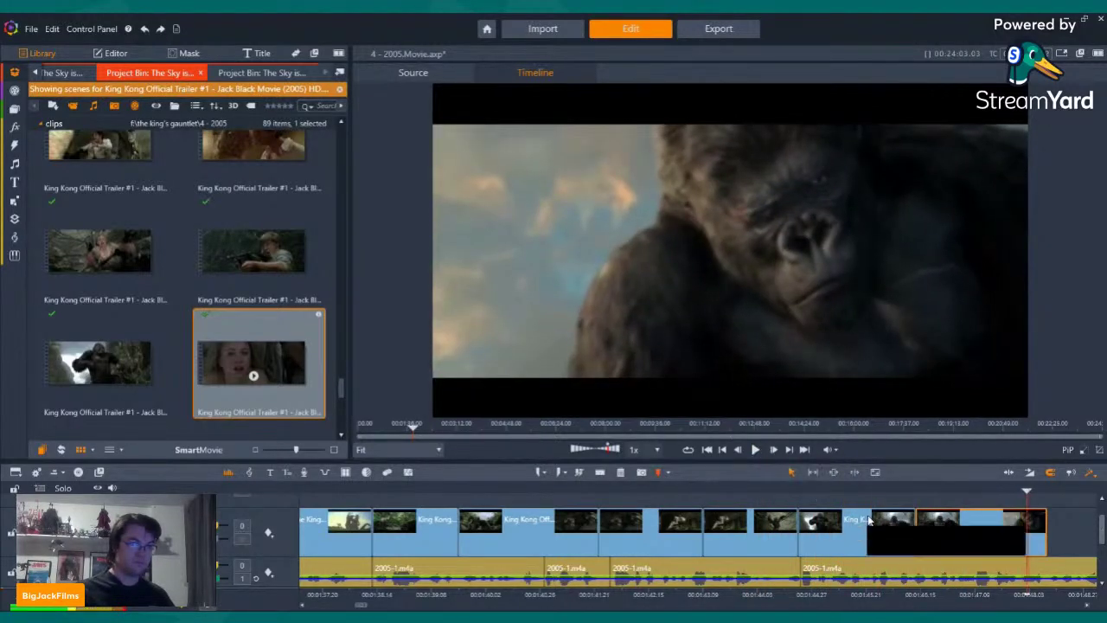
Copy the chest-beating Kong clip and the crying woman clip together and delete both from the timeline
{"action": "key", "text": "Left"}
{"action": "key", "text": "Left"}
{"action": "key", "text": "Left"}
{"action": "key", "text": "Left"}
{"action": "key", "text": "Left"}
{"action": "key", "text": "Left"}
{"action": "key", "text": "Left"}
{"action": "key", "text": "Left"}
{"action": "key", "text": "Left"}
{"action": "key", "text": "Left"}
{"action": "key", "text": "Left"}
{"action": "key", "text": "Left"}
{"action": "key", "text": "Left"}
{"action": "key", "text": "Left"}
{"action": "key", "text": "Left"}
{"action": "key", "text": "Left"}
{"action": "key", "text": "Left"}
{"action": "key", "text": "Left"}
{"action": "key", "text": "Left"}
{"action": "key", "text": "Left"}
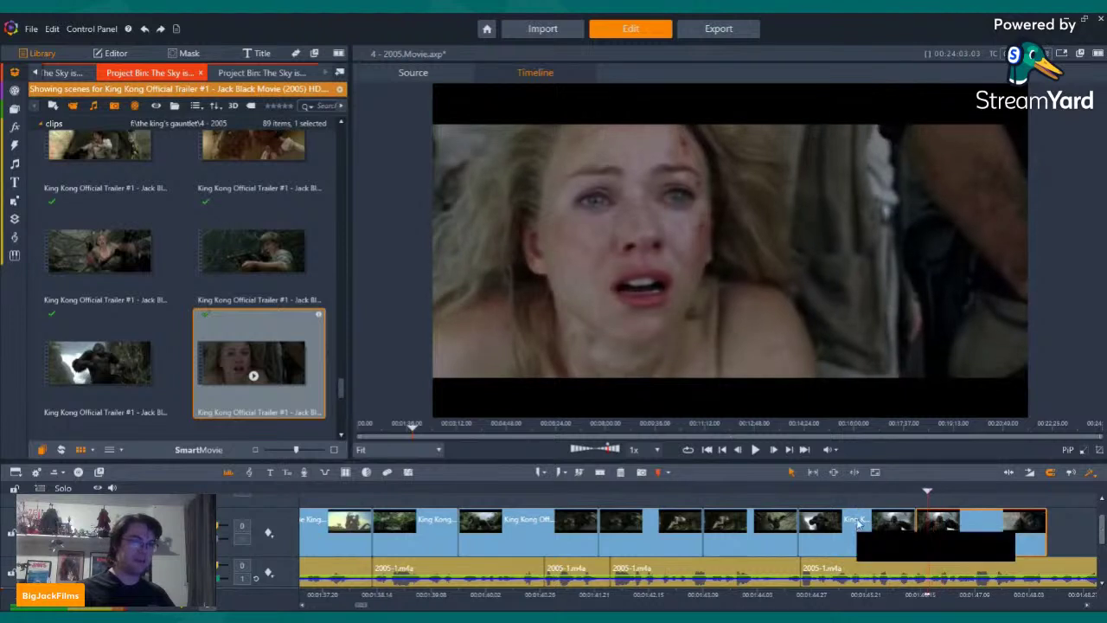
{"action": "right_click", "coordinate": [966, 538]}
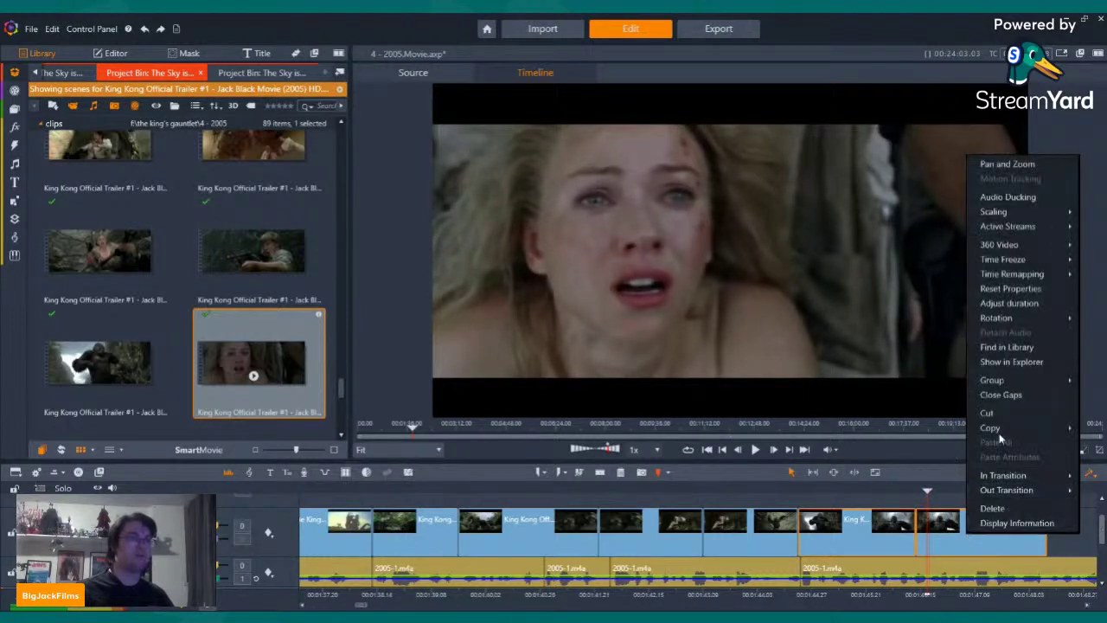
{"action": "mouse_move", "coordinate": [1009, 424]}
{"action": "left_click", "coordinate": [926, 428]}
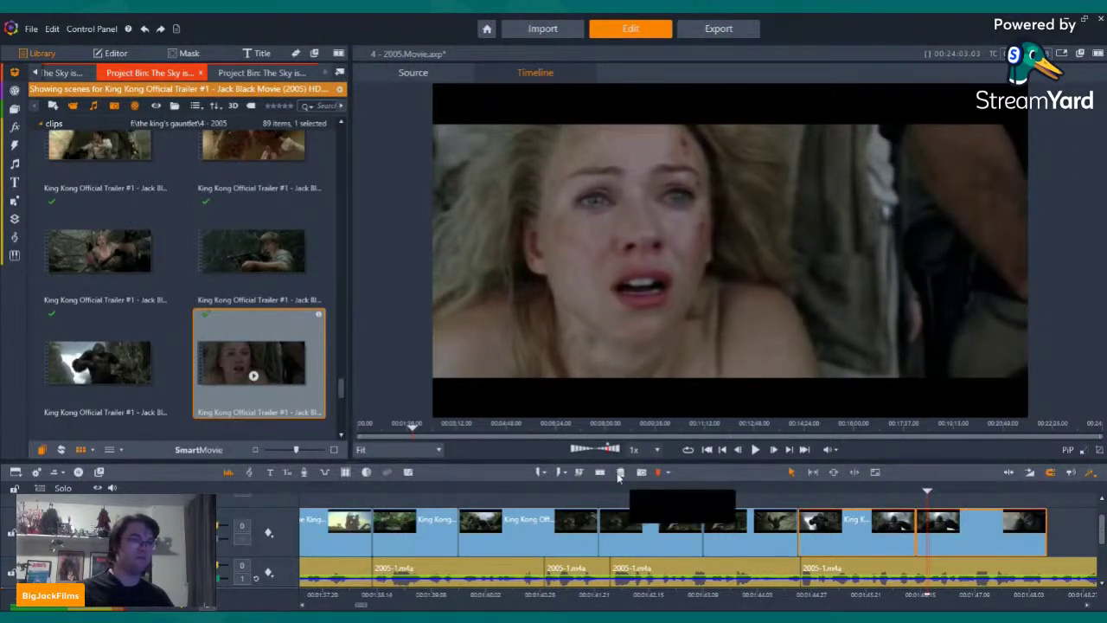
{"action": "key", "text": "Delete"}
Extend the end of the last remaining trailer clip to the voice-over cut and play on through the following voice-over
{"action": "key", "text": "Left"}
{"action": "key", "text": "Left"}
{"action": "key", "text": "Left"}
{"action": "key", "text": "Left"}
{"action": "key", "text": "Left"}
{"action": "key", "text": "Left"}
{"action": "key", "text": "Left"}
{"action": "key", "text": "Left"}
{"action": "key", "text": "Left"}
{"action": "key", "text": "Left"}
{"action": "key", "text": "Left"}
{"action": "key", "text": "Left"}
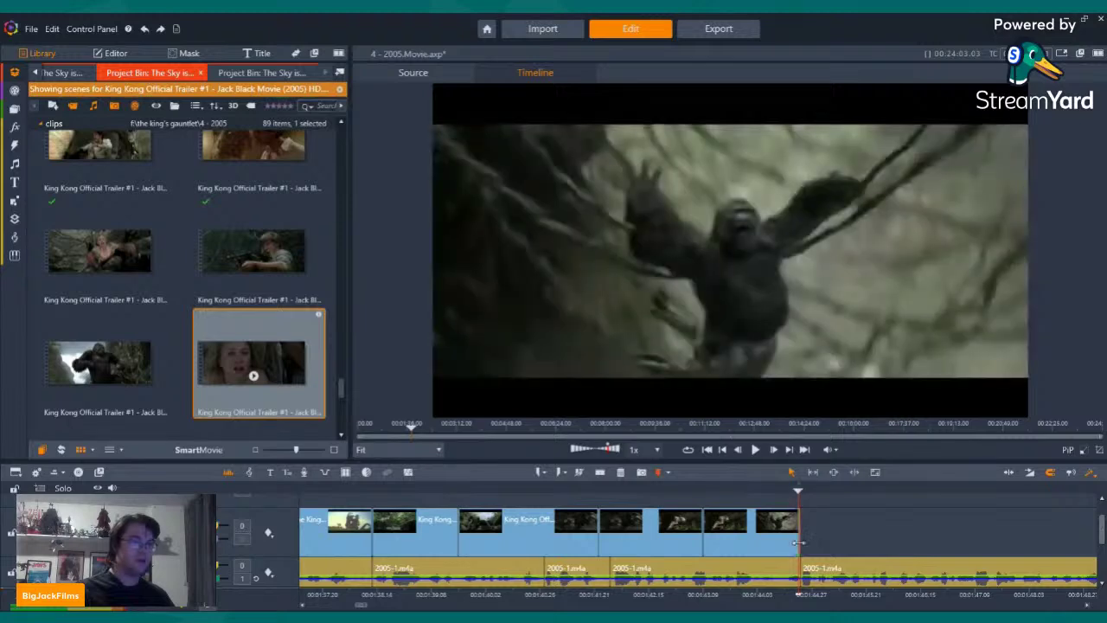
{"action": "left_click", "coordinate": [756, 450]}
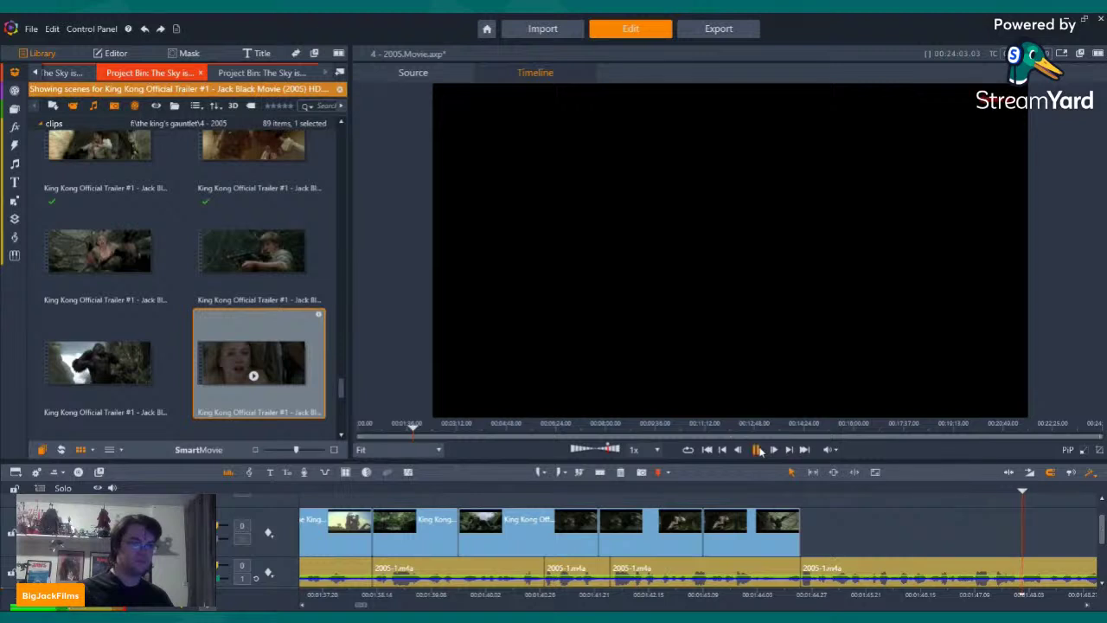
{"action": "left_click", "coordinate": [758, 451]}
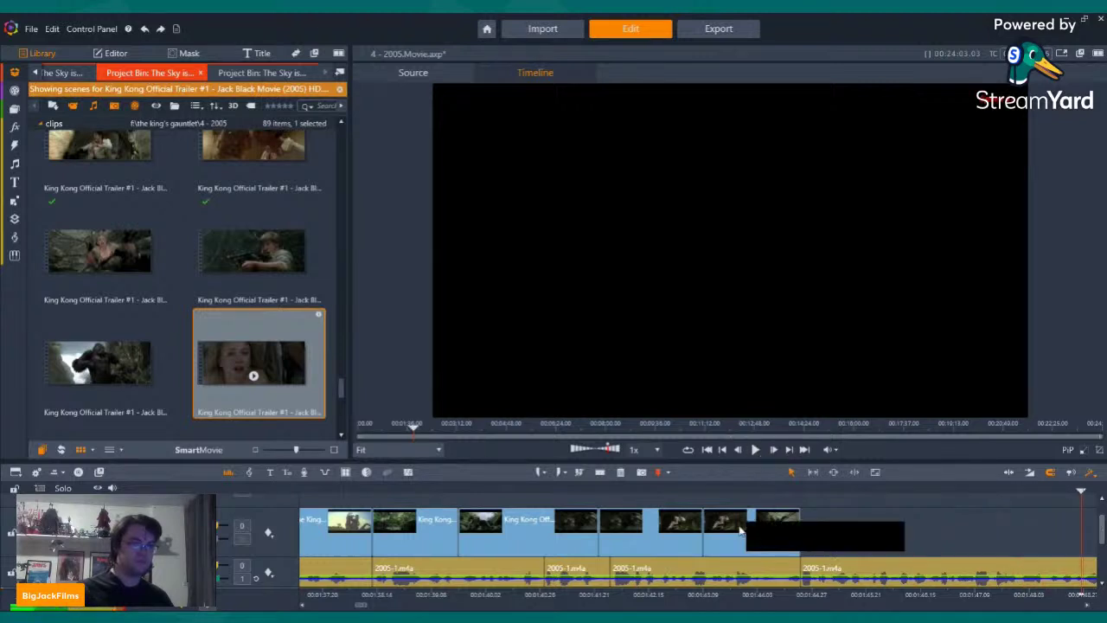
Paste the copied chest-beating Kong and crying woman clips at the following voice-over cut and play on past them
{"action": "left_click", "coordinate": [598, 476]}
{"action": "scroll", "coordinate": [896, 536], "scroll_direction": "down", "scroll_amount": 13}
{"action": "scroll", "coordinate": [790, 542], "scroll_direction": "up", "scroll_amount": 4}
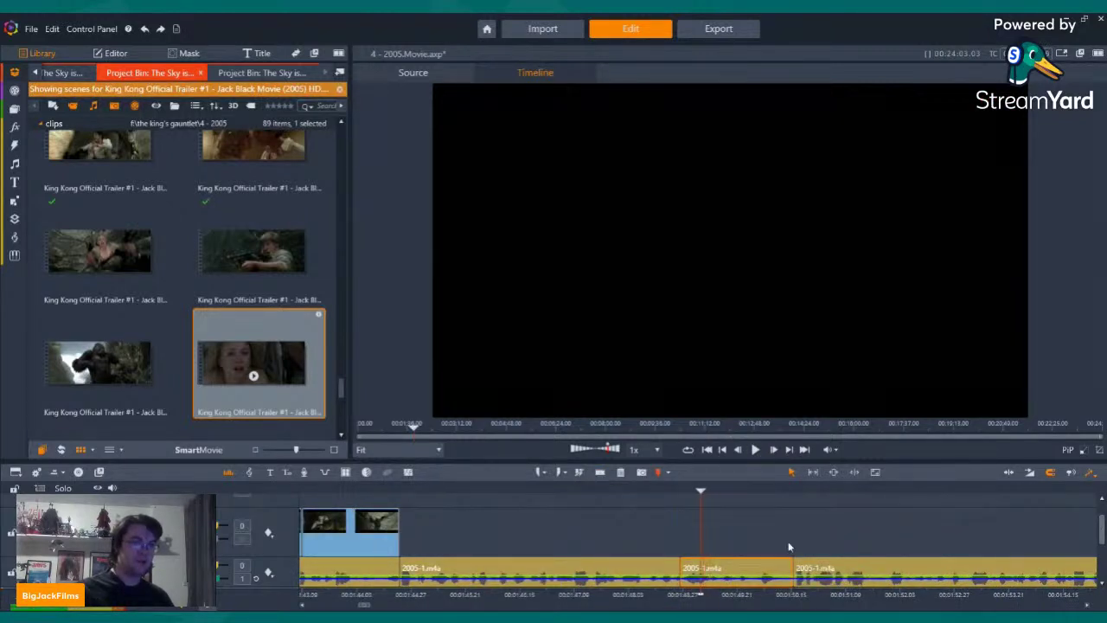
{"action": "right_click", "coordinate": [713, 524]}
{"action": "left_click", "coordinate": [742, 534]}
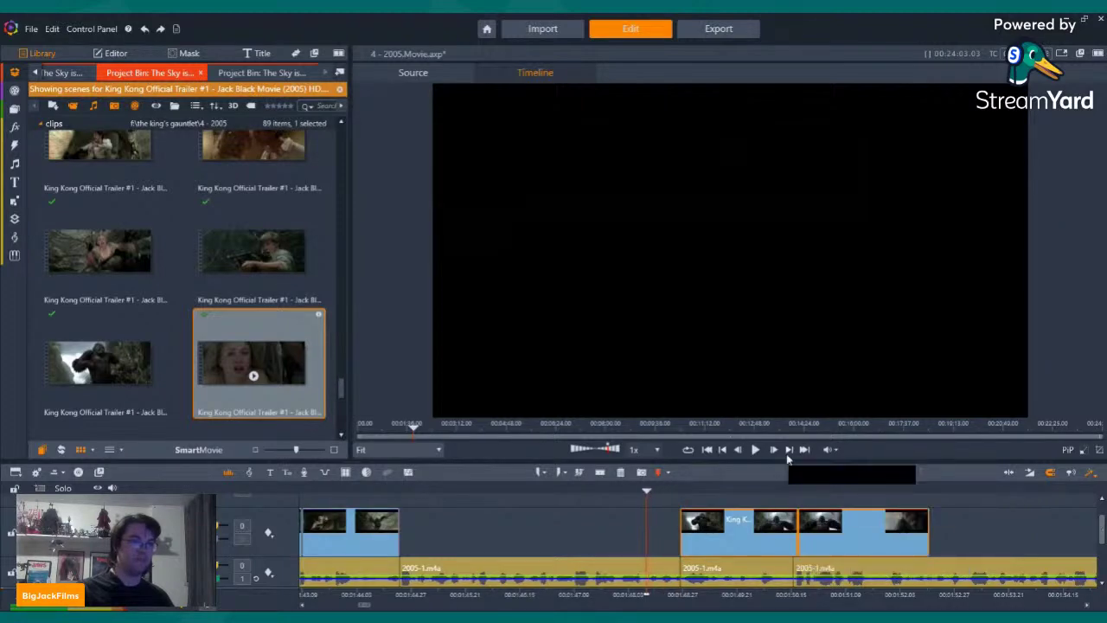
{"action": "left_click", "coordinate": [755, 449]}
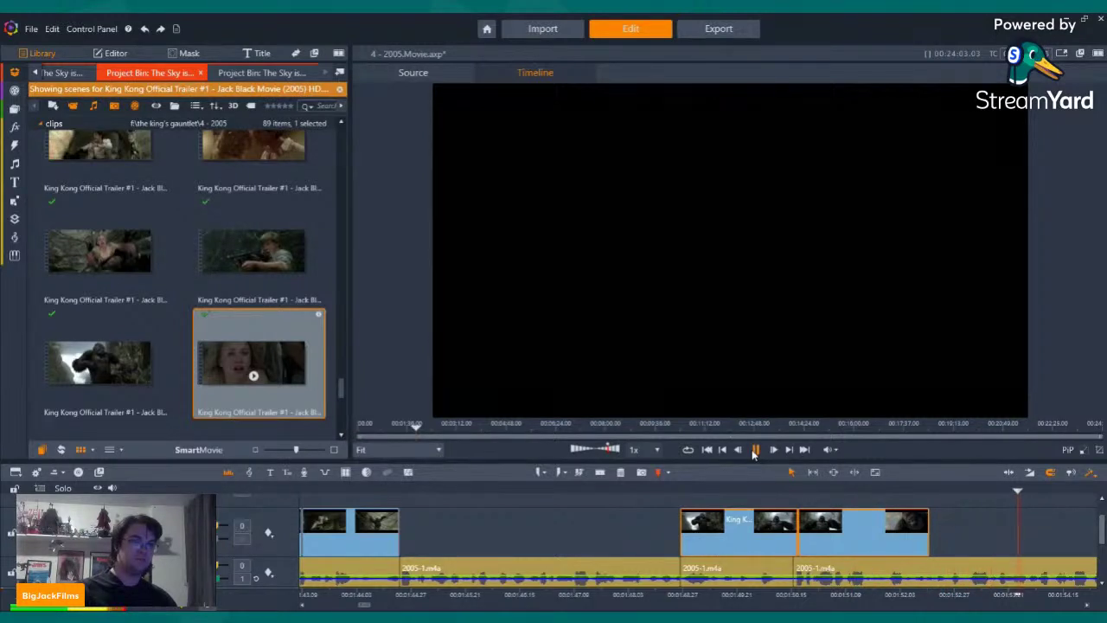
{"action": "left_click", "coordinate": [725, 453]}
Append the trailer's "King Kong Eighth Wonder of the World" sign scene after the crying woman clip, turn off its audio and play it back
{"action": "scroll", "coordinate": [225, 333], "scroll_direction": "down", "scroll_amount": 4}
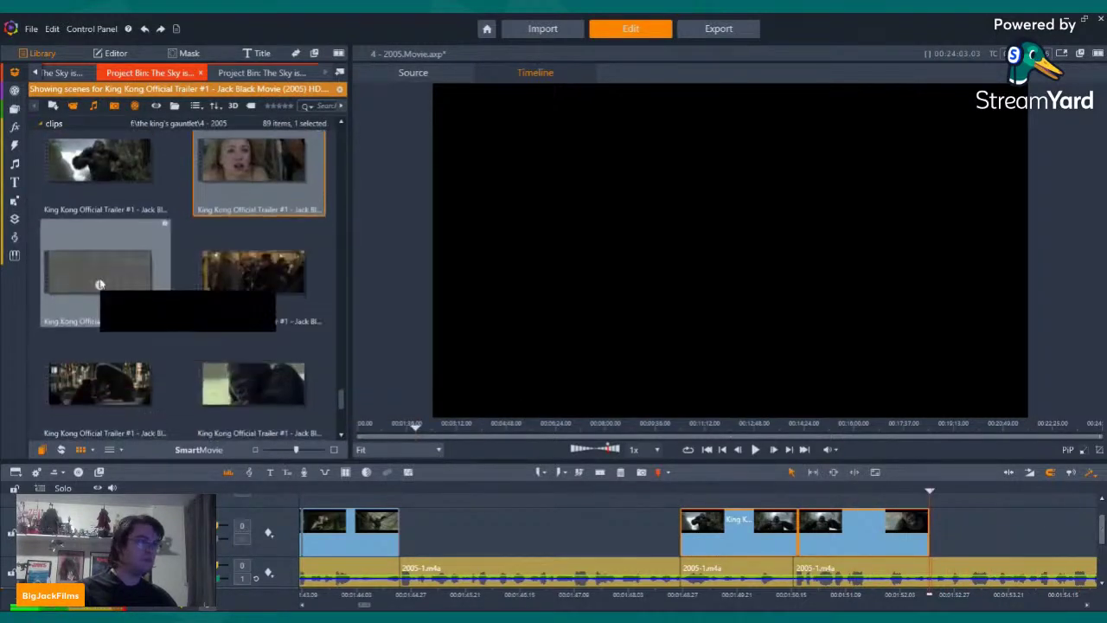
{"action": "left_click_drag", "start_coordinate": [808, 292], "coordinate": [940, 542]}
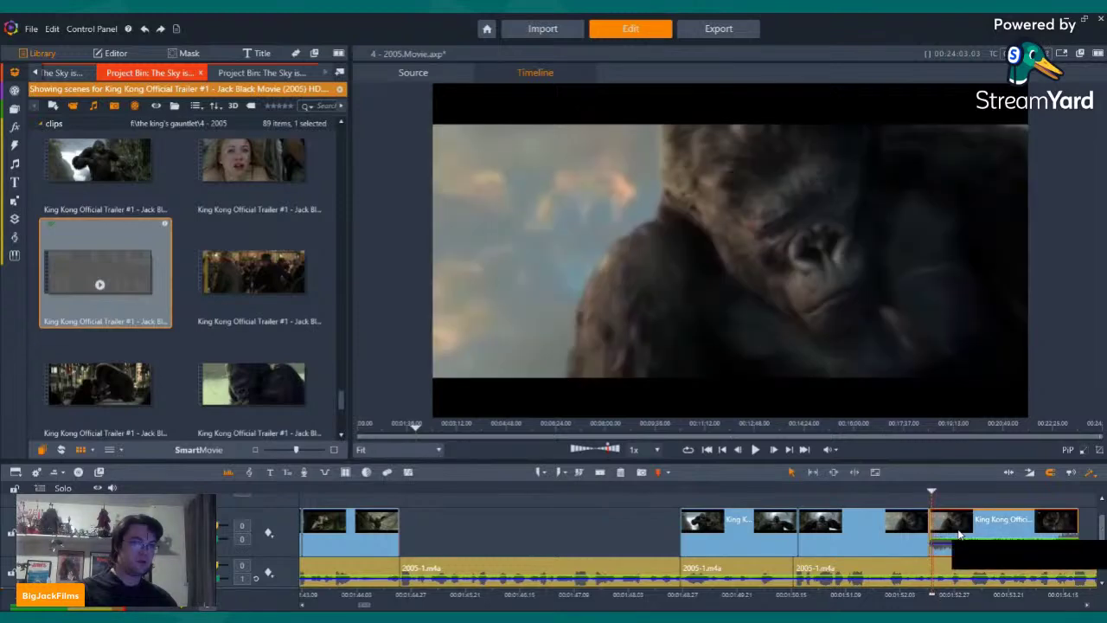
{"action": "right_click", "coordinate": [958, 527]}
{"action": "mouse_move", "coordinate": [1019, 222]}
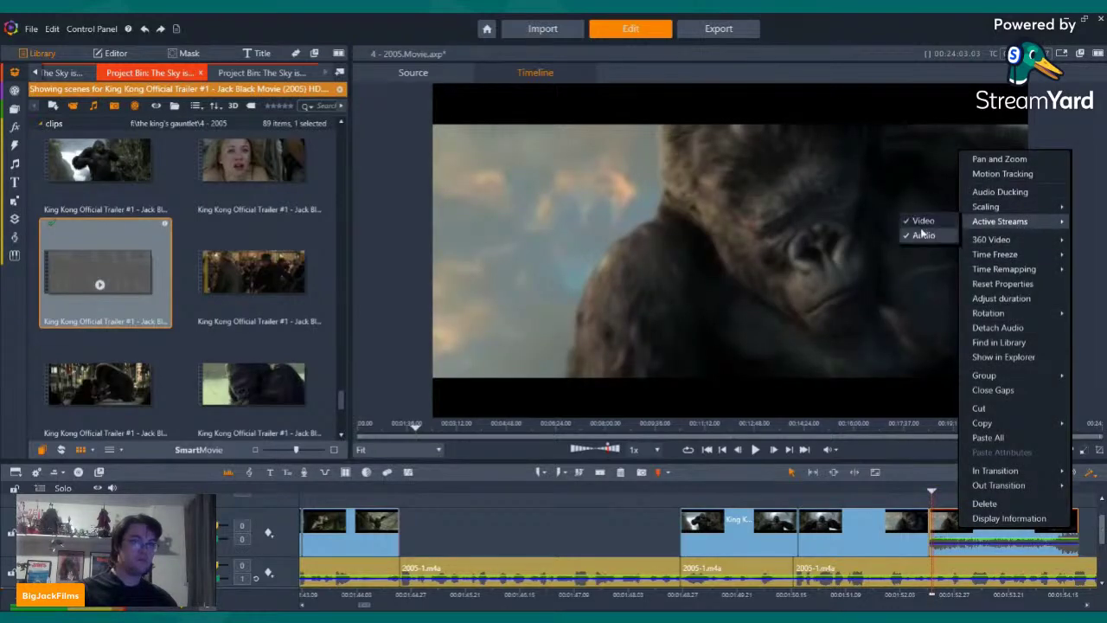
{"action": "left_click", "coordinate": [924, 234]}
{"action": "left_click", "coordinate": [755, 449]}
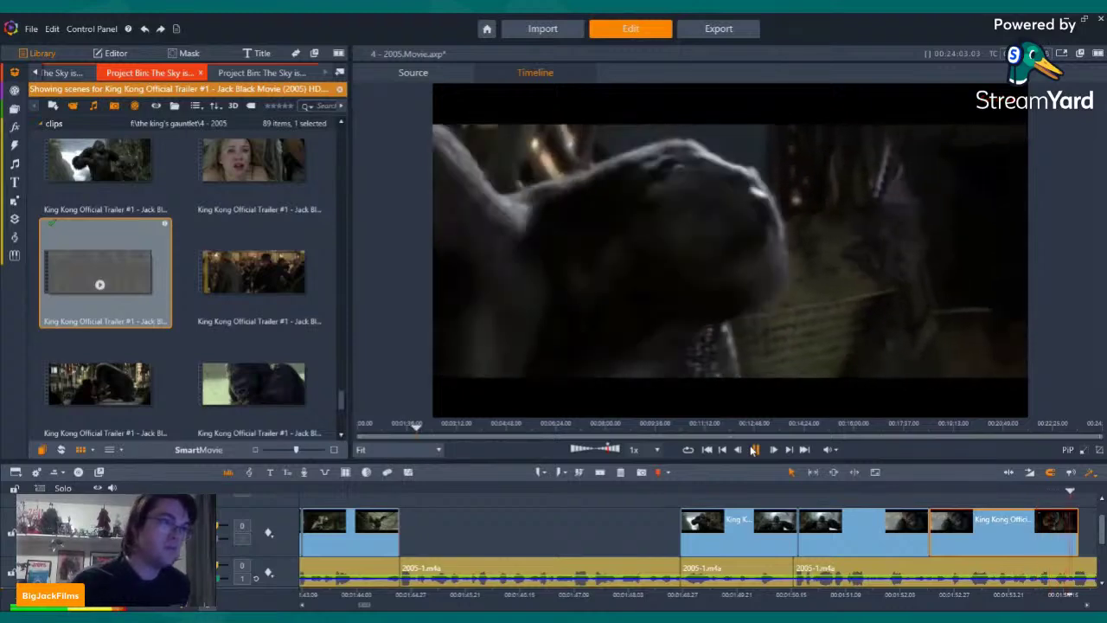
{"action": "key", "text": "space"}
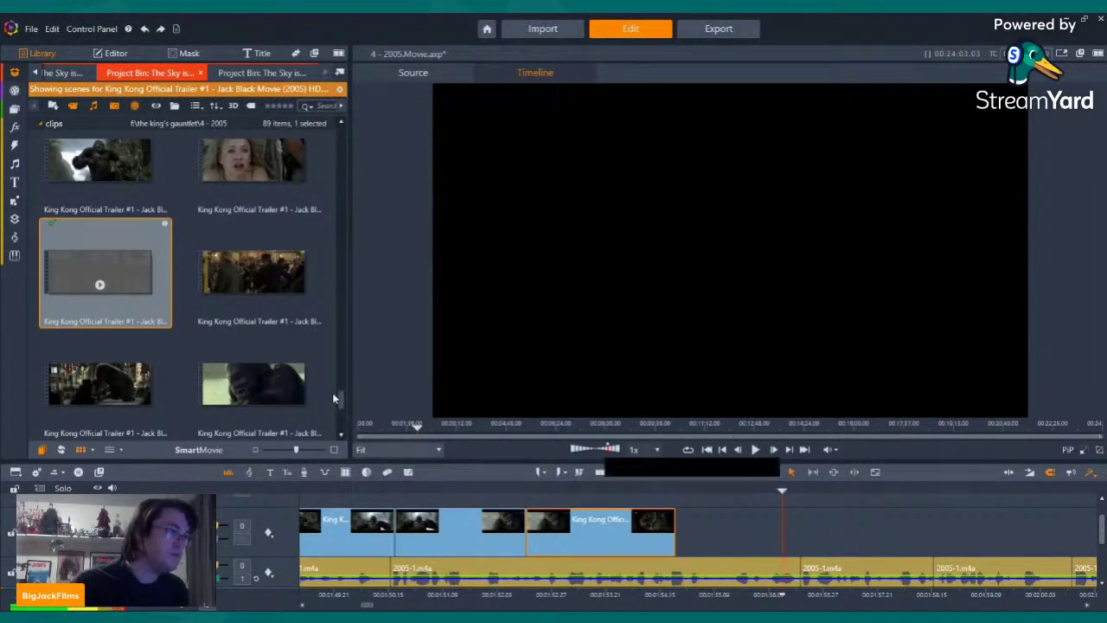
Append the trailer scenes of Kong on the city street and the adjacent Kong shot together, and turn off their audio
{"action": "left_click", "coordinate": [168, 384]}
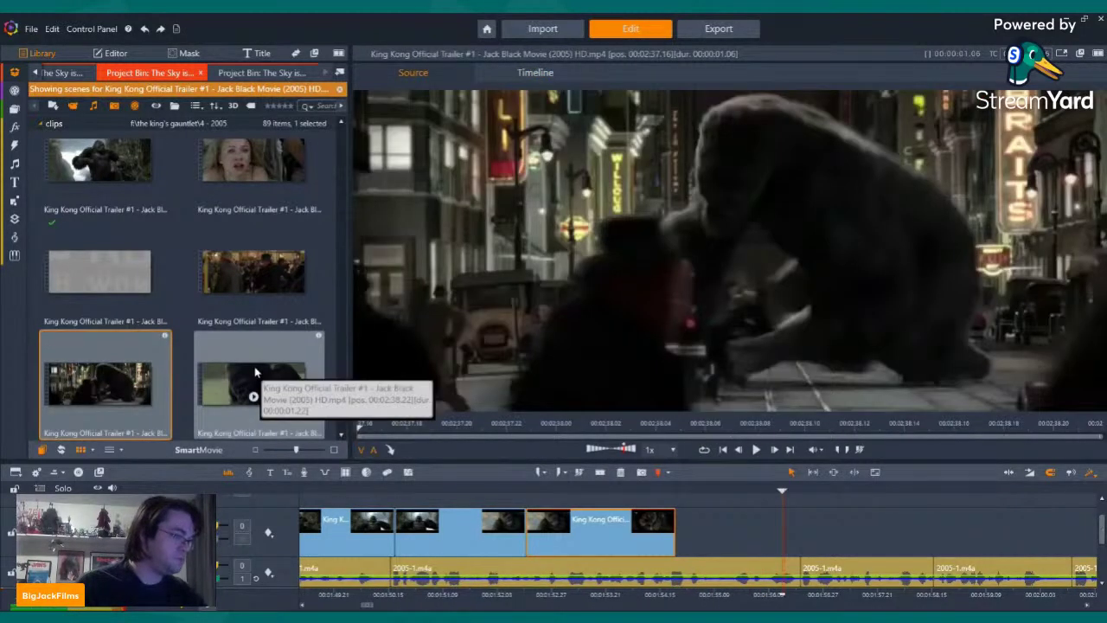
{"action": "left_click", "coordinate": [218, 381], "text": "ctrl"}
{"action": "left_click_drag", "start_coordinate": [218, 380], "coordinate": [675, 524]}
{"action": "right_click", "coordinate": [734, 513]}
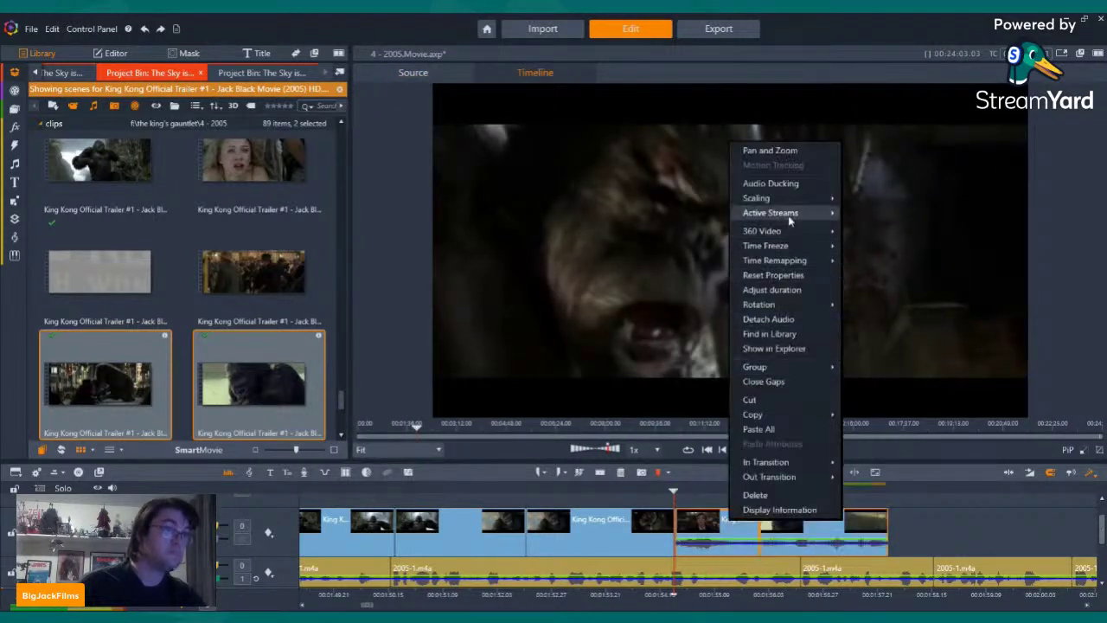
{"action": "left_click", "coordinate": [862, 230]}
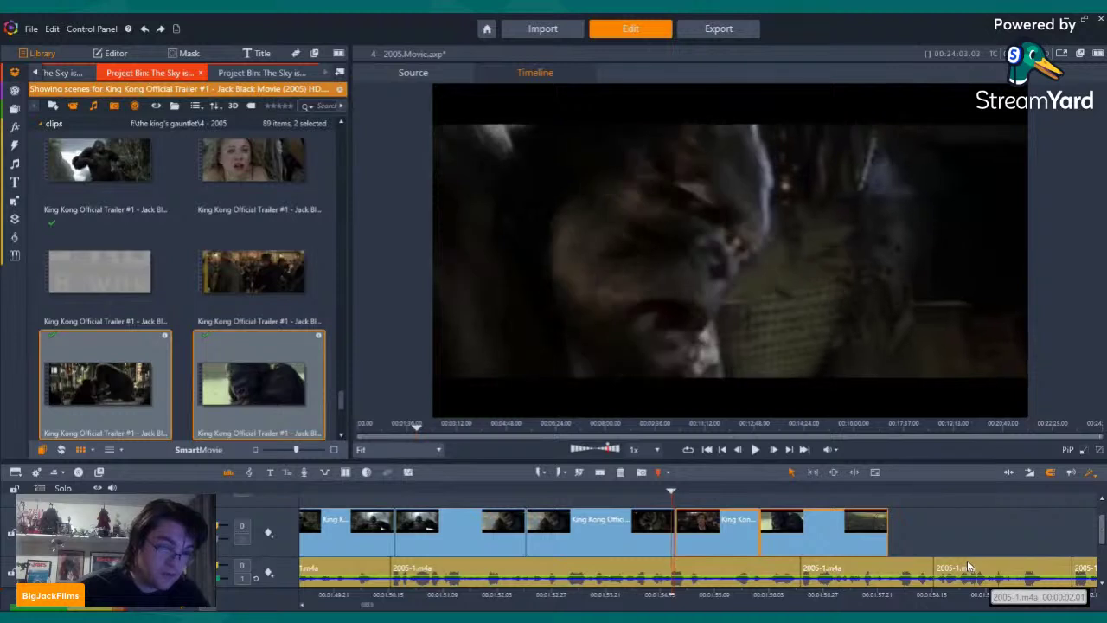
Trim the start of the city street clip to its first street frame and move both new clips back to close the gap
{"action": "key", "text": "Left"}
{"action": "key", "text": "Left"}
{"action": "key", "text": "Left"}
{"action": "key", "text": "Left"}
{"action": "key", "text": "Left"}
{"action": "key", "text": "Left"}
{"action": "key", "text": "Left"}
{"action": "key", "text": "Left"}
{"action": "key", "text": "Left"}
{"action": "key", "text": "Left"}
{"action": "key", "text": "Left"}
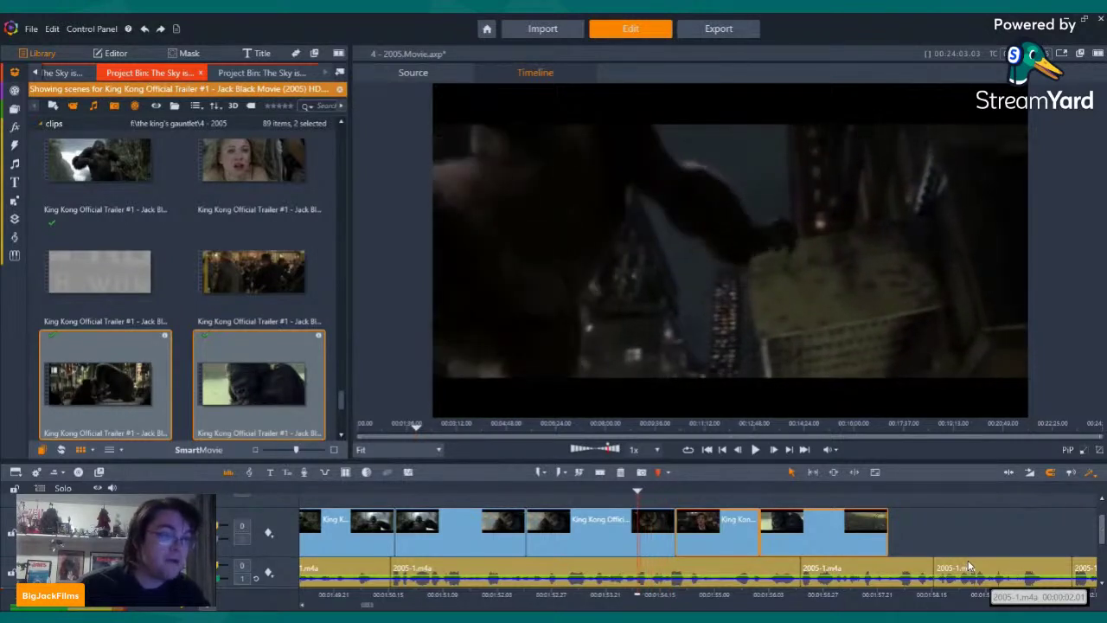
{"action": "key", "text": "Right"}
{"action": "key", "text": "Right"}
{"action": "key", "text": "Right"}
{"action": "key", "text": "Right"}
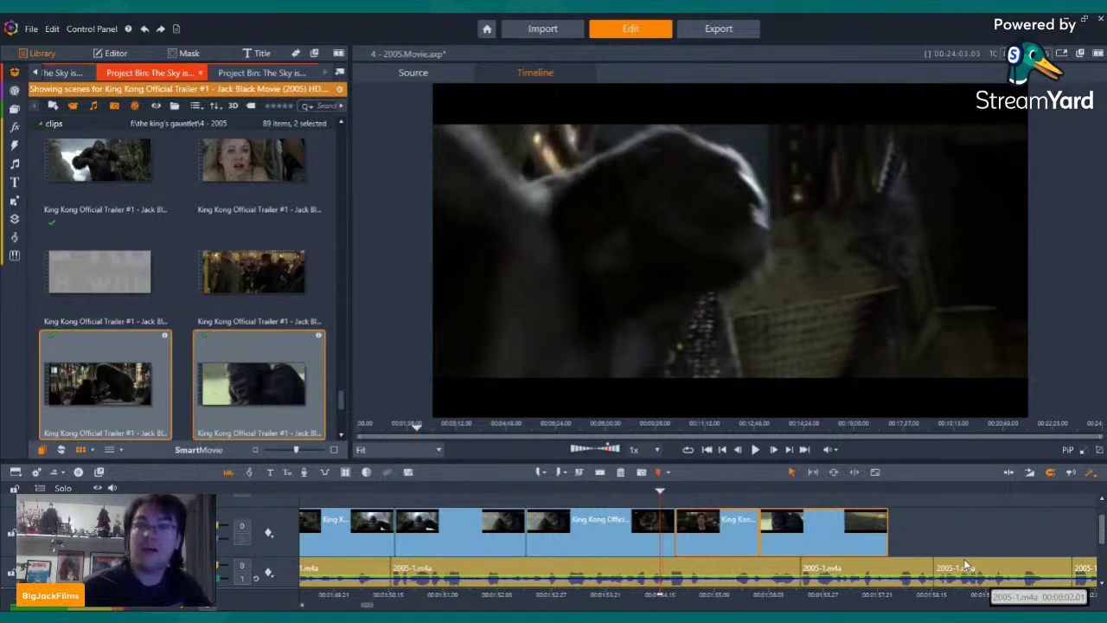
{"action": "left_click", "coordinate": [682, 541]}
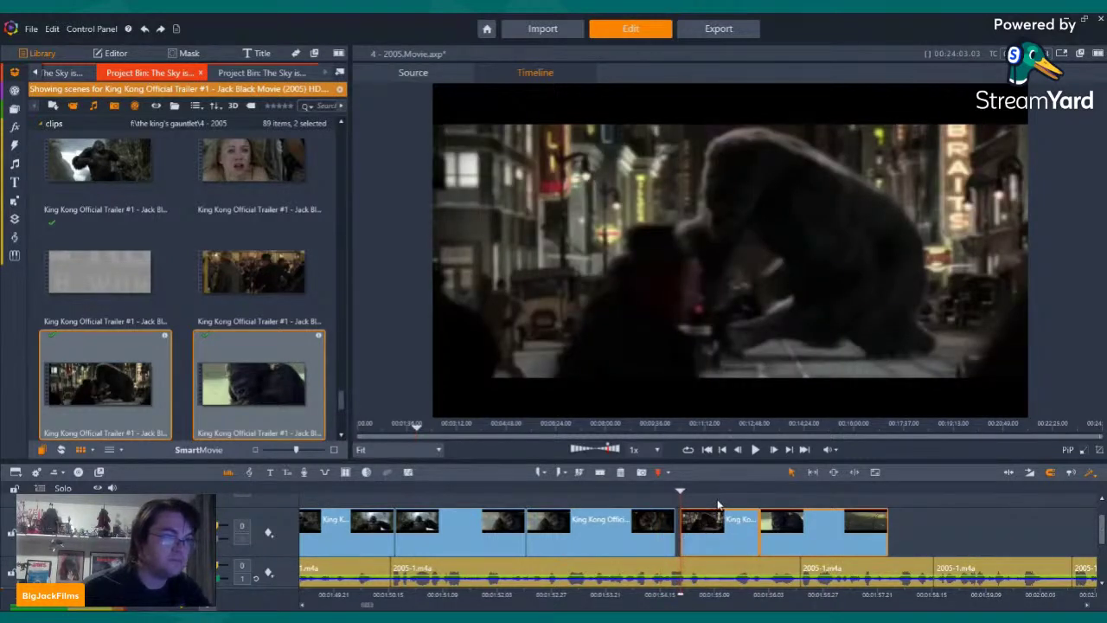
{"action": "left_click_drag", "start_coordinate": [717, 501], "coordinate": [793, 528]}
{"action": "left_click_drag", "start_coordinate": [729, 544], "coordinate": [723, 542]}
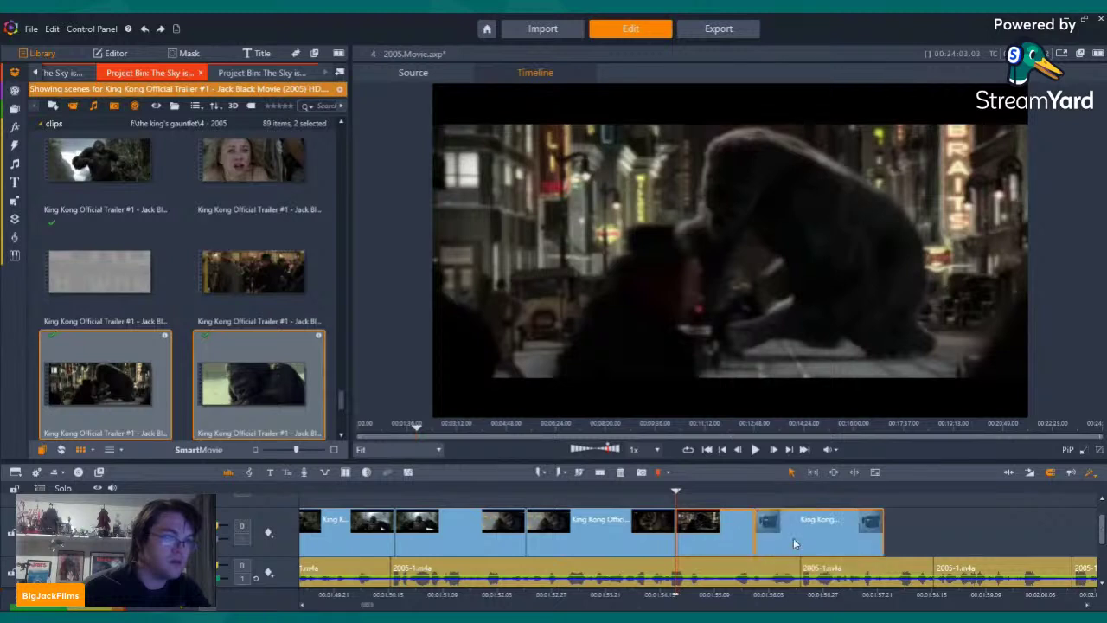
Step back through the Eighth Wonder sign clip and play from there through the following voice-over
{"action": "key", "text": "Left"}
{"action": "key", "text": "Left"}
{"action": "key", "text": "Left"}
{"action": "key", "text": "Left"}
{"action": "key", "text": "Left"}
{"action": "key", "text": "Left"}
{"action": "key", "text": "Left"}
{"action": "key", "text": "Left"}
{"action": "key", "text": "Left"}
{"action": "key", "text": "Left"}
{"action": "key", "text": "Left"}
{"action": "key", "text": "Left"}
{"action": "key", "text": "Left"}
{"action": "key", "text": "Left"}
{"action": "key", "text": "Left"}
{"action": "key", "text": "Left"}
{"action": "key", "text": "Left"}
{"action": "key", "text": "Left"}
{"action": "key", "text": "Left"}
{"action": "key", "text": "Left"}
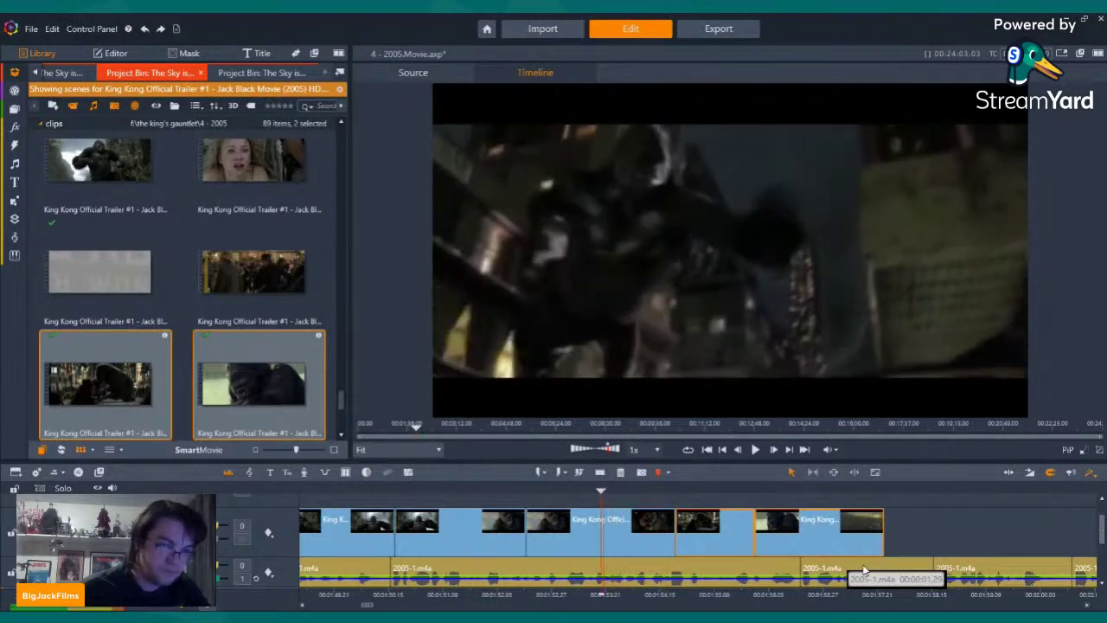
{"action": "key", "text": "Left"}
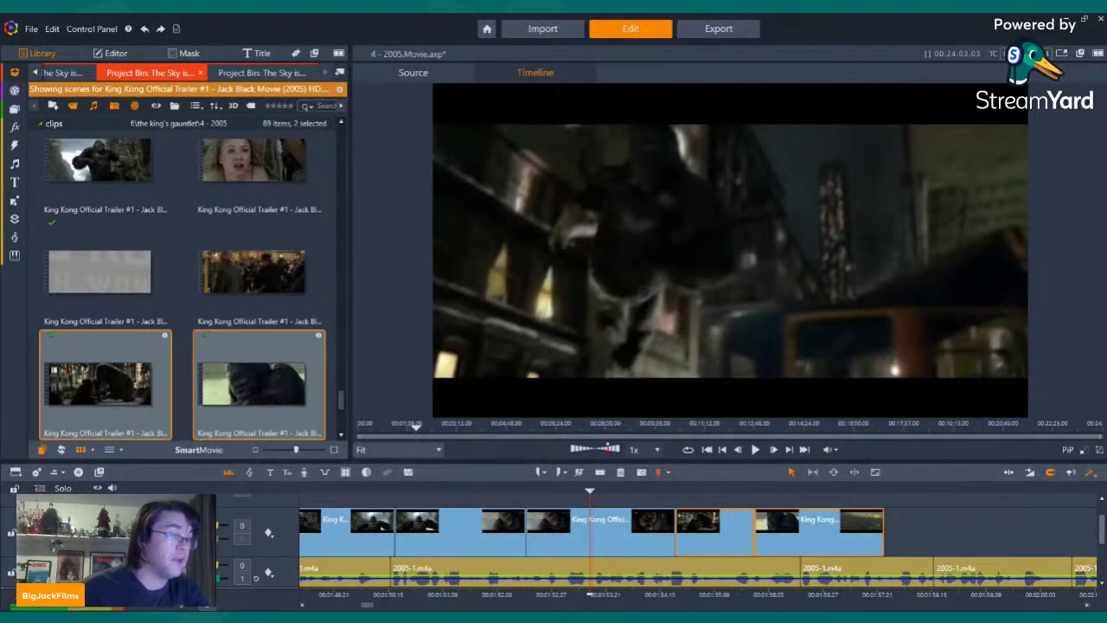
{"action": "key", "text": "Left"}
{"action": "key", "text": "Left"}
{"action": "key", "text": "Left"}
{"action": "key", "text": "Left"}
{"action": "key", "text": "Left"}
{"action": "key", "text": "Left"}
{"action": "key", "text": "Left"}
{"action": "key", "text": "Left"}
{"action": "key", "text": "Left"}
{"action": "key", "text": "Left"}
{"action": "key", "text": "Left"}
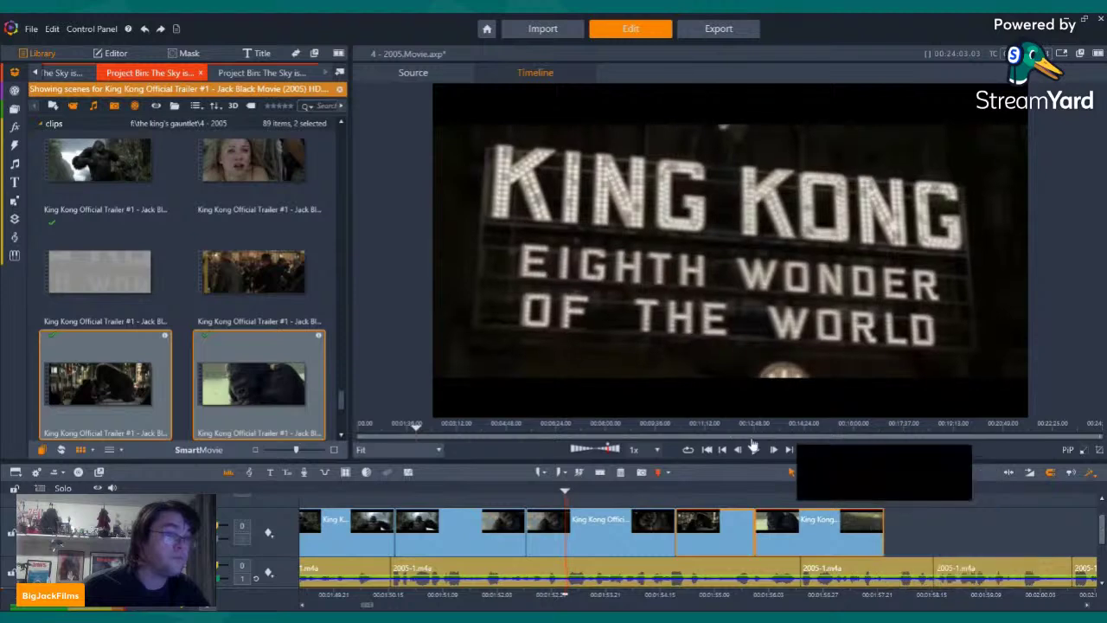
{"action": "left_click", "coordinate": [753, 449]}
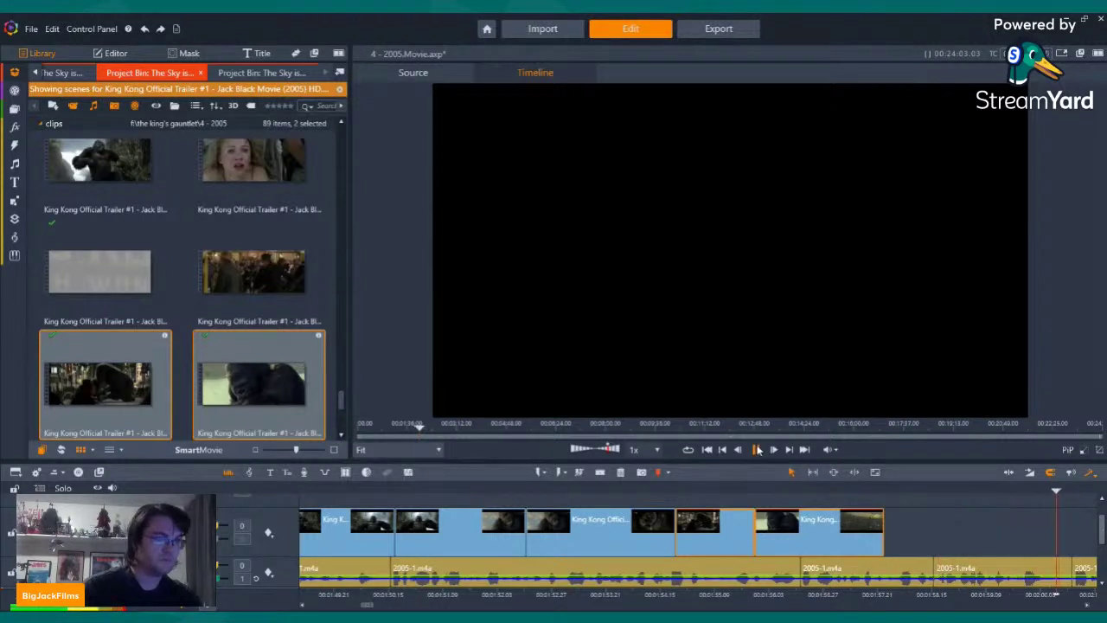
{"action": "left_click", "coordinate": [758, 450]}
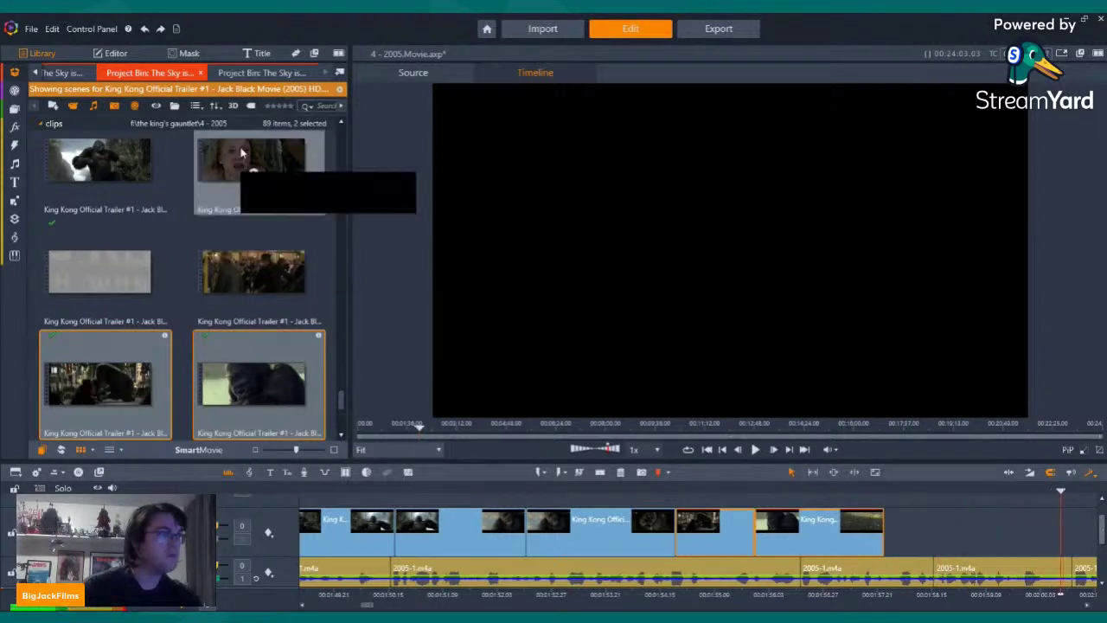
Switch the library to the scenes of the Recreating The 8th Wonder making-of video
{"action": "left_click", "coordinate": [59, 71]}
{"action": "left_click", "coordinate": [35, 75]}
{"action": "left_click", "coordinate": [36, 75]}
{"action": "left_click", "coordinate": [35, 75]}
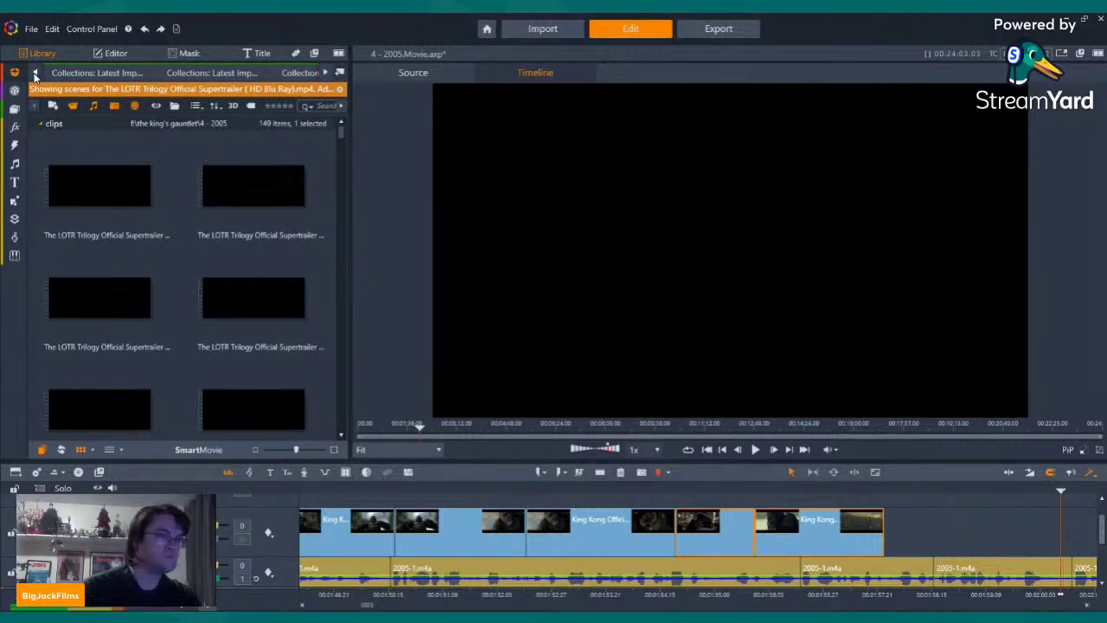
{"action": "left_click", "coordinate": [35, 75]}
{"action": "left_click", "coordinate": [35, 76]}
{"action": "left_click", "coordinate": [36, 76]}
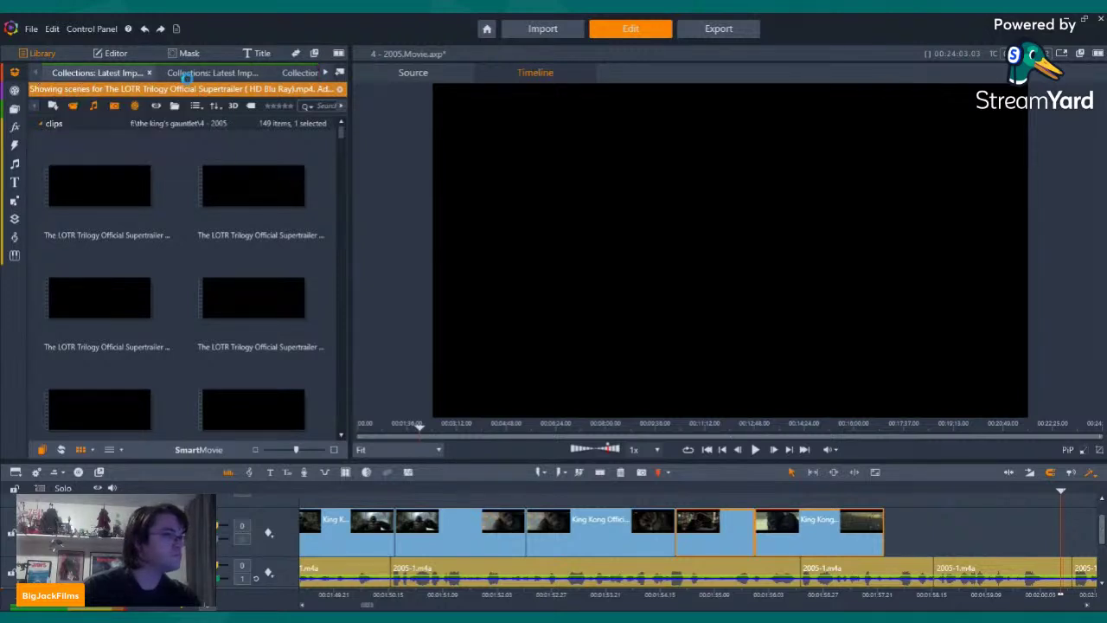
{"action": "left_click", "coordinate": [198, 74]}
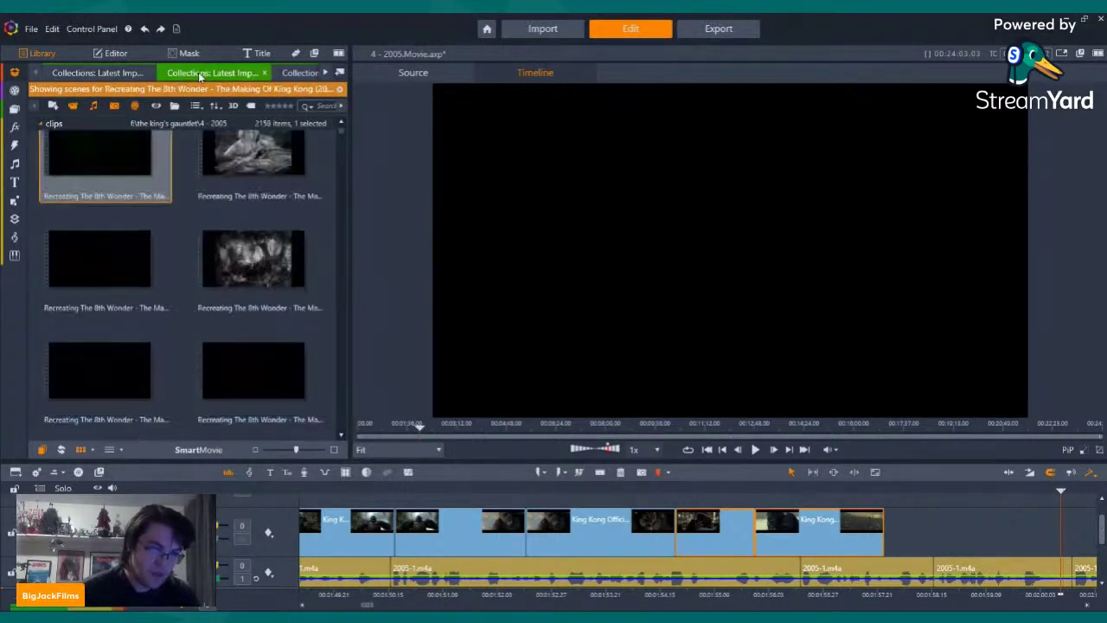
Look through the making-of's opening scenes for vintage Kong footage and preview the scene with the illustrated Kong artwork
{"action": "scroll", "coordinate": [223, 238], "scroll_direction": "down", "scroll_amount": 6}
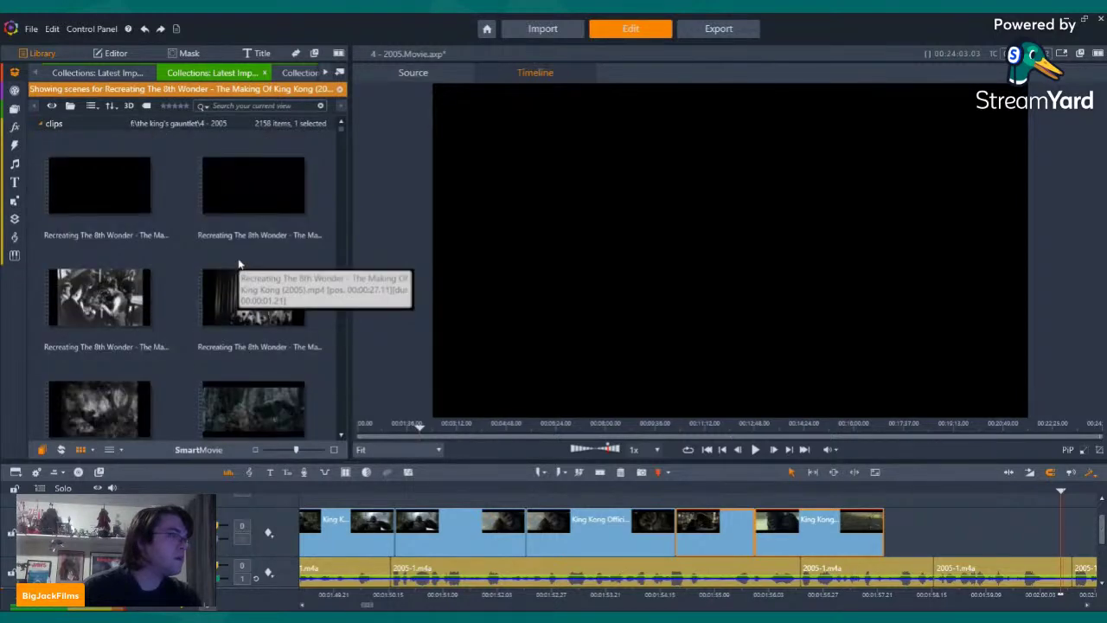
{"action": "scroll", "coordinate": [240, 265], "scroll_direction": "down", "scroll_amount": 3}
{"action": "scroll", "coordinate": [240, 263], "scroll_direction": "up", "scroll_amount": 3}
{"action": "left_click", "coordinate": [239, 177]}
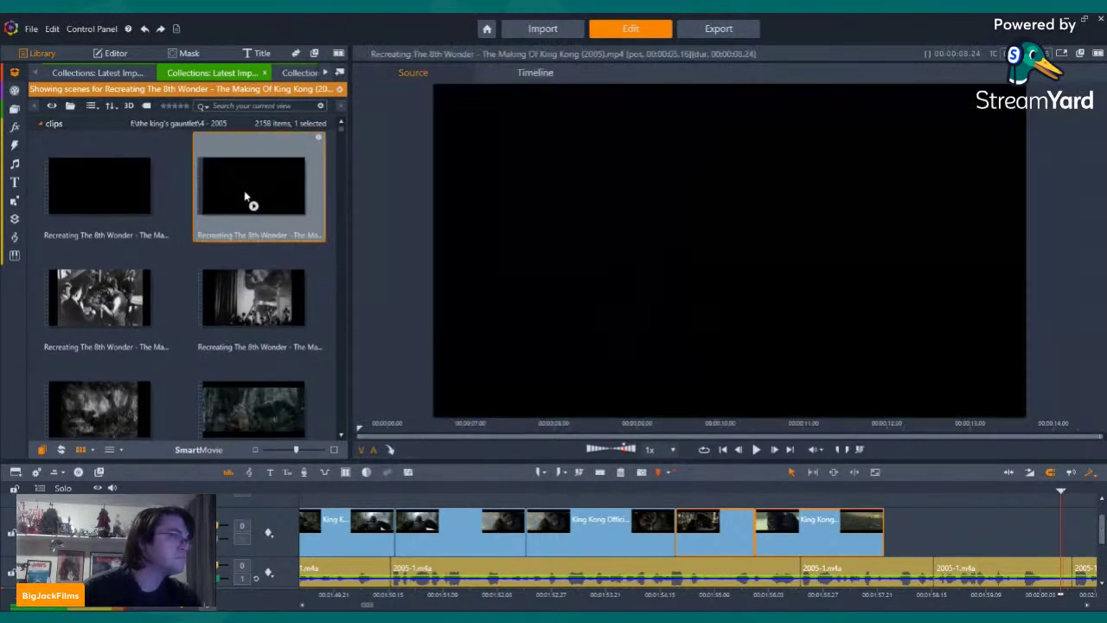
{"action": "left_click", "coordinate": [762, 427]}
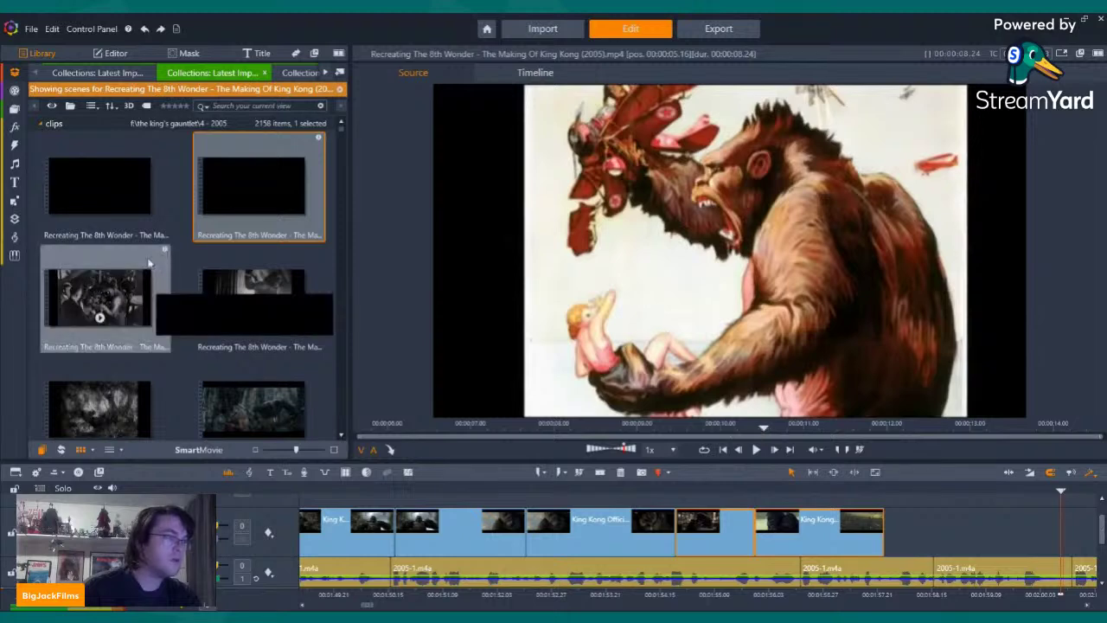
{"action": "scroll", "coordinate": [271, 243], "scroll_direction": "down", "scroll_amount": 2}
{"action": "scroll", "coordinate": [270, 243], "scroll_direction": "down", "scroll_amount": 5}
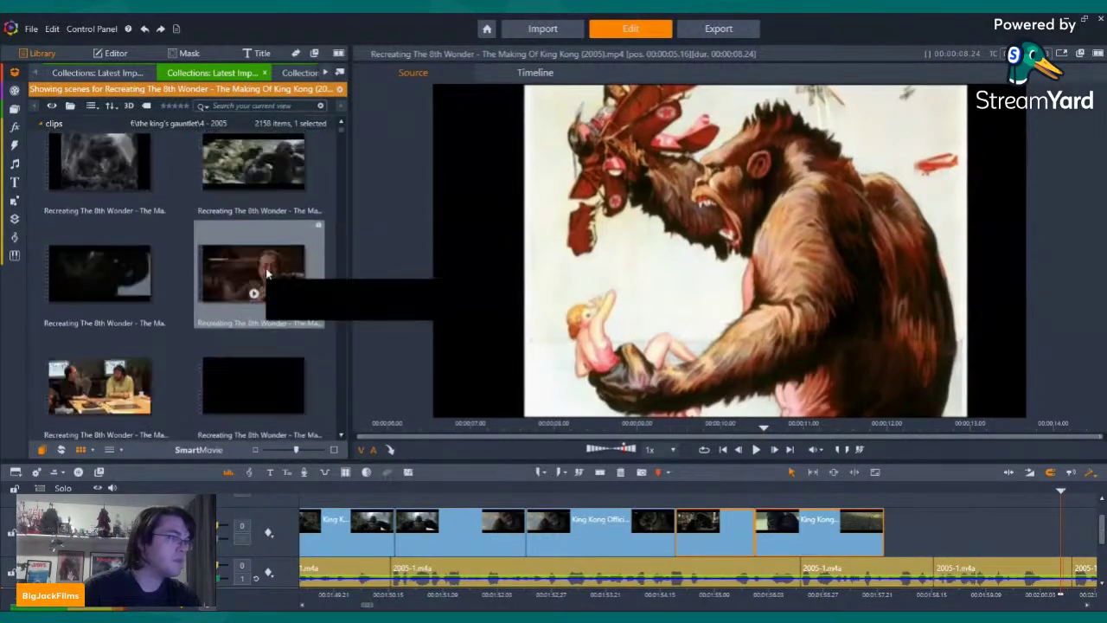
{"action": "scroll", "coordinate": [266, 275], "scroll_direction": "down", "scroll_amount": 4}
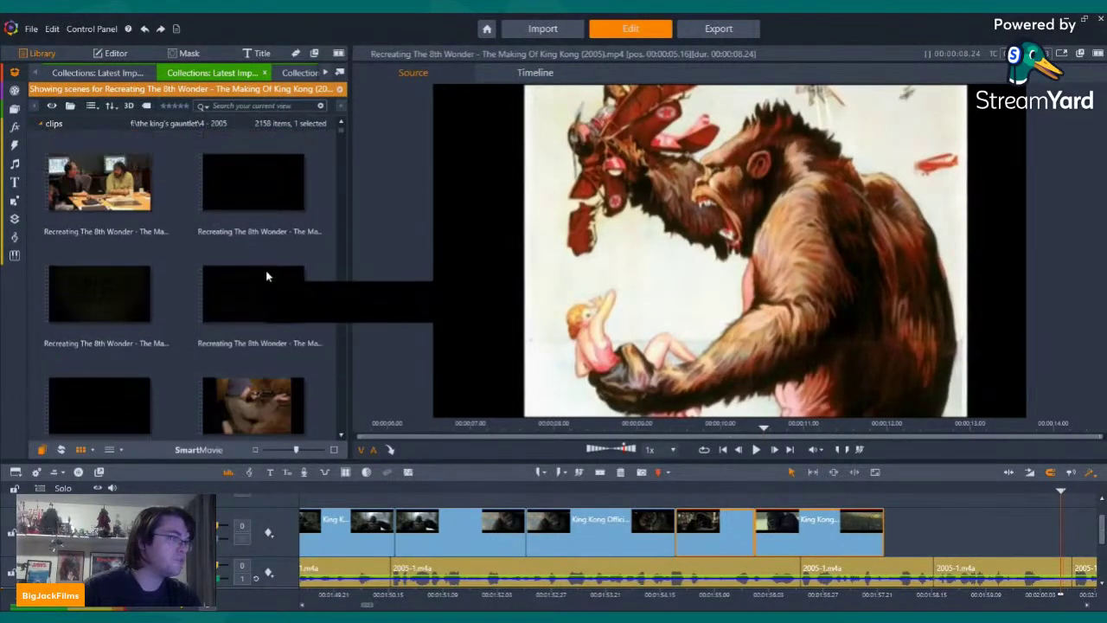
{"action": "scroll", "coordinate": [232, 314], "scroll_direction": "down", "scroll_amount": 6}
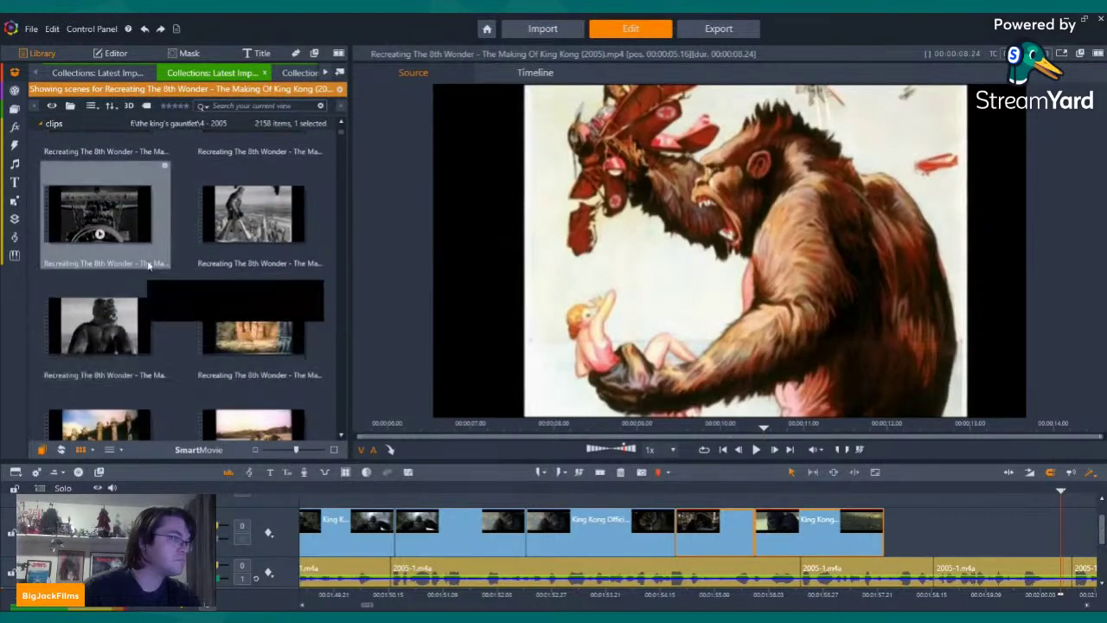
Append the black-and-white scene of Kong atop the skyscraper, turn off its audio, and trim its start to the first shot of Kong
{"action": "left_click", "coordinate": [227, 204]}
{"action": "left_click_drag", "start_coordinate": [801, 370], "coordinate": [890, 537]}
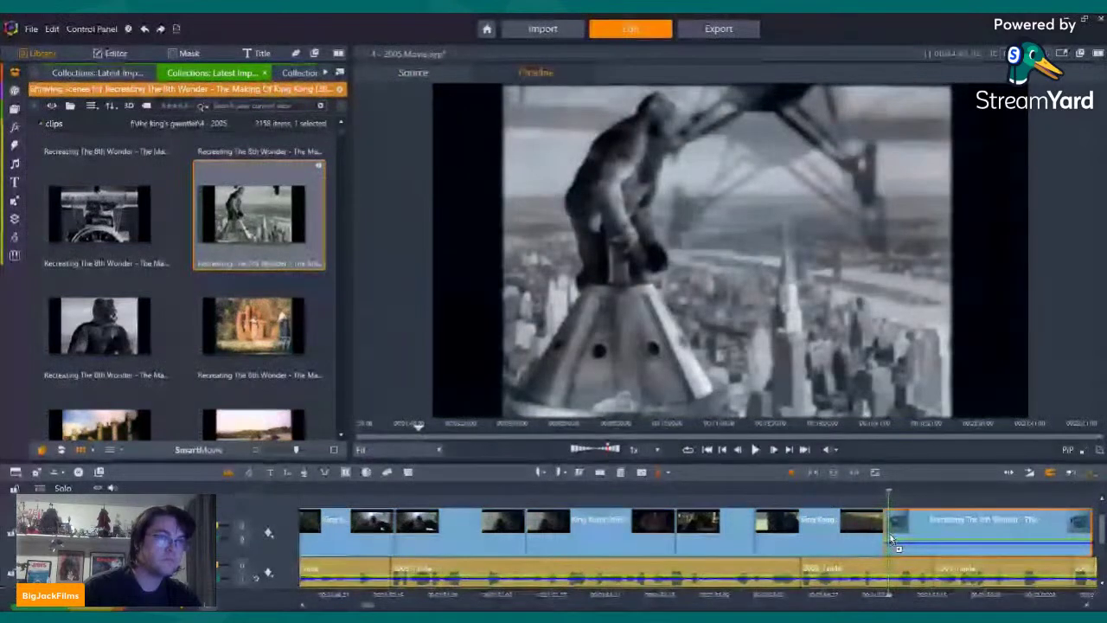
{"action": "right_click", "coordinate": [915, 529]}
{"action": "mouse_move", "coordinate": [944, 228]}
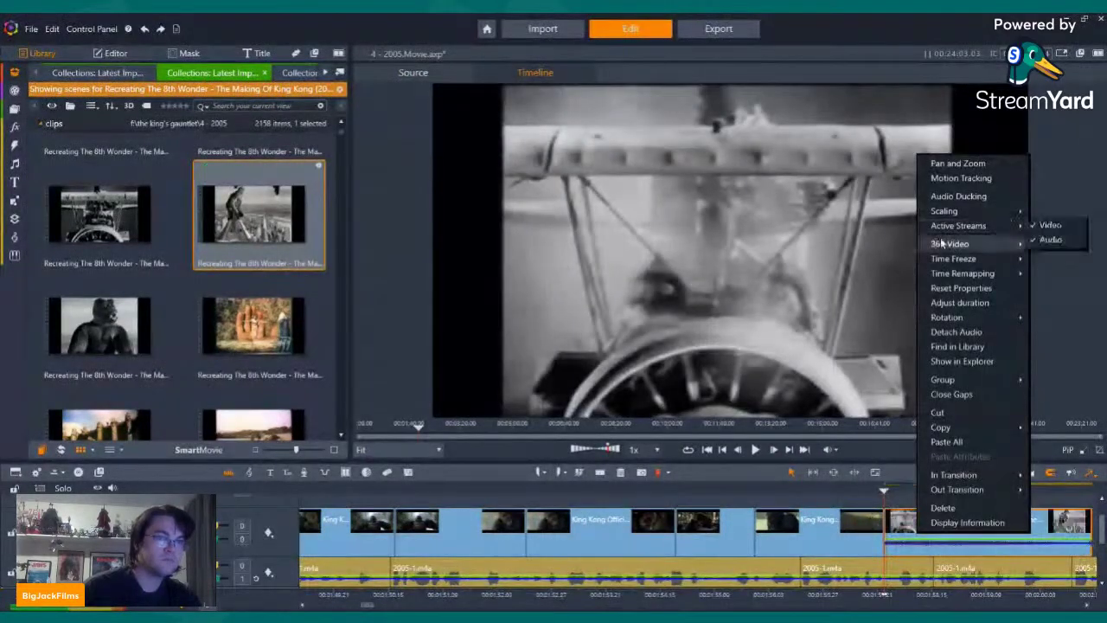
{"action": "left_click", "coordinate": [1055, 240]}
{"action": "left_click_drag", "start_coordinate": [896, 532], "coordinate": [901, 532]}
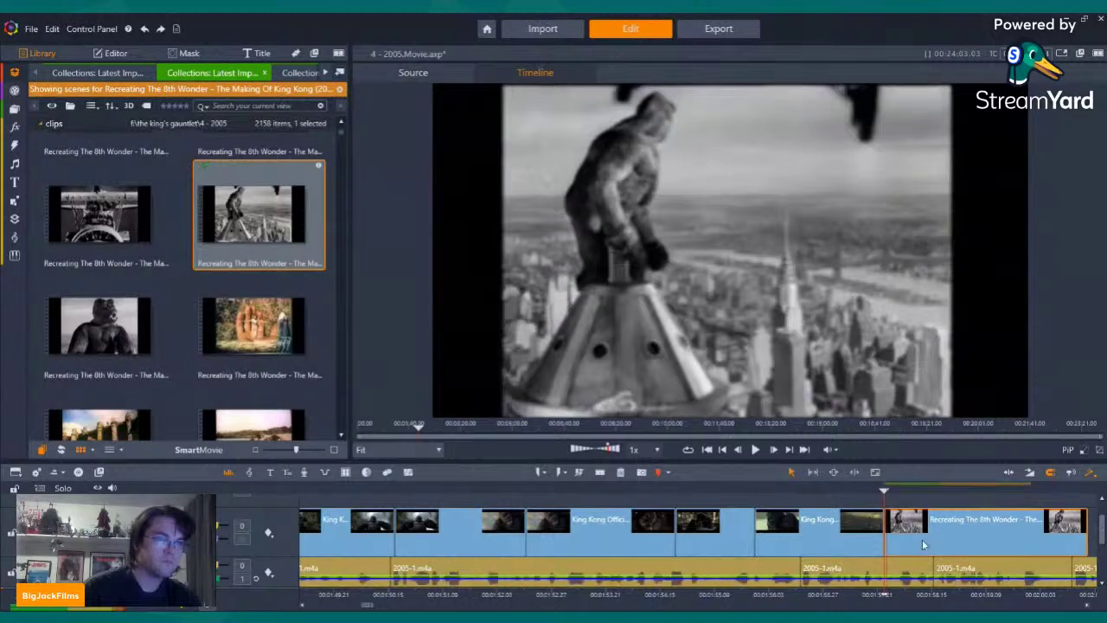
Play back the new skyscraper clip and trim its end to the voice-over cut
{"action": "left_click_drag", "start_coordinate": [888, 492], "coordinate": [847, 492]}
{"action": "left_click", "coordinate": [760, 451]}
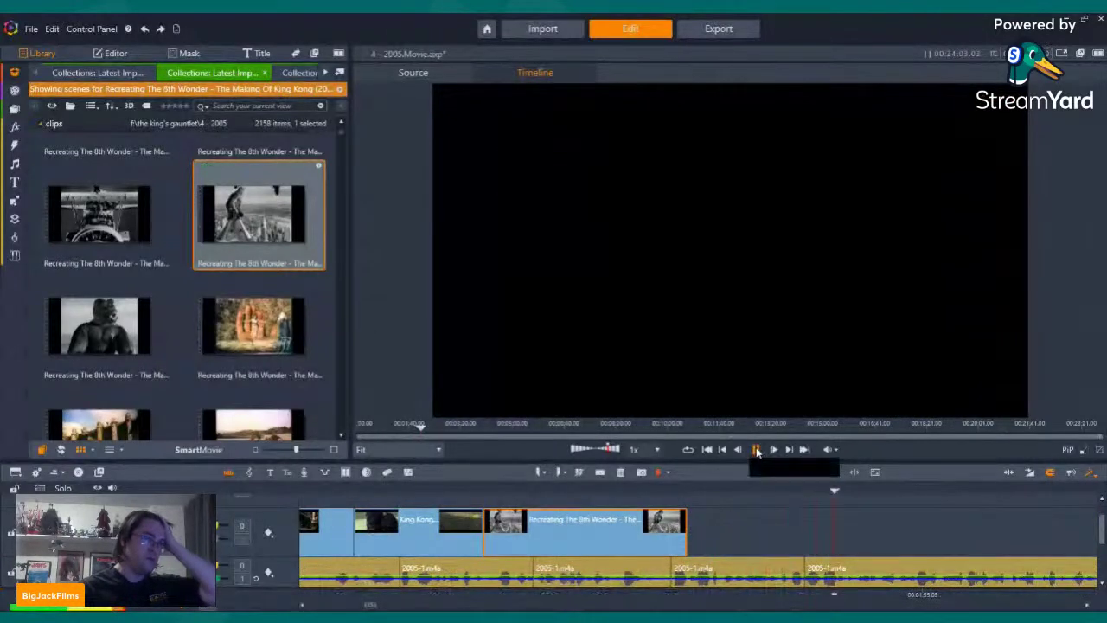
{"action": "left_click", "coordinate": [755, 449]}
{"action": "left_click_drag", "start_coordinate": [678, 537], "coordinate": [671, 538]}
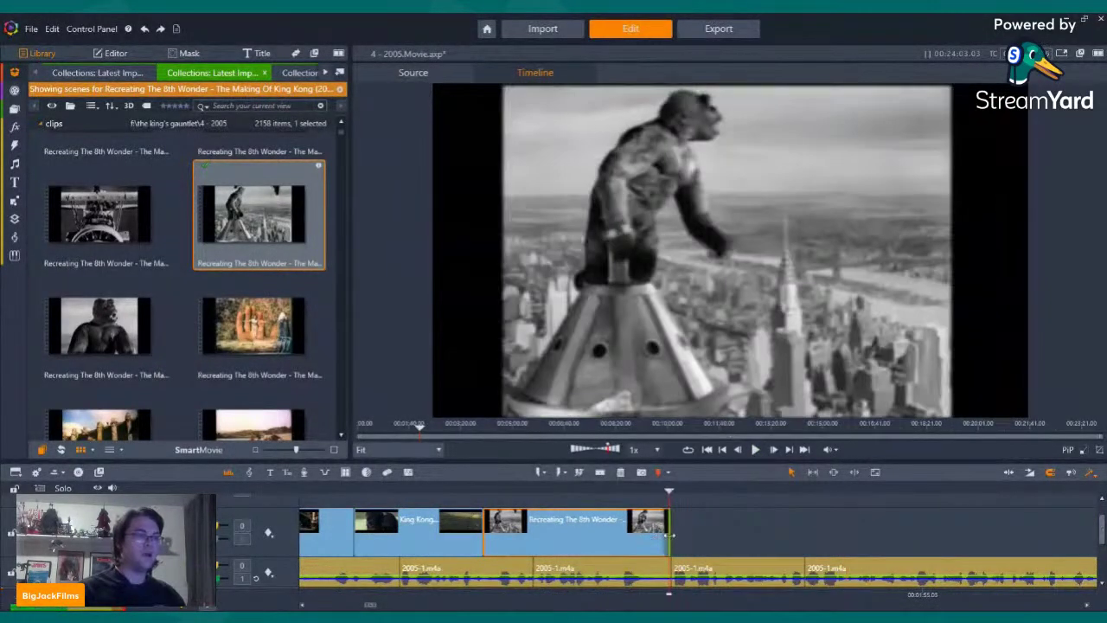
Go back to the empty gap after the jungle clips on the timeline and switch the library to the project bin
{"action": "left_click", "coordinate": [428, 489]}
{"action": "mouse_move", "coordinate": [428, 538]}
{"action": "left_mouse_down"}
{"action": "mouse_move", "coordinate": [311, 534]}
{"action": "mouse_move", "coordinate": [346, 523]}
{"action": "mouse_move", "coordinate": [408, 541]}
{"action": "left_mouse_up"}
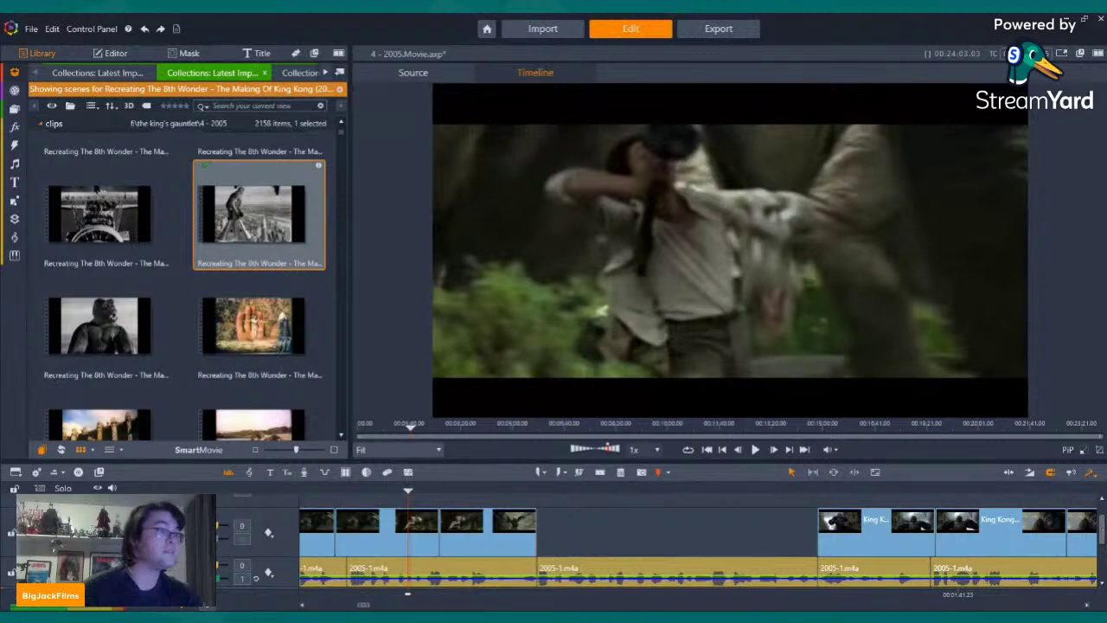
{"action": "left_click", "coordinate": [325, 73]}
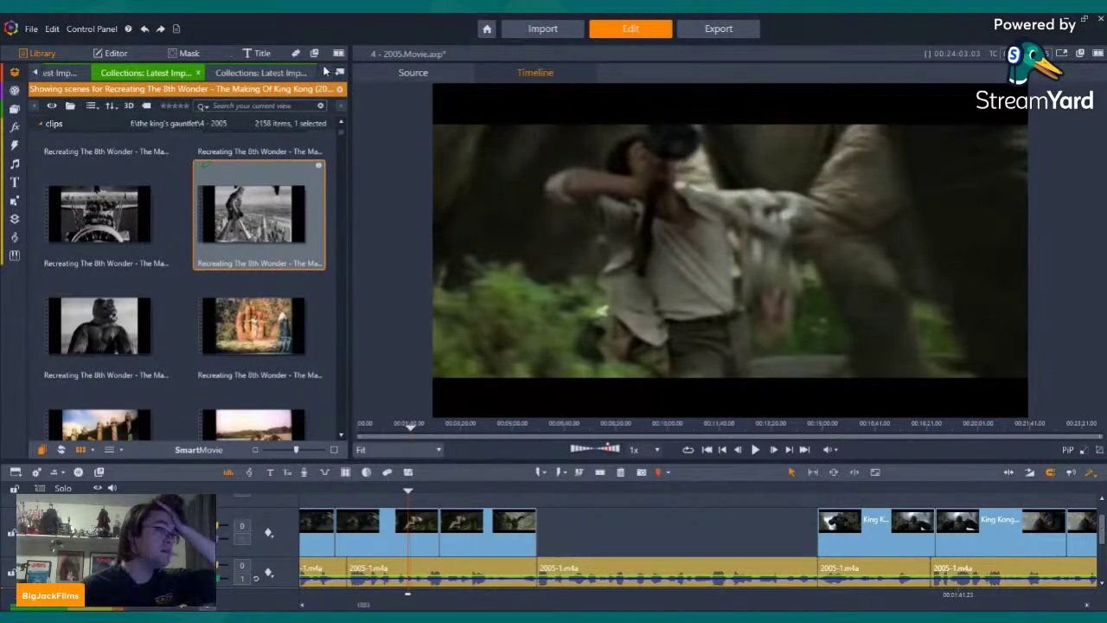
{"action": "left_click", "coordinate": [326, 72]}
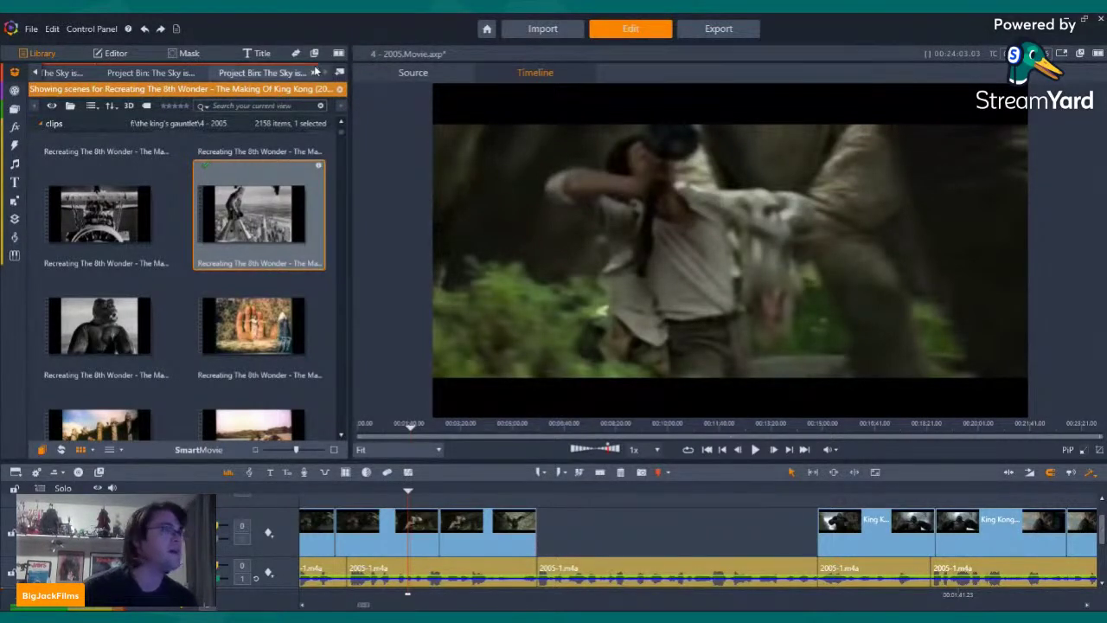
{"action": "left_click", "coordinate": [278, 70]}
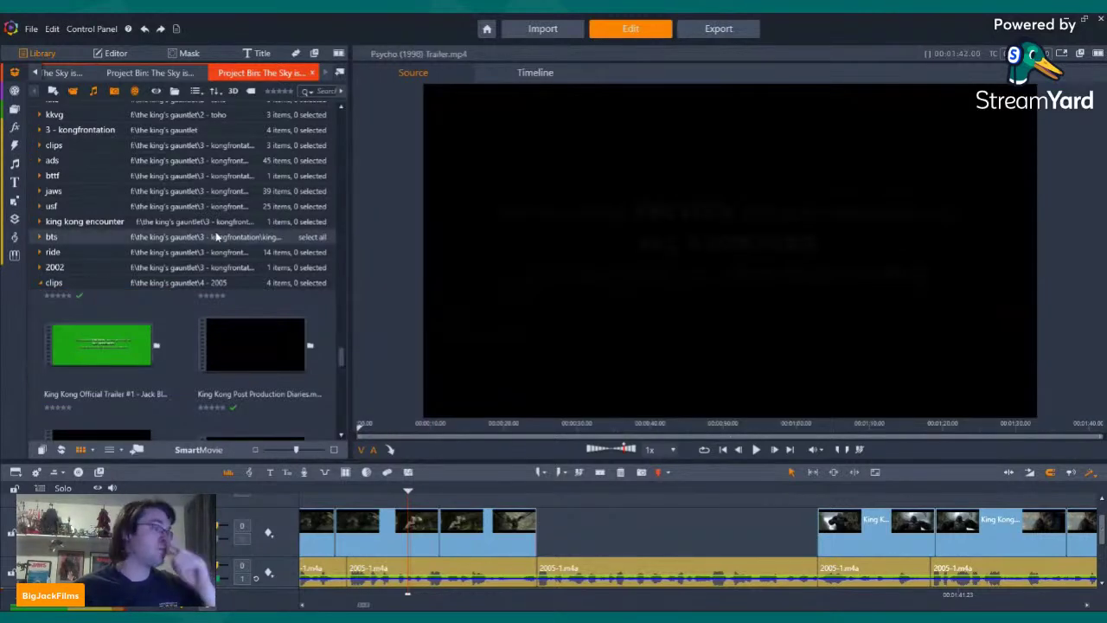
Run scene detection on the Psycho (1998) Trailer in the 4 - 2005 clips folder
{"action": "scroll", "coordinate": [138, 359], "scroll_direction": "down", "scroll_amount": 3}
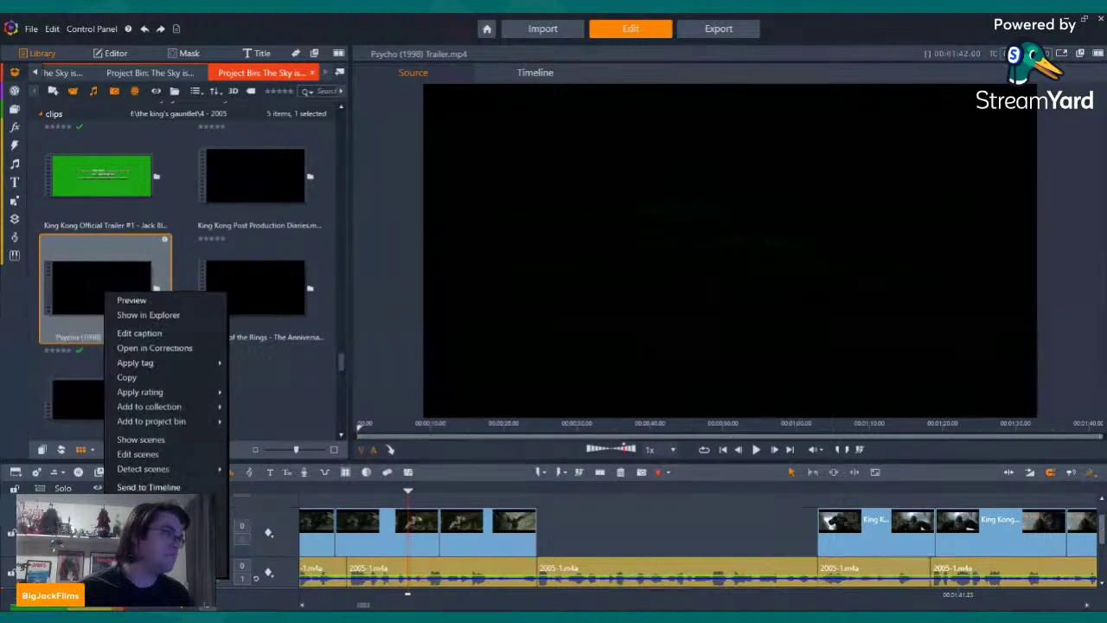
{"action": "mouse_move", "coordinate": [151, 471]}
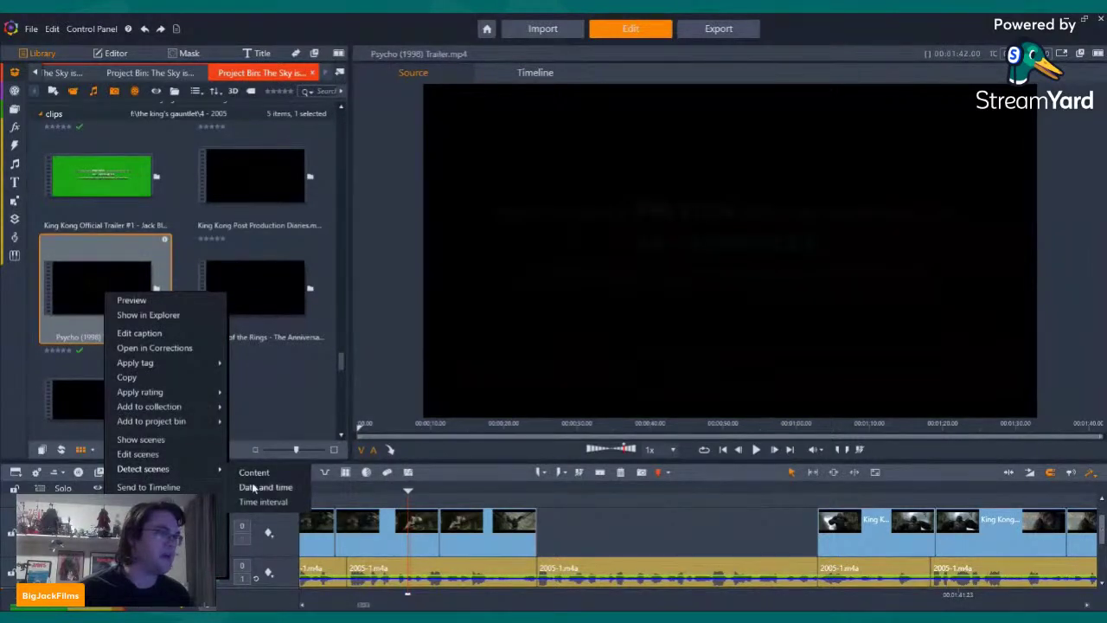
{"action": "left_click", "coordinate": [259, 487]}
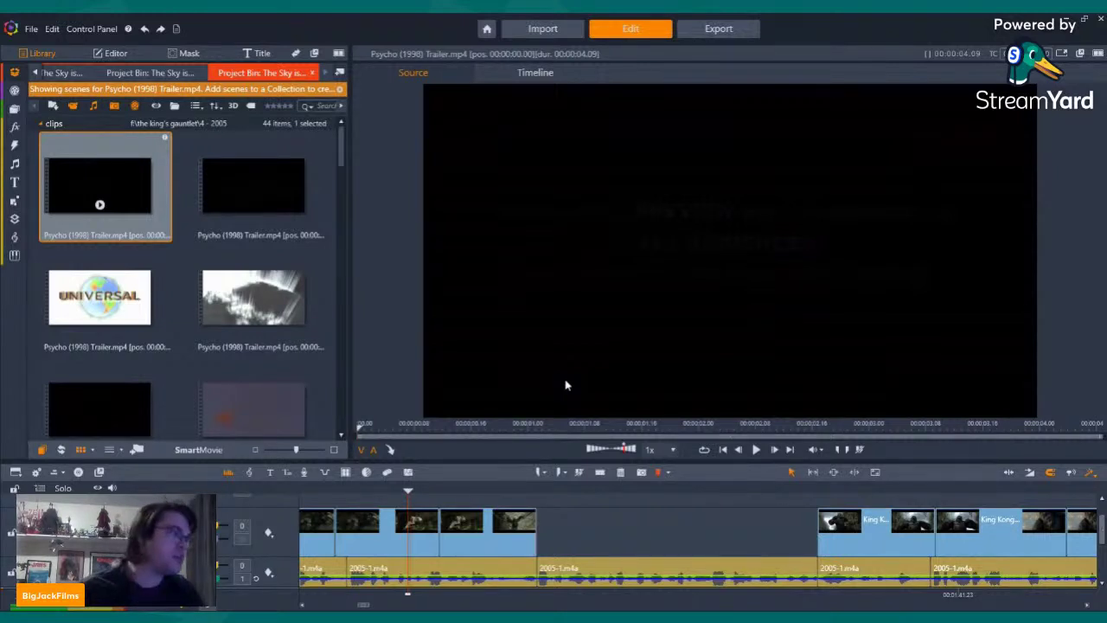
Look through the Psycho trailer's scenes and preview the coloured static scenes for usable shots
{"action": "scroll", "coordinate": [219, 260], "scroll_direction": "down", "scroll_amount": 5}
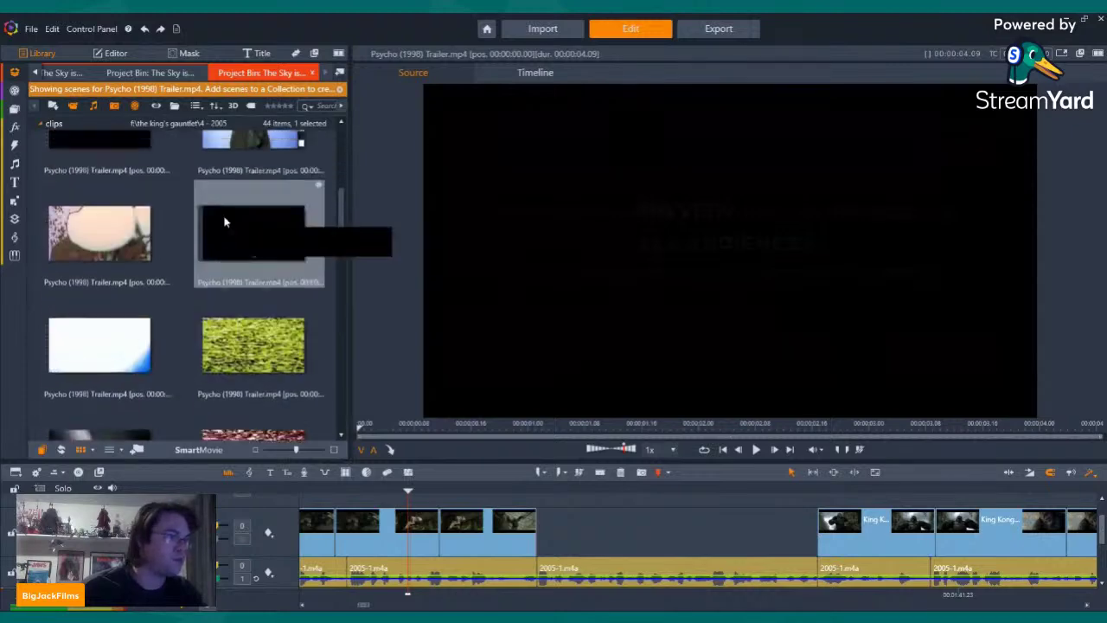
{"action": "scroll", "coordinate": [229, 223], "scroll_direction": "down", "scroll_amount": 10}
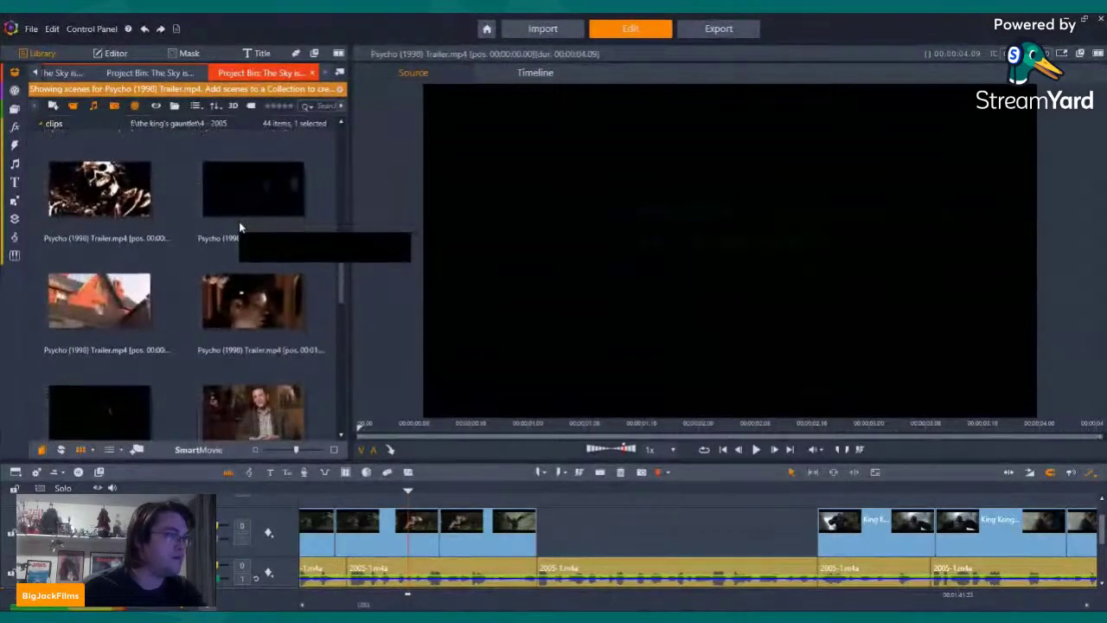
{"action": "scroll", "coordinate": [229, 226], "scroll_direction": "down", "scroll_amount": 6}
{"action": "left_click", "coordinate": [252, 194]}
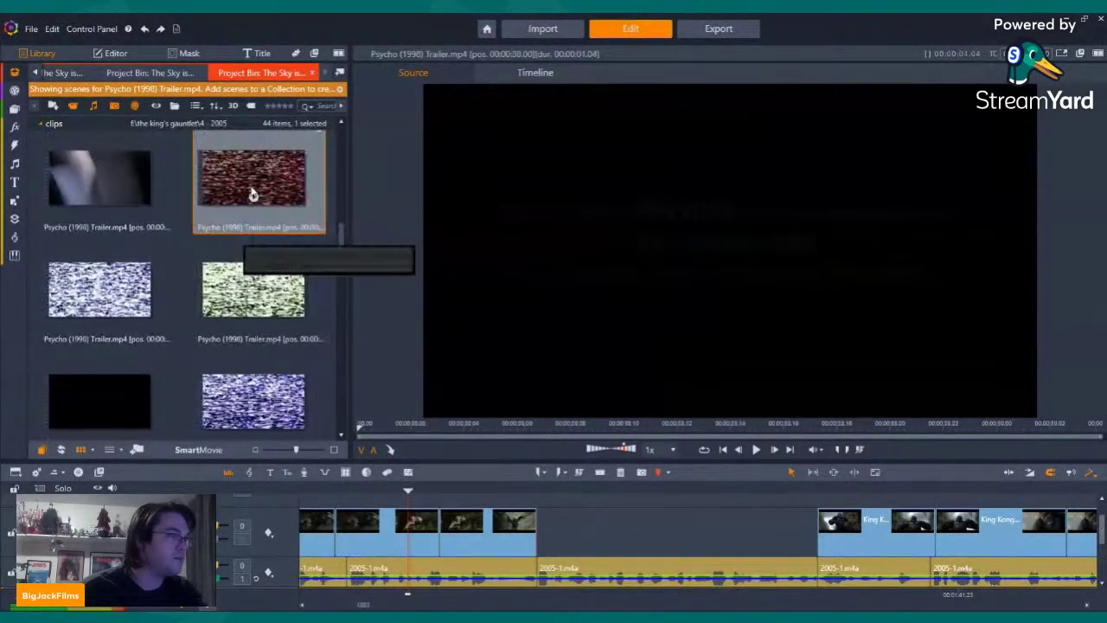
{"action": "key", "text": "space"}
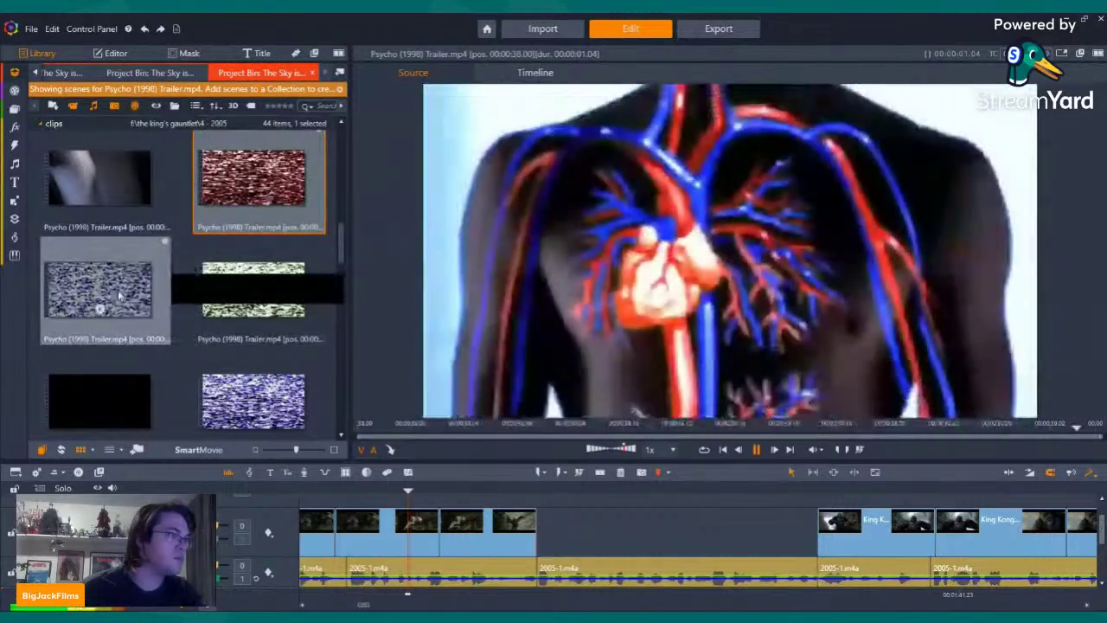
{"action": "left_click", "coordinate": [99, 303]}
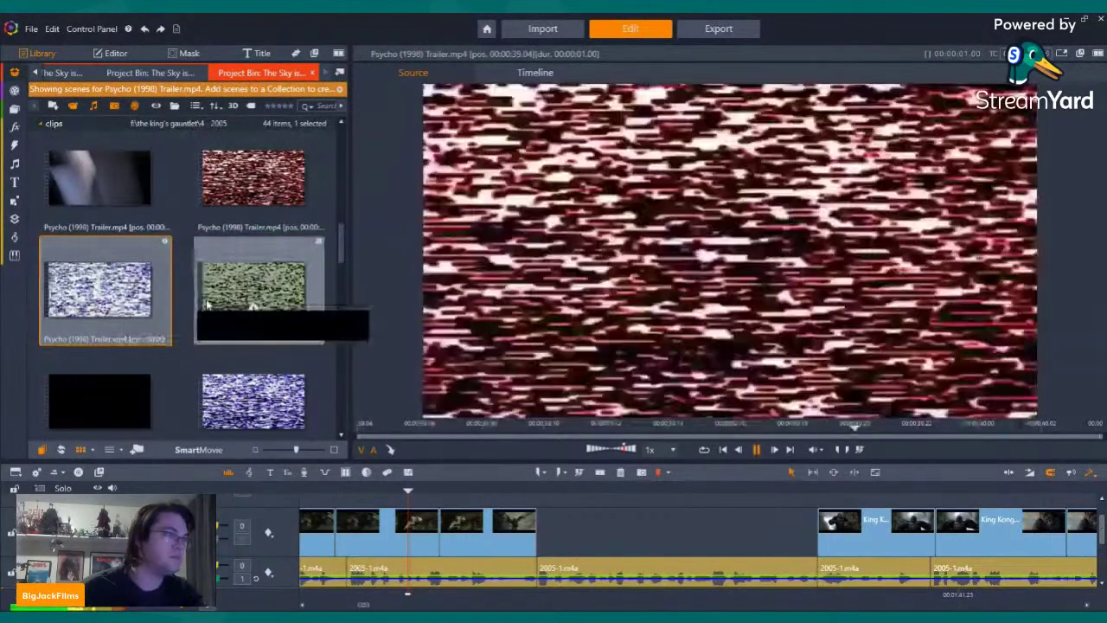
{"action": "left_click", "coordinate": [253, 309]}
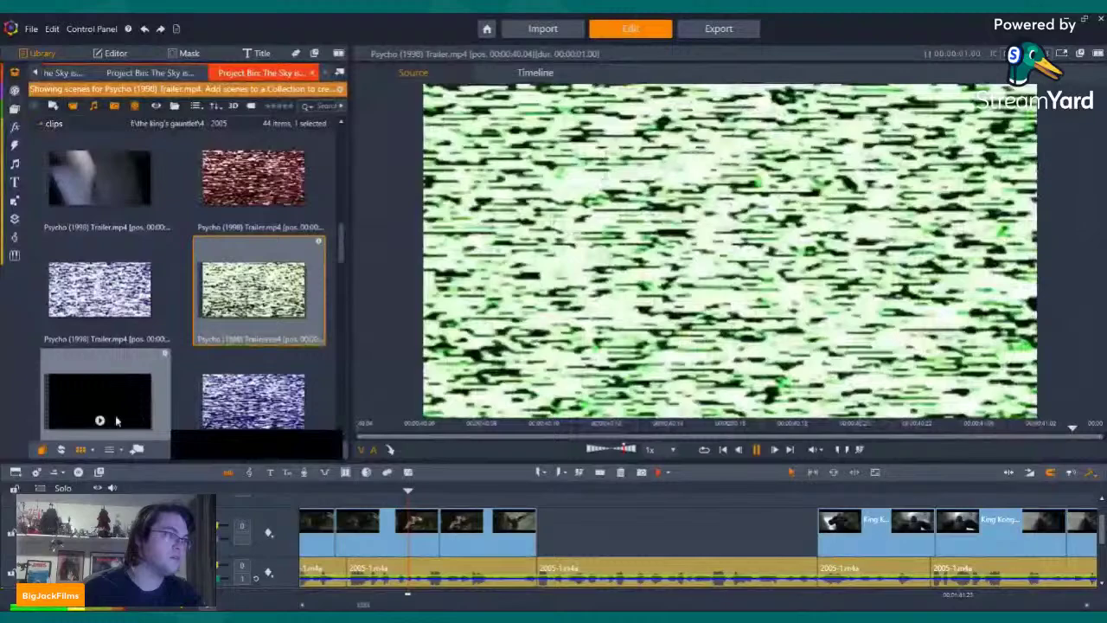
{"action": "left_click", "coordinate": [100, 422]}
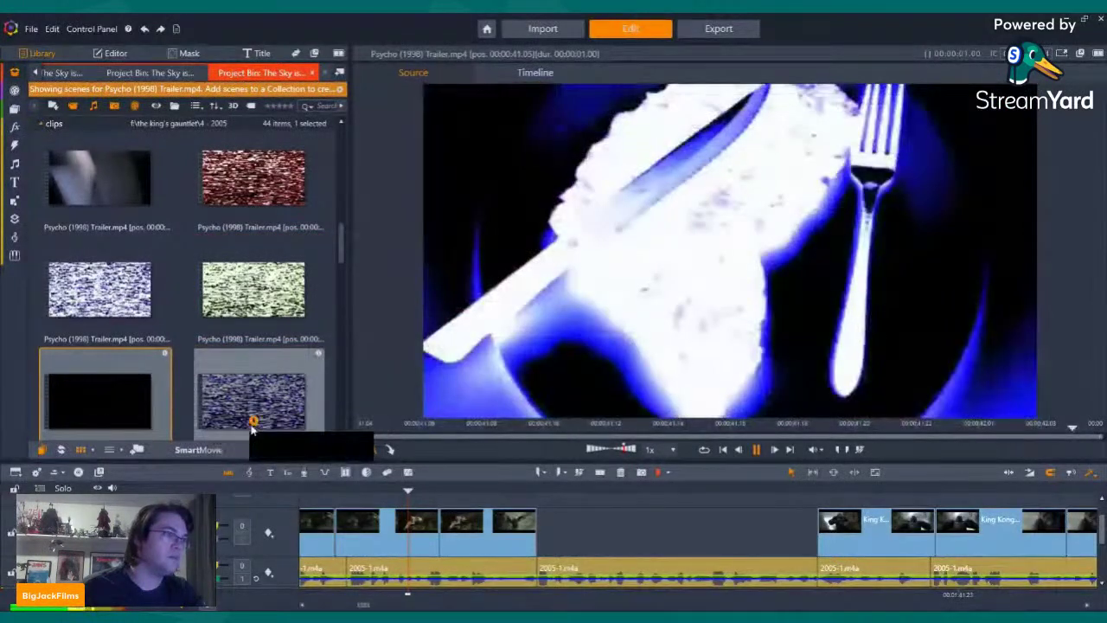
{"action": "left_click", "coordinate": [253, 422]}
{"action": "scroll", "coordinate": [205, 352], "scroll_direction": "down", "scroll_amount": 2}
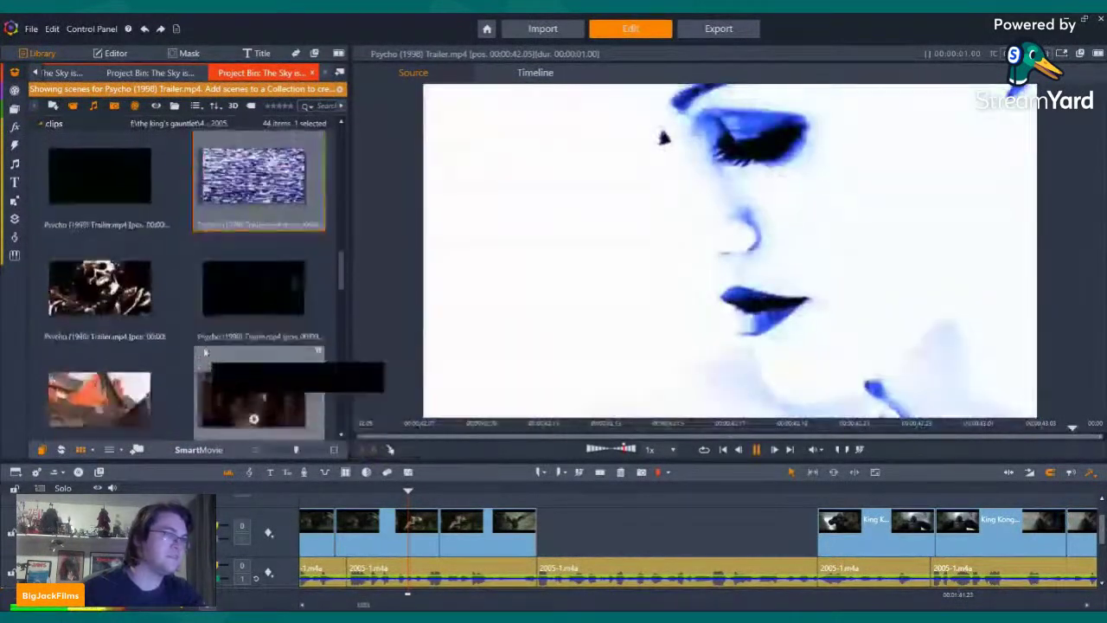
{"action": "scroll", "coordinate": [205, 353], "scroll_direction": "down", "scroll_amount": 5}
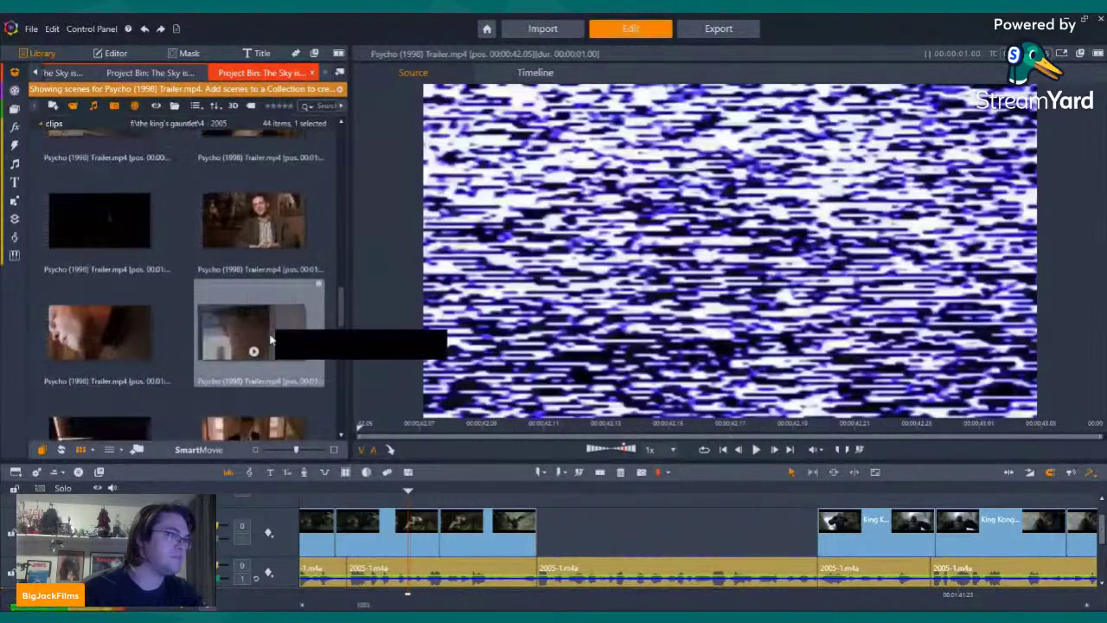
{"action": "scroll", "coordinate": [271, 340], "scroll_direction": "down", "scroll_amount": 5}
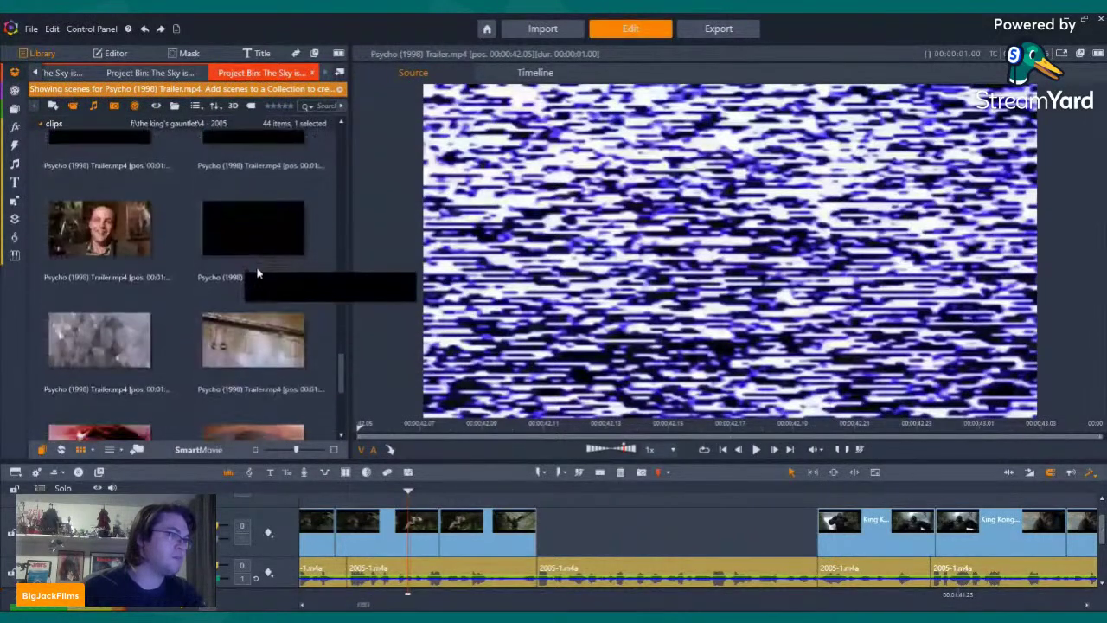
{"action": "scroll", "coordinate": [257, 274], "scroll_direction": "down", "scroll_amount": 2}
Preview the Psycho trailer scene with the faceted glass pattern, place it at the start of the timeline gap, and turn off its audio
{"action": "left_click", "coordinate": [98, 185]}
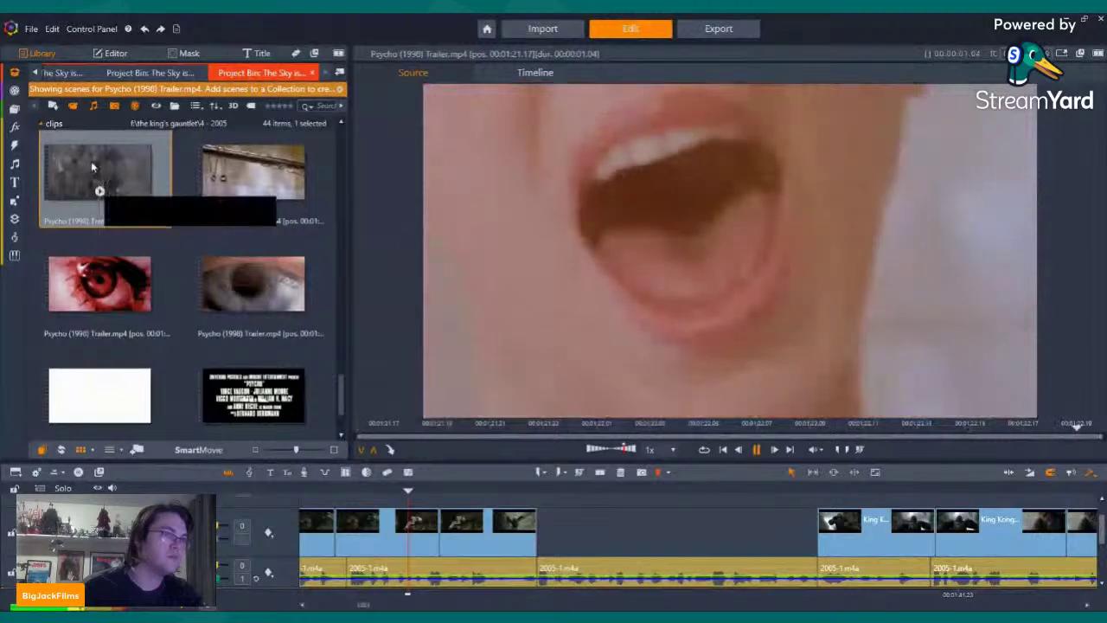
{"action": "left_click_drag", "start_coordinate": [91, 160], "coordinate": [554, 519]}
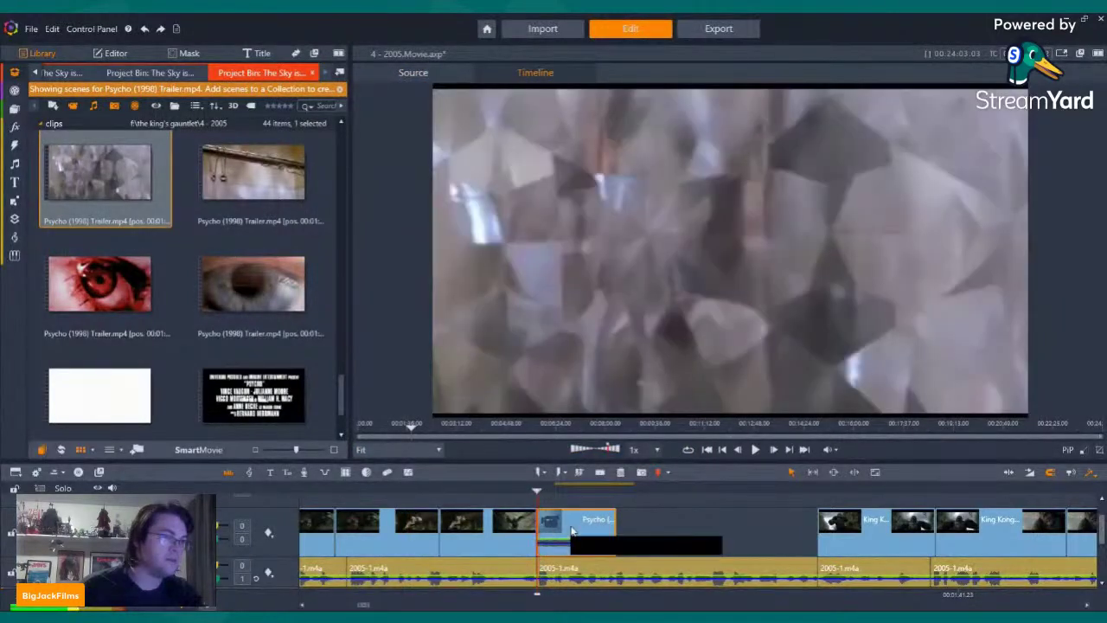
{"action": "right_click", "coordinate": [568, 523]}
{"action": "mouse_move", "coordinate": [655, 225]}
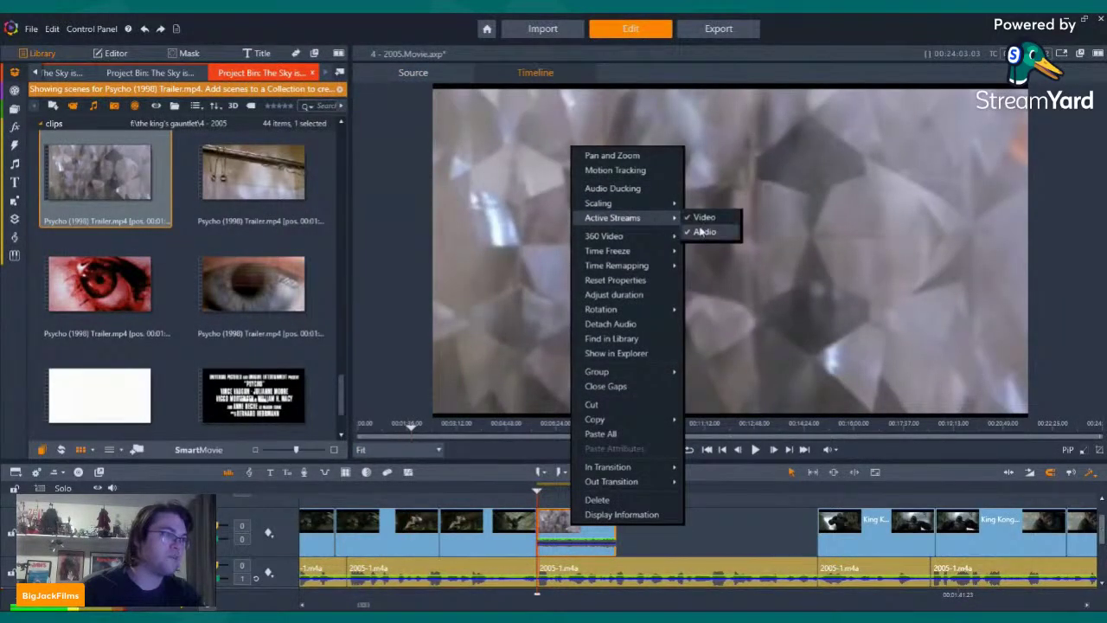
{"action": "left_click", "coordinate": [700, 232]}
Preview the shower curtain rod scene, place it directly after the faceted glass clip, and turn off its audio
{"action": "left_click", "coordinate": [254, 192]}
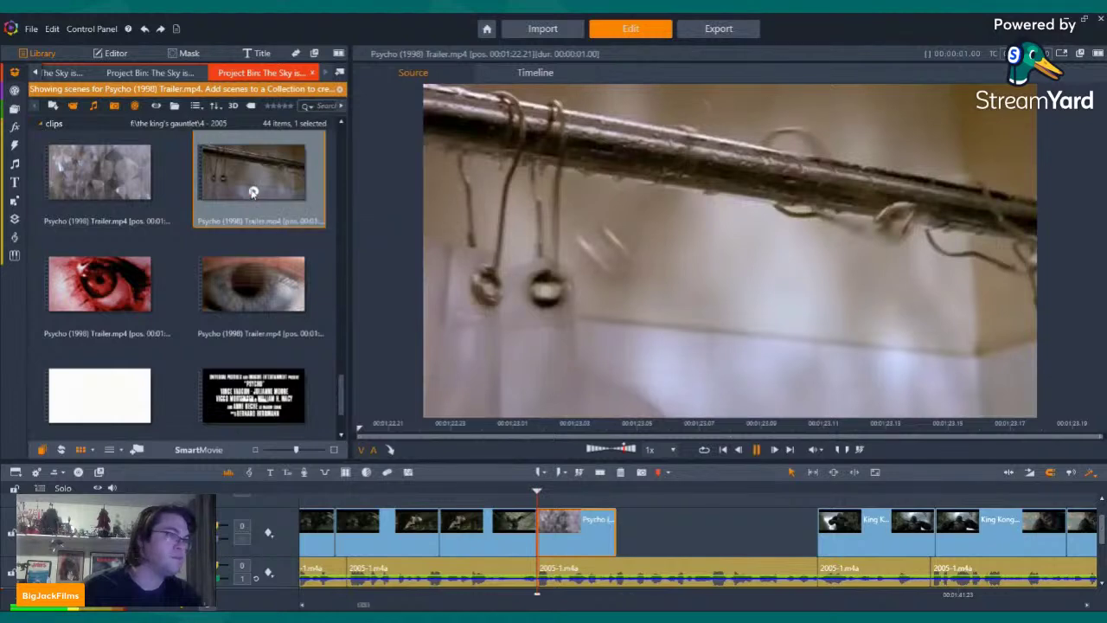
{"action": "left_click_drag", "start_coordinate": [263, 152], "coordinate": [644, 534]}
{"action": "right_click", "coordinate": [644, 534]}
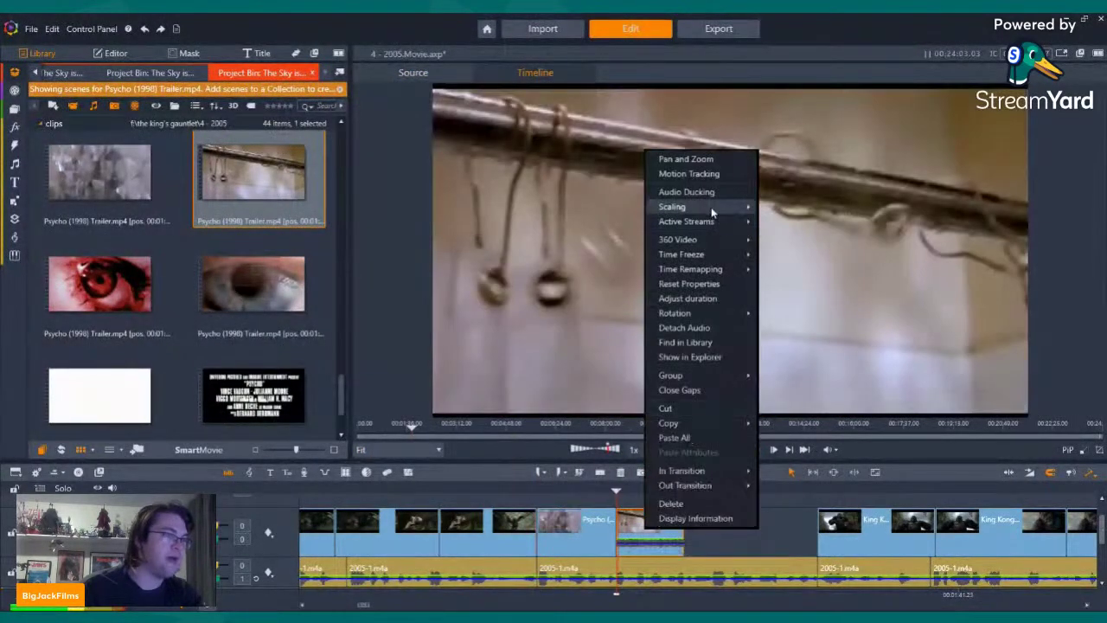
{"action": "left_click", "coordinate": [804, 236]}
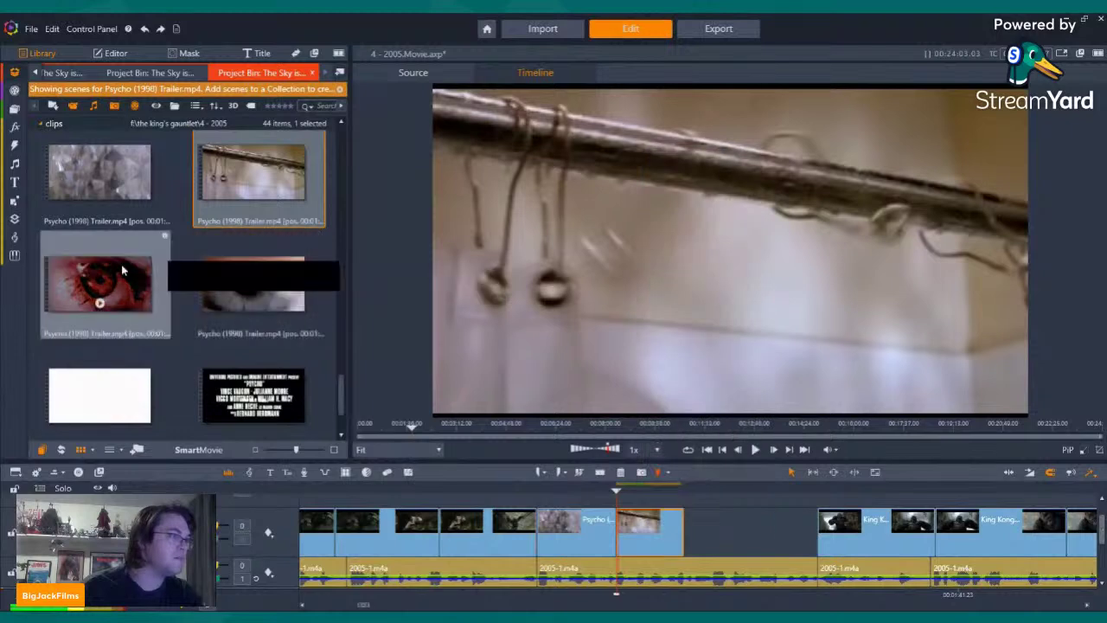
Preview the red eye scene and the grey eye close-up from the Psycho trailer
{"action": "left_click", "coordinate": [122, 270]}
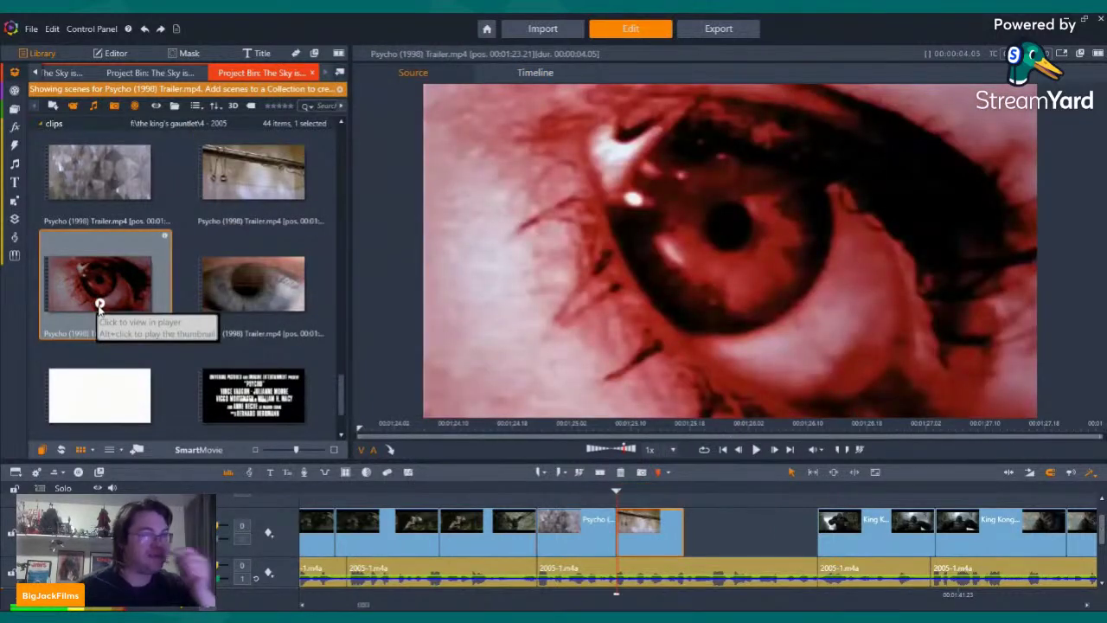
{"action": "key", "text": "space"}
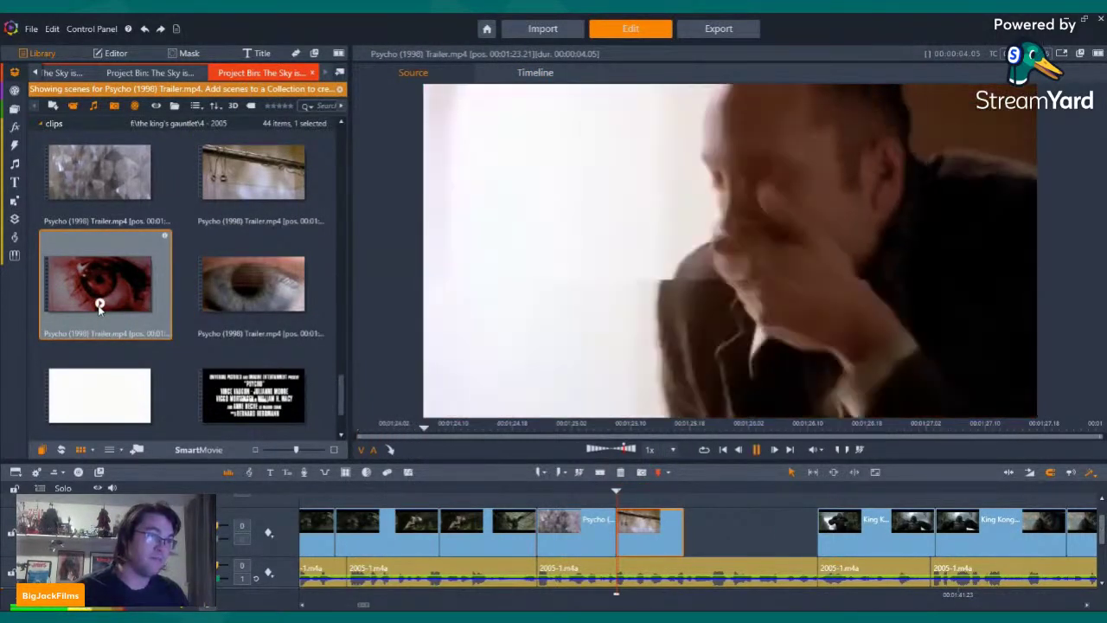
{"action": "left_click", "coordinate": [240, 275]}
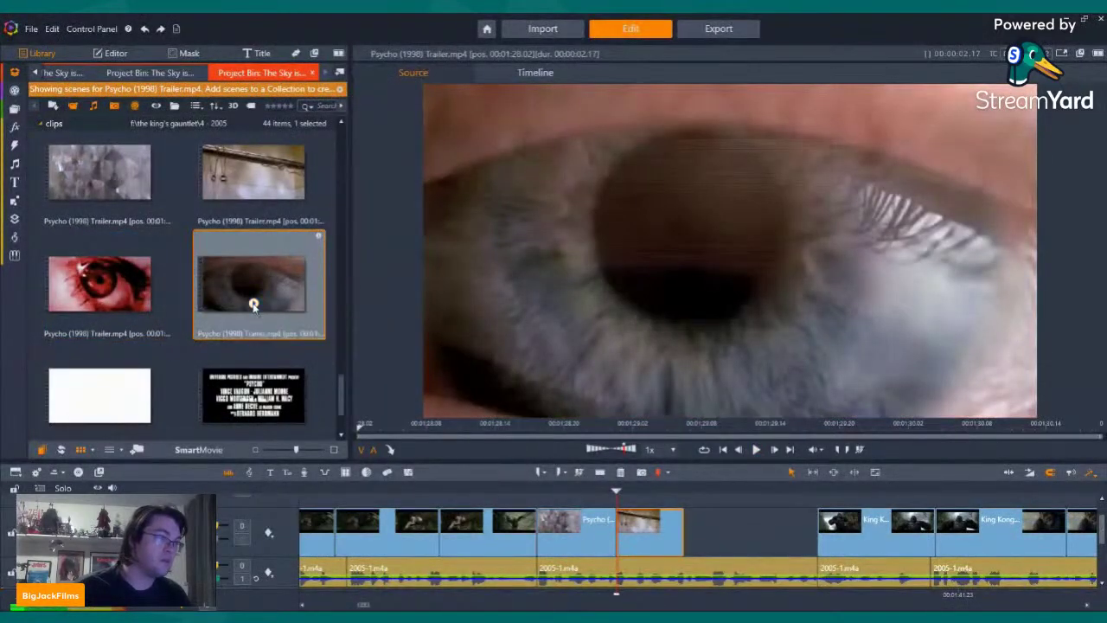
{"action": "key", "text": "space"}
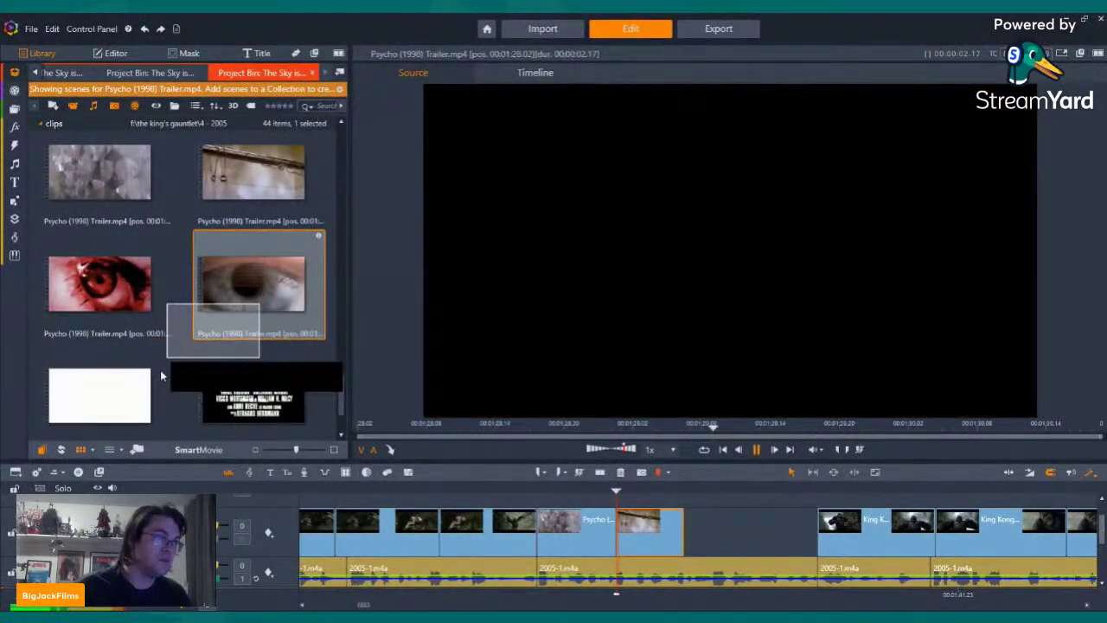
Preview the Psycho trailer scene with the white thumbnail, fill the rest of the gap with it, and turn off its audio
{"action": "left_click", "coordinate": [98, 411]}
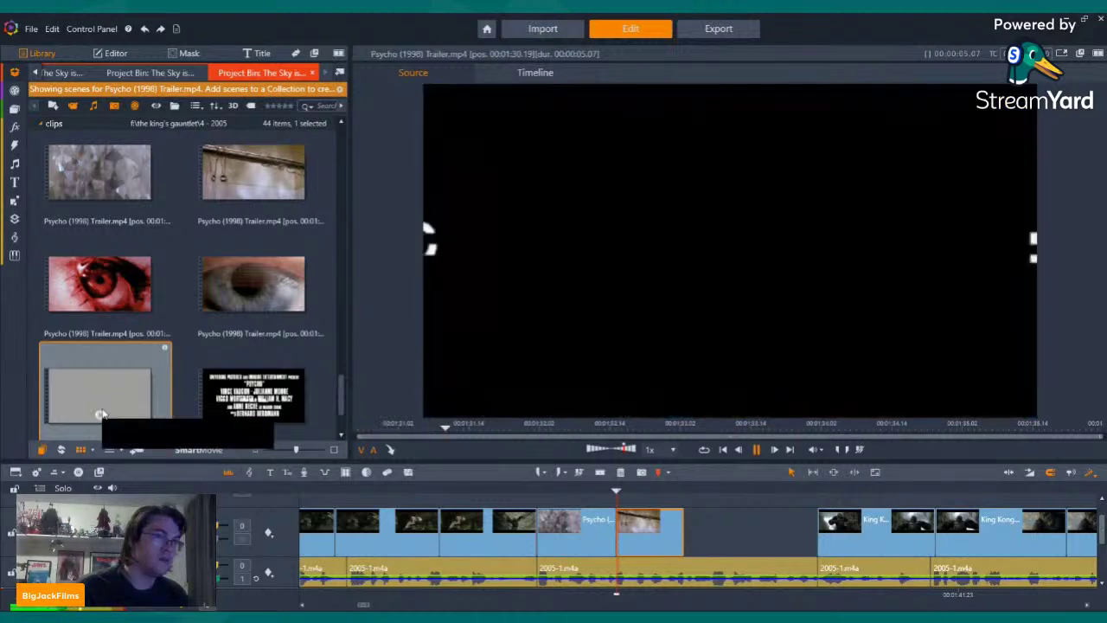
{"action": "left_click_drag", "start_coordinate": [113, 381], "coordinate": [719, 558]}
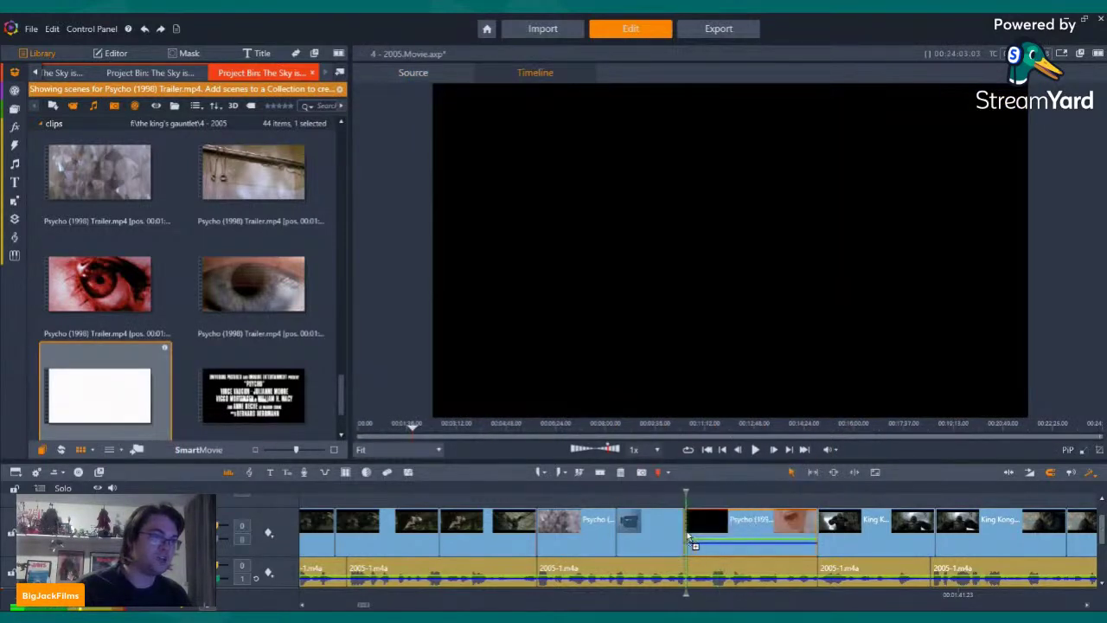
{"action": "right_click", "coordinate": [735, 524]}
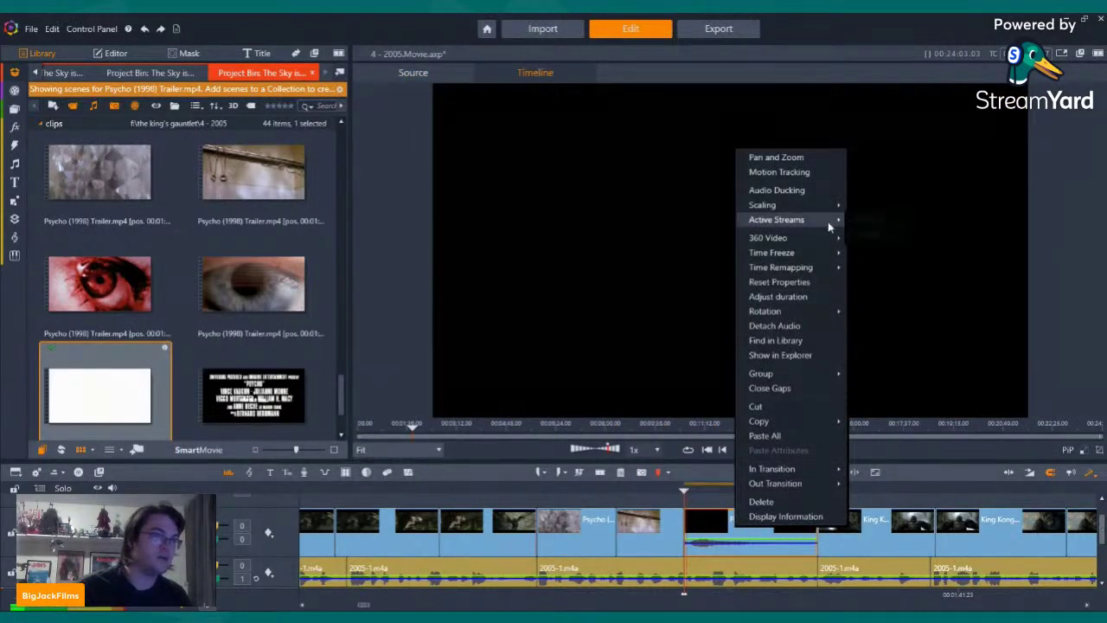
{"action": "left_click", "coordinate": [860, 240]}
{"action": "key", "text": "Left"}
{"action": "key", "text": "Left"}
{"action": "key", "text": "Left"}
{"action": "key", "text": "Left"}
{"action": "key", "text": "Left"}
{"action": "key", "text": "Left"}
{"action": "key", "text": "Left"}
{"action": "key", "text": "Left"}
{"action": "key", "text": "Left"}
{"action": "key", "text": "Left"}
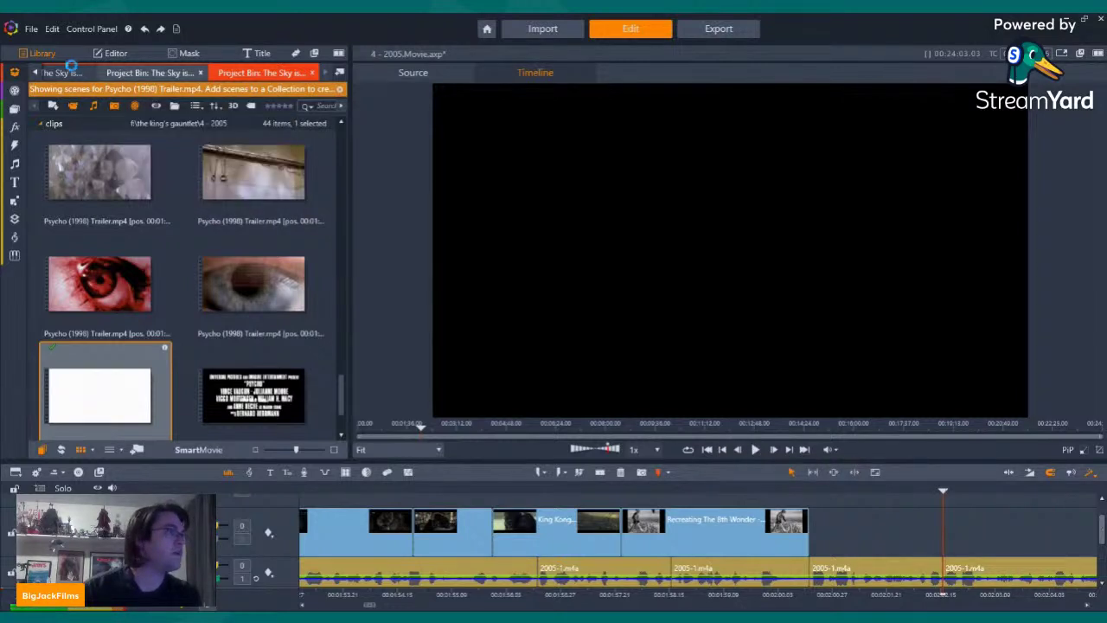
Switch the library to the Recreating The 8th Wonder scenes and look for the black-and-white jungle scene
{"action": "left_click", "coordinate": [71, 69]}
{"action": "left_click", "coordinate": [53, 71]}
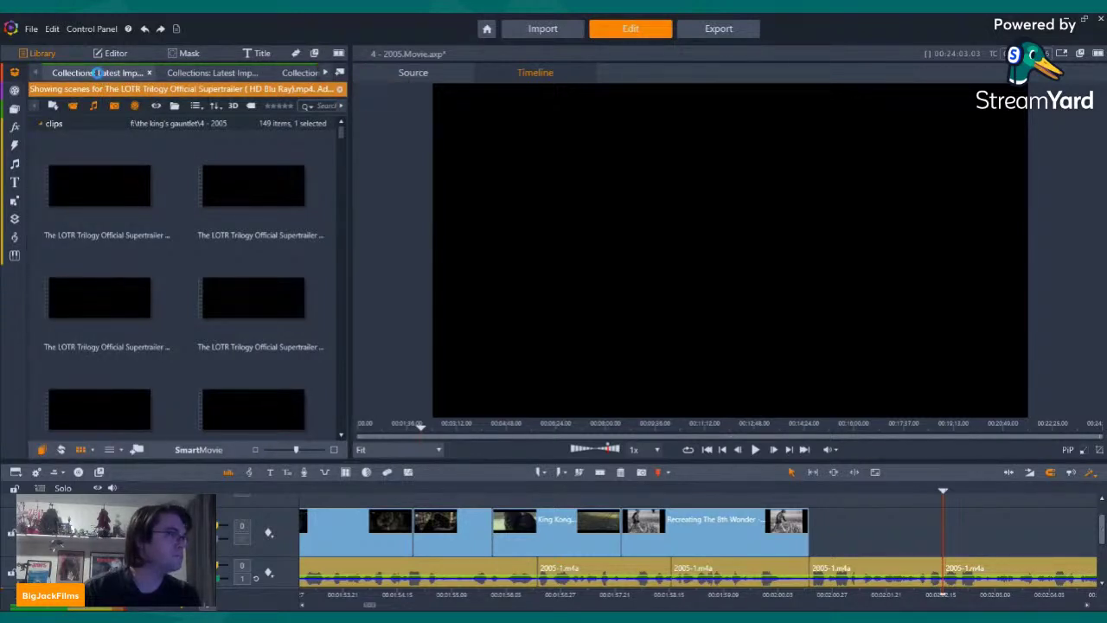
{"action": "left_click", "coordinate": [98, 73]}
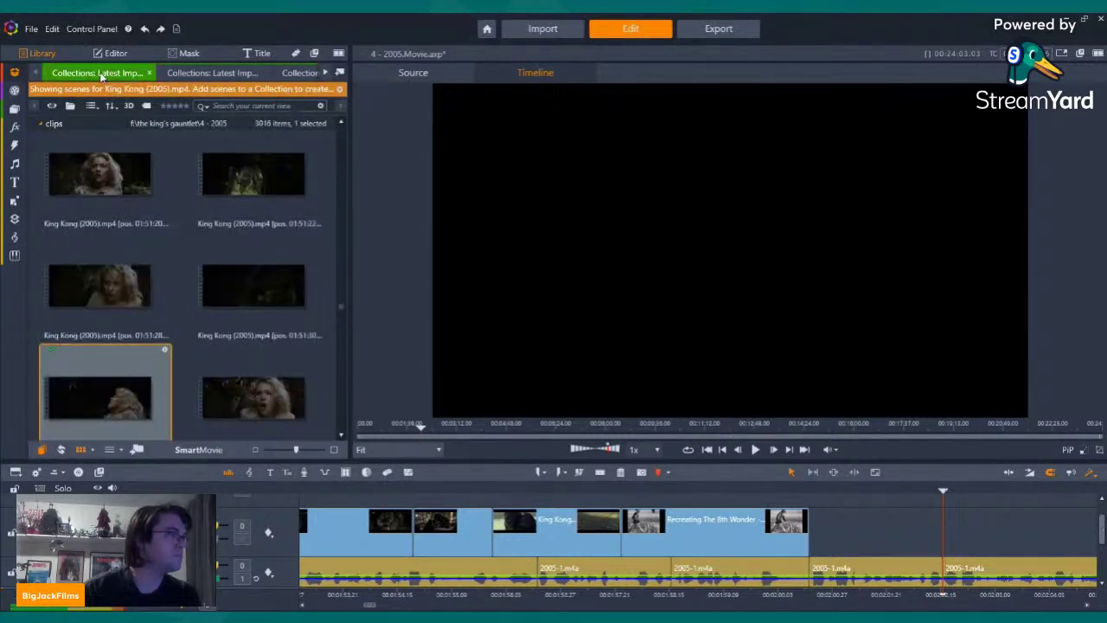
{"action": "left_click", "coordinate": [197, 73]}
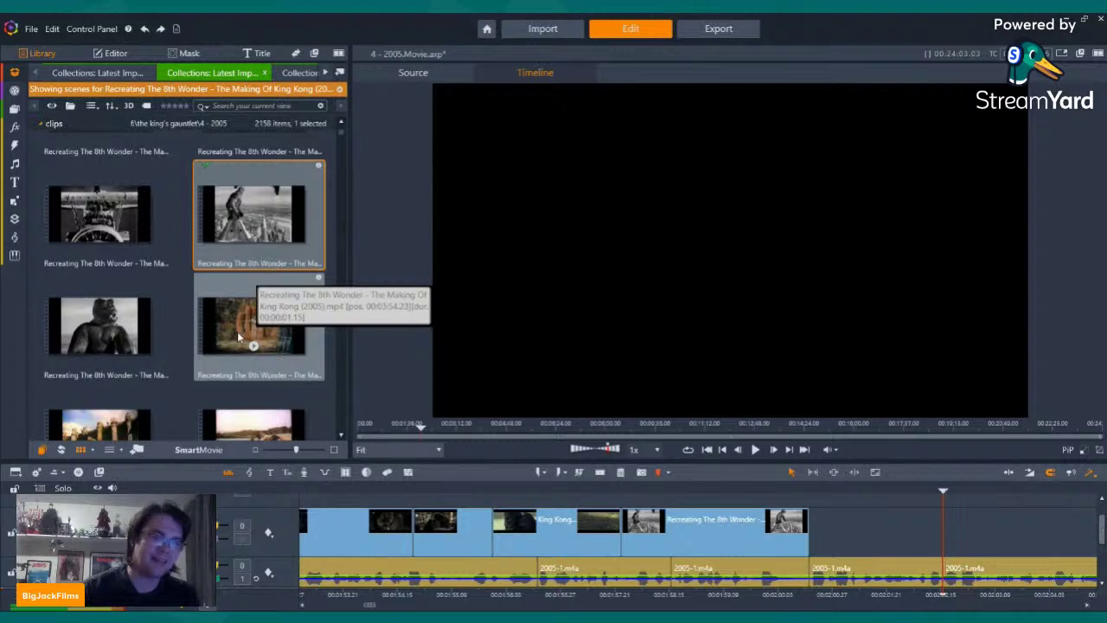
{"action": "scroll", "coordinate": [134, 271], "scroll_direction": "up", "scroll_amount": 3}
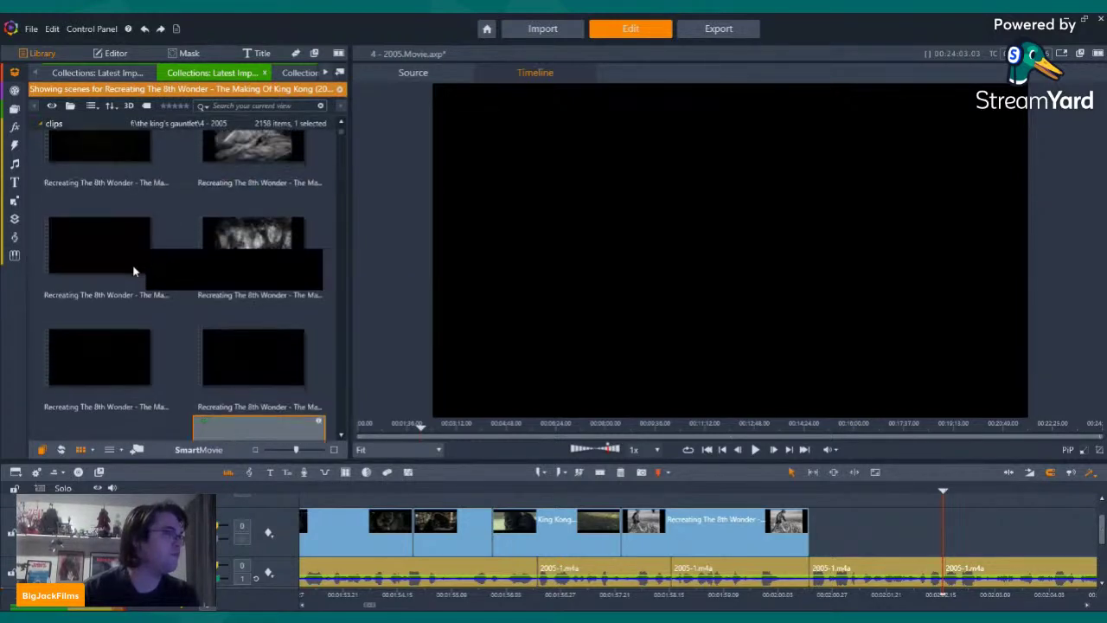
{"action": "scroll", "coordinate": [195, 257], "scroll_direction": "down", "scroll_amount": 3}
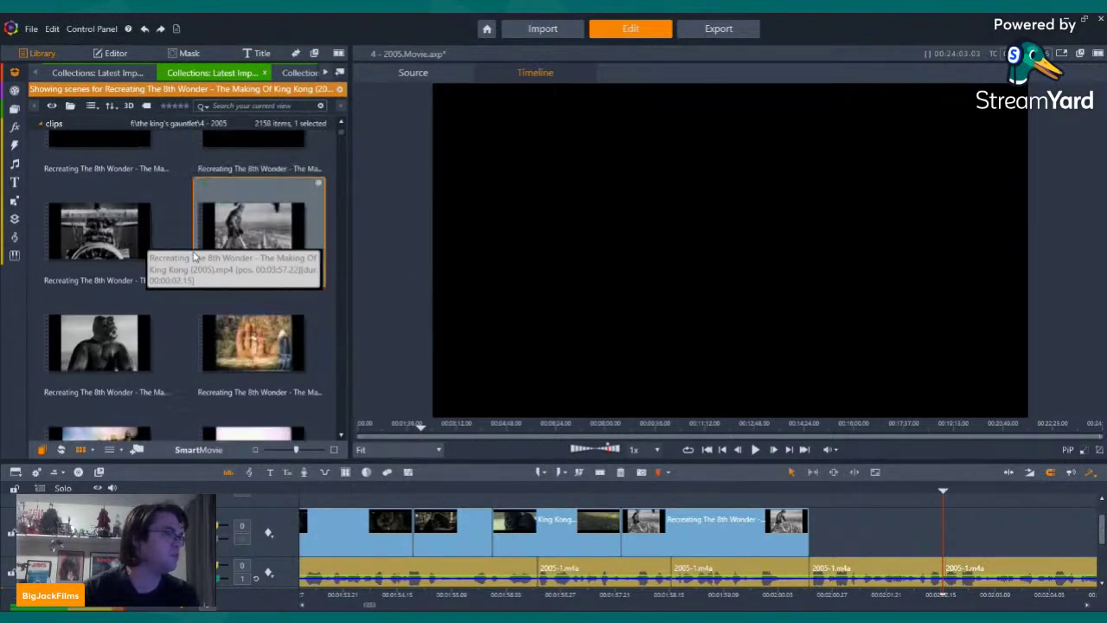
{"action": "scroll", "coordinate": [278, 291], "scroll_direction": "up", "scroll_amount": 6}
Preview the black-and-white jungle scene with Kong, place it directly after the last timeline clip, and turn off its audio
{"action": "left_click", "coordinate": [253, 352]}
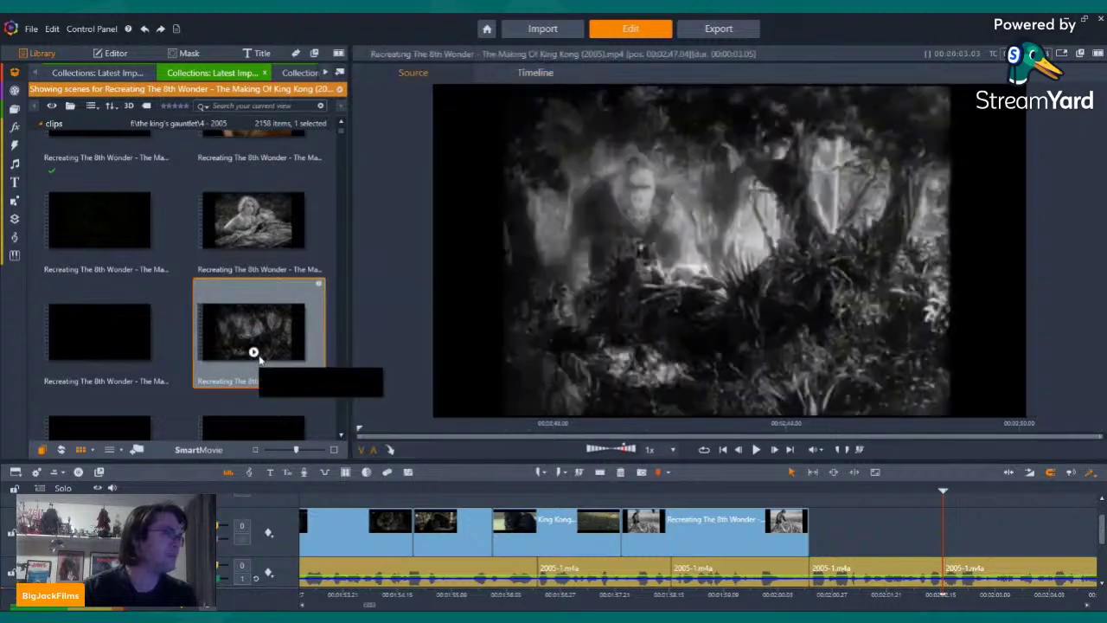
{"action": "left_click", "coordinate": [254, 353]}
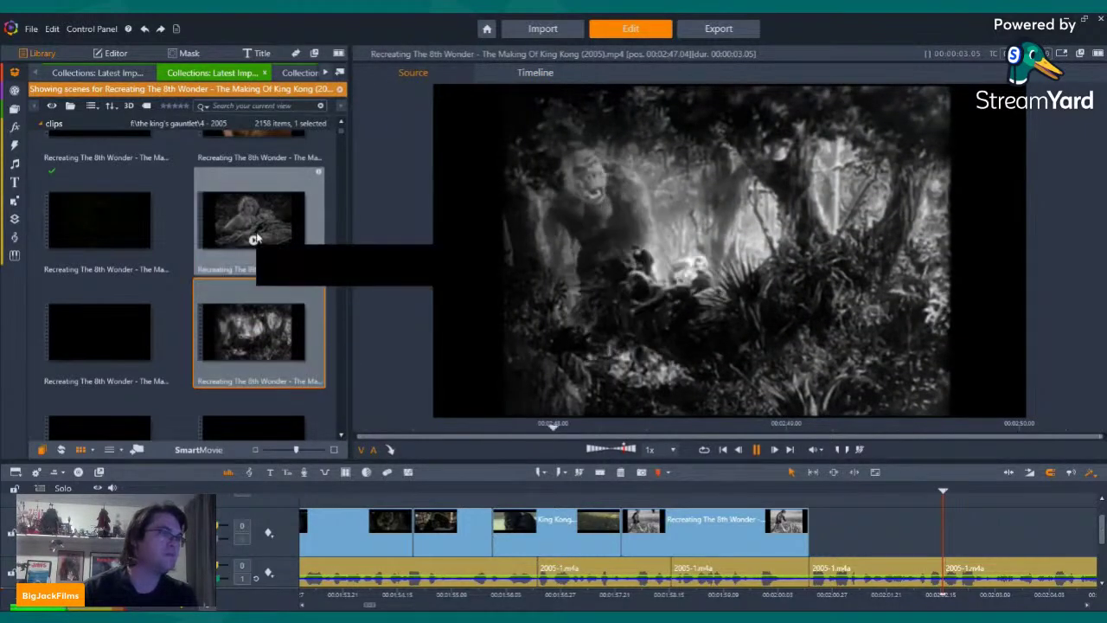
{"action": "left_click_drag", "start_coordinate": [258, 302], "coordinate": [812, 540]}
{"action": "right_click", "coordinate": [847, 532]}
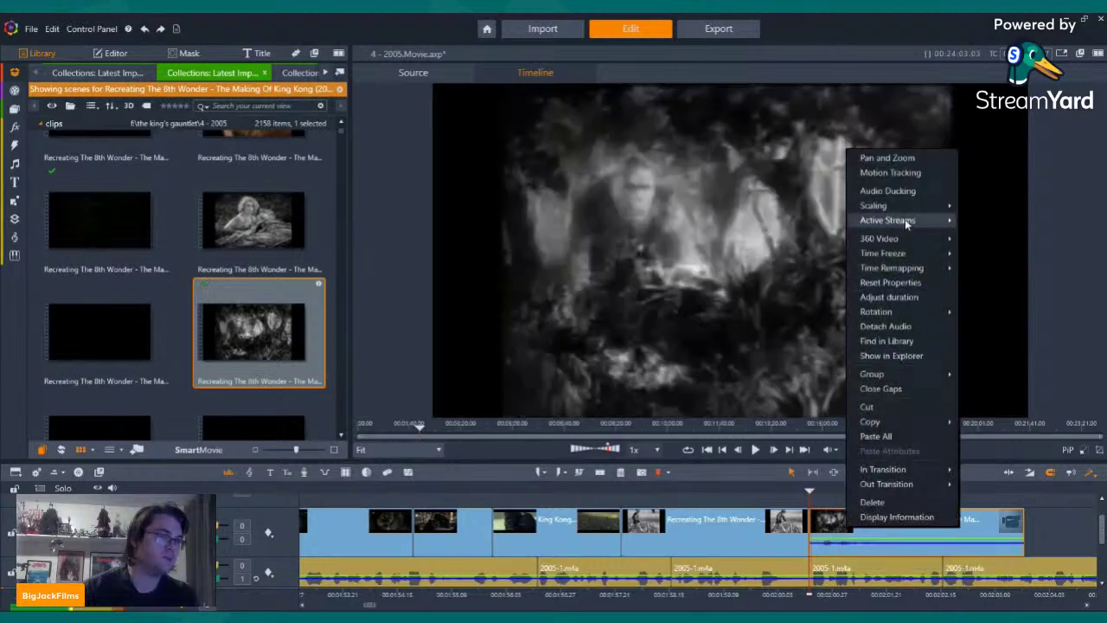
{"action": "left_click", "coordinate": [979, 235]}
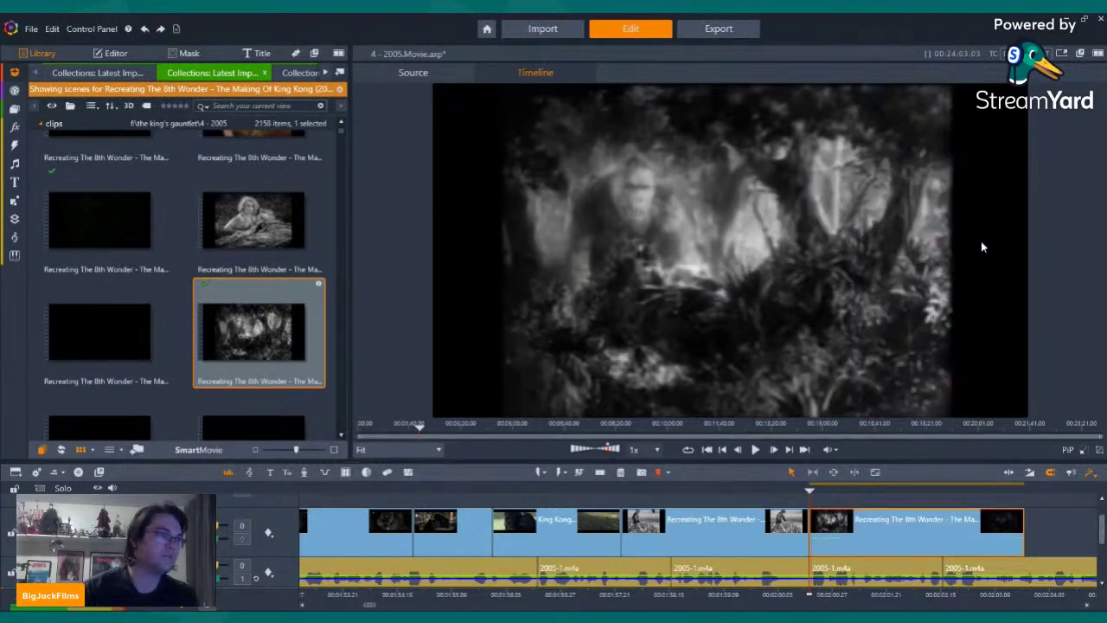
Play back the jungle clip against the voice-over and trim the fade to black off its end
{"action": "left_click", "coordinate": [754, 451]}
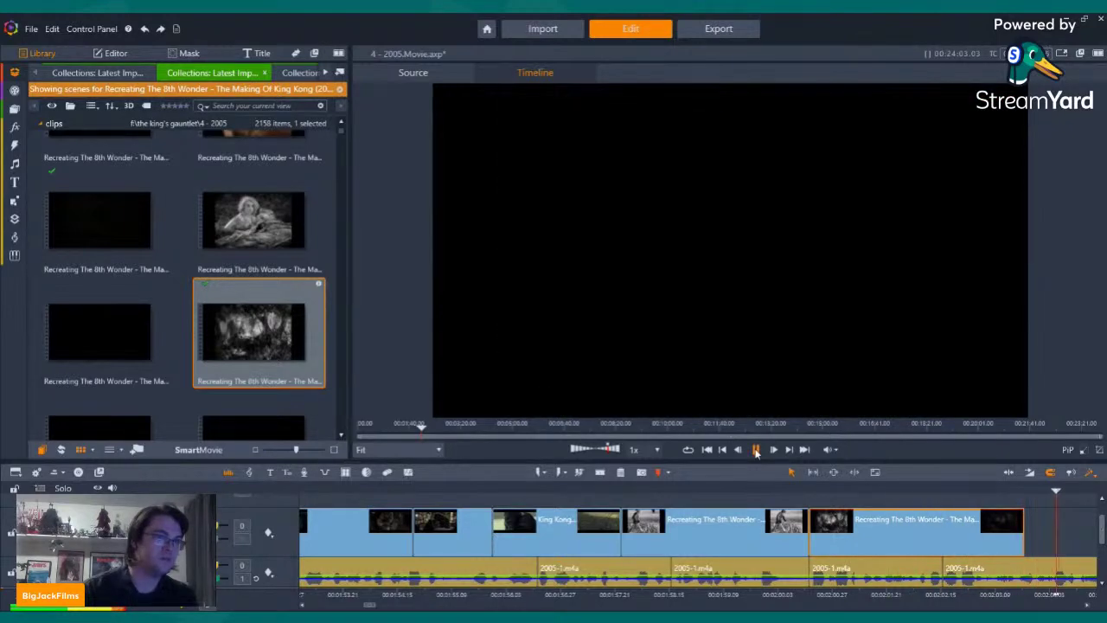
{"action": "left_click", "coordinate": [756, 449]}
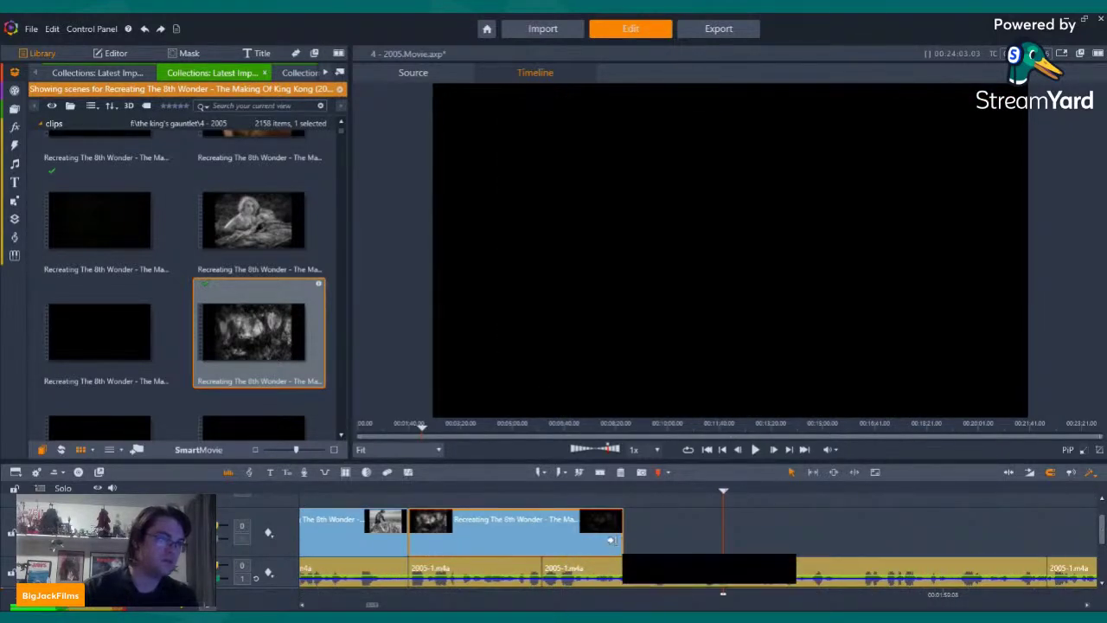
{"action": "left_click_drag", "start_coordinate": [612, 540], "coordinate": [597, 535]}
{"action": "key", "text": "Left"}
{"action": "key", "text": "Left"}
{"action": "key", "text": "Left"}
{"action": "key", "text": "Left"}
{"action": "key", "text": "Left"}
{"action": "key", "text": "Left"}
{"action": "key", "text": "Left"}
{"action": "key", "text": "Left"}
{"action": "key", "text": "Left"}
{"action": "key", "text": "Left"}
{"action": "key", "text": "Left"}
{"action": "key", "text": "Left"}
{"action": "key", "text": "Left"}
{"action": "key", "text": "Left"}
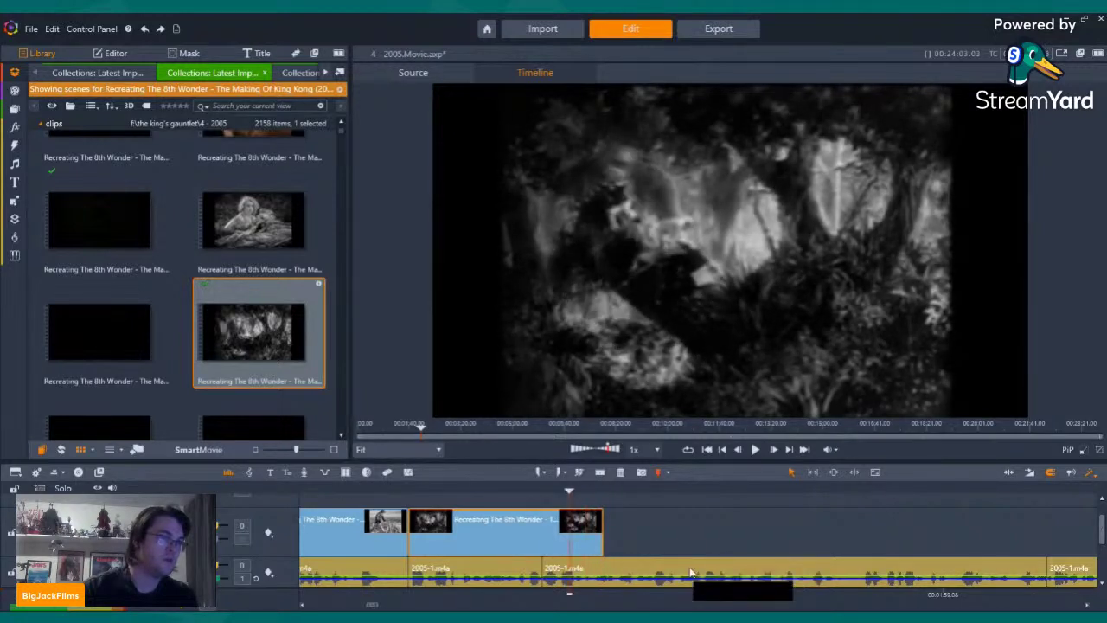
Shift the jungle clip later on the timeline to leave a gap before it, playing it back to check the timing
{"action": "left_click_drag", "start_coordinate": [544, 547], "coordinate": [545, 546]}
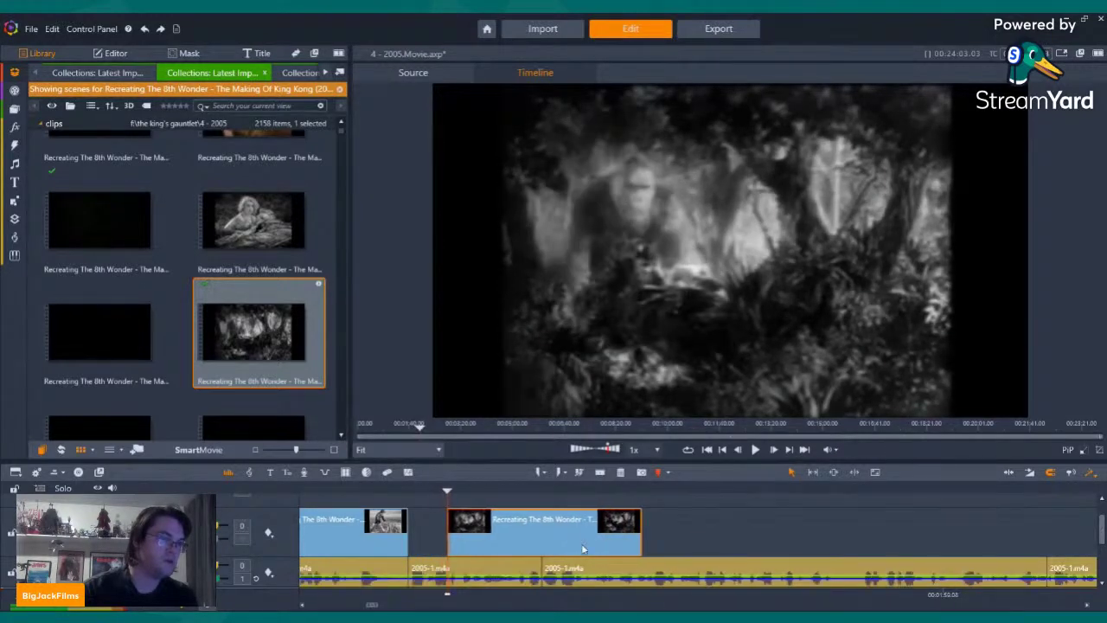
{"action": "left_click", "coordinate": [755, 450]}
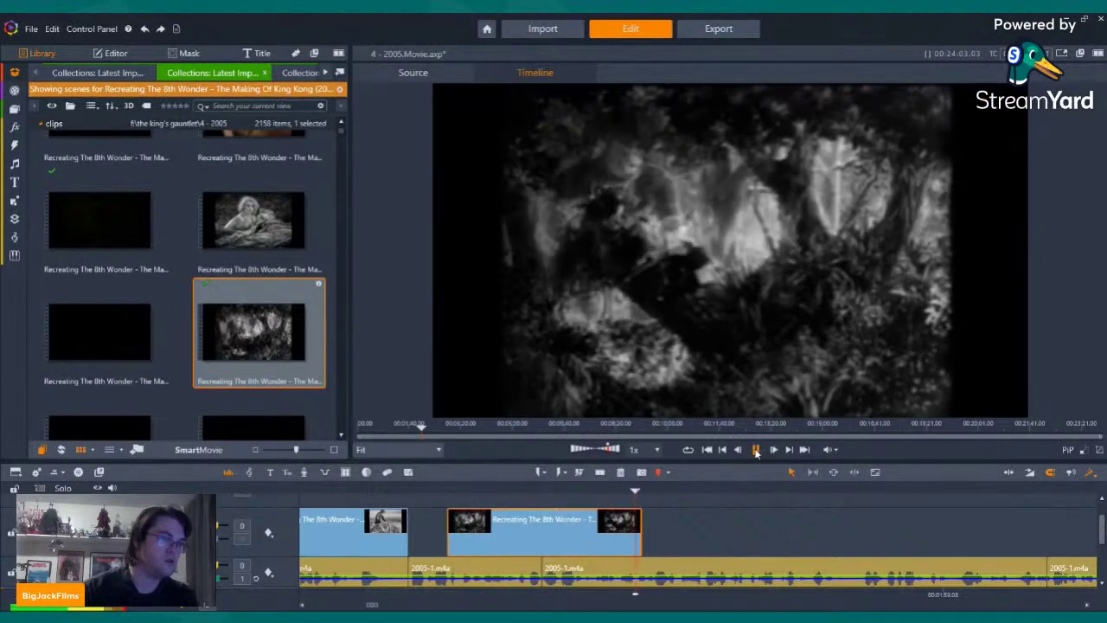
{"action": "left_click", "coordinate": [756, 451]}
{"action": "left_click_drag", "start_coordinate": [543, 538], "coordinate": [582, 537]}
Fill the gap before the jungle clip with the black-and-white blonde woman scene, turn off its audio, and play back the sequence
{"action": "left_click_drag", "start_coordinate": [253, 220], "coordinate": [467, 524]}
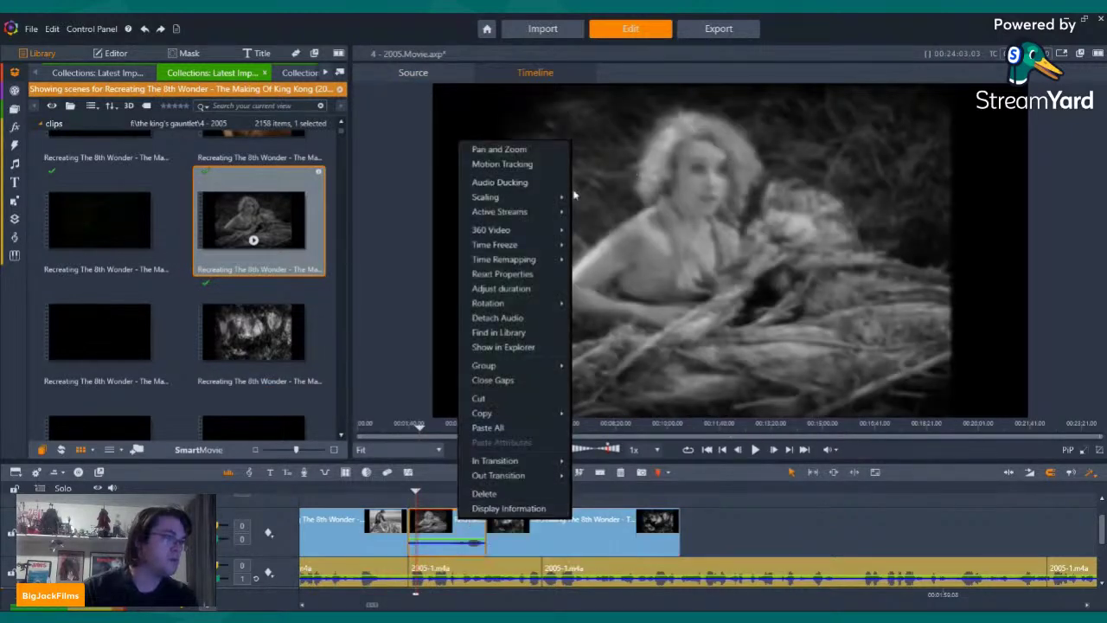
{"action": "left_click", "coordinate": [616, 226]}
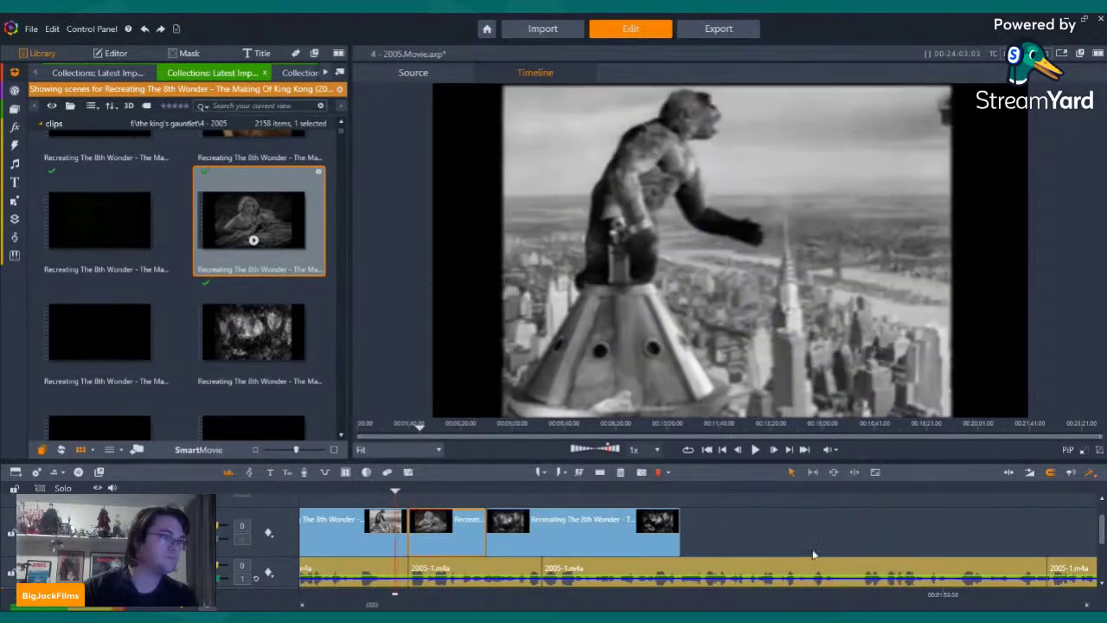
{"action": "left_click", "coordinate": [755, 450]}
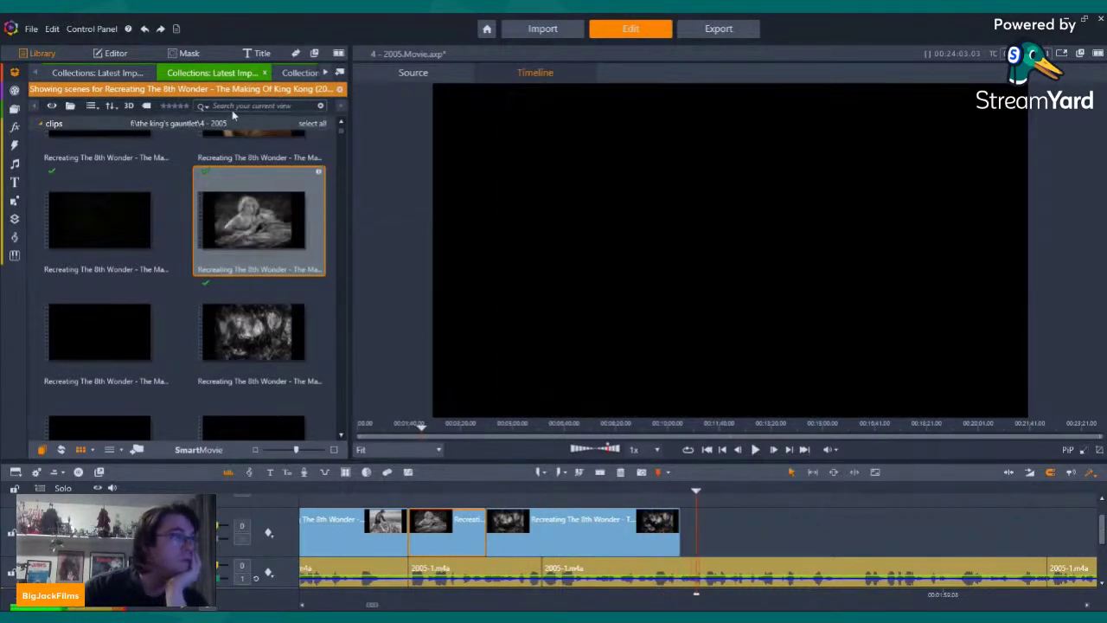
Open the Latest Import collection and locate the Titanic - Official Trailer [1997] video in its clips folder
{"action": "left_click", "coordinate": [82, 72]}
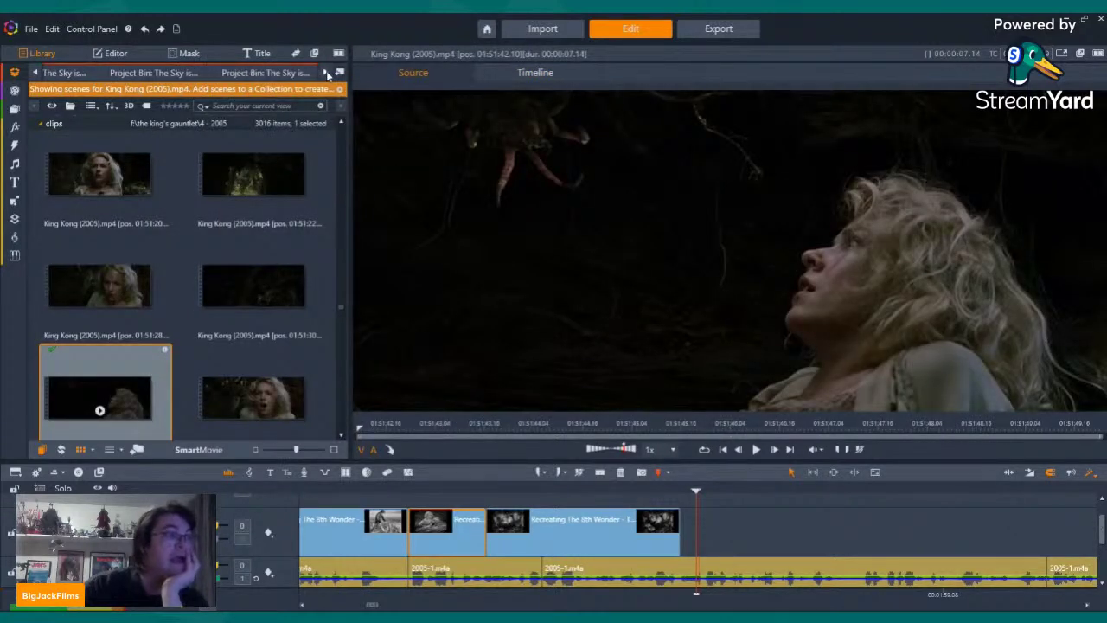
{"action": "left_click", "coordinate": [272, 73]}
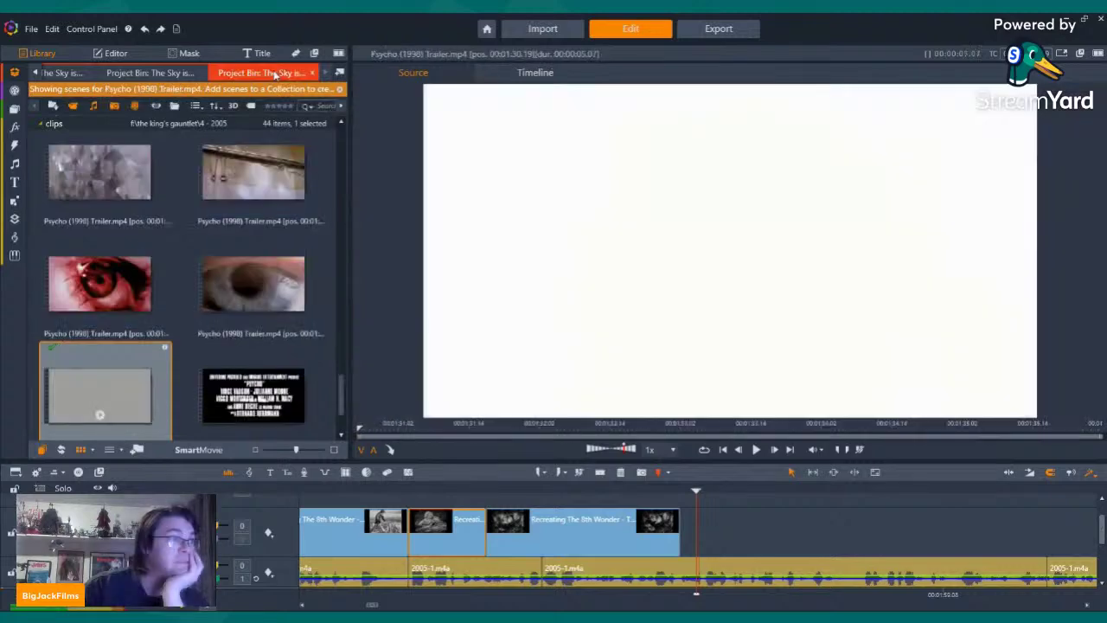
{"action": "mouse_move", "coordinate": [19, 118]}
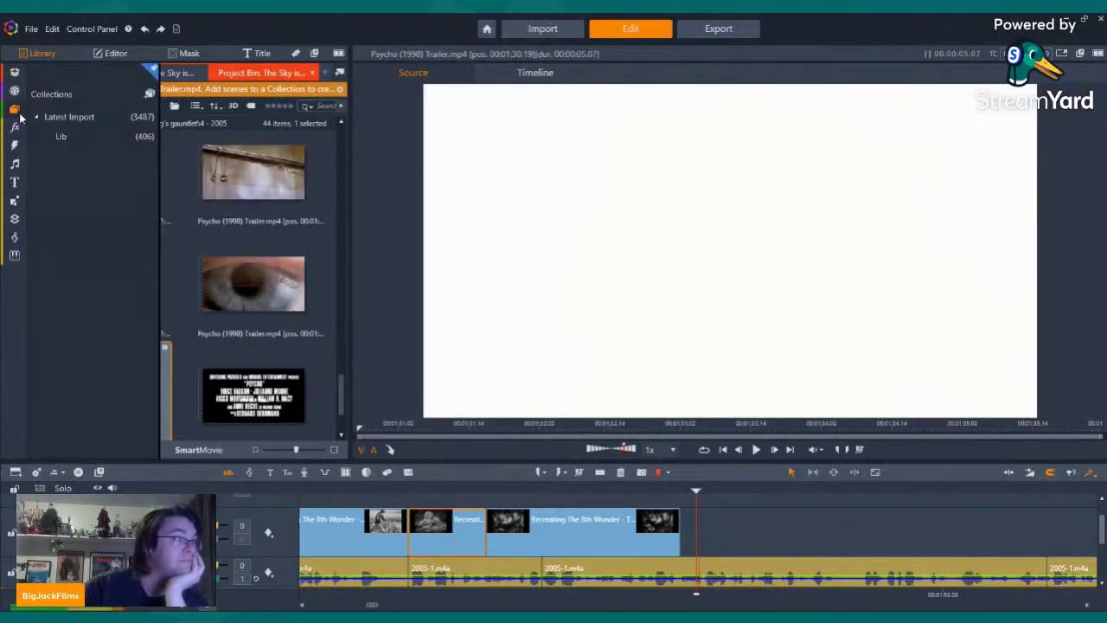
{"action": "left_click", "coordinate": [70, 116]}
{"action": "scroll", "coordinate": [258, 182], "scroll_direction": "down", "scroll_amount": 10}
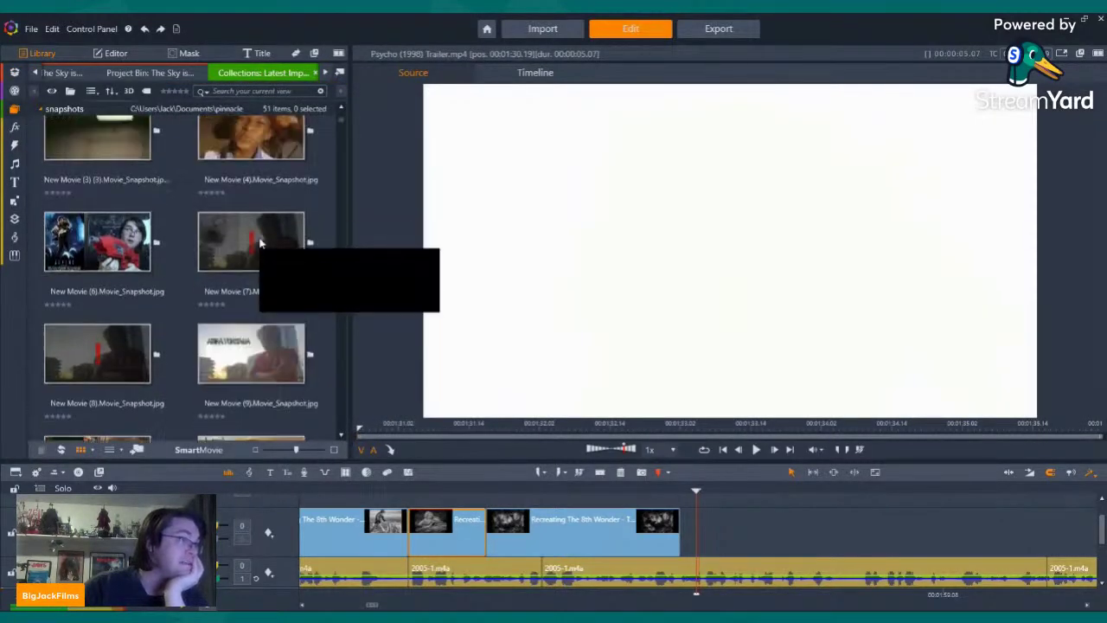
{"action": "scroll", "coordinate": [259, 246], "scroll_direction": "up", "scroll_amount": 10}
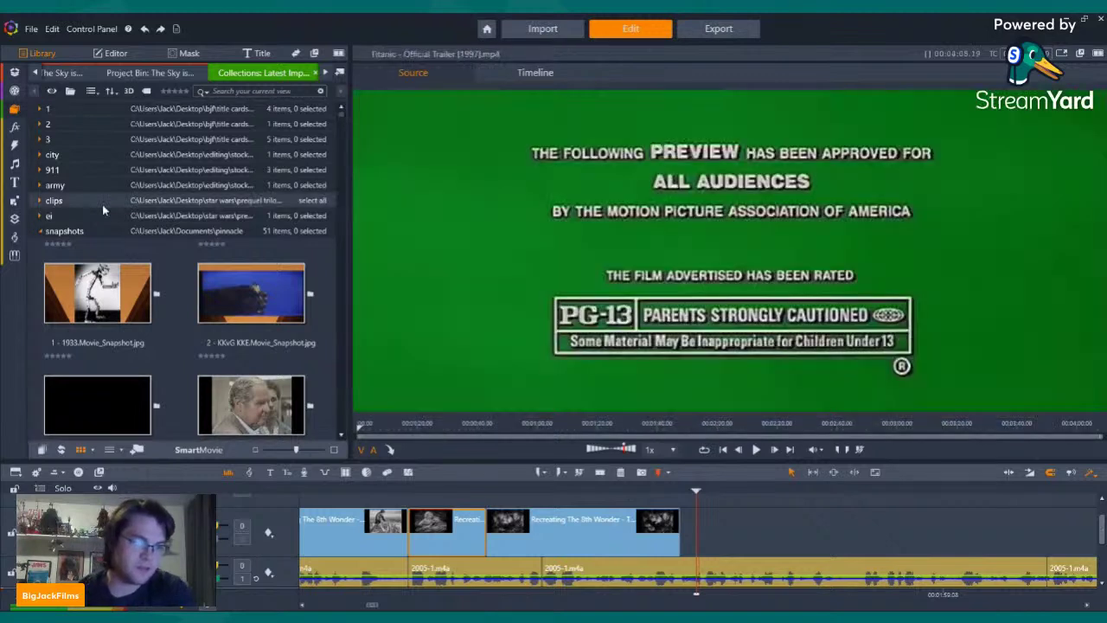
{"action": "left_click", "coordinate": [102, 204]}
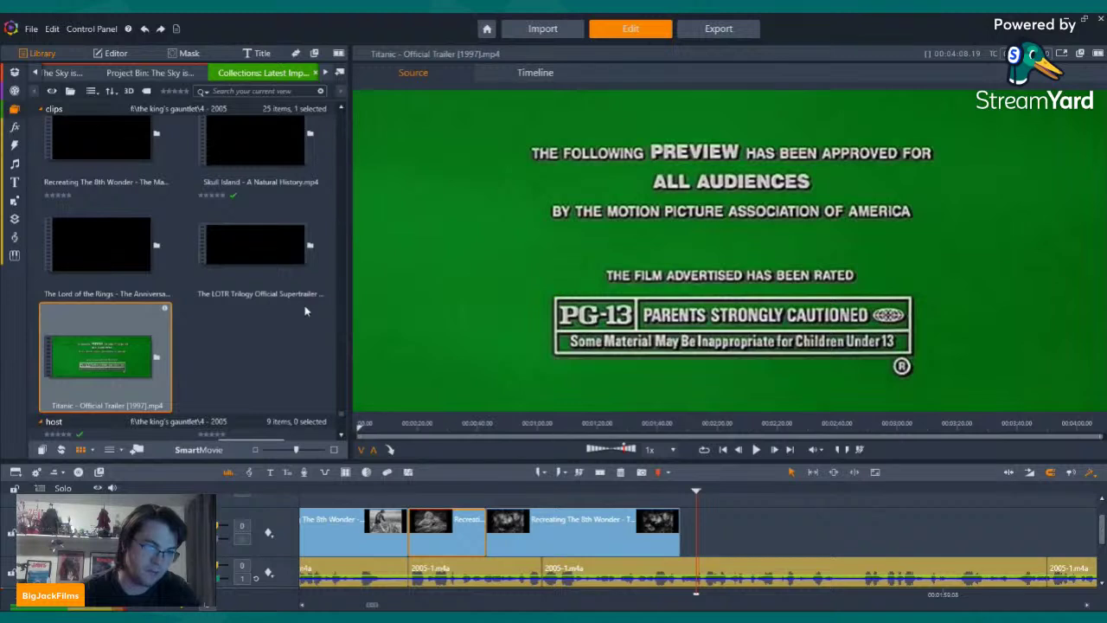
Run scene detection on the Titanic - Official Trailer [1997] video and show its scenes in the library
{"action": "right_click", "coordinate": [143, 344]}
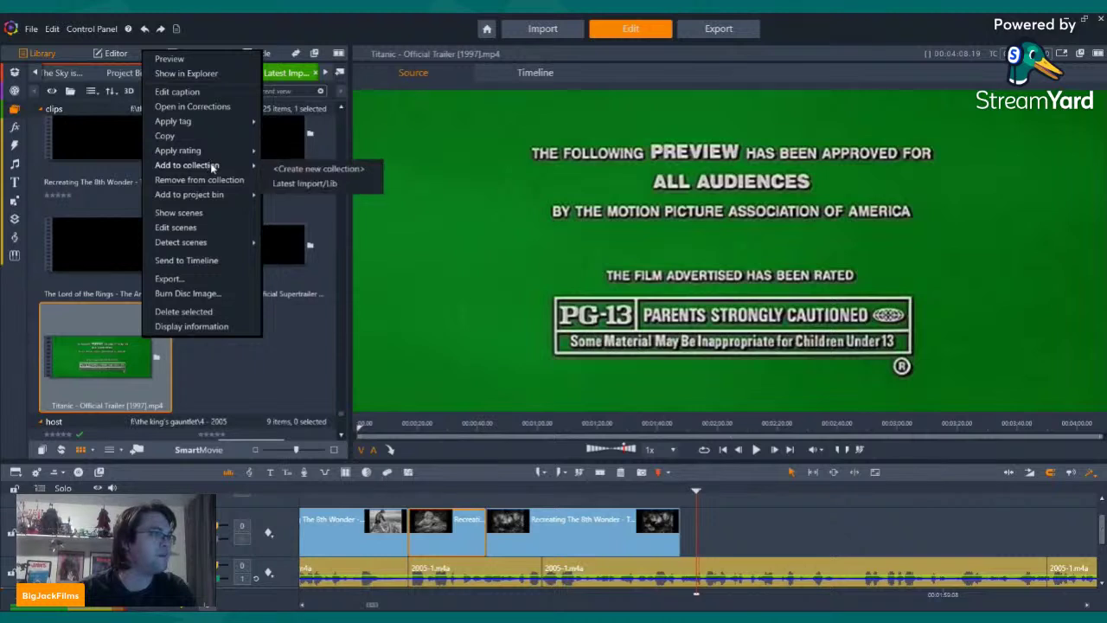
{"action": "mouse_move", "coordinate": [204, 242]}
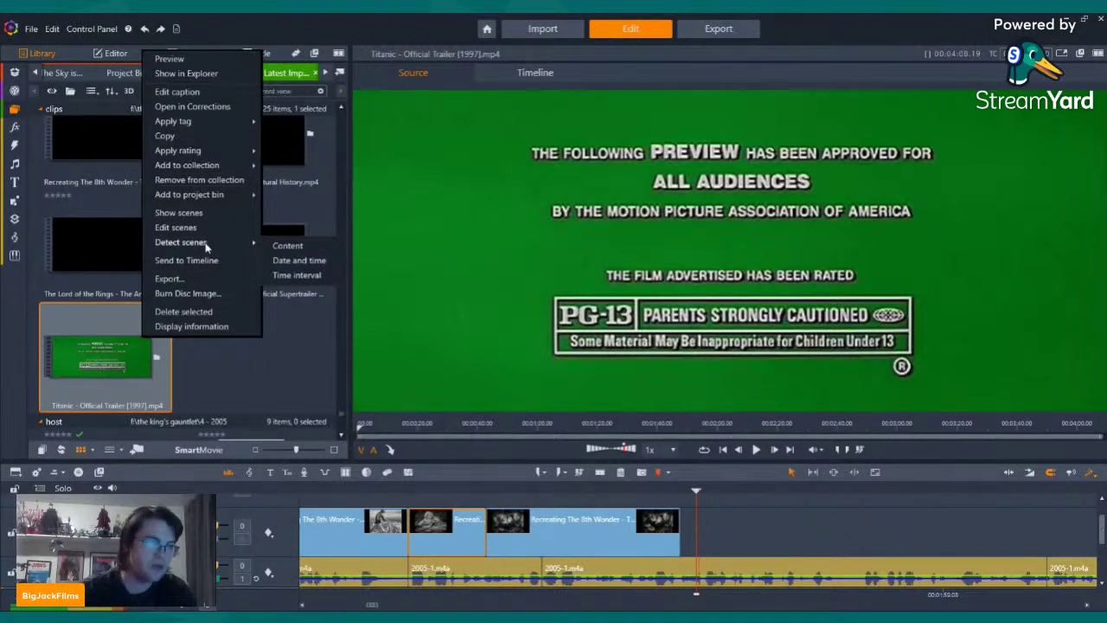
{"action": "left_click", "coordinate": [301, 261]}
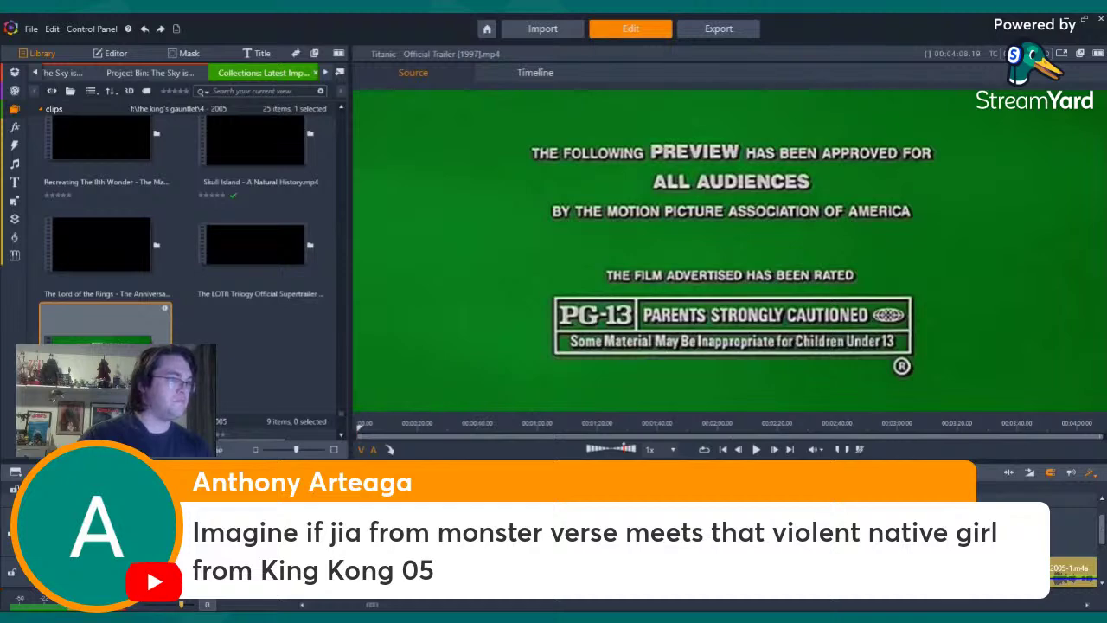
{"action": "left_click", "coordinate": [157, 356]}
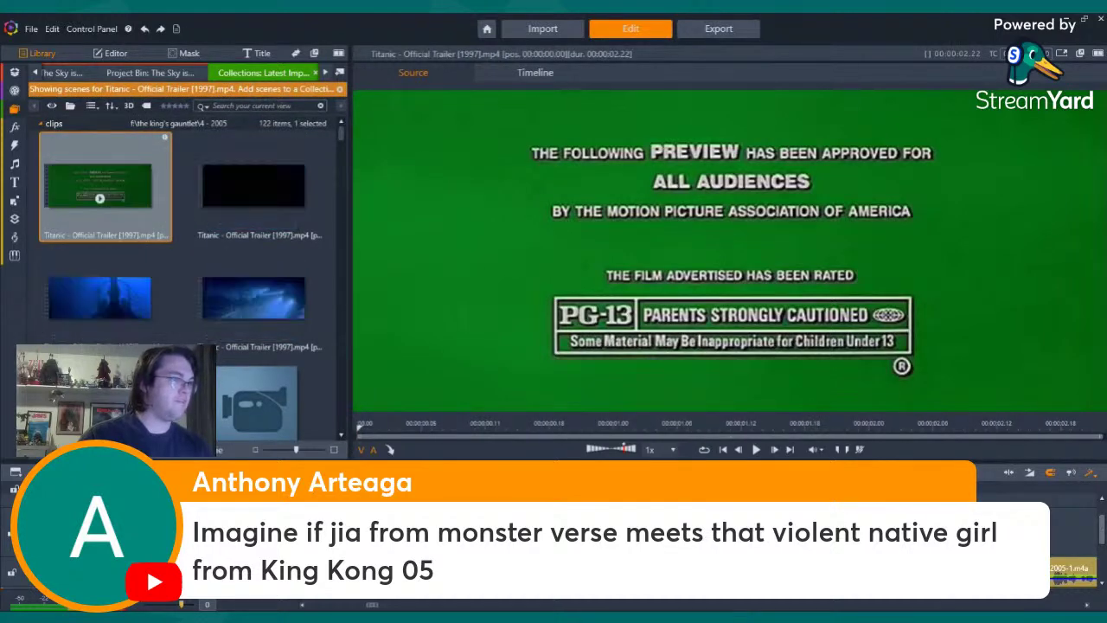
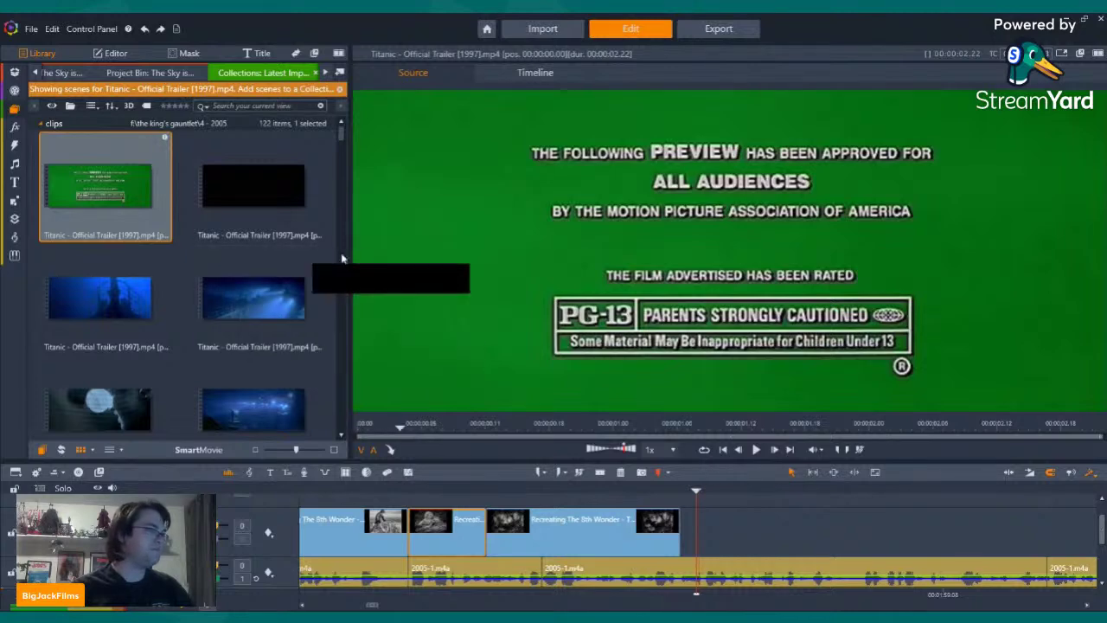
Preview the Titanic trailer scene of the docked ship, place it just after the jungle clip, and turn off its audio
{"action": "scroll", "coordinate": [229, 225], "scroll_direction": "down", "scroll_amount": 10}
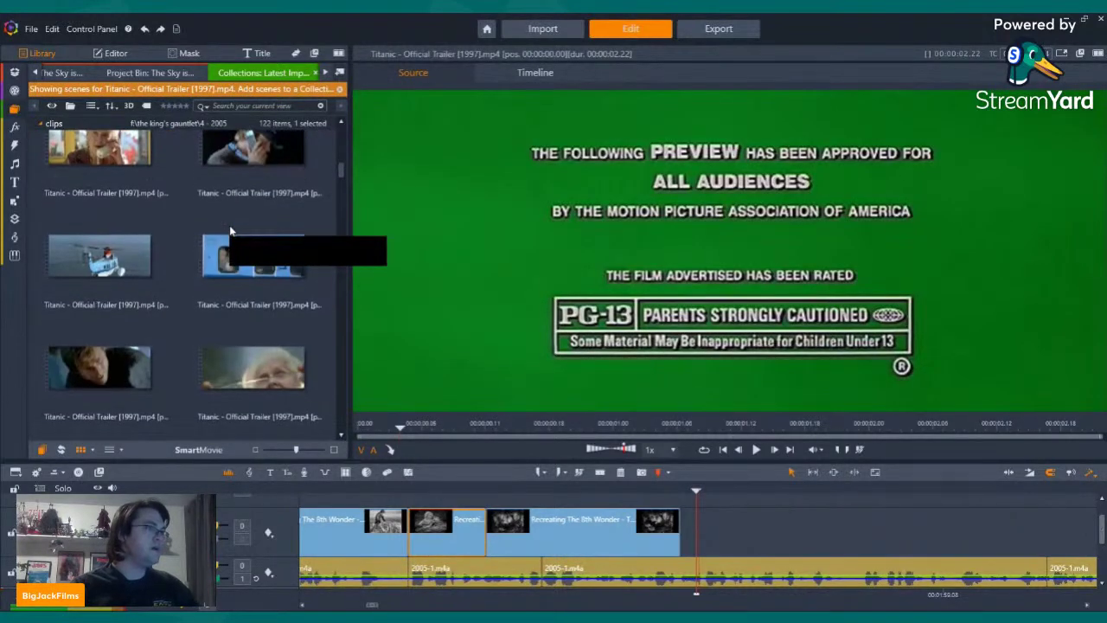
{"action": "scroll", "coordinate": [229, 225], "scroll_direction": "down", "scroll_amount": 10}
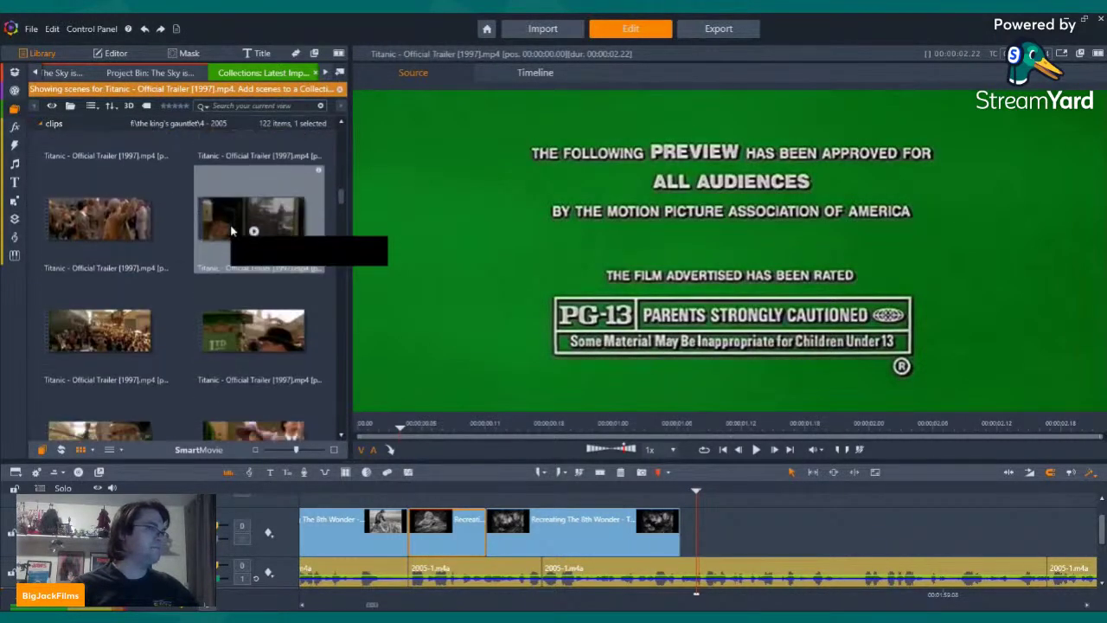
{"action": "scroll", "coordinate": [171, 245], "scroll_direction": "up", "scroll_amount": 1}
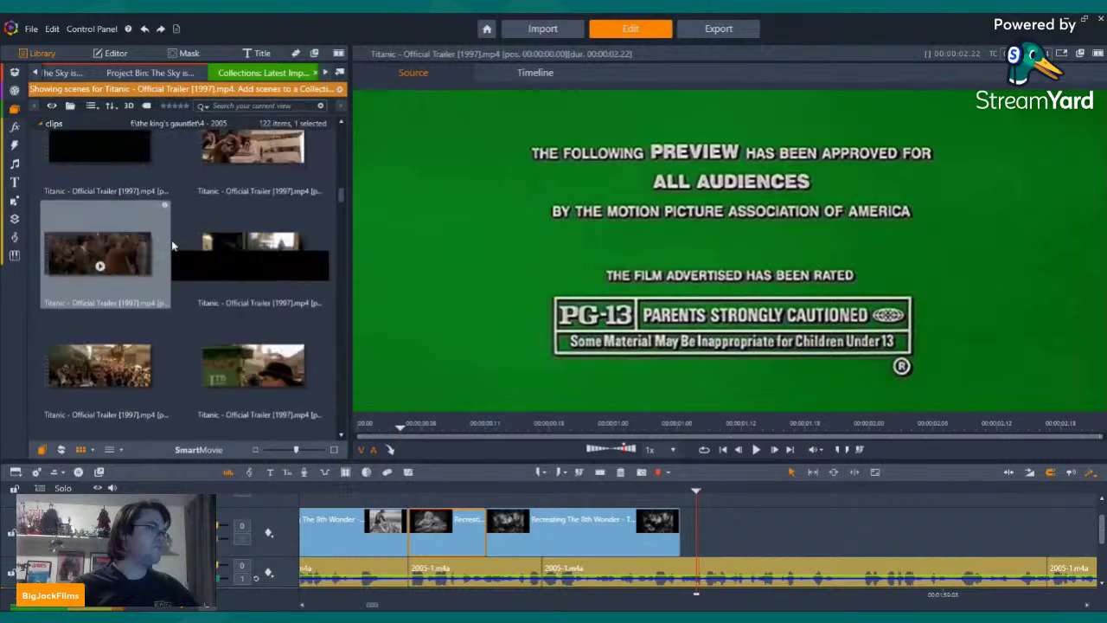
{"action": "scroll", "coordinate": [172, 239], "scroll_direction": "down", "scroll_amount": 8}
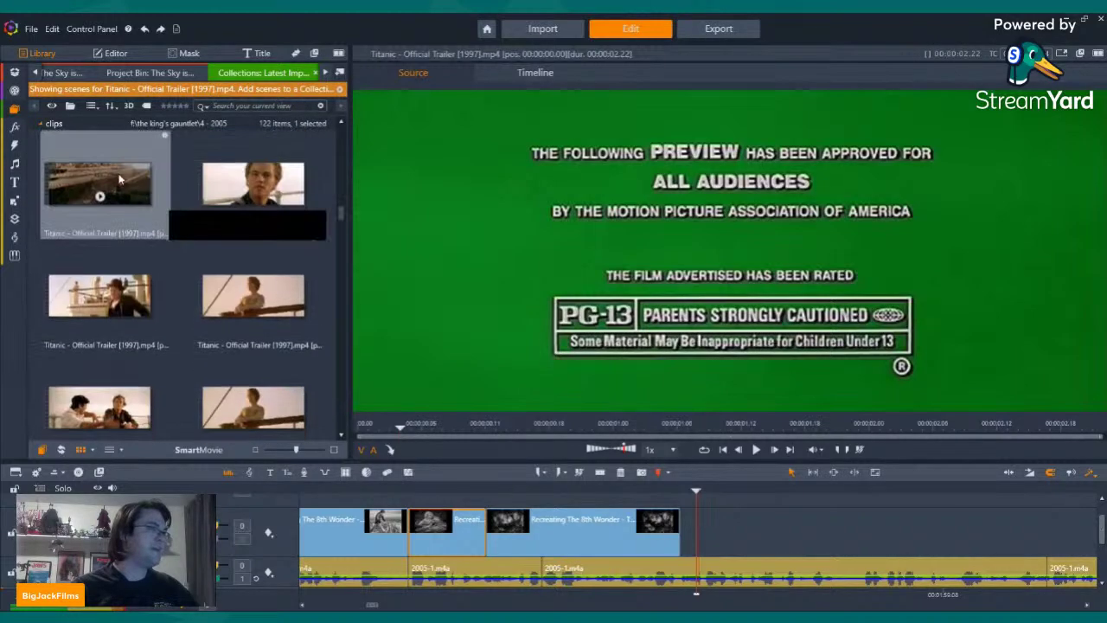
{"action": "left_click", "coordinate": [100, 195]}
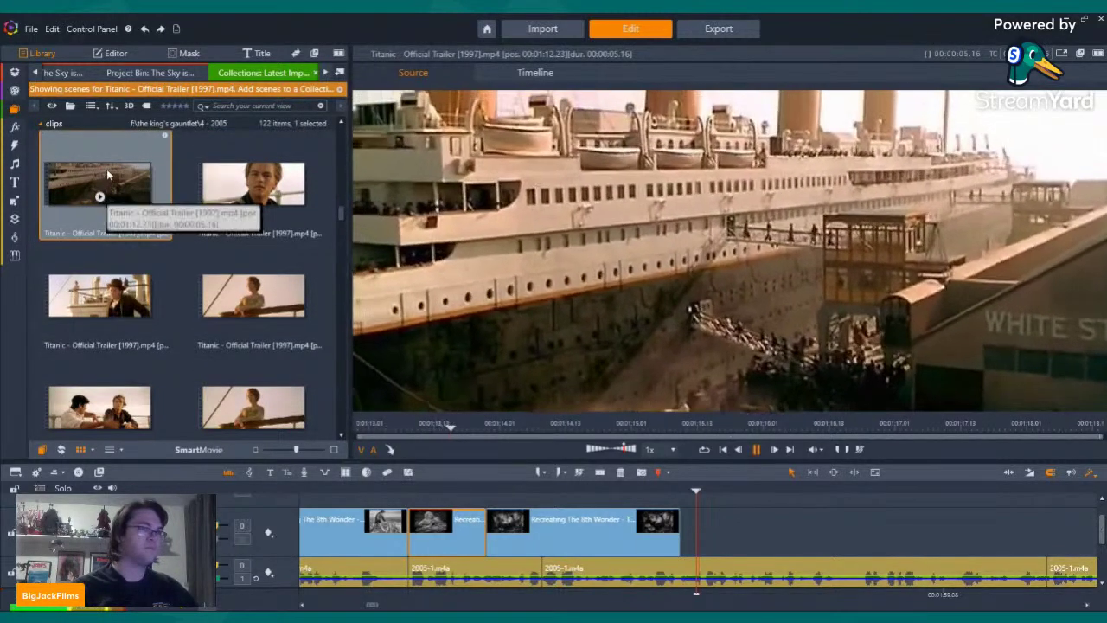
{"action": "left_click_drag", "start_coordinate": [109, 175], "coordinate": [689, 525]}
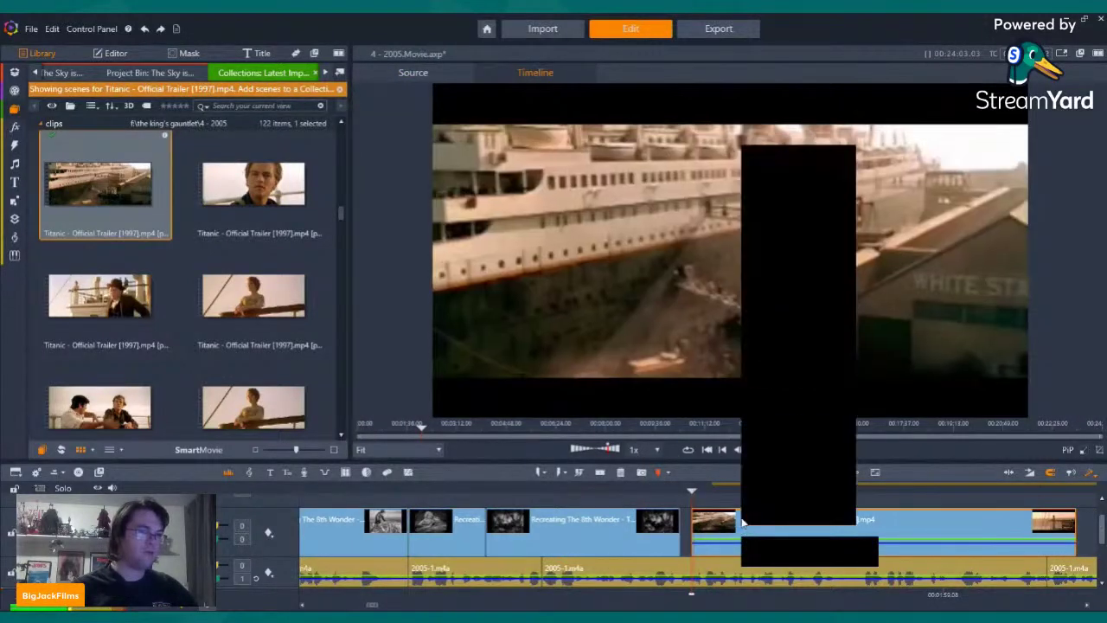
{"action": "mouse_move", "coordinate": [825, 217]}
{"action": "left_click", "coordinate": [894, 234]}
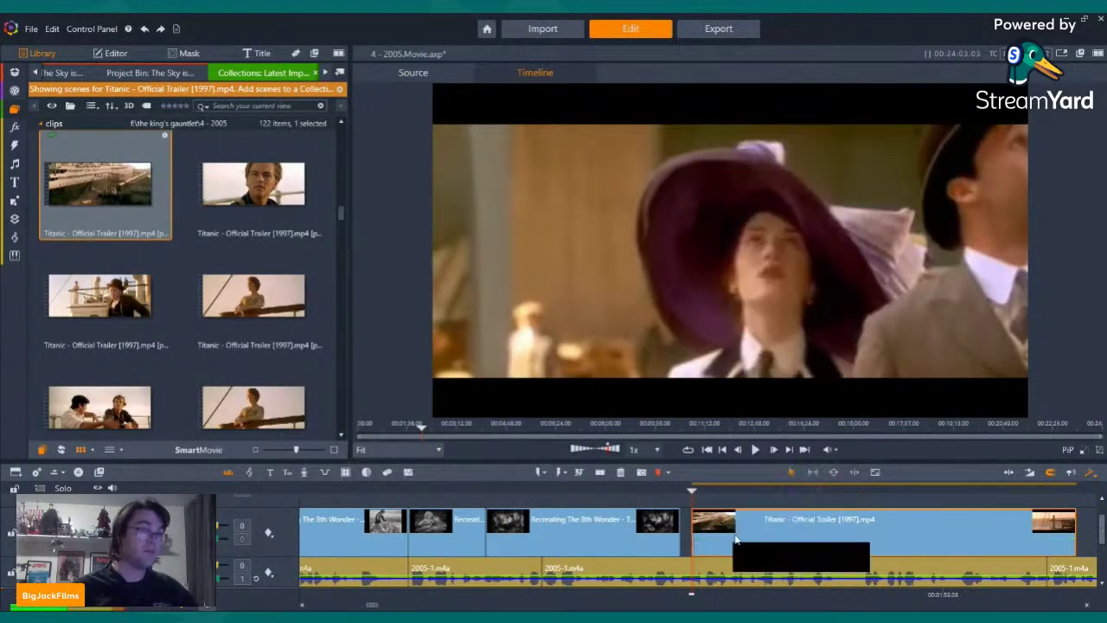
Close the gap between the jungle clip and the Titanic docked-ship clip, and play back across the join
{"action": "left_click_drag", "start_coordinate": [695, 535], "coordinate": [704, 528]}
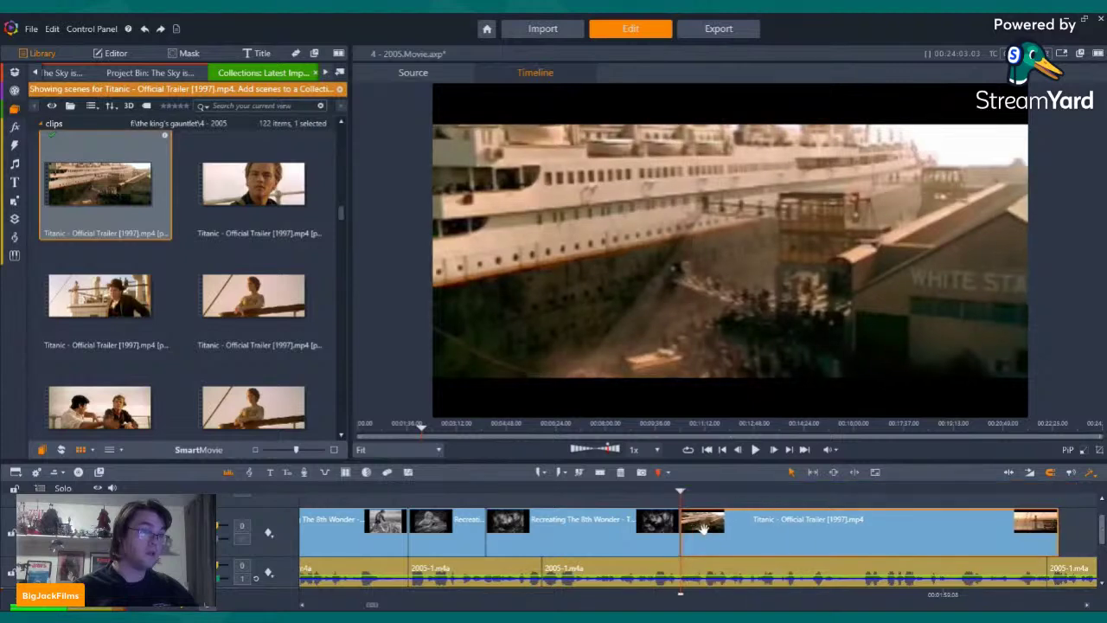
{"action": "left_click_drag", "start_coordinate": [679, 491], "coordinate": [639, 492]}
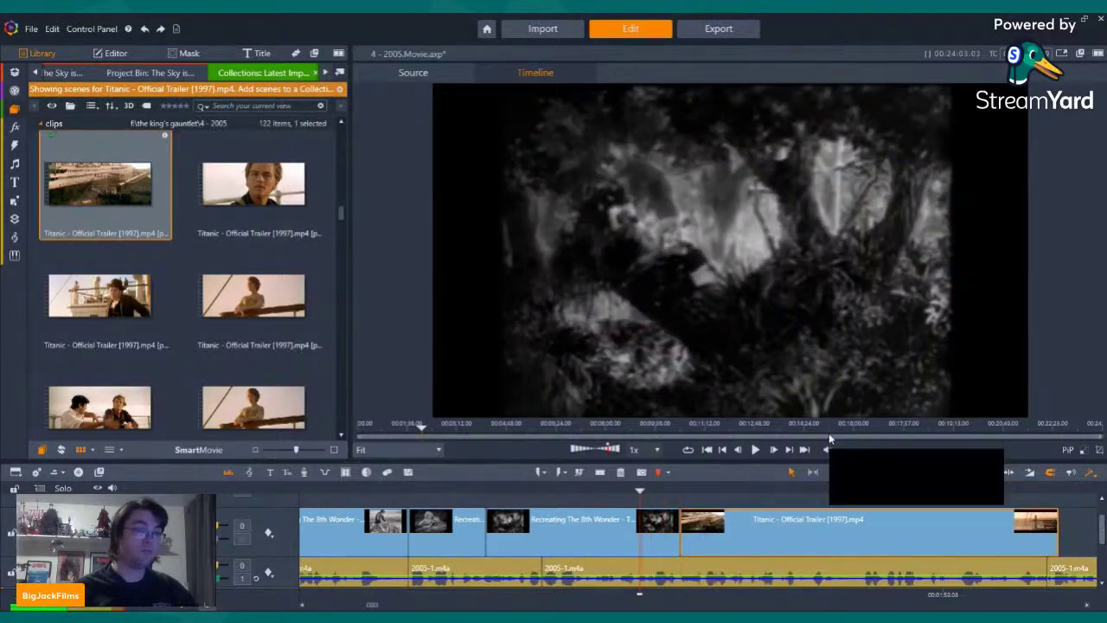
{"action": "left_click", "coordinate": [758, 450]}
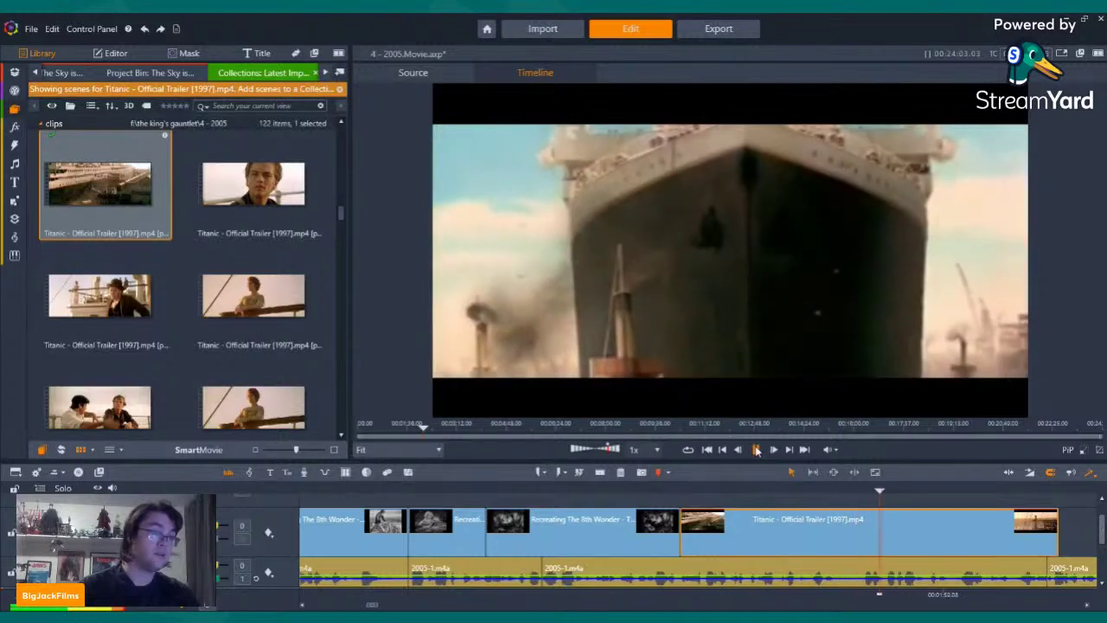
{"action": "left_click", "coordinate": [756, 450]}
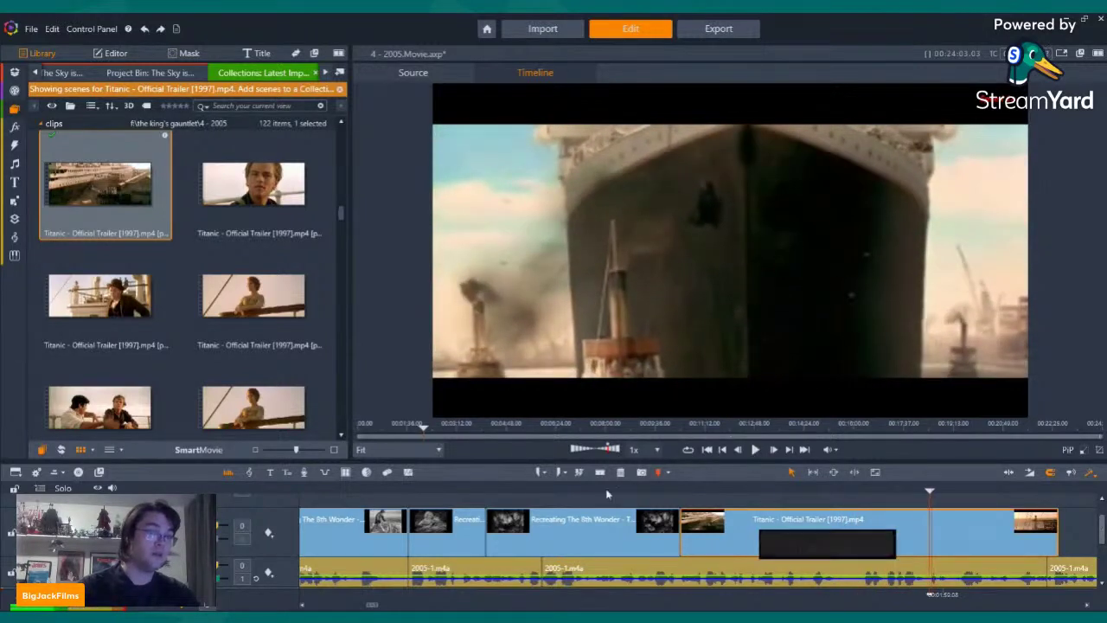
Split the docked-ship clip at the playhead during the bow shot, delete the remainder, and play back the new ending
{"action": "left_click", "coordinate": [600, 473]}
{"action": "left_click", "coordinate": [970, 544]}
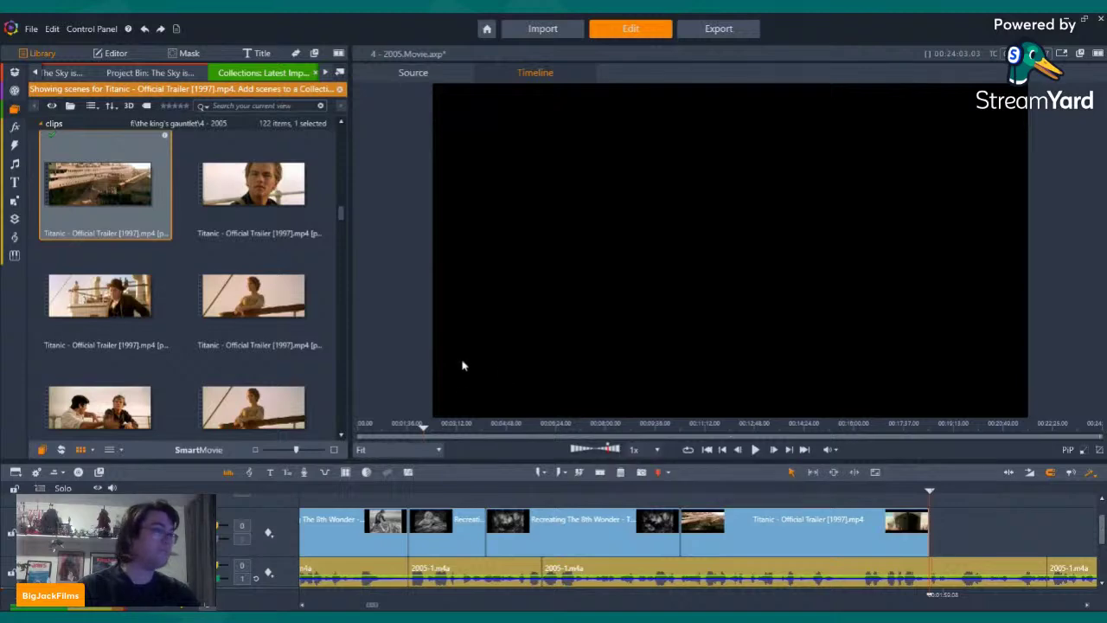
{"action": "scroll", "coordinate": [197, 251], "scroll_direction": "down", "scroll_amount": 5}
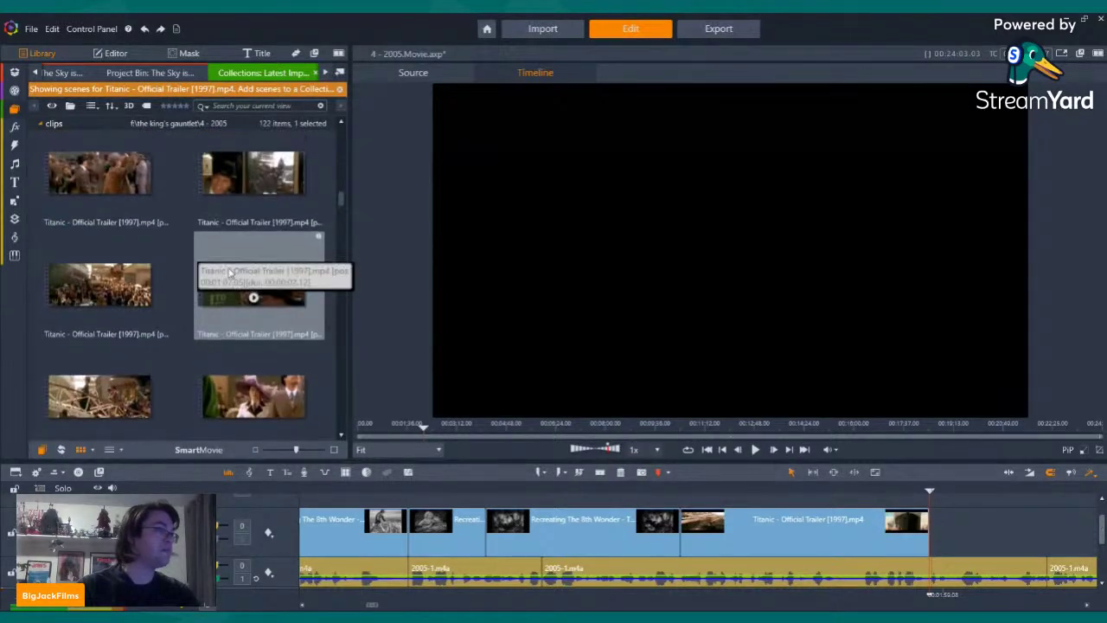
{"action": "key", "text": "Left"}
{"action": "key", "text": "Left"}
{"action": "key", "text": "Left"}
{"action": "key", "text": "Left"}
{"action": "key", "text": "Left"}
{"action": "key", "text": "Left"}
{"action": "key", "text": "Left"}
{"action": "key", "text": "Left"}
{"action": "key", "text": "Left"}
{"action": "key", "text": "Left"}
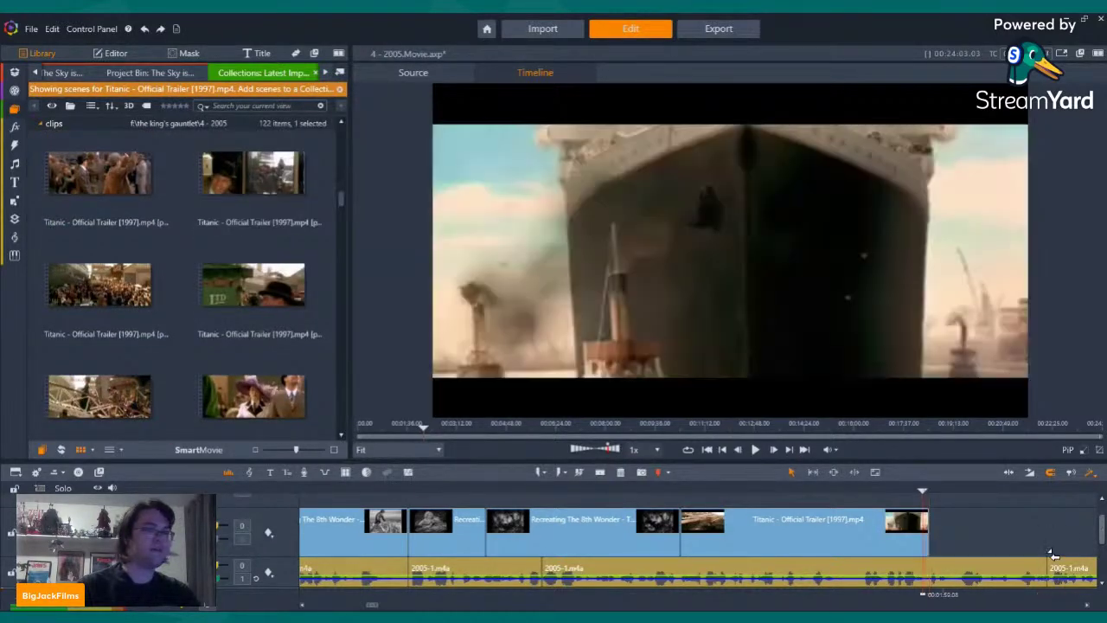
{"action": "key", "text": "Left"}
{"action": "key", "text": "Left"}
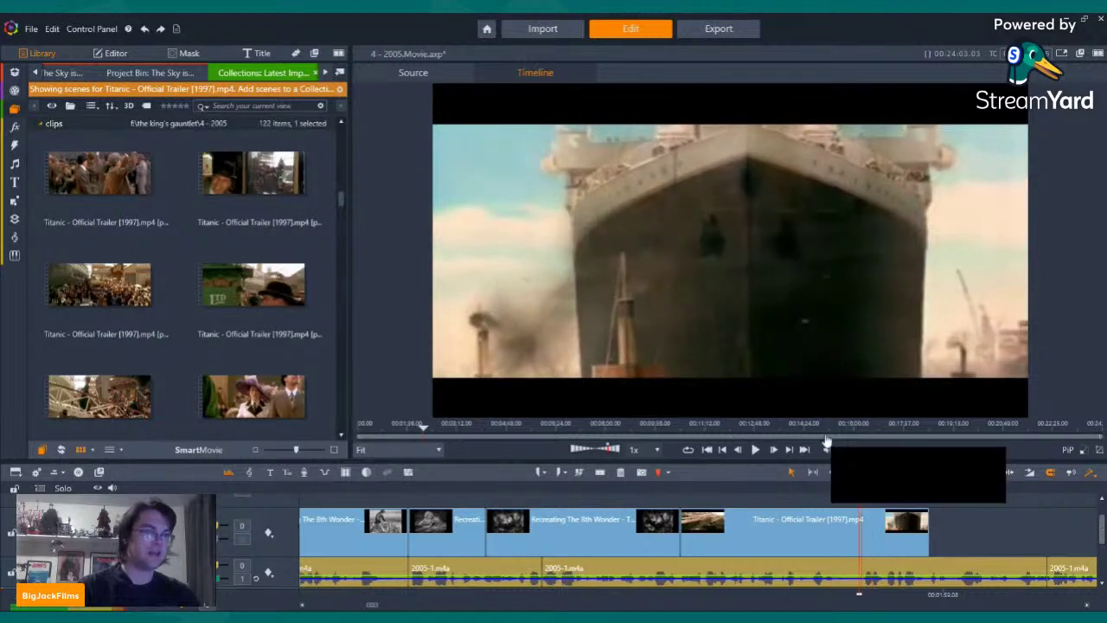
{"action": "left_click", "coordinate": [755, 449]}
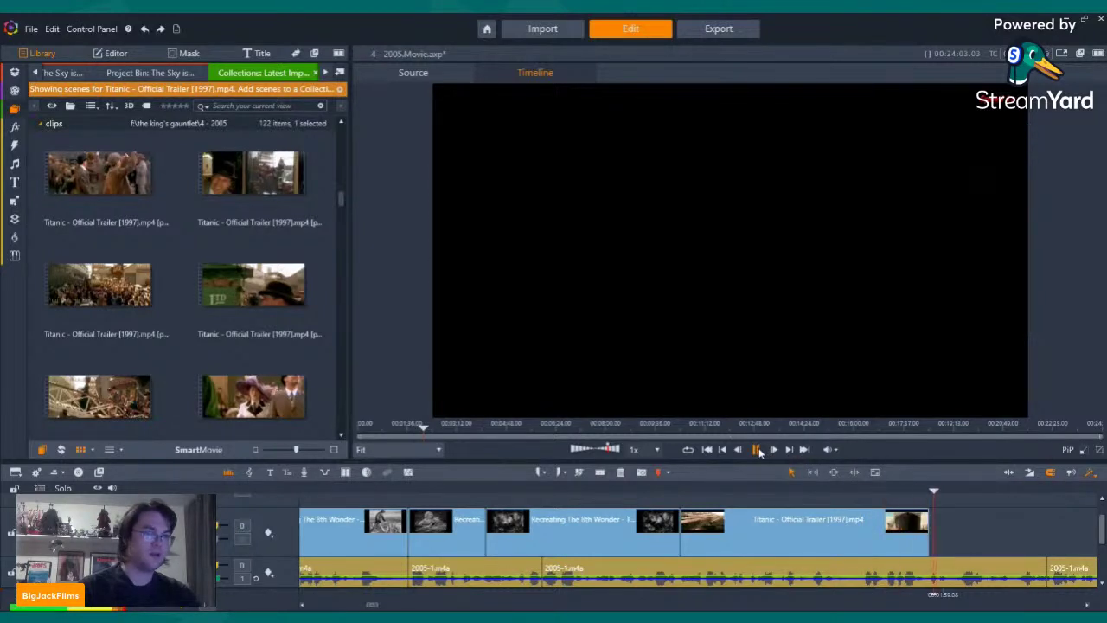
{"action": "left_click", "coordinate": [724, 452]}
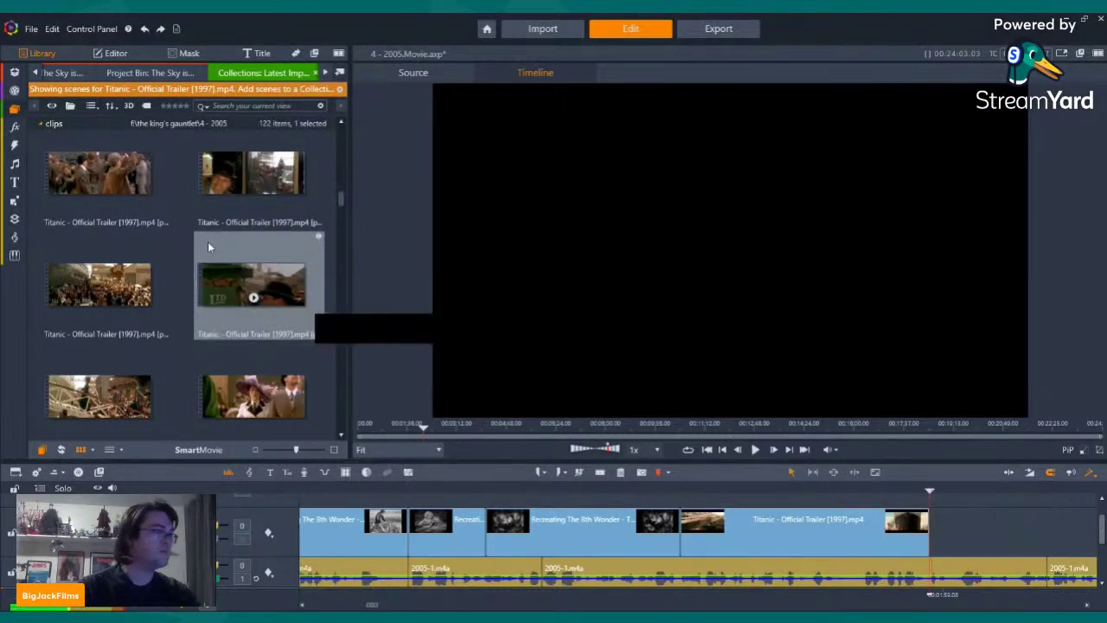
Preview the Titanic trailer scenes of the waving crowd, the hoisted car, the man in the bowler hat, the dock and the gangway
{"action": "scroll", "coordinate": [153, 325], "scroll_direction": "up", "scroll_amount": 1}
{"action": "left_click", "coordinate": [111, 348]}
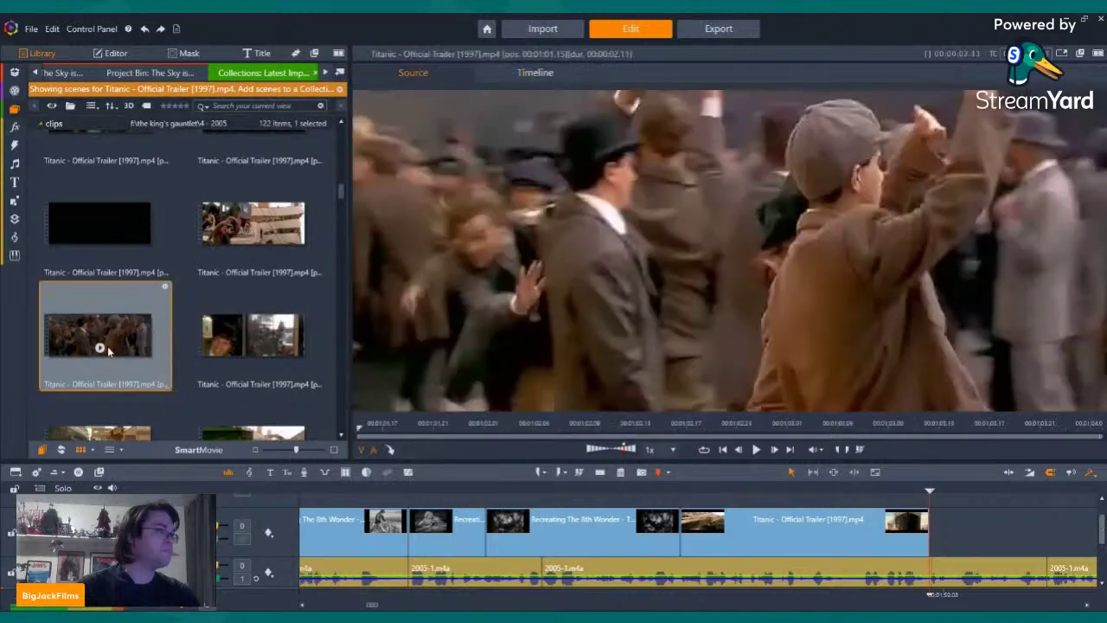
{"action": "key", "text": "space"}
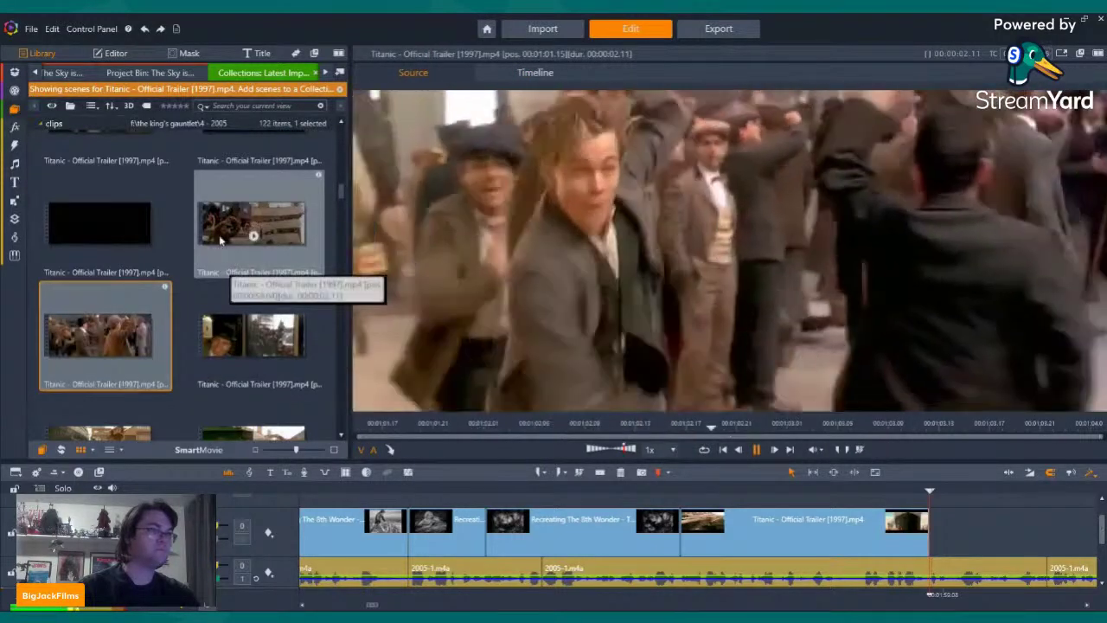
{"action": "left_click", "coordinate": [253, 236]}
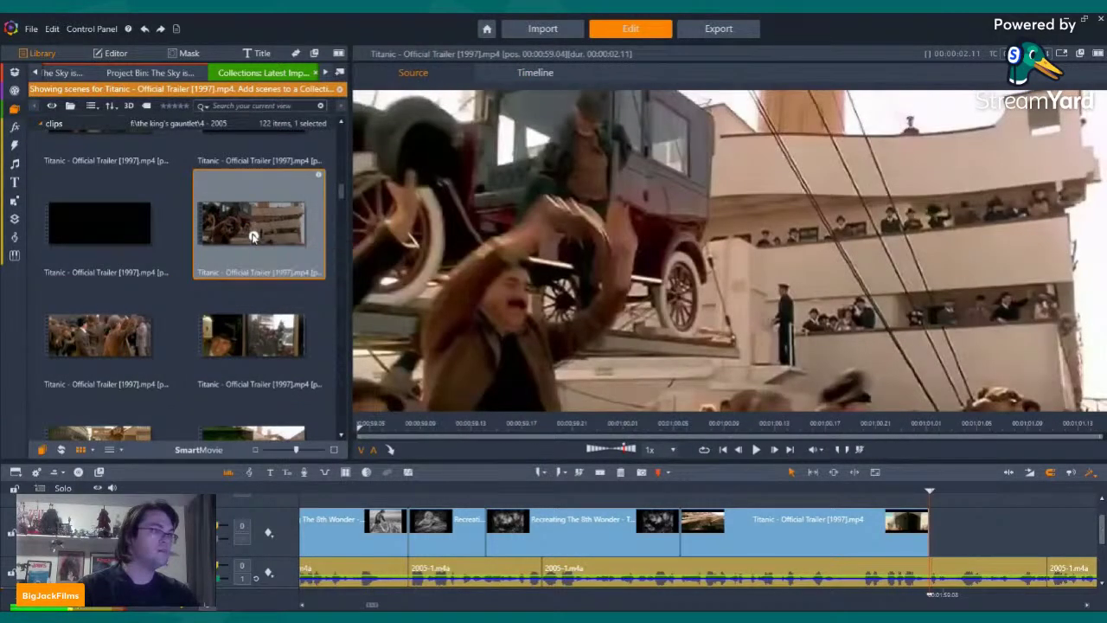
{"action": "key", "text": "space"}
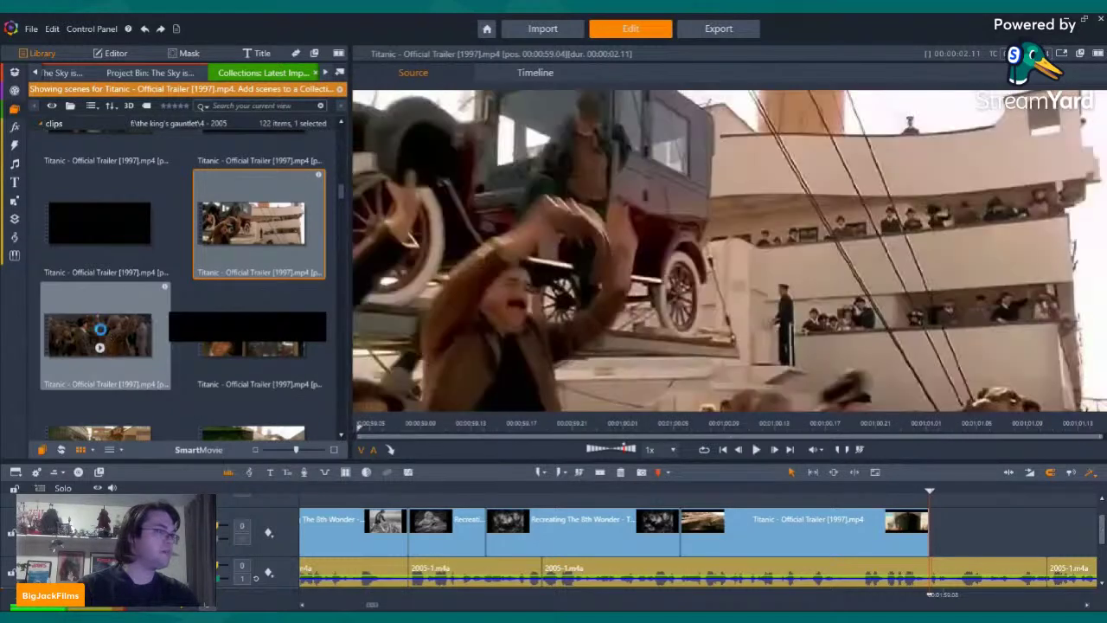
{"action": "left_click", "coordinate": [100, 328]}
{"action": "left_click_drag", "start_coordinate": [97, 312], "coordinate": [260, 293]}
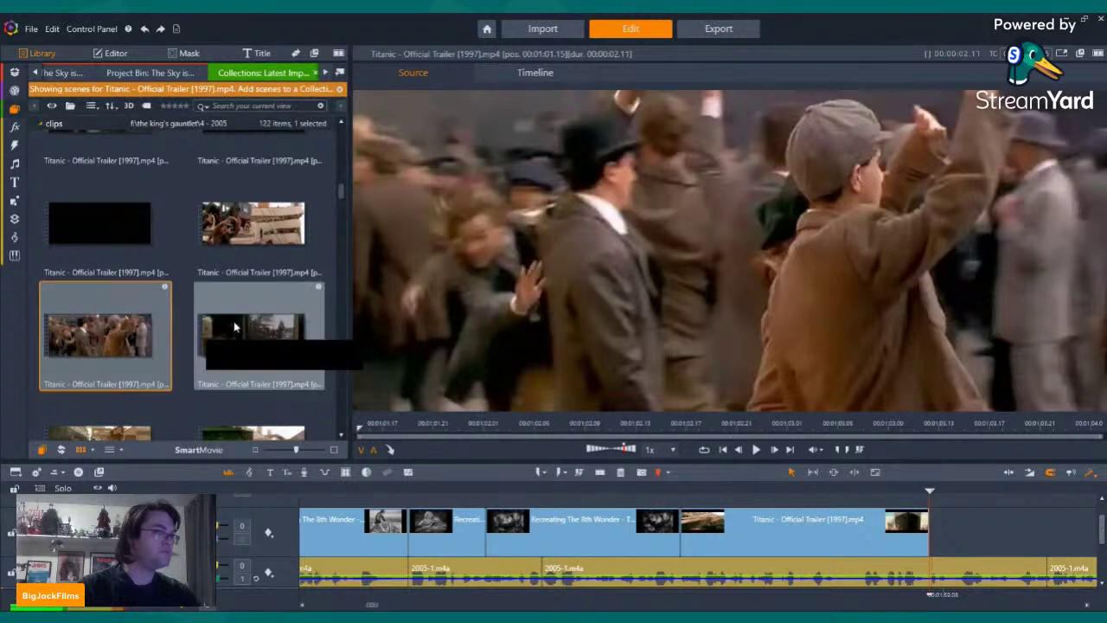
{"action": "left_click", "coordinate": [257, 298]}
{"action": "scroll", "coordinate": [245, 249], "scroll_direction": "down", "scroll_amount": 2}
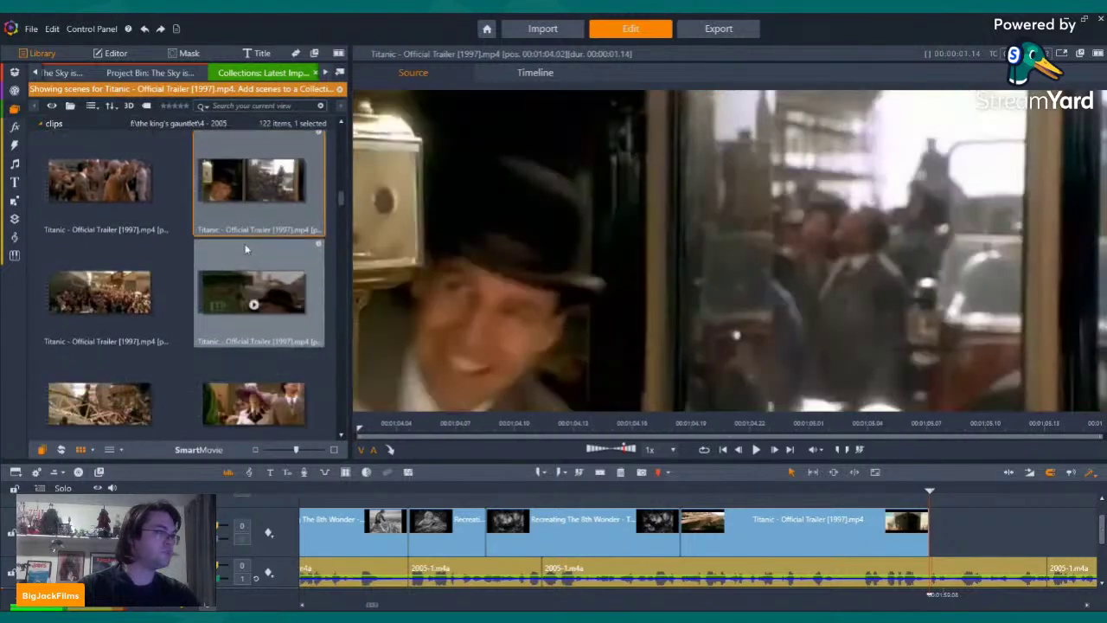
{"action": "left_click", "coordinate": [254, 187]}
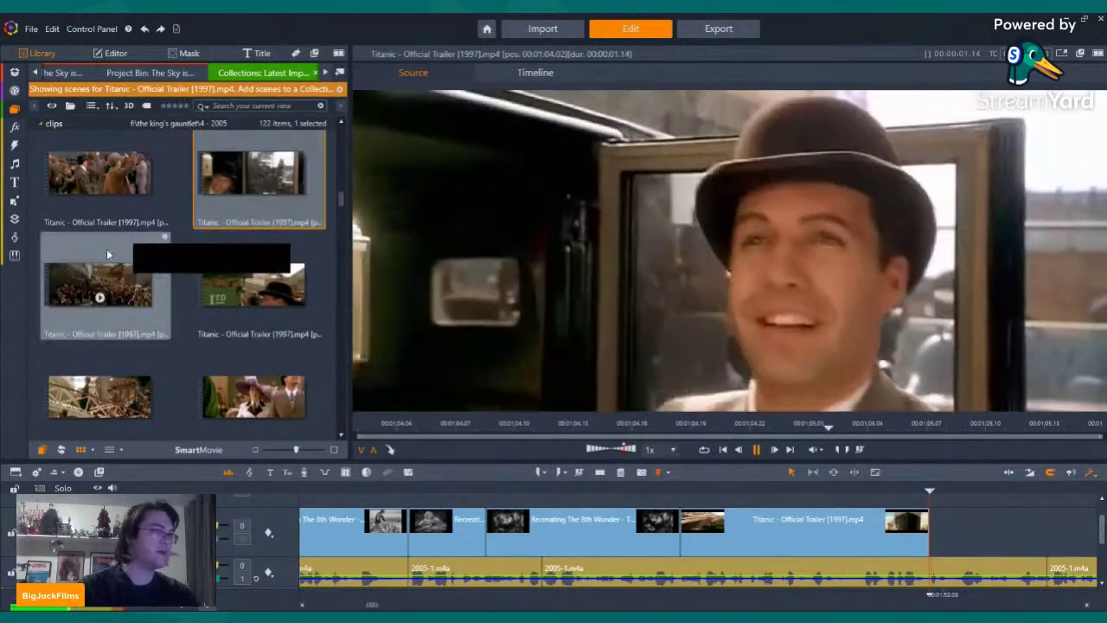
{"action": "left_click", "coordinate": [98, 281]}
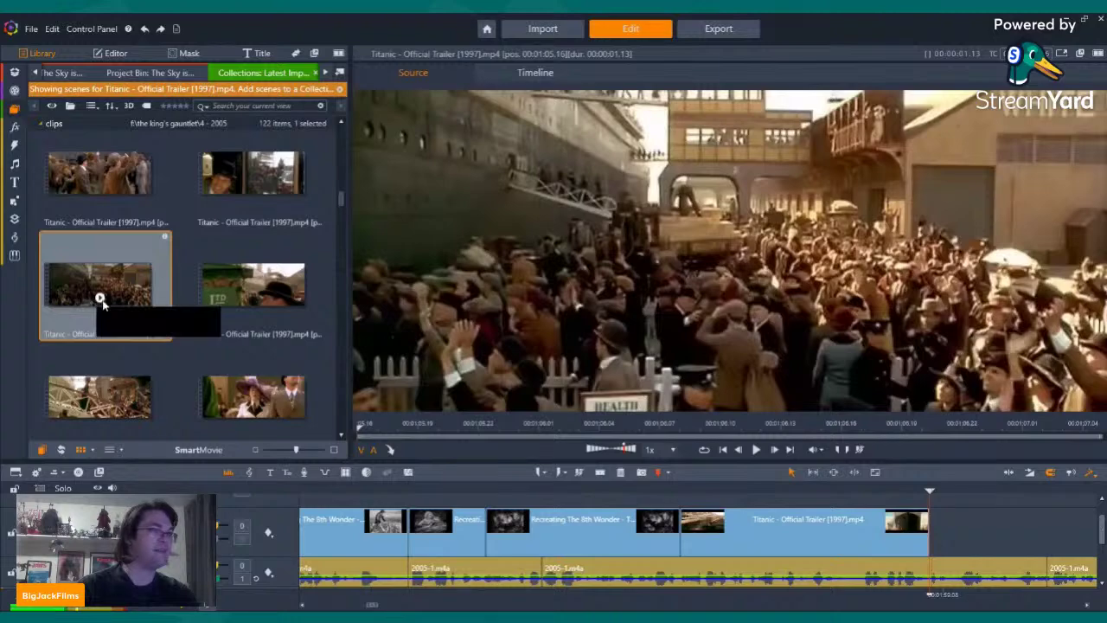
{"action": "key", "text": "space"}
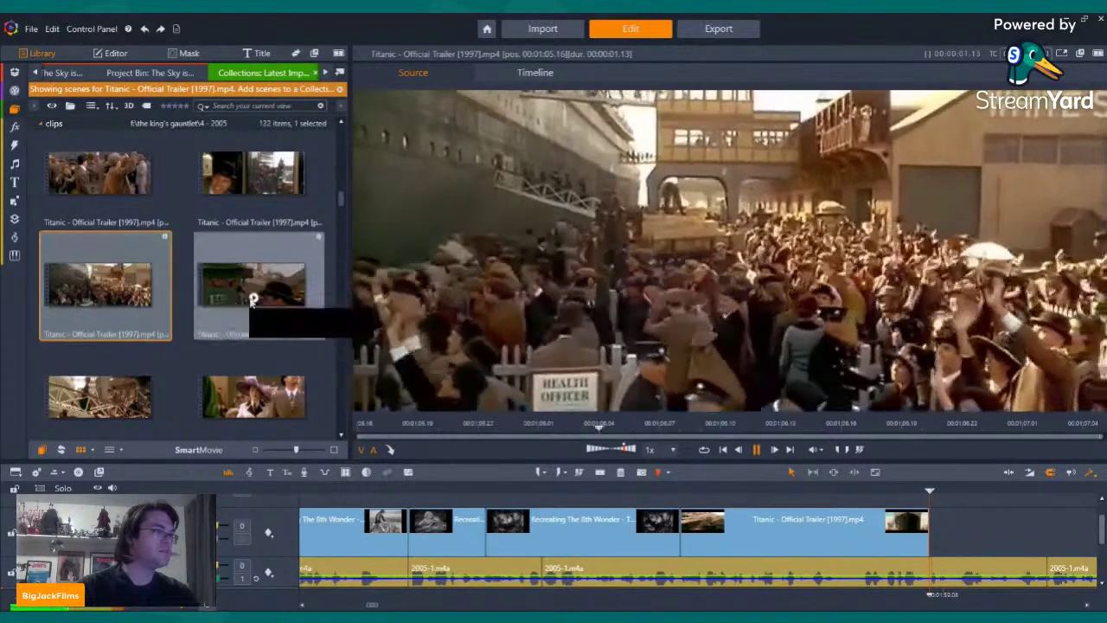
{"action": "left_click", "coordinate": [254, 298]}
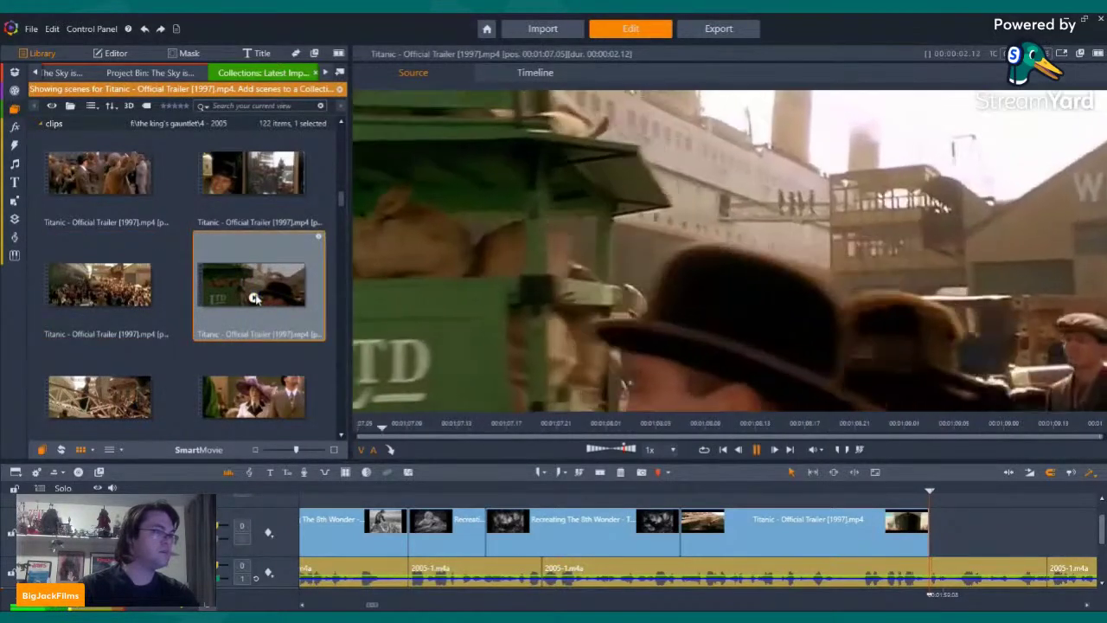
{"action": "left_click", "coordinate": [102, 400]}
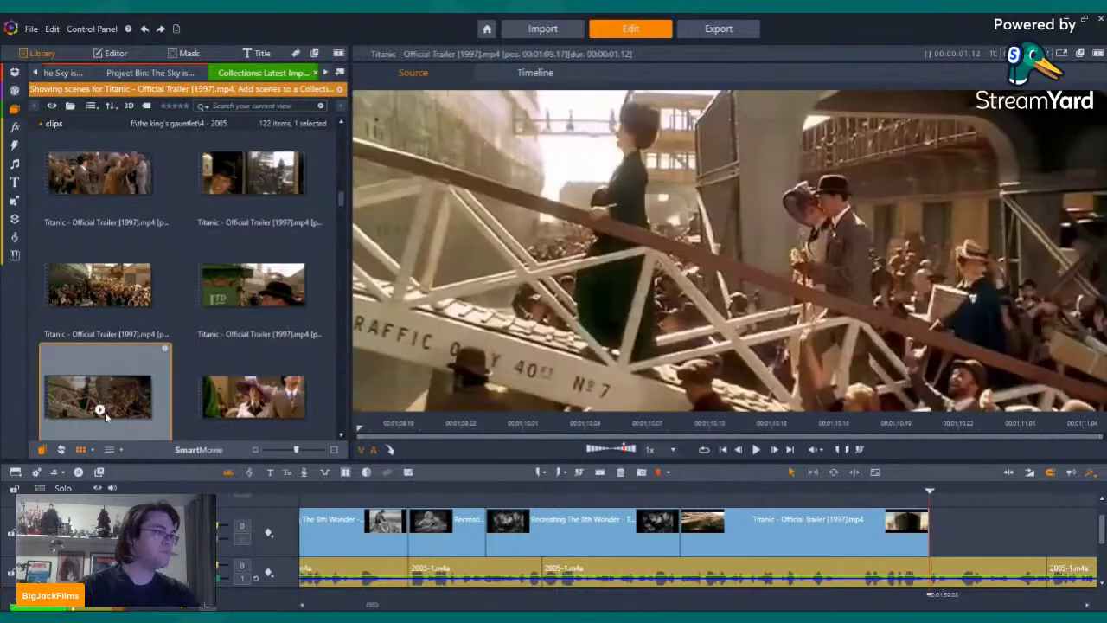
Place the Titanic scene that opens on black directly after the ship clip and trim off its black start
{"action": "scroll", "coordinate": [188, 321], "scroll_direction": "up", "scroll_amount": 1}
{"action": "scroll", "coordinate": [192, 321], "scroll_direction": "up", "scroll_amount": 7}
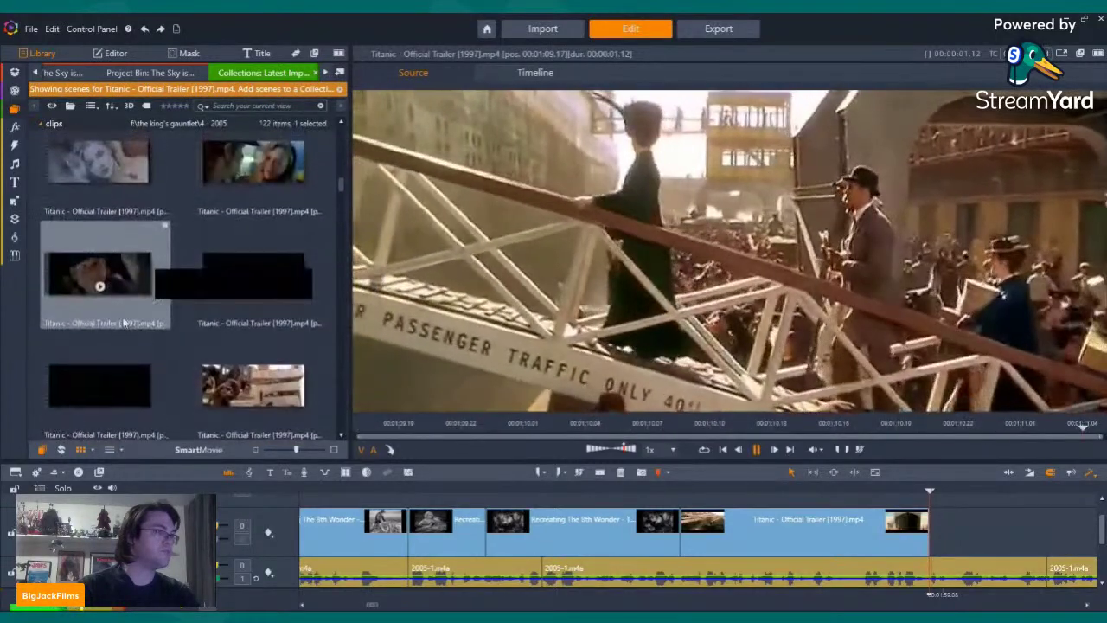
{"action": "scroll", "coordinate": [121, 303], "scroll_direction": "down", "scroll_amount": 4}
{"action": "left_click", "coordinate": [100, 235]}
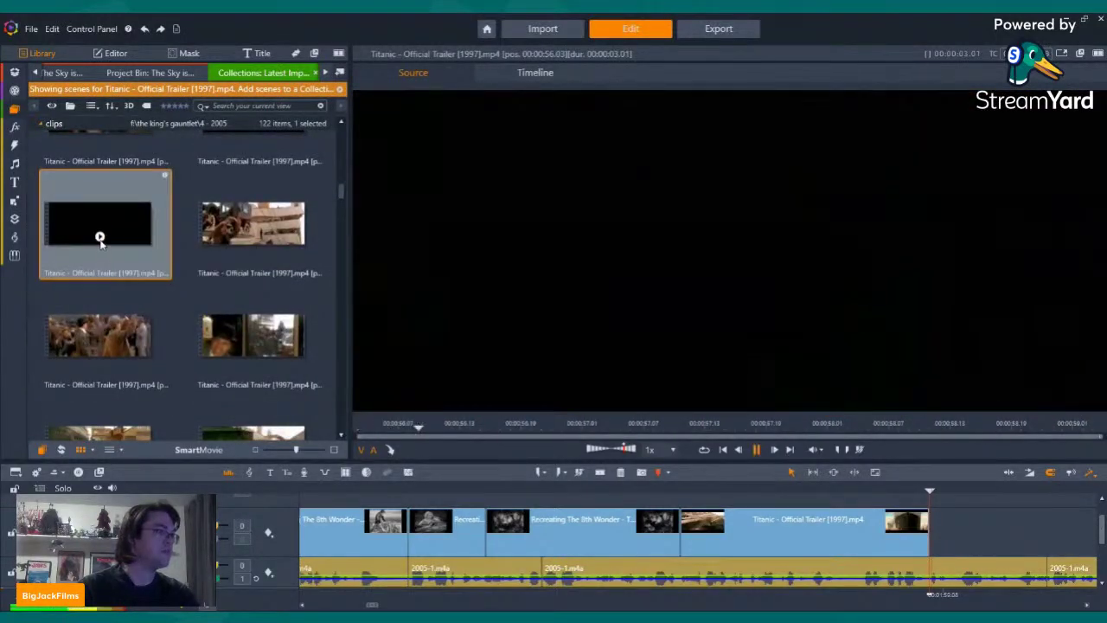
{"action": "mouse_move", "coordinate": [100, 240]}
{"action": "left_mouse_down"}
{"action": "mouse_move", "coordinate": [959, 471]}
{"action": "mouse_move", "coordinate": [966, 543]}
{"action": "mouse_move", "coordinate": [936, 538]}
{"action": "left_mouse_up"}
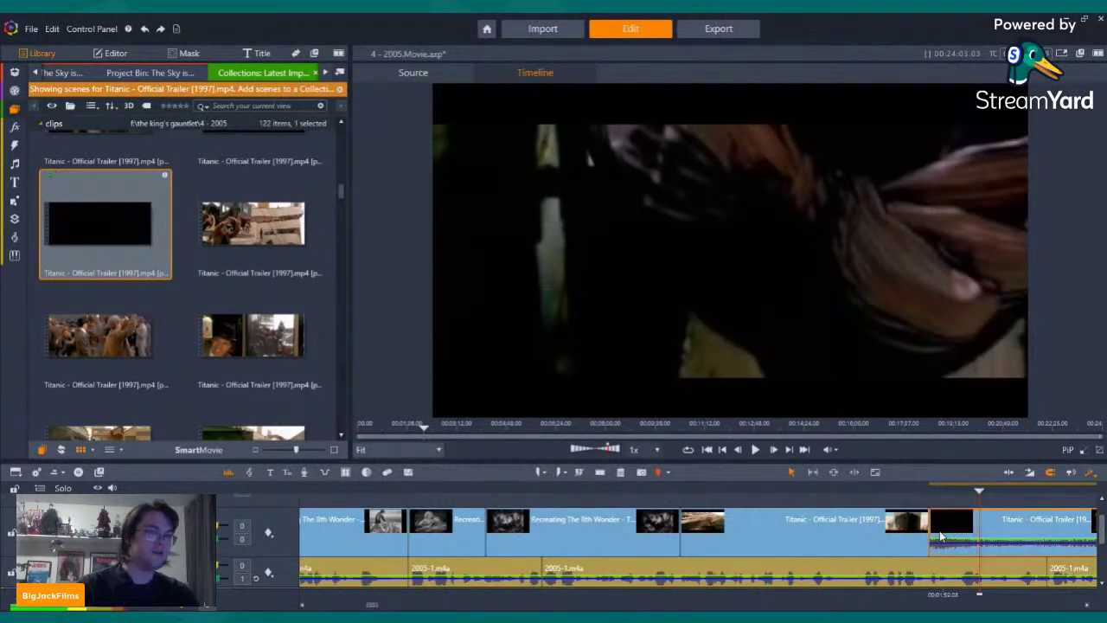
{"action": "left_click_drag", "start_coordinate": [965, 523], "coordinate": [987, 525]}
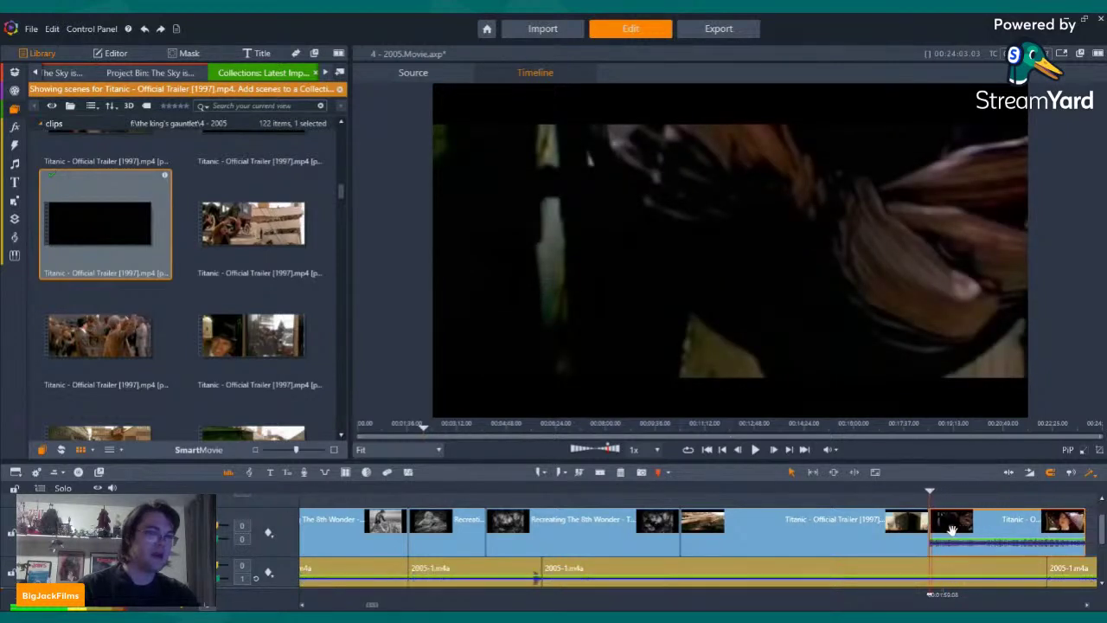
Turn off the audio of the woman-in-the-hat clip and trim its end back to the next voice-over cut
{"action": "key", "text": "Left"}
{"action": "key", "text": "Left"}
{"action": "key", "text": "Left"}
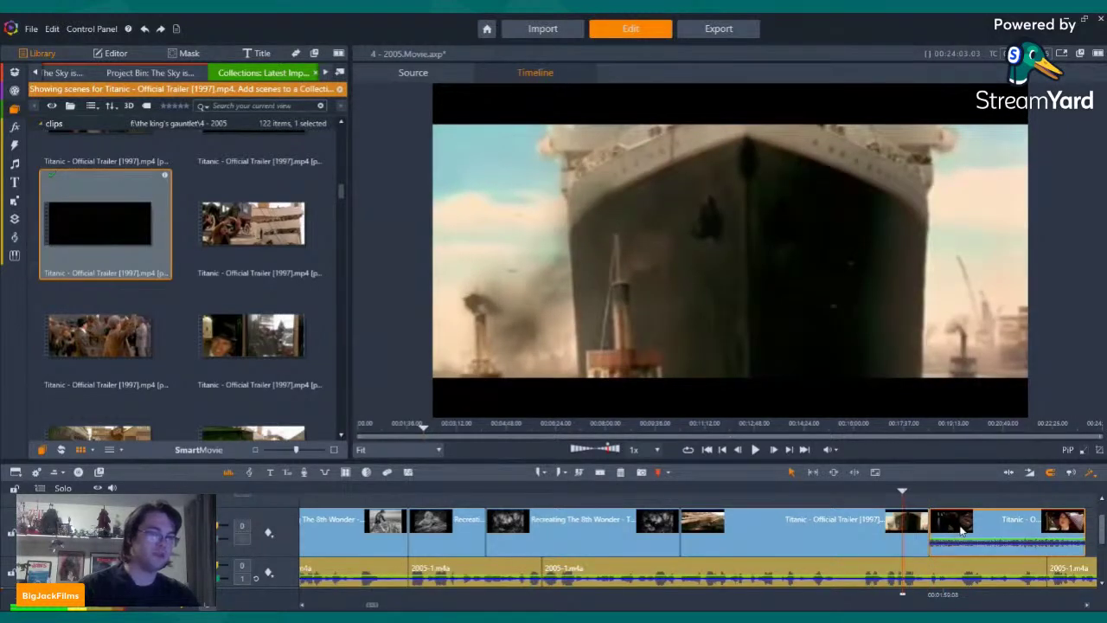
{"action": "right_click", "coordinate": [961, 531]}
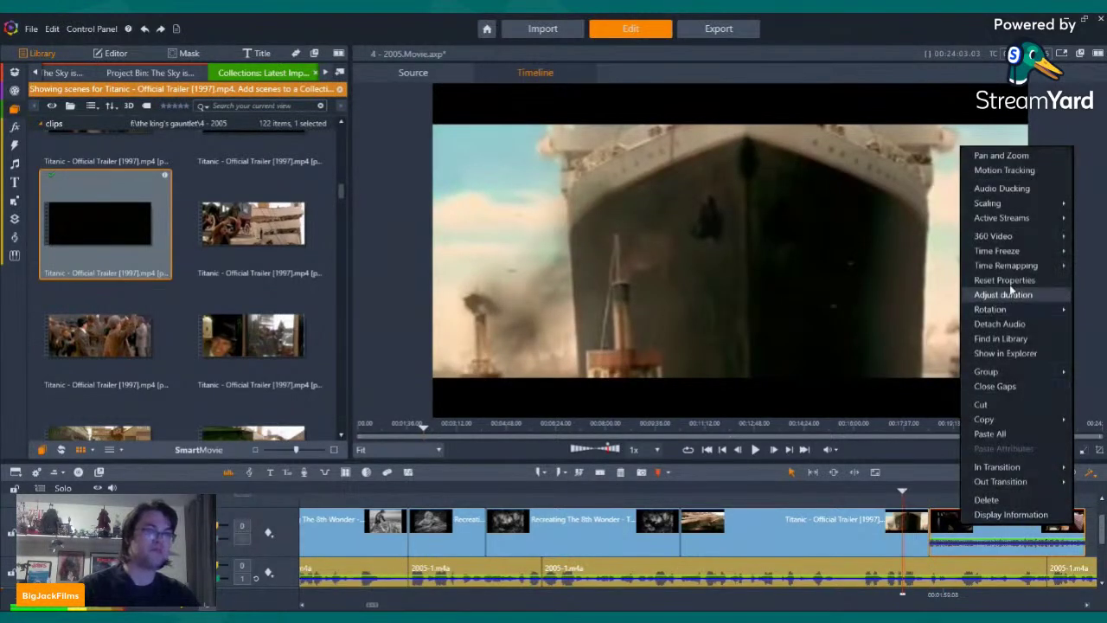
{"action": "left_click", "coordinate": [921, 242]}
{"action": "left_click", "coordinate": [755, 449]}
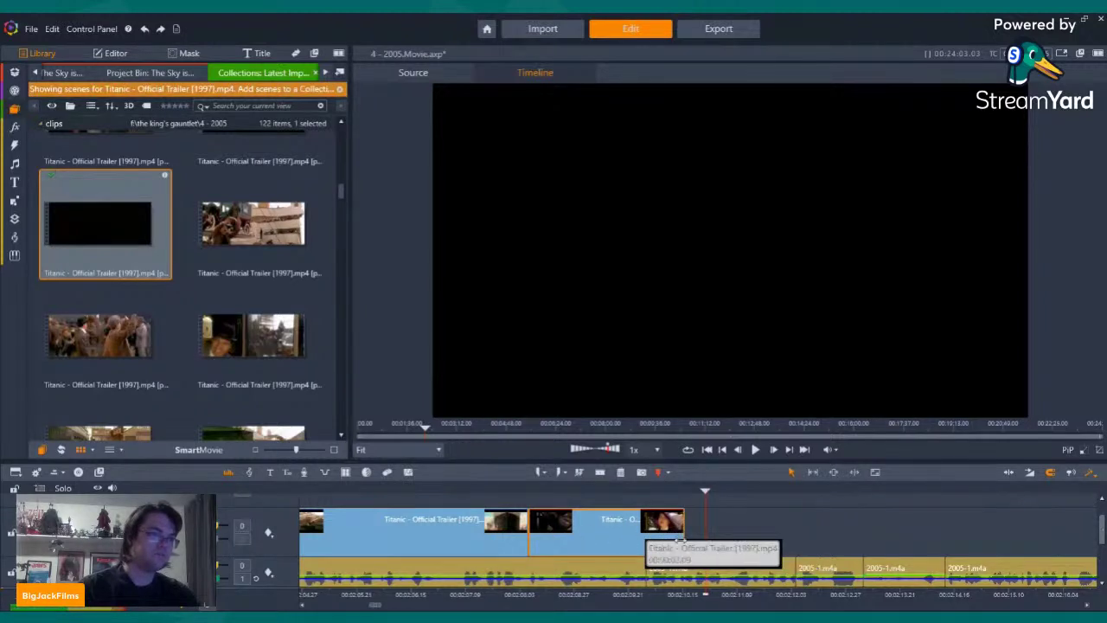
{"action": "left_click_drag", "start_coordinate": [682, 537], "coordinate": [650, 539]}
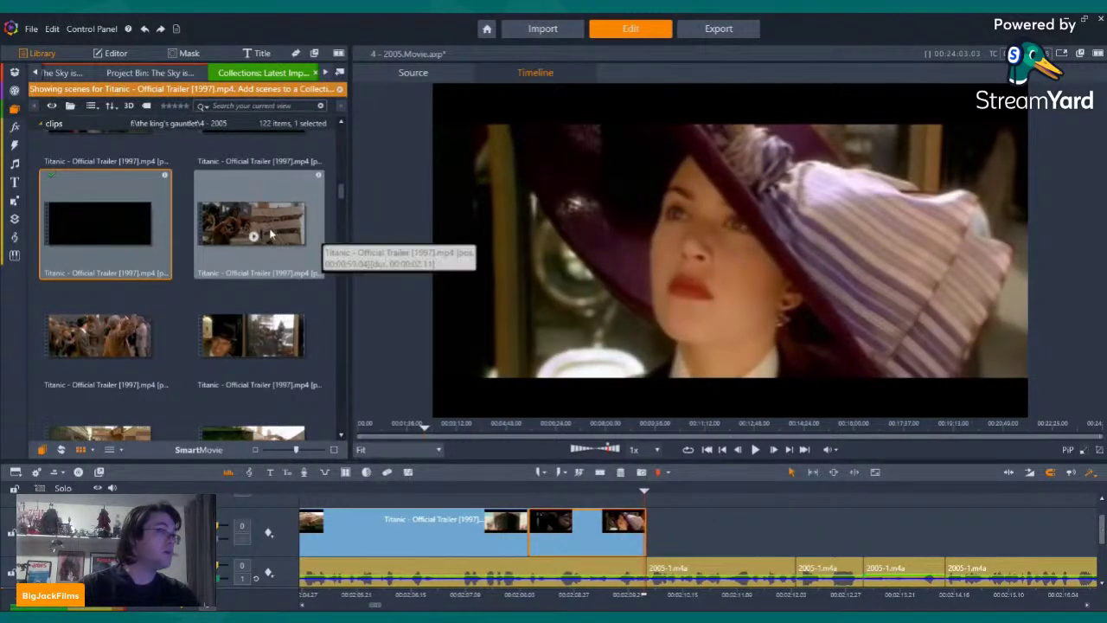
Preview the dock crowd and green wagon scenes, and place the green wagon scene directly after the woman-in-the-hat clip
{"action": "scroll", "coordinate": [269, 233], "scroll_direction": "down", "scroll_amount": 3}
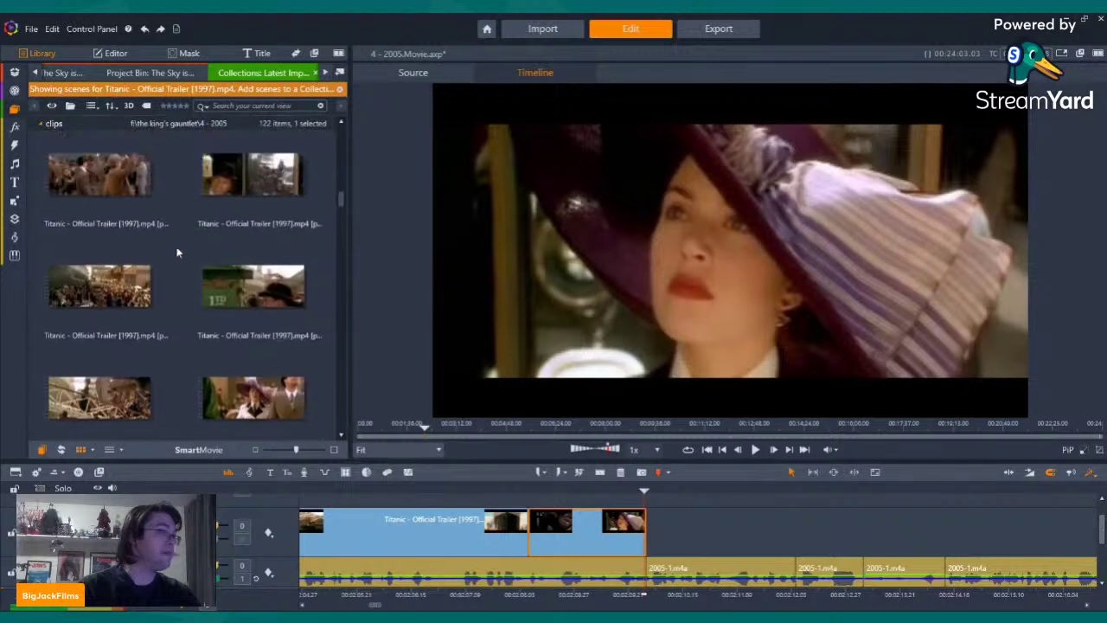
{"action": "left_click", "coordinate": [101, 296]}
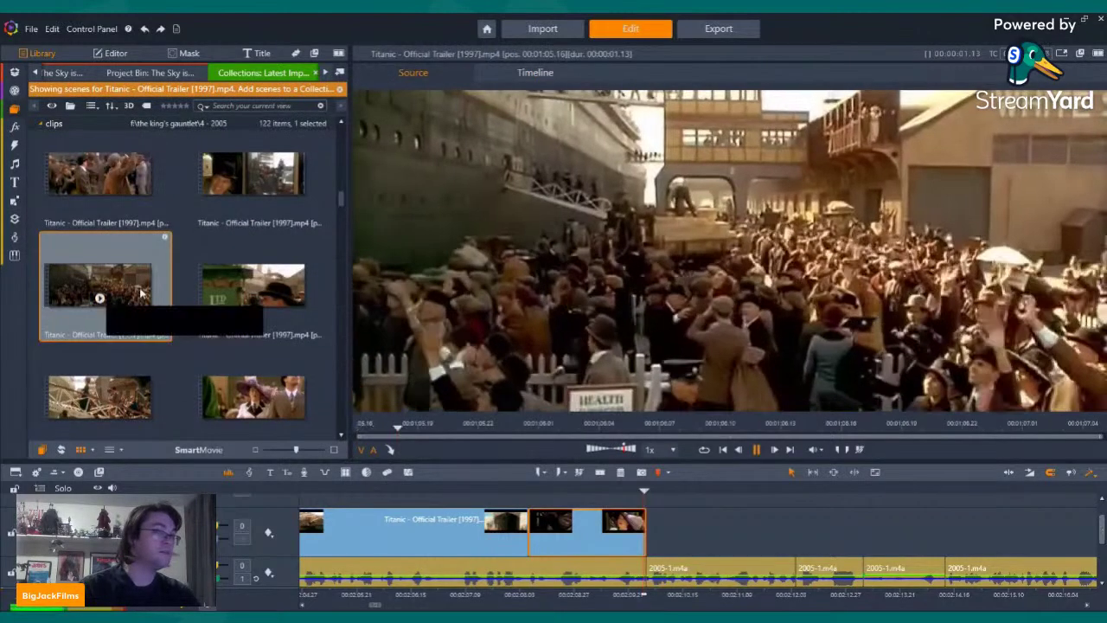
{"action": "left_click", "coordinate": [252, 276]}
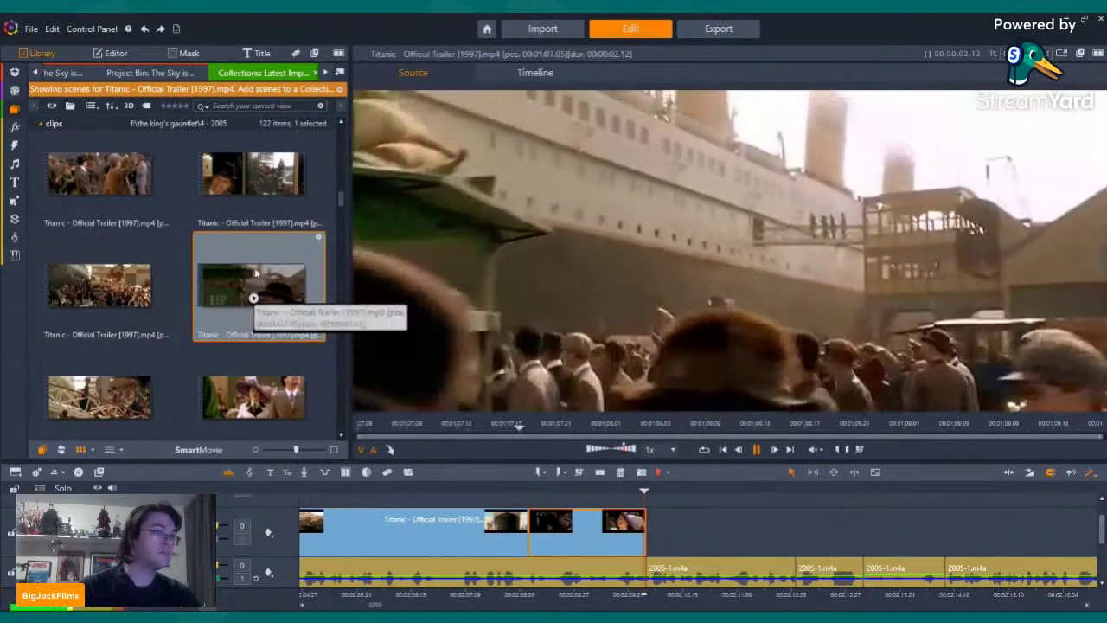
{"action": "left_click_drag", "start_coordinate": [252, 276], "coordinate": [666, 525]}
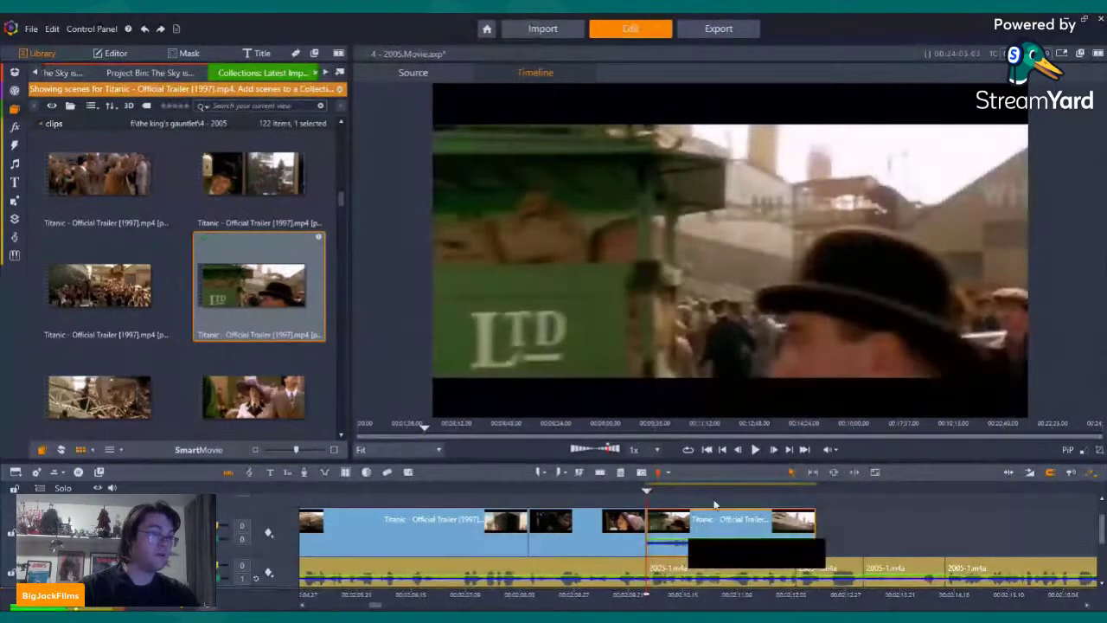
Turn off the audio of the green wagon clip and play back the cut into it
{"action": "right_click", "coordinate": [702, 521]}
{"action": "left_click", "coordinate": [836, 230]}
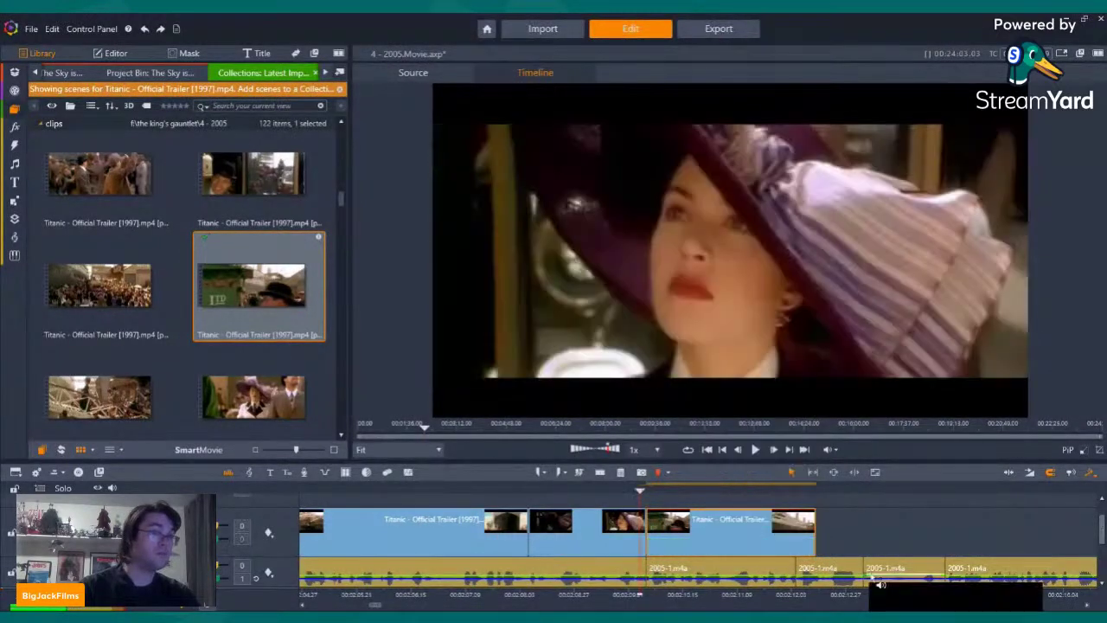
{"action": "left_click", "coordinate": [755, 450]}
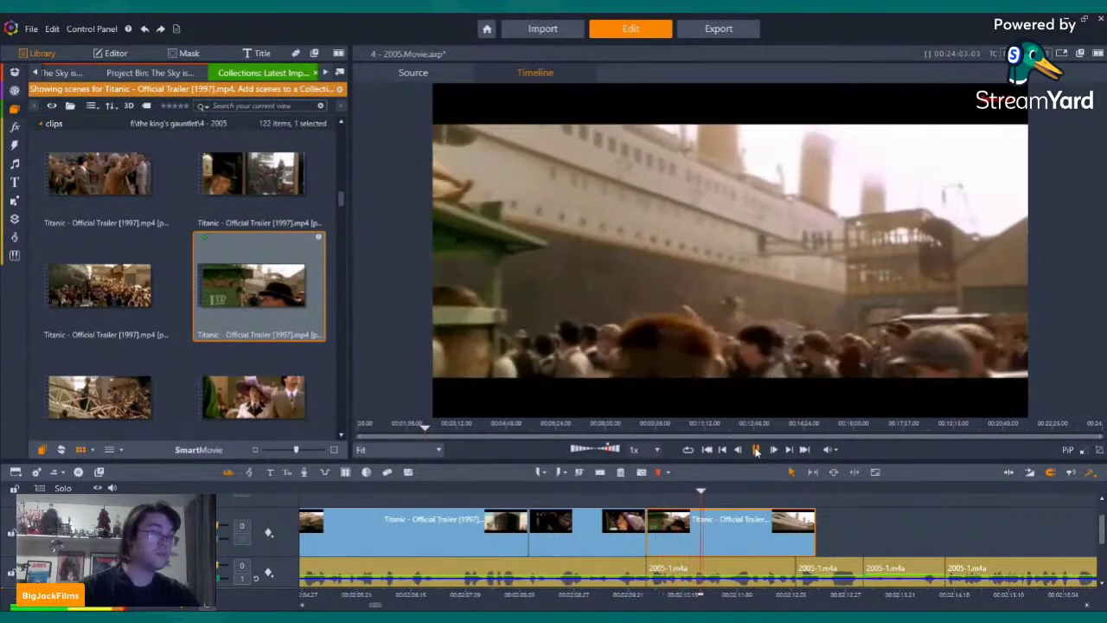
Stop the playback and trim the end of the green wagon clip back to just before the next voice-over cut
{"action": "left_click", "coordinate": [756, 451]}
{"action": "key", "text": "Left"}
{"action": "key", "text": "Left"}
{"action": "key", "text": "Left"}
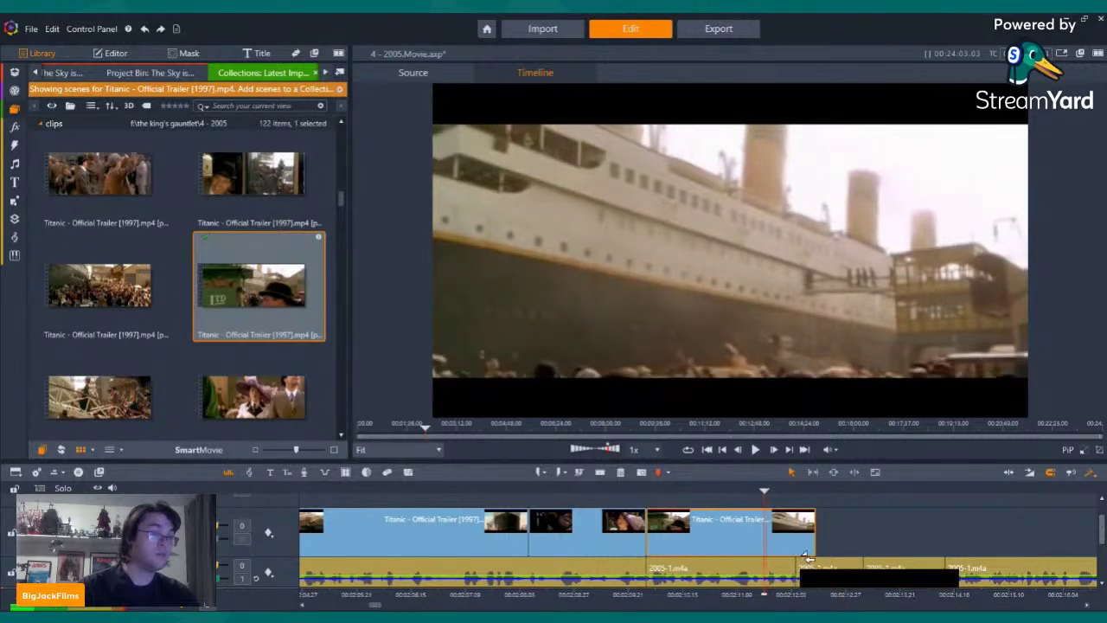
{"action": "left_click_drag", "start_coordinate": [769, 536], "coordinate": [761, 536]}
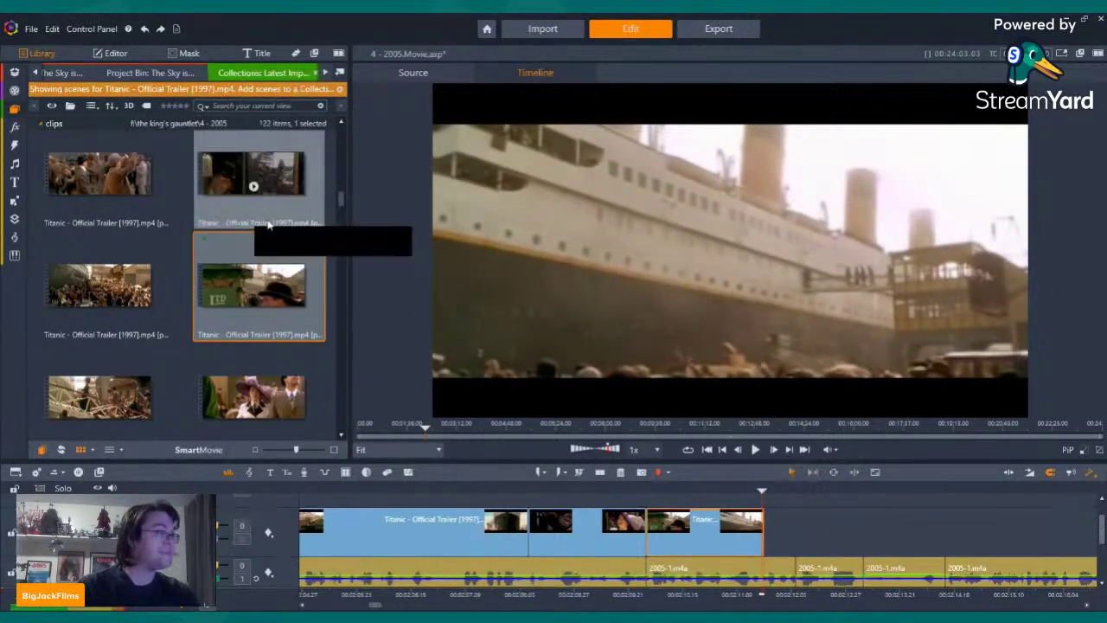
Look through the later Titanic trailer scenes and preview the dancing couple and the couple at the ship's bow
{"action": "scroll", "coordinate": [256, 276], "scroll_direction": "down", "scroll_amount": 3}
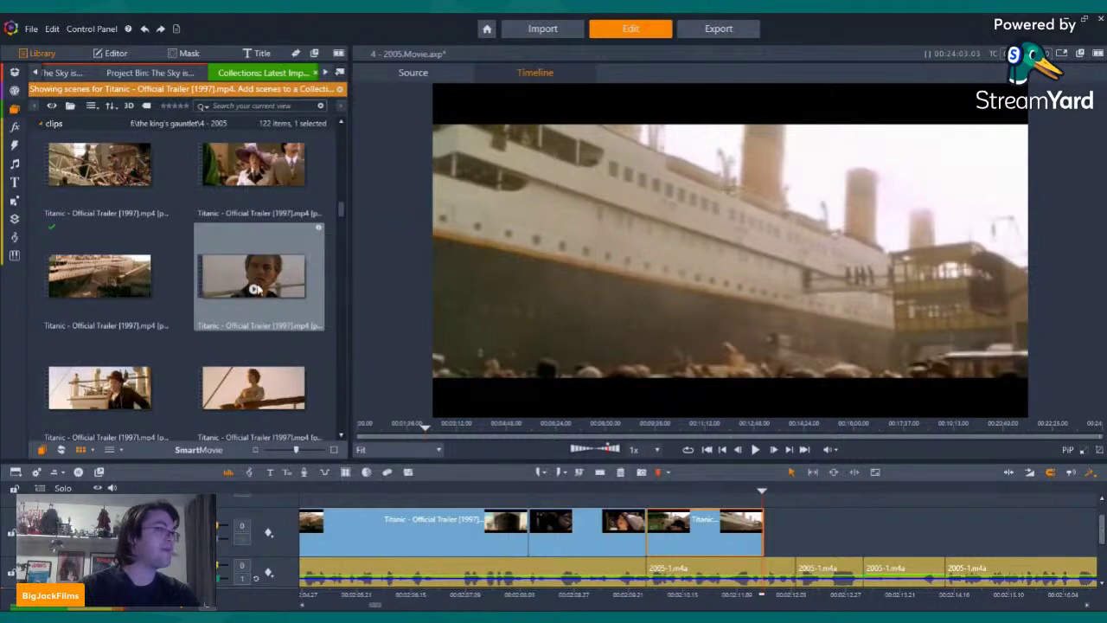
{"action": "scroll", "coordinate": [255, 285], "scroll_direction": "down", "scroll_amount": 3}
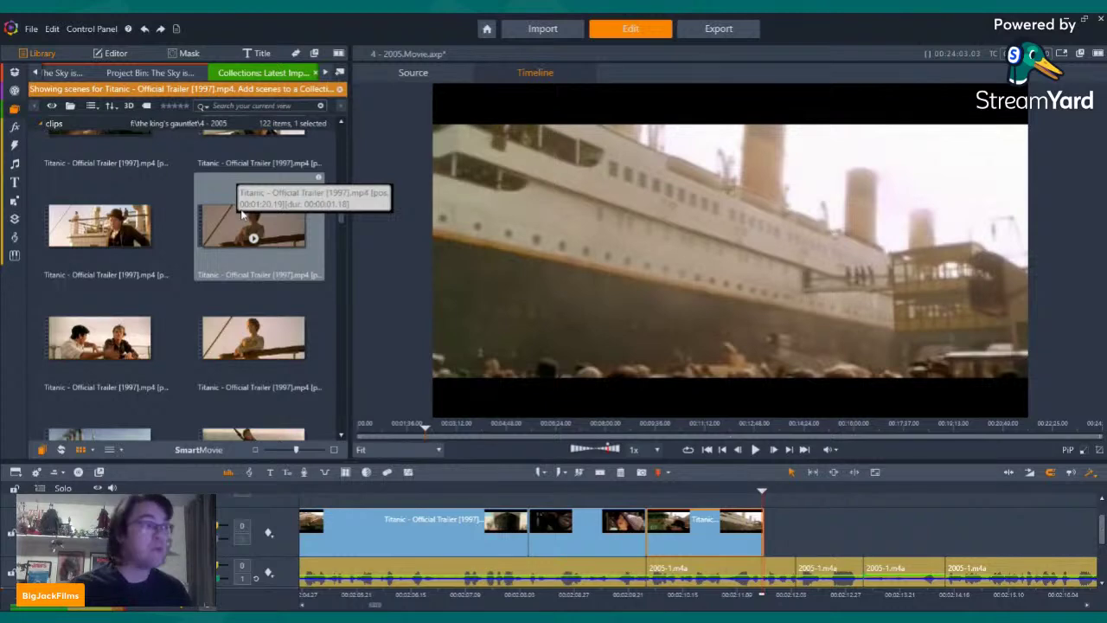
{"action": "scroll", "coordinate": [244, 210], "scroll_direction": "down", "scroll_amount": 3}
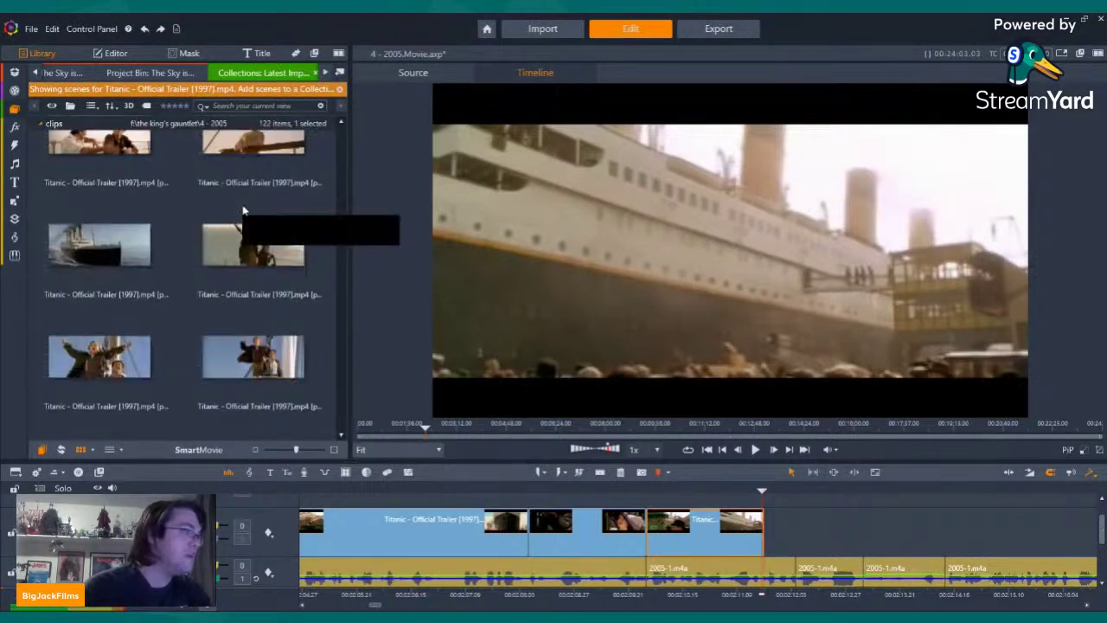
{"action": "scroll", "coordinate": [254, 289], "scroll_direction": "down", "scroll_amount": 4}
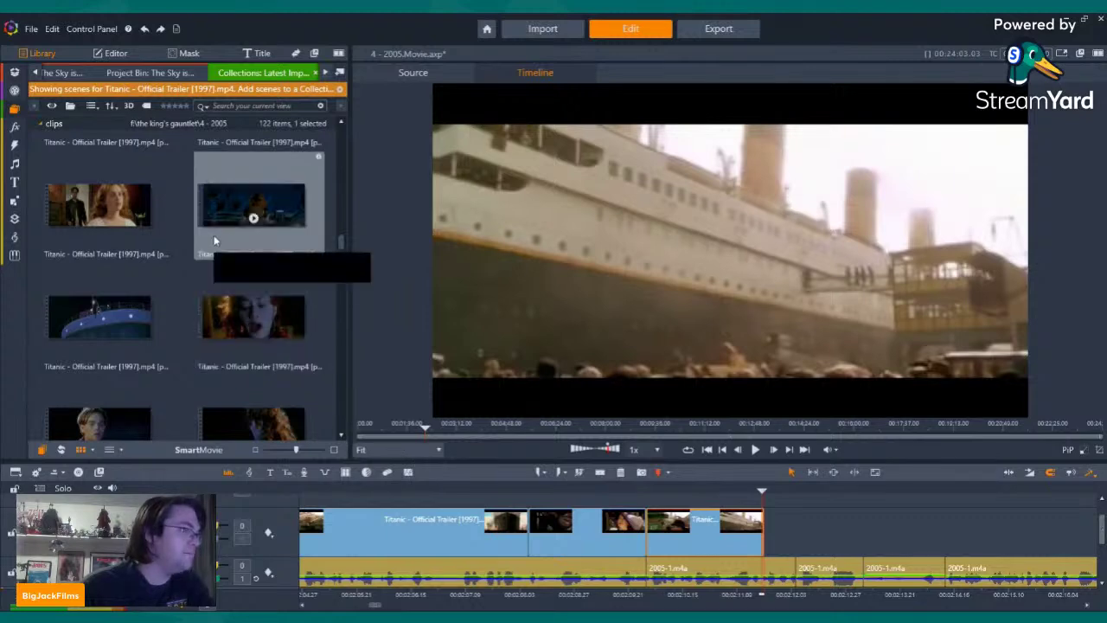
{"action": "scroll", "coordinate": [232, 229], "scroll_direction": "down", "scroll_amount": 5}
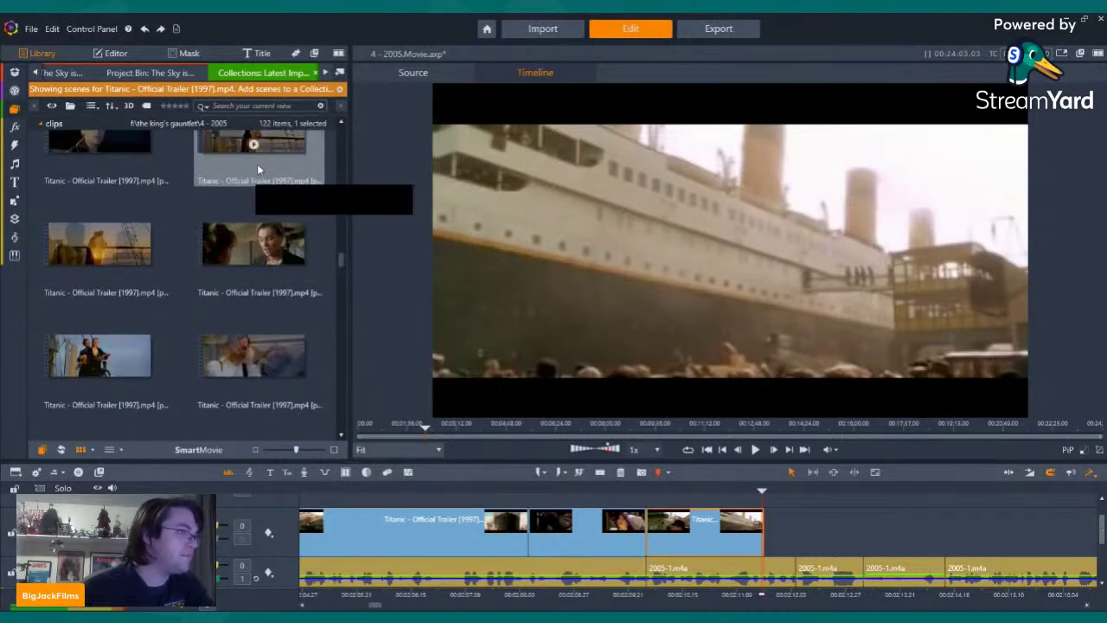
{"action": "scroll", "coordinate": [256, 173], "scroll_direction": "down", "scroll_amount": 3}
{"action": "left_click", "coordinate": [256, 191]}
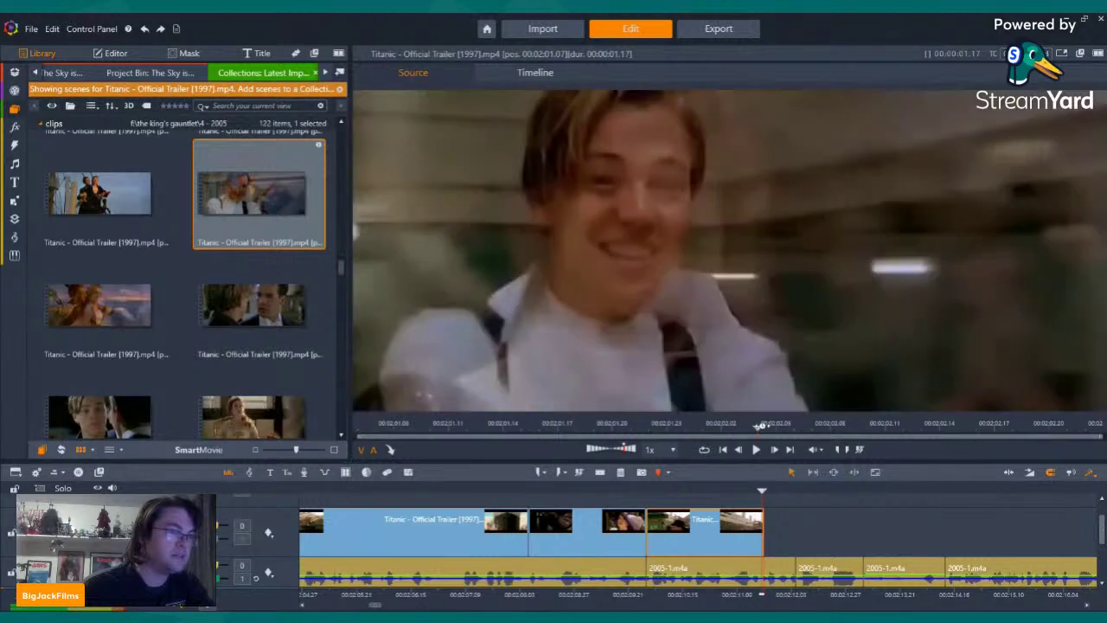
{"action": "left_click_drag", "start_coordinate": [757, 427], "coordinate": [1012, 428]}
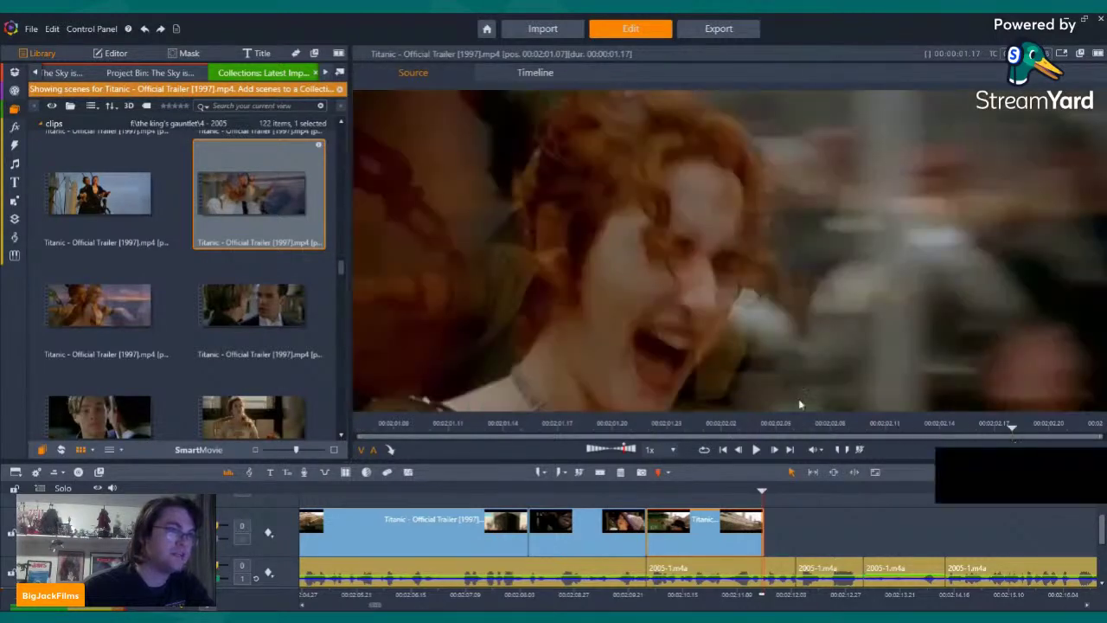
{"action": "left_click", "coordinate": [138, 308]}
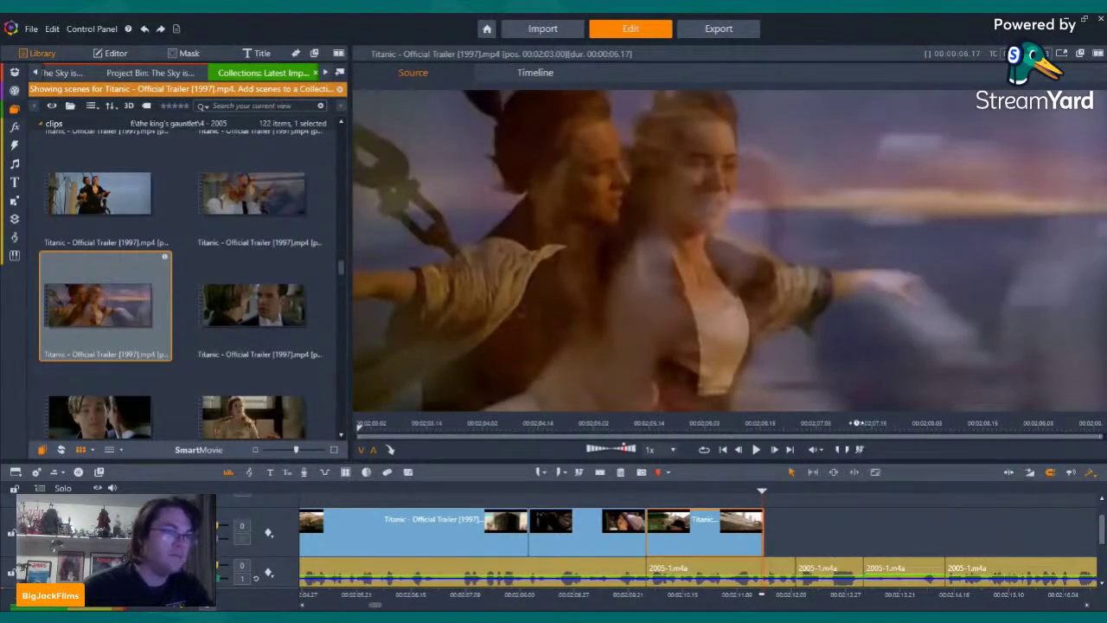
{"action": "left_click", "coordinate": [856, 423]}
{"action": "left_click_drag", "start_coordinate": [837, 425], "coordinate": [396, 425]}
Place the Titanic night kiss scene directly after the green wagon clip and turn off its audio
{"action": "scroll", "coordinate": [260, 259], "scroll_direction": "down", "scroll_amount": 5}
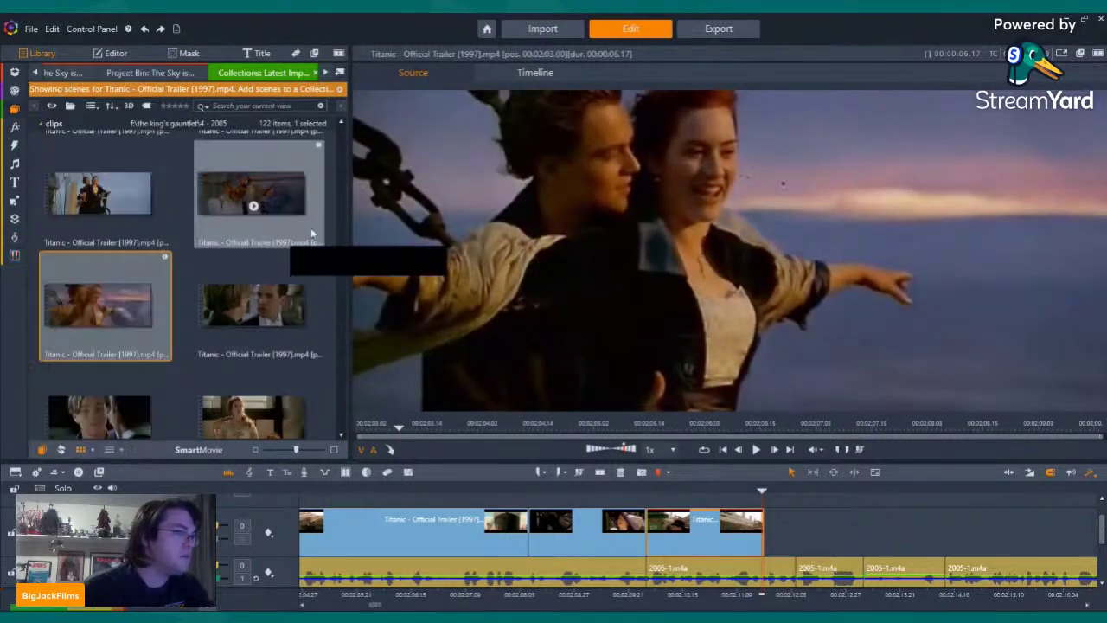
{"action": "scroll", "coordinate": [246, 251], "scroll_direction": "down", "scroll_amount": 3}
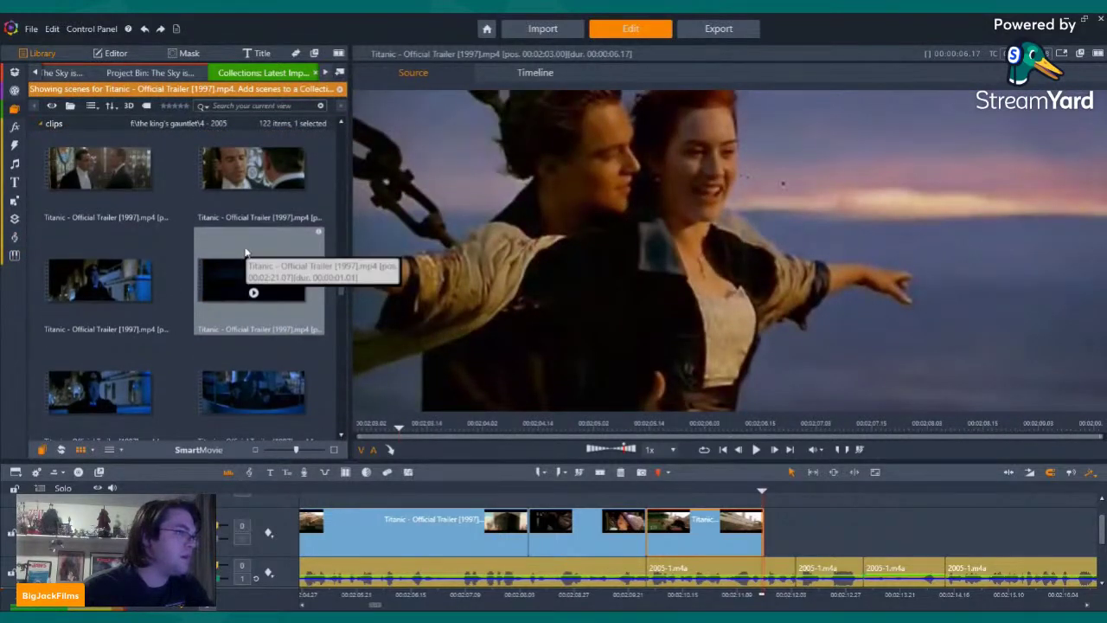
{"action": "scroll", "coordinate": [246, 250], "scroll_direction": "down", "scroll_amount": 4}
{"action": "left_click", "coordinate": [123, 190]}
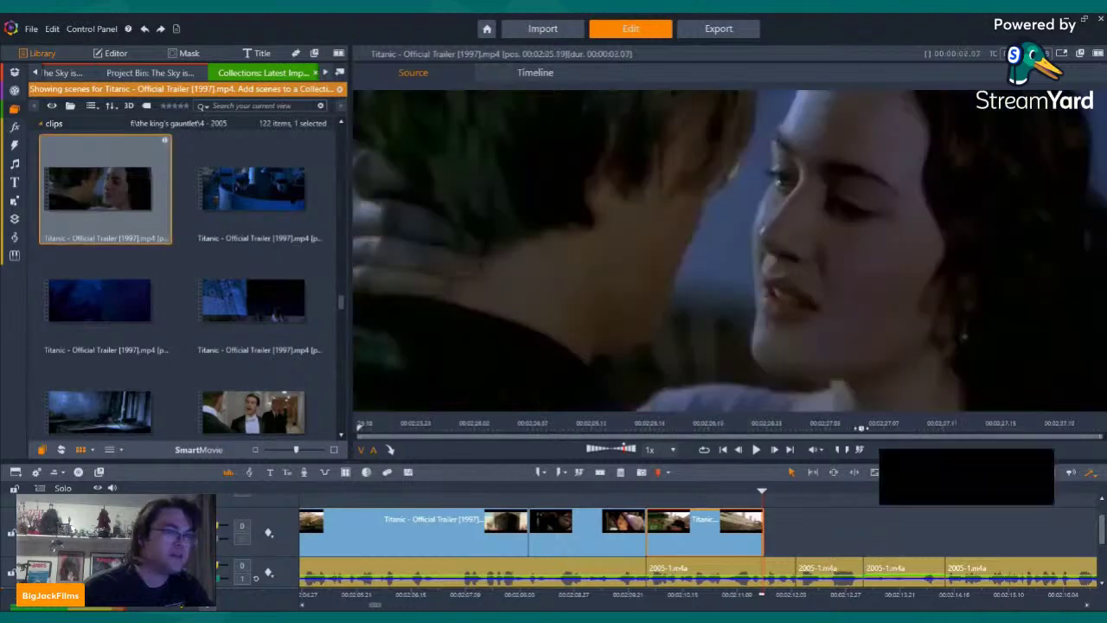
{"action": "left_click_drag", "start_coordinate": [152, 218], "coordinate": [804, 541]}
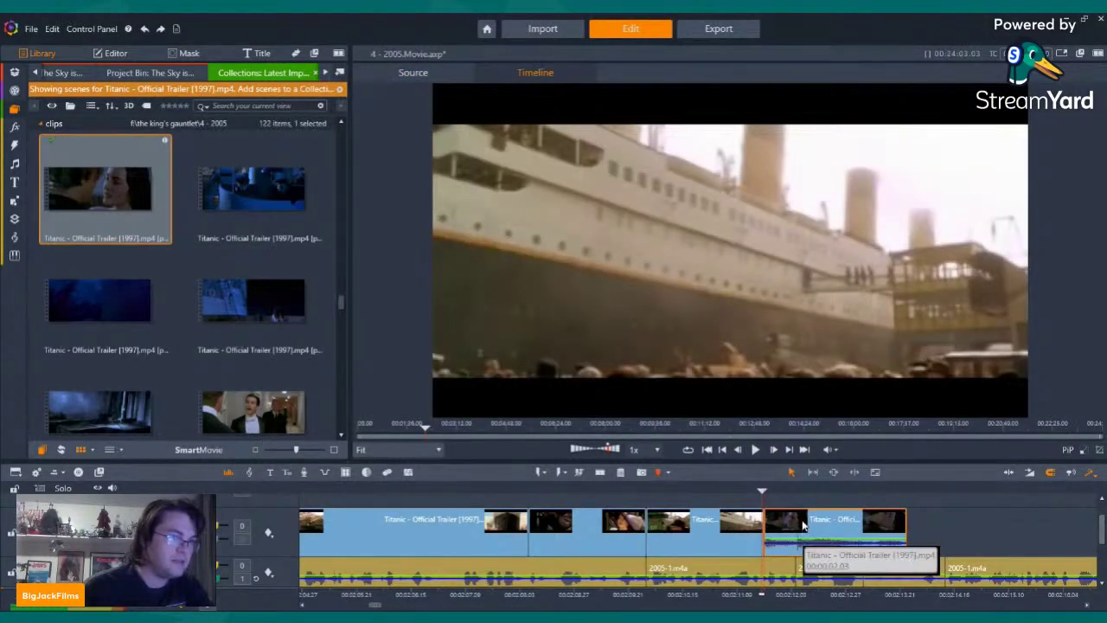
{"action": "right_click", "coordinate": [802, 524]}
{"action": "left_click", "coordinate": [936, 227]}
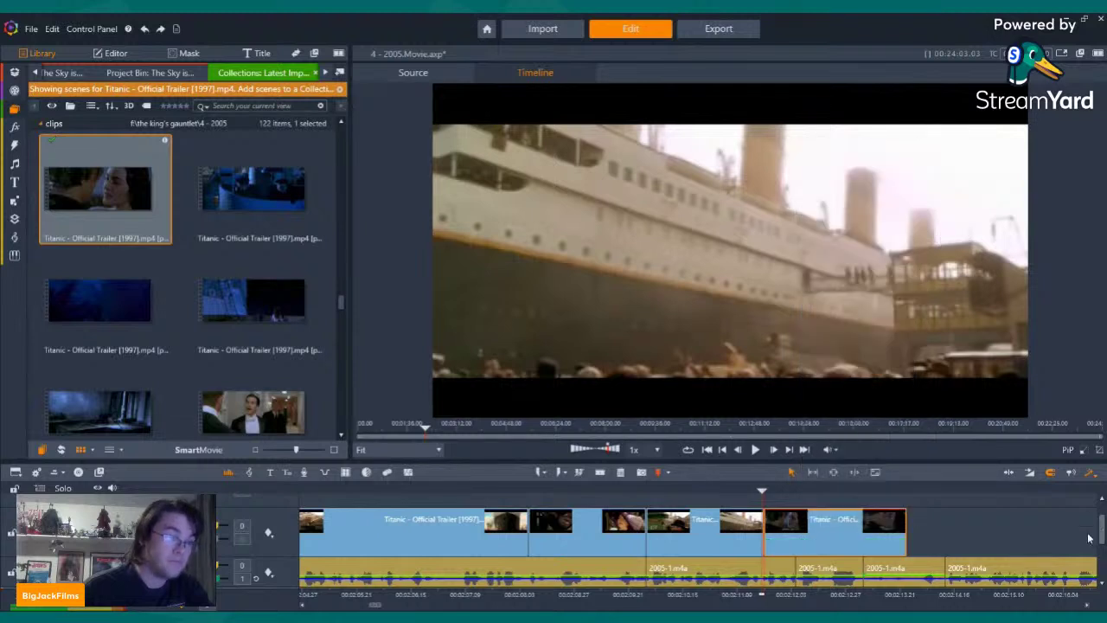
Play back the cut into the kiss clip and trim the clip's end back to the next voice-over cut
{"action": "key", "text": "Left"}
{"action": "key", "text": "Left"}
{"action": "key", "text": "Left"}
{"action": "key", "text": "Left"}
{"action": "key", "text": "Left"}
{"action": "key", "text": "Left"}
{"action": "key", "text": "Left"}
{"action": "key", "text": "Left"}
{"action": "key", "text": "Left"}
{"action": "key", "text": "Left"}
{"action": "key", "text": "Left"}
{"action": "key", "text": "Left"}
{"action": "key", "text": "Left"}
{"action": "key", "text": "Left"}
{"action": "key", "text": "Left"}
{"action": "key", "text": "Left"}
{"action": "key", "text": "Left"}
{"action": "key", "text": "Left"}
{"action": "key", "text": "Left"}
{"action": "key", "text": "Left"}
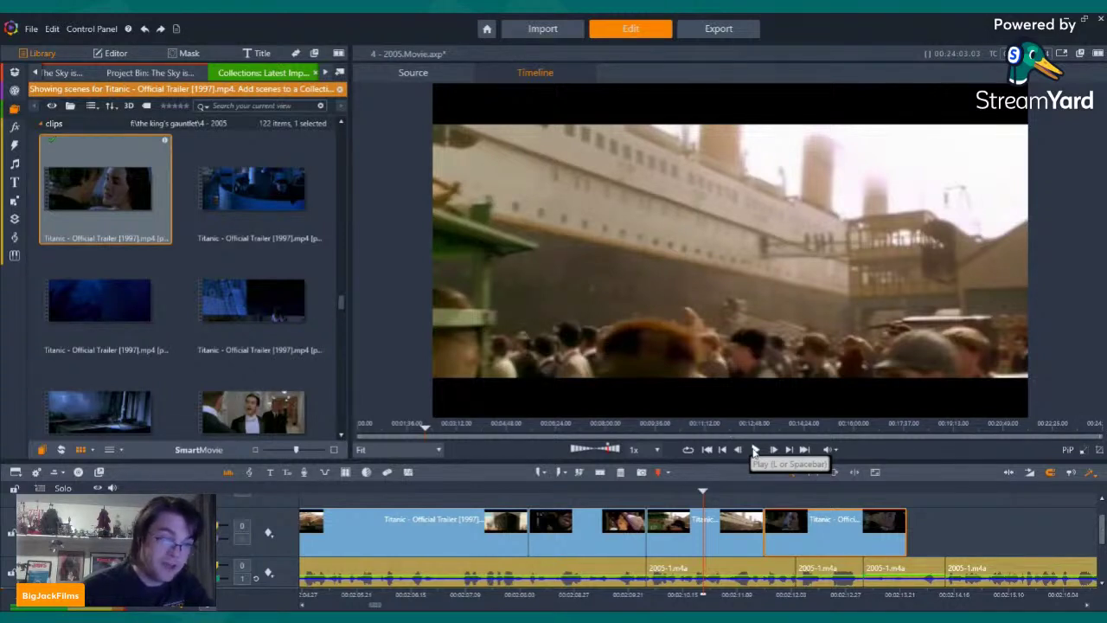
{"action": "left_click", "coordinate": [754, 450]}
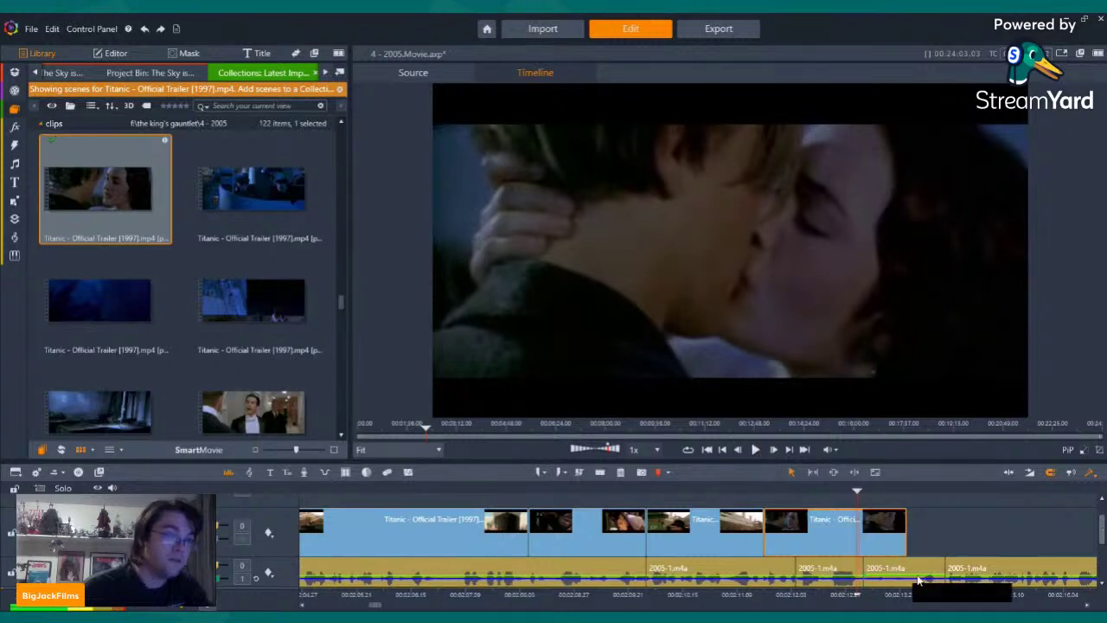
{"action": "left_click_drag", "start_coordinate": [894, 530], "coordinate": [855, 523]}
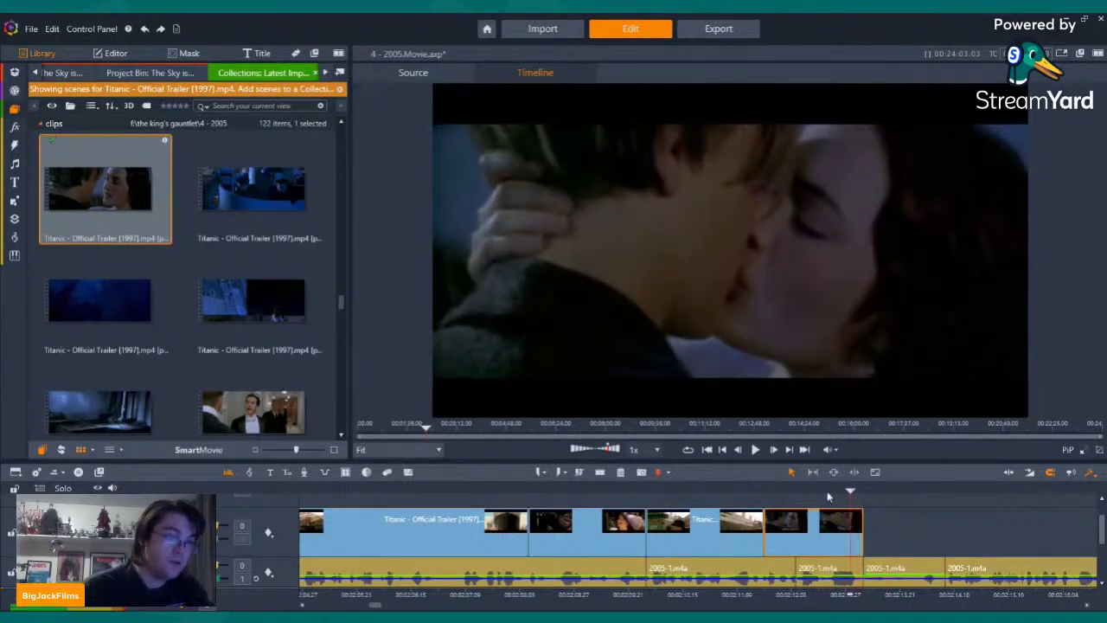
{"action": "left_click", "coordinate": [756, 450]}
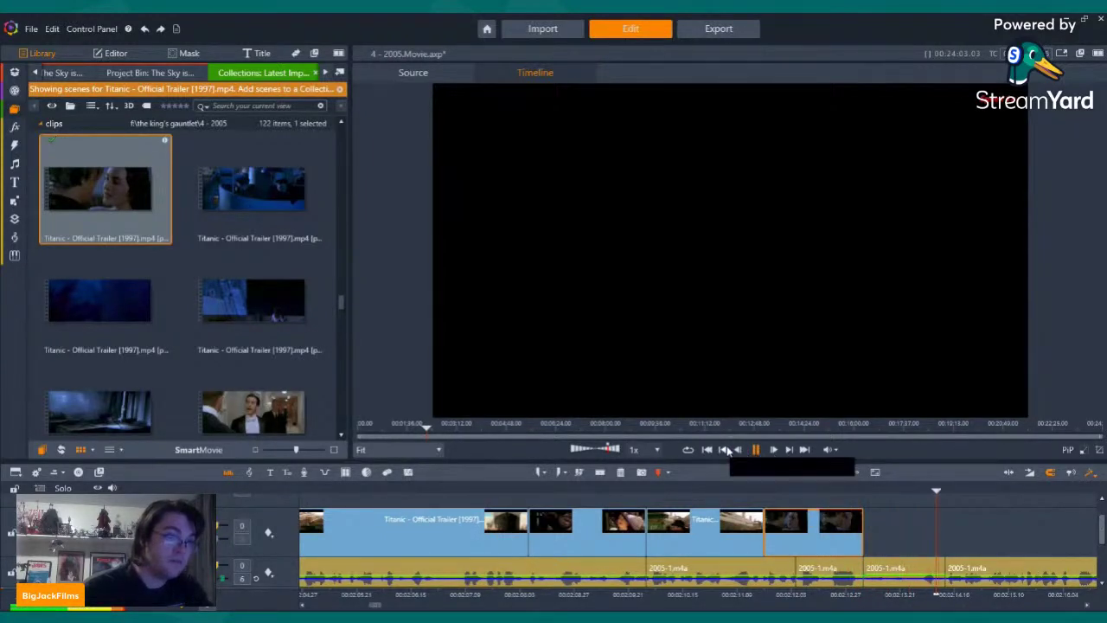
Preview the Titanic scenes following the kiss scene: the lookouts, the dark blue water, the ladder on deck and the flooding hold
{"action": "scroll", "coordinate": [259, 259], "scroll_direction": "up", "scroll_amount": 2}
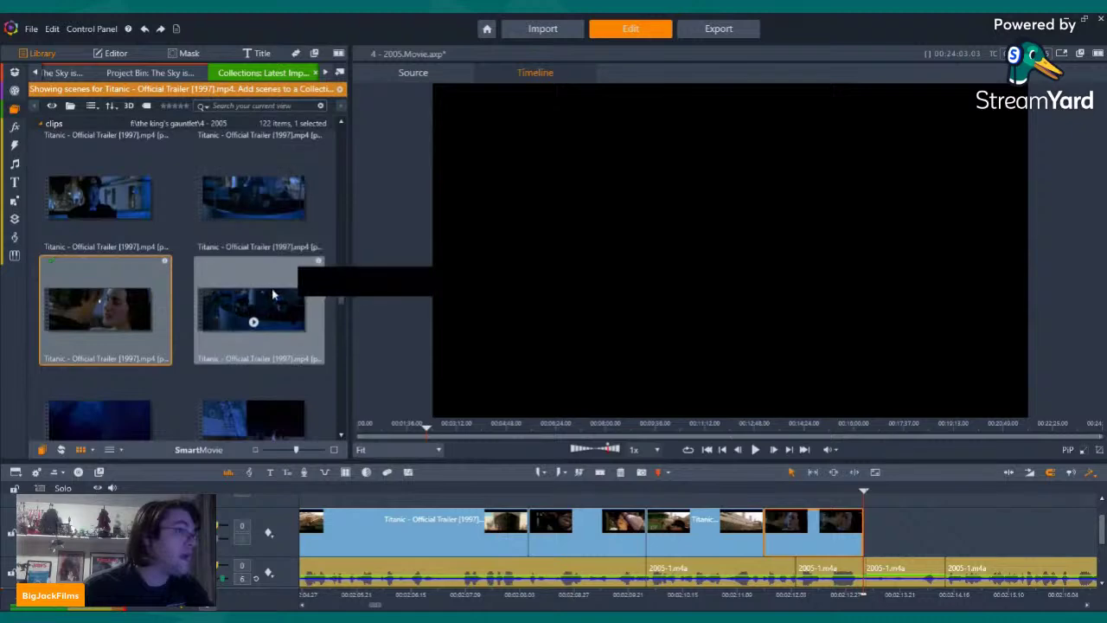
{"action": "left_click", "coordinate": [254, 322]}
{"action": "left_click", "coordinate": [253, 323]}
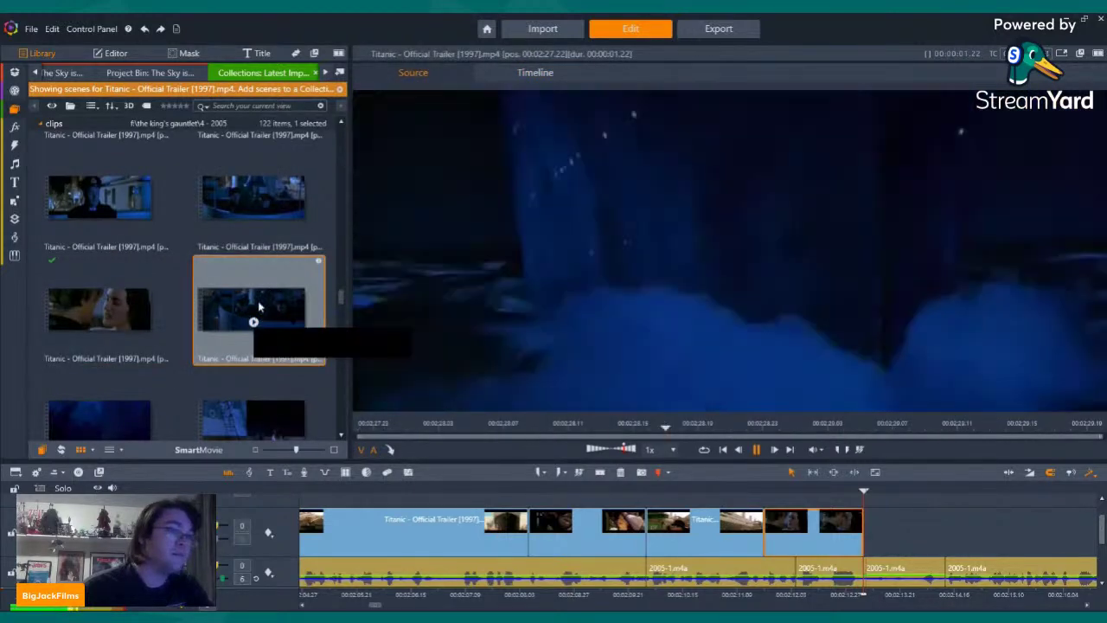
{"action": "scroll", "coordinate": [105, 363], "scroll_direction": "down", "scroll_amount": 2}
{"action": "left_click", "coordinate": [108, 271]}
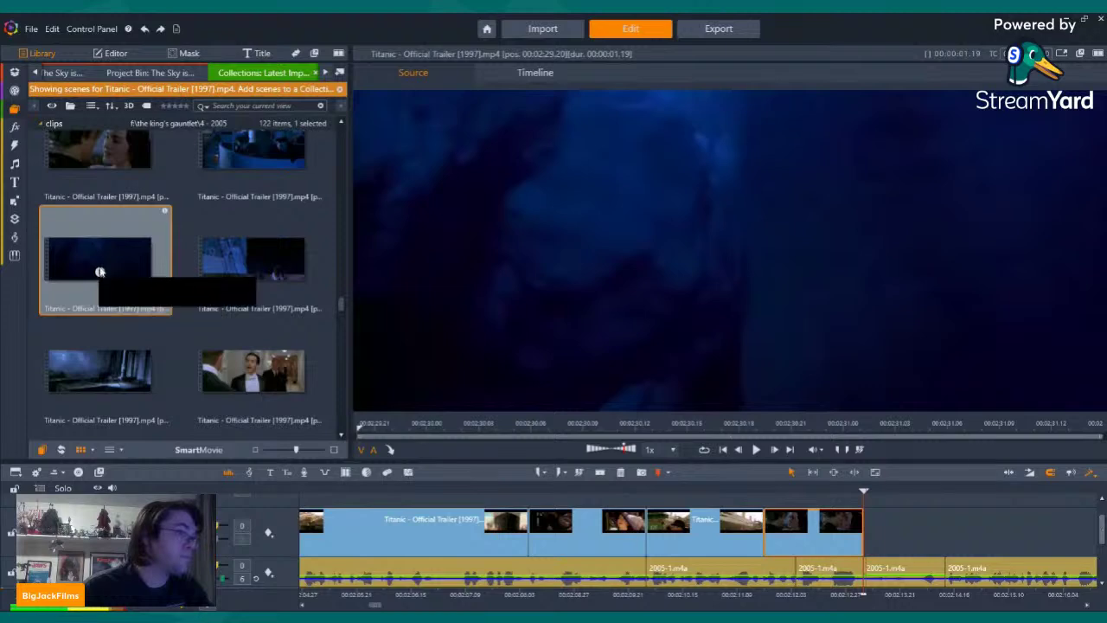
{"action": "left_click", "coordinate": [253, 273]}
{"action": "left_click", "coordinate": [253, 273]}
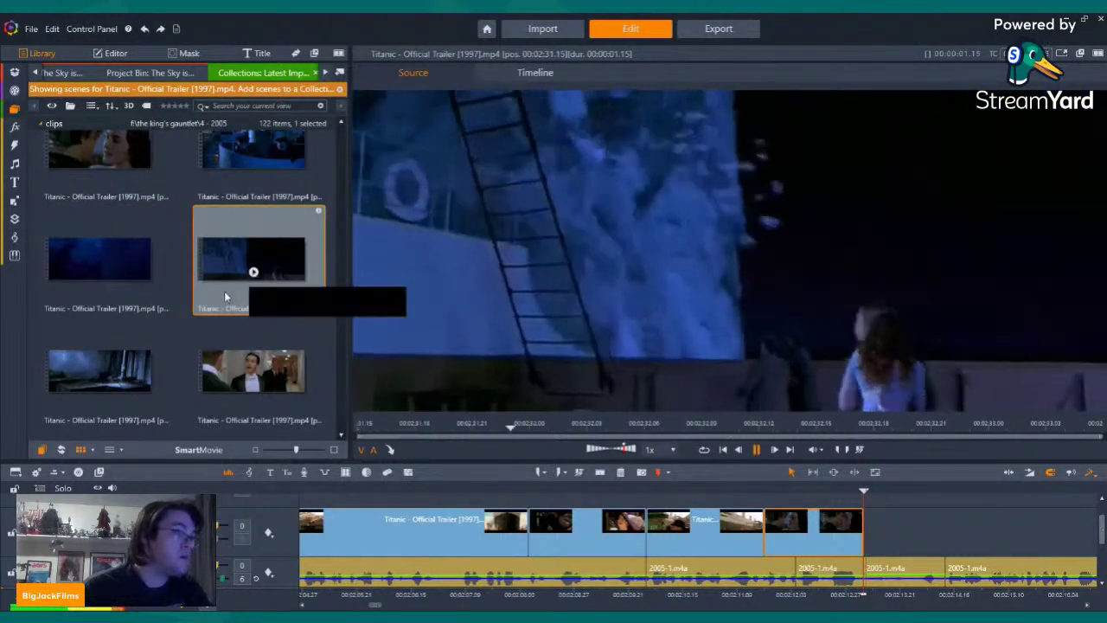
{"action": "left_click", "coordinate": [87, 360]}
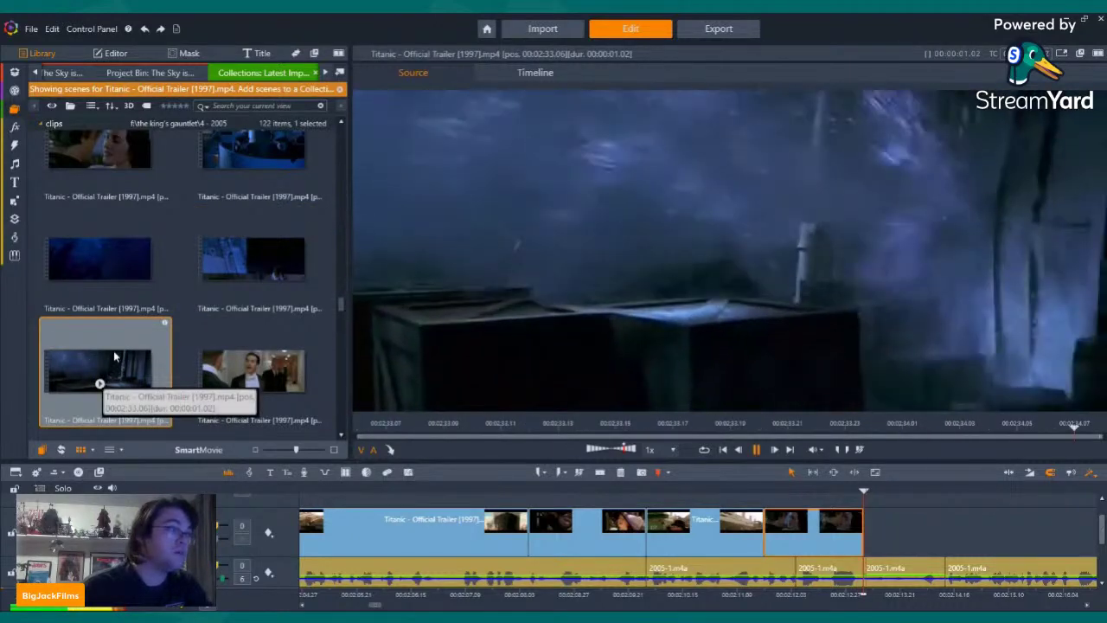
{"action": "scroll", "coordinate": [113, 349], "scroll_direction": "down", "scroll_amount": 3}
{"action": "scroll", "coordinate": [103, 347], "scroll_direction": "up", "scroll_amount": 3}
{"action": "scroll", "coordinate": [130, 337], "scroll_direction": "up", "scroll_amount": 1}
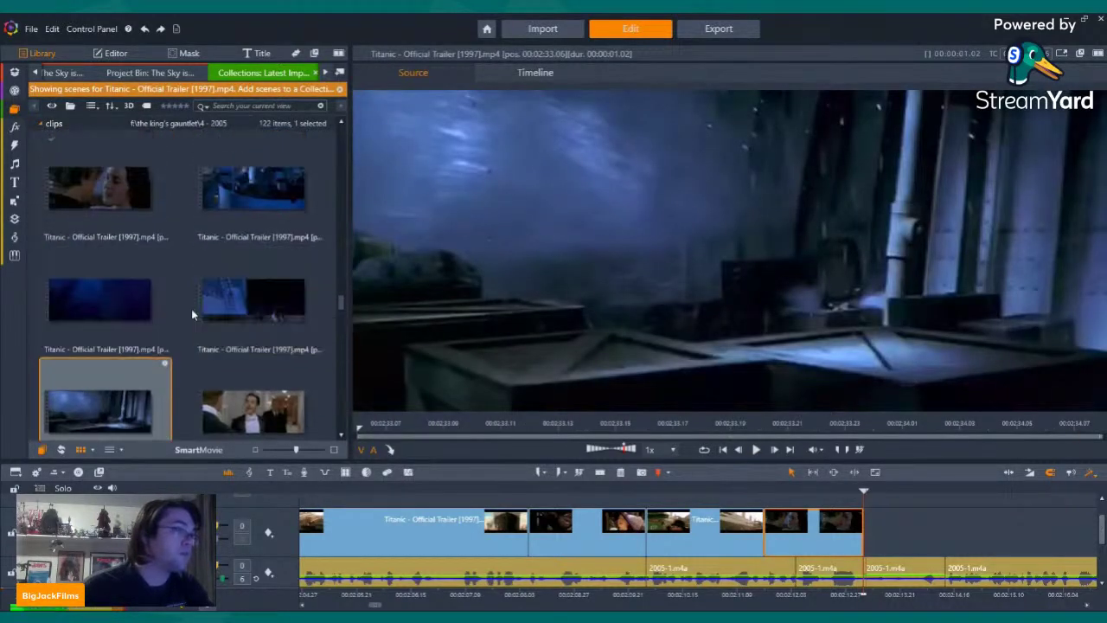
Preview the lookout, ship's officer and dark sea scenes around the kiss scene and look through the earlier trailer scenes
{"action": "left_click", "coordinate": [249, 181]}
{"action": "scroll", "coordinate": [257, 240], "scroll_direction": "up", "scroll_amount": 3}
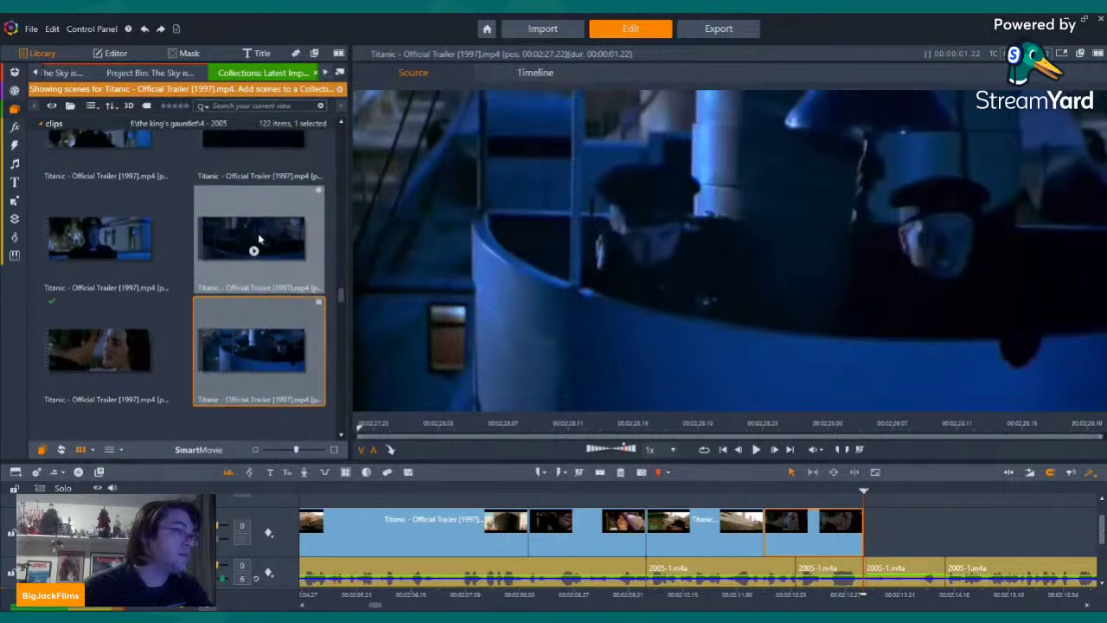
{"action": "left_click", "coordinate": [253, 251]}
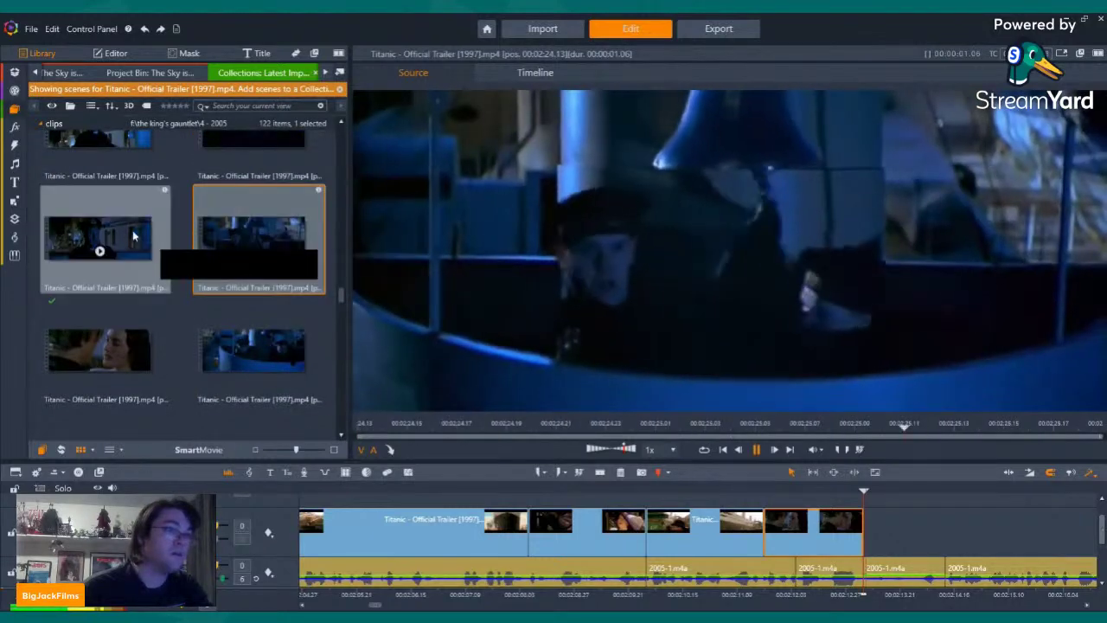
{"action": "left_click", "coordinate": [102, 249]}
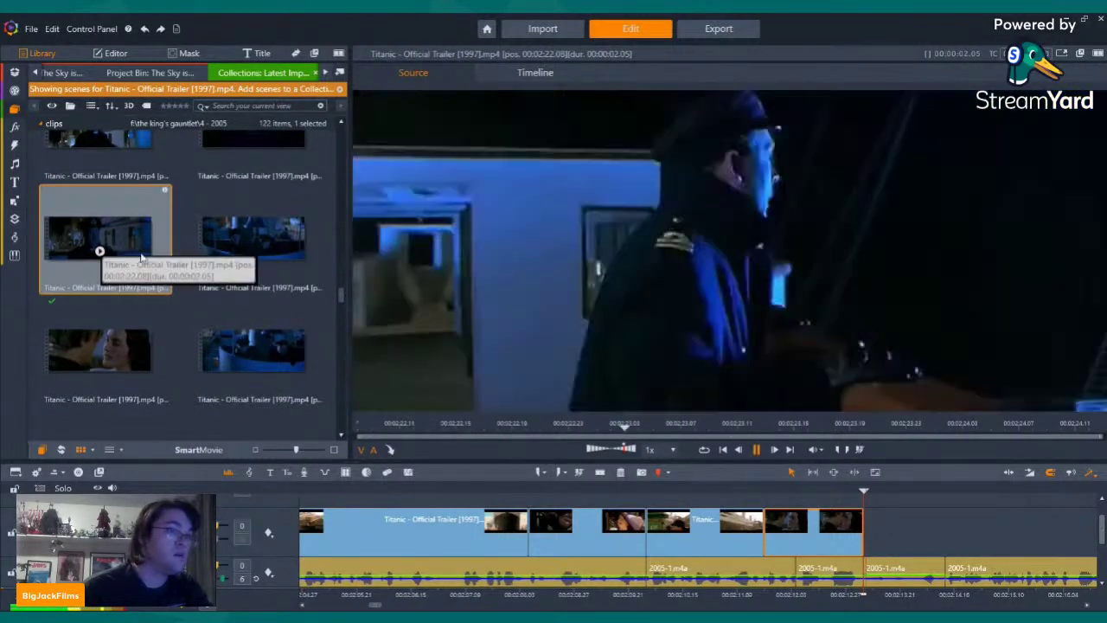
{"action": "scroll", "coordinate": [130, 268], "scroll_direction": "up", "scroll_amount": 1}
{"action": "scroll", "coordinate": [221, 307], "scroll_direction": "up", "scroll_amount": 3}
{"action": "scroll", "coordinate": [250, 255], "scroll_direction": "down", "scroll_amount": 3}
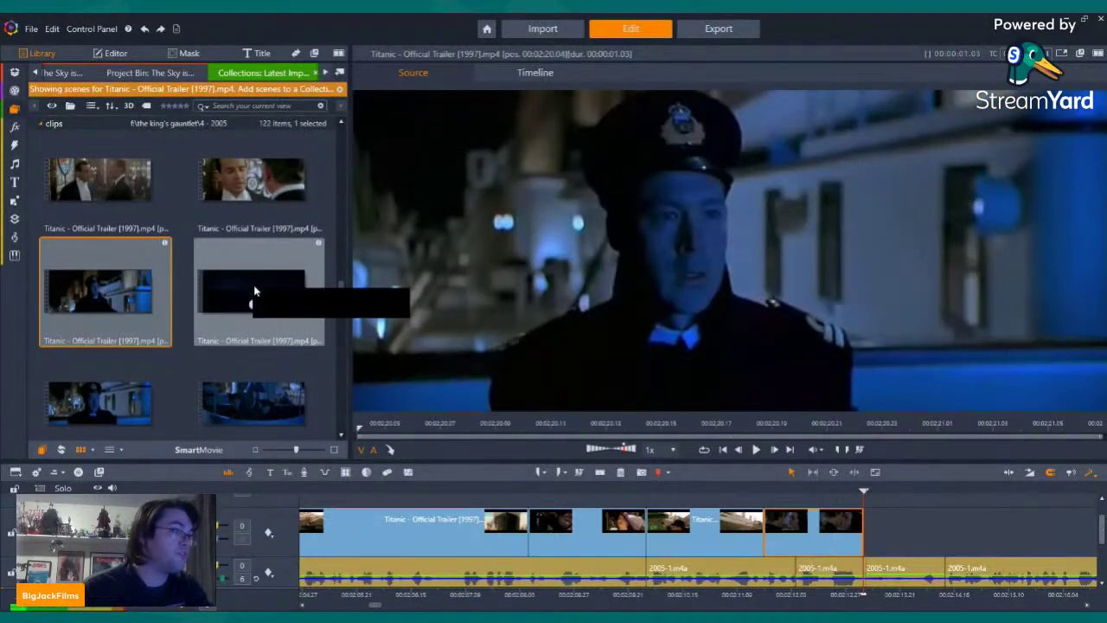
{"action": "left_click", "coordinate": [254, 290]}
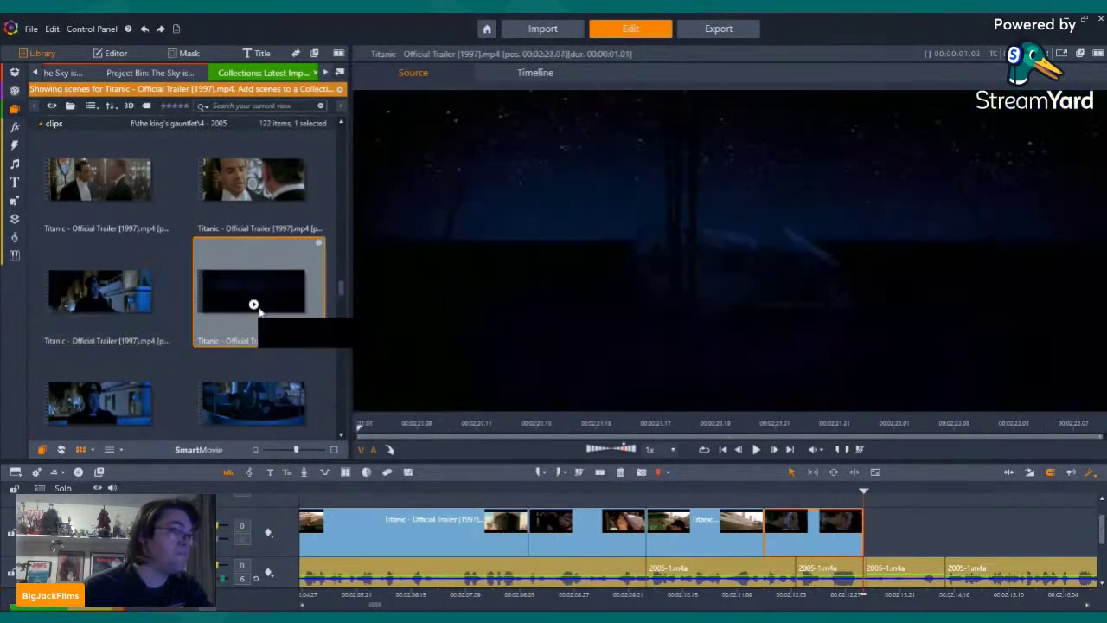
{"action": "left_click", "coordinate": [98, 299]}
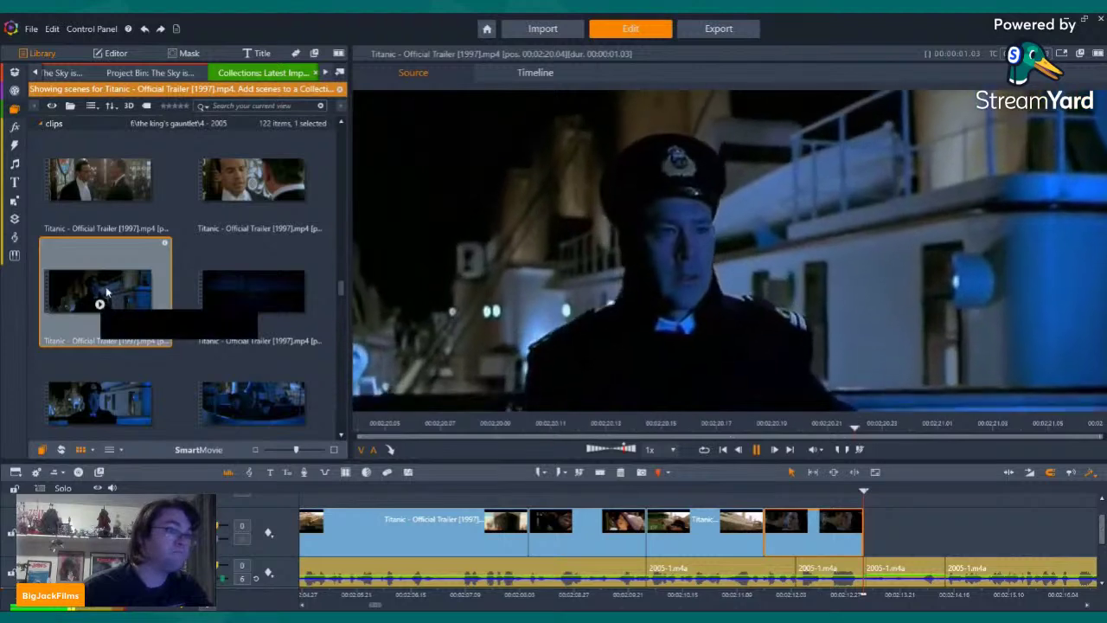
{"action": "scroll", "coordinate": [253, 291], "scroll_direction": "up", "scroll_amount": 5}
{"action": "scroll", "coordinate": [258, 302], "scroll_direction": "up", "scroll_amount": 3}
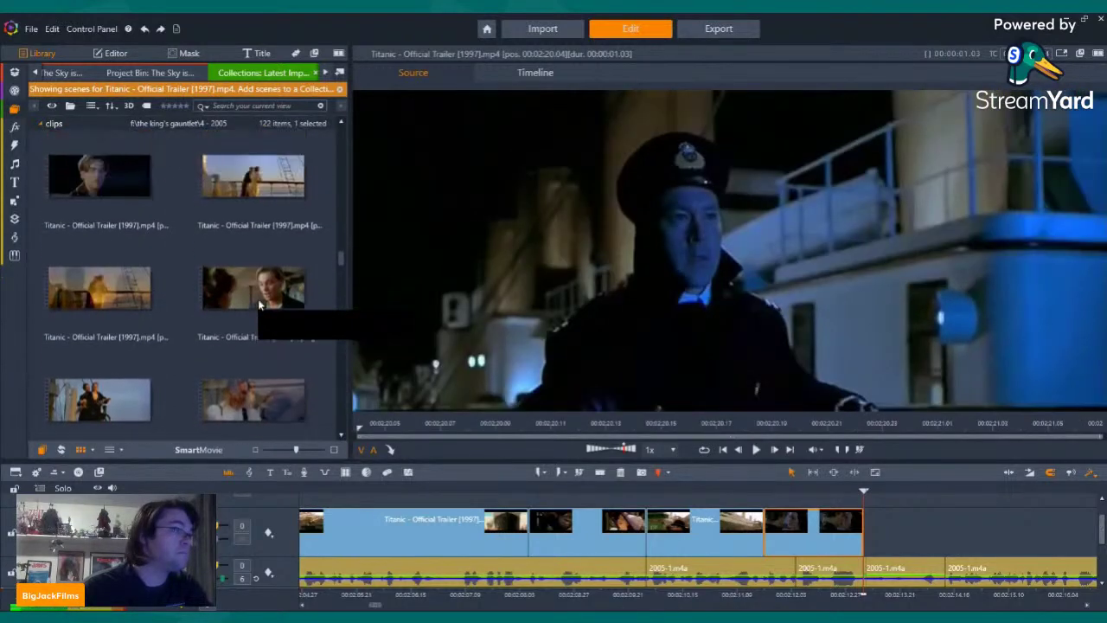
{"action": "scroll", "coordinate": [256, 301], "scroll_direction": "down", "scroll_amount": 5}
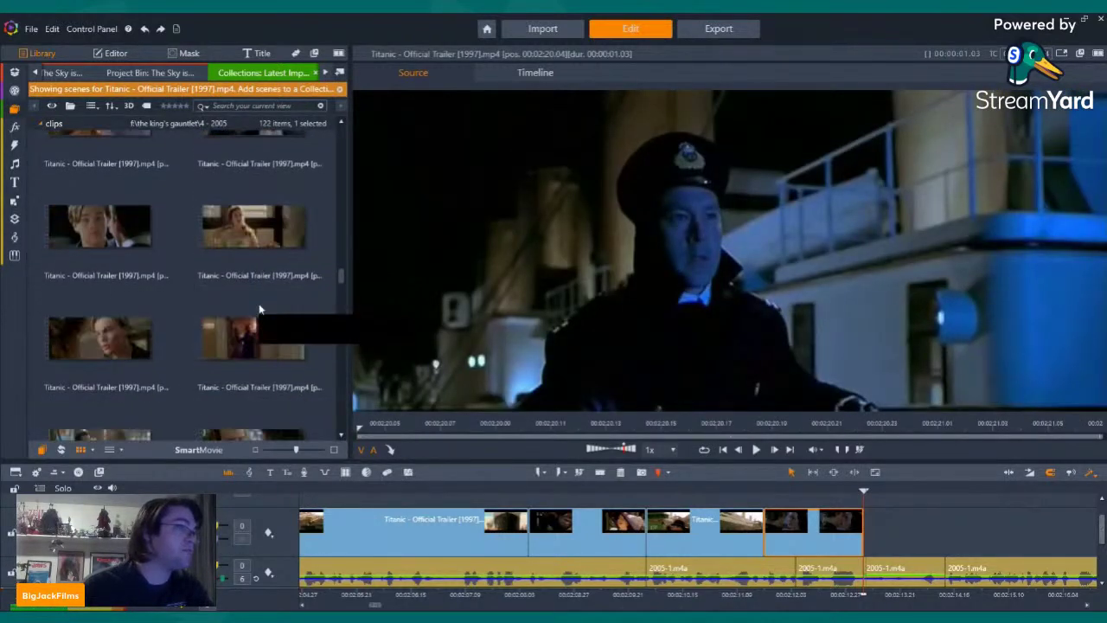
Step backward through the Titanic kiss clip frame by frame and return to the start of the green wagon clip
{"action": "left_click", "coordinate": [759, 513]}
{"action": "key", "text": "Left"}
{"action": "key", "text": "Left"}
{"action": "key", "text": "Left"}
{"action": "key", "text": "Left"}
{"action": "key", "text": "Left"}
{"action": "key", "text": "Left"}
{"action": "key", "text": "Left"}
{"action": "key", "text": "Left"}
{"action": "key", "text": "Left"}
{"action": "key", "text": "Left"}
{"action": "key", "text": "Left"}
{"action": "key", "text": "Left"}
{"action": "key", "text": "Left"}
{"action": "key", "text": "Left"}
{"action": "key", "text": "Left"}
{"action": "key", "text": "Left"}
{"action": "key", "text": "Left"}
{"action": "key", "text": "Left"}
{"action": "key", "text": "Left"}
{"action": "key", "text": "Left"}
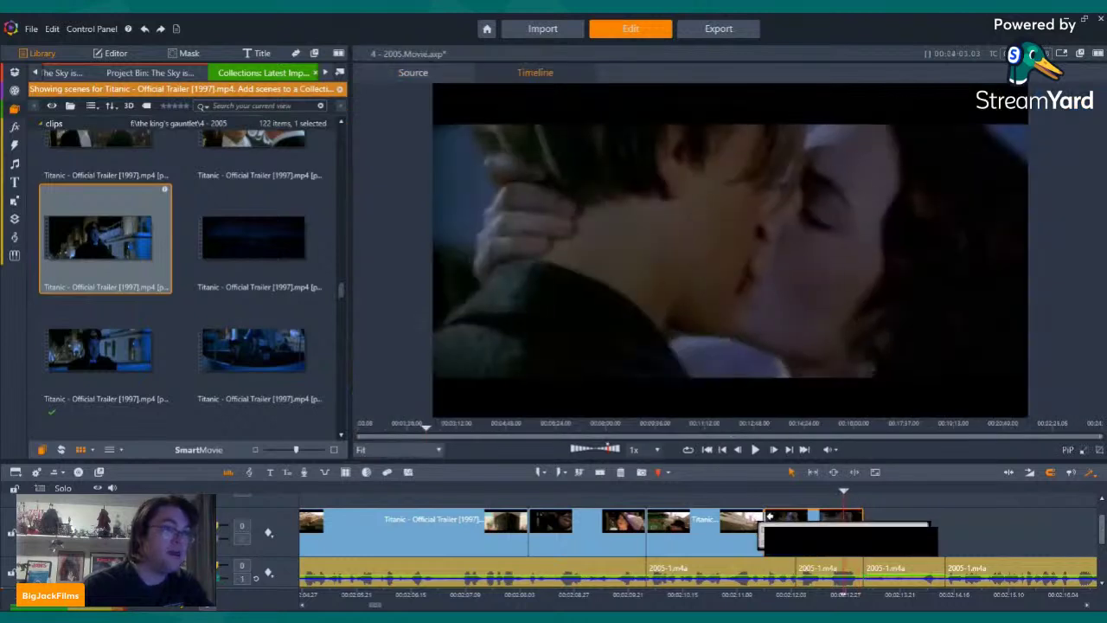
{"action": "left_click", "coordinate": [703, 538]}
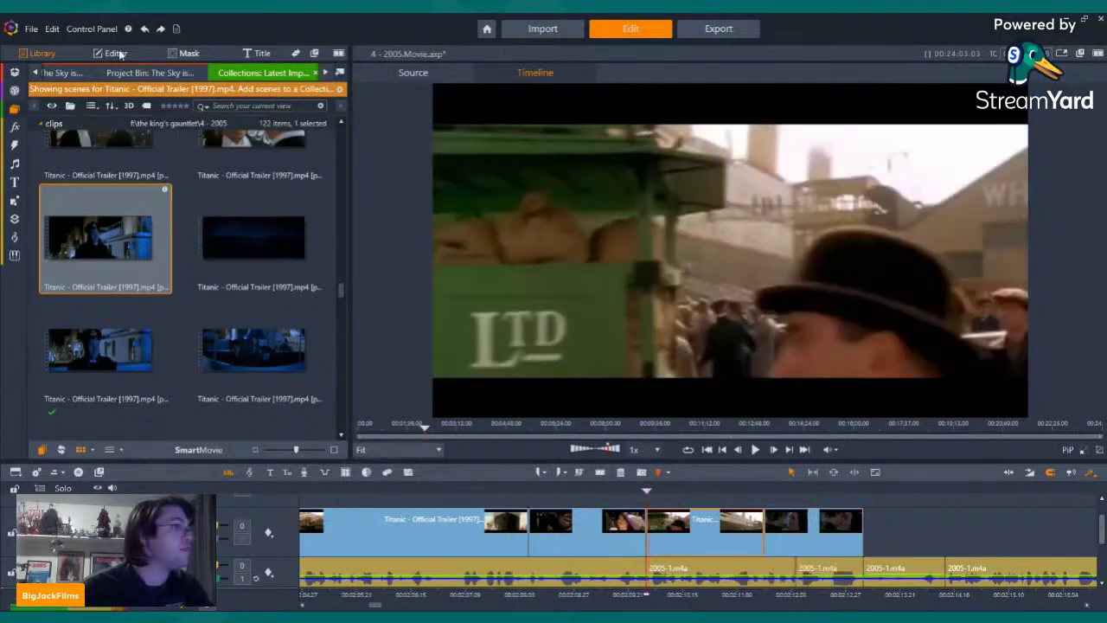
Find the night dockside yellow taxi scene in King Kong Official Trailer #1 and place it on the track above the Titanic clips
{"action": "left_click", "coordinate": [65, 75]}
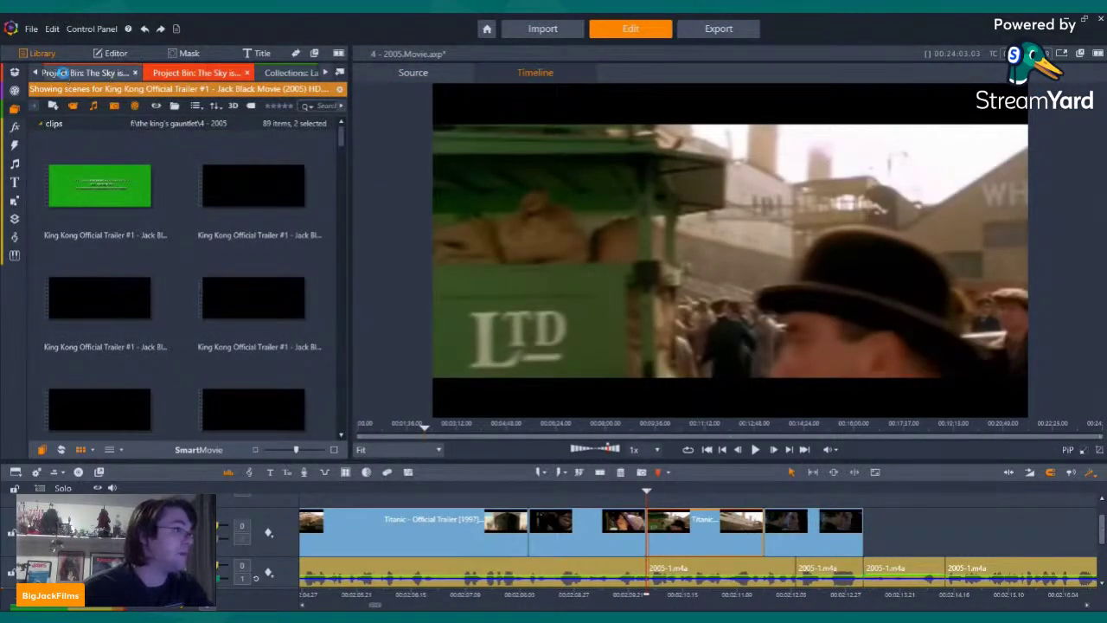
{"action": "left_click", "coordinate": [149, 75]}
{"action": "left_click", "coordinate": [207, 74]}
{"action": "left_click", "coordinate": [278, 219]}
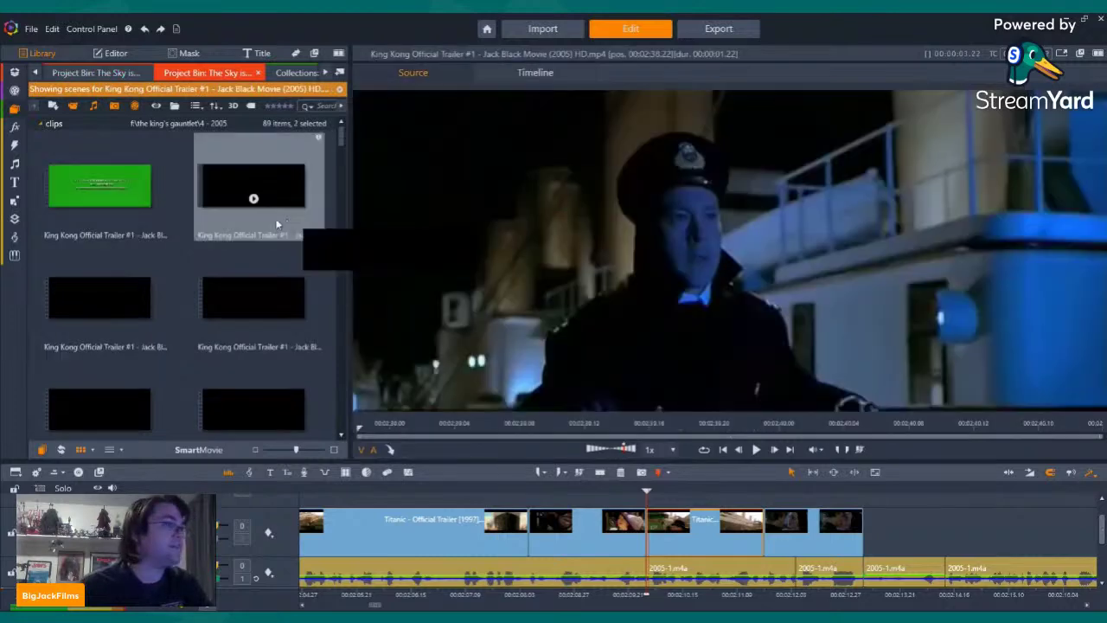
{"action": "left_click", "coordinate": [248, 291]}
{"action": "scroll", "coordinate": [248, 291], "scroll_direction": "down", "scroll_amount": 3}
{"action": "left_click", "coordinate": [758, 492]}
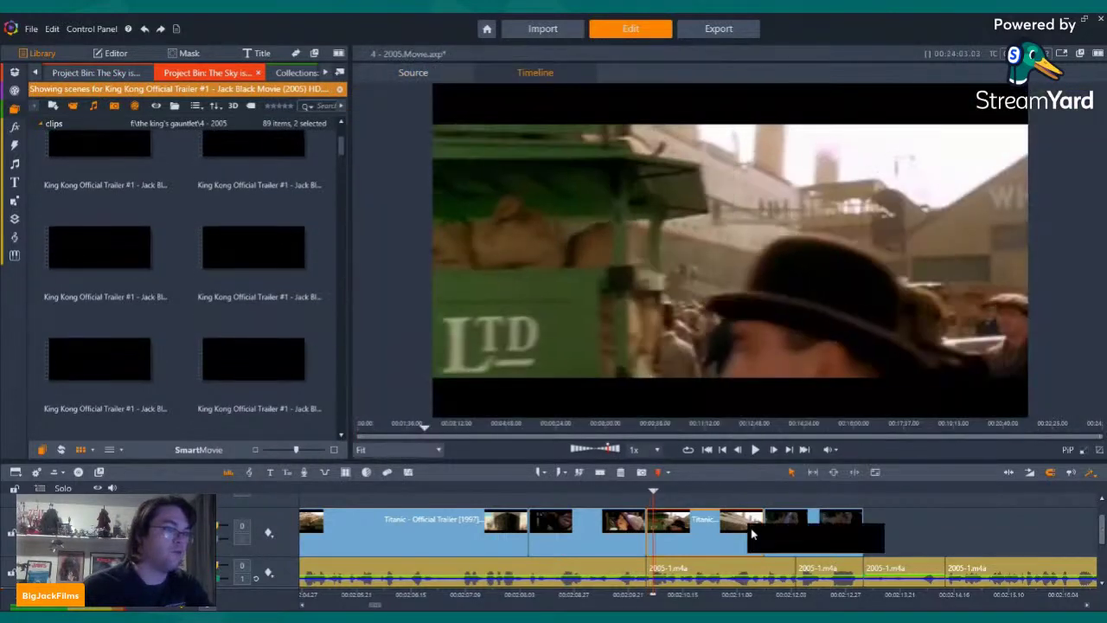
{"action": "left_click", "coordinate": [258, 259]}
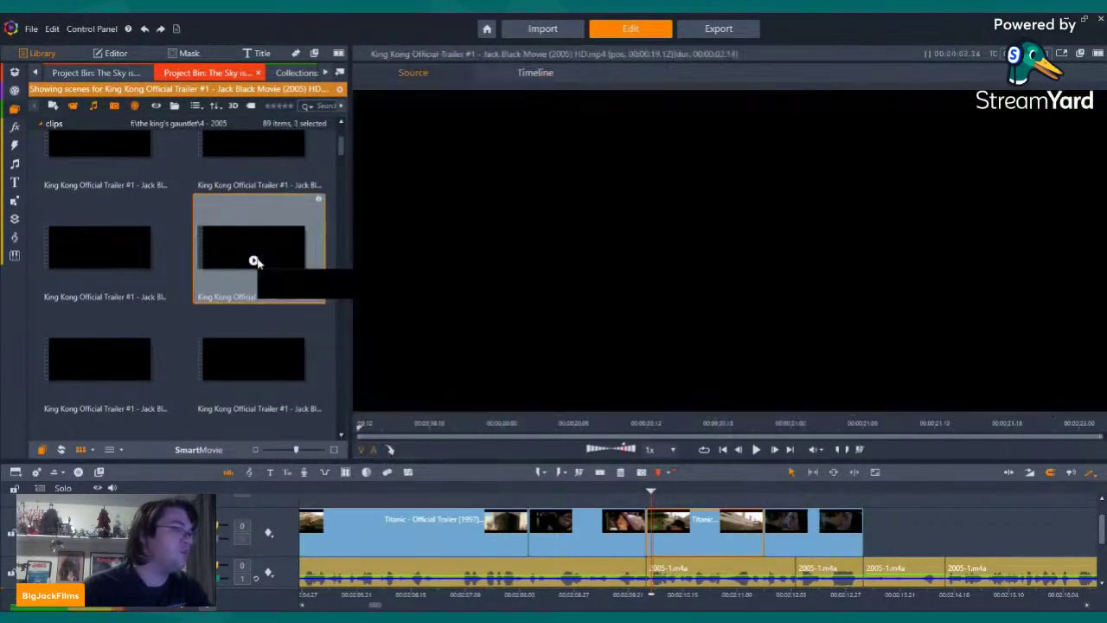
{"action": "scroll", "coordinate": [249, 339], "scroll_direction": "down", "scroll_amount": 6}
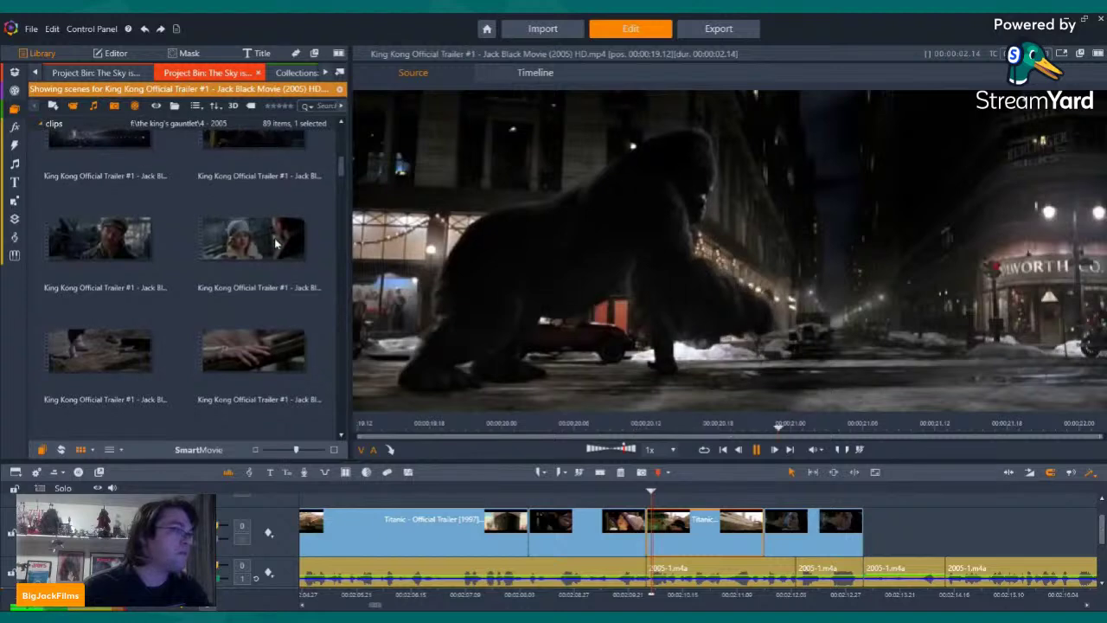
{"action": "scroll", "coordinate": [258, 281], "scroll_direction": "up", "scroll_amount": 3}
{"action": "left_click", "coordinate": [252, 302]}
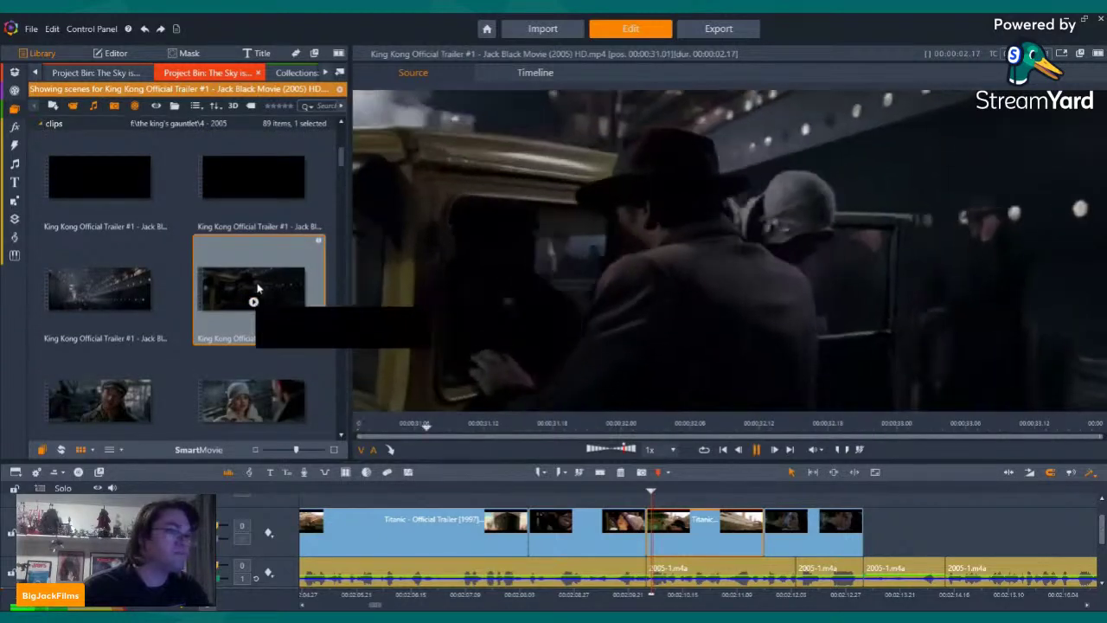
{"action": "left_click_drag", "start_coordinate": [586, 386], "coordinate": [470, 502]}
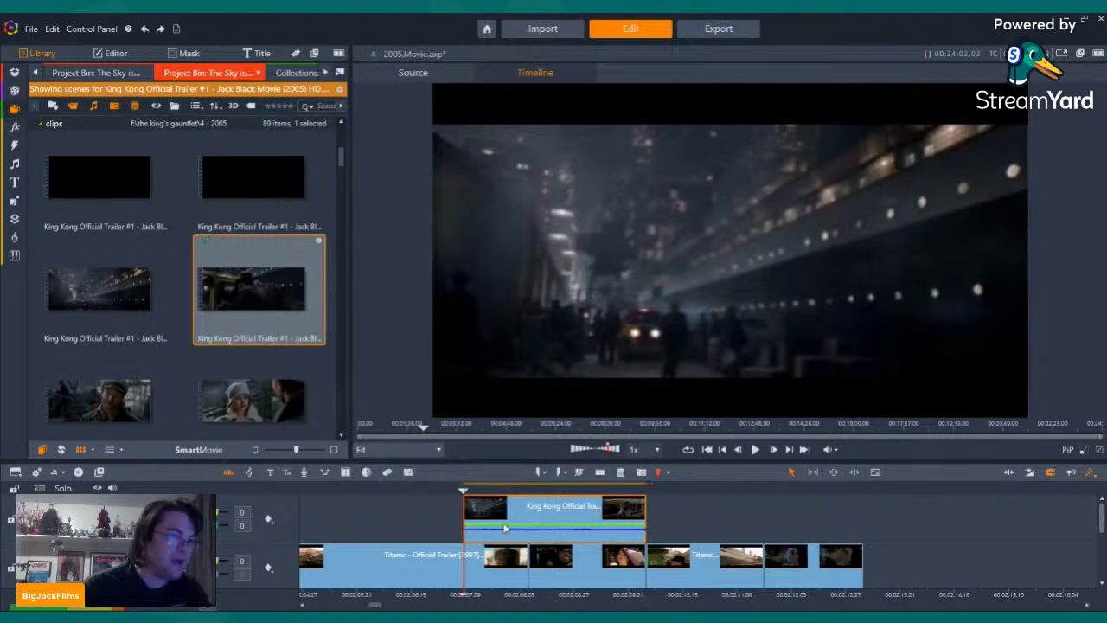
Trim the King Kong taxi clip's start to match the Titanic clip beneath it and turn off its audio
{"action": "left_click_drag", "start_coordinate": [473, 514], "coordinate": [538, 514]}
{"action": "right_click", "coordinate": [589, 505]}
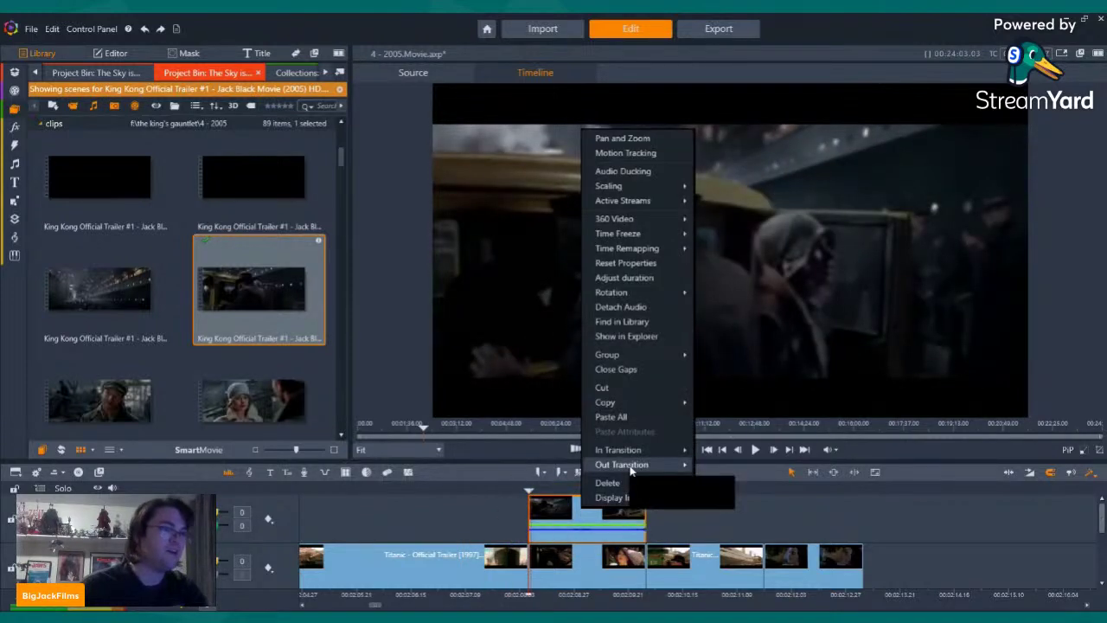
{"action": "left_click", "coordinate": [701, 216]}
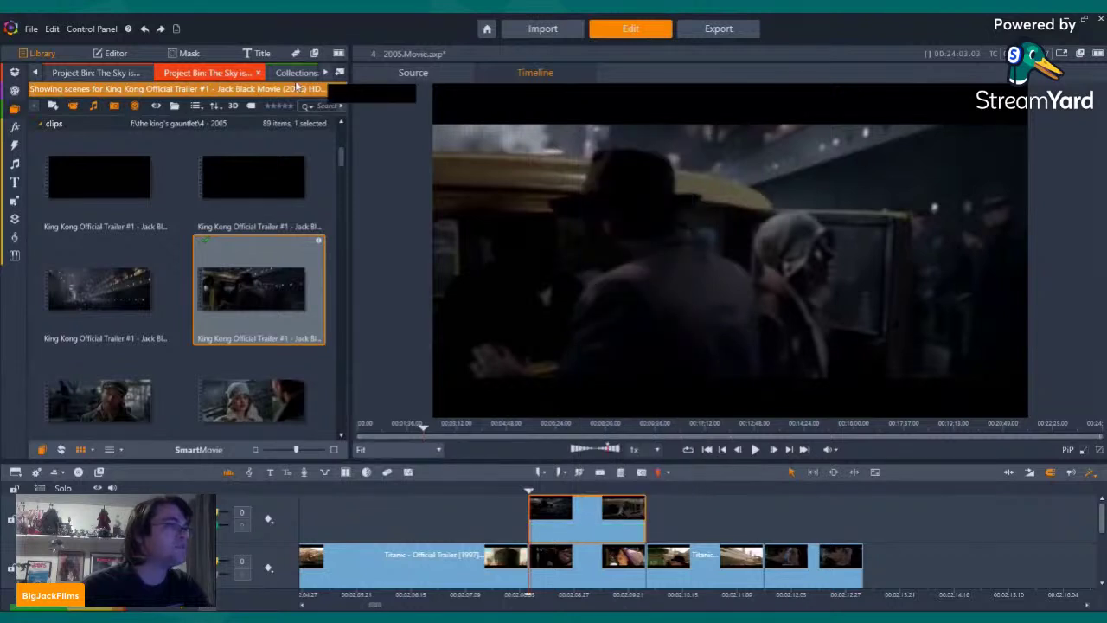
{"action": "left_click", "coordinate": [285, 78]}
{"action": "left_click", "coordinate": [287, 76]}
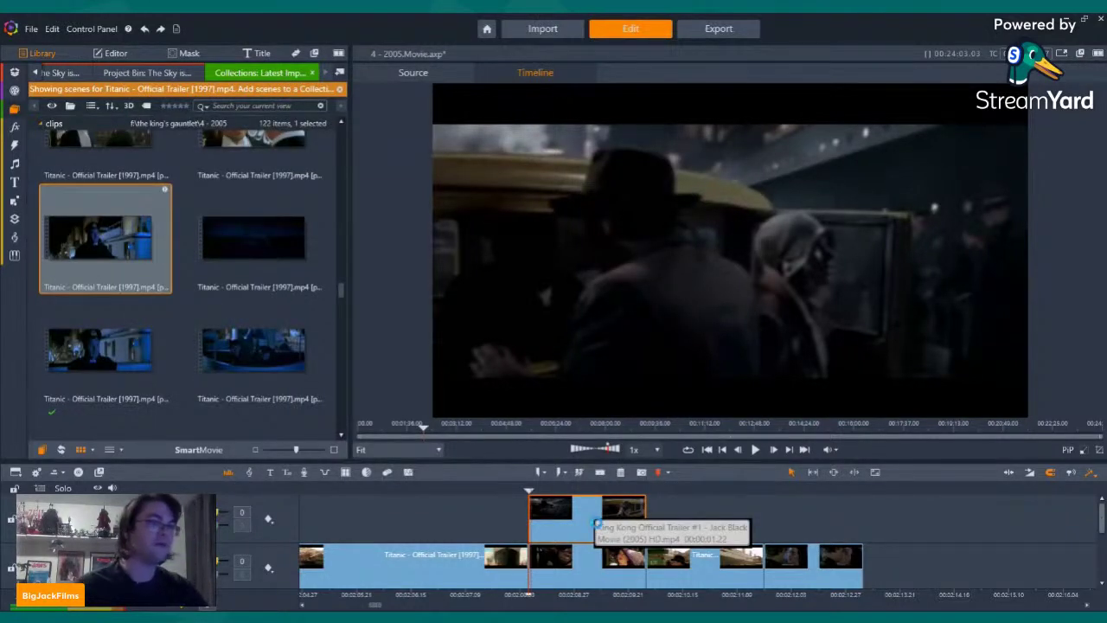
Apply the 2D Editor Advanced effect to the King Kong taxi clip and reset its rotation and edge softness to 0
{"action": "double_click", "coordinate": [623, 504]}
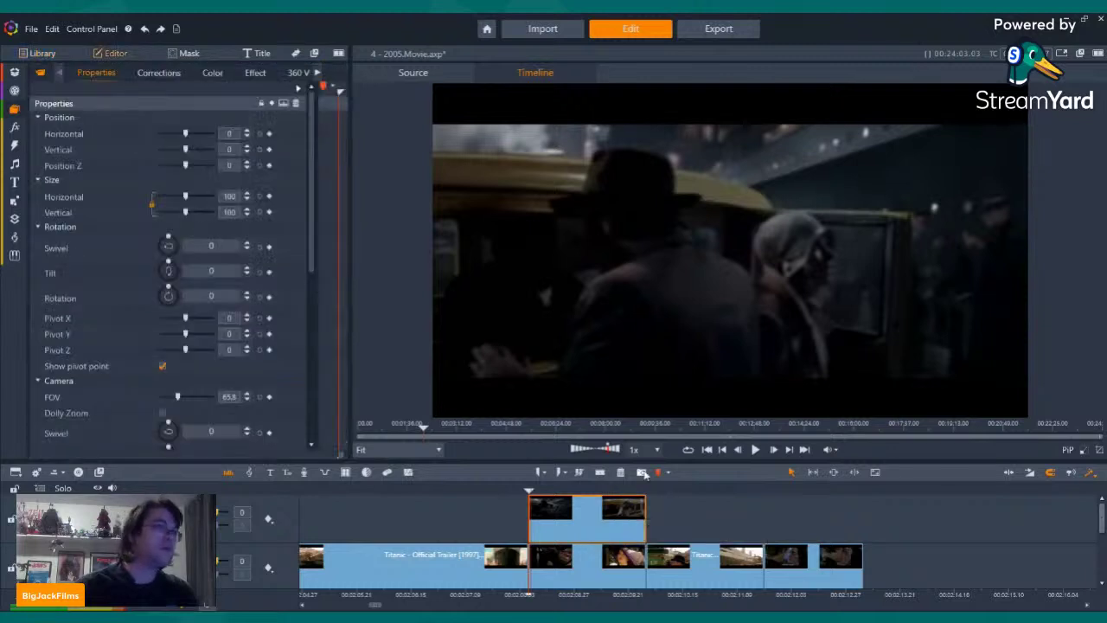
{"action": "left_click", "coordinate": [250, 76]}
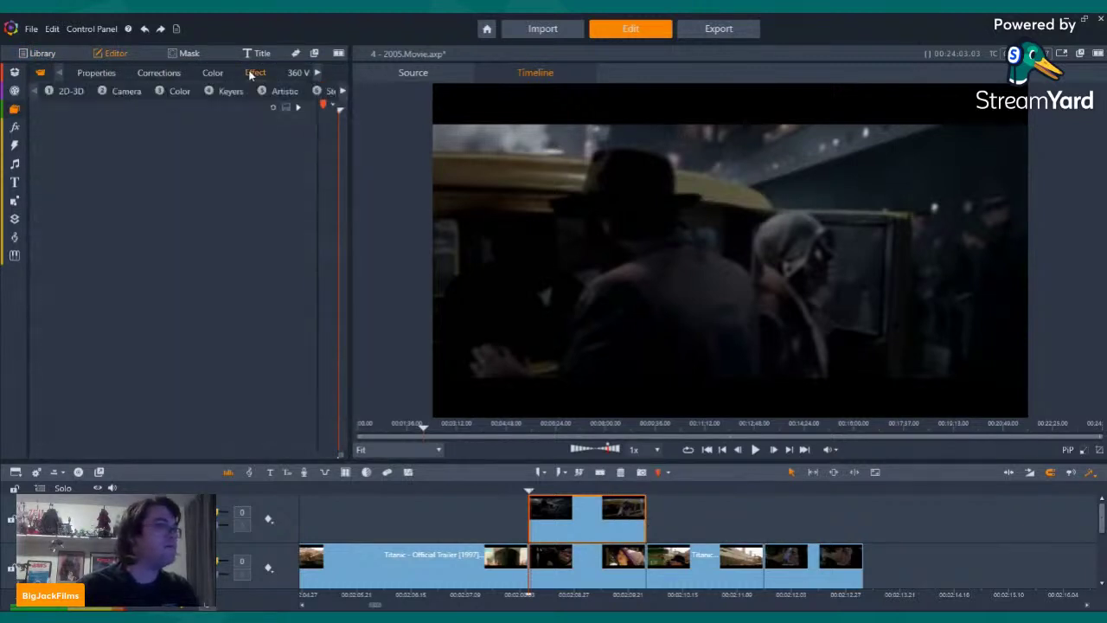
{"action": "left_click", "coordinate": [72, 91]}
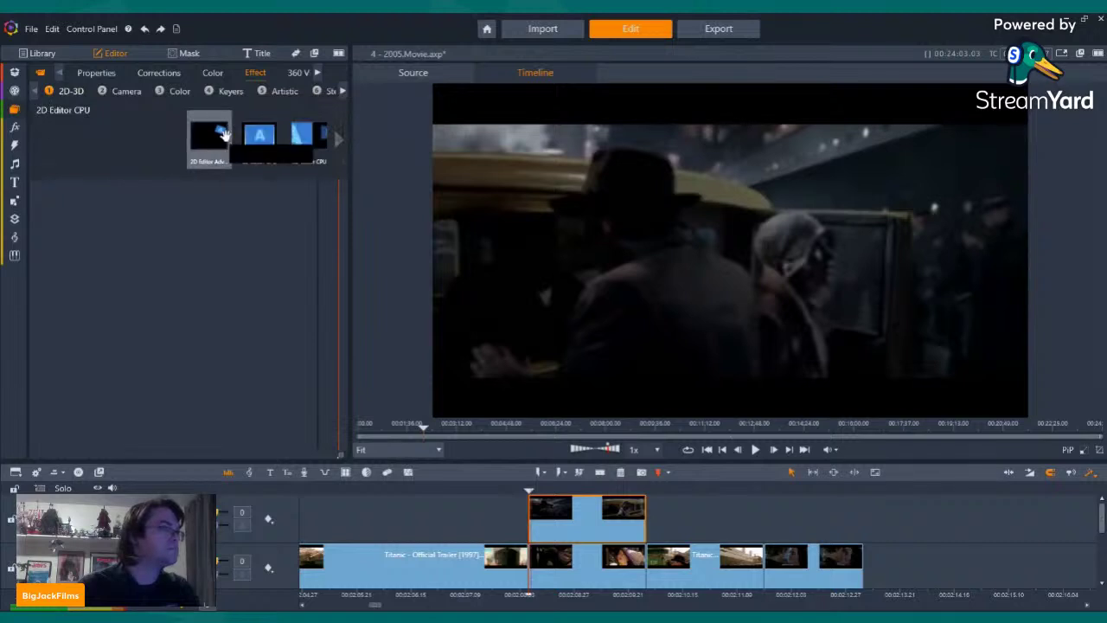
{"action": "left_click", "coordinate": [222, 136]}
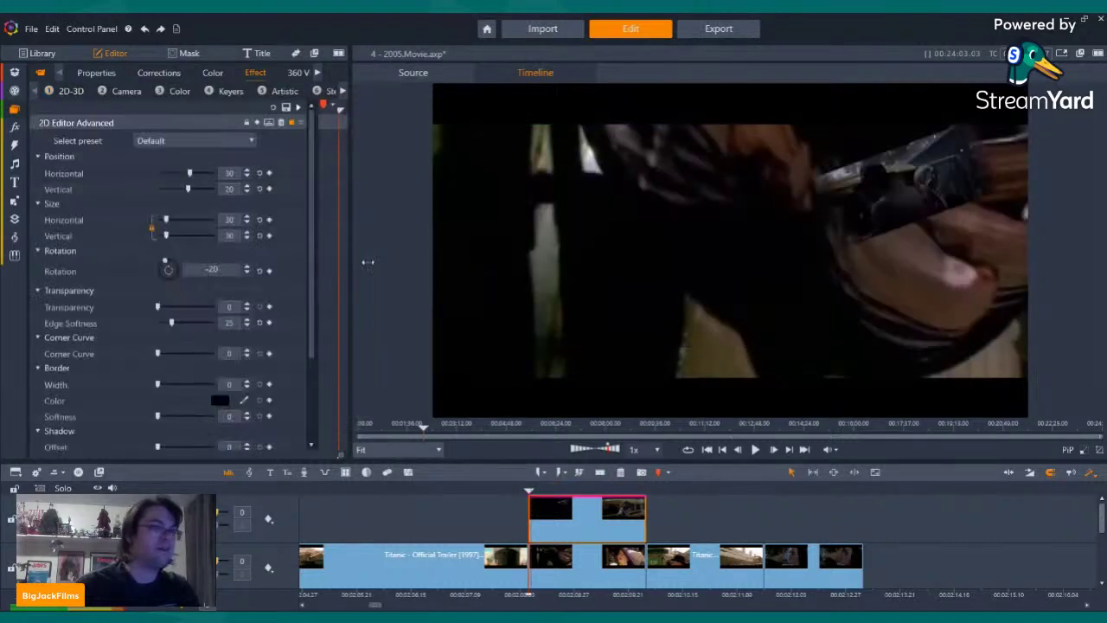
{"action": "left_click", "coordinate": [259, 270]}
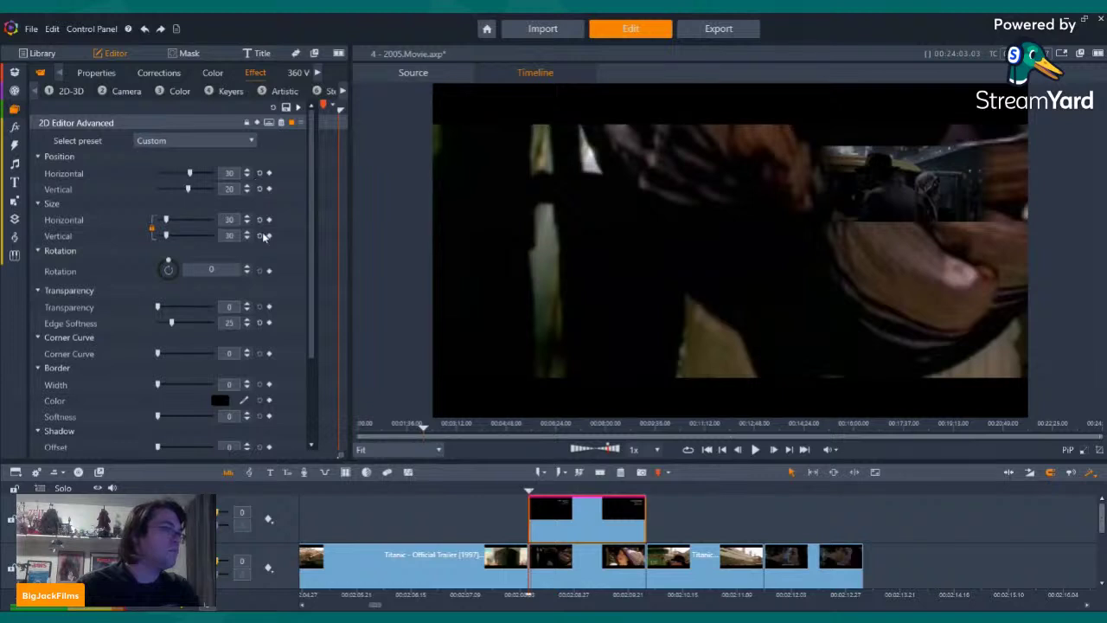
{"action": "left_click", "coordinate": [259, 322]}
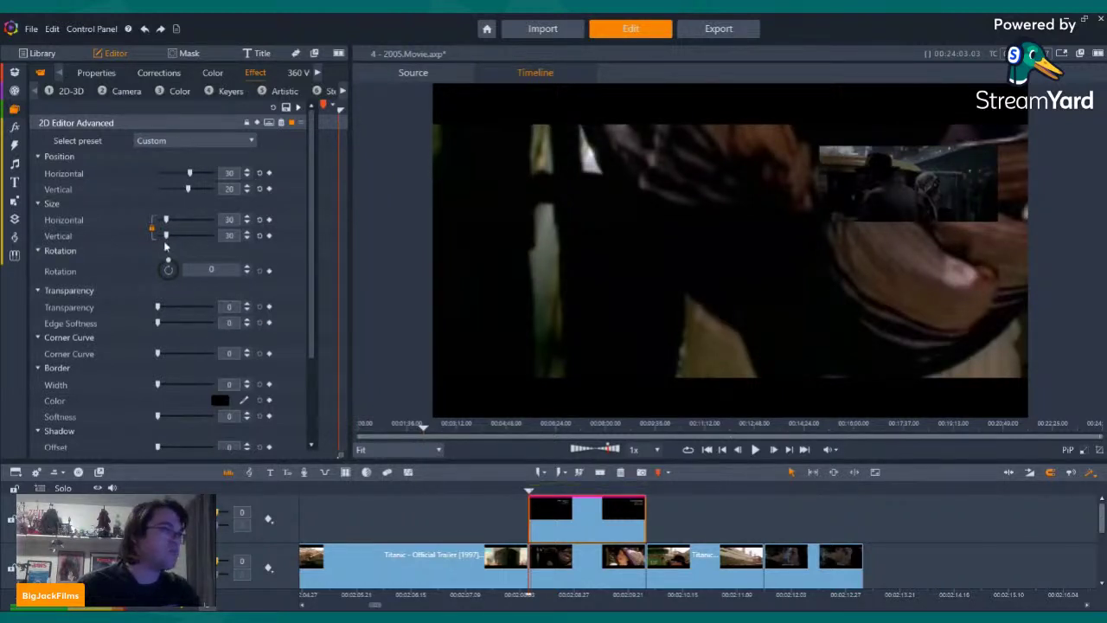
Centre the King Kong taxi clip horizontally at 0 and set its size to 75
{"action": "left_click_drag", "start_coordinate": [165, 235], "coordinate": [188, 239]}
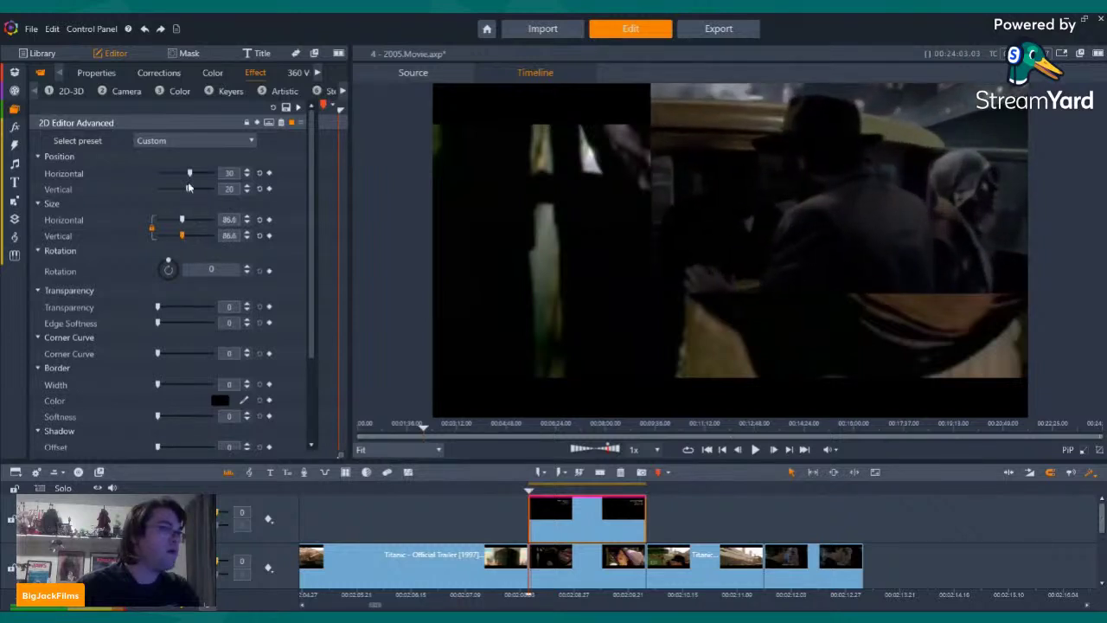
{"action": "left_click_drag", "start_coordinate": [190, 175], "coordinate": [185, 174]}
{"action": "left_click", "coordinate": [259, 173]}
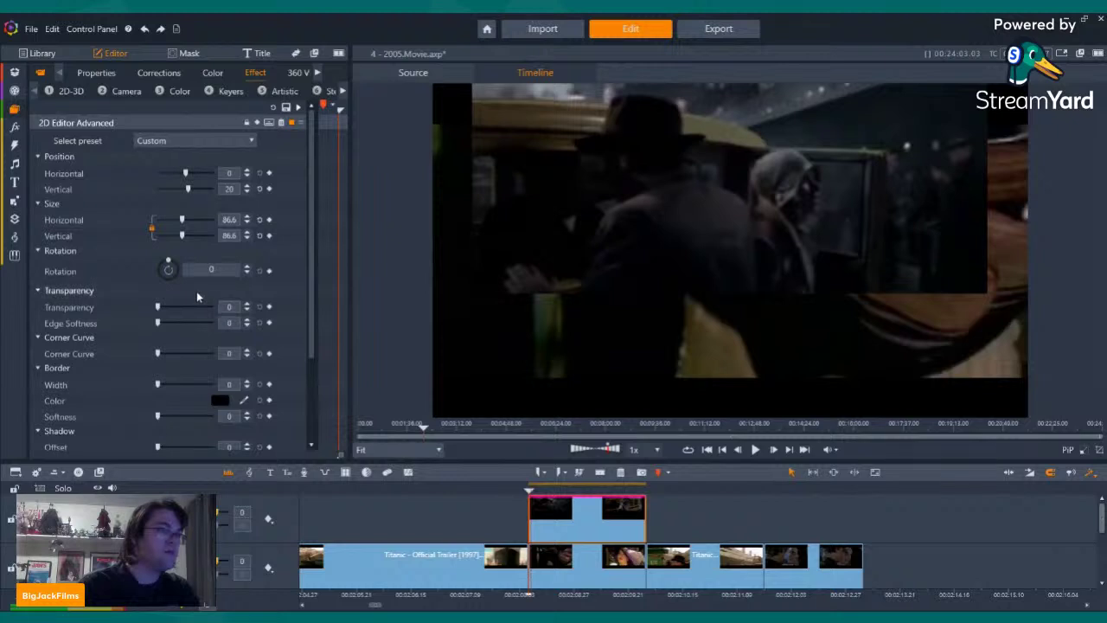
{"action": "left_click_drag", "start_coordinate": [182, 234], "coordinate": [175, 234]}
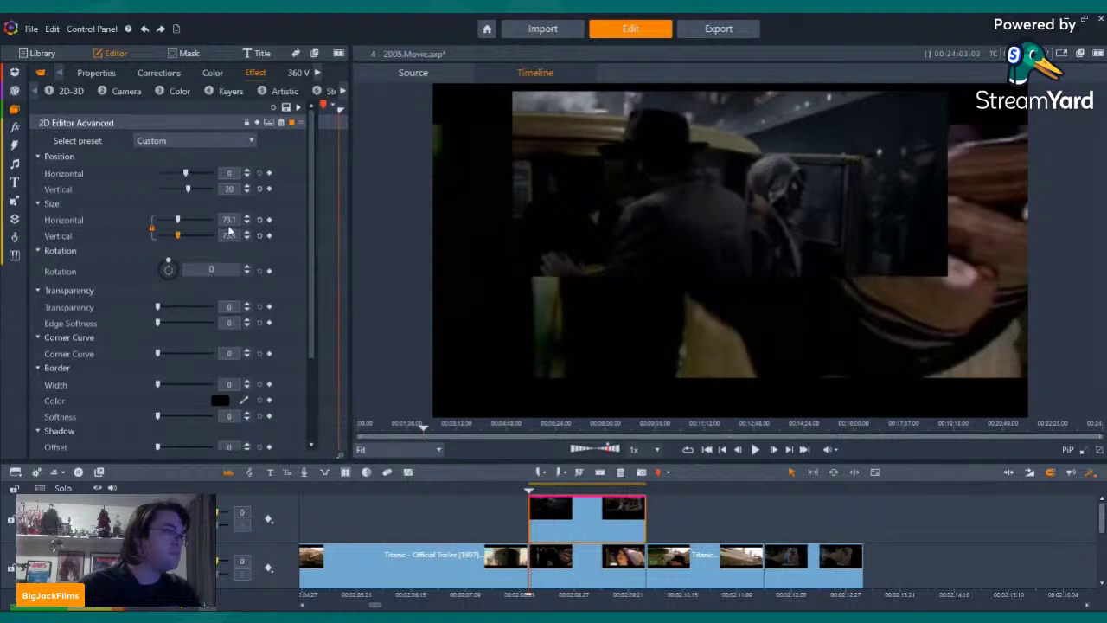
{"action": "left_click", "coordinate": [228, 219]}
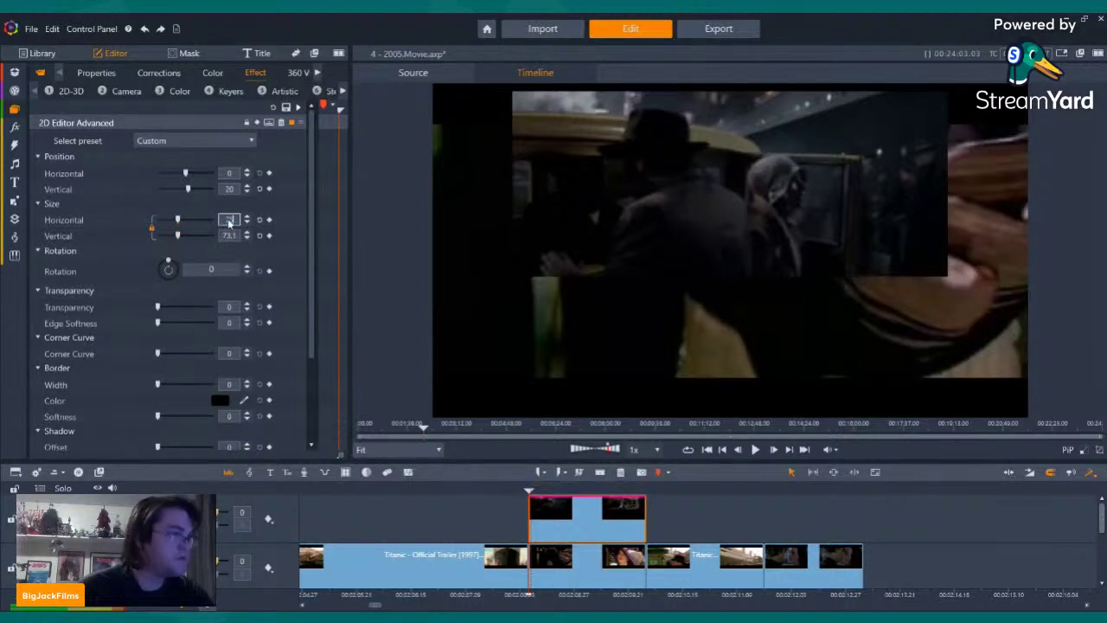
{"action": "type", "text": "25"}
{"action": "key", "text": "Return"}
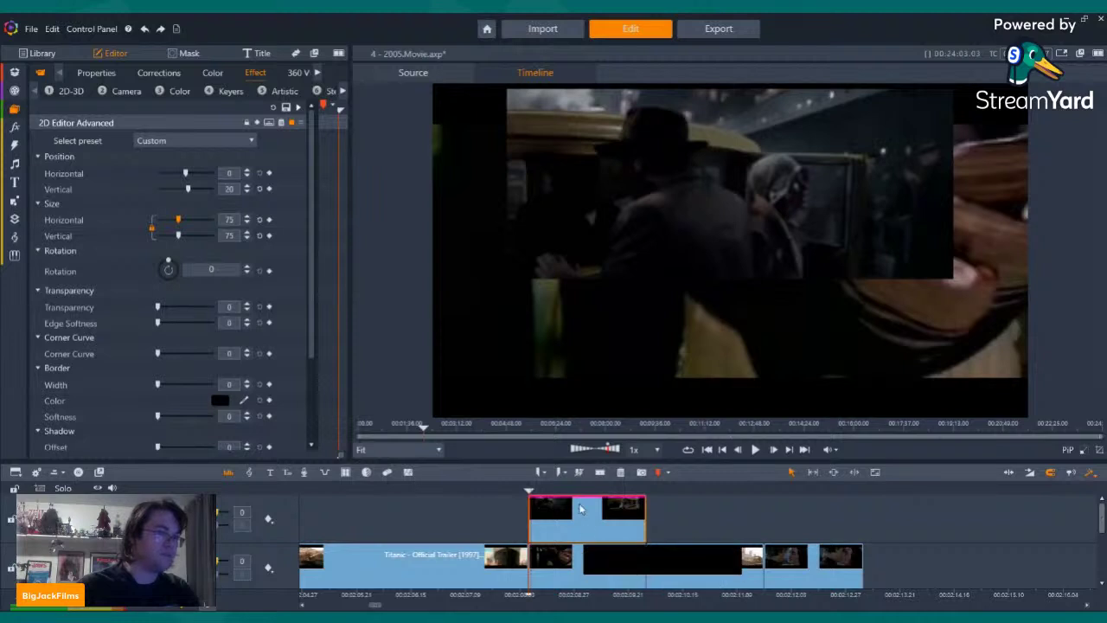
Copy the taxi clip's 2D Editor Advanced effect onto the Titanic clip directly below it
{"action": "mouse_move", "coordinate": [579, 503]}
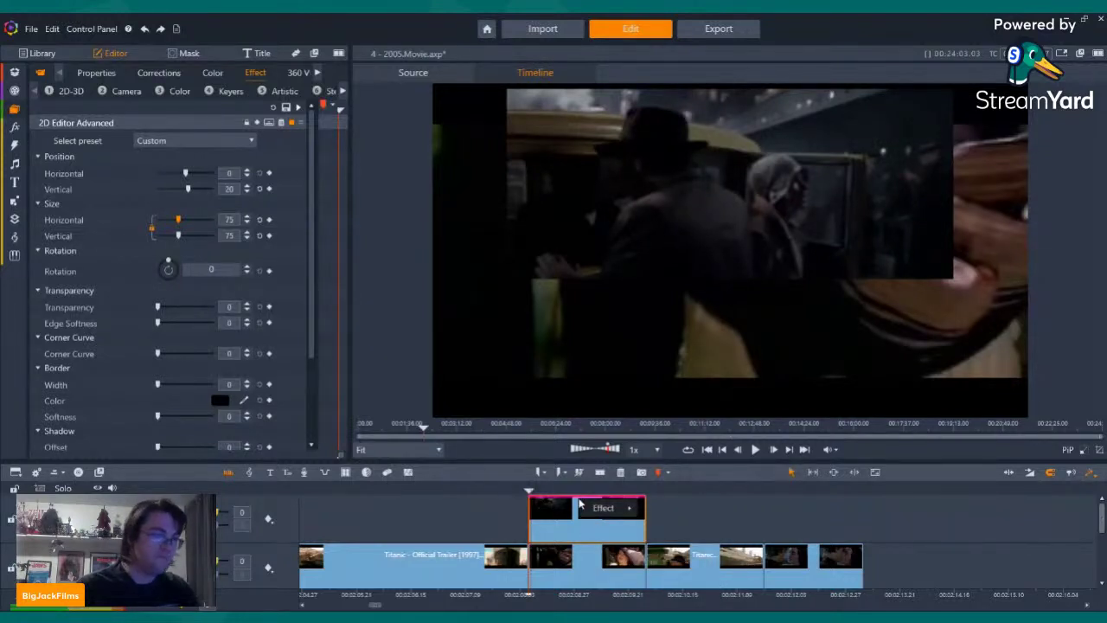
{"action": "left_click", "coordinate": [603, 562]}
{"action": "right_click", "coordinate": [603, 561]}
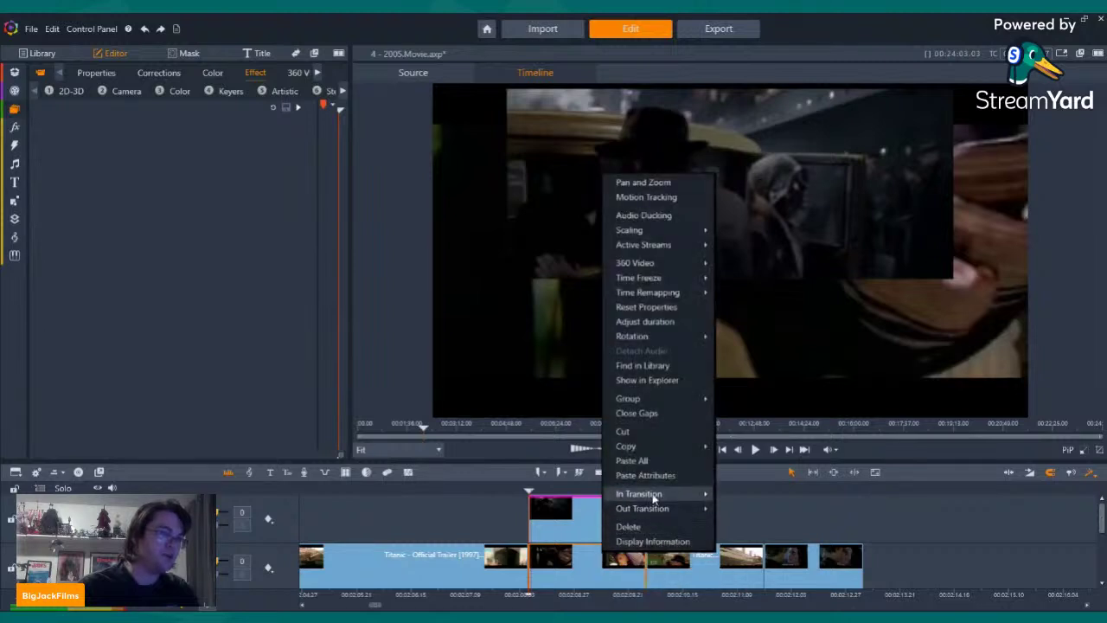
{"action": "left_click", "coordinate": [638, 458]}
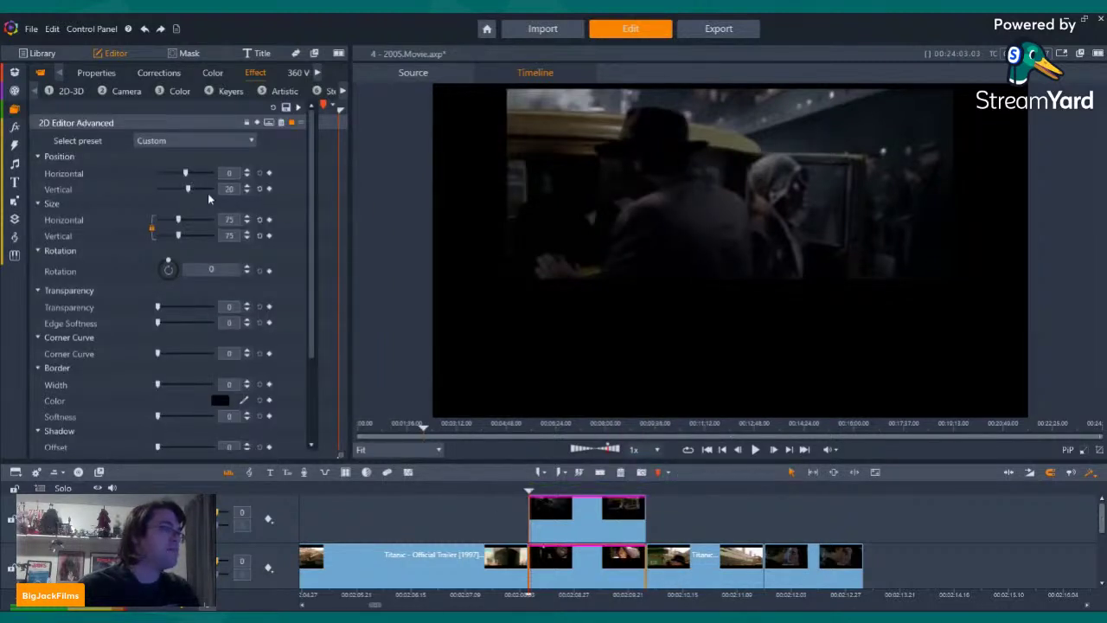
Move the Titanic clip into the lower half of the frame at vertical position -23.9 and set its size to 70.5
{"action": "left_click", "coordinate": [259, 189]}
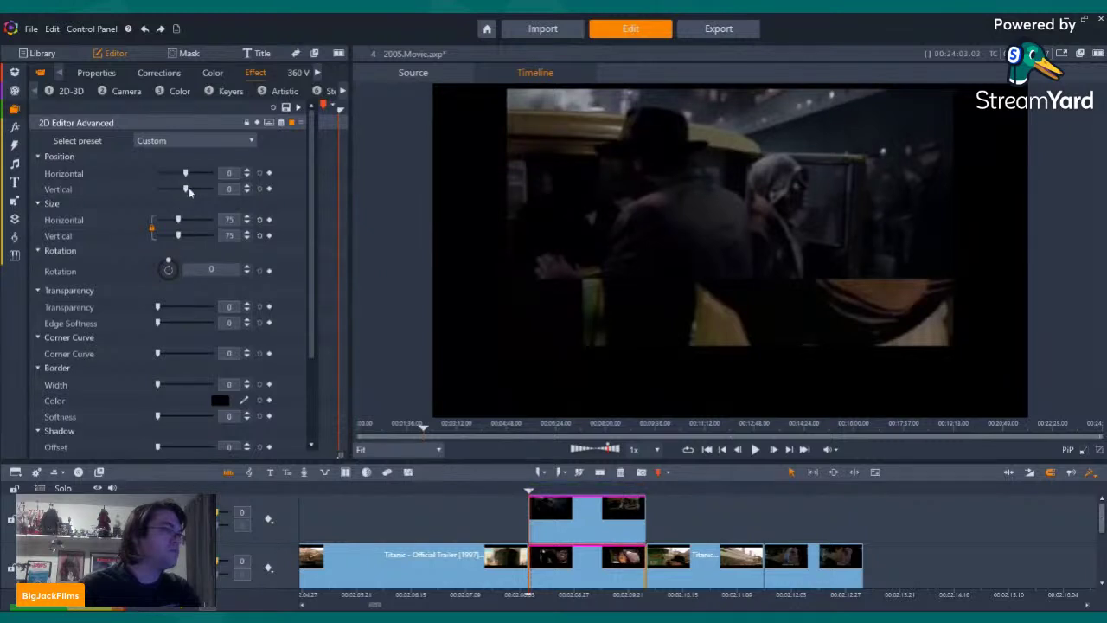
{"action": "left_click_drag", "start_coordinate": [186, 189], "coordinate": [181, 189]}
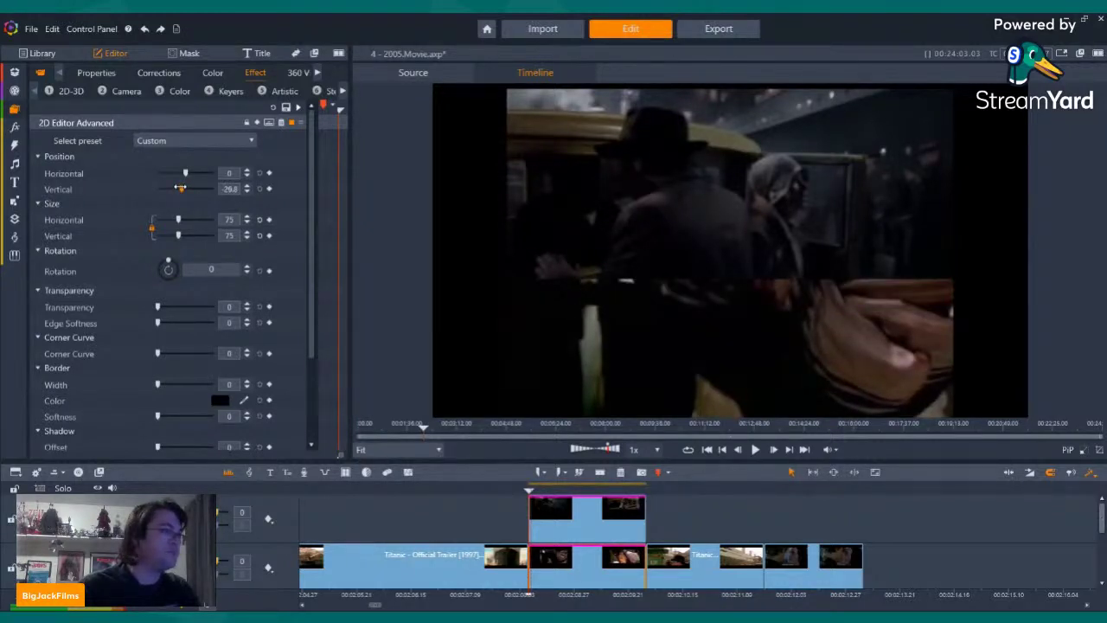
{"action": "left_click_drag", "start_coordinate": [179, 187], "coordinate": [180, 187]}
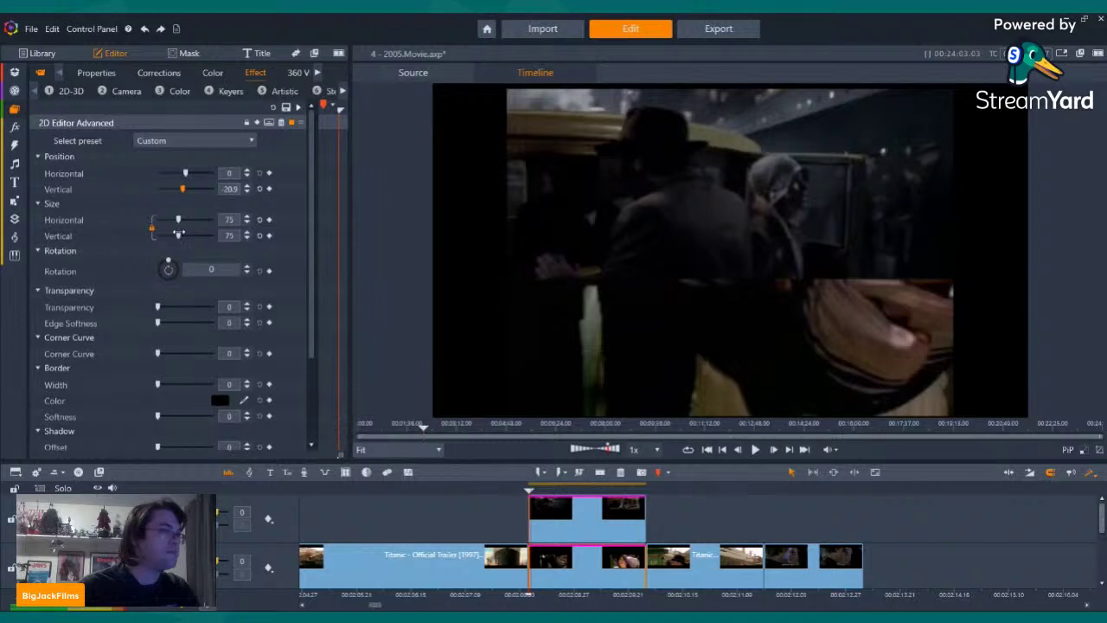
{"action": "left_click_drag", "start_coordinate": [178, 233], "coordinate": [176, 234]}
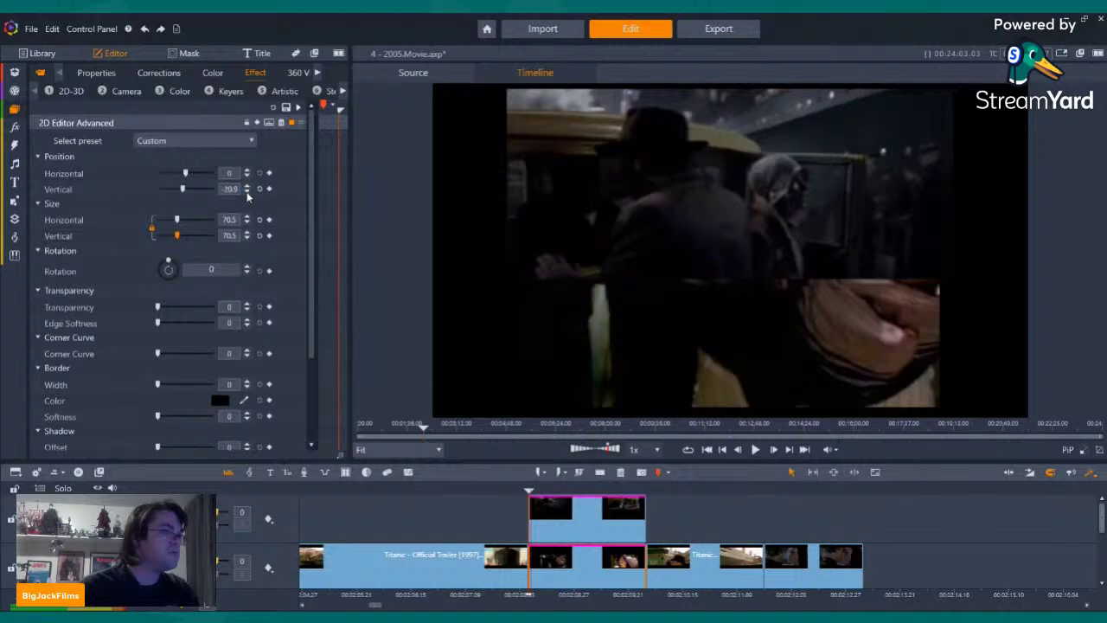
{"action": "left_click", "coordinate": [247, 192]}
{"action": "left_click", "coordinate": [248, 192]}
{"action": "left_click", "coordinate": [247, 192]}
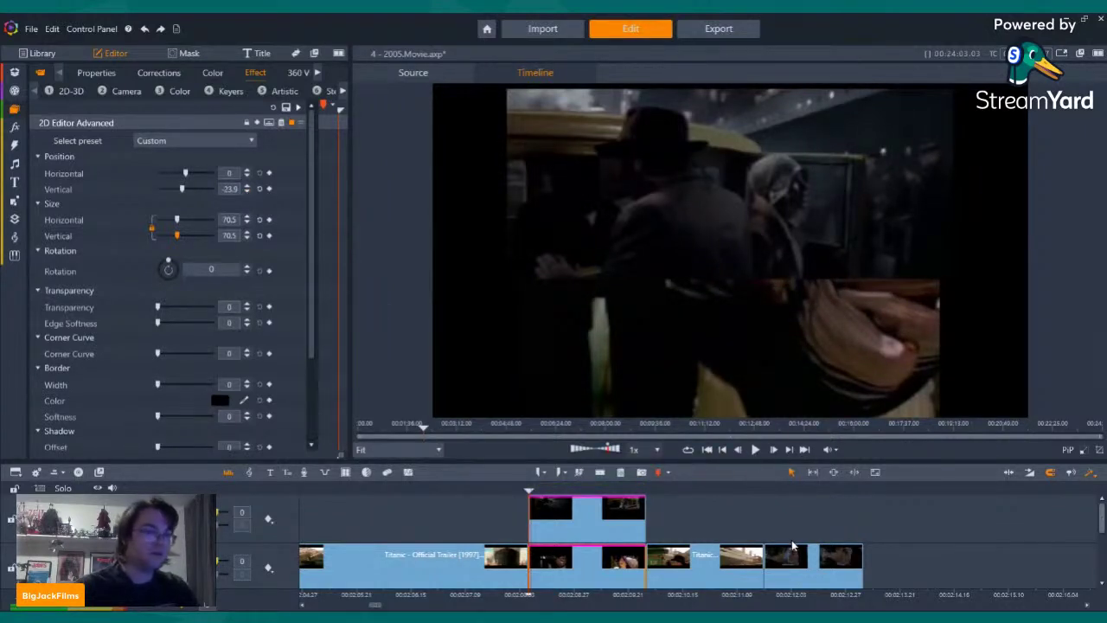
Set the King Kong taxi clip's size to 70.5 and vertical position to 23, and play back the split-screen comparison
{"action": "left_click", "coordinate": [584, 521]}
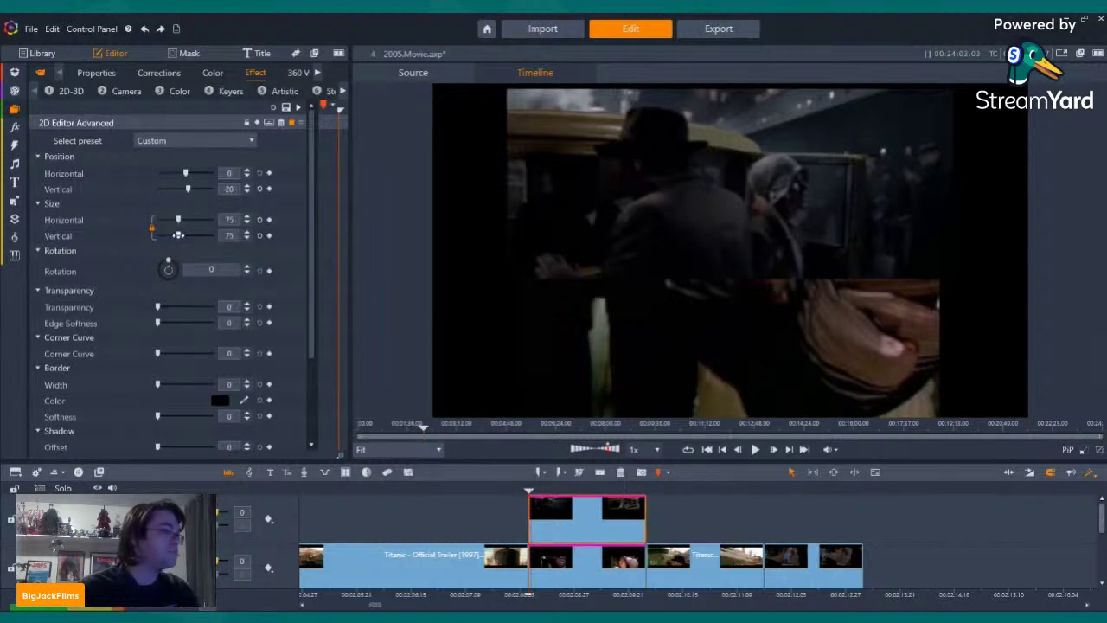
{"action": "left_click_drag", "start_coordinate": [176, 235], "coordinate": [177, 235]}
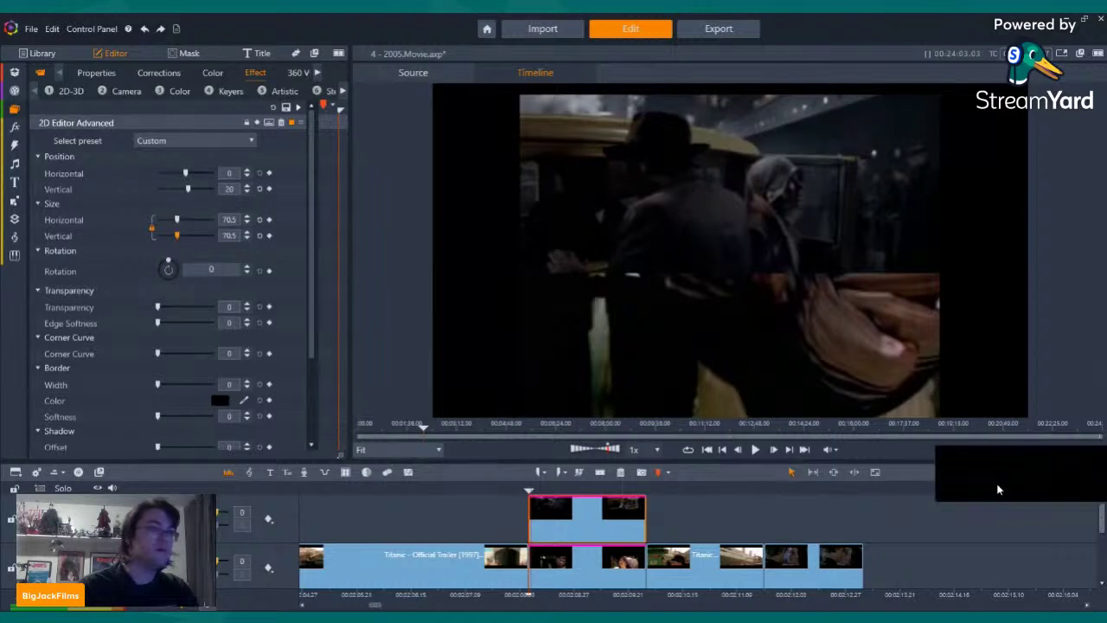
{"action": "left_click", "coordinate": [248, 188]}
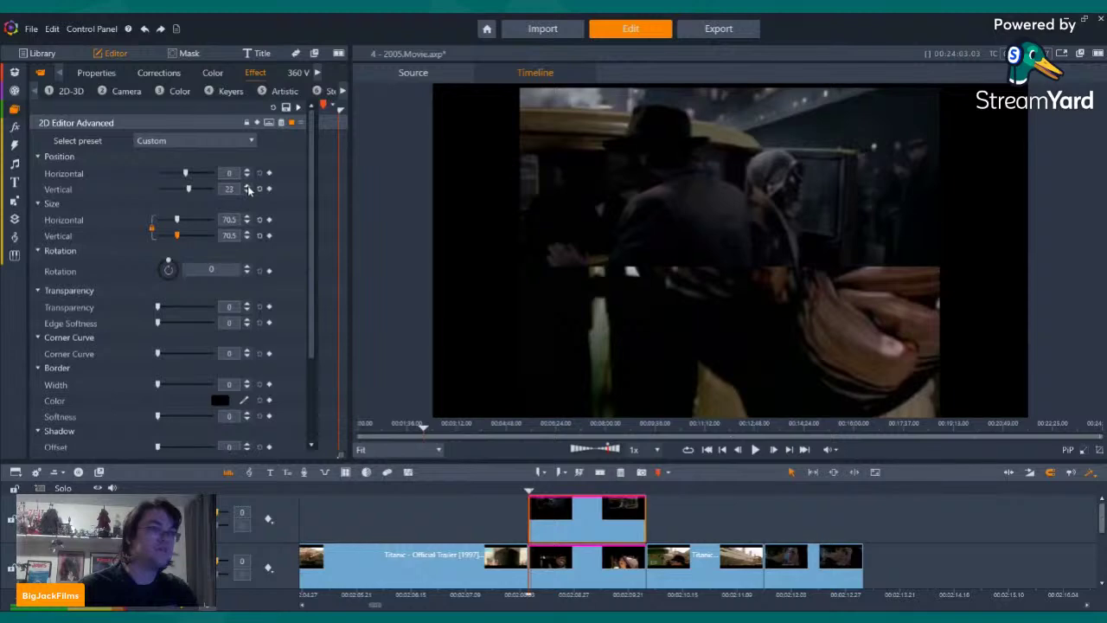
{"action": "key", "text": "space"}
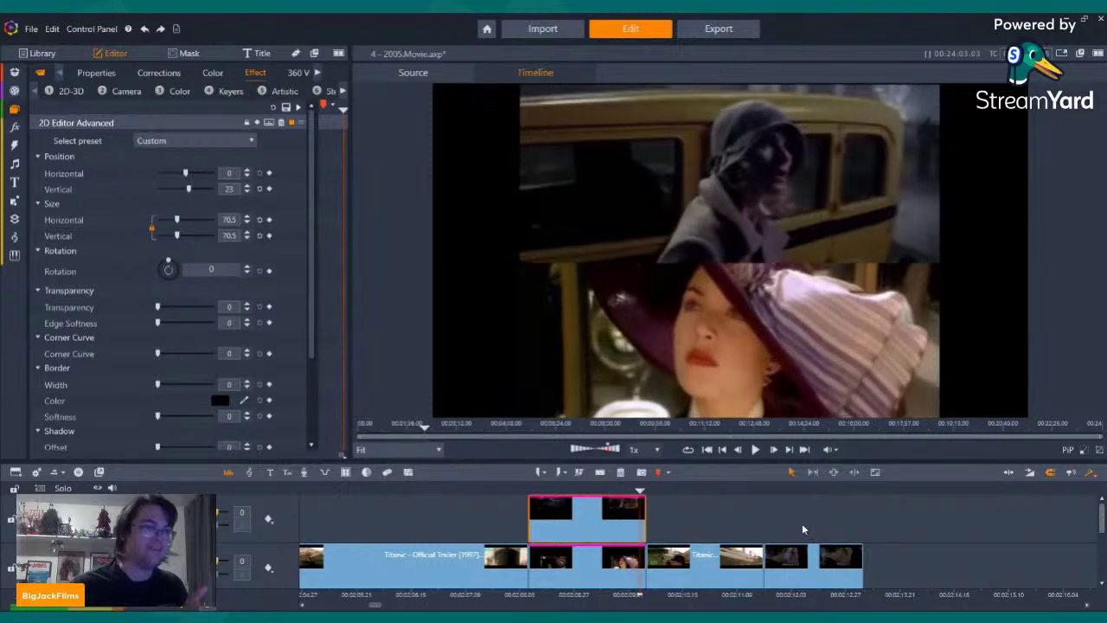
Add the King Kong night-time ship shot above the Titanic dock clip, turn off its audio and trim it to the Titanic clip's length
{"action": "left_click", "coordinate": [43, 53]}
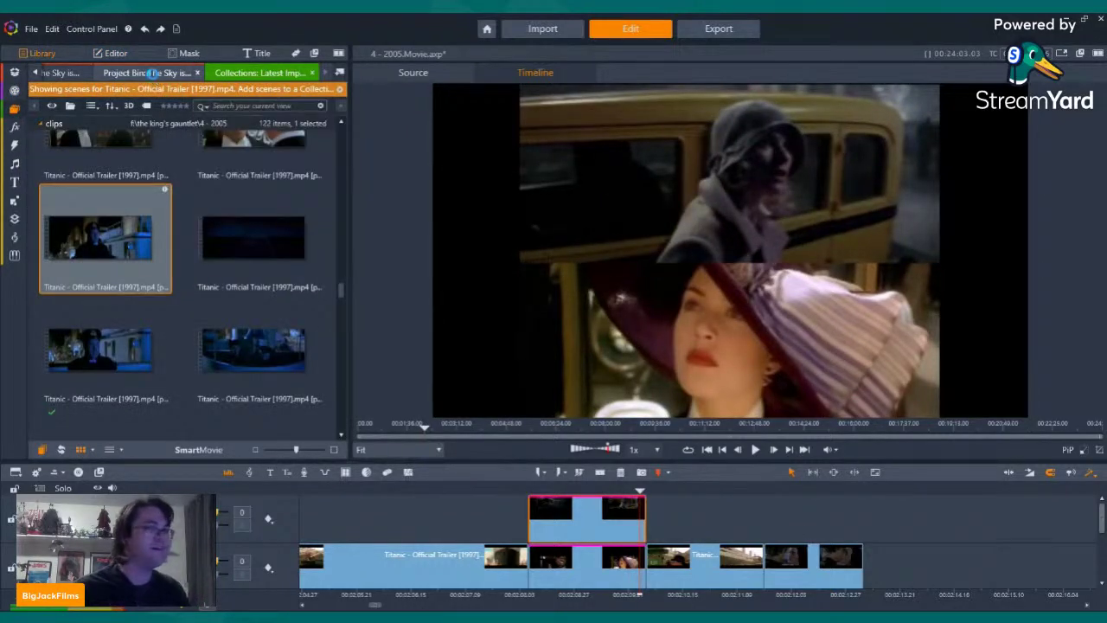
{"action": "left_click", "coordinate": [153, 73]}
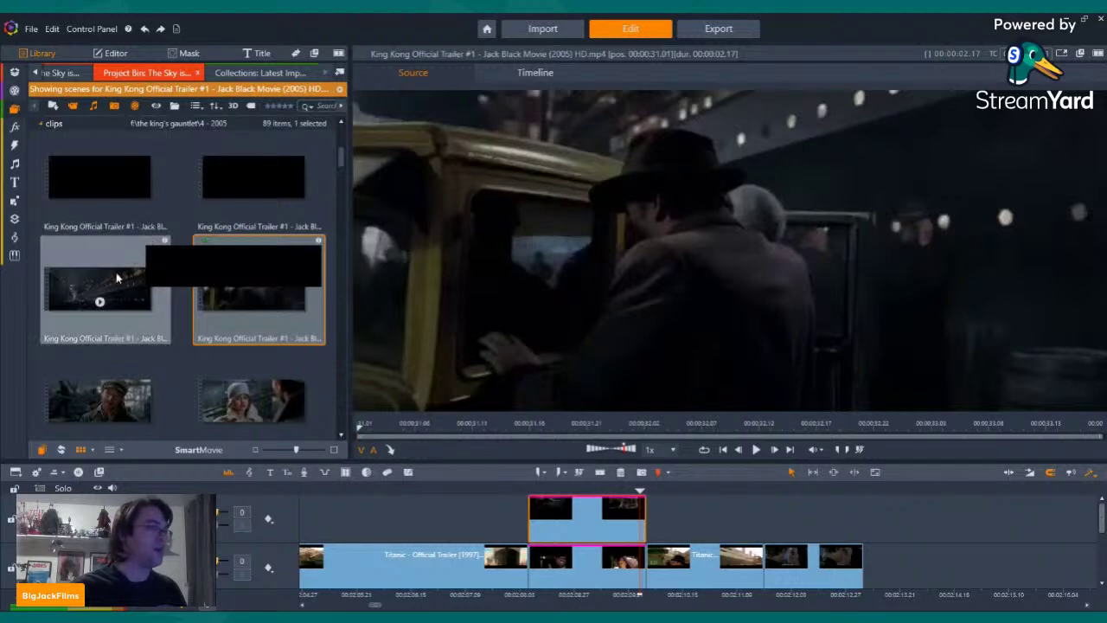
{"action": "left_click_drag", "start_coordinate": [114, 273], "coordinate": [658, 517]}
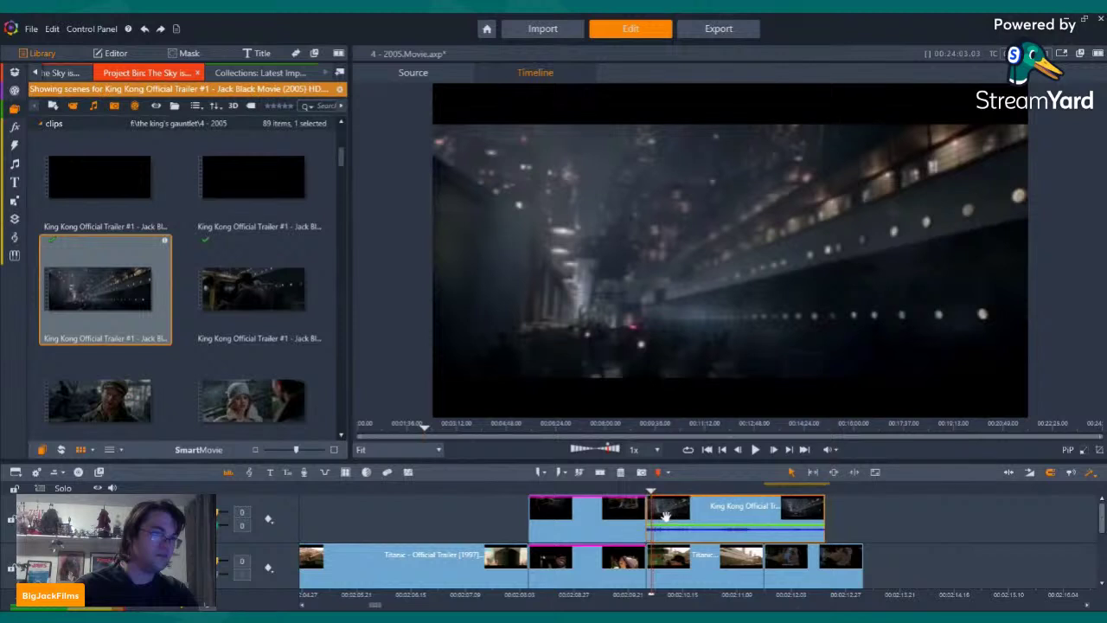
{"action": "right_click", "coordinate": [668, 520]}
{"action": "mouse_move", "coordinate": [739, 209]}
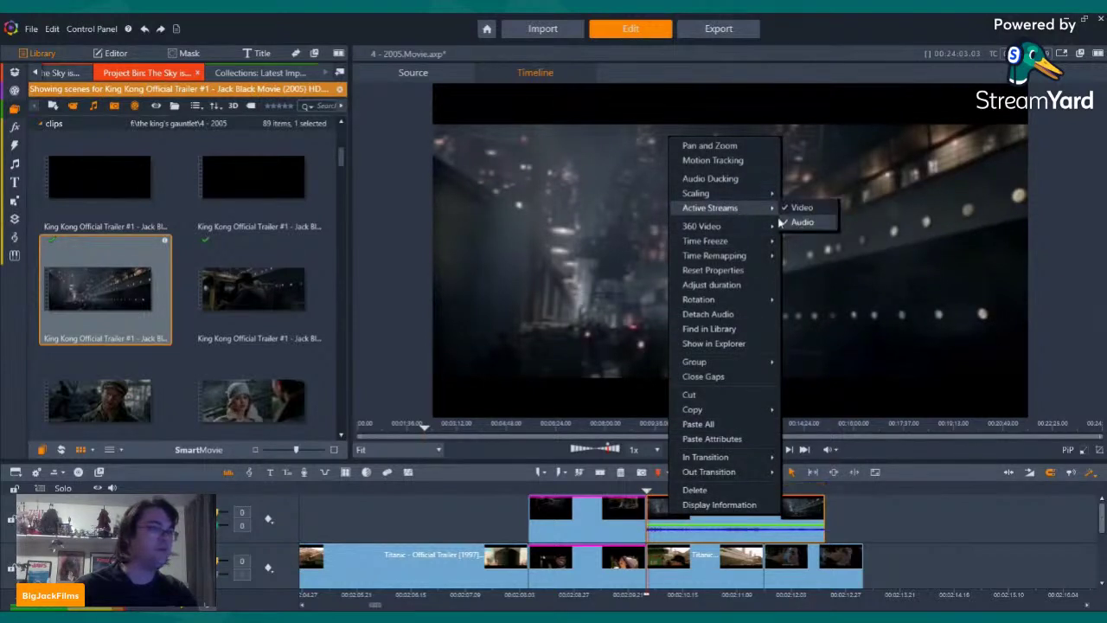
{"action": "left_click", "coordinate": [809, 225]}
{"action": "left_click_drag", "start_coordinate": [818, 527], "coordinate": [763, 519]}
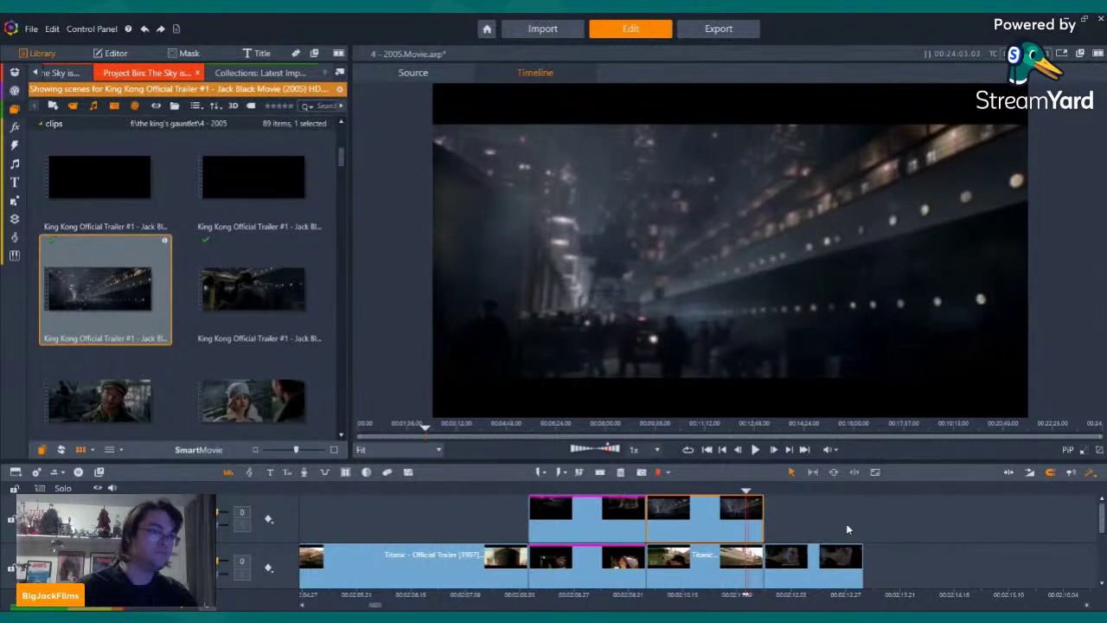
Copy all effects from the King Kong taxi clip onto the King Kong ship clip
{"action": "right_click", "coordinate": [610, 504]}
{"action": "mouse_move", "coordinate": [629, 509]}
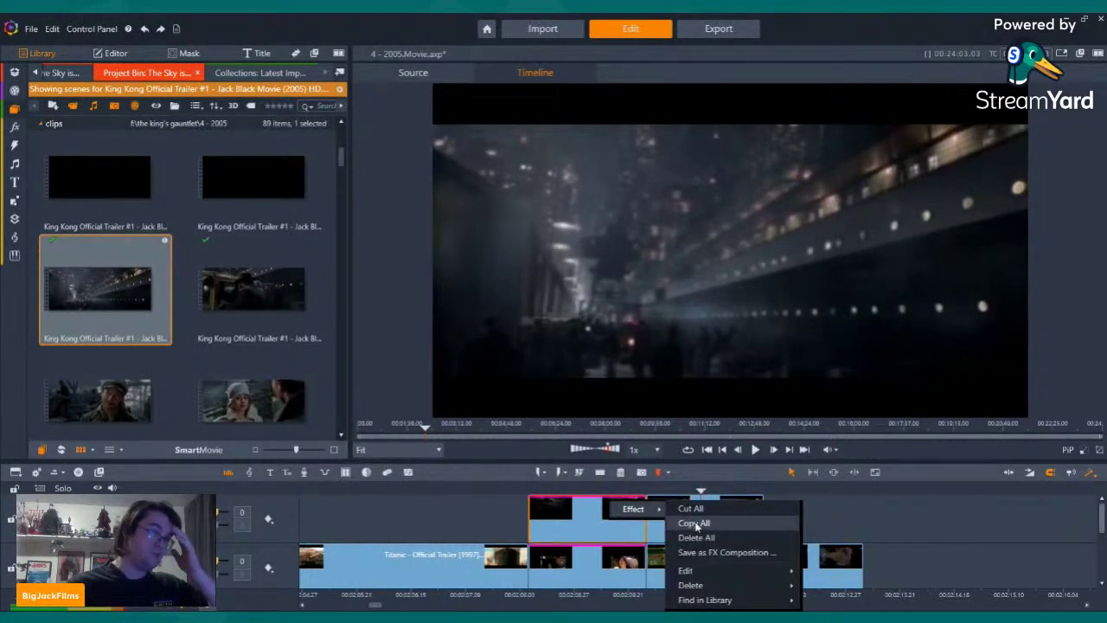
{"action": "left_click", "coordinate": [694, 522]}
{"action": "right_click", "coordinate": [692, 522]}
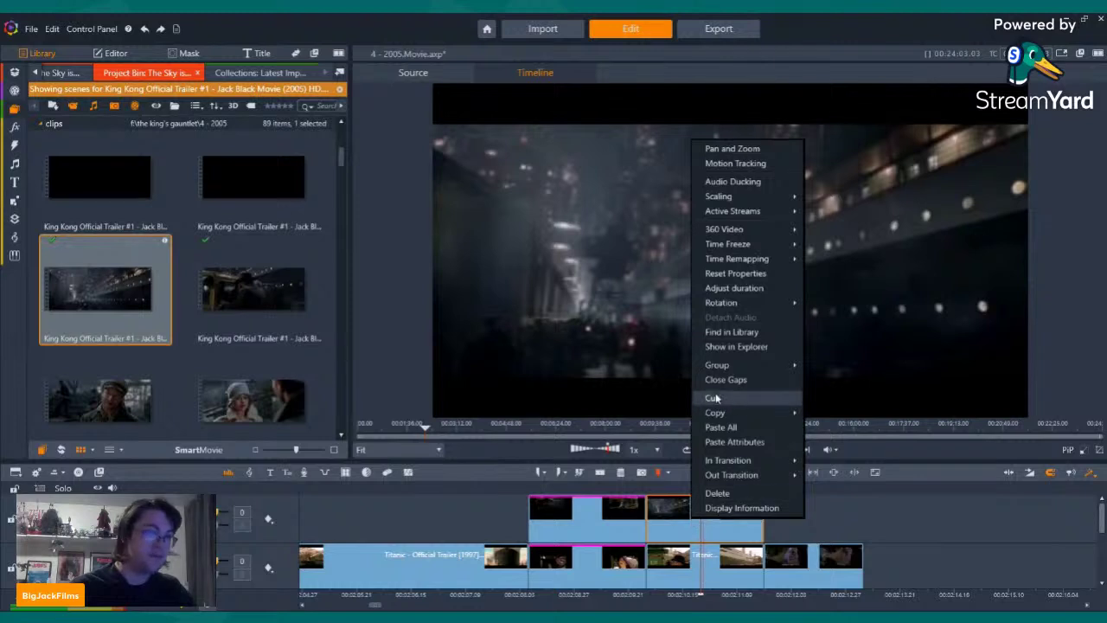
{"action": "left_click", "coordinate": [728, 427]}
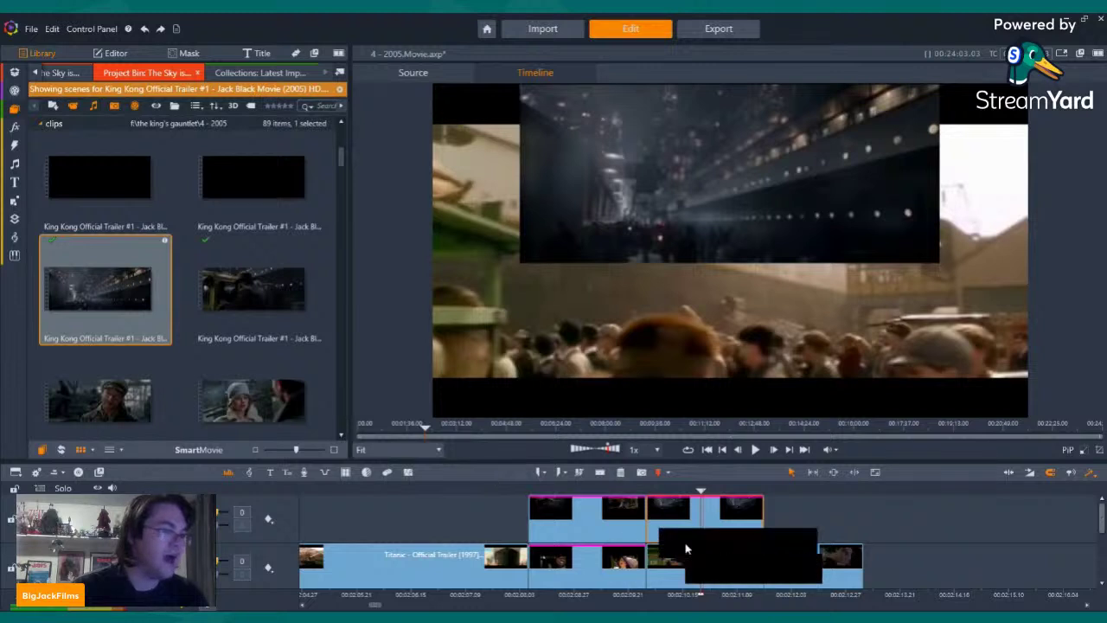
Copy all effects from the Titanic hat clip onto the Titanic dock clip that follows it
{"action": "right_click", "coordinate": [572, 551]}
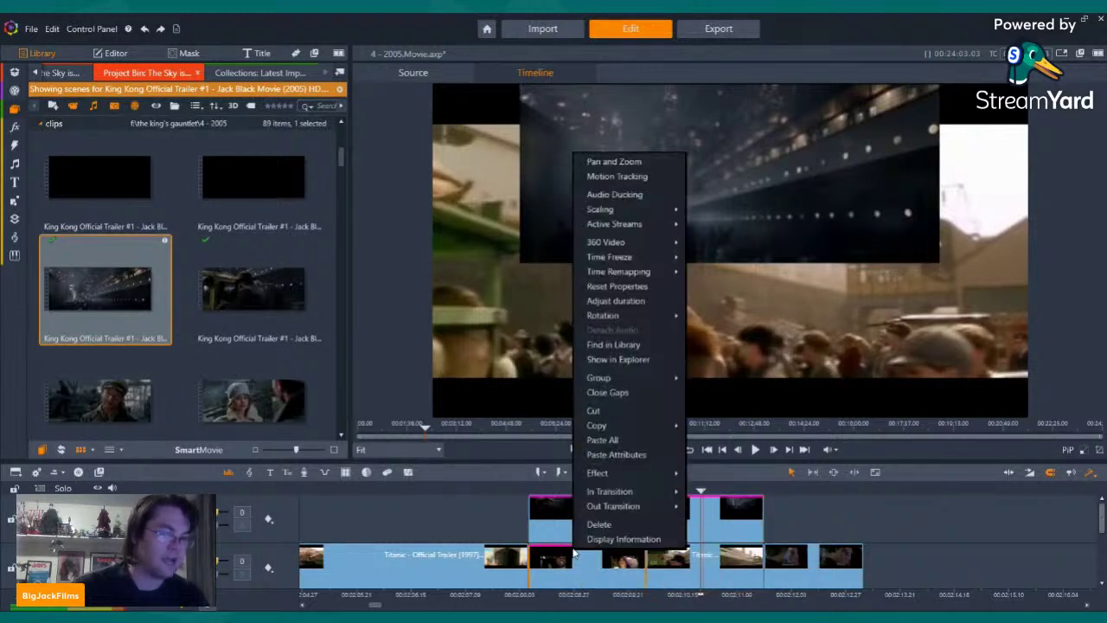
{"action": "left_click", "coordinate": [572, 551]}
{"action": "right_click", "coordinate": [573, 547]}
{"action": "left_click", "coordinate": [607, 560]}
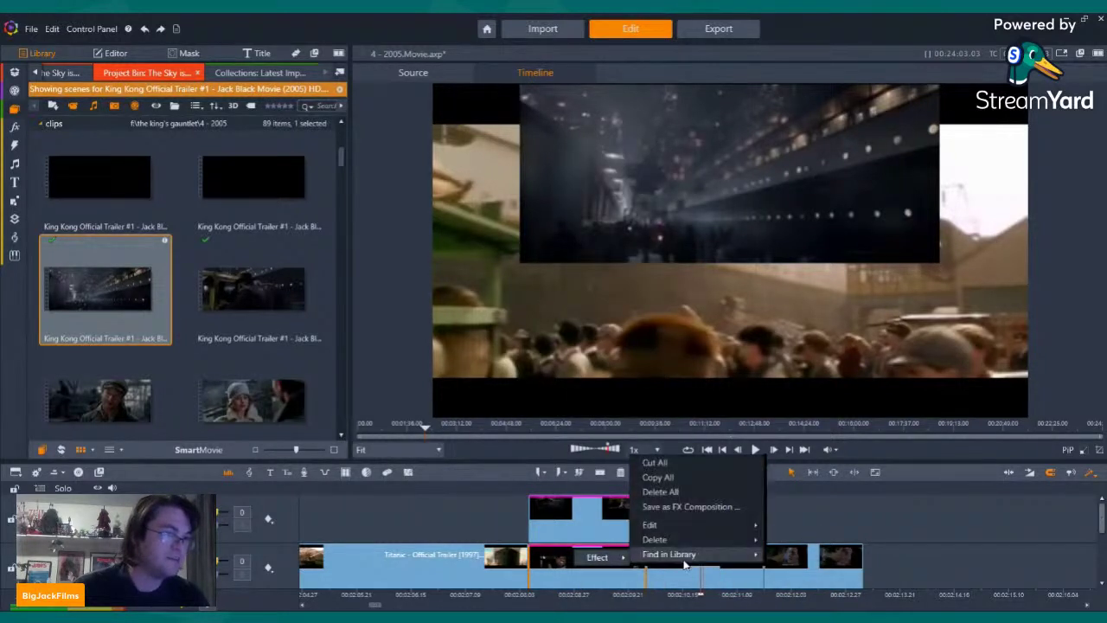
{"action": "left_click", "coordinate": [664, 481]}
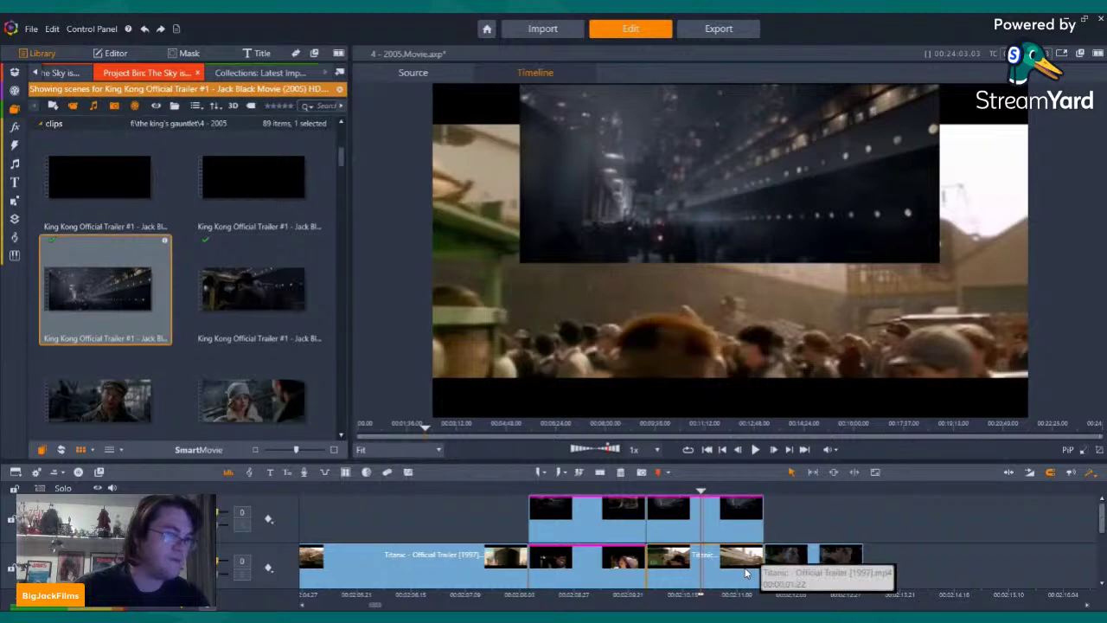
{"action": "right_click", "coordinate": [746, 558]}
{"action": "left_click", "coordinate": [773, 476]}
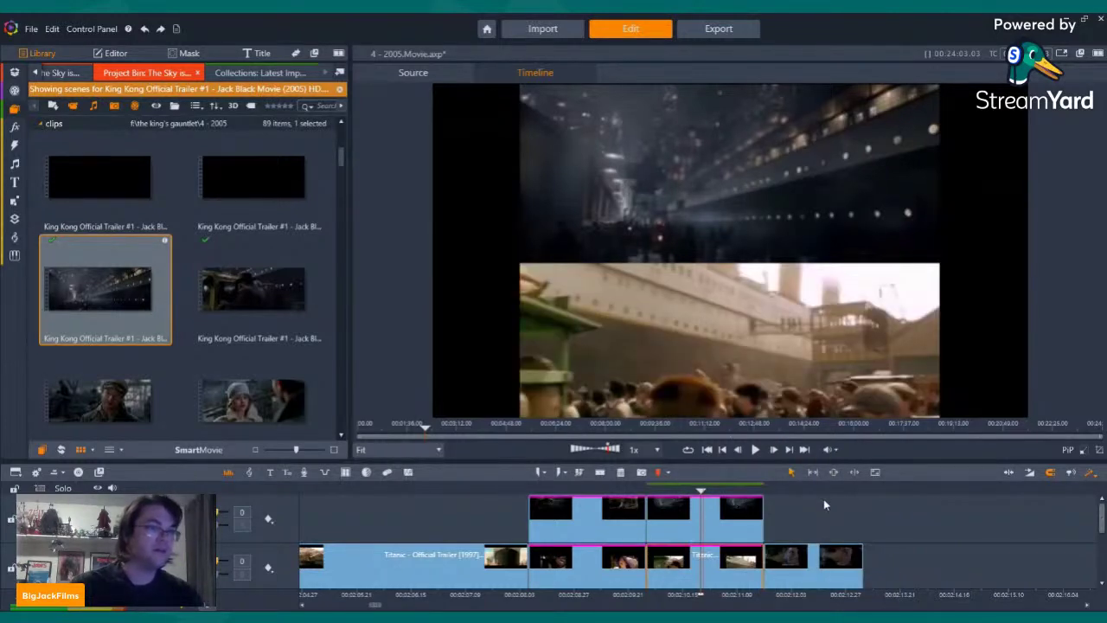
Step back to the taxi and hat shots and play back the stacked comparison into the ship shots
{"action": "key", "text": "Left"}
{"action": "key", "text": "Left"}
{"action": "key", "text": "Left"}
{"action": "key", "text": "Left"}
{"action": "key", "text": "Left"}
{"action": "key", "text": "Left"}
{"action": "key", "text": "Left"}
{"action": "key", "text": "Left"}
{"action": "key", "text": "Left"}
{"action": "key", "text": "Left"}
{"action": "key", "text": "Left"}
{"action": "key", "text": "Left"}
{"action": "key", "text": "Left"}
{"action": "key", "text": "Left"}
{"action": "key", "text": "Left"}
{"action": "key", "text": "Left"}
{"action": "key", "text": "Left"}
{"action": "key", "text": "Left"}
{"action": "key", "text": "Left"}
{"action": "key", "text": "Left"}
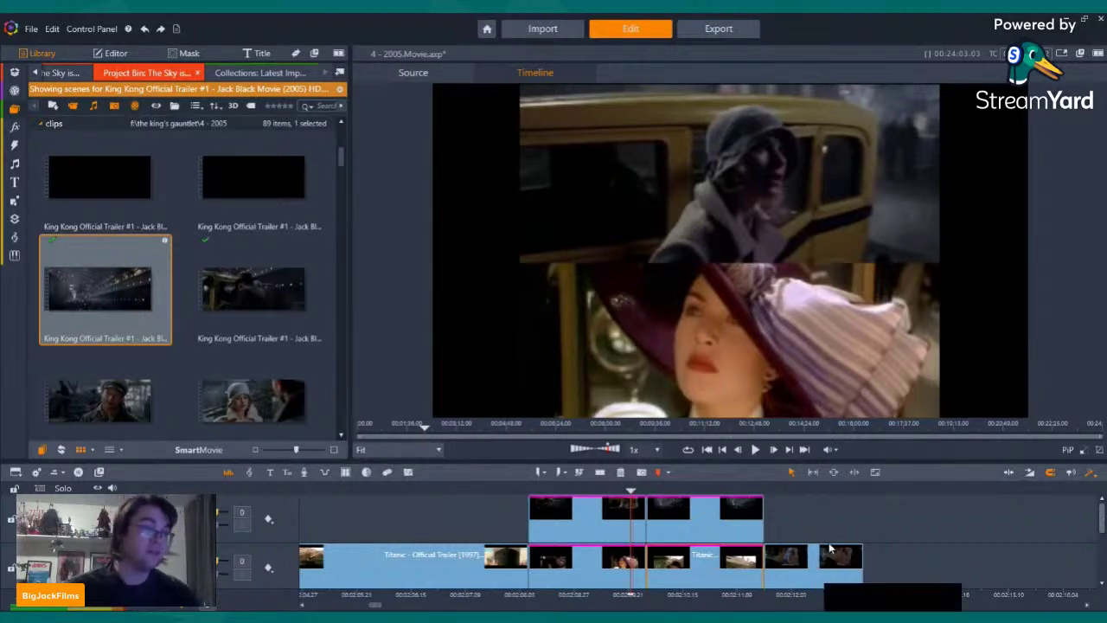
{"action": "key", "text": "space"}
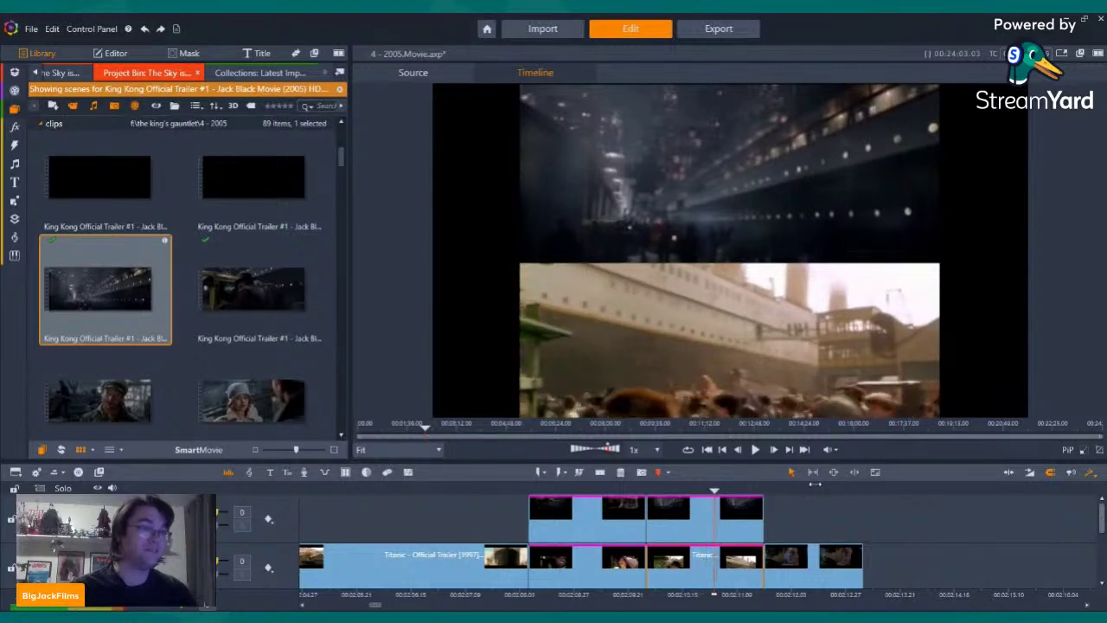
Find the King Kong kissing scene, place it above the last Titanic clip and turn off its audio
{"action": "scroll", "coordinate": [240, 241], "scroll_direction": "down", "scroll_amount": 2}
{"action": "scroll", "coordinate": [240, 234], "scroll_direction": "down", "scroll_amount": 6}
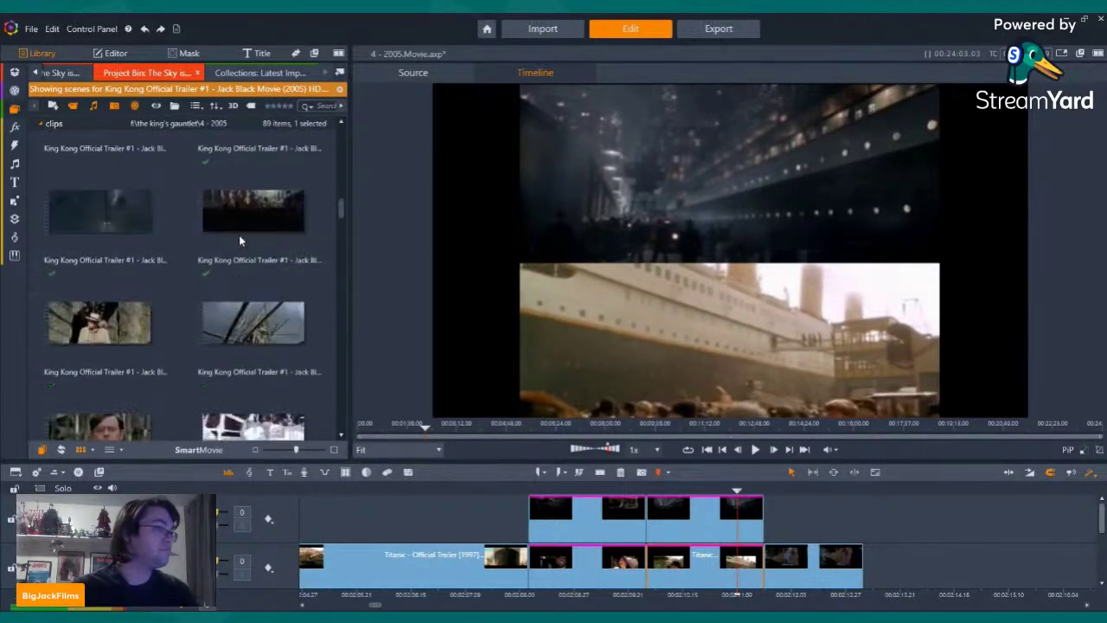
{"action": "scroll", "coordinate": [270, 256], "scroll_direction": "down", "scroll_amount": 5}
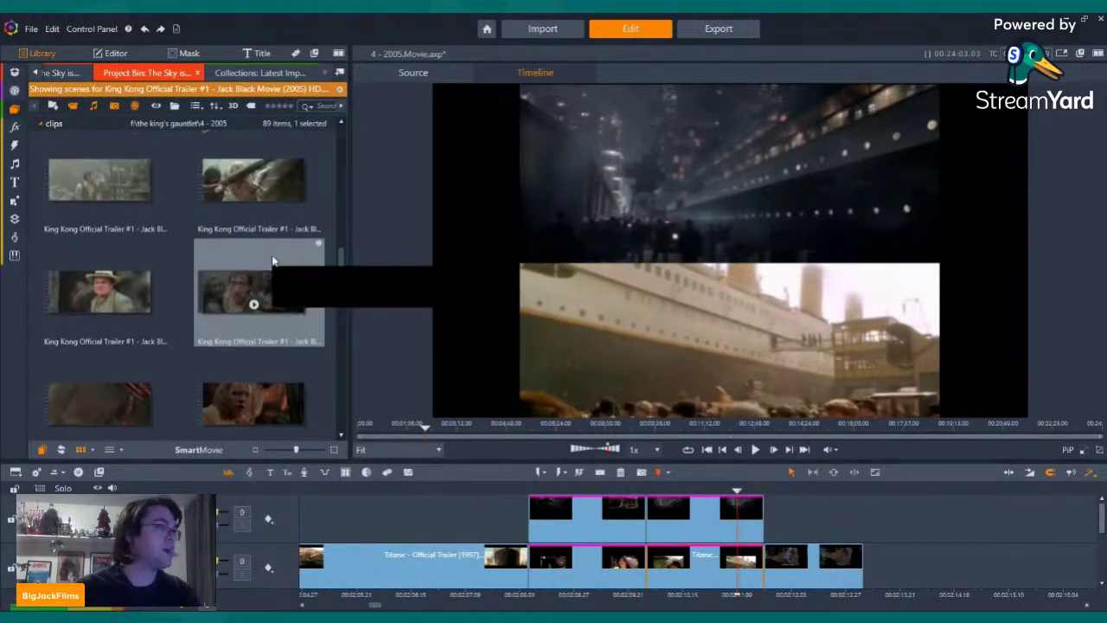
{"action": "scroll", "coordinate": [270, 264], "scroll_direction": "down", "scroll_amount": 6}
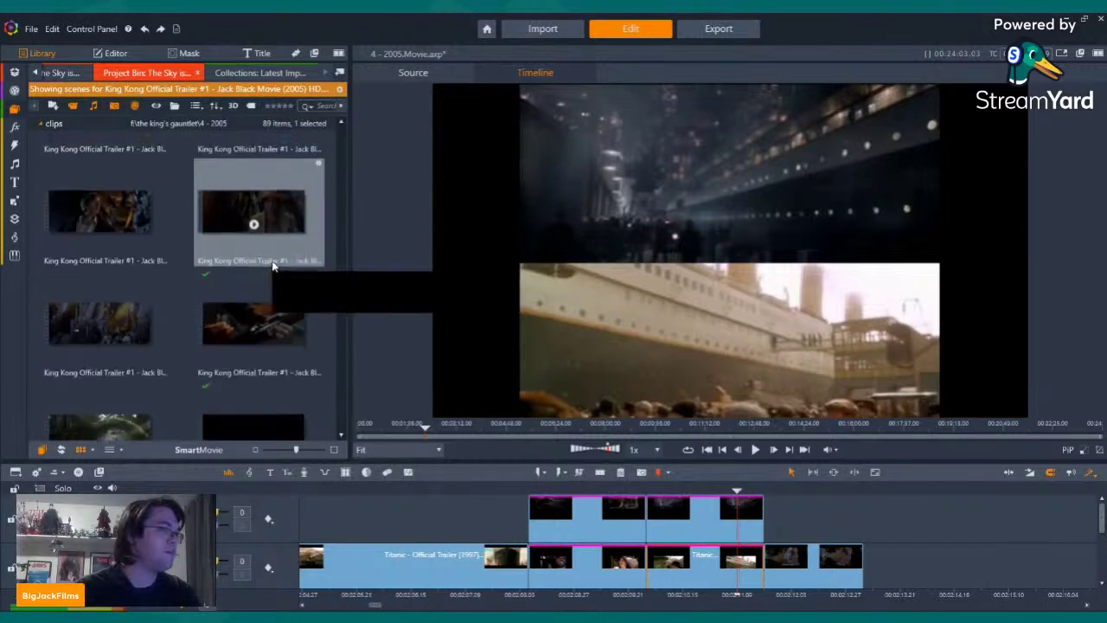
{"action": "scroll", "coordinate": [272, 266], "scroll_direction": "down", "scroll_amount": 5}
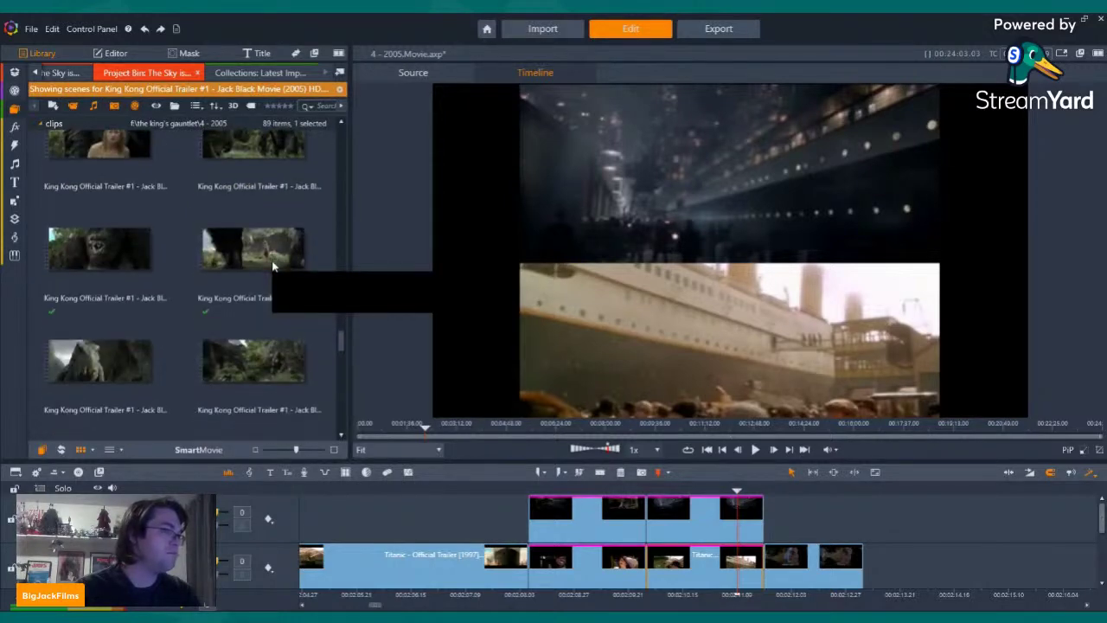
{"action": "scroll", "coordinate": [273, 267], "scroll_direction": "down", "scroll_amount": 1}
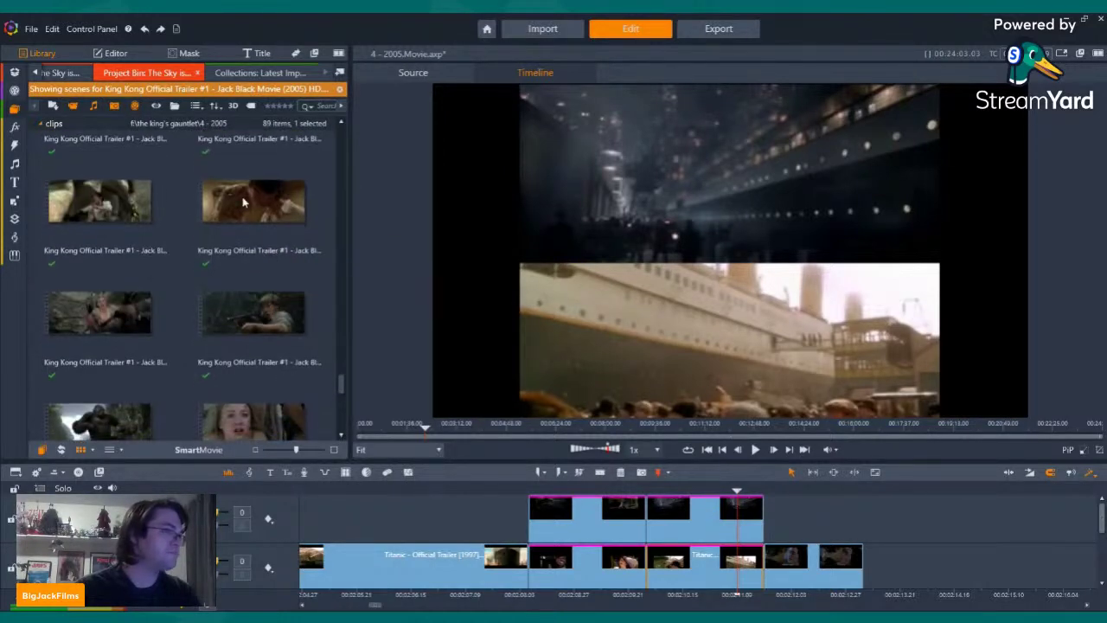
{"action": "left_click", "coordinate": [243, 199]}
{"action": "left_click_drag", "start_coordinate": [241, 190], "coordinate": [771, 510]}
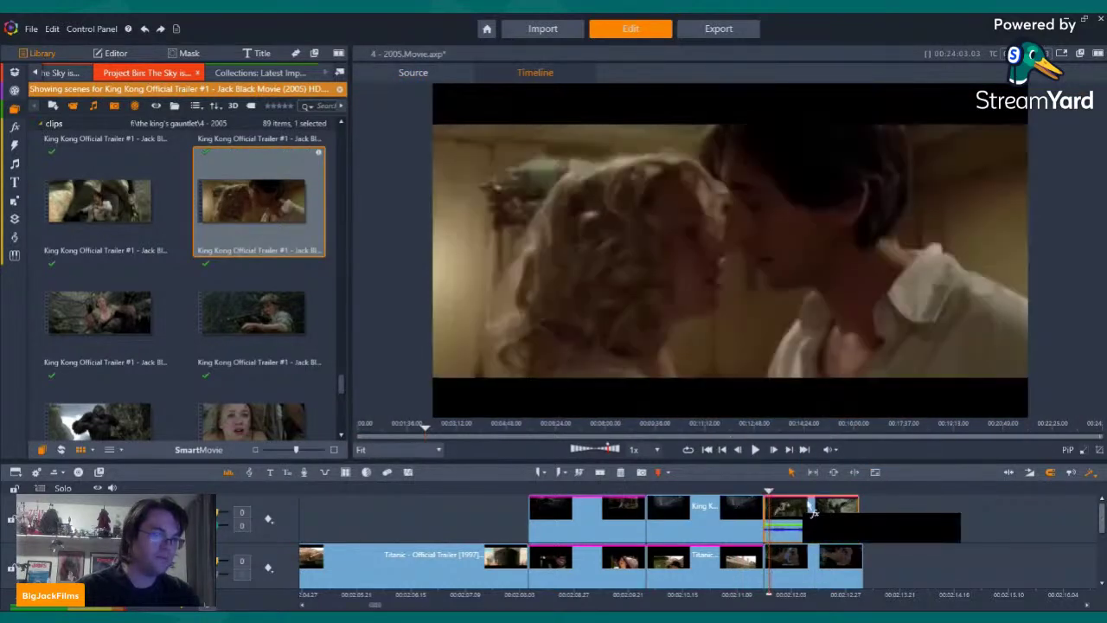
{"action": "right_click", "coordinate": [808, 501]}
{"action": "right_click", "coordinate": [778, 519]}
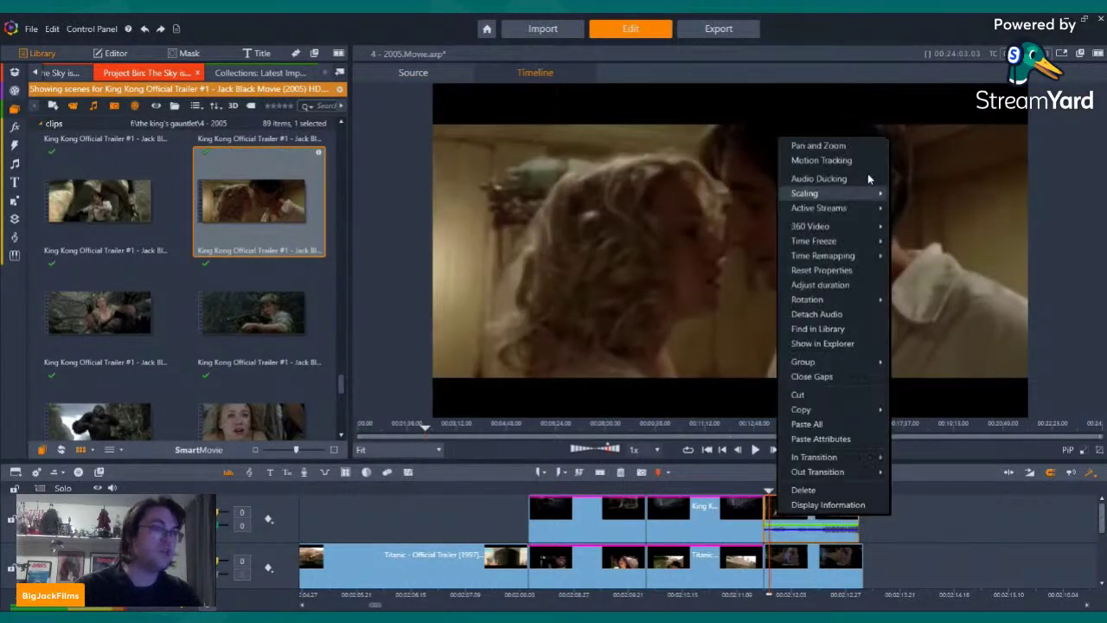
{"action": "mouse_move", "coordinate": [865, 209]}
{"action": "left_click", "coordinate": [909, 223]}
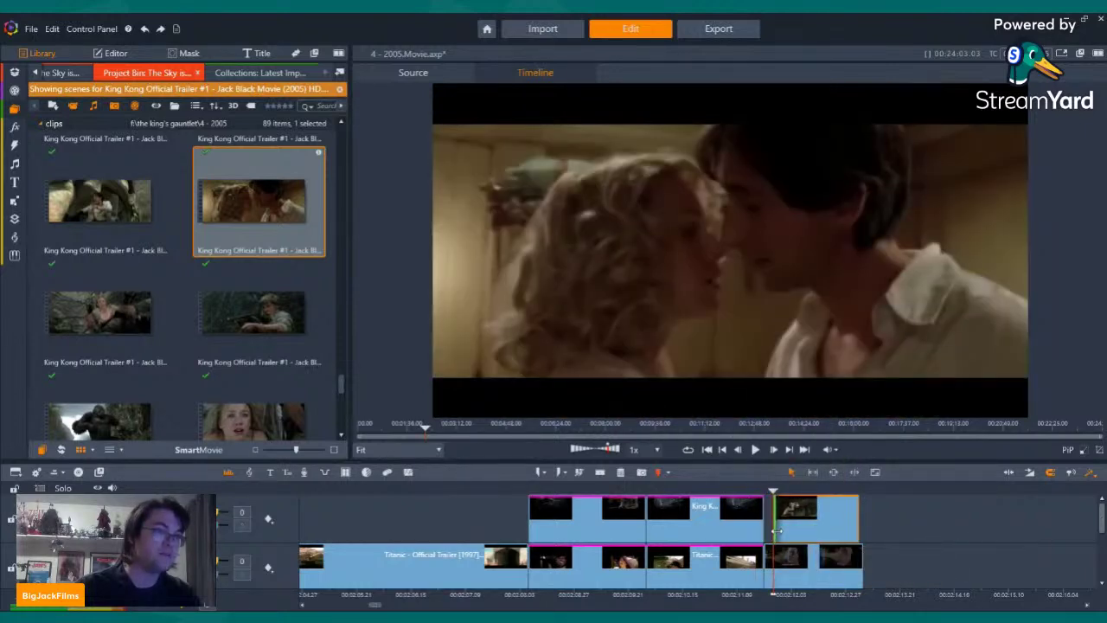
Trim the kissing clip's start, close the gap before it and extend its end to match the Titanic clip below
{"action": "left_click_drag", "start_coordinate": [805, 527], "coordinate": [799, 527]}
{"action": "key", "text": "space"}
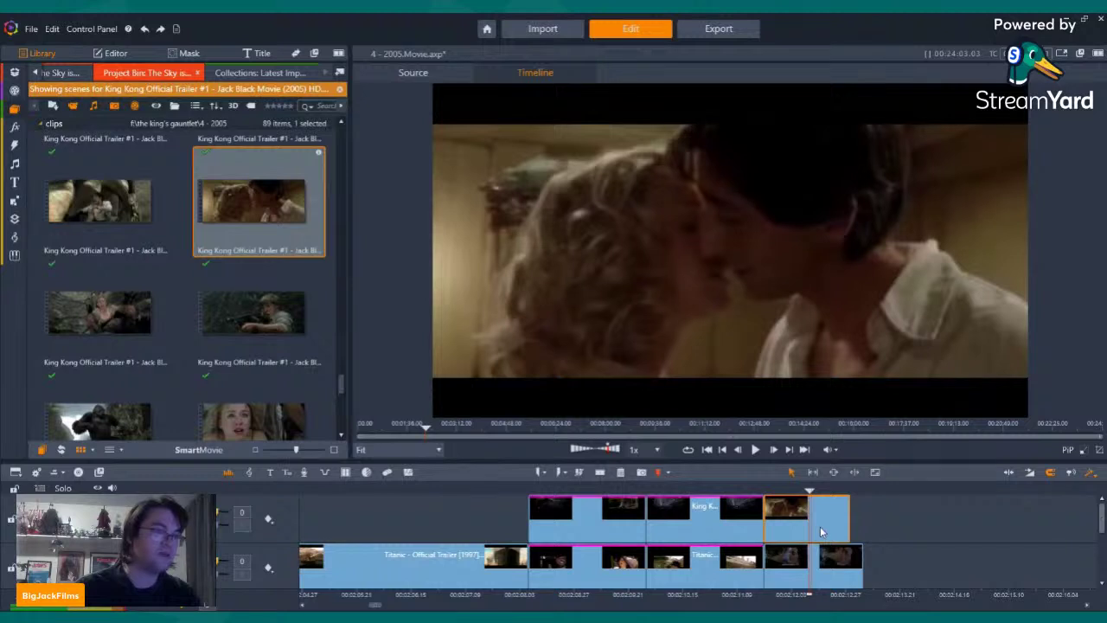
{"action": "left_click", "coordinate": [603, 475]}
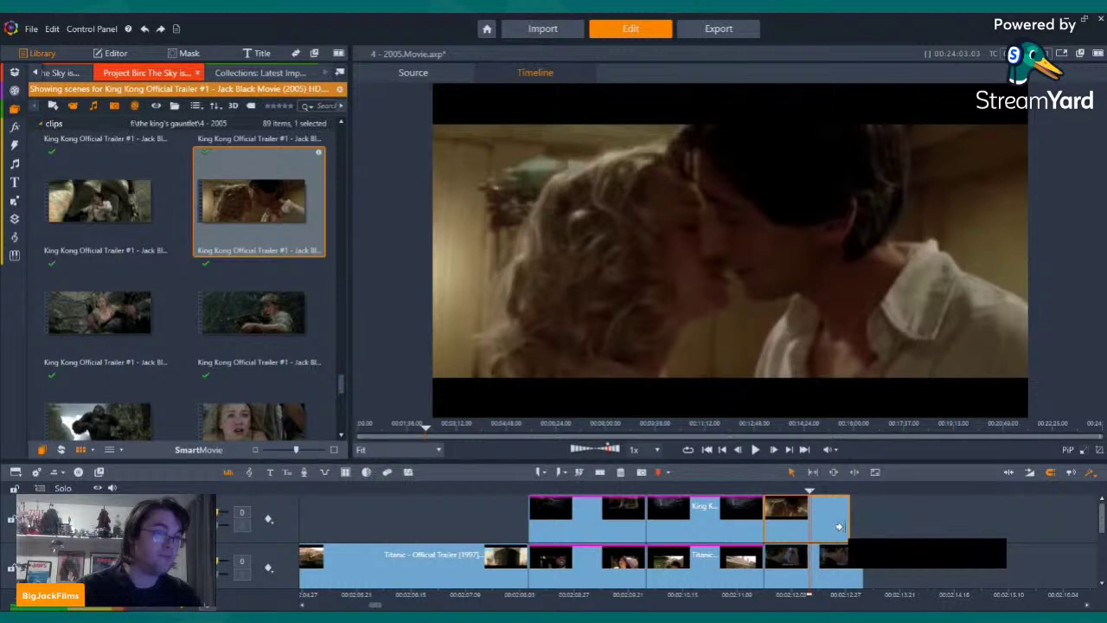
{"action": "left_click_drag", "start_coordinate": [846, 528], "coordinate": [862, 526]}
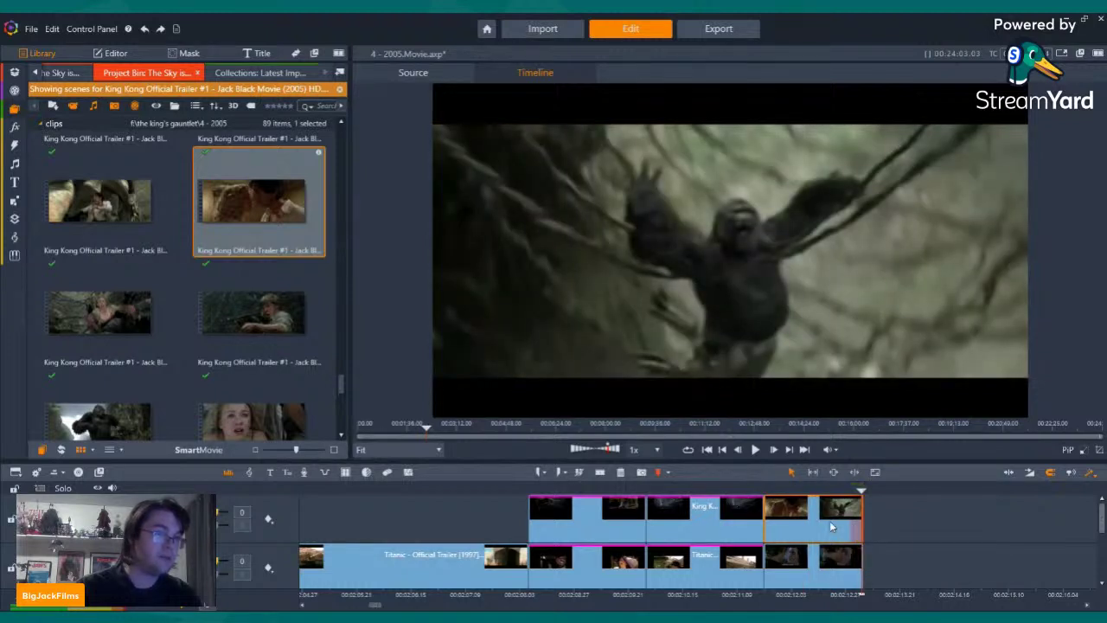
Slow the kissing clip down to 48% speed with Time Remapping
{"action": "left_click", "coordinate": [115, 53]}
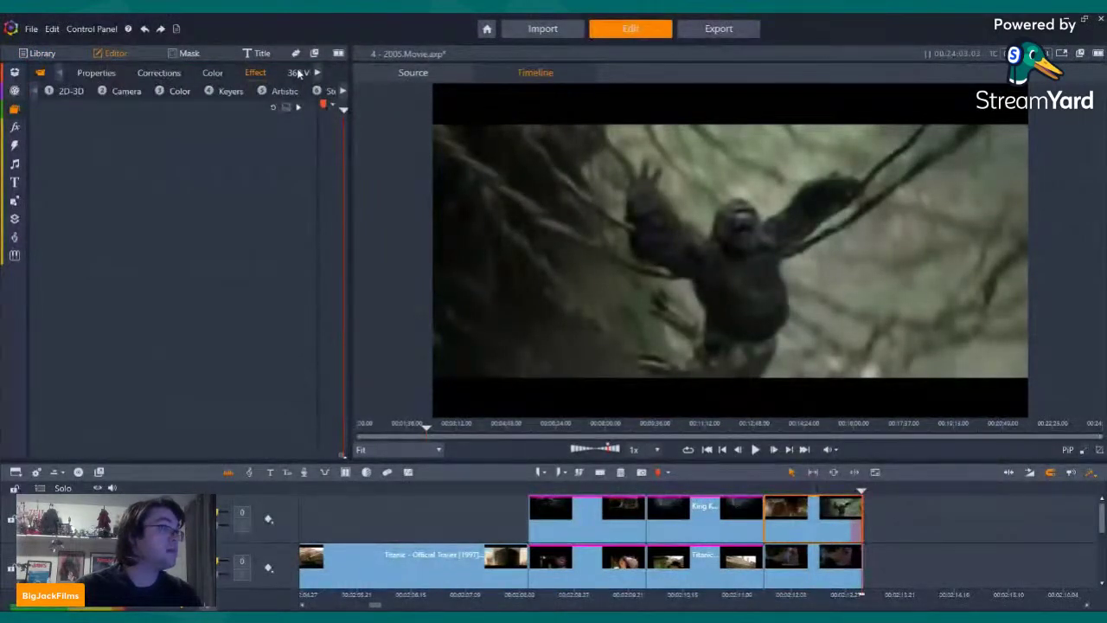
{"action": "left_click", "coordinate": [318, 72]}
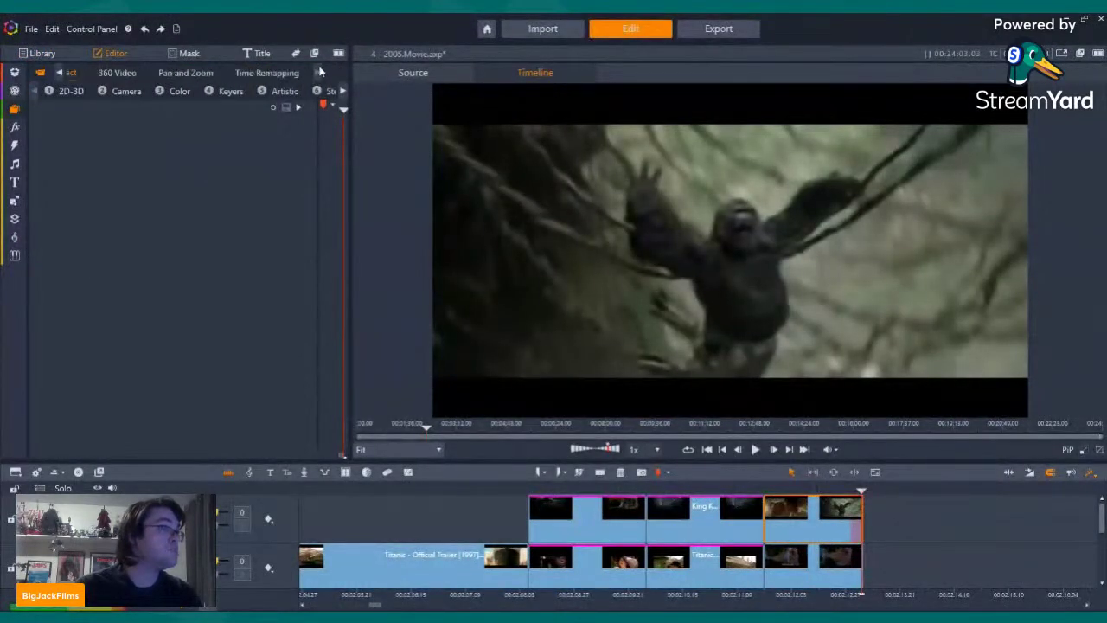
{"action": "left_click", "coordinate": [251, 74]}
{"action": "left_click_drag", "start_coordinate": [166, 158], "coordinate": [147, 157]}
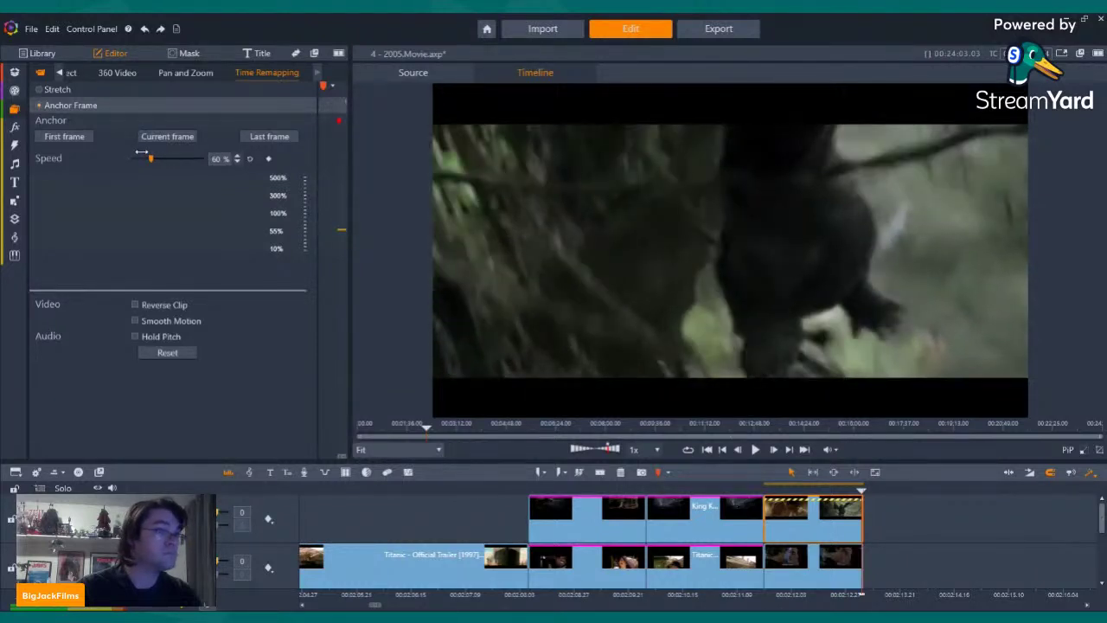
{"action": "left_click_drag", "start_coordinate": [138, 151], "coordinate": [137, 150]}
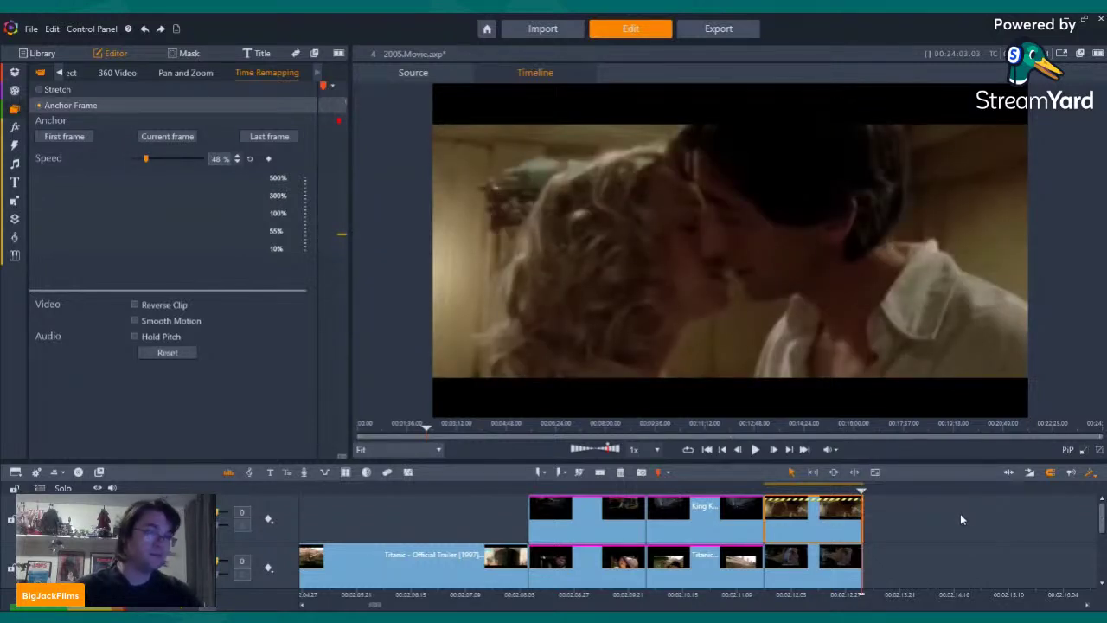
Copy all effects from the King Kong ship clip onto the slowed kissing clip
{"action": "right_click", "coordinate": [703, 495]}
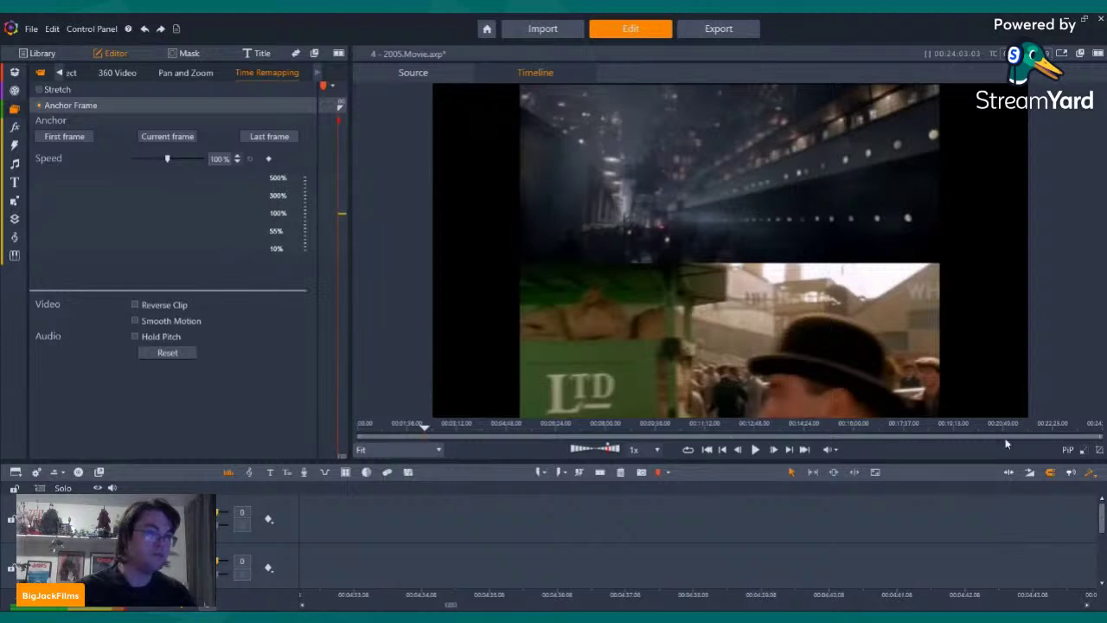
{"action": "left_click", "coordinate": [39, 53]}
{"action": "left_click", "coordinate": [49, 115]}
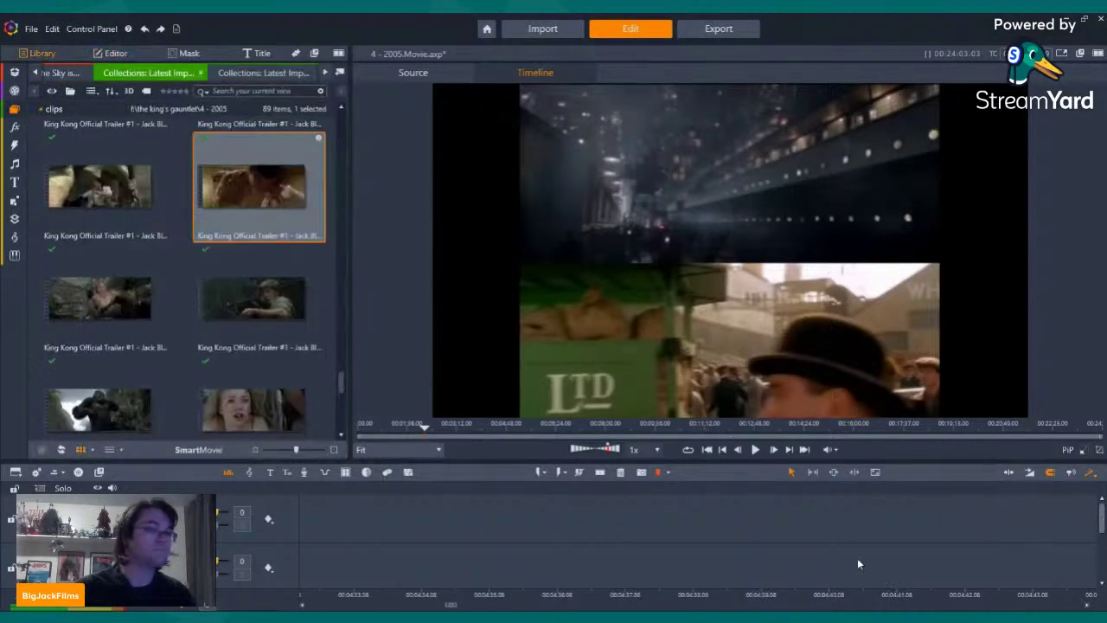
{"action": "left_click", "coordinate": [798, 507]}
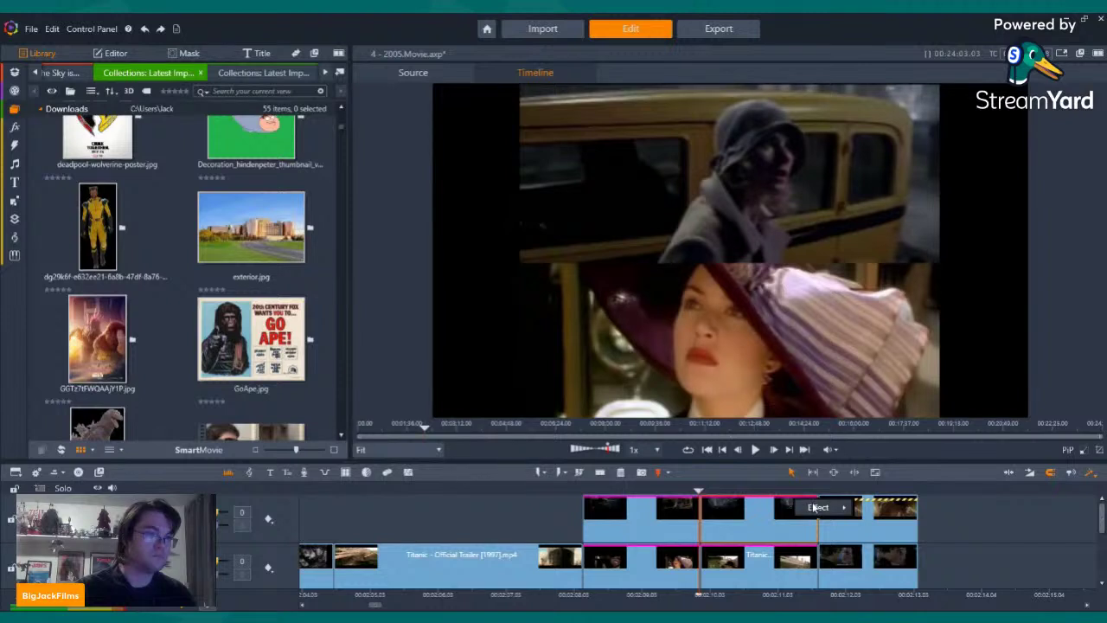
{"action": "right_click", "coordinate": [851, 500]}
{"action": "left_click", "coordinate": [887, 527]}
{"action": "right_click", "coordinate": [887, 526]}
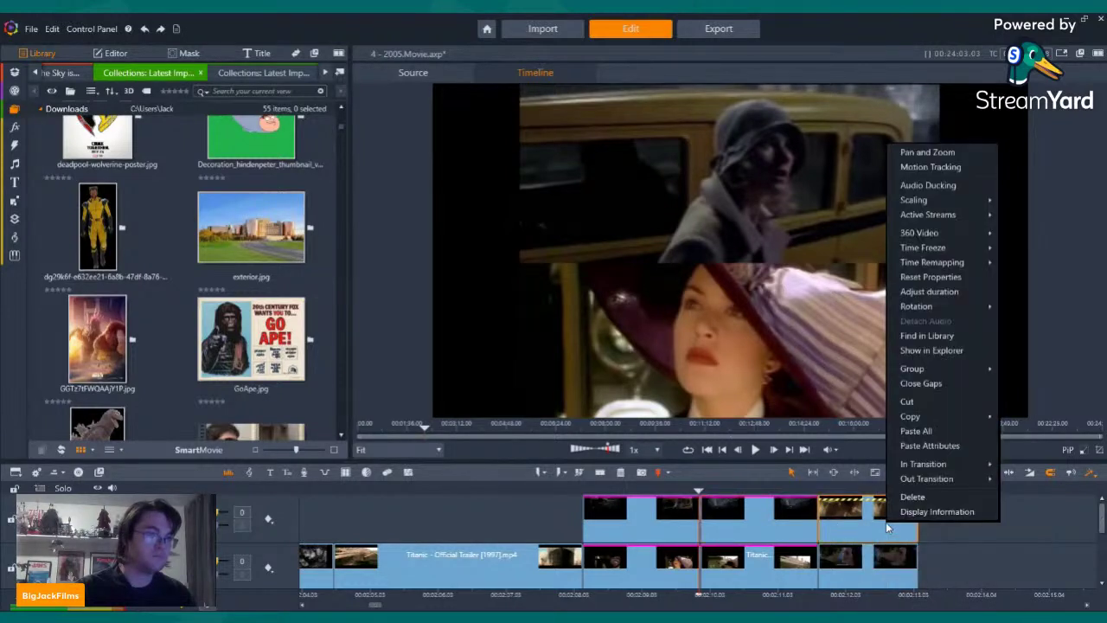
{"action": "left_click", "coordinate": [894, 427]}
Step the playhead forward through the stacked King Kong and Titanic ship shots to check how they line up
{"action": "key", "text": "Right"}
{"action": "key", "text": "Right"}
{"action": "key", "text": "Right"}
{"action": "key", "text": "Right"}
{"action": "key", "text": "Right"}
{"action": "key", "text": "Right"}
{"action": "key", "text": "Right"}
{"action": "key", "text": "Right"}
{"action": "key", "text": "Right"}
{"action": "key", "text": "Right"}
{"action": "key", "text": "Right"}
{"action": "key", "text": "Right"}
{"action": "key", "text": "Right"}
{"action": "key", "text": "Right"}
{"action": "key", "text": "Right"}
{"action": "key", "text": "Right"}
{"action": "key", "text": "Right"}
{"action": "key", "text": "Right"}
{"action": "key", "text": "Right"}
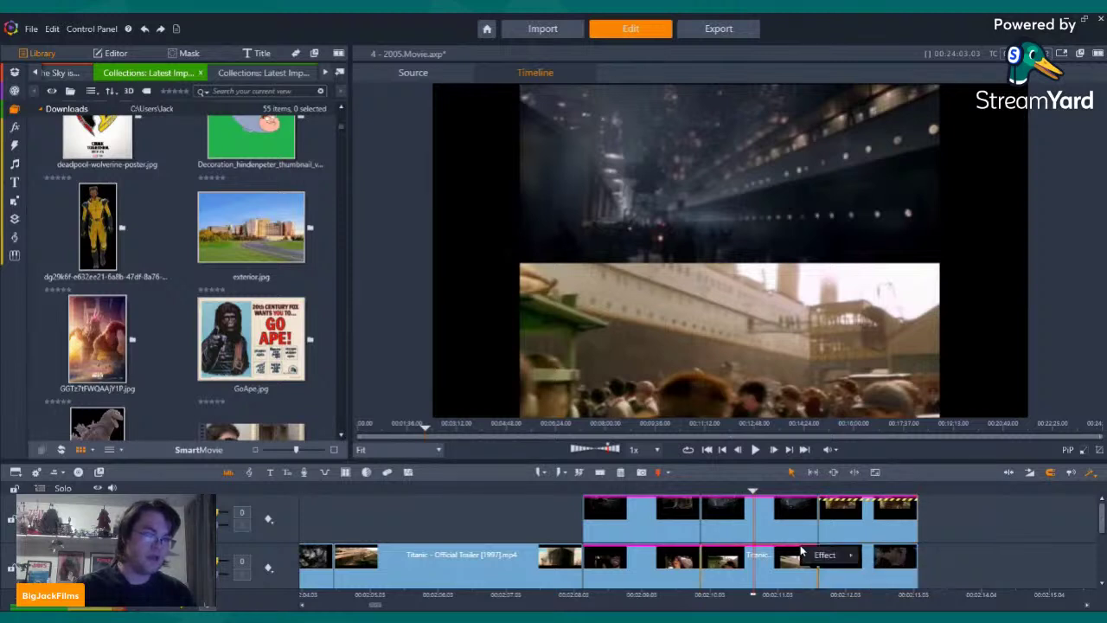
Copy all effects from the Titanic ship clip and paste them onto the last Titanic clip, the kissing shot
{"action": "right_click", "coordinate": [800, 546]}
{"action": "mouse_move", "coordinate": [826, 554]}
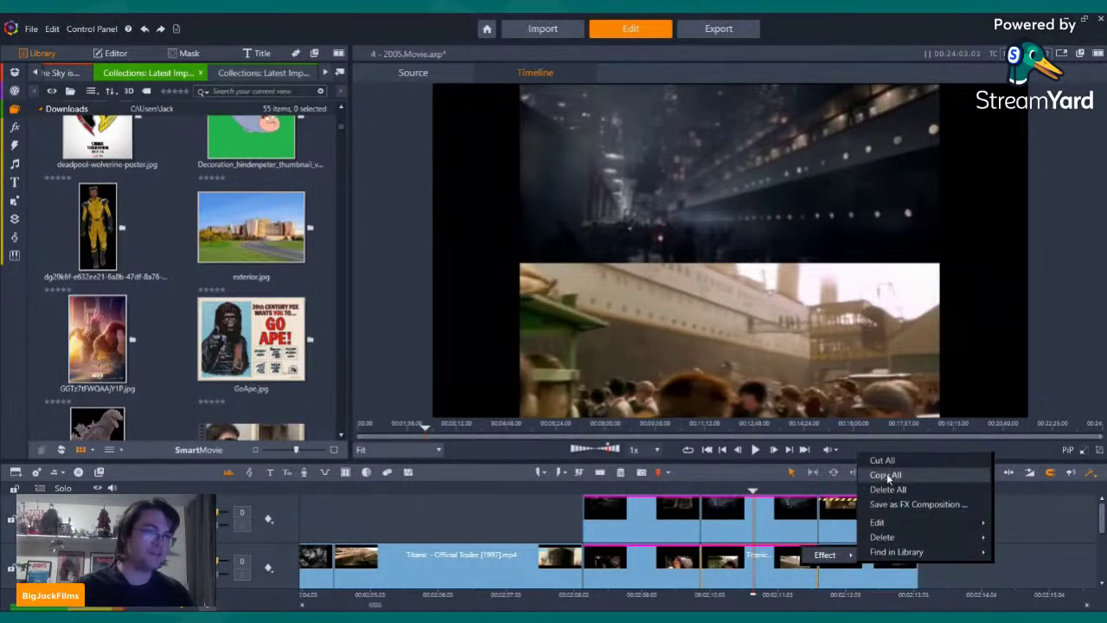
{"action": "left_click", "coordinate": [886, 473]}
{"action": "right_click", "coordinate": [875, 564]}
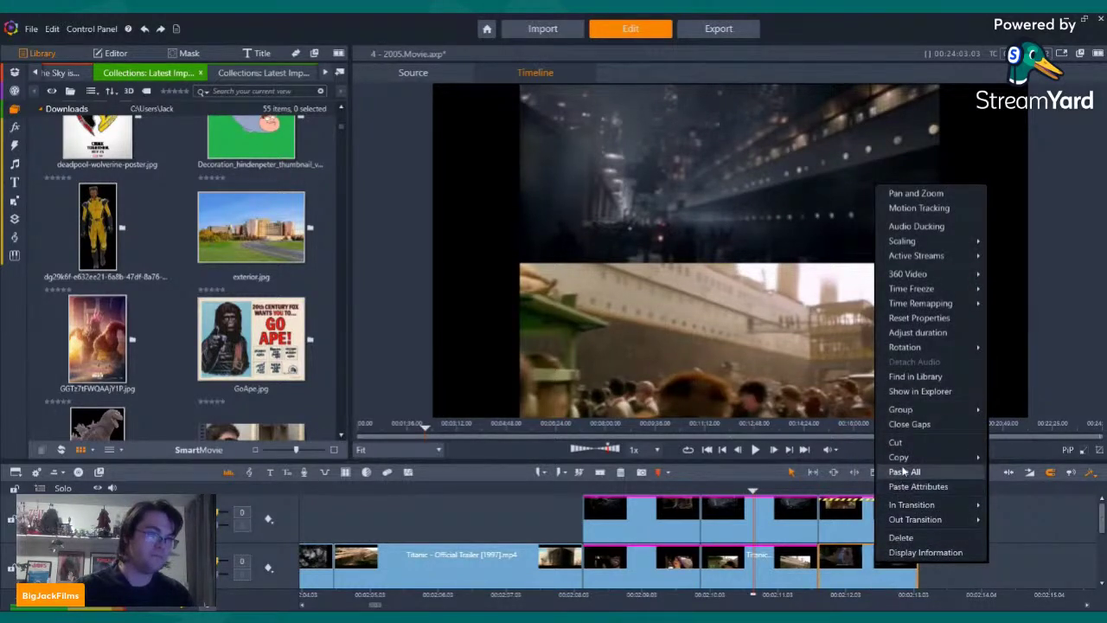
{"action": "left_click", "coordinate": [903, 488]}
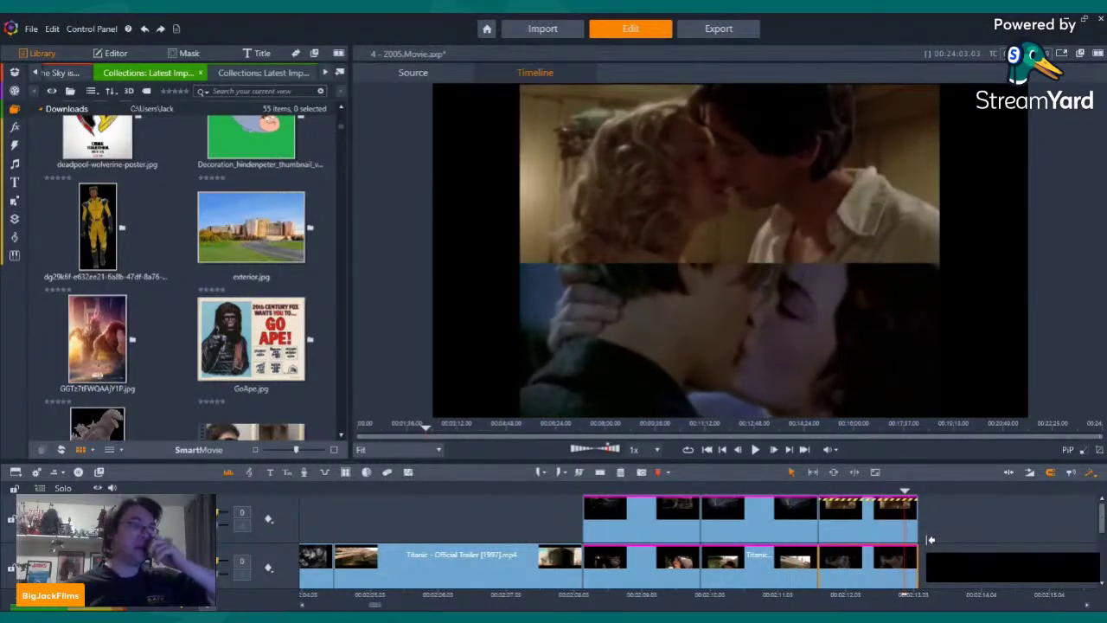
Review the stacked kissing shots, playing the sequence from the full-frame Titanic ship shot through all the comparisons
{"action": "left_click", "coordinate": [904, 489]}
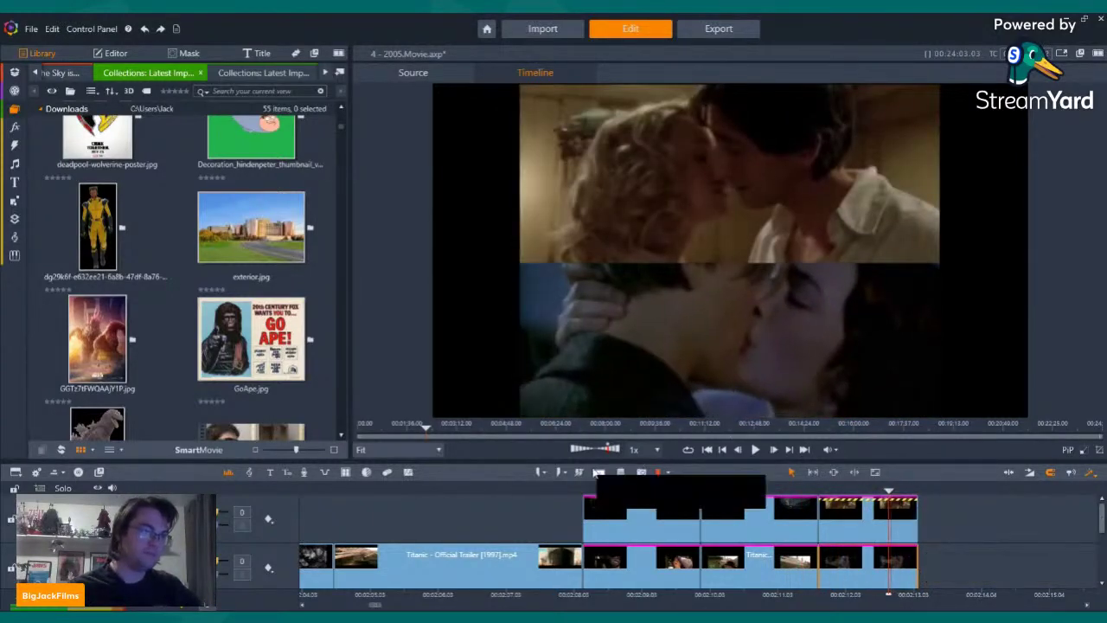
{"action": "left_click", "coordinate": [519, 488]}
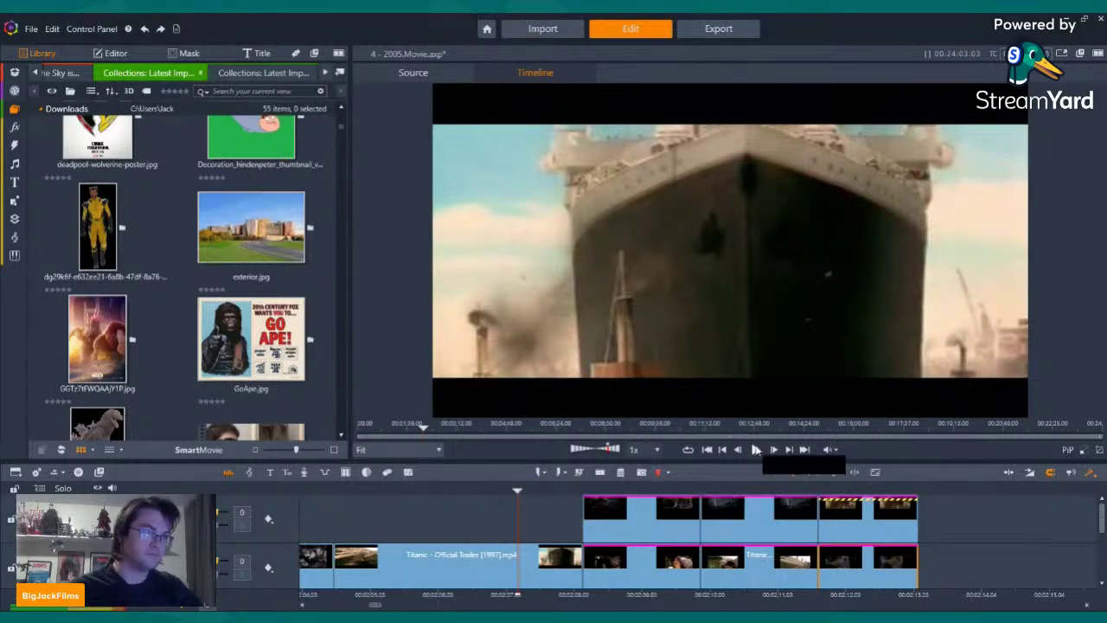
{"action": "left_click", "coordinate": [755, 449]}
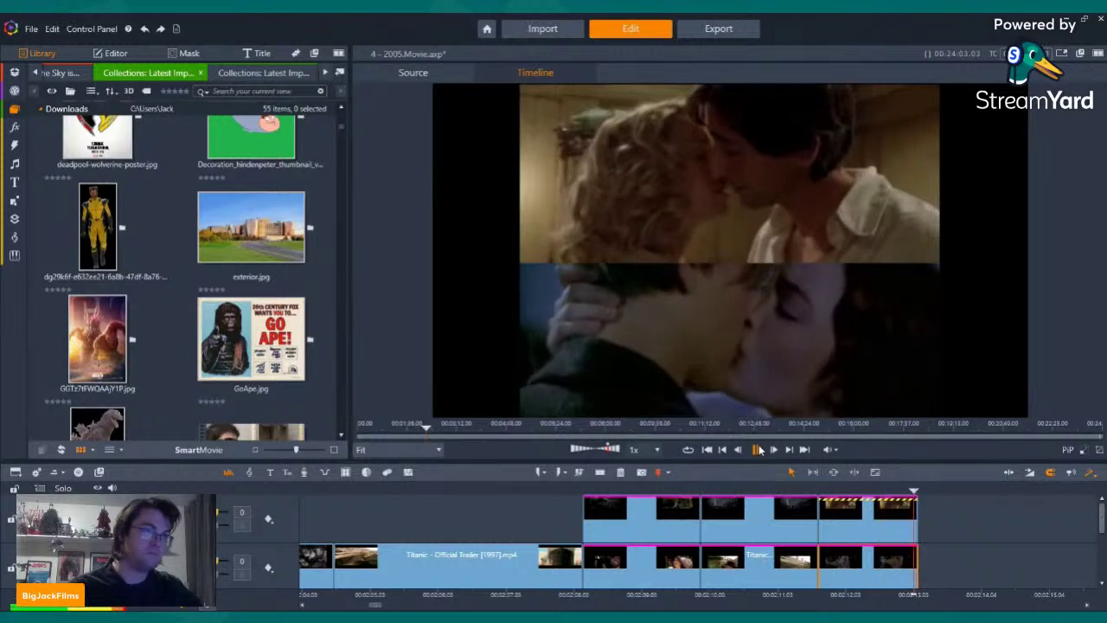
{"action": "left_click", "coordinate": [757, 449]}
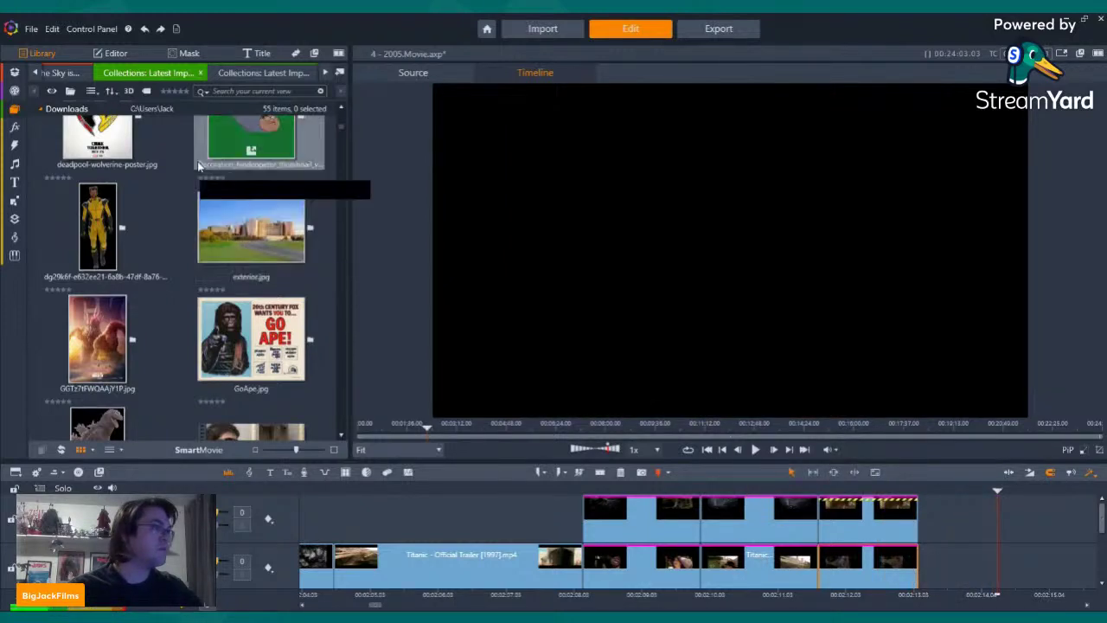
Return to the library collection showing the scenes of the Titanic - Official Trailer [1997].mp4 clip
{"action": "left_click", "coordinate": [256, 69]}
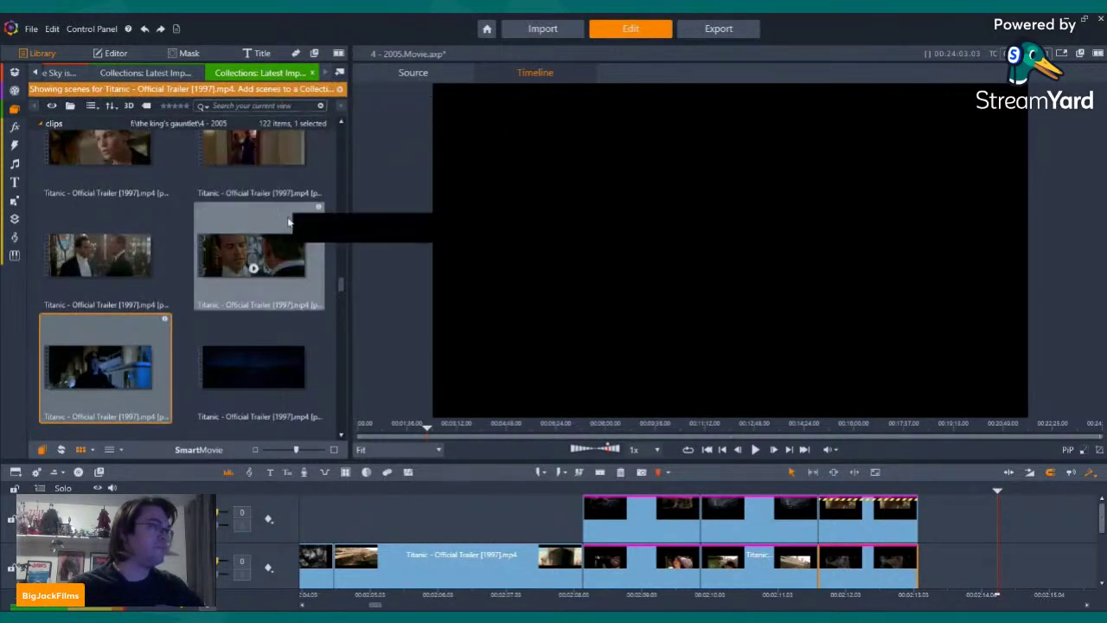
Place the dark night-time ship scene from the Titanic trailer on the upper track, directly after the last clip
{"action": "scroll", "coordinate": [293, 236], "scroll_direction": "down", "scroll_amount": 2}
{"action": "scroll", "coordinate": [281, 229], "scroll_direction": "up", "scroll_amount": 3}
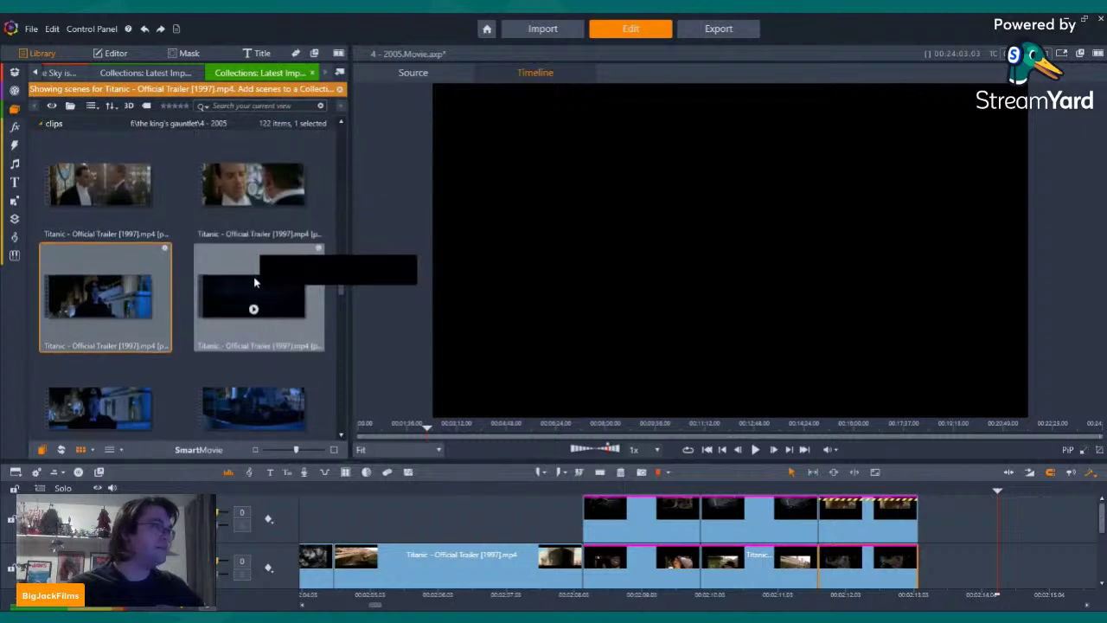
{"action": "scroll", "coordinate": [255, 281], "scroll_direction": "down", "scroll_amount": 4}
{"action": "scroll", "coordinate": [253, 259], "scroll_direction": "up", "scroll_amount": 1}
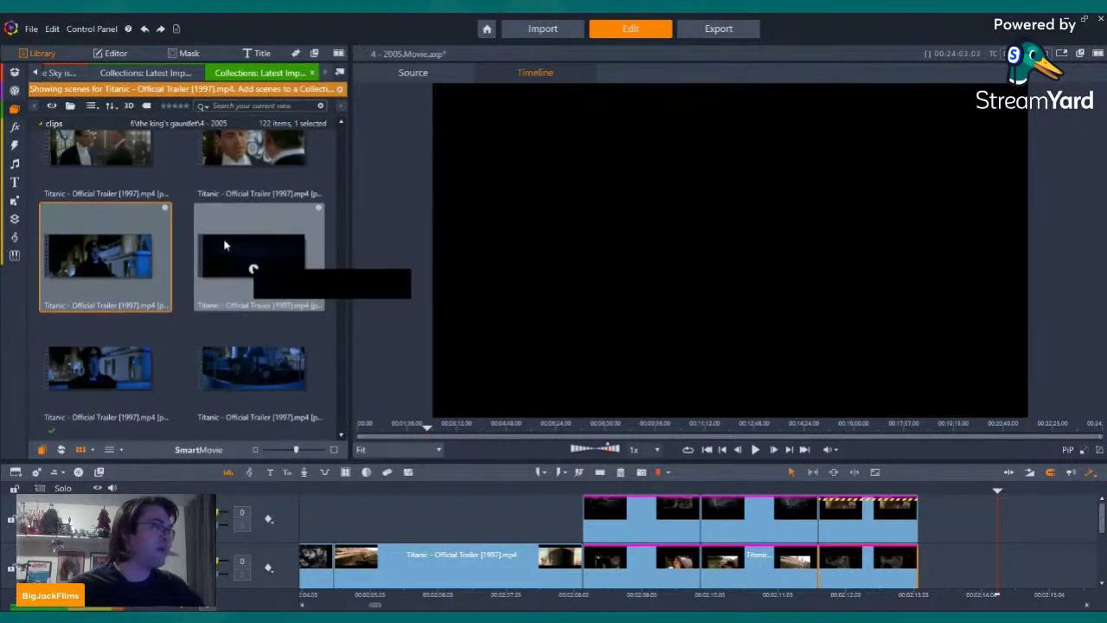
{"action": "left_click", "coordinate": [253, 269]}
{"action": "left_click_drag", "start_coordinate": [252, 268], "coordinate": [925, 521]}
Turn off the new Titanic ship clip's audio stream and move the clip down to the lower track, directly after the last clip
{"action": "right_click", "coordinate": [941, 517]}
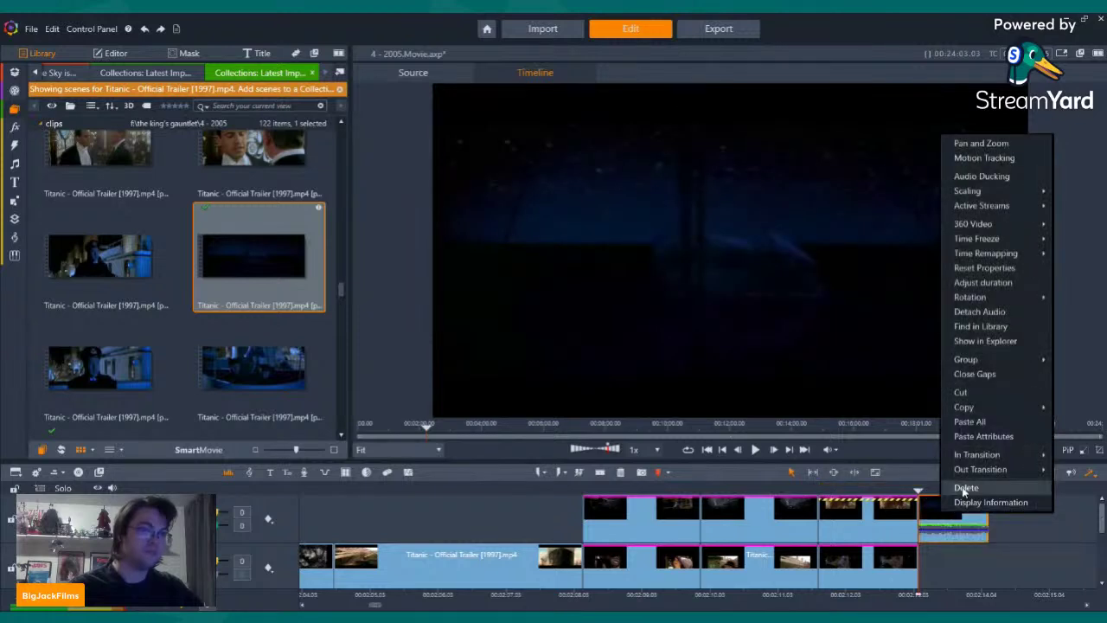
{"action": "left_click", "coordinate": [1077, 220]}
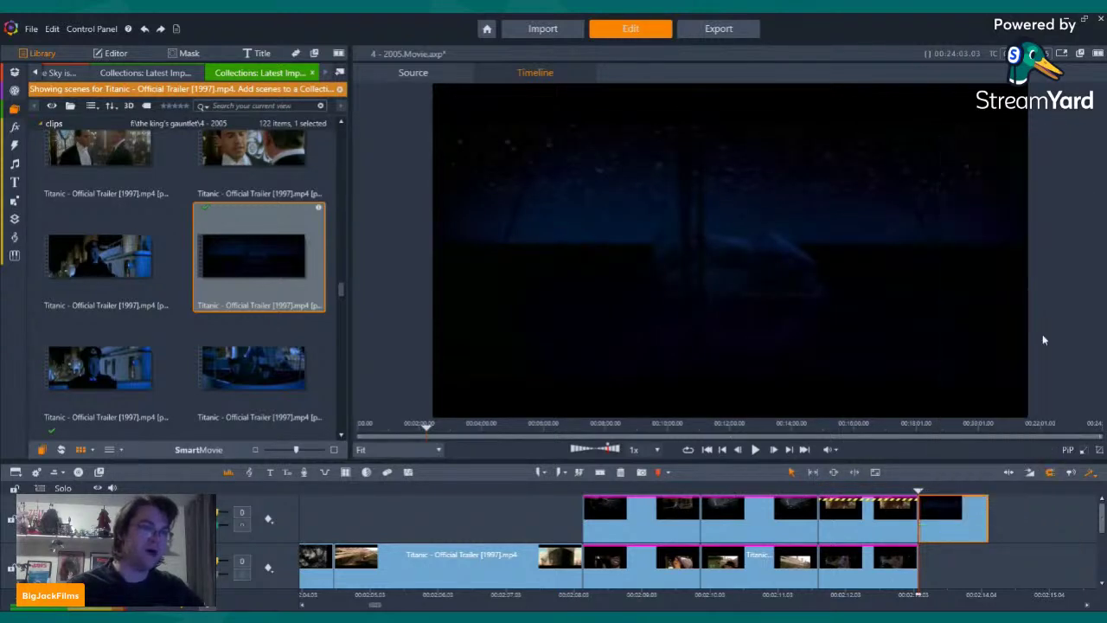
{"action": "left_click_drag", "start_coordinate": [959, 540], "coordinate": [963, 554]}
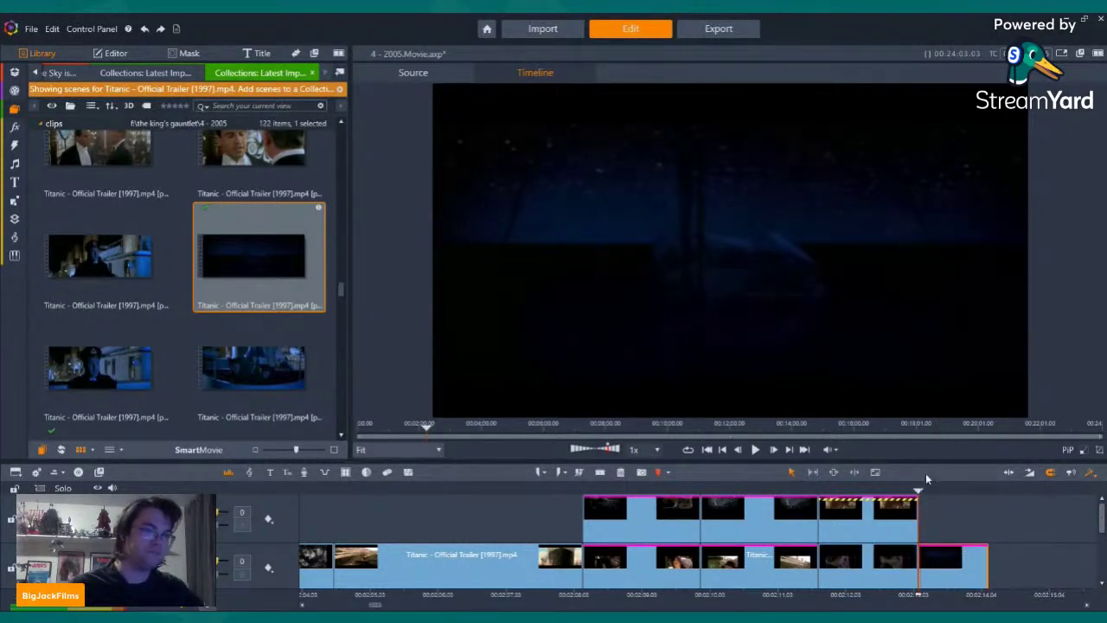
Play the end of the sequence from the stacked kiss shots through the new Titanic ship clip
{"action": "key", "text": "Left"}
{"action": "key", "text": "Left"}
{"action": "key", "text": "Left"}
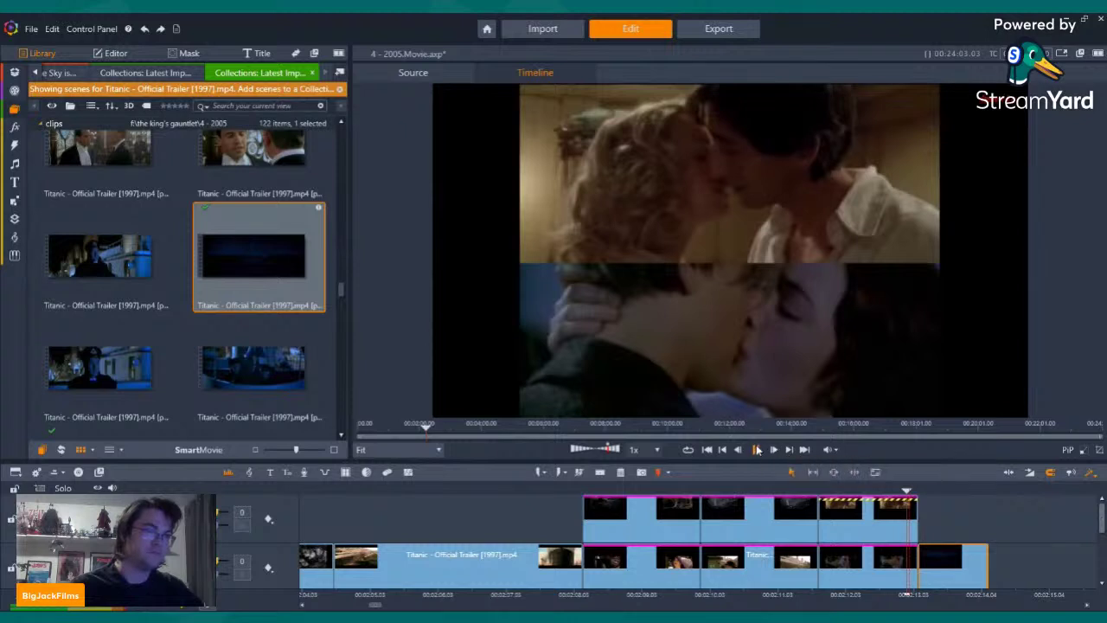
{"action": "left_click", "coordinate": [755, 449]}
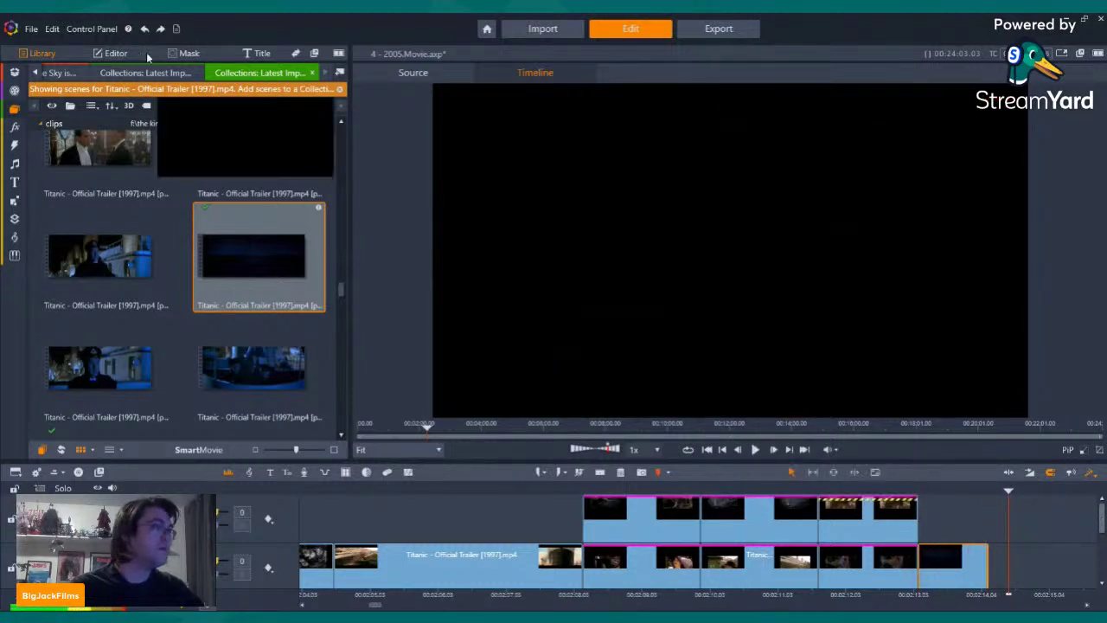
{"action": "left_click", "coordinate": [755, 449]}
{"action": "left_click", "coordinate": [755, 449]}
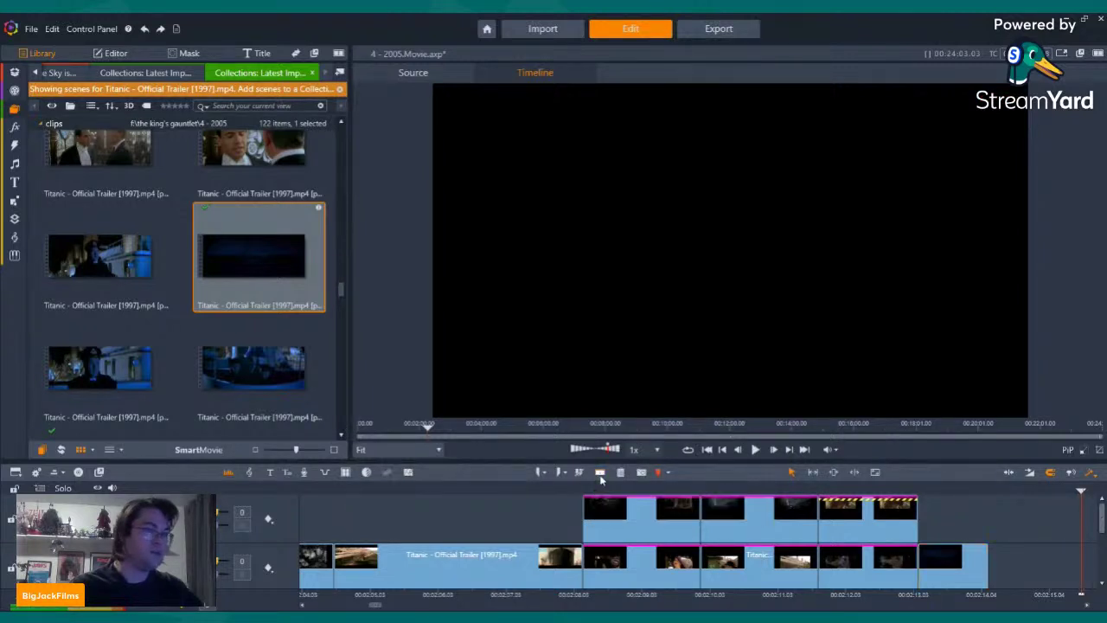
Look through the open library collections and project bin for the footage to pair with the Titanic ship shot
{"action": "left_click", "coordinate": [103, 69]}
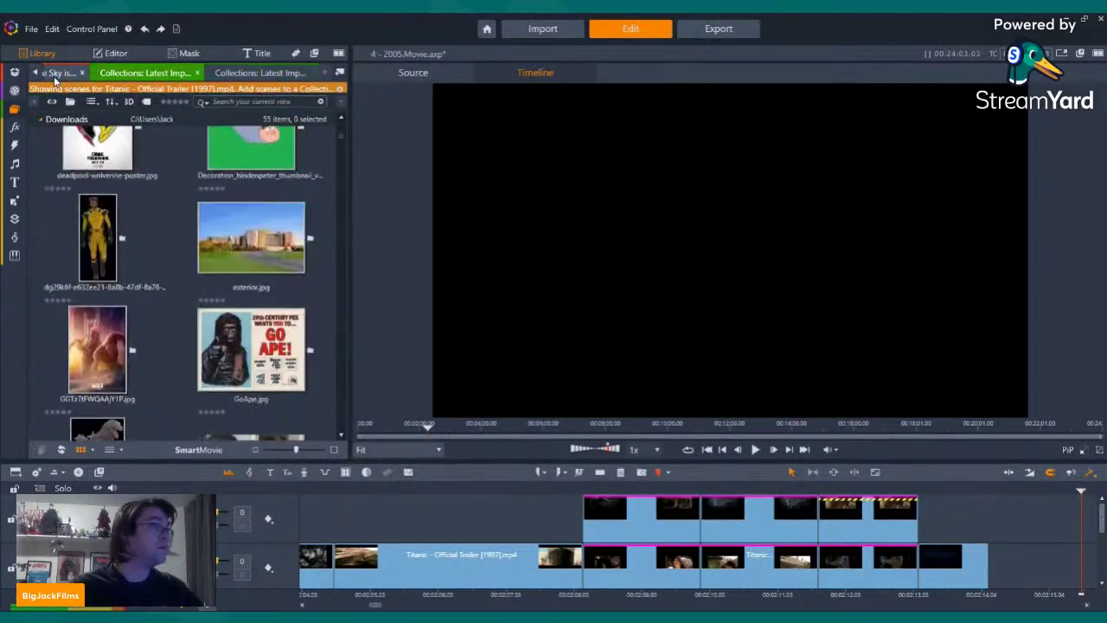
{"action": "left_click", "coordinate": [56, 74]}
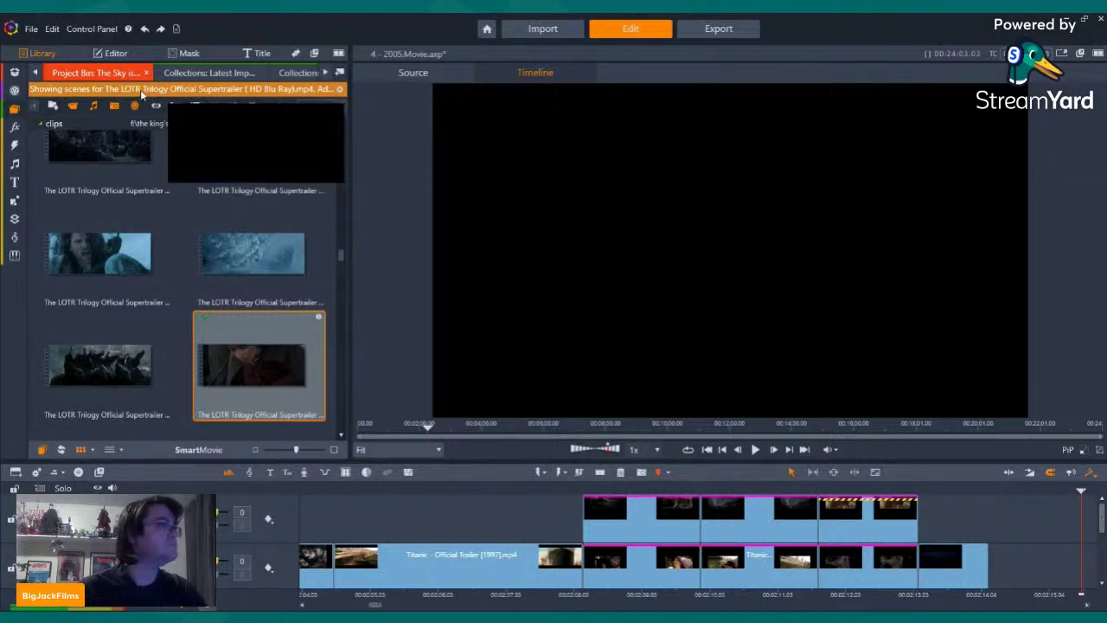
{"action": "left_click", "coordinate": [171, 75]}
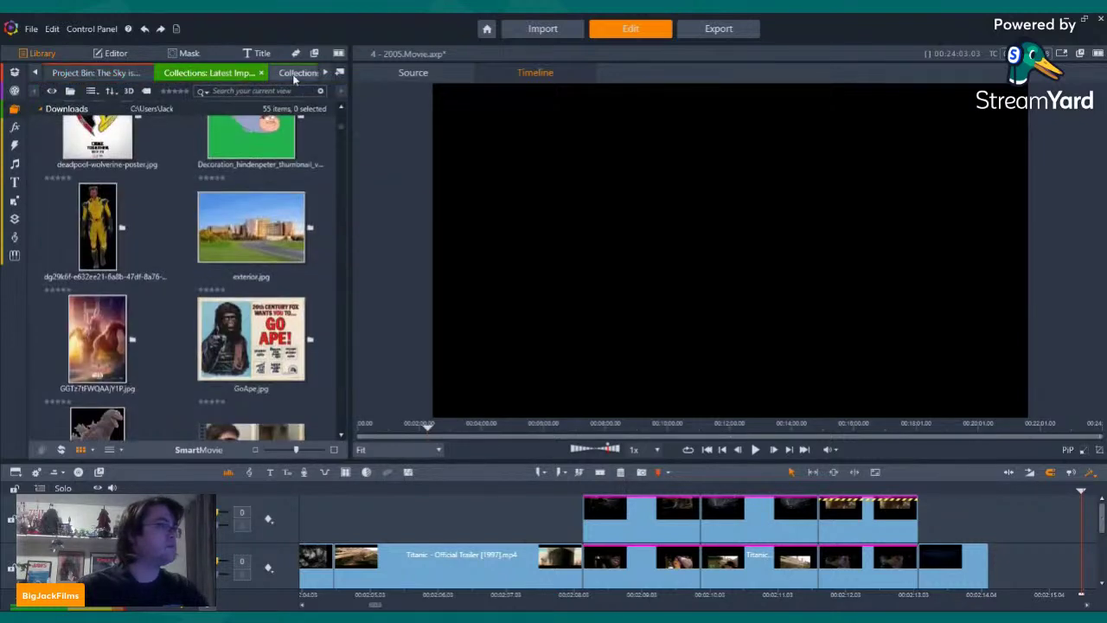
{"action": "left_click", "coordinate": [305, 75]}
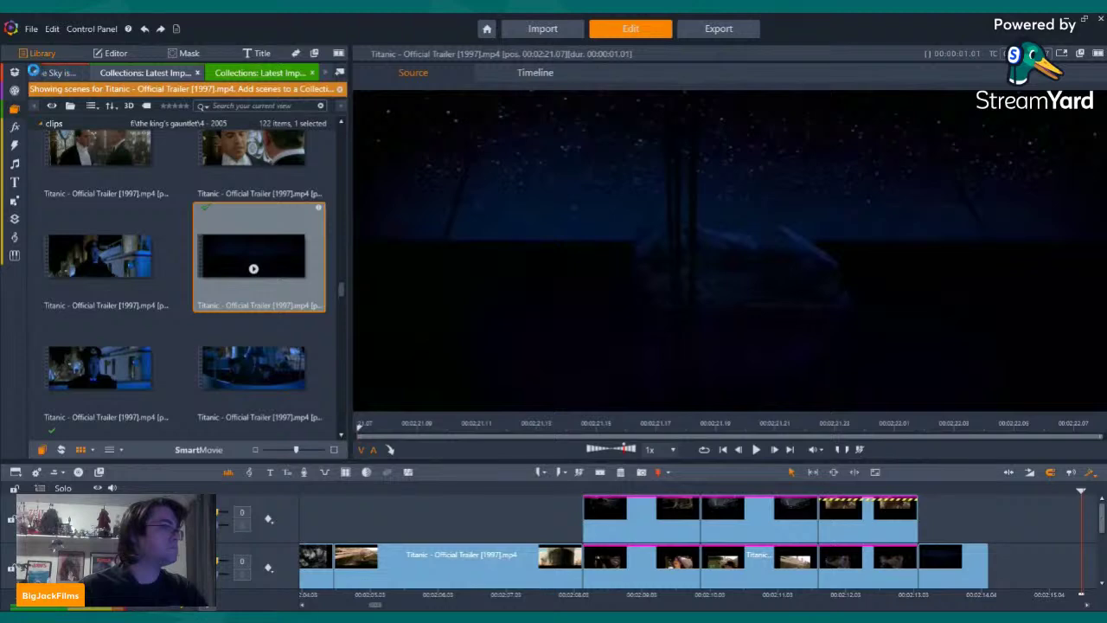
{"action": "left_click", "coordinate": [36, 73]}
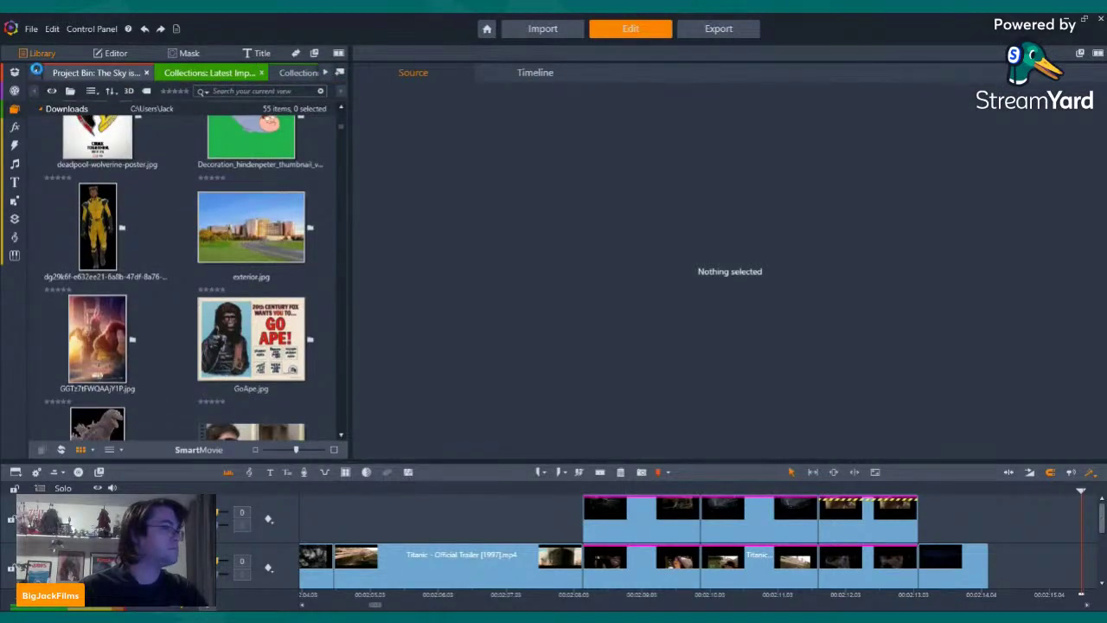
{"action": "left_click", "coordinate": [36, 71]}
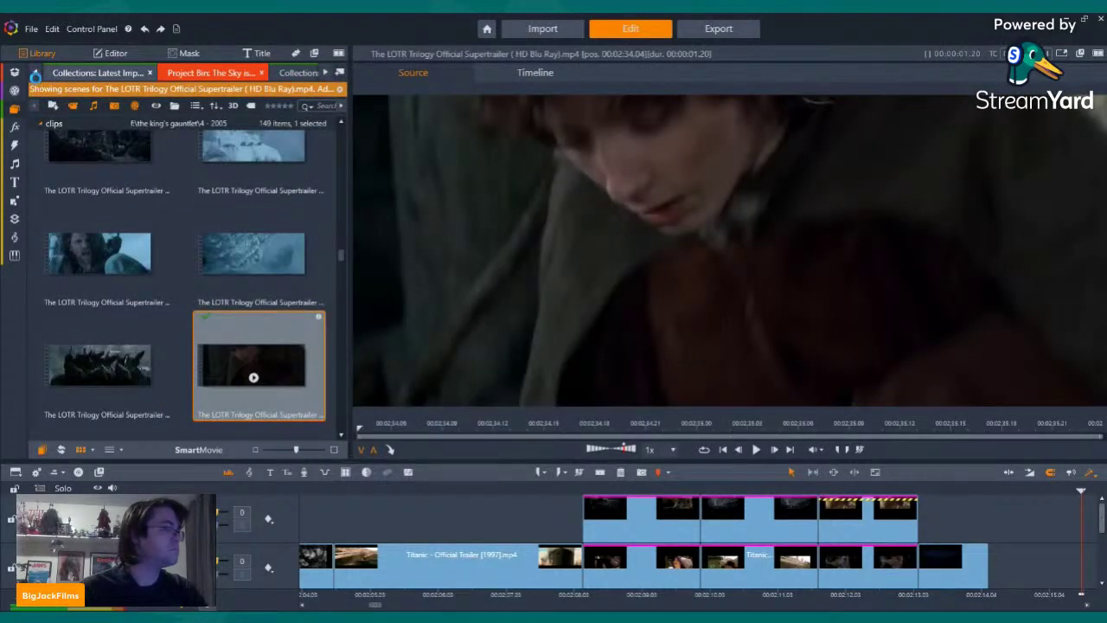
{"action": "left_click", "coordinate": [36, 72]}
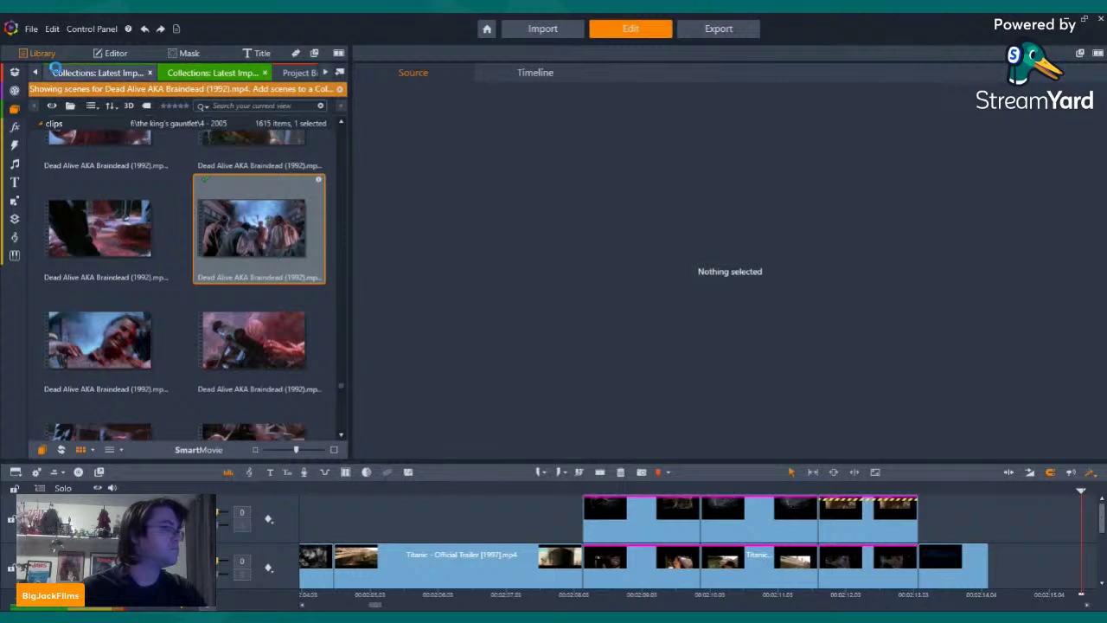
{"action": "left_click", "coordinate": [36, 73]}
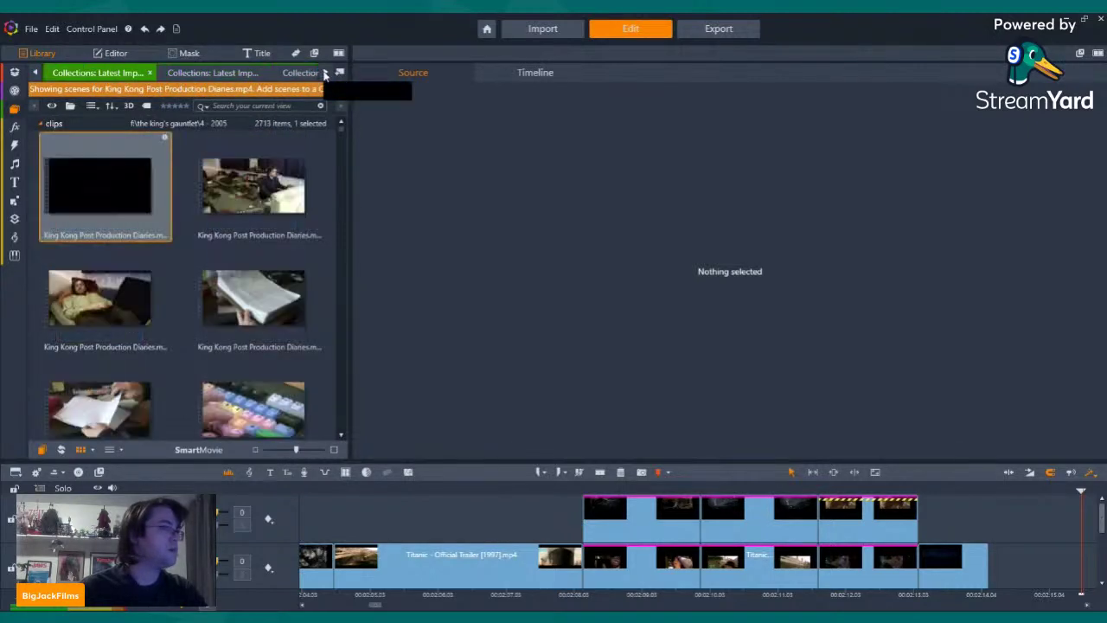
{"action": "left_click", "coordinate": [154, 76]}
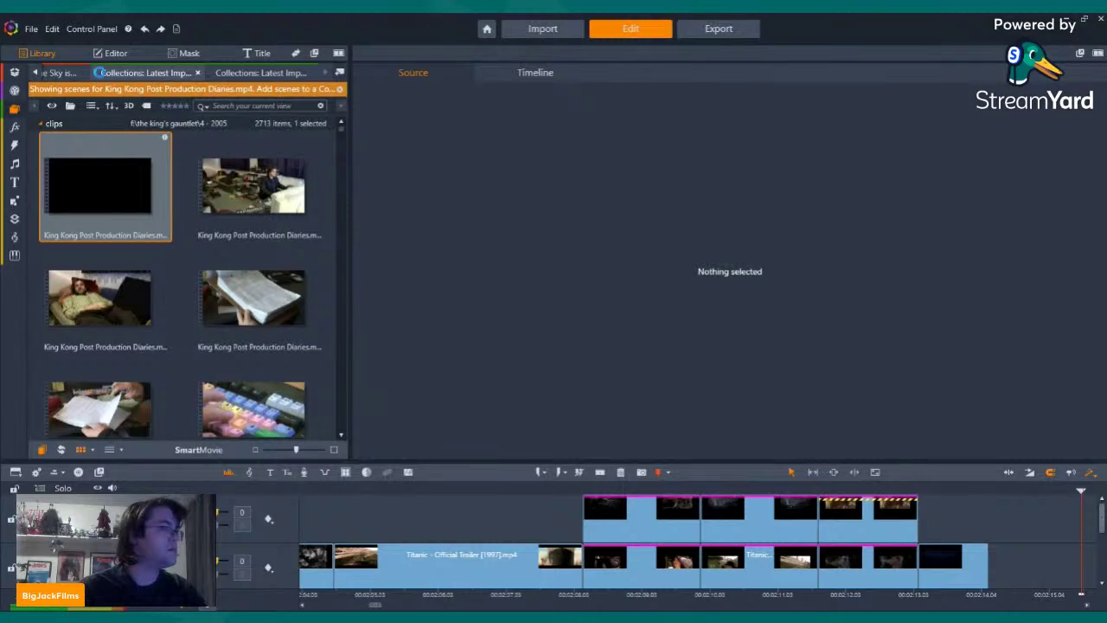
Find King Kong Official Trailer #1 in the 4 - 2005 clips folder and run scene detection on it
{"action": "scroll", "coordinate": [242, 283], "scroll_direction": "down", "scroll_amount": 1}
{"action": "scroll", "coordinate": [242, 285], "scroll_direction": "down", "scroll_amount": 10}
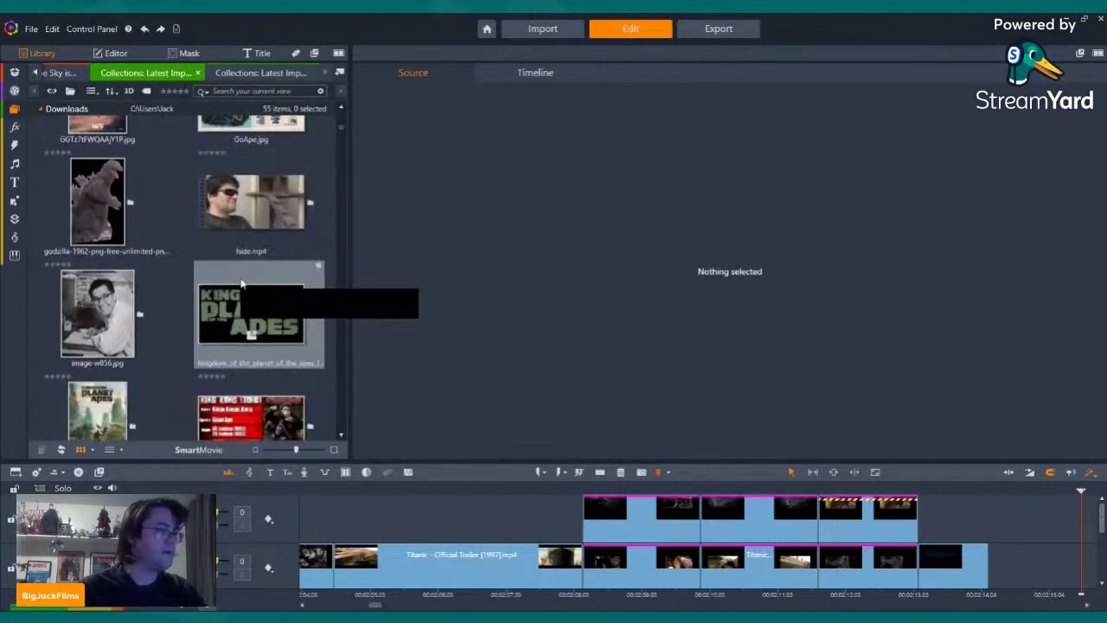
{"action": "scroll", "coordinate": [286, 337], "scroll_direction": "down", "scroll_amount": 10}
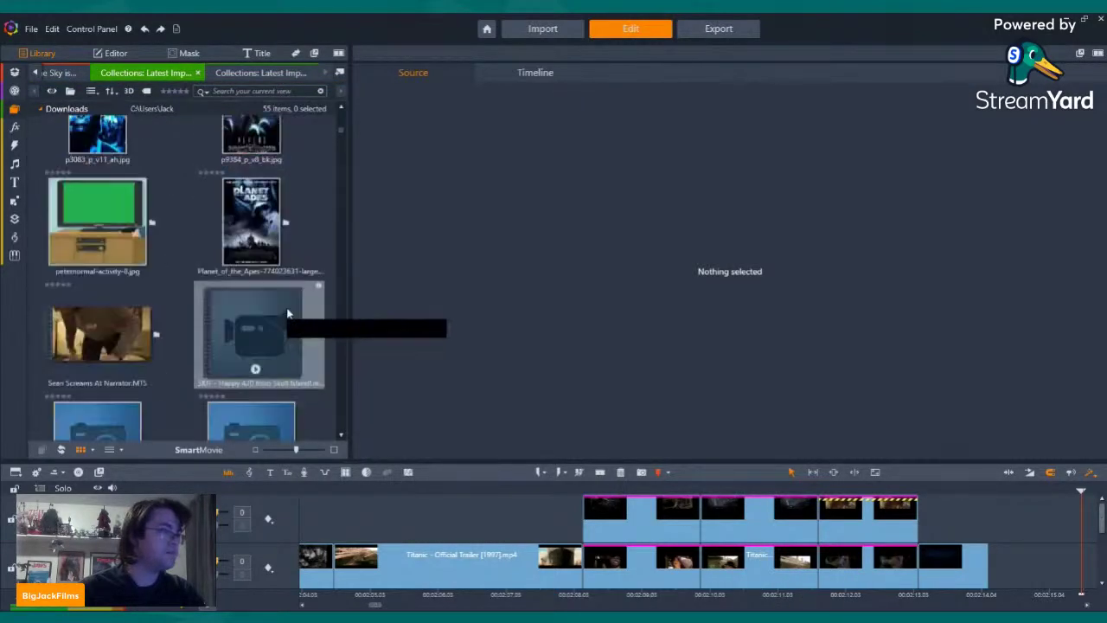
{"action": "scroll", "coordinate": [268, 359], "scroll_direction": "down", "scroll_amount": 1}
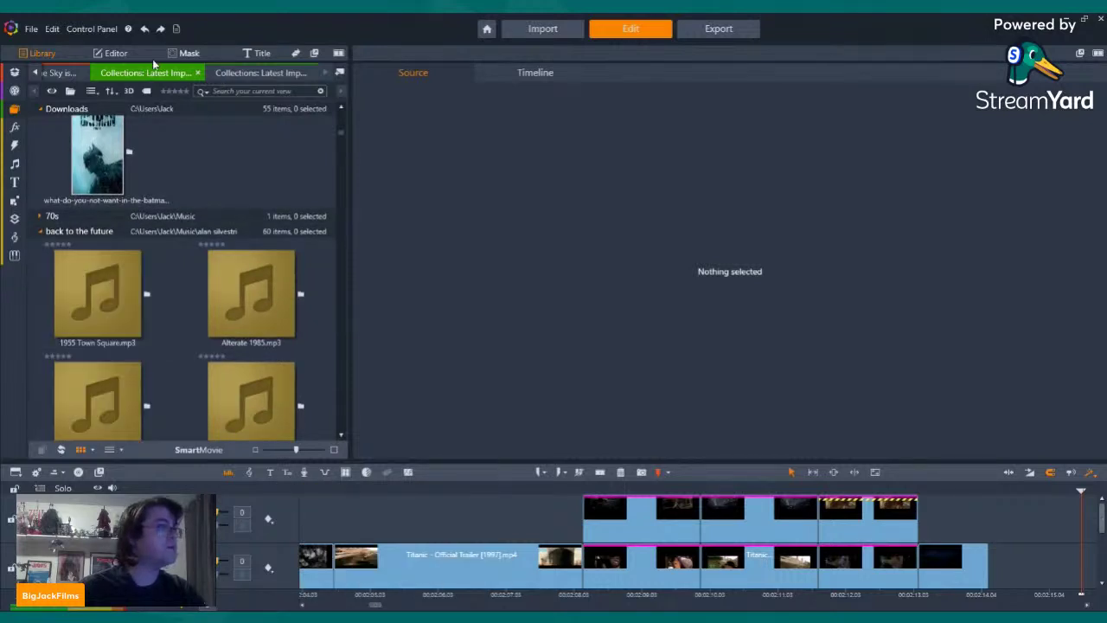
{"action": "scroll", "coordinate": [186, 276], "scroll_direction": "down", "scroll_amount": 3}
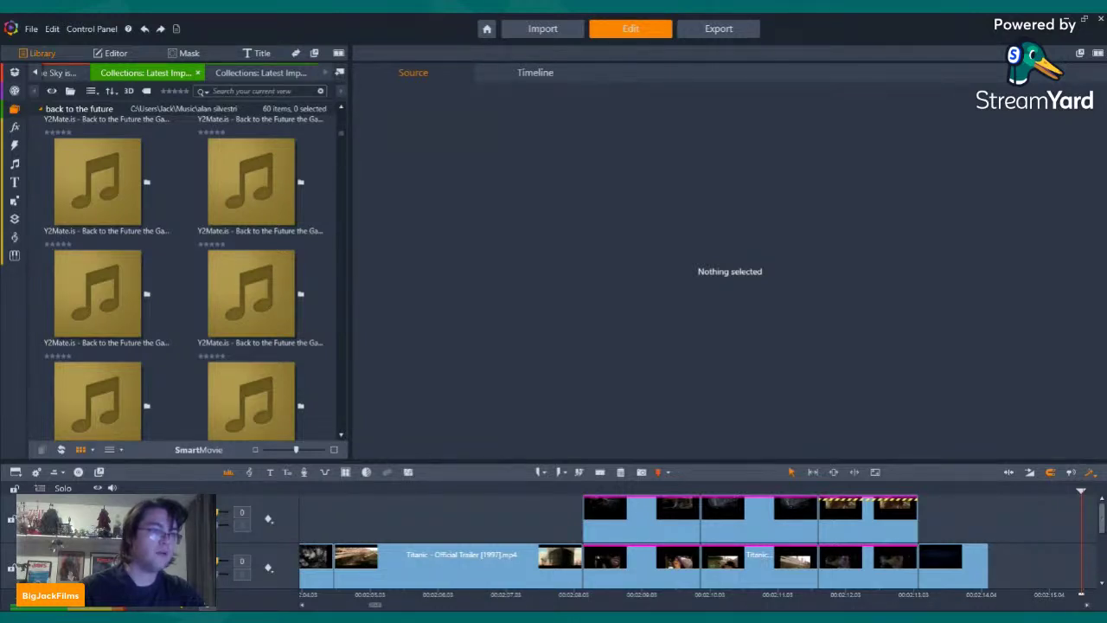
{"action": "left_click_drag", "start_coordinate": [321, 135], "coordinate": [250, 109]}
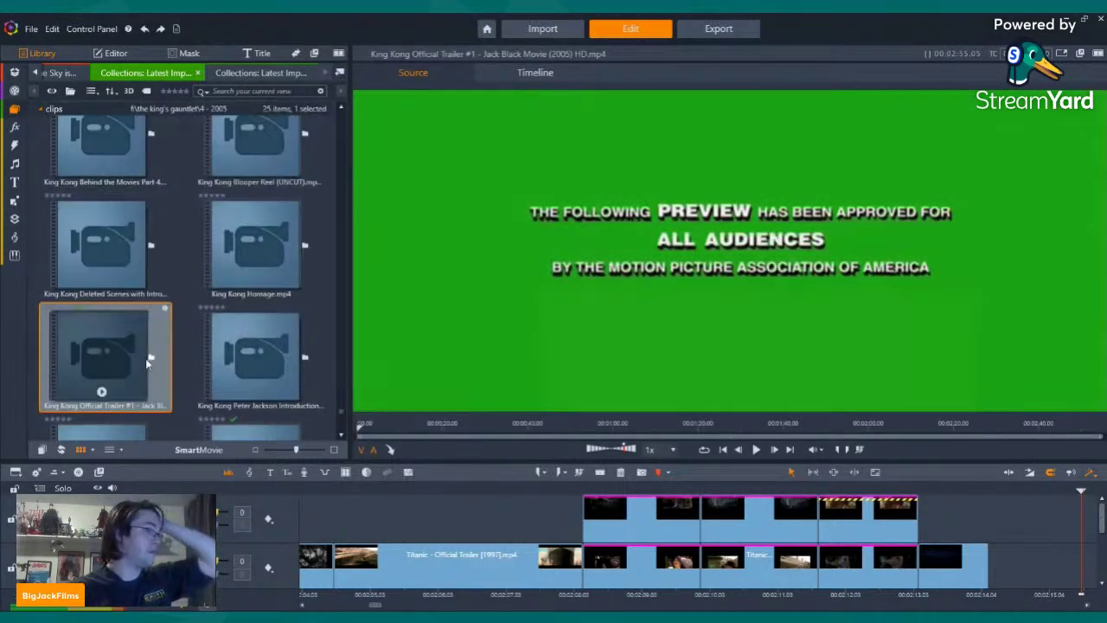
{"action": "right_click", "coordinate": [132, 363]}
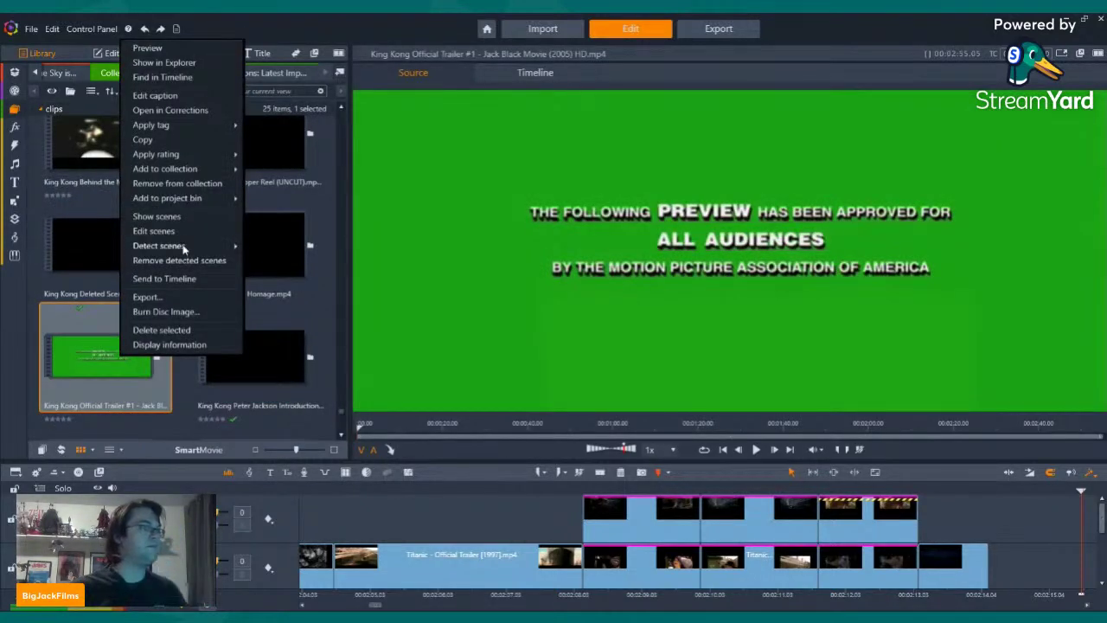
{"action": "mouse_move", "coordinate": [194, 245]}
{"action": "left_click", "coordinate": [304, 263]}
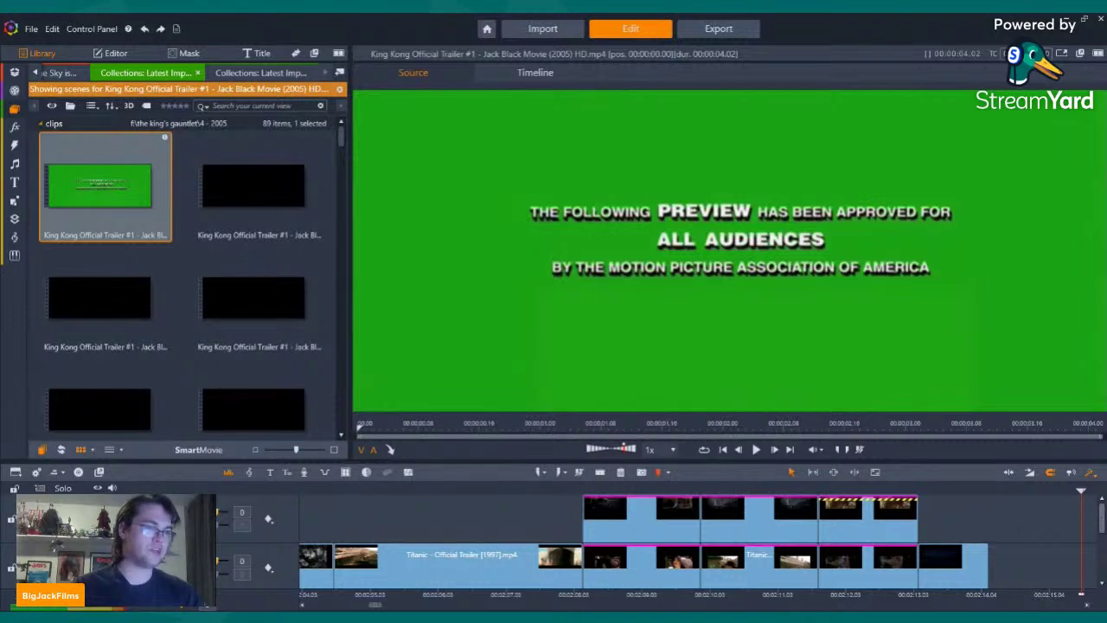
Place the King Kong trailer's foggy ship scene on the upper track above the Titanic ship clip and disable its audio stream
{"action": "scroll", "coordinate": [908, 526], "scroll_direction": "up", "scroll_amount": 3}
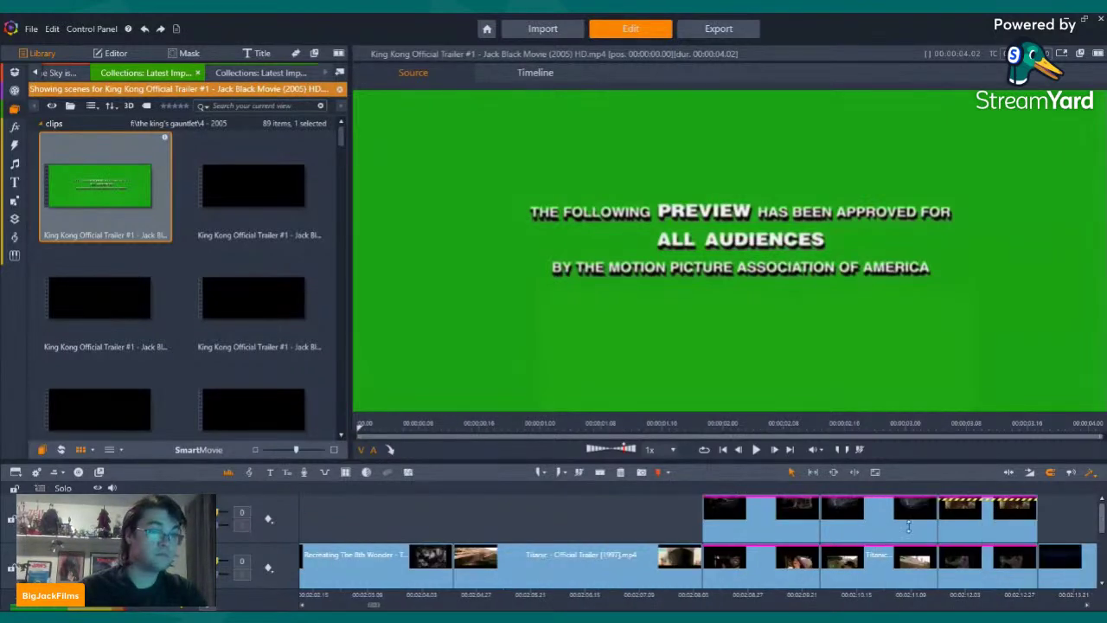
{"action": "left_click_drag", "start_coordinate": [923, 492], "coordinate": [1068, 495]}
{"action": "scroll", "coordinate": [248, 255], "scroll_direction": "down", "scroll_amount": 3}
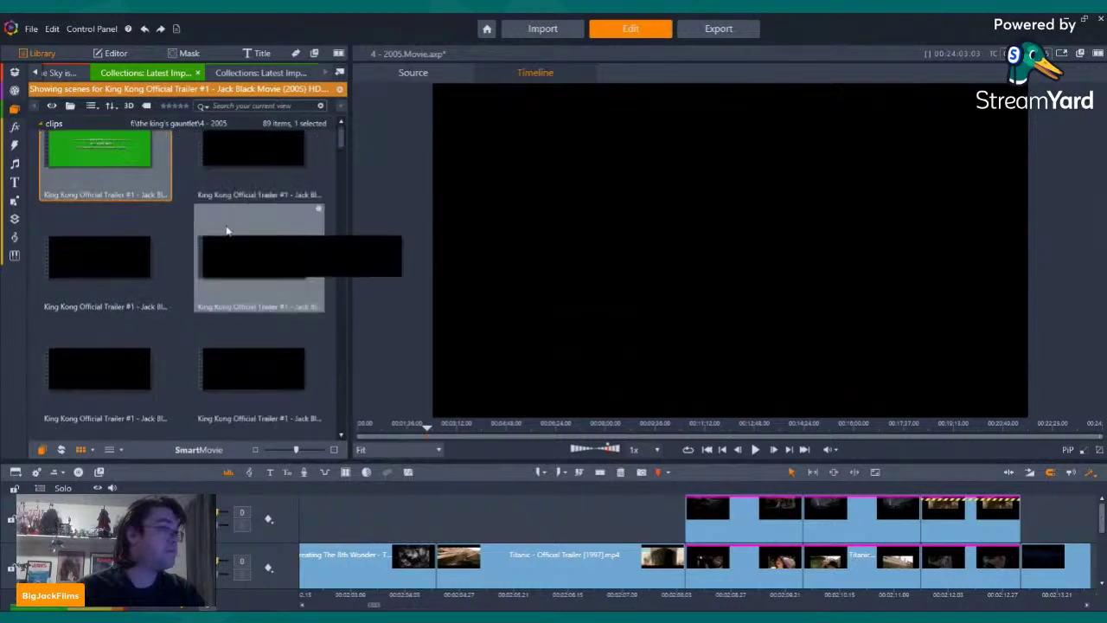
{"action": "scroll", "coordinate": [244, 249], "scroll_direction": "down", "scroll_amount": 3}
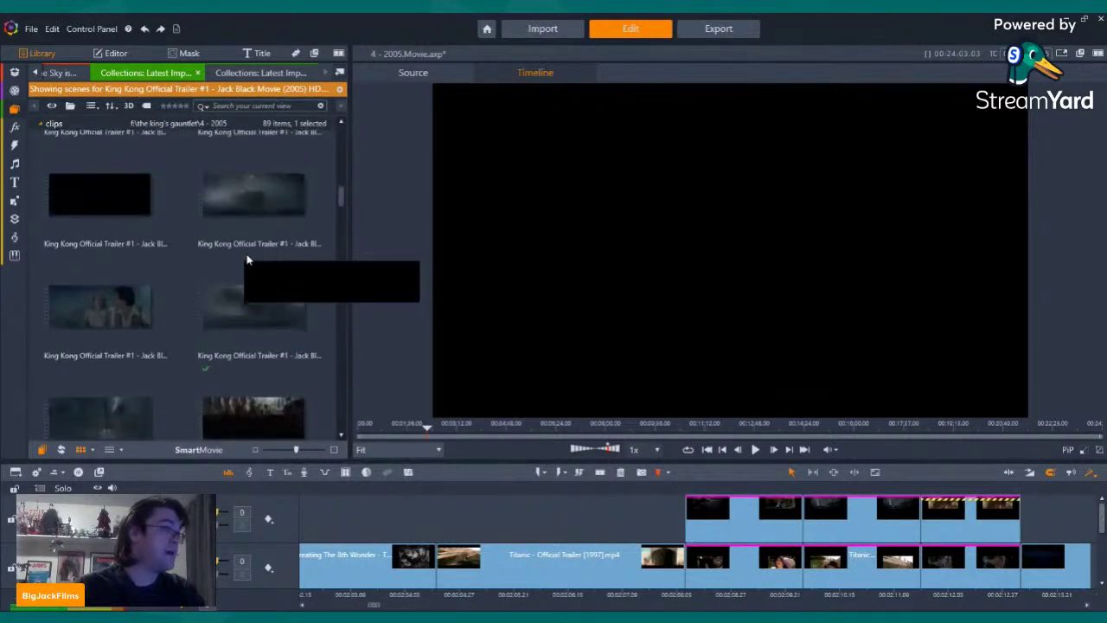
{"action": "left_click_drag", "start_coordinate": [79, 225], "coordinate": [1024, 524]}
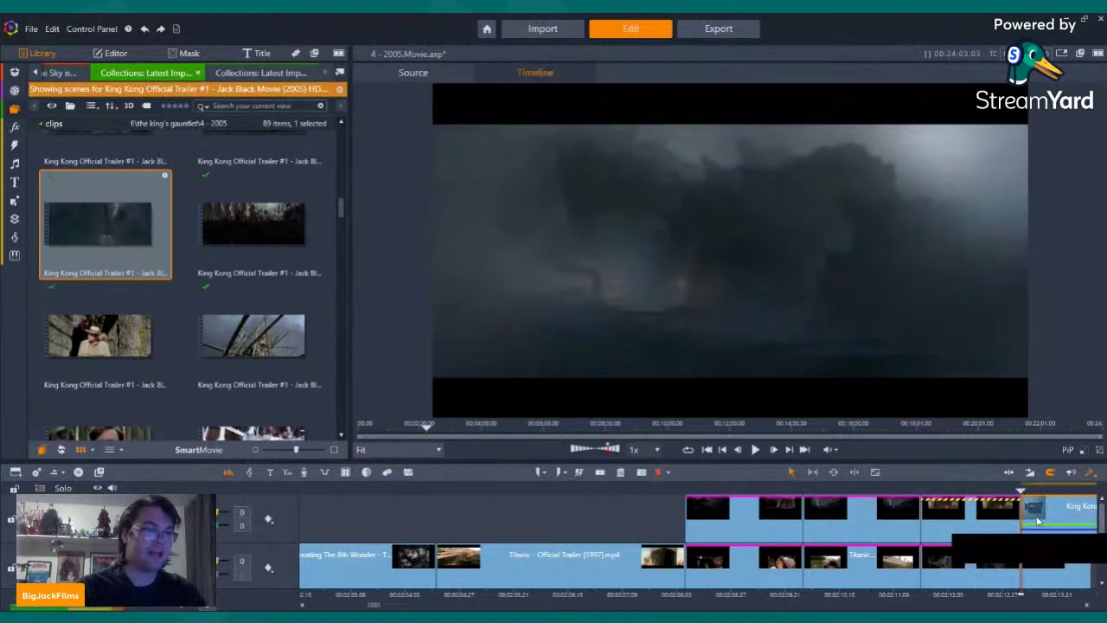
{"action": "right_click", "coordinate": [1038, 520]}
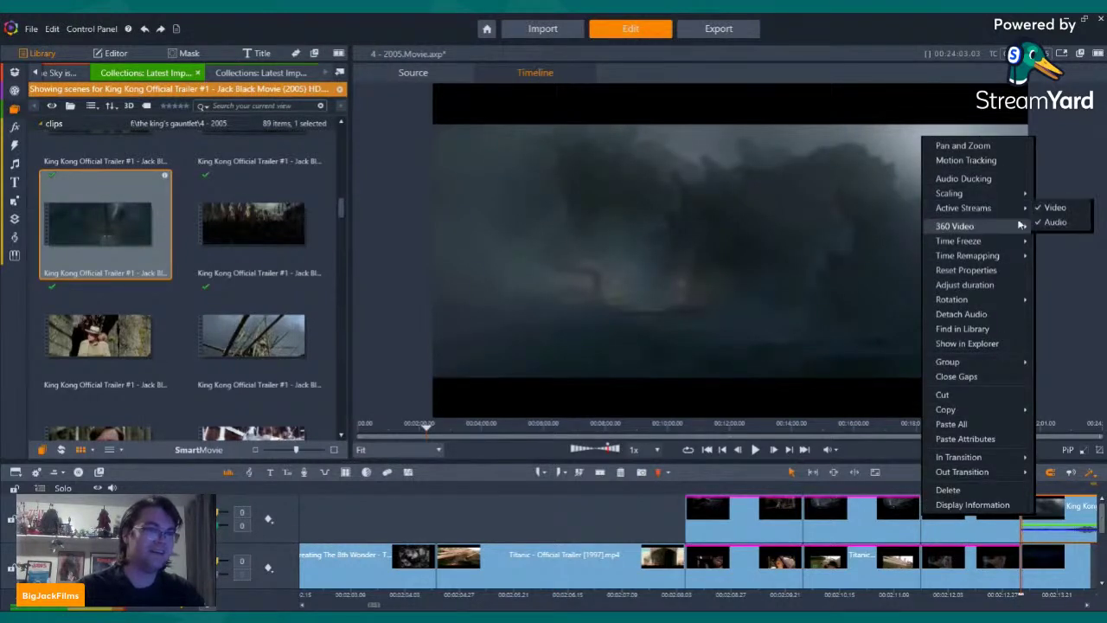
{"action": "left_click", "coordinate": [1054, 222]}
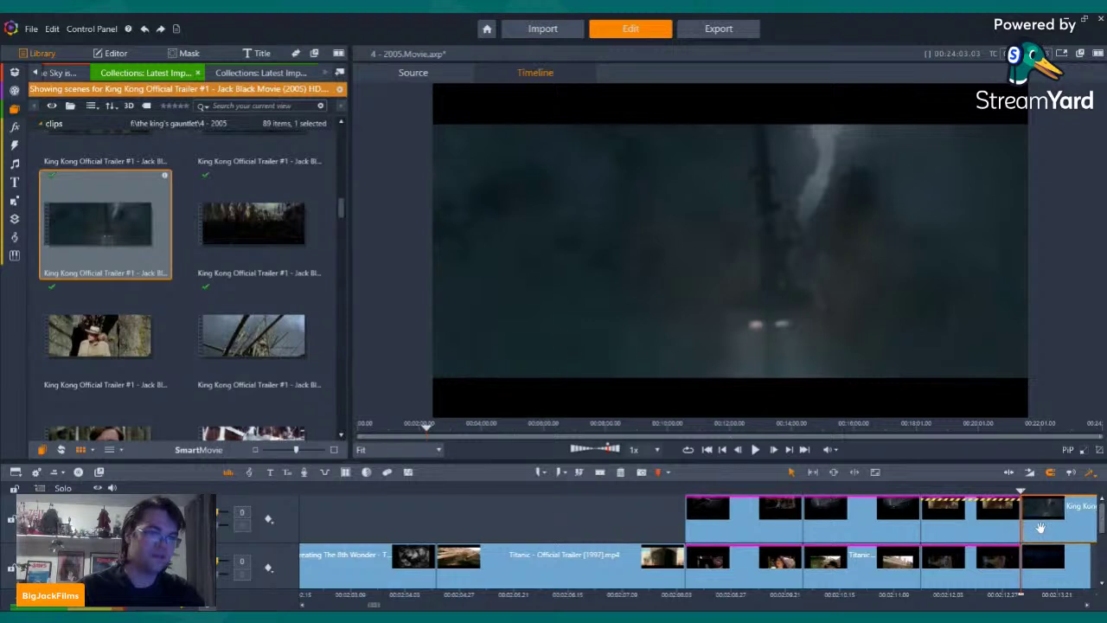
Shorten the King Kong ship clip to match the Titanic ship clip, and cut both clips' remaining ends off at the playhead
{"action": "key", "text": "space"}
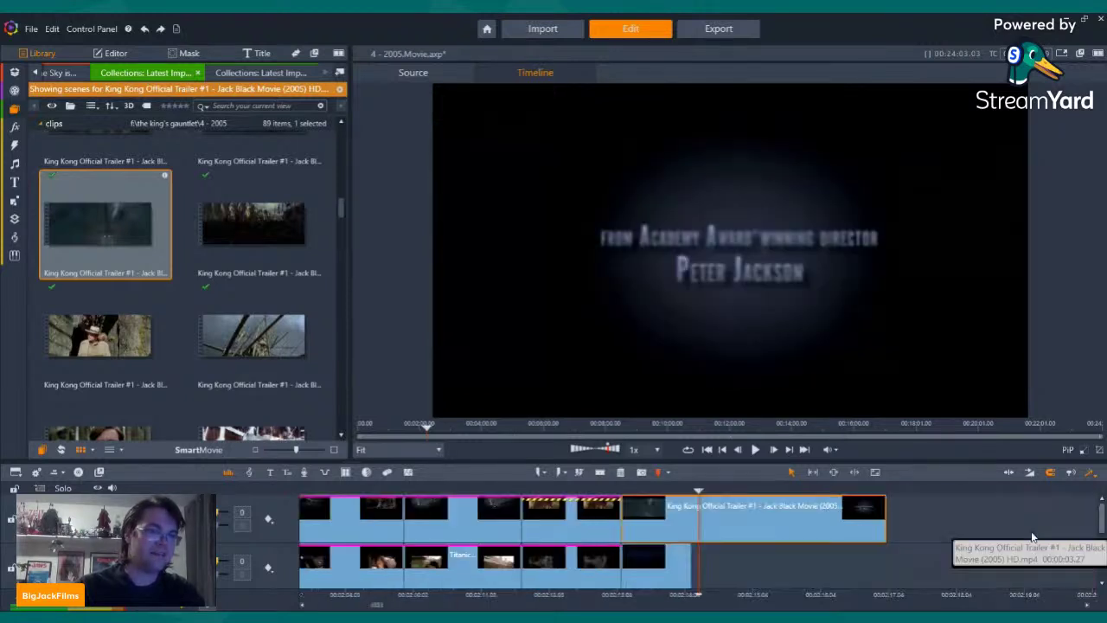
{"action": "left_click_drag", "start_coordinate": [882, 522], "coordinate": [690, 534]}
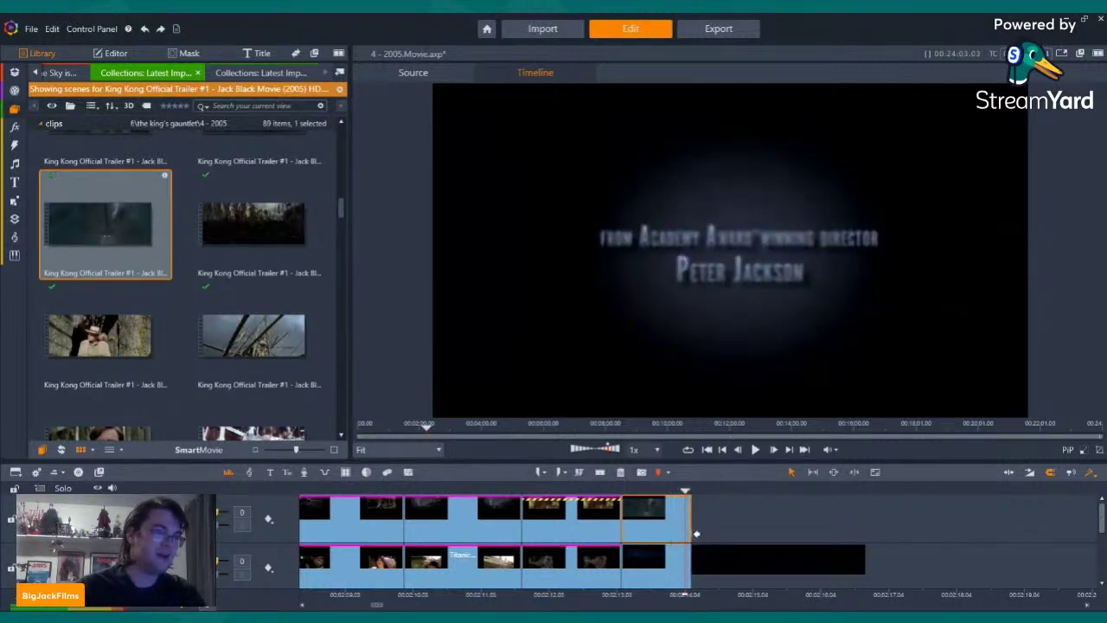
{"action": "left_click", "coordinate": [600, 472]}
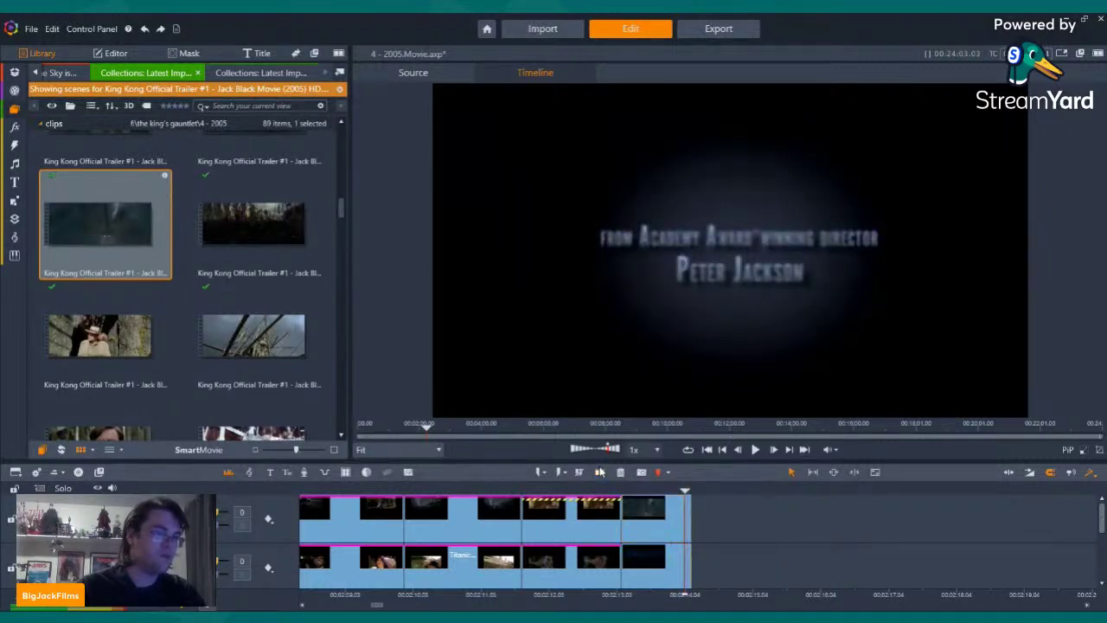
{"action": "left_click_drag", "start_coordinate": [687, 528], "coordinate": [686, 526]}
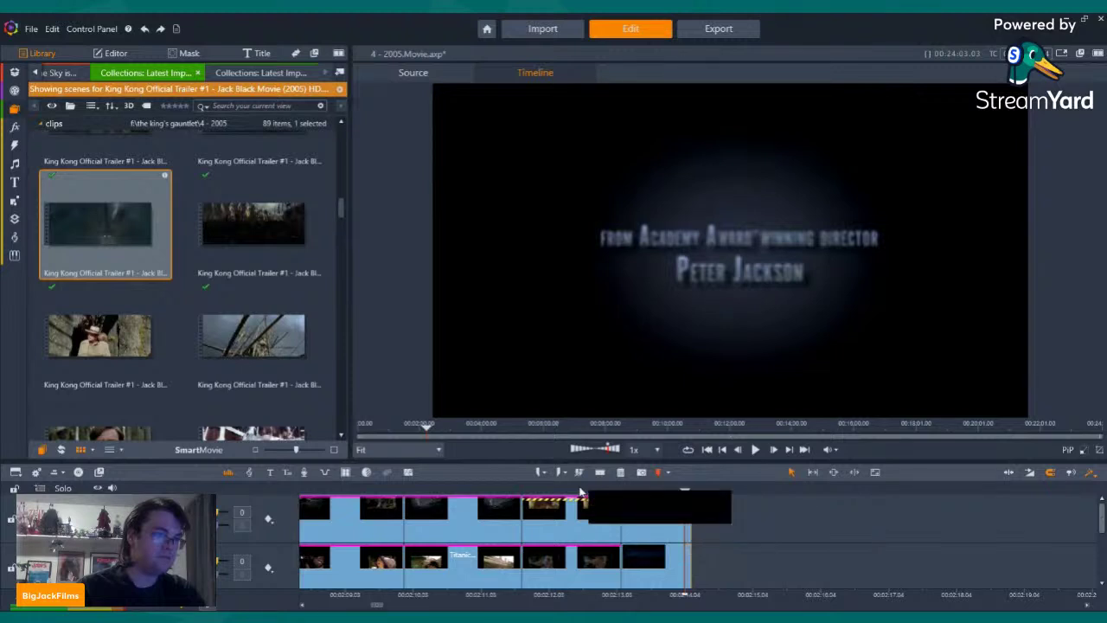
{"action": "left_click", "coordinate": [621, 473]}
Step the playhead back frame by frame to near the start of the paired ship clips to review them
{"action": "key", "text": "Left"}
{"action": "key", "text": "Left"}
{"action": "key", "text": "Left"}
{"action": "key", "text": "Left"}
{"action": "key", "text": "Left"}
{"action": "key", "text": "Left"}
{"action": "key", "text": "Left"}
{"action": "key", "text": "Left"}
{"action": "key", "text": "Left"}
{"action": "key", "text": "Left"}
{"action": "key", "text": "Left"}
{"action": "key", "text": "Left"}
{"action": "key", "text": "Left"}
{"action": "key", "text": "Left"}
{"action": "key", "text": "Left"}
{"action": "key", "text": "Left"}
{"action": "key", "text": "Left"}
{"action": "key", "text": "Left"}
{"action": "key", "text": "Left"}
{"action": "key", "text": "Left"}
{"action": "key", "text": "Left"}
{"action": "key", "text": "Left"}
{"action": "key", "text": "Left"}
{"action": "key", "text": "Left"}
{"action": "key", "text": "Left"}
{"action": "key", "text": "Left"}
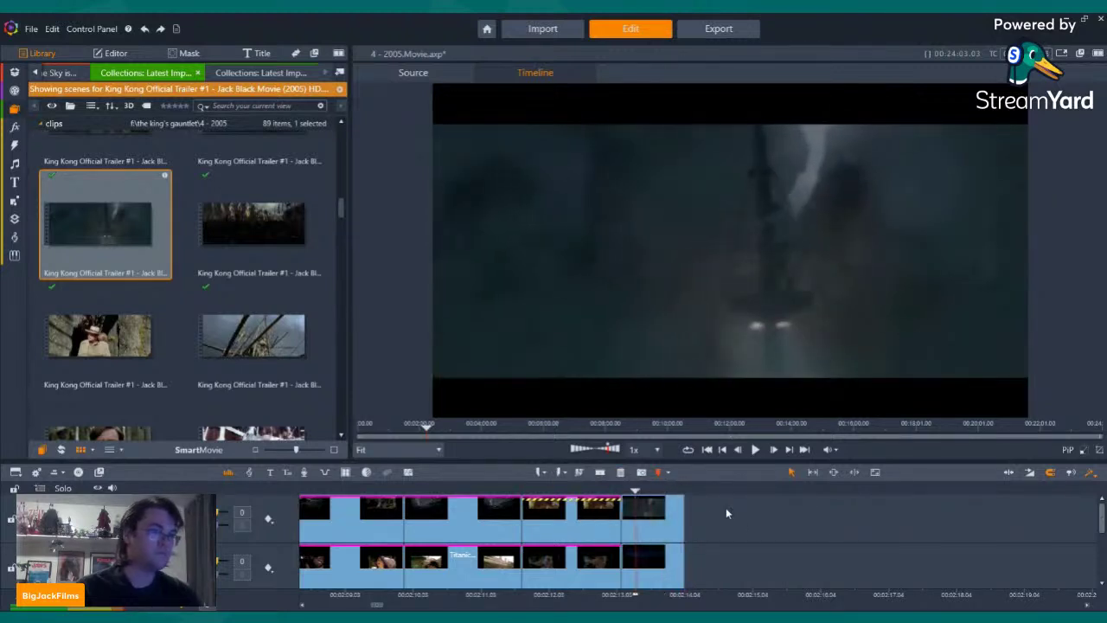
Copy all effects from the King Kong kiss clip and paste them onto the King Kong ship clip on the upper track
{"action": "right_click", "coordinate": [580, 498]}
{"action": "left_click", "coordinate": [604, 508]}
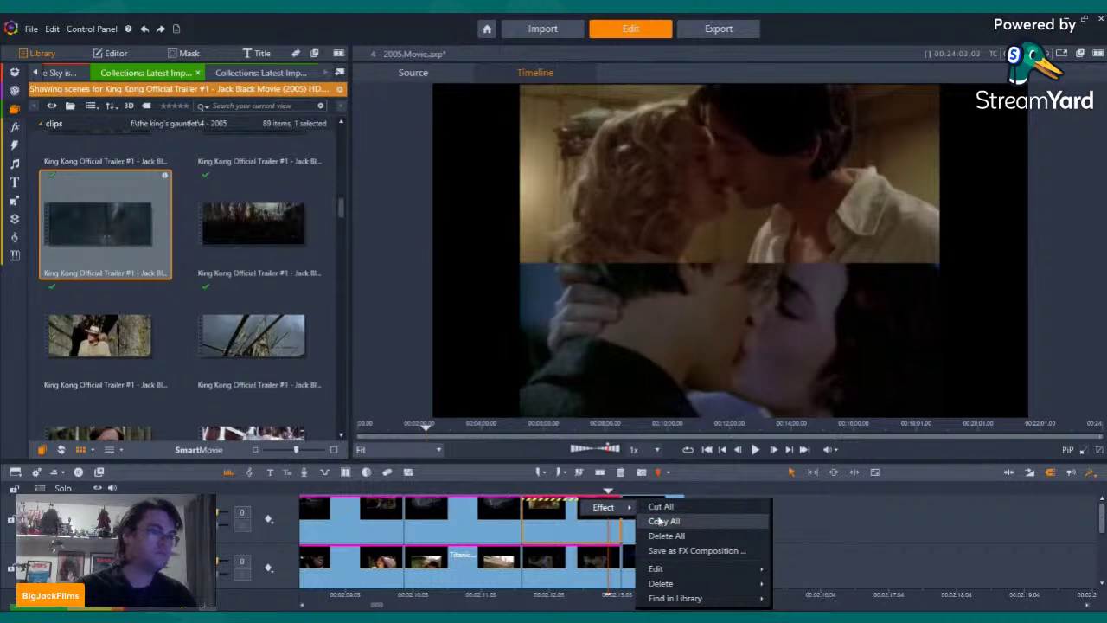
{"action": "right_click", "coordinate": [664, 512]}
{"action": "left_click", "coordinate": [688, 424]}
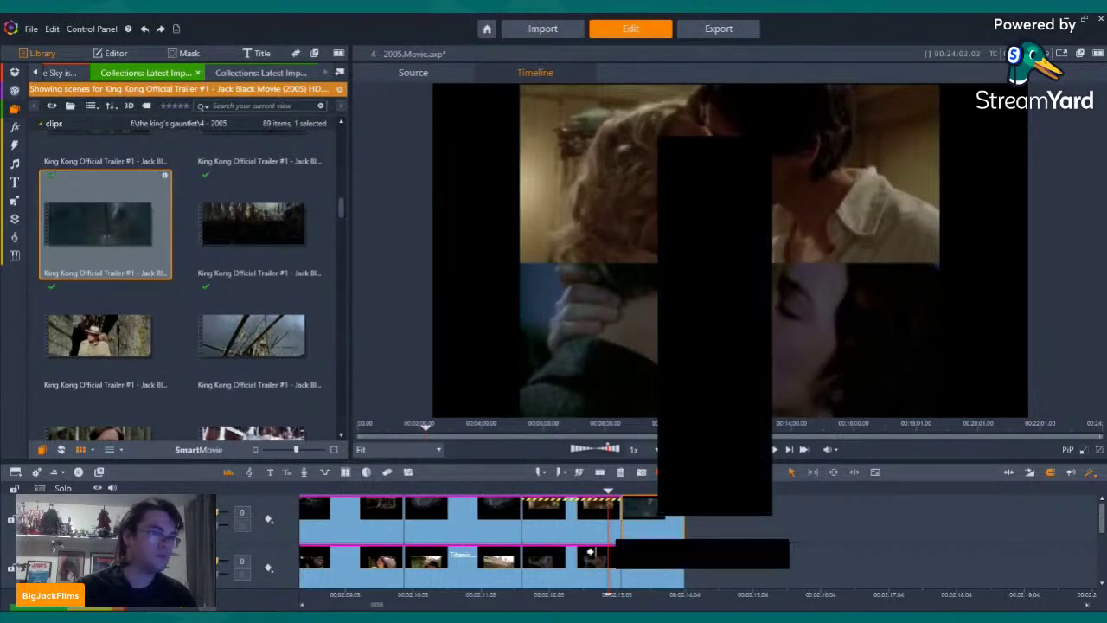
Copy all effects from the Titanic kiss clip and paste them onto the Titanic ship clip on the lower track
{"action": "right_click", "coordinate": [616, 560]}
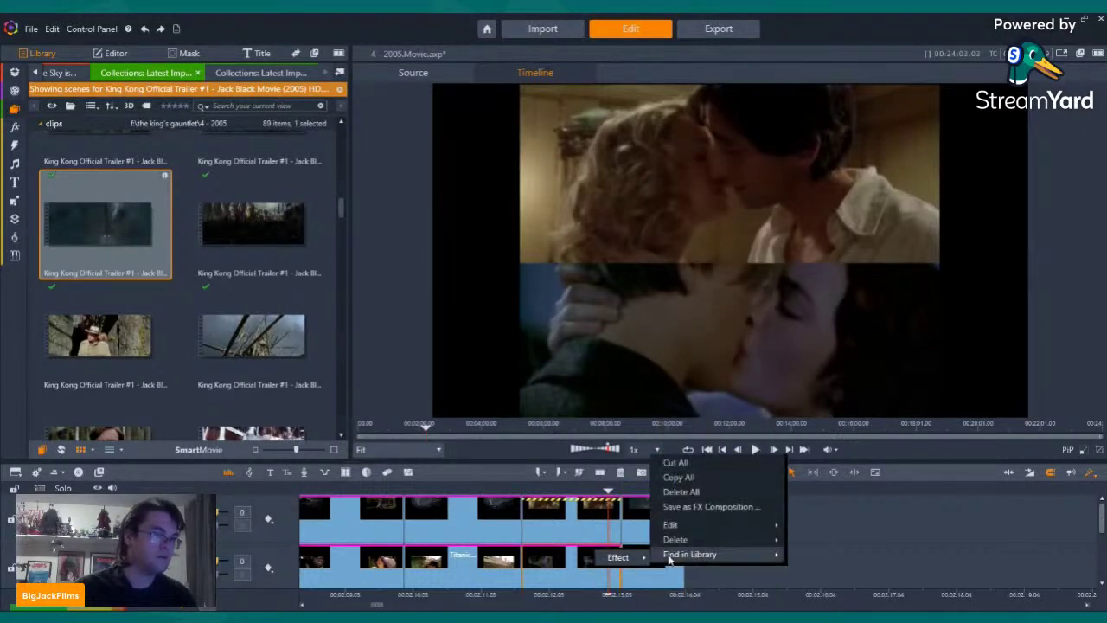
{"action": "left_click", "coordinate": [678, 483]}
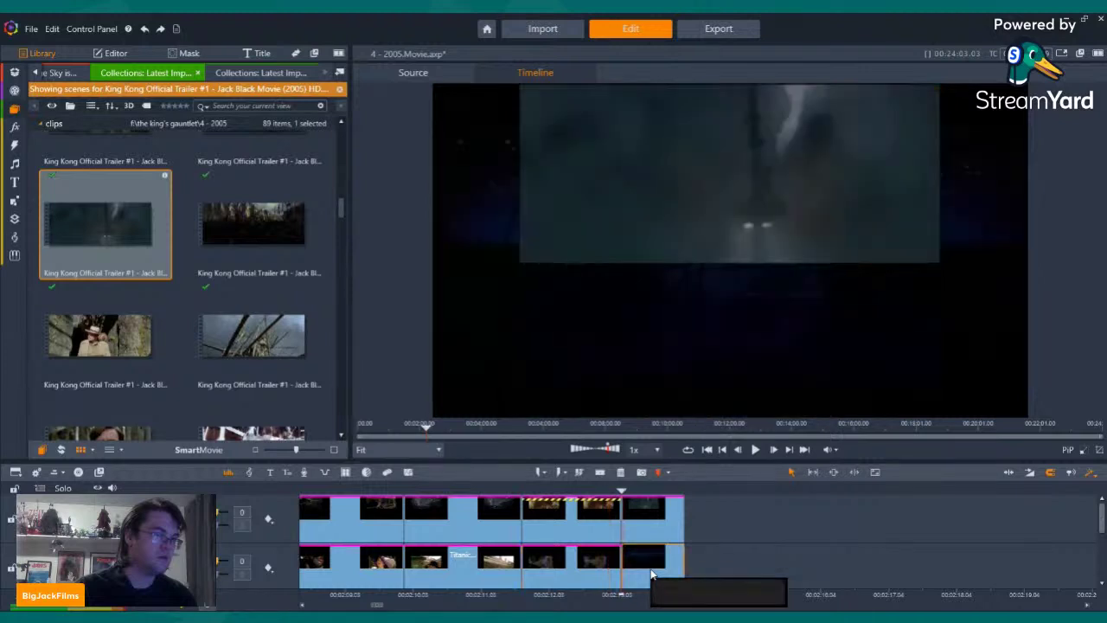
{"action": "right_click", "coordinate": [654, 561]}
{"action": "left_click", "coordinate": [684, 469]}
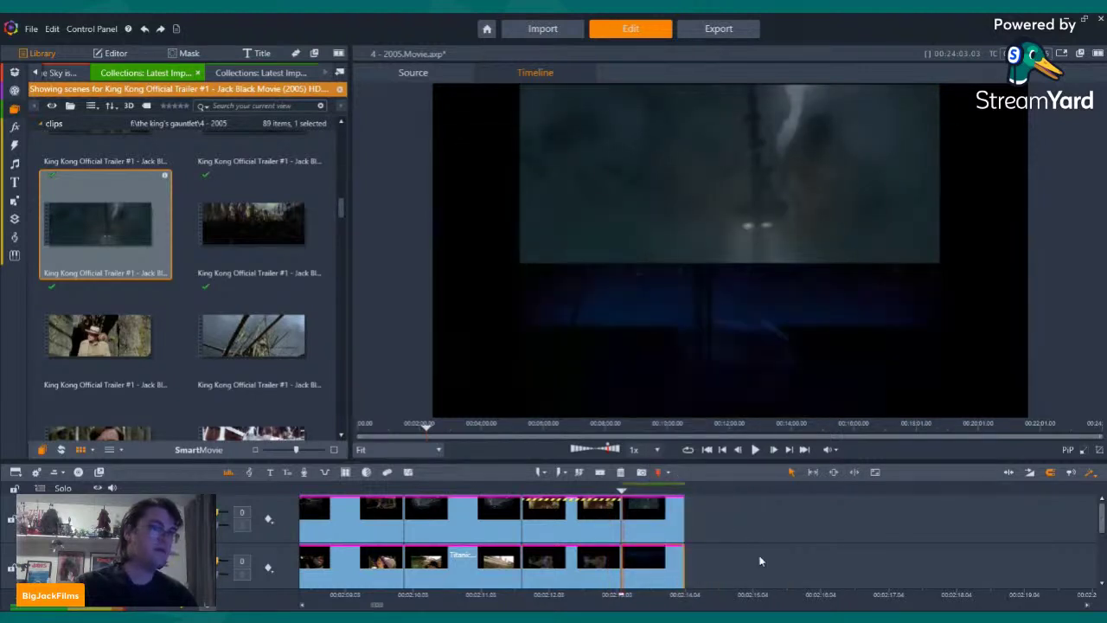
Step through the ship pair, and go back over the earlier paired clips to just before the split-screen section
{"action": "key", "text": "Right"}
{"action": "key", "text": "Right"}
{"action": "key", "text": "Right"}
{"action": "key", "text": "Right"}
{"action": "key", "text": "Right"}
{"action": "key", "text": "Left"}
{"action": "key", "text": "Left"}
{"action": "key", "text": "Left"}
{"action": "key", "text": "Left"}
{"action": "key", "text": "Left"}
{"action": "key", "text": "Left"}
{"action": "key", "text": "Left"}
{"action": "key", "text": "Left"}
{"action": "key", "text": "Left"}
{"action": "key", "text": "Left"}
{"action": "key", "text": "Left"}
{"action": "key", "text": "Left"}
{"action": "key", "text": "Left"}
{"action": "key", "text": "Left"}
{"action": "key", "text": "Left"}
{"action": "key", "text": "Left"}
{"action": "key", "text": "Left"}
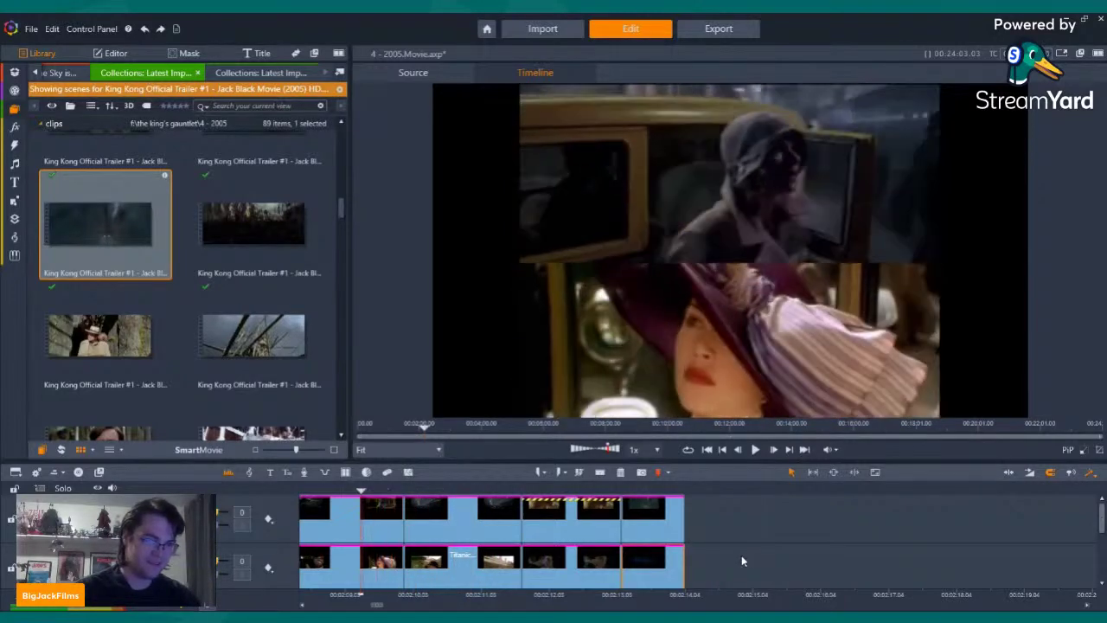
{"action": "key", "text": "Left"}
{"action": "key", "text": "Left"}
{"action": "key", "text": "Left"}
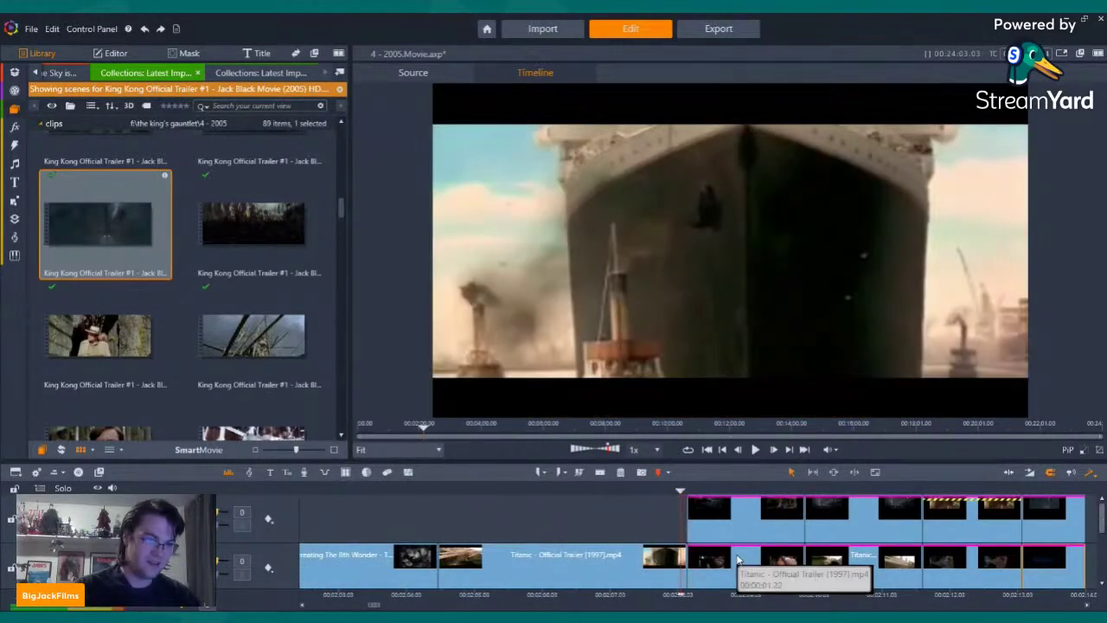
Review the split-screen section forward from its first pair, playing it through to the end of the ship clips
{"action": "key", "text": "Right"}
{"action": "key", "text": "Right"}
{"action": "key", "text": "Right"}
{"action": "key", "text": "Right"}
{"action": "key", "text": "Right"}
{"action": "key", "text": "Right"}
{"action": "key", "text": "Right"}
{"action": "key", "text": "Right"}
{"action": "key", "text": "Right"}
{"action": "key", "text": "Right"}
{"action": "key", "text": "Right"}
{"action": "key", "text": "Right"}
{"action": "key", "text": "Right"}
{"action": "key", "text": "Right"}
{"action": "key", "text": "Right"}
{"action": "key", "text": "Right"}
{"action": "key", "text": "Right"}
{"action": "key", "text": "Right"}
{"action": "key", "text": "Right"}
{"action": "key", "text": "Right"}
{"action": "key", "text": "Right"}
{"action": "key", "text": "Right"}
{"action": "key", "text": "Right"}
{"action": "key", "text": "Right"}
{"action": "key", "text": "Right"}
{"action": "key", "text": "Right"}
{"action": "key", "text": "Right"}
{"action": "key", "text": "Right"}
{"action": "key", "text": "Right"}
{"action": "key", "text": "Right"}
{"action": "key", "text": "Right"}
{"action": "key", "text": "Right"}
{"action": "key", "text": "Right"}
{"action": "key", "text": "Right"}
{"action": "key", "text": "Right"}
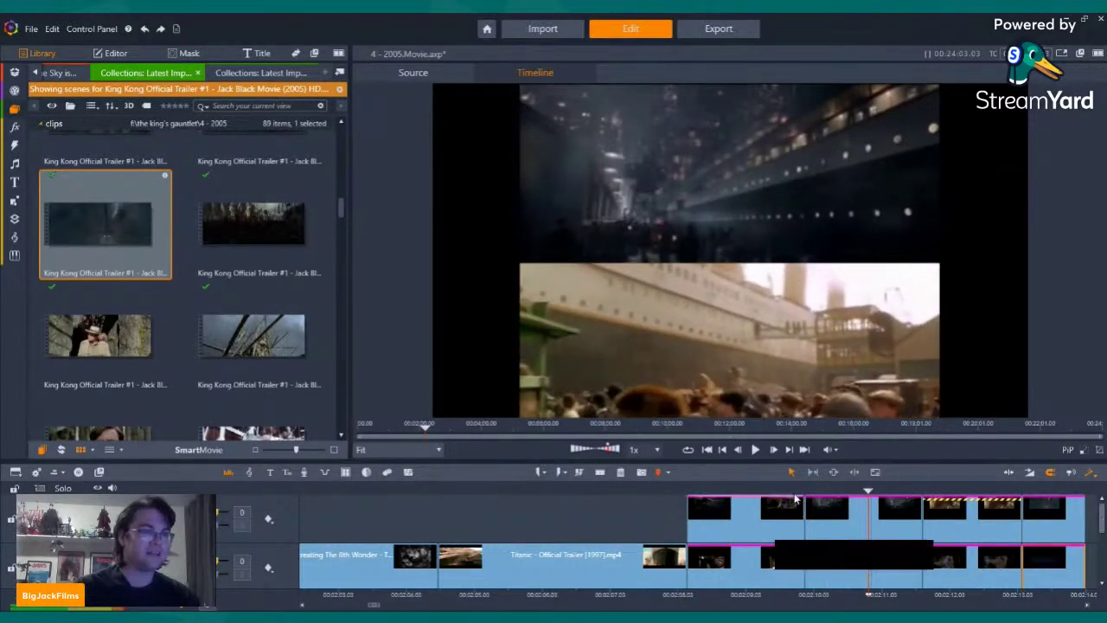
{"action": "left_click", "coordinate": [755, 450]}
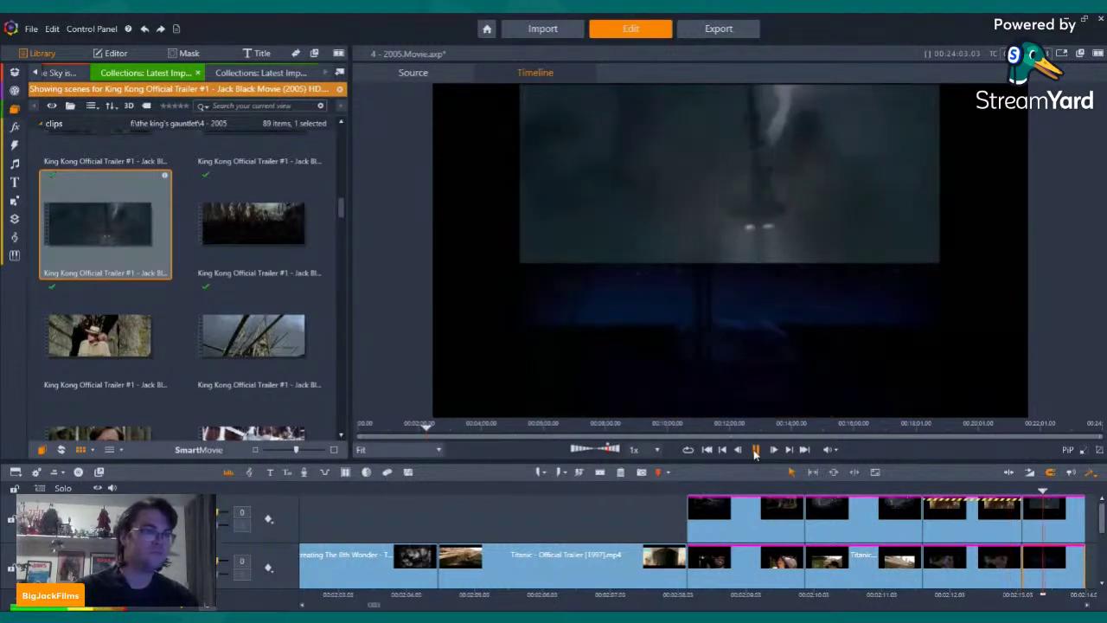
{"action": "left_click", "coordinate": [754, 450]}
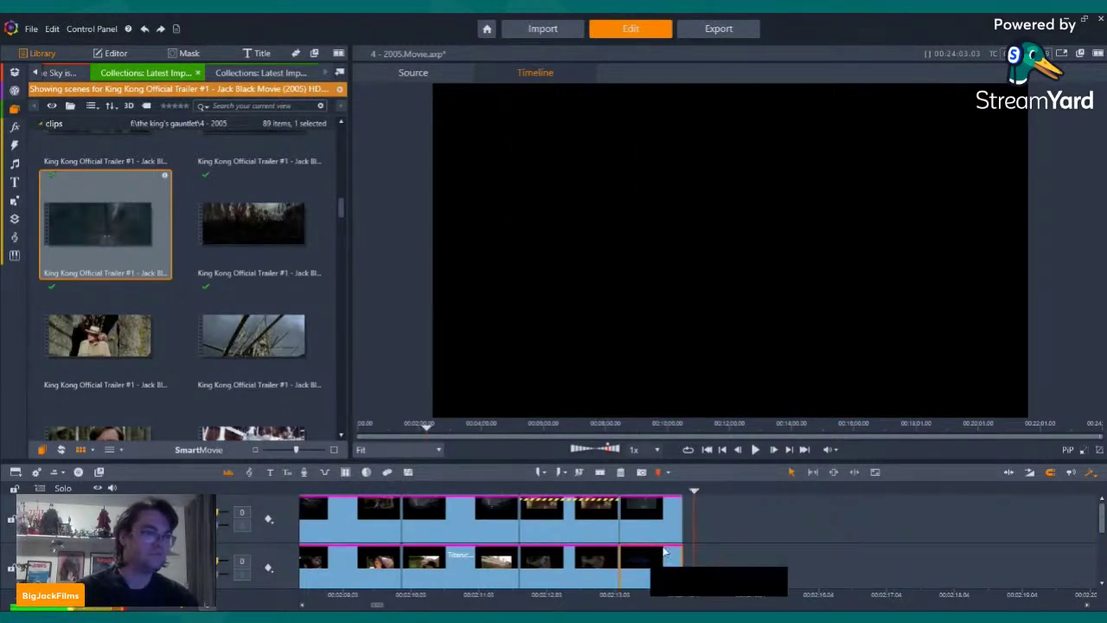
Trim the last few frames off both the King Kong and Titanic ship clips at the playhead
{"action": "key", "text": "Left"}
{"action": "key", "text": "Left"}
{"action": "key", "text": "Left"}
{"action": "key", "text": "Left"}
{"action": "key", "text": "Left"}
{"action": "key", "text": "Left"}
{"action": "key", "text": "Left"}
{"action": "key", "text": "Right"}
{"action": "key", "text": "Right"}
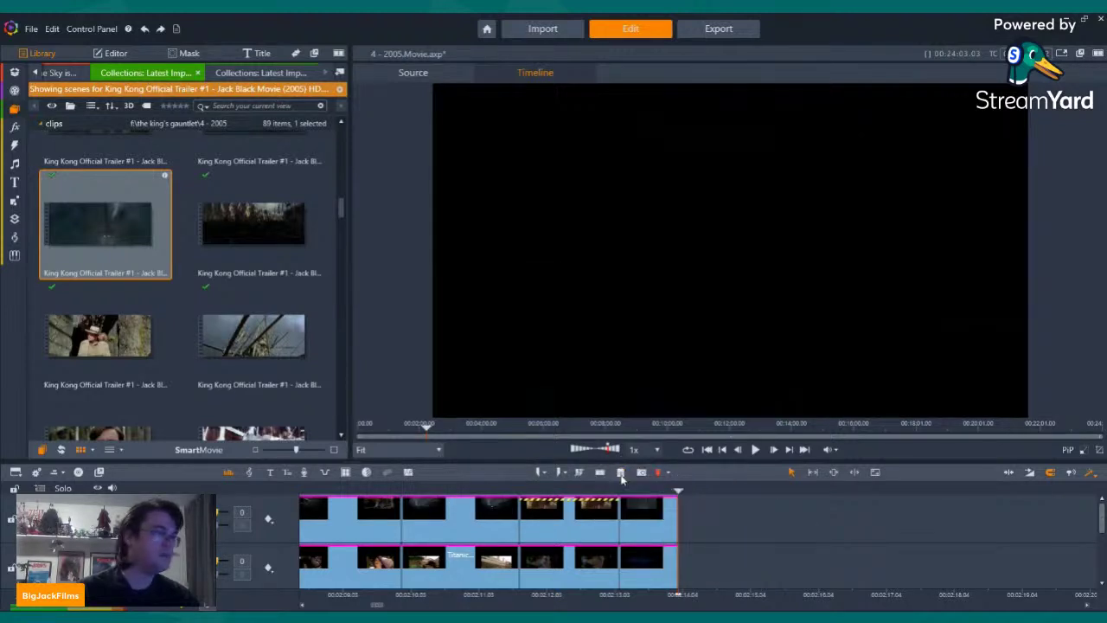
Preview scenes from the King Kong and Titanic trailers in the library to choose the next matching pair
{"action": "scroll", "coordinate": [281, 290], "scroll_direction": "up", "scroll_amount": 3}
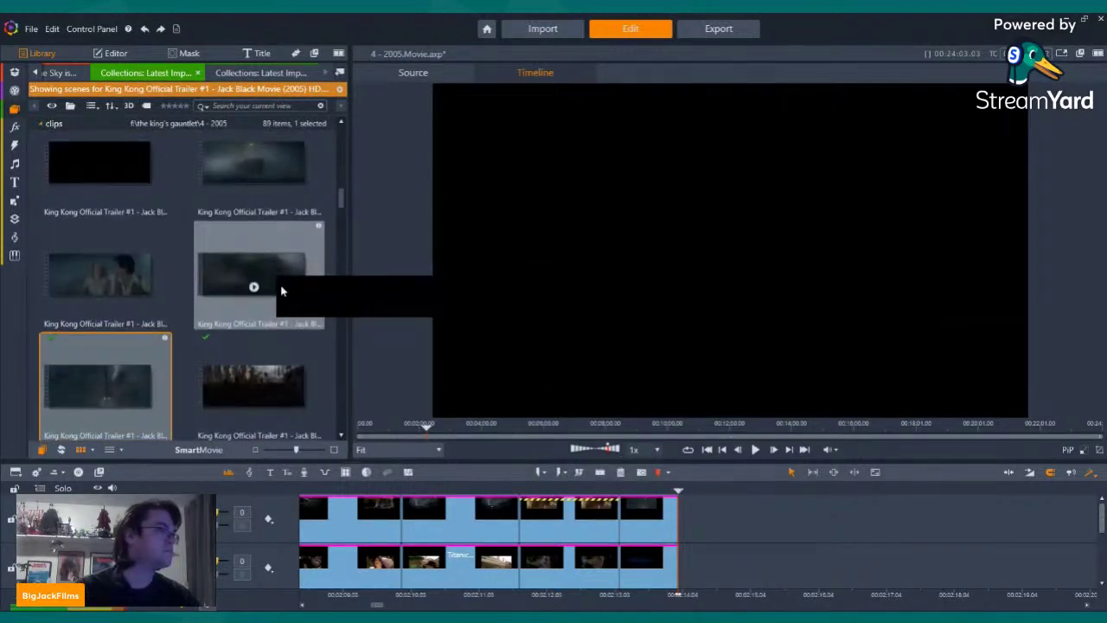
{"action": "left_click", "coordinate": [268, 163]}
{"action": "left_click", "coordinate": [135, 245]}
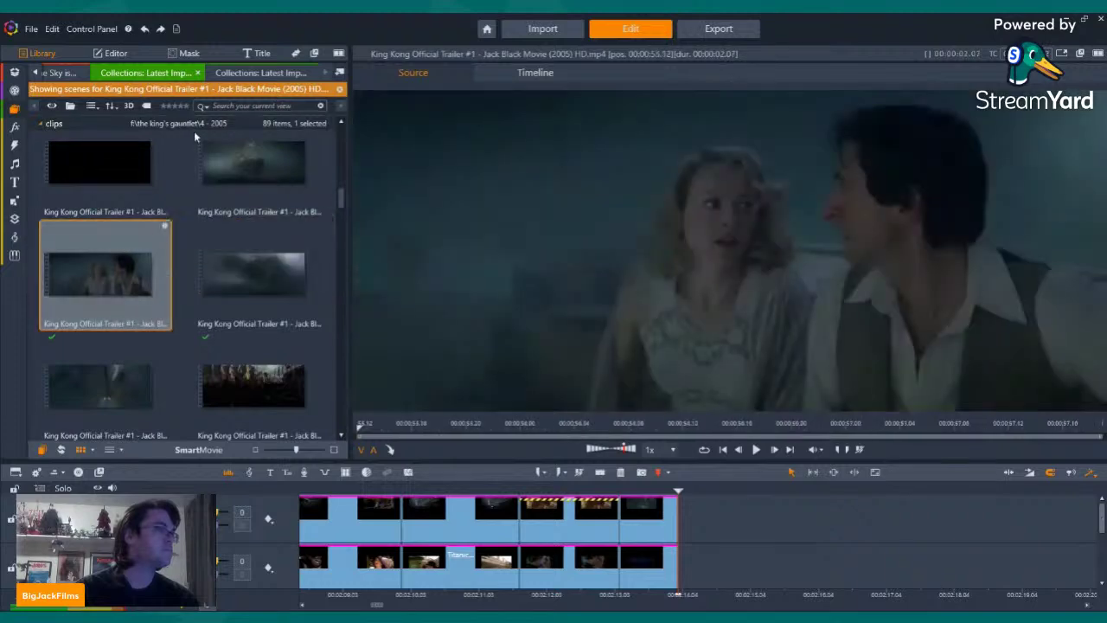
{"action": "left_click", "coordinate": [233, 72]}
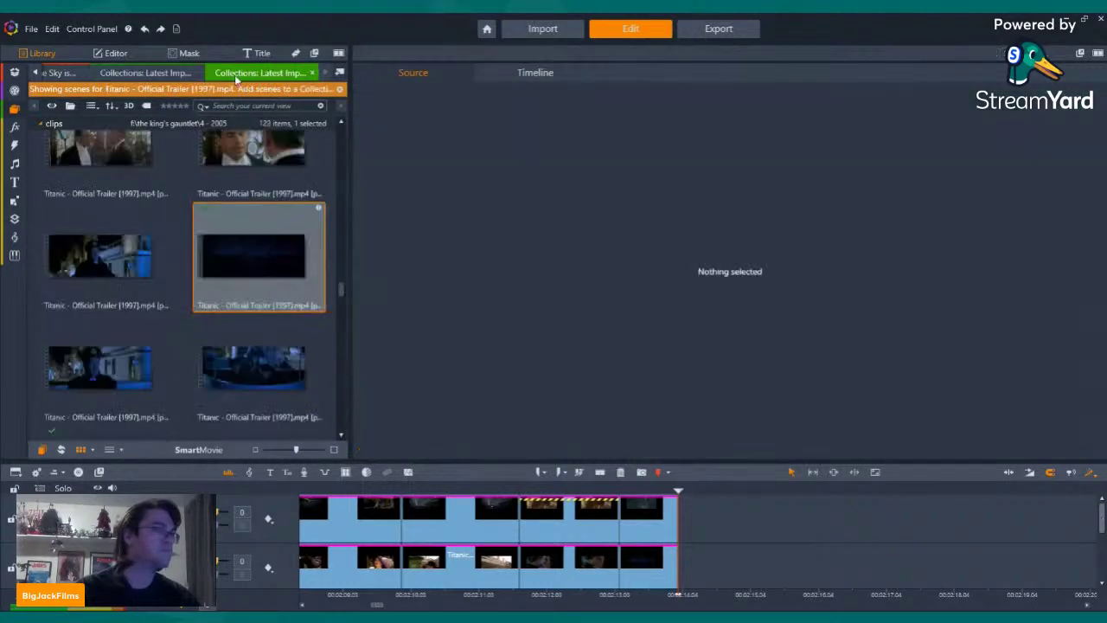
{"action": "scroll", "coordinate": [172, 168], "scroll_direction": "down", "scroll_amount": 2}
{"action": "scroll", "coordinate": [194, 255], "scroll_direction": "down", "scroll_amount": 2}
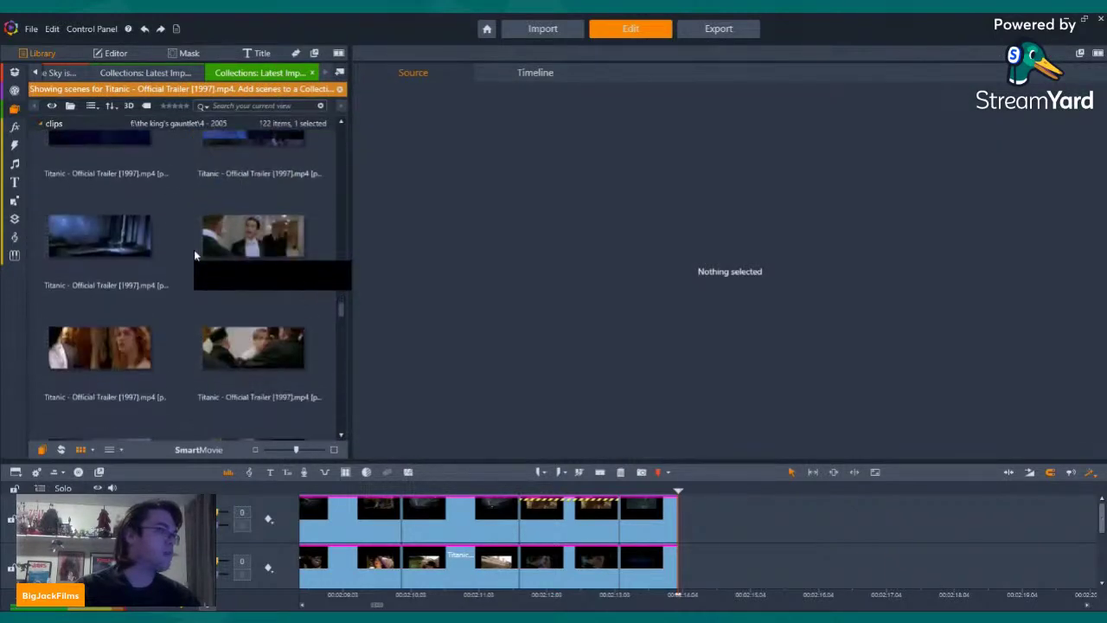
{"action": "scroll", "coordinate": [209, 287], "scroll_direction": "up", "scroll_amount": 2}
{"action": "left_click", "coordinate": [239, 232]}
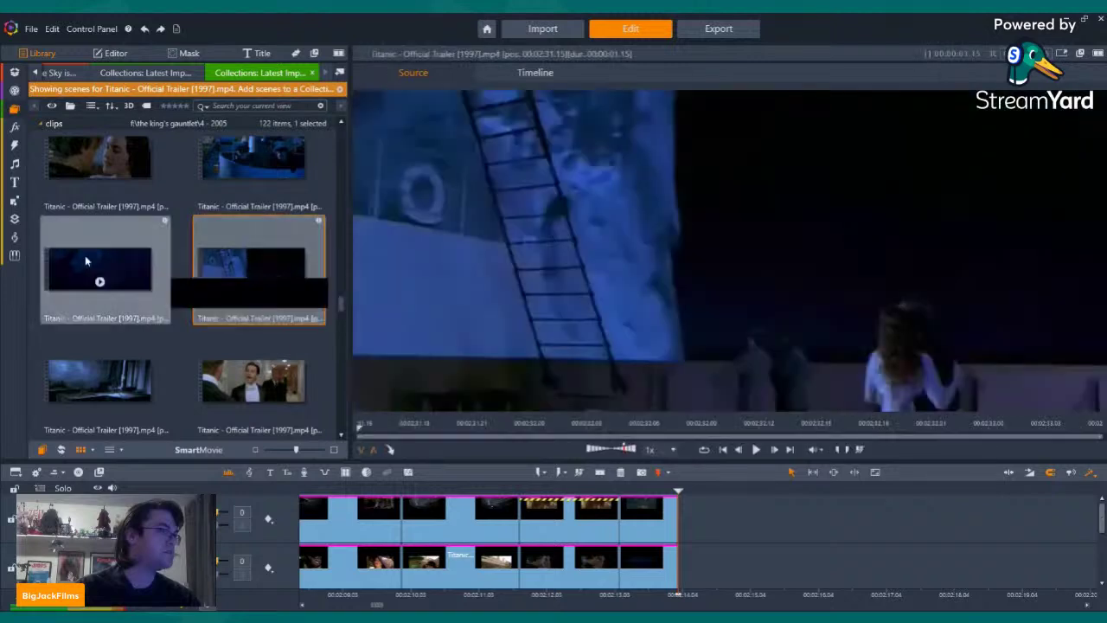
{"action": "double_click", "coordinate": [99, 283]}
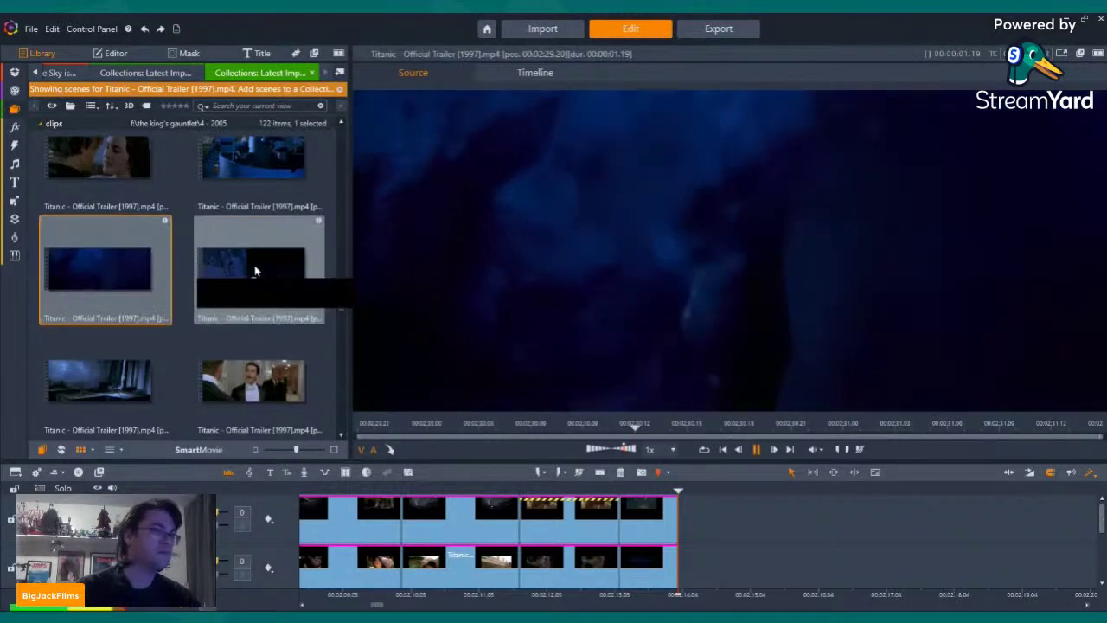
{"action": "scroll", "coordinate": [249, 286], "scroll_direction": "up", "scroll_amount": 2}
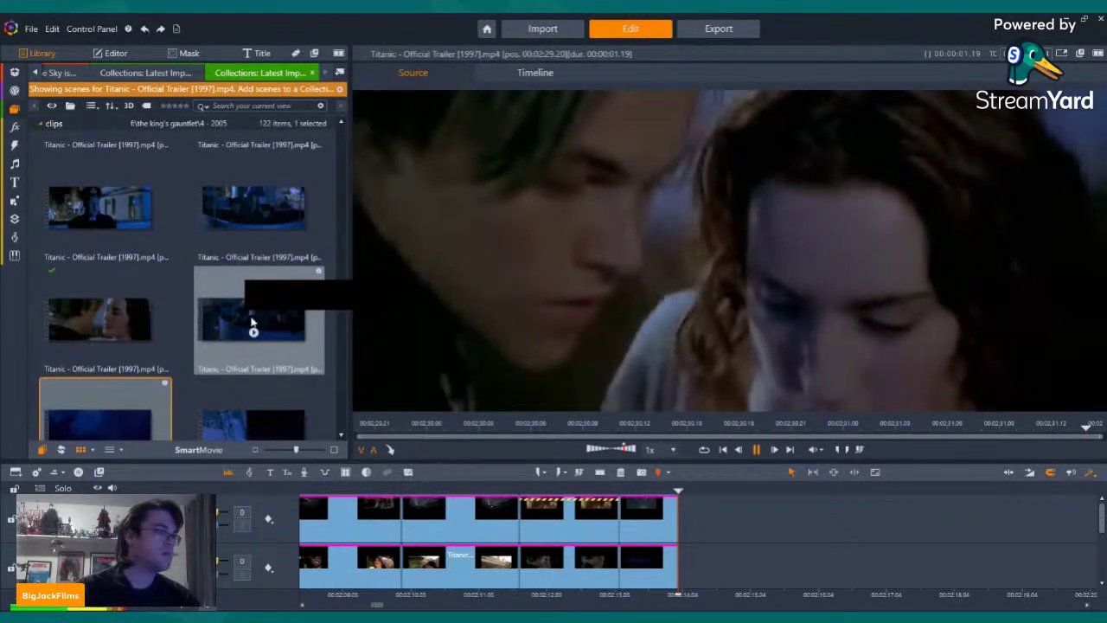
{"action": "left_click", "coordinate": [251, 323]}
{"action": "scroll", "coordinate": [179, 291], "scroll_direction": "up", "scroll_amount": 2}
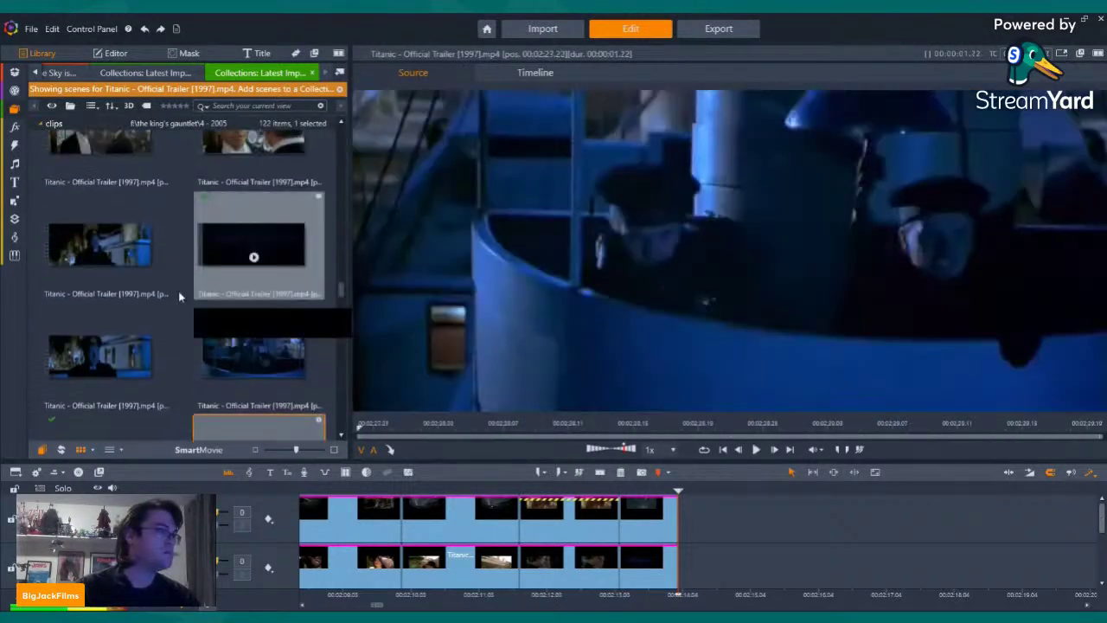
Add the Titanic ship's officer scene without audio after the lower track's ship clip, trimming off the leftover leading shot
{"action": "double_click", "coordinate": [97, 263]}
{"action": "left_click_drag", "start_coordinate": [98, 251], "coordinate": [685, 570]}
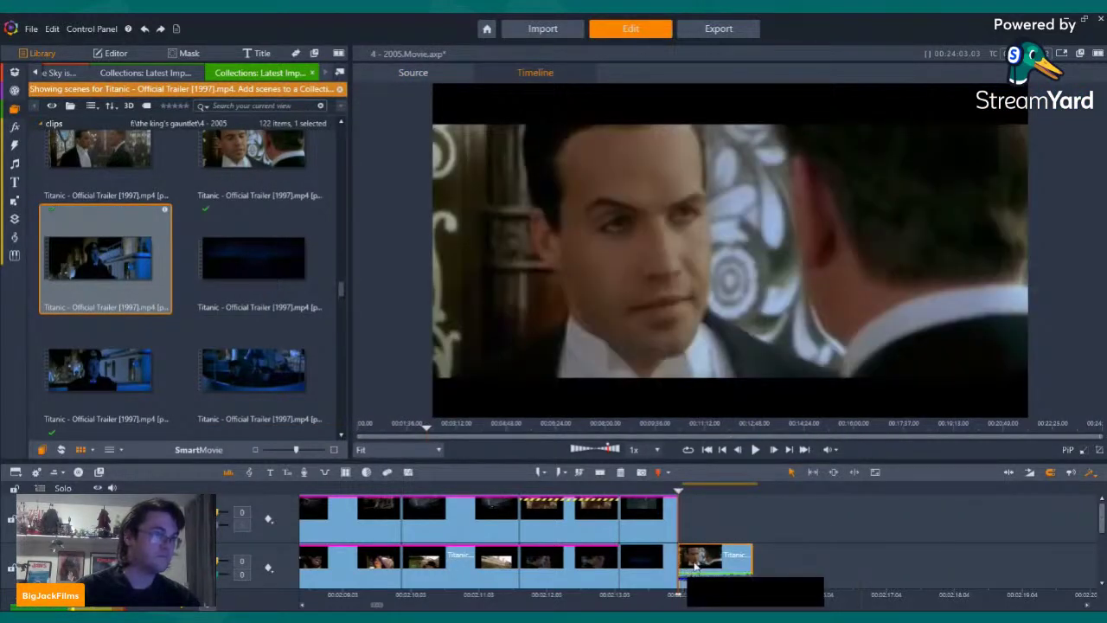
{"action": "right_click", "coordinate": [695, 564]}
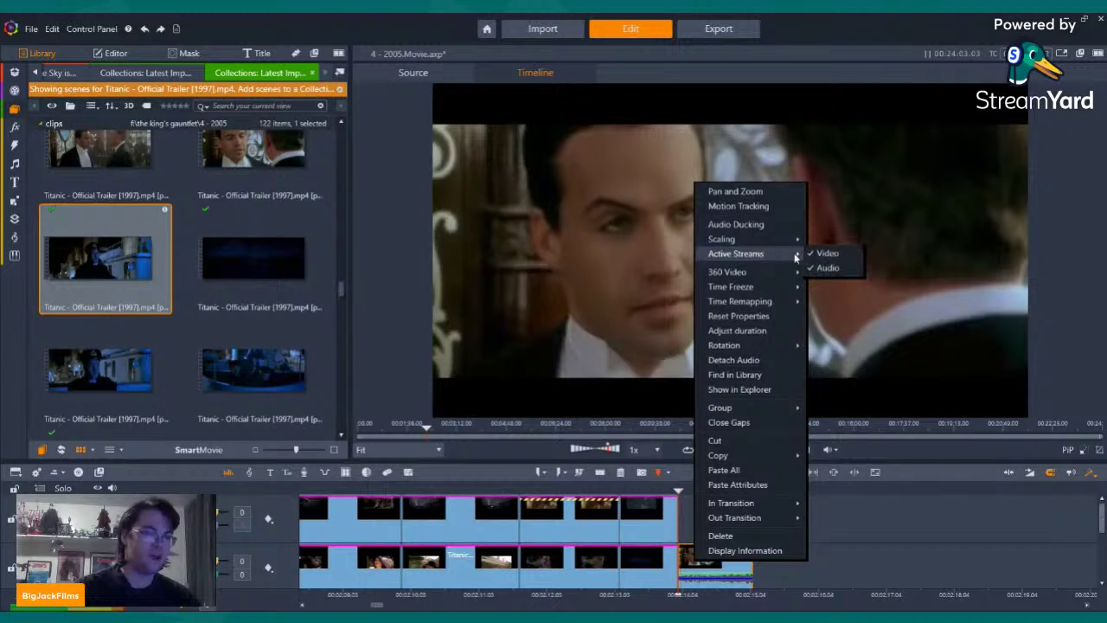
{"action": "left_click", "coordinate": [819, 270]}
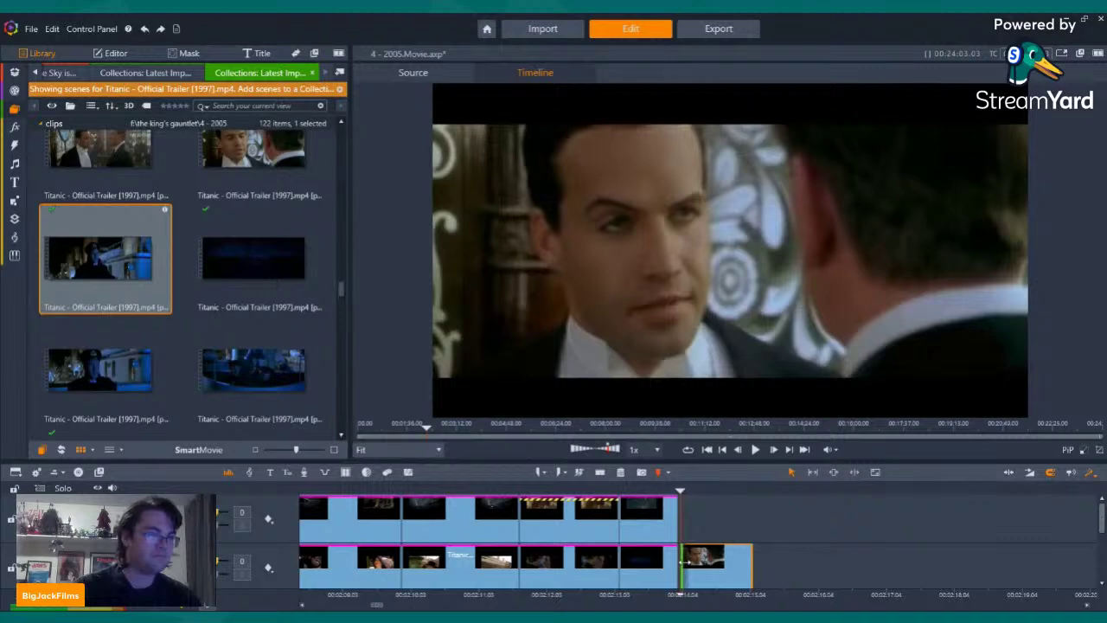
{"action": "mouse_move", "coordinate": [683, 561]}
{"action": "left_mouse_down"}
{"action": "mouse_move", "coordinate": [700, 563]}
{"action": "mouse_move", "coordinate": [706, 516]}
{"action": "mouse_move", "coordinate": [700, 564]}
{"action": "mouse_move", "coordinate": [700, 524]}
{"action": "mouse_move", "coordinate": [697, 546]}
{"action": "left_mouse_up"}
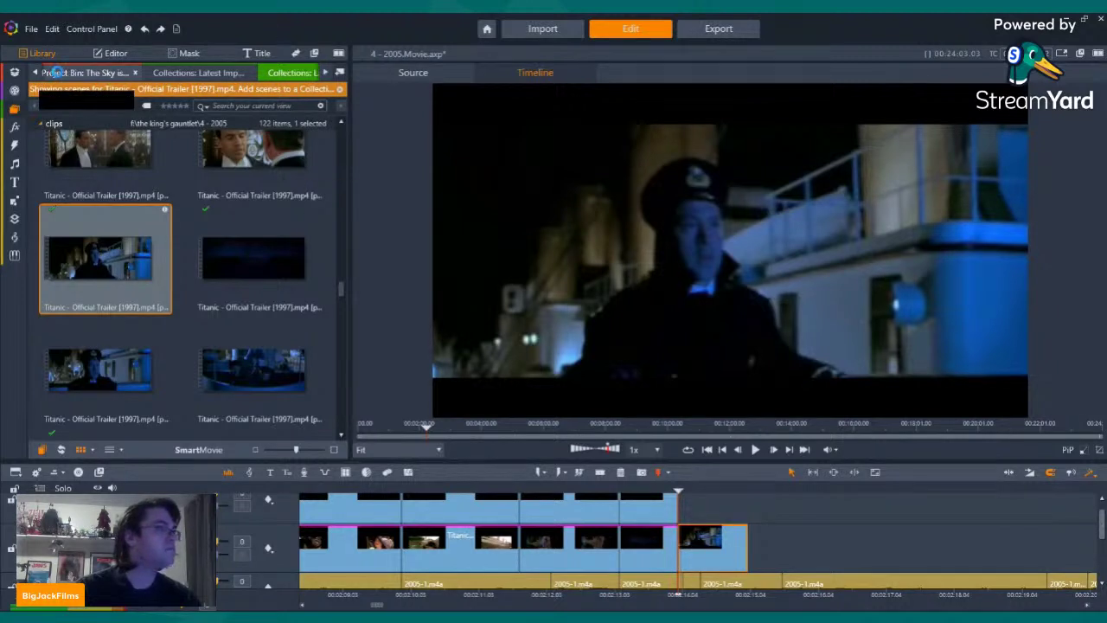
Preview the couple and dark cloud scenes of the King Kong Jack Black trailer for a match to the officer shot
{"action": "left_click", "coordinate": [56, 73]}
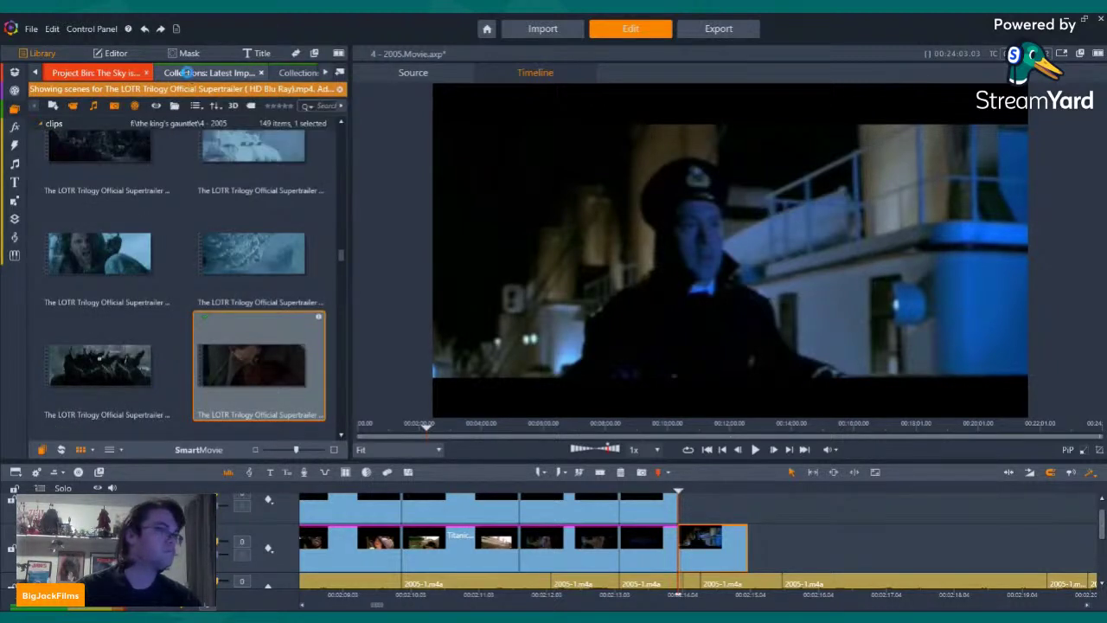
{"action": "left_click", "coordinate": [186, 73]}
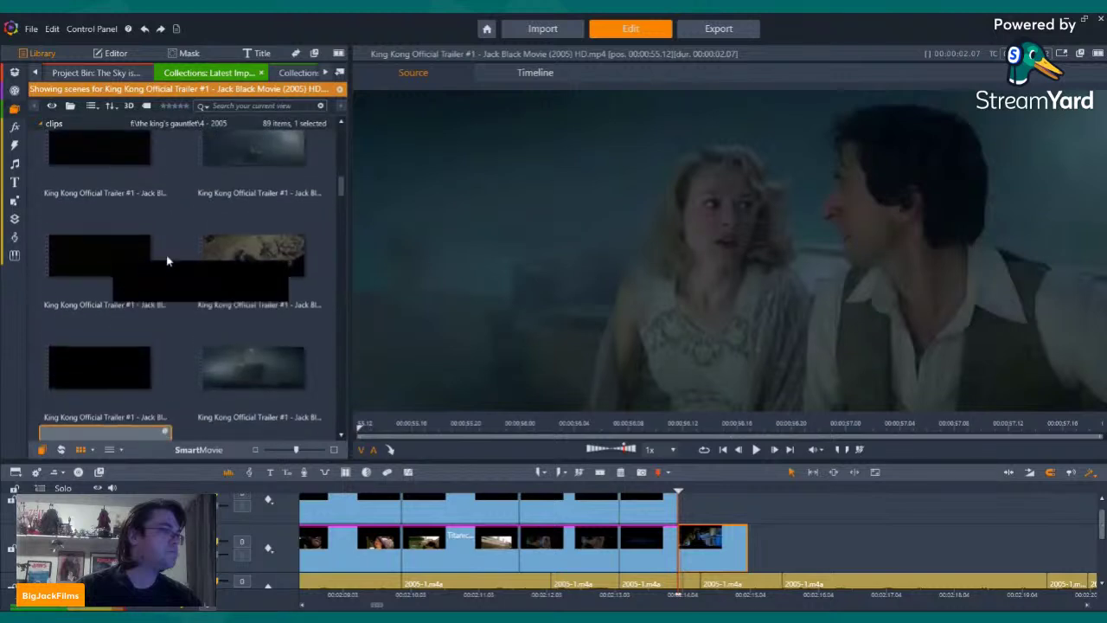
{"action": "scroll", "coordinate": [167, 261], "scroll_direction": "down", "scroll_amount": 3}
{"action": "left_click", "coordinate": [99, 216]}
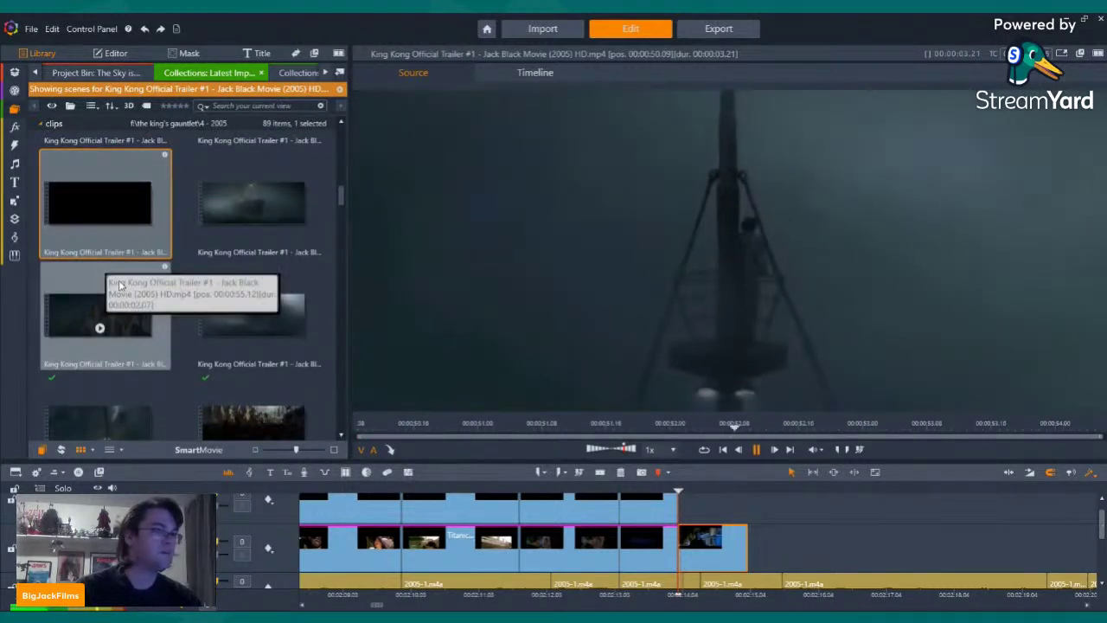
{"action": "left_click", "coordinate": [100, 327]}
{"action": "scroll", "coordinate": [99, 315], "scroll_direction": "down", "scroll_amount": 2}
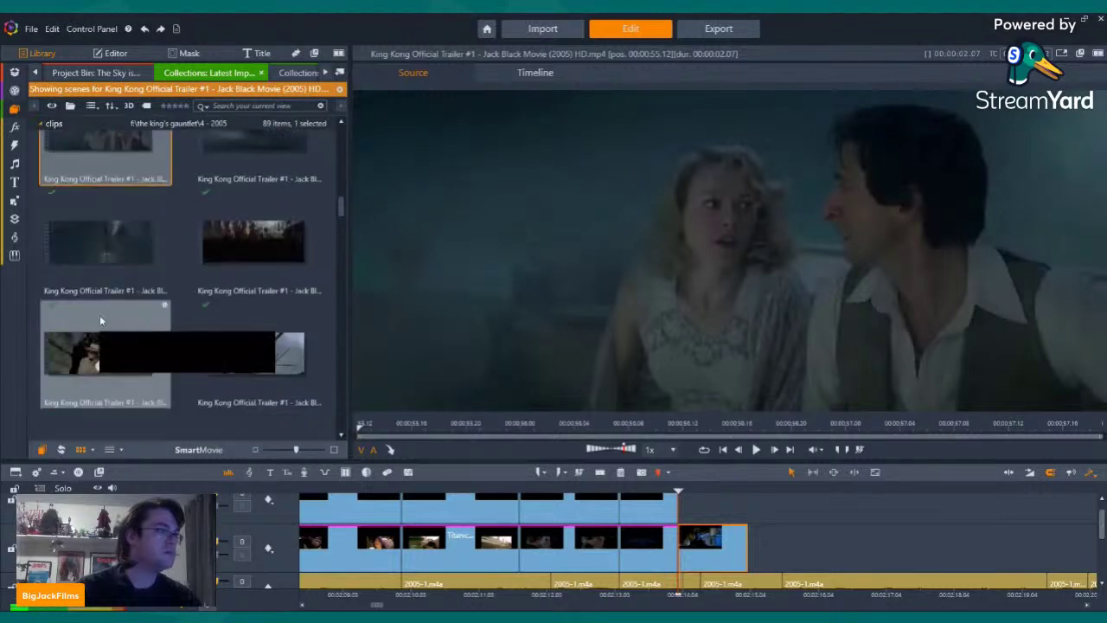
{"action": "scroll", "coordinate": [166, 250], "scroll_direction": "up", "scroll_amount": 1}
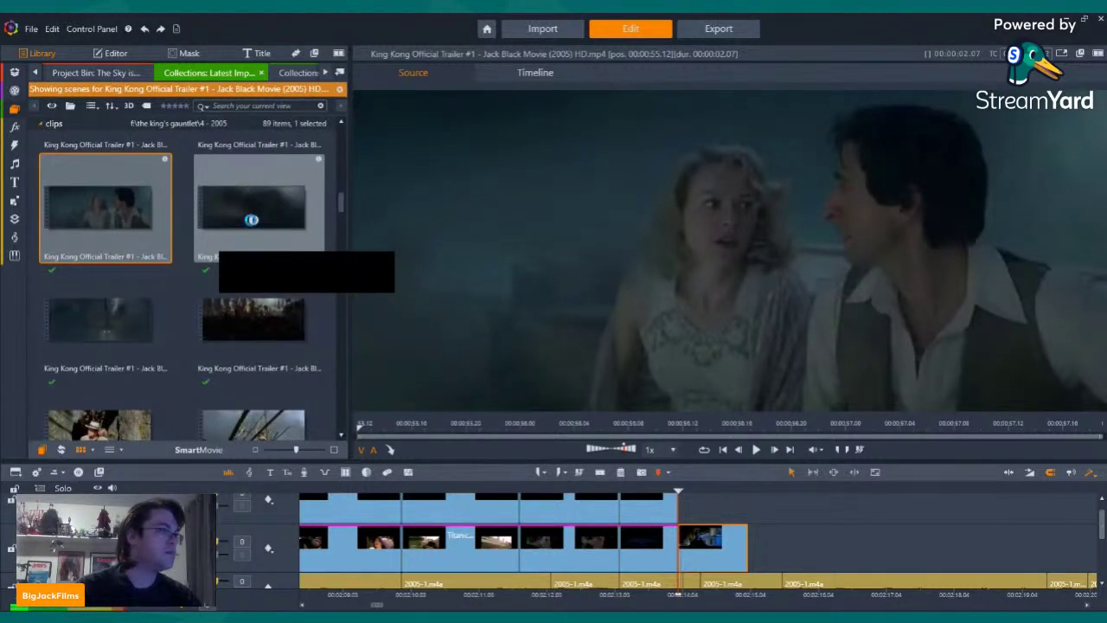
{"action": "left_click", "coordinate": [253, 222]}
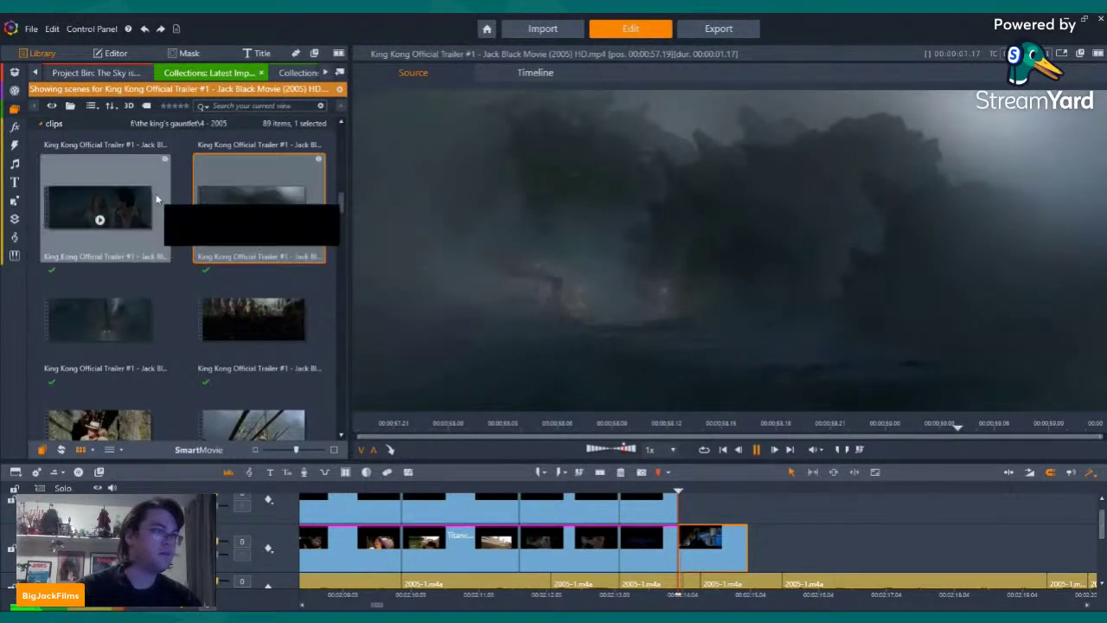
{"action": "left_click", "coordinate": [99, 214]}
{"action": "scroll", "coordinate": [117, 225], "scroll_direction": "up", "scroll_amount": 2}
{"action": "scroll", "coordinate": [135, 261], "scroll_direction": "up", "scroll_amount": 3}
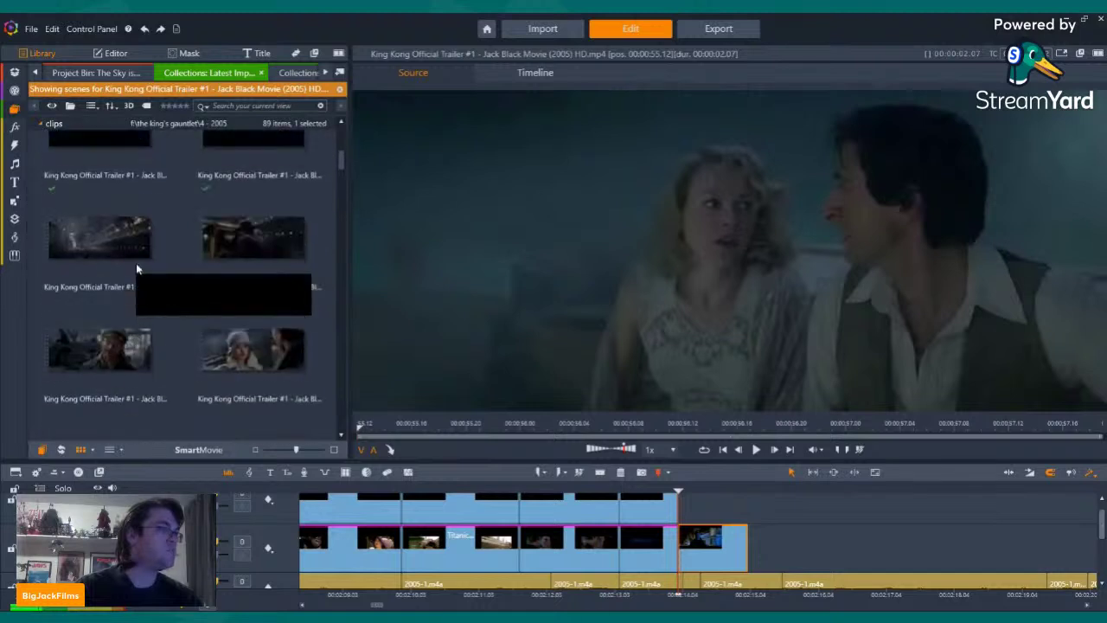
{"action": "scroll", "coordinate": [112, 242], "scroll_direction": "down", "scroll_amount": 1}
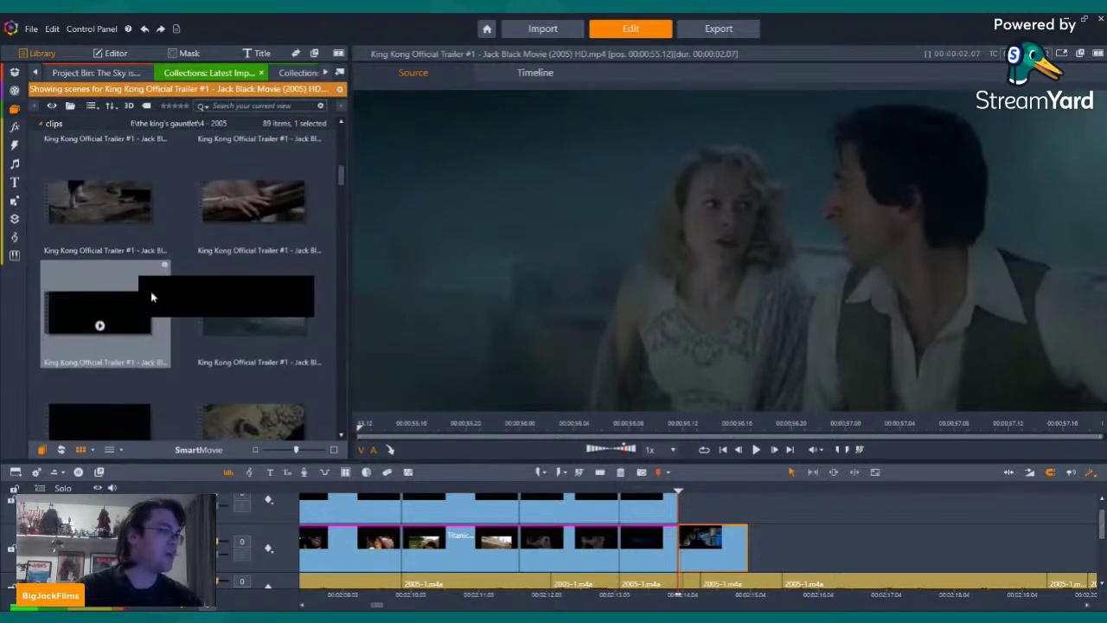
Examine the trailer's ship-in-fog, man's close-up and mountain scenes for a shot matching the Titanic officer clip
{"action": "double_click", "coordinate": [100, 326]}
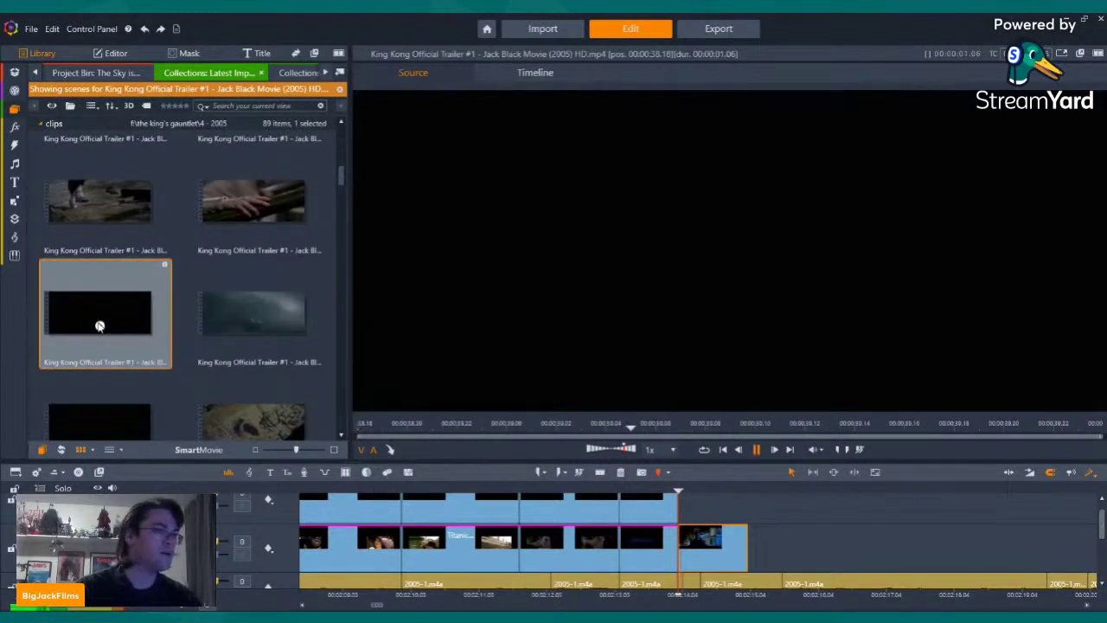
{"action": "left_click", "coordinate": [255, 326]}
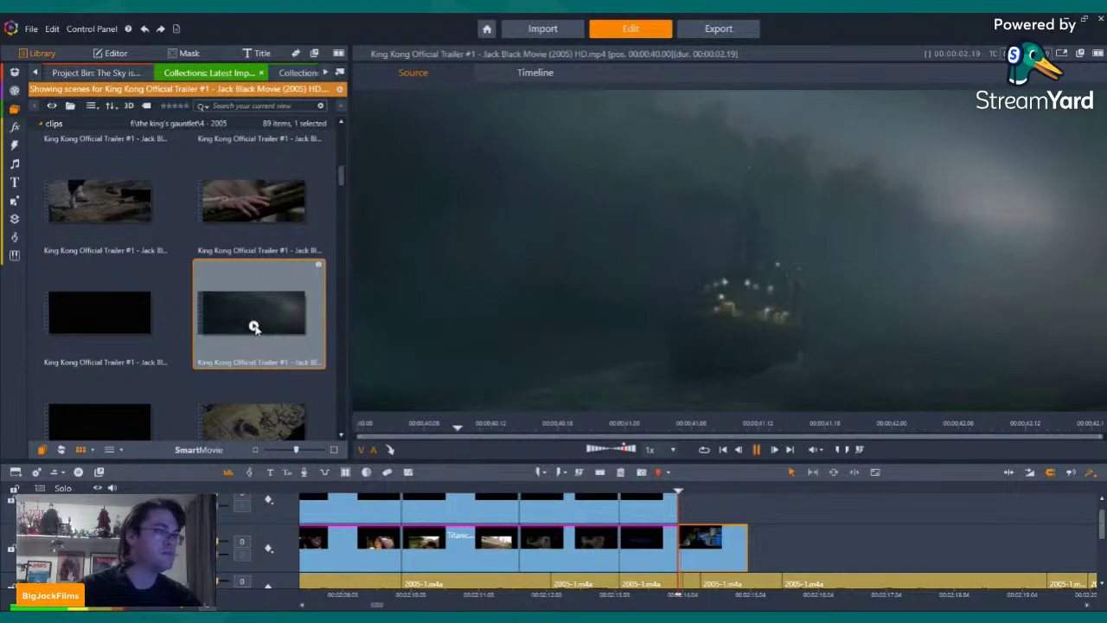
{"action": "scroll", "coordinate": [247, 301], "scroll_direction": "down", "scroll_amount": 1}
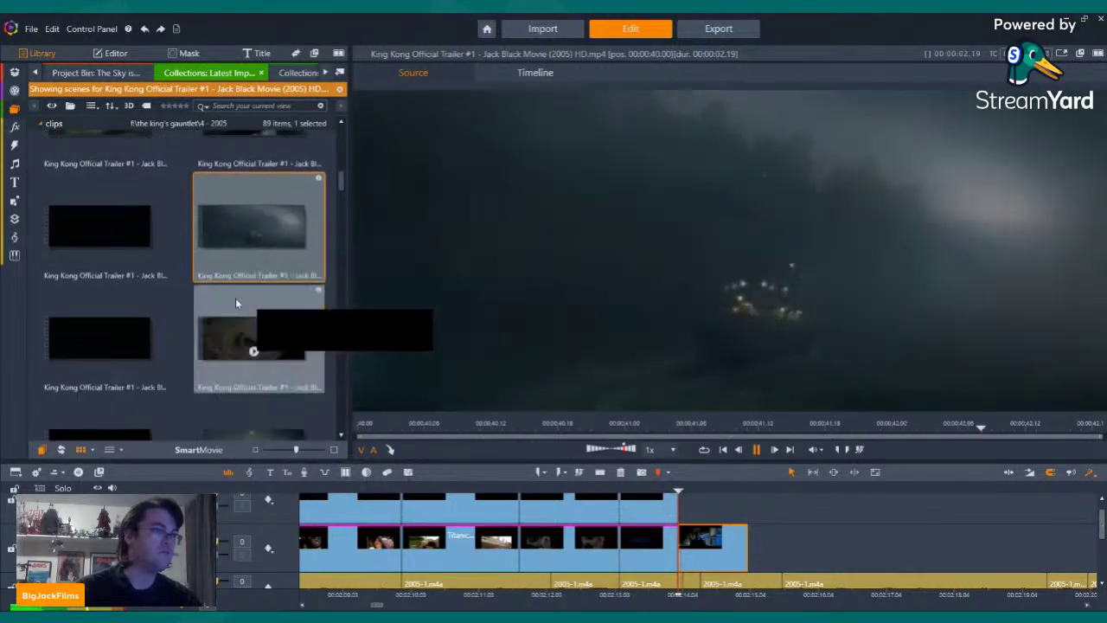
{"action": "left_click", "coordinate": [122, 277]}
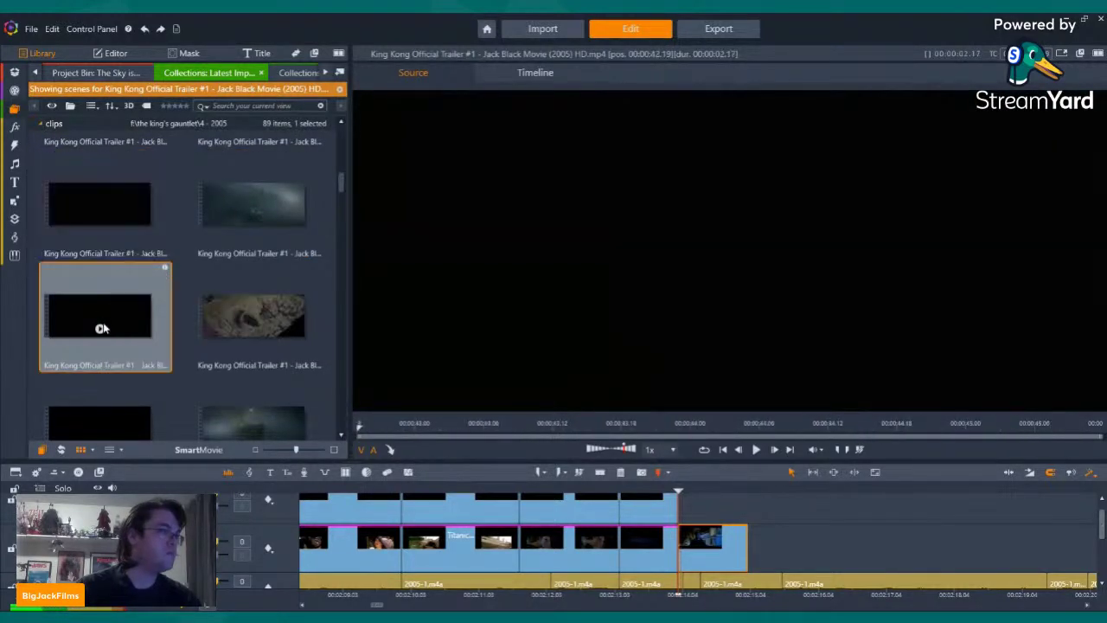
{"action": "left_click", "coordinate": [101, 329]}
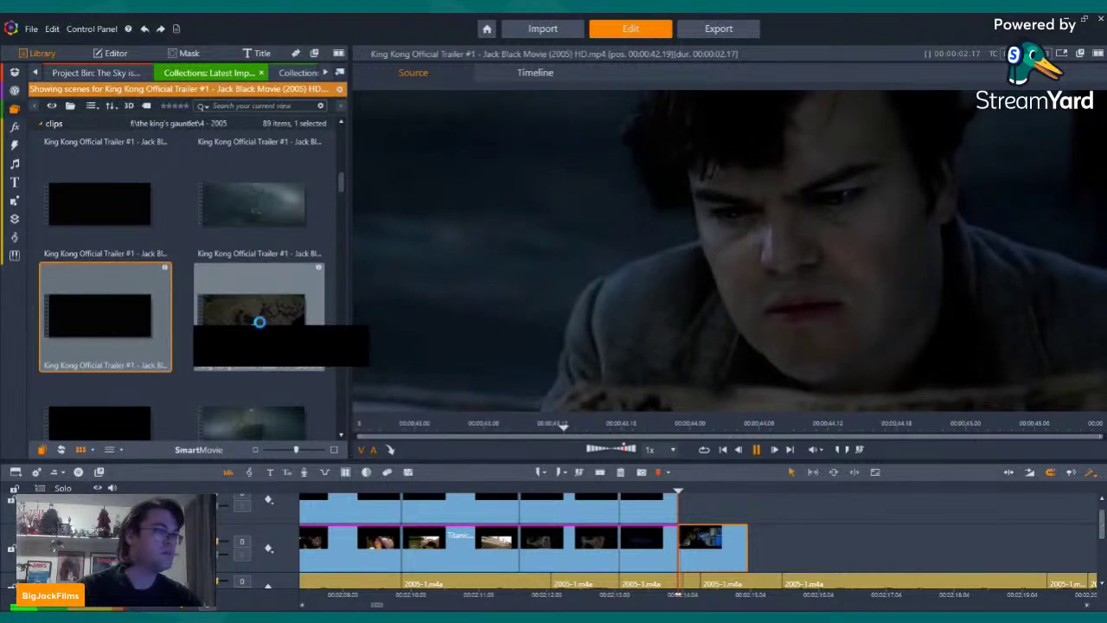
{"action": "left_click", "coordinate": [260, 321]}
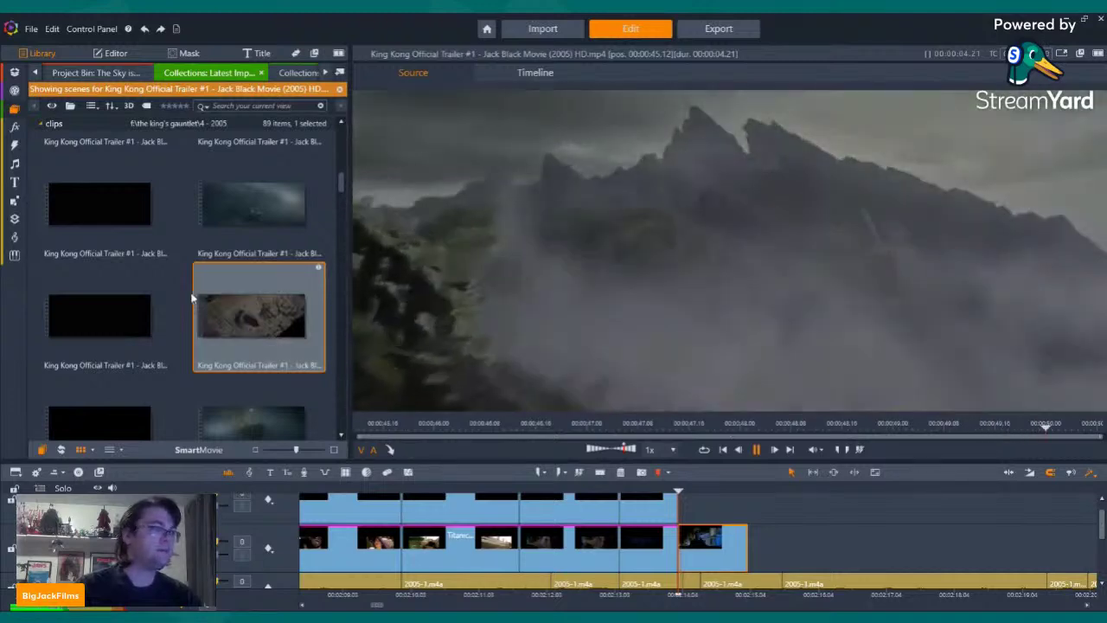
{"action": "scroll", "coordinate": [192, 298], "scroll_direction": "down", "scroll_amount": 3}
{"action": "left_click", "coordinate": [102, 279]}
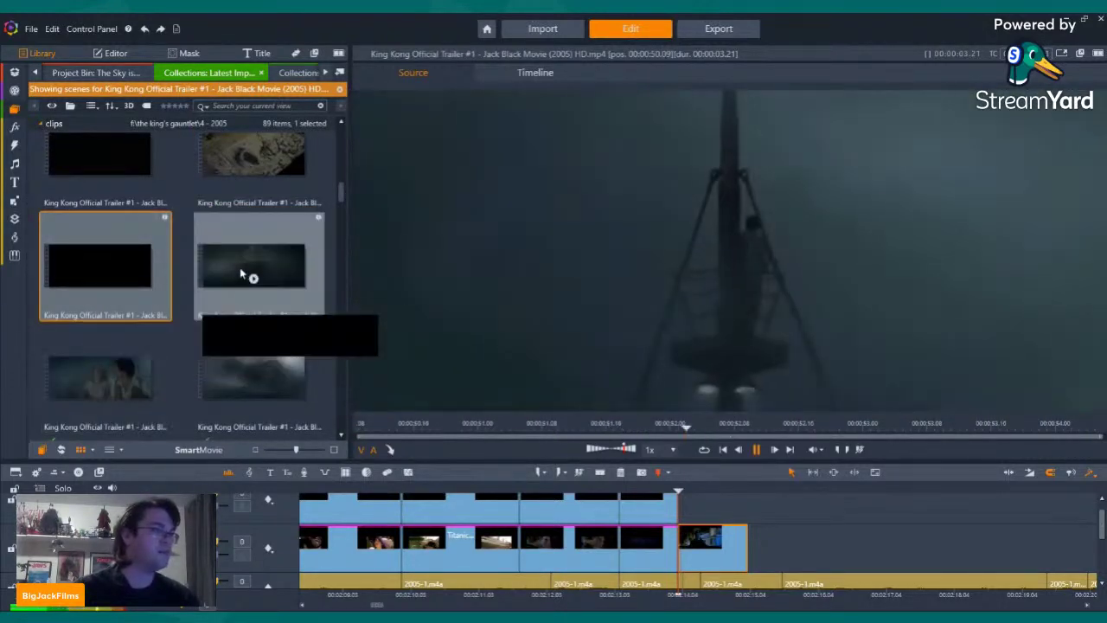
{"action": "left_click", "coordinate": [251, 275]}
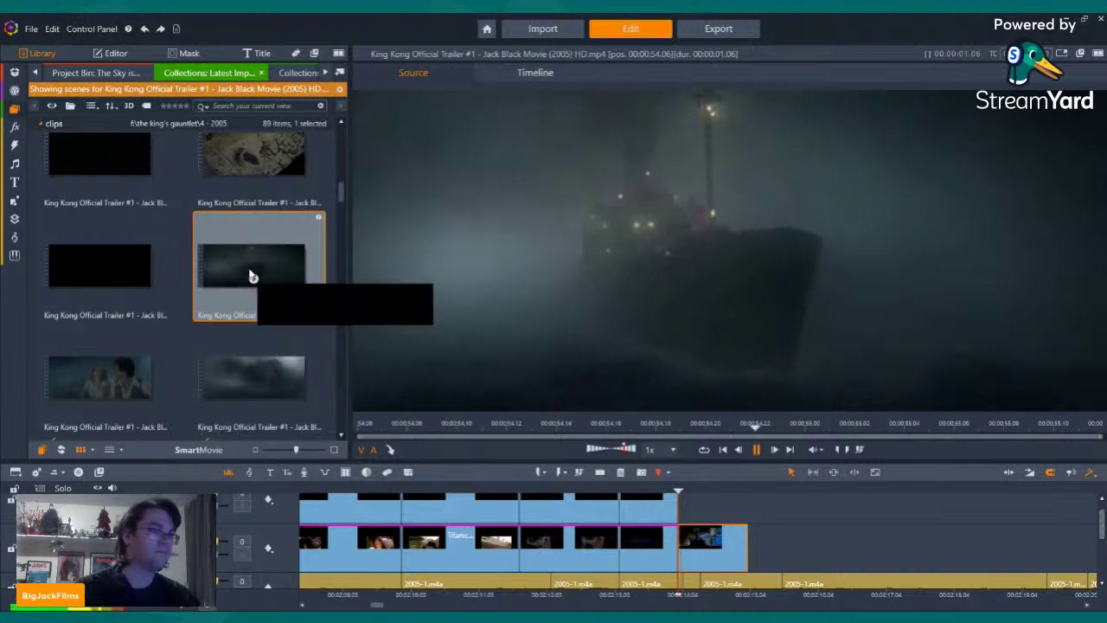
{"action": "left_click_drag", "start_coordinate": [108, 376], "coordinate": [230, 337]}
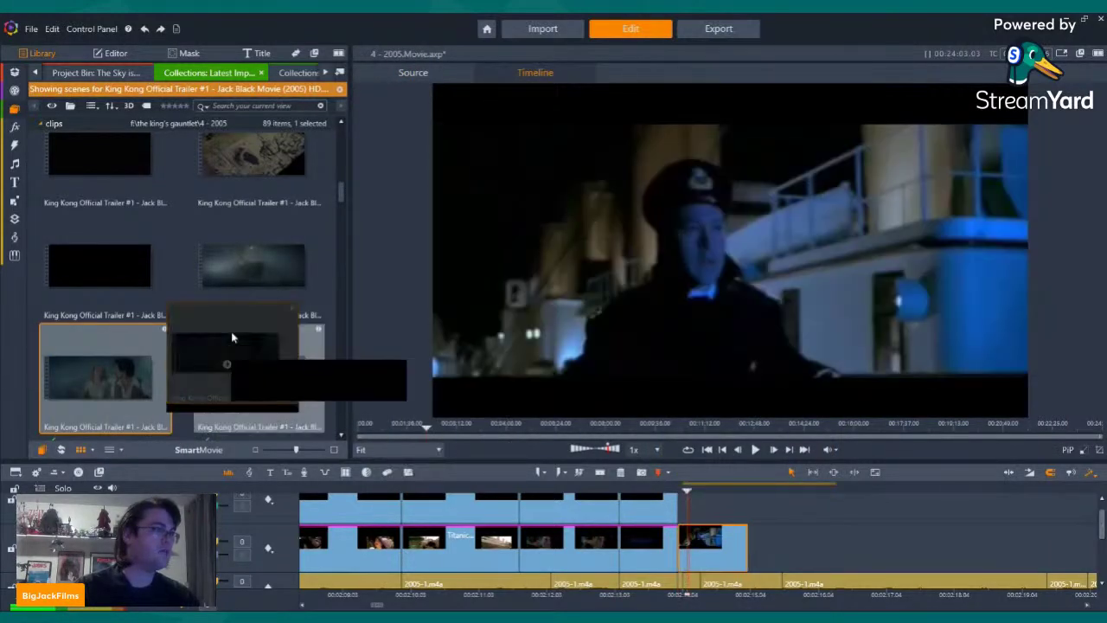
{"action": "scroll", "coordinate": [232, 336], "scroll_direction": "down", "scroll_amount": 3}
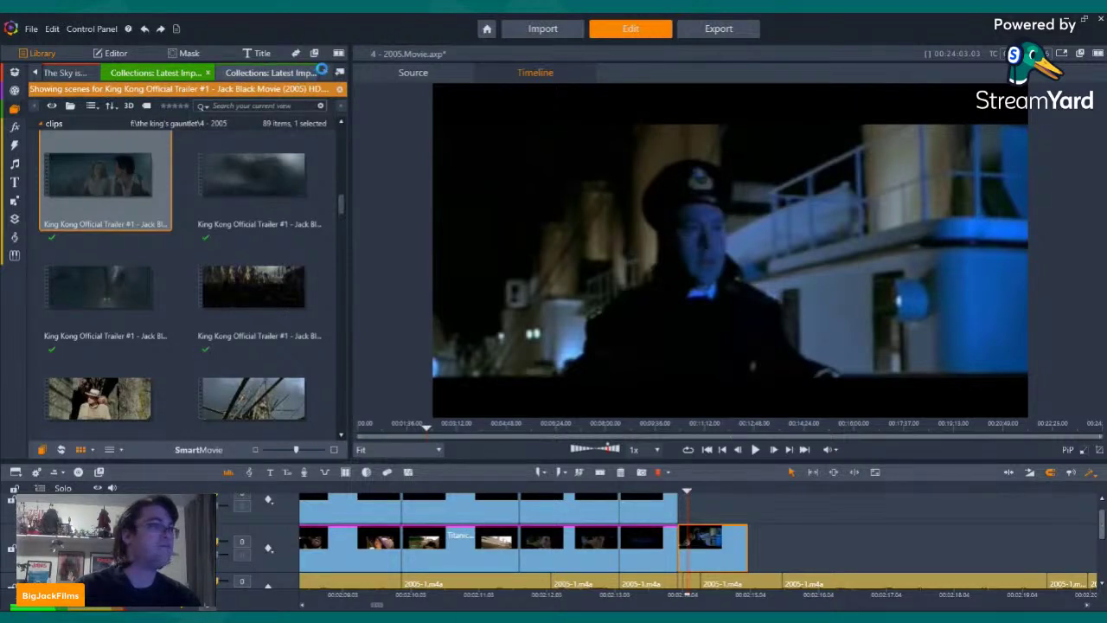
Detect the scenes in King Kong Official Trailer #1.mp4 from the project bin's 4 - 2005 clips and show them
{"action": "left_click", "coordinate": [320, 71]}
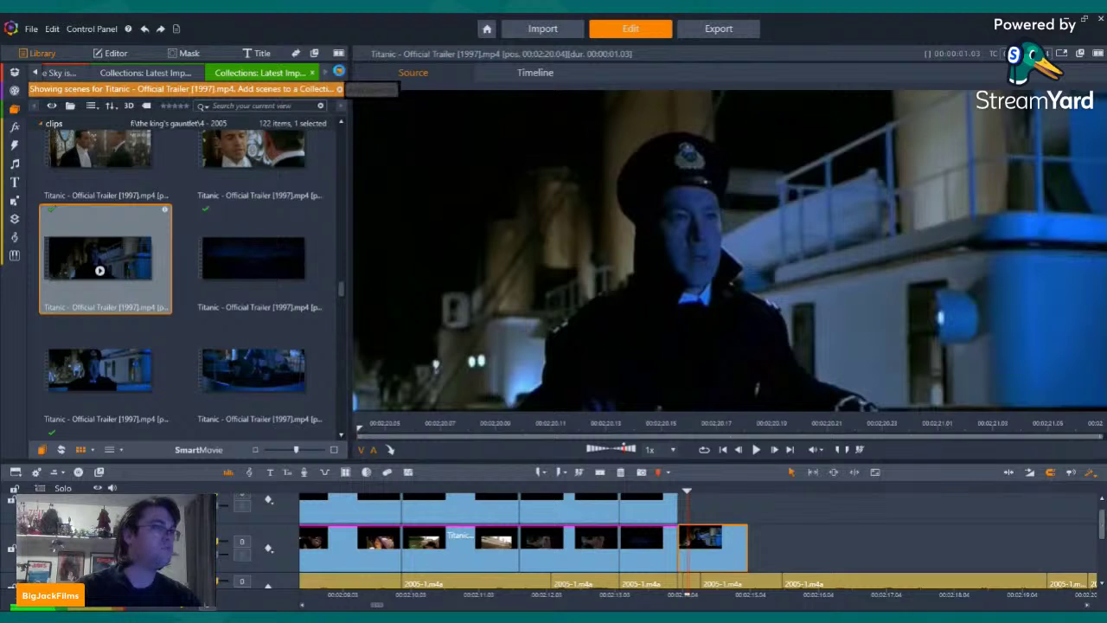
{"action": "left_click", "coordinate": [338, 71]}
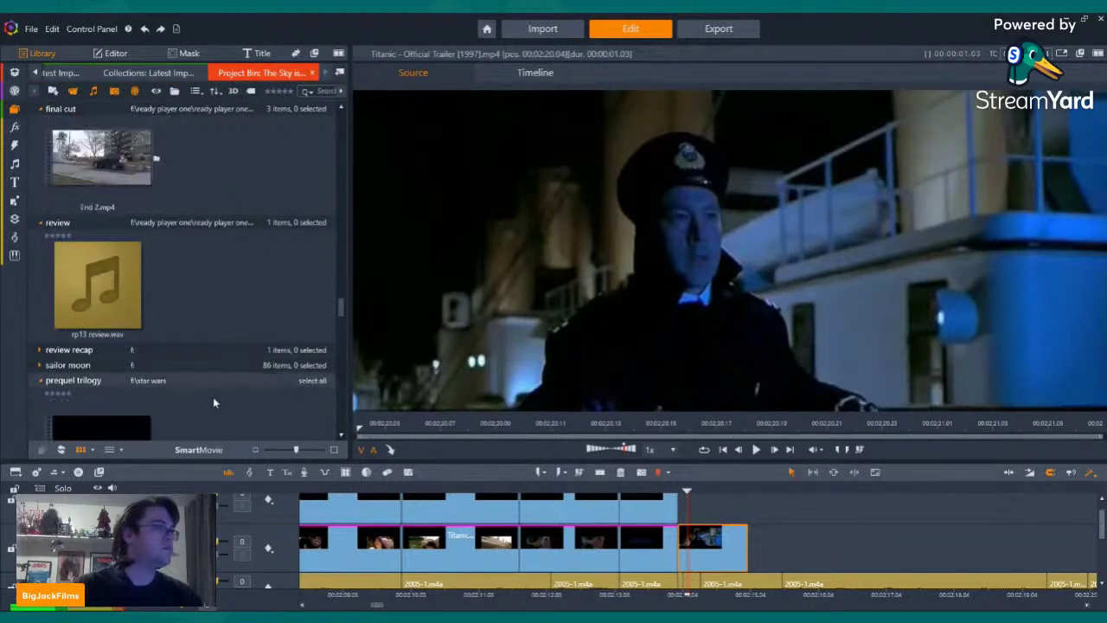
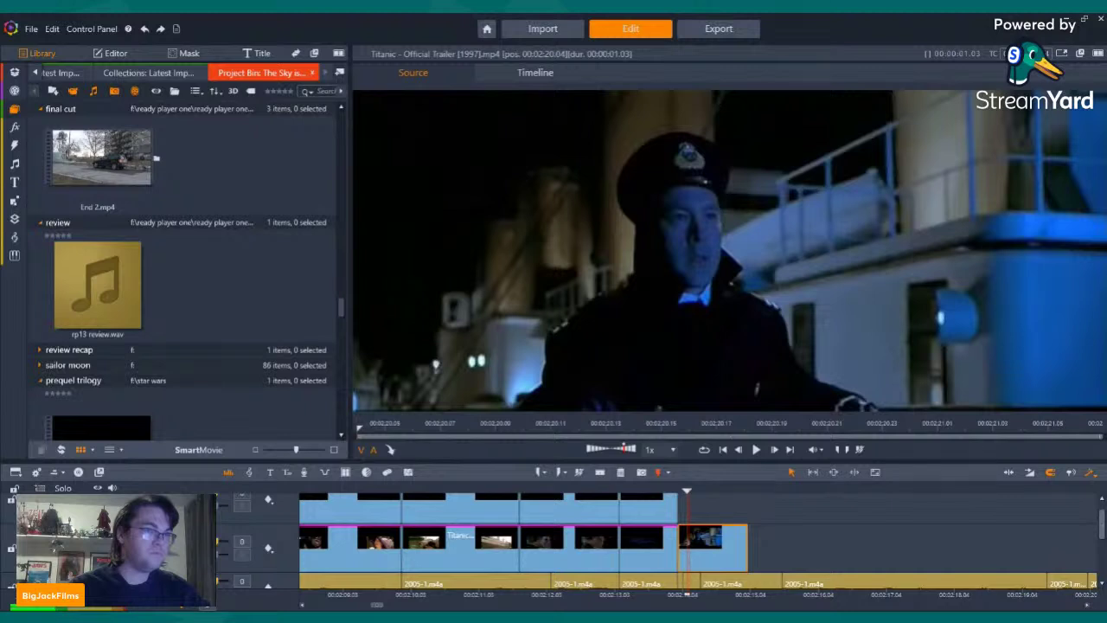
{"action": "left_click_drag", "start_coordinate": [318, 276], "coordinate": [230, 278]}
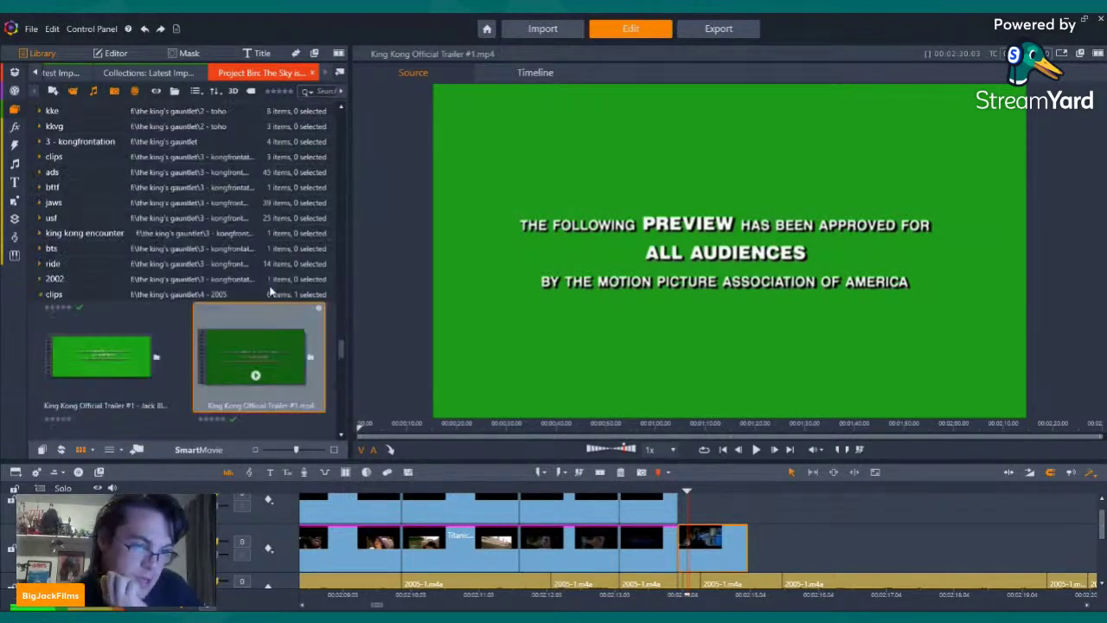
{"action": "scroll", "coordinate": [269, 290], "scroll_direction": "down", "scroll_amount": 1}
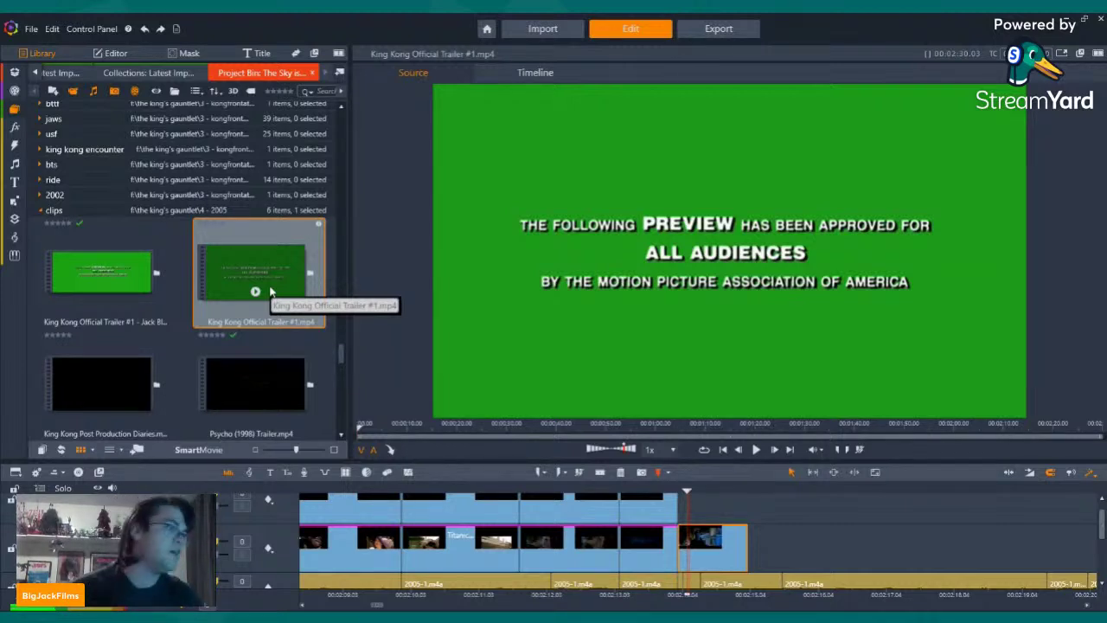
{"action": "right_click", "coordinate": [270, 294]}
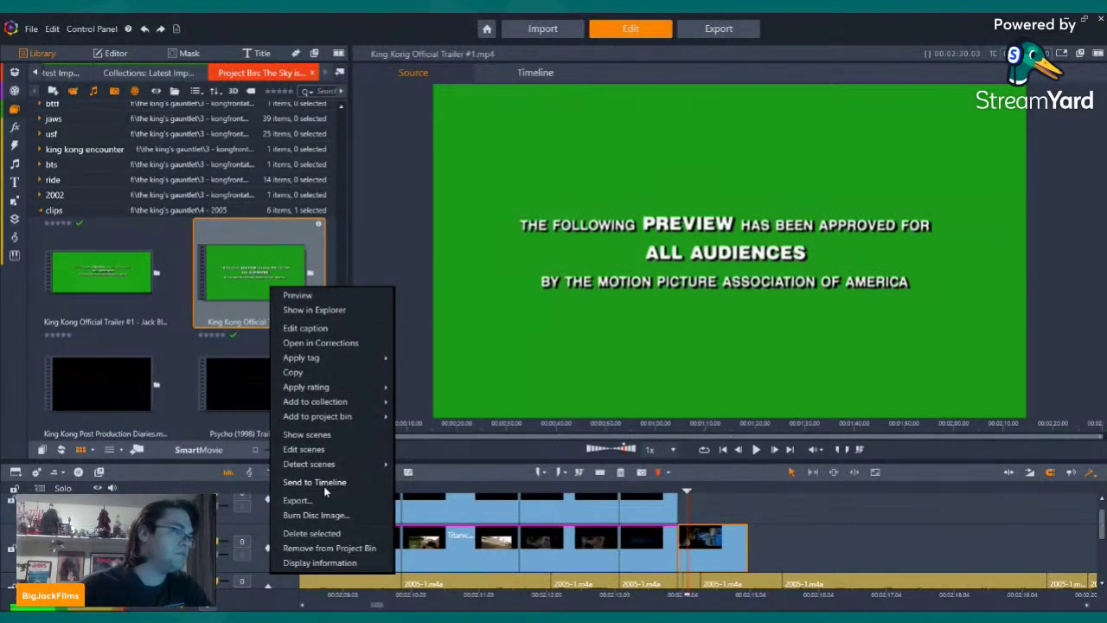
{"action": "mouse_move", "coordinate": [327, 468]}
{"action": "left_click", "coordinate": [455, 482]}
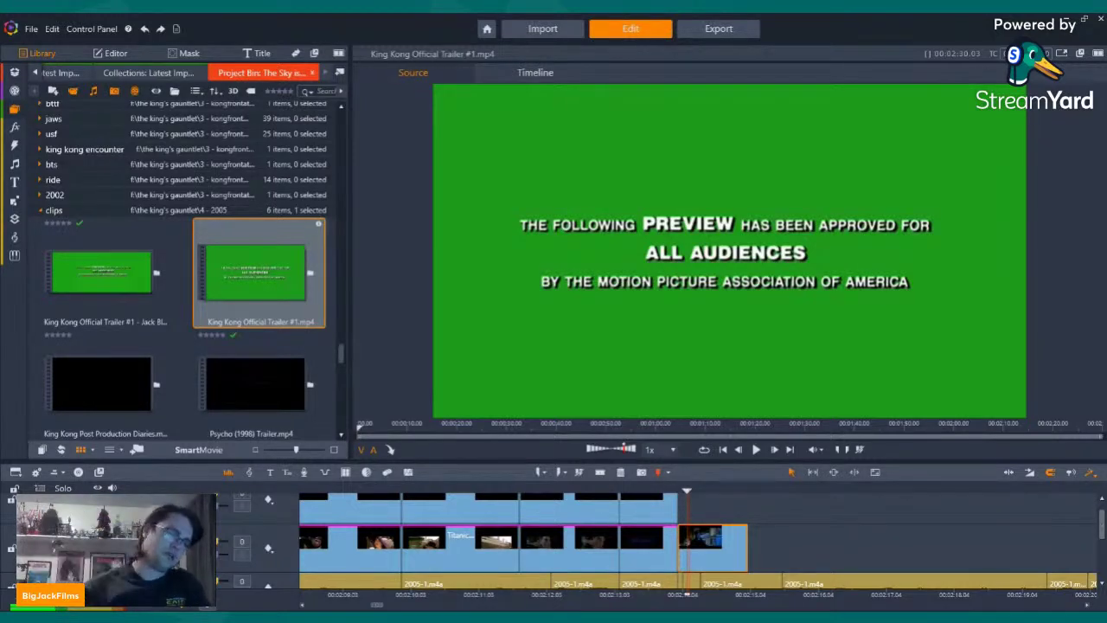
{"action": "key", "text": "ctrl+shift+s"}
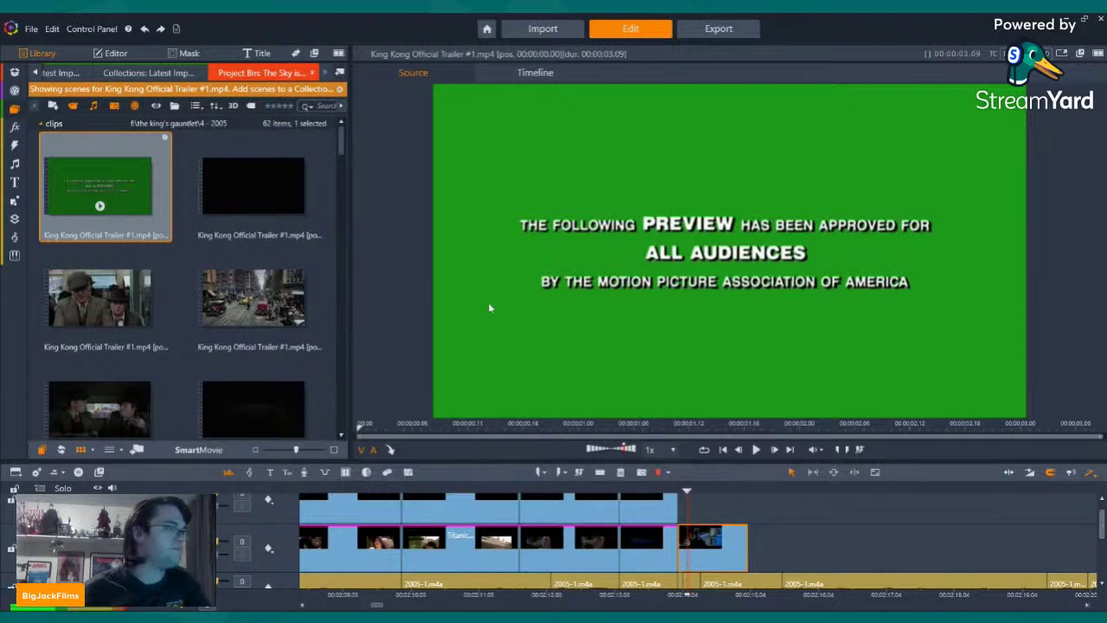
Preview the foggy ship scene with the man on deck and add it to the upper track beyond the existing clips
{"action": "scroll", "coordinate": [262, 249], "scroll_direction": "down", "scroll_amount": 5}
{"action": "scroll", "coordinate": [264, 253], "scroll_direction": "down", "scroll_amount": 5}
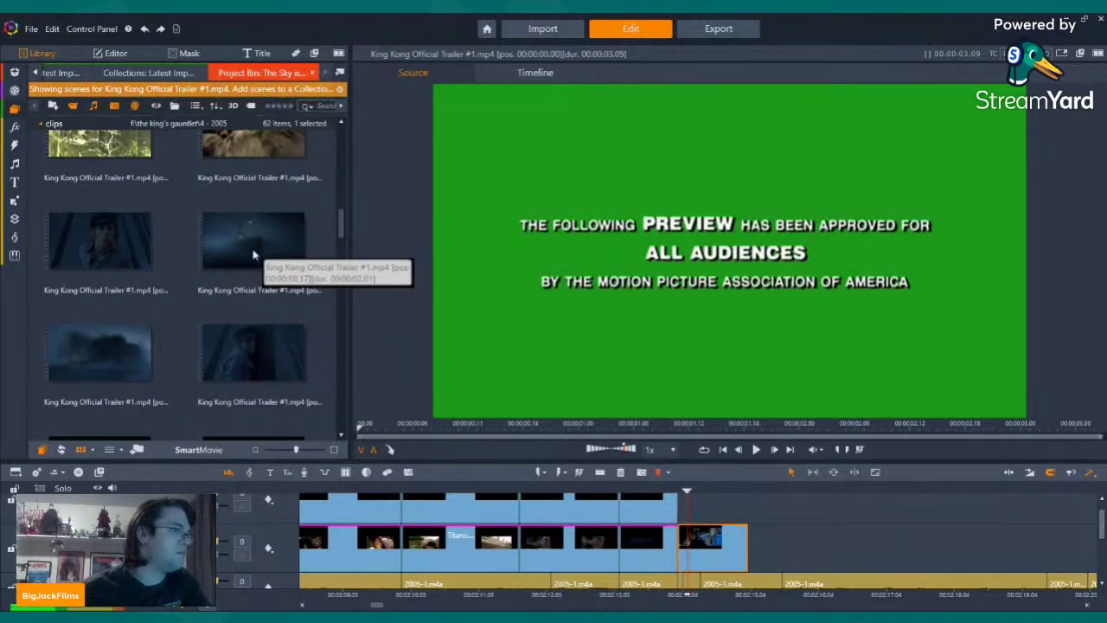
{"action": "left_click", "coordinate": [252, 262]}
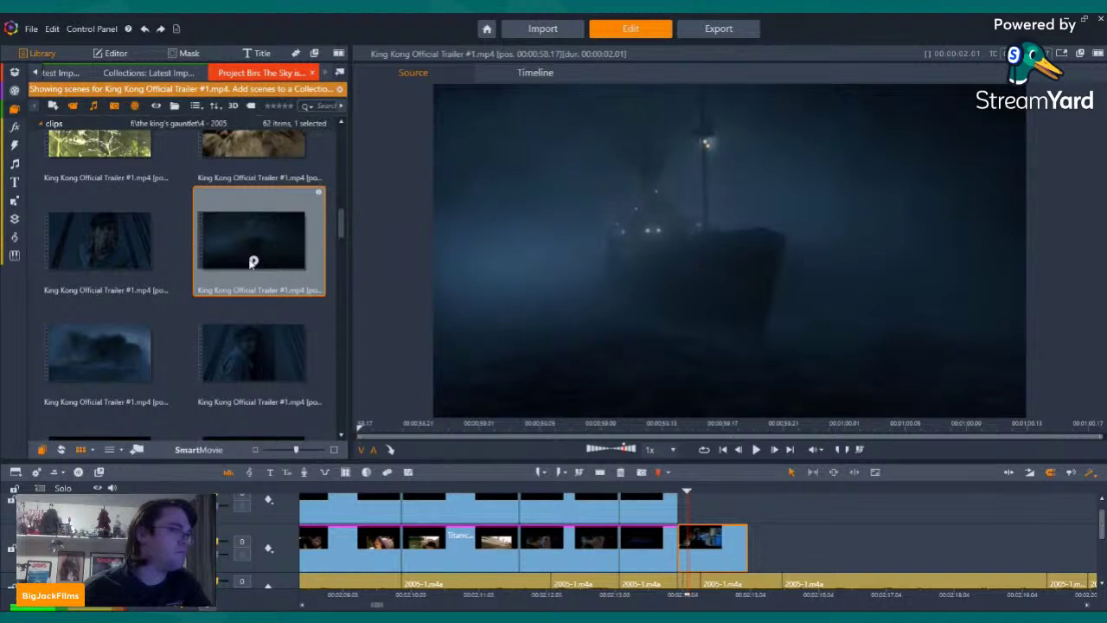
{"action": "key", "text": "space"}
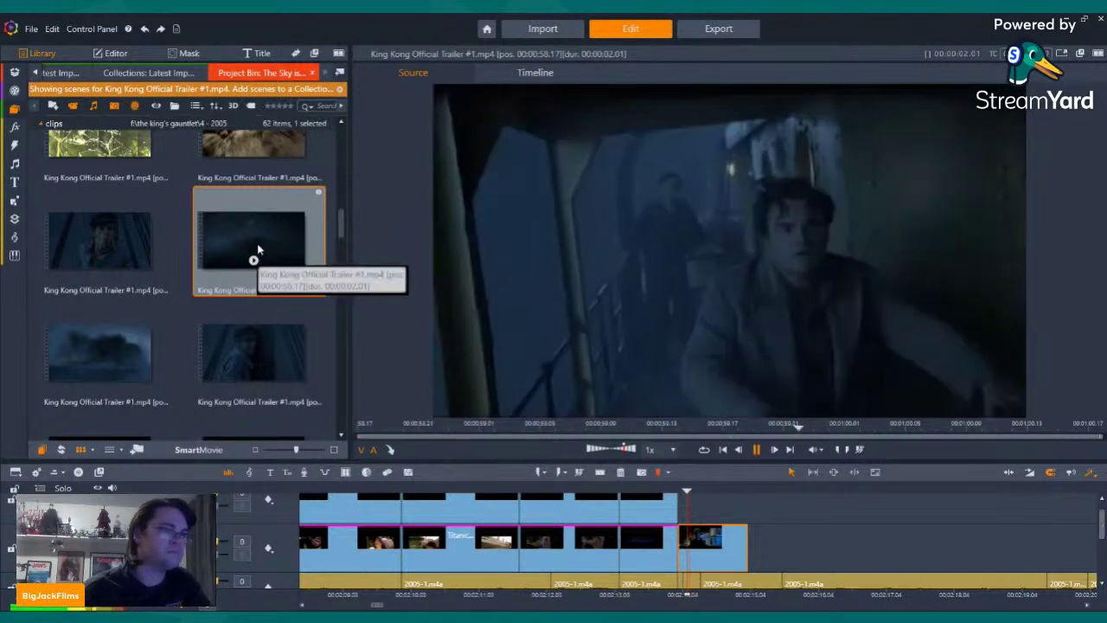
{"action": "left_click_drag", "start_coordinate": [257, 250], "coordinate": [739, 506]}
{"action": "key", "text": "space"}
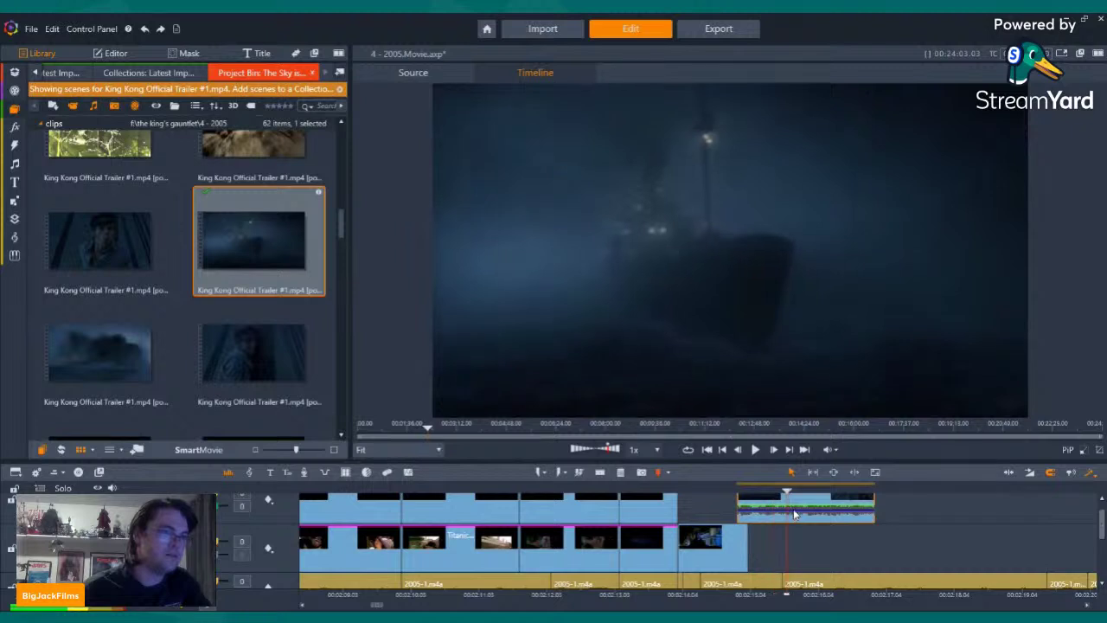
Split off and delete the King Kong clip's leading ship shot, and fit the remaining deck shot above the Titanic officer clip
{"action": "key", "text": "Right"}
{"action": "key", "text": "Right"}
{"action": "key", "text": "Right"}
{"action": "key", "text": "Right"}
{"action": "key", "text": "Right"}
{"action": "key", "text": "Right"}
{"action": "key", "text": "Right"}
{"action": "key", "text": "Right"}
{"action": "key", "text": "Right"}
{"action": "key", "text": "Right"}
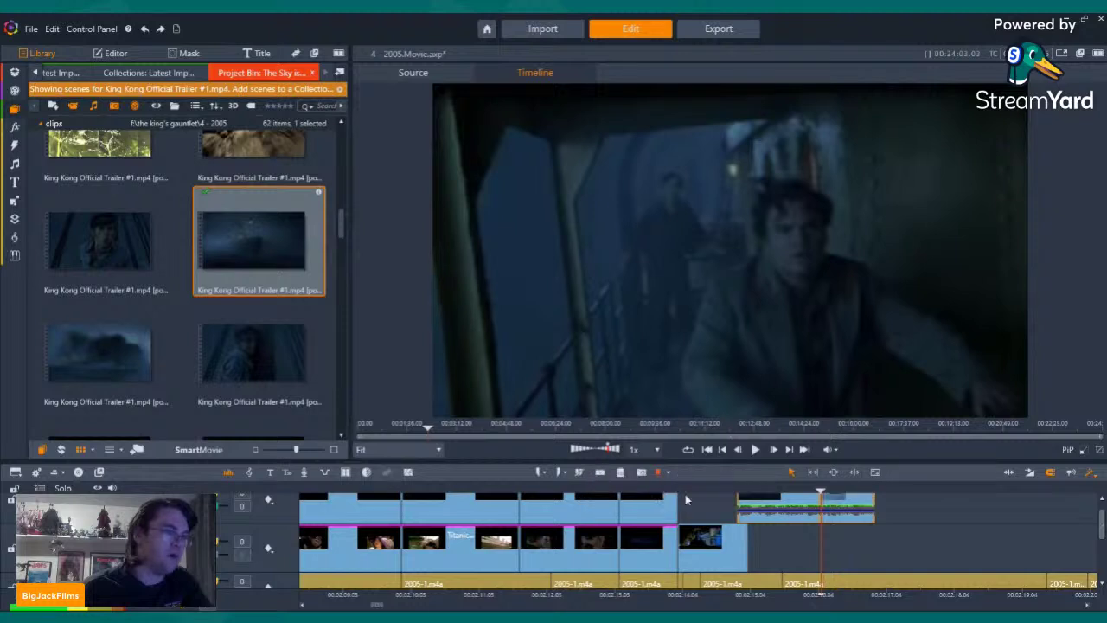
{"action": "left_click", "coordinate": [800, 510]}
{"action": "right_click", "coordinate": [800, 509]}
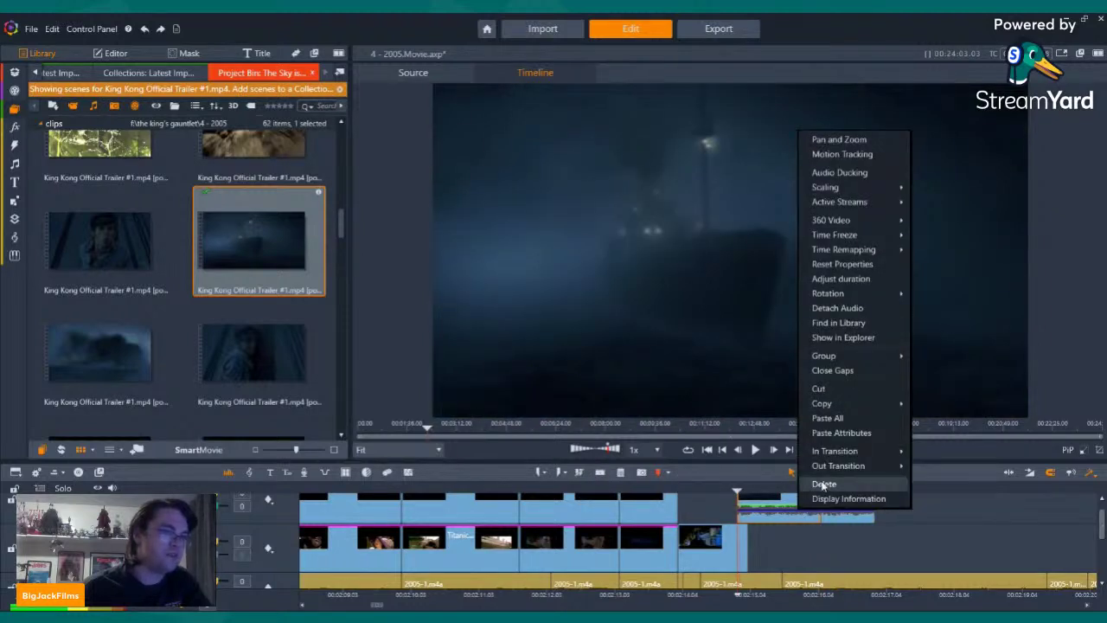
{"action": "left_click", "coordinate": [823, 484]}
{"action": "left_click_drag", "start_coordinate": [859, 521], "coordinate": [746, 524]}
Remove the audio from the King Kong deck clip, keeping only its video, and open the clip's editing properties
{"action": "right_click", "coordinate": [716, 511]}
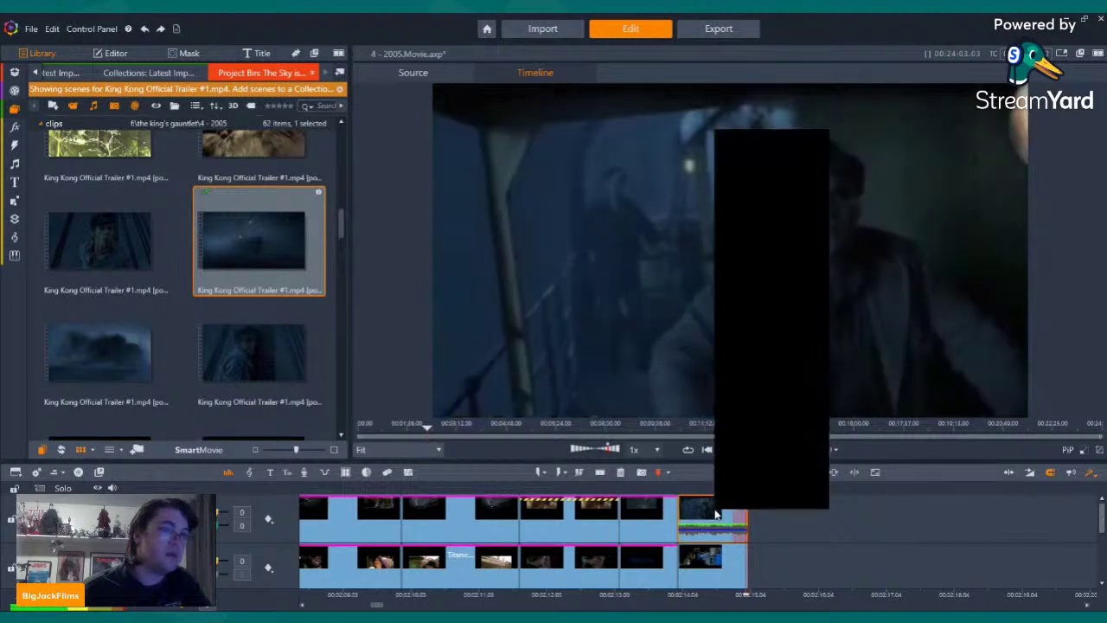
{"action": "mouse_move", "coordinate": [772, 203]}
{"action": "left_click", "coordinate": [851, 218]}
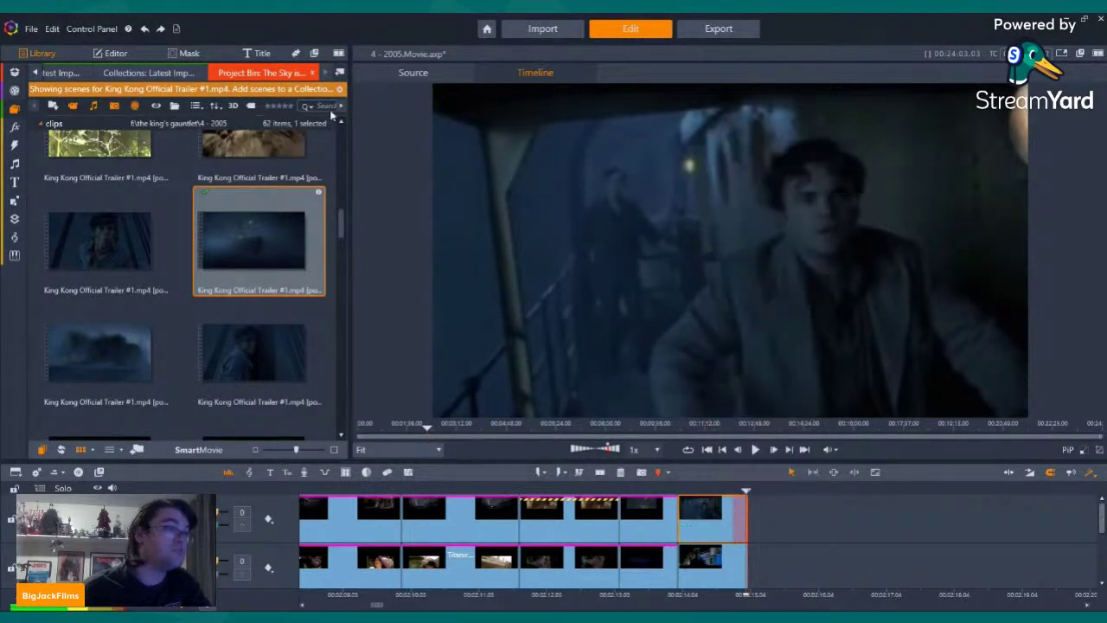
{"action": "double_click", "coordinate": [707, 511]}
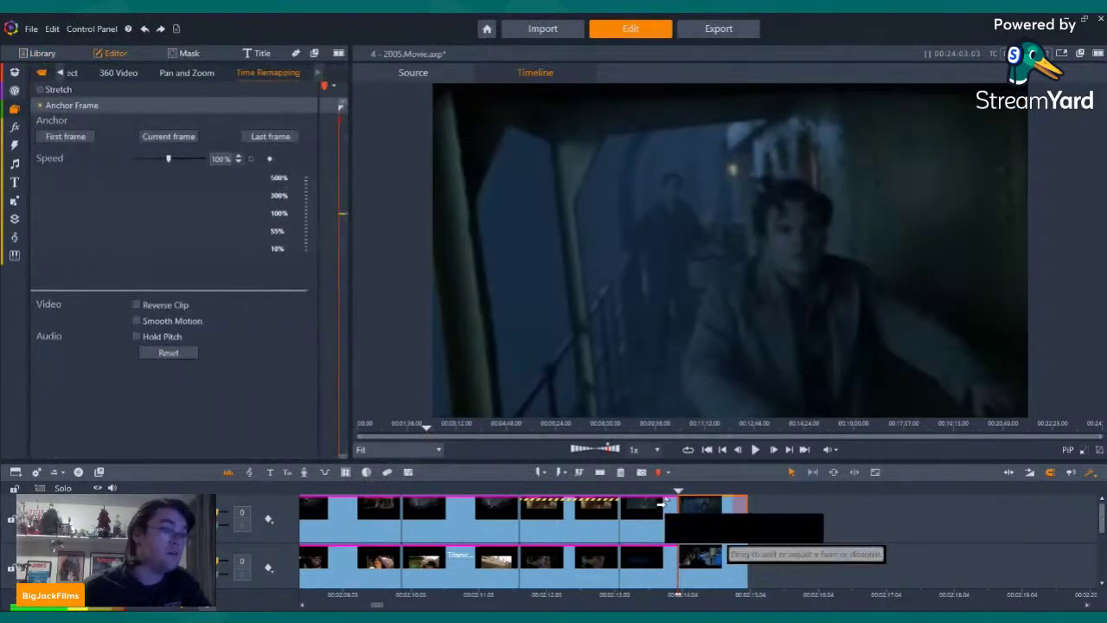
{"action": "left_click", "coordinate": [658, 501]}
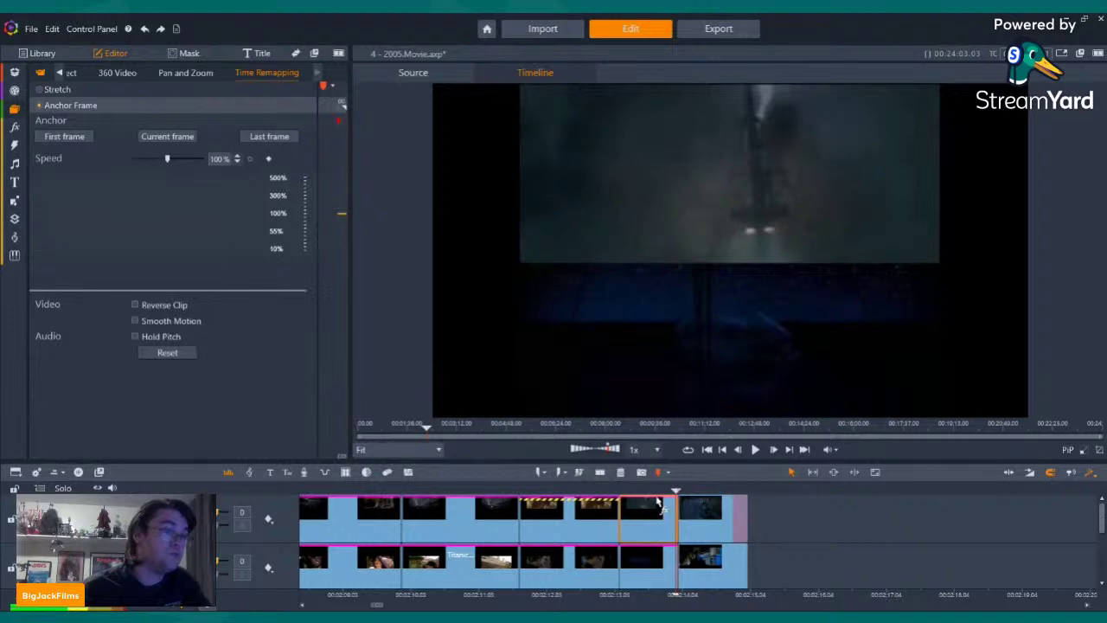
{"action": "left_click", "coordinate": [659, 505]}
{"action": "mouse_move", "coordinate": [691, 510]}
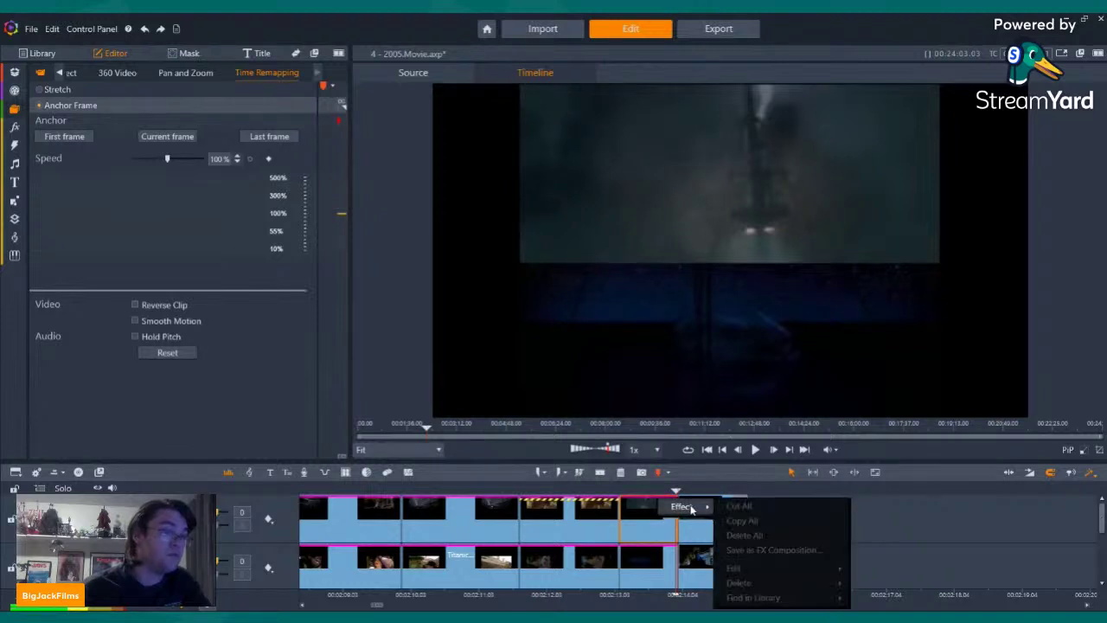
Slow the King Kong deck clip on the upper track to 80% speed
{"action": "left_click", "coordinate": [697, 536]}
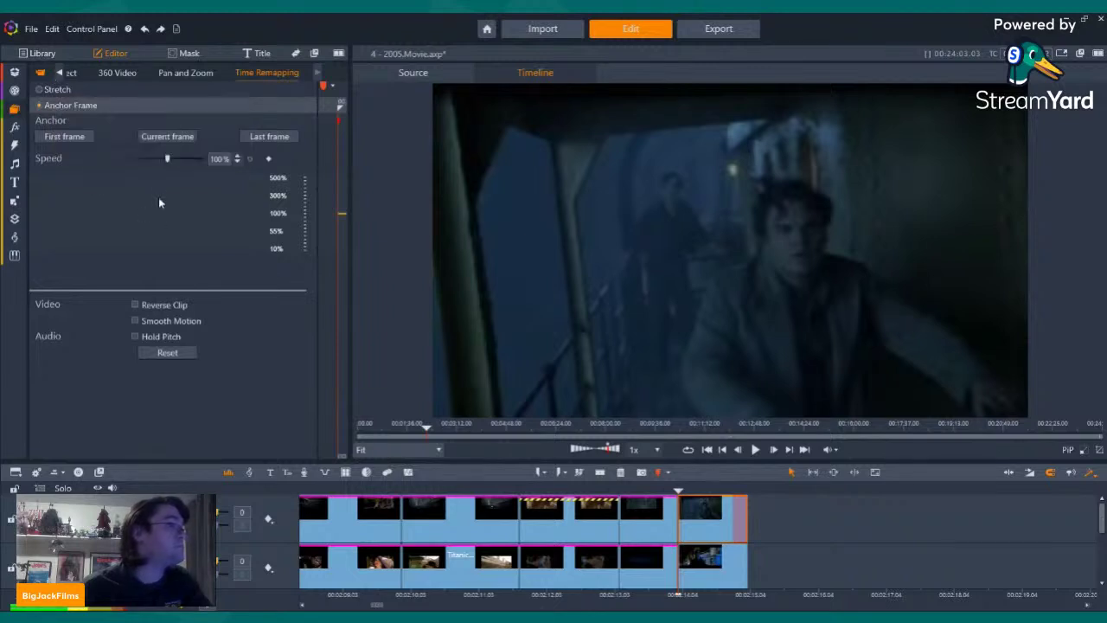
{"action": "left_click_drag", "start_coordinate": [167, 158], "coordinate": [153, 156]}
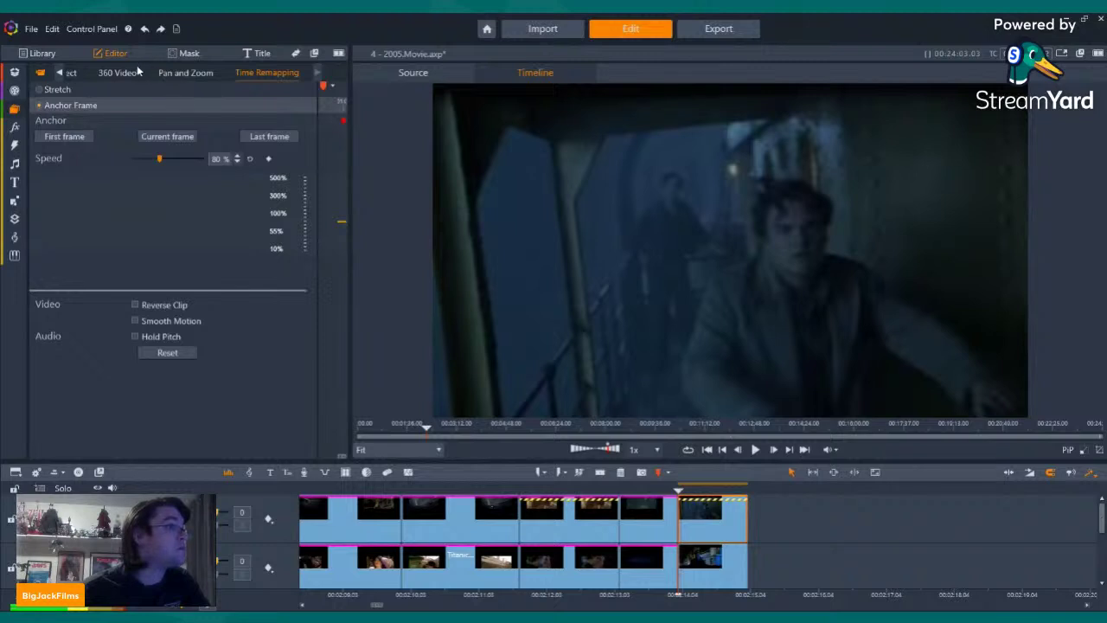
Crop the King Kong deck clip by 12% at its top and bottom edges
{"action": "left_click", "coordinate": [58, 73]}
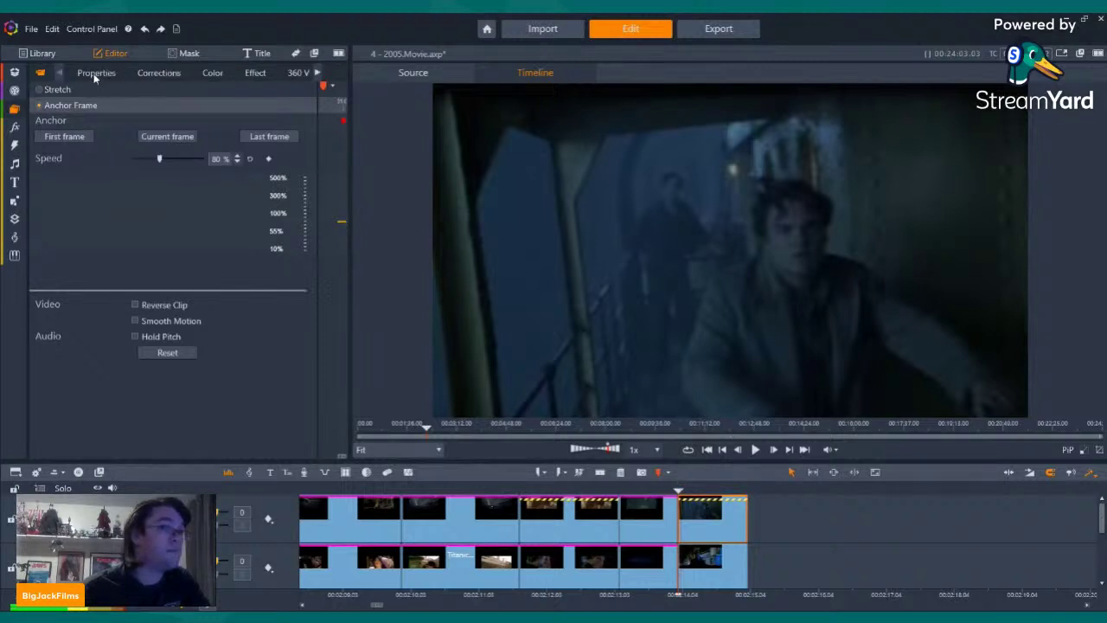
{"action": "left_click", "coordinate": [93, 75]}
{"action": "scroll", "coordinate": [206, 328], "scroll_direction": "down", "scroll_amount": 5}
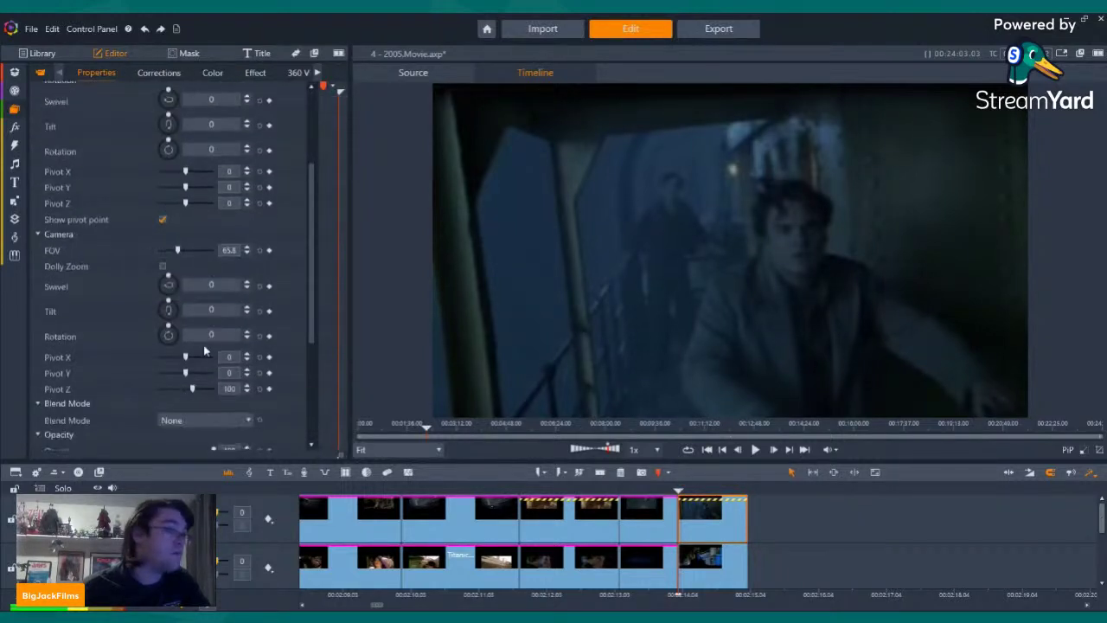
{"action": "left_click", "coordinate": [231, 410]}
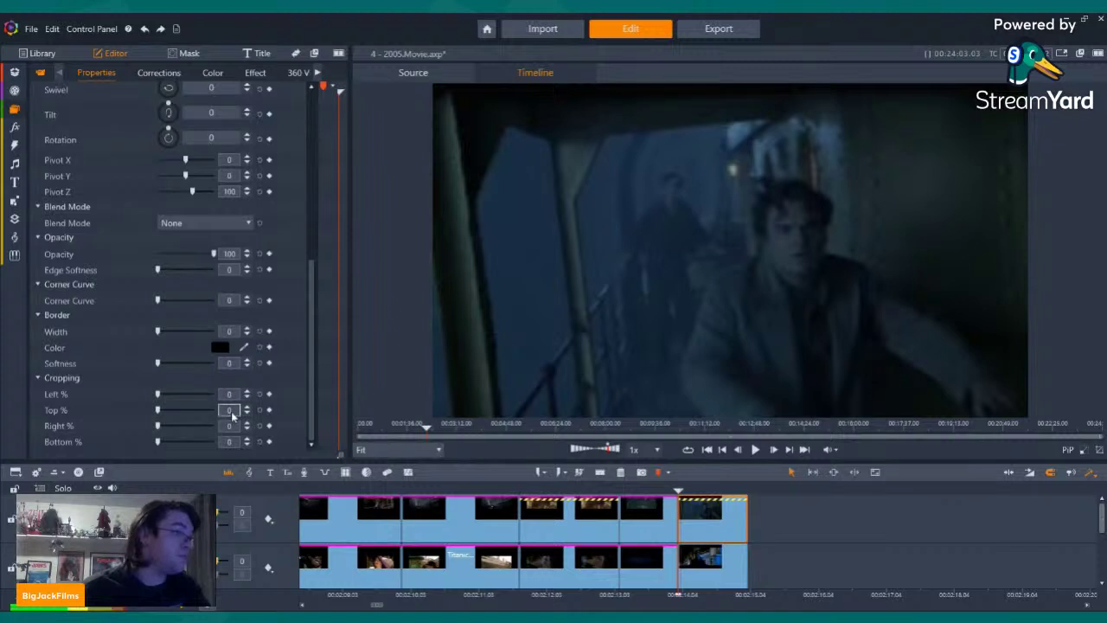
{"action": "type", "text": "12"}
{"action": "key", "text": "Return"}
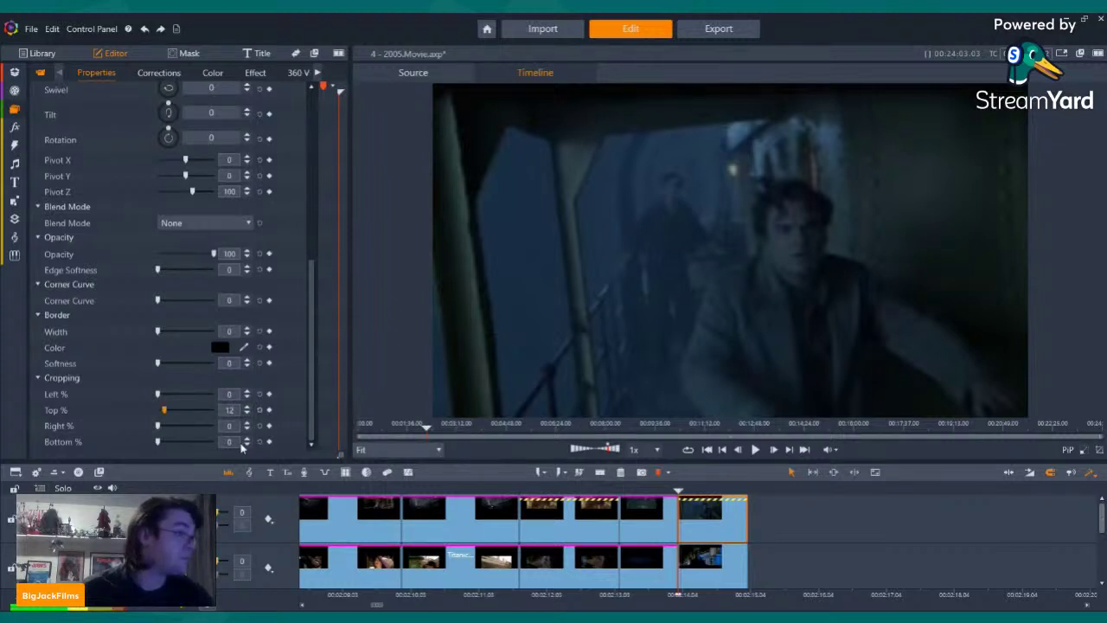
{"action": "left_click", "coordinate": [230, 442]}
{"action": "type", "text": "12"}
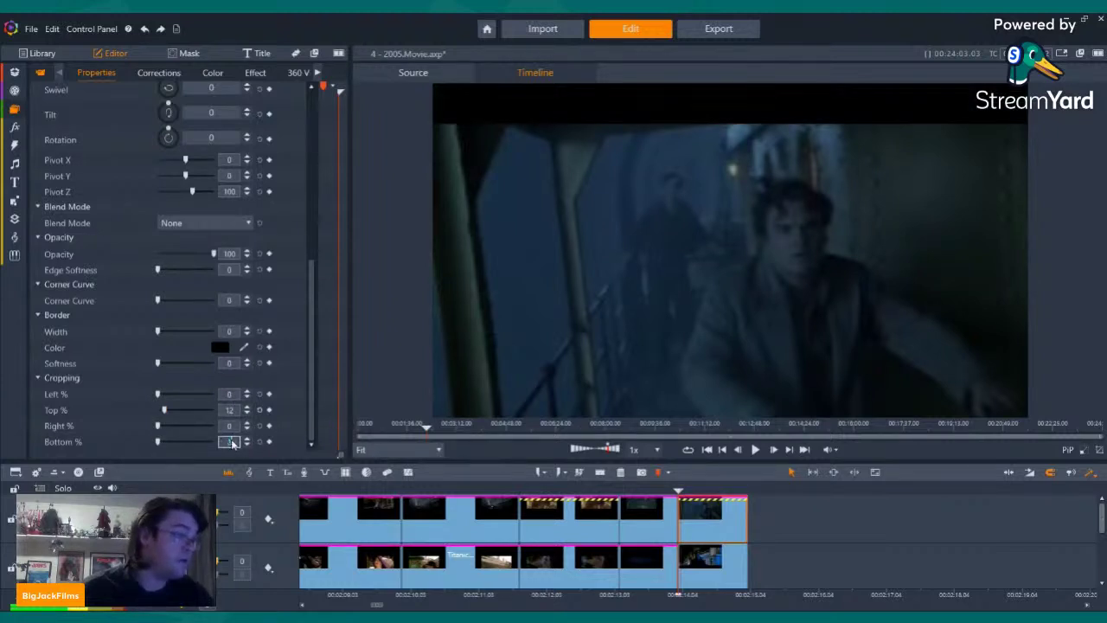
{"action": "key", "text": "Return"}
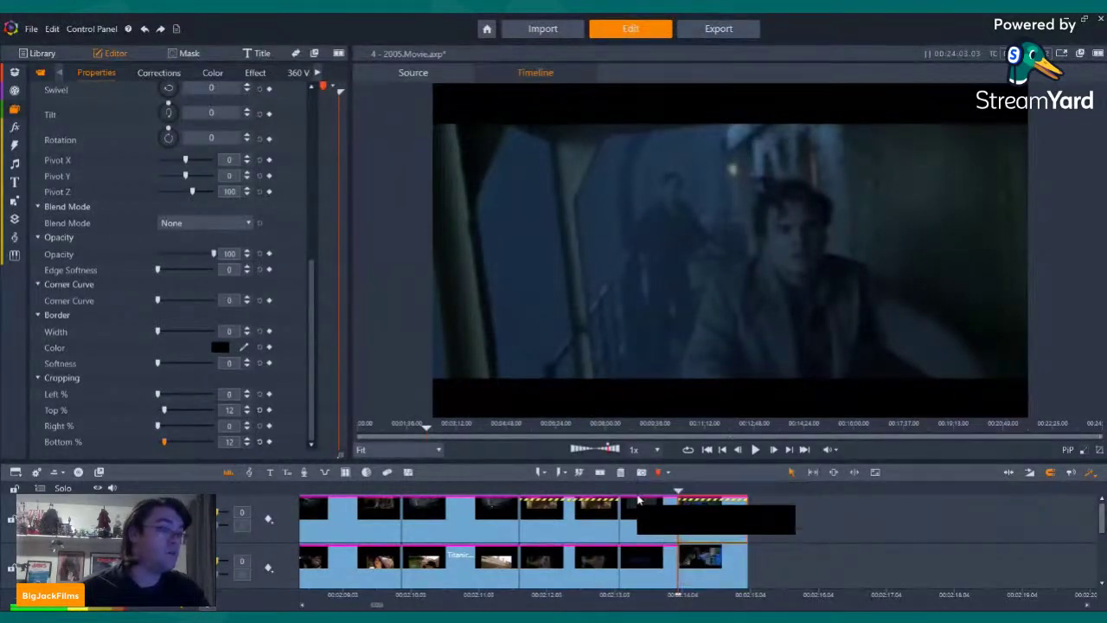
Copy the effects from the preceding King Kong clip and paste them onto the King Kong deck clip
{"action": "left_click", "coordinate": [640, 504]}
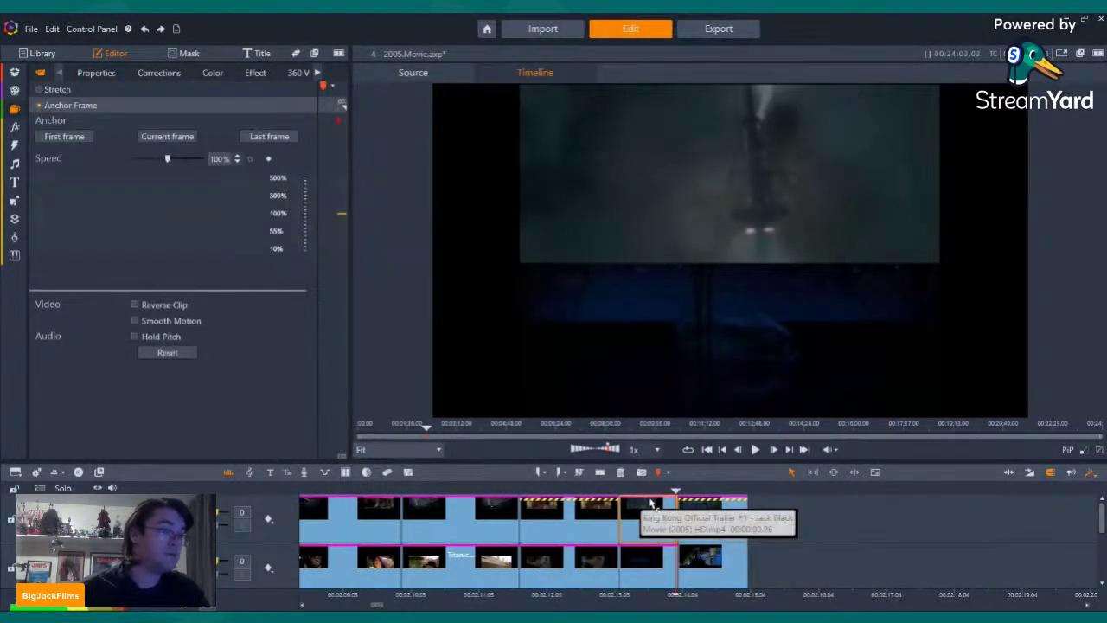
{"action": "right_click", "coordinate": [690, 512]}
{"action": "left_click", "coordinate": [728, 519]}
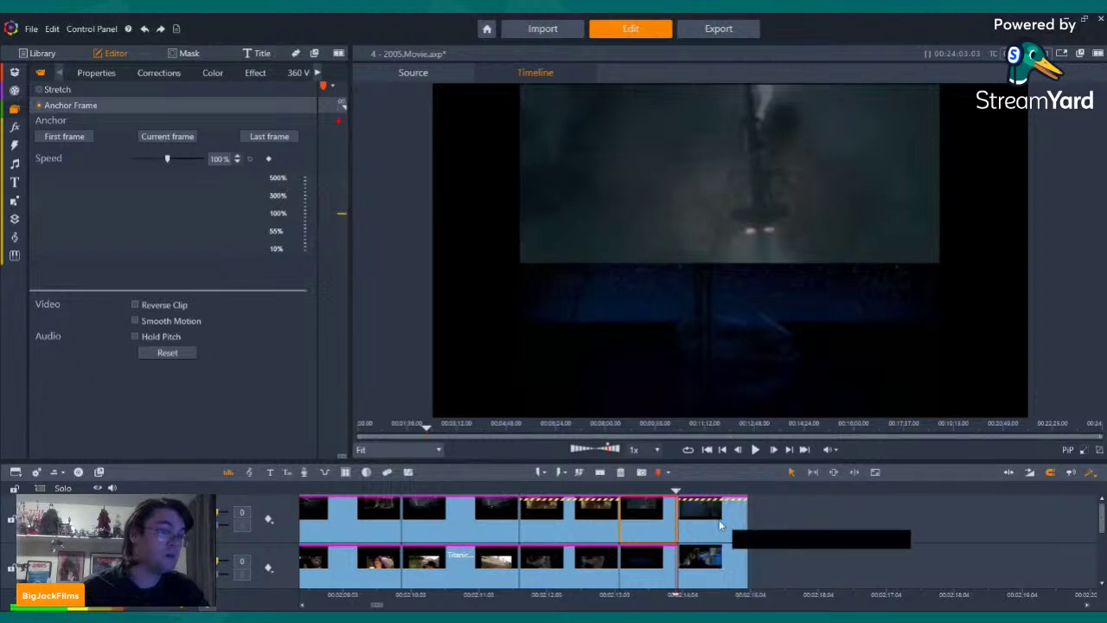
{"action": "right_click", "coordinate": [724, 514]}
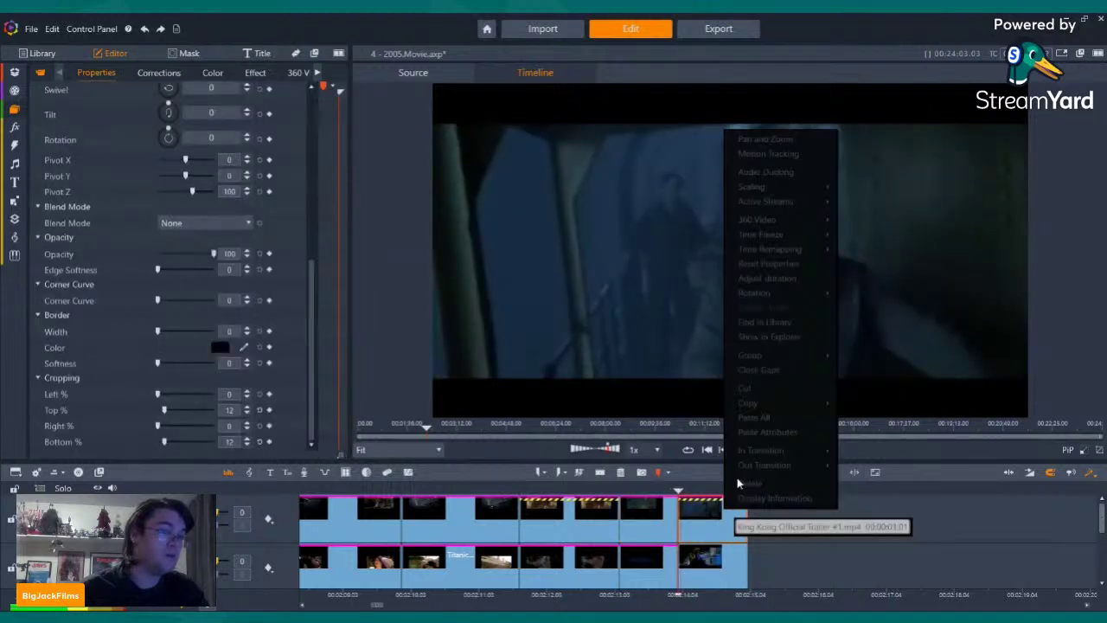
{"action": "left_click", "coordinate": [755, 419]}
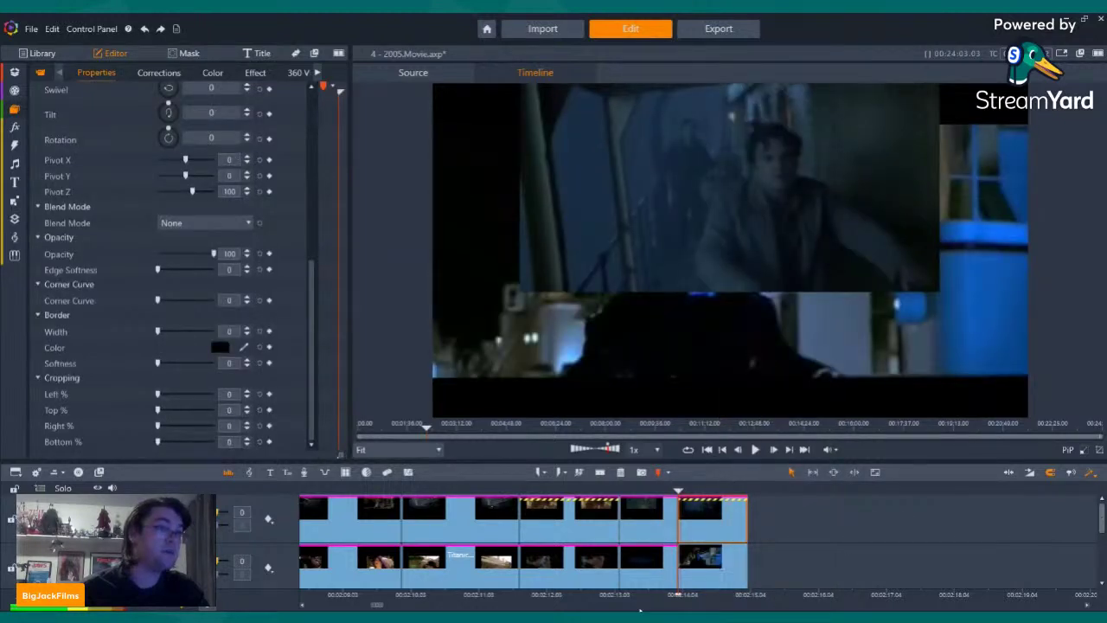
Set the top and bottom cropping of the resized King Kong deck clip to 12% each
{"action": "scroll", "coordinate": [243, 232], "scroll_direction": "up", "scroll_amount": 5}
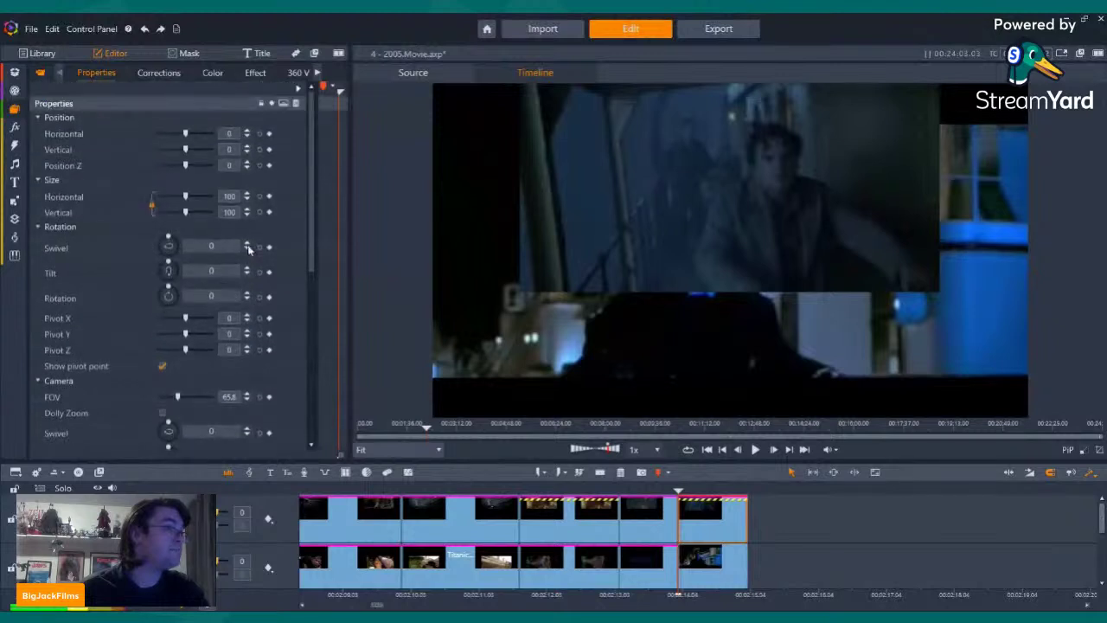
{"action": "scroll", "coordinate": [249, 248], "scroll_direction": "down", "scroll_amount": 5}
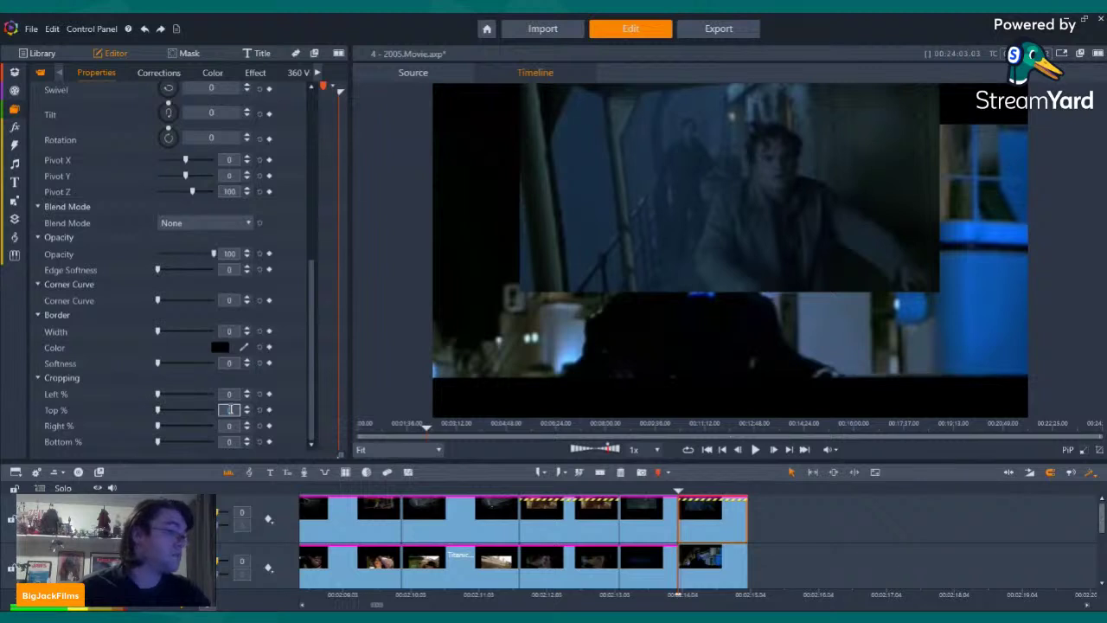
{"action": "type", "text": "12"}
{"action": "left_click", "coordinate": [296, 413]}
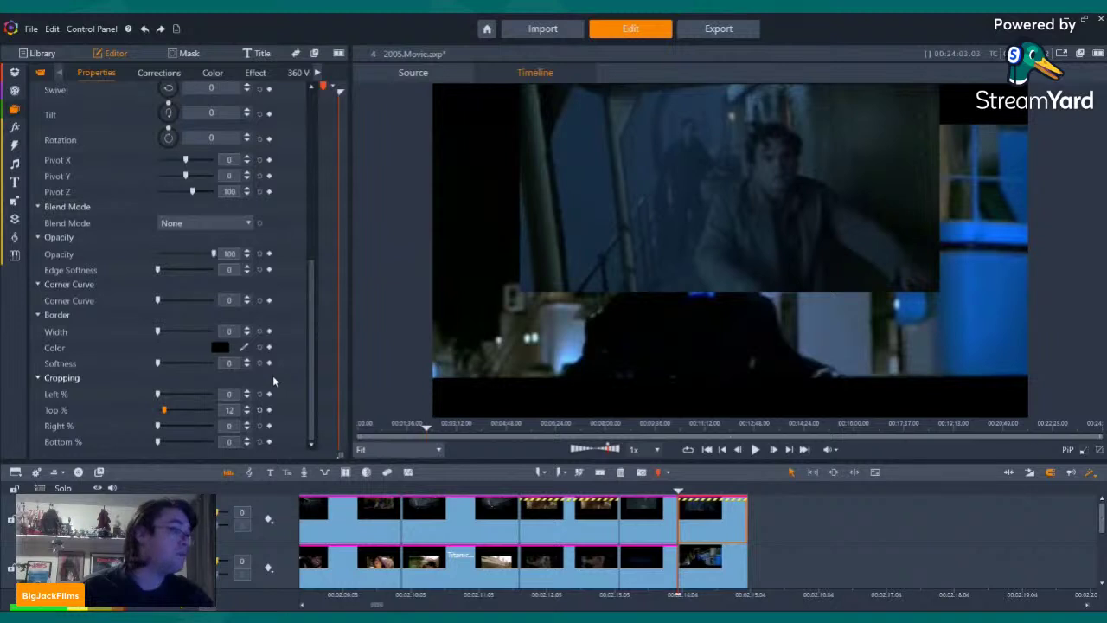
{"action": "left_click", "coordinate": [226, 442]}
{"action": "type", "text": "12"}
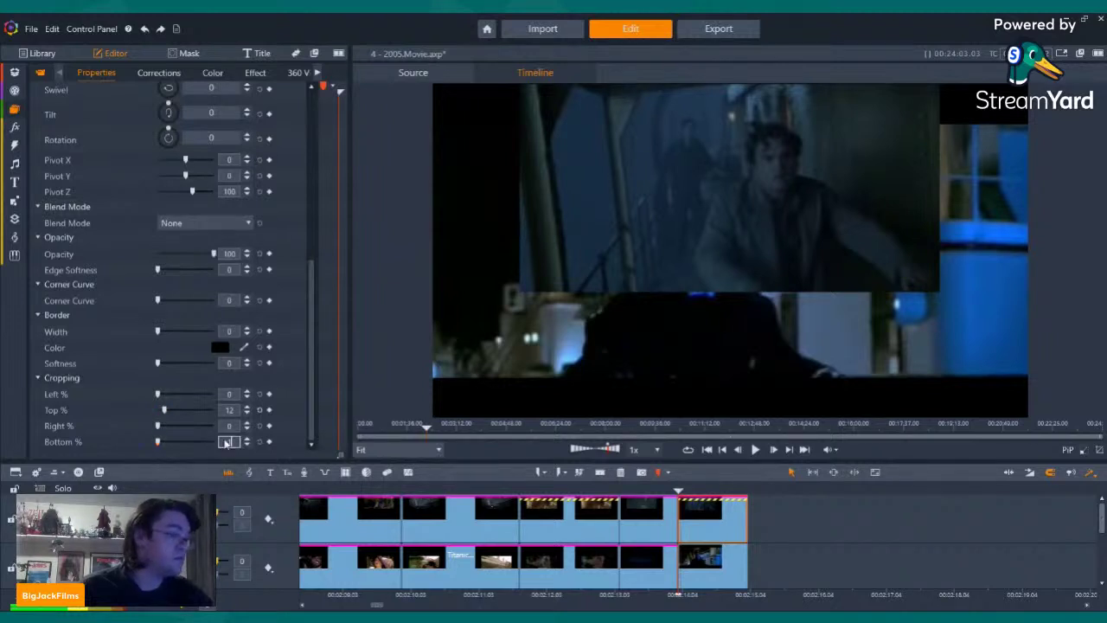
{"action": "key", "text": "Return"}
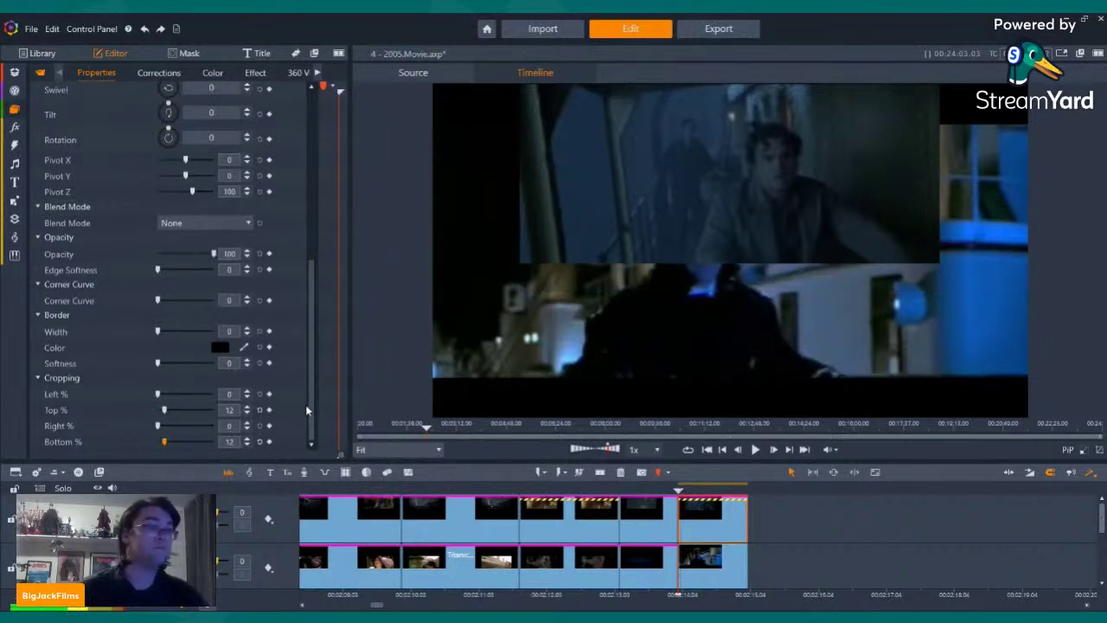
Copy the effects from the preceding Titanic clip onto the Titanic officer clip and play back the split-screen pair
{"action": "left_click", "coordinate": [658, 555]}
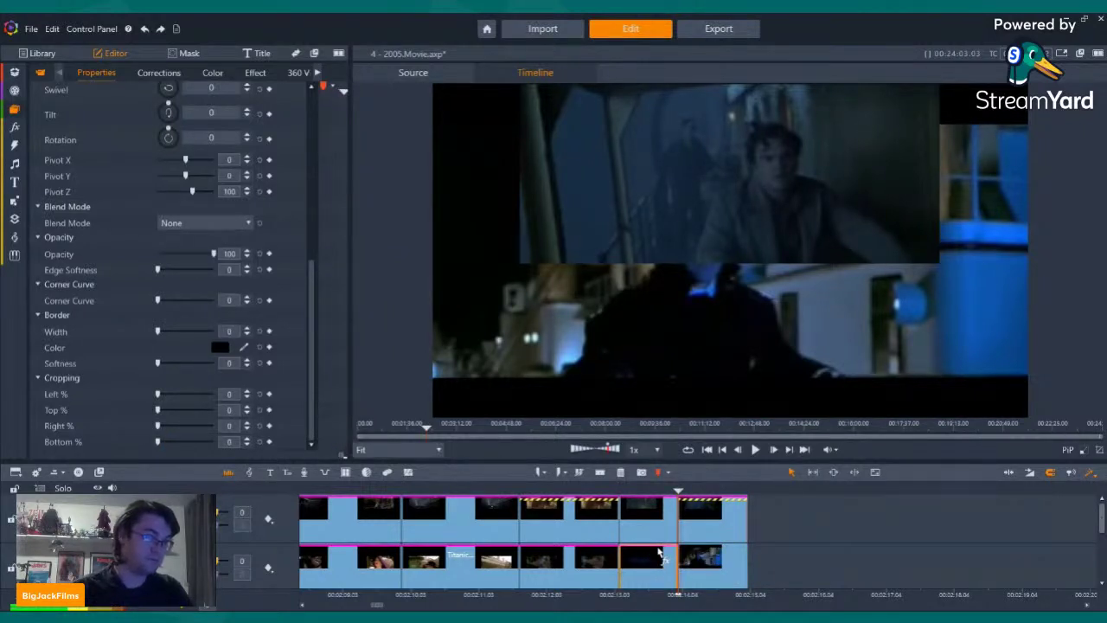
{"action": "right_click", "coordinate": [679, 554]}
{"action": "mouse_move", "coordinate": [692, 557]}
{"action": "left_click", "coordinate": [745, 491]}
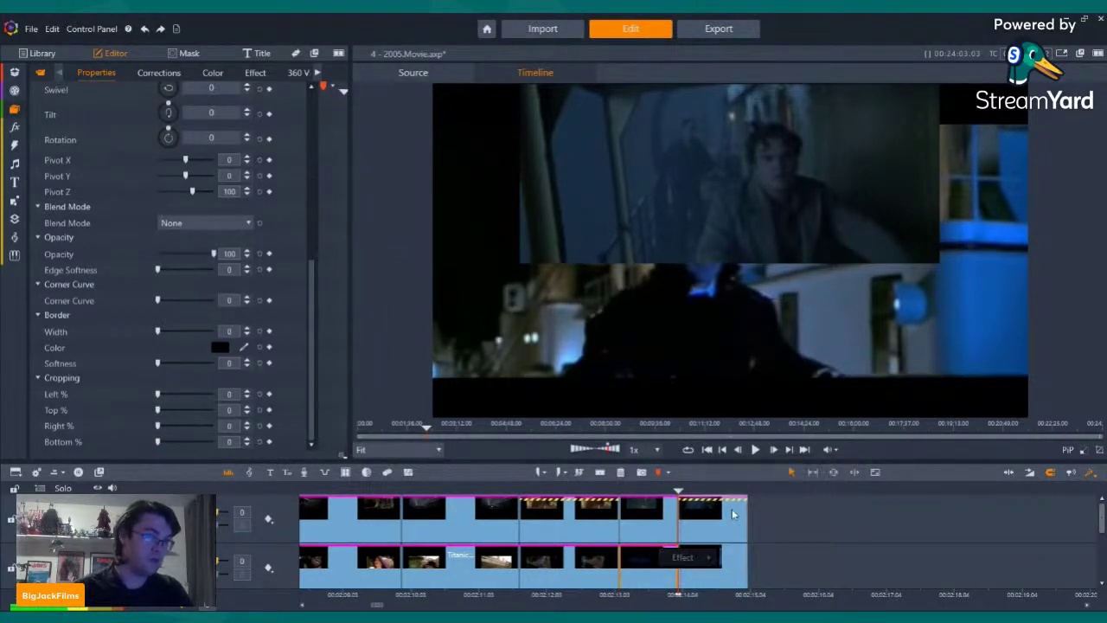
{"action": "right_click", "coordinate": [714, 560]}
{"action": "left_click", "coordinate": [743, 468]}
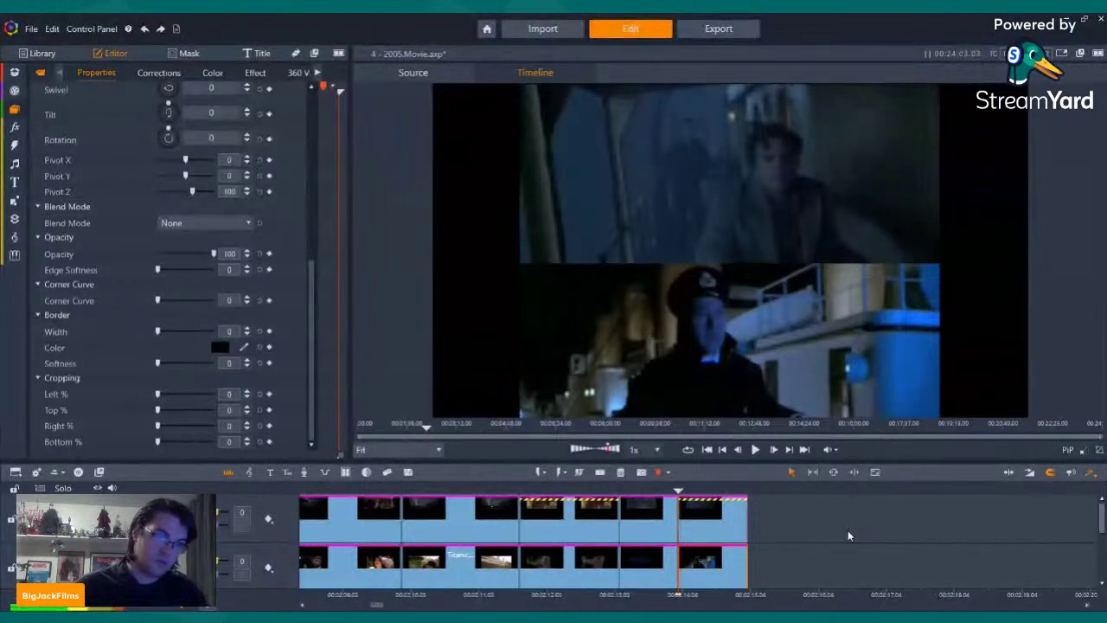
{"action": "key", "text": "space"}
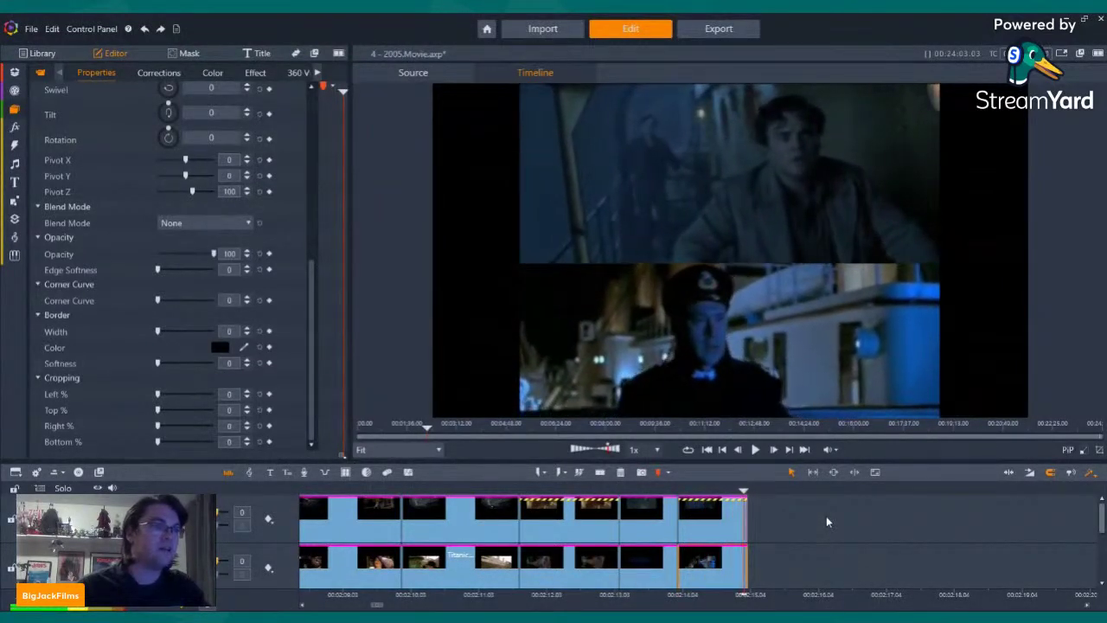
Show the Studio Movie Projects in the library and collapse all of its folder groups
{"action": "left_click", "coordinate": [14, 127]}
{"action": "left_click", "coordinate": [14, 90]}
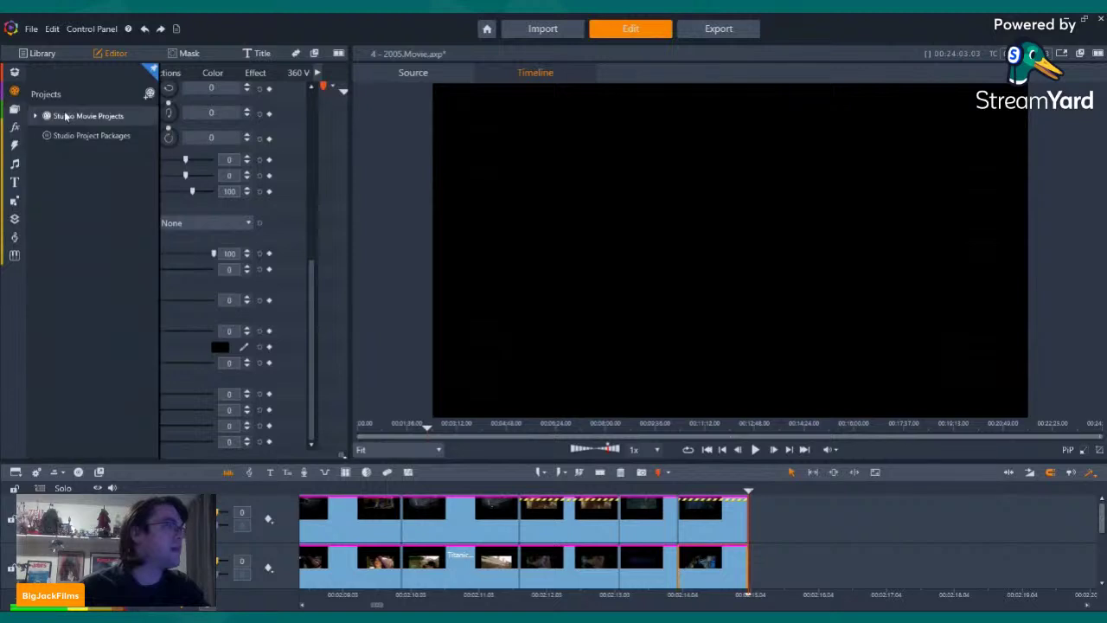
{"action": "left_click", "coordinate": [95, 113]}
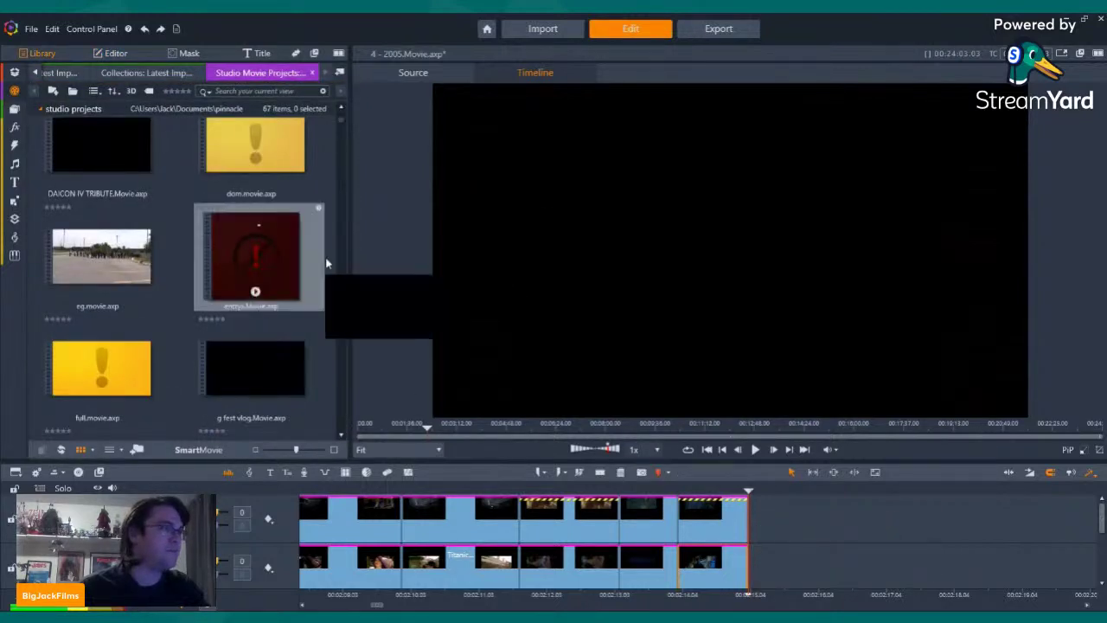
{"action": "left_click", "coordinate": [122, 109]}
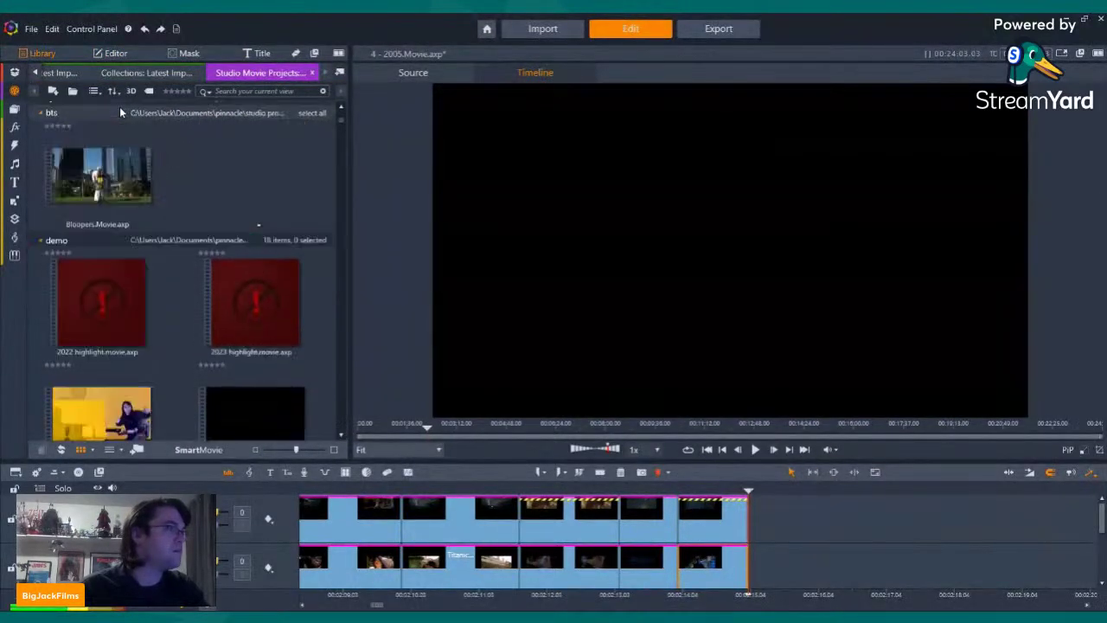
{"action": "left_click", "coordinate": [166, 107]}
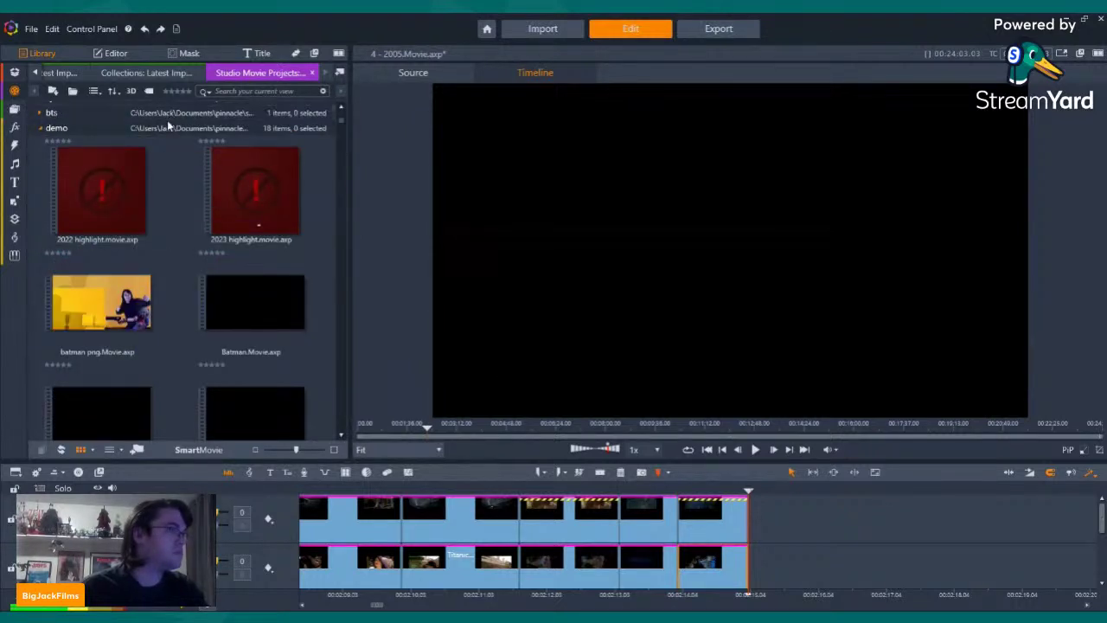
{"action": "left_click", "coordinate": [167, 122]}
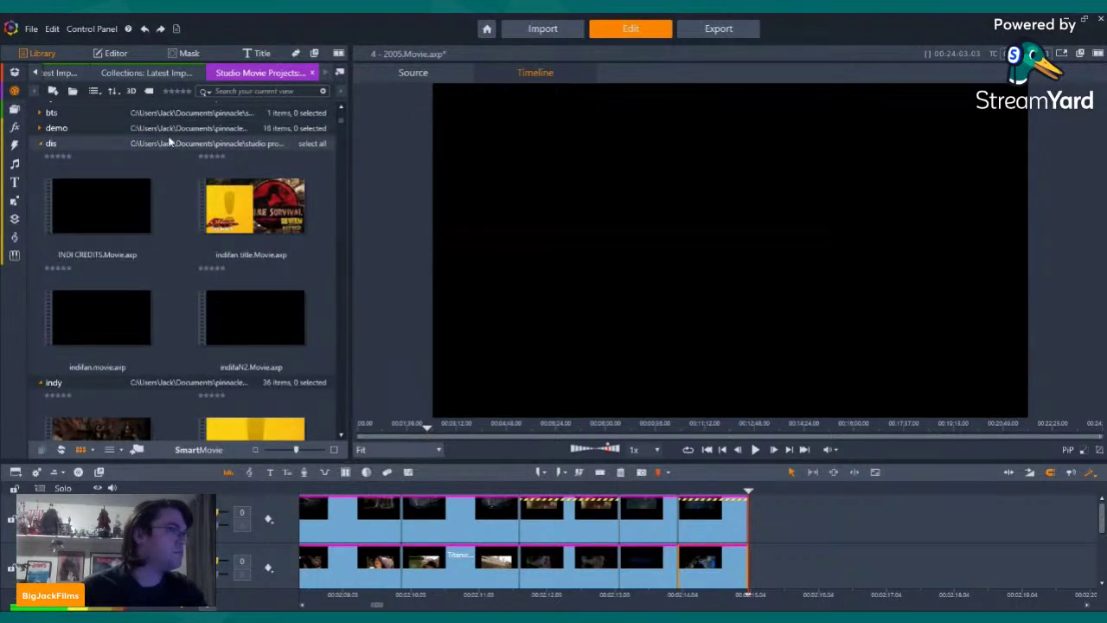
{"action": "left_click", "coordinate": [170, 143]}
{"action": "left_click", "coordinate": [170, 158]}
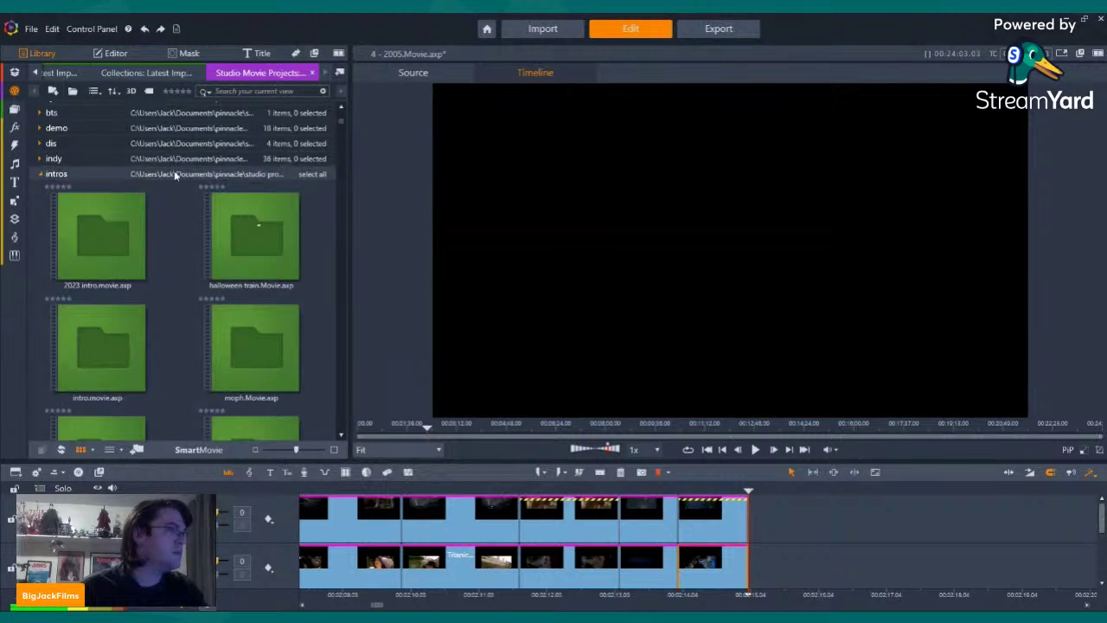
{"action": "left_click", "coordinate": [174, 170]}
{"action": "right_click", "coordinate": [173, 189]}
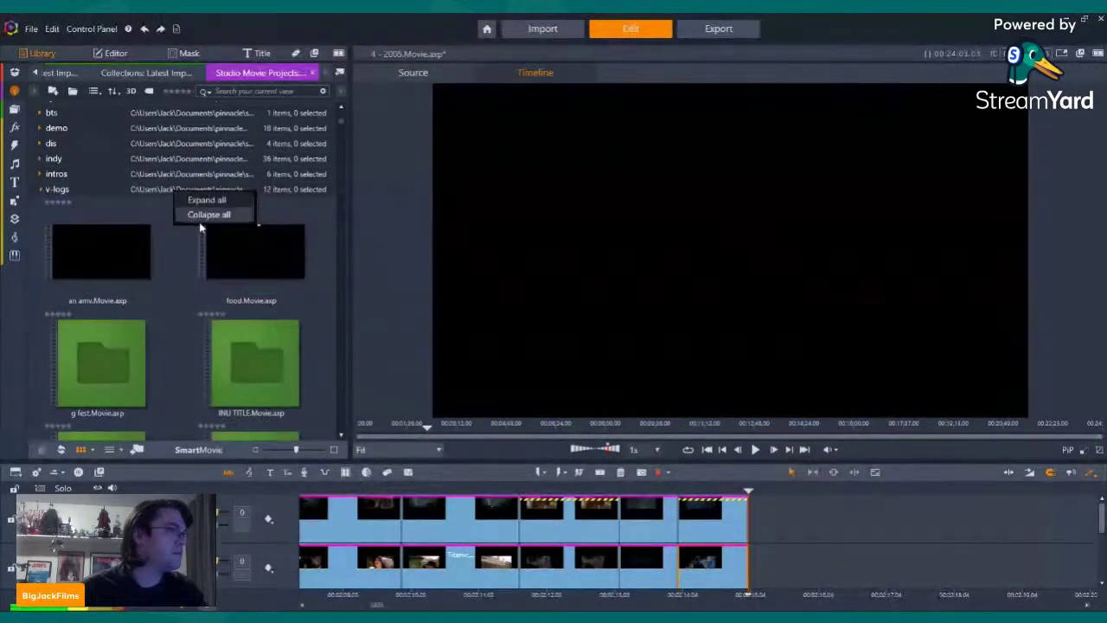
{"action": "left_click", "coordinate": [209, 215]}
{"action": "scroll", "coordinate": [890, 535], "scroll_direction": "up", "scroll_amount": 1}
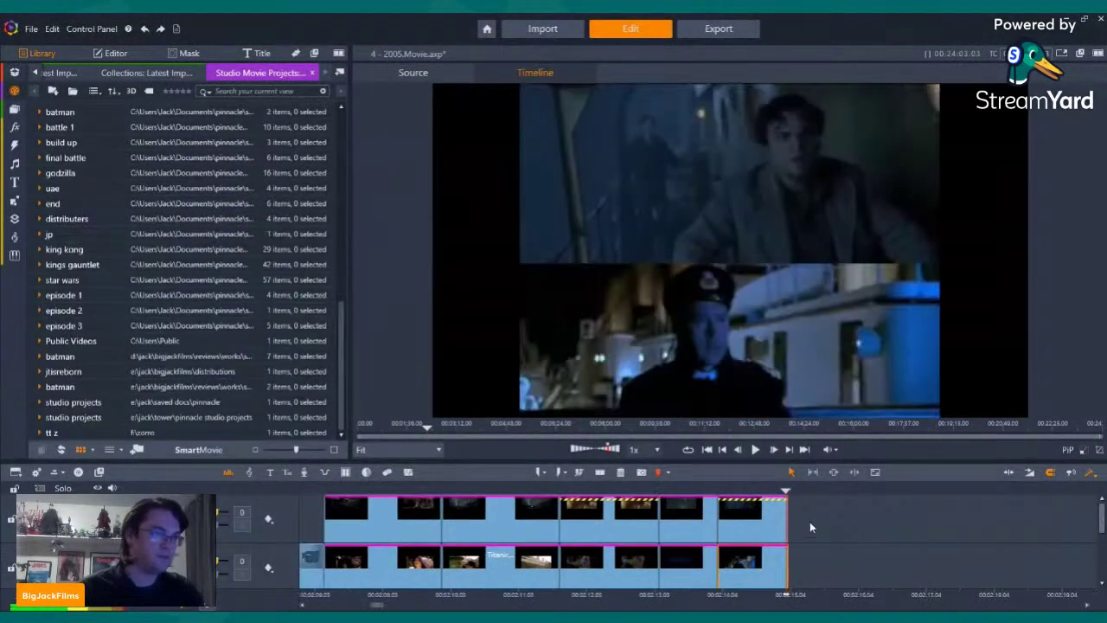
Scrub back through the paired split-screen clips and switch the library to the latest import collection
{"action": "left_click_drag", "start_coordinate": [786, 491], "coordinate": [761, 491]}
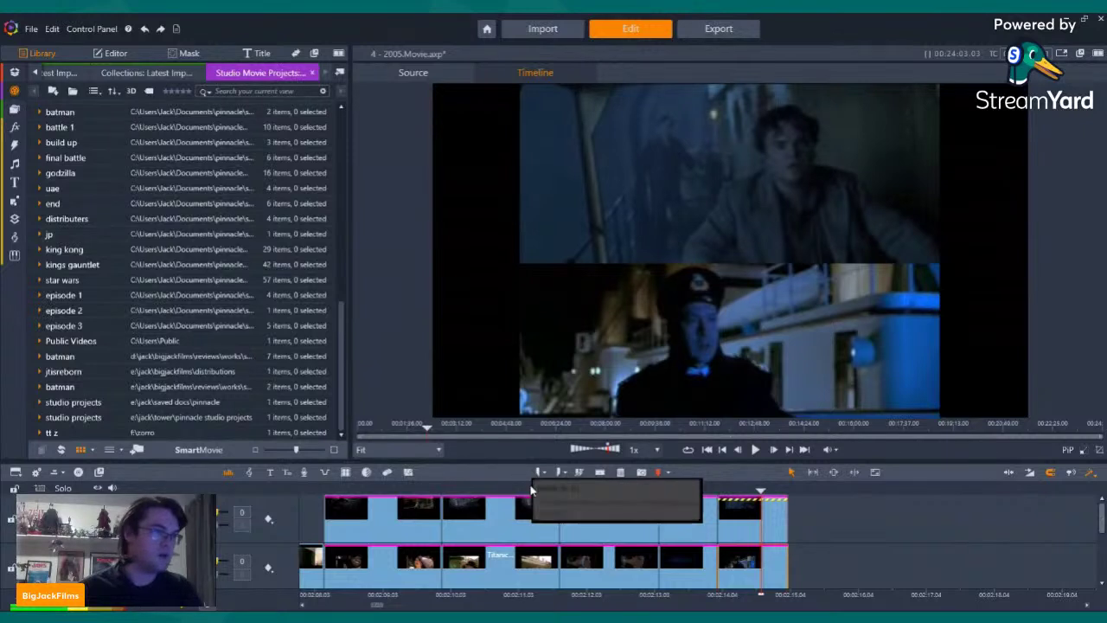
{"action": "left_click_drag", "start_coordinate": [530, 490], "coordinate": [396, 490]}
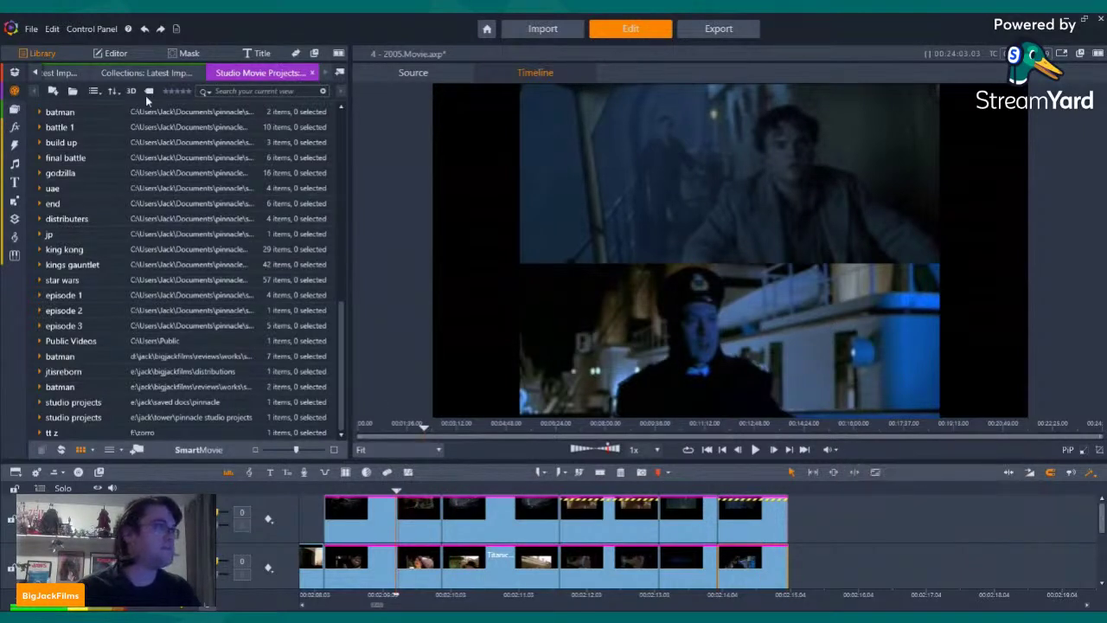
{"action": "left_click", "coordinate": [15, 110]}
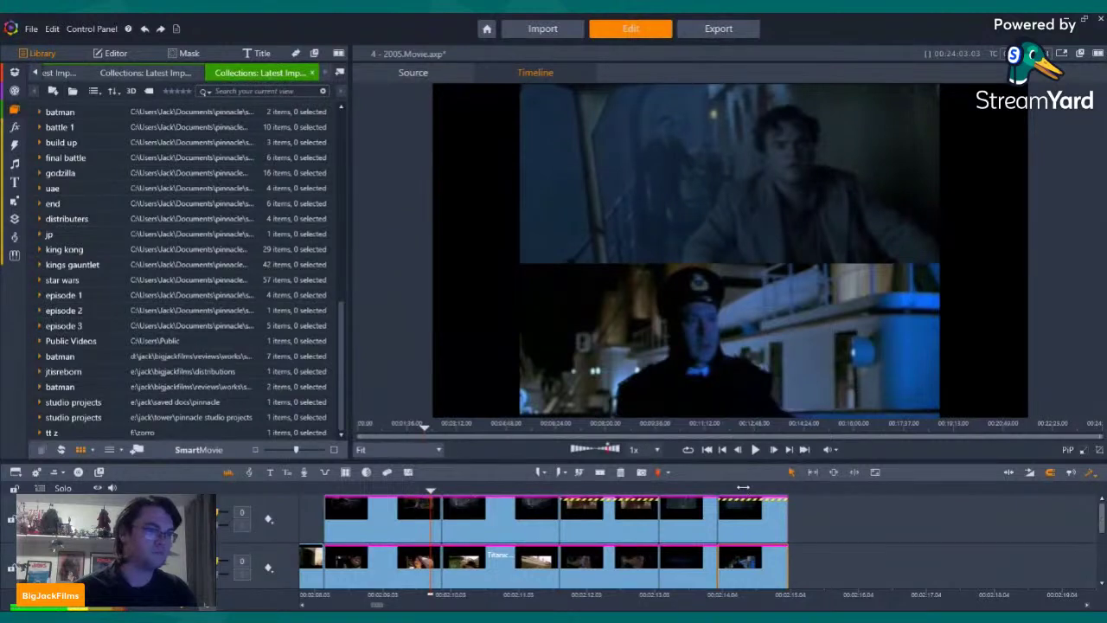
{"action": "left_click", "coordinate": [681, 489]}
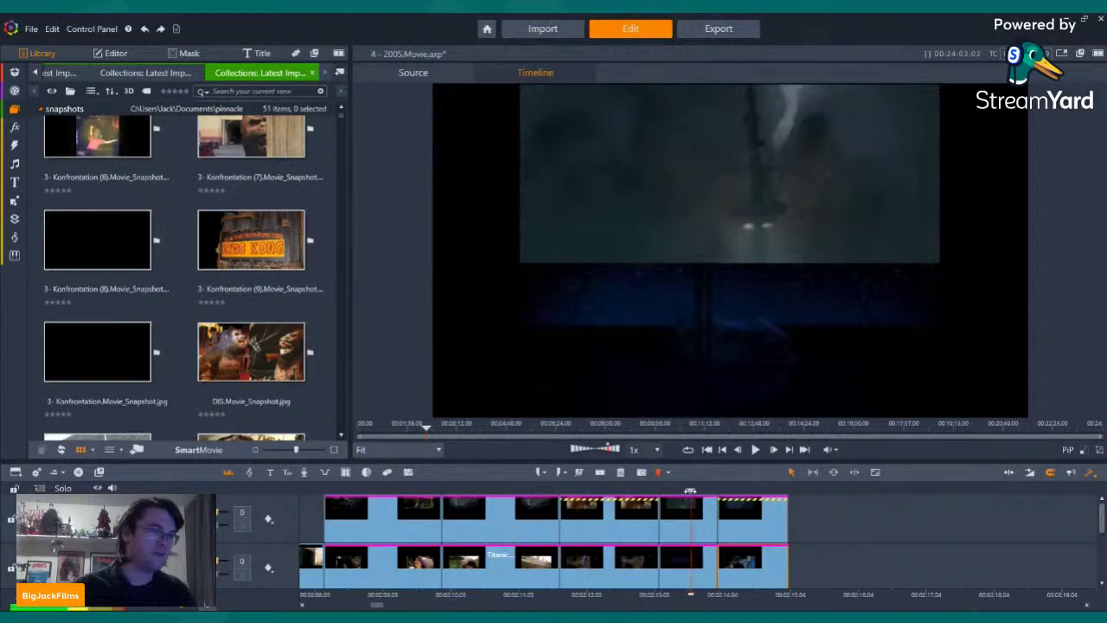
Play back the last split-screen pair to its end and look through the Titanic trailer scenes, previewing the blue underwater shot
{"action": "left_click_drag", "start_coordinate": [748, 490], "coordinate": [712, 507]}
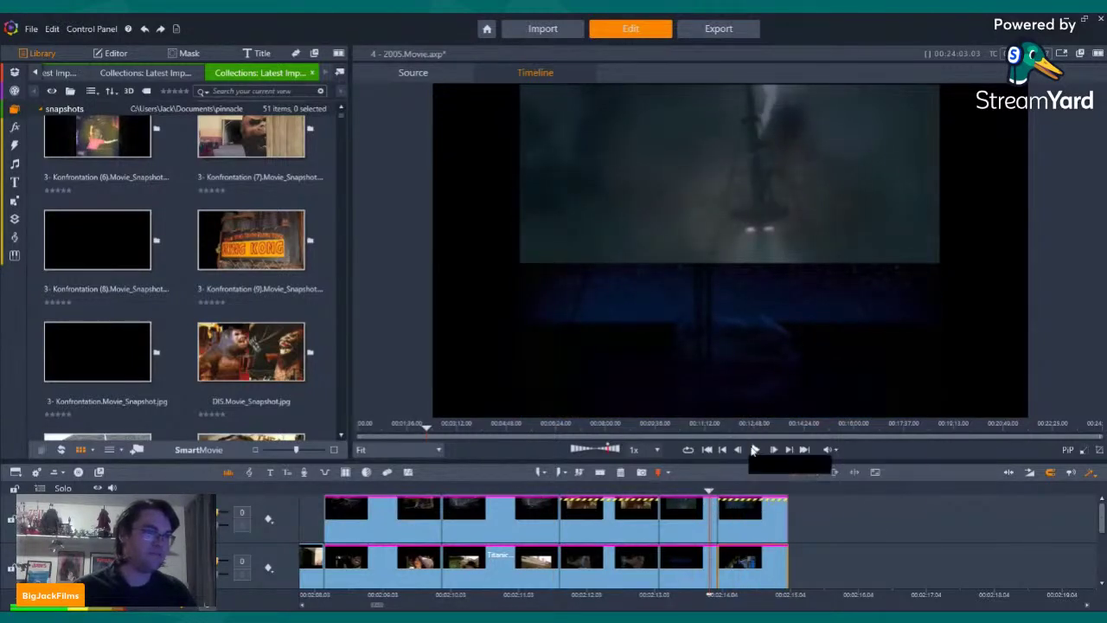
{"action": "left_click", "coordinate": [754, 450]}
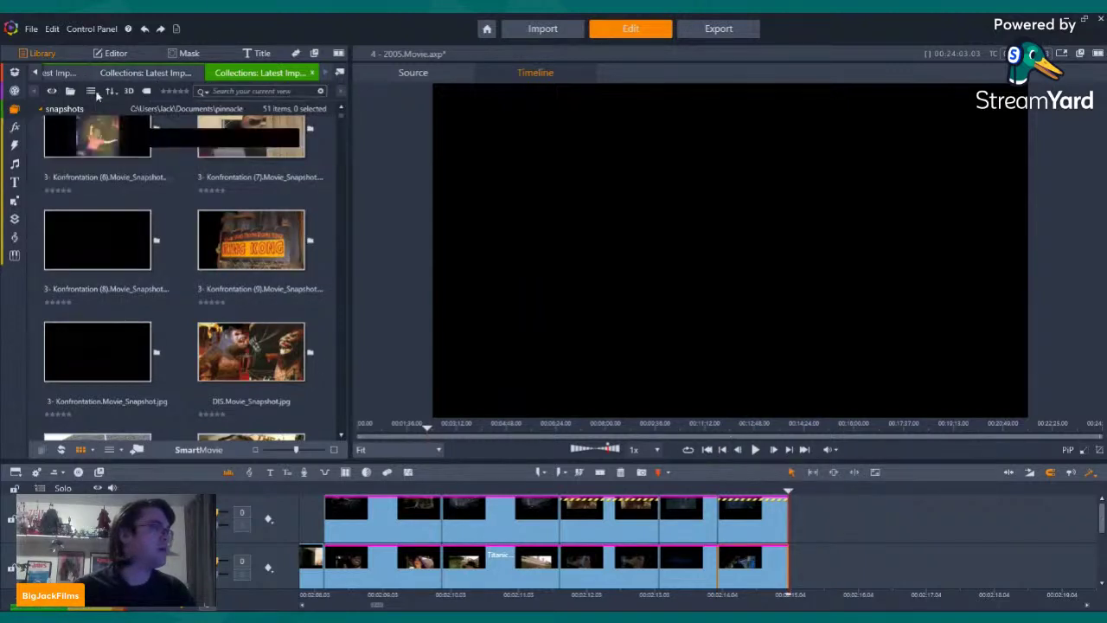
{"action": "left_click", "coordinate": [116, 74]}
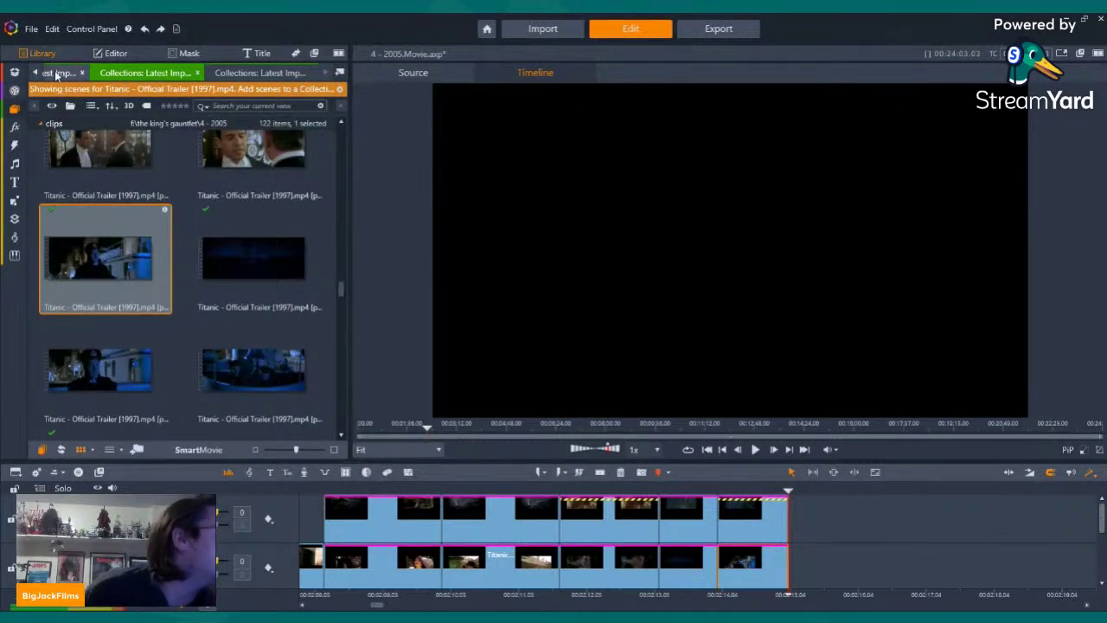
{"action": "scroll", "coordinate": [238, 270], "scroll_direction": "down", "scroll_amount": 5}
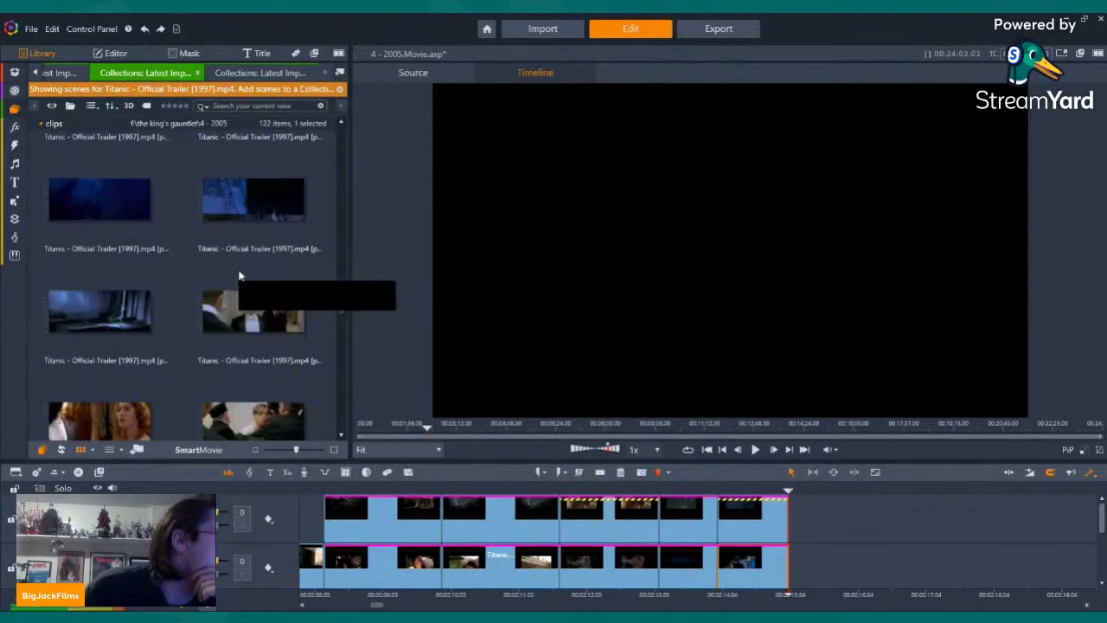
{"action": "scroll", "coordinate": [235, 266], "scroll_direction": "down", "scroll_amount": 3}
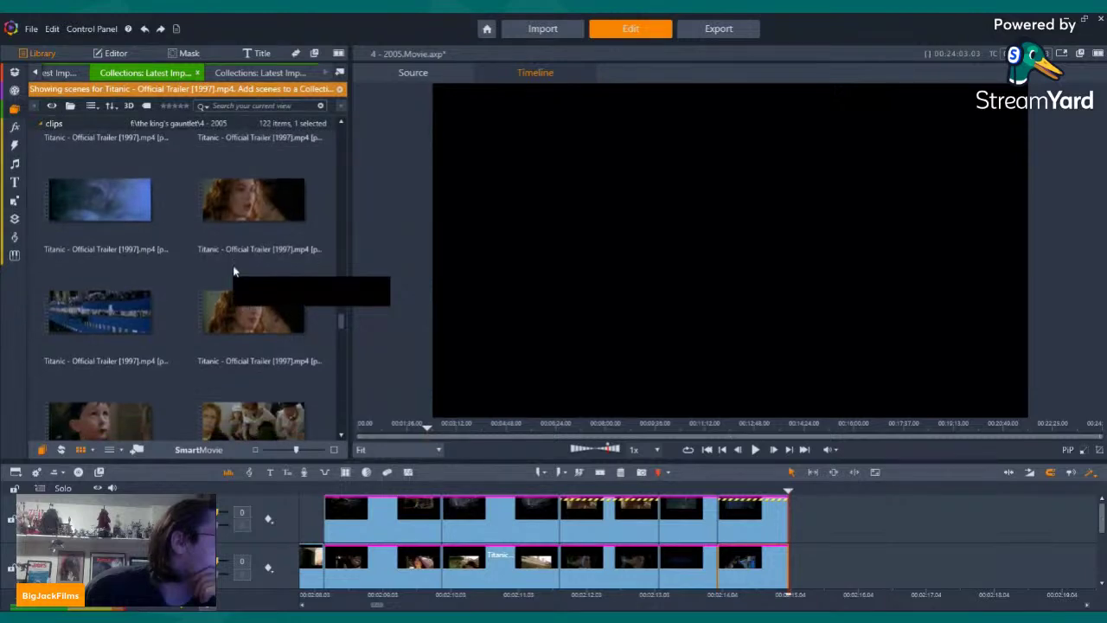
{"action": "left_click", "coordinate": [101, 210]}
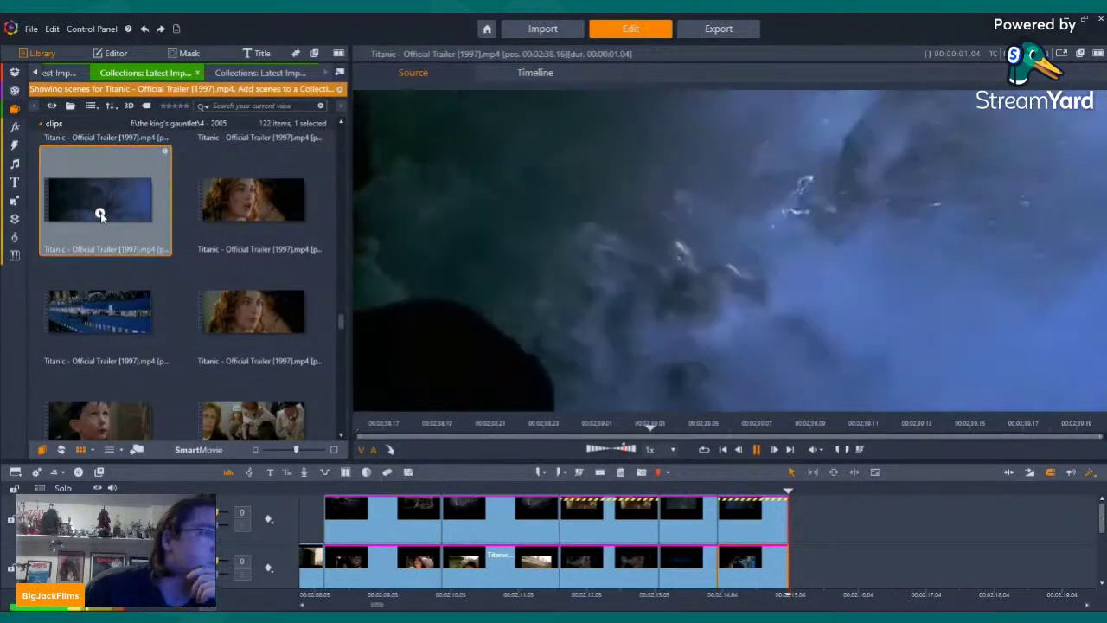
Look through the King Kong trailer scenes in the library for a shot to pair next
{"action": "left_click", "coordinate": [51, 75]}
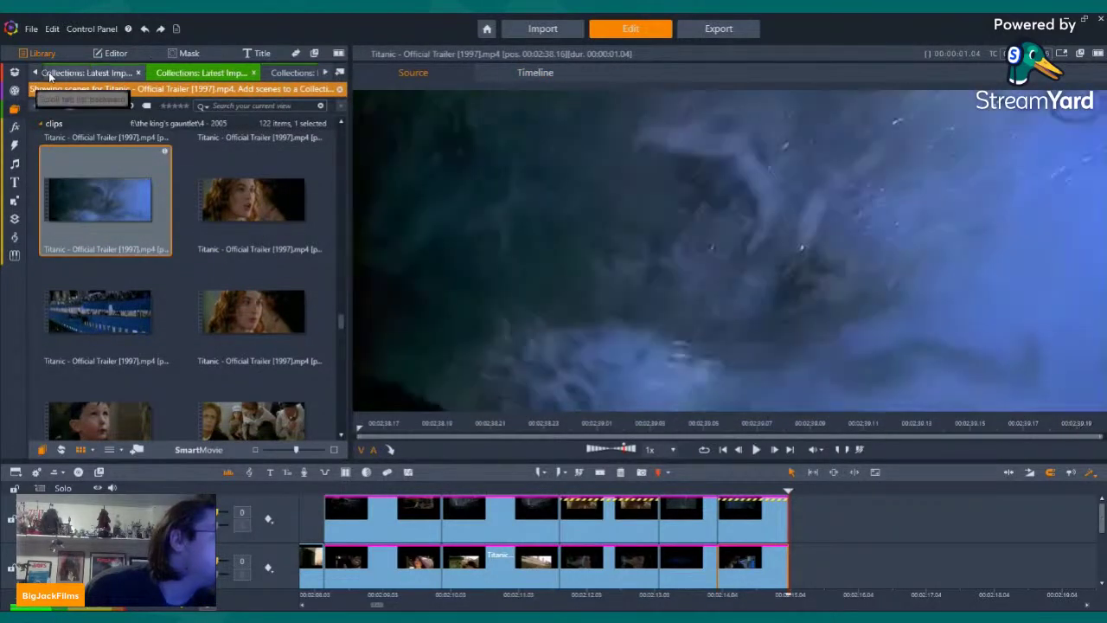
{"action": "scroll", "coordinate": [236, 265], "scroll_direction": "down", "scroll_amount": 1}
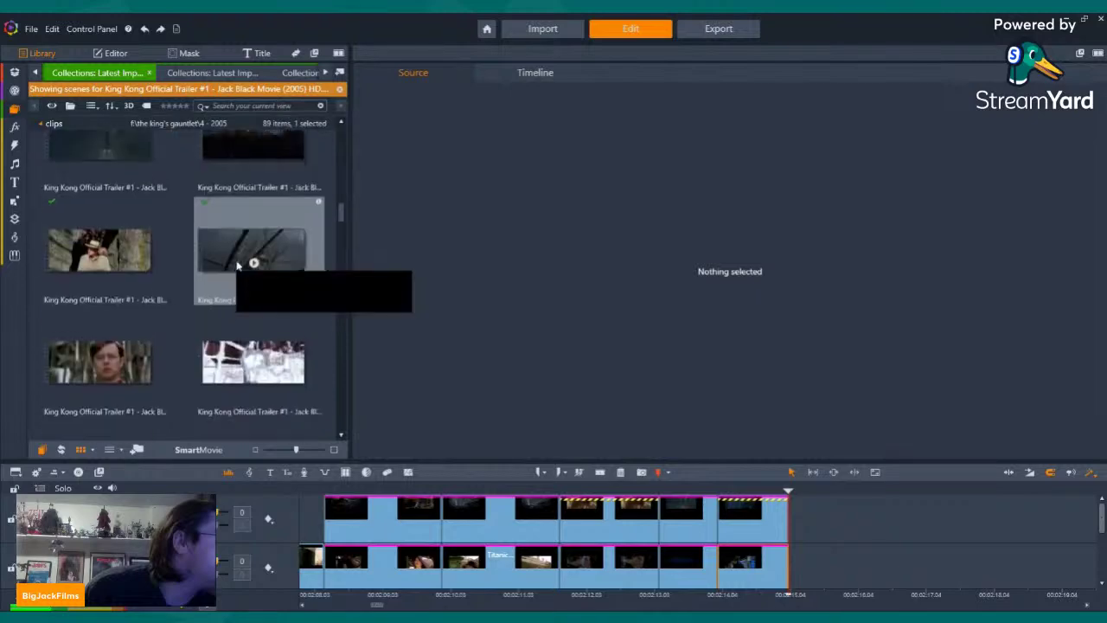
{"action": "scroll", "coordinate": [235, 268], "scroll_direction": "down", "scroll_amount": 5}
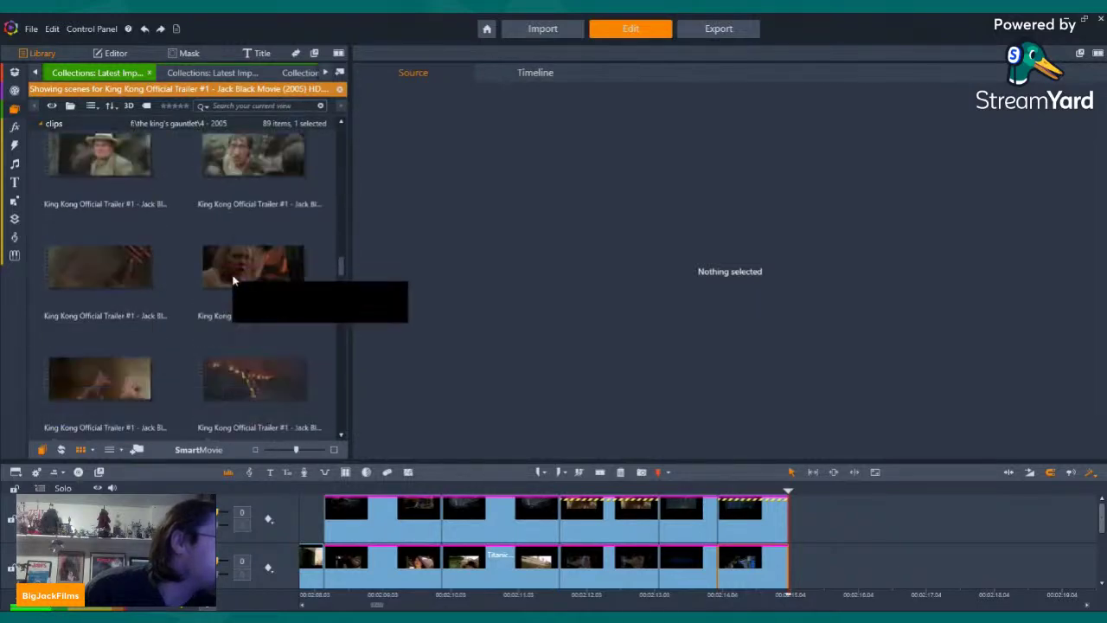
{"action": "scroll", "coordinate": [229, 287], "scroll_direction": "down", "scroll_amount": 4}
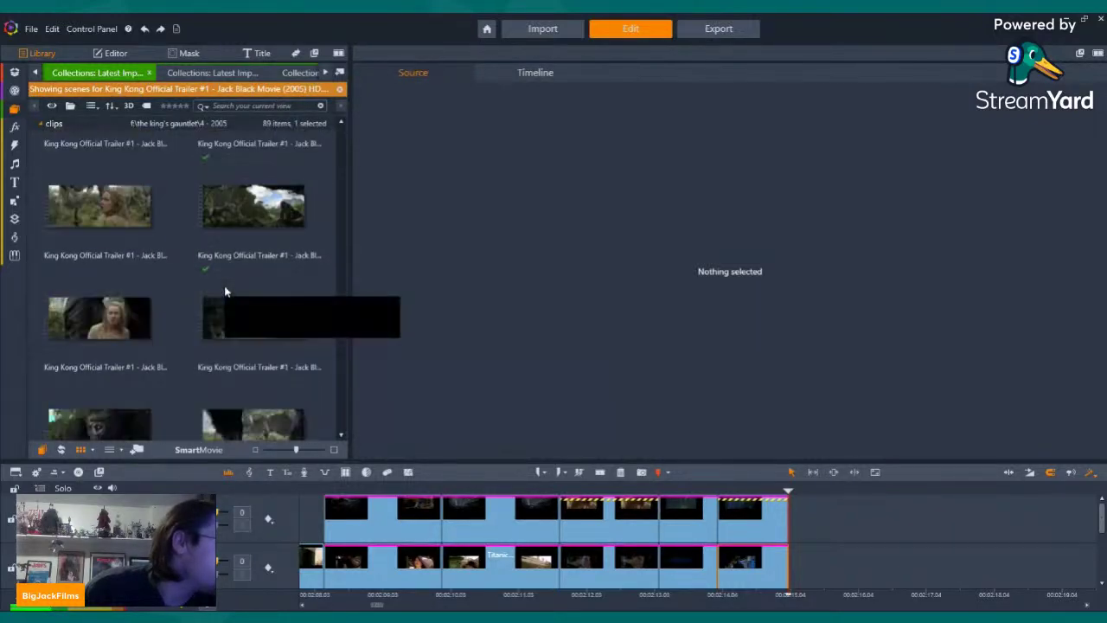
{"action": "scroll", "coordinate": [225, 291], "scroll_direction": "up", "scroll_amount": 2}
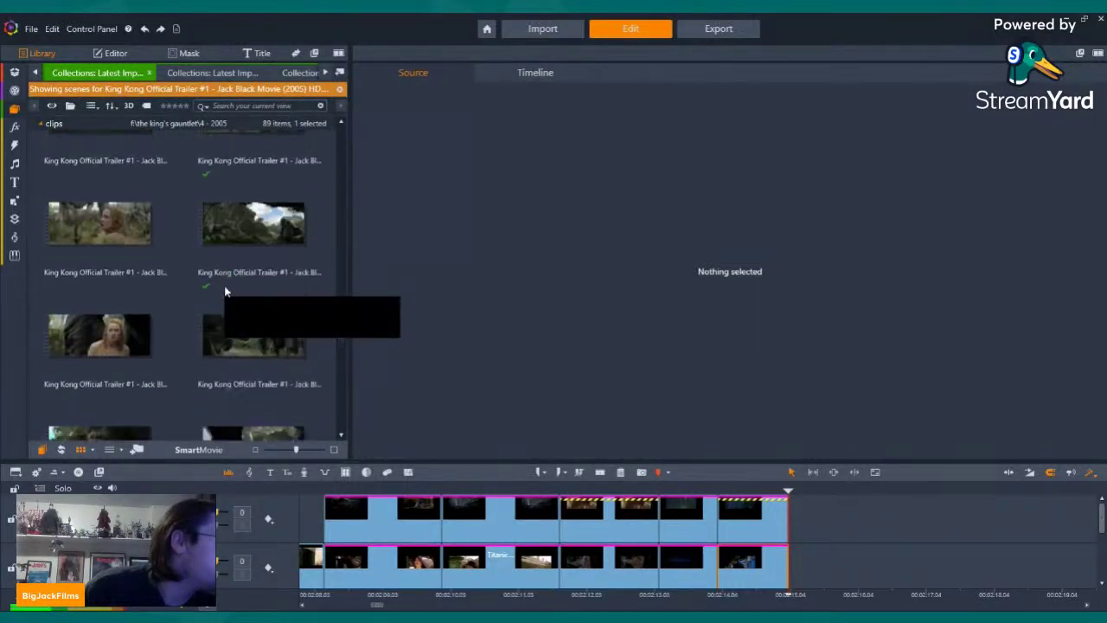
Search the remaining Titanic trailer scenes for a matching shot, checking the tilted ship interior scene
{"action": "left_click", "coordinate": [194, 77]}
{"action": "scroll", "coordinate": [236, 220], "scroll_direction": "down", "scroll_amount": 5}
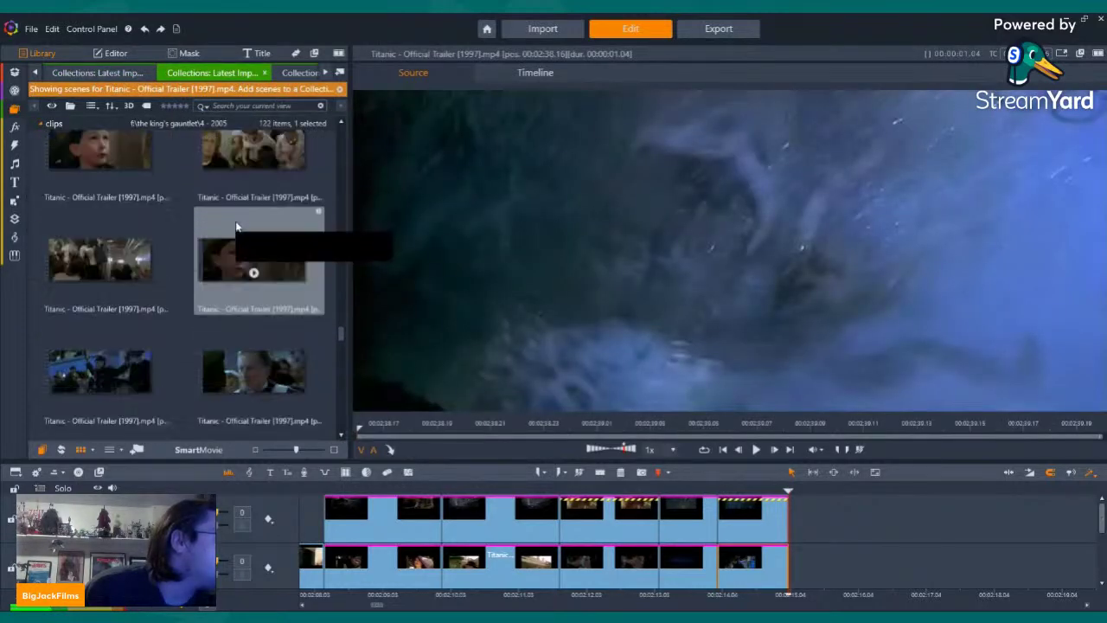
{"action": "scroll", "coordinate": [236, 225], "scroll_direction": "down", "scroll_amount": 3}
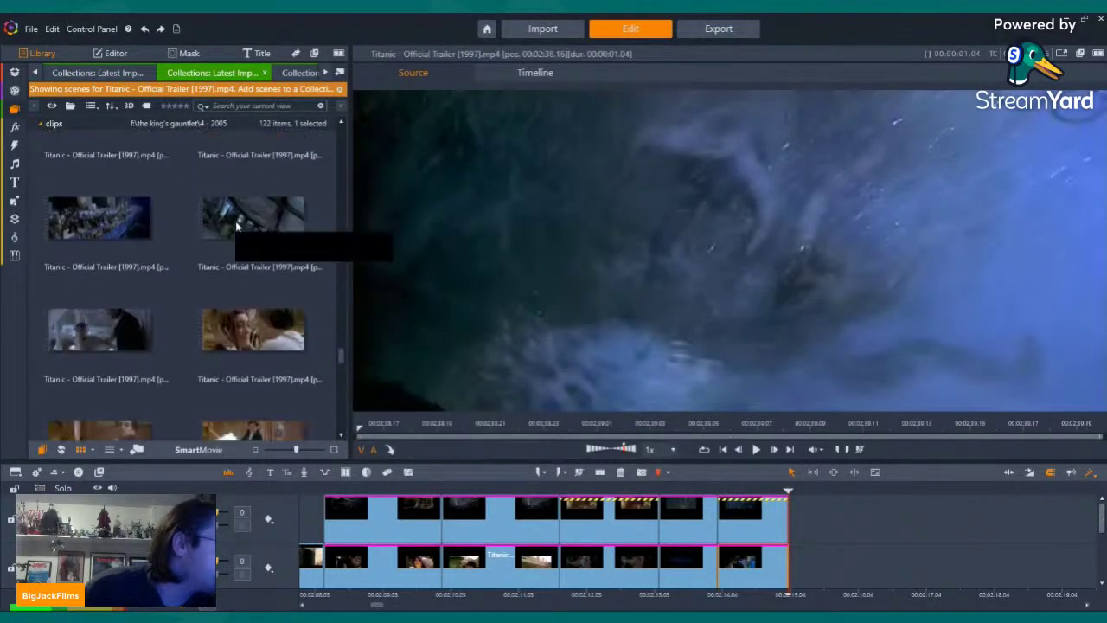
{"action": "scroll", "coordinate": [237, 226], "scroll_direction": "down", "scroll_amount": 5}
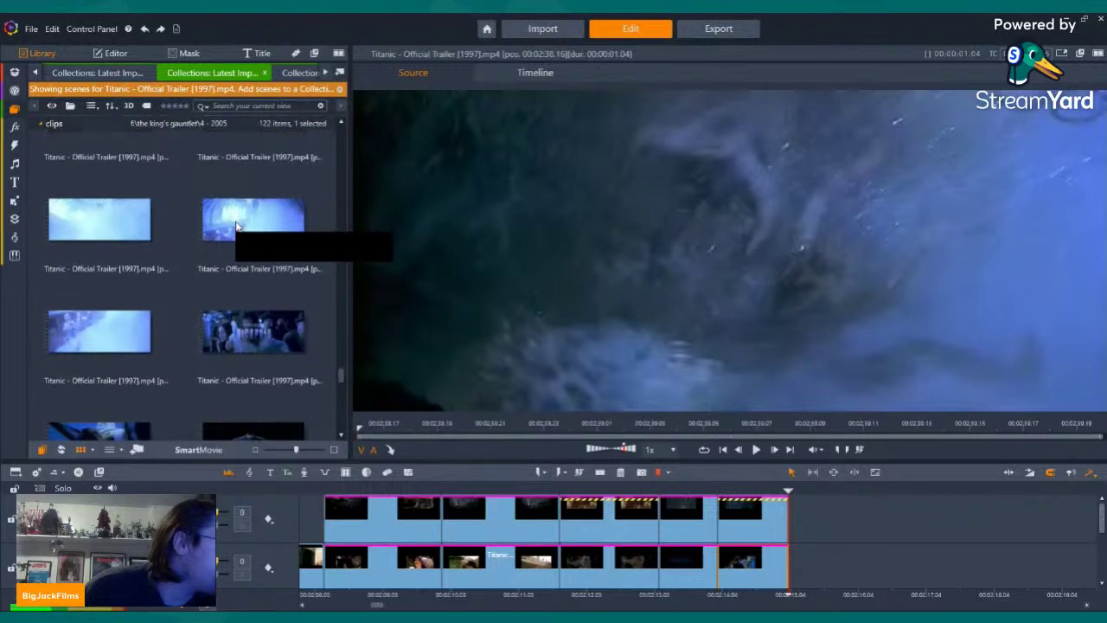
{"action": "scroll", "coordinate": [237, 227], "scroll_direction": "down", "scroll_amount": 5}
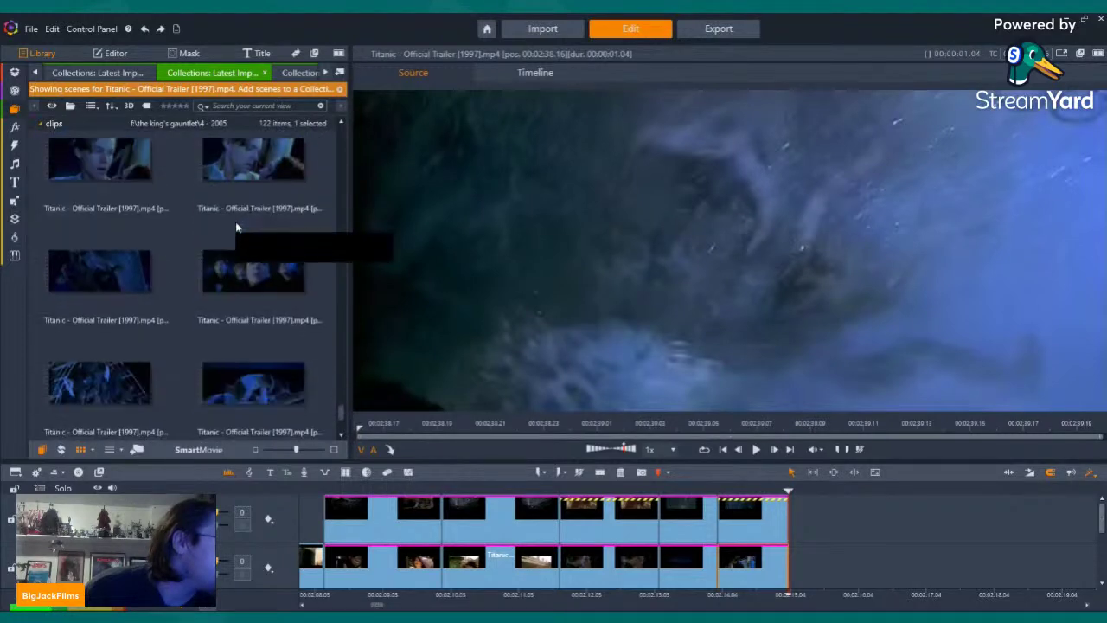
{"action": "scroll", "coordinate": [236, 227], "scroll_direction": "up", "scroll_amount": 5}
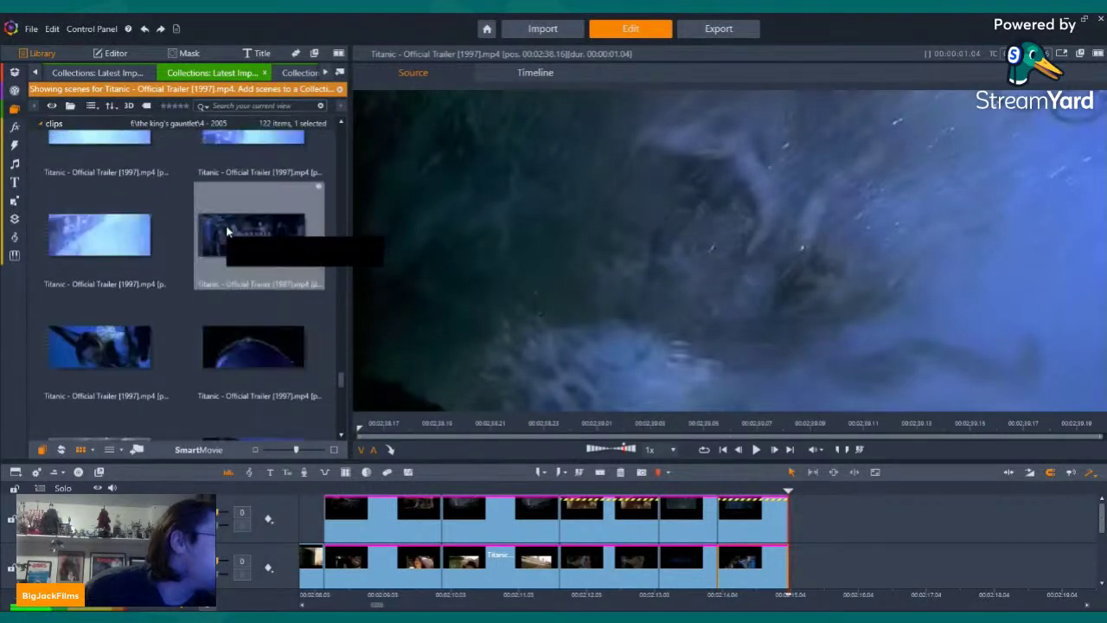
{"action": "scroll", "coordinate": [220, 290], "scroll_direction": "up", "scroll_amount": 2}
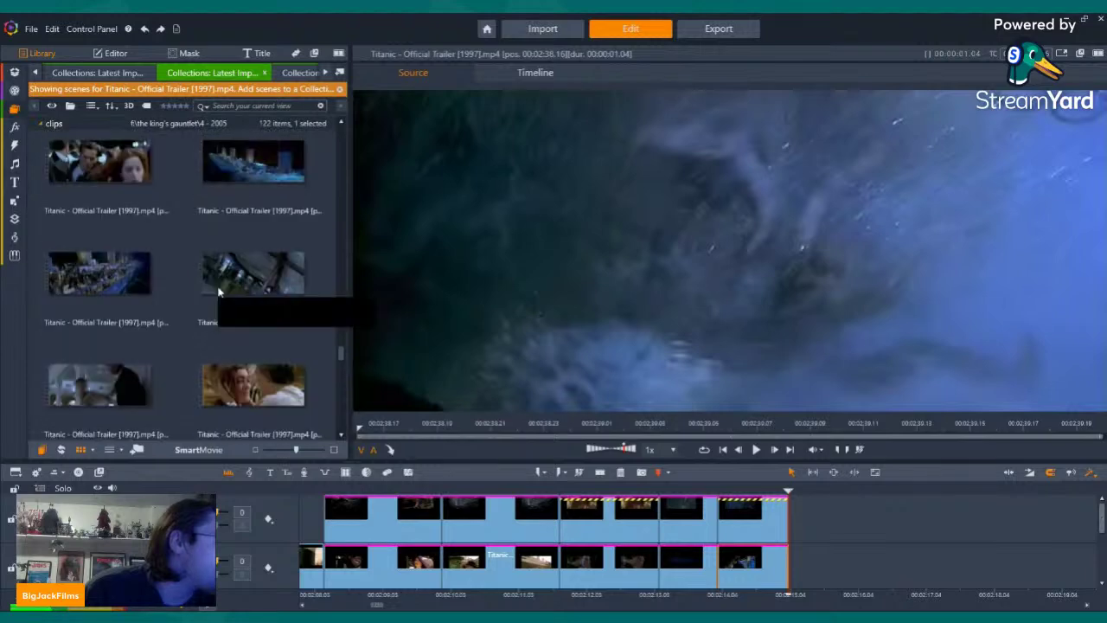
{"action": "left_click", "coordinate": [236, 274]}
{"action": "scroll", "coordinate": [231, 270], "scroll_direction": "up", "scroll_amount": 3}
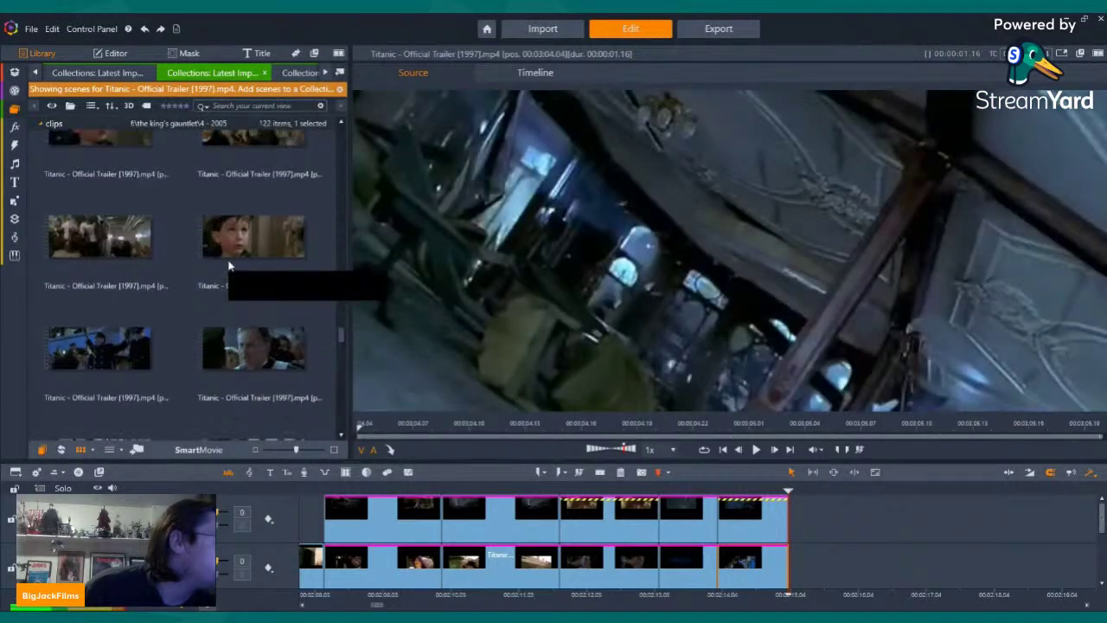
{"action": "scroll", "coordinate": [235, 268], "scroll_direction": "up", "scroll_amount": 1}
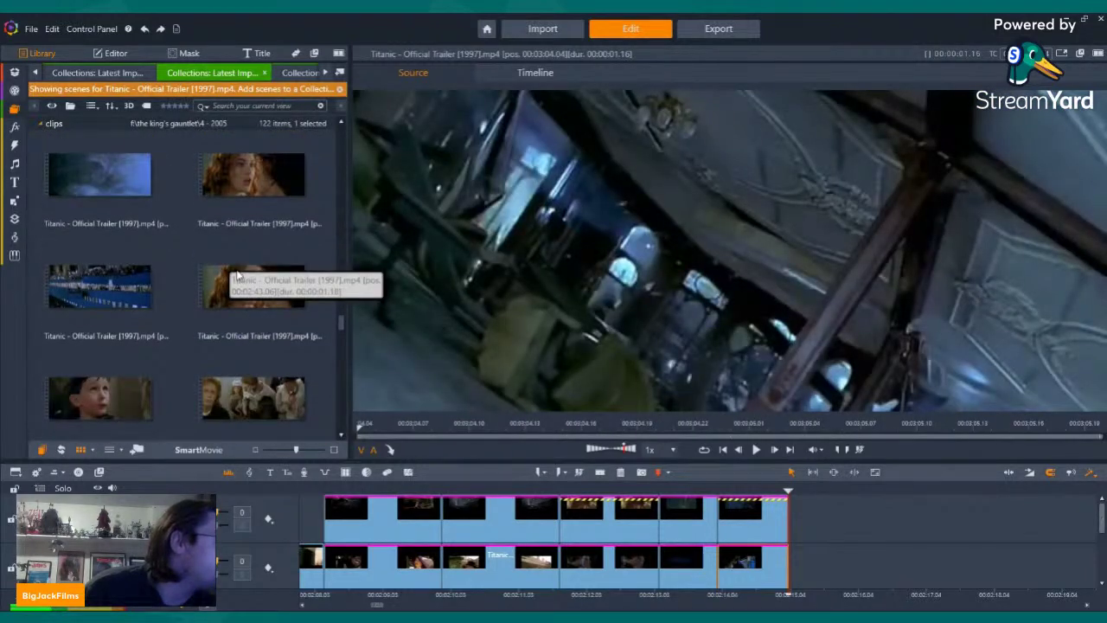
Preview the Titanic necklace confrontation scenes, from the man in white tie to the young man being restrained
{"action": "scroll", "coordinate": [236, 274], "scroll_direction": "down", "scroll_amount": 5}
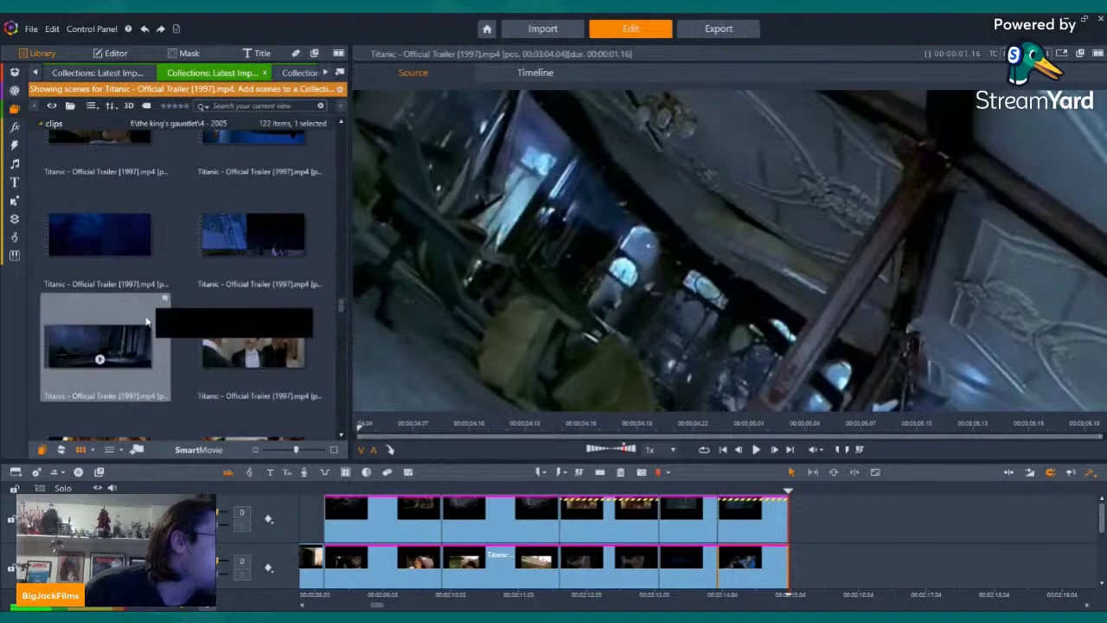
{"action": "left_click", "coordinate": [252, 362]}
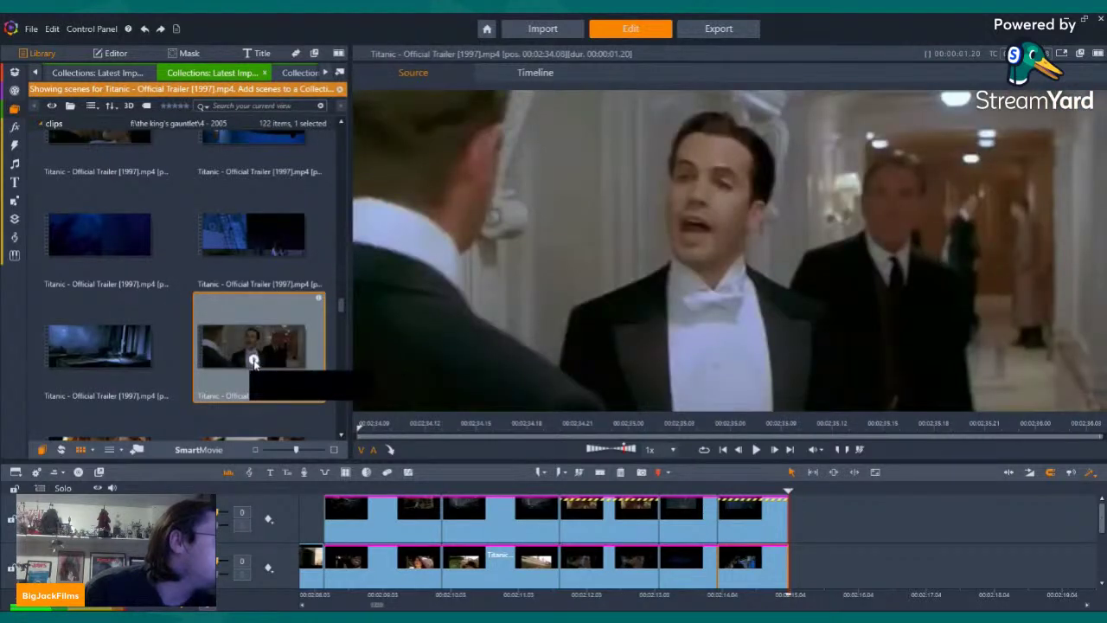
{"action": "left_click", "coordinate": [253, 362]}
{"action": "scroll", "coordinate": [233, 350], "scroll_direction": "down", "scroll_amount": 2}
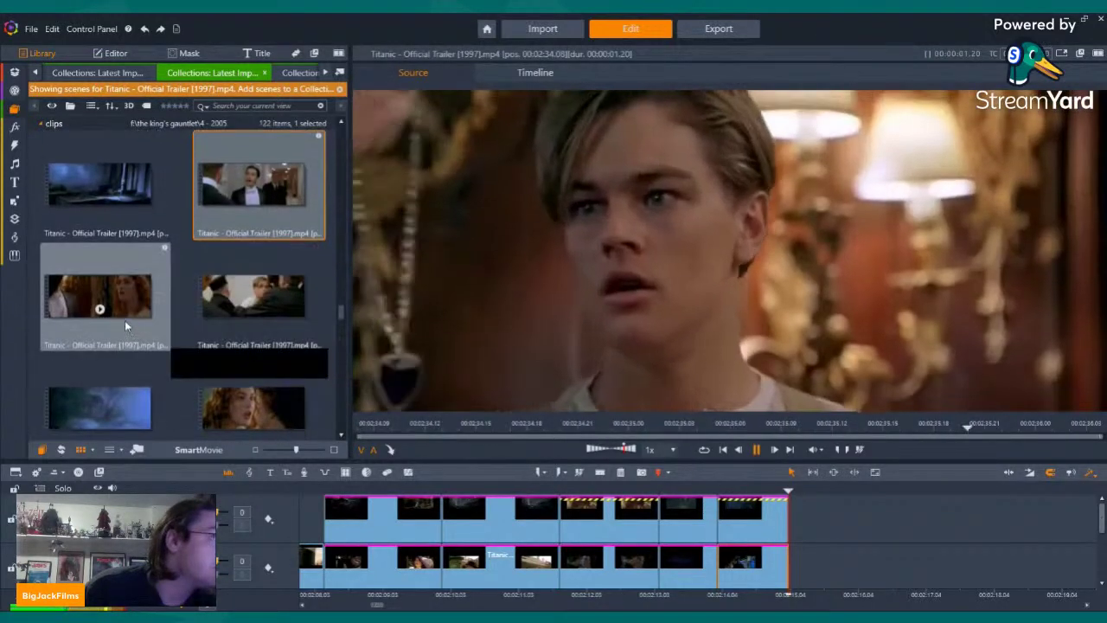
{"action": "left_click", "coordinate": [102, 307]}
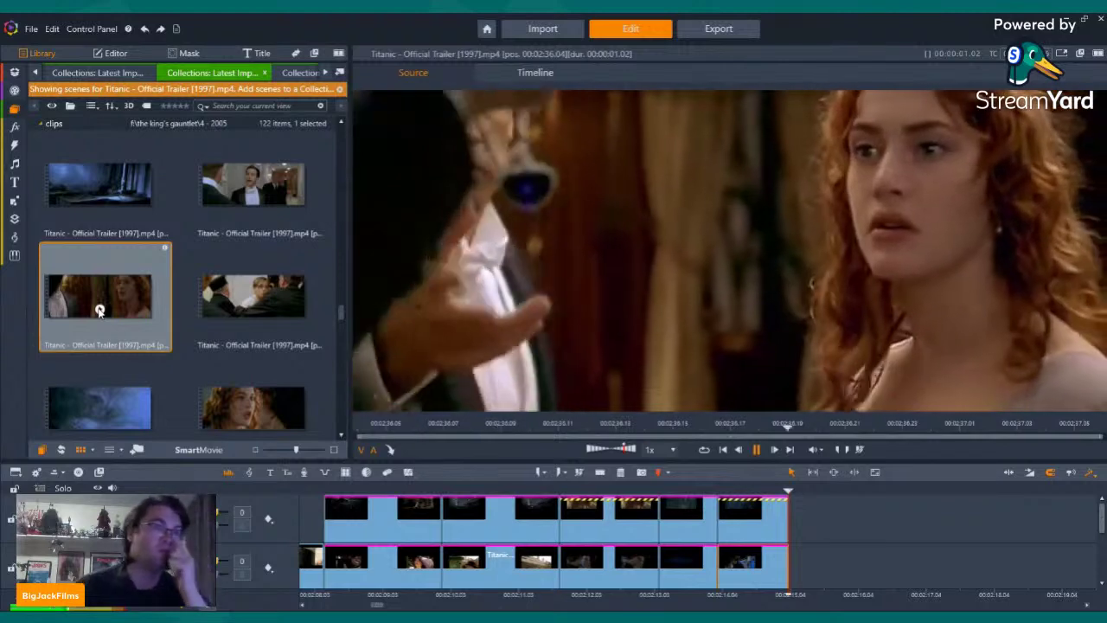
{"action": "left_click", "coordinate": [253, 309]}
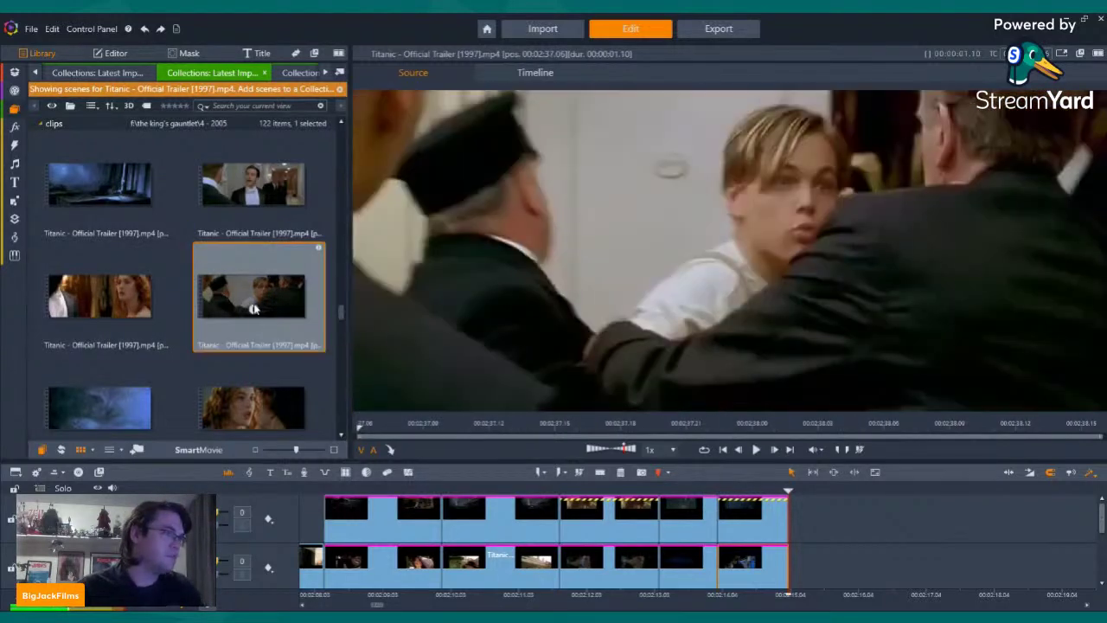
{"action": "left_click", "coordinate": [253, 312]}
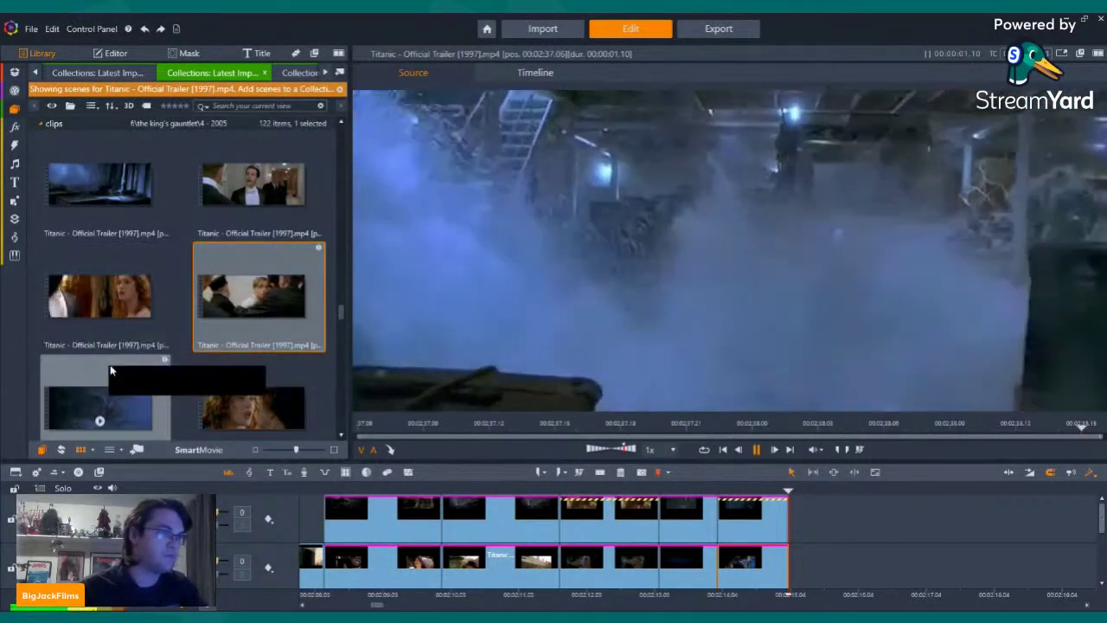
Preview the Titanic scenes from the red-haired woman's close-up through the boy, the fireworks and the officer raising his arms
{"action": "scroll", "coordinate": [121, 353], "scroll_direction": "down", "scroll_amount": 2}
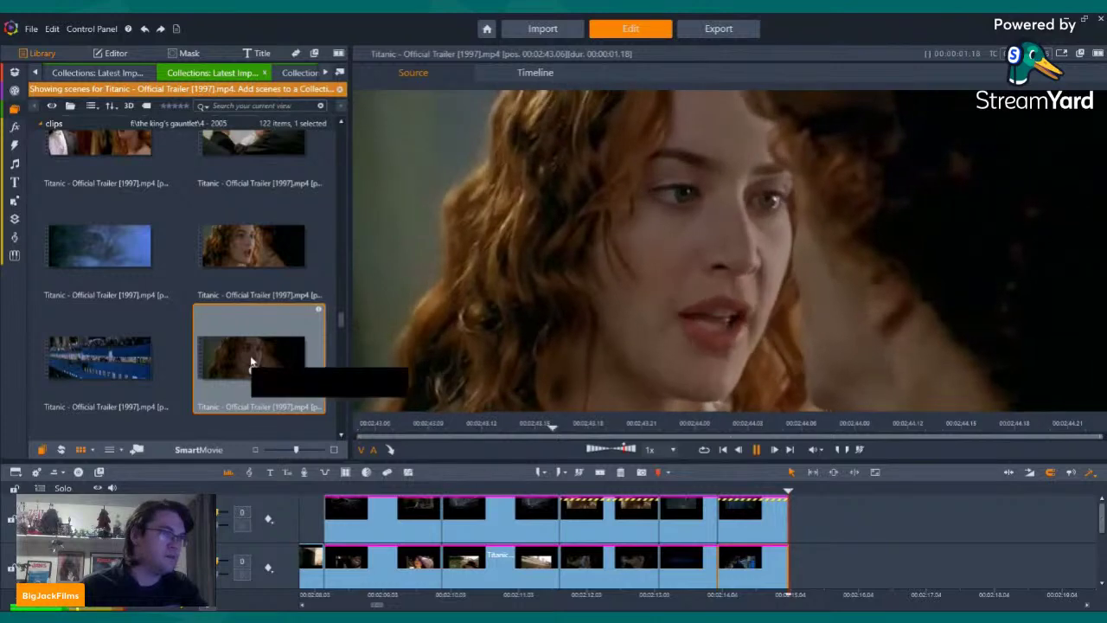
{"action": "scroll", "coordinate": [251, 363], "scroll_direction": "down", "scroll_amount": 3}
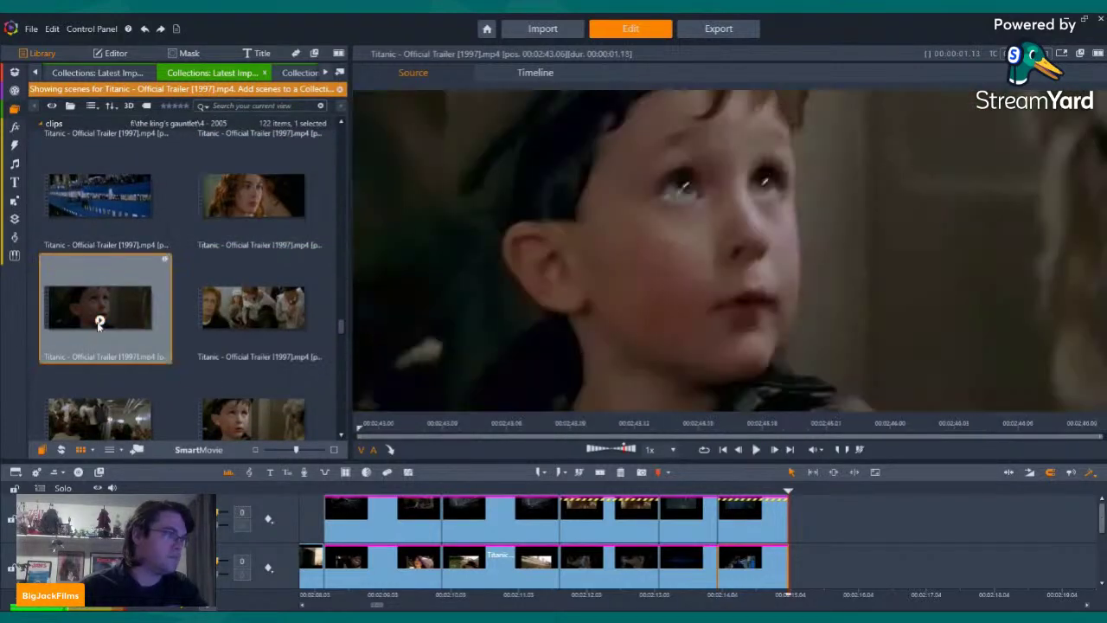
{"action": "scroll", "coordinate": [253, 322], "scroll_direction": "down", "scroll_amount": 3}
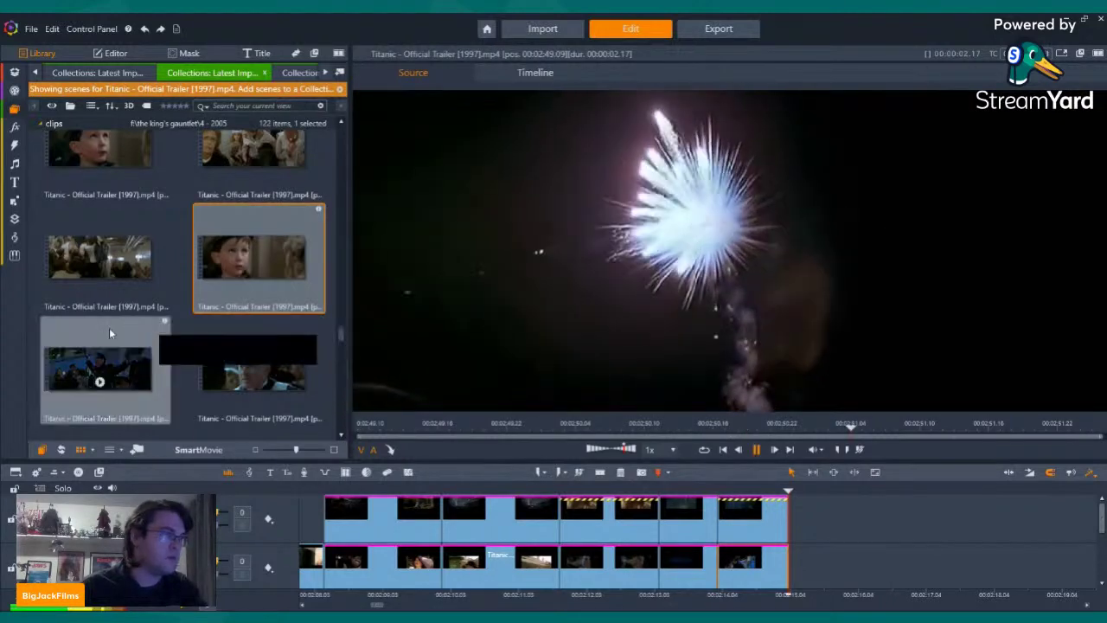
{"action": "left_click", "coordinate": [102, 377]}
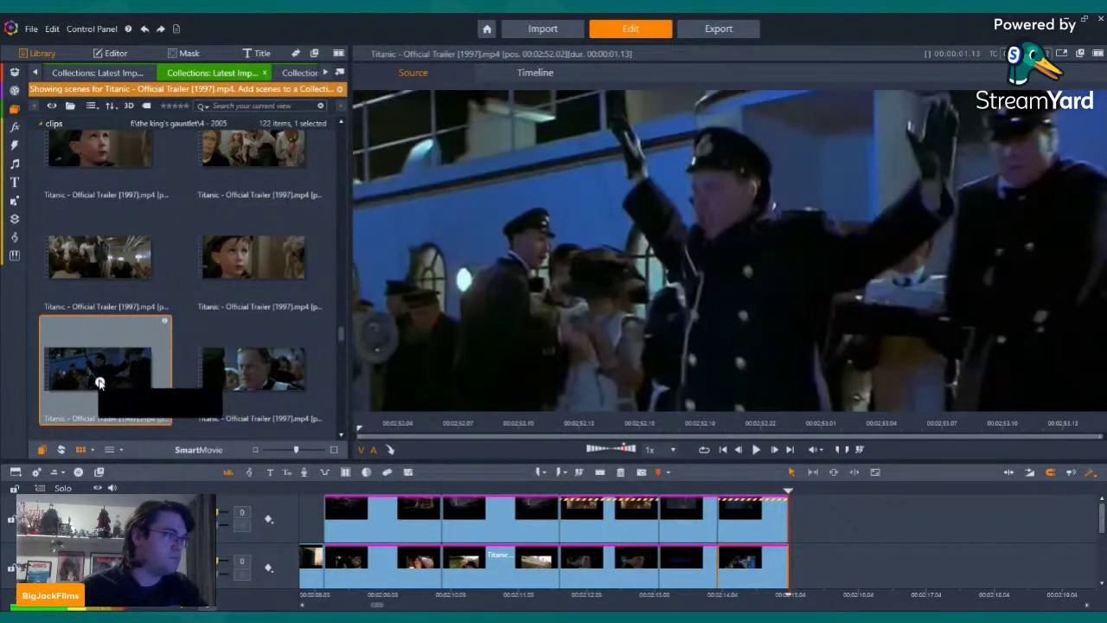
{"action": "key", "text": "space"}
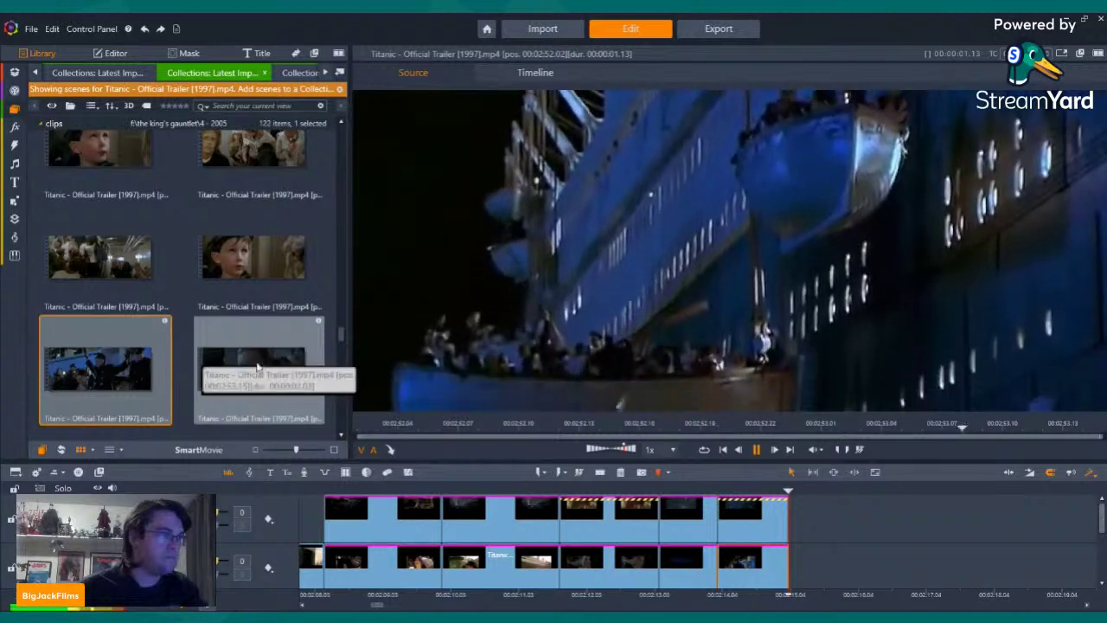
{"action": "left_click", "coordinate": [255, 377]}
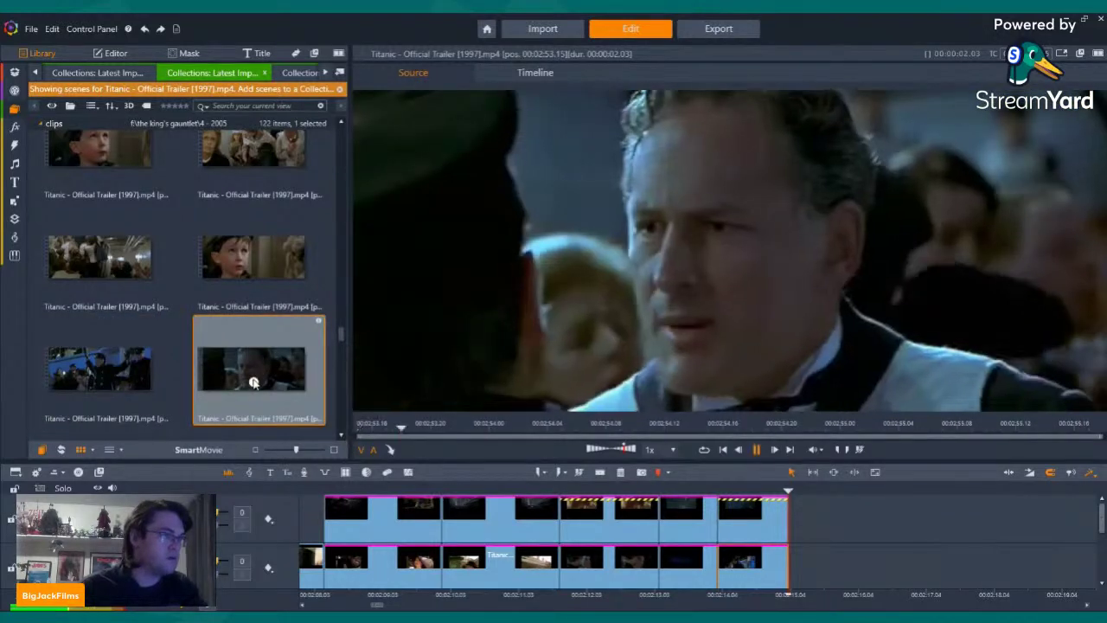
Preview the Titanic scenes of passengers trapped behind the gate, the shouting man and the couple in the crowd
{"action": "scroll", "coordinate": [251, 364], "scroll_direction": "down", "scroll_amount": 3}
{"action": "left_click", "coordinate": [100, 335]}
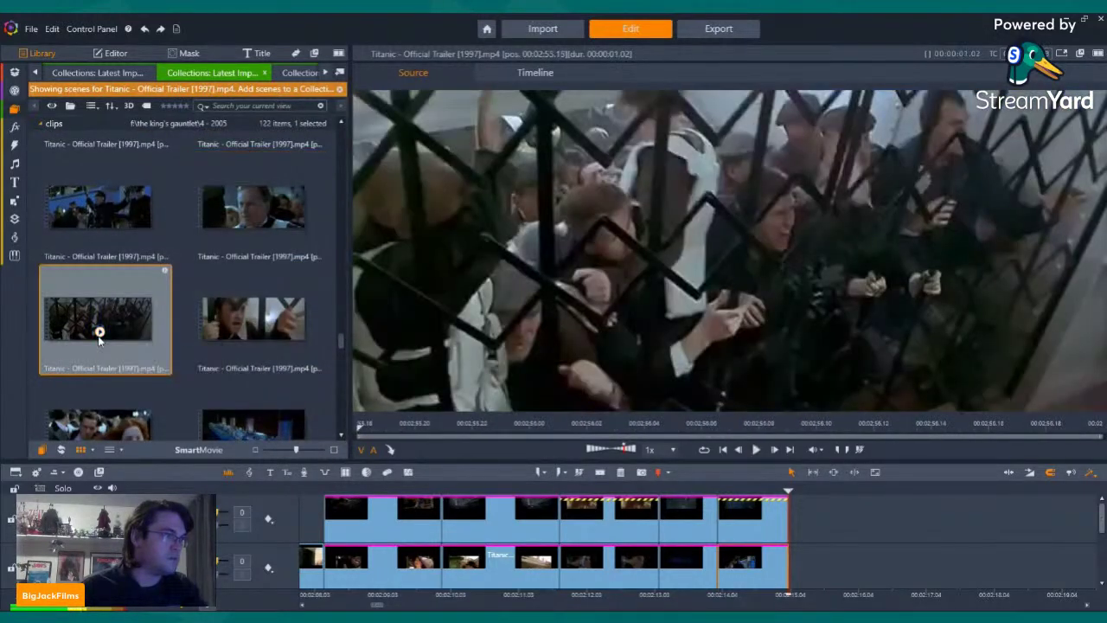
{"action": "left_click", "coordinate": [252, 334]}
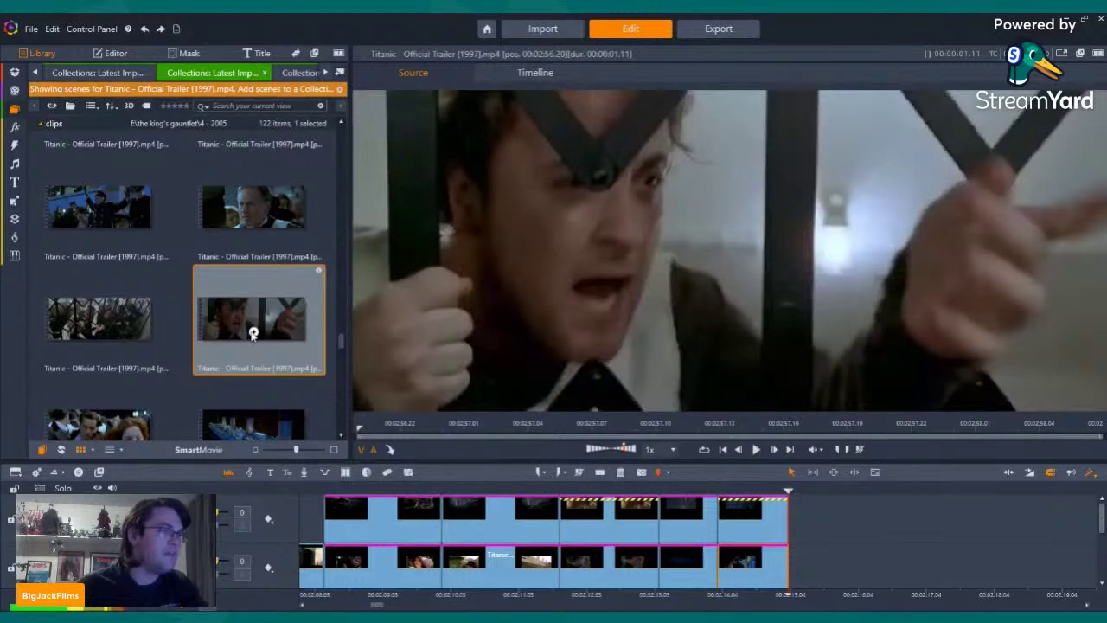
{"action": "left_click", "coordinate": [253, 333]}
{"action": "scroll", "coordinate": [252, 334], "scroll_direction": "down", "scroll_amount": 2}
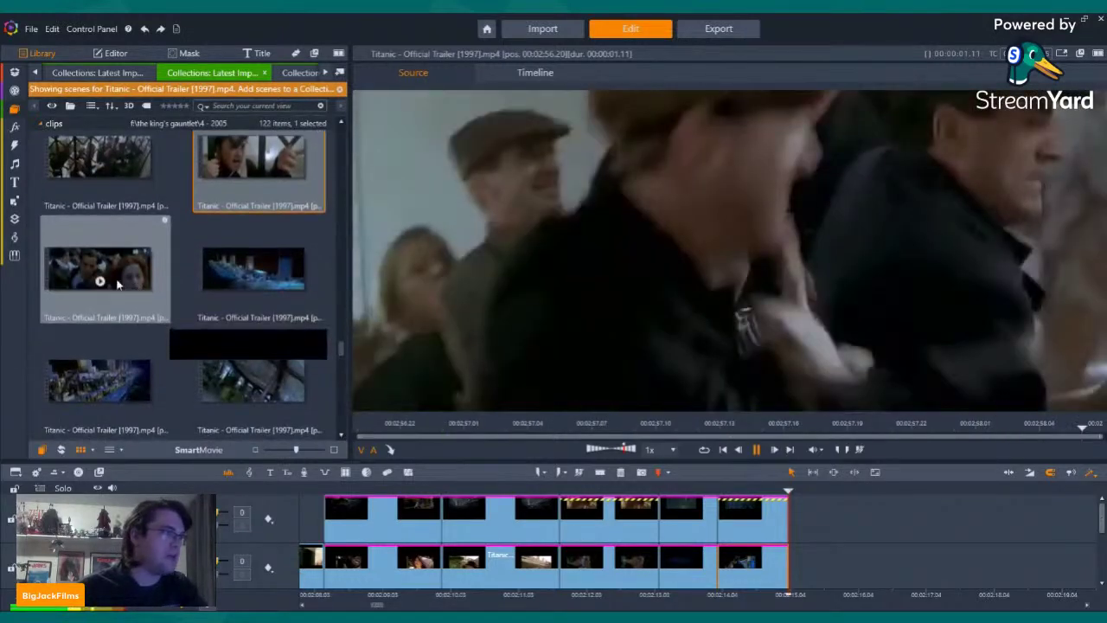
{"action": "left_click", "coordinate": [118, 284]}
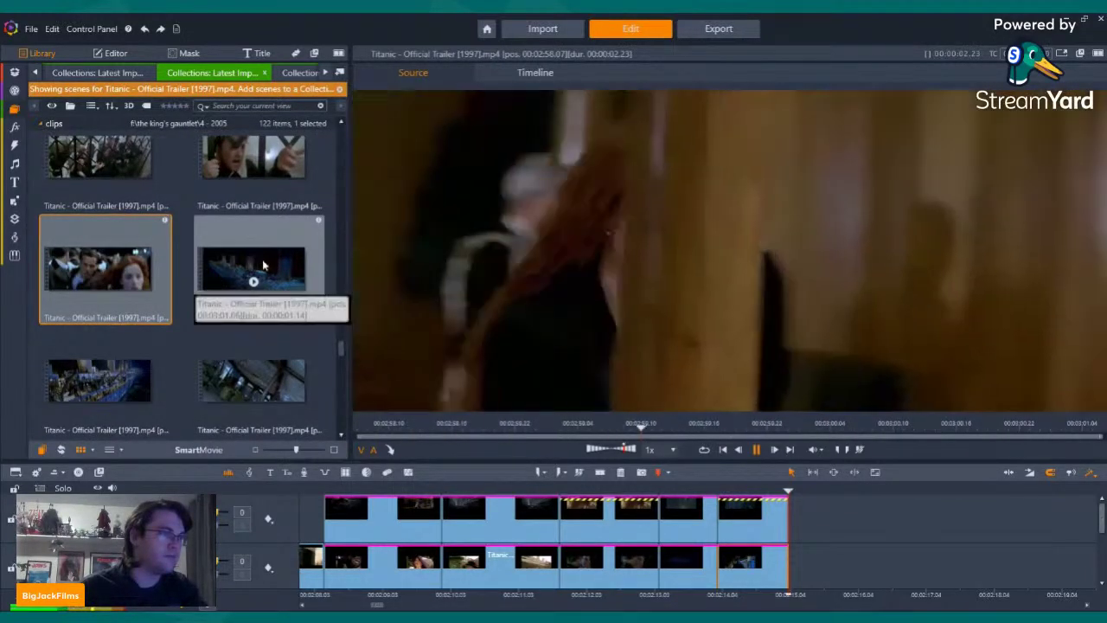
Preview the Titanic scenes from the sinking ship's stern and crowded deck through the flooded corridor to the crying red-haired woman
{"action": "left_click", "coordinate": [274, 282]}
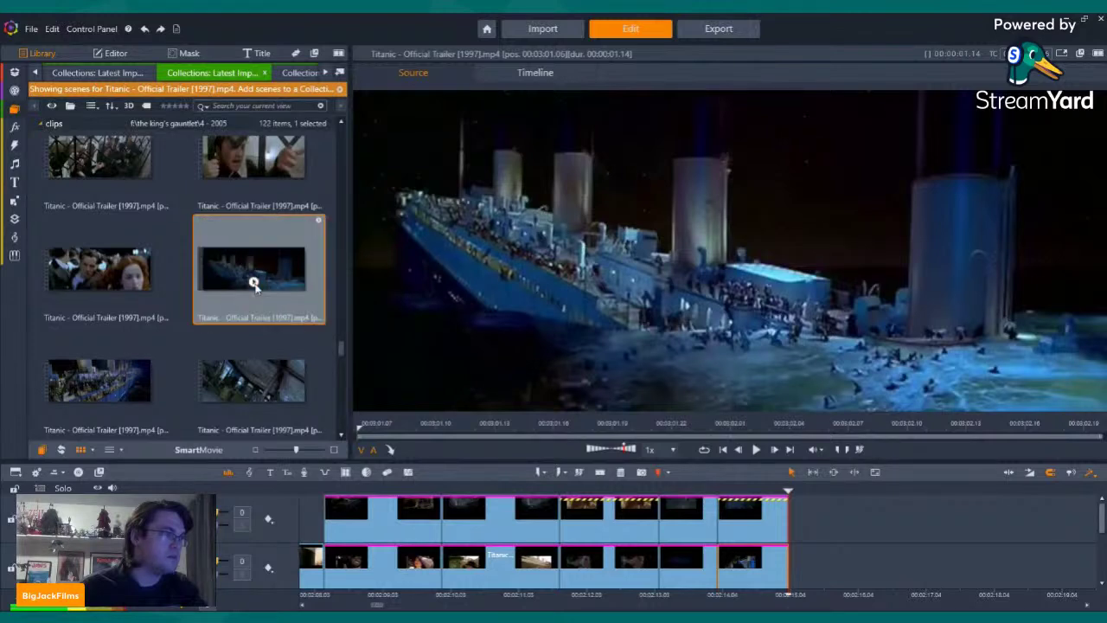
{"action": "left_click", "coordinate": [99, 394]}
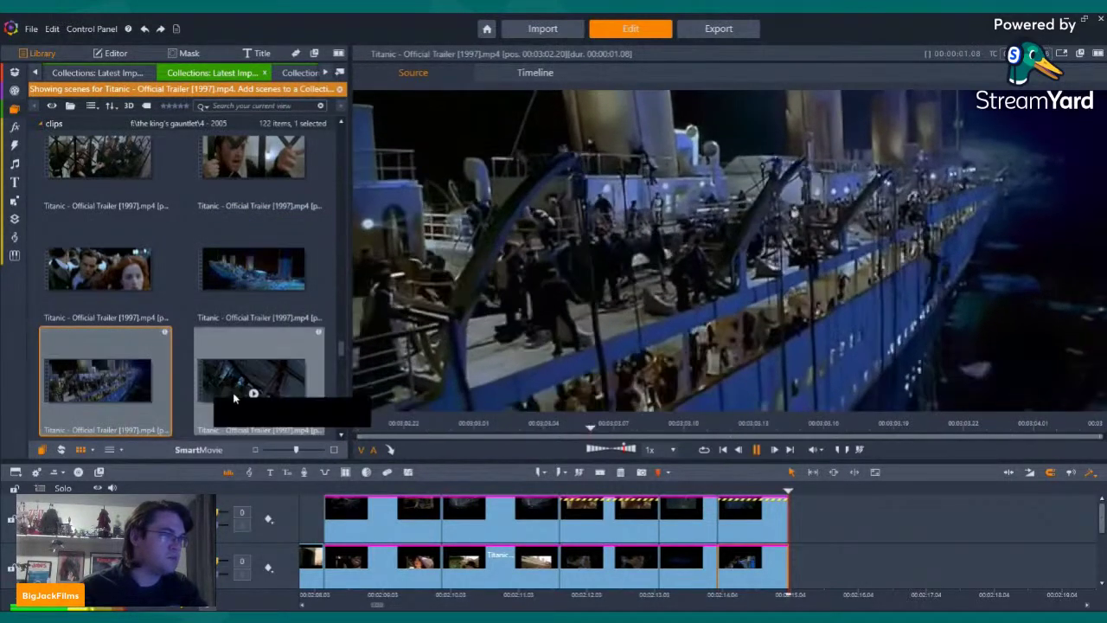
{"action": "left_click", "coordinate": [254, 396]}
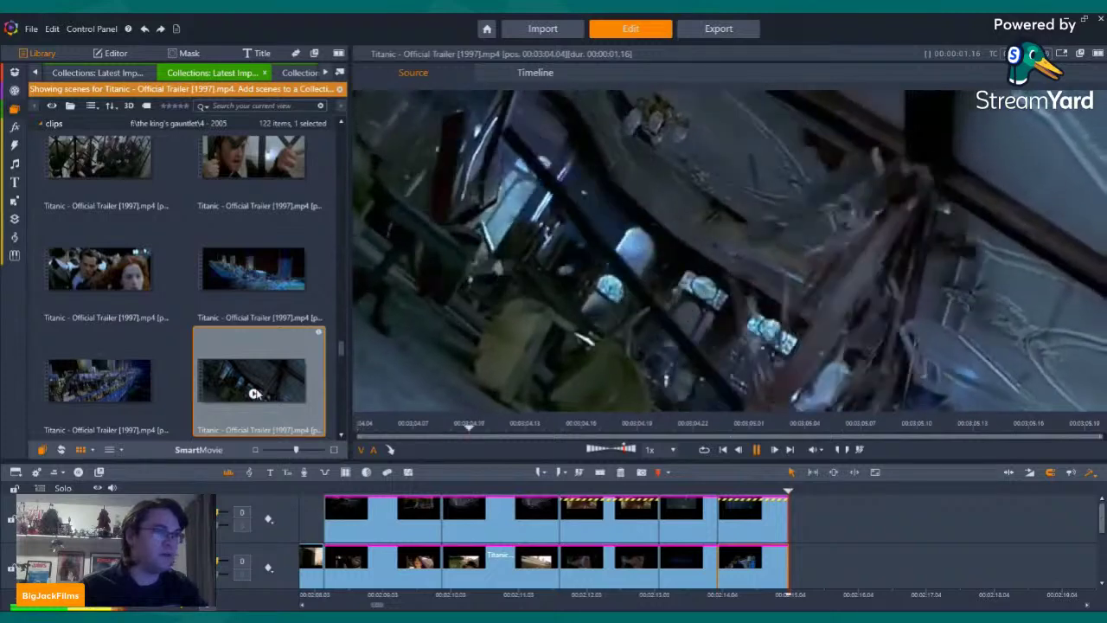
{"action": "scroll", "coordinate": [264, 346], "scroll_direction": "down", "scroll_amount": 3}
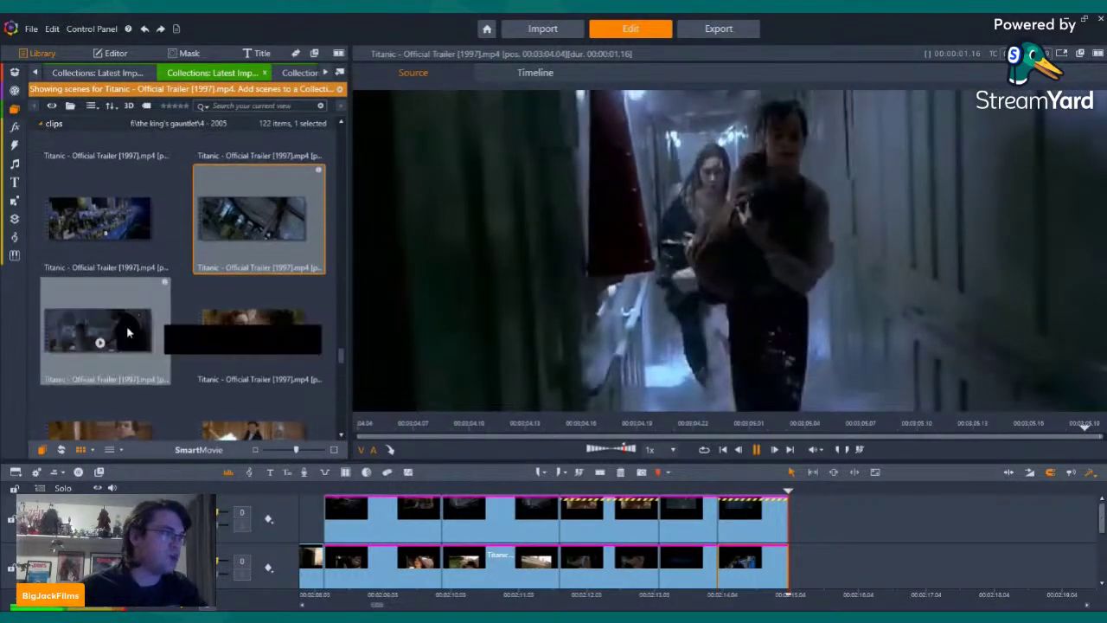
{"action": "left_click", "coordinate": [100, 344]}
{"action": "left_click", "coordinate": [99, 344]}
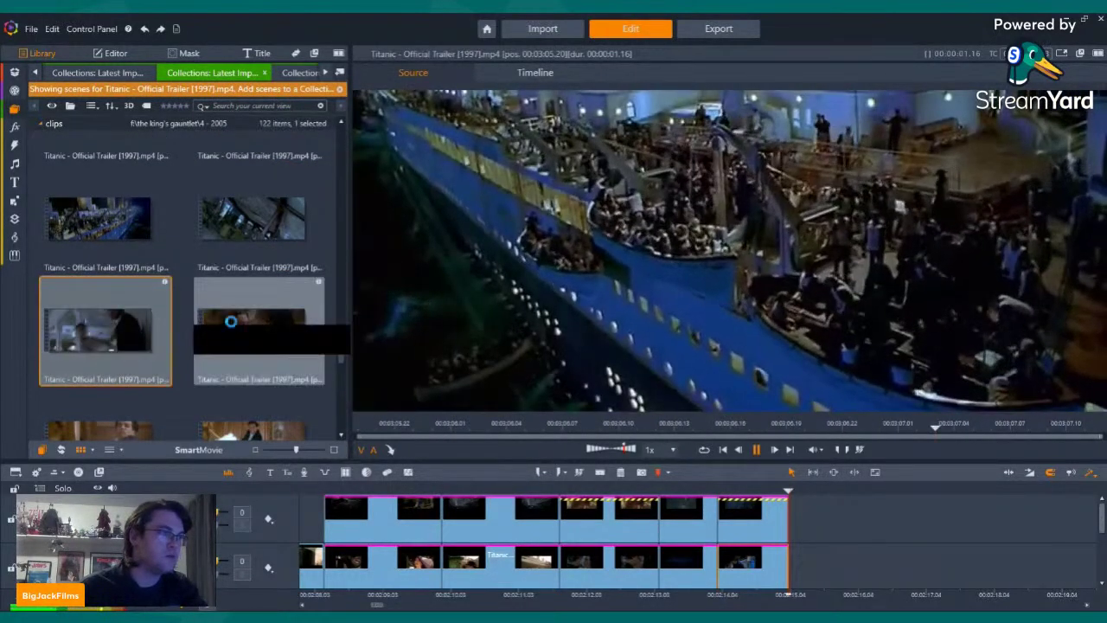
{"action": "left_click", "coordinate": [231, 321]}
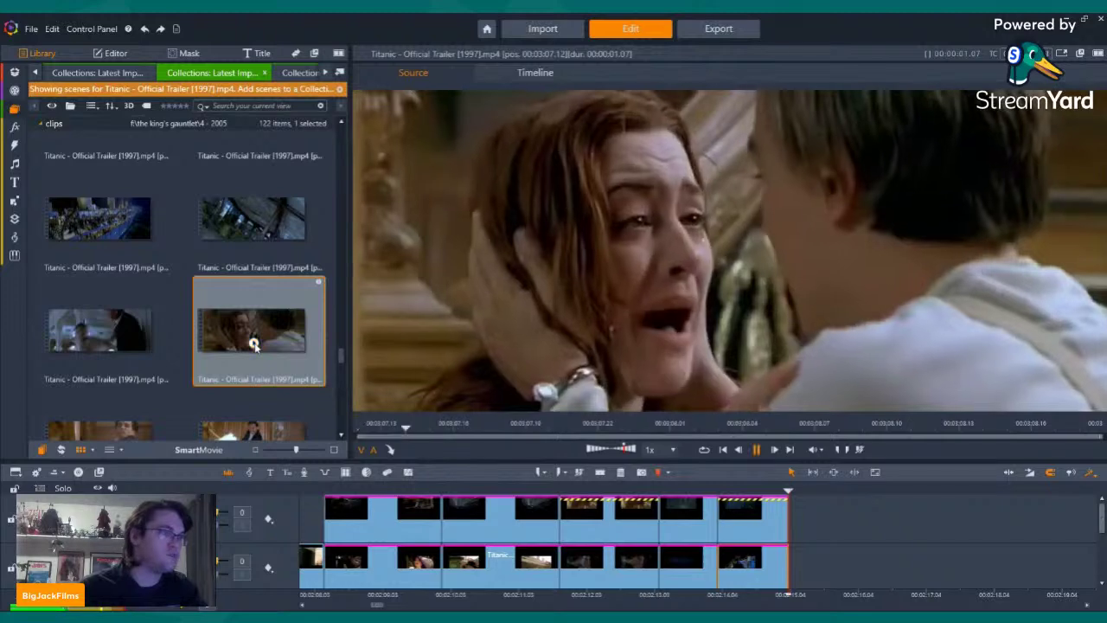
Preview the Titanic scenes of the gunman at the staircase, the flooded hall and the couple among the dining tables
{"action": "scroll", "coordinate": [226, 321], "scroll_direction": "down", "scroll_amount": 2}
{"action": "left_click", "coordinate": [98, 292]}
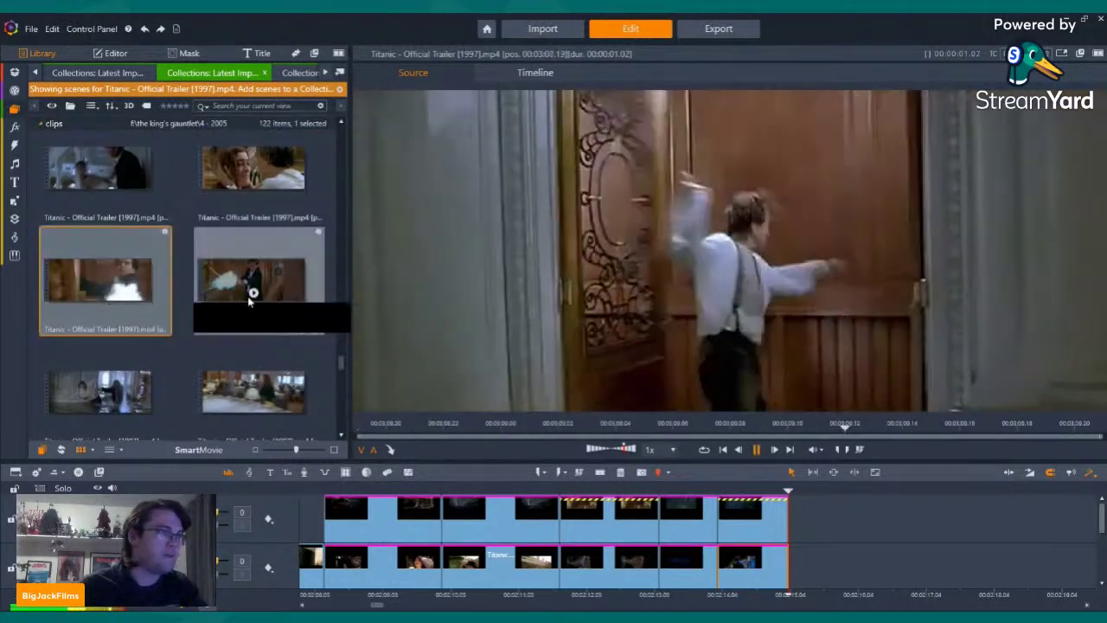
{"action": "left_click", "coordinate": [250, 294]}
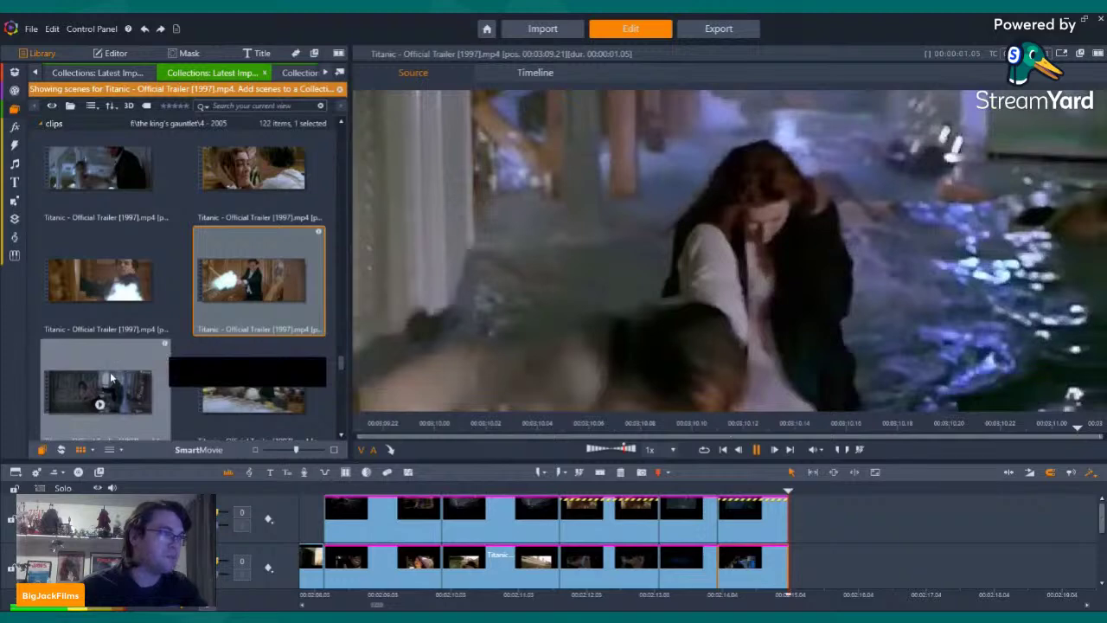
{"action": "left_click", "coordinate": [105, 404]}
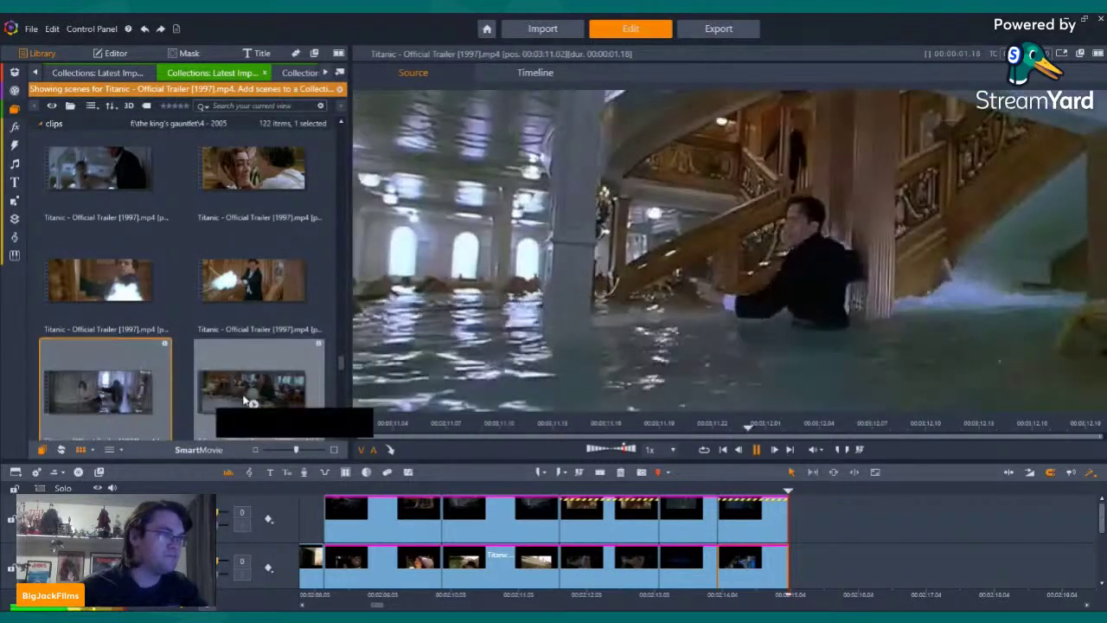
{"action": "left_click", "coordinate": [256, 407]}
Preview the Titanic scenes from the water bursting through the dome to the DiCaprio title, the stern railing and the woman in the hallway
{"action": "scroll", "coordinate": [251, 389], "scroll_direction": "down", "scroll_amount": 3}
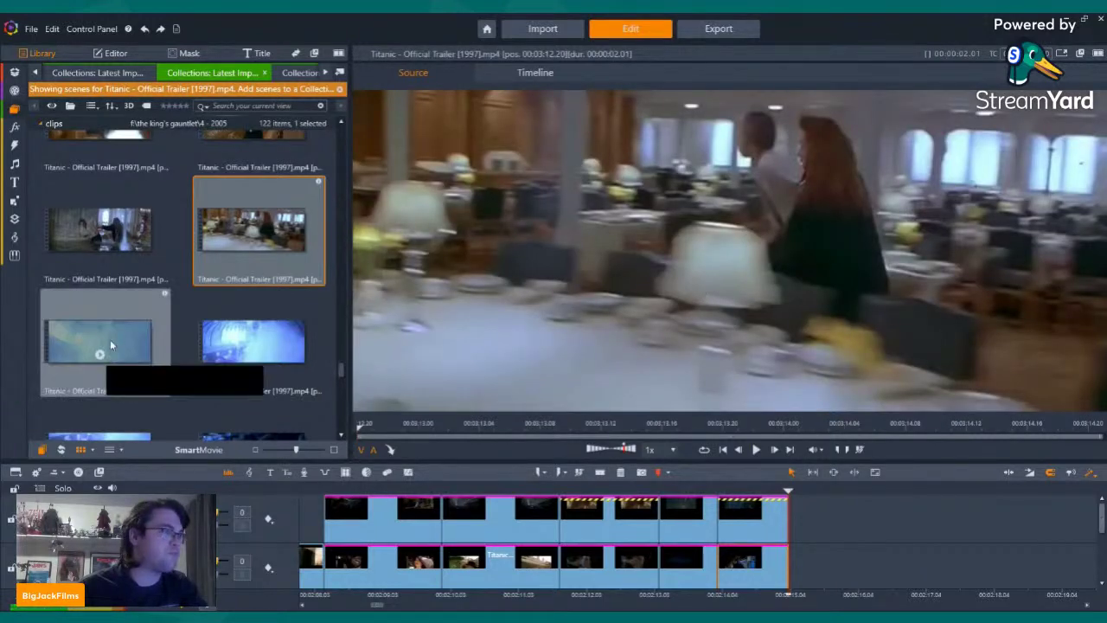
{"action": "left_click", "coordinate": [99, 355]}
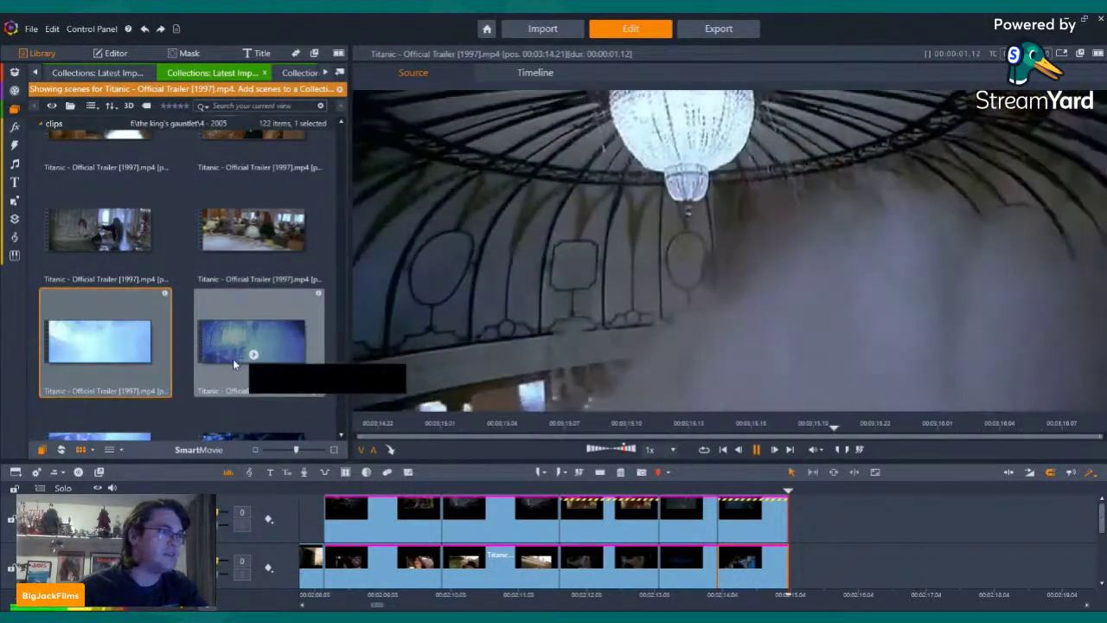
{"action": "left_click", "coordinate": [253, 356]}
{"action": "scroll", "coordinate": [97, 268], "scroll_direction": "down", "scroll_amount": 3}
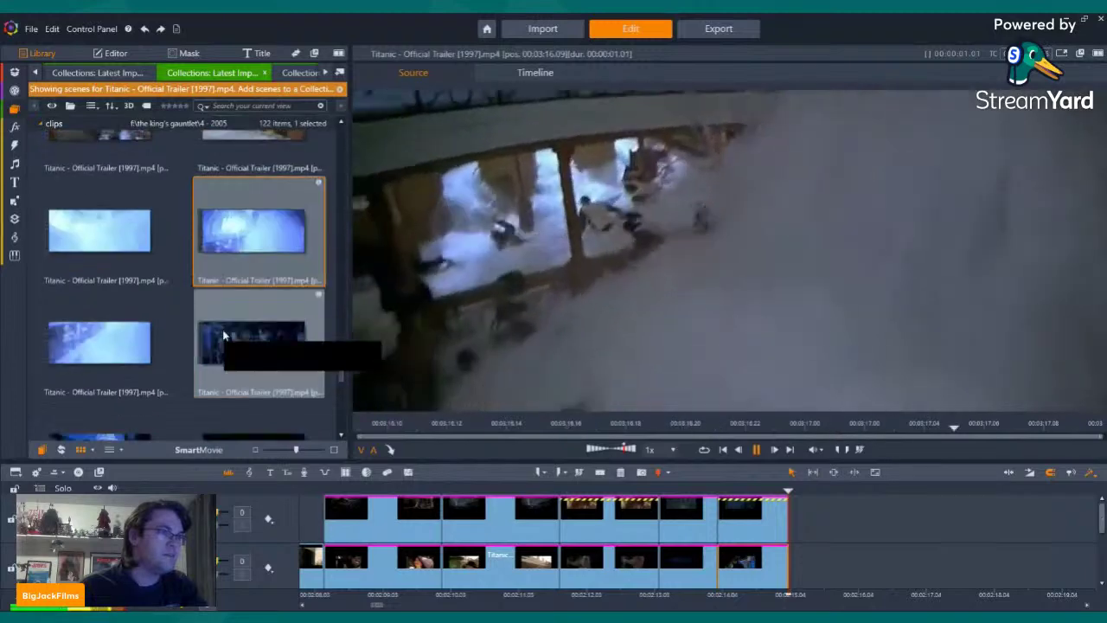
{"action": "left_click", "coordinate": [98, 181]}
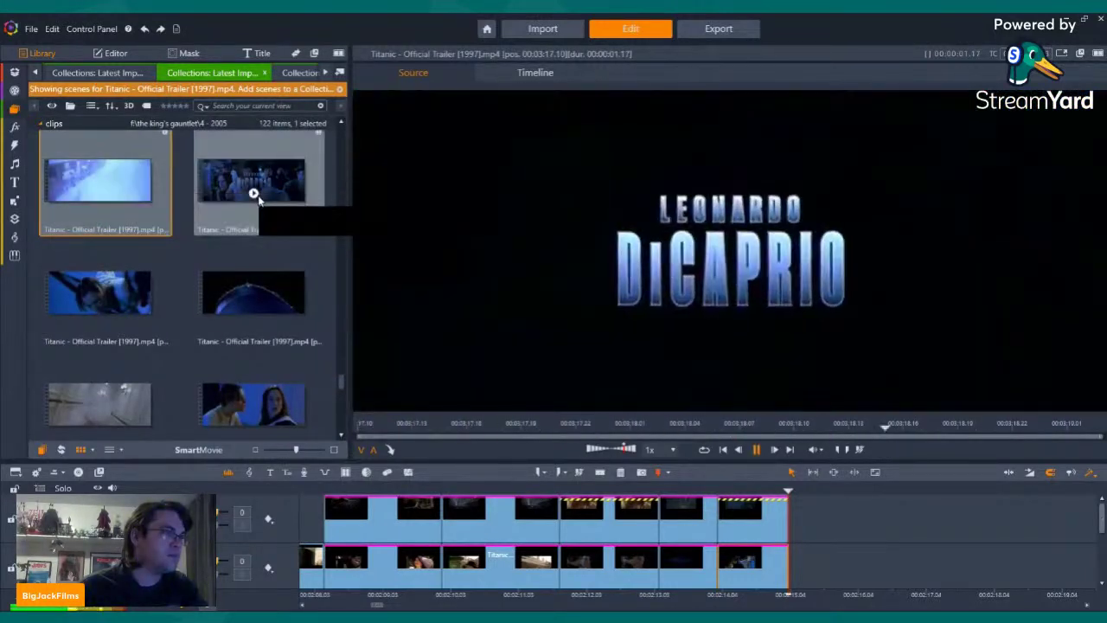
{"action": "left_click", "coordinate": [256, 195]}
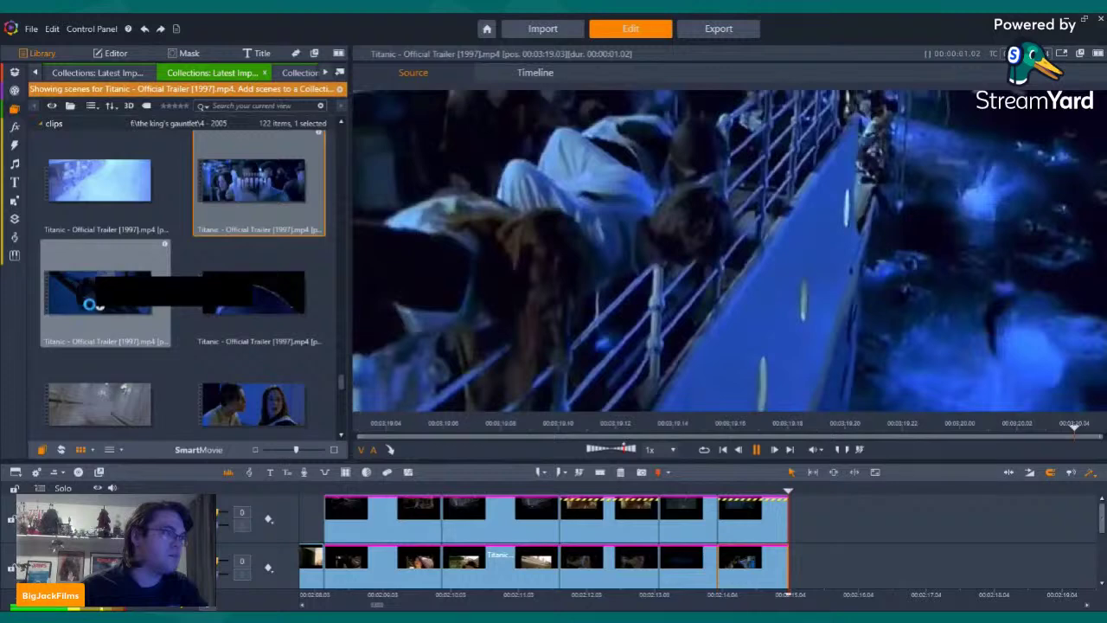
{"action": "left_click", "coordinate": [95, 304]}
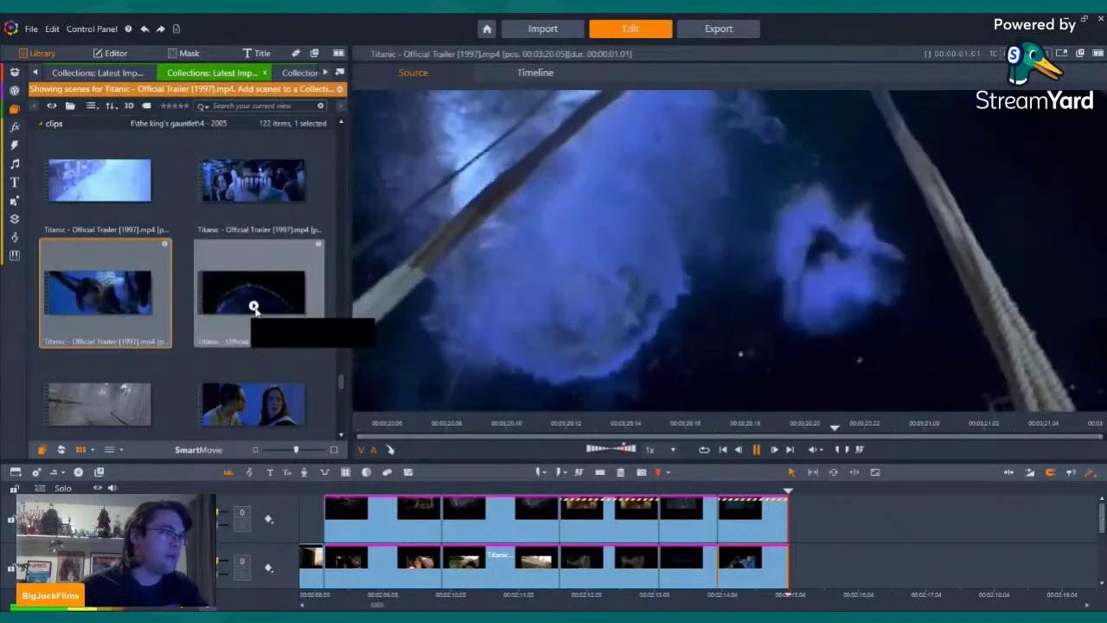
{"action": "left_click", "coordinate": [253, 306]}
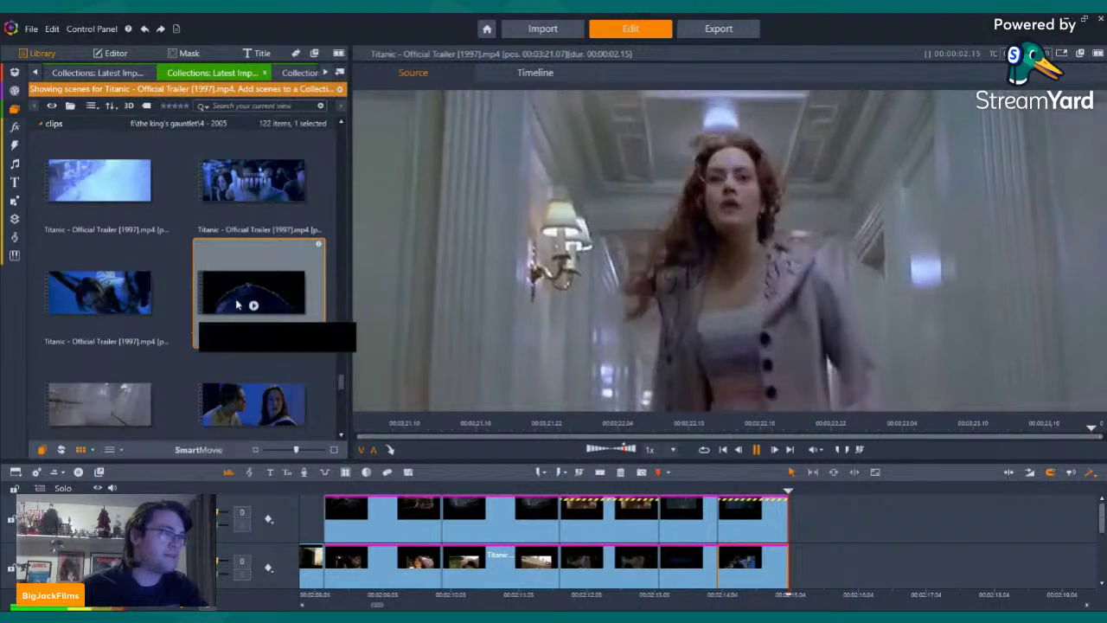
Add the Titanic hallway scene to the end of the lower track, cut away everything before the woman turns, and close the gap
{"action": "left_click_drag", "start_coordinate": [251, 294], "coordinate": [792, 563]}
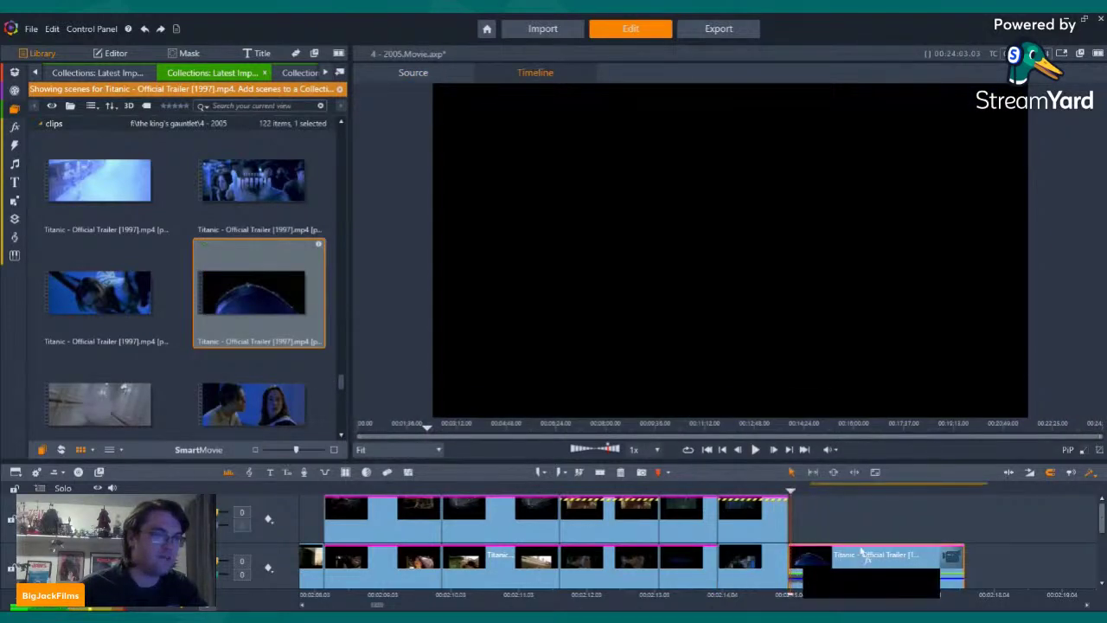
{"action": "key", "text": "space"}
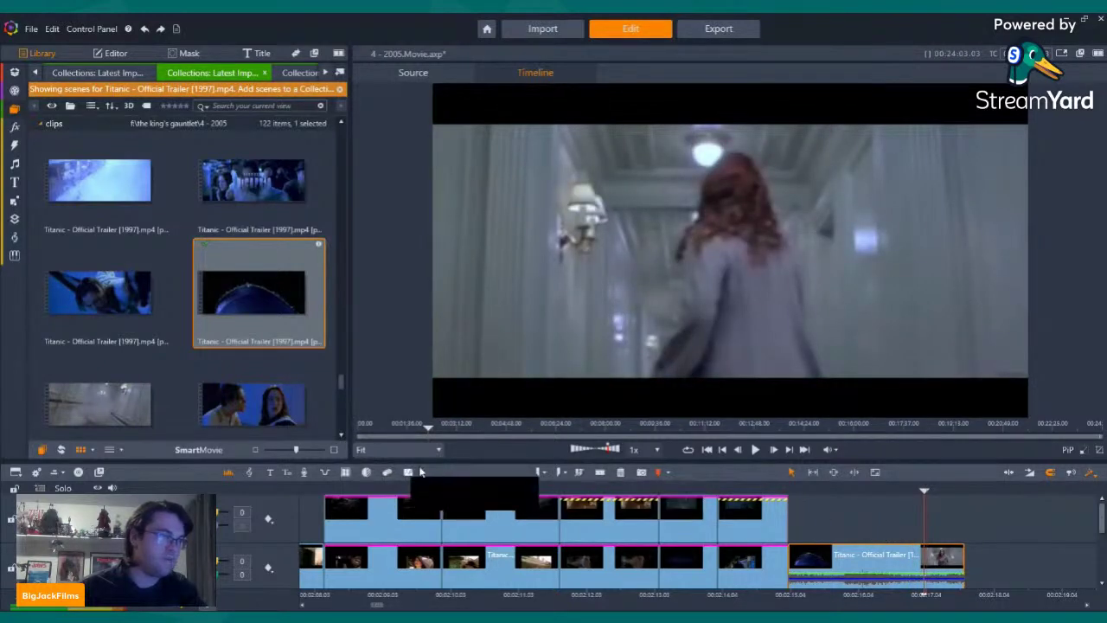
{"action": "right_click", "coordinate": [878, 563]}
{"action": "left_click", "coordinate": [904, 532]}
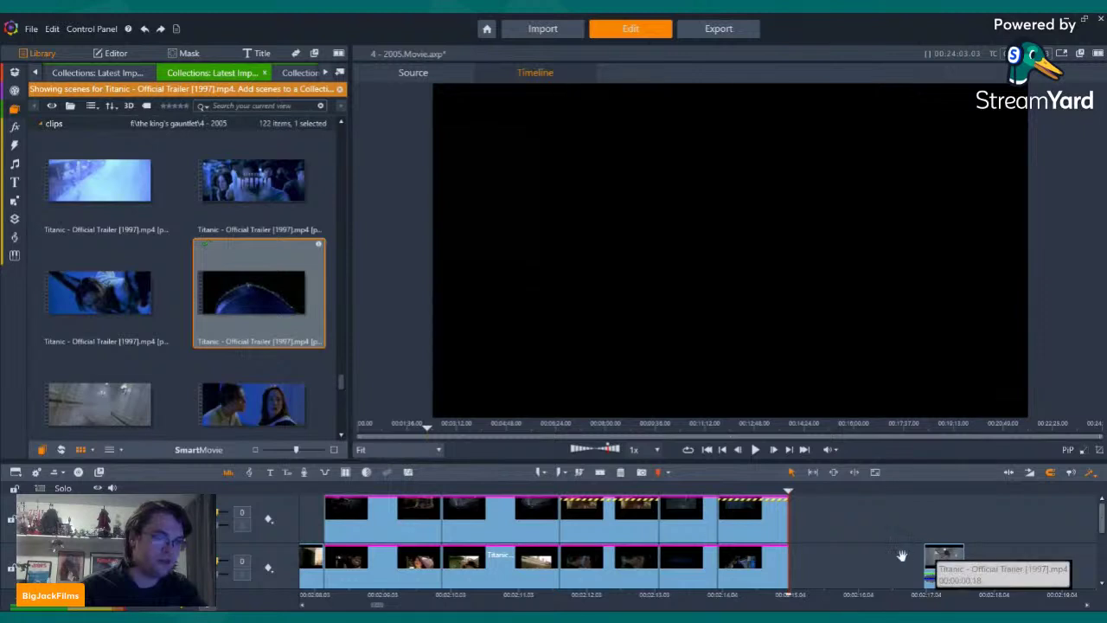
{"action": "left_click_drag", "start_coordinate": [902, 555], "coordinate": [853, 556]}
Remove the audio from the hallway clip and paste the preceding Titanic clip's split-screen effect onto it
{"action": "right_click", "coordinate": [810, 556]}
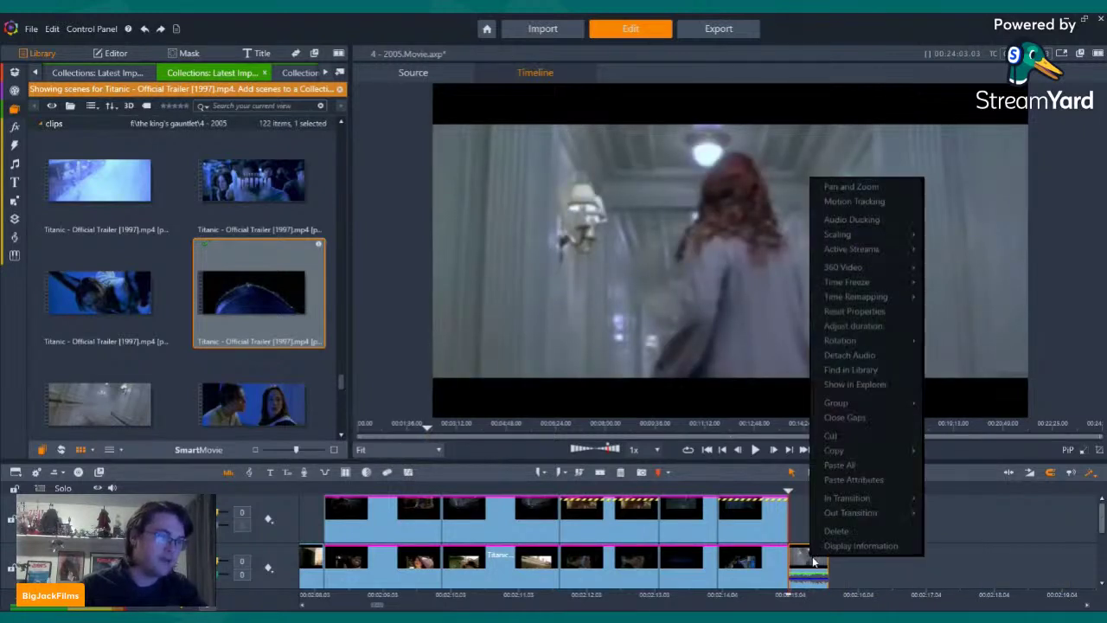
{"action": "left_click", "coordinate": [943, 263]}
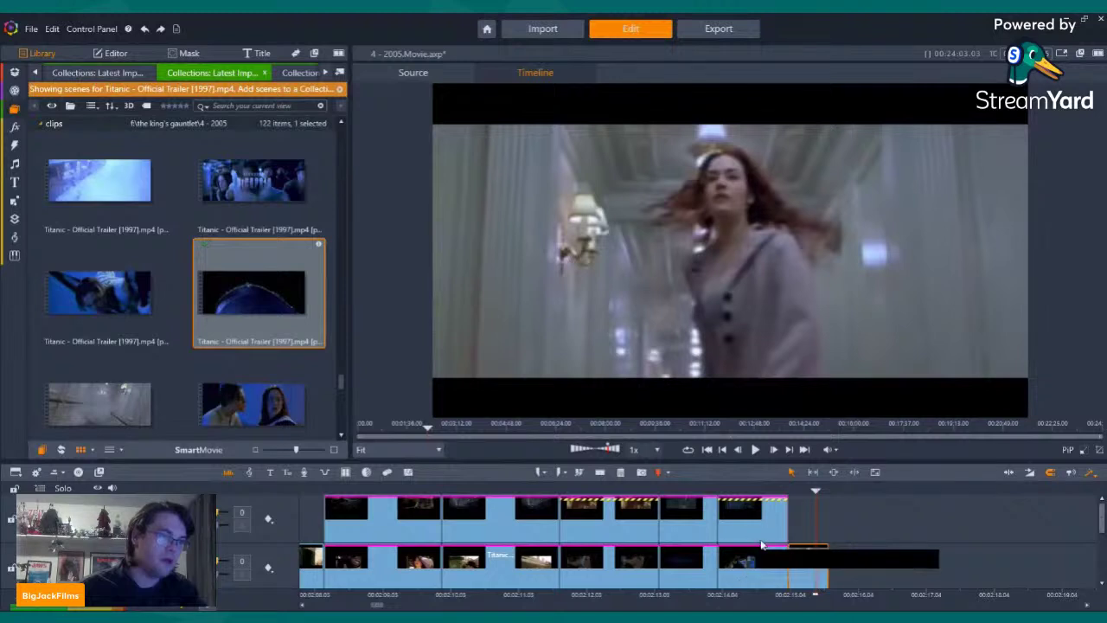
{"action": "mouse_move", "coordinate": [788, 558]}
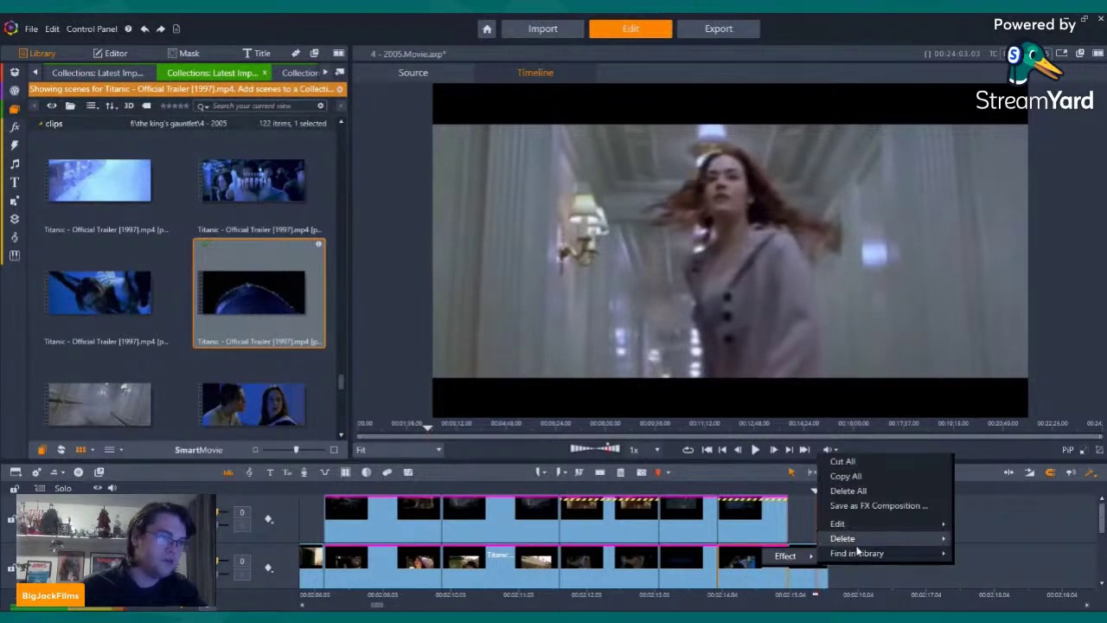
{"action": "left_click", "coordinate": [838, 478]}
{"action": "right_click", "coordinate": [804, 577]}
{"action": "right_click", "coordinate": [804, 578]}
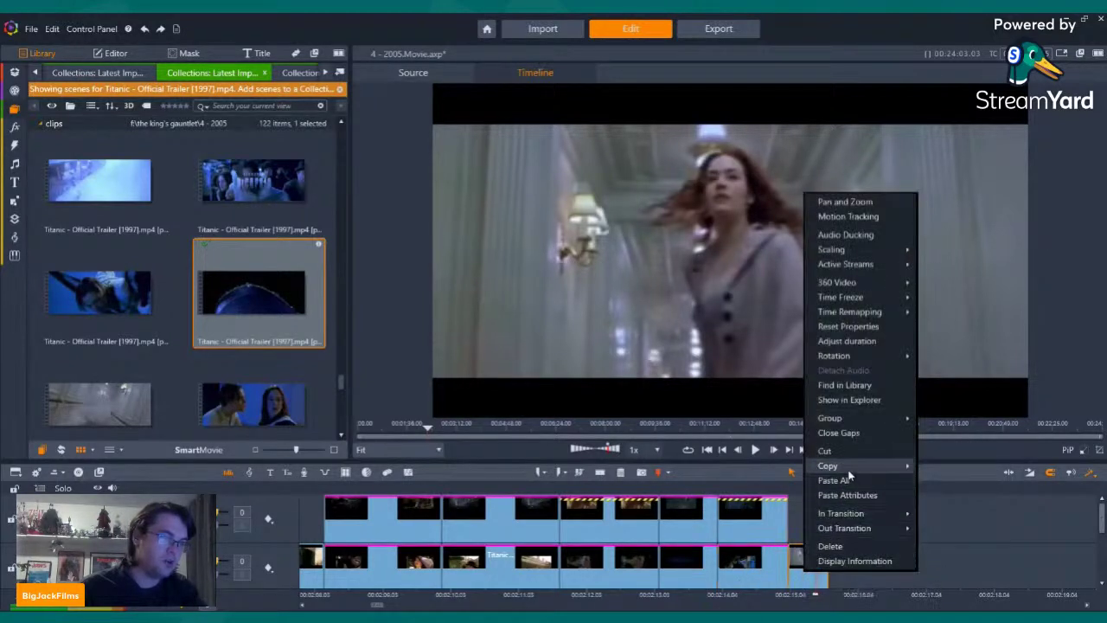
{"action": "left_click", "coordinate": [849, 480]}
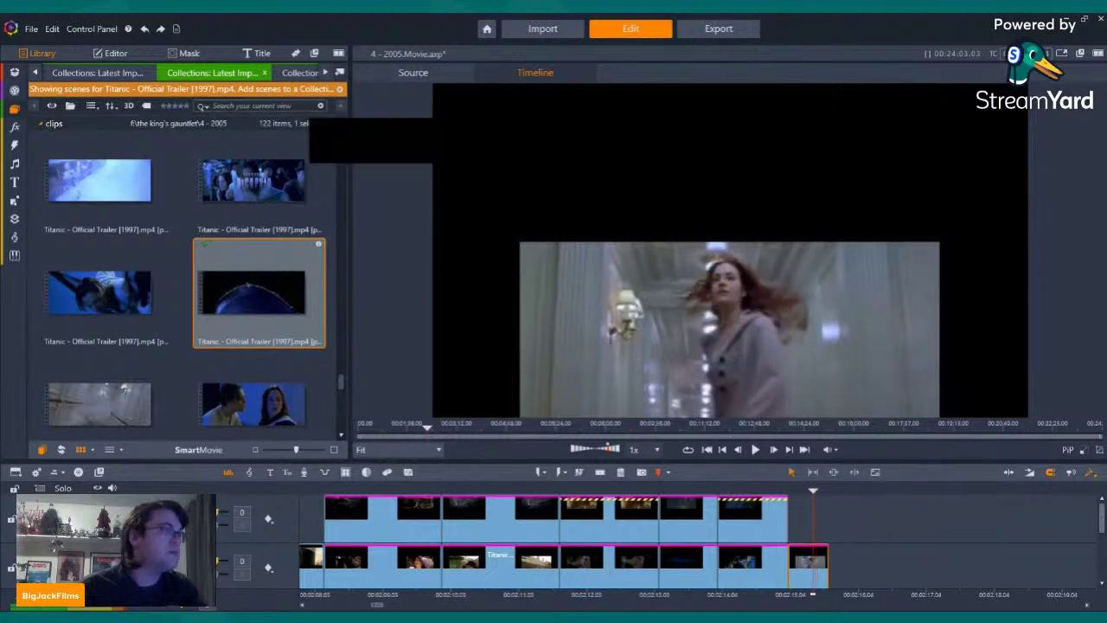
Place the King Kong scene of the blonde woman looking back above the hallway clip on the upper track and remove its audio
{"action": "left_click", "coordinate": [97, 76]}
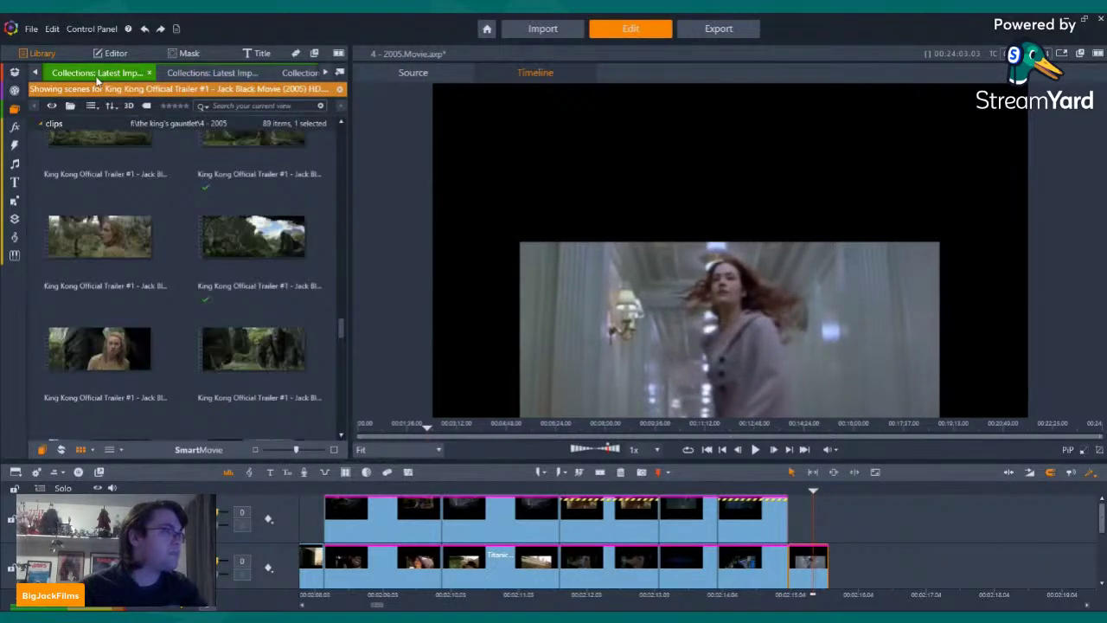
{"action": "left_click_drag", "start_coordinate": [90, 228], "coordinate": [796, 524]}
{"action": "right_click", "coordinate": [813, 519]}
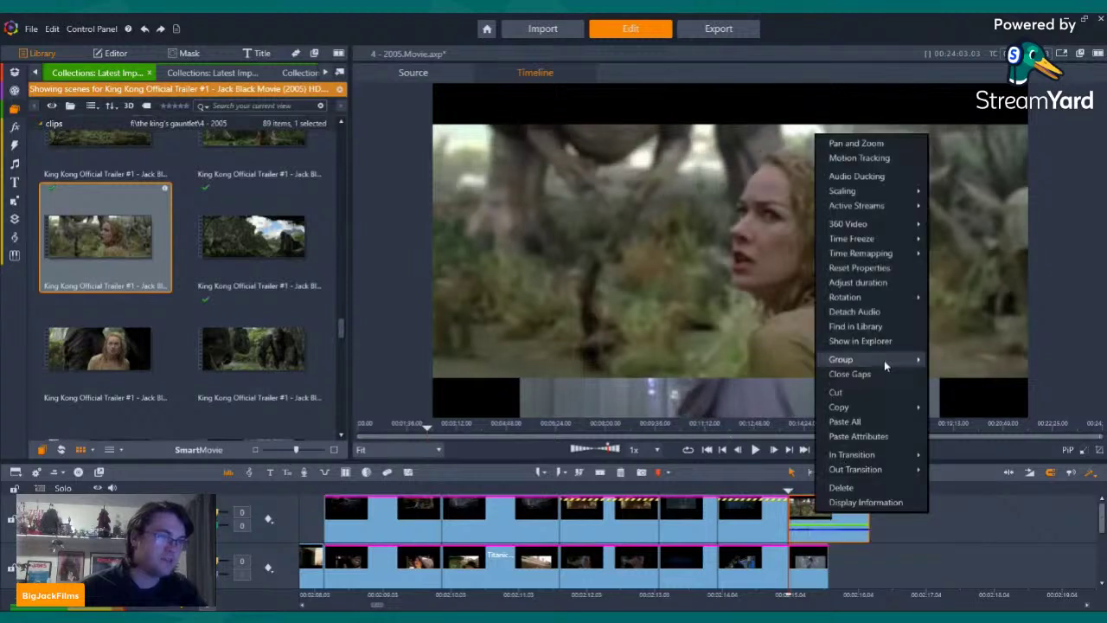
{"action": "left_click", "coordinate": [947, 220]}
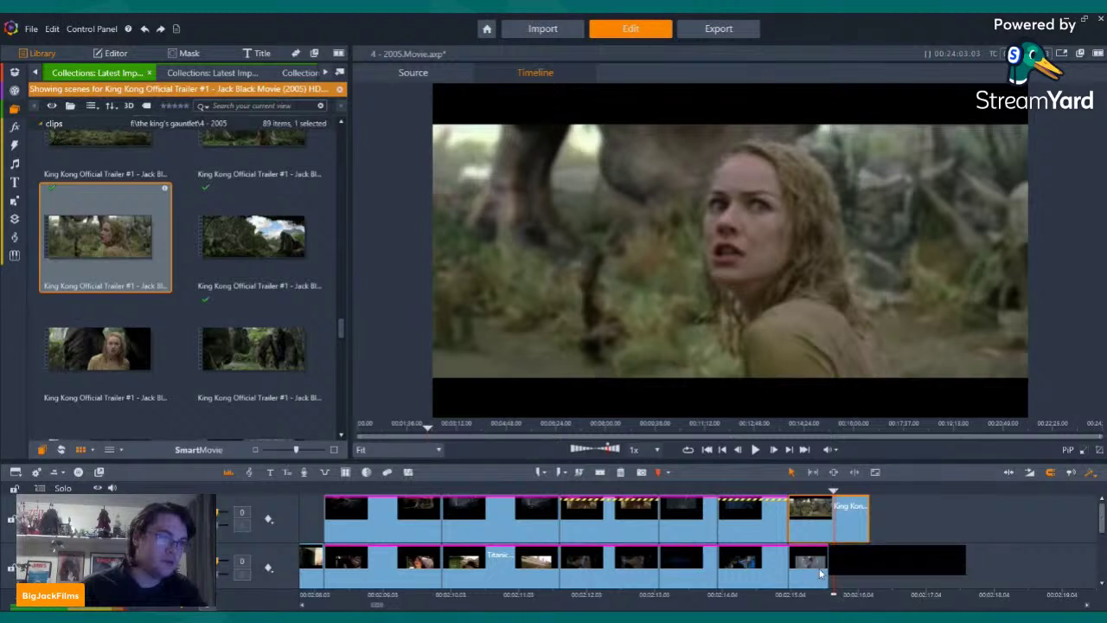
Extend the Titanic hallway clip to the King Kong clip's end and slow it to 52% speed with Time Remapping
{"action": "left_click_drag", "start_coordinate": [850, 566], "coordinate": [868, 565]}
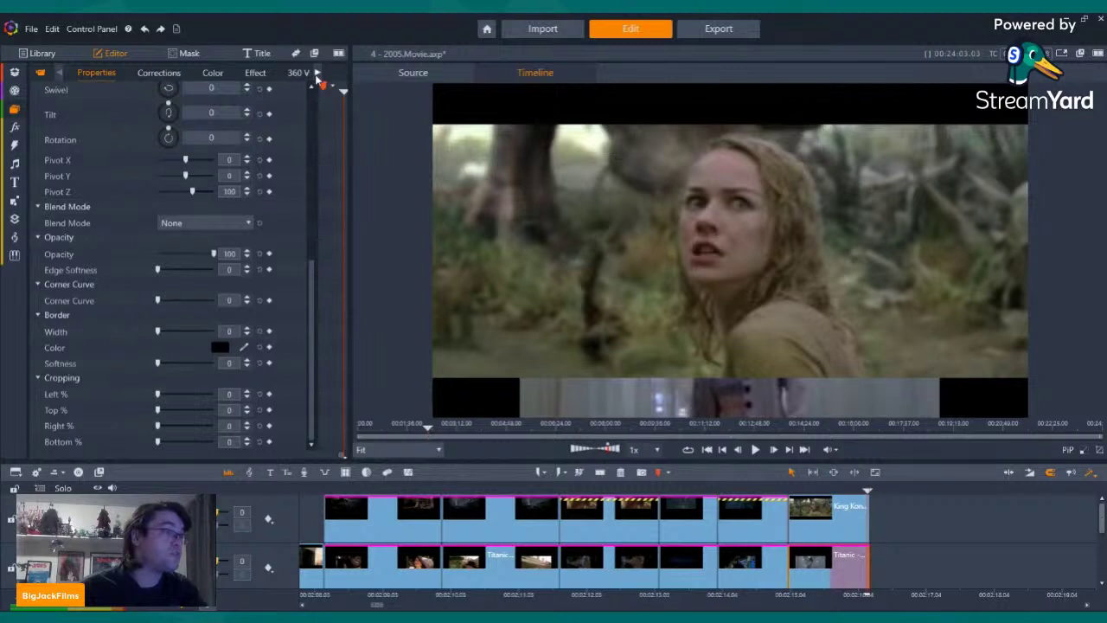
{"action": "left_click", "coordinate": [259, 73]}
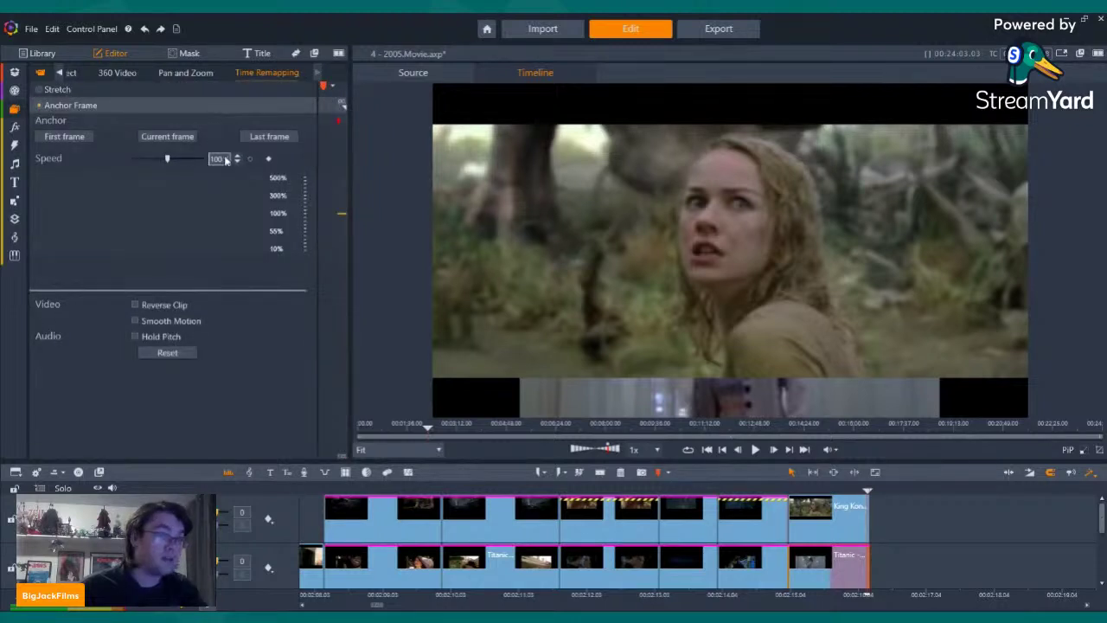
{"action": "left_click_drag", "start_coordinate": [145, 158], "coordinate": [148, 160]}
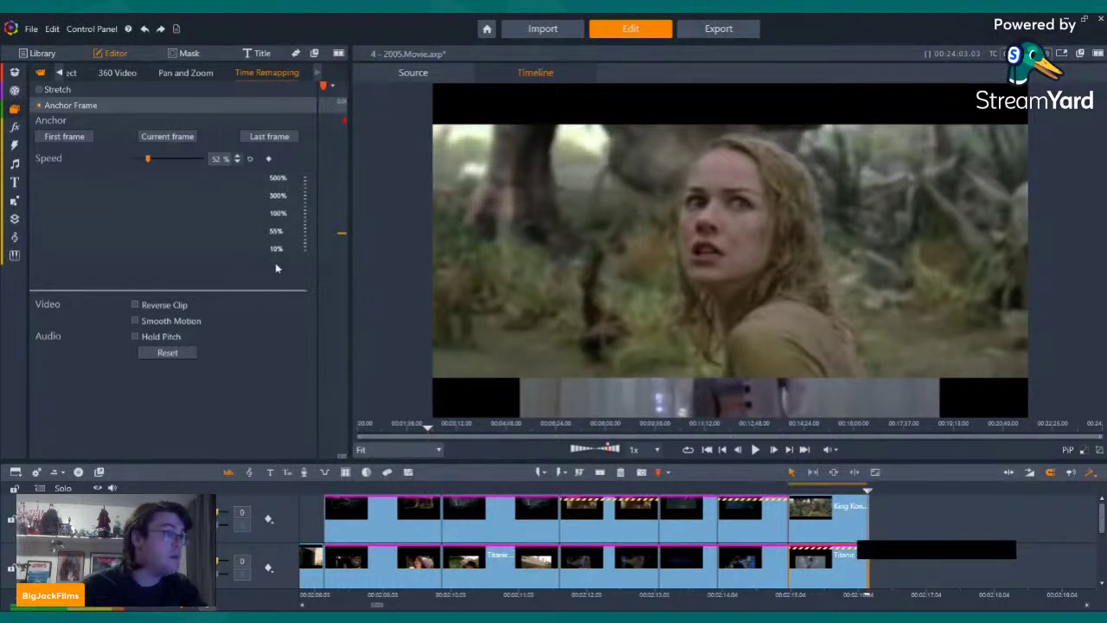
Copy the split-screen effect from an earlier King Kong clip and paste it onto the new clip of the blonde woman
{"action": "right_click", "coordinate": [690, 504]}
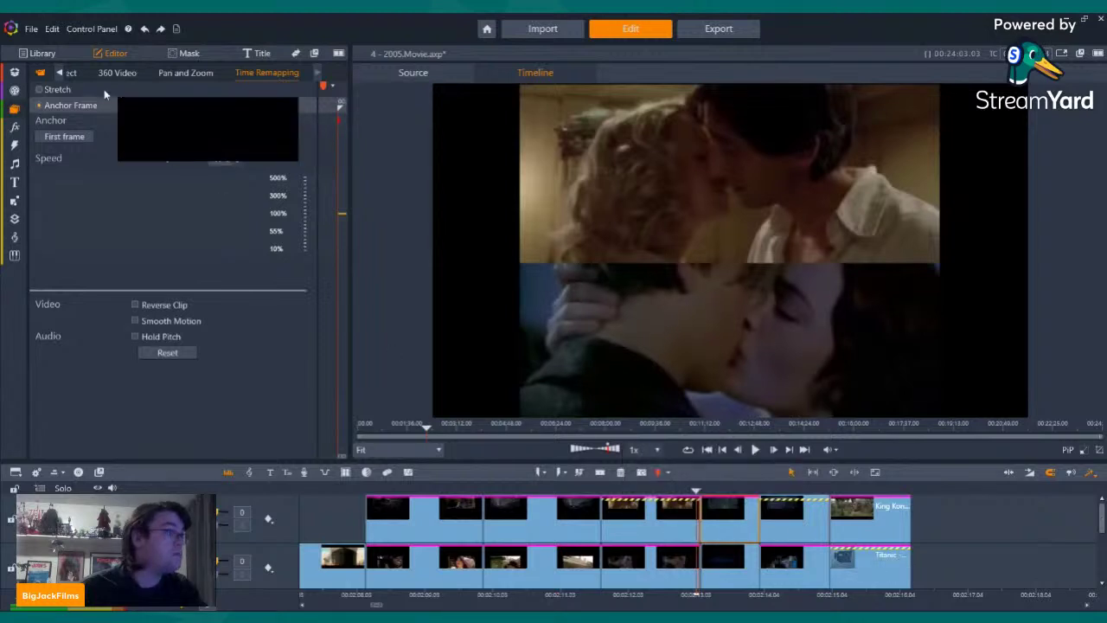
{"action": "left_click", "coordinate": [17, 109]}
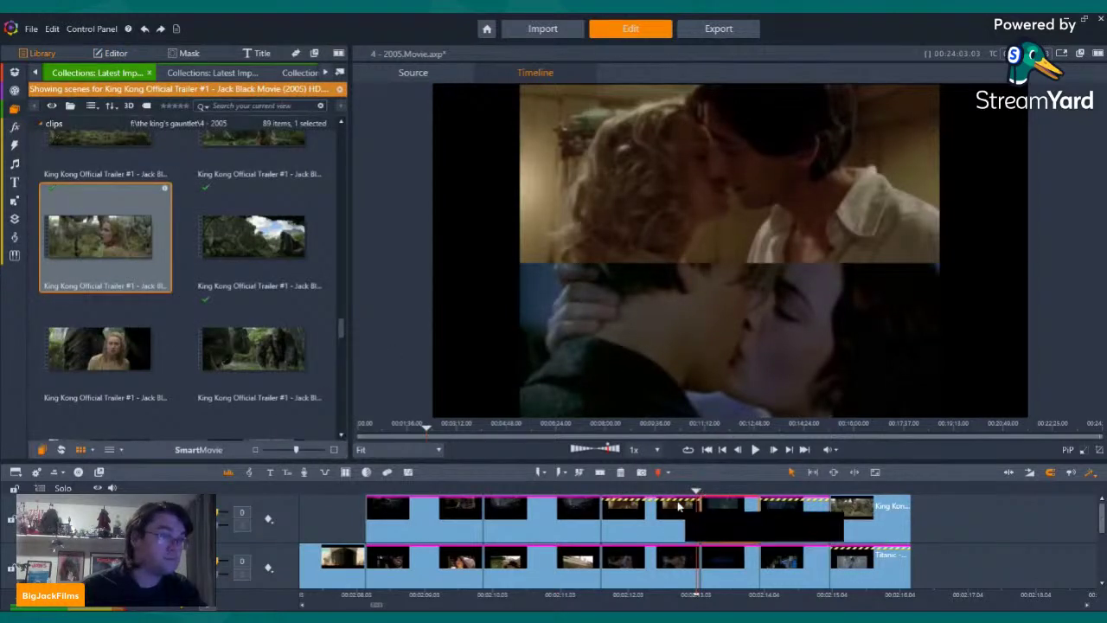
{"action": "left_click_drag", "start_coordinate": [680, 510], "coordinate": [677, 503]}
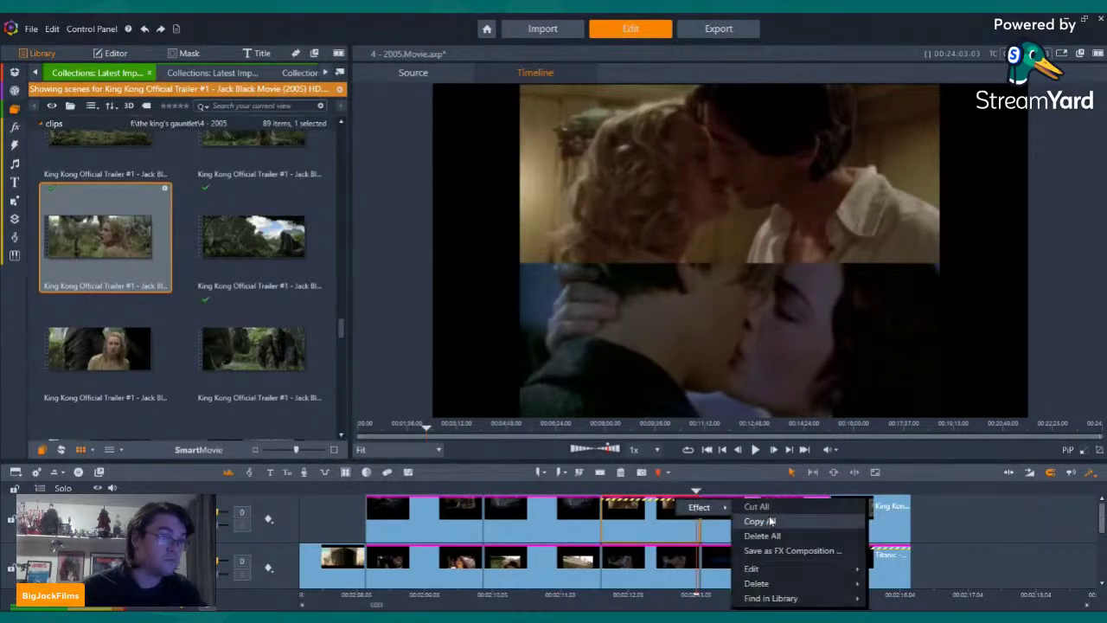
{"action": "right_click", "coordinate": [865, 510]}
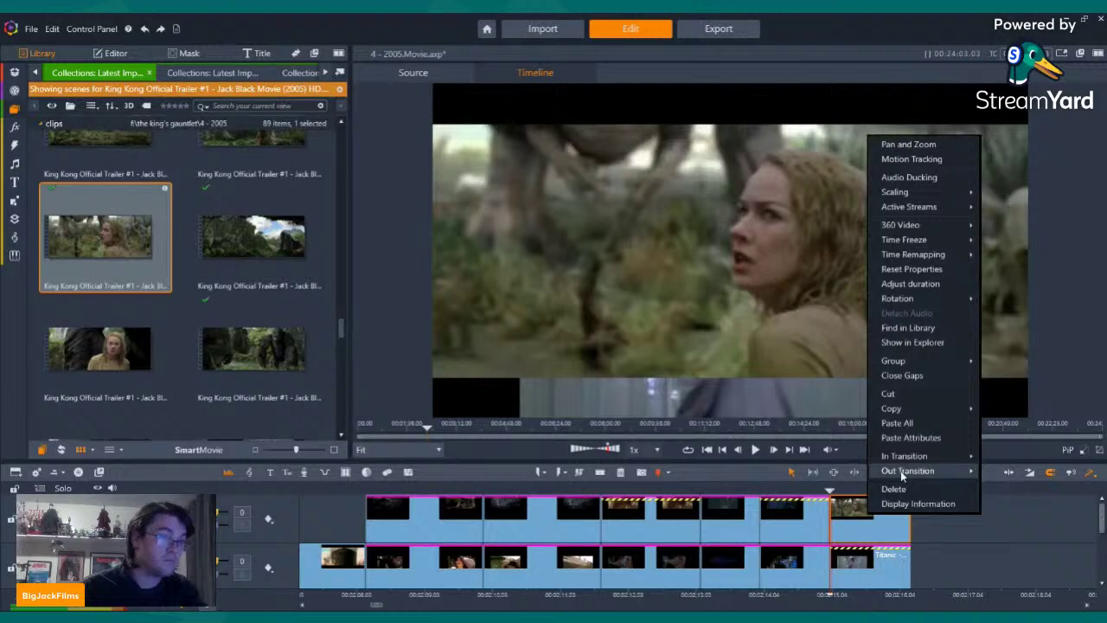
{"action": "left_click", "coordinate": [890, 425]}
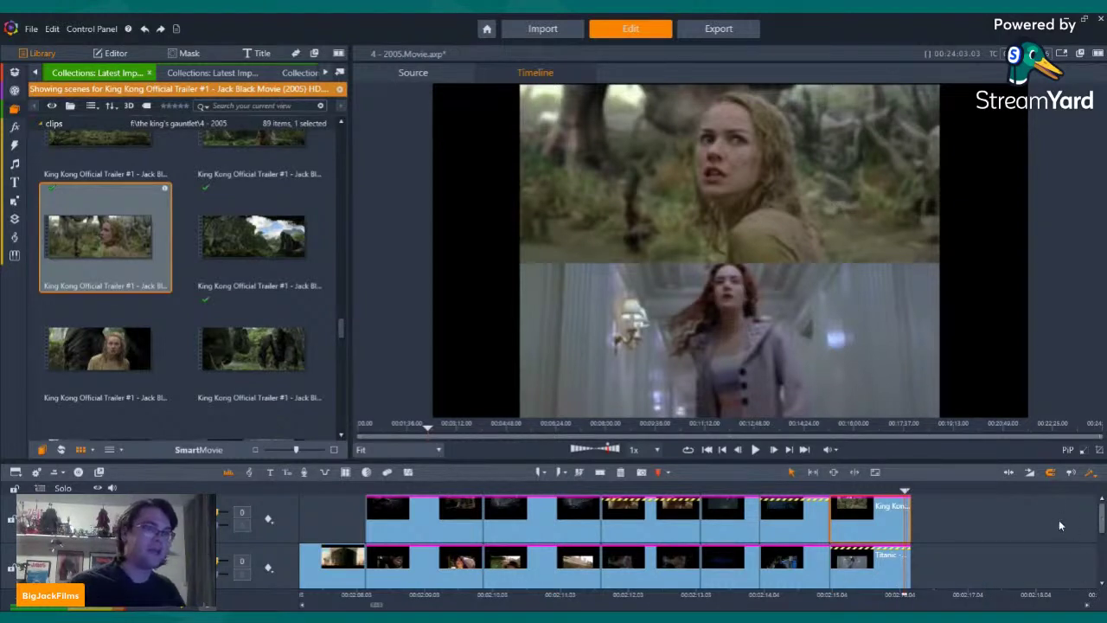
Step back frame by frame from the newest split-screen pair into the preceding pair on the timeline
{"action": "key", "text": "Left"}
{"action": "key", "text": "Left"}
{"action": "key", "text": "Left"}
{"action": "key", "text": "Left"}
{"action": "key", "text": "Left"}
{"action": "key", "text": "Left"}
{"action": "key", "text": "Left"}
{"action": "key", "text": "Left"}
{"action": "key", "text": "Left"}
{"action": "key", "text": "Left"}
{"action": "key", "text": "Left"}
{"action": "key", "text": "Left"}
{"action": "key", "text": "Left"}
{"action": "key", "text": "Left"}
{"action": "key", "text": "Left"}
{"action": "key", "text": "Left"}
{"action": "key", "text": "Left"}
{"action": "key", "text": "Left"}
{"action": "key", "text": "Left"}
{"action": "key", "text": "Left"}
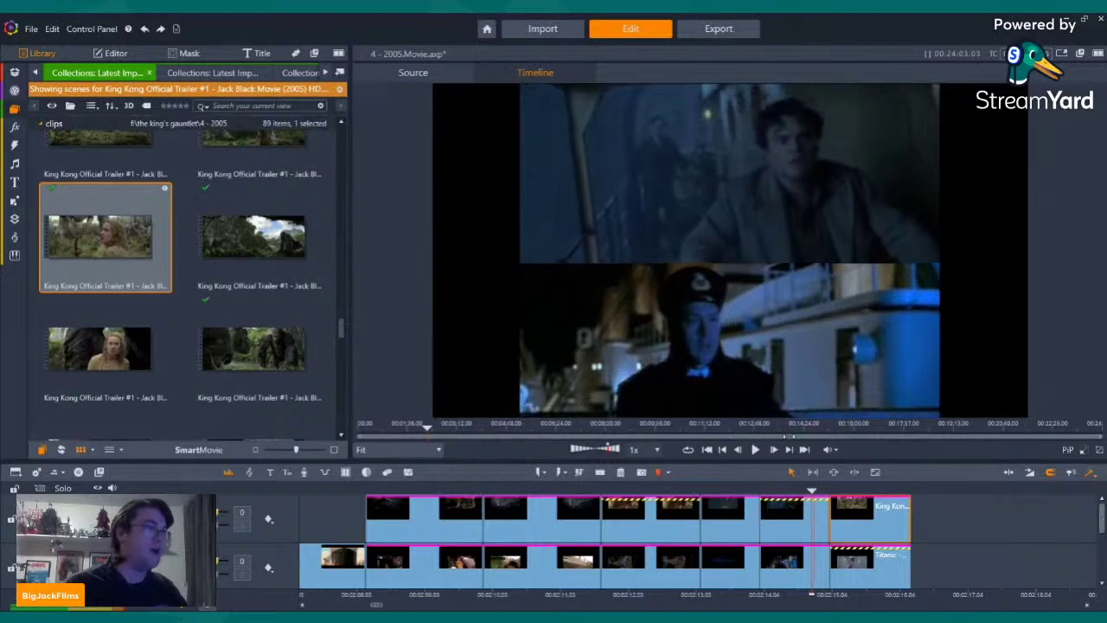
Browse the Titanic and King Kong scene collections for the next shot to pair
{"action": "left_click", "coordinate": [194, 71]}
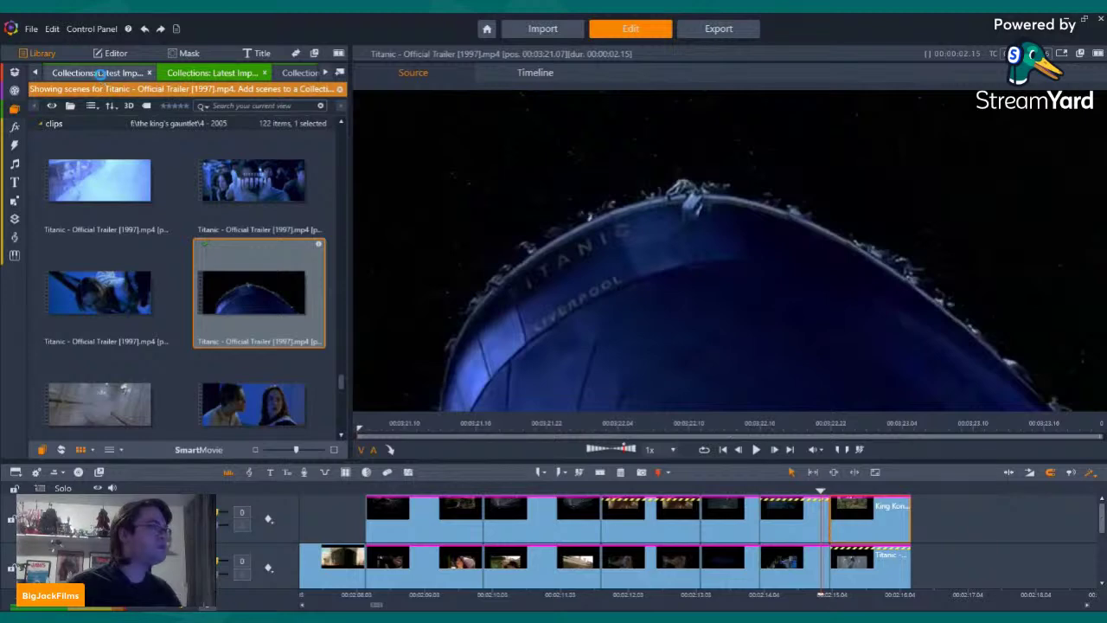
{"action": "left_click", "coordinate": [100, 73]}
{"action": "scroll", "coordinate": [249, 237], "scroll_direction": "down", "scroll_amount": 1}
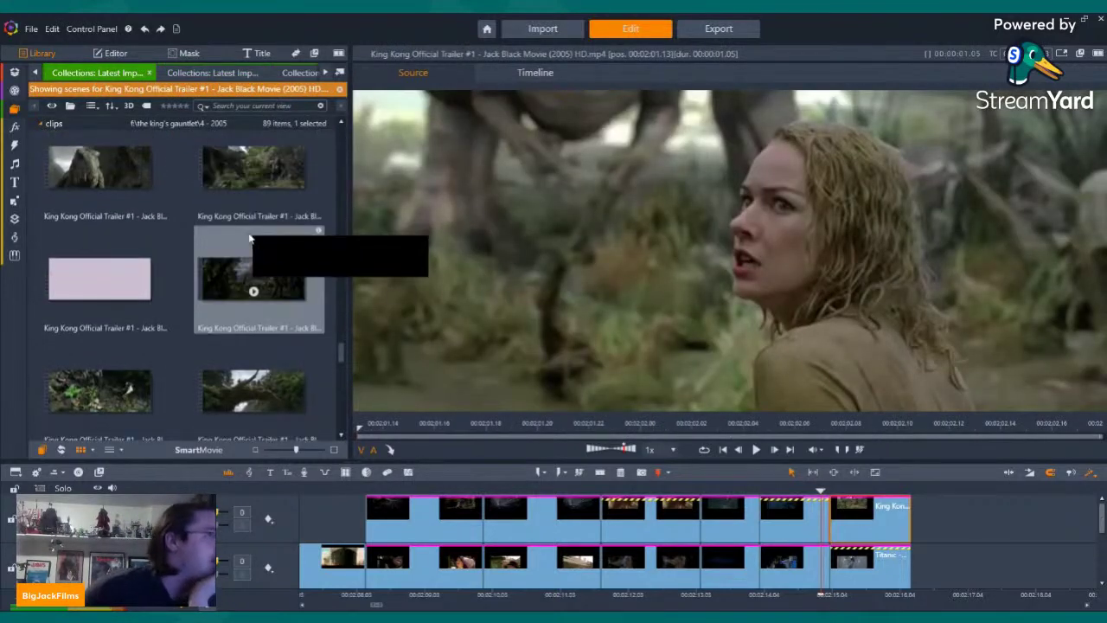
{"action": "scroll", "coordinate": [249, 237], "scroll_direction": "down", "scroll_amount": 3}
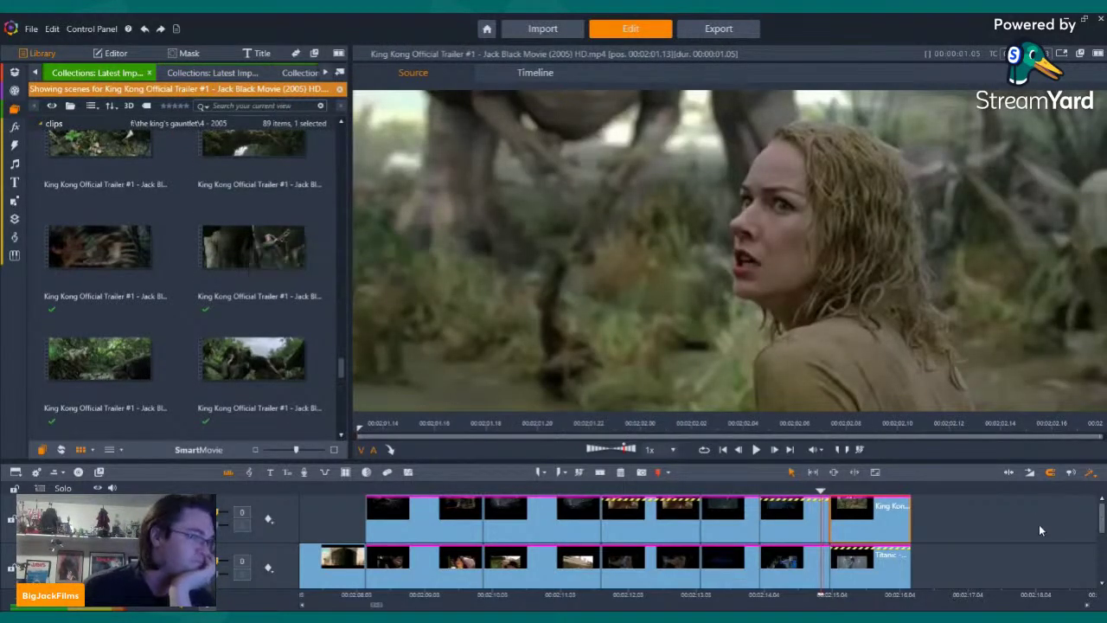
Play back the last two split-screen pairs on the timeline through to their end
{"action": "left_click", "coordinate": [950, 538]}
{"action": "key", "text": "Left"}
{"action": "key", "text": "Left"}
{"action": "key", "text": "Left"}
{"action": "key", "text": "Left"}
{"action": "key", "text": "Left"}
{"action": "key", "text": "Left"}
{"action": "key", "text": "Left"}
{"action": "key", "text": "Left"}
{"action": "key", "text": "Left"}
{"action": "key", "text": "Left"}
{"action": "key", "text": "Left"}
{"action": "key", "text": "Left"}
{"action": "key", "text": "Left"}
{"action": "key", "text": "Left"}
{"action": "key", "text": "Left"}
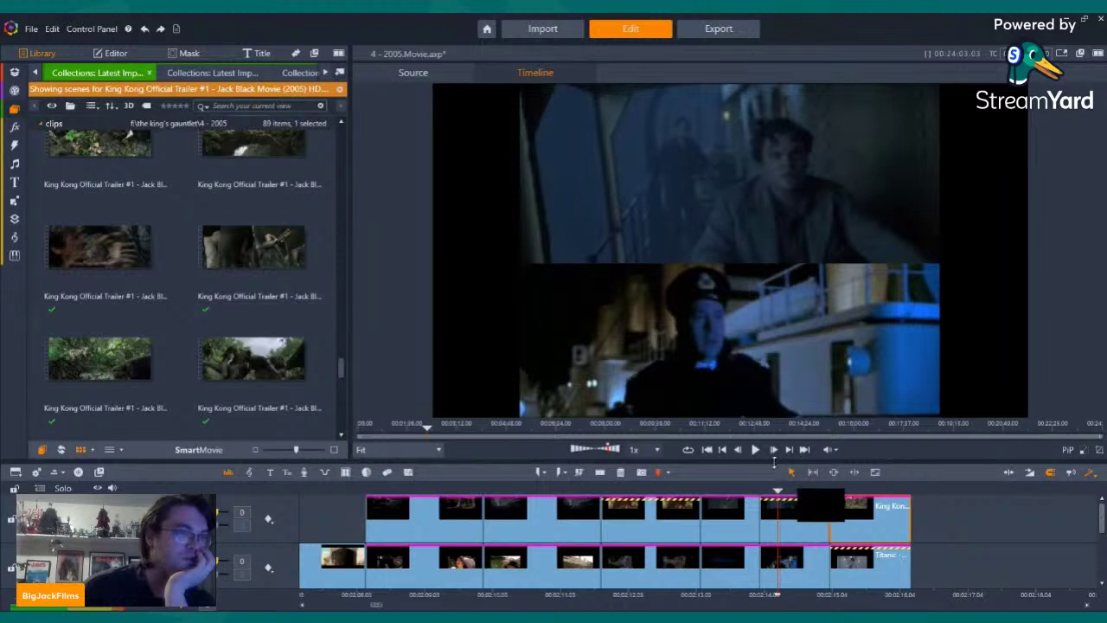
{"action": "left_click", "coordinate": [755, 449]}
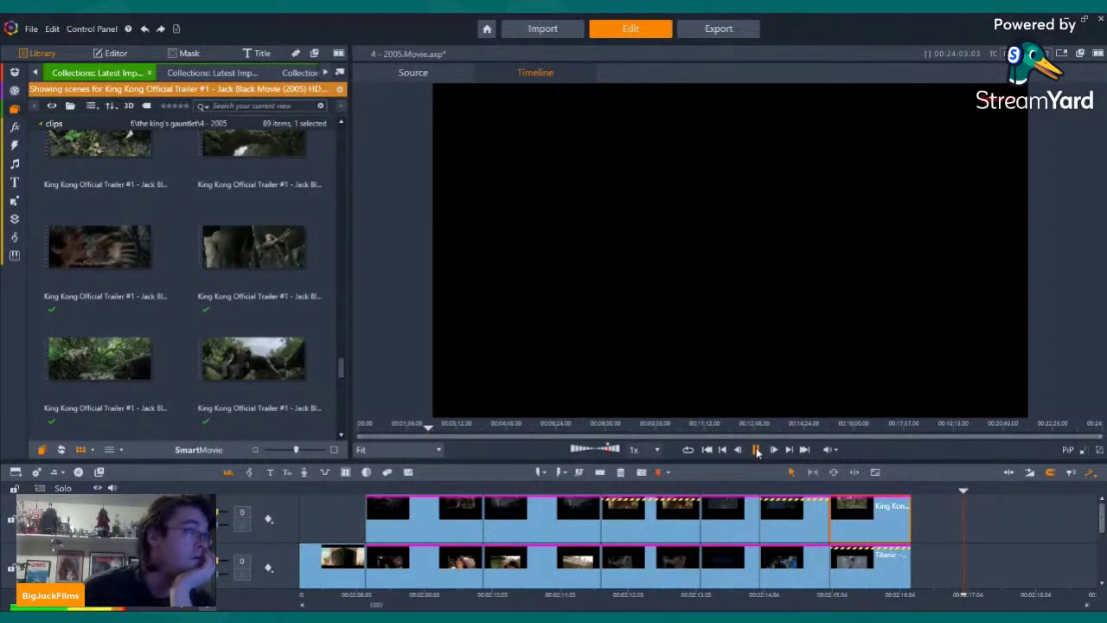
{"action": "left_click", "coordinate": [756, 449]}
Append the King Kong street-crowd scene to the upper track with its audio removed and its opening frames trimmed
{"action": "scroll", "coordinate": [247, 294], "scroll_direction": "down", "scroll_amount": 5}
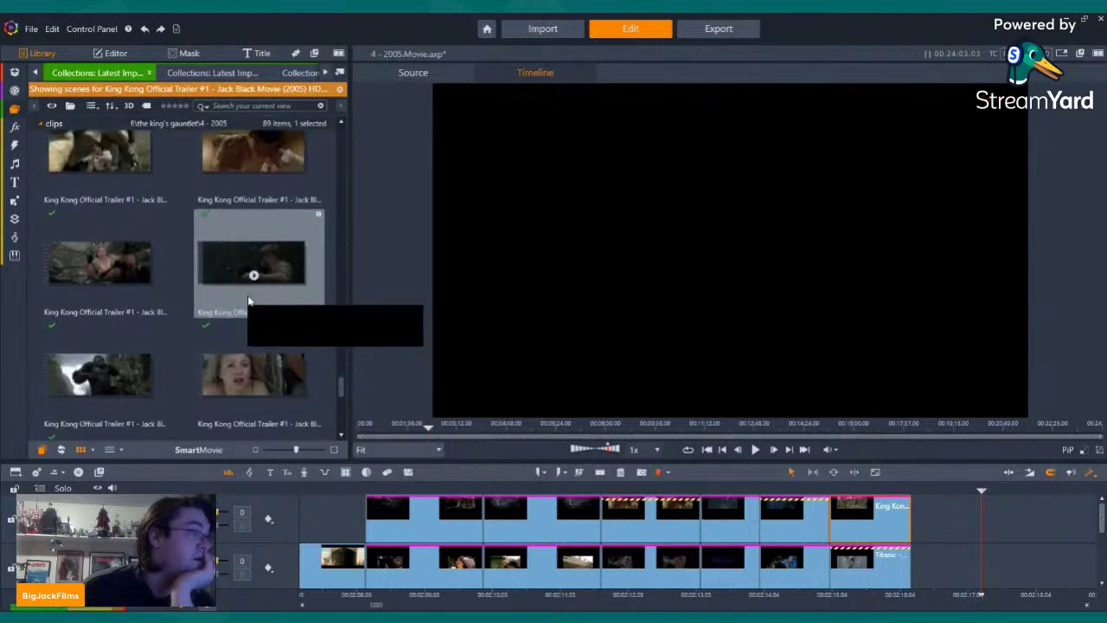
{"action": "scroll", "coordinate": [248, 296], "scroll_direction": "down", "scroll_amount": 3}
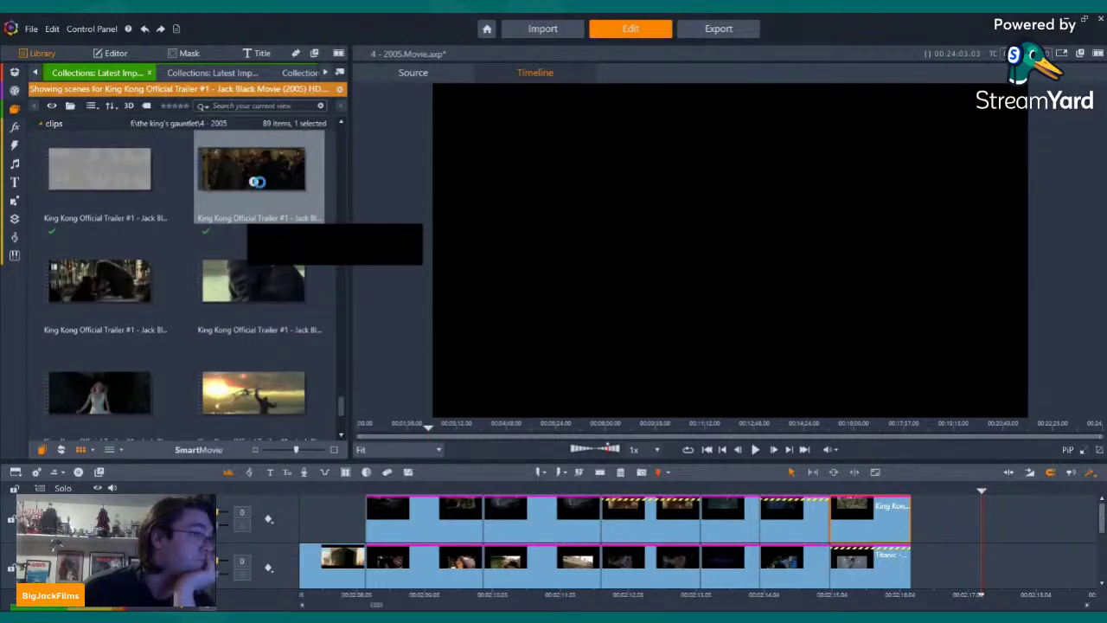
{"action": "left_click", "coordinate": [255, 182]}
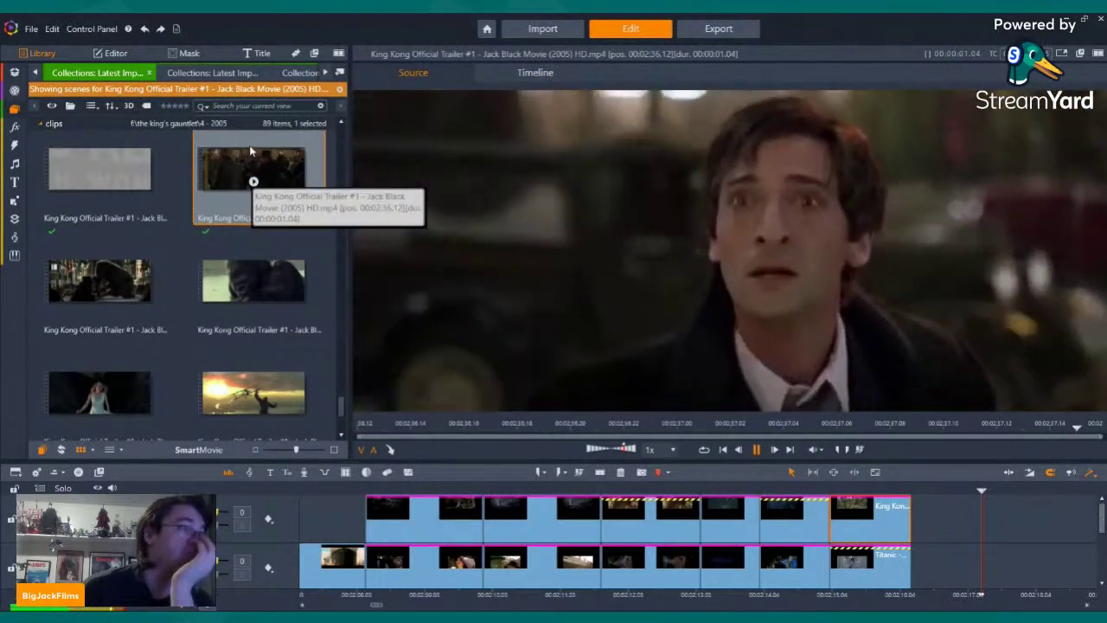
{"action": "left_click_drag", "start_coordinate": [251, 152], "coordinate": [920, 563]}
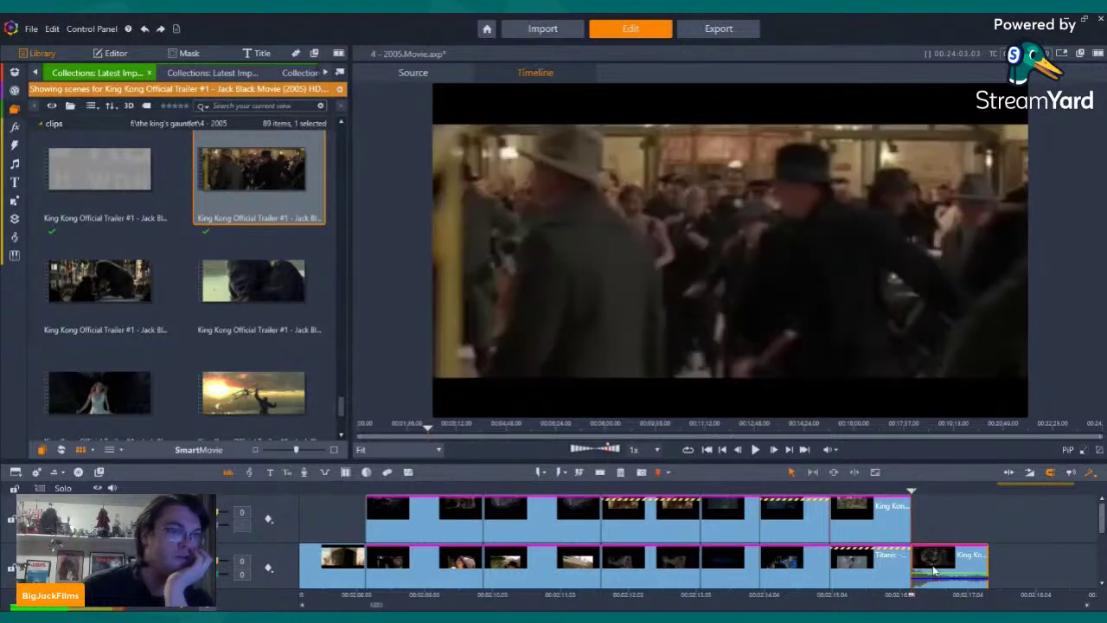
{"action": "right_click", "coordinate": [932, 560]}
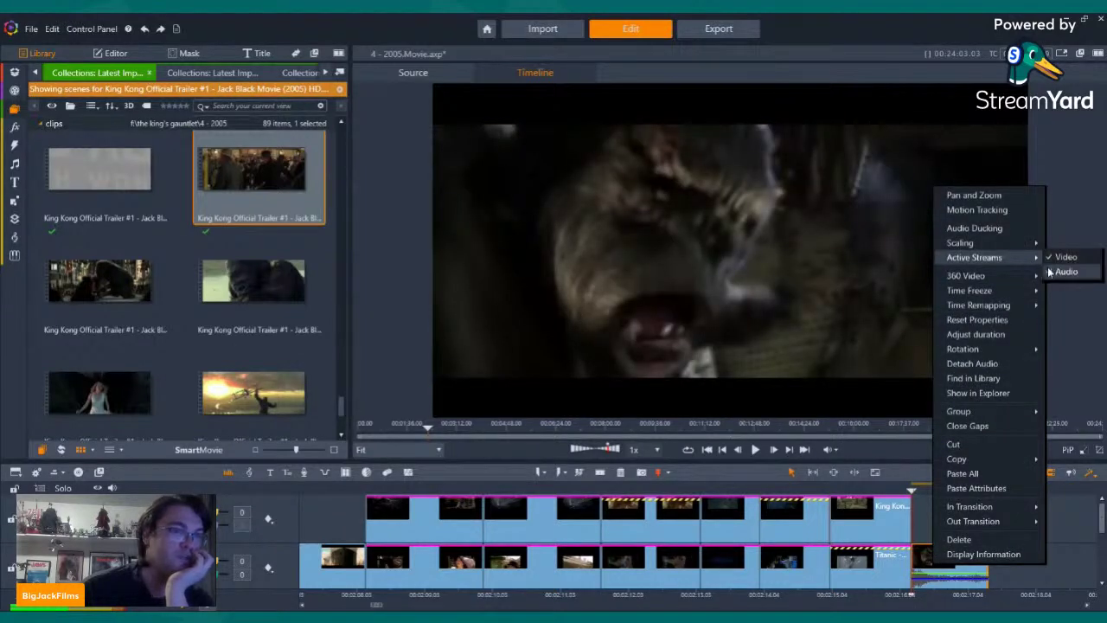
{"action": "left_click", "coordinate": [1064, 271]}
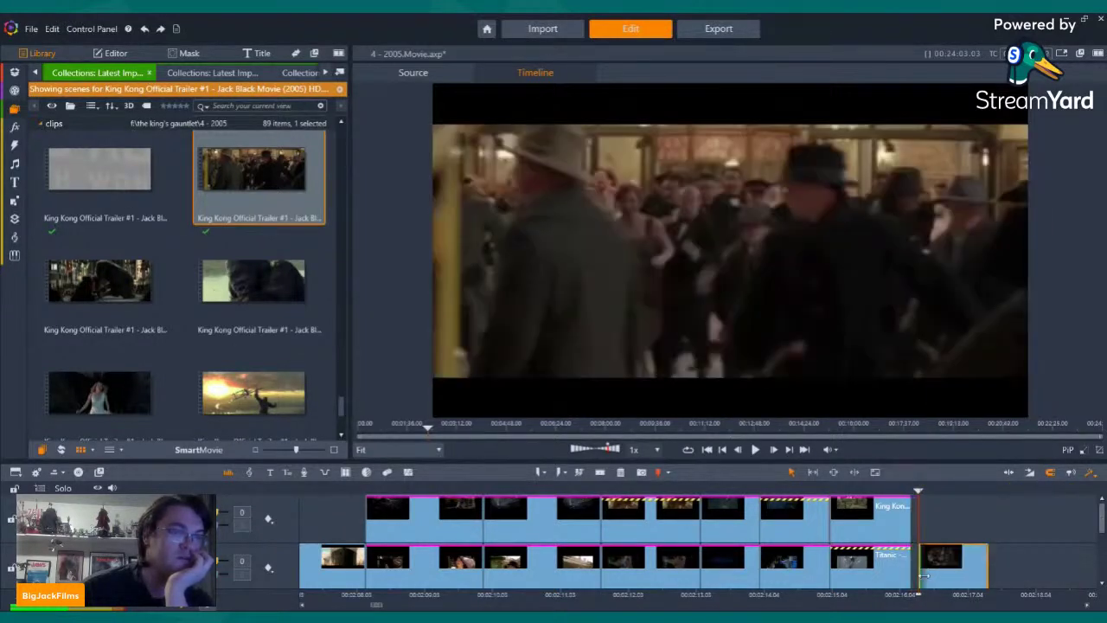
{"action": "scroll", "coordinate": [941, 553], "scroll_direction": "down", "scroll_amount": 2}
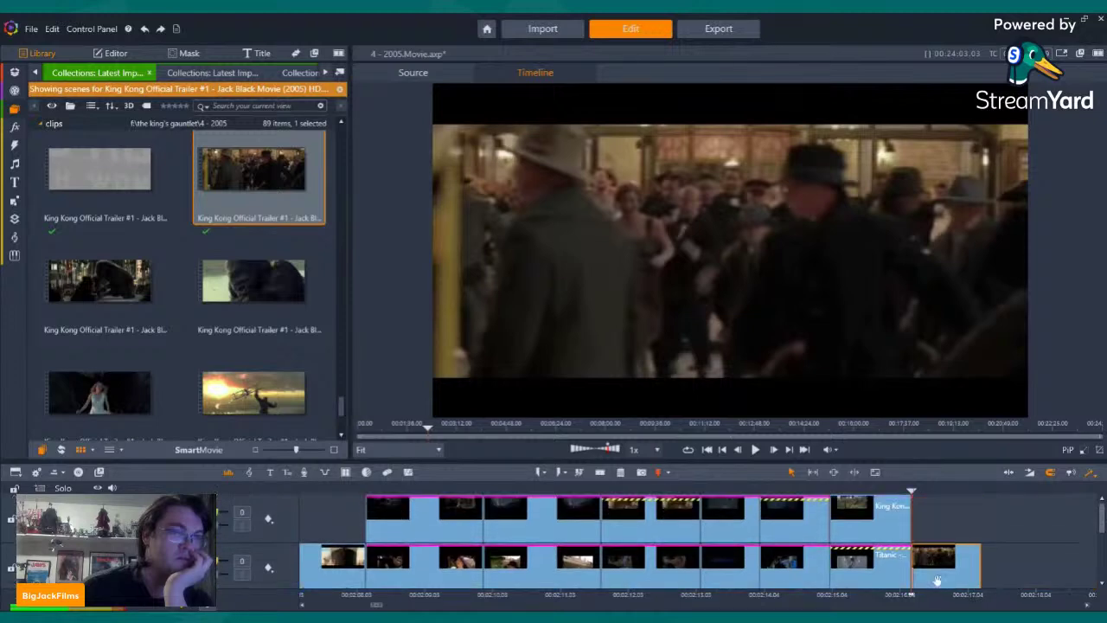
{"action": "scroll", "coordinate": [934, 508], "scroll_direction": "up", "scroll_amount": 2}
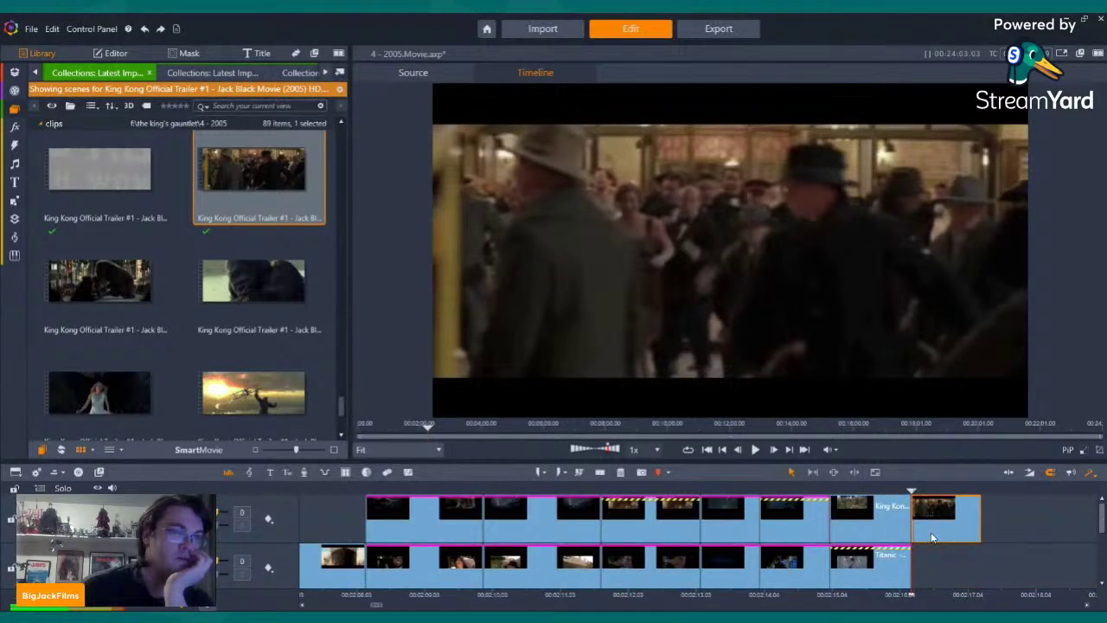
Preview the Titanic sinking and flooding scenes for a match to the King Kong street-crowd shot
{"action": "left_click", "coordinate": [192, 69]}
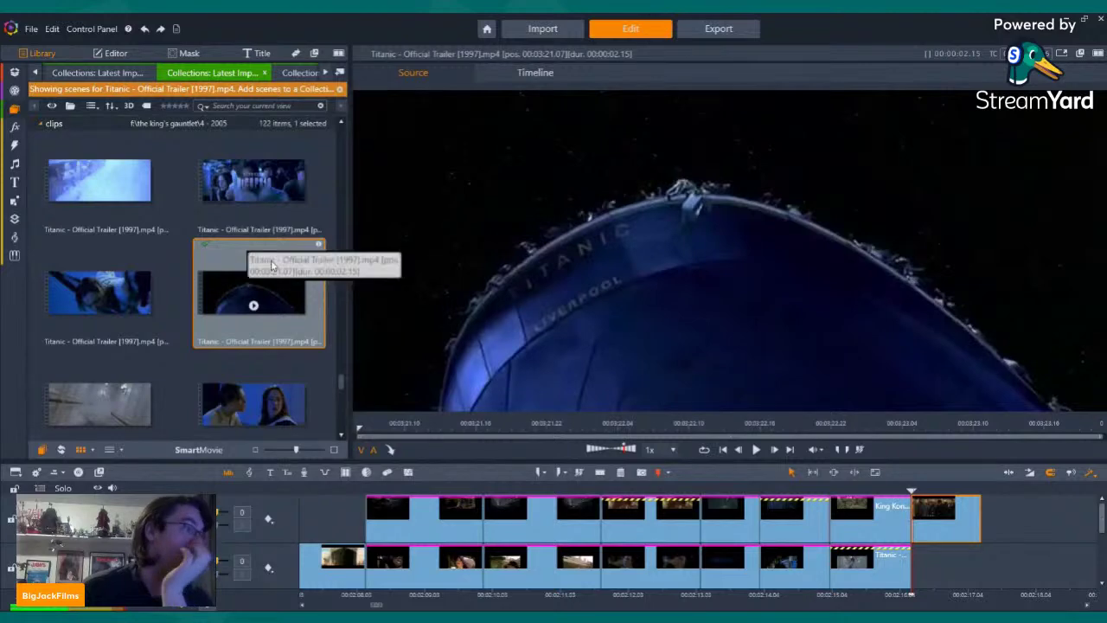
{"action": "scroll", "coordinate": [270, 264], "scroll_direction": "down", "scroll_amount": 3}
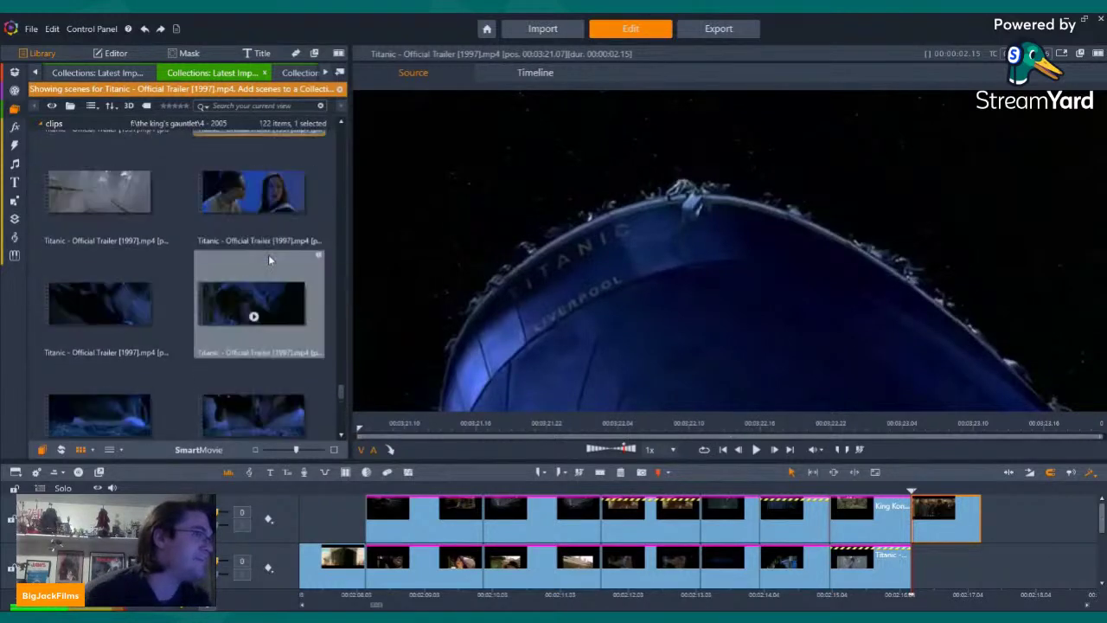
{"action": "scroll", "coordinate": [268, 258], "scroll_direction": "down", "scroll_amount": 5}
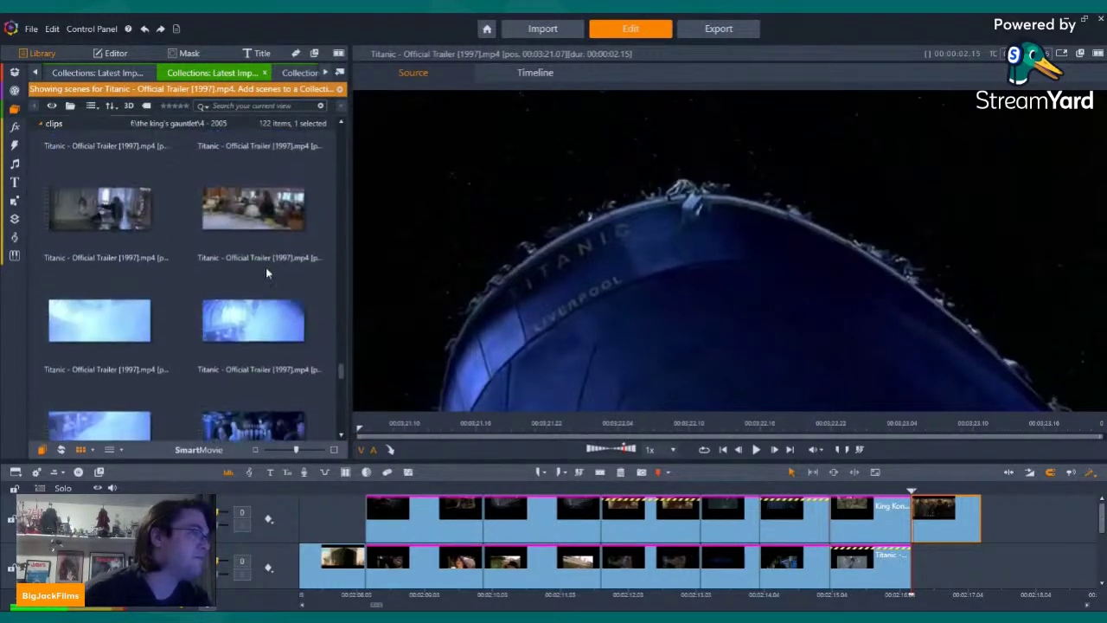
{"action": "scroll", "coordinate": [250, 285], "scroll_direction": "down", "scroll_amount": 3}
{"action": "left_click", "coordinate": [99, 333]}
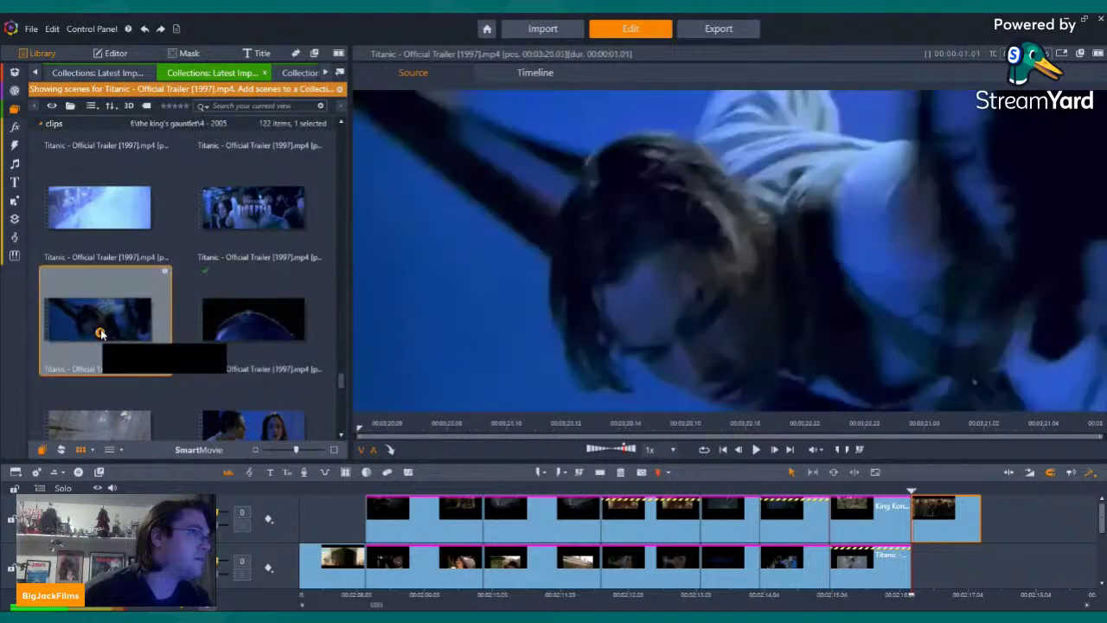
{"action": "left_click", "coordinate": [100, 333]}
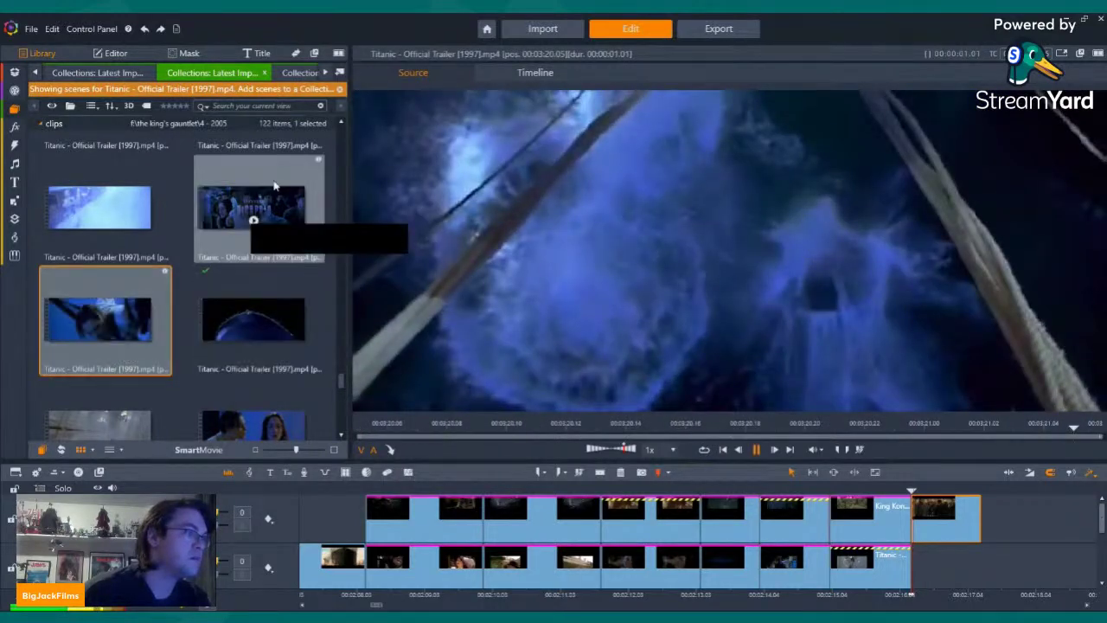
{"action": "left_click", "coordinate": [266, 201]}
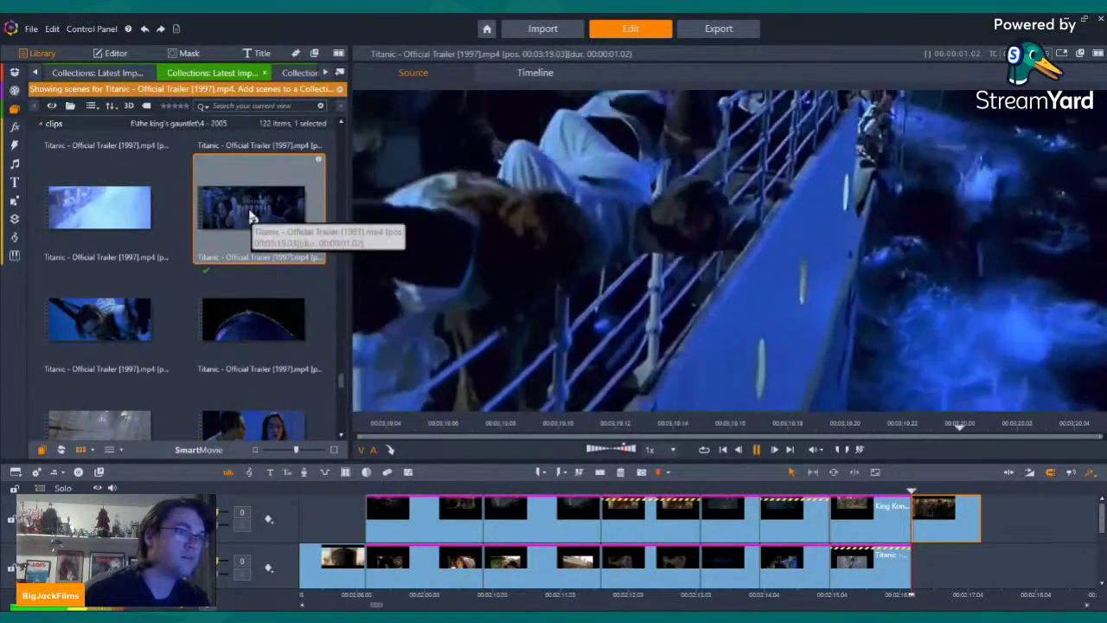
{"action": "left_click_drag", "start_coordinate": [250, 216], "coordinate": [220, 249]}
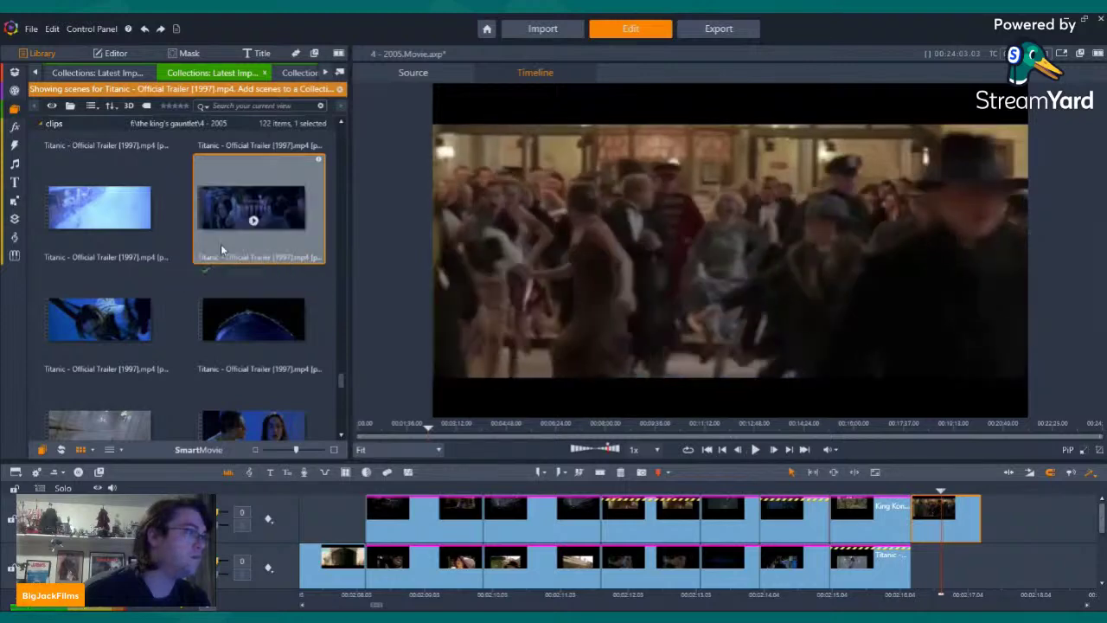
{"action": "scroll", "coordinate": [223, 246], "scroll_direction": "up", "scroll_amount": 2}
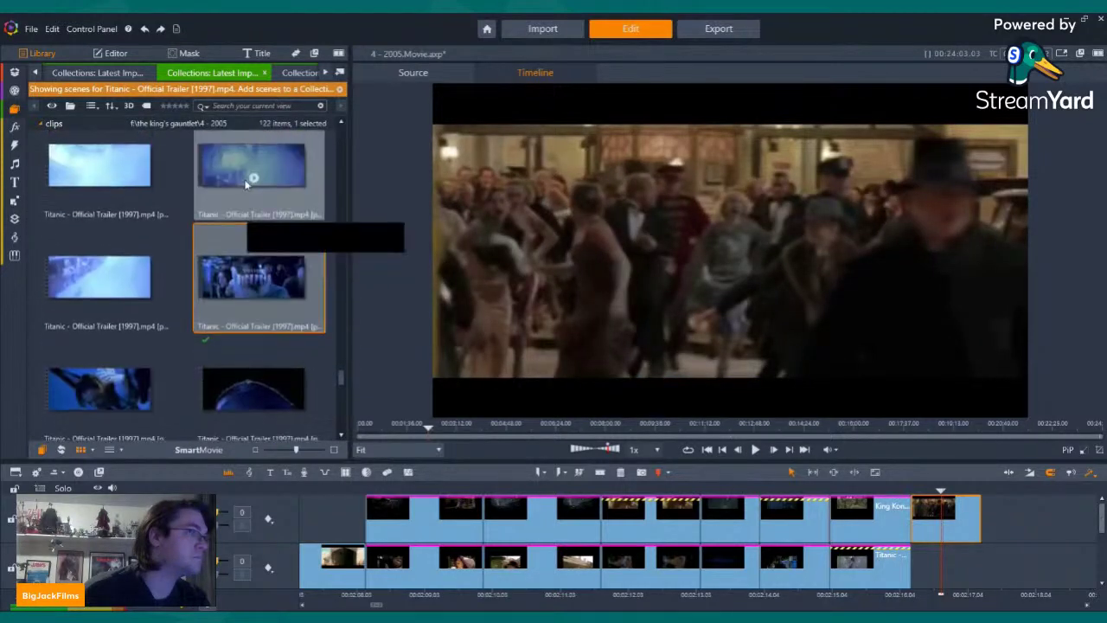
{"action": "left_click", "coordinate": [246, 182]}
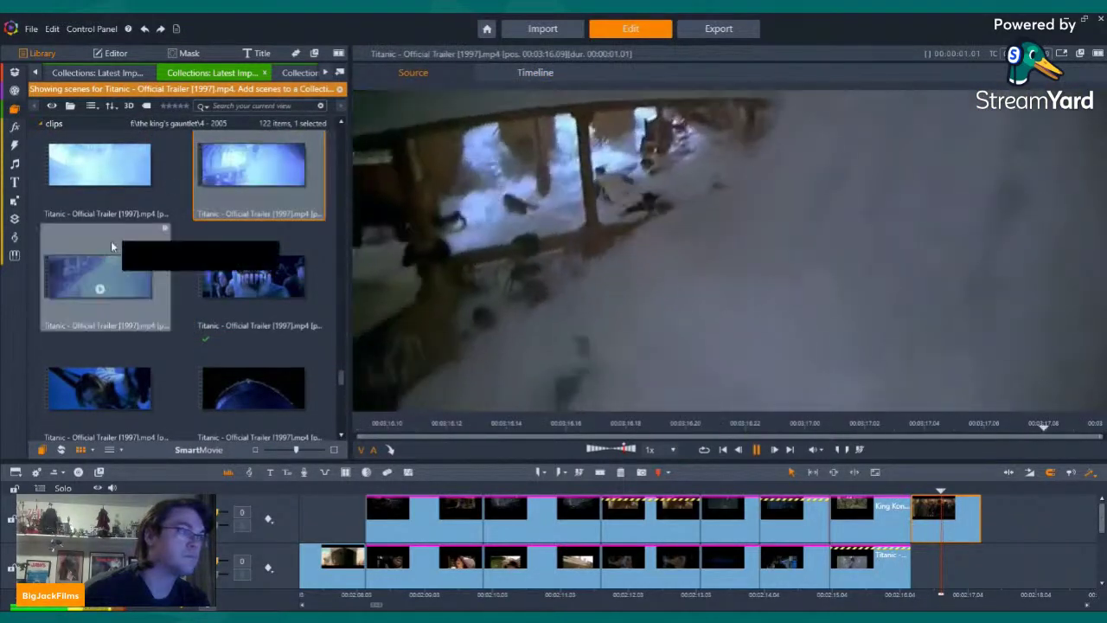
{"action": "left_click", "coordinate": [97, 275]}
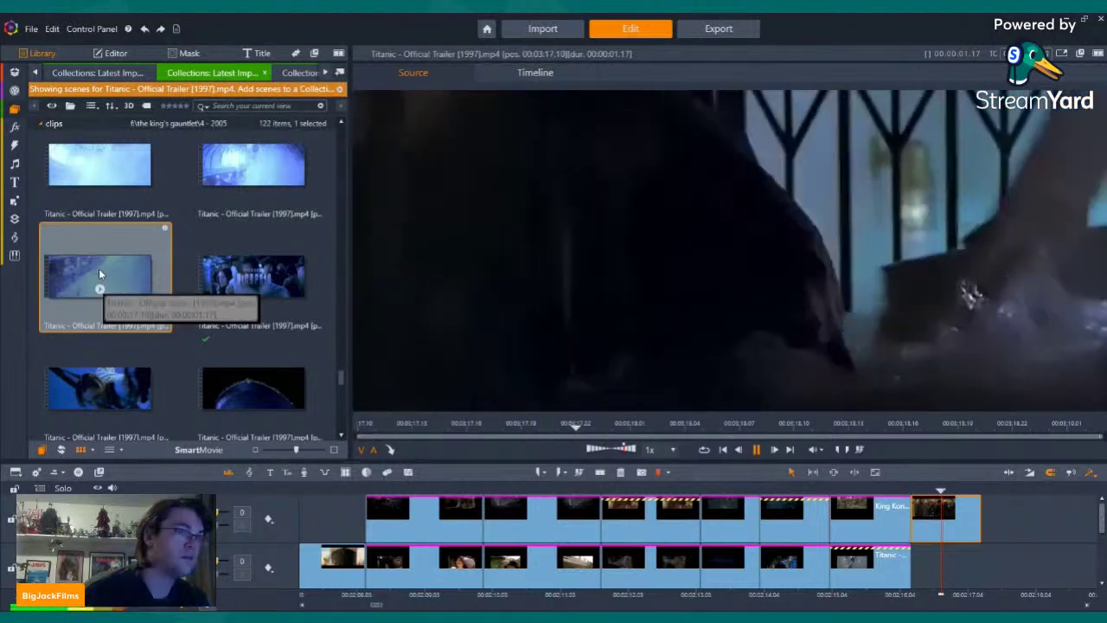
{"action": "scroll", "coordinate": [121, 259], "scroll_direction": "up", "scroll_amount": 4}
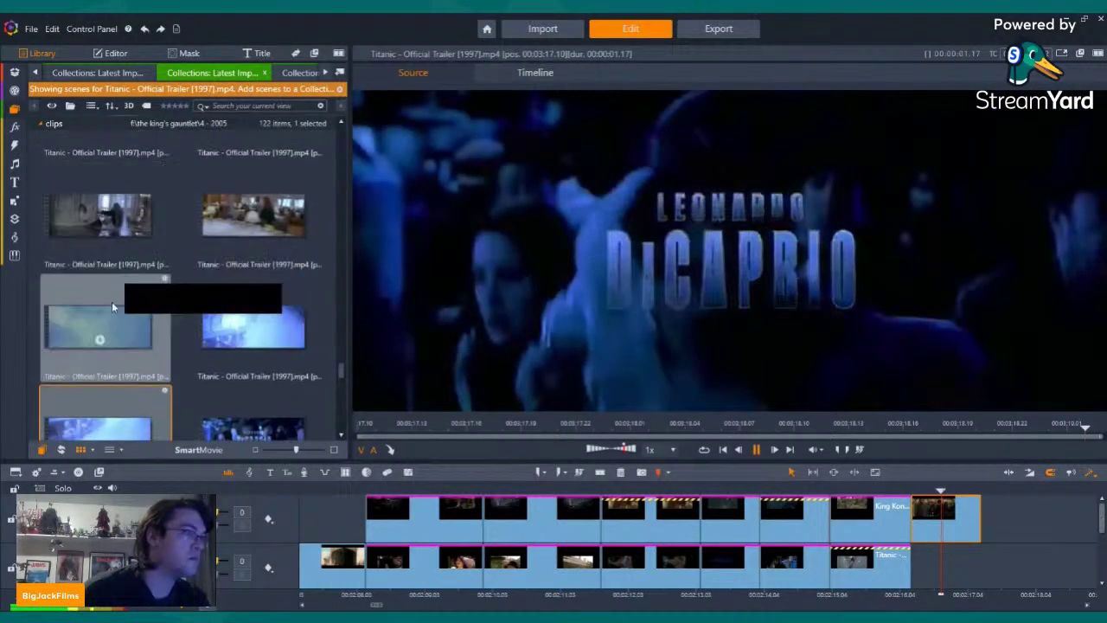
Place the Titanic scene of people swept by rushing water below the street-crowd clip and remove its audio
{"action": "left_click", "coordinate": [105, 329]}
{"action": "left_click", "coordinate": [104, 331]}
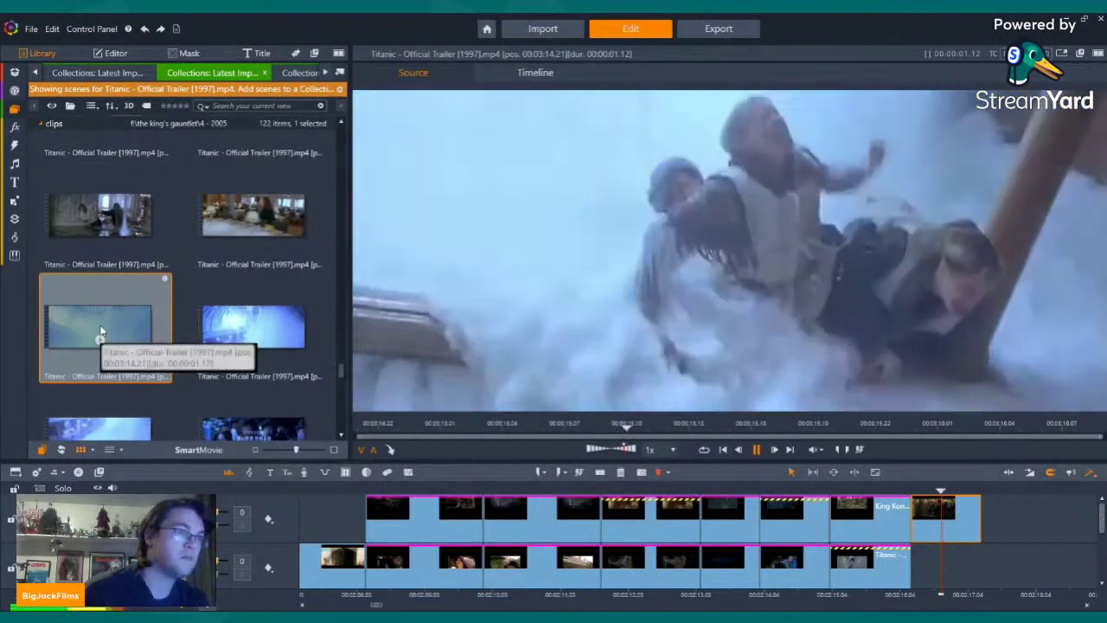
{"action": "left_click", "coordinate": [850, 568]}
{"action": "left_click_drag", "start_coordinate": [850, 568], "coordinate": [918, 570]}
{"action": "right_click", "coordinate": [924, 567]}
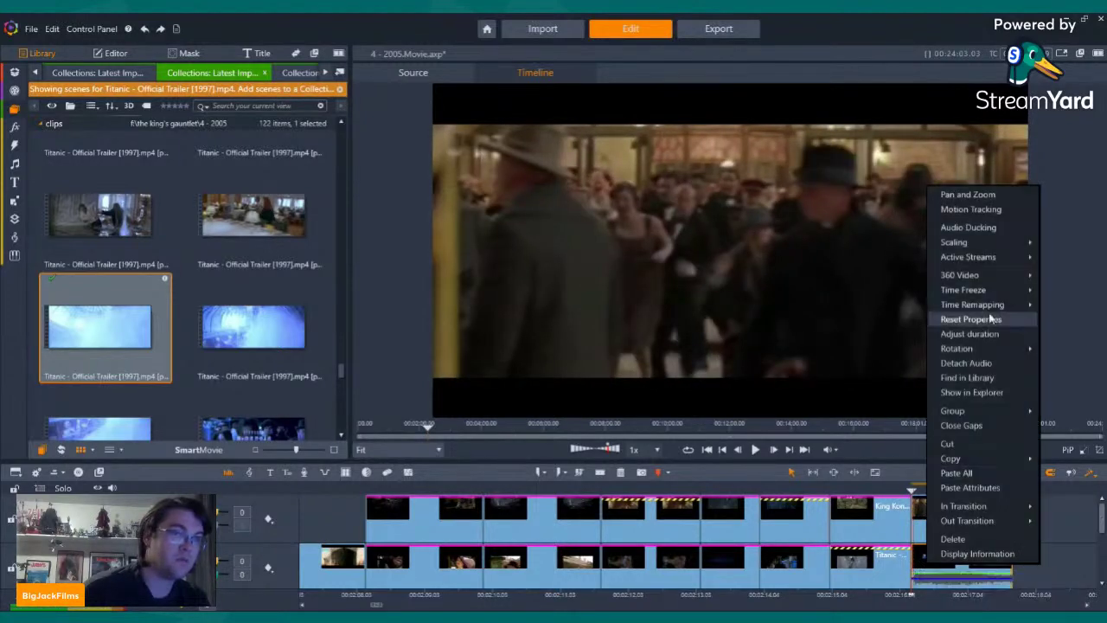
{"action": "left_click", "coordinate": [1058, 270]}
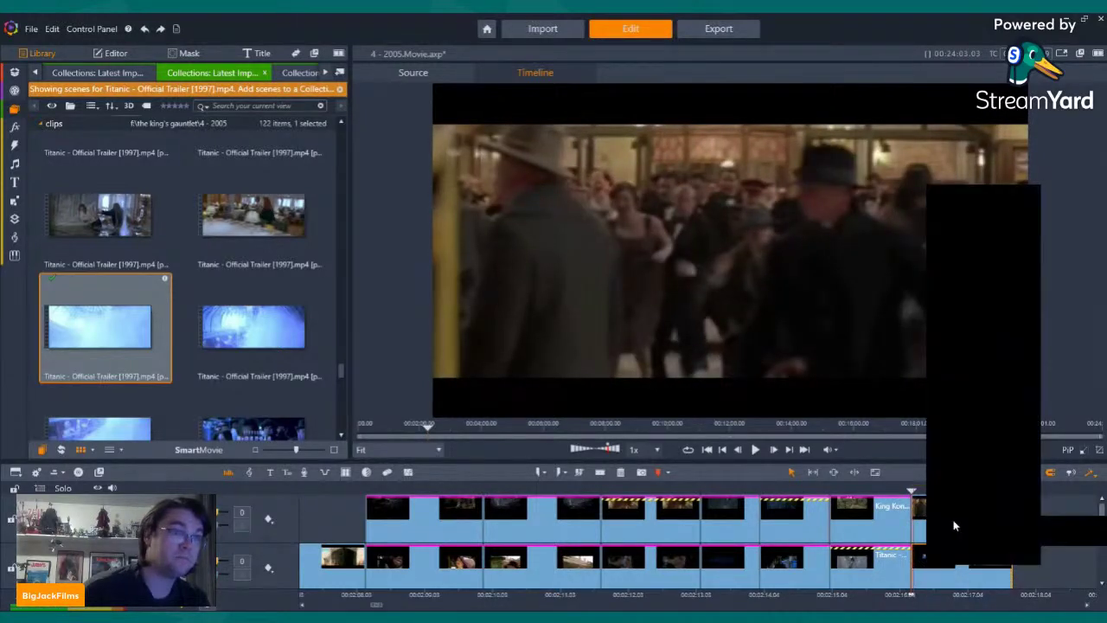
Copy the split-screen effect from the Titanic hallway clip and paste it onto the rushing-water clip
{"action": "right_click", "coordinate": [891, 553]}
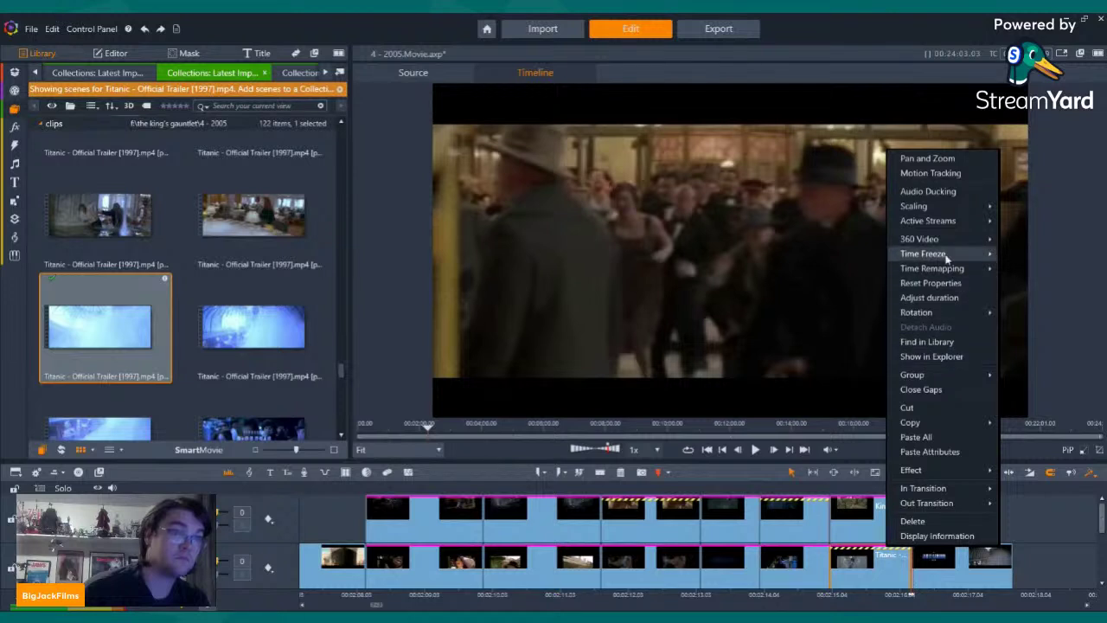
{"action": "right_click", "coordinate": [862, 554]}
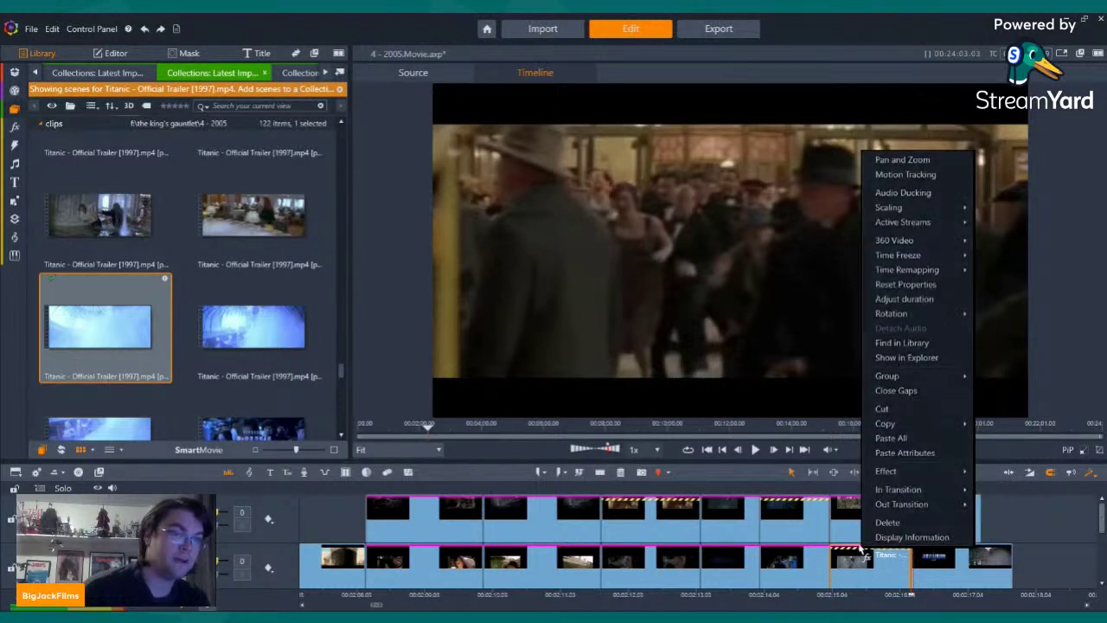
{"action": "right_click", "coordinate": [861, 553]}
{"action": "mouse_move", "coordinate": [865, 554]}
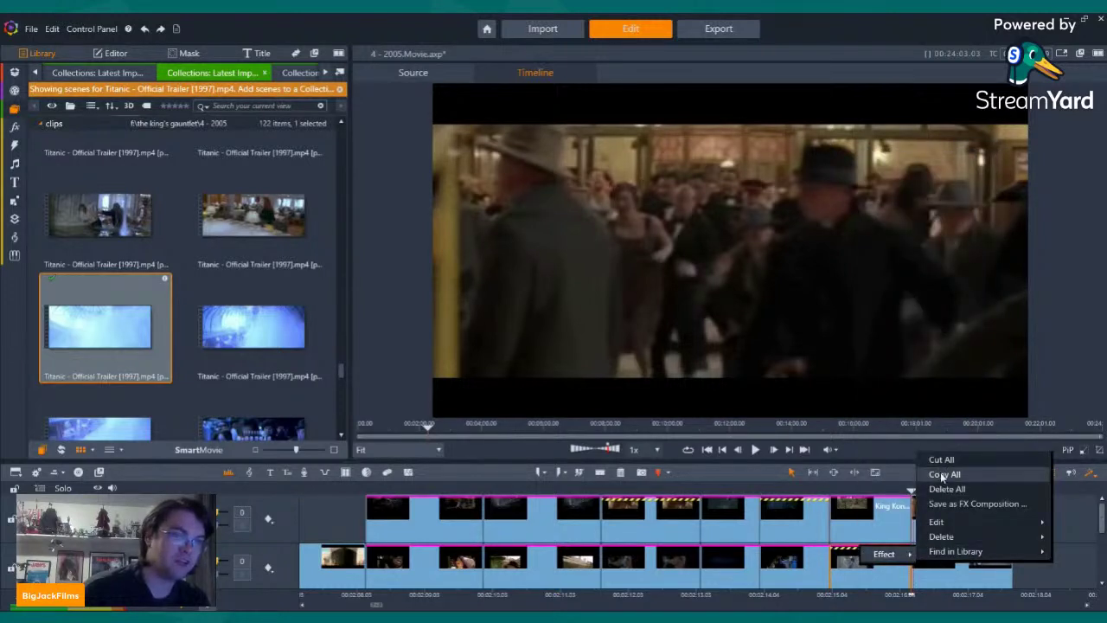
{"action": "left_click", "coordinate": [944, 475]}
{"action": "right_click", "coordinate": [931, 566]}
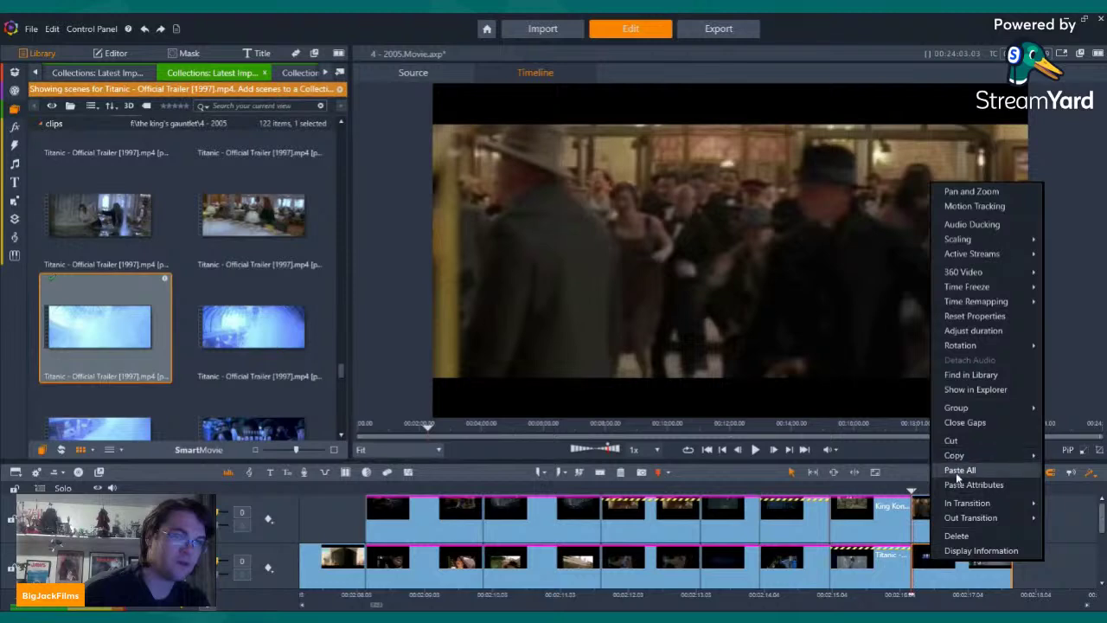
{"action": "left_click", "coordinate": [958, 472]}
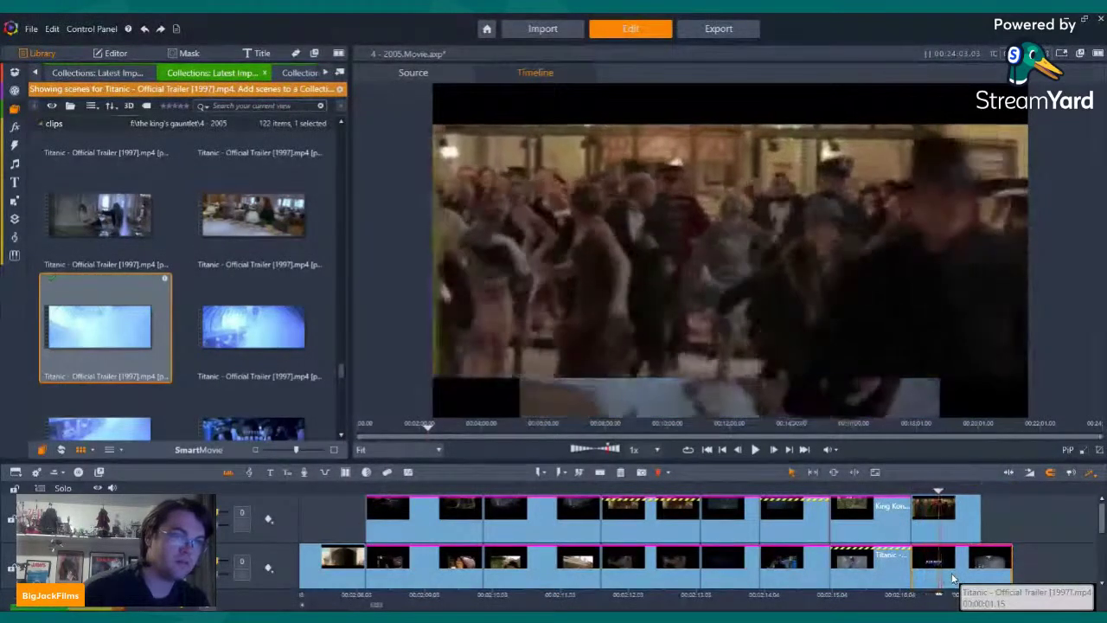
Trim the opening frames of the Titanic rushing-water clip and close the gap to the preceding hallway clip
{"action": "key", "text": "Left"}
{"action": "key", "text": "Left"}
{"action": "key", "text": "Left"}
{"action": "left_click_drag", "start_coordinate": [915, 567], "coordinate": [933, 565]}
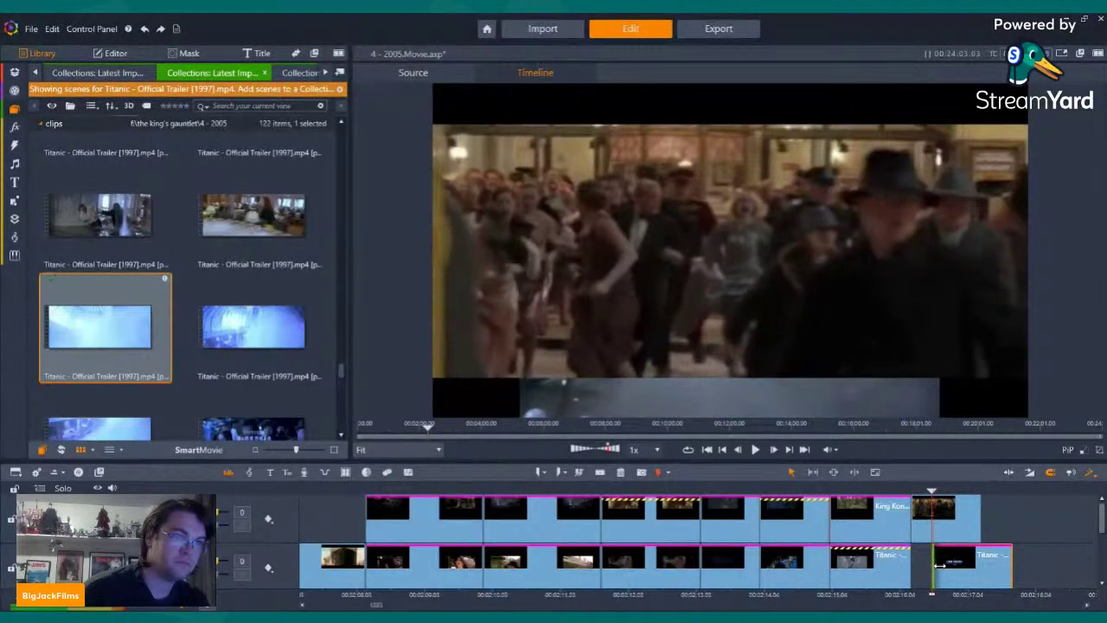
{"action": "scroll", "coordinate": [952, 563], "scroll_direction": "down", "scroll_amount": 2}
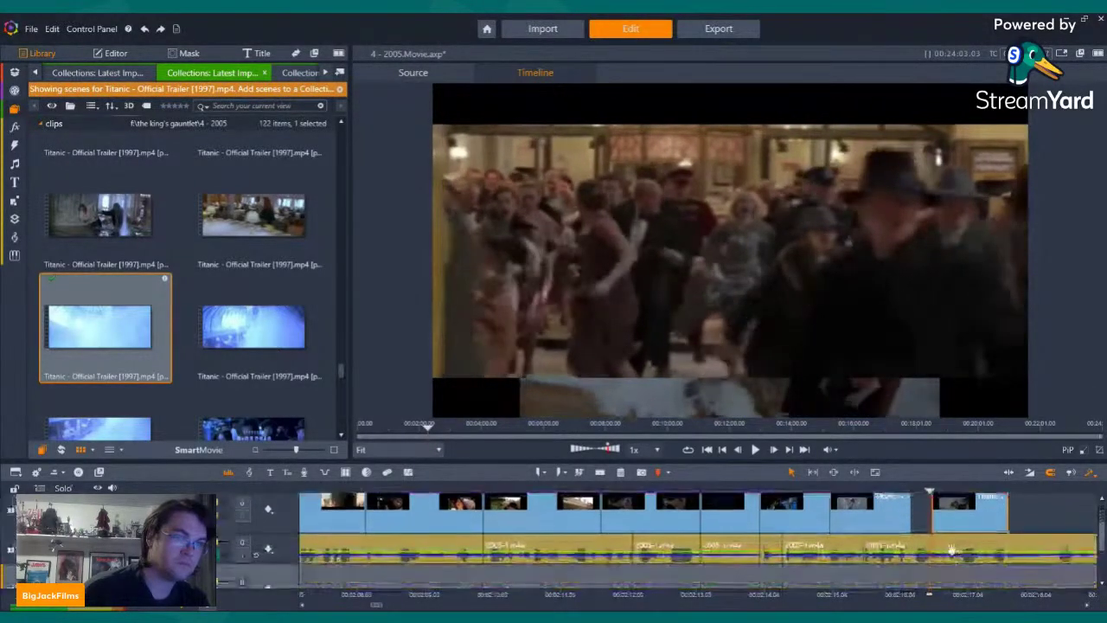
{"action": "scroll", "coordinate": [940, 519], "scroll_direction": "up", "scroll_amount": 2}
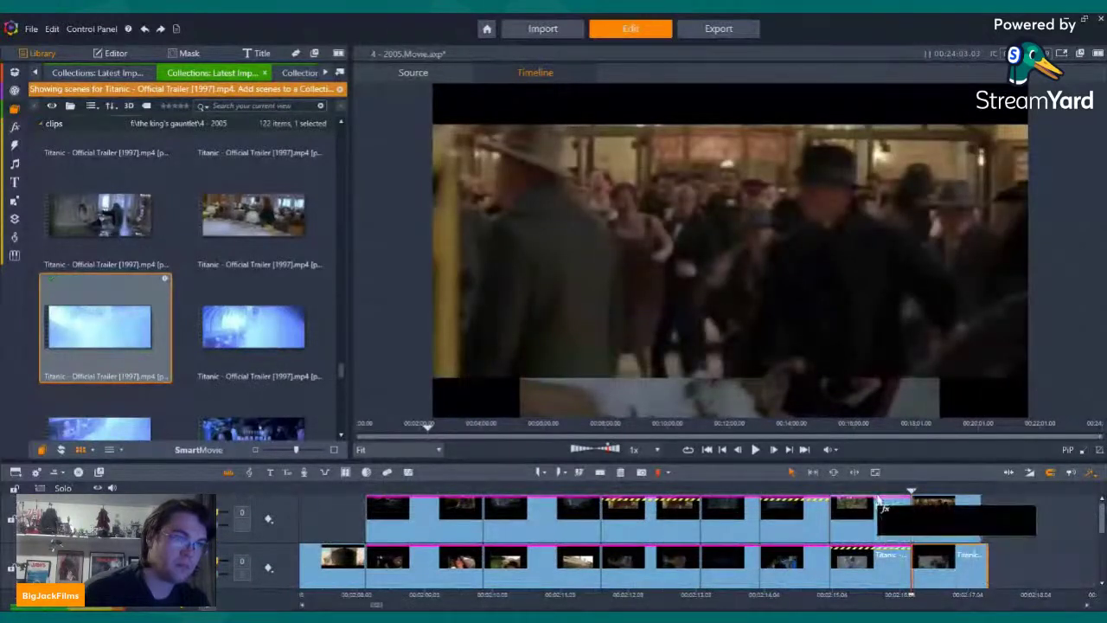
Copy the split-screen effect from the preceding King Kong clip and paste it onto the street-crowd clip
{"action": "right_click", "coordinate": [878, 502]}
{"action": "mouse_move", "coordinate": [903, 507]}
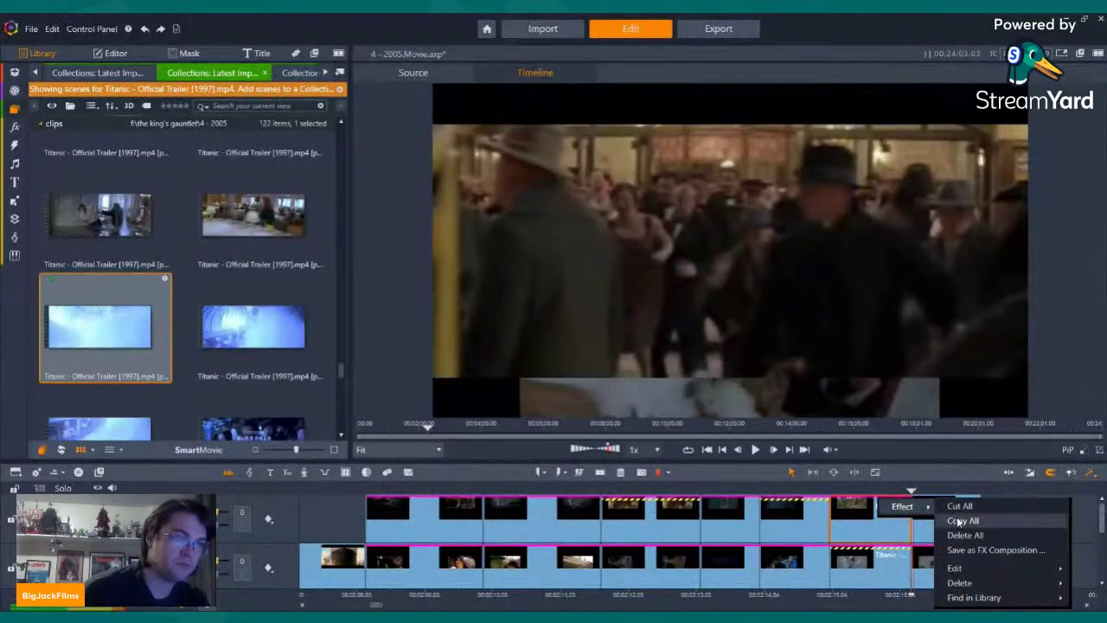
{"action": "left_click", "coordinate": [960, 520]}
{"action": "right_click", "coordinate": [958, 521]}
{"action": "left_click", "coordinate": [982, 424]}
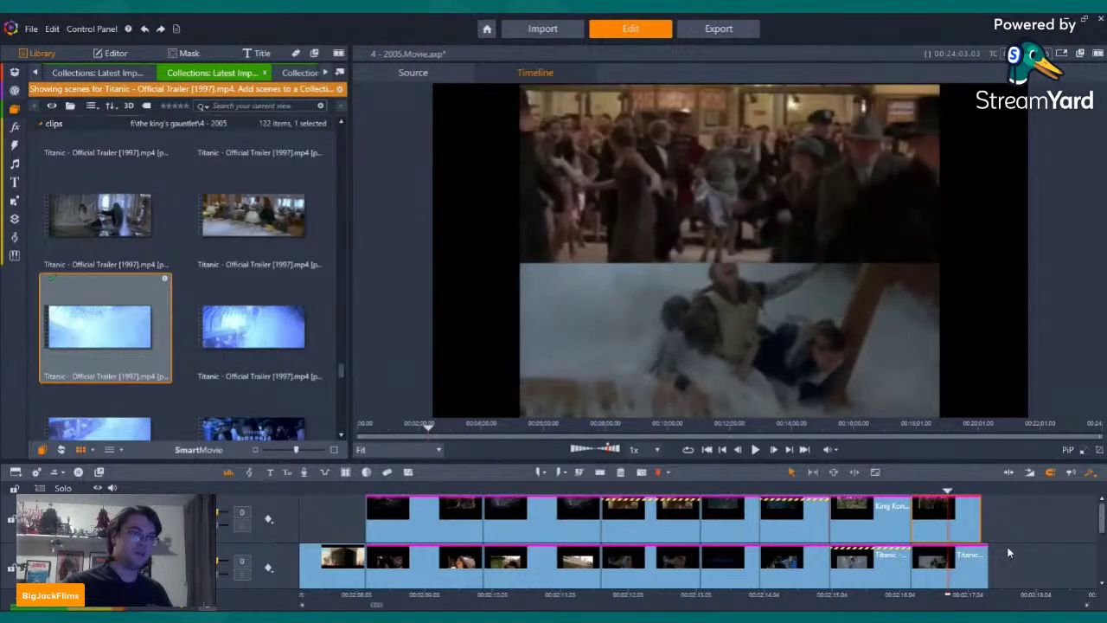
Split the Titanic rushing-water clip where King Kong cuts to the man's close-up and delete the remainder
{"action": "left_click", "coordinate": [967, 560]}
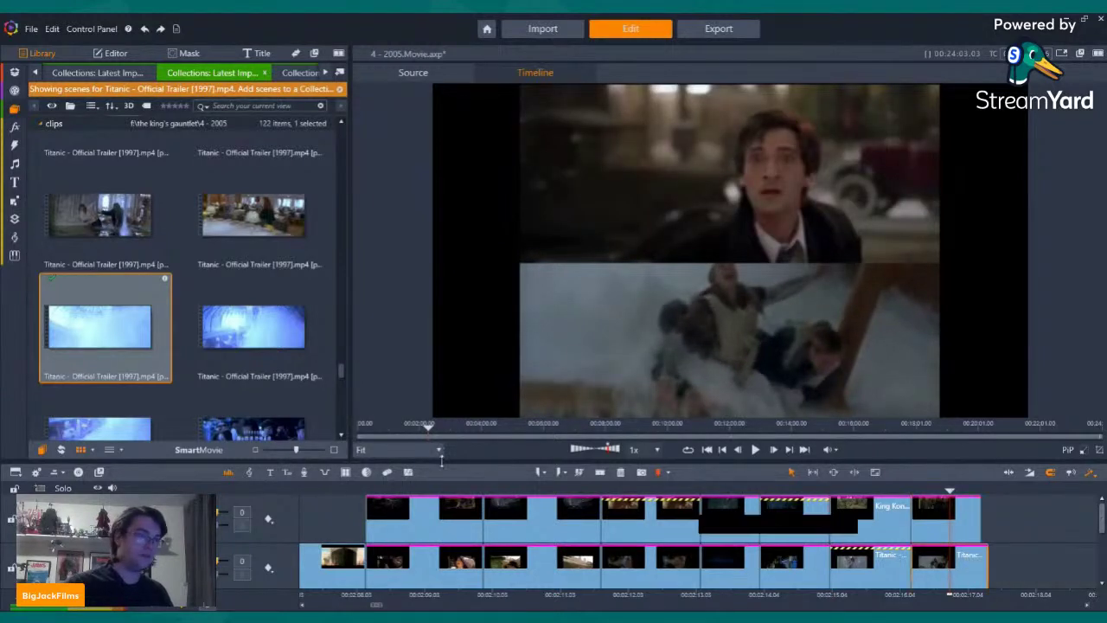
{"action": "left_click", "coordinate": [597, 474]}
{"action": "left_click", "coordinate": [965, 569]}
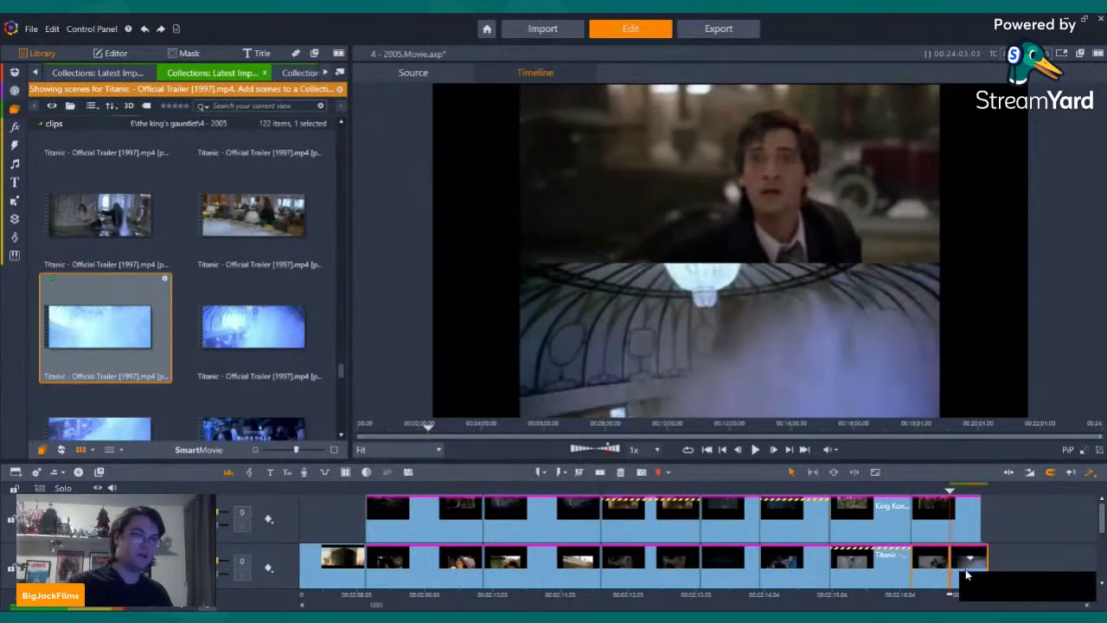
{"action": "left_click", "coordinate": [620, 472]}
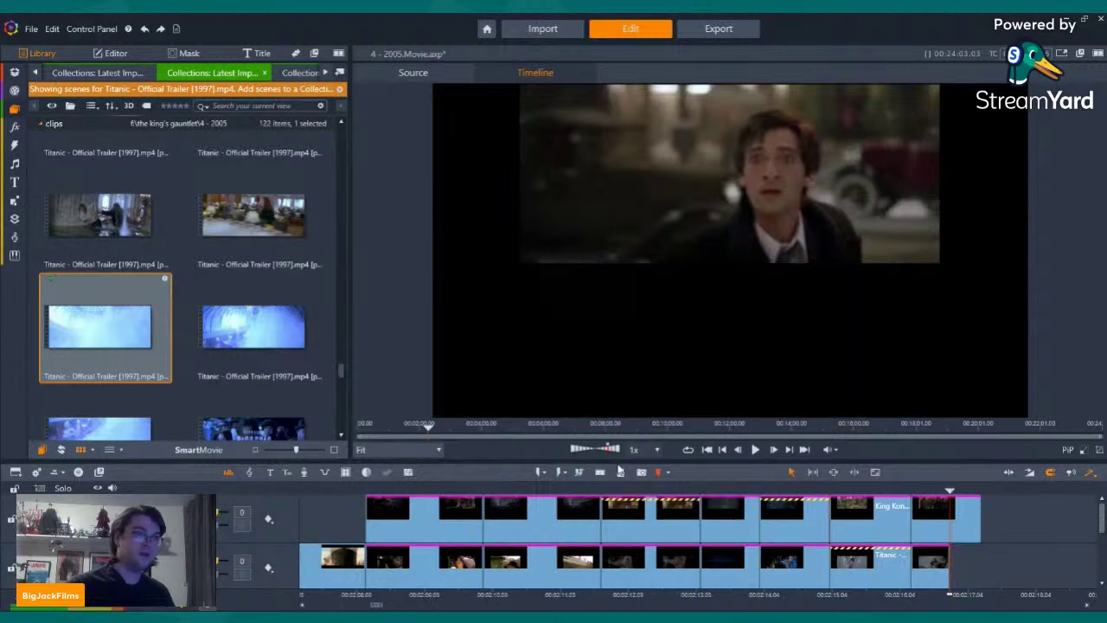
Browse the Titanic trailer scenes for a match to the man's close-up at the end of the street-crowd clip
{"action": "scroll", "coordinate": [246, 285], "scroll_direction": "down", "scroll_amount": 5}
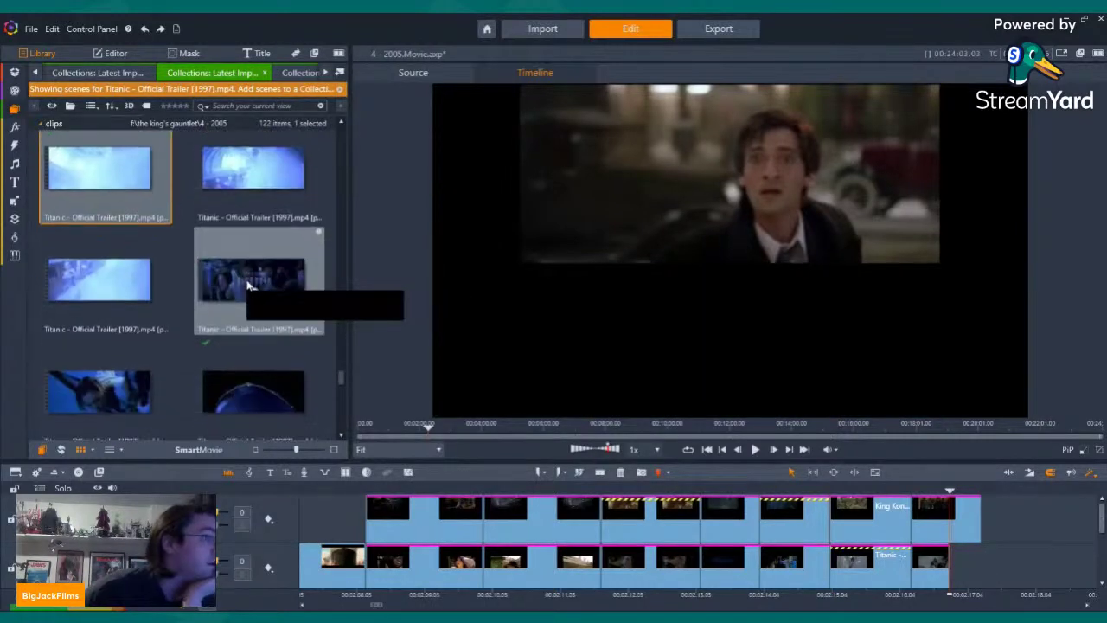
{"action": "left_click", "coordinate": [100, 212]}
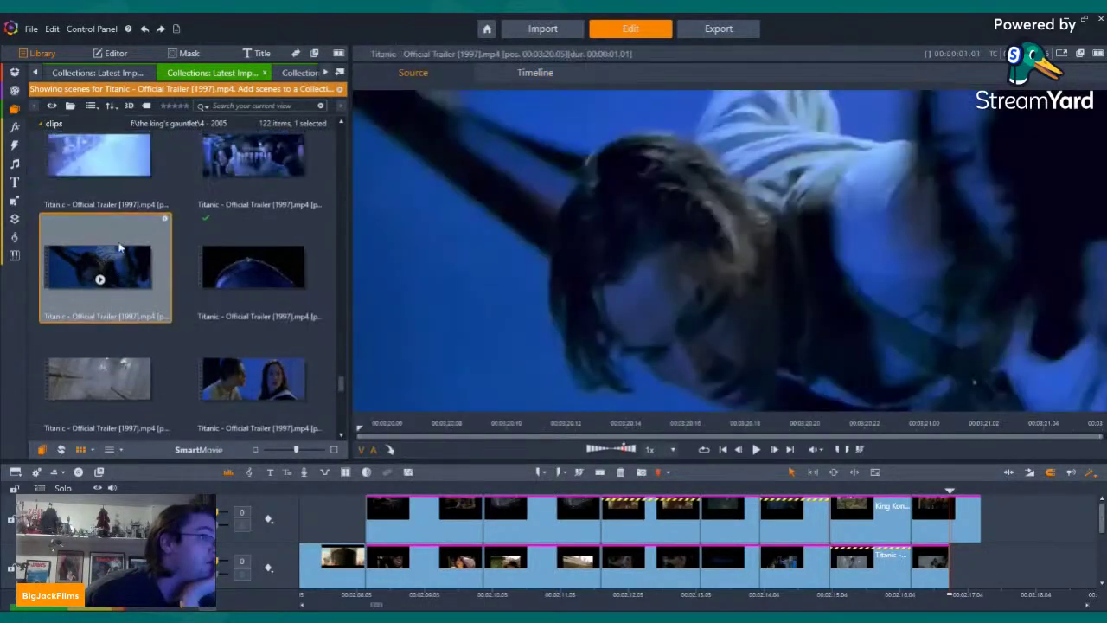
{"action": "scroll", "coordinate": [207, 287], "scroll_direction": "up", "scroll_amount": 3}
{"action": "scroll", "coordinate": [218, 259], "scroll_direction": "up", "scroll_amount": 4}
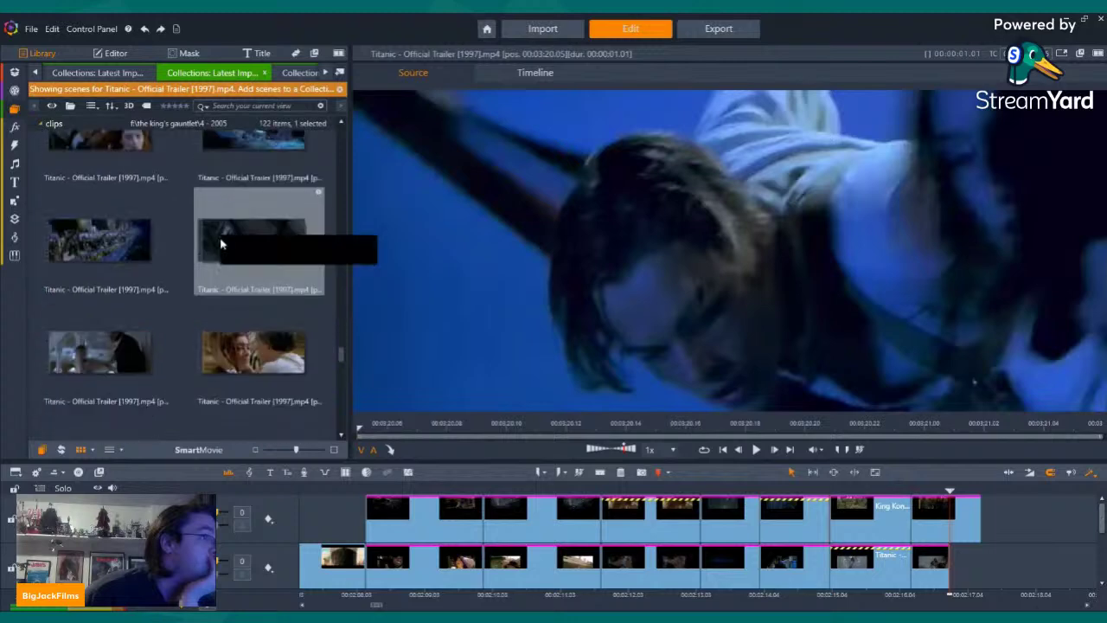
{"action": "scroll", "coordinate": [248, 271], "scroll_direction": "up", "scroll_amount": 4}
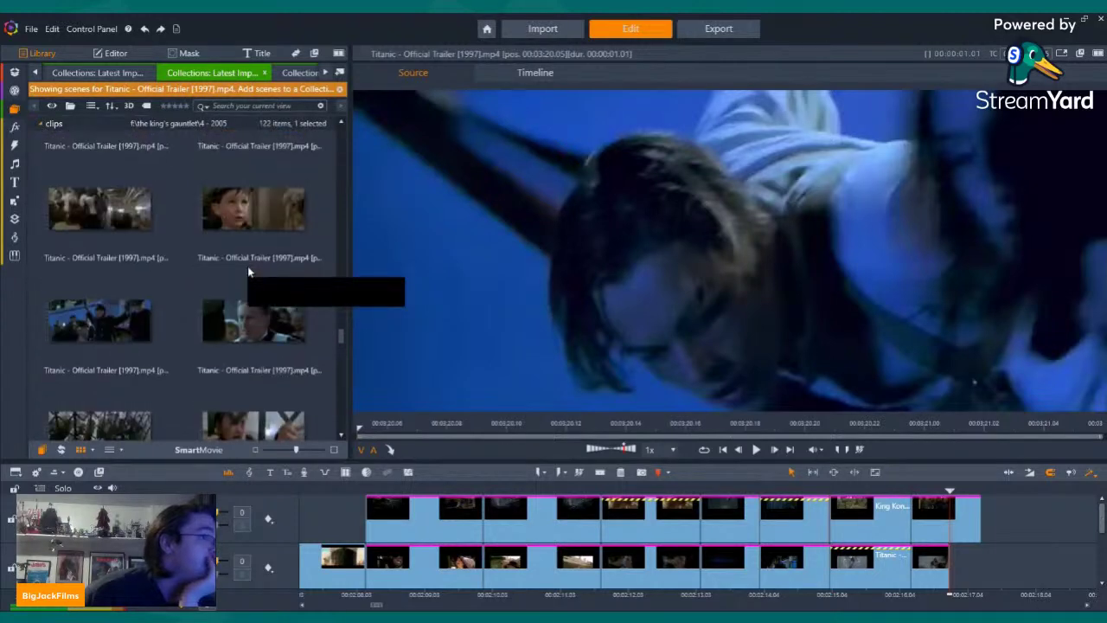
{"action": "scroll", "coordinate": [248, 272], "scroll_direction": "up", "scroll_amount": 3}
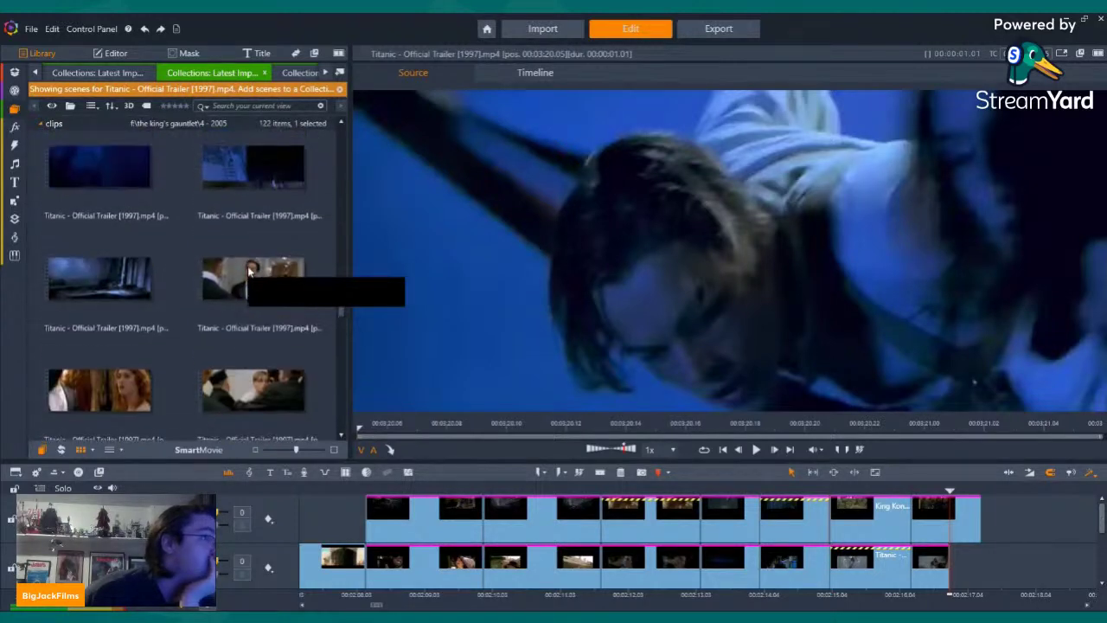
{"action": "scroll", "coordinate": [248, 272], "scroll_direction": "down", "scroll_amount": 5}
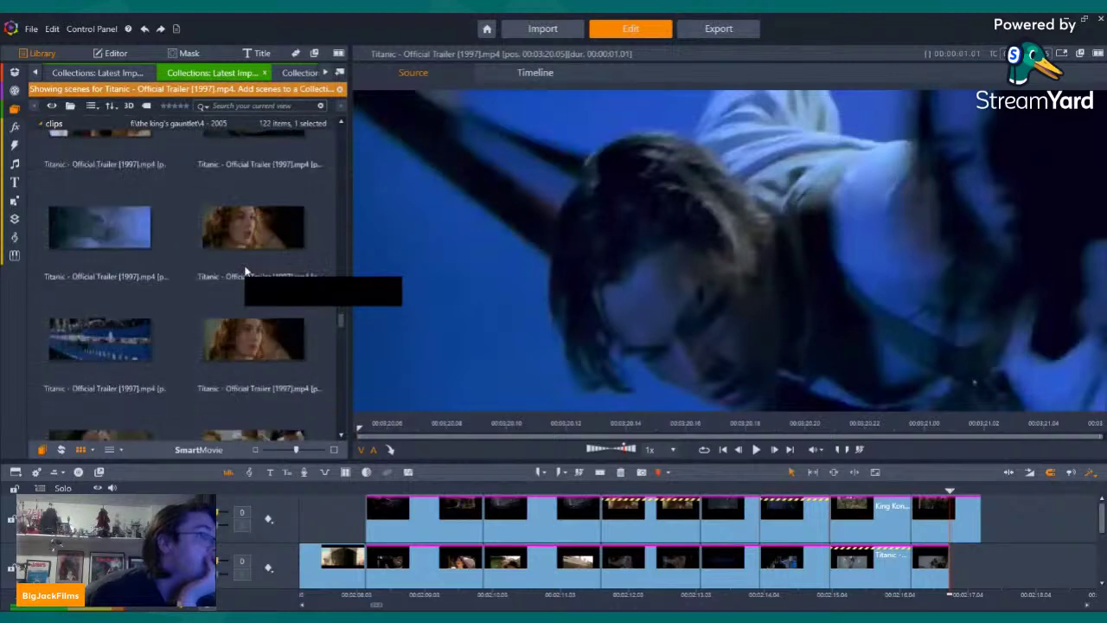
{"action": "scroll", "coordinate": [243, 283], "scroll_direction": "down", "scroll_amount": 5}
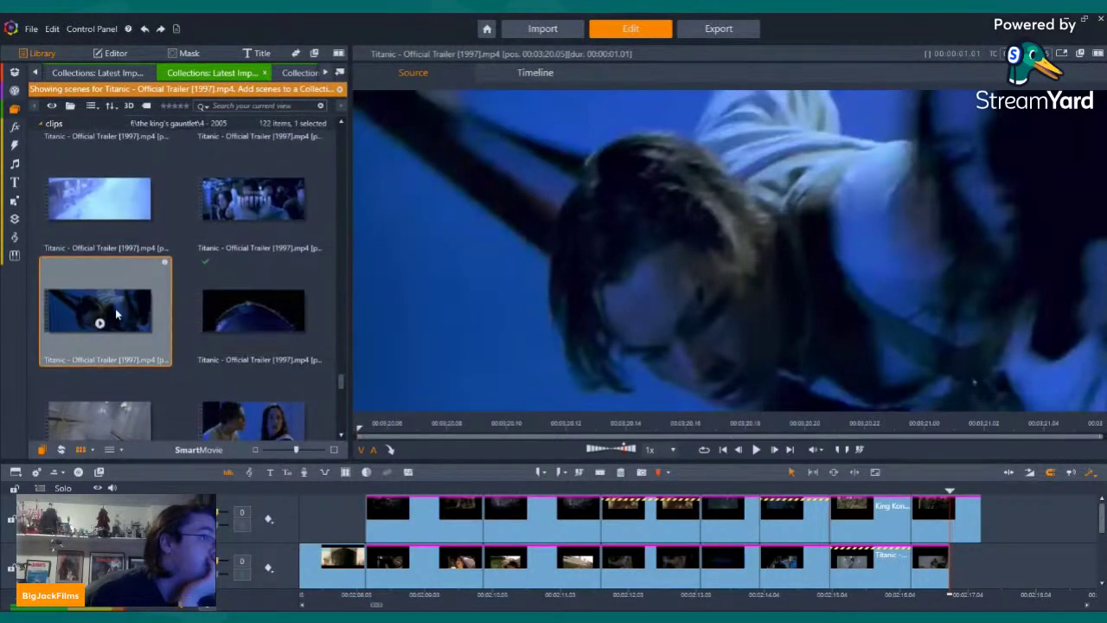
Place the Titanic scene of the couple clinging on against the blue background after the rushing-water clip, trim its opening, and remove its audio
{"action": "left_click_drag", "start_coordinate": [115, 308], "coordinate": [954, 563]}
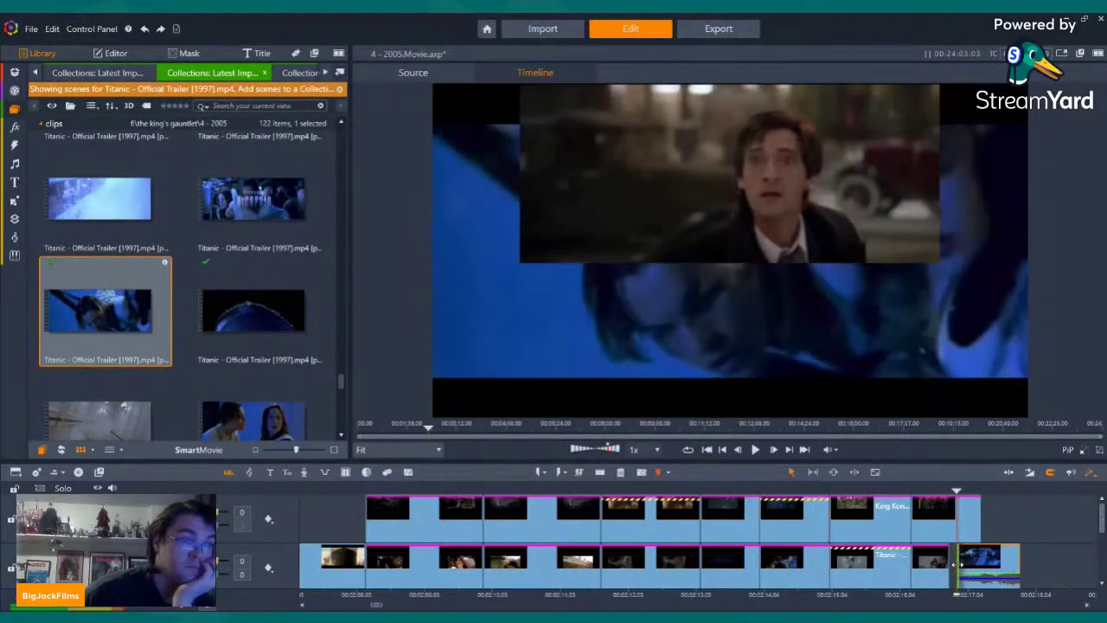
{"action": "mouse_move", "coordinate": [980, 567]}
{"action": "left_mouse_down"}
{"action": "mouse_move", "coordinate": [973, 514]}
{"action": "mouse_move", "coordinate": [973, 553]}
{"action": "left_mouse_up"}
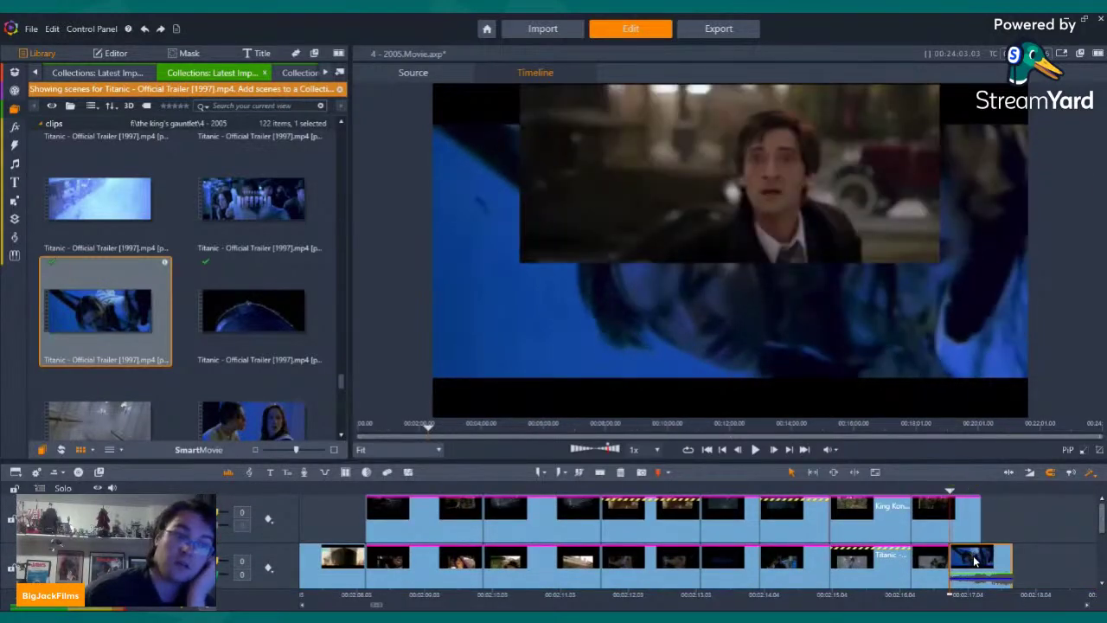
{"action": "right_click", "coordinate": [972, 555]}
{"action": "left_click", "coordinate": [1019, 462]}
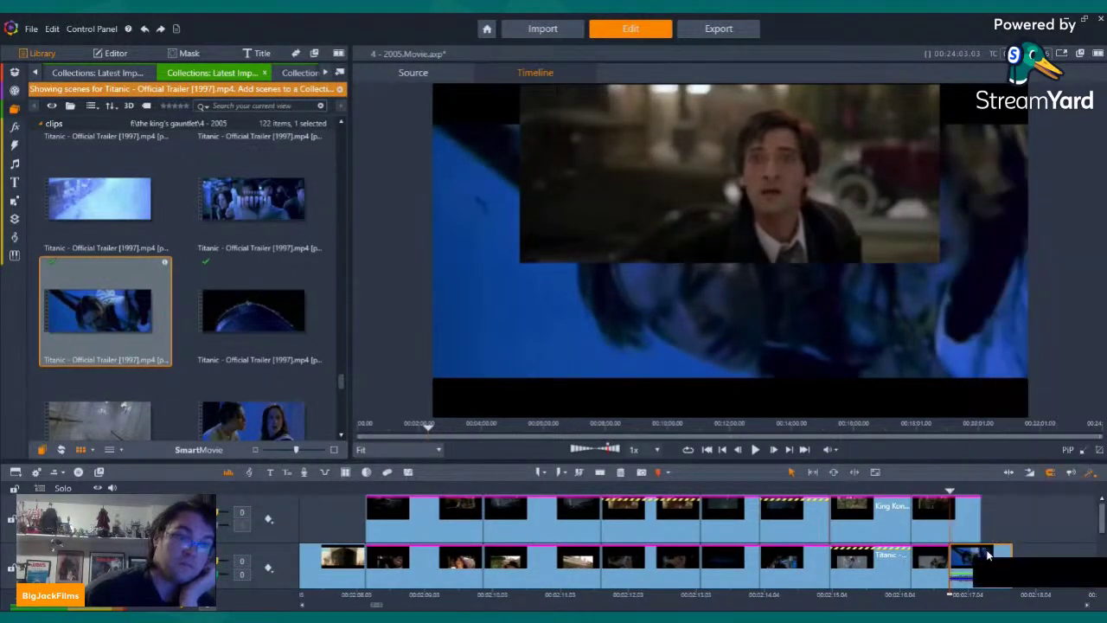
{"action": "right_click", "coordinate": [980, 557]}
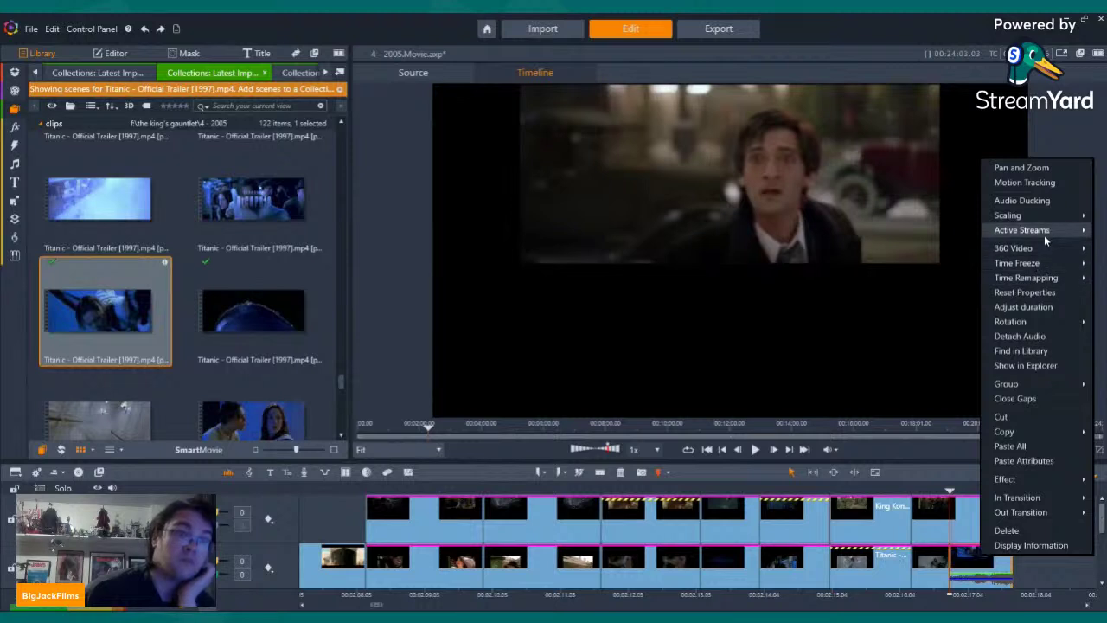
{"action": "left_click", "coordinate": [948, 245]}
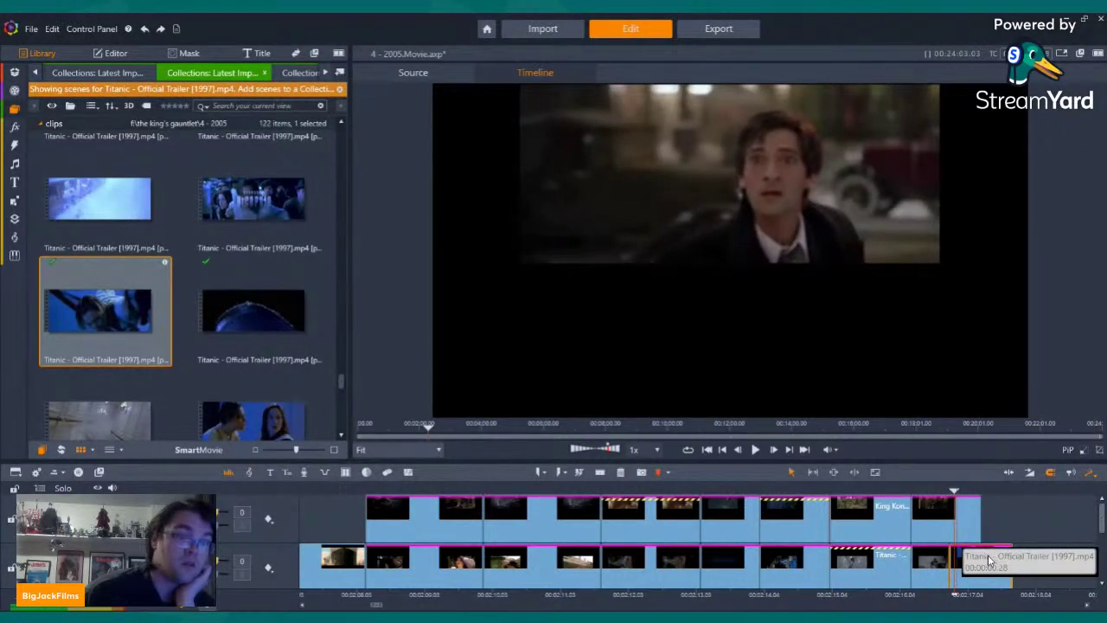
Replace the couple clip's effect with the split-screen effect from the Titanic hallway clip and trim its end to match the street-crowd clip
{"action": "right_click", "coordinate": [1007, 560]}
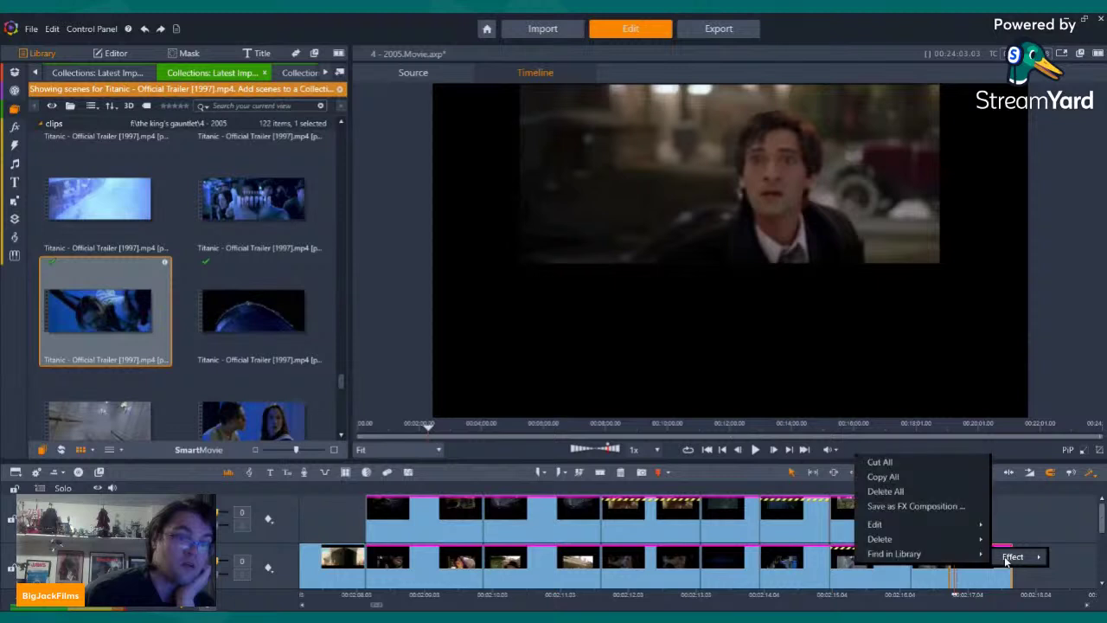
{"action": "left_click", "coordinate": [875, 491]}
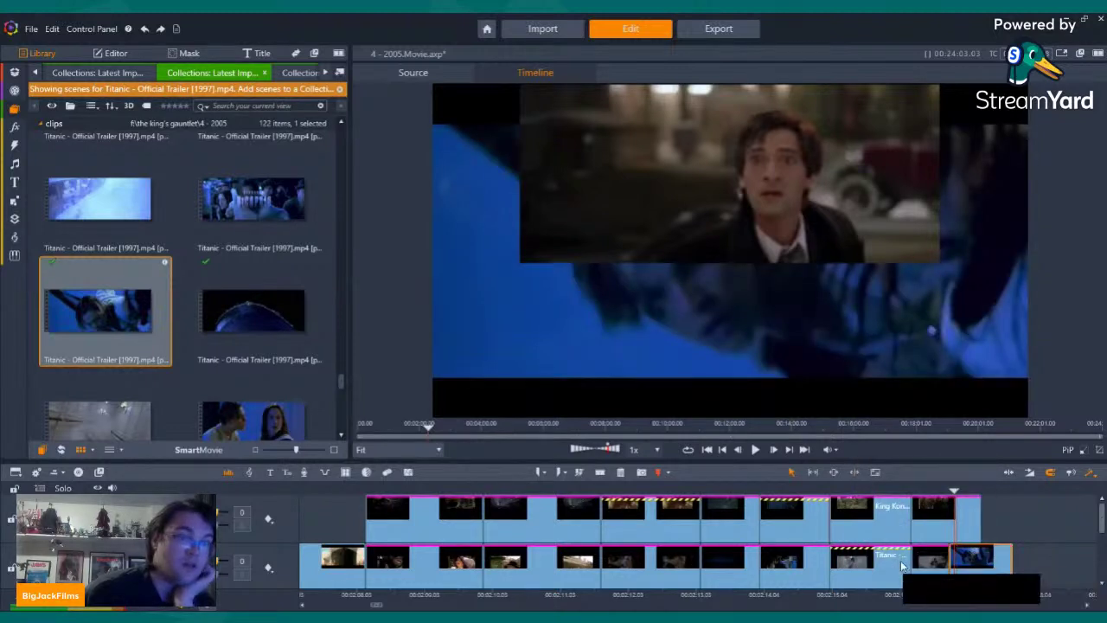
{"action": "right_click", "coordinate": [868, 552]}
{"action": "left_click", "coordinate": [868, 550]}
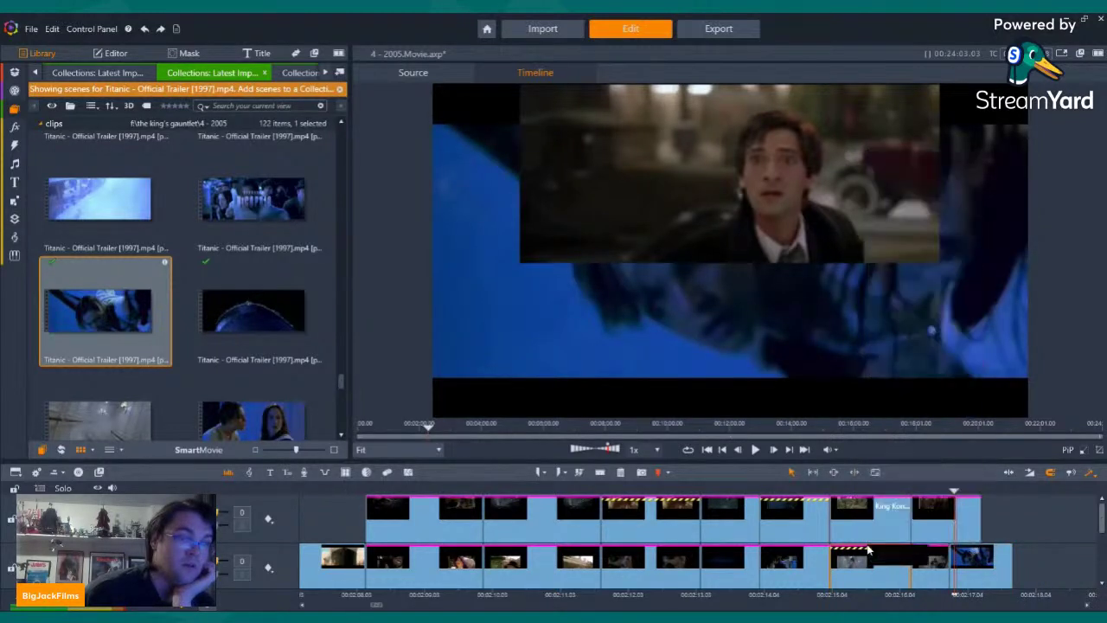
{"action": "left_click", "coordinate": [915, 557]}
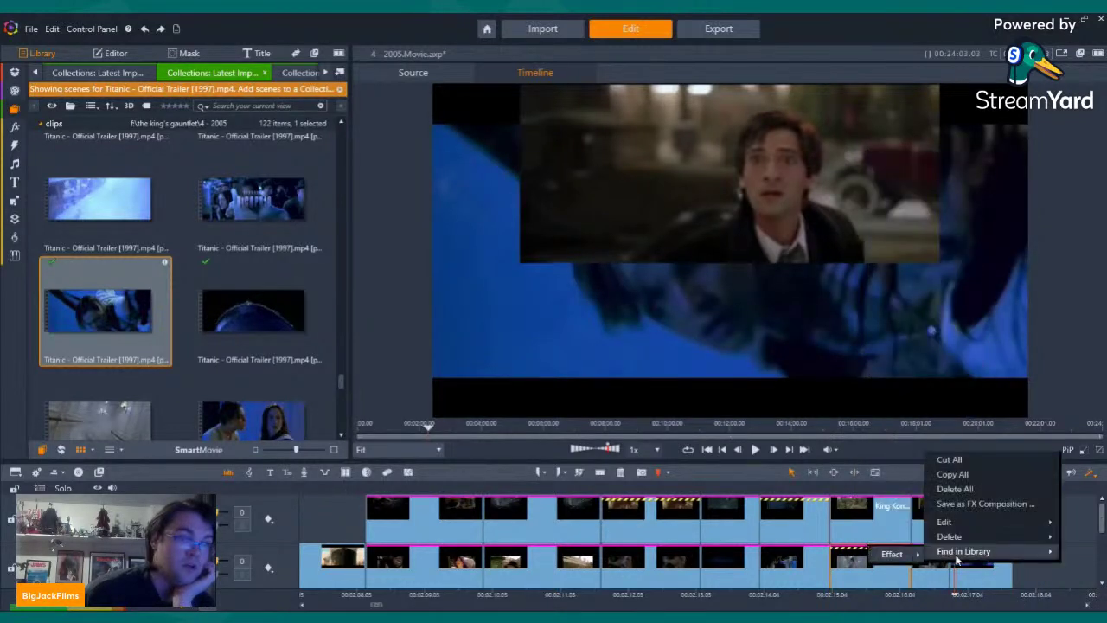
{"action": "left_click", "coordinate": [966, 476]}
{"action": "right_click", "coordinate": [981, 560]}
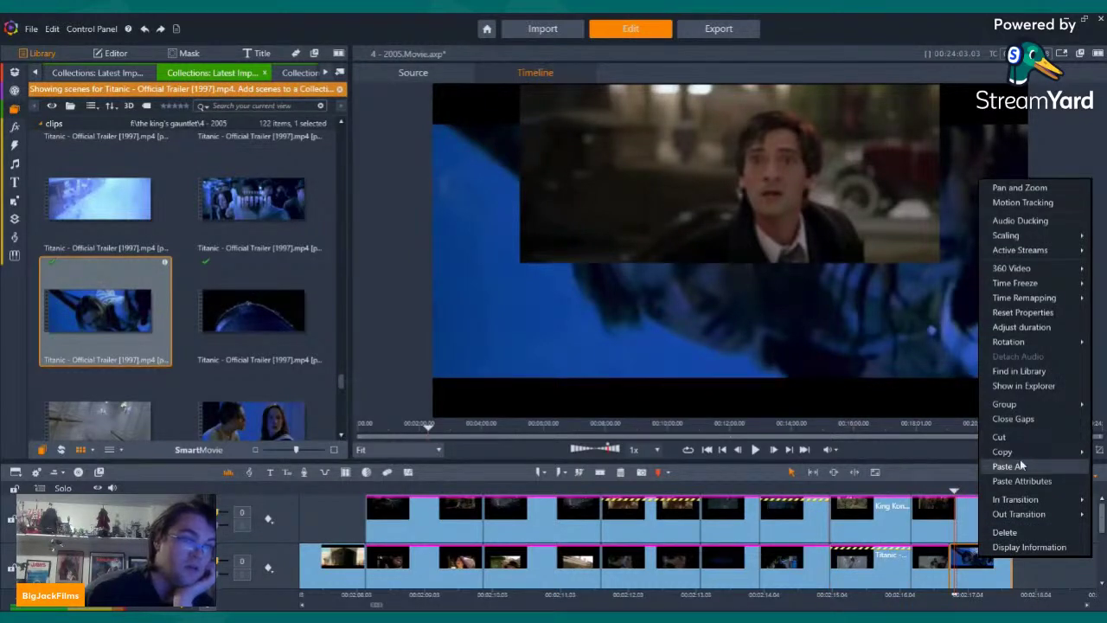
{"action": "left_click", "coordinate": [1020, 465]}
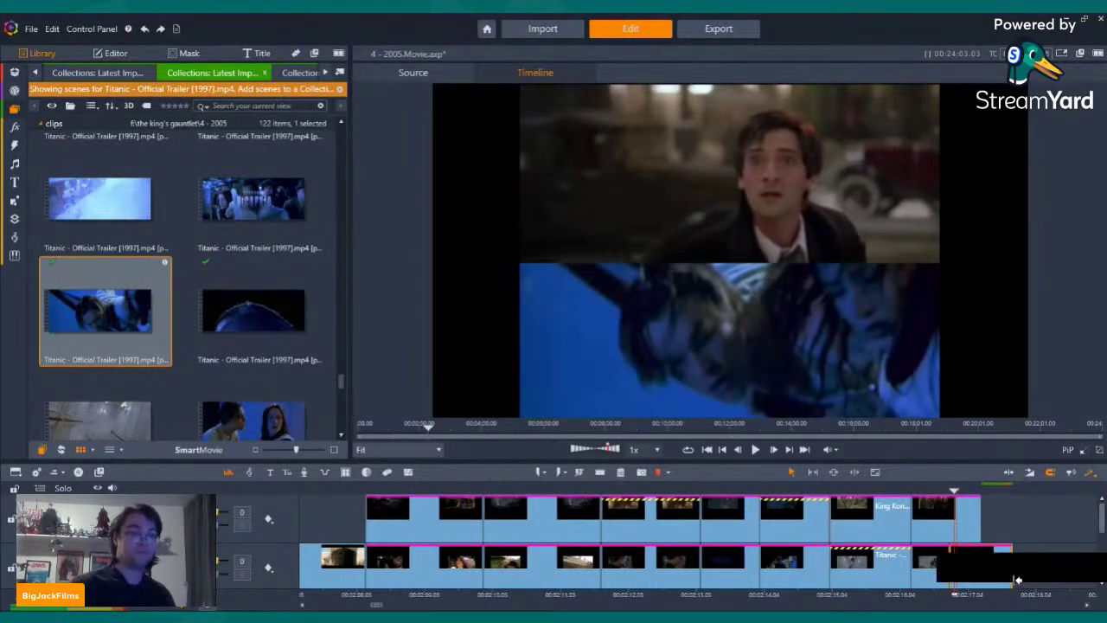
{"action": "left_click_drag", "start_coordinate": [1000, 571], "coordinate": [981, 563]}
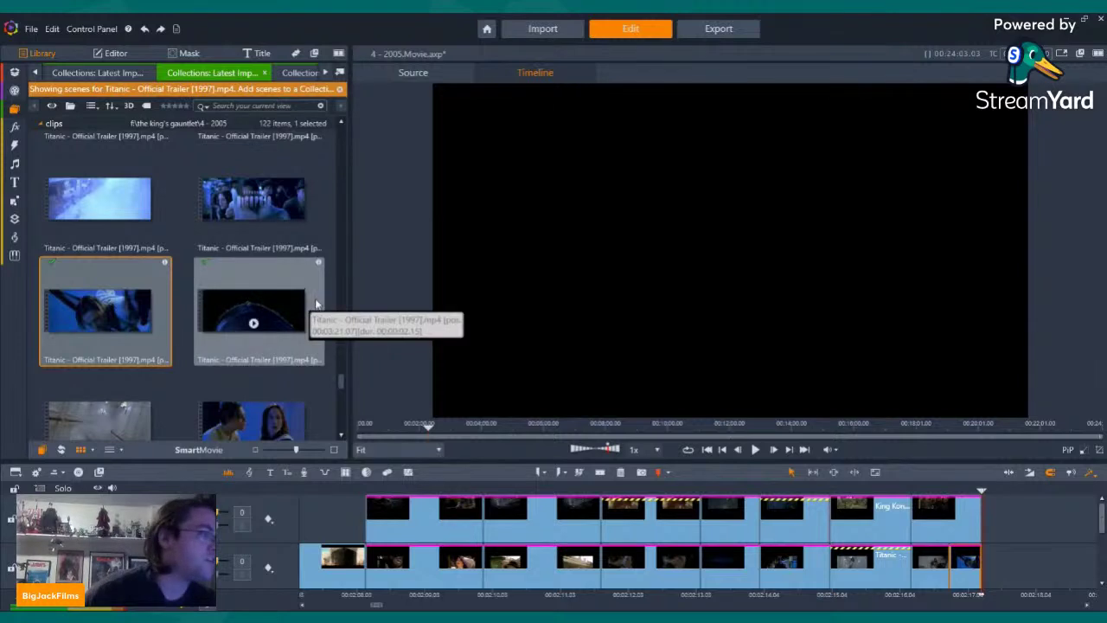
Append the King Kong scene of the woman in the white dress to the upper track, with its audio removed and opening aerial frames trimmed
{"action": "scroll", "coordinate": [316, 302], "scroll_direction": "down", "scroll_amount": 3}
{"action": "scroll", "coordinate": [316, 305], "scroll_direction": "down", "scroll_amount": 3}
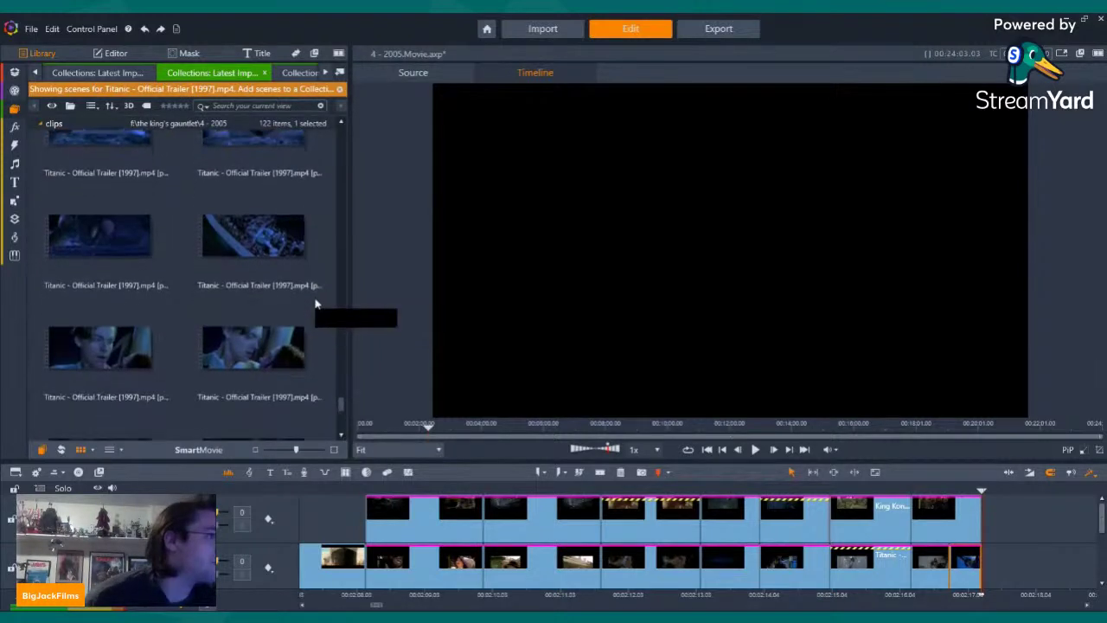
{"action": "left_click", "coordinate": [113, 71]}
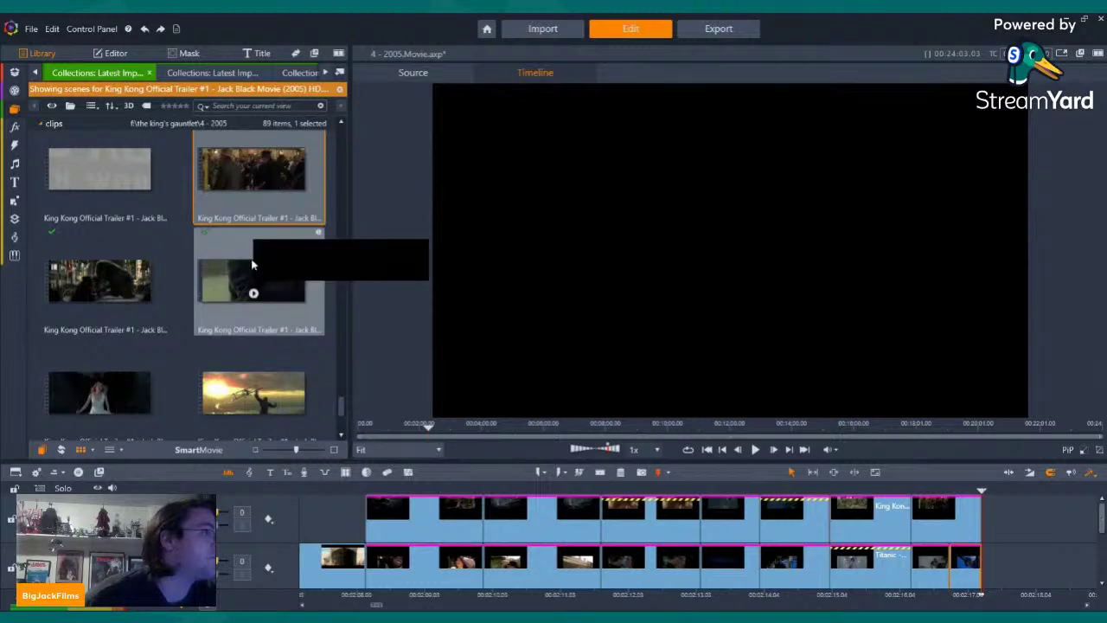
{"action": "scroll", "coordinate": [133, 232], "scroll_direction": "down", "scroll_amount": 1}
{"action": "left_click", "coordinate": [101, 229]}
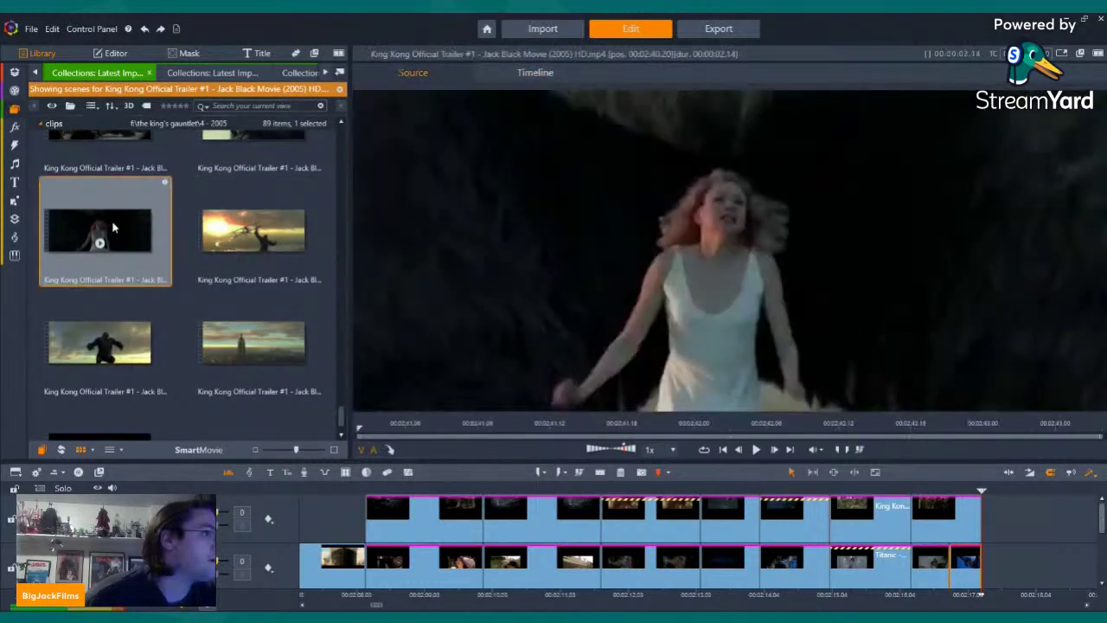
{"action": "left_click_drag", "start_coordinate": [97, 229], "coordinate": [983, 526]}
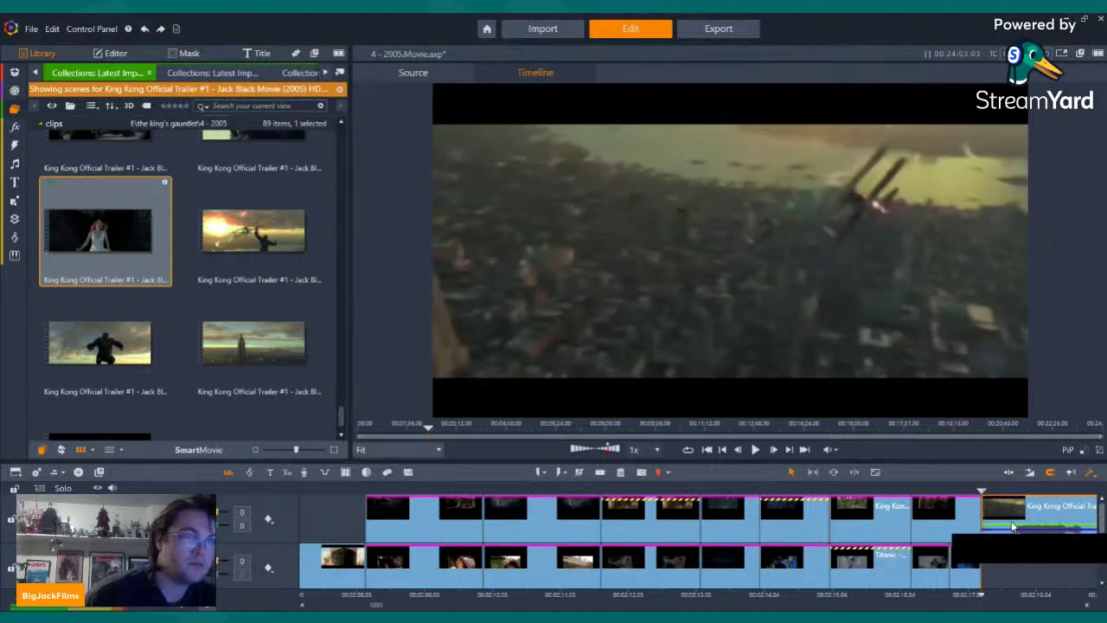
{"action": "right_click", "coordinate": [1010, 521]}
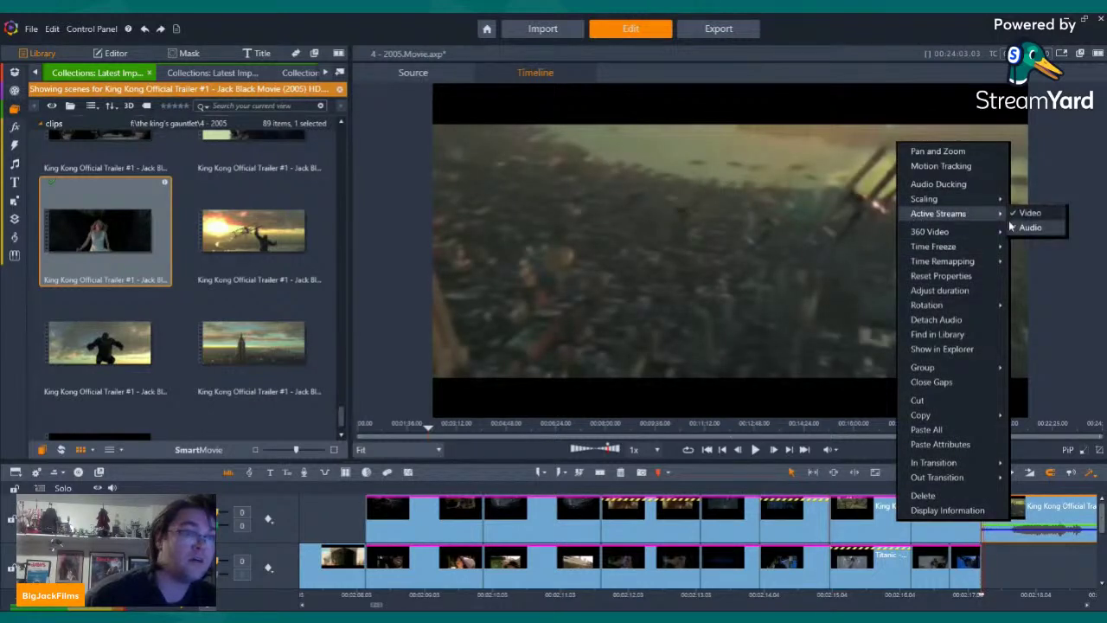
{"action": "left_click", "coordinate": [1030, 227]}
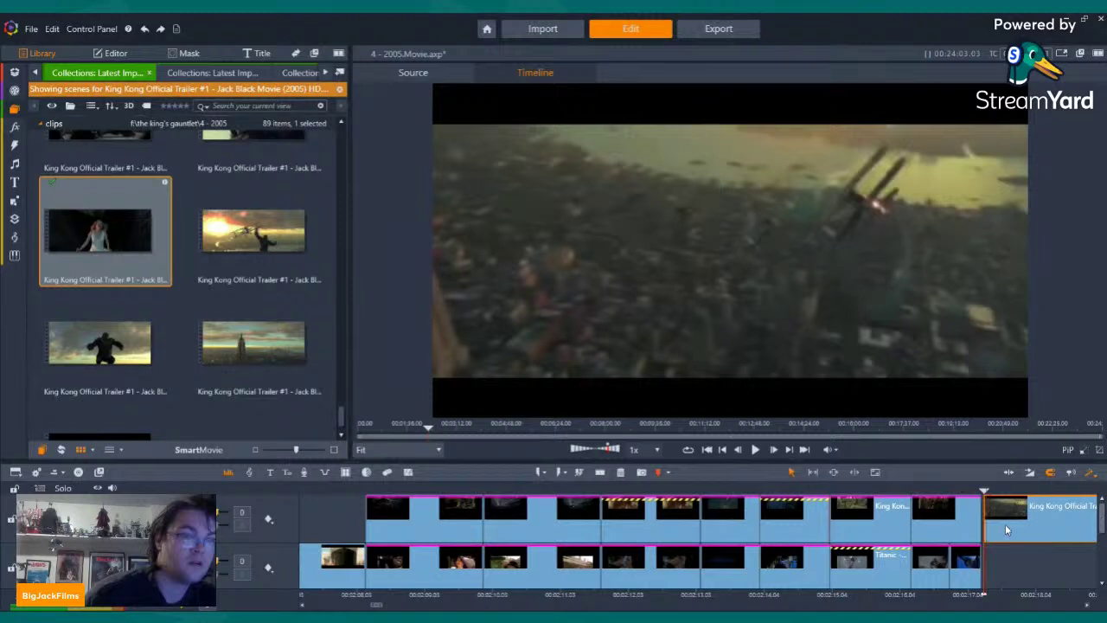
{"action": "left_click_drag", "start_coordinate": [992, 524], "coordinate": [997, 525]}
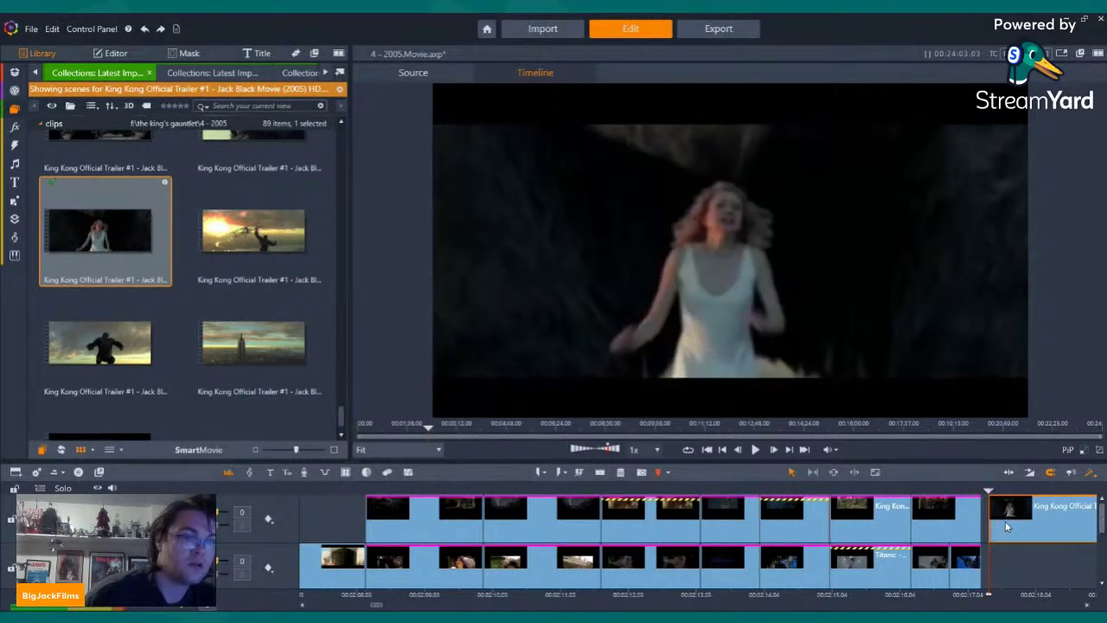
Close the gap before the white-dress clip and split it where the shot changes to the aerial view with the plane
{"action": "key", "text": "Right"}
{"action": "key", "text": "Right"}
{"action": "key", "text": "Right"}
{"action": "key", "text": "Right"}
{"action": "key", "text": "Right"}
{"action": "key", "text": "Right"}
{"action": "key", "text": "Right"}
{"action": "key", "text": "Right"}
{"action": "key", "text": "Right"}
{"action": "key", "text": "Right"}
{"action": "key", "text": "Right"}
{"action": "key", "text": "Right"}
{"action": "key", "text": "Right"}
{"action": "key", "text": "Right"}
{"action": "key", "text": "Right"}
{"action": "key", "text": "Right"}
{"action": "key", "text": "Right"}
{"action": "key", "text": "Right"}
{"action": "key", "text": "Right"}
{"action": "key", "text": "Right"}
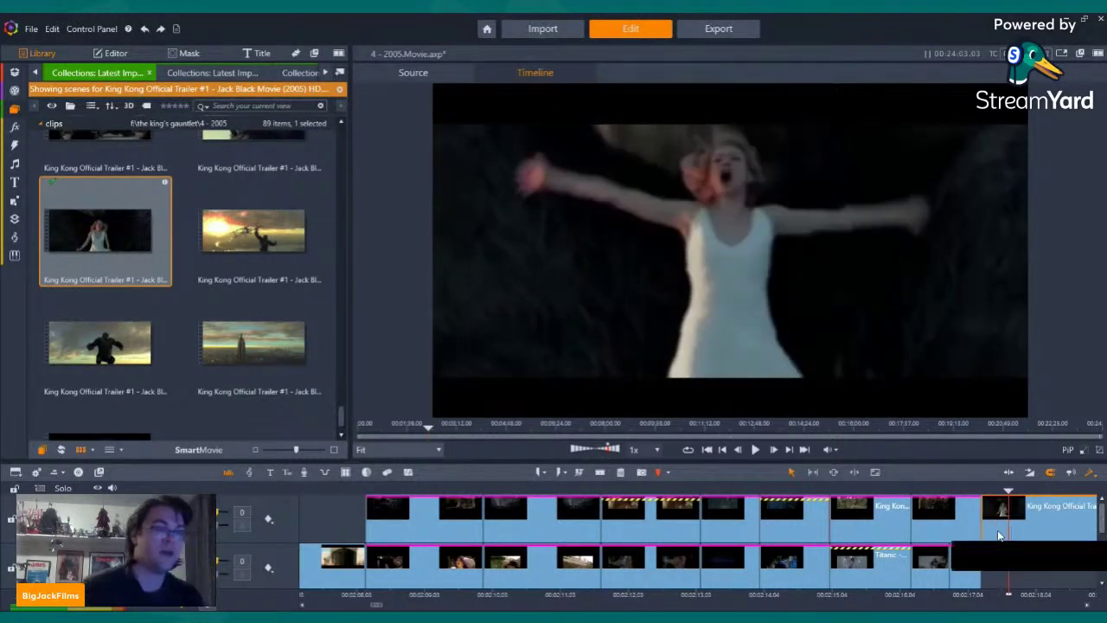
{"action": "key", "text": "Left"}
{"action": "key", "text": "Left"}
{"action": "key", "text": "Left"}
{"action": "key", "text": "Left"}
{"action": "key", "text": "Left"}
{"action": "key", "text": "Left"}
{"action": "key", "text": "Left"}
{"action": "key", "text": "Left"}
{"action": "key", "text": "Left"}
{"action": "key", "text": "Left"}
{"action": "key", "text": "Left"}
{"action": "key", "text": "Left"}
{"action": "key", "text": "Left"}
{"action": "key", "text": "Right"}
{"action": "key", "text": "Right"}
{"action": "key", "text": "Right"}
{"action": "key", "text": "Right"}
{"action": "key", "text": "Right"}
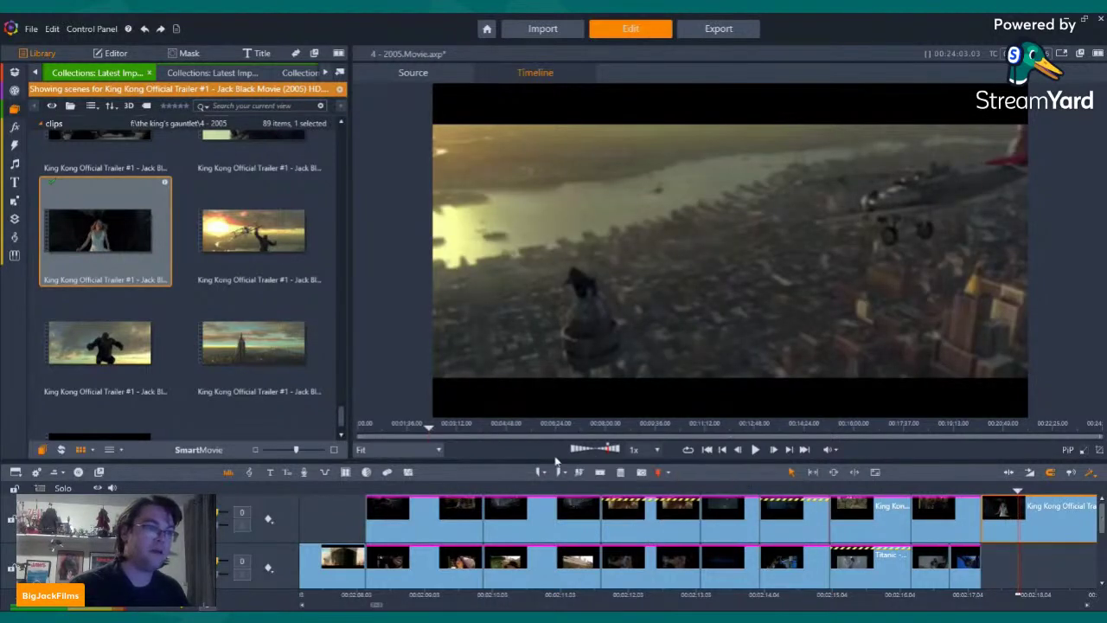
{"action": "left_click", "coordinate": [599, 473]}
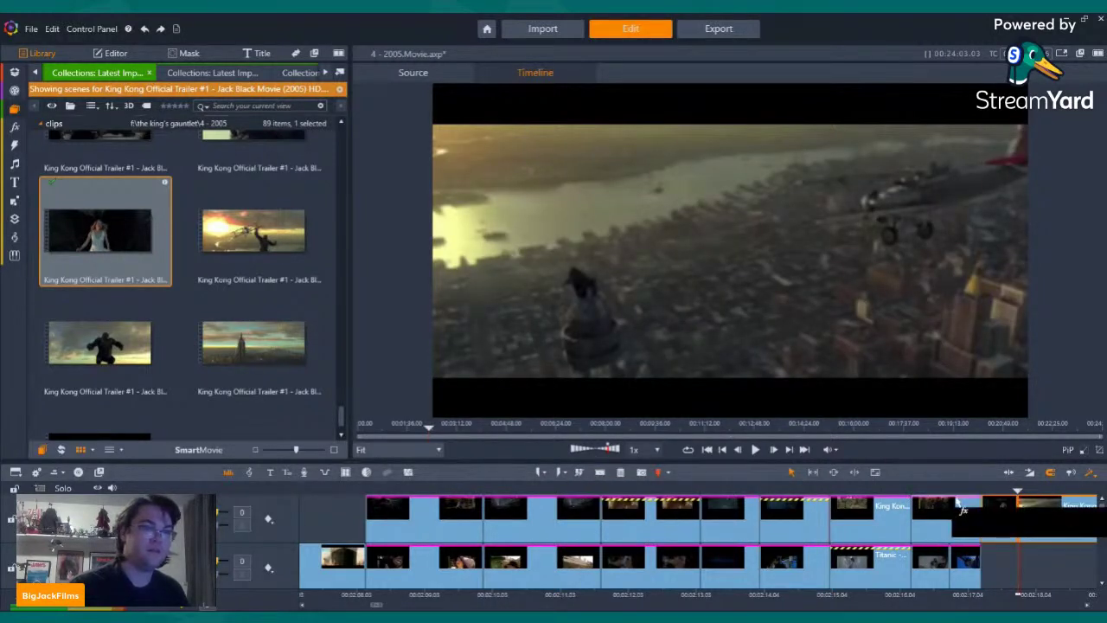
Copy all effects from the street-crowd King Kong clip and paste them onto both the white-dress and aerial clips
{"action": "left_click_drag", "start_coordinate": [958, 506], "coordinate": [957, 504]}
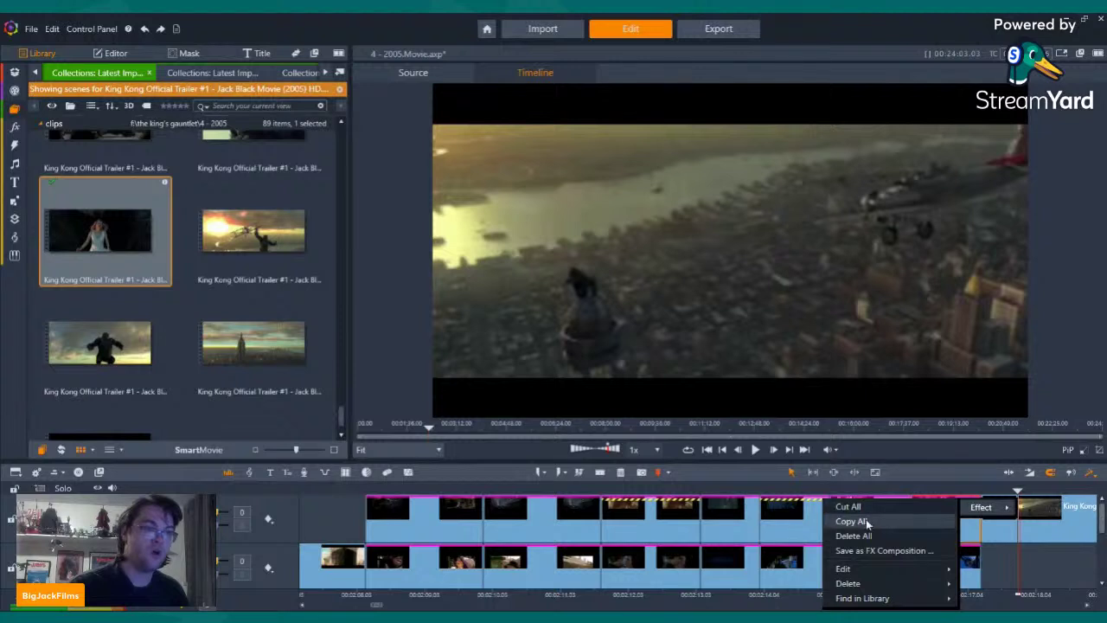
{"action": "left_click", "coordinate": [866, 521]}
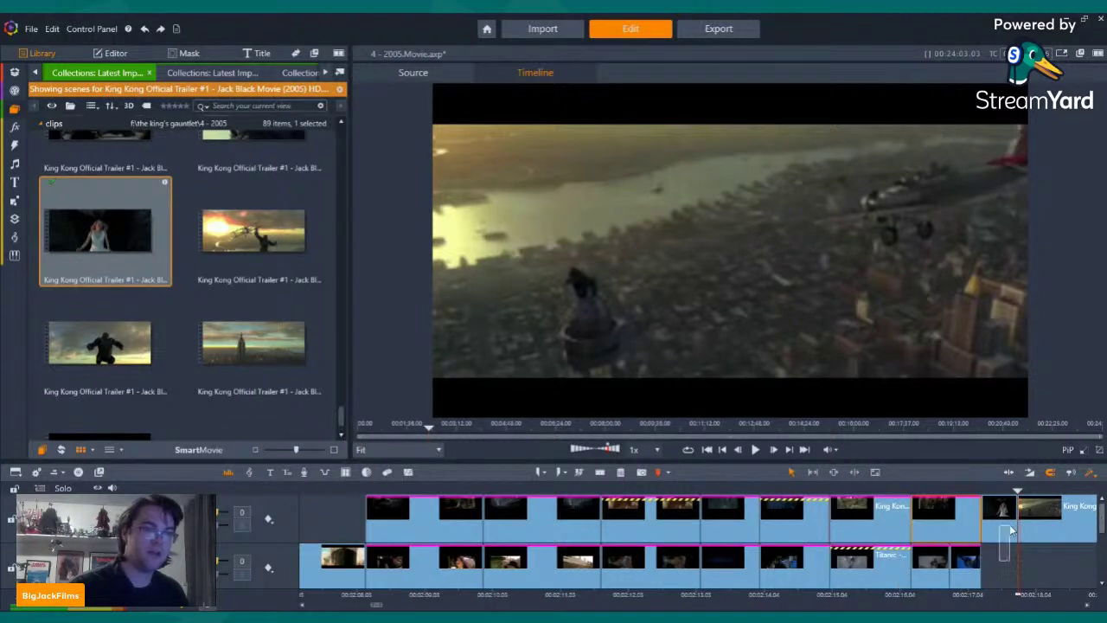
{"action": "right_click", "coordinate": [1033, 529]}
{"action": "left_click", "coordinate": [976, 432]}
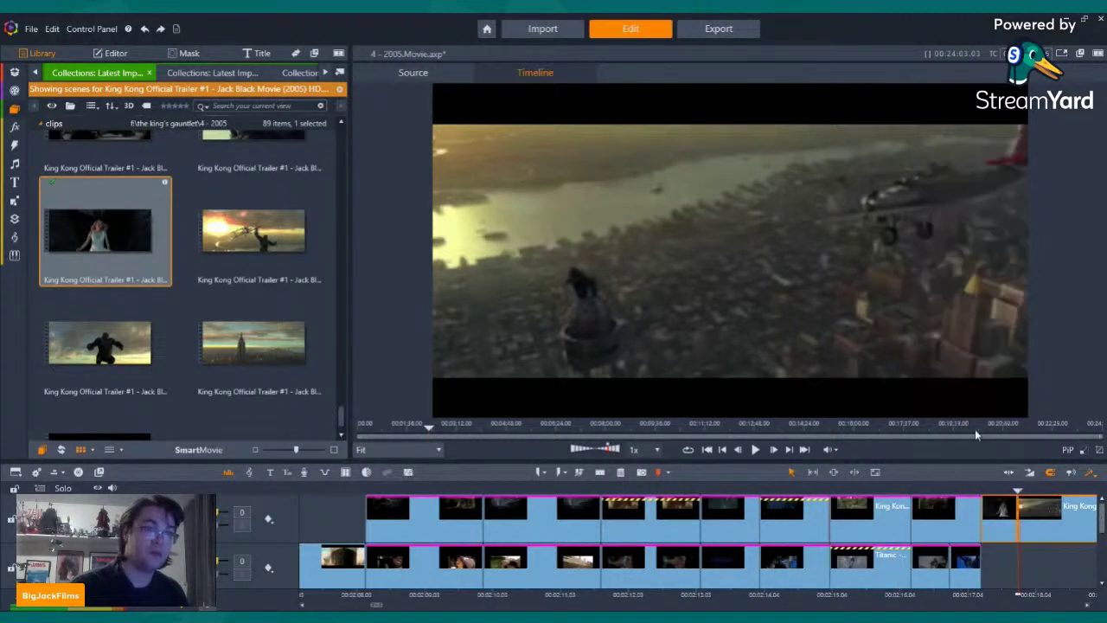
Place the Titanic scene of the frightened woman in the crowd beneath the white-dress clip and remove its audio
{"action": "key", "text": "Left"}
{"action": "key", "text": "Left"}
{"action": "key", "text": "Left"}
{"action": "key", "text": "Left"}
{"action": "key", "text": "Left"}
{"action": "key", "text": "Left"}
{"action": "key", "text": "Left"}
{"action": "key", "text": "Left"}
{"action": "key", "text": "Left"}
{"action": "key", "text": "Left"}
{"action": "key", "text": "Left"}
{"action": "key", "text": "Left"}
{"action": "key", "text": "Left"}
{"action": "key", "text": "Left"}
{"action": "key", "text": "Left"}
{"action": "key", "text": "Left"}
{"action": "key", "text": "Left"}
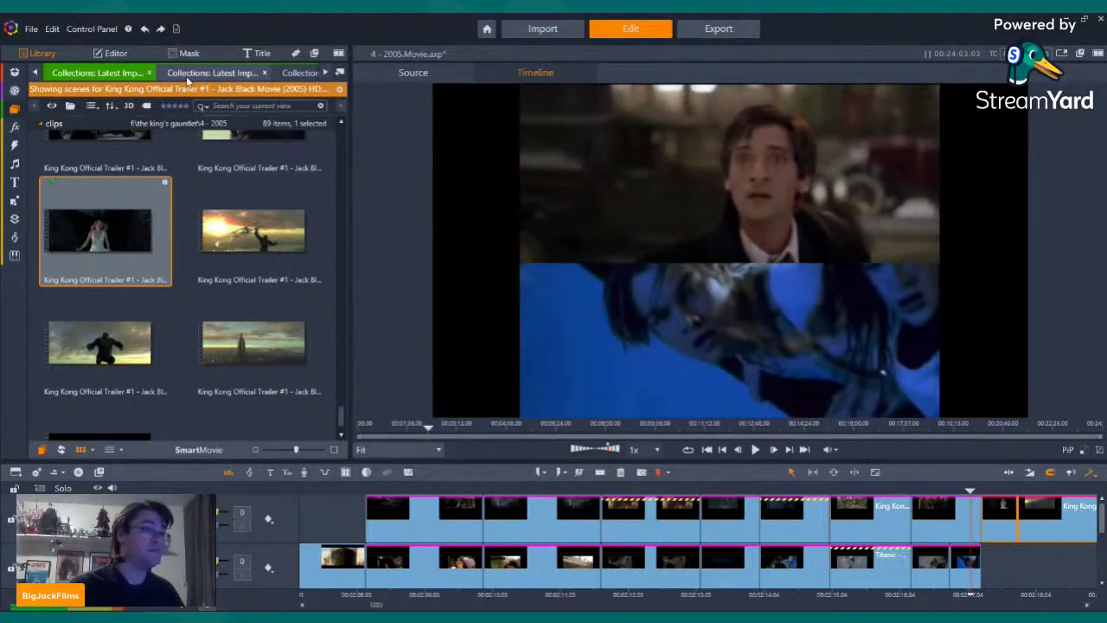
{"action": "left_click", "coordinate": [212, 72]}
{"action": "scroll", "coordinate": [235, 199], "scroll_direction": "down", "scroll_amount": 5}
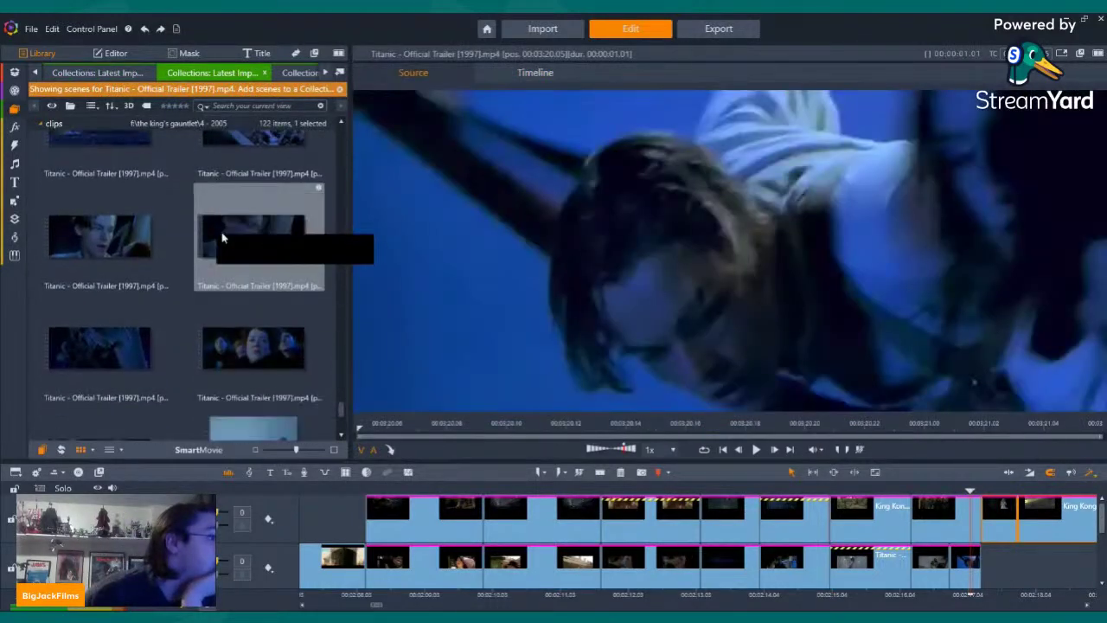
{"action": "scroll", "coordinate": [222, 237], "scroll_direction": "down", "scroll_amount": 2}
{"action": "scroll", "coordinate": [223, 237], "scroll_direction": "up", "scroll_amount": 3}
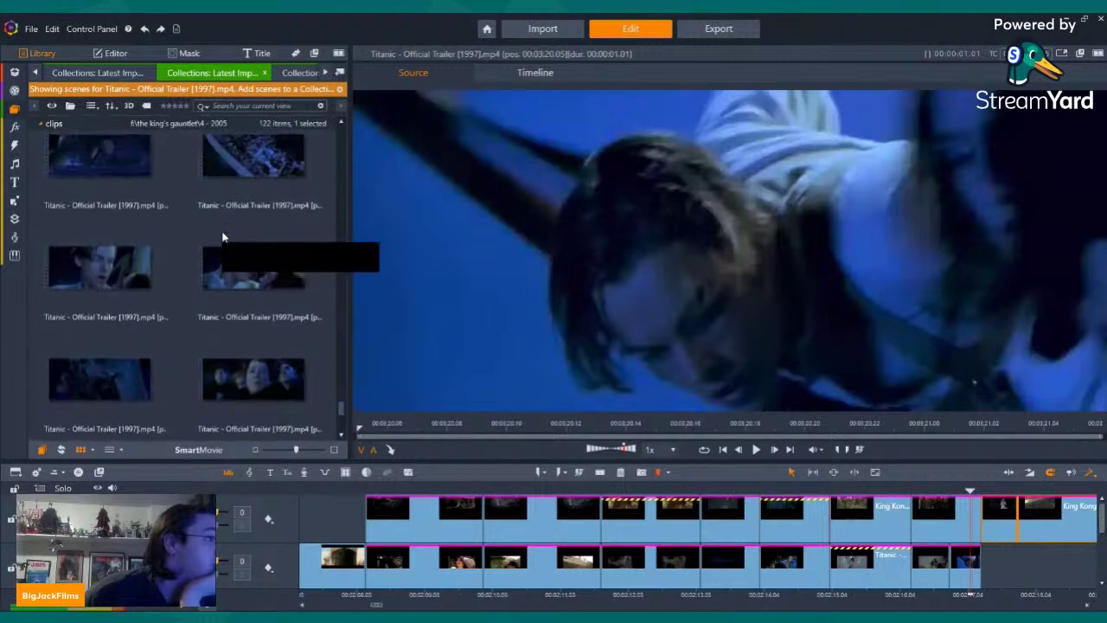
{"action": "scroll", "coordinate": [226, 246], "scroll_direction": "up", "scroll_amount": 3}
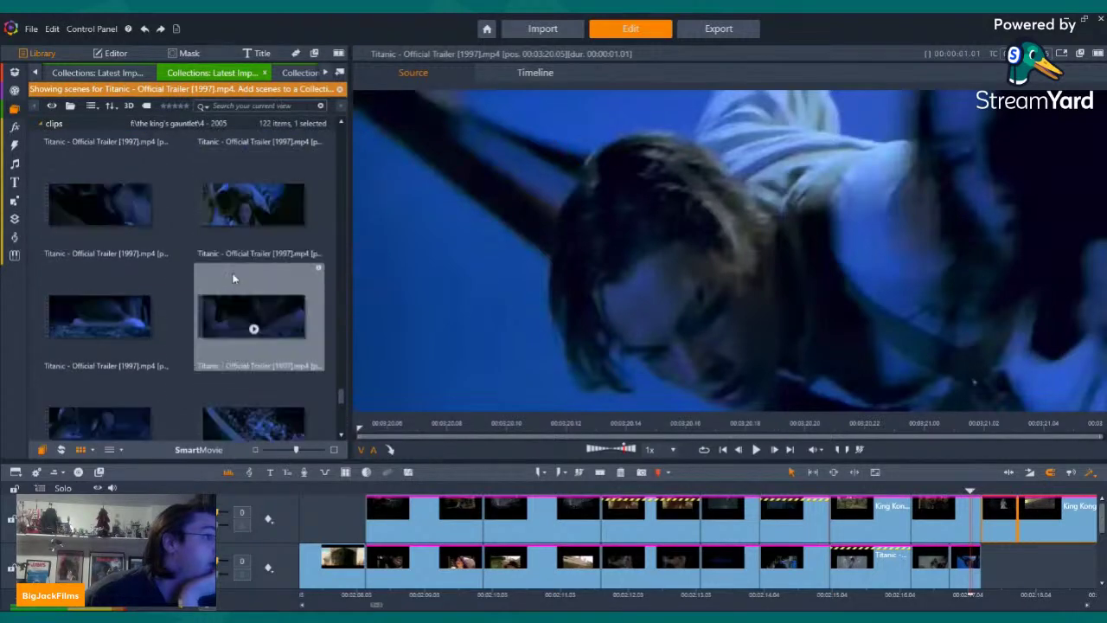
{"action": "left_click_drag", "start_coordinate": [249, 244], "coordinate": [992, 571]}
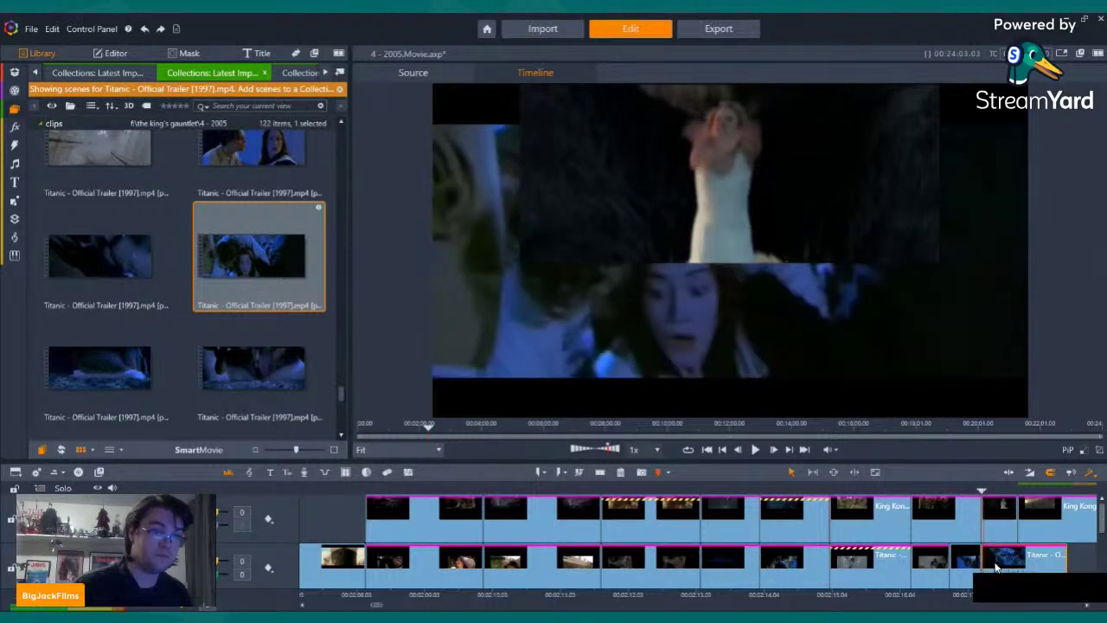
{"action": "right_click", "coordinate": [994, 560]}
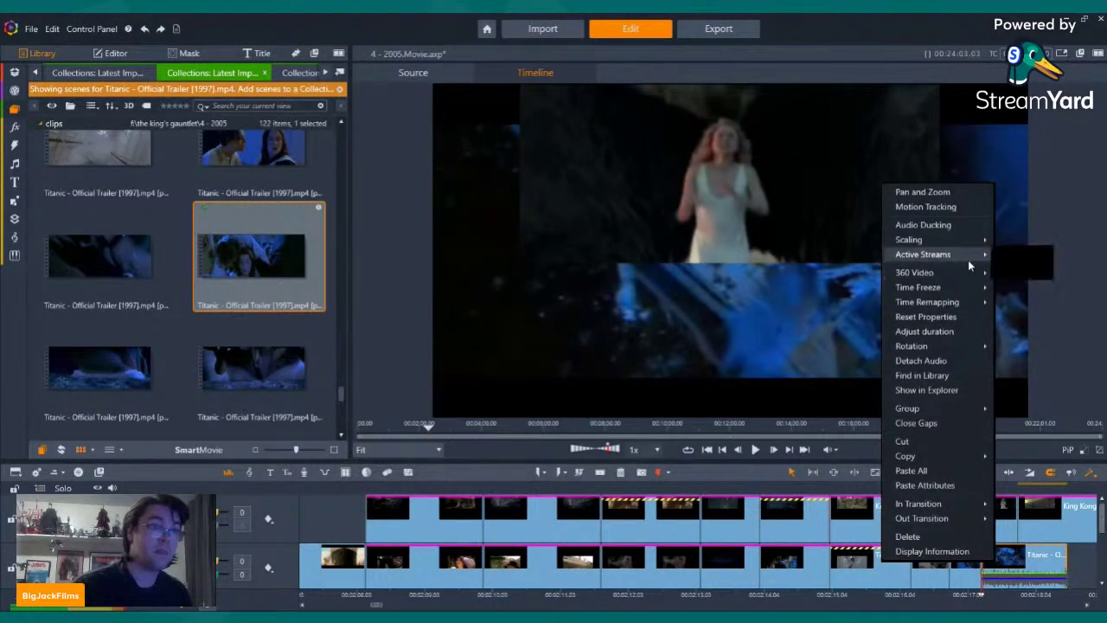
{"action": "left_click", "coordinate": [1011, 268]}
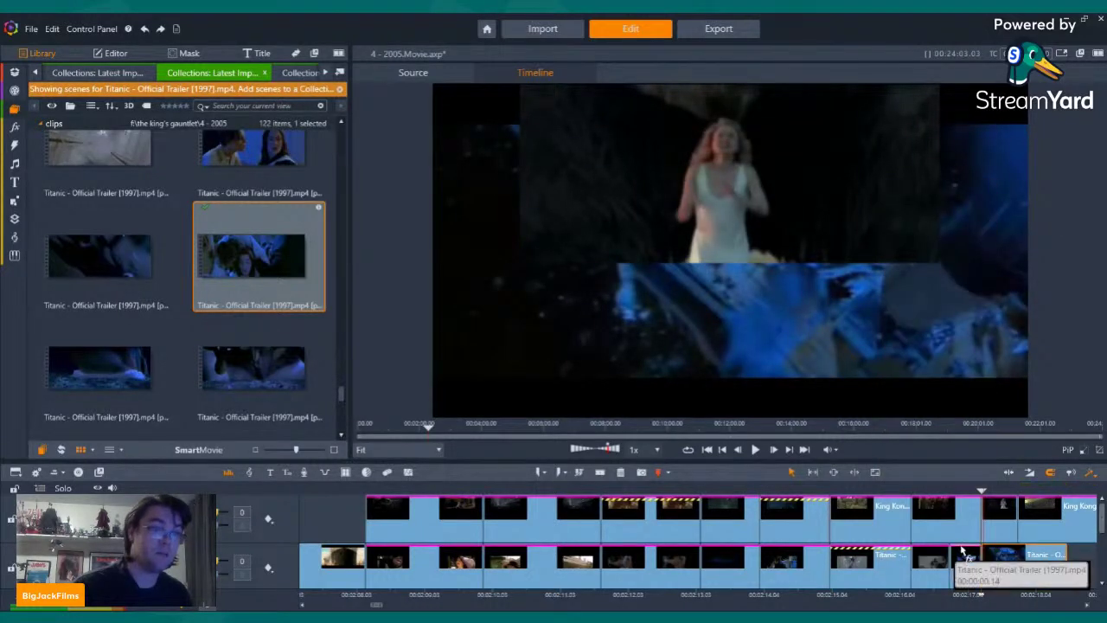
Copy the split-screen effect from the preceding Titanic couple clip and paste it onto the frightened-woman clip
{"action": "left_click", "coordinate": [964, 552]}
{"action": "right_click", "coordinate": [972, 555]}
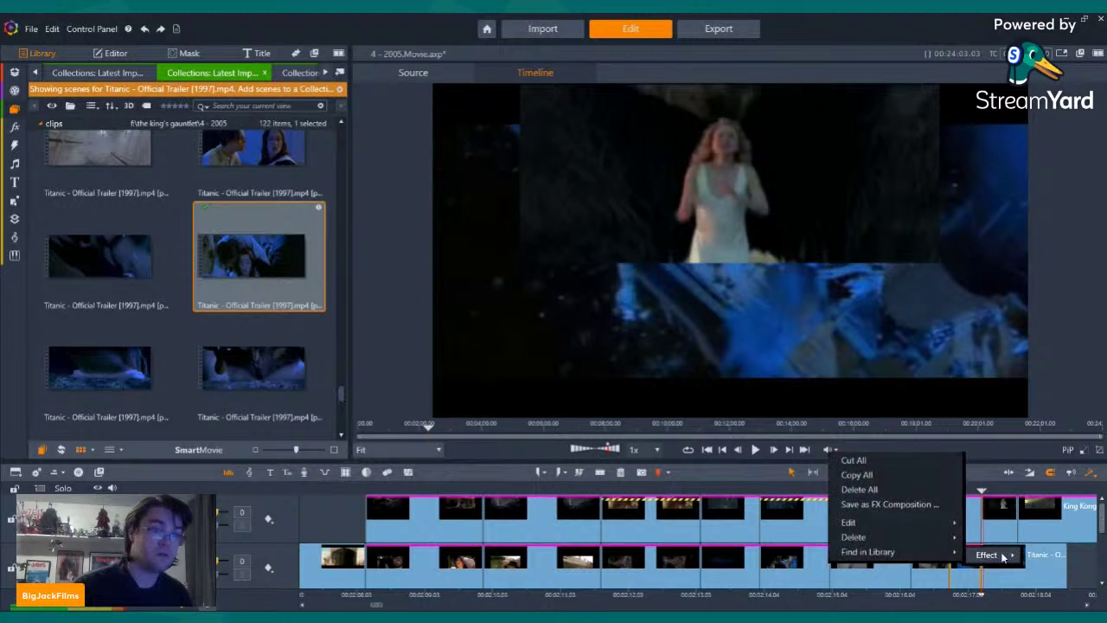
{"action": "left_click", "coordinate": [860, 477]}
{"action": "right_click", "coordinate": [1006, 563]}
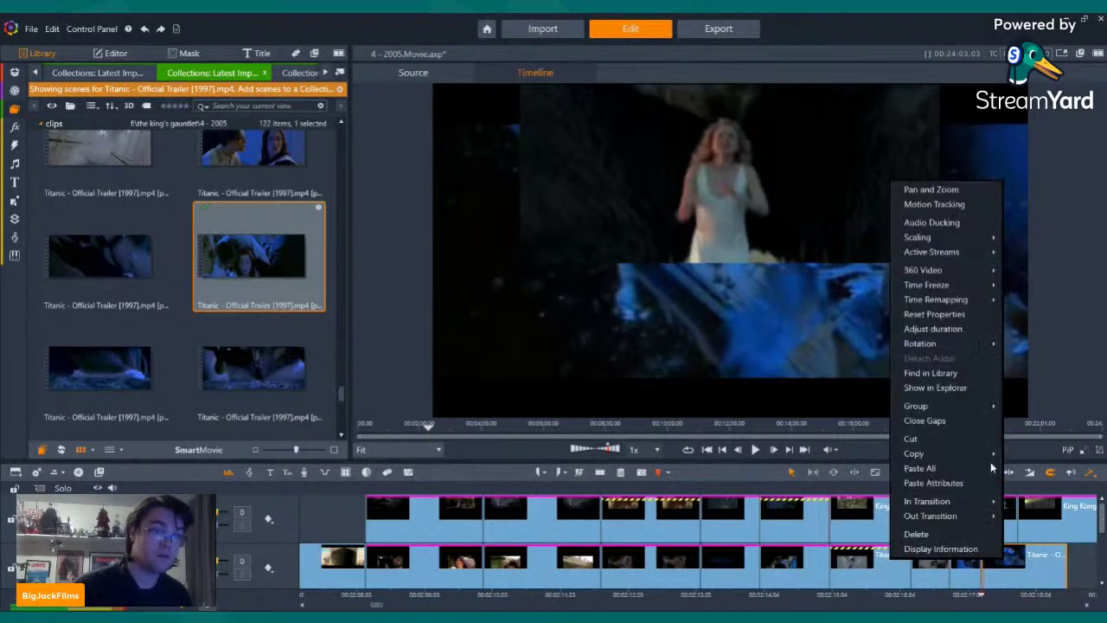
{"action": "left_click", "coordinate": [931, 466]}
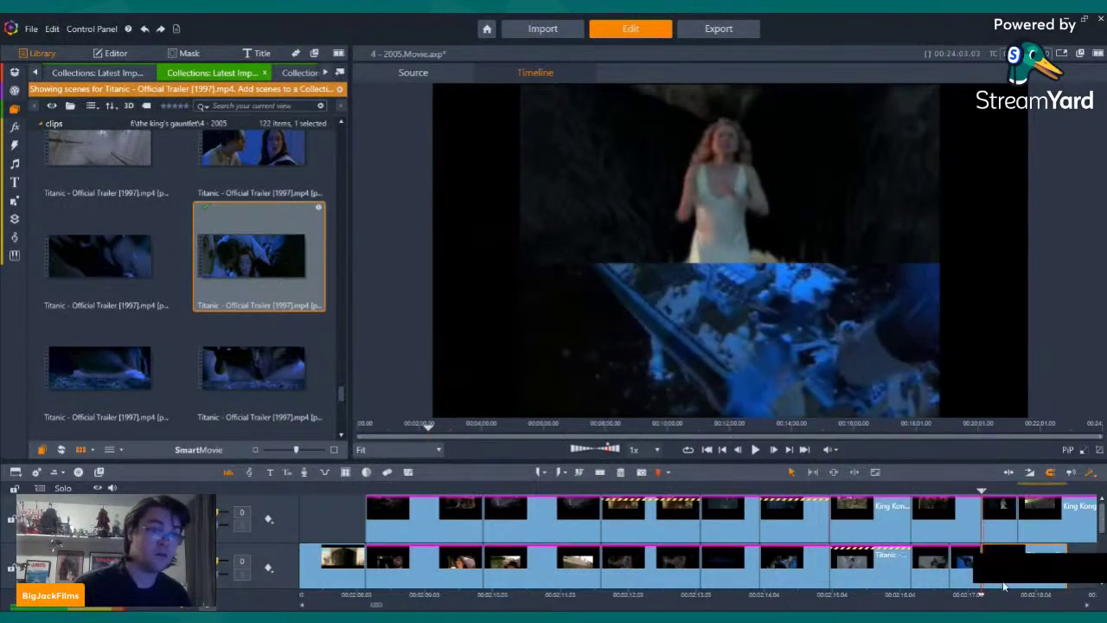
Trim the stray opening frames of the frightened-woman clip and shorten its end to match the white-dress clip
{"action": "left_click_drag", "start_coordinate": [991, 569], "coordinate": [996, 569]}
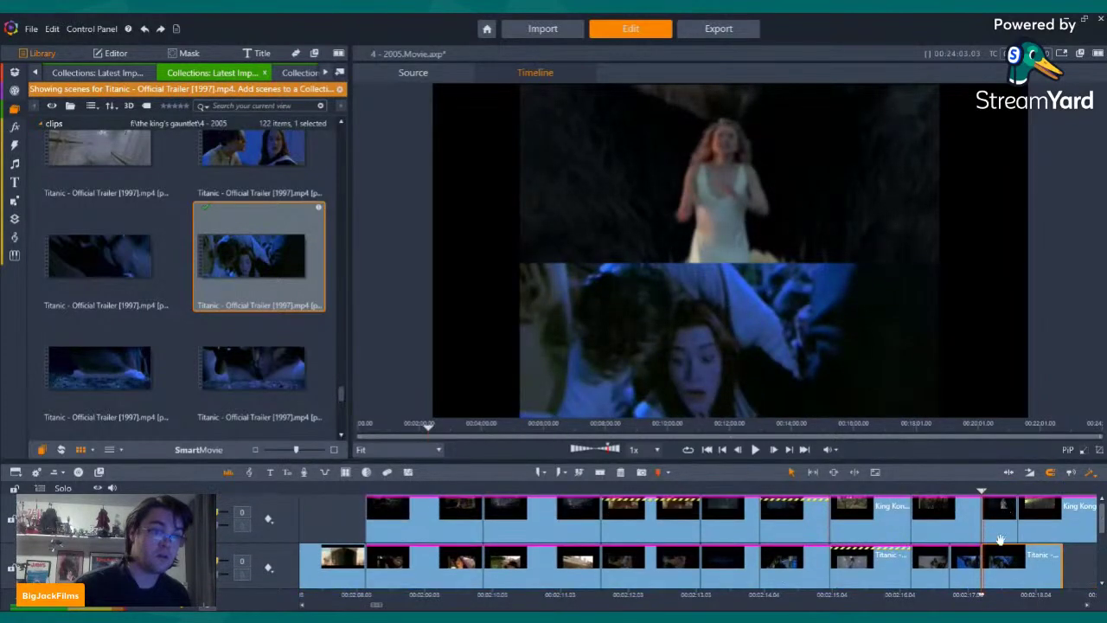
{"action": "left_click", "coordinate": [996, 556]}
{"action": "key", "text": "Right"}
{"action": "key", "text": "Right"}
{"action": "key", "text": "Right"}
{"action": "key", "text": "Right"}
{"action": "key", "text": "Right"}
{"action": "key", "text": "Right"}
{"action": "key", "text": "Right"}
{"action": "key", "text": "Right"}
{"action": "key", "text": "Right"}
{"action": "key", "text": "Right"}
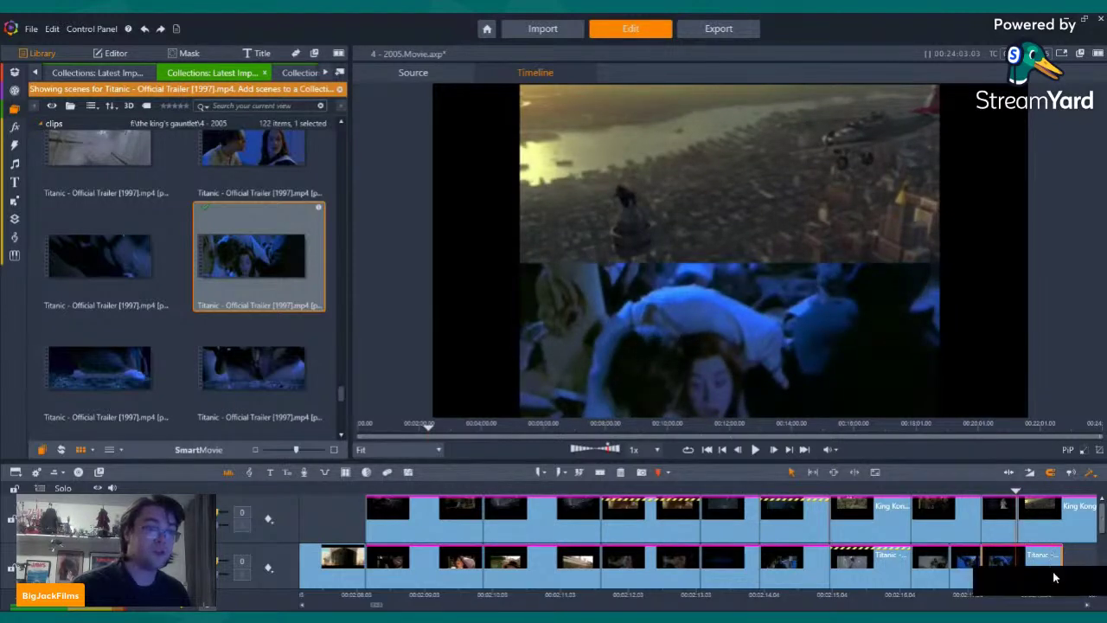
{"action": "left_click_drag", "start_coordinate": [1061, 572], "coordinate": [1017, 562]}
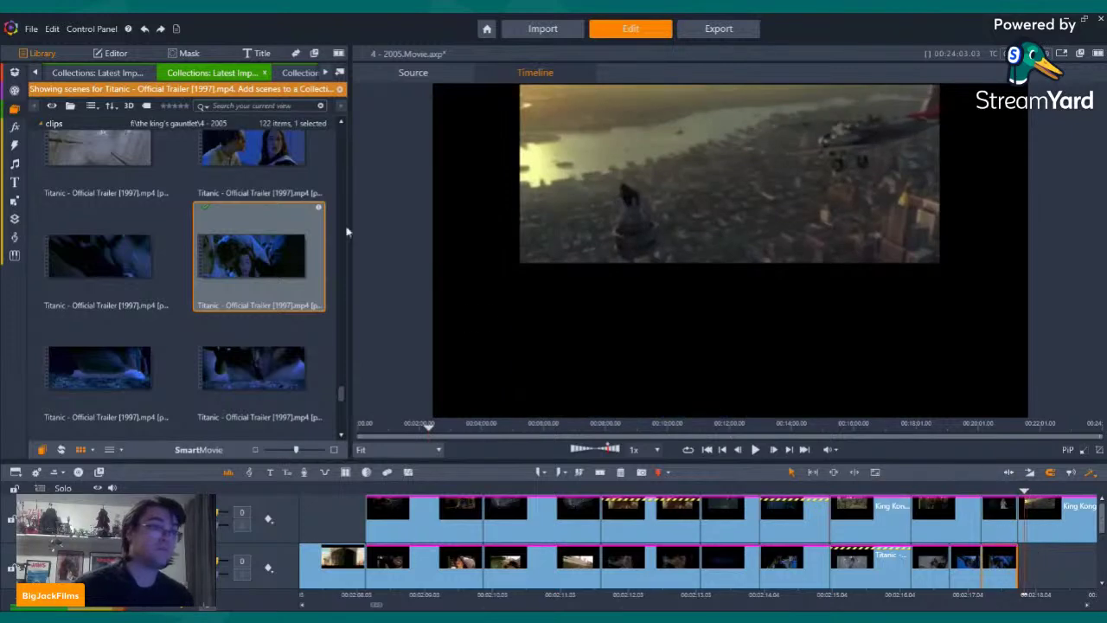
Place the Titanic scene of the hull splashing into the sea beneath the aerial King Kong clip and remove its audio
{"action": "scroll", "coordinate": [98, 227], "scroll_direction": "down", "scroll_amount": 3}
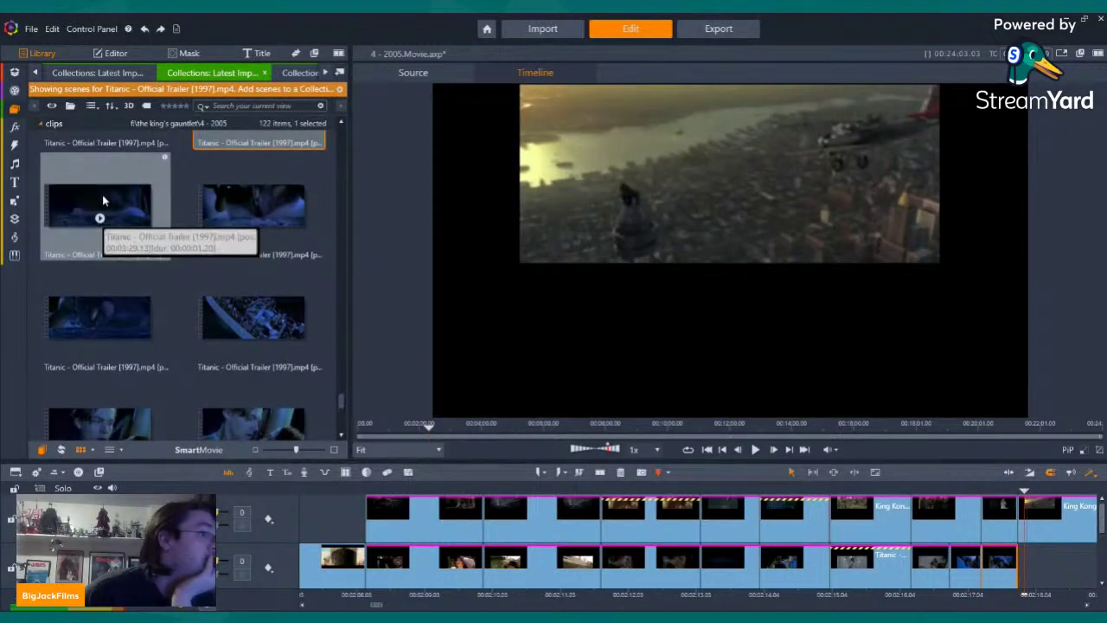
{"action": "left_click_drag", "start_coordinate": [102, 200], "coordinate": [1029, 571]}
{"action": "right_click", "coordinate": [1033, 562]}
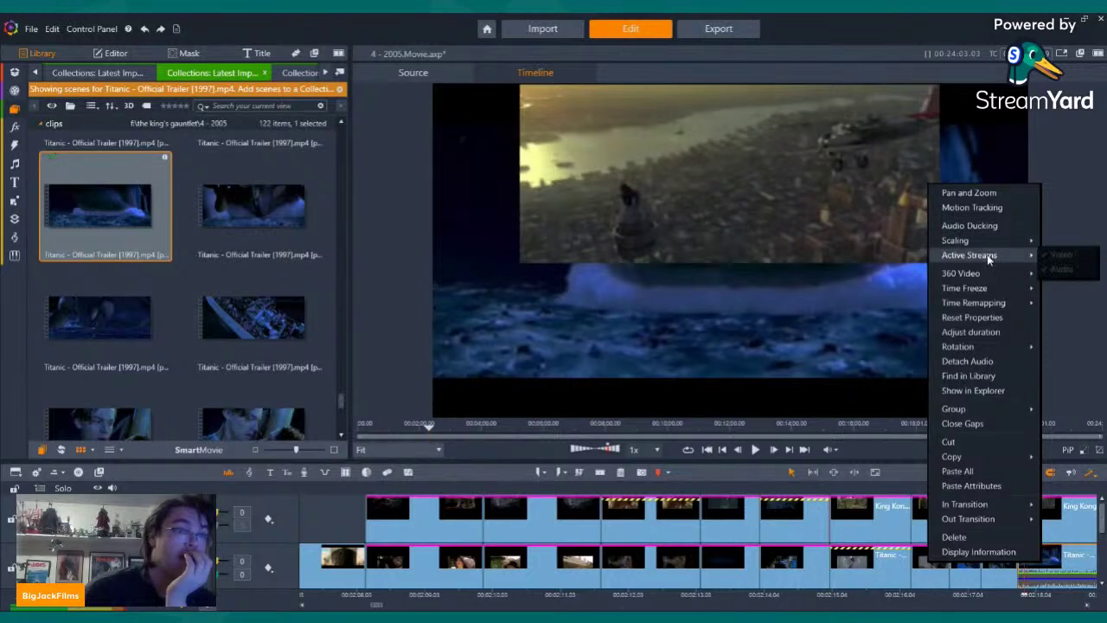
{"action": "left_click", "coordinate": [1078, 283]}
Step through the aerial plane clip and the splashing-hull clip frame by frame to compare their action
{"action": "key", "text": "Right"}
{"action": "key", "text": "Right"}
{"action": "key", "text": "Right"}
{"action": "key", "text": "Right"}
{"action": "key", "text": "Right"}
{"action": "key", "text": "Right"}
{"action": "key", "text": "Right"}
{"action": "key", "text": "Right"}
{"action": "key", "text": "Right"}
{"action": "key", "text": "Right"}
{"action": "key", "text": "Right"}
{"action": "key", "text": "Right"}
{"action": "key", "text": "Right"}
{"action": "key", "text": "Right"}
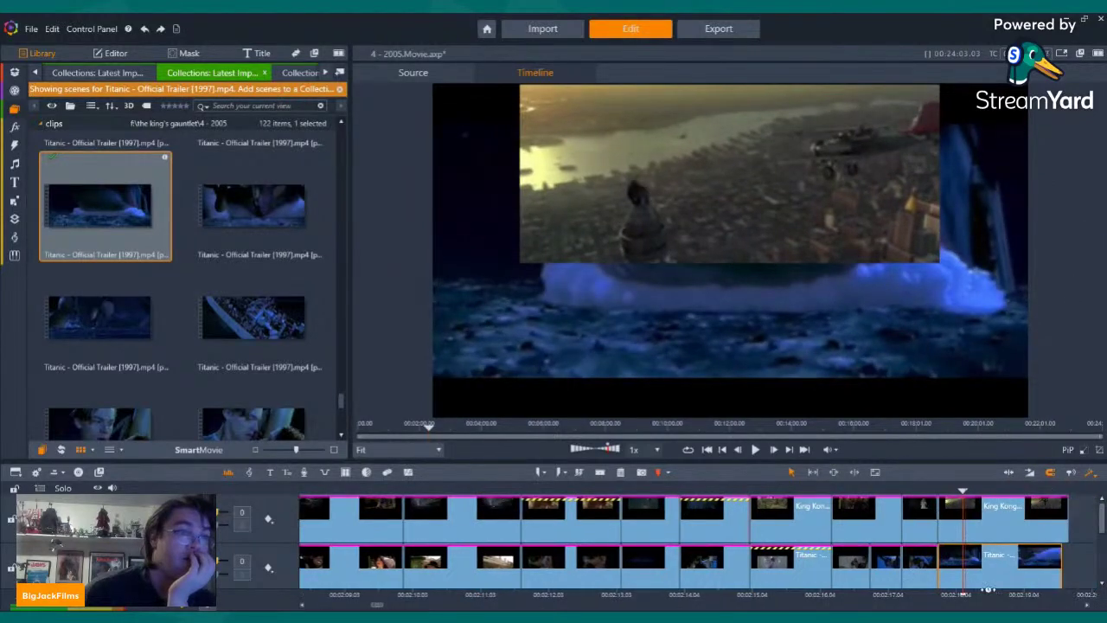
{"action": "key", "text": "Right"}
{"action": "key", "text": "Right"}
{"action": "key", "text": "Right"}
{"action": "key", "text": "Right"}
{"action": "key", "text": "Right"}
{"action": "key", "text": "Right"}
{"action": "key", "text": "Right"}
{"action": "key", "text": "Right"}
{"action": "key", "text": "Right"}
{"action": "key", "text": "Right"}
{"action": "key", "text": "Right"}
{"action": "key", "text": "Right"}
{"action": "key", "text": "Right"}
{"action": "key", "text": "Right"}
{"action": "key", "text": "Right"}
{"action": "key", "text": "Right"}
{"action": "key", "text": "Right"}
{"action": "key", "text": "Right"}
{"action": "key", "text": "Right"}
{"action": "key", "text": "Right"}
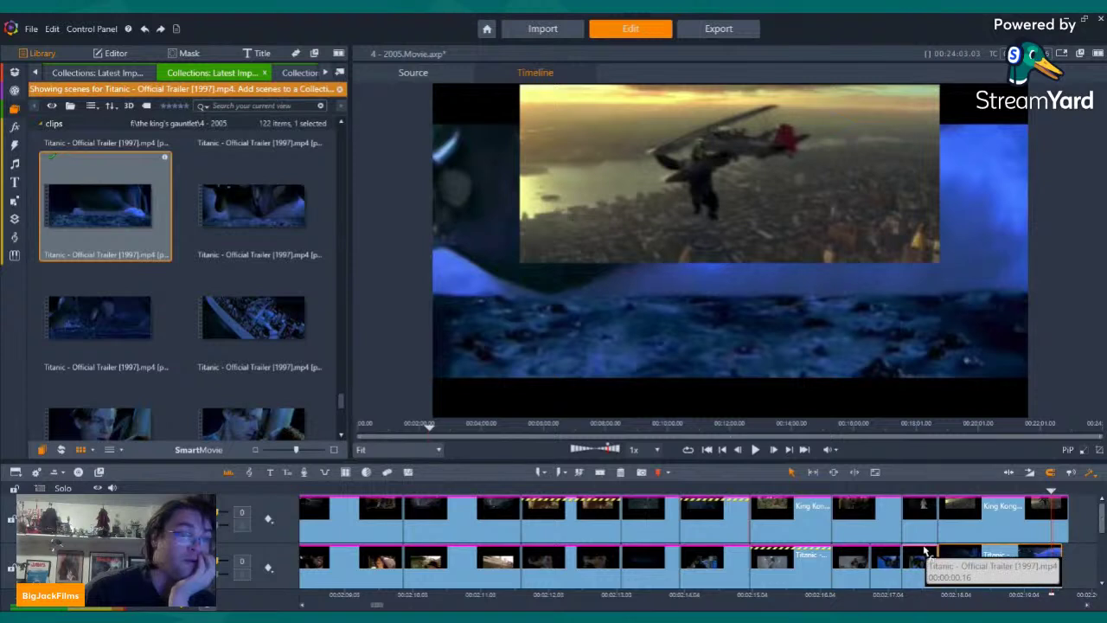
Paste the frightened-woman clip's split-screen effect onto the splashing-hull clip, and trim the aerial King Kong clip's end to match it
{"action": "right_click", "coordinate": [925, 547]}
{"action": "right_click", "coordinate": [938, 556]}
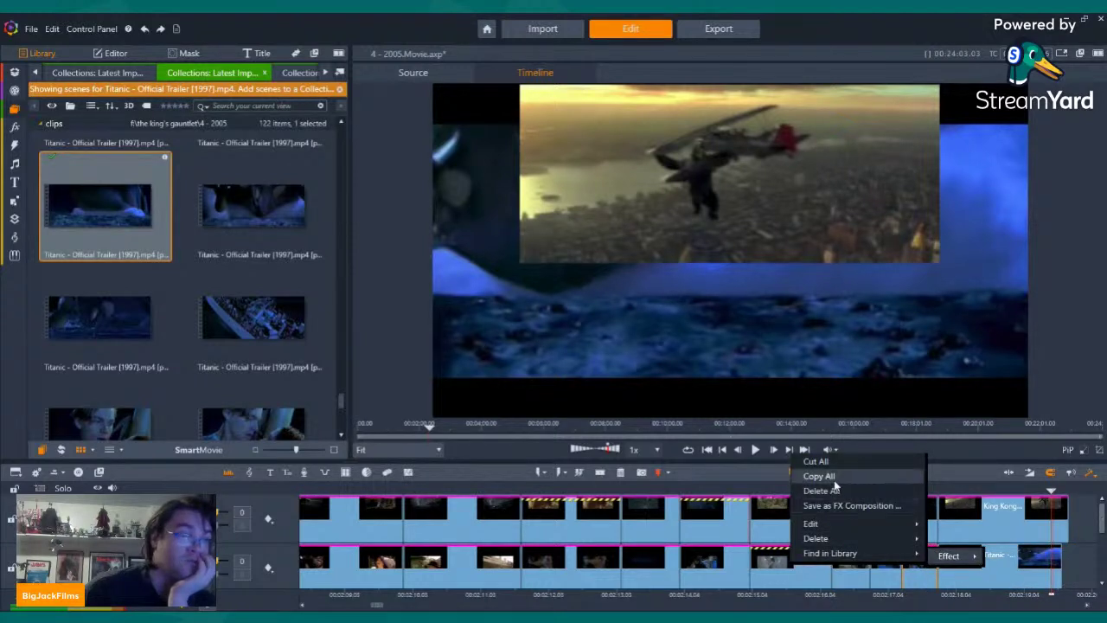
{"action": "left_click", "coordinate": [835, 480]}
{"action": "right_click", "coordinate": [975, 554]}
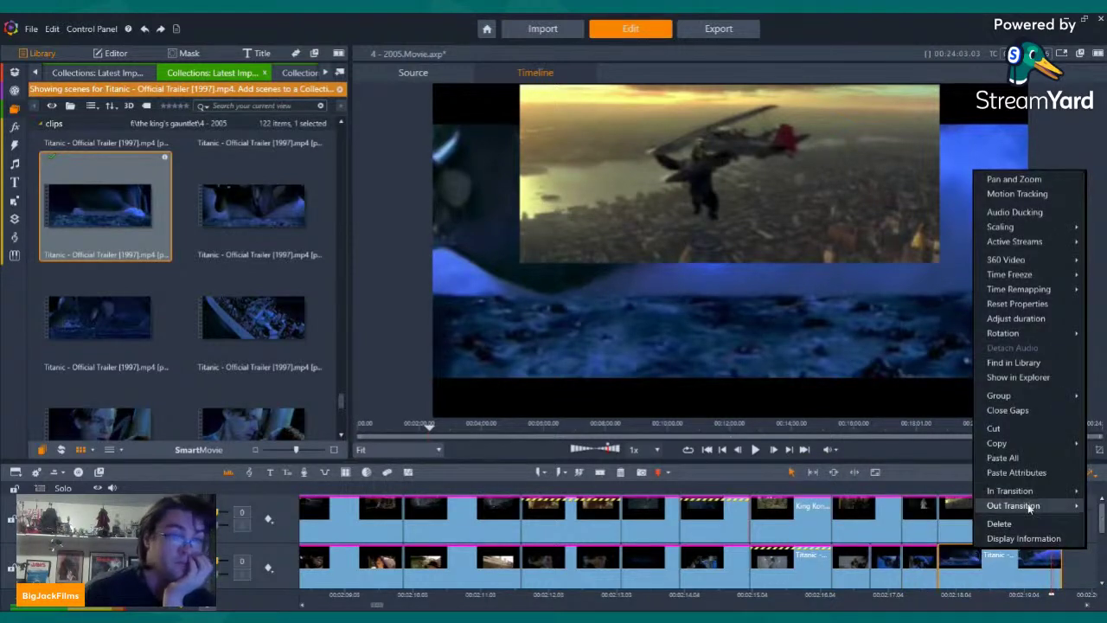
{"action": "left_click", "coordinate": [1012, 459]}
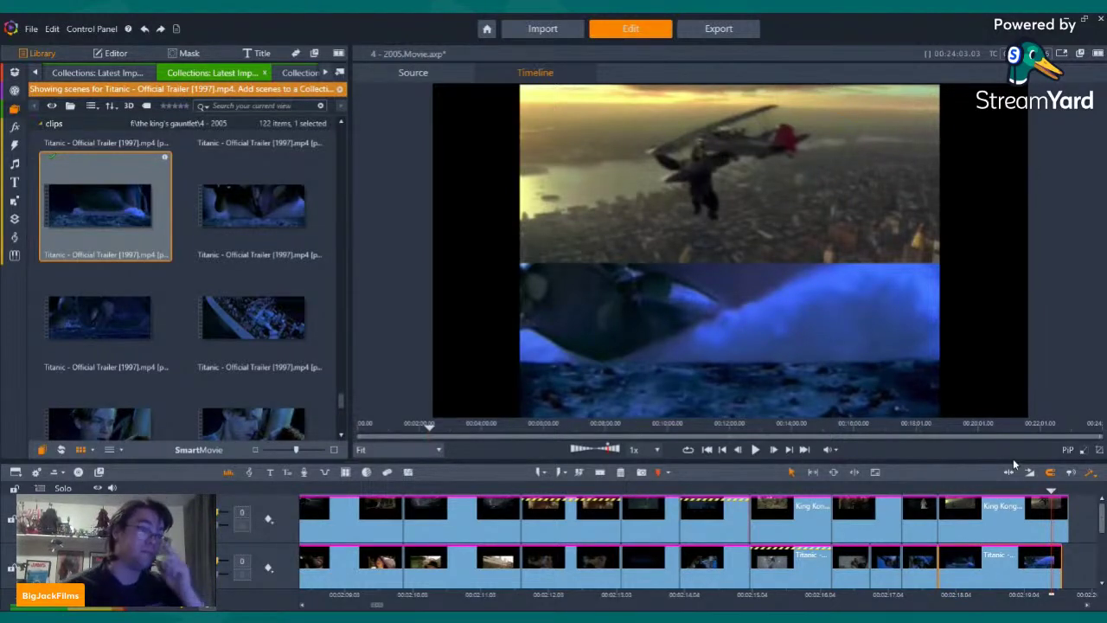
{"action": "left_click_drag", "start_coordinate": [1067, 515], "coordinate": [1060, 515]}
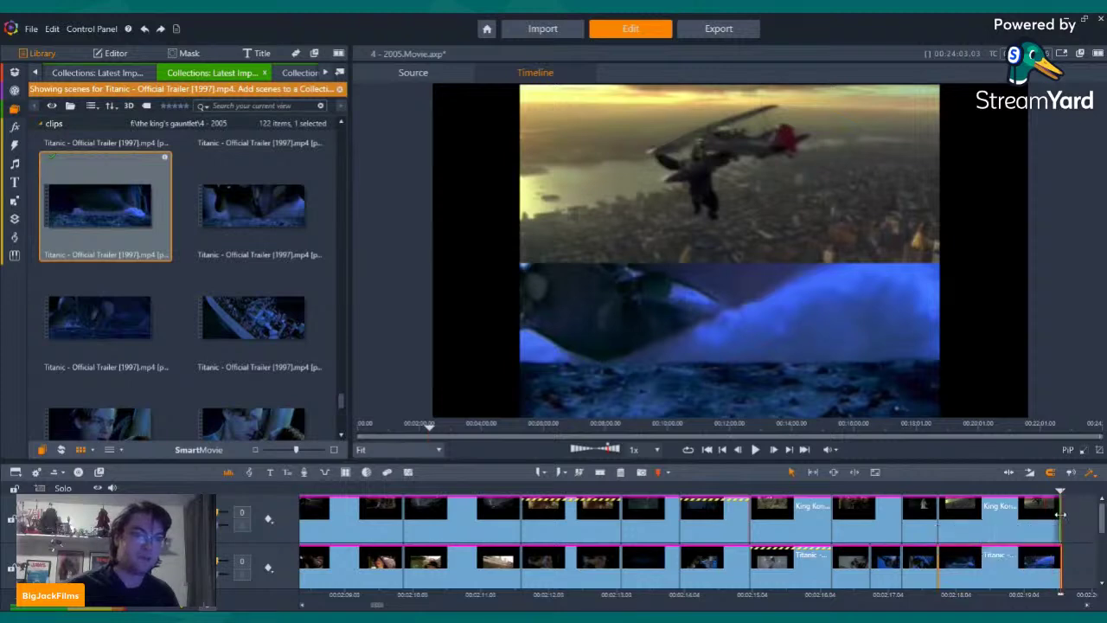
Play back the paired split-screen clips from an earlier point to past the end of the last pair
{"action": "key", "text": "Left"}
{"action": "key", "text": "Left"}
{"action": "key", "text": "Left"}
{"action": "key", "text": "Left"}
{"action": "key", "text": "Left"}
{"action": "key", "text": "Left"}
{"action": "key", "text": "Left"}
{"action": "key", "text": "Left"}
{"action": "key", "text": "Left"}
{"action": "key", "text": "Left"}
{"action": "key", "text": "Left"}
{"action": "key", "text": "Left"}
{"action": "key", "text": "Left"}
{"action": "key", "text": "Left"}
{"action": "key", "text": "Left"}
{"action": "key", "text": "Left"}
{"action": "key", "text": "Left"}
{"action": "key", "text": "Left"}
{"action": "key", "text": "Left"}
{"action": "key", "text": "Left"}
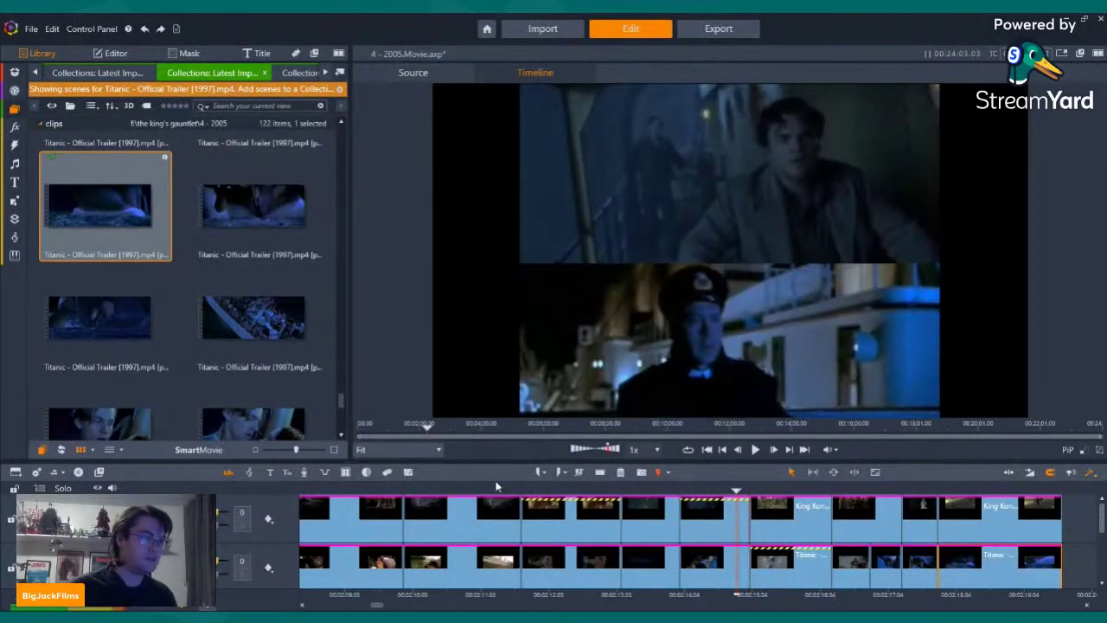
{"action": "left_click_drag", "start_coordinate": [435, 489], "coordinate": [317, 490]}
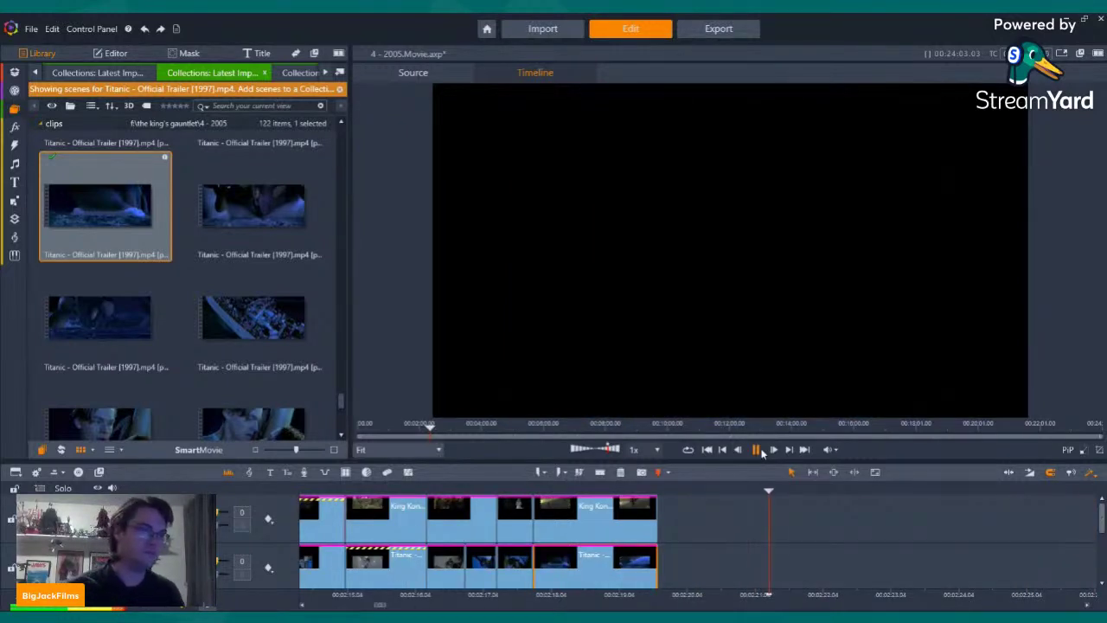
{"action": "left_click", "coordinate": [757, 449]}
{"action": "scroll", "coordinate": [1103, 516], "scroll_direction": "down", "scroll_amount": 2}
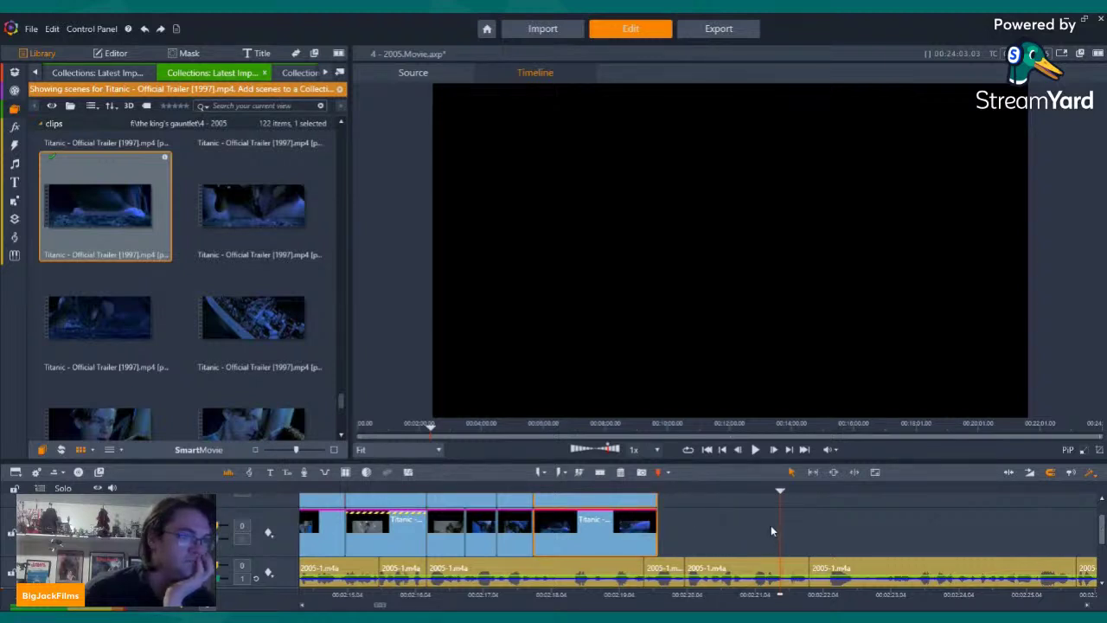
{"action": "left_click_drag", "start_coordinate": [649, 531], "coordinate": [628, 523]}
{"action": "left_click", "coordinate": [144, 30]}
{"action": "scroll", "coordinate": [628, 523], "scroll_direction": "up", "scroll_amount": 2}
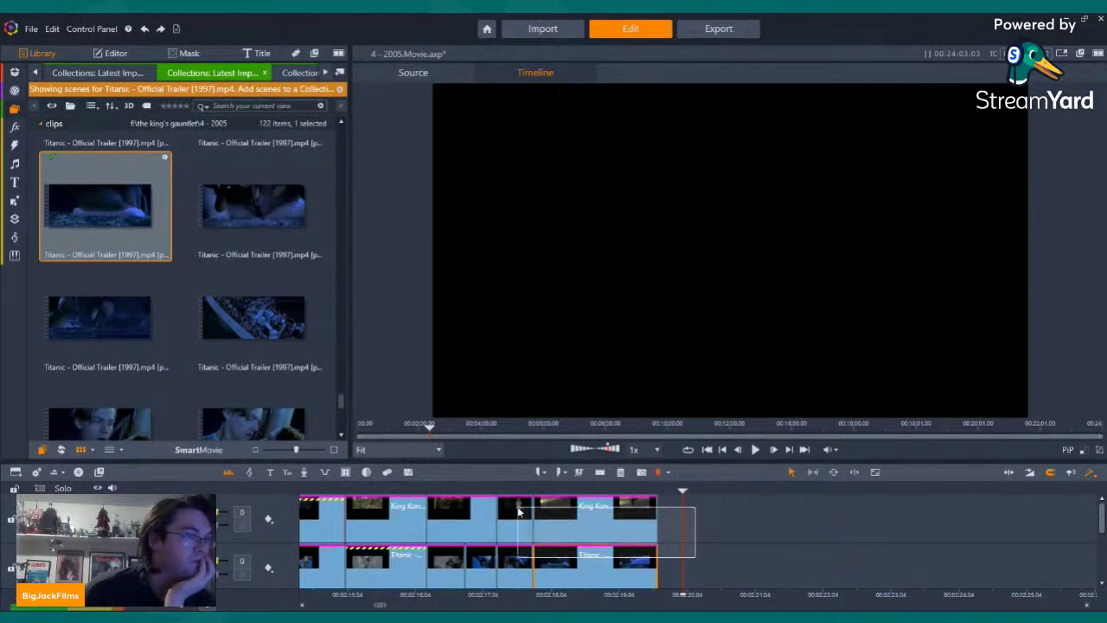
Select the last two clip pairs on both tracks and, after checking the audio below, move them about 1.5 seconds later together
{"action": "left_click_drag", "start_coordinate": [519, 512], "coordinate": [518, 512]}
{"action": "left_click_drag", "start_coordinate": [1096, 526], "coordinate": [1103, 543]}
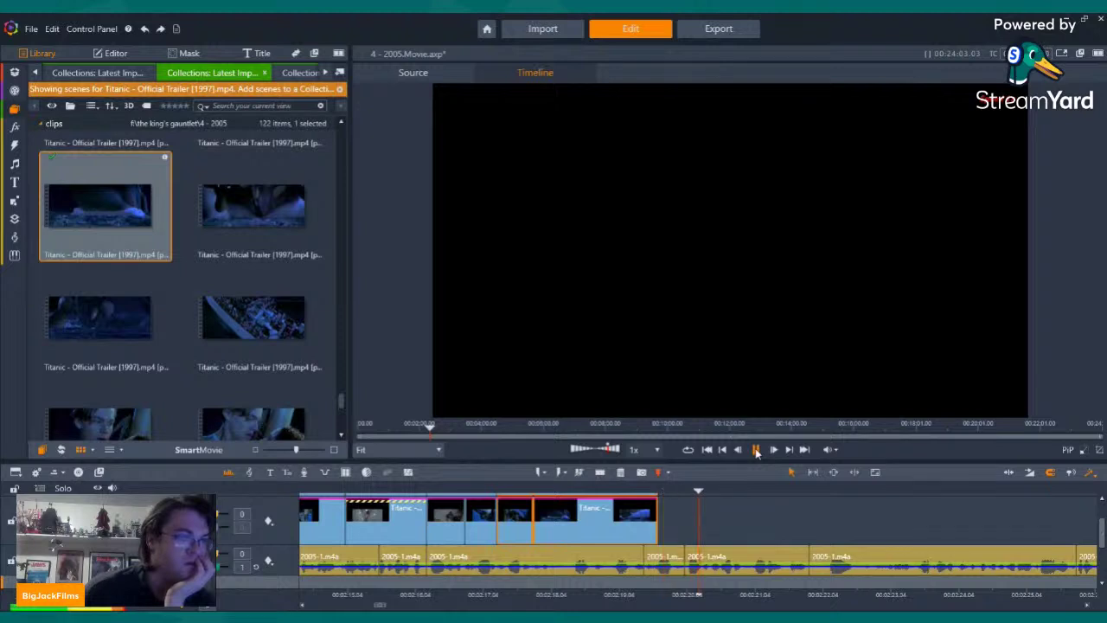
{"action": "scroll", "coordinate": [685, 518], "scroll_direction": "up", "scroll_amount": 2}
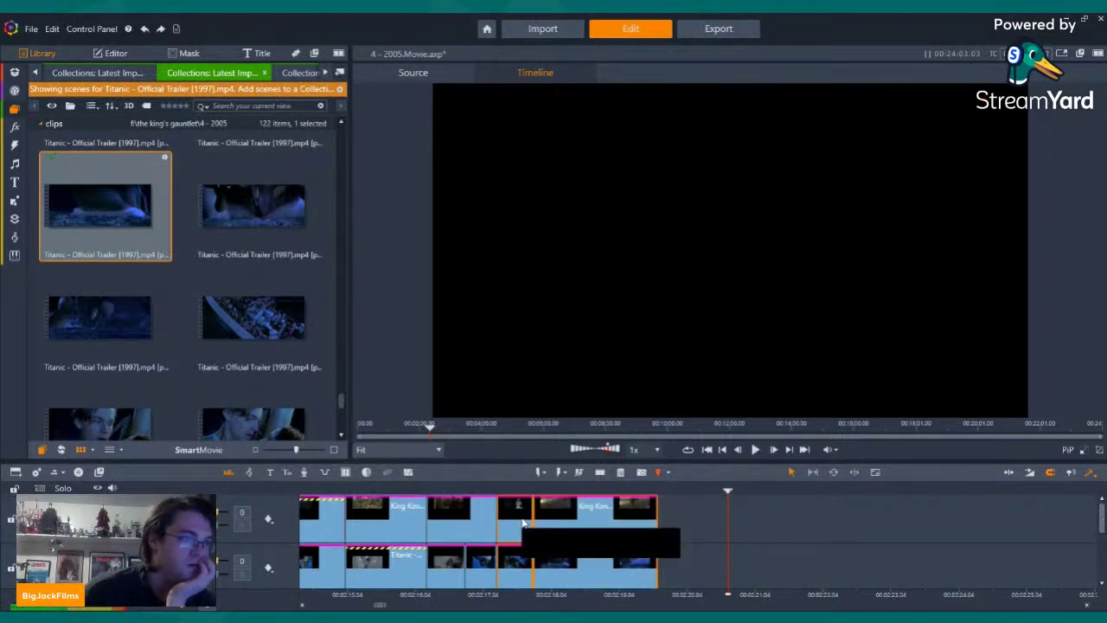
{"action": "left_click_drag", "start_coordinate": [582, 514], "coordinate": [686, 514]}
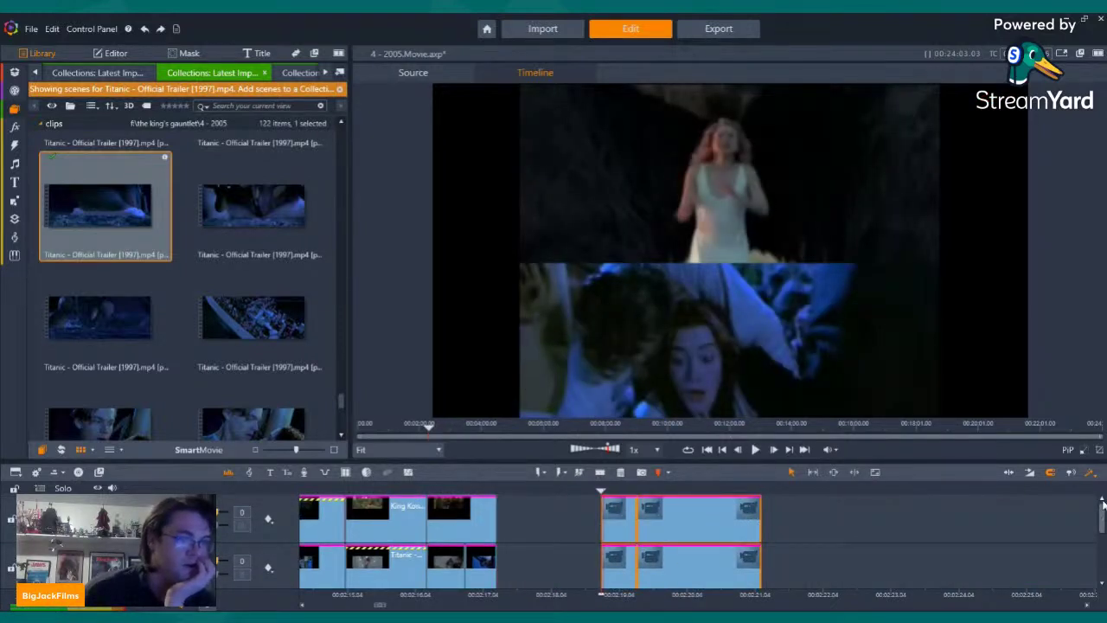
Move the last two clip pairs later to end at the narration cut below, and extend the aerial King Kong clip's end to match the Titanic clip
{"action": "mouse_move", "coordinate": [1103, 510]}
{"action": "left_mouse_down"}
{"action": "mouse_move", "coordinate": [1102, 544]}
{"action": "mouse_move", "coordinate": [1102, 520]}
{"action": "left_mouse_up"}
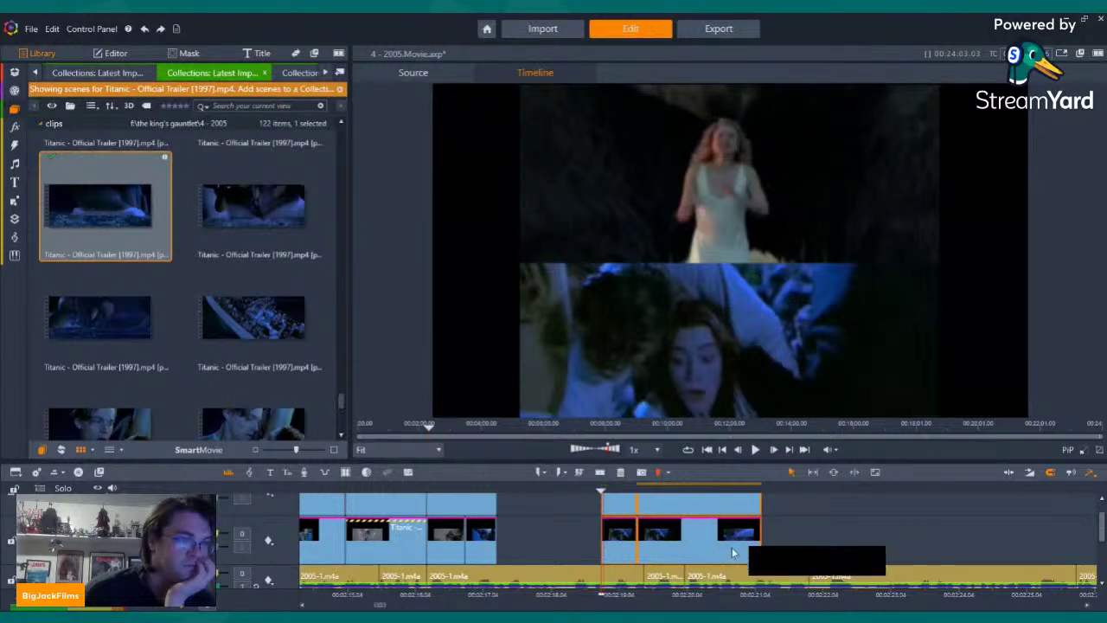
{"action": "left_click_drag", "start_coordinate": [731, 552], "coordinate": [804, 549]}
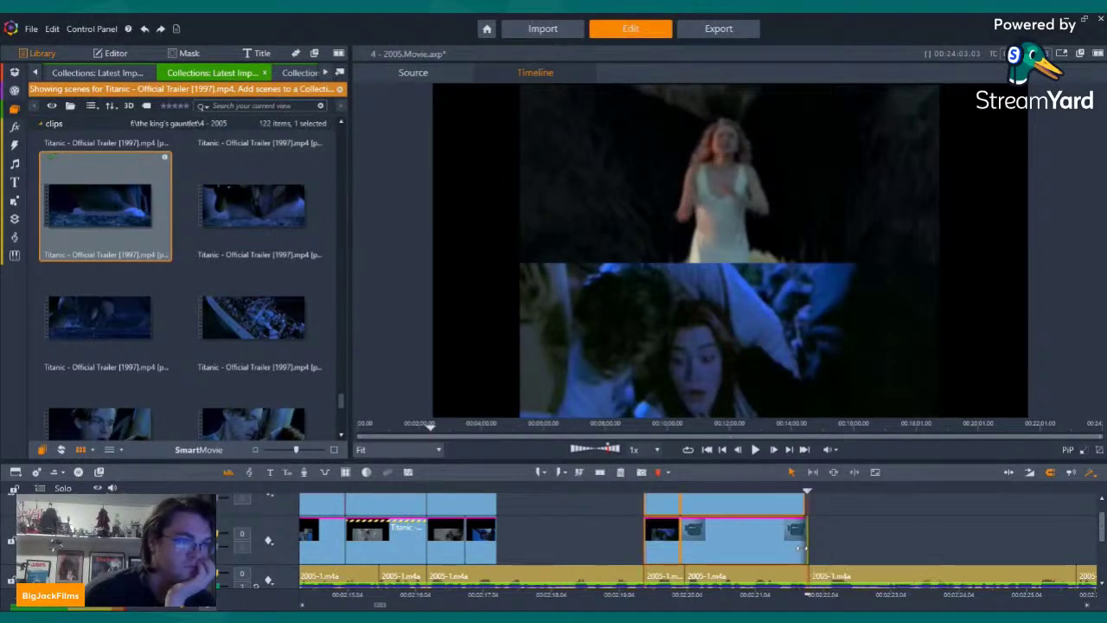
{"action": "scroll", "coordinate": [1043, 519], "scroll_direction": "up", "scroll_amount": 2}
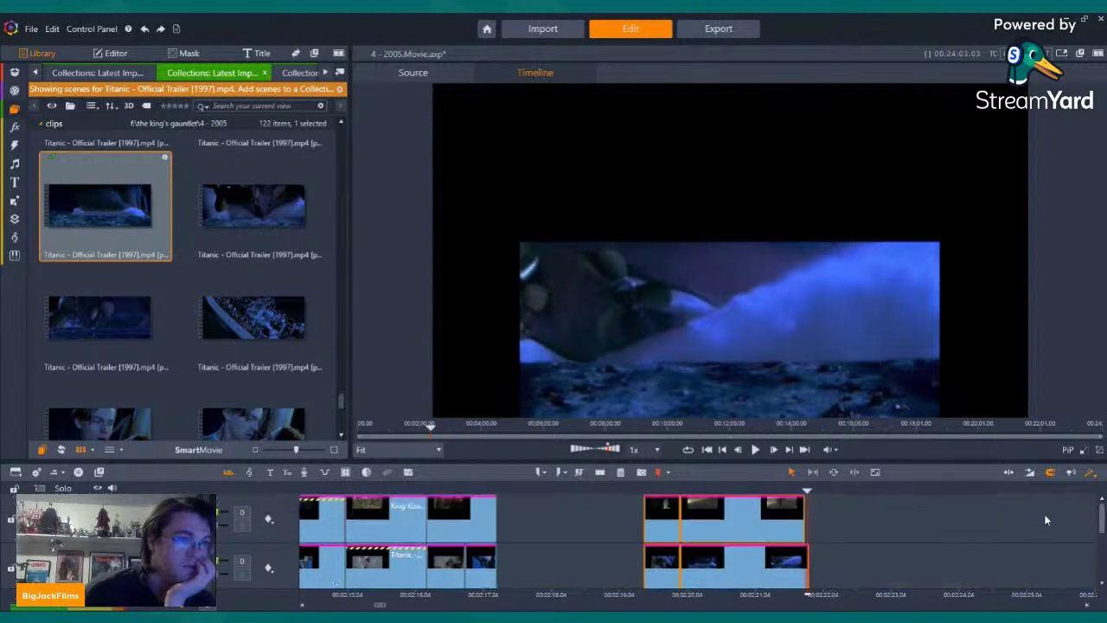
{"action": "left_click_drag", "start_coordinate": [797, 521], "coordinate": [807, 524]}
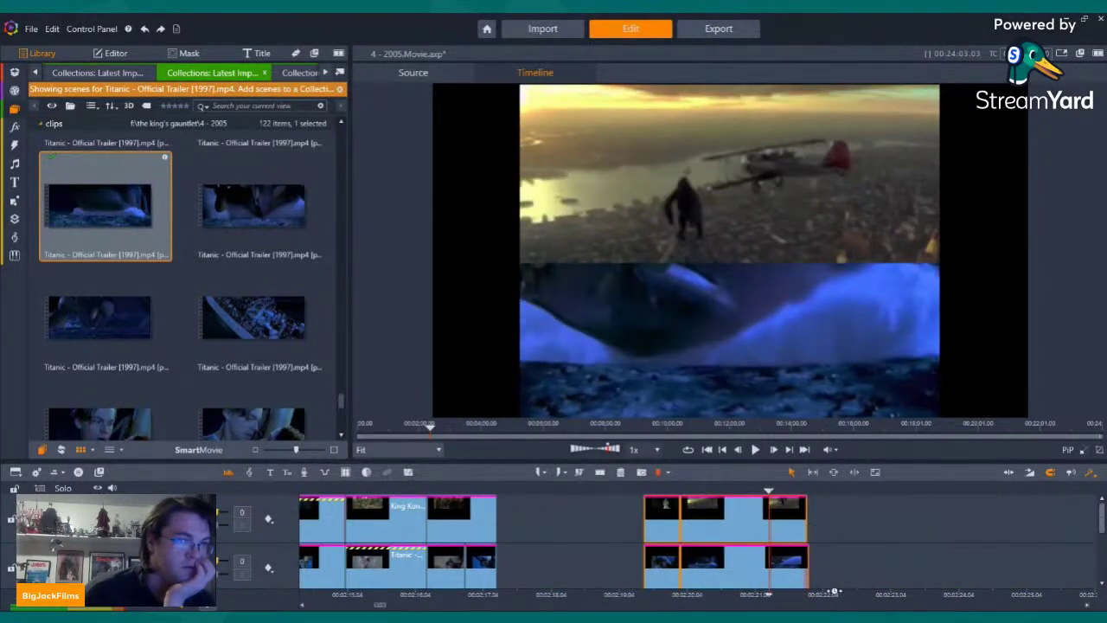
{"action": "left_click_drag", "start_coordinate": [837, 592], "coordinate": [874, 591]}
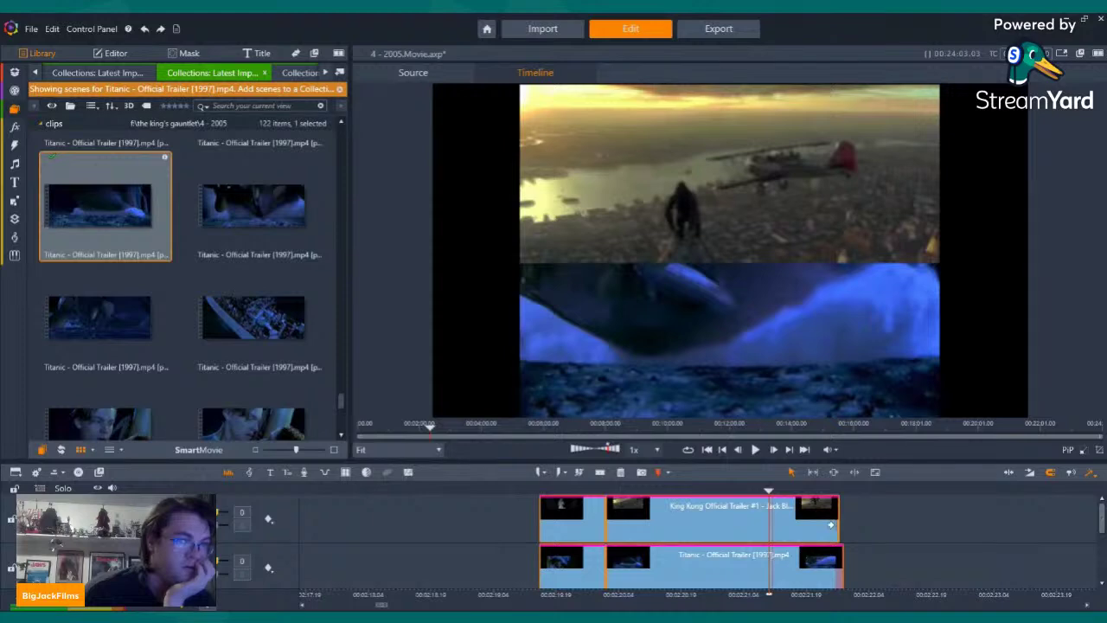
{"action": "left_click_drag", "start_coordinate": [840, 523], "coordinate": [843, 524]}
Step back to the start of the frightened-woman pair, play both last pairs past their end, and return to the pair before the gap
{"action": "key", "text": "Left"}
{"action": "key", "text": "Left"}
{"action": "key", "text": "Left"}
{"action": "key", "text": "Left"}
{"action": "key", "text": "Left"}
{"action": "key", "text": "Left"}
{"action": "key", "text": "Left"}
{"action": "key", "text": "Left"}
{"action": "key", "text": "Left"}
{"action": "key", "text": "Left"}
{"action": "key", "text": "Left"}
{"action": "key", "text": "Left"}
{"action": "key", "text": "Left"}
{"action": "key", "text": "Left"}
{"action": "key", "text": "Left"}
{"action": "key", "text": "Left"}
{"action": "key", "text": "Left"}
{"action": "key", "text": "Left"}
{"action": "key", "text": "Left"}
{"action": "key", "text": "Left"}
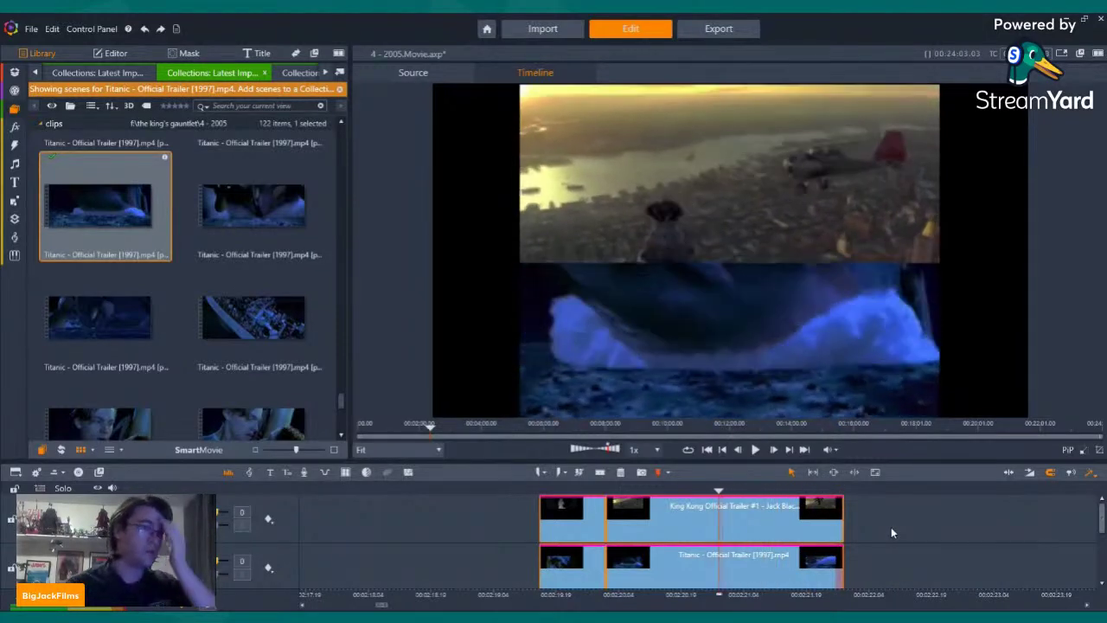
{"action": "key", "text": "Left"}
{"action": "key", "text": "Left"}
{"action": "key", "text": "Left"}
{"action": "key", "text": "Left"}
{"action": "key", "text": "Left"}
{"action": "key", "text": "Left"}
{"action": "key", "text": "Left"}
{"action": "key", "text": "Left"}
{"action": "key", "text": "Left"}
{"action": "key", "text": "Left"}
{"action": "key", "text": "Left"}
{"action": "key", "text": "Left"}
{"action": "key", "text": "Left"}
{"action": "key", "text": "Left"}
{"action": "key", "text": "Left"}
{"action": "key", "text": "Left"}
{"action": "key", "text": "Left"}
{"action": "key", "text": "Left"}
{"action": "key", "text": "Left"}
{"action": "key", "text": "Left"}
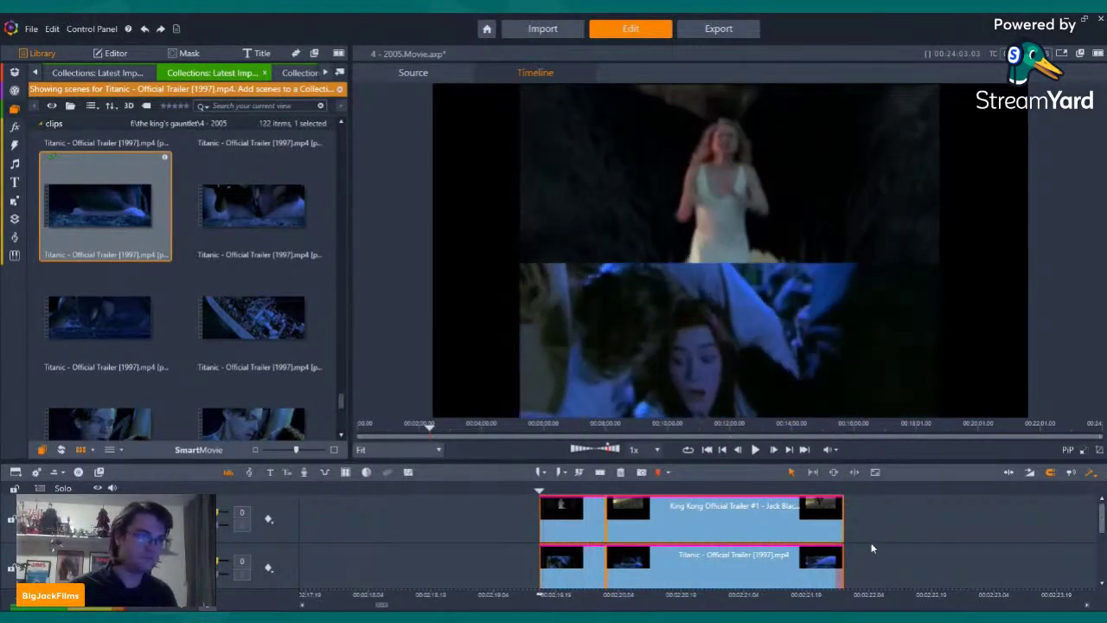
{"action": "left_click", "coordinate": [756, 448]}
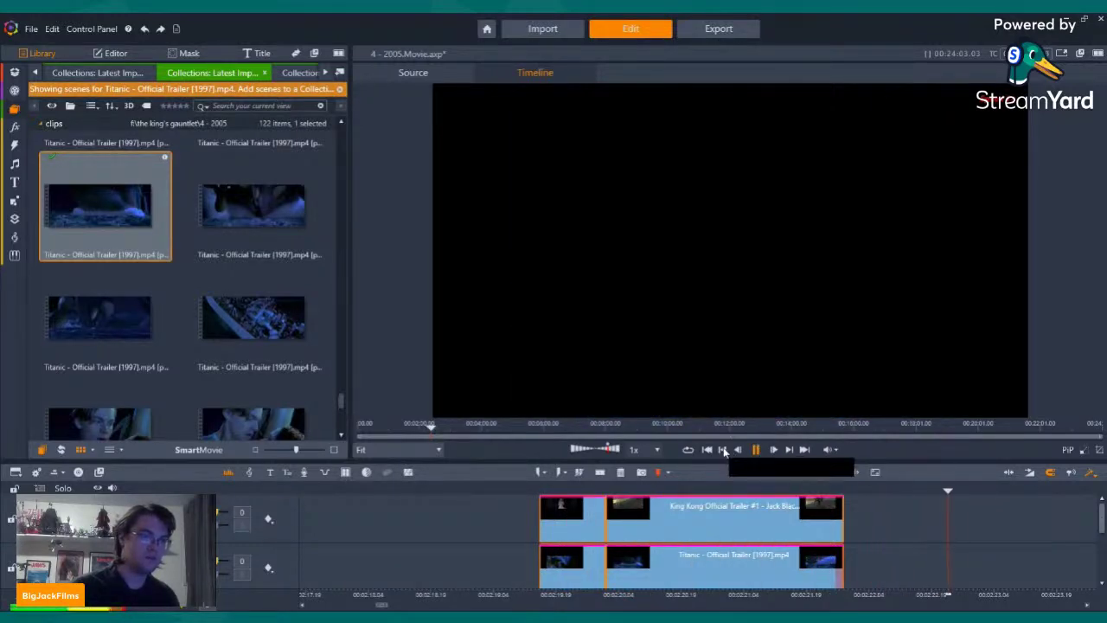
{"action": "left_click", "coordinate": [724, 451]}
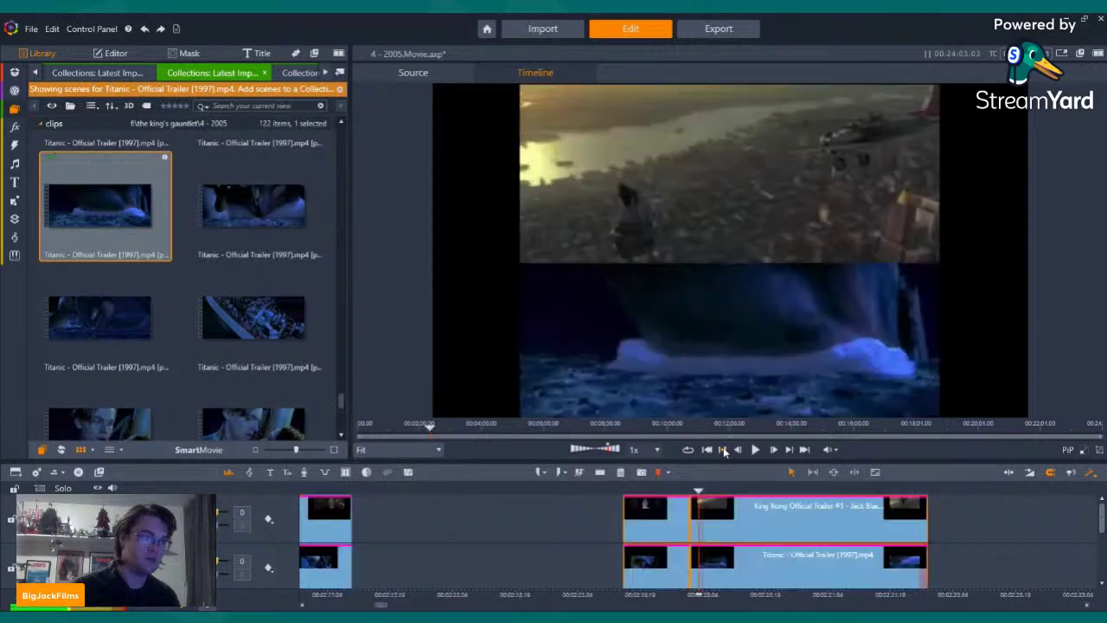
{"action": "left_click", "coordinate": [725, 451]}
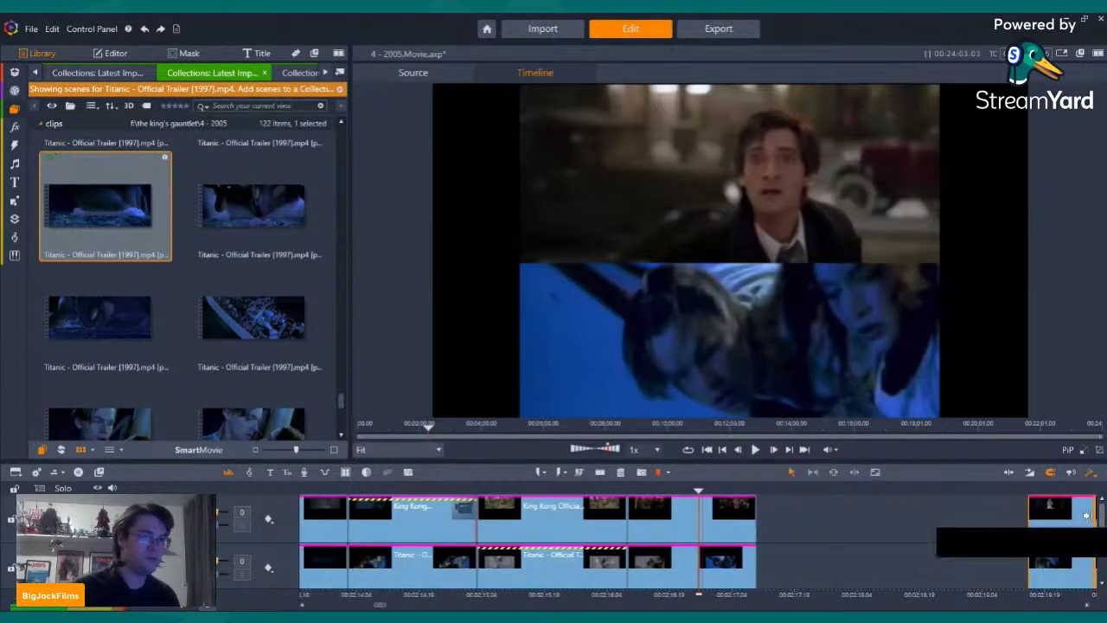
{"action": "mouse_move", "coordinate": [1100, 516]}
{"action": "left_mouse_down"}
{"action": "mouse_move", "coordinate": [1100, 526]}
{"action": "mouse_move", "coordinate": [1096, 510]}
{"action": "left_mouse_up"}
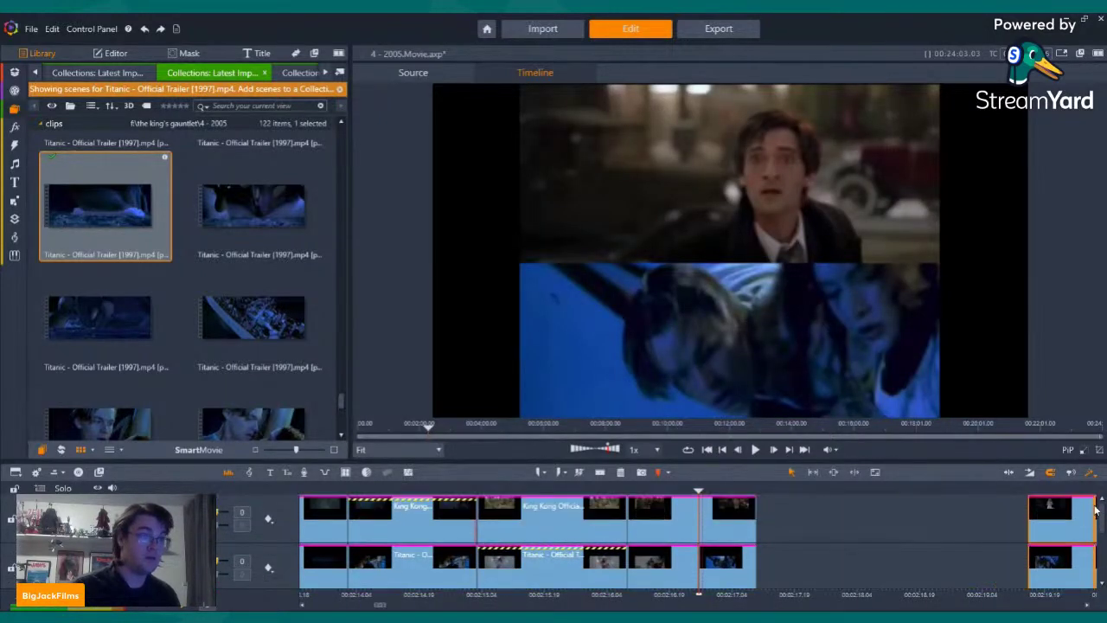
Look through the Titanic and King Kong trailer scenes for matching shots, previewing the flooded-room shot, the armed man and the dinosaur herd
{"action": "scroll", "coordinate": [207, 285], "scroll_direction": "up", "scroll_amount": 4}
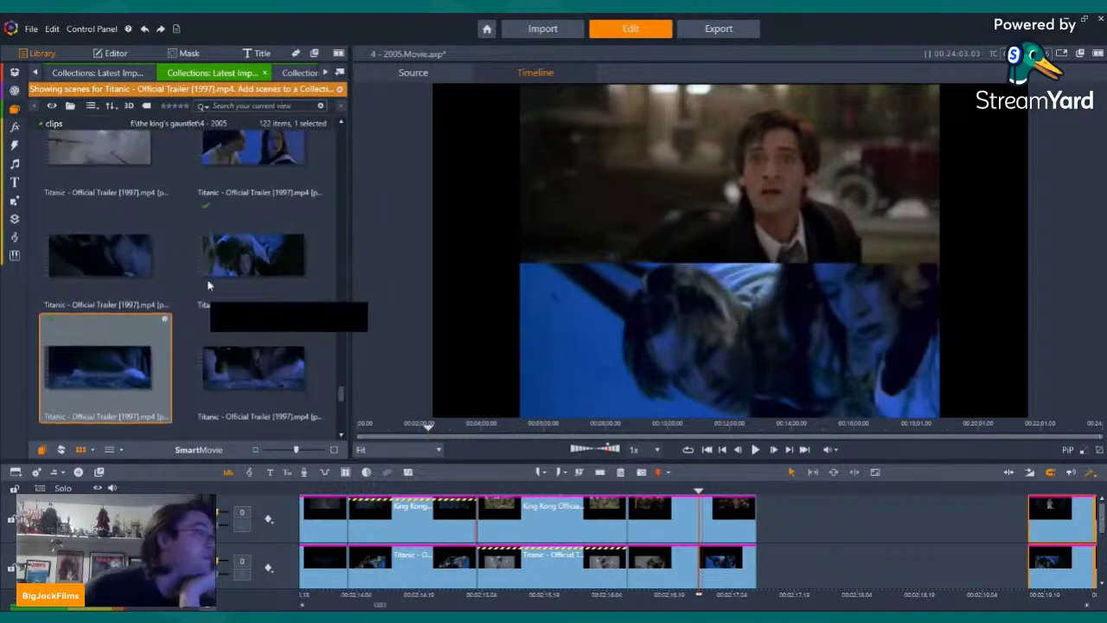
{"action": "scroll", "coordinate": [207, 286], "scroll_direction": "up", "scroll_amount": 3}
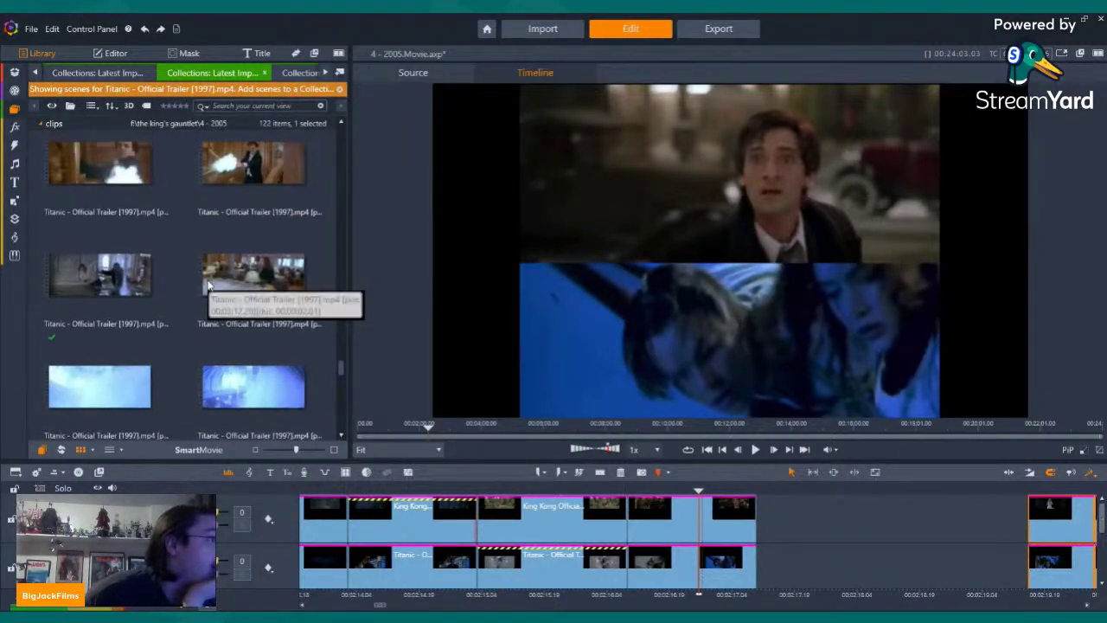
{"action": "left_click", "coordinate": [116, 268]}
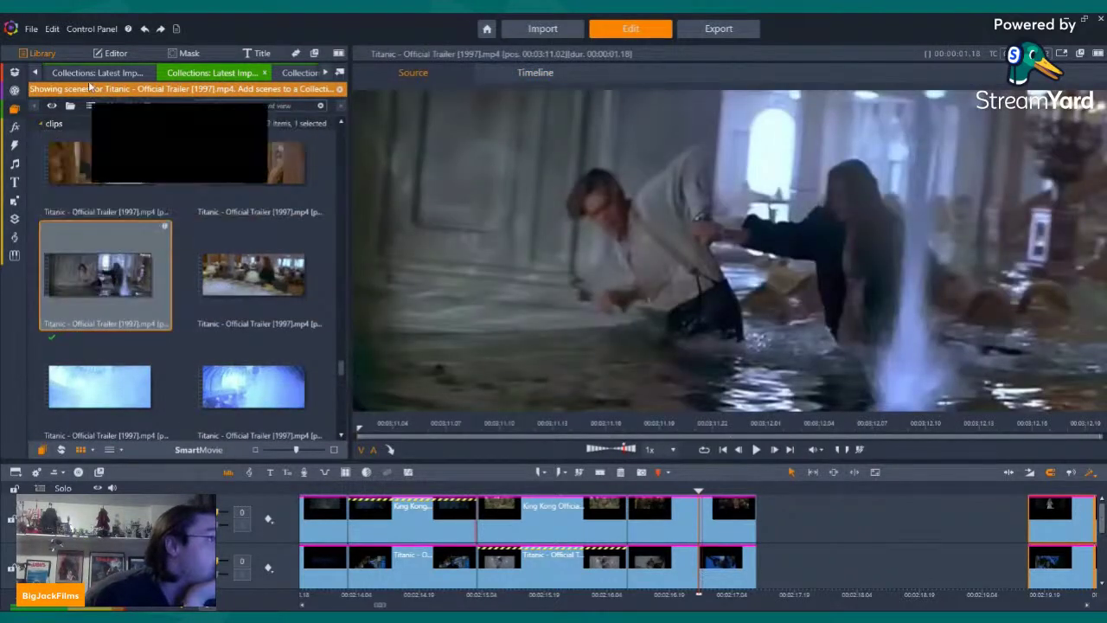
{"action": "left_click", "coordinate": [91, 73]}
{"action": "scroll", "coordinate": [184, 213], "scroll_direction": "up", "scroll_amount": 5}
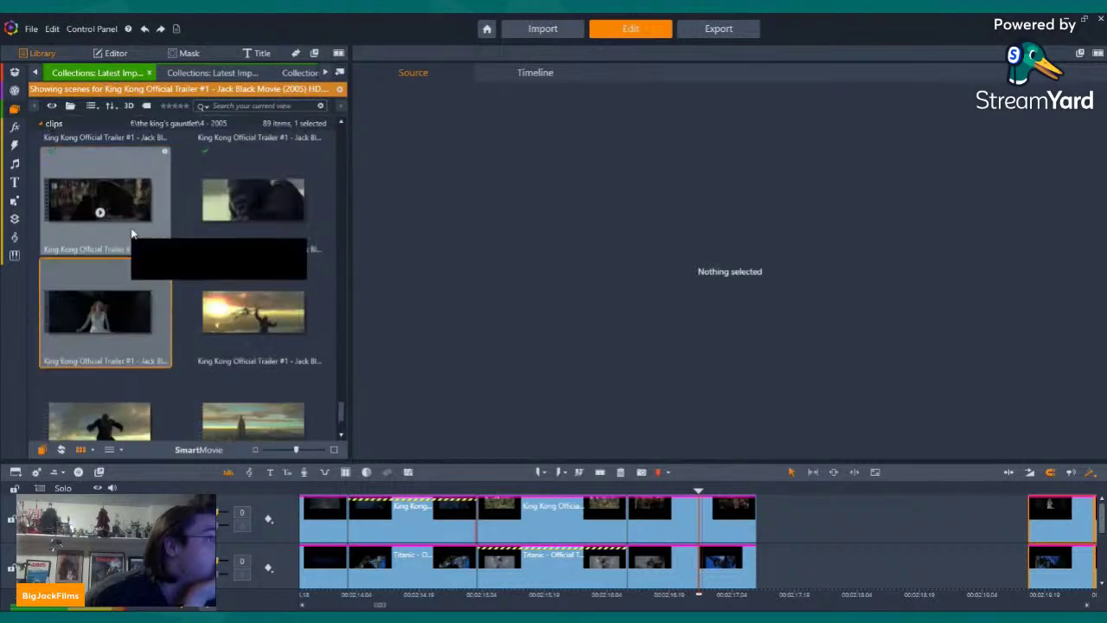
{"action": "scroll", "coordinate": [184, 212], "scroll_direction": "up", "scroll_amount": 3}
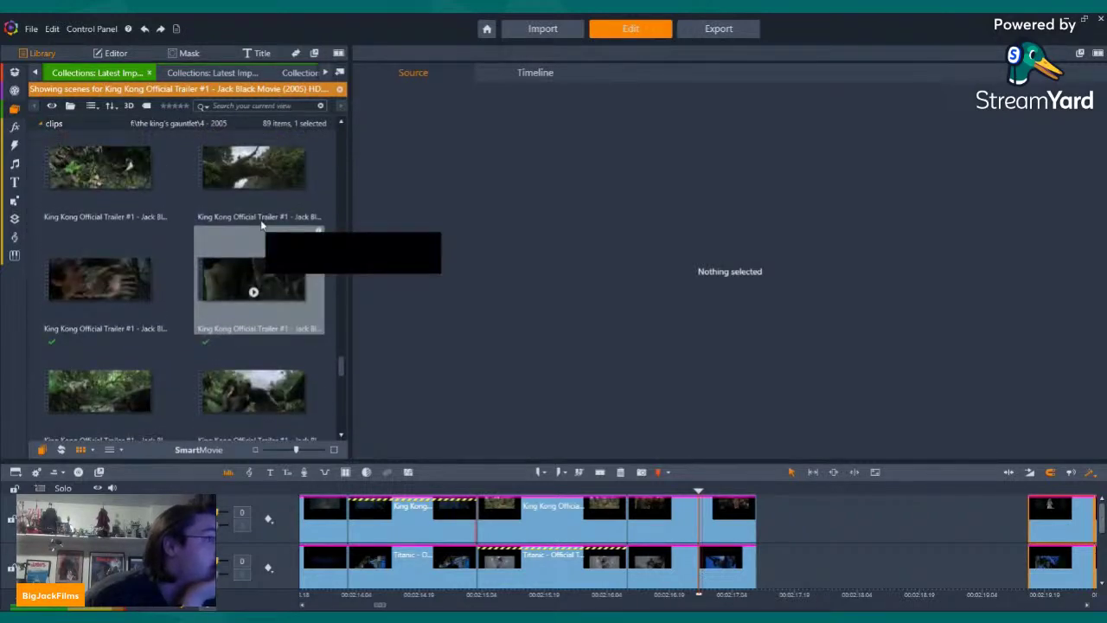
{"action": "left_click", "coordinate": [251, 281]}
{"action": "scroll", "coordinate": [262, 160], "scroll_direction": "up", "scroll_amount": 3}
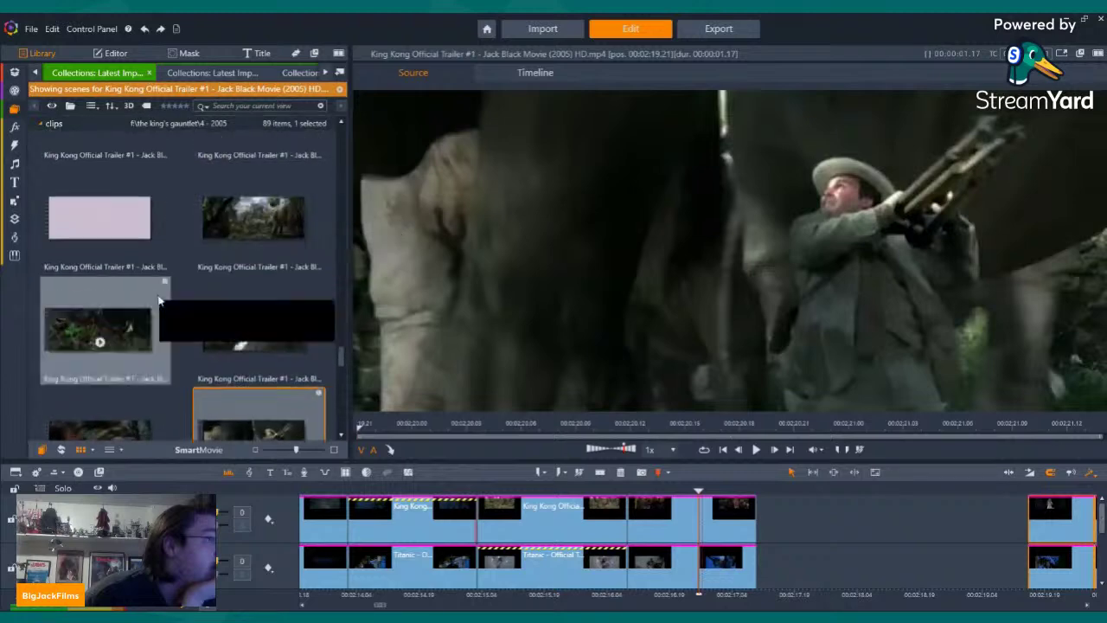
{"action": "left_click", "coordinate": [274, 184]}
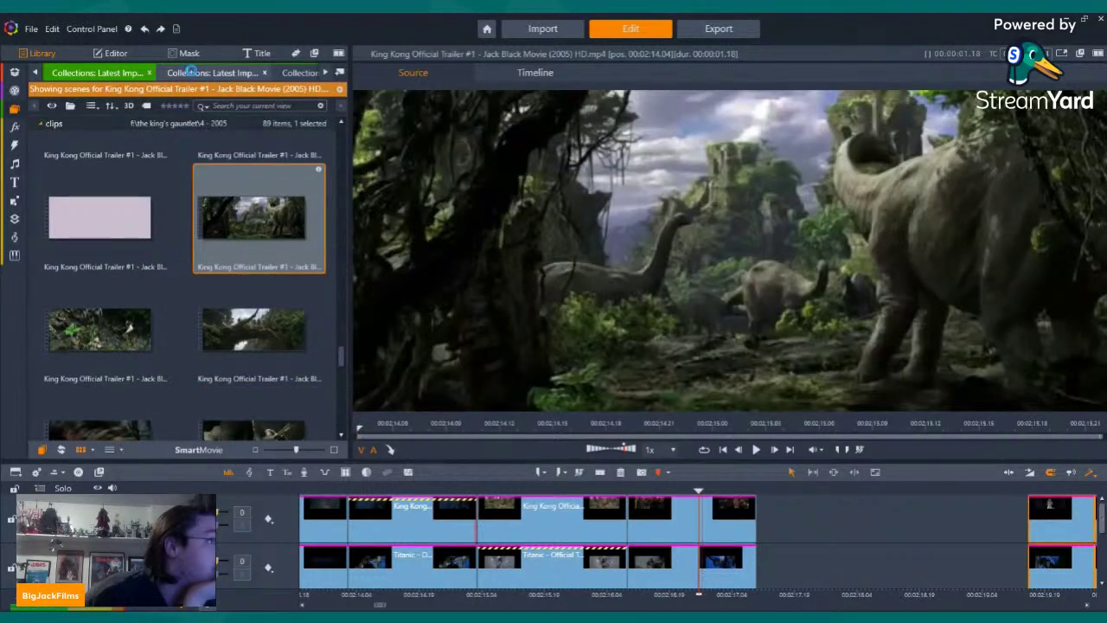
Search the Titanic trailer scenes for a shot to fill the gap, including the red-haired woman in the crowd
{"action": "left_click", "coordinate": [192, 75]}
{"action": "scroll", "coordinate": [242, 279], "scroll_direction": "up", "scroll_amount": 1}
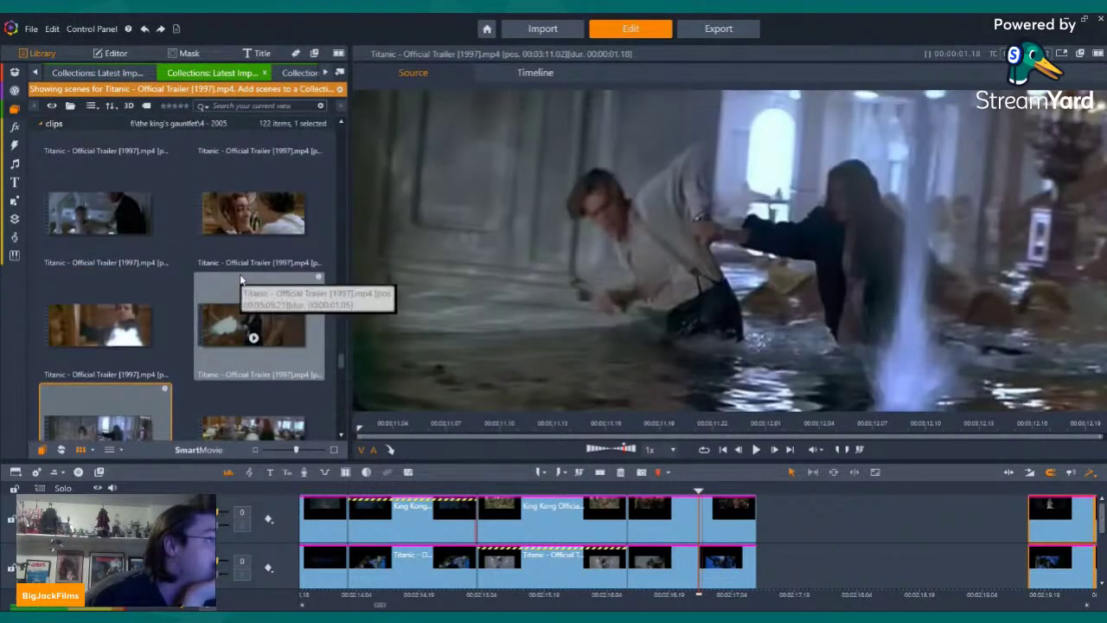
{"action": "scroll", "coordinate": [241, 279], "scroll_direction": "up", "scroll_amount": 5}
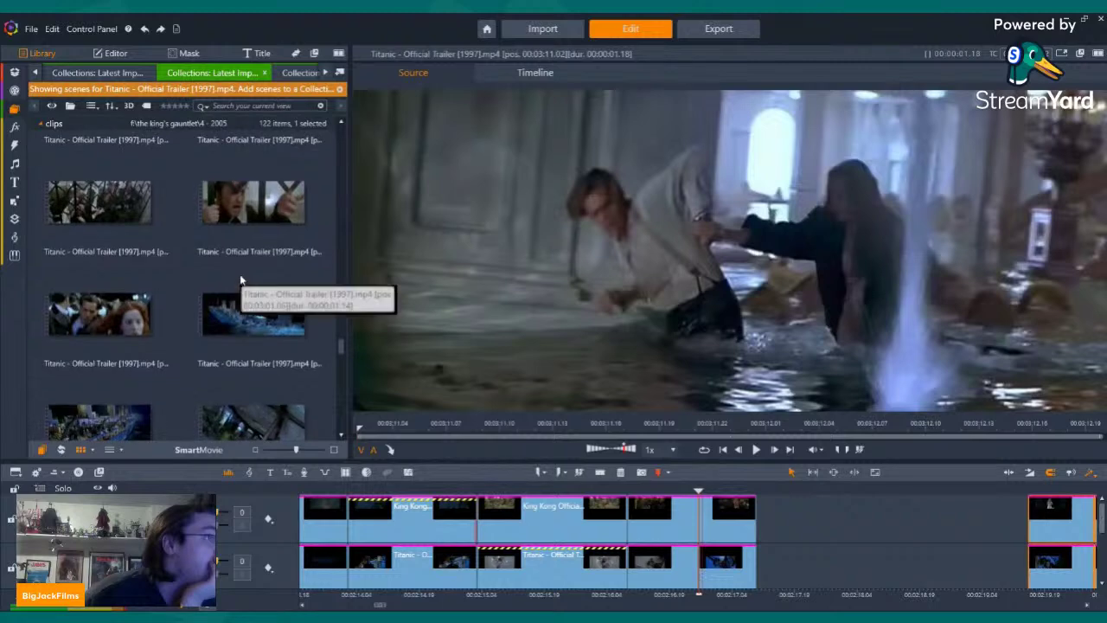
{"action": "left_click", "coordinate": [128, 282]}
{"action": "scroll", "coordinate": [139, 280], "scroll_direction": "up", "scroll_amount": 2}
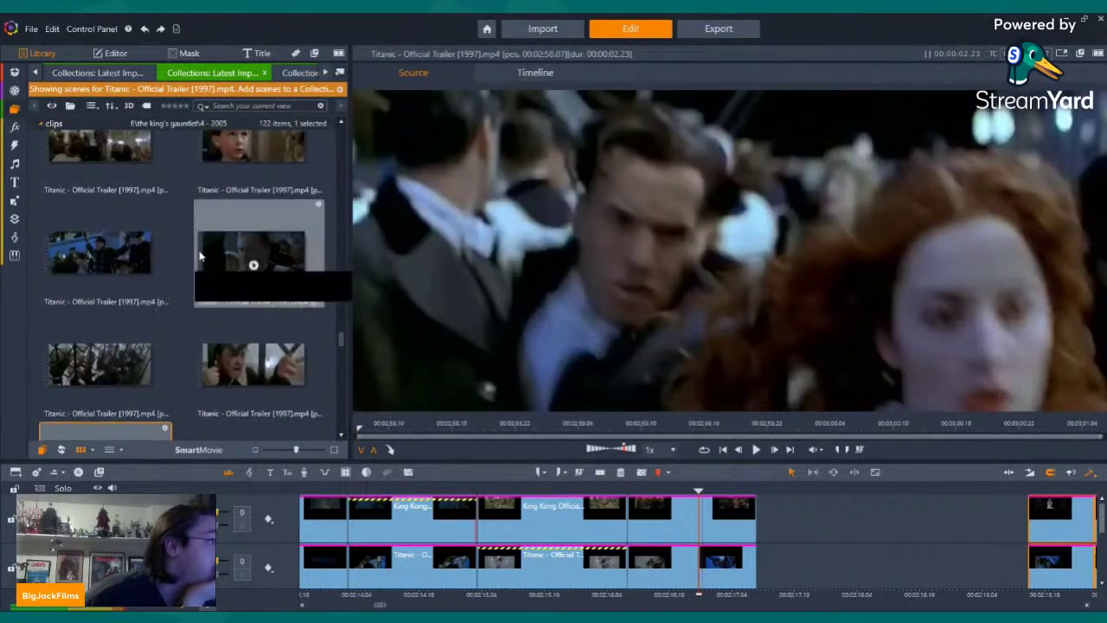
{"action": "scroll", "coordinate": [203, 275], "scroll_direction": "up", "scroll_amount": 4}
{"action": "scroll", "coordinate": [201, 276], "scroll_direction": "down", "scroll_amount": 10}
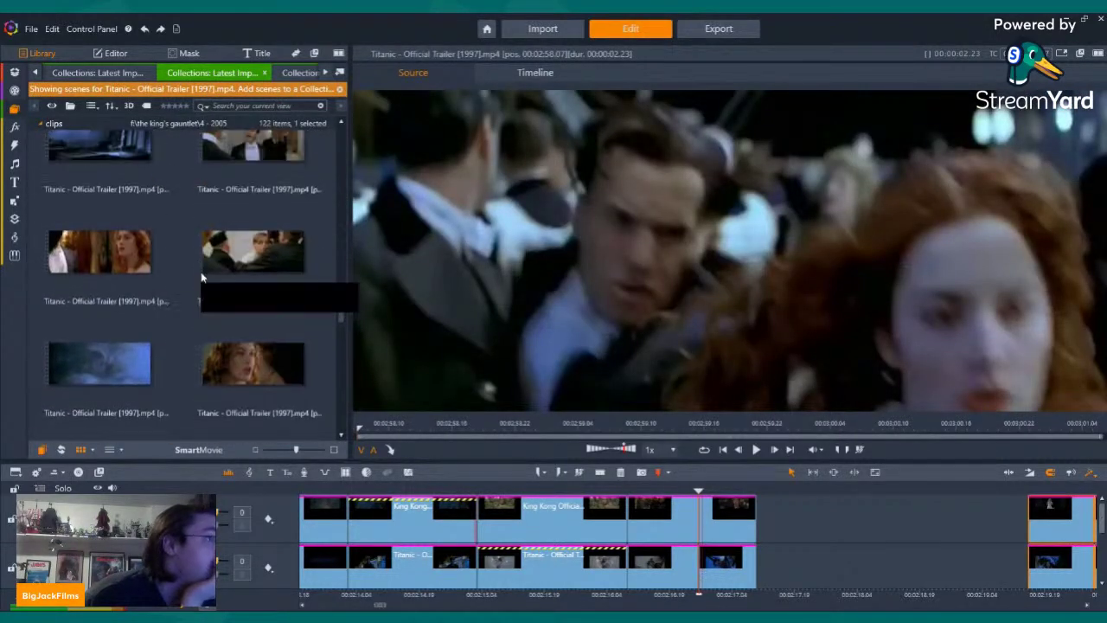
{"action": "scroll", "coordinate": [219, 275], "scroll_direction": "down", "scroll_amount": 10}
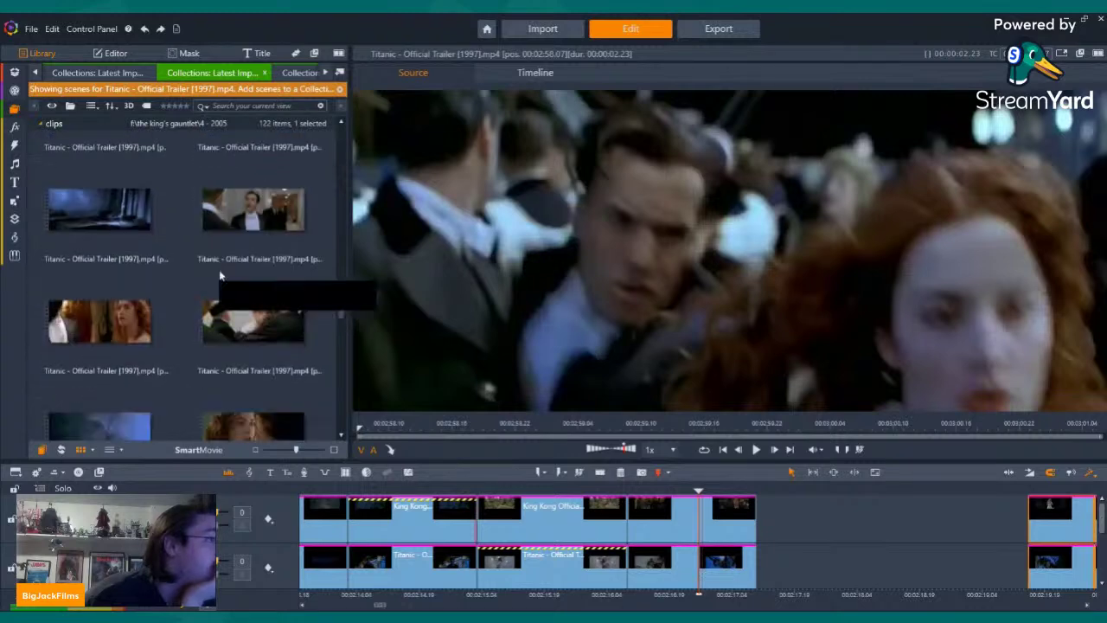
{"action": "scroll", "coordinate": [260, 285], "scroll_direction": "down", "scroll_amount": 5}
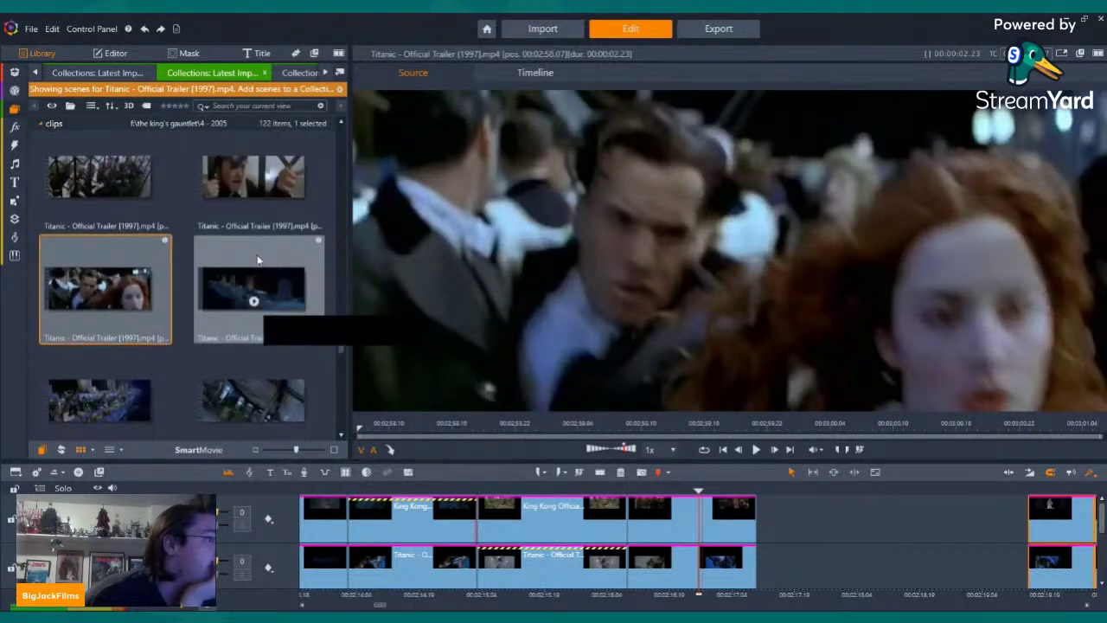
Preview the red-haired woman crowd scene, place it in the gap on the lower track, and remove its audio stream
{"action": "left_click", "coordinate": [99, 292]}
{"action": "left_click", "coordinate": [99, 289]}
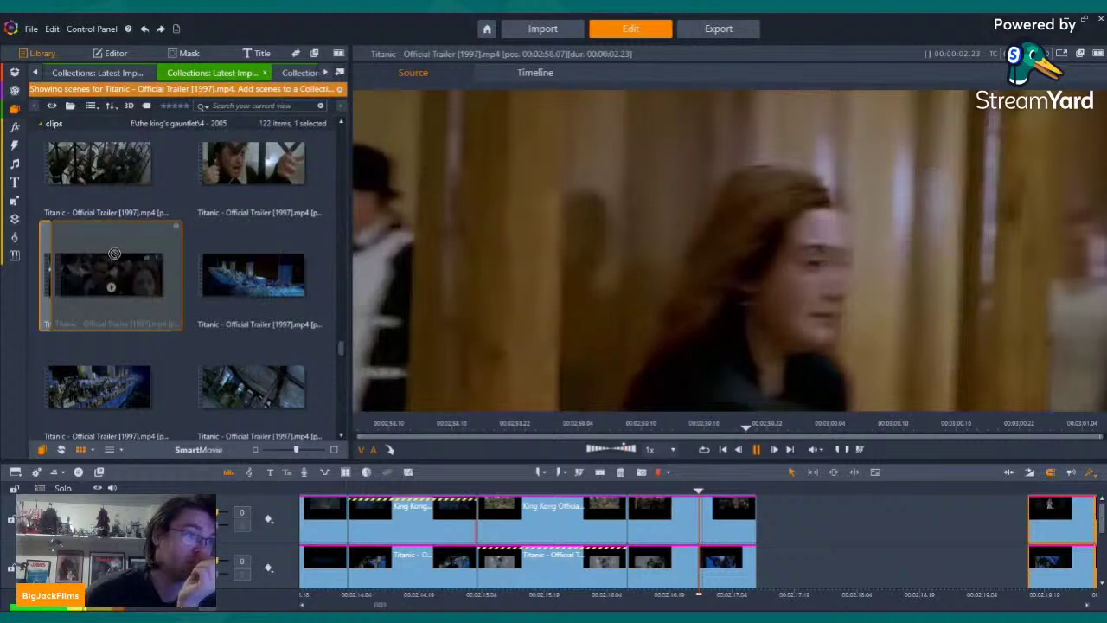
{"action": "left_click_drag", "start_coordinate": [113, 253], "coordinate": [765, 566]}
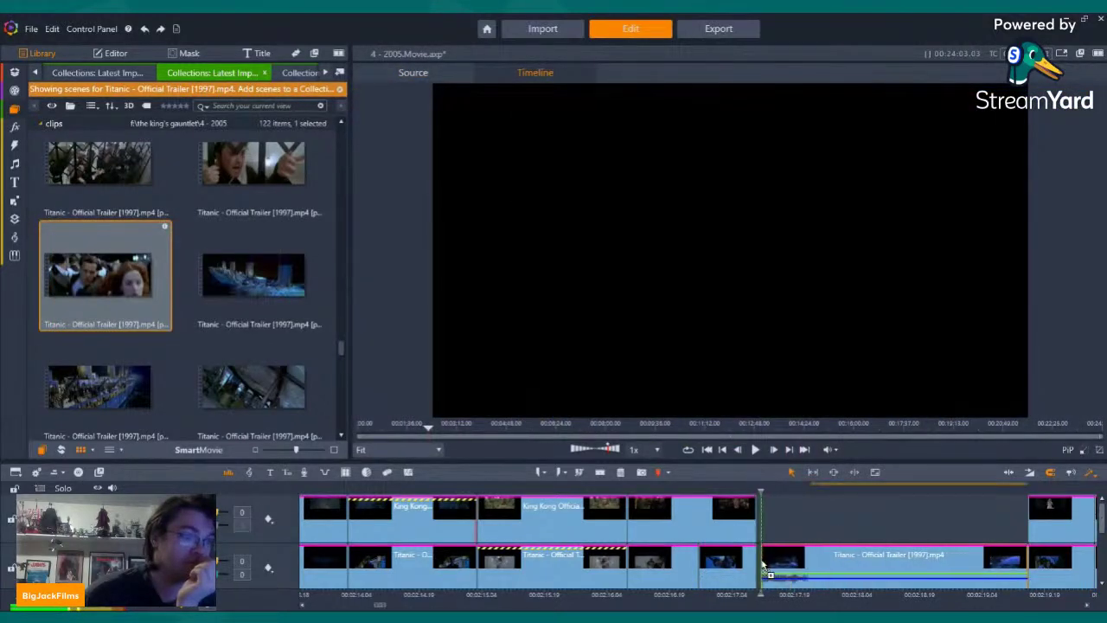
{"action": "right_click", "coordinate": [783, 560]}
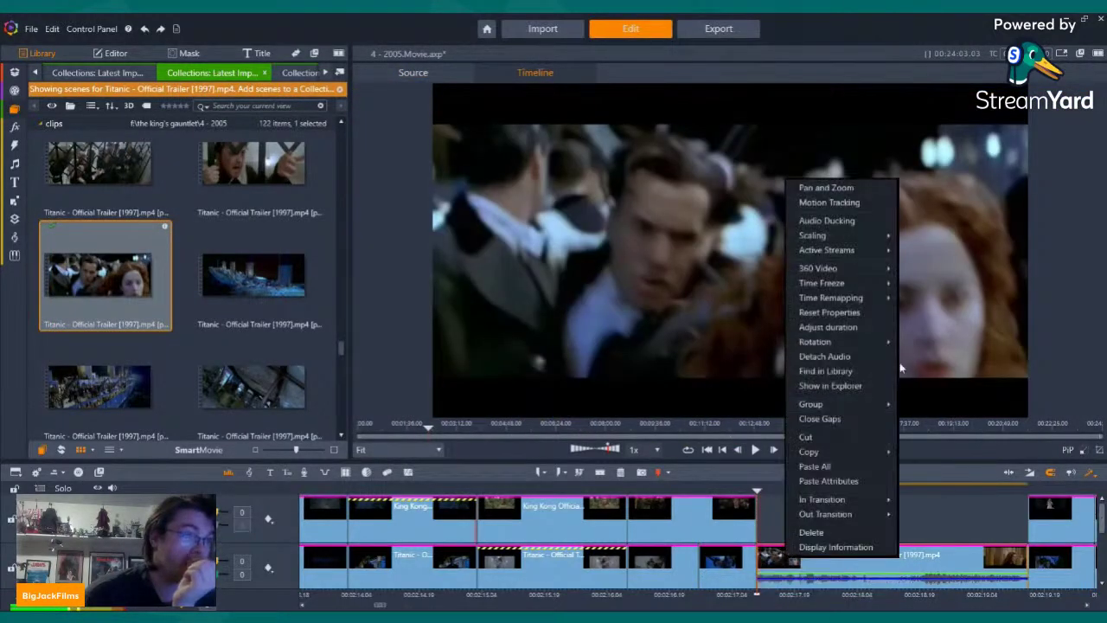
{"action": "left_click", "coordinate": [916, 262]}
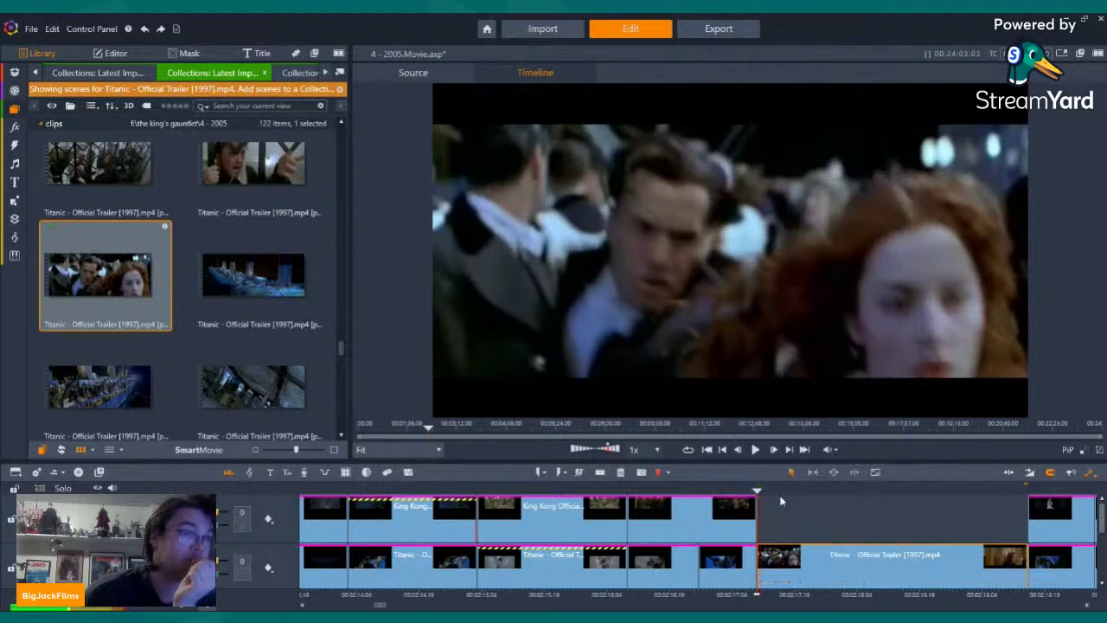
Copy the split-screen effect from the preceding Titanic clip and paste it onto the new crowd clip
{"action": "right_click", "coordinate": [731, 550]}
{"action": "right_click", "coordinate": [730, 549]}
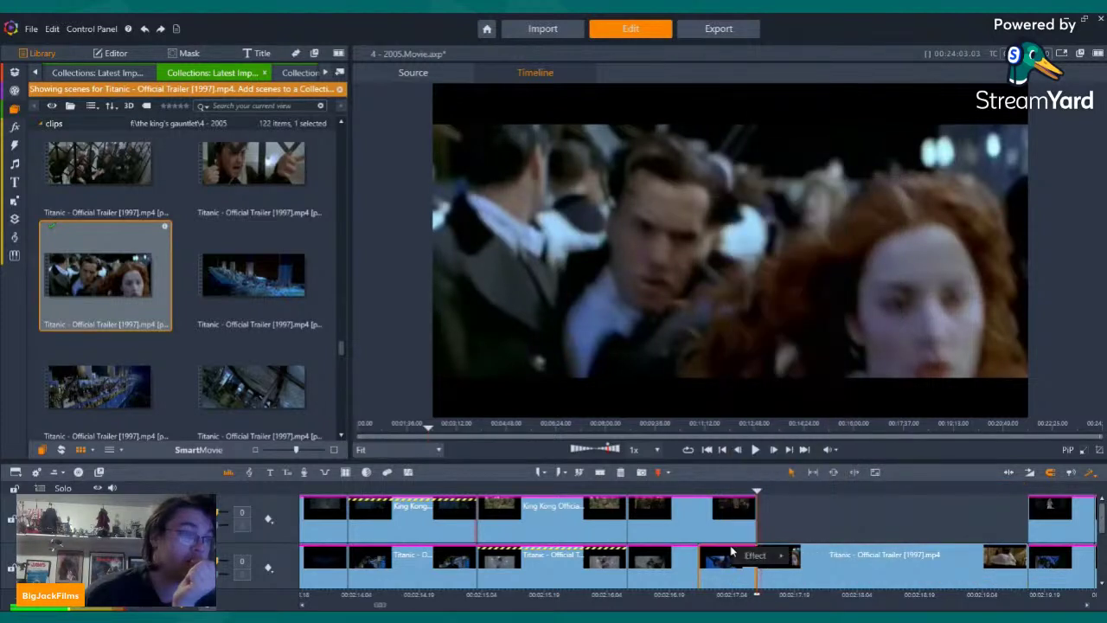
{"action": "mouse_move", "coordinate": [752, 556]}
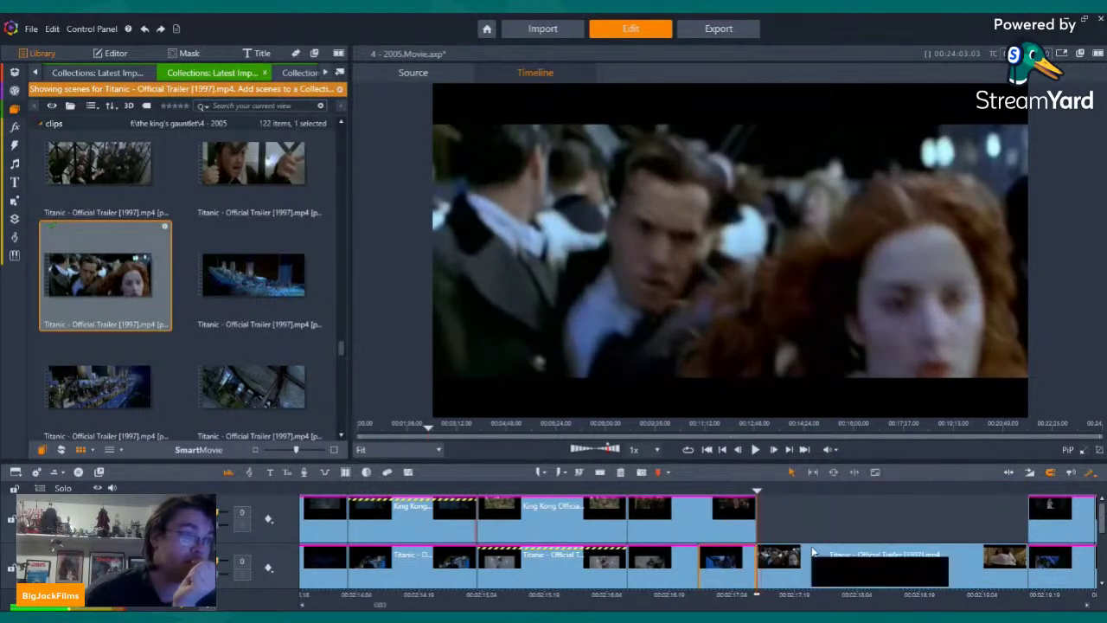
{"action": "right_click", "coordinate": [816, 554]}
{"action": "left_click", "coordinate": [862, 472]}
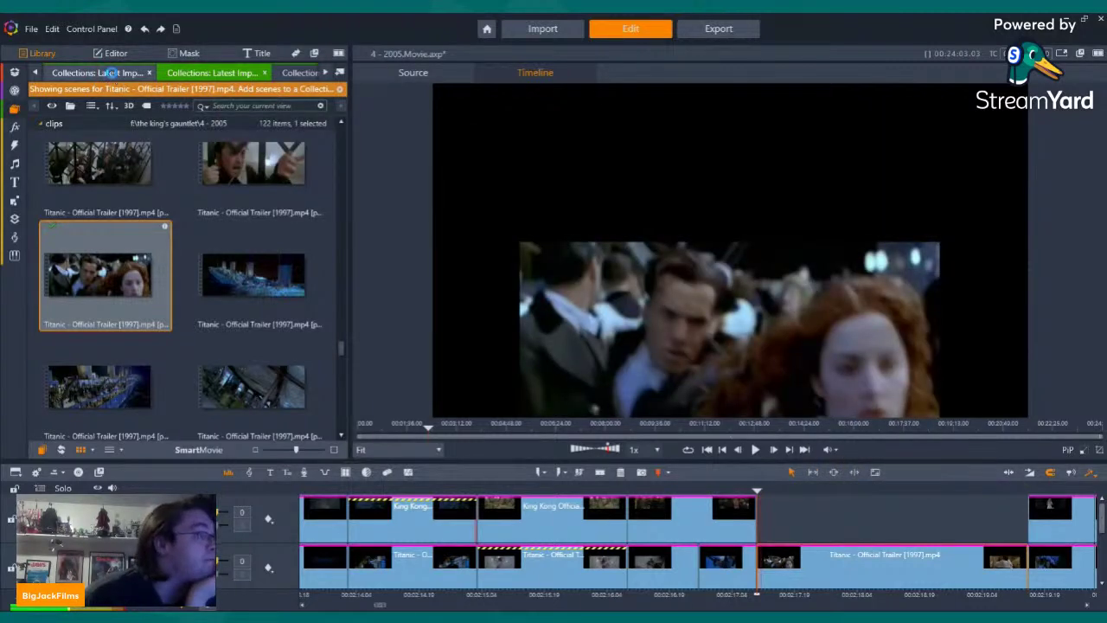
Look through the King Kong trailer scenes for a match to the crowd shot, previewing the armed man and the kissing couple
{"action": "left_click", "coordinate": [110, 73]}
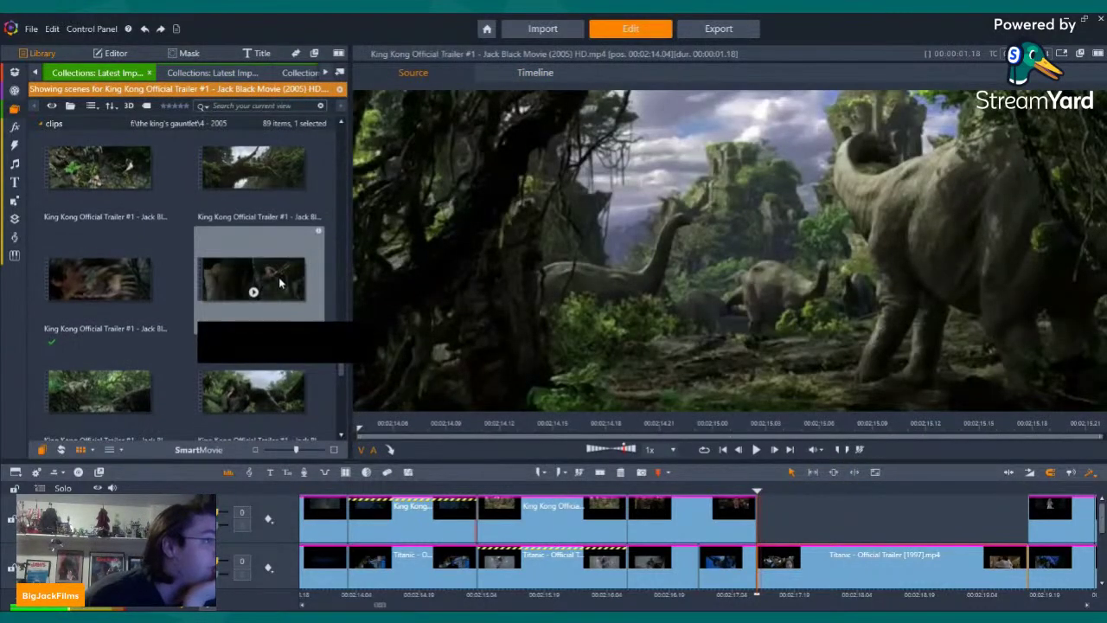
{"action": "left_click", "coordinate": [252, 268]}
{"action": "double_click", "coordinate": [104, 289]}
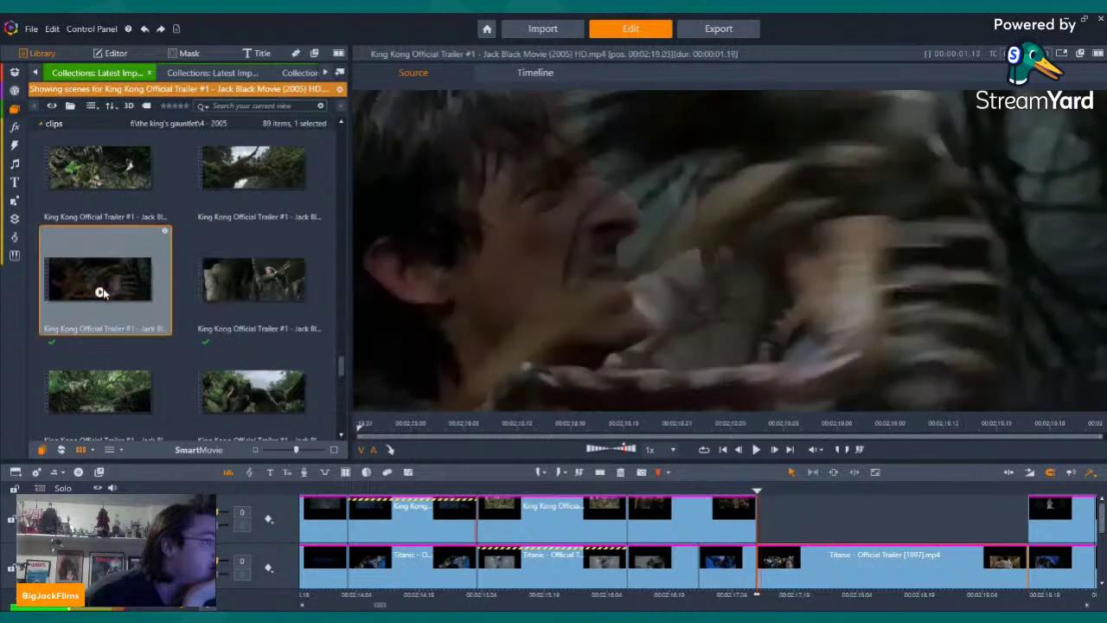
{"action": "left_click", "coordinate": [252, 293]}
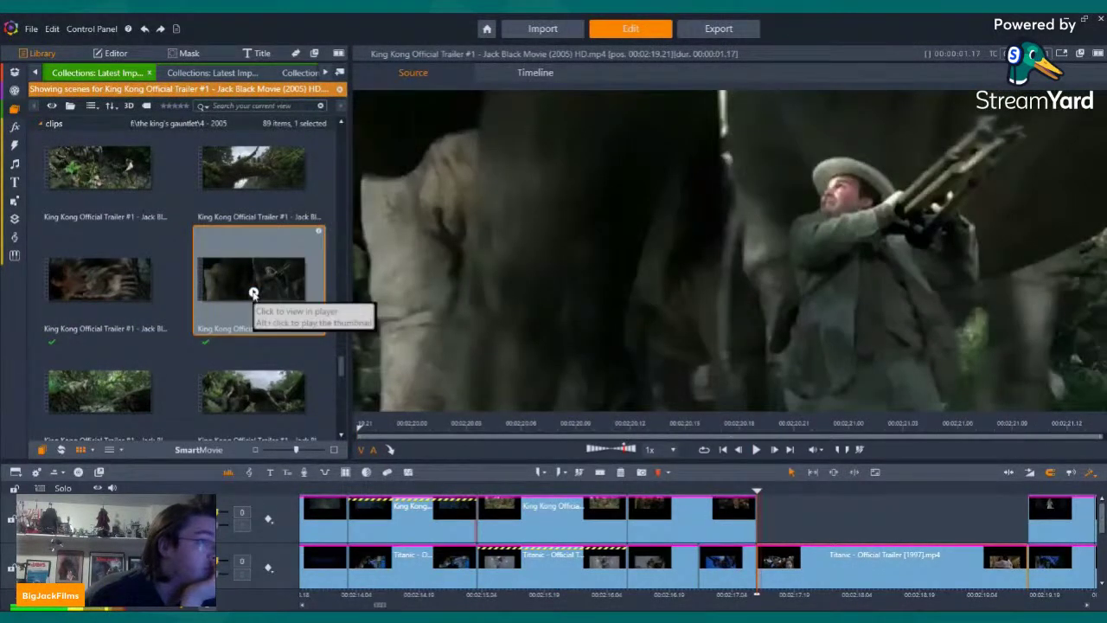
{"action": "double_click", "coordinate": [253, 292]}
{"action": "scroll", "coordinate": [252, 273], "scroll_direction": "down", "scroll_amount": 1}
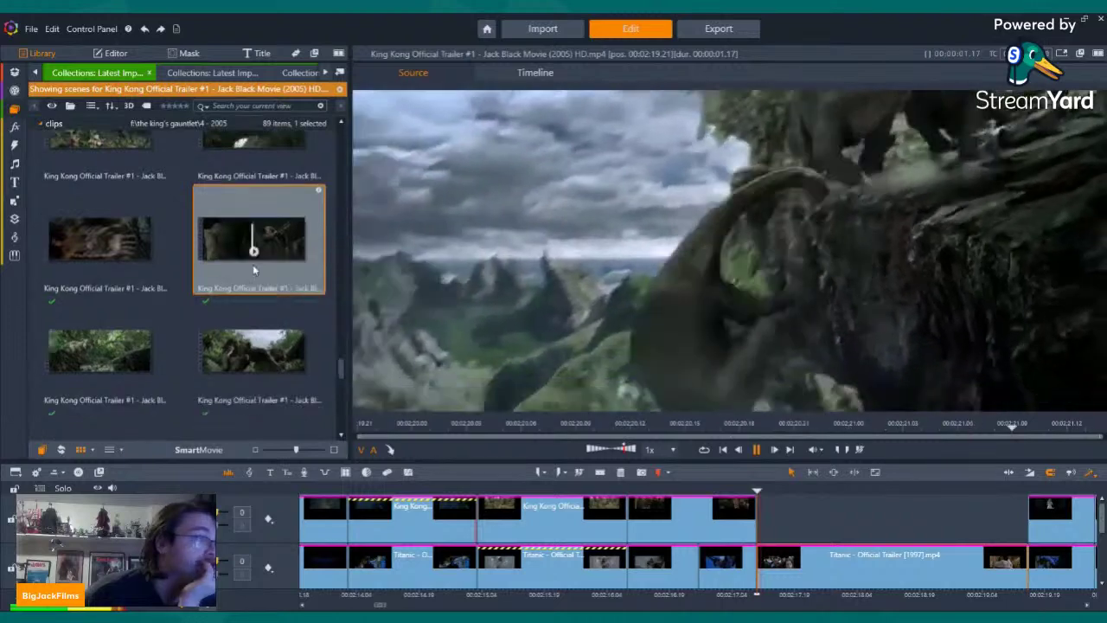
{"action": "scroll", "coordinate": [253, 268], "scroll_direction": "down", "scroll_amount": 5}
{"action": "left_click", "coordinate": [252, 268]}
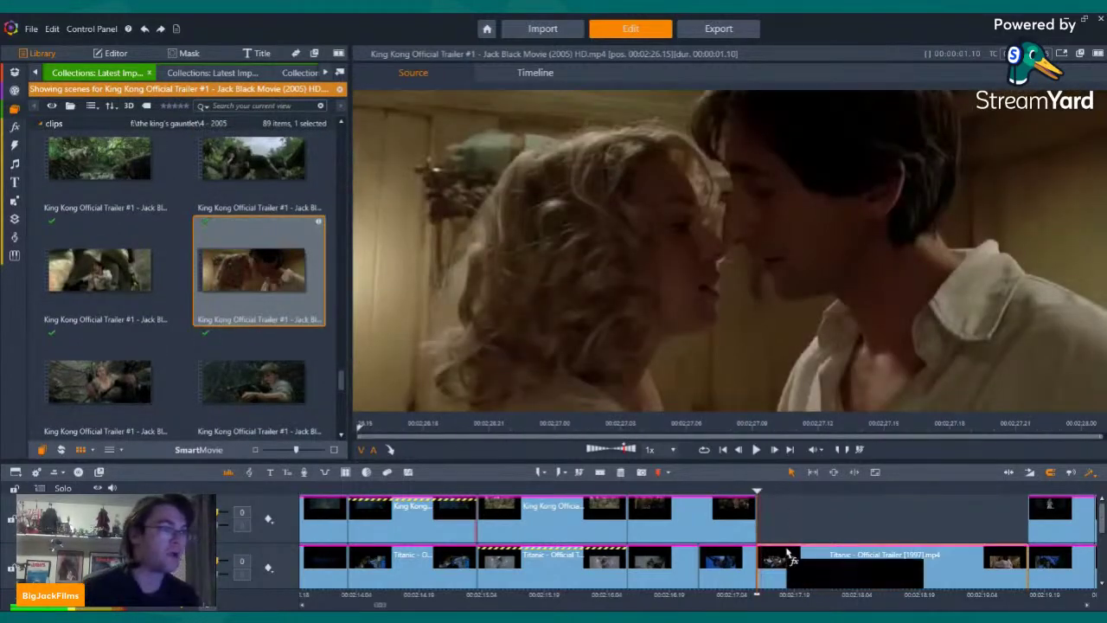
{"action": "scroll", "coordinate": [325, 346], "scroll_direction": "down", "scroll_amount": 9}
{"action": "scroll", "coordinate": [181, 281], "scroll_direction": "up", "scroll_amount": 9}
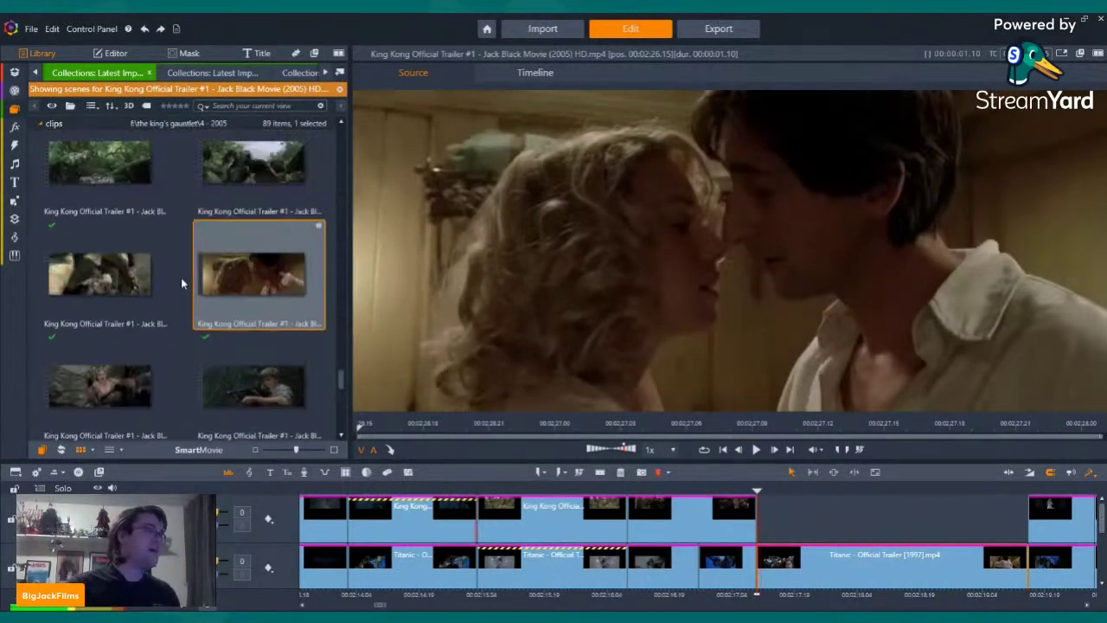
{"action": "scroll", "coordinate": [180, 277], "scroll_direction": "down", "scroll_amount": 5}
{"action": "scroll", "coordinate": [248, 289], "scroll_direction": "up", "scroll_amount": 4}
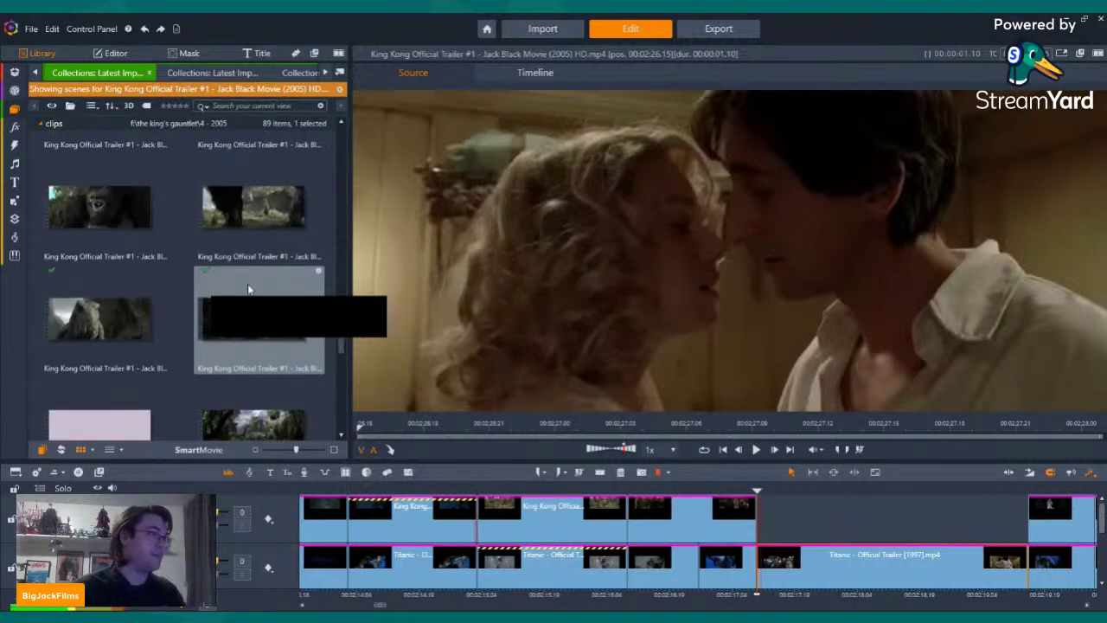
{"action": "scroll", "coordinate": [248, 289], "scroll_direction": "down", "scroll_amount": 3}
{"action": "scroll", "coordinate": [253, 291], "scroll_direction": "up", "scroll_amount": 4}
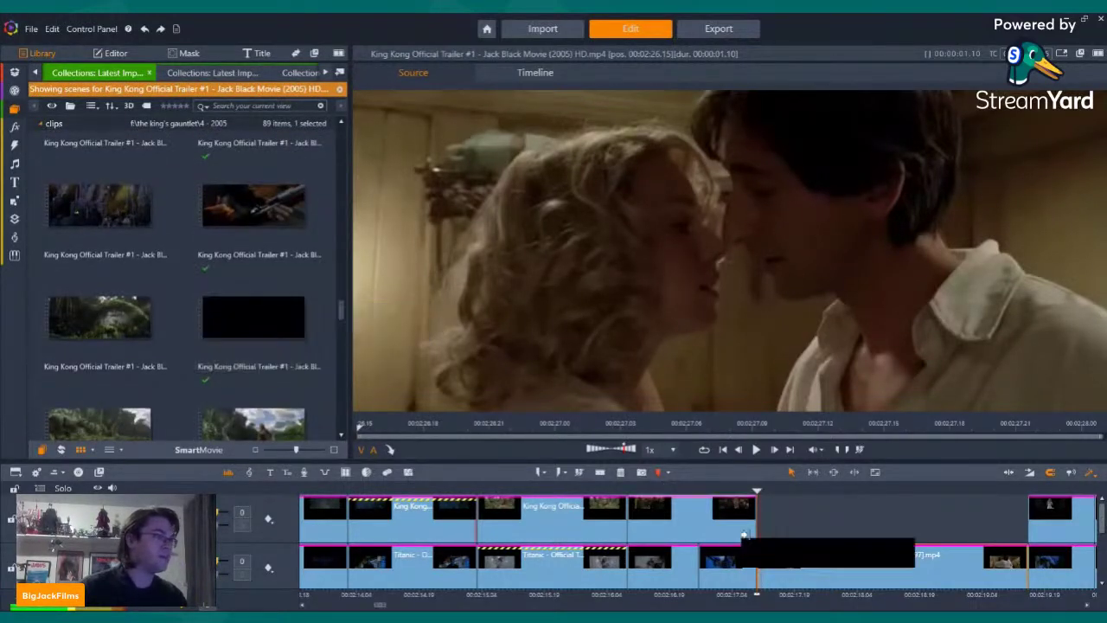
Delete the red-haired woman crowd clip from the lower track and preview the Titanic scene of the ship's rising stern
{"action": "right_click", "coordinate": [820, 564]}
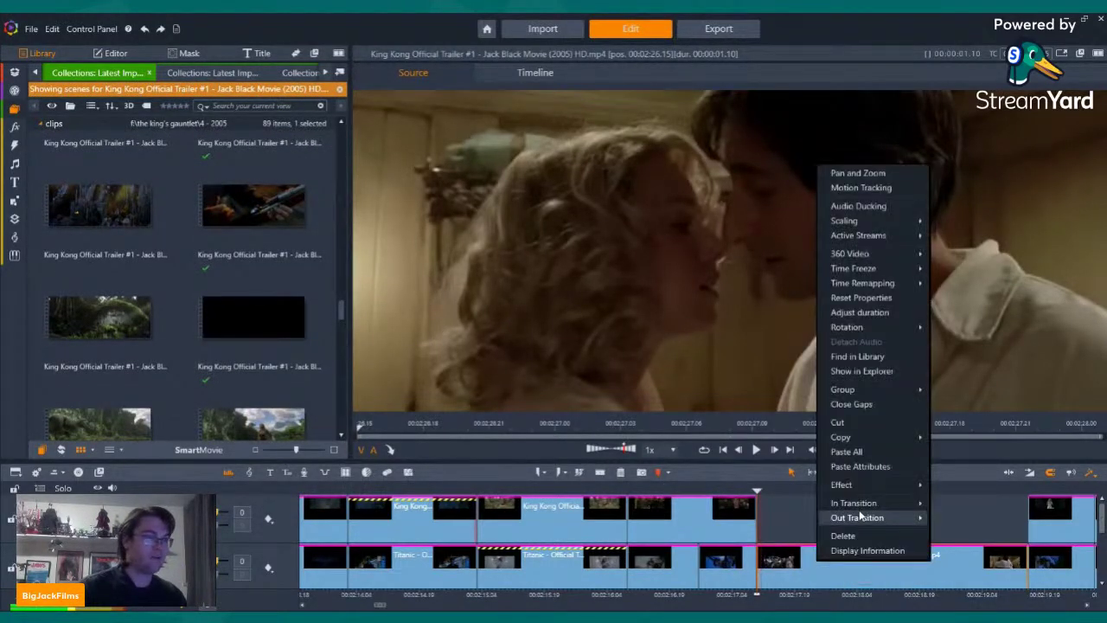
{"action": "left_click", "coordinate": [859, 535]}
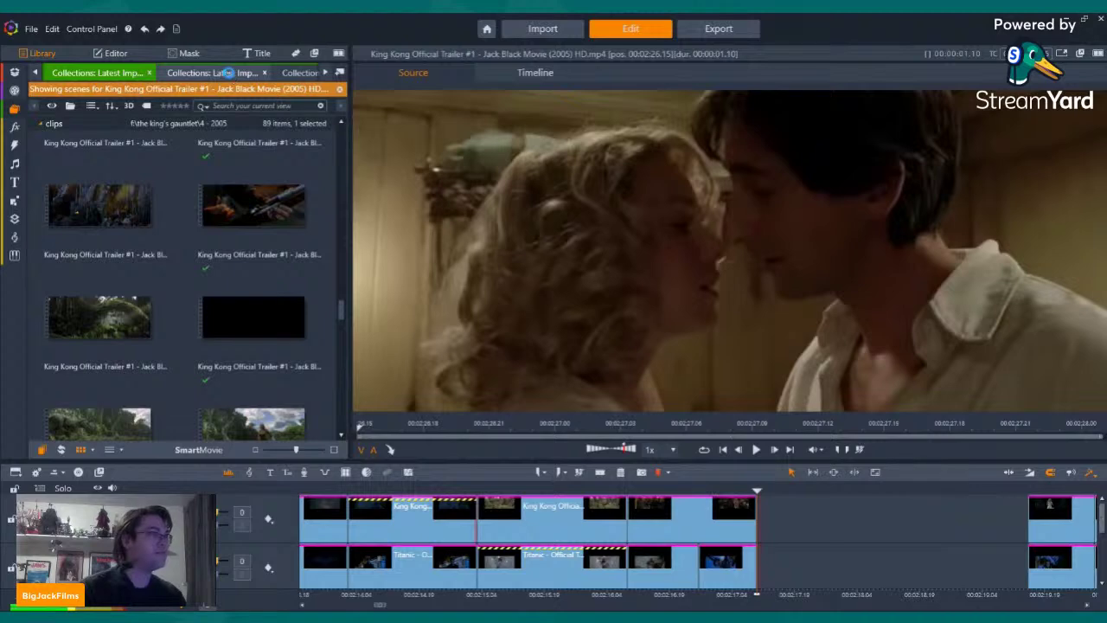
{"action": "left_click", "coordinate": [227, 73]}
{"action": "scroll", "coordinate": [212, 287], "scroll_direction": "down", "scroll_amount": 5}
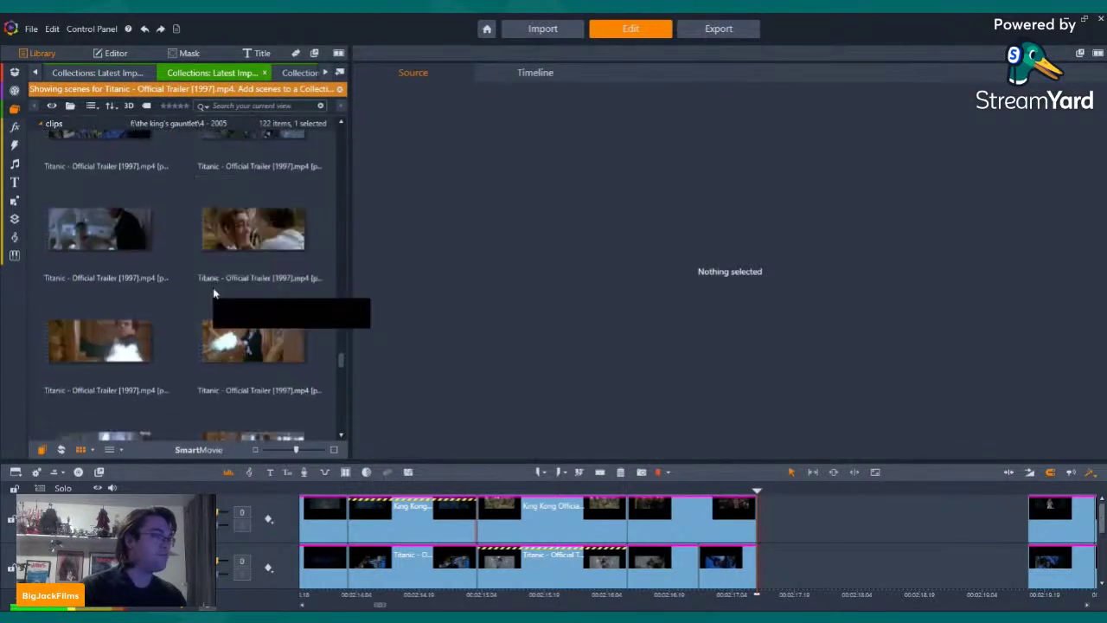
{"action": "scroll", "coordinate": [214, 283], "scroll_direction": "down", "scroll_amount": 8}
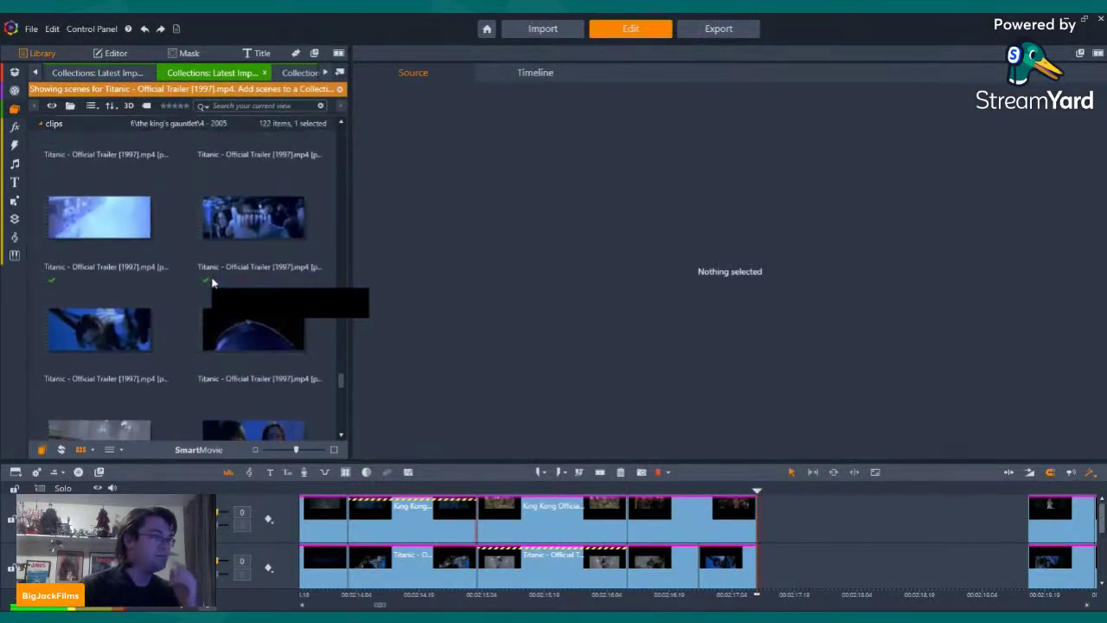
{"action": "left_click", "coordinate": [248, 341]}
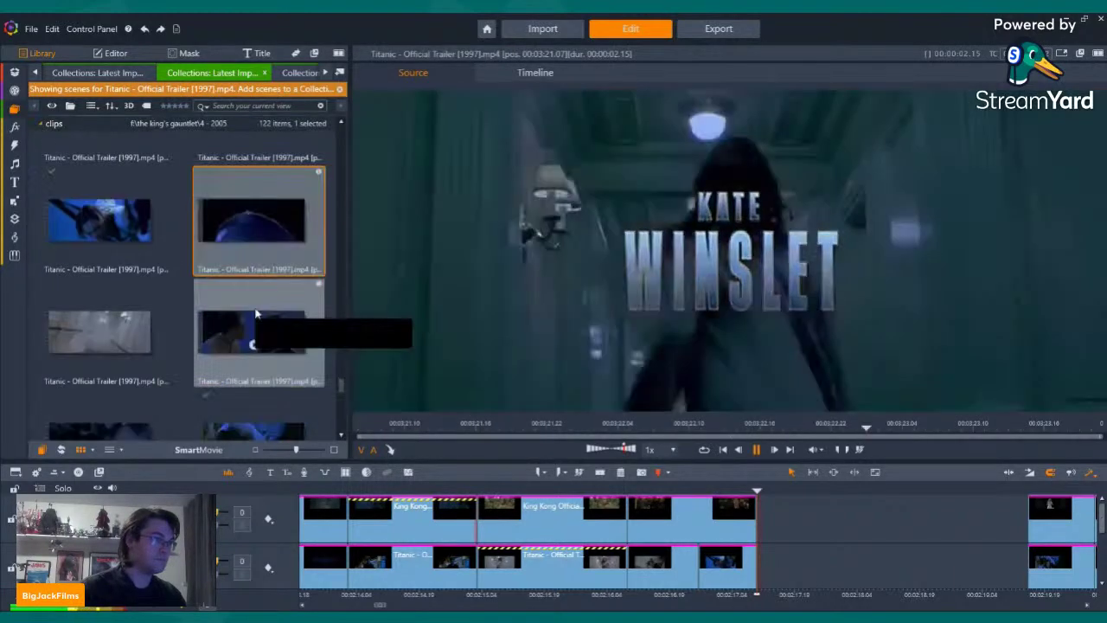
{"action": "scroll", "coordinate": [242, 294], "scroll_direction": "down", "scroll_amount": 1}
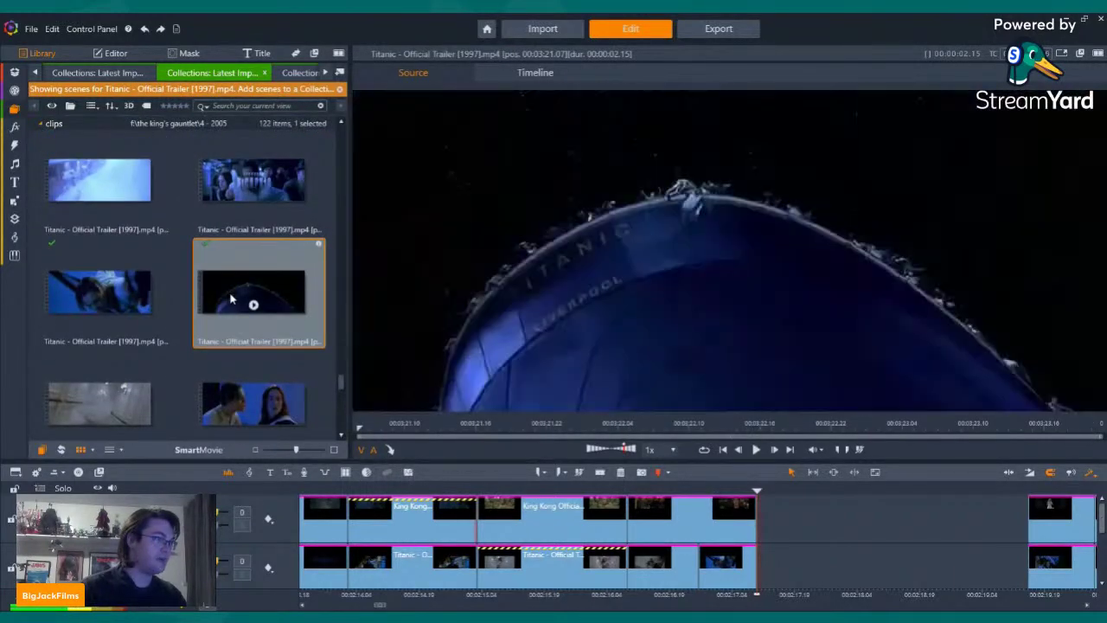
Place the Titanic stern scene at the end of the lower track's gap, against the following clip, and check its frames
{"action": "left_click_drag", "start_coordinate": [232, 299], "coordinate": [922, 573]}
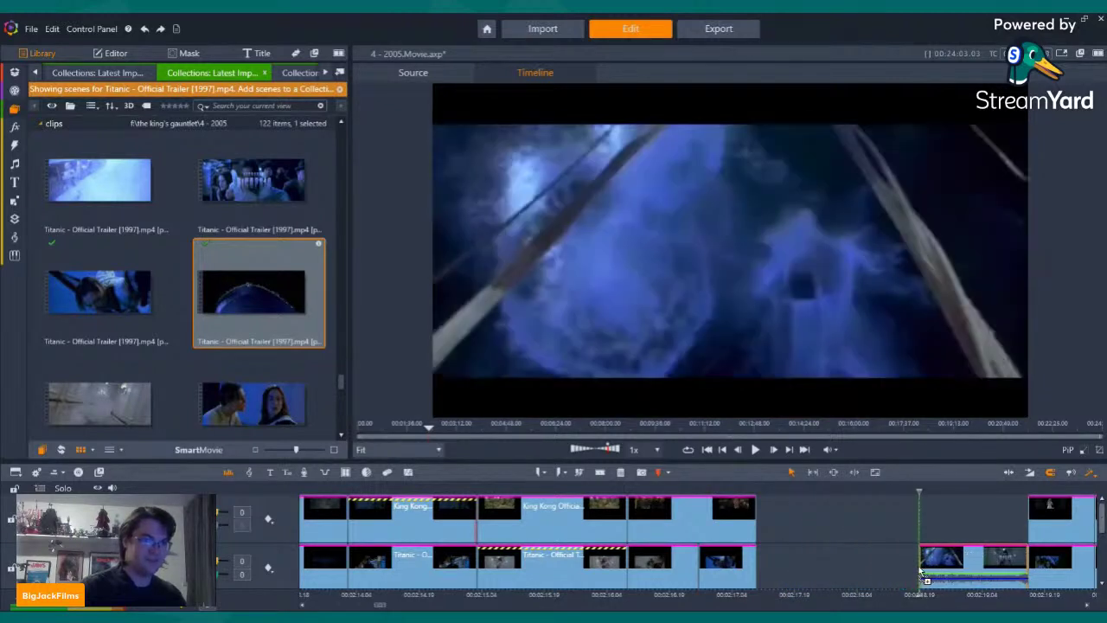
{"action": "key", "text": "Right"}
{"action": "key", "text": "Right"}
{"action": "key", "text": "Right"}
{"action": "key", "text": "Right"}
{"action": "key", "text": "Right"}
{"action": "key", "text": "Right"}
{"action": "key", "text": "Right"}
{"action": "key", "text": "Right"}
{"action": "key", "text": "Right"}
{"action": "key", "text": "Right"}
{"action": "key", "text": "Right"}
{"action": "key", "text": "Right"}
{"action": "key", "text": "Right"}
{"action": "key", "text": "Right"}
{"action": "key", "text": "Right"}
{"action": "key", "text": "Right"}
{"action": "key", "text": "Right"}
{"action": "key", "text": "Right"}
{"action": "key", "text": "Right"}
{"action": "key", "text": "Right"}
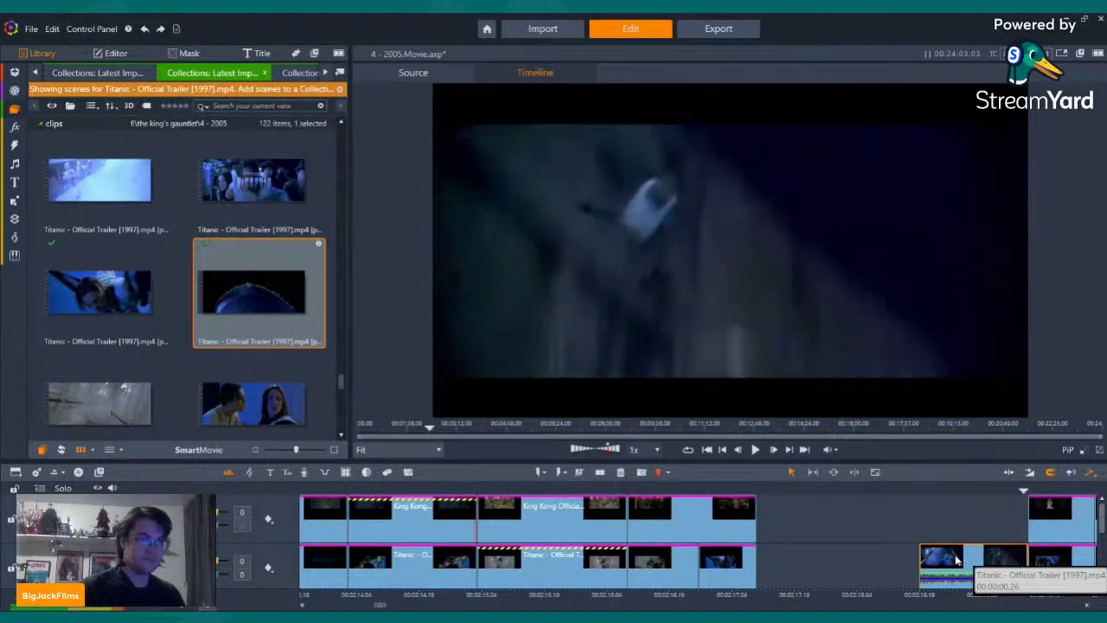
Remove the audio stream from the stern clip and paste the copied split-screen effect onto it
{"action": "right_click", "coordinate": [973, 564]}
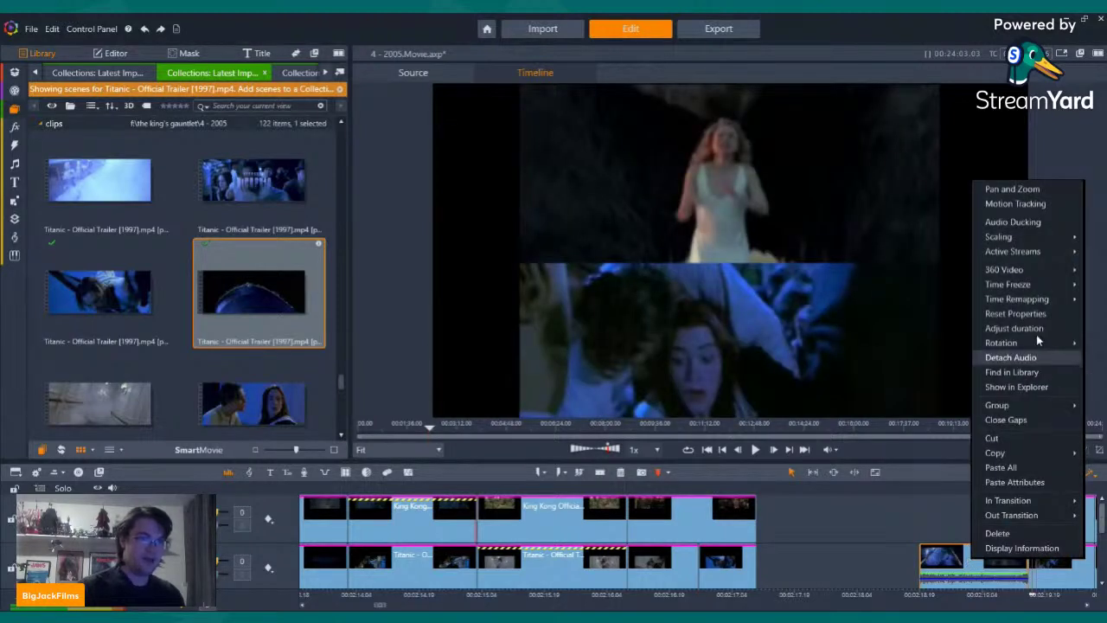
{"action": "mouse_move", "coordinate": [1042, 251]}
{"action": "left_click", "coordinate": [942, 265]}
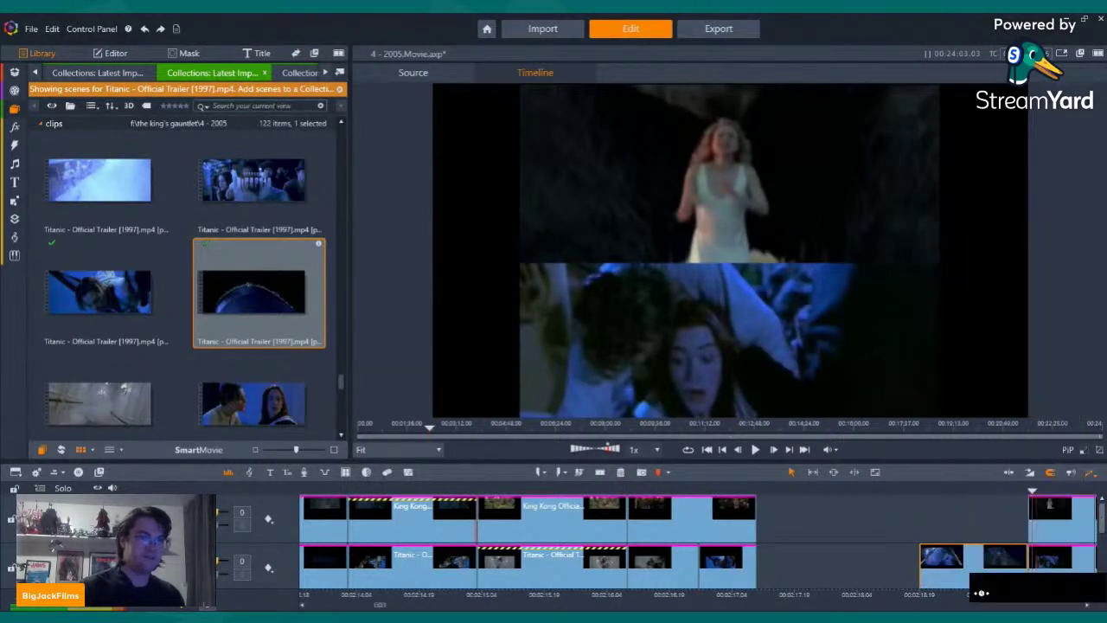
{"action": "right_click", "coordinate": [962, 564]}
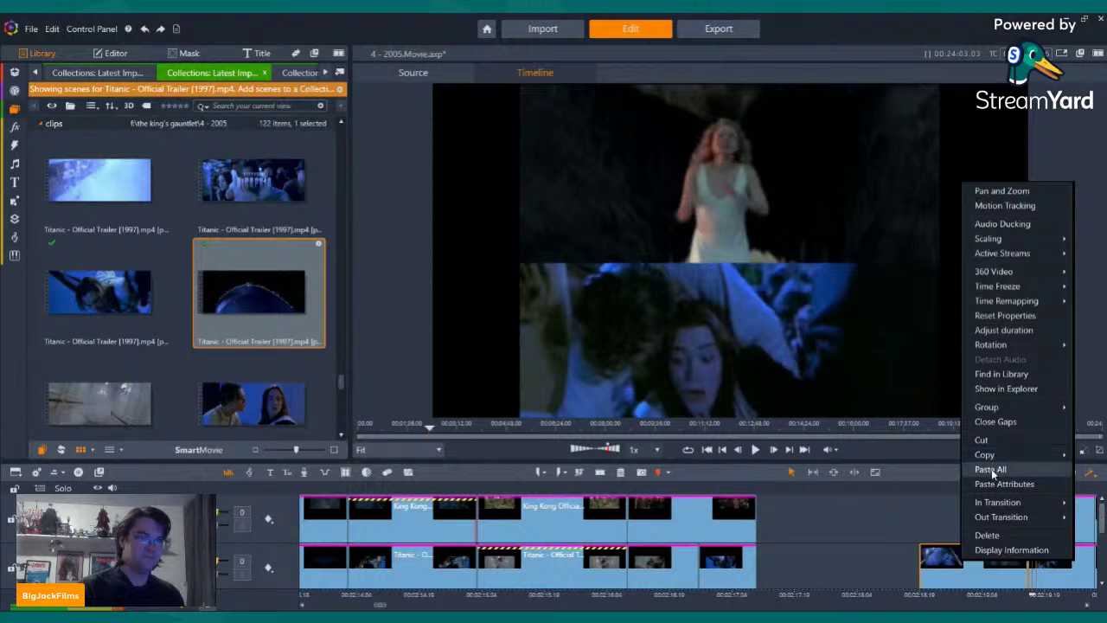
{"action": "left_click", "coordinate": [991, 469]}
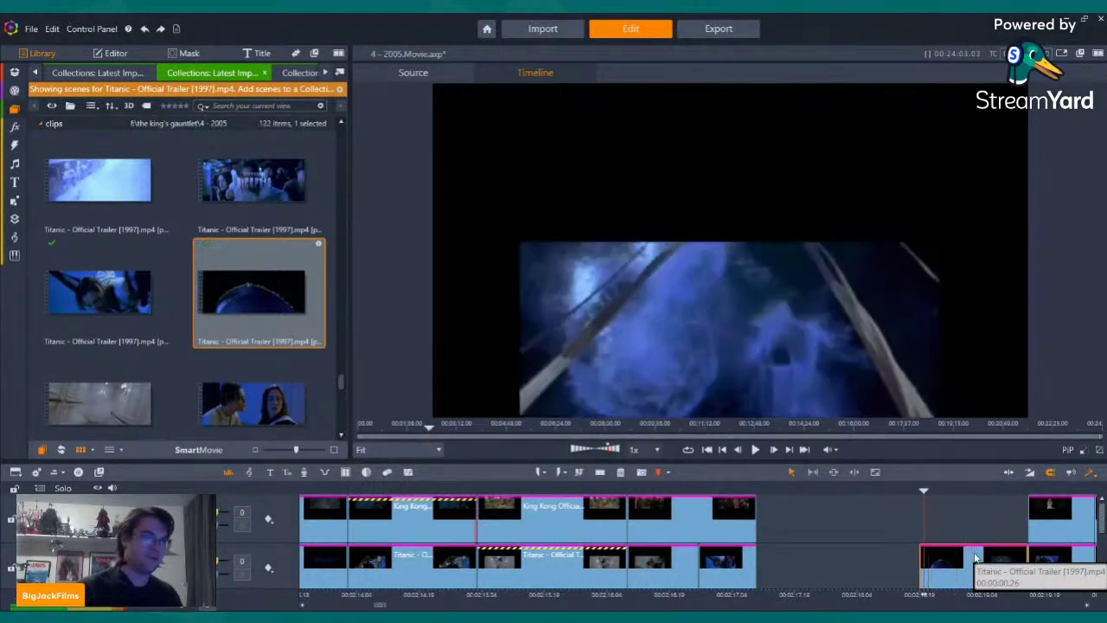
Play back the stern clip and trim its start so it opens on the ship's stern
{"action": "left_click", "coordinate": [903, 558]}
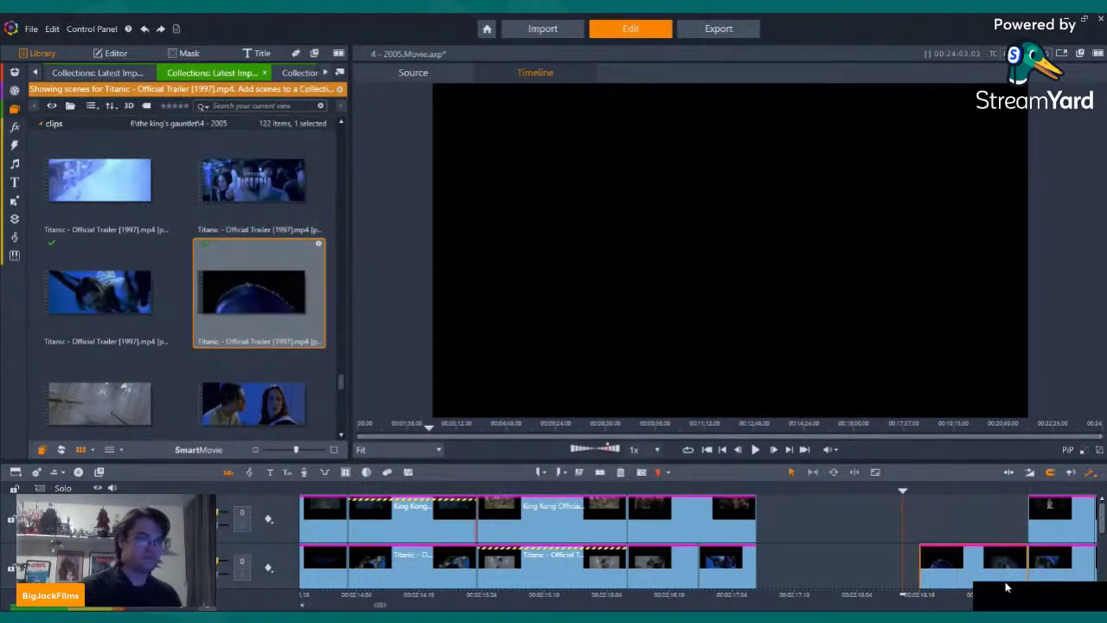
{"action": "key", "text": "space"}
{"action": "key", "text": "space"}
{"action": "left_click", "coordinate": [931, 567]}
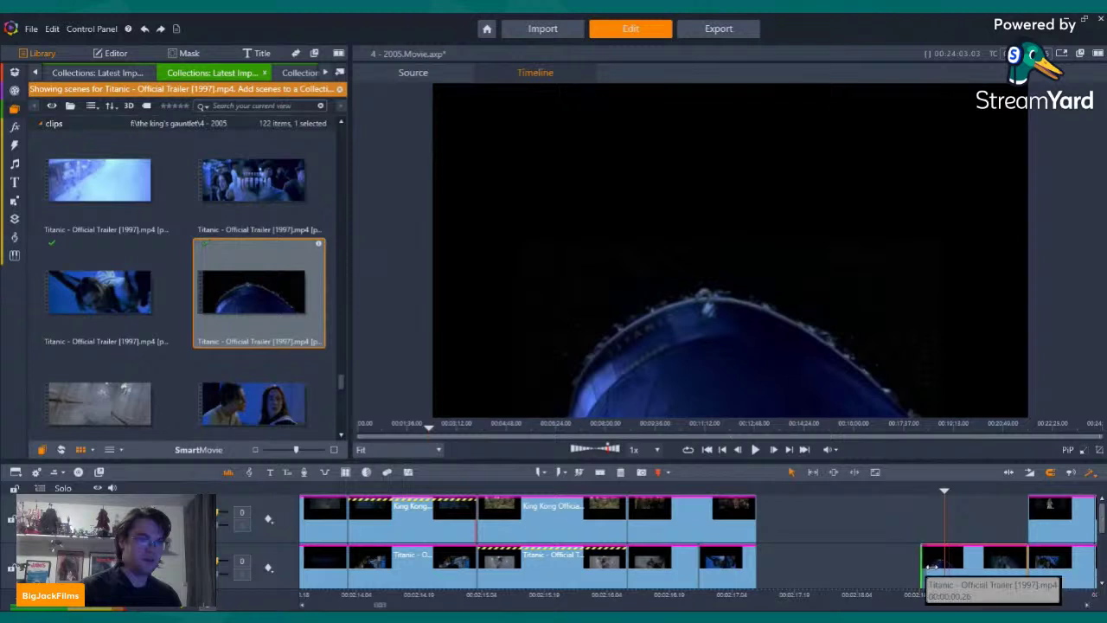
{"action": "left_click_drag", "start_coordinate": [931, 567], "coordinate": [934, 567]}
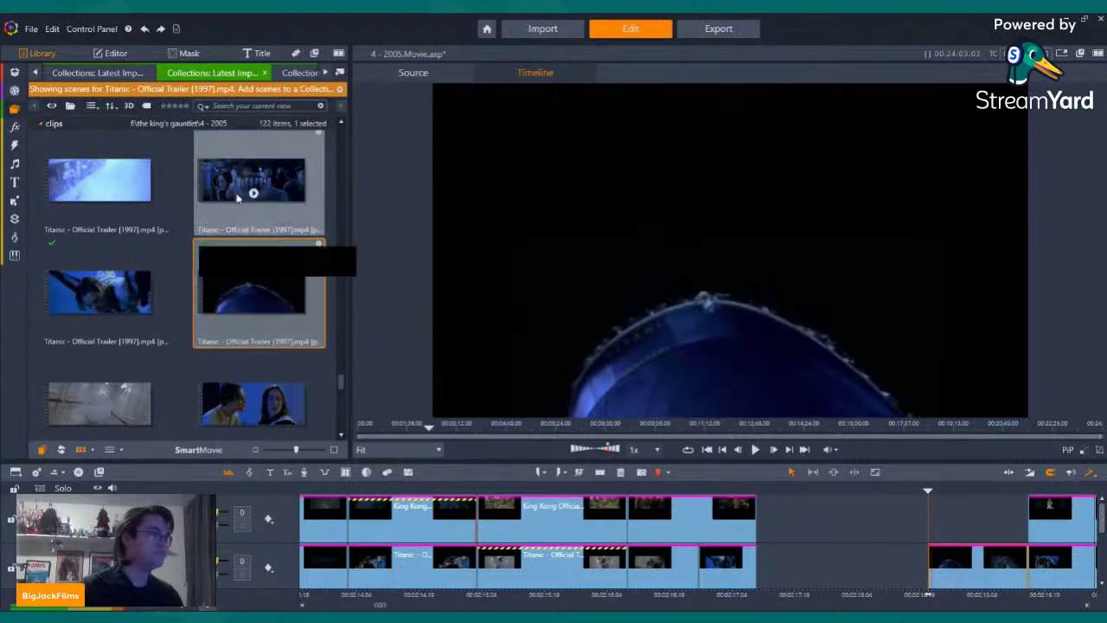
Preview the Titanic scene of the man firing a gun by the staircase and place it before the stern clip
{"action": "scroll", "coordinate": [212, 183], "scroll_direction": "up", "scroll_amount": 1}
{"action": "scroll", "coordinate": [216, 199], "scroll_direction": "up", "scroll_amount": 3}
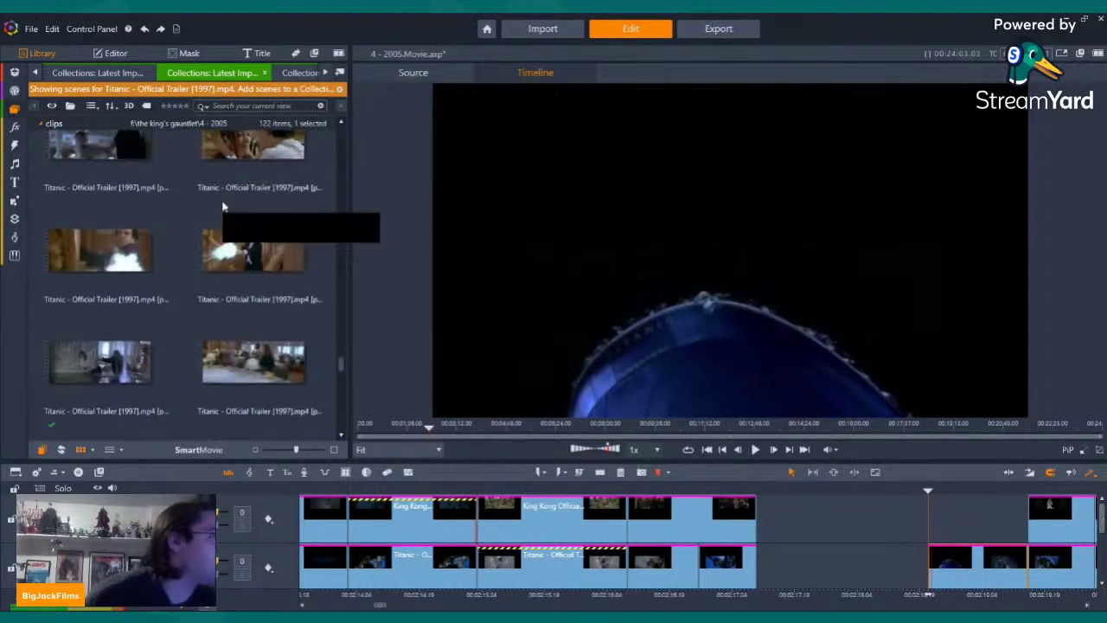
{"action": "left_click", "coordinate": [90, 74]}
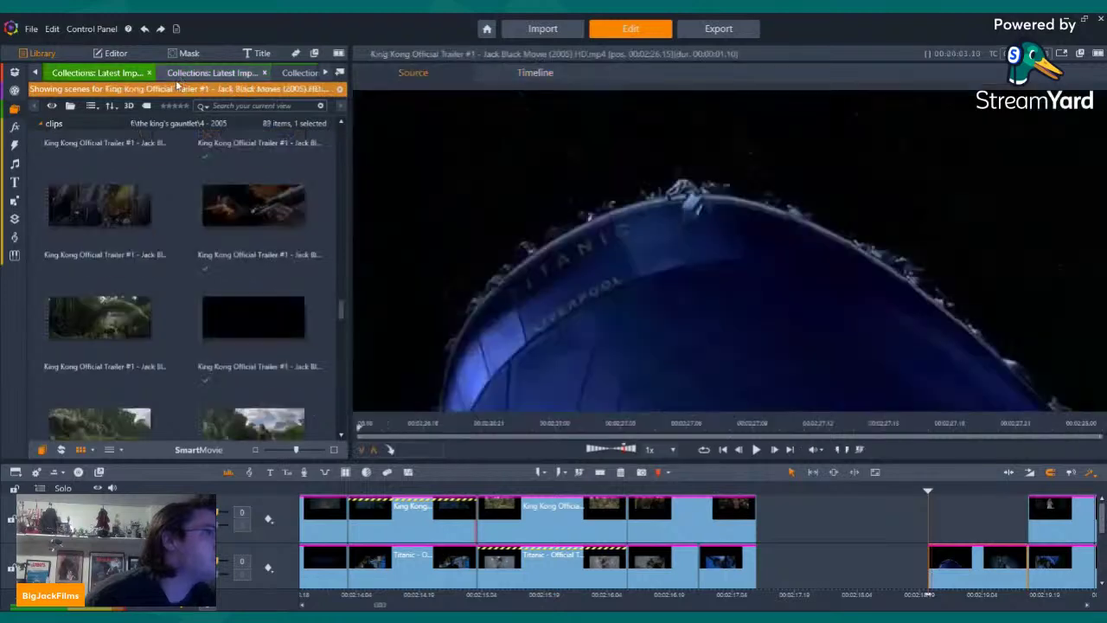
{"action": "left_click", "coordinate": [212, 72]}
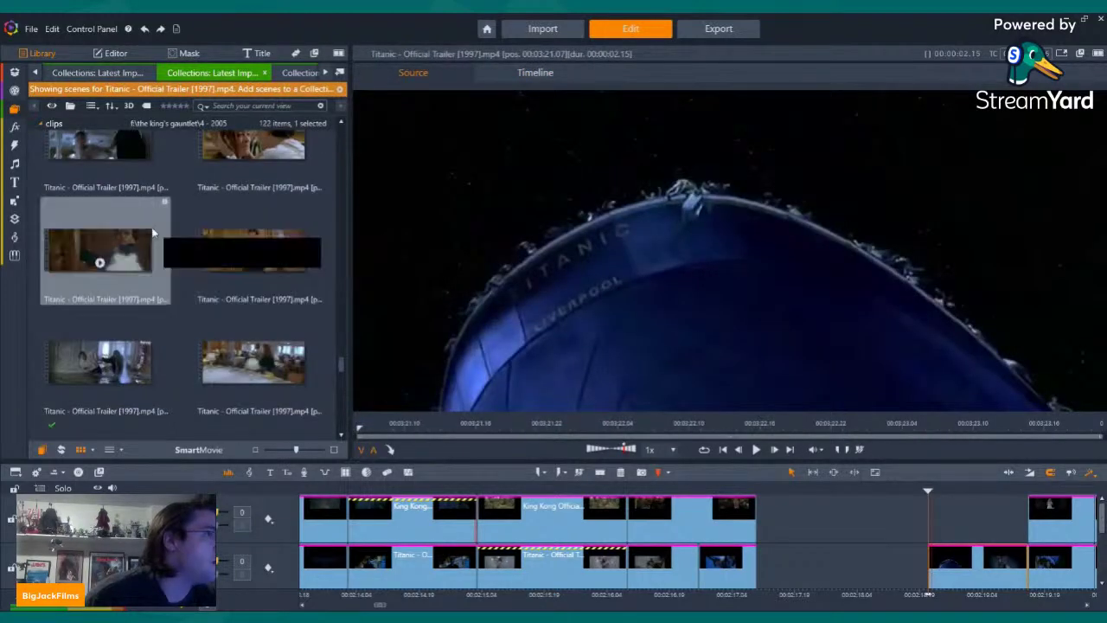
{"action": "left_click", "coordinate": [247, 252]}
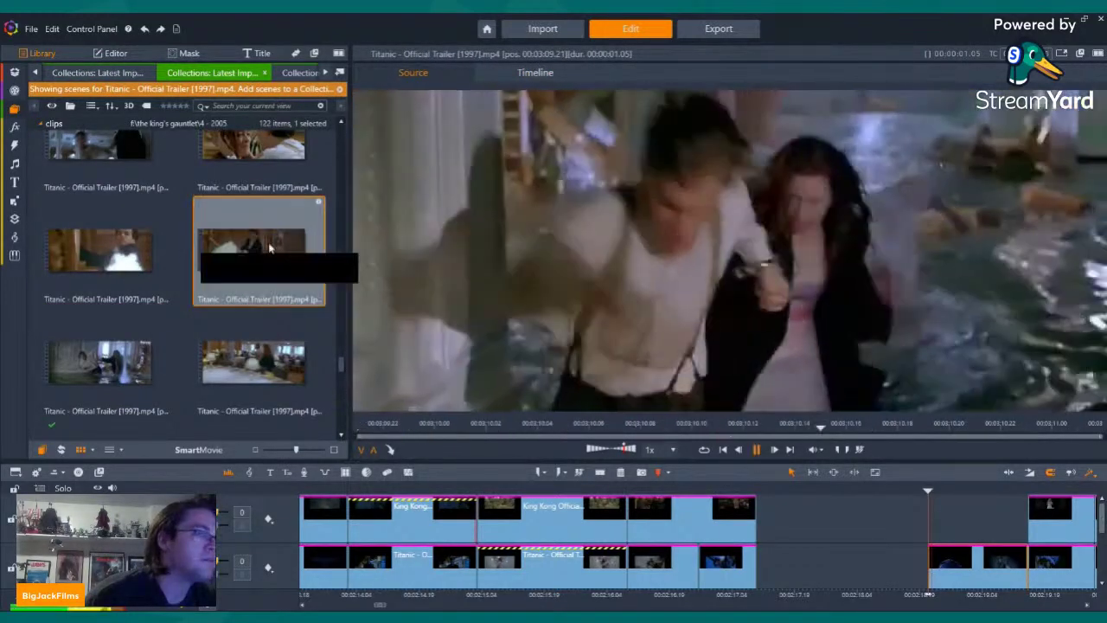
{"action": "left_click_drag", "start_coordinate": [269, 249], "coordinate": [765, 560]}
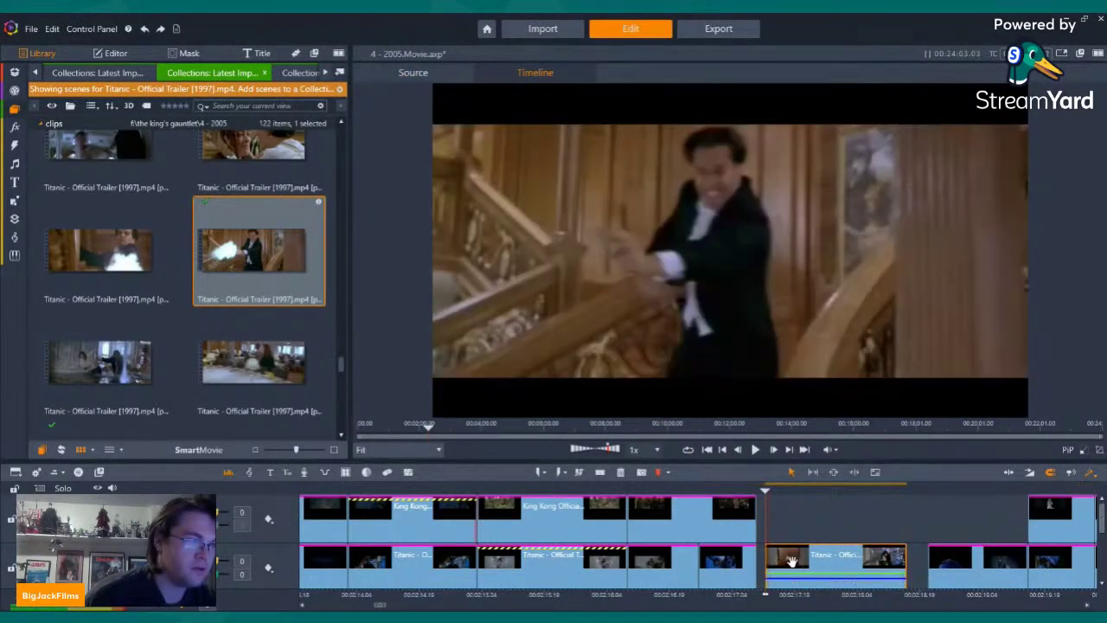
{"action": "scroll", "coordinate": [791, 562], "scroll_direction": "down", "scroll_amount": 1}
{"action": "scroll", "coordinate": [791, 562], "scroll_direction": "up", "scroll_amount": 2}
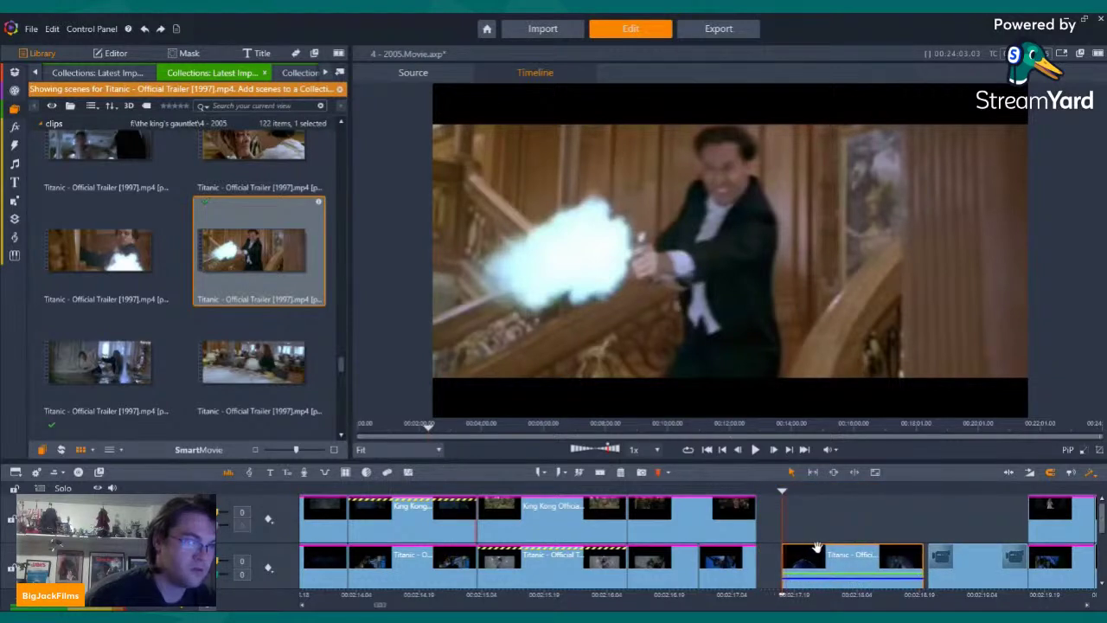
Remove the gunfire clip's audio stream and shorten the clip from its start, keeping its end against the stern clip
{"action": "right_click", "coordinate": [835, 563]}
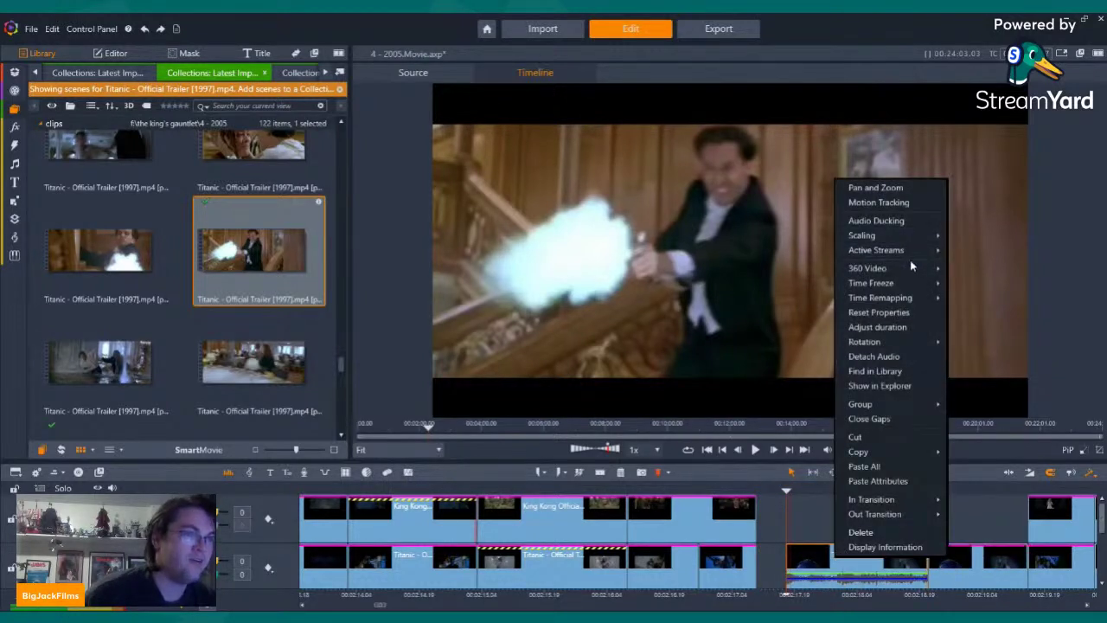
{"action": "mouse_move", "coordinate": [907, 251]}
{"action": "left_click", "coordinate": [967, 263]}
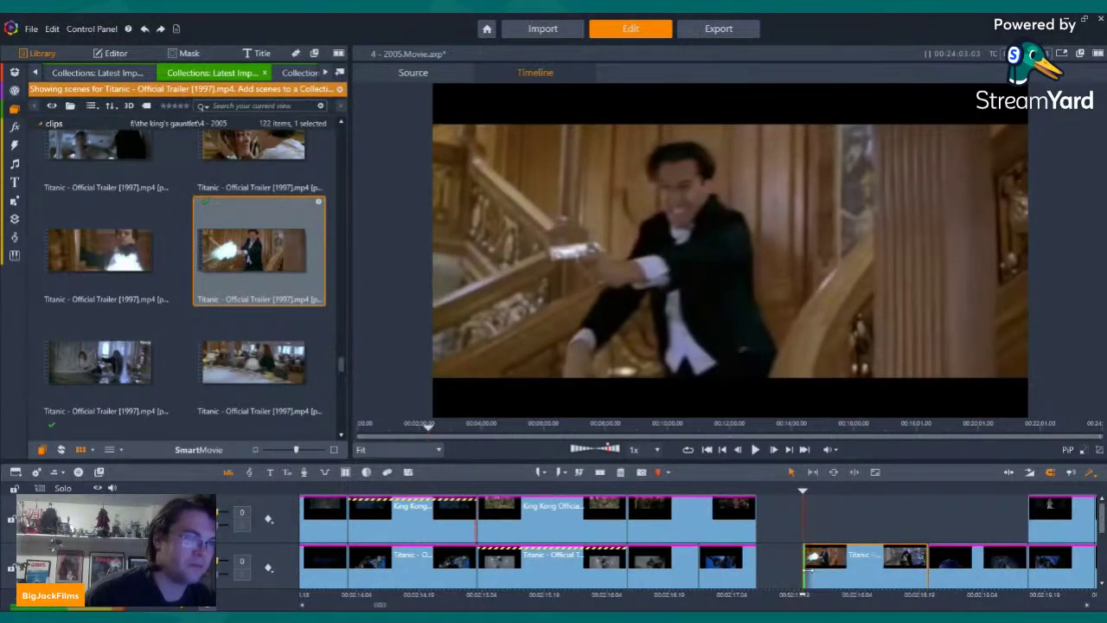
{"action": "left_click", "coordinate": [781, 567]}
{"action": "left_click_drag", "start_coordinate": [781, 567], "coordinate": [786, 567]}
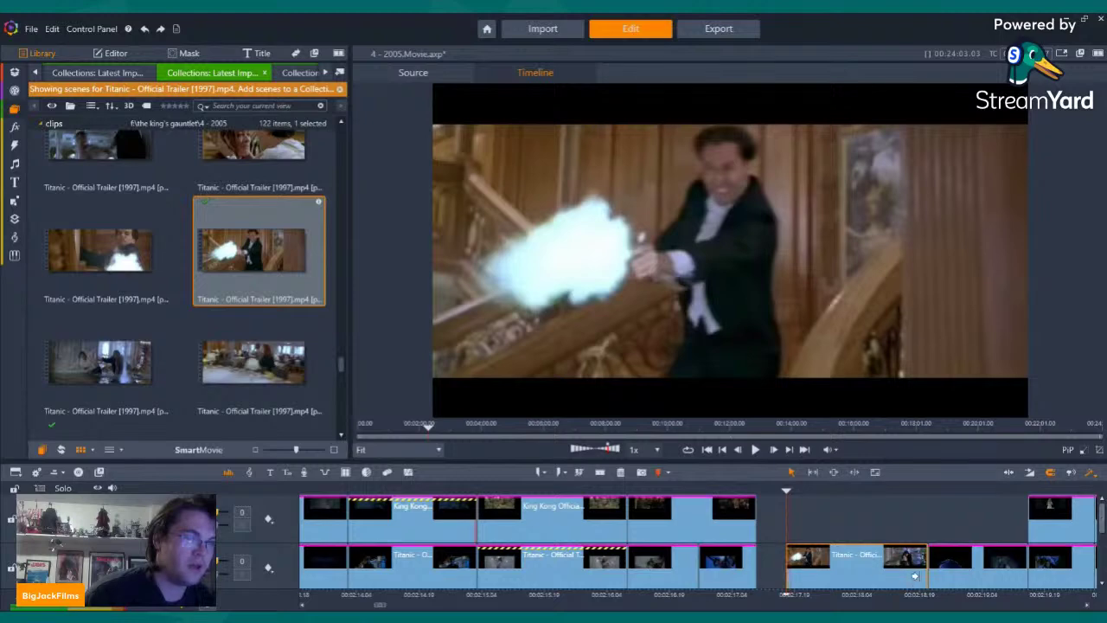
{"action": "left_click_drag", "start_coordinate": [900, 575], "coordinate": [885, 550]}
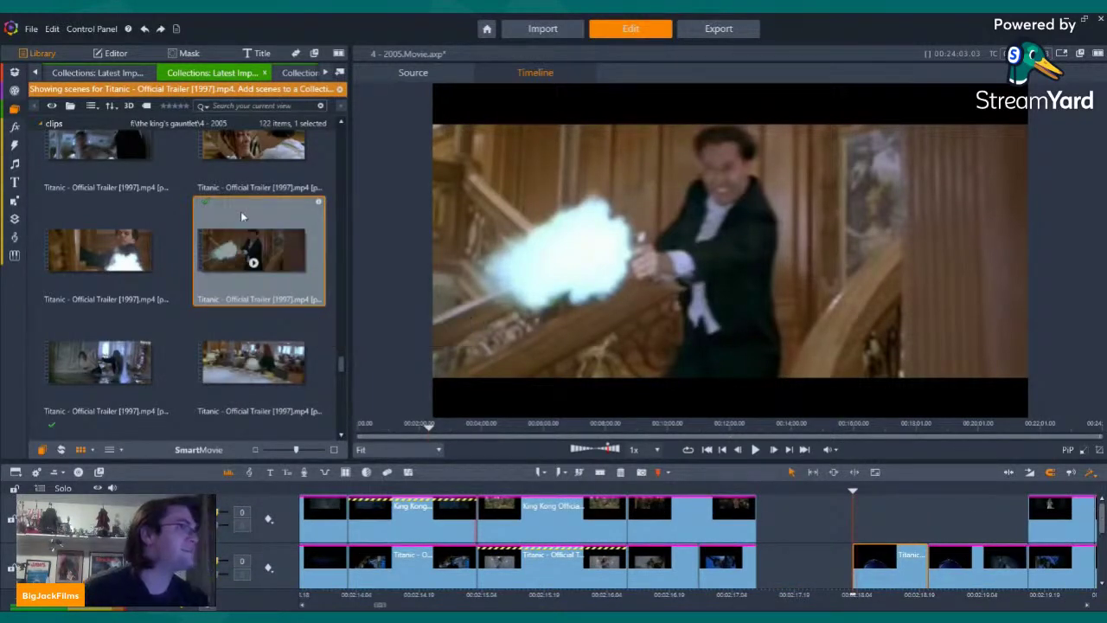
Place the Titanic scene with the dark-suited man in the remaining gap before the gunfire clip and remove its audio stream
{"action": "scroll", "coordinate": [240, 211], "scroll_direction": "up", "scroll_amount": 3}
{"action": "left_click_drag", "start_coordinate": [112, 299], "coordinate": [763, 560]}
{"action": "right_click", "coordinate": [783, 558]}
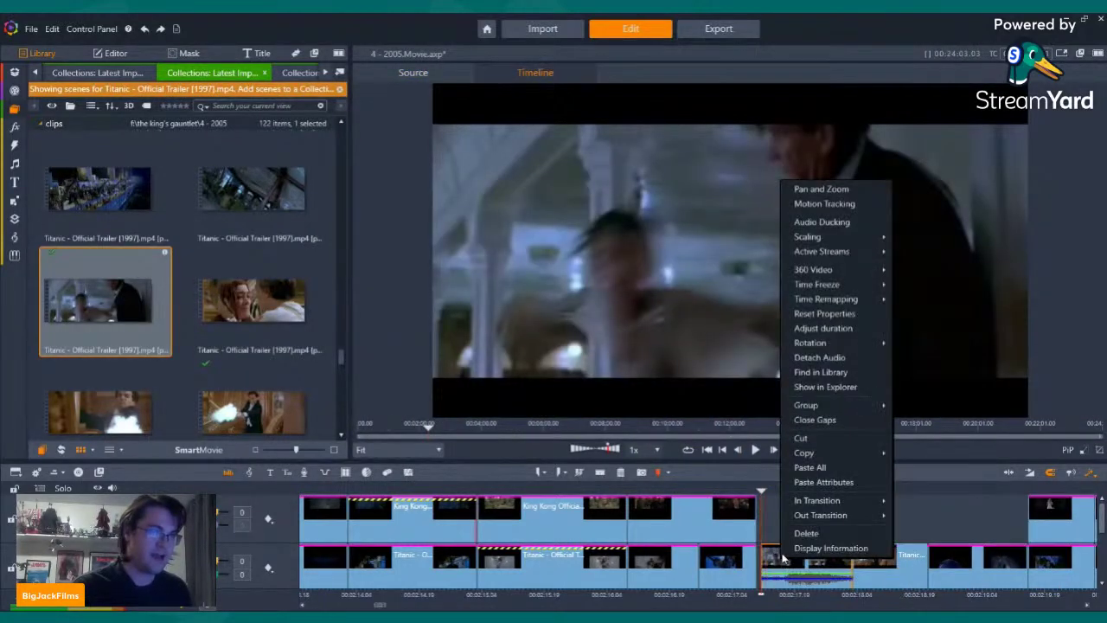
{"action": "mouse_move", "coordinate": [859, 253]}
{"action": "left_click", "coordinate": [904, 246]}
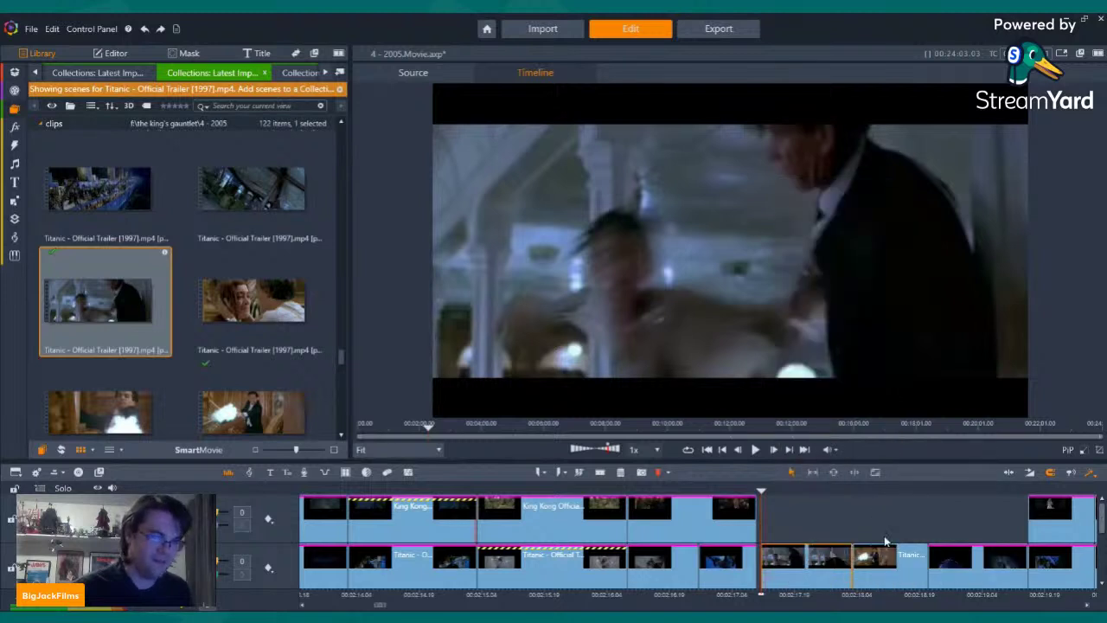
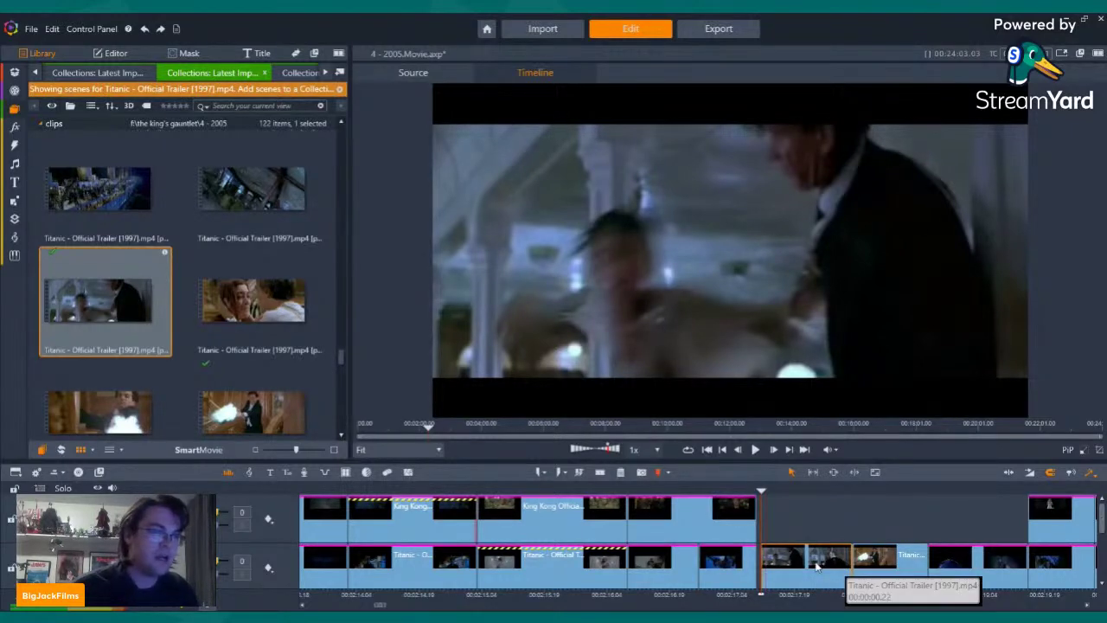
{"action": "scroll", "coordinate": [811, 566], "scroll_direction": "down", "scroll_amount": 2}
{"action": "scroll", "coordinate": [814, 519], "scroll_direction": "up", "scroll_amount": 2}
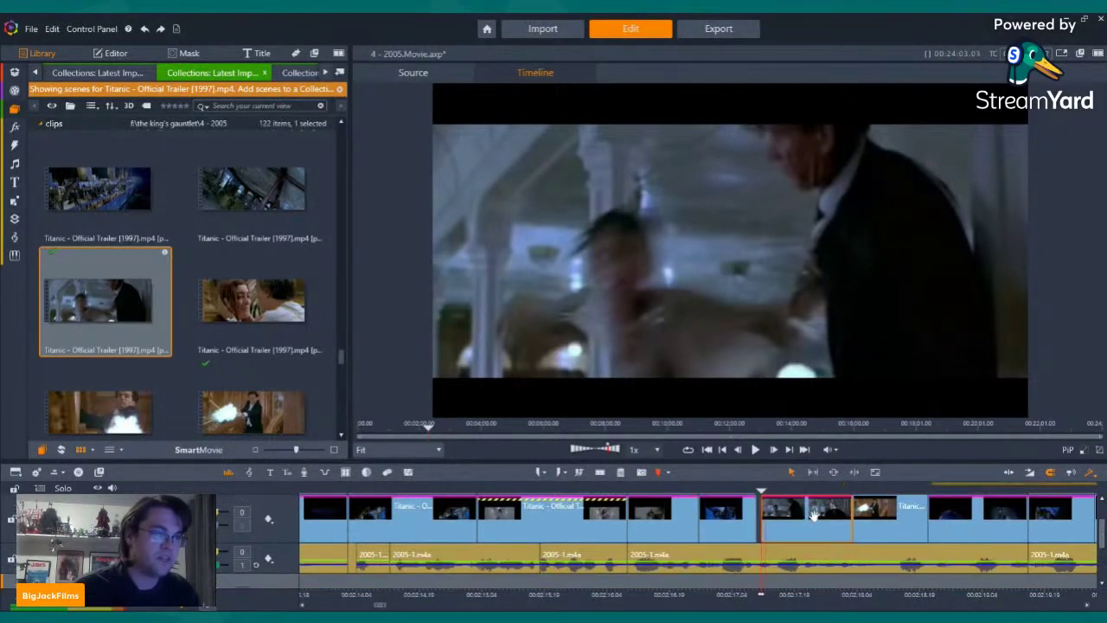
{"action": "left_click_drag", "start_coordinate": [814, 519], "coordinate": [808, 554]}
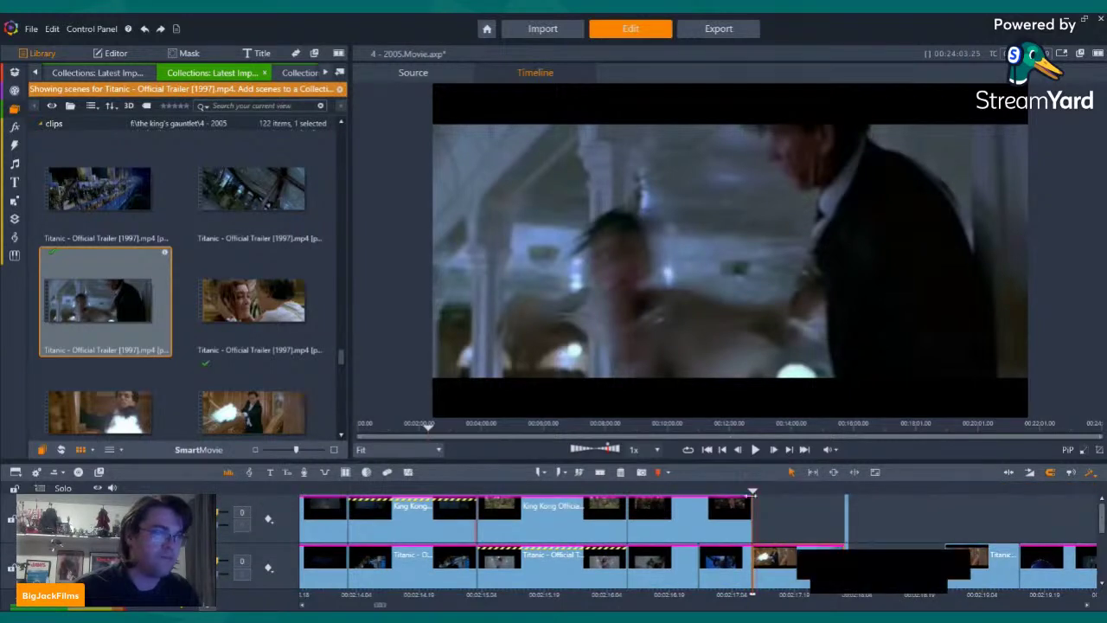
{"action": "left_click", "coordinate": [146, 32]}
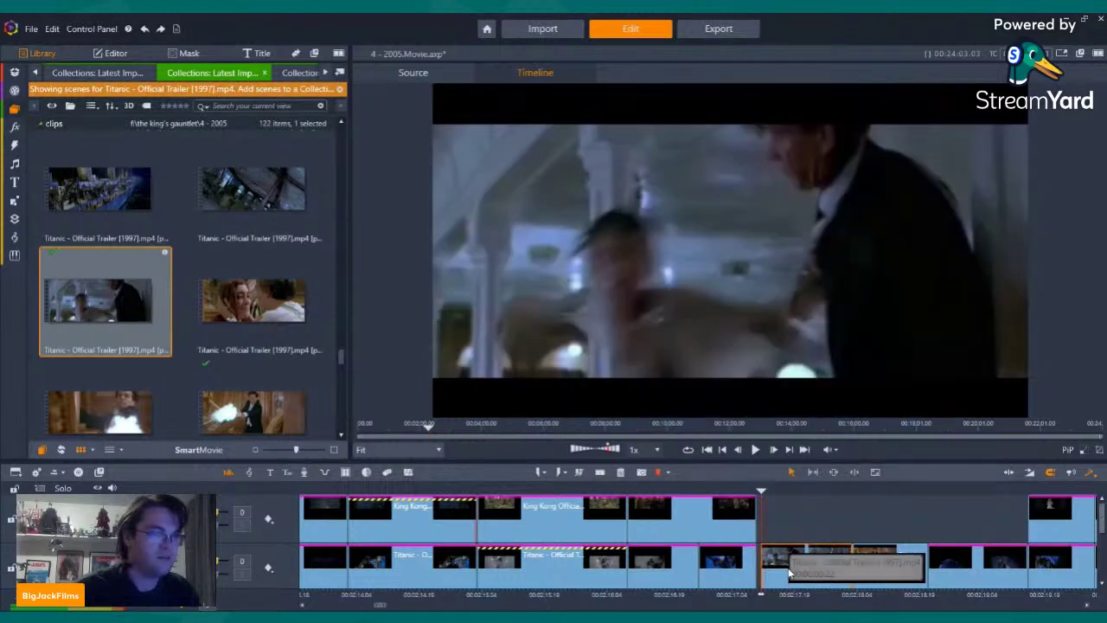
Close the small gaps around the dark-suited man clip, placing it against the preceding Titanic clip and extending its end to the gunfire clip
{"action": "scroll", "coordinate": [782, 566], "scroll_direction": "down", "scroll_amount": 2}
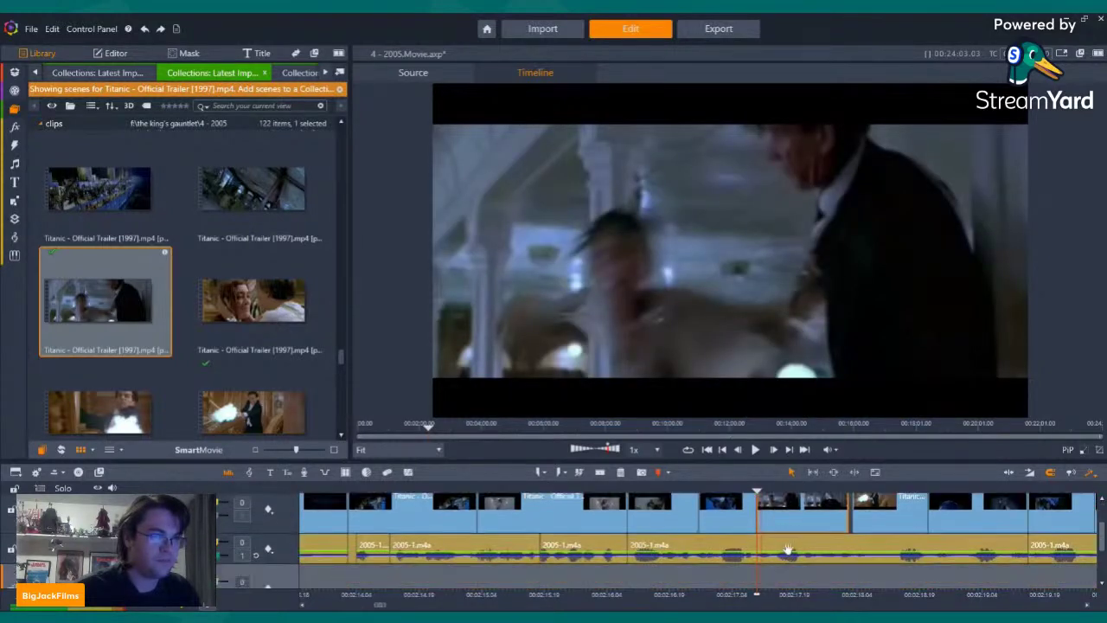
{"action": "left_click", "coordinate": [847, 518]}
{"action": "left_click_drag", "start_coordinate": [847, 517], "coordinate": [850, 517]}
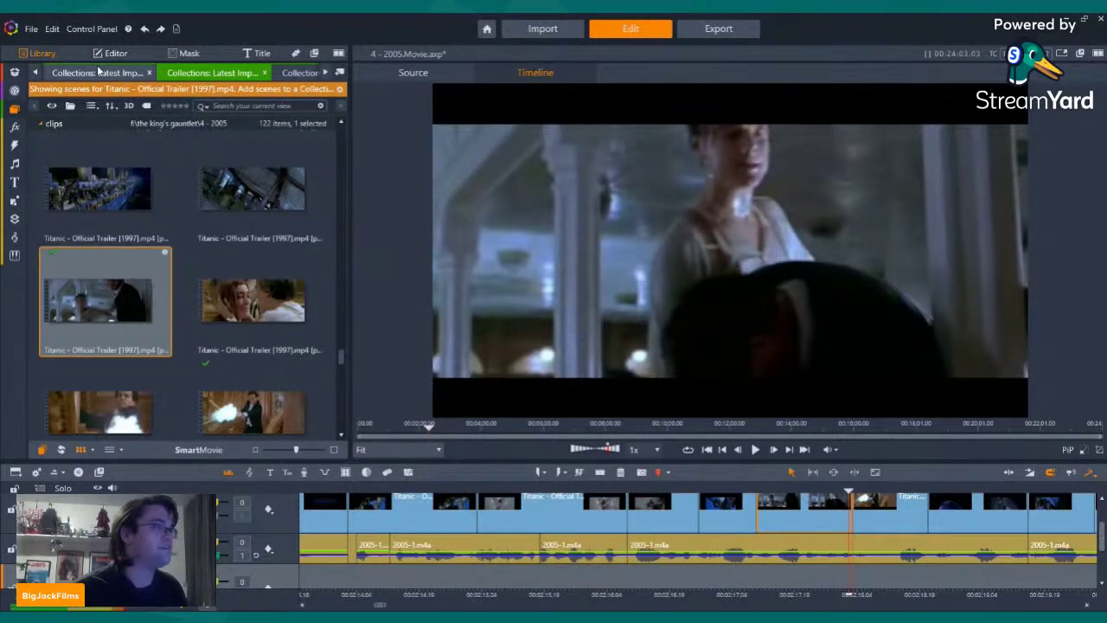
Show the King Kong trailer's scenes in the library and copy all the stern clip's effects onto the dark-suited man and gunfire clips
{"action": "left_click", "coordinate": [98, 72]}
{"action": "scroll", "coordinate": [1104, 543], "scroll_direction": "up", "scroll_amount": 1}
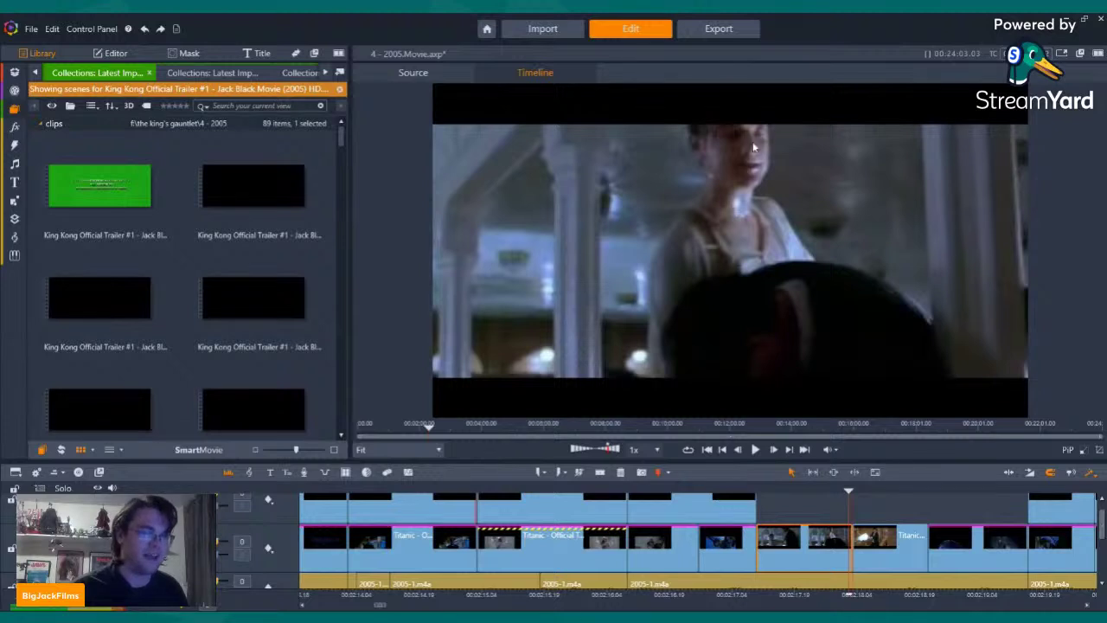
{"action": "right_click", "coordinate": [950, 522]}
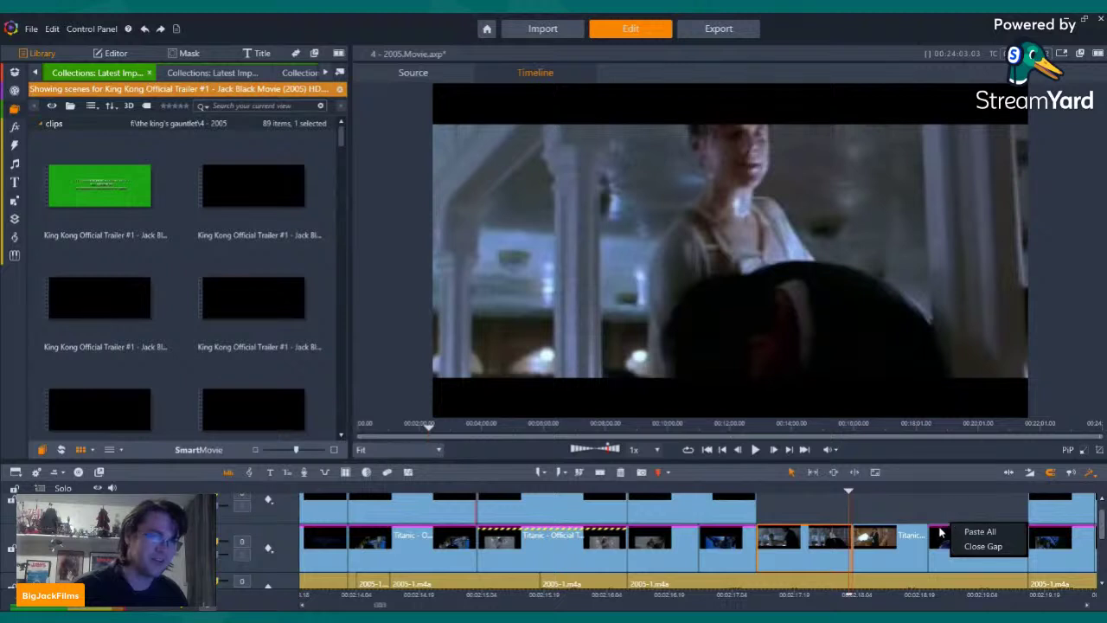
{"action": "right_click", "coordinate": [940, 527]}
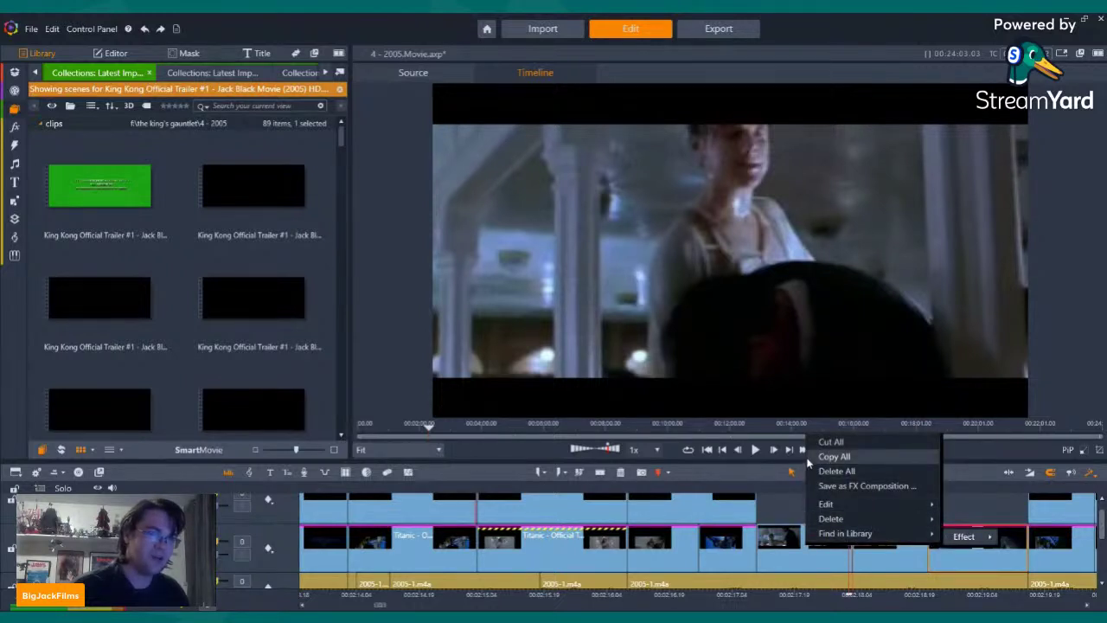
{"action": "left_click", "coordinate": [808, 458]}
{"action": "right_click", "coordinate": [883, 548]}
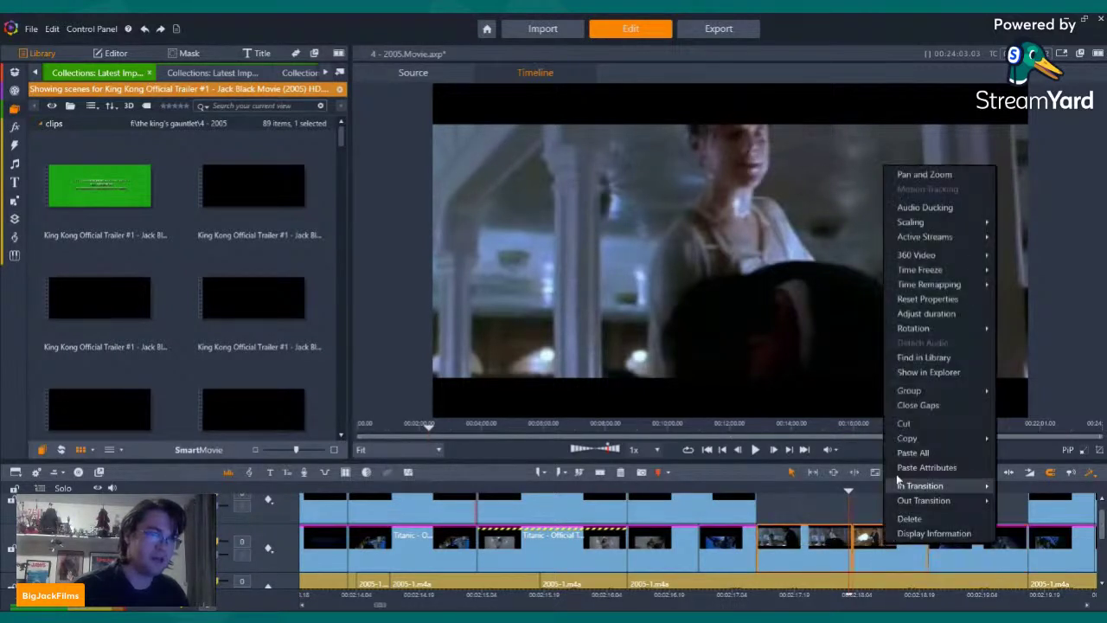
{"action": "left_click", "coordinate": [903, 453]}
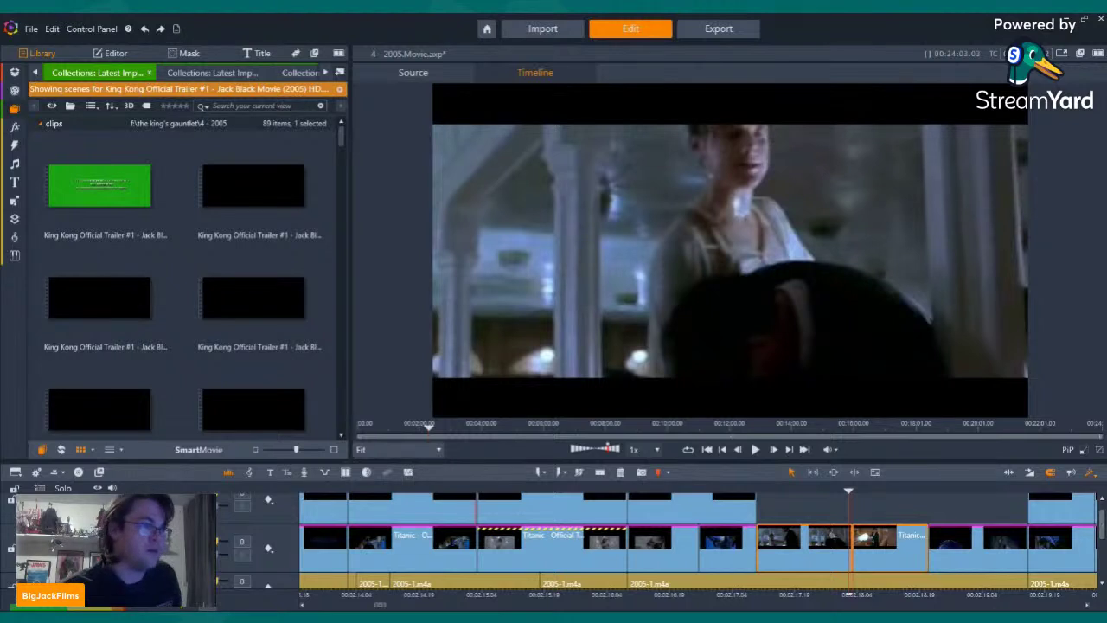
{"action": "left_click_drag", "start_coordinate": [848, 594], "coordinate": [790, 594]}
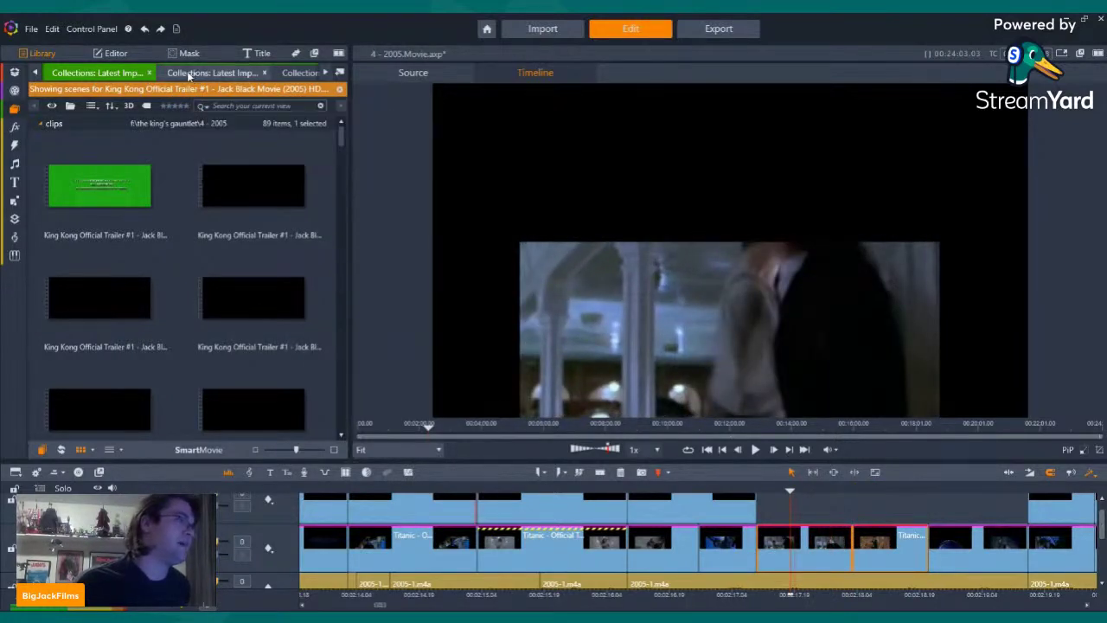
Place the King Kong scene of the man in the jungle vines on the upper track, right after the last King Kong clip
{"action": "left_click", "coordinate": [91, 76]}
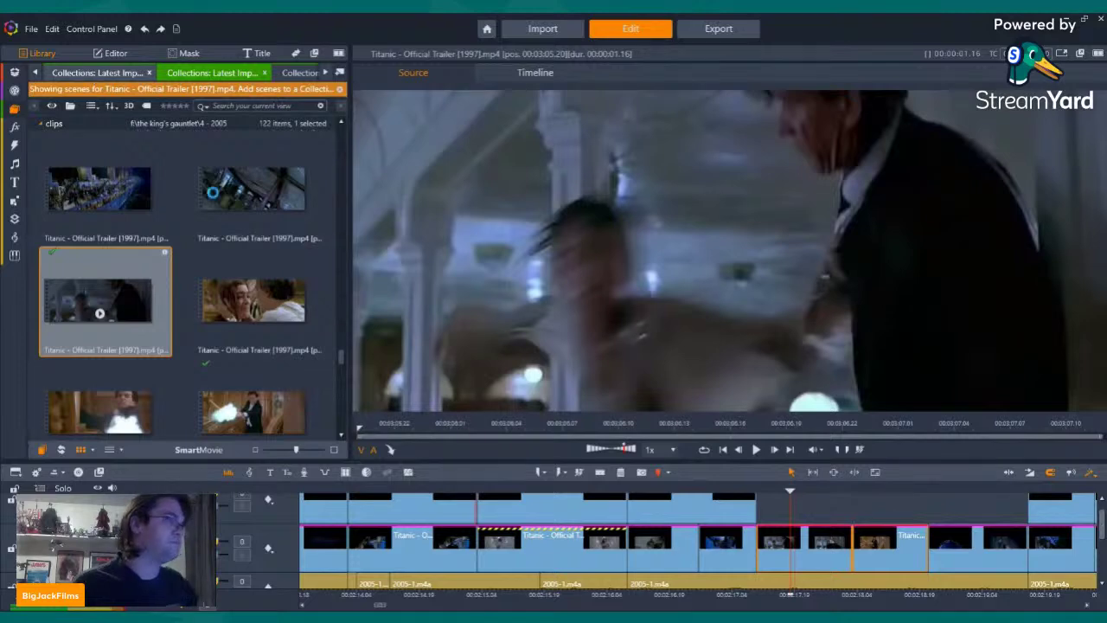
{"action": "left_click", "coordinate": [93, 74]}
{"action": "scroll", "coordinate": [210, 249], "scroll_direction": "down", "scroll_amount": 10}
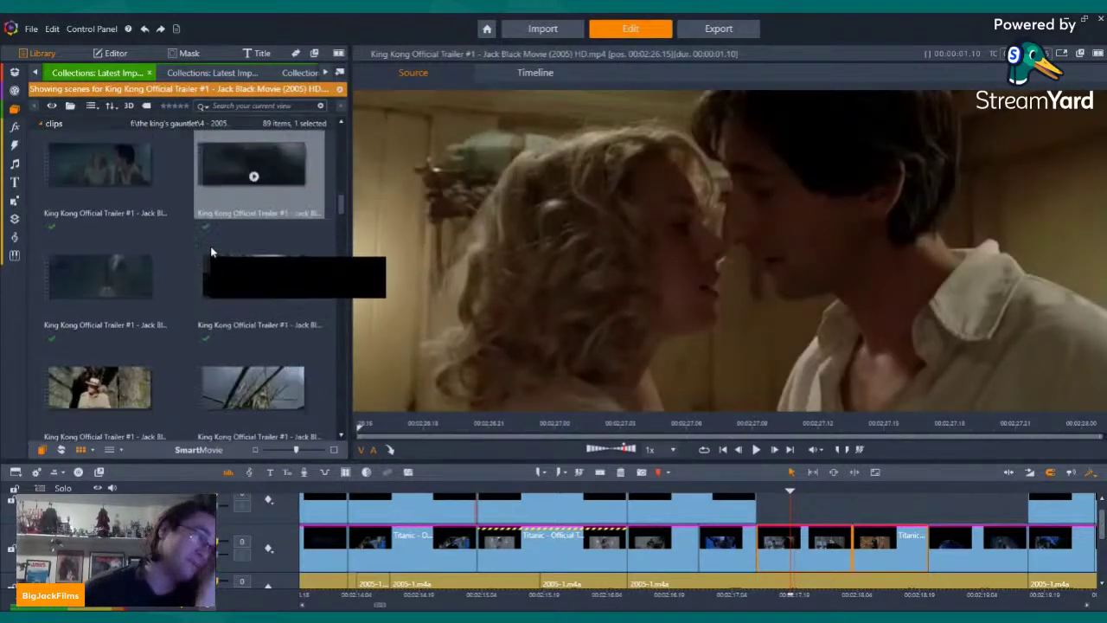
{"action": "scroll", "coordinate": [211, 248], "scroll_direction": "down", "scroll_amount": 15}
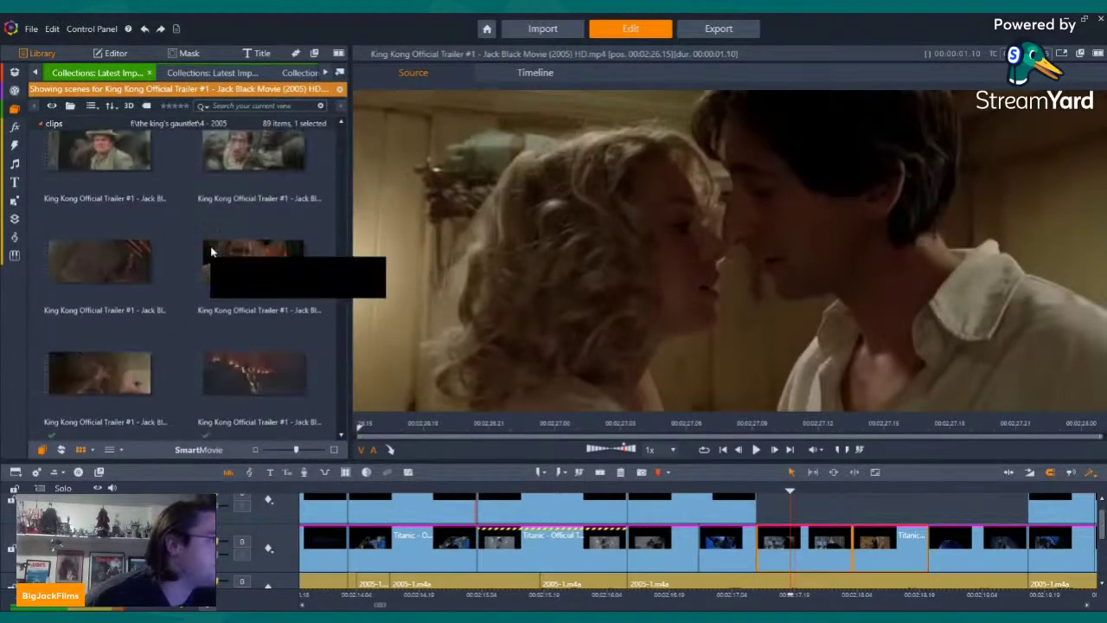
{"action": "scroll", "coordinate": [211, 249], "scroll_direction": "down", "scroll_amount": 3}
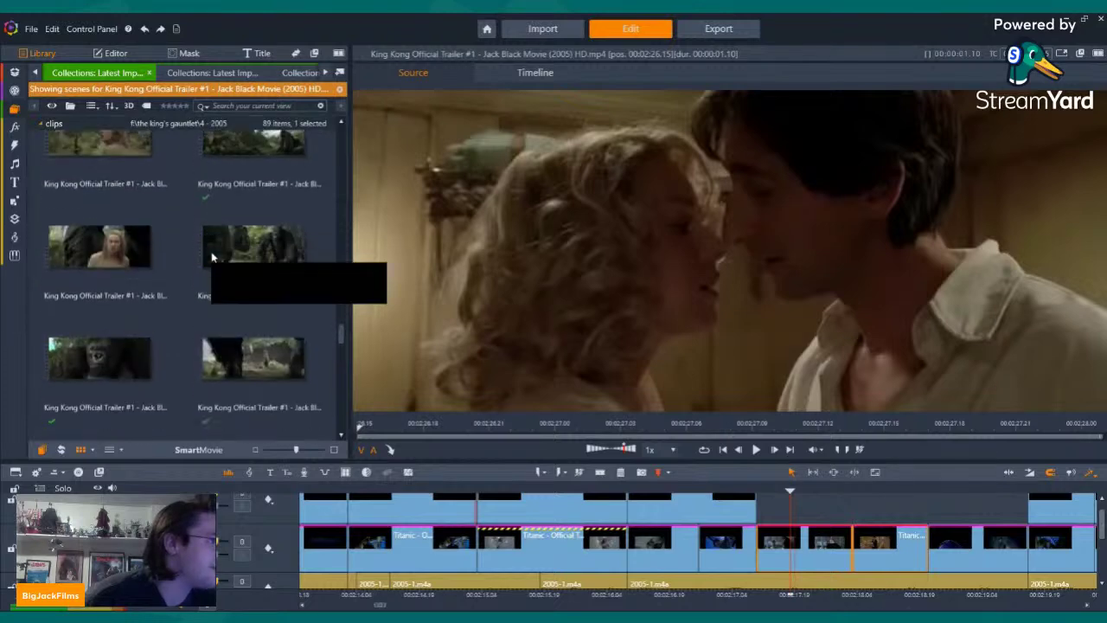
{"action": "scroll", "coordinate": [211, 254], "scroll_direction": "down", "scroll_amount": 5}
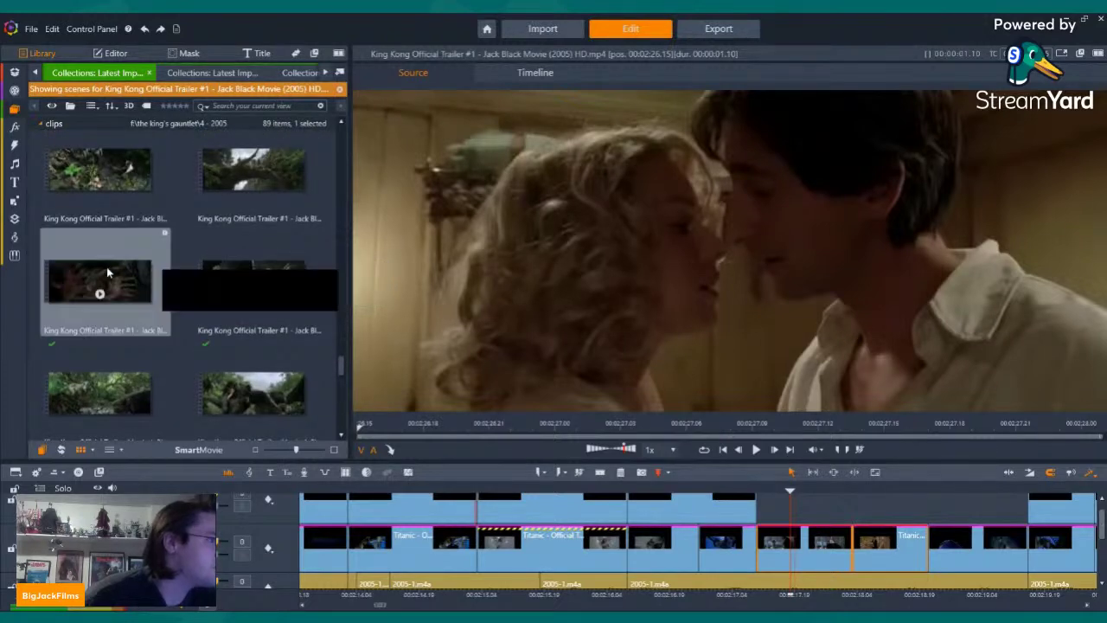
{"action": "left_click_drag", "start_coordinate": [106, 270], "coordinate": [765, 511]}
Keep only the new clip's video stream, copy the preceding King Kong clip's effects and paste them all onto it
{"action": "right_click", "coordinate": [784, 515]}
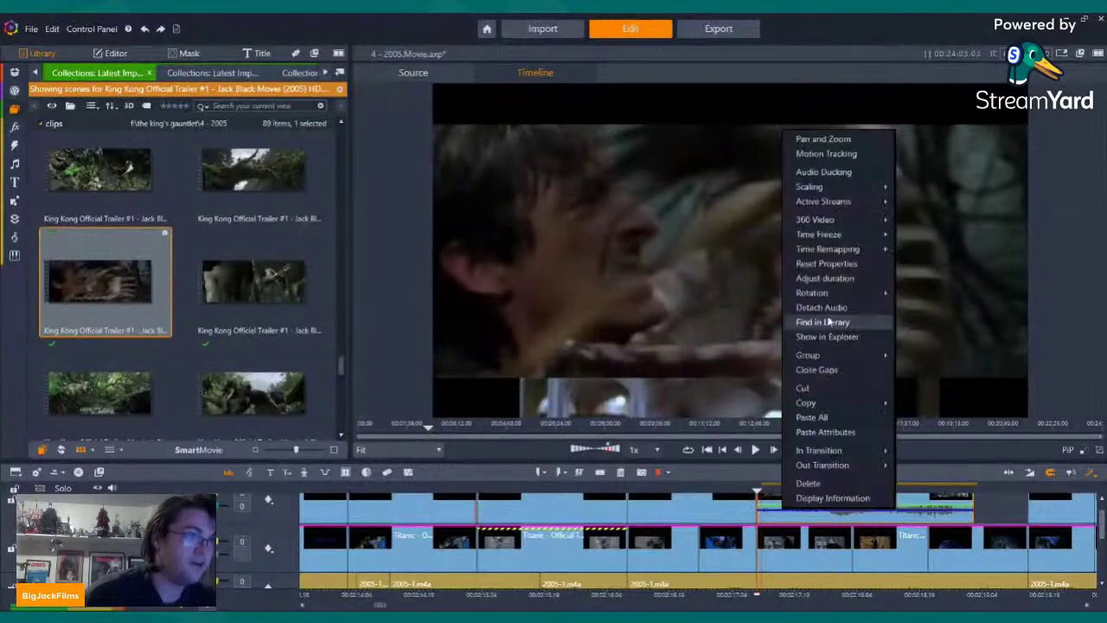
{"action": "mouse_move", "coordinate": [847, 201]}
{"action": "left_click", "coordinate": [915, 215]}
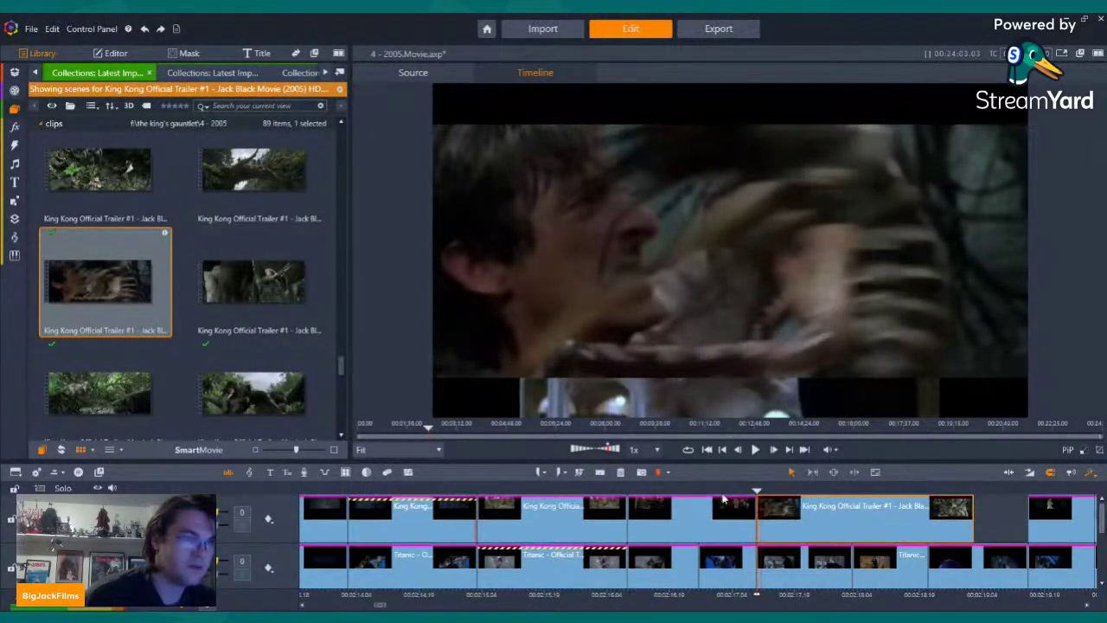
{"action": "left_click", "coordinate": [741, 504]}
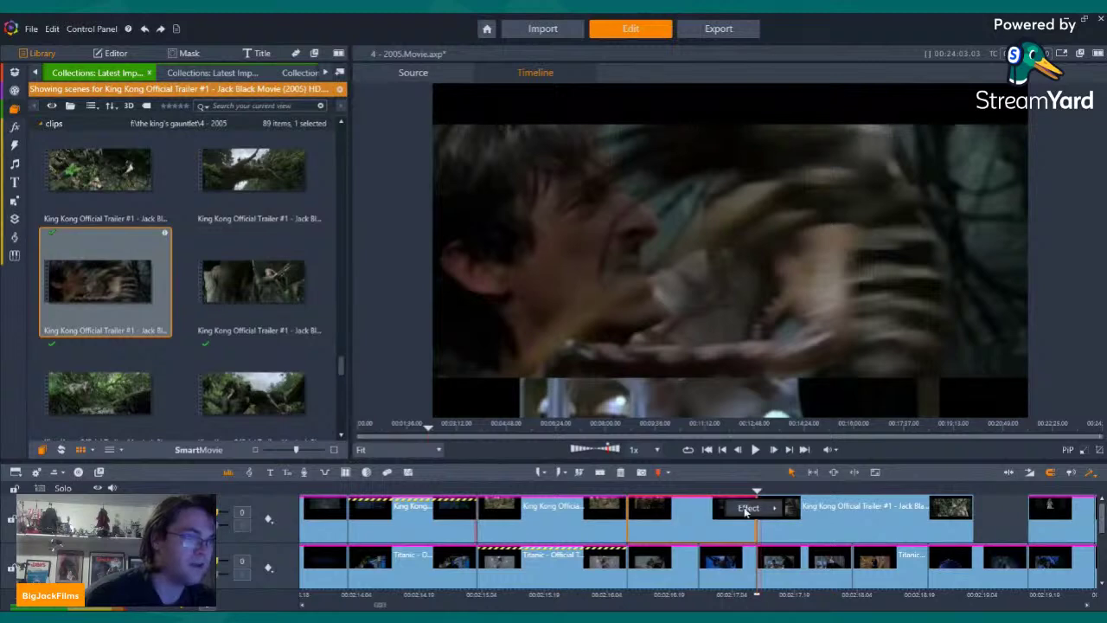
{"action": "right_click", "coordinate": [745, 510]}
{"action": "right_click", "coordinate": [807, 521]}
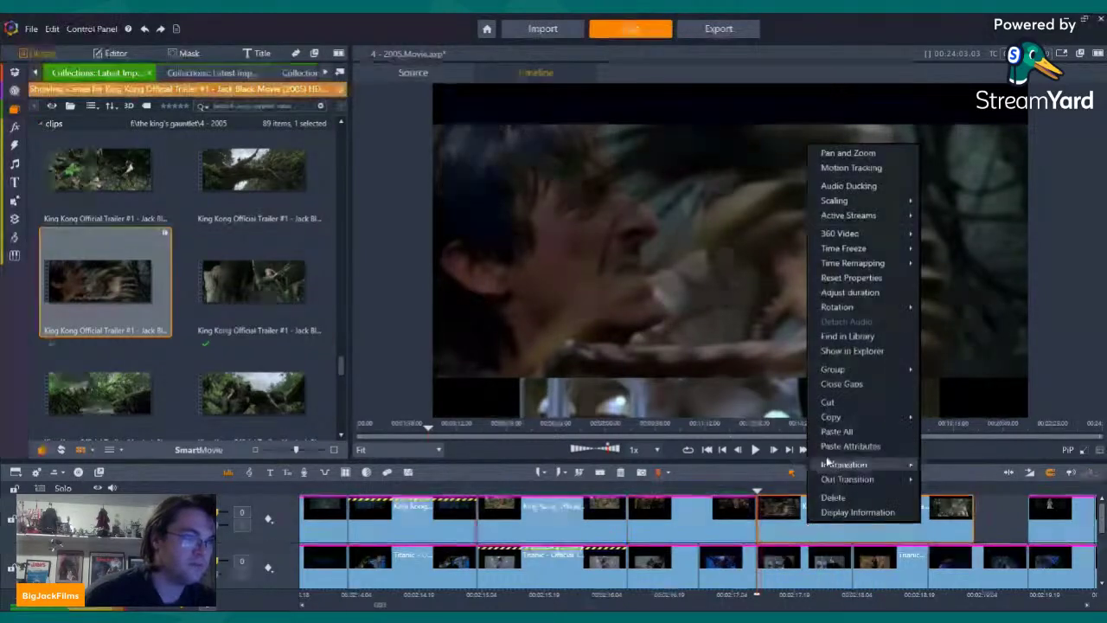
{"action": "left_click", "coordinate": [832, 429]}
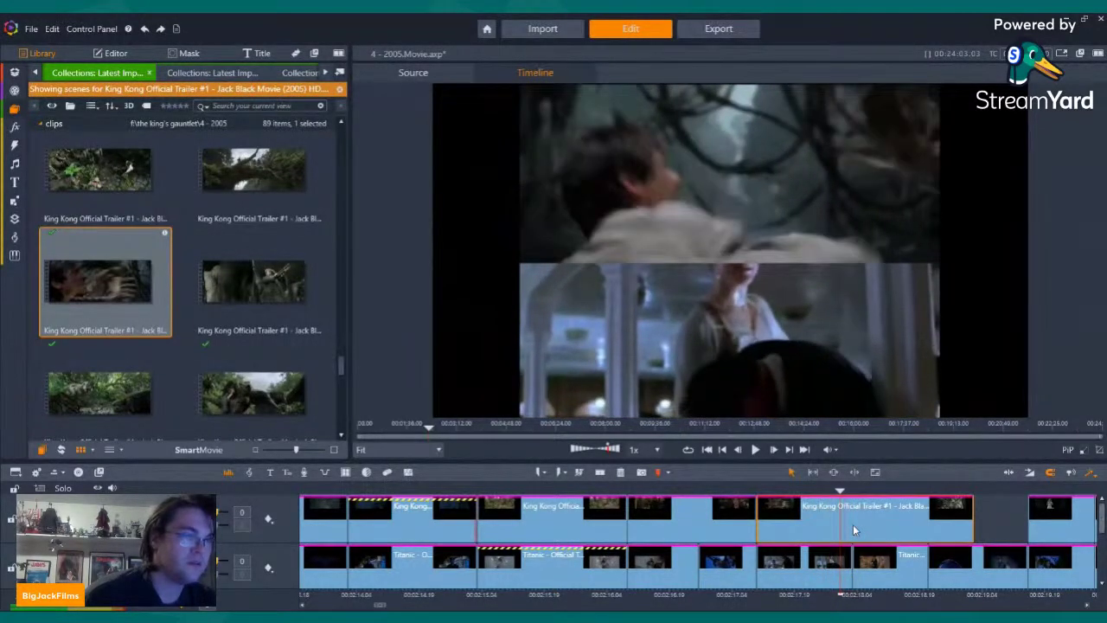
Split the new King Kong clip at the Titanic cut to the staircase shot and delete the part after it
{"action": "left_click", "coordinate": [852, 526]}
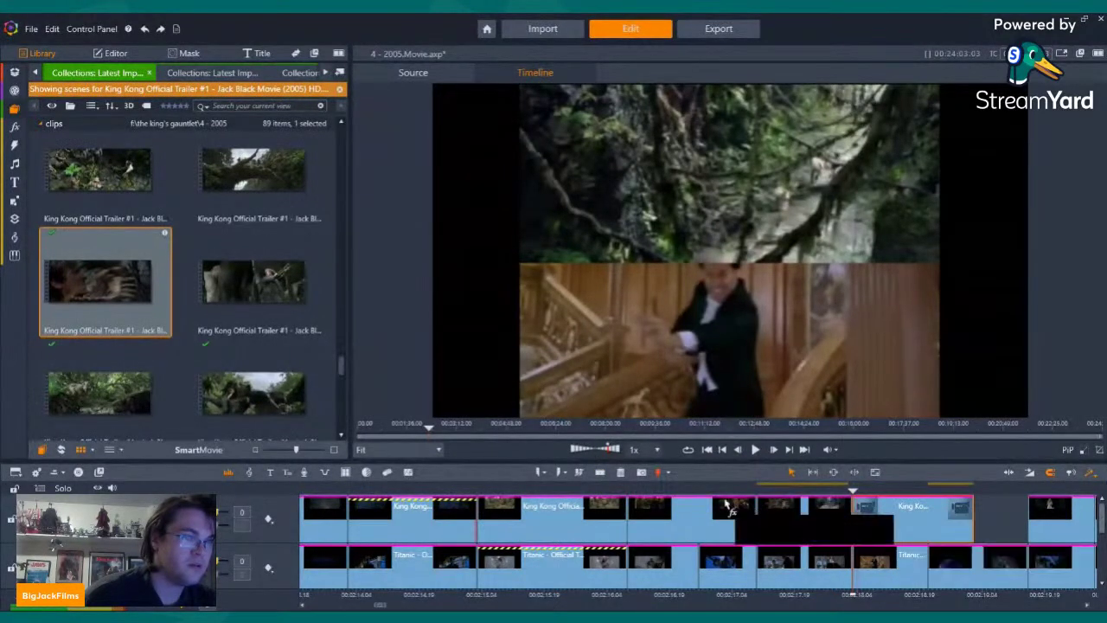
{"action": "key", "text": "Delete"}
{"action": "key", "text": "Left"}
{"action": "key", "text": "Left"}
{"action": "key", "text": "Left"}
{"action": "key", "text": "Left"}
{"action": "key", "text": "Left"}
{"action": "key", "text": "Left"}
{"action": "key", "text": "Left"}
{"action": "key", "text": "Left"}
{"action": "key", "text": "Left"}
{"action": "key", "text": "Left"}
{"action": "key", "text": "Left"}
{"action": "key", "text": "Left"}
{"action": "key", "text": "Left"}
{"action": "key", "text": "Left"}
{"action": "key", "text": "Left"}
{"action": "key", "text": "Left"}
{"action": "key", "text": "Left"}
{"action": "key", "text": "Left"}
{"action": "key", "text": "Left"}
{"action": "key", "text": "Left"}
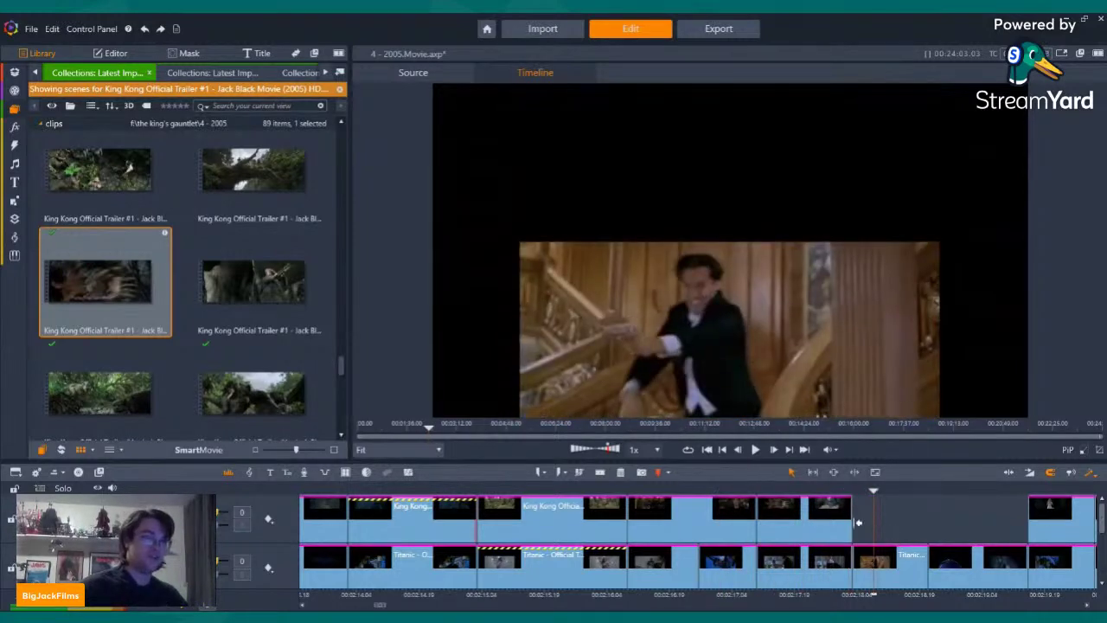
Place the King Kong scene of the man firing a gun on the upper track above the Titanic staircase shot
{"action": "scroll", "coordinate": [223, 256], "scroll_direction": "down", "scroll_amount": 1}
{"action": "scroll", "coordinate": [222, 257], "scroll_direction": "up", "scroll_amount": 1}
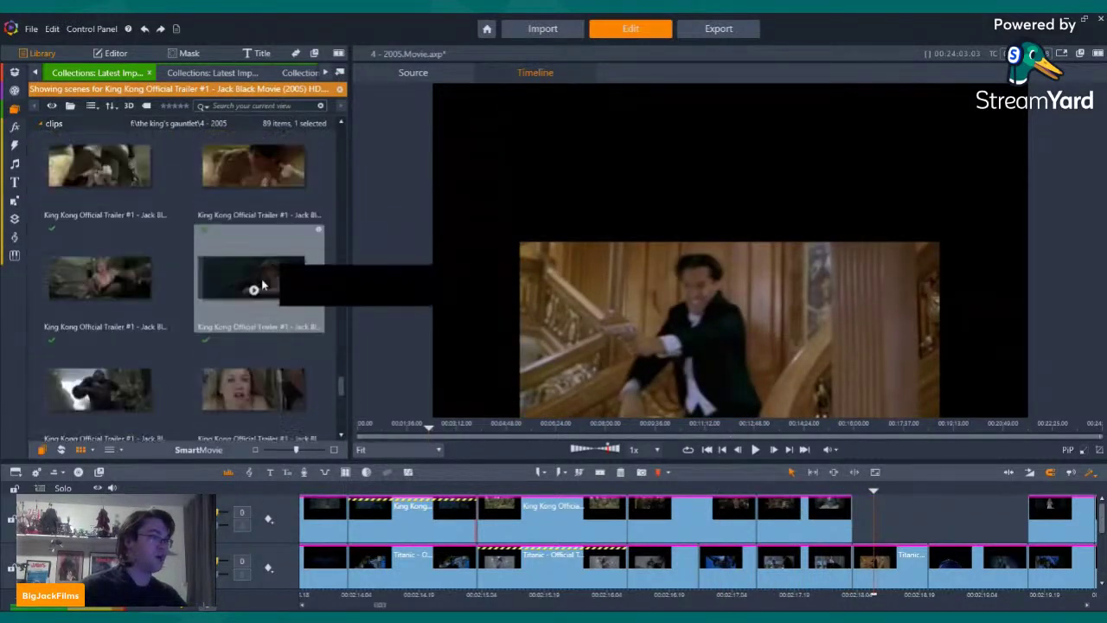
{"action": "left_click", "coordinate": [252, 276]}
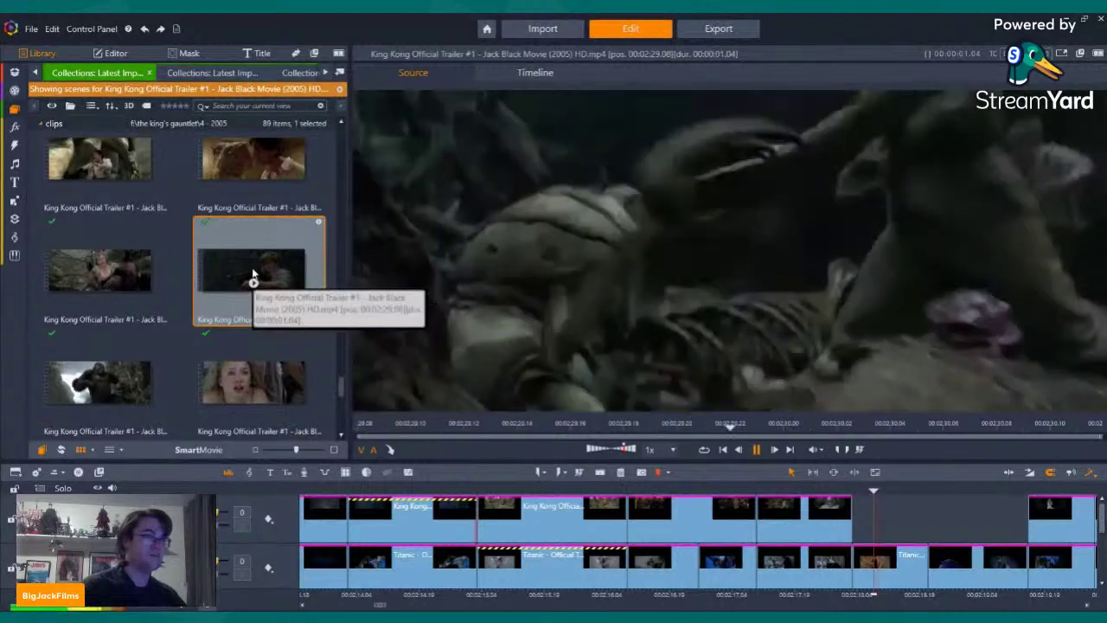
{"action": "left_click_drag", "start_coordinate": [252, 276], "coordinate": [854, 523]}
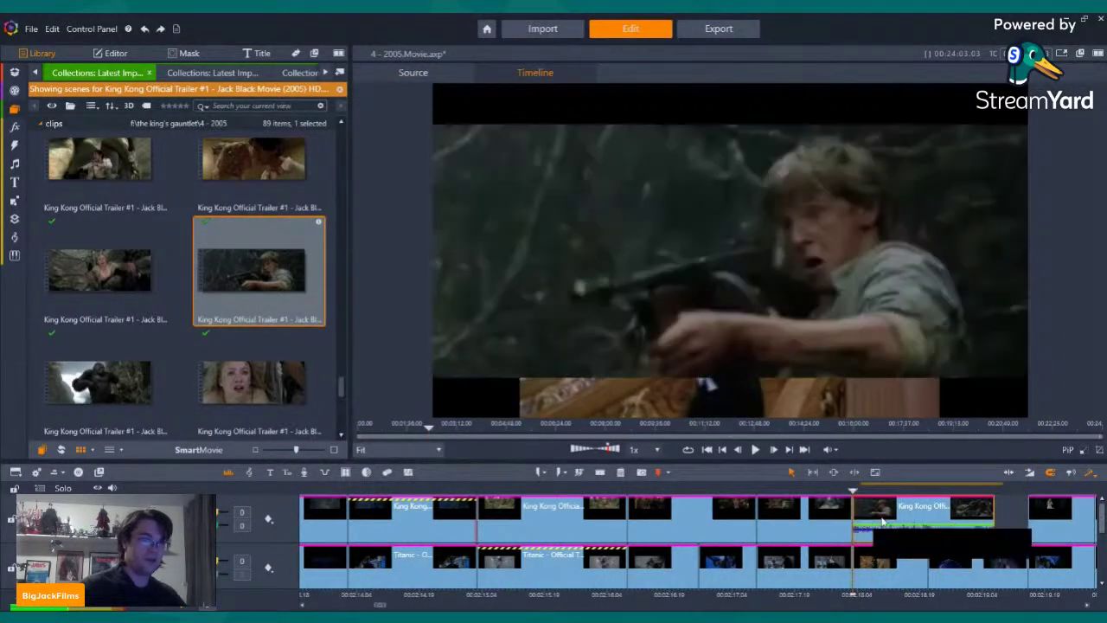
Keep only the gunman clip's video stream and paste all the copied effects onto it
{"action": "right_click", "coordinate": [882, 513]}
{"action": "mouse_move", "coordinate": [960, 208]}
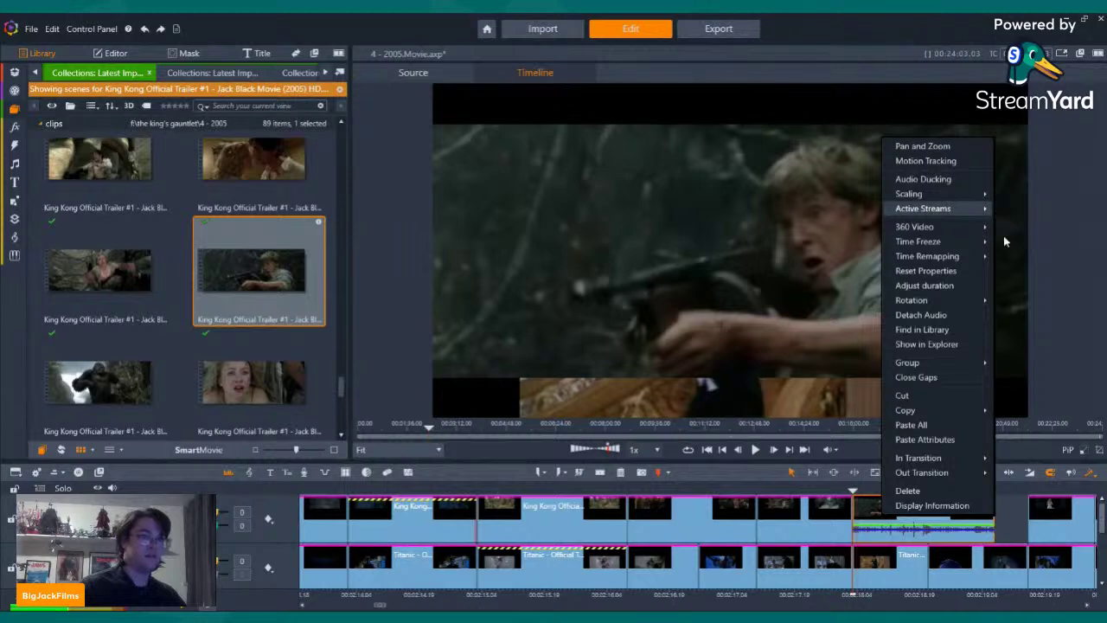
{"action": "left_click", "coordinate": [1011, 223]}
{"action": "right_click", "coordinate": [891, 516]}
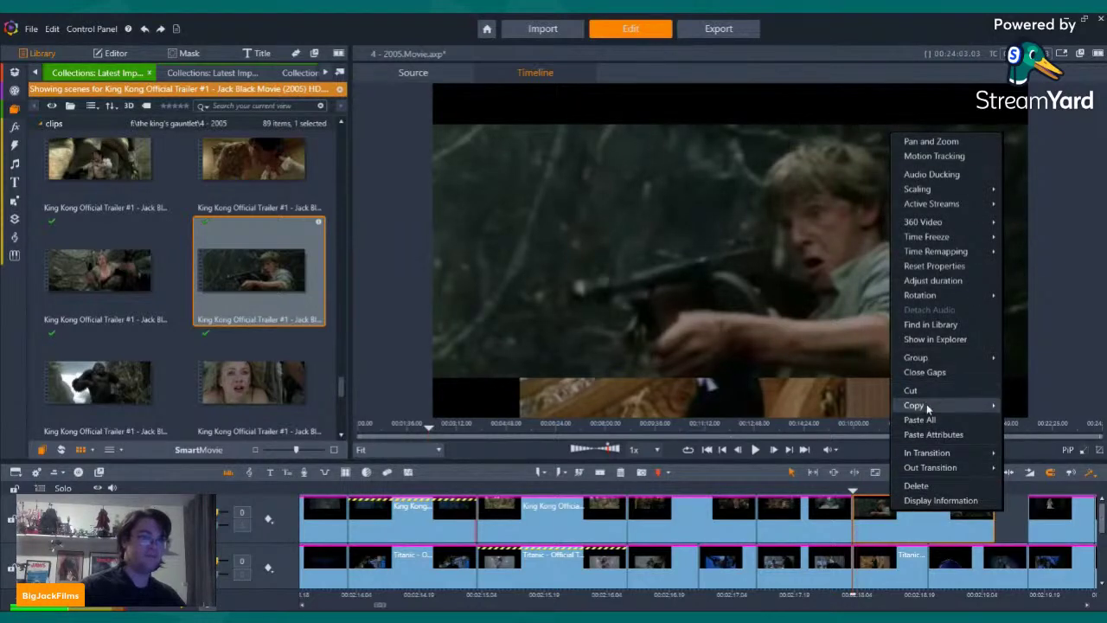
{"action": "left_click", "coordinate": [916, 414]}
Split the gunman clip near the end of the Titanic staircase shot and delete its remainder
{"action": "key", "text": "space"}
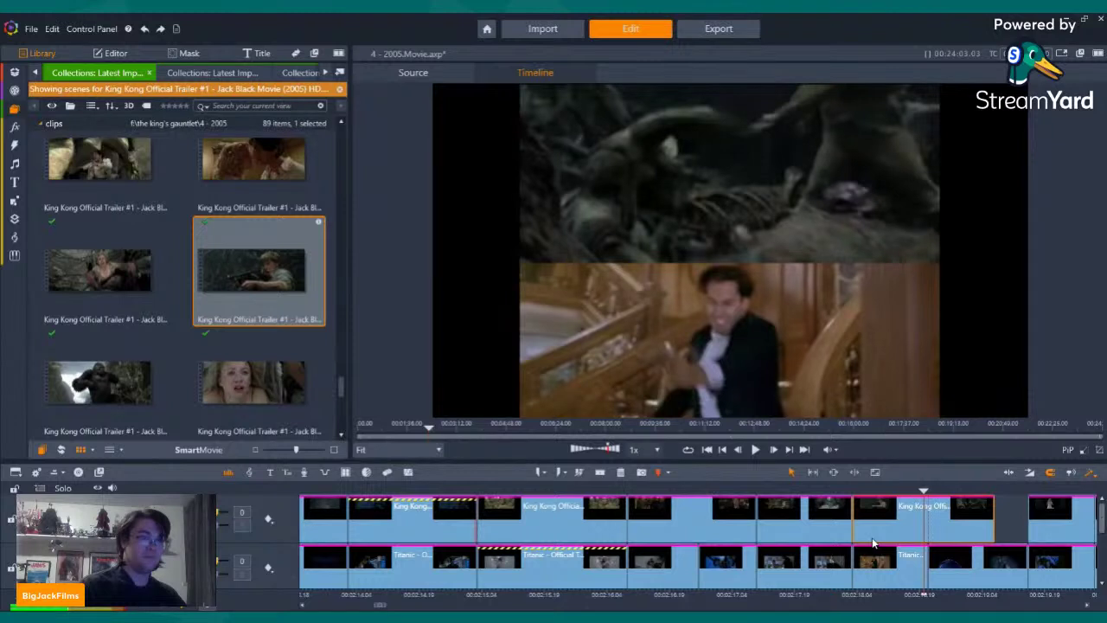
{"action": "key", "text": "Left"}
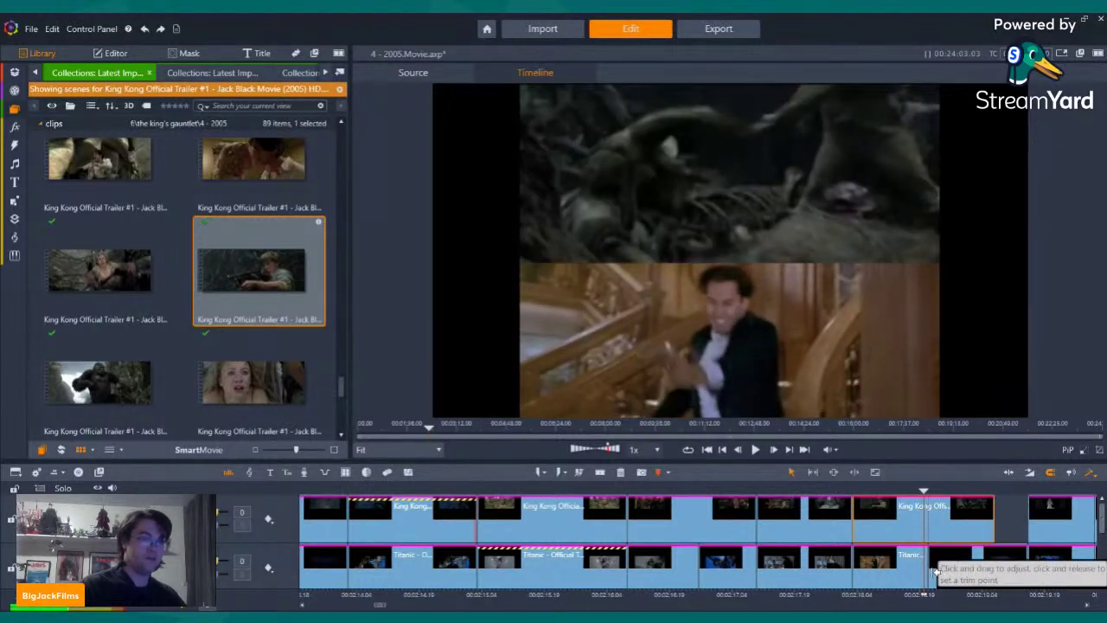
{"action": "left_click", "coordinate": [600, 473]}
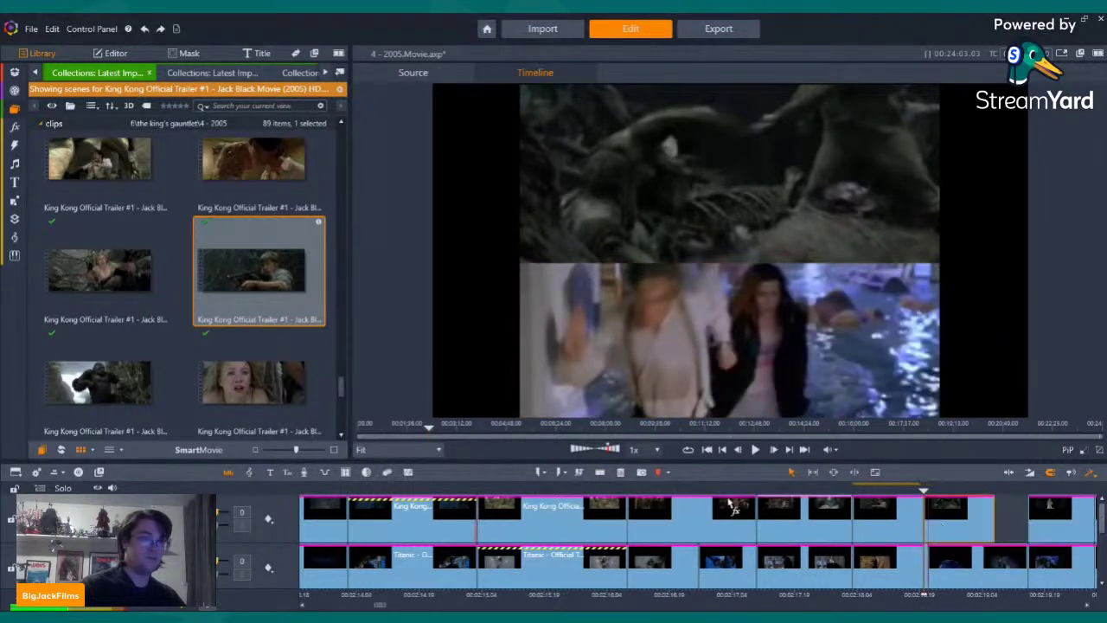
{"action": "left_click", "coordinate": [620, 473]}
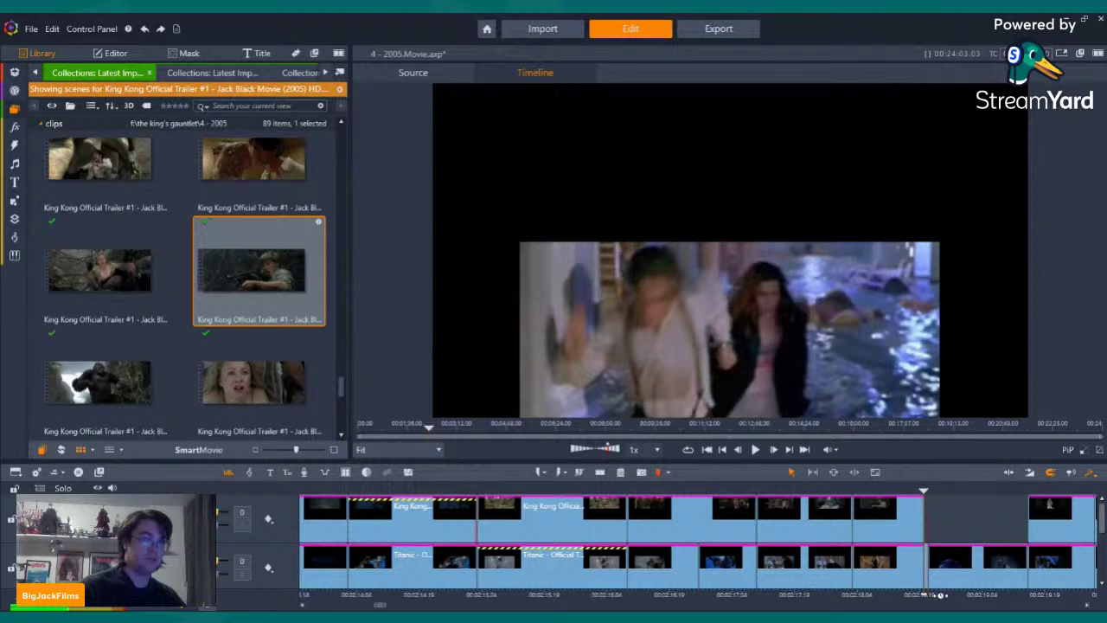
Remove the short Titanic sliver after the staircase shot and close the gap with the following Titanic ship clip
{"action": "scroll", "coordinate": [940, 595], "scroll_direction": "up", "scroll_amount": 4}
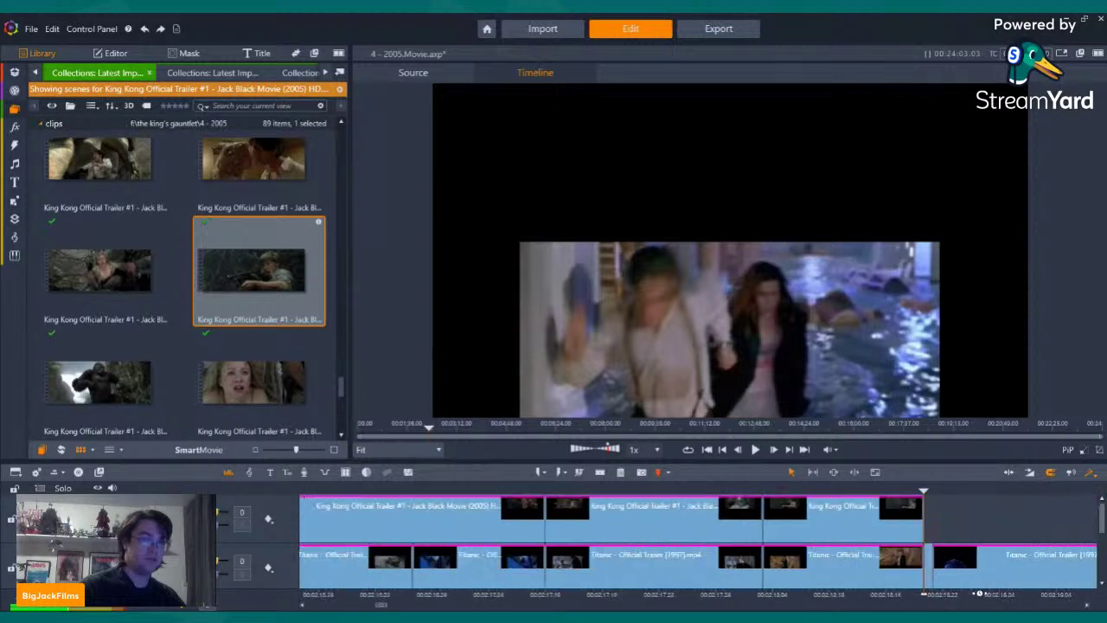
{"action": "right_click", "coordinate": [936, 560]}
{"action": "left_click", "coordinate": [960, 528]}
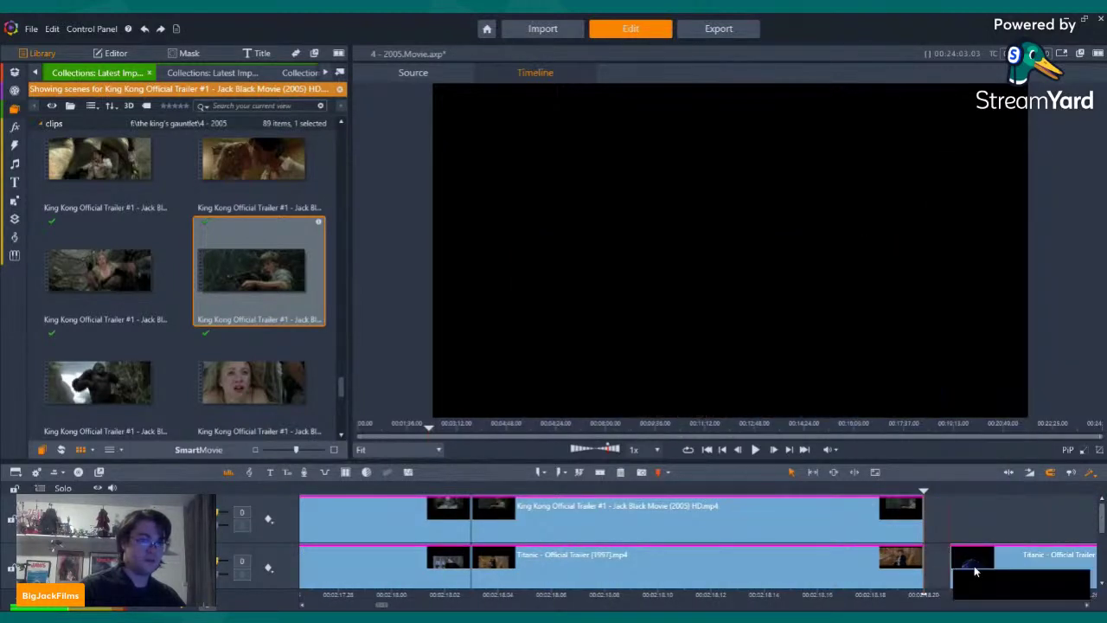
{"action": "left_click_drag", "start_coordinate": [1010, 566], "coordinate": [979, 535]}
{"action": "key", "text": "Right"}
{"action": "key", "text": "Right"}
{"action": "key", "text": "Right"}
{"action": "key", "text": "Right"}
{"action": "key", "text": "Right"}
{"action": "key", "text": "Right"}
{"action": "key", "text": "Right"}
{"action": "key", "text": "Right"}
{"action": "key", "text": "Right"}
{"action": "key", "text": "Right"}
{"action": "key", "text": "Right"}
{"action": "key", "text": "Right"}
{"action": "key", "text": "Right"}
{"action": "key", "text": "Right"}
{"action": "key", "text": "Right"}
{"action": "key", "text": "Right"}
{"action": "key", "text": "Right"}
{"action": "key", "text": "Right"}
{"action": "key", "text": "Right"}
{"action": "key", "text": "Right"}
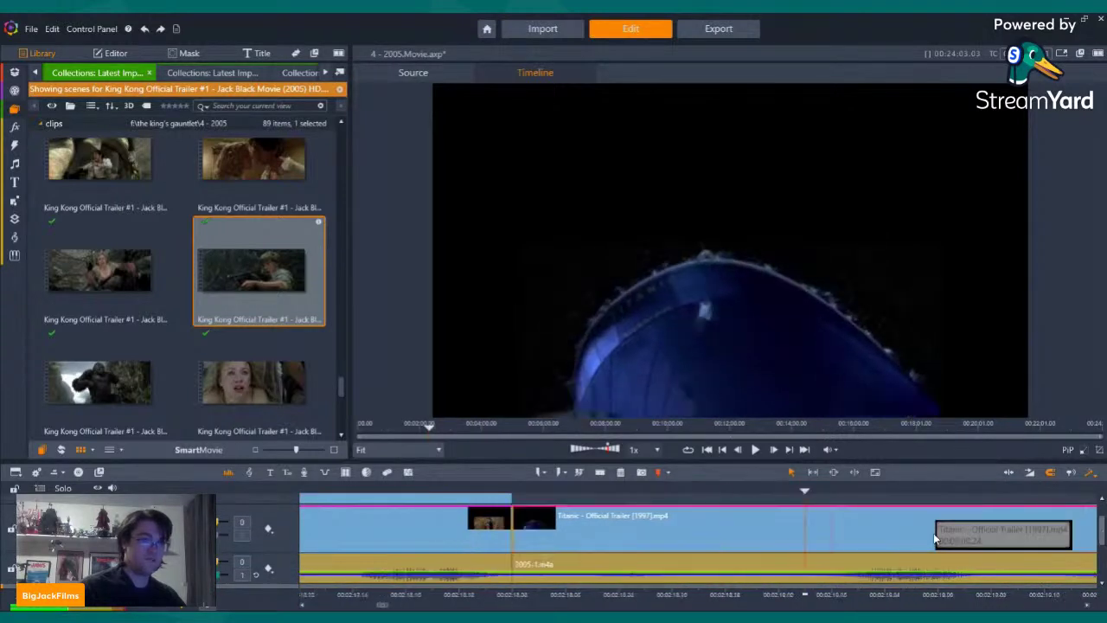
{"action": "left_click_drag", "start_coordinate": [873, 538], "coordinate": [739, 536]}
{"action": "key", "text": "Left"}
{"action": "key", "text": "Left"}
{"action": "key", "text": "Left"}
{"action": "key", "text": "Left"}
{"action": "key", "text": "Left"}
{"action": "key", "text": "Left"}
{"action": "key", "text": "Left"}
{"action": "key", "text": "Left"}
{"action": "key", "text": "Left"}
{"action": "key", "text": "Left"}
{"action": "key", "text": "Left"}
{"action": "key", "text": "Left"}
{"action": "key", "text": "Left"}
{"action": "key", "text": "Left"}
{"action": "key", "text": "Left"}
{"action": "key", "text": "Left"}
{"action": "key", "text": "Left"}
{"action": "key", "text": "Left"}
{"action": "key", "text": "Left"}
{"action": "key", "text": "Left"}
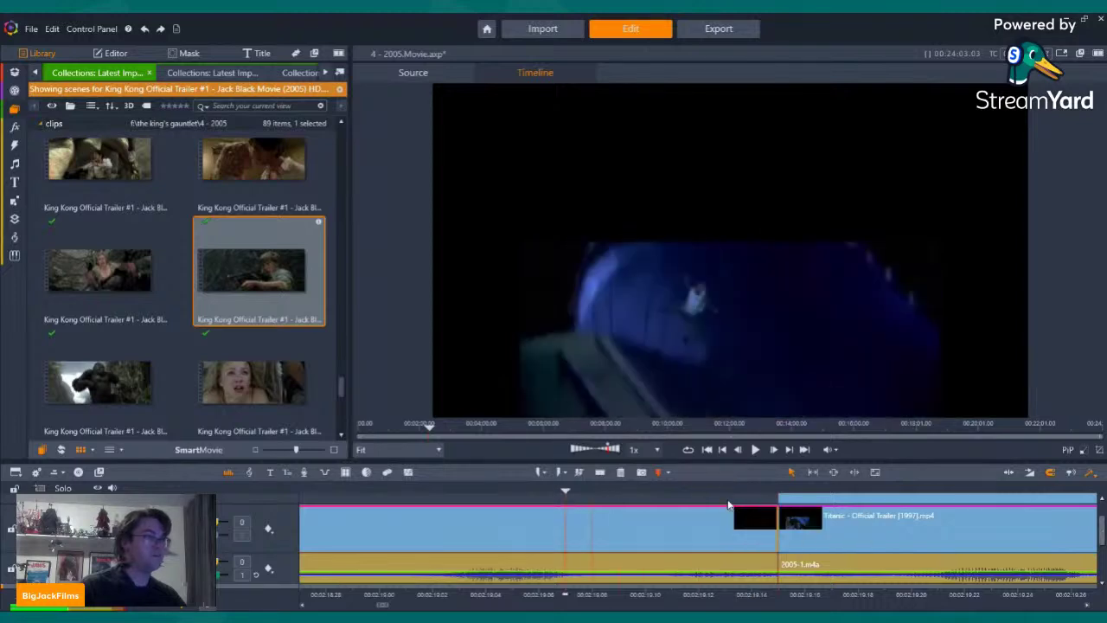
Preview the King Kong dinosaur chase scene, and place the dinosaur stampede scene on the lower track right after the Titanic staircase shot
{"action": "left_click_drag", "start_coordinate": [1102, 524], "coordinate": [1102, 508]}
{"action": "scroll", "coordinate": [145, 232], "scroll_direction": "up", "scroll_amount": 2}
{"action": "left_click", "coordinate": [127, 292]}
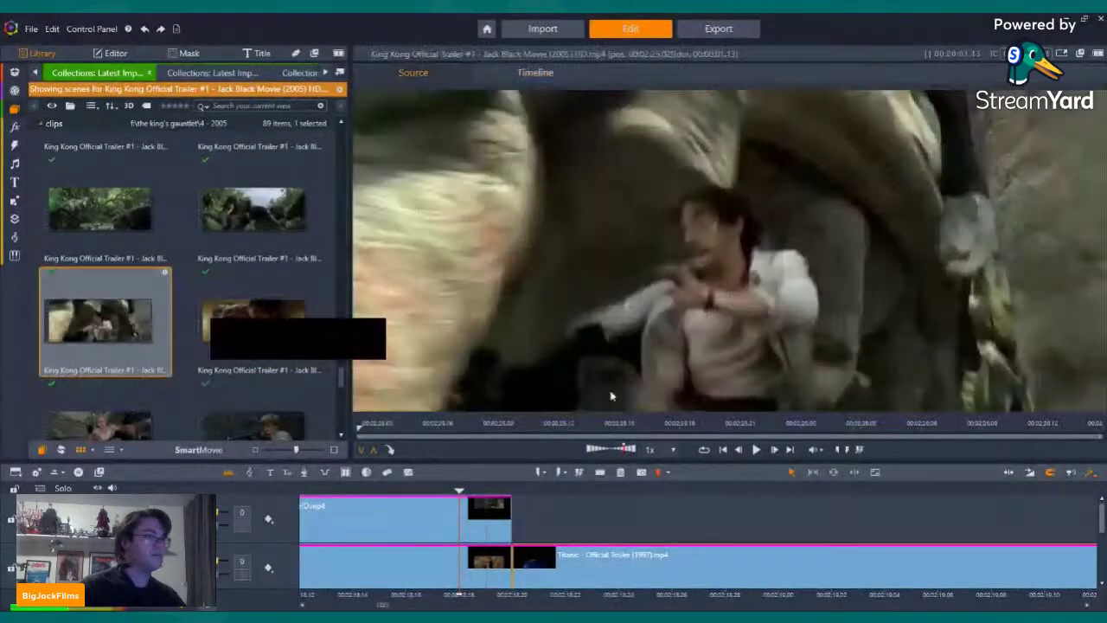
{"action": "left_click", "coordinate": [862, 423]}
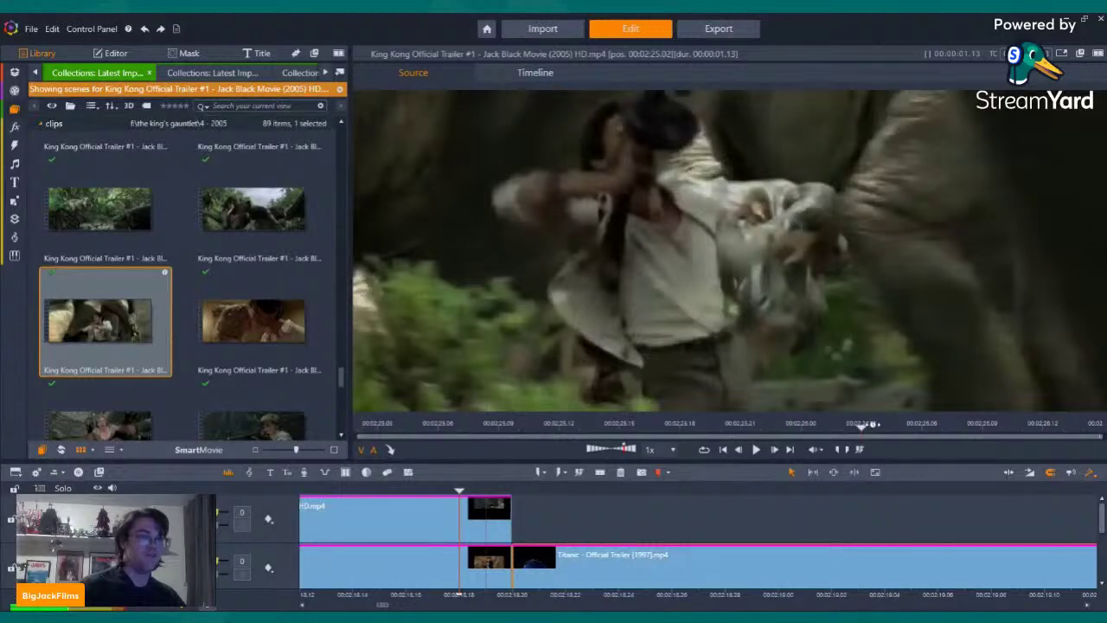
{"action": "left_click", "coordinate": [1003, 424]}
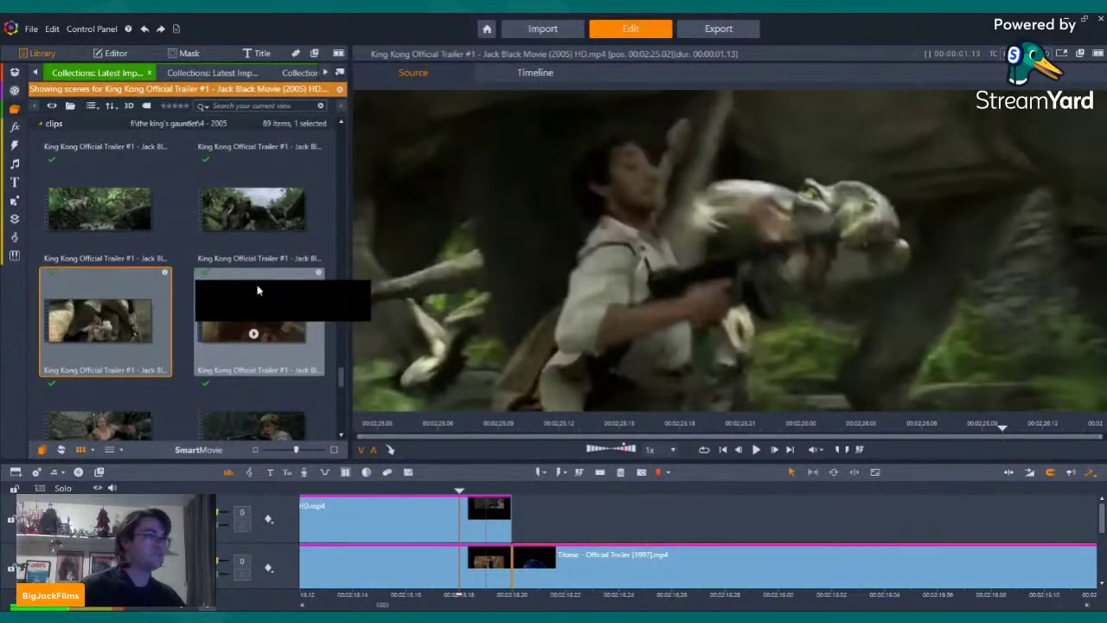
{"action": "scroll", "coordinate": [257, 290], "scroll_direction": "down", "scroll_amount": 3}
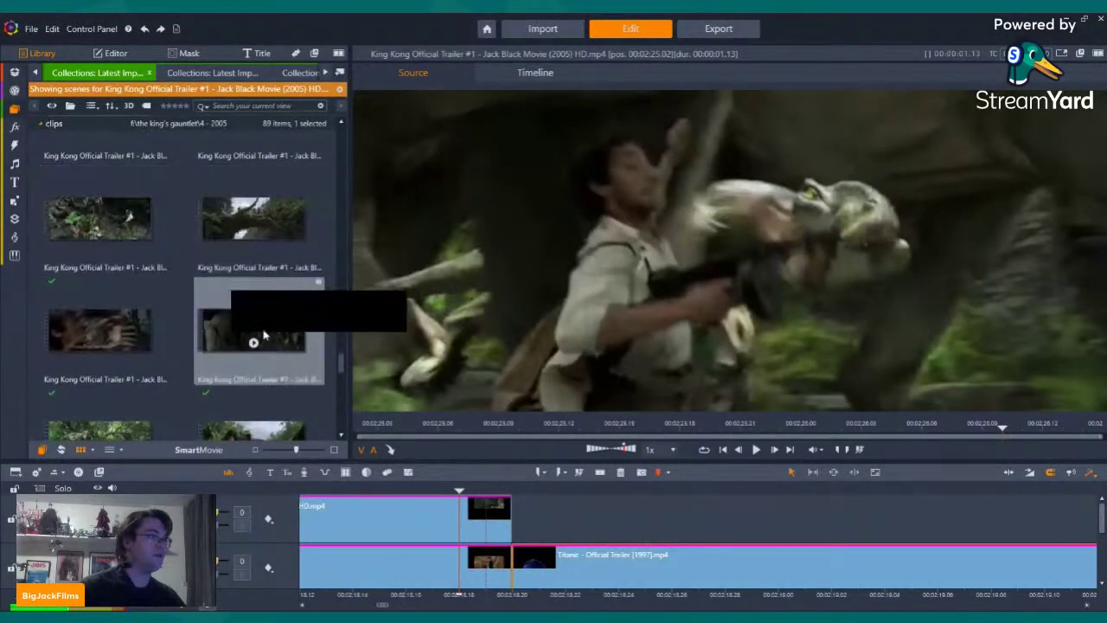
{"action": "left_click_drag", "start_coordinate": [244, 313], "coordinate": [518, 510]}
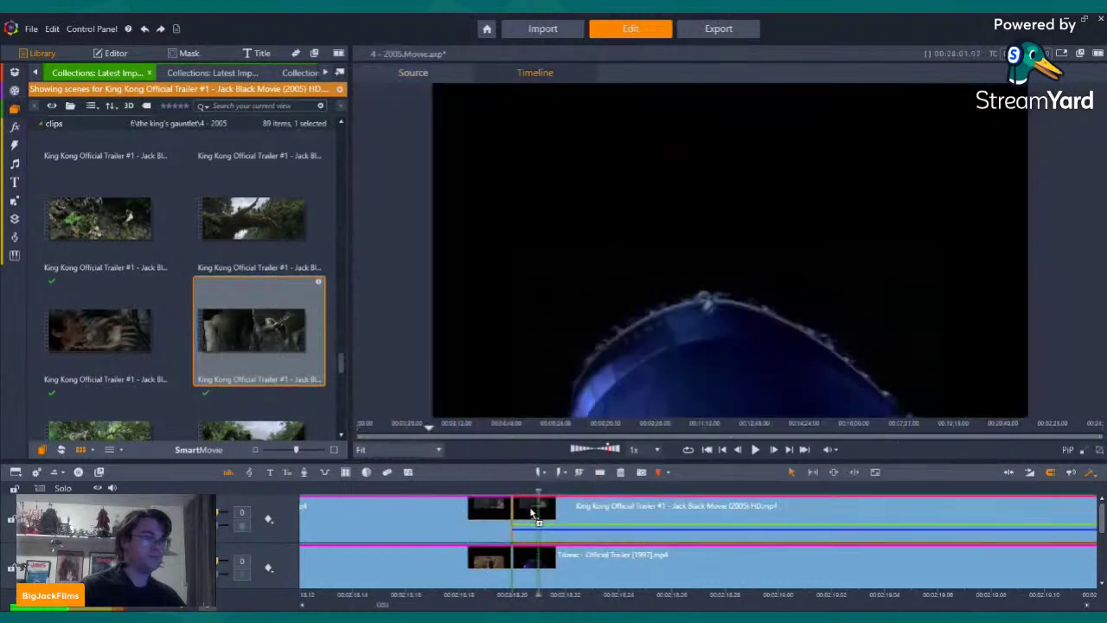
{"action": "left_click_drag", "start_coordinate": [520, 548], "coordinate": [519, 553]}
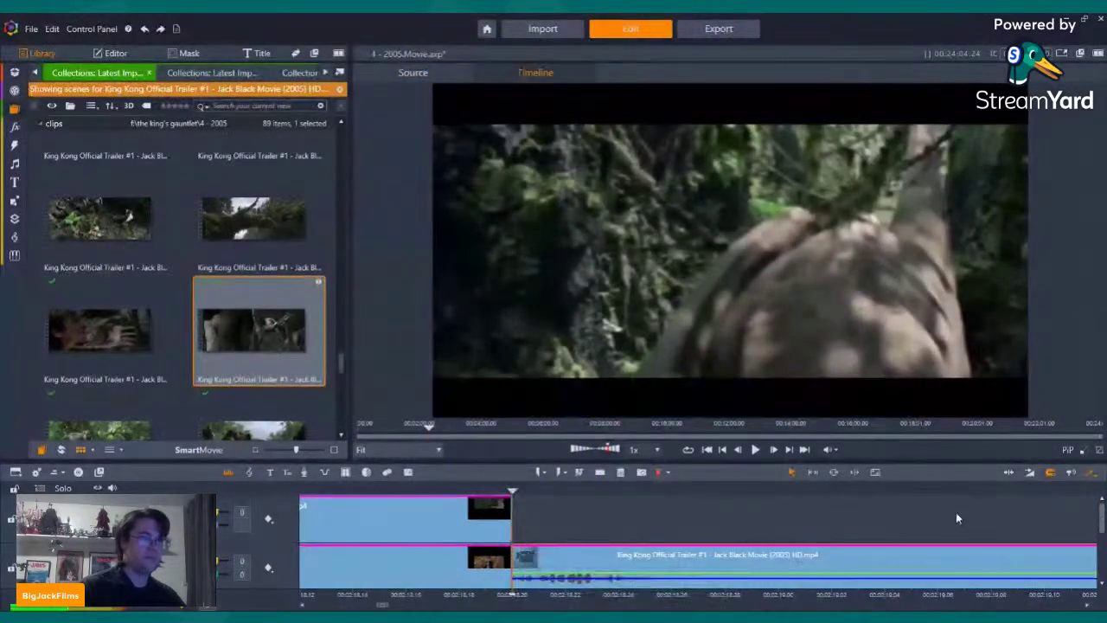
Split the King Kong dinosaur stampede clip where the cliff-edge shot begins and delete the part before it
{"action": "left_click", "coordinate": [1045, 490]}
{"action": "left_click_drag", "start_coordinate": [1086, 490], "coordinate": [1043, 548]}
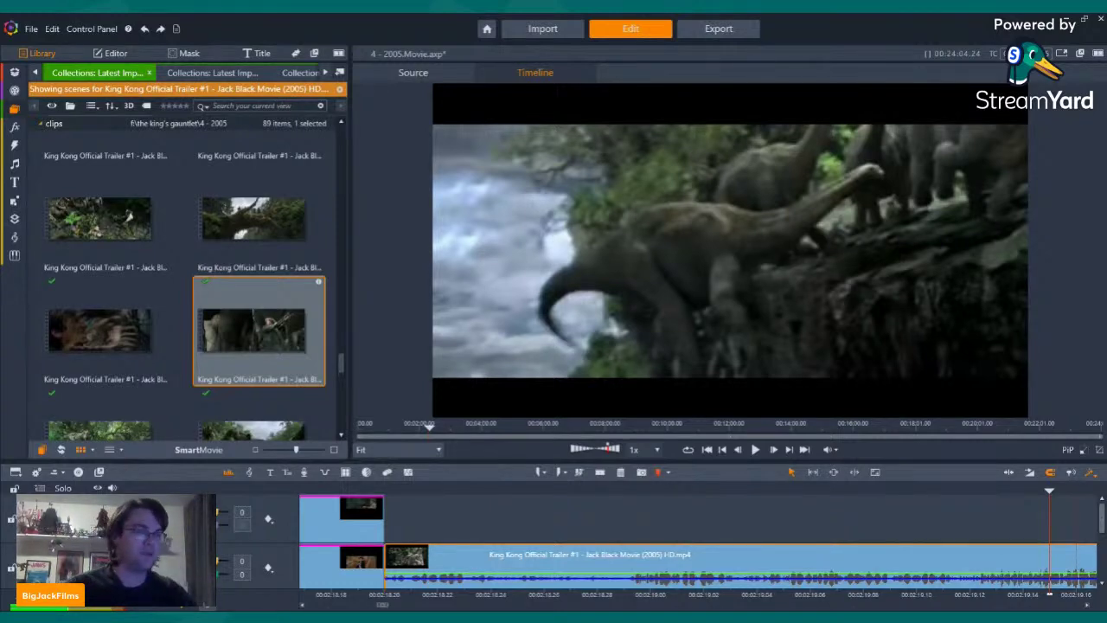
{"action": "key", "text": "Left"}
{"action": "key", "text": "Left"}
{"action": "key", "text": "Left"}
{"action": "key", "text": "Left"}
{"action": "key", "text": "Left"}
{"action": "key", "text": "Left"}
{"action": "key", "text": "Left"}
{"action": "key", "text": "Left"}
{"action": "key", "text": "Left"}
{"action": "key", "text": "Left"}
{"action": "key", "text": "Left"}
{"action": "key", "text": "Left"}
{"action": "key", "text": "Left"}
{"action": "key", "text": "Left"}
{"action": "key", "text": "Left"}
{"action": "key", "text": "Left"}
{"action": "key", "text": "Right"}
{"action": "key", "text": "Right"}
{"action": "key", "text": "Right"}
{"action": "key", "text": "Right"}
{"action": "key", "text": "Right"}
{"action": "key", "text": "Right"}
{"action": "key", "text": "Right"}
{"action": "key", "text": "Right"}
{"action": "key", "text": "Right"}
{"action": "key", "text": "Right"}
{"action": "key", "text": "Right"}
{"action": "key", "text": "Right"}
{"action": "key", "text": "Right"}
{"action": "key", "text": "Right"}
{"action": "key", "text": "Right"}
{"action": "key", "text": "Right"}
{"action": "key", "text": "Right"}
{"action": "key", "text": "Right"}
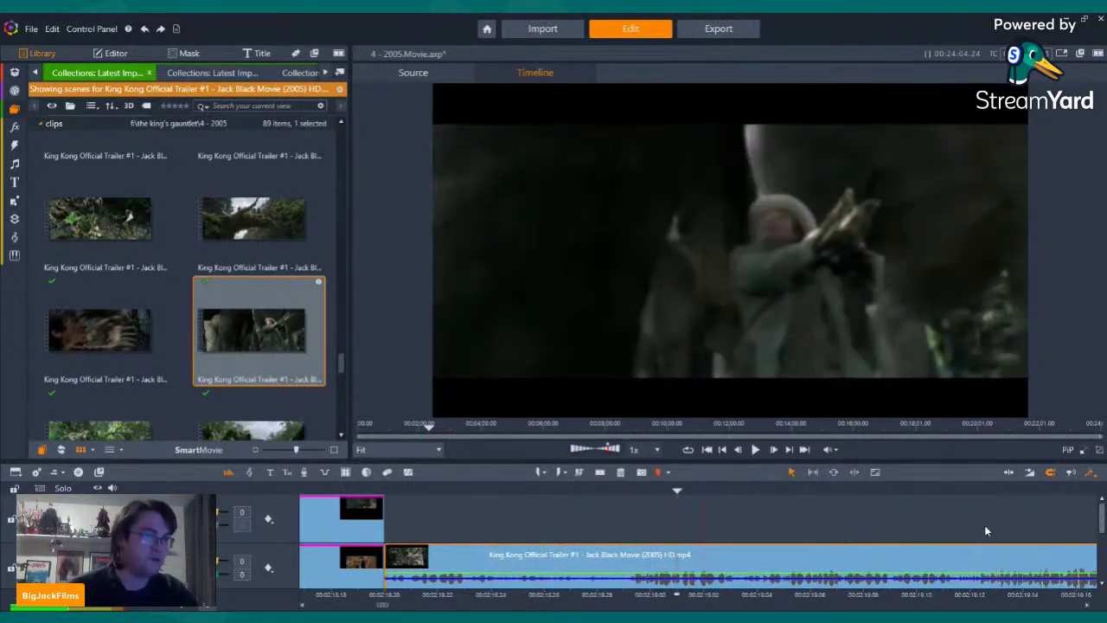
{"action": "key", "text": "Left"}
{"action": "key", "text": "Left"}
{"action": "key", "text": "Left"}
{"action": "key", "text": "Left"}
{"action": "key", "text": "Left"}
{"action": "key", "text": "Left"}
{"action": "key", "text": "Right"}
{"action": "key", "text": "Right"}
{"action": "key", "text": "Right"}
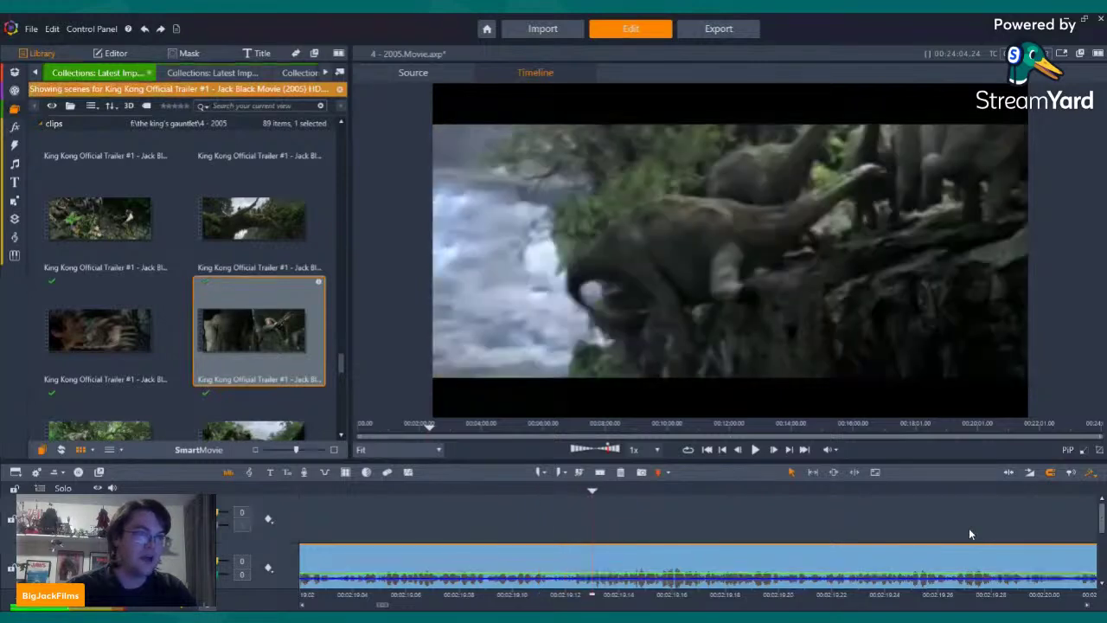
{"action": "key", "text": "Left"}
{"action": "key", "text": "Left"}
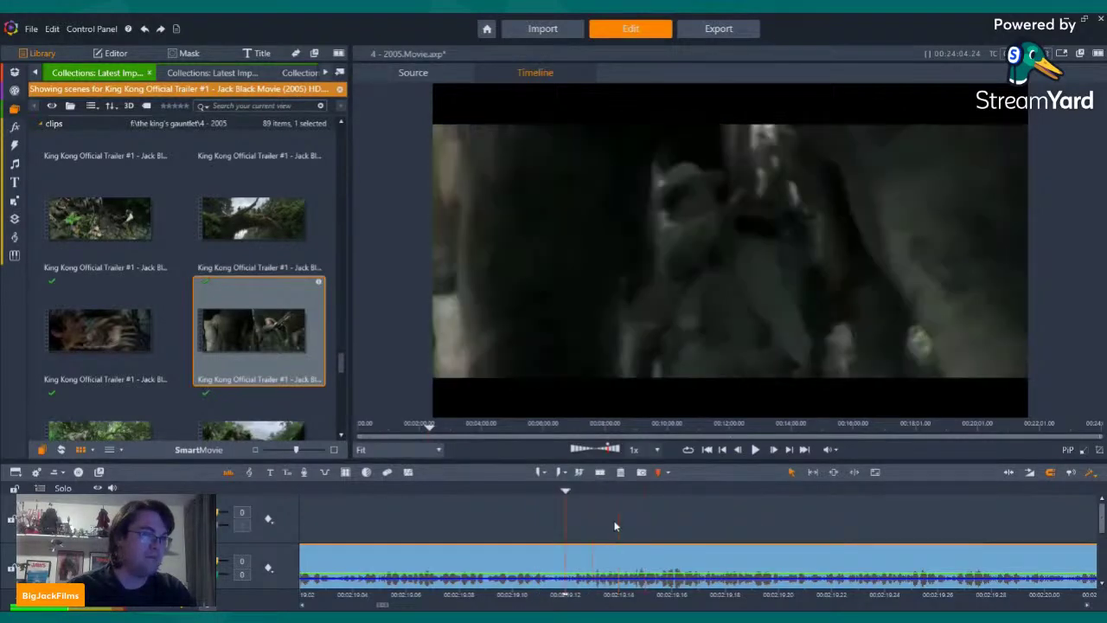
{"action": "key", "text": "Right"}
{"action": "left_click", "coordinate": [599, 473]}
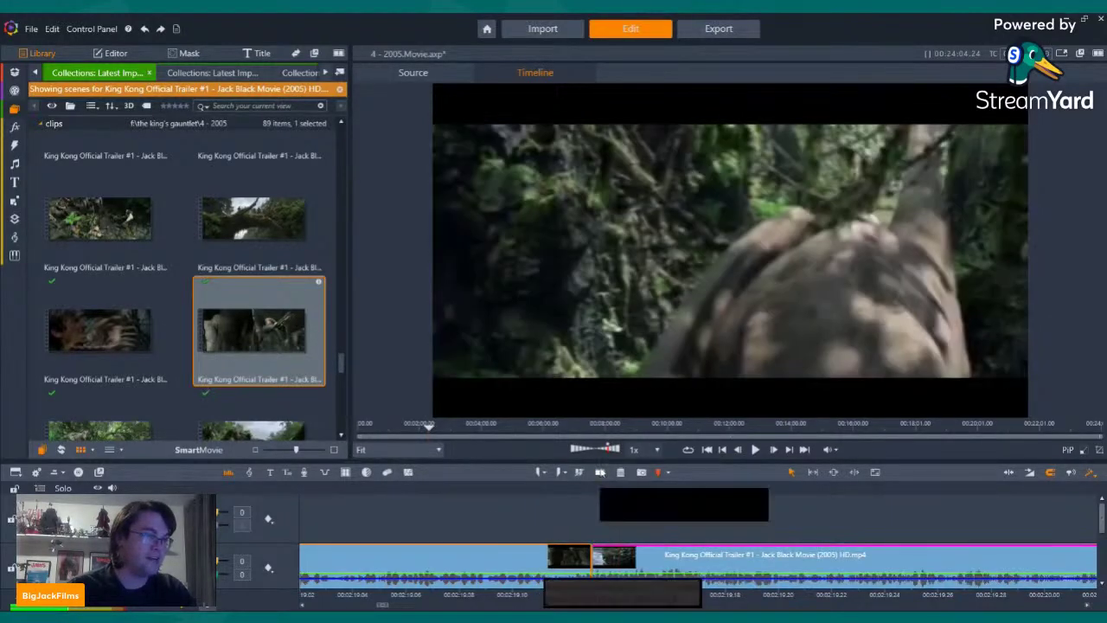
{"action": "left_click", "coordinate": [620, 473]}
Move the remaining dinosaur cliff clip to the upper track, directly after the gunman clip and above the Titanic ship shot
{"action": "key", "text": "Left"}
{"action": "key", "text": "Left"}
{"action": "key", "text": "Left"}
{"action": "key", "text": "Left"}
{"action": "key", "text": "Left"}
{"action": "key", "text": "Left"}
{"action": "key", "text": "Left"}
{"action": "key", "text": "Left"}
{"action": "key", "text": "Left"}
{"action": "key", "text": "Left"}
{"action": "key", "text": "Left"}
{"action": "key", "text": "Left"}
{"action": "key", "text": "Left"}
{"action": "key", "text": "Left"}
{"action": "key", "text": "Left"}
{"action": "key", "text": "Left"}
{"action": "key", "text": "Left"}
{"action": "key", "text": "Left"}
{"action": "key", "text": "Left"}
{"action": "key", "text": "Left"}
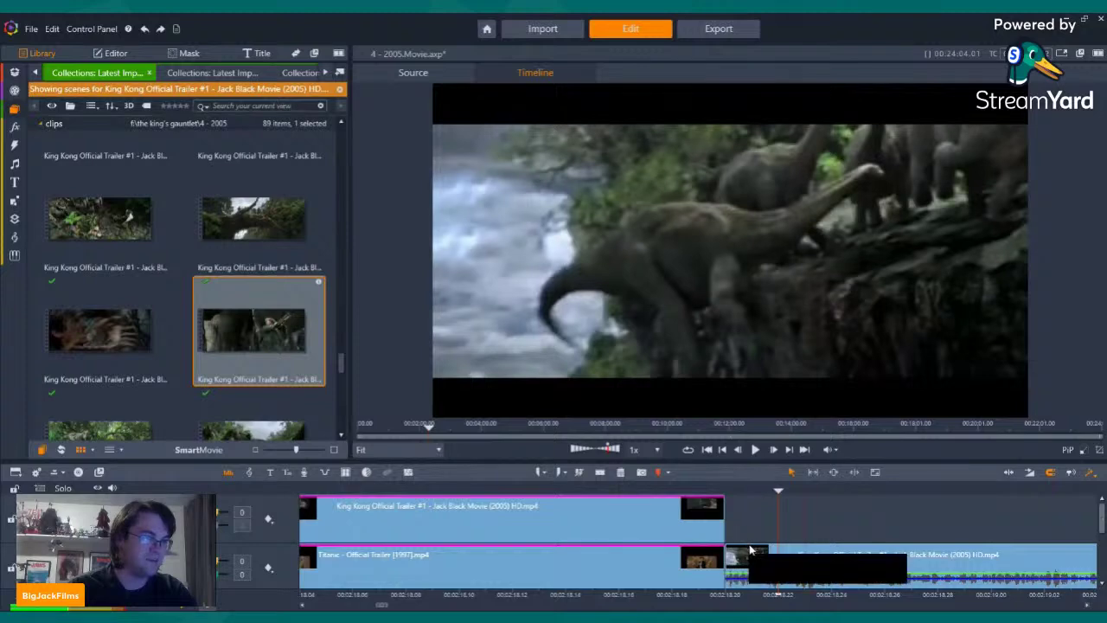
{"action": "left_click_drag", "start_coordinate": [751, 561], "coordinate": [760, 519]}
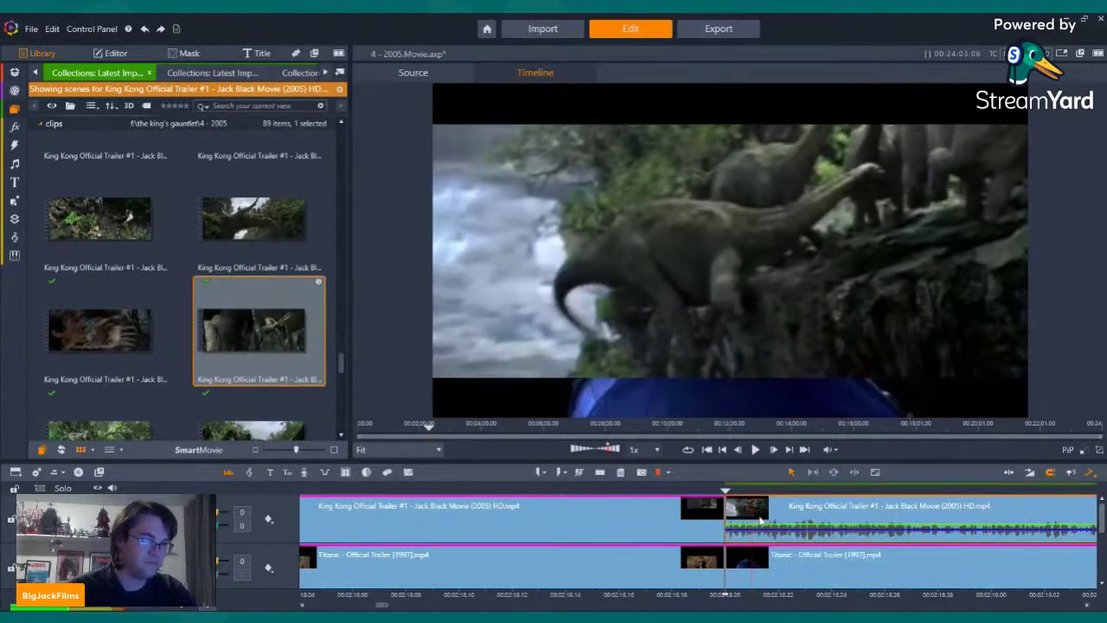
Keep only the dinosaur cliff clip's video stream and paste all the copied effects onto it
{"action": "right_click", "coordinate": [760, 519]}
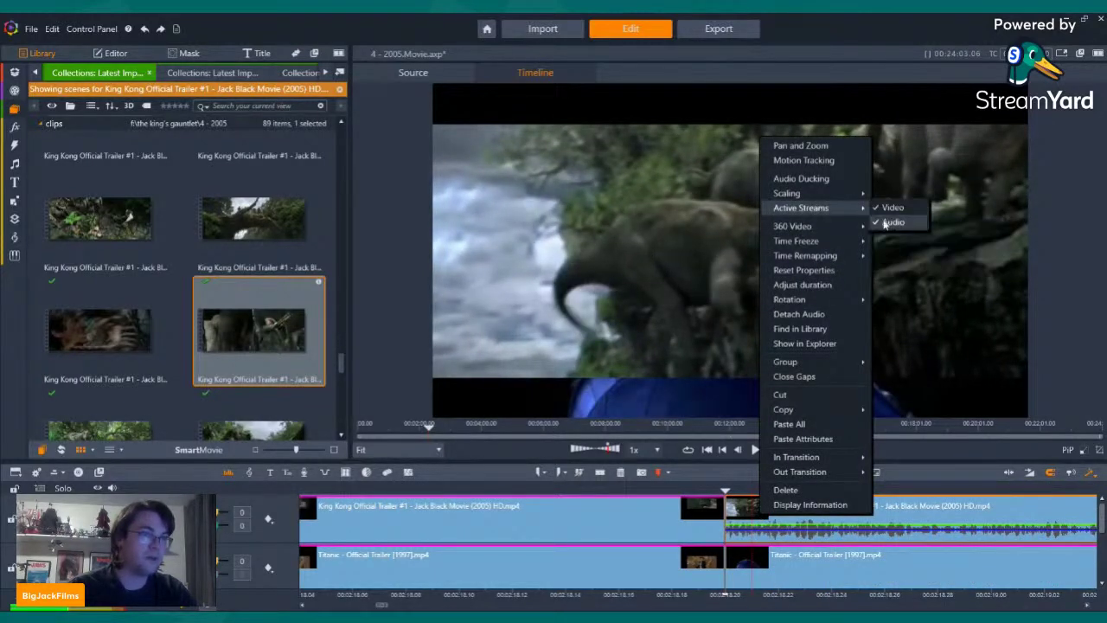
{"action": "left_click", "coordinate": [903, 219]}
{"action": "right_click", "coordinate": [805, 521]}
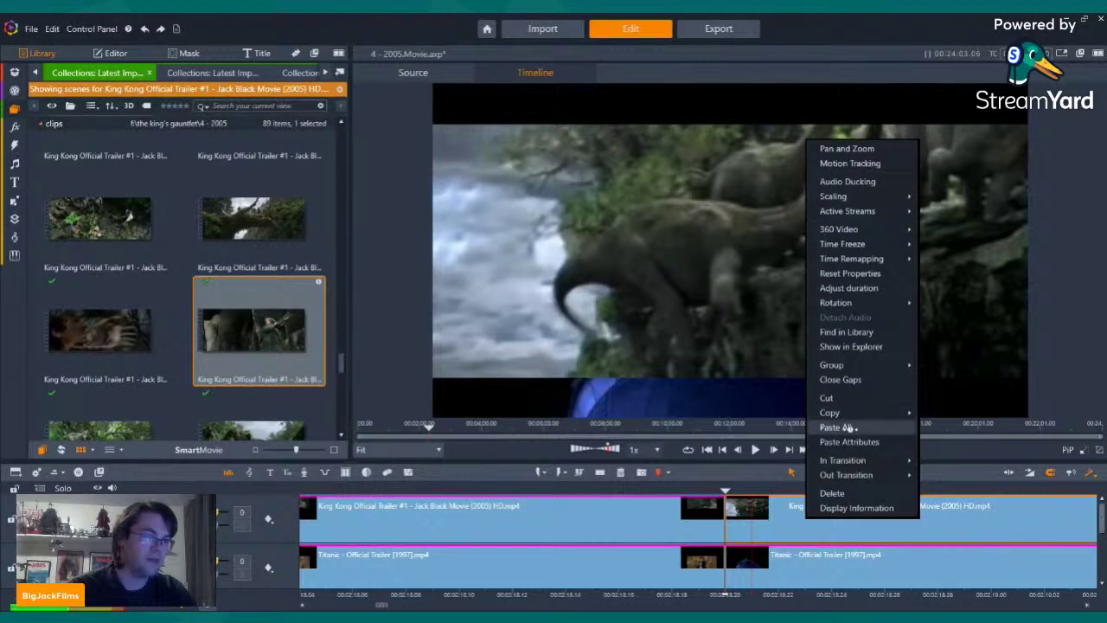
{"action": "left_click", "coordinate": [850, 427]}
Split both tracks just before the end of the Titanic ship shot and delete the remainders of both clips
{"action": "key", "text": "Left"}
{"action": "key", "text": "Left"}
{"action": "key", "text": "Left"}
{"action": "key", "text": "Left"}
{"action": "key", "text": "Left"}
{"action": "key", "text": "Left"}
{"action": "key", "text": "Left"}
{"action": "key", "text": "Left"}
{"action": "key", "text": "Left"}
{"action": "key", "text": "Left"}
{"action": "key", "text": "Left"}
{"action": "key", "text": "Left"}
{"action": "key", "text": "Left"}
{"action": "key", "text": "Left"}
{"action": "key", "text": "Left"}
{"action": "key", "text": "Left"}
{"action": "key", "text": "Left"}
{"action": "key", "text": "Left"}
{"action": "key", "text": "Left"}
{"action": "key", "text": "Left"}
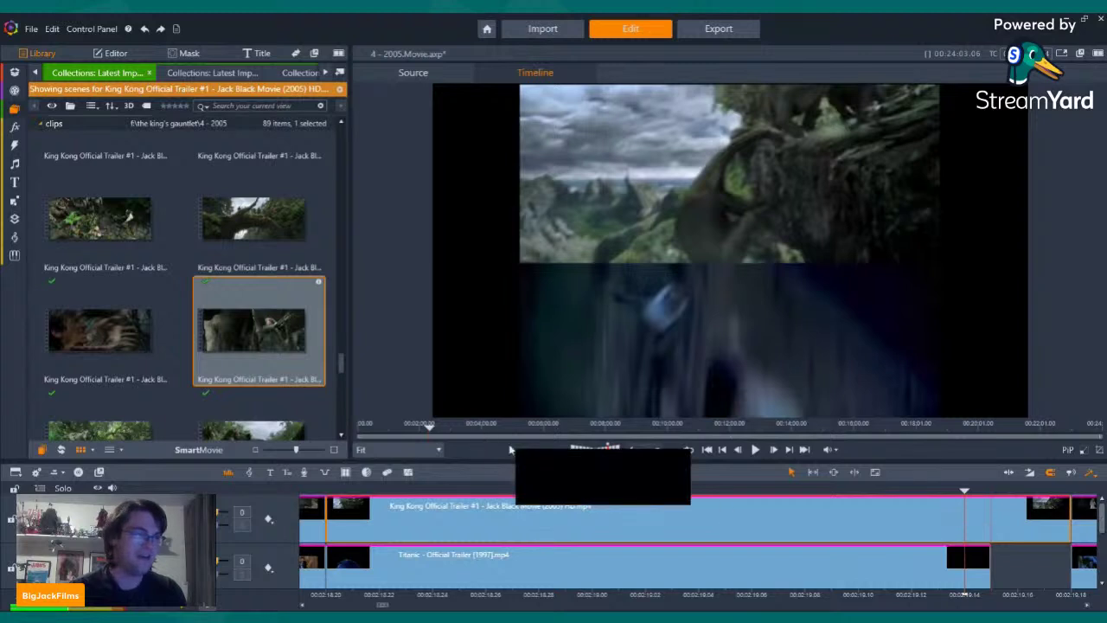
{"action": "left_click", "coordinate": [597, 473]}
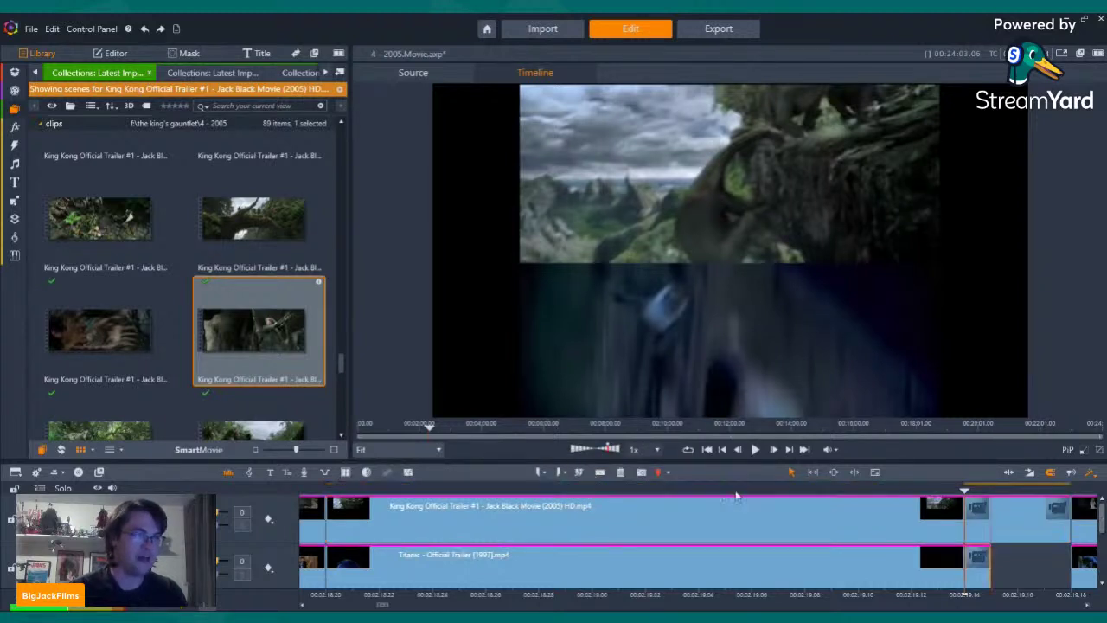
{"action": "right_click", "coordinate": [984, 523]}
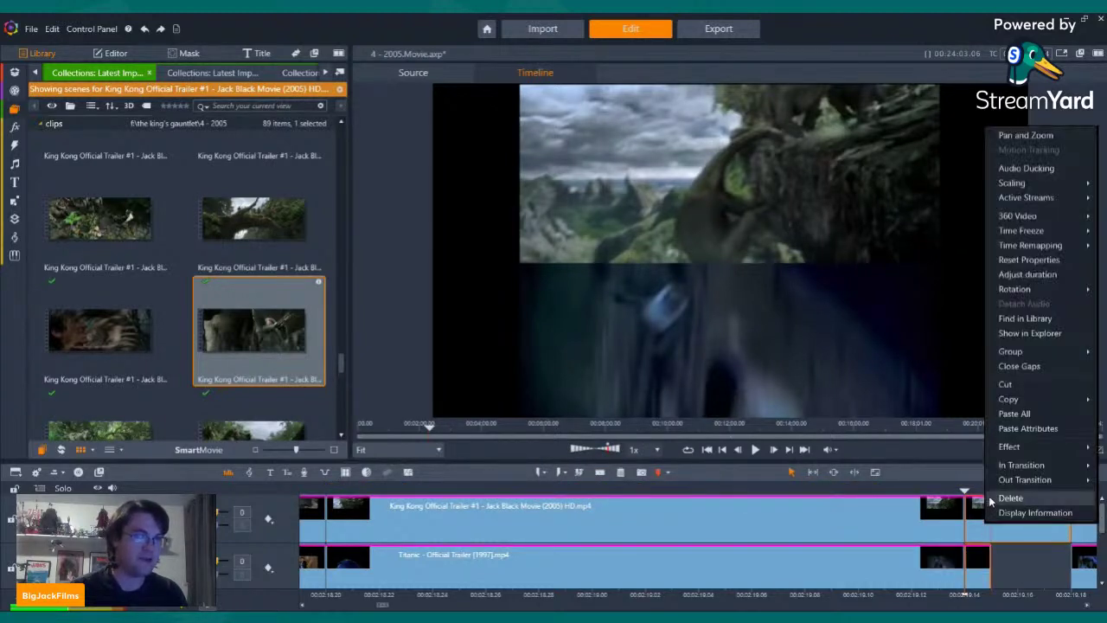
{"action": "left_click", "coordinate": [1000, 495]}
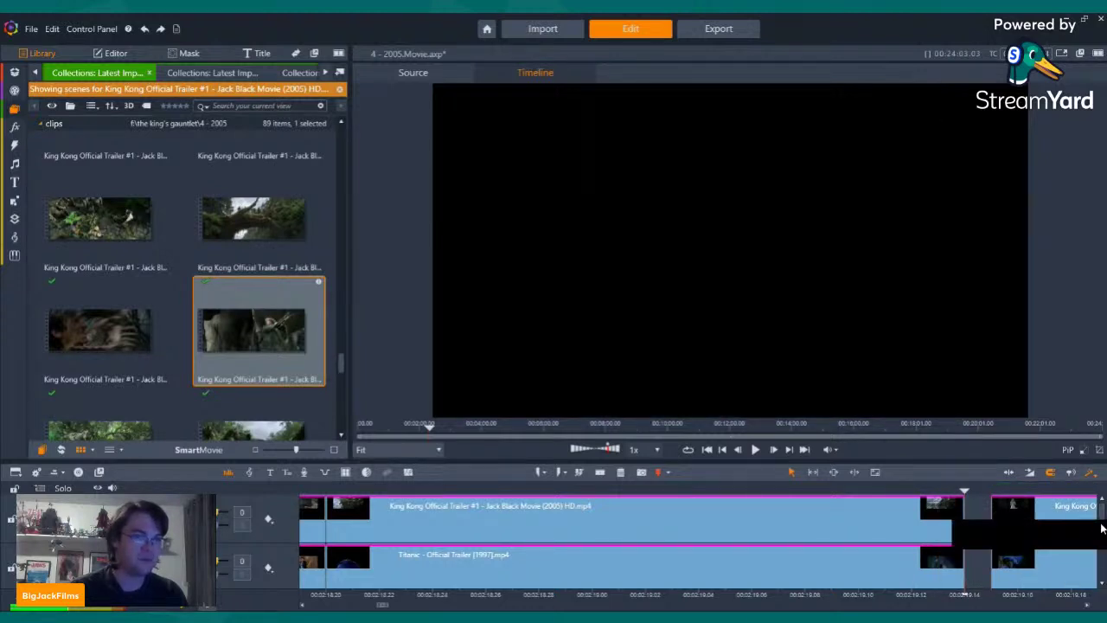
Extend the ends of the Titanic ship clip and the dinosaur cliff clip to meet the following clips and close the gap
{"action": "left_click_drag", "start_coordinate": [1102, 526], "coordinate": [1103, 528]}
{"action": "scroll", "coordinate": [1102, 524], "scroll_direction": "down", "scroll_amount": 2}
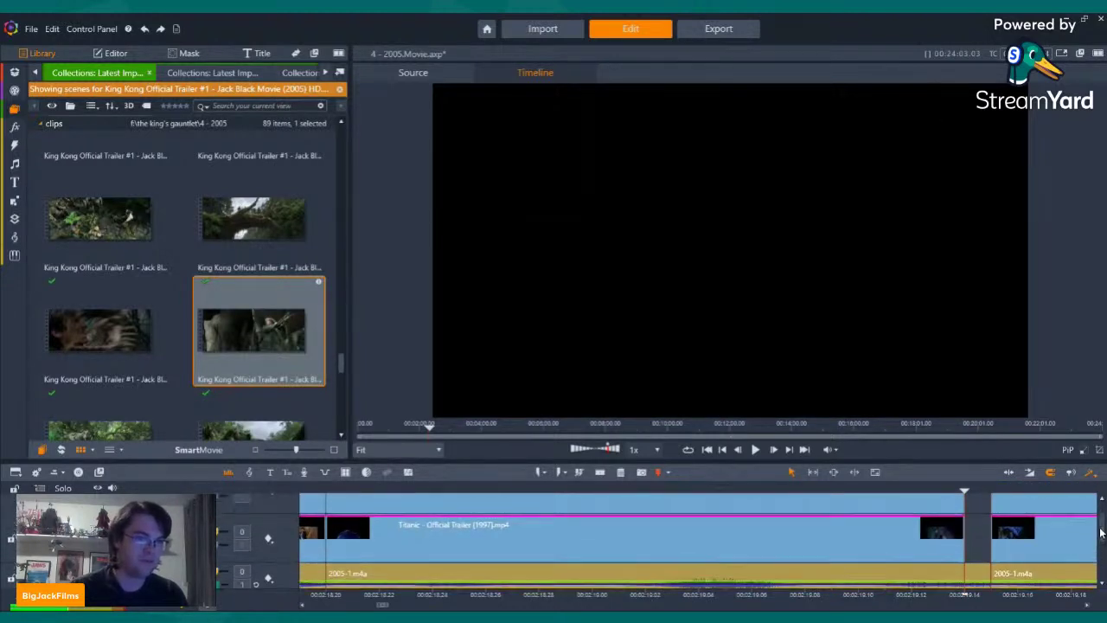
{"action": "left_click_drag", "start_coordinate": [958, 543], "coordinate": [990, 540]}
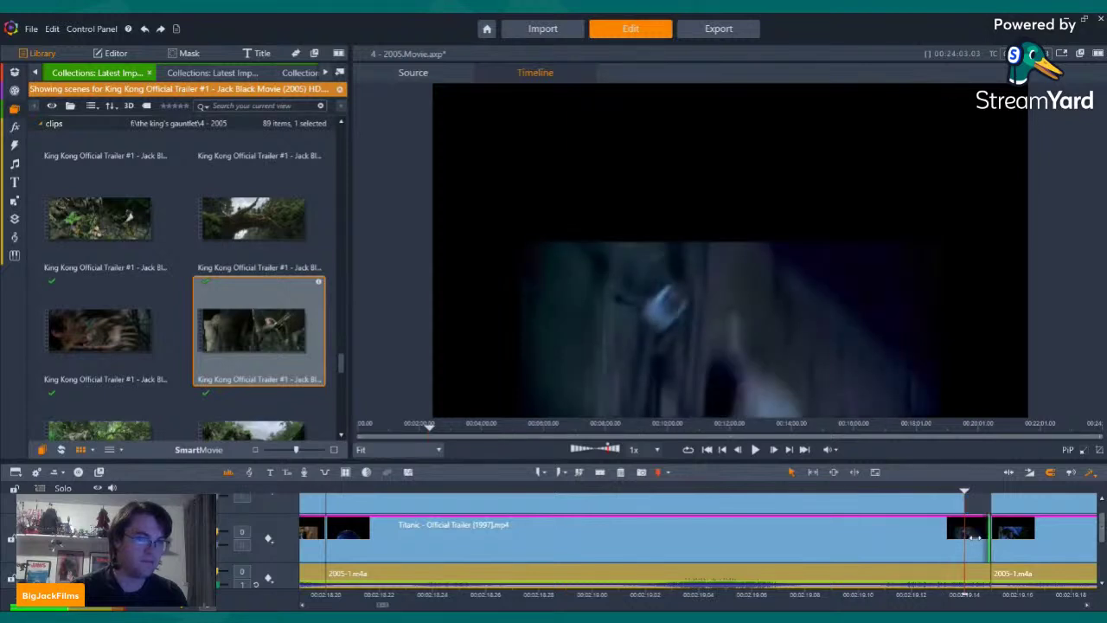
{"action": "scroll", "coordinate": [1102, 541], "scroll_direction": "up", "scroll_amount": 2}
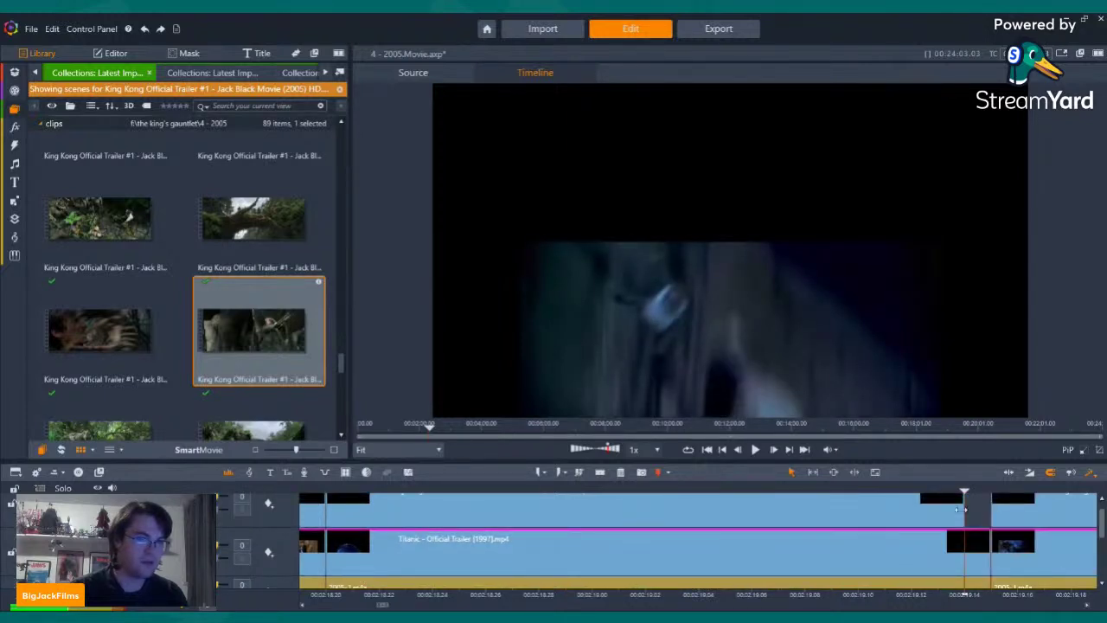
{"action": "left_click_drag", "start_coordinate": [962, 510], "coordinate": [990, 511]}
Play back the new cliff and ship pairing, and replay the montage from the taxi scene to the end of the placed clips
{"action": "key", "text": "Left"}
{"action": "key", "text": "Left"}
{"action": "key", "text": "Left"}
{"action": "key", "text": "Left"}
{"action": "key", "text": "Left"}
{"action": "key", "text": "Left"}
{"action": "key", "text": "Left"}
{"action": "key", "text": "Left"}
{"action": "key", "text": "Left"}
{"action": "key", "text": "Left"}
{"action": "key", "text": "Left"}
{"action": "key", "text": "Left"}
{"action": "key", "text": "Left"}
{"action": "key", "text": "Left"}
{"action": "key", "text": "Left"}
{"action": "key", "text": "Left"}
{"action": "key", "text": "Left"}
{"action": "key", "text": "Left"}
{"action": "key", "text": "Left"}
{"action": "key", "text": "Left"}
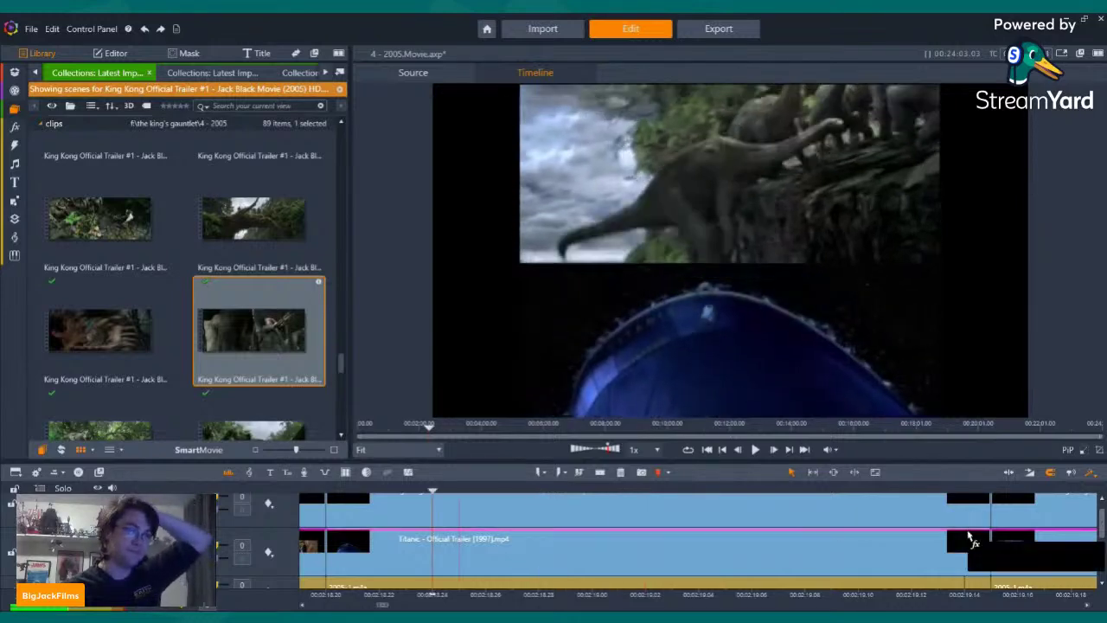
{"action": "key", "text": "space"}
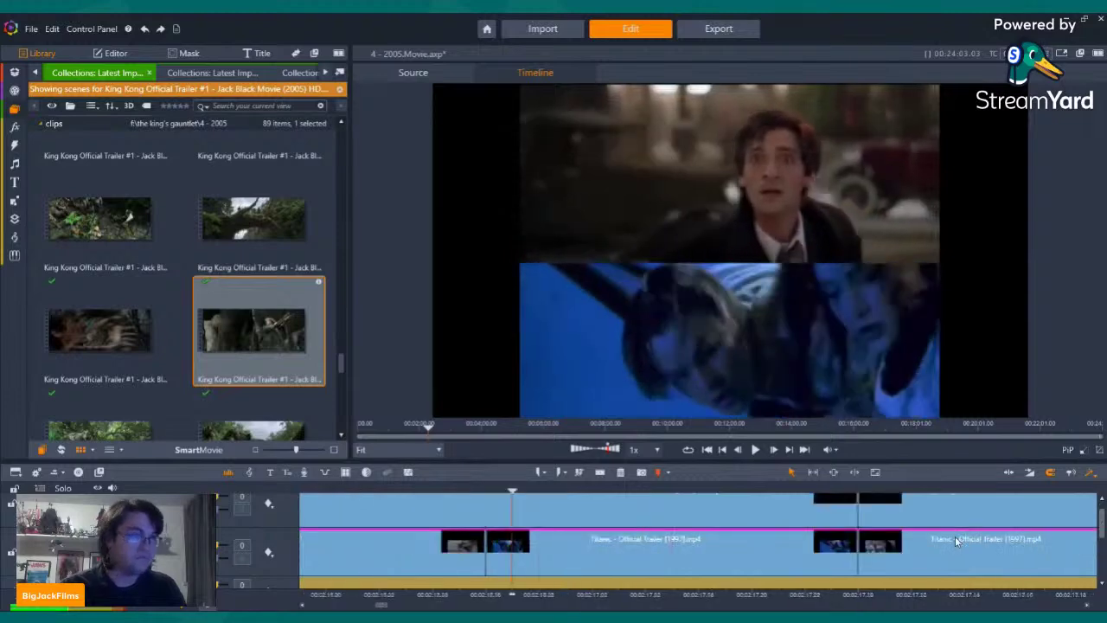
{"action": "left_click", "coordinate": [938, 603]}
{"action": "left_click_drag", "start_coordinate": [818, 579], "coordinate": [461, 581]}
{"action": "left_click_drag", "start_coordinate": [899, 595], "coordinate": [835, 589]}
{"action": "scroll", "coordinate": [798, 606], "scroll_direction": "left", "scroll_amount": 2}
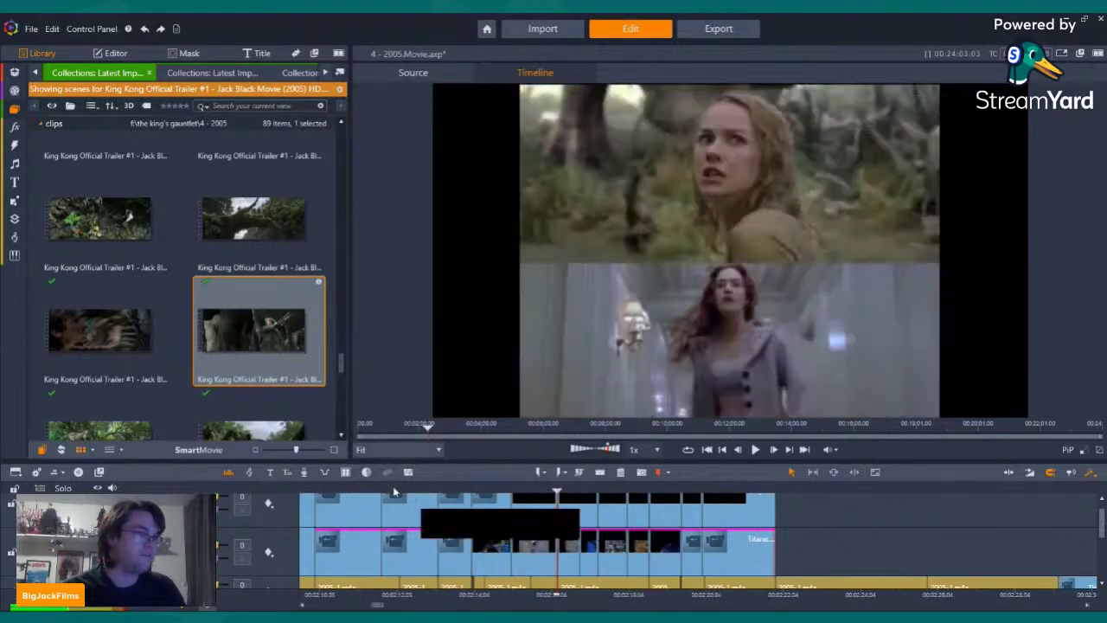
{"action": "left_click_drag", "start_coordinate": [373, 490], "coordinate": [261, 497]}
{"action": "key", "text": "Left"}
{"action": "key", "text": "Left"}
{"action": "key", "text": "Left"}
{"action": "key", "text": "Left"}
{"action": "key", "text": "Left"}
{"action": "key", "text": "Left"}
{"action": "key", "text": "Left"}
{"action": "key", "text": "Left"}
{"action": "key", "text": "Left"}
{"action": "key", "text": "Left"}
{"action": "key", "text": "Left"}
{"action": "key", "text": "Left"}
{"action": "key", "text": "Left"}
{"action": "key", "text": "Left"}
{"action": "key", "text": "Left"}
{"action": "key", "text": "Left"}
{"action": "key", "text": "Left"}
{"action": "key", "text": "Left"}
{"action": "key", "text": "Left"}
{"action": "key", "text": "Left"}
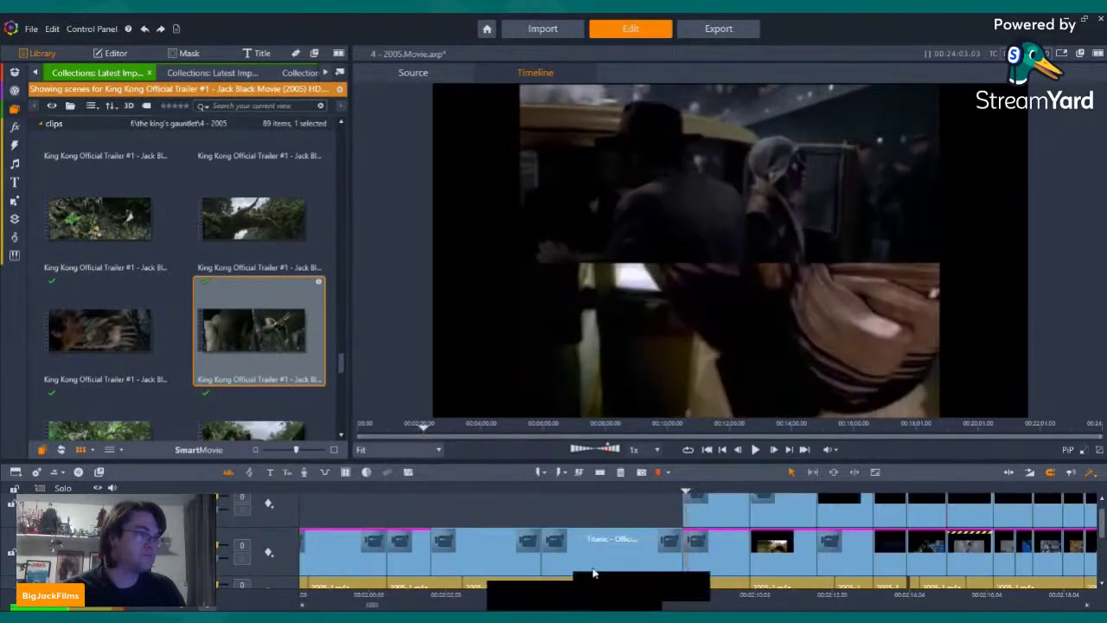
{"action": "left_click", "coordinate": [755, 449]}
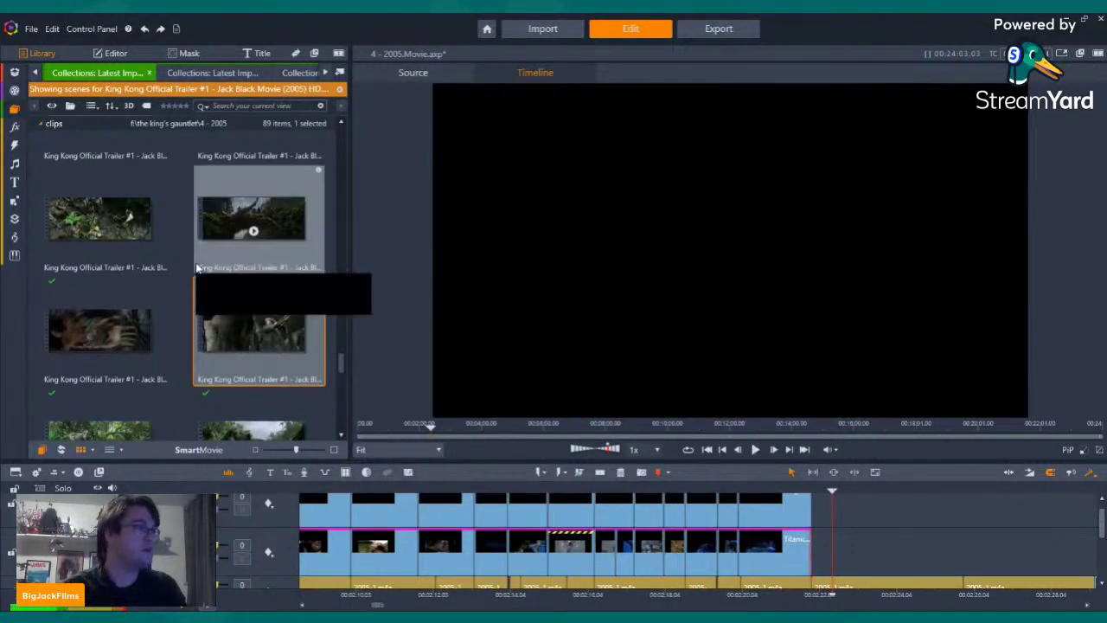
Browse the Titanic trailer scenes and preview the wide shot of the sinking ship
{"action": "left_click", "coordinate": [197, 76]}
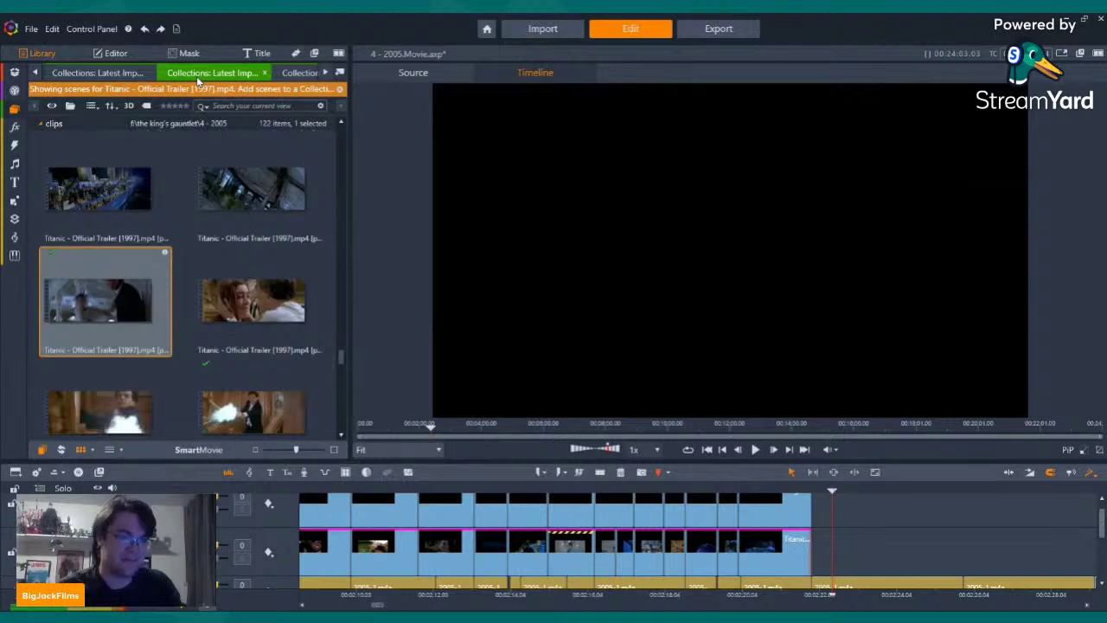
{"action": "scroll", "coordinate": [260, 216], "scroll_direction": "up", "scroll_amount": 1}
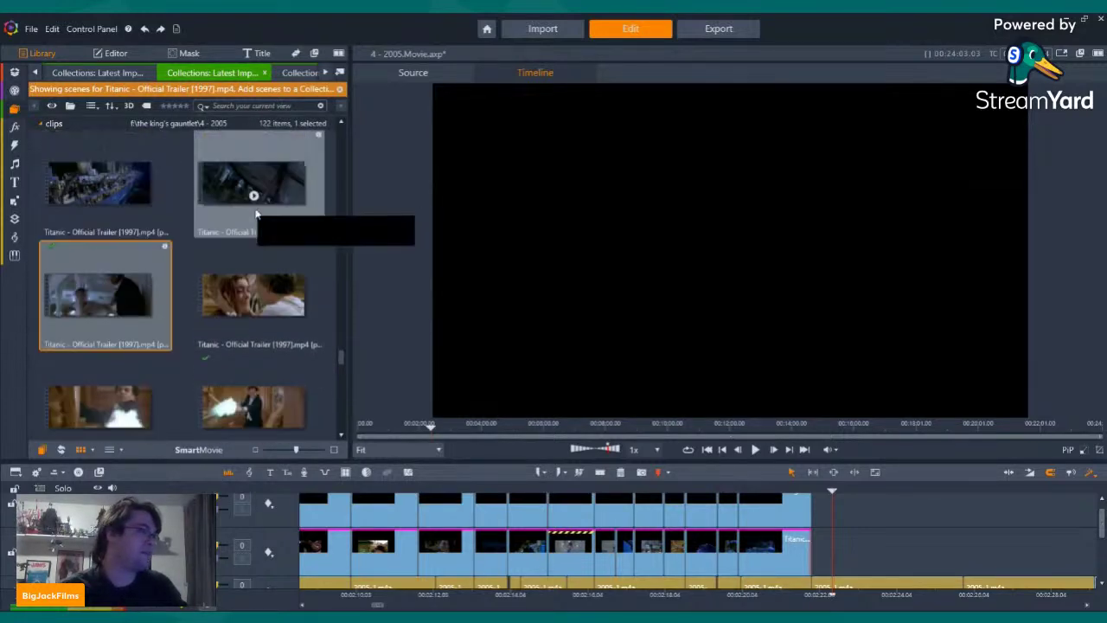
{"action": "left_click", "coordinate": [253, 172]}
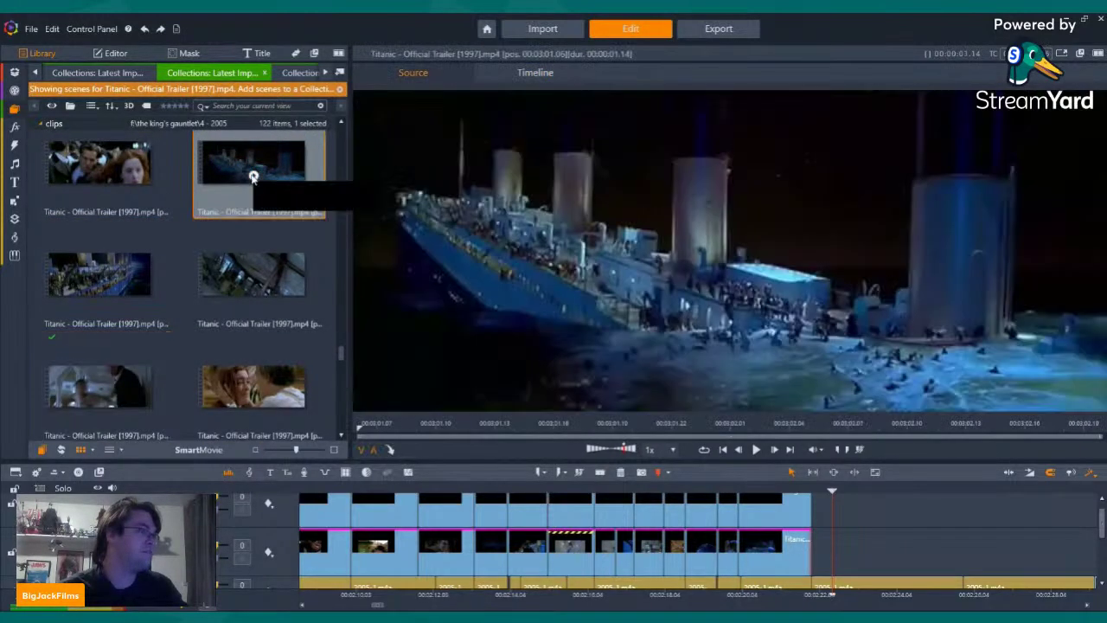
{"action": "scroll", "coordinate": [169, 199], "scroll_direction": "up", "scroll_amount": 1}
{"action": "scroll", "coordinate": [169, 205], "scroll_direction": "up", "scroll_amount": 1}
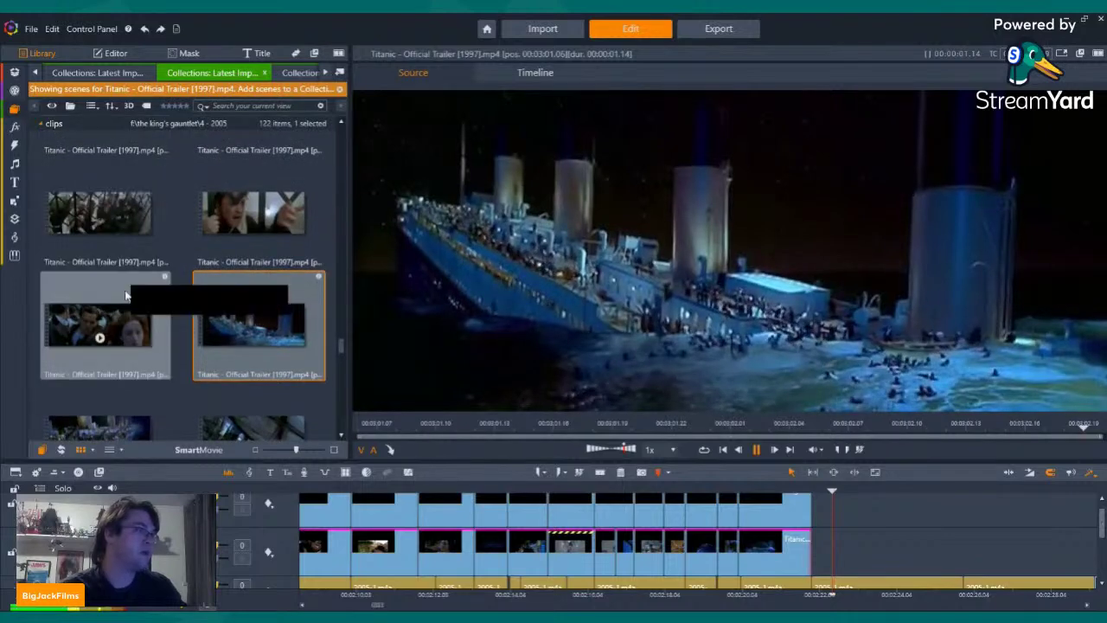
{"action": "left_click_drag", "start_coordinate": [116, 316], "coordinate": [817, 547]}
{"action": "right_click", "coordinate": [832, 543]}
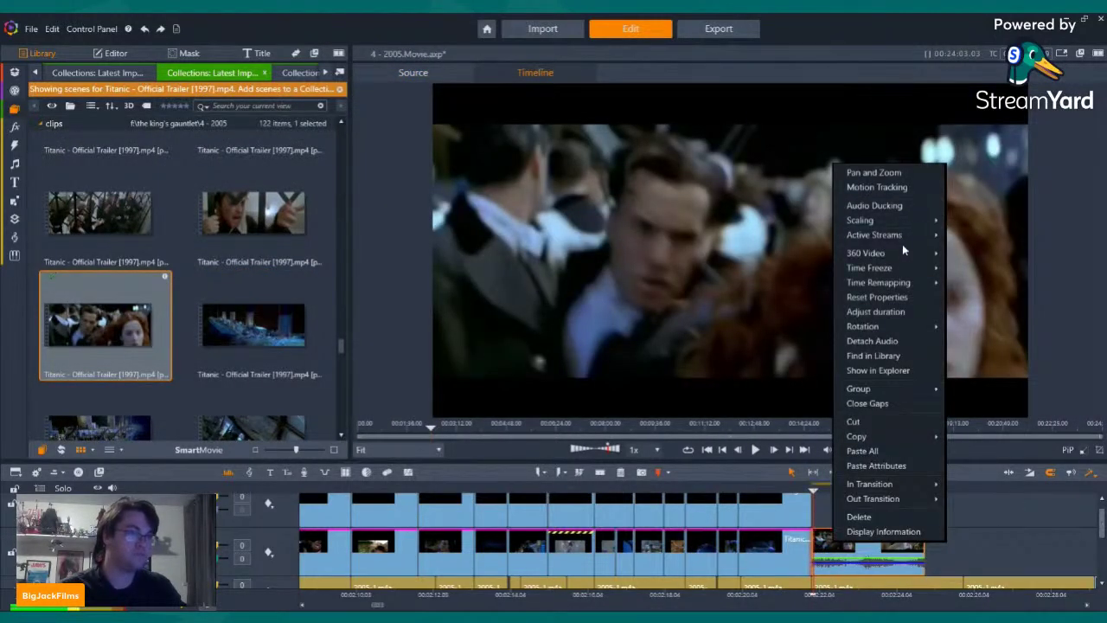
{"action": "left_click", "coordinate": [865, 515]}
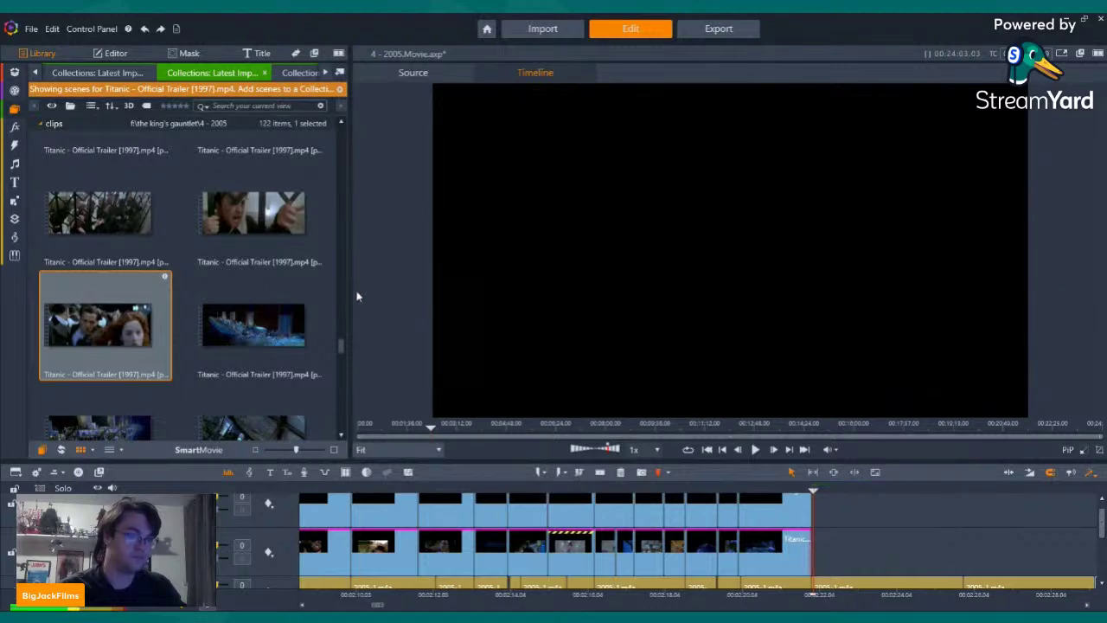
Add the wide sinking ship shot and the crowded deck shot to the end of the Titanic track, with their audio streams disabled
{"action": "left_click_drag", "start_coordinate": [252, 325], "coordinate": [832, 556]}
{"action": "right_click", "coordinate": [833, 556]}
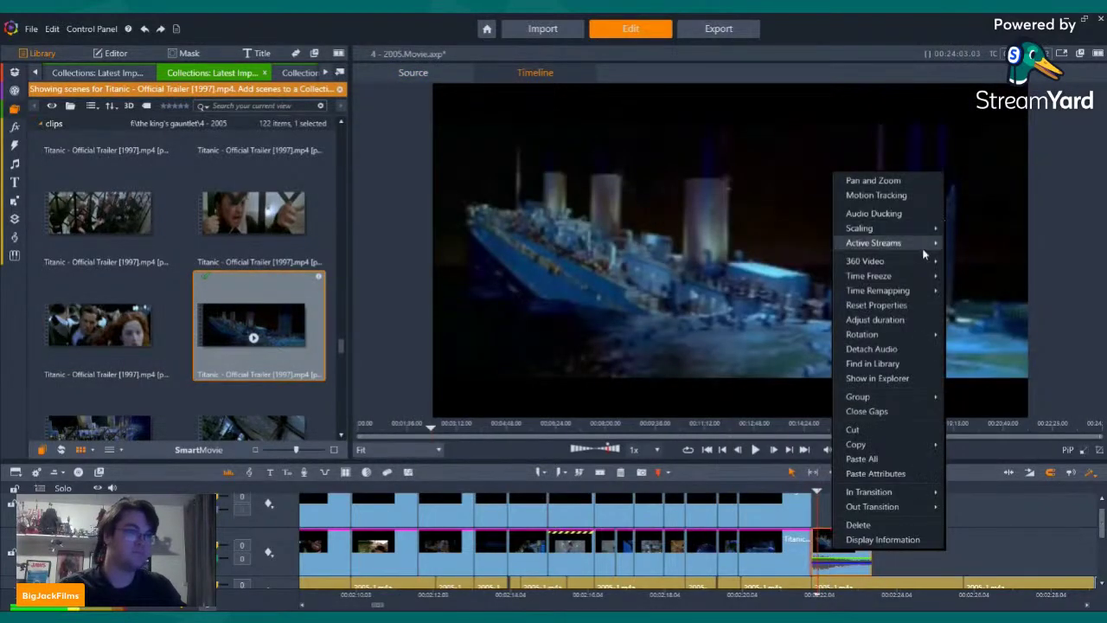
{"action": "left_click", "coordinate": [965, 260]}
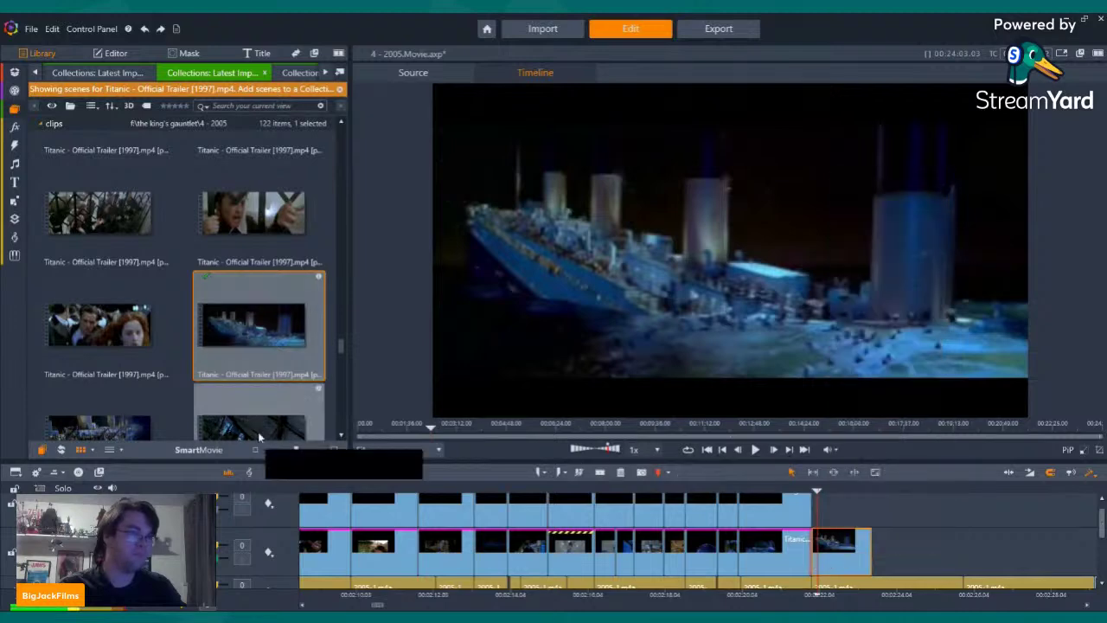
{"action": "left_click_drag", "start_coordinate": [130, 429], "coordinate": [877, 564]}
{"action": "right_click", "coordinate": [888, 546]}
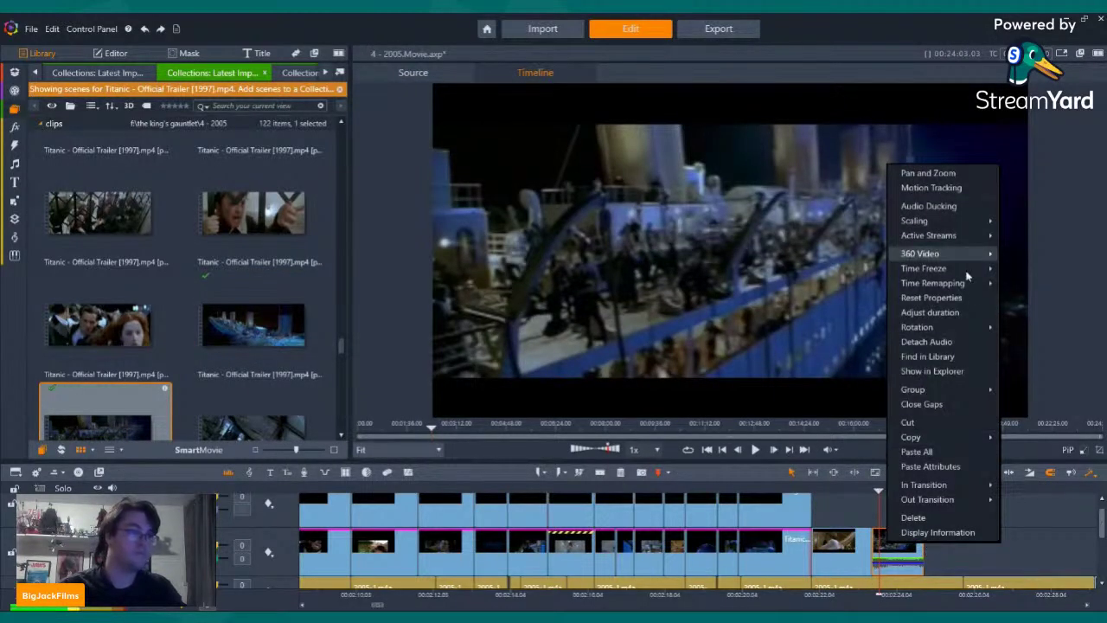
{"action": "mouse_move", "coordinate": [959, 236]}
{"action": "left_click", "coordinate": [1018, 250]}
Step through the wide sinking ship clip, trim its start slightly and shift it and the deck clip back to close the gap
{"action": "key", "text": "Left"}
{"action": "key", "text": "Left"}
{"action": "key", "text": "Left"}
{"action": "key", "text": "Left"}
{"action": "key", "text": "Left"}
{"action": "key", "text": "Left"}
{"action": "key", "text": "Left"}
{"action": "key", "text": "Left"}
{"action": "key", "text": "Left"}
{"action": "key", "text": "Left"}
{"action": "key", "text": "Left"}
{"action": "key", "text": "Left"}
{"action": "key", "text": "Left"}
{"action": "key", "text": "Left"}
{"action": "key", "text": "Left"}
{"action": "key", "text": "Left"}
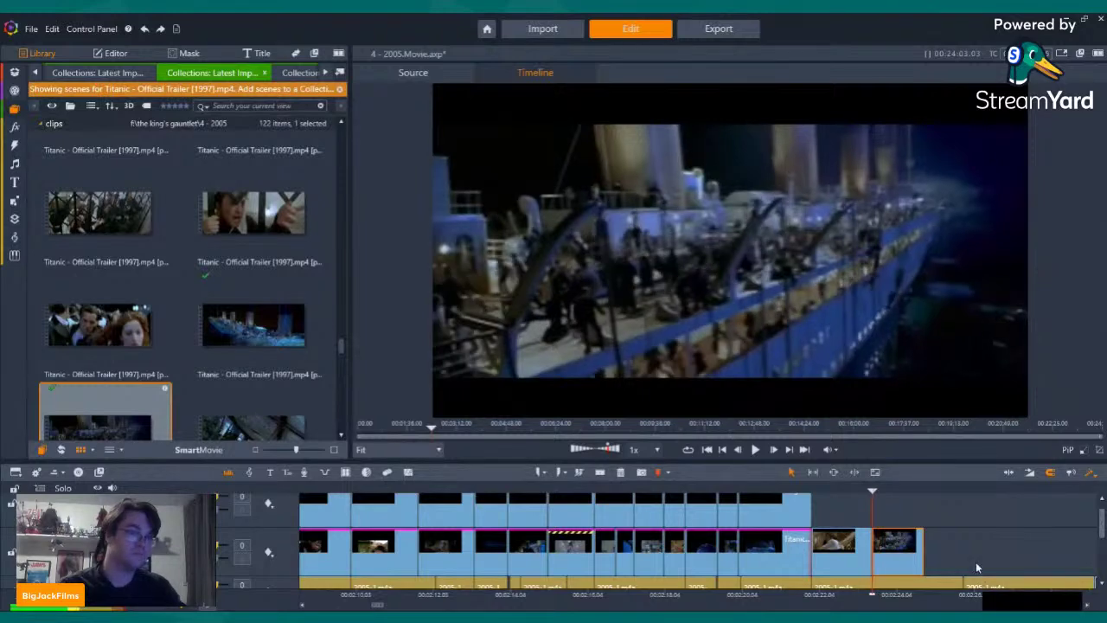
{"action": "key", "text": "Left"}
{"action": "key", "text": "Left"}
{"action": "key", "text": "Left"}
{"action": "key", "text": "Left"}
{"action": "key", "text": "Left"}
{"action": "key", "text": "Left"}
{"action": "key", "text": "Left"}
{"action": "key", "text": "Left"}
{"action": "key", "text": "Left"}
{"action": "key", "text": "Left"}
{"action": "key", "text": "Left"}
{"action": "key", "text": "Left"}
{"action": "key", "text": "Left"}
{"action": "key", "text": "Left"}
{"action": "key", "text": "Left"}
{"action": "key", "text": "Left"}
{"action": "key", "text": "Left"}
{"action": "key", "text": "Left"}
{"action": "key", "text": "Left"}
{"action": "key", "text": "Left"}
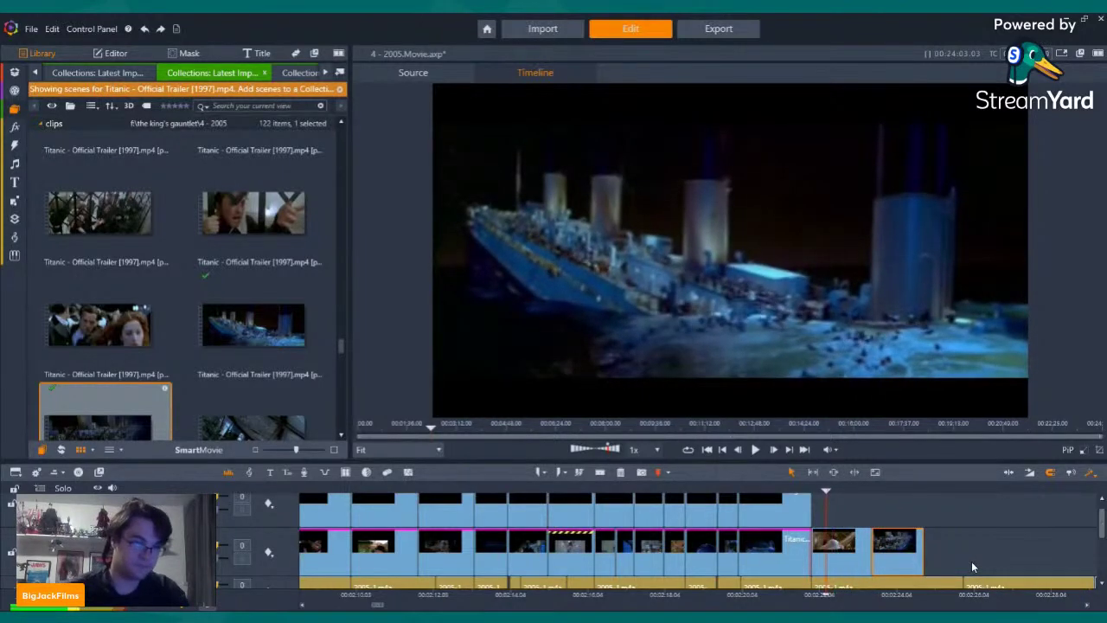
{"action": "key", "text": "Right"}
{"action": "key", "text": "Right"}
{"action": "key", "text": "Right"}
{"action": "key", "text": "Right"}
{"action": "key", "text": "Right"}
{"action": "key", "text": "Right"}
{"action": "key", "text": "Right"}
{"action": "key", "text": "Right"}
{"action": "key", "text": "Right"}
{"action": "key", "text": "Right"}
{"action": "key", "text": "Right"}
{"action": "key", "text": "Right"}
{"action": "key", "text": "Right"}
{"action": "key", "text": "Right"}
{"action": "key", "text": "Right"}
{"action": "key", "text": "Right"}
{"action": "key", "text": "Right"}
{"action": "key", "text": "Right"}
{"action": "key", "text": "Right"}
{"action": "key", "text": "Right"}
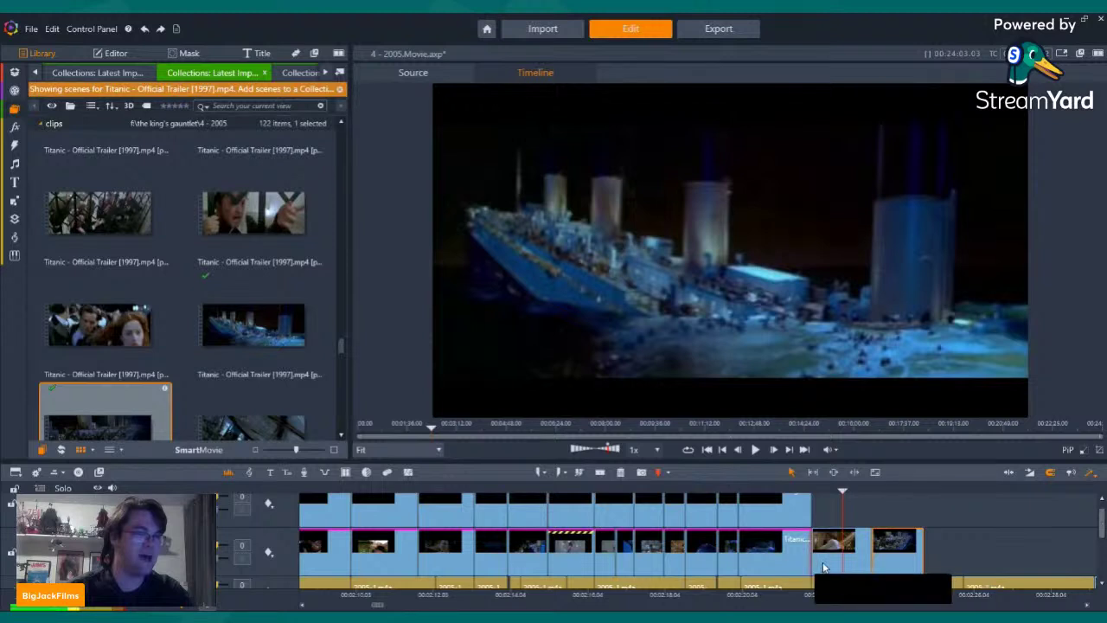
{"action": "left_click_drag", "start_coordinate": [820, 559], "coordinate": [877, 540]}
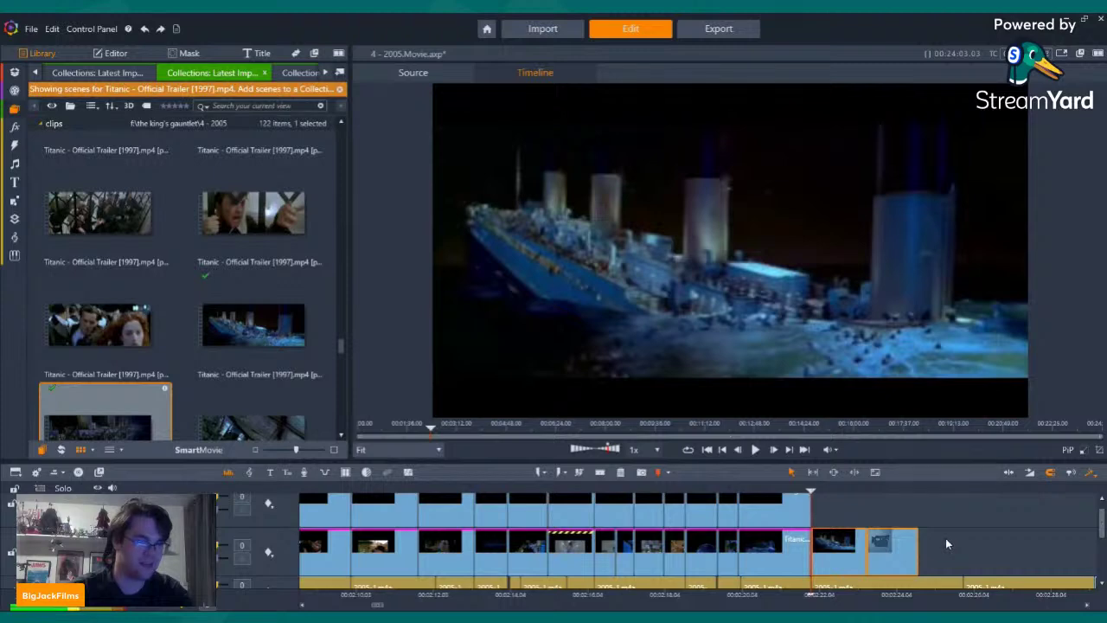
Play back the montage from the King Kong airplane pairing through the two newly added Titanic ship clips
{"action": "key", "text": "Left"}
{"action": "key", "text": "Left"}
{"action": "key", "text": "Left"}
{"action": "key", "text": "Left"}
{"action": "key", "text": "Left"}
{"action": "key", "text": "Left"}
{"action": "key", "text": "Left"}
{"action": "key", "text": "Left"}
{"action": "key", "text": "Left"}
{"action": "key", "text": "Left"}
{"action": "key", "text": "Left"}
{"action": "key", "text": "Left"}
{"action": "key", "text": "Left"}
{"action": "key", "text": "Left"}
{"action": "key", "text": "Left"}
{"action": "key", "text": "Left"}
{"action": "key", "text": "Left"}
{"action": "key", "text": "Left"}
{"action": "key", "text": "Left"}
{"action": "key", "text": "Left"}
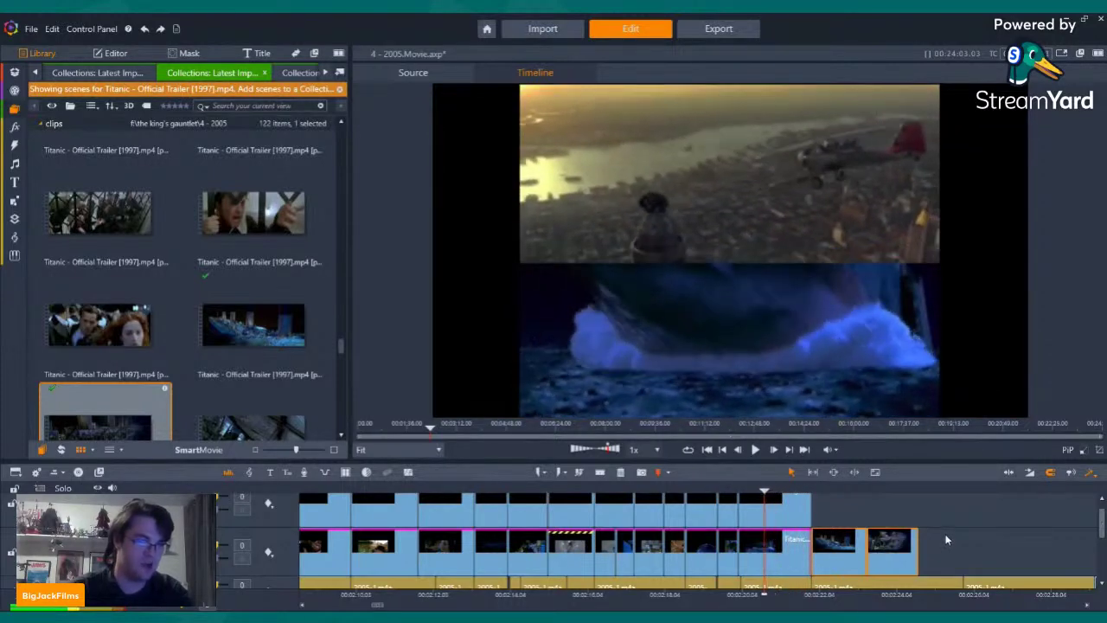
{"action": "left_click", "coordinate": [754, 449]}
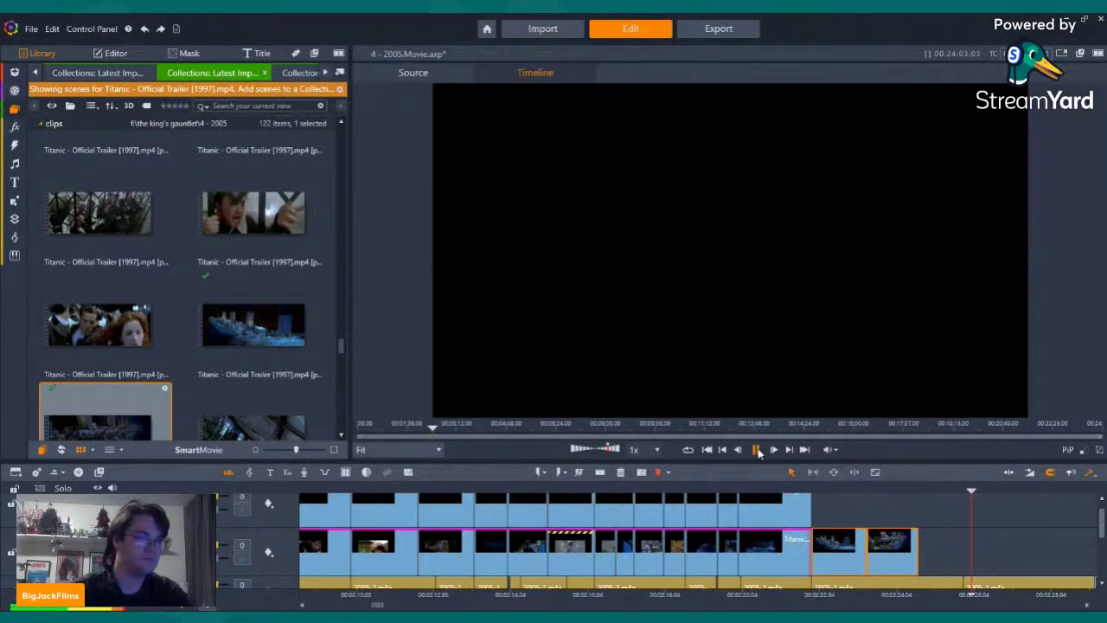
Try the shot of the man and red-haired woman after the deck clip, with its audio disabled and its end trimmed to the audio cut
{"action": "left_click", "coordinate": [65, 312]}
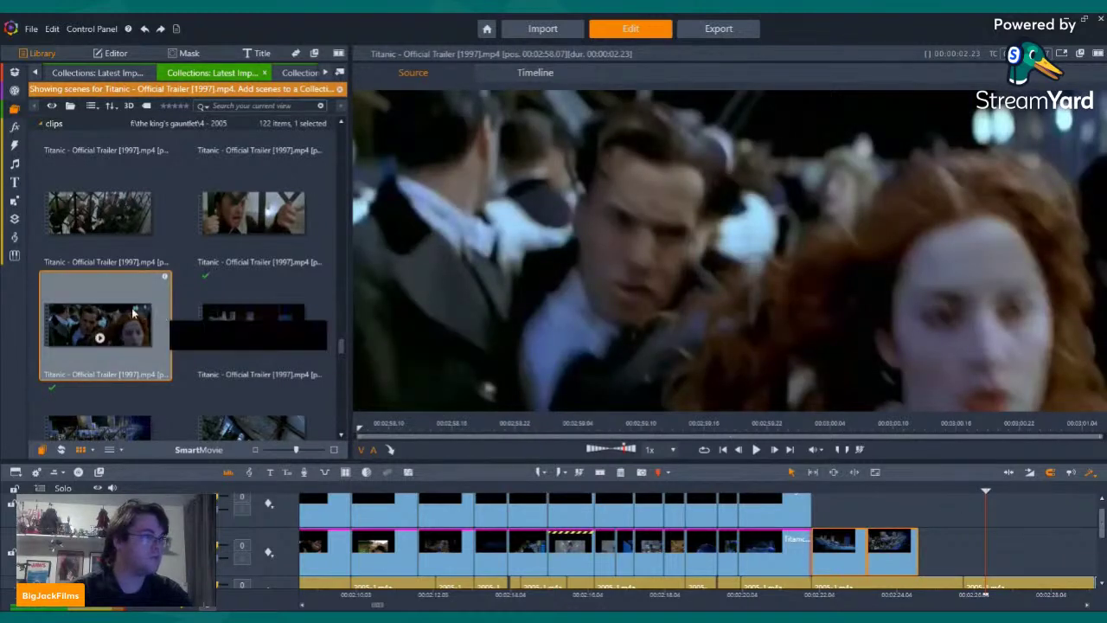
{"action": "left_click_drag", "start_coordinate": [128, 313], "coordinate": [968, 542]}
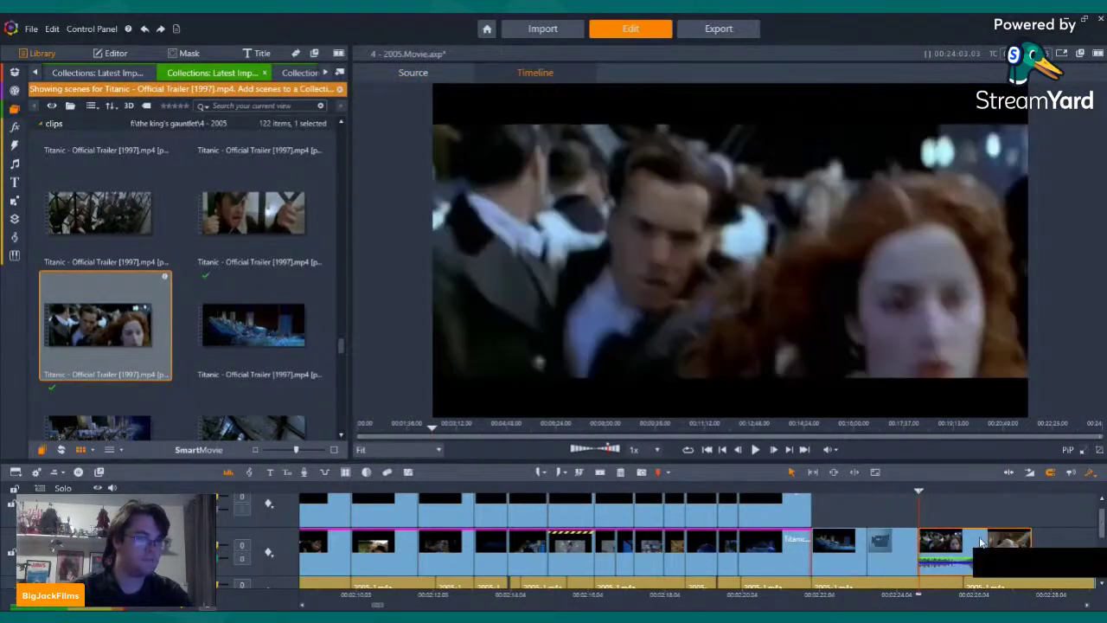
{"action": "right_click", "coordinate": [981, 543]}
{"action": "mouse_move", "coordinate": [1038, 230]}
{"action": "left_click", "coordinate": [957, 243]}
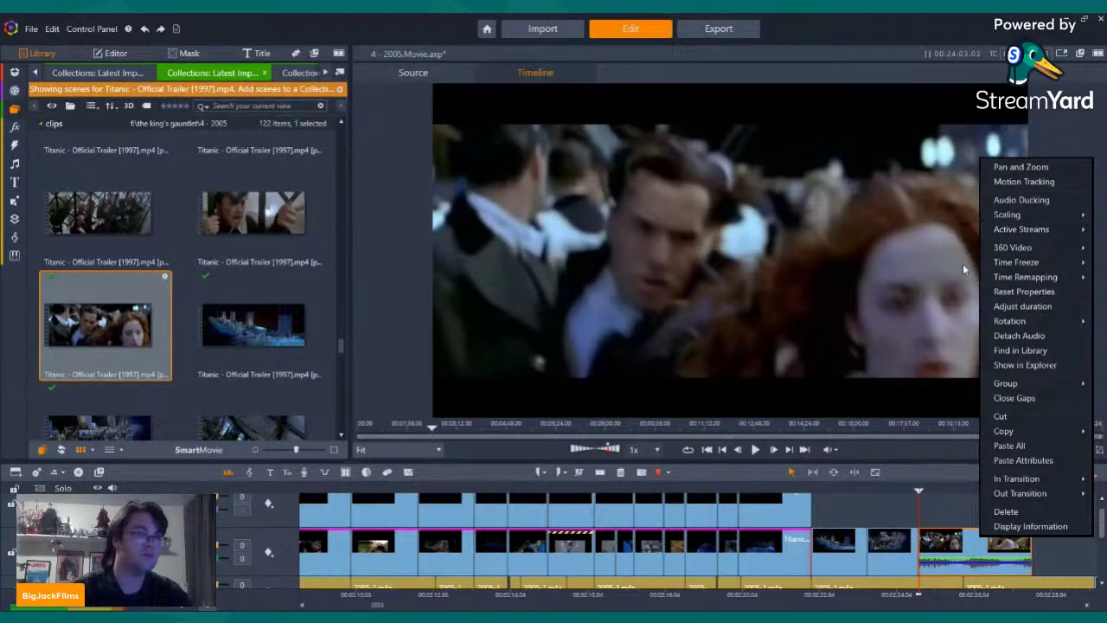
{"action": "left_click_drag", "start_coordinate": [1031, 543], "coordinate": [961, 543]}
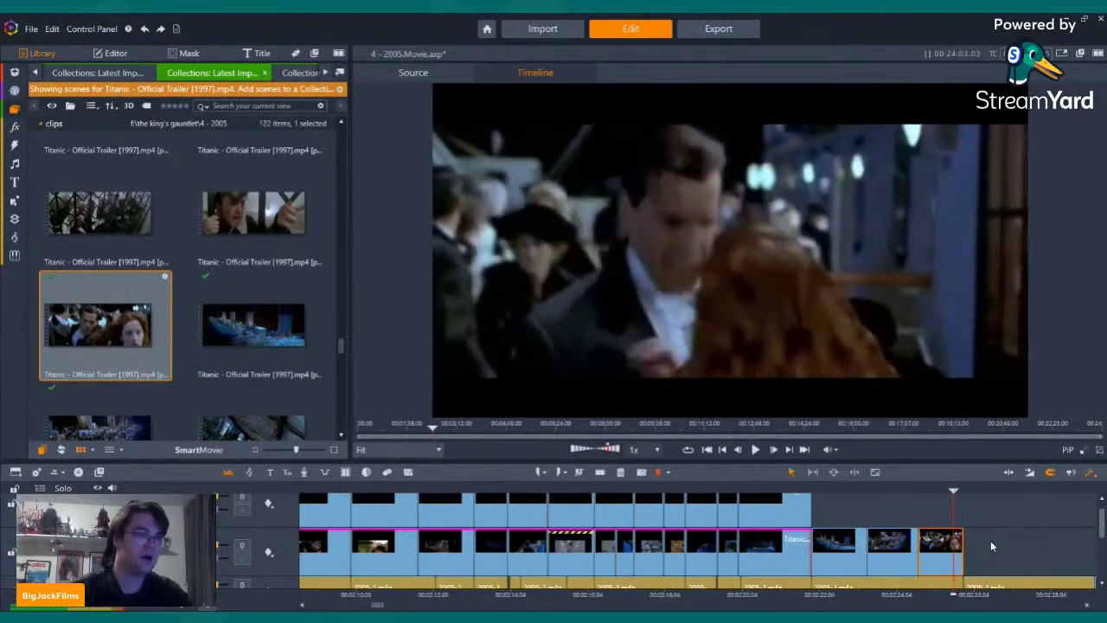
Play back the transition from the deck clip to the man and red-haired woman shot and delete that shot from the timeline
{"action": "key", "text": "Left"}
{"action": "key", "text": "Left"}
{"action": "key", "text": "Left"}
{"action": "key", "text": "Left"}
{"action": "key", "text": "Left"}
{"action": "key", "text": "Left"}
{"action": "key", "text": "Left"}
{"action": "key", "text": "Left"}
{"action": "key", "text": "Left"}
{"action": "key", "text": "Left"}
{"action": "key", "text": "Left"}
{"action": "key", "text": "Left"}
{"action": "key", "text": "Left"}
{"action": "key", "text": "Left"}
{"action": "key", "text": "Left"}
{"action": "key", "text": "Left"}
{"action": "key", "text": "Left"}
{"action": "key", "text": "Left"}
{"action": "key", "text": "Left"}
{"action": "key", "text": "Left"}
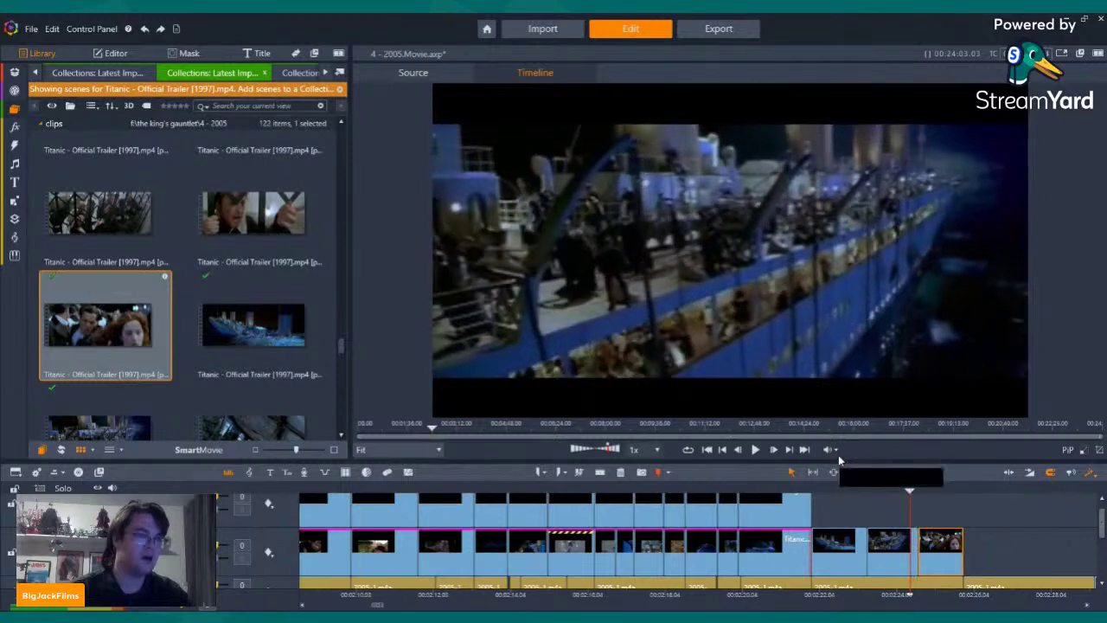
{"action": "left_click", "coordinate": [755, 456]}
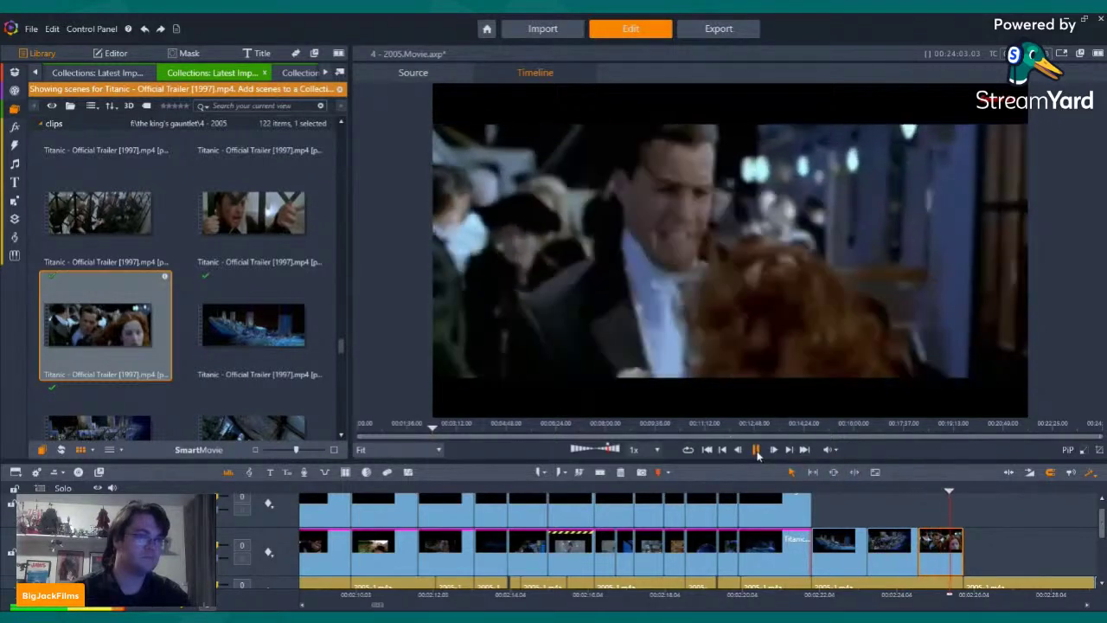
{"action": "left_click", "coordinate": [757, 452]}
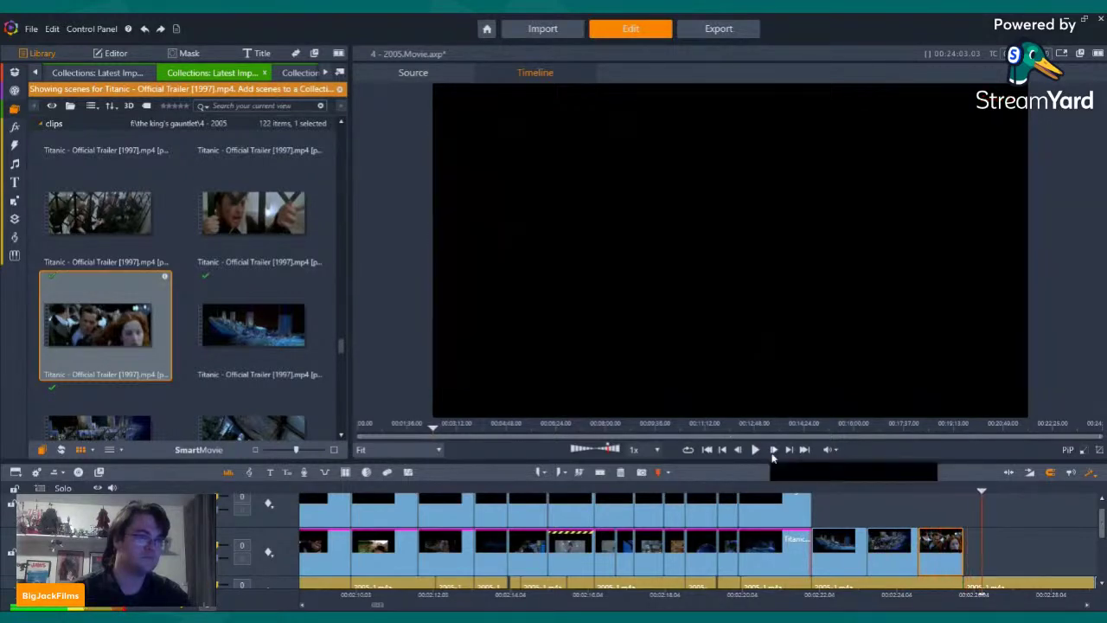
{"action": "right_click", "coordinate": [948, 562]}
{"action": "left_click", "coordinate": [958, 531]}
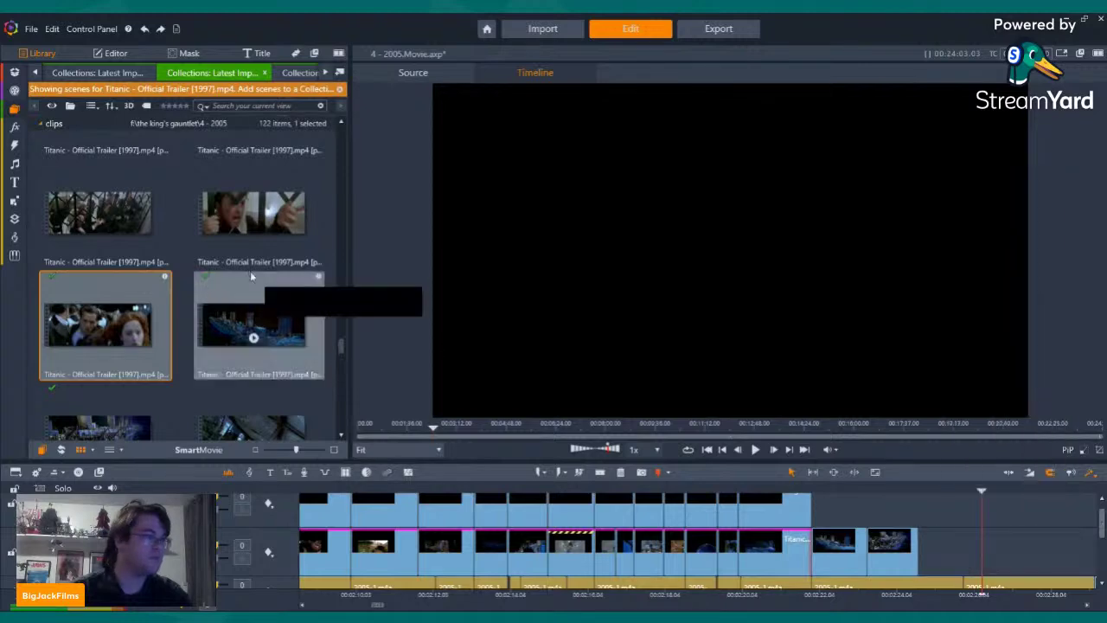
Place the tilted room scene after the deck clip, disable its audio stream and trim its end to about the next audio cut
{"action": "scroll", "coordinate": [198, 304], "scroll_direction": "down", "scroll_amount": 1}
{"action": "left_click", "coordinate": [235, 269]}
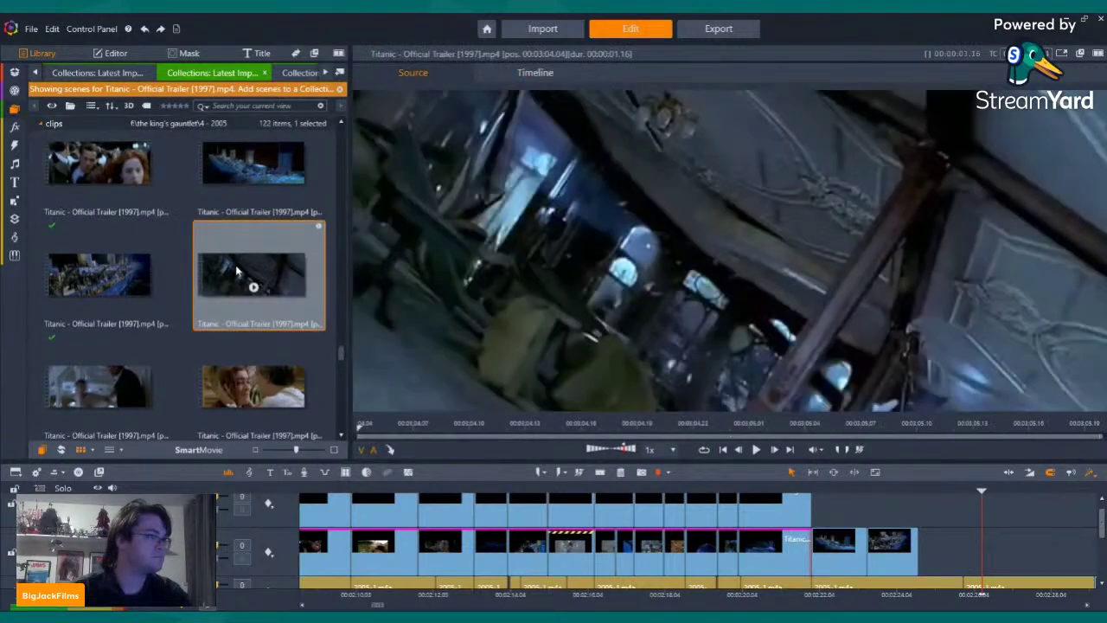
{"action": "left_click_drag", "start_coordinate": [239, 272], "coordinate": [960, 538]}
{"action": "right_click", "coordinate": [959, 537]}
{"action": "mouse_move", "coordinate": [1029, 224]}
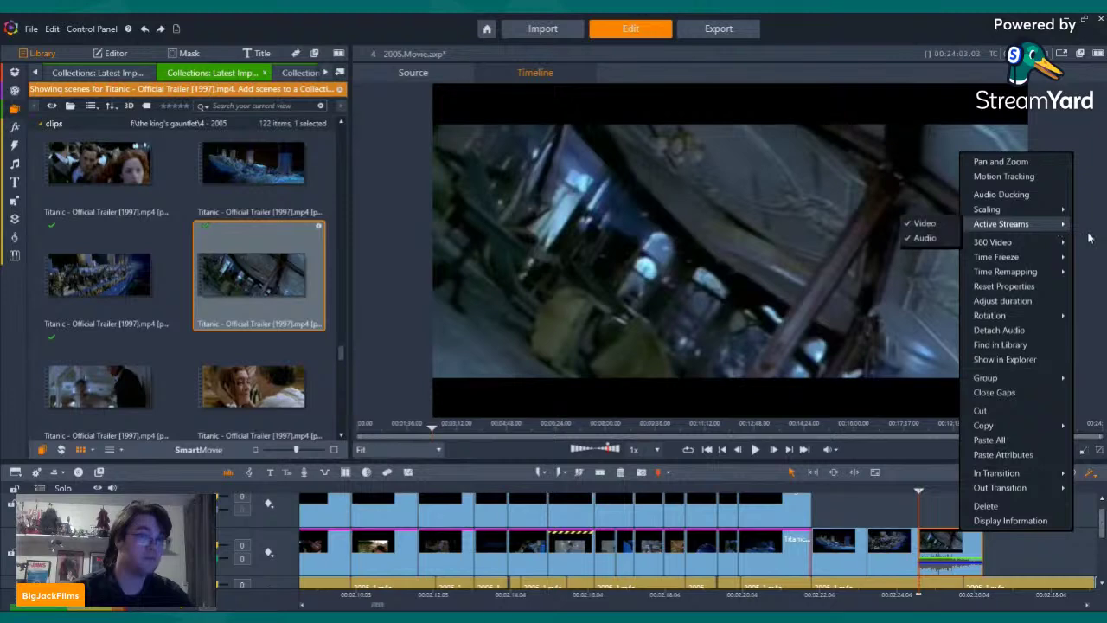
{"action": "left_click", "coordinate": [921, 237]}
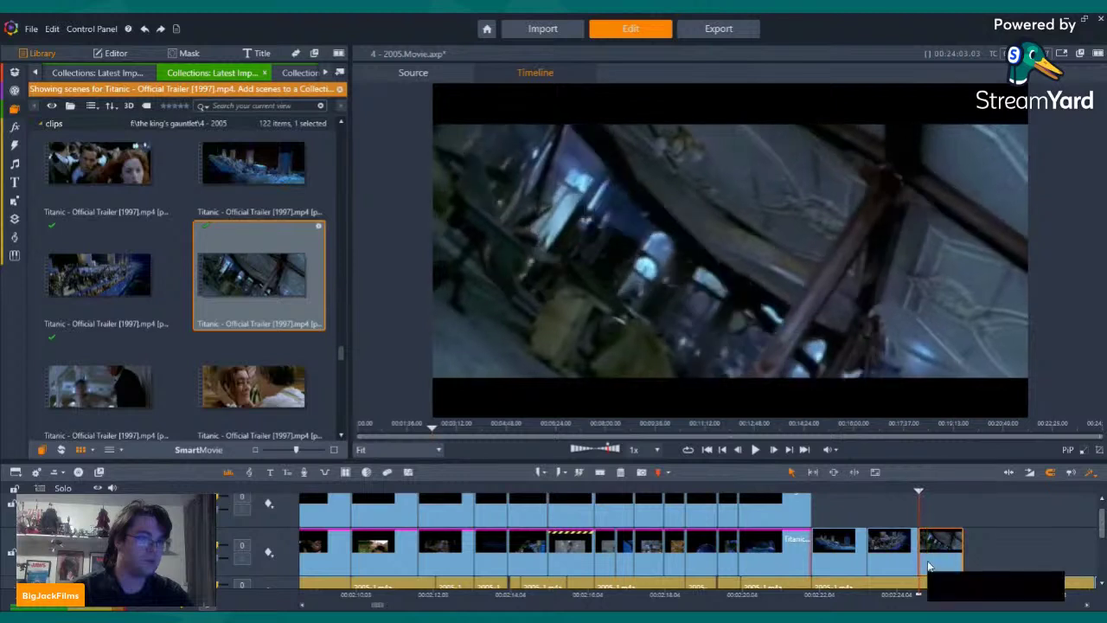
{"action": "left_click_drag", "start_coordinate": [928, 558], "coordinate": [969, 526]}
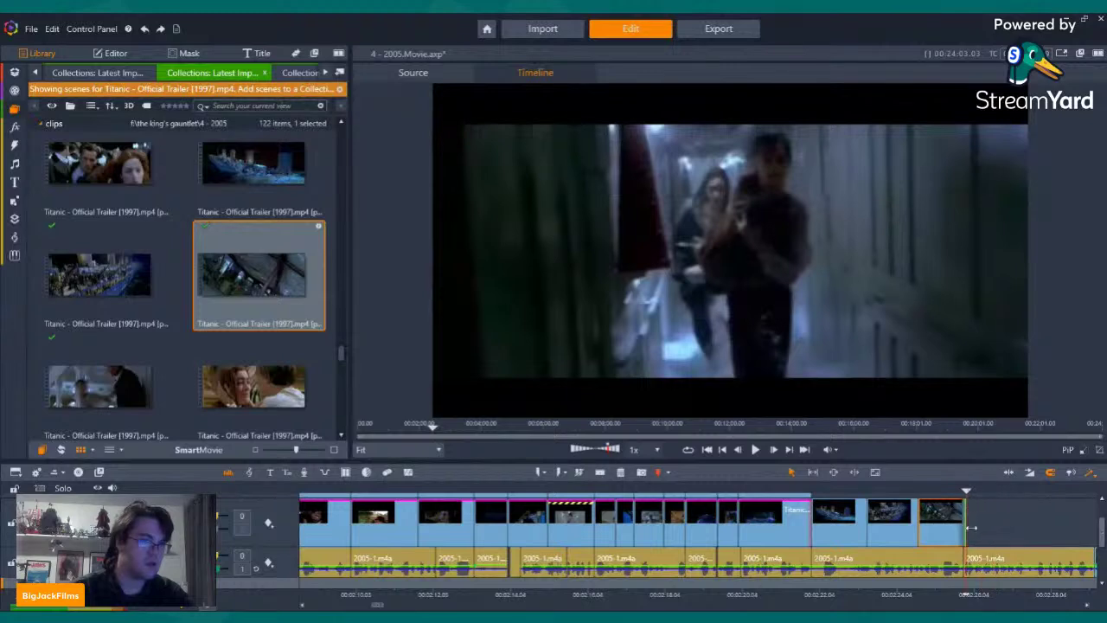
Play back the transition from the deck clip through the newly trimmed scene to the end of the Titanic track
{"action": "key", "text": "Left"}
{"action": "key", "text": "Left"}
{"action": "key", "text": "Left"}
{"action": "key", "text": "Left"}
{"action": "key", "text": "Left"}
{"action": "key", "text": "Left"}
{"action": "key", "text": "Left"}
{"action": "key", "text": "Left"}
{"action": "key", "text": "Left"}
{"action": "key", "text": "Left"}
{"action": "key", "text": "Left"}
{"action": "key", "text": "Left"}
{"action": "key", "text": "Left"}
{"action": "key", "text": "Left"}
{"action": "key", "text": "Left"}
{"action": "key", "text": "Left"}
{"action": "key", "text": "Left"}
{"action": "key", "text": "Left"}
{"action": "key", "text": "Left"}
{"action": "key", "text": "Left"}
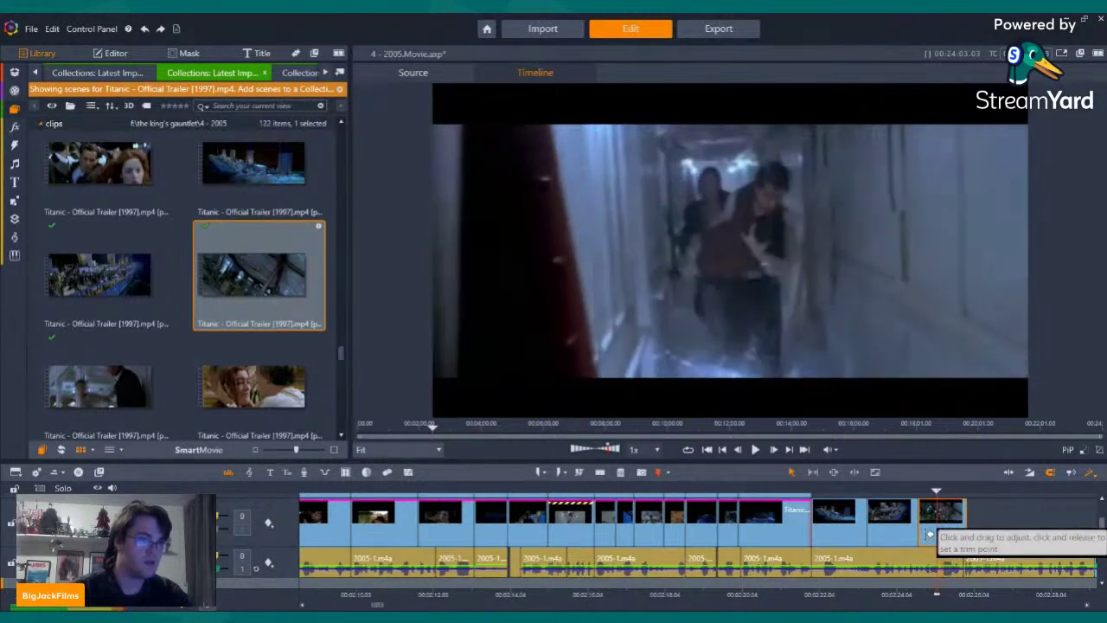
{"action": "left_click_drag", "start_coordinate": [929, 533], "coordinate": [930, 532]}
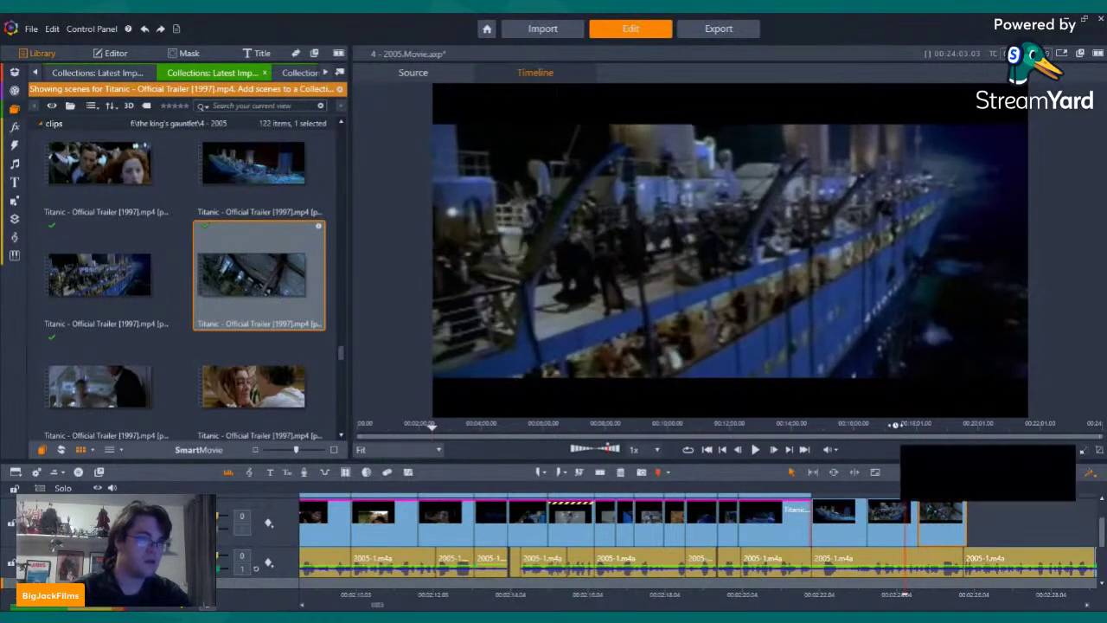
{"action": "left_click", "coordinate": [755, 449]}
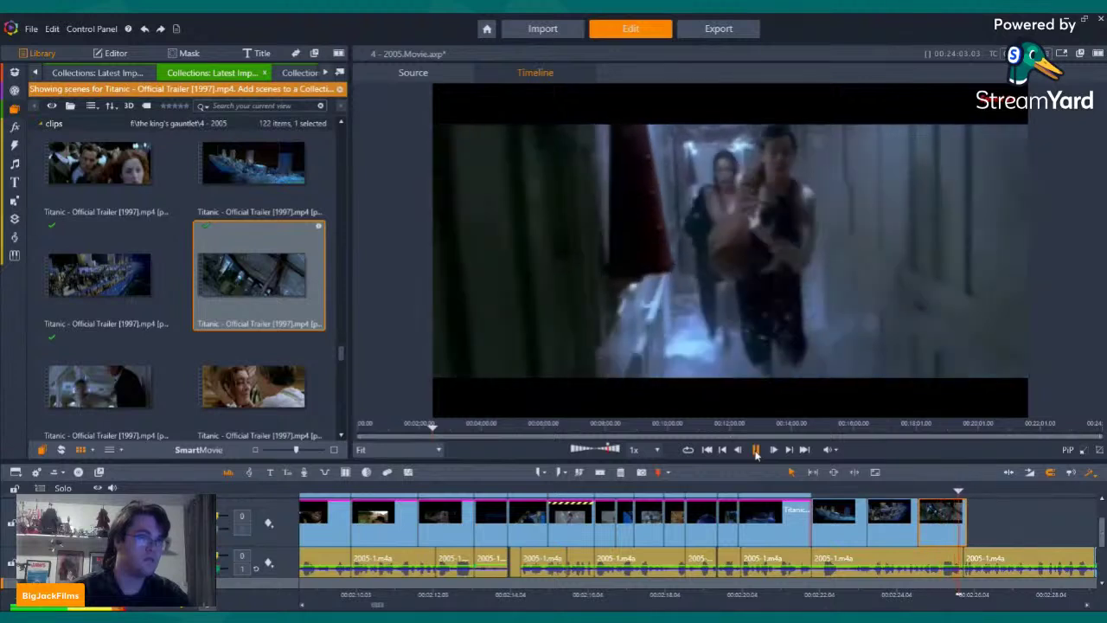
{"action": "left_click", "coordinate": [755, 452]}
{"action": "key", "text": "Right"}
{"action": "key", "text": "Right"}
{"action": "key", "text": "Right"}
{"action": "key", "text": "Right"}
{"action": "key", "text": "Right"}
{"action": "key", "text": "Right"}
{"action": "key", "text": "Right"}
{"action": "key", "text": "Right"}
{"action": "key", "text": "Right"}
{"action": "key", "text": "Right"}
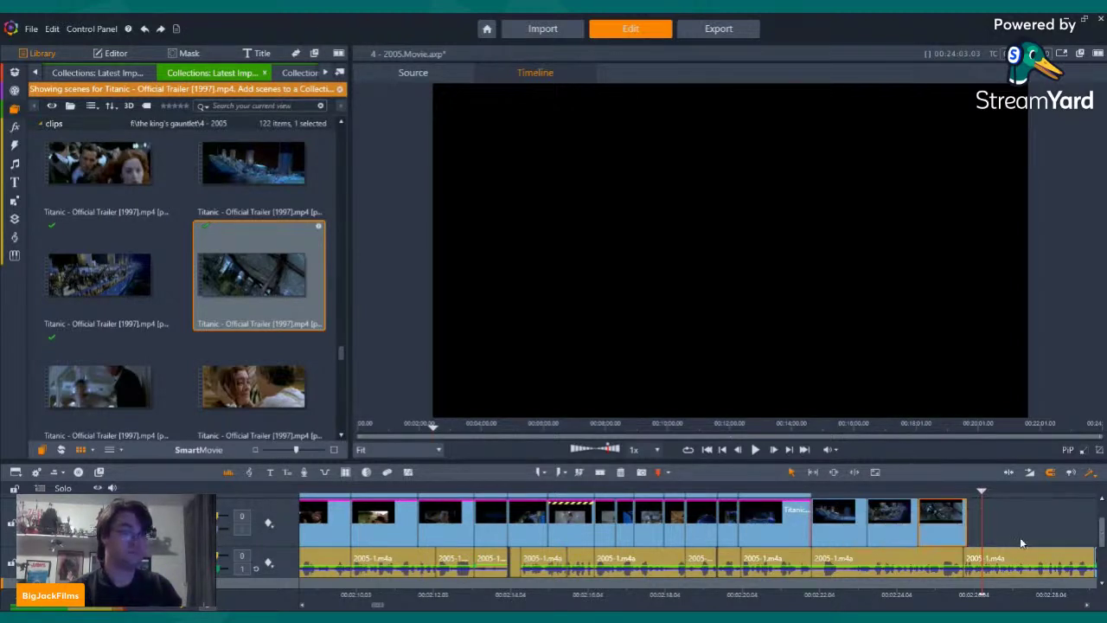
Play back the end of the Titanic track from the deck clip through the tilted room scene into the empty gap
{"action": "key", "text": "Left"}
{"action": "key", "text": "Left"}
{"action": "key", "text": "Left"}
{"action": "key", "text": "Left"}
{"action": "key", "text": "Left"}
{"action": "key", "text": "Left"}
{"action": "key", "text": "Left"}
{"action": "key", "text": "Left"}
{"action": "key", "text": "Left"}
{"action": "key", "text": "Left"}
{"action": "key", "text": "Left"}
{"action": "key", "text": "Left"}
{"action": "key", "text": "Left"}
{"action": "key", "text": "Left"}
{"action": "key", "text": "Left"}
{"action": "key", "text": "Left"}
{"action": "key", "text": "Left"}
{"action": "key", "text": "Left"}
{"action": "key", "text": "Left"}
{"action": "key", "text": "Left"}
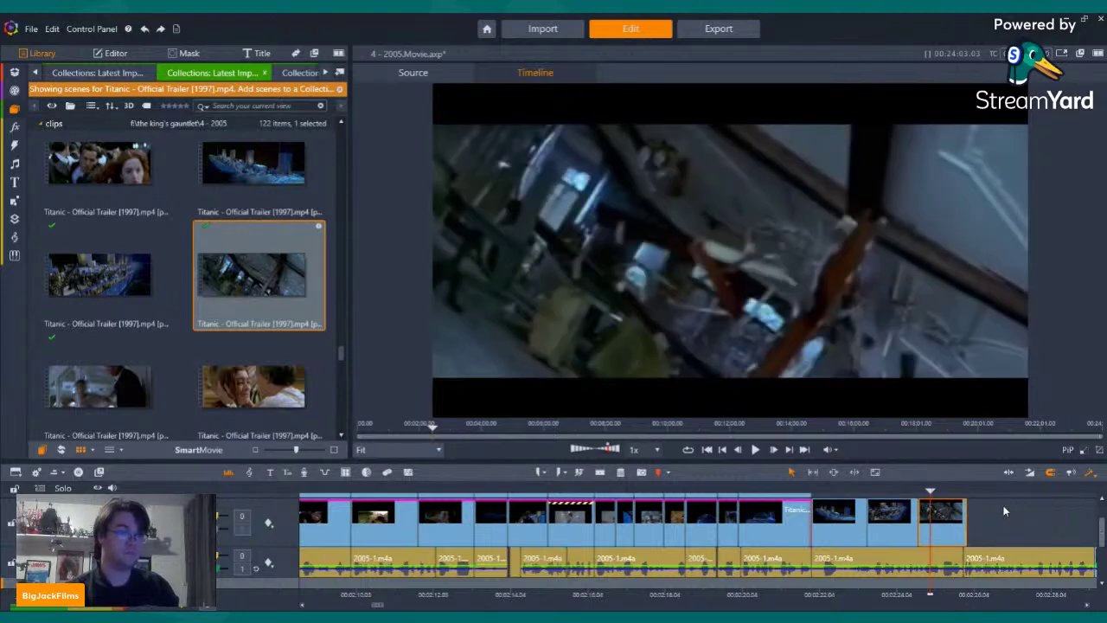
{"action": "key", "text": "Left"}
{"action": "key", "text": "Left"}
{"action": "key", "text": "Left"}
{"action": "key", "text": "Left"}
{"action": "key", "text": "Left"}
{"action": "key", "text": "Left"}
{"action": "key", "text": "Left"}
{"action": "key", "text": "Left"}
{"action": "key", "text": "Left"}
{"action": "key", "text": "Left"}
{"action": "key", "text": "Left"}
{"action": "key", "text": "Left"}
{"action": "key", "text": "Left"}
{"action": "key", "text": "Left"}
{"action": "key", "text": "Left"}
{"action": "key", "text": "Left"}
{"action": "key", "text": "Left"}
{"action": "key", "text": "Left"}
{"action": "key", "text": "Left"}
{"action": "key", "text": "Left"}
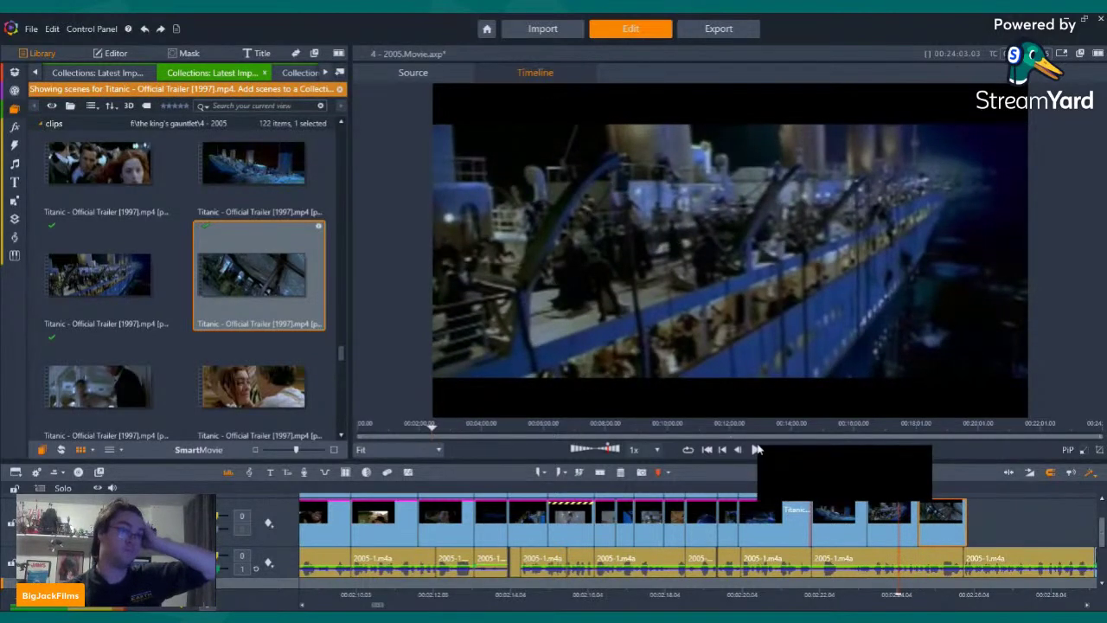
{"action": "left_click", "coordinate": [755, 449]}
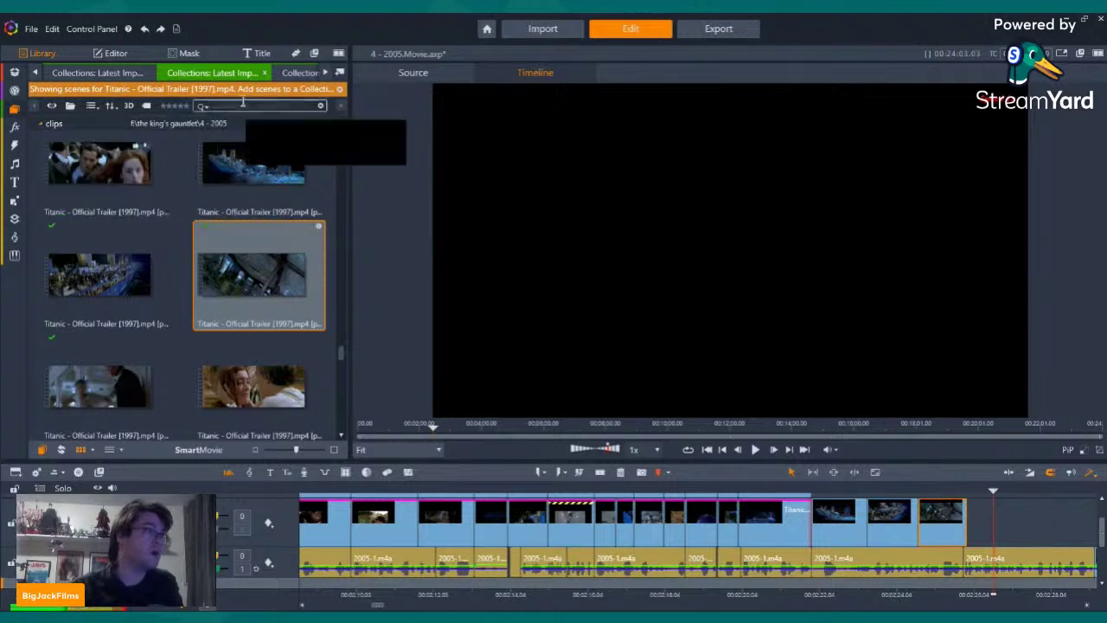
Browse the latest-import collection for the Star Wars Episode I trailer, collapsing the music folders such as back to the future, mighty joe young and dragonball
{"action": "left_click", "coordinate": [80, 72]}
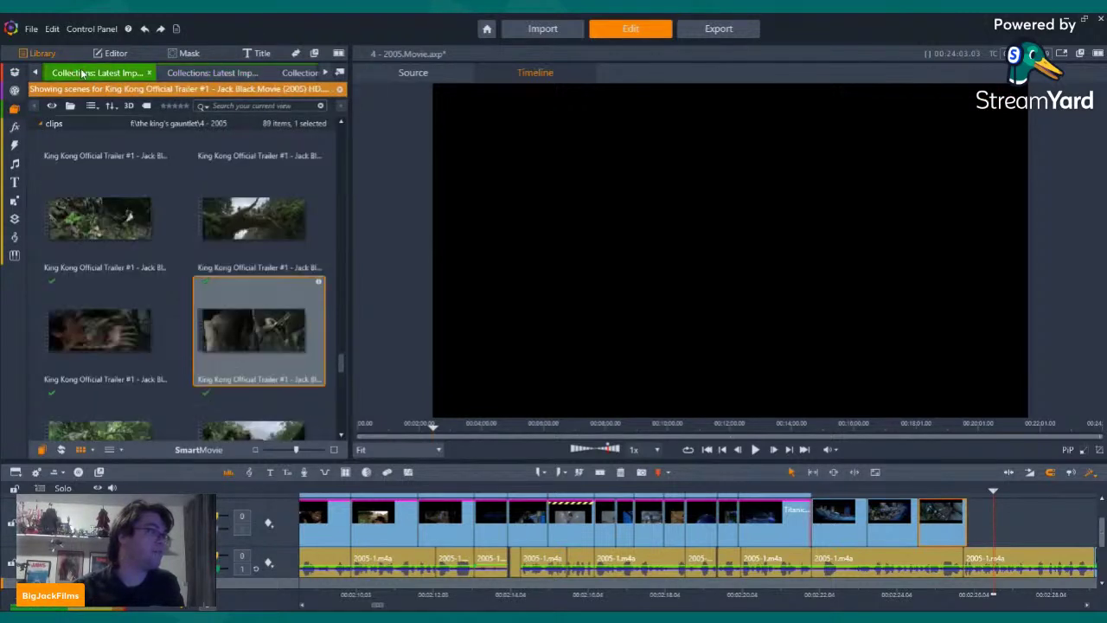
{"action": "left_click", "coordinate": [294, 71]}
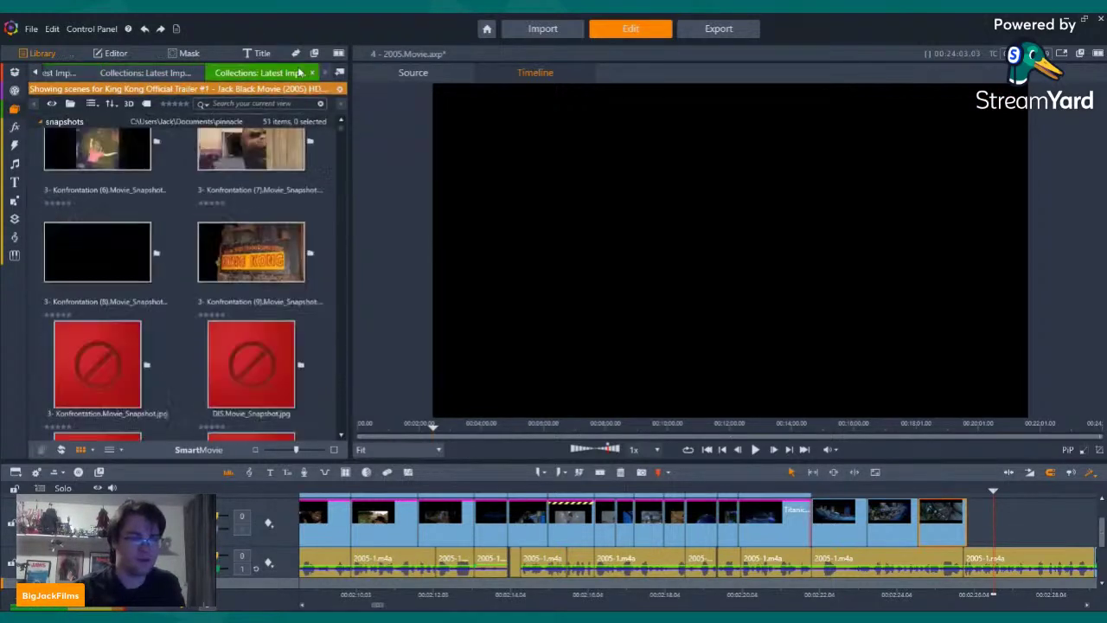
{"action": "scroll", "coordinate": [305, 224], "scroll_direction": "up", "scroll_amount": 5}
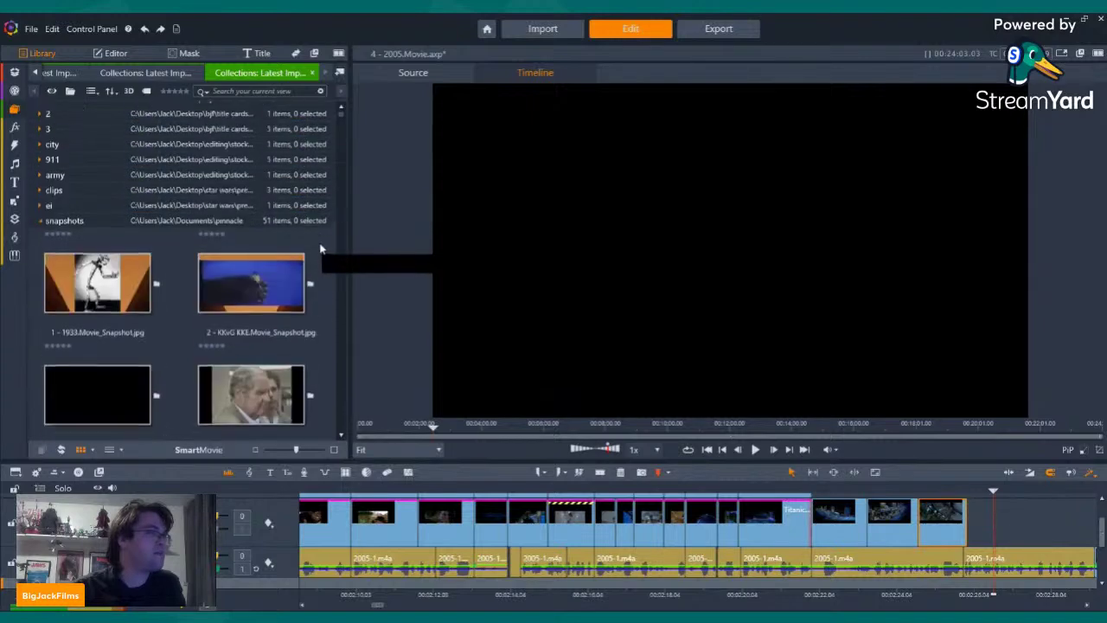
{"action": "scroll", "coordinate": [229, 309], "scroll_direction": "down", "scroll_amount": 8}
{"action": "scroll", "coordinate": [229, 310], "scroll_direction": "down", "scroll_amount": 10}
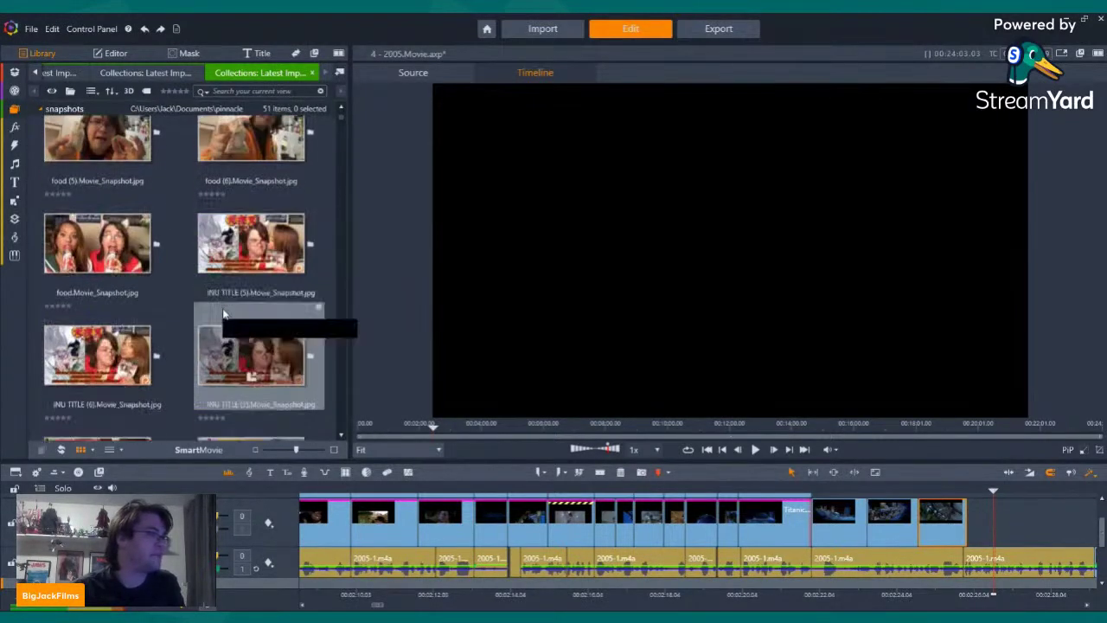
{"action": "scroll", "coordinate": [226, 311], "scroll_direction": "down", "scroll_amount": 10}
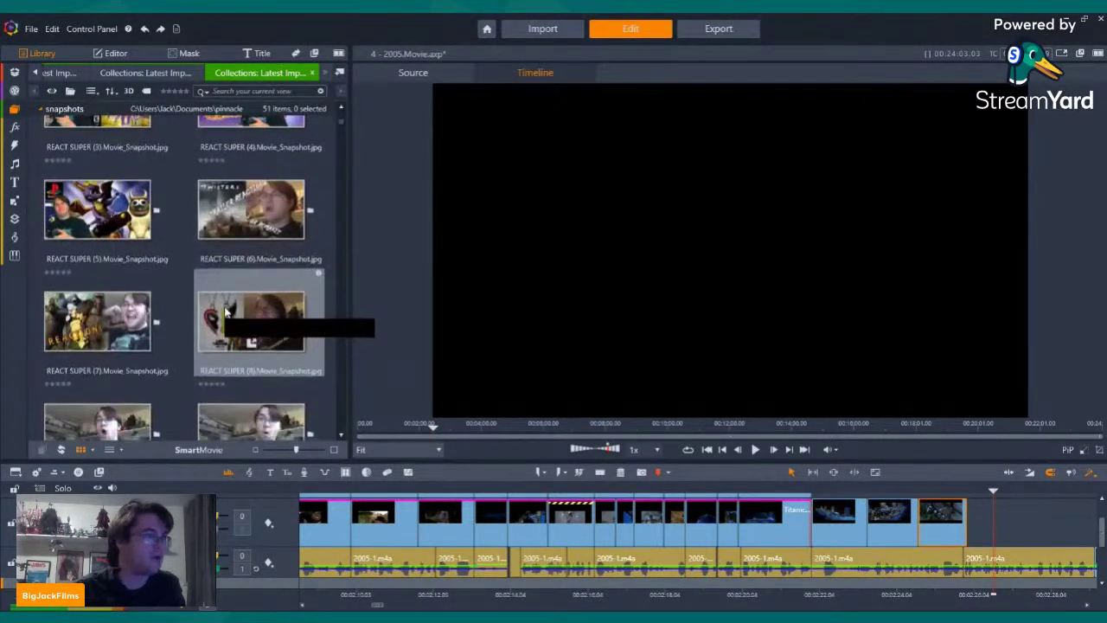
{"action": "scroll", "coordinate": [227, 308], "scroll_direction": "up", "scroll_amount": 3}
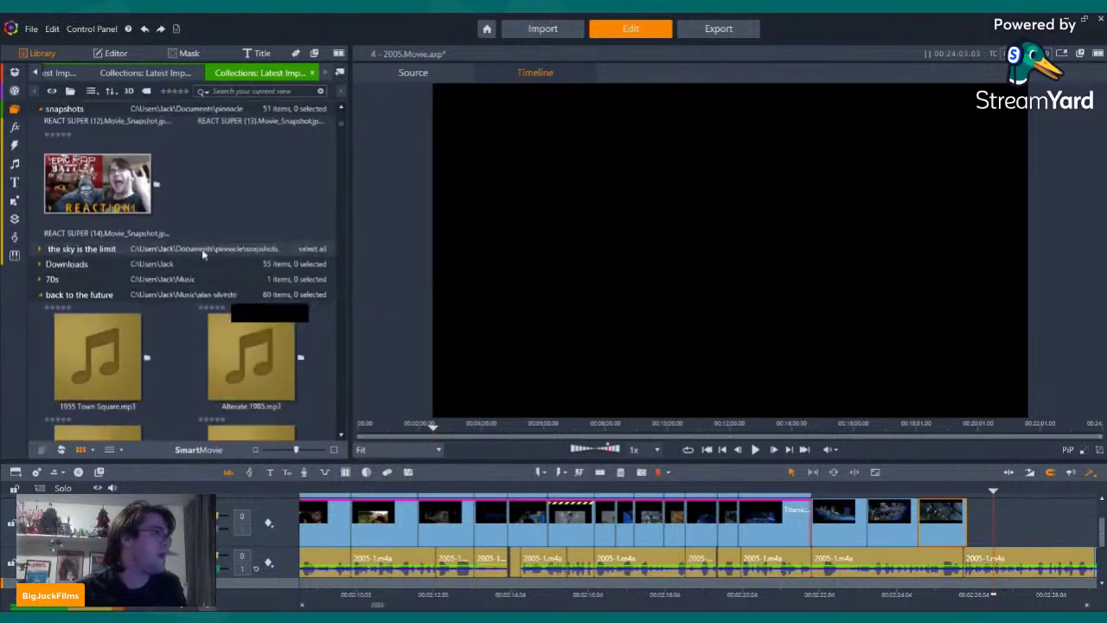
{"action": "left_click", "coordinate": [176, 301]}
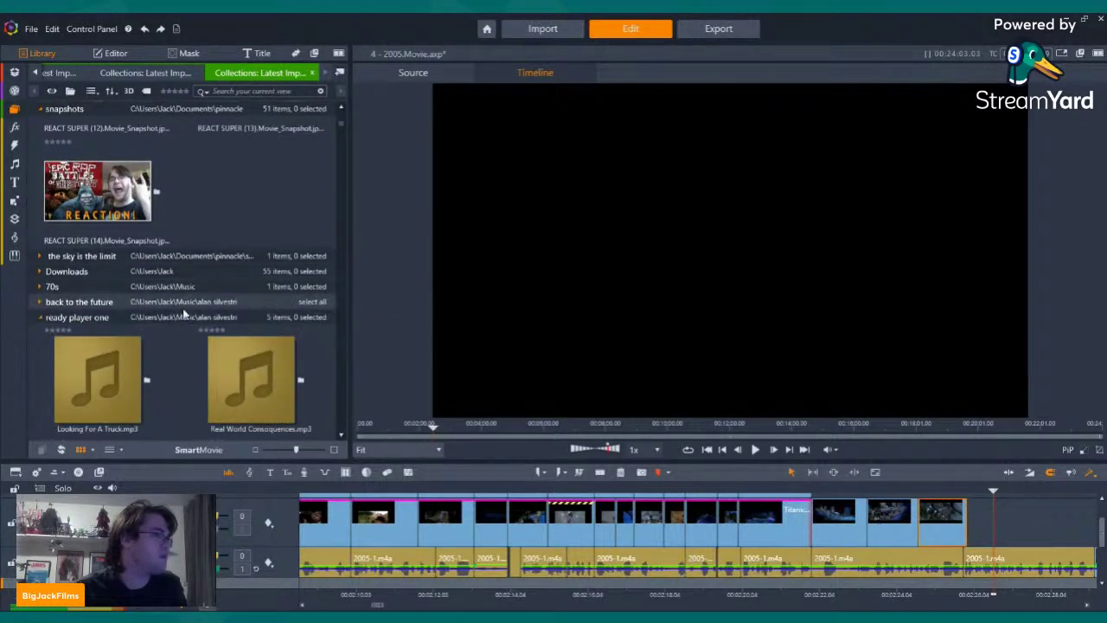
{"action": "left_click", "coordinate": [183, 315]}
{"action": "left_click", "coordinate": [191, 362]}
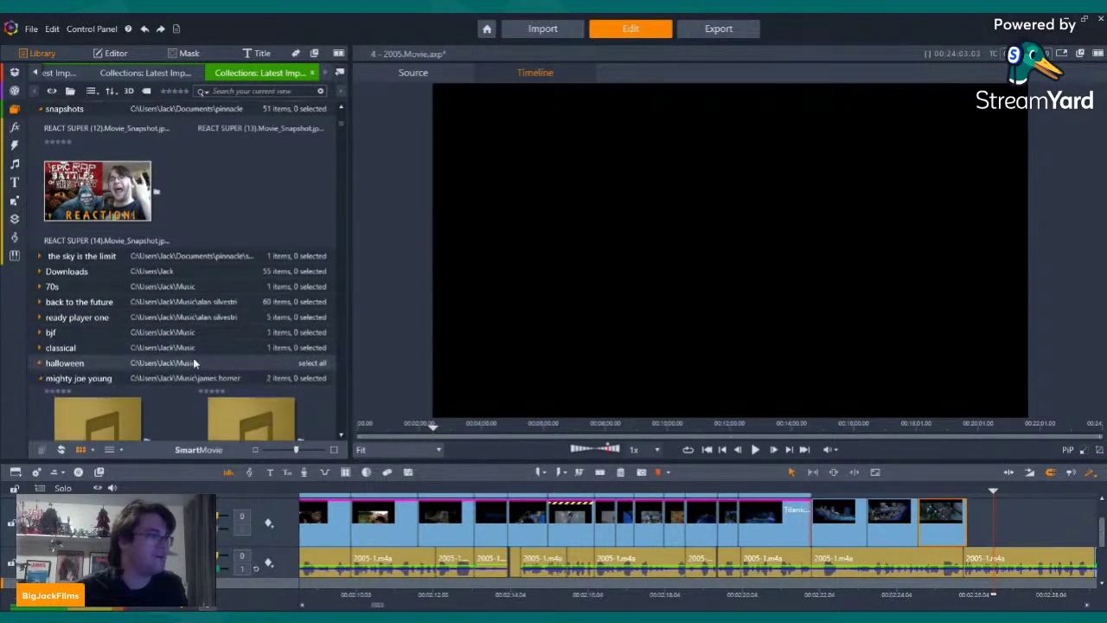
{"action": "left_click", "coordinate": [197, 377]}
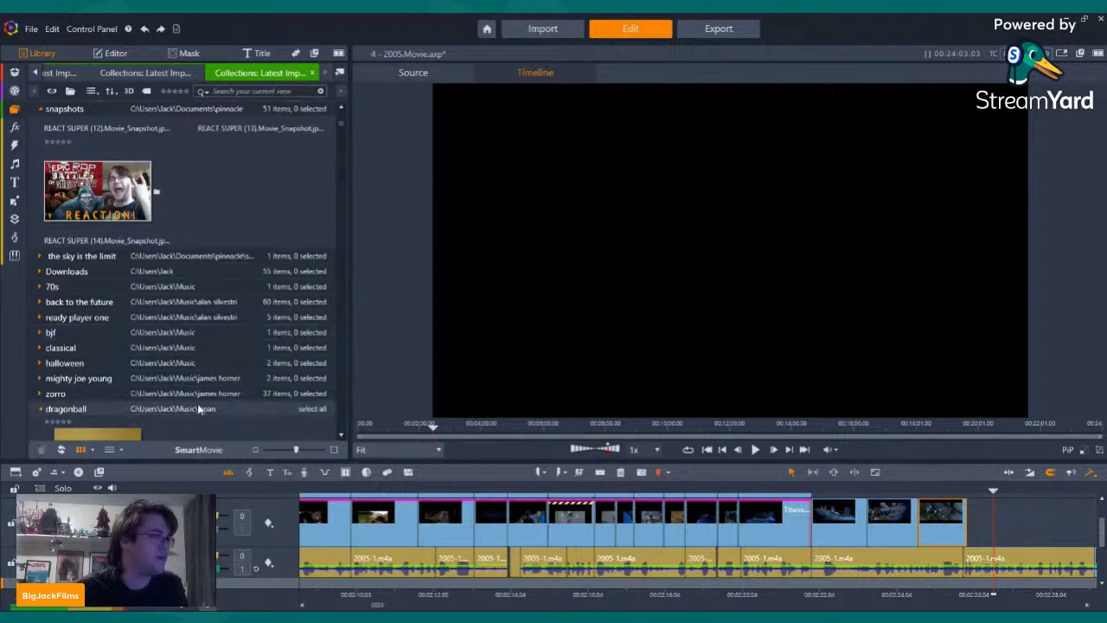
{"action": "left_click", "coordinate": [198, 409]}
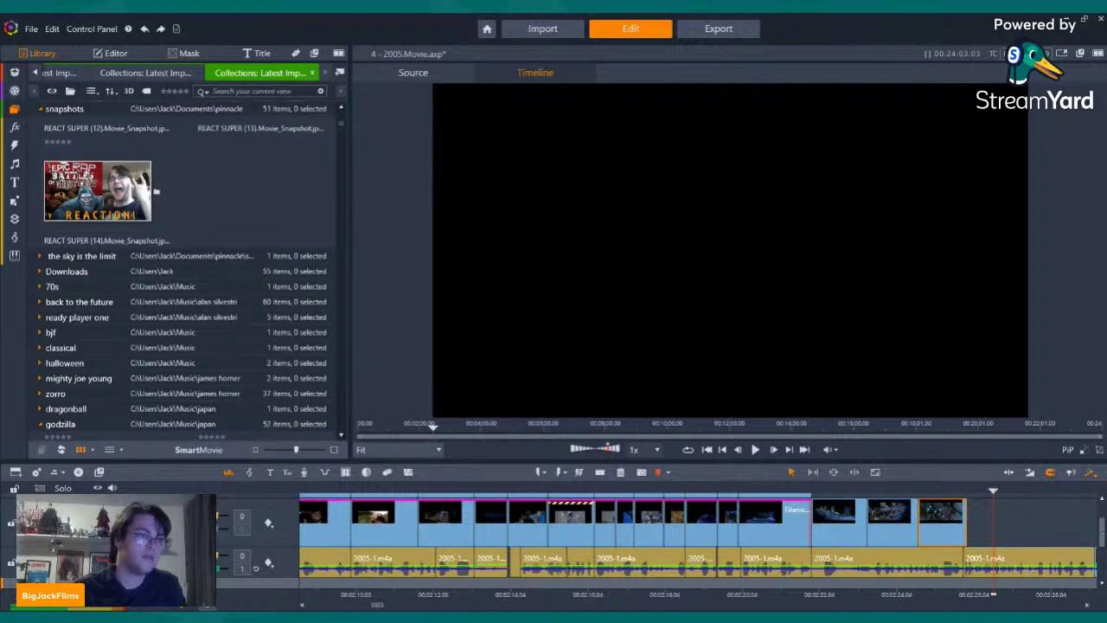
{"action": "left_click", "coordinate": [238, 199]}
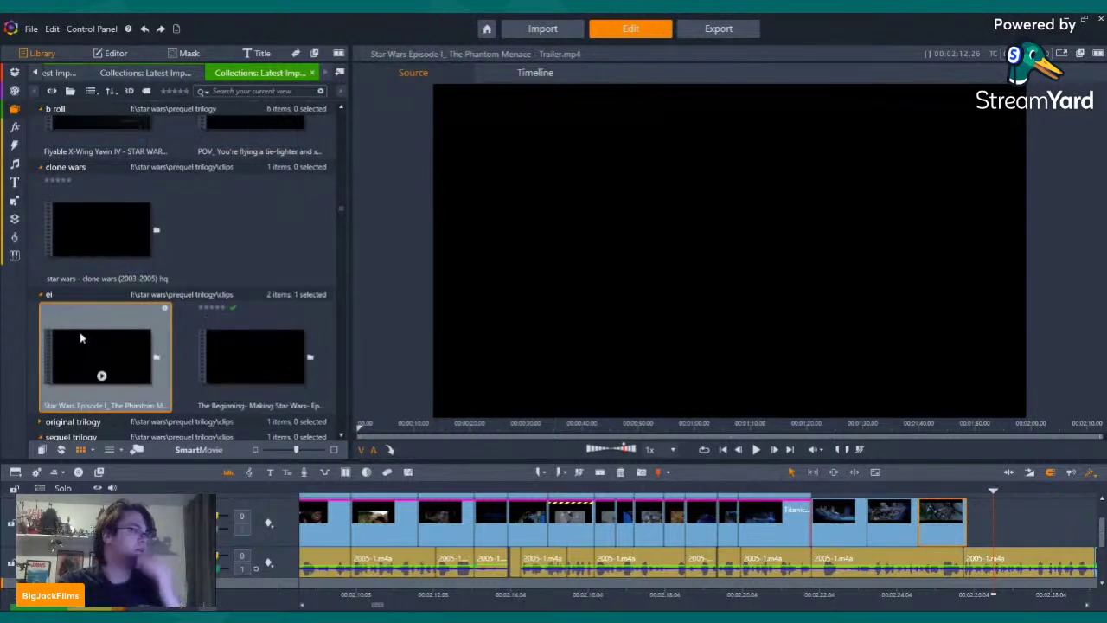
Detect the scenes of the Star Wars Episode I The Phantom Menace trailer in the library
{"action": "right_click", "coordinate": [82, 342]}
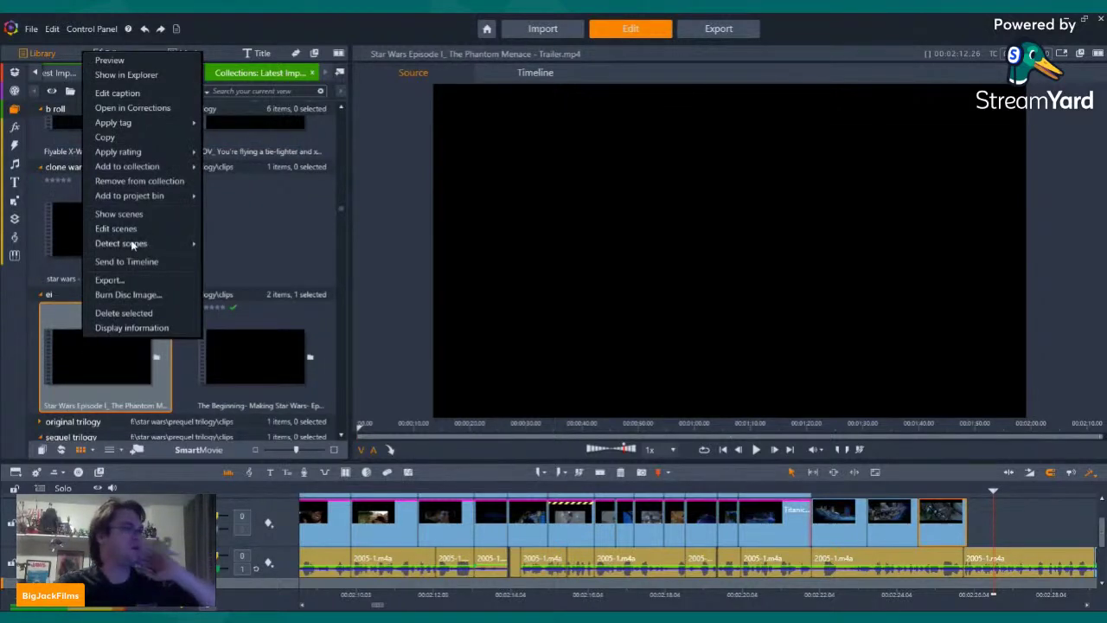
{"action": "mouse_move", "coordinate": [134, 249]}
{"action": "left_click", "coordinate": [238, 261]}
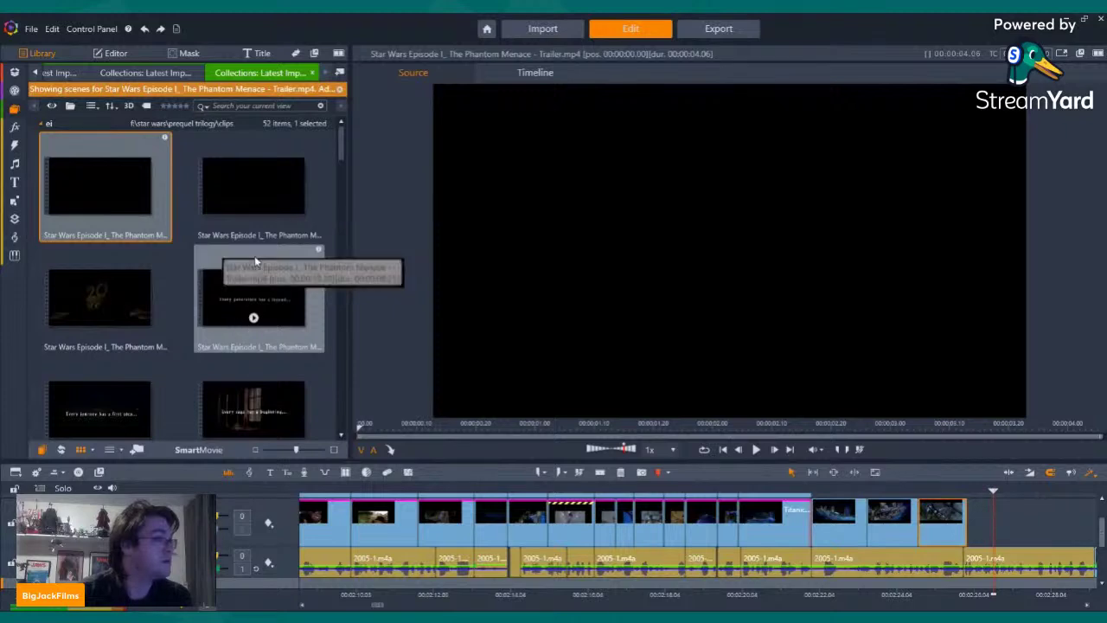
Place three consecutive Phantom Menace scenes, starting with the submarine cockpit shot, after the tilted room clip and disable their audio streams
{"action": "scroll", "coordinate": [255, 256], "scroll_direction": "down", "scroll_amount": 3}
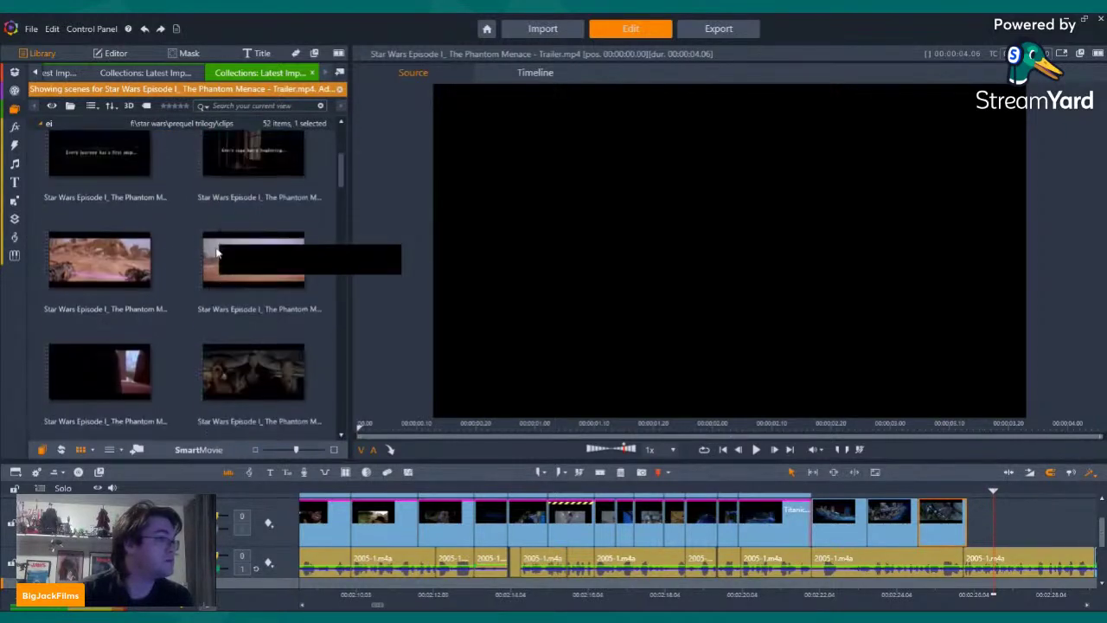
{"action": "scroll", "coordinate": [215, 260], "scroll_direction": "down", "scroll_amount": 2}
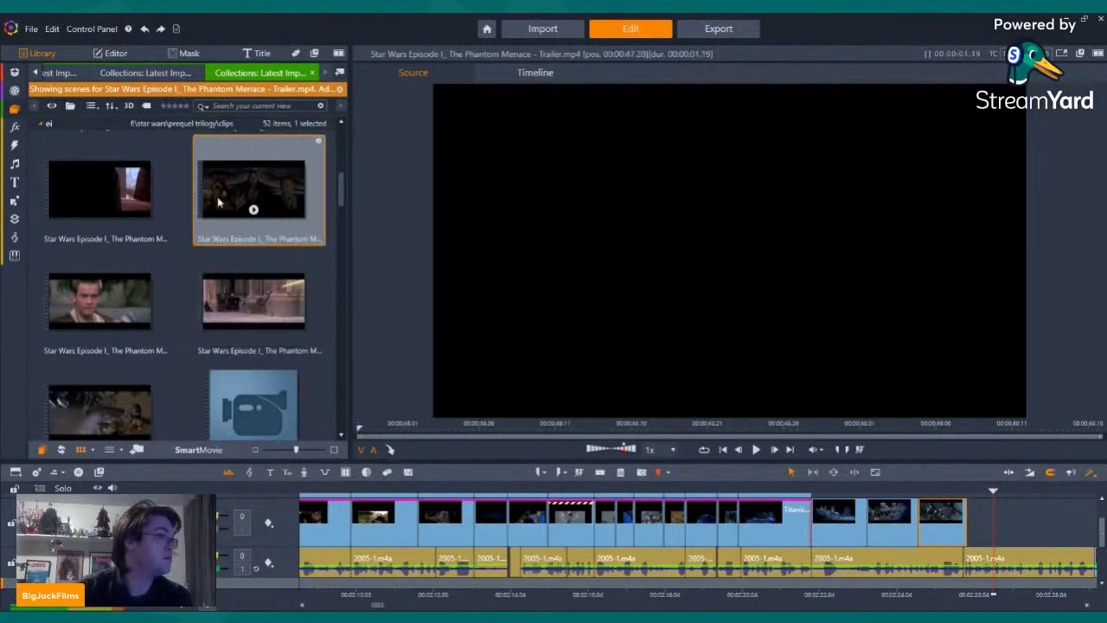
{"action": "left_click", "coordinate": [256, 287], "text": "shift"}
{"action": "left_click_drag", "start_coordinate": [100, 277], "coordinate": [989, 524]}
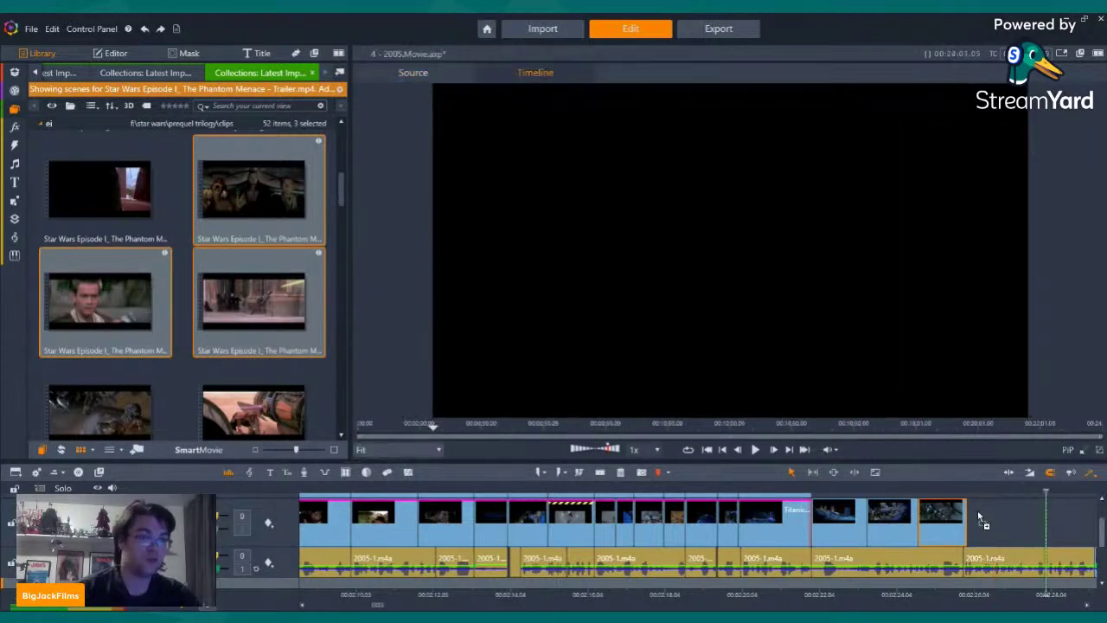
{"action": "right_click", "coordinate": [989, 523]}
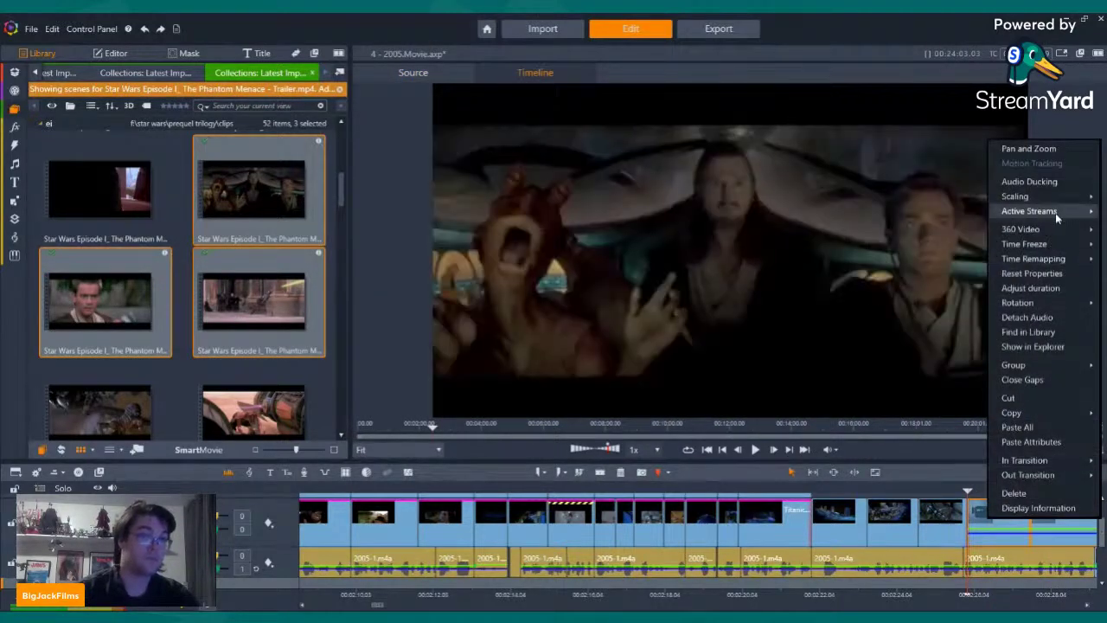
{"action": "mouse_move", "coordinate": [998, 218]}
{"action": "left_click", "coordinate": [956, 225]}
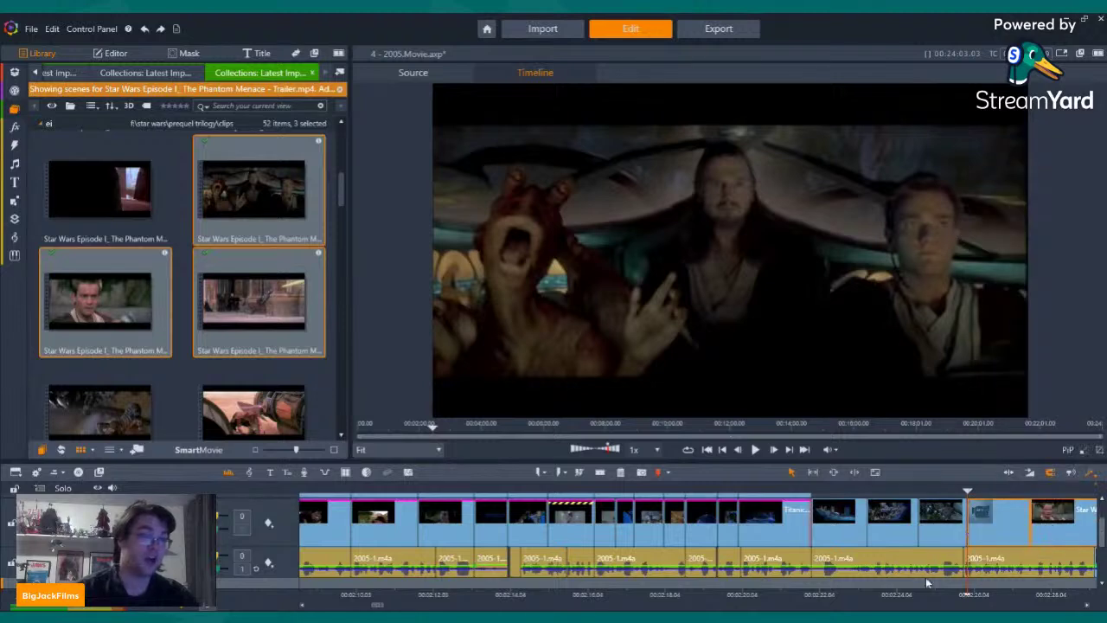
Play through the new Star Wars scenes, delete the third one and trim the second scene's end to the end of the 2005-1.m4a audio
{"action": "left_click_drag", "start_coordinate": [966, 593], "coordinate": [953, 591]}
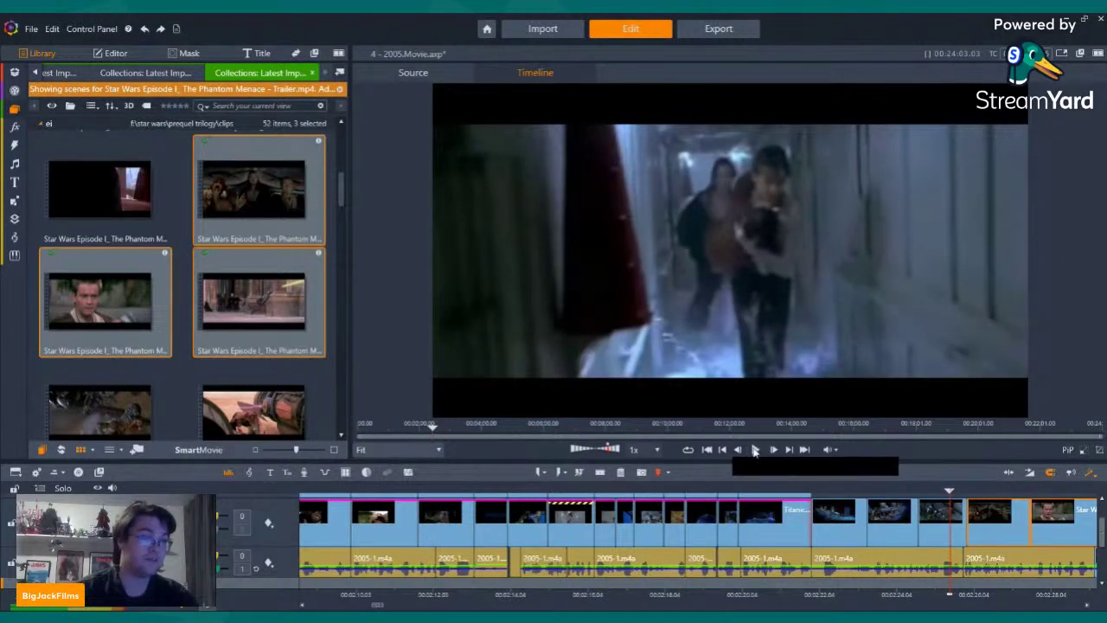
{"action": "left_click", "coordinate": [756, 450]}
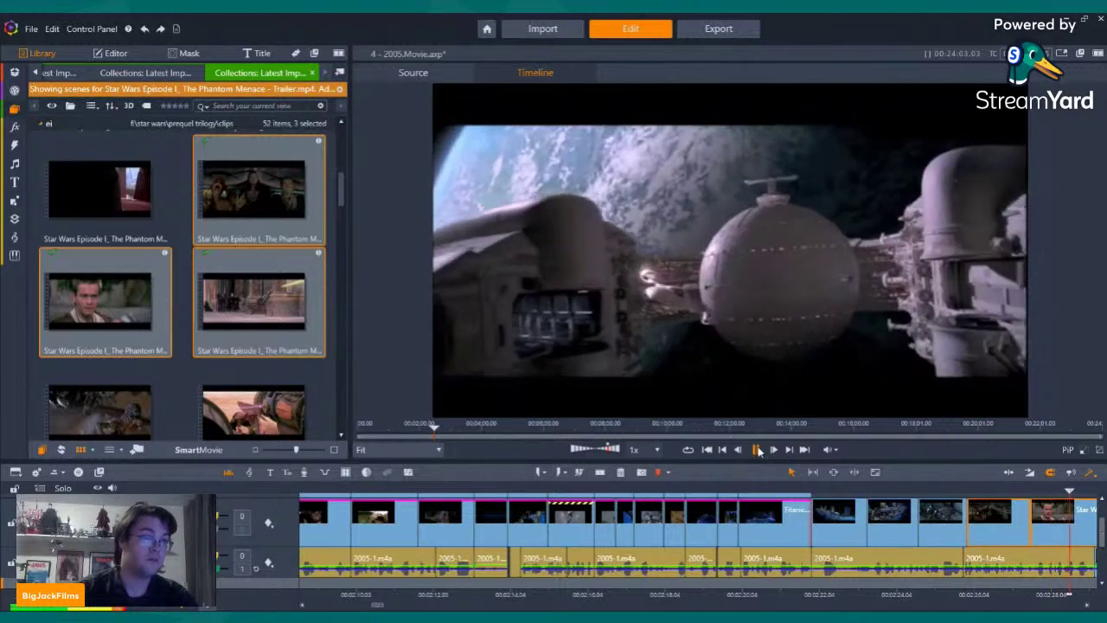
{"action": "key", "text": "space"}
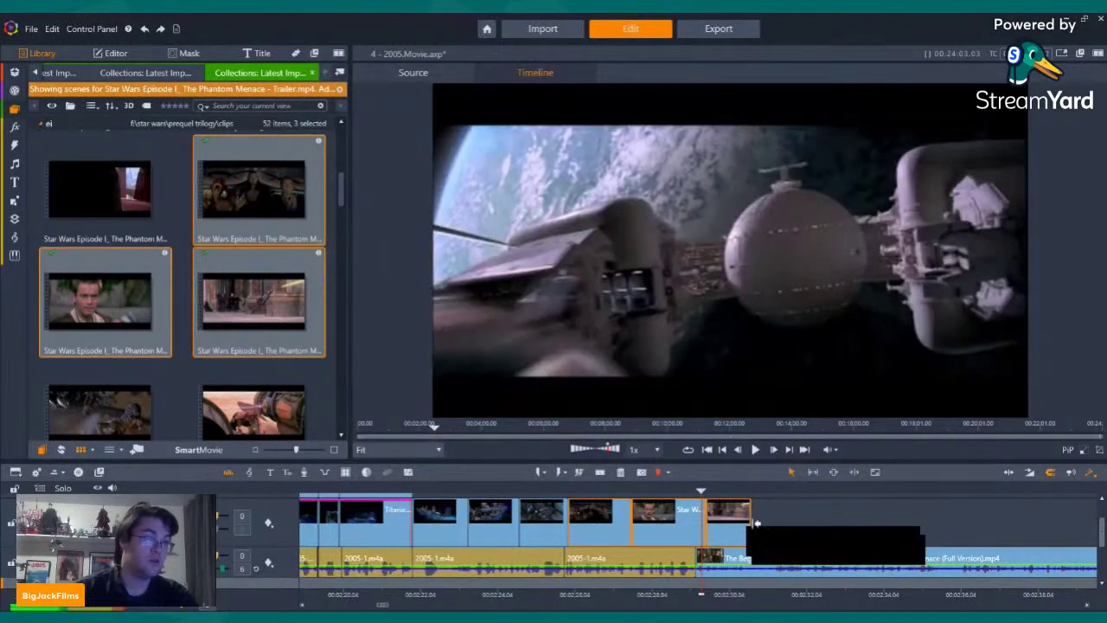
{"action": "key", "text": "Delete"}
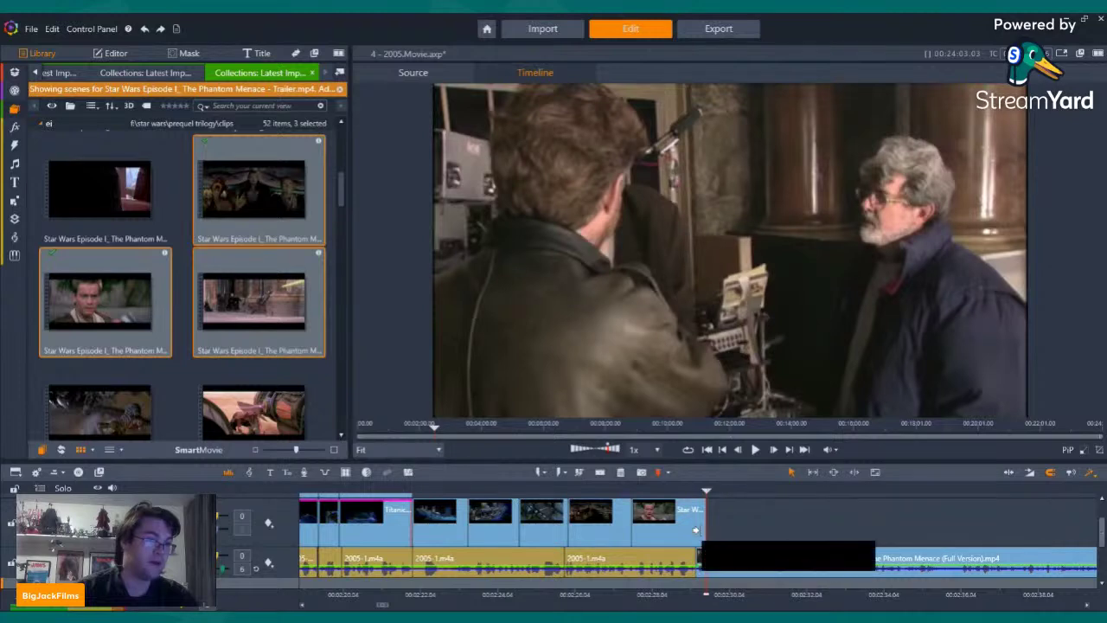
{"action": "left_click_drag", "start_coordinate": [703, 530], "coordinate": [694, 529]}
Step back through the Star Wars and Titanic scenes to the split-screen biplane and propeller shots
{"action": "key", "text": "Left"}
{"action": "key", "text": "Left"}
{"action": "key", "text": "Left"}
{"action": "key", "text": "Left"}
{"action": "key", "text": "Left"}
{"action": "key", "text": "Left"}
{"action": "key", "text": "Left"}
{"action": "key", "text": "Left"}
{"action": "key", "text": "Left"}
{"action": "key", "text": "Left"}
{"action": "key", "text": "Left"}
{"action": "key", "text": "Left"}
{"action": "key", "text": "Left"}
{"action": "key", "text": "Left"}
{"action": "key", "text": "Left"}
{"action": "key", "text": "Left"}
{"action": "key", "text": "Left"}
{"action": "key", "text": "Left"}
{"action": "key", "text": "Left"}
{"action": "key", "text": "Left"}
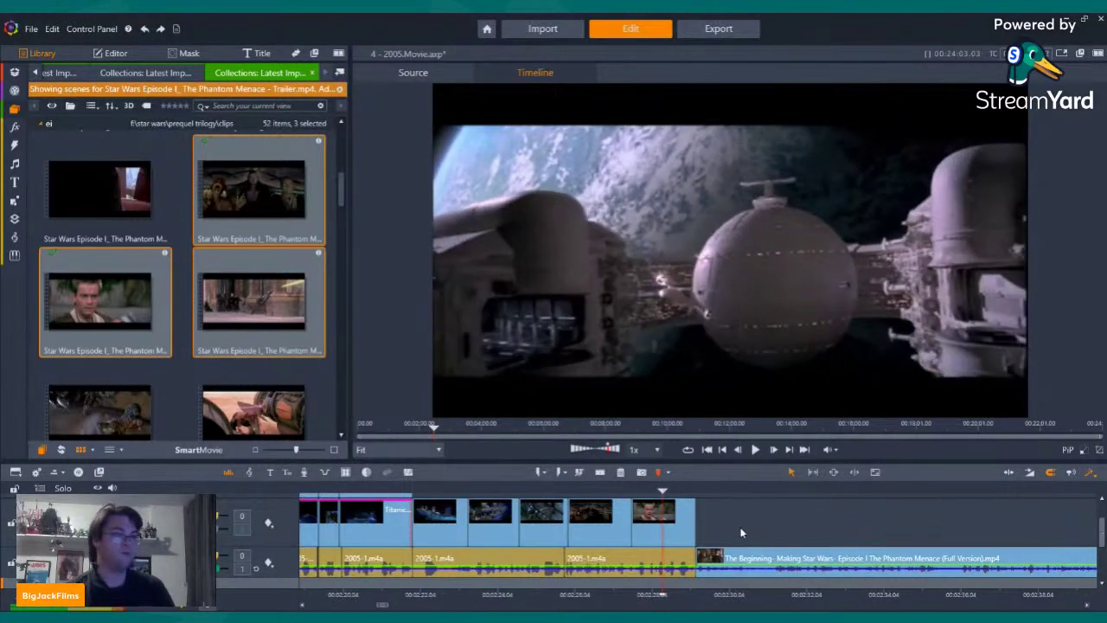
{"action": "key", "text": "Left"}
{"action": "key", "text": "Left"}
{"action": "key", "text": "Left"}
{"action": "key", "text": "Left"}
{"action": "key", "text": "Left"}
{"action": "key", "text": "Left"}
{"action": "key", "text": "Left"}
{"action": "key", "text": "Left"}
{"action": "key", "text": "Left"}
{"action": "key", "text": "Left"}
{"action": "key", "text": "Left"}
{"action": "key", "text": "Left"}
{"action": "key", "text": "Left"}
{"action": "key", "text": "Left"}
{"action": "key", "text": "Left"}
{"action": "key", "text": "Left"}
{"action": "key", "text": "Left"}
{"action": "key", "text": "Left"}
{"action": "key", "text": "Left"}
{"action": "key", "text": "Left"}
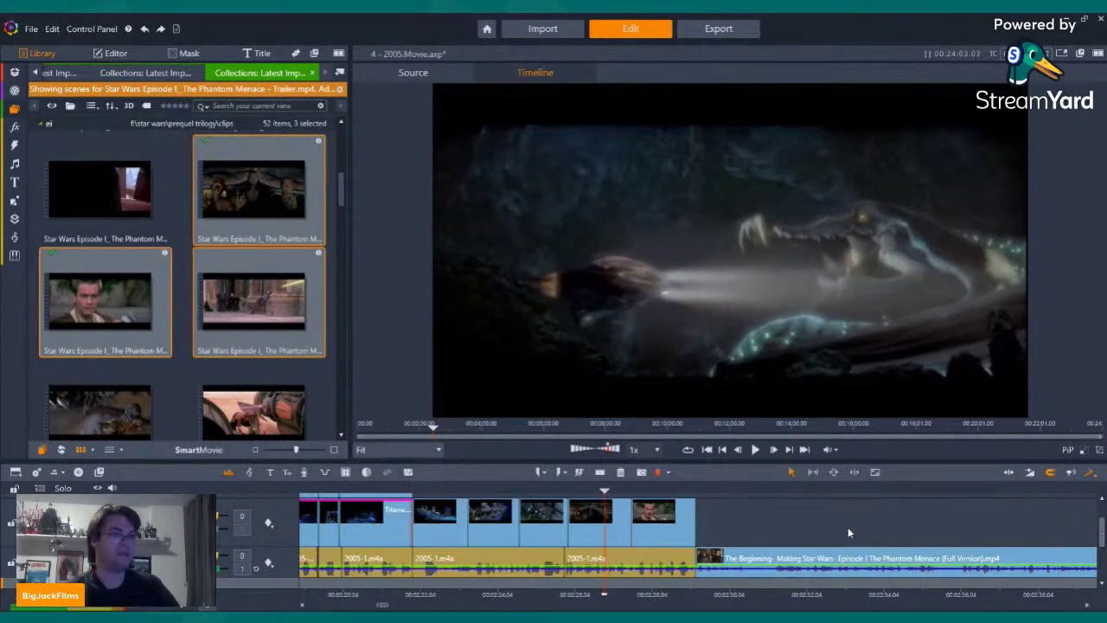
{"action": "key", "text": "Left"}
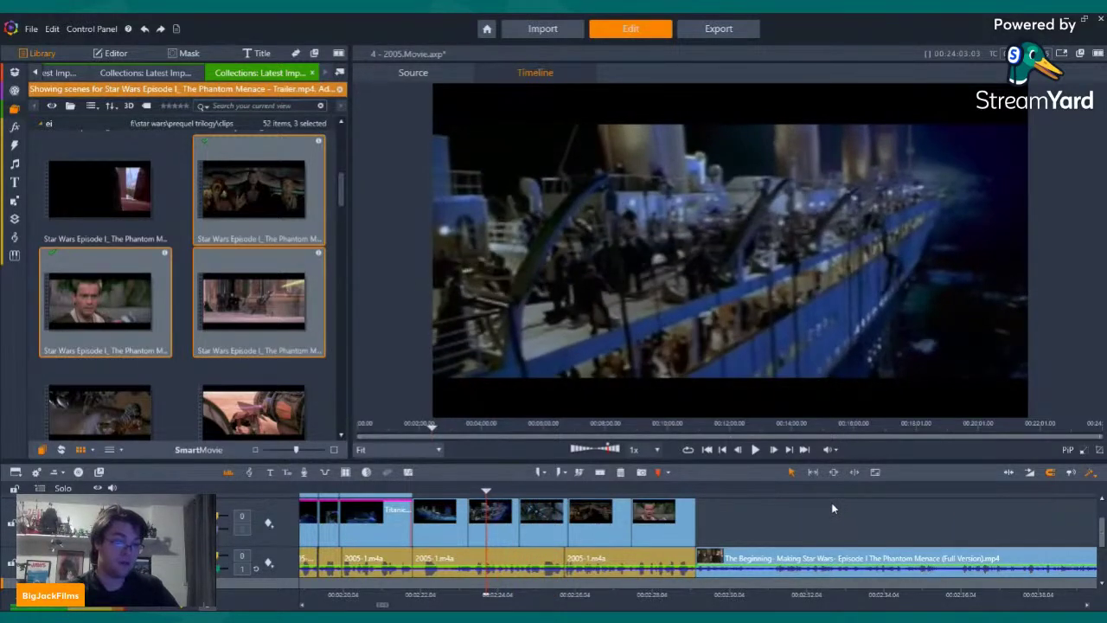
{"action": "key", "text": "Left"}
{"action": "key", "text": "Left"}
{"action": "key", "text": "Left"}
{"action": "key", "text": "Left"}
{"action": "key", "text": "Left"}
{"action": "key", "text": "Left"}
{"action": "key", "text": "Left"}
{"action": "key", "text": "Left"}
{"action": "key", "text": "Left"}
{"action": "key", "text": "Left"}
{"action": "key", "text": "Left"}
{"action": "key", "text": "Left"}
{"action": "key", "text": "Left"}
{"action": "key", "text": "Left"}
{"action": "key", "text": "Left"}
{"action": "key", "text": "Left"}
{"action": "key", "text": "Left"}
{"action": "key", "text": "Left"}
{"action": "key", "text": "Left"}
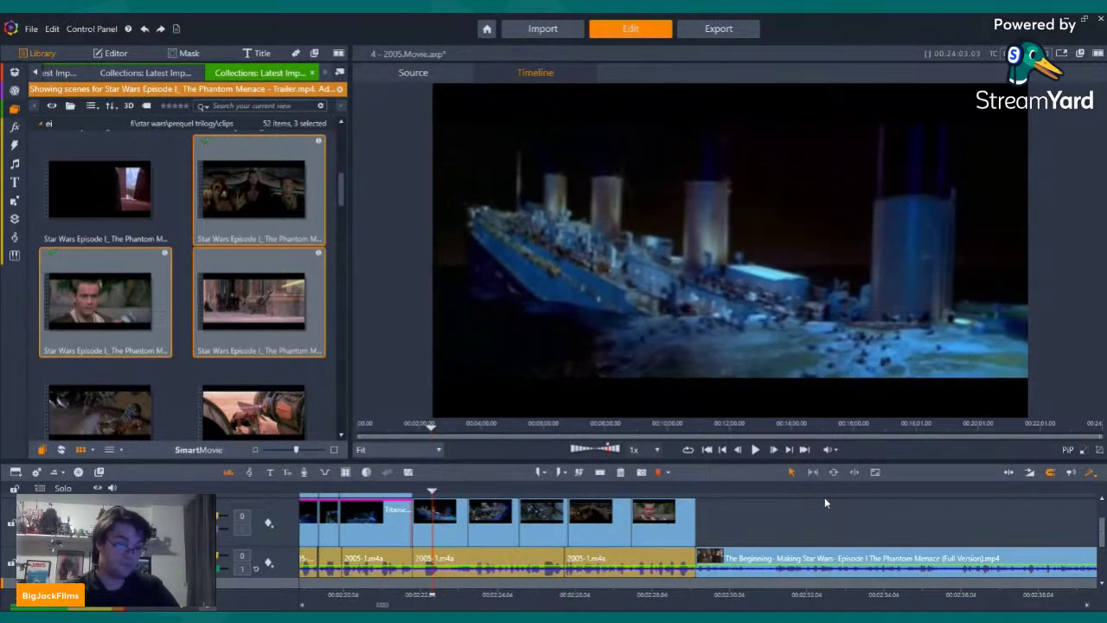
{"action": "key", "text": "Left"}
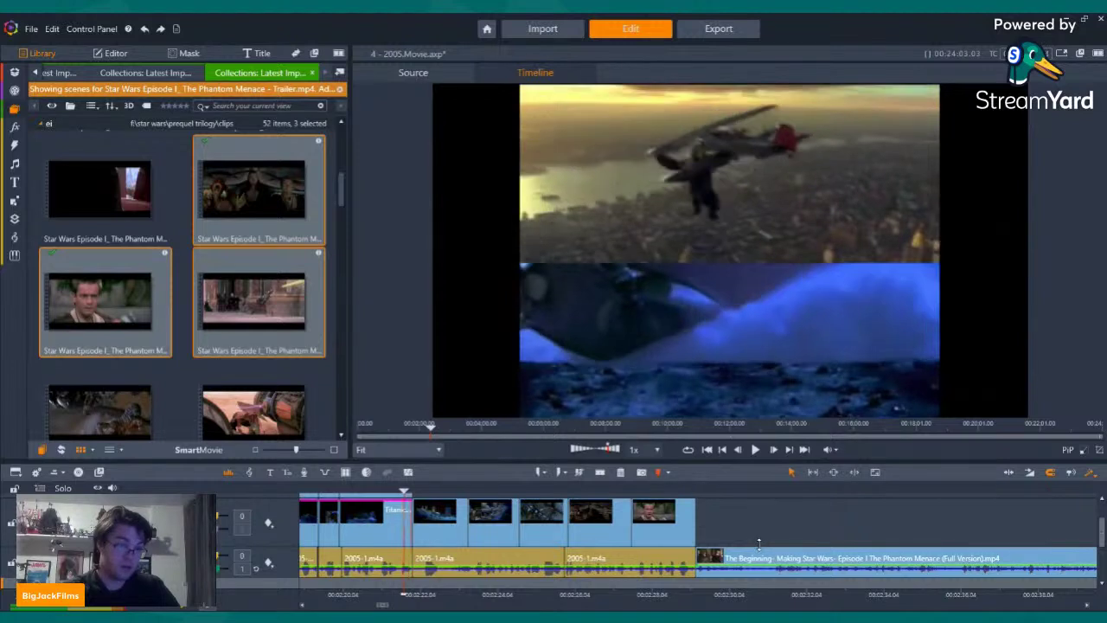
{"action": "key", "text": "Left"}
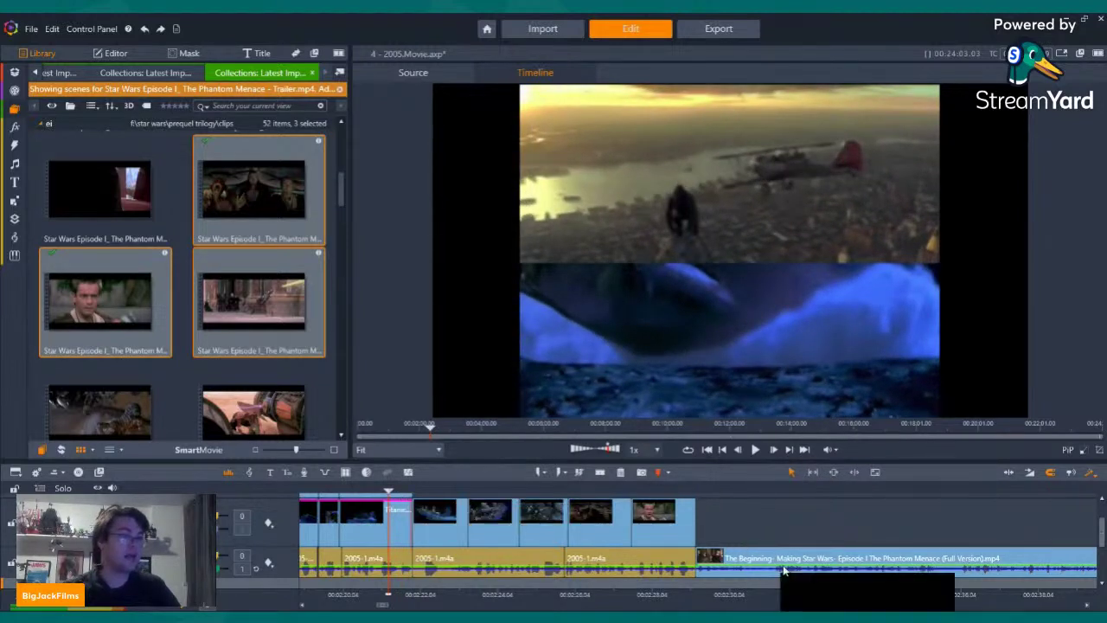
Review the montage from the split-screen King Kong and Titanic scenes into the full-frame Titanic shots
{"action": "left_click", "coordinate": [782, 563]}
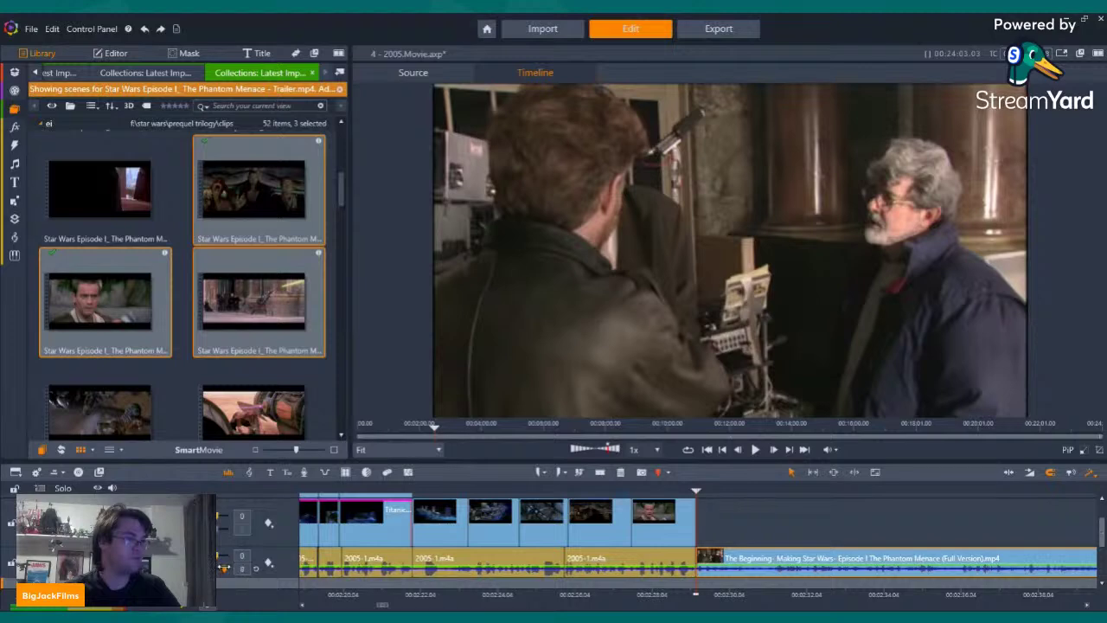
{"action": "key", "text": "Left"}
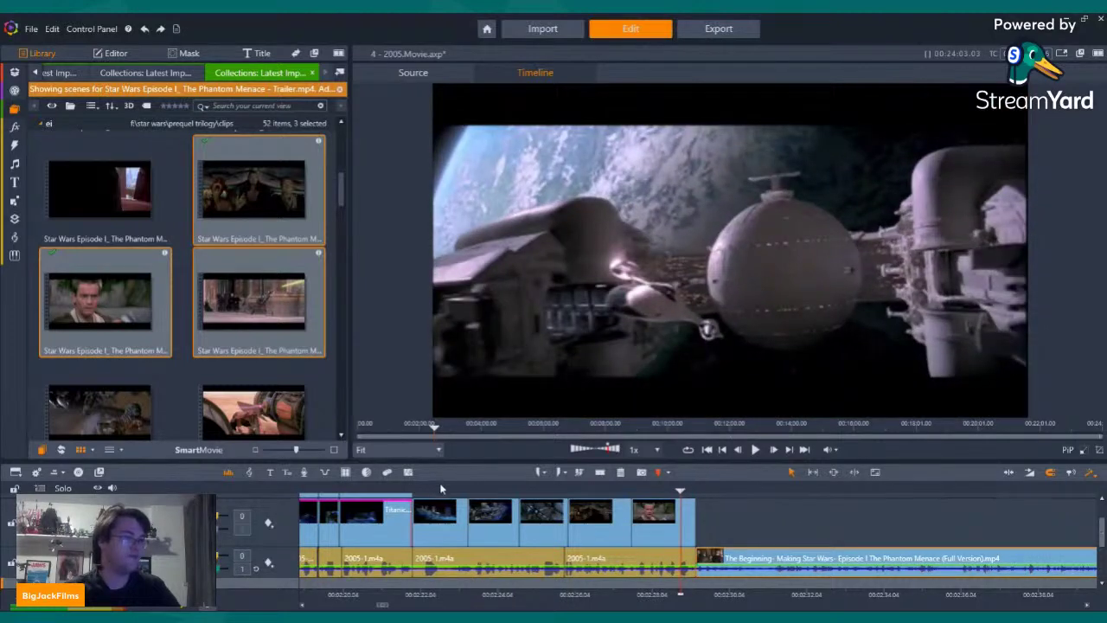
{"action": "left_click", "coordinate": [347, 490]}
{"action": "key", "text": "Left"}
{"action": "key", "text": "Left"}
{"action": "key", "text": "Left"}
{"action": "key", "text": "Left"}
{"action": "key", "text": "Left"}
{"action": "key", "text": "Left"}
{"action": "key", "text": "Left"}
{"action": "key", "text": "Left"}
{"action": "key", "text": "Left"}
{"action": "key", "text": "Left"}
{"action": "key", "text": "Left"}
{"action": "key", "text": "Left"}
{"action": "key", "text": "Left"}
{"action": "key", "text": "Left"}
{"action": "key", "text": "Left"}
{"action": "key", "text": "Left"}
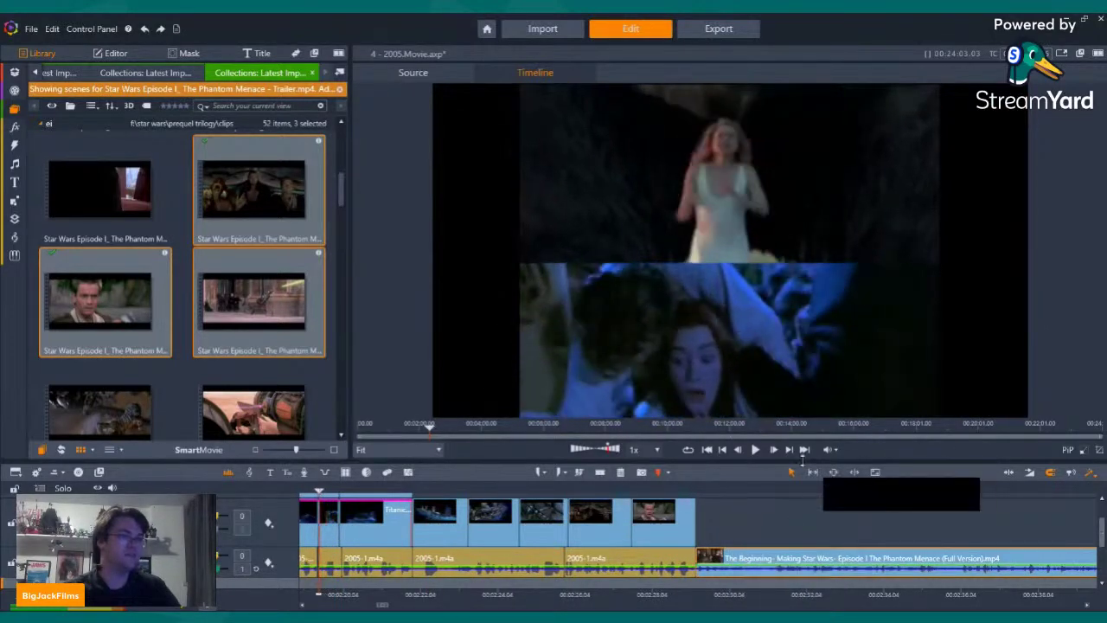
{"action": "left_click", "coordinate": [754, 450]}
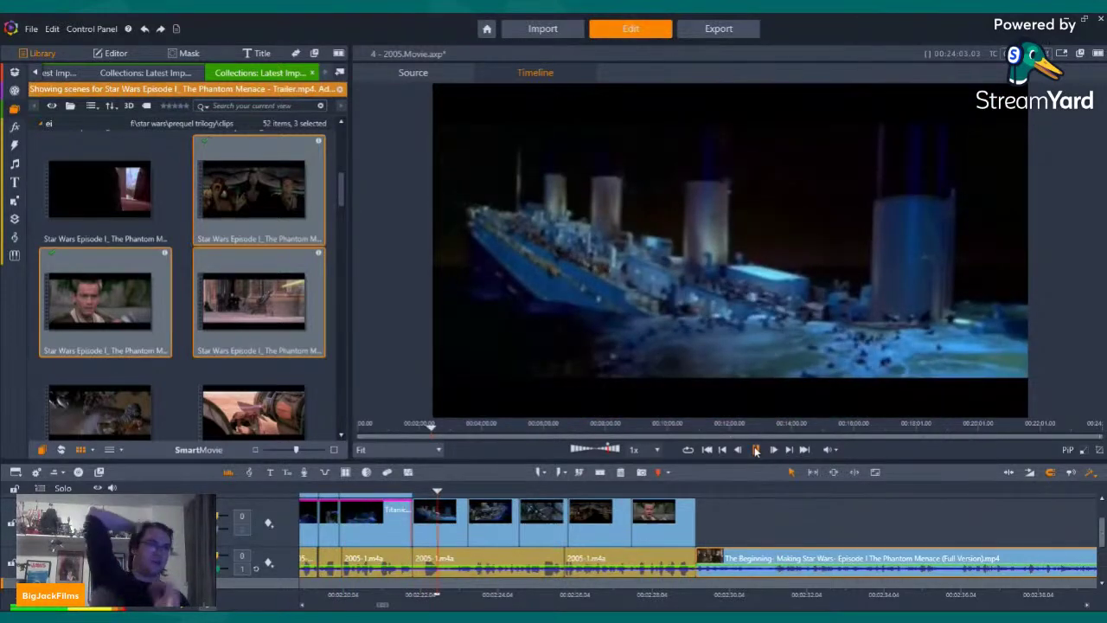
{"action": "left_click", "coordinate": [755, 450]}
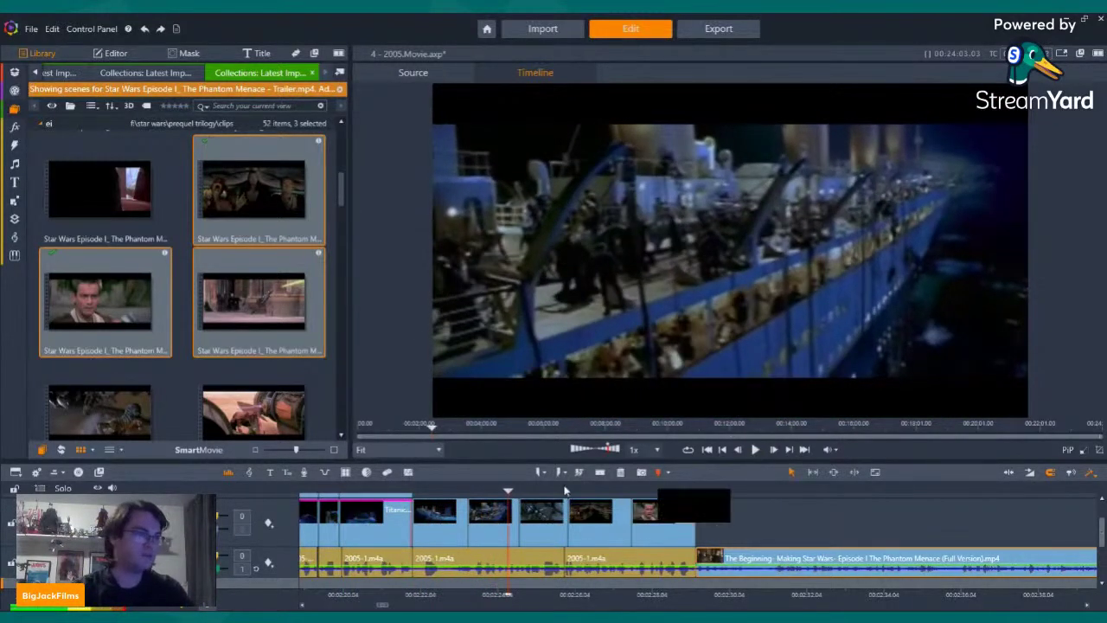
Split the first full-frame Titanic clip and its audio just after their start, delete the short leading pieces and close the gap
{"action": "left_click", "coordinate": [419, 490]}
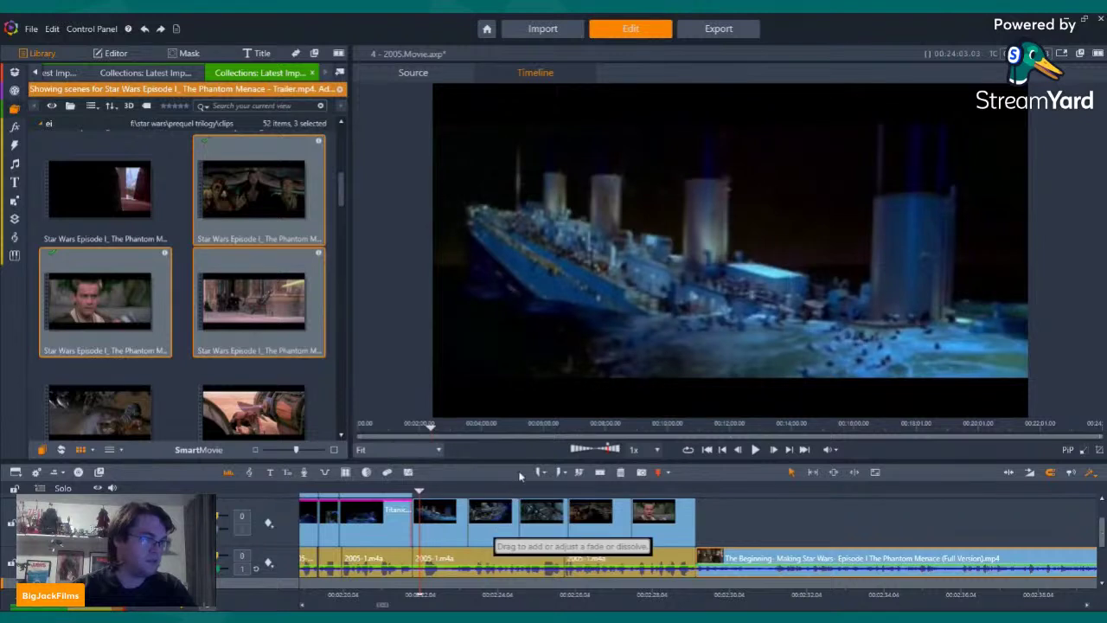
{"action": "key", "text": "Right"}
{"action": "left_click", "coordinate": [600, 472]}
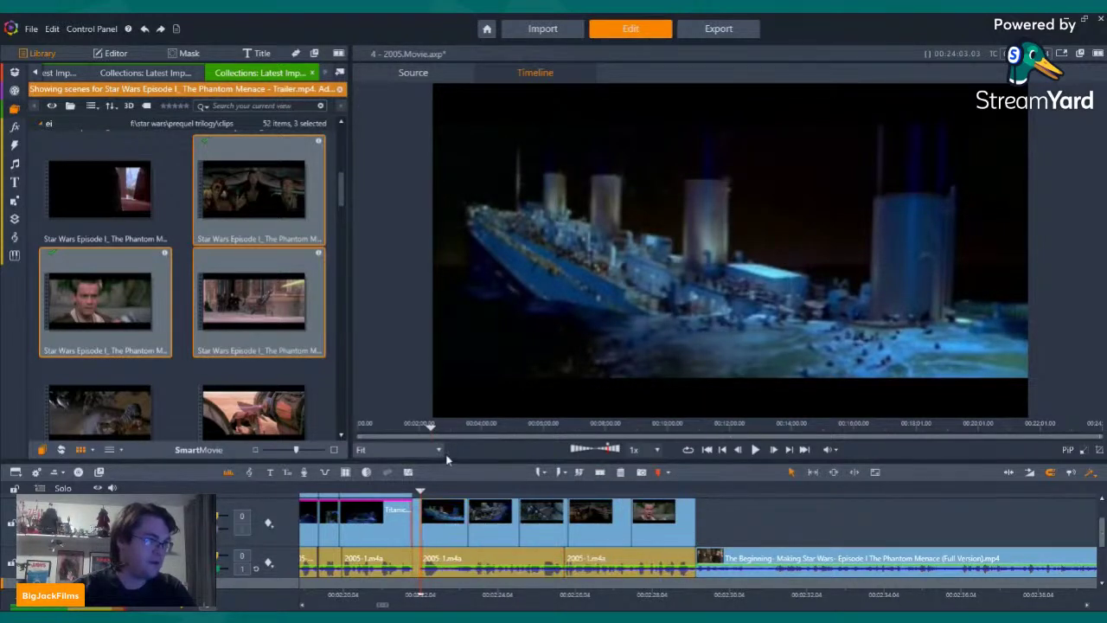
{"action": "left_click", "coordinate": [620, 472]}
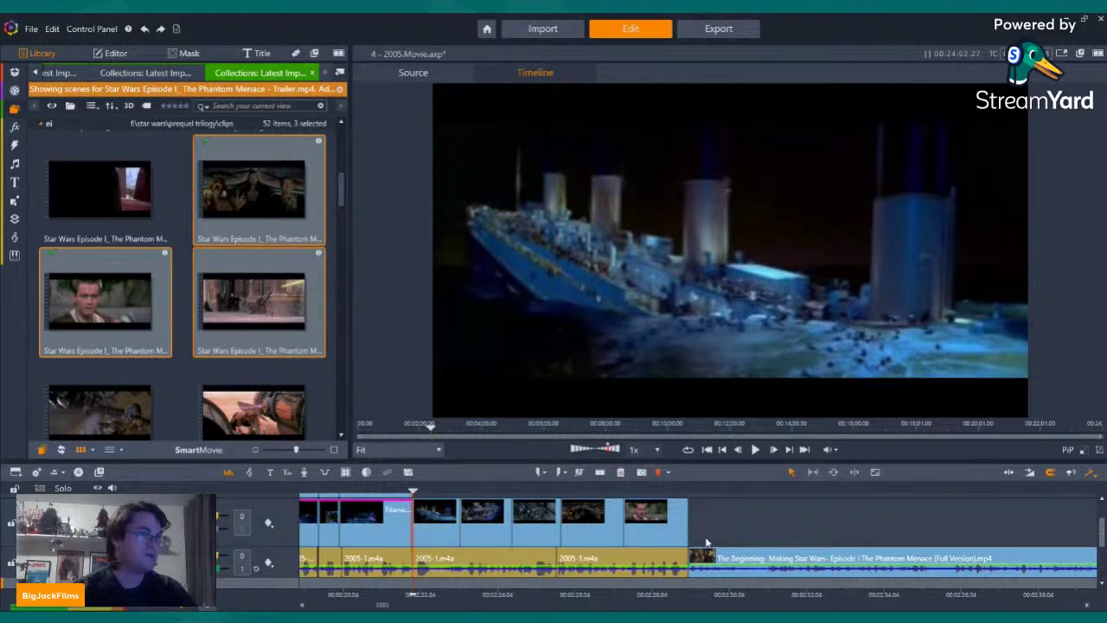
Play from the split-screen biplane shot through the Star Wars scenes into The Beginning documentary clips to check the shortened transition
{"action": "key", "text": "Left"}
{"action": "key", "text": "Left"}
{"action": "key", "text": "Left"}
{"action": "key", "text": "Left"}
{"action": "key", "text": "Left"}
{"action": "key", "text": "Left"}
{"action": "key", "text": "Left"}
{"action": "key", "text": "Left"}
{"action": "key", "text": "Left"}
{"action": "key", "text": "Left"}
{"action": "key", "text": "Left"}
{"action": "key", "text": "Left"}
{"action": "key", "text": "Left"}
{"action": "key", "text": "Left"}
{"action": "key", "text": "Left"}
{"action": "key", "text": "Left"}
{"action": "key", "text": "Left"}
{"action": "key", "text": "Left"}
{"action": "key", "text": "Left"}
{"action": "key", "text": "Left"}
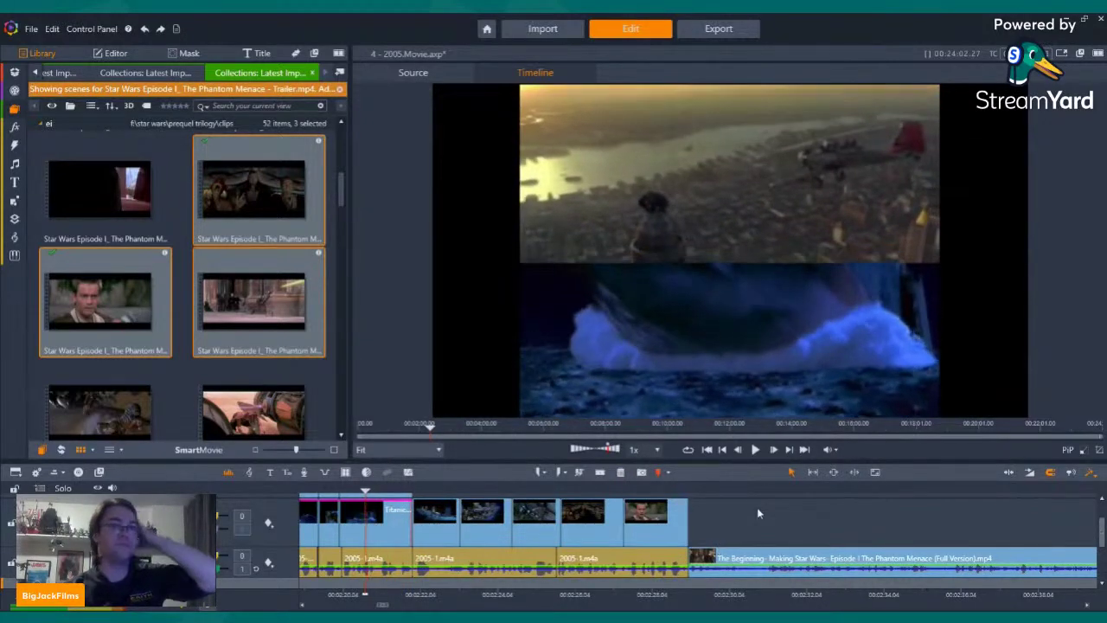
{"action": "left_click", "coordinate": [755, 449]}
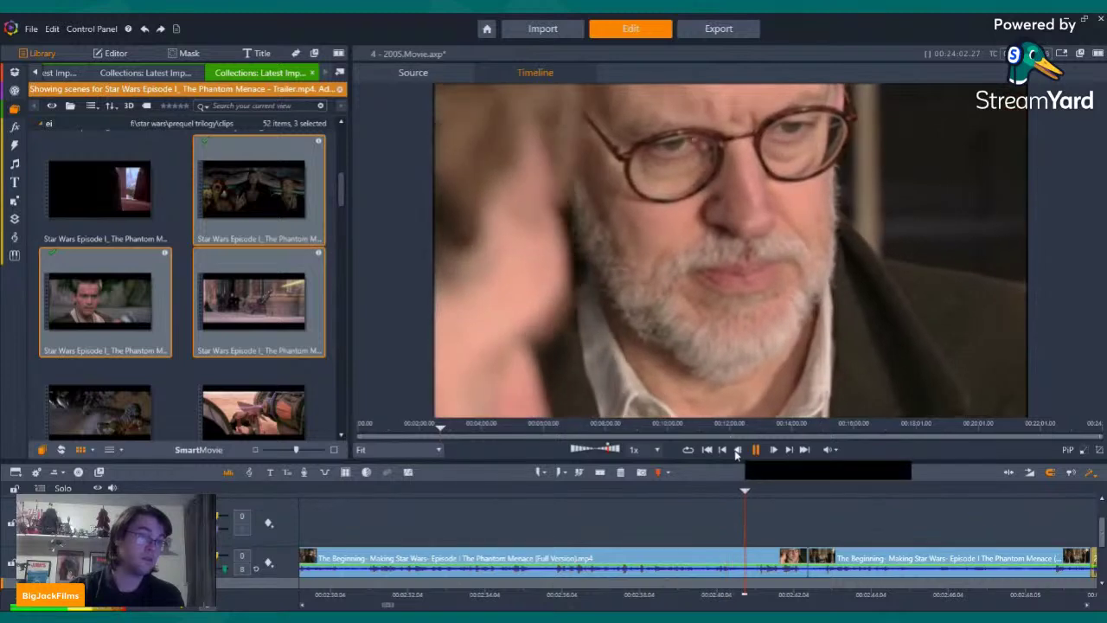
{"action": "left_click", "coordinate": [723, 449]}
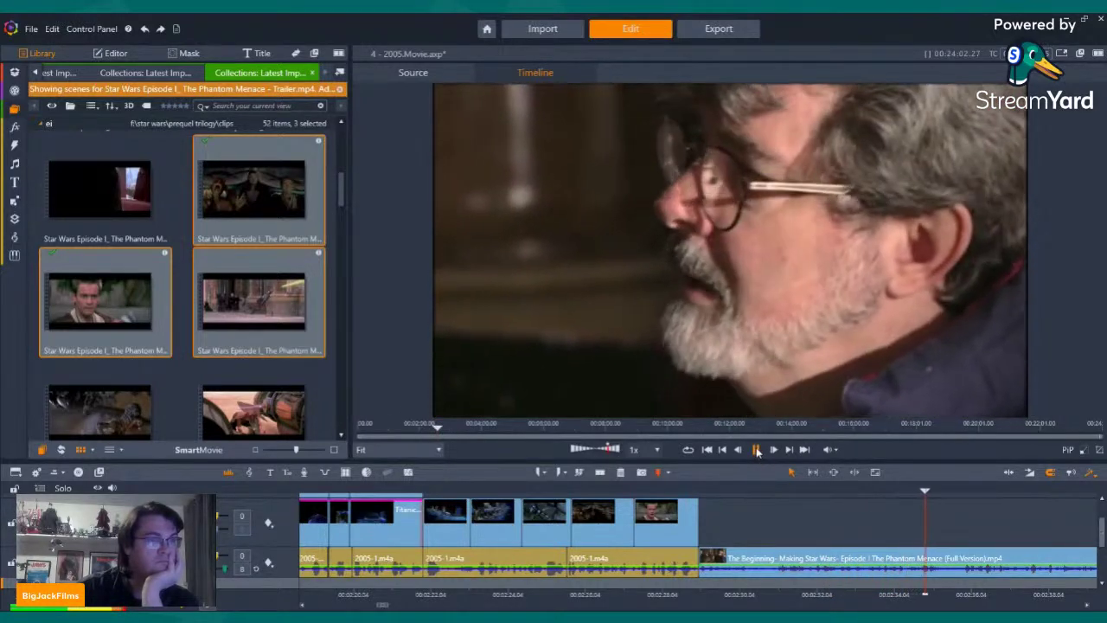
Split the first The Beginning documentary clip during the bearded man's profile close-up and delete its remainder, closing the gap
{"action": "left_click", "coordinate": [756, 450]}
{"action": "key", "text": "Left"}
{"action": "key", "text": "Left"}
{"action": "key", "text": "Left"}
{"action": "key", "text": "Left"}
{"action": "key", "text": "Left"}
{"action": "key", "text": "Left"}
{"action": "key", "text": "Left"}
{"action": "key", "text": "Left"}
{"action": "key", "text": "Left"}
{"action": "key", "text": "Left"}
{"action": "key", "text": "Left"}
{"action": "key", "text": "Left"}
{"action": "key", "text": "Left"}
{"action": "key", "text": "Left"}
{"action": "key", "text": "Left"}
{"action": "key", "text": "Left"}
{"action": "key", "text": "Left"}
{"action": "key", "text": "Left"}
{"action": "key", "text": "Left"}
{"action": "key", "text": "Left"}
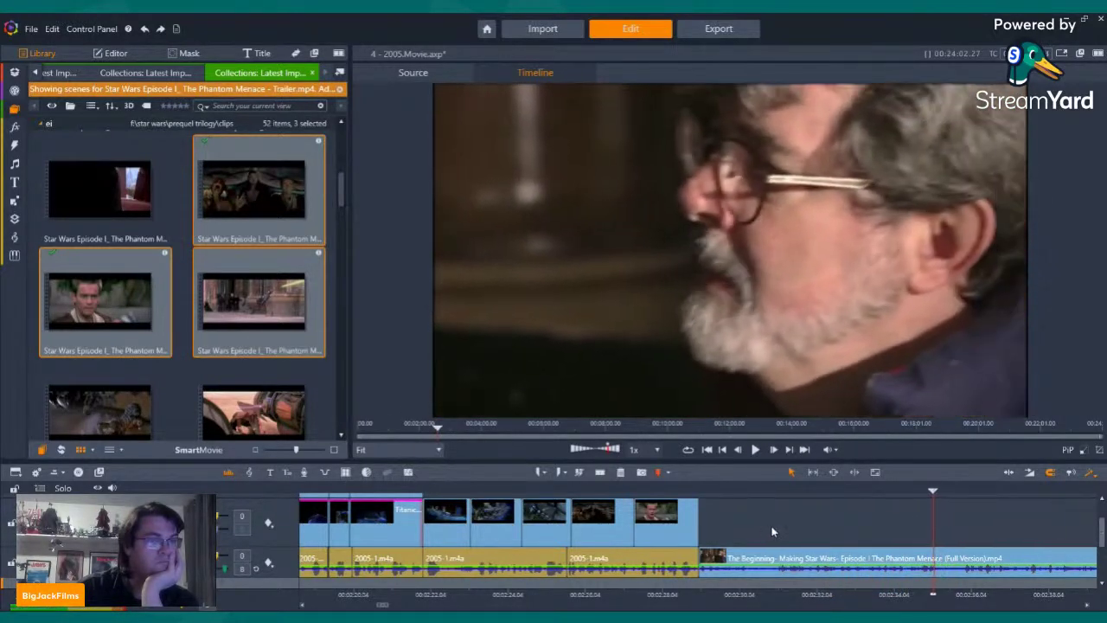
{"action": "left_click", "coordinate": [757, 450]}
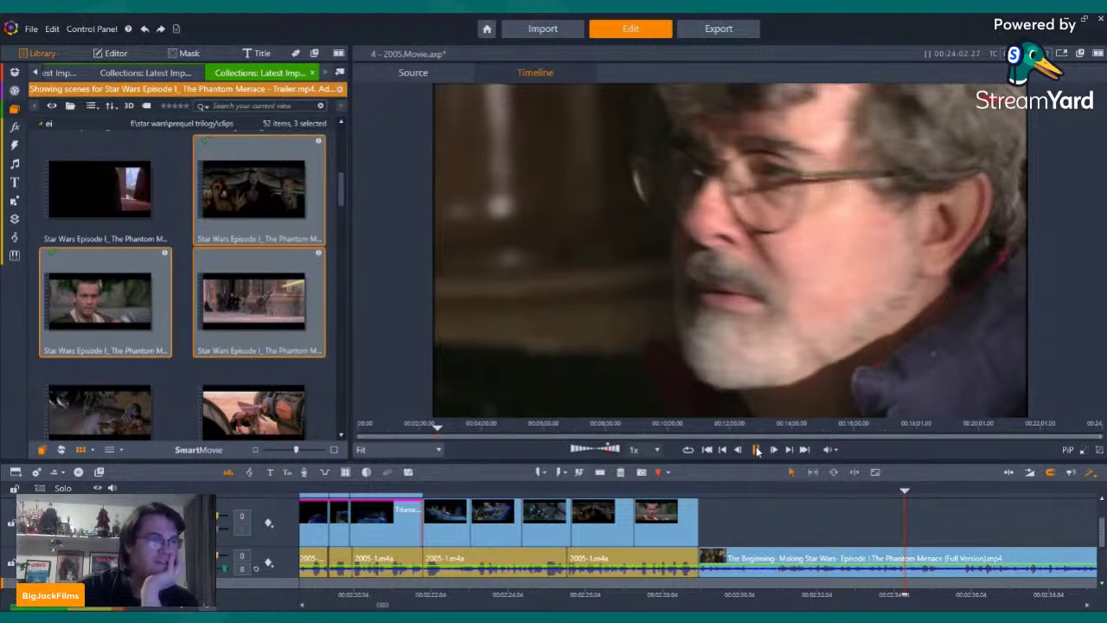
{"action": "left_click", "coordinate": [757, 450]}
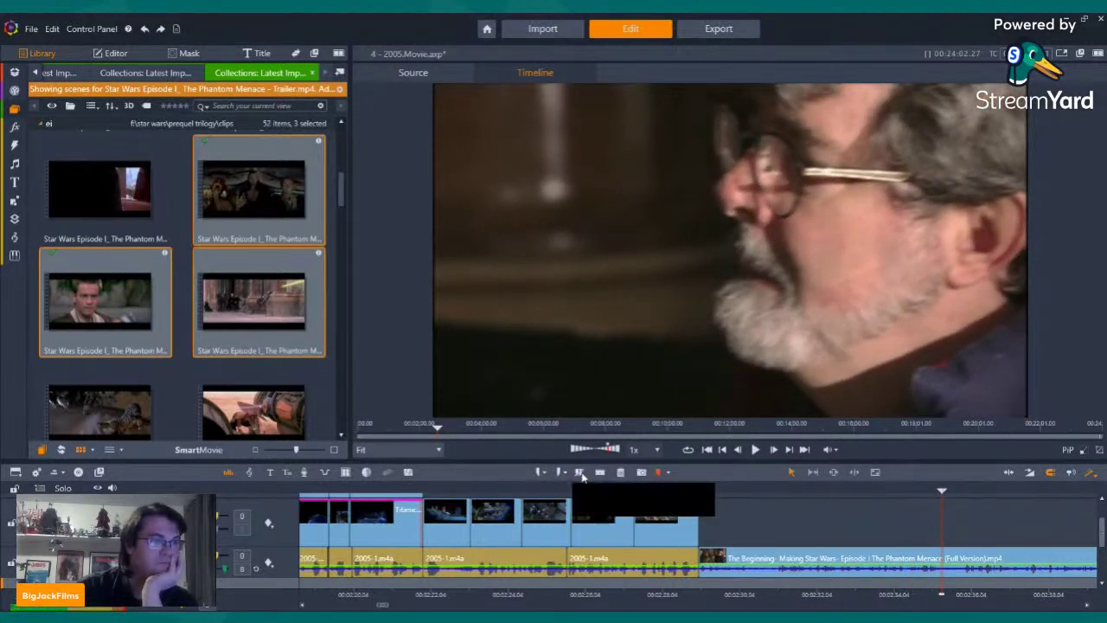
{"action": "left_click", "coordinate": [599, 472]}
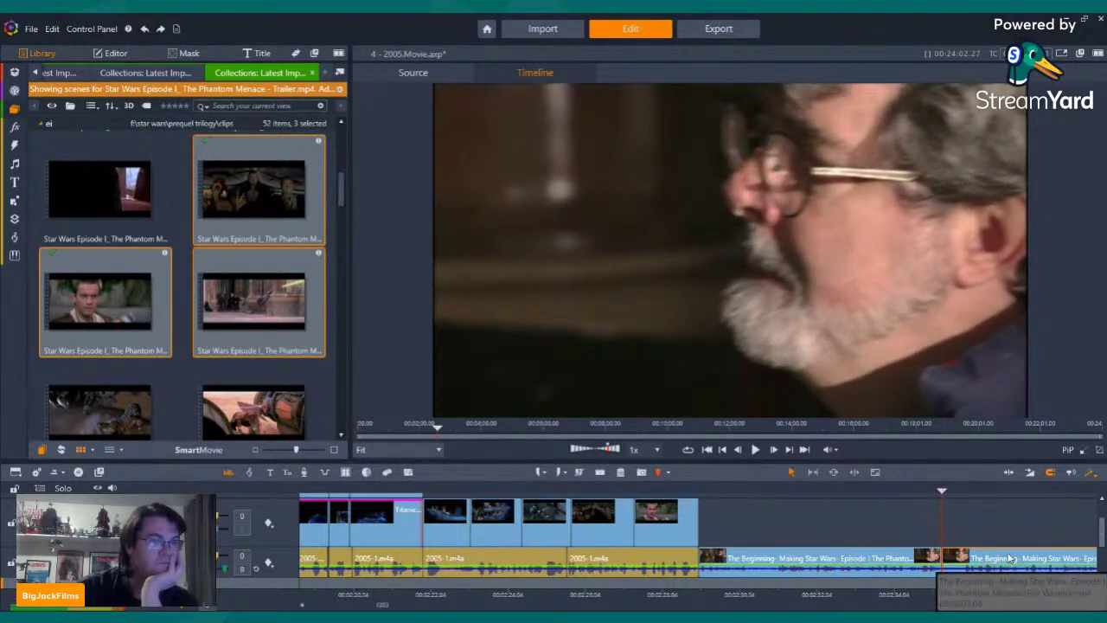
{"action": "left_click", "coordinate": [620, 472]}
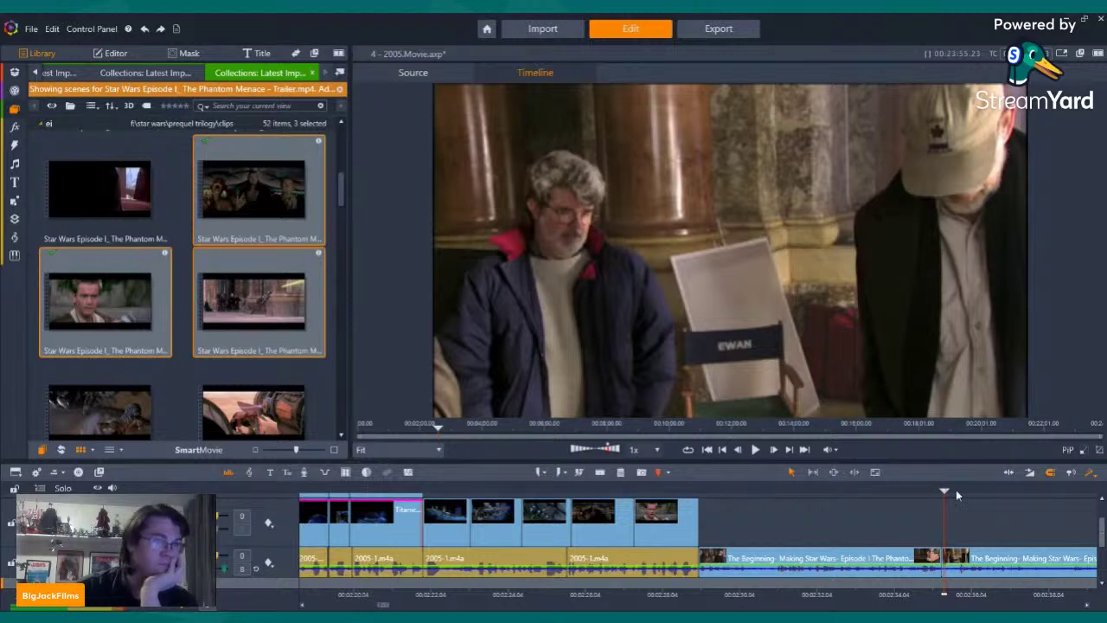
Step back through the shortened documentary clip and play from the Star Wars space station shot across the new cut
{"action": "key", "text": "Left"}
{"action": "key", "text": "Left"}
{"action": "key", "text": "Left"}
{"action": "key", "text": "Left"}
{"action": "key", "text": "Left"}
{"action": "key", "text": "Left"}
{"action": "key", "text": "Left"}
{"action": "key", "text": "Left"}
{"action": "key", "text": "Left"}
{"action": "key", "text": "Left"}
{"action": "key", "text": "Left"}
{"action": "key", "text": "Left"}
{"action": "key", "text": "Left"}
{"action": "key", "text": "Left"}
{"action": "key", "text": "Left"}
{"action": "key", "text": "Left"}
{"action": "key", "text": "Left"}
{"action": "key", "text": "Left"}
{"action": "key", "text": "Left"}
{"action": "key", "text": "Left"}
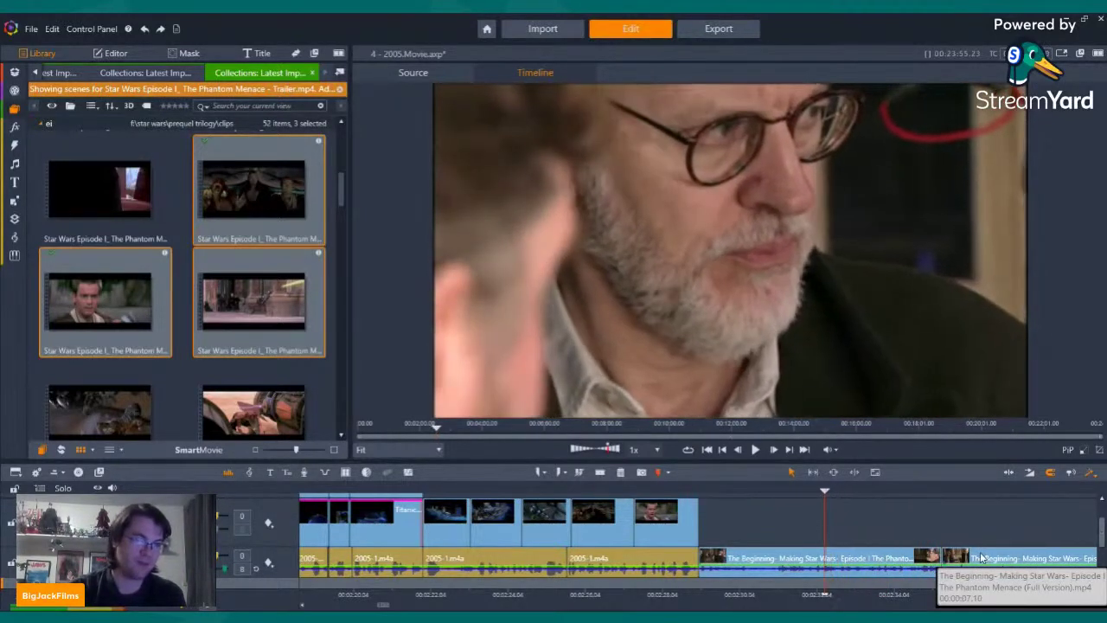
{"action": "left_click", "coordinate": [664, 491]}
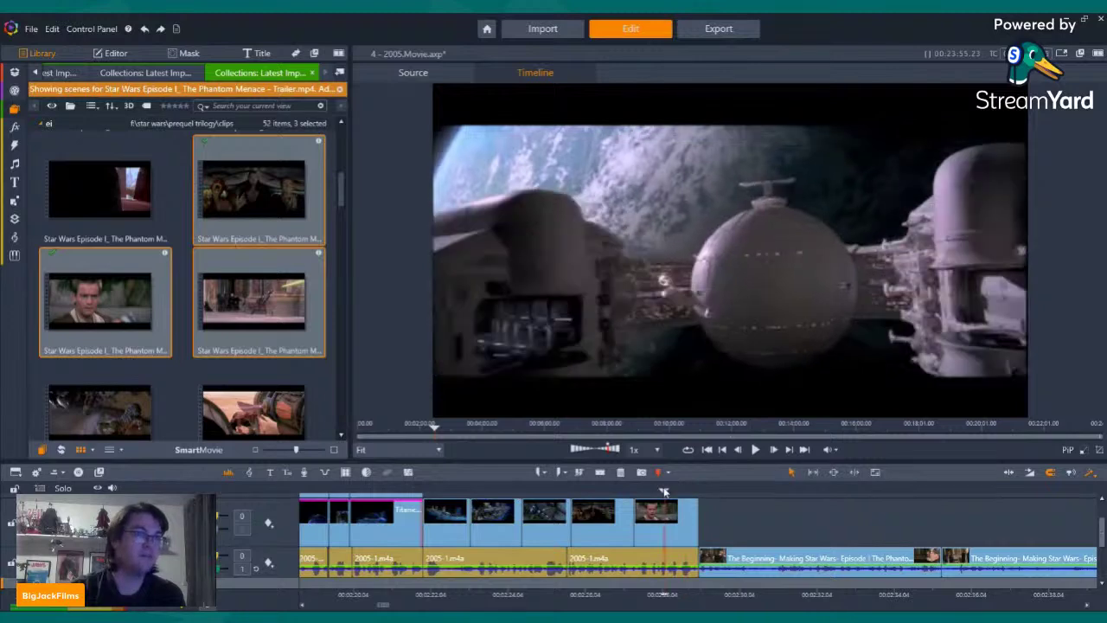
{"action": "left_click", "coordinate": [756, 450]}
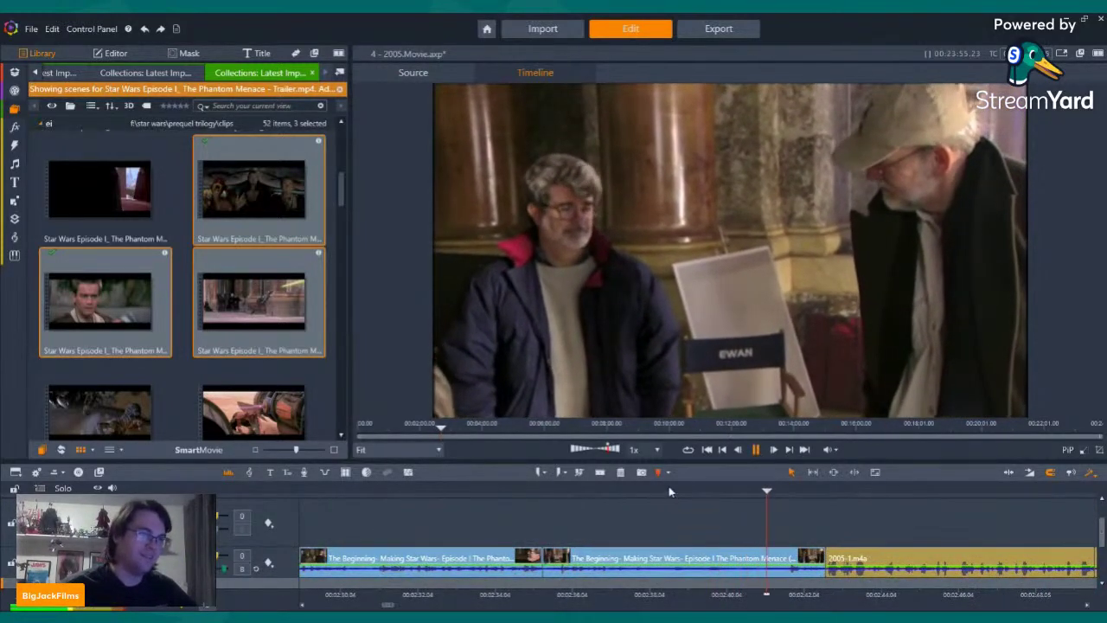
Replay the second documentary clip into the following audio, and return the playhead to the start of that 2005-1.m4a section
{"action": "left_click", "coordinate": [593, 490]}
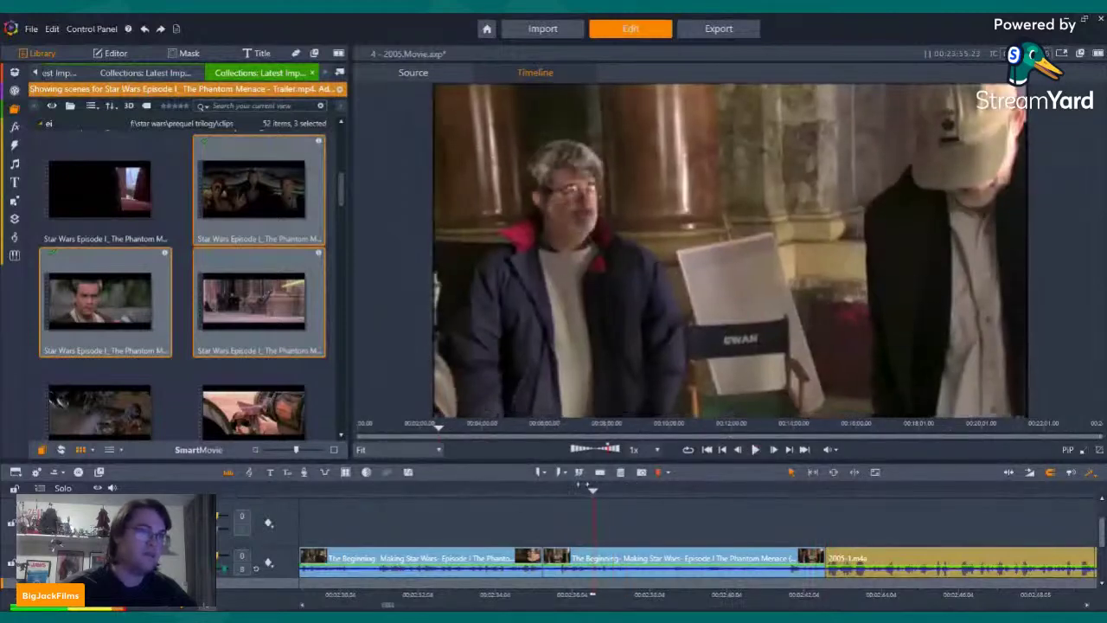
{"action": "left_click_drag", "start_coordinate": [479, 492], "coordinate": [562, 495]}
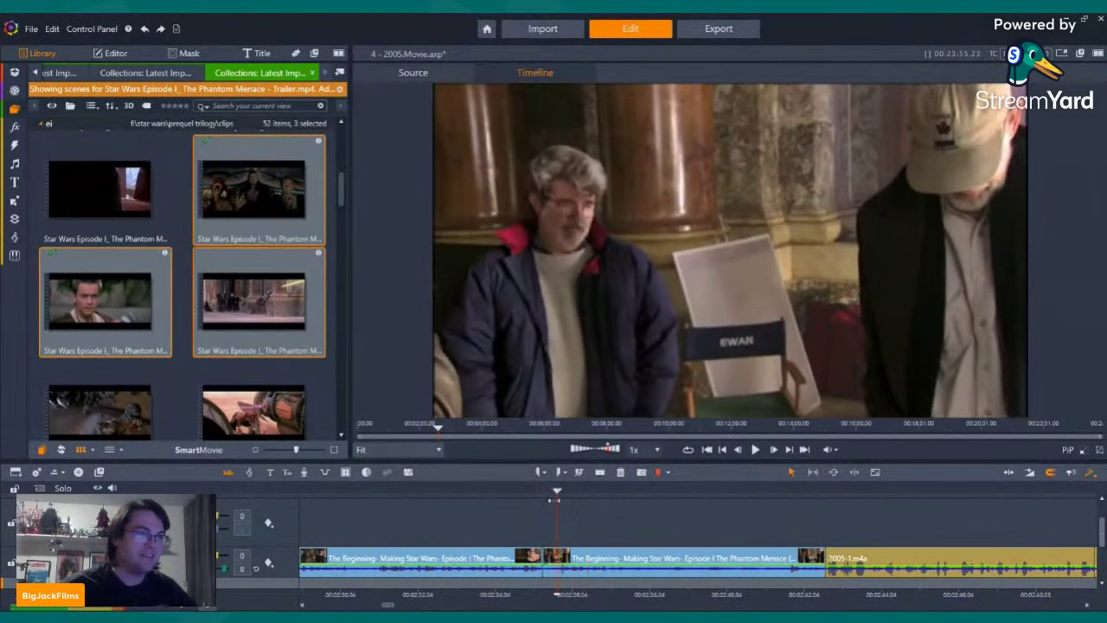
{"action": "left_click", "coordinate": [755, 450]}
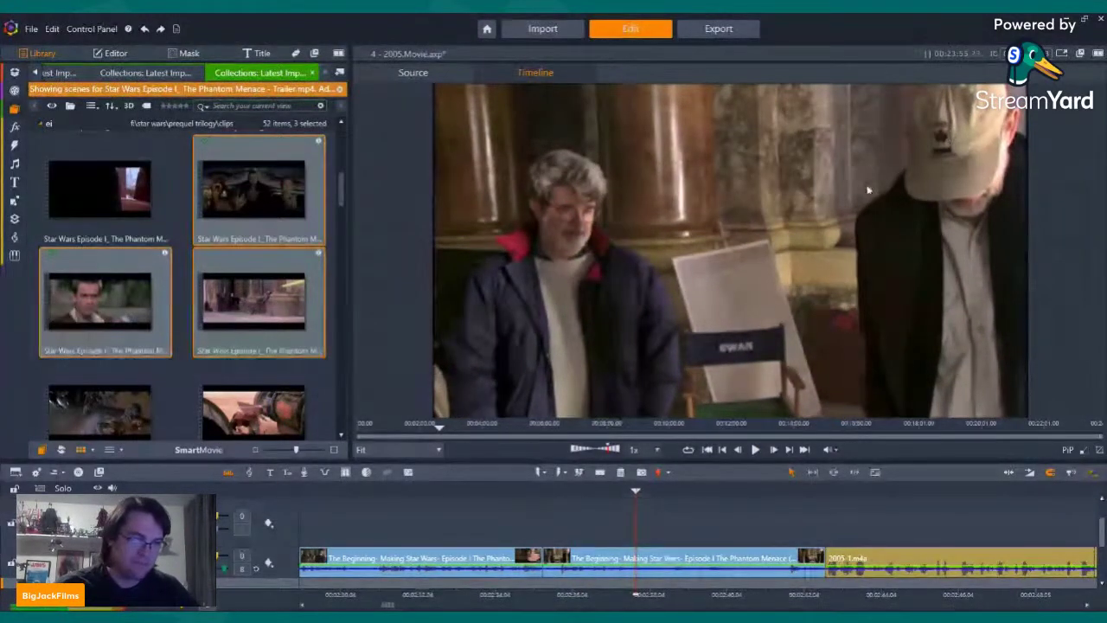
{"action": "left_click", "coordinate": [755, 450]}
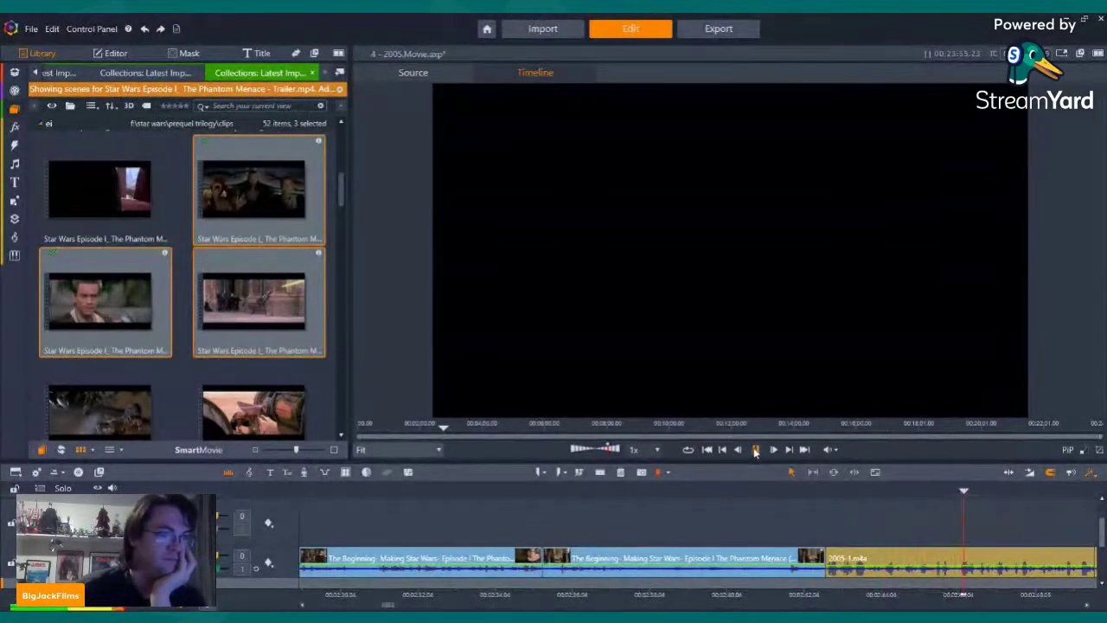
{"action": "left_click", "coordinate": [724, 451]}
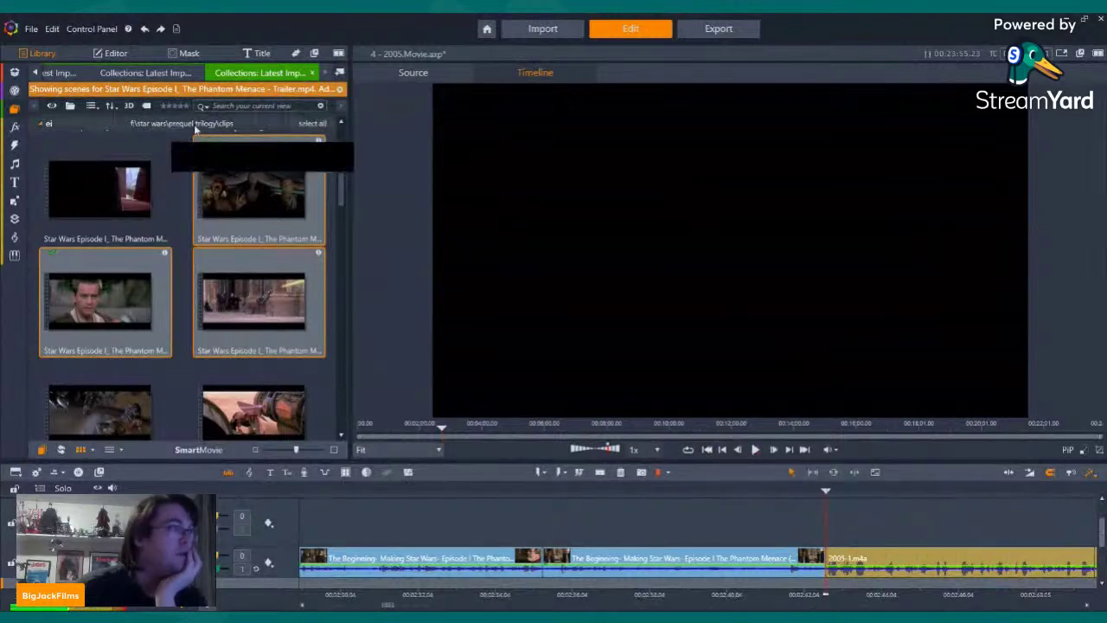
Preview the King Kong trailer scenes of Kong charging through the jungle, his face close-up and his stand-off with the T. rex
{"action": "left_click", "coordinate": [143, 76]}
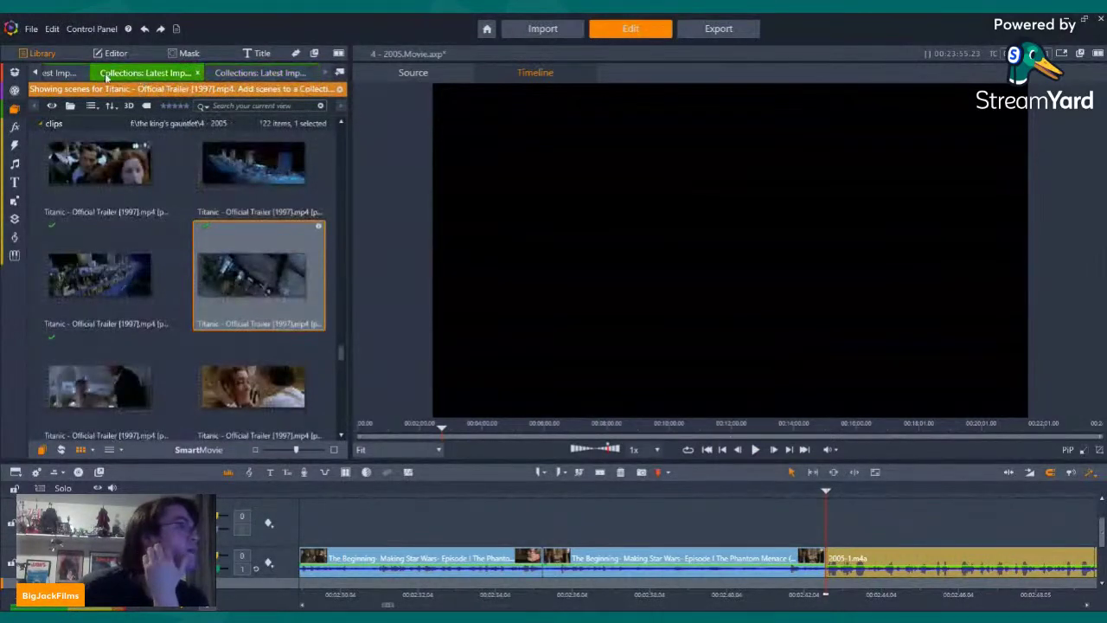
{"action": "left_click", "coordinate": [36, 73]}
{"action": "left_click", "coordinate": [48, 74]}
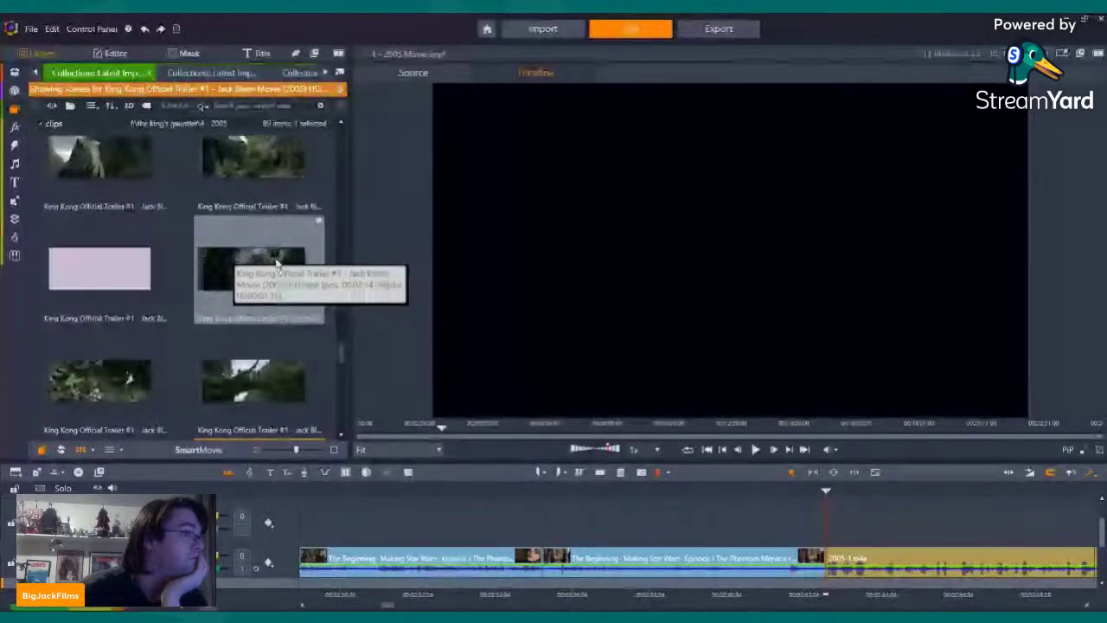
{"action": "scroll", "coordinate": [277, 262], "scroll_direction": "up", "scroll_amount": 3}
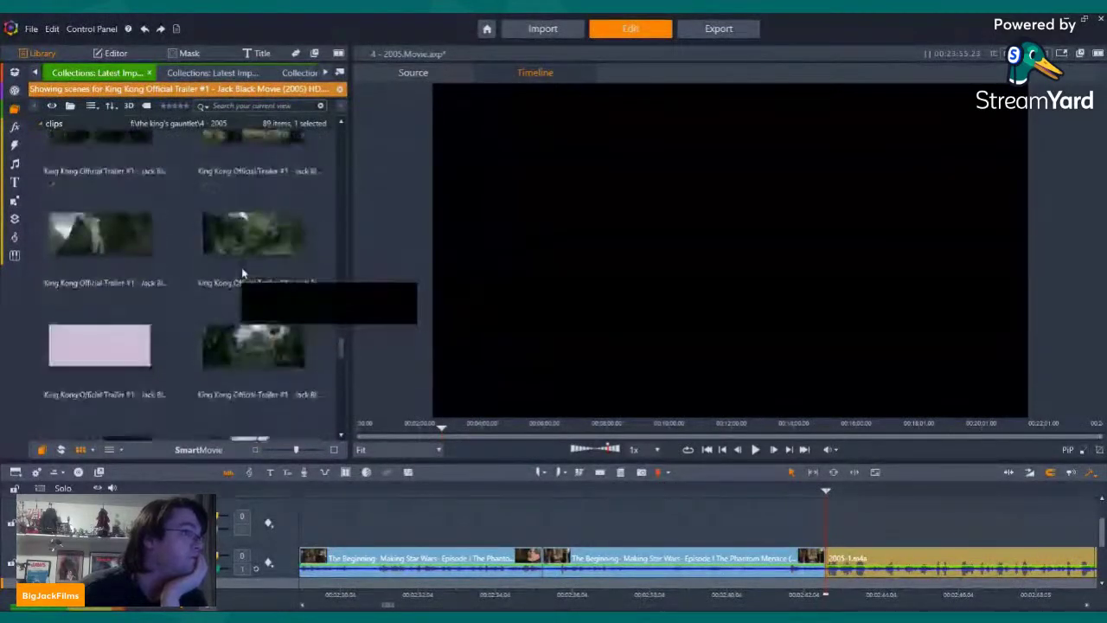
{"action": "left_click", "coordinate": [253, 239]}
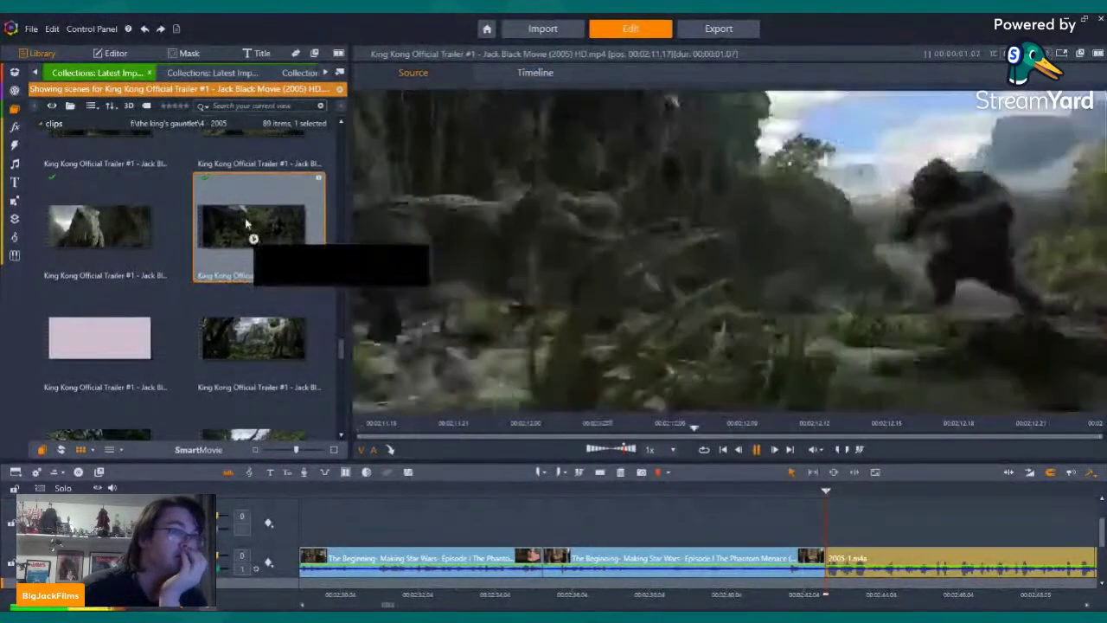
{"action": "scroll", "coordinate": [263, 245], "scroll_direction": "up", "scroll_amount": 2}
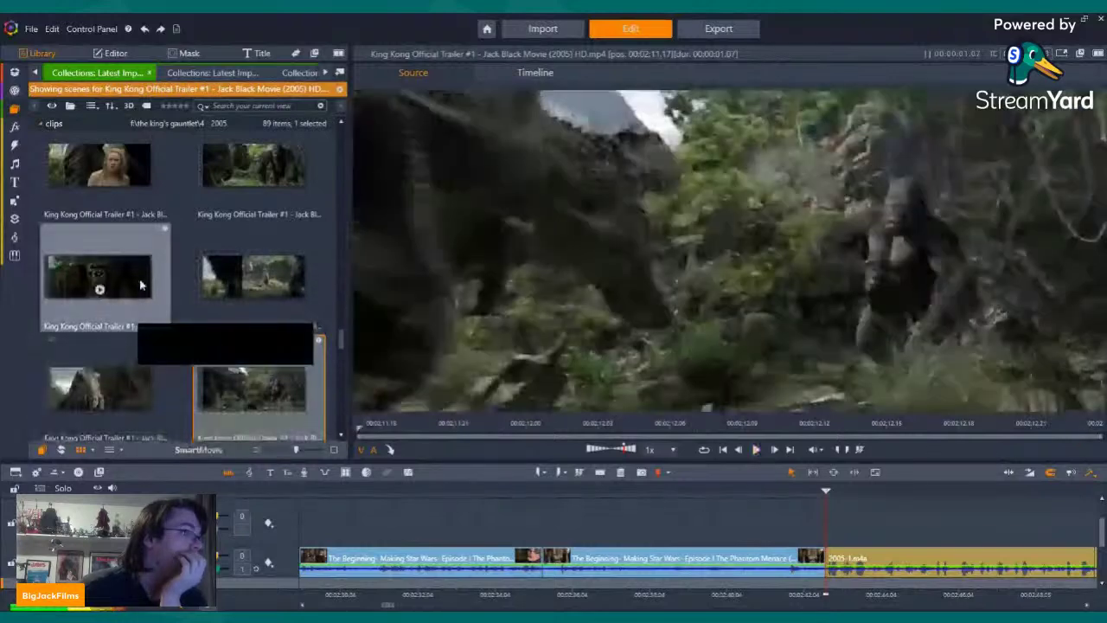
{"action": "left_click", "coordinate": [119, 271]}
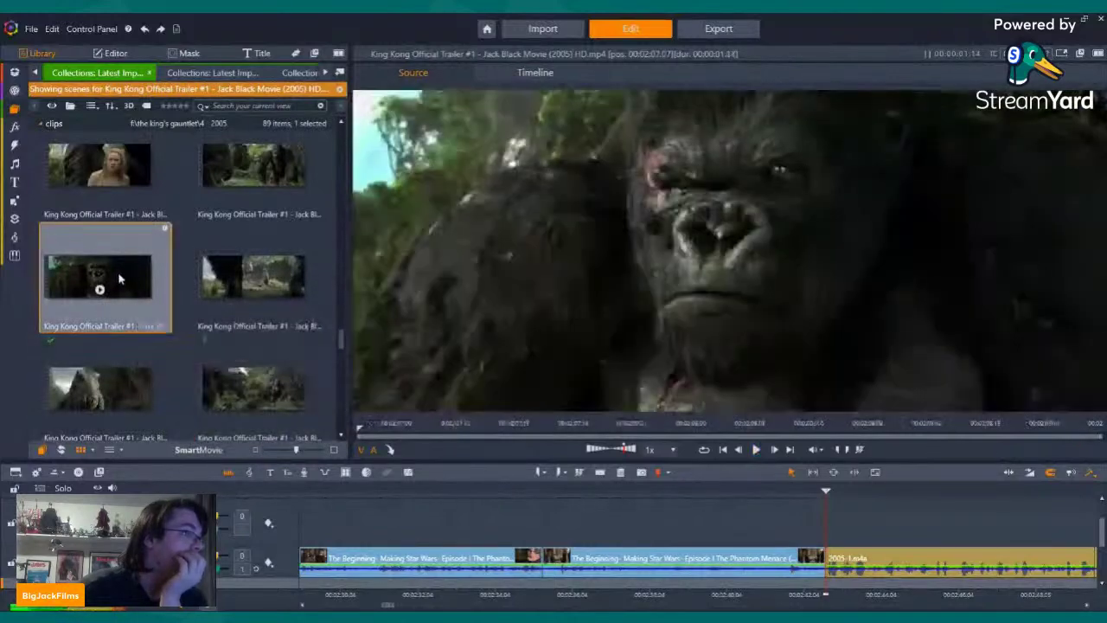
{"action": "left_click", "coordinate": [263, 176]}
Browse the remaining King Kong jungle scenes and preview the shot of armed men crossing the fallen log
{"action": "scroll", "coordinate": [285, 226], "scroll_direction": "up", "scroll_amount": 2}
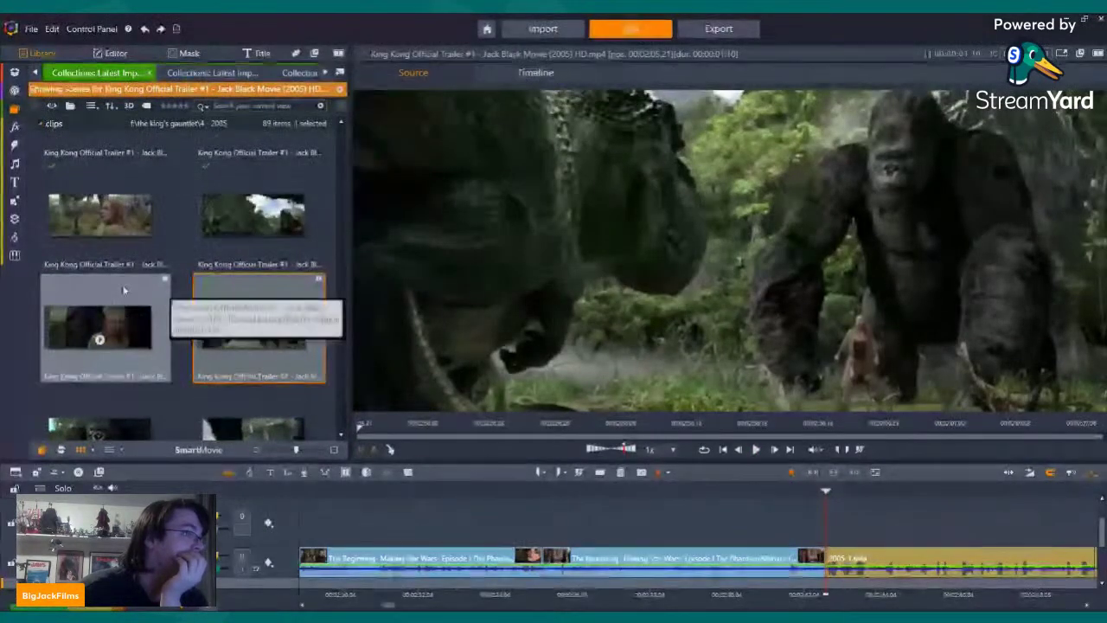
{"action": "scroll", "coordinate": [136, 288], "scroll_direction": "up", "scroll_amount": 2}
{"action": "scroll", "coordinate": [136, 288], "scroll_direction": "down", "scroll_amount": 3}
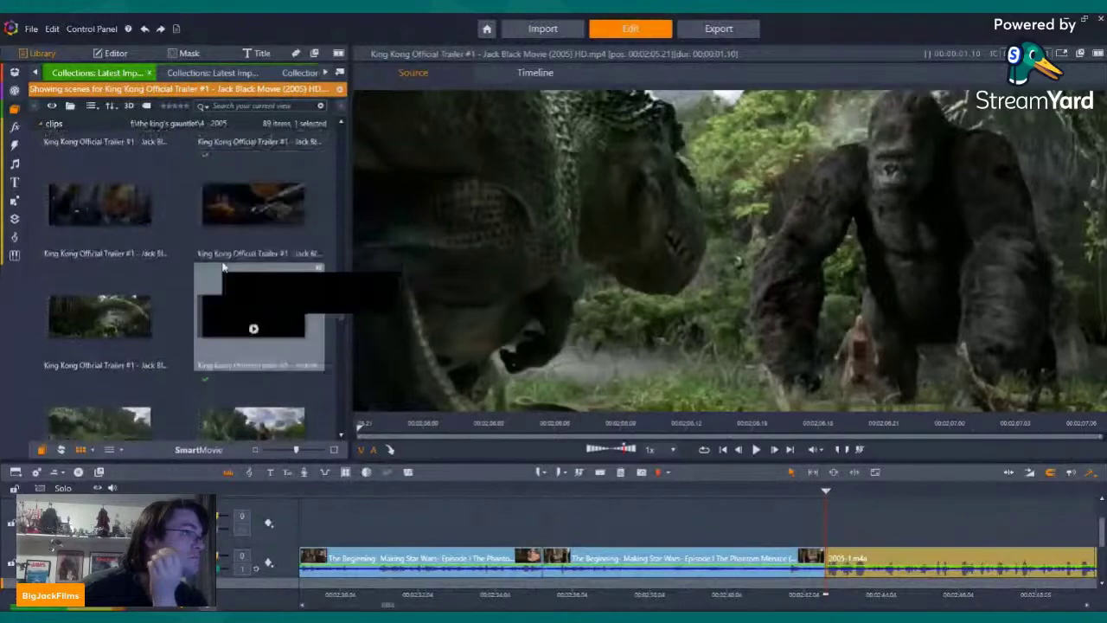
{"action": "scroll", "coordinate": [222, 268], "scroll_direction": "down", "scroll_amount": 3}
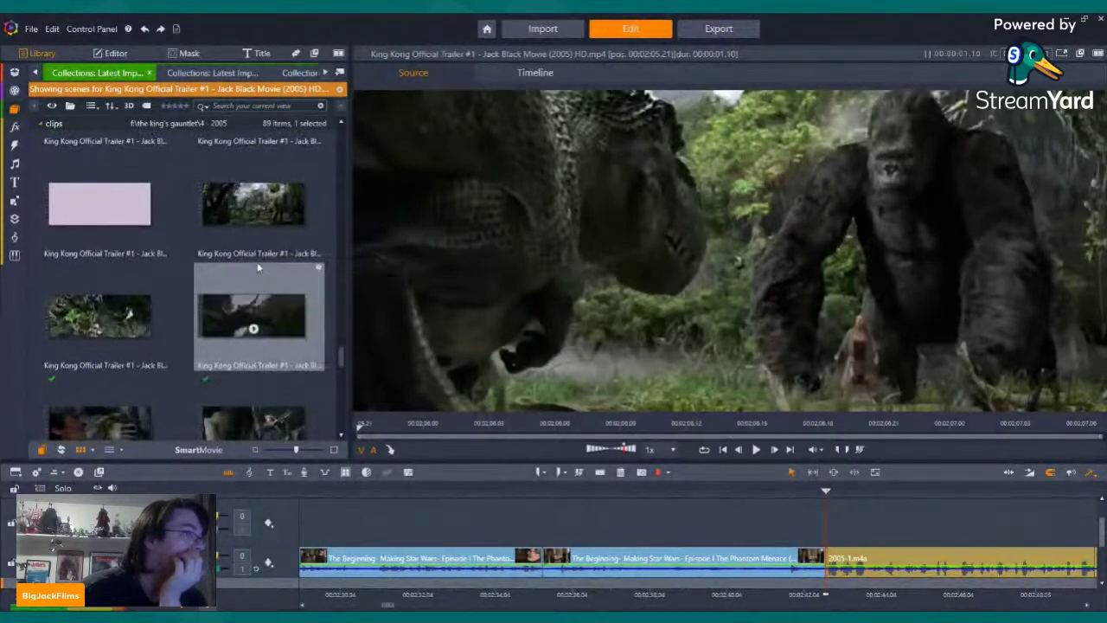
{"action": "left_click", "coordinate": [250, 312]}
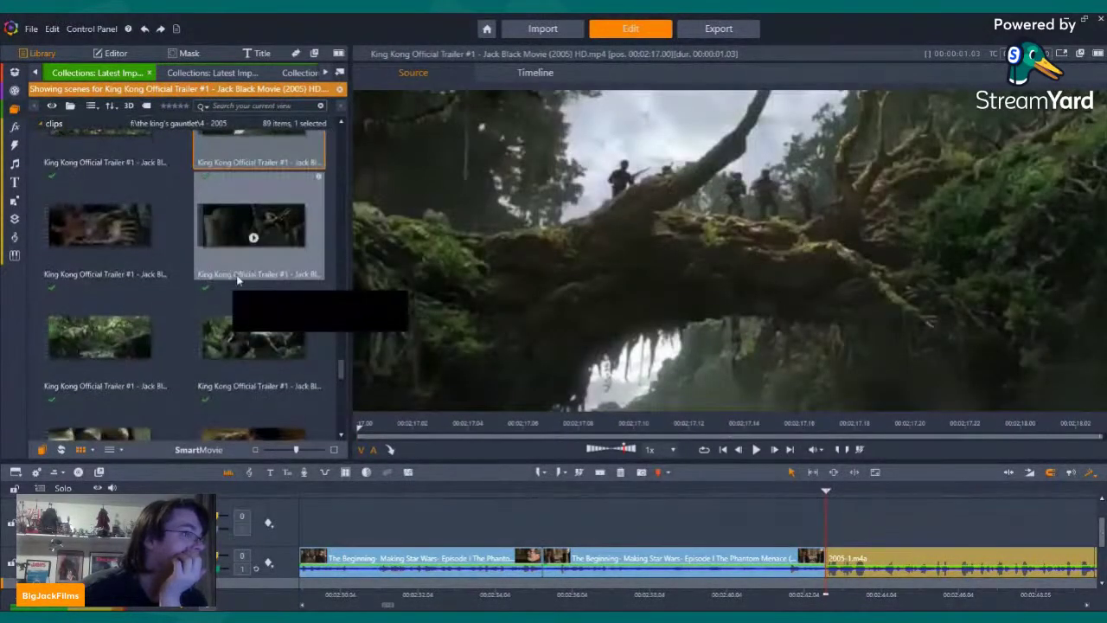
{"action": "left_click", "coordinate": [252, 288]}
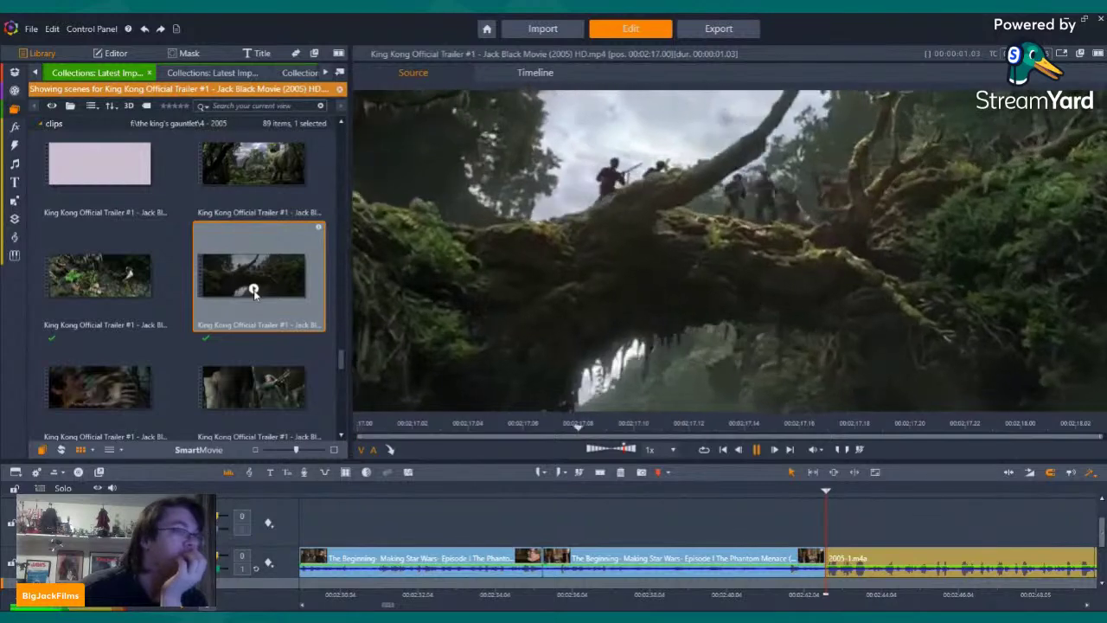
Place the King Kong dinosaur valley scene above the start of the 2005-1.m4a audio section and keep only its video stream
{"action": "left_click", "coordinate": [253, 177]}
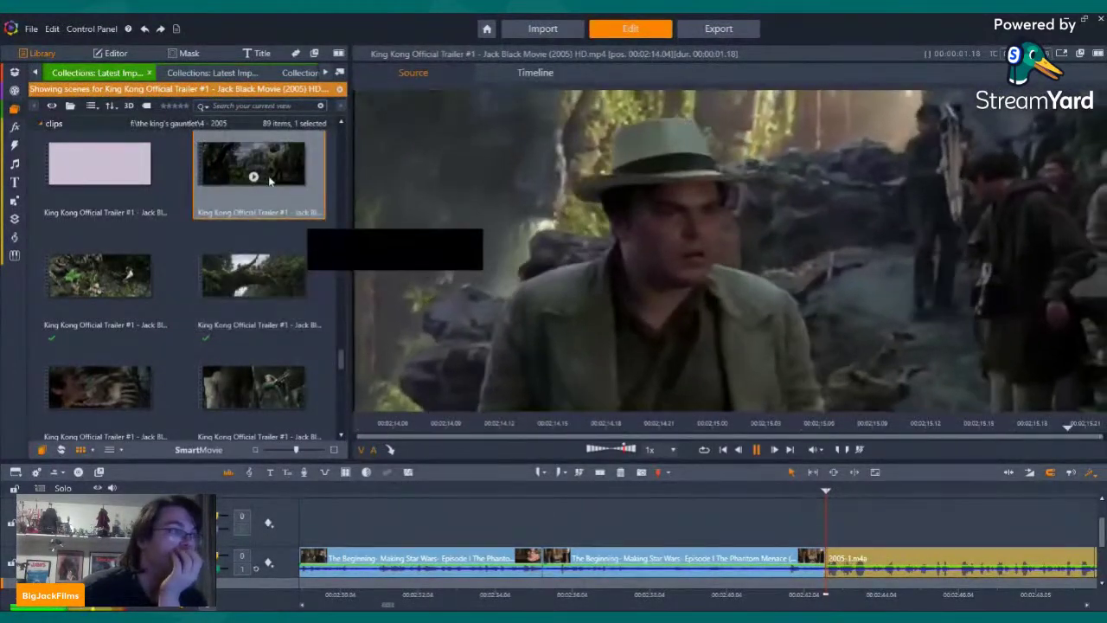
{"action": "left_click_drag", "start_coordinate": [266, 154], "coordinate": [852, 519]}
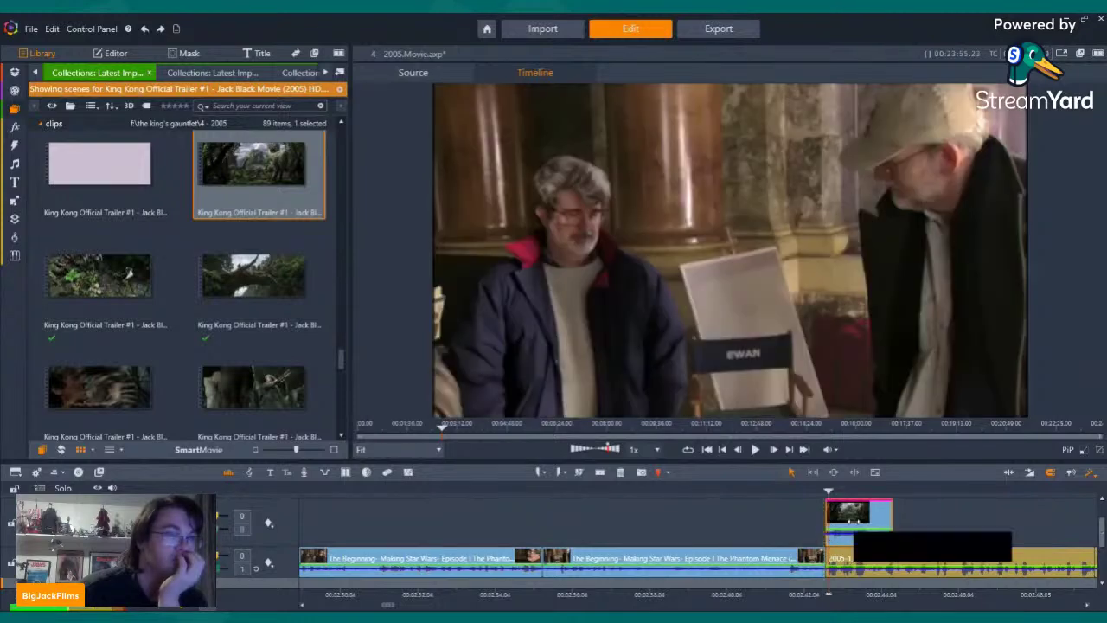
{"action": "right_click", "coordinate": [856, 518]}
{"action": "mouse_move", "coordinate": [949, 213]}
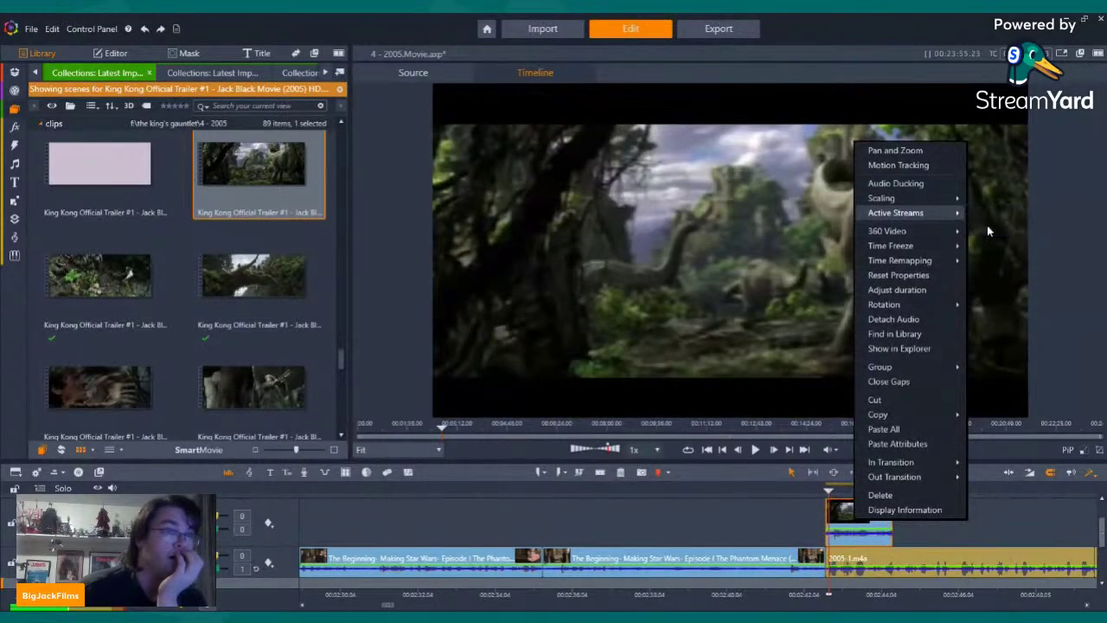
{"action": "left_click", "coordinate": [987, 227]}
Add the King Kong scene of Kong standing against the cloudy sky directly after the dinosaur clip, without its audio
{"action": "scroll", "coordinate": [153, 315], "scroll_direction": "down", "scroll_amount": 3}
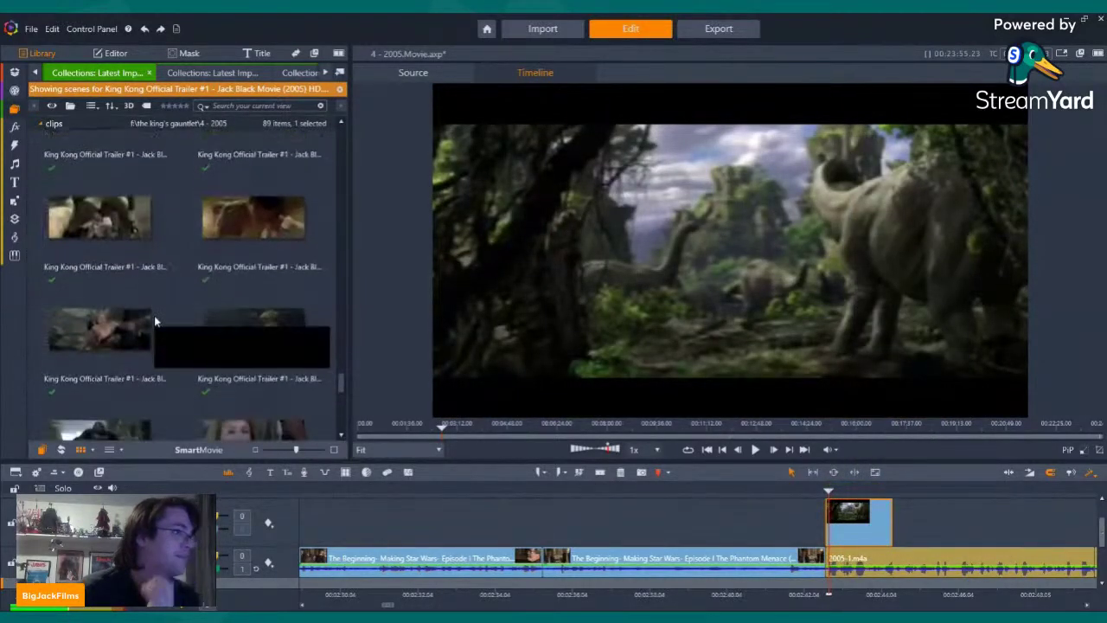
{"action": "scroll", "coordinate": [246, 263], "scroll_direction": "down", "scroll_amount": 3}
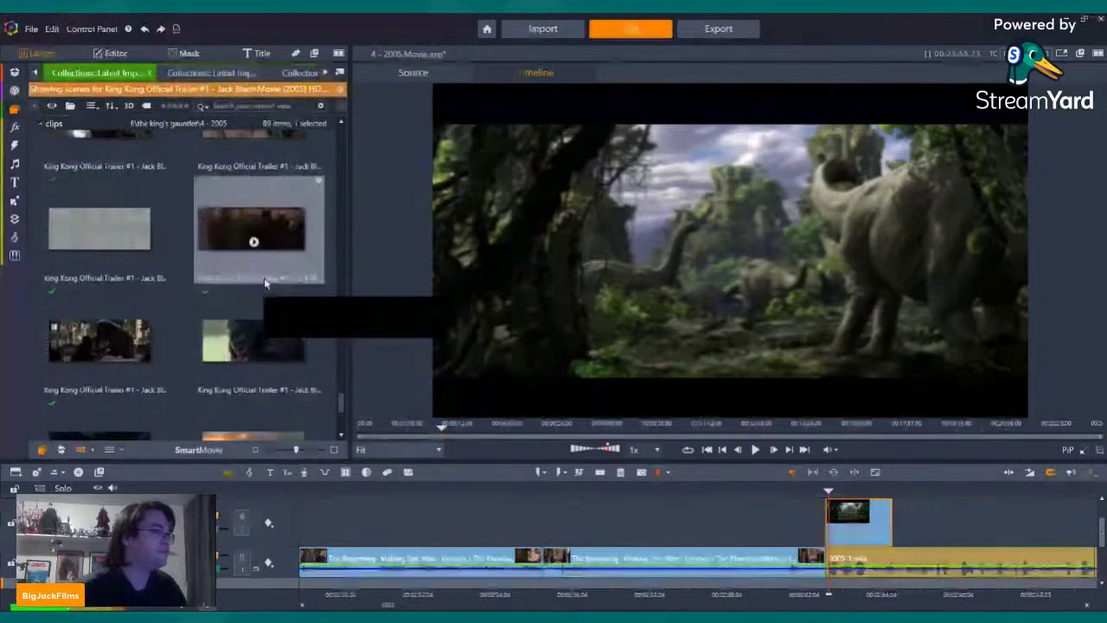
{"action": "left_click", "coordinate": [253, 290]}
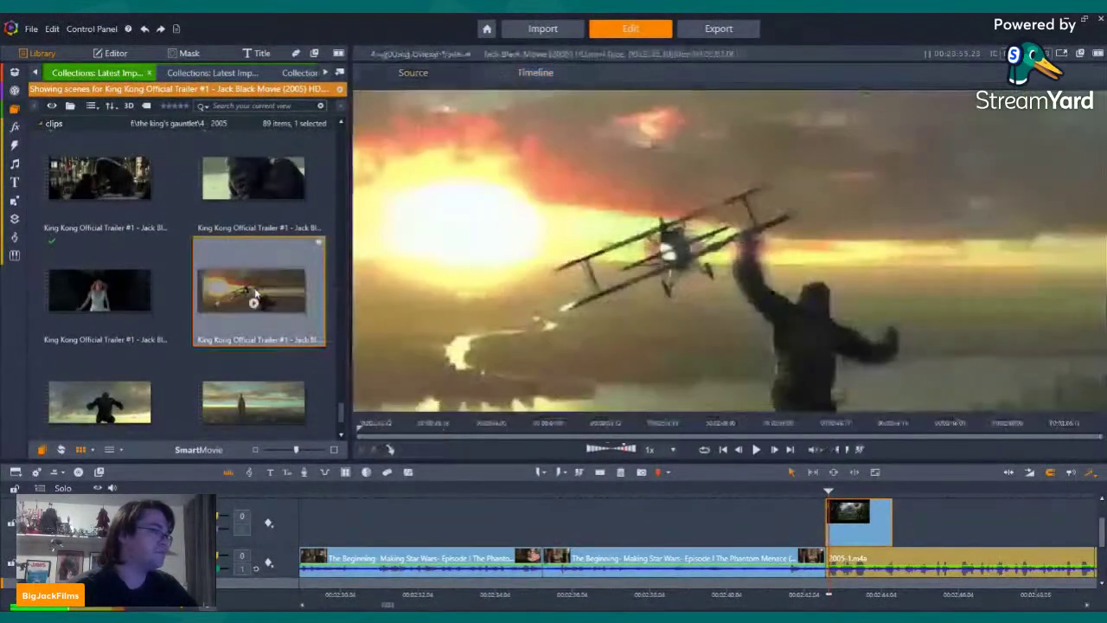
{"action": "left_click", "coordinate": [122, 382]}
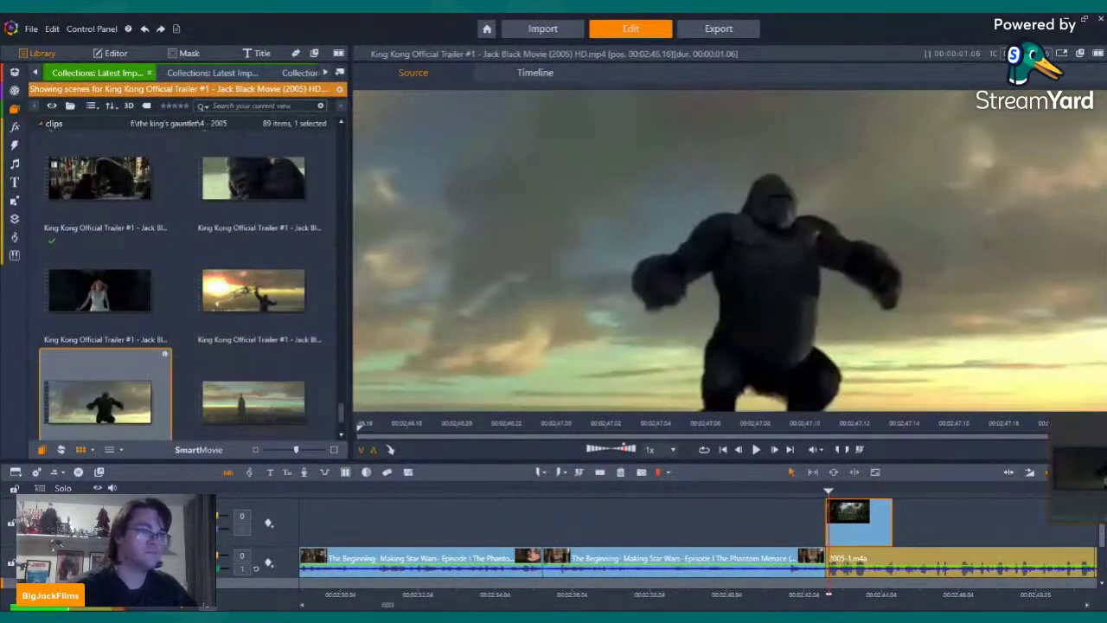
{"action": "left_click", "coordinate": [958, 563]}
{"action": "left_click_drag", "start_coordinate": [958, 564], "coordinate": [918, 517]}
{"action": "right_click", "coordinate": [918, 515]}
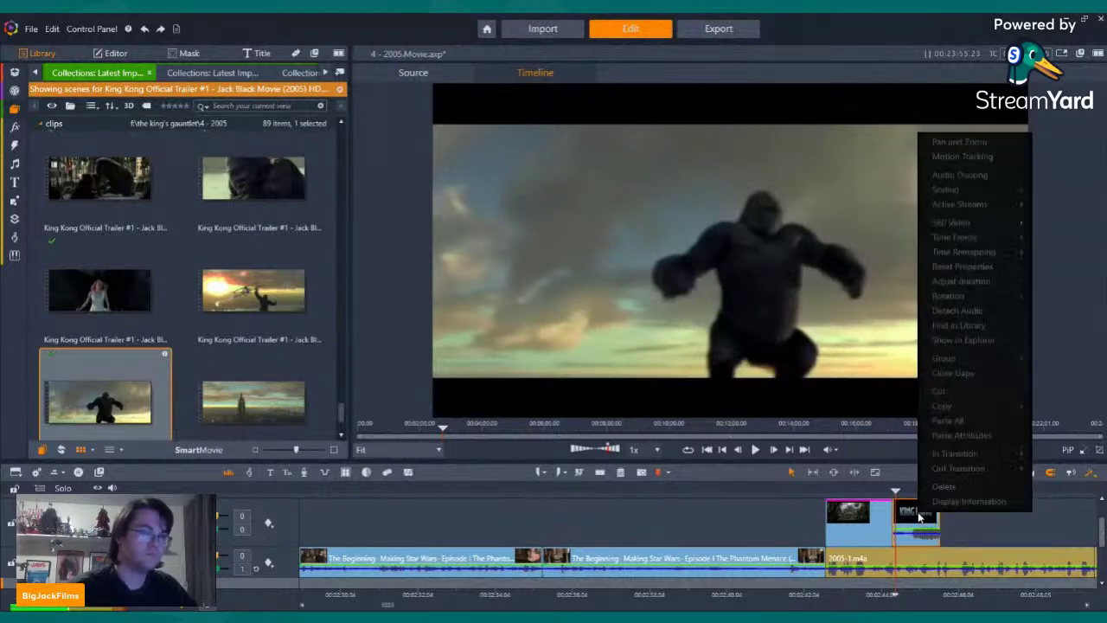
{"action": "mouse_move", "coordinate": [995, 211]}
{"action": "left_click", "coordinate": [1039, 219]}
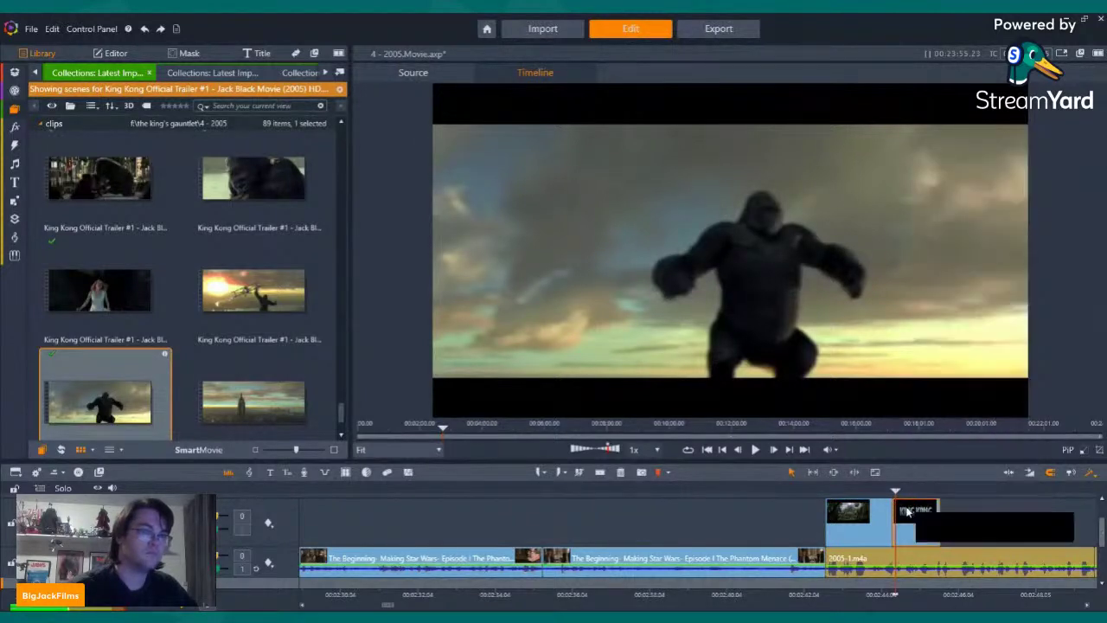
Trim the beginning of the Kong sky clip, close the gap to the dinosaur clip and play it back
{"action": "key", "text": "Left"}
{"action": "key", "text": "Left"}
{"action": "left_click_drag", "start_coordinate": [894, 534], "coordinate": [901, 534]}
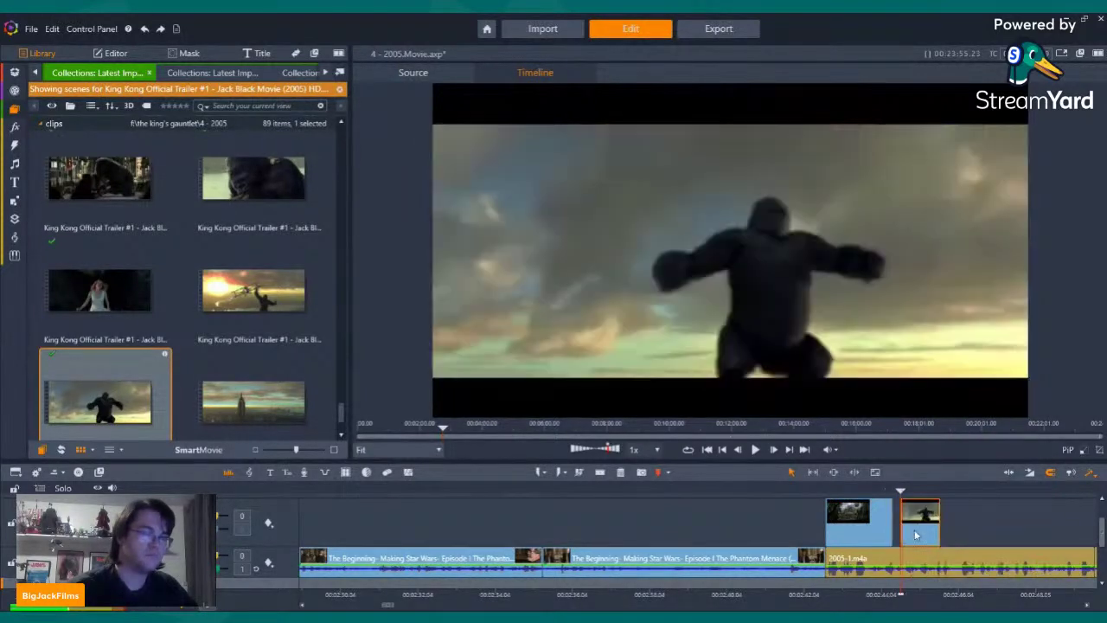
{"action": "left_click", "coordinate": [755, 449]}
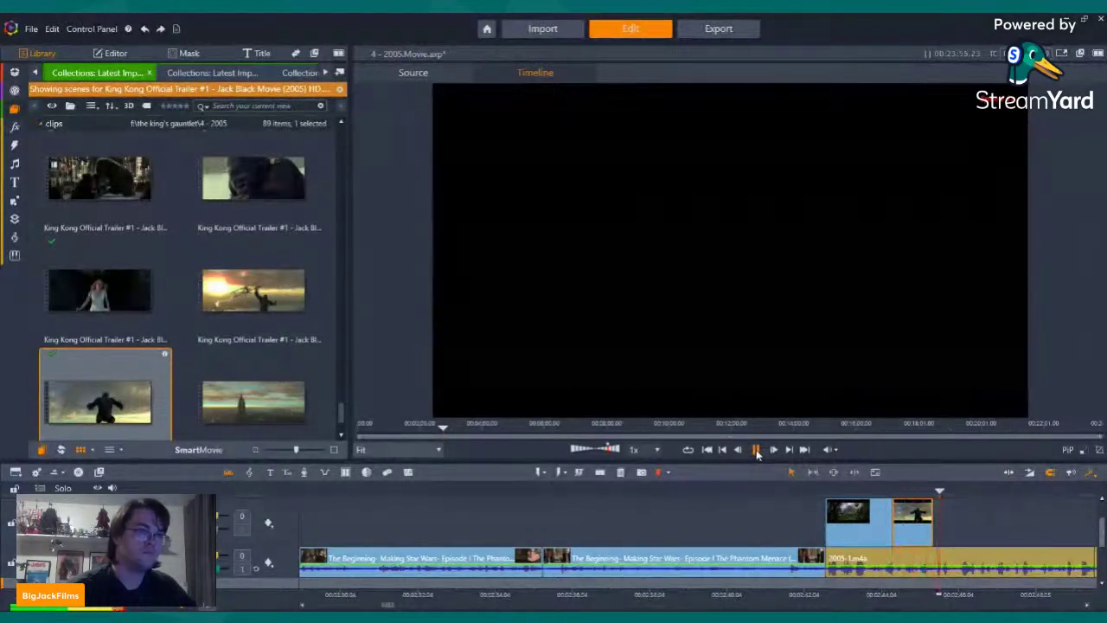
{"action": "left_click", "coordinate": [754, 449]}
Delete the dinosaur valley and Kong sky clips from above the 2005-1.m4a section
{"action": "left_click", "coordinate": [253, 292]}
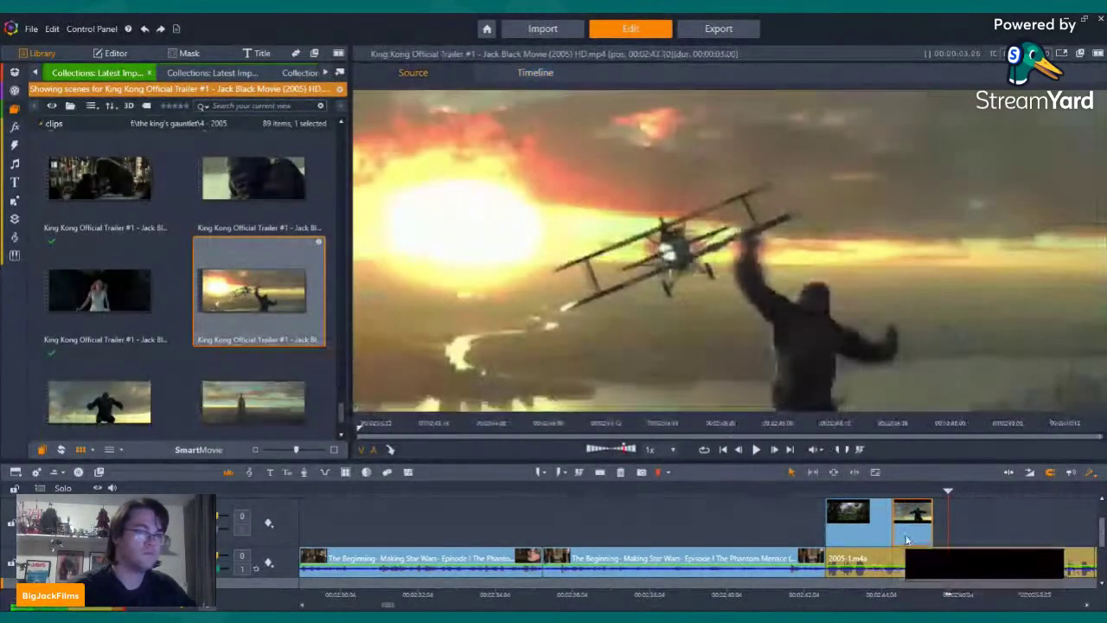
{"action": "left_click", "coordinate": [906, 539]}
{"action": "right_click", "coordinate": [863, 527]}
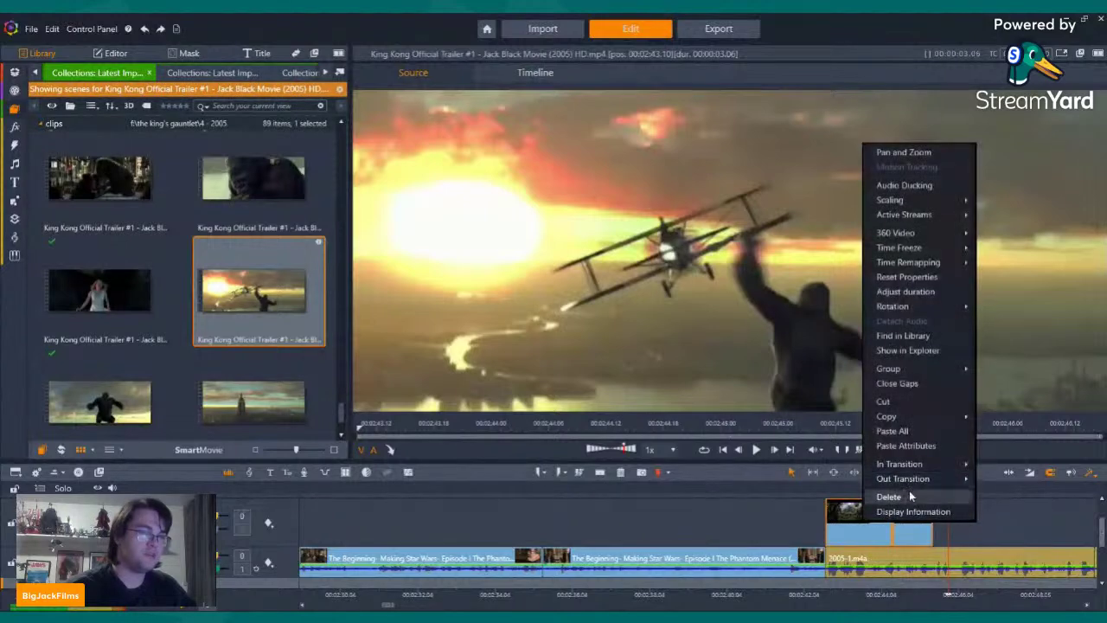
{"action": "left_click", "coordinate": [909, 490]}
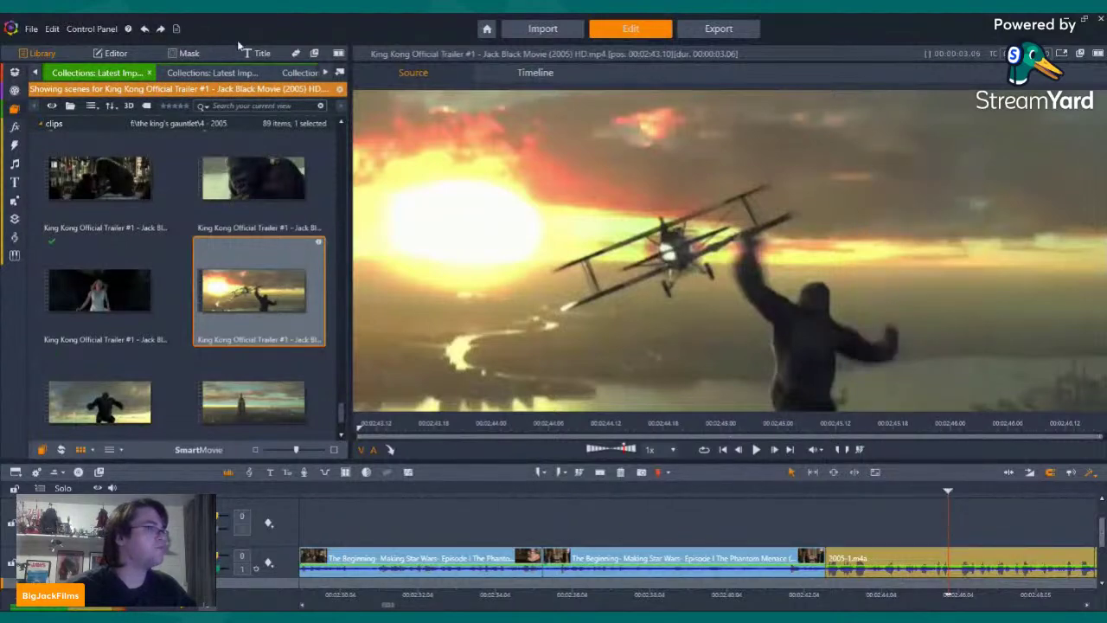
Find and select King Kong (2005) Fan Teaser Trailer.mp4 among the 2005 clips in the Latest Import collection
{"action": "left_click", "coordinate": [209, 75]}
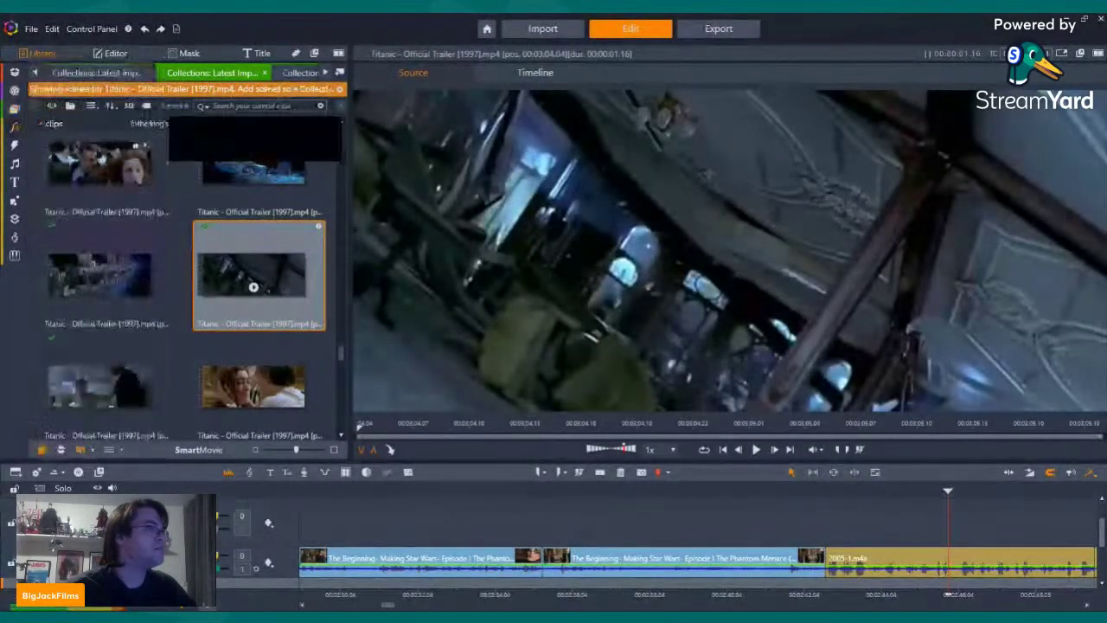
{"action": "left_click", "coordinate": [283, 75]}
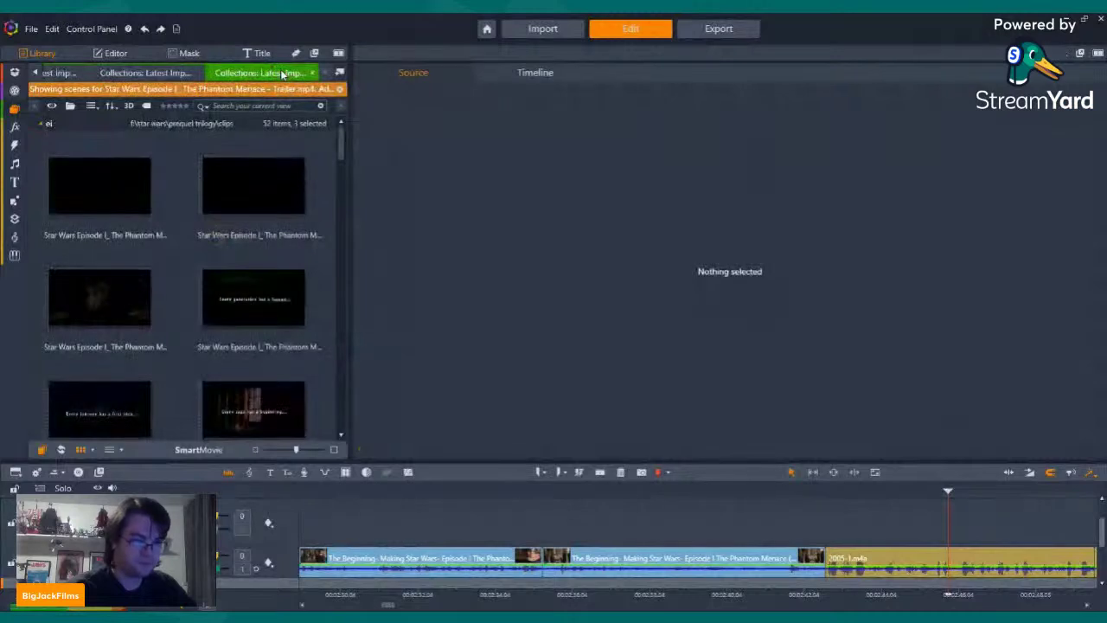
{"action": "mouse_move", "coordinate": [17, 112]}
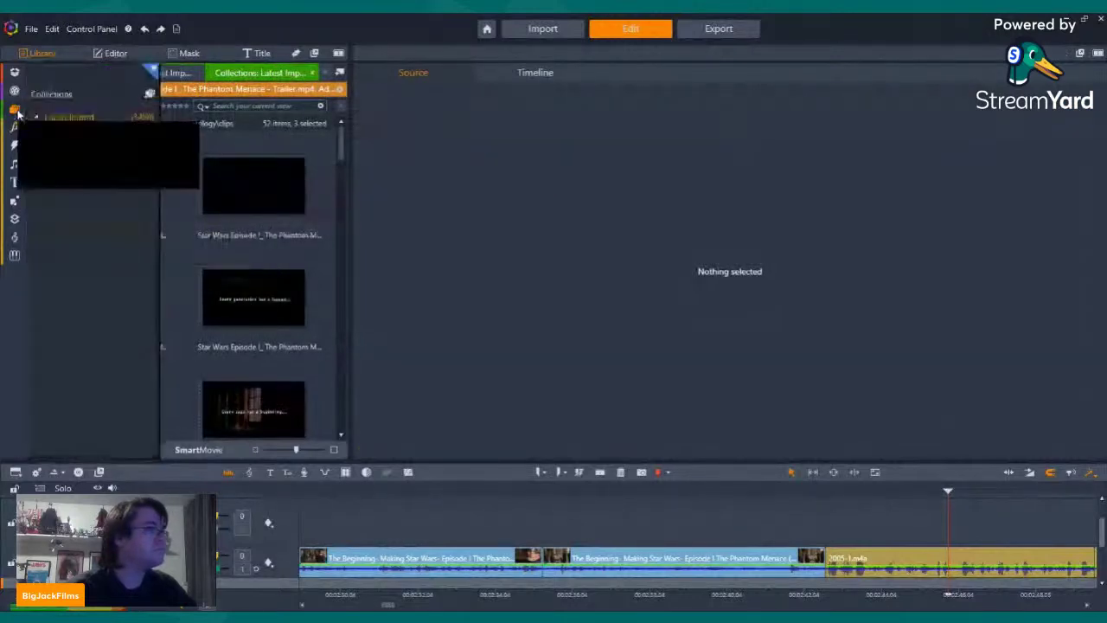
{"action": "left_click", "coordinate": [74, 118]}
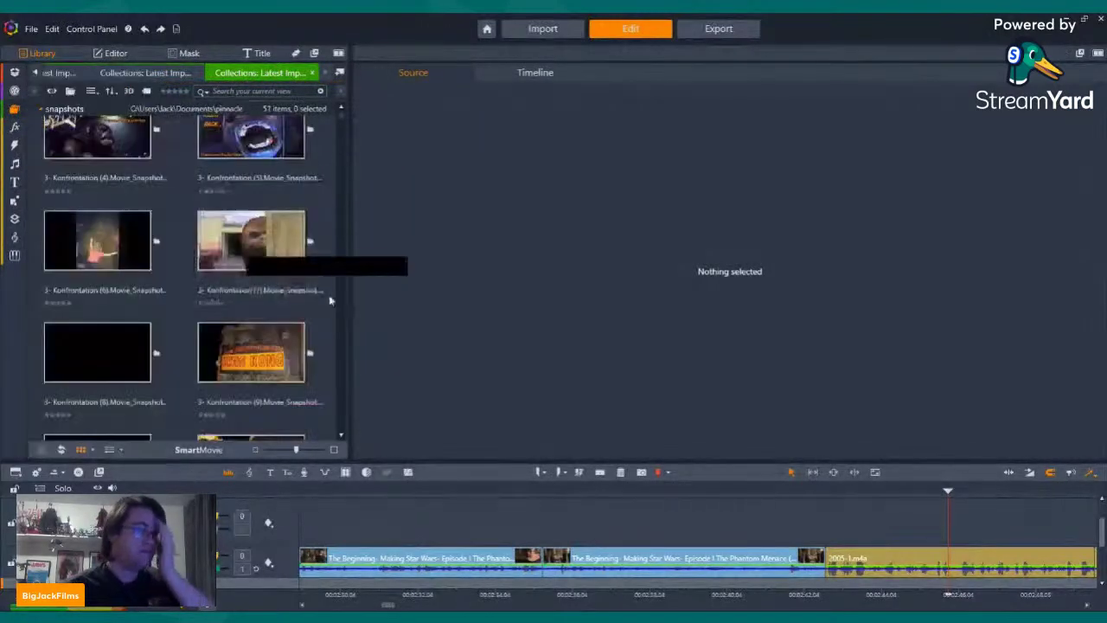
{"action": "scroll", "coordinate": [184, 256], "scroll_direction": "down", "scroll_amount": 4}
{"action": "scroll", "coordinate": [182, 255], "scroll_direction": "down", "scroll_amount": 15}
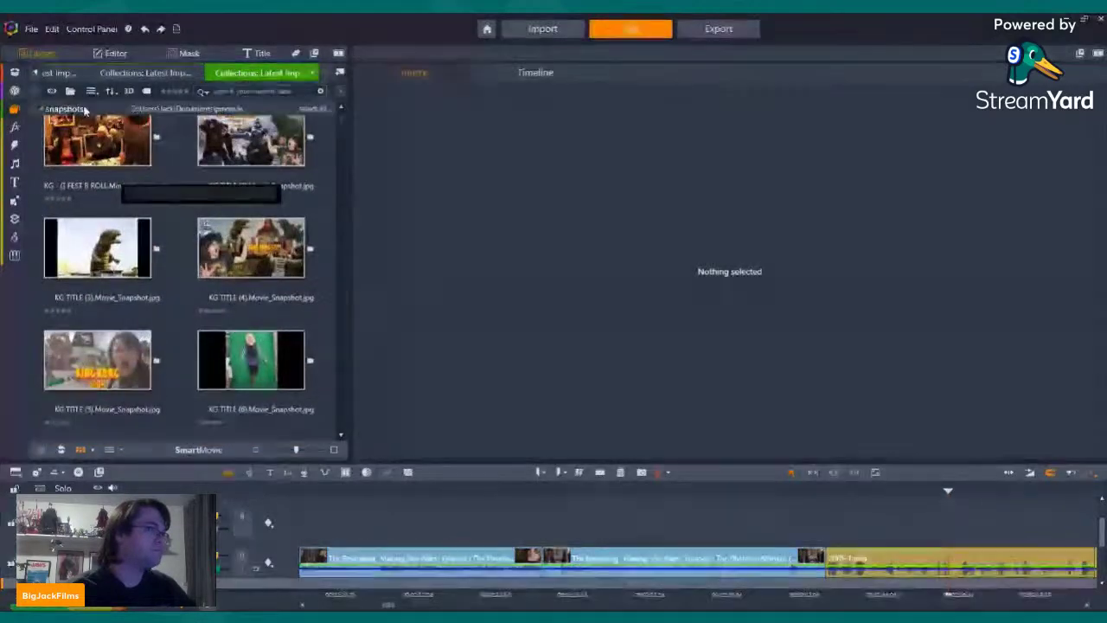
{"action": "scroll", "coordinate": [184, 307], "scroll_direction": "down", "scroll_amount": 6}
{"action": "scroll", "coordinate": [125, 108], "scroll_direction": "down", "scroll_amount": 5}
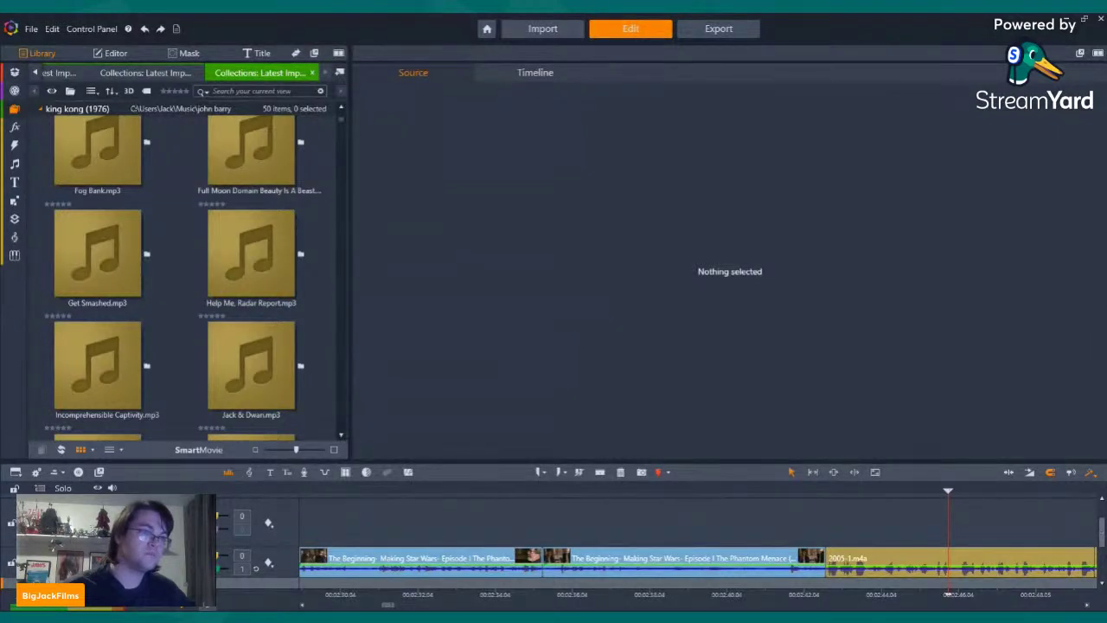
{"action": "left_click_drag", "start_coordinate": [19, 92], "coordinate": [110, 104]}
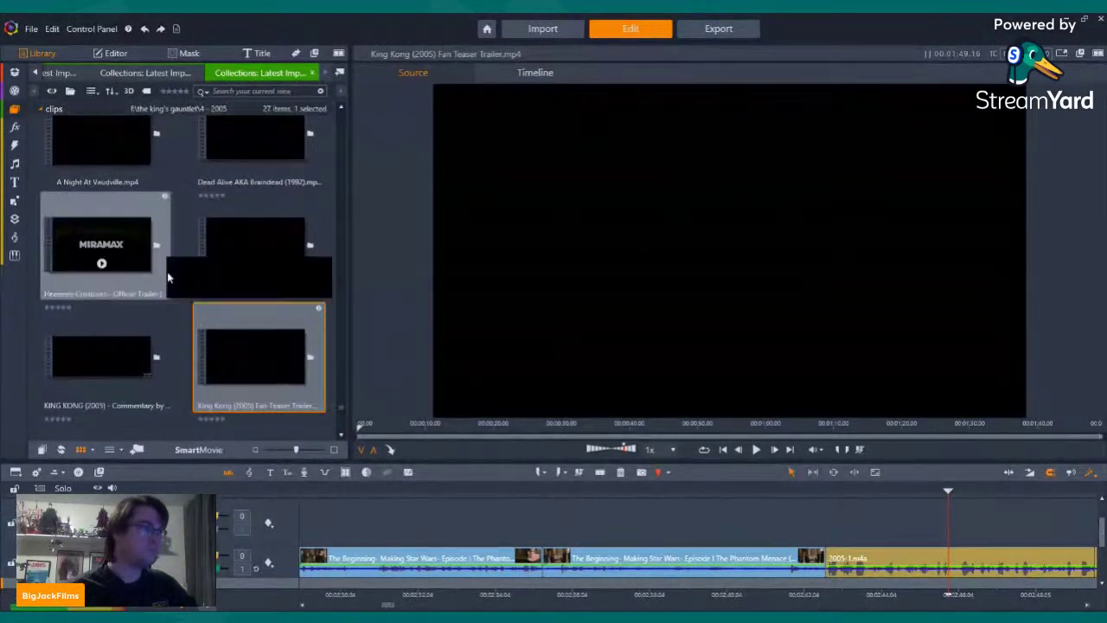
Run scene detection on King Kong (2005) Fan Teaser Trailer.mp4 and show its individual scenes
{"action": "right_click", "coordinate": [277, 351]}
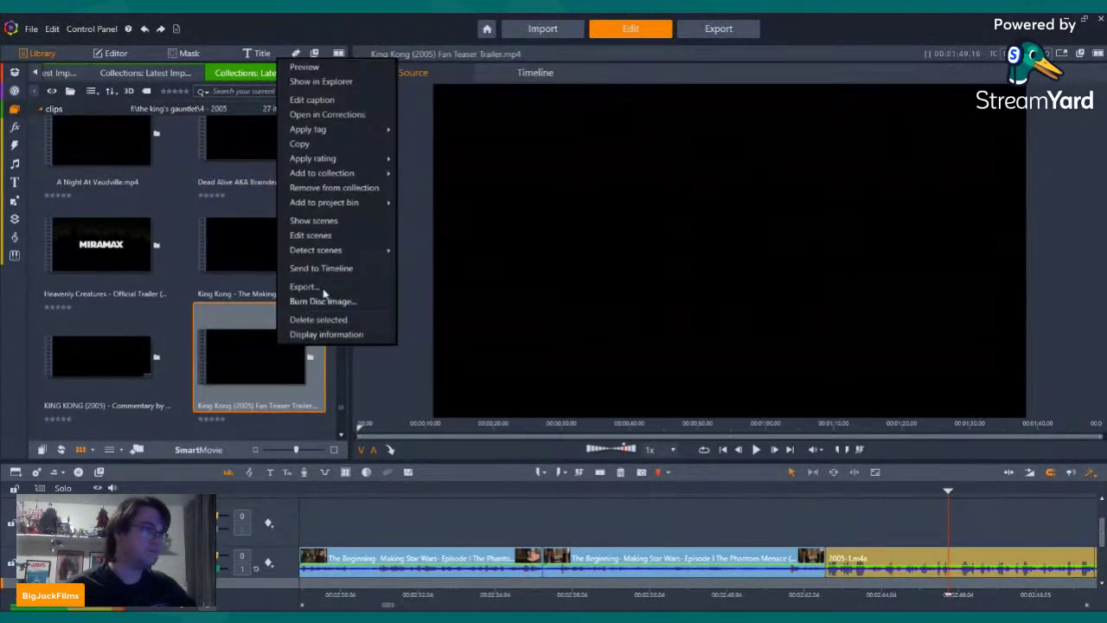
{"action": "mouse_move", "coordinate": [340, 253]}
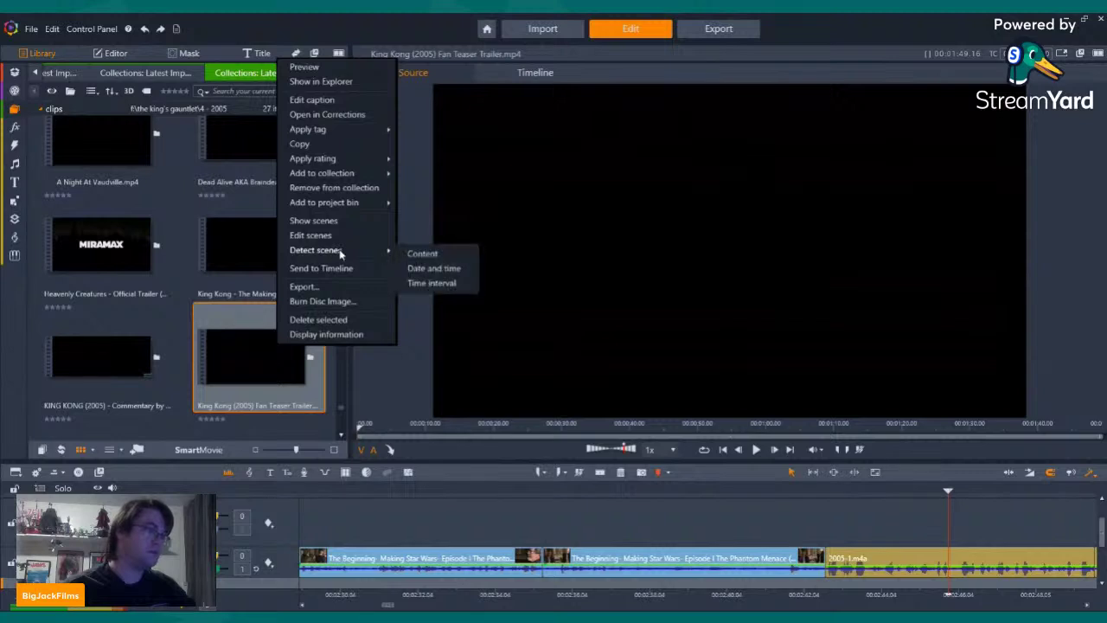
{"action": "left_click", "coordinate": [437, 268]}
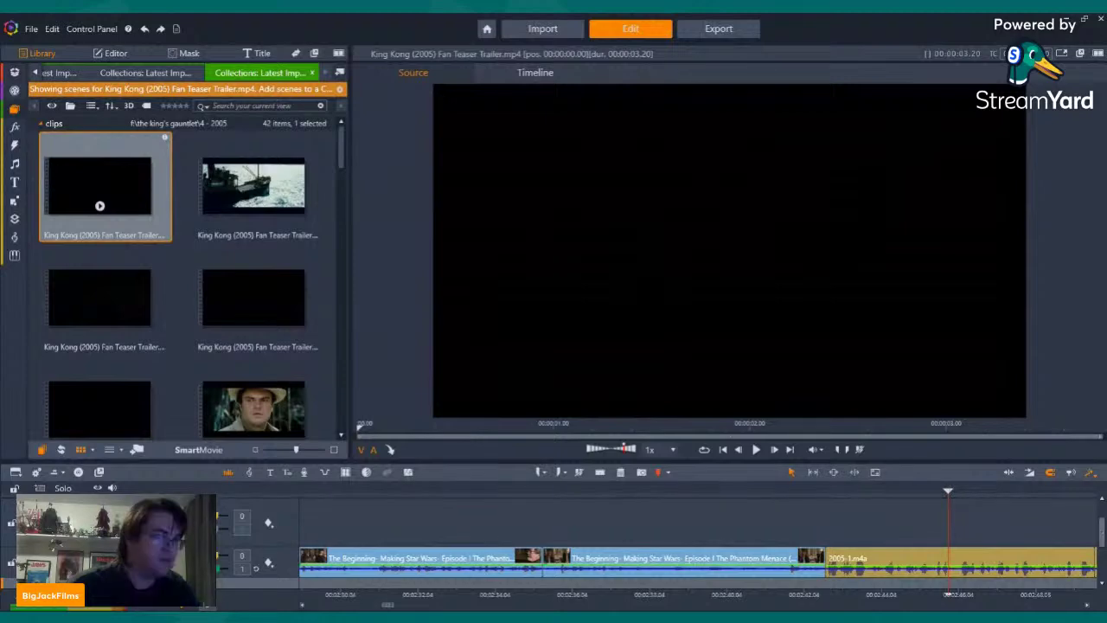
Preview the scenes of King Kong (2005) Fan Teaser Trailer.mp4, examining the ship, cliff, treetop and Kong-versus-dinosaur shots
{"action": "left_click", "coordinate": [251, 206]}
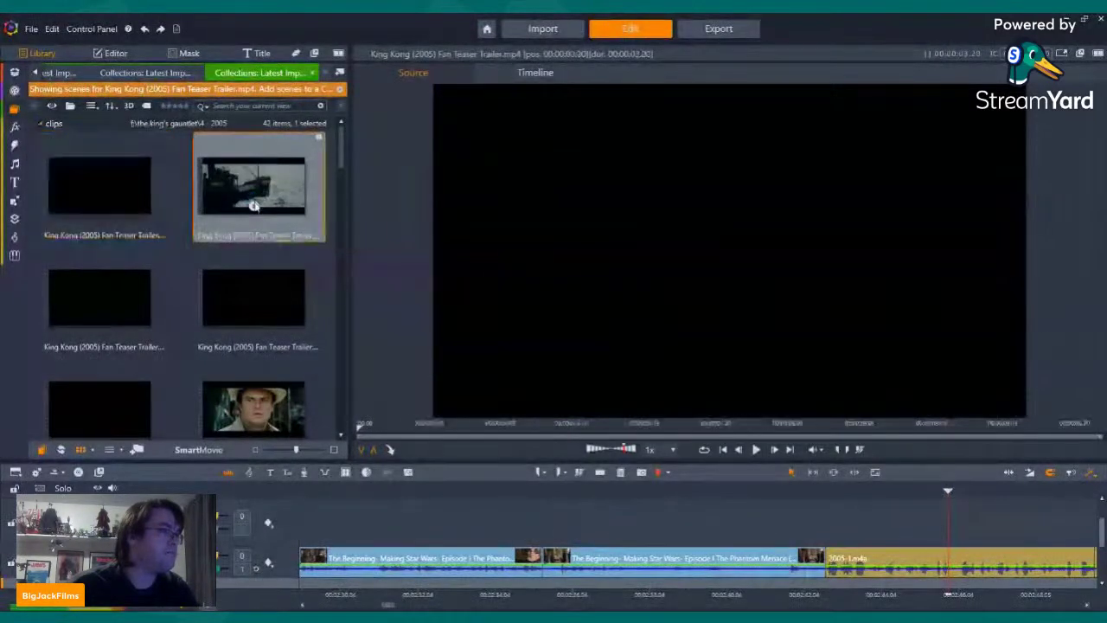
{"action": "left_click", "coordinate": [251, 317]}
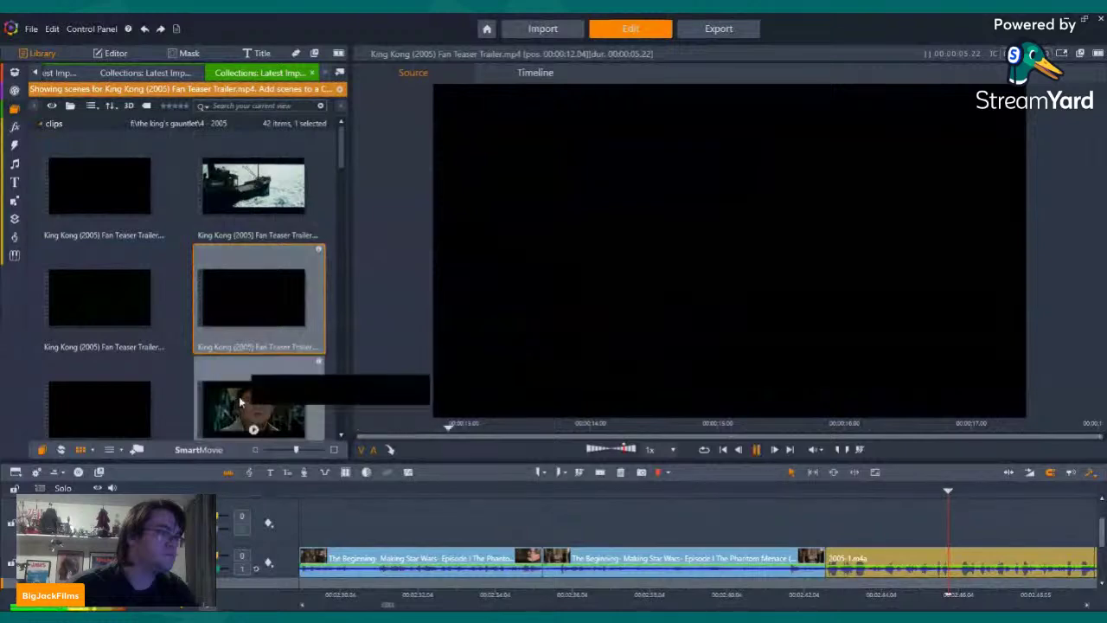
{"action": "scroll", "coordinate": [90, 327], "scroll_direction": "down", "scroll_amount": 2}
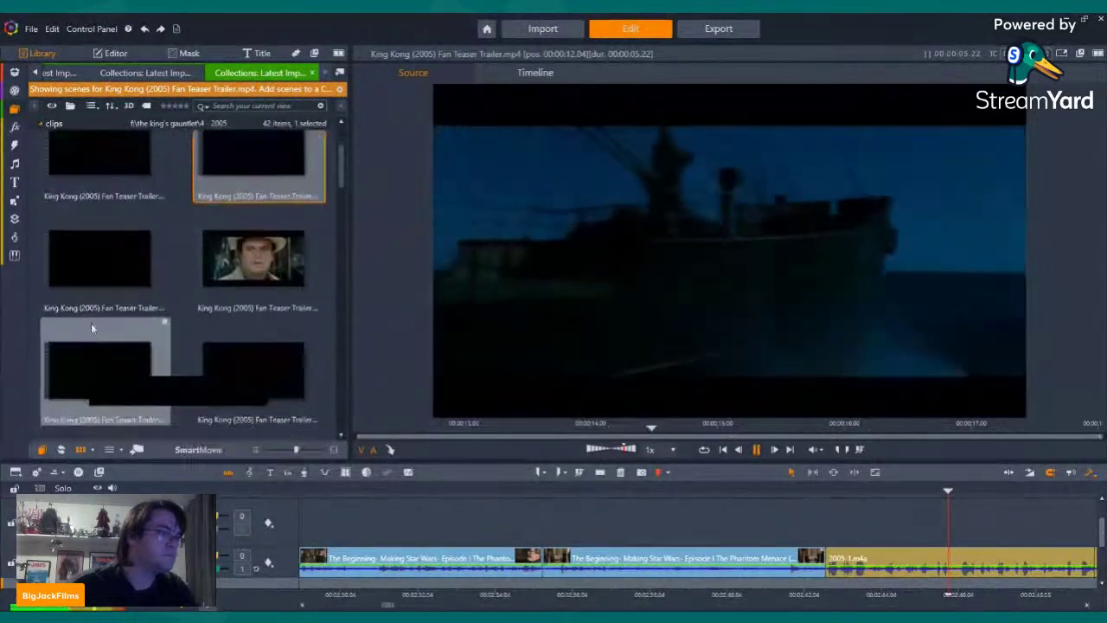
{"action": "left_click", "coordinate": [99, 249]}
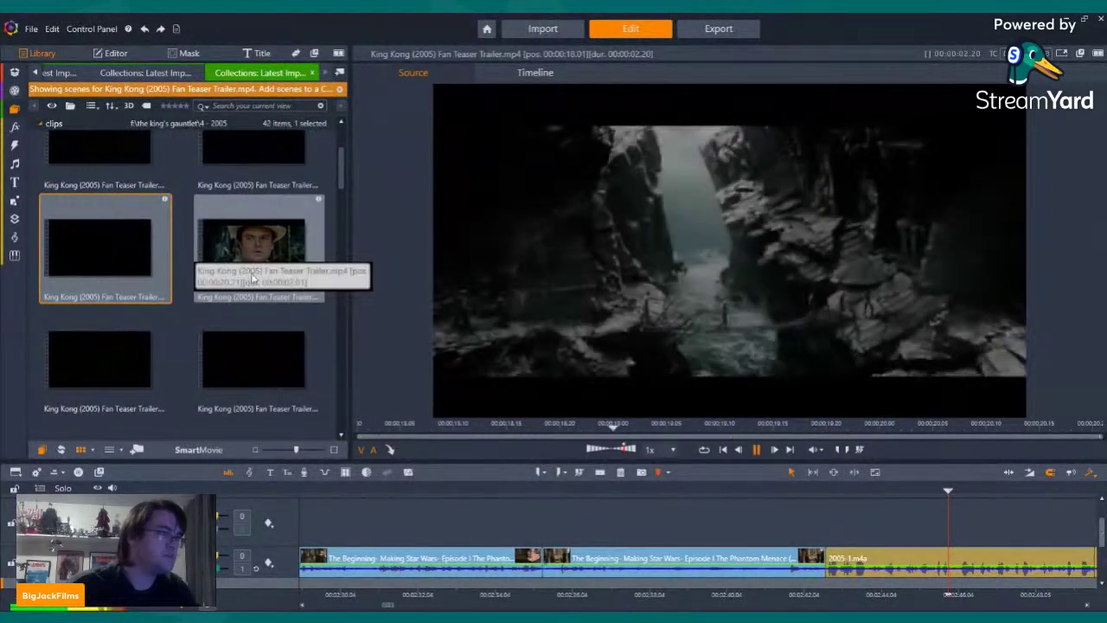
{"action": "scroll", "coordinate": [242, 259], "scroll_direction": "down", "scroll_amount": 3}
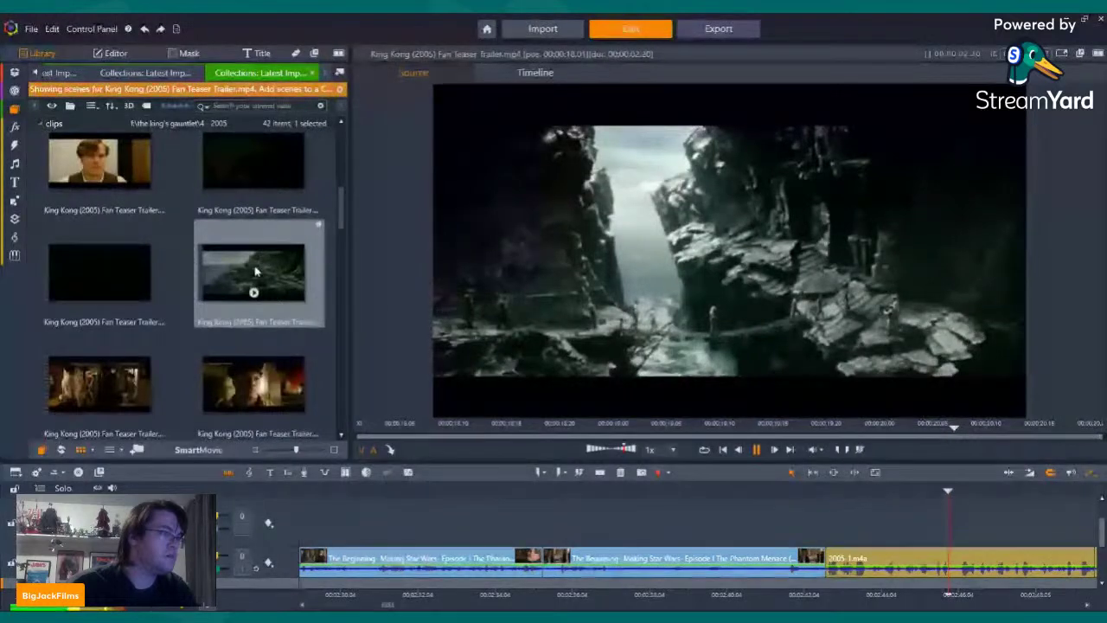
{"action": "left_click", "coordinate": [253, 294]}
{"action": "scroll", "coordinate": [253, 294], "scroll_direction": "down", "scroll_amount": 5}
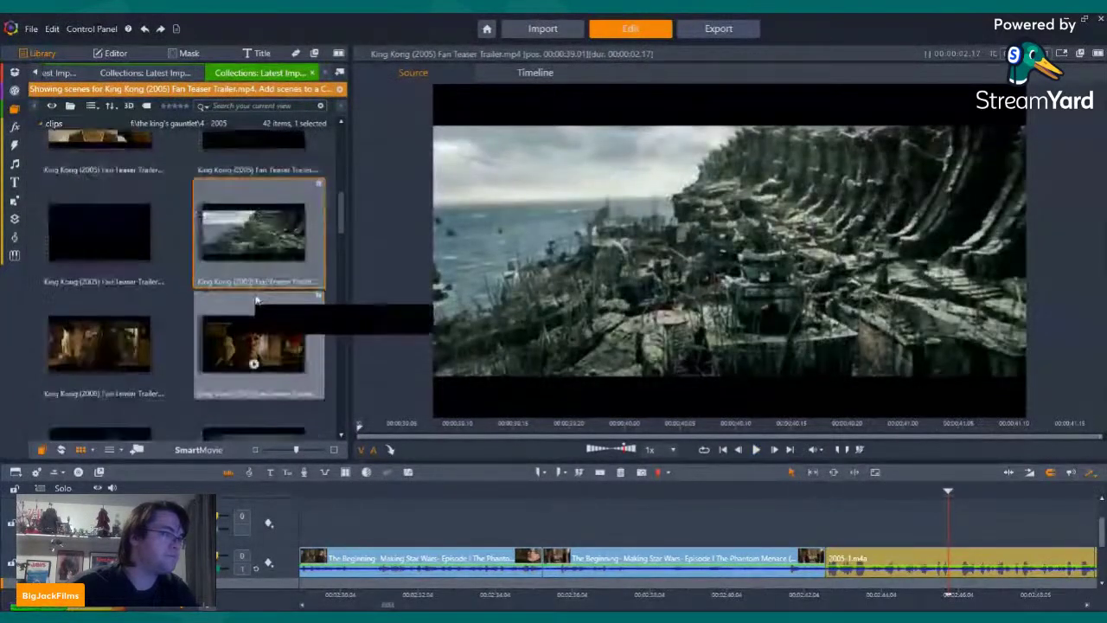
{"action": "scroll", "coordinate": [255, 298], "scroll_direction": "down", "scroll_amount": 1}
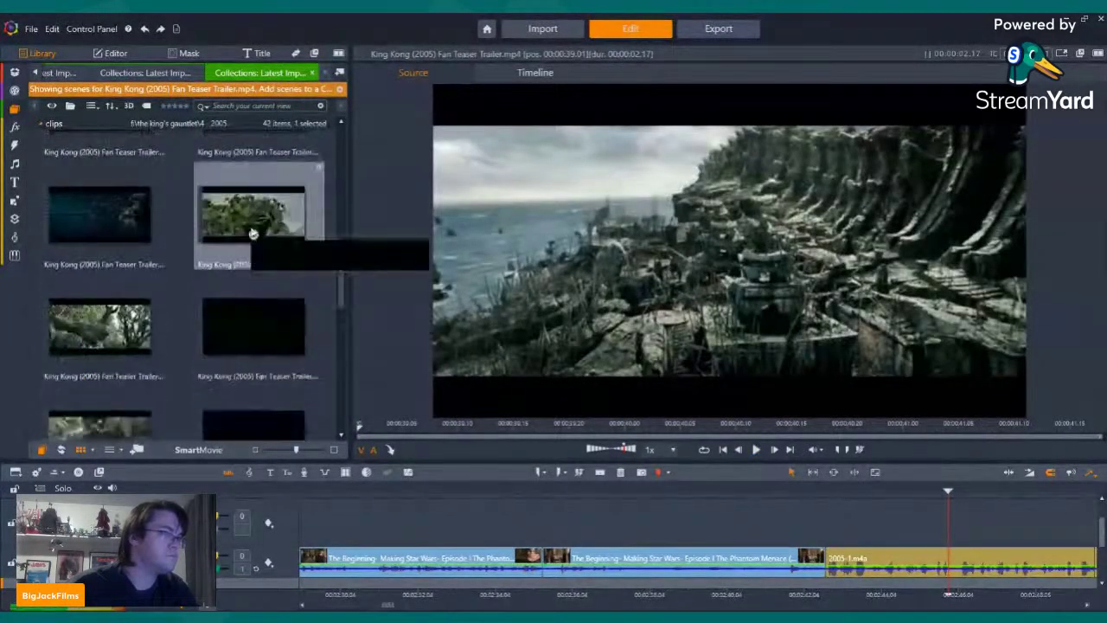
{"action": "left_click", "coordinate": [253, 235]}
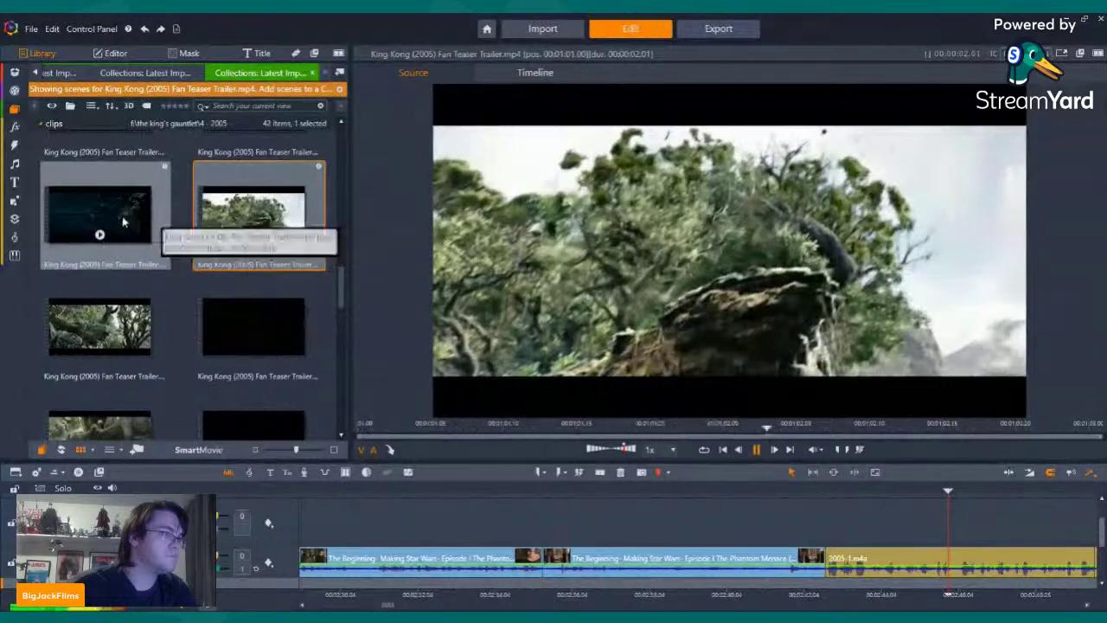
{"action": "left_click", "coordinate": [100, 235]}
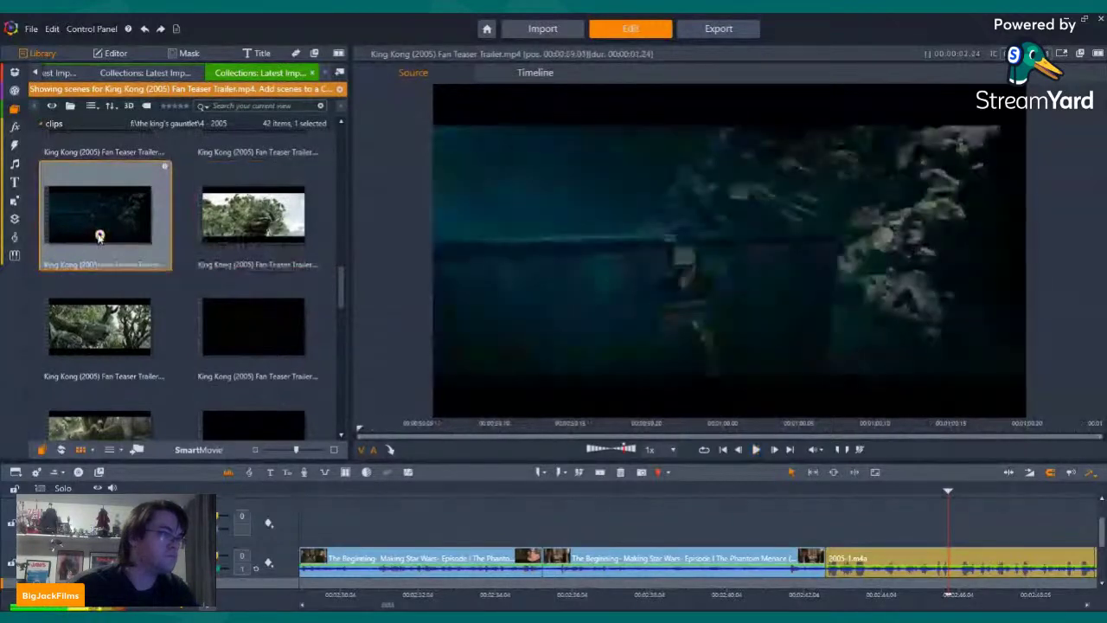
{"action": "left_click", "coordinate": [223, 212]}
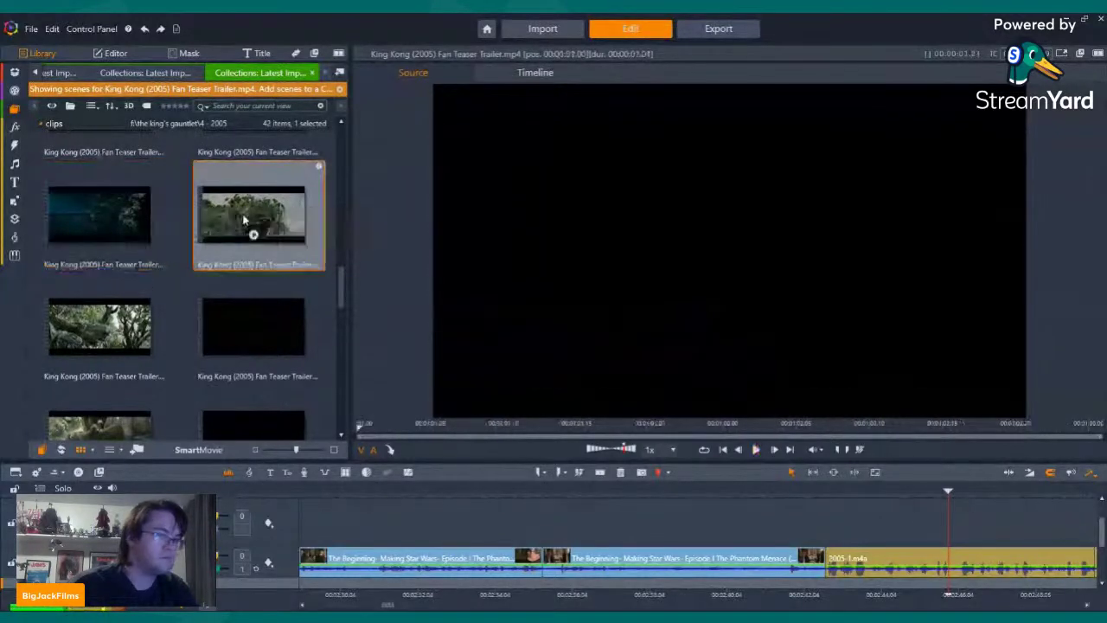
{"action": "left_click", "coordinate": [95, 327]}
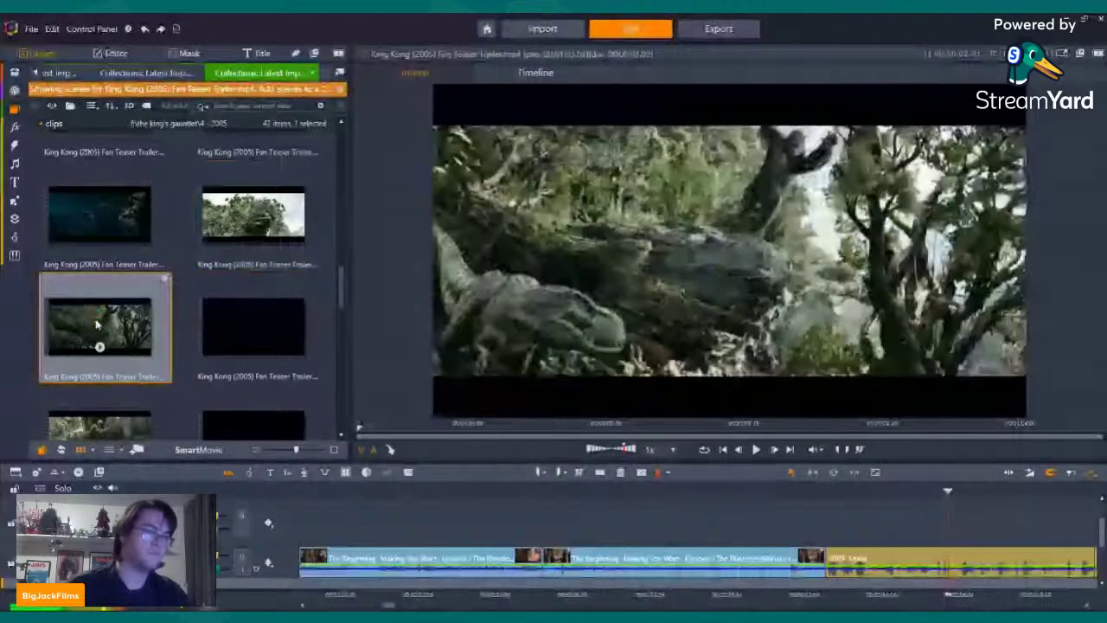
{"action": "left_click_drag", "start_coordinate": [93, 324], "coordinate": [837, 522]}
{"action": "right_click", "coordinate": [837, 522]}
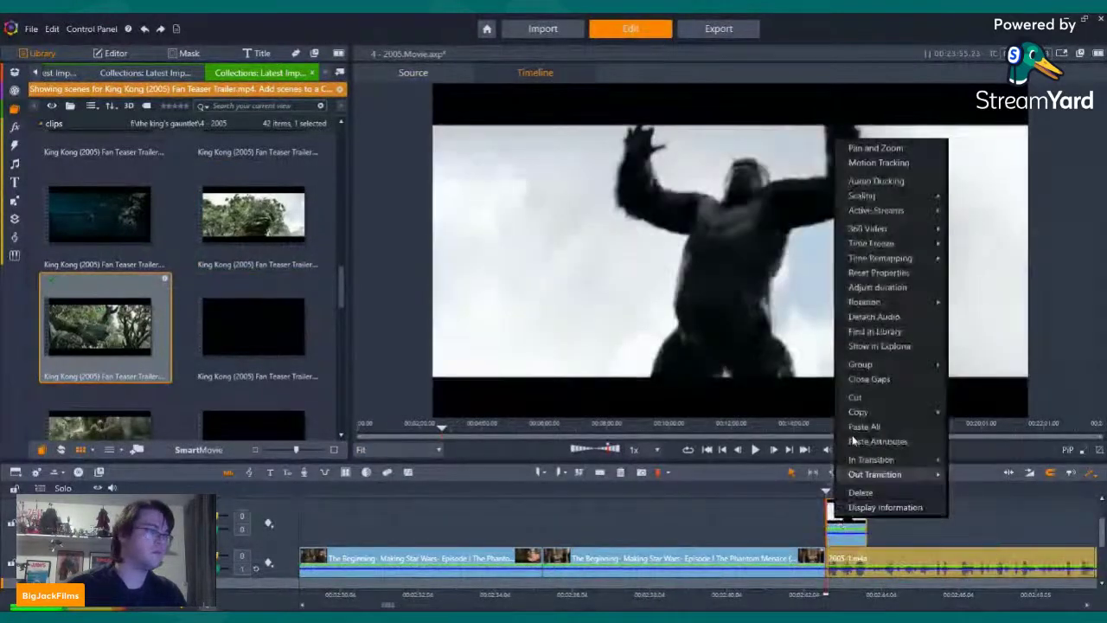
{"action": "left_click", "coordinate": [878, 496]}
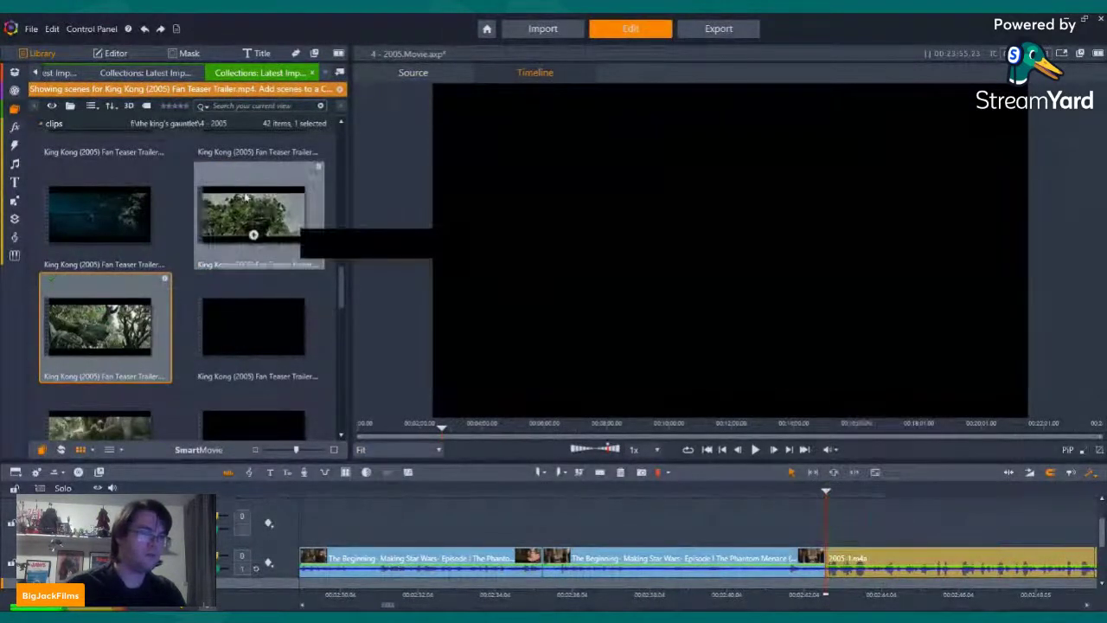
Place the teaser's treetop scene above the start of 2005-1.m4a and trim the clip's beginning
{"action": "left_click_drag", "start_coordinate": [840, 491], "coordinate": [875, 525]}
{"action": "key", "text": "Right"}
{"action": "key", "text": "Right"}
{"action": "key", "text": "Right"}
{"action": "key", "text": "Right"}
{"action": "key", "text": "Right"}
{"action": "key", "text": "Right"}
{"action": "key", "text": "Right"}
{"action": "key", "text": "Right"}
{"action": "key", "text": "Right"}
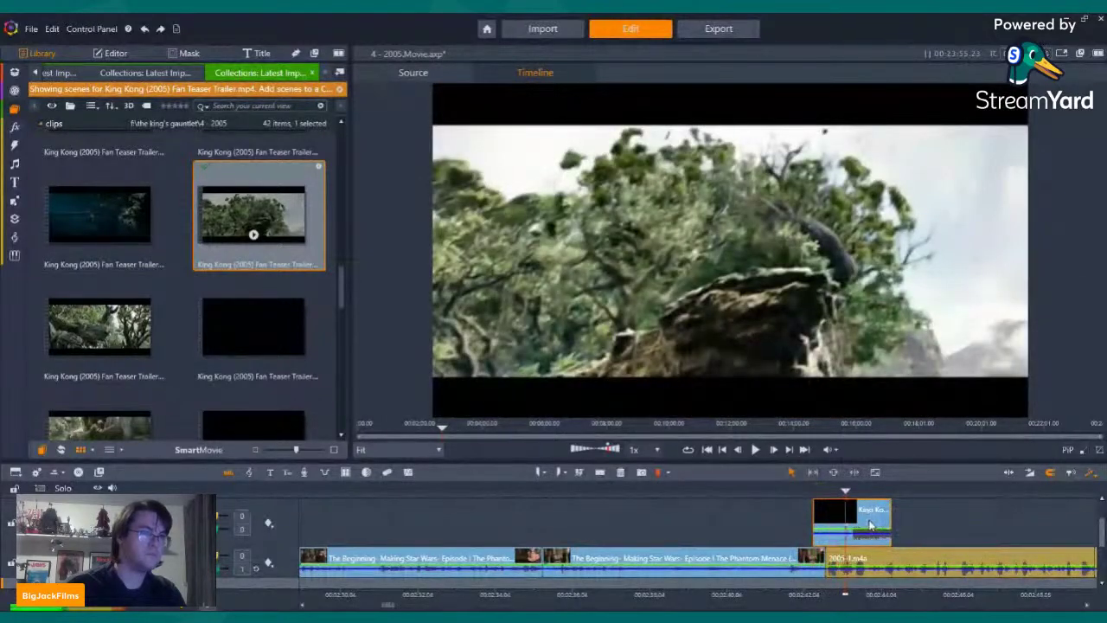
{"action": "left_click_drag", "start_coordinate": [868, 524], "coordinate": [841, 562]}
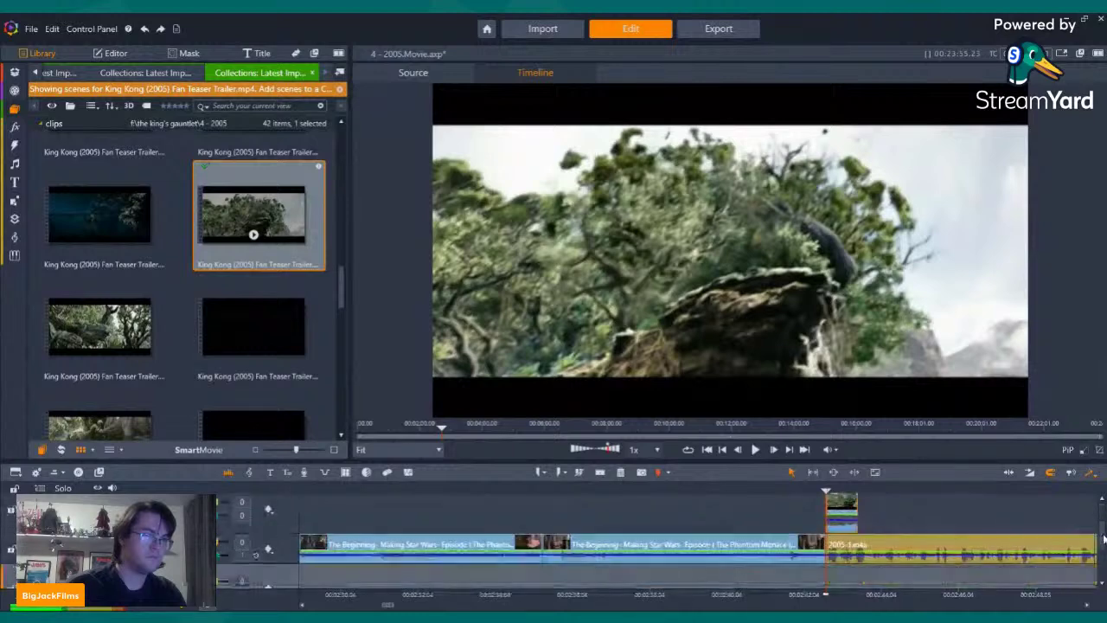
Turn off the audio stream of the treetop clip above 2005-1.m4a, keeping only its video active
{"action": "right_click", "coordinate": [843, 518]}
{"action": "mouse_move", "coordinate": [916, 211]}
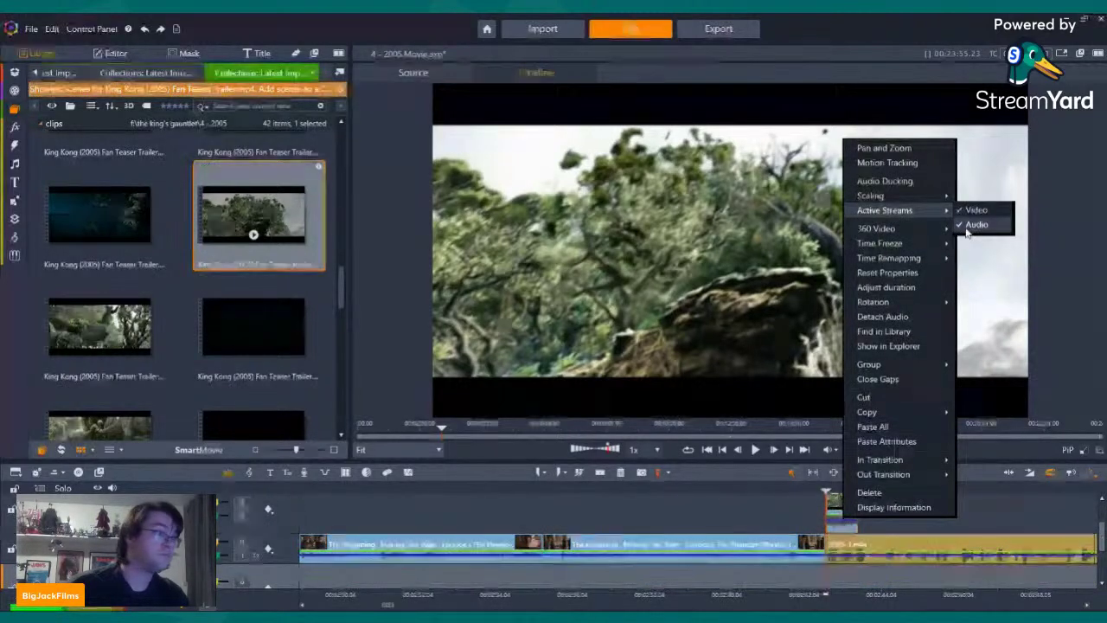
{"action": "left_click", "coordinate": [976, 224]}
Add the teaser's Kong-versus-dinosaur scene directly after the treetop clip and turn off its audio stream
{"action": "left_click_drag", "start_coordinate": [611, 377], "coordinate": [864, 507]}
{"action": "left_click", "coordinate": [864, 507]}
{"action": "right_click", "coordinate": [881, 509]}
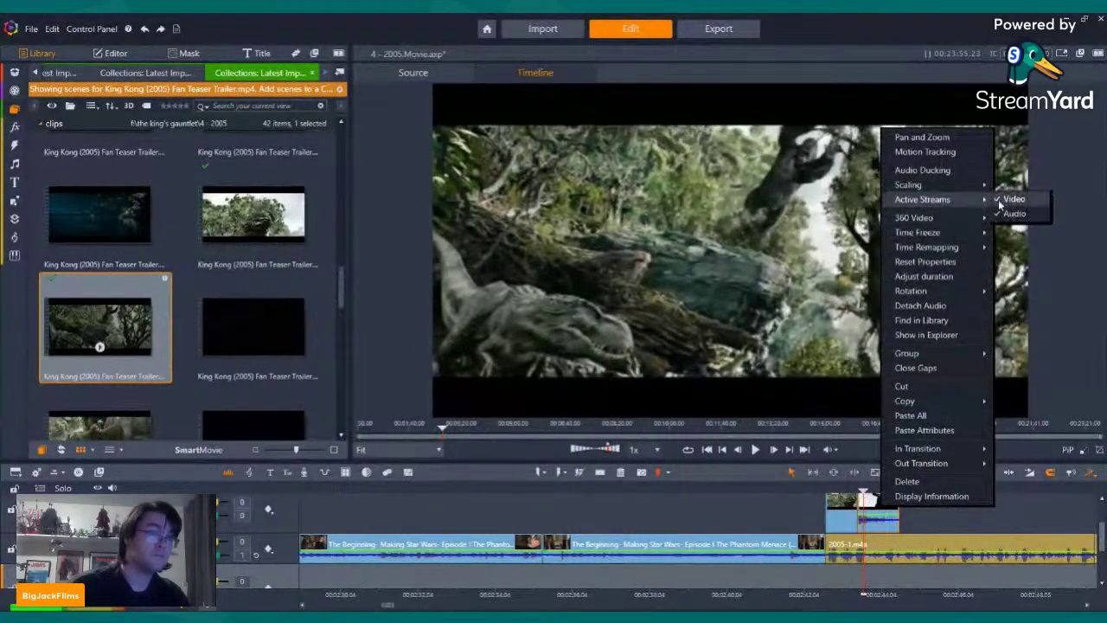
{"action": "left_click", "coordinate": [1013, 215]}
Play back the sequence from just before the start of 2005-1.m4a to review both King Kong teaser clips
{"action": "key", "text": "Left"}
{"action": "key", "text": "Left"}
{"action": "key", "text": "Left"}
{"action": "key", "text": "Left"}
{"action": "key", "text": "Left"}
{"action": "key", "text": "Left"}
{"action": "key", "text": "Left"}
{"action": "key", "text": "Left"}
{"action": "key", "text": "Left"}
{"action": "key", "text": "Left"}
{"action": "key", "text": "Left"}
{"action": "key", "text": "Left"}
{"action": "key", "text": "Left"}
{"action": "key", "text": "Left"}
{"action": "key", "text": "Left"}
{"action": "key", "text": "Left"}
{"action": "key", "text": "Left"}
{"action": "key", "text": "Left"}
{"action": "key", "text": "Left"}
{"action": "key", "text": "Left"}
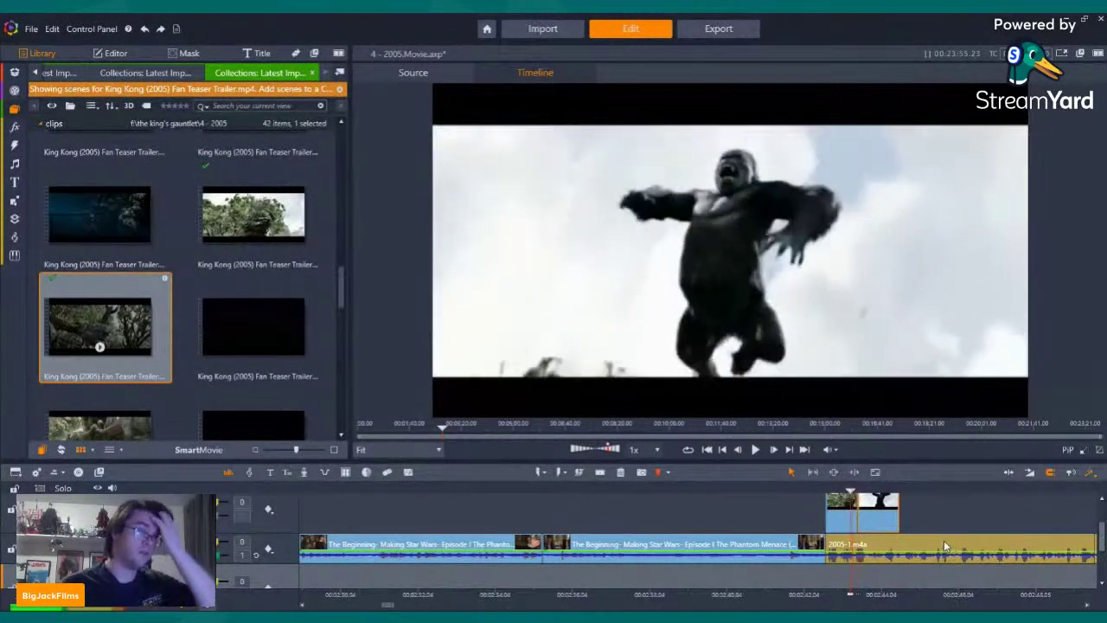
{"action": "key", "text": "Left"}
{"action": "key", "text": "Left"}
{"action": "key", "text": "Left"}
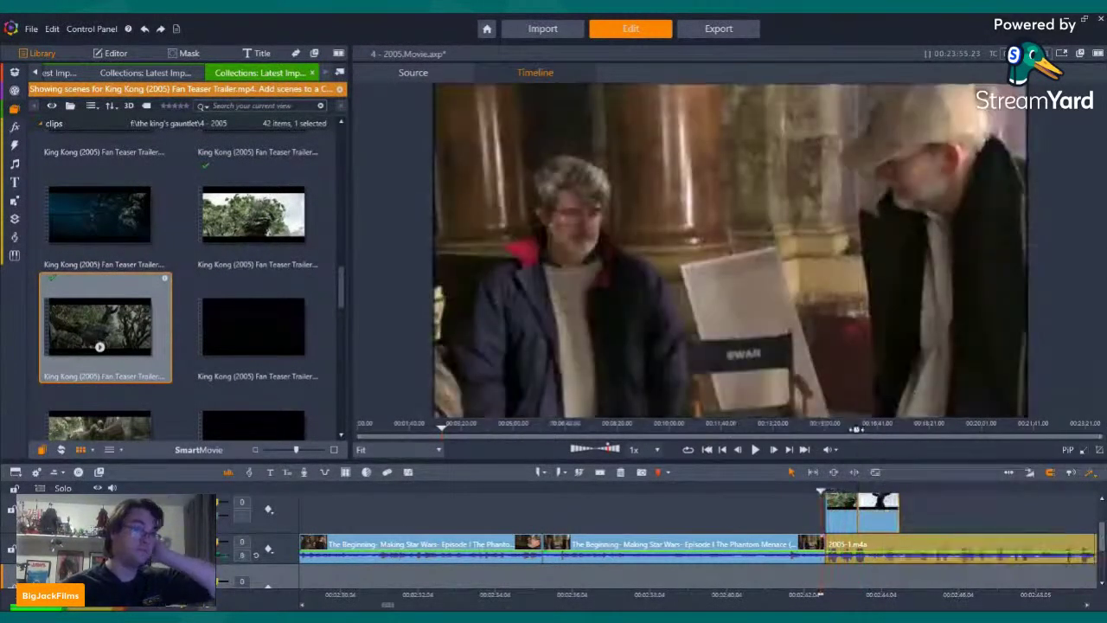
{"action": "left_click", "coordinate": [755, 450]}
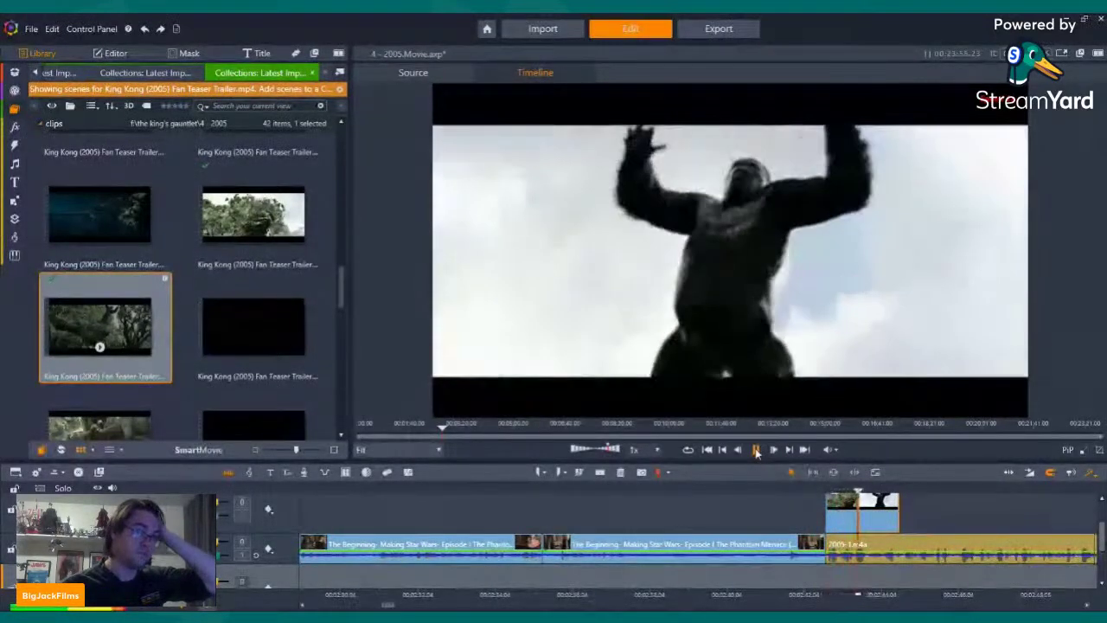
{"action": "left_click", "coordinate": [754, 450]}
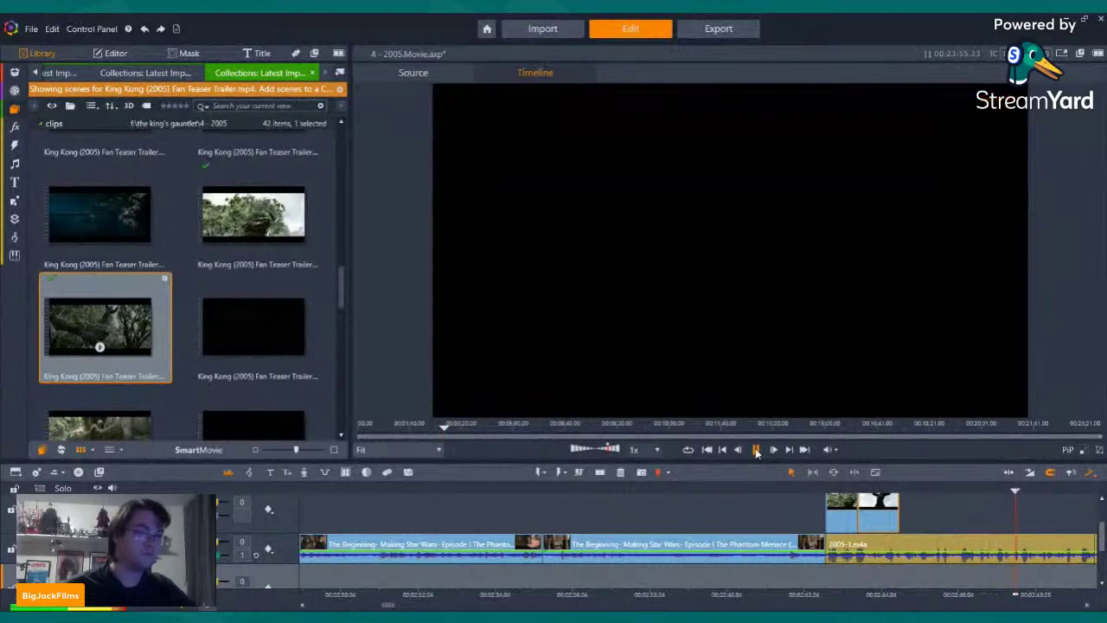
Trim the end of the Kong-versus-dinosaur clip by a few frames, before the shot darkens
{"action": "left_click", "coordinate": [885, 490]}
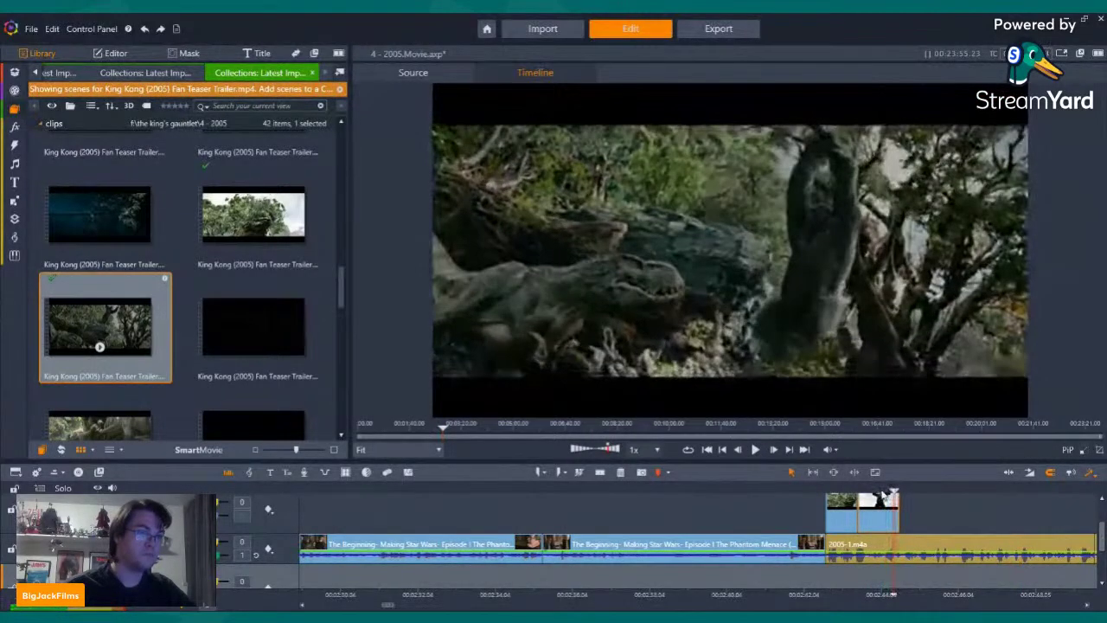
{"action": "key", "text": "Left"}
{"action": "key", "text": "Left"}
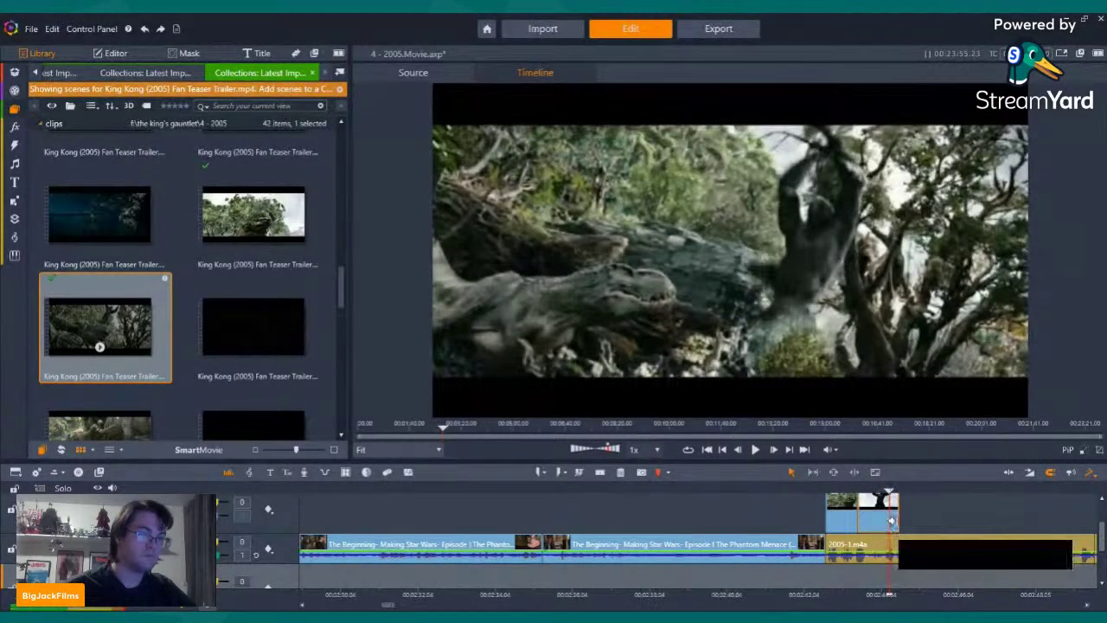
{"action": "left_click_drag", "start_coordinate": [897, 521], "coordinate": [890, 521]}
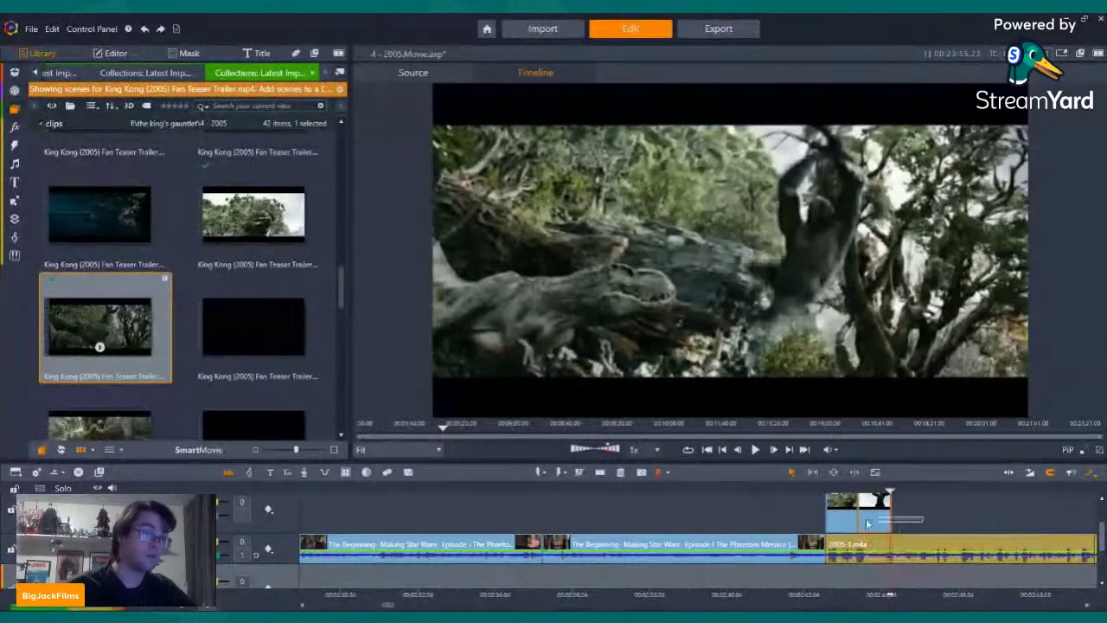
Copy both King Kong teaser clips and delete them from above 2005-1.m4a
{"action": "right_click", "coordinate": [843, 514]}
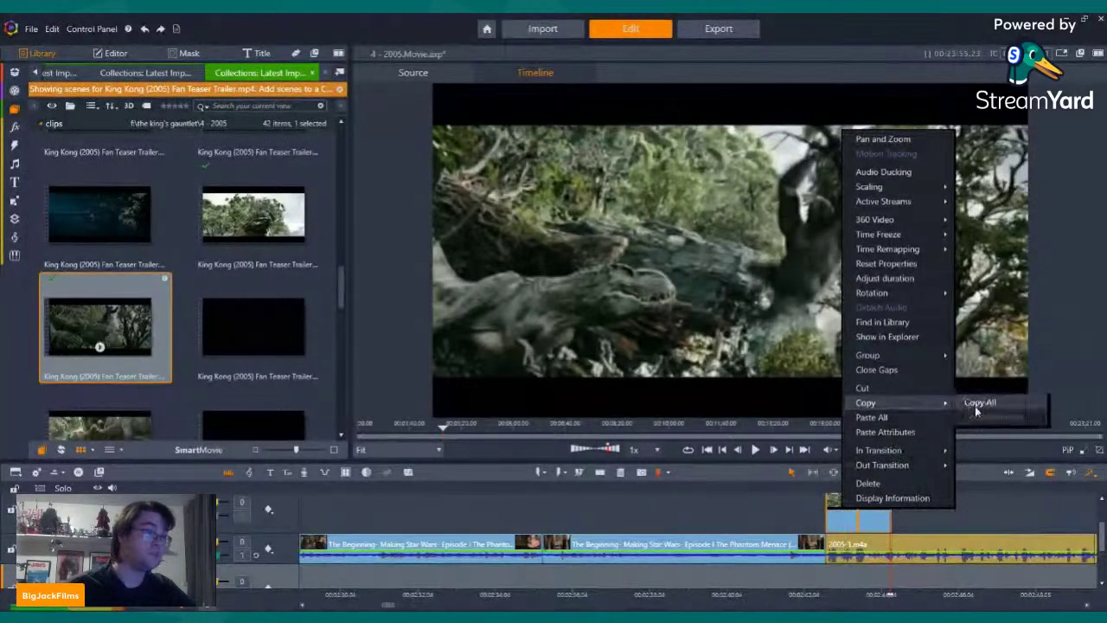
{"action": "left_click", "coordinate": [977, 406]}
{"action": "left_click", "coordinate": [620, 473]}
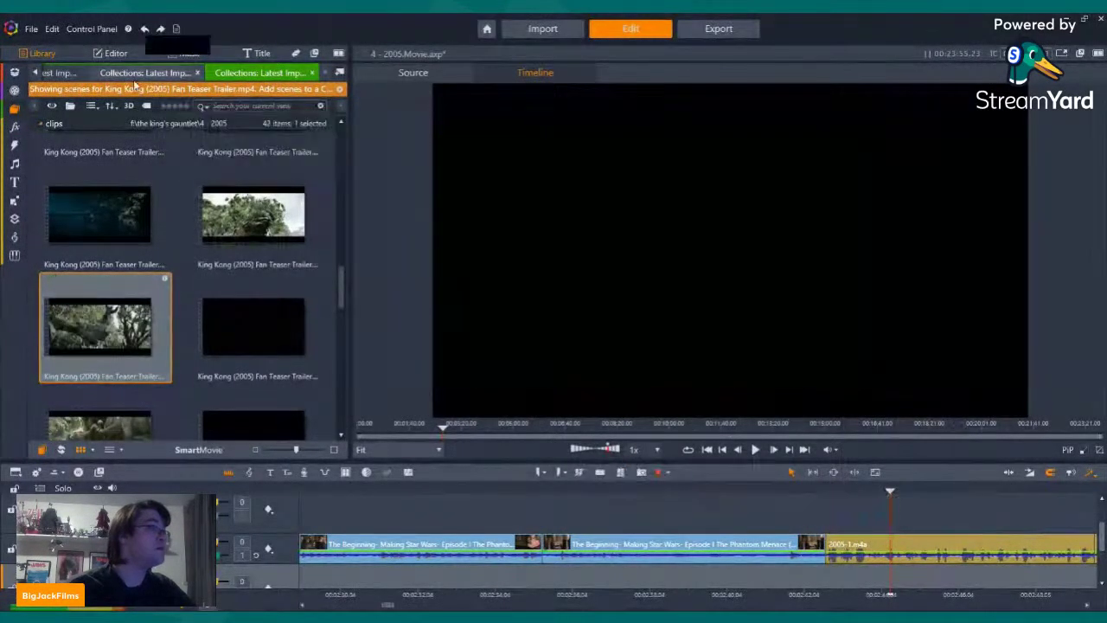
Browse the scenes of The LOTR Trilogy Official Supertrailer and preview several of them for battle footage
{"action": "left_click", "coordinate": [52, 73]}
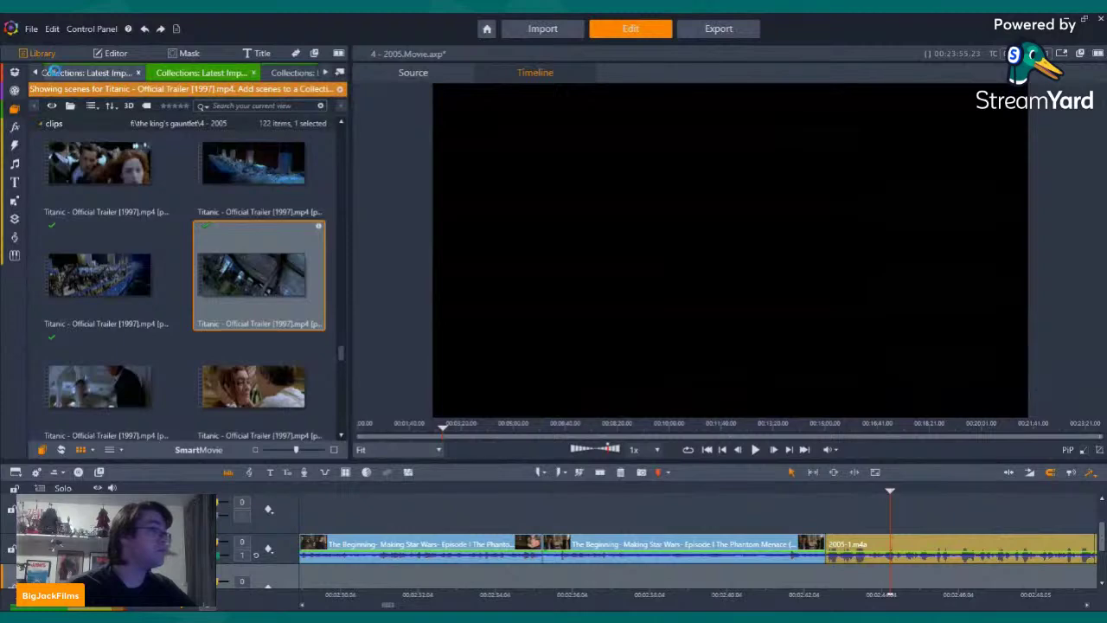
{"action": "left_click", "coordinate": [56, 74]}
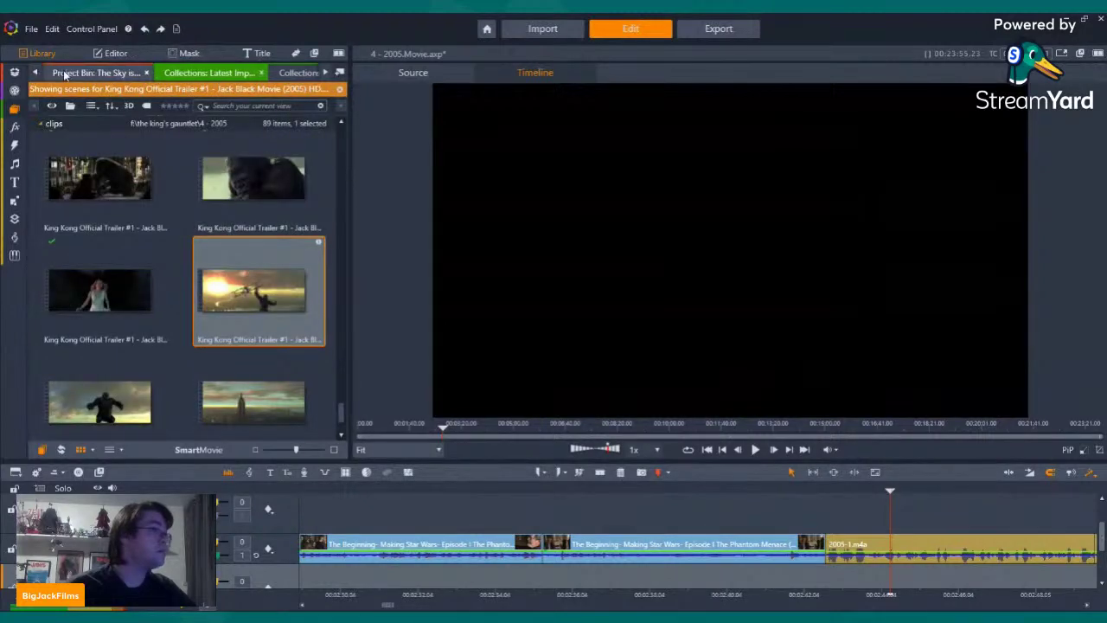
{"action": "left_click", "coordinate": [63, 72]}
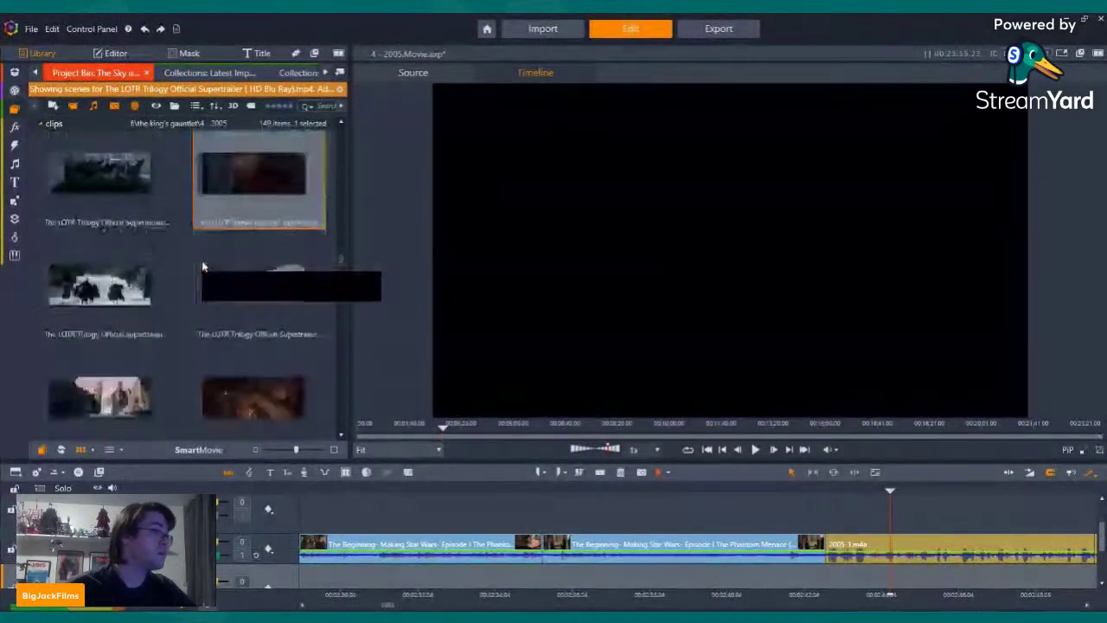
{"action": "scroll", "coordinate": [203, 262], "scroll_direction": "up", "scroll_amount": 7}
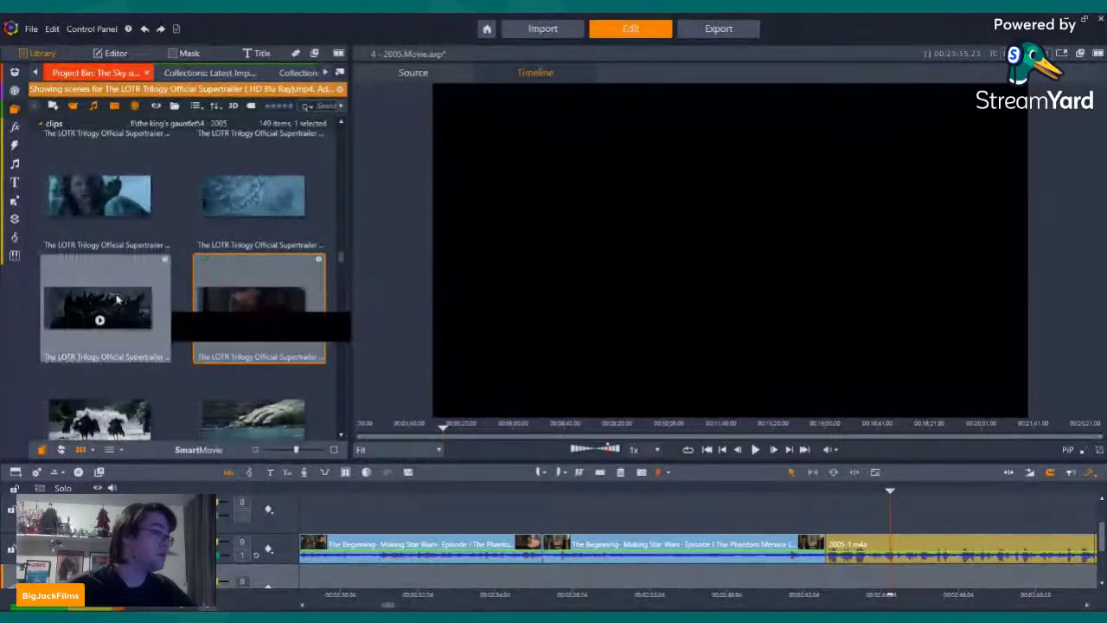
{"action": "left_click", "coordinate": [101, 316]}
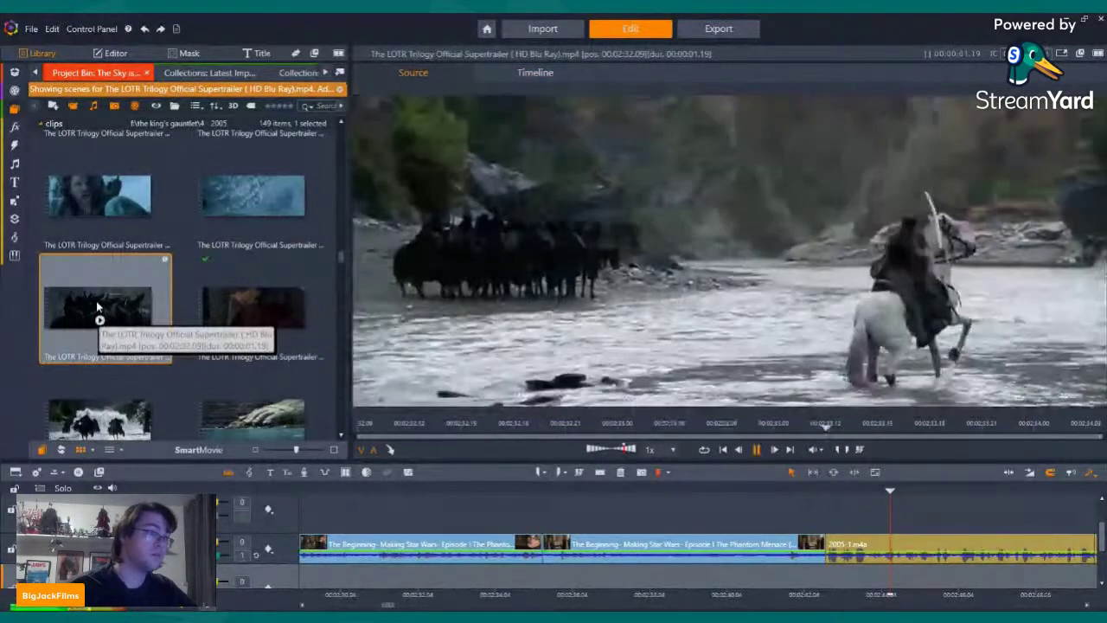
{"action": "scroll", "coordinate": [102, 306], "scroll_direction": "down", "scroll_amount": 4}
{"action": "left_click", "coordinate": [190, 302]}
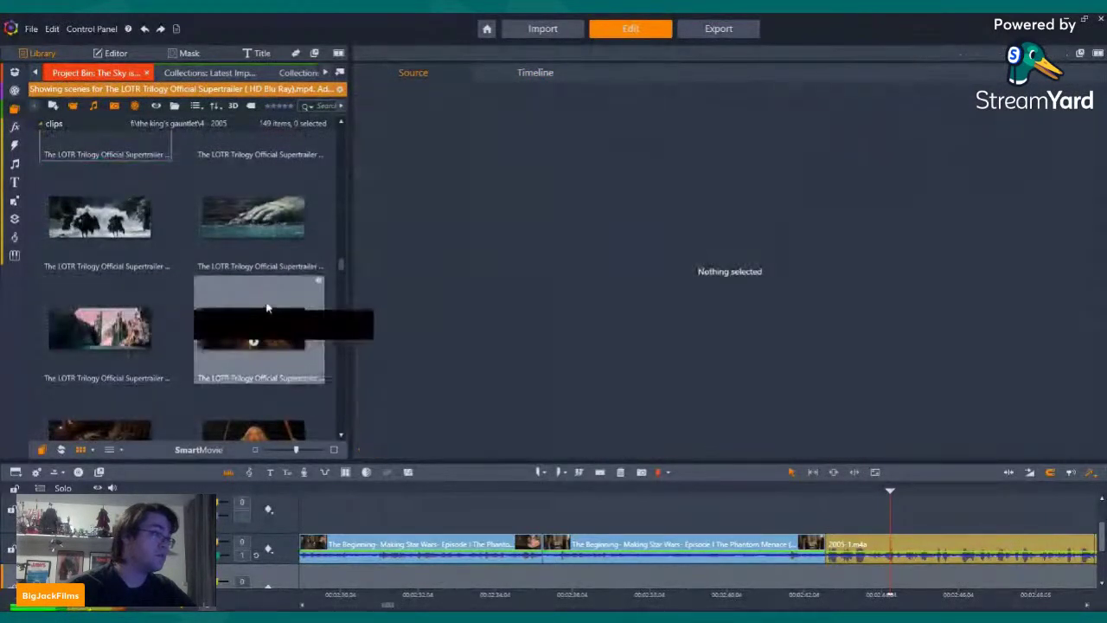
{"action": "scroll", "coordinate": [155, 229], "scroll_direction": "down", "scroll_amount": 4}
{"action": "left_click", "coordinate": [99, 186]}
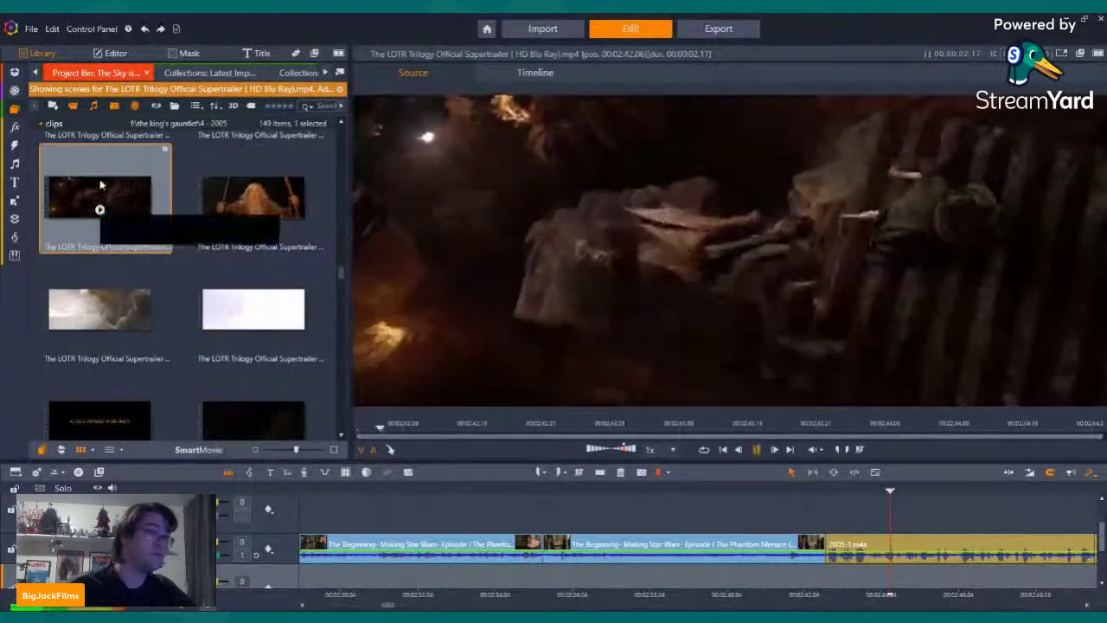
{"action": "scroll", "coordinate": [198, 285], "scroll_direction": "down", "scroll_amount": 3}
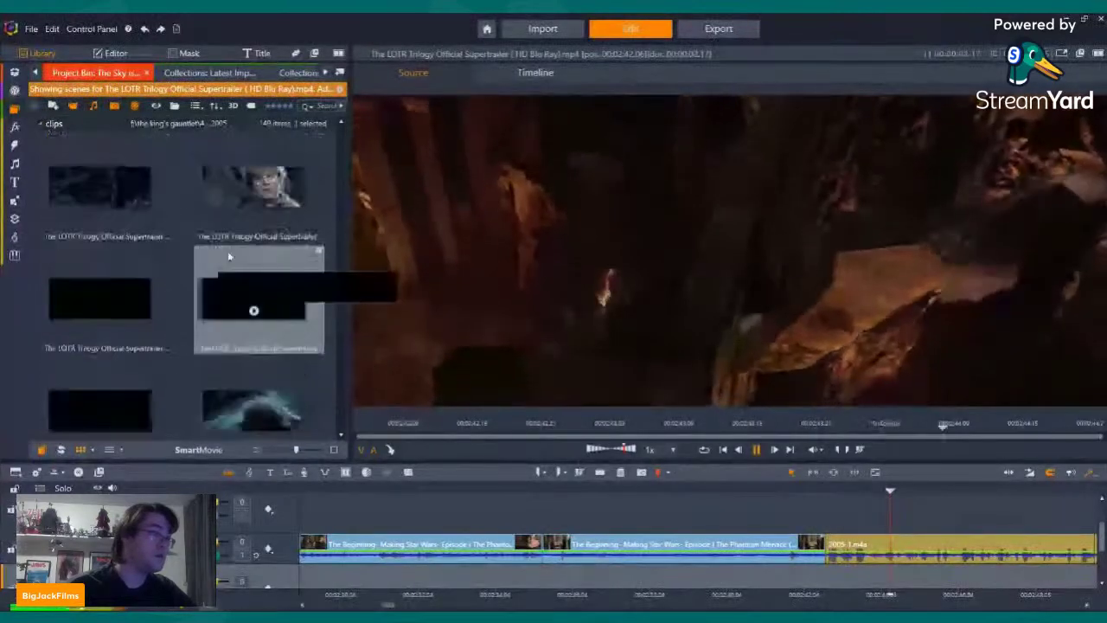
{"action": "left_click", "coordinate": [239, 275]}
{"action": "scroll", "coordinate": [241, 278], "scroll_direction": "down", "scroll_amount": 4}
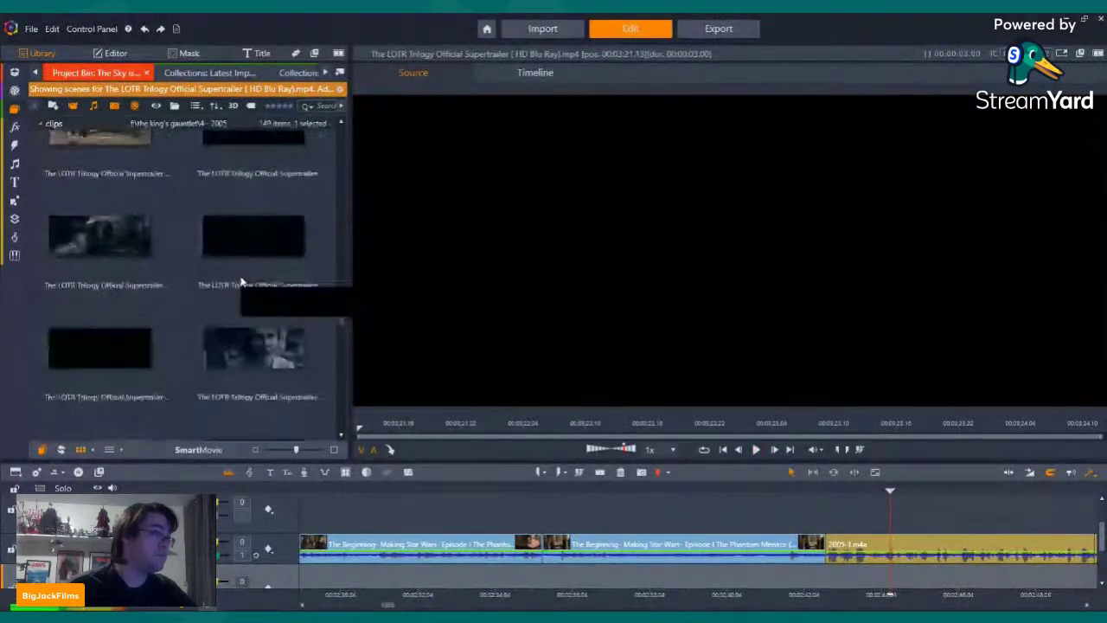
{"action": "scroll", "coordinate": [242, 281], "scroll_direction": "down", "scroll_amount": 5}
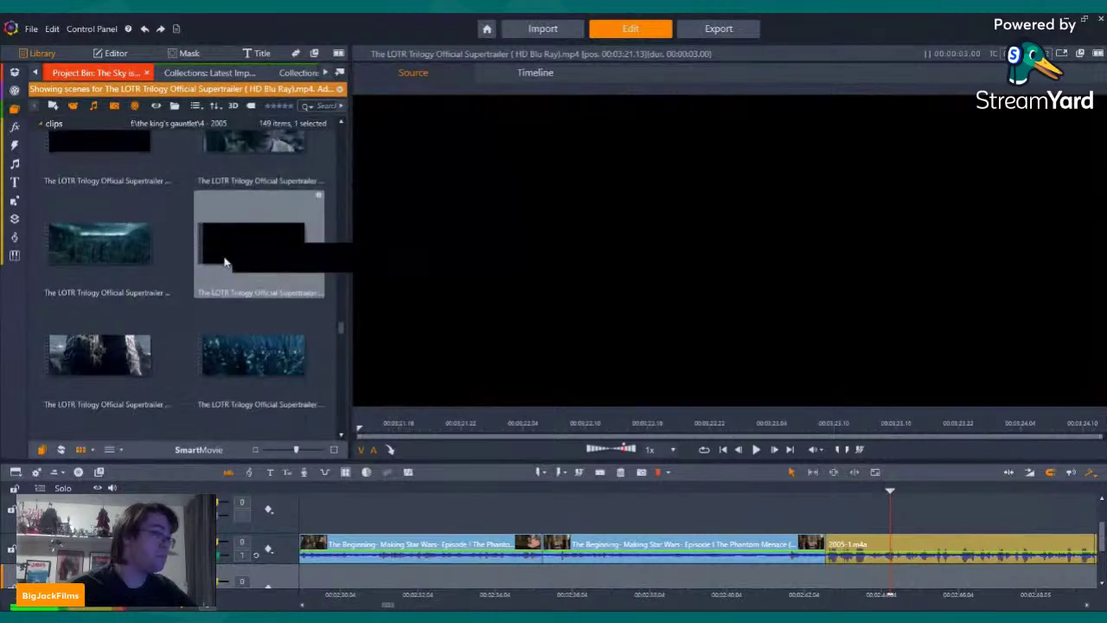
{"action": "scroll", "coordinate": [221, 174], "scroll_direction": "down", "scroll_amount": 5}
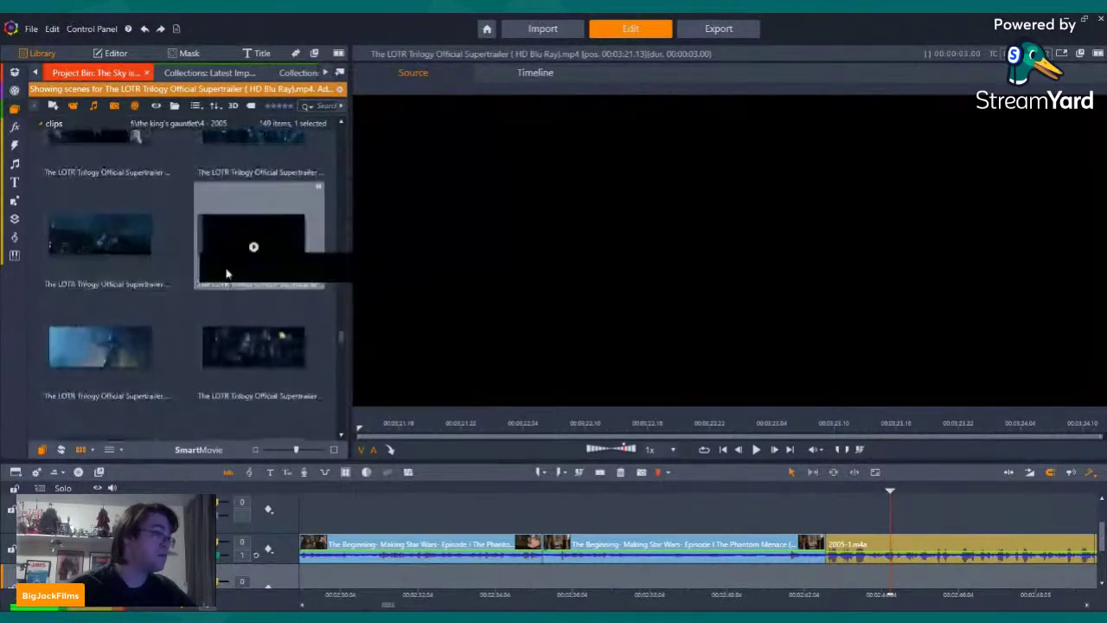
Add the supertrailer's rainy sword-raising scene and the dark battle scene after it above the start of 2005-1.m4a, and turn off their audio streams
{"action": "left_click", "coordinate": [100, 199]}
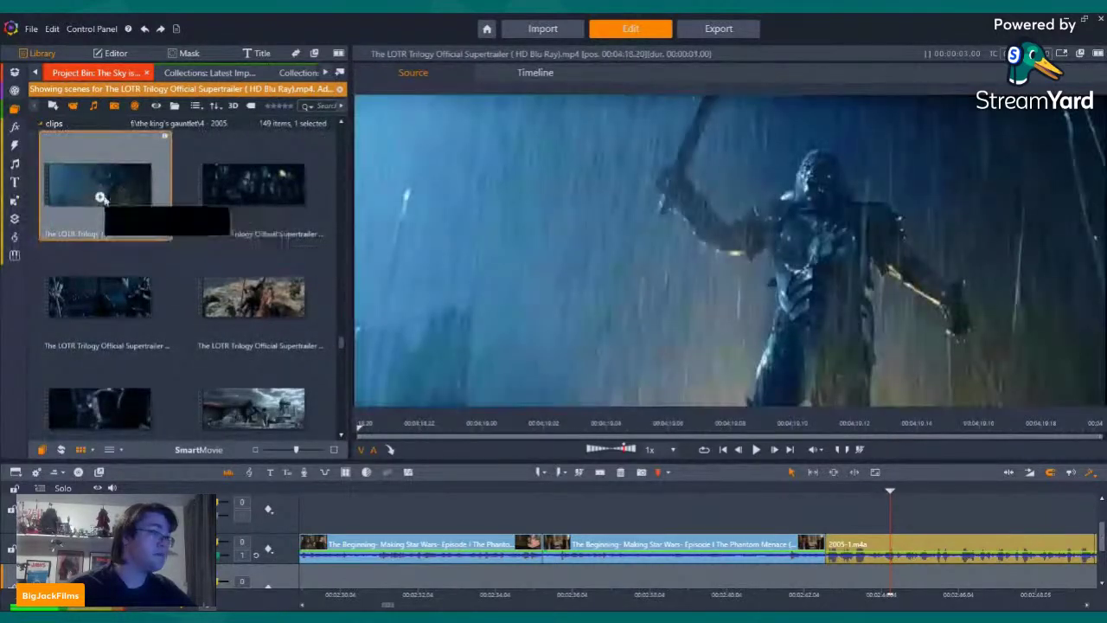
{"action": "key", "text": "space"}
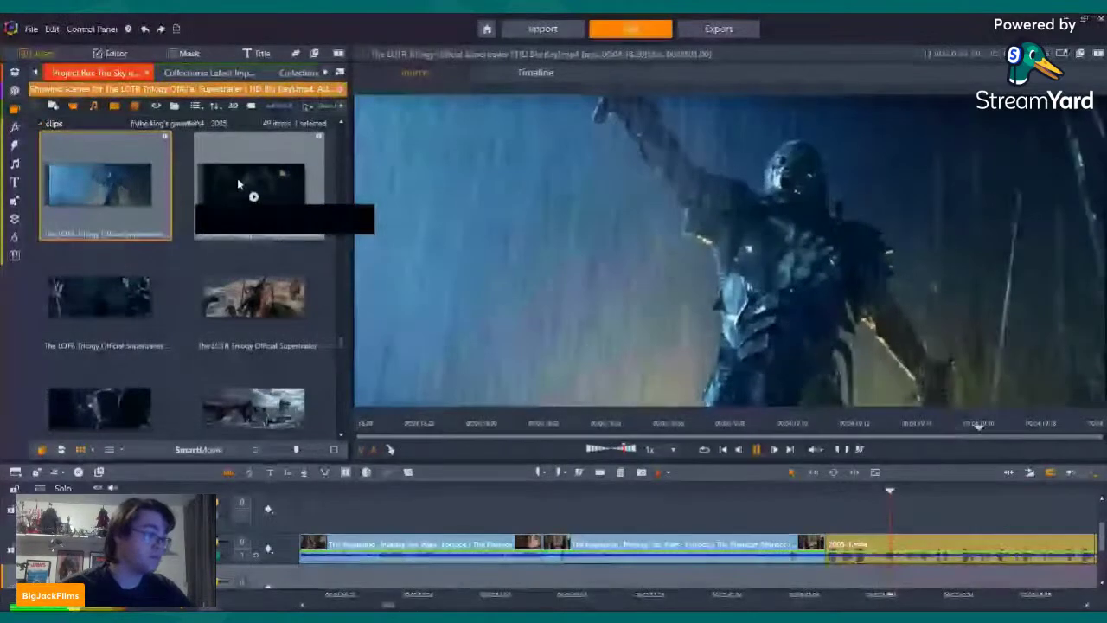
{"action": "left_click", "coordinate": [243, 173], "text": "ctrl"}
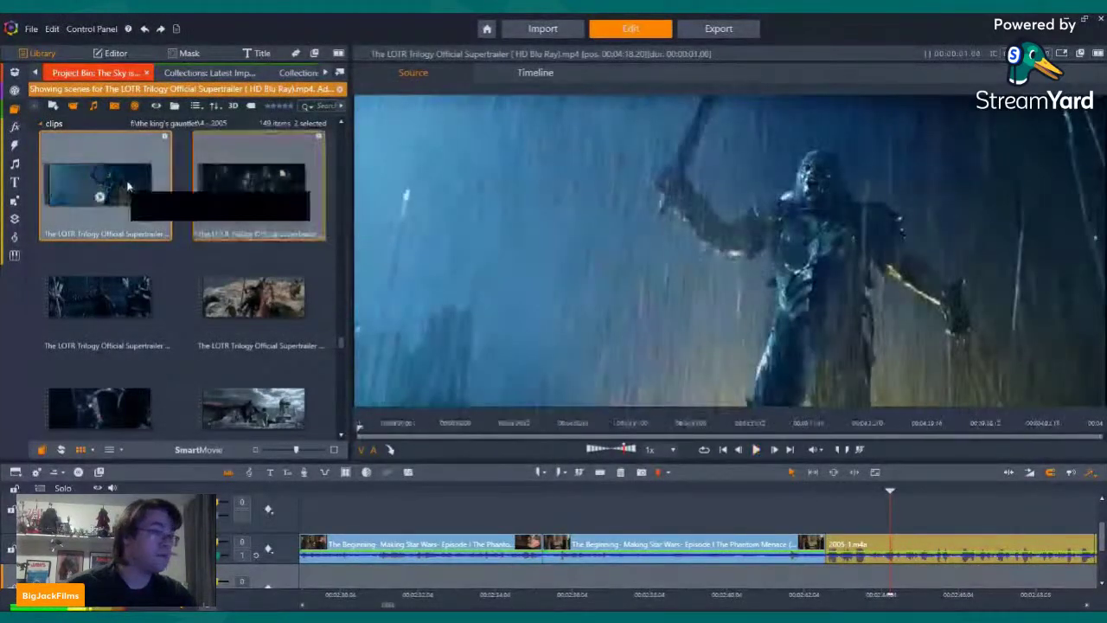
{"action": "left_click_drag", "start_coordinate": [110, 179], "coordinate": [843, 524]}
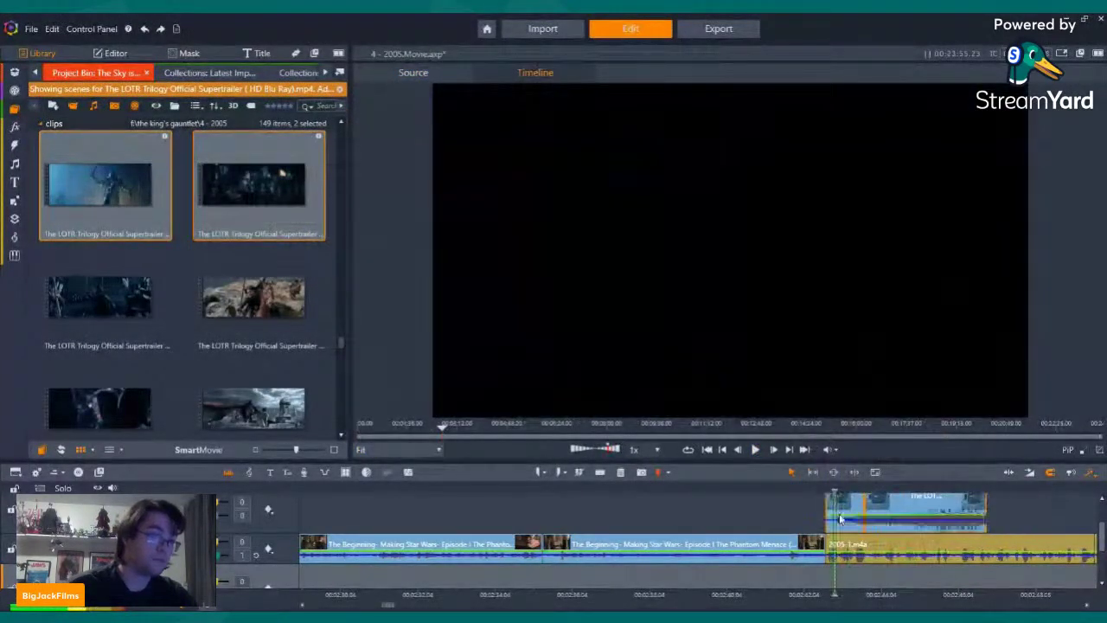
{"action": "right_click", "coordinate": [855, 501]}
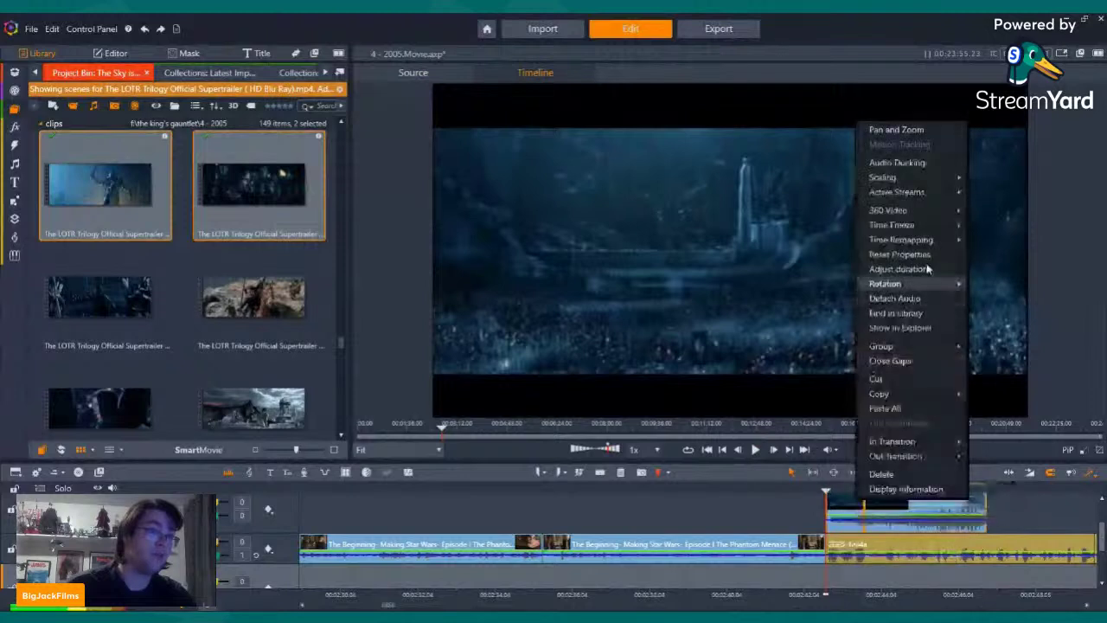
{"action": "left_click", "coordinate": [997, 208]}
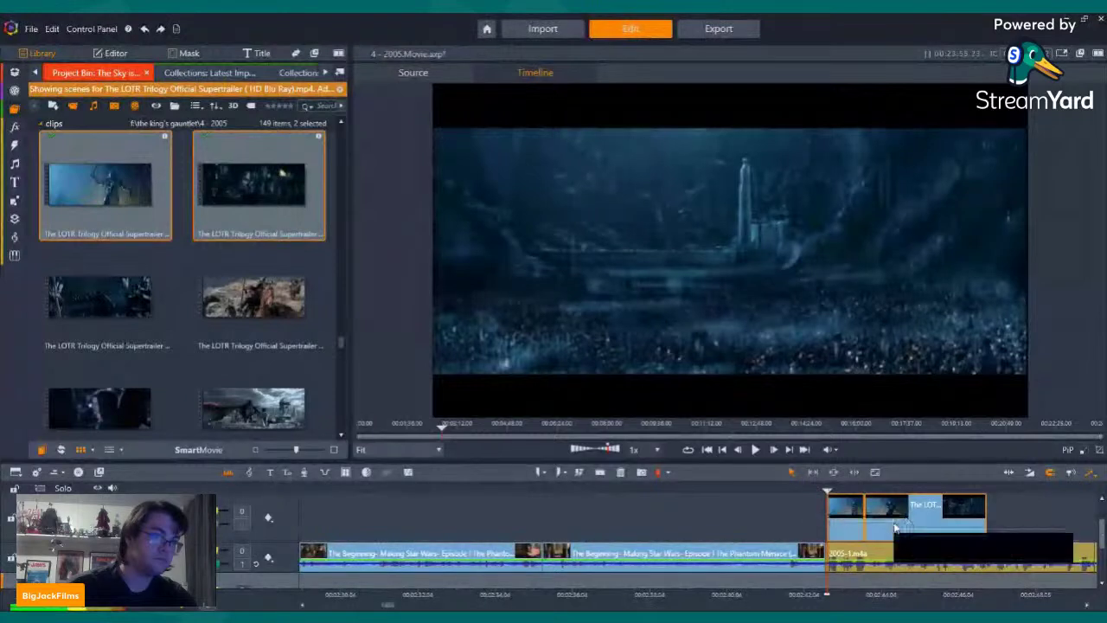
Trim the start of the first Lord of the Rings clip slightly where it follows the Star Wars footage, checking the cut frame by frame
{"action": "scroll", "coordinate": [886, 545], "scroll_direction": "up", "scroll_amount": 1}
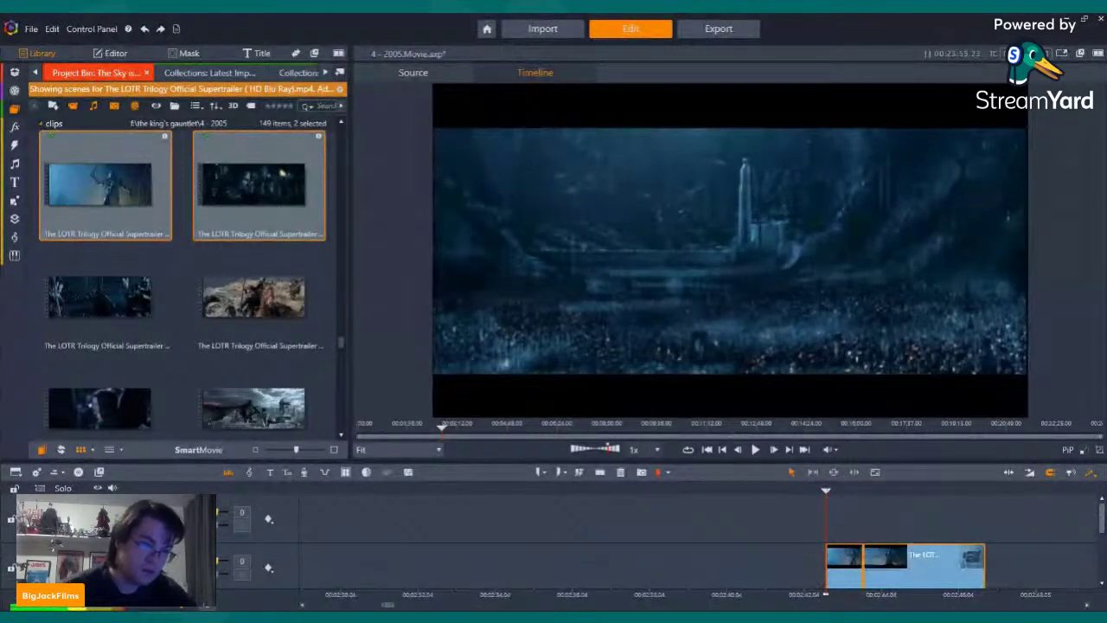
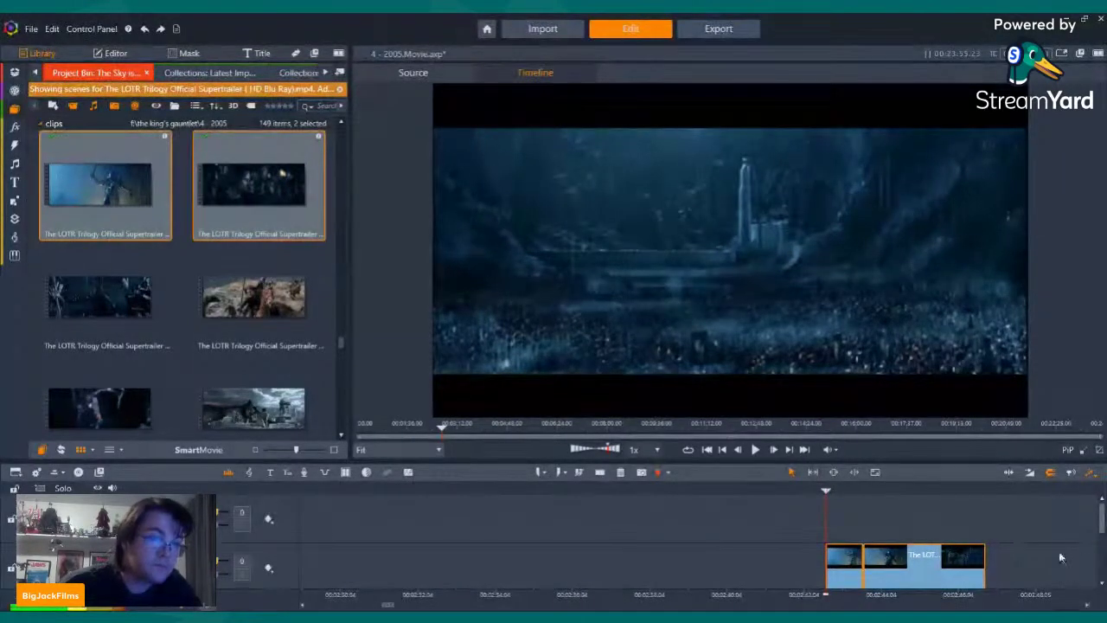
{"action": "key", "text": "Left"}
{"action": "left_click_drag", "start_coordinate": [1101, 521], "coordinate": [1101, 532]}
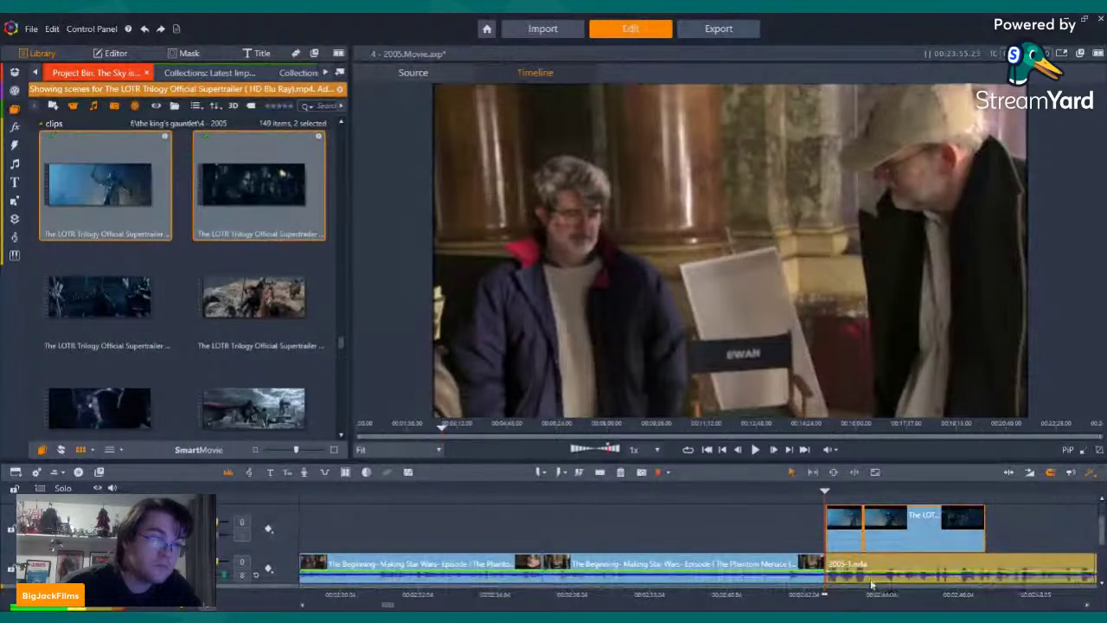
{"action": "key", "text": "Left"}
{"action": "key", "text": "Right"}
{"action": "key", "text": "Right"}
{"action": "key", "text": "Left"}
{"action": "key", "text": "Left"}
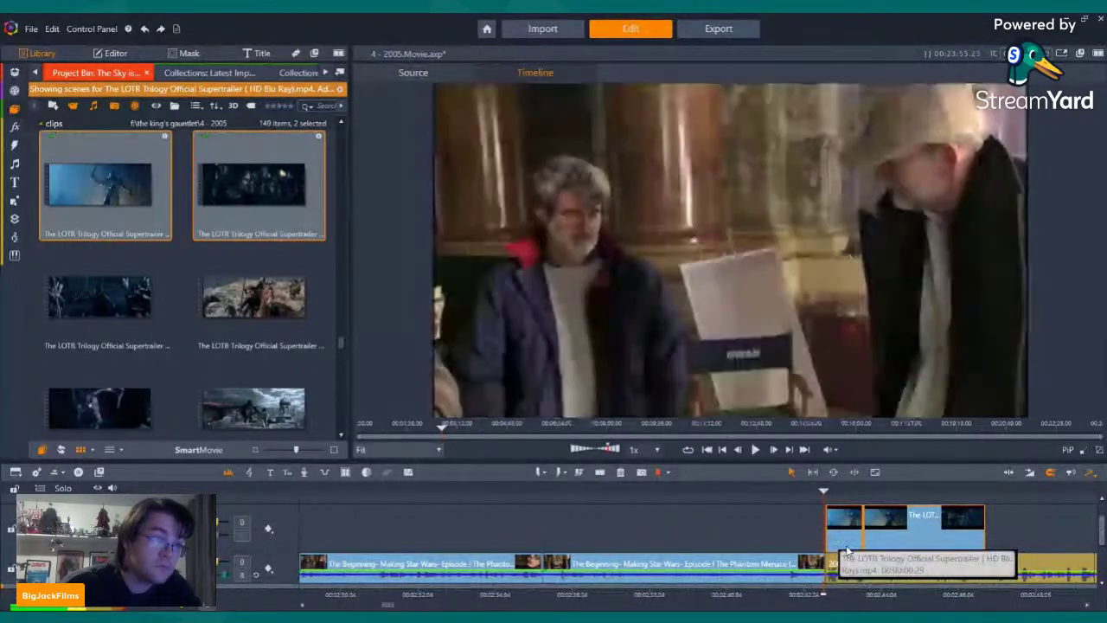
{"action": "left_click_drag", "start_coordinate": [831, 540], "coordinate": [829, 540]}
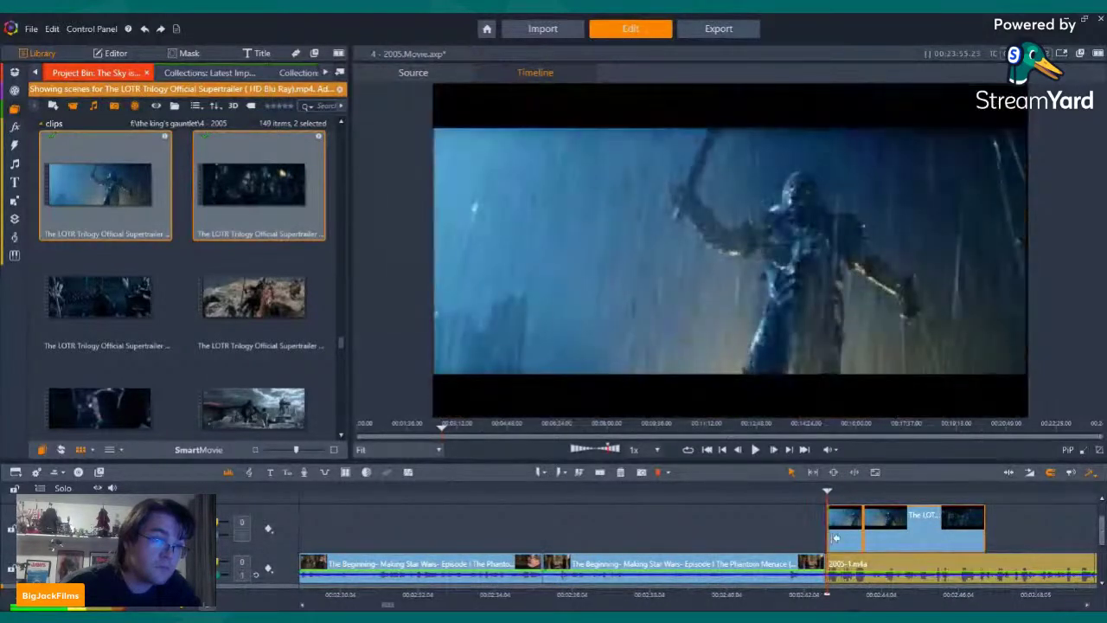
{"action": "key", "text": "Left"}
{"action": "key", "text": "Left"}
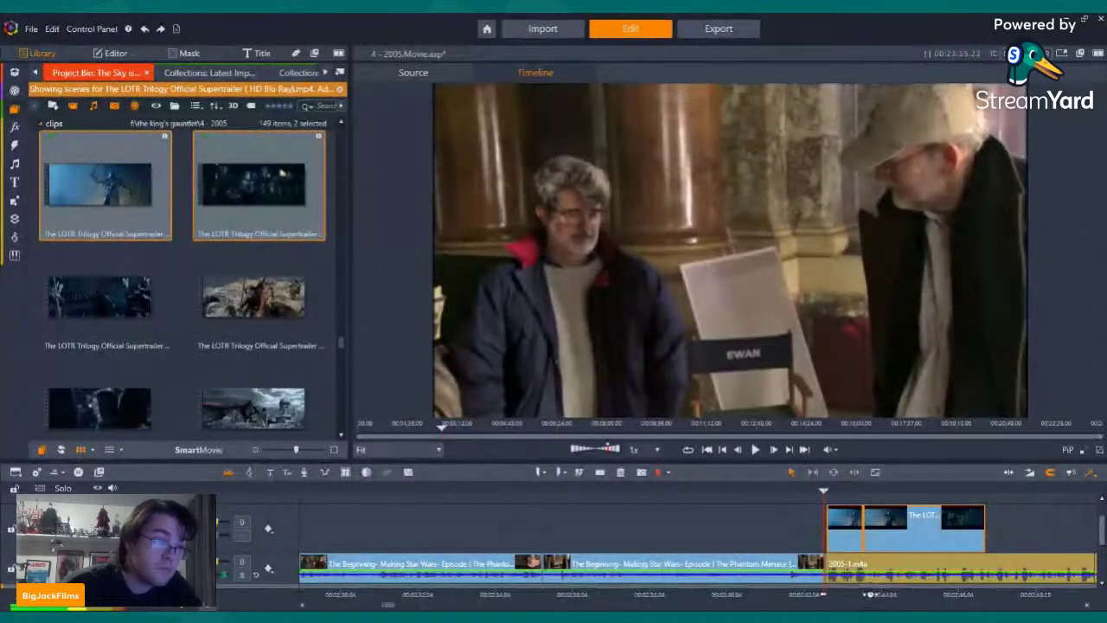
Play back the sequence from just before 2005-1.m4a through both Lord of the Rings clips
{"action": "left_click_drag", "start_coordinate": [870, 594], "coordinate": [961, 594]}
{"action": "key", "text": "Right"}
{"action": "key", "text": "Right"}
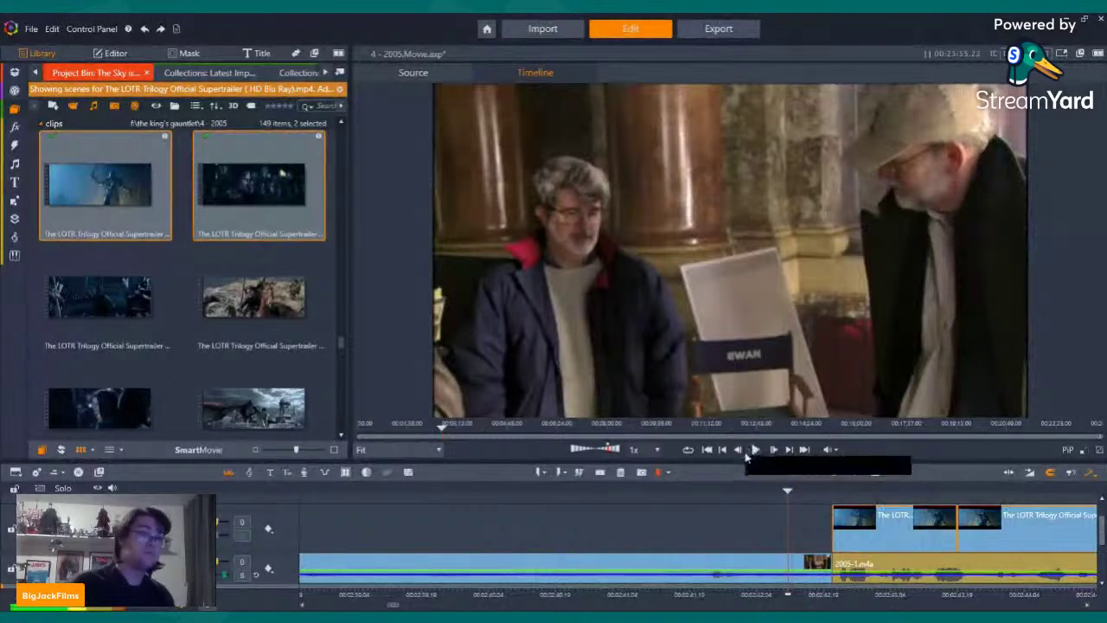
{"action": "left_click", "coordinate": [756, 450]}
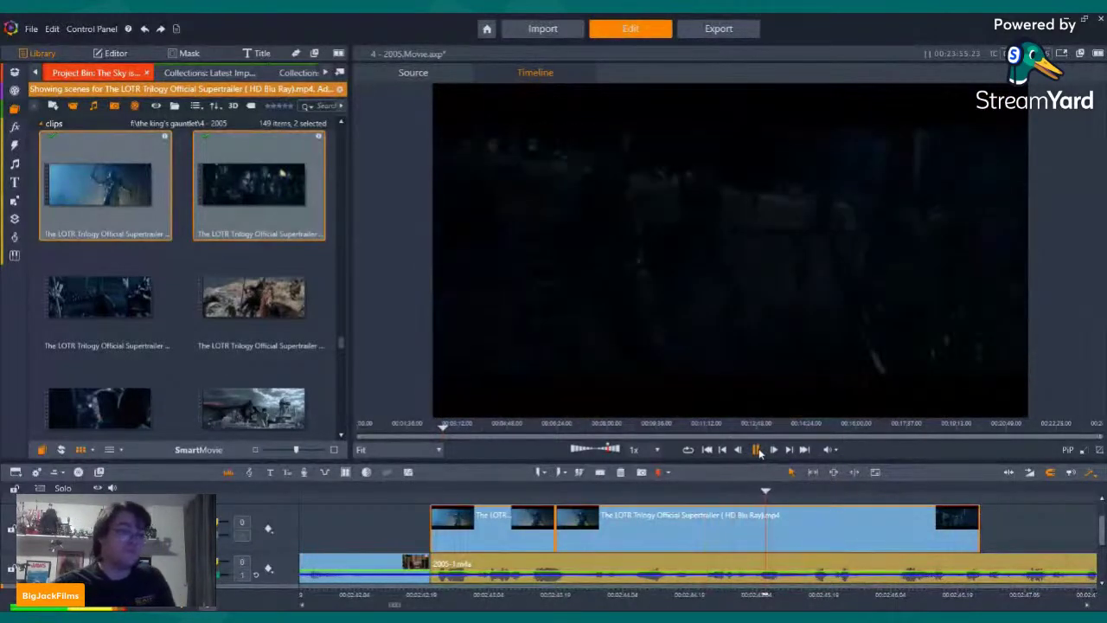
Split the second Lord of the Rings clip where its picture has gone black and delete the remainder
{"action": "left_click", "coordinate": [750, 451]}
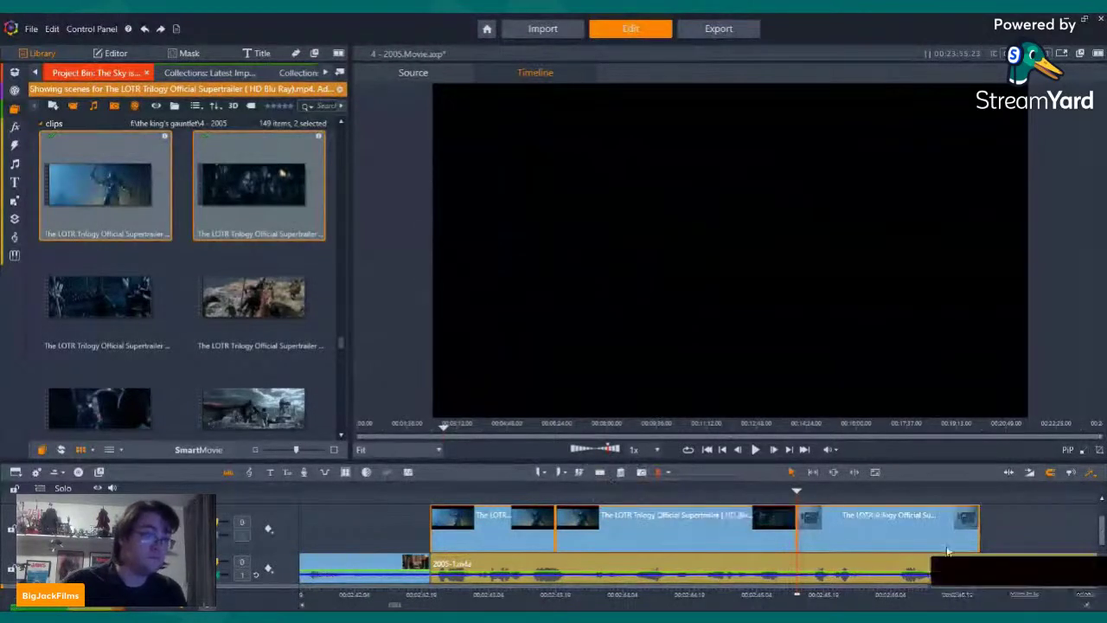
{"action": "right_click", "coordinate": [861, 517]}
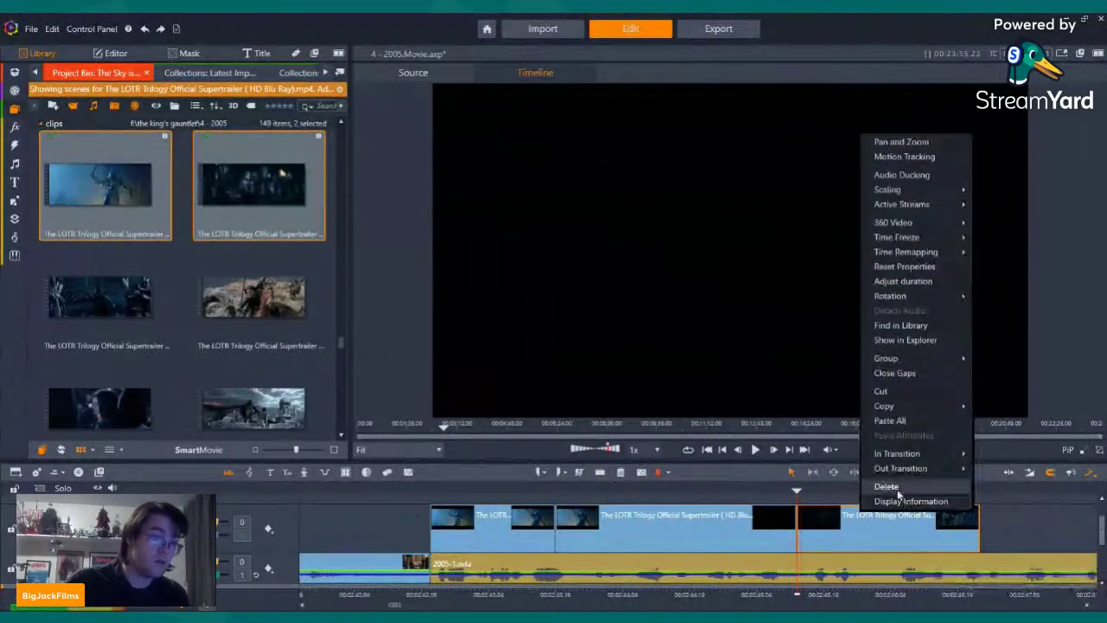
{"action": "left_click", "coordinate": [886, 486]}
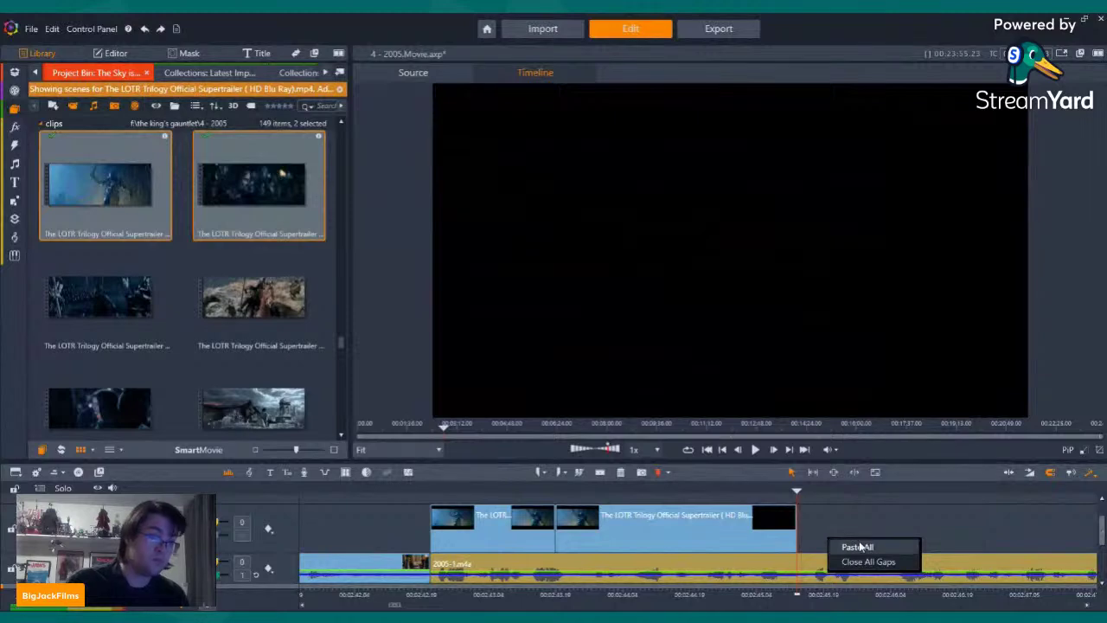
Paste the two copied King Kong teaser clips directly after the shortened Lord of the Rings clip and play back the transition
{"action": "left_click", "coordinate": [859, 547]}
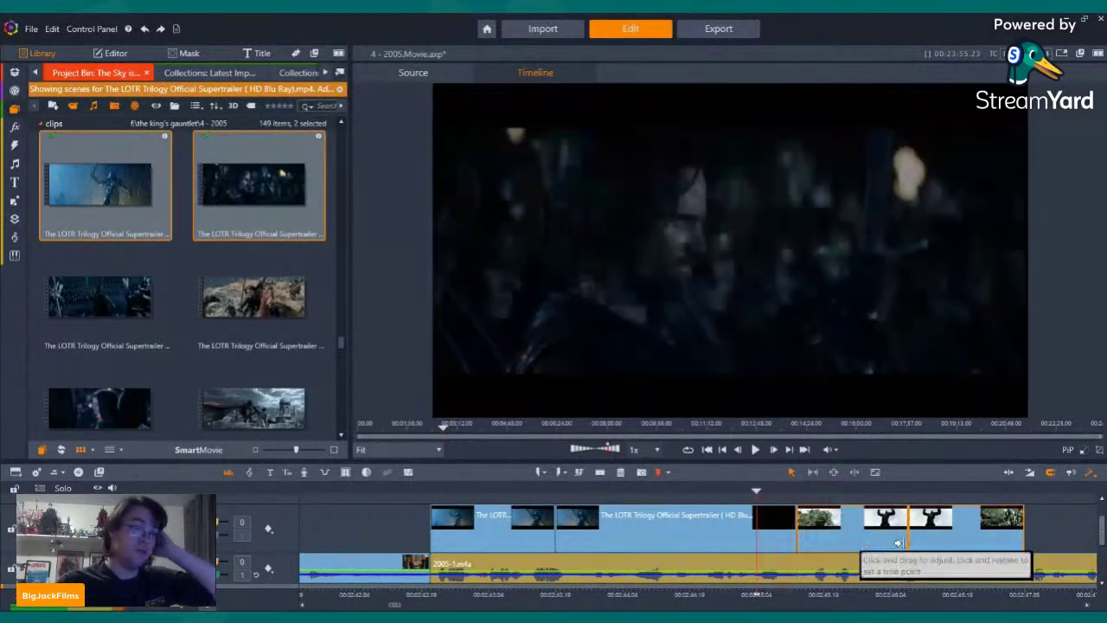
{"action": "left_click", "coordinate": [754, 453]}
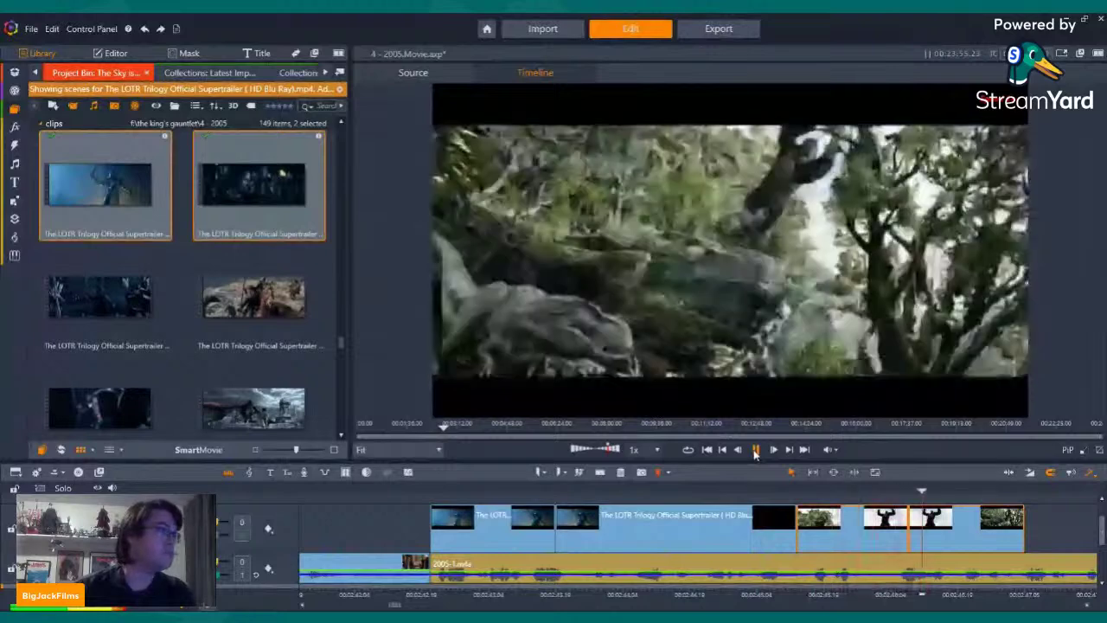
{"action": "left_click", "coordinate": [755, 449]}
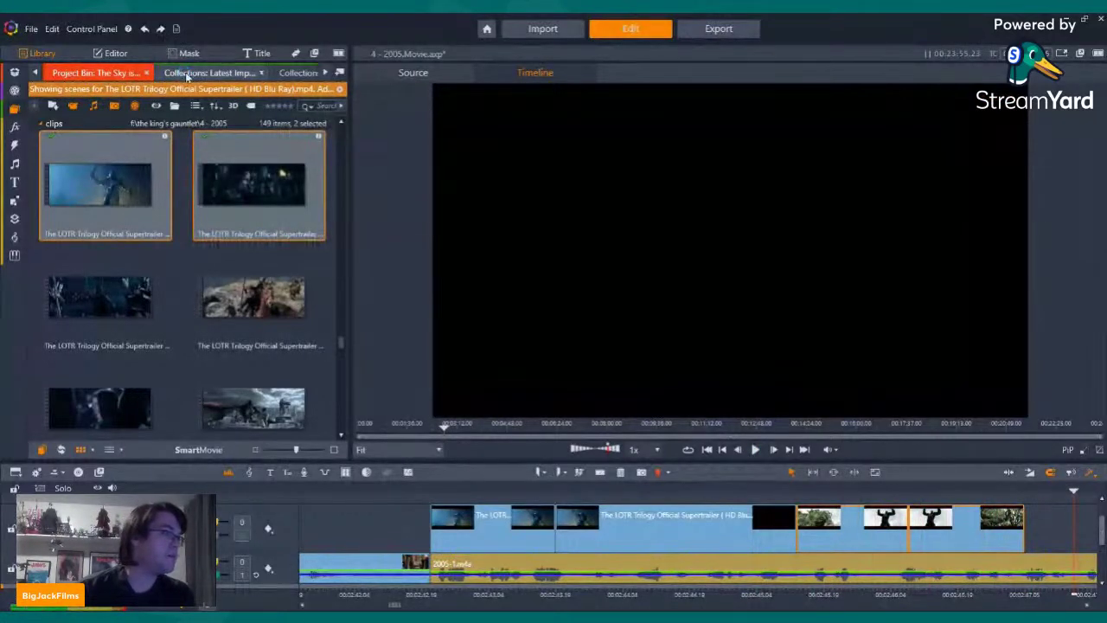
Add the grazing dinosaurs scene from the King Kong Official Trailer #1 directly after the pasted teaser clips and turn off its audio
{"action": "left_click", "coordinate": [187, 74]}
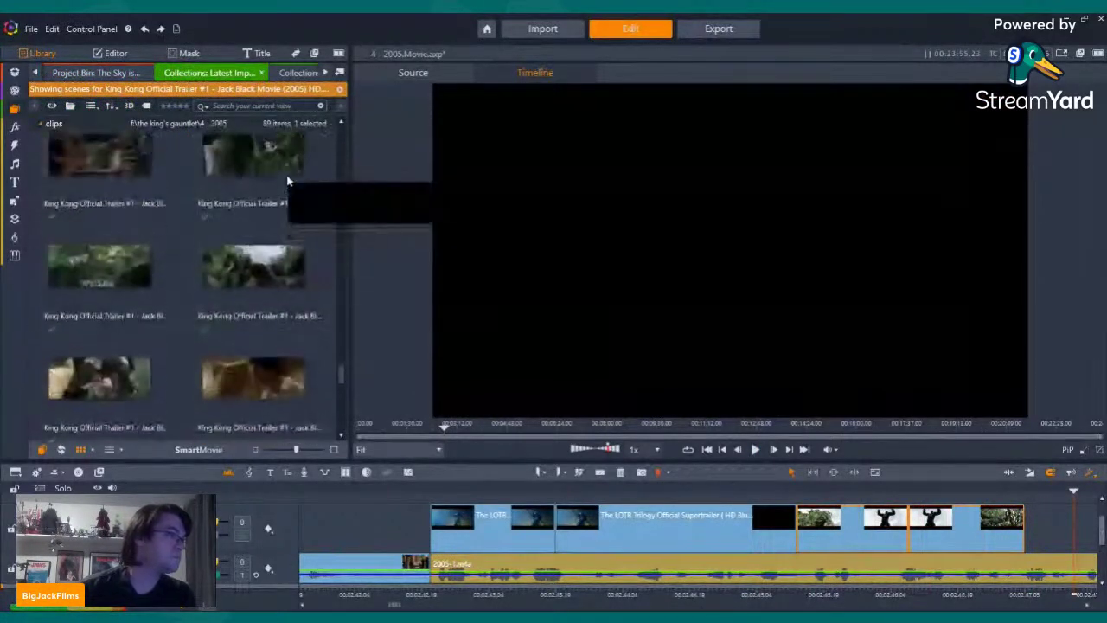
{"action": "scroll", "coordinate": [287, 181], "scroll_direction": "up", "scroll_amount": 10}
{"action": "scroll", "coordinate": [277, 219], "scroll_direction": "down", "scroll_amount": 1}
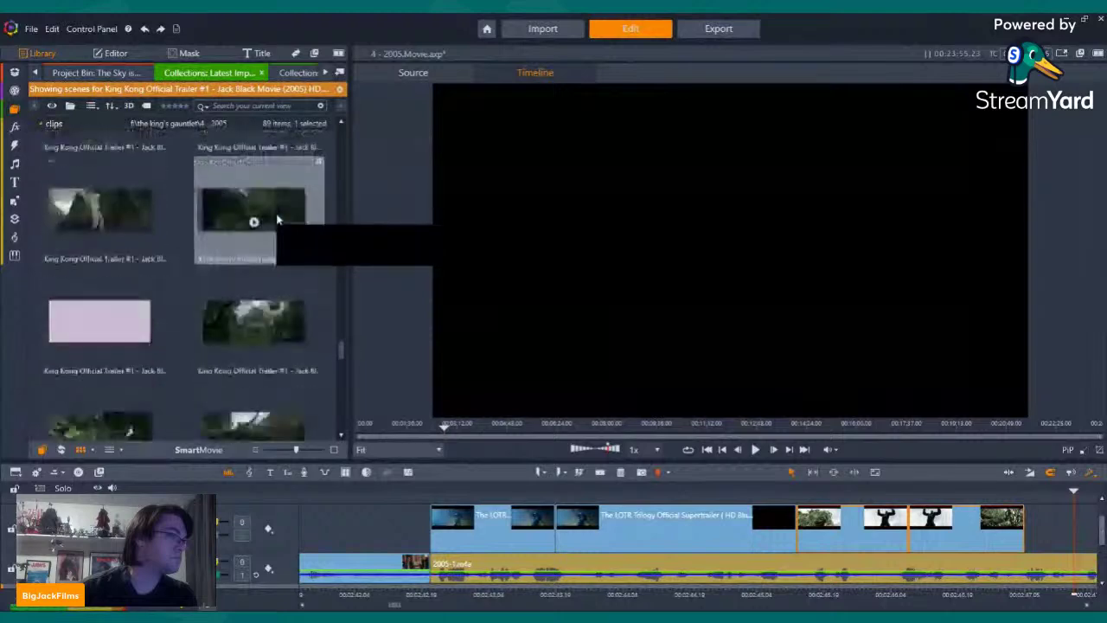
{"action": "scroll", "coordinate": [276, 220], "scroll_direction": "down", "scroll_amount": 1}
{"action": "left_click", "coordinate": [256, 222]}
{"action": "left_click_drag", "start_coordinate": [256, 223], "coordinate": [1048, 530]}
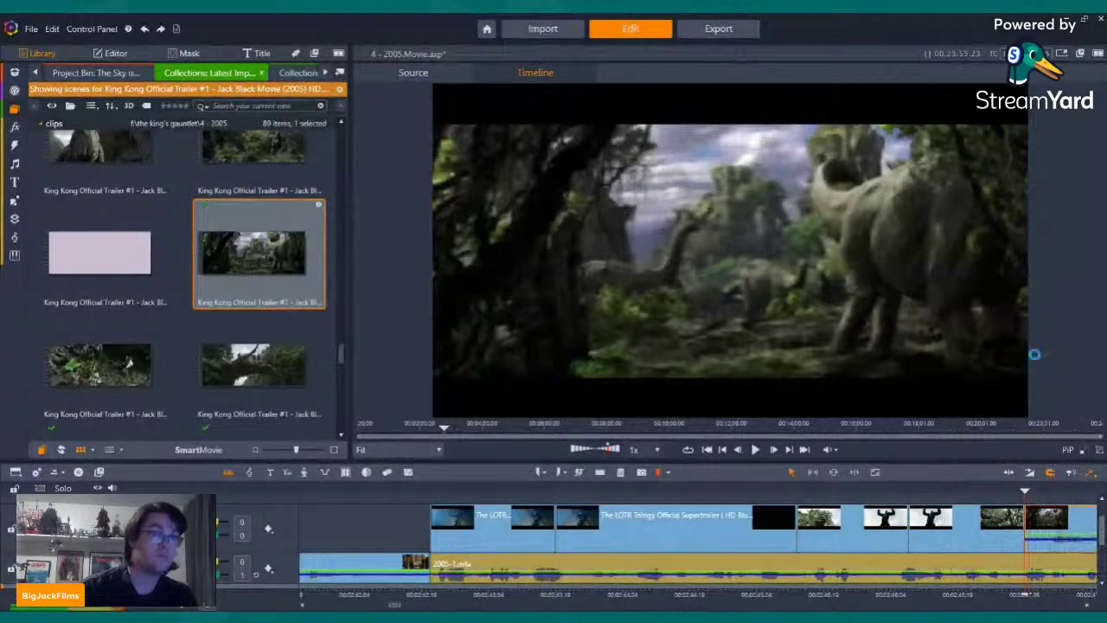
{"action": "right_click", "coordinate": [1046, 521]}
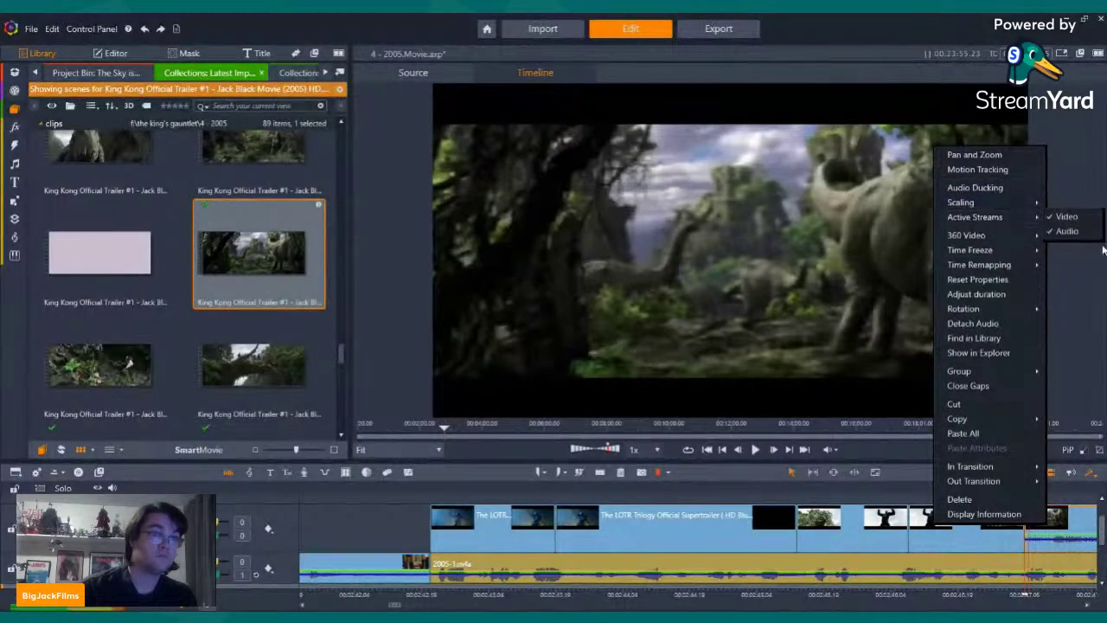
{"action": "left_click", "coordinate": [1070, 231]}
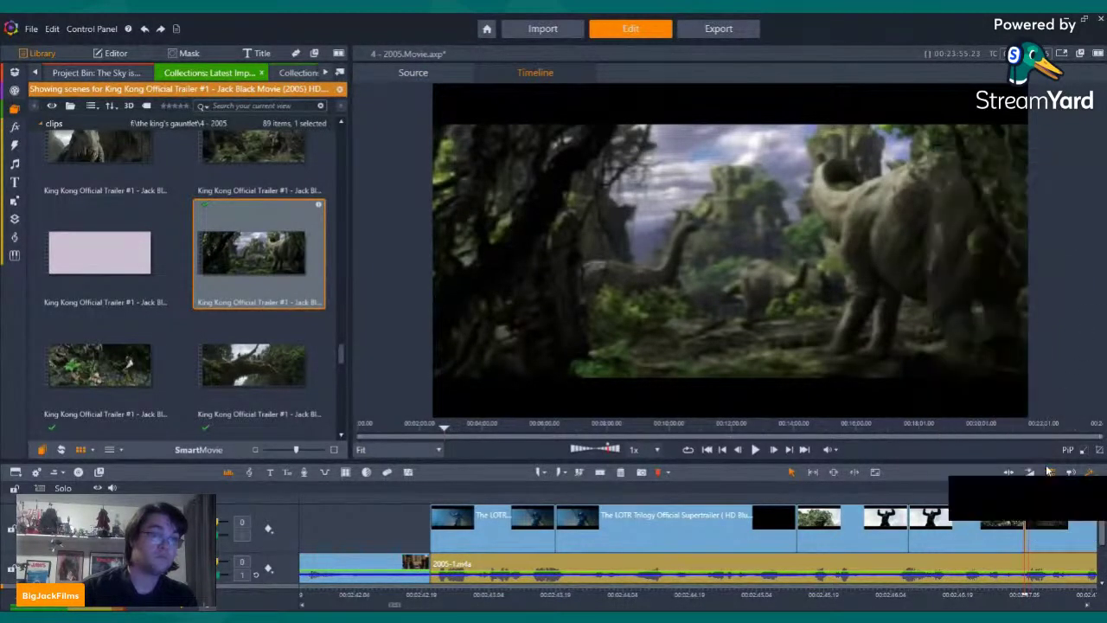
Play back the new dinosaur clip and move it later on the track so it ends at the next 2005-1.m4a cut
{"action": "left_click", "coordinate": [761, 451]}
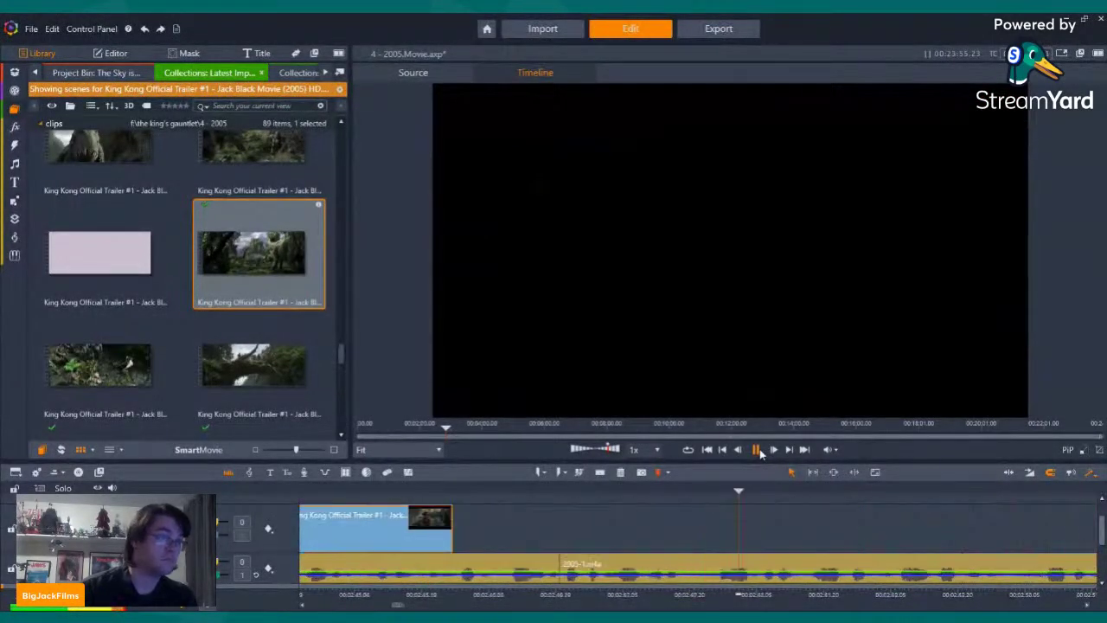
{"action": "left_click_drag", "start_coordinate": [439, 537], "coordinate": [497, 533]}
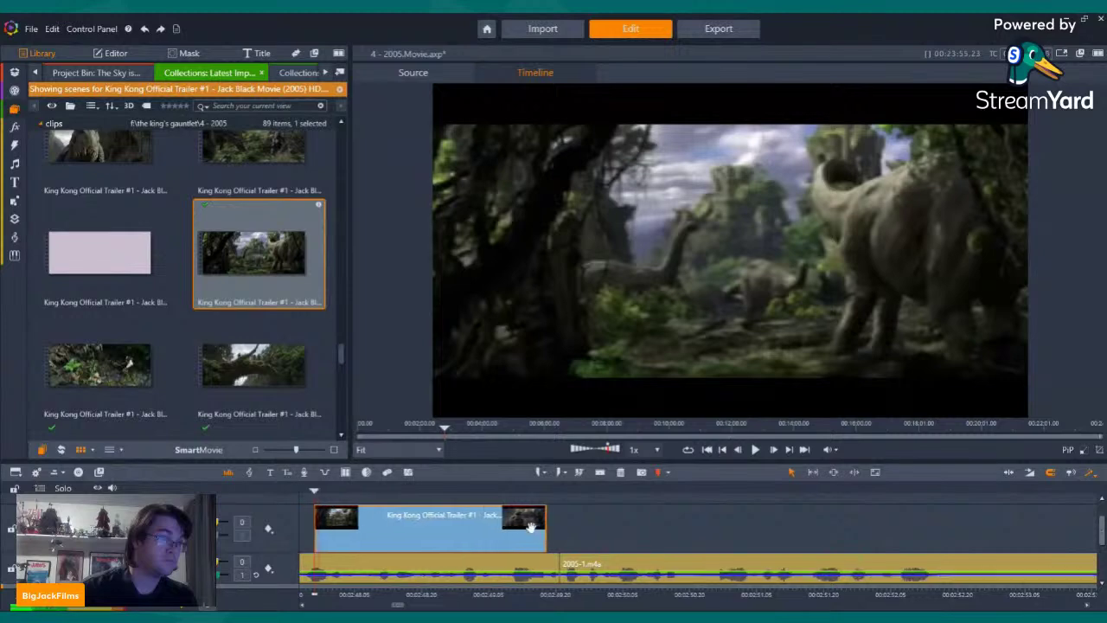
{"action": "key", "text": "Left"}
{"action": "key", "text": "Left"}
{"action": "key", "text": "Left"}
{"action": "key", "text": "Left"}
{"action": "key", "text": "Left"}
{"action": "key", "text": "Left"}
{"action": "key", "text": "Left"}
{"action": "key", "text": "Left"}
{"action": "key", "text": "Left"}
{"action": "key", "text": "Left"}
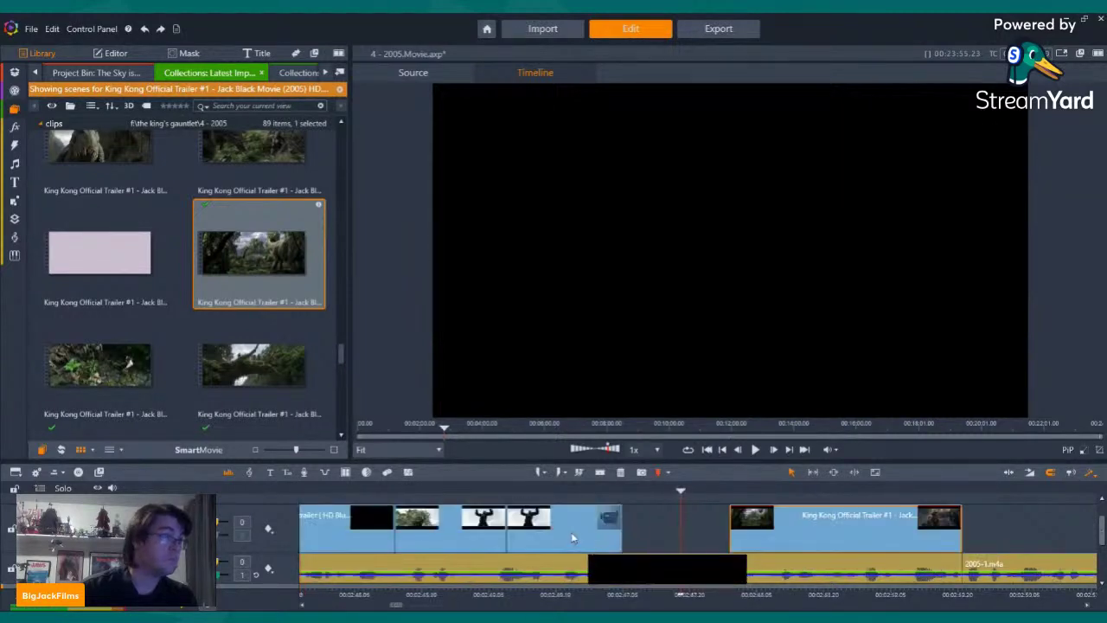
Fill the gap before the dinosaur clip with the pale-thumbnail King Kong Official Trailer #1 scene and turn off its audio
{"action": "left_click_drag", "start_coordinate": [497, 314], "coordinate": [671, 518]}
{"action": "right_click", "coordinate": [671, 519]}
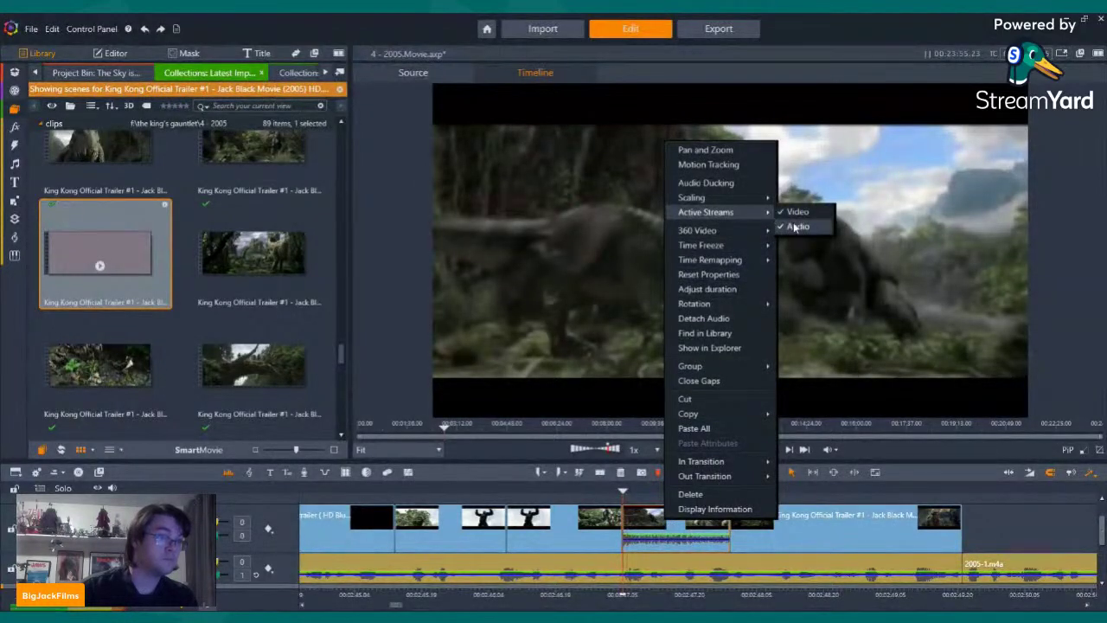
{"action": "left_click", "coordinate": [795, 226]}
Trim the inserted clip's start to its white flash, close the gaps to both neighbouring clips, and play back the sequence
{"action": "key", "text": "Right"}
{"action": "key", "text": "Right"}
{"action": "key", "text": "Right"}
{"action": "key", "text": "Right"}
{"action": "key", "text": "Left"}
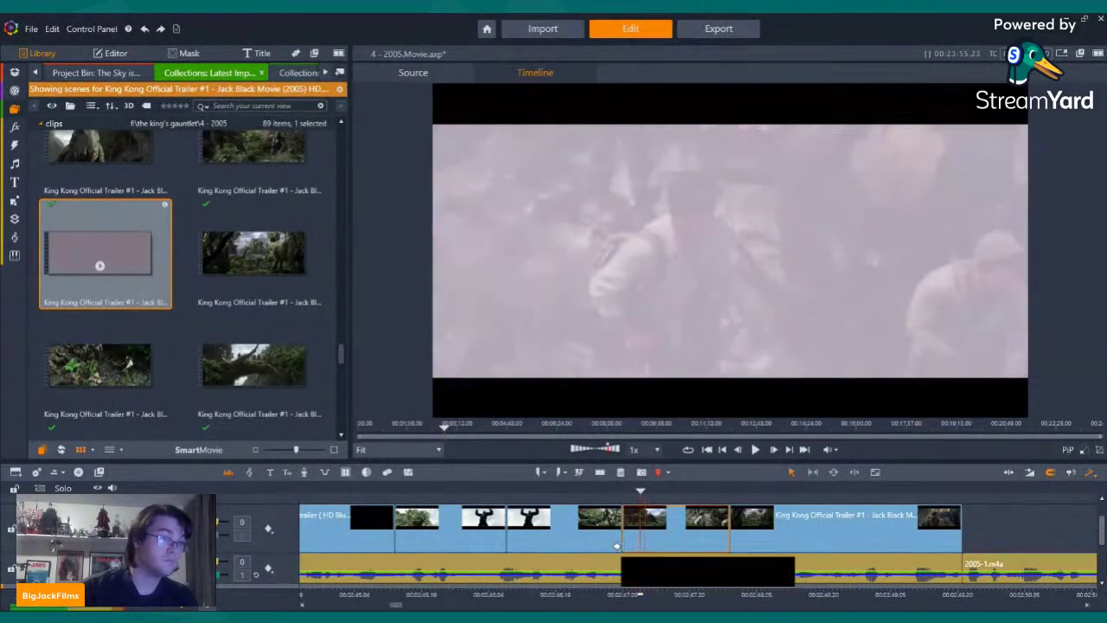
{"action": "left_click", "coordinate": [632, 540]}
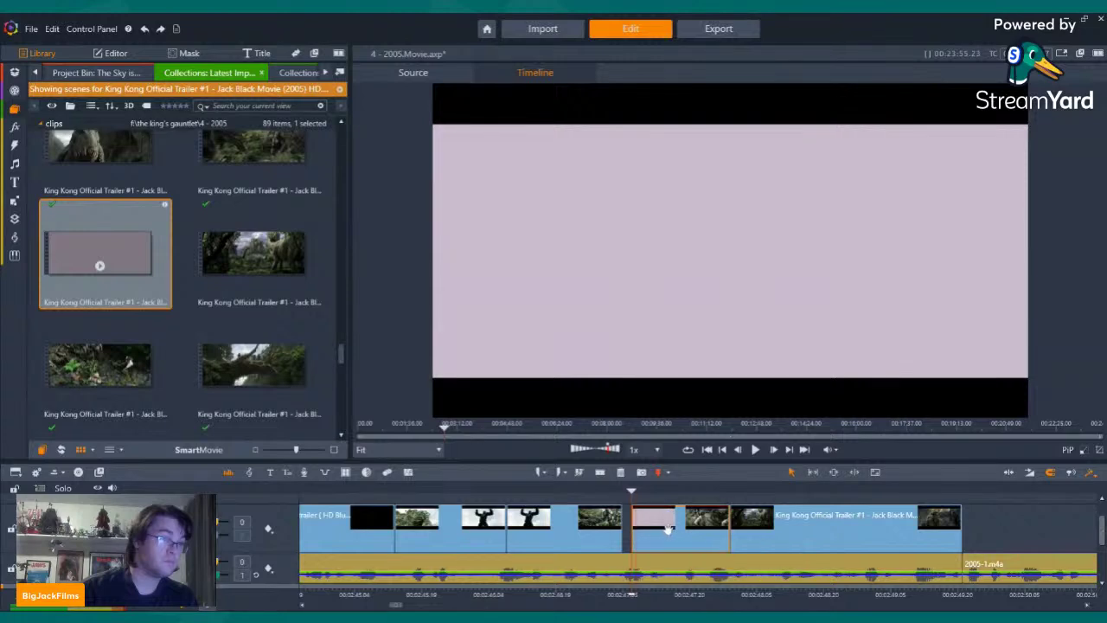
{"action": "left_click_drag", "start_coordinate": [721, 535], "coordinate": [725, 533]}
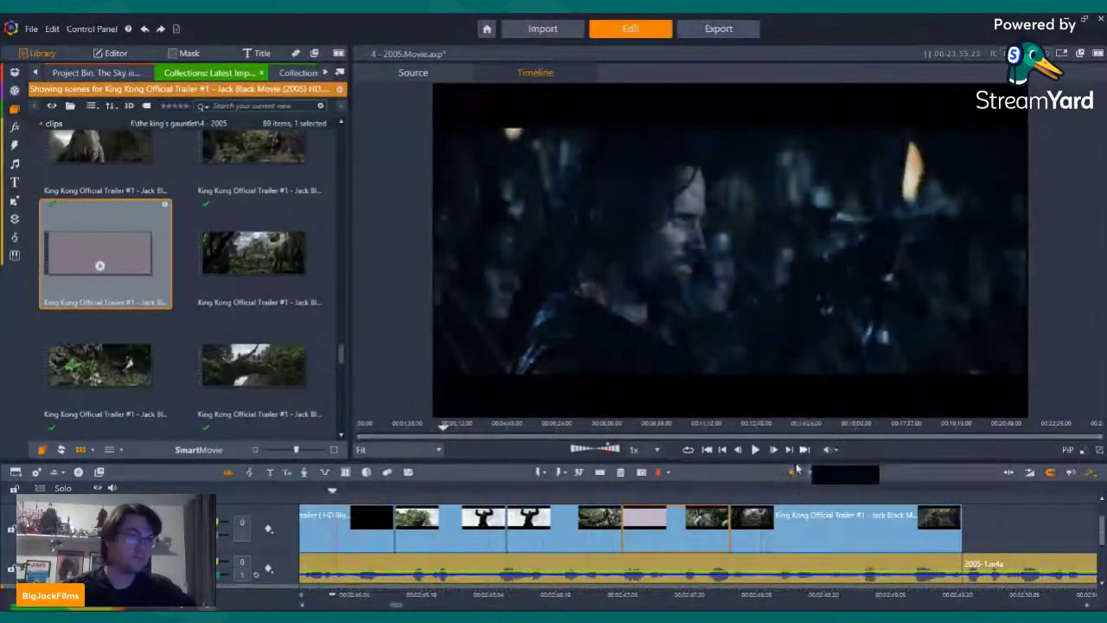
{"action": "left_click", "coordinate": [754, 449]}
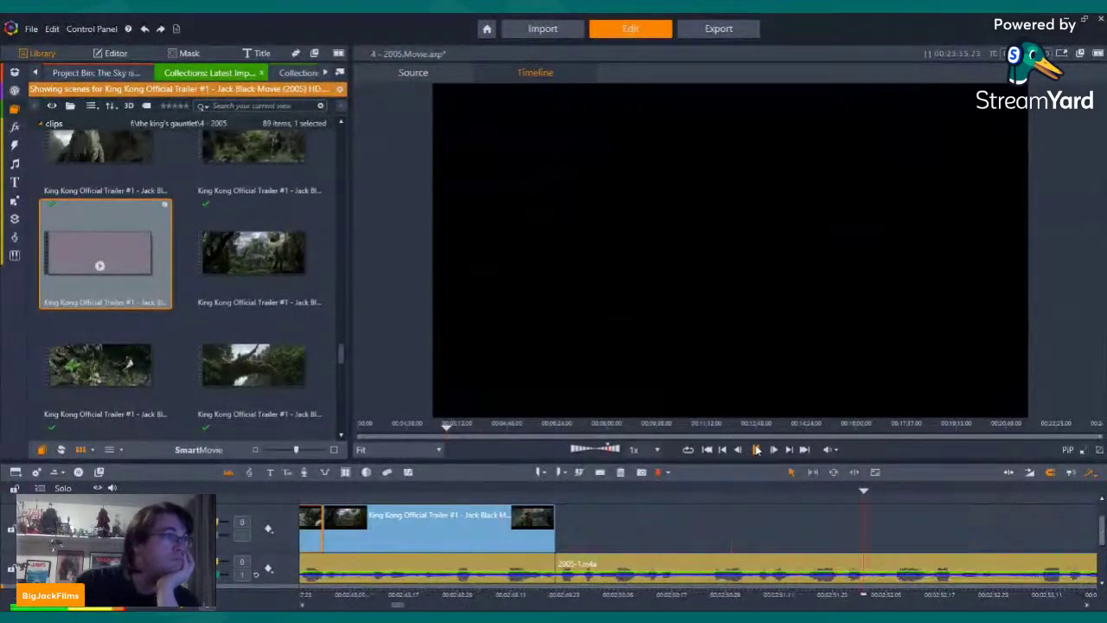
{"action": "left_click", "coordinate": [756, 449]}
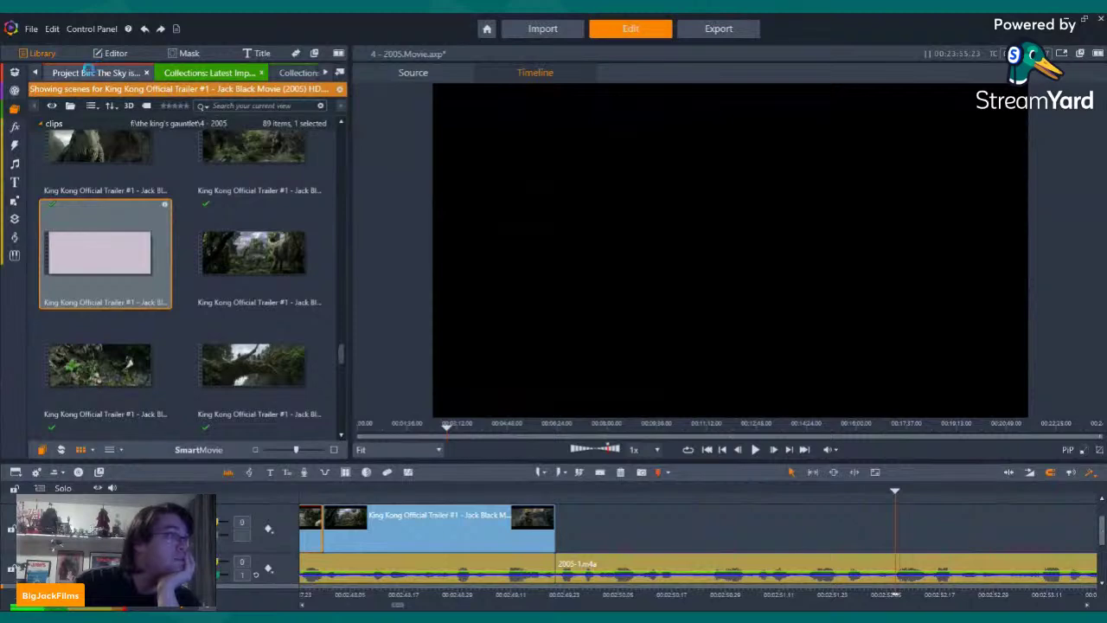
Browse the library collections and look through the Recreating The 8th Wonder making-of scenes for King Kong production footage
{"action": "left_click", "coordinate": [37, 75]}
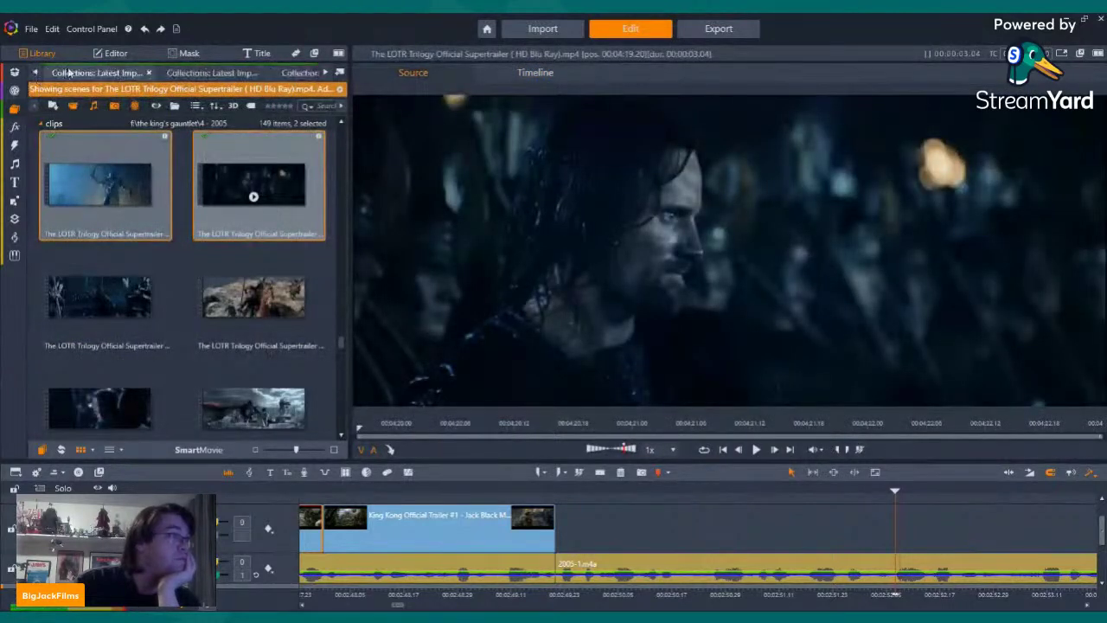
{"action": "left_click", "coordinate": [166, 71]}
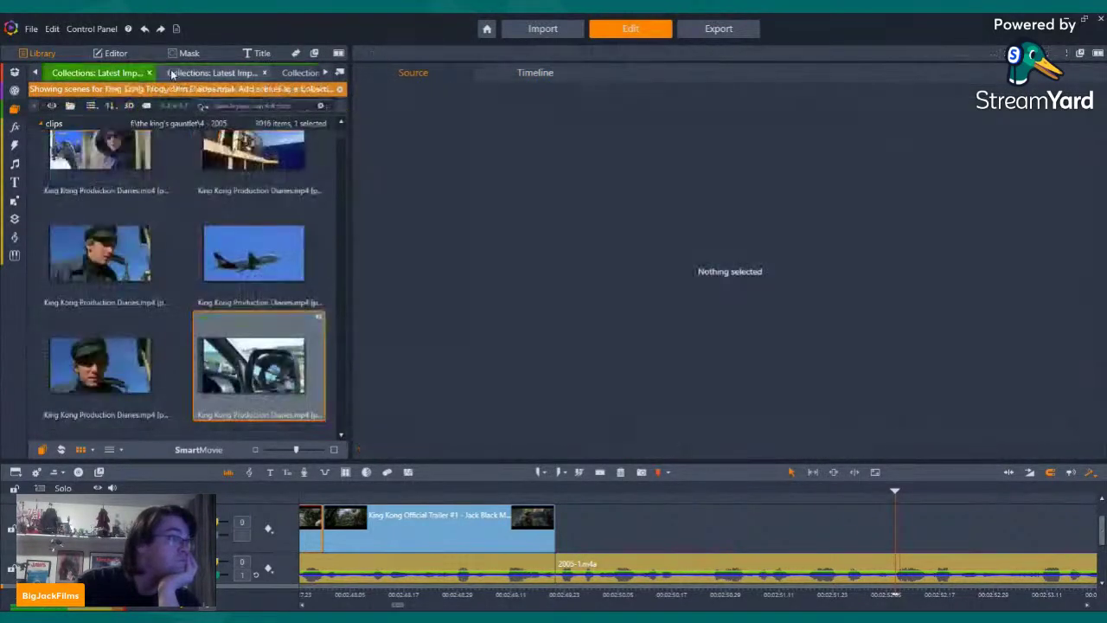
{"action": "left_click", "coordinate": [34, 76]}
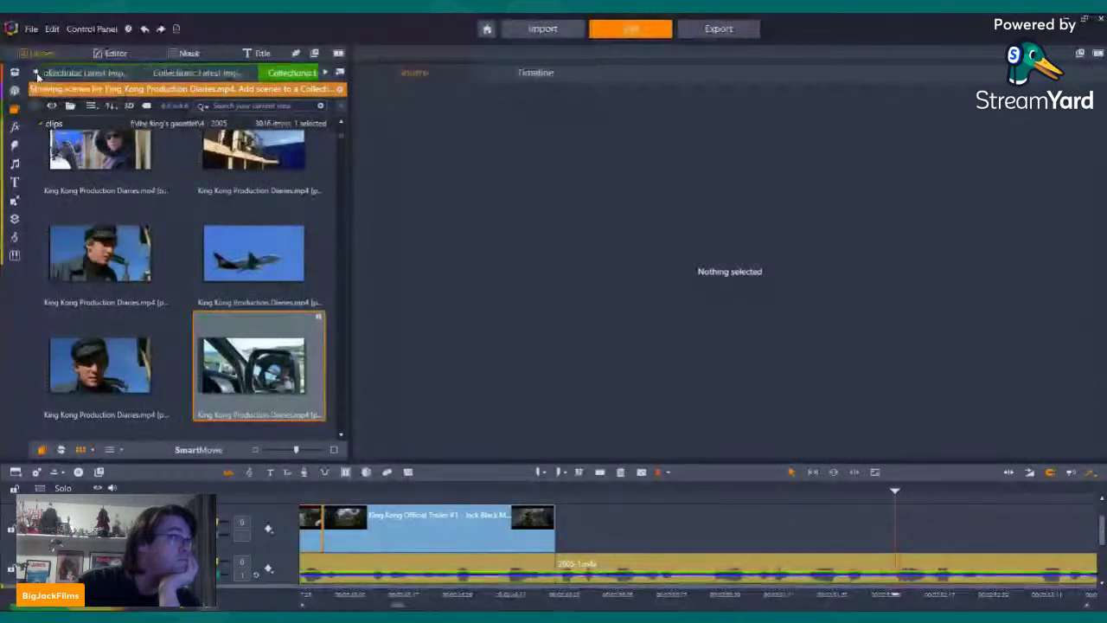
{"action": "left_click", "coordinate": [216, 75]}
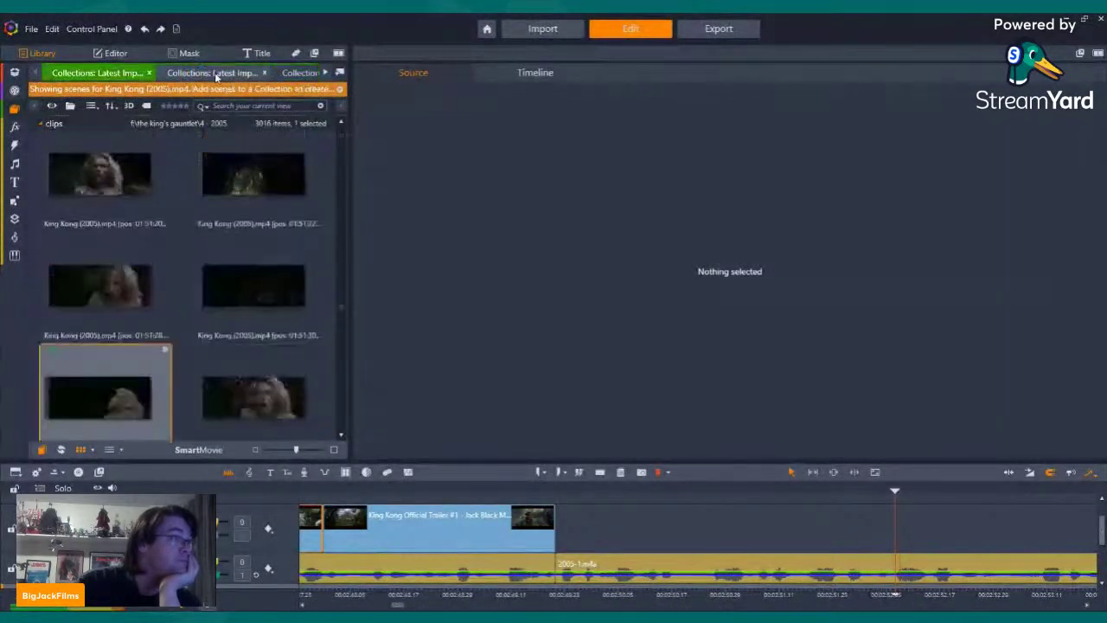
{"action": "left_click", "coordinate": [216, 74]}
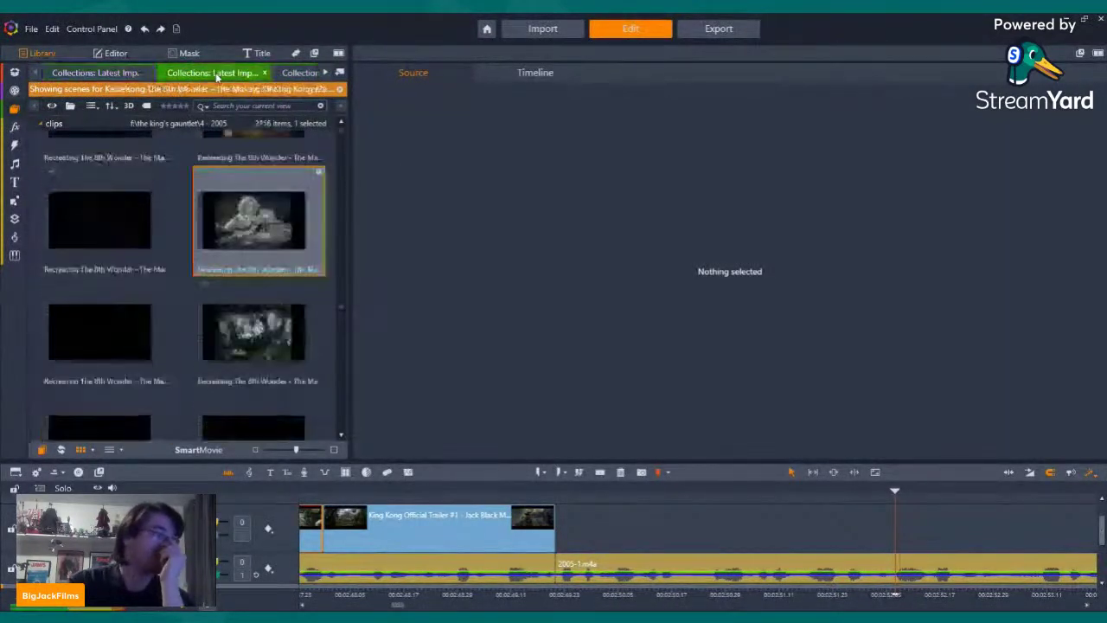
{"action": "scroll", "coordinate": [242, 259], "scroll_direction": "down", "scroll_amount": 5}
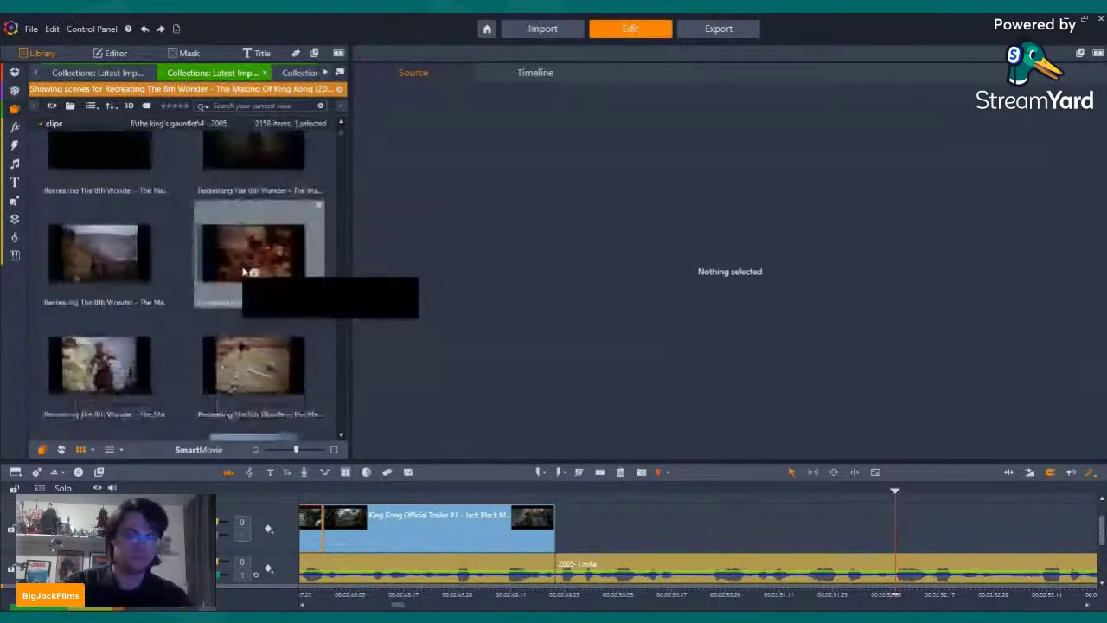
{"action": "scroll", "coordinate": [243, 272], "scroll_direction": "down", "scroll_amount": 6}
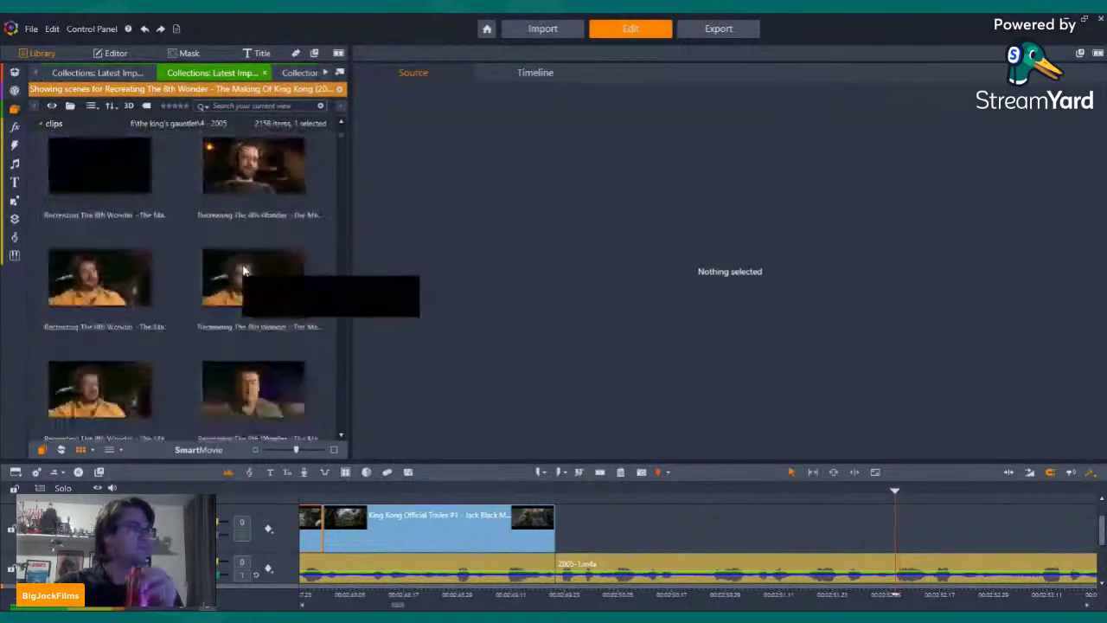
{"action": "scroll", "coordinate": [243, 268], "scroll_direction": "down", "scroll_amount": 6}
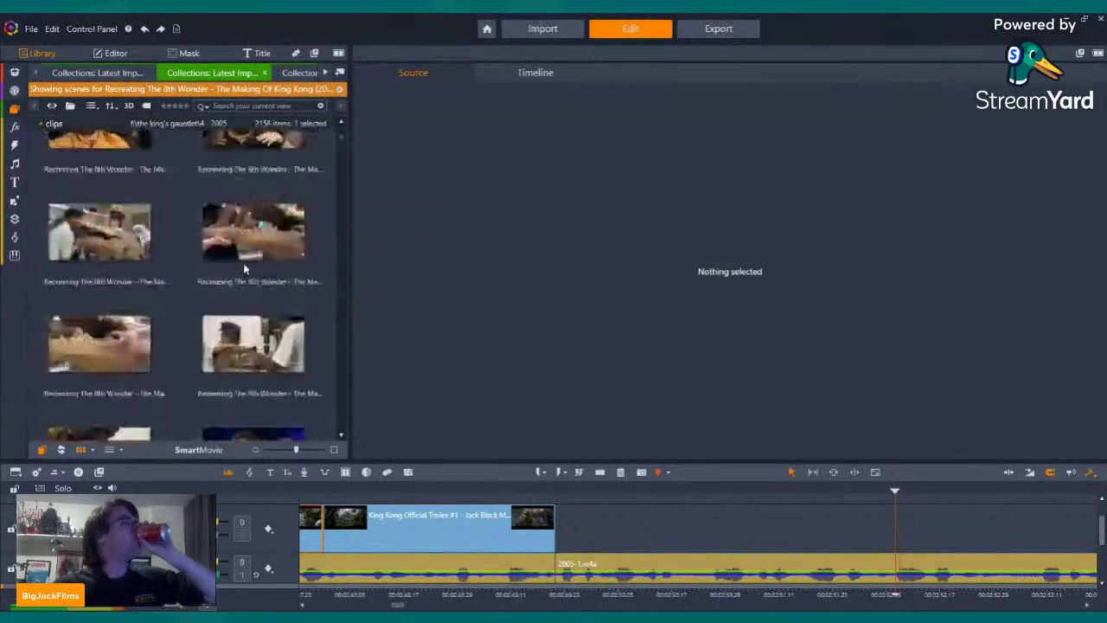
{"action": "scroll", "coordinate": [246, 270], "scroll_direction": "down", "scroll_amount": 6}
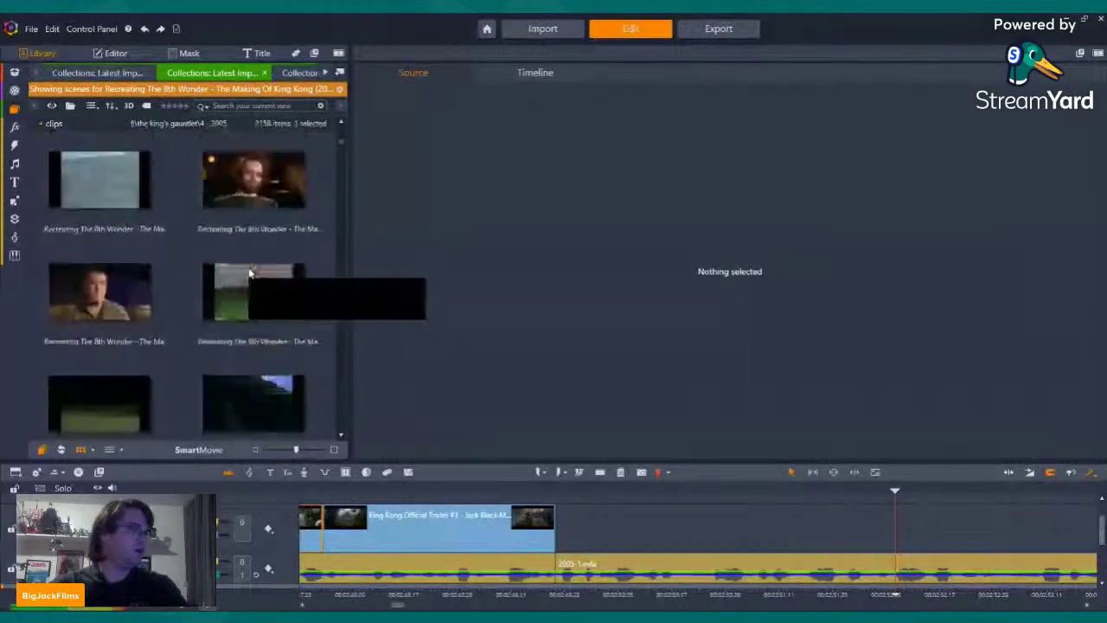
{"action": "scroll", "coordinate": [250, 275], "scroll_direction": "down", "scroll_amount": 6}
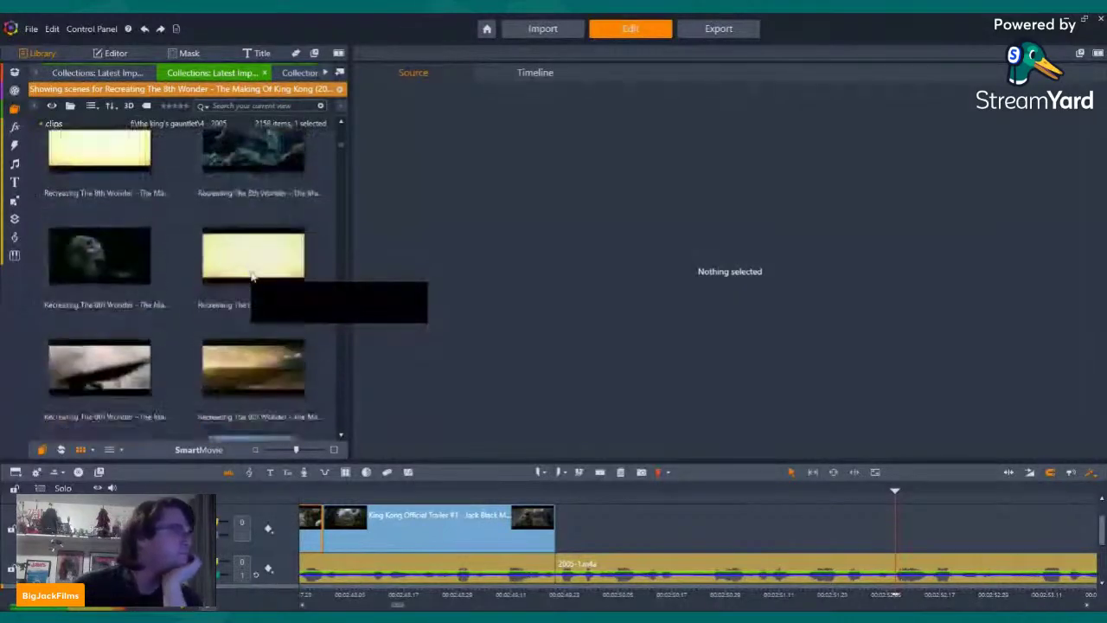
{"action": "scroll", "coordinate": [251, 277], "scroll_direction": "down", "scroll_amount": 6}
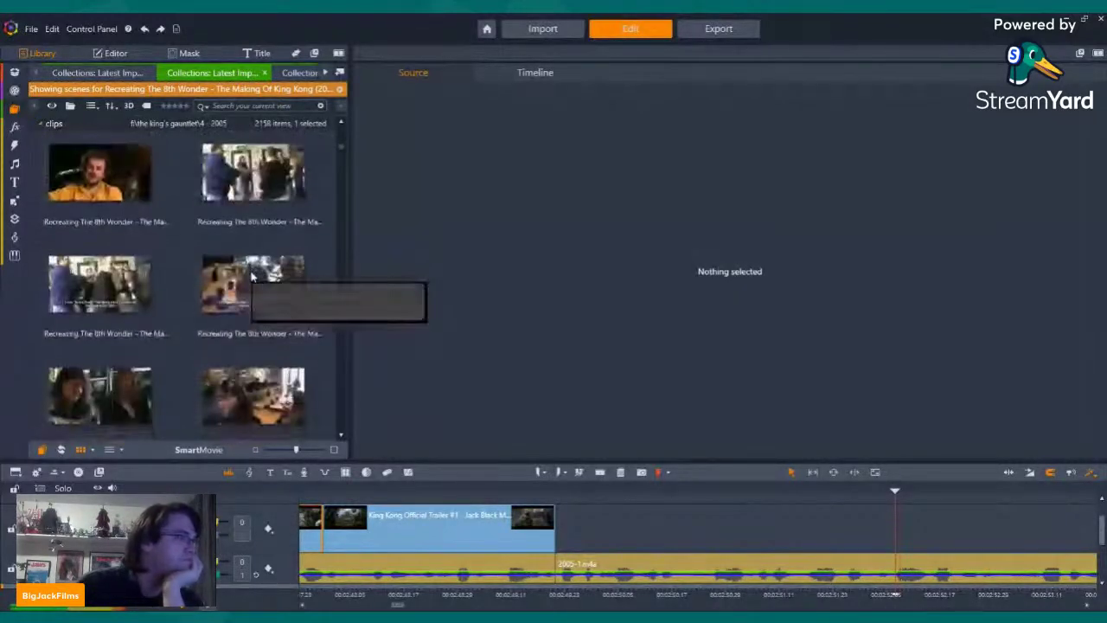
{"action": "scroll", "coordinate": [251, 276], "scroll_direction": "down", "scroll_amount": 6}
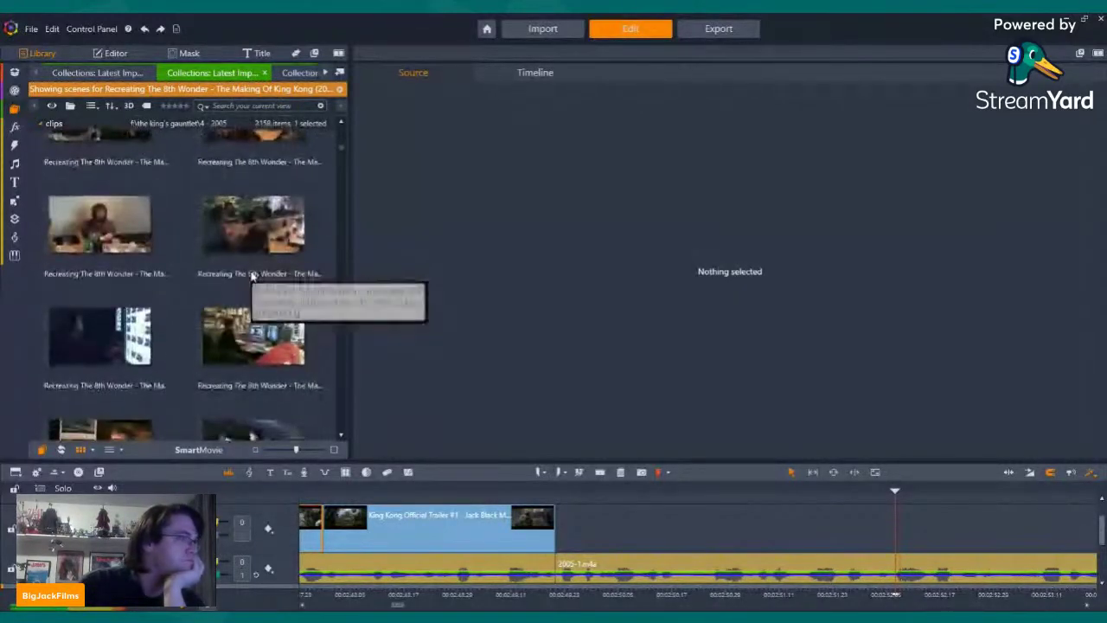
Preview the making-of scenes showing the production meetings, the computer work and the miniature jungle set
{"action": "left_click", "coordinate": [252, 223]}
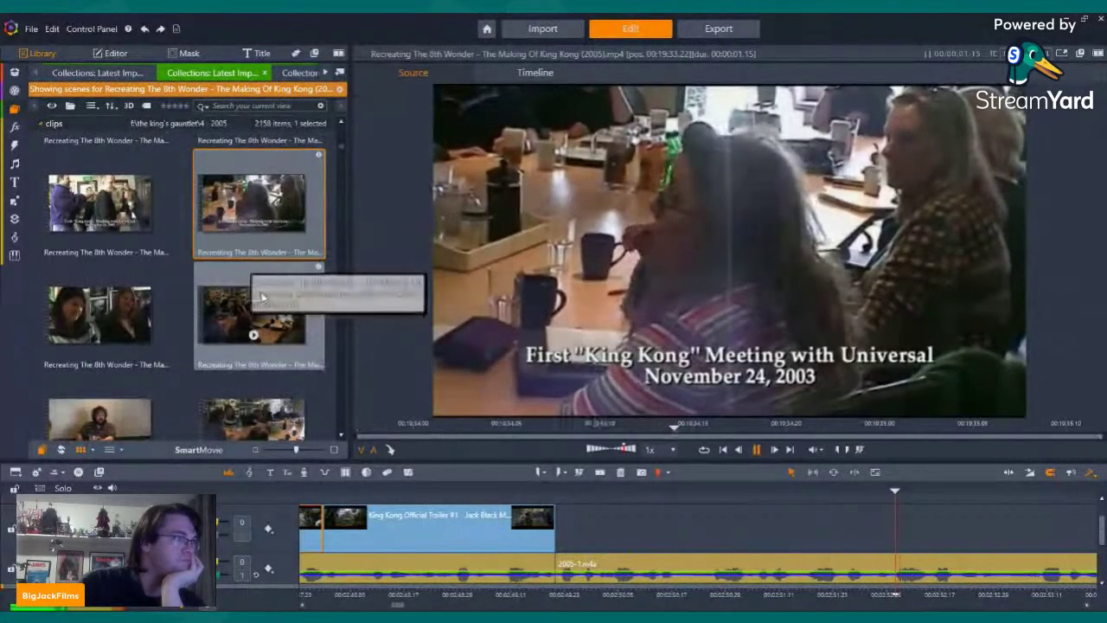
{"action": "left_click", "coordinate": [267, 322]}
{"action": "scroll", "coordinate": [267, 322], "scroll_direction": "down", "scroll_amount": 2}
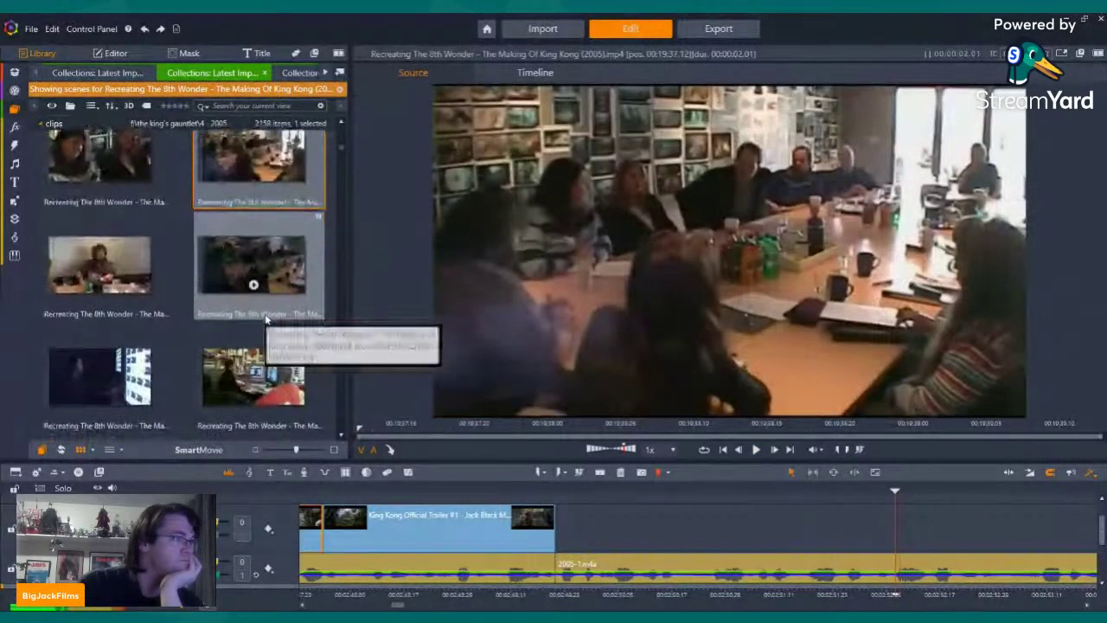
{"action": "scroll", "coordinate": [268, 321], "scroll_direction": "down", "scroll_amount": 1}
{"action": "left_click", "coordinate": [254, 259]}
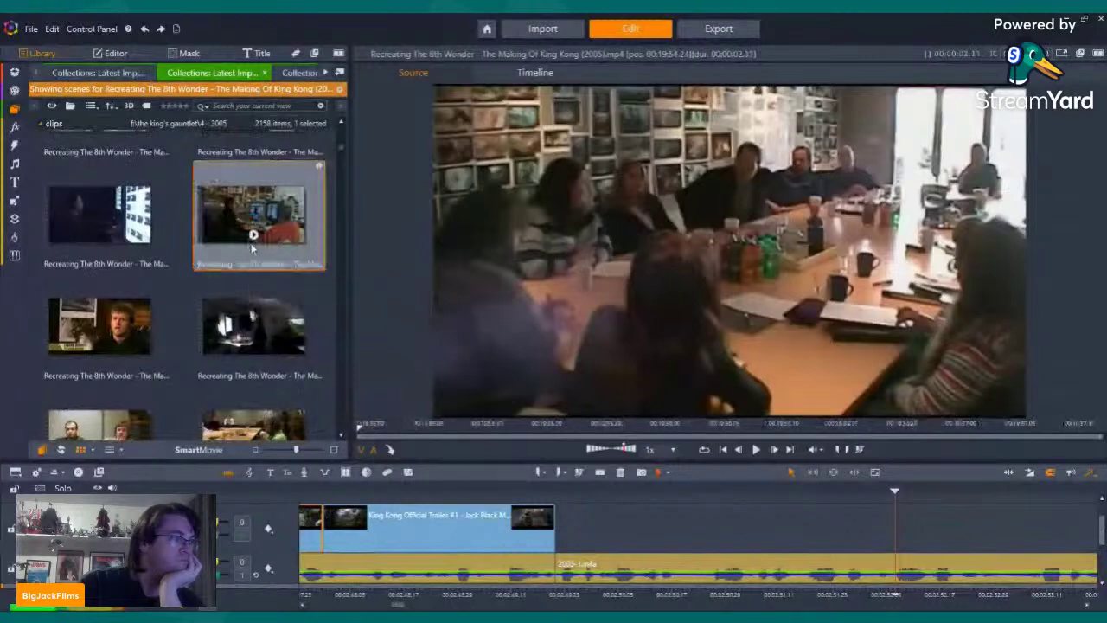
{"action": "left_click", "coordinate": [264, 333]}
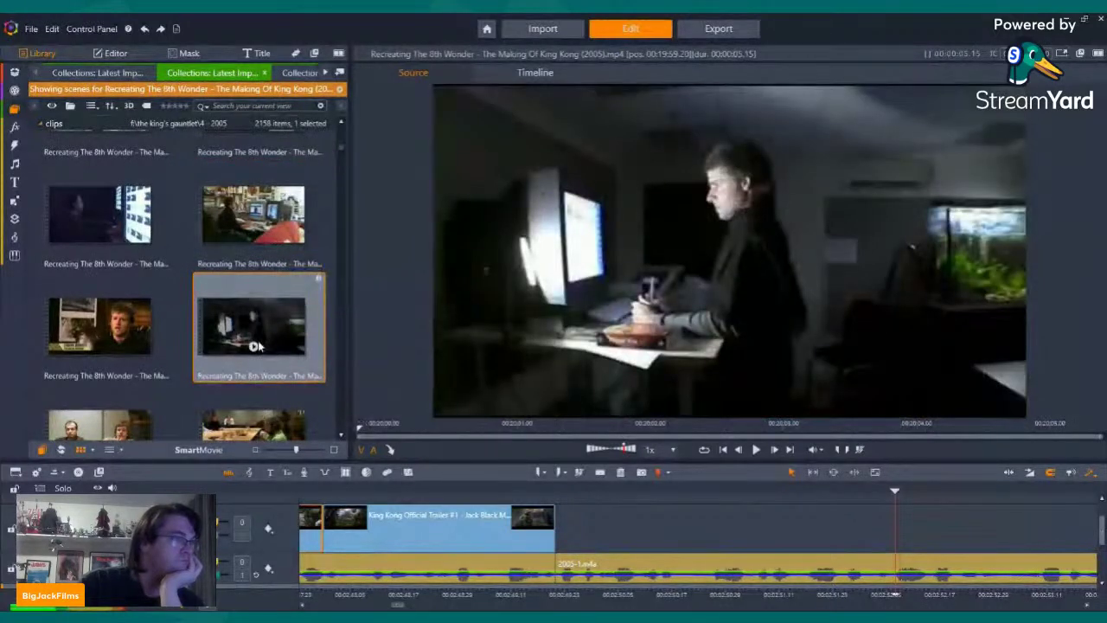
{"action": "scroll", "coordinate": [256, 348], "scroll_direction": "down", "scroll_amount": 2}
{"action": "left_click", "coordinate": [256, 234]}
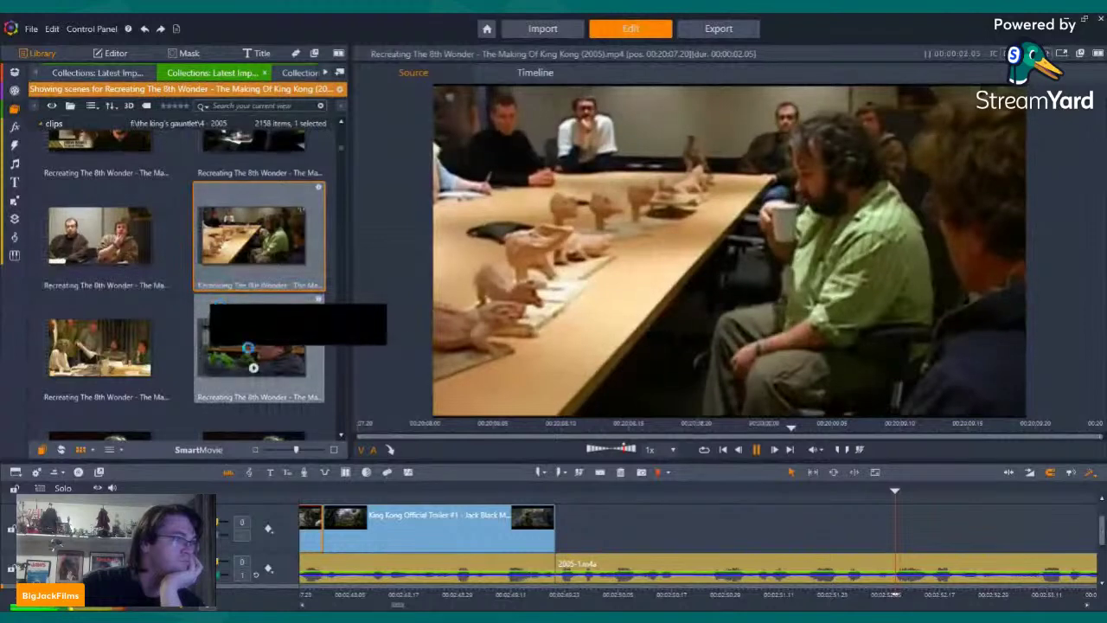
{"action": "left_click", "coordinate": [253, 369]}
{"action": "key", "text": "space"}
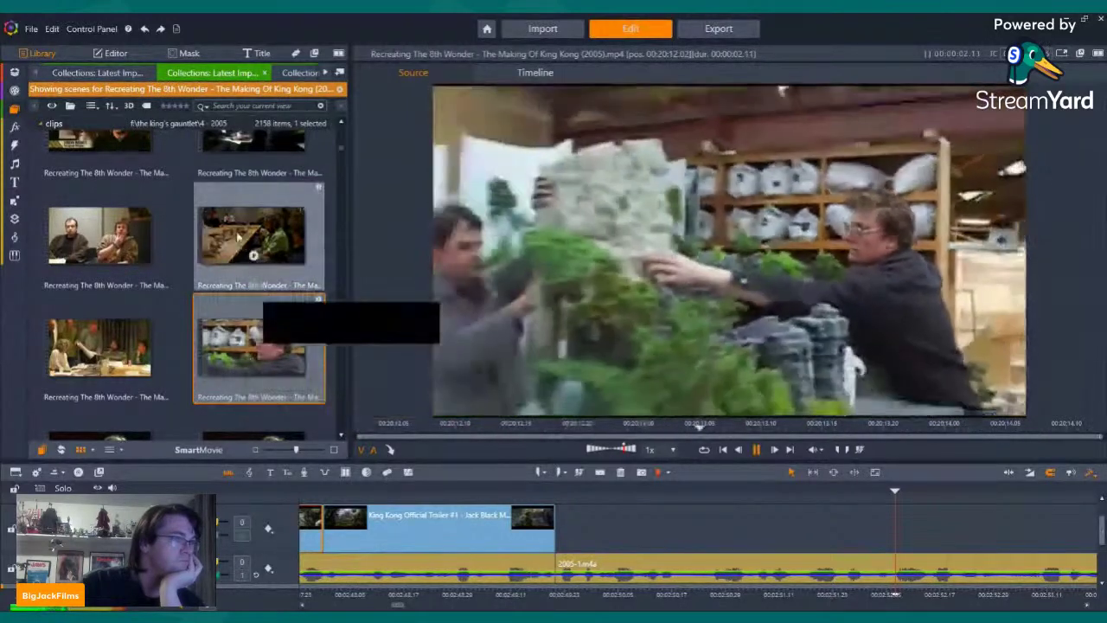
Place the meeting-table scene with the dinosaur models directly after the last King Kong trailer clip, turn off its audio, and play it back
{"action": "left_click", "coordinate": [242, 230]}
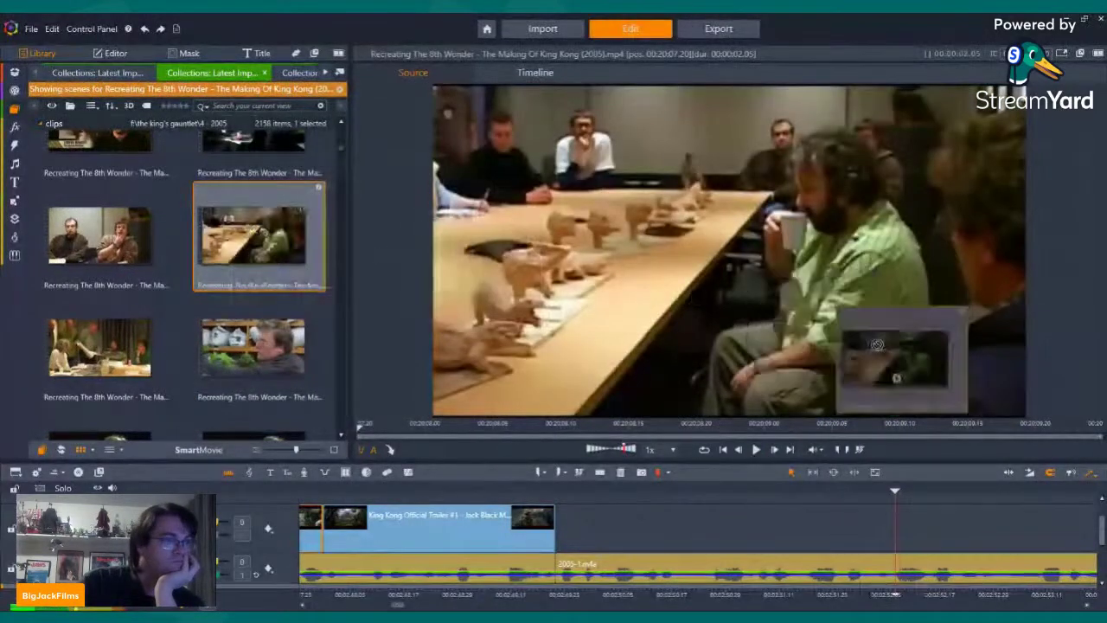
{"action": "left_click_drag", "start_coordinate": [610, 516], "coordinate": [596, 519]}
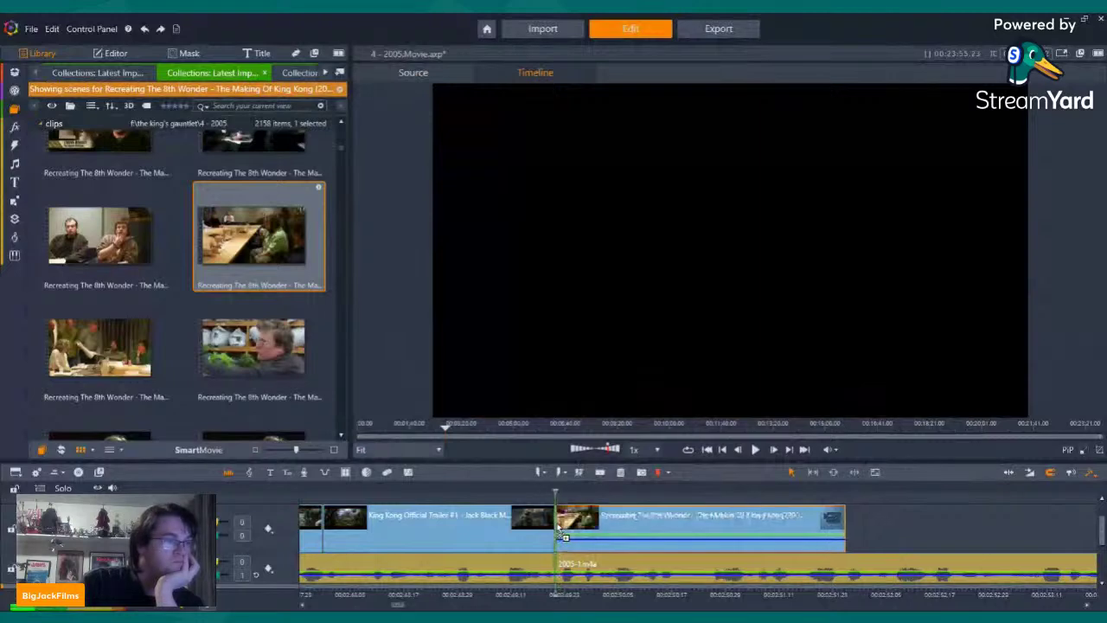
{"action": "right_click", "coordinate": [603, 519]}
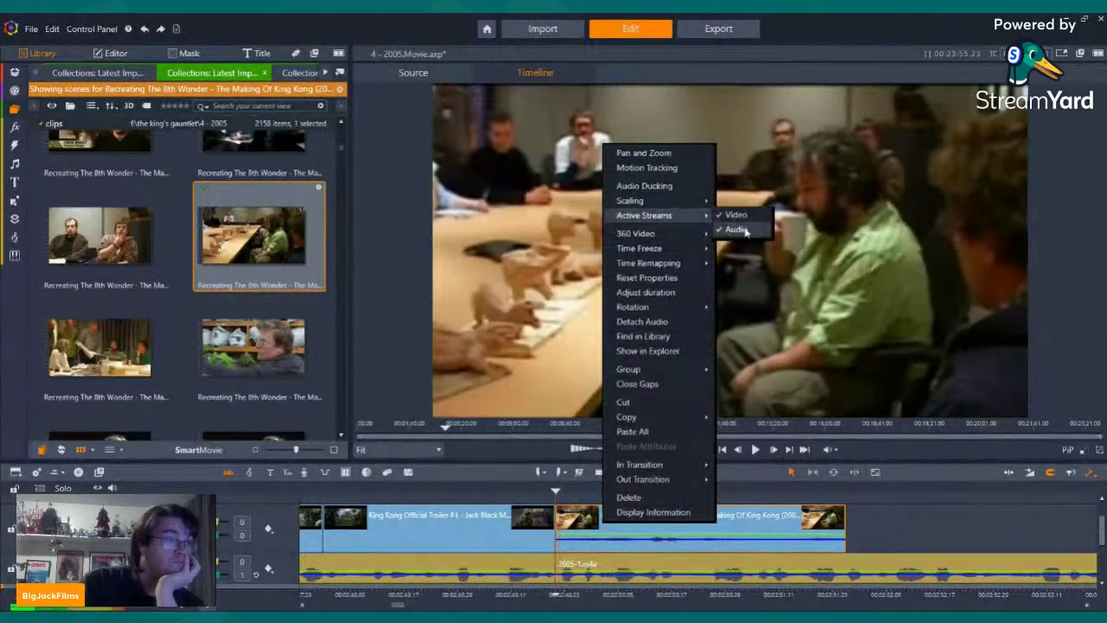
{"action": "left_click", "coordinate": [736, 230]}
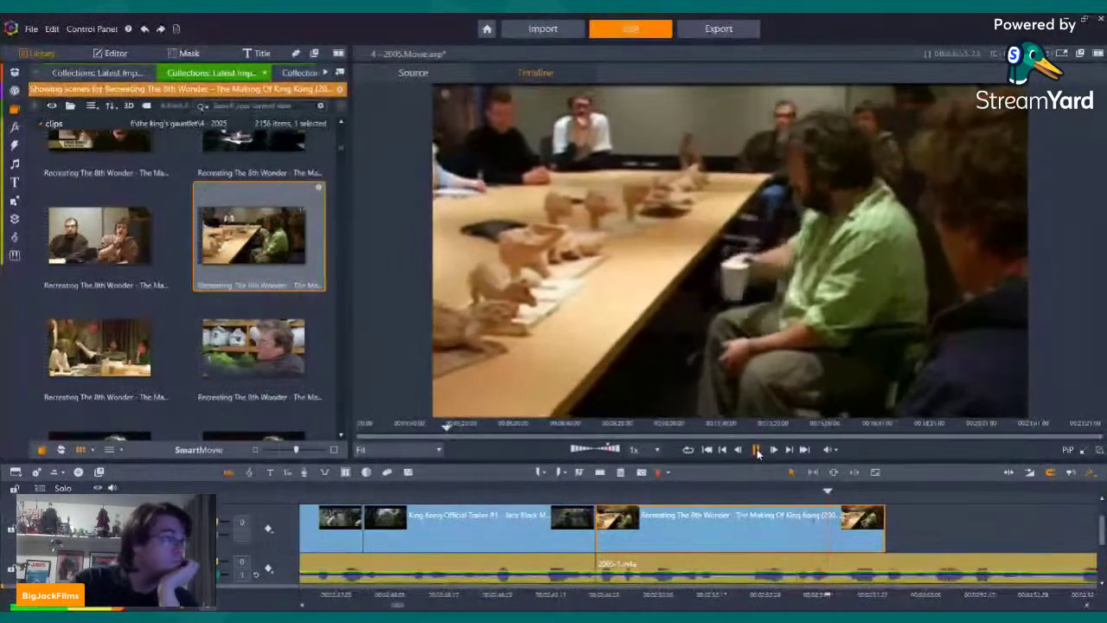
{"action": "left_click", "coordinate": [757, 452]}
Add the miniature jungle set scene after the meeting-table clip, turn off its audio, and trim its leftover meeting frames from the start
{"action": "scroll", "coordinate": [214, 220], "scroll_direction": "down", "scroll_amount": 3}
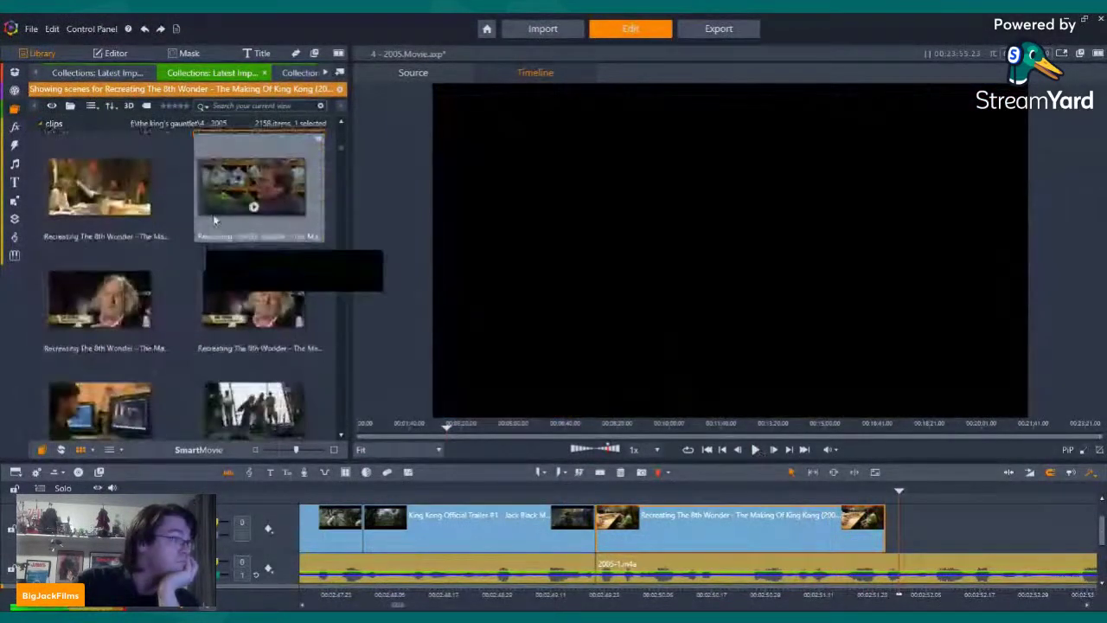
{"action": "left_click_drag", "start_coordinate": [214, 221], "coordinate": [895, 532]}
{"action": "right_click", "coordinate": [906, 525]}
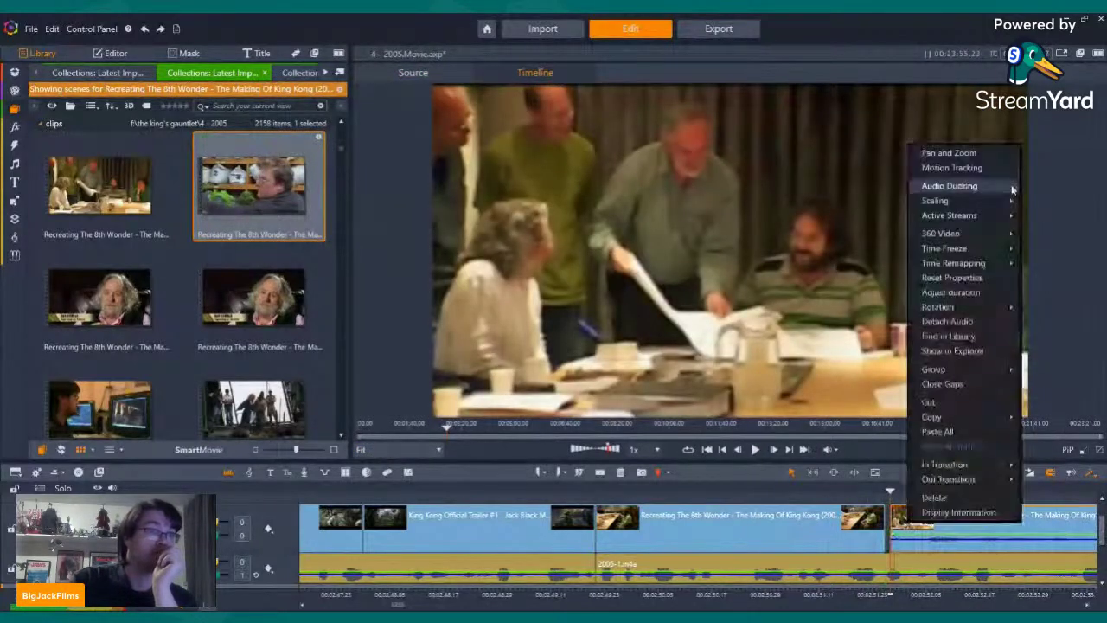
{"action": "left_click", "coordinate": [1068, 230]}
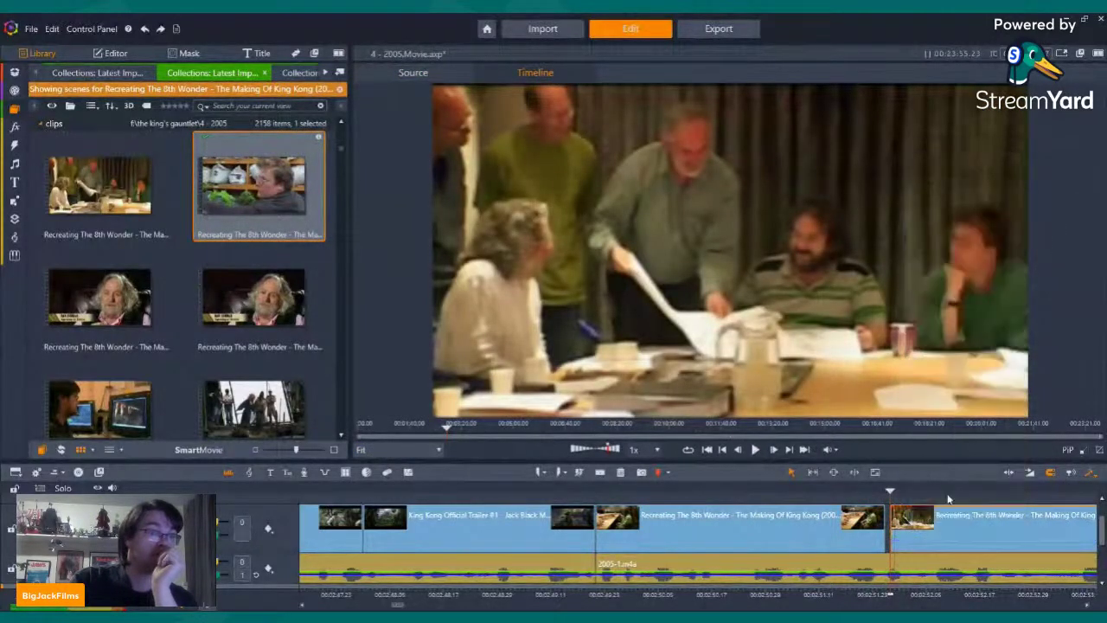
{"action": "left_click_drag", "start_coordinate": [898, 535], "coordinate": [926, 530]}
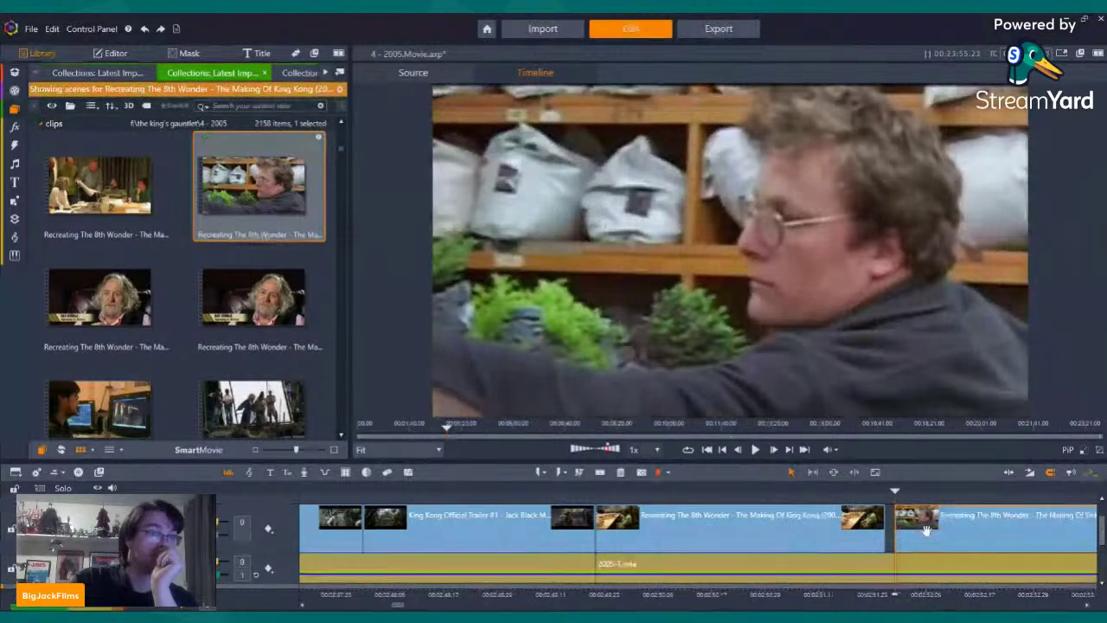
Close the gap before the miniature set clip and play back both making-of clips against the narration from the meeting-table clip's start
{"action": "key", "text": "Left"}
{"action": "key", "text": "Left"}
{"action": "key", "text": "Left"}
{"action": "key", "text": "Left"}
{"action": "key", "text": "Left"}
{"action": "key", "text": "Left"}
{"action": "key", "text": "Left"}
{"action": "key", "text": "Left"}
{"action": "key", "text": "Left"}
{"action": "key", "text": "Left"}
{"action": "key", "text": "Left"}
{"action": "key", "text": "Left"}
{"action": "key", "text": "Left"}
{"action": "key", "text": "Left"}
{"action": "key", "text": "Left"}
{"action": "key", "text": "Left"}
{"action": "key", "text": "Left"}
{"action": "key", "text": "Left"}
{"action": "key", "text": "Left"}
{"action": "key", "text": "Left"}
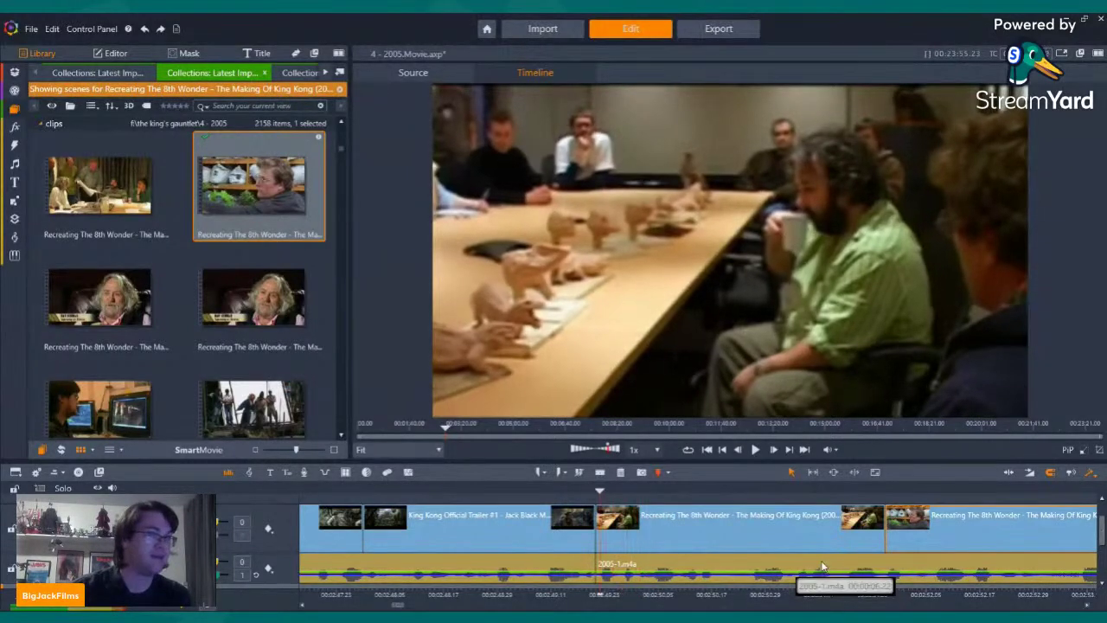
{"action": "left_click", "coordinate": [755, 448]}
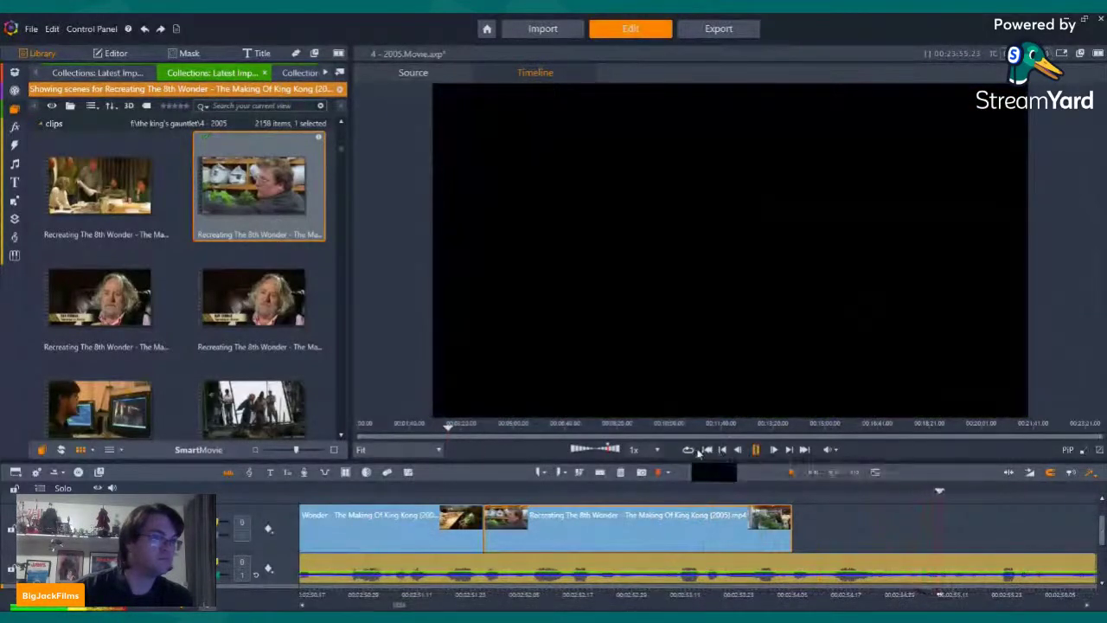
{"action": "left_click", "coordinate": [722, 449]}
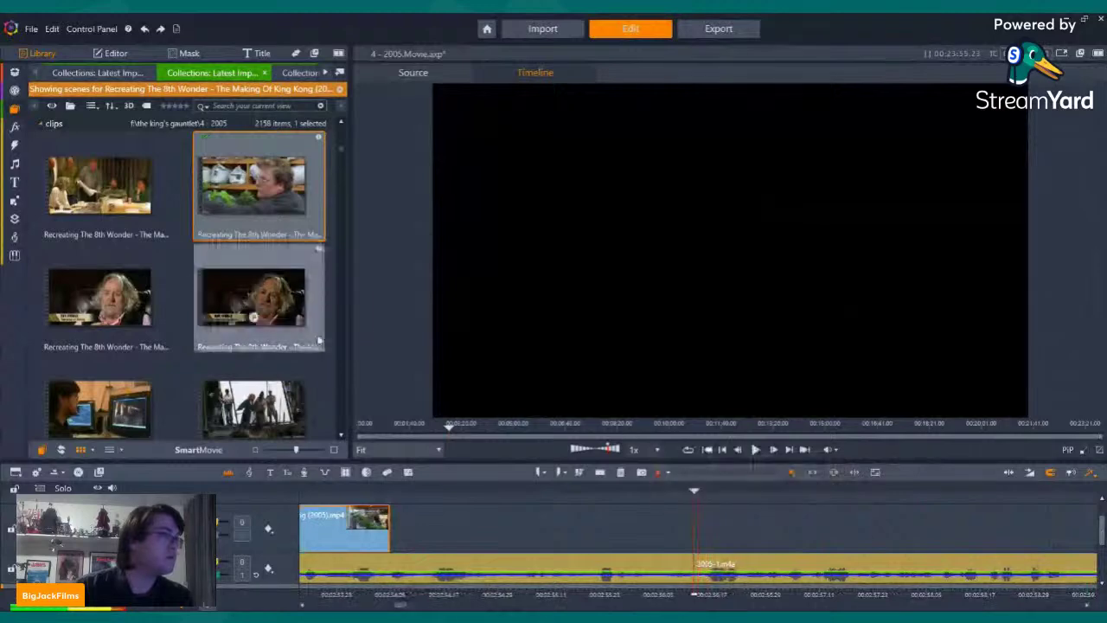
Look through the earlier making-of scenes and preview the interview with the director in the orange shirt
{"action": "scroll", "coordinate": [230, 294], "scroll_direction": "up", "scroll_amount": 10}
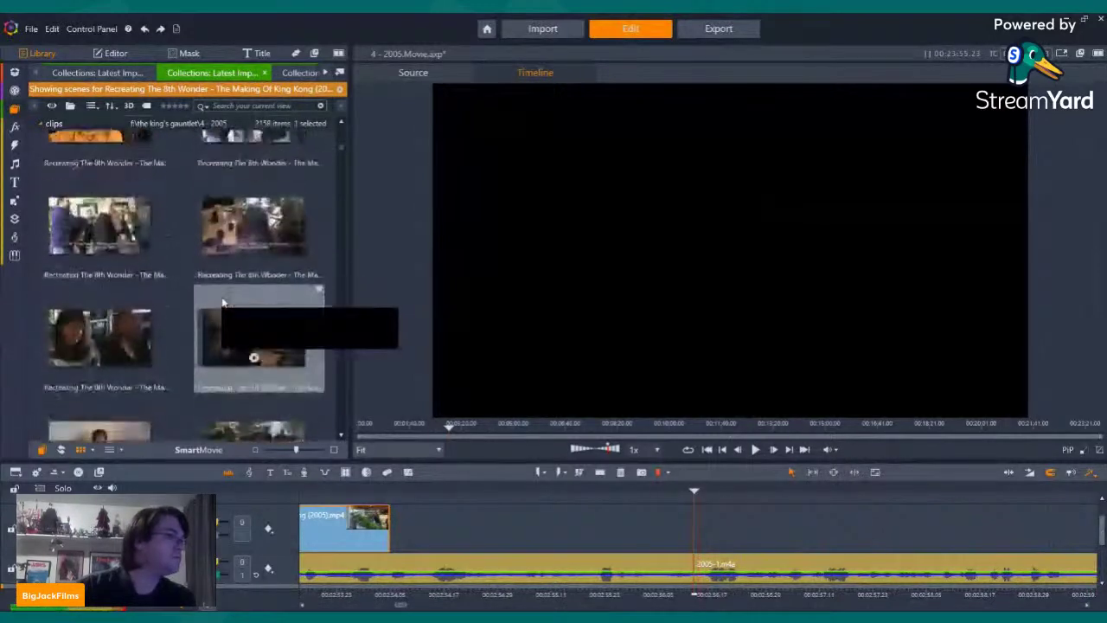
{"action": "scroll", "coordinate": [223, 301], "scroll_direction": "up", "scroll_amount": 2}
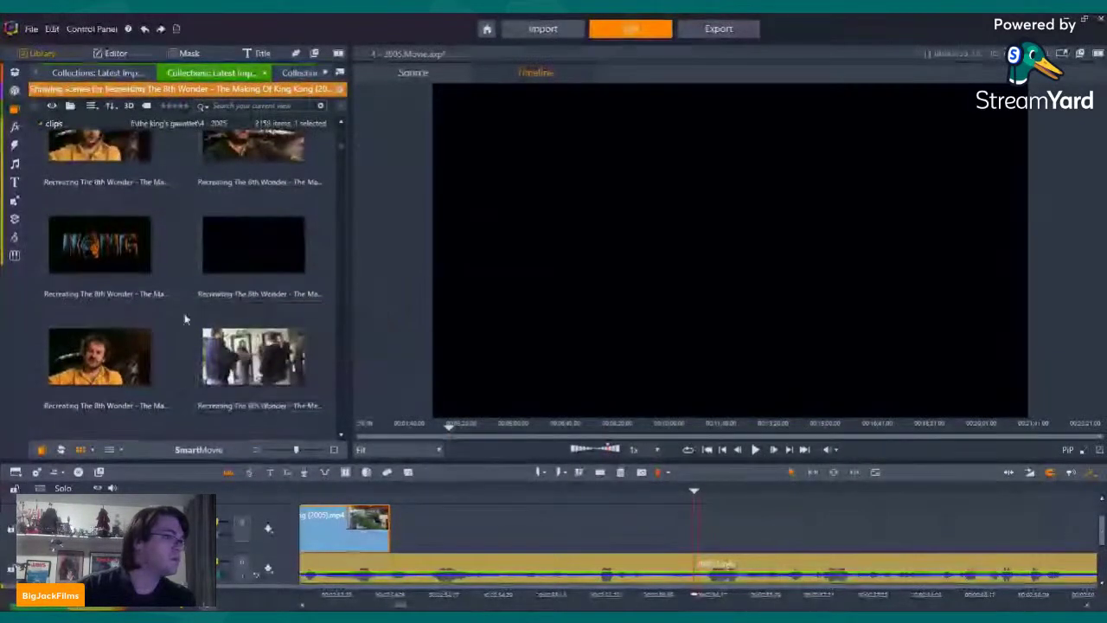
{"action": "left_click", "coordinate": [93, 356]}
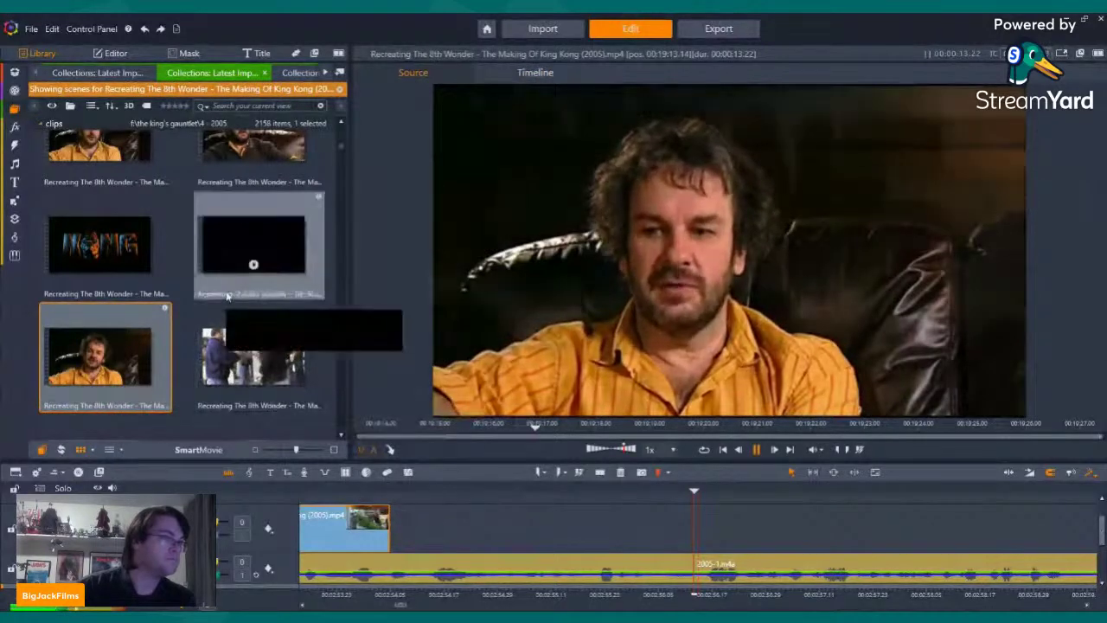
{"action": "scroll", "coordinate": [229, 298], "scroll_direction": "down", "scroll_amount": 4}
Copy the meeting-table and miniature set clips, delete them from the timeline, and return to the end of the trailer clip
{"action": "left_click", "coordinate": [360, 491]}
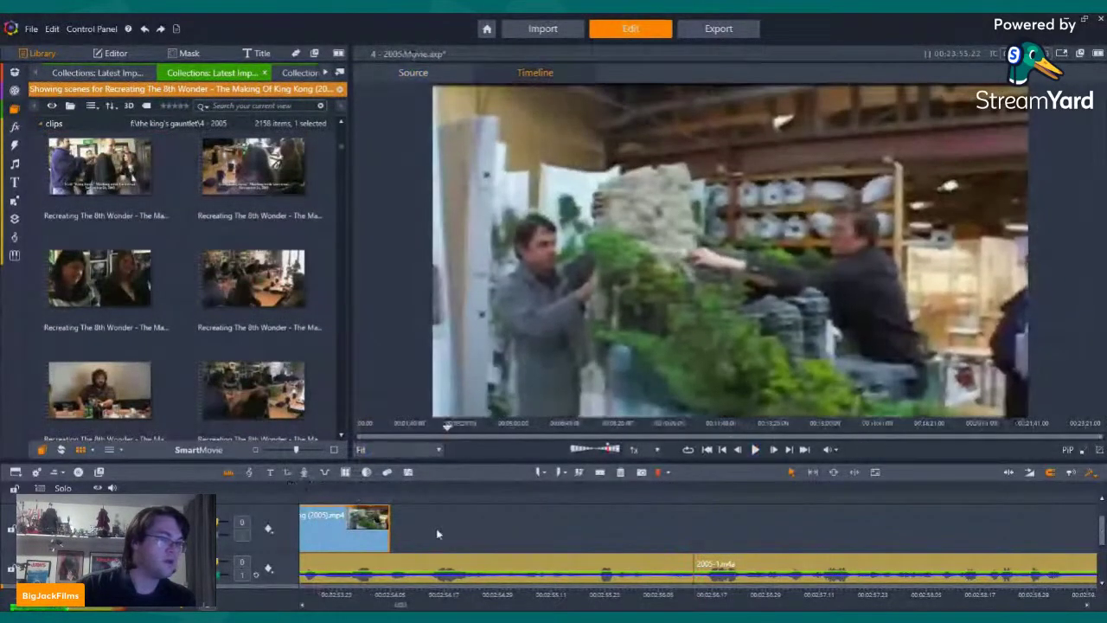
{"action": "left_click_drag", "start_coordinate": [437, 533], "coordinate": [856, 527]}
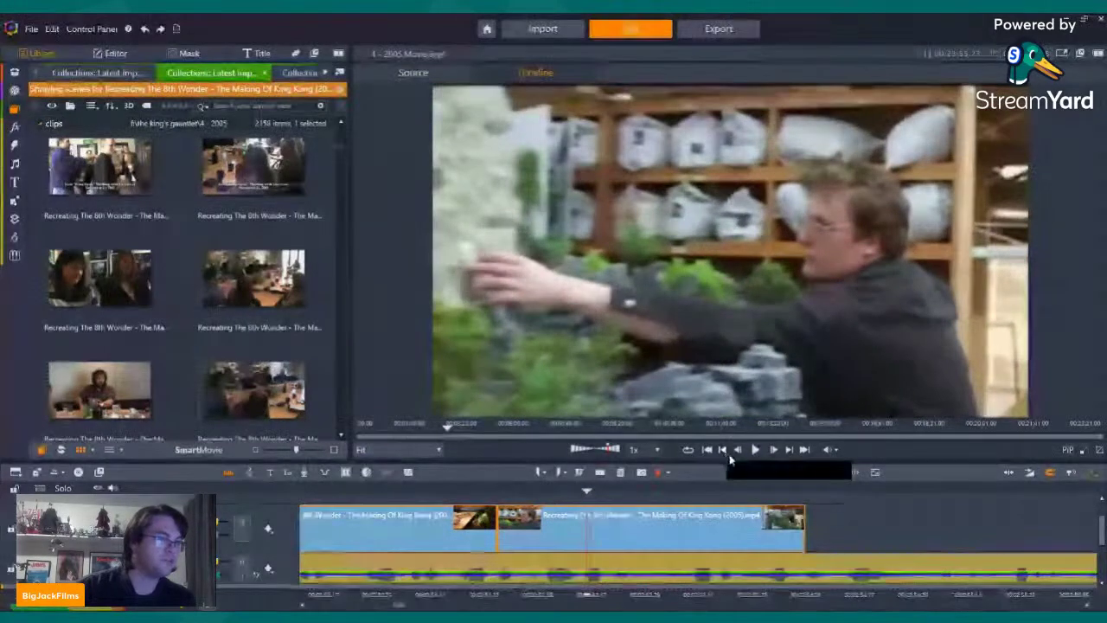
{"action": "right_click", "coordinate": [476, 517]}
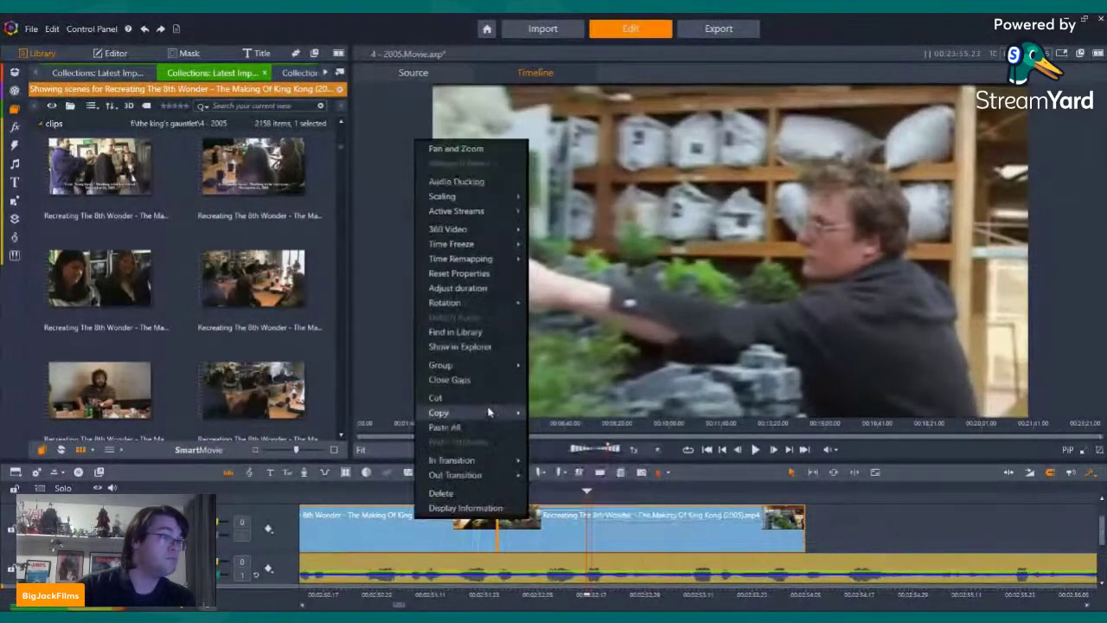
{"action": "left_click", "coordinate": [552, 411]}
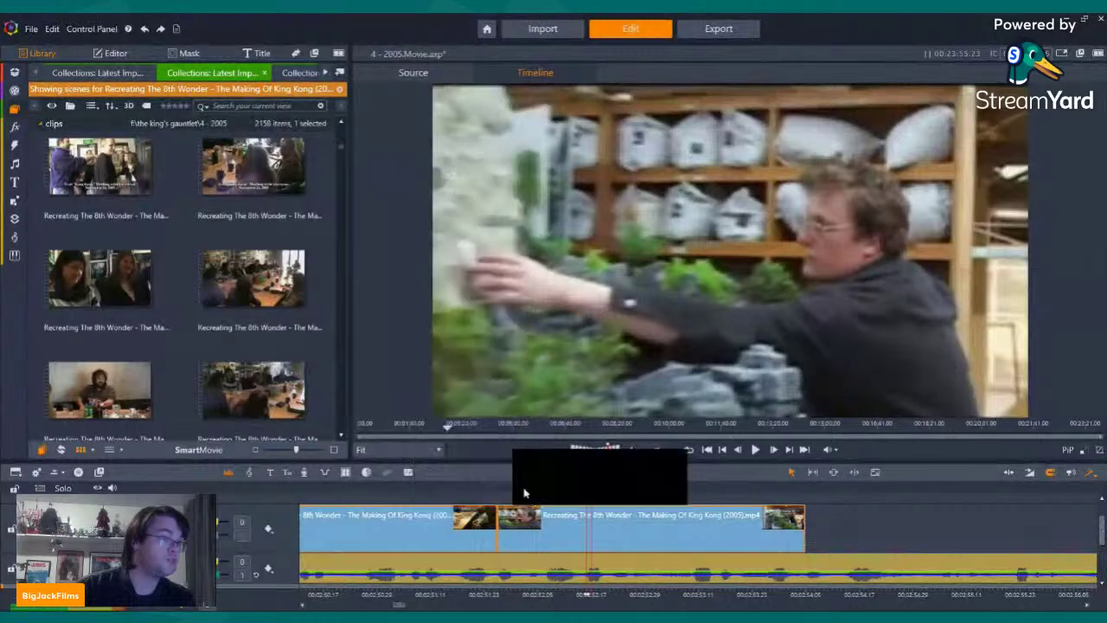
{"action": "left_click", "coordinate": [620, 472]}
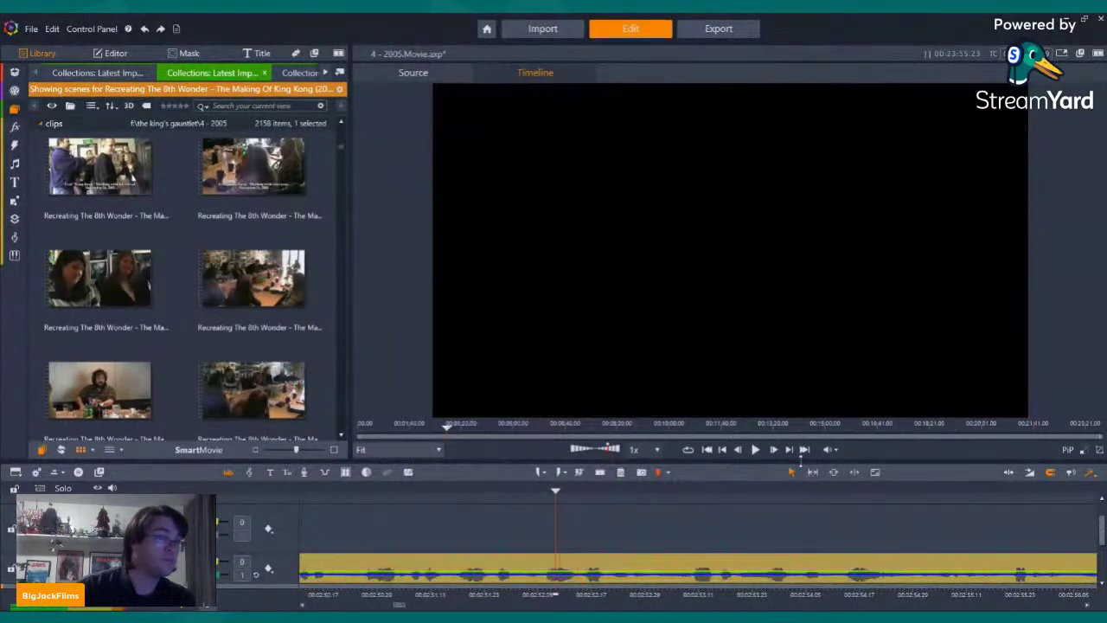
{"action": "left_click", "coordinate": [723, 451]}
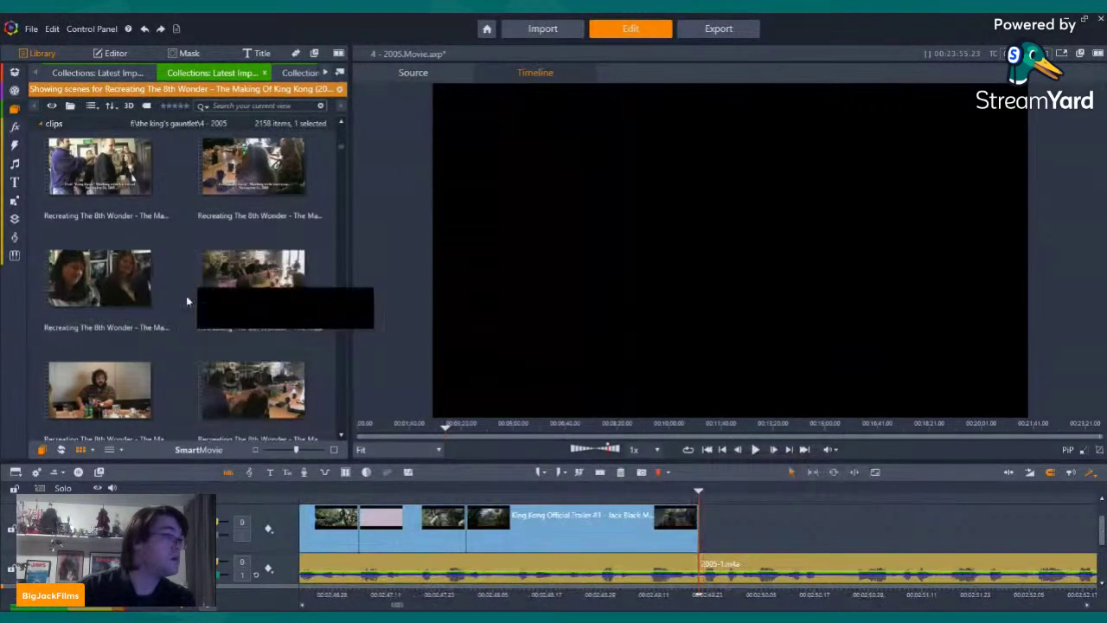
Place the orange-shirt director interview scene right after the trailer clip, turn off its audio, and trim the stray opening frames of another interviewee
{"action": "scroll", "coordinate": [183, 302], "scroll_direction": "up", "scroll_amount": 2}
{"action": "scroll", "coordinate": [181, 302], "scroll_direction": "up", "scroll_amount": 1}
{"action": "left_click_drag", "start_coordinate": [129, 338], "coordinate": [700, 535]}
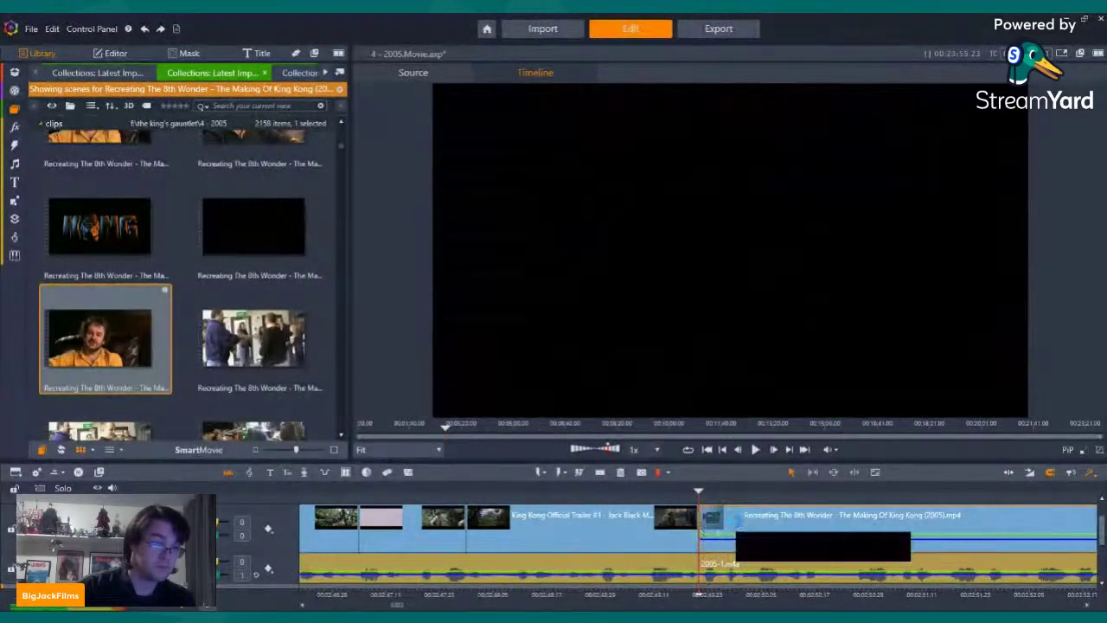
{"action": "right_click", "coordinate": [737, 524]}
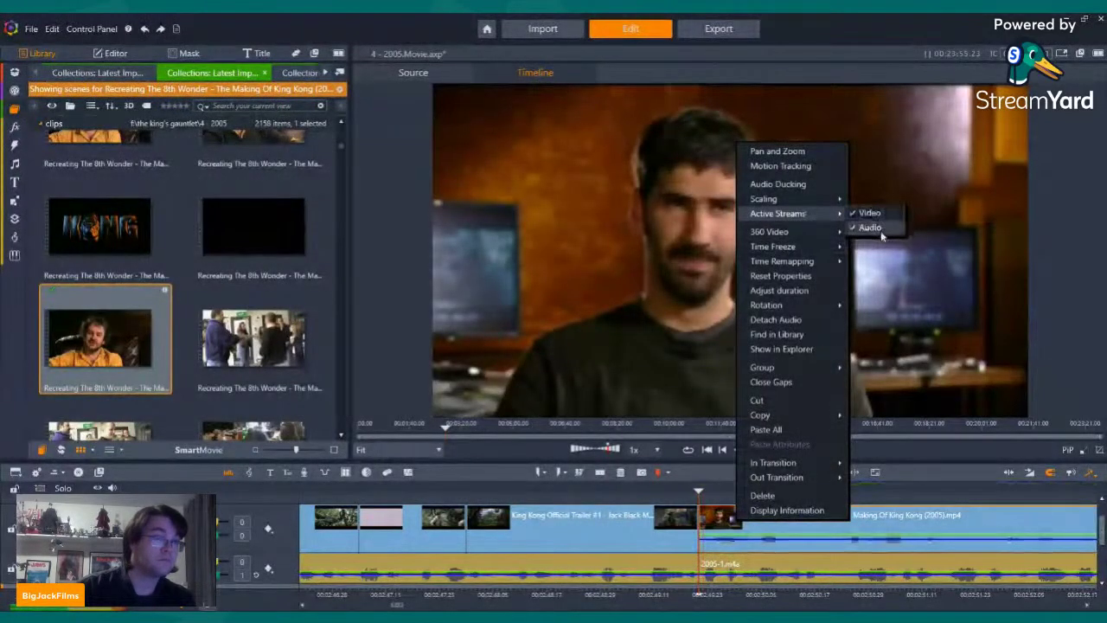
{"action": "left_click", "coordinate": [879, 229]}
{"action": "left_click_drag", "start_coordinate": [707, 538], "coordinate": [725, 537]}
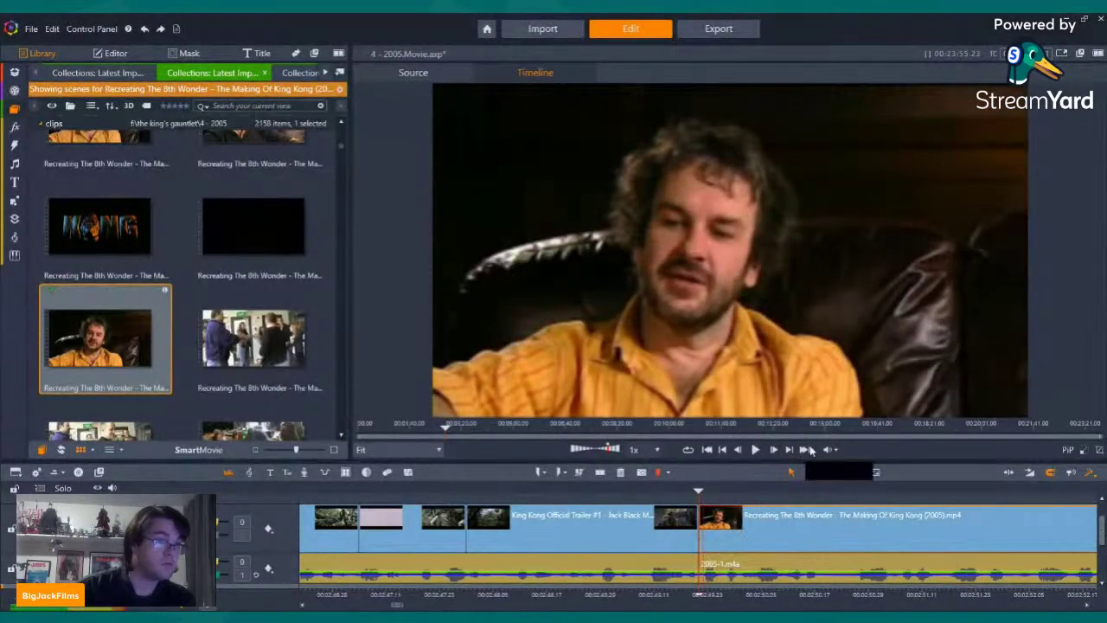
Play back the interview clip, split it on the KONG title at the next narration segment's start, and delete the remainder
{"action": "left_click", "coordinate": [756, 450]}
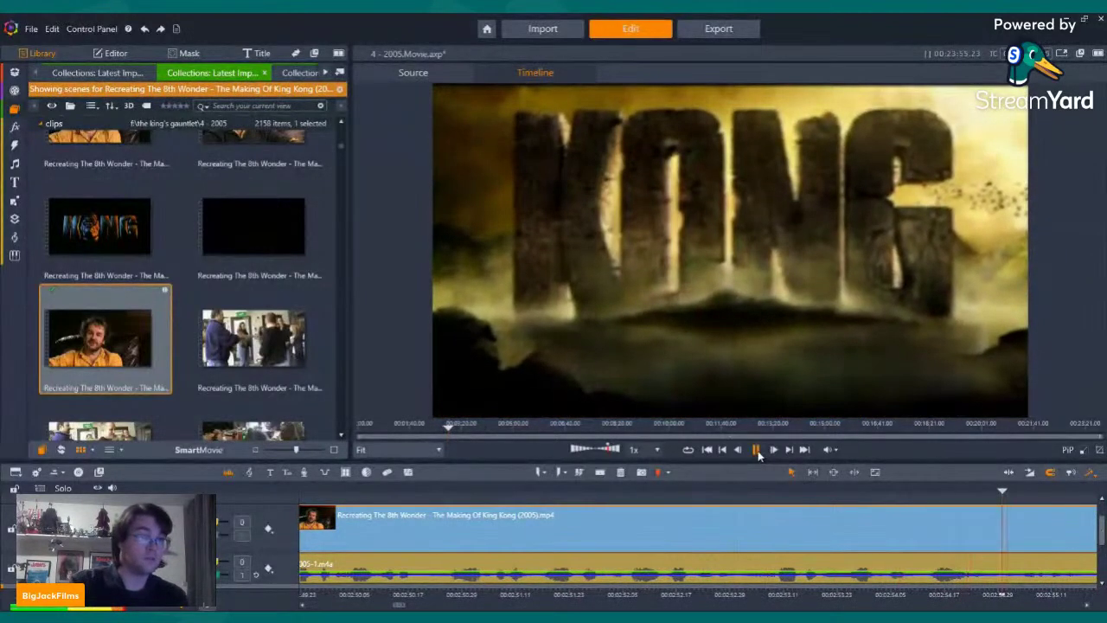
{"action": "left_click", "coordinate": [757, 451]}
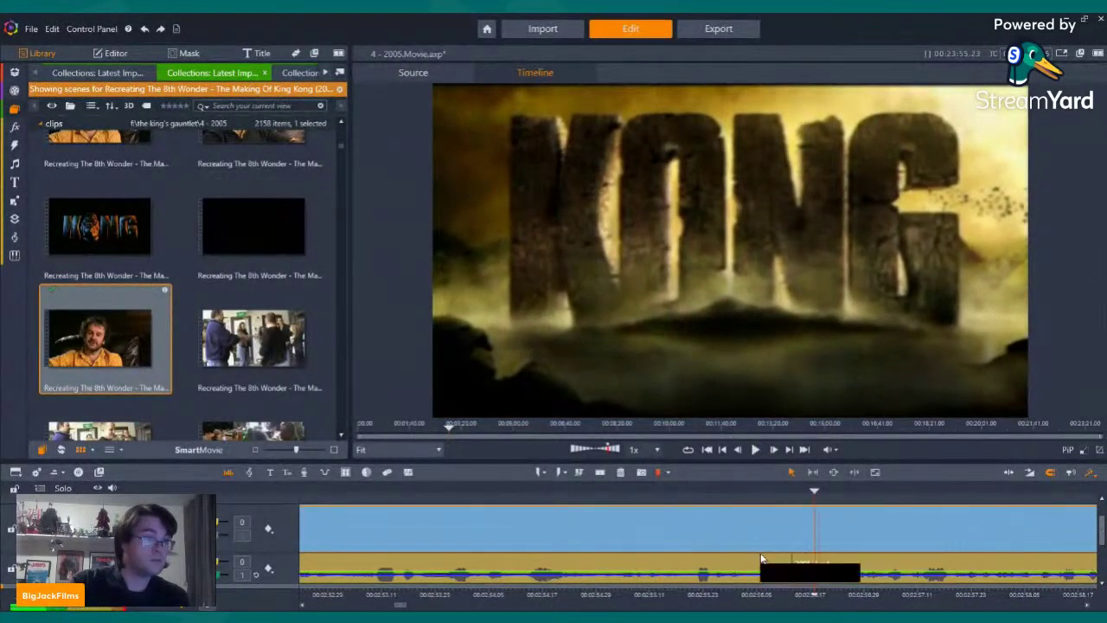
{"action": "left_click", "coordinate": [861, 538]}
{"action": "left_click", "coordinate": [620, 472]}
{"action": "key", "text": "Left"}
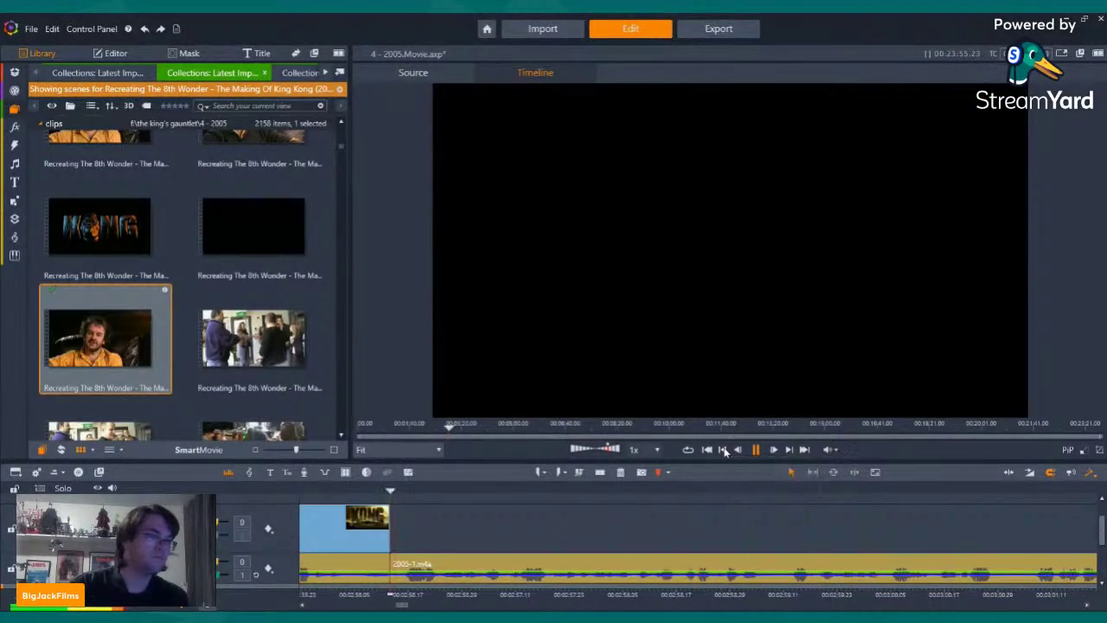
Paste the copied meeting-table and miniature set clips directly after the KONG title and play them back with the narration
{"action": "left_click", "coordinate": [553, 538]}
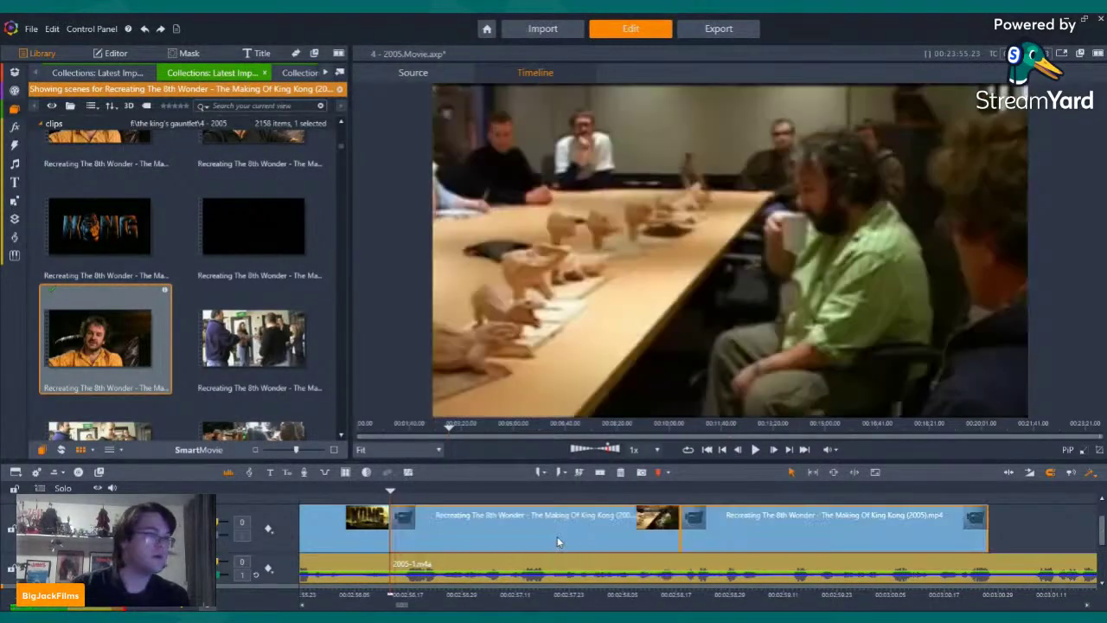
{"action": "left_click", "coordinate": [755, 450]}
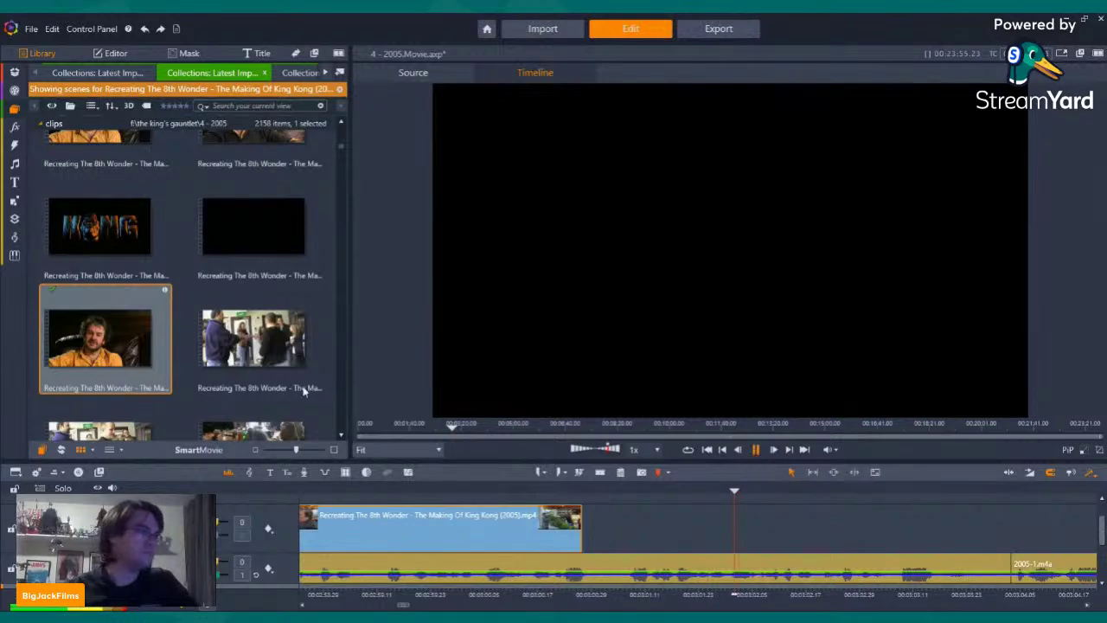
{"action": "key", "text": "space"}
Preview the making-of scenes of the Universal meeting, outdoor filming, computer work and the Ray-style interview's neighbouring production meeting for more footage
{"action": "scroll", "coordinate": [260, 346], "scroll_direction": "down", "scroll_amount": 3}
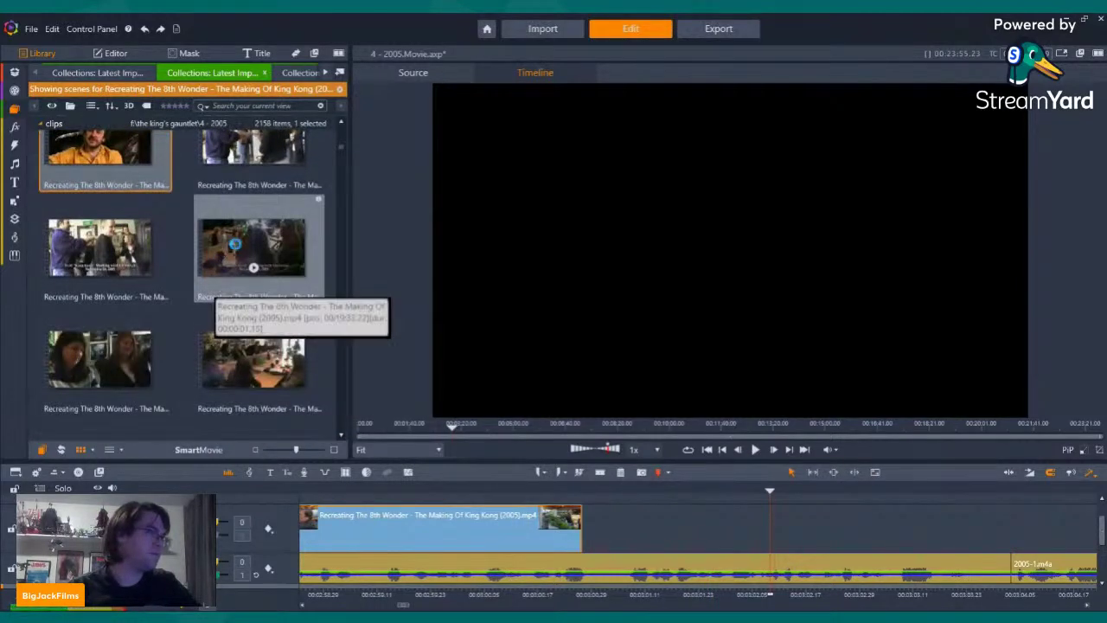
{"action": "left_click", "coordinate": [234, 245]}
{"action": "scroll", "coordinate": [255, 268], "scroll_direction": "down", "scroll_amount": 2}
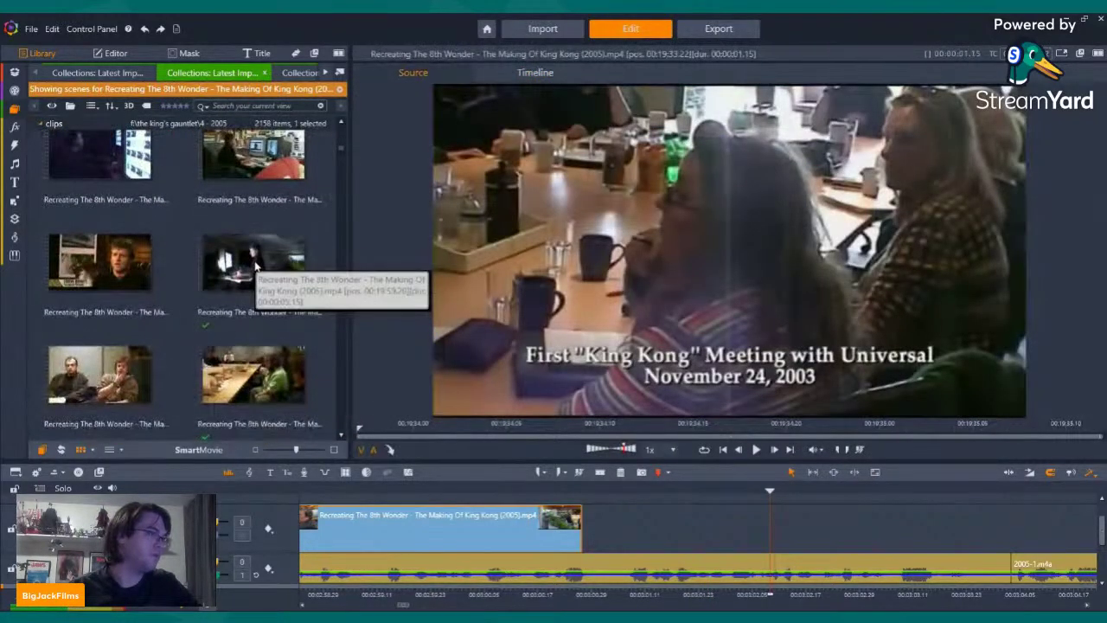
{"action": "scroll", "coordinate": [255, 268], "scroll_direction": "down", "scroll_amount": 4}
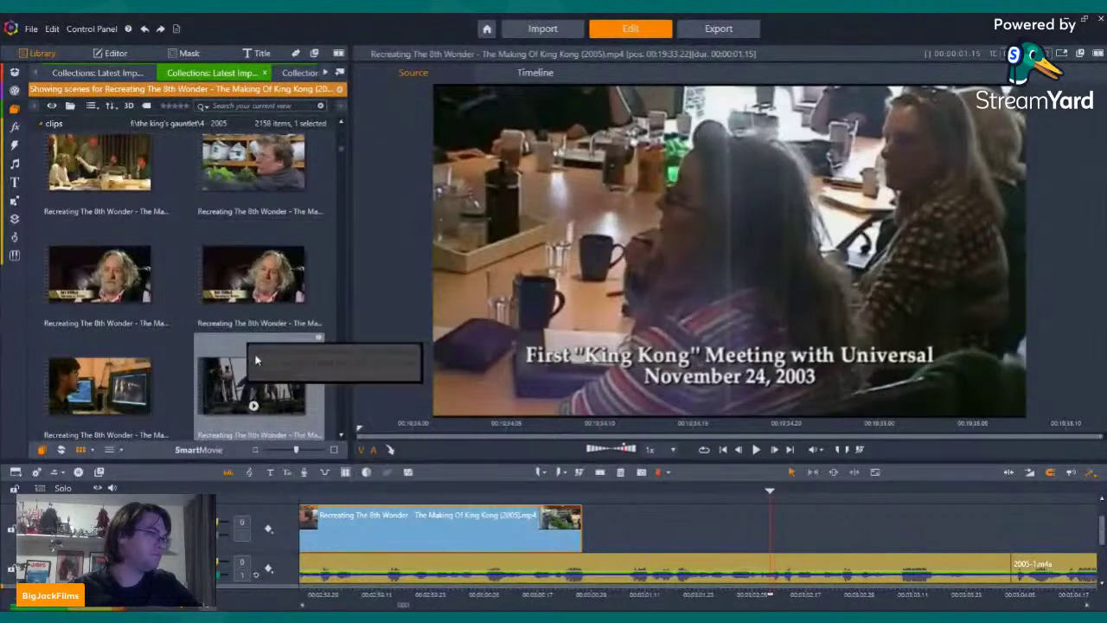
{"action": "left_click", "coordinate": [253, 407]}
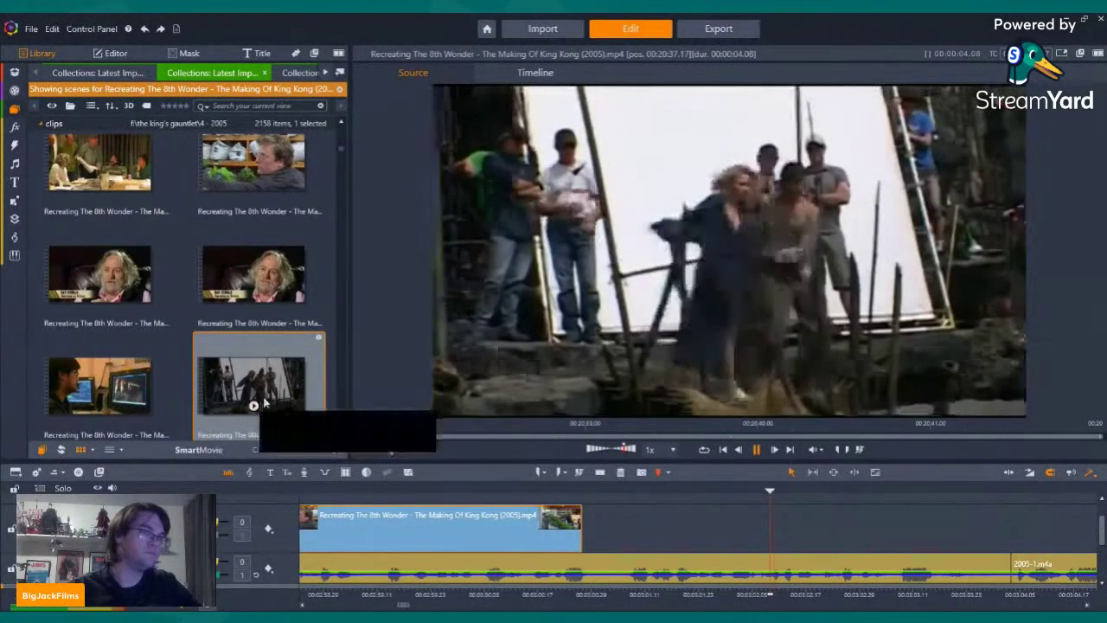
{"action": "left_click", "coordinate": [109, 389]}
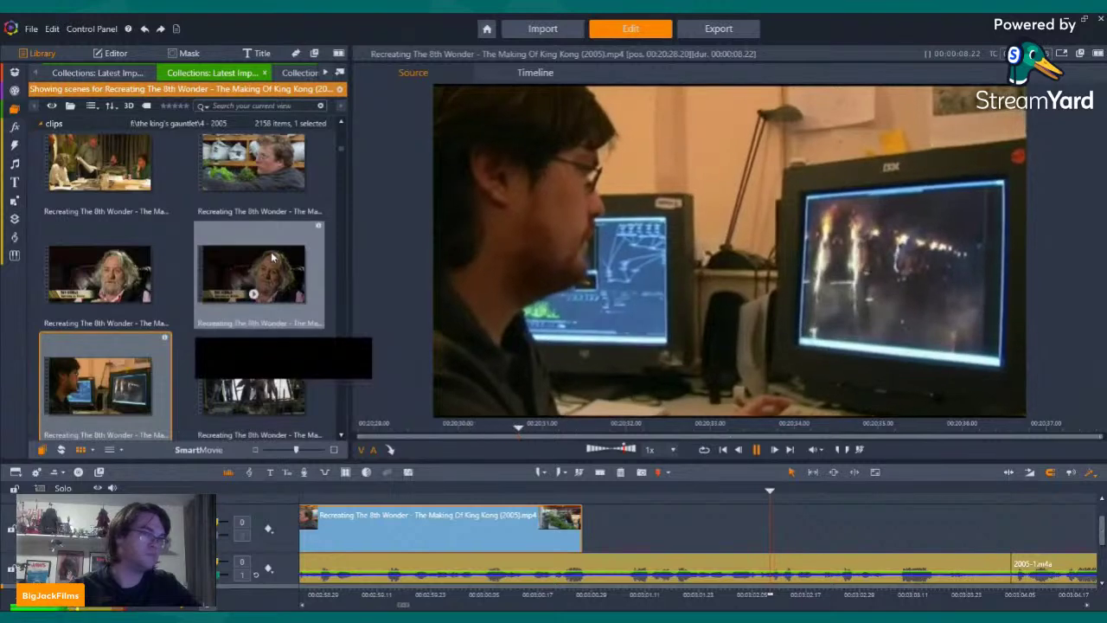
{"action": "left_click", "coordinate": [259, 293]}
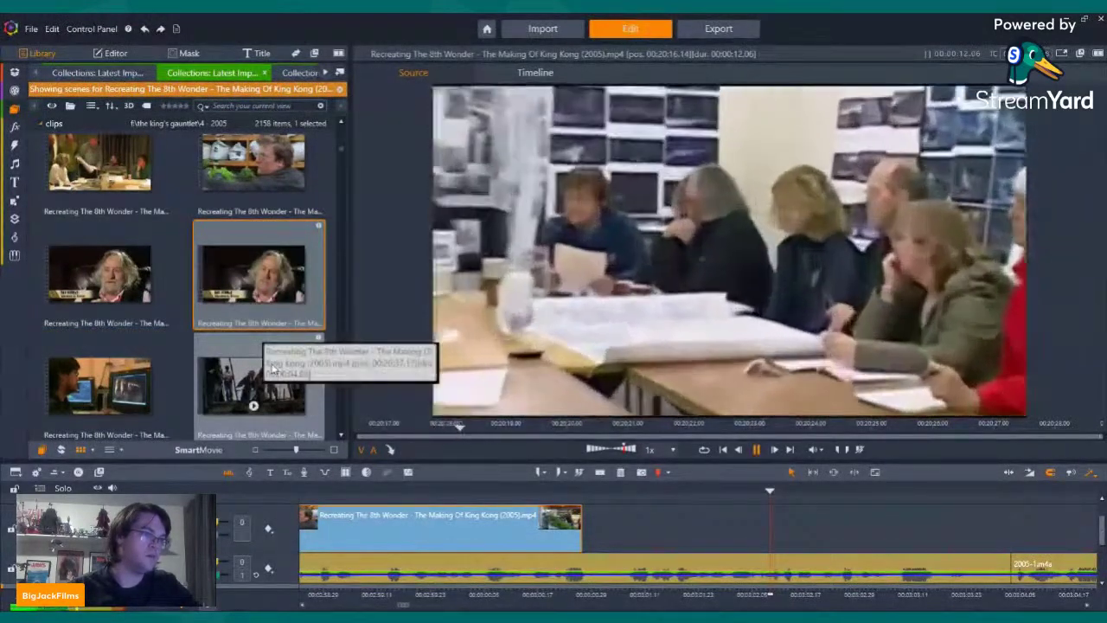
{"action": "scroll", "coordinate": [259, 363], "scroll_direction": "down", "scroll_amount": 2}
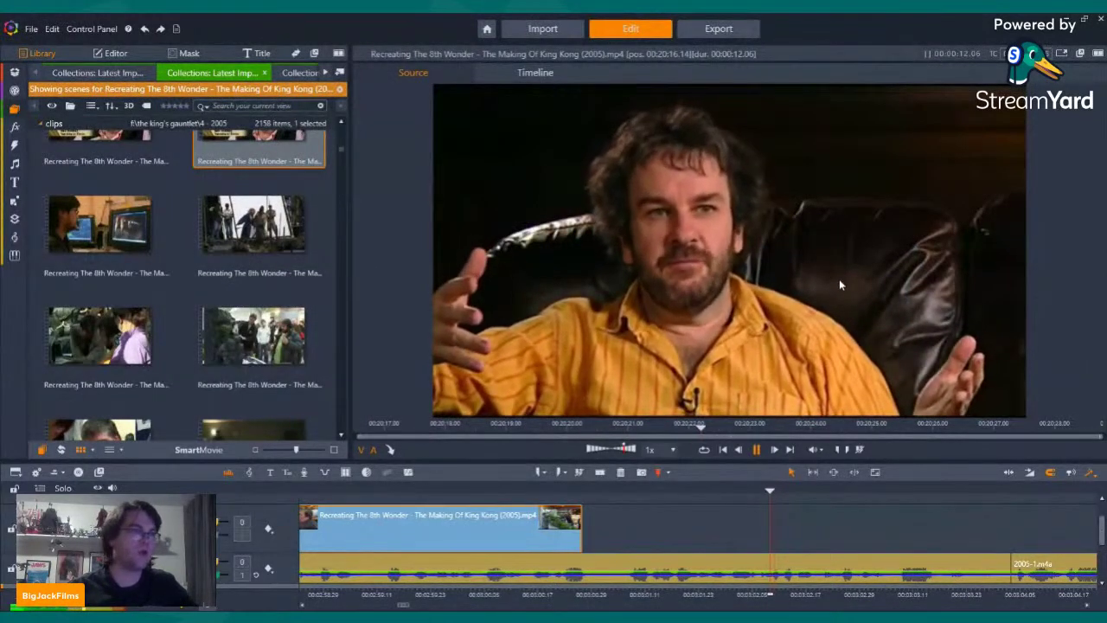
Place the outdoor laptop scene with the purple-shirted crew member directly after the last making-of clip, turn off its audio, and play it back
{"action": "scroll", "coordinate": [185, 275], "scroll_direction": "down", "scroll_amount": 3}
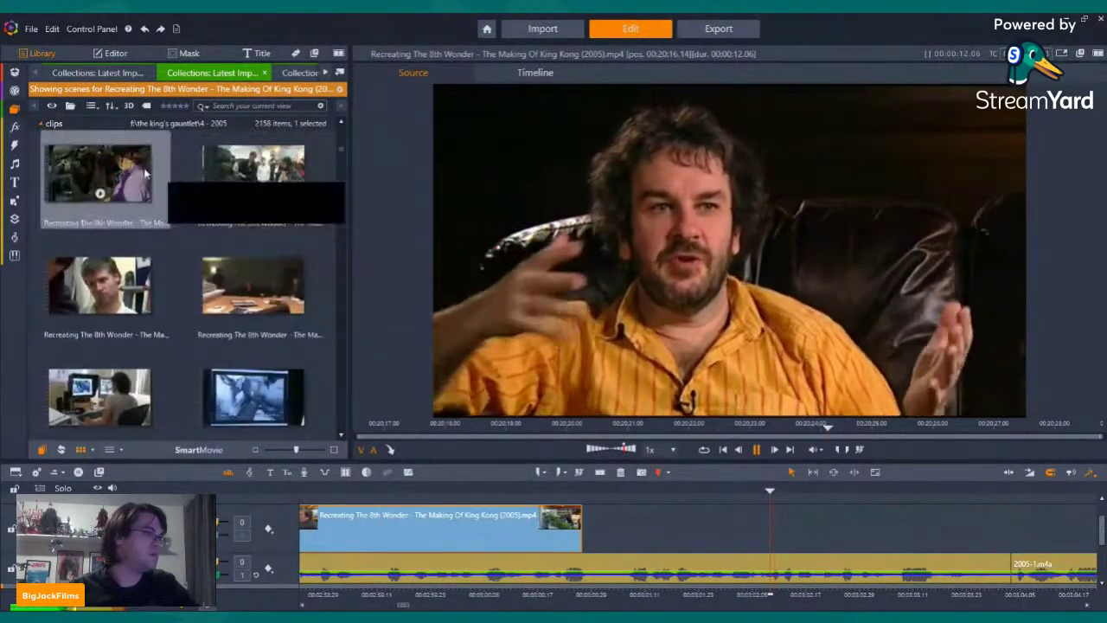
{"action": "left_click", "coordinate": [100, 197]}
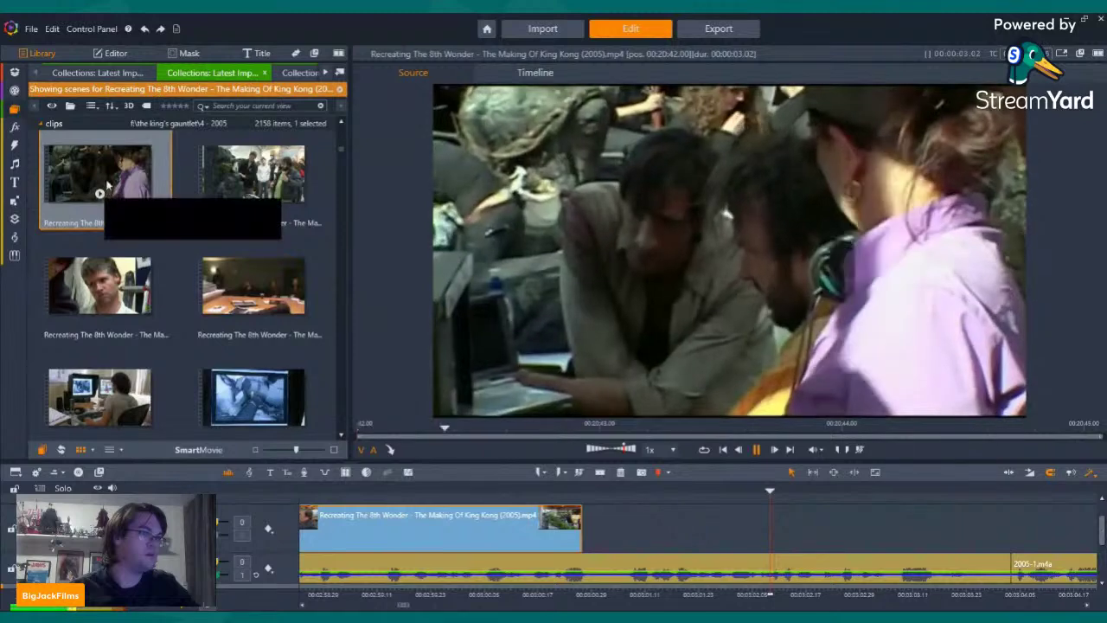
{"action": "left_click", "coordinate": [249, 197]}
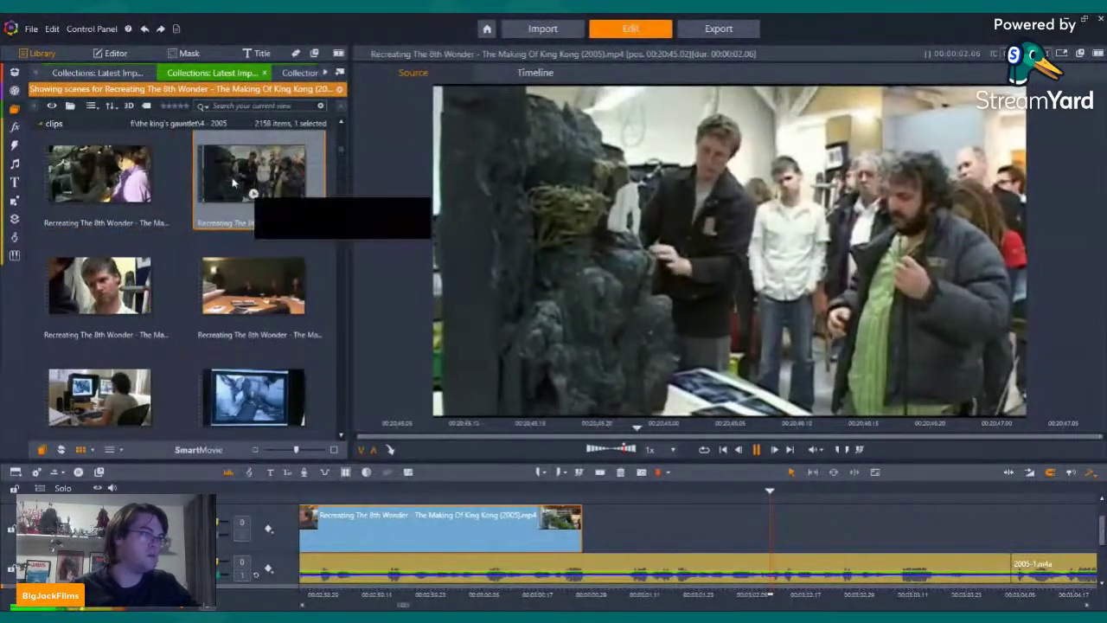
{"action": "scroll", "coordinate": [235, 182], "scroll_direction": "up", "scroll_amount": 3}
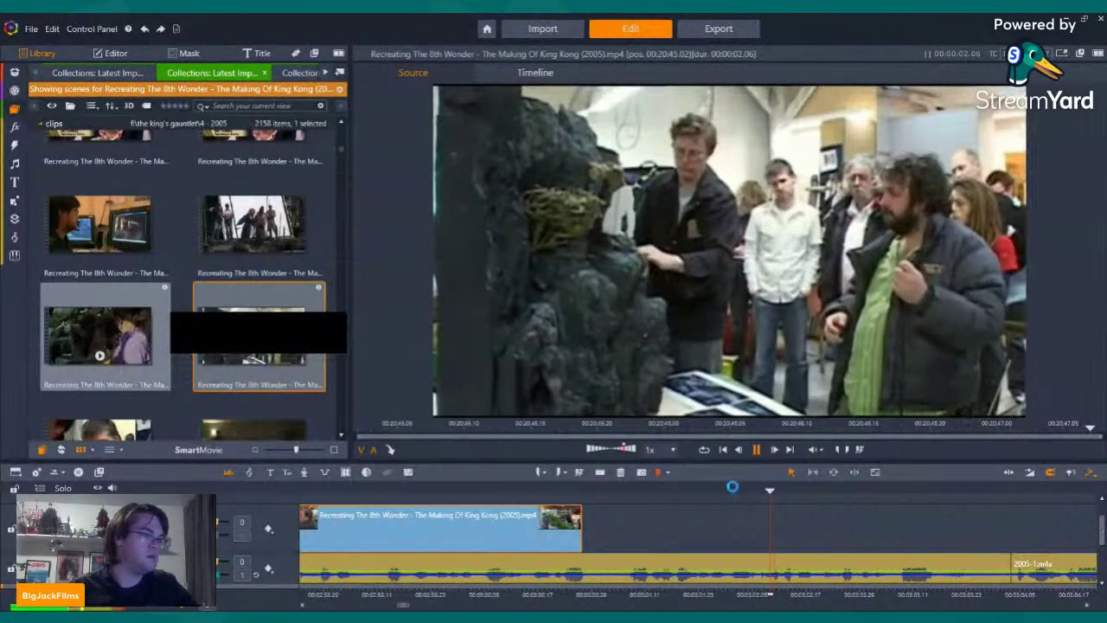
{"action": "left_click_drag", "start_coordinate": [731, 487], "coordinate": [609, 538]}
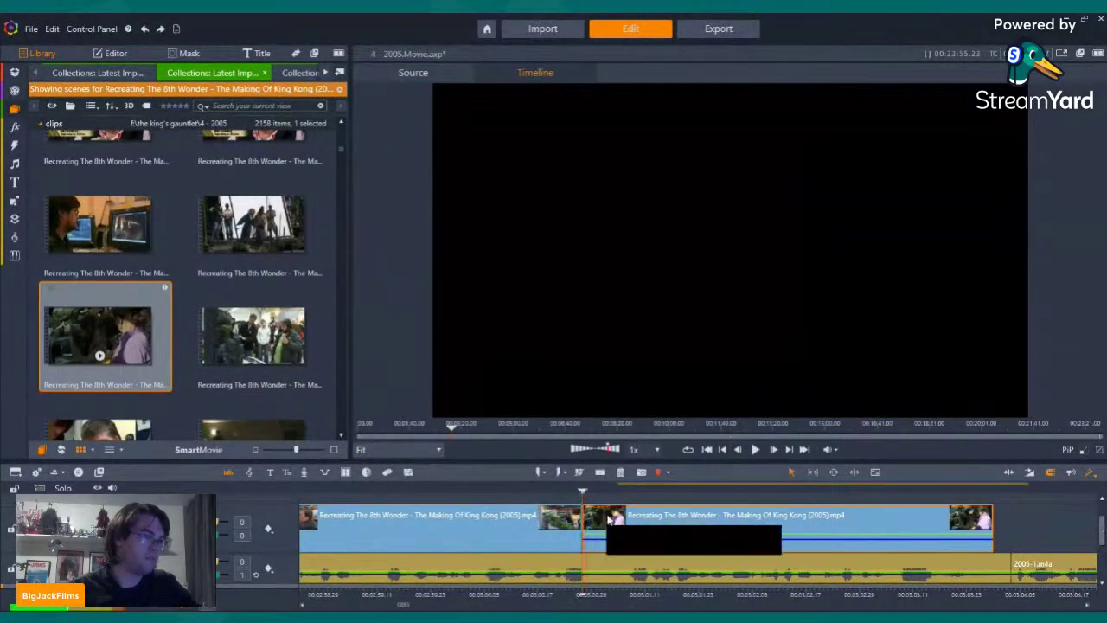
{"action": "right_click", "coordinate": [609, 518]}
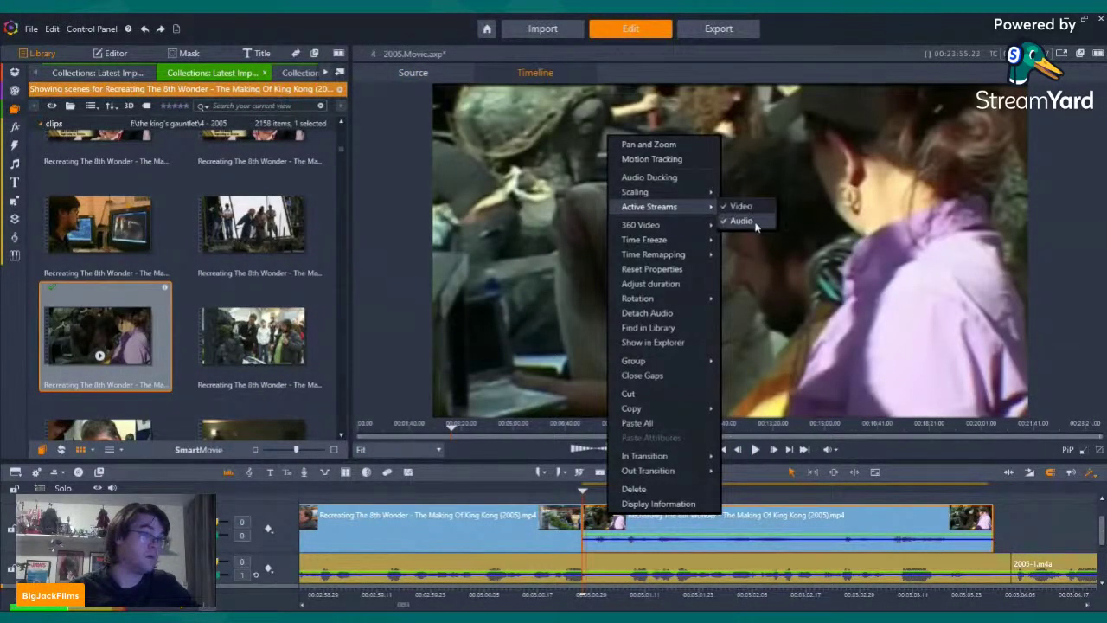
{"action": "left_click", "coordinate": [748, 221]}
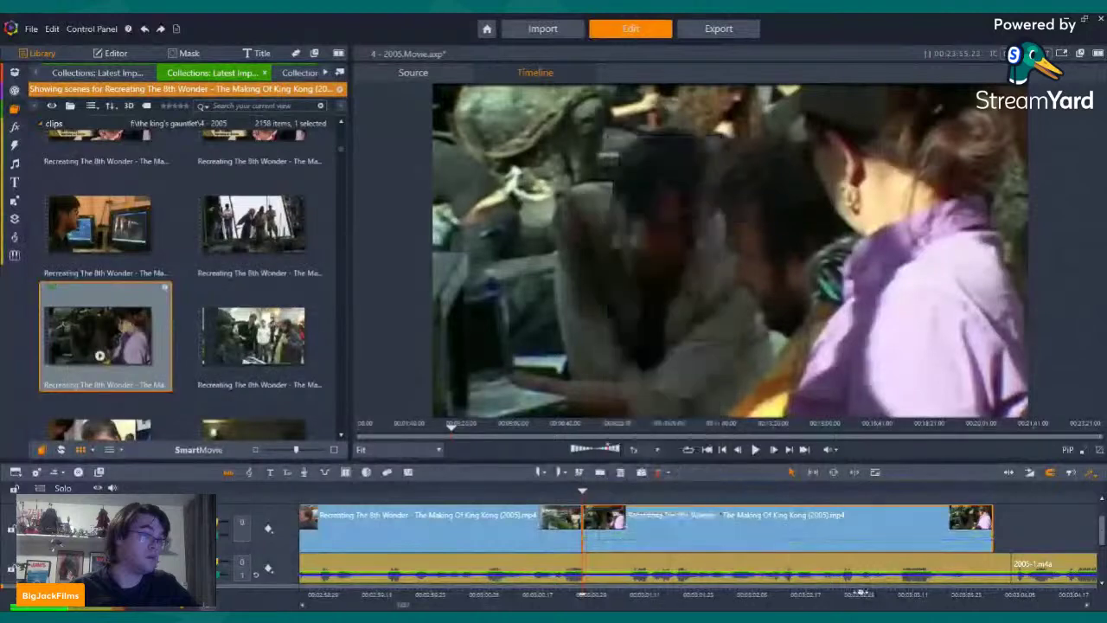
{"action": "left_click", "coordinate": [755, 450]}
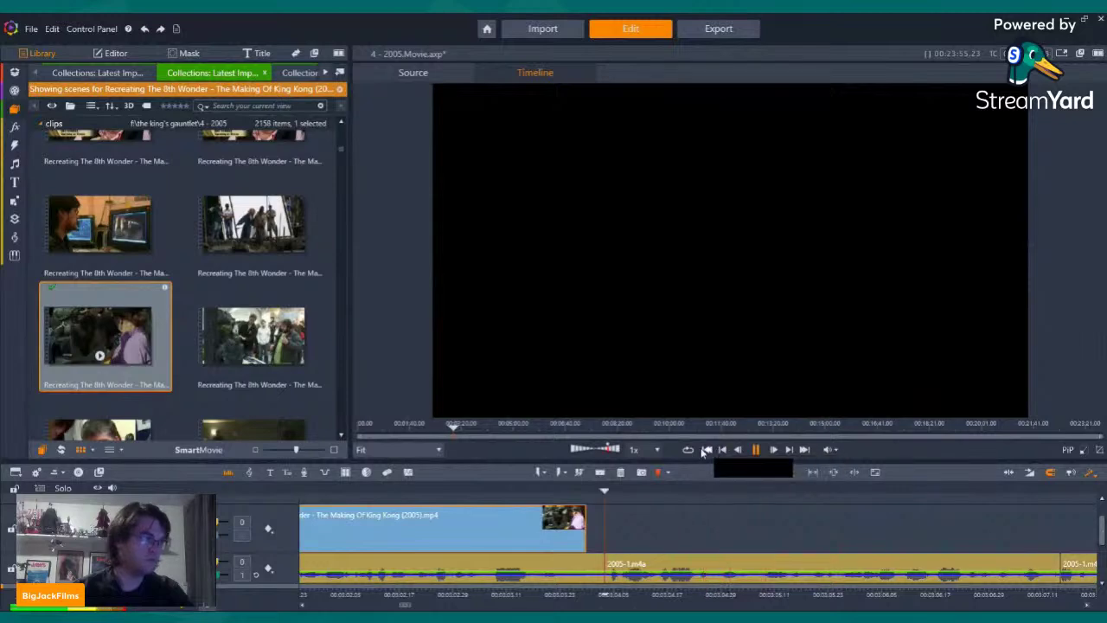
Place the rock miniature inspection scene directly after the outdoor laptop clip, turn off its audio, and play back the join with the narration
{"action": "left_click", "coordinate": [253, 335]}
{"action": "left_click_drag", "start_coordinate": [253, 335], "coordinate": [590, 543]}
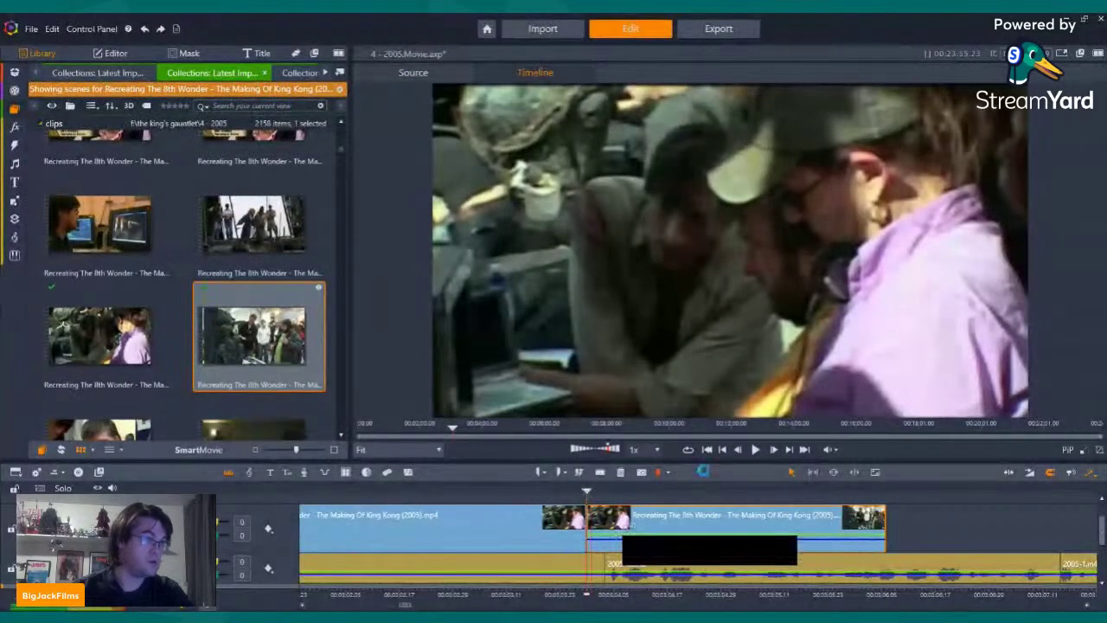
{"action": "right_click", "coordinate": [623, 527]}
{"action": "left_click", "coordinate": [766, 258]}
{"action": "key", "text": "Left"}
{"action": "key", "text": "Left"}
{"action": "key", "text": "Left"}
{"action": "key", "text": "Left"}
{"action": "key", "text": "Left"}
{"action": "key", "text": "Left"}
{"action": "key", "text": "Left"}
{"action": "key", "text": "Left"}
{"action": "key", "text": "Left"}
{"action": "key", "text": "Left"}
{"action": "key", "text": "Left"}
{"action": "key", "text": "Left"}
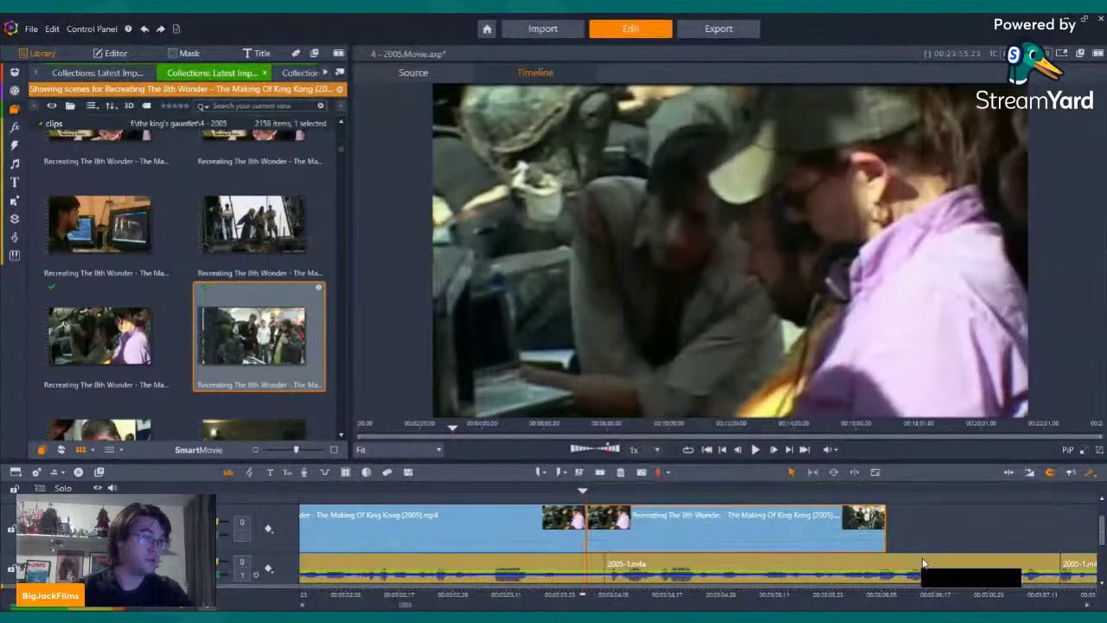
{"action": "left_click", "coordinate": [757, 449]}
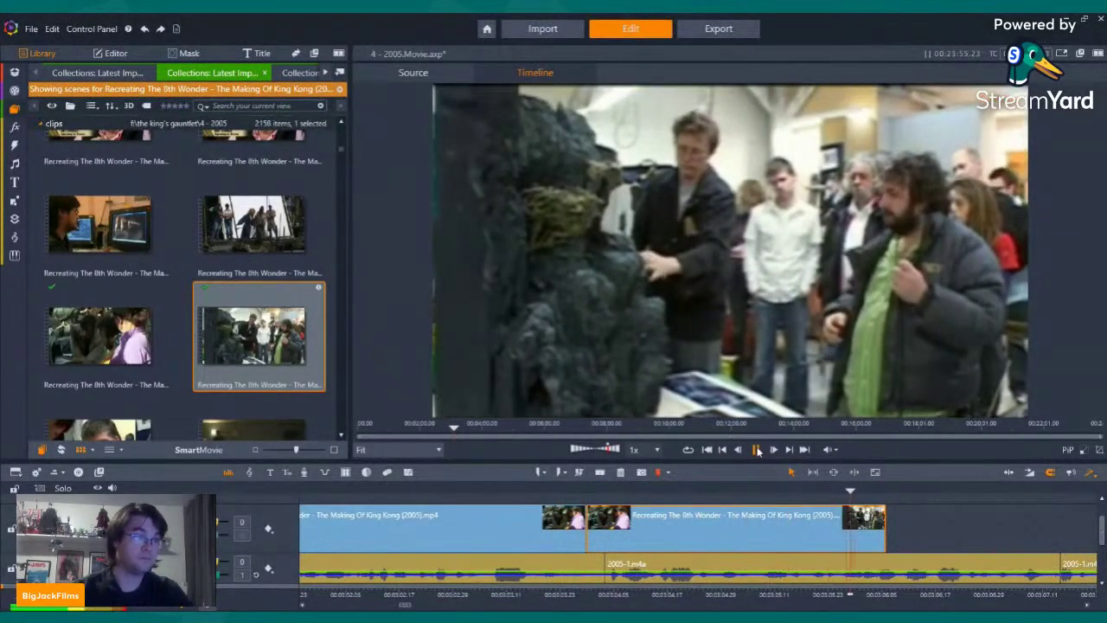
{"action": "left_click", "coordinate": [756, 449]}
Preview the making-of scenes of the computer workstation, the on-screen animatic, and the jungle miniature for more footage
{"action": "scroll", "coordinate": [99, 313], "scroll_direction": "down", "scroll_amount": 3}
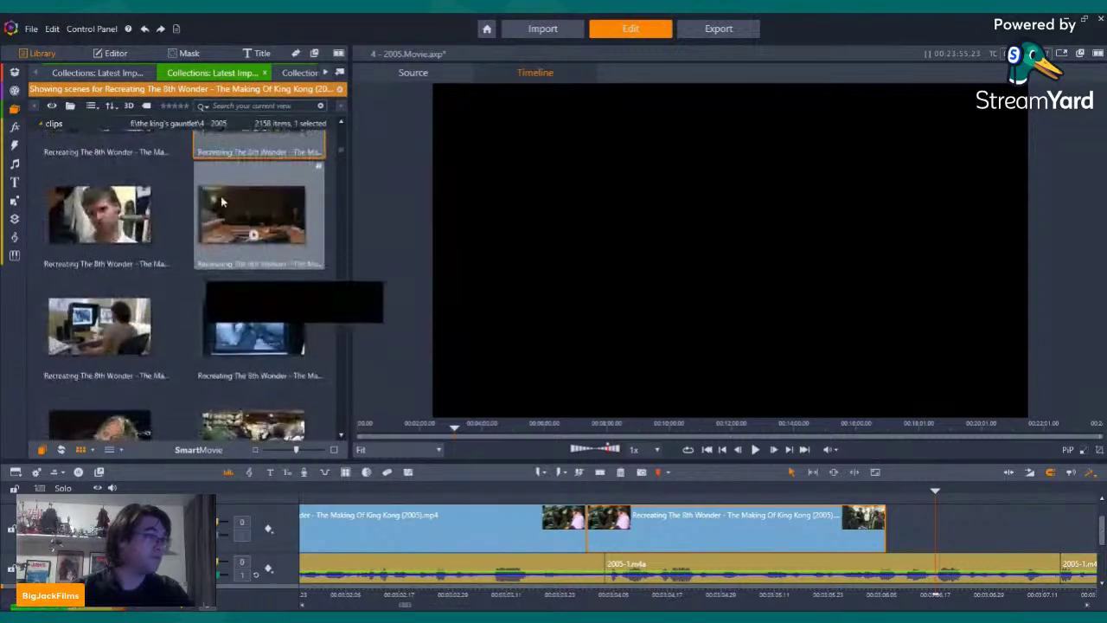
{"action": "left_click", "coordinate": [259, 292]}
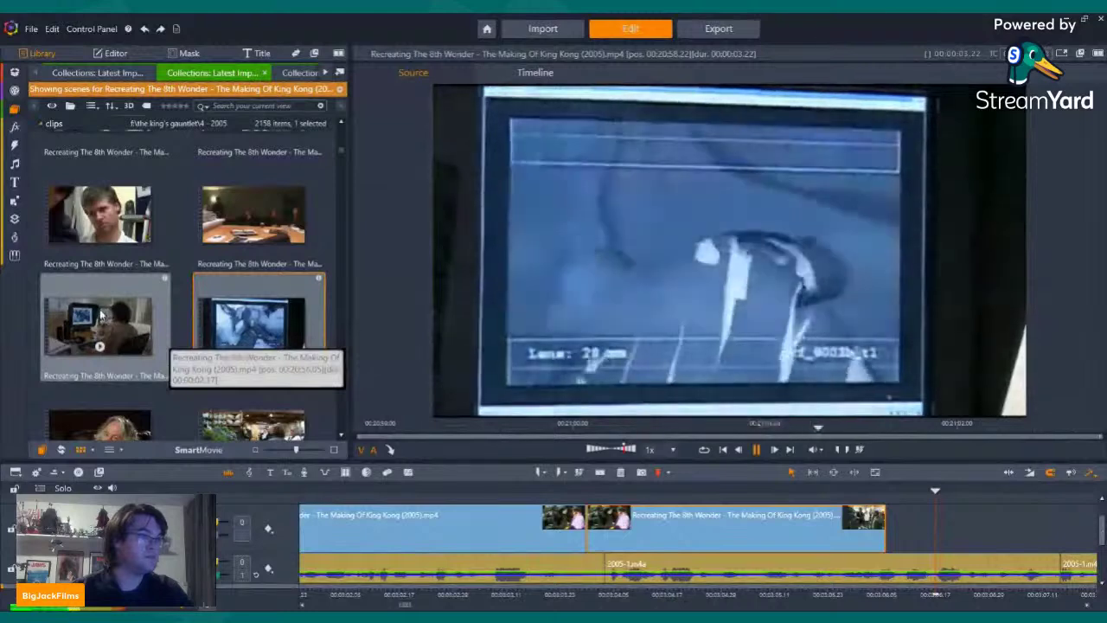
{"action": "left_click", "coordinate": [100, 346]}
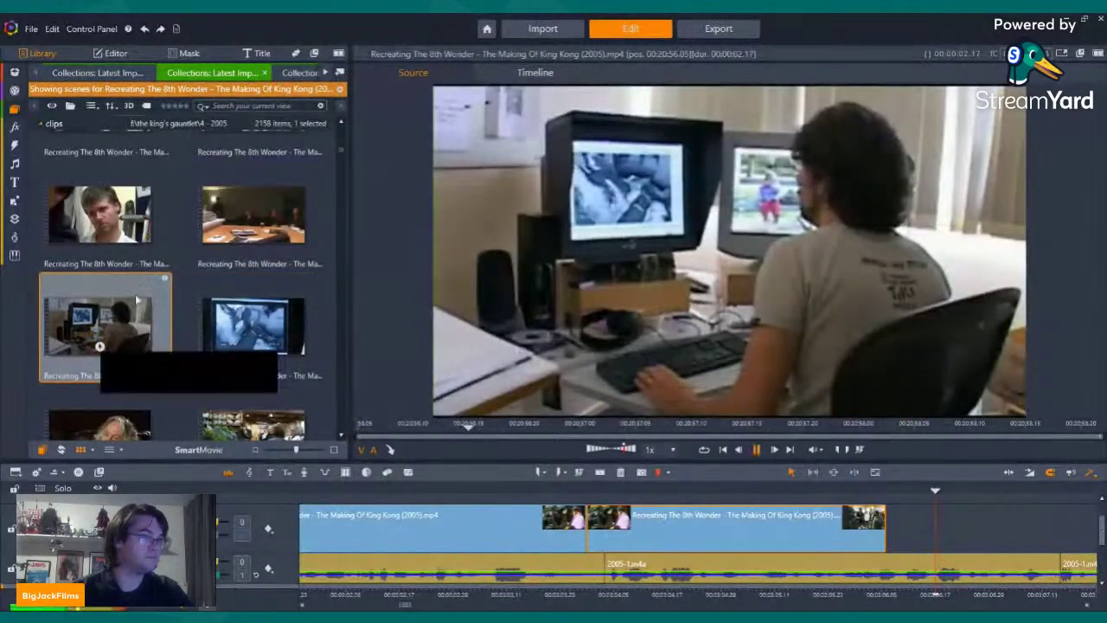
{"action": "scroll", "coordinate": [136, 300], "scroll_direction": "down", "scroll_amount": 3}
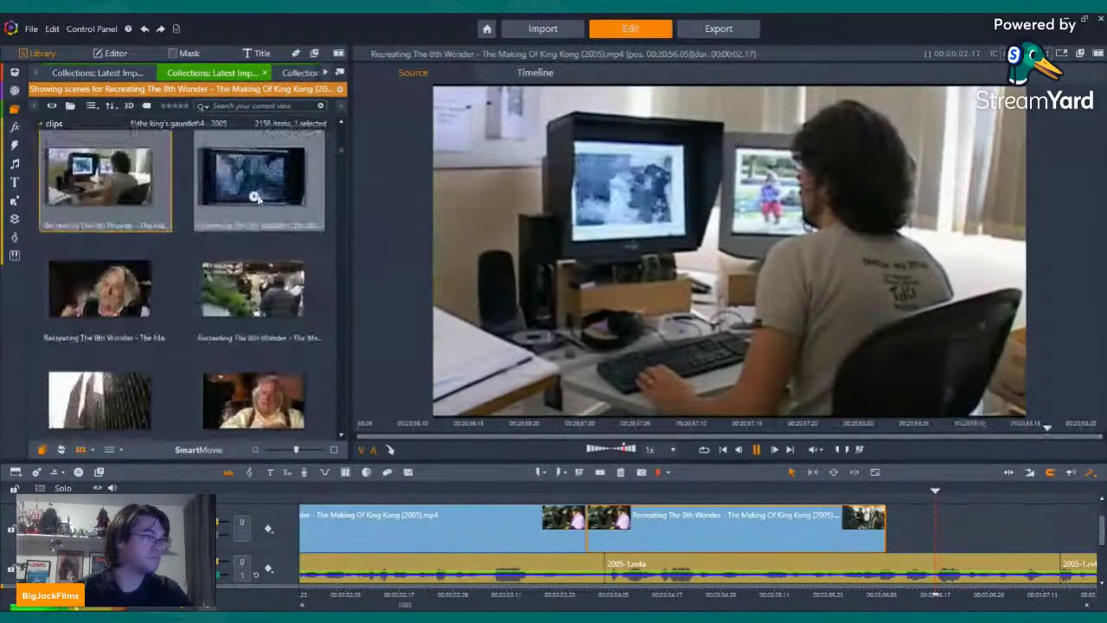
{"action": "left_click", "coordinate": [253, 195]}
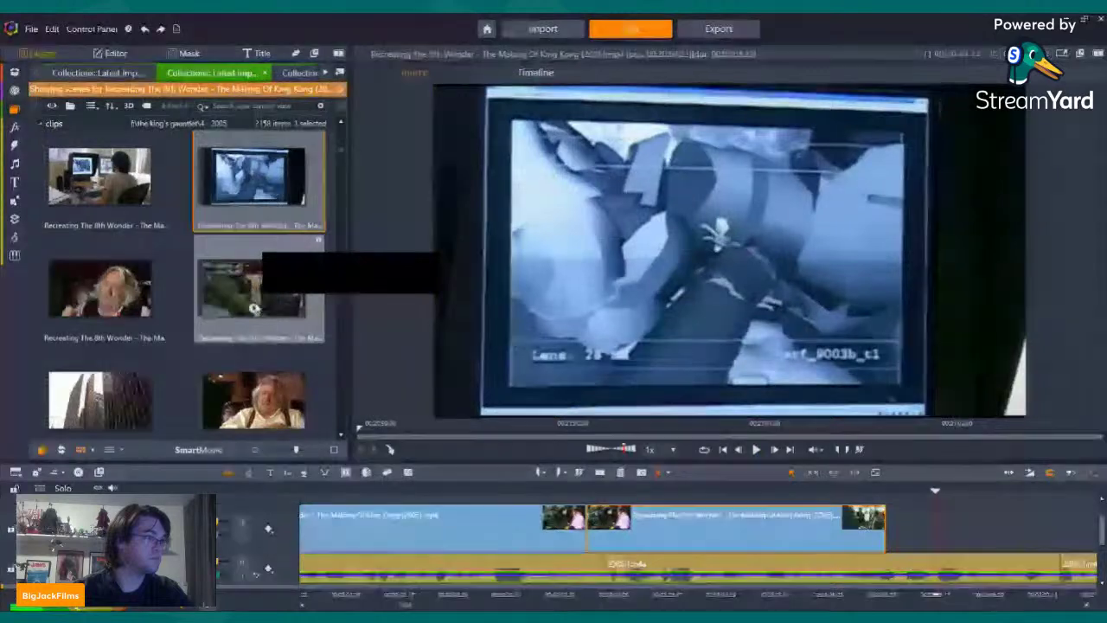
{"action": "left_click", "coordinate": [253, 306]}
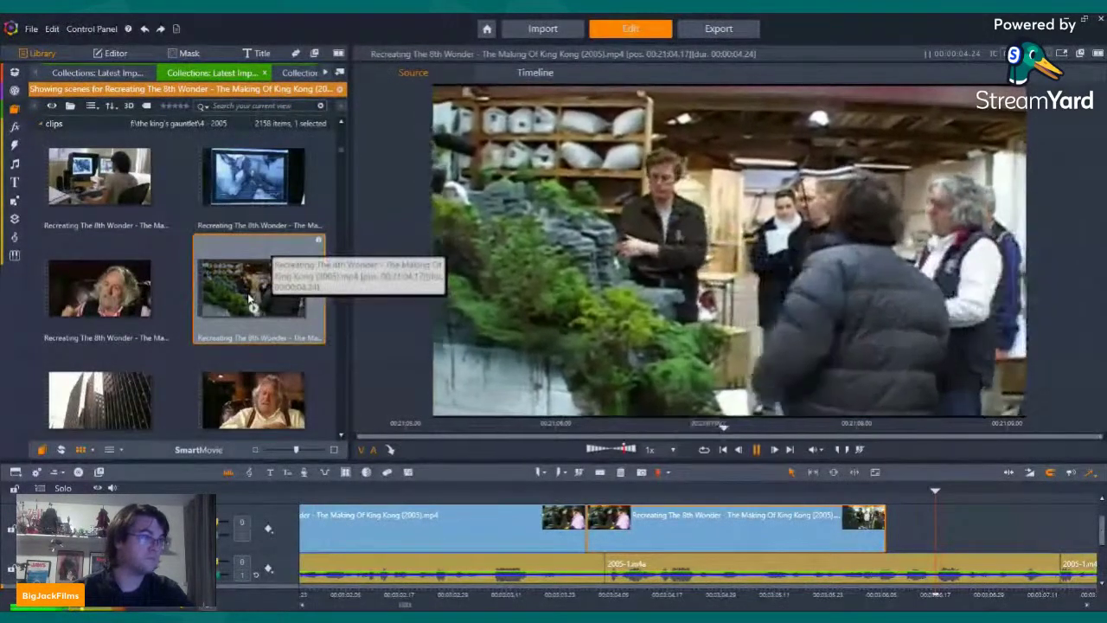
Try the on-screen animatic scene directly after the rock miniature clip, with its audio turned off
{"action": "left_click", "coordinate": [254, 175]}
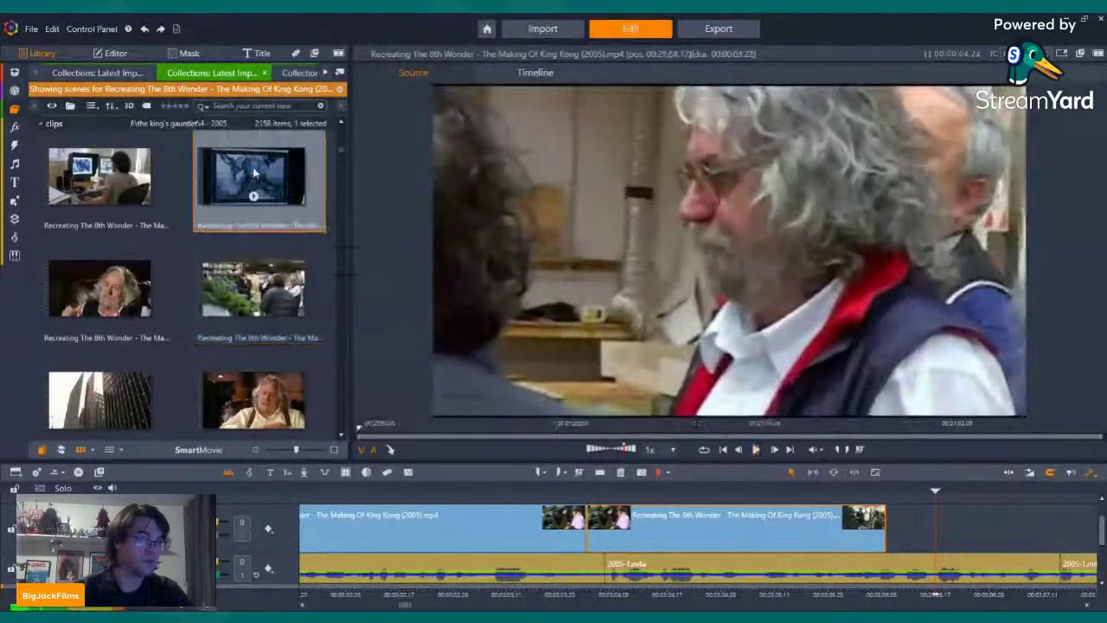
{"action": "left_click_drag", "start_coordinate": [919, 530], "coordinate": [886, 528]}
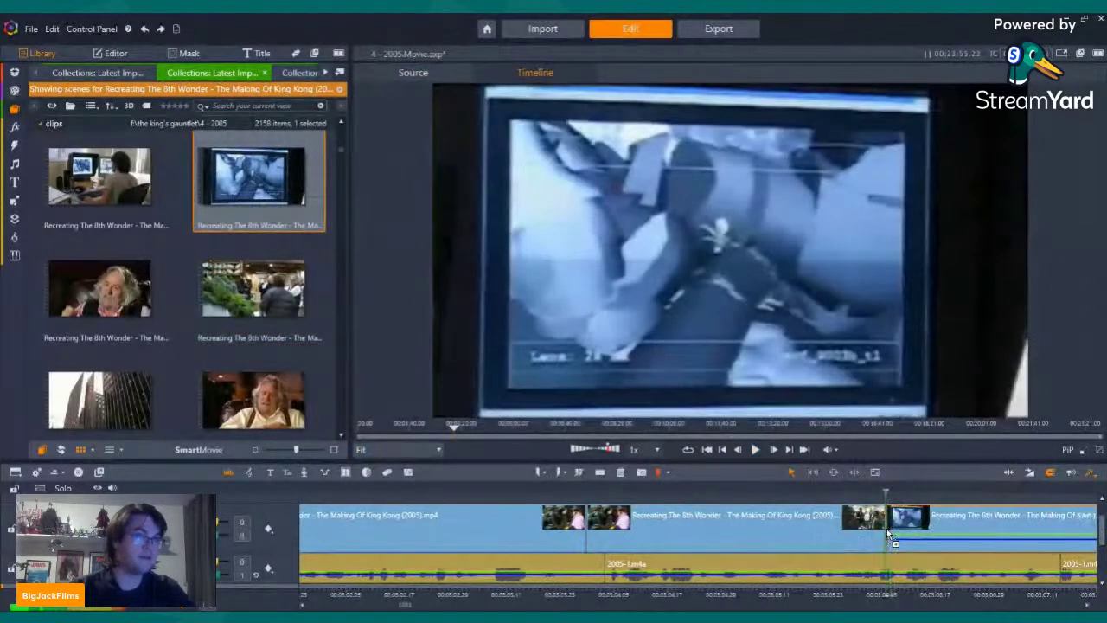
{"action": "mouse_move", "coordinate": [979, 213]}
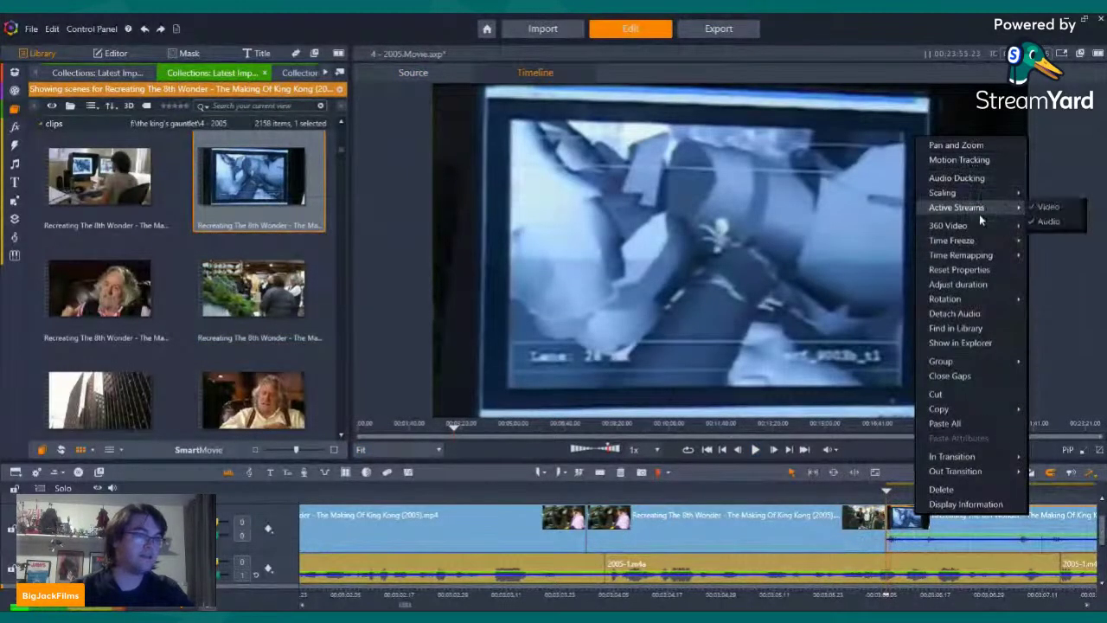
{"action": "left_click", "coordinate": [1038, 223]}
Check the cut from the rock miniature to the animatic frame by frame, play it back with the narration, and delete the animatic clip
{"action": "key", "text": "Right"}
{"action": "key", "text": "Right"}
{"action": "key", "text": "Right"}
{"action": "key", "text": "Right"}
{"action": "key", "text": "Right"}
{"action": "key", "text": "Right"}
{"action": "key", "text": "Right"}
{"action": "key", "text": "Right"}
{"action": "key", "text": "Right"}
{"action": "key", "text": "Right"}
{"action": "key", "text": "Right"}
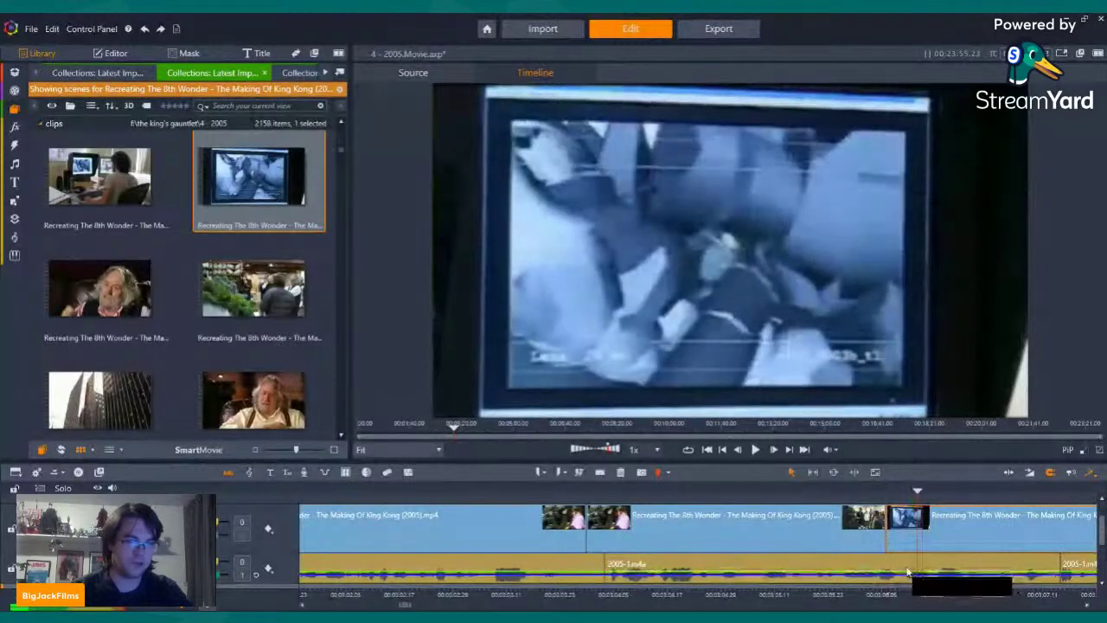
{"action": "key", "text": "Left"}
{"action": "key", "text": "Left"}
{"action": "key", "text": "Left"}
{"action": "key", "text": "Left"}
{"action": "key", "text": "Left"}
{"action": "key", "text": "Left"}
{"action": "key", "text": "Left"}
{"action": "key", "text": "Left"}
{"action": "key", "text": "Left"}
{"action": "key", "text": "Left"}
{"action": "key", "text": "Left"}
{"action": "key", "text": "Left"}
{"action": "key", "text": "Left"}
{"action": "key", "text": "Left"}
{"action": "key", "text": "Left"}
{"action": "key", "text": "Left"}
{"action": "key", "text": "Left"}
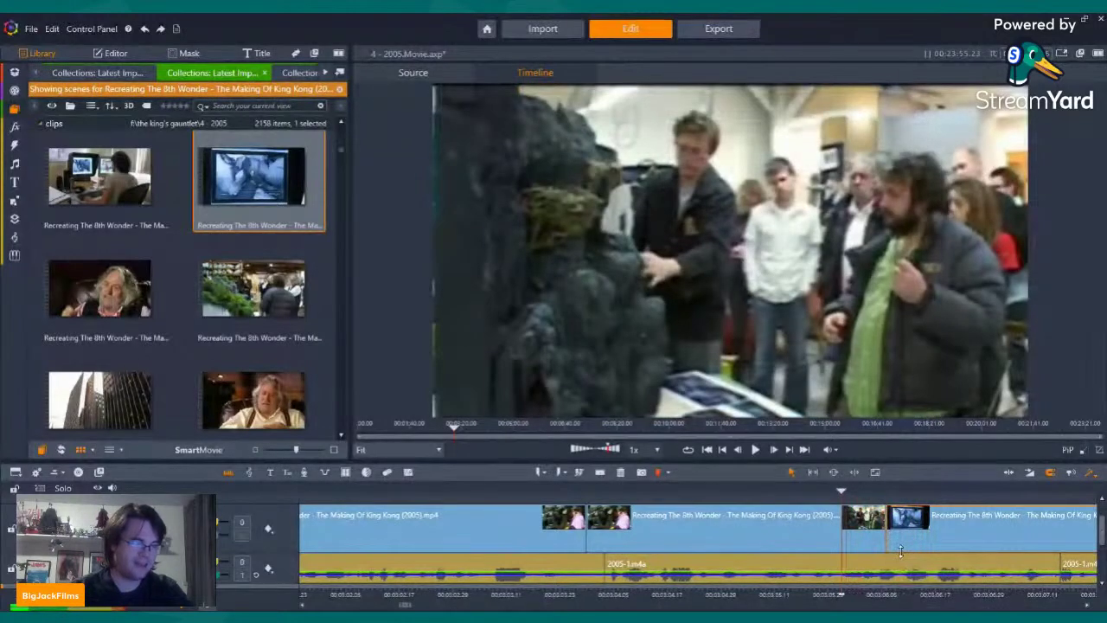
{"action": "key", "text": "Left"}
{"action": "key", "text": "Left"}
{"action": "key", "text": "Left"}
{"action": "key", "text": "Left"}
{"action": "key", "text": "Left"}
{"action": "key", "text": "Left"}
{"action": "key", "text": "Left"}
{"action": "key", "text": "Left"}
{"action": "key", "text": "Left"}
{"action": "key", "text": "Left"}
{"action": "key", "text": "Left"}
{"action": "key", "text": "Right"}
{"action": "key", "text": "Right"}
{"action": "key", "text": "Right"}
{"action": "key", "text": "Right"}
{"action": "key", "text": "Right"}
{"action": "key", "text": "Right"}
{"action": "key", "text": "Right"}
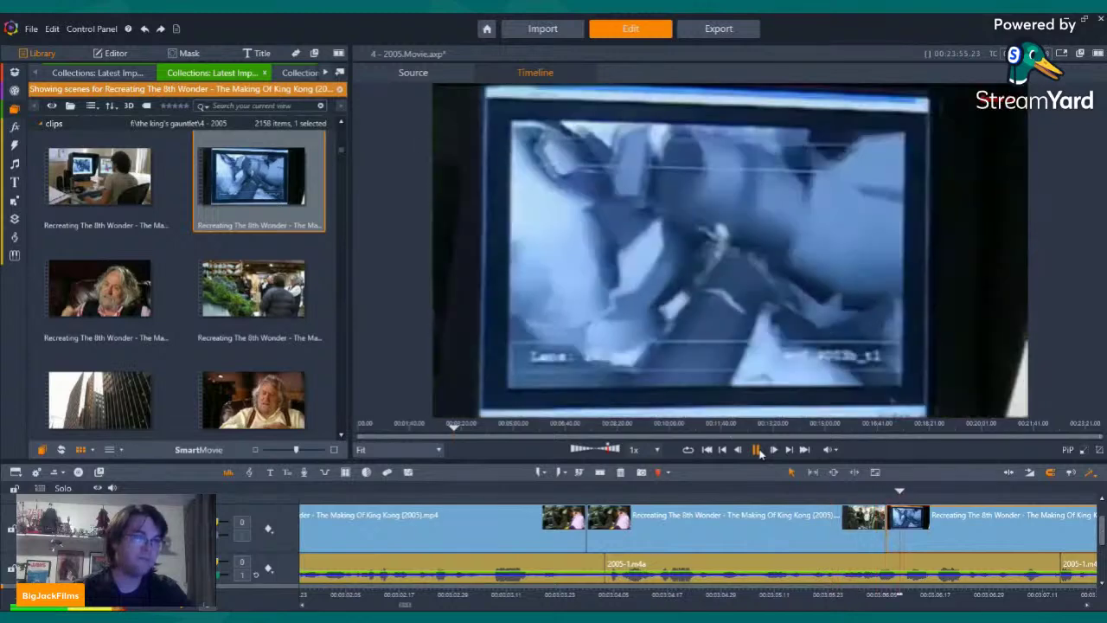
{"action": "left_click", "coordinate": [756, 449]}
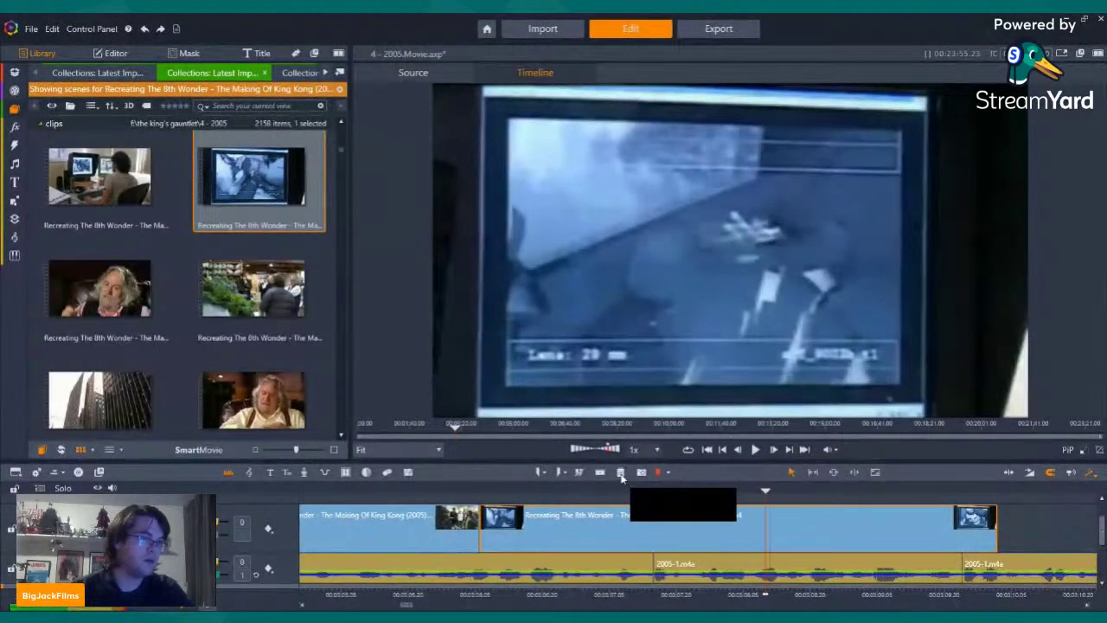
{"action": "left_click", "coordinate": [620, 472]}
Browse further making-of scenes, previewing the director filming at the rooftop railing, by the elevator, and inside the tower's steel structure
{"action": "scroll", "coordinate": [231, 236], "scroll_direction": "down", "scroll_amount": 3}
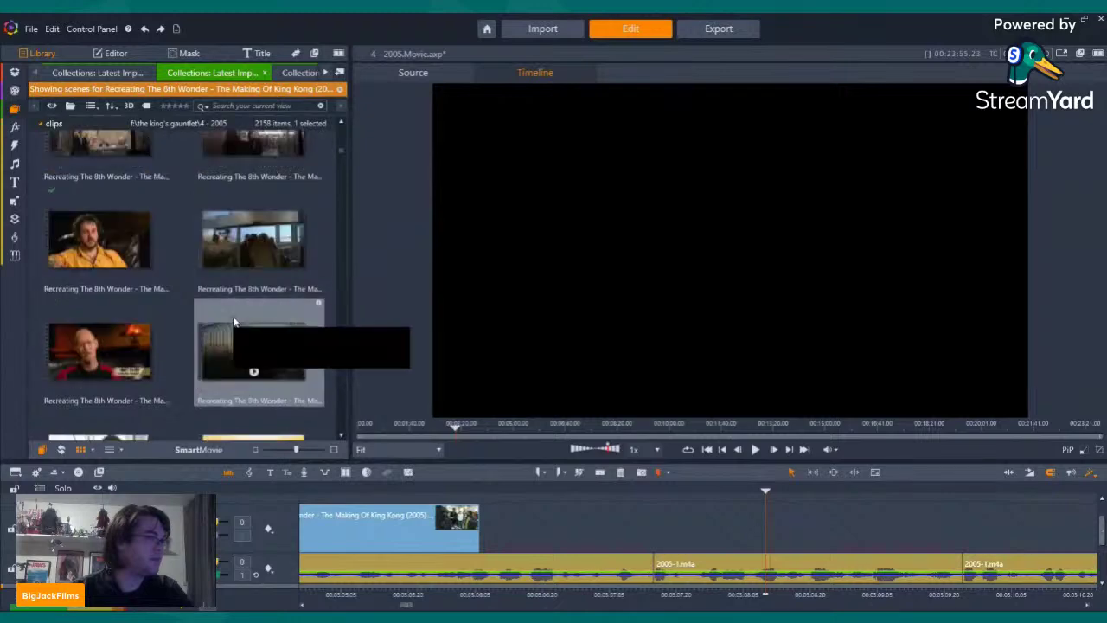
{"action": "scroll", "coordinate": [233, 322], "scroll_direction": "down", "scroll_amount": 1}
{"action": "scroll", "coordinate": [249, 212], "scroll_direction": "down", "scroll_amount": 3}
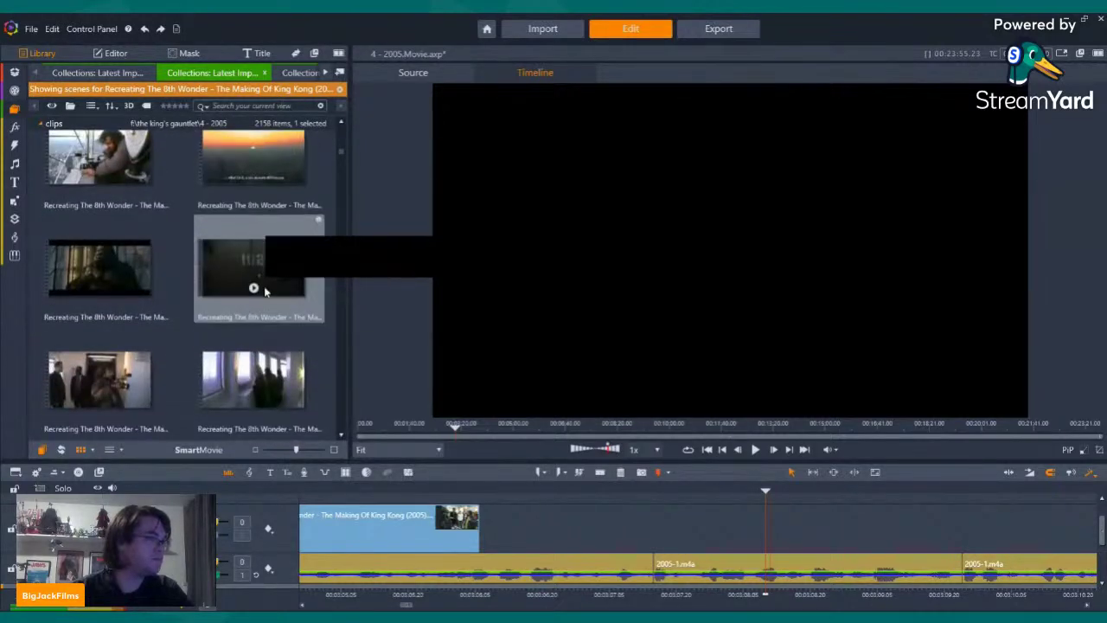
{"action": "scroll", "coordinate": [266, 291], "scroll_direction": "up", "scroll_amount": 3}
{"action": "left_click", "coordinate": [99, 337]}
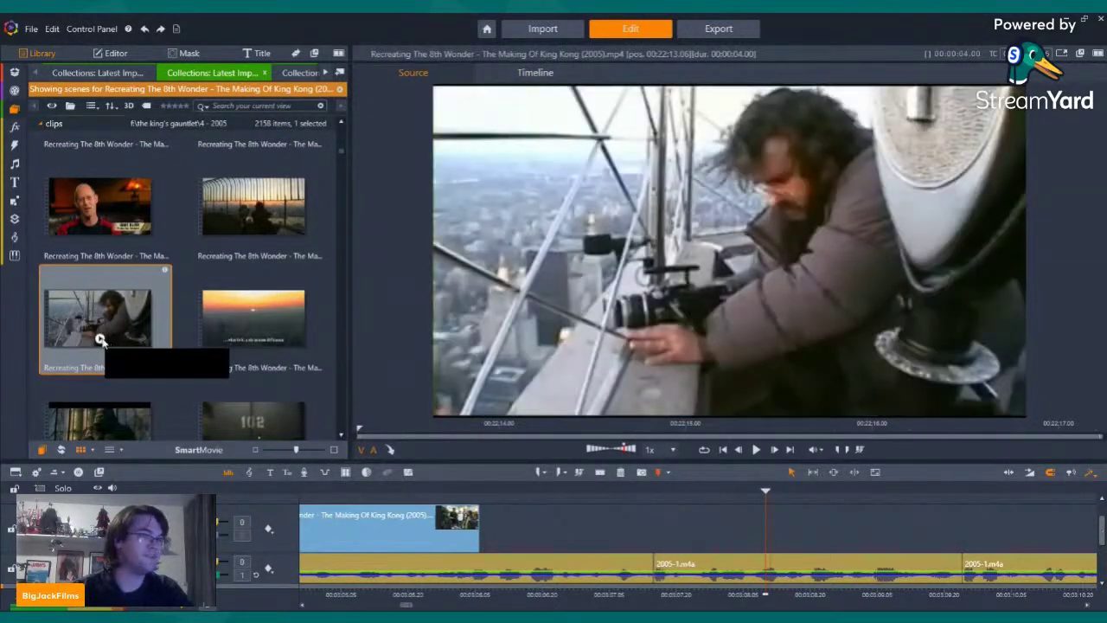
{"action": "left_click", "coordinate": [99, 340]}
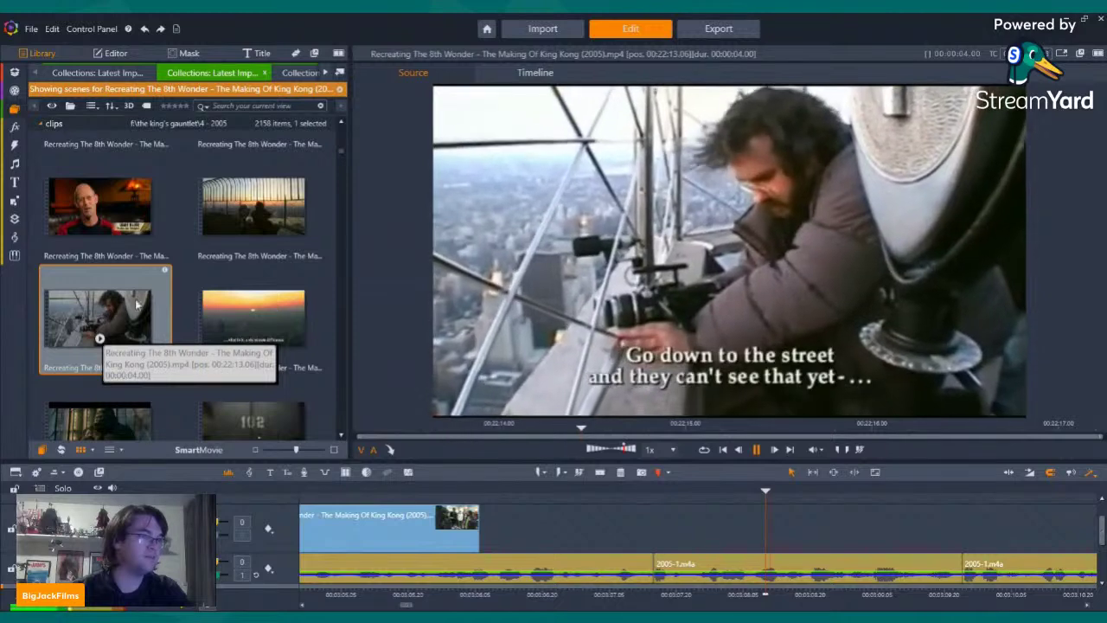
{"action": "scroll", "coordinate": [162, 321], "scroll_direction": "down", "scroll_amount": 4}
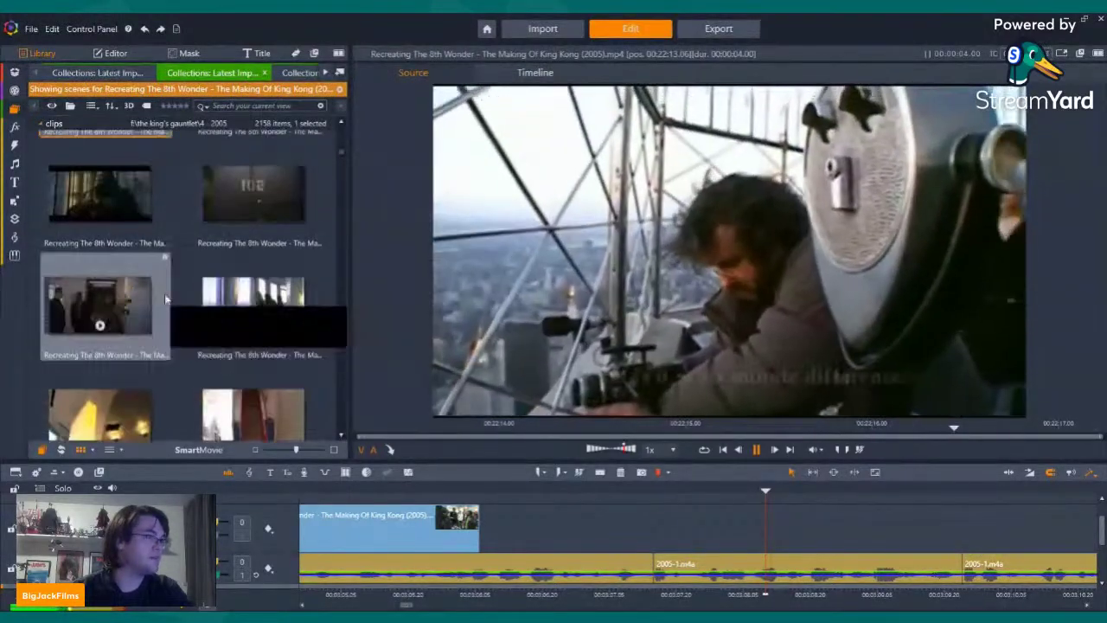
{"action": "left_click", "coordinate": [103, 323]}
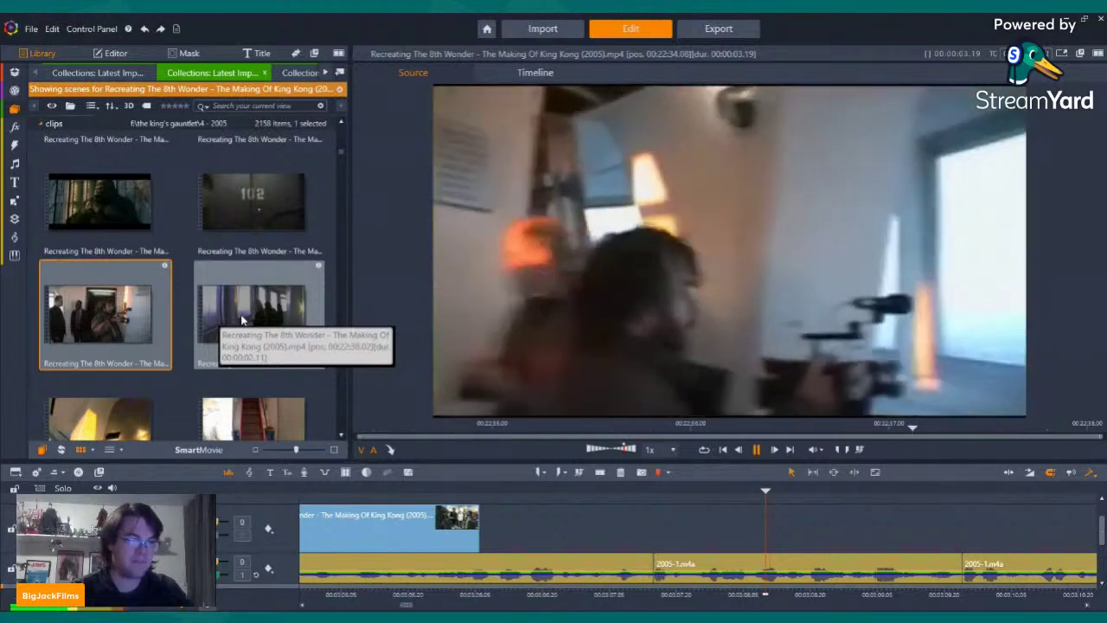
{"action": "scroll", "coordinate": [242, 320], "scroll_direction": "down", "scroll_amount": 5}
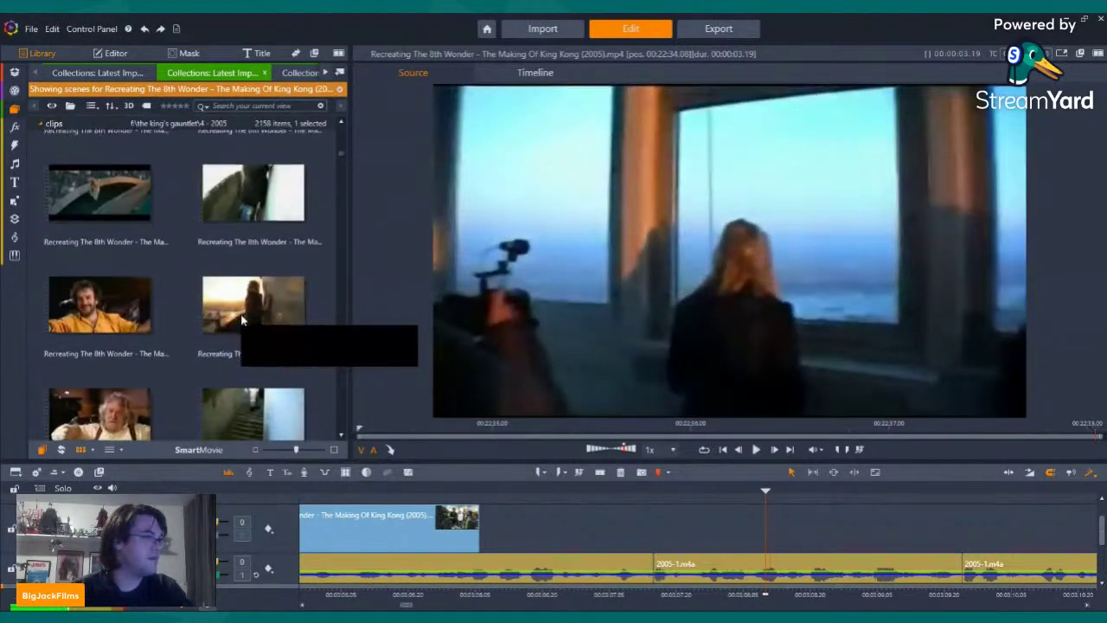
{"action": "scroll", "coordinate": [247, 317], "scroll_direction": "down", "scroll_amount": 4}
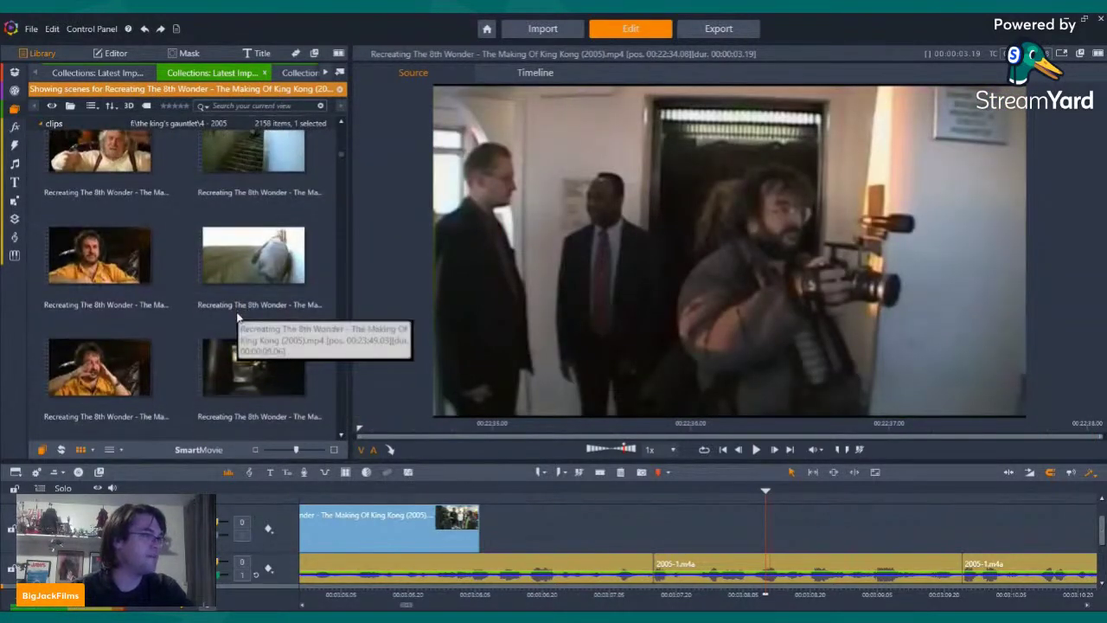
{"action": "scroll", "coordinate": [238, 319], "scroll_direction": "down", "scroll_amount": 5}
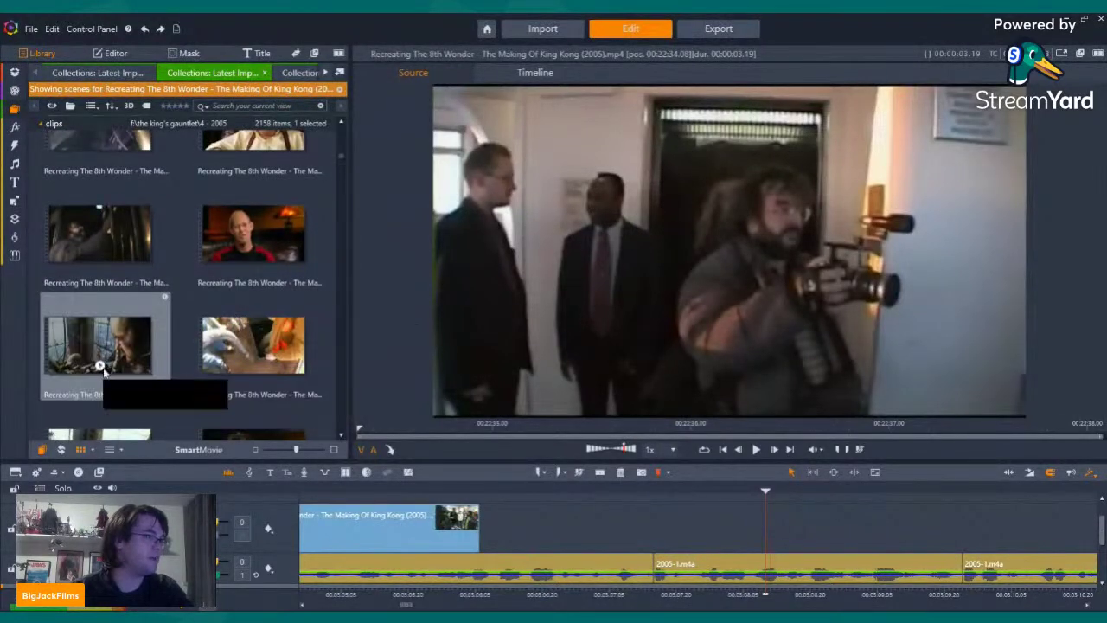
{"action": "left_click", "coordinate": [99, 366]}
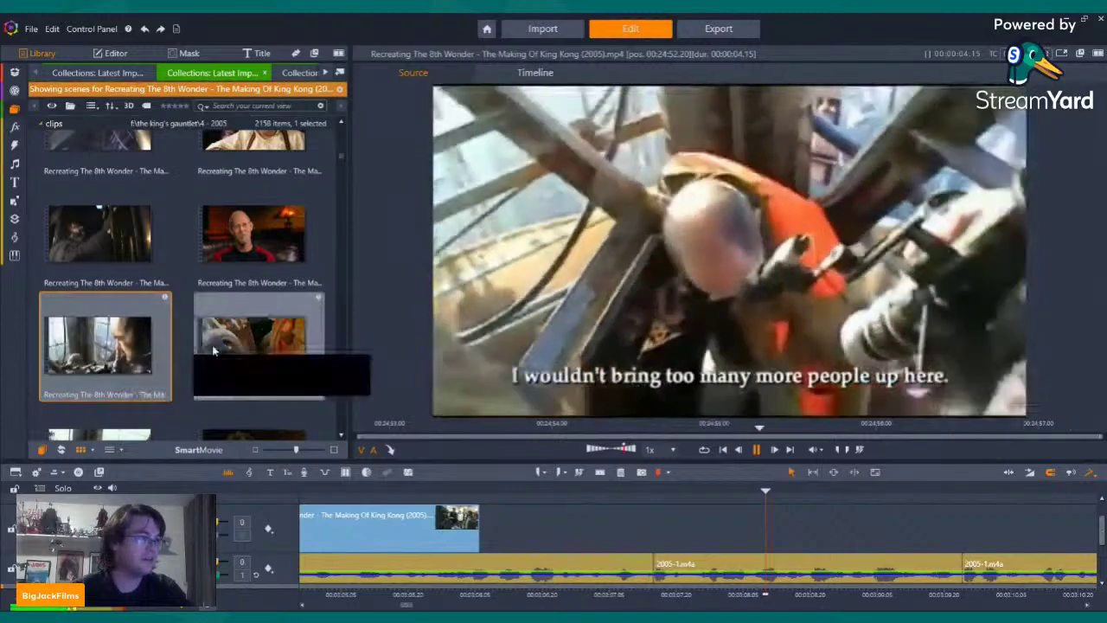
{"action": "left_click", "coordinate": [251, 363]}
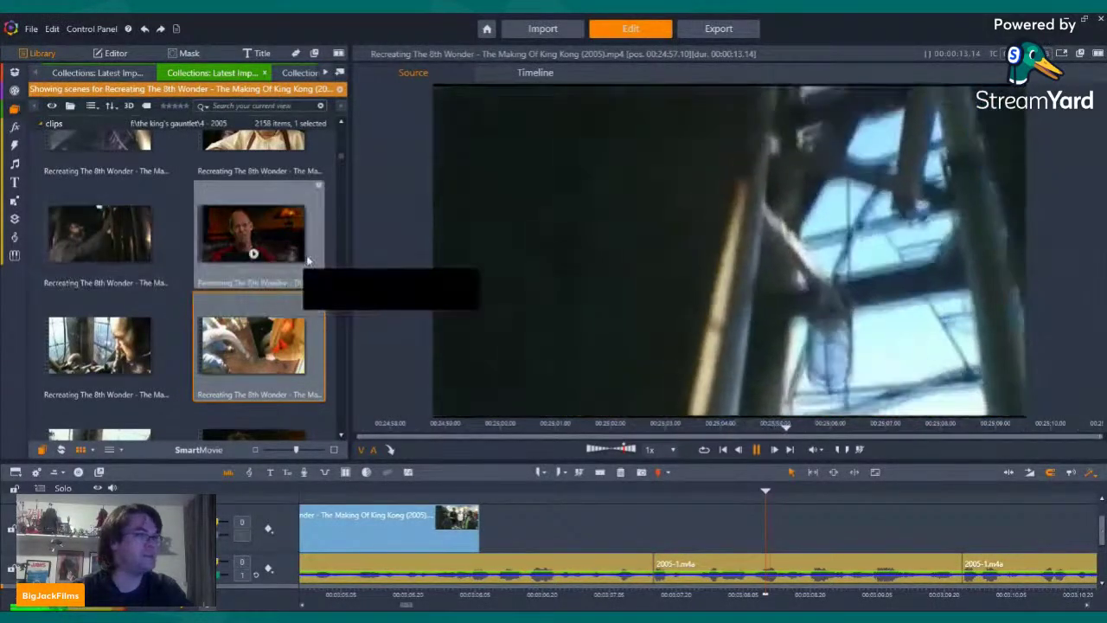
Preview the making-of scenes of the tower set against the city backdrop, the director's interview, and the blurred orange close-up
{"action": "scroll", "coordinate": [324, 437], "scroll_direction": "down", "scroll_amount": 2}
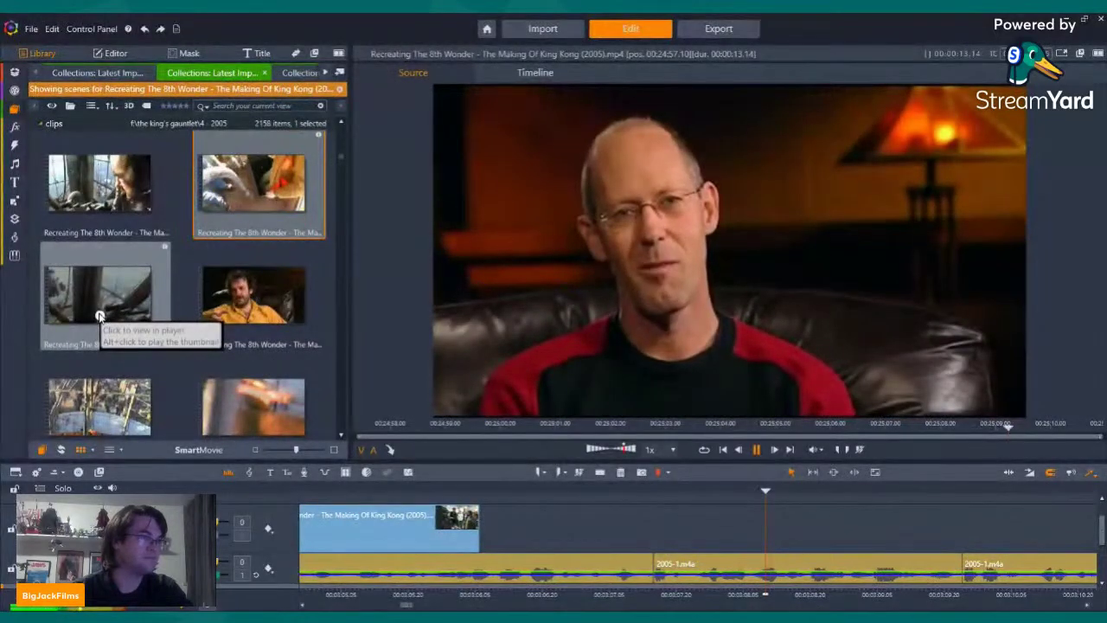
{"action": "left_click", "coordinate": [99, 316]}
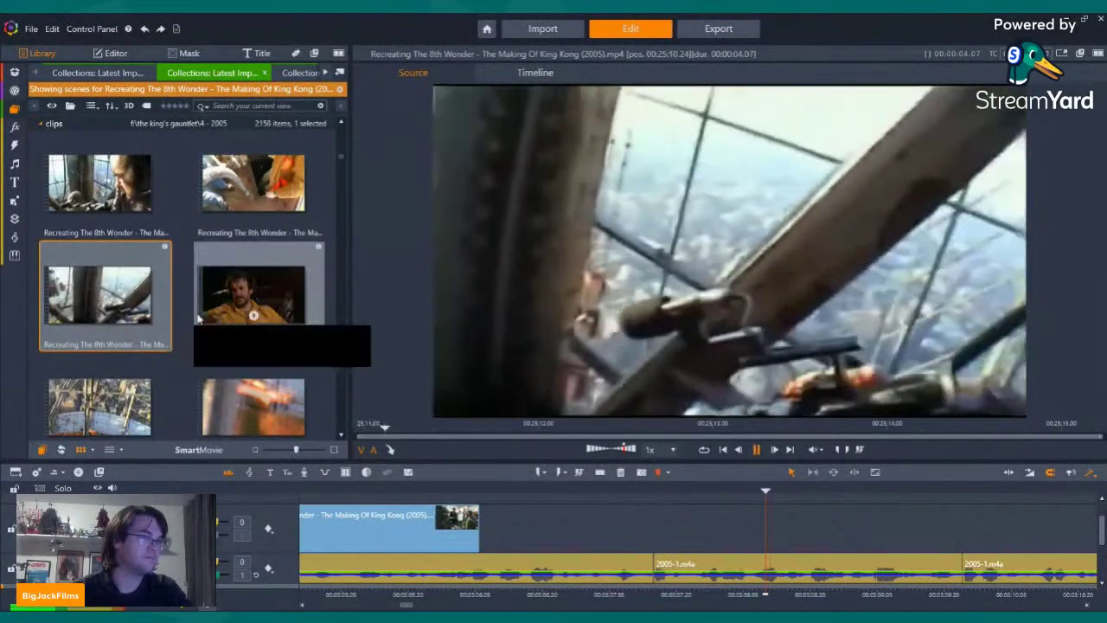
{"action": "left_click", "coordinate": [251, 318]}
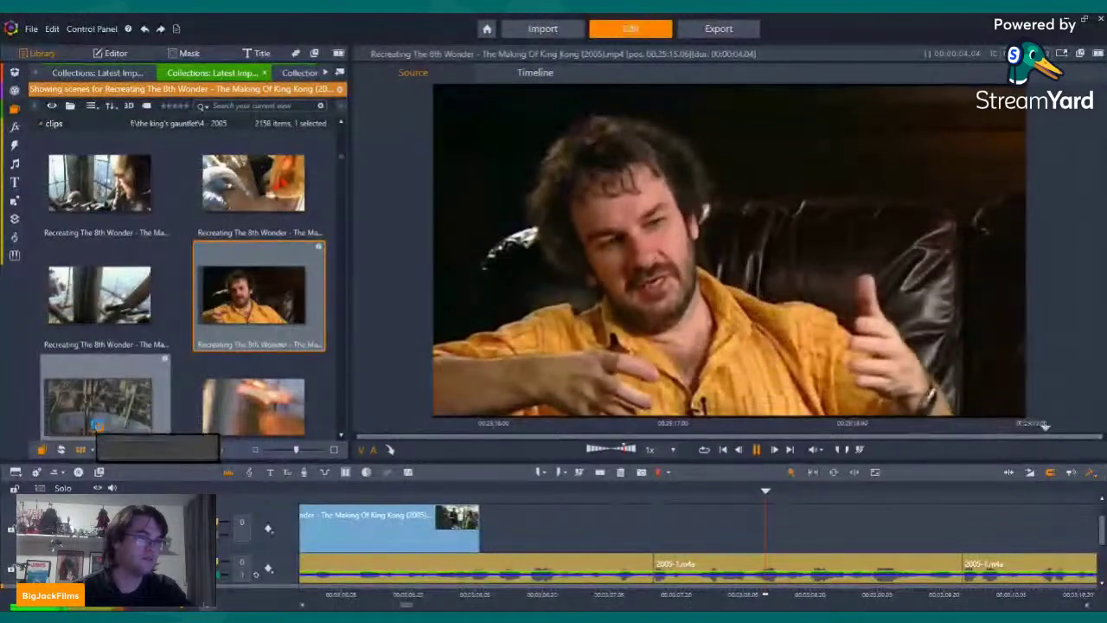
{"action": "left_click", "coordinate": [96, 424]}
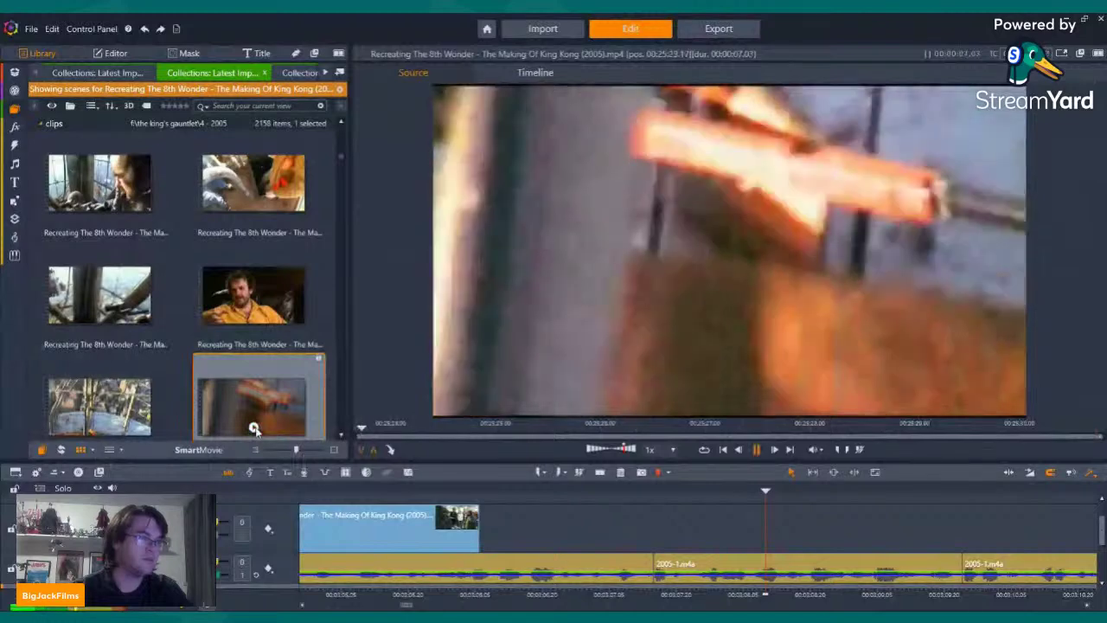
{"action": "left_click", "coordinate": [253, 428]}
Browse on through the making-of scenes and preview the crew taking photos on the rooftop deck
{"action": "scroll", "coordinate": [253, 389], "scroll_direction": "down", "scroll_amount": 3}
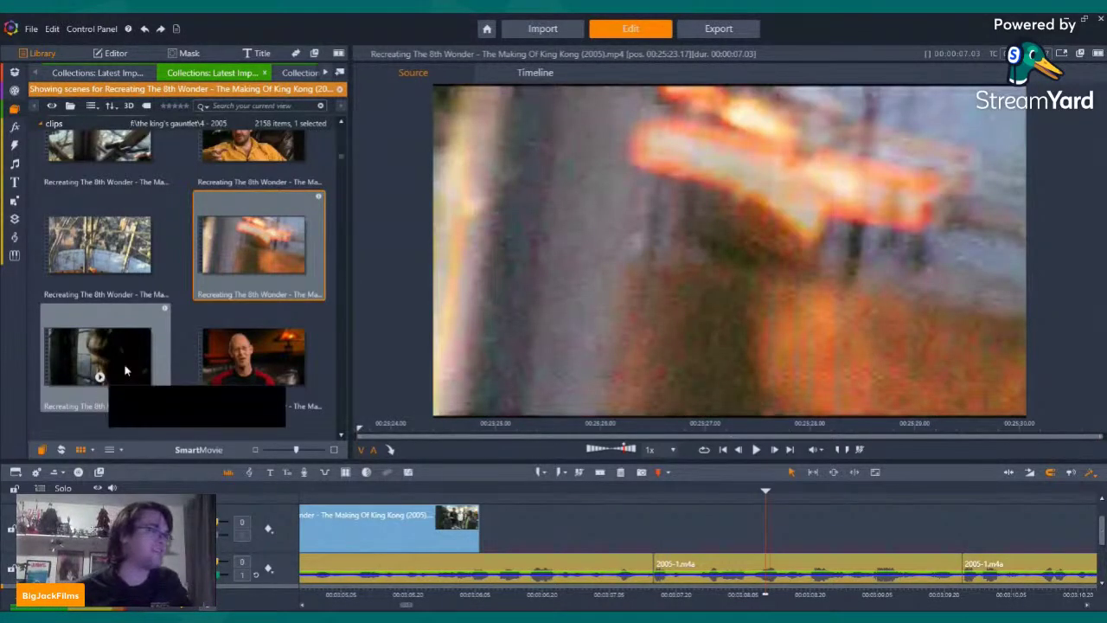
{"action": "scroll", "coordinate": [124, 363], "scroll_direction": "down", "scroll_amount": 5}
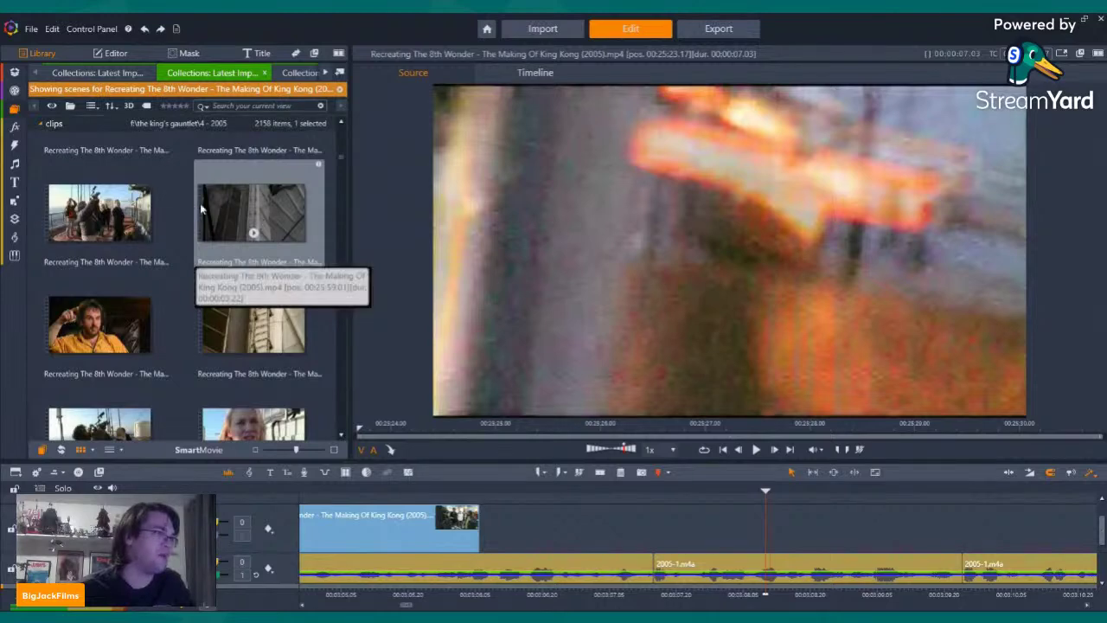
{"action": "double_click", "coordinate": [102, 235]}
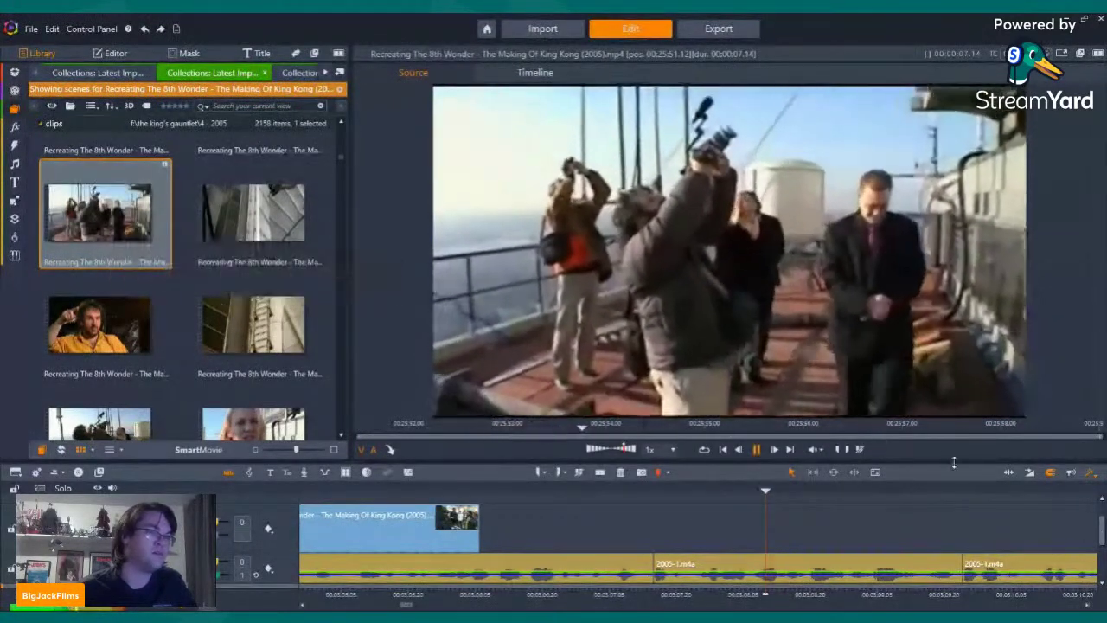
{"action": "left_click", "coordinate": [755, 449]}
Search further making-of scenes, previewing the creature drawing review in the workshop and the meeting table lined with maquettes
{"action": "scroll", "coordinate": [310, 279], "scroll_direction": "down", "scroll_amount": 2}
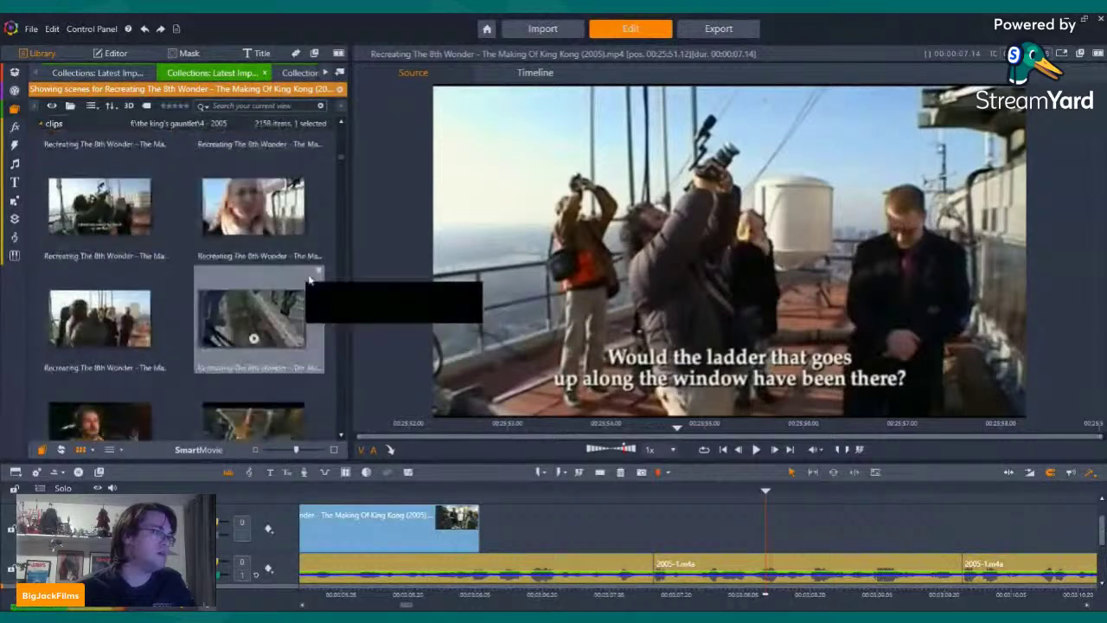
{"action": "scroll", "coordinate": [310, 280], "scroll_direction": "down", "scroll_amount": 2}
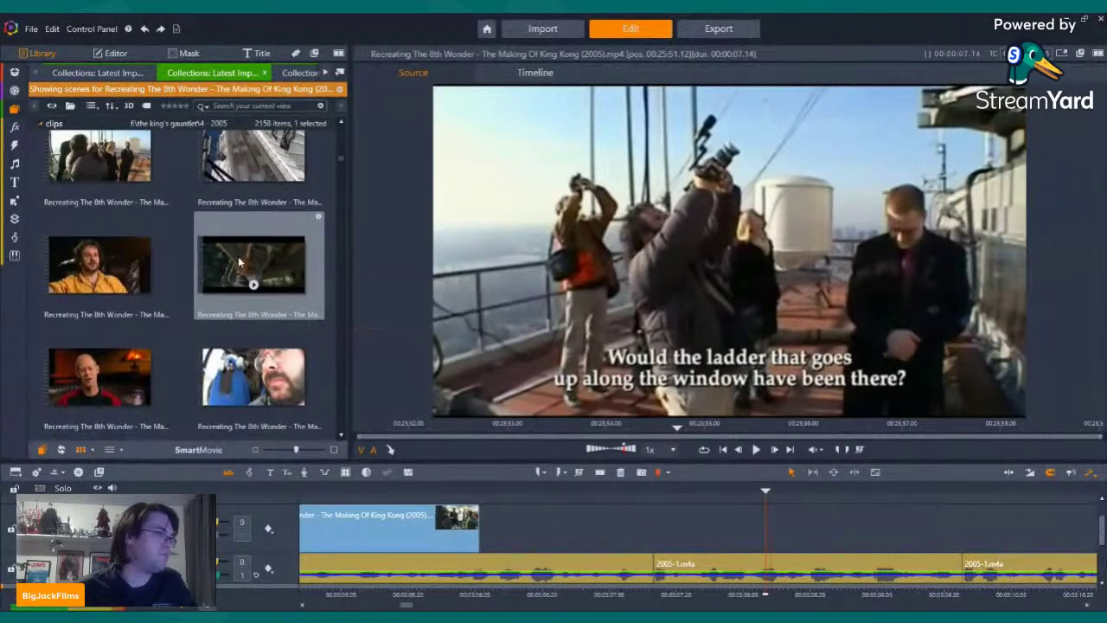
{"action": "scroll", "coordinate": [241, 259], "scroll_direction": "down", "scroll_amount": 6}
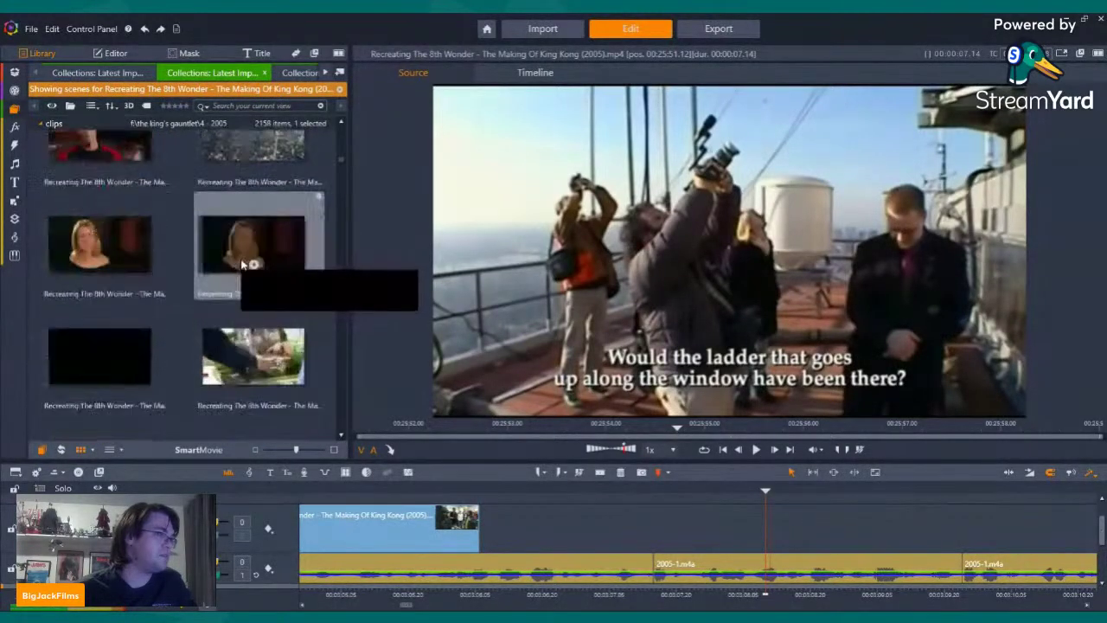
{"action": "scroll", "coordinate": [242, 264], "scroll_direction": "down", "scroll_amount": 8}
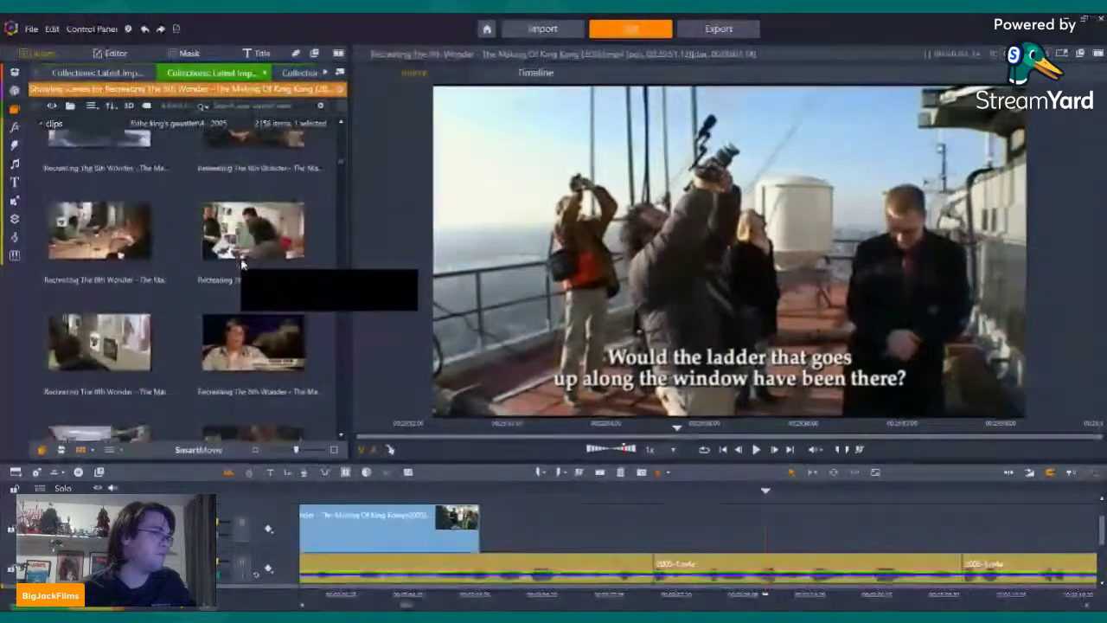
{"action": "scroll", "coordinate": [242, 264], "scroll_direction": "up", "scroll_amount": 1}
{"action": "left_click", "coordinate": [253, 260]}
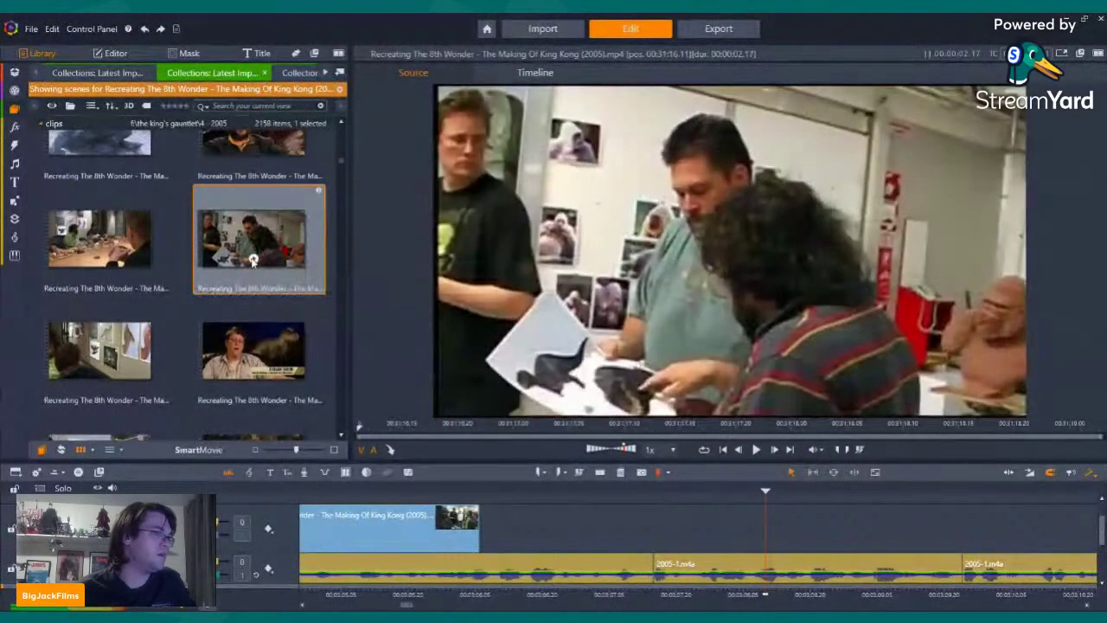
{"action": "left_click", "coordinate": [97, 270]}
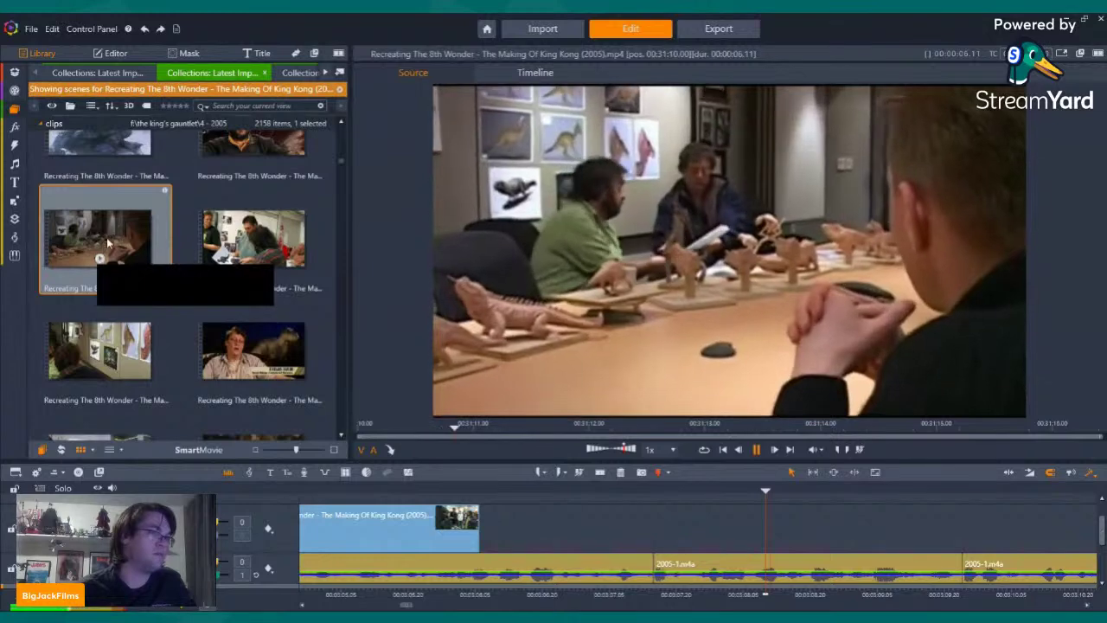
{"action": "scroll", "coordinate": [106, 244], "scroll_direction": "down", "scroll_amount": 5}
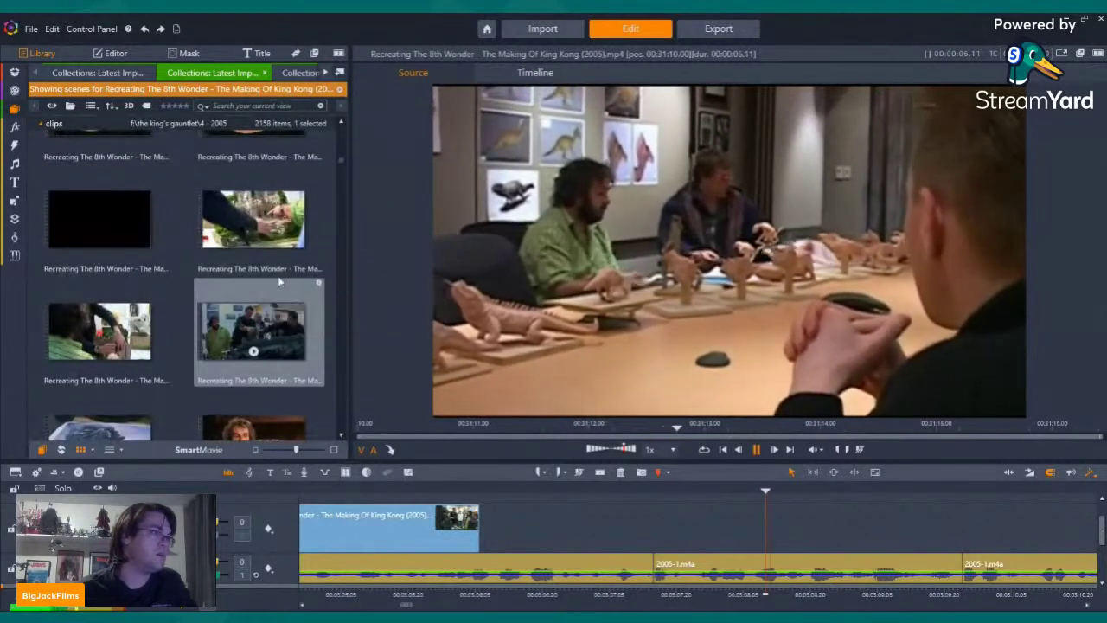
{"action": "scroll", "coordinate": [277, 259], "scroll_direction": "up", "scroll_amount": 4}
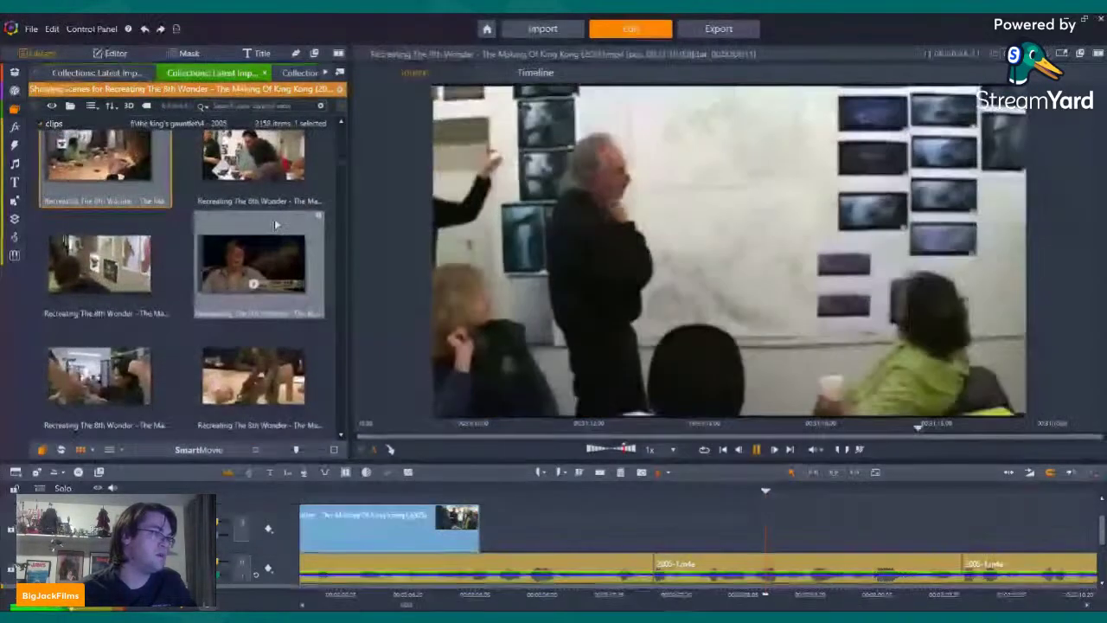
{"action": "scroll", "coordinate": [263, 217], "scroll_direction": "up", "scroll_amount": 2}
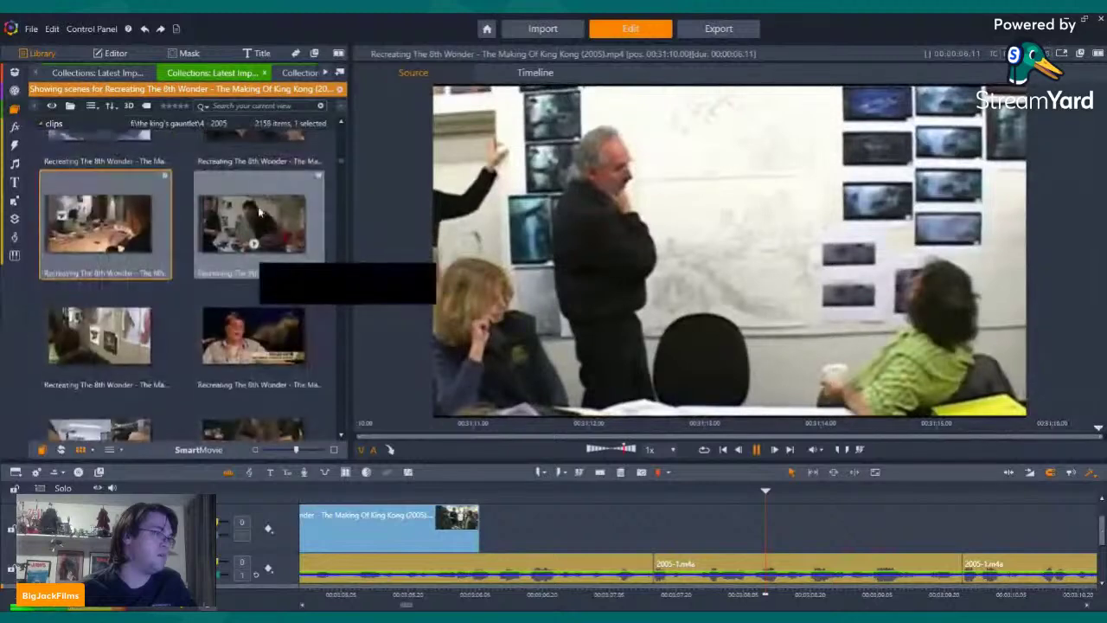
{"action": "left_click", "coordinate": [258, 240]}
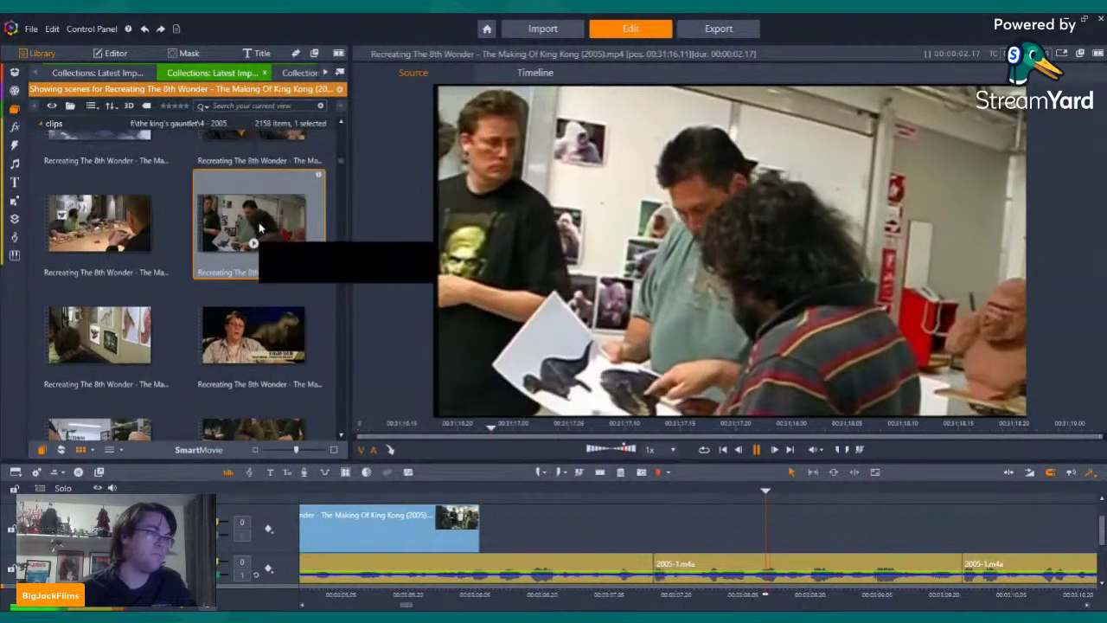
Preview the making-of scenes of the creature artwork wall and the sculptor working on the giant open-mouthed head
{"action": "scroll", "coordinate": [260, 207], "scroll_direction": "down", "scroll_amount": 3}
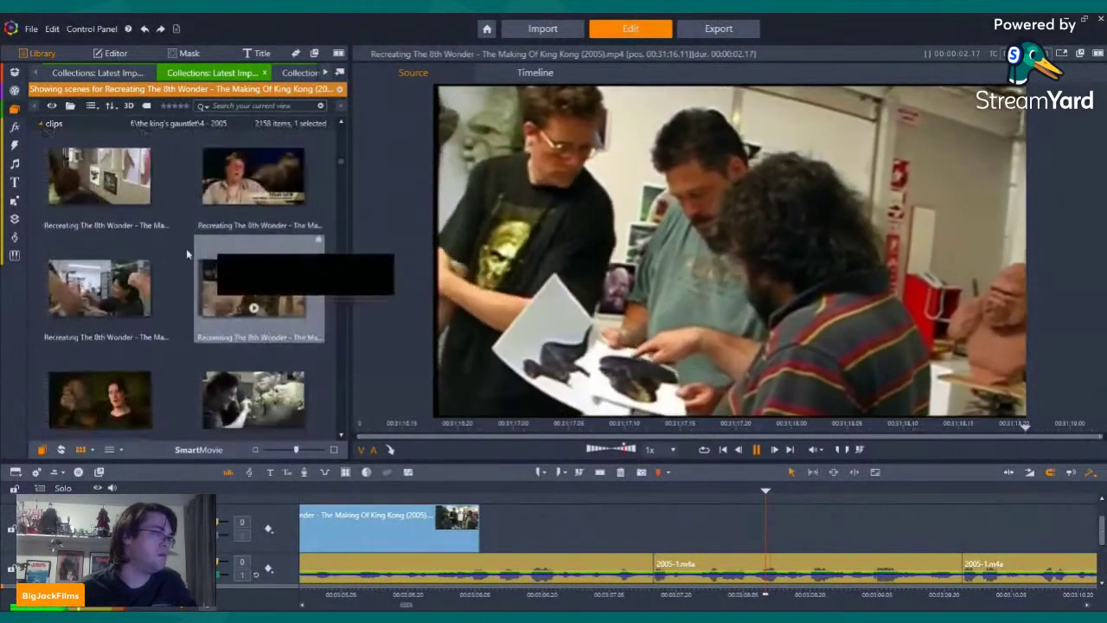
{"action": "left_click", "coordinate": [99, 195]}
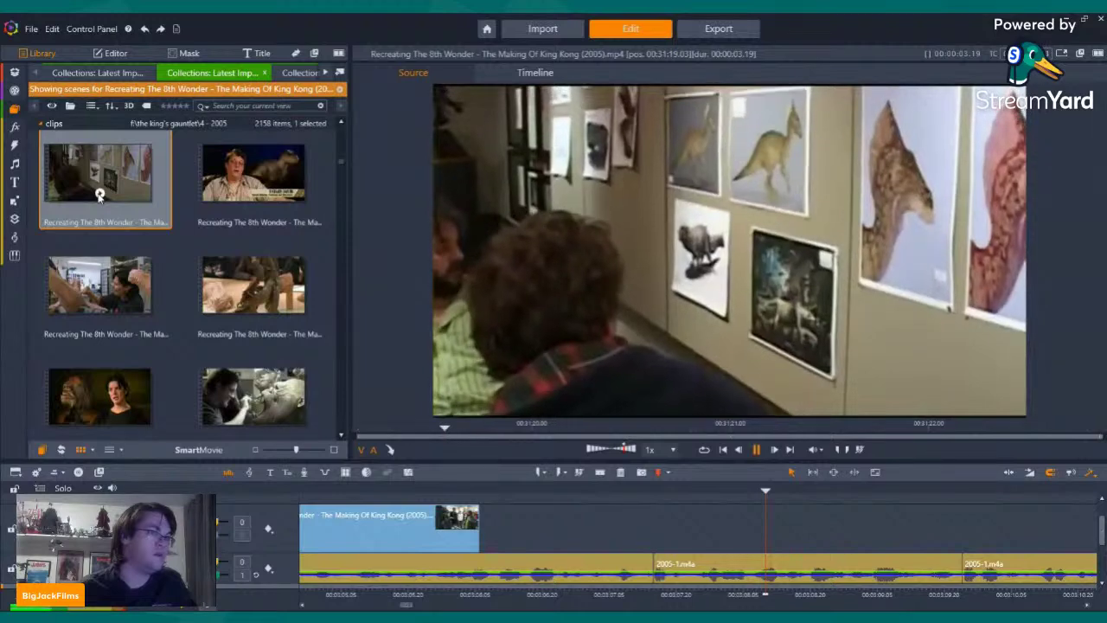
{"action": "scroll", "coordinate": [169, 230], "scroll_direction": "down", "scroll_amount": 3}
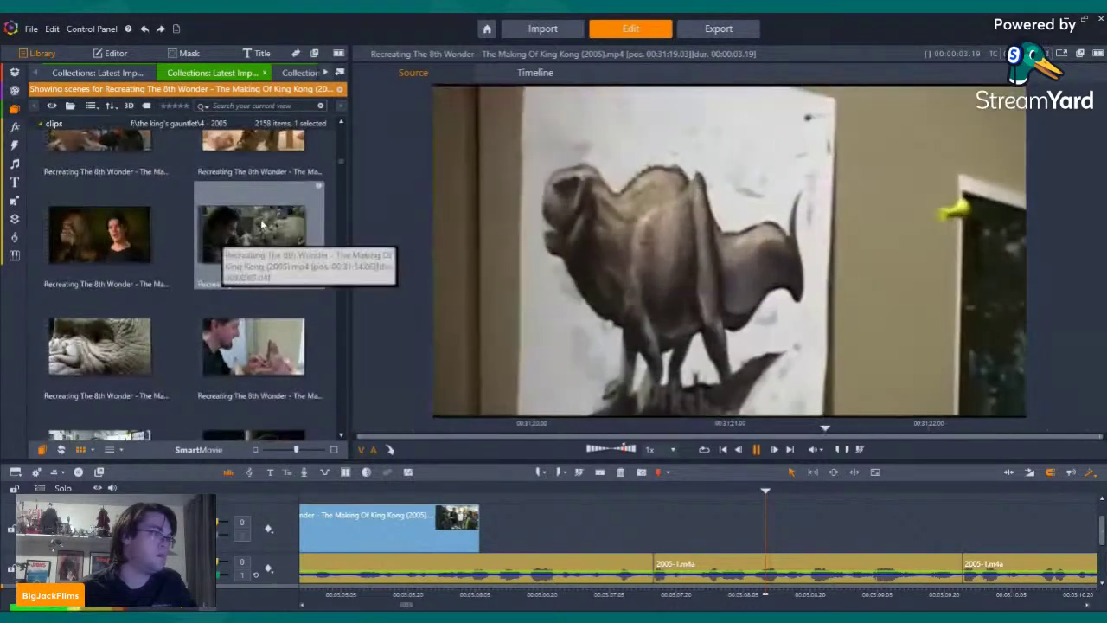
{"action": "left_click", "coordinate": [245, 249]}
Browse further making-of scenes, previewing the team gathered around a conference table and the director studying the concept art wall
{"action": "scroll", "coordinate": [245, 249], "scroll_direction": "down", "scroll_amount": 3}
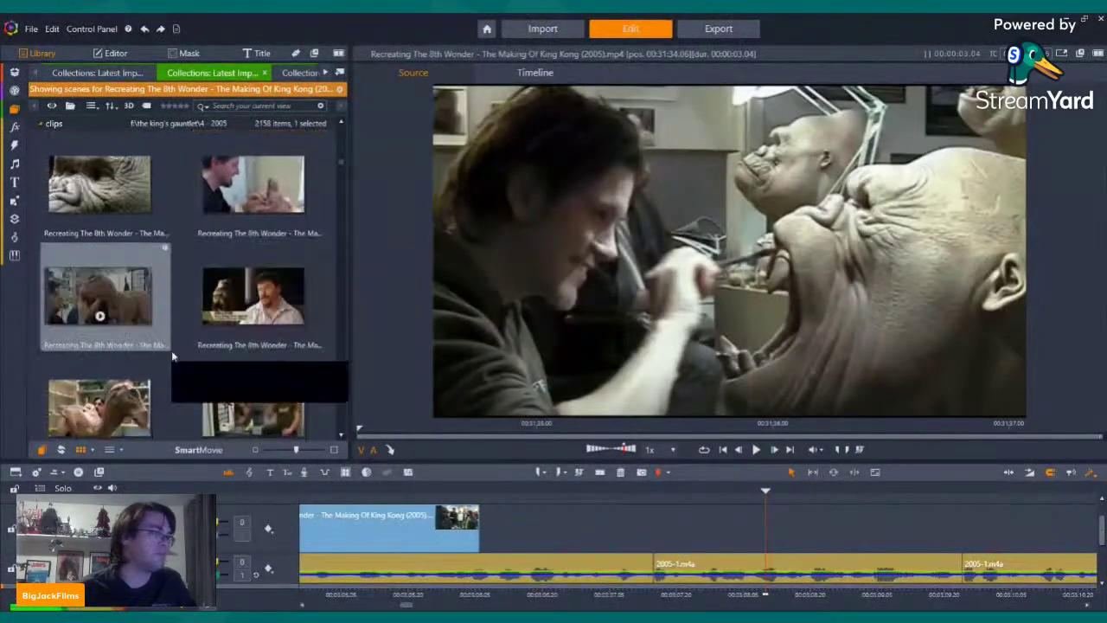
{"action": "scroll", "coordinate": [268, 274], "scroll_direction": "down", "scroll_amount": 3}
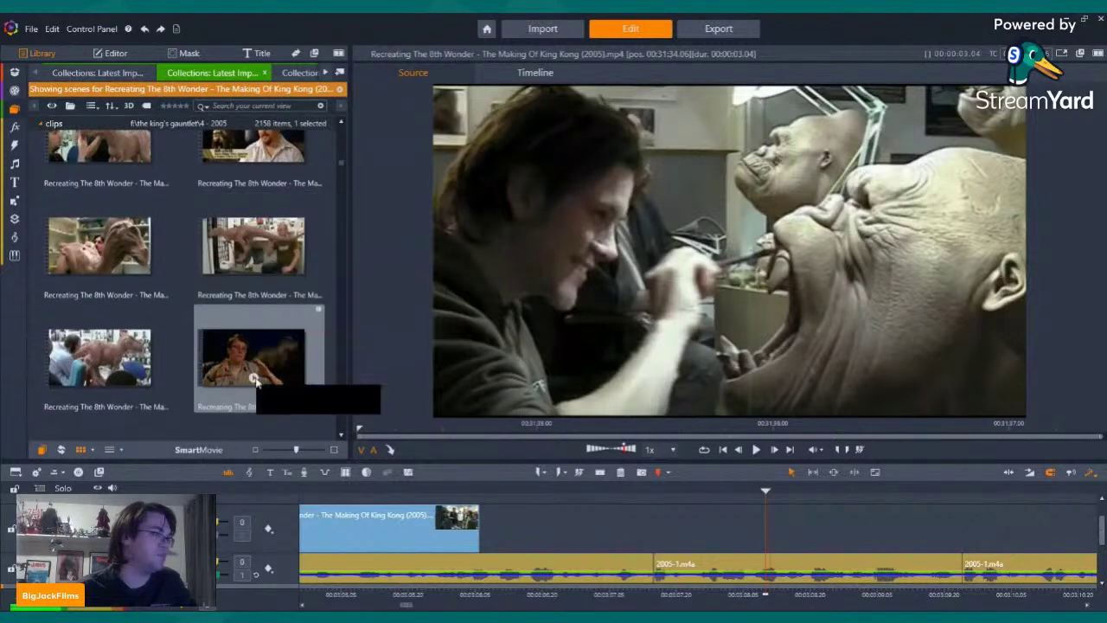
{"action": "scroll", "coordinate": [238, 249], "scroll_direction": "down", "scroll_amount": 5}
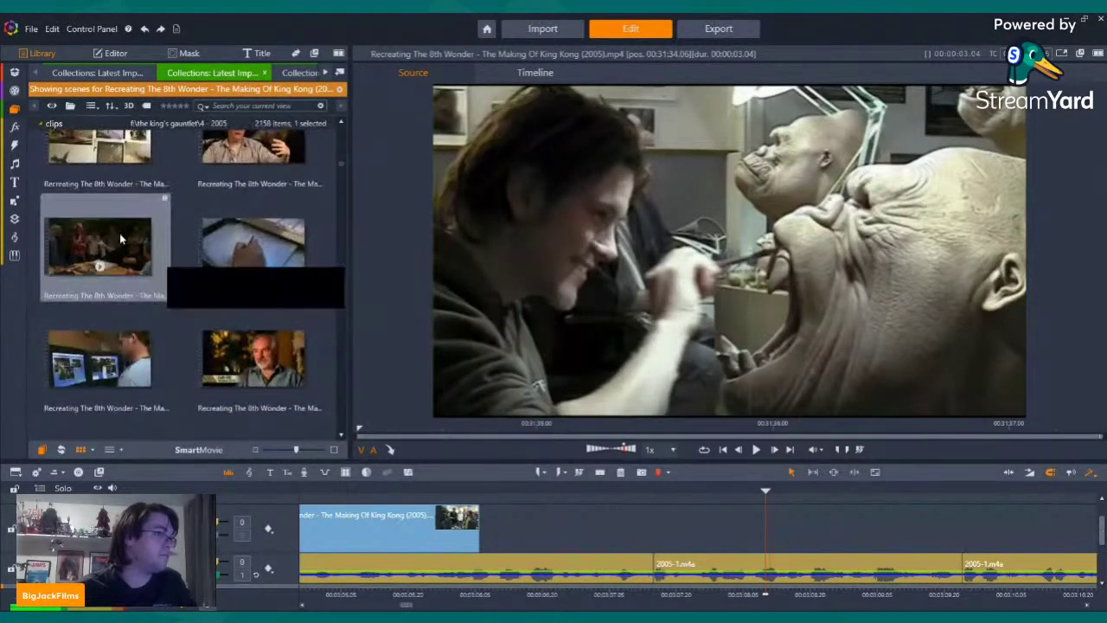
{"action": "left_click", "coordinate": [103, 270]}
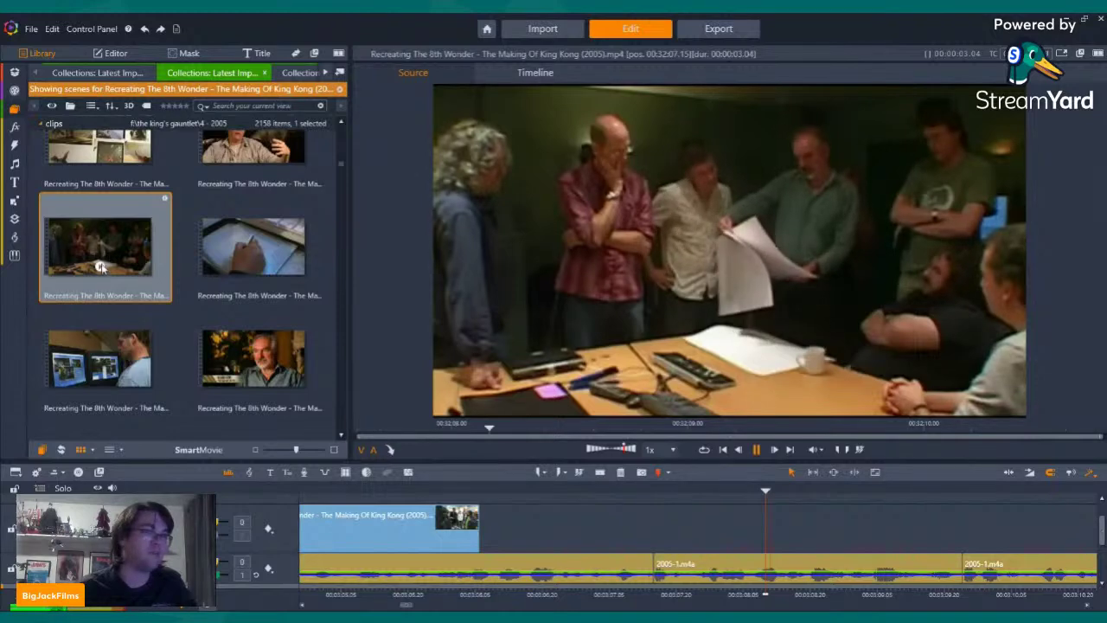
{"action": "scroll", "coordinate": [188, 249], "scroll_direction": "down", "scroll_amount": 3}
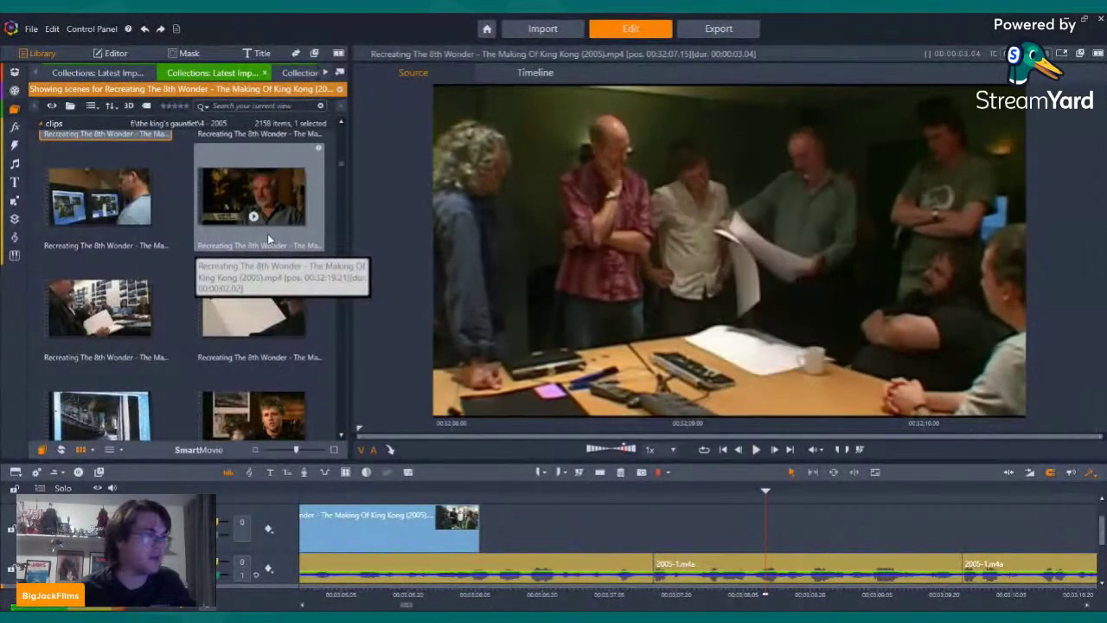
{"action": "scroll", "coordinate": [267, 234], "scroll_direction": "down", "scroll_amount": 3}
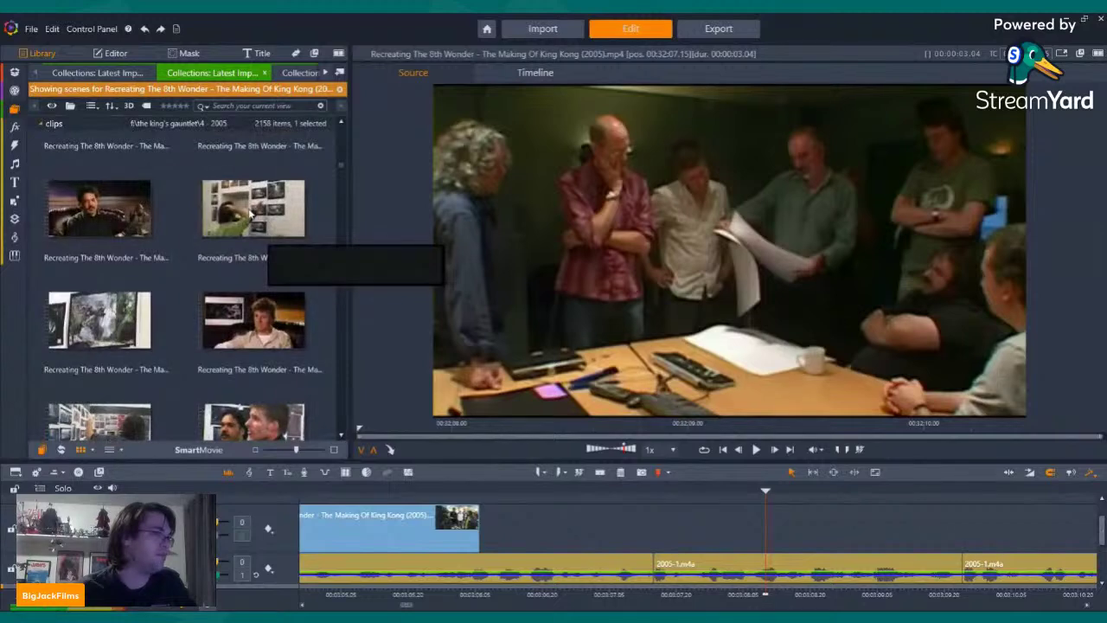
{"action": "left_click", "coordinate": [257, 245]}
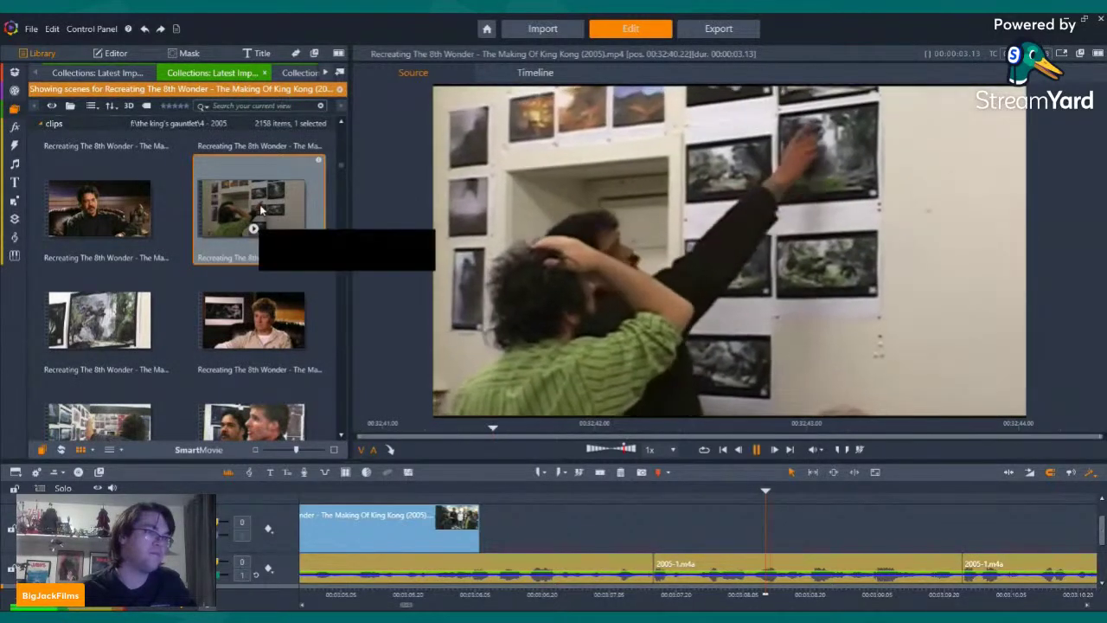
Preview the making-of scenes of the striped-shirt man at the art wall and the director peering through the rock miniature
{"action": "scroll", "coordinate": [259, 208], "scroll_direction": "down", "scroll_amount": 2}
{"action": "scroll", "coordinate": [259, 204], "scroll_direction": "down", "scroll_amount": 5}
{"action": "left_click", "coordinate": [101, 180]}
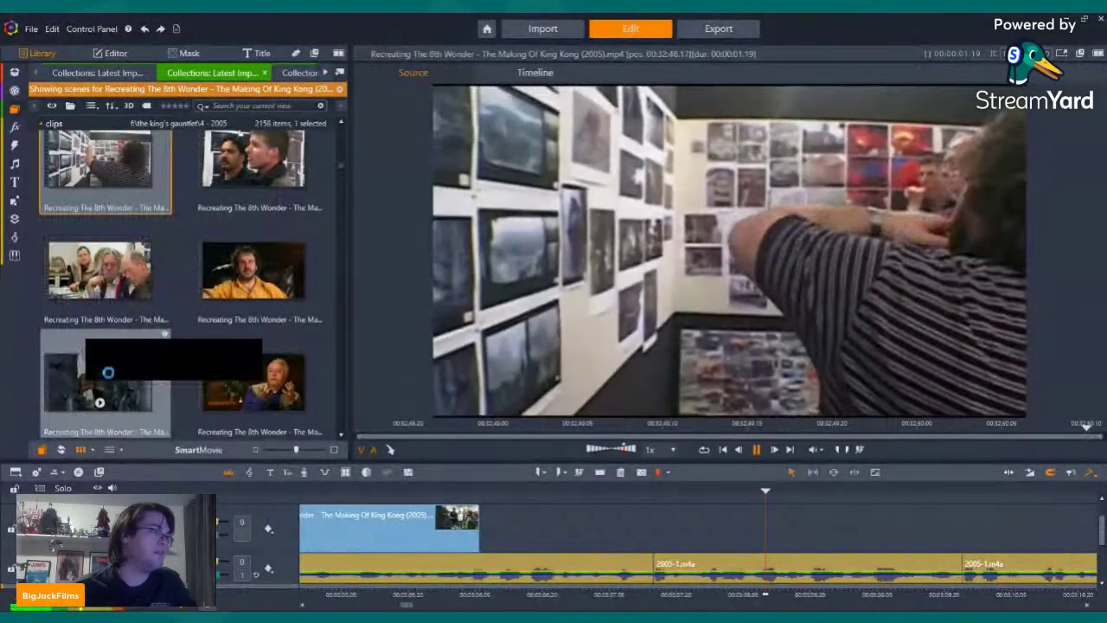
{"action": "left_click", "coordinate": [101, 401]}
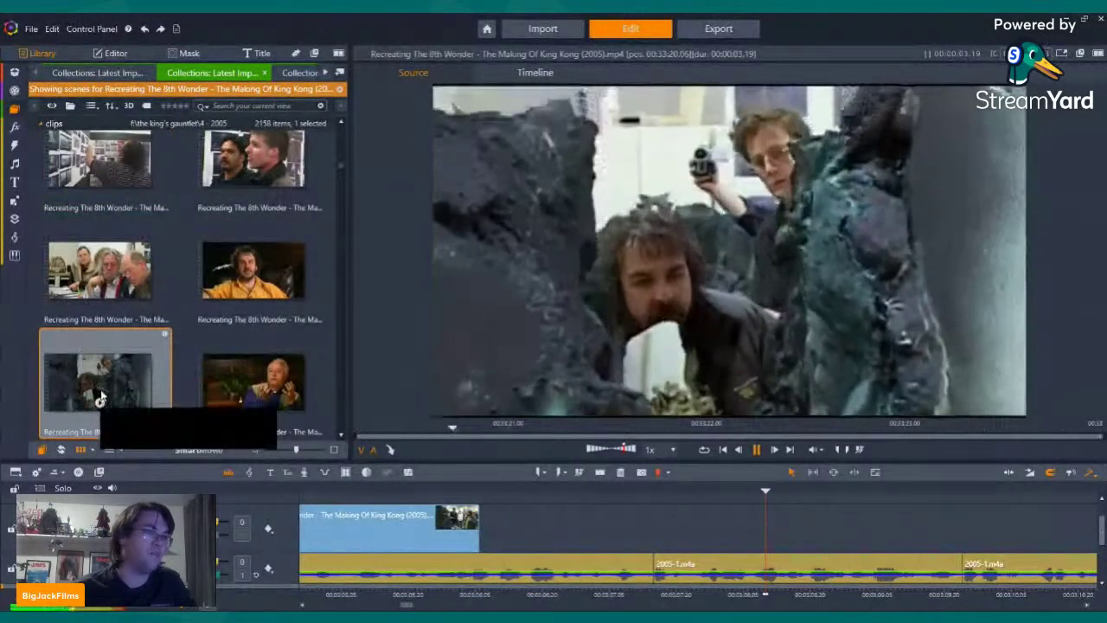
Try the director's interview scene directly after the last making-of clip, and delete it from the timeline
{"action": "left_click_drag", "start_coordinate": [102, 401], "coordinate": [481, 537]}
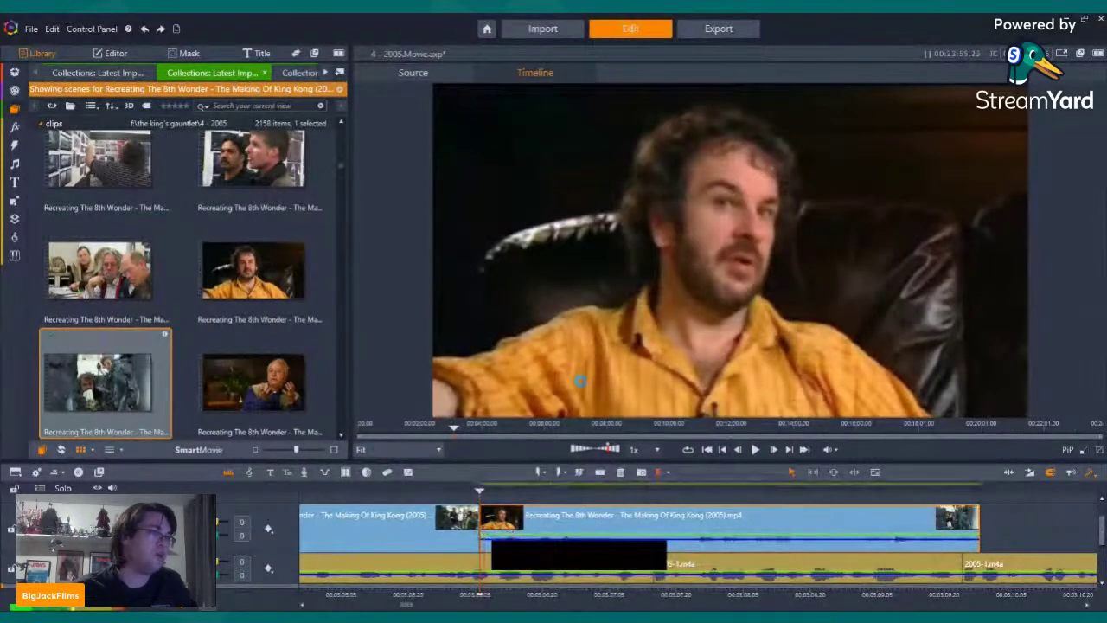
{"action": "right_click", "coordinate": [579, 381]}
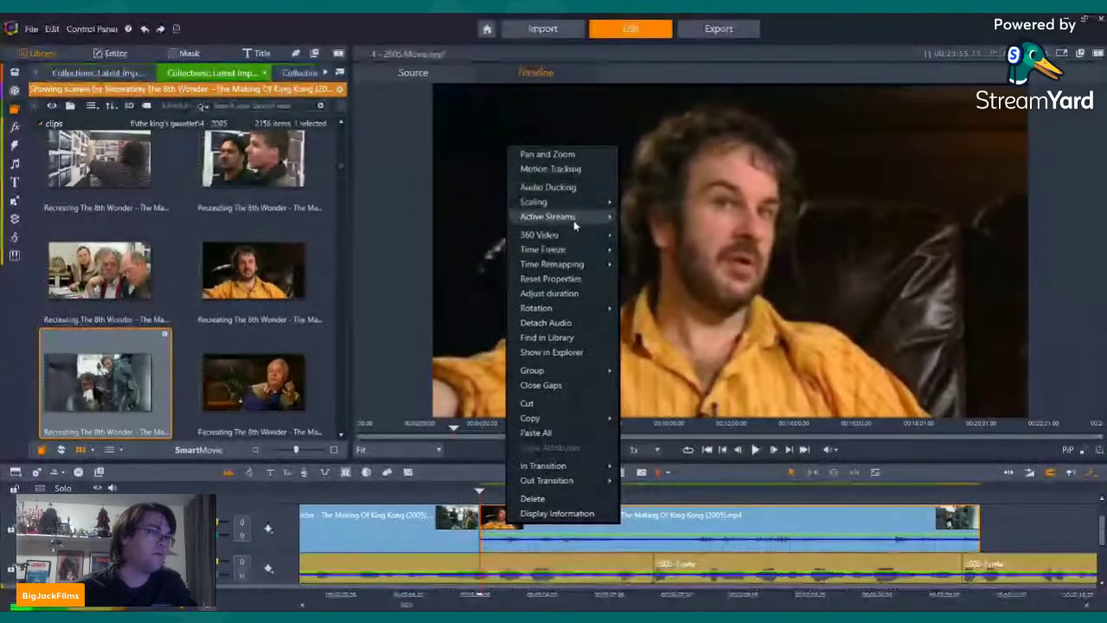
{"action": "left_click", "coordinate": [532, 499]}
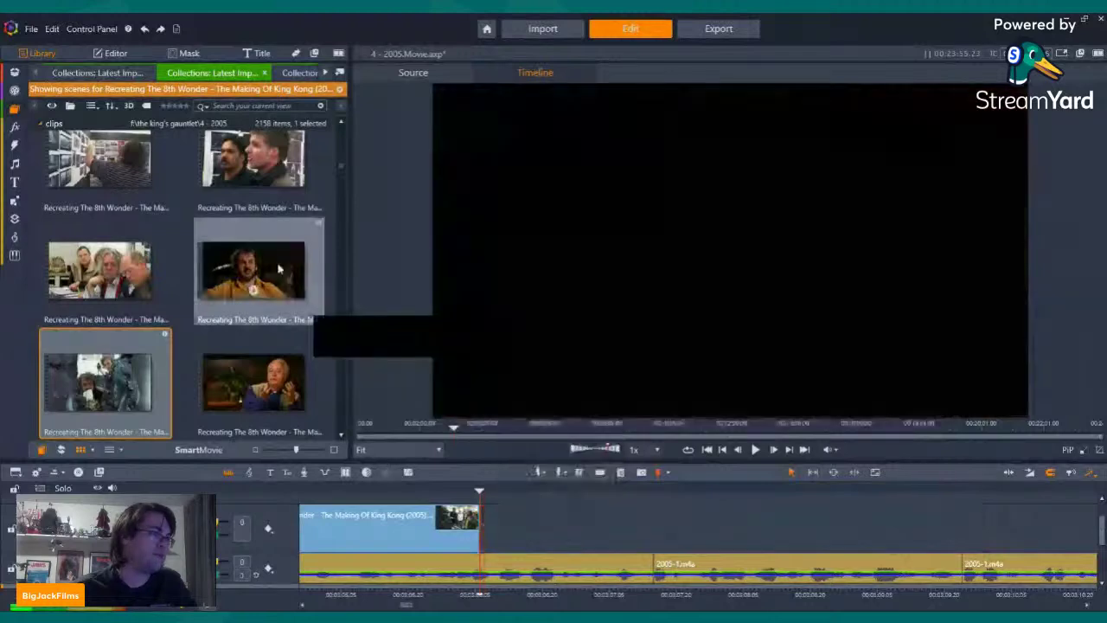
Play the timeline with the narration from the end of the last making-of clip through the uncovered section
{"action": "left_click", "coordinate": [262, 274]}
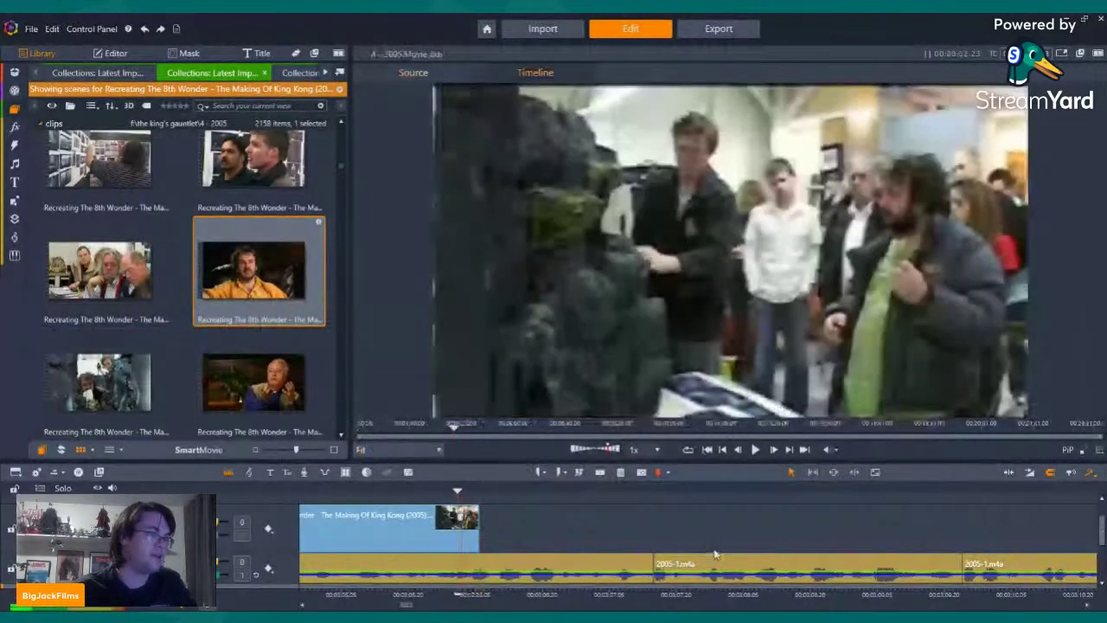
{"action": "left_click", "coordinate": [755, 450]}
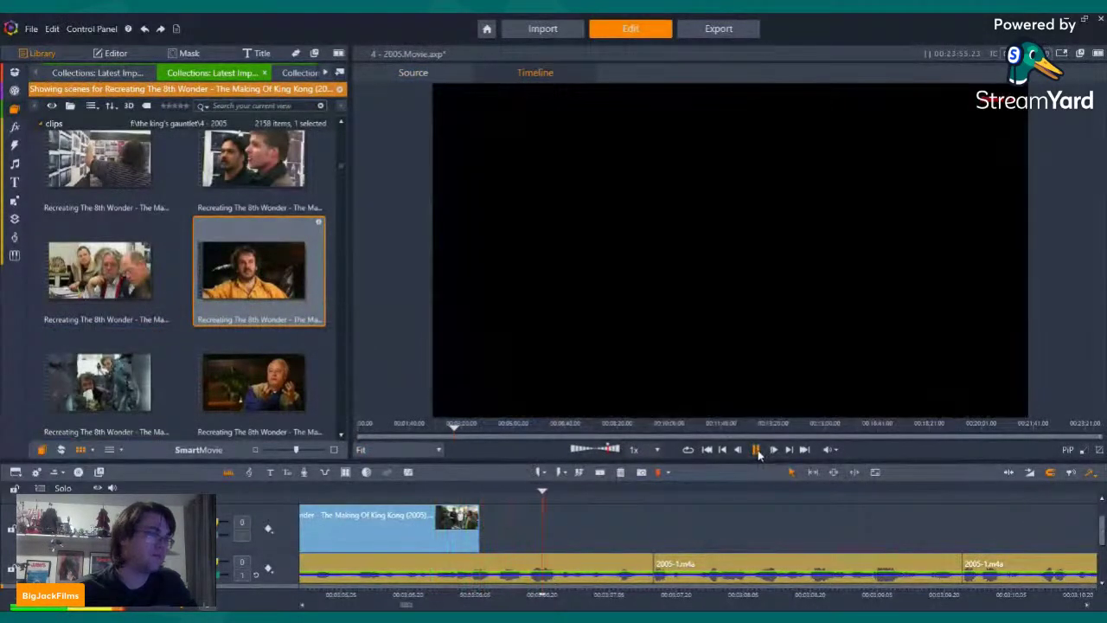
{"action": "left_click", "coordinate": [755, 450]}
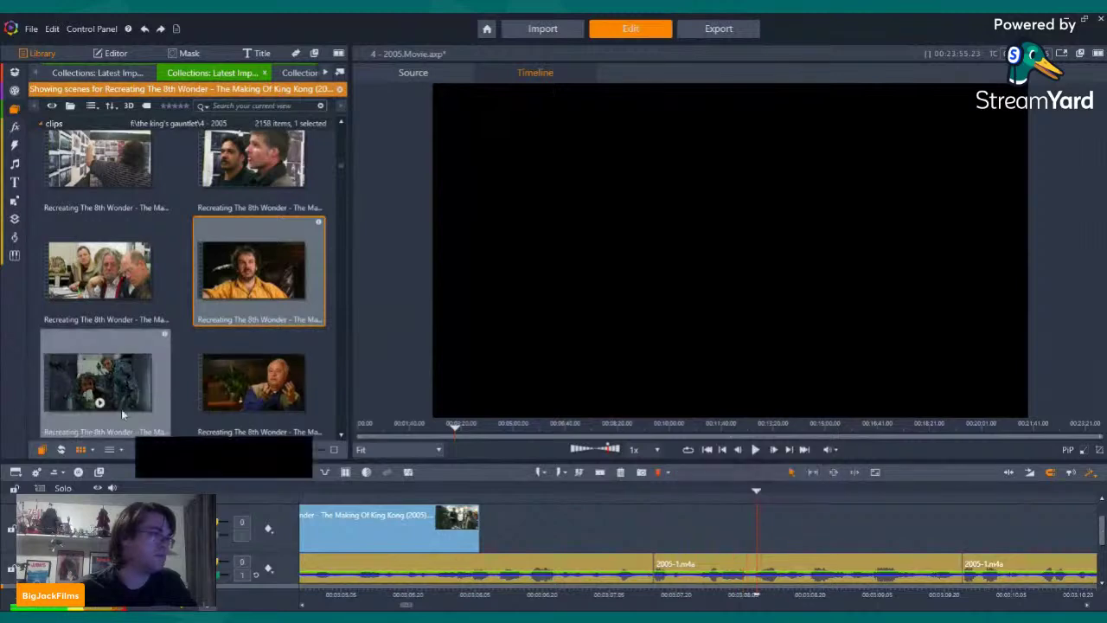
Place the making-of scene of the director peering through the rock miniature directly after the last making-of clip and disable its audio
{"action": "left_click_drag", "start_coordinate": [470, 445], "coordinate": [489, 523]}
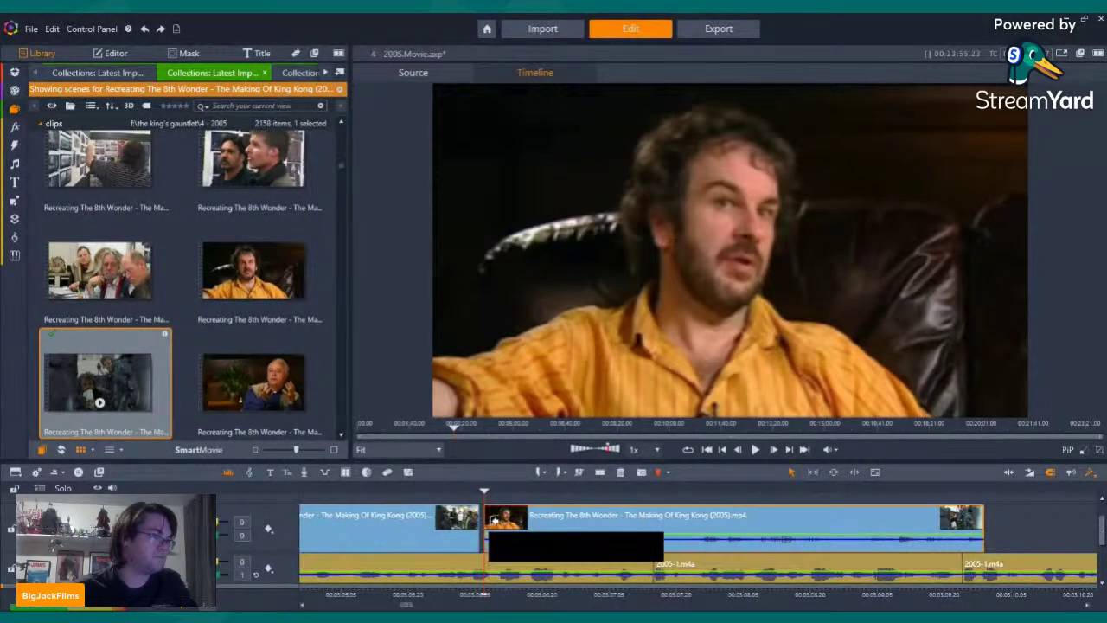
{"action": "left_click_drag", "start_coordinate": [494, 520], "coordinate": [507, 521]}
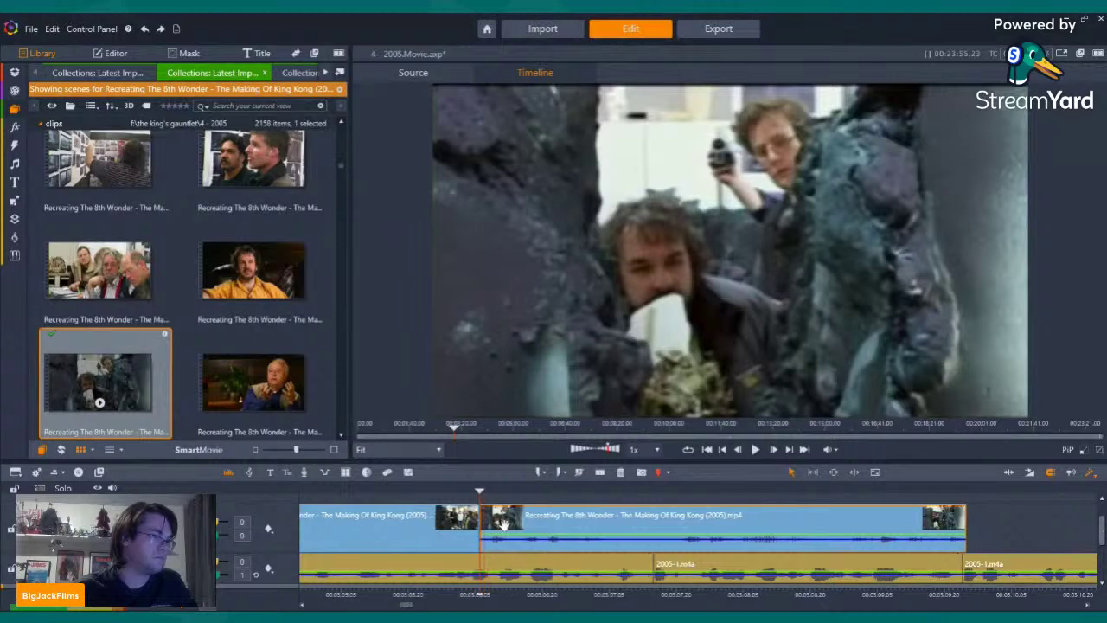
{"action": "right_click", "coordinate": [506, 527]}
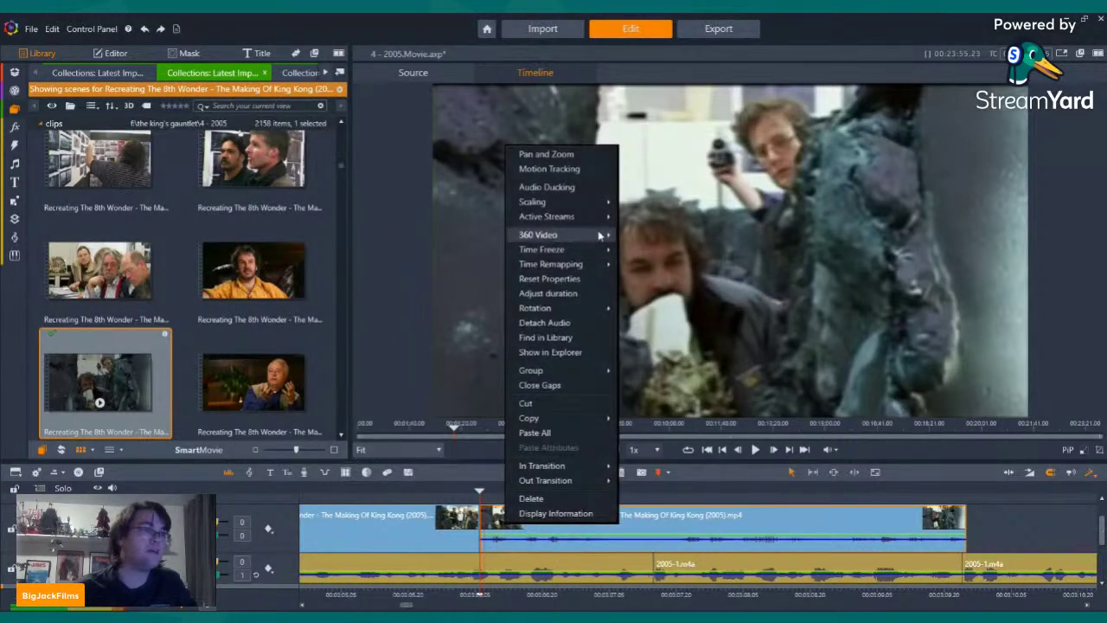
{"action": "left_click", "coordinate": [661, 233]}
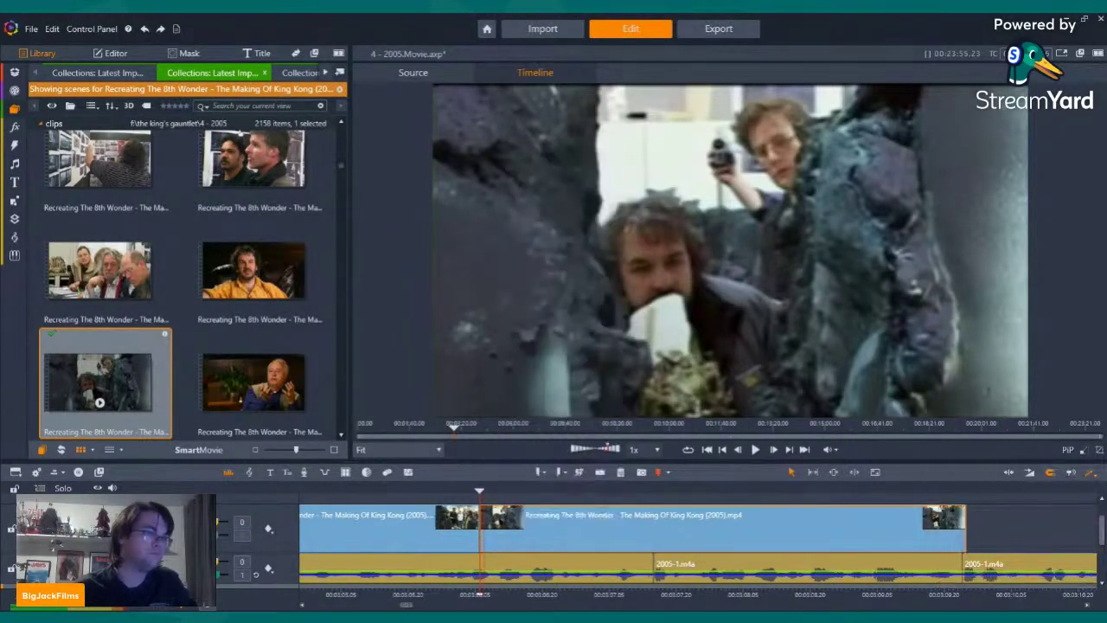
Play the narration across the end of the rock miniature clip and return the playhead to the clip's end
{"action": "key", "text": "Left"}
{"action": "key", "text": "Left"}
{"action": "key", "text": "Left"}
{"action": "key", "text": "Left"}
{"action": "key", "text": "Left"}
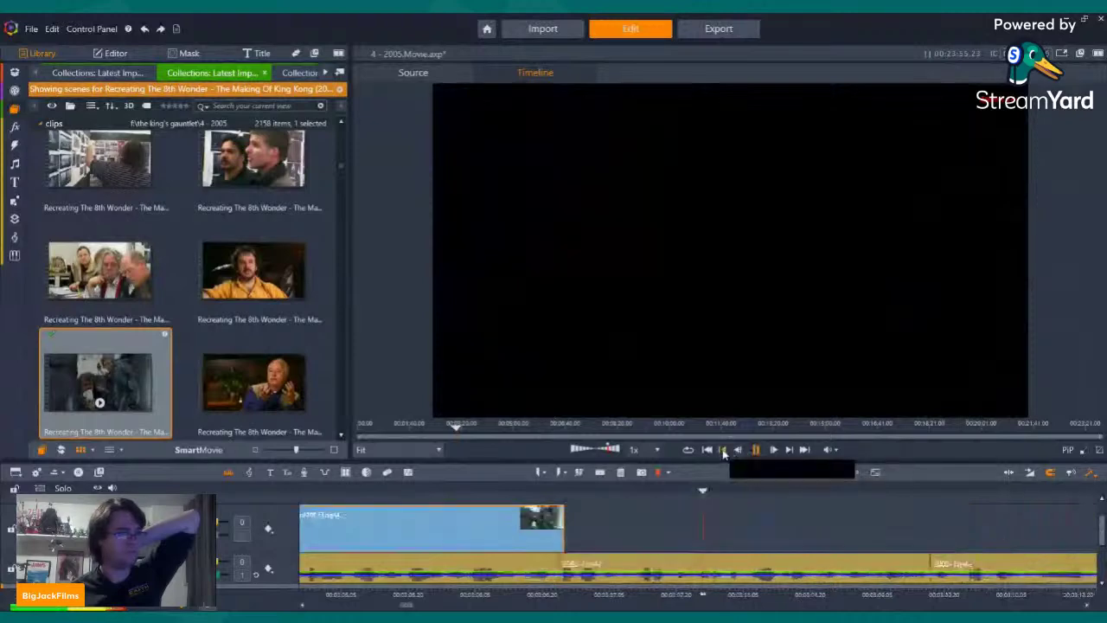
Switch the library to the King Kong Post Production Diaries scenes and browse to the last scenes of that collection
{"action": "scroll", "coordinate": [279, 295], "scroll_direction": "down", "scroll_amount": 3}
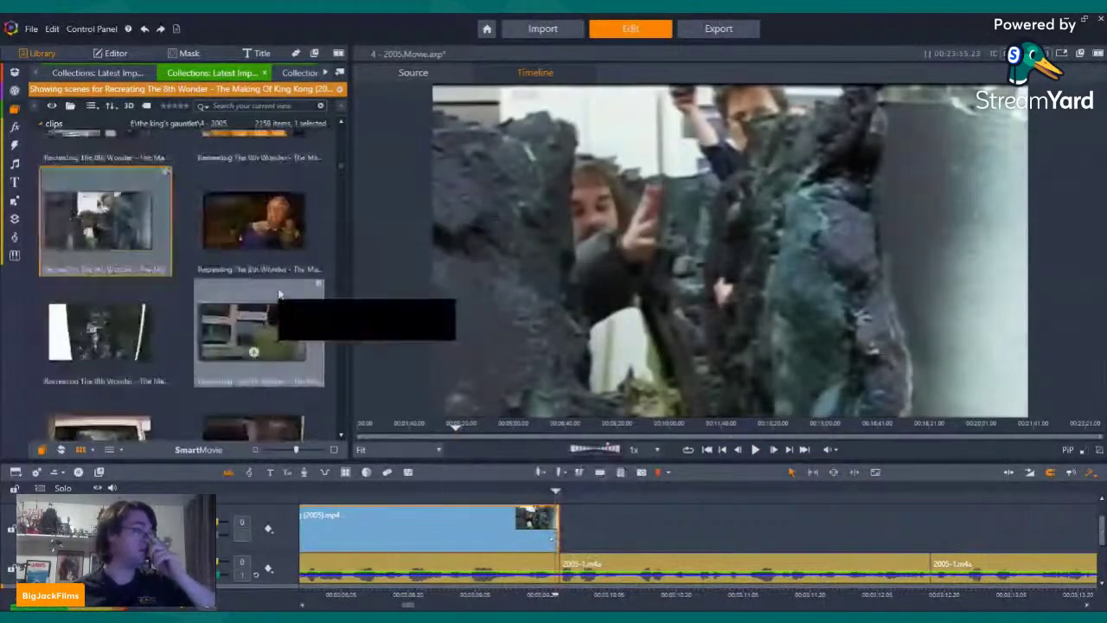
{"action": "left_click", "coordinate": [288, 74]}
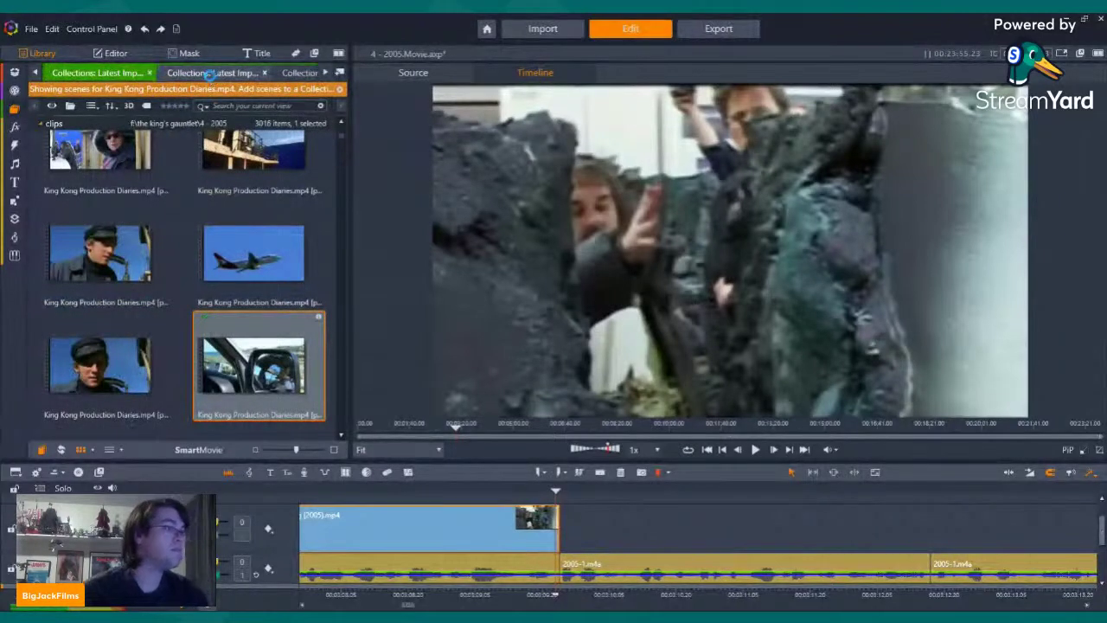
{"action": "left_click", "coordinate": [210, 73]}
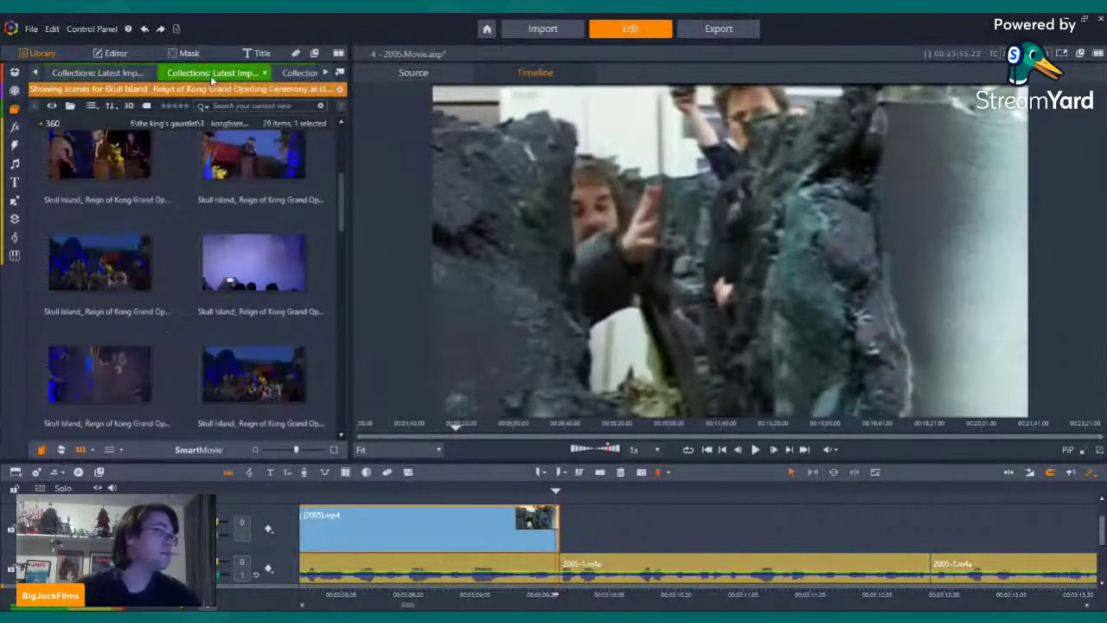
{"action": "left_click", "coordinate": [297, 74]}
{"action": "scroll", "coordinate": [296, 224], "scroll_direction": "down", "scroll_amount": 3}
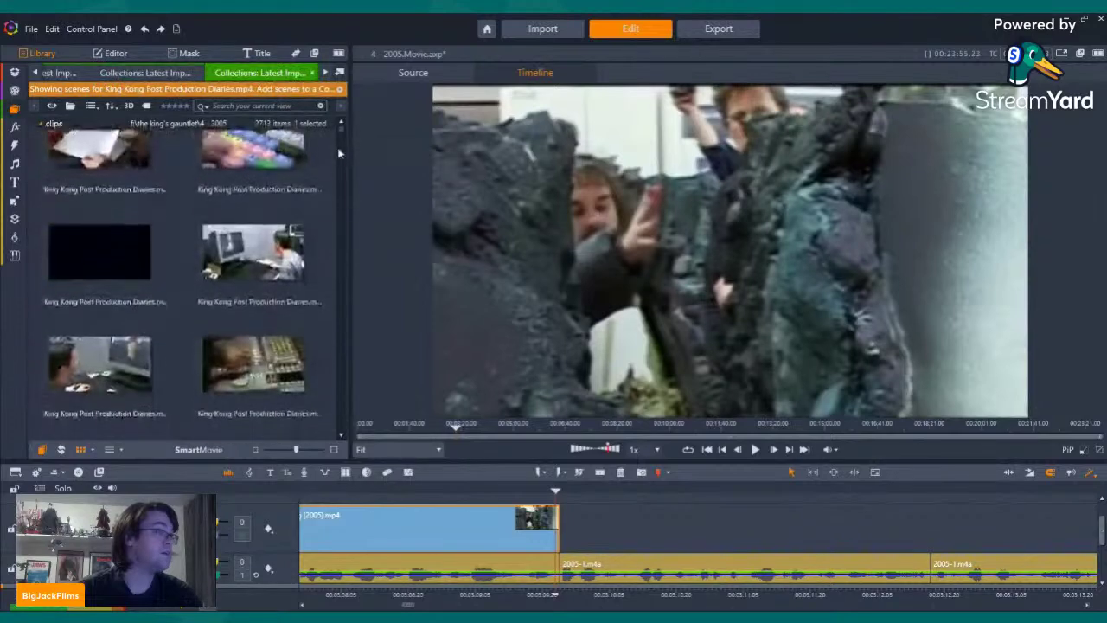
{"action": "left_click_drag", "start_coordinate": [344, 134], "coordinate": [339, 424]}
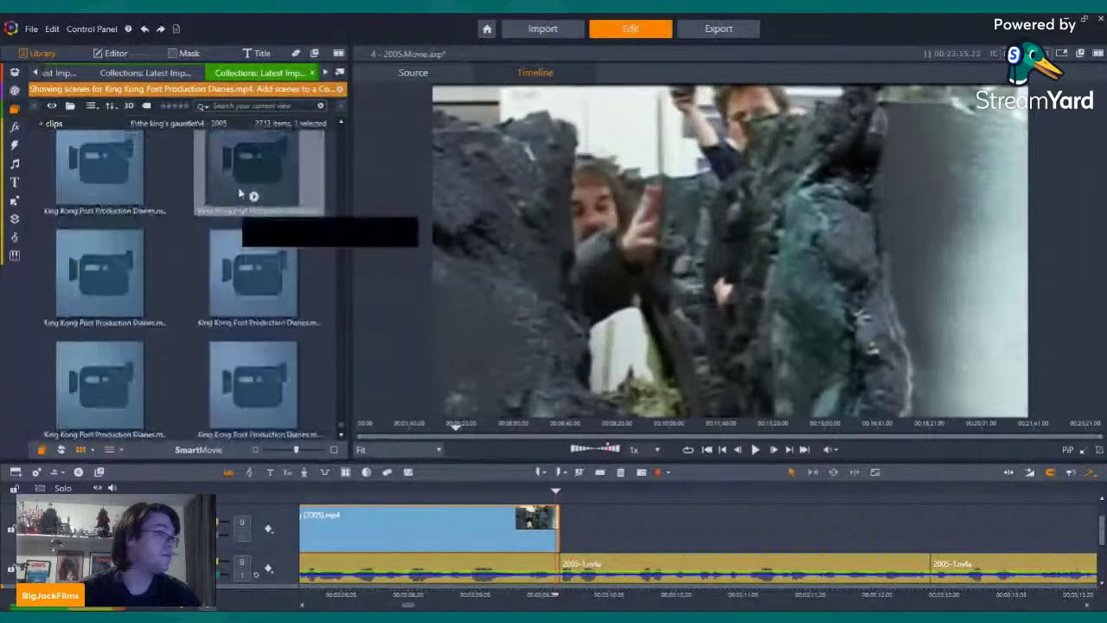
Preview King Kong Post Production Diaries scenes around the stage magic act and the bearded man with outstretched arms by the Kong statue
{"action": "left_click", "coordinate": [246, 160]}
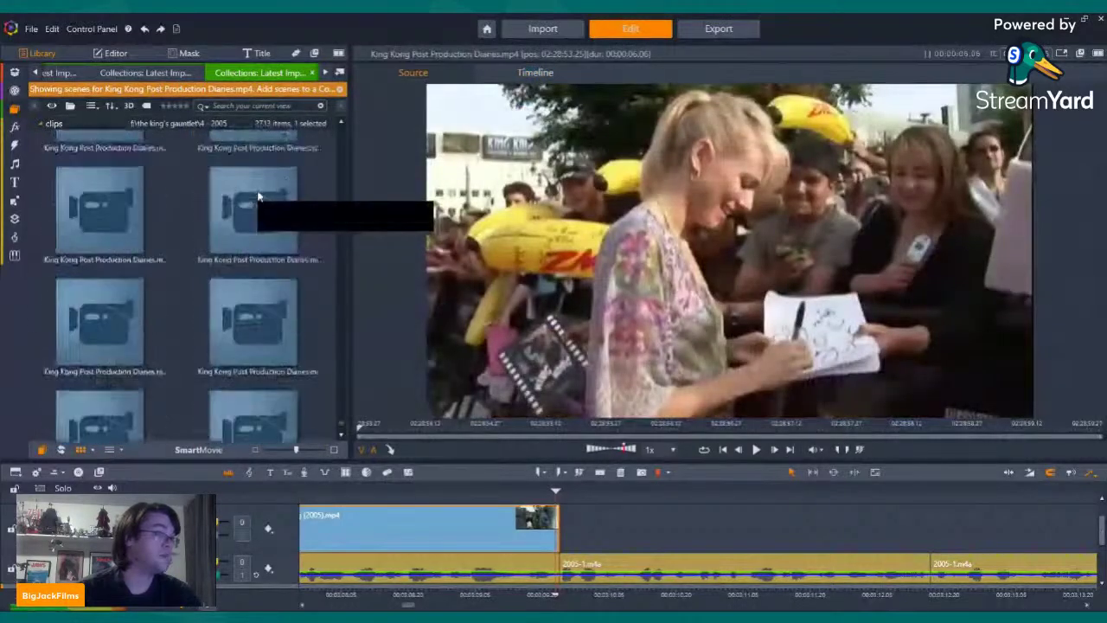
{"action": "left_click", "coordinate": [258, 191]}
{"action": "scroll", "coordinate": [258, 188], "scroll_direction": "up", "scroll_amount": 4}
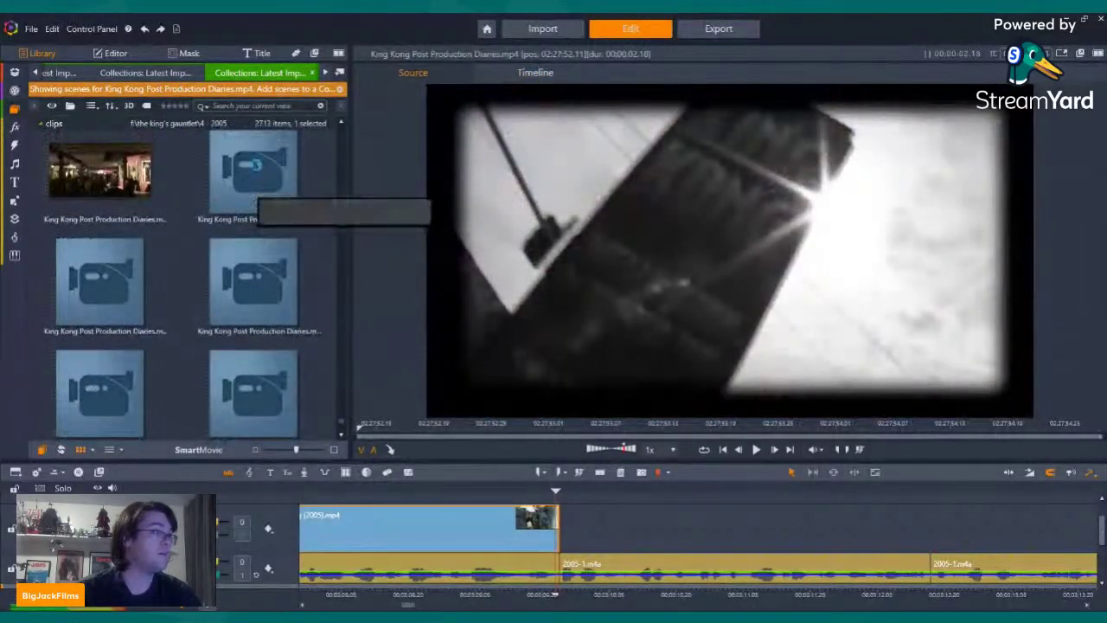
{"action": "left_click", "coordinate": [260, 201]}
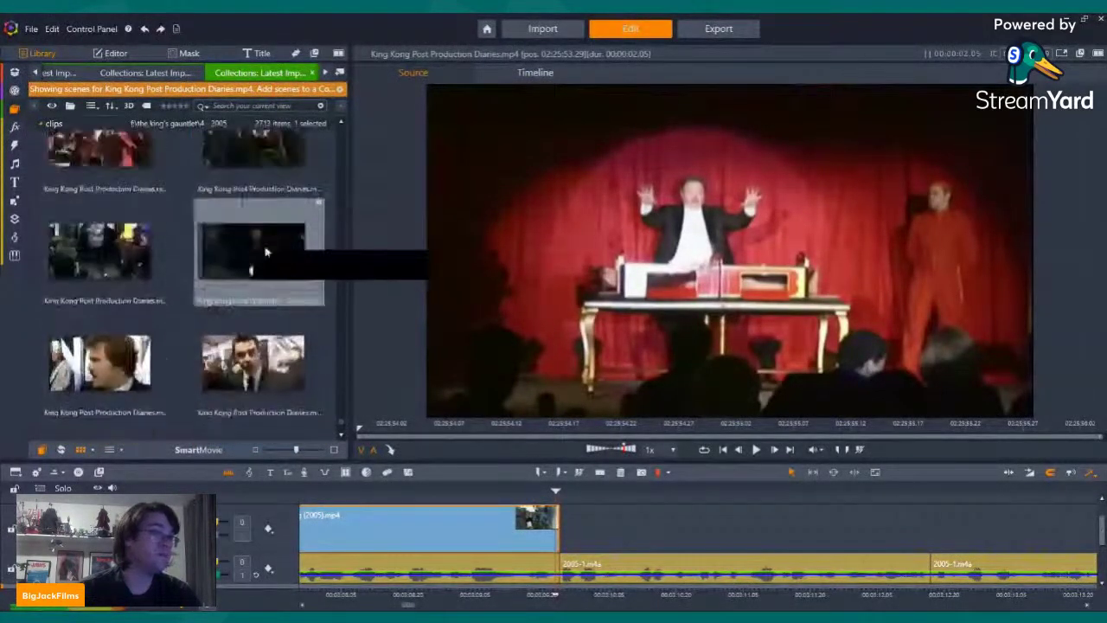
{"action": "left_click", "coordinate": [253, 288]}
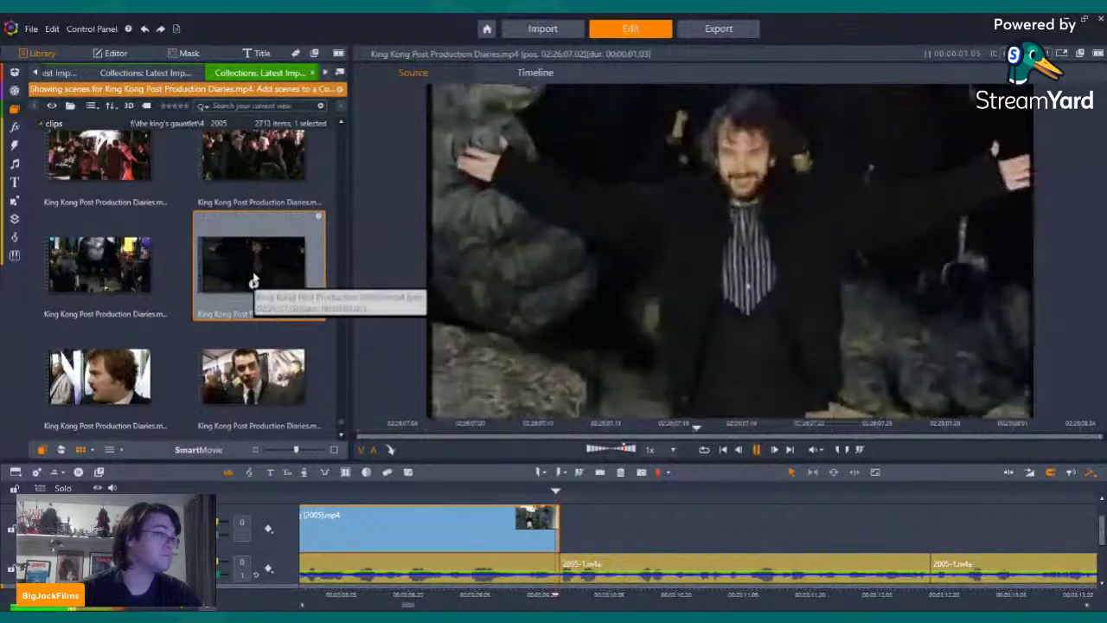
{"action": "left_click", "coordinate": [108, 285]}
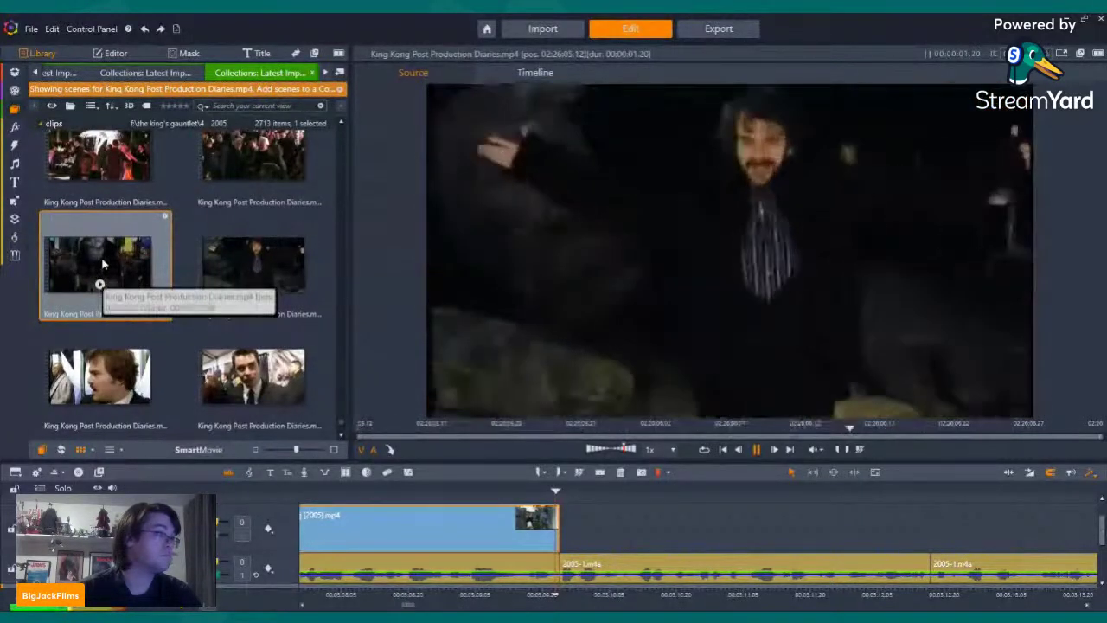
Preview the scenes of the group photo beneath the giant Kong statue and the indoor gathering of men in dark coats
{"action": "scroll", "coordinate": [160, 235], "scroll_direction": "down", "scroll_amount": 10}
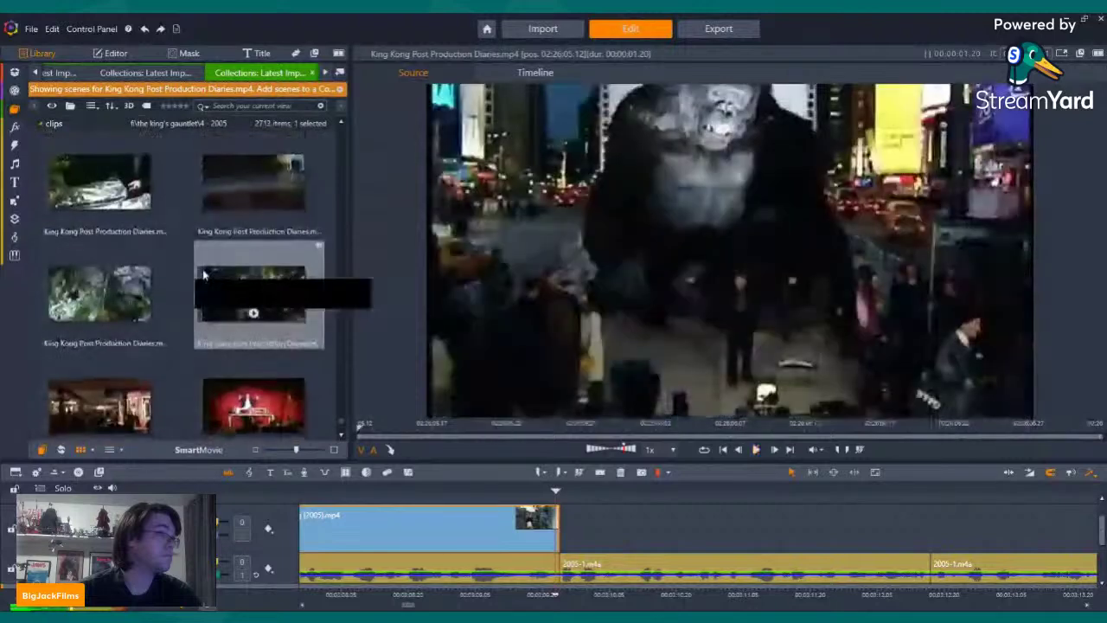
{"action": "scroll", "coordinate": [204, 275], "scroll_direction": "down", "scroll_amount": 8}
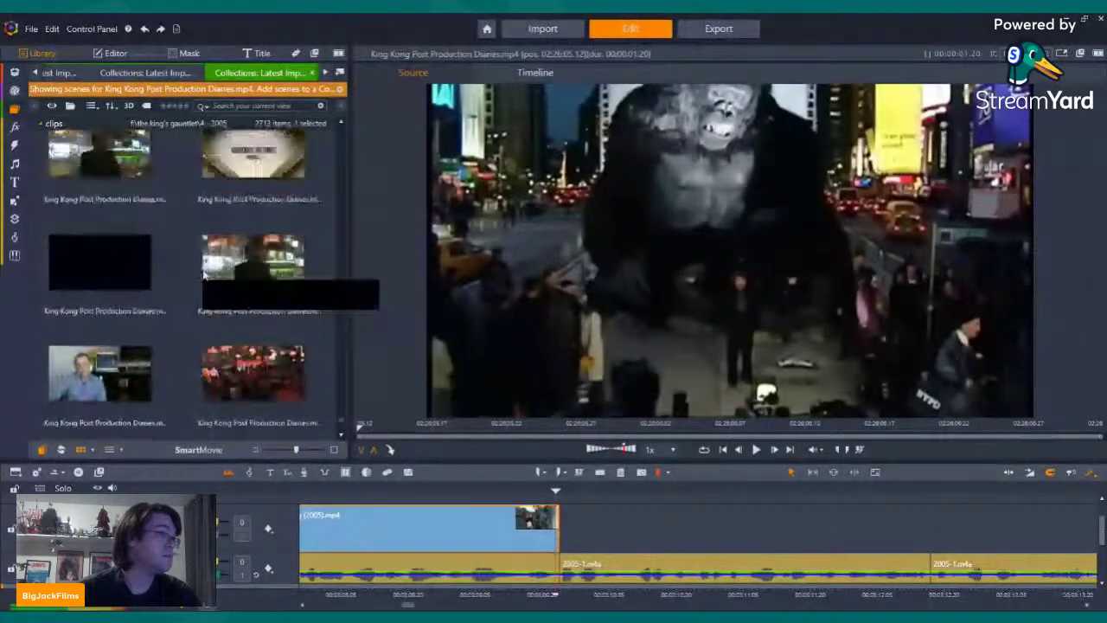
{"action": "scroll", "coordinate": [207, 275], "scroll_direction": "down", "scroll_amount": 4}
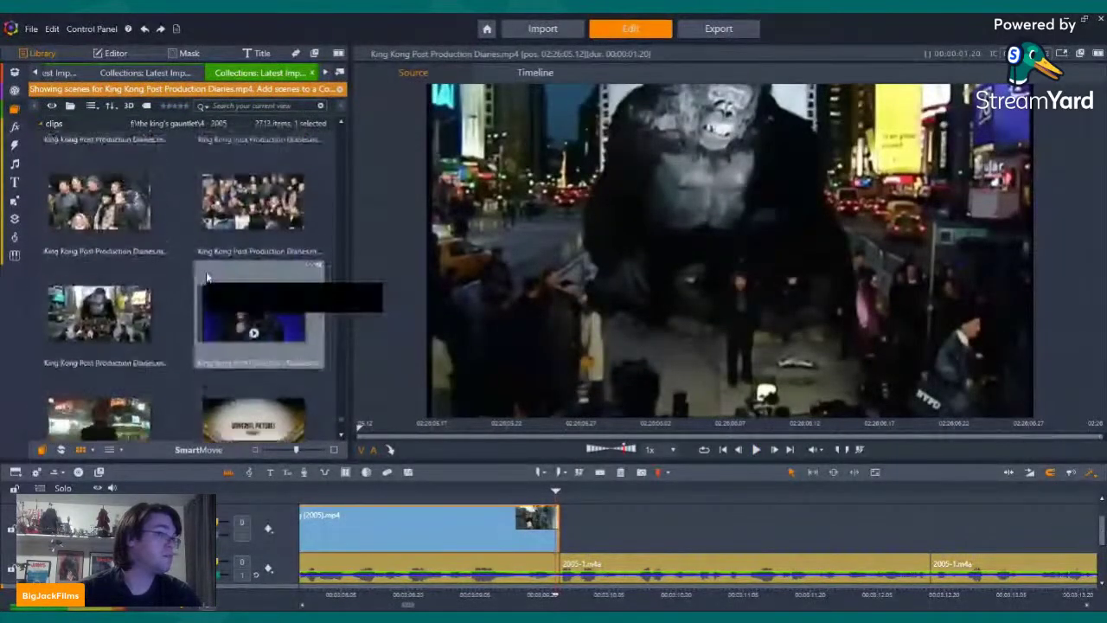
{"action": "left_click", "coordinate": [100, 343]}
{"action": "scroll", "coordinate": [112, 312], "scroll_direction": "up", "scroll_amount": 1}
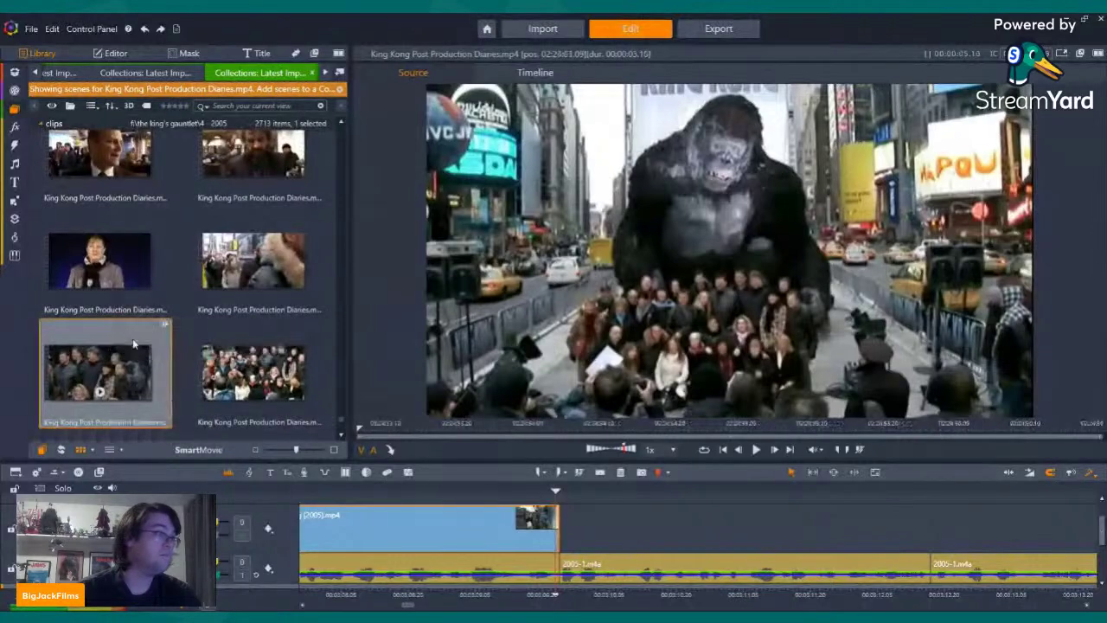
{"action": "scroll", "coordinate": [253, 346], "scroll_direction": "up", "scroll_amount": 6}
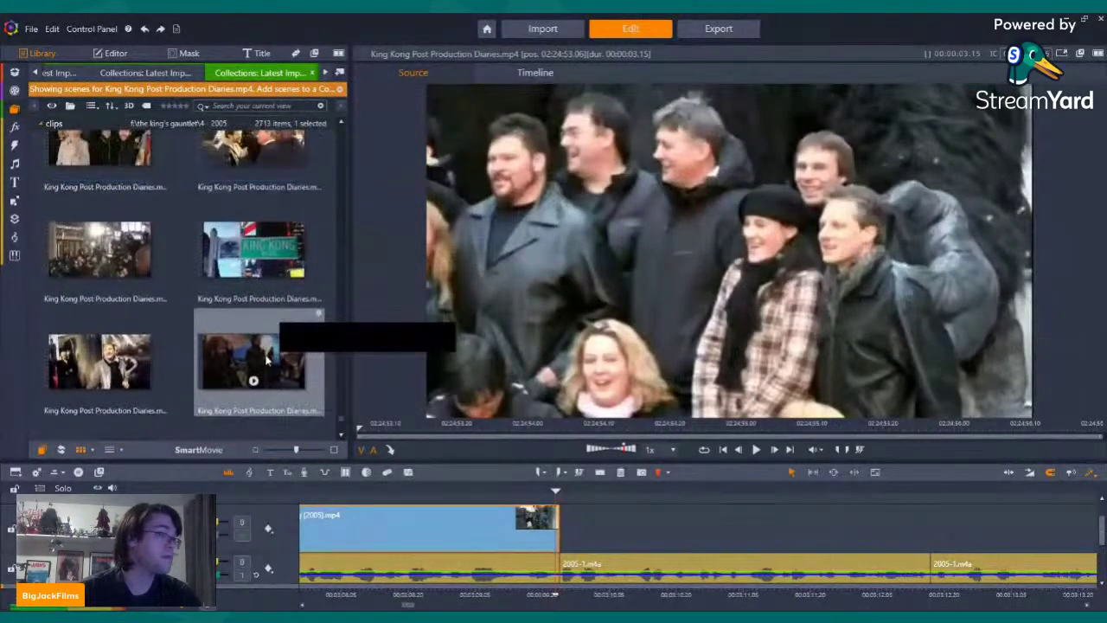
{"action": "left_click", "coordinate": [253, 380]}
{"action": "scroll", "coordinate": [253, 368], "scroll_direction": "down", "scroll_amount": 2}
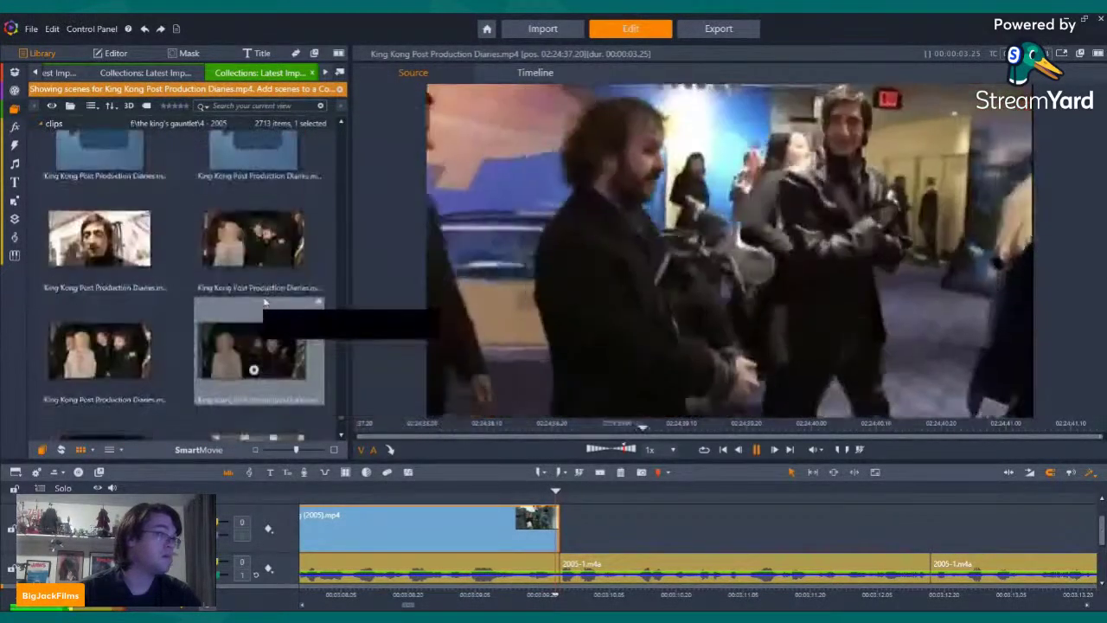
{"action": "scroll", "coordinate": [264, 298], "scroll_direction": "down", "scroll_amount": 4}
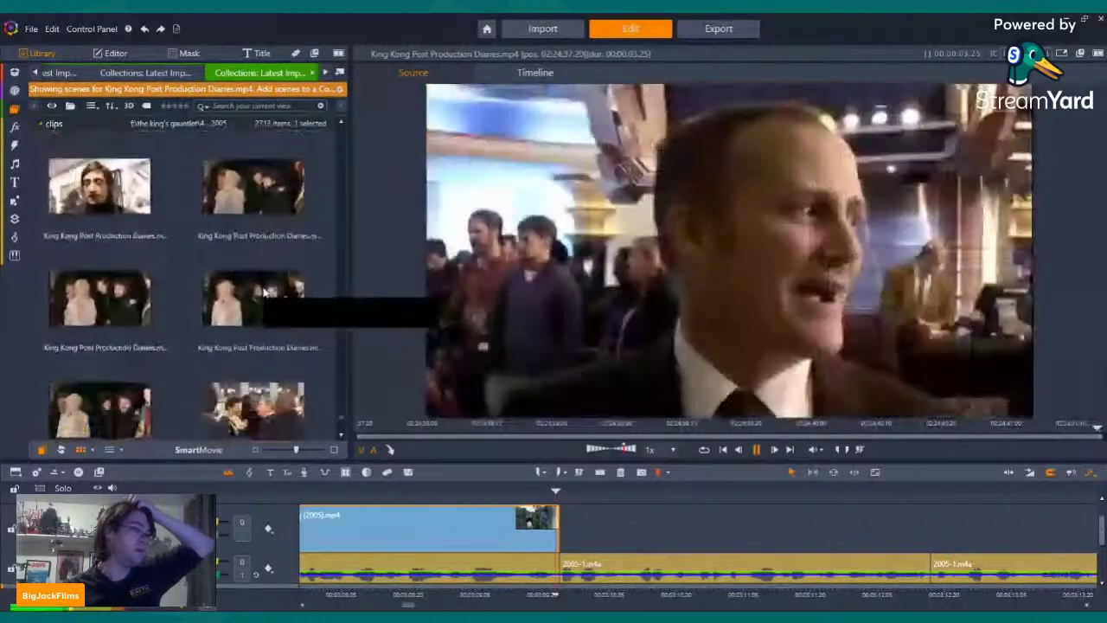
{"action": "scroll", "coordinate": [264, 295], "scroll_direction": "down", "scroll_amount": 3}
{"action": "left_click", "coordinate": [264, 298]}
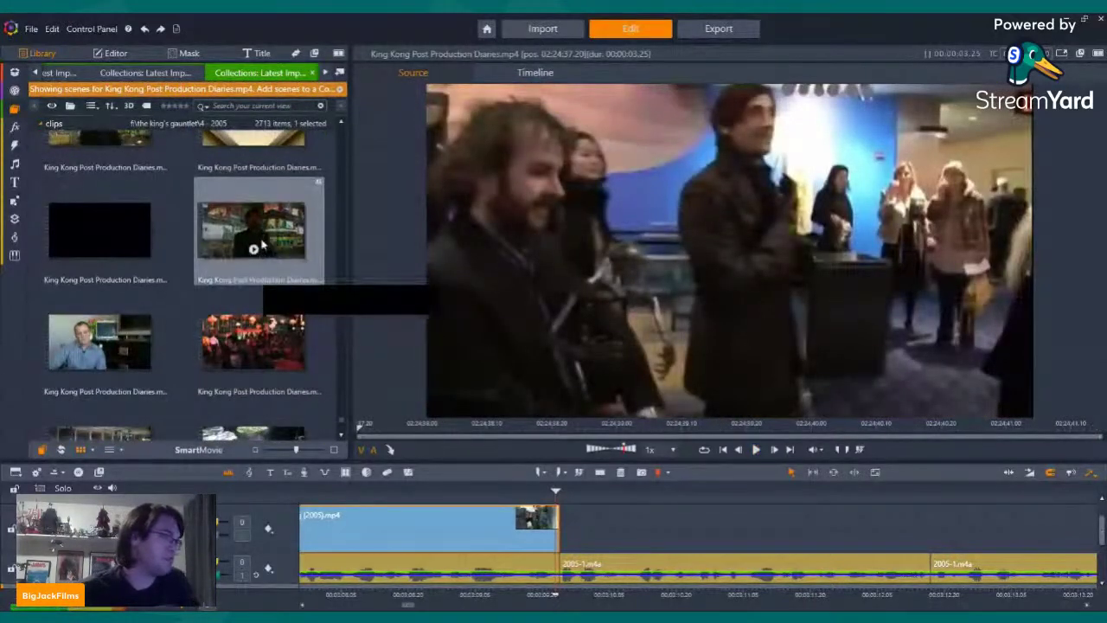
Preview the scene of the man against the night-time city billboards and search the surrounding diary scenes for other usable footage
{"action": "scroll", "coordinate": [262, 251], "scroll_direction": "down", "scroll_amount": 2}
{"action": "left_click", "coordinate": [259, 255]}
{"action": "scroll", "coordinate": [258, 259], "scroll_direction": "down", "scroll_amount": 1}
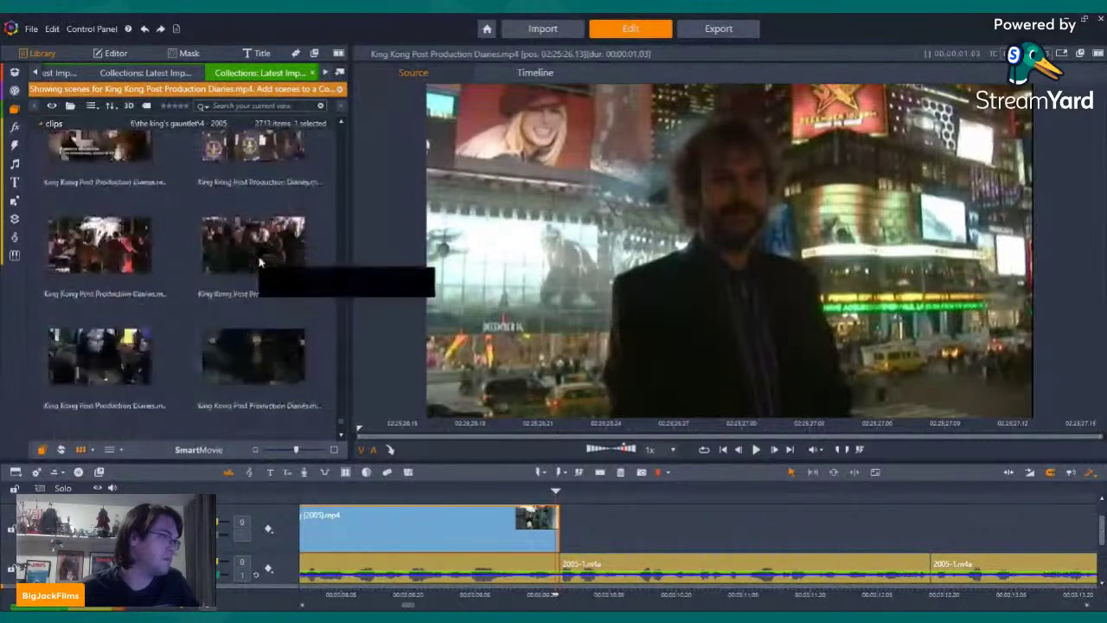
{"action": "scroll", "coordinate": [260, 262], "scroll_direction": "down", "scroll_amount": 4}
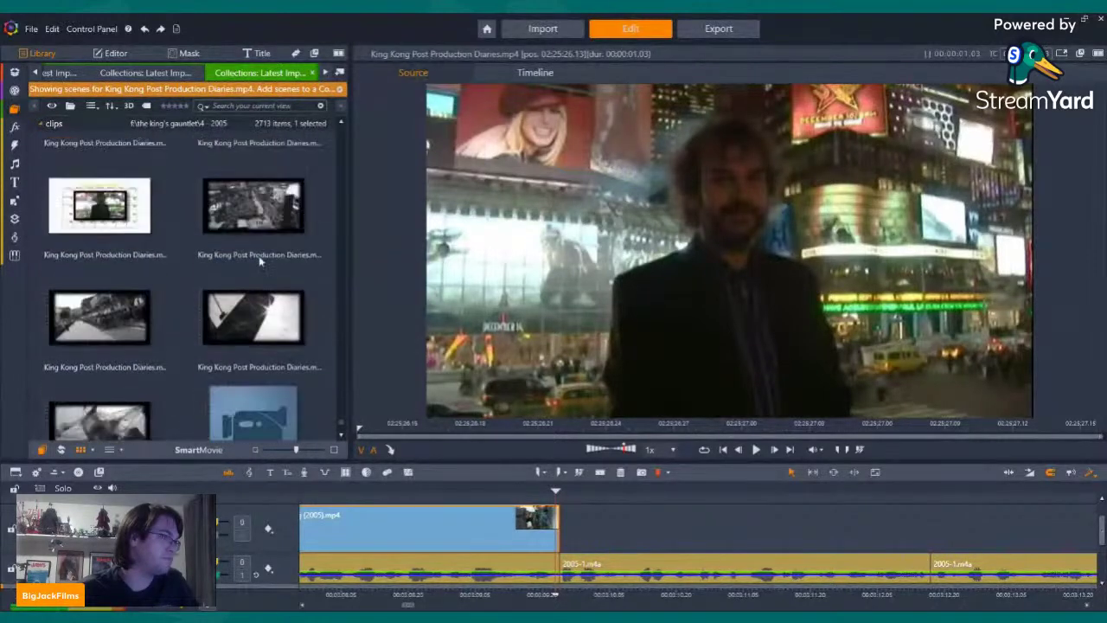
{"action": "scroll", "coordinate": [260, 259], "scroll_direction": "down", "scroll_amount": 3}
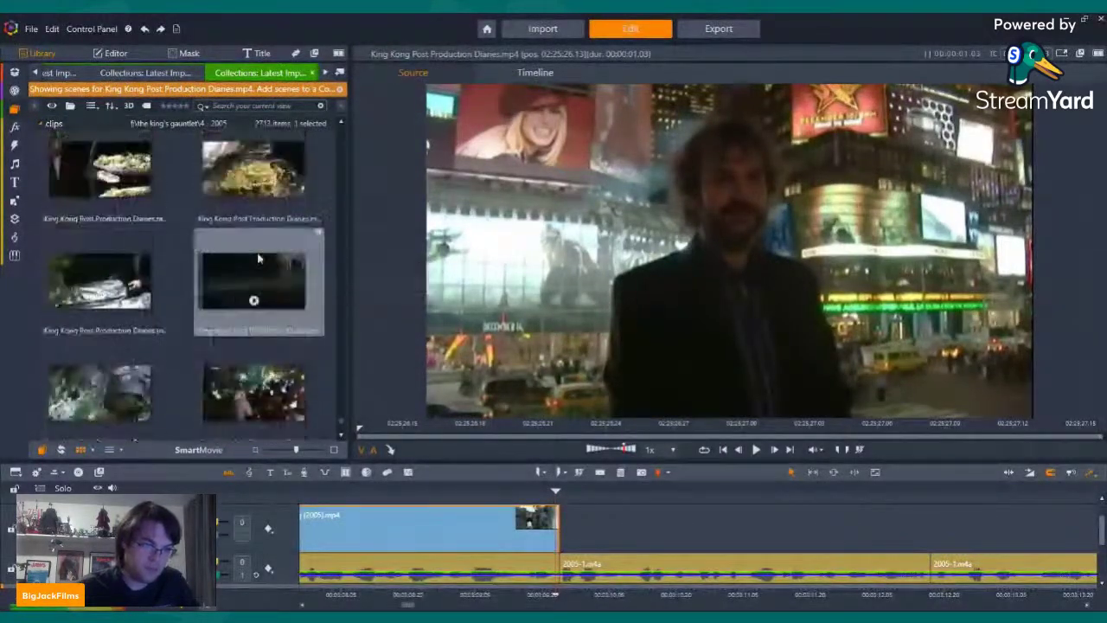
{"action": "scroll", "coordinate": [258, 257], "scroll_direction": "down", "scroll_amount": 1}
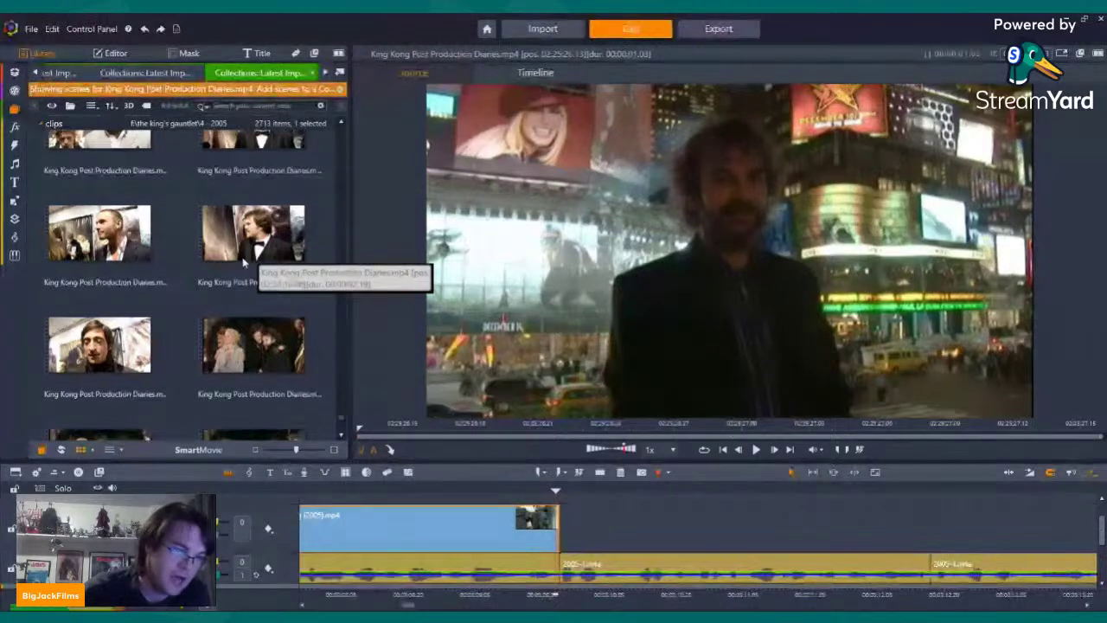
{"action": "scroll", "coordinate": [199, 234], "scroll_direction": "down", "scroll_amount": 5}
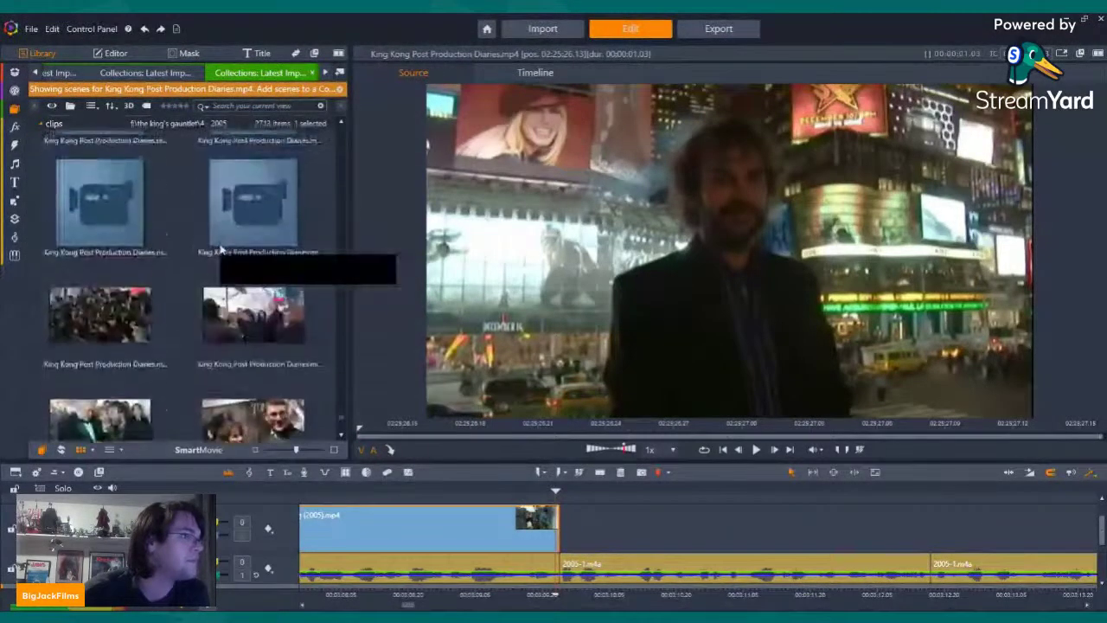
{"action": "scroll", "coordinate": [220, 250], "scroll_direction": "up", "scroll_amount": 6}
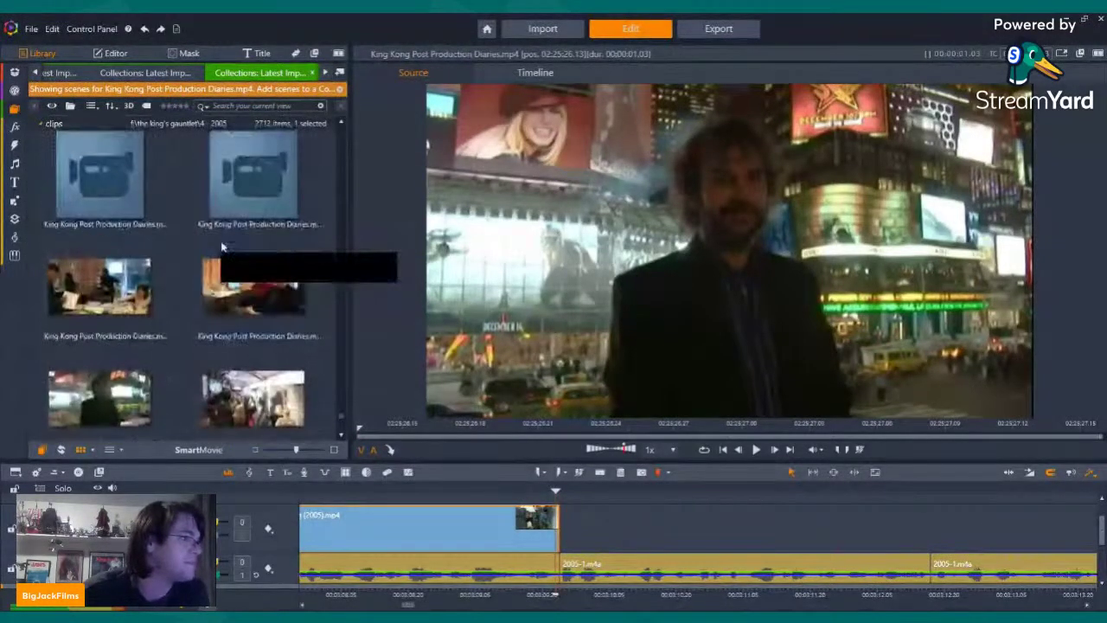
{"action": "scroll", "coordinate": [222, 288], "scroll_direction": "down", "scroll_amount": 5}
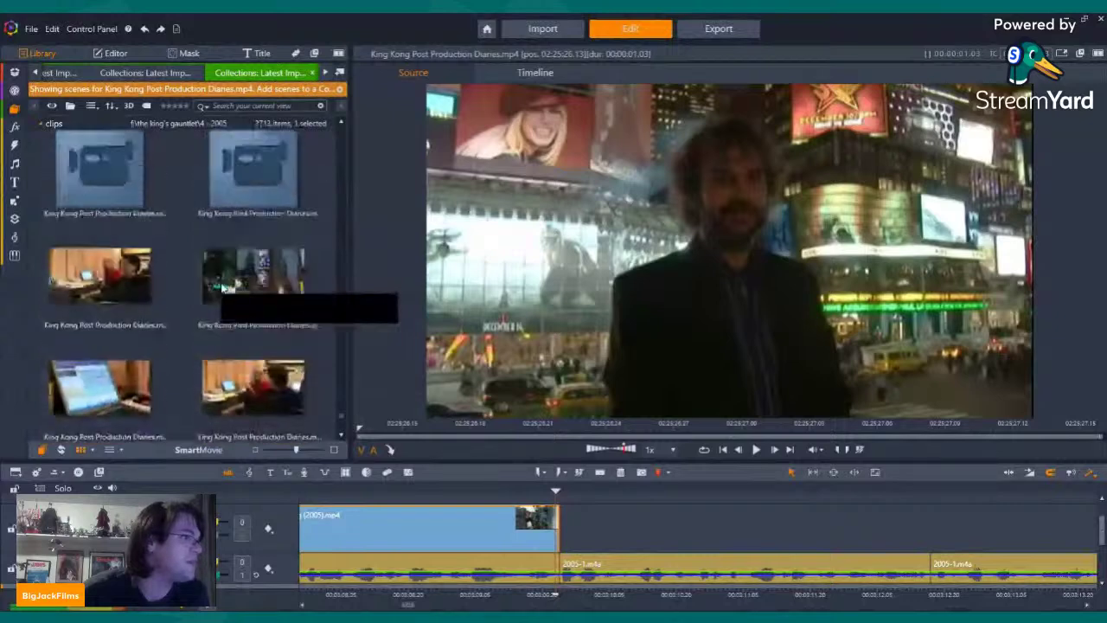
{"action": "scroll", "coordinate": [222, 288], "scroll_direction": "down", "scroll_amount": 5}
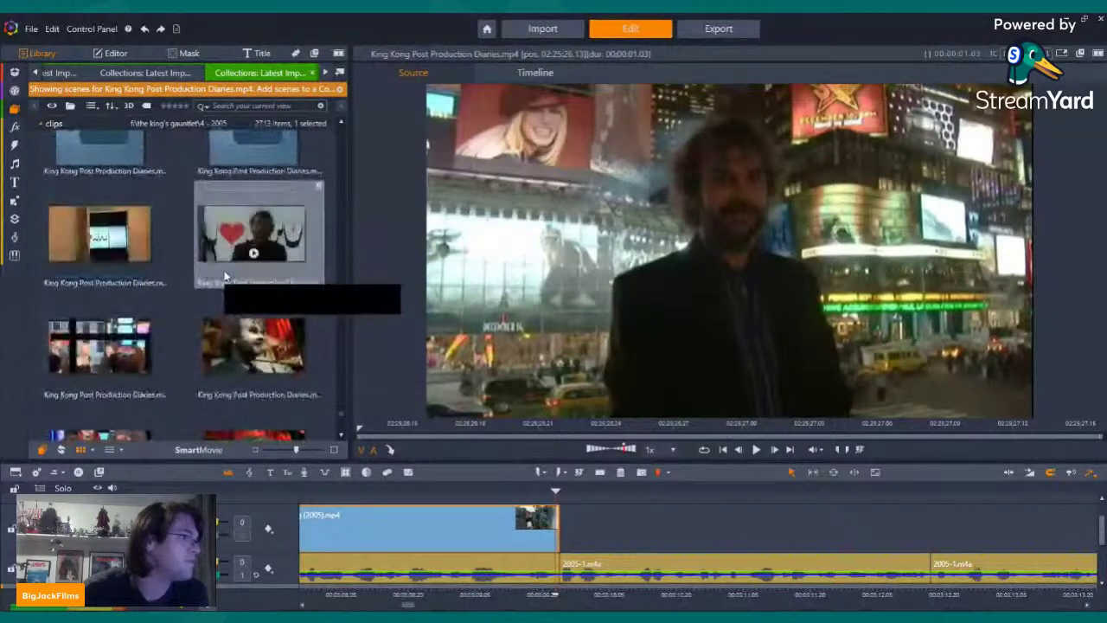
{"action": "scroll", "coordinate": [224, 277], "scroll_direction": "up", "scroll_amount": 1}
{"action": "scroll", "coordinate": [229, 281], "scroll_direction": "down", "scroll_amount": 3}
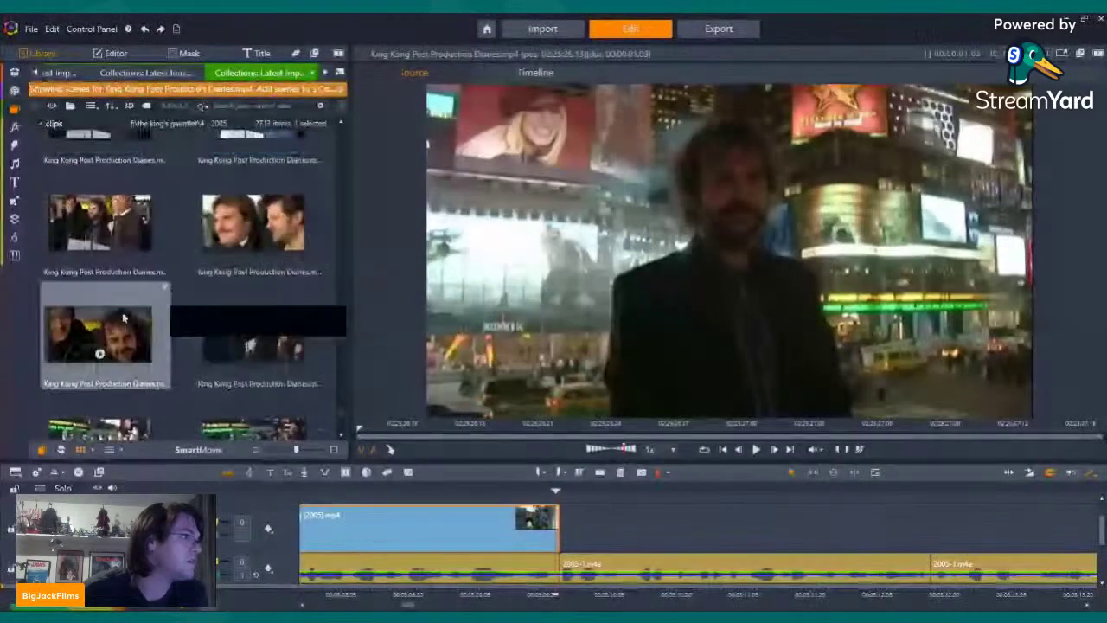
Preview the outdoor proclamation ceremony scenes and the shot of the blonde woman sitting beside the Kong statue
{"action": "left_click", "coordinate": [99, 242]}
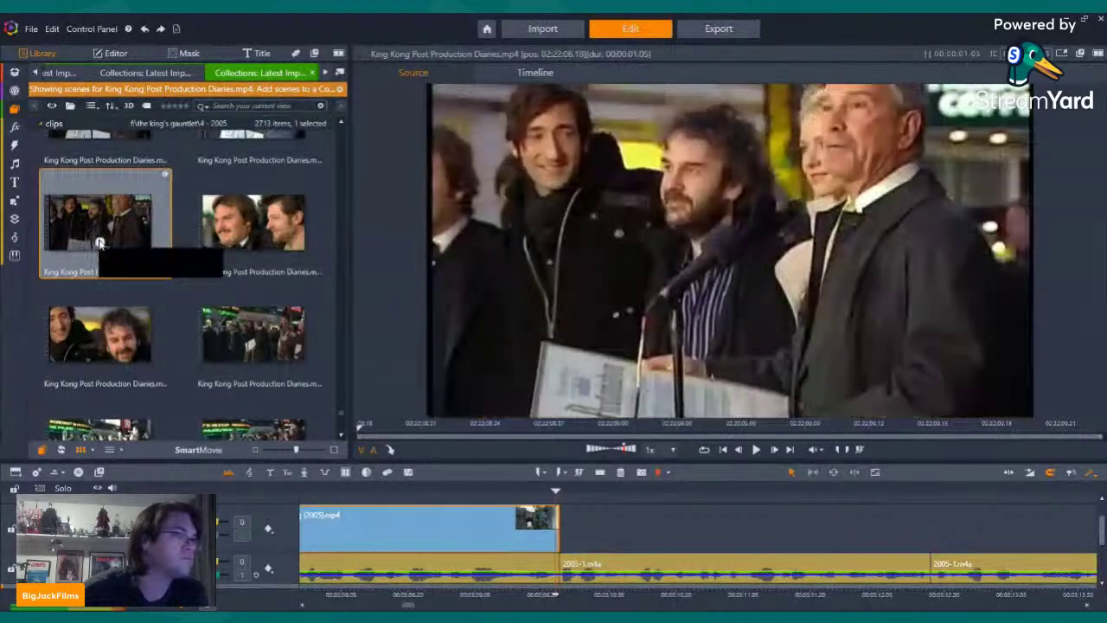
{"action": "key", "text": "space"}
{"action": "scroll", "coordinate": [232, 247], "scroll_direction": "up", "scroll_amount": 2}
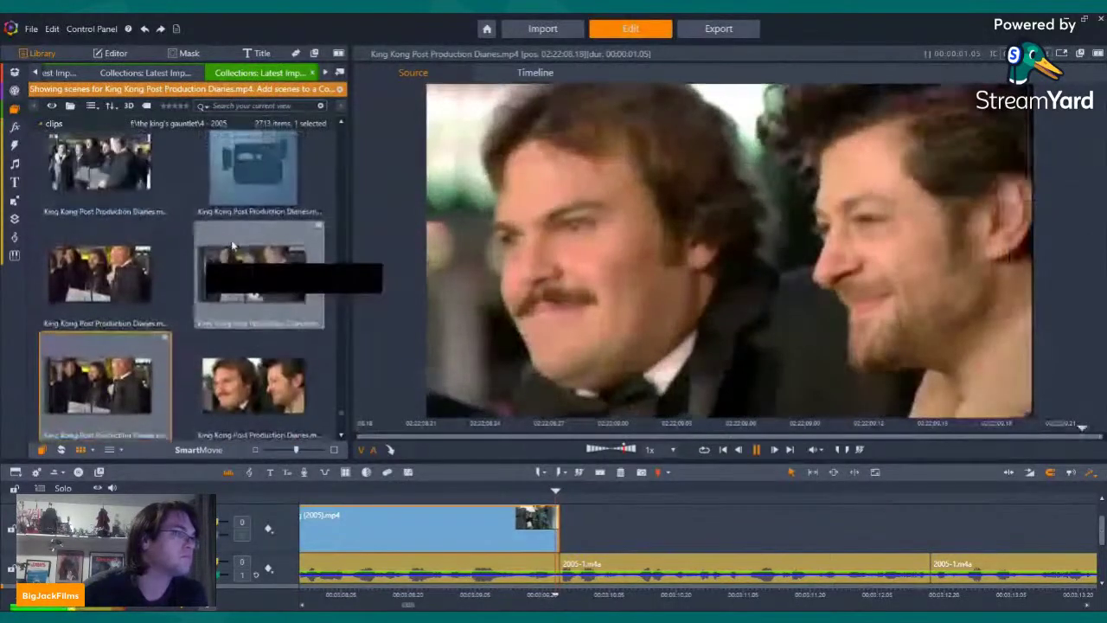
{"action": "left_click", "coordinate": [243, 266]}
{"action": "scroll", "coordinate": [132, 307], "scroll_direction": "up", "scroll_amount": 2}
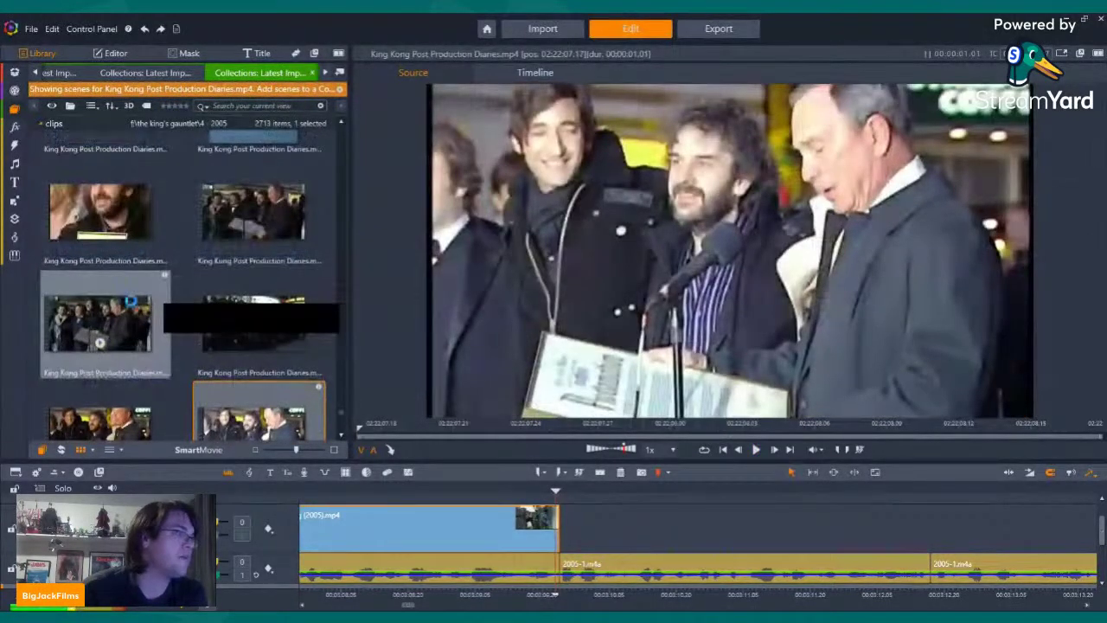
{"action": "left_click", "coordinate": [131, 300]}
{"action": "scroll", "coordinate": [121, 329], "scroll_direction": "up", "scroll_amount": 1}
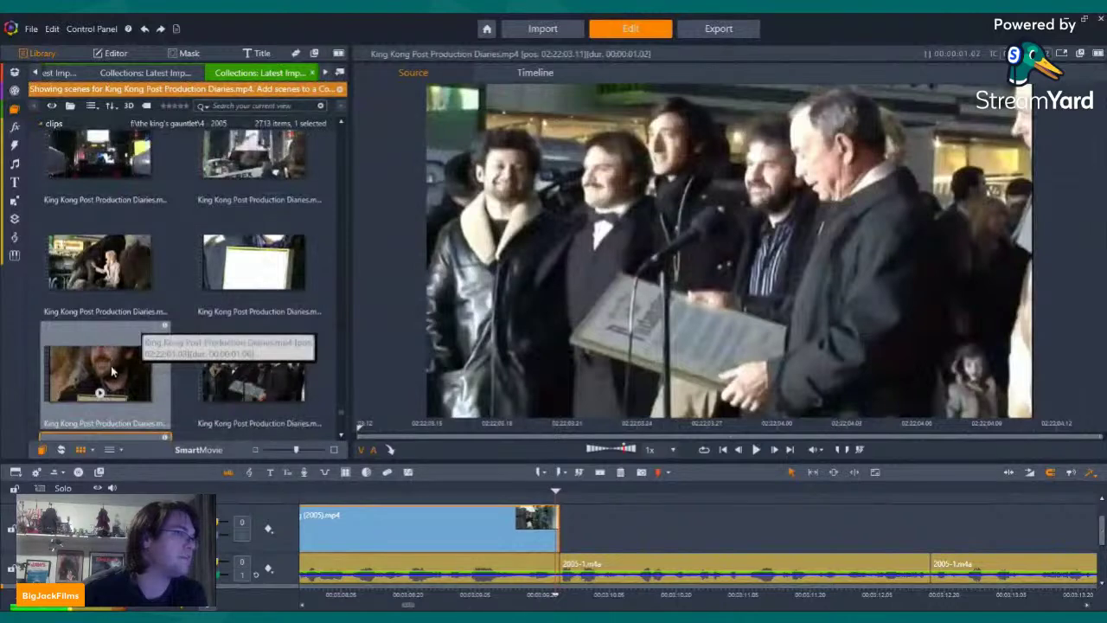
{"action": "left_click", "coordinate": [97, 396]}
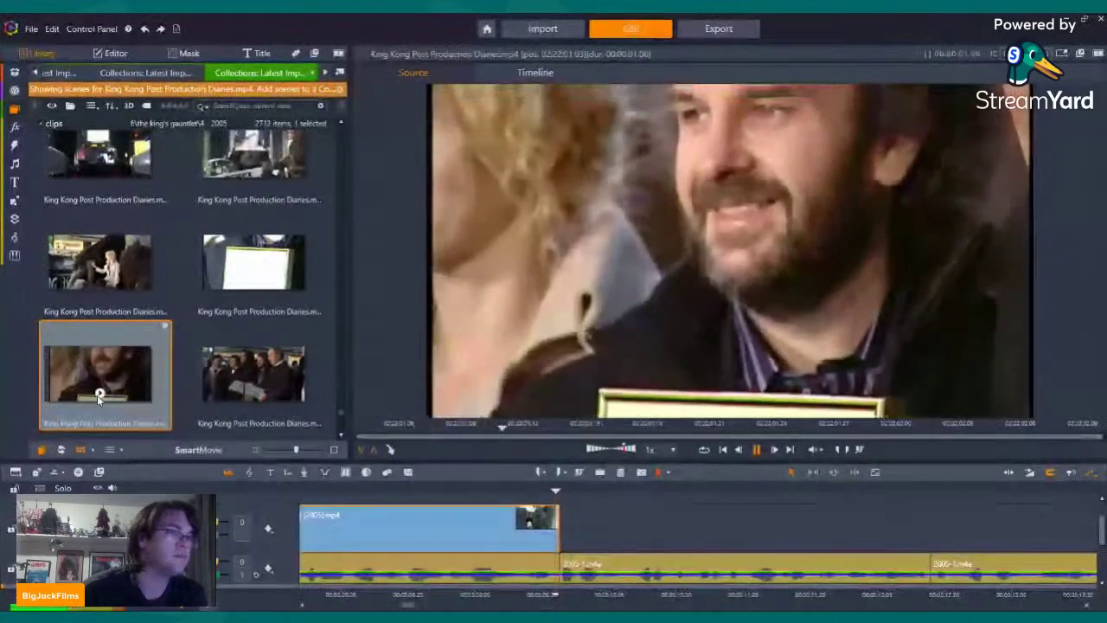
{"action": "left_click", "coordinate": [102, 291]}
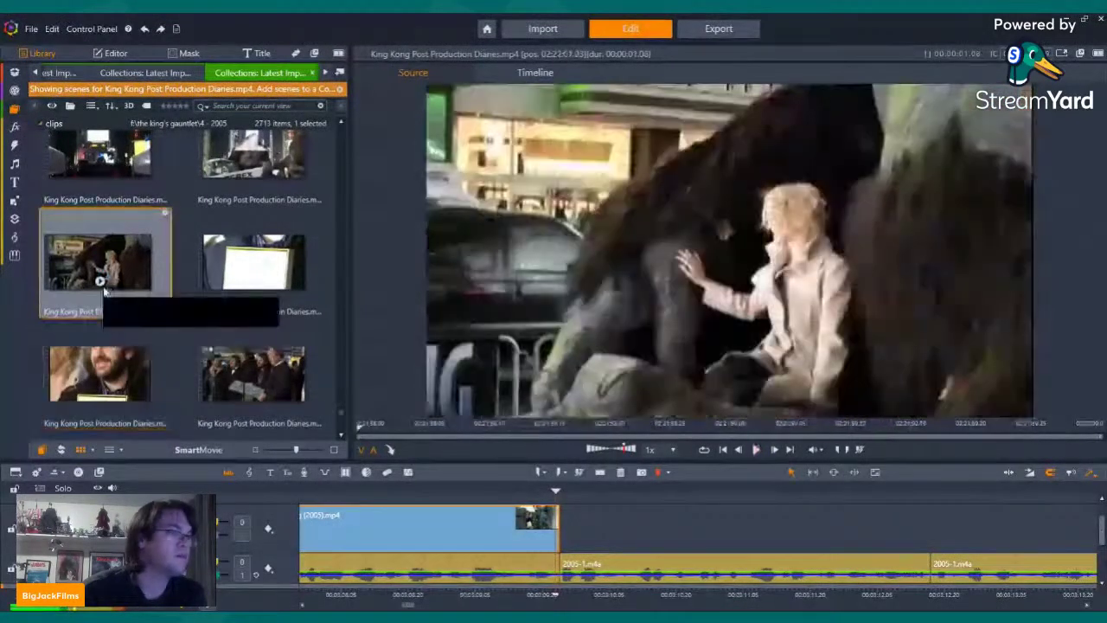
{"action": "key", "text": "space"}
{"action": "scroll", "coordinate": [177, 294], "scroll_direction": "up", "scroll_amount": 4}
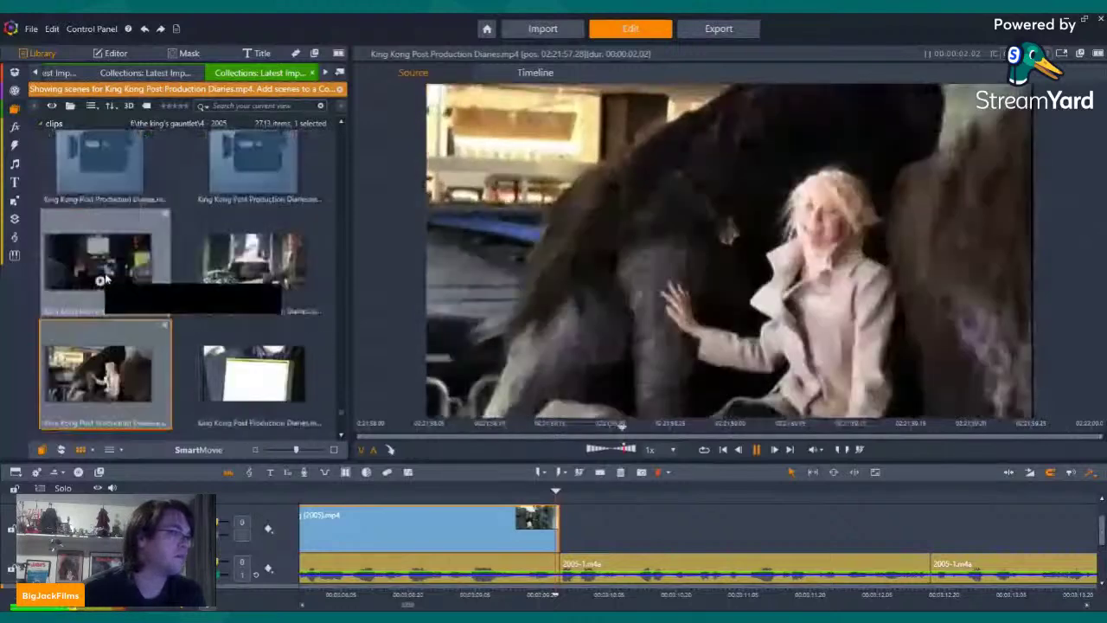
Preview the scenes of the bearded man beside the King Kong screen and of him seated behind the microphones
{"action": "scroll", "coordinate": [182, 300], "scroll_direction": "up", "scroll_amount": 2}
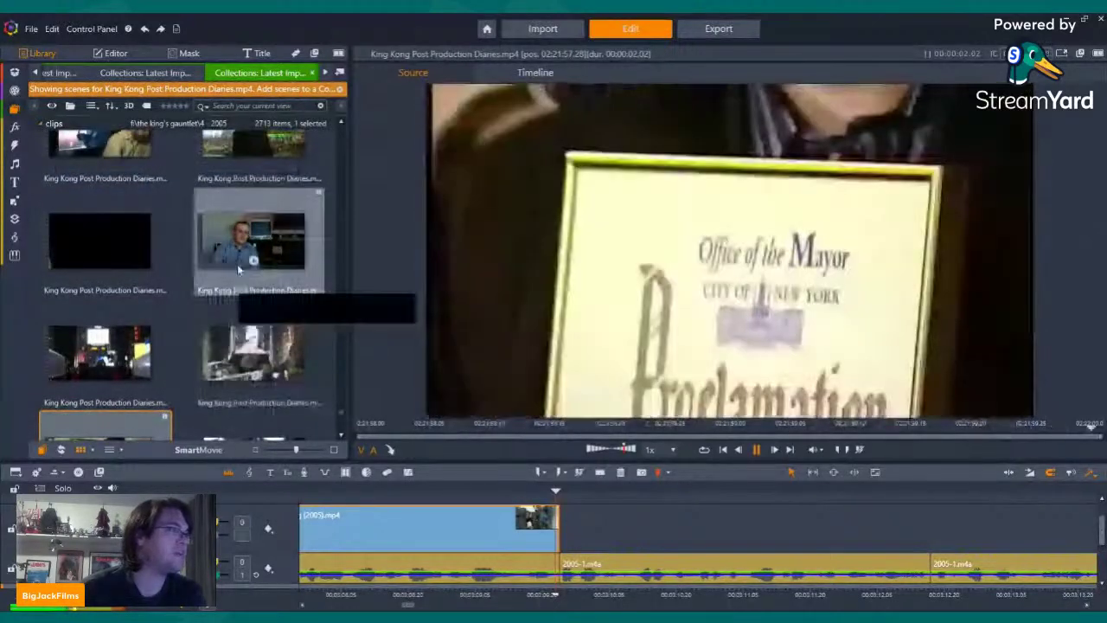
{"action": "scroll", "coordinate": [240, 255], "scroll_direction": "up", "scroll_amount": 1}
{"action": "scroll", "coordinate": [217, 251], "scroll_direction": "up", "scroll_amount": 2}
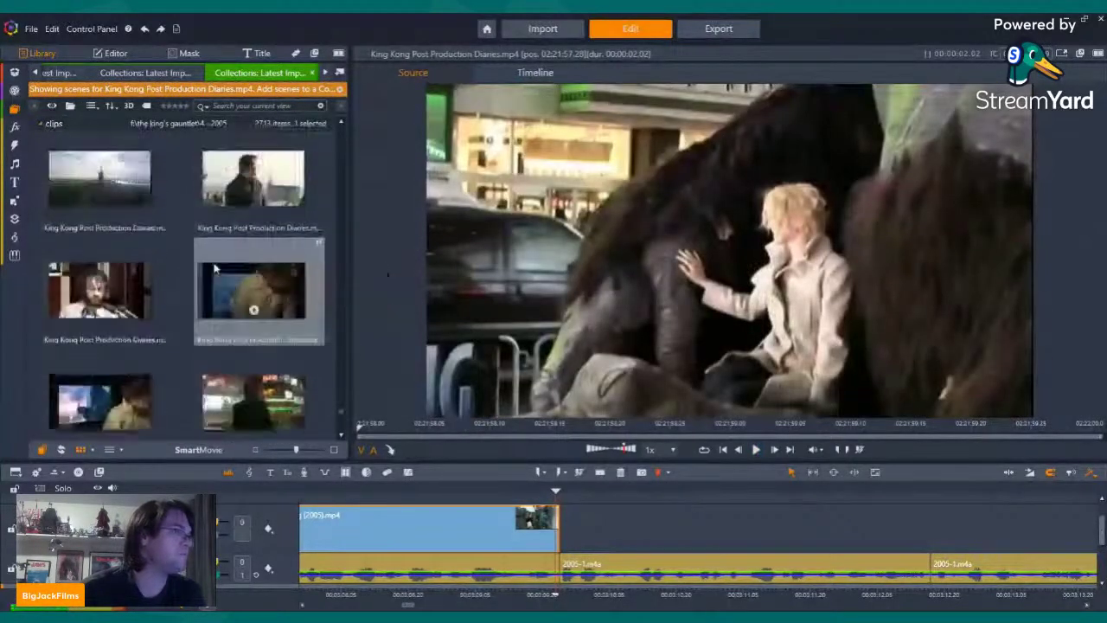
{"action": "scroll", "coordinate": [190, 299], "scroll_direction": "down", "scroll_amount": 2}
{"action": "scroll", "coordinate": [159, 328], "scroll_direction": "down", "scroll_amount": 1}
{"action": "left_click", "coordinate": [99, 241]}
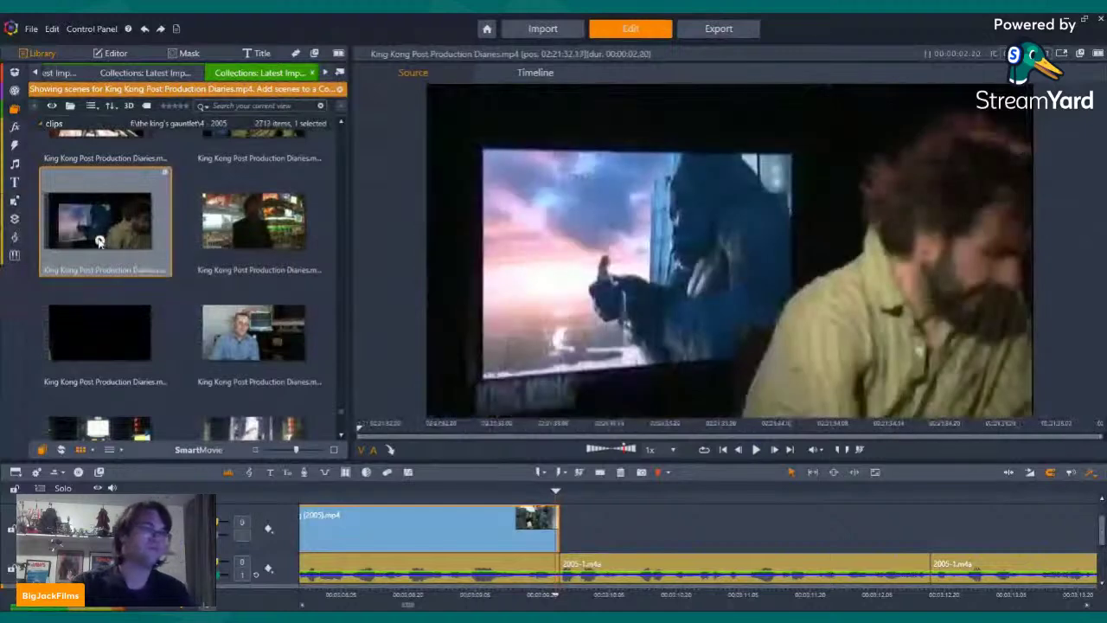
{"action": "scroll", "coordinate": [251, 259], "scroll_direction": "up", "scroll_amount": 3}
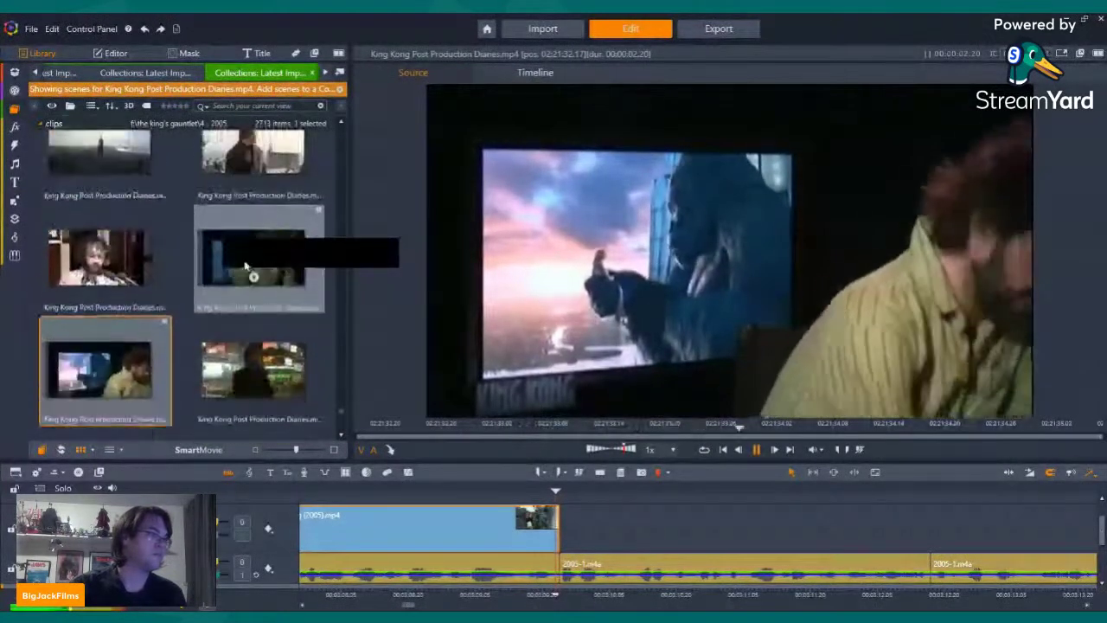
{"action": "left_click", "coordinate": [252, 290]}
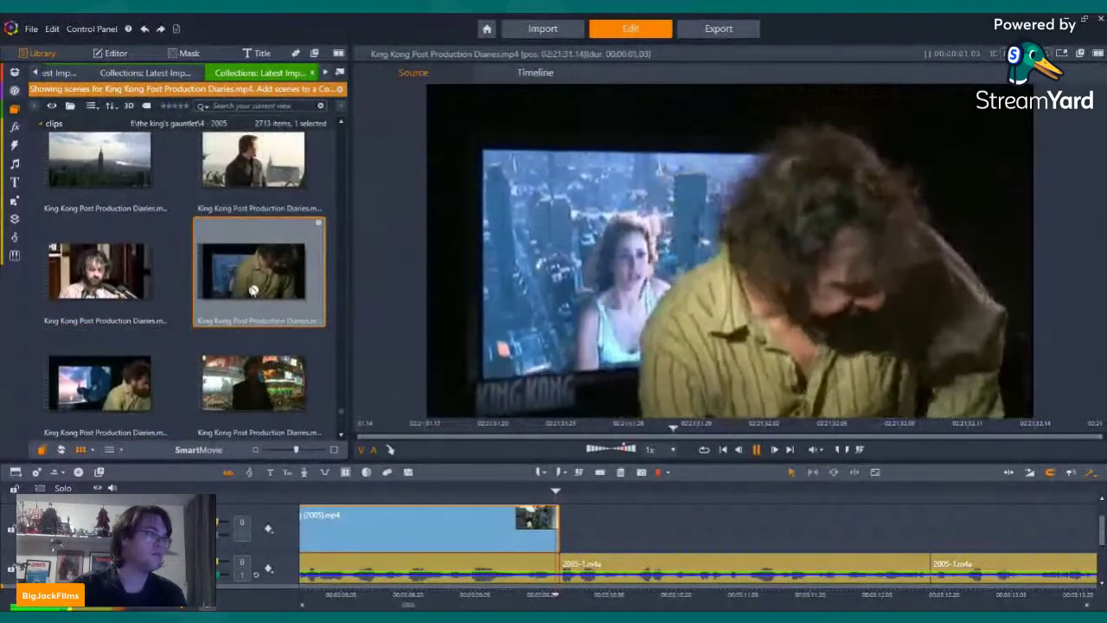
{"action": "left_click", "coordinate": [100, 293]}
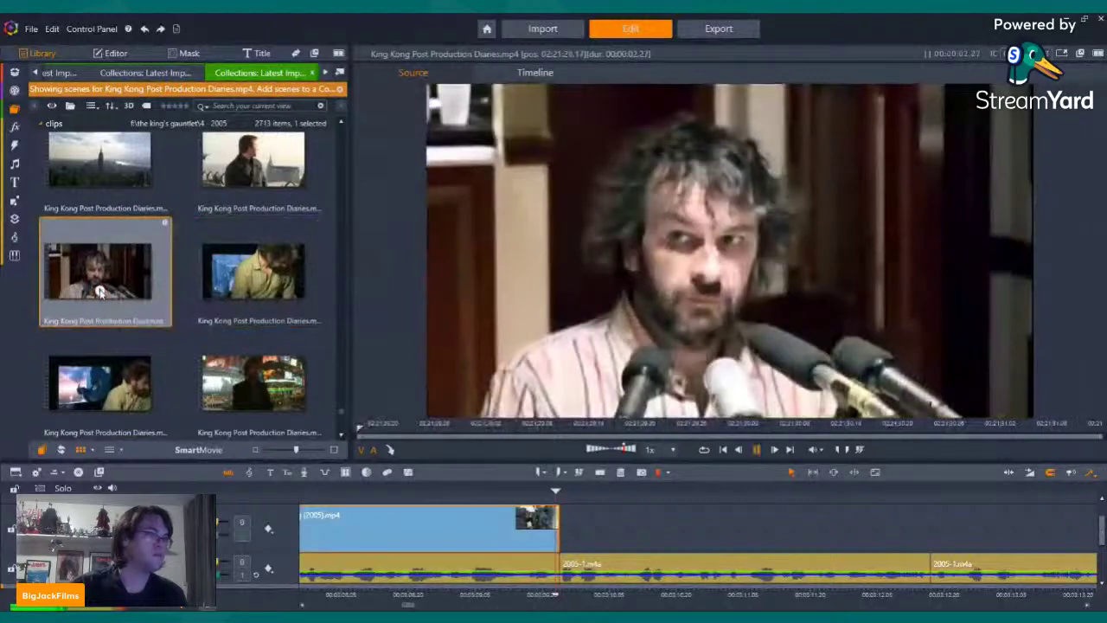
Search the surrounding diary scenes and preview the bearded man speaking at the press-conference table
{"action": "scroll", "coordinate": [236, 316], "scroll_direction": "up", "scroll_amount": 3}
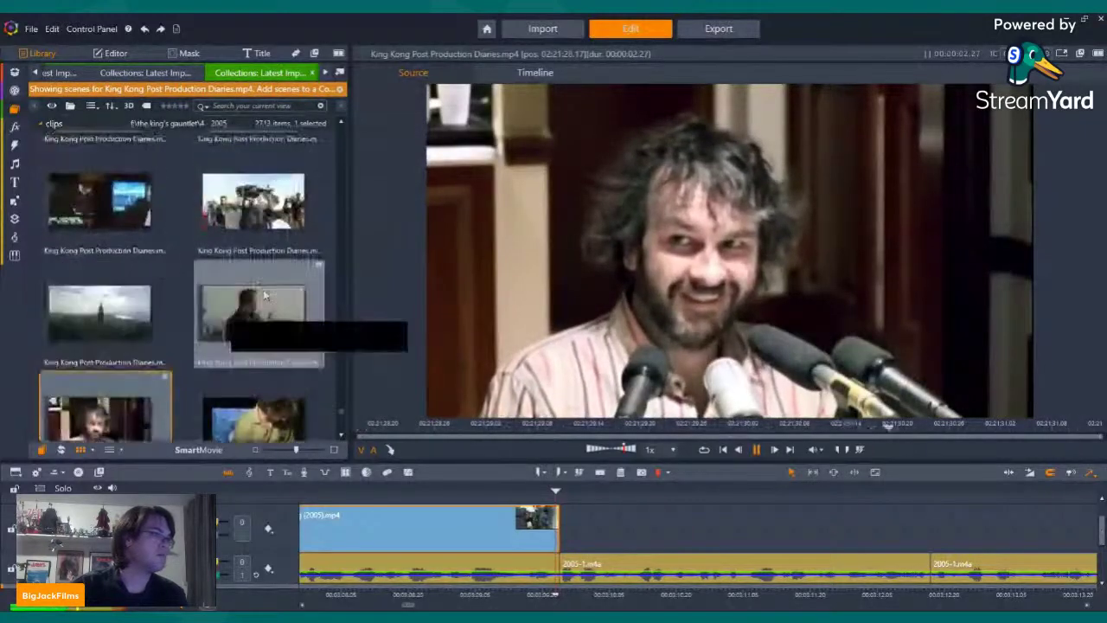
{"action": "scroll", "coordinate": [265, 314], "scroll_direction": "up", "scroll_amount": 6}
{"action": "scroll", "coordinate": [264, 313], "scroll_direction": "down", "scroll_amount": 3}
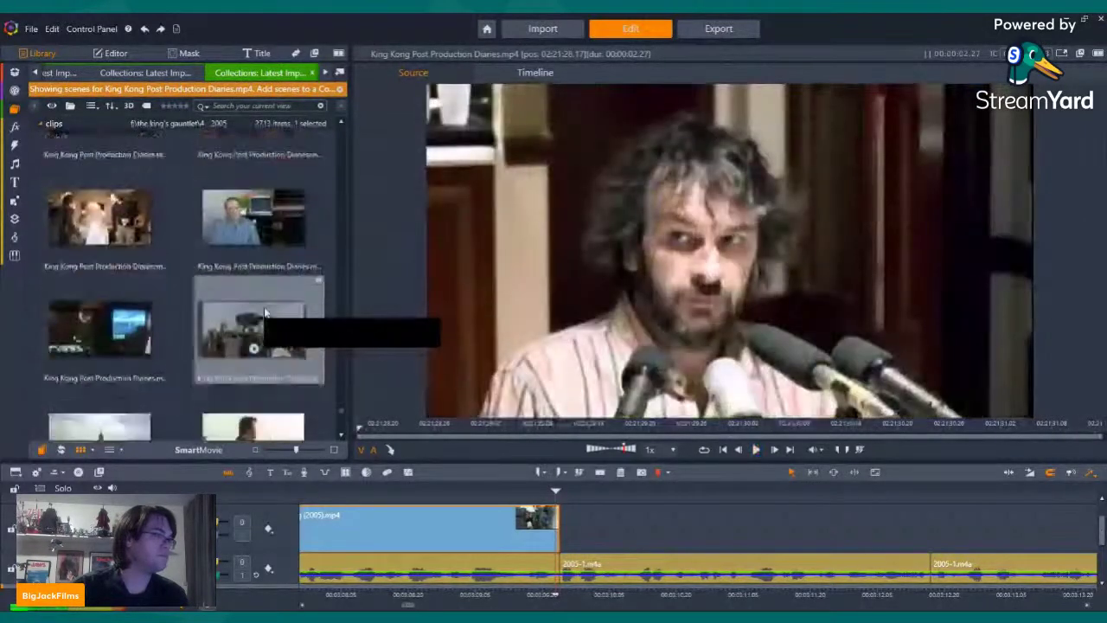
{"action": "scroll", "coordinate": [264, 313], "scroll_direction": "down", "scroll_amount": 5}
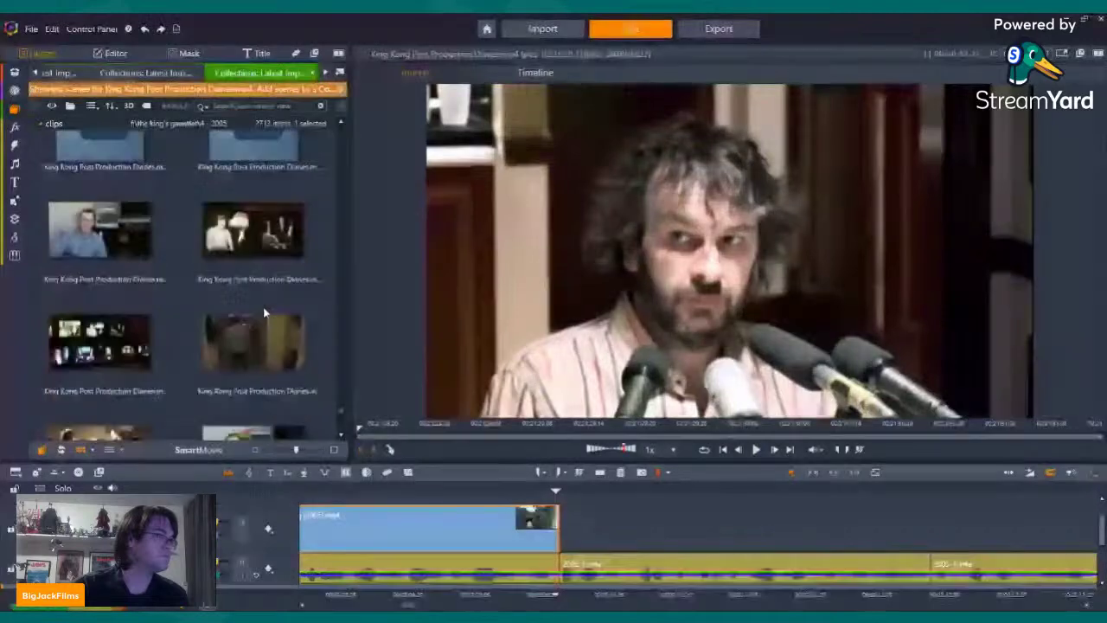
{"action": "scroll", "coordinate": [266, 313], "scroll_direction": "down", "scroll_amount": 2}
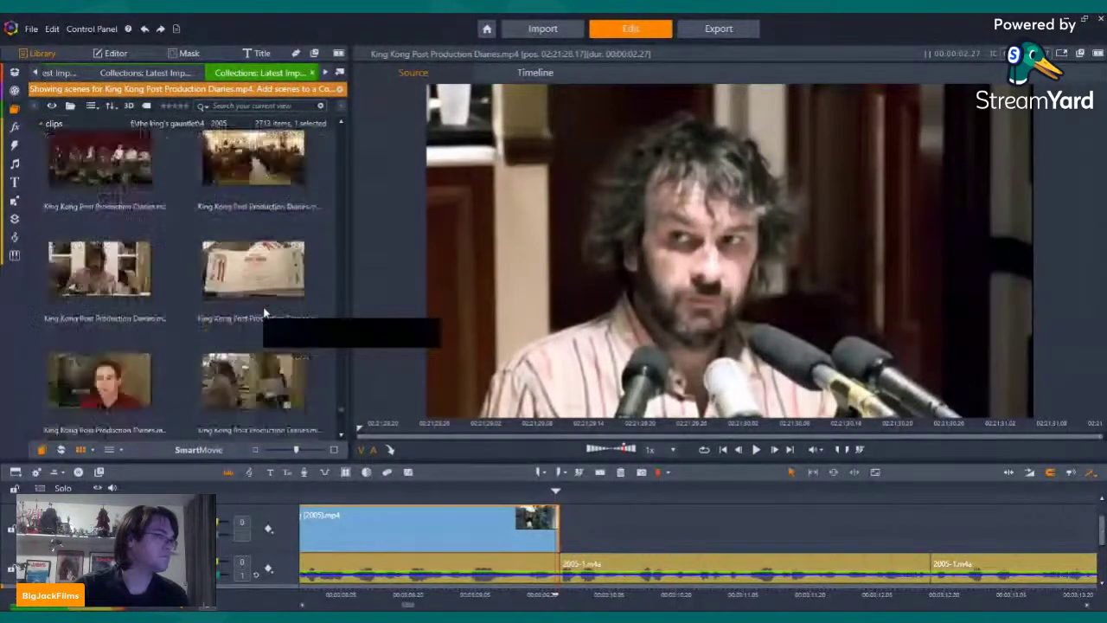
{"action": "left_click", "coordinate": [102, 363]}
{"action": "key", "text": "space"}
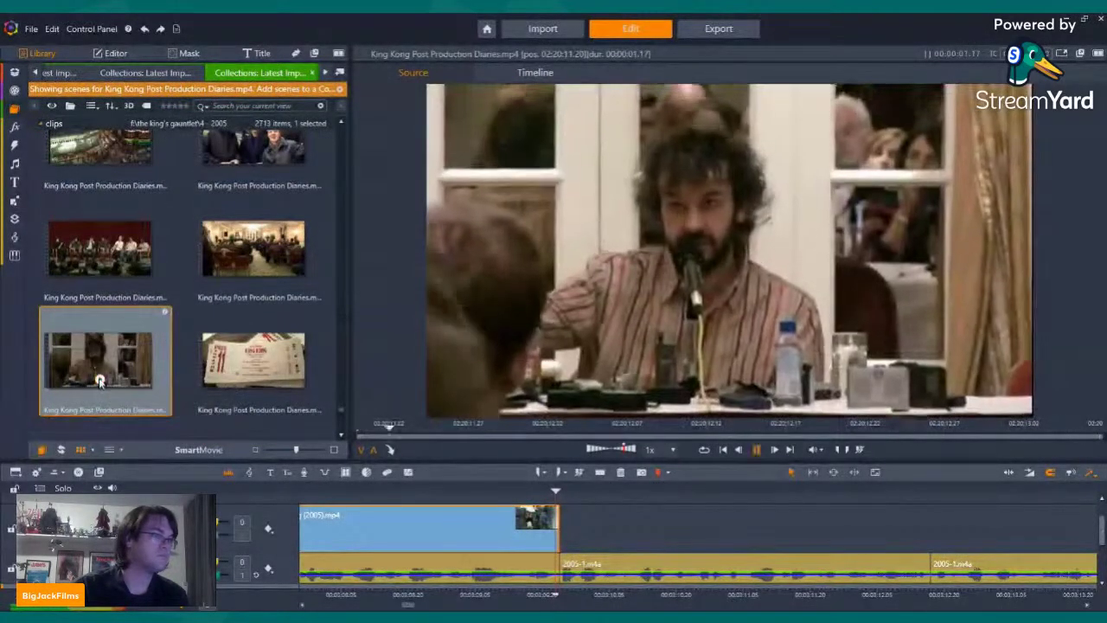
Preview the scene of the large KING lettering and the scene of the man against the night-time city billboards
{"action": "scroll", "coordinate": [223, 317], "scroll_direction": "up", "scroll_amount": 2}
{"action": "scroll", "coordinate": [226, 316], "scroll_direction": "up", "scroll_amount": 4}
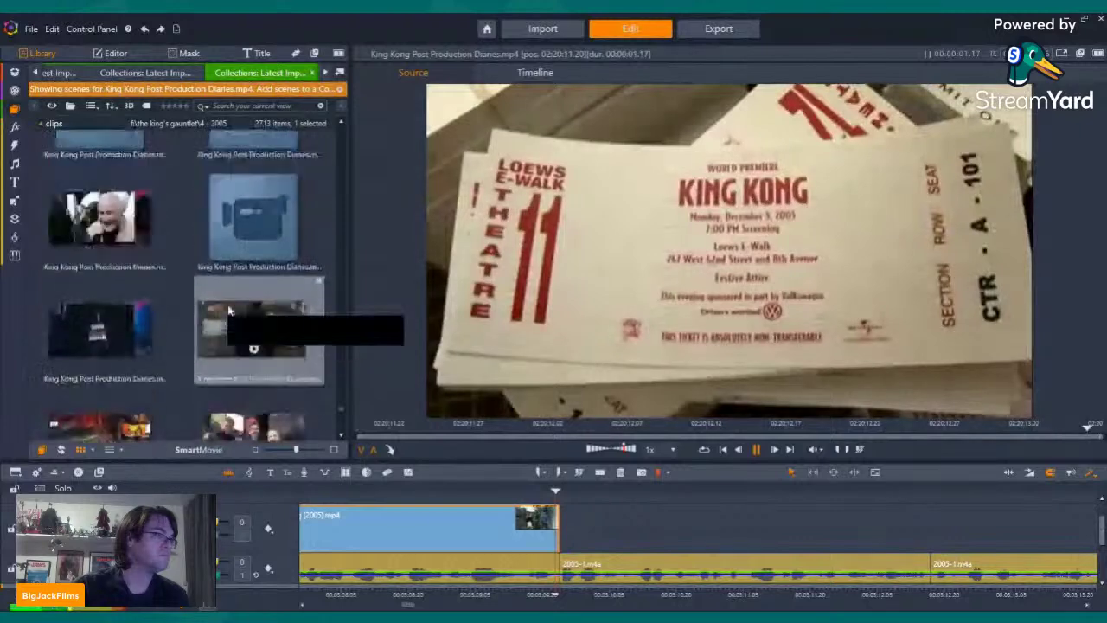
{"action": "scroll", "coordinate": [242, 316], "scroll_direction": "down", "scroll_amount": 2}
{"action": "scroll", "coordinate": [241, 310], "scroll_direction": "down", "scroll_amount": 10}
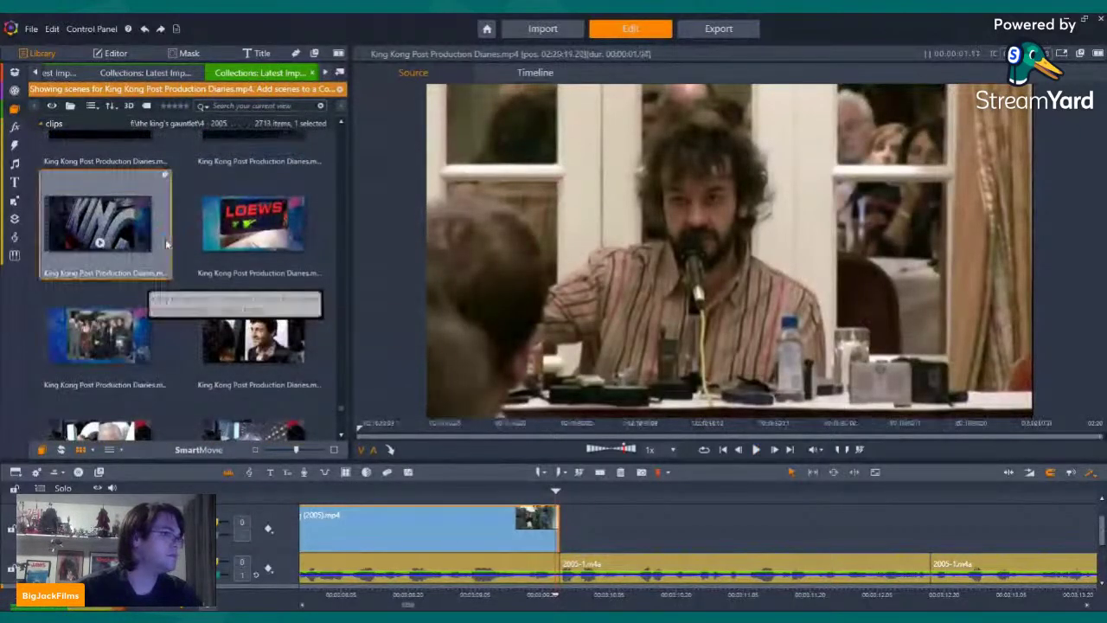
{"action": "left_click", "coordinate": [144, 234]}
{"action": "scroll", "coordinate": [240, 253], "scroll_direction": "down", "scroll_amount": 2}
{"action": "scroll", "coordinate": [241, 253], "scroll_direction": "down", "scroll_amount": 5}
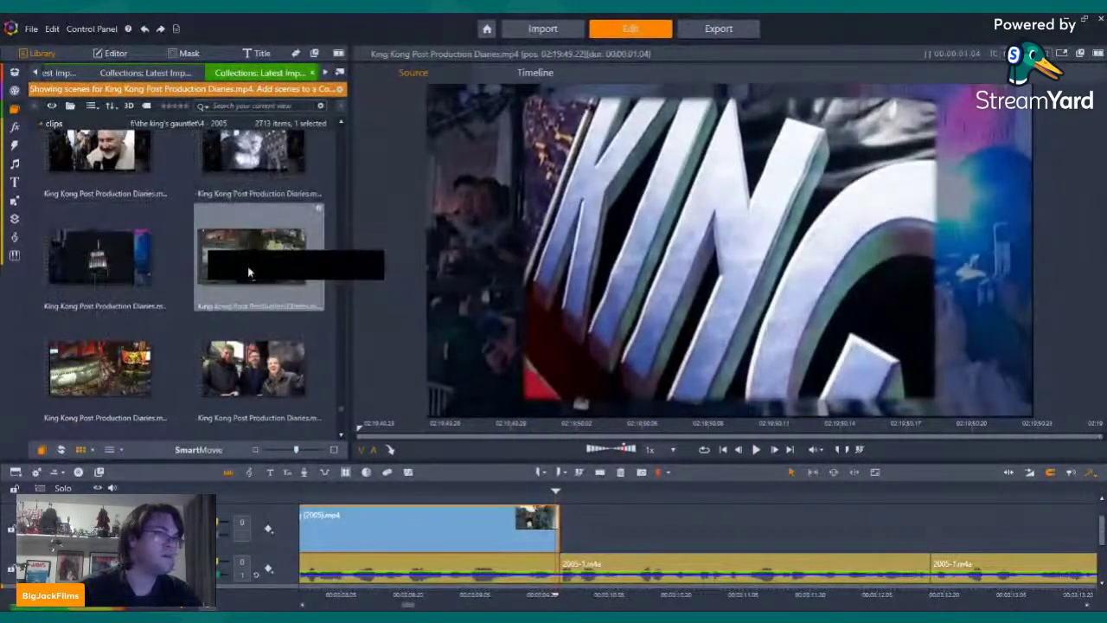
{"action": "left_click", "coordinate": [252, 276]}
{"action": "left_click", "coordinate": [253, 276]}
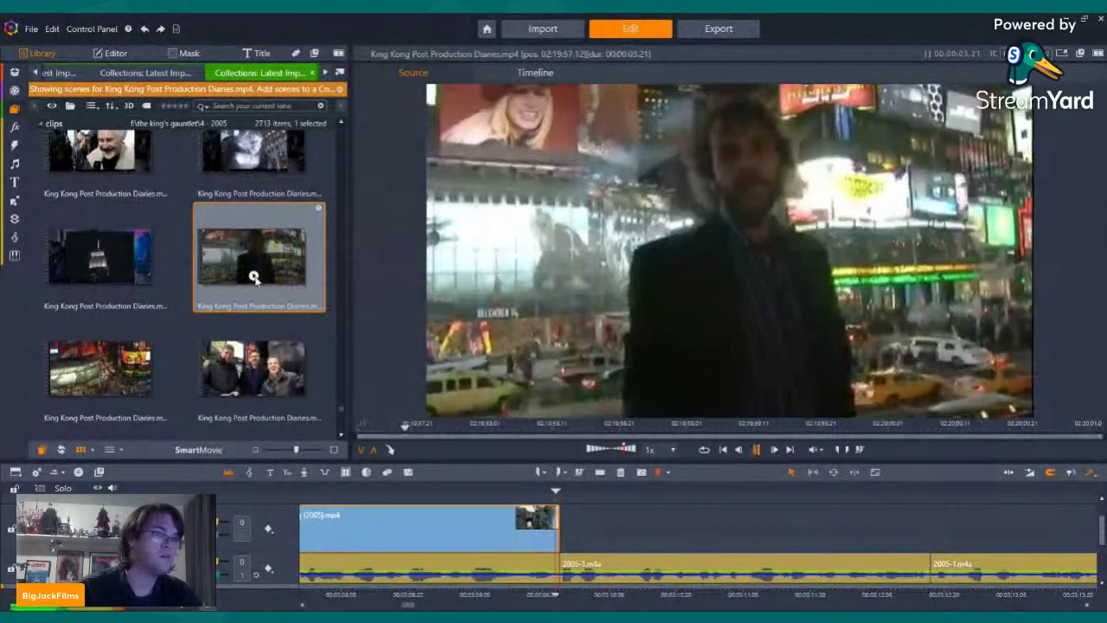
Add the night-time billboard scene to the video track directly after the last clip and remove its audio
{"action": "left_click_drag", "start_coordinate": [461, 241], "coordinate": [566, 523]}
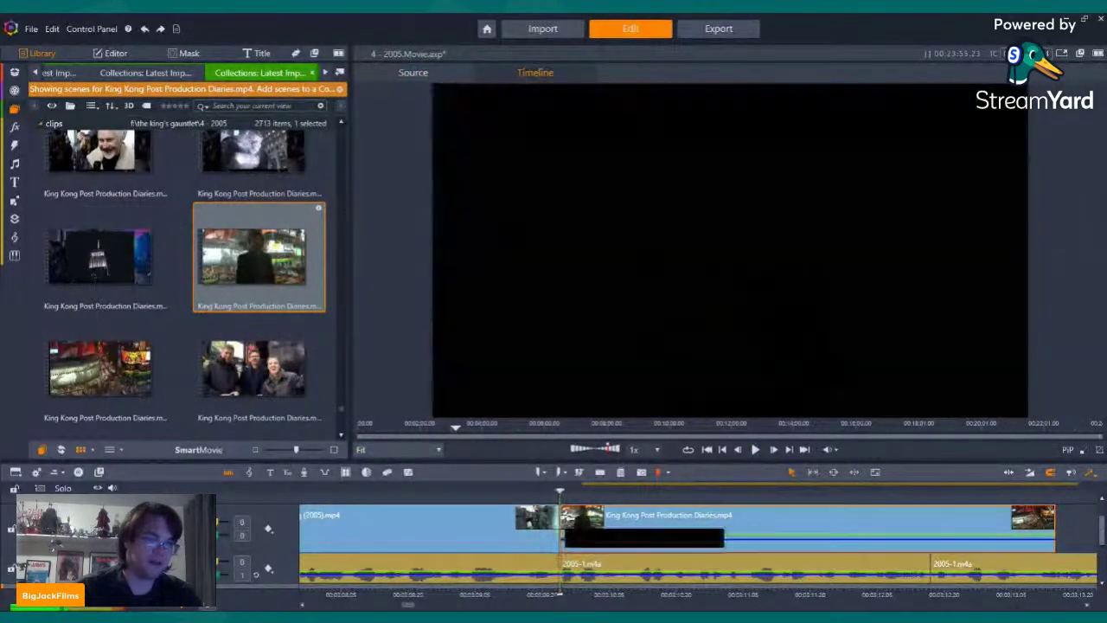
{"action": "right_click", "coordinate": [580, 521]}
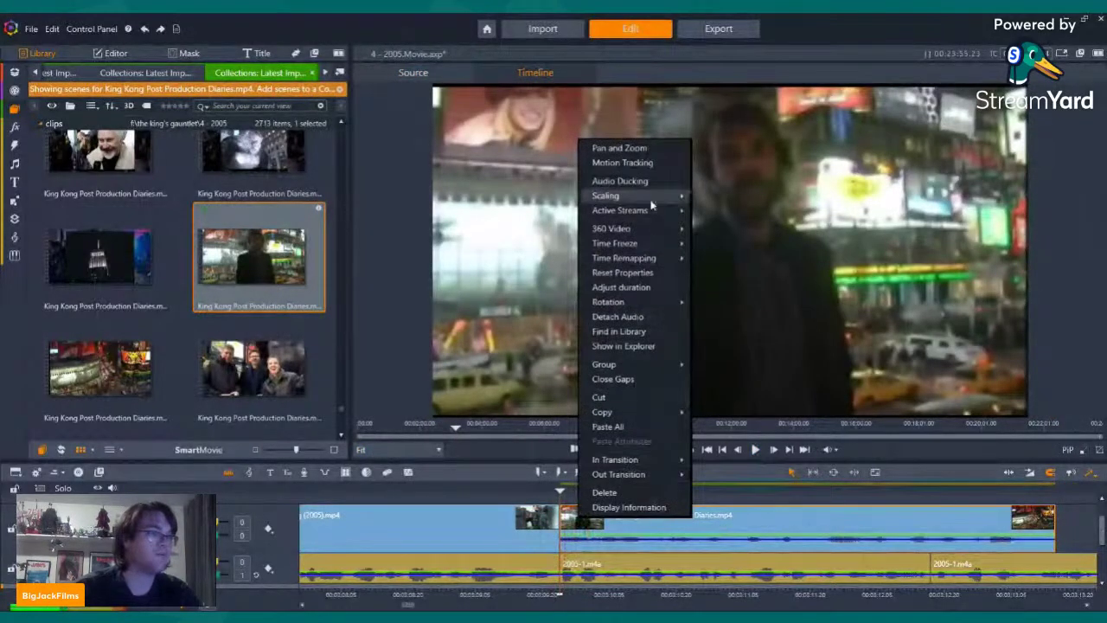
{"action": "left_click", "coordinate": [735, 230]}
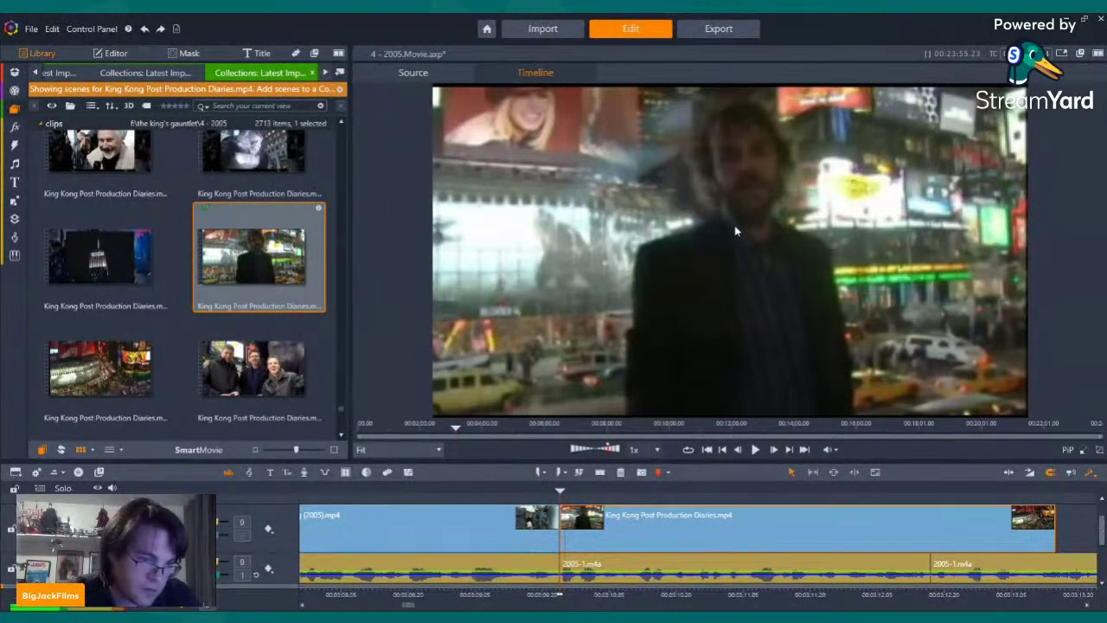
Play back the cut into the billboard clip and trim its end to the start of the next 2005-1.m4a segment
{"action": "key", "text": "Left"}
{"action": "key", "text": "Left"}
{"action": "key", "text": "Left"}
{"action": "key", "text": "Left"}
{"action": "key", "text": "Left"}
{"action": "key", "text": "Left"}
{"action": "key", "text": "Left"}
{"action": "key", "text": "Left"}
{"action": "key", "text": "Left"}
{"action": "key", "text": "Left"}
{"action": "key", "text": "Left"}
{"action": "key", "text": "Left"}
{"action": "key", "text": "Left"}
{"action": "key", "text": "Left"}
{"action": "key", "text": "Left"}
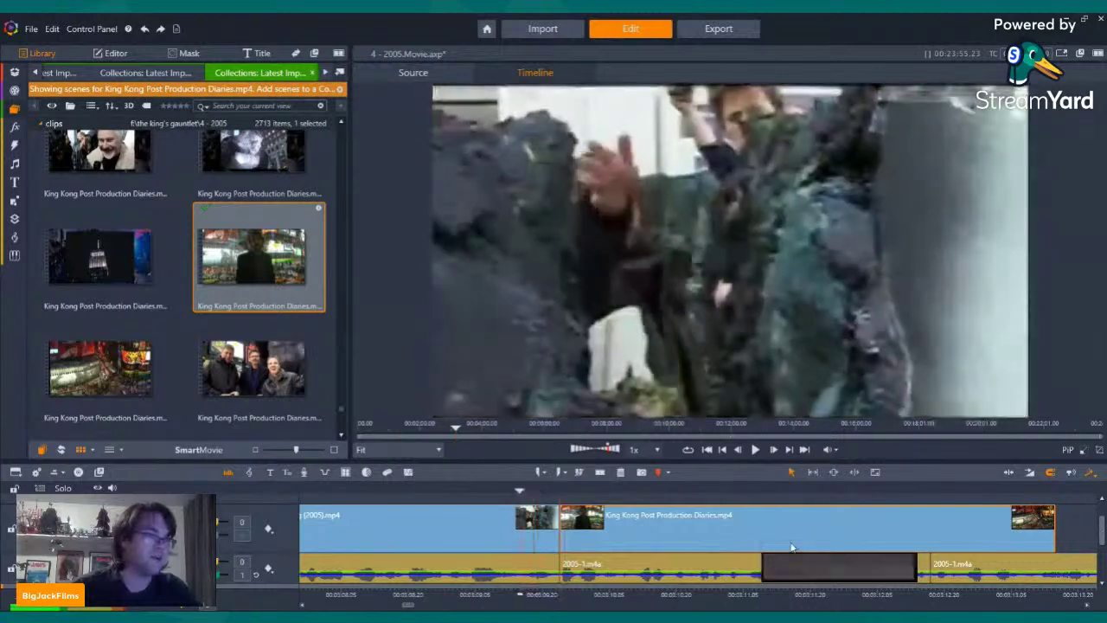
{"action": "left_click", "coordinate": [755, 449]}
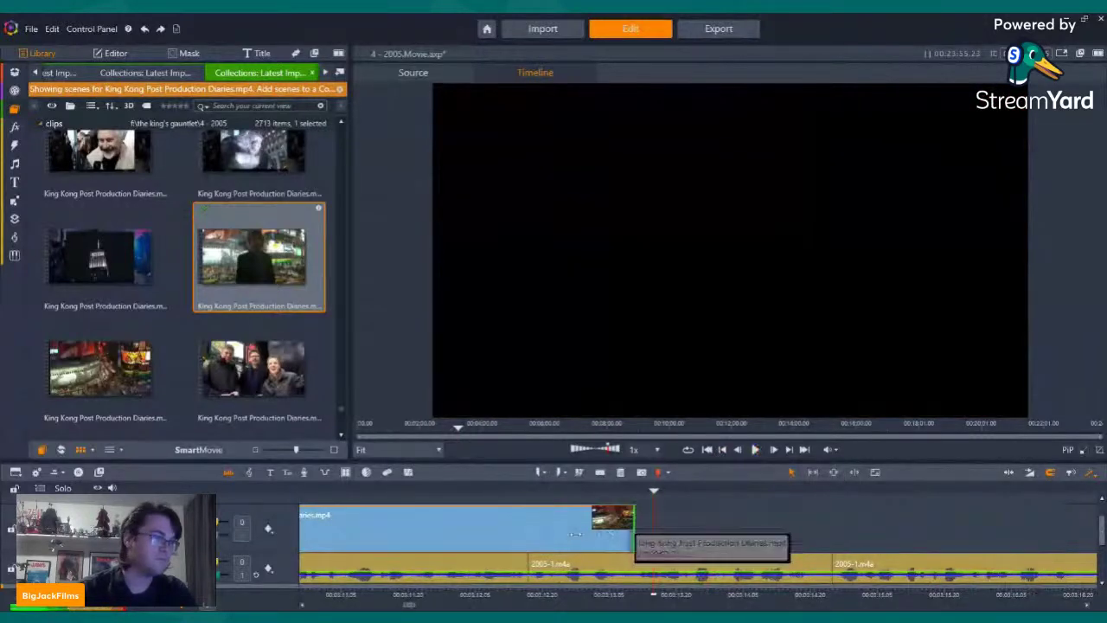
{"action": "left_click_drag", "start_coordinate": [575, 533], "coordinate": [522, 533]}
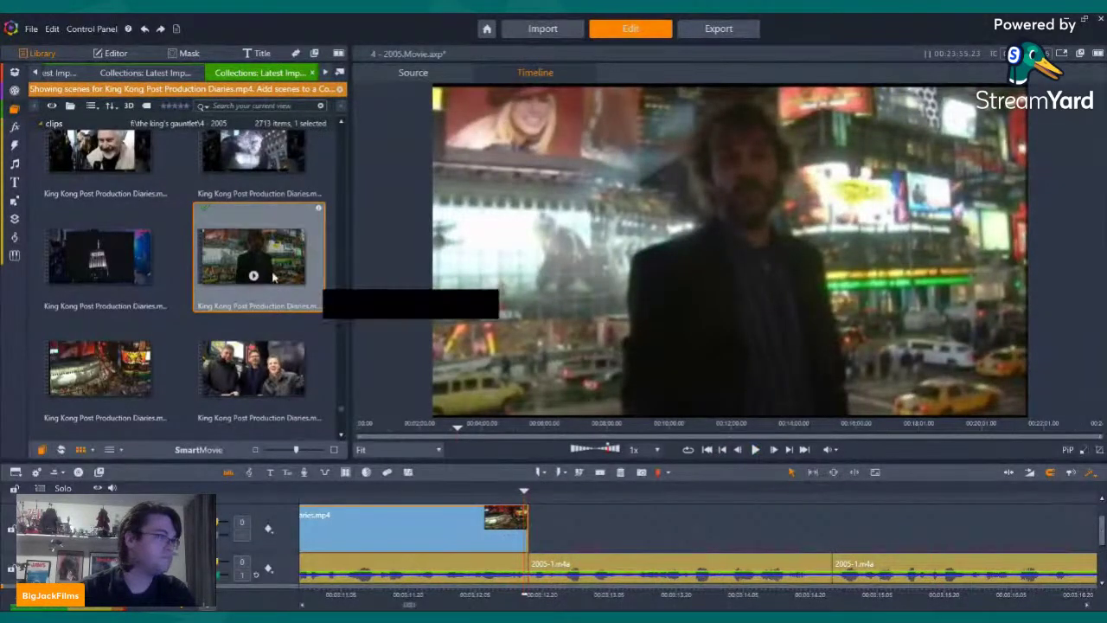
Find the diary scene of the bearded man in the striped shirt speaking into the microphones and preview it
{"action": "scroll", "coordinate": [120, 275], "scroll_direction": "down", "scroll_amount": 5}
{"action": "left_click_drag", "start_coordinate": [119, 275], "coordinate": [283, 277]}
{"action": "scroll", "coordinate": [282, 276], "scroll_direction": "down", "scroll_amount": 3}
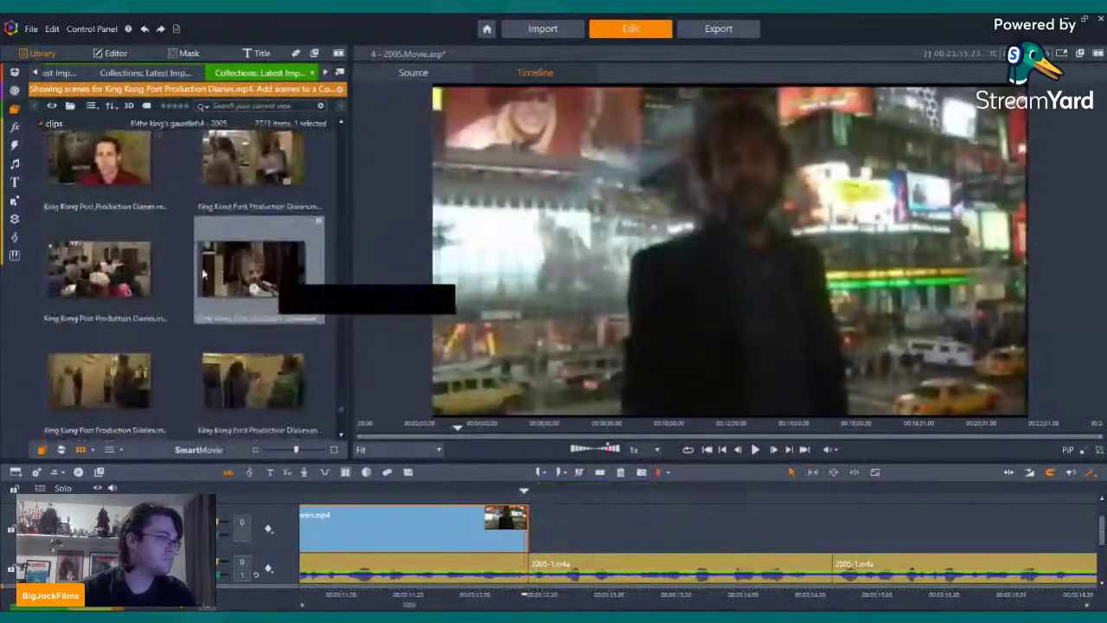
{"action": "left_click", "coordinate": [252, 281]}
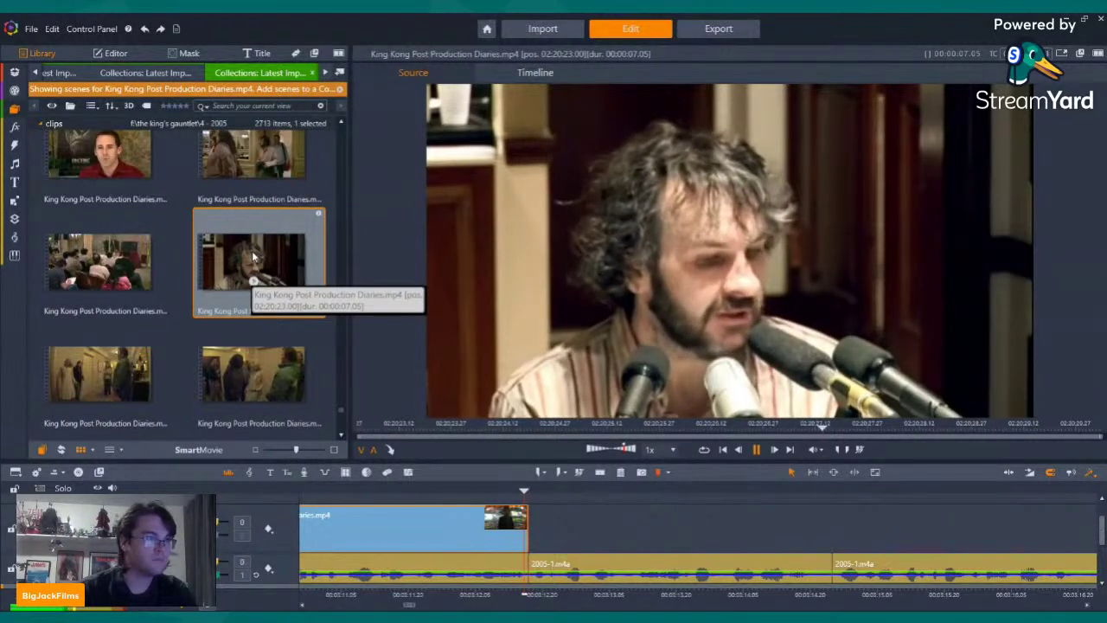
Place the microphone scene directly after the billboard clip on the video track and remove its audio
{"action": "left_click_drag", "start_coordinate": [252, 251], "coordinate": [543, 547]}
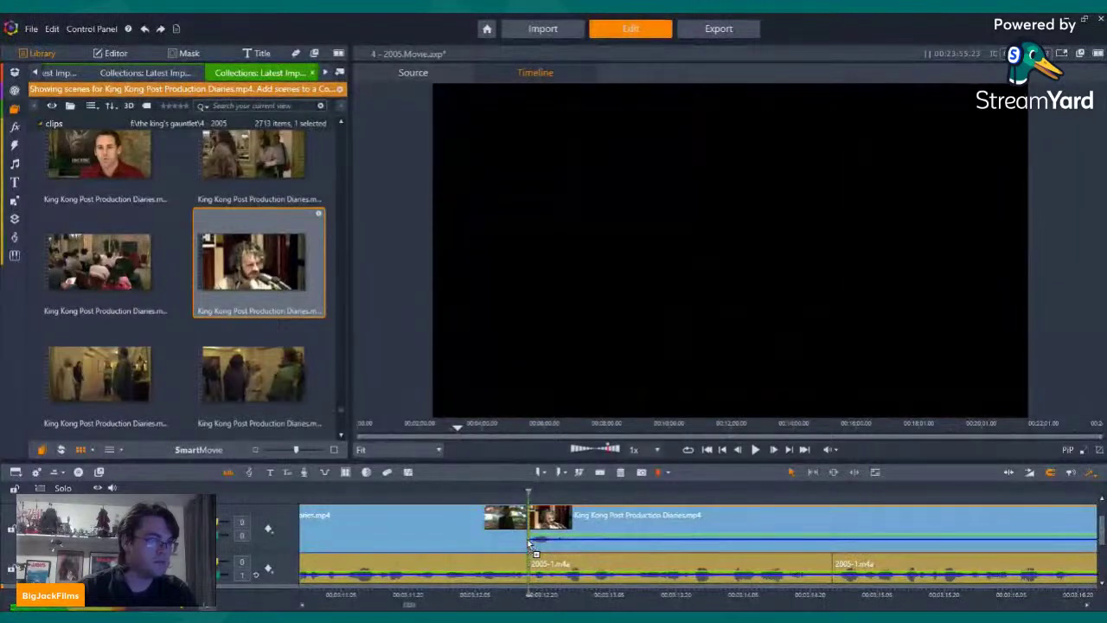
{"action": "right_click", "coordinate": [610, 232]}
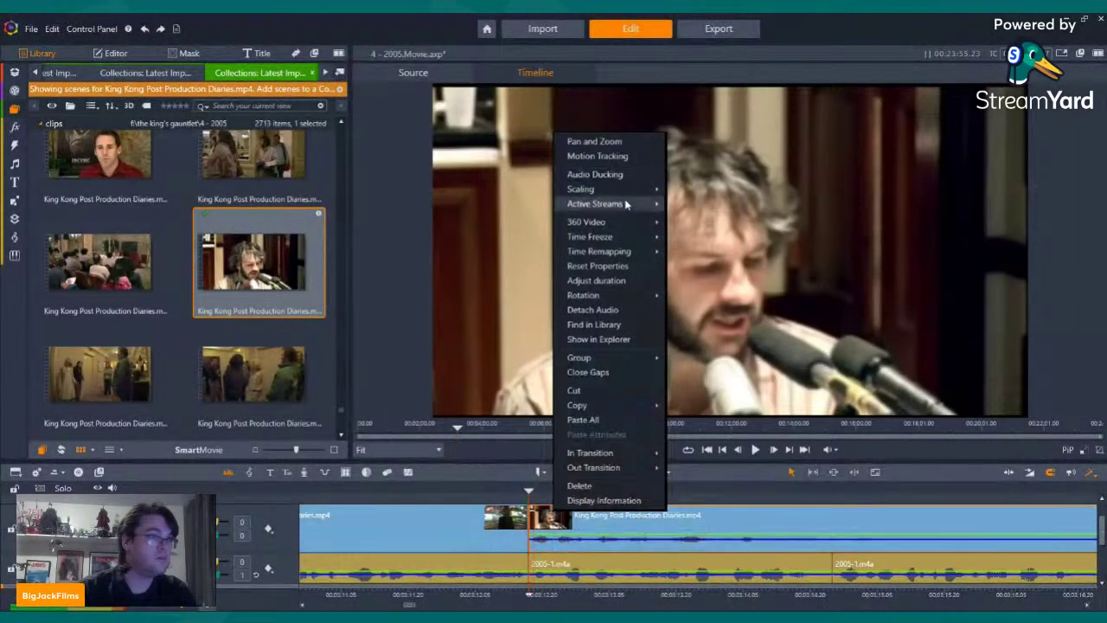
{"action": "left_click", "coordinate": [593, 309]}
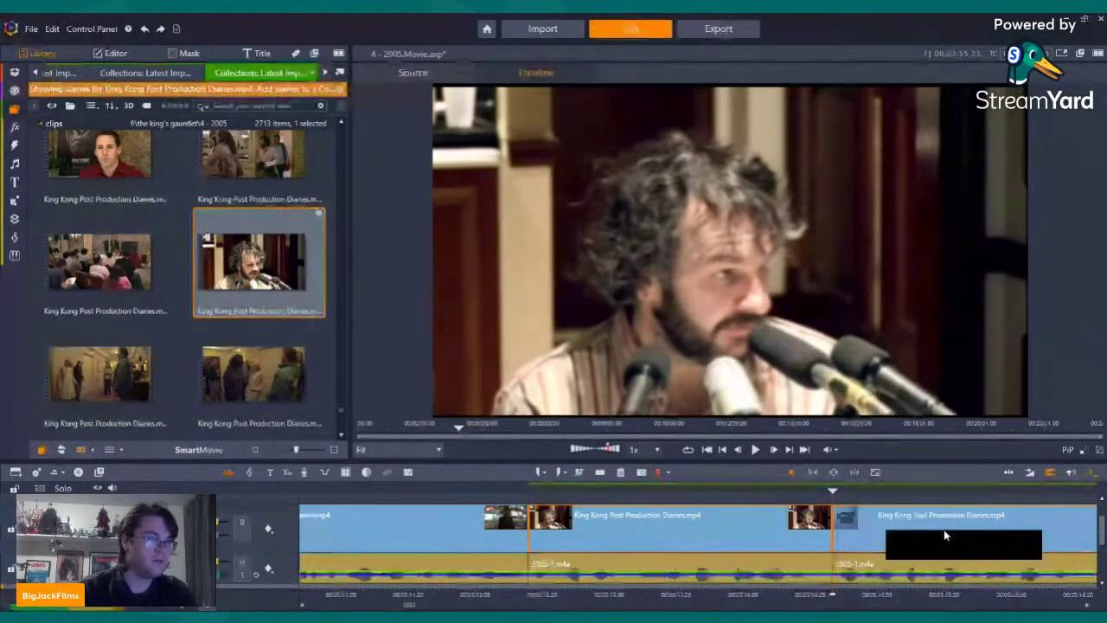
Delete the excess of the microphone clip beyond the 2005-1.m4a segment beneath it and play back the cut from the billboard clip
{"action": "left_click", "coordinate": [620, 473]}
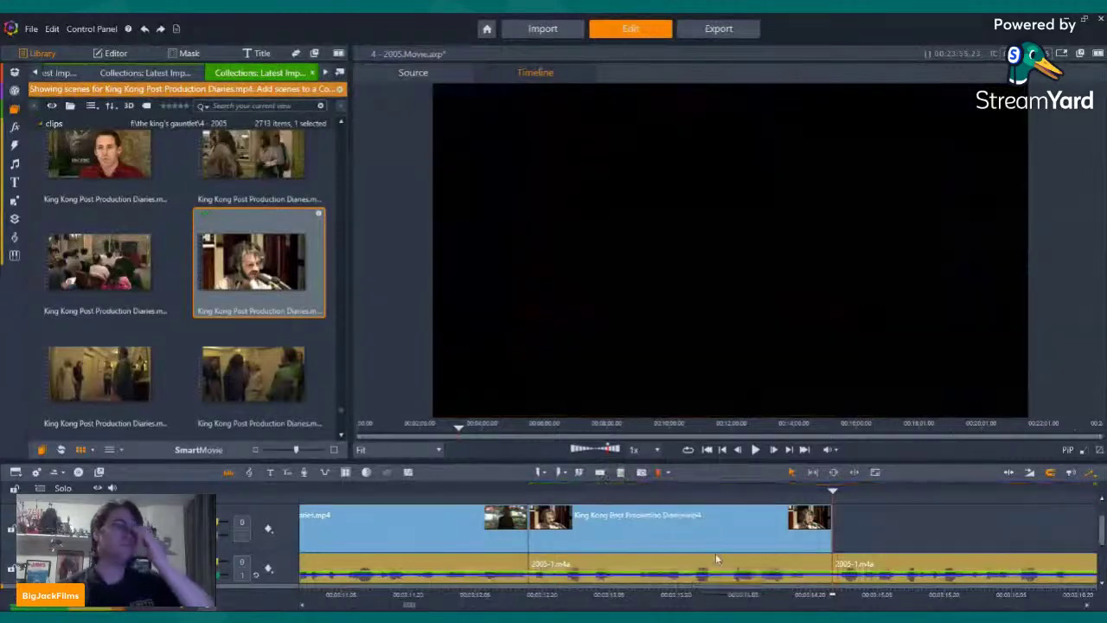
{"action": "key", "text": "Left"}
{"action": "key", "text": "Left"}
{"action": "key", "text": "Left"}
{"action": "key", "text": "Left"}
{"action": "key", "text": "Left"}
{"action": "key", "text": "Left"}
{"action": "key", "text": "Left"}
{"action": "key", "text": "Left"}
{"action": "key", "text": "Left"}
{"action": "key", "text": "Left"}
{"action": "key", "text": "Left"}
{"action": "key", "text": "Left"}
{"action": "key", "text": "Left"}
{"action": "key", "text": "Left"}
{"action": "key", "text": "Left"}
{"action": "key", "text": "Left"}
{"action": "key", "text": "Left"}
{"action": "key", "text": "Left"}
{"action": "key", "text": "Left"}
{"action": "key", "text": "Left"}
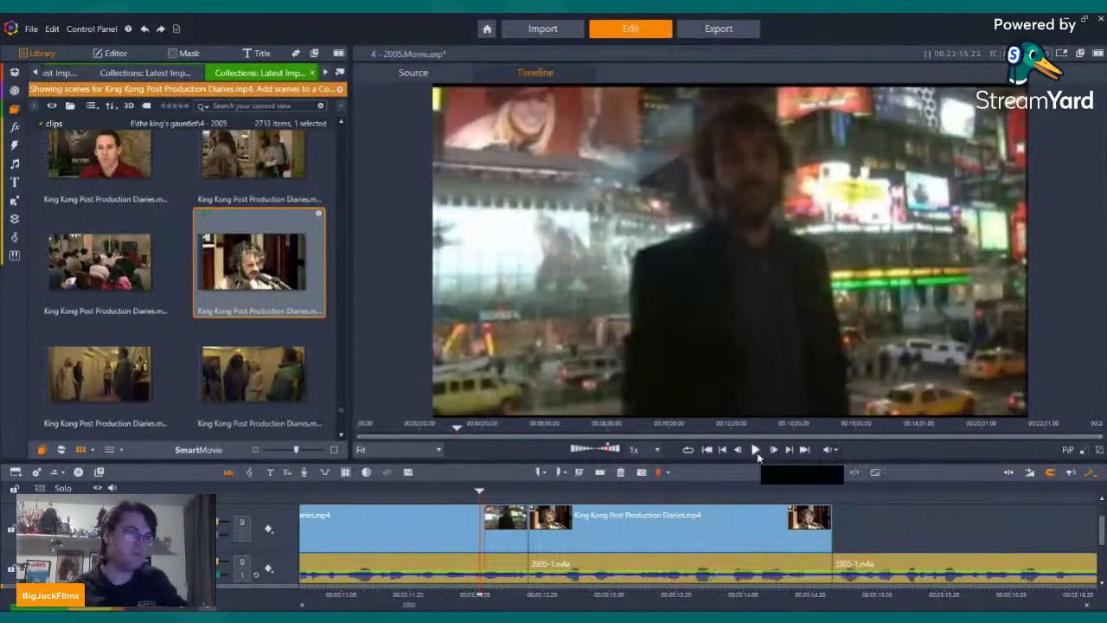
{"action": "left_click", "coordinate": [756, 451]}
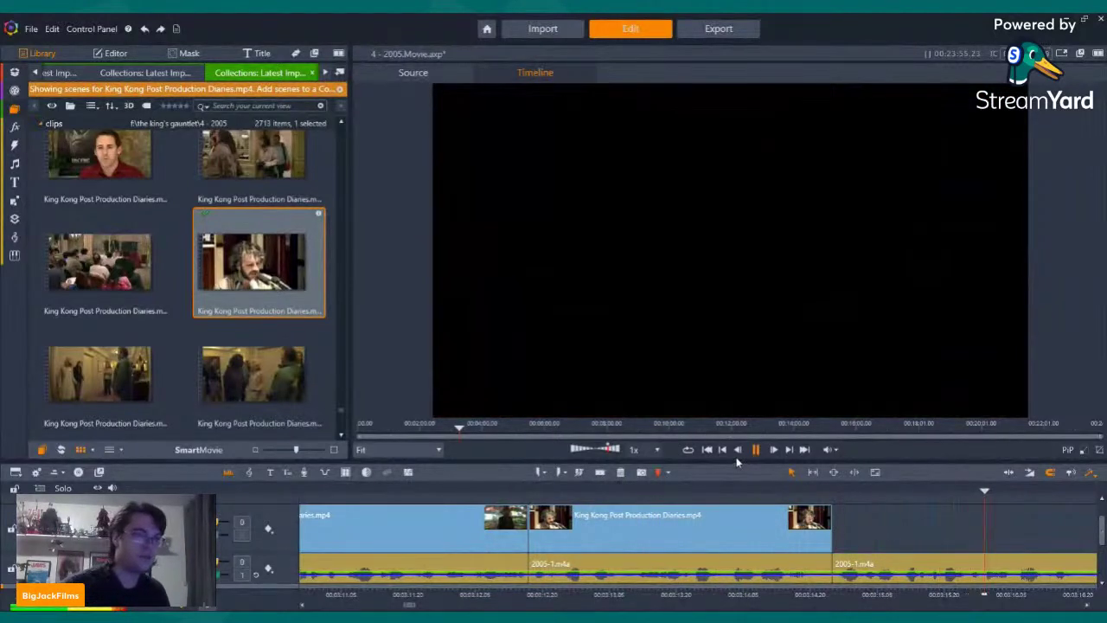
{"action": "left_click", "coordinate": [722, 450]}
Switch to the King Kong Production Diaries scenes and search them for footage to follow the microphone clip
{"action": "scroll", "coordinate": [216, 177], "scroll_direction": "up", "scroll_amount": 3}
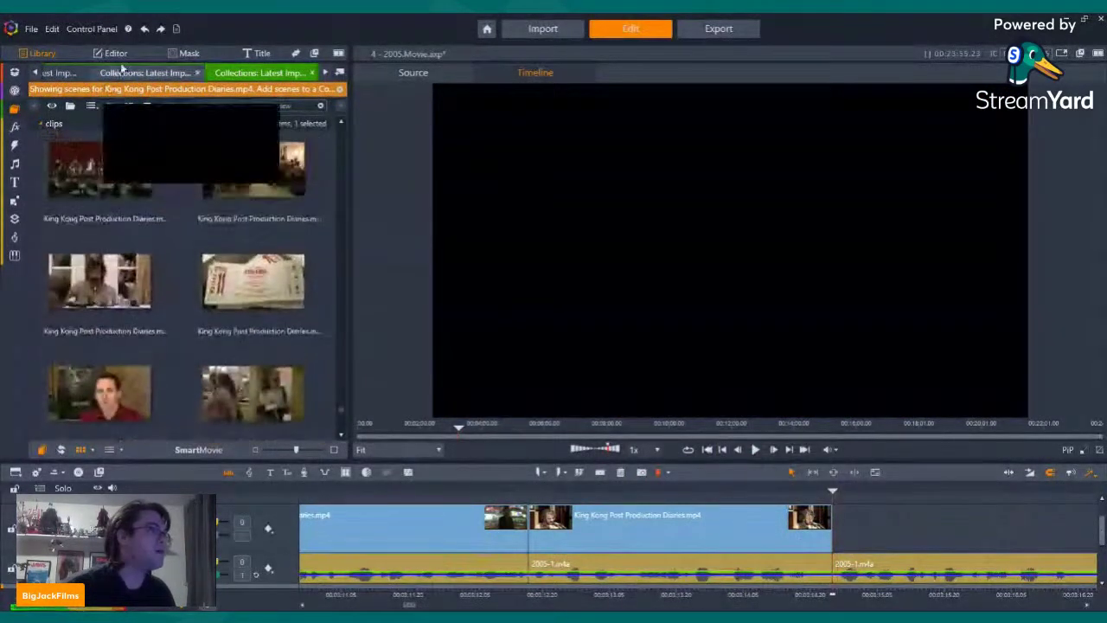
{"action": "left_click", "coordinate": [127, 73]}
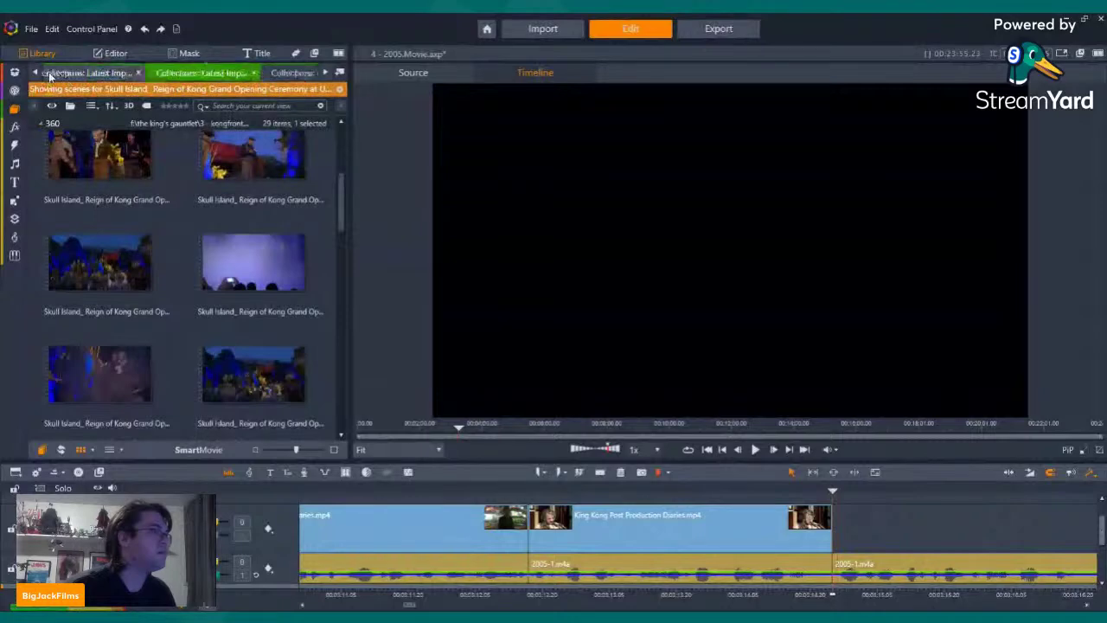
{"action": "left_click", "coordinate": [52, 74]}
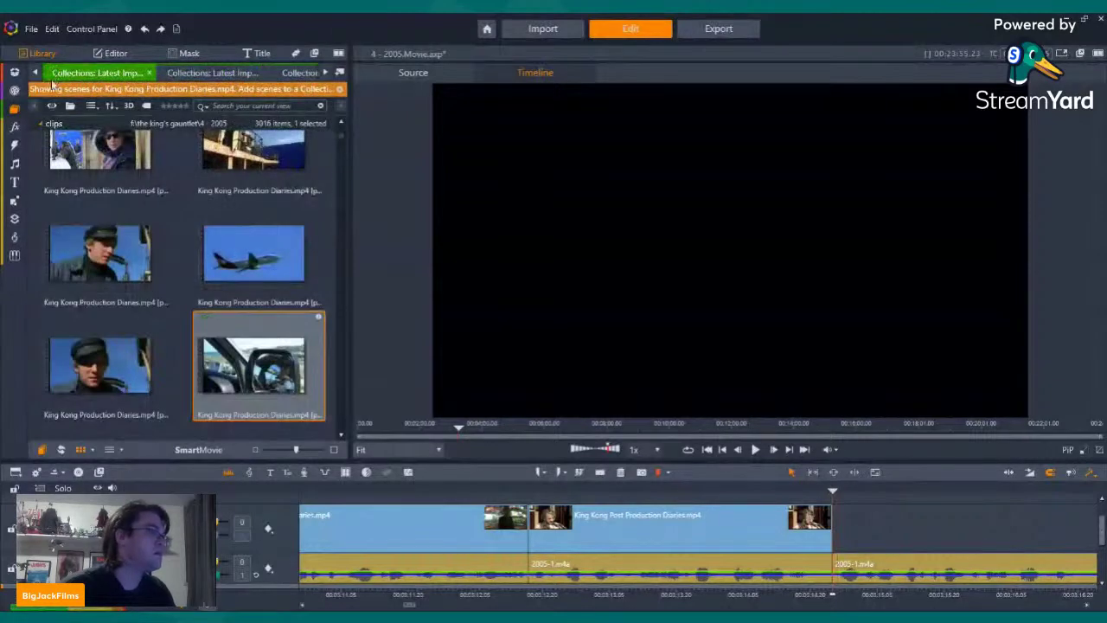
{"action": "scroll", "coordinate": [166, 223], "scroll_direction": "up", "scroll_amount": 12}
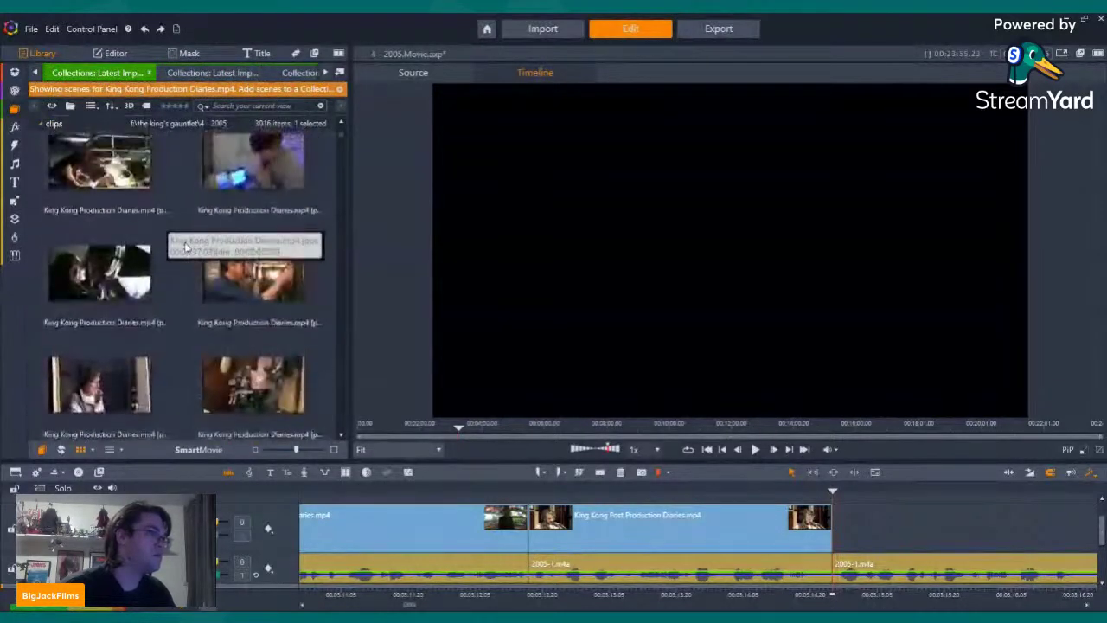
{"action": "scroll", "coordinate": [185, 248], "scroll_direction": "down", "scroll_amount": 10}
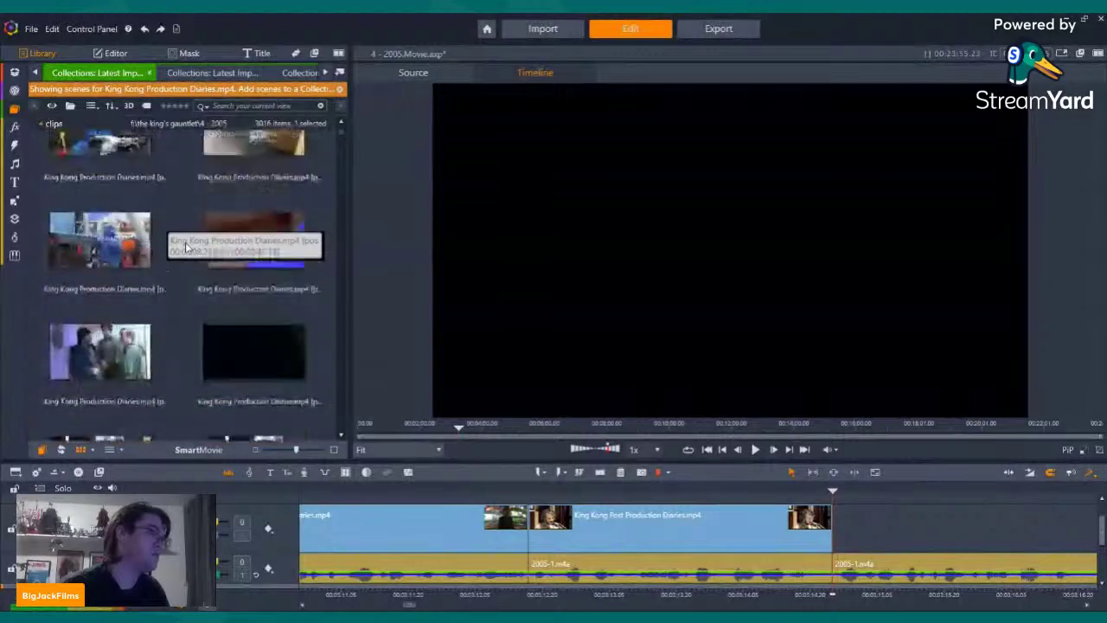
{"action": "scroll", "coordinate": [185, 248], "scroll_direction": "down", "scroll_amount": 10}
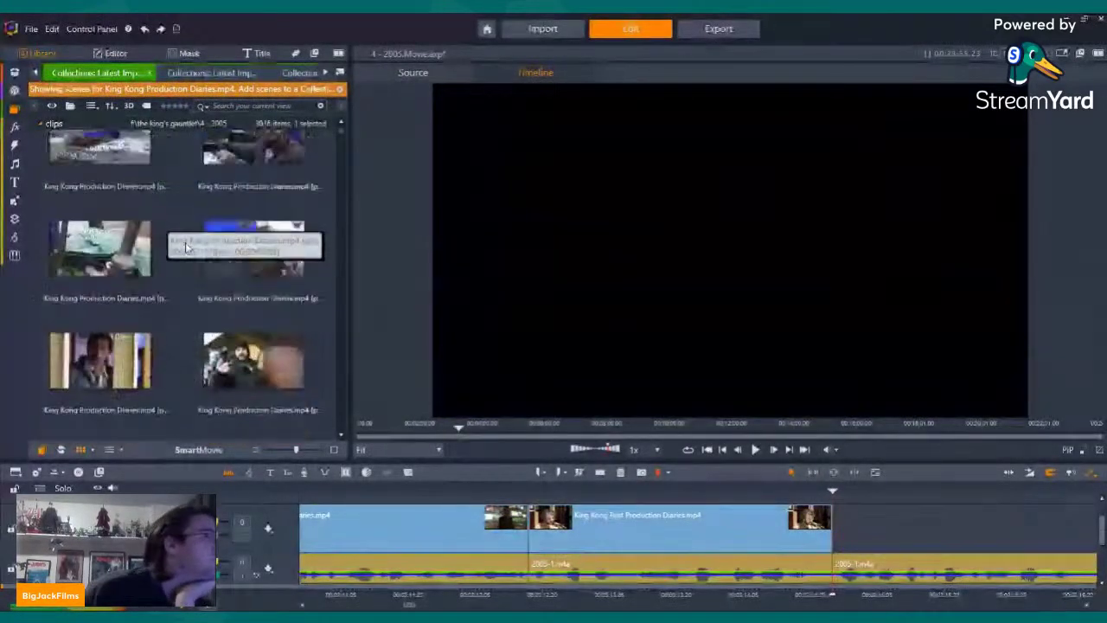
{"action": "scroll", "coordinate": [185, 249], "scroll_direction": "down", "scroll_amount": 10}
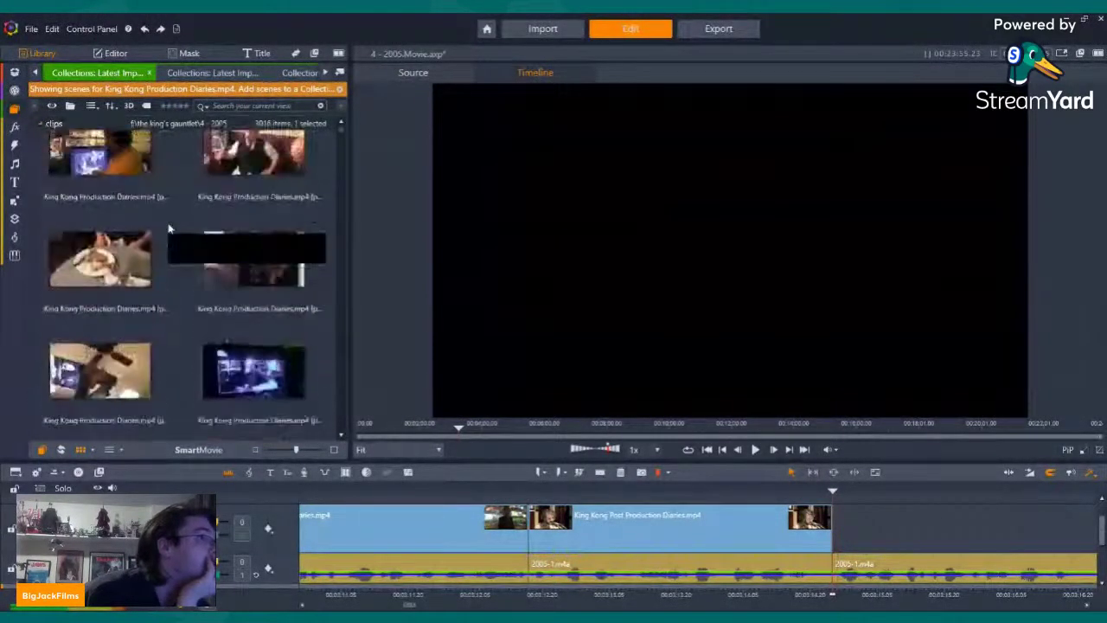
{"action": "scroll", "coordinate": [106, 130], "scroll_direction": "up", "scroll_amount": 2}
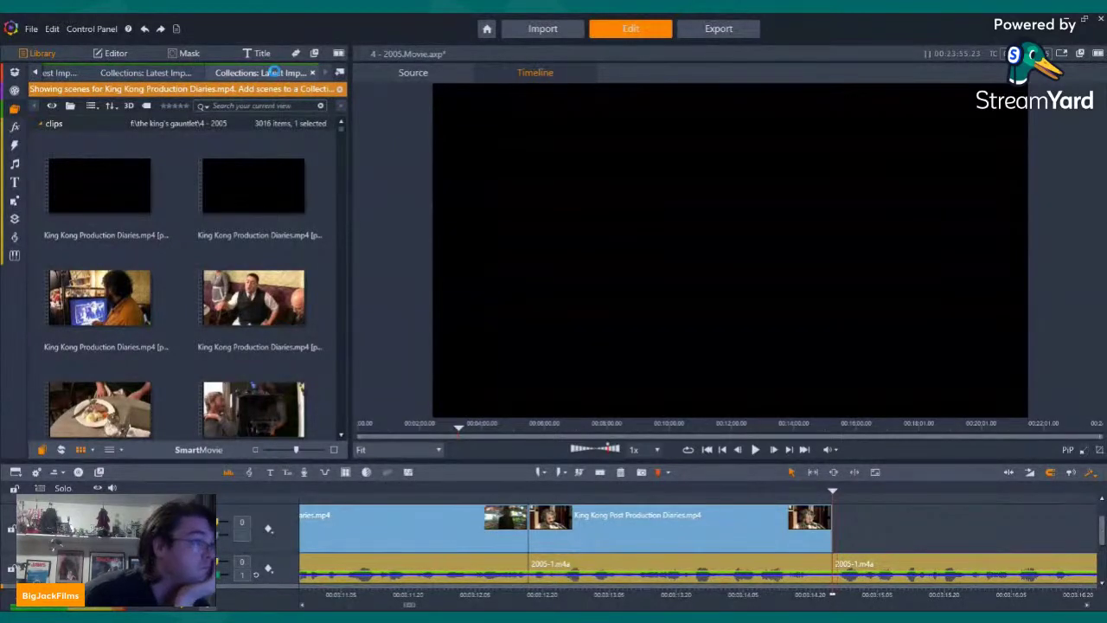
Switch to the King Kong (2005) Fan Teaser Trailer scenes and preview the dinosaur shots
{"action": "left_click", "coordinate": [275, 74]}
{"action": "scroll", "coordinate": [255, 296], "scroll_direction": "down", "scroll_amount": 1}
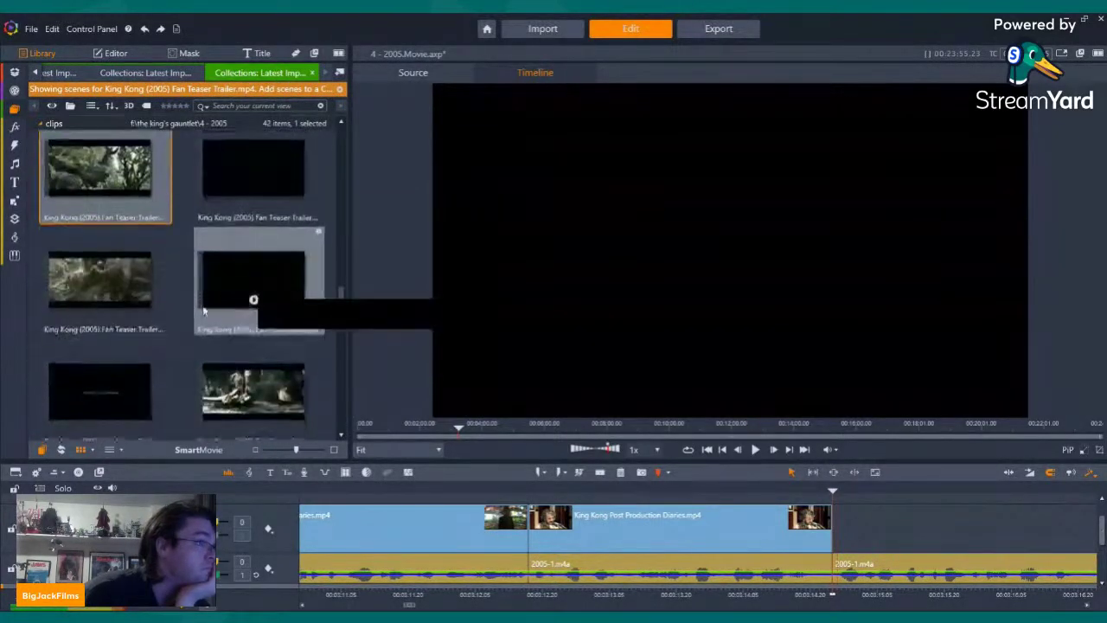
{"action": "left_click", "coordinate": [101, 294]}
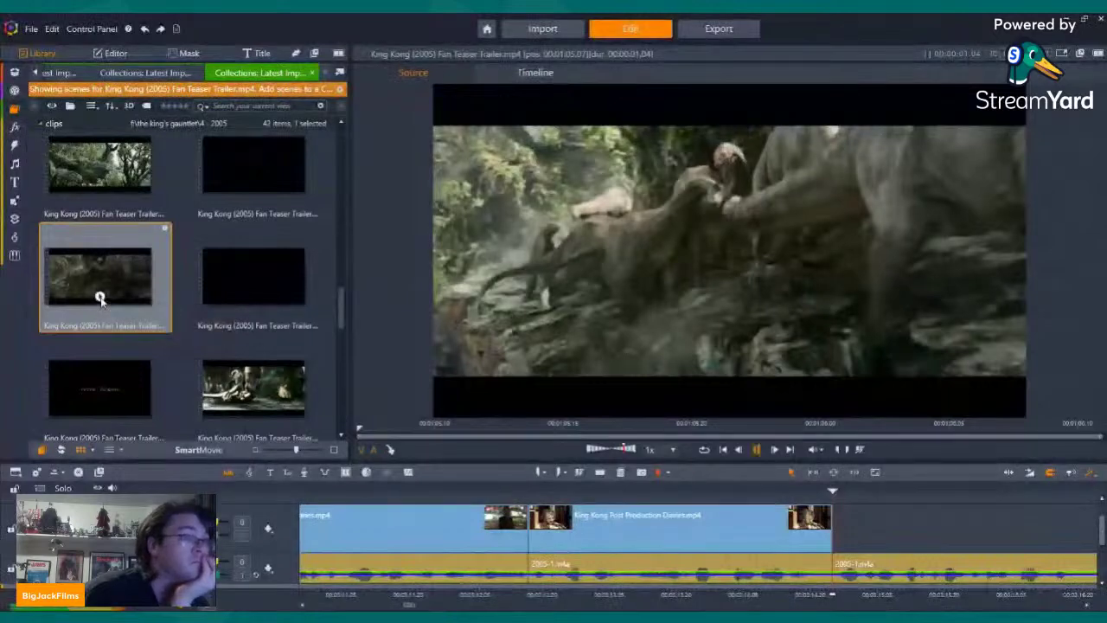
{"action": "left_click", "coordinate": [251, 184]}
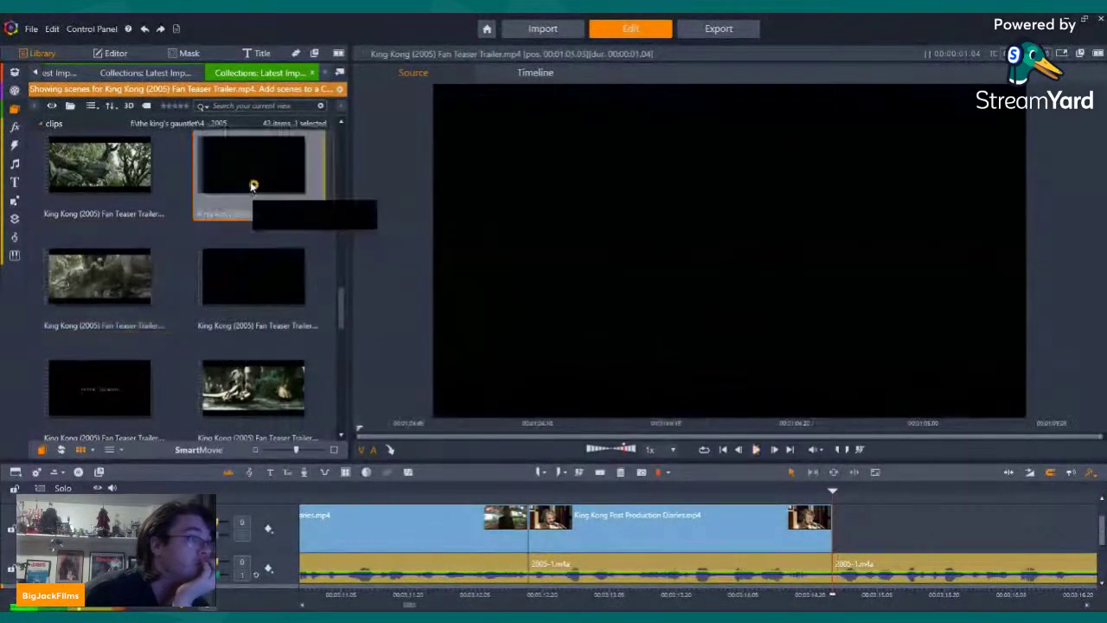
{"action": "left_click", "coordinate": [253, 184]}
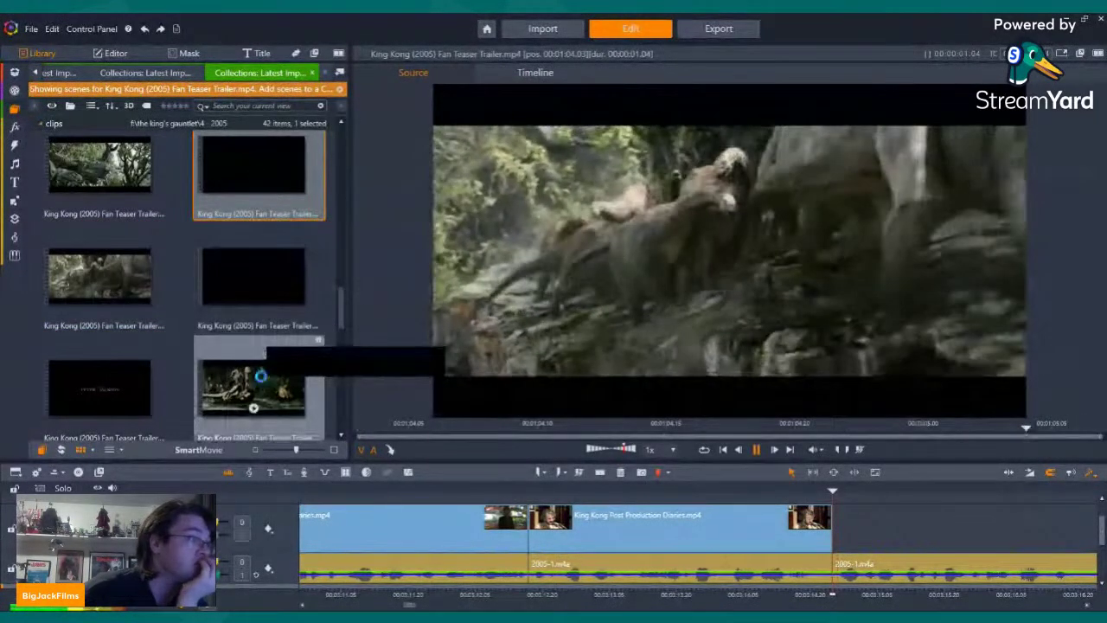
Try placing three consecutive fan teaser trailer scenes, starting with the dinosaur skeleton shot, after the microphone clip, without audio or black opening frames
{"action": "left_click", "coordinate": [260, 377]}
{"action": "scroll", "coordinate": [294, 259], "scroll_direction": "down", "scroll_amount": 3}
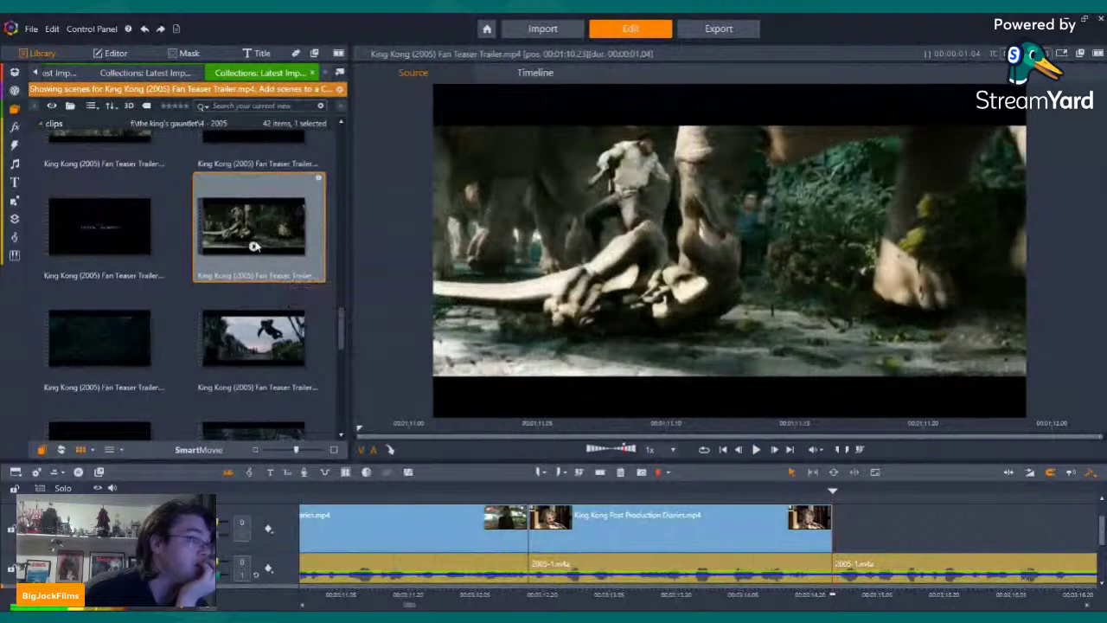
{"action": "left_click", "coordinate": [253, 246]}
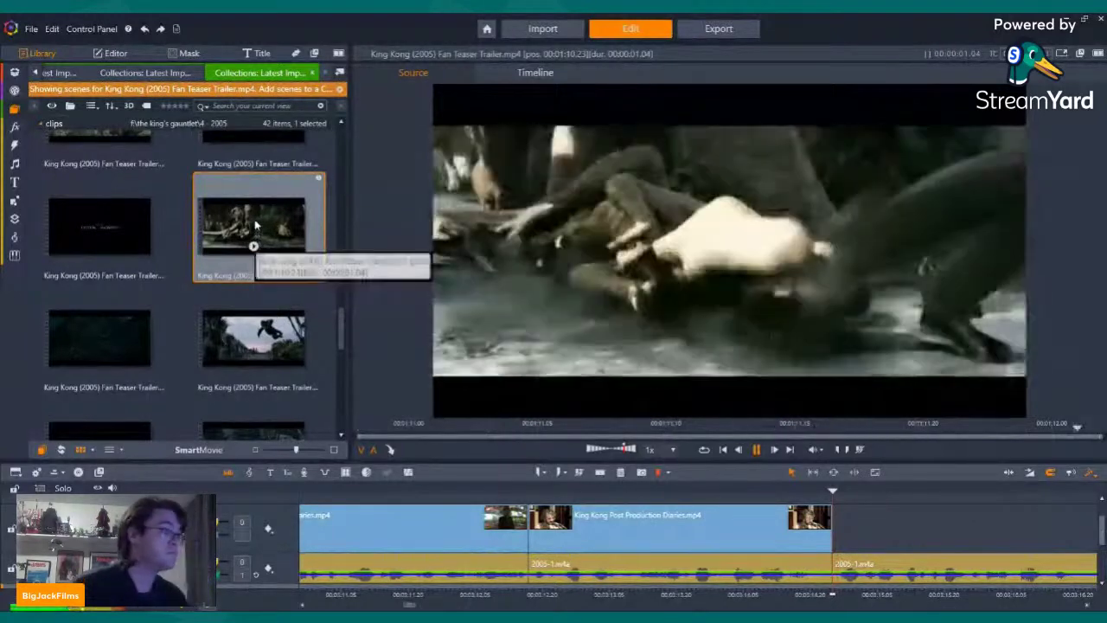
{"action": "left_click", "coordinate": [237, 333], "text": "shift"}
{"action": "left_click_drag", "start_coordinate": [257, 215], "coordinate": [848, 538]}
{"action": "right_click", "coordinate": [837, 535]}
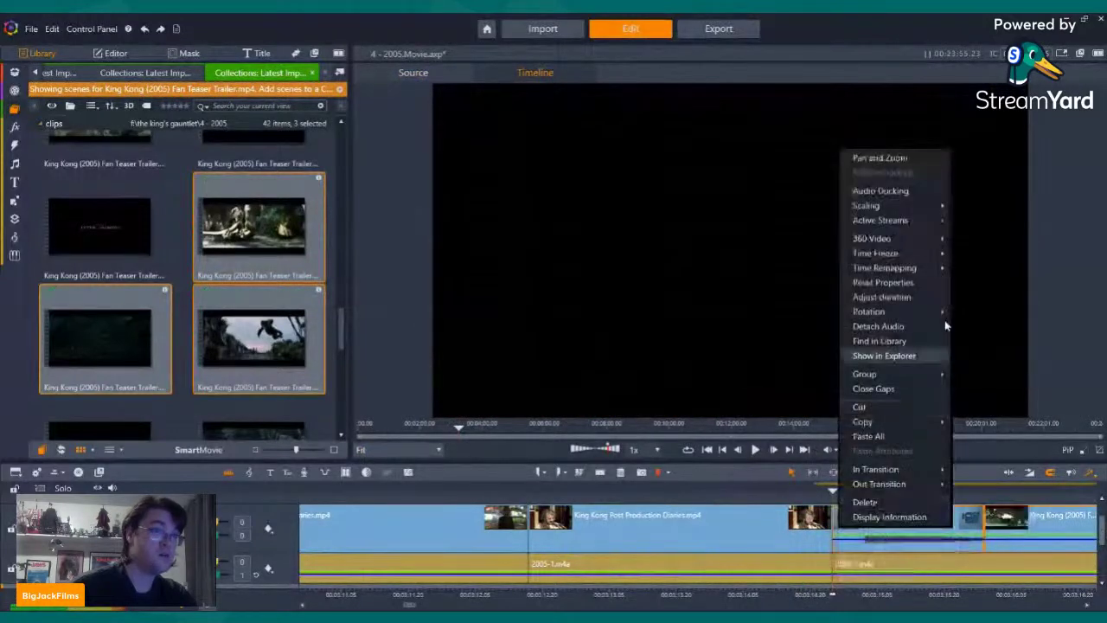
{"action": "left_click", "coordinate": [974, 234]}
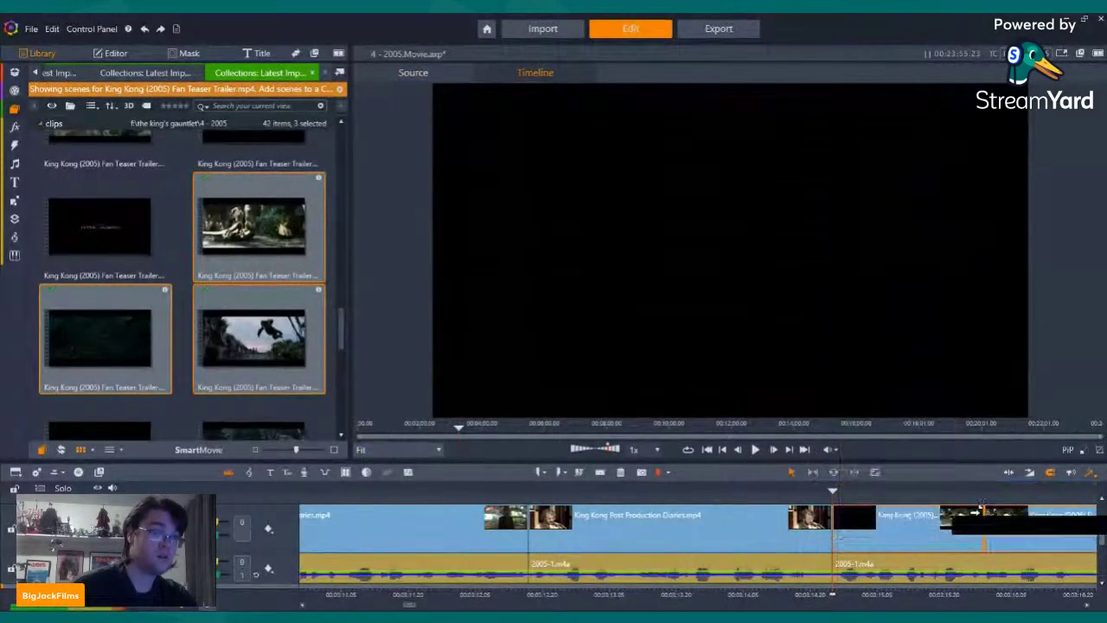
{"action": "left_click_drag", "start_coordinate": [850, 536], "coordinate": [859, 542]}
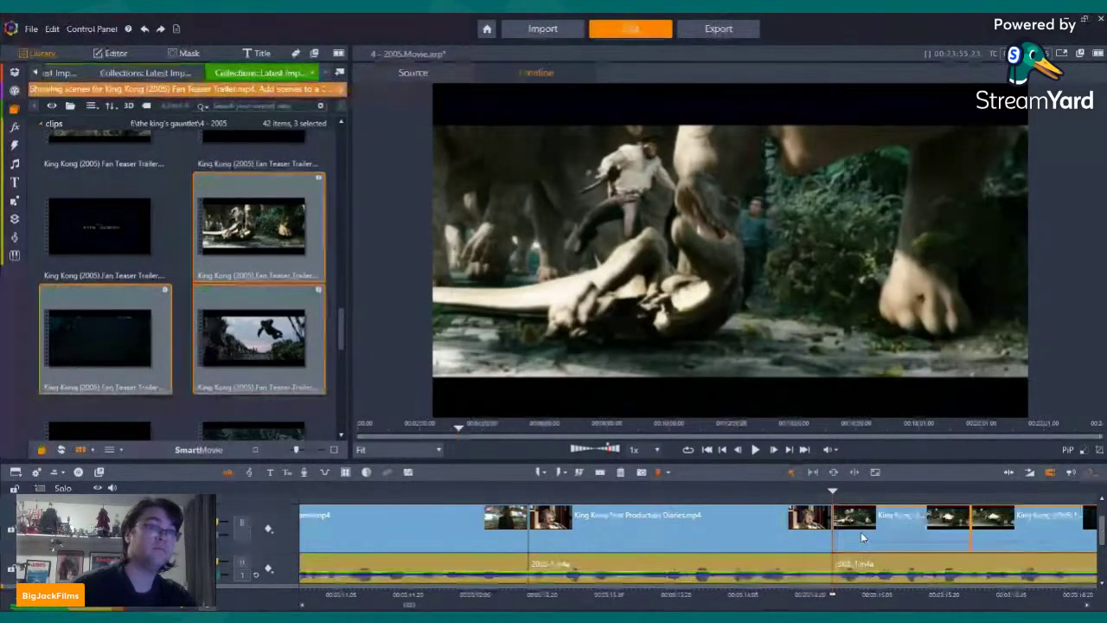
Play back the cut from the microphone clip through the fan teaser trailer clips and delete those trailer clips from the video track
{"action": "key", "text": "Left"}
{"action": "key", "text": "Left"}
{"action": "key", "text": "Left"}
{"action": "key", "text": "Left"}
{"action": "key", "text": "Left"}
{"action": "key", "text": "Left"}
{"action": "key", "text": "Left"}
{"action": "key", "text": "Left"}
{"action": "key", "text": "Left"}
{"action": "key", "text": "Left"}
{"action": "key", "text": "Left"}
{"action": "key", "text": "Left"}
{"action": "key", "text": "Left"}
{"action": "key", "text": "Left"}
{"action": "key", "text": "Left"}
{"action": "key", "text": "Left"}
{"action": "key", "text": "Left"}
{"action": "key", "text": "Left"}
{"action": "key", "text": "Left"}
{"action": "key", "text": "Left"}
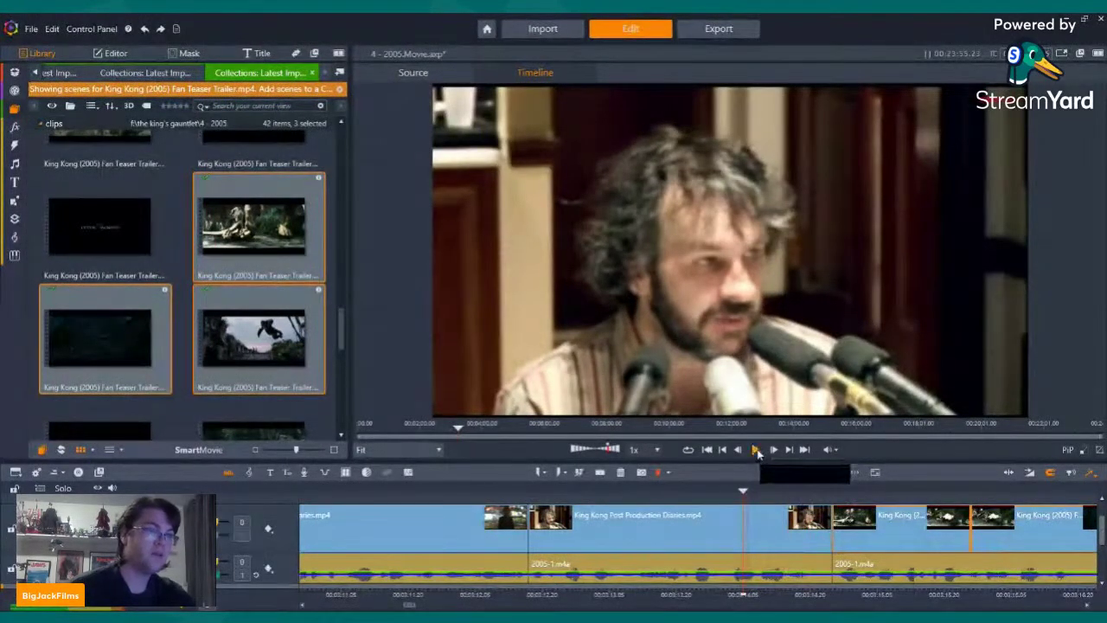
{"action": "left_click", "coordinate": [757, 450]}
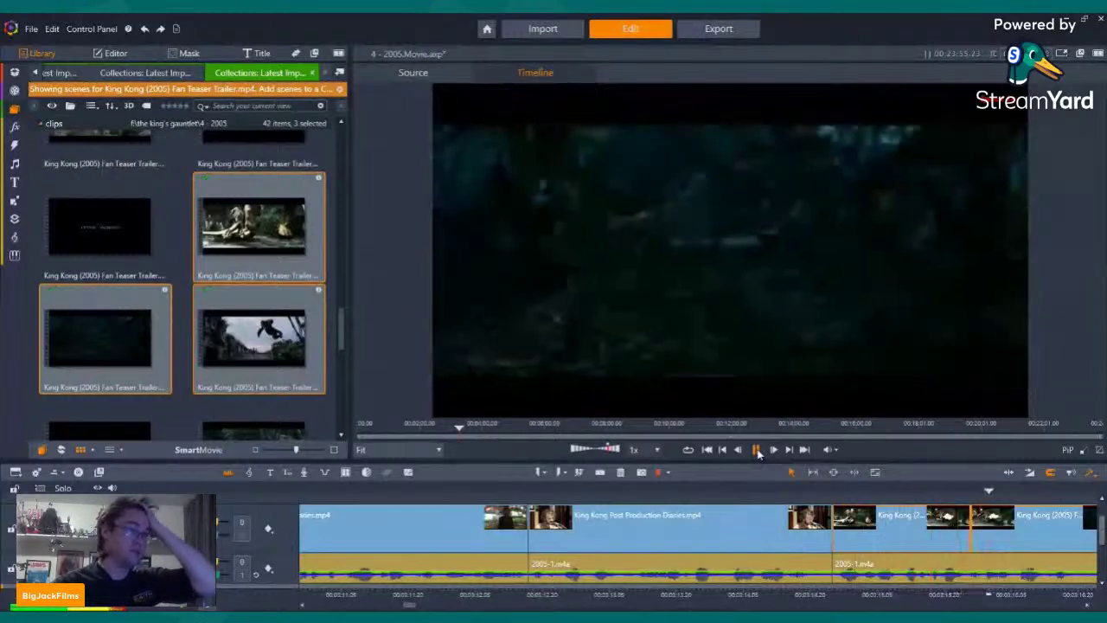
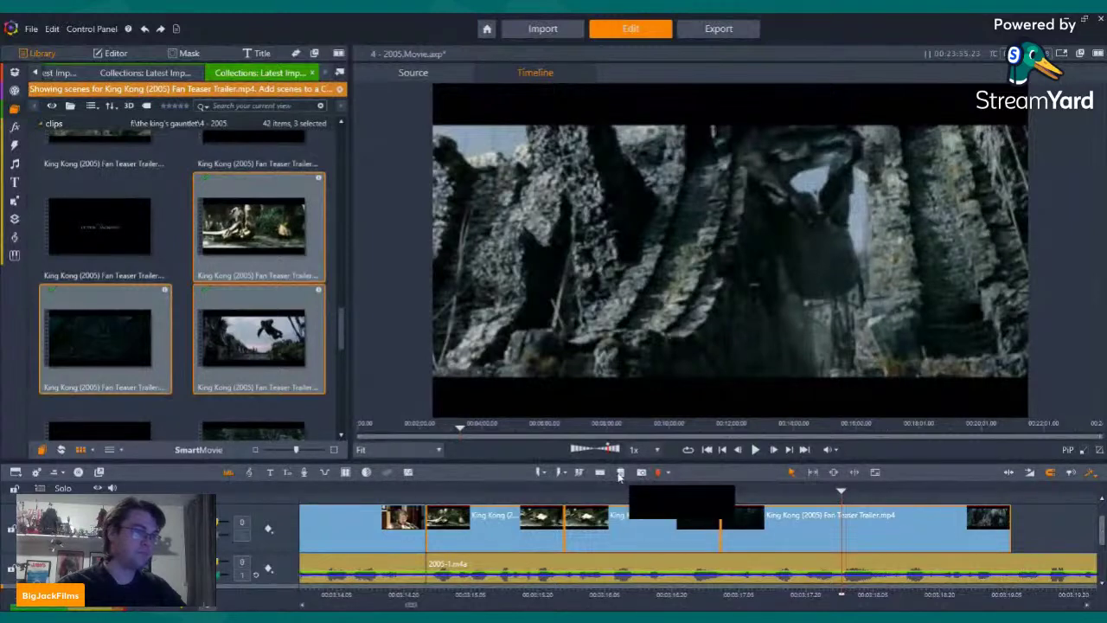
{"action": "left_click", "coordinate": [619, 473]}
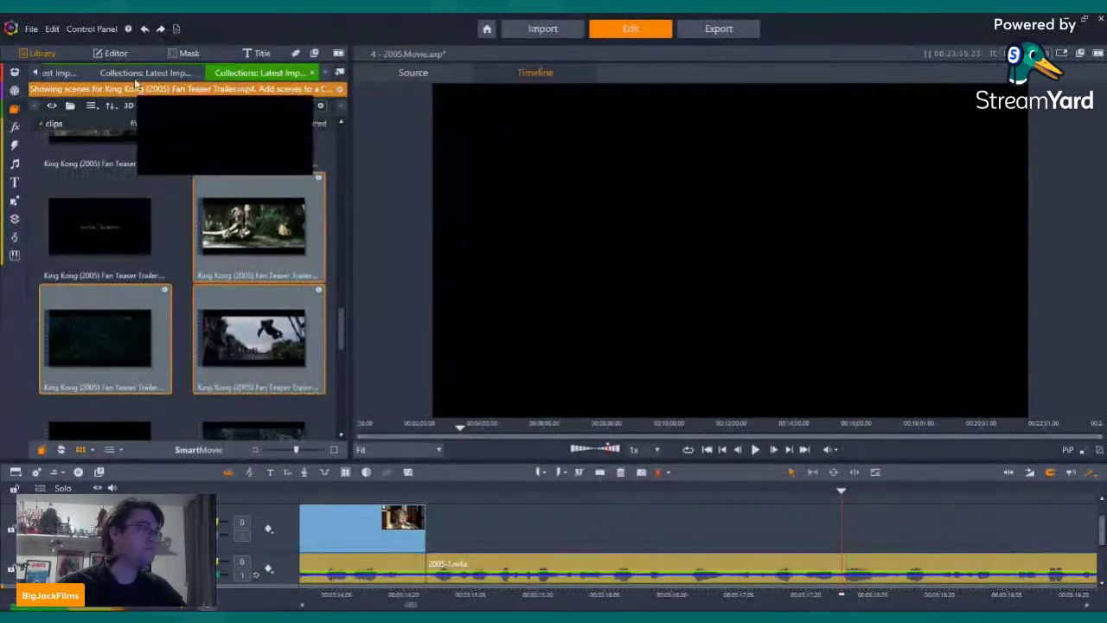
Switch to the Recreating The 8th Wonder - The Making Of King Kong scenes and search them for footage to follow the microphone clip
{"action": "left_click", "coordinate": [139, 75]}
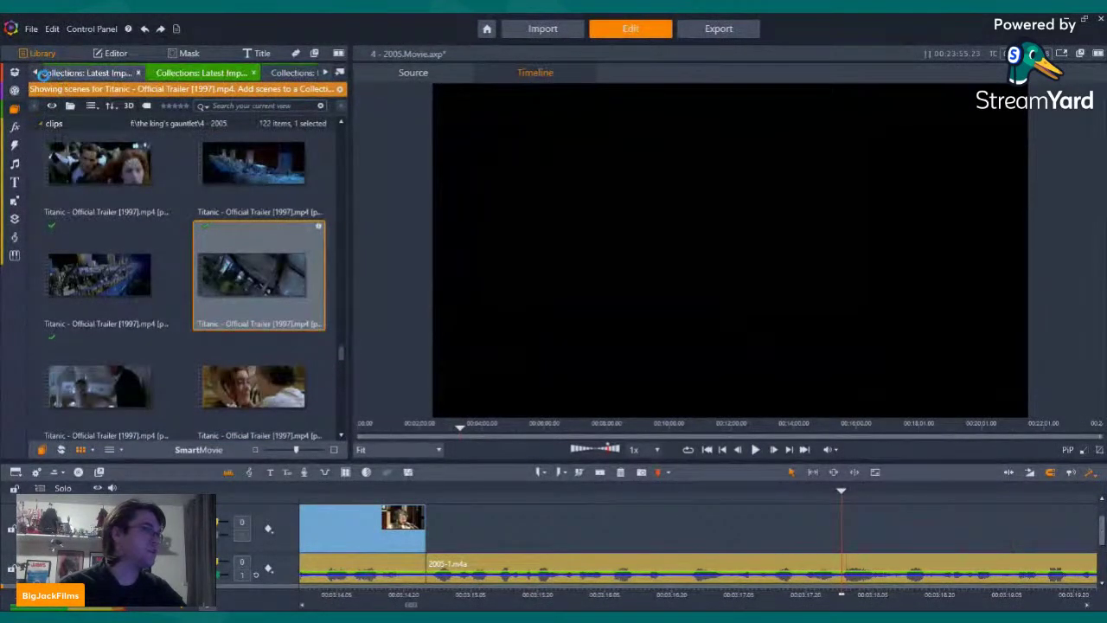
{"action": "left_click", "coordinate": [43, 74]}
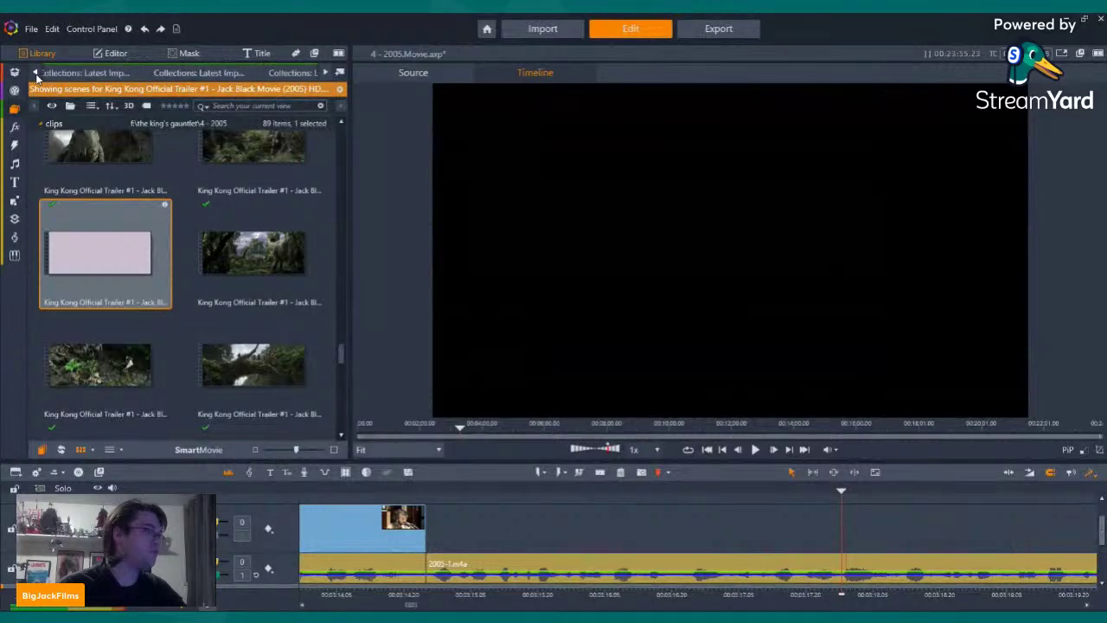
{"action": "left_click", "coordinate": [183, 71]}
{"action": "scroll", "coordinate": [247, 251], "scroll_direction": "down", "scroll_amount": 6}
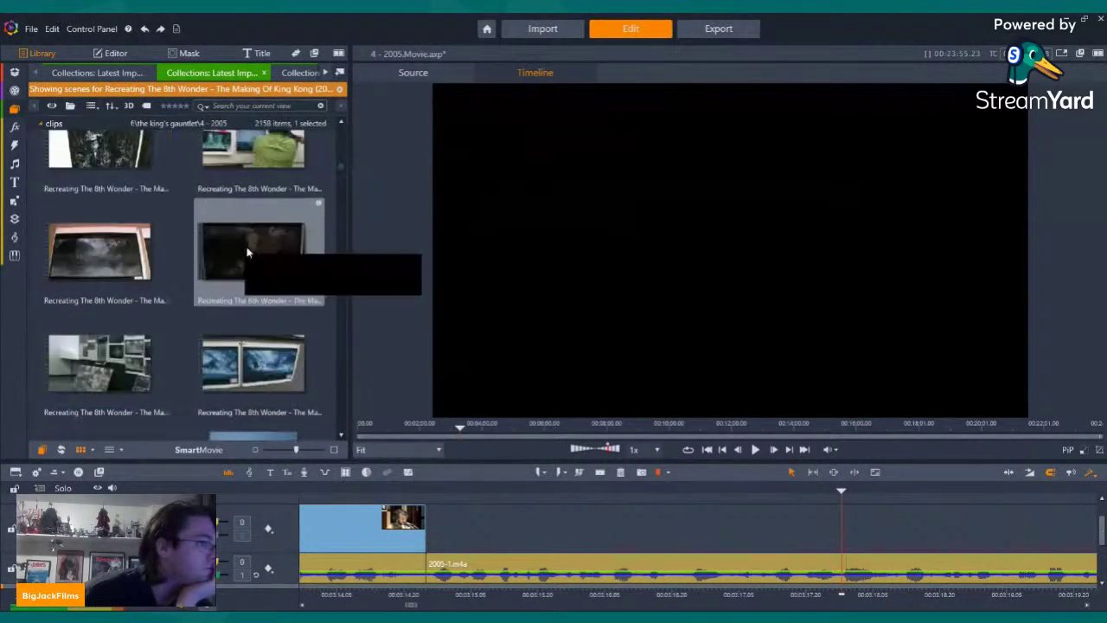
{"action": "scroll", "coordinate": [248, 257], "scroll_direction": "down", "scroll_amount": 8}
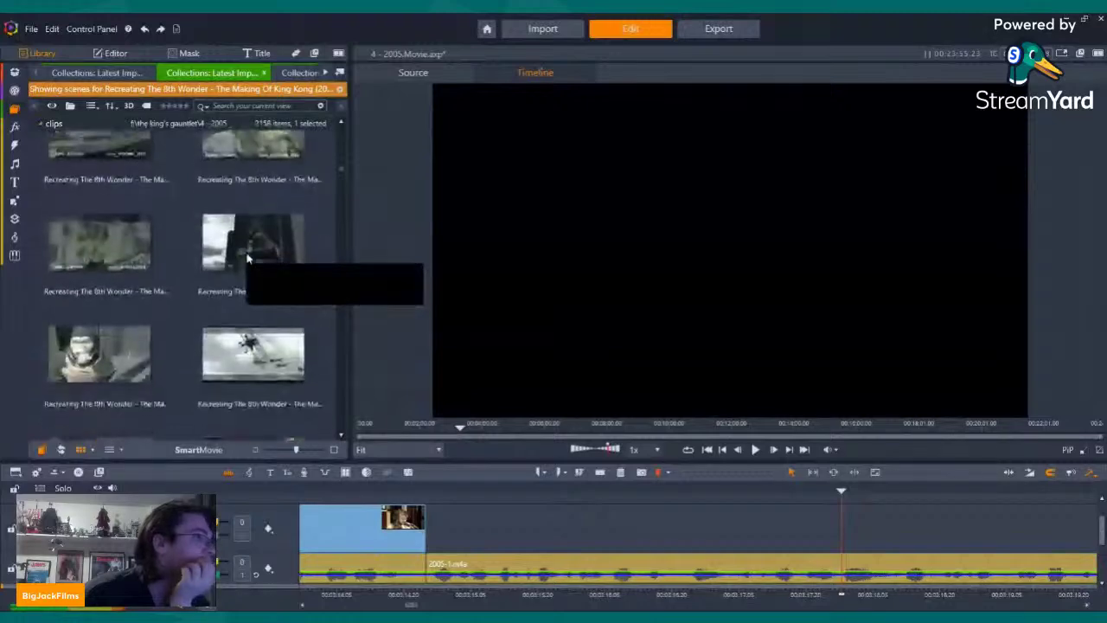
{"action": "scroll", "coordinate": [248, 258], "scroll_direction": "down", "scroll_amount": 8}
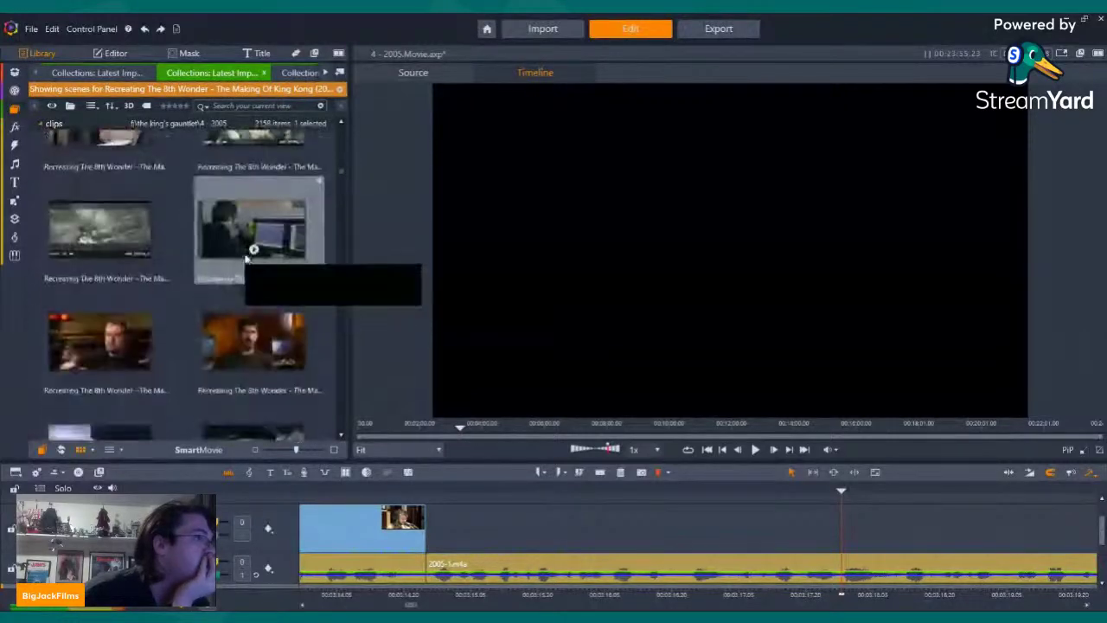
{"action": "scroll", "coordinate": [246, 258], "scroll_direction": "down", "scroll_amount": 4}
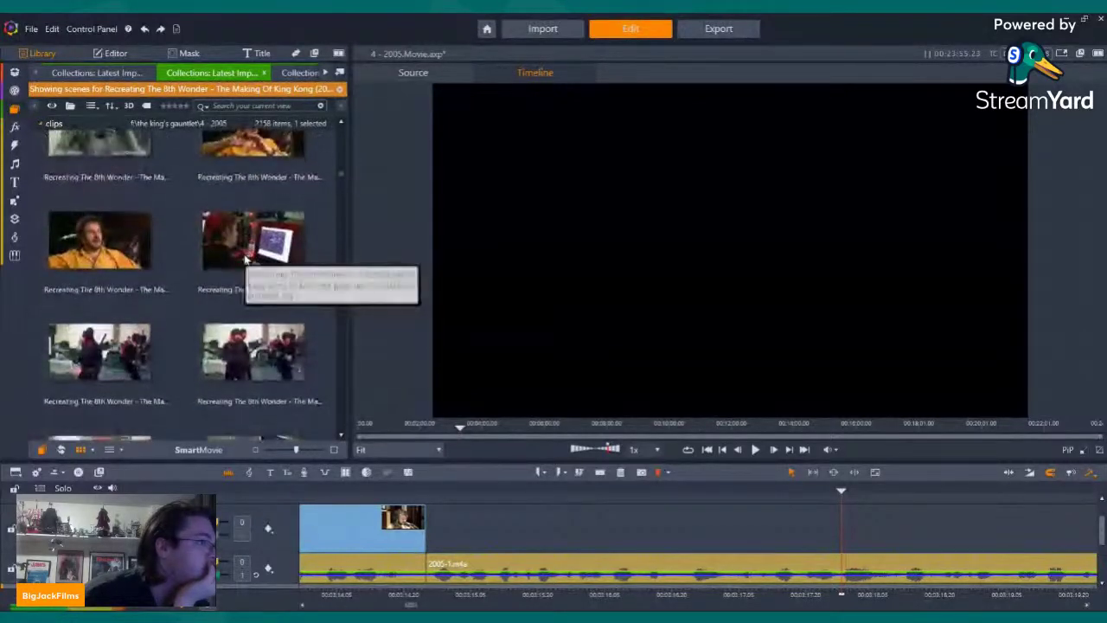
{"action": "scroll", "coordinate": [245, 257], "scroll_direction": "down", "scroll_amount": 5}
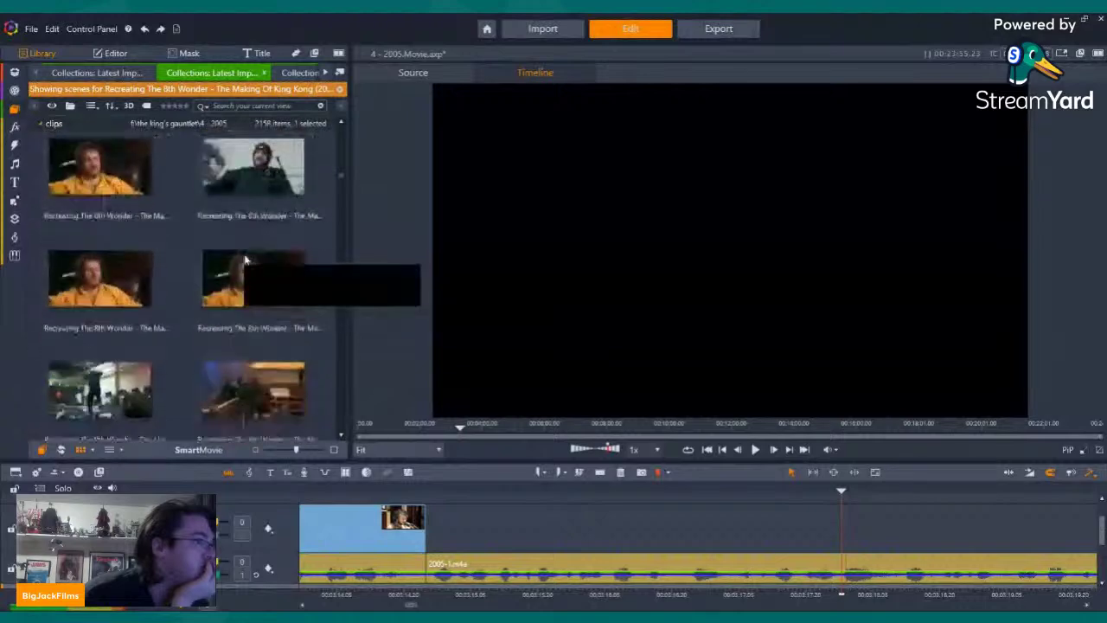
{"action": "scroll", "coordinate": [245, 257], "scroll_direction": "down", "scroll_amount": 5}
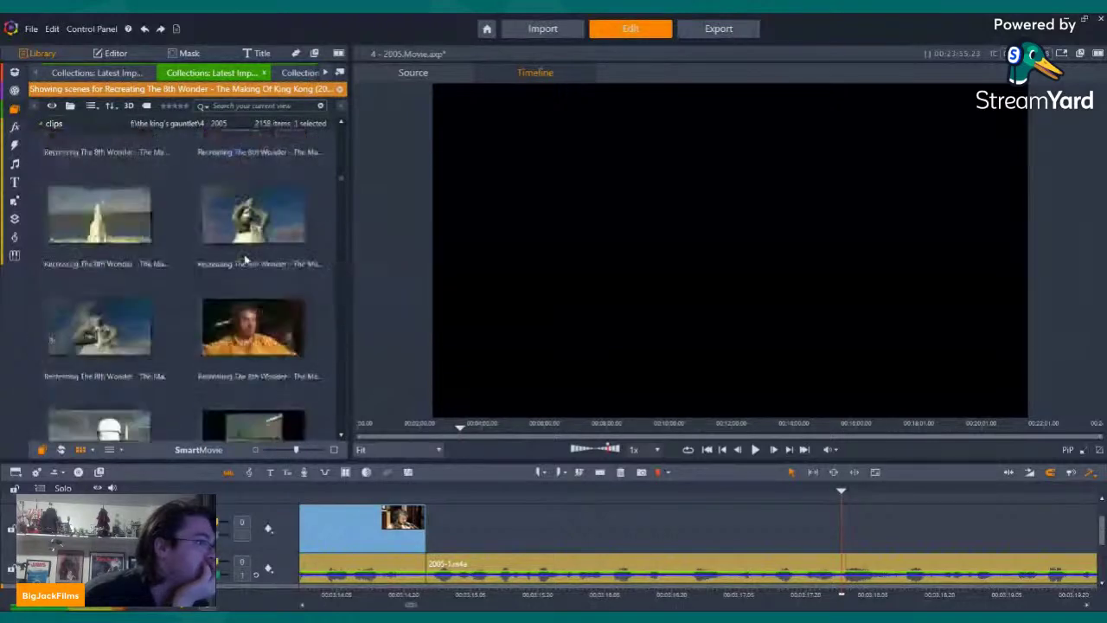
{"action": "scroll", "coordinate": [246, 259], "scroll_direction": "down", "scroll_amount": 5}
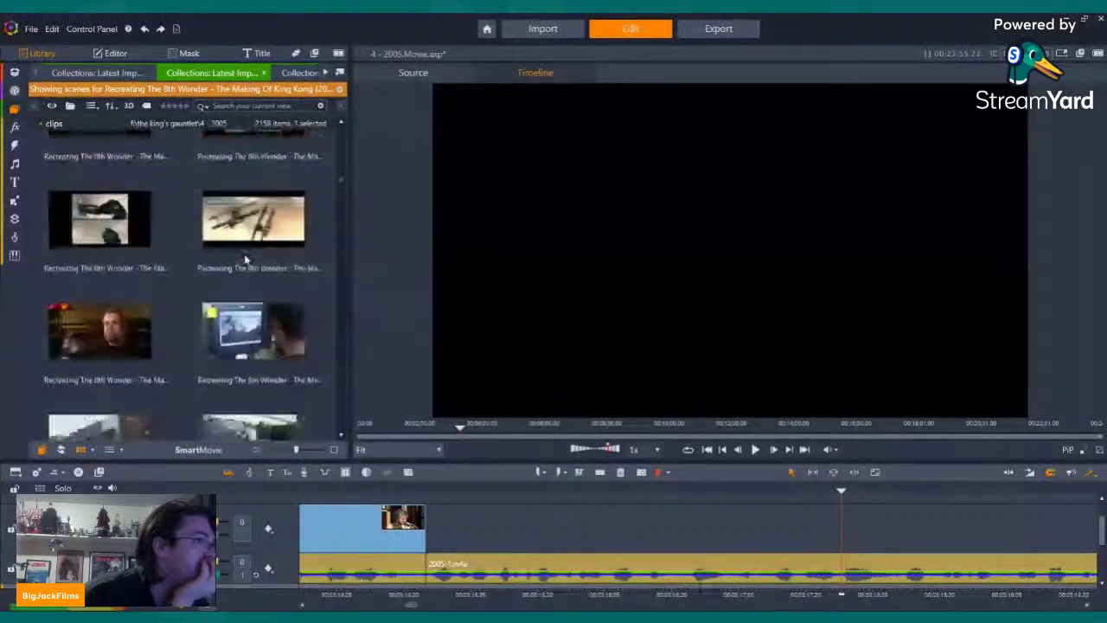
{"action": "scroll", "coordinate": [244, 260], "scroll_direction": "down", "scroll_amount": 5}
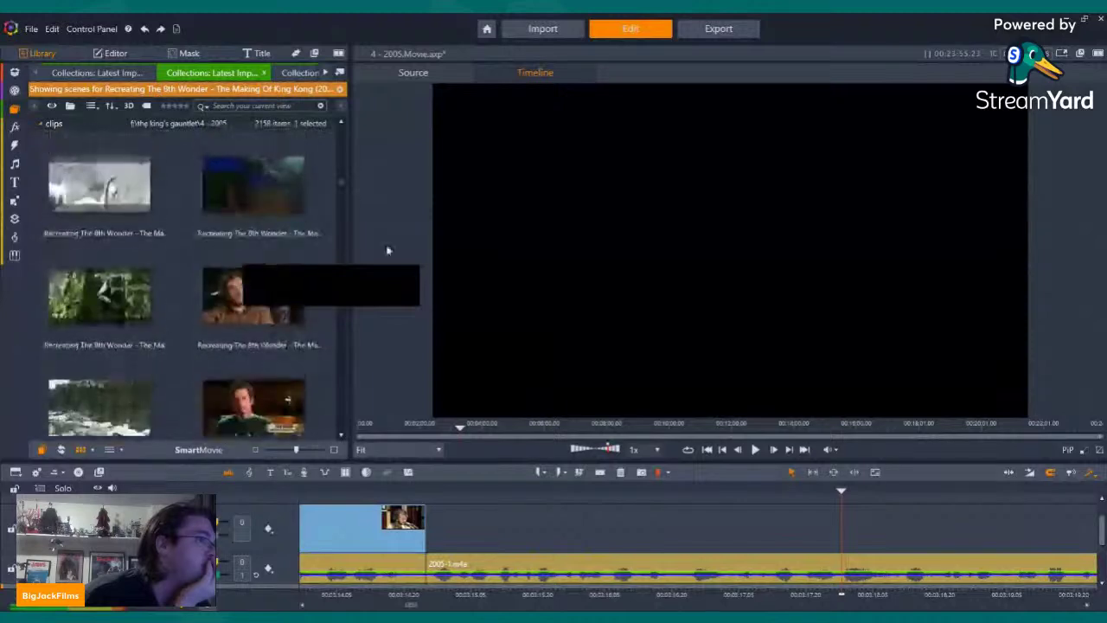
{"action": "mouse_move", "coordinate": [341, 186]}
{"action": "left_mouse_down"}
{"action": "mouse_move", "coordinate": [341, 244]}
{"action": "mouse_move", "coordinate": [338, 200]}
{"action": "left_mouse_up"}
{"action": "scroll", "coordinate": [338, 201], "scroll_direction": "down", "scroll_amount": 5}
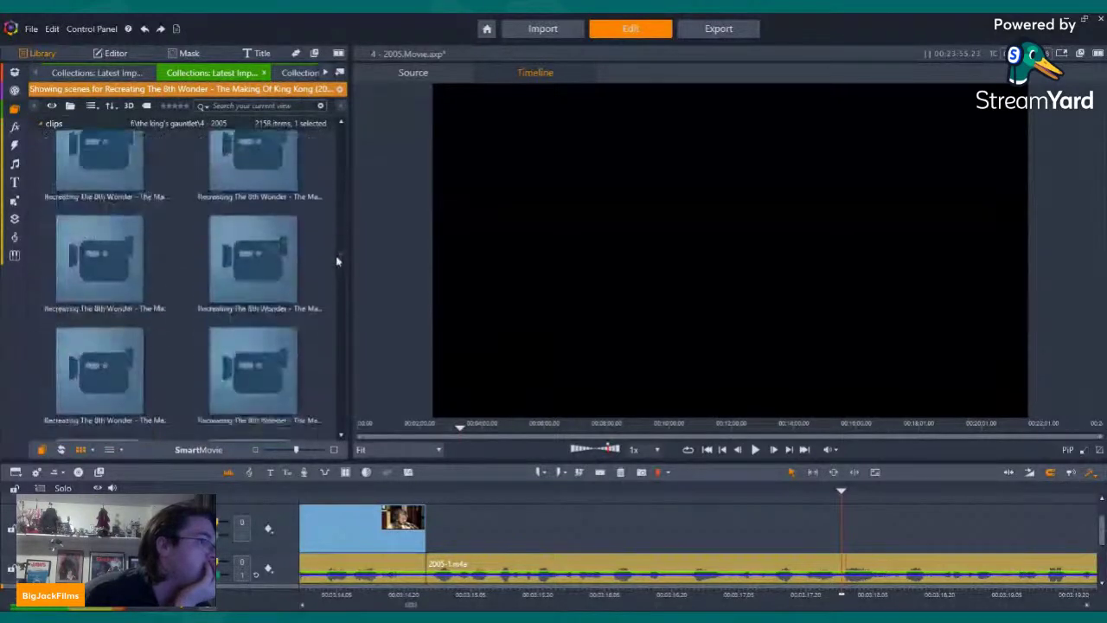
{"action": "left_click_drag", "start_coordinate": [330, 242], "coordinate": [329, 247]}
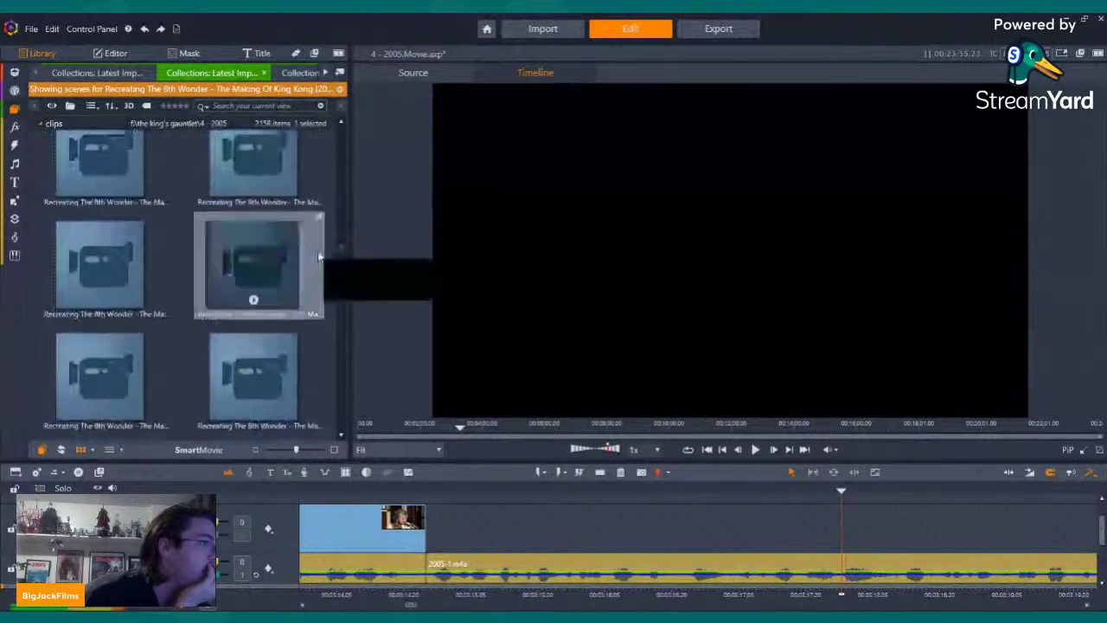
{"action": "scroll", "coordinate": [131, 247], "scroll_direction": "down", "scroll_amount": 3}
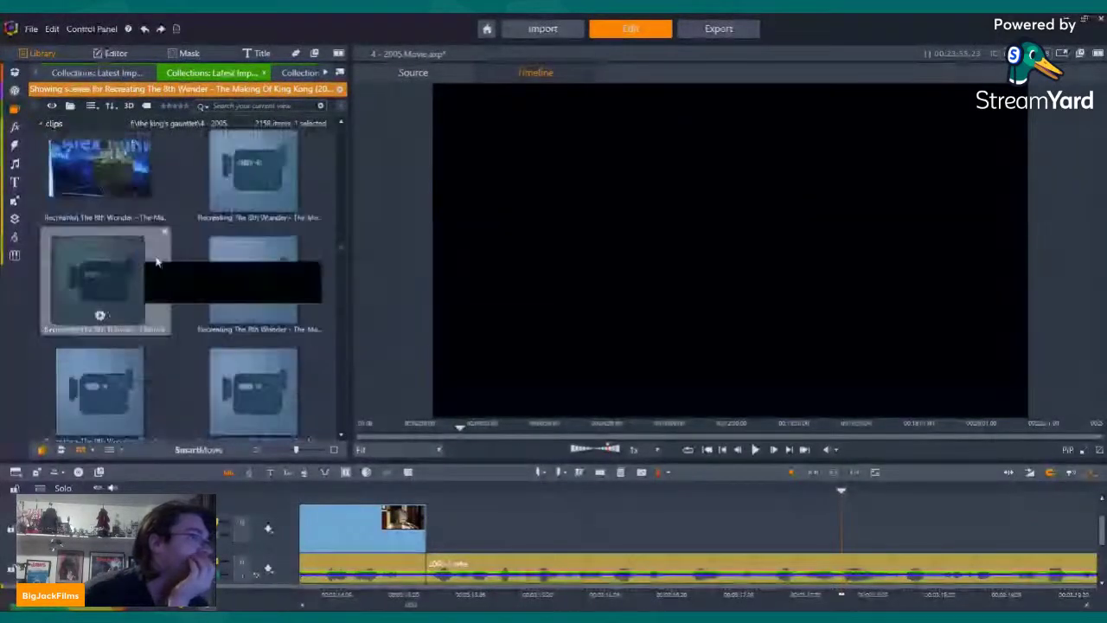
{"action": "scroll", "coordinate": [199, 291], "scroll_direction": "down", "scroll_amount": 4}
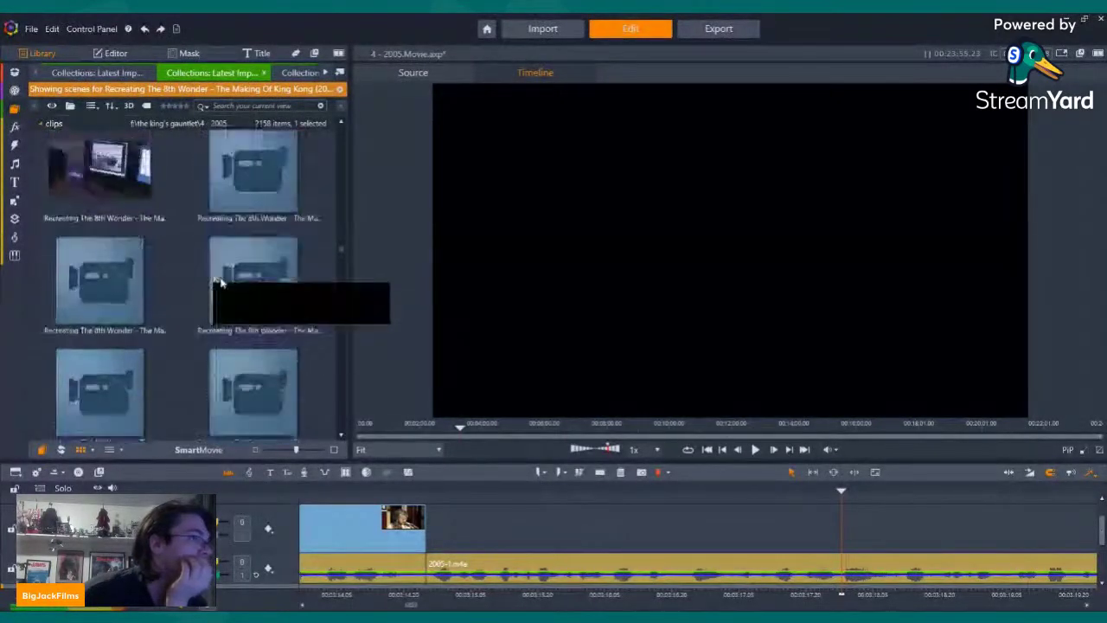
{"action": "scroll", "coordinate": [251, 326], "scroll_direction": "down", "scroll_amount": 4}
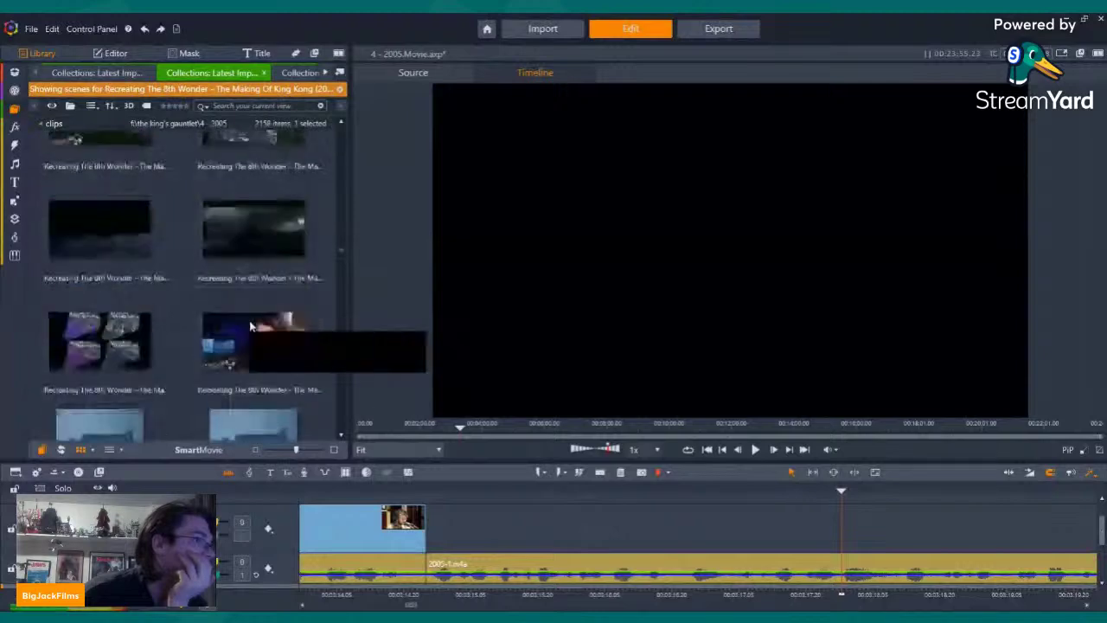
{"action": "scroll", "coordinate": [251, 326], "scroll_direction": "down", "scroll_amount": 5}
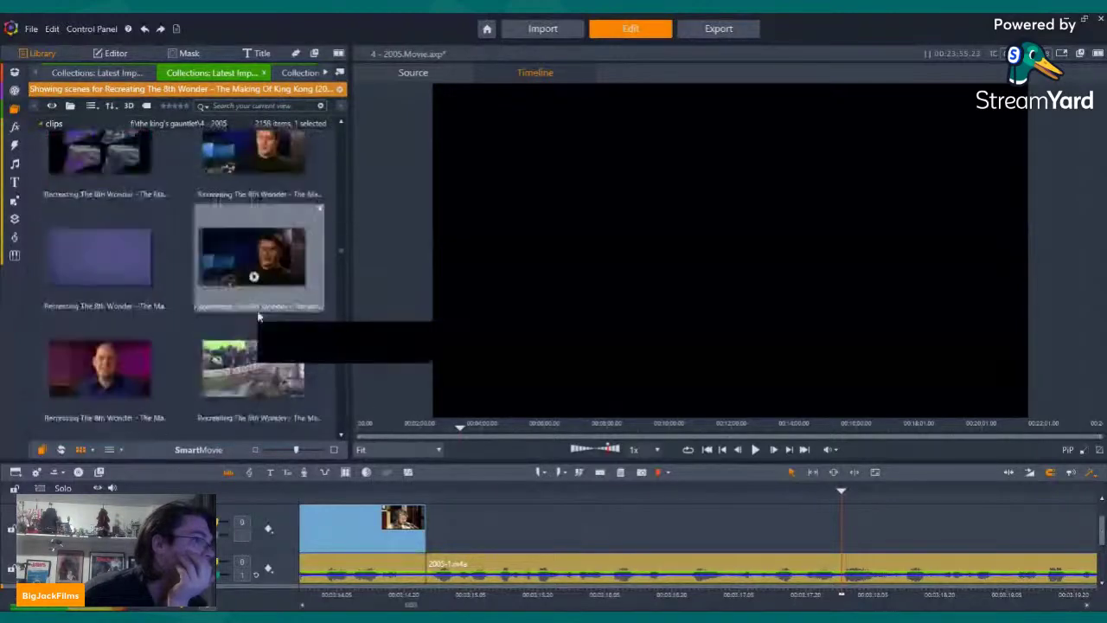
{"action": "scroll", "coordinate": [341, 242], "scroll_direction": "down", "scroll_amount": 6}
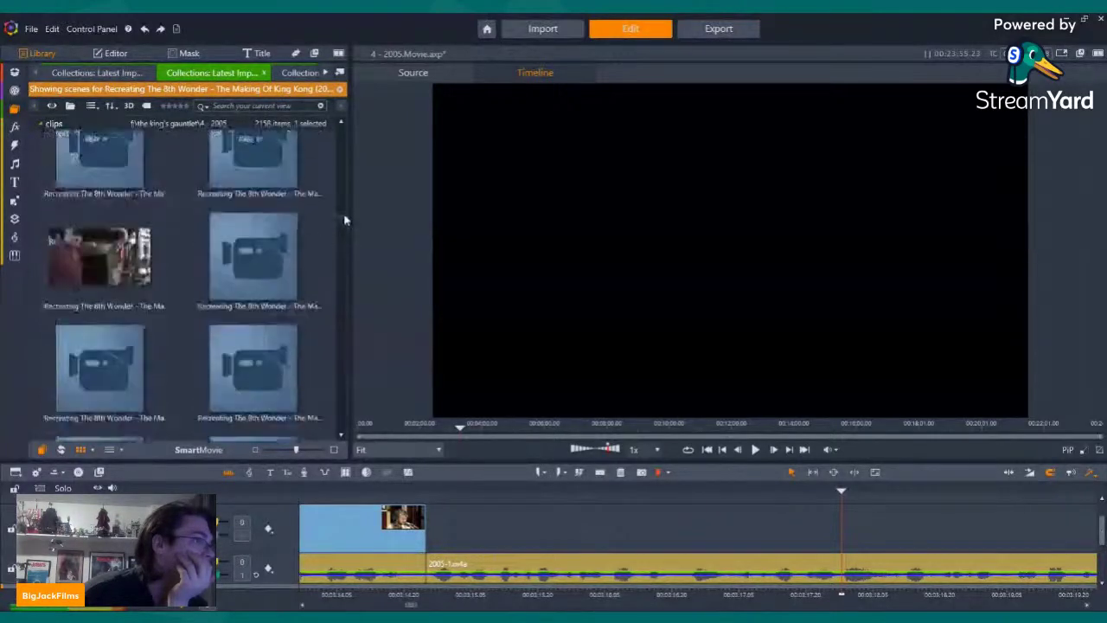
{"action": "scroll", "coordinate": [343, 196], "scroll_direction": "up", "scroll_amount": 1}
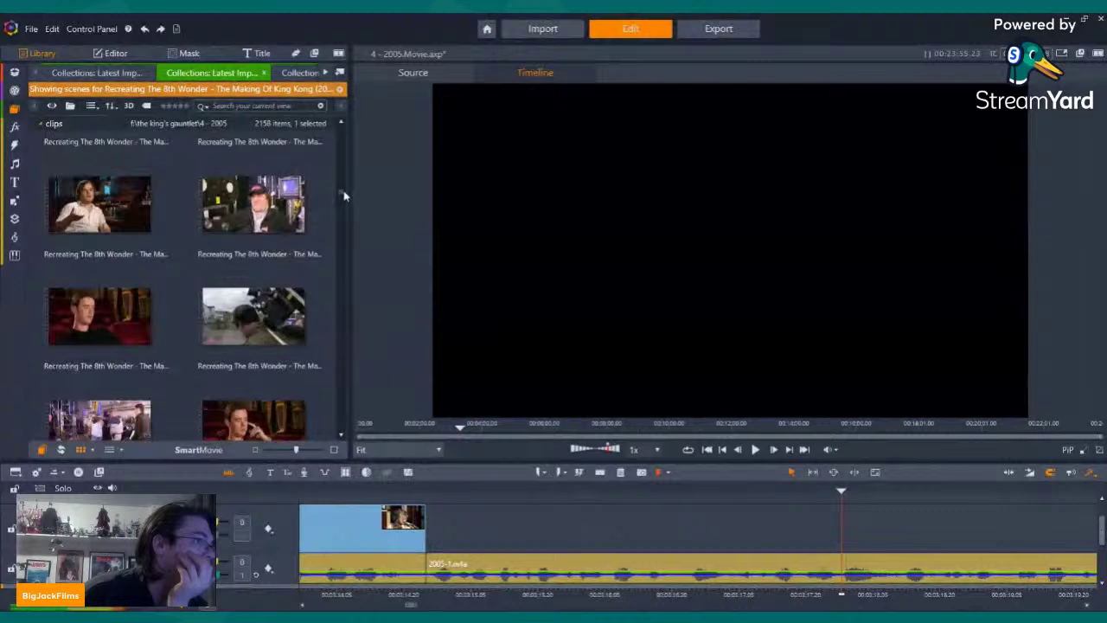
{"action": "scroll", "coordinate": [341, 199], "scroll_direction": "down", "scroll_amount": 5}
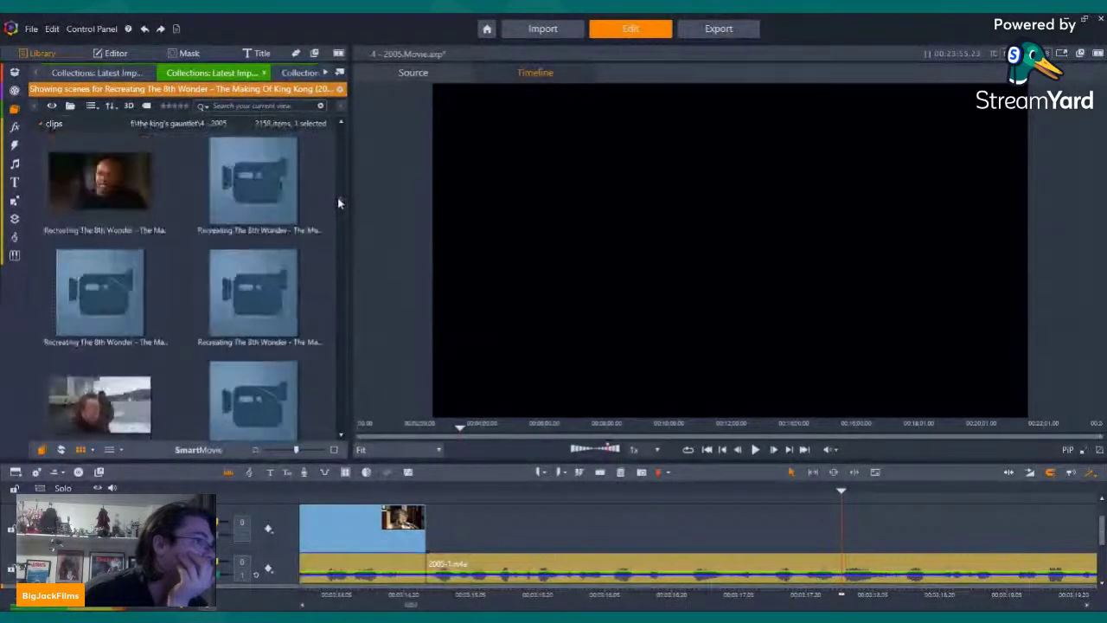
{"action": "scroll", "coordinate": [339, 203], "scroll_direction": "down", "scroll_amount": 5}
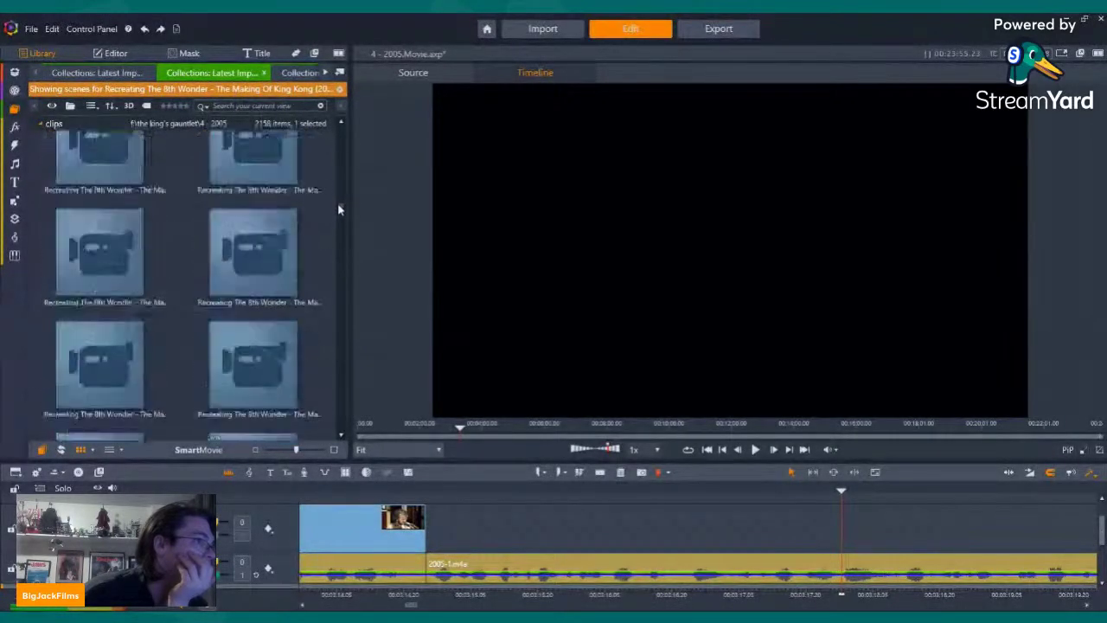
{"action": "left_click_drag", "start_coordinate": [338, 205], "coordinate": [343, 215]}
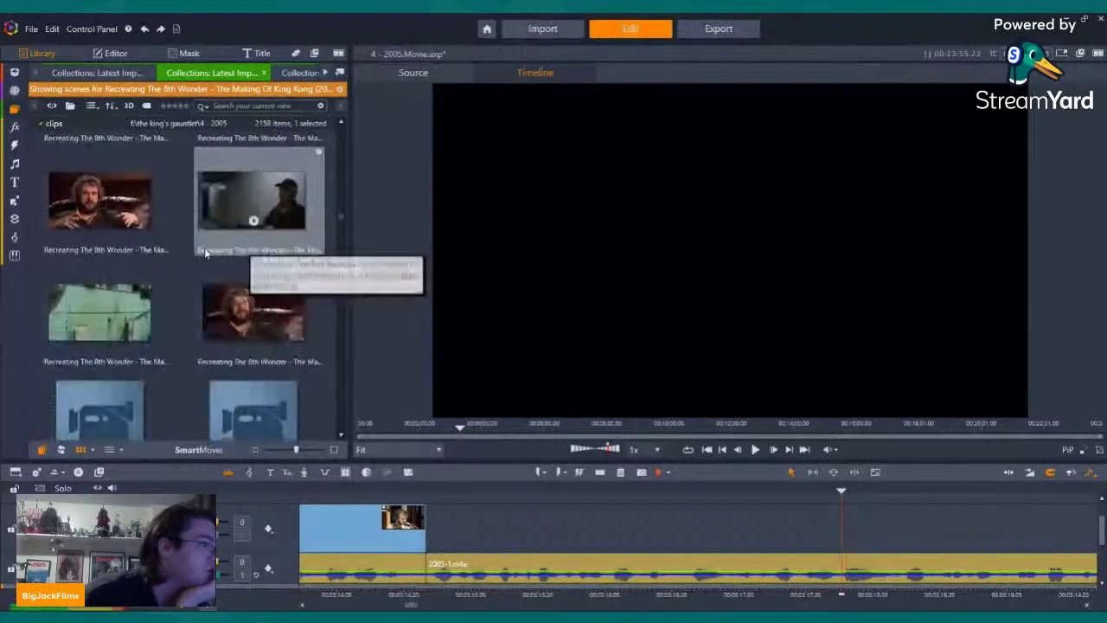
Preview the Making Of King Kong ship-set and camera-crew scenes from about 01:04:49 to 01:08:00 for usable footage
{"action": "scroll", "coordinate": [163, 290], "scroll_direction": "down", "scroll_amount": 3}
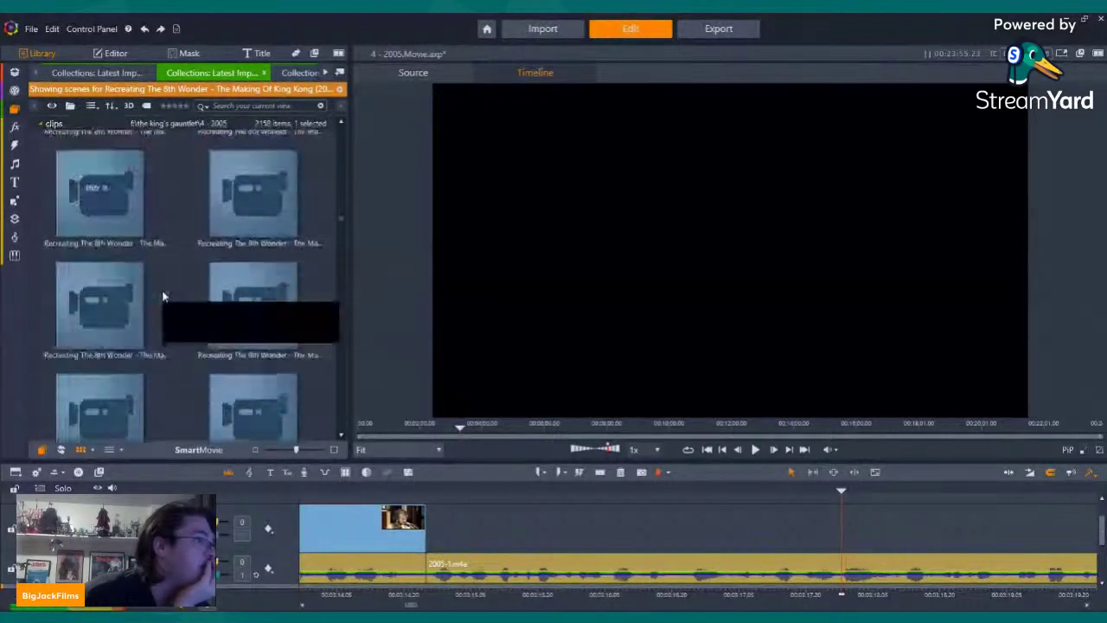
{"action": "scroll", "coordinate": [173, 292], "scroll_direction": "down", "scroll_amount": 1}
{"action": "scroll", "coordinate": [271, 316], "scroll_direction": "down", "scroll_amount": 2}
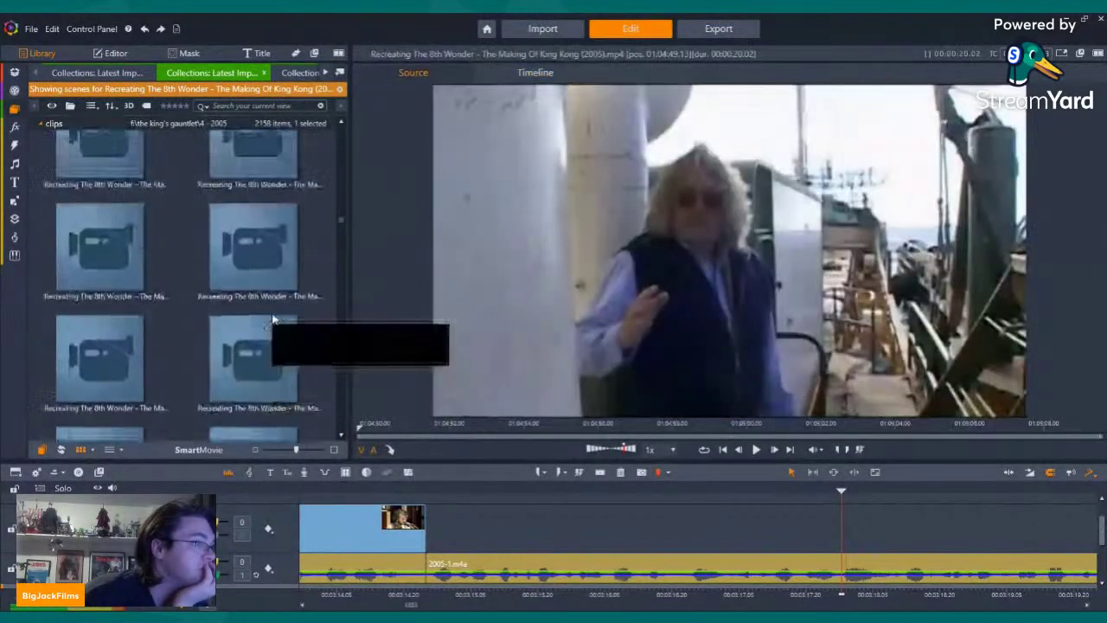
{"action": "left_click", "coordinate": [273, 319]}
{"action": "scroll", "coordinate": [273, 319], "scroll_direction": "down", "scroll_amount": 5}
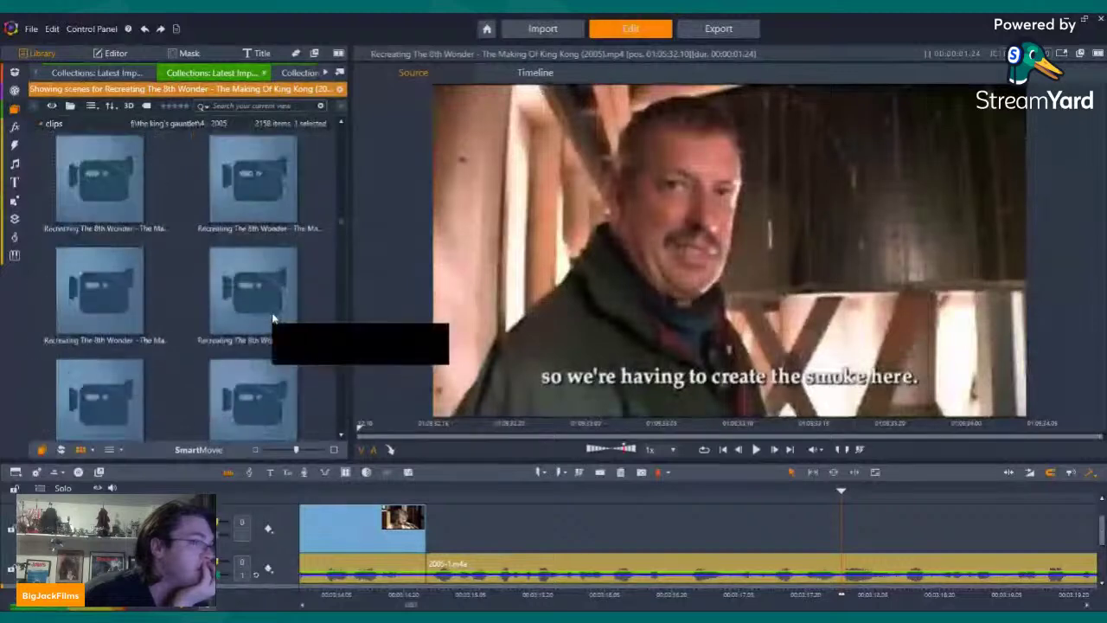
{"action": "left_click", "coordinate": [274, 319]}
{"action": "scroll", "coordinate": [273, 320], "scroll_direction": "down", "scroll_amount": 1}
{"action": "scroll", "coordinate": [274, 318], "scroll_direction": "down", "scroll_amount": 5}
{"action": "left_click", "coordinate": [274, 317]}
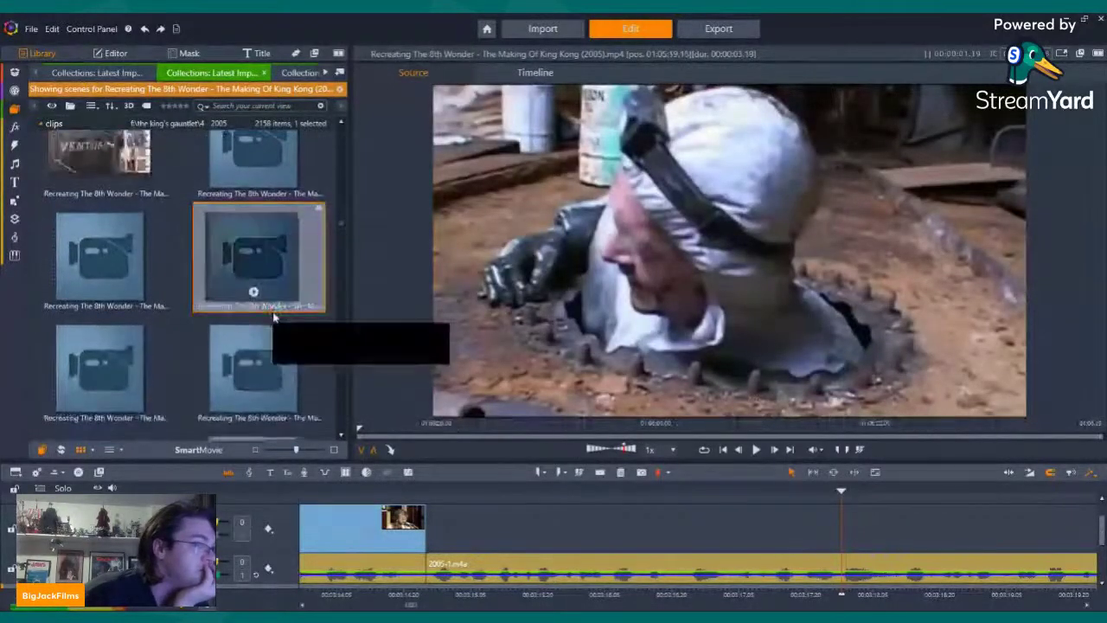
{"action": "scroll", "coordinate": [274, 317], "scroll_direction": "down", "scroll_amount": 1}
{"action": "scroll", "coordinate": [274, 318], "scroll_direction": "down", "scroll_amount": 5}
{"action": "left_click", "coordinate": [274, 319]}
{"action": "scroll", "coordinate": [274, 319], "scroll_direction": "down", "scroll_amount": 5}
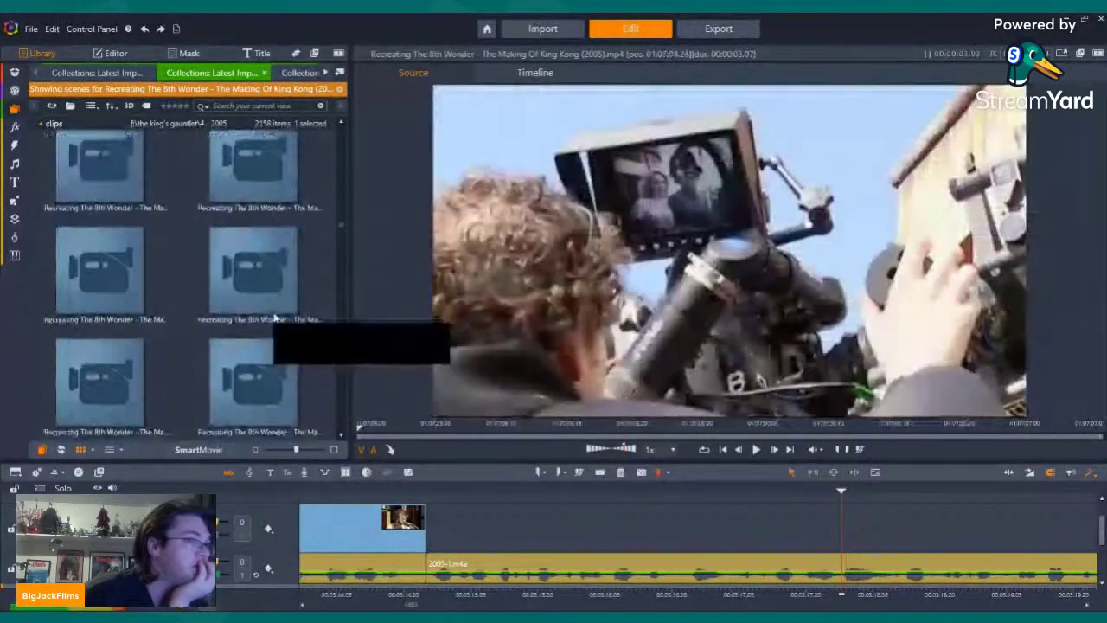
{"action": "left_click", "coordinate": [274, 318]}
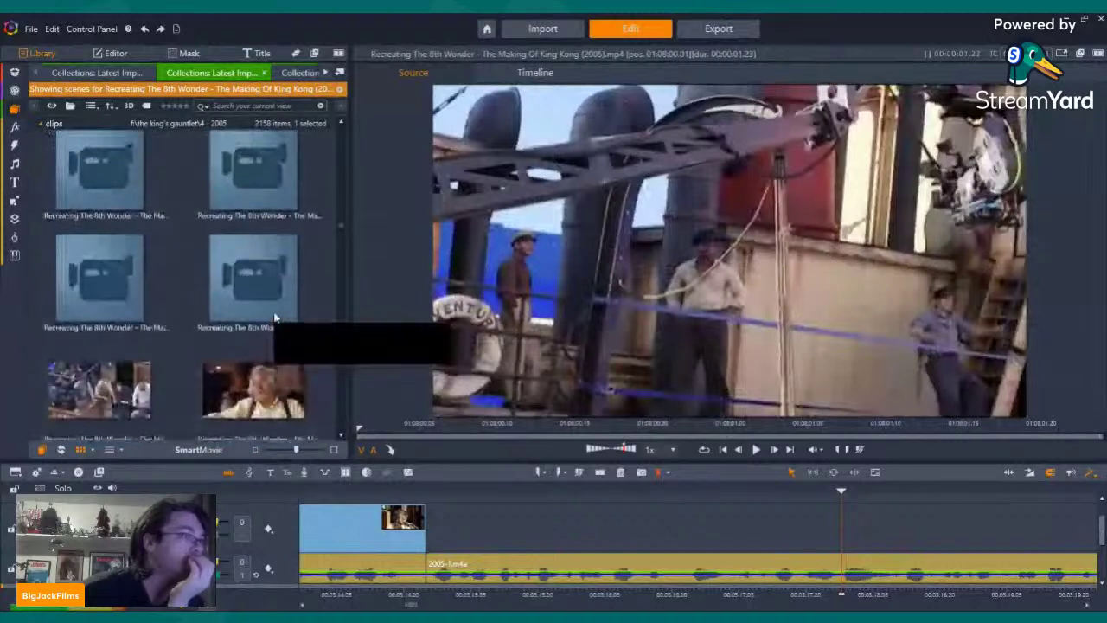
Browse the making-of scenes and preview the blue-screen night shoot shots of the director at the monitors and the hatted crew
{"action": "scroll", "coordinate": [256, 272], "scroll_direction": "down", "scroll_amount": 4}
{"action": "scroll", "coordinate": [251, 237], "scroll_direction": "down", "scroll_amount": 6}
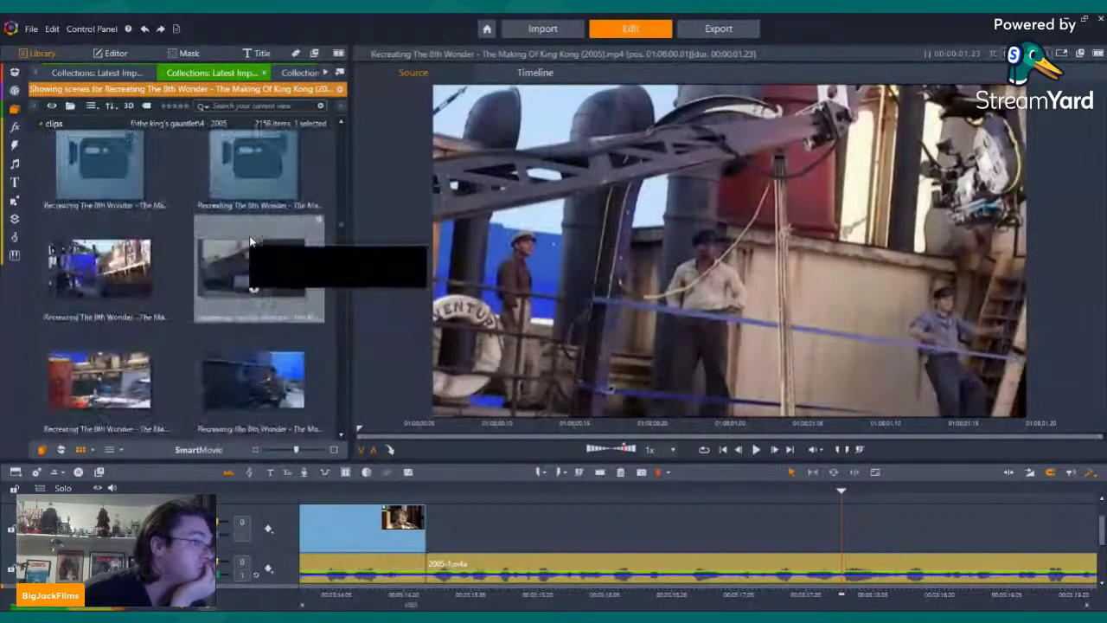
{"action": "scroll", "coordinate": [251, 255], "scroll_direction": "down", "scroll_amount": 8}
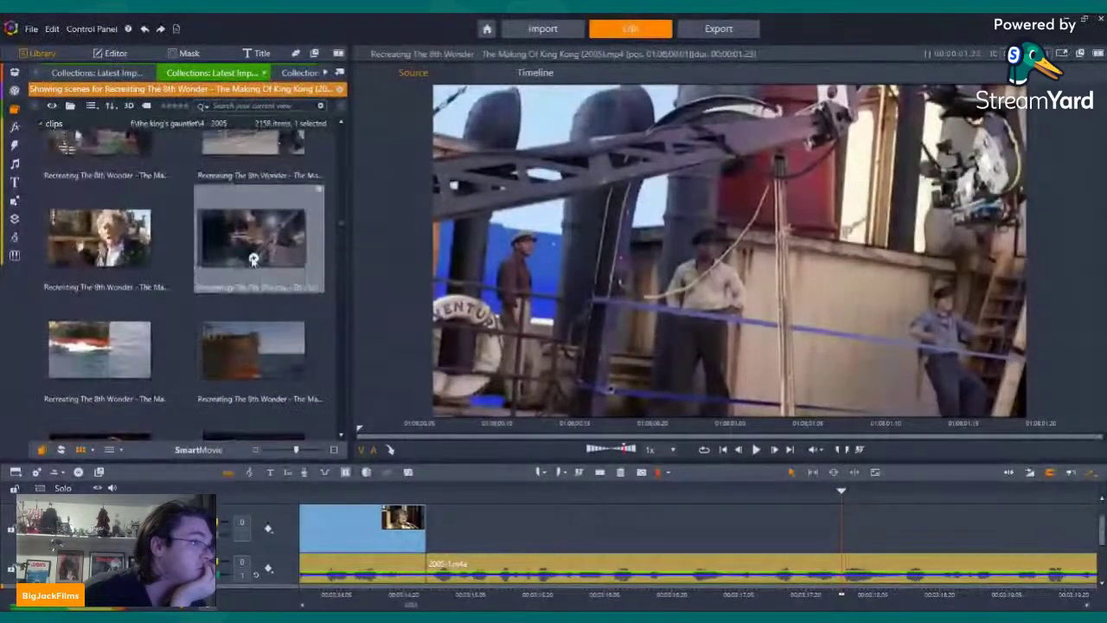
{"action": "scroll", "coordinate": [251, 259], "scroll_direction": "down", "scroll_amount": 8}
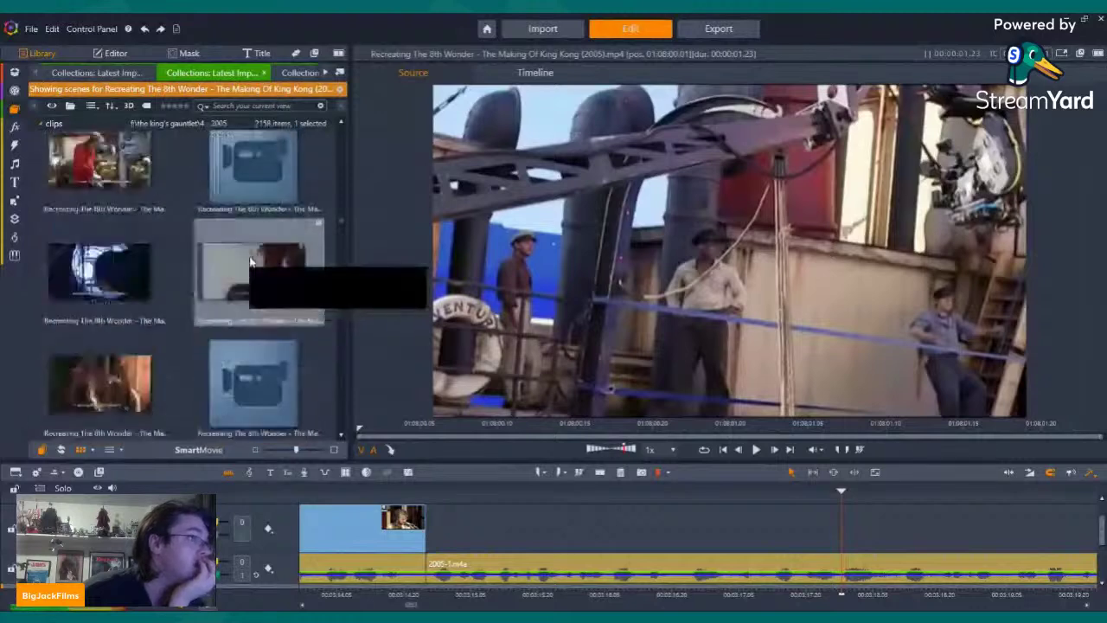
{"action": "scroll", "coordinate": [250, 259], "scroll_direction": "down", "scroll_amount": 8}
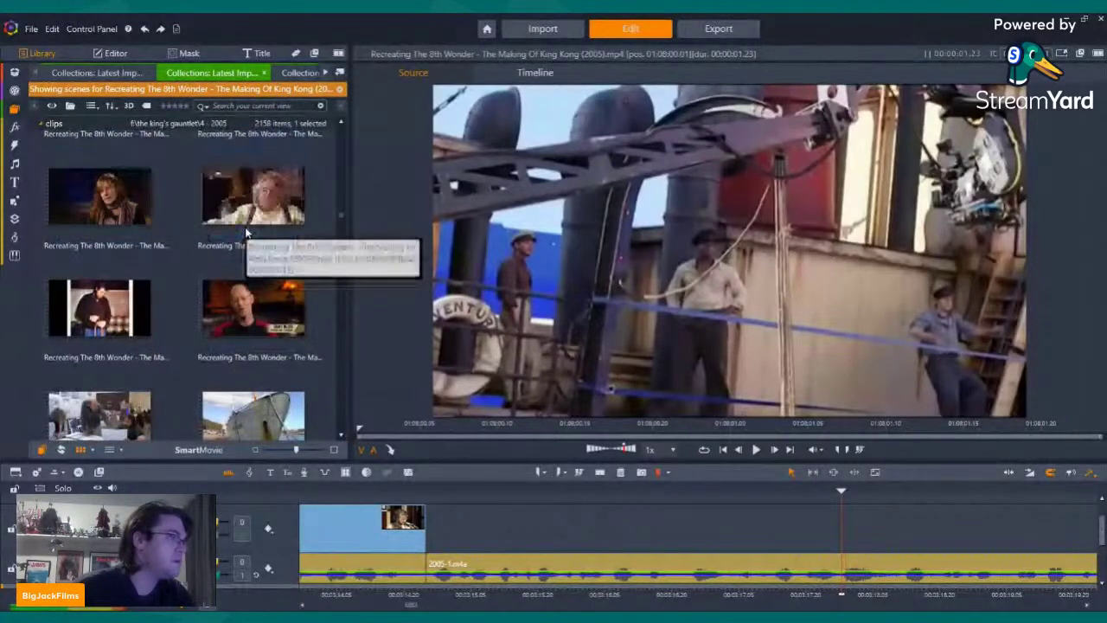
{"action": "scroll", "coordinate": [246, 232], "scroll_direction": "down", "scroll_amount": 4}
{"action": "scroll", "coordinate": [245, 231], "scroll_direction": "down", "scroll_amount": 6}
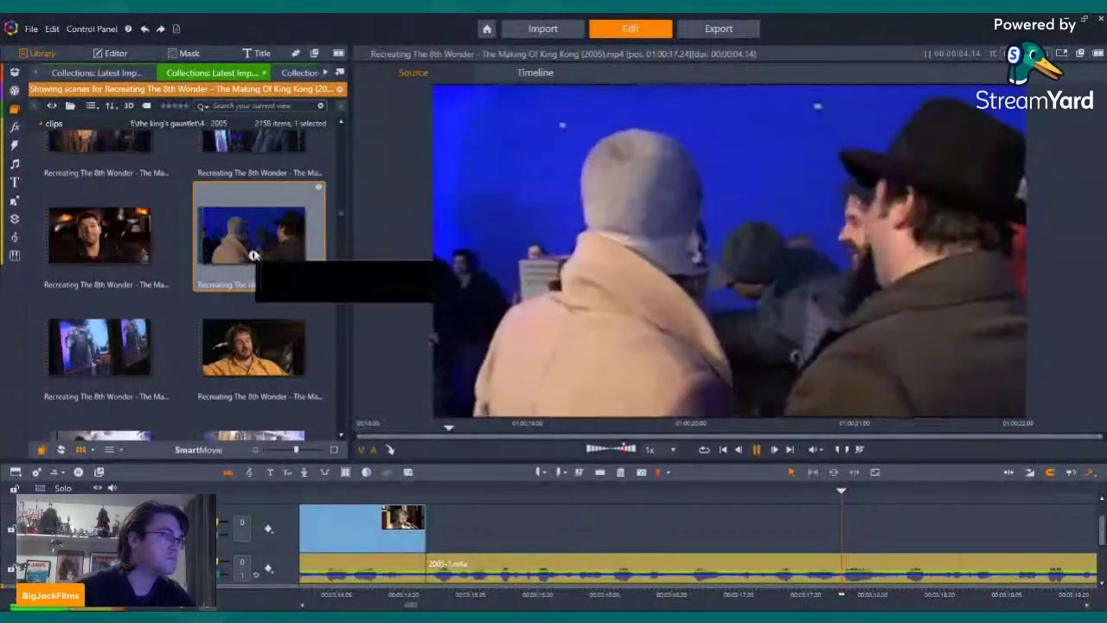
{"action": "scroll", "coordinate": [208, 253], "scroll_direction": "up", "scroll_amount": 2}
{"action": "left_click", "coordinate": [113, 273]}
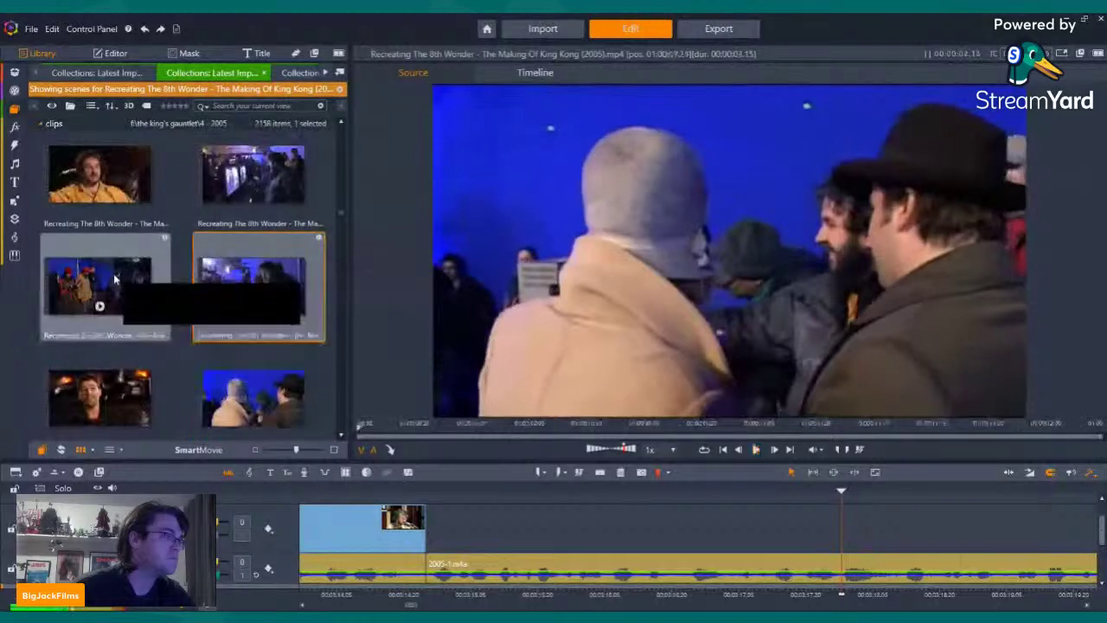
{"action": "left_click", "coordinate": [255, 318]}
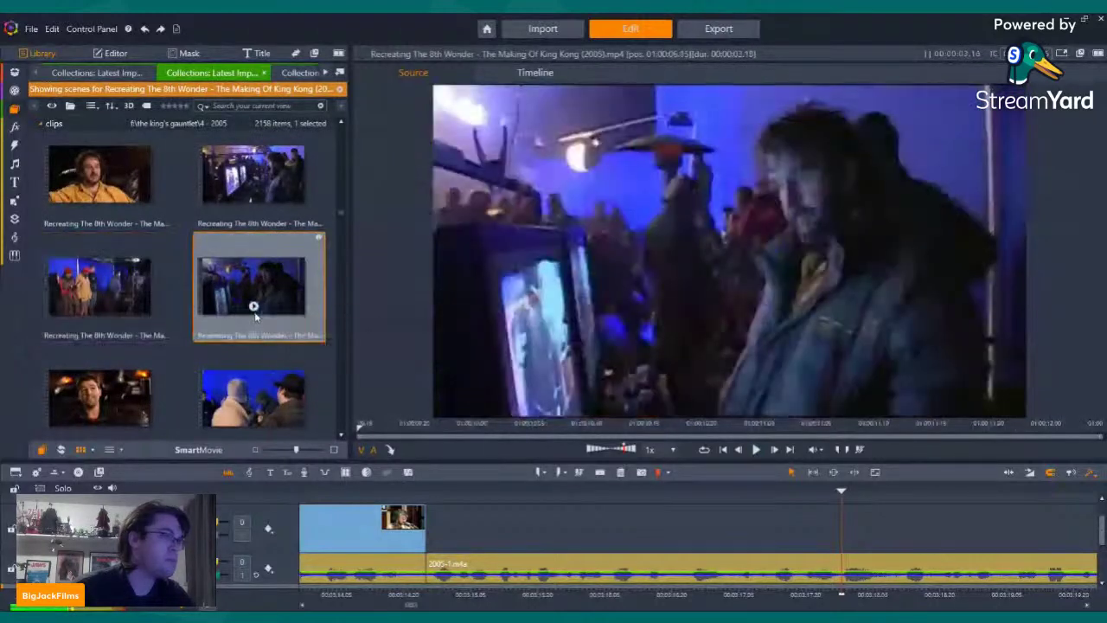
{"action": "scroll", "coordinate": [258, 294], "scroll_direction": "up", "scroll_amount": 2}
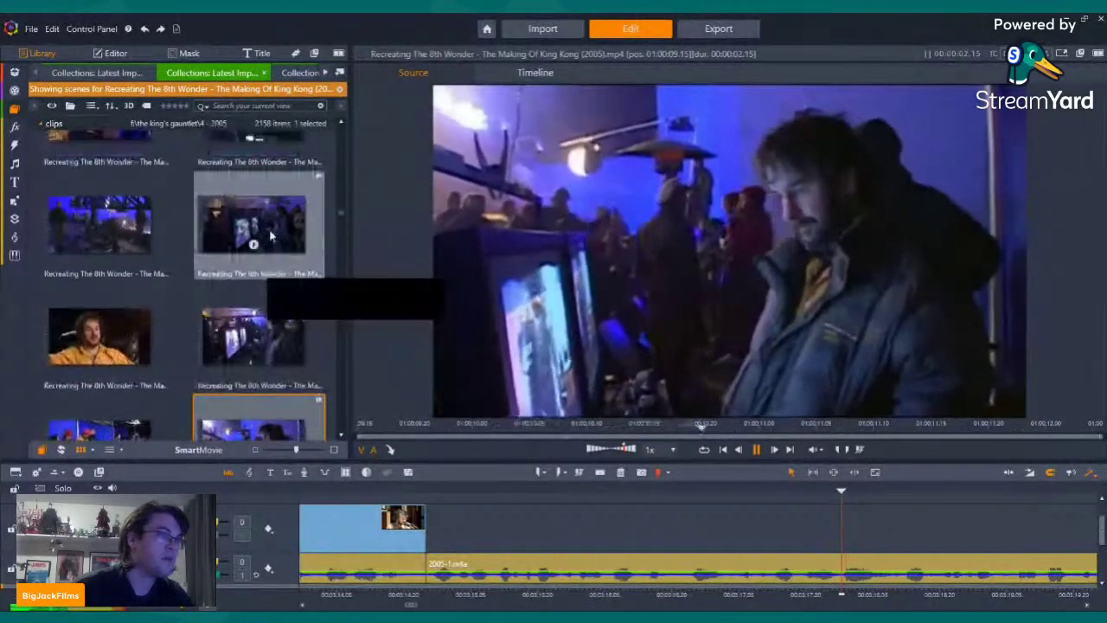
{"action": "left_click", "coordinate": [254, 246]}
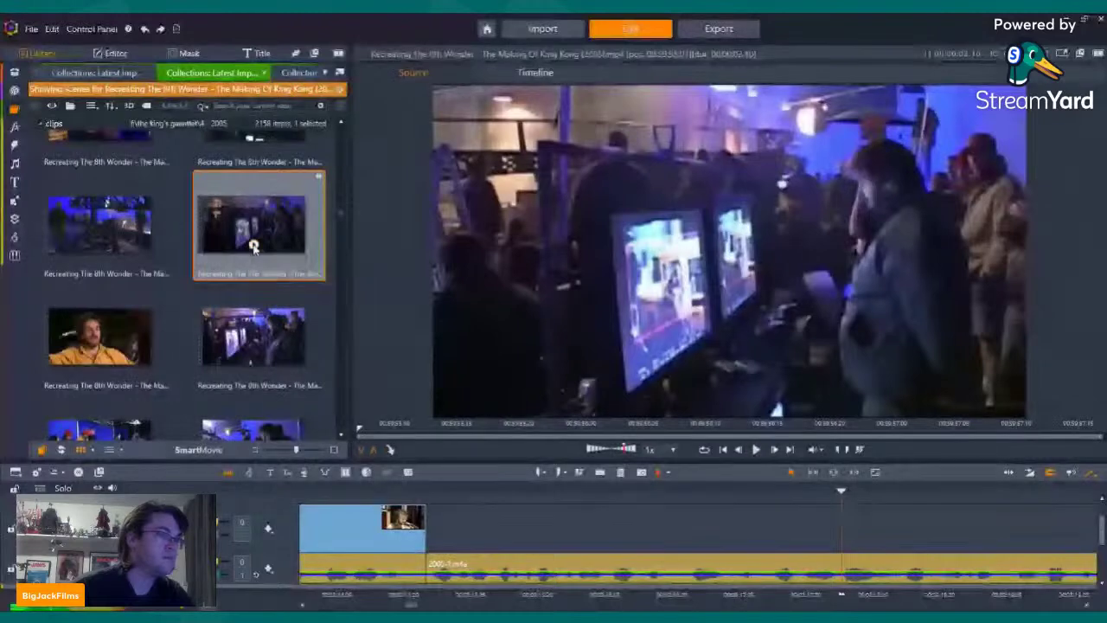
Examine the earlier first-day-of-filming scenes, including the crowd, vintage car, film camera and ship hull shots
{"action": "scroll", "coordinate": [253, 248], "scroll_direction": "up", "scroll_amount": 4}
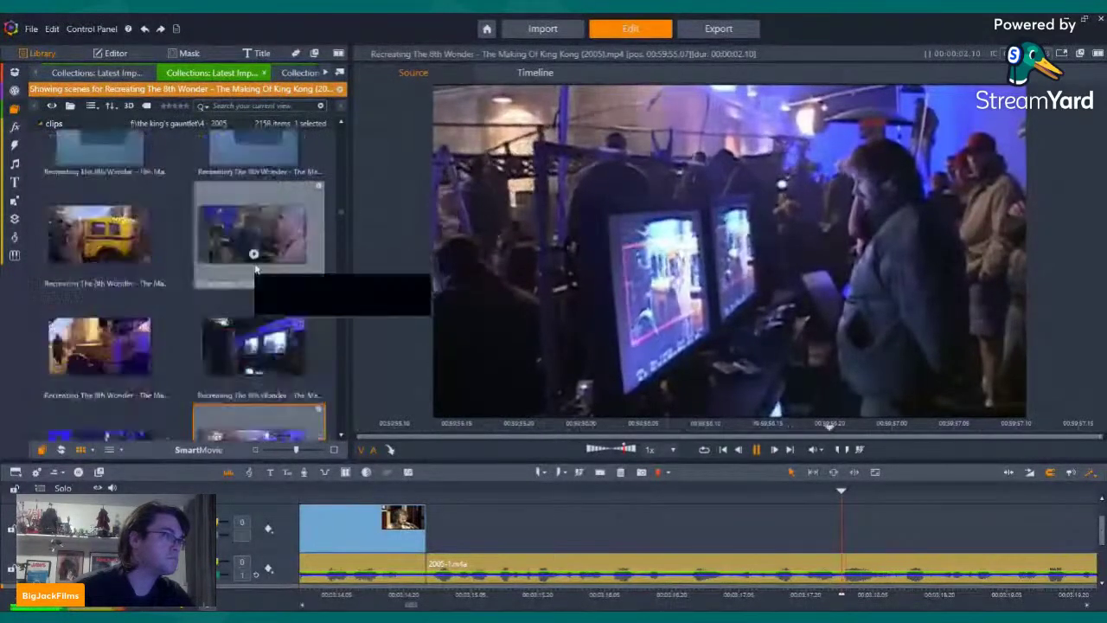
{"action": "scroll", "coordinate": [271, 279], "scroll_direction": "up", "scroll_amount": 4}
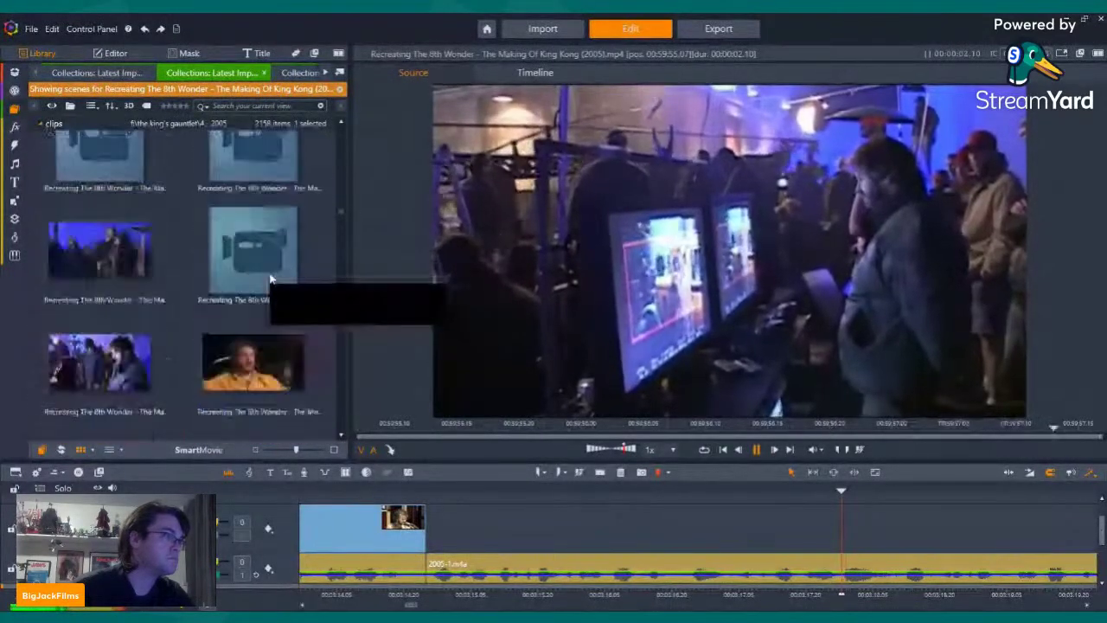
{"action": "left_click", "coordinate": [100, 284]}
{"action": "scroll", "coordinate": [226, 281], "scroll_direction": "up", "scroll_amount": 2}
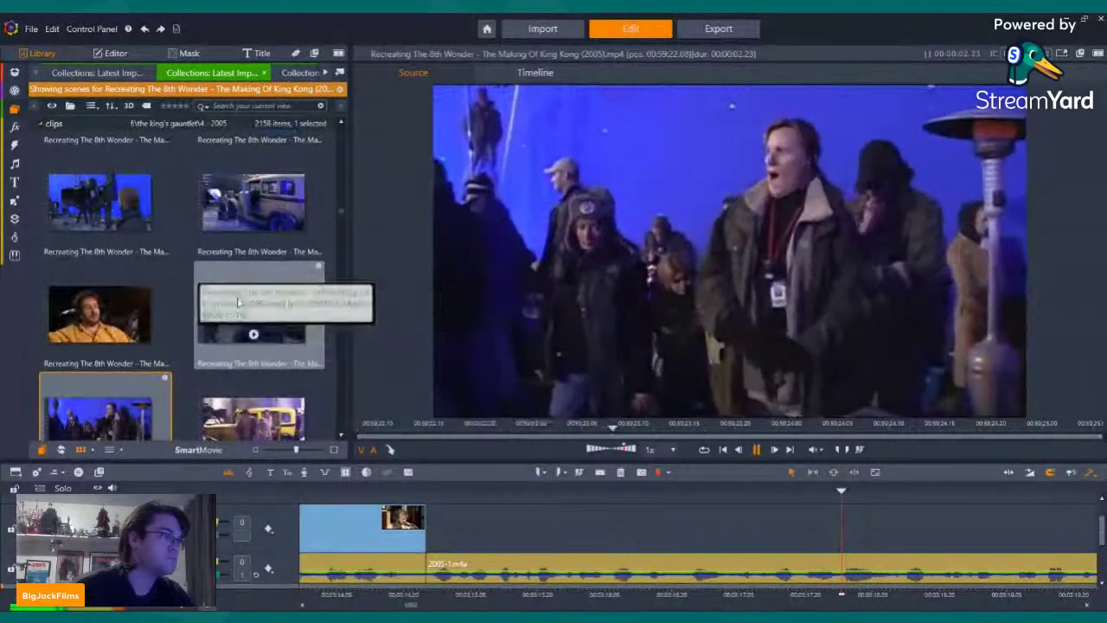
{"action": "left_click", "coordinate": [253, 333]}
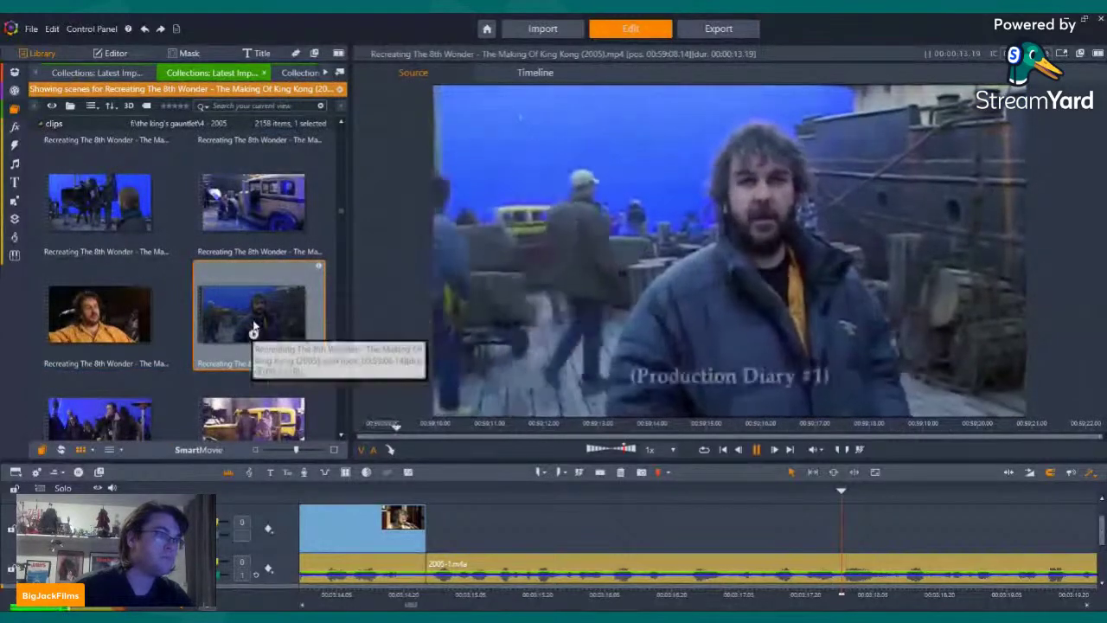
{"action": "left_click", "coordinate": [261, 195]}
{"action": "left_click", "coordinate": [141, 213]}
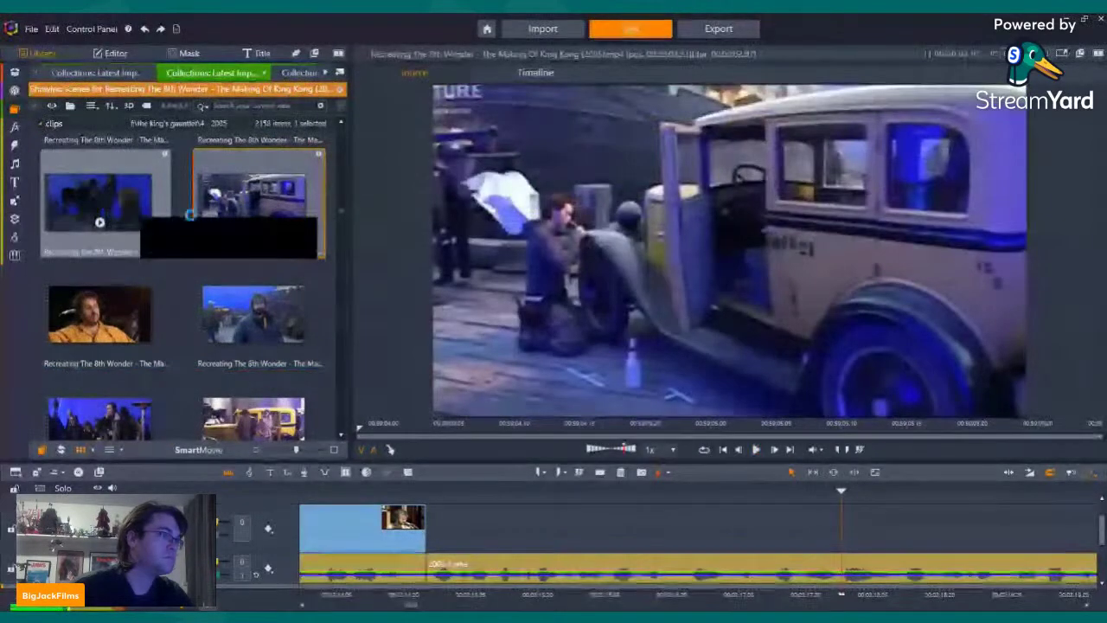
{"action": "left_click", "coordinate": [253, 223]}
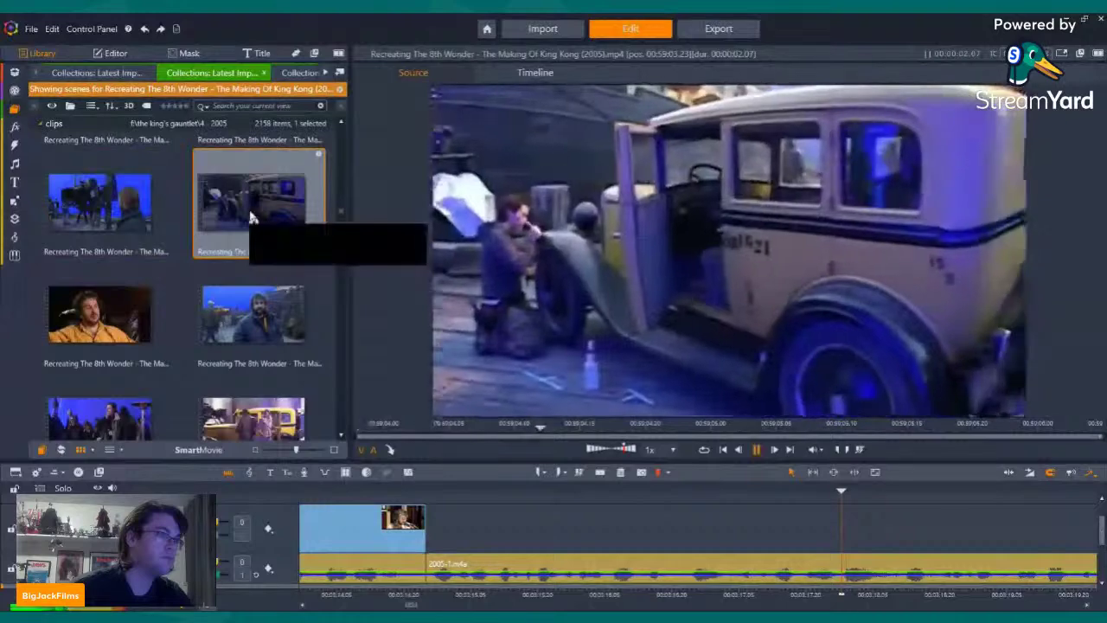
{"action": "left_click", "coordinate": [98, 223]}
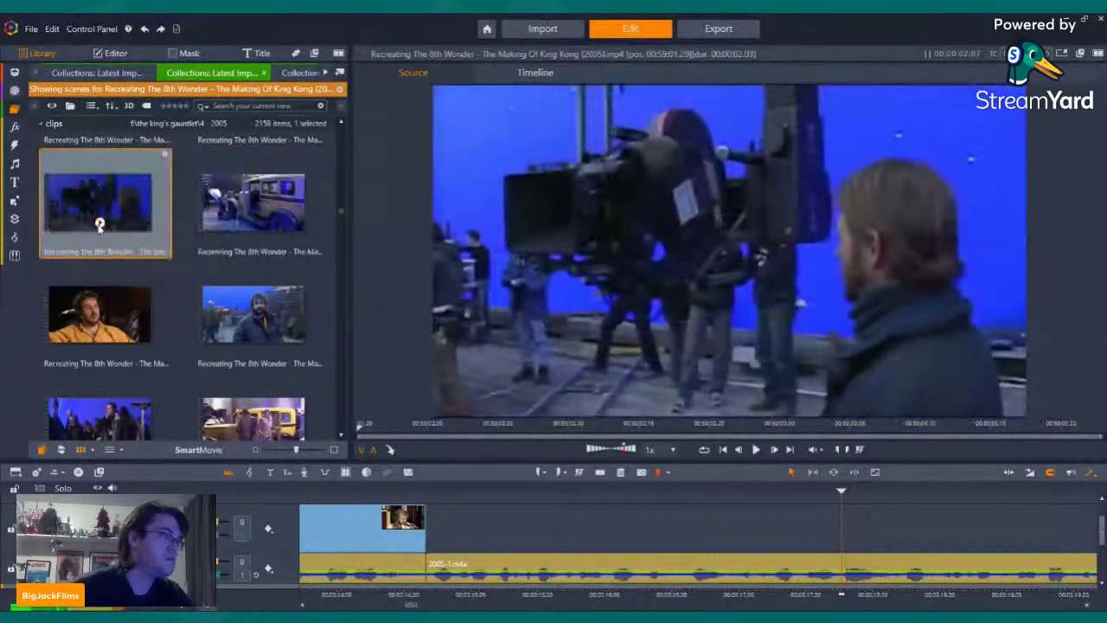
{"action": "scroll", "coordinate": [112, 242], "scroll_direction": "up", "scroll_amount": 3}
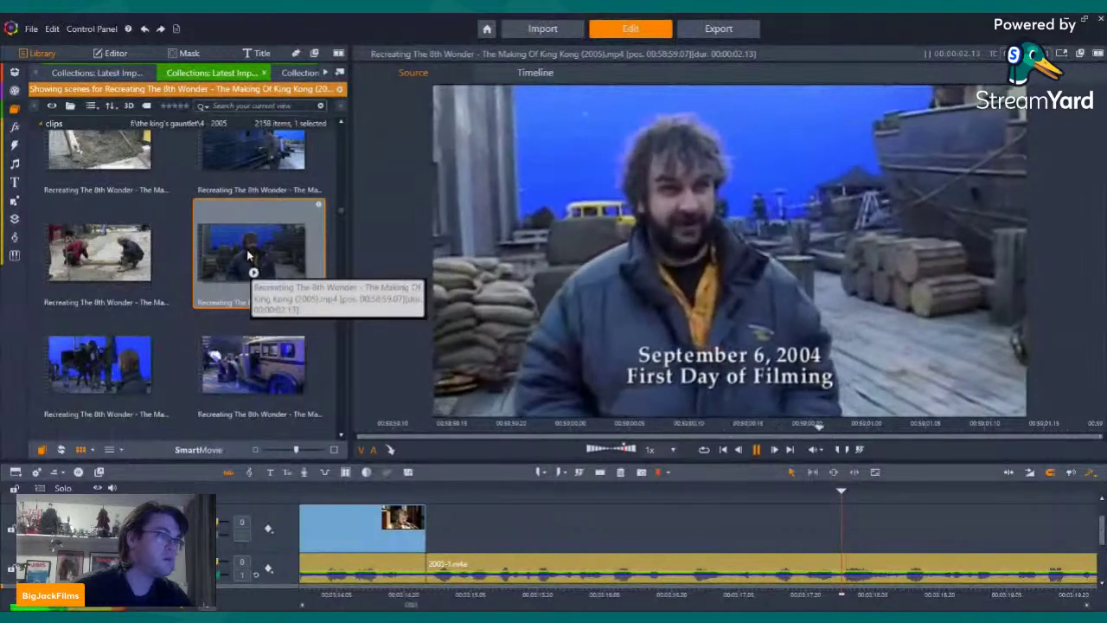
{"action": "scroll", "coordinate": [248, 256], "scroll_direction": "up", "scroll_amount": 2}
{"action": "left_click", "coordinate": [250, 320]}
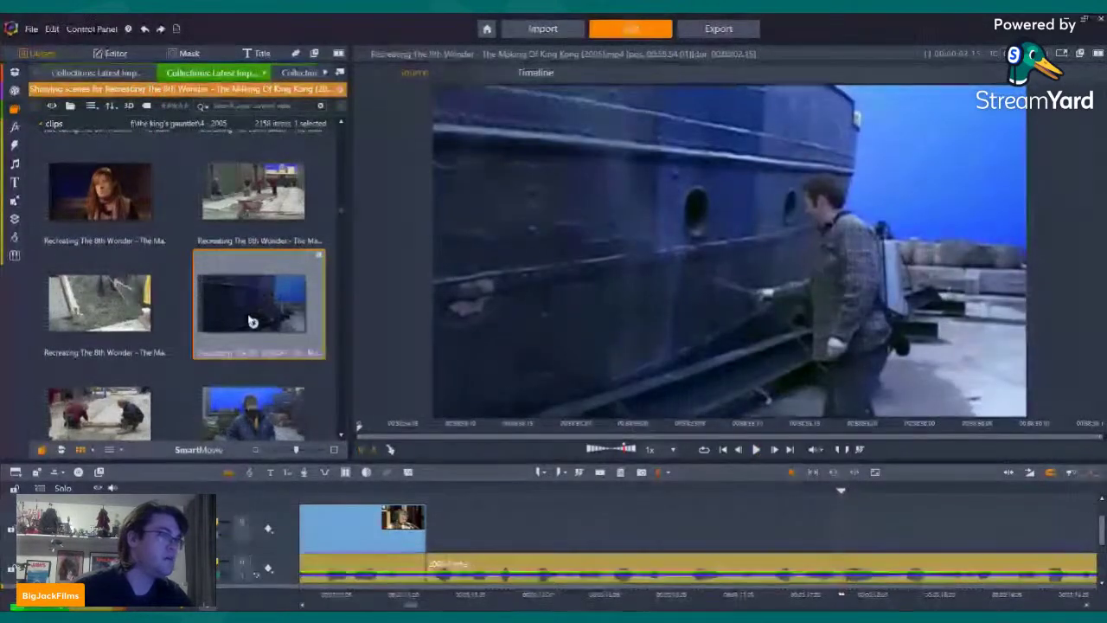
Browse back through the making-of scenes and preview the dockside crowd, suited actor and blue-screen actor shots from about 01:00:17 to 01:00:38
{"action": "scroll", "coordinate": [256, 292], "scroll_direction": "up", "scroll_amount": 6}
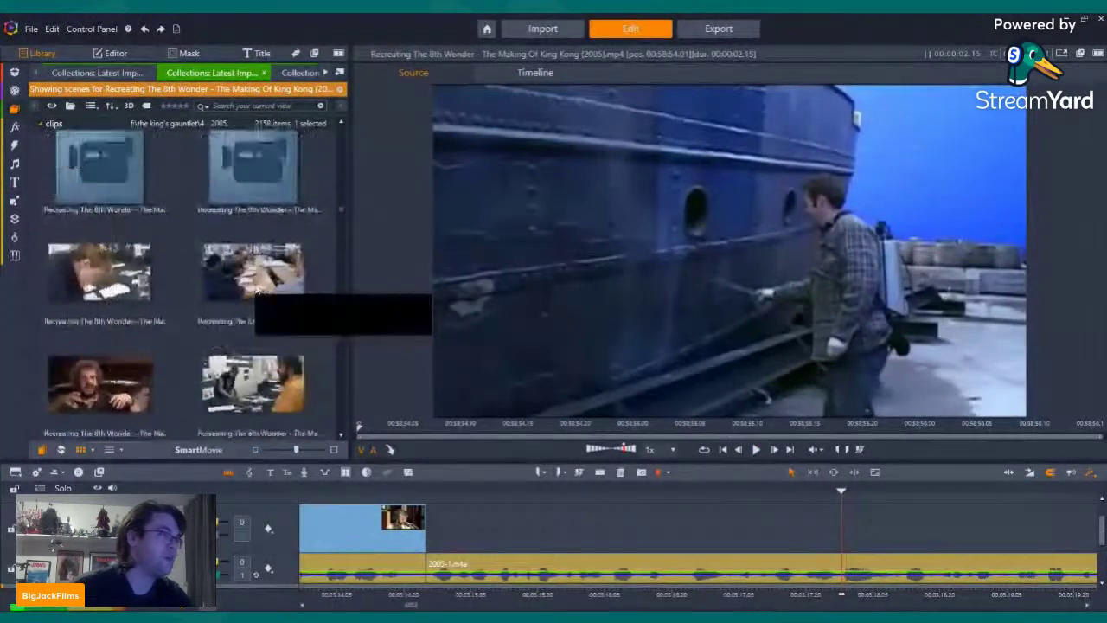
{"action": "scroll", "coordinate": [256, 292], "scroll_direction": "up", "scroll_amount": 8}
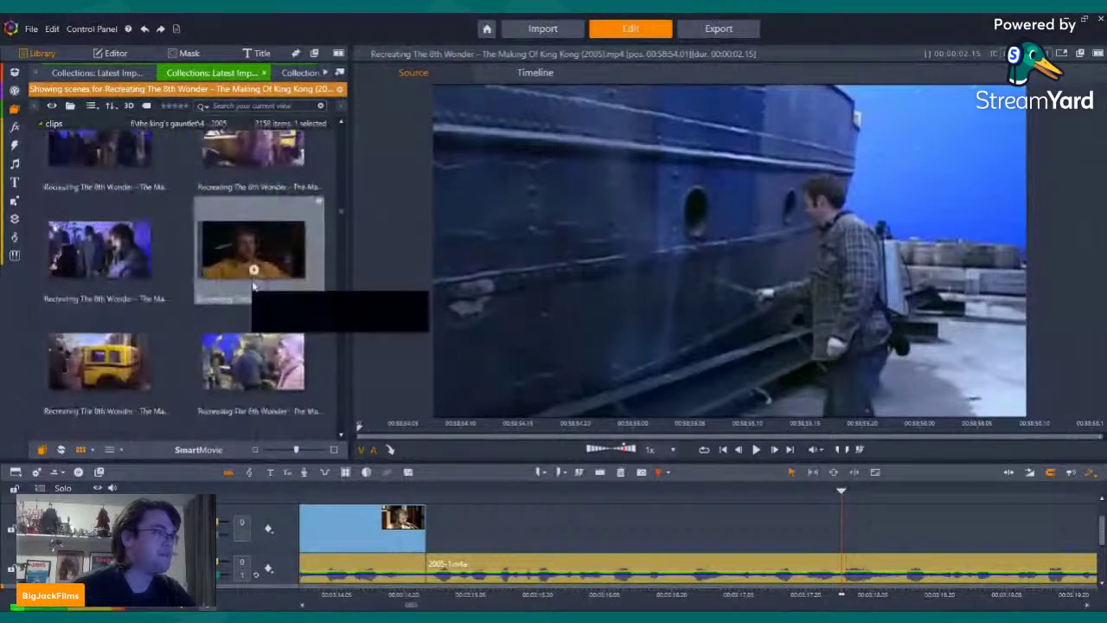
{"action": "scroll", "coordinate": [253, 285], "scroll_direction": "up", "scroll_amount": 8}
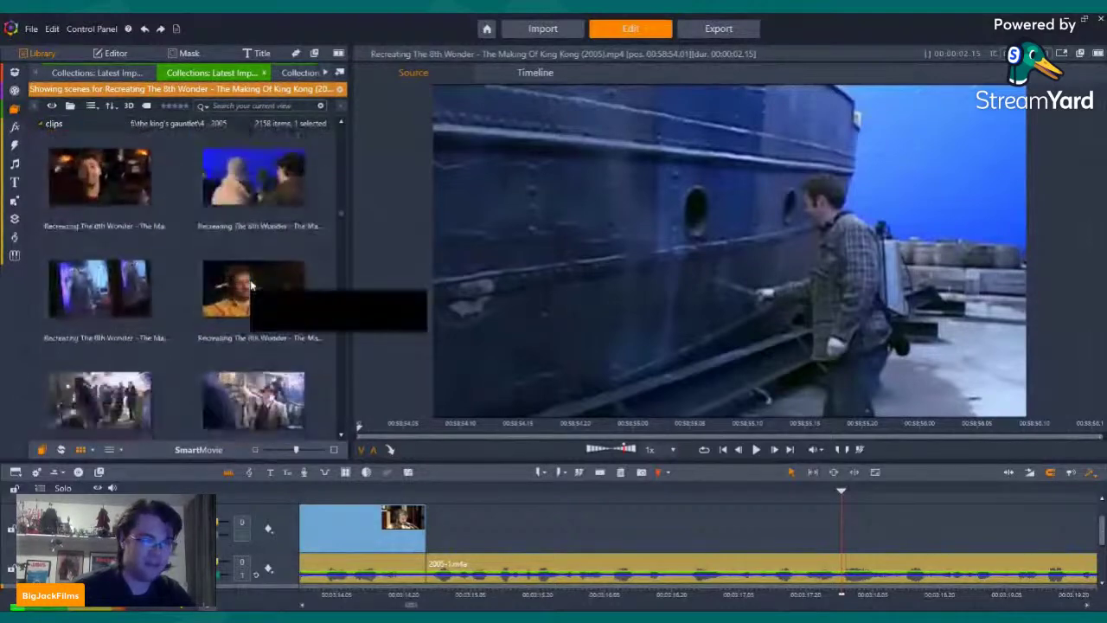
{"action": "scroll", "coordinate": [241, 332], "scroll_direction": "down", "scroll_amount": 1}
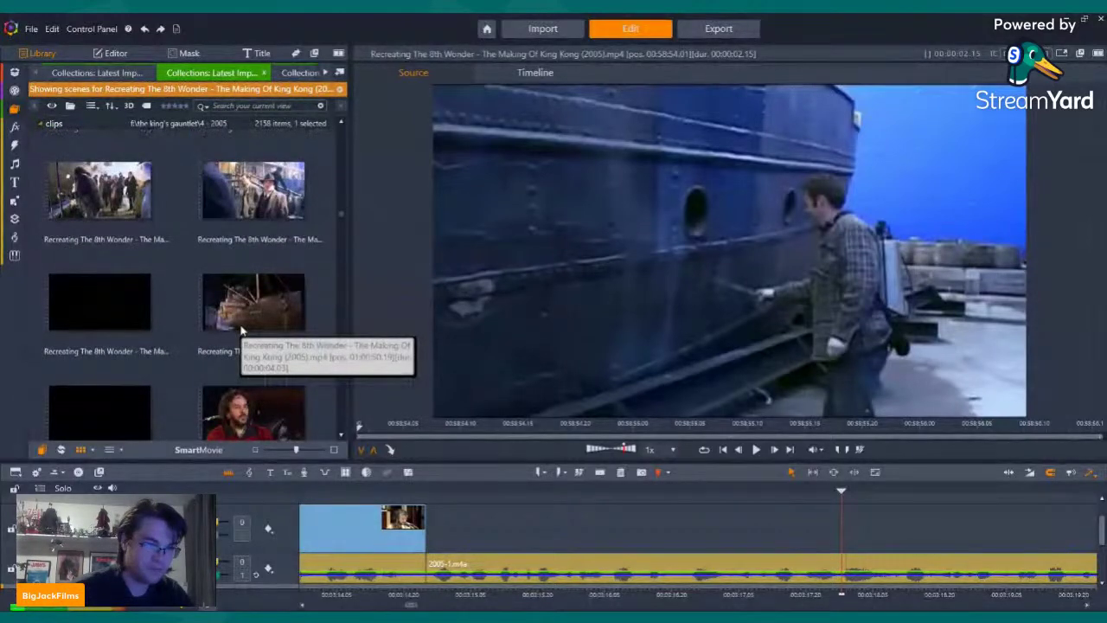
{"action": "scroll", "coordinate": [246, 294], "scroll_direction": "down", "scroll_amount": 6}
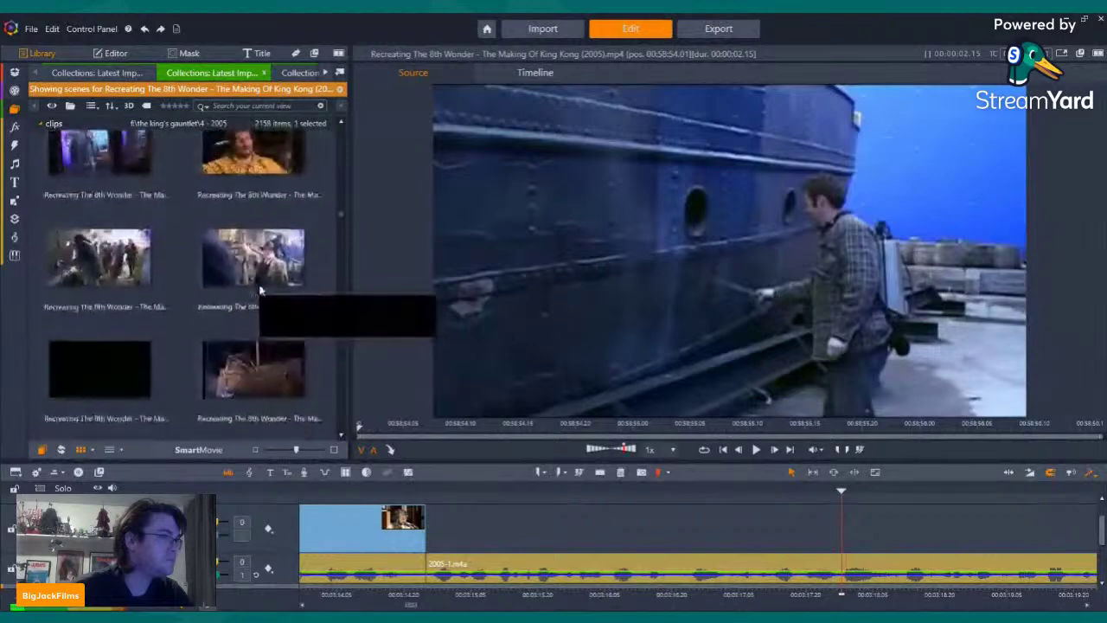
{"action": "scroll", "coordinate": [253, 277], "scroll_direction": "down", "scroll_amount": 2}
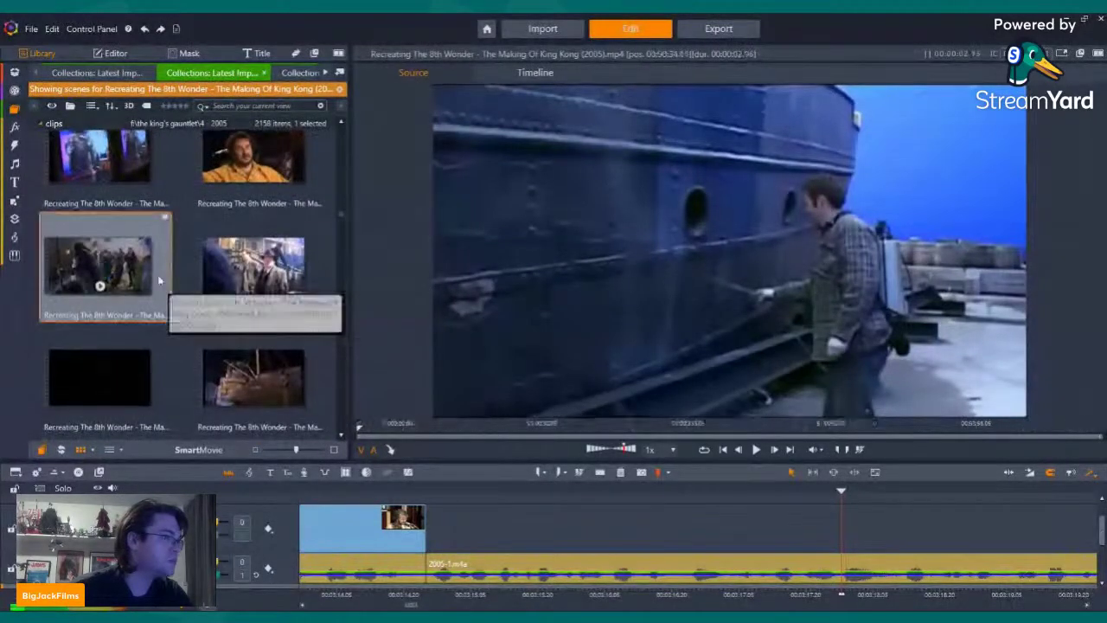
{"action": "left_click", "coordinate": [252, 286]}
{"action": "key", "text": "space"}
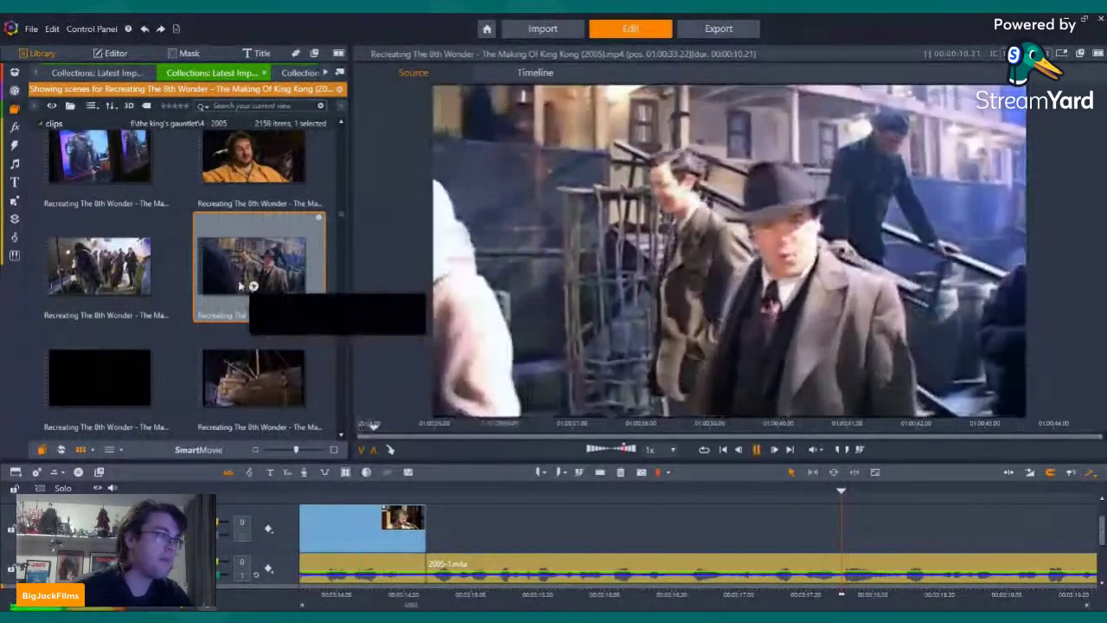
{"action": "left_click", "coordinate": [100, 288]}
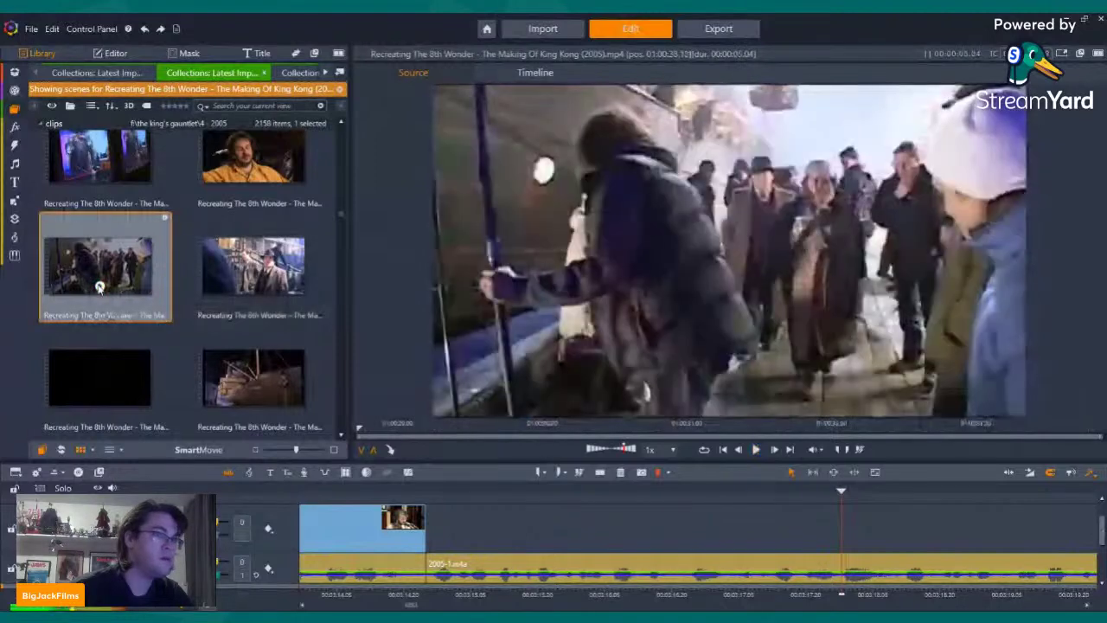
{"action": "scroll", "coordinate": [225, 259], "scroll_direction": "up", "scroll_amount": 2}
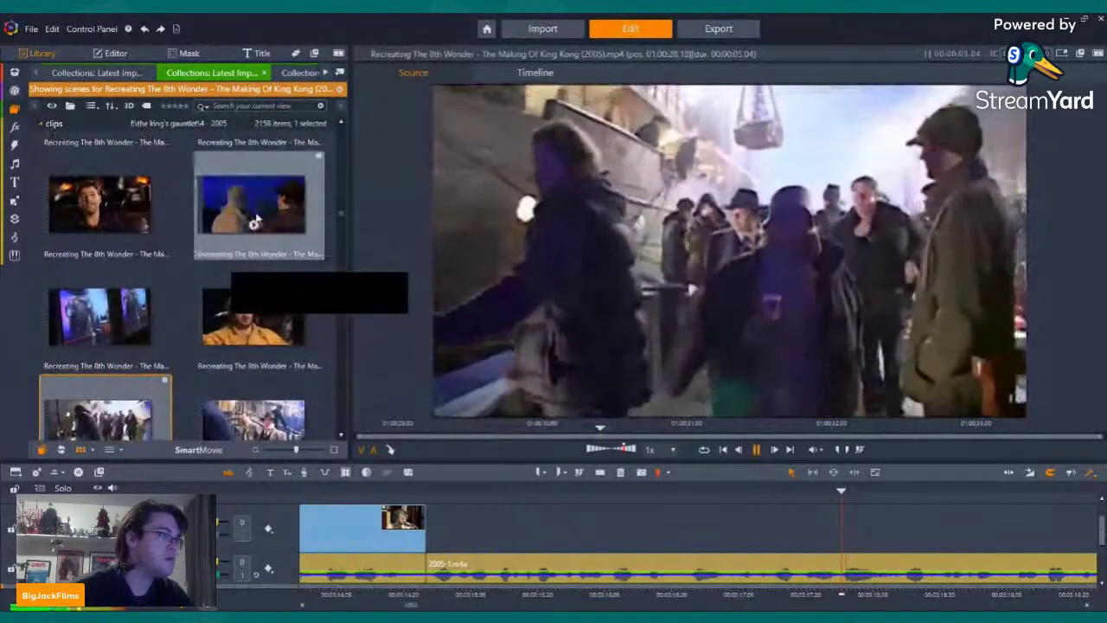
{"action": "left_click", "coordinate": [254, 232]}
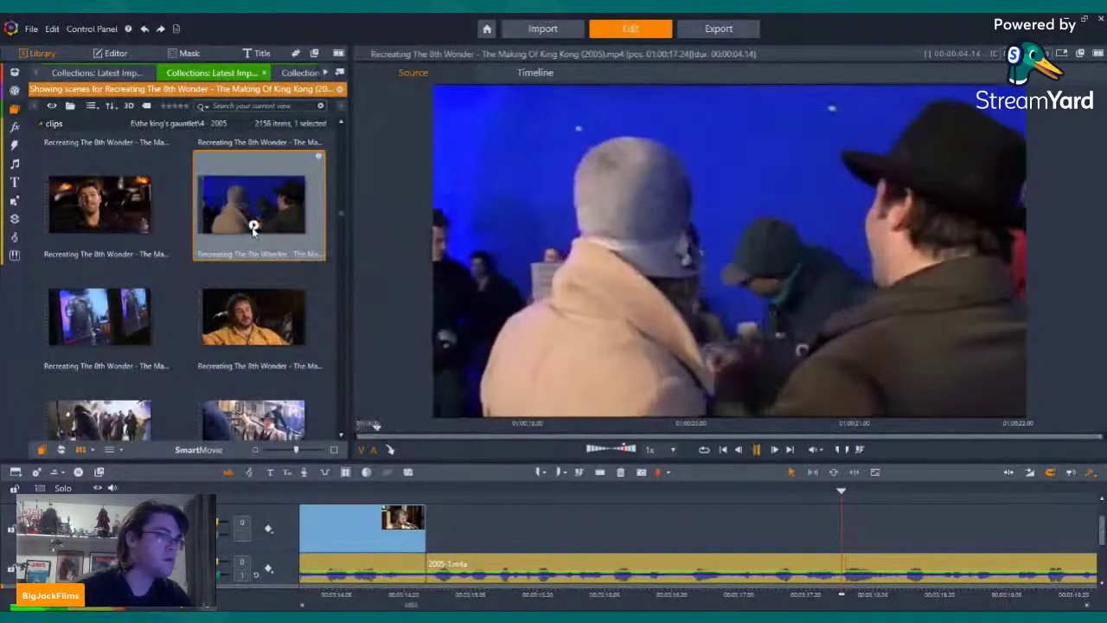
Preview the earlier blue-screen night shoot scenes from about 00:59:30 to 01:00:09, including the director at the monitors and the hatted crew
{"action": "scroll", "coordinate": [259, 229], "scroll_direction": "up", "scroll_amount": 2}
{"action": "left_click", "coordinate": [253, 274]}
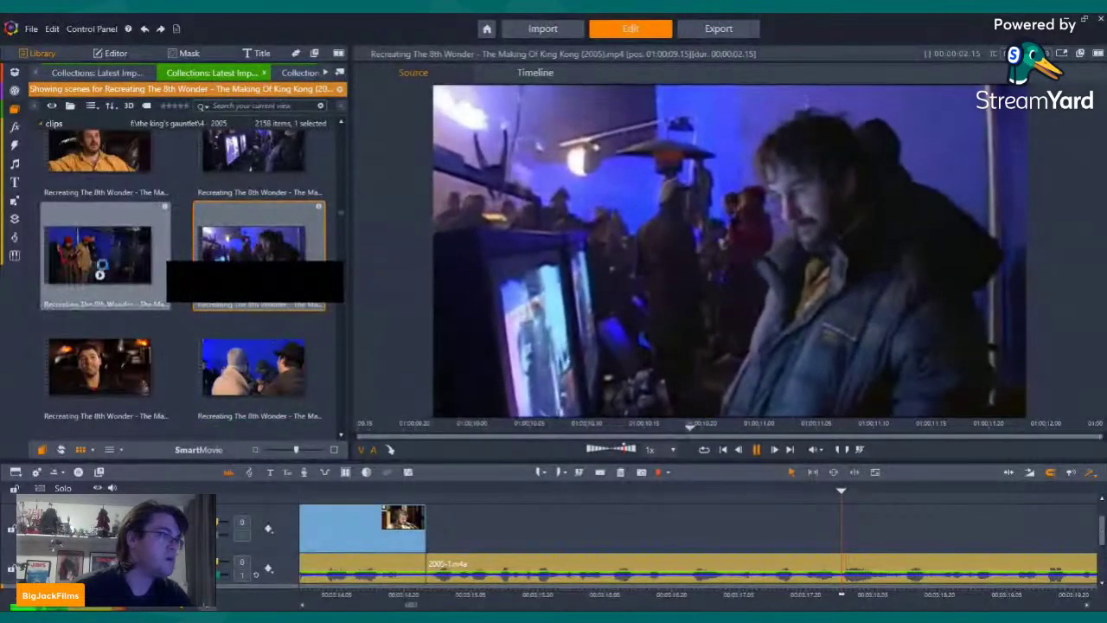
{"action": "left_click", "coordinate": [100, 275]}
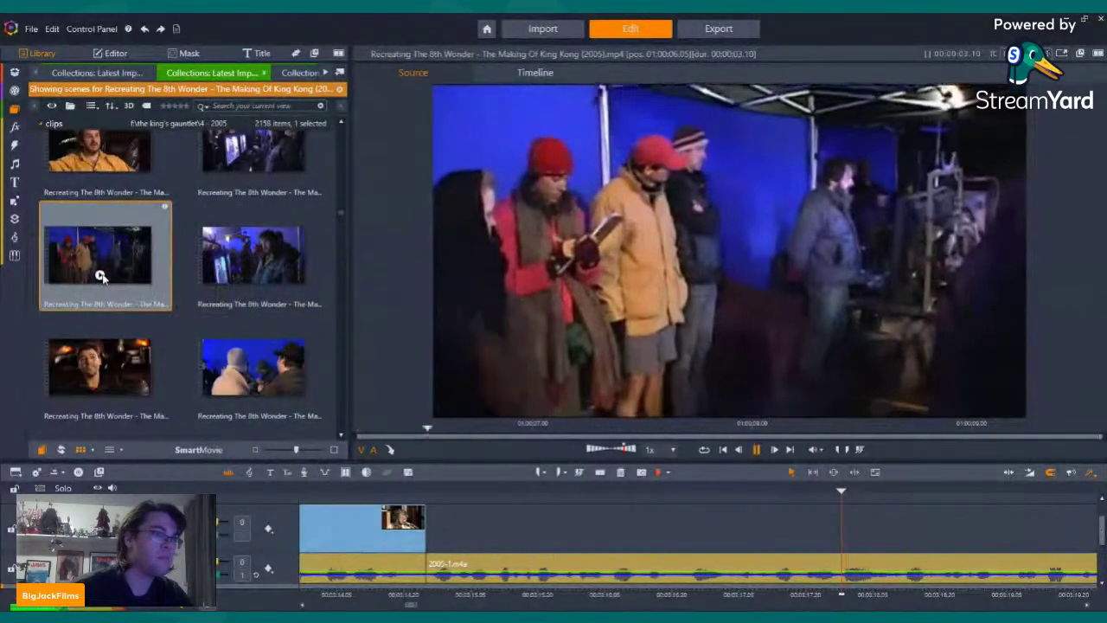
{"action": "left_click_drag", "start_coordinate": [100, 275], "coordinate": [253, 326]}
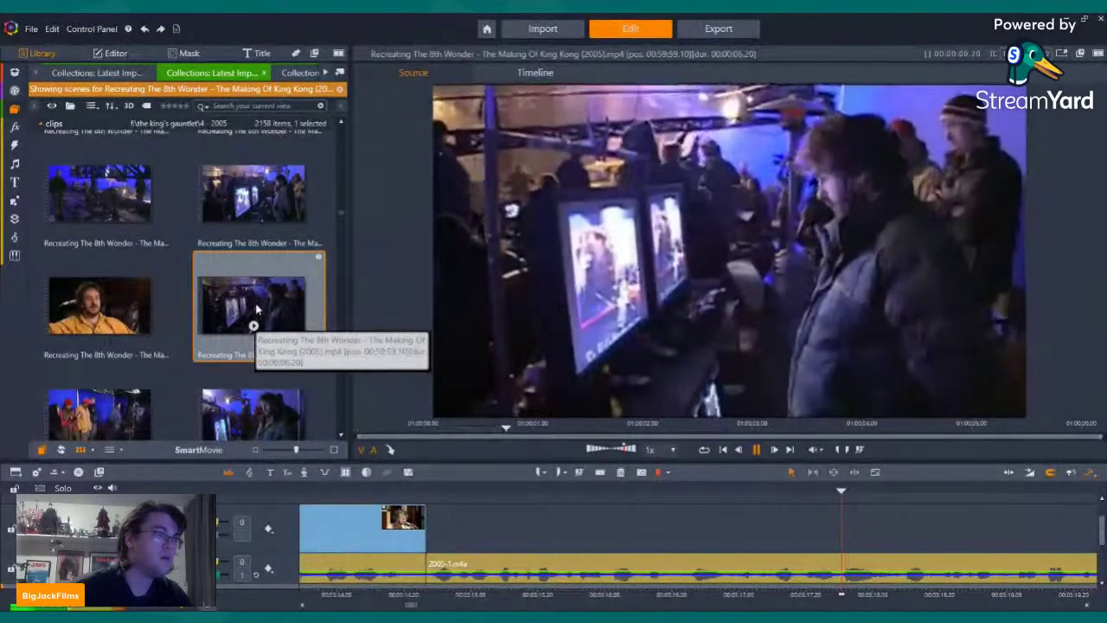
{"action": "left_click", "coordinate": [253, 212]}
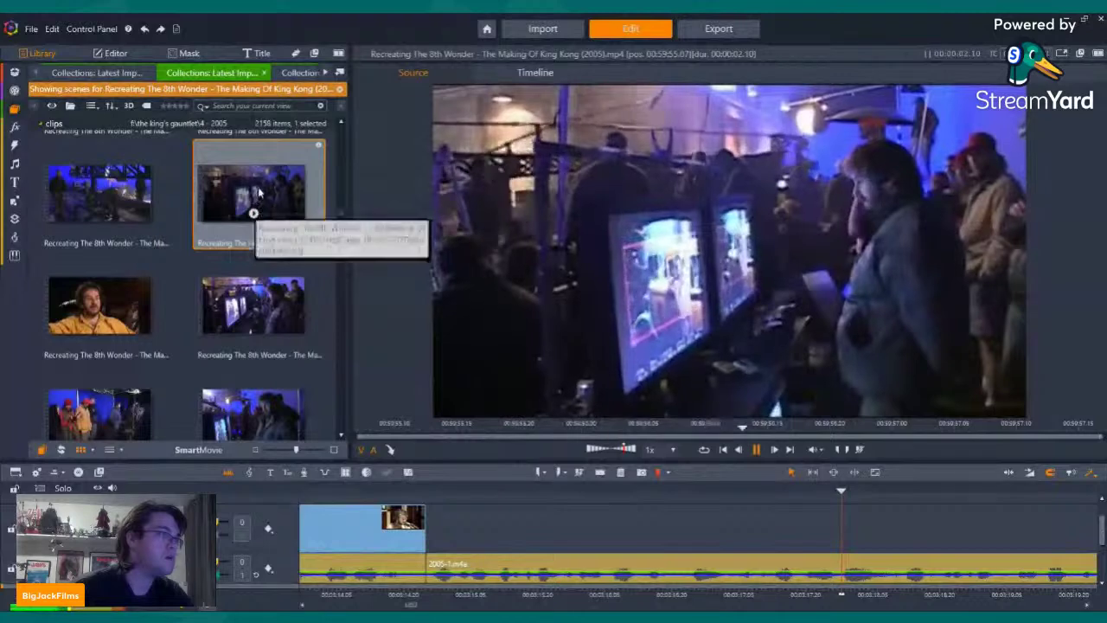
{"action": "scroll", "coordinate": [258, 192], "scroll_direction": "up", "scroll_amount": 2}
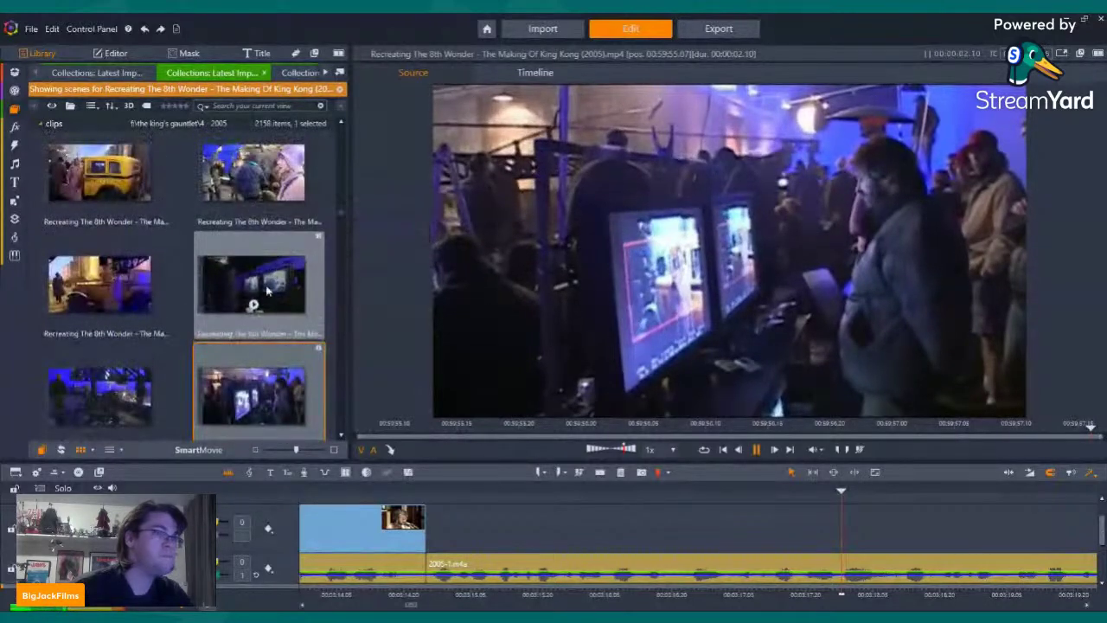
{"action": "left_click", "coordinate": [256, 198]}
{"action": "scroll", "coordinate": [138, 216], "scroll_direction": "up", "scroll_amount": 2}
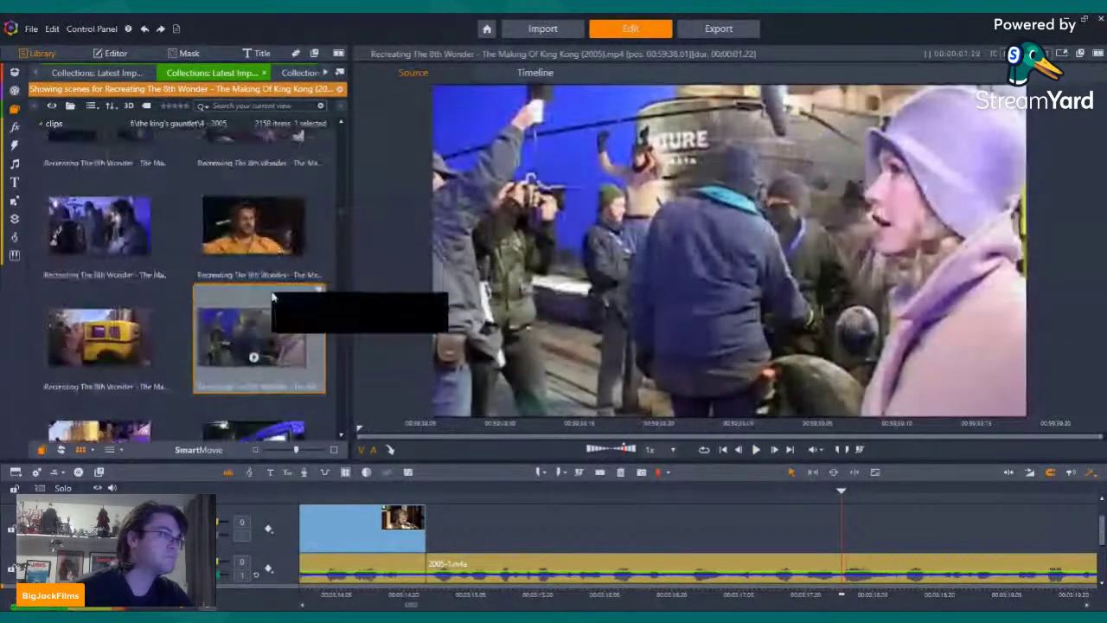
{"action": "left_click", "coordinate": [99, 243]}
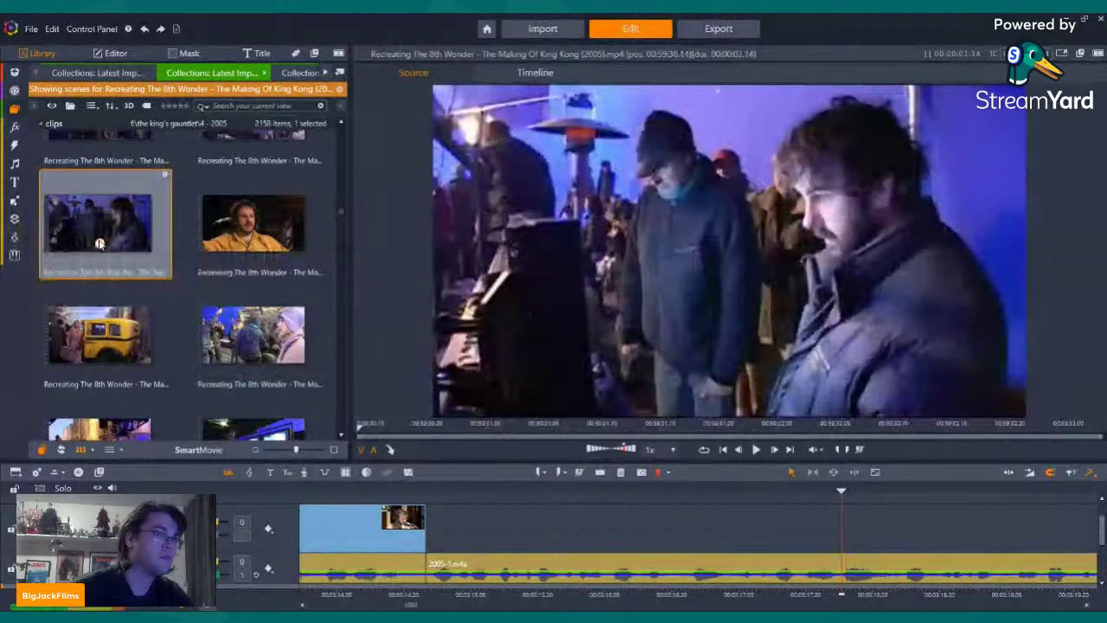
Place the 00:59:30 scene of the director beside the capped crewman directly after the microphone clip and remove its audio
{"action": "scroll", "coordinate": [102, 247], "scroll_direction": "up", "scroll_amount": 2}
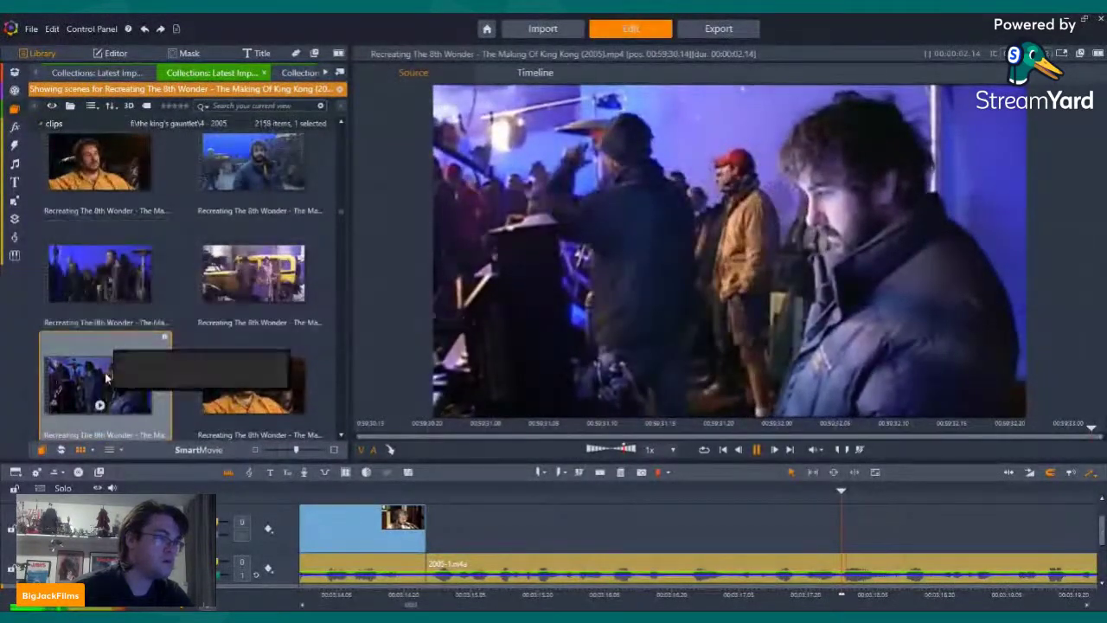
{"action": "left_click_drag", "start_coordinate": [100, 385], "coordinate": [430, 538]}
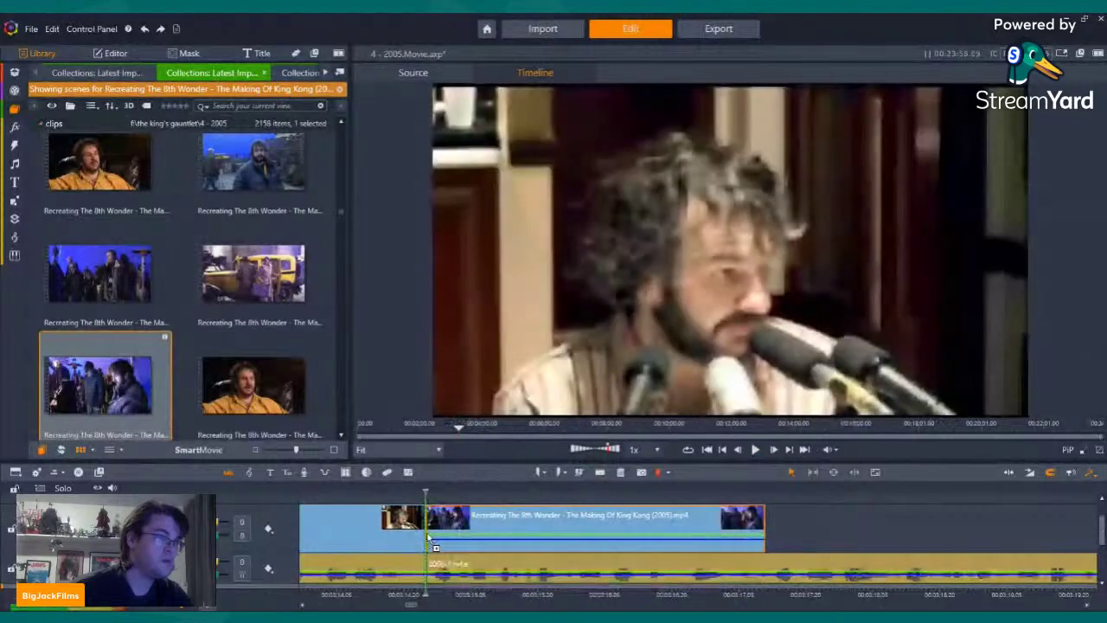
{"action": "right_click", "coordinate": [474, 536]}
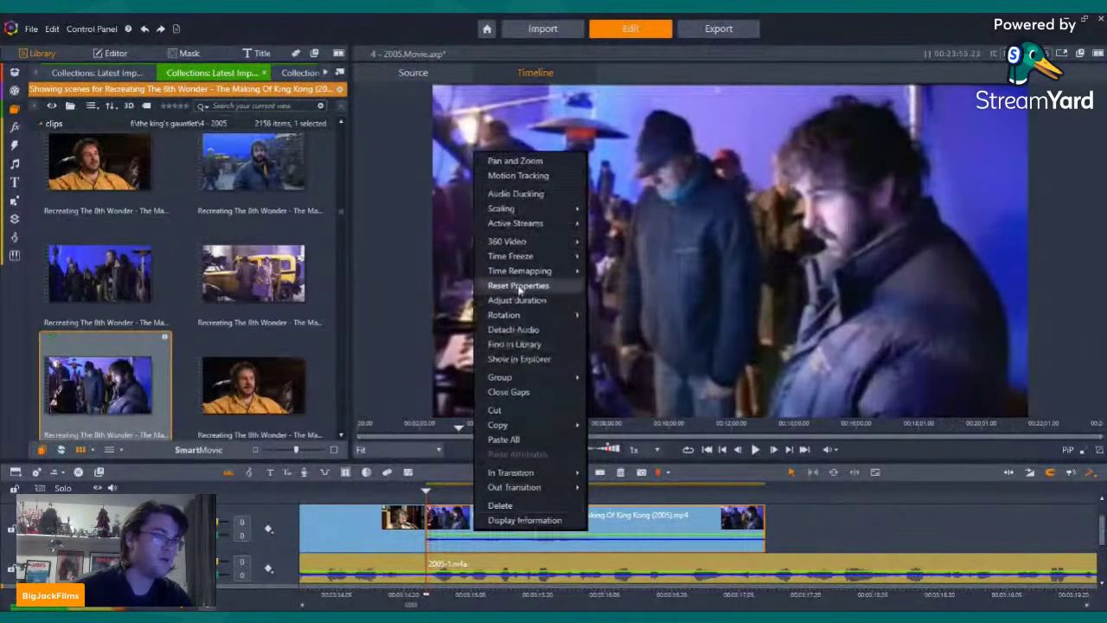
{"action": "left_click", "coordinate": [633, 237]}
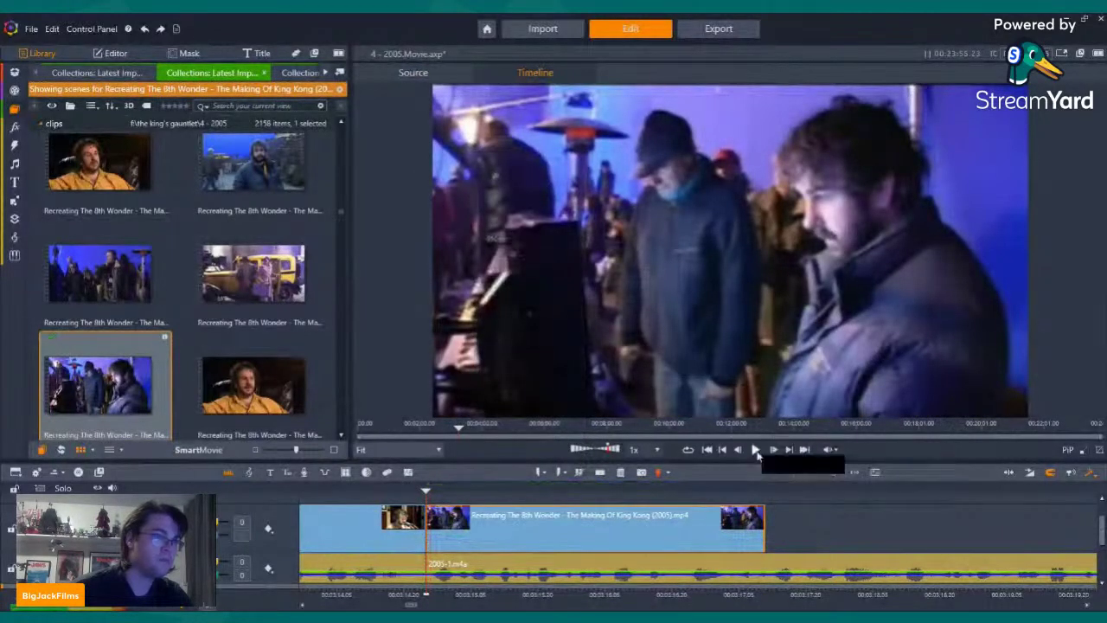
Play the new clip against the narration, split it partway through and delete the remainder
{"action": "left_click", "coordinate": [755, 449]}
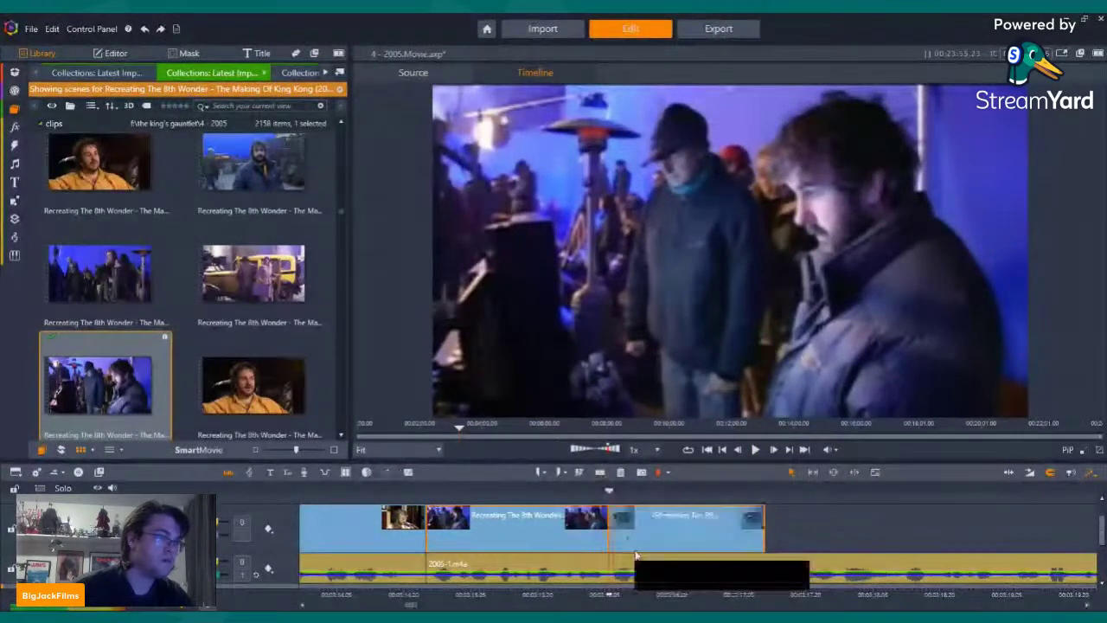
{"action": "left_click", "coordinate": [619, 472]}
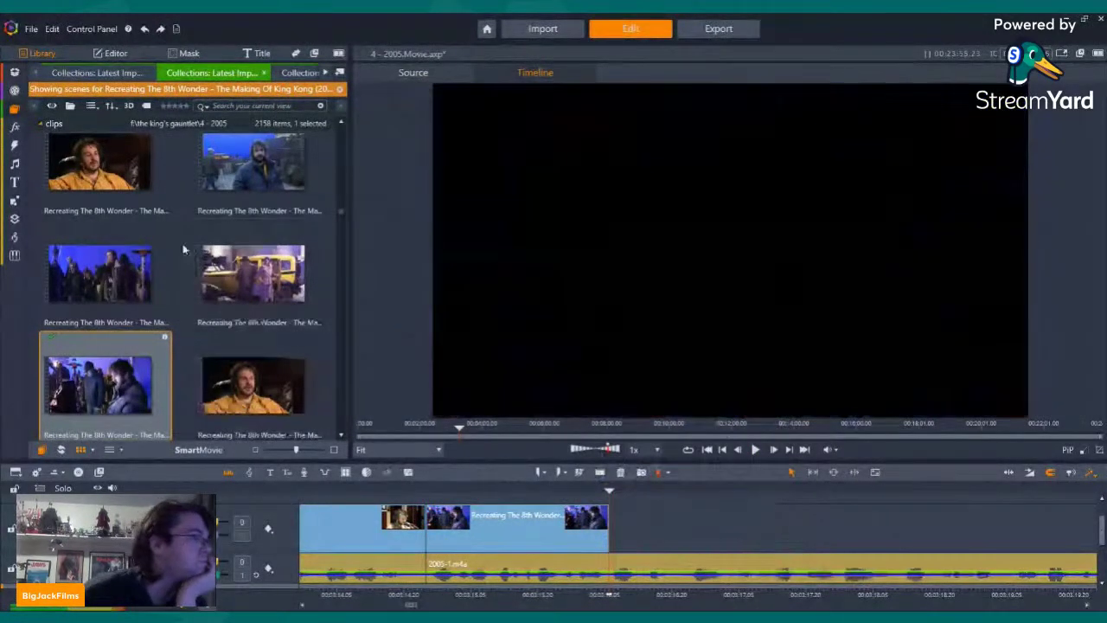
Search the later making-of scenes for the next footage and preview the 01:07:20 shot of the director in the puffer jacket
{"action": "scroll", "coordinate": [187, 273], "scroll_direction": "down", "scroll_amount": 3}
{"action": "scroll", "coordinate": [187, 274], "scroll_direction": "down", "scroll_amount": 5}
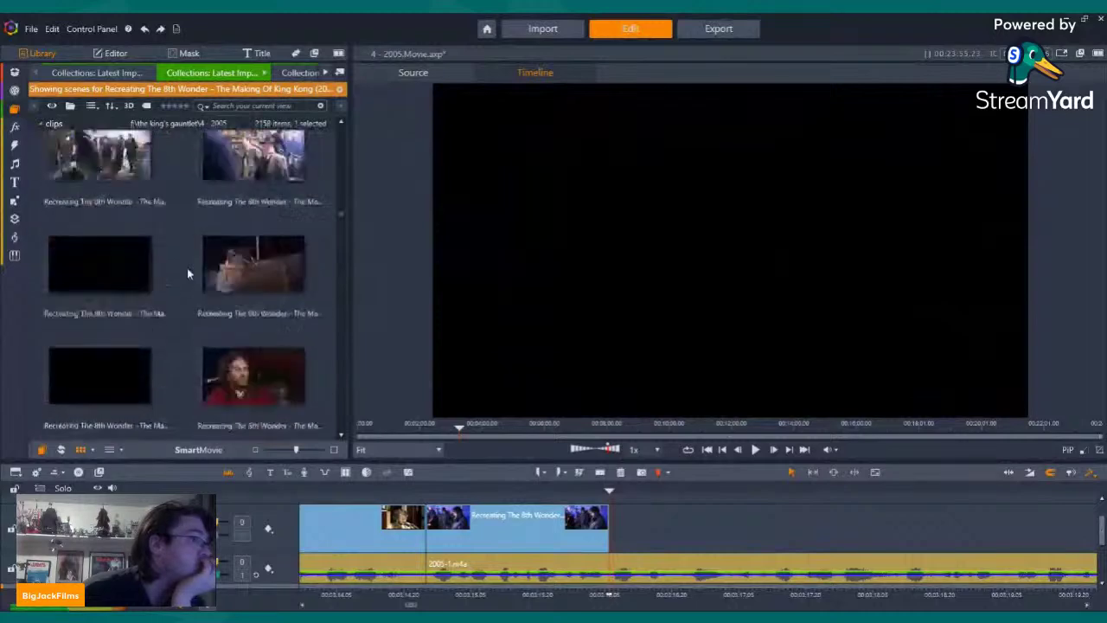
{"action": "scroll", "coordinate": [247, 278], "scroll_direction": "down", "scroll_amount": 8}
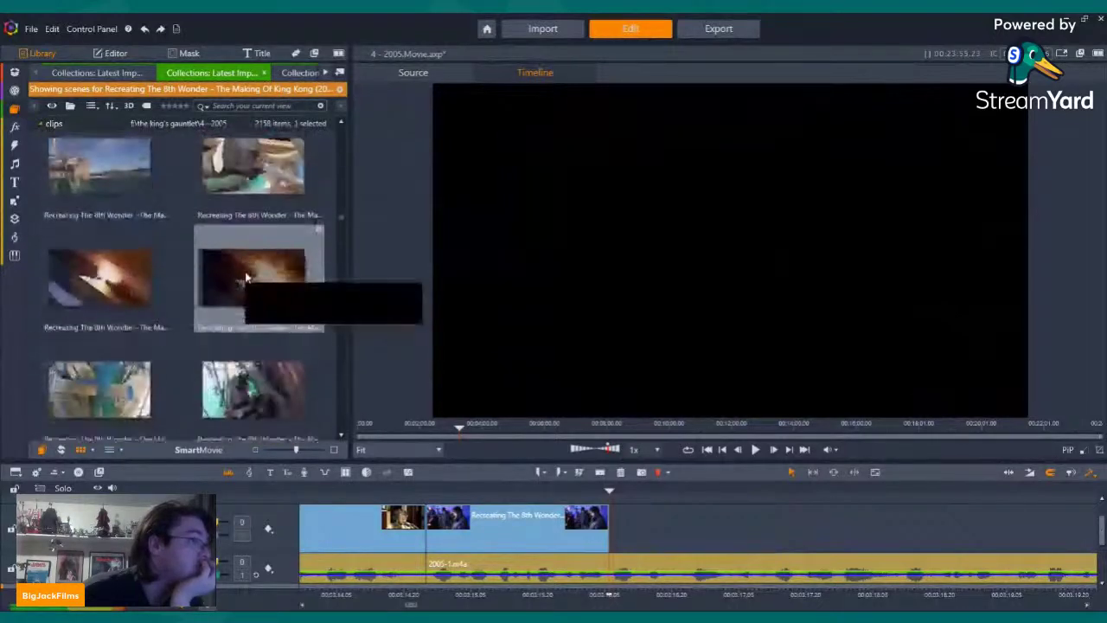
{"action": "scroll", "coordinate": [246, 277], "scroll_direction": "down", "scroll_amount": 8}
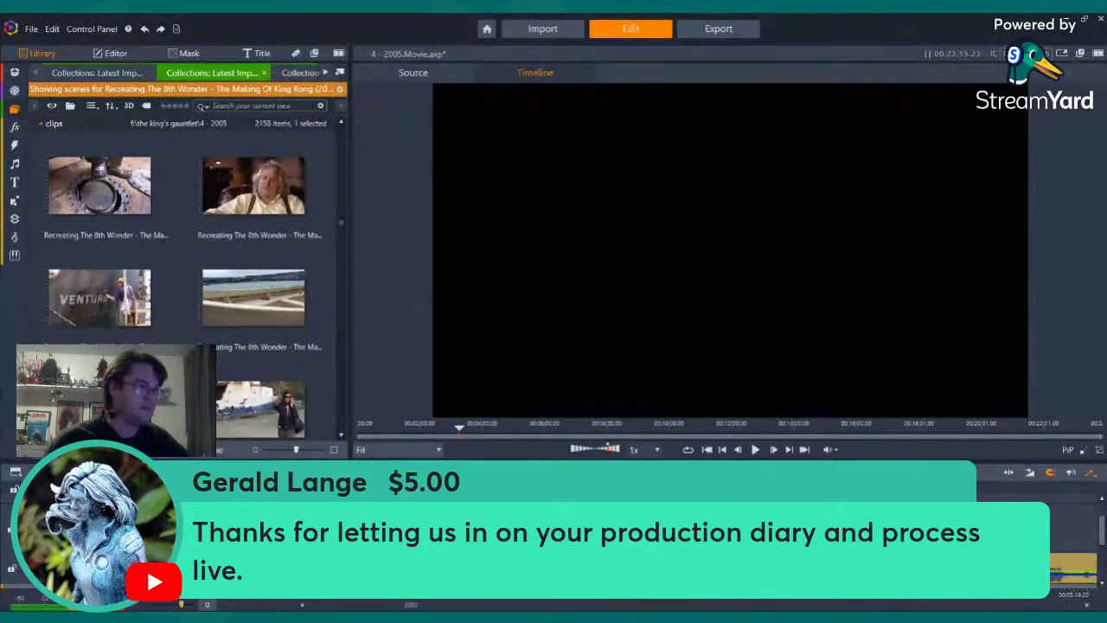
{"action": "scroll", "coordinate": [327, 327], "scroll_direction": "down", "scroll_amount": 10}
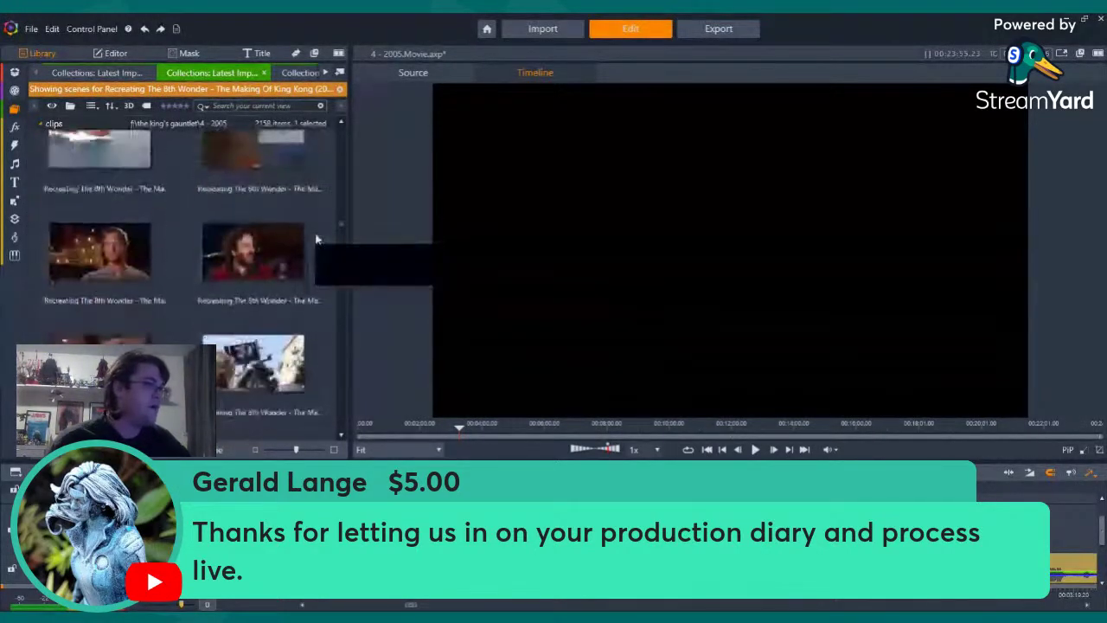
{"action": "scroll", "coordinate": [315, 240], "scroll_direction": "down", "scroll_amount": 10}
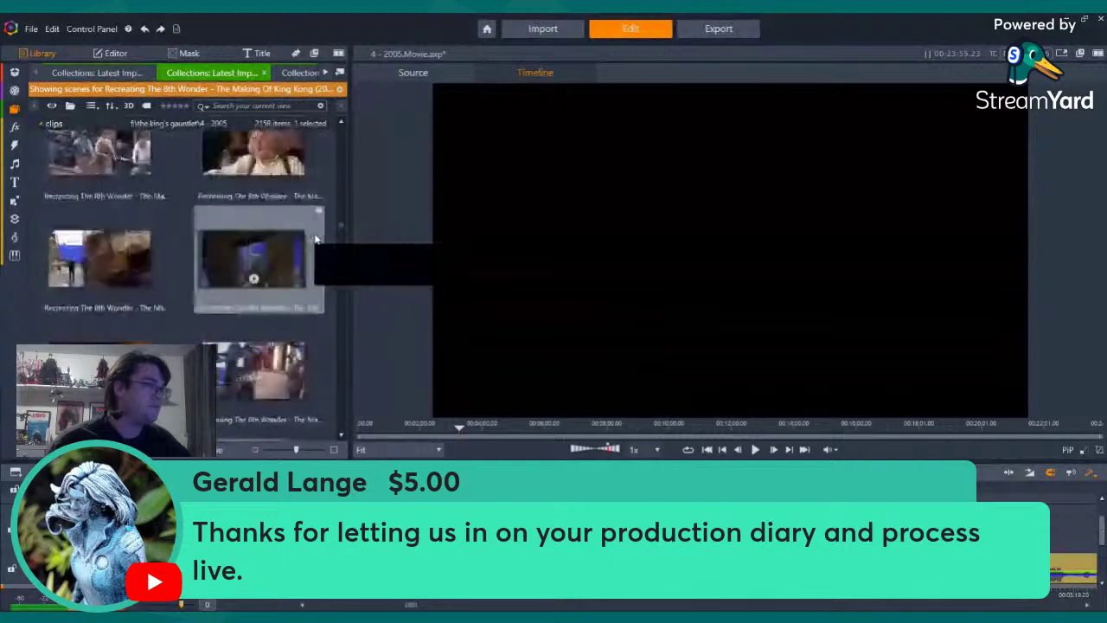
{"action": "scroll", "coordinate": [315, 239], "scroll_direction": "down", "scroll_amount": 10}
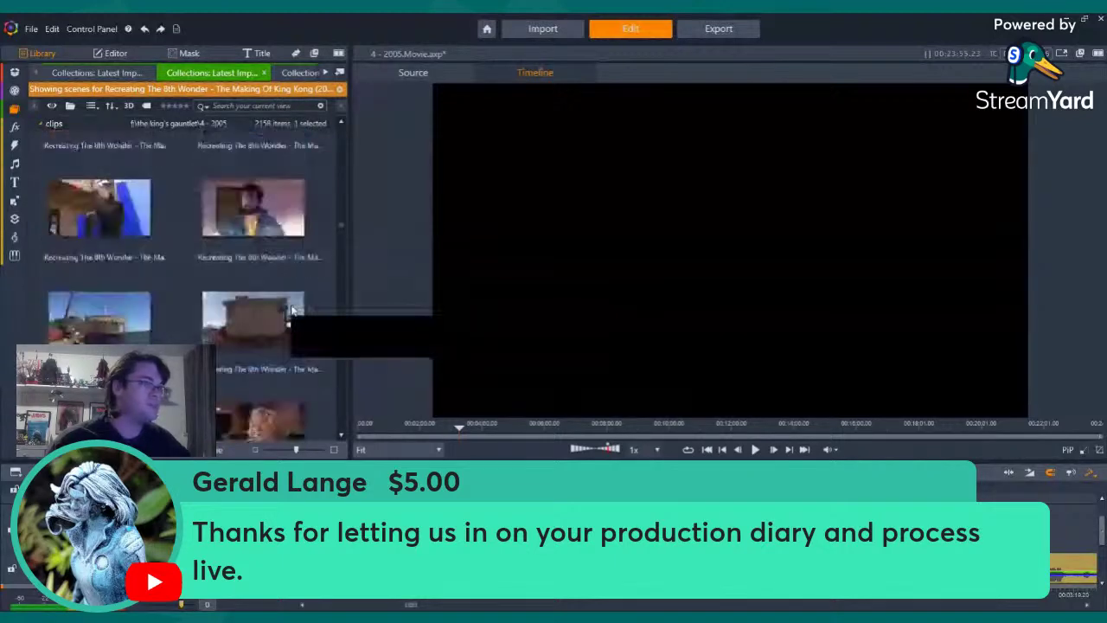
{"action": "left_click", "coordinate": [254, 160]}
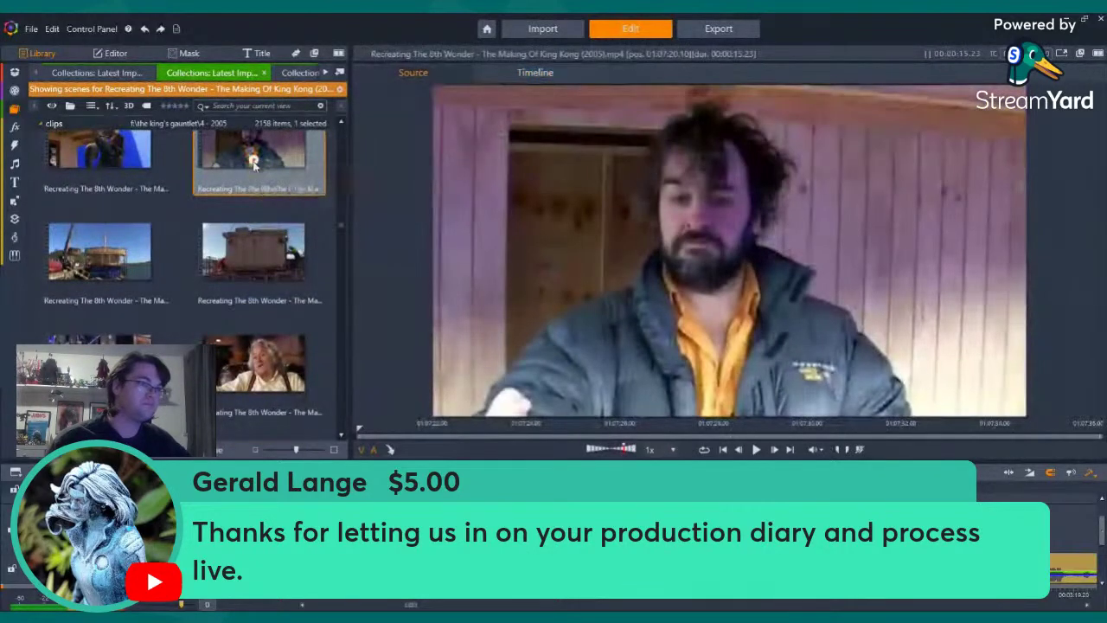
{"action": "left_click", "coordinate": [253, 161]}
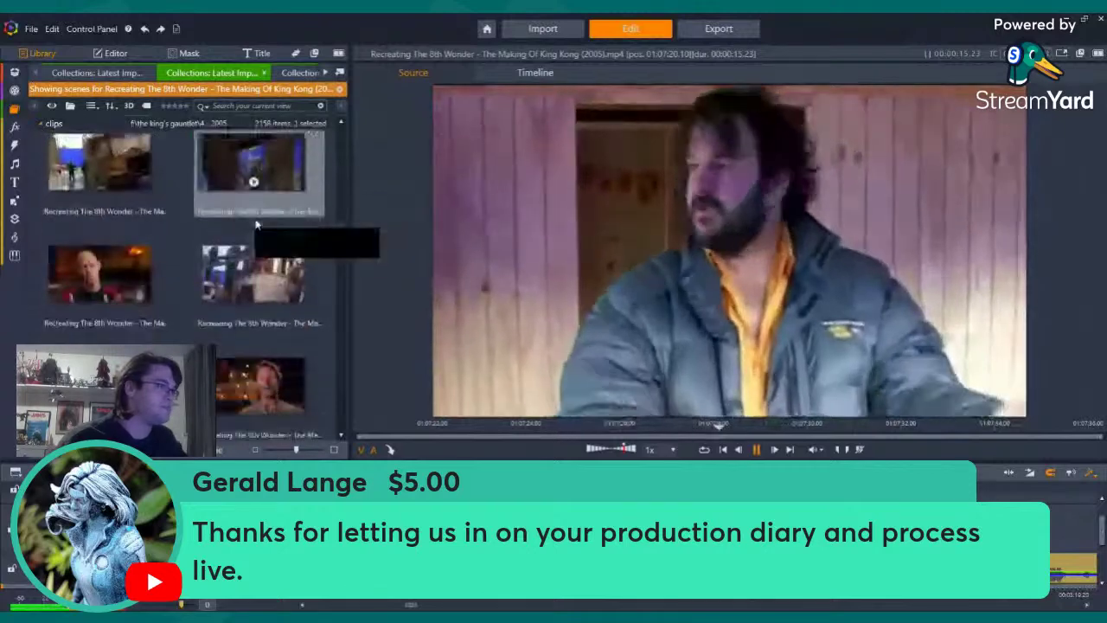
Search forward through the making-of scenes from about 01:08:16 to 01:57, previewing the blue-screen dockside, set construction and storyboard room shots
{"action": "scroll", "coordinate": [251, 225], "scroll_direction": "down", "scroll_amount": 1}
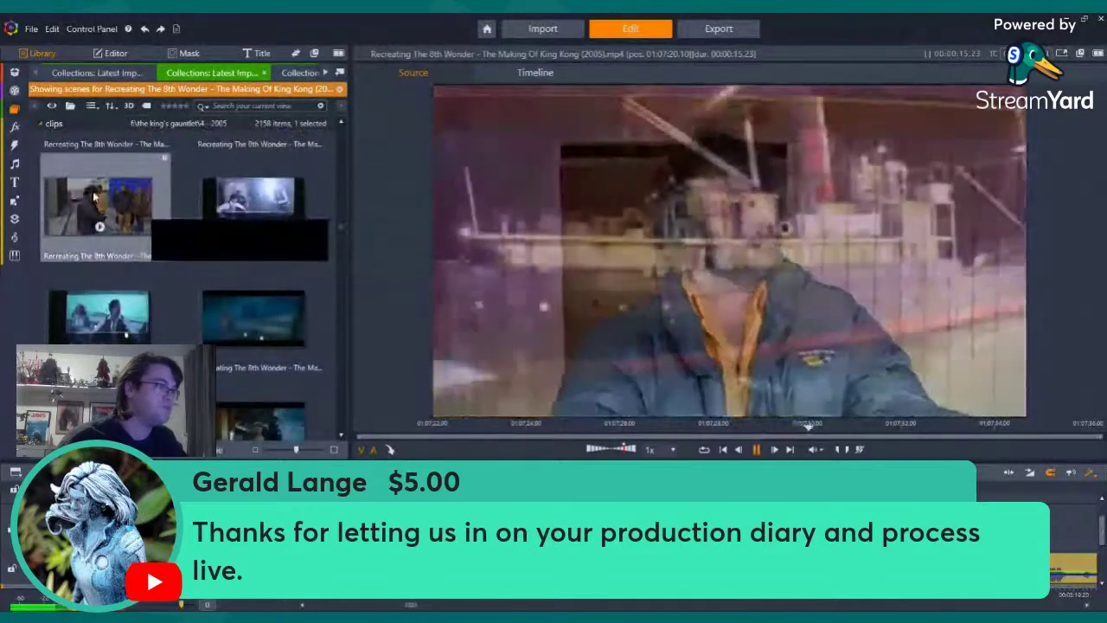
{"action": "left_click", "coordinate": [151, 227]}
{"action": "scroll", "coordinate": [154, 227], "scroll_direction": "down", "scroll_amount": 5}
{"action": "scroll", "coordinate": [154, 216], "scroll_direction": "down", "scroll_amount": 4}
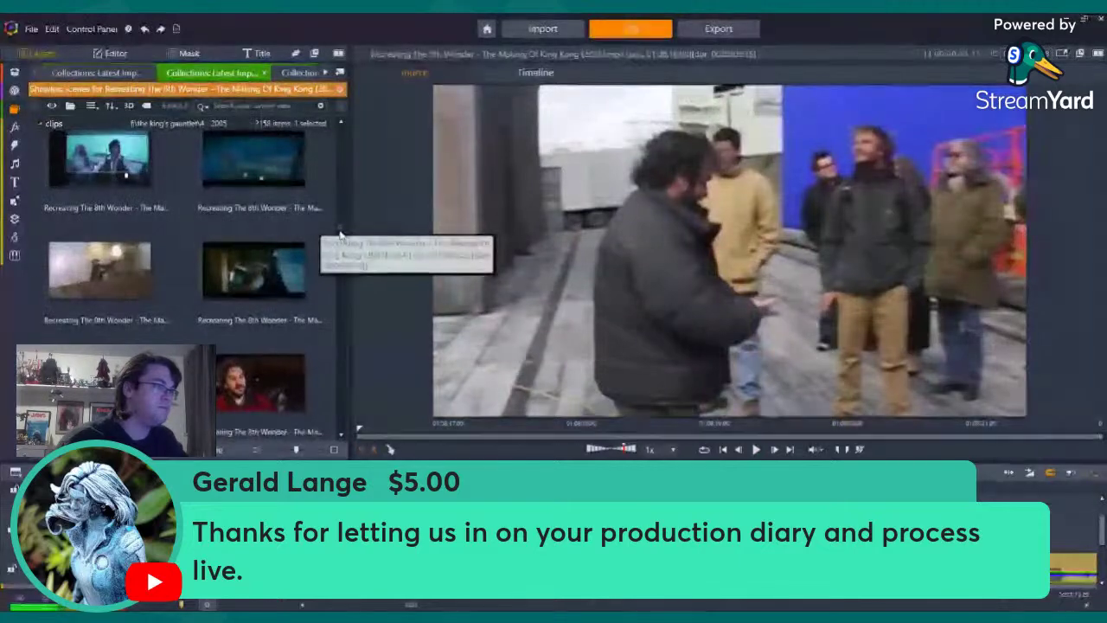
{"action": "scroll", "coordinate": [342, 233], "scroll_direction": "down", "scroll_amount": 3}
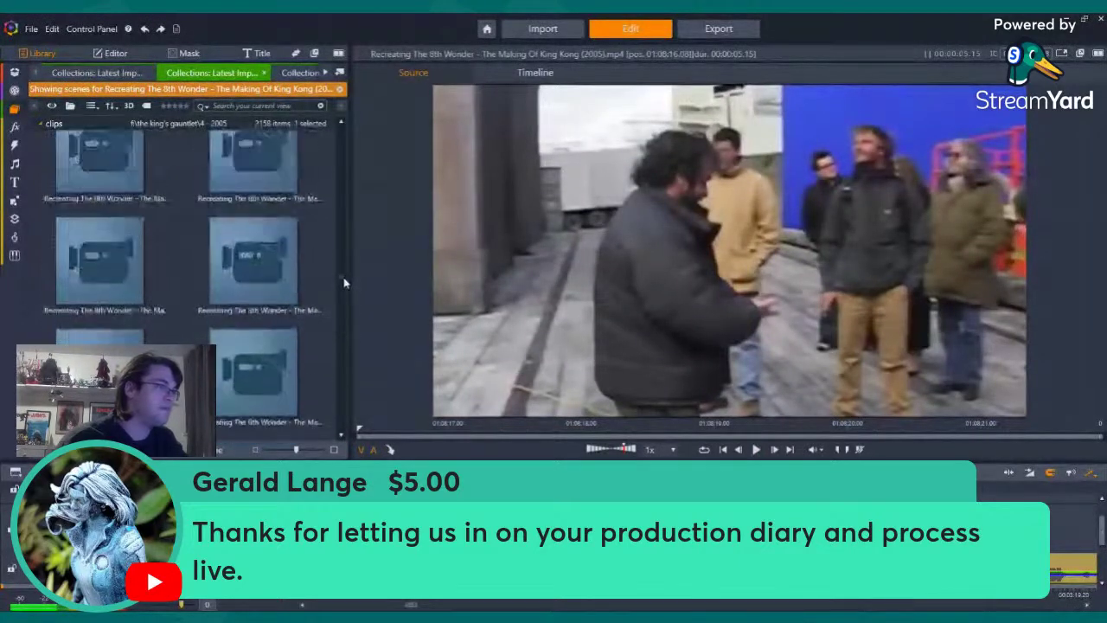
{"action": "scroll", "coordinate": [339, 252], "scroll_direction": "down", "scroll_amount": 5}
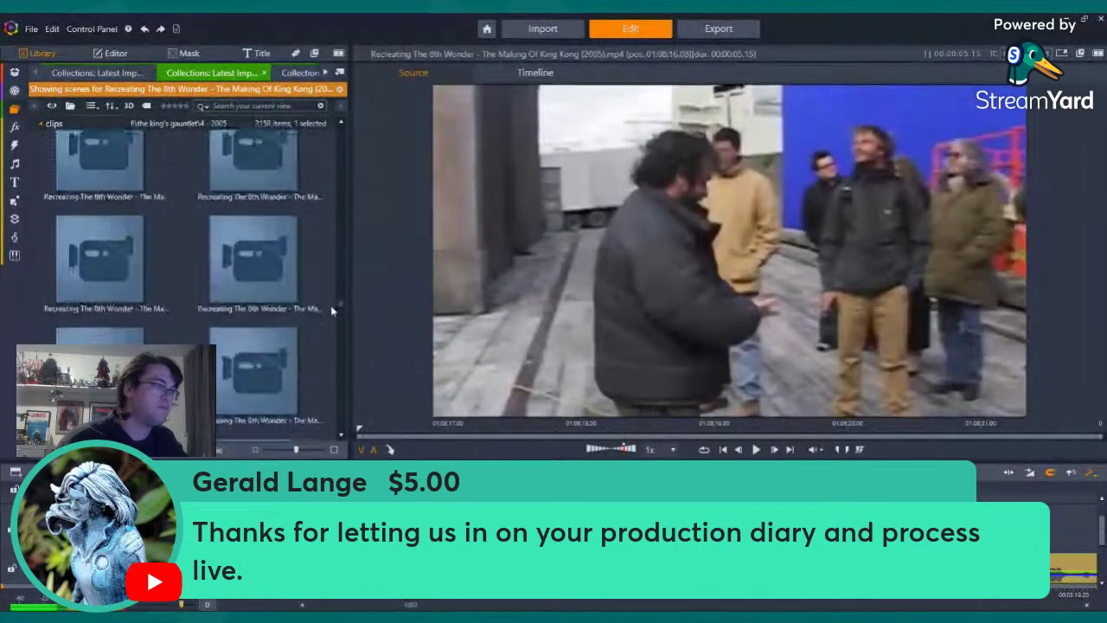
{"action": "scroll", "coordinate": [243, 270], "scroll_direction": "down", "scroll_amount": 4}
{"action": "left_click", "coordinate": [240, 281]}
{"action": "scroll", "coordinate": [238, 283], "scroll_direction": "down", "scroll_amount": 5}
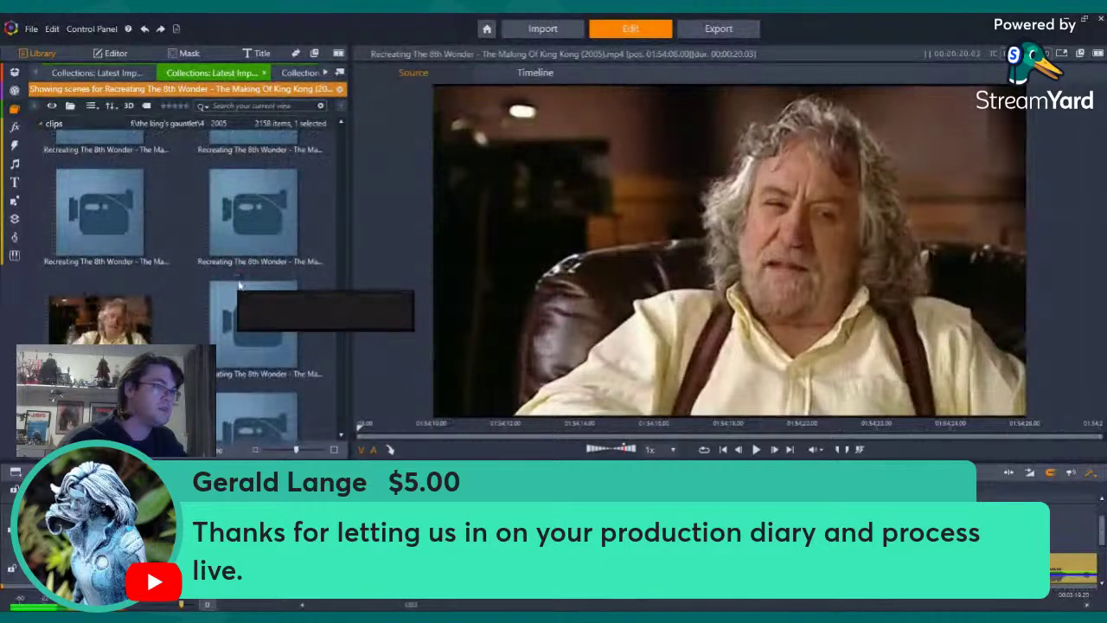
{"action": "left_click", "coordinate": [239, 284]}
{"action": "scroll", "coordinate": [239, 284], "scroll_direction": "down", "scroll_amount": 4}
{"action": "scroll", "coordinate": [240, 285], "scroll_direction": "down", "scroll_amount": 4}
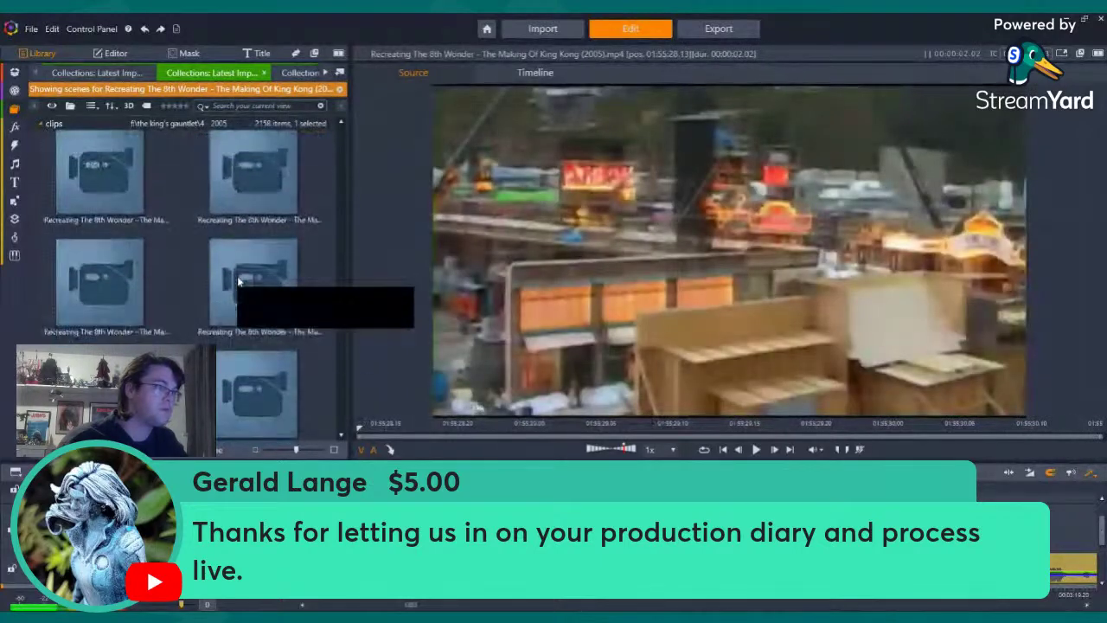
{"action": "scroll", "coordinate": [240, 281], "scroll_direction": "down", "scroll_amount": 4}
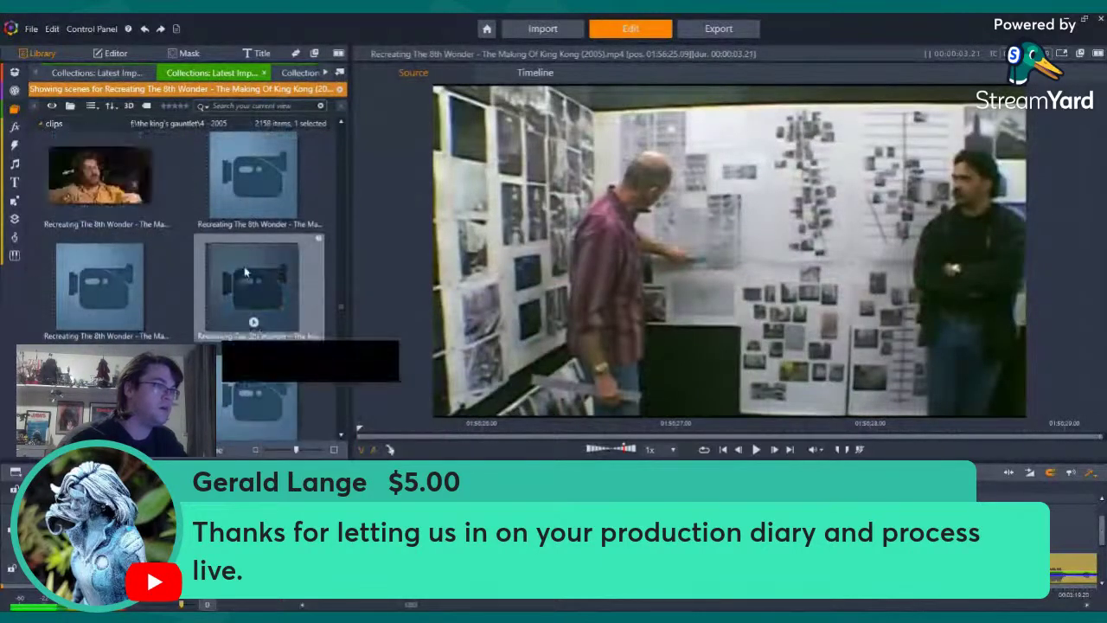
{"action": "left_click", "coordinate": [247, 272]}
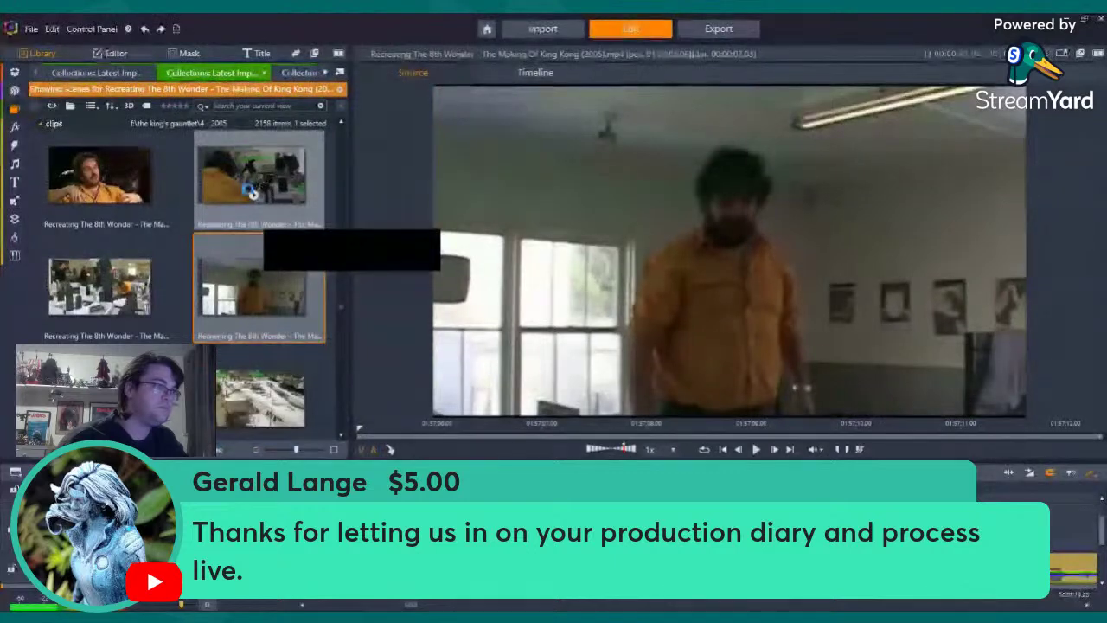
Search backward through the making-of scenes from about 01:56:59 to 01:45, previewing the miniature set, lot construction and blue-screen running shots
{"action": "left_click", "coordinate": [253, 196]}
{"action": "scroll", "coordinate": [251, 192], "scroll_direction": "up", "scroll_amount": 5}
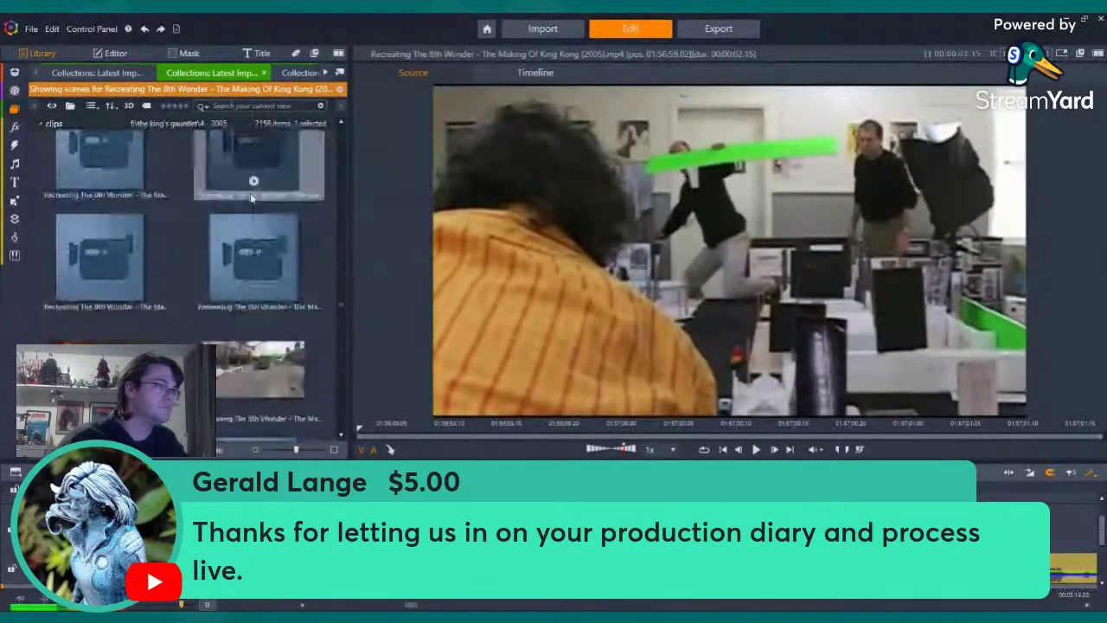
{"action": "left_click", "coordinate": [236, 179]}
{"action": "scroll", "coordinate": [234, 185], "scroll_direction": "up", "scroll_amount": 1}
{"action": "scroll", "coordinate": [233, 188], "scroll_direction": "up", "scroll_amount": 8}
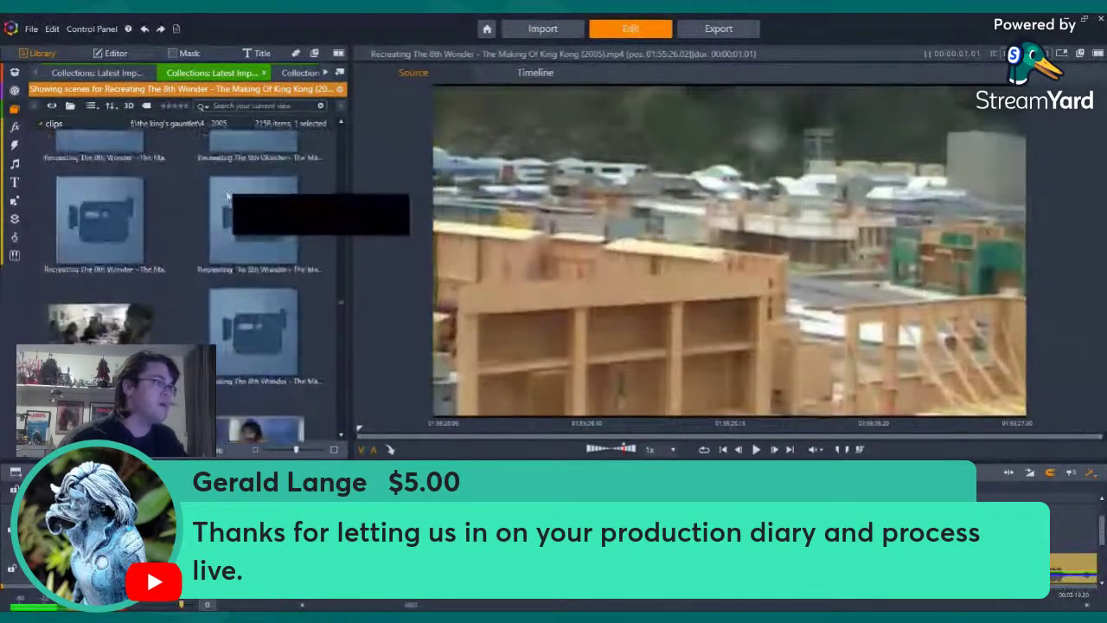
{"action": "scroll", "coordinate": [229, 194], "scroll_direction": "up", "scroll_amount": 5}
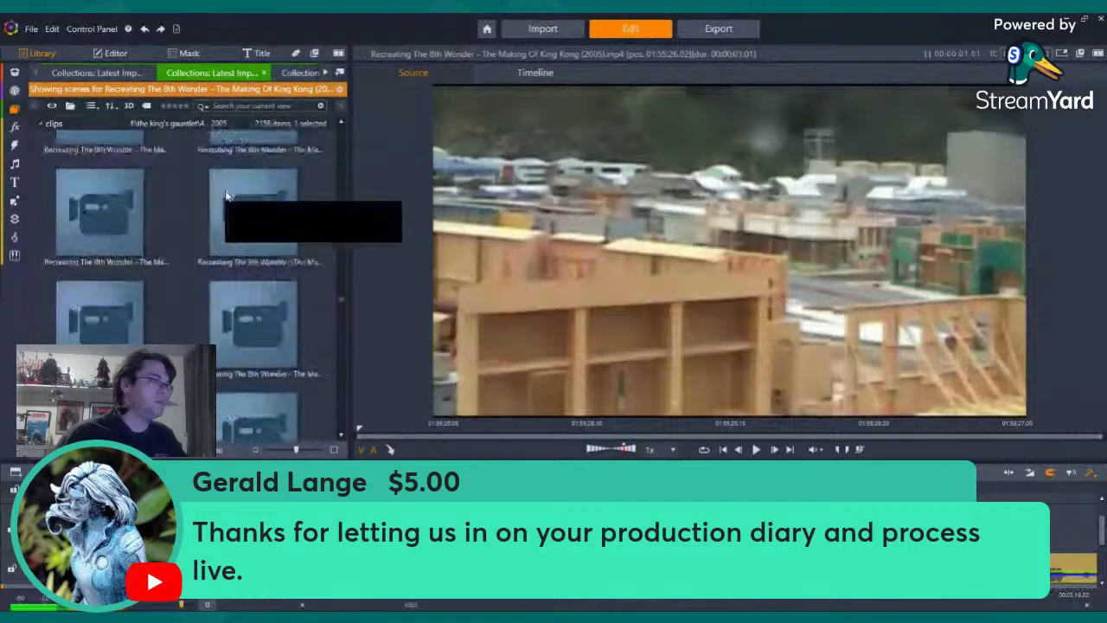
{"action": "scroll", "coordinate": [251, 185], "scroll_direction": "up", "scroll_amount": 2}
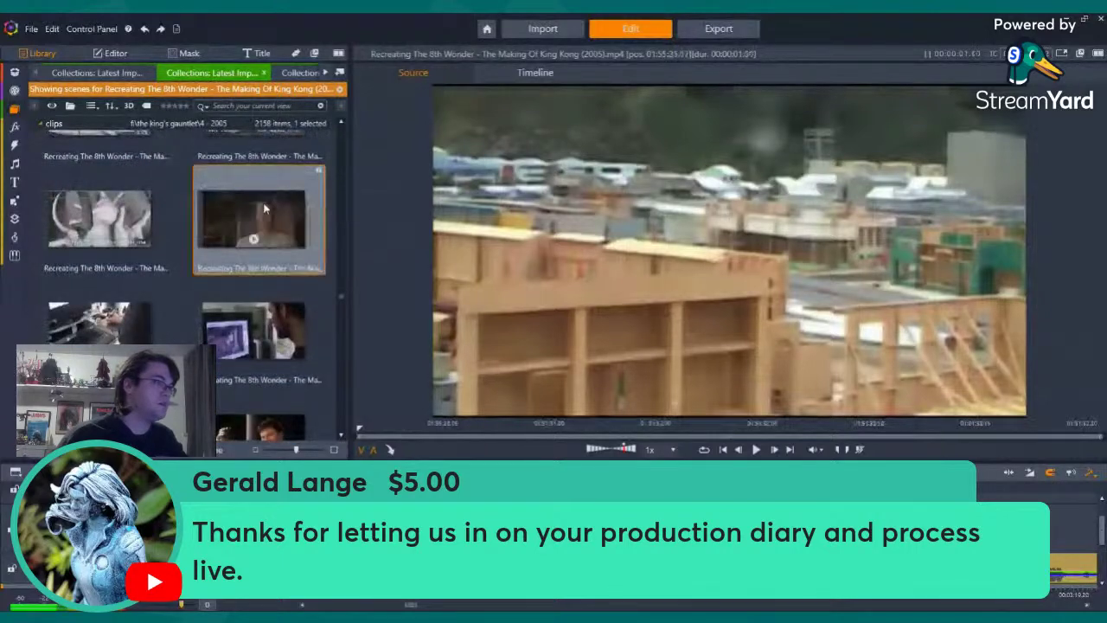
{"action": "scroll", "coordinate": [265, 207], "scroll_direction": "up", "scroll_amount": 5}
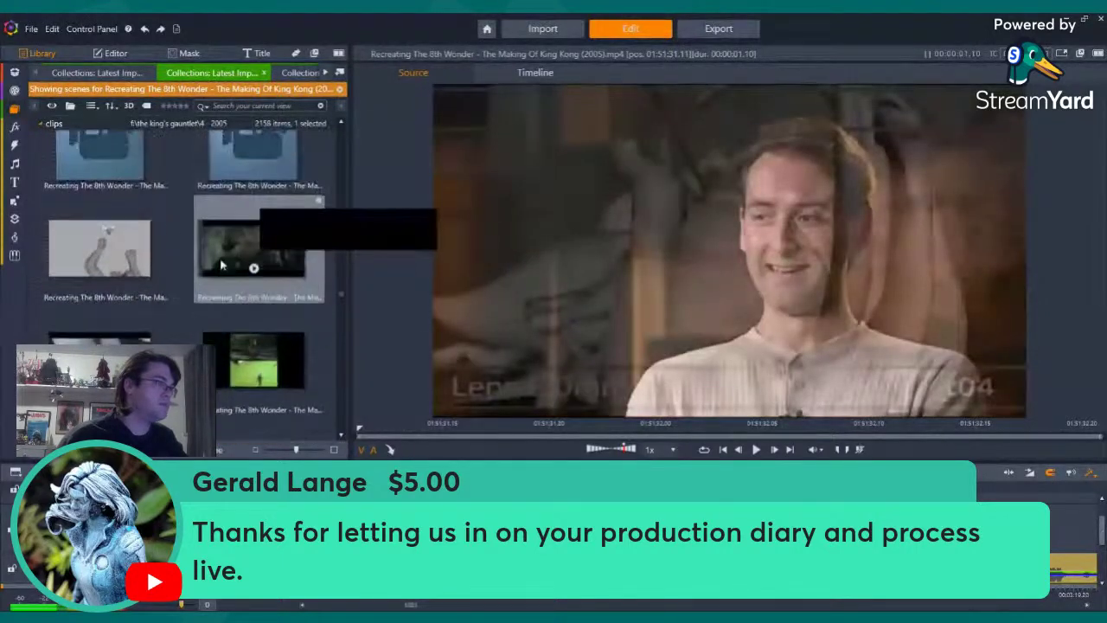
{"action": "scroll", "coordinate": [221, 250], "scroll_direction": "up", "scroll_amount": 3}
{"action": "scroll", "coordinate": [223, 188], "scroll_direction": "up", "scroll_amount": 4}
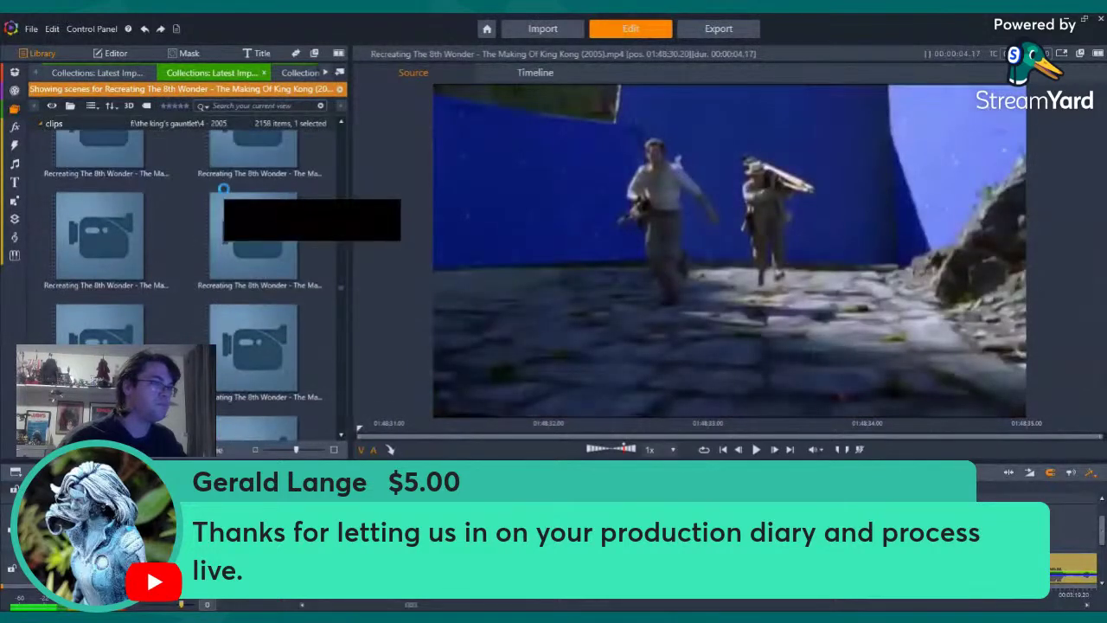
{"action": "scroll", "coordinate": [223, 188], "scroll_direction": "up", "scroll_amount": 3}
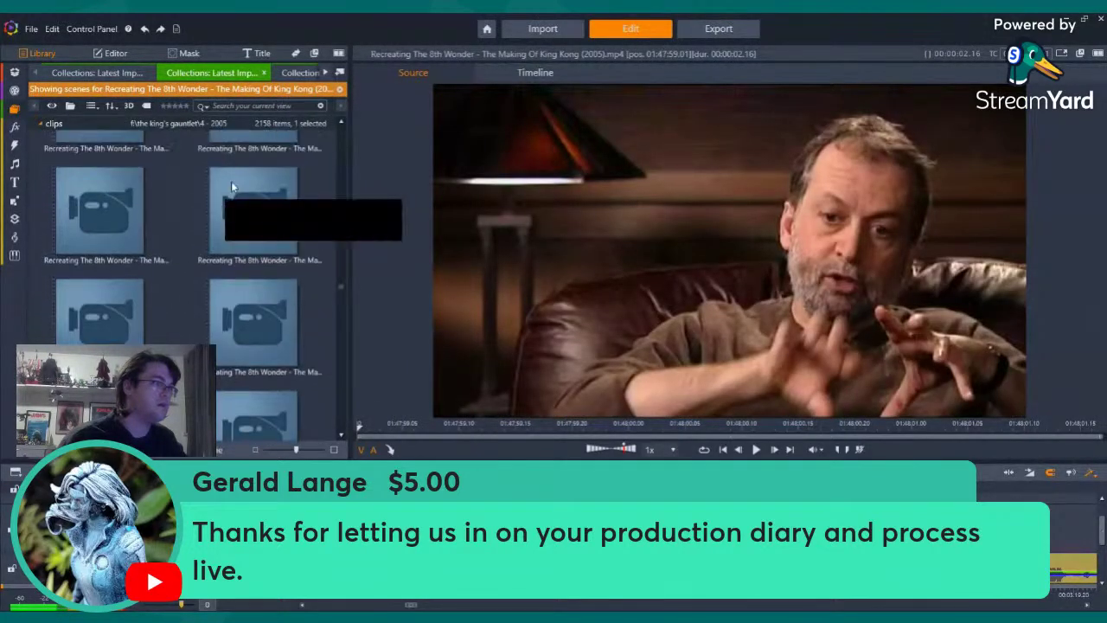
{"action": "scroll", "coordinate": [232, 186], "scroll_direction": "up", "scroll_amount": 3}
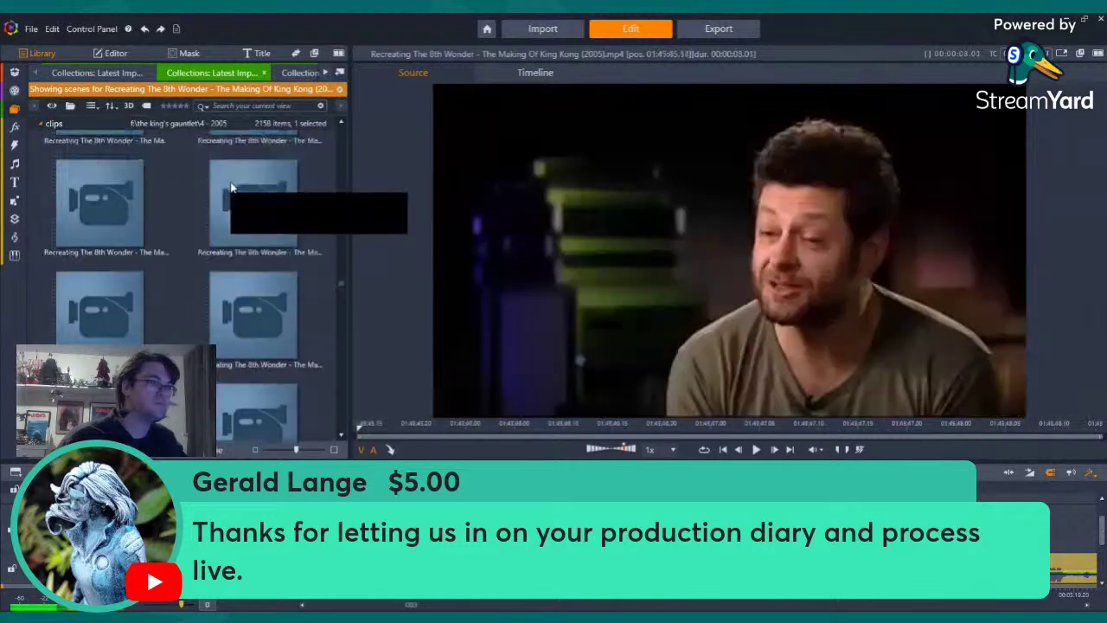
{"action": "scroll", "coordinate": [232, 187], "scroll_direction": "up", "scroll_amount": 2}
Play the timeline from the microphone clip into the clip of the director beside the capped crewman
{"action": "right_click", "coordinate": [542, 566]}
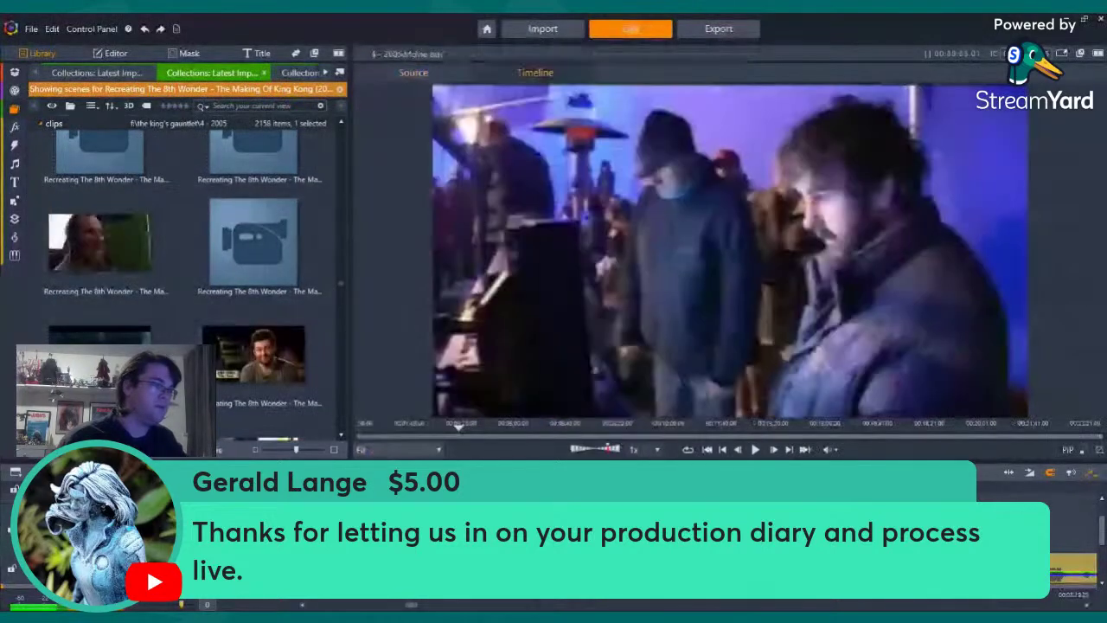
{"action": "left_click", "coordinate": [567, 476]}
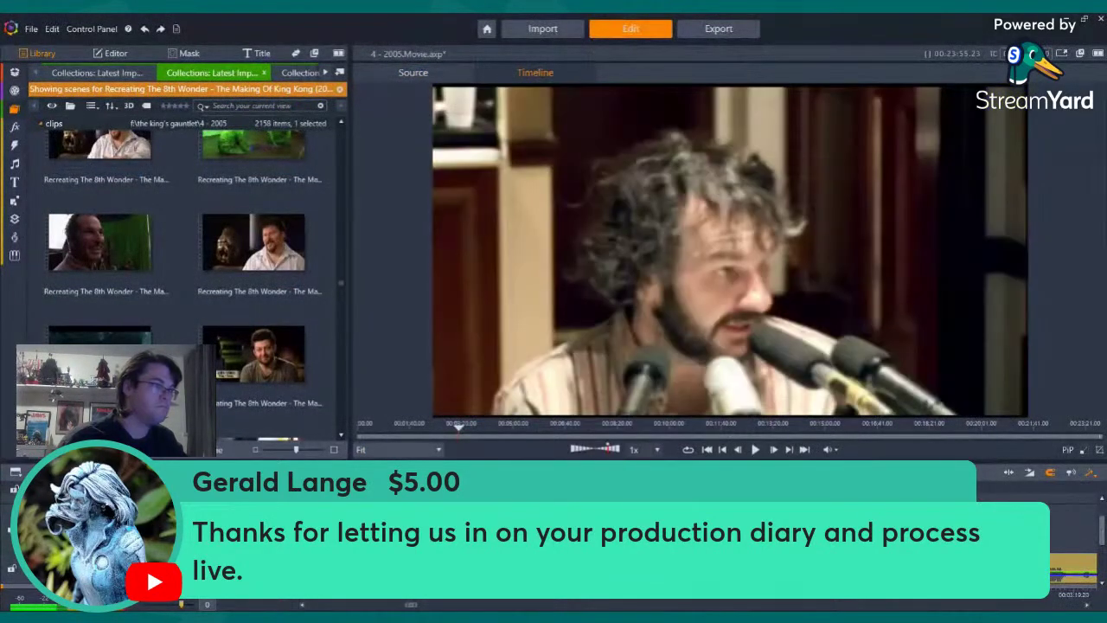
{"action": "left_click", "coordinate": [756, 449]}
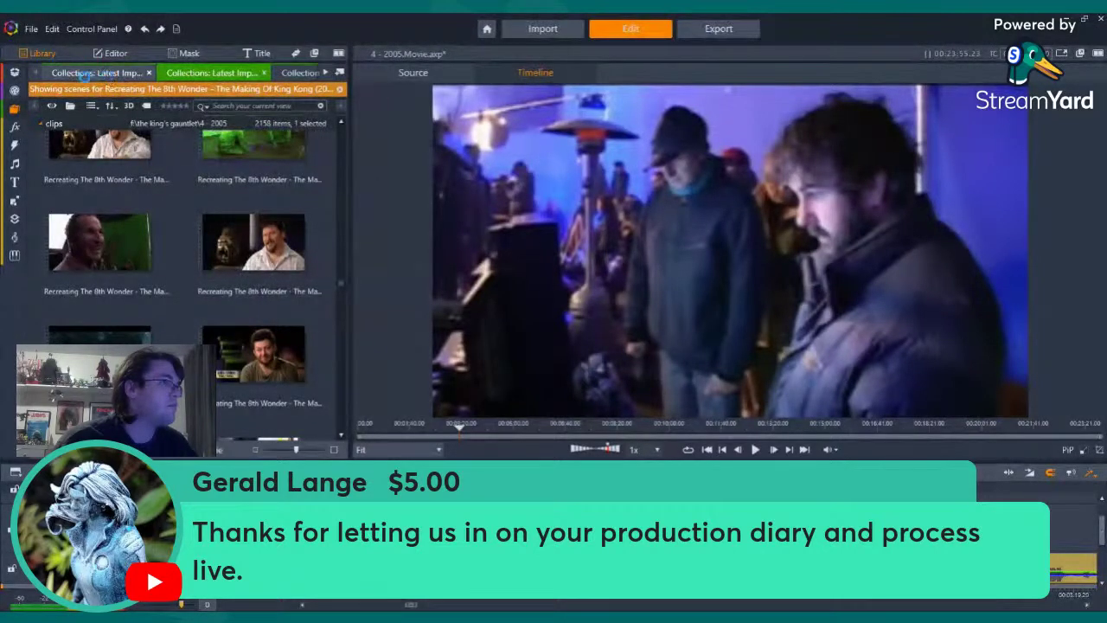
Search the King Kong Production Diaries.mp4 scenes for director footage and preview the 00:32:02 shot of him holding a small screen beside the actress
{"action": "left_click", "coordinate": [42, 76]}
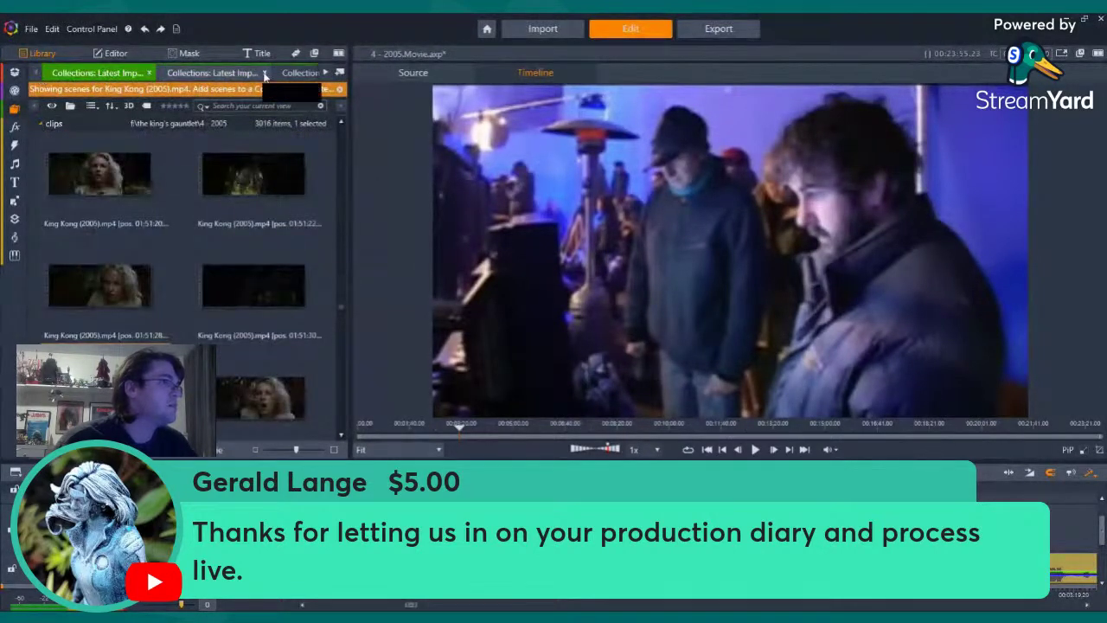
{"action": "left_click", "coordinate": [298, 73]}
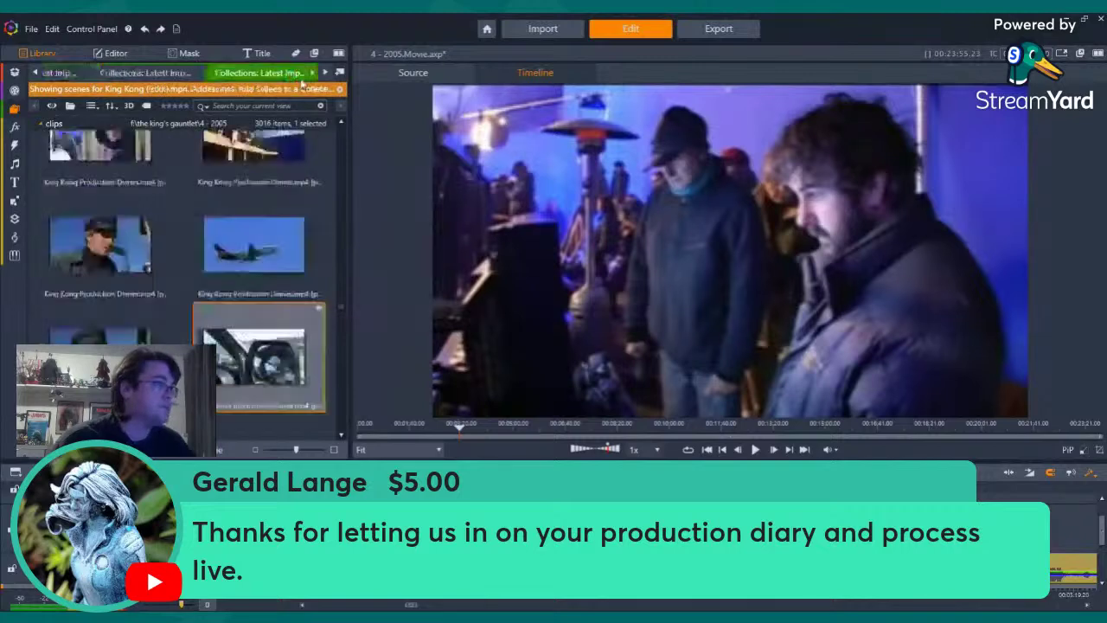
{"action": "scroll", "coordinate": [261, 240], "scroll_direction": "down", "scroll_amount": 6}
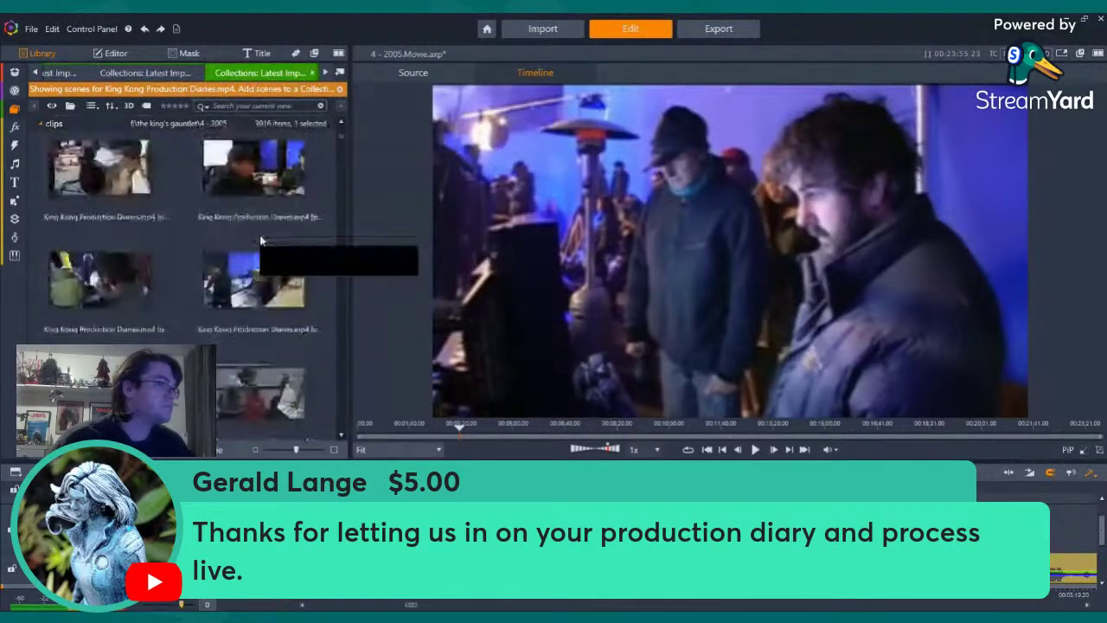
{"action": "scroll", "coordinate": [264, 238], "scroll_direction": "down", "scroll_amount": 10}
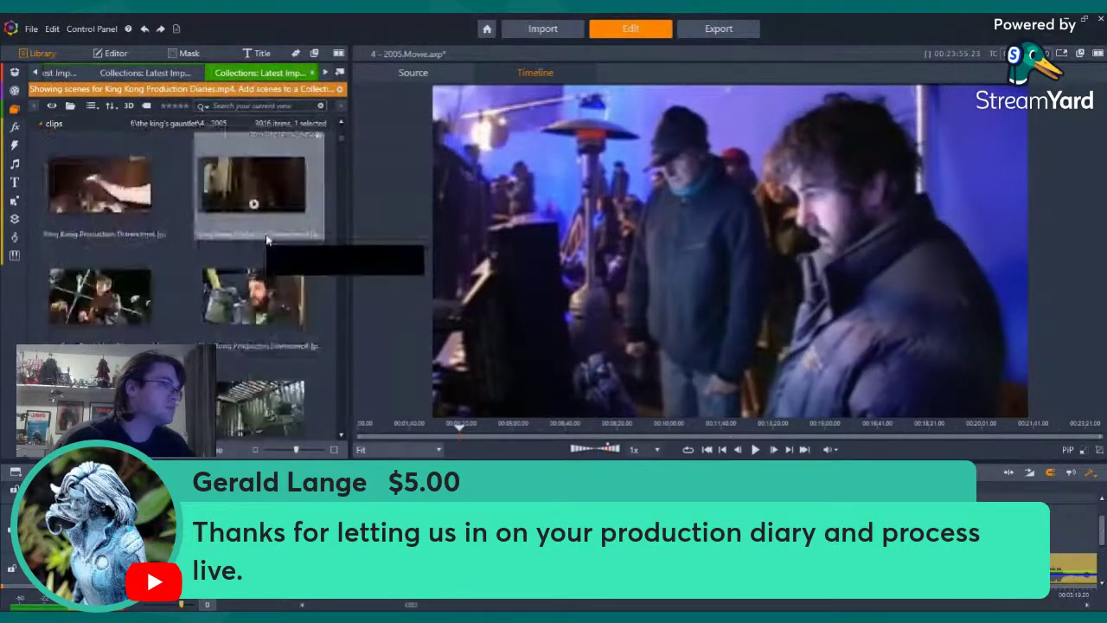
{"action": "scroll", "coordinate": [262, 256], "scroll_direction": "down", "scroll_amount": 3}
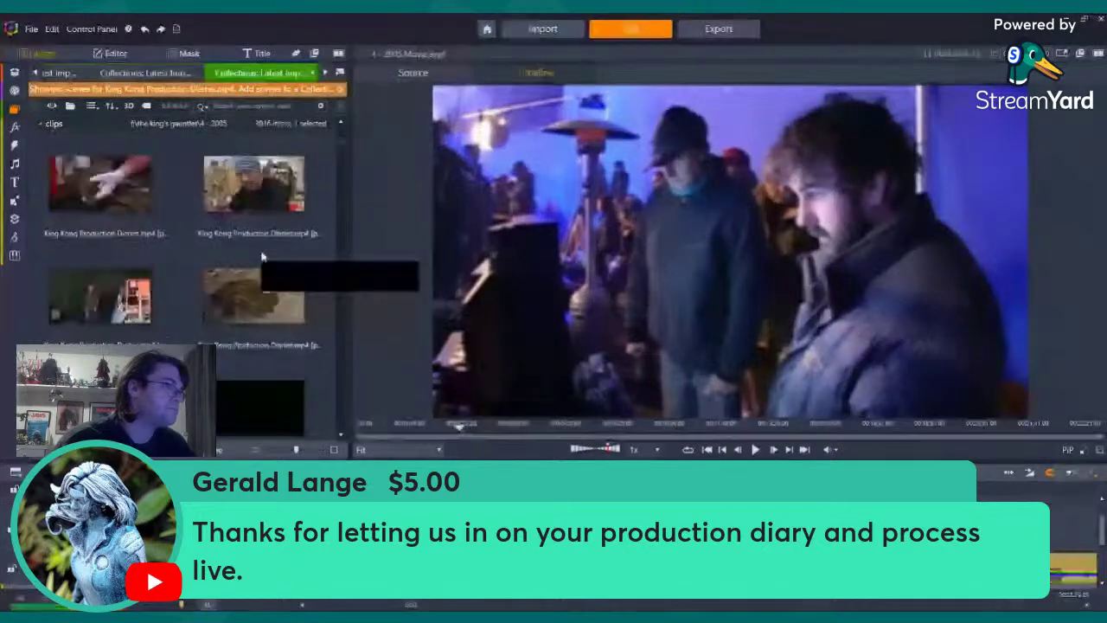
{"action": "scroll", "coordinate": [262, 256], "scroll_direction": "down", "scroll_amount": 1}
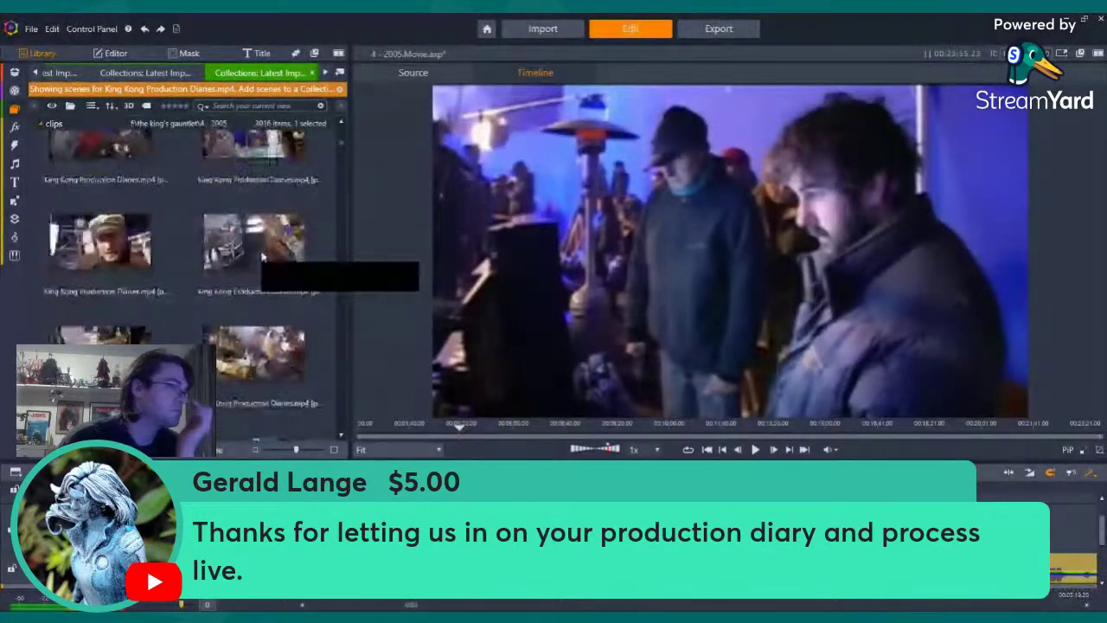
{"action": "scroll", "coordinate": [259, 254], "scroll_direction": "down", "scroll_amount": 6}
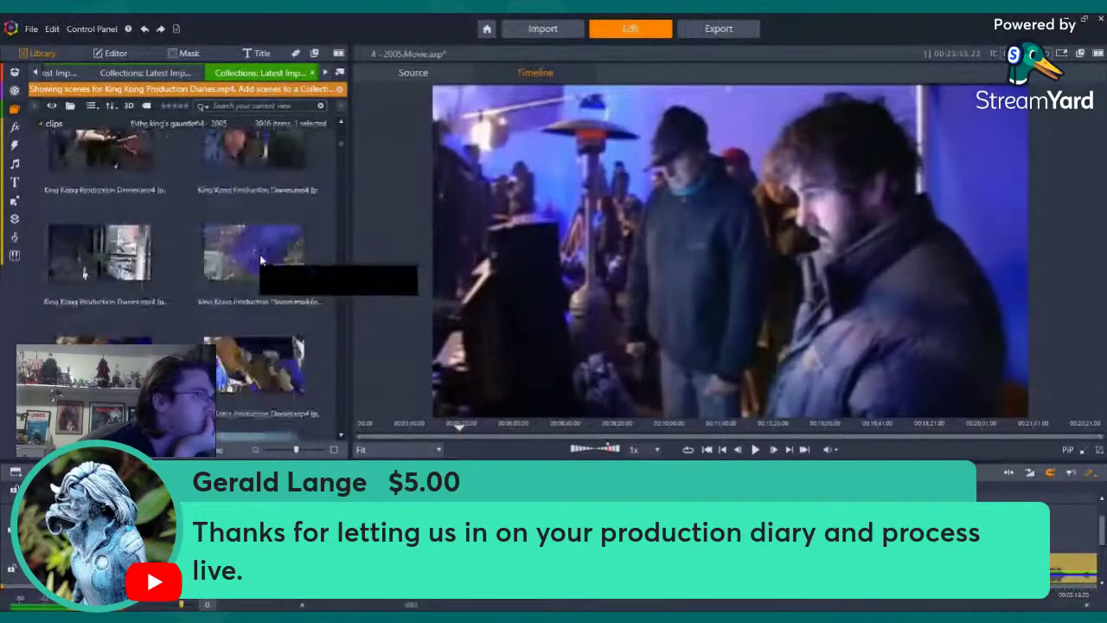
{"action": "scroll", "coordinate": [258, 263], "scroll_direction": "down", "scroll_amount": 2}
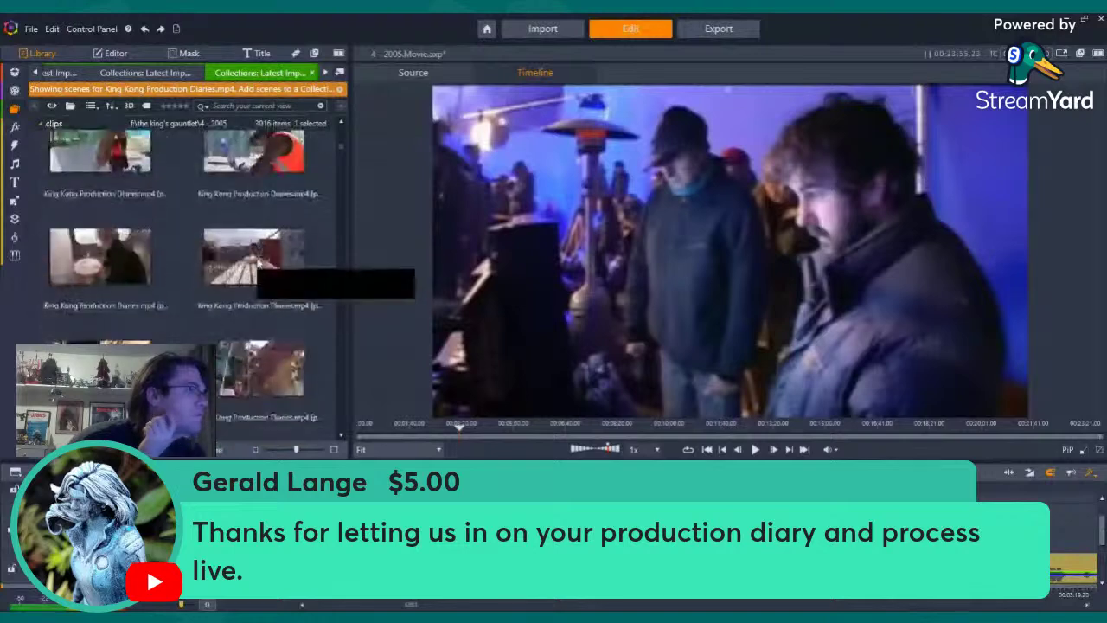
{"action": "scroll", "coordinate": [257, 264], "scroll_direction": "down", "scroll_amount": 5}
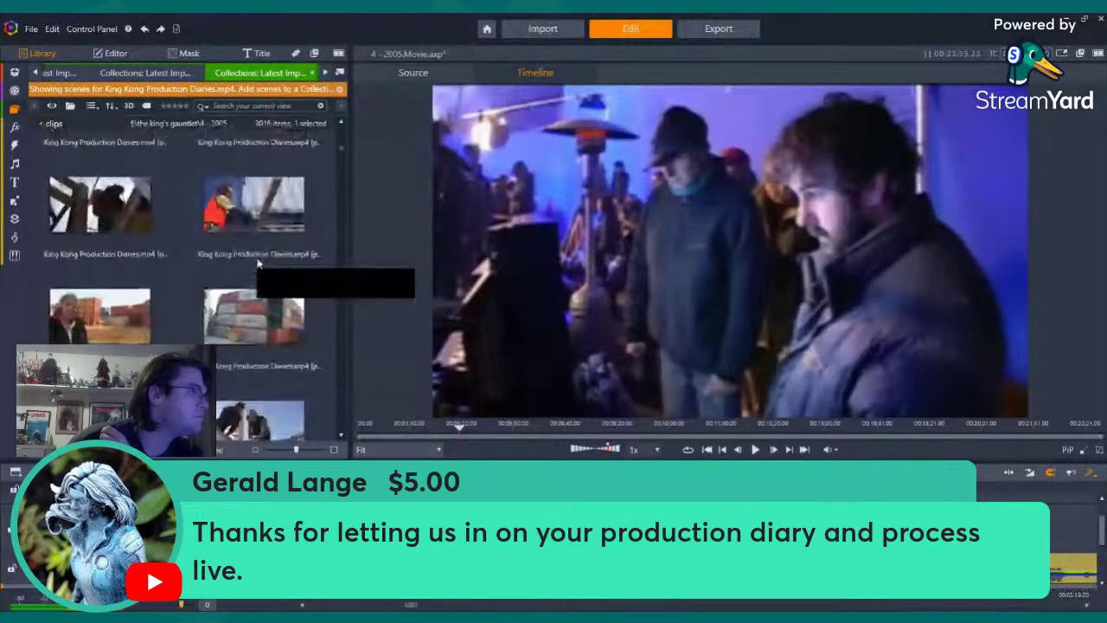
{"action": "scroll", "coordinate": [257, 262], "scroll_direction": "down", "scroll_amount": 5}
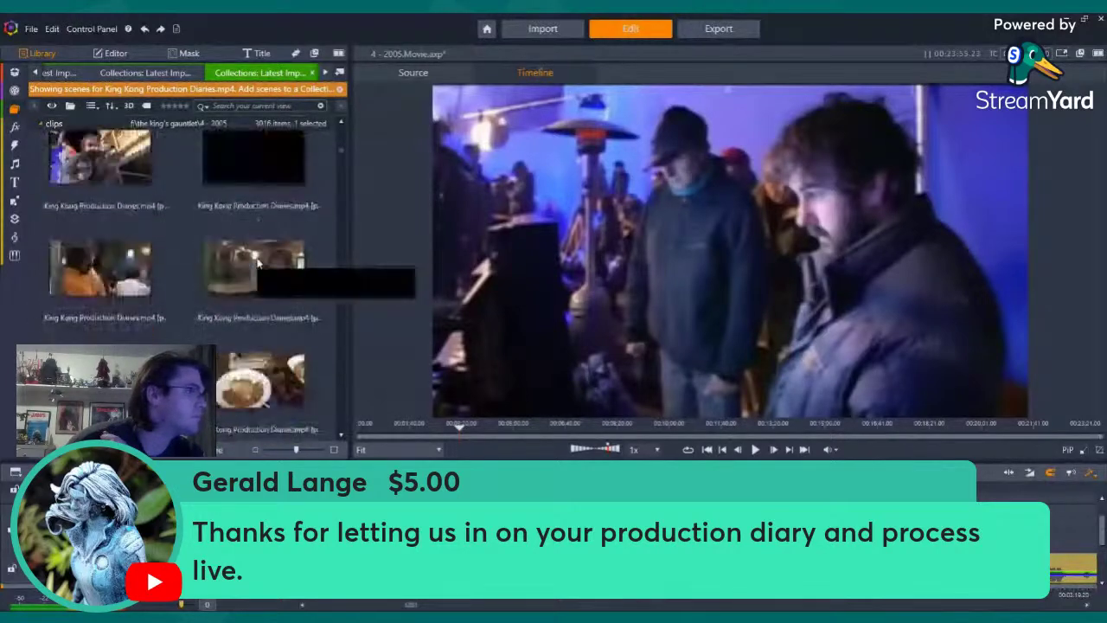
{"action": "scroll", "coordinate": [257, 261], "scroll_direction": "down", "scroll_amount": 4}
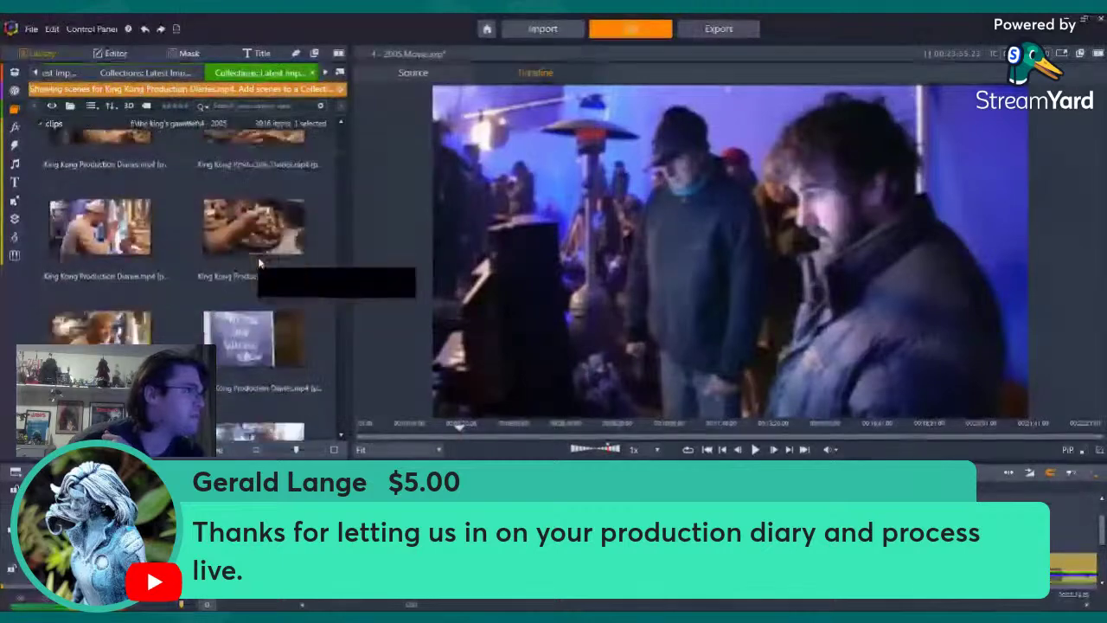
{"action": "scroll", "coordinate": [258, 262], "scroll_direction": "down", "scroll_amount": 3}
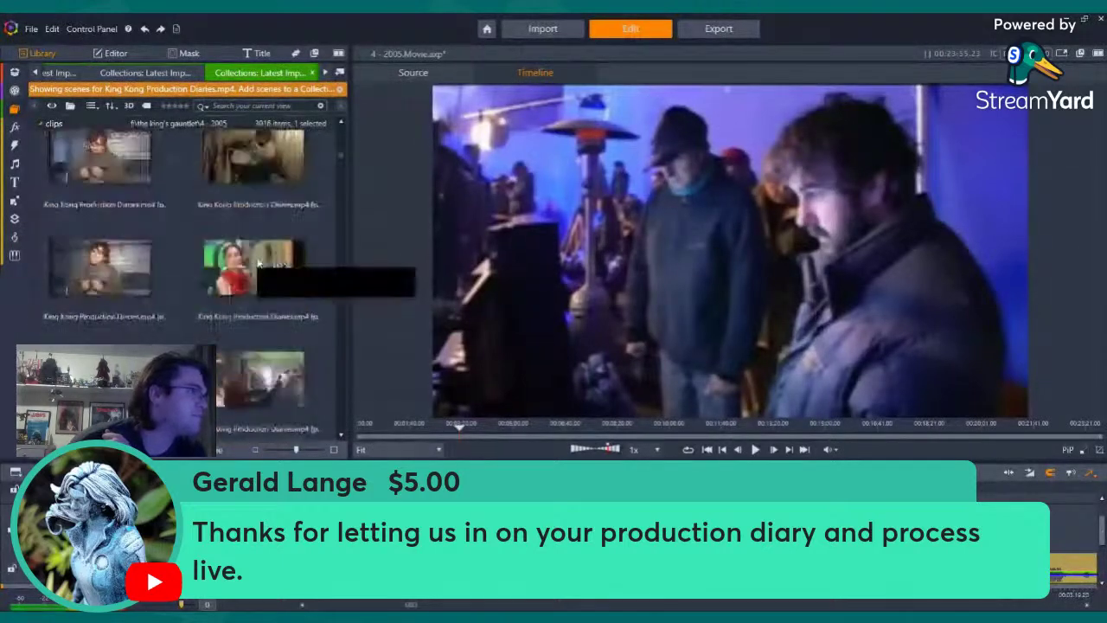
{"action": "scroll", "coordinate": [257, 262], "scroll_direction": "down", "scroll_amount": 4}
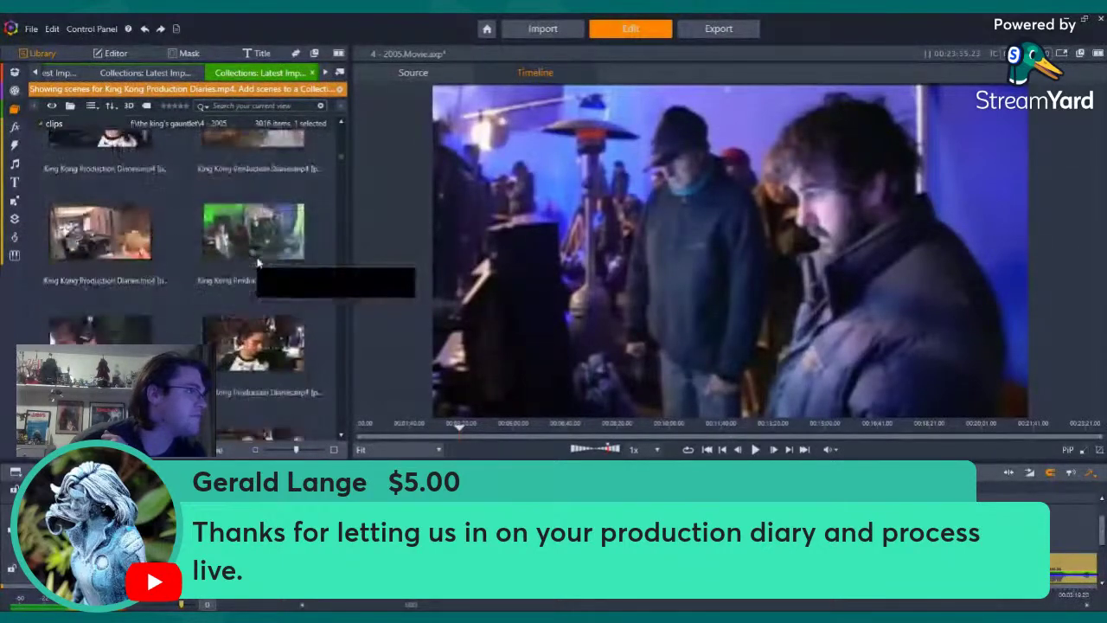
{"action": "scroll", "coordinate": [258, 294], "scroll_direction": "down", "scroll_amount": 5}
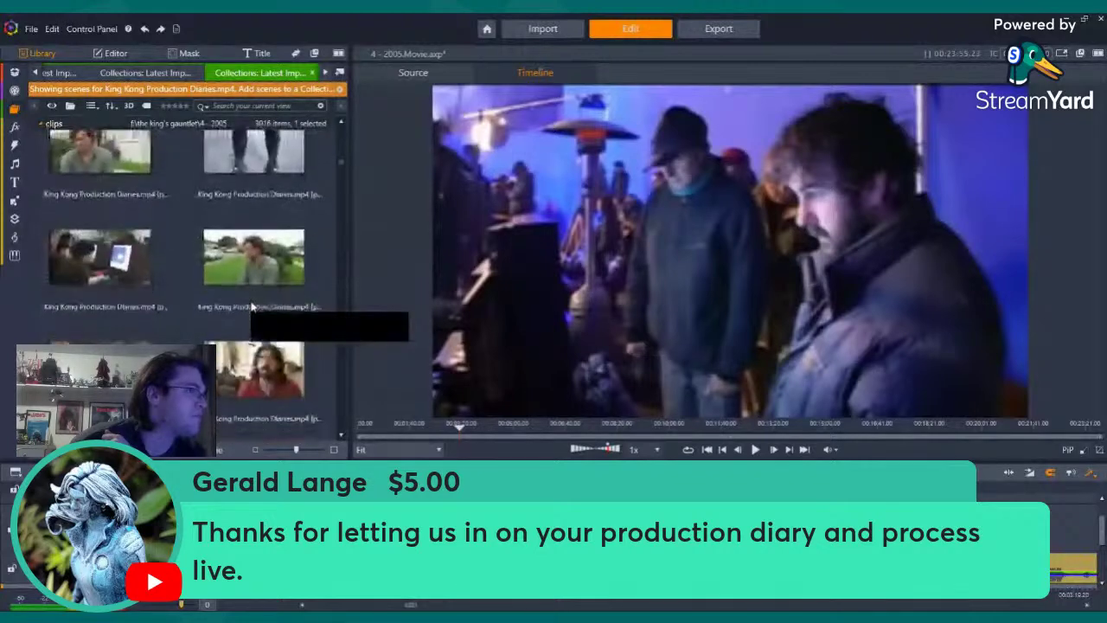
{"action": "scroll", "coordinate": [252, 306], "scroll_direction": "down", "scroll_amount": 5}
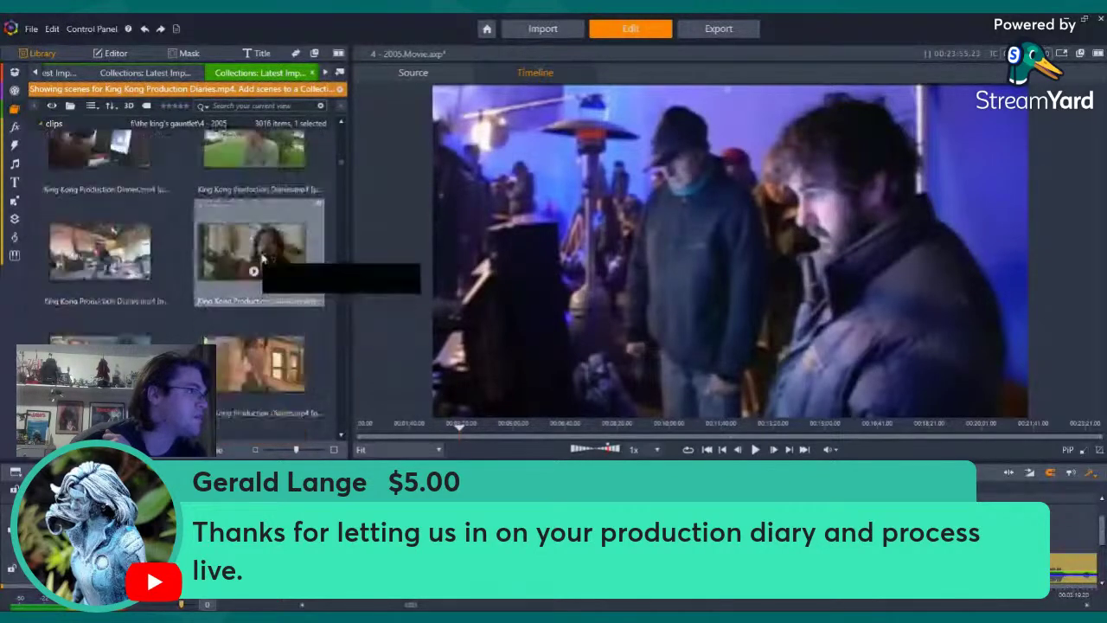
{"action": "scroll", "coordinate": [262, 257], "scroll_direction": "down", "scroll_amount": 2}
{"action": "double_click", "coordinate": [90, 264]}
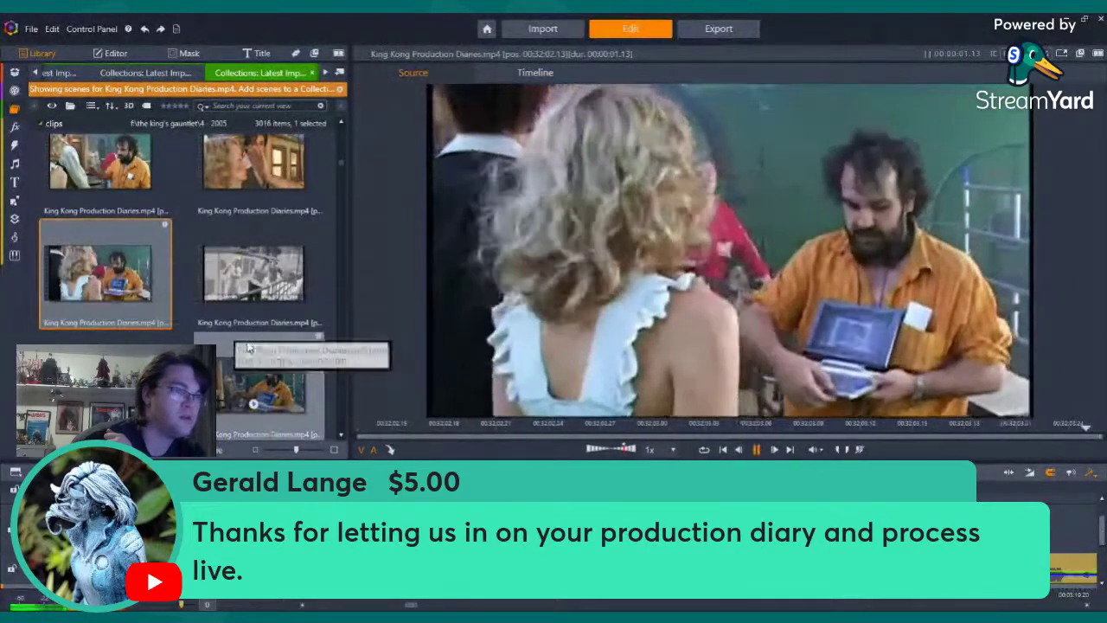
Add the 00:32:02 shot of the director holding a small screen to the timeline and deactivate its audio stream
{"action": "left_click_drag", "start_coordinate": [126, 275], "coordinate": [449, 536]}
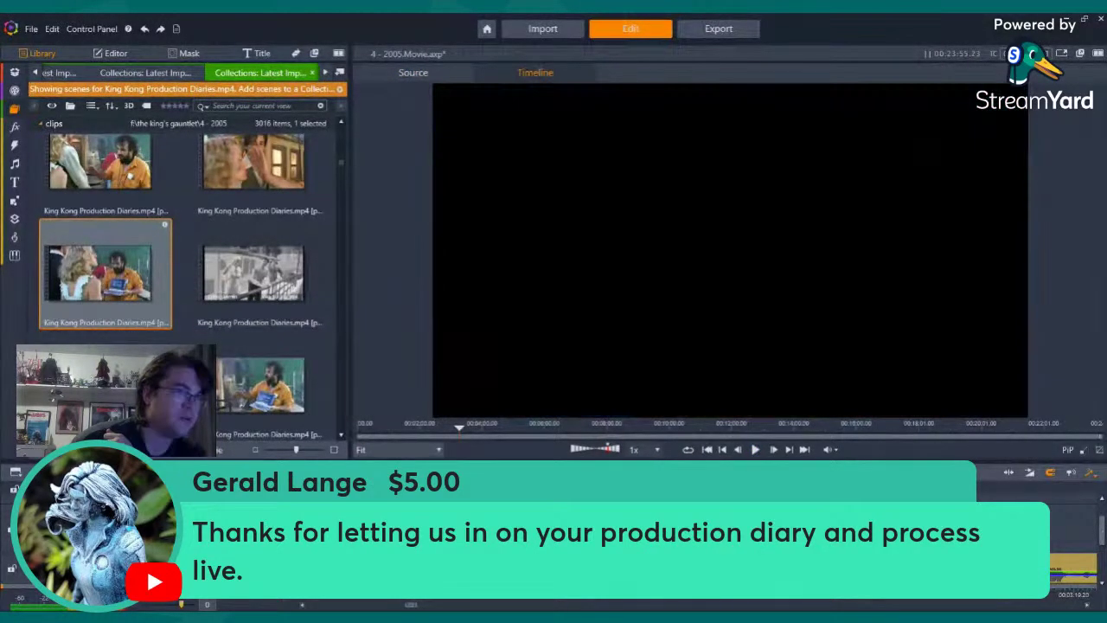
{"action": "right_click", "coordinate": [619, 533]}
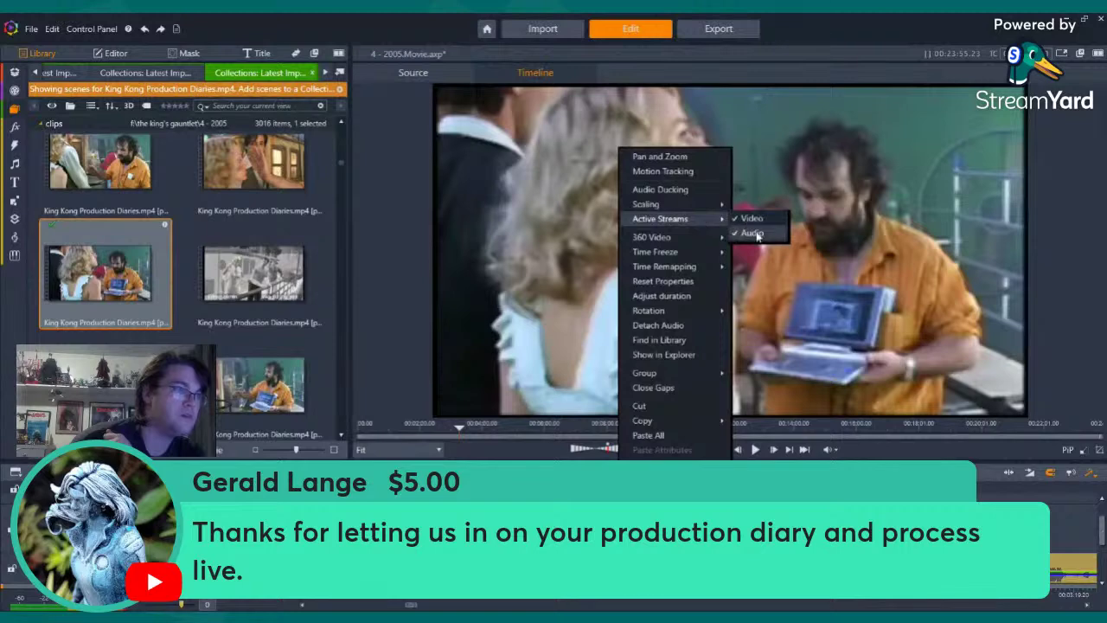
{"action": "left_click", "coordinate": [752, 234]}
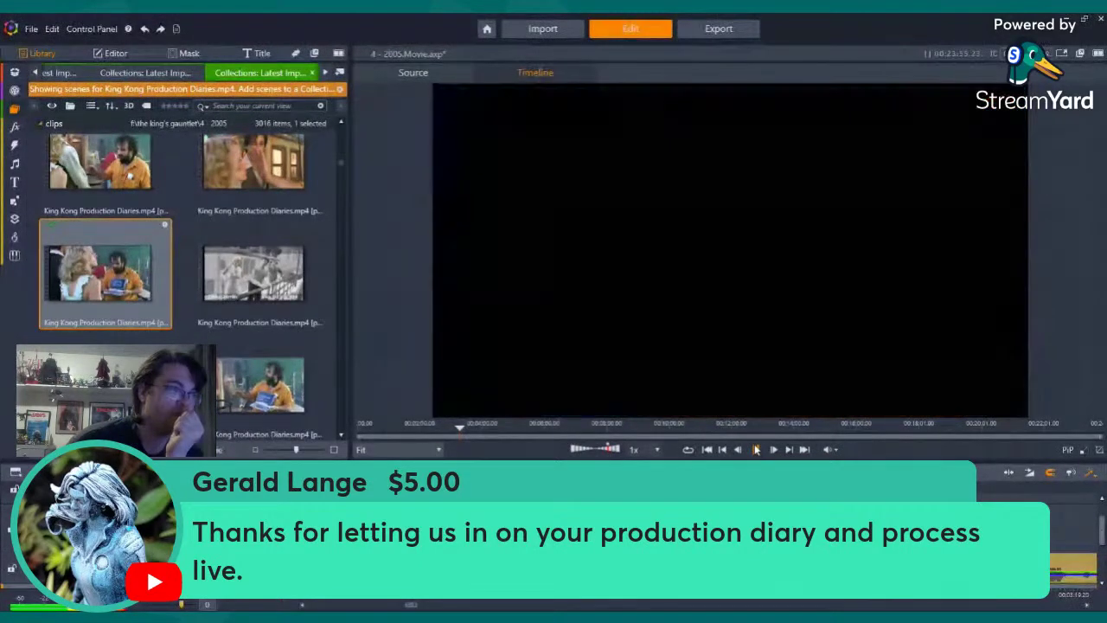
Search forward through the Production Diaries scenes and preview the 00:36:53 shot of the director beside the vintage film camera
{"action": "scroll", "coordinate": [173, 315], "scroll_direction": "down", "scroll_amount": 10}
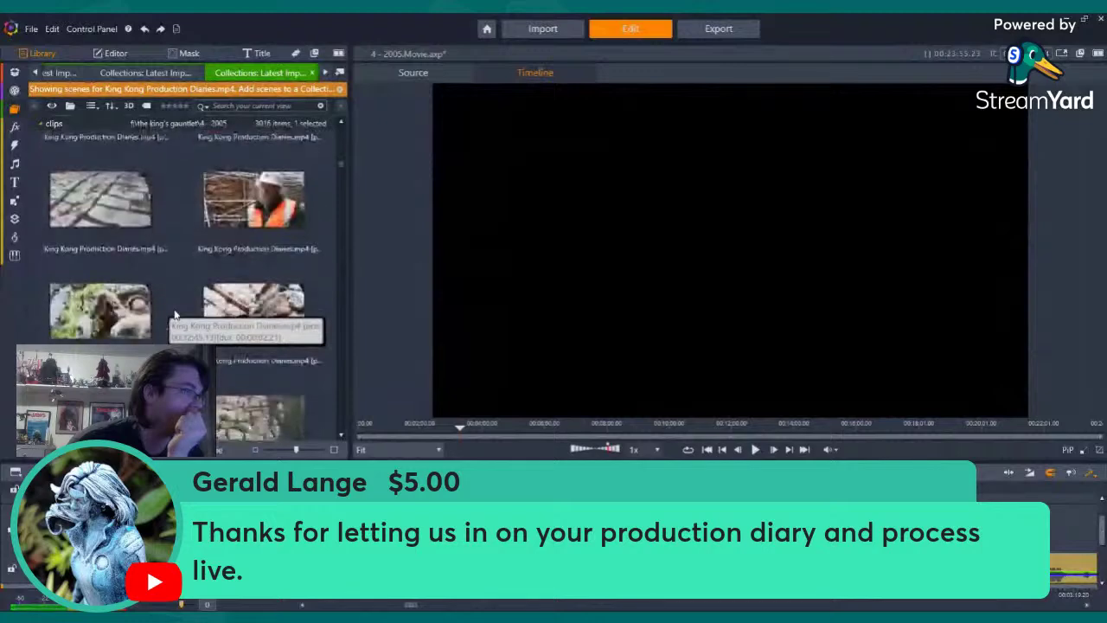
{"action": "scroll", "coordinate": [174, 316], "scroll_direction": "down", "scroll_amount": 8}
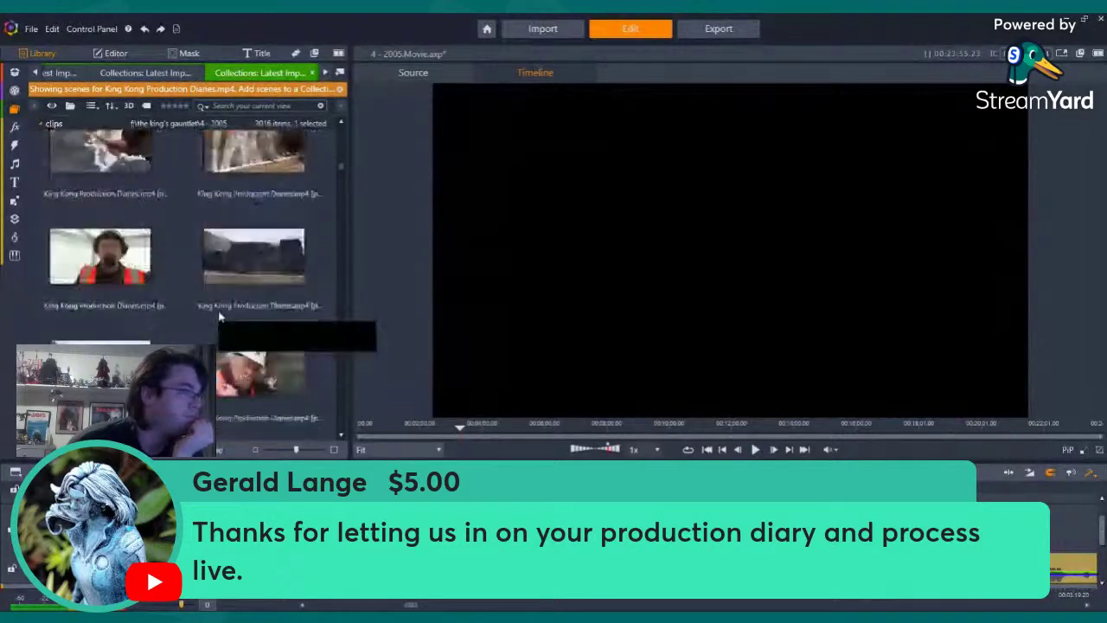
{"action": "scroll", "coordinate": [219, 317], "scroll_direction": "down", "scroll_amount": 10}
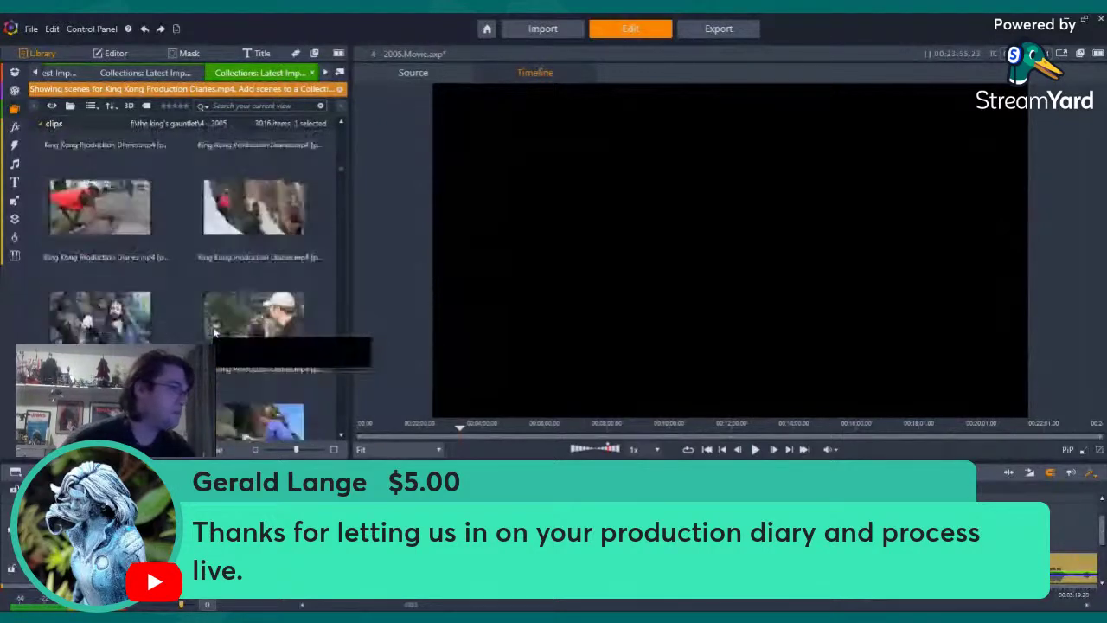
{"action": "scroll", "coordinate": [215, 332], "scroll_direction": "down", "scroll_amount": 10}
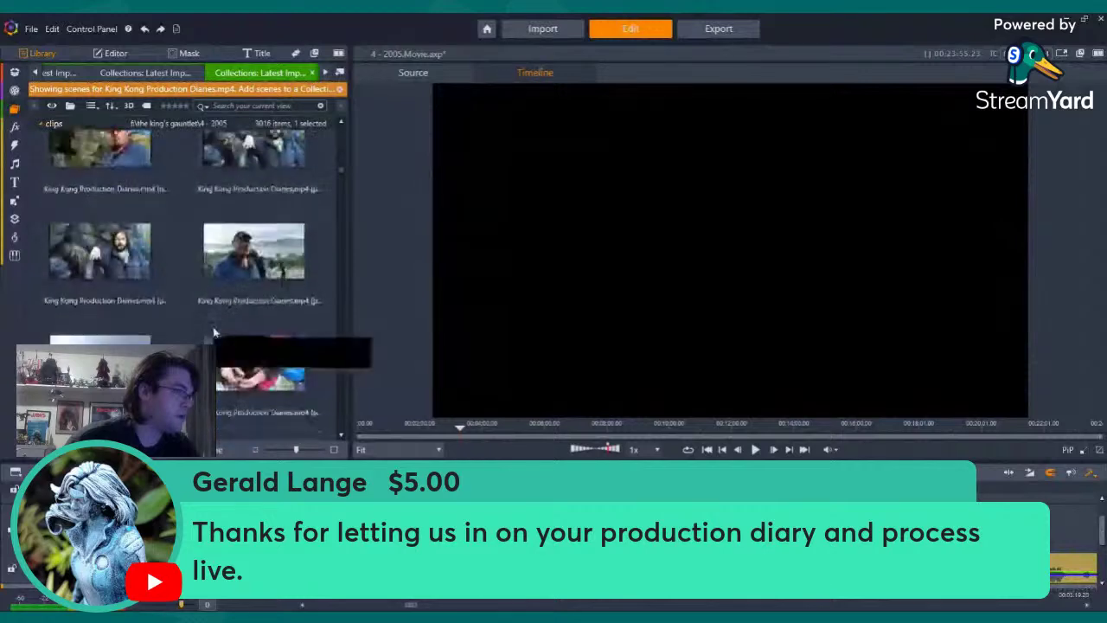
{"action": "scroll", "coordinate": [215, 332], "scroll_direction": "down", "scroll_amount": 8}
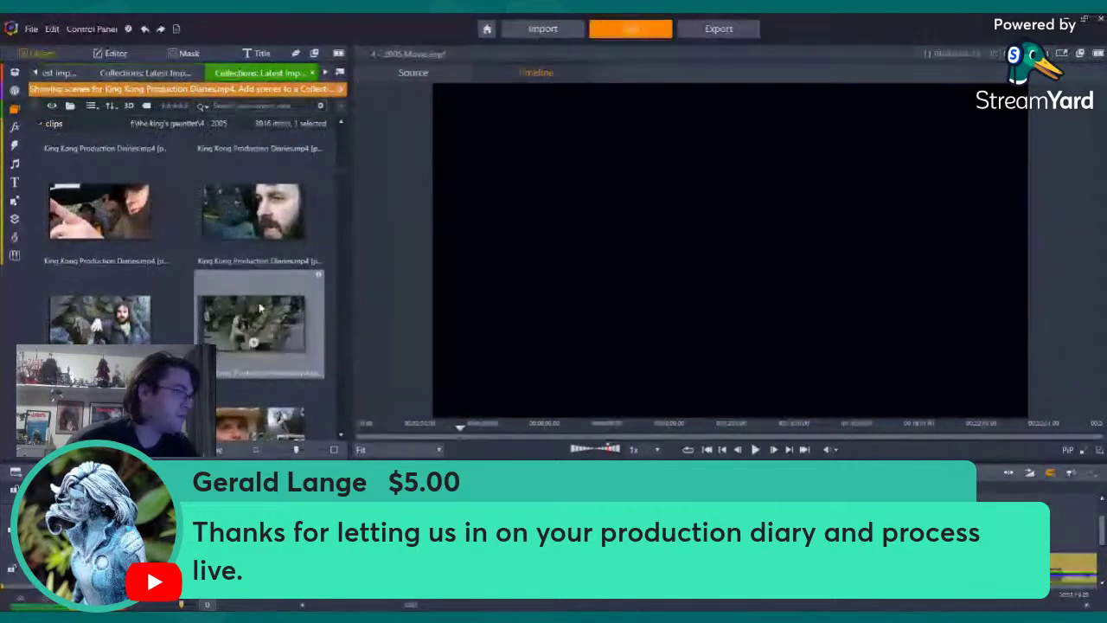
{"action": "scroll", "coordinate": [260, 307], "scroll_direction": "down", "scroll_amount": 10}
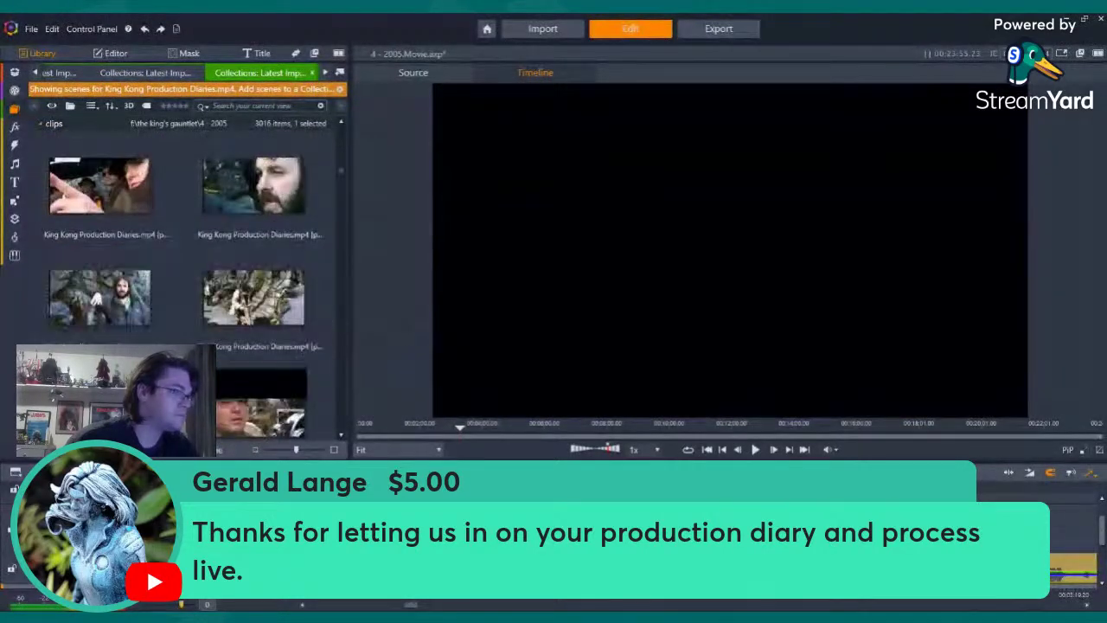
{"action": "left_click", "coordinate": [253, 299]}
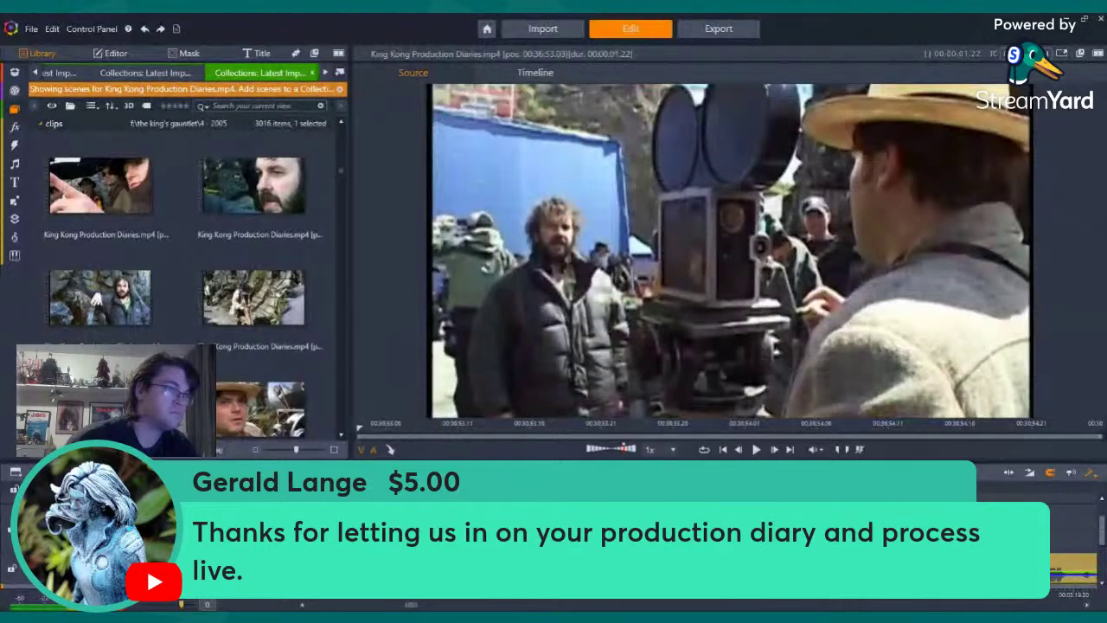
{"action": "key", "text": "space"}
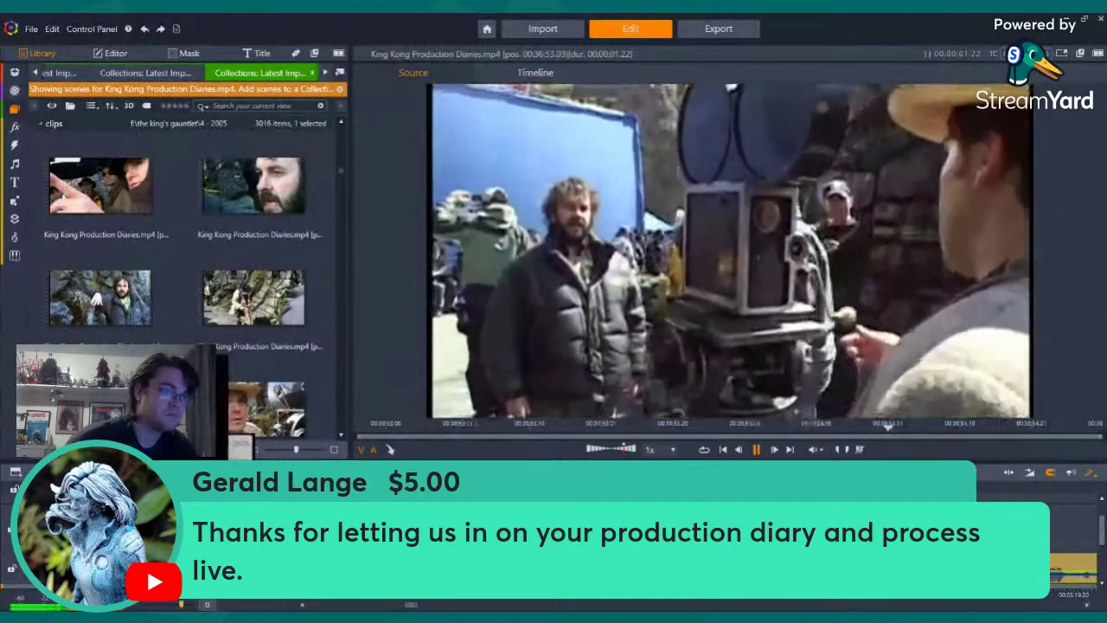
Place the vintage film camera shot after the small-screen clip, deactivate its audio stream, and play the transition between them
{"action": "left_click", "coordinate": [536, 536]}
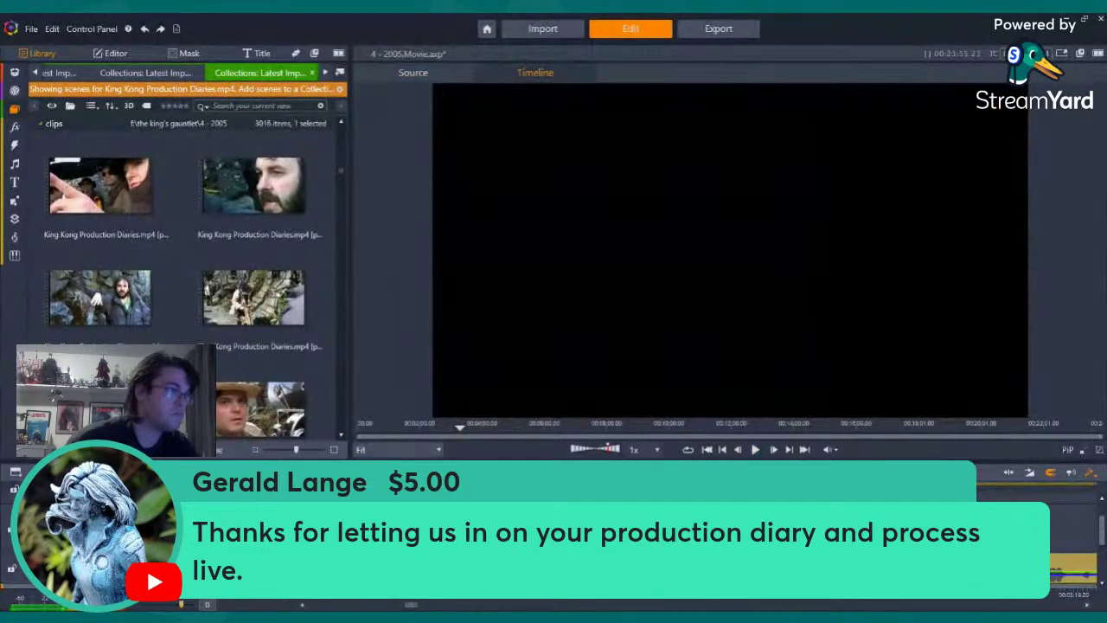
{"action": "right_click", "coordinate": [802, 566]}
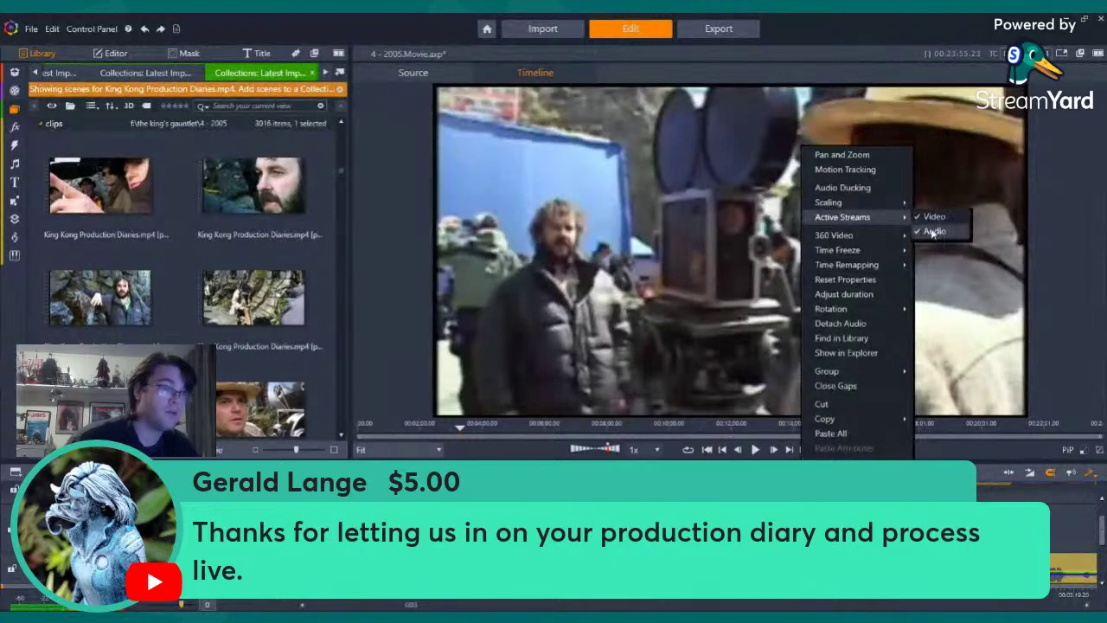
{"action": "left_click", "coordinate": [933, 232]}
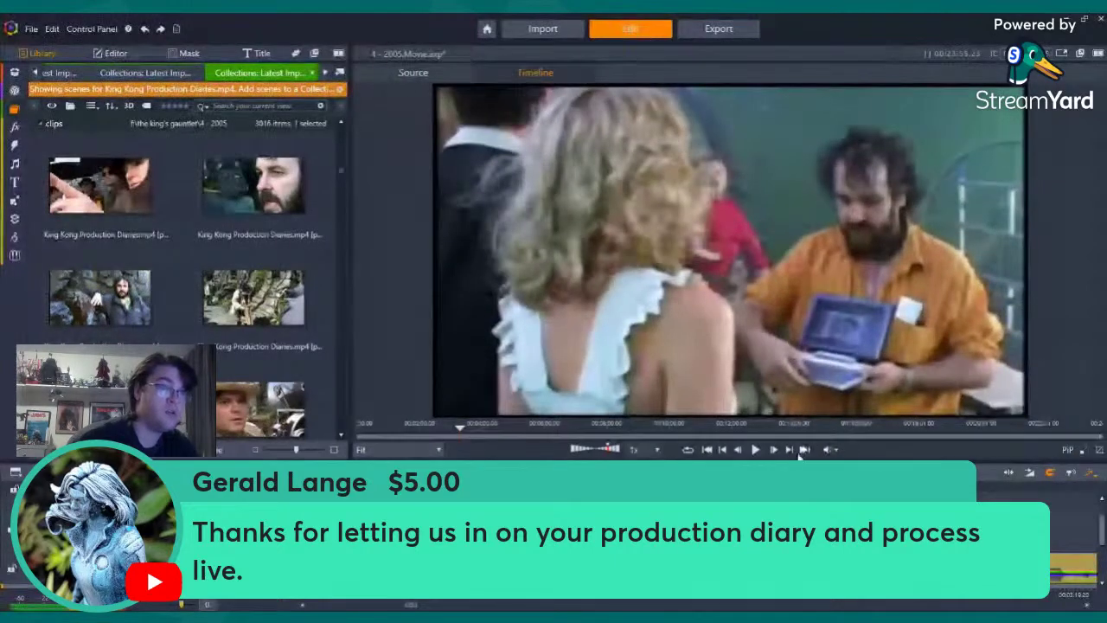
{"action": "left_click", "coordinate": [755, 450]}
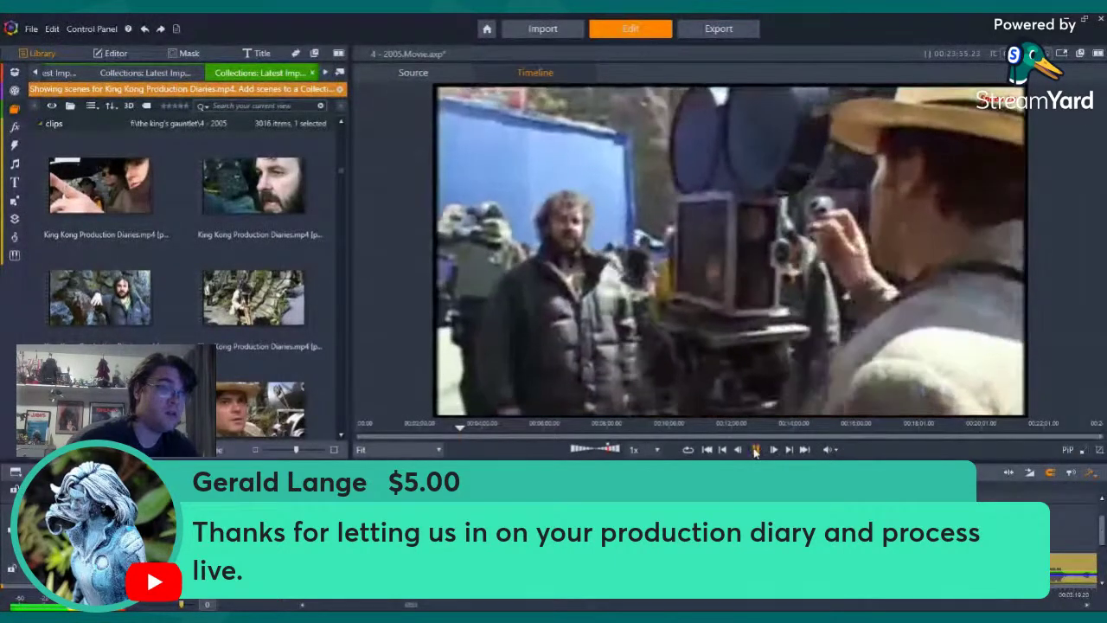
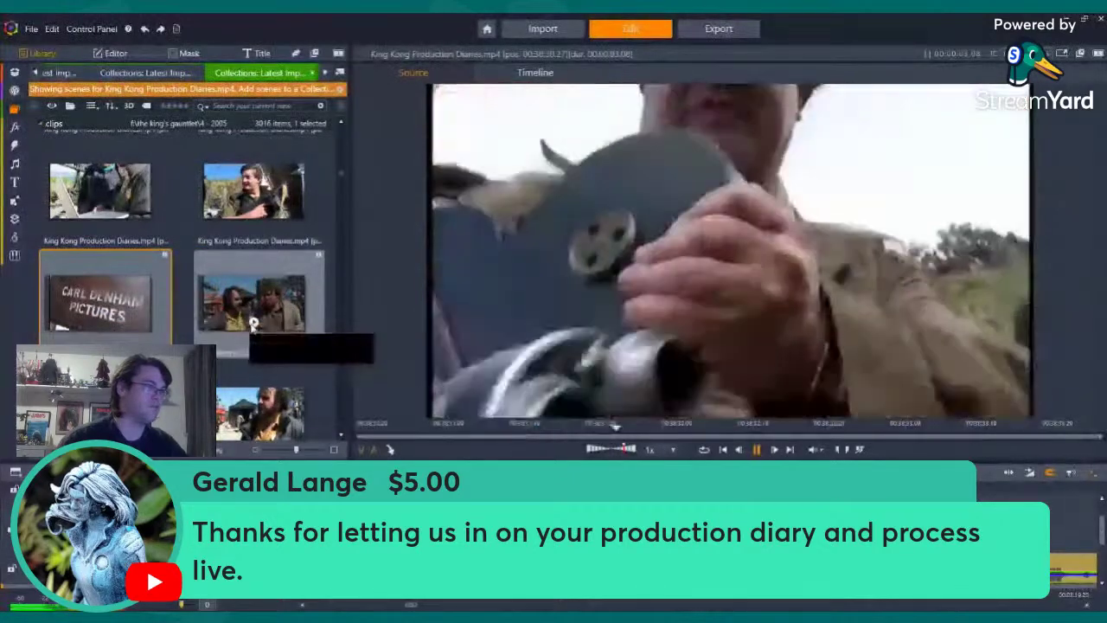
Preview Production Diaries shots from 00:38:34 to 00:39:11, including the director with the actor in the beige jacket and the pair against the rocks
{"action": "left_click", "coordinate": [252, 324]}
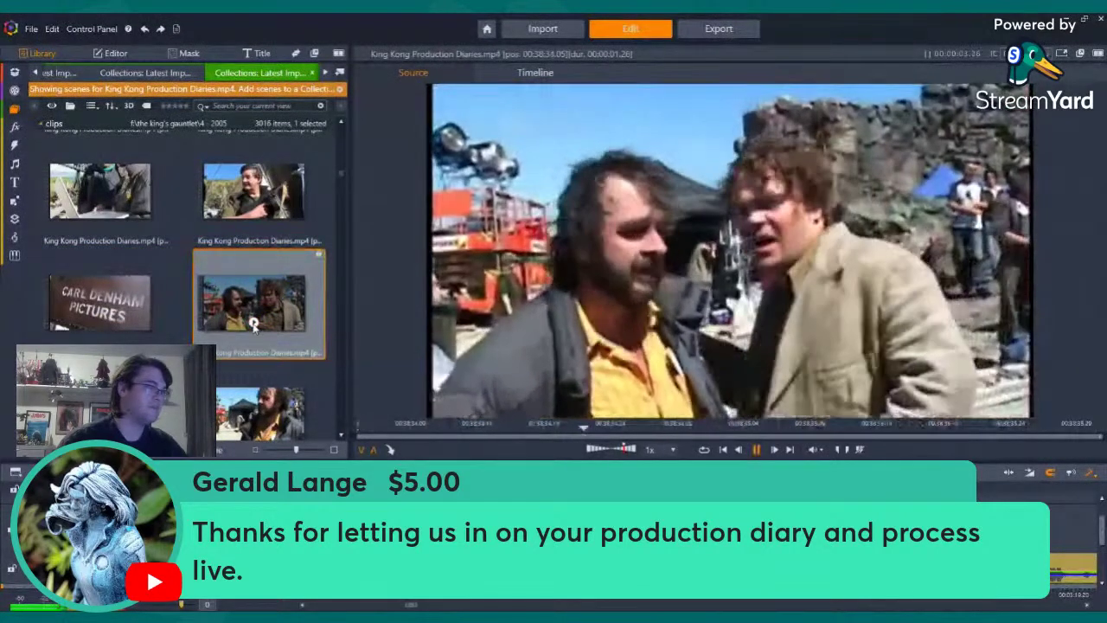
{"action": "scroll", "coordinate": [254, 325], "scroll_direction": "down", "scroll_amount": 6}
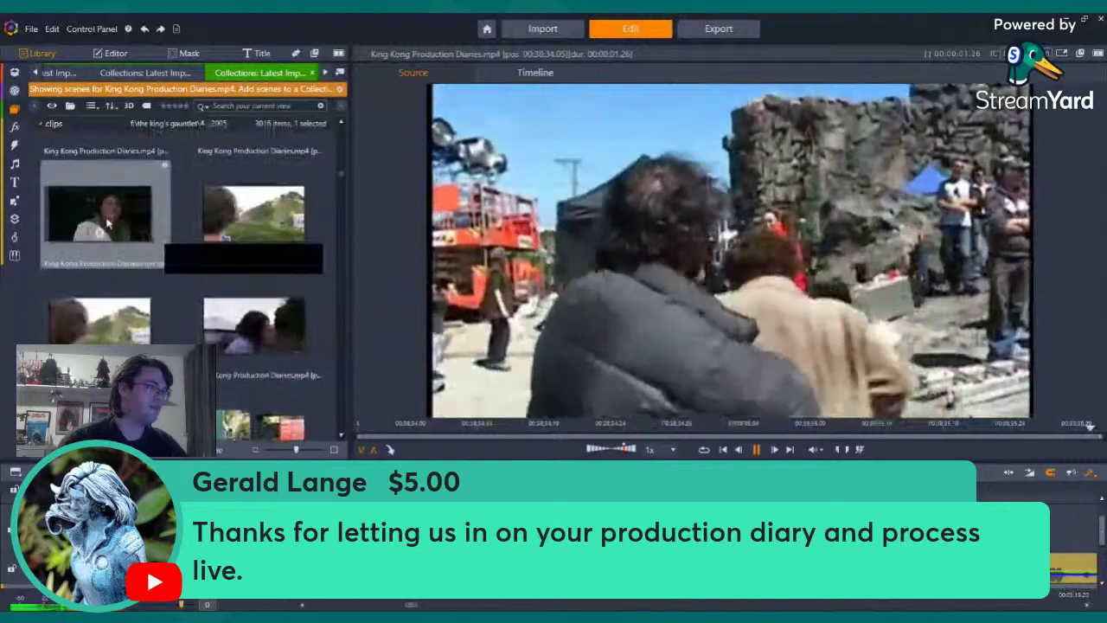
{"action": "left_click", "coordinate": [101, 232]}
{"action": "left_click", "coordinate": [253, 313]}
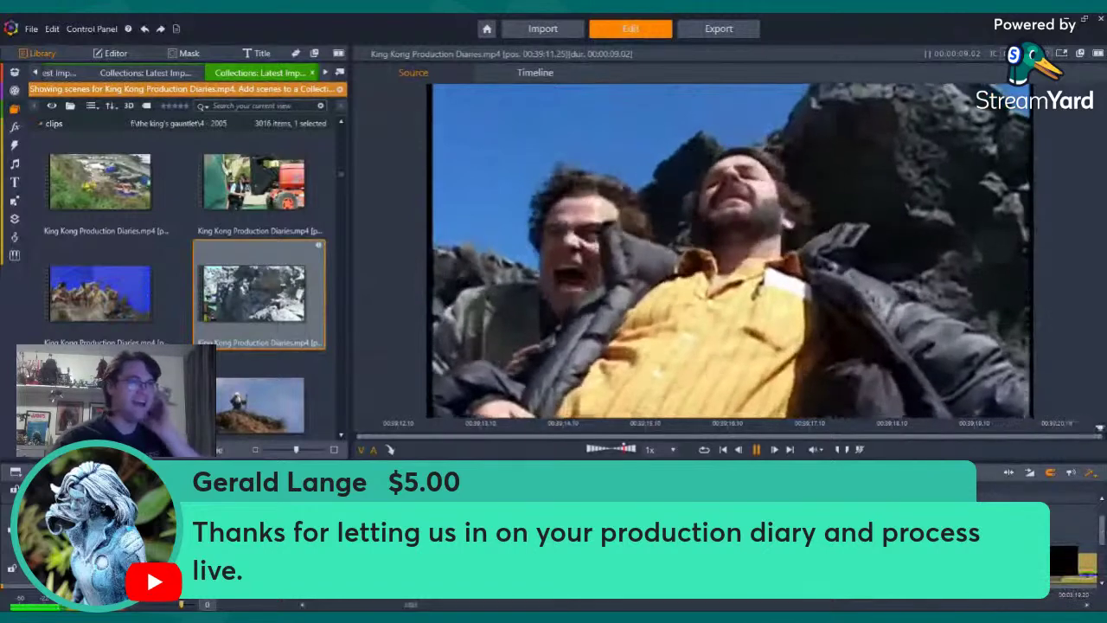
Place the 00:39:11 shot of the director and actor against the rocks after the vintage-camera clip and deactivate its audio stream
{"action": "left_click", "coordinate": [606, 594]}
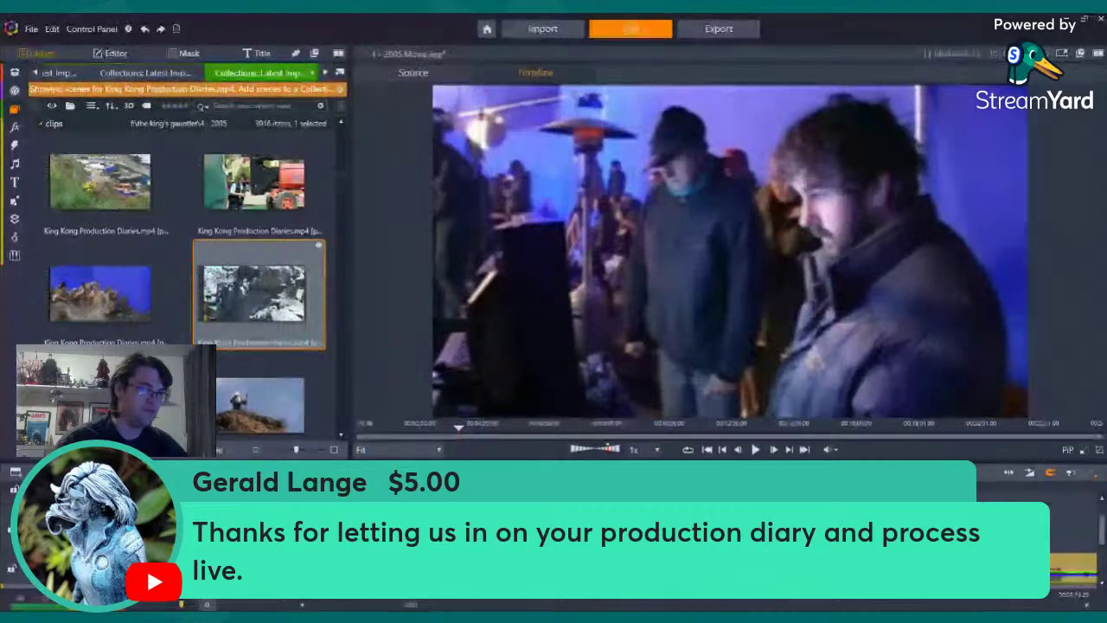
{"action": "key", "text": "Delete"}
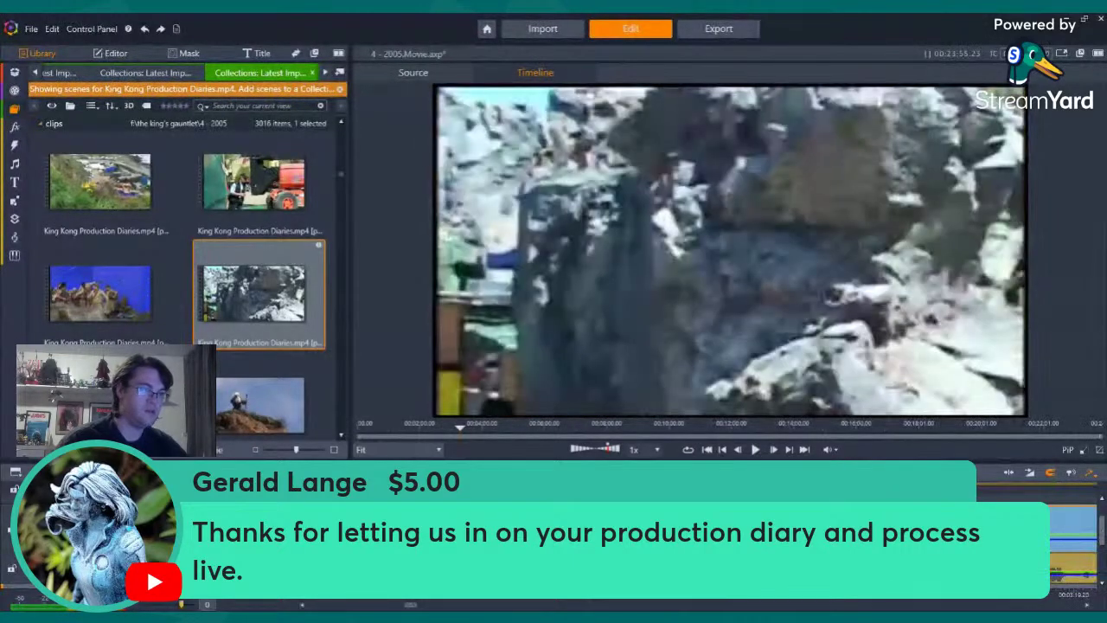
{"action": "right_click", "coordinate": [793, 529]}
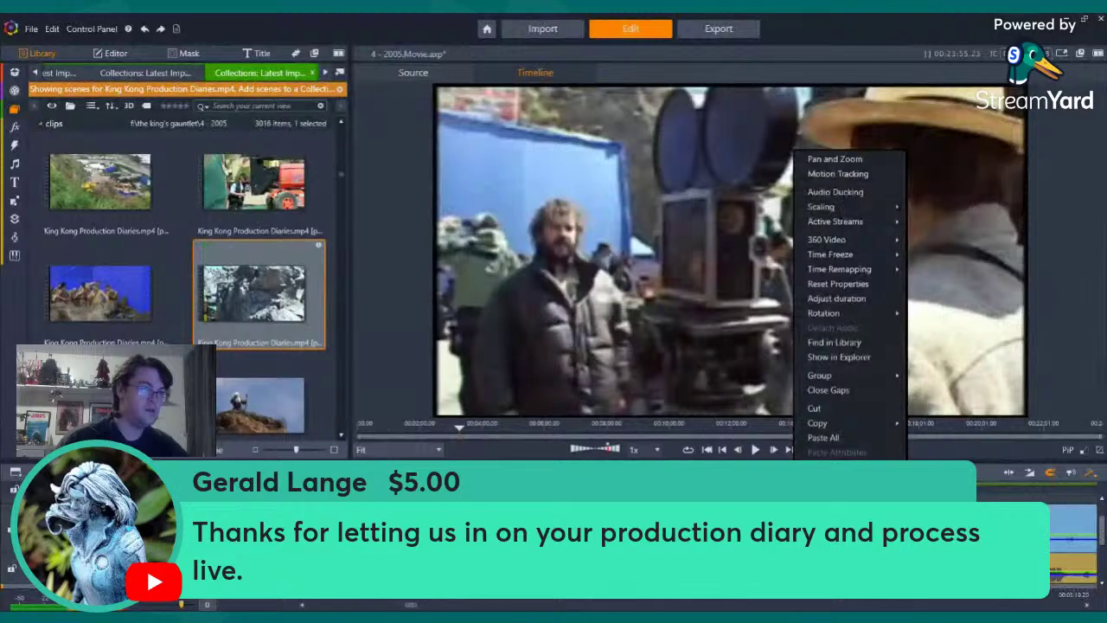
{"action": "left_click", "coordinate": [822, 482]}
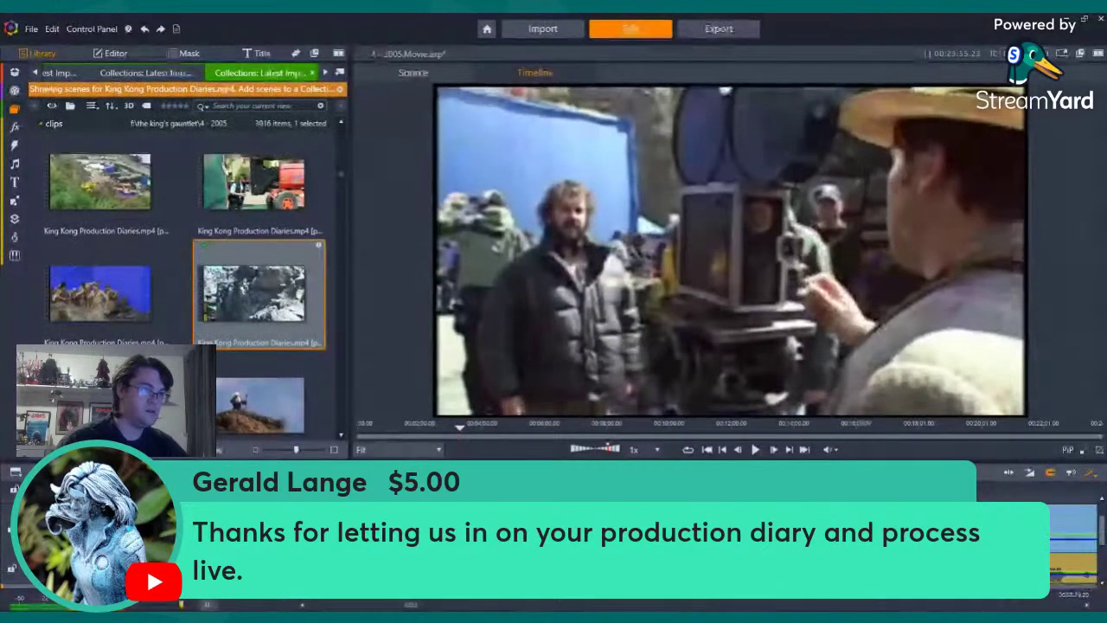
{"action": "right_click", "coordinate": [777, 529]}
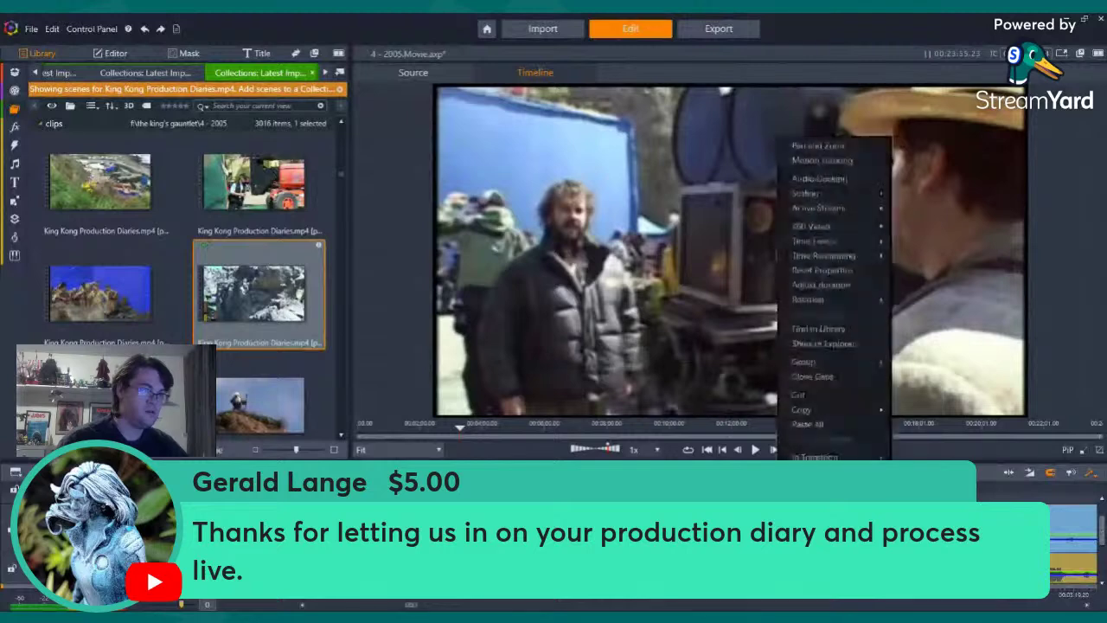
{"action": "left_click", "coordinate": [812, 415]}
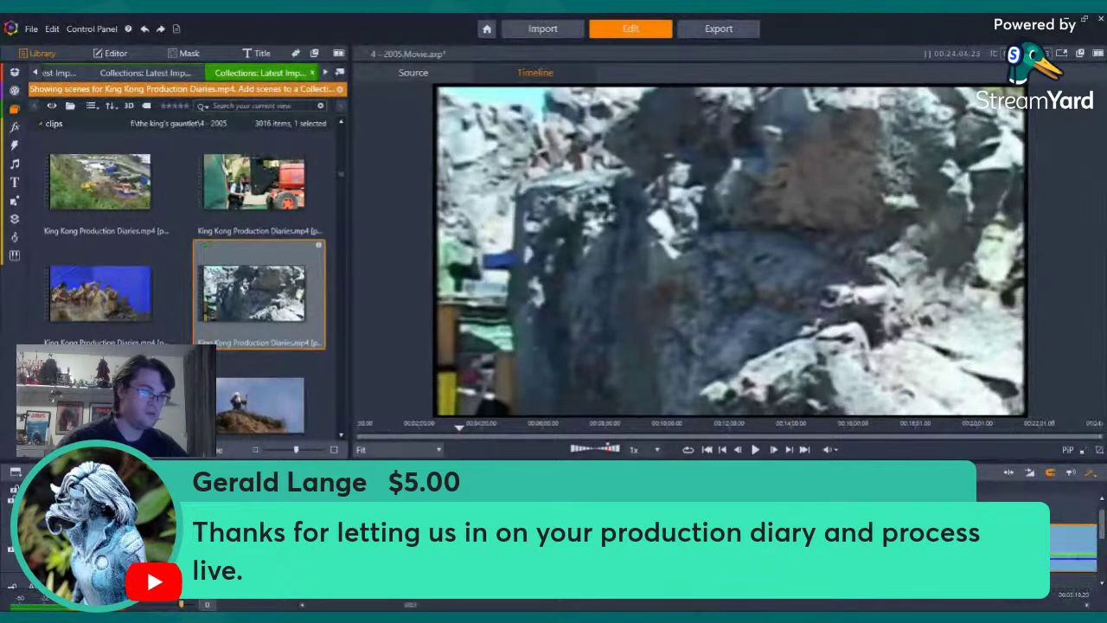
{"action": "right_click", "coordinate": [924, 208]}
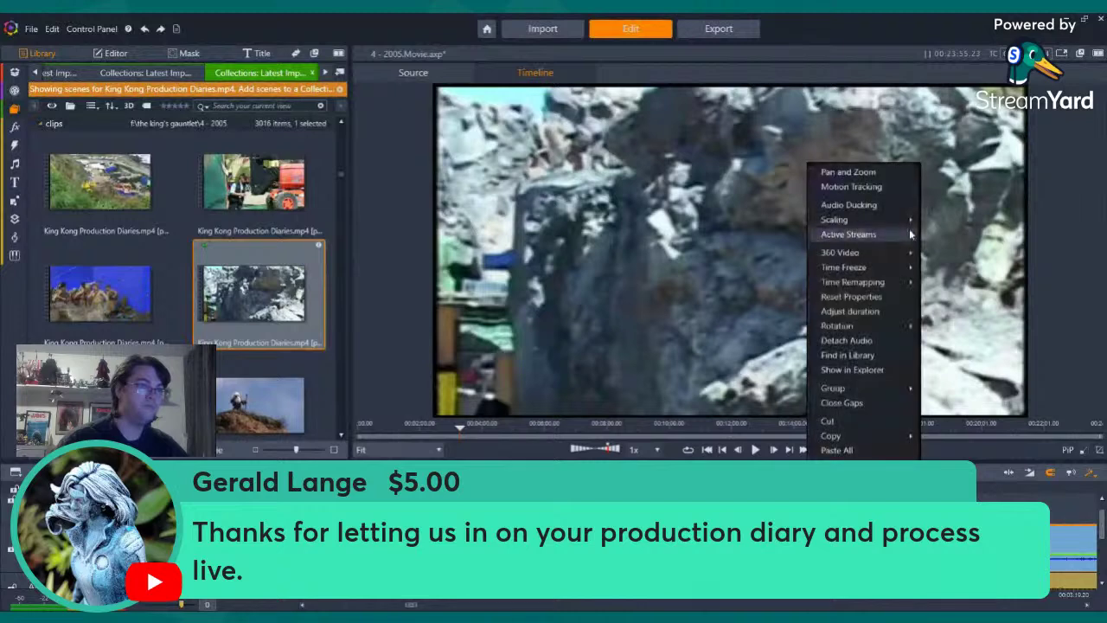
{"action": "mouse_move", "coordinate": [903, 238]}
{"action": "left_click", "coordinate": [935, 248]}
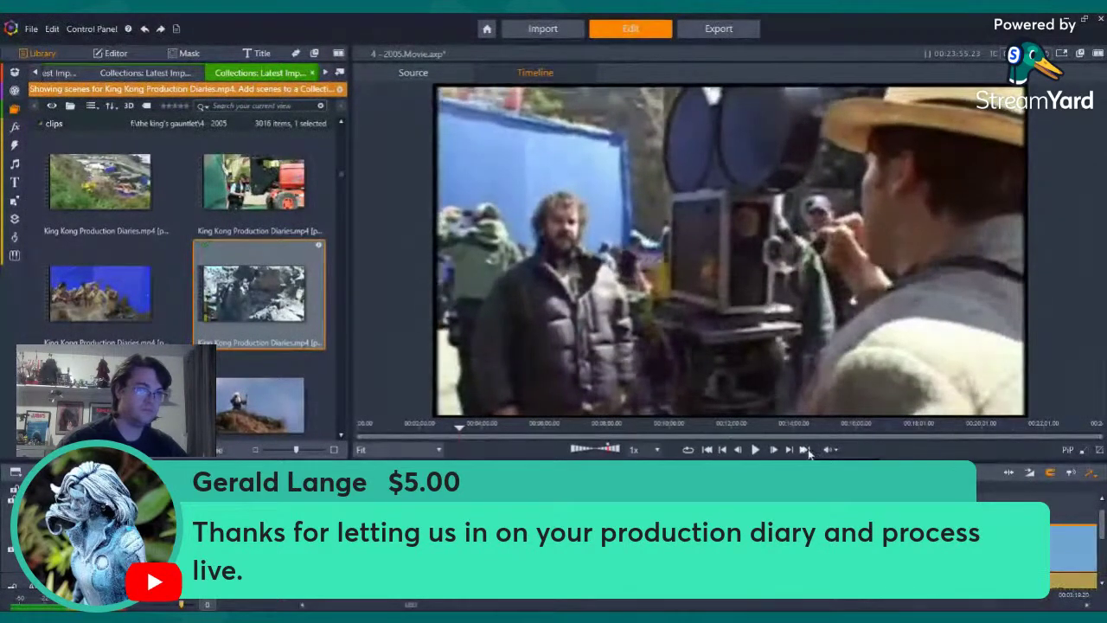
Play the timeline from the vintage-camera clip into the rocks clip and cut away the rocks clip's remainder after the playhead
{"action": "left_click", "coordinate": [760, 450]}
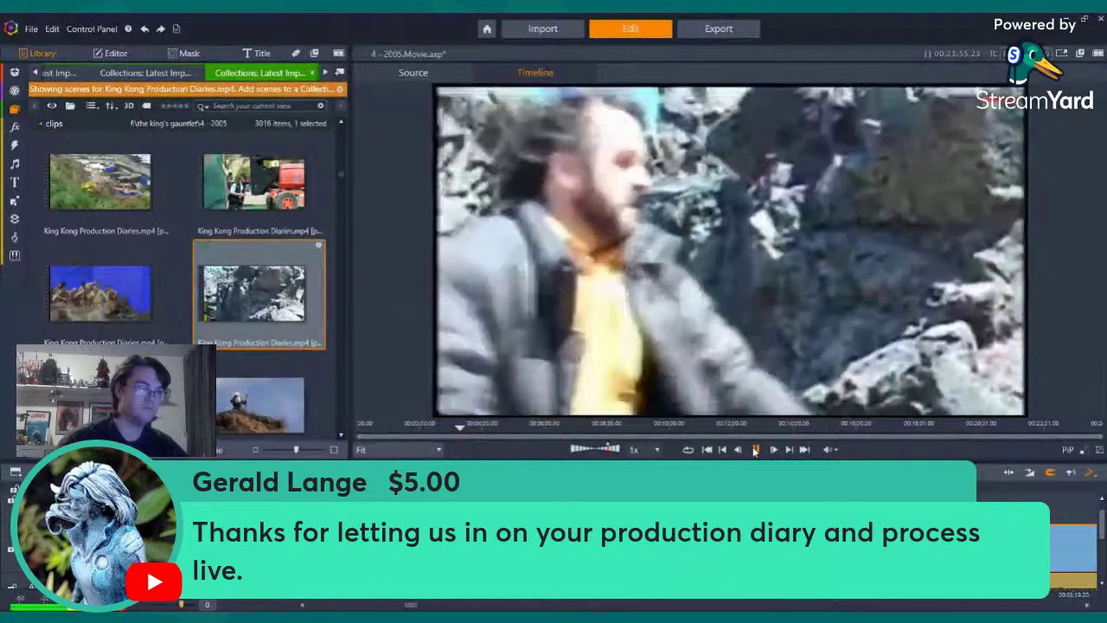
{"action": "key", "text": "space"}
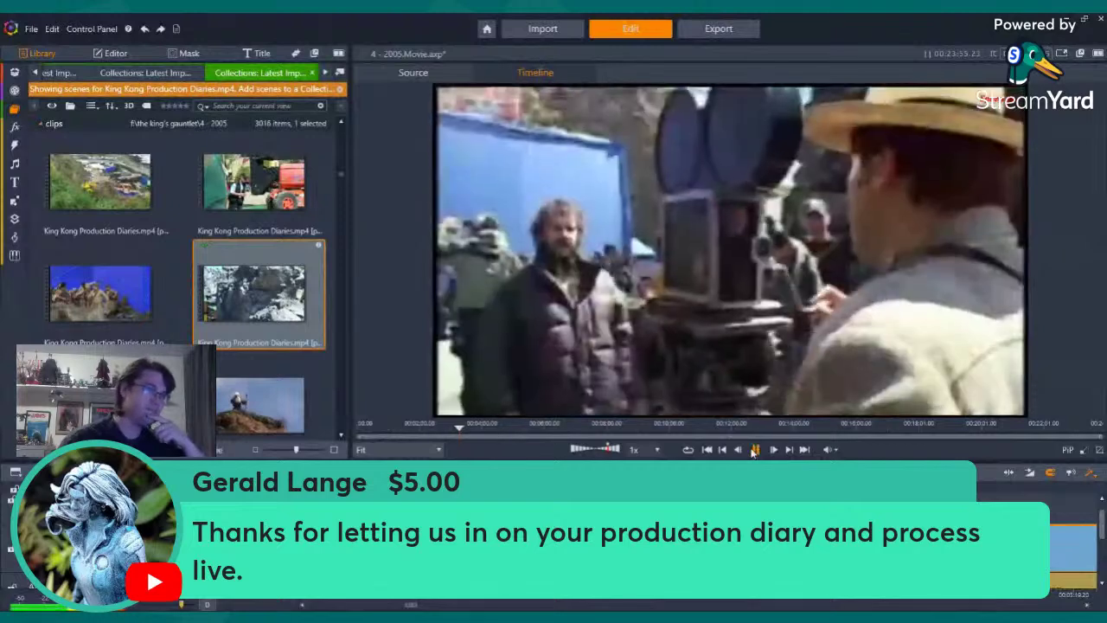
{"action": "left_click", "coordinate": [754, 449]}
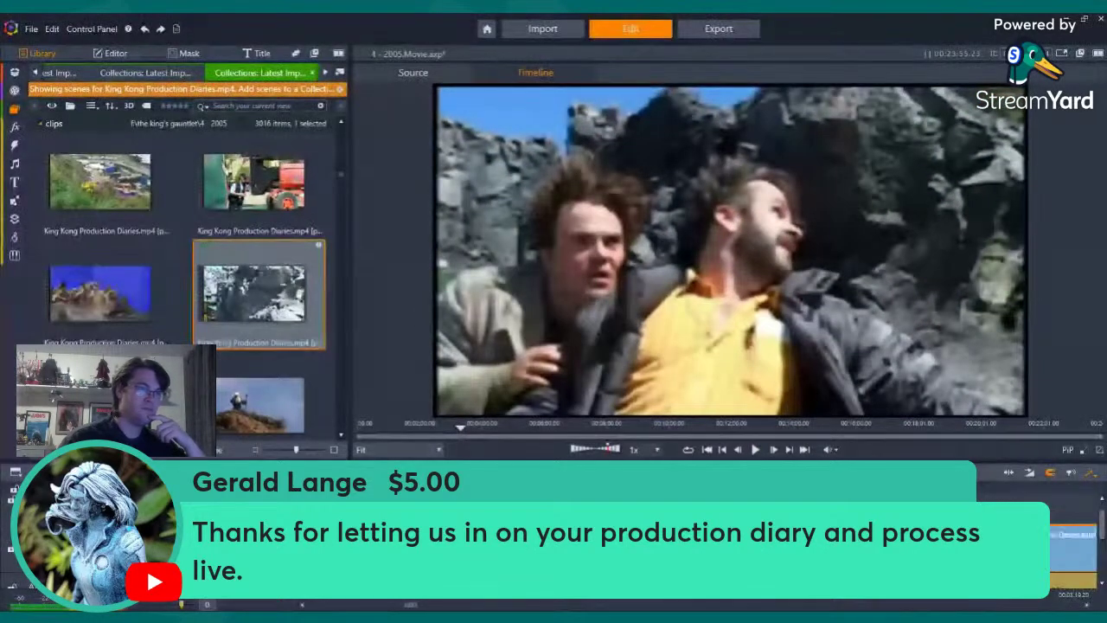
{"action": "left_click", "coordinate": [516, 472]}
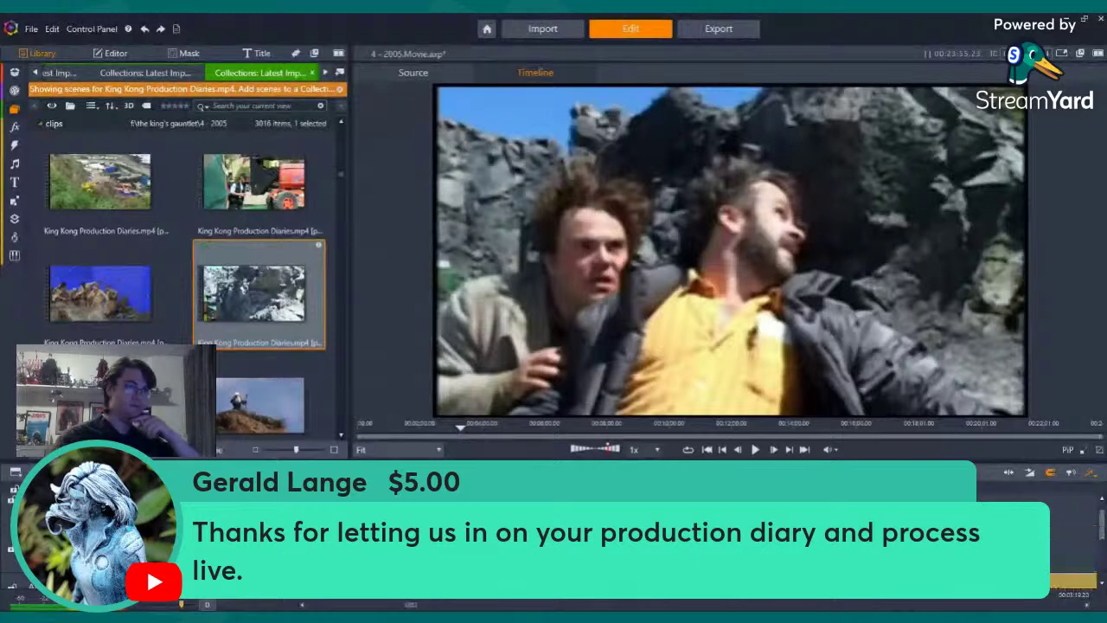
Place the 00:39:10 blue-screen shot of the armed men after the rocks clip, deactivate its audio stream, and play it on the timeline
{"action": "scroll", "coordinate": [183, 254], "scroll_direction": "down", "scroll_amount": 3}
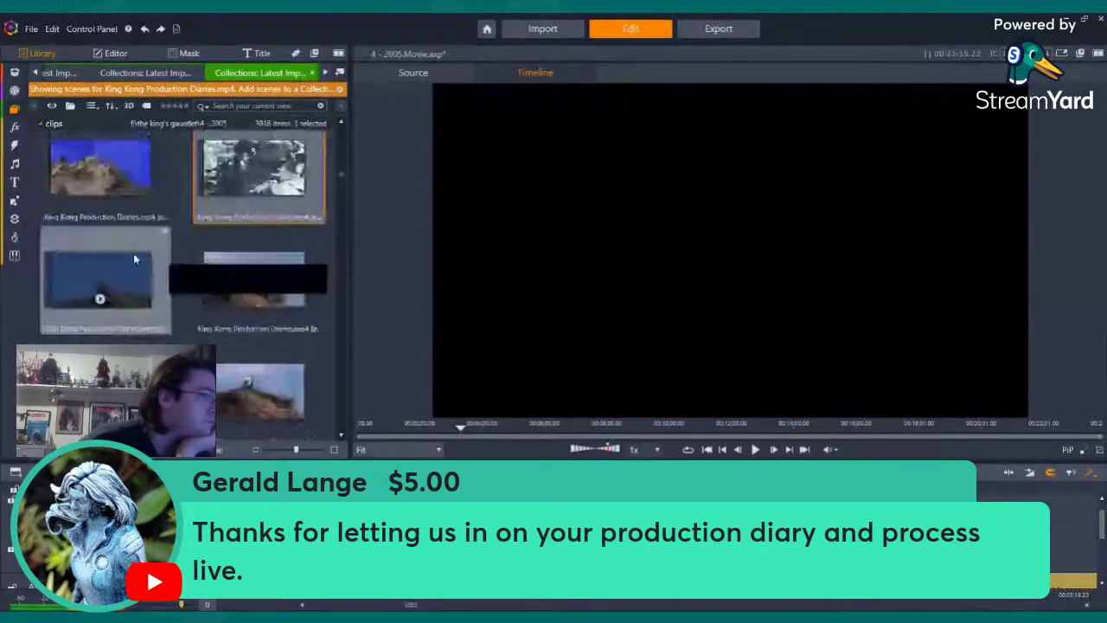
{"action": "double_click", "coordinate": [102, 189]}
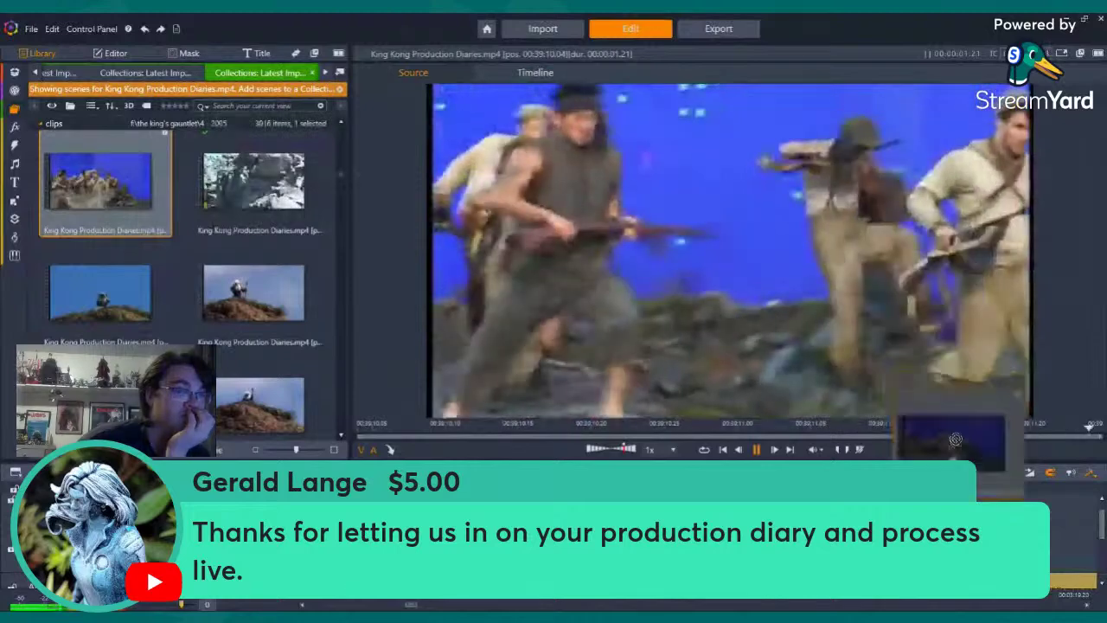
{"action": "left_click_drag", "start_coordinate": [955, 440], "coordinate": [960, 543]}
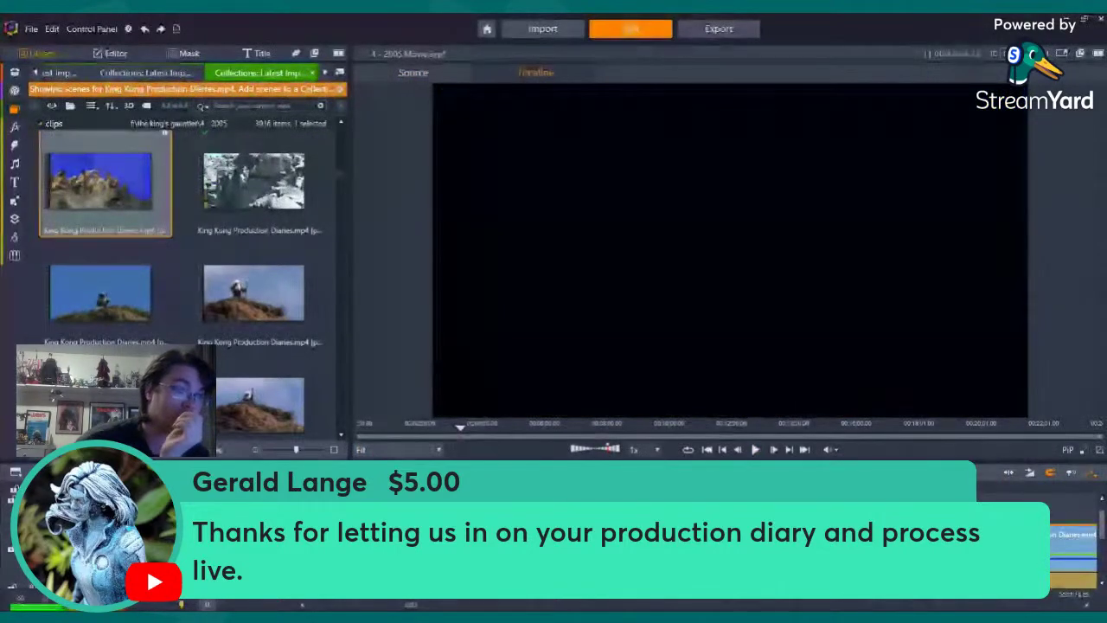
{"action": "right_click", "coordinate": [926, 545]}
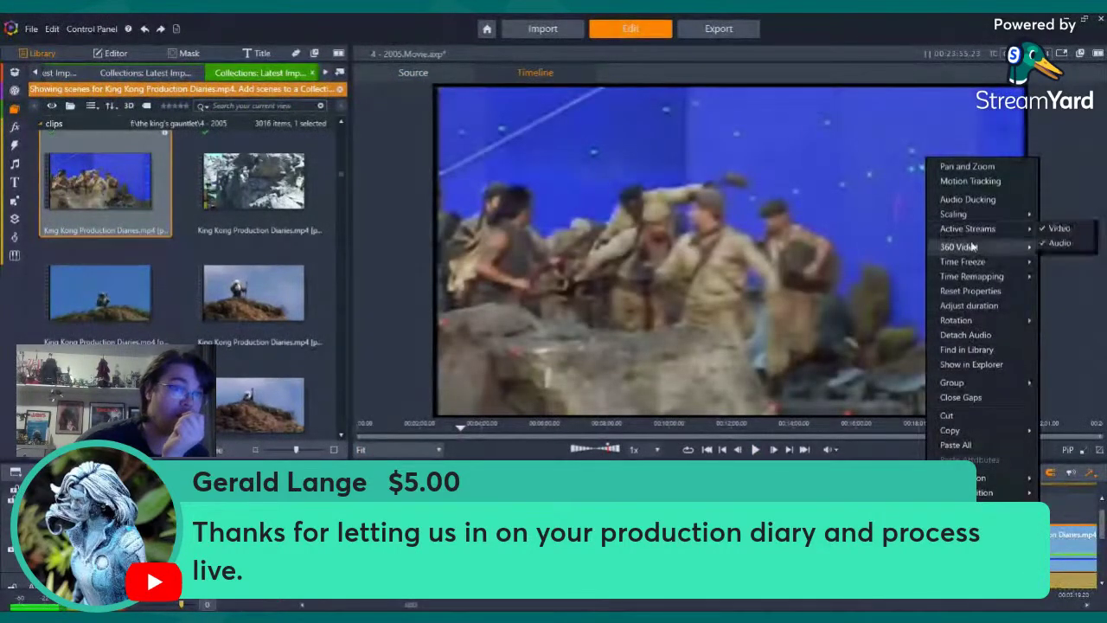
{"action": "left_click", "coordinate": [1074, 245]}
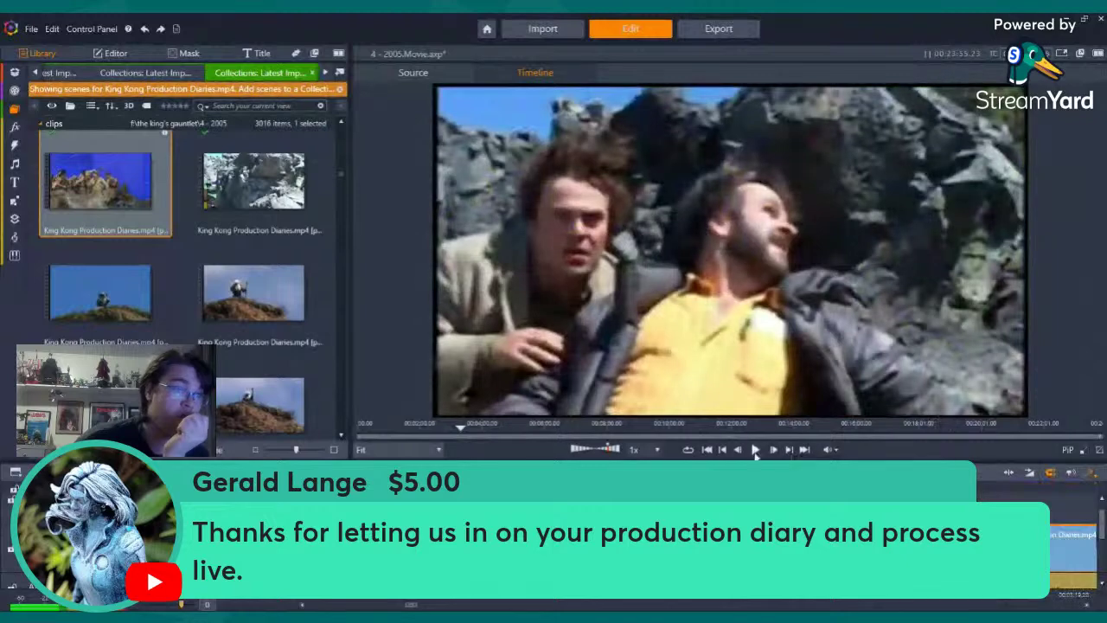
{"action": "left_click", "coordinate": [756, 450]}
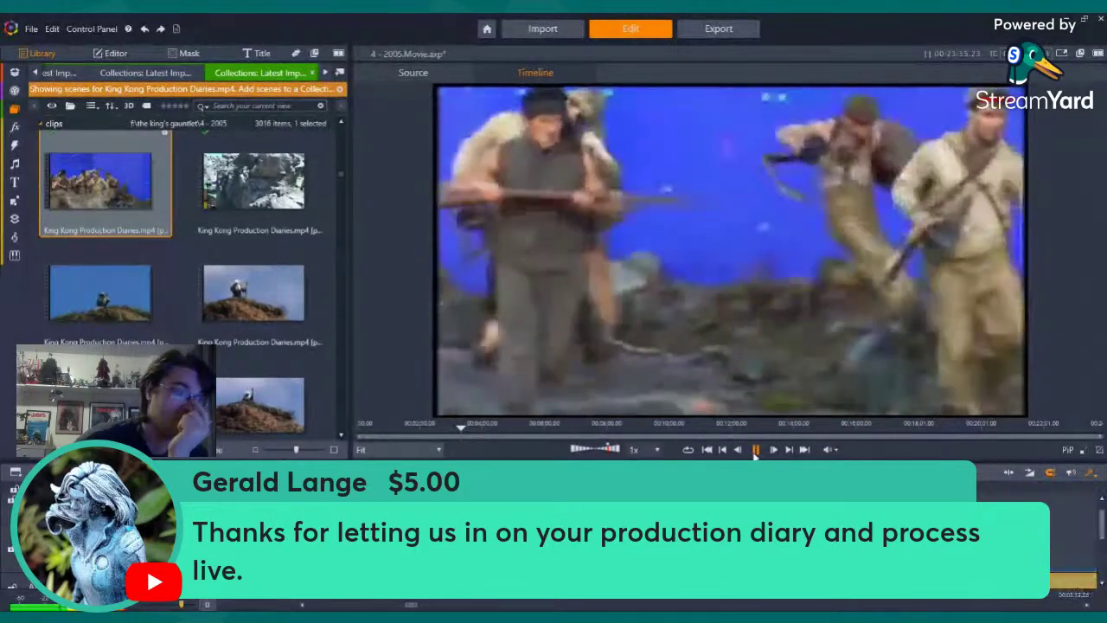
{"action": "left_click", "coordinate": [756, 450]}
Preview Production Diaries shots near the end of the footage, including the hooded actor on the camera monitor at 03:40:26
{"action": "scroll", "coordinate": [284, 251], "scroll_direction": "down", "scroll_amount": 3}
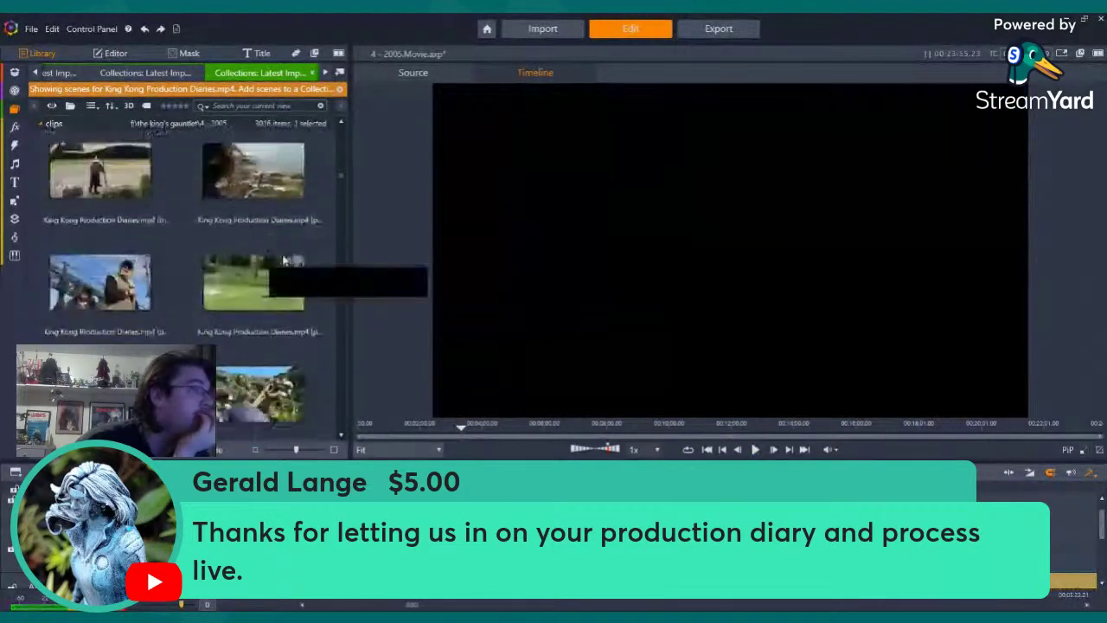
{"action": "scroll", "coordinate": [284, 259], "scroll_direction": "down", "scroll_amount": 1}
{"action": "left_click_drag", "start_coordinate": [342, 178], "coordinate": [337, 406]}
{"action": "scroll", "coordinate": [233, 268], "scroll_direction": "down", "scroll_amount": 1}
{"action": "scroll", "coordinate": [232, 320], "scroll_direction": "down", "scroll_amount": 1}
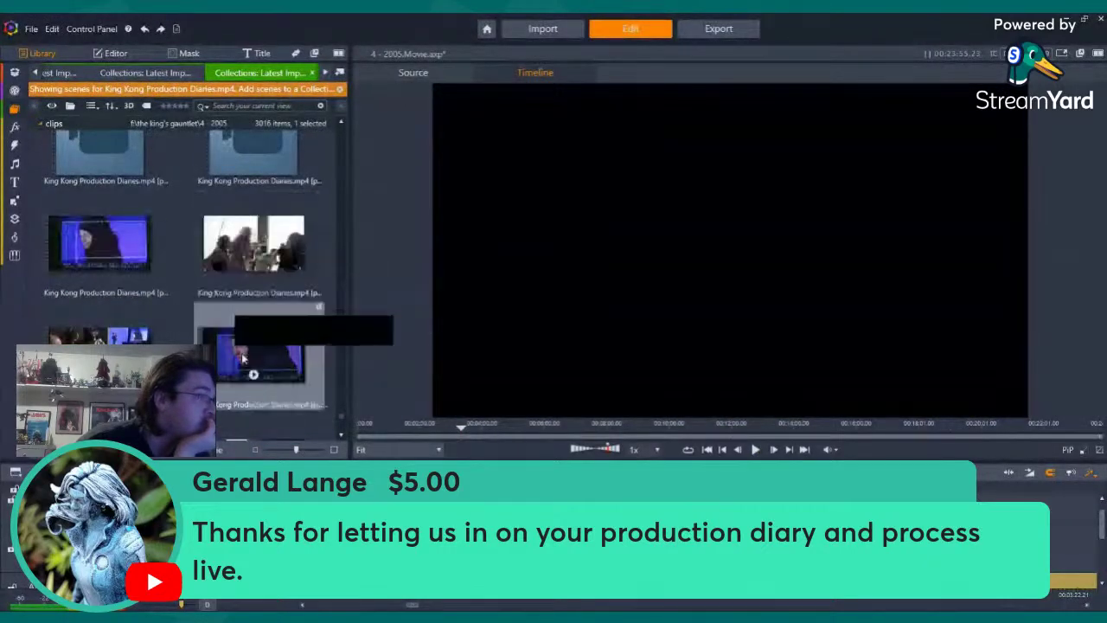
{"action": "left_click", "coordinate": [99, 263]}
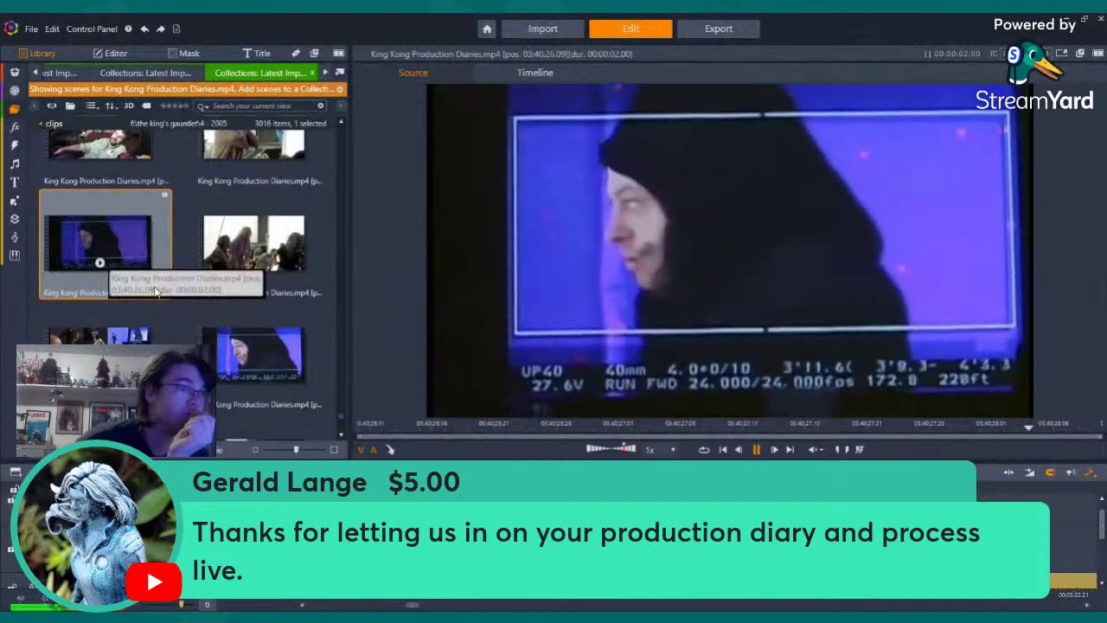
{"action": "scroll", "coordinate": [159, 290], "scroll_direction": "up", "scroll_amount": 2}
{"action": "left_click", "coordinate": [227, 266]}
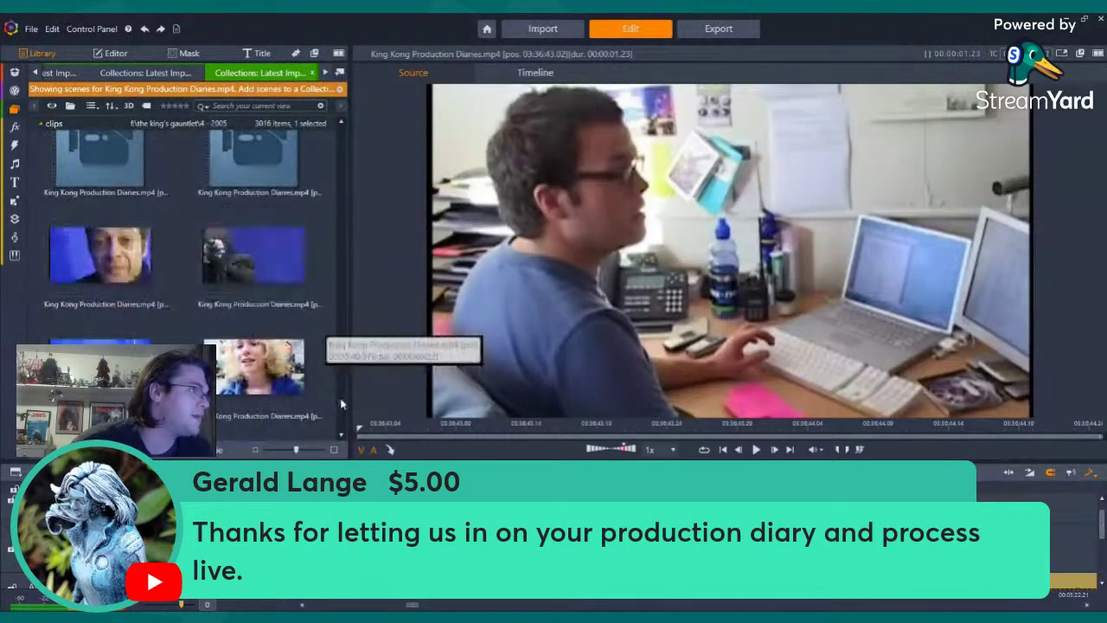
Preview Production Diaries shots from 03:32:38 back to 03:28:24, including the director in the yellow shirt and the photographer on set
{"action": "left_click", "coordinate": [262, 208]}
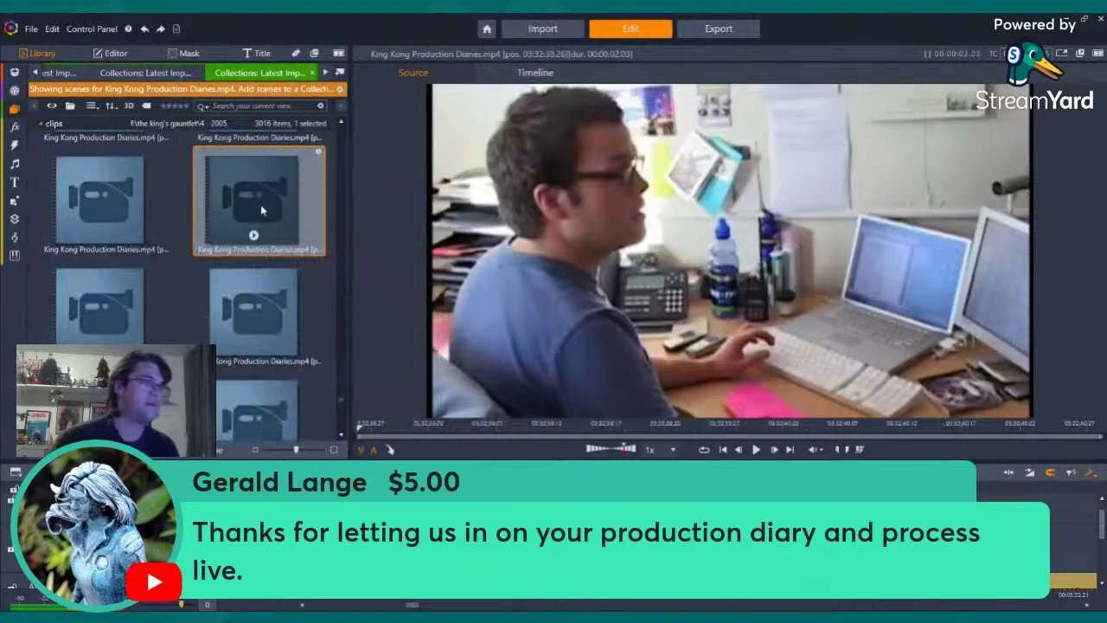
{"action": "scroll", "coordinate": [262, 210], "scroll_direction": "up", "scroll_amount": 4}
{"action": "left_click", "coordinate": [252, 216]}
{"action": "scroll", "coordinate": [250, 222], "scroll_direction": "up", "scroll_amount": 3}
{"action": "scroll", "coordinate": [249, 219], "scroll_direction": "up", "scroll_amount": 3}
{"action": "left_click", "coordinate": [247, 214]}
{"action": "scroll", "coordinate": [248, 214], "scroll_direction": "up", "scroll_amount": 5}
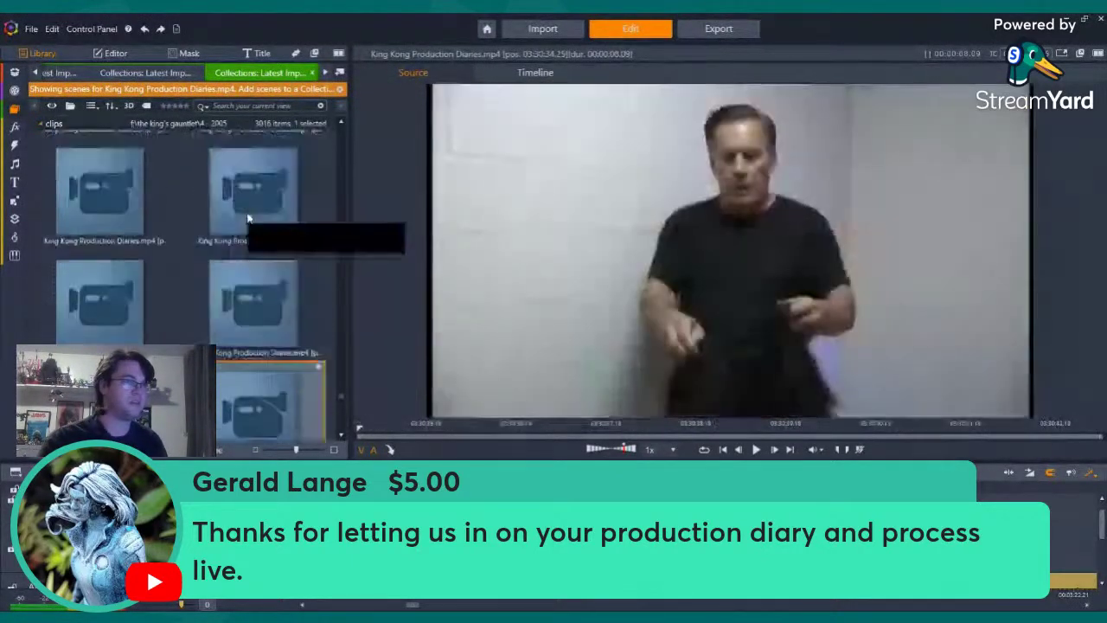
{"action": "scroll", "coordinate": [247, 209], "scroll_direction": "up", "scroll_amount": 3}
{"action": "left_click", "coordinate": [248, 207]}
{"action": "scroll", "coordinate": [248, 209], "scroll_direction": "up", "scroll_amount": 5}
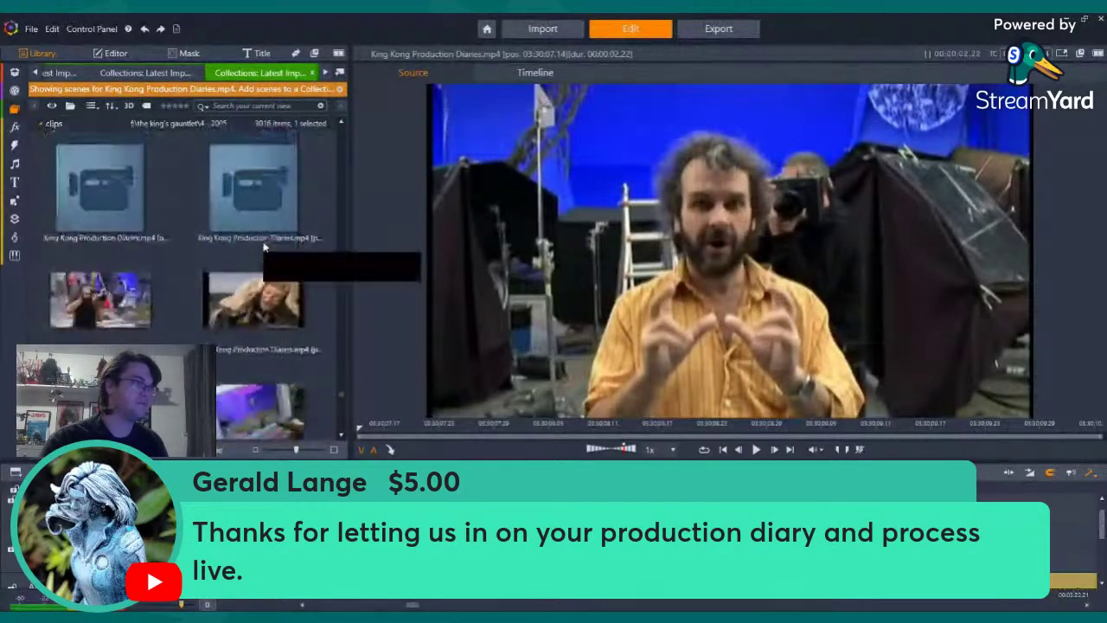
{"action": "left_click", "coordinate": [99, 329]}
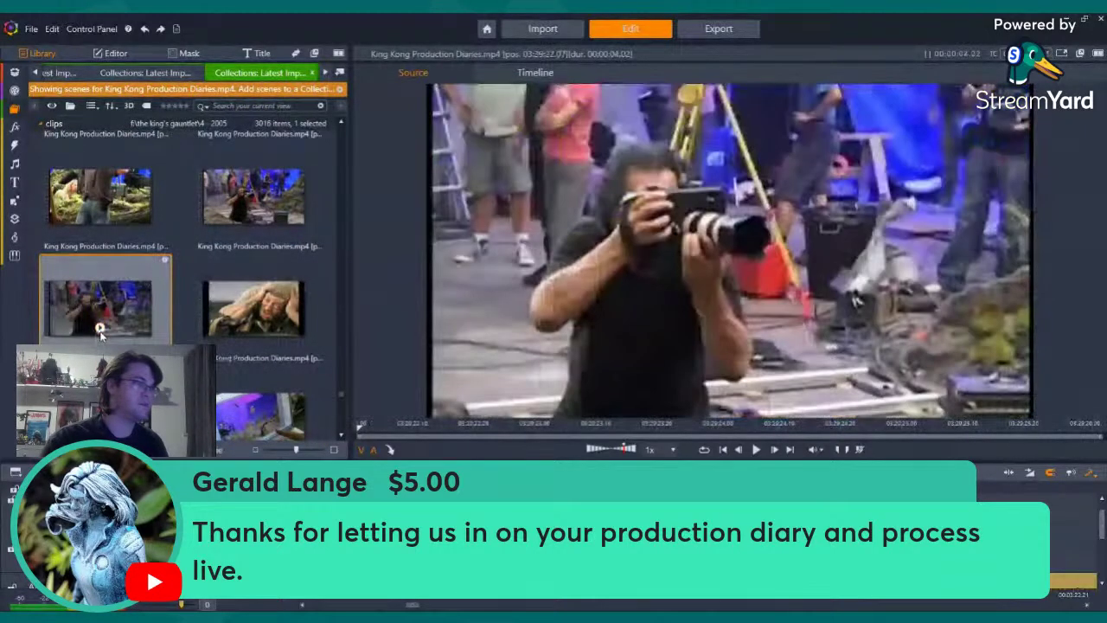
{"action": "left_click", "coordinate": [259, 259]}
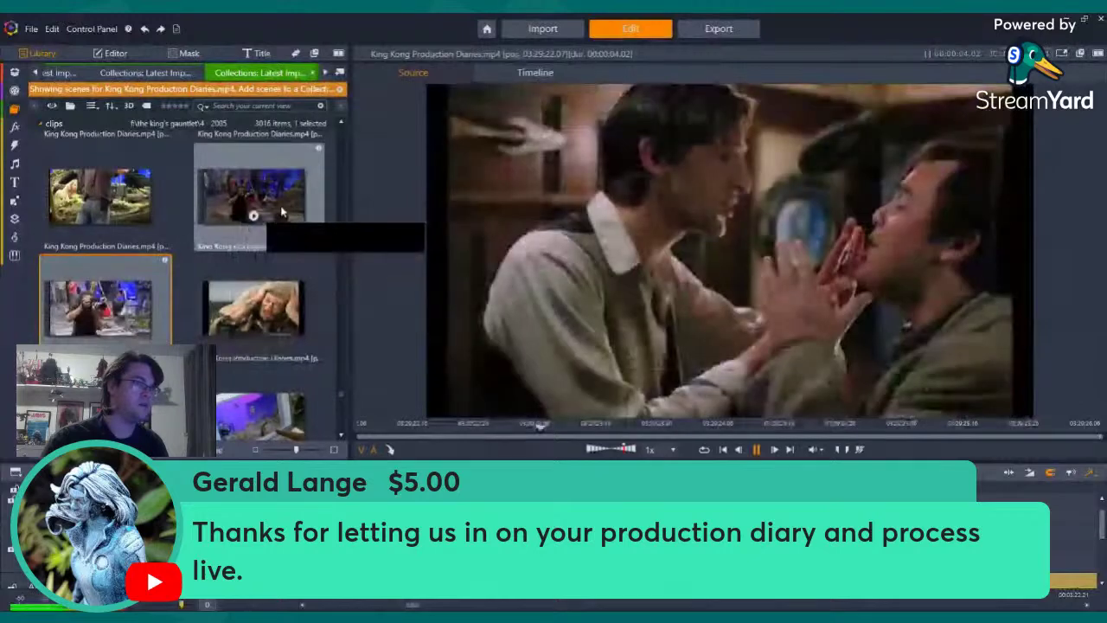
{"action": "scroll", "coordinate": [269, 214], "scroll_direction": "down", "scroll_amount": 10}
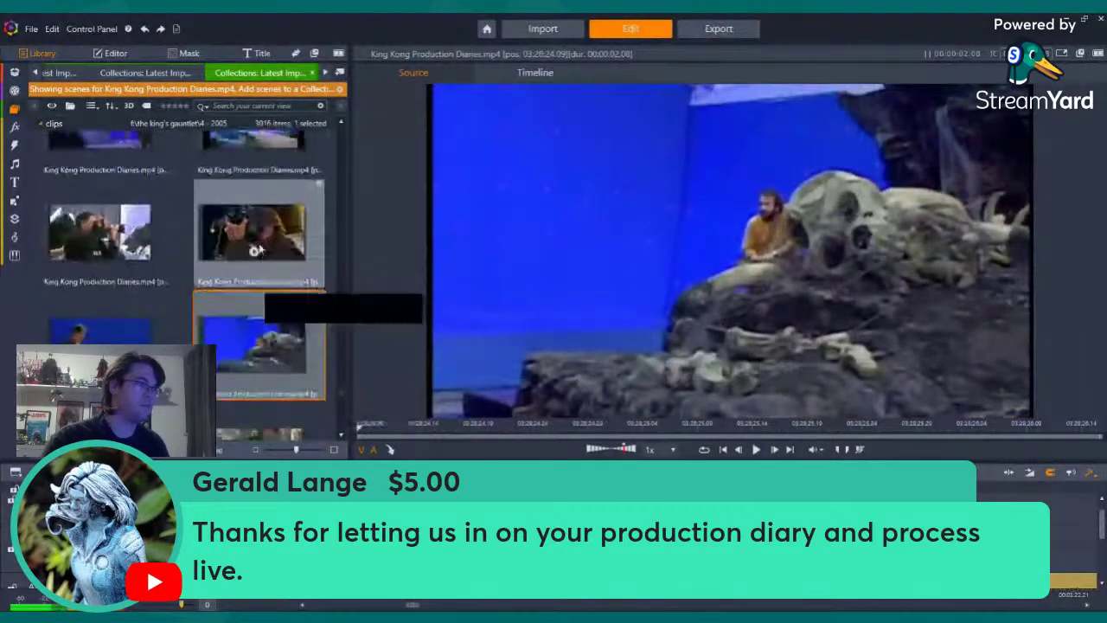
Place the 03:28:24 shot of the director beside the giant skull after the armed-men clip, deactivate its audio stream, and play the sequence
{"action": "left_click", "coordinate": [257, 360]}
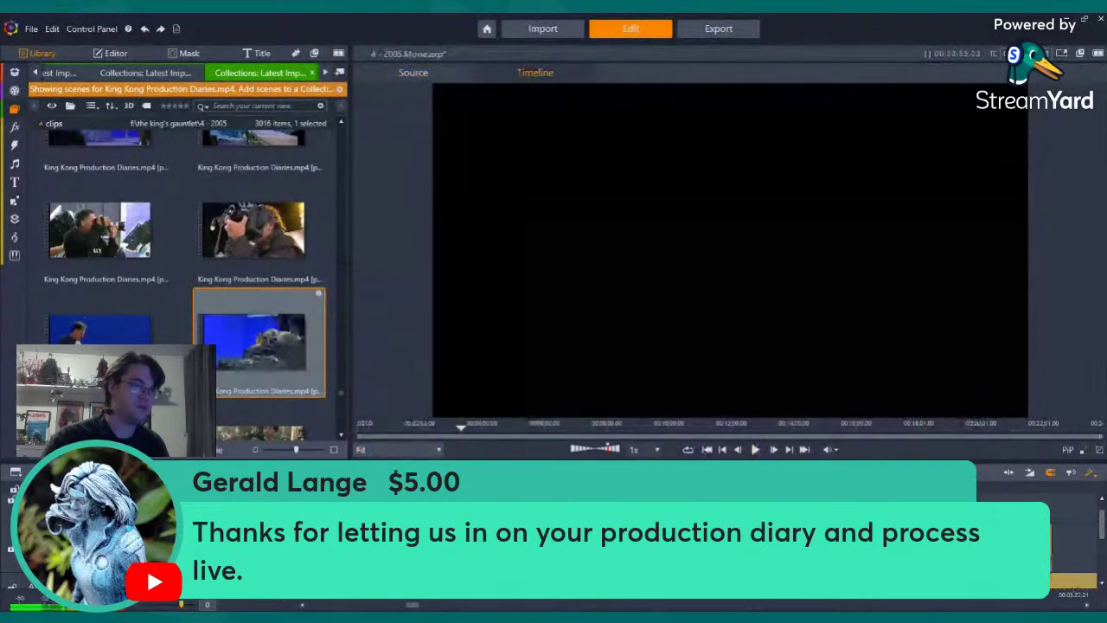
{"action": "right_click", "coordinate": [794, 167]}
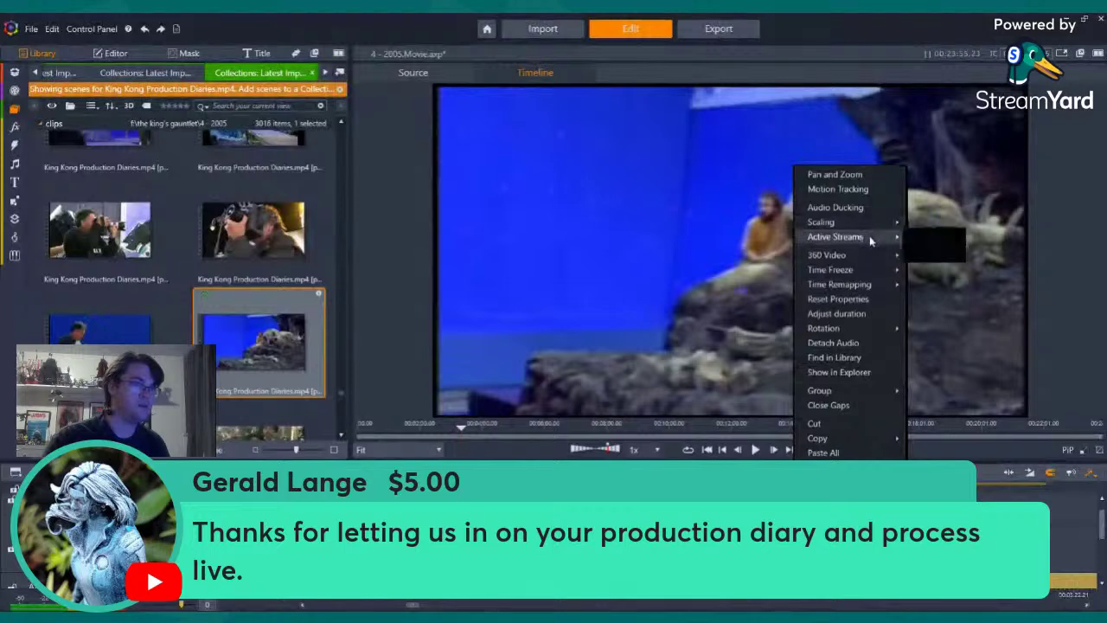
{"action": "left_click", "coordinate": [921, 250]}
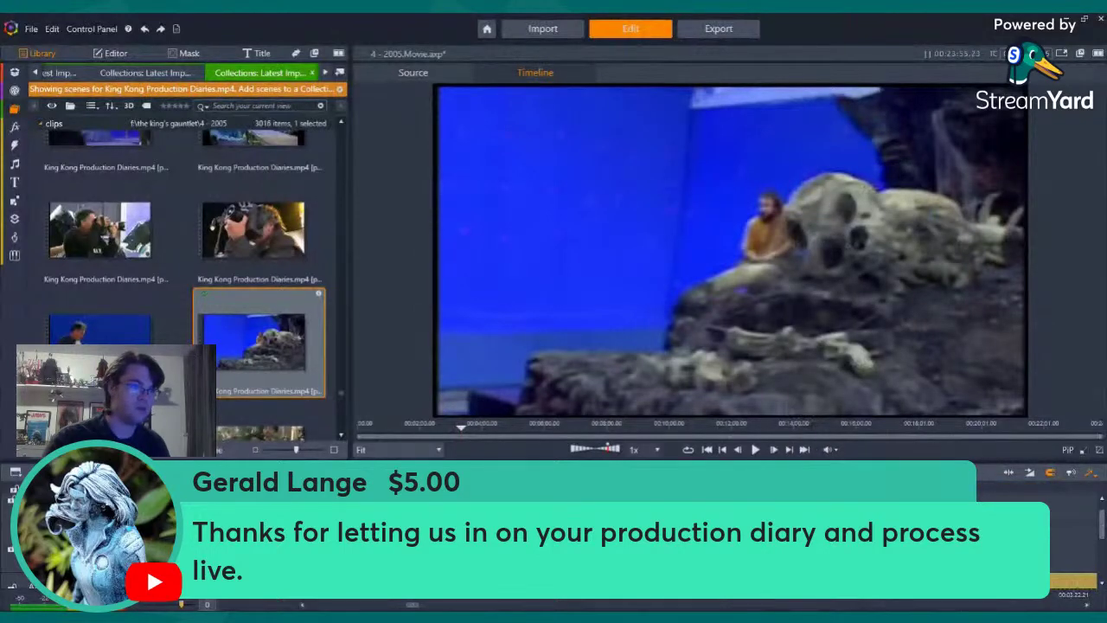
{"action": "key", "text": "Right"}
{"action": "key", "text": "Right"}
{"action": "key", "text": "Right"}
{"action": "key", "text": "Right"}
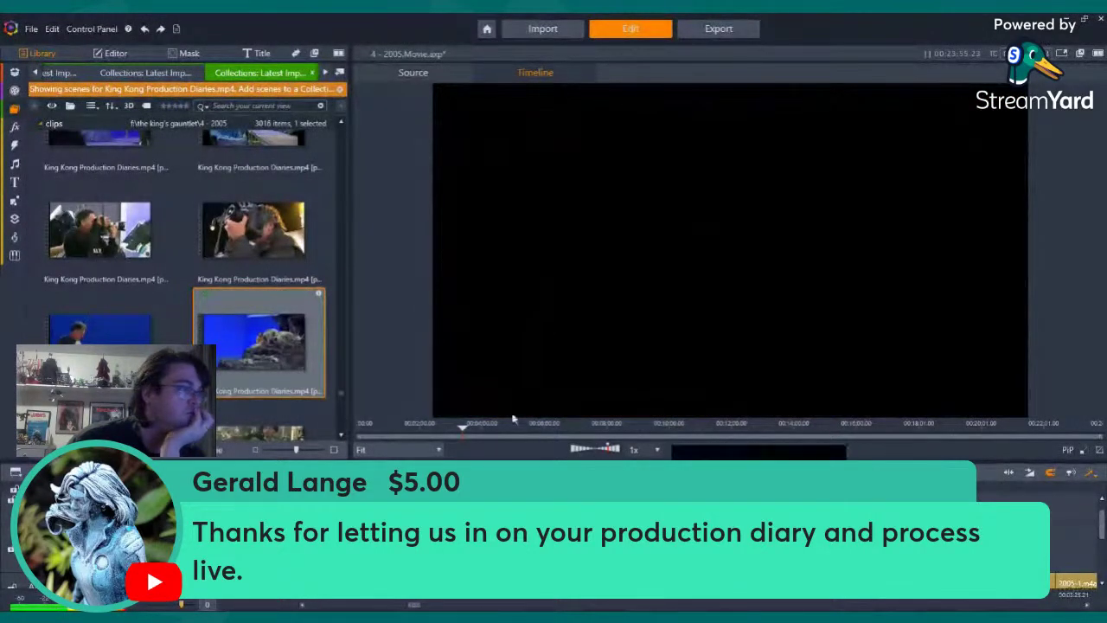
{"action": "scroll", "coordinate": [250, 331], "scroll_direction": "down", "scroll_amount": 3}
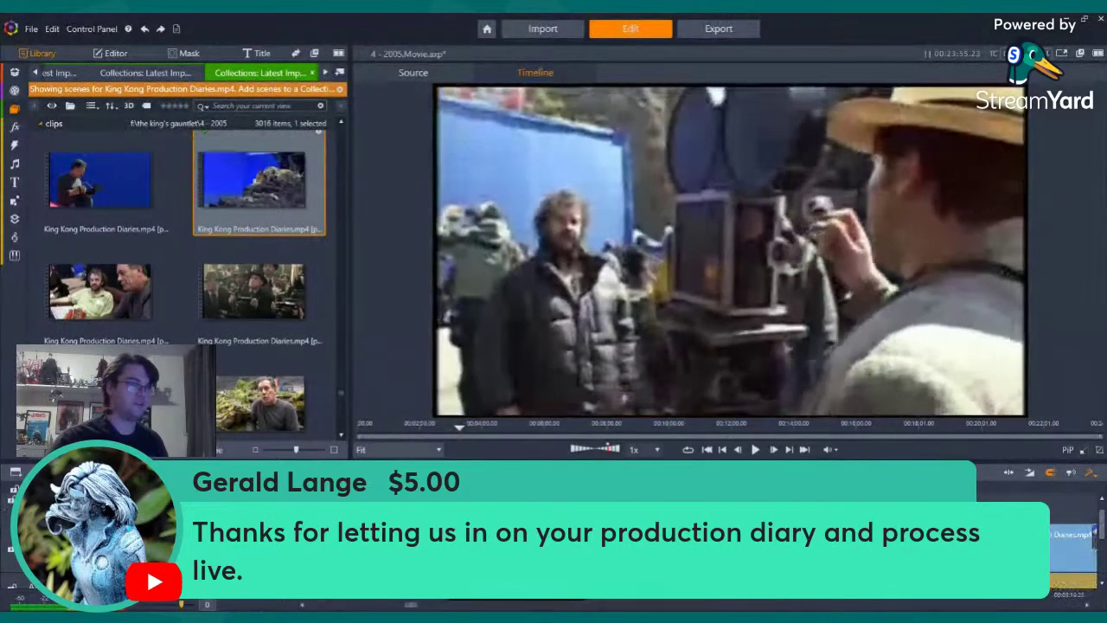
{"action": "left_click", "coordinate": [755, 449]}
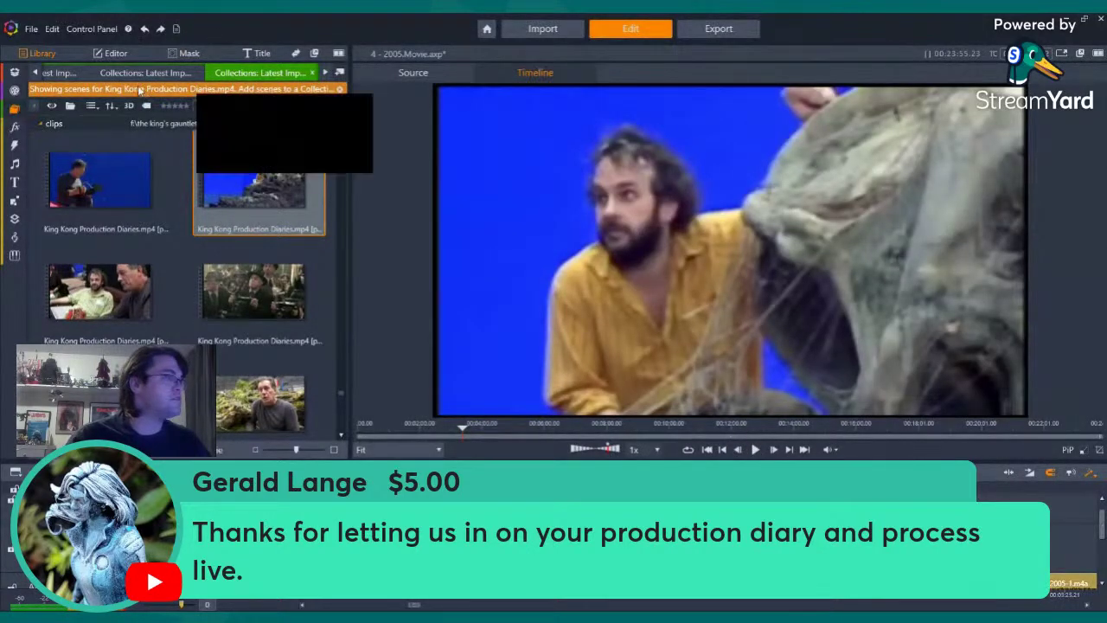
Look through the Fan Teaser Trailer scenes, the project bin and the Latest Import collection for further 2005 source footage
{"action": "left_click", "coordinate": [328, 73]}
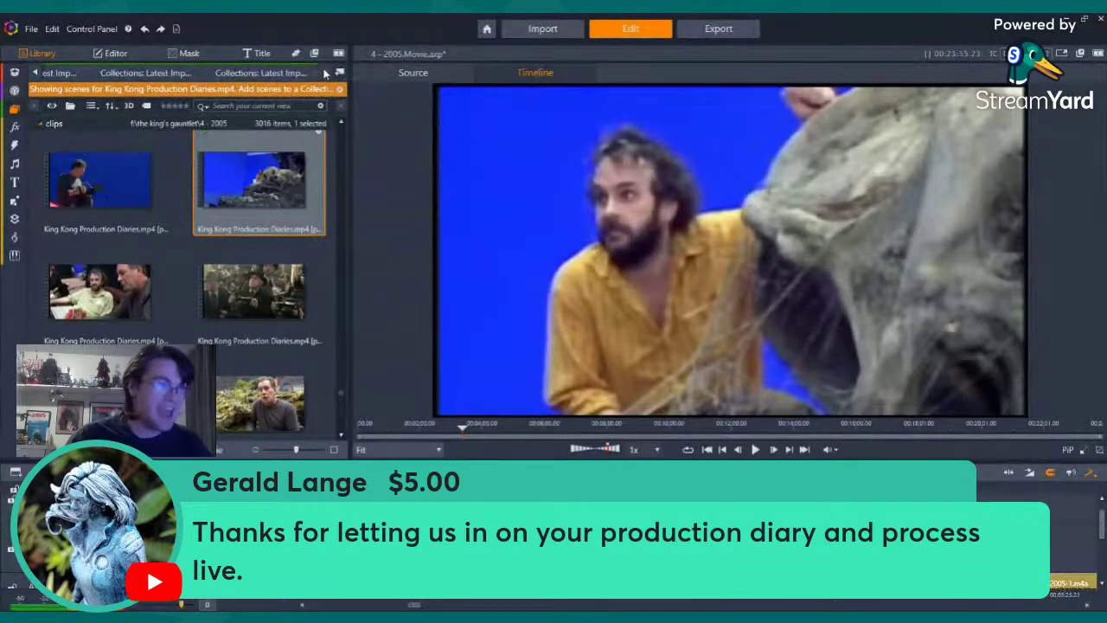
{"action": "left_click", "coordinate": [274, 74]}
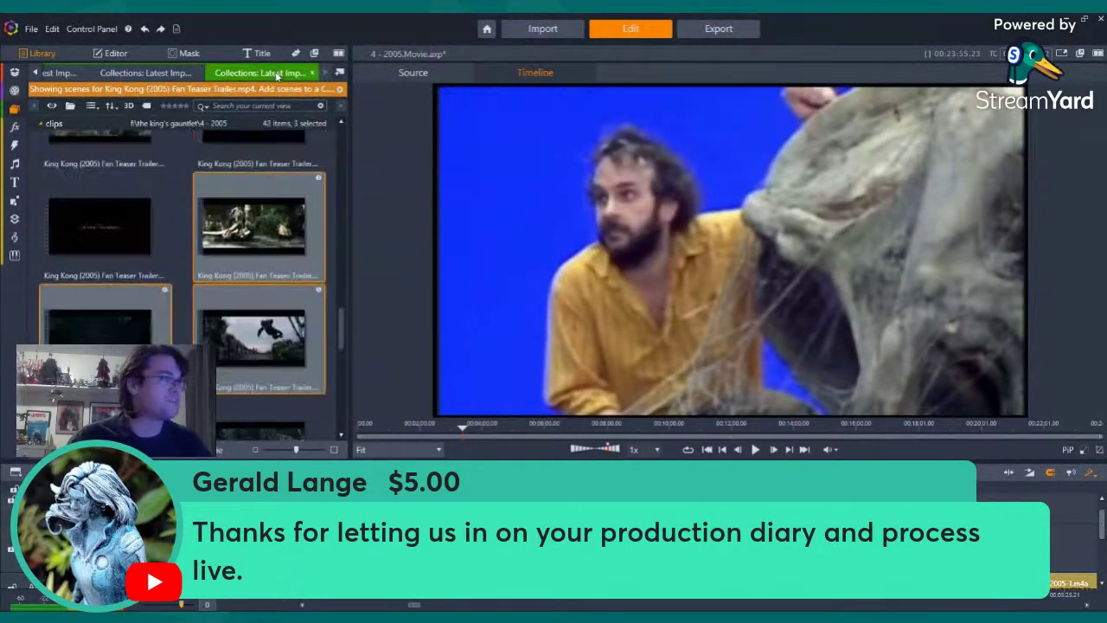
{"action": "left_click", "coordinate": [340, 72]}
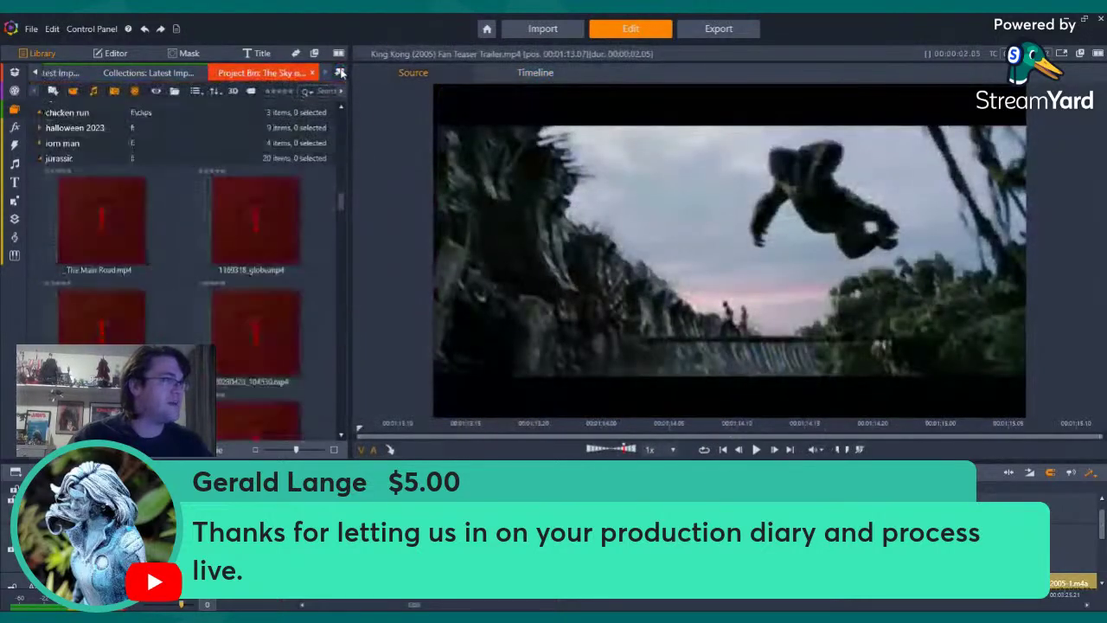
{"action": "left_click", "coordinate": [19, 110]}
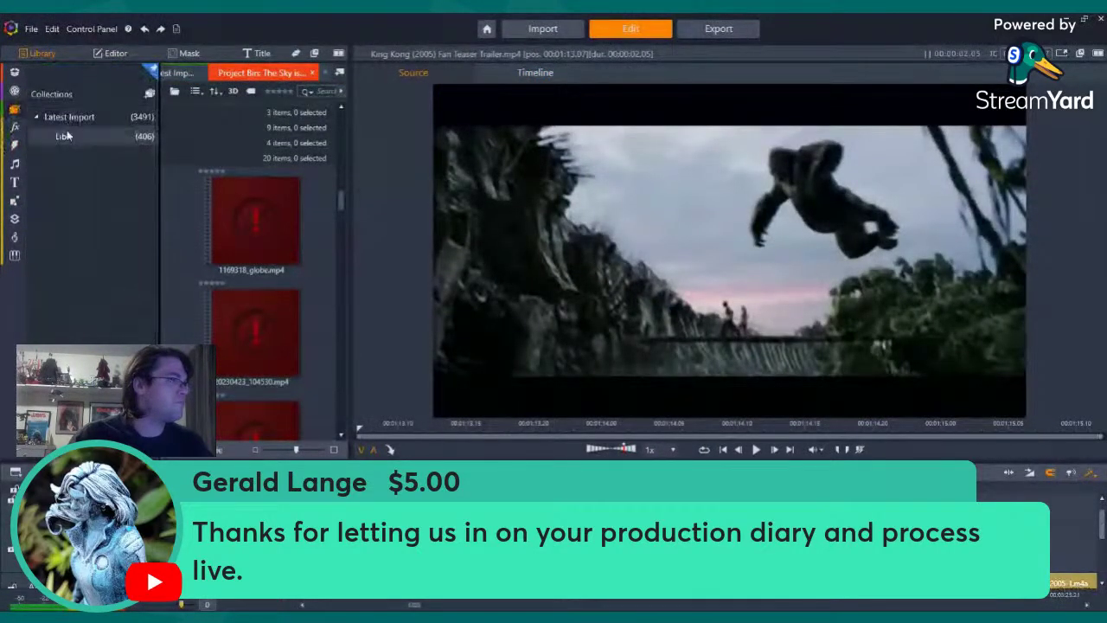
{"action": "left_click_drag", "start_coordinate": [341, 201], "coordinate": [341, 210]}
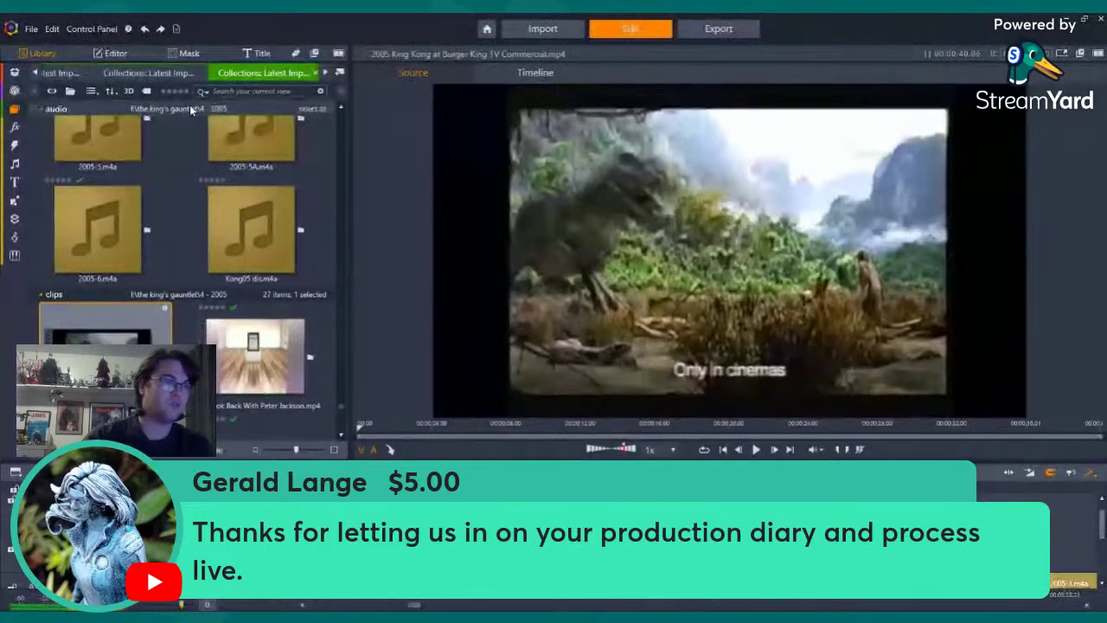
{"action": "right_click", "coordinate": [80, 346]}
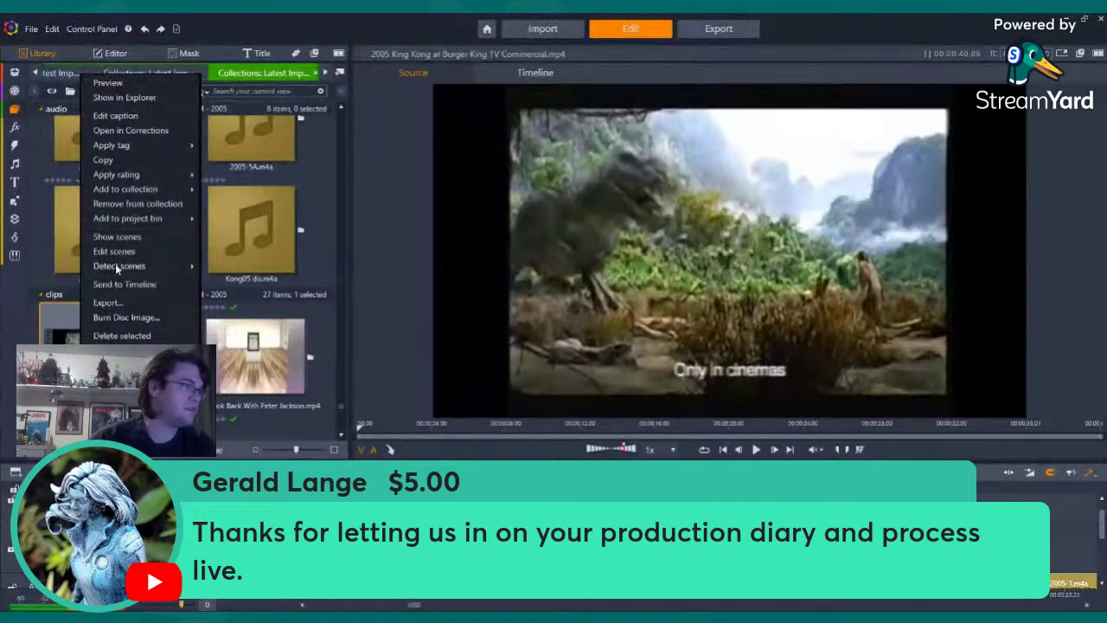
{"action": "mouse_move", "coordinate": [115, 264]}
{"action": "left_click", "coordinate": [226, 316]}
{"action": "scroll", "coordinate": [227, 302], "scroll_direction": "down", "scroll_amount": 1}
{"action": "scroll", "coordinate": [110, 262], "scroll_direction": "up", "scroll_amount": 2}
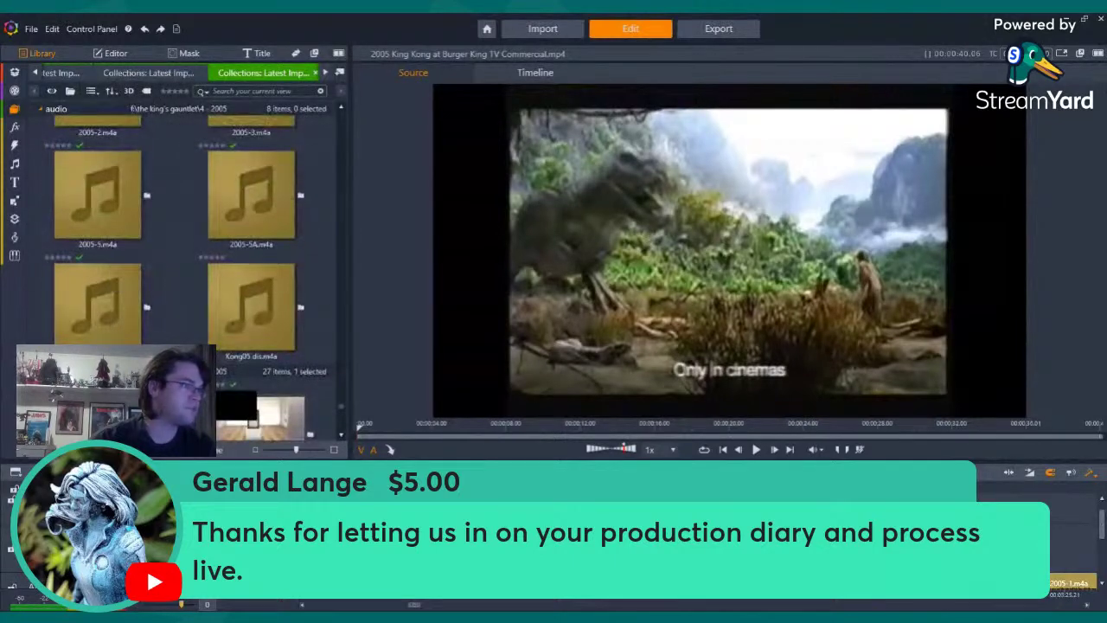
{"action": "scroll", "coordinate": [242, 180], "scroll_direction": "down", "scroll_amount": 3}
Look through the open library collections, including the Titanic trailer and King Kong (2005) scenes, for usable 2005 footage
{"action": "left_click", "coordinate": [102, 76]}
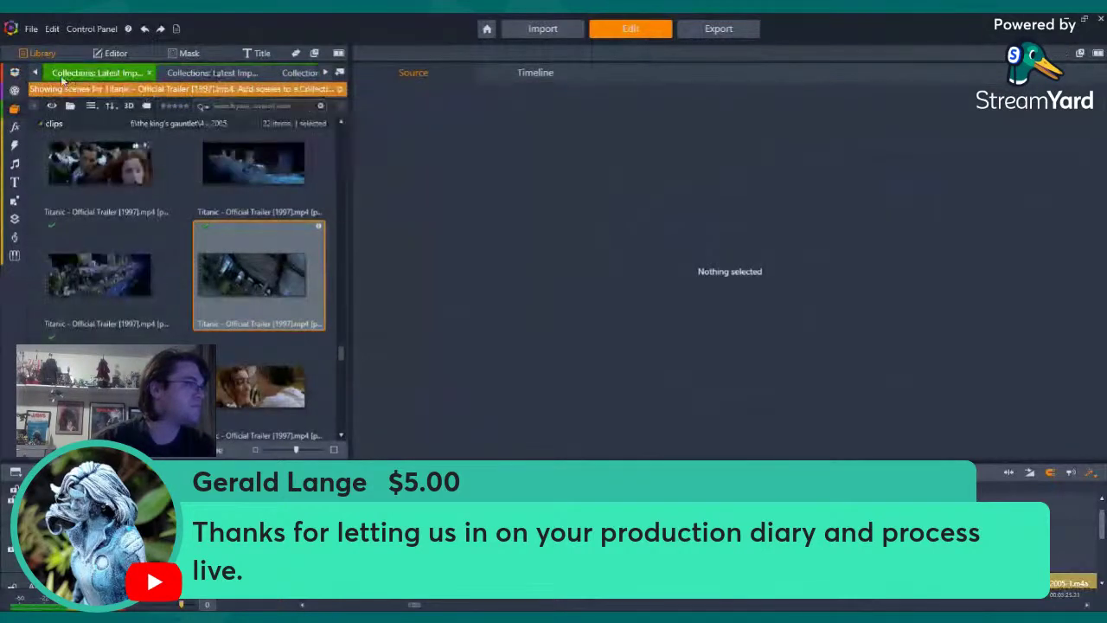
{"action": "left_click", "coordinate": [34, 75]}
{"action": "left_click", "coordinate": [33, 75]}
{"action": "left_click", "coordinate": [34, 75]}
{"action": "left_click", "coordinate": [34, 76]}
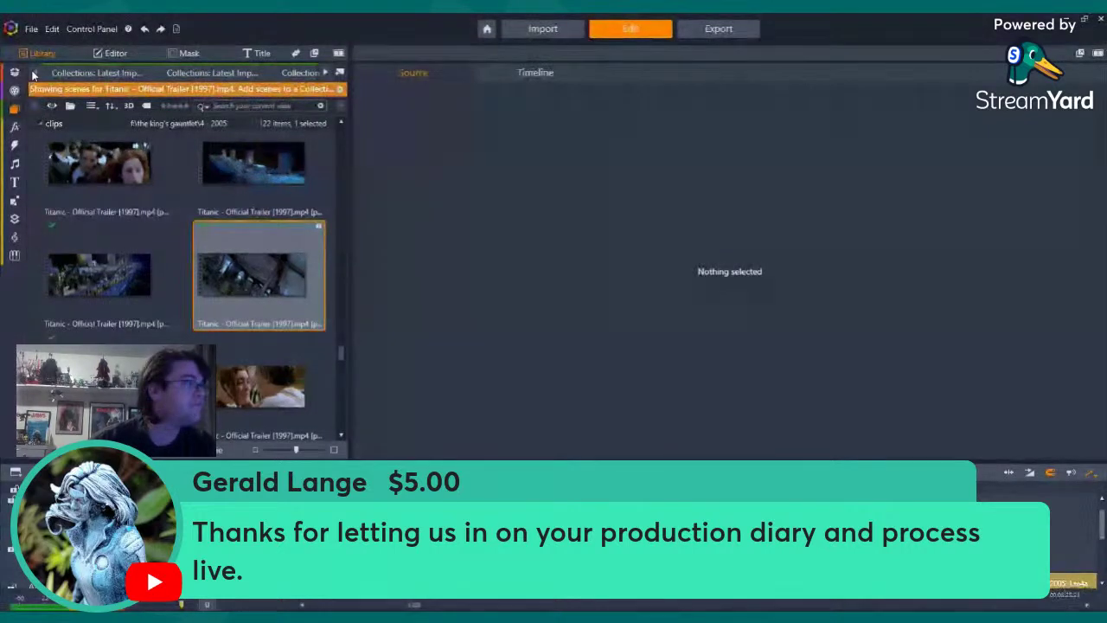
{"action": "left_click", "coordinate": [109, 54]}
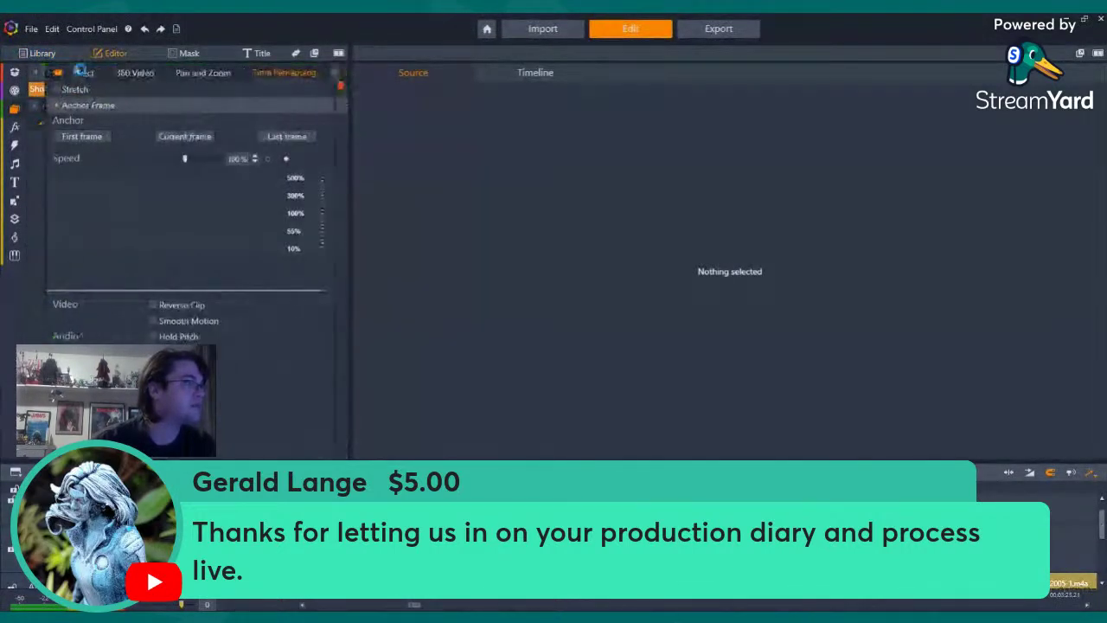
{"action": "left_click", "coordinate": [14, 108]}
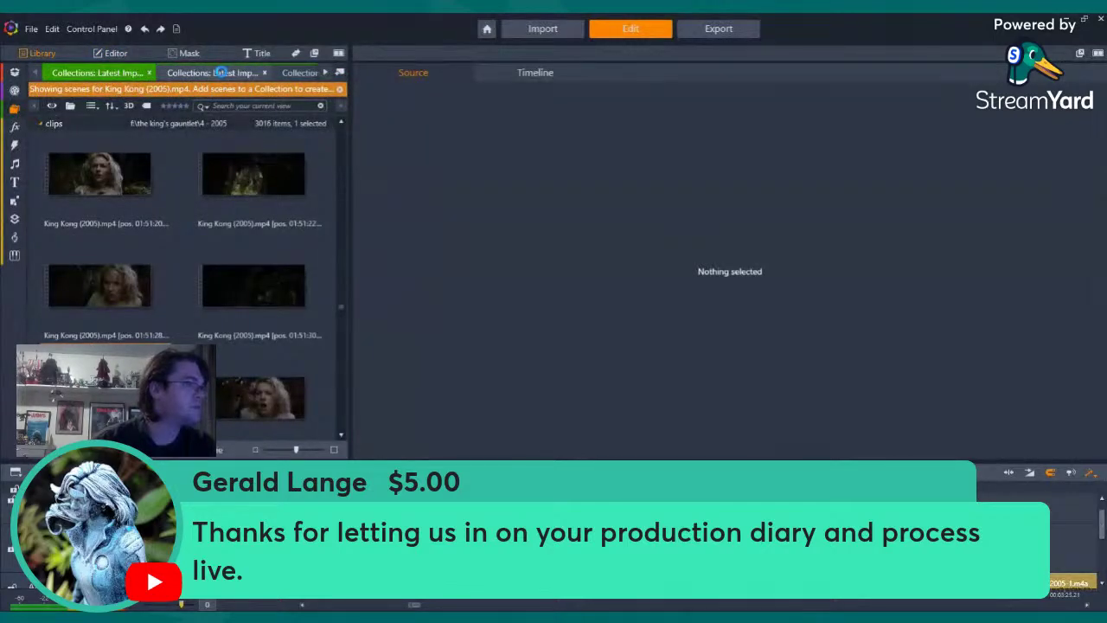
{"action": "left_click", "coordinate": [221, 73]}
Preview the making-of shots of the director and cast posing outdoors at 01:45:14 and 01:45:12
{"action": "scroll", "coordinate": [297, 246], "scroll_direction": "down", "scroll_amount": 5}
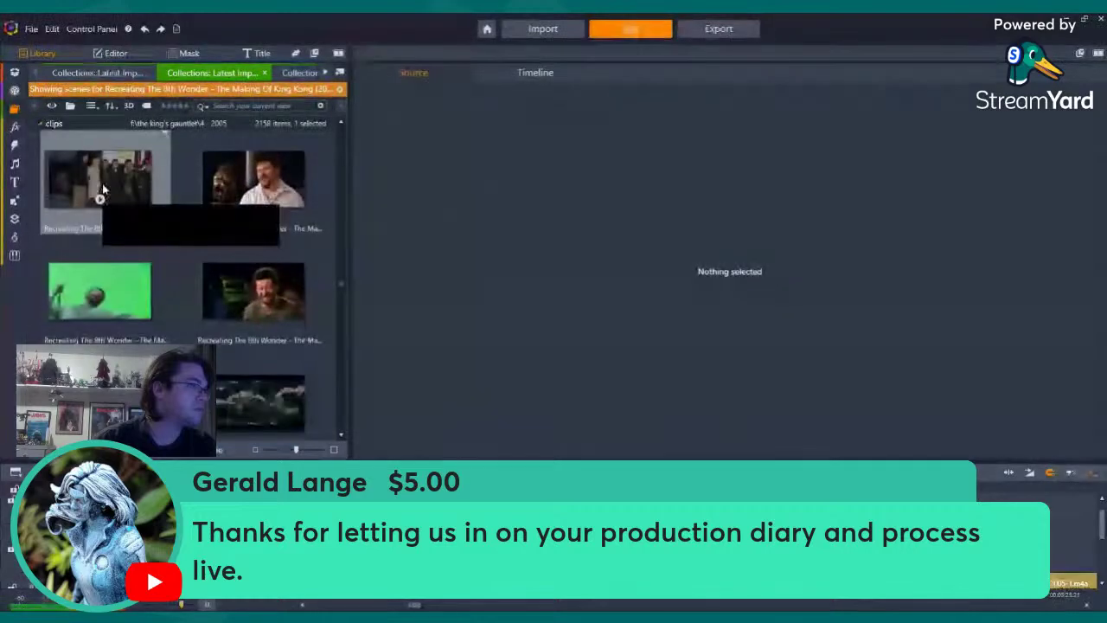
{"action": "left_click", "coordinate": [167, 216]}
{"action": "scroll", "coordinate": [216, 229], "scroll_direction": "down", "scroll_amount": 3}
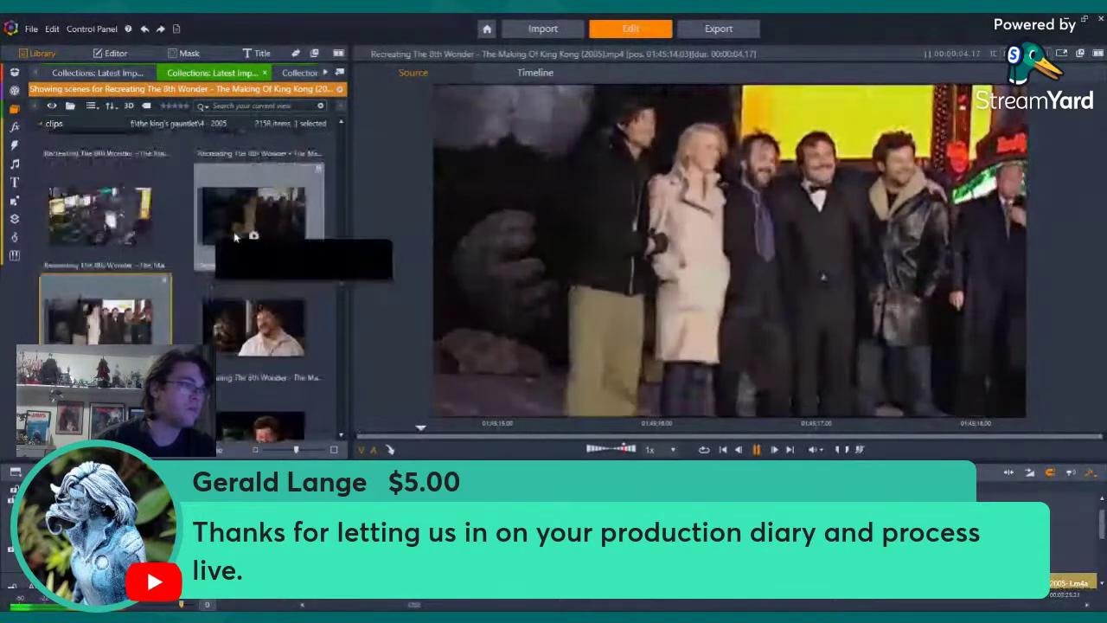
{"action": "left_click", "coordinate": [276, 231]}
{"action": "scroll", "coordinate": [276, 232], "scroll_direction": "down", "scroll_amount": 5}
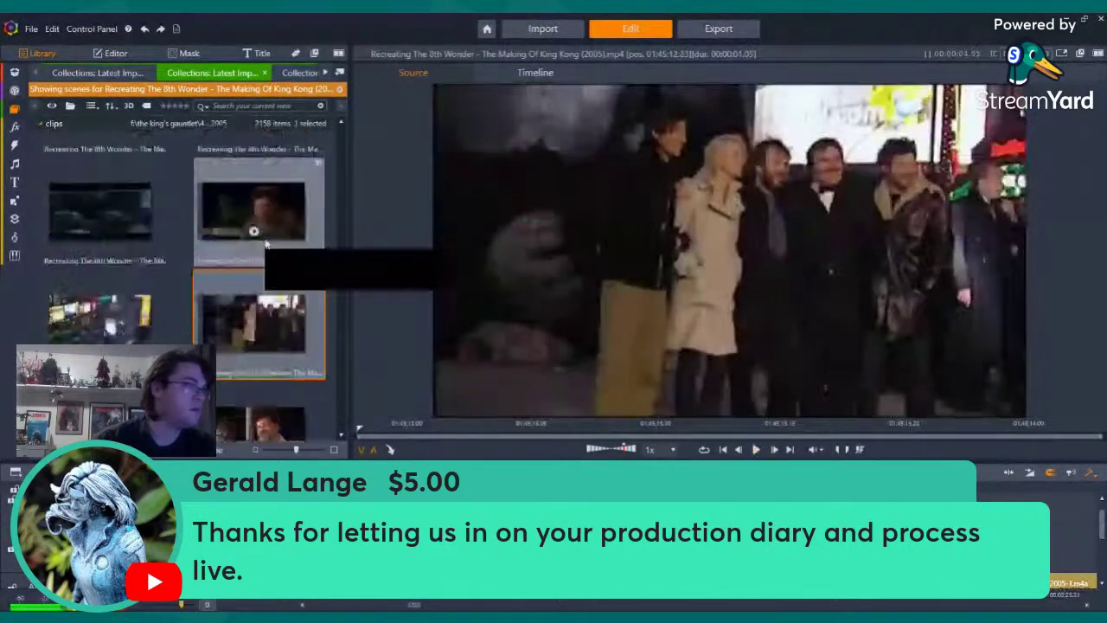
{"action": "left_click_drag", "start_coordinate": [340, 285], "coordinate": [342, 239]}
Check the Production Diaries and Skull Island opening ceremony scenes, and bring up the King Kong Post Production Diaries scenes
{"action": "left_click", "coordinate": [295, 74]}
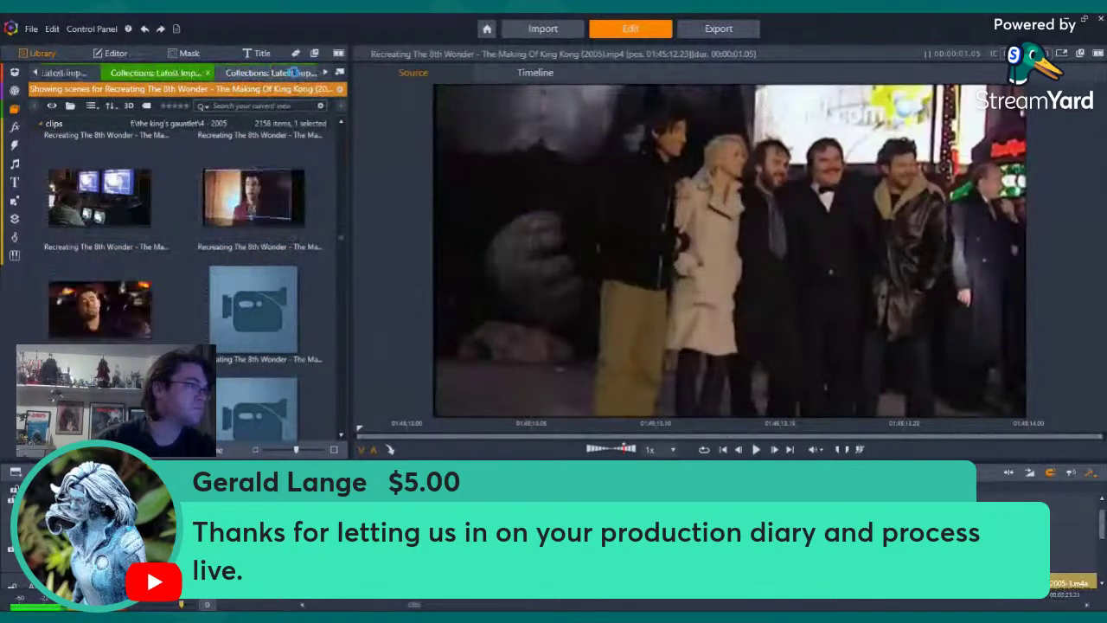
{"action": "left_click", "coordinate": [295, 74]}
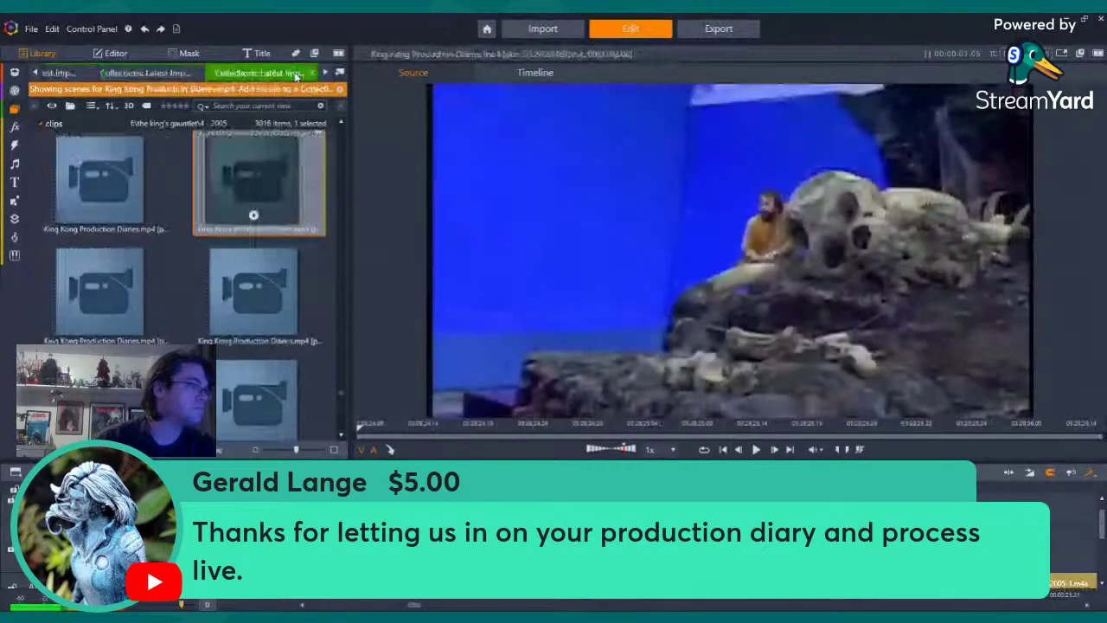
{"action": "scroll", "coordinate": [286, 248], "scroll_direction": "down", "scroll_amount": 10}
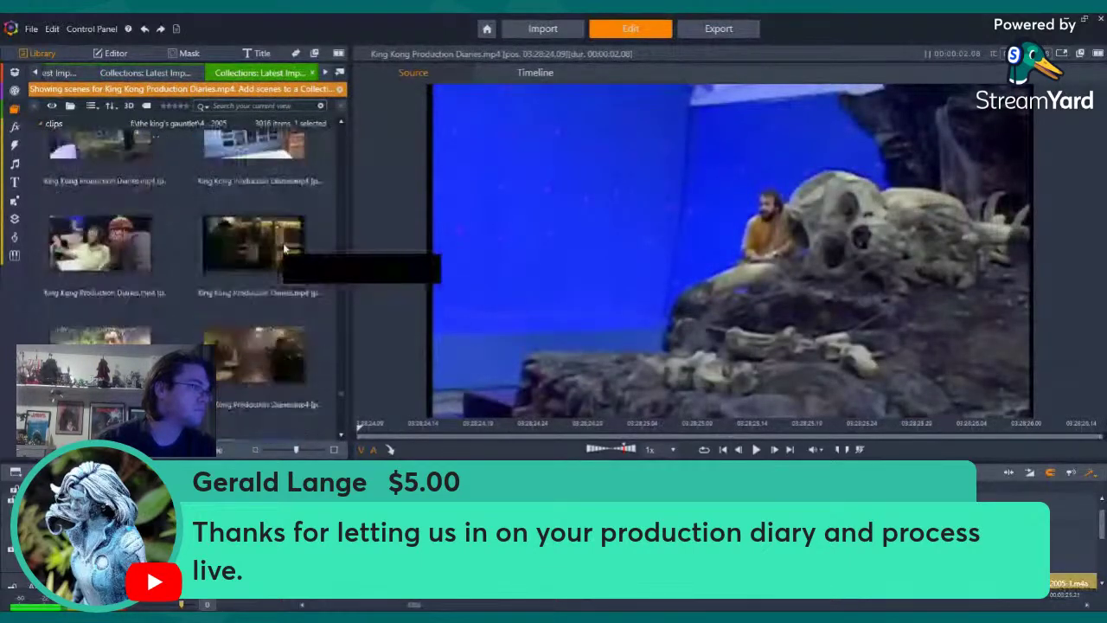
{"action": "scroll", "coordinate": [301, 262], "scroll_direction": "down", "scroll_amount": 4}
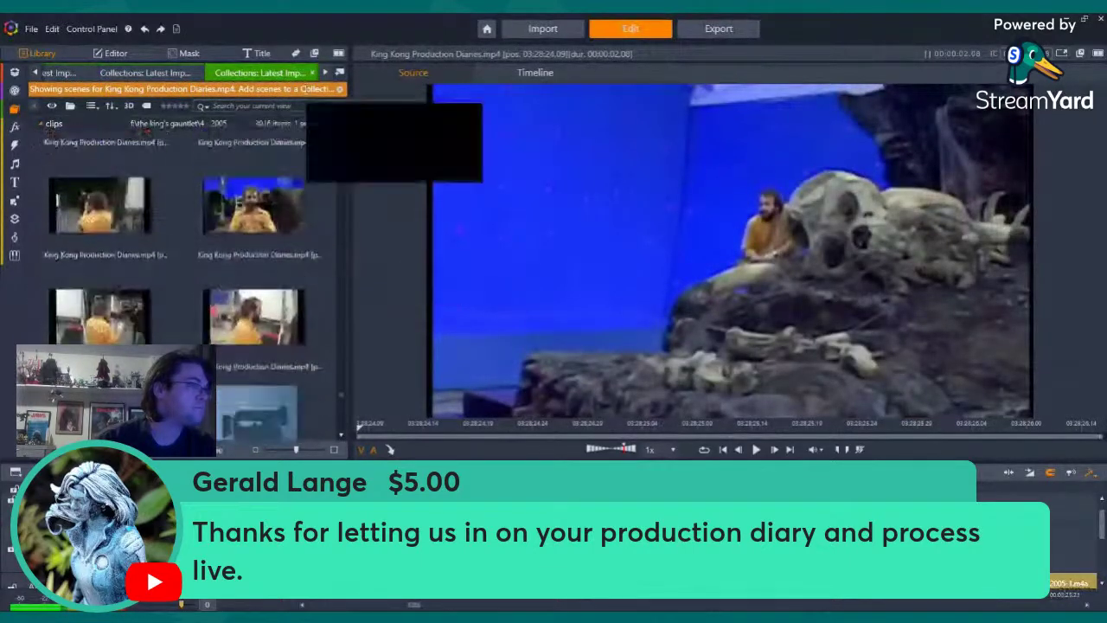
{"action": "left_click", "coordinate": [325, 74]}
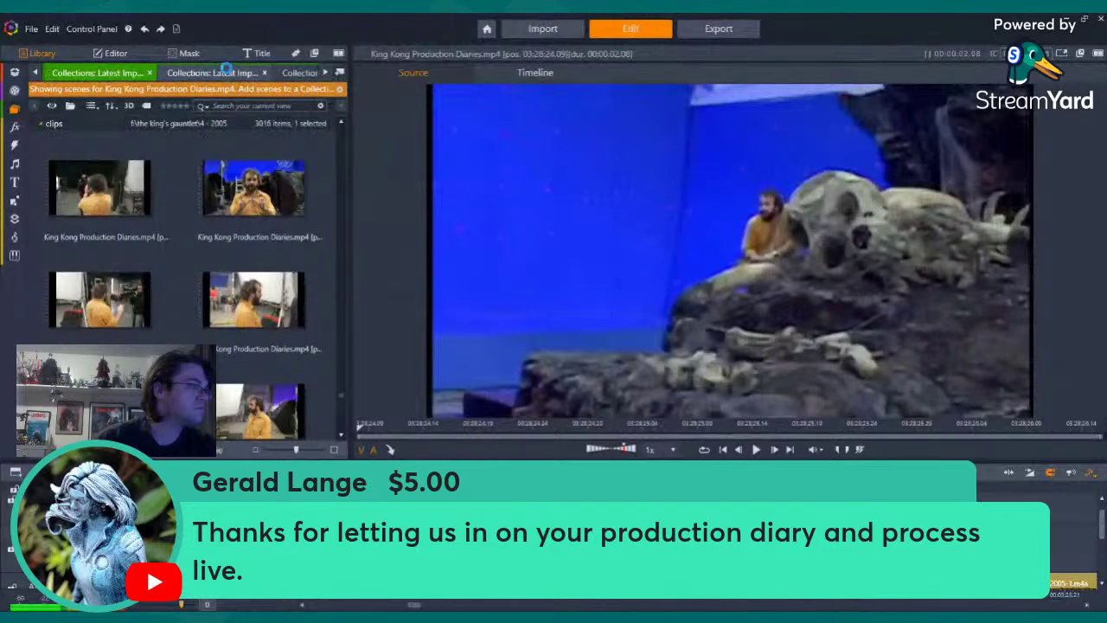
{"action": "left_click", "coordinate": [227, 72]}
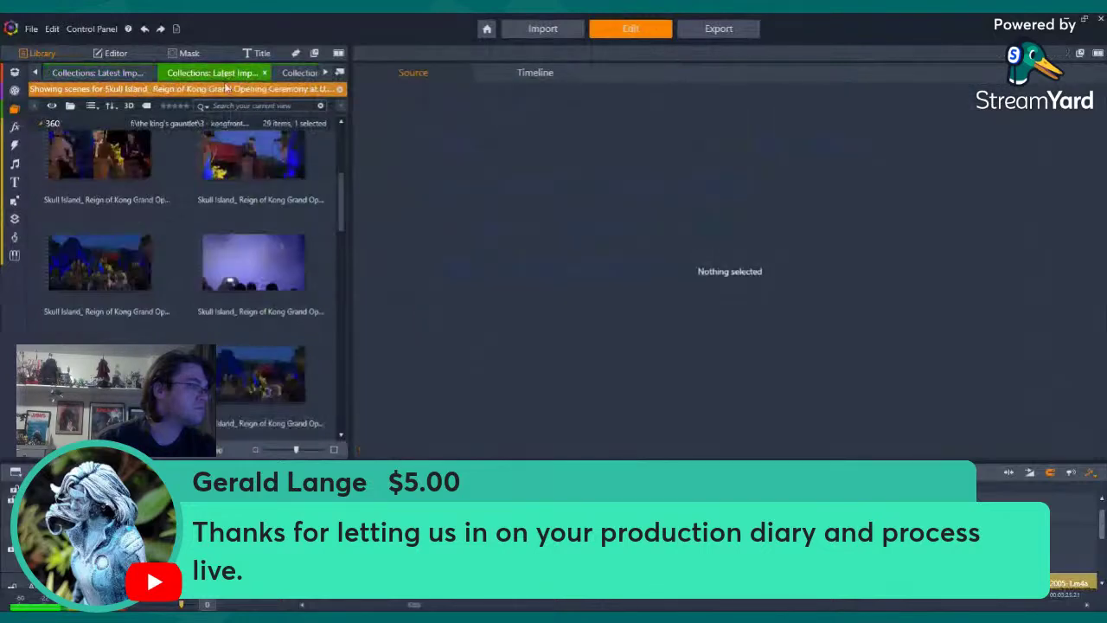
{"action": "left_click", "coordinate": [284, 72]}
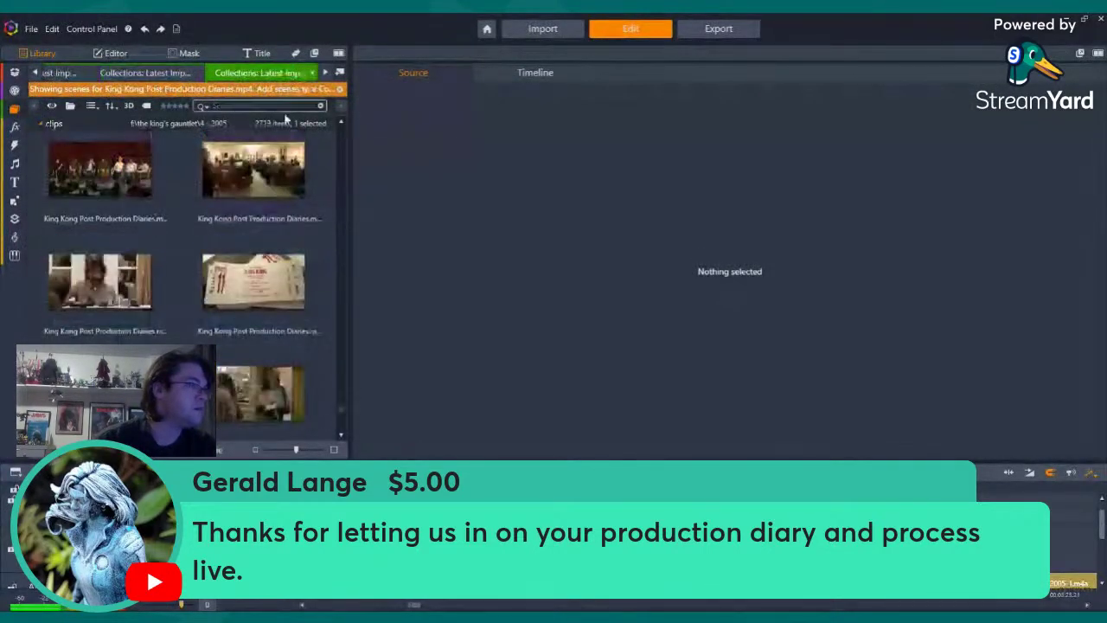
Preview the Post Production Diaries shots of the premiere tickets at 02:20:13 and the publicist interview at 02:20:15
{"action": "scroll", "coordinate": [325, 223], "scroll_direction": "down", "scroll_amount": 1}
{"action": "scroll", "coordinate": [328, 214], "scroll_direction": "up", "scroll_amount": 4}
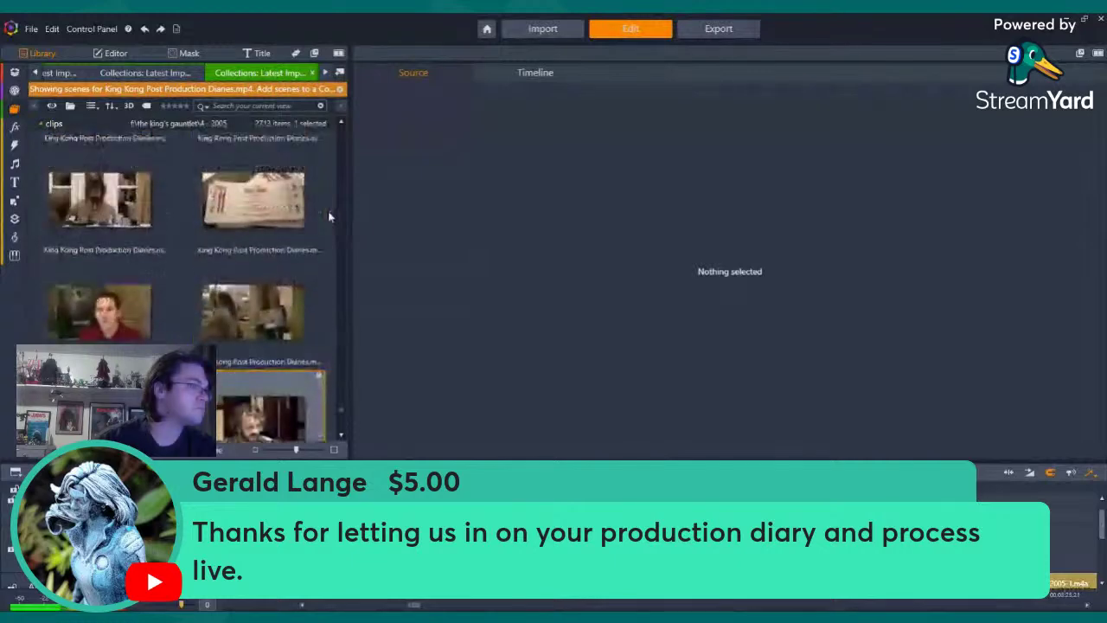
{"action": "left_click", "coordinate": [251, 253]}
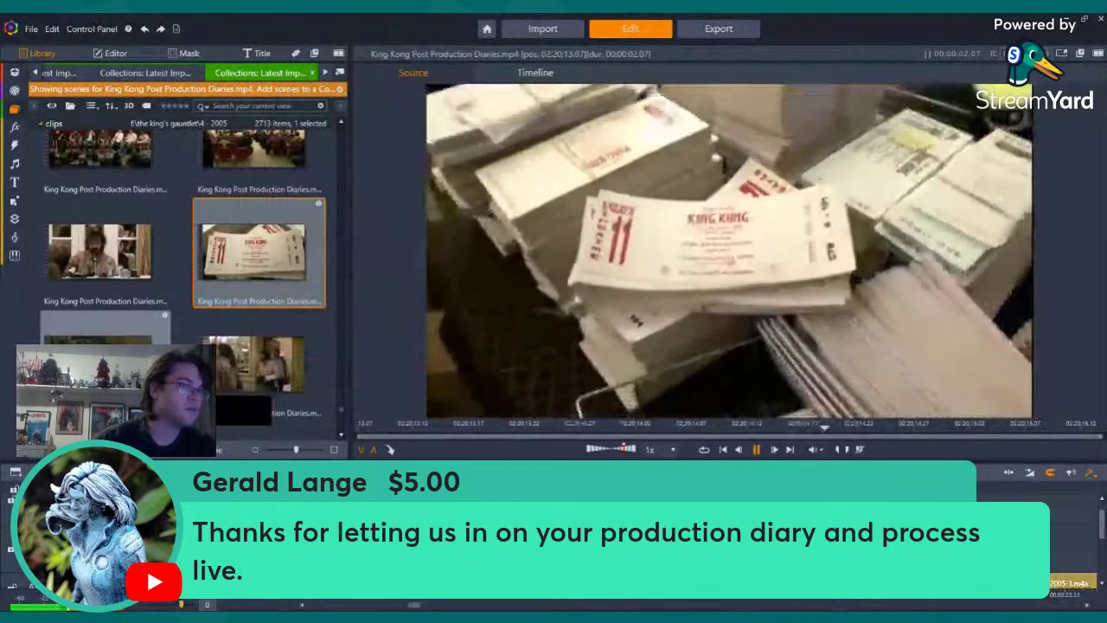
{"action": "left_click", "coordinate": [105, 366]}
{"action": "scroll", "coordinate": [247, 290], "scroll_direction": "up", "scroll_amount": 4}
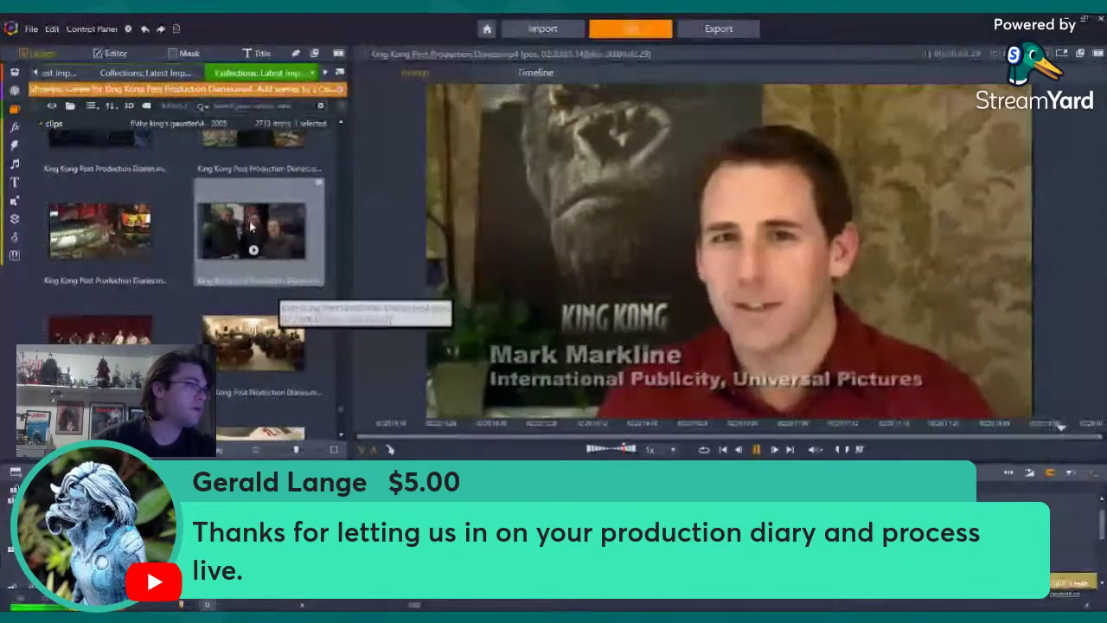
{"action": "scroll", "coordinate": [299, 271], "scroll_direction": "down", "scroll_amount": 1}
{"action": "scroll", "coordinate": [299, 266], "scroll_direction": "up", "scroll_amount": 2}
{"action": "scroll", "coordinate": [295, 255], "scroll_direction": "down", "scroll_amount": 5}
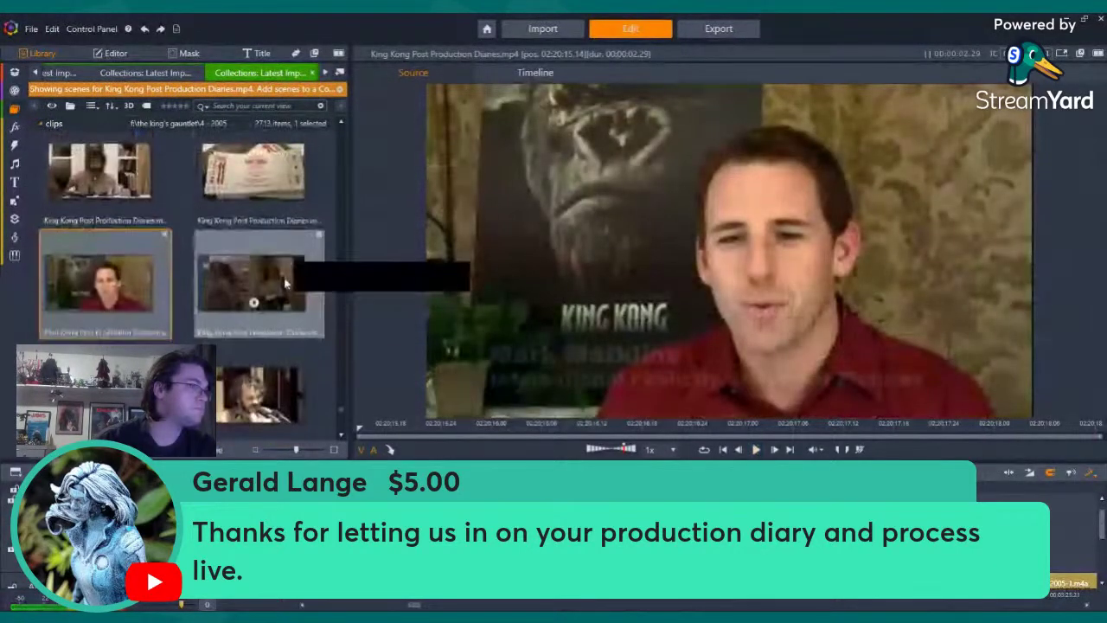
Place the 02:20:13 premiere tickets shot after the giant skull clip, deactivate its audio stream, and play the sequence
{"action": "left_click", "coordinate": [253, 179]}
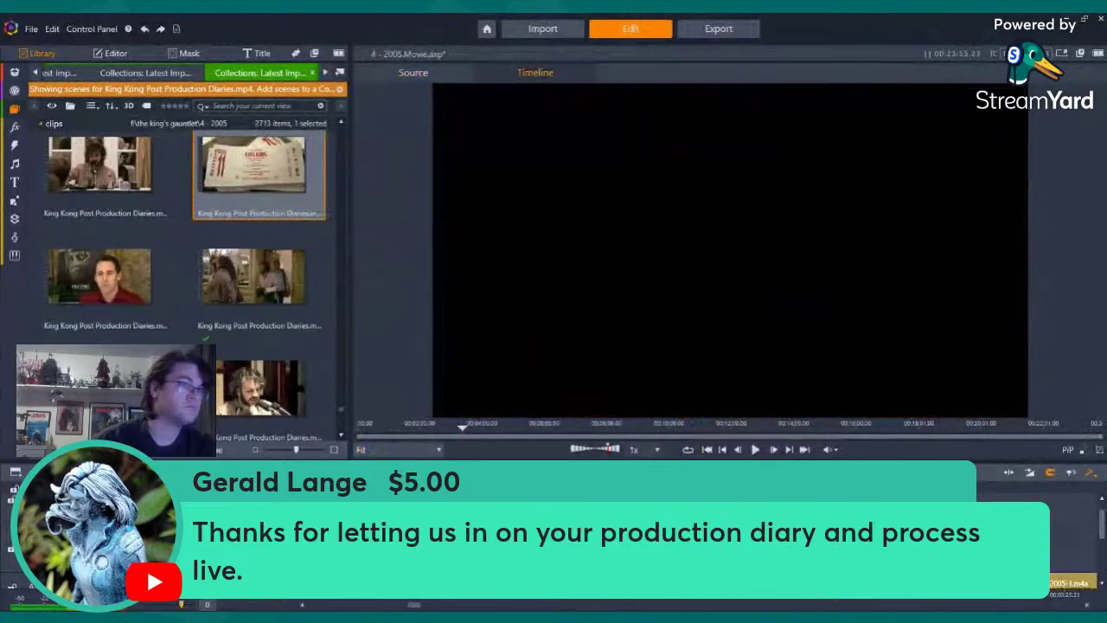
{"action": "right_click", "coordinate": [645, 157]}
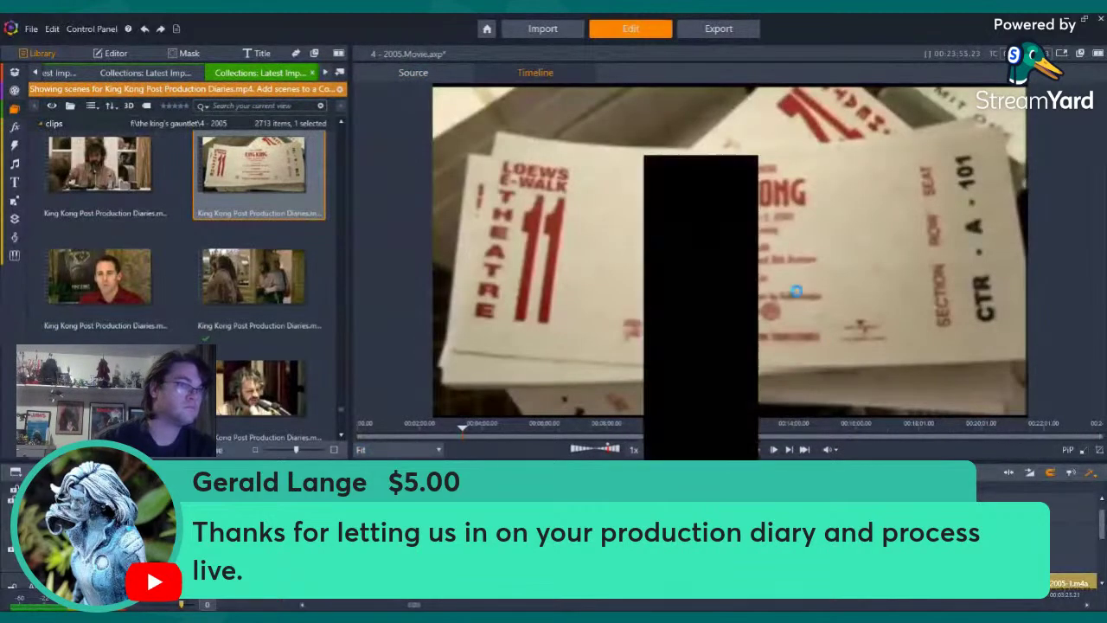
{"action": "left_click", "coordinate": [811, 244]}
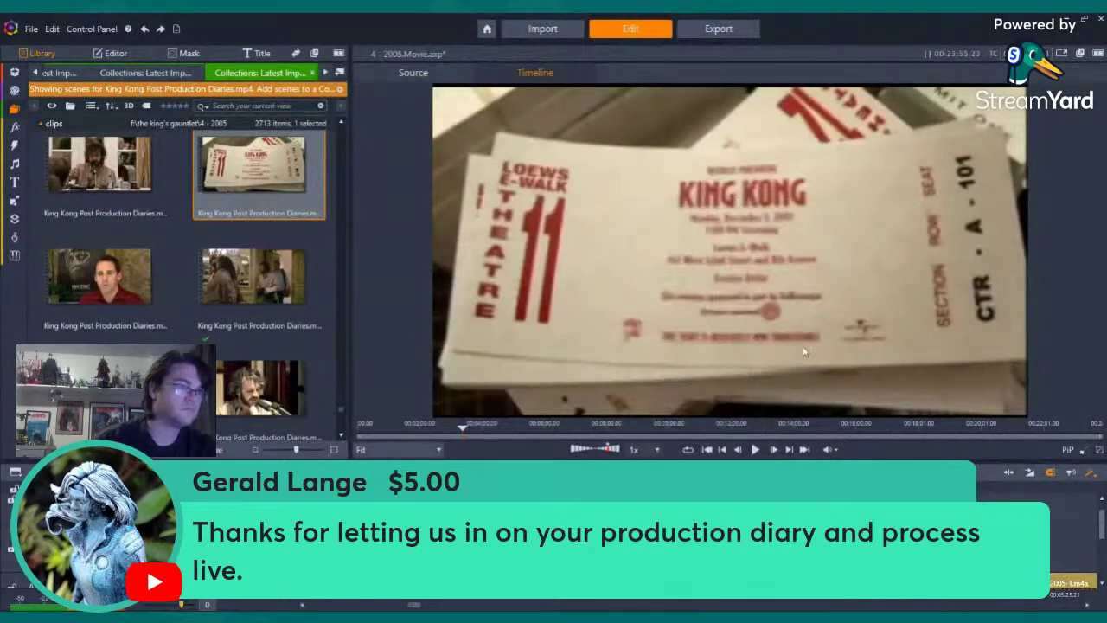
{"action": "left_click", "coordinate": [755, 449]}
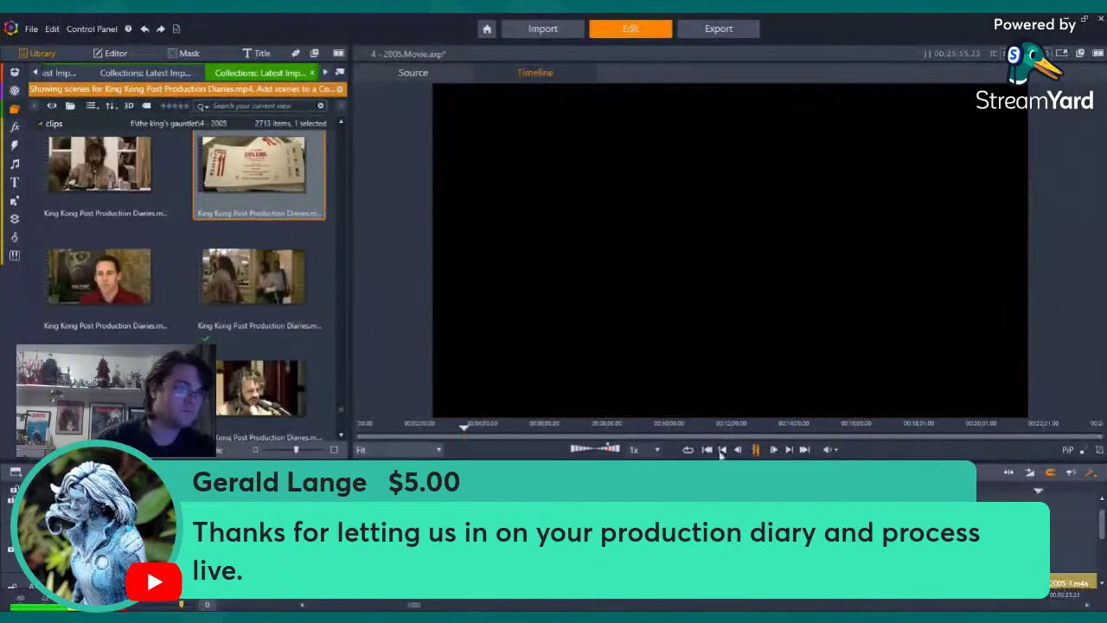
Place the 02:20:15 publicist interview shot after the premiere tickets clip, deactivate its audio stream, and play the sequence
{"action": "left_click", "coordinate": [107, 311]}
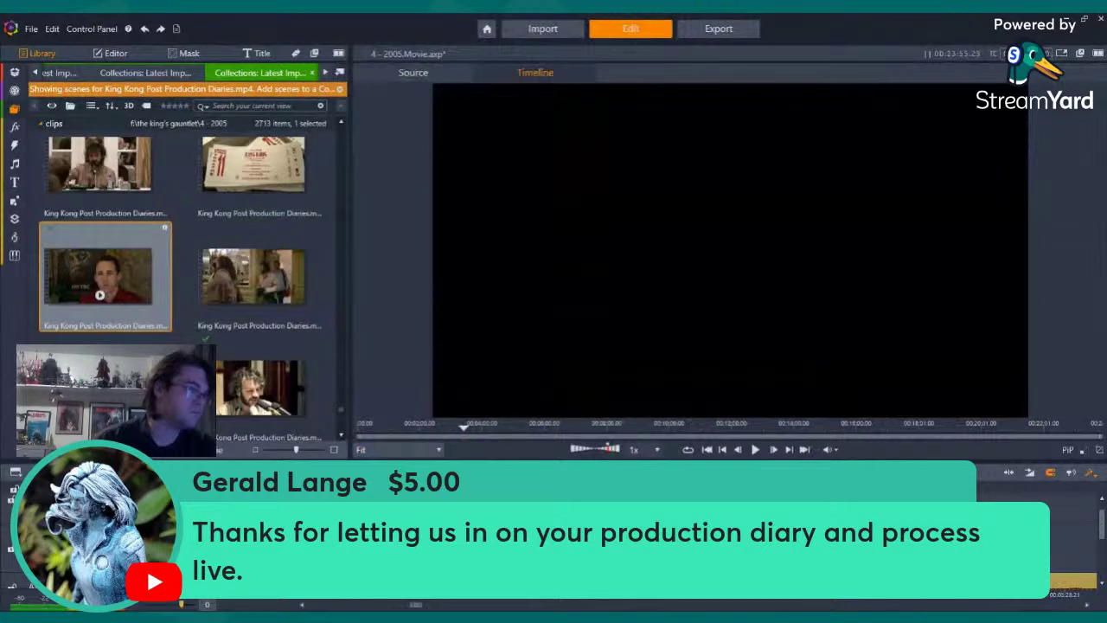
{"action": "right_click", "coordinate": [577, 167]}
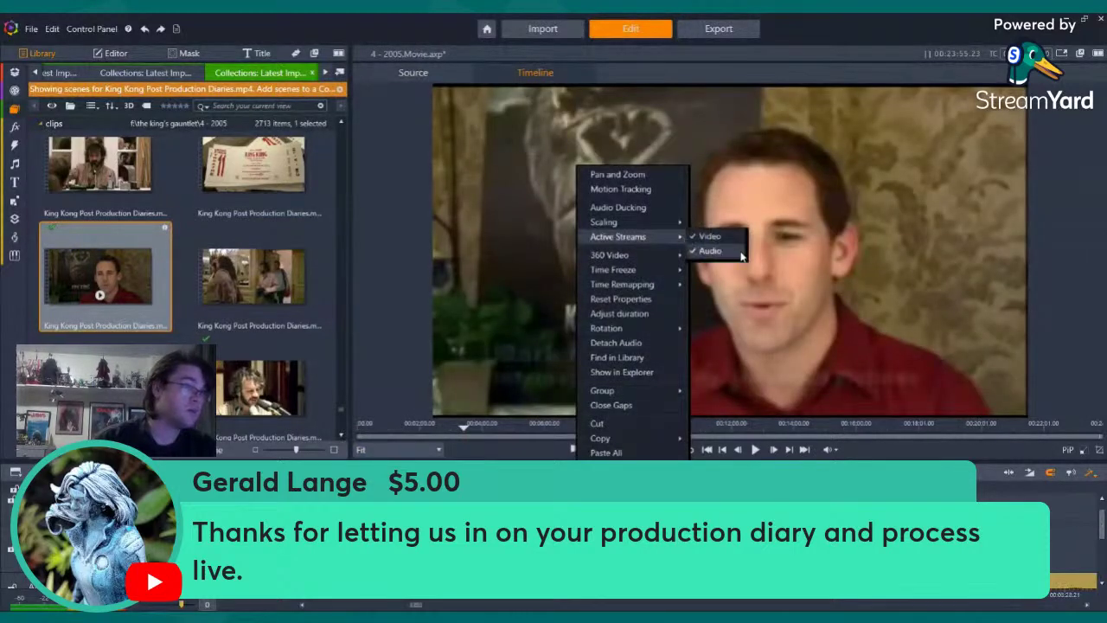
{"action": "left_click", "coordinate": [741, 252]}
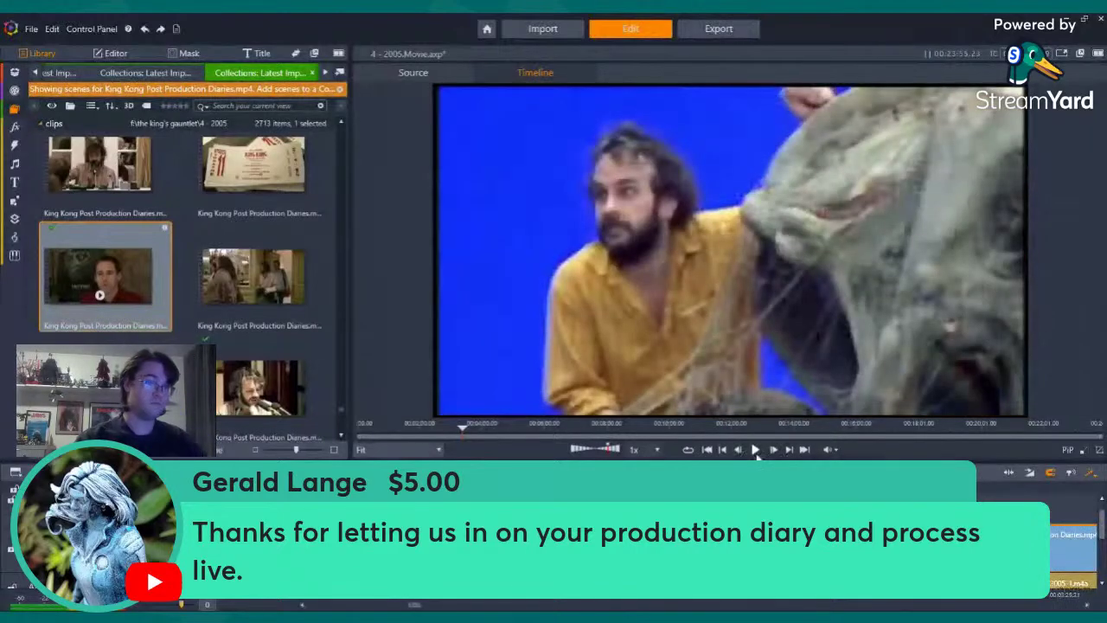
{"action": "left_click", "coordinate": [756, 453]}
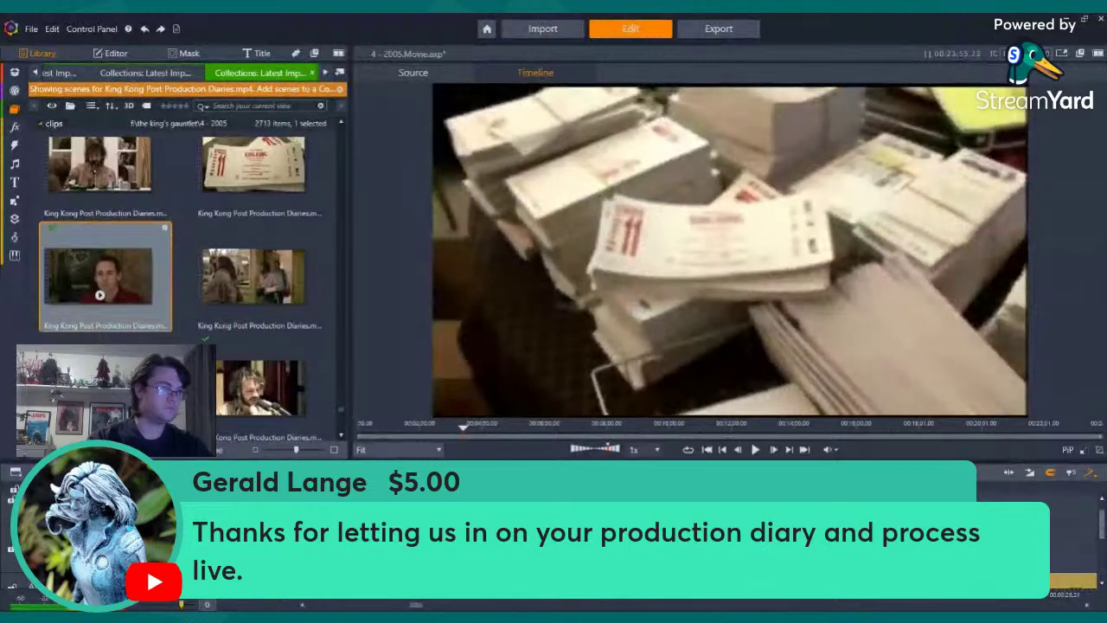
Delete the publicist interview clip that follows the premiere tickets on the timeline
{"action": "right_click", "coordinate": [610, 544]}
{"action": "key", "text": "Escape"}
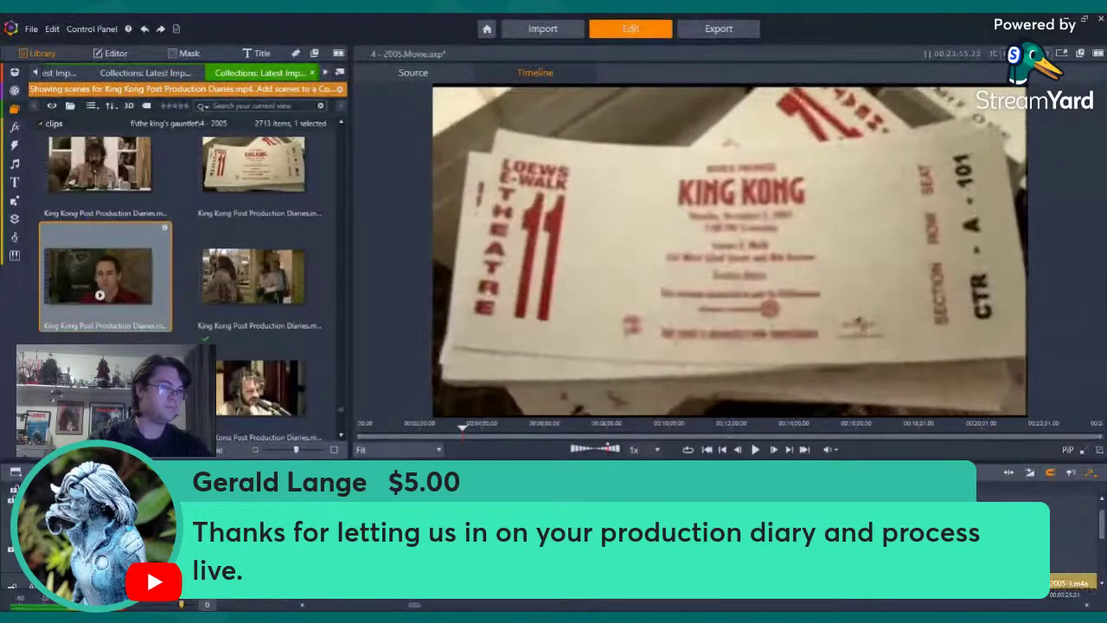
{"action": "right_click", "coordinate": [724, 546]}
{"action": "left_click", "coordinate": [751, 477]}
Find and preview the 02:21:11 Post Production Diaries shot of the interview monitors
{"action": "scroll", "coordinate": [204, 281], "scroll_direction": "down", "scroll_amount": 6}
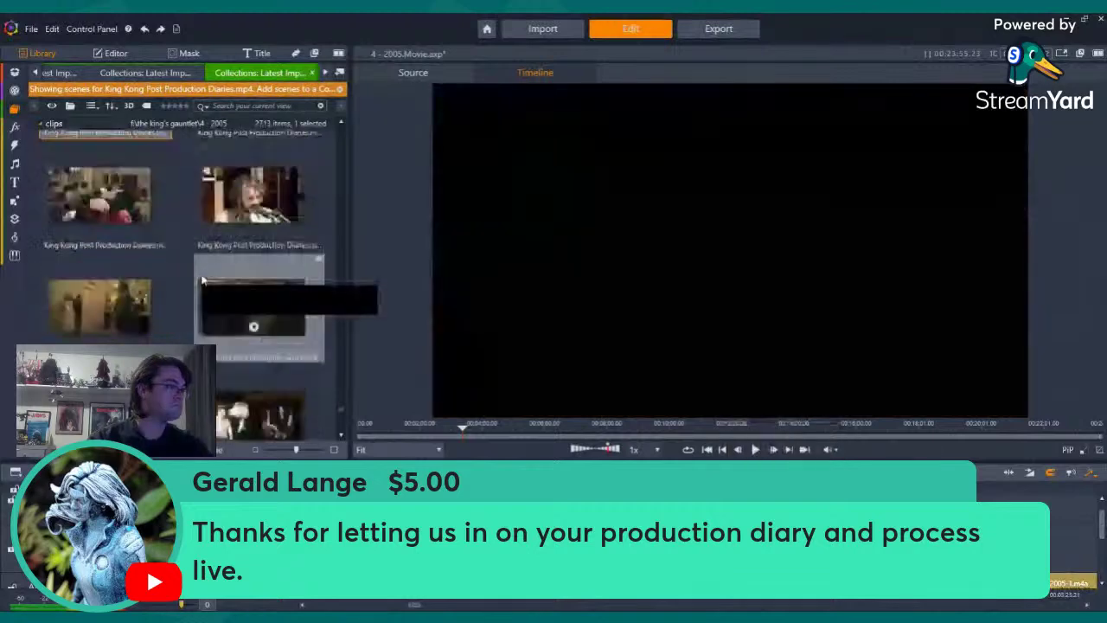
{"action": "scroll", "coordinate": [206, 285], "scroll_direction": "down", "scroll_amount": 5}
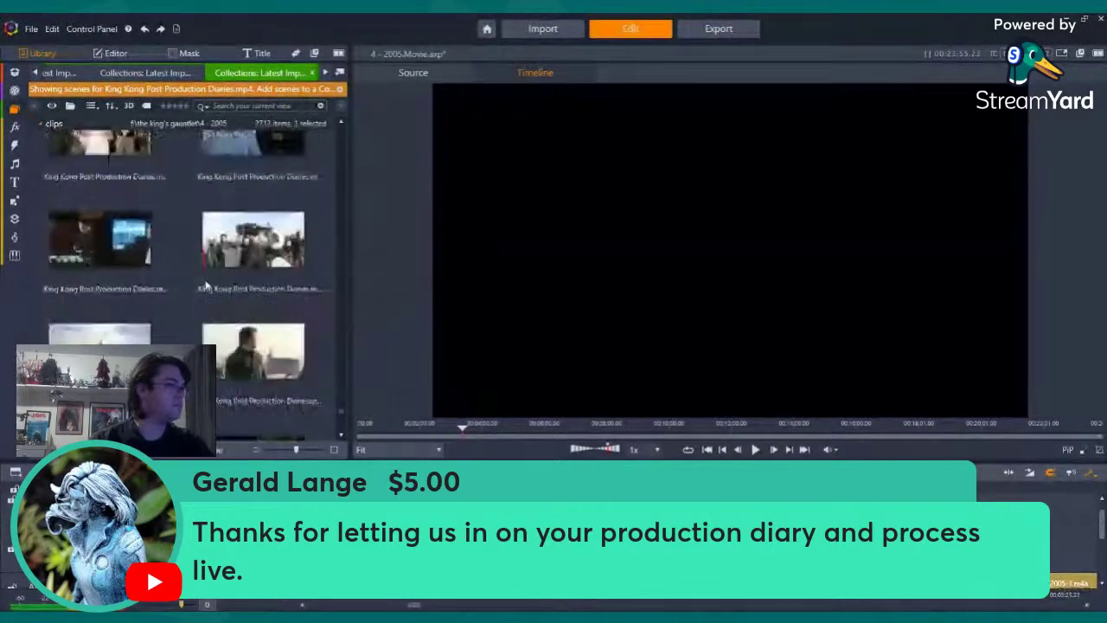
{"action": "scroll", "coordinate": [206, 285], "scroll_direction": "down", "scroll_amount": 2}
{"action": "left_click", "coordinate": [99, 300]}
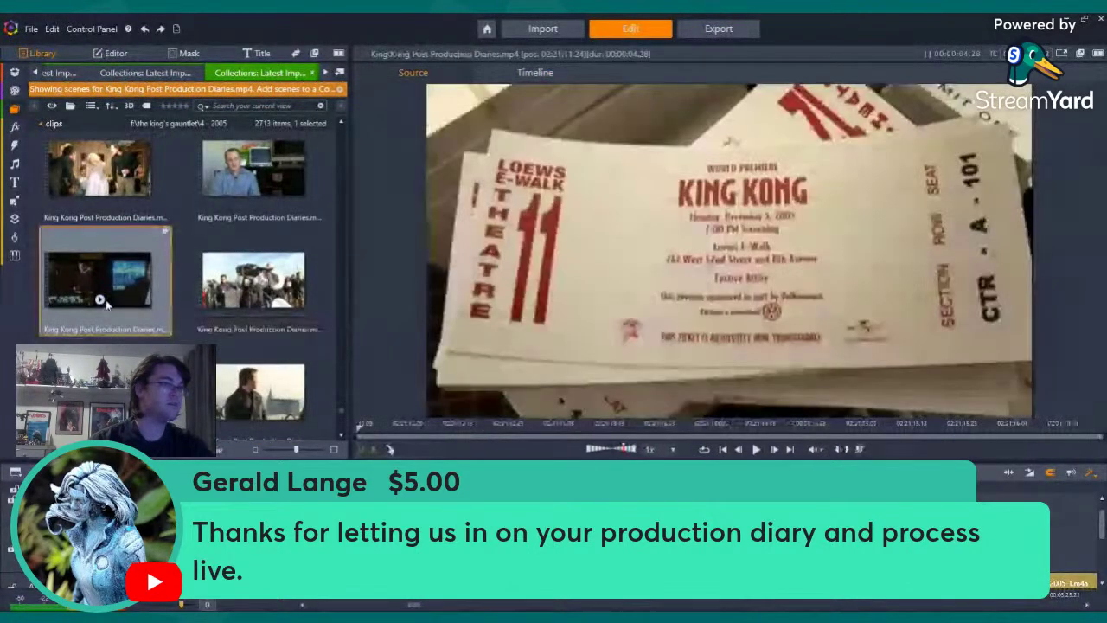
{"action": "key", "text": "space"}
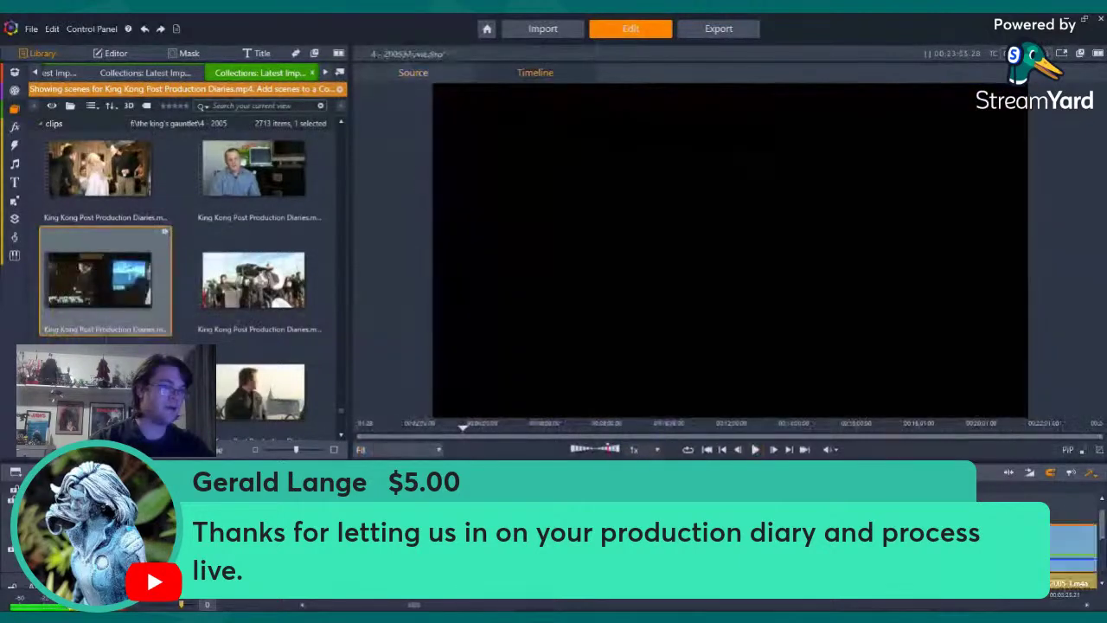
Place the 02:21:11 interview monitors shot after the premiere tickets clip, deactivate its audio stream, and play the sequence
{"action": "left_click_drag", "start_coordinate": [99, 281], "coordinate": [553, 545]}
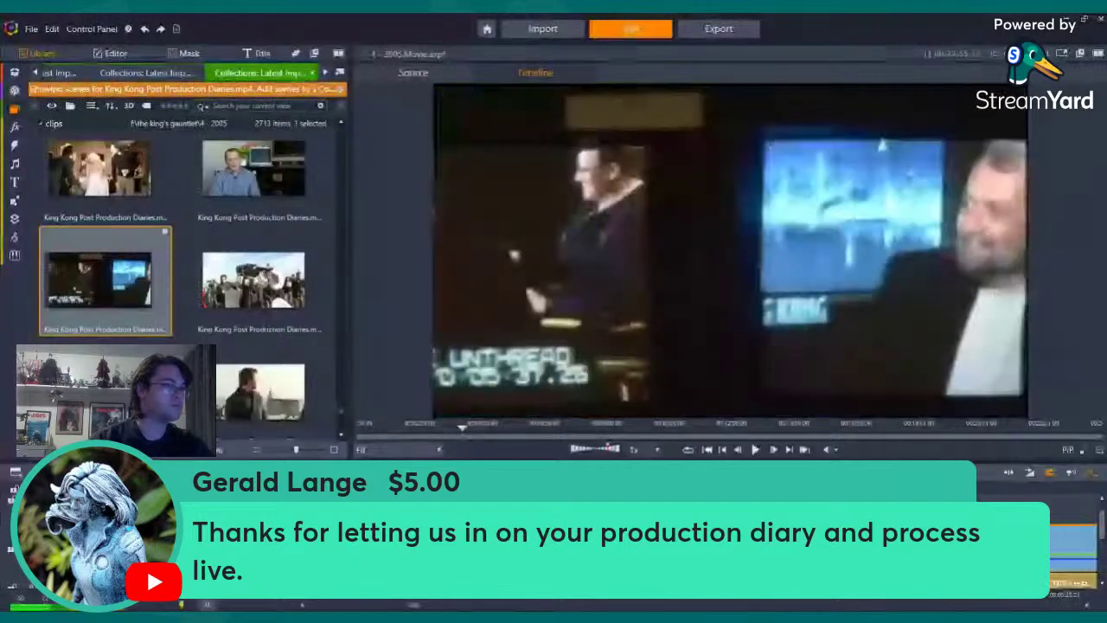
{"action": "right_click", "coordinate": [659, 544]}
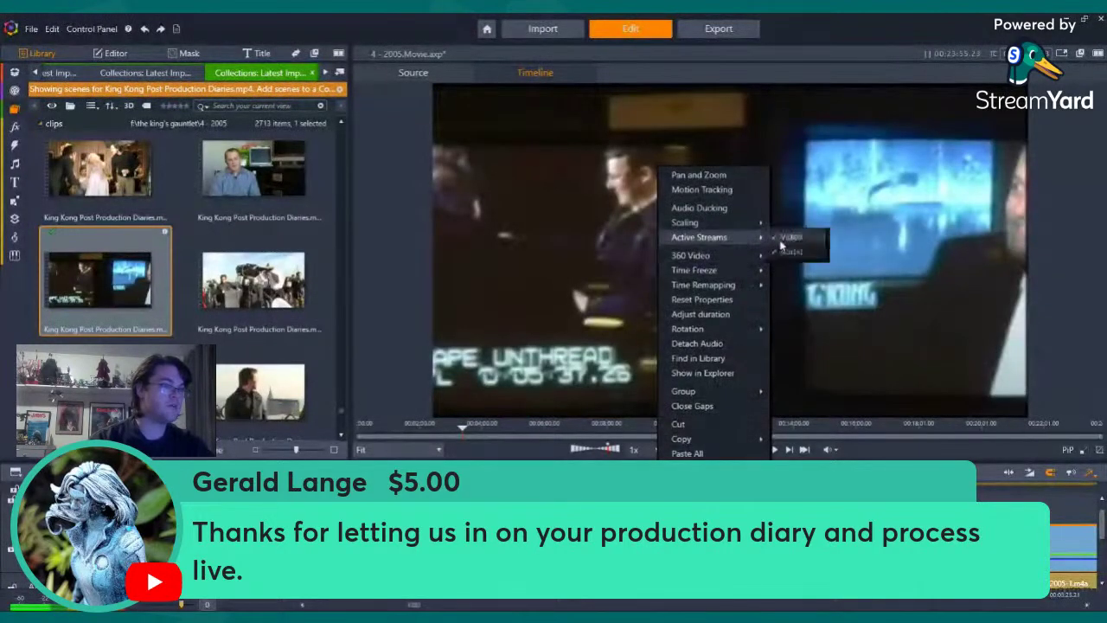
{"action": "left_click", "coordinate": [786, 250]}
{"action": "left_click", "coordinate": [755, 450]}
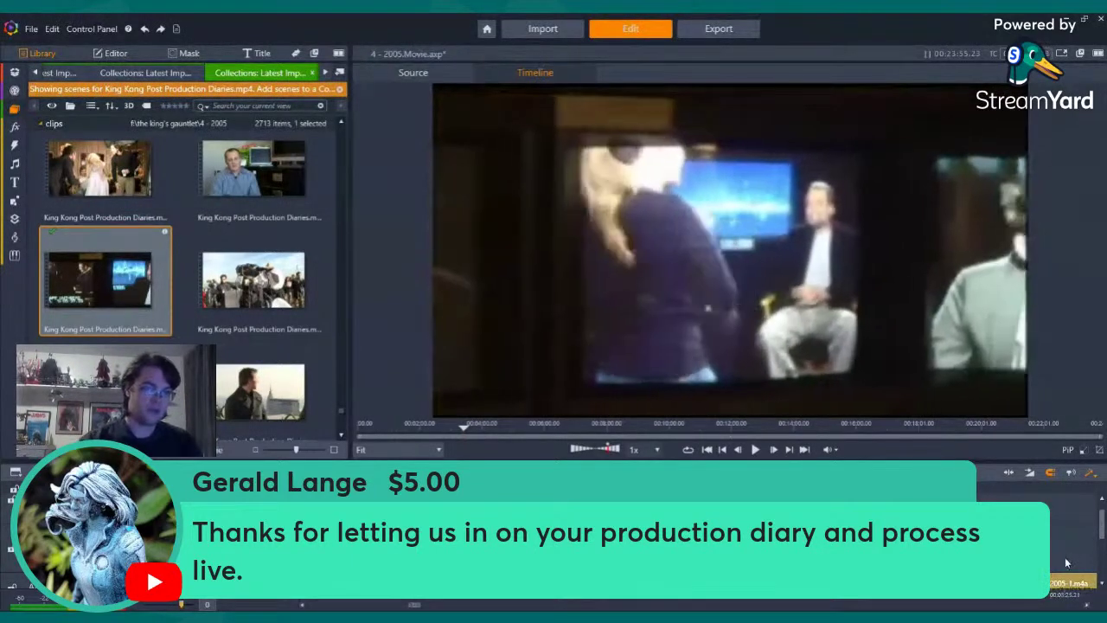
Find Opie & Anthony - King Kong Makes Men Cry.mp3 in the library's radio folder and place it after the 2005-1.m4a narration
{"action": "left_click", "coordinate": [324, 73]}
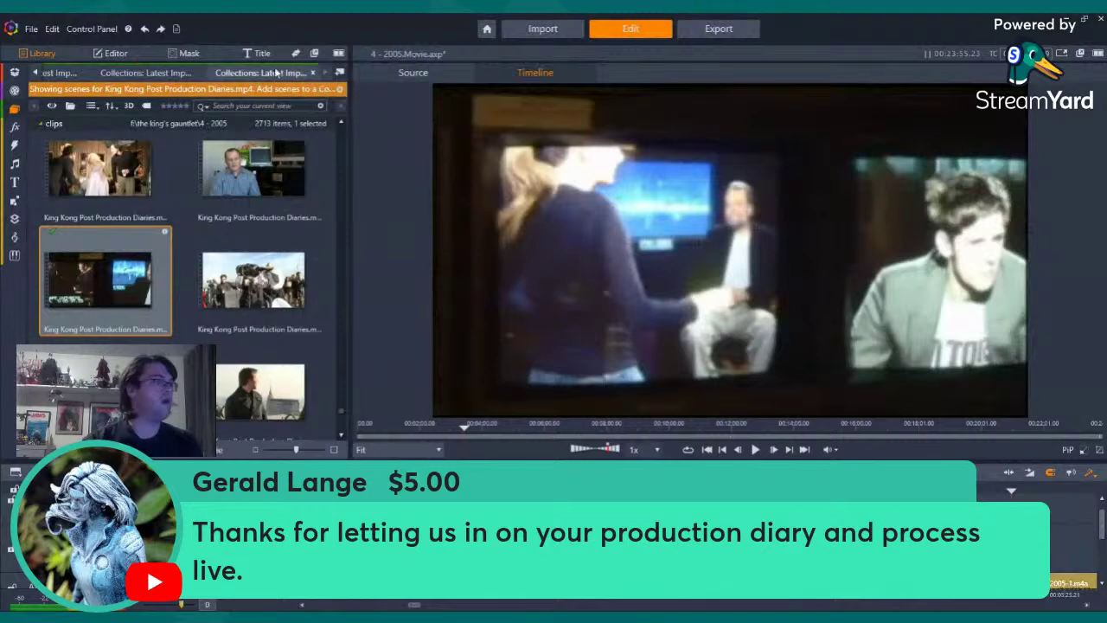
{"action": "left_click", "coordinate": [264, 73]}
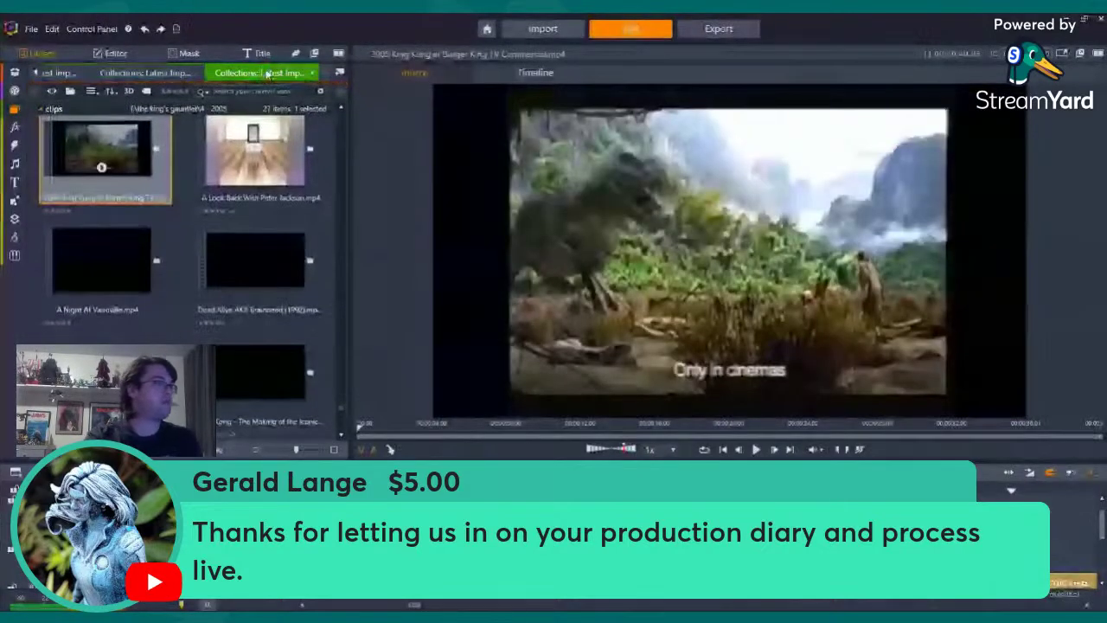
{"action": "scroll", "coordinate": [258, 282], "scroll_direction": "down", "scroll_amount": 3}
{"action": "scroll", "coordinate": [257, 282], "scroll_direction": "up", "scroll_amount": 5}
{"action": "scroll", "coordinate": [257, 282], "scroll_direction": "down", "scroll_amount": 3}
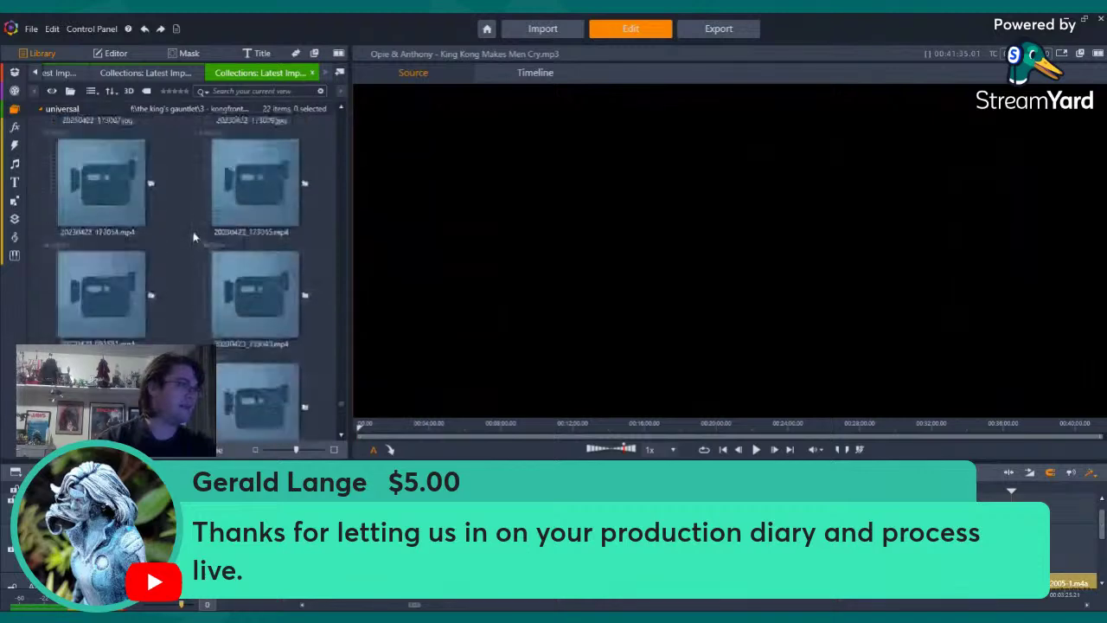
{"action": "scroll", "coordinate": [198, 230], "scroll_direction": "up", "scroll_amount": 3}
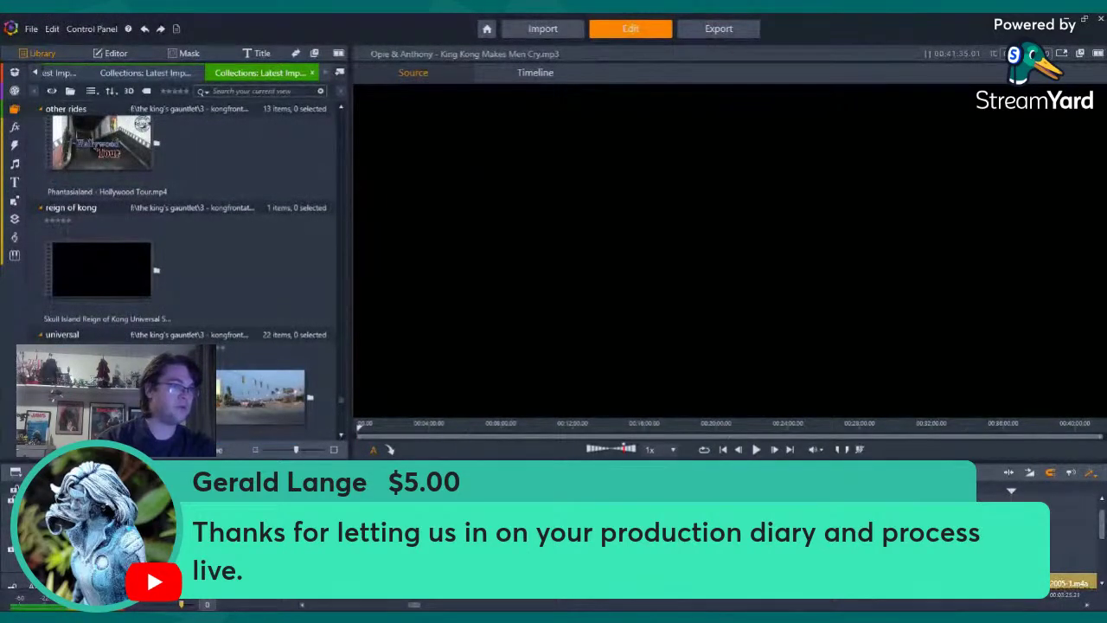
{"action": "scroll", "coordinate": [299, 234], "scroll_direction": "up", "scroll_amount": 10}
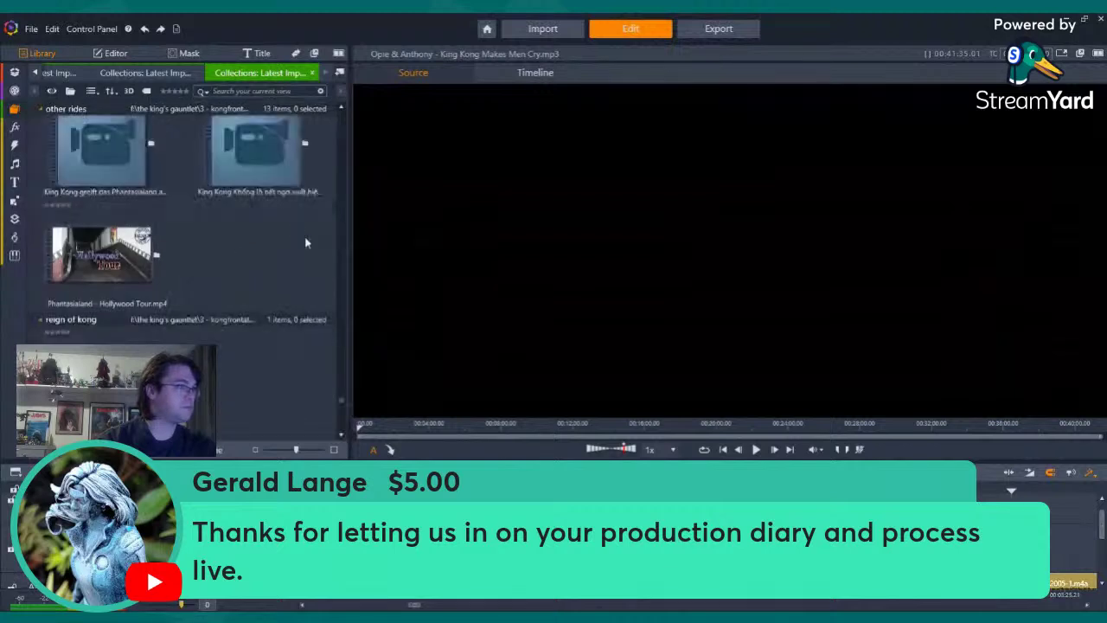
{"action": "left_click_drag", "start_coordinate": [120, 186], "coordinate": [1054, 593]}
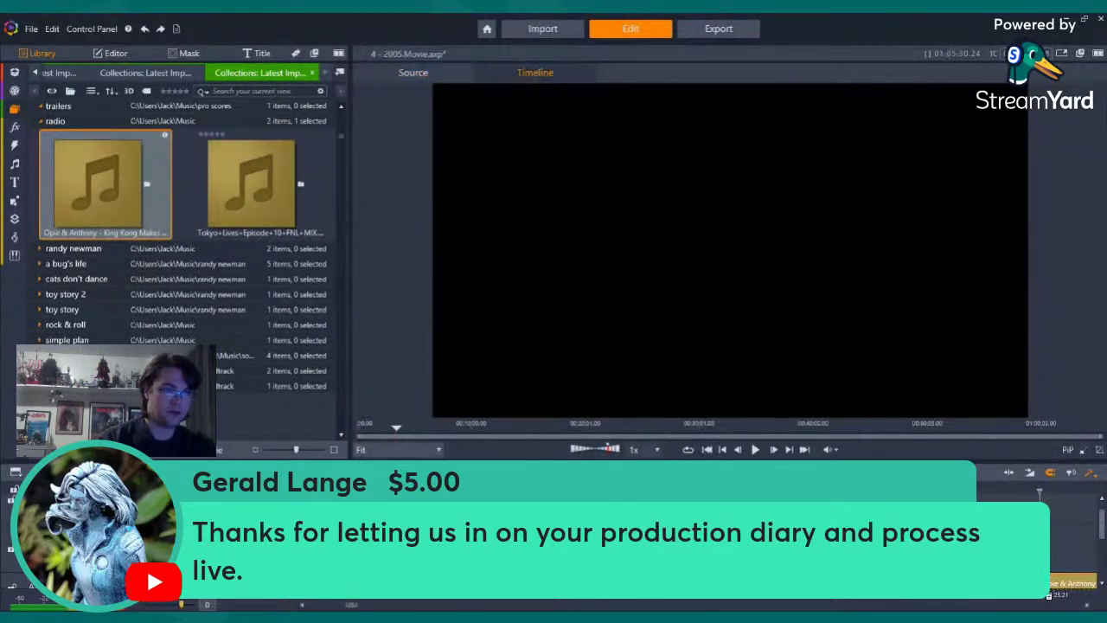
Split the Opie & Anthony audio clip near its start and trim off the first few frames
{"action": "left_click_drag", "start_coordinate": [1100, 527], "coordinate": [1100, 551]}
{"action": "left_click", "coordinate": [1030, 494]}
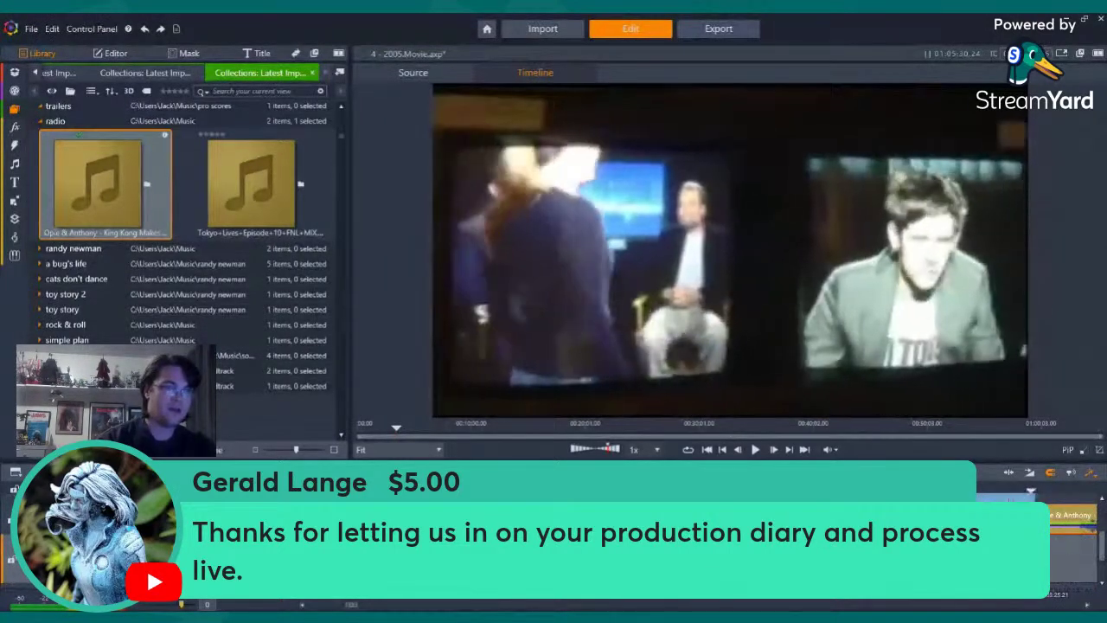
{"action": "left_click", "coordinate": [1048, 555]}
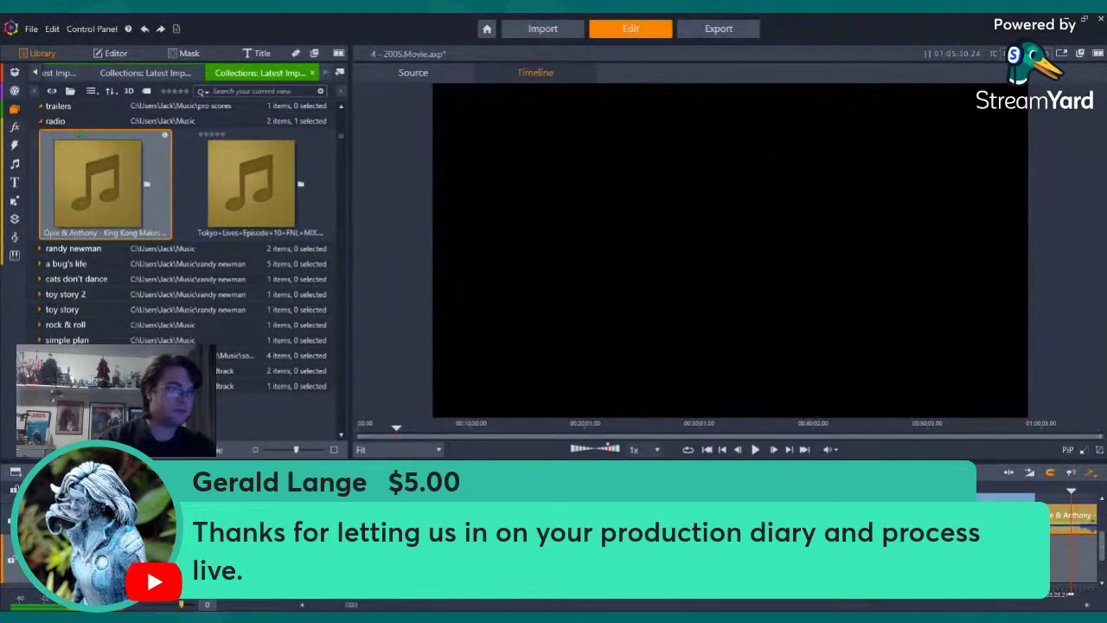
{"action": "left_click", "coordinate": [1035, 531]}
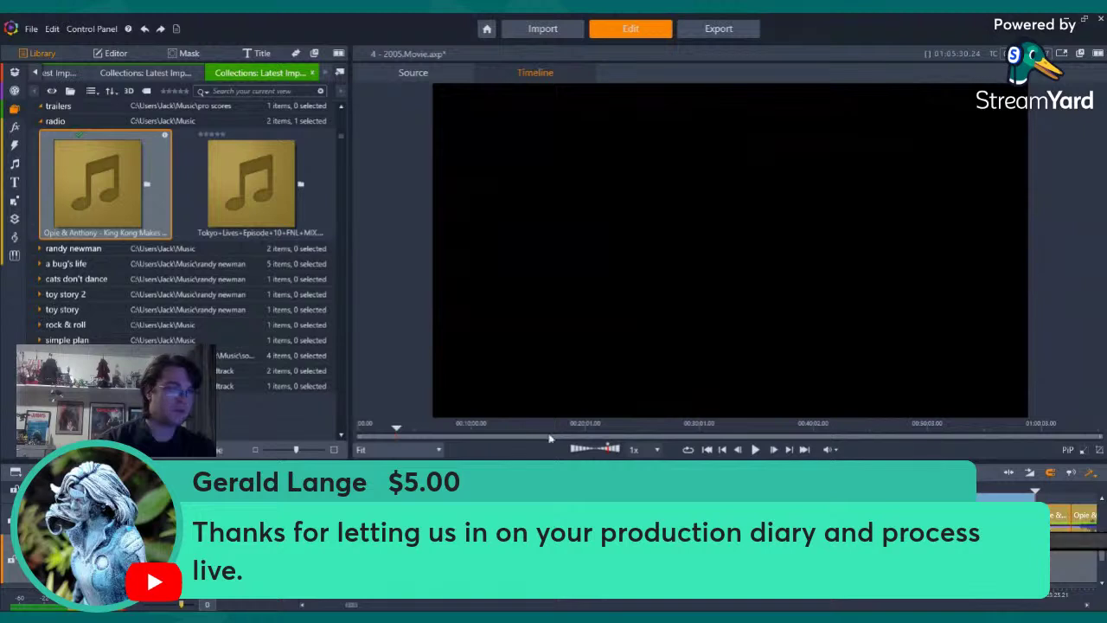
{"action": "left_click", "coordinate": [1004, 493]}
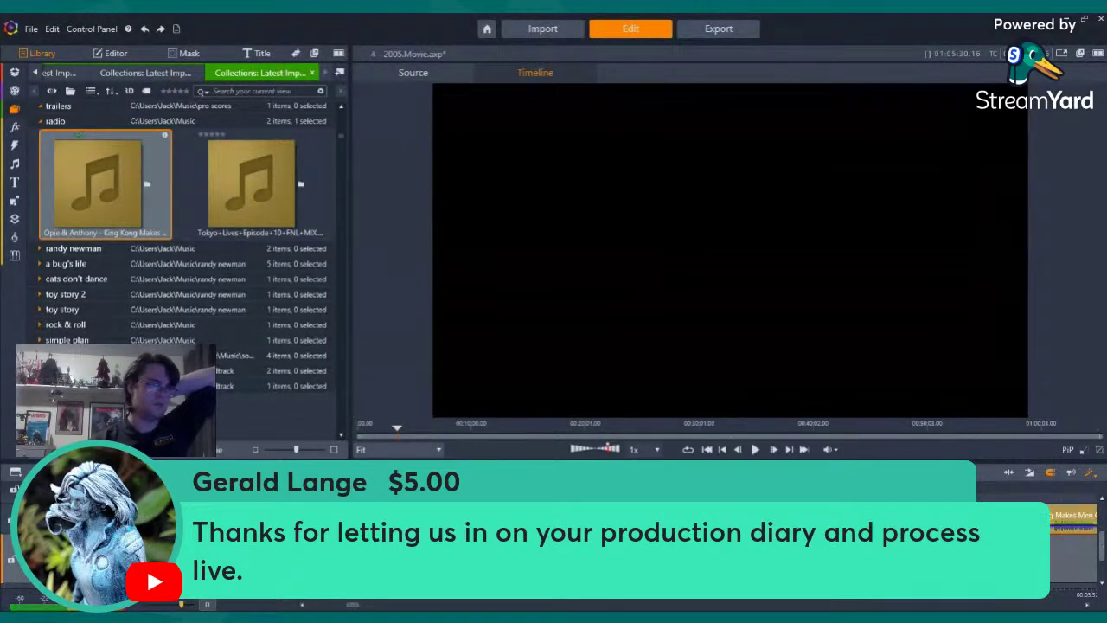
Listen to the beginning of the Opie & Anthony audio and delete its unwanted opening section
{"action": "left_click", "coordinate": [755, 448]}
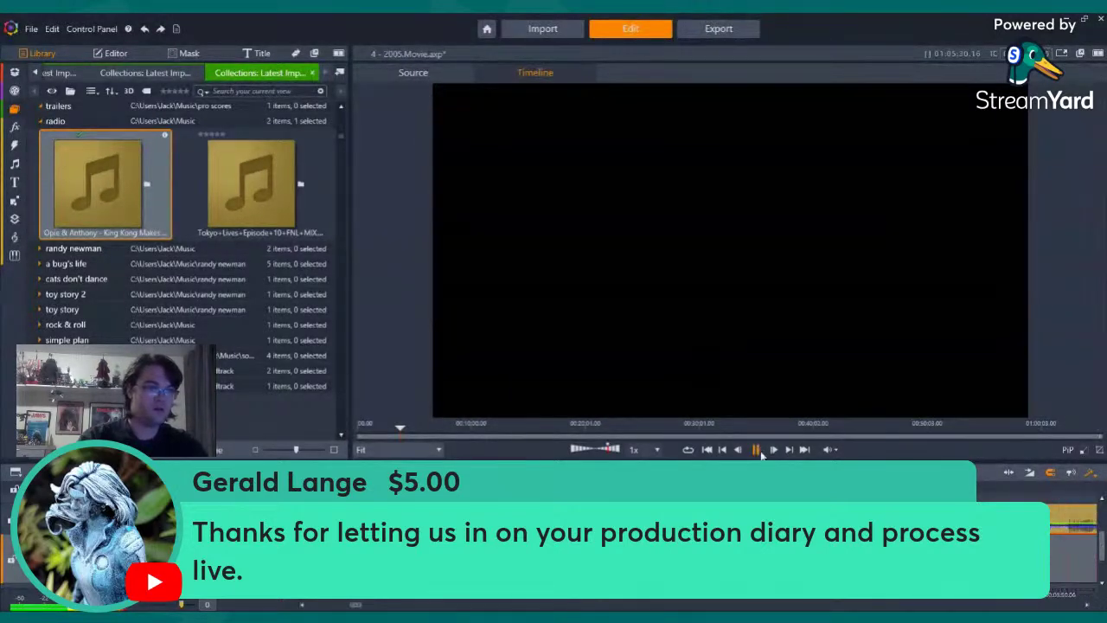
{"action": "key", "text": "space"}
{"action": "key", "text": "space"}
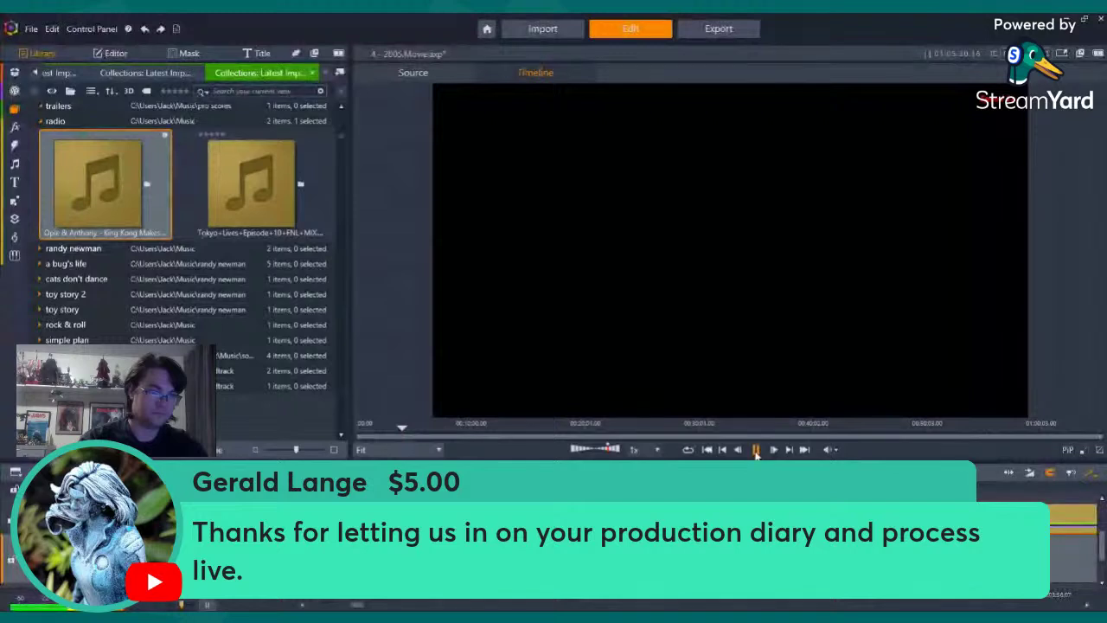
{"action": "left_click", "coordinate": [756, 449]}
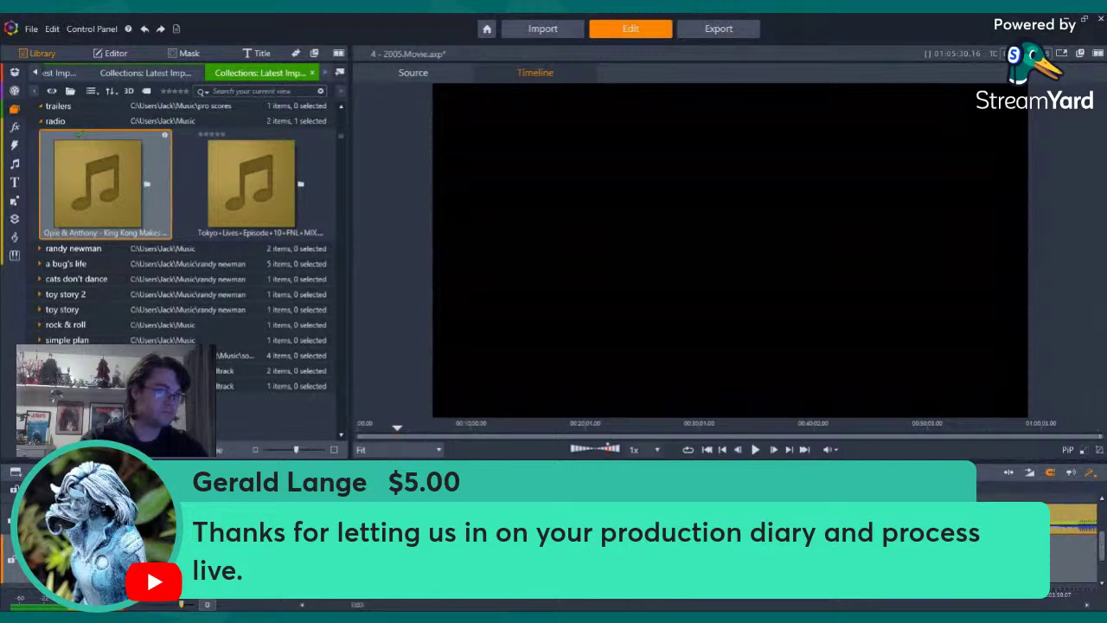
{"action": "key", "text": "Delete"}
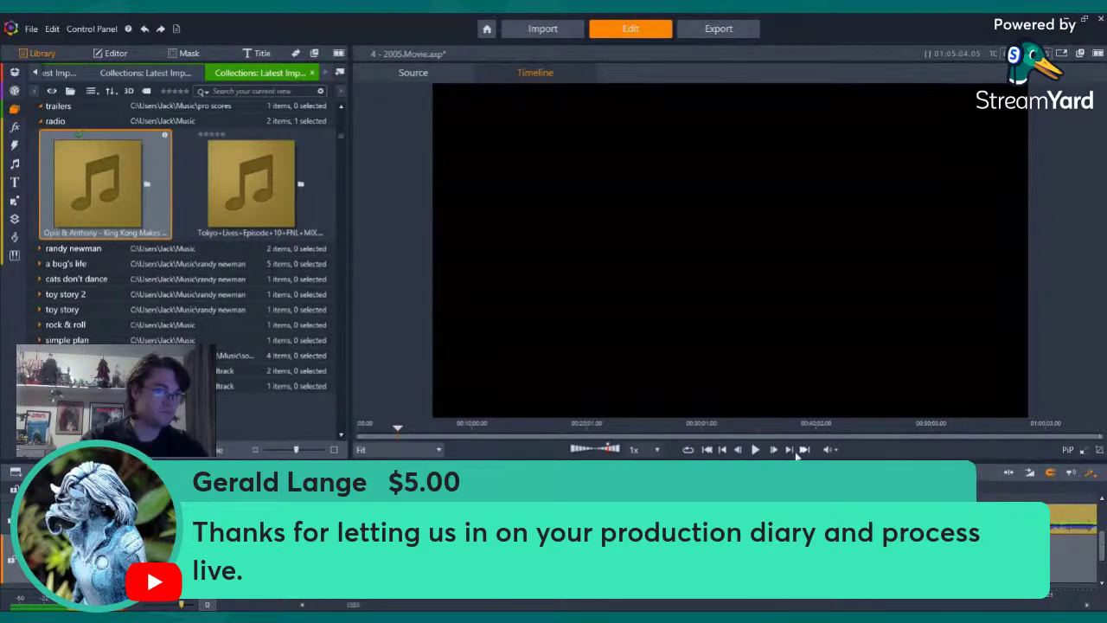
Play through the Opie & Anthony audio piece by piece and cut short unwanted passages out of the excerpt
{"action": "left_click", "coordinate": [756, 450]}
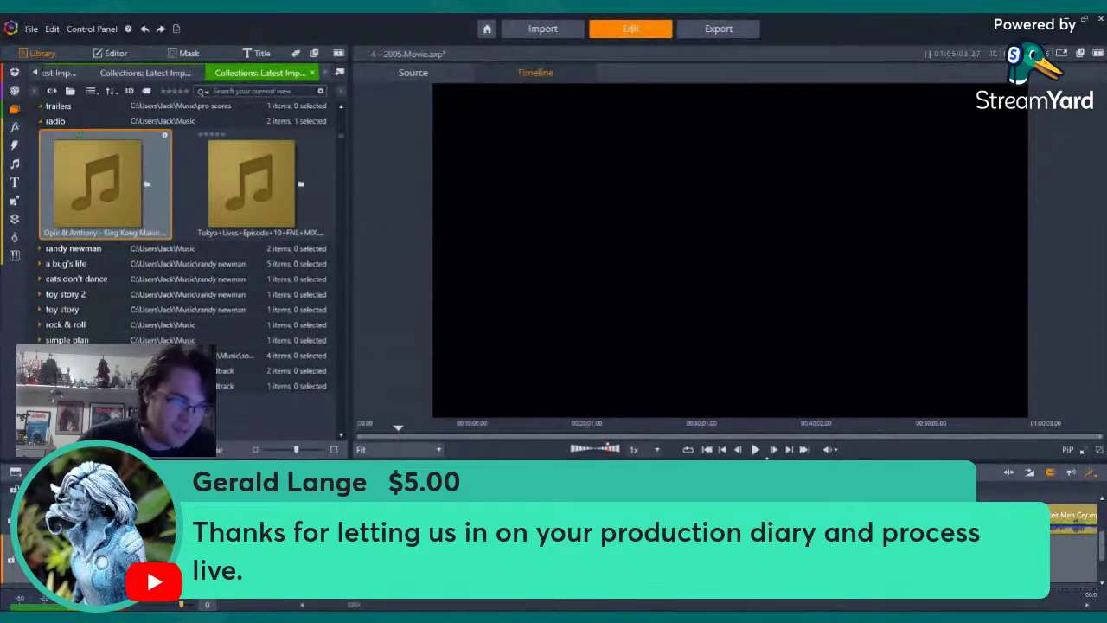
{"action": "left_click", "coordinate": [755, 448]}
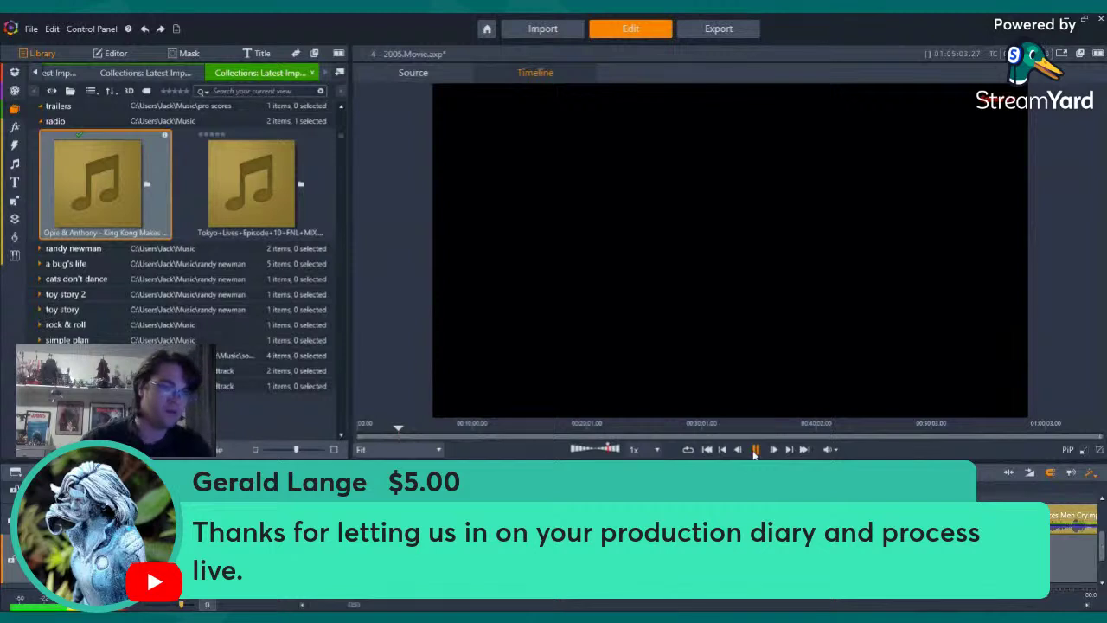
{"action": "left_click", "coordinate": [755, 450]}
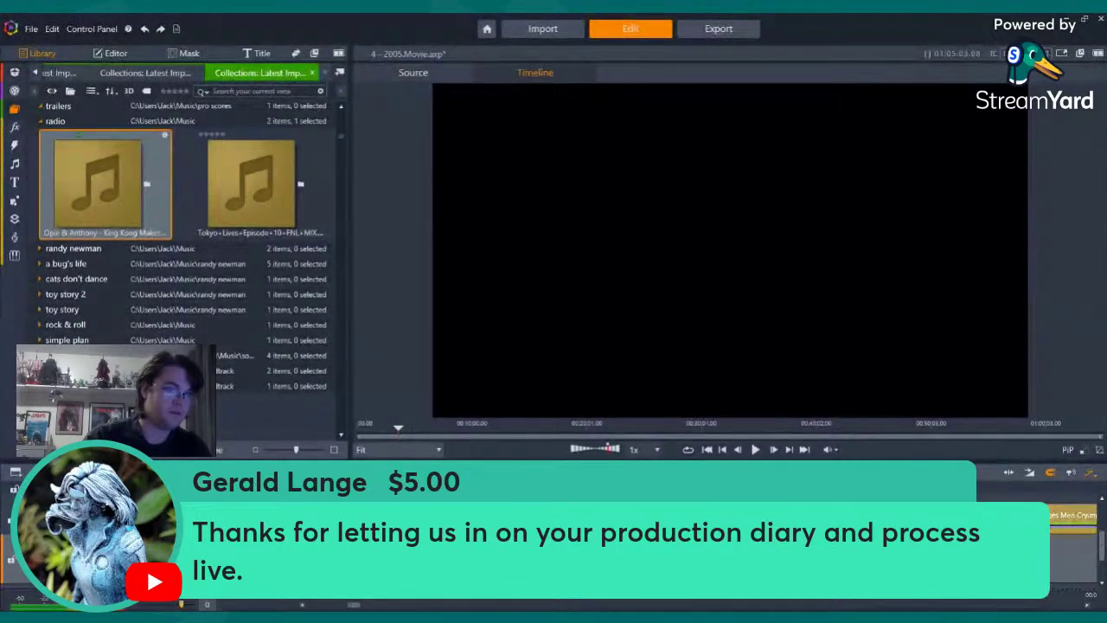
{"action": "left_click", "coordinate": [755, 450]}
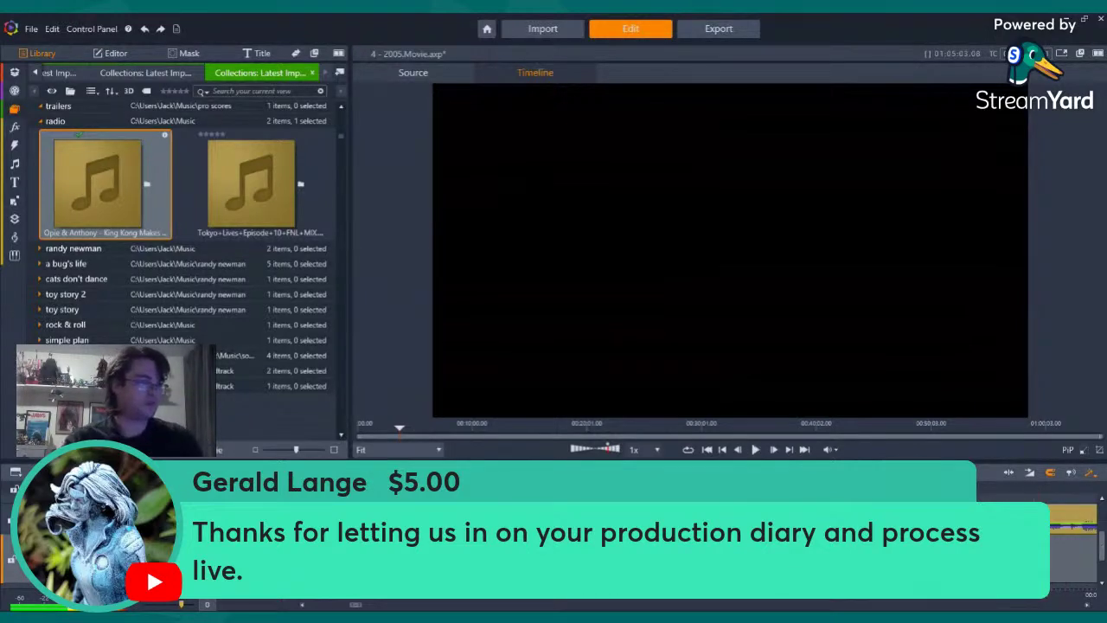
{"action": "left_click", "coordinate": [754, 451]}
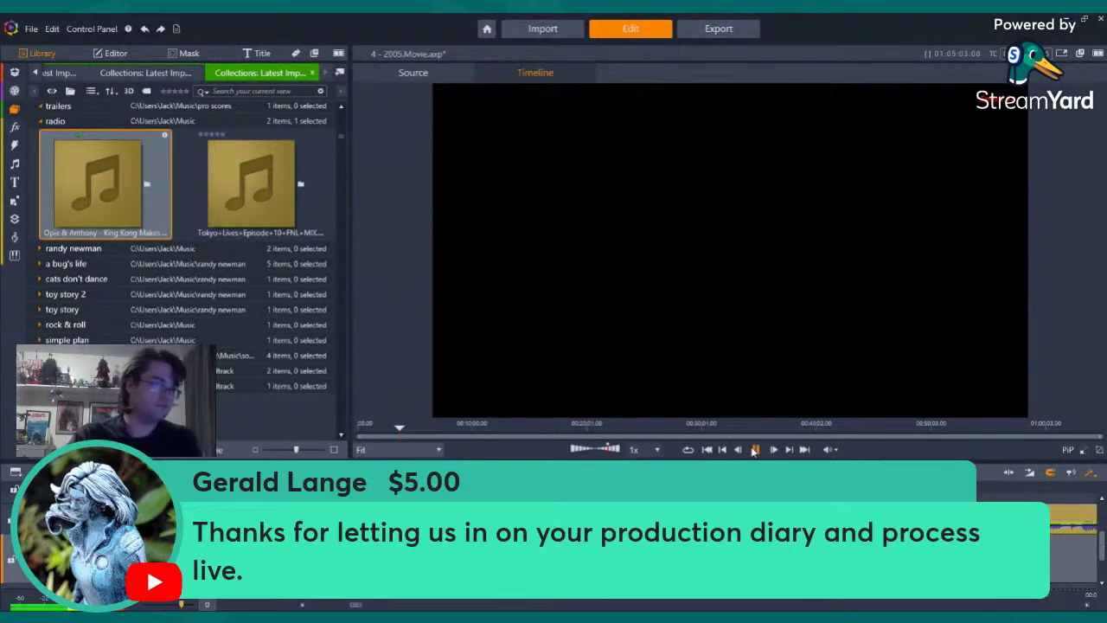
{"action": "left_click", "coordinate": [754, 449]}
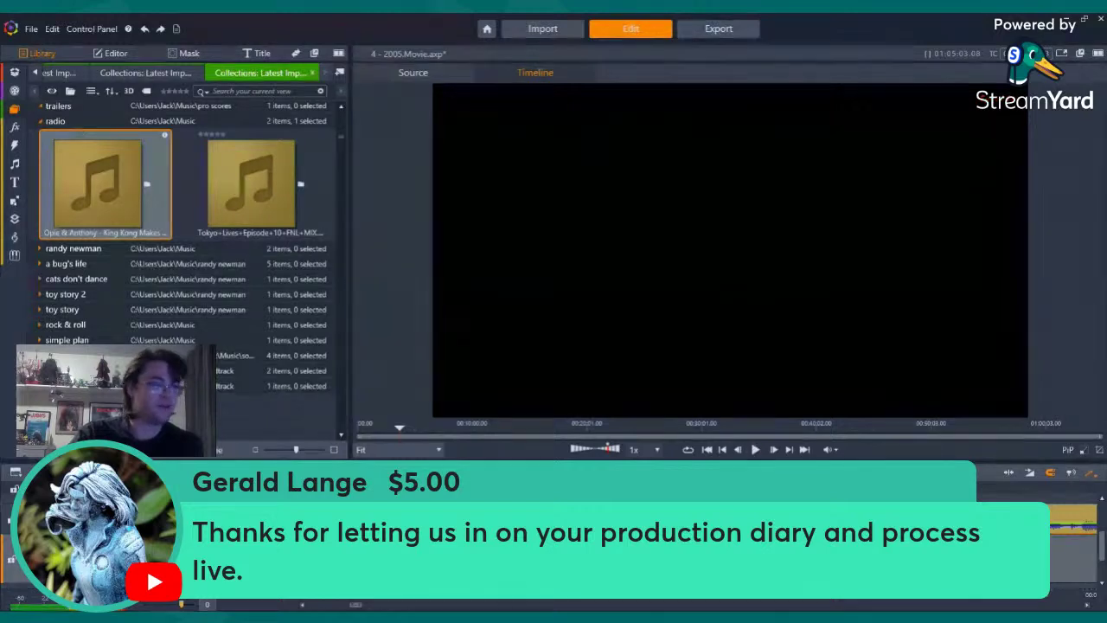
{"action": "left_click", "coordinate": [754, 450]}
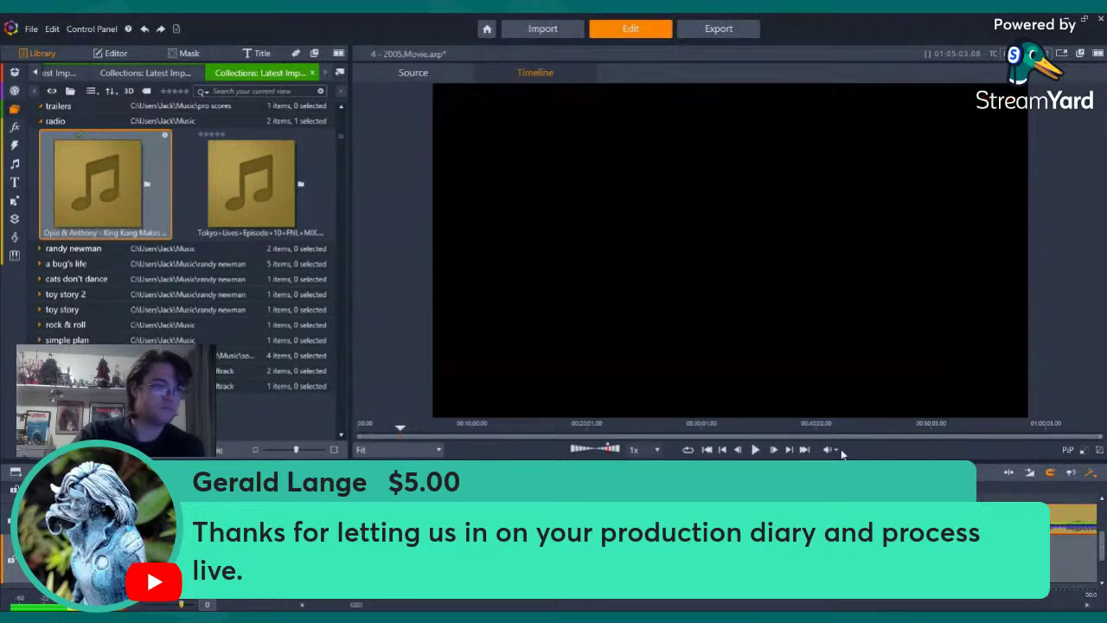
{"action": "left_click", "coordinate": [754, 450]}
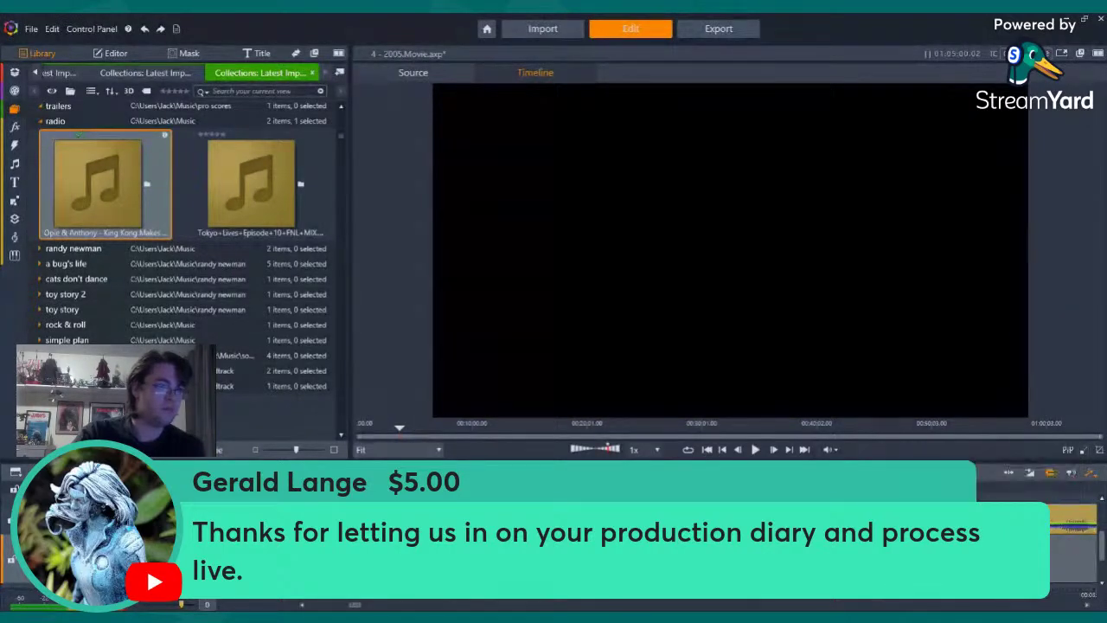
{"action": "left_click", "coordinate": [754, 451]}
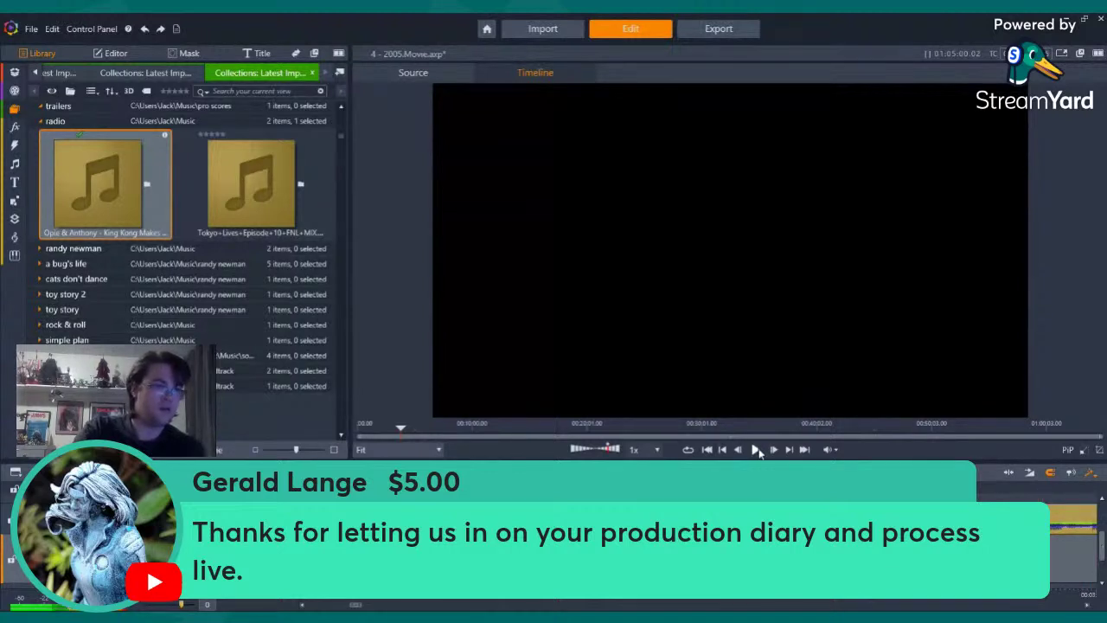
{"action": "left_click", "coordinate": [756, 450]}
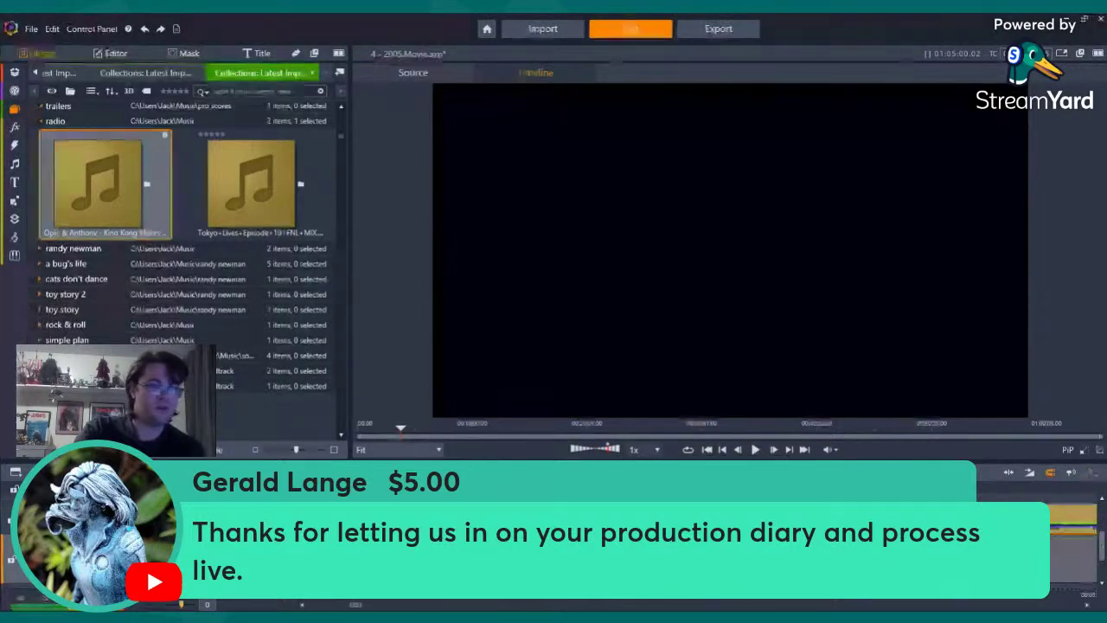
{"action": "left_click", "coordinate": [755, 449]}
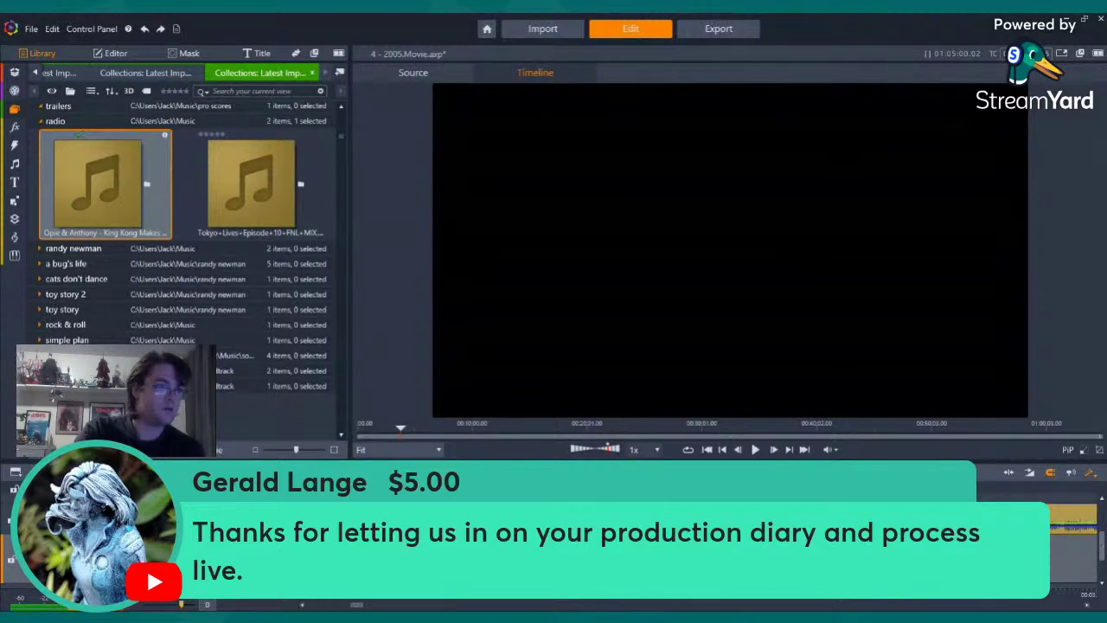
{"action": "left_click", "coordinate": [755, 450]}
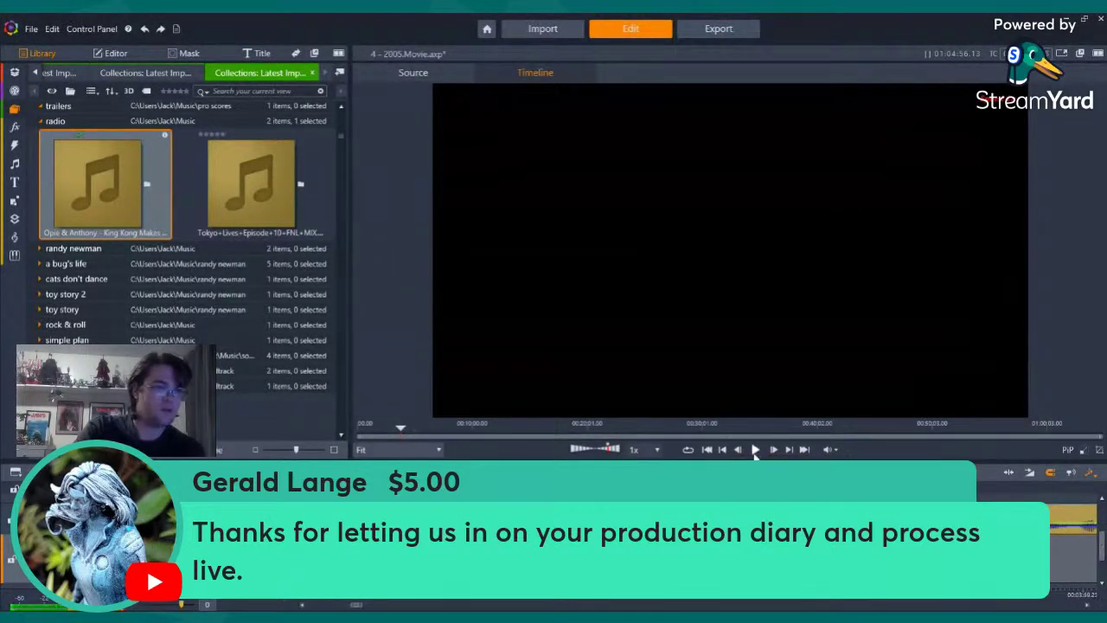
{"action": "left_click", "coordinate": [754, 450]}
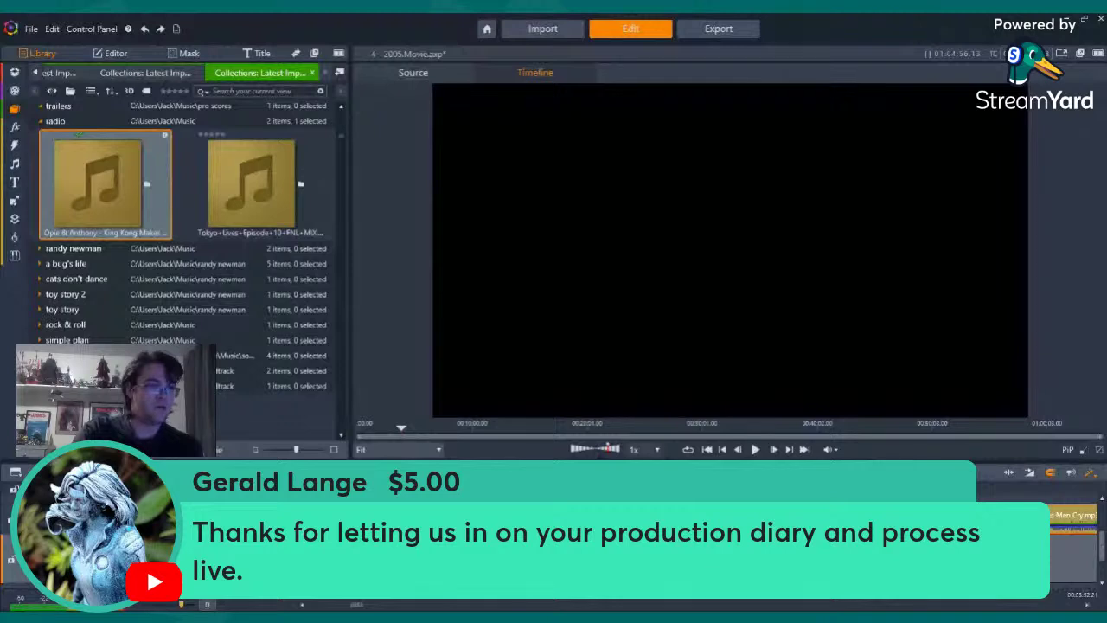
Remove the rest of the Opie & Anthony recording after the excerpt and replay the sequence from the interview monitors shot
{"action": "key", "text": "ctrl+z"}
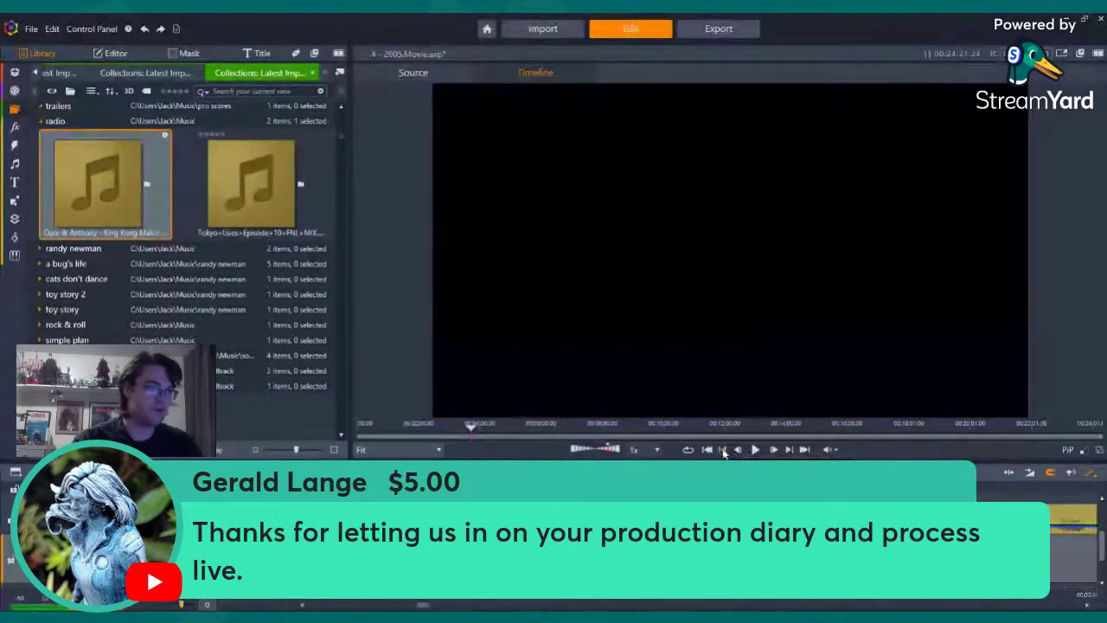
{"action": "left_click", "coordinate": [722, 450]}
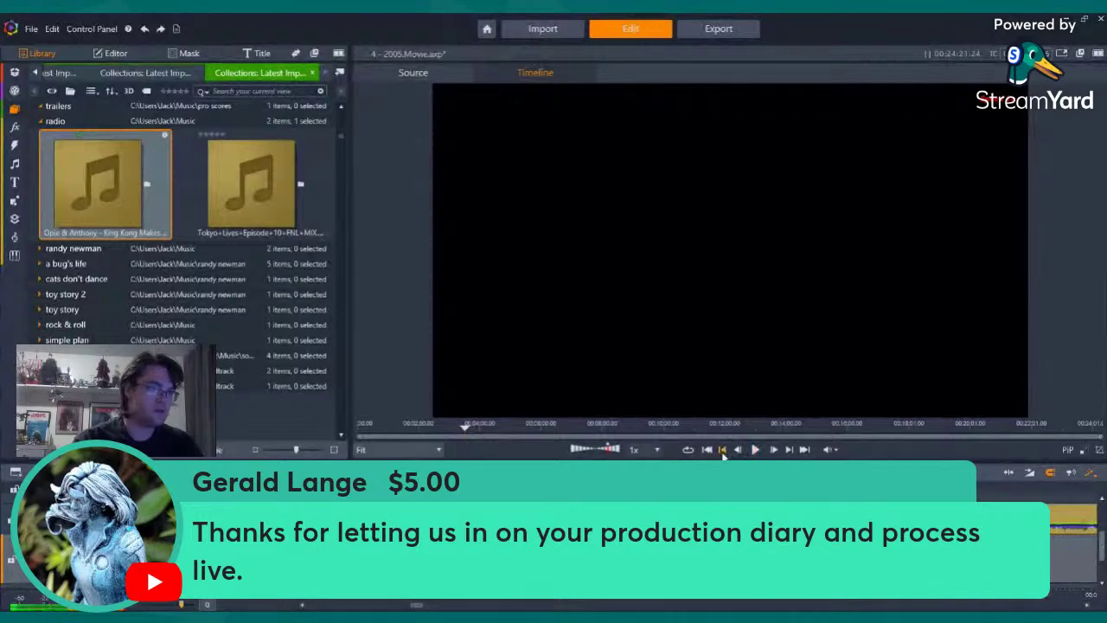
{"action": "left_click", "coordinate": [755, 450]}
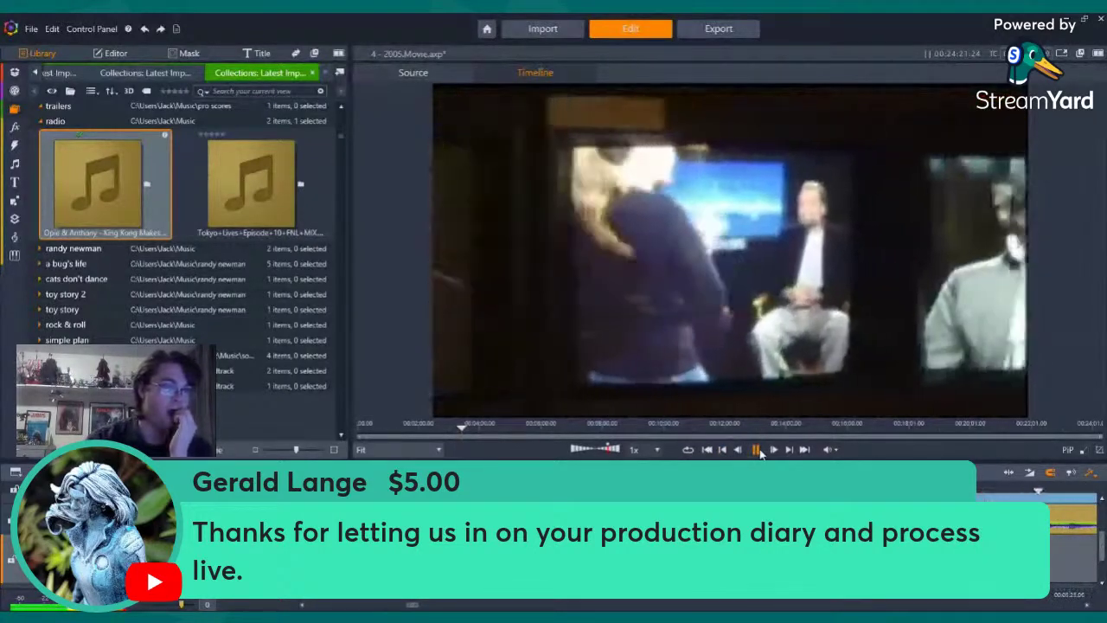
{"action": "left_click", "coordinate": [756, 449]}
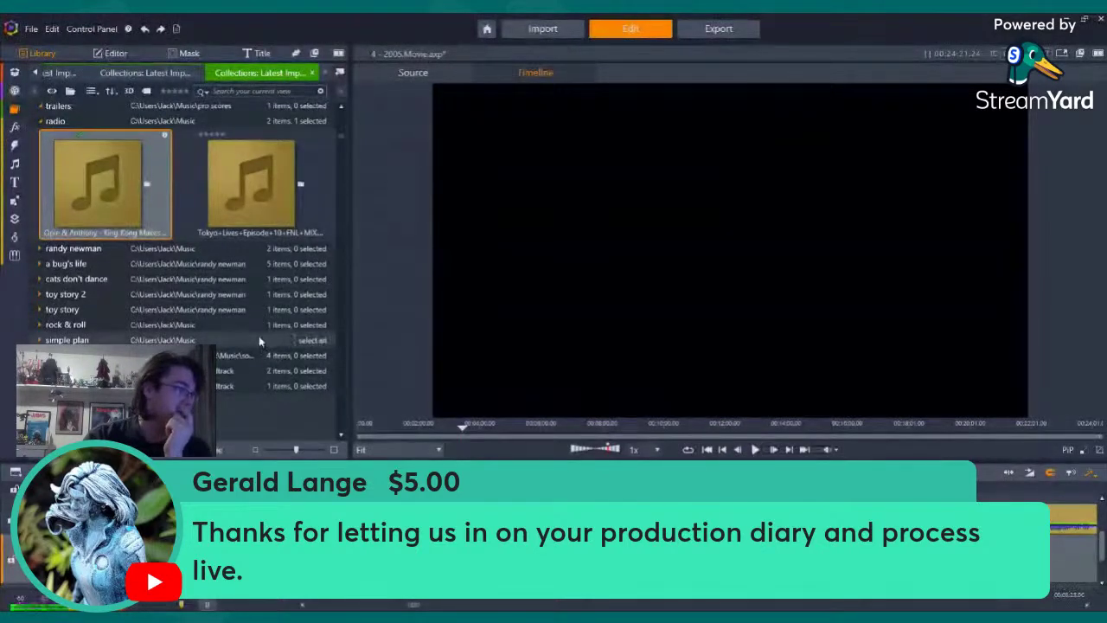
Find King Kong (2005) w_ Ebert.mp4 in the 2005 clips folder and preview its footage
{"action": "scroll", "coordinate": [258, 335], "scroll_direction": "down", "scroll_amount": 6}
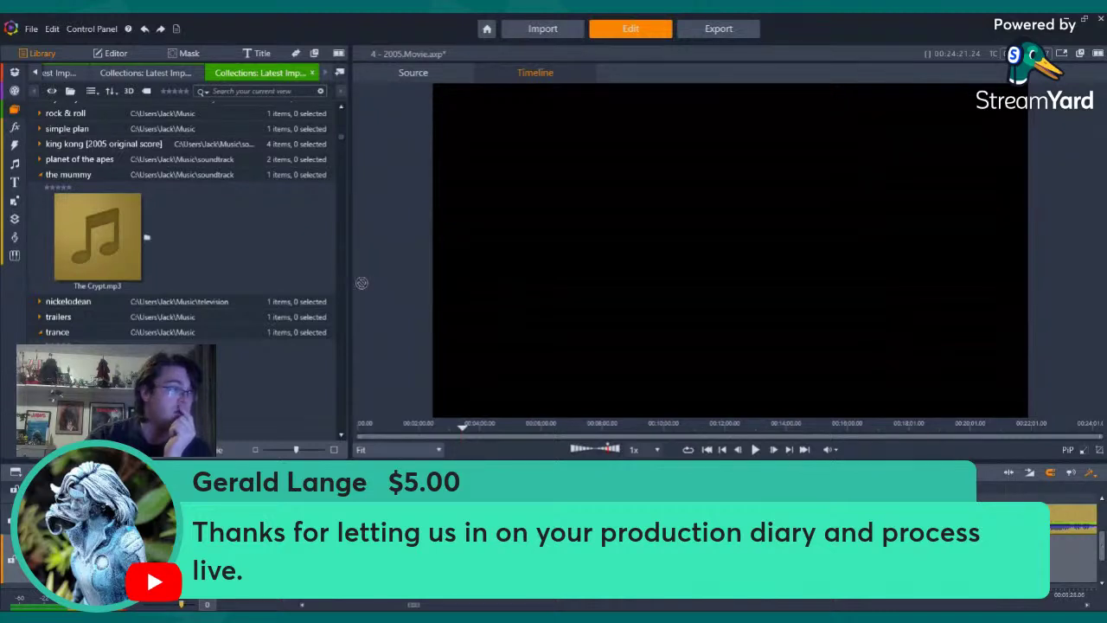
{"action": "left_click", "coordinate": [264, 224]}
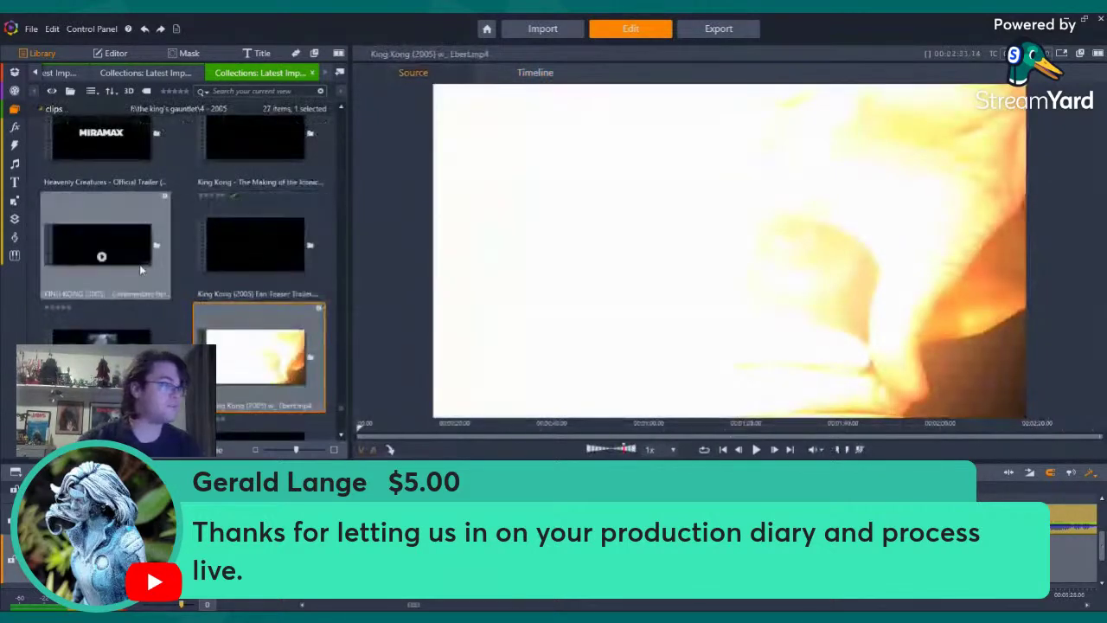
{"action": "left_click", "coordinate": [255, 378]}
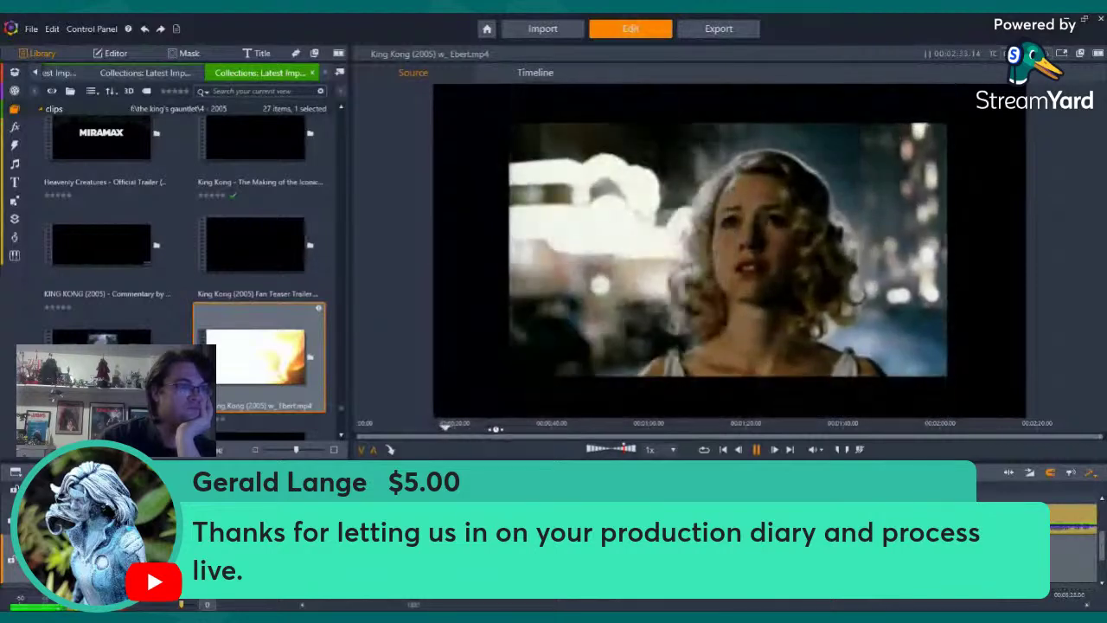
{"action": "left_click", "coordinate": [485, 426]}
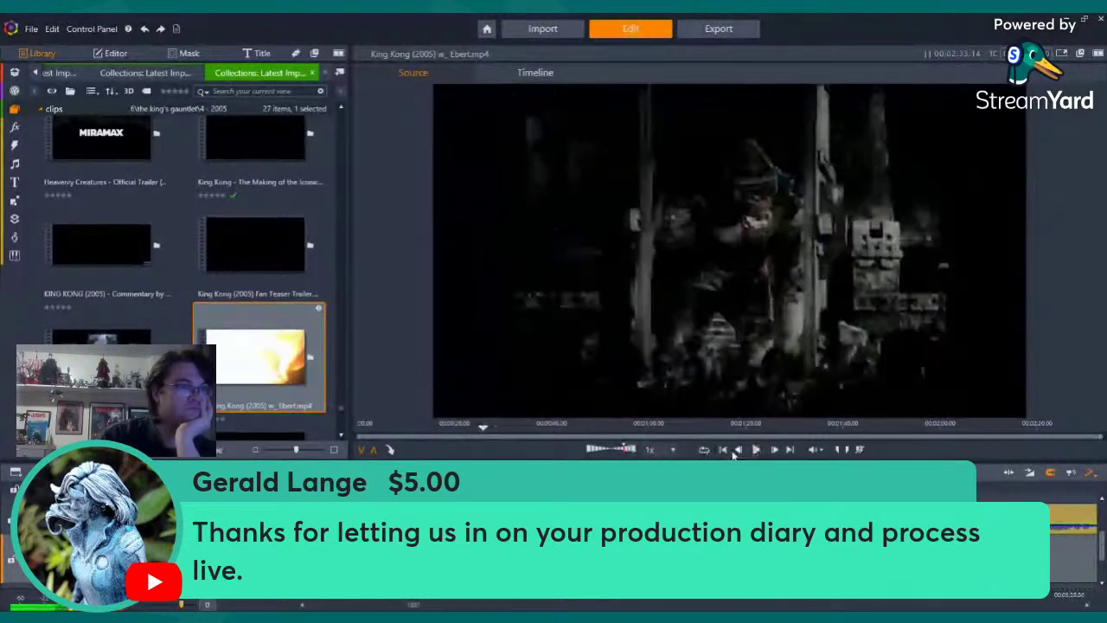
Preview King Kong (2005) w_ Ebert.mp4 at several points, including the shots of the director at the camera
{"action": "left_click", "coordinate": [566, 427]}
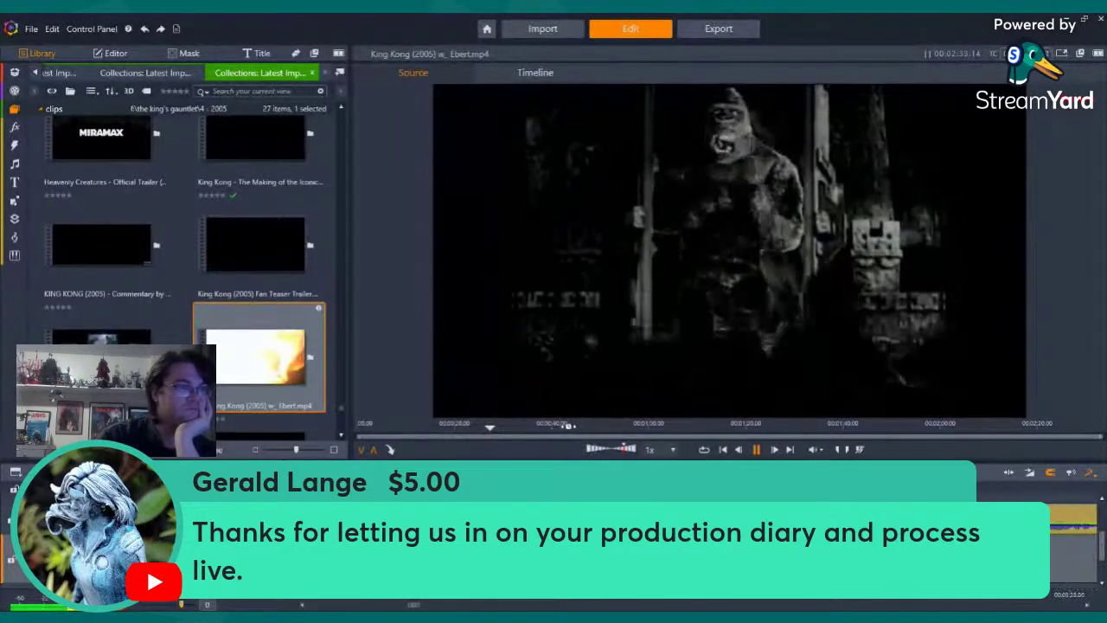
{"action": "left_click", "coordinate": [755, 450]}
{"action": "left_click", "coordinate": [755, 450]}
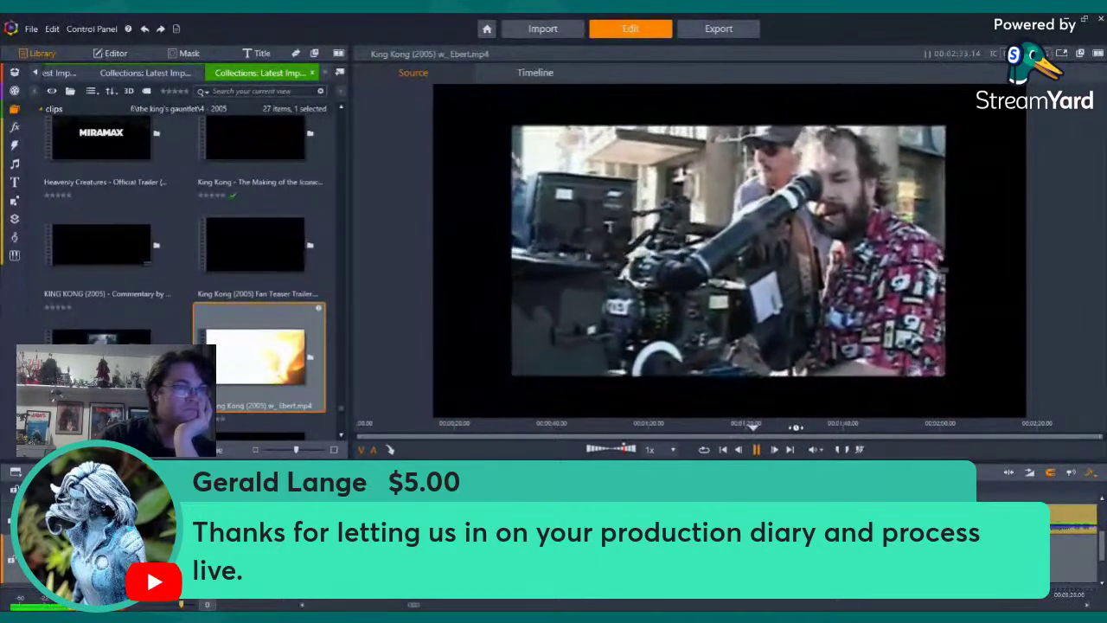
{"action": "left_click", "coordinate": [912, 427]}
{"action": "left_click_drag", "start_coordinate": [911, 428], "coordinate": [472, 386]}
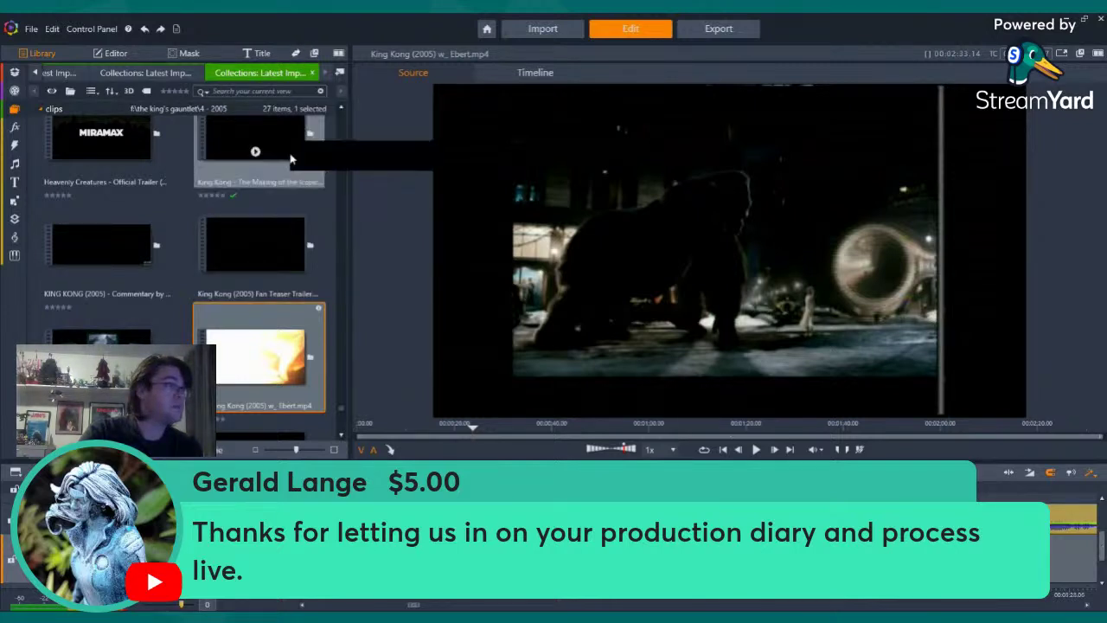
Find 1337_3191_2183_2996.jpg in the clips folder and place it on the timeline where the Opie & Anthony audio begins
{"action": "scroll", "coordinate": [279, 239], "scroll_direction": "down", "scroll_amount": 10}
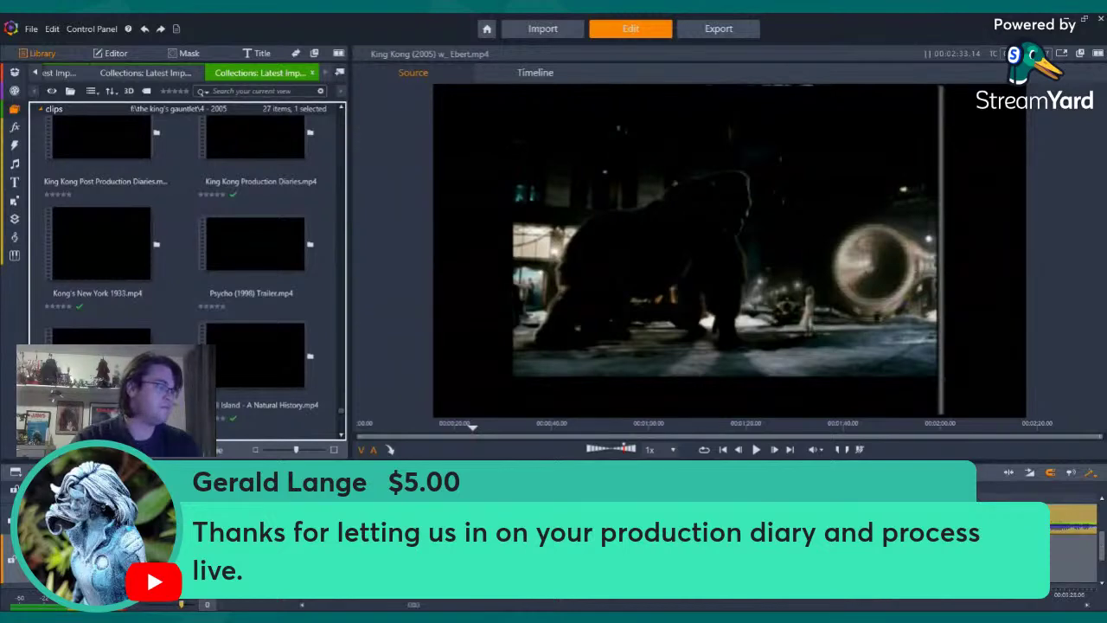
{"action": "left_click", "coordinate": [327, 558]}
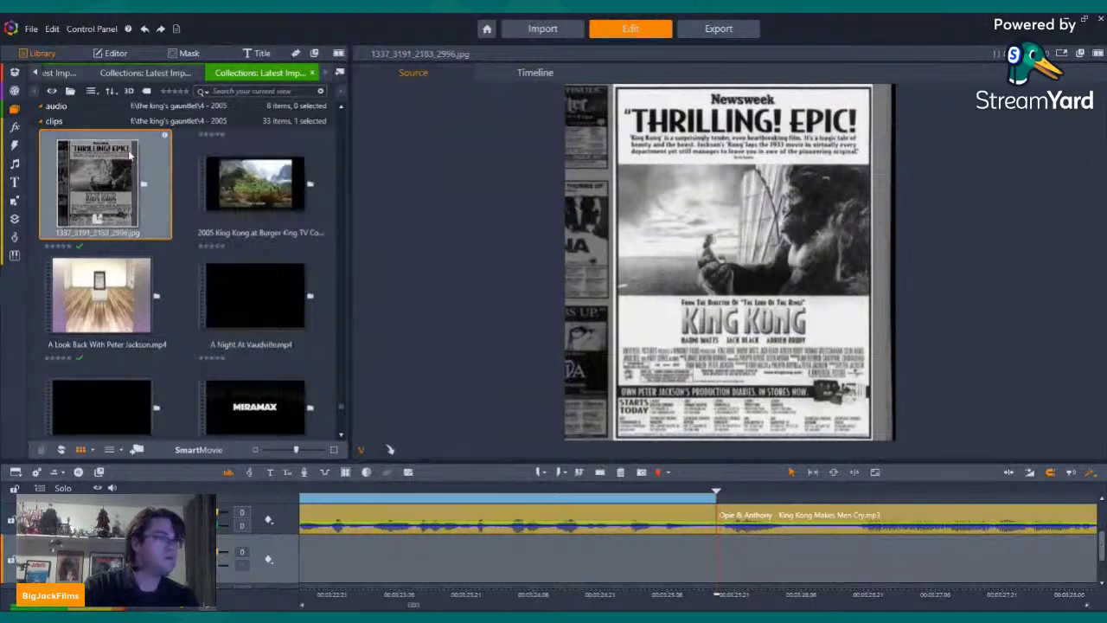
{"action": "scroll", "coordinate": [124, 220], "scroll_direction": "up", "scroll_amount": 4}
{"action": "scroll", "coordinate": [124, 228], "scroll_direction": "down", "scroll_amount": 2}
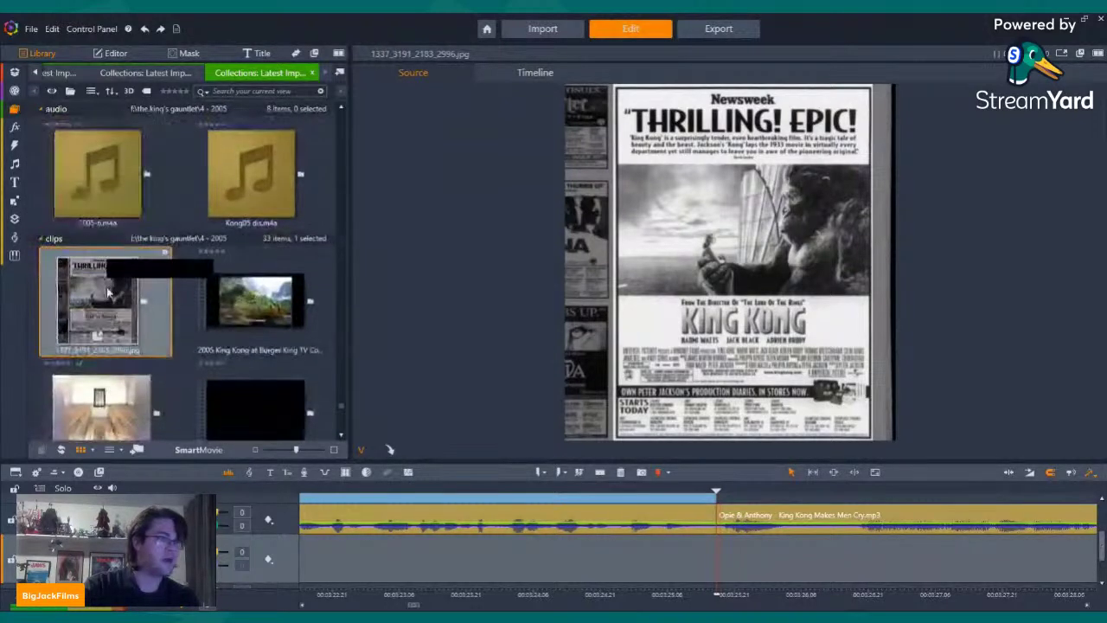
{"action": "left_click_drag", "start_coordinate": [108, 294], "coordinate": [723, 501]}
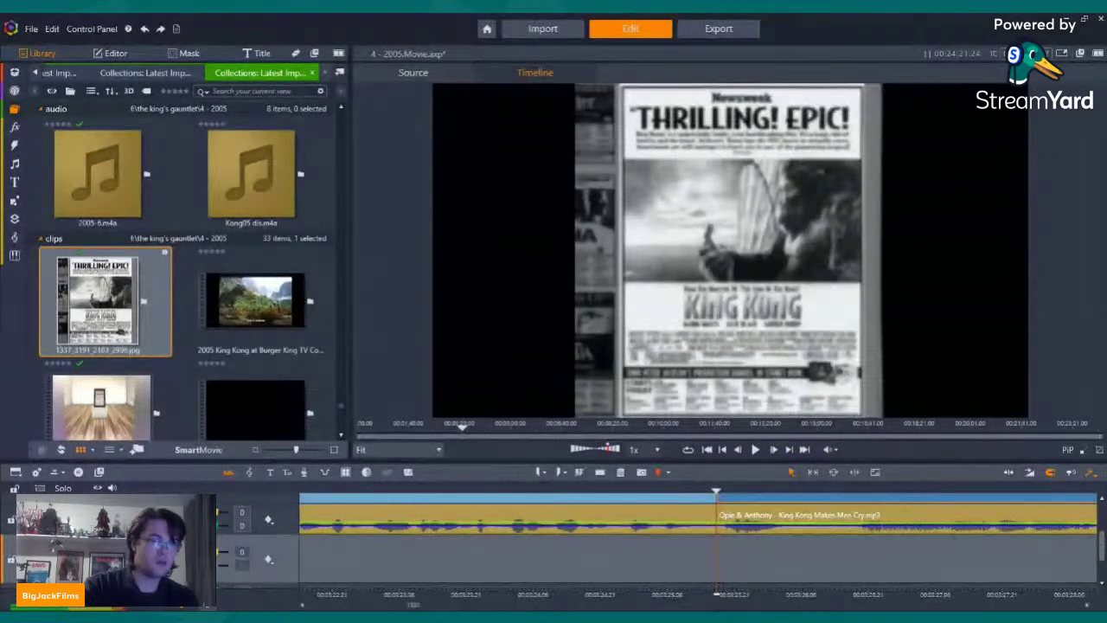
Replay the cut from the interview monitors to the Newsweek ad and apply Pan and Zoom to the ad clip
{"action": "left_click_drag", "start_coordinate": [1011, 593], "coordinate": [974, 593]}
{"action": "left_click_drag", "start_coordinate": [1102, 548], "coordinate": [1101, 528]}
{"action": "key", "text": "Left"}
{"action": "key", "text": "Left"}
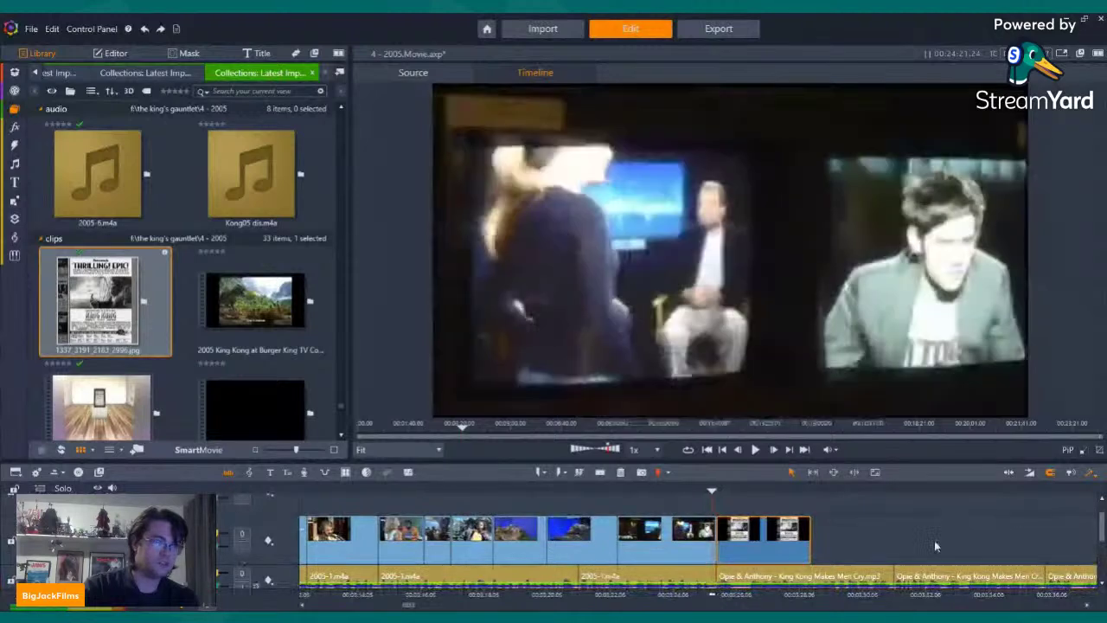
{"action": "left_click", "coordinate": [755, 449]}
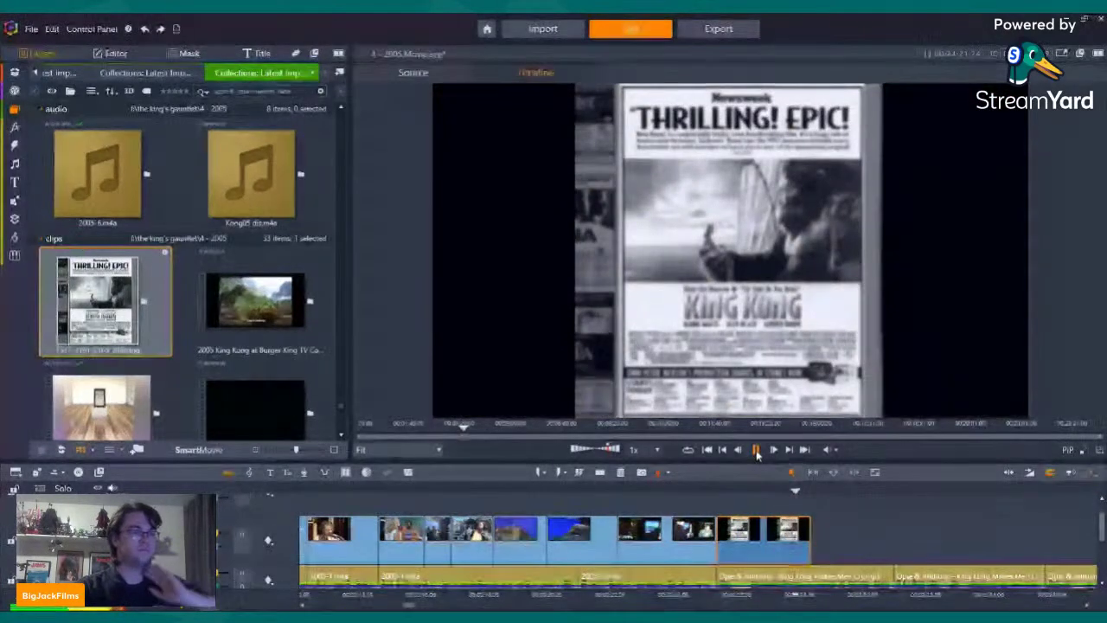
{"action": "left_click", "coordinate": [756, 451]}
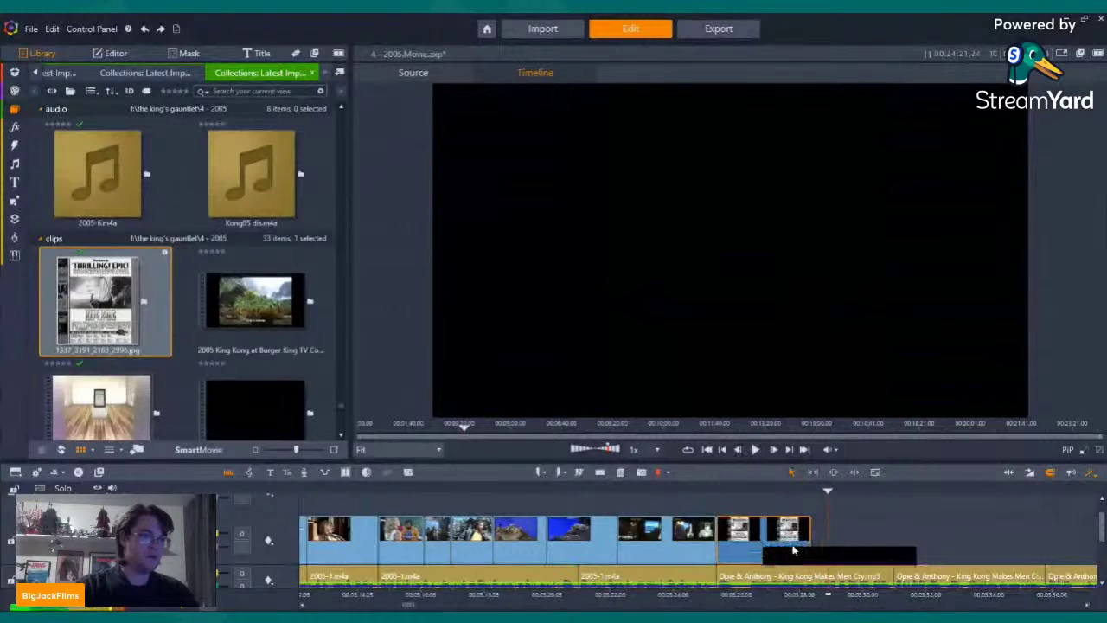
{"action": "right_click", "coordinate": [793, 550]}
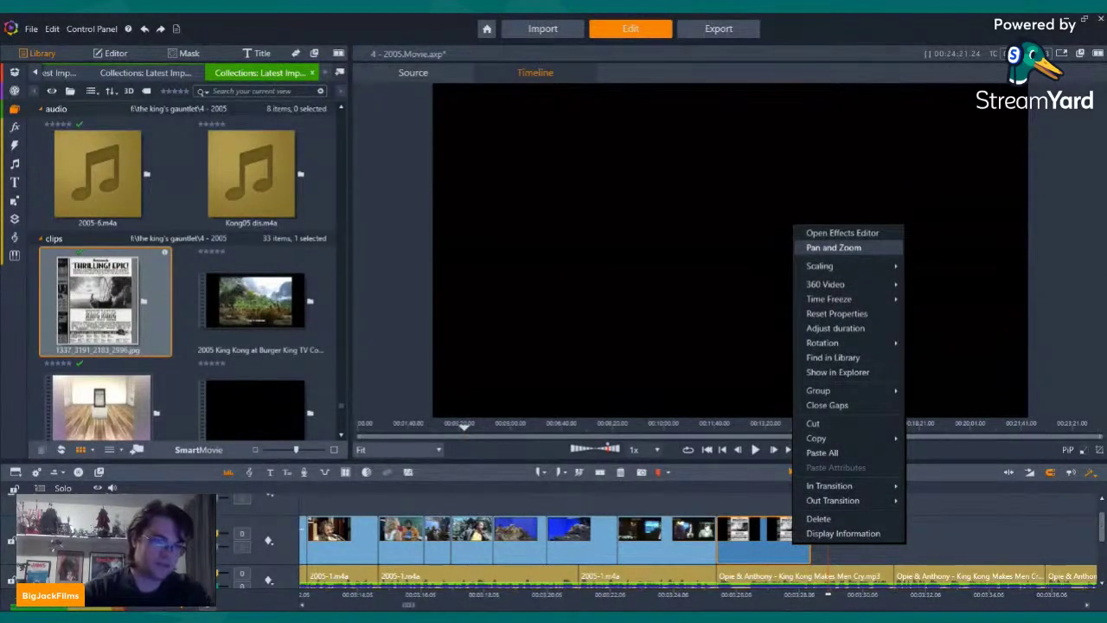
{"action": "left_click", "coordinate": [834, 248]}
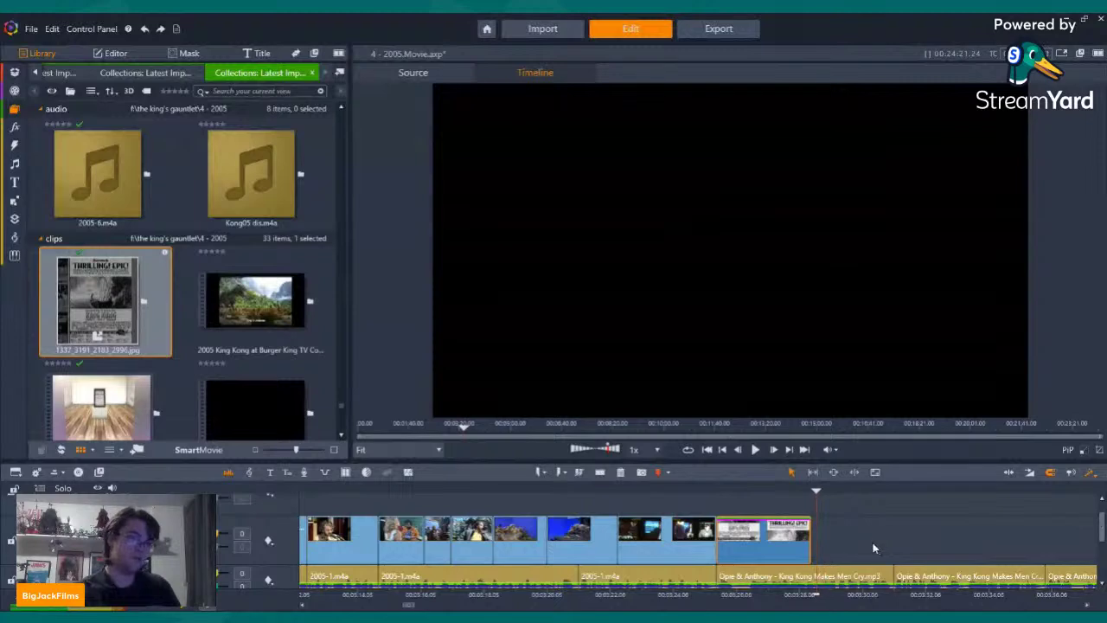
Replay the sequence from the interview monitors shot to check the motion on the Newsweek ad
{"action": "key", "text": "Left"}
{"action": "key", "text": "Left"}
{"action": "key", "text": "Left"}
{"action": "key", "text": "Left"}
{"action": "key", "text": "Left"}
{"action": "key", "text": "Left"}
{"action": "key", "text": "Left"}
{"action": "key", "text": "Left"}
{"action": "key", "text": "Left"}
{"action": "key", "text": "Left"}
{"action": "key", "text": "Left"}
{"action": "key", "text": "Left"}
{"action": "key", "text": "Left"}
{"action": "key", "text": "Left"}
{"action": "key", "text": "Left"}
{"action": "key", "text": "Left"}
{"action": "key", "text": "Left"}
{"action": "key", "text": "Left"}
{"action": "left_click", "coordinate": [693, 489]}
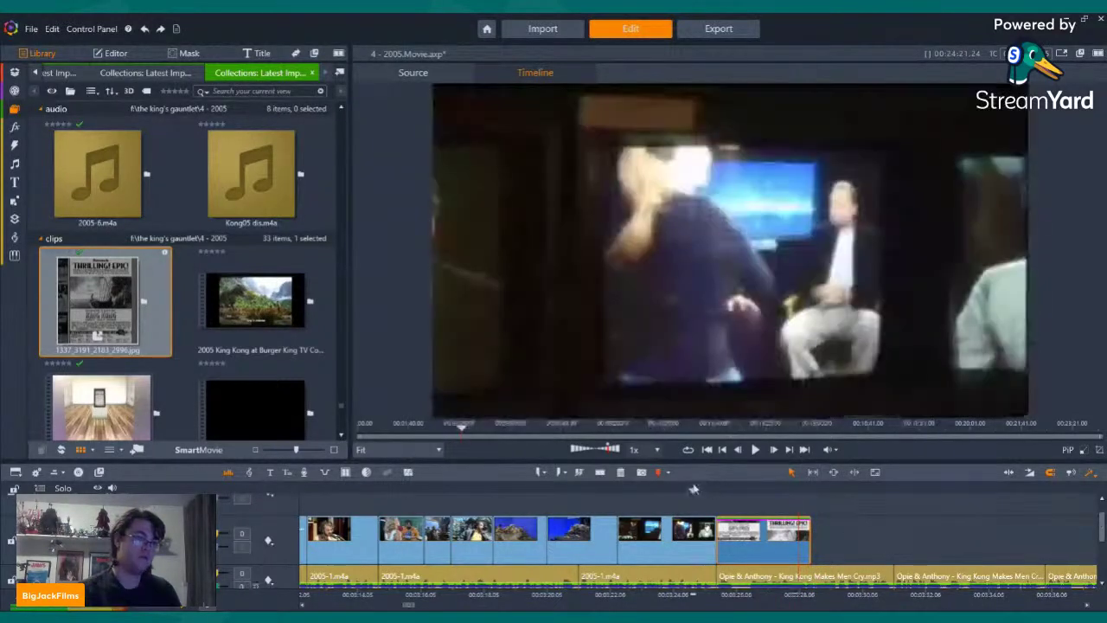
{"action": "left_click", "coordinate": [757, 450]}
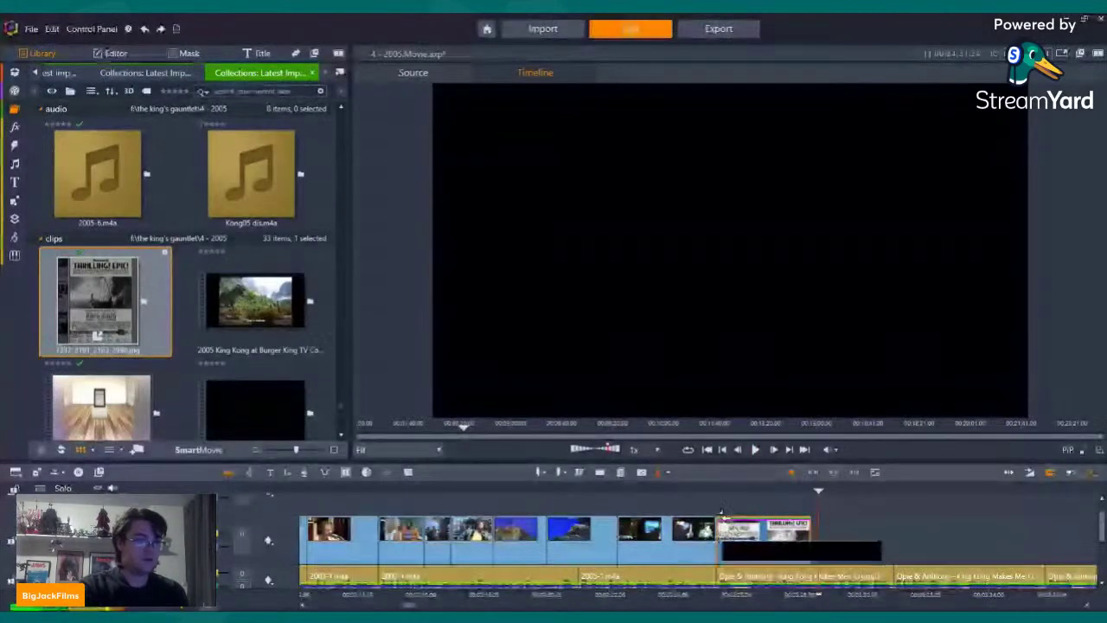
Add a short transition at the start of the Newsweek ad, replay it, and extend the clip's end slightly
{"action": "left_click", "coordinate": [733, 516]}
{"action": "mouse_move", "coordinate": [791, 541]}
{"action": "left_mouse_down"}
{"action": "mouse_move", "coordinate": [803, 540]}
{"action": "mouse_move", "coordinate": [792, 543]}
{"action": "left_mouse_up"}
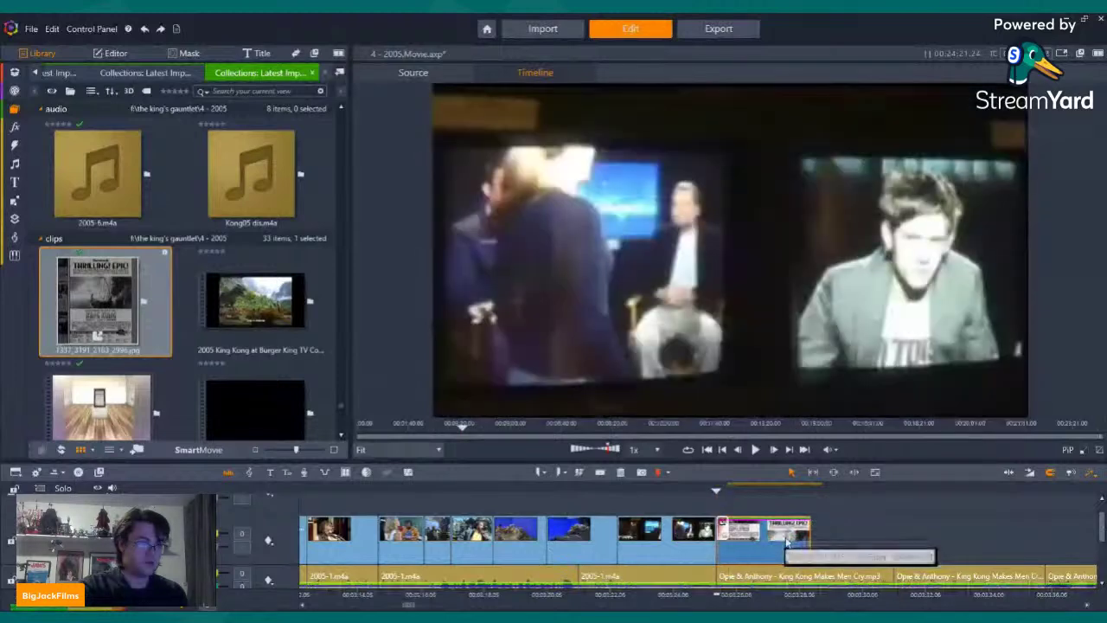
{"action": "left_click", "coordinate": [756, 448]}
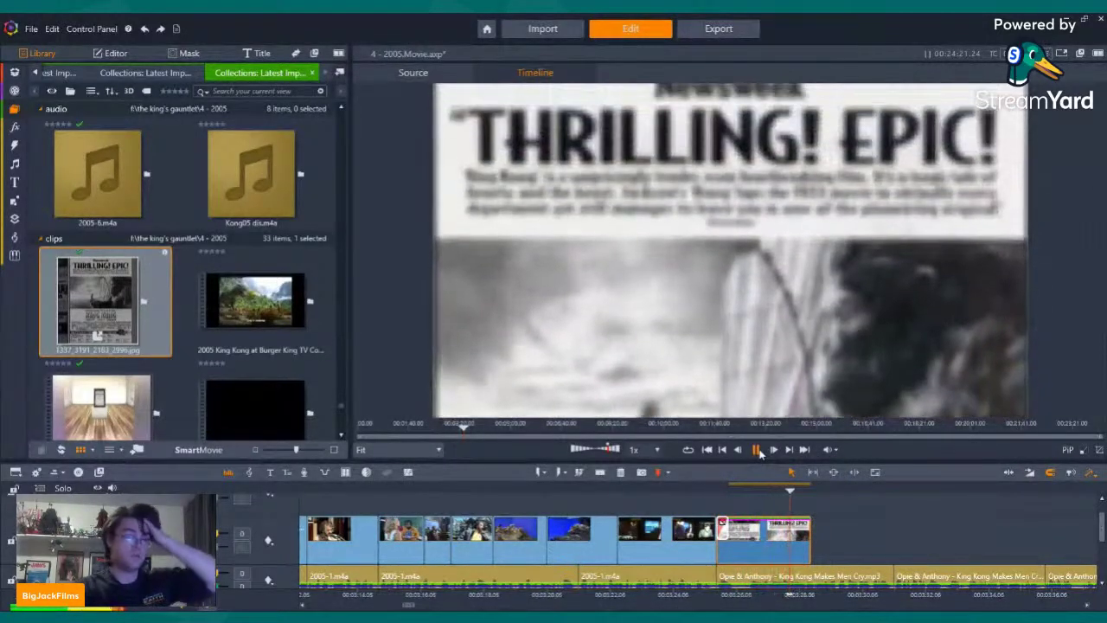
{"action": "left_click", "coordinate": [759, 451]}
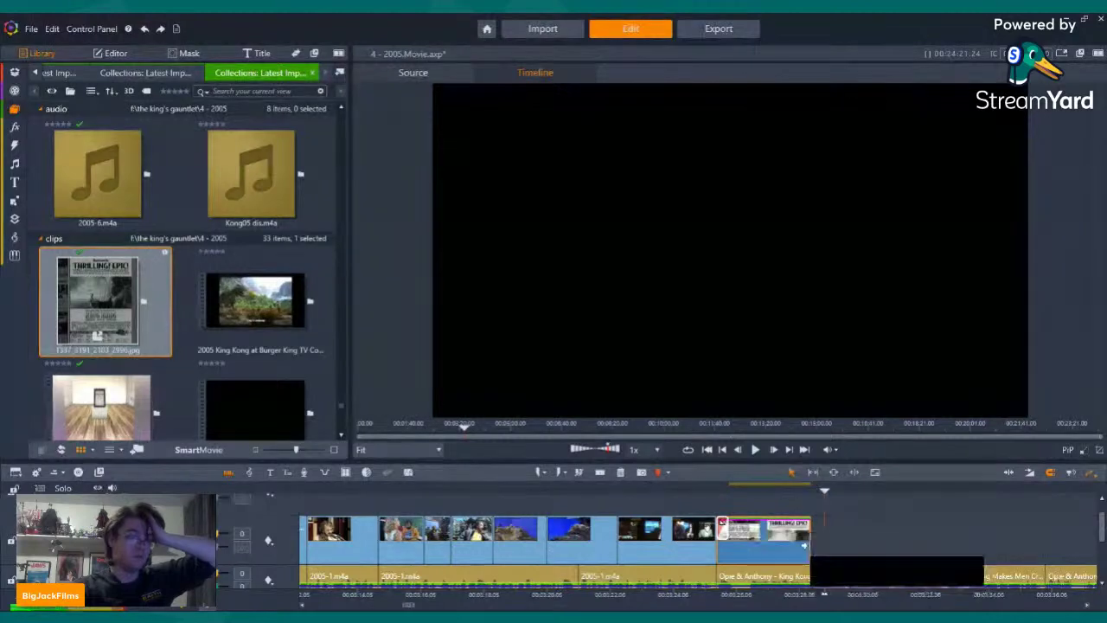
{"action": "left_click", "coordinate": [815, 542]}
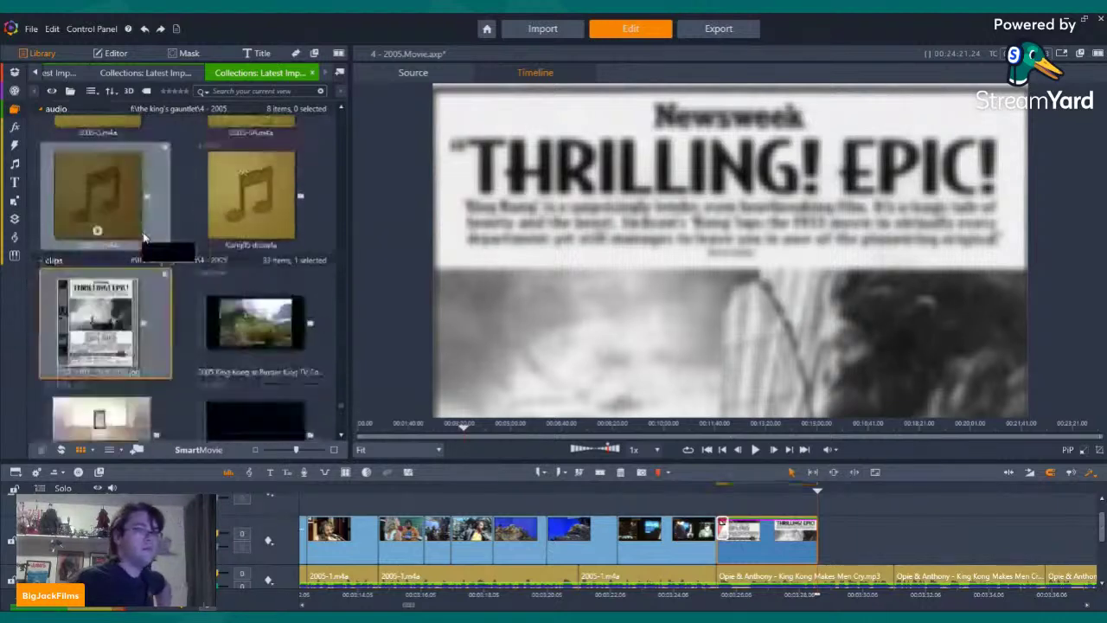
Place image019.jpg directly after the Newsweek ad on the timeline and apply Pan and Zoom to it
{"action": "scroll", "coordinate": [142, 232], "scroll_direction": "down", "scroll_amount": 5}
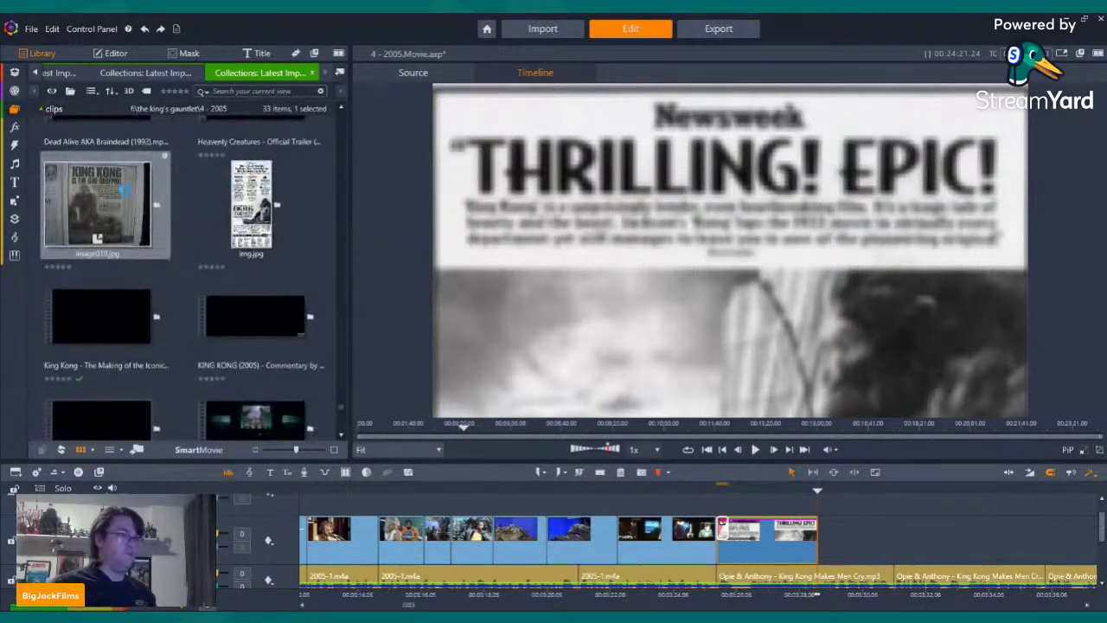
{"action": "left_click", "coordinate": [125, 190]}
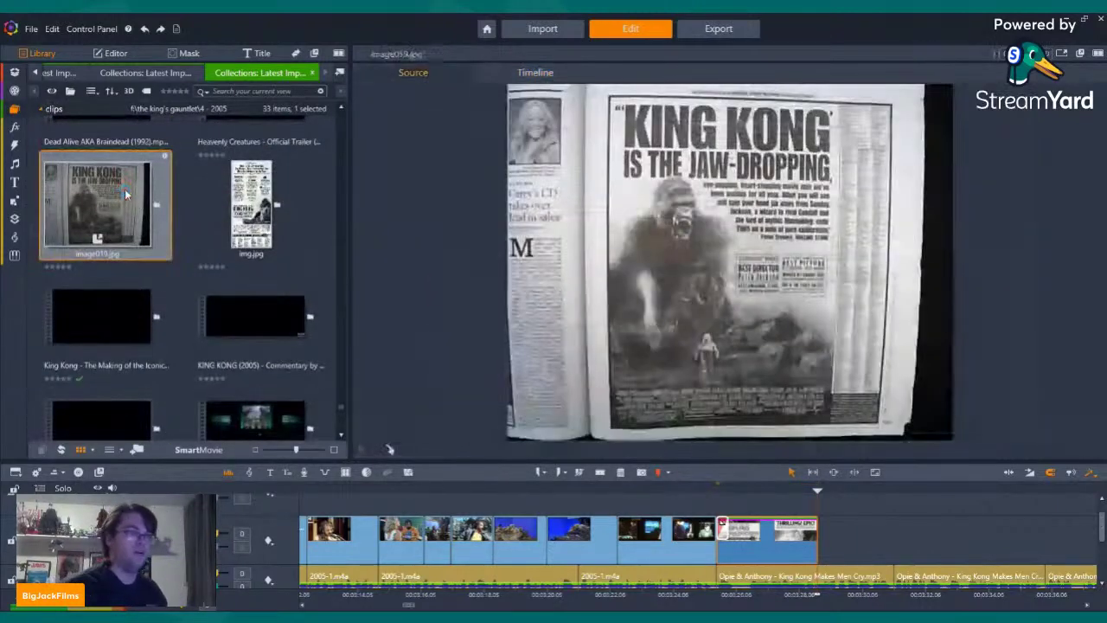
{"action": "left_click", "coordinate": [229, 187]}
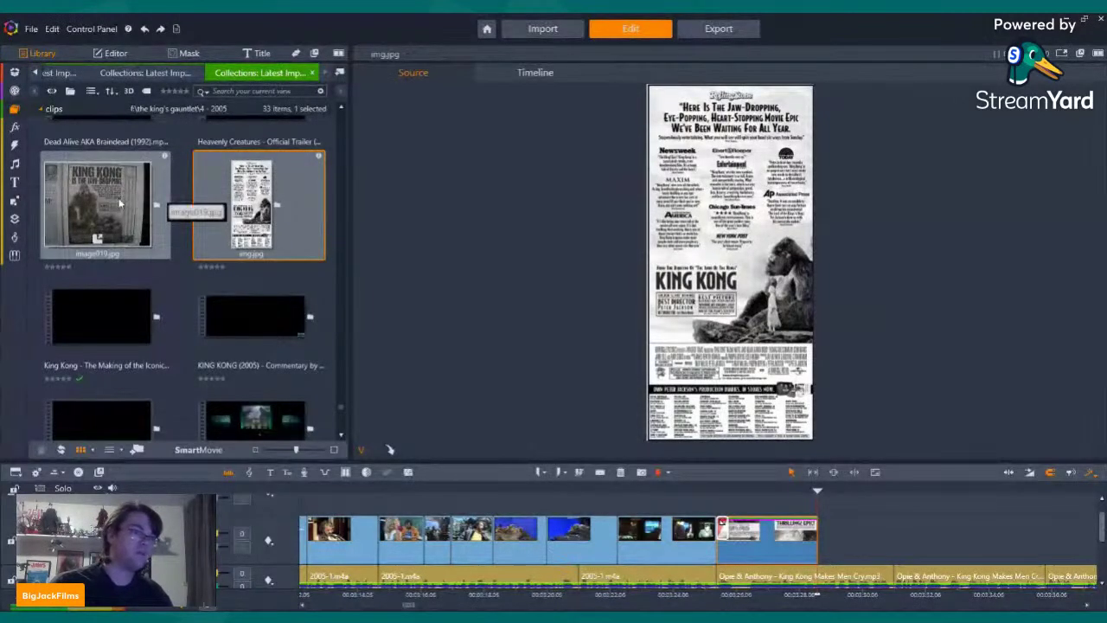
{"action": "left_click_drag", "start_coordinate": [104, 197], "coordinate": [865, 538]}
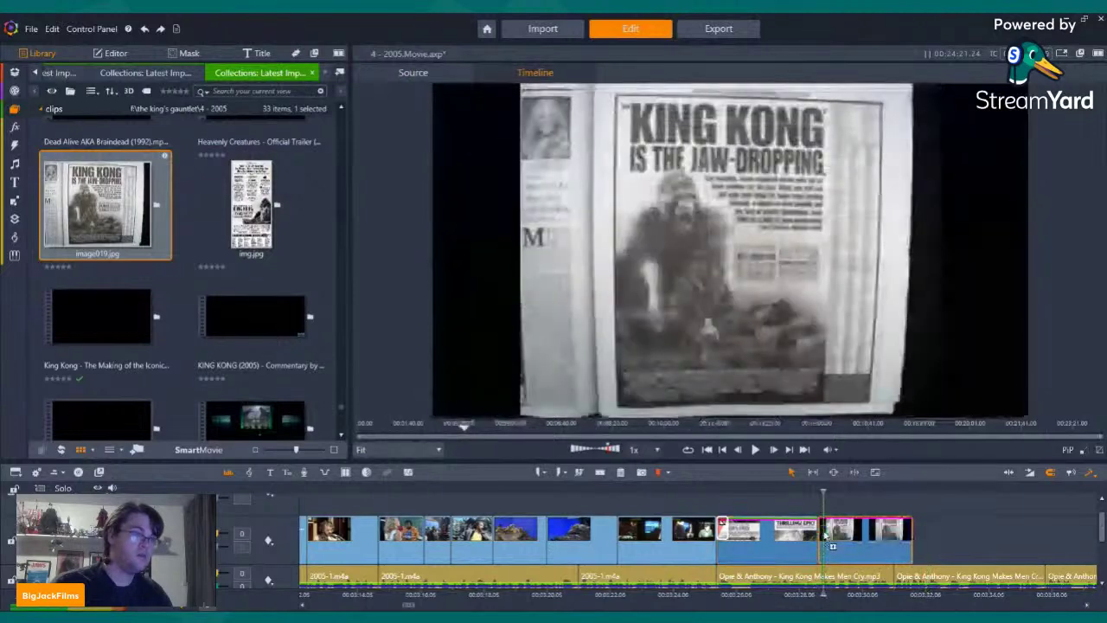
{"action": "right_click", "coordinate": [867, 529]}
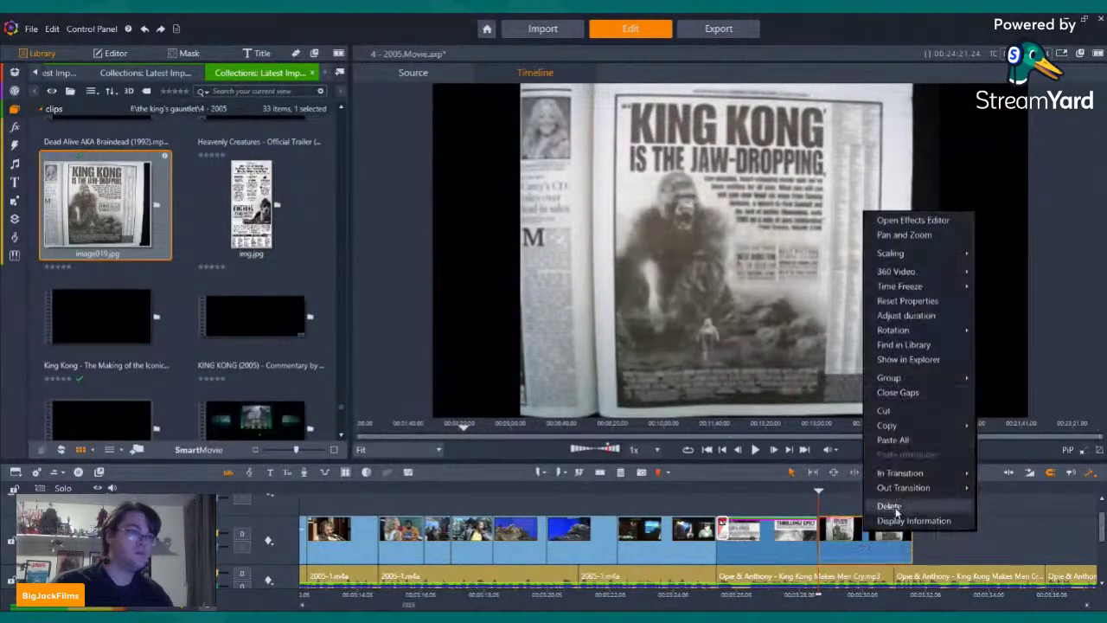
{"action": "left_click", "coordinate": [903, 234]}
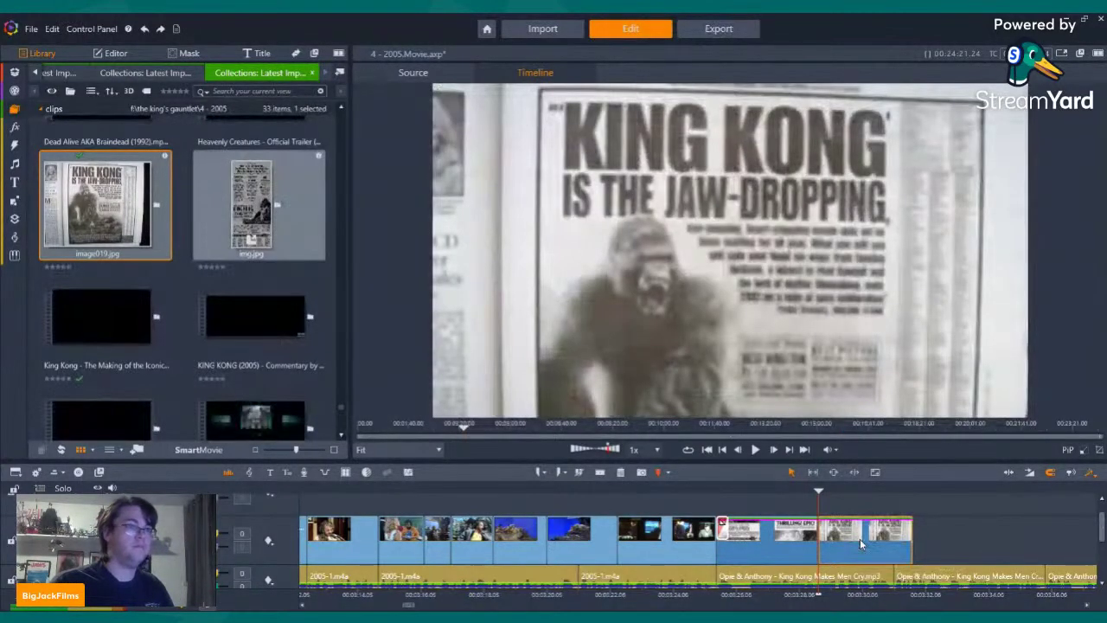
Browse the Camera effects available for the image019.jpg clip, as far as Old Film and Pan And Zoom
{"action": "double_click", "coordinate": [858, 537]}
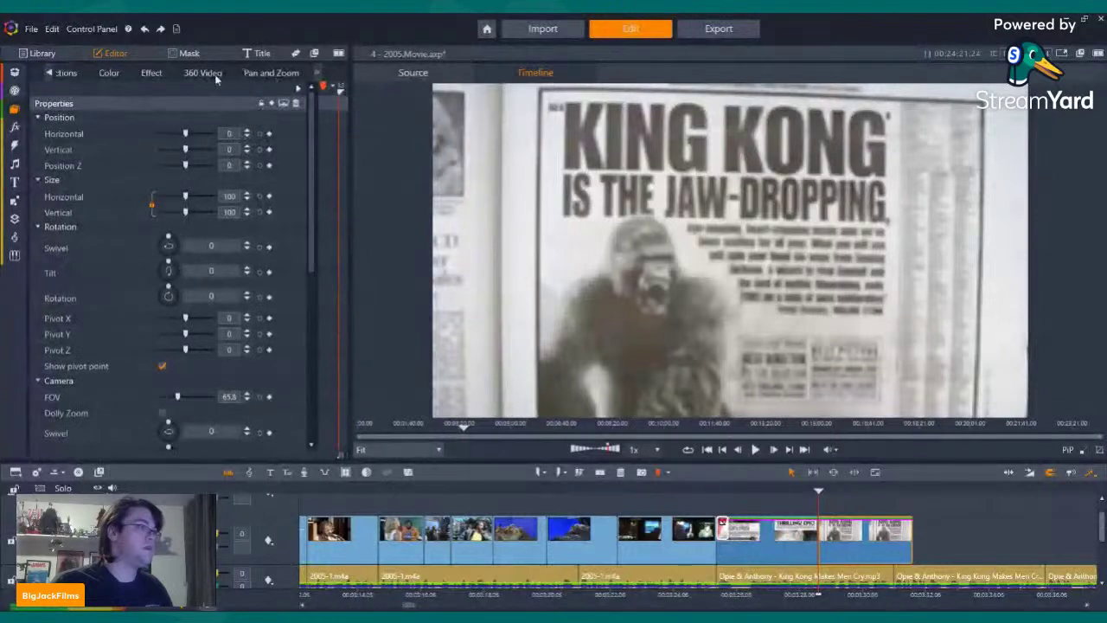
{"action": "left_click", "coordinate": [152, 73]}
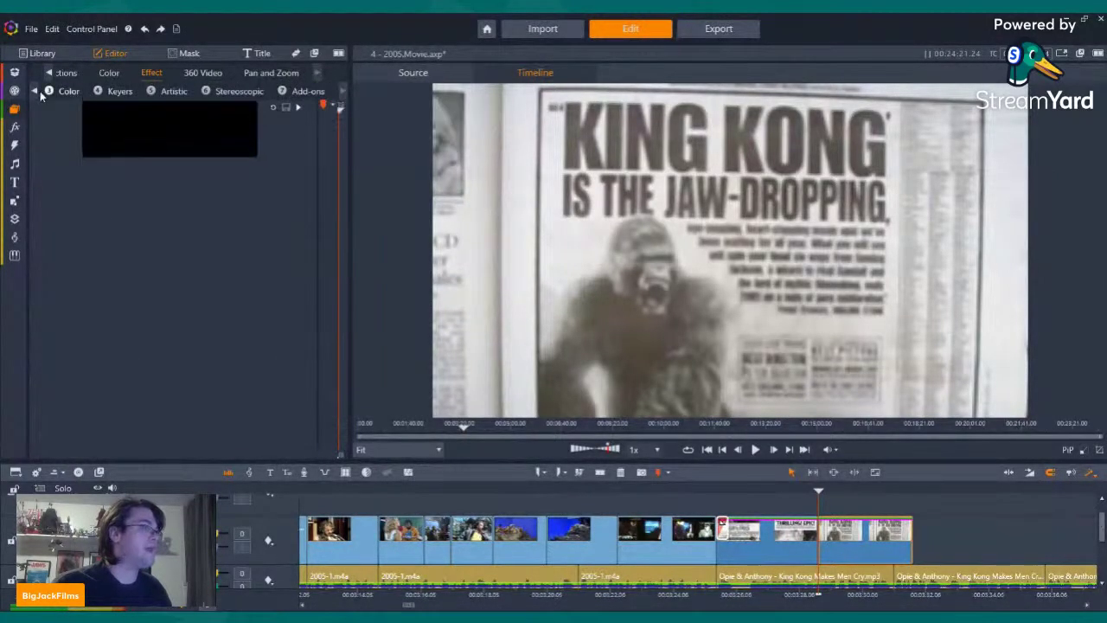
{"action": "left_click", "coordinate": [36, 91]}
{"action": "left_click", "coordinate": [121, 91]}
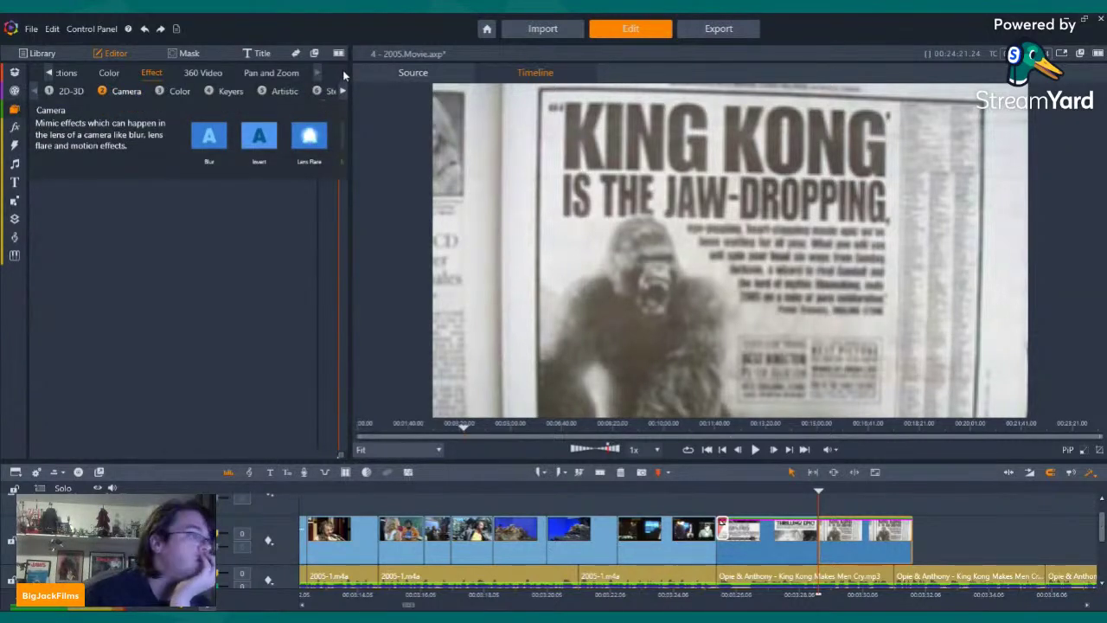
{"action": "left_click", "coordinate": [339, 144]}
{"action": "left_click", "coordinate": [339, 144]}
{"action": "left_click", "coordinate": [339, 144]}
{"action": "left_click", "coordinate": [339, 144]}
{"action": "left_click", "coordinate": [339, 144]}
{"action": "left_click", "coordinate": [339, 144]}
{"action": "left_click", "coordinate": [339, 144]}
{"action": "scroll", "coordinate": [339, 139], "scroll_direction": "down", "scroll_amount": 2}
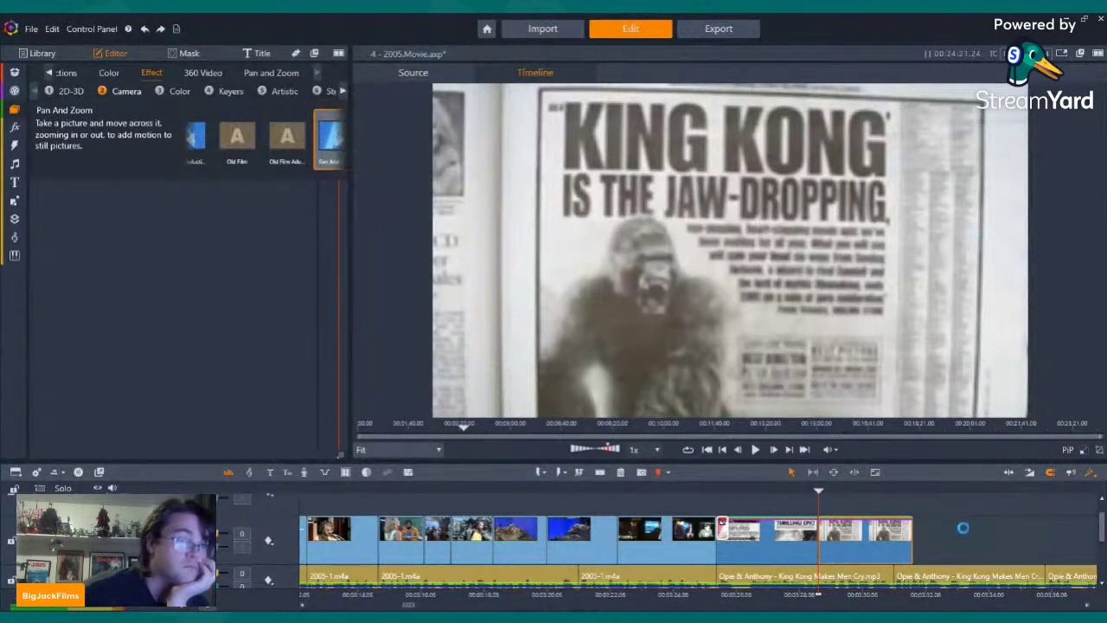
Add a short transition at the start of the image019.jpg clip and return to the clips library
{"action": "key", "text": "Right"}
{"action": "key", "text": "Right"}
{"action": "key", "text": "Right"}
{"action": "key", "text": "Right"}
{"action": "key", "text": "Right"}
{"action": "key", "text": "Right"}
{"action": "key", "text": "Right"}
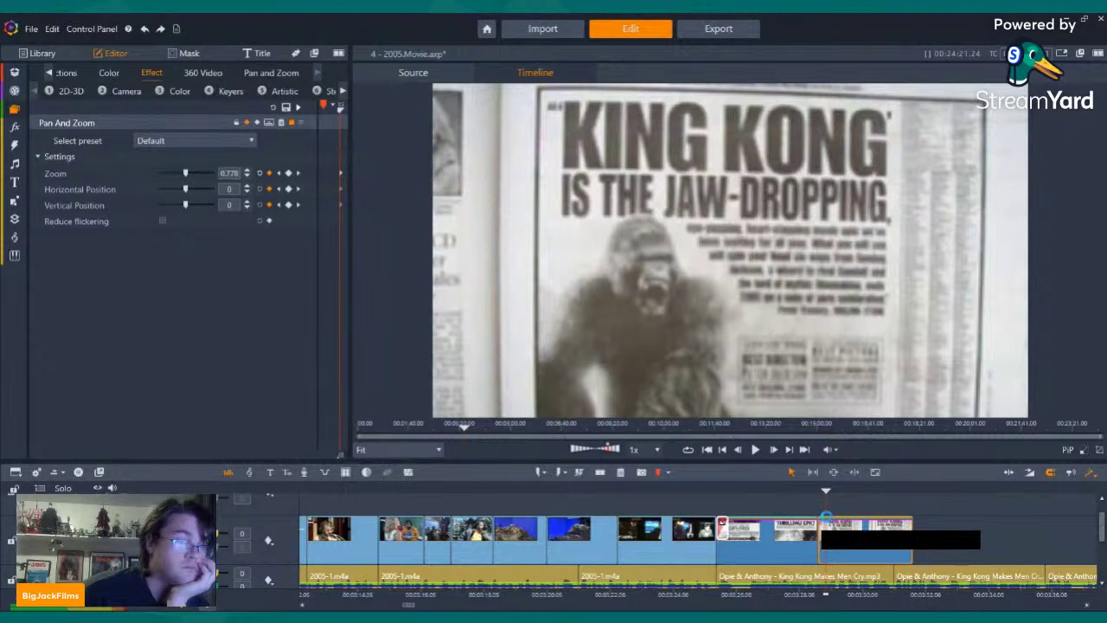
{"action": "left_click", "coordinate": [42, 52]}
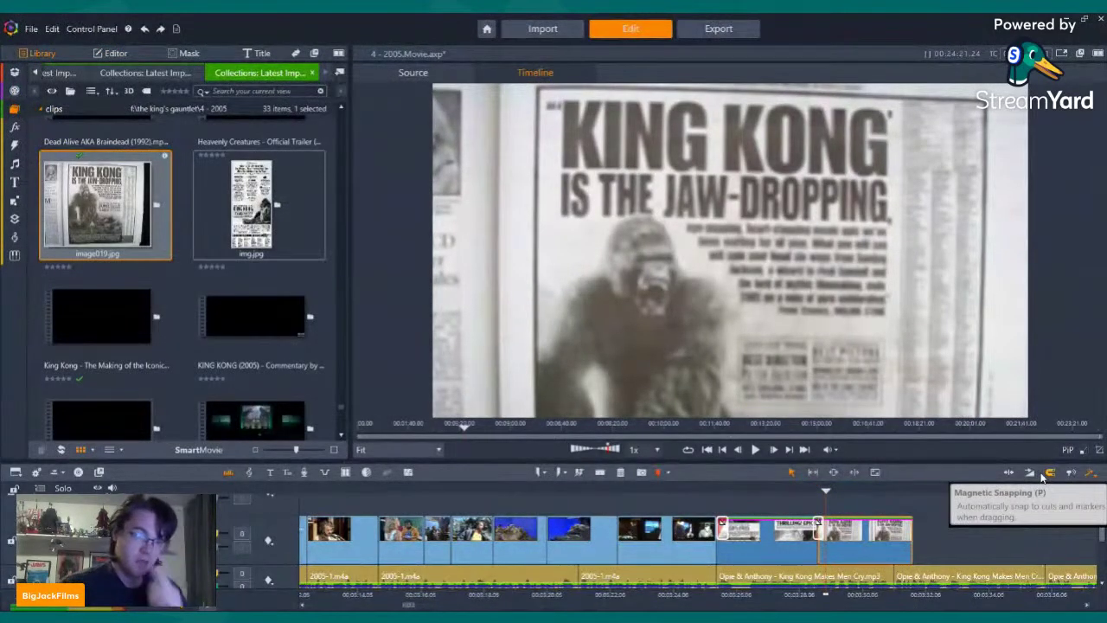
Replay the two newspaper ads to check the transition between them against the radio audio
{"action": "key", "text": "Left"}
{"action": "key", "text": "Left"}
{"action": "key", "text": "Left"}
{"action": "key", "text": "Left"}
{"action": "key", "text": "Left"}
{"action": "key", "text": "Left"}
{"action": "key", "text": "Left"}
{"action": "key", "text": "Left"}
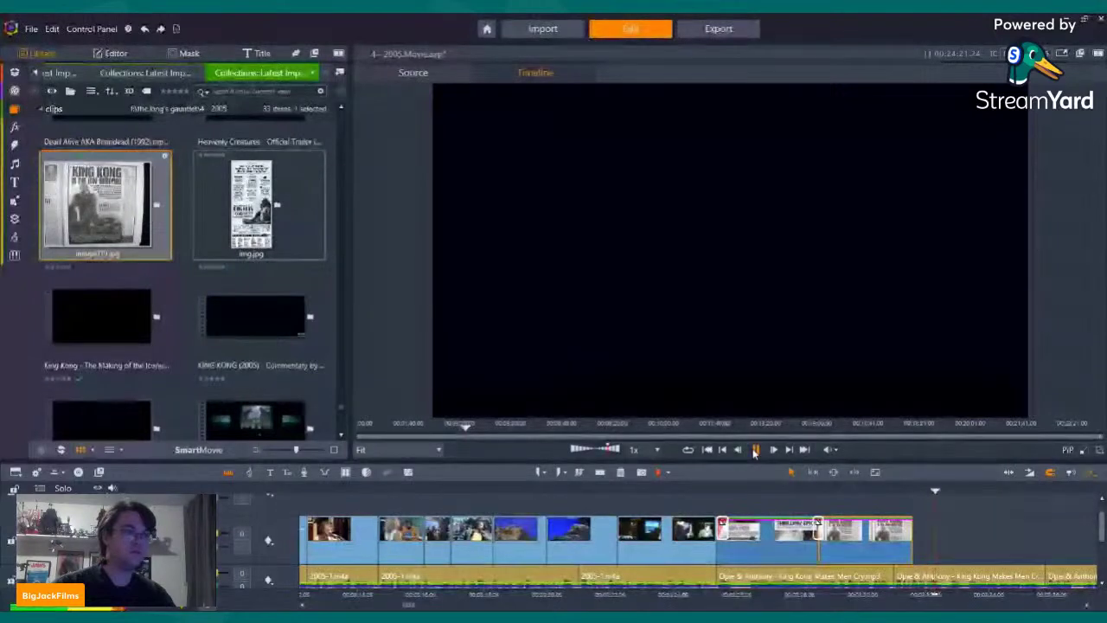
{"action": "left_click", "coordinate": [755, 449]}
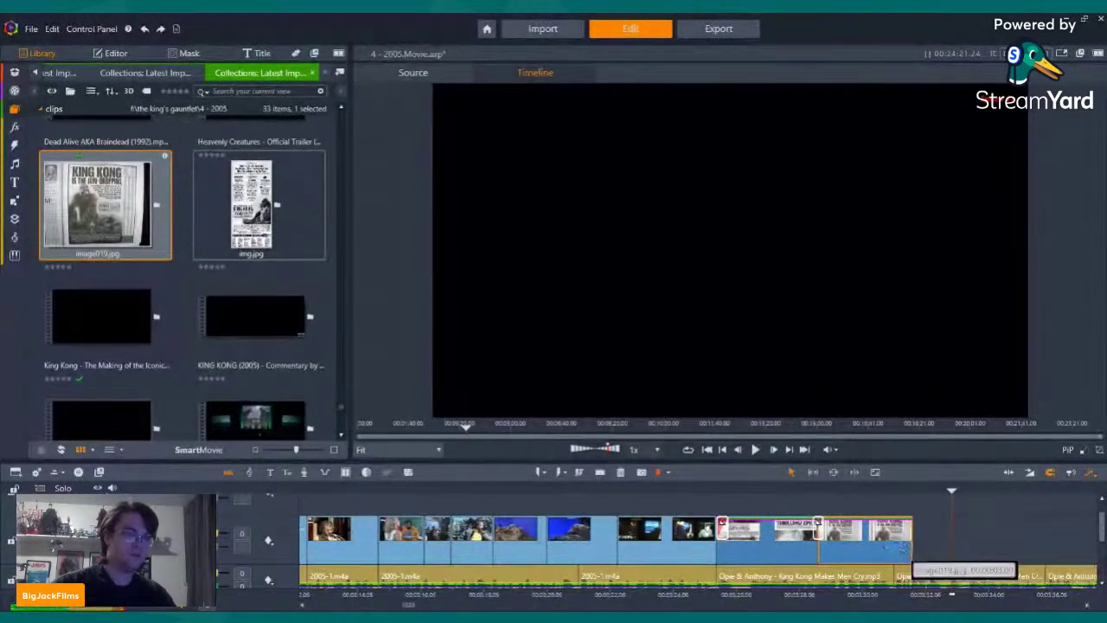
Shorten the image019.jpg clip to end at the next Opie & Anthony audio cut and replay from the interview monitors shot
{"action": "left_click", "coordinate": [893, 553]}
{"action": "left_click_drag", "start_coordinate": [909, 549], "coordinate": [892, 549]}
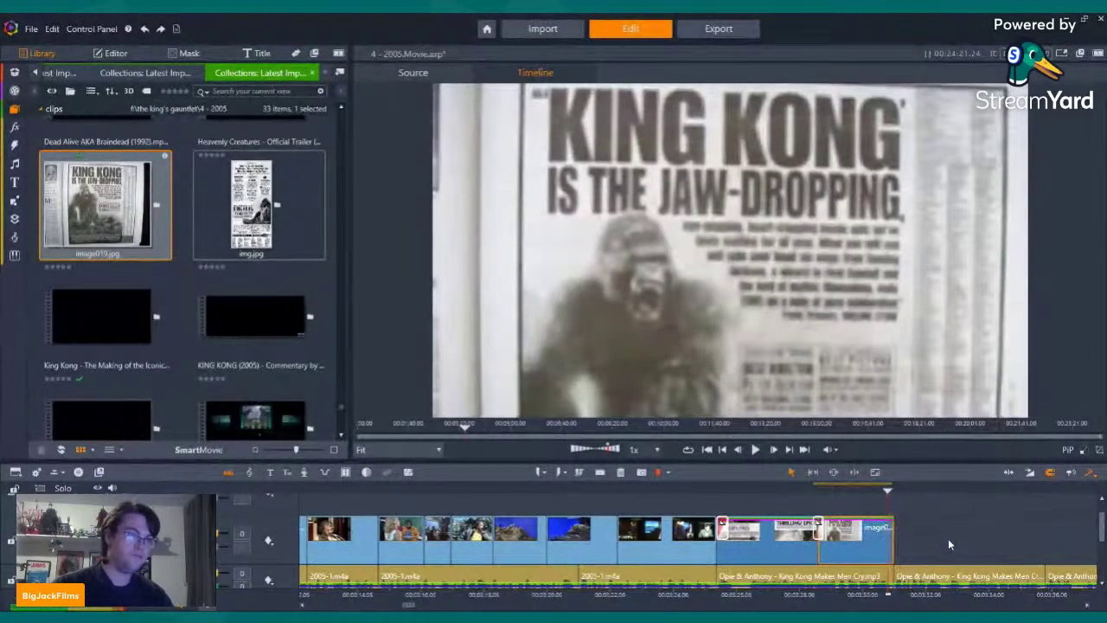
{"action": "left_click", "coordinate": [680, 490]}
{"action": "left_click", "coordinate": [755, 449]}
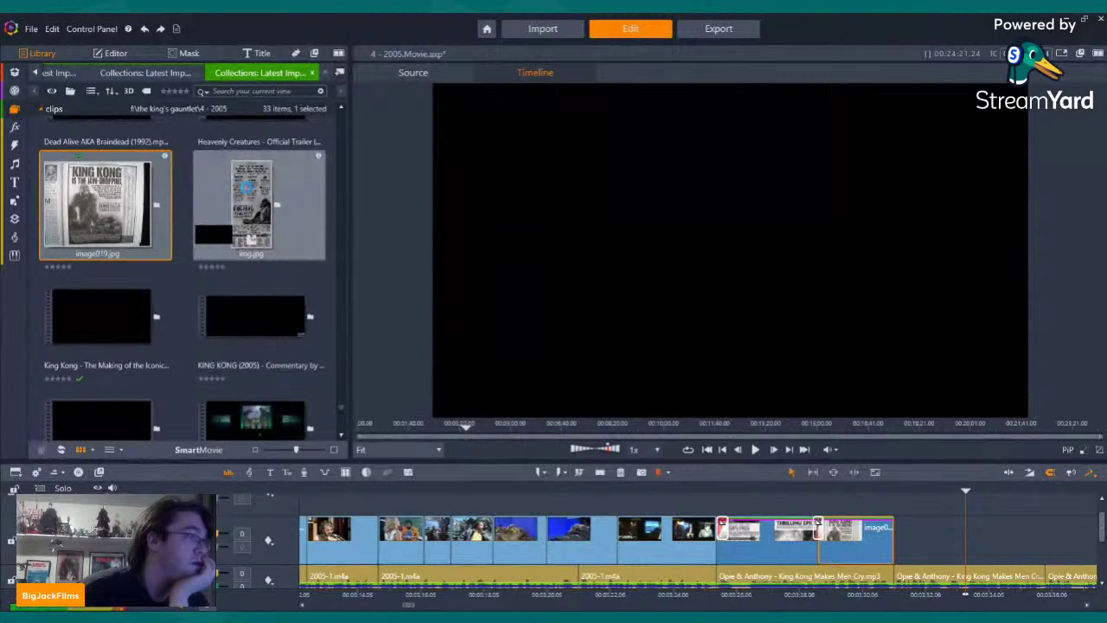
Play the radio audio after the image019.jpg clip and look through the clips library for footage to follow it
{"action": "left_click", "coordinate": [251, 205]}
{"action": "left_click", "coordinate": [947, 545]}
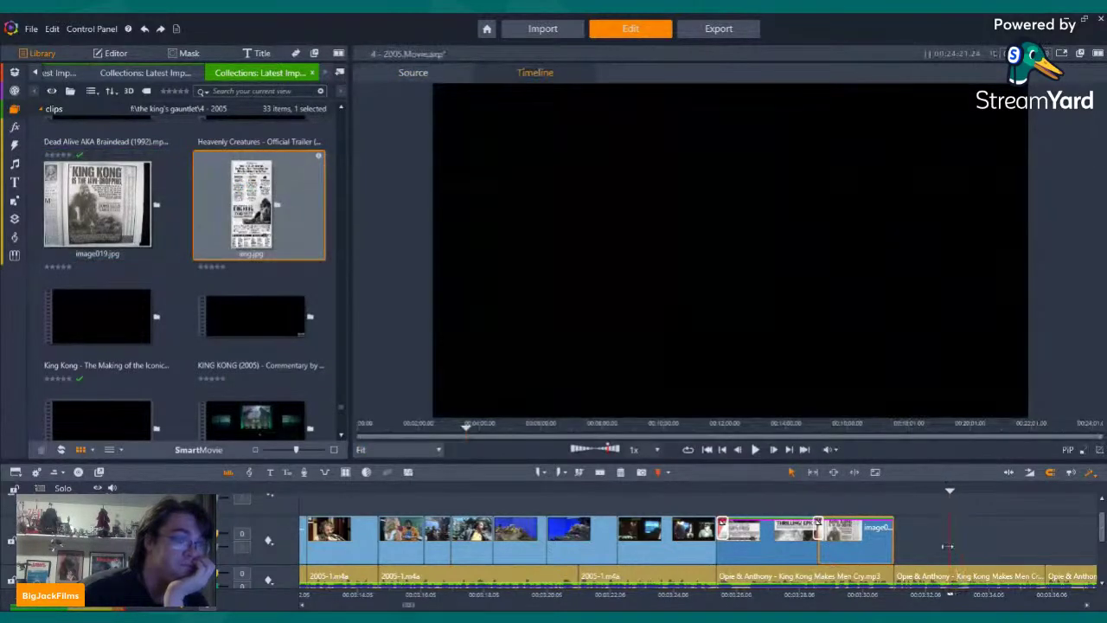
{"action": "left_click", "coordinate": [885, 487]}
{"action": "left_click", "coordinate": [758, 450]}
{"action": "left_click", "coordinate": [758, 451]}
{"action": "scroll", "coordinate": [200, 194], "scroll_direction": "down", "scroll_amount": 3}
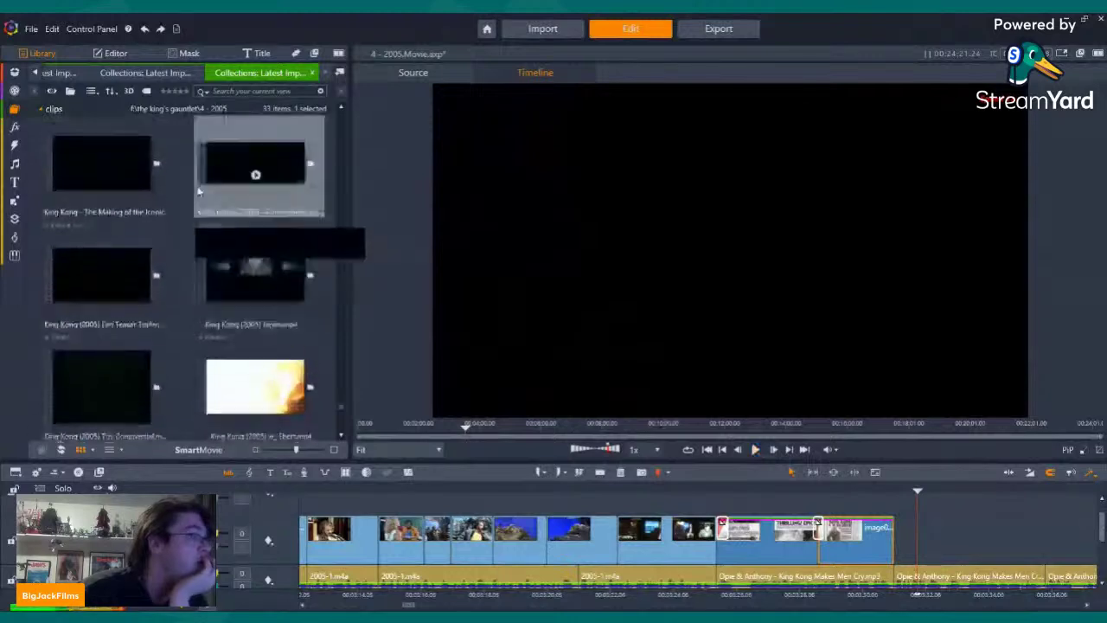
{"action": "left_click", "coordinate": [145, 72]}
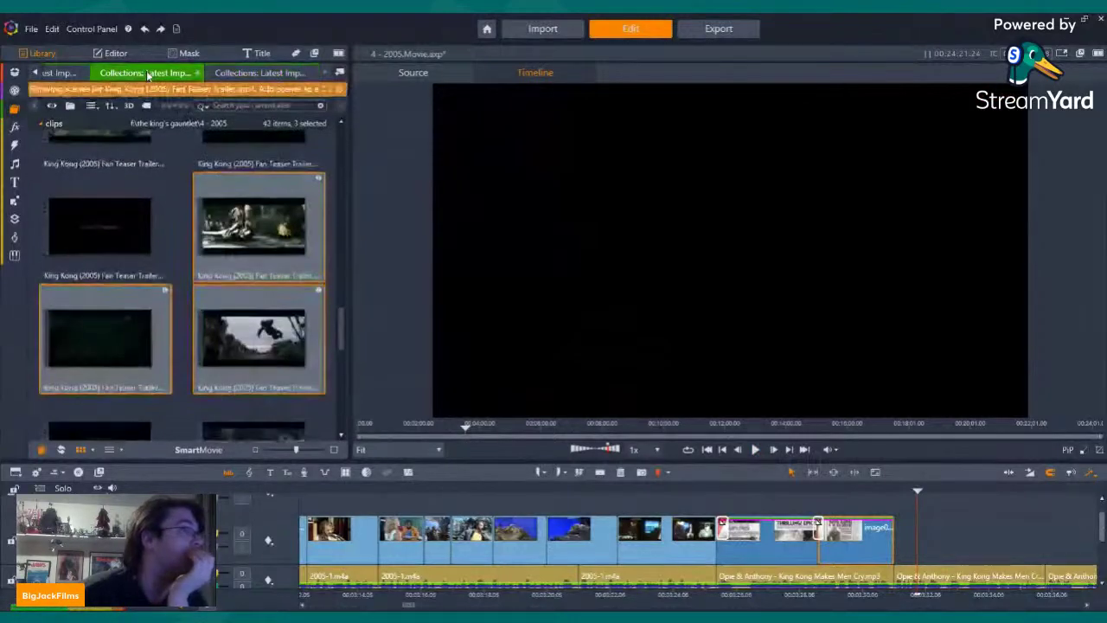
{"action": "left_click_drag", "start_coordinate": [258, 218], "coordinate": [899, 546]}
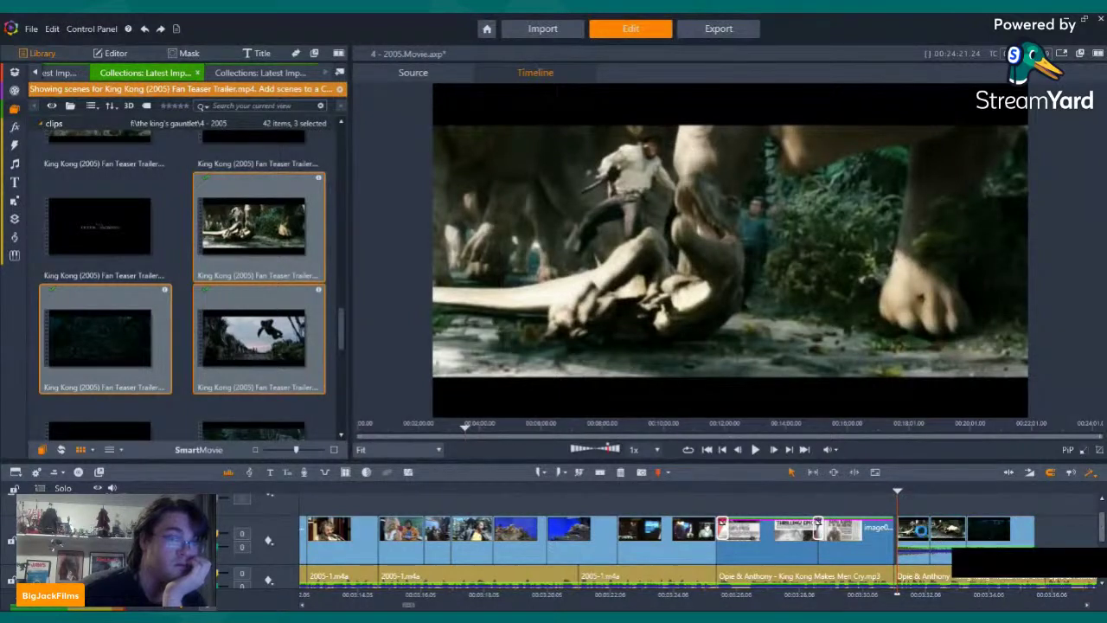
{"action": "right_click", "coordinate": [945, 508]}
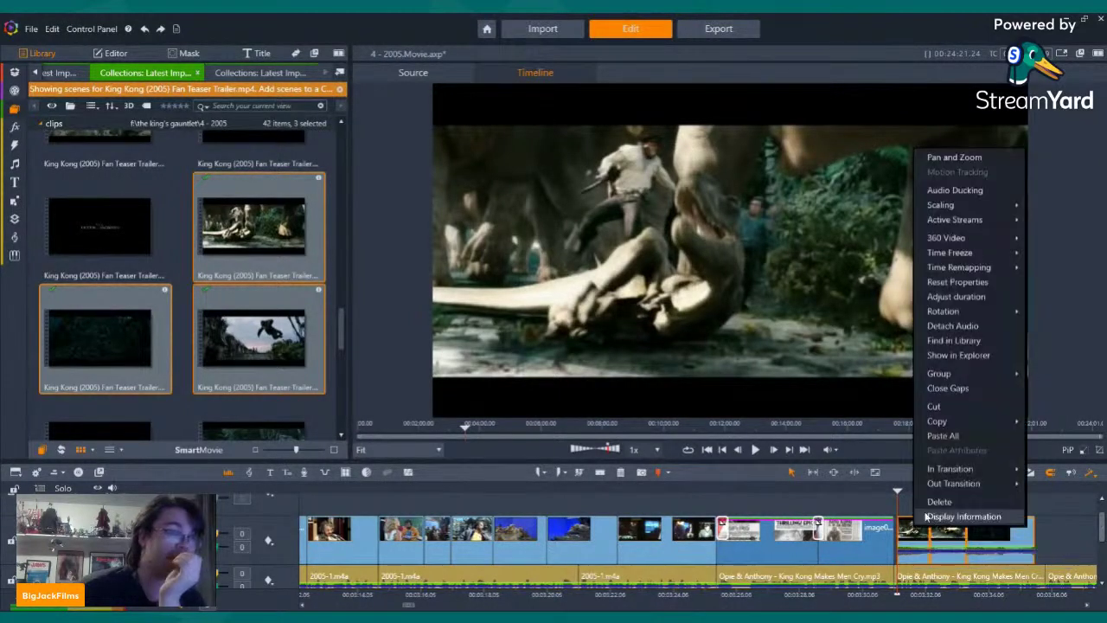
{"action": "left_click", "coordinate": [939, 502]}
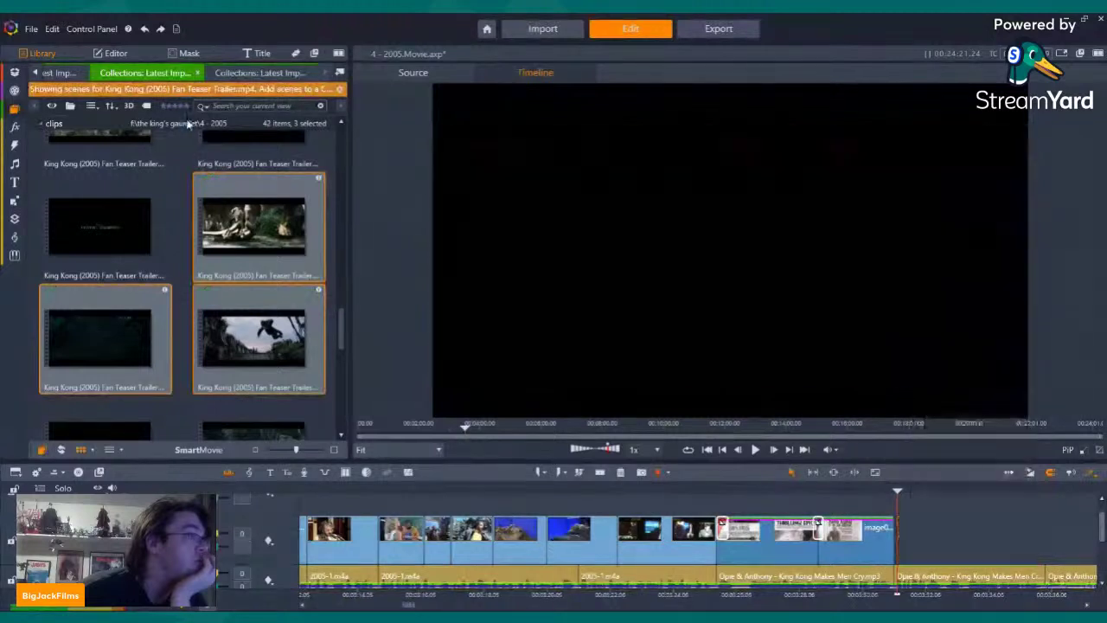
Preview the opening King Kong Official Trailer #1 scenes and place the one of Kong in the night street after the image019.jpg clip
{"action": "left_click", "coordinate": [59, 73]}
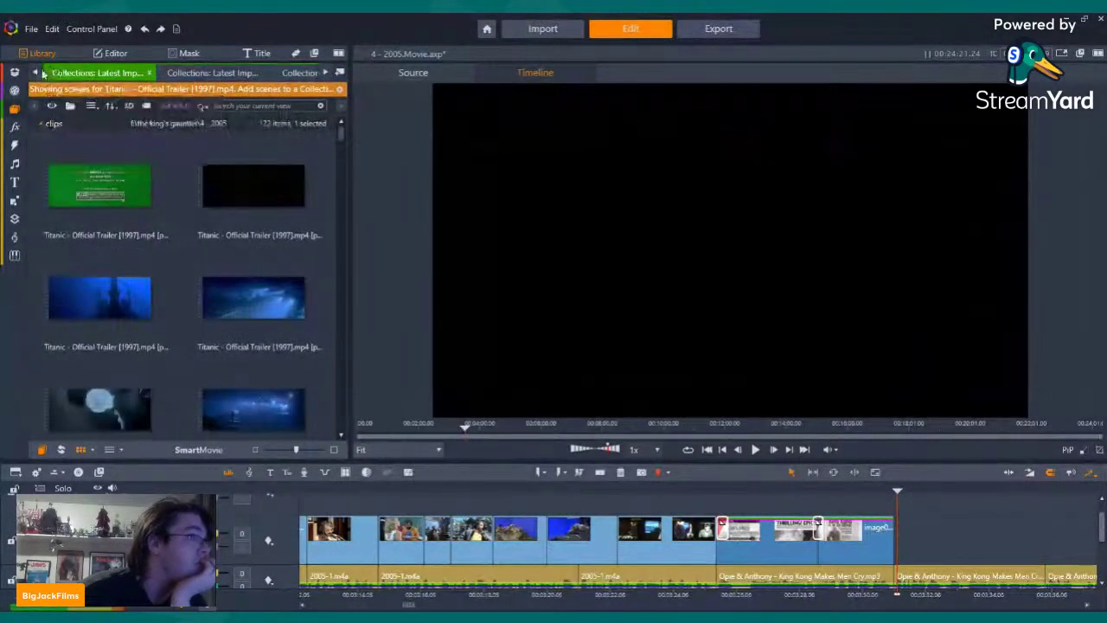
{"action": "left_click", "coordinate": [49, 73]}
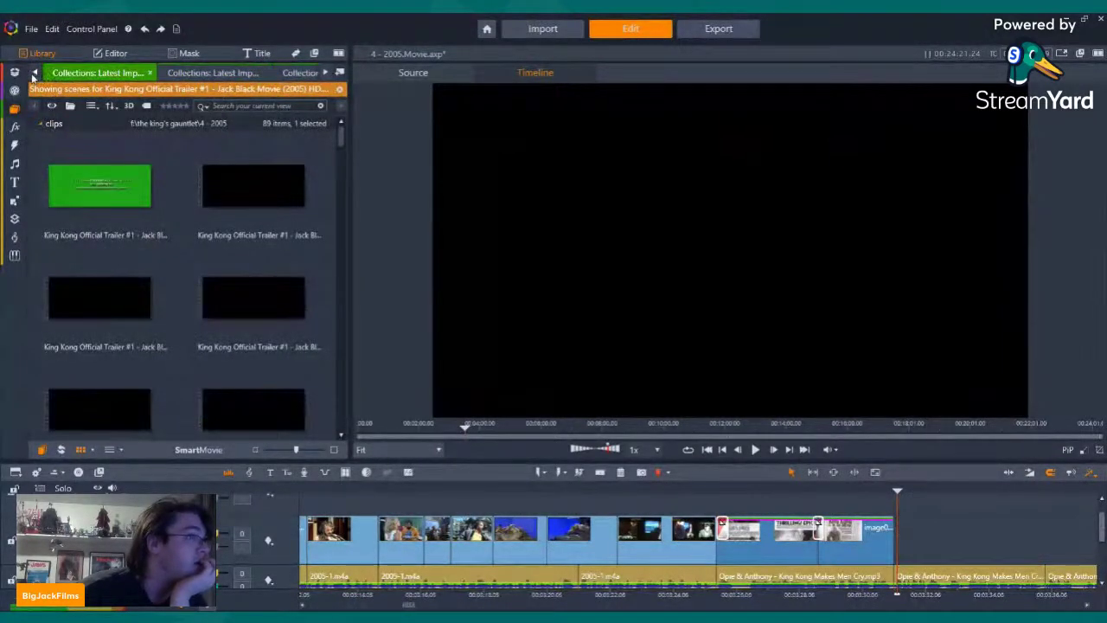
{"action": "left_click", "coordinate": [254, 197]}
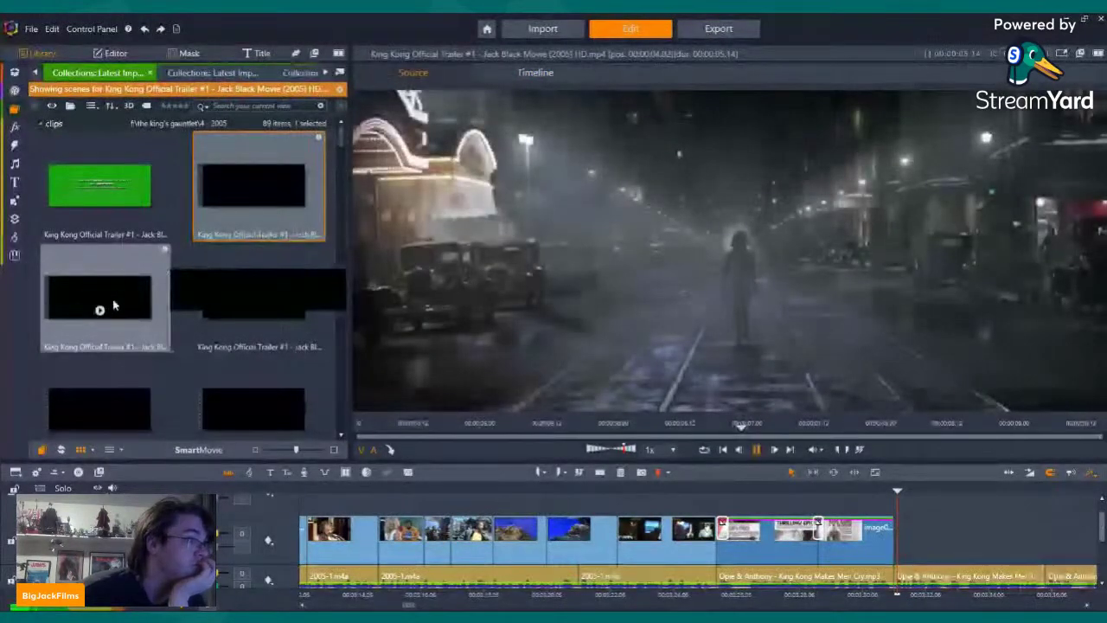
{"action": "left_click", "coordinate": [113, 306]}
{"action": "left_click_drag", "start_coordinate": [1065, 486], "coordinate": [900, 538]}
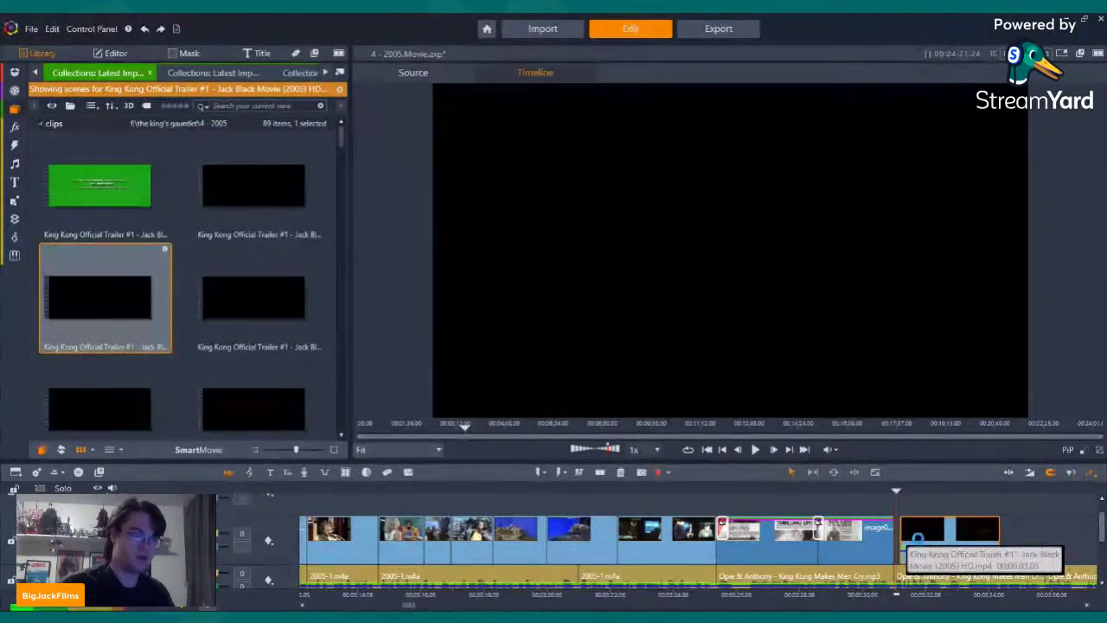
Trim the start of the Kong street clip to a duration of 00:00:02.22 and close it up against the image019.jpg clip
{"action": "left_click_drag", "start_coordinate": [904, 538], "coordinate": [921, 538]}
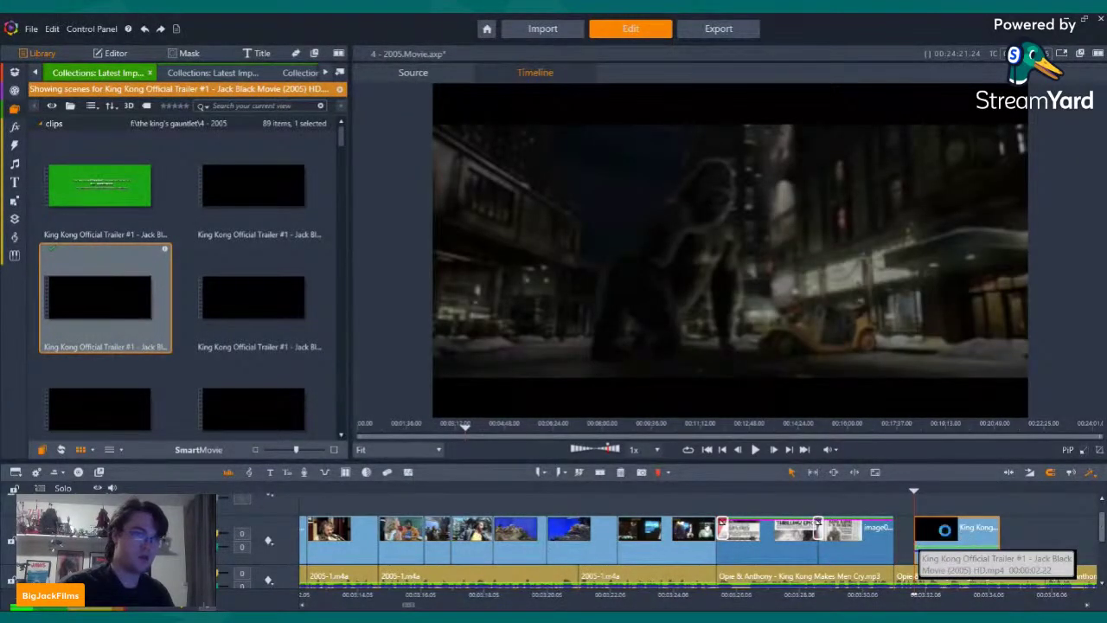
{"action": "key", "text": "Left"}
{"action": "key", "text": "Left"}
{"action": "key", "text": "Left"}
{"action": "key", "text": "Left"}
{"action": "key", "text": "Left"}
{"action": "key", "text": "Left"}
{"action": "key", "text": "Left"}
{"action": "key", "text": "Left"}
{"action": "key", "text": "Left"}
{"action": "key", "text": "Left"}
{"action": "key", "text": "Left"}
{"action": "key", "text": "Left"}
{"action": "key", "text": "Left"}
{"action": "key", "text": "Left"}
{"action": "key", "text": "Left"}
{"action": "key", "text": "Right"}
{"action": "key", "text": "Right"}
{"action": "key", "text": "Right"}
{"action": "key", "text": "Right"}
{"action": "key", "text": "Right"}
{"action": "key", "text": "Right"}
{"action": "key", "text": "Right"}
{"action": "key", "text": "Right"}
{"action": "key", "text": "Right"}
{"action": "key", "text": "Right"}
{"action": "key", "text": "Right"}
{"action": "key", "text": "Right"}
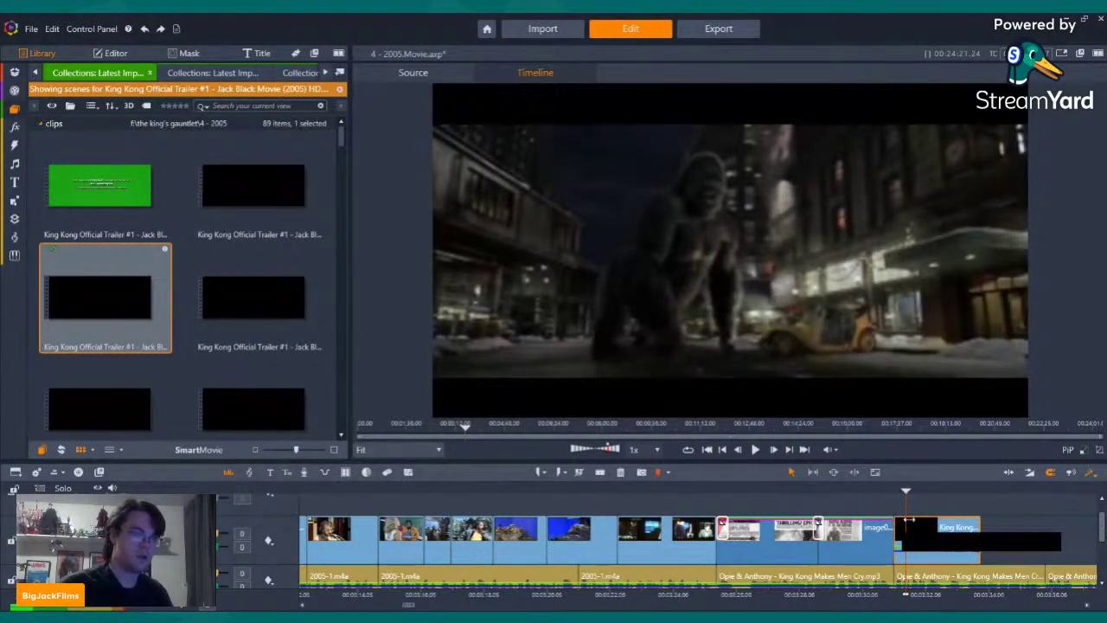
Add a short transition between the image019.jpg clip and the Kong street clip
{"action": "key", "text": "Left"}
{"action": "key", "text": "Left"}
{"action": "key", "text": "Left"}
{"action": "key", "text": "Left"}
{"action": "key", "text": "Left"}
{"action": "key", "text": "Left"}
{"action": "key", "text": "Left"}
{"action": "key", "text": "Left"}
{"action": "key", "text": "Left"}
{"action": "key", "text": "Left"}
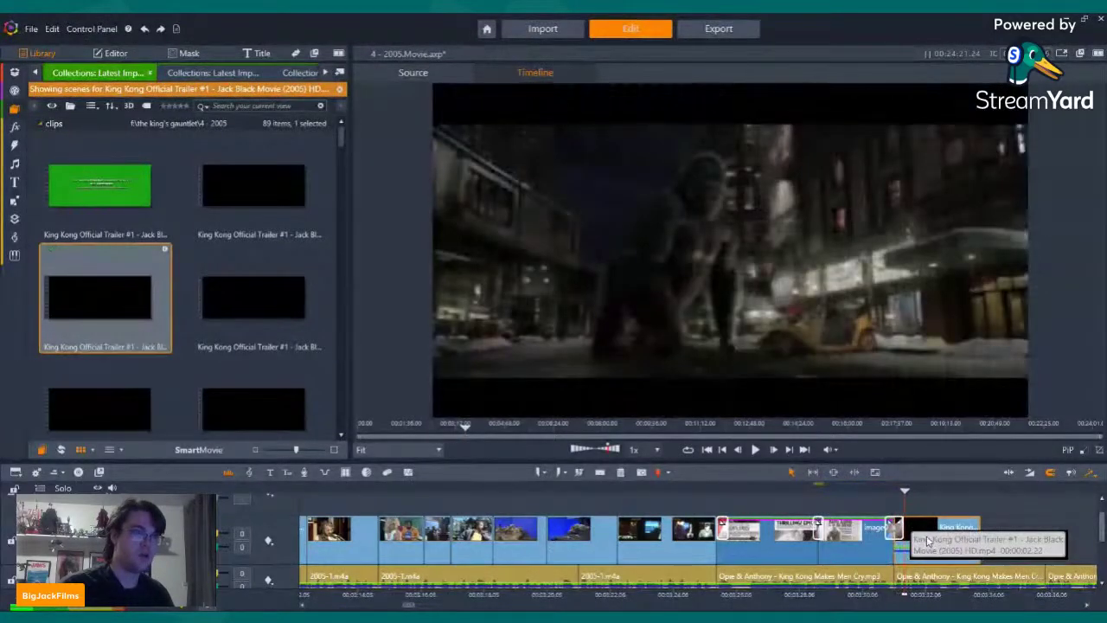
Turn off the Kong street clip's audio stream and step back to the transition from the newspaper ad
{"action": "right_click", "coordinate": [923, 537]}
{"action": "mouse_move", "coordinate": [1017, 199]}
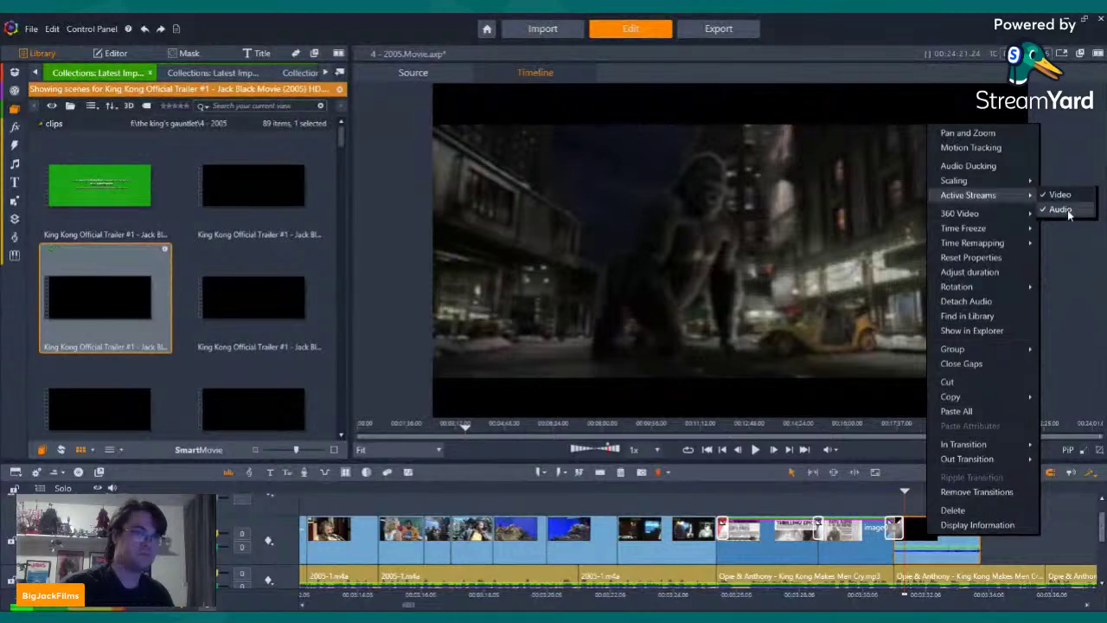
{"action": "key", "text": "Left"}
{"action": "key", "text": "Left"}
{"action": "key", "text": "Left"}
{"action": "key", "text": "Left"}
{"action": "key", "text": "Left"}
{"action": "key", "text": "Left"}
{"action": "key", "text": "Left"}
{"action": "key", "text": "Left"}
{"action": "key", "text": "Left"}
{"action": "key", "text": "Left"}
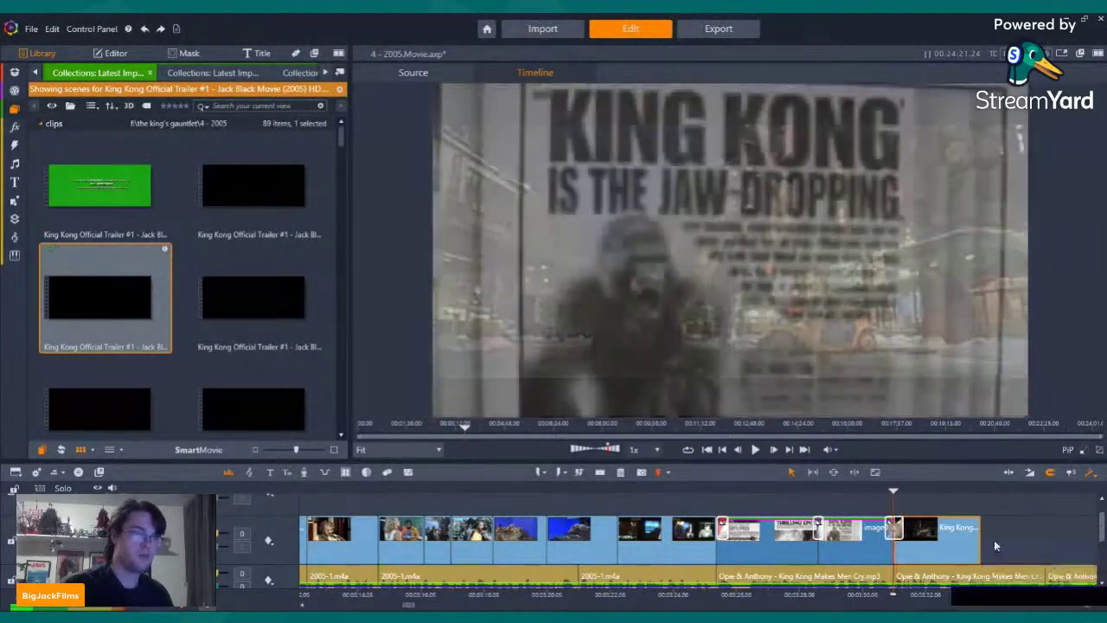
Play the Kong street clip against the radio audio and trim its end before the shot fades out
{"action": "left_click", "coordinate": [755, 449]}
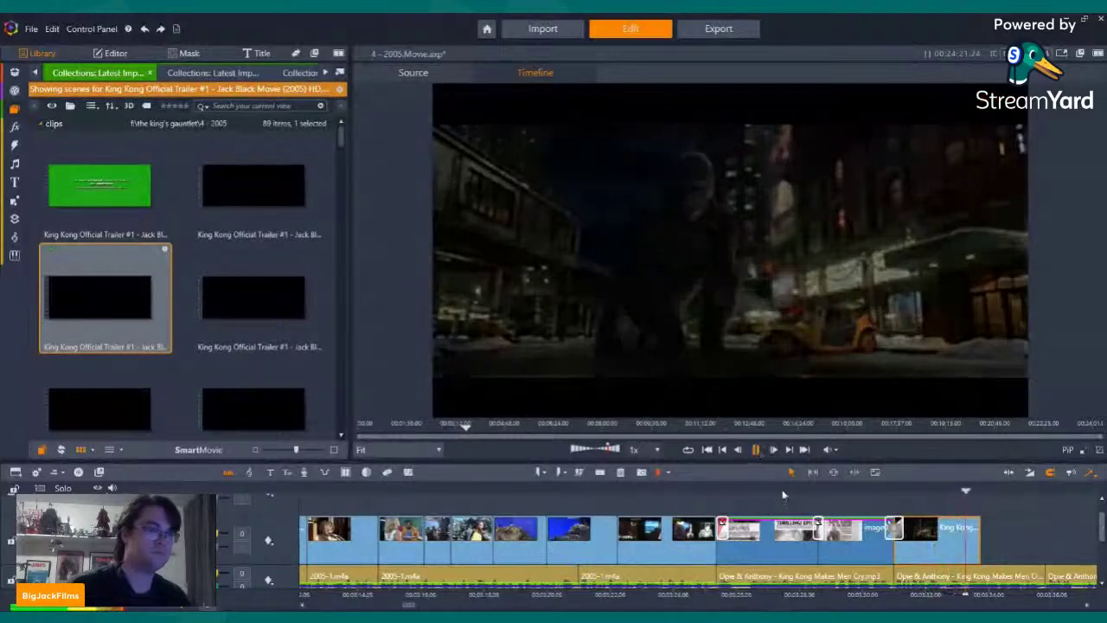
{"action": "left_click", "coordinate": [757, 451]}
{"action": "key", "text": "Left"}
{"action": "key", "text": "Left"}
{"action": "key", "text": "Left"}
{"action": "key", "text": "Left"}
{"action": "key", "text": "Left"}
{"action": "key", "text": "Left"}
{"action": "key", "text": "Left"}
{"action": "key", "text": "Left"}
{"action": "key", "text": "Left"}
{"action": "key", "text": "Left"}
{"action": "key", "text": "Left"}
{"action": "key", "text": "Left"}
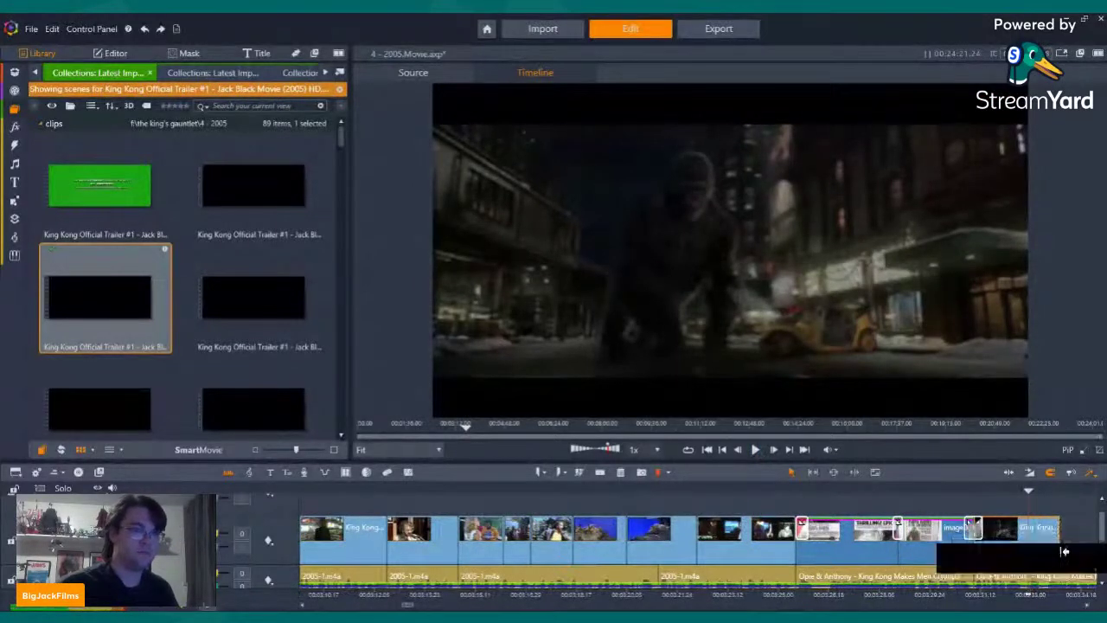
{"action": "left_click_drag", "start_coordinate": [1057, 549], "coordinate": [1027, 549]}
Add the official trailer scene of the woman in the white dress after the Kong street clip and turn off its audio stream
{"action": "scroll", "coordinate": [253, 304], "scroll_direction": "down", "scroll_amount": 1}
{"action": "left_click", "coordinate": [253, 302]}
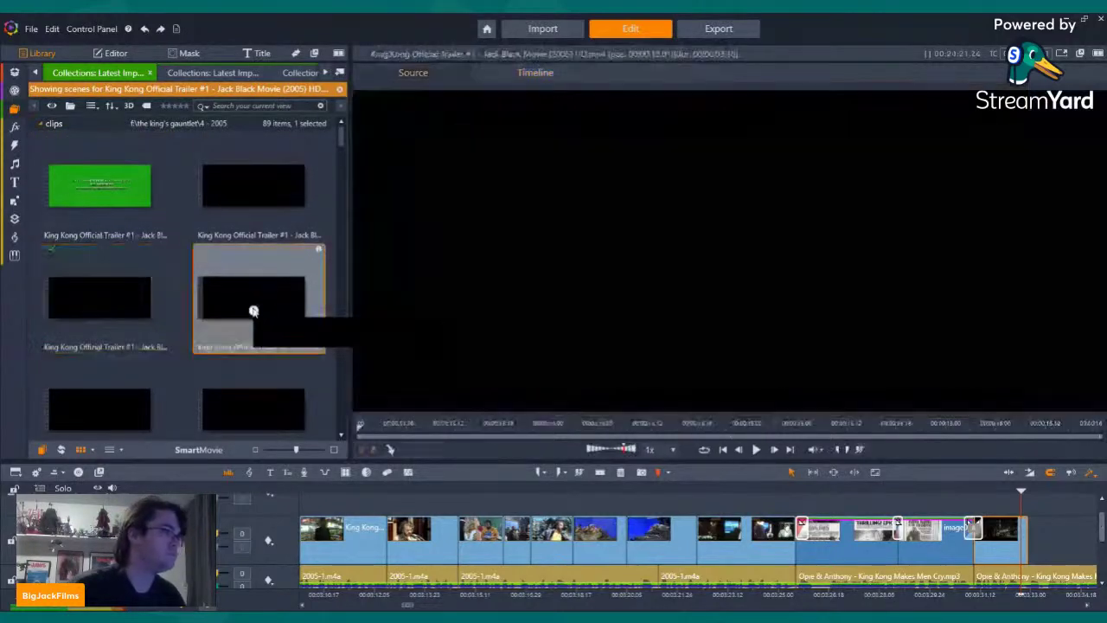
{"action": "scroll", "coordinate": [253, 311], "scroll_direction": "down", "scroll_amount": 1}
{"action": "left_click_drag", "start_coordinate": [254, 311], "coordinate": [1034, 529]}
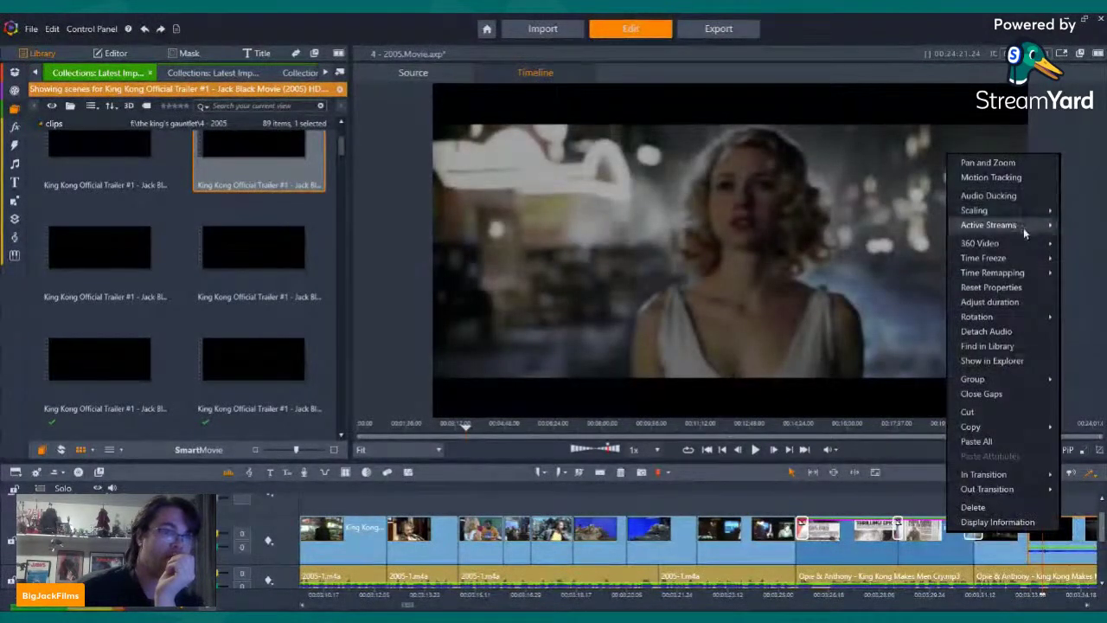
{"action": "mouse_move", "coordinate": [1046, 225]}
{"action": "left_click", "coordinate": [911, 240]}
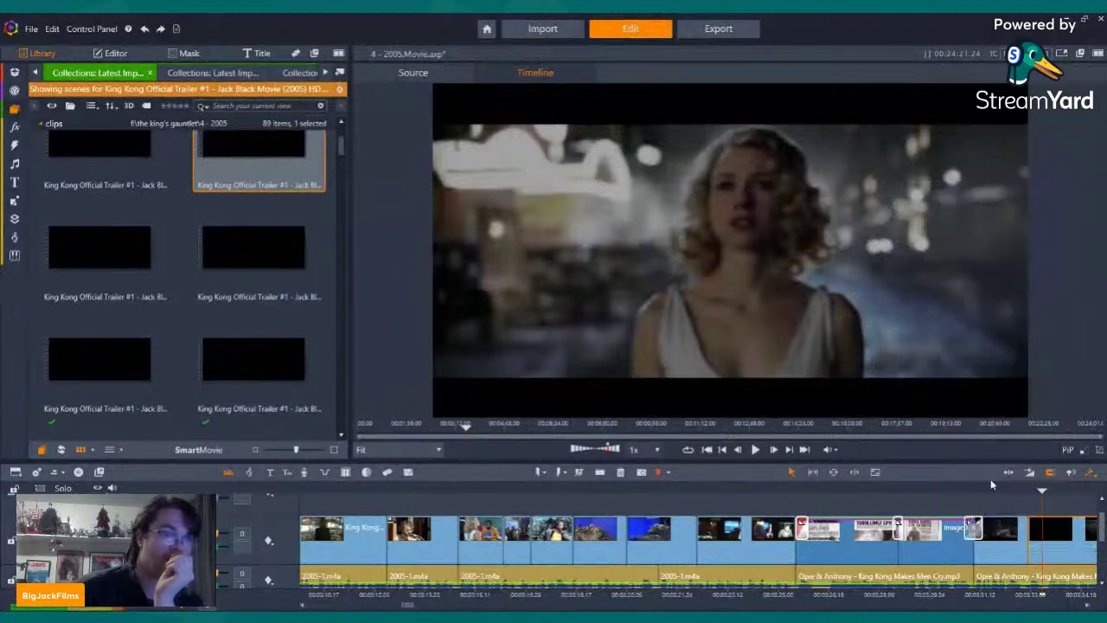
Add a short transition between the Kong street clip and the clip of the woman in the white dress
{"action": "key", "text": "Left"}
{"action": "key", "text": "Left"}
{"action": "key", "text": "Left"}
{"action": "key", "text": "Left"}
{"action": "key", "text": "Left"}
{"action": "key", "text": "Left"}
{"action": "key", "text": "Left"}
{"action": "key", "text": "Left"}
{"action": "key", "text": "Left"}
{"action": "key", "text": "Left"}
{"action": "key", "text": "Left"}
{"action": "key", "text": "Left"}
{"action": "key", "text": "Left"}
{"action": "key", "text": "Left"}
{"action": "key", "text": "Left"}
{"action": "key", "text": "Left"}
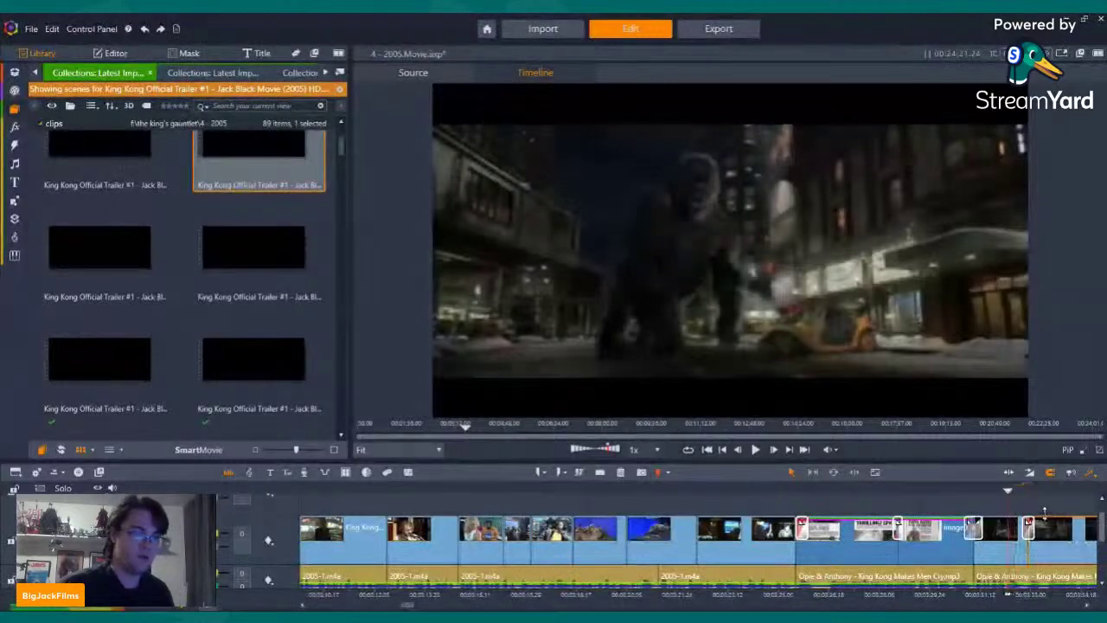
Step frame by frame through the transition from the newspaper ad to the Kong street clip to check how they blend
{"action": "key", "text": "Left"}
{"action": "key", "text": "Left"}
{"action": "key", "text": "Left"}
{"action": "key", "text": "Left"}
{"action": "key", "text": "Left"}
{"action": "key", "text": "Left"}
{"action": "key", "text": "Left"}
{"action": "key", "text": "Left"}
{"action": "key", "text": "Left"}
{"action": "key", "text": "Left"}
{"action": "key", "text": "Left"}
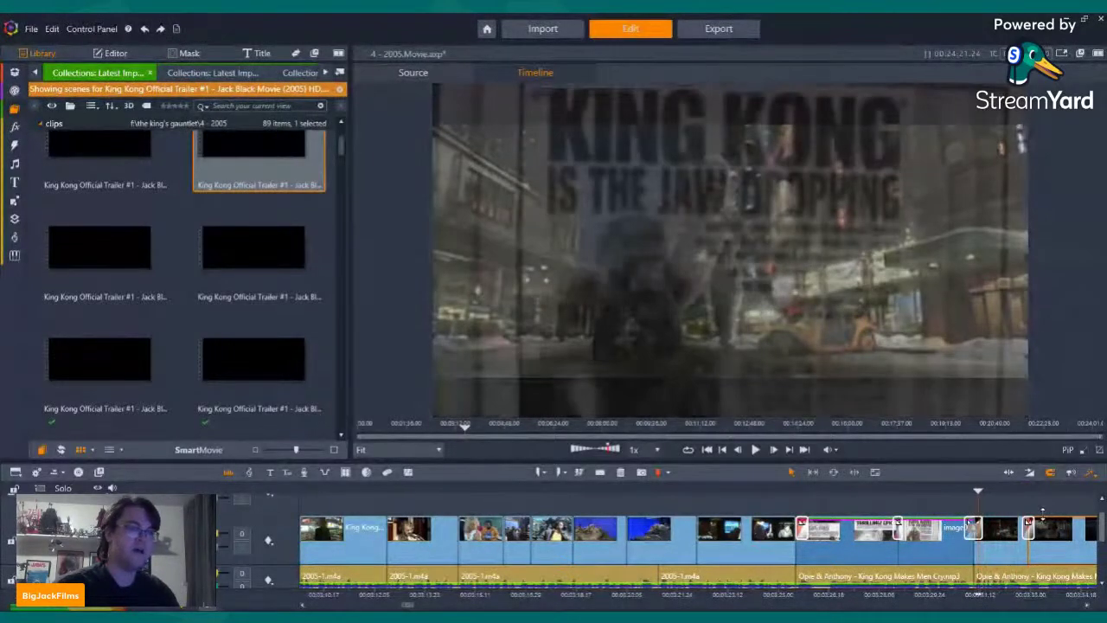
{"action": "key", "text": "Left"}
{"action": "key", "text": "Left"}
{"action": "key", "text": "Left"}
{"action": "key", "text": "Left"}
{"action": "key", "text": "Left"}
{"action": "key", "text": "Right"}
{"action": "key", "text": "Right"}
{"action": "key", "text": "Right"}
{"action": "key", "text": "Right"}
{"action": "key", "text": "Right"}
{"action": "key", "text": "Right"}
{"action": "key", "text": "Right"}
{"action": "key", "text": "Right"}
{"action": "key", "text": "Right"}
{"action": "key", "text": "Left"}
{"action": "key", "text": "Left"}
{"action": "key", "text": "Left"}
{"action": "key", "text": "Left"}
{"action": "key", "text": "Left"}
{"action": "key", "text": "Left"}
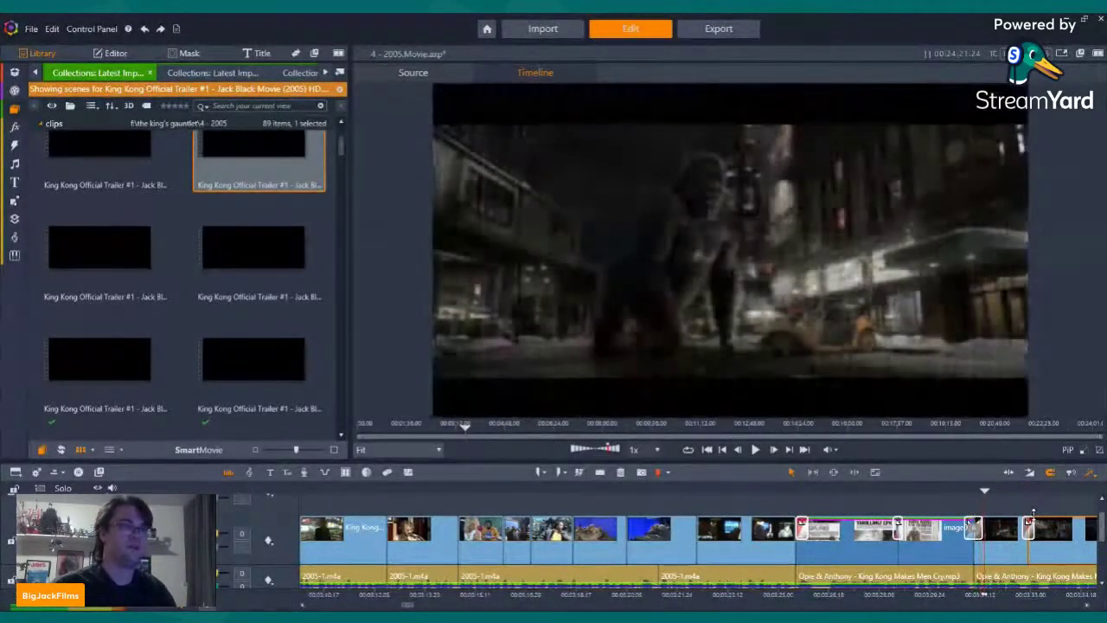
Play back the timeline from just before the end of the newspaper image through the blonde woman's close-up
{"action": "key", "text": "Left"}
{"action": "key", "text": "Left"}
{"action": "key", "text": "Left"}
{"action": "key", "text": "Left"}
{"action": "key", "text": "Left"}
{"action": "key", "text": "Left"}
{"action": "key", "text": "Left"}
{"action": "key", "text": "Left"}
{"action": "key", "text": "Left"}
{"action": "key", "text": "Left"}
{"action": "key", "text": "Left"}
{"action": "key", "text": "Left"}
{"action": "key", "text": "Left"}
{"action": "key", "text": "Left"}
{"action": "key", "text": "Left"}
{"action": "key", "text": "Left"}
{"action": "key", "text": "Left"}
{"action": "key", "text": "Left"}
{"action": "key", "text": "Left"}
{"action": "key", "text": "Left"}
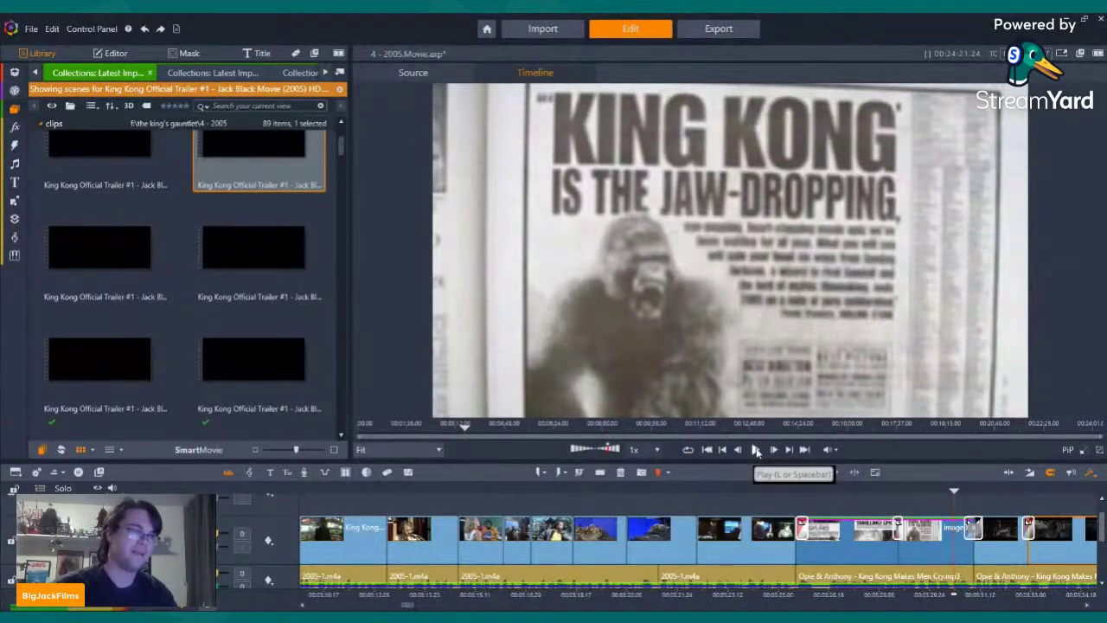
{"action": "left_click", "coordinate": [755, 450]}
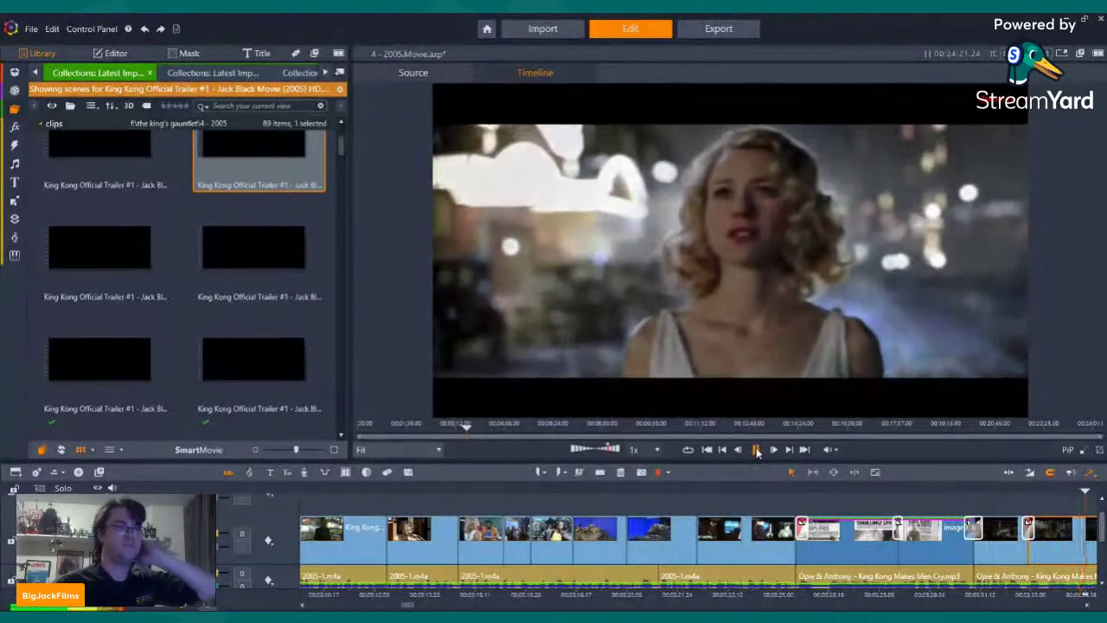
{"action": "left_click", "coordinate": [757, 449]}
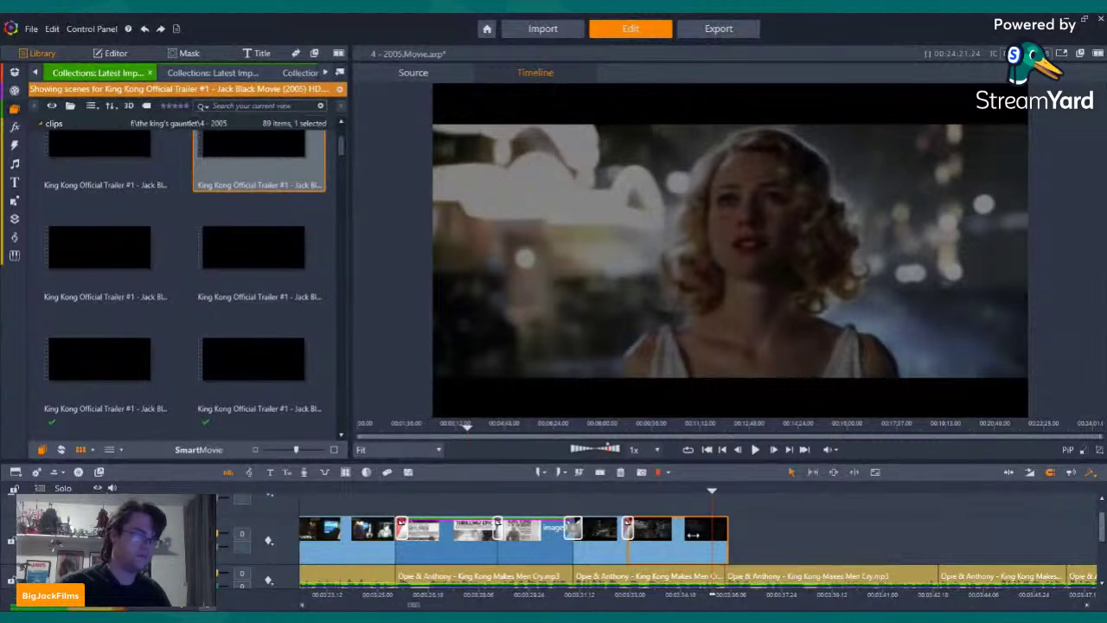
Shorten the end of the last video clip, the blonde woman's close-up, in two trims with a playback check between
{"action": "left_click_drag", "start_coordinate": [724, 534], "coordinate": [694, 534]}
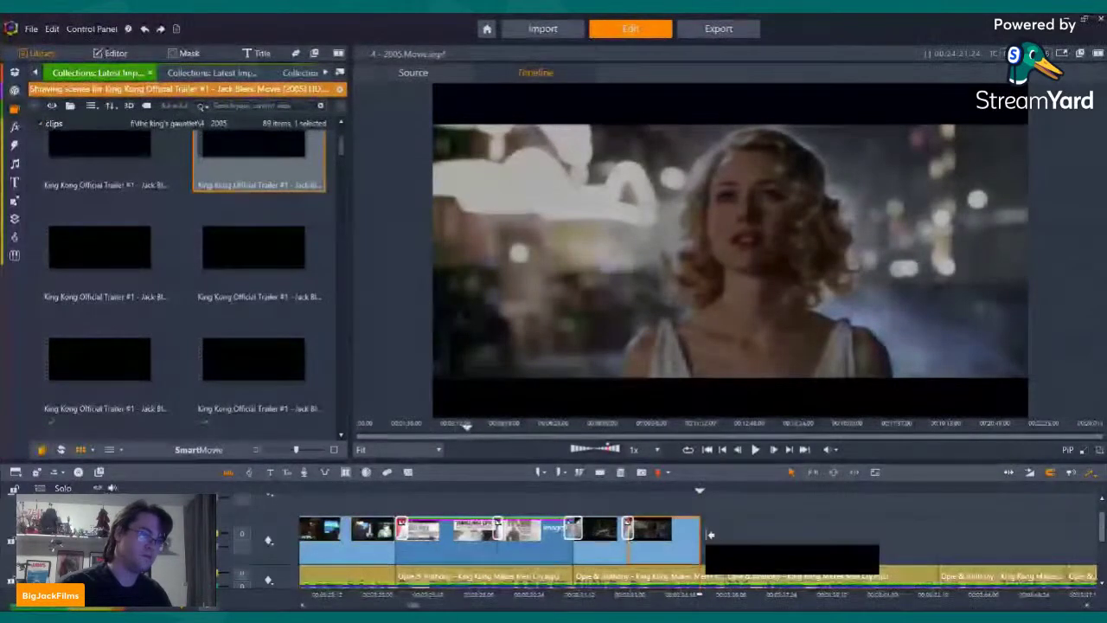
{"action": "left_click", "coordinate": [755, 449]}
{"action": "left_click", "coordinate": [755, 449]}
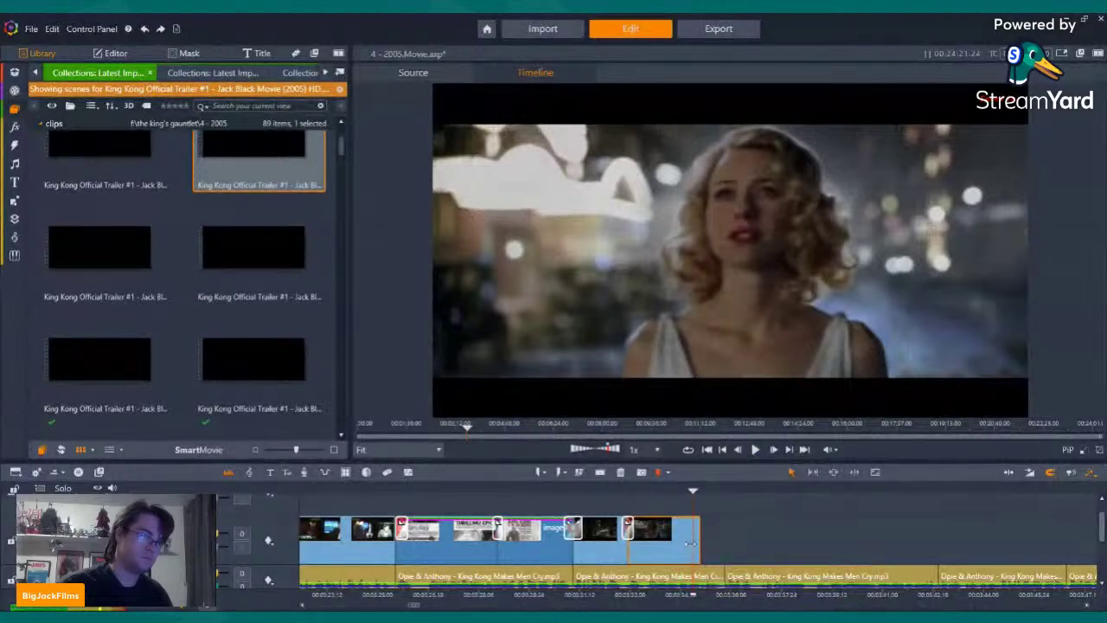
{"action": "left_click_drag", "start_coordinate": [697, 540], "coordinate": [683, 541]}
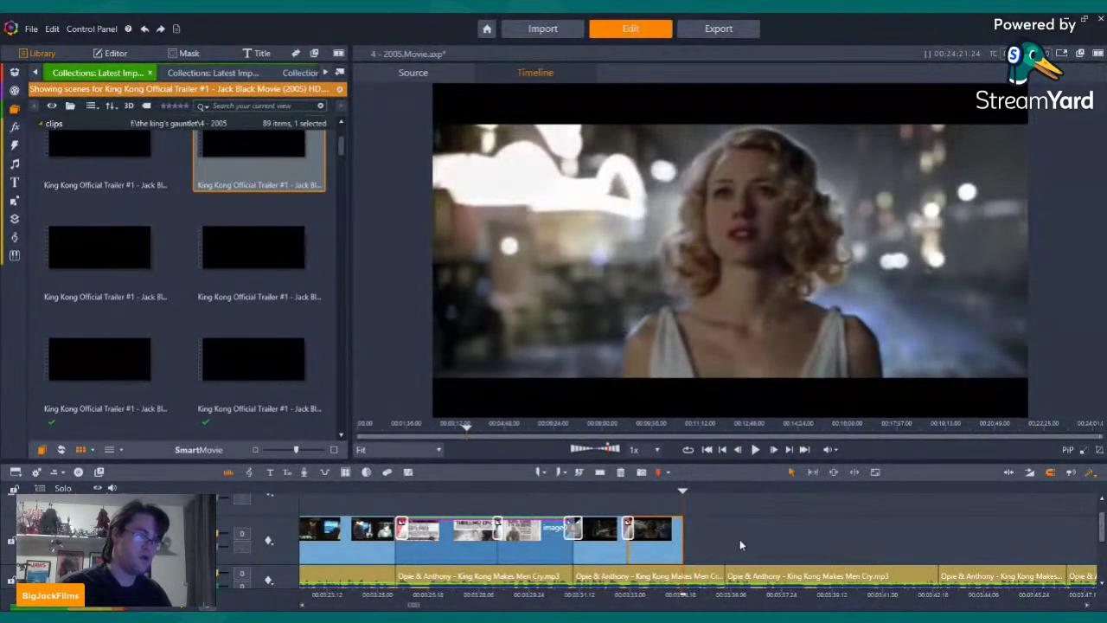
Replay the end of the close-up clip and trim a few more frames off its end
{"action": "key", "text": "Left"}
{"action": "key", "text": "Left"}
{"action": "key", "text": "Left"}
{"action": "key", "text": "Left"}
{"action": "key", "text": "Left"}
{"action": "key", "text": "Left"}
{"action": "key", "text": "Left"}
{"action": "key", "text": "Left"}
{"action": "key", "text": "Left"}
{"action": "key", "text": "Left"}
{"action": "key", "text": "Left"}
{"action": "key", "text": "Left"}
{"action": "key", "text": "Left"}
{"action": "key", "text": "Left"}
{"action": "key", "text": "Left"}
{"action": "key", "text": "Left"}
{"action": "key", "text": "Left"}
{"action": "key", "text": "Left"}
{"action": "key", "text": "Left"}
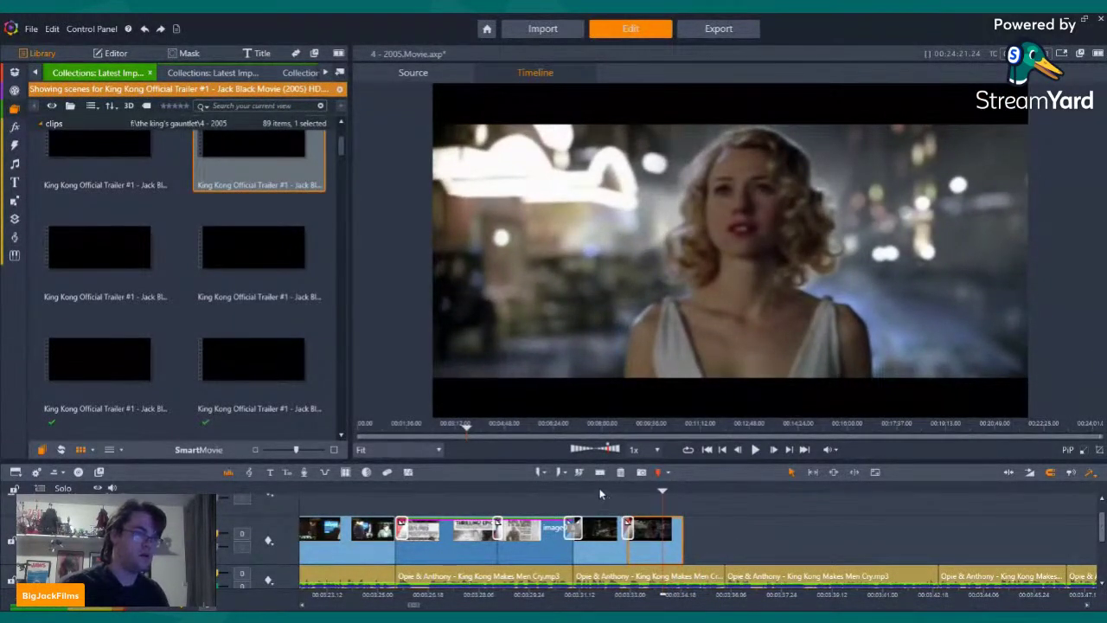
{"action": "left_click", "coordinate": [559, 491]}
{"action": "left_click", "coordinate": [755, 449]}
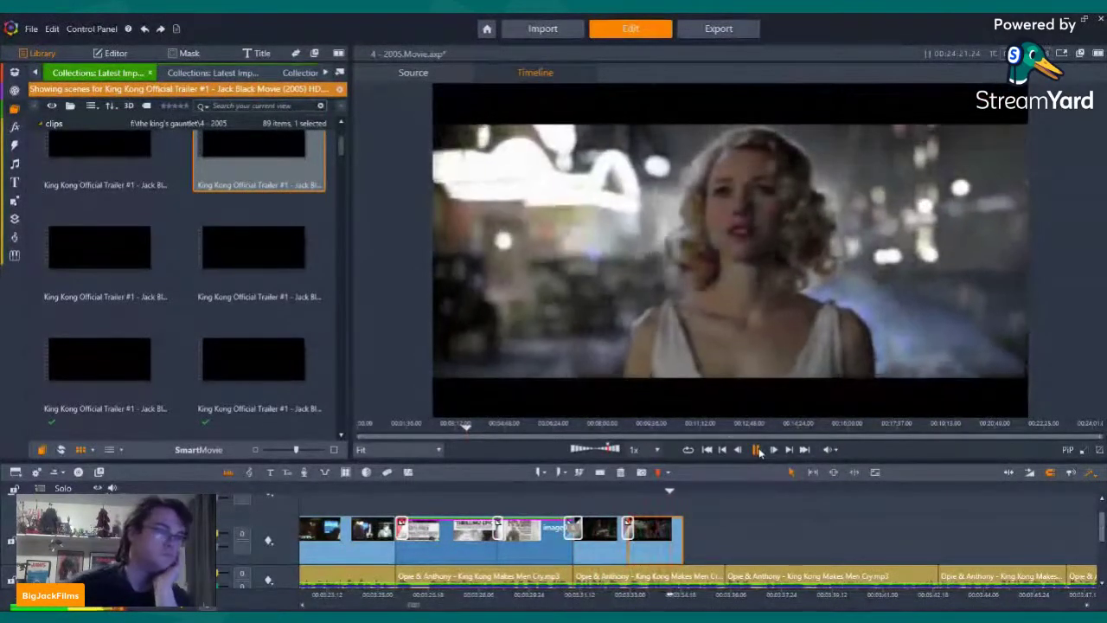
{"action": "left_click", "coordinate": [757, 450]}
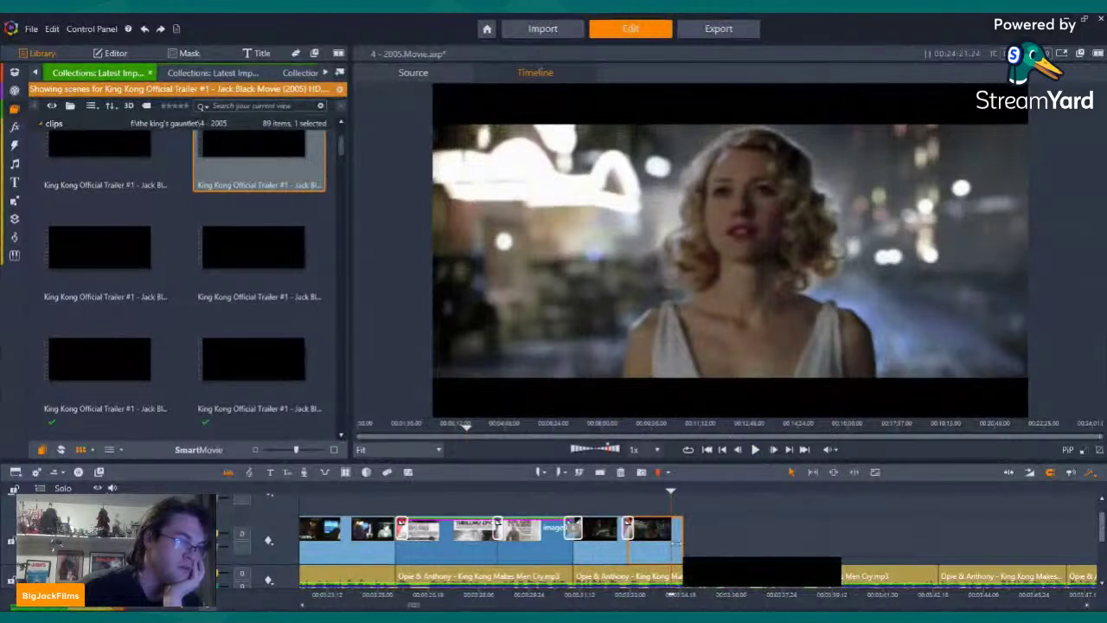
{"action": "left_click_drag", "start_coordinate": [671, 538], "coordinate": [665, 537]}
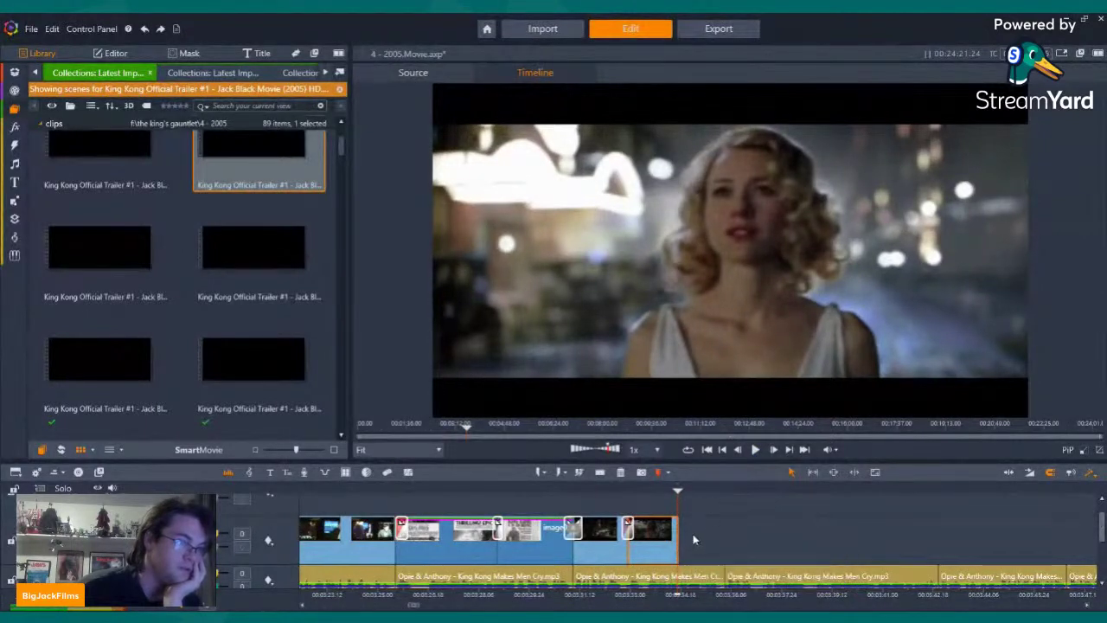
Play back the trimmed ending of the close-up clip to check the cut point
{"action": "key", "text": "Left"}
{"action": "key", "text": "Left"}
{"action": "key", "text": "Left"}
{"action": "key", "text": "Left"}
{"action": "key", "text": "Left"}
{"action": "key", "text": "Left"}
{"action": "key", "text": "Left"}
{"action": "key", "text": "Left"}
{"action": "key", "text": "Left"}
{"action": "key", "text": "Left"}
{"action": "key", "text": "Left"}
{"action": "key", "text": "Left"}
{"action": "key", "text": "Left"}
{"action": "key", "text": "Left"}
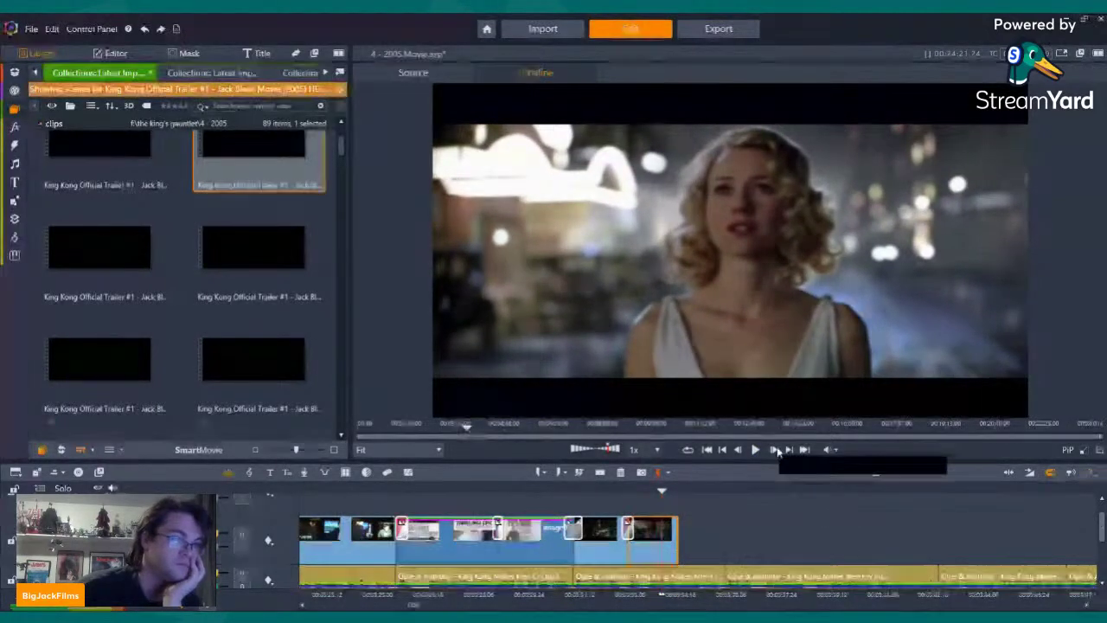
{"action": "left_click", "coordinate": [755, 450]}
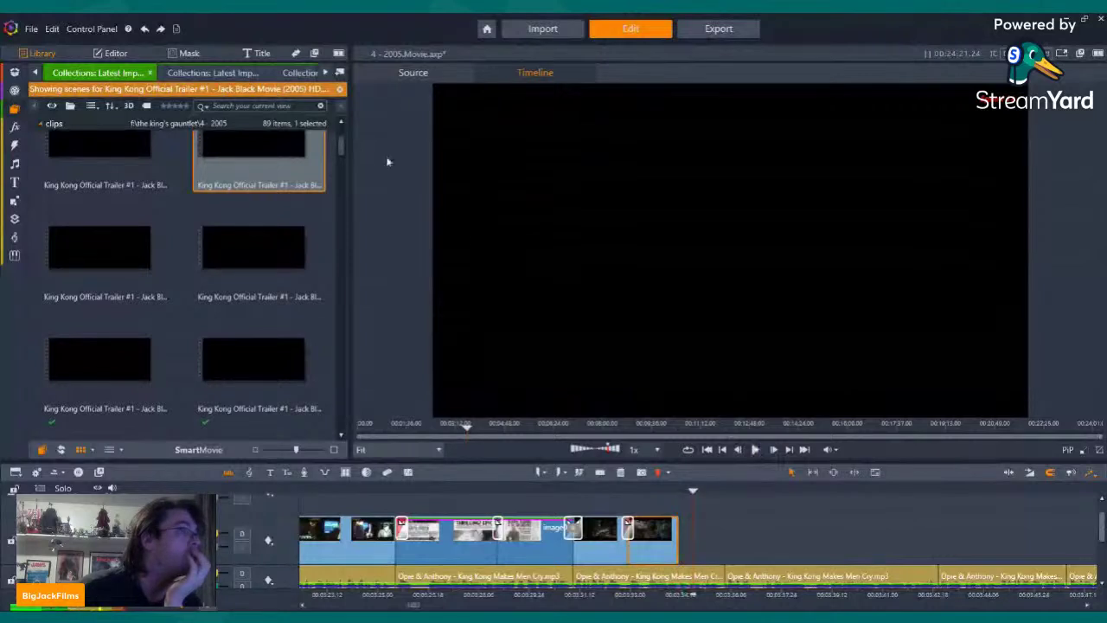
Look through the open library collections with the Titanic trailer, the King Kong fan teaser and the imported clips and images
{"action": "left_click", "coordinate": [206, 74]}
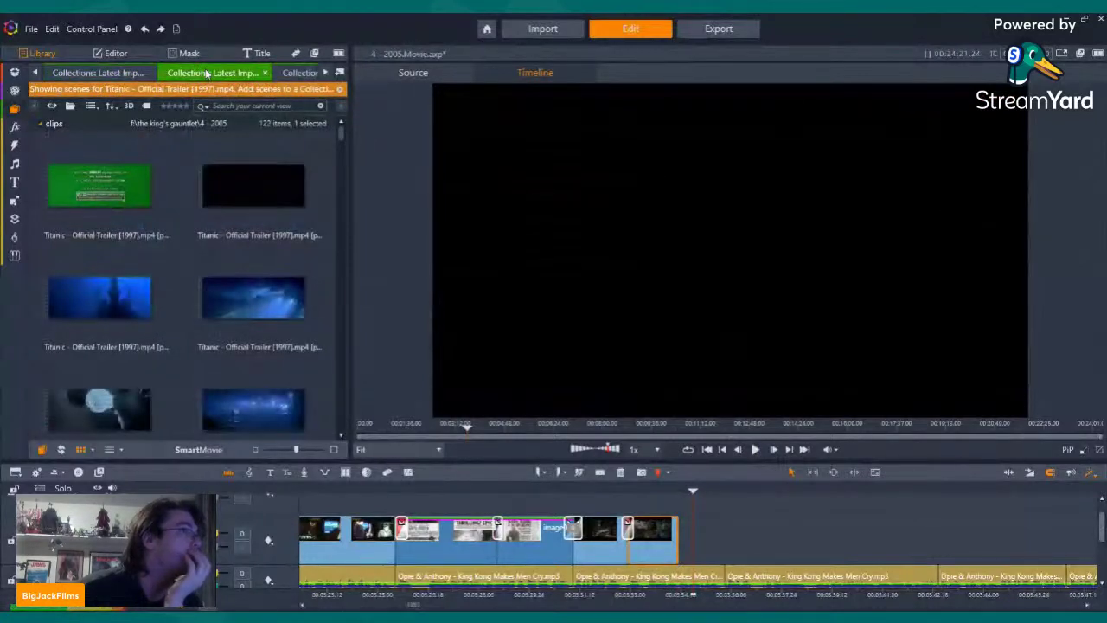
{"action": "left_click", "coordinate": [296, 74]}
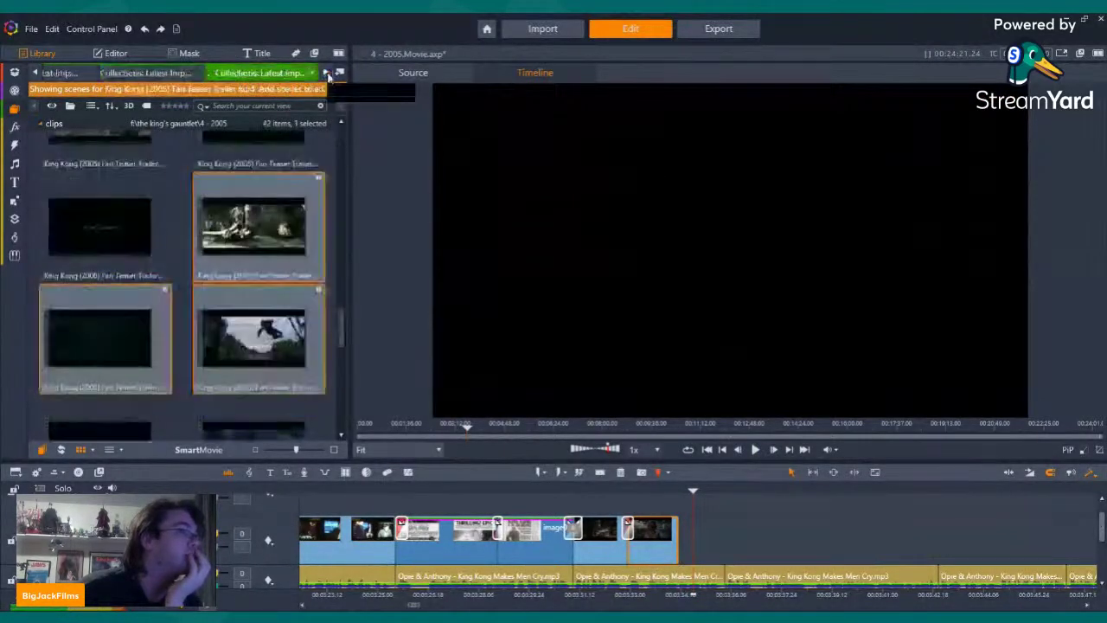
{"action": "left_click", "coordinate": [256, 73]}
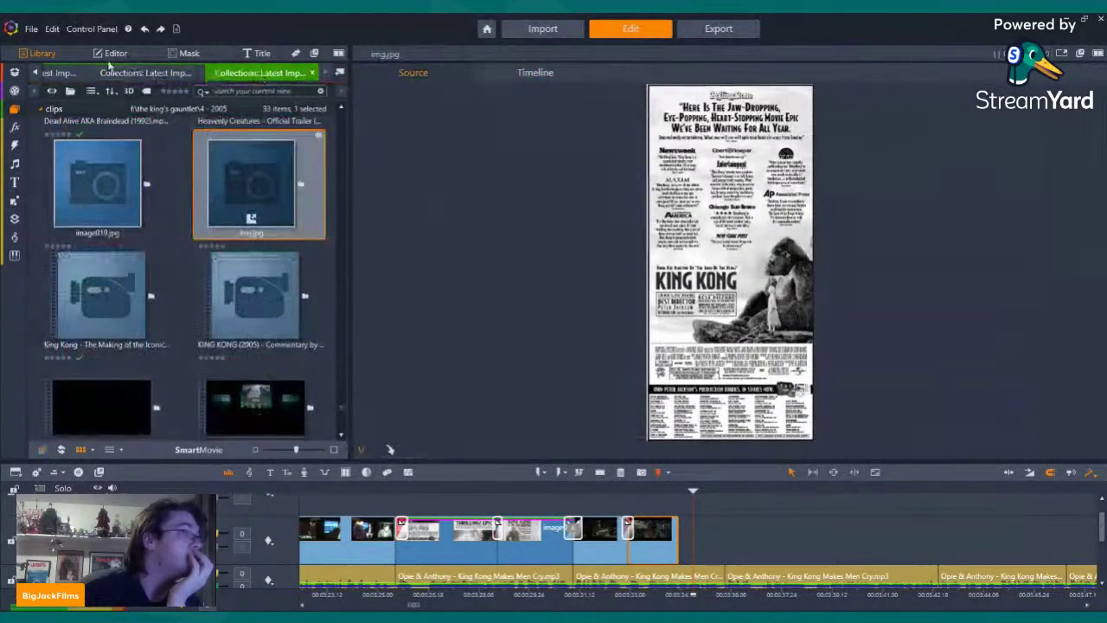
{"action": "left_click", "coordinate": [35, 74]}
{"action": "left_click", "coordinate": [35, 75]}
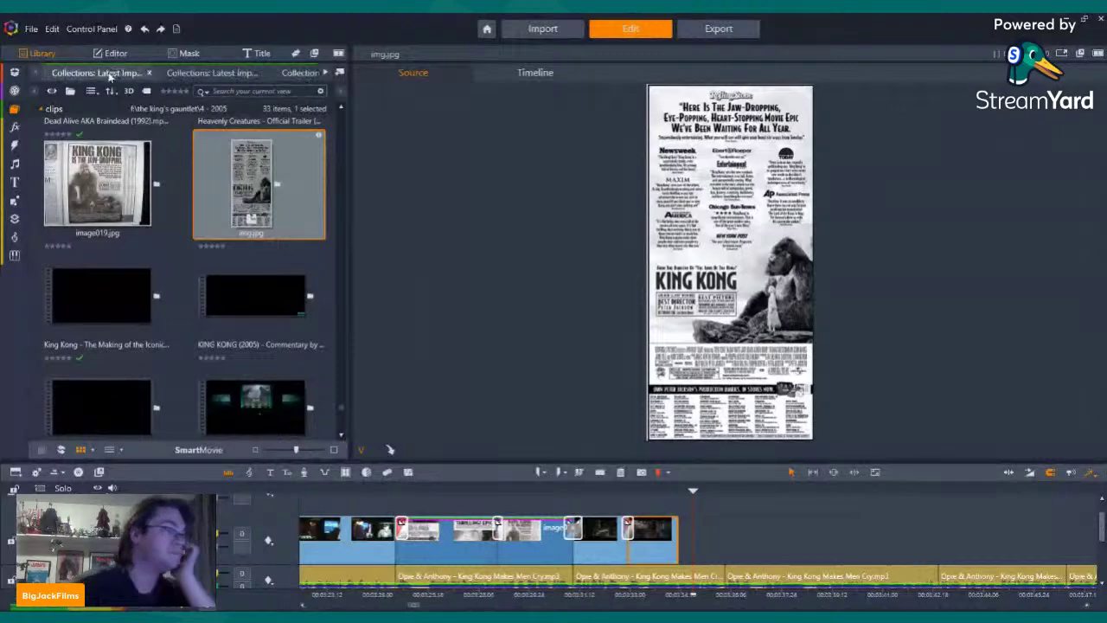
Browse the Recreating The 8th Wonder, King Kong Production Diaries, Skull Island and King Kong Post Production Diaries scenes for footage
{"action": "left_click", "coordinate": [197, 73]}
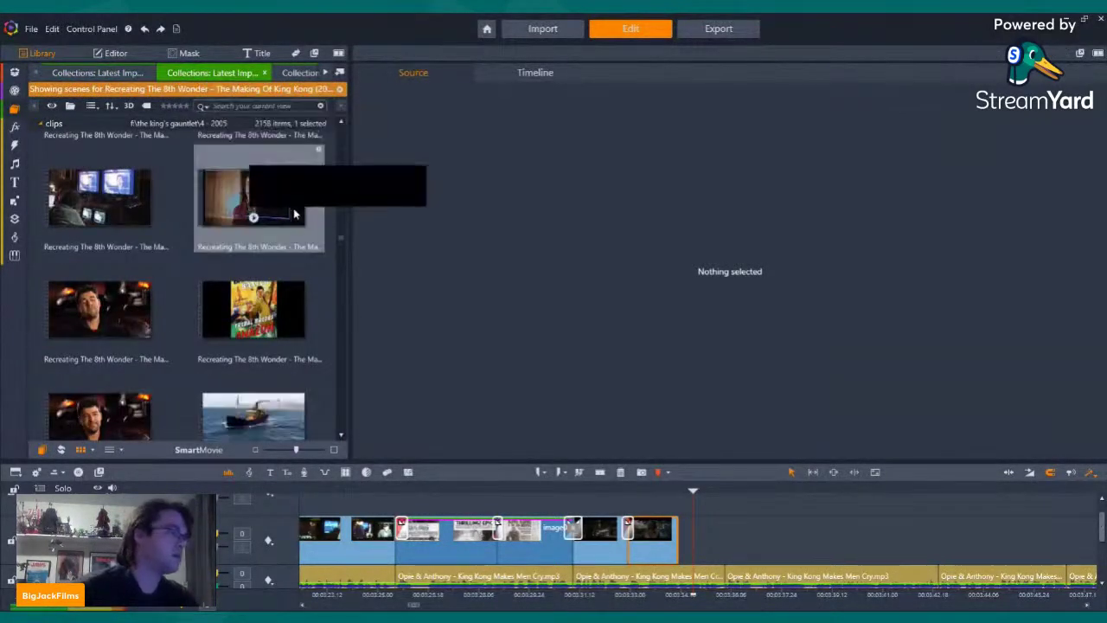
{"action": "scroll", "coordinate": [296, 222], "scroll_direction": "down", "scroll_amount": 1}
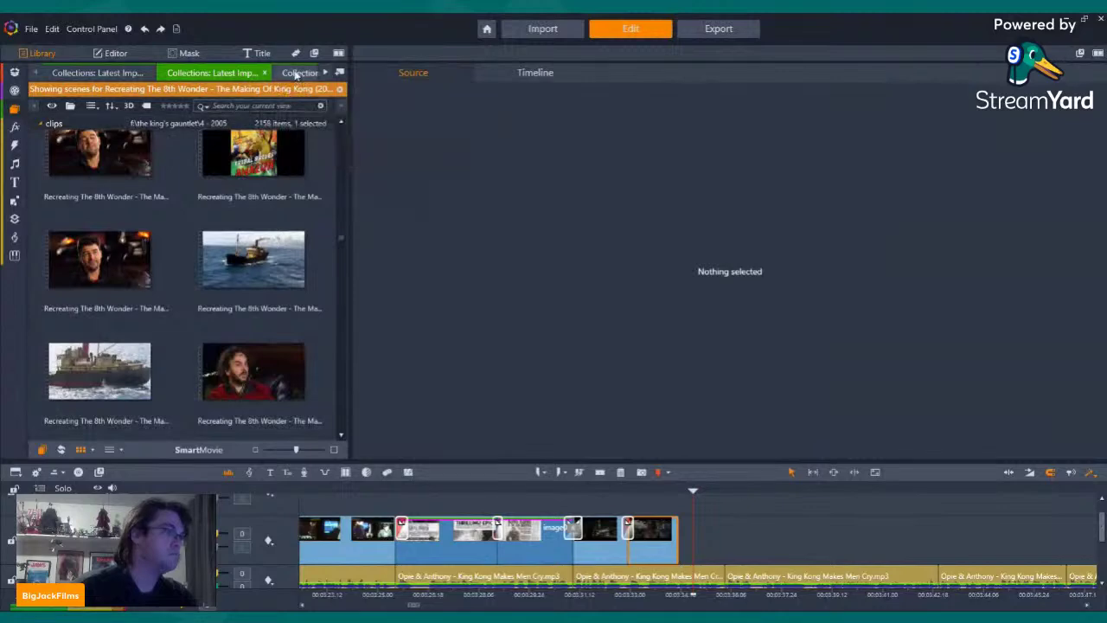
{"action": "left_click", "coordinate": [294, 73]}
{"action": "left_click", "coordinate": [294, 72]}
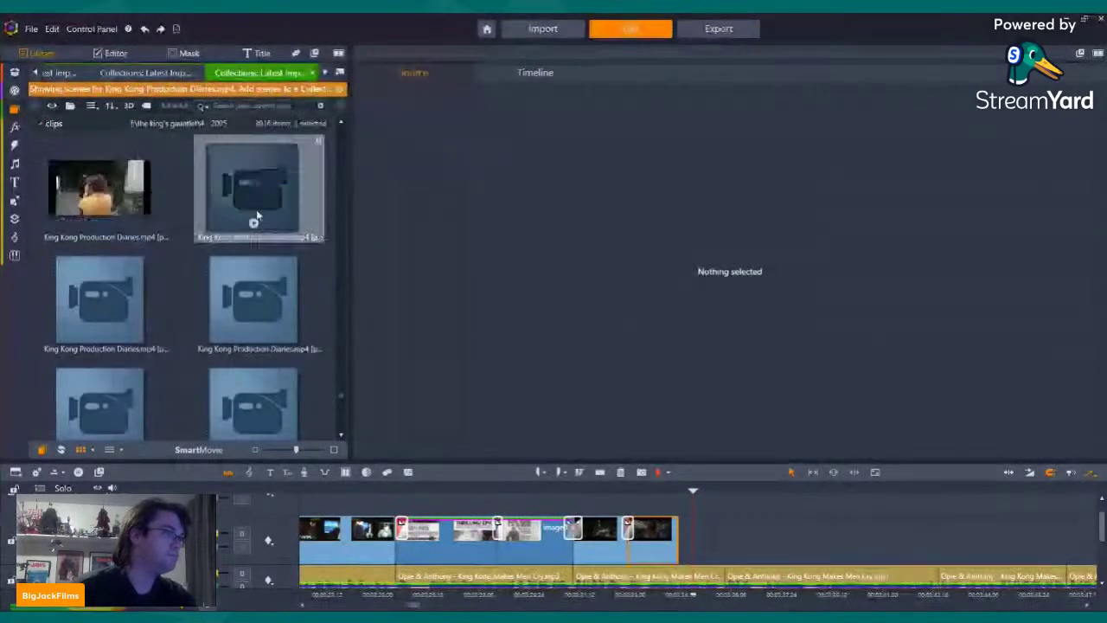
{"action": "scroll", "coordinate": [277, 226], "scroll_direction": "down", "scroll_amount": 1}
{"action": "scroll", "coordinate": [277, 227], "scroll_direction": "down", "scroll_amount": 1}
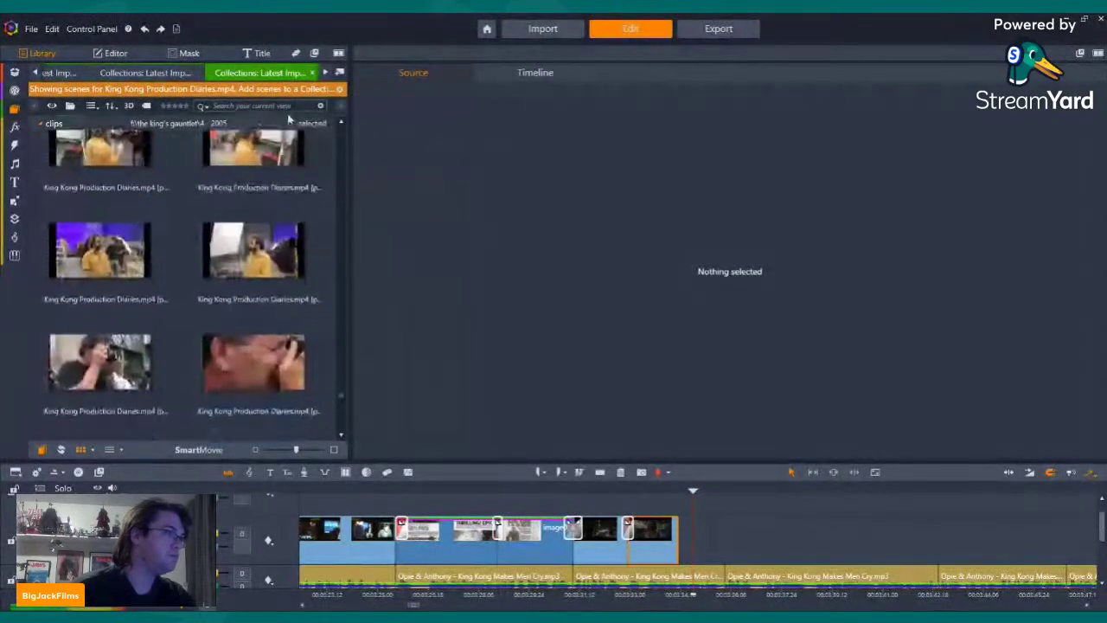
{"action": "left_click", "coordinate": [325, 72]}
{"action": "left_click", "coordinate": [243, 74]}
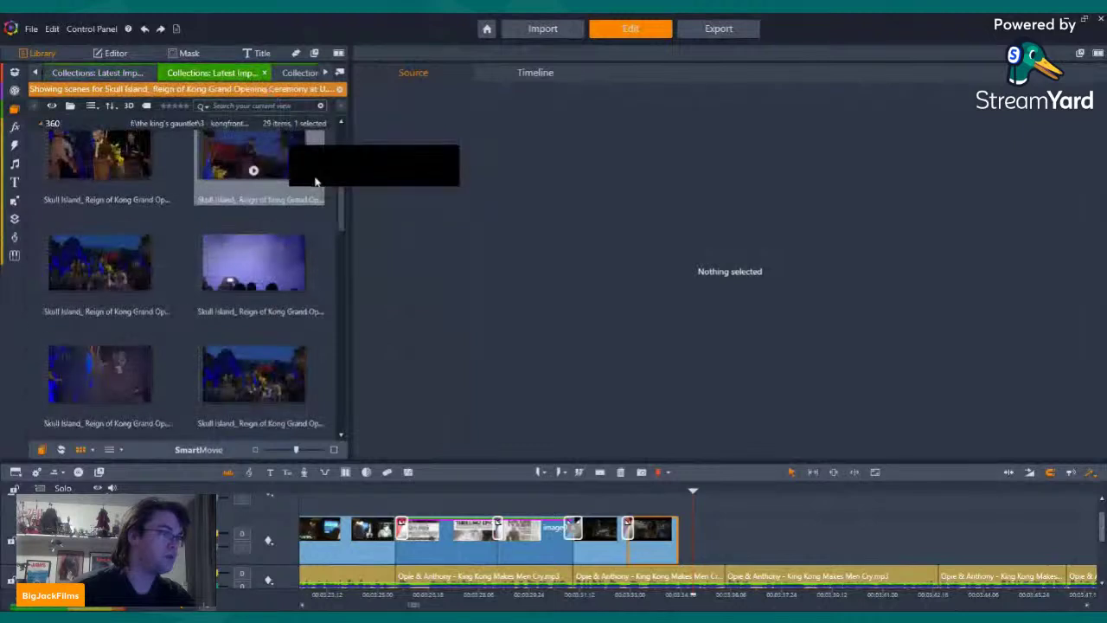
{"action": "left_click", "coordinate": [300, 75]}
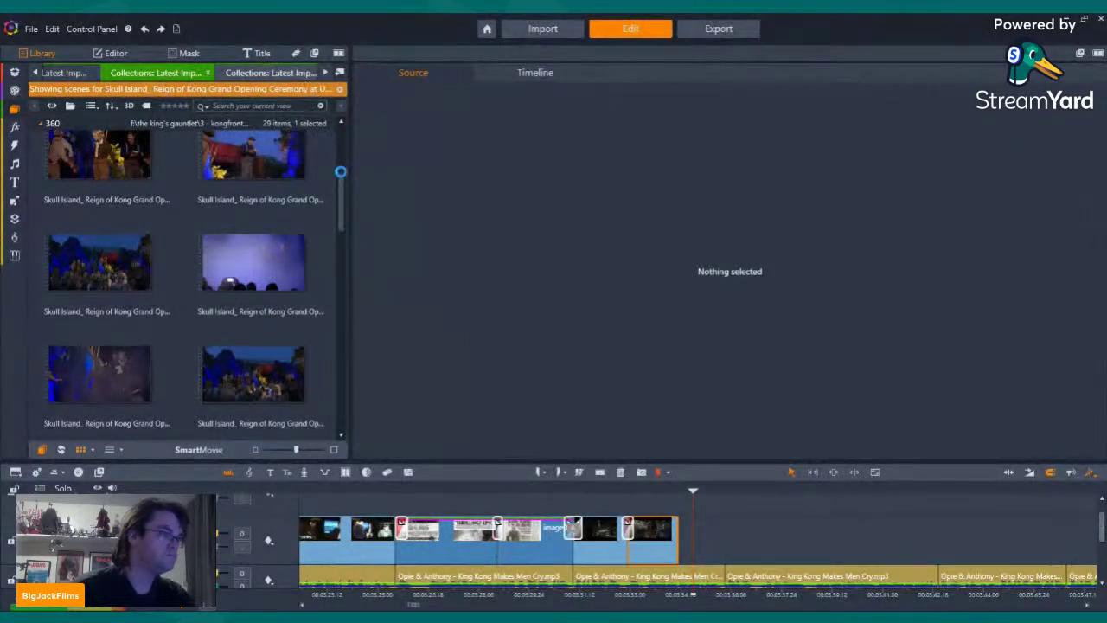
{"action": "scroll", "coordinate": [259, 288], "scroll_direction": "down", "scroll_amount": 5}
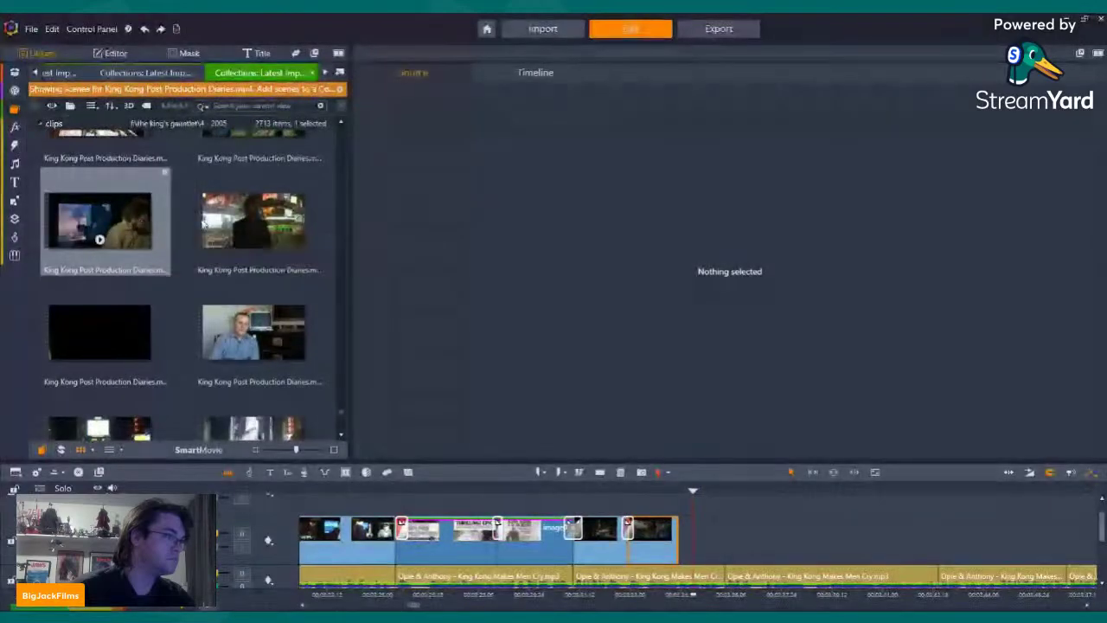
Preview the interview, Times Square night and theater marquee scenes in King Kong Post Production Diaries.mp4
{"action": "scroll", "coordinate": [247, 207], "scroll_direction": "down", "scroll_amount": 3}
{"action": "left_click", "coordinate": [259, 204]}
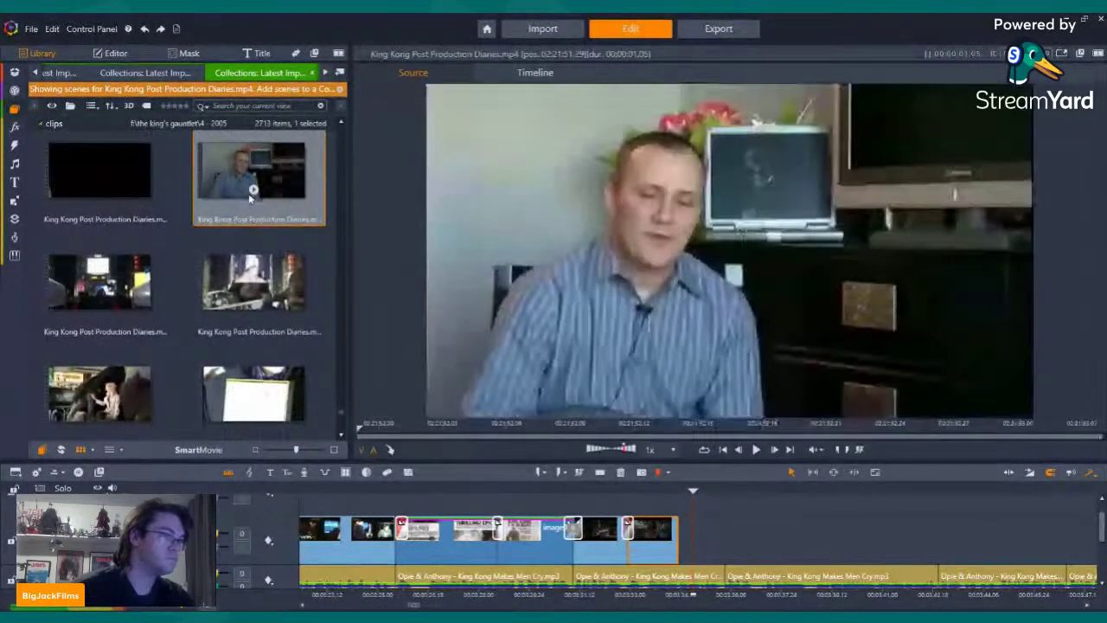
{"action": "scroll", "coordinate": [257, 200], "scroll_direction": "down", "scroll_amount": 2}
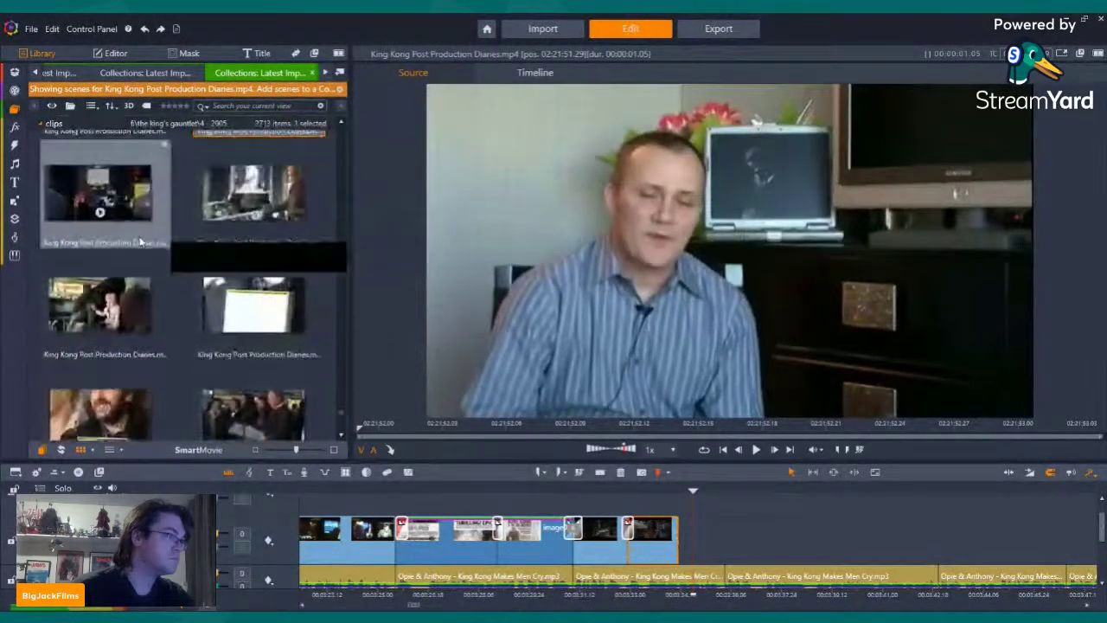
{"action": "left_click", "coordinate": [101, 214]}
{"action": "key", "text": "space"}
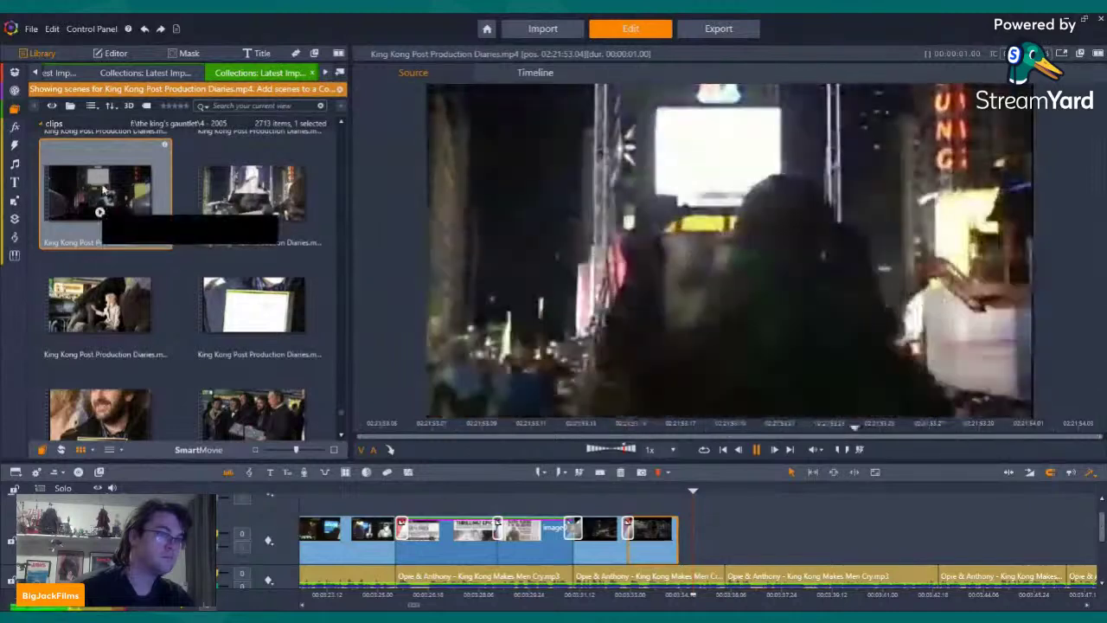
{"action": "left_click", "coordinate": [232, 200]}
{"action": "scroll", "coordinate": [255, 227], "scroll_direction": "down", "scroll_amount": 10}
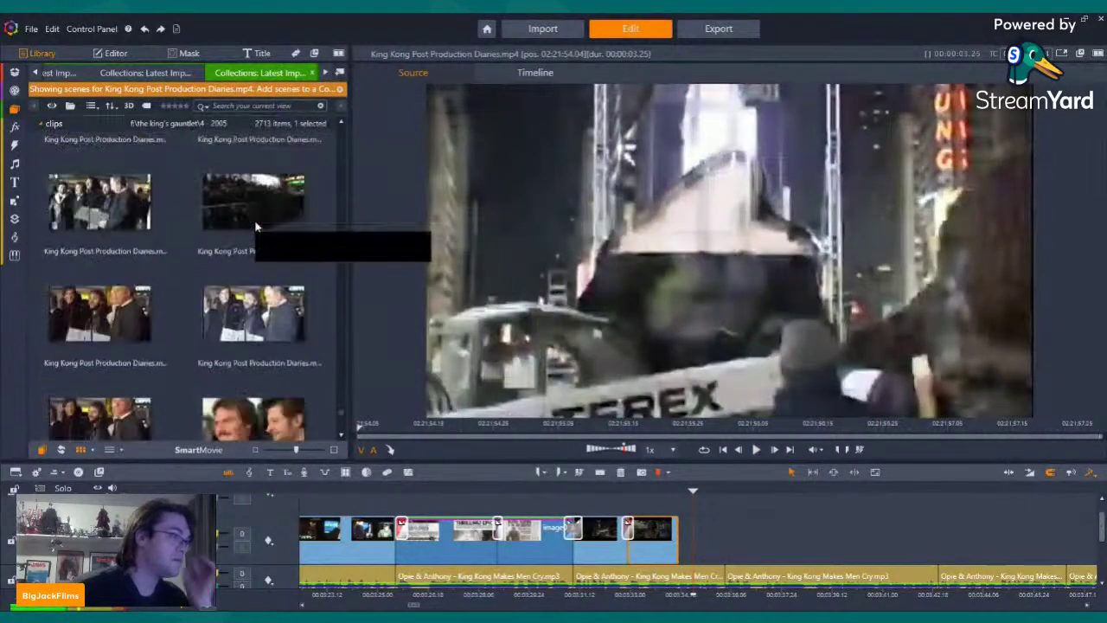
{"action": "scroll", "coordinate": [256, 226], "scroll_direction": "down", "scroll_amount": 3}
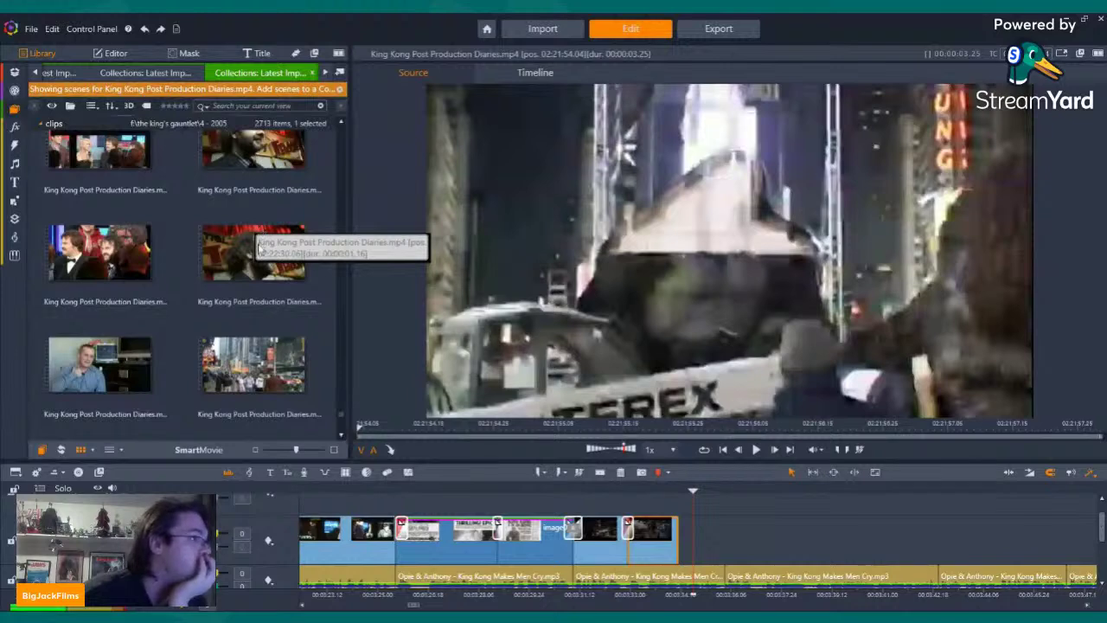
{"action": "scroll", "coordinate": [259, 247], "scroll_direction": "down", "scroll_amount": 5}
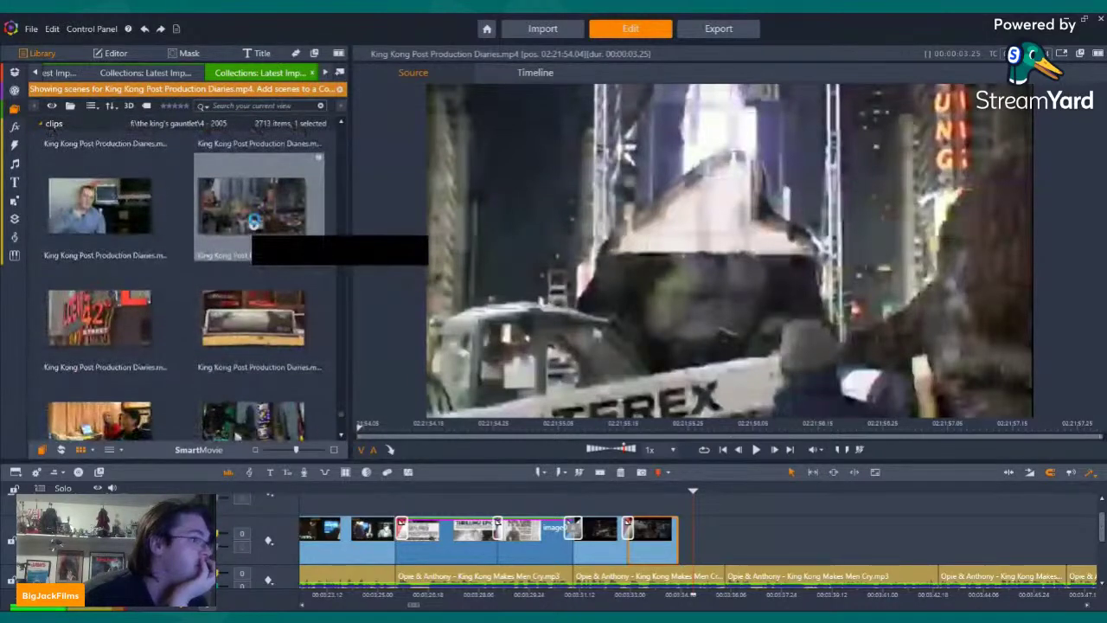
{"action": "left_click", "coordinate": [254, 223]}
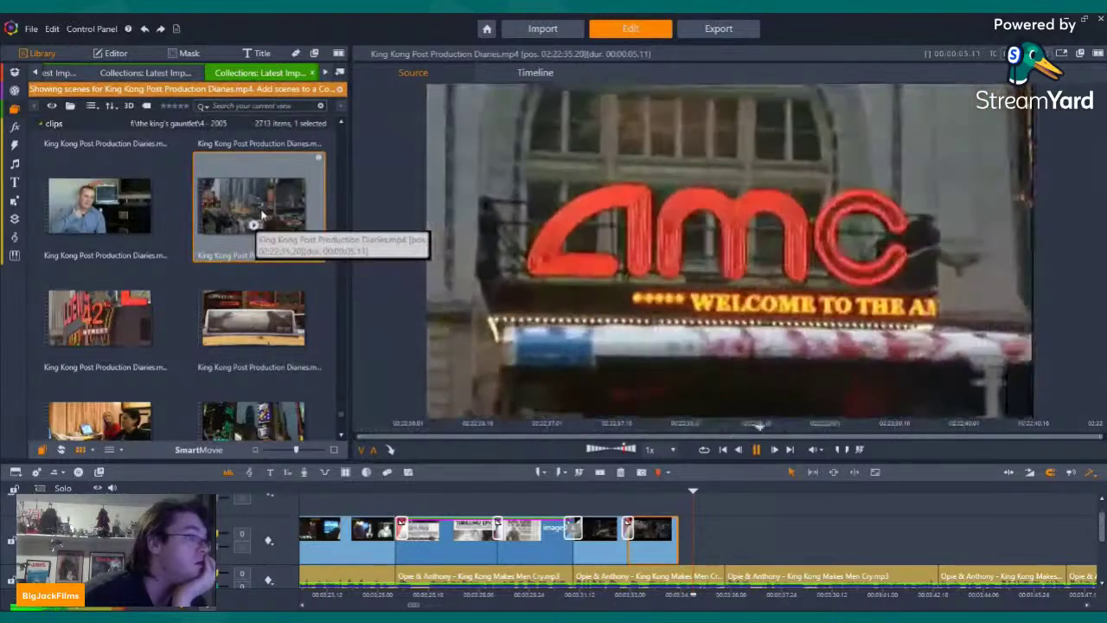
Place the King Kong taxi-roof advertisement scene directly after the close-up clip on the timeline and remove its audio stream
{"action": "scroll", "coordinate": [262, 215], "scroll_direction": "down", "scroll_amount": 2}
{"action": "left_click", "coordinate": [253, 175]}
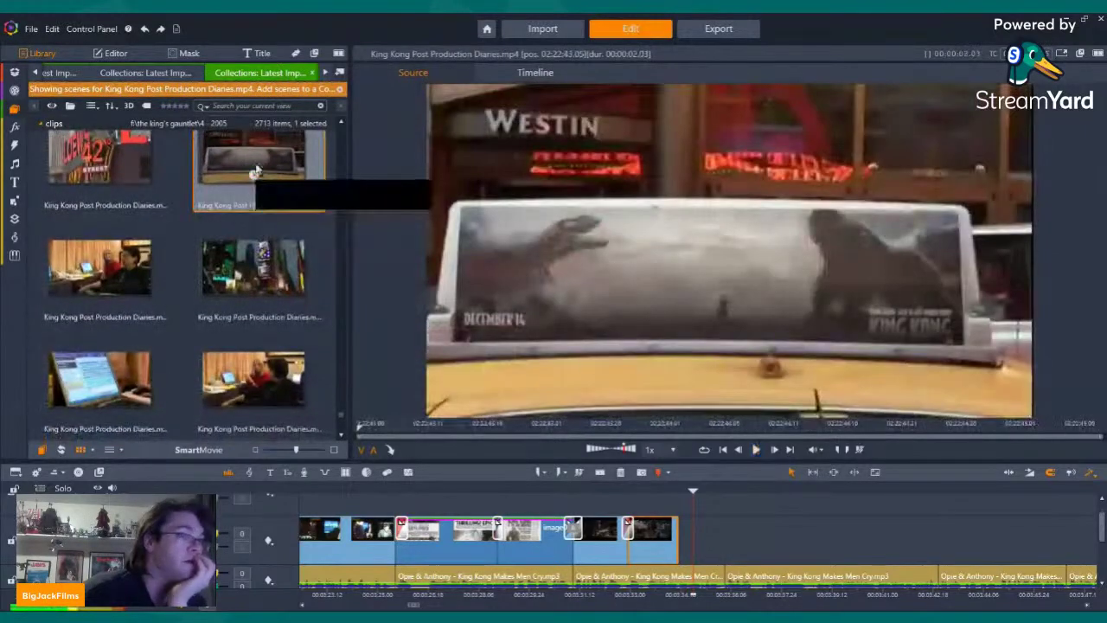
{"action": "left_click_drag", "start_coordinate": [581, 187], "coordinate": [683, 533]}
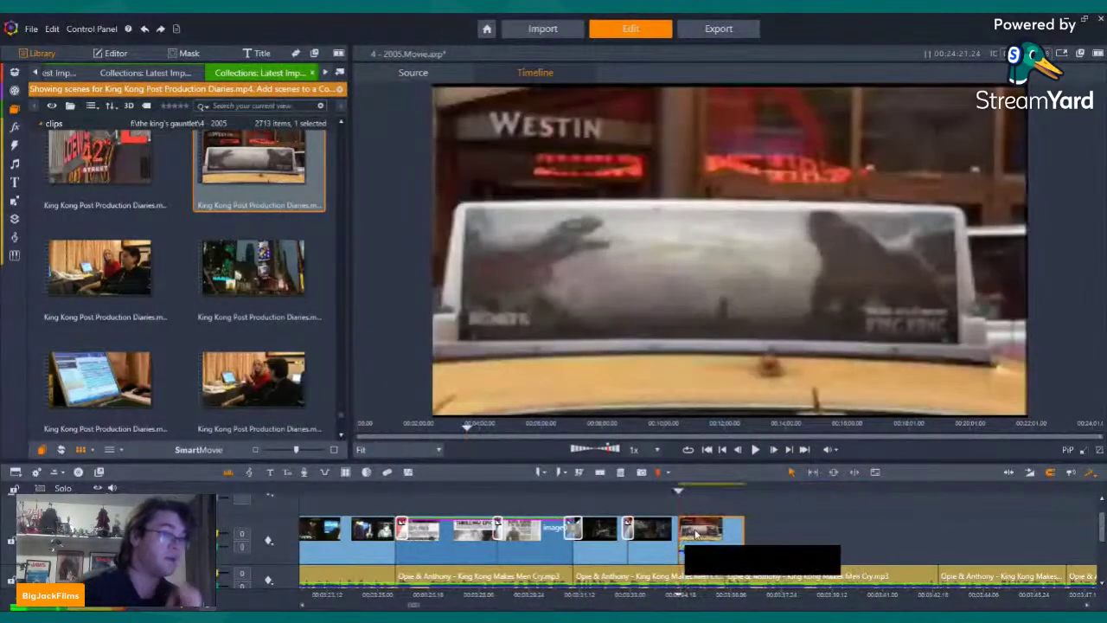
{"action": "right_click", "coordinate": [714, 527]}
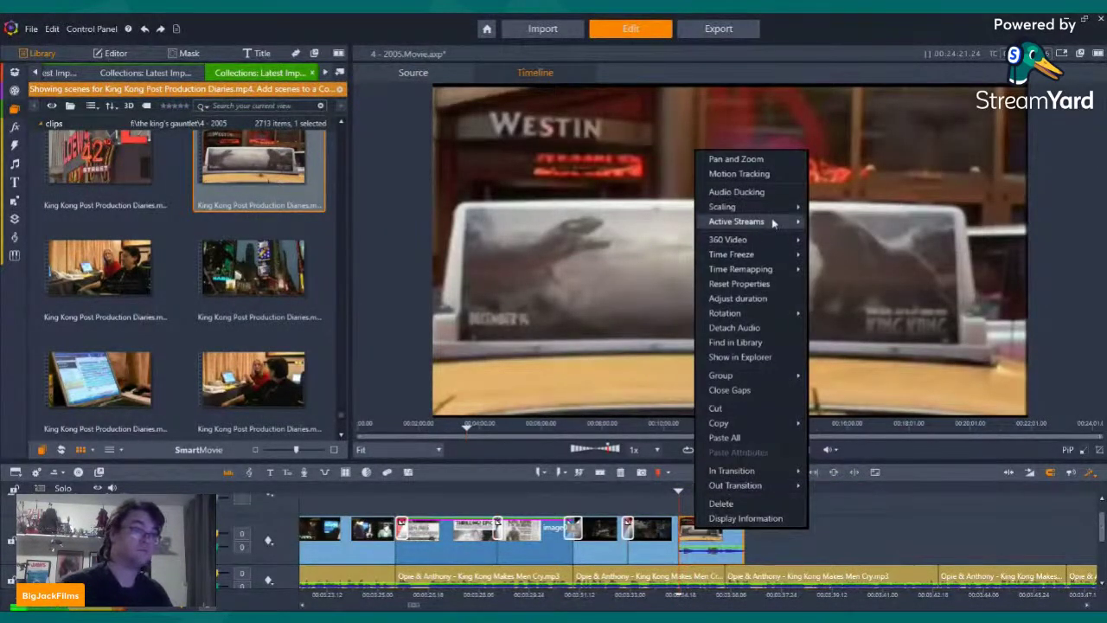
Place the Times Square night scene directly after the taxi-roof advertisement clip on the timeline and remove its audio stream
{"action": "left_click", "coordinate": [254, 289]}
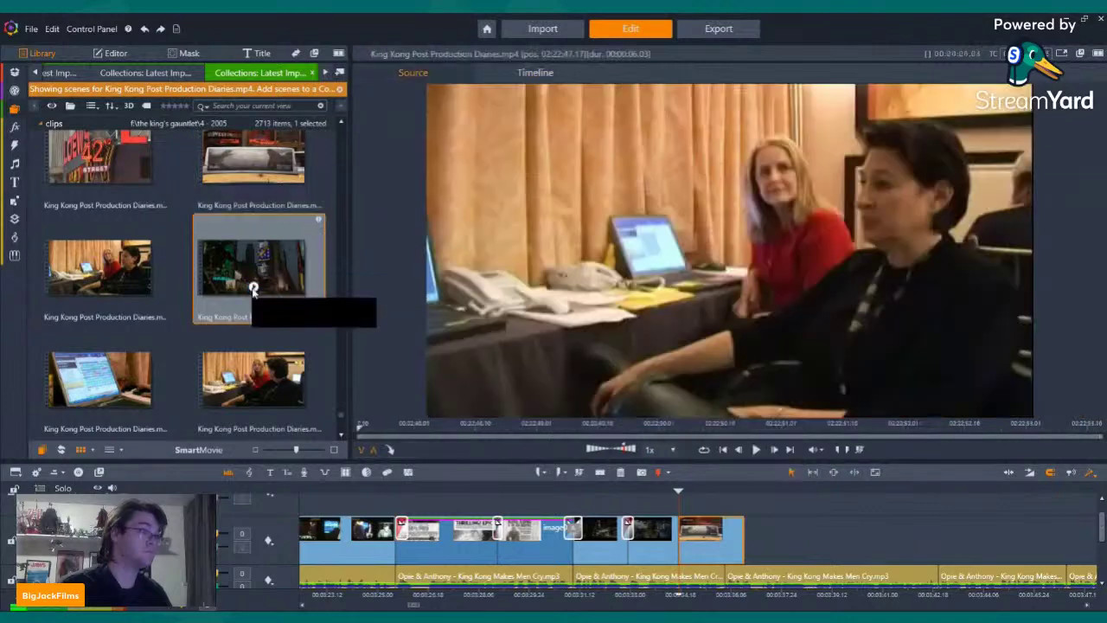
{"action": "left_click_drag", "start_coordinate": [263, 270], "coordinate": [752, 543]}
{"action": "right_click", "coordinate": [761, 542]}
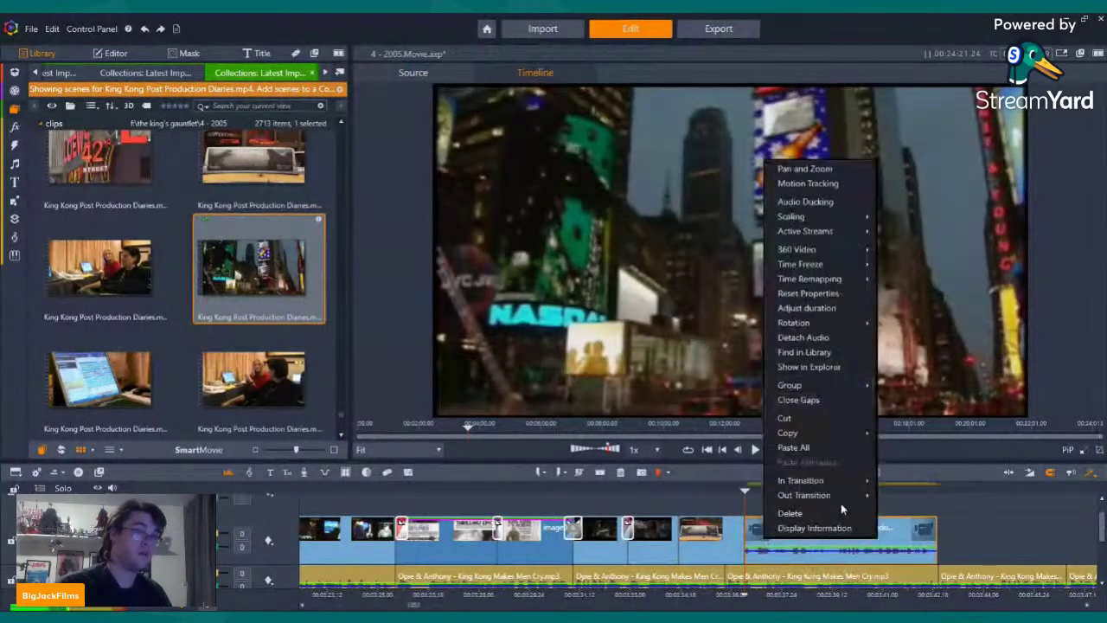
{"action": "mouse_move", "coordinate": [836, 231]}
{"action": "left_click", "coordinate": [895, 246]}
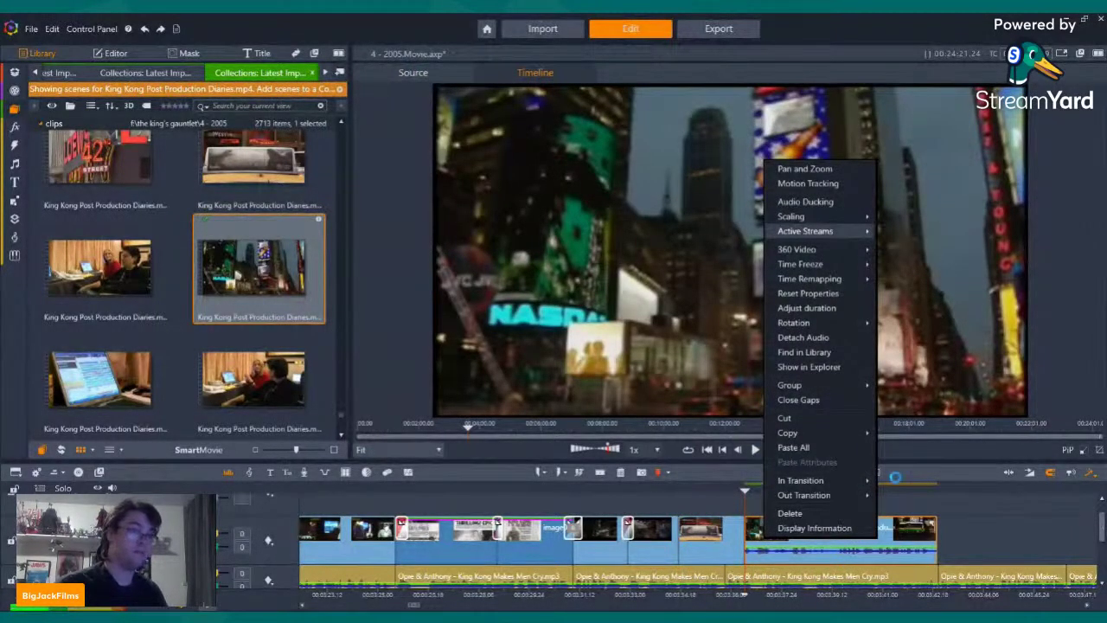
Play back the timeline from the woman's close-up through the taxi-roof advertisement and Times Square clips
{"action": "key", "text": "Left"}
{"action": "key", "text": "Left"}
{"action": "key", "text": "Left"}
{"action": "key", "text": "Left"}
{"action": "key", "text": "Left"}
{"action": "key", "text": "Left"}
{"action": "key", "text": "Left"}
{"action": "key", "text": "Left"}
{"action": "key", "text": "Left"}
{"action": "key", "text": "Left"}
{"action": "key", "text": "Left"}
{"action": "key", "text": "Left"}
{"action": "key", "text": "Left"}
{"action": "key", "text": "Left"}
{"action": "key", "text": "Left"}
{"action": "key", "text": "Left"}
{"action": "key", "text": "Left"}
{"action": "key", "text": "Left"}
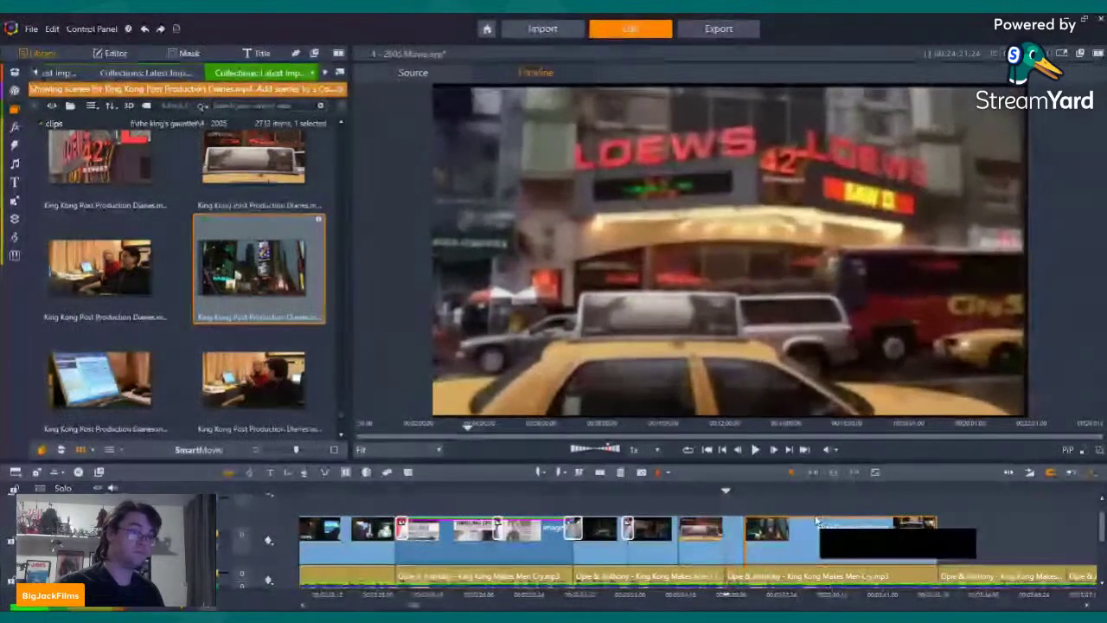
{"action": "left_click", "coordinate": [659, 491]}
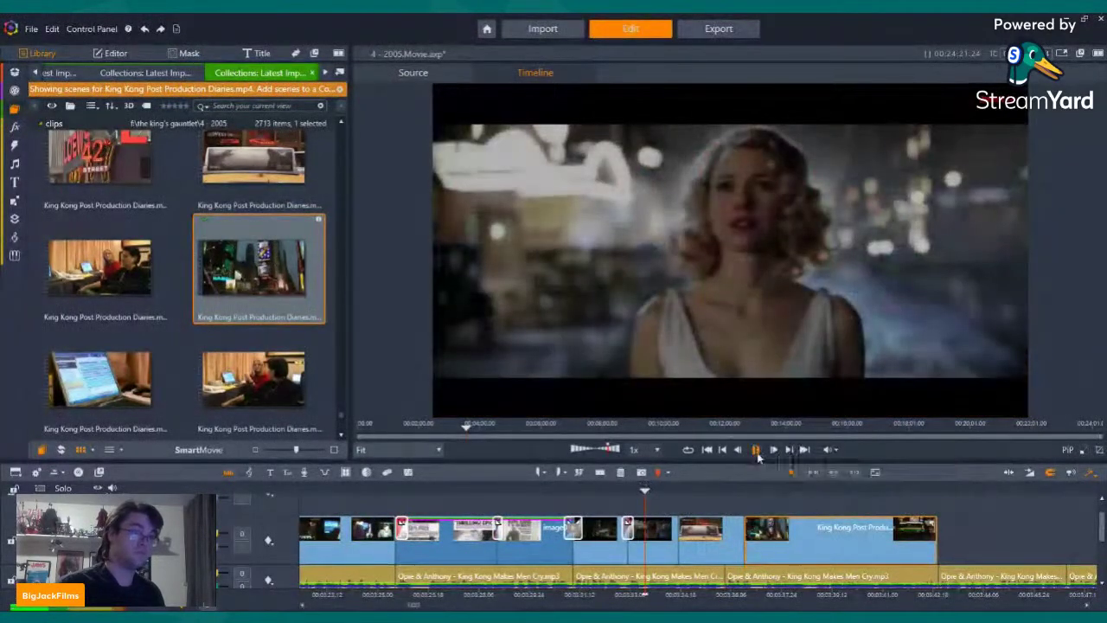
{"action": "left_click", "coordinate": [755, 449]}
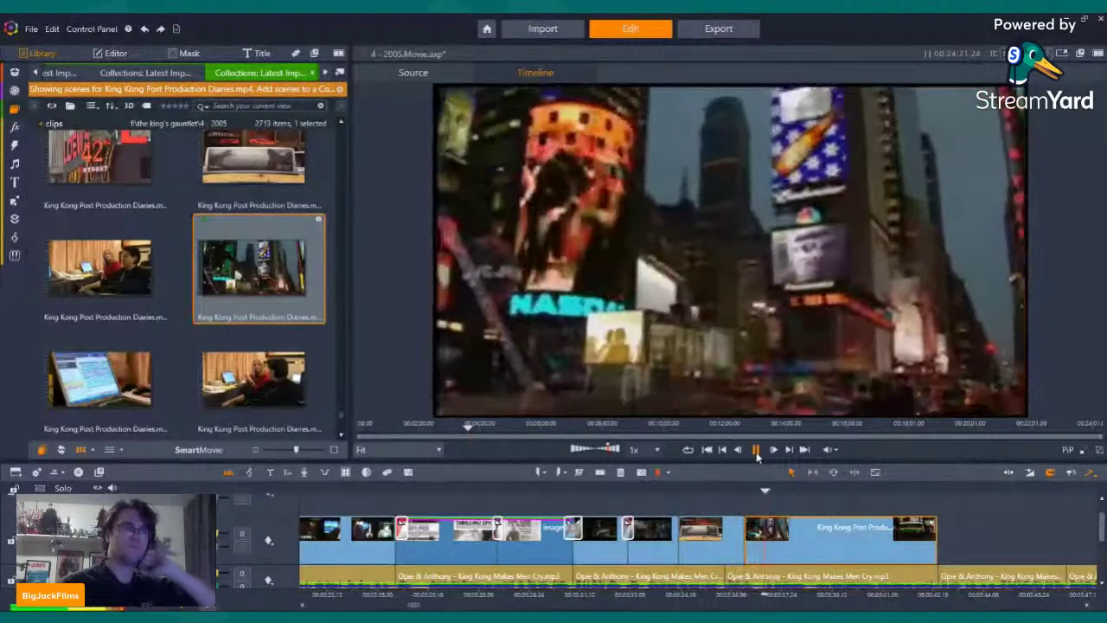
{"action": "left_click", "coordinate": [754, 450]}
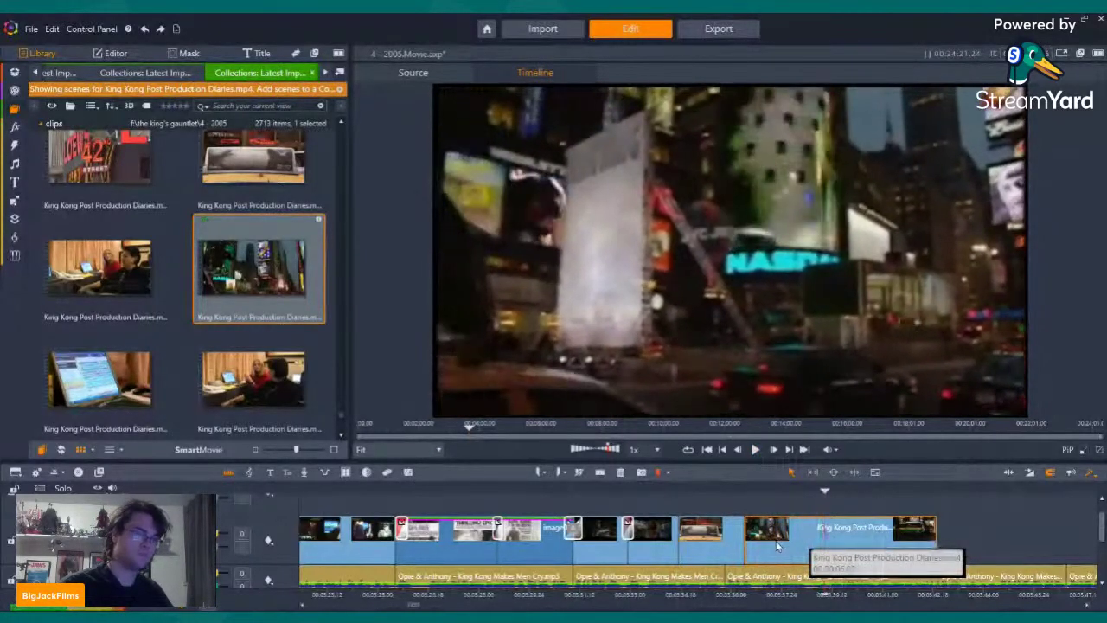
Delete the Times Square clip, replay the remaining sequence and delete the taxi-roof advertisement clip from the timeline as well
{"action": "right_click", "coordinate": [794, 529]}
{"action": "left_click", "coordinate": [800, 514]}
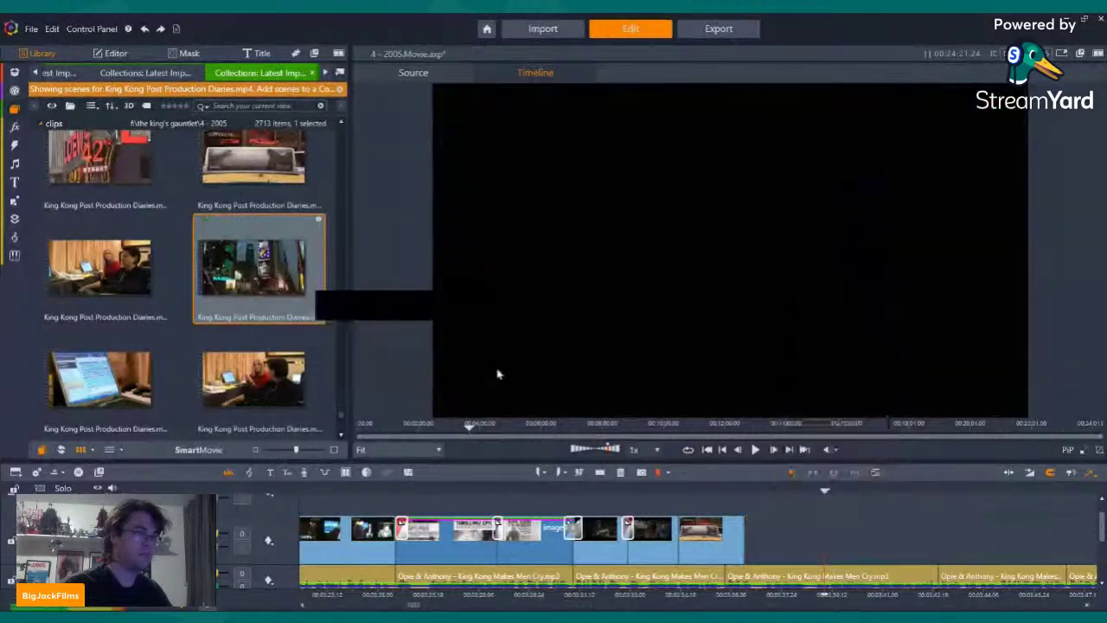
{"action": "left_click", "coordinate": [667, 492]}
{"action": "left_click", "coordinate": [755, 449]}
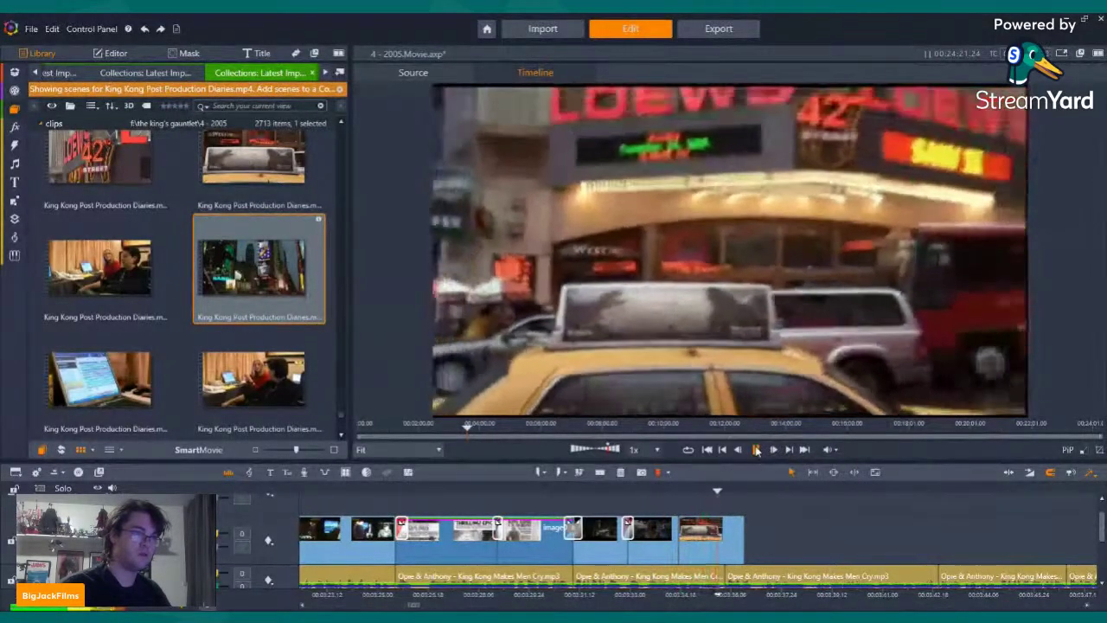
{"action": "left_click", "coordinate": [755, 449]}
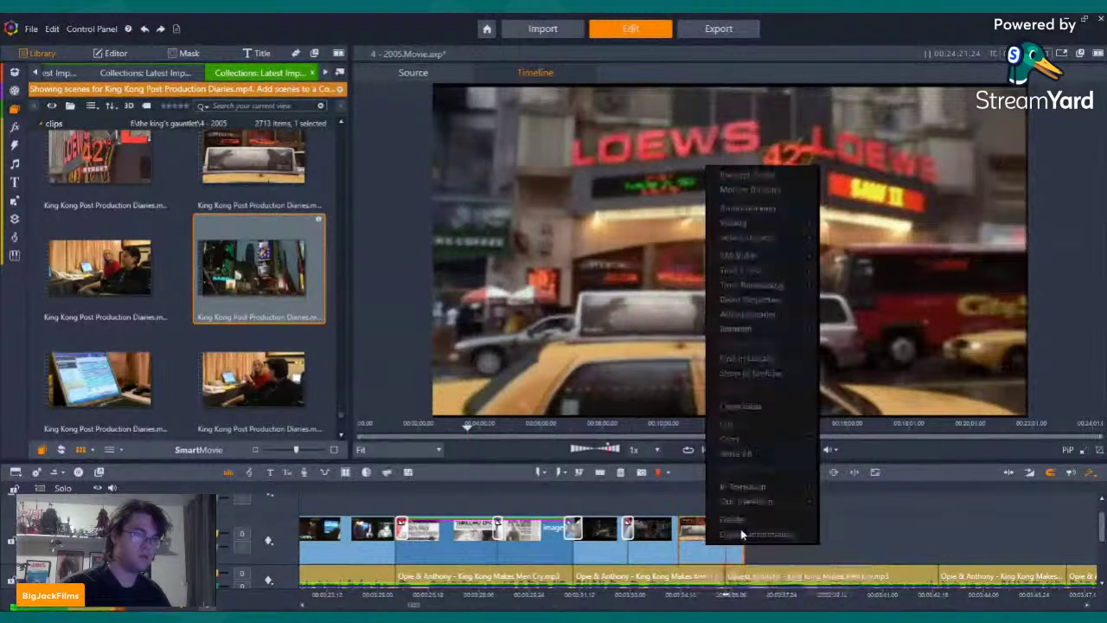
{"action": "left_click", "coordinate": [733, 516]}
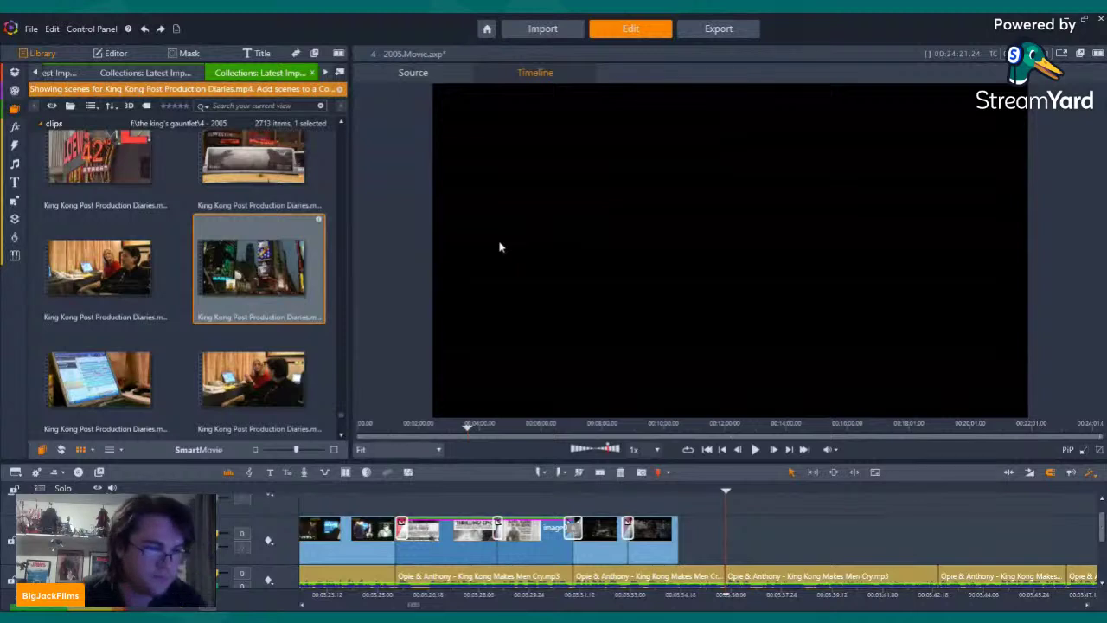
Look through the Post Production Diaries scenes and the imported clips and newspaper images for something to follow the close-up clip
{"action": "scroll", "coordinate": [310, 191], "scroll_direction": "down", "scroll_amount": 3}
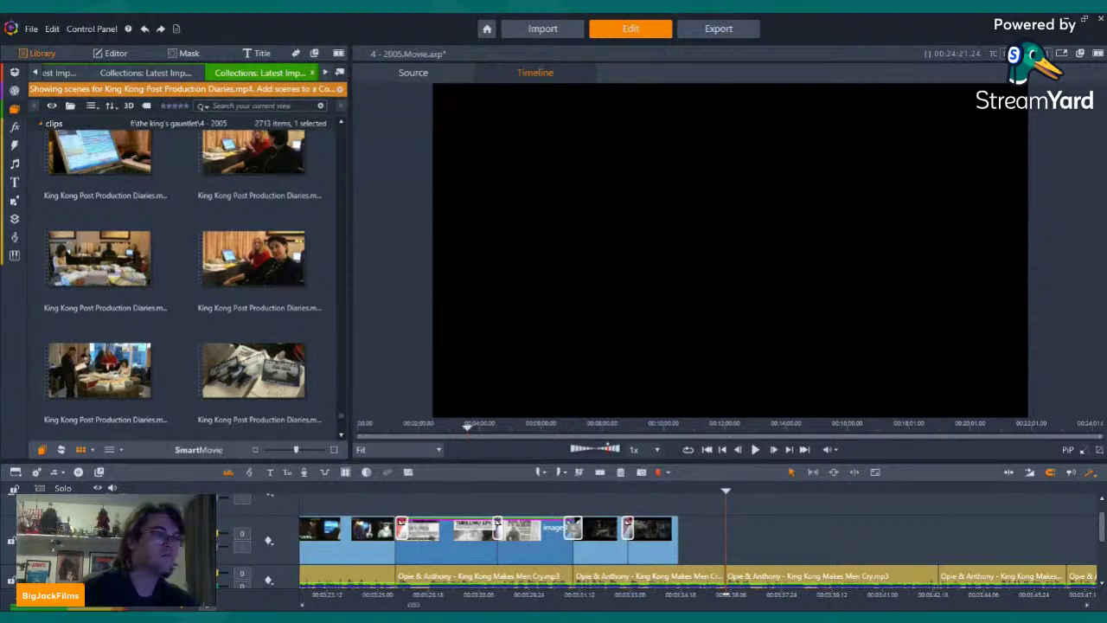
{"action": "left_click", "coordinate": [326, 72]}
{"action": "left_click", "coordinate": [325, 73]}
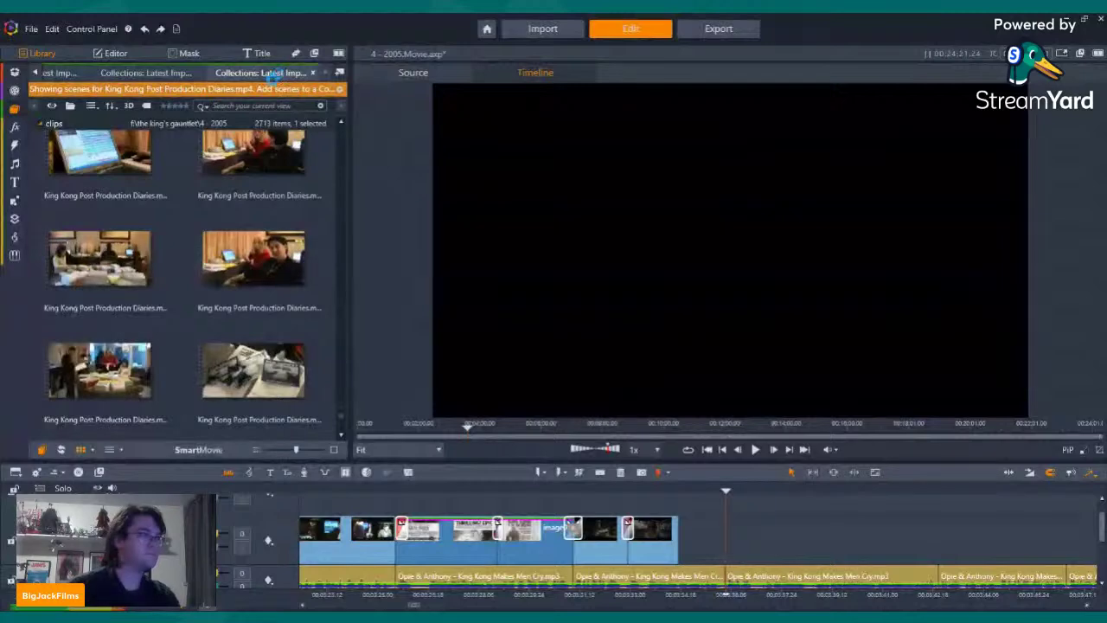
{"action": "left_click", "coordinate": [277, 73]}
{"action": "scroll", "coordinate": [294, 311], "scroll_direction": "down", "scroll_amount": 10}
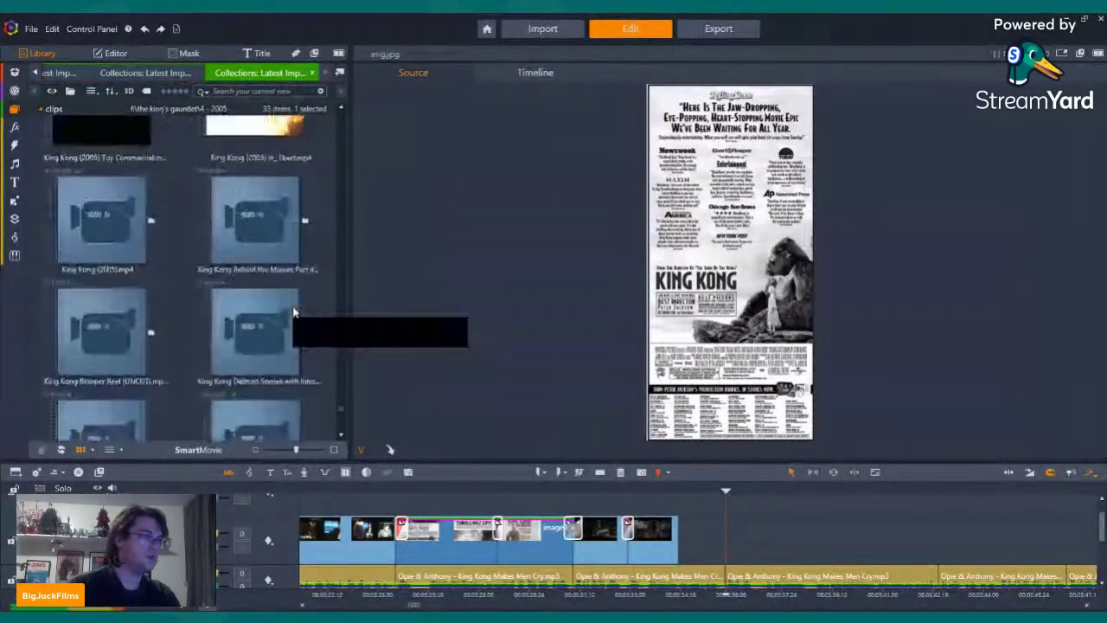
{"action": "scroll", "coordinate": [292, 298], "scroll_direction": "down", "scroll_amount": 3}
{"action": "scroll", "coordinate": [291, 227], "scroll_direction": "up", "scroll_amount": 5}
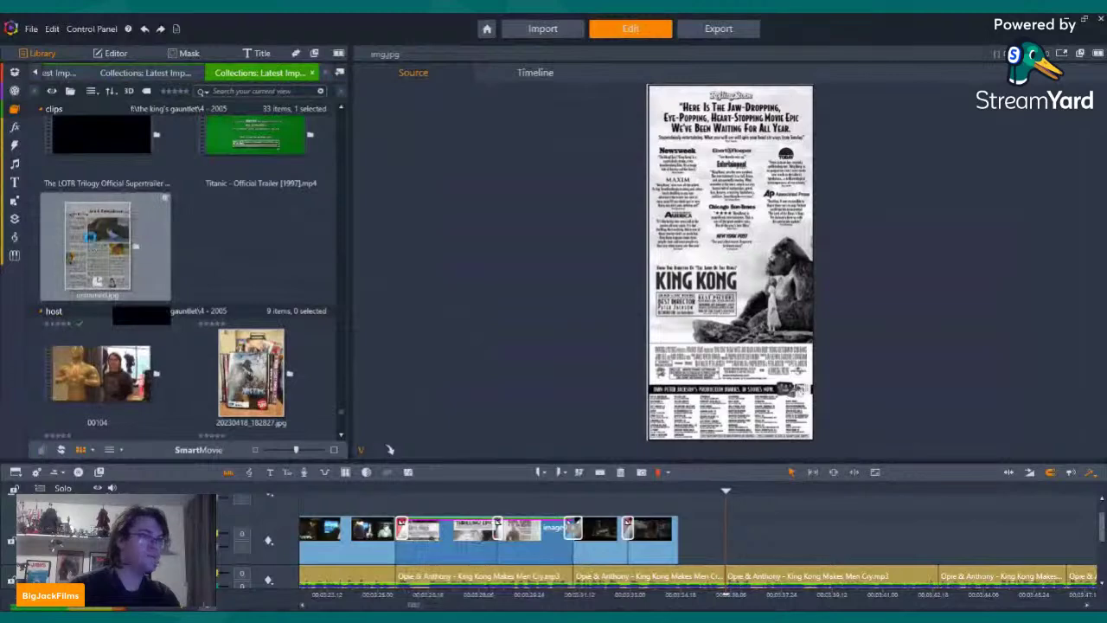
{"action": "left_click", "coordinate": [90, 238]}
{"action": "scroll", "coordinate": [510, 562], "scroll_direction": "down", "scroll_amount": 1}
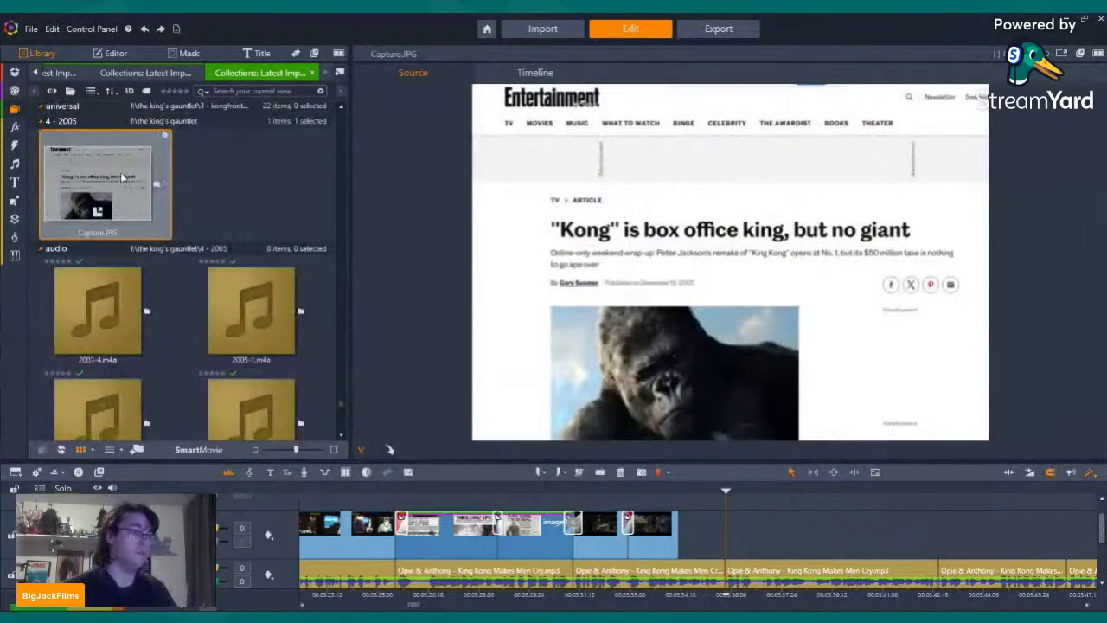
Place the article screenshot Capture.JPG directly after the close-up clip and extend its end to cover more of the commentary
{"action": "left_click_drag", "start_coordinate": [119, 172], "coordinate": [718, 529]}
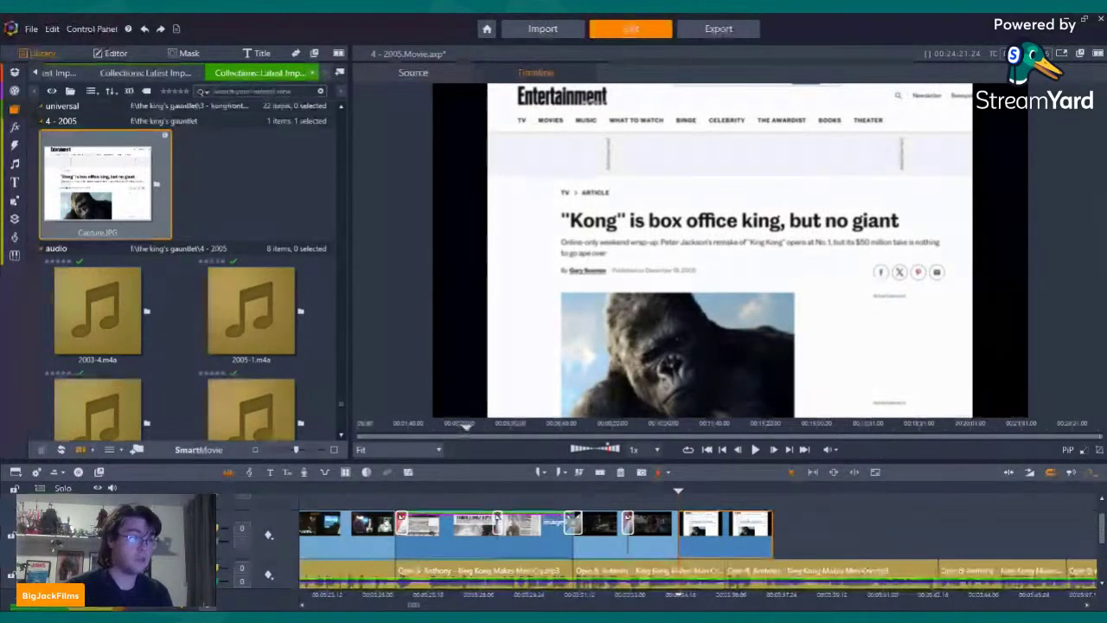
{"action": "left_click", "coordinate": [755, 448]}
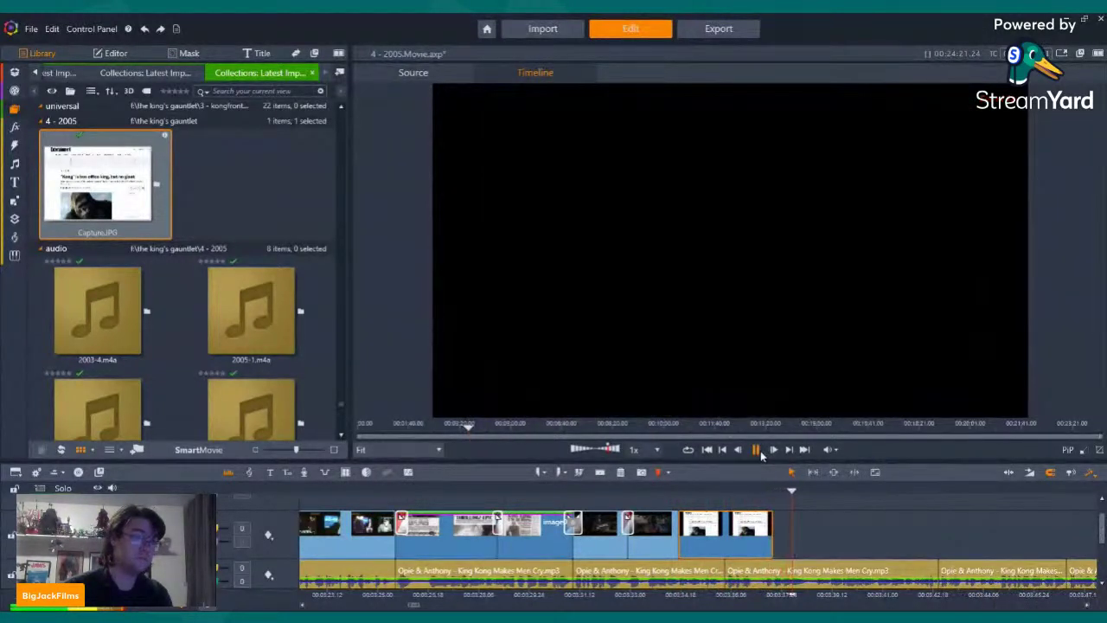
{"action": "left_click", "coordinate": [758, 450]}
{"action": "left_click_drag", "start_coordinate": [772, 539], "coordinate": [803, 538]}
{"action": "left_click", "coordinate": [793, 544]}
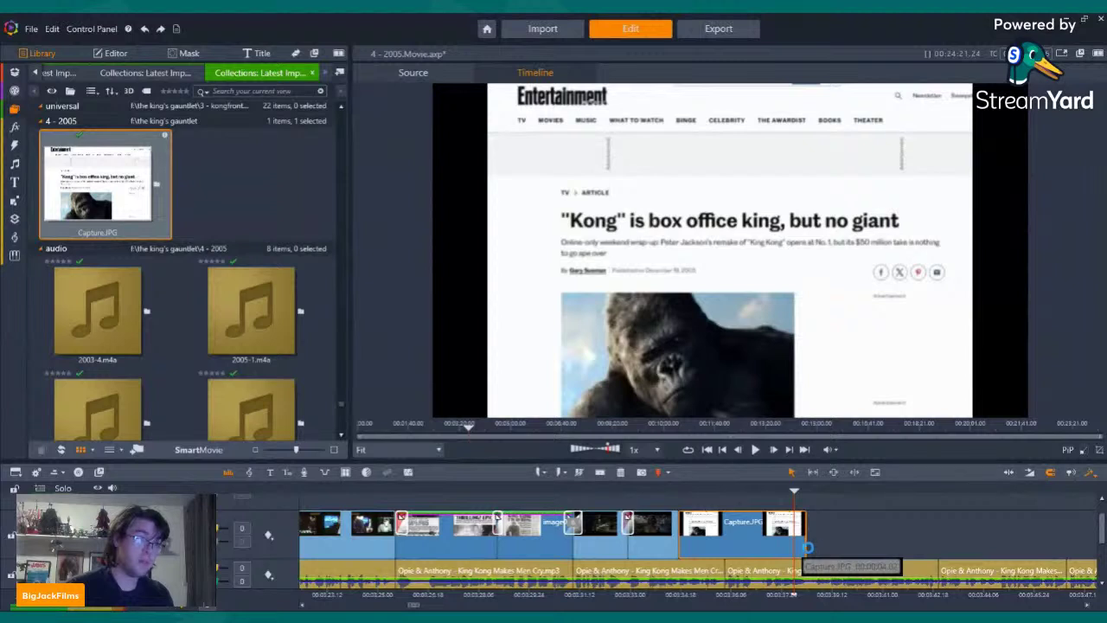
{"action": "left_click_drag", "start_coordinate": [805, 547], "coordinate": [814, 543]}
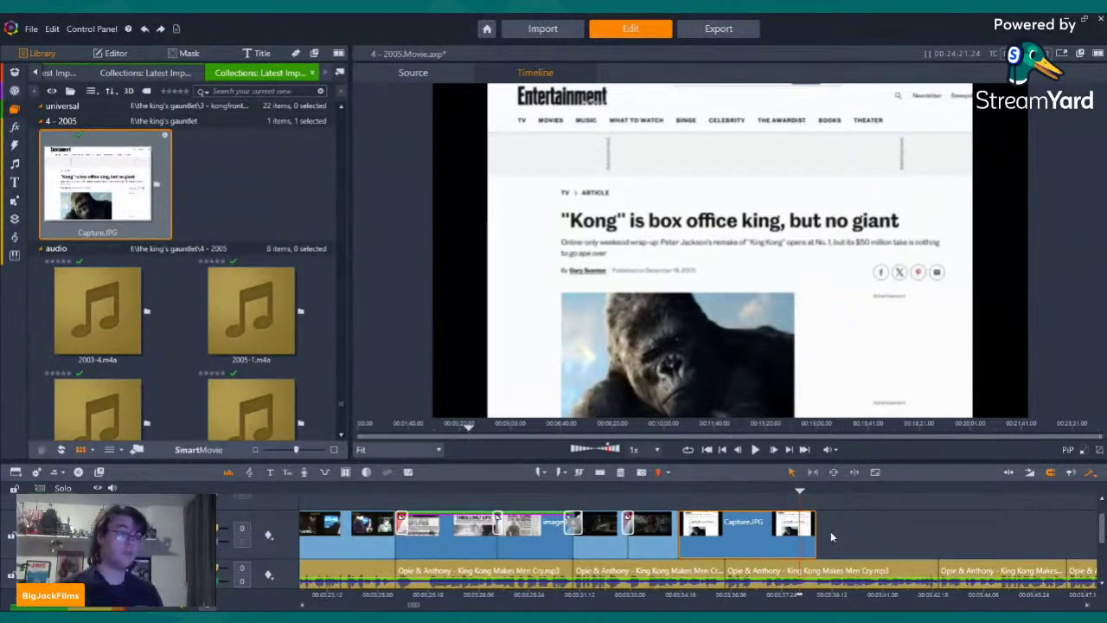
Apply an animated Pan And Zoom to Capture.JPG that moves in on the headline, and add a transition at its start
{"action": "right_click", "coordinate": [750, 528]}
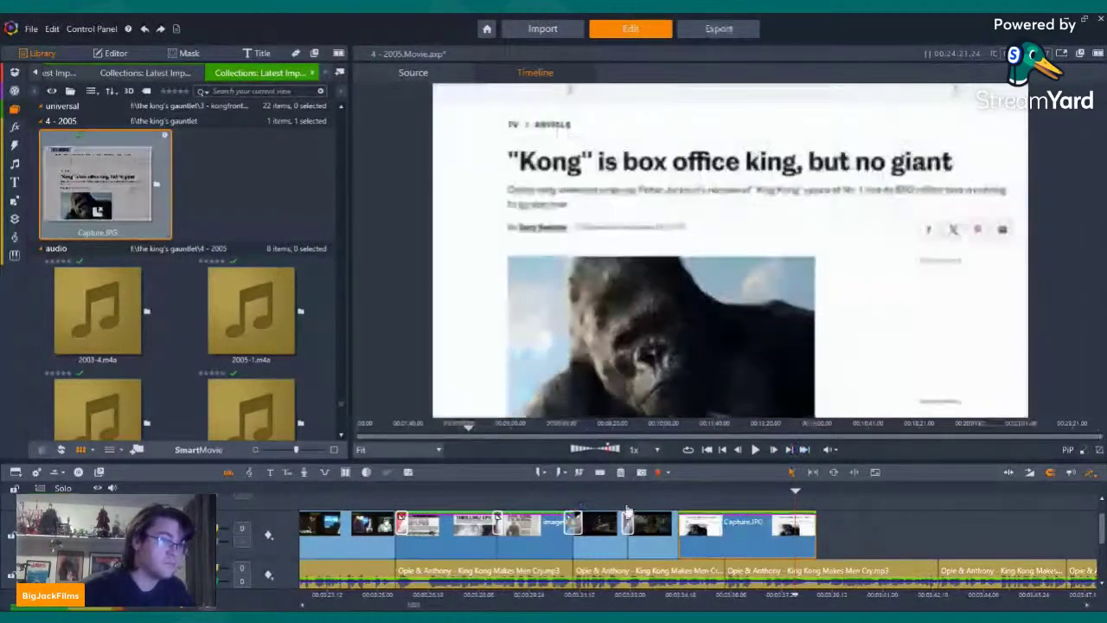
{"action": "double_click", "coordinate": [760, 532]}
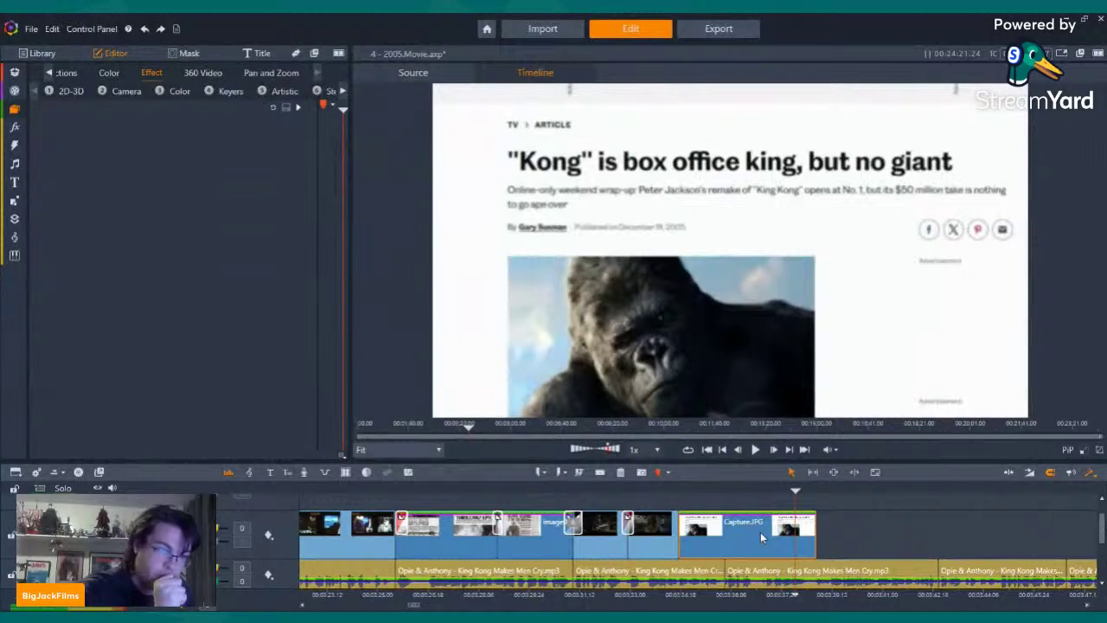
{"action": "left_click", "coordinate": [106, 91]}
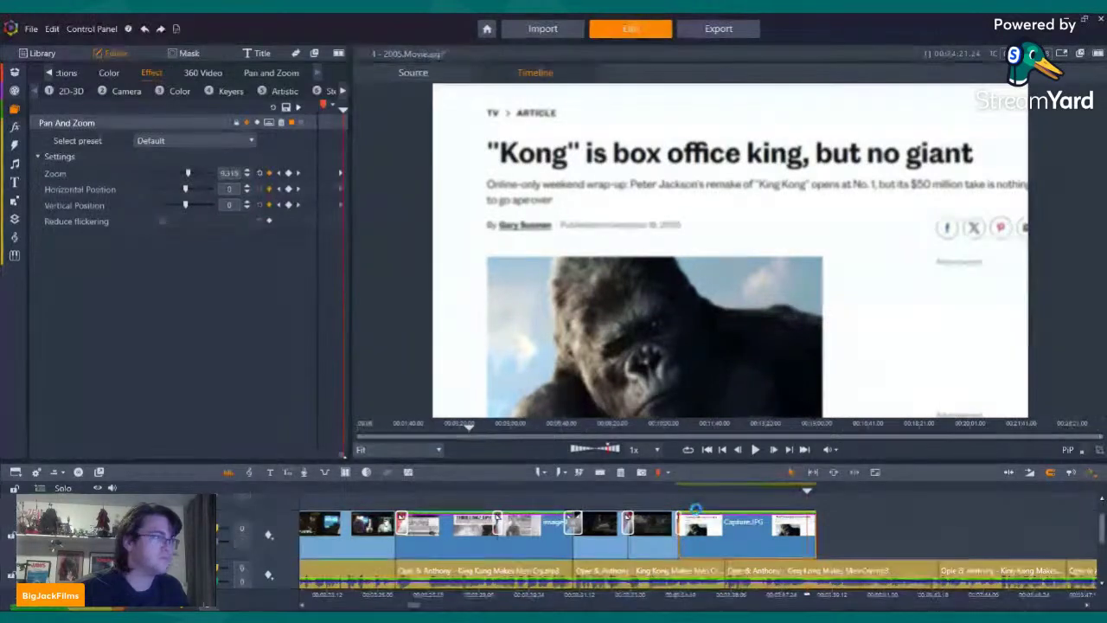
{"action": "left_click", "coordinate": [16, 110]}
{"action": "left_click", "coordinate": [41, 117]}
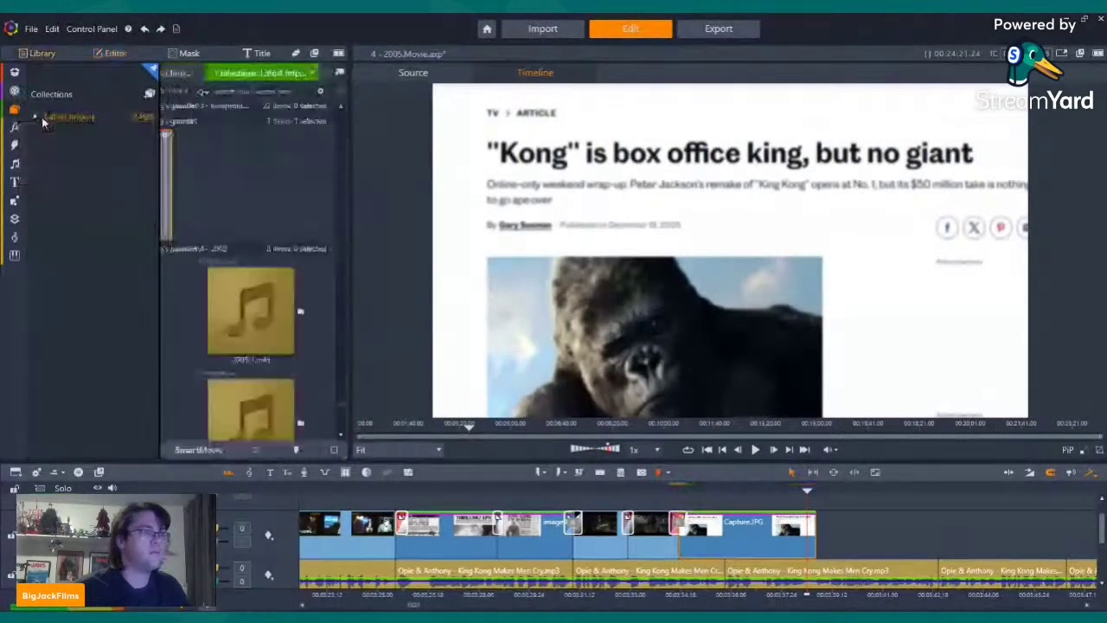
Play back the sequence from the "Thrilling! Epic!" newspaper image through the end of the article screenshot
{"action": "key", "text": "Left"}
{"action": "key", "text": "Left"}
{"action": "key", "text": "Left"}
{"action": "key", "text": "Left"}
{"action": "key", "text": "Left"}
{"action": "key", "text": "Left"}
{"action": "key", "text": "Left"}
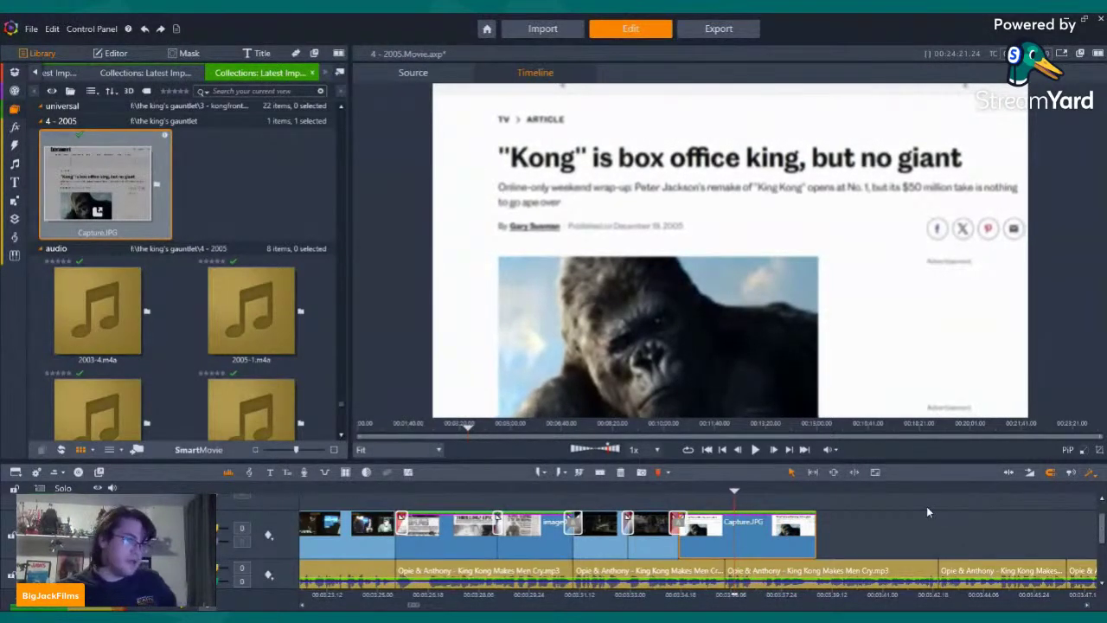
{"action": "left_click", "coordinate": [456, 493]}
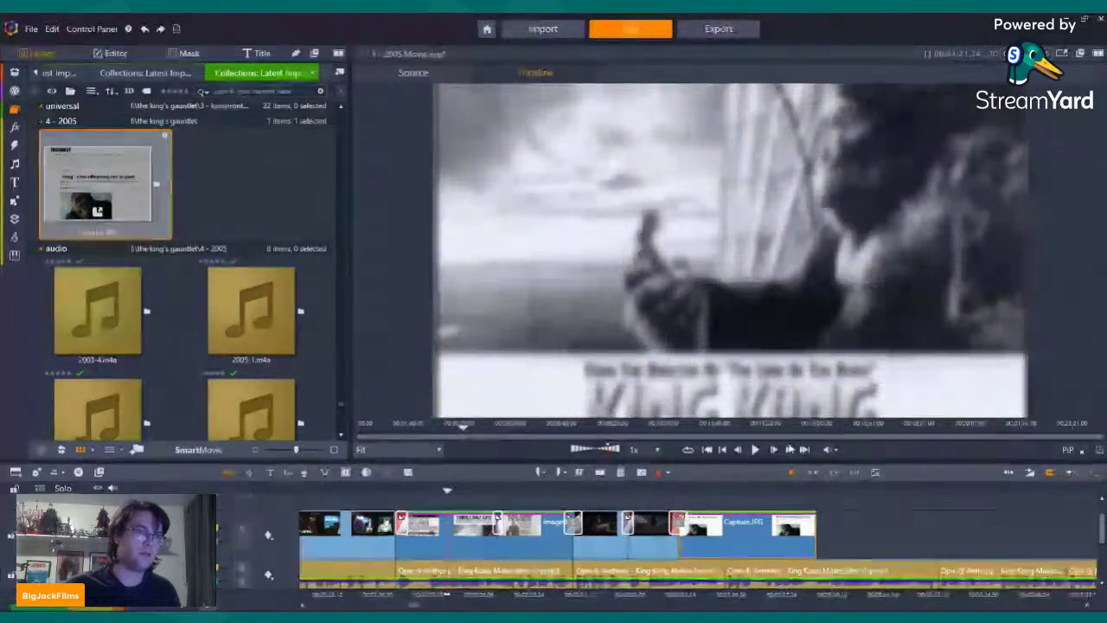
{"action": "left_click", "coordinate": [755, 450]}
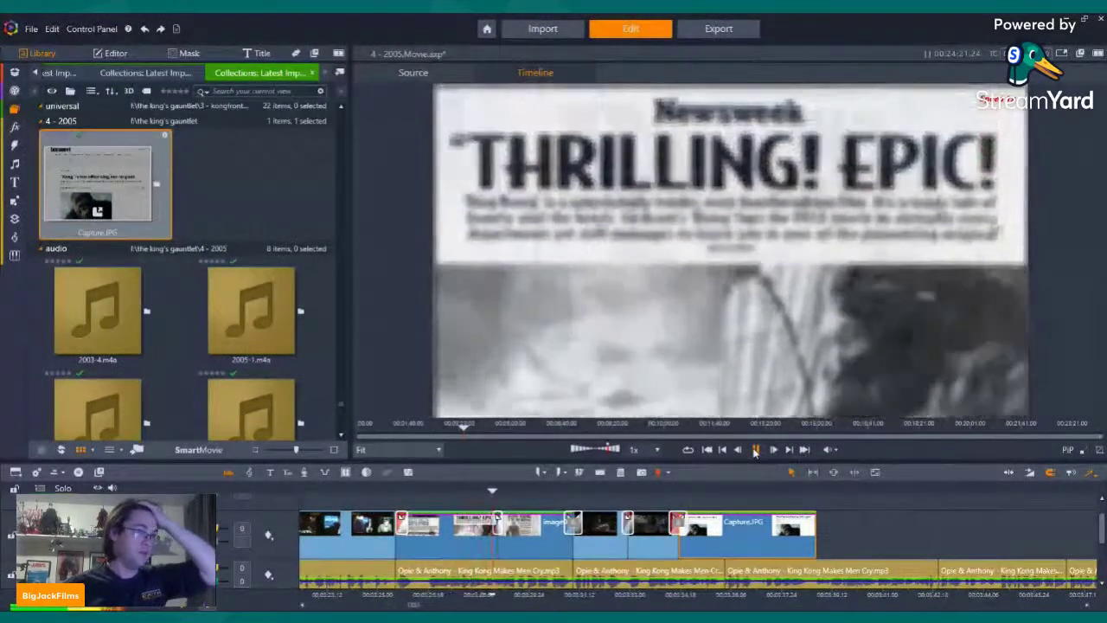
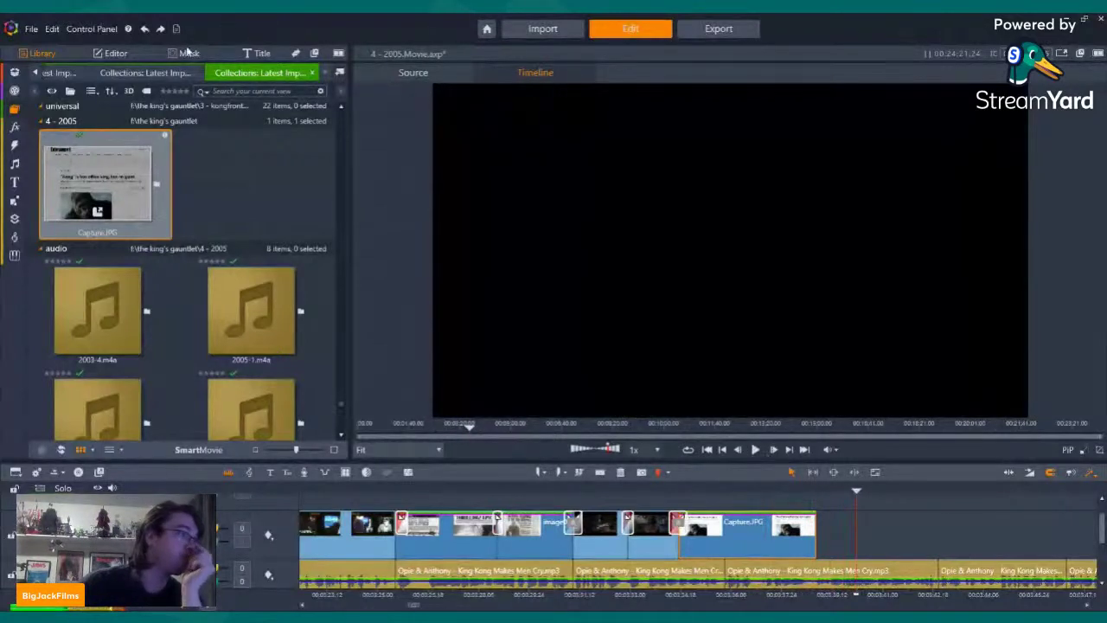
Look through the open library collections for footage to follow the article screenshot, ending at the Post Production Diaries scenes
{"action": "left_click", "coordinate": [157, 72]}
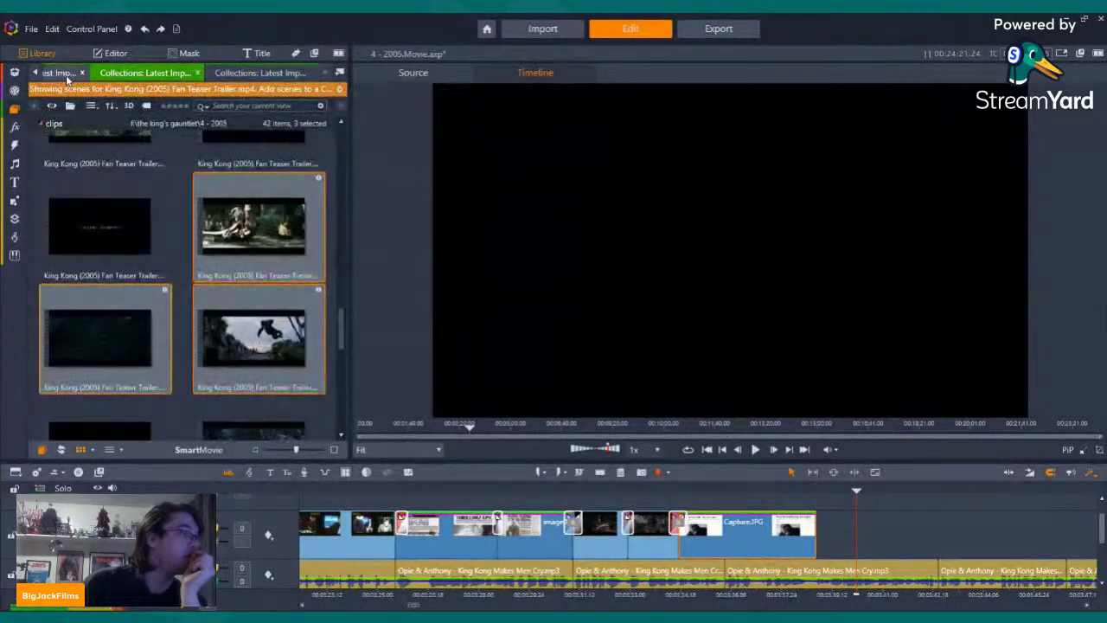
{"action": "left_click", "coordinate": [68, 72]}
{"action": "left_click", "coordinate": [38, 73]}
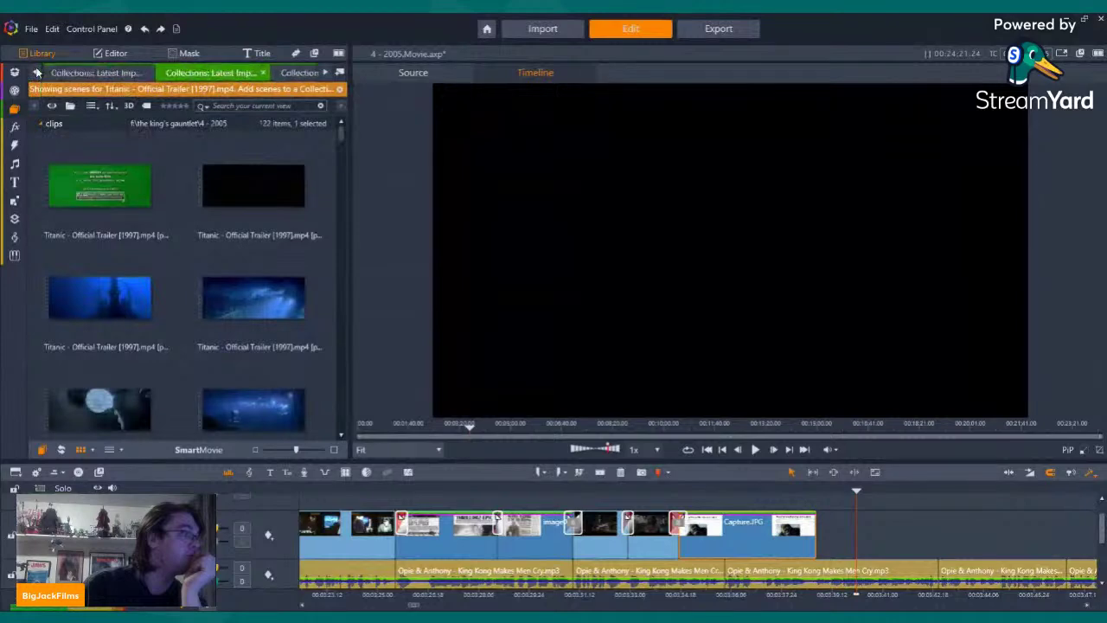
{"action": "left_click", "coordinate": [91, 73]}
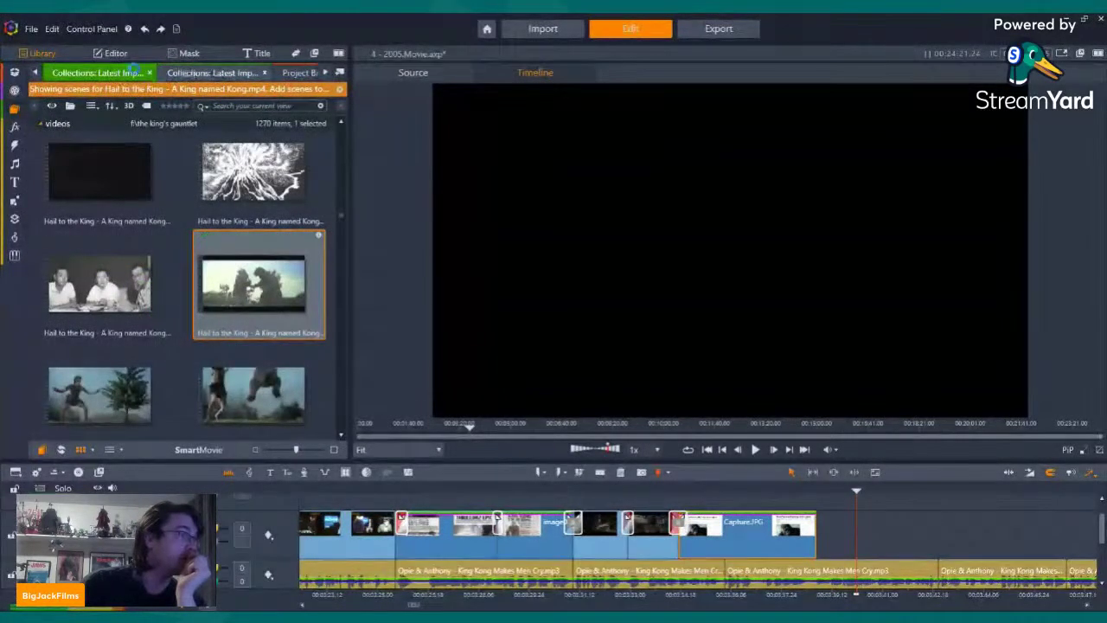
{"action": "left_click", "coordinate": [212, 73]}
{"action": "left_click", "coordinate": [35, 72]}
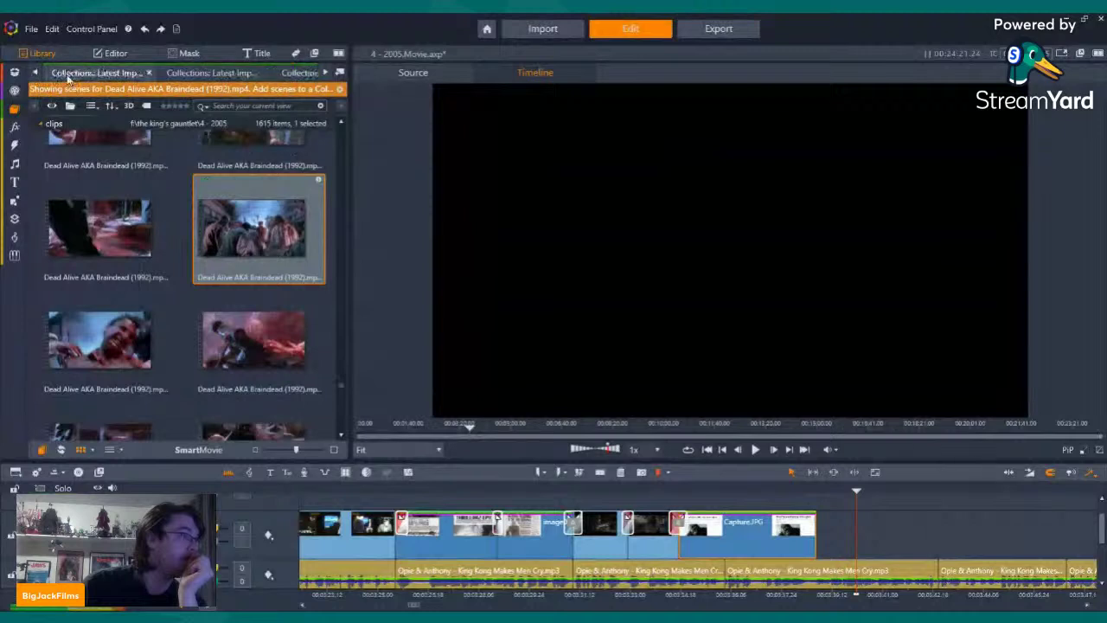
{"action": "left_click", "coordinate": [34, 73]}
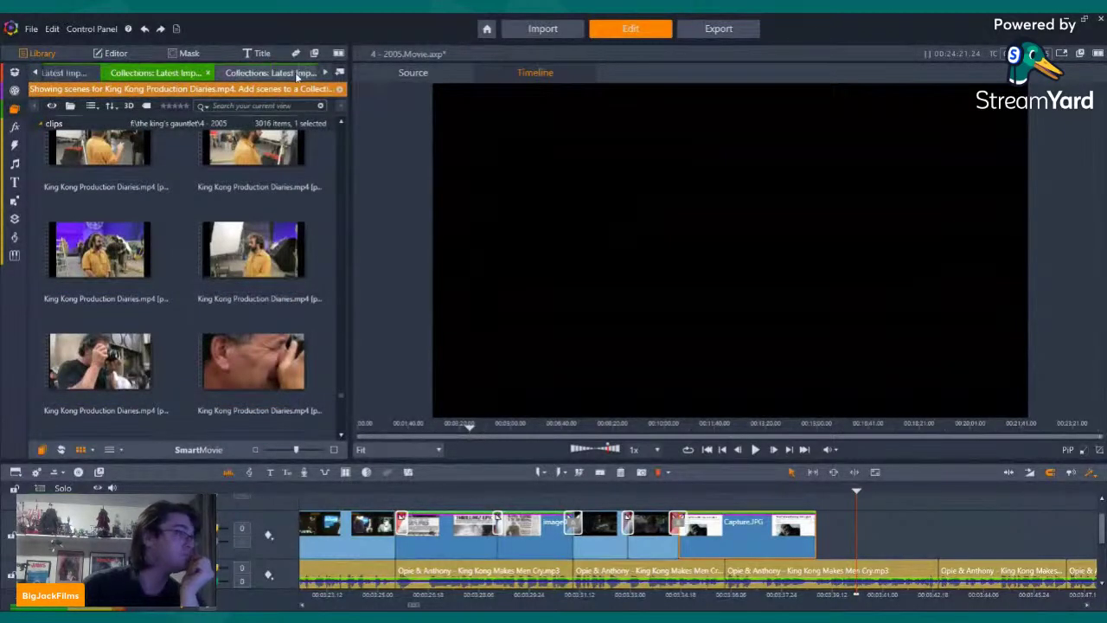
{"action": "left_click", "coordinate": [296, 74]}
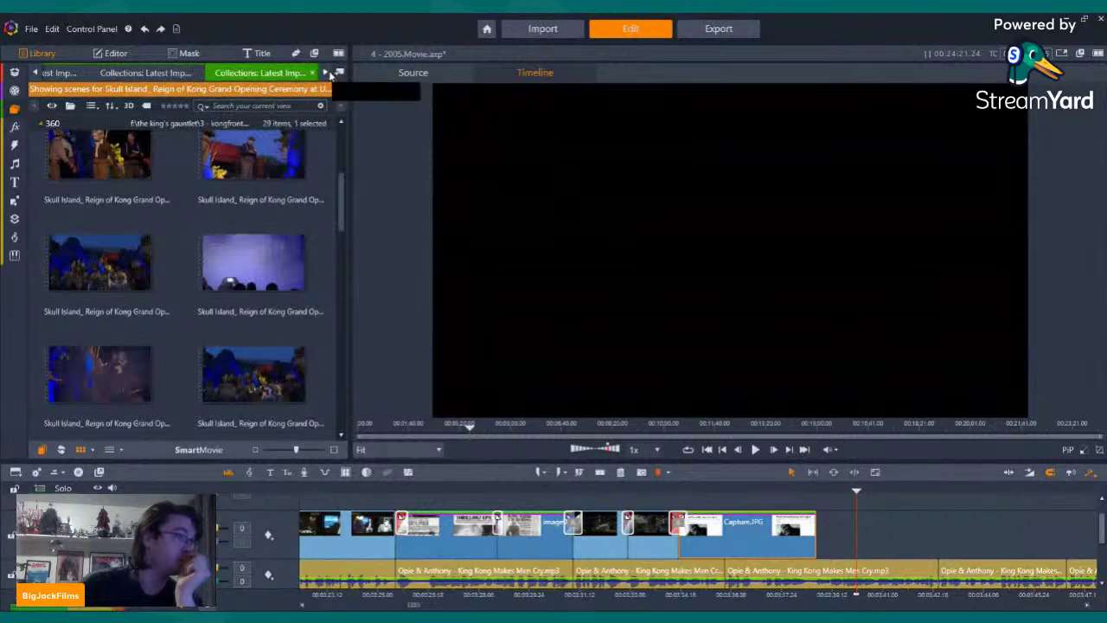
{"action": "left_click", "coordinate": [327, 73]}
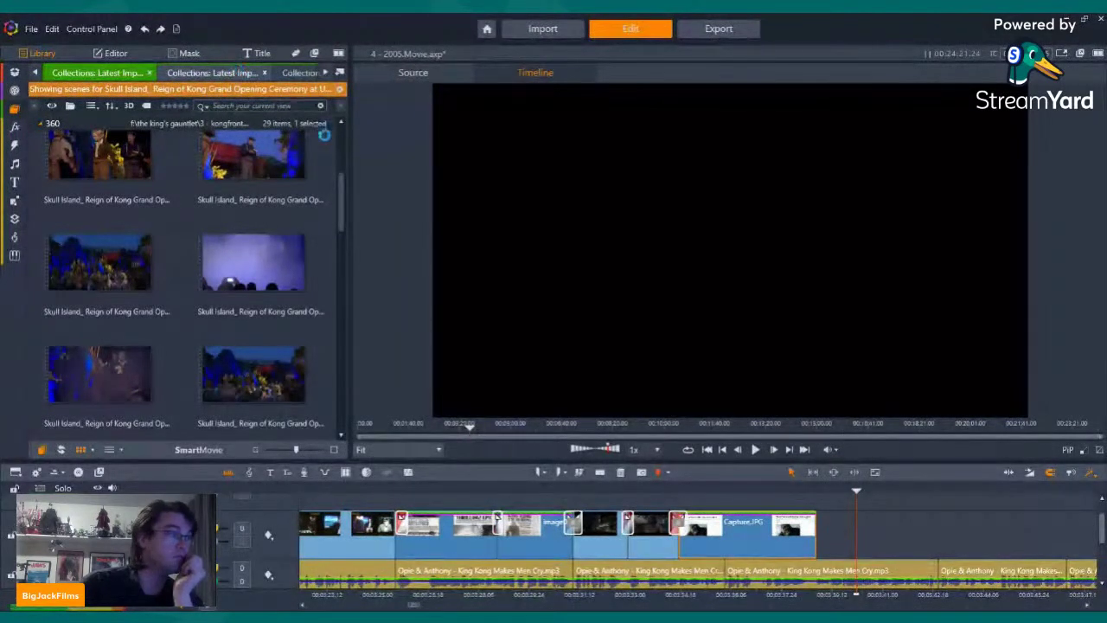
{"action": "left_click", "coordinate": [212, 73]}
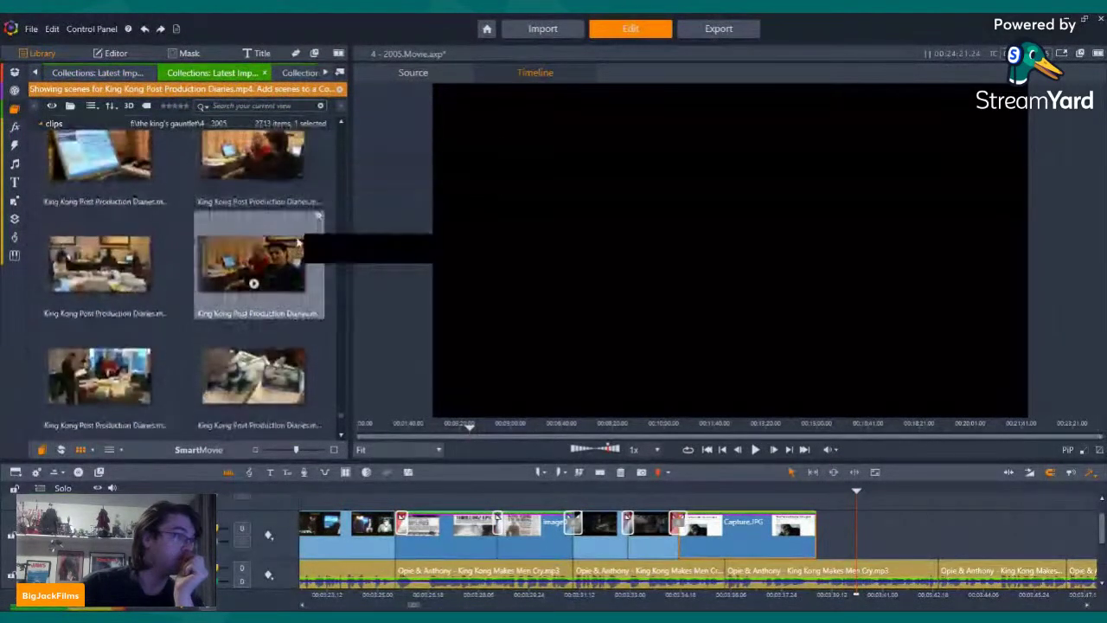
Preview the scene of the red carpet premiere passes and look through the premiere scenes that follow it
{"action": "left_click", "coordinate": [256, 396]}
{"action": "key", "text": "space"}
{"action": "scroll", "coordinate": [256, 339], "scroll_direction": "down", "scroll_amount": 5}
{"action": "scroll", "coordinate": [287, 323], "scroll_direction": "down", "scroll_amount": 3}
{"action": "scroll", "coordinate": [291, 318], "scroll_direction": "down", "scroll_amount": 4}
{"action": "scroll", "coordinate": [312, 393], "scroll_direction": "down", "scroll_amount": 6}
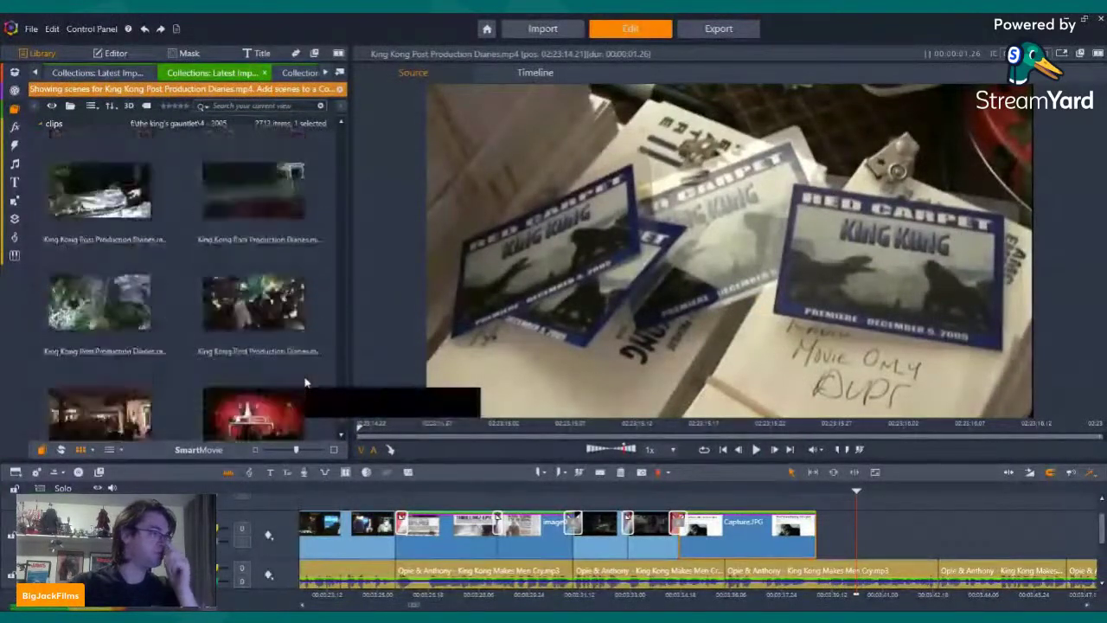
{"action": "scroll", "coordinate": [304, 382], "scroll_direction": "down", "scroll_amount": 6}
{"action": "scroll", "coordinate": [304, 382], "scroll_direction": "down", "scroll_amount": 6}
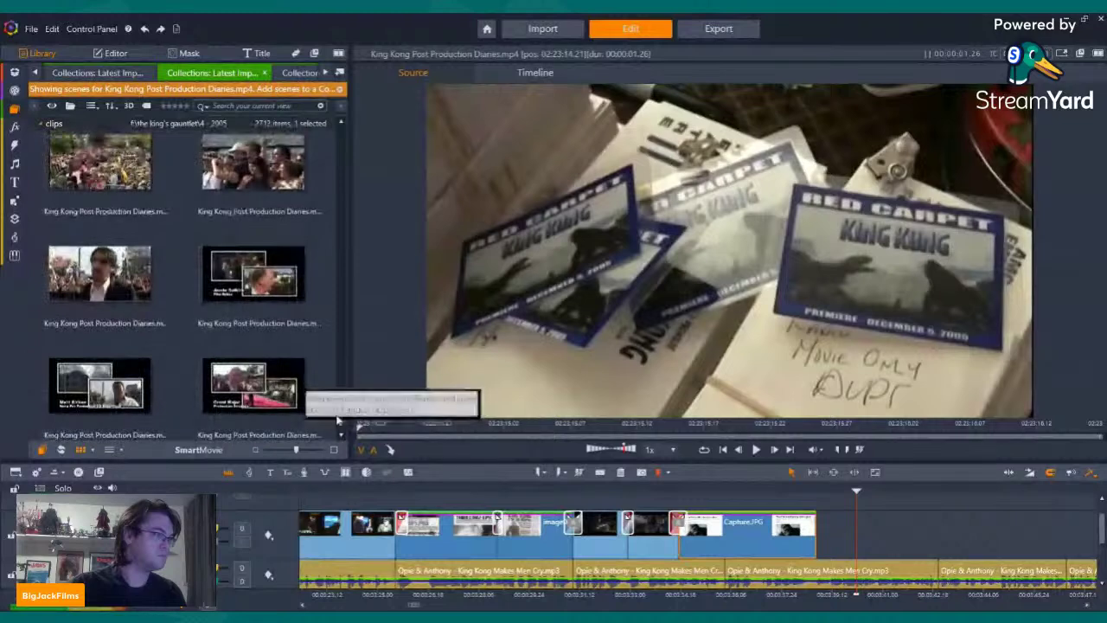
{"action": "scroll", "coordinate": [343, 437], "scroll_direction": "down", "scroll_amount": 2}
{"action": "left_click_drag", "start_coordinate": [340, 431], "coordinate": [352, 176]}
Preview the Post Production Diaries scenes of the director holding up a branch and looking through a camera lens
{"action": "left_click", "coordinate": [251, 223]}
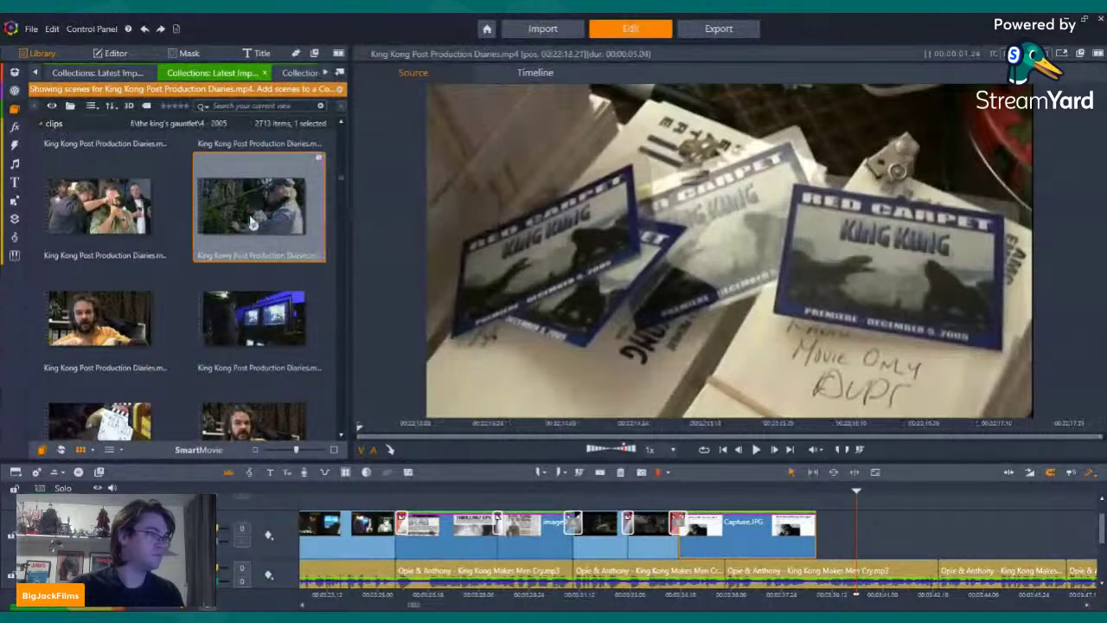
{"action": "key", "text": "space"}
{"action": "scroll", "coordinate": [253, 229], "scroll_direction": "up", "scroll_amount": 1}
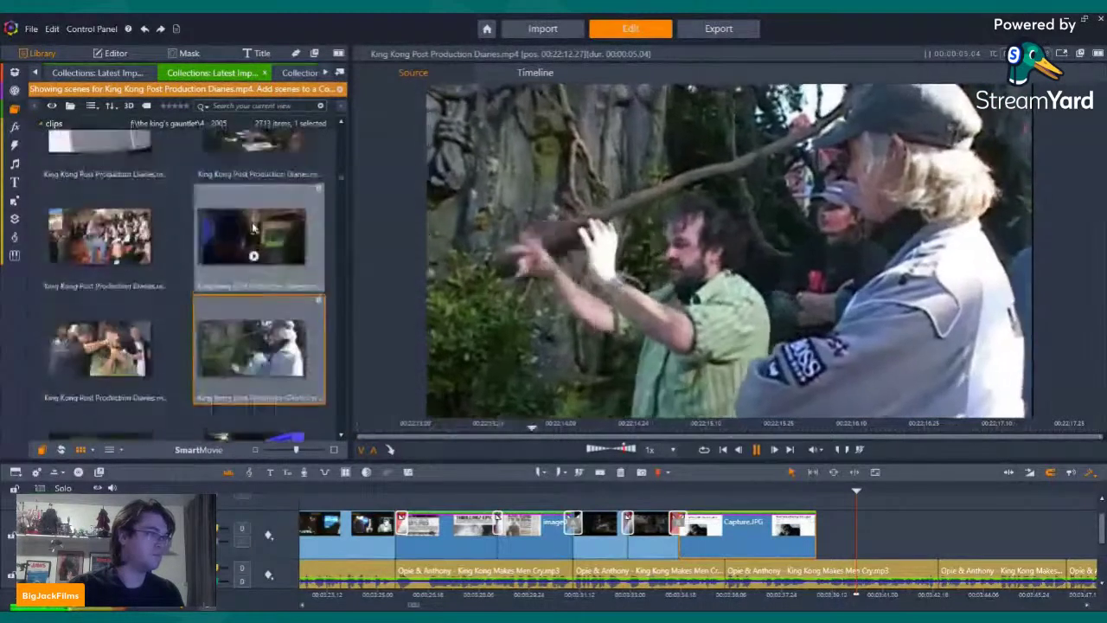
{"action": "scroll", "coordinate": [98, 393], "scroll_direction": "up", "scroll_amount": 1}
{"action": "left_click", "coordinate": [98, 393]}
{"action": "key", "text": "space"}
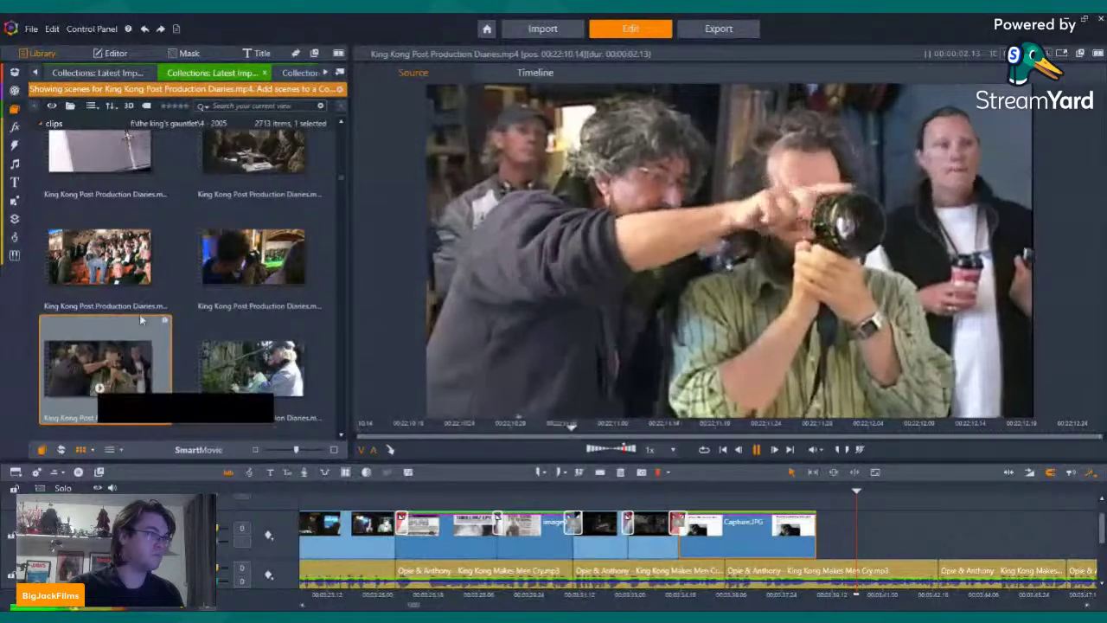
{"action": "scroll", "coordinate": [199, 285], "scroll_direction": "down", "scroll_amount": 3}
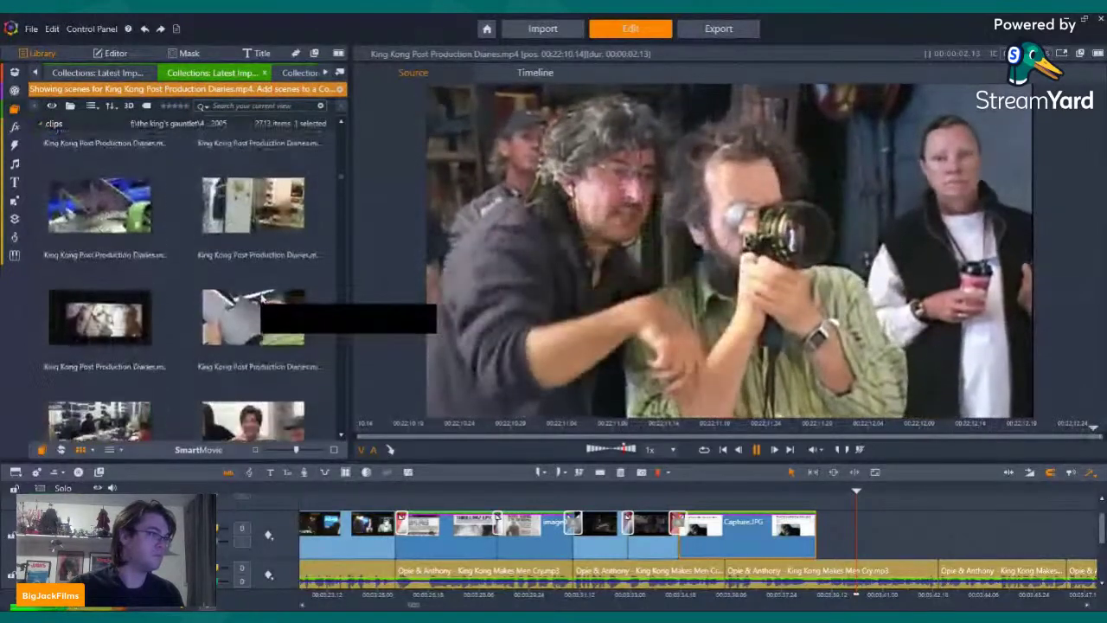
{"action": "scroll", "coordinate": [261, 298], "scroll_direction": "up", "scroll_amount": 1}
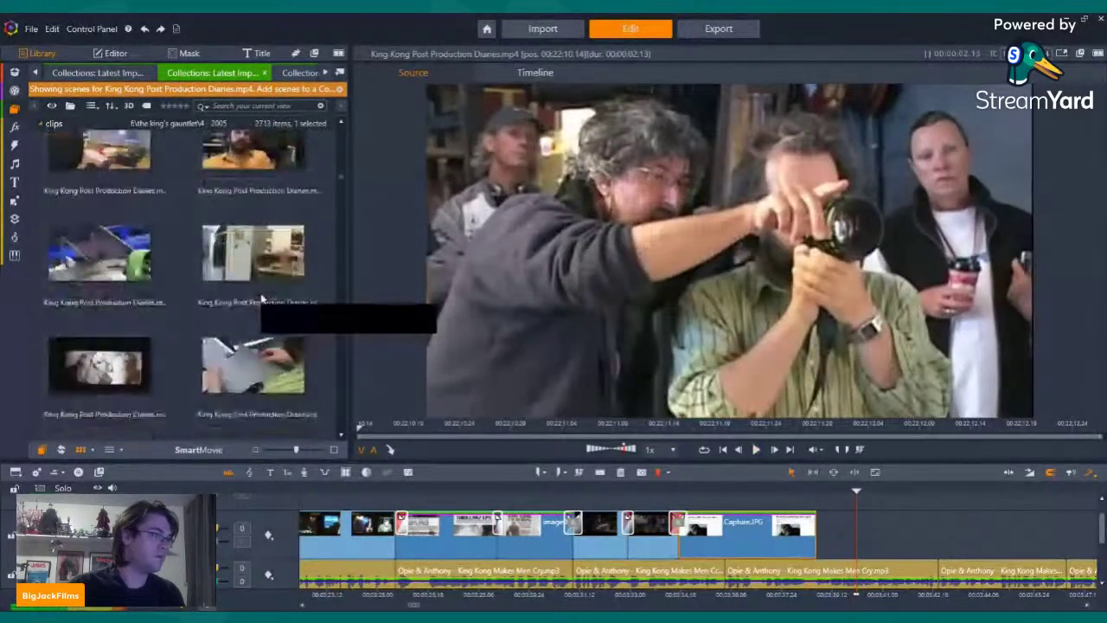
Preview the hand-drawn map, director interview and cabin table-meeting scenes from the Post Production Diaries
{"action": "left_click", "coordinate": [98, 425]}
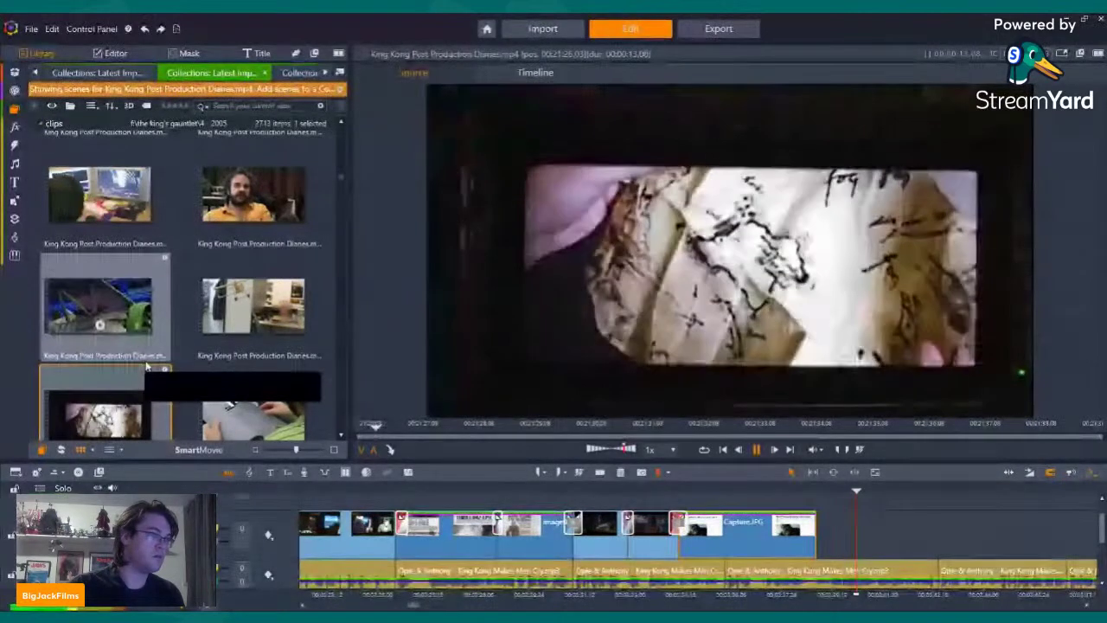
{"action": "scroll", "coordinate": [259, 328], "scroll_direction": "up", "scroll_amount": 2}
{"action": "scroll", "coordinate": [265, 333], "scroll_direction": "down", "scroll_amount": 2}
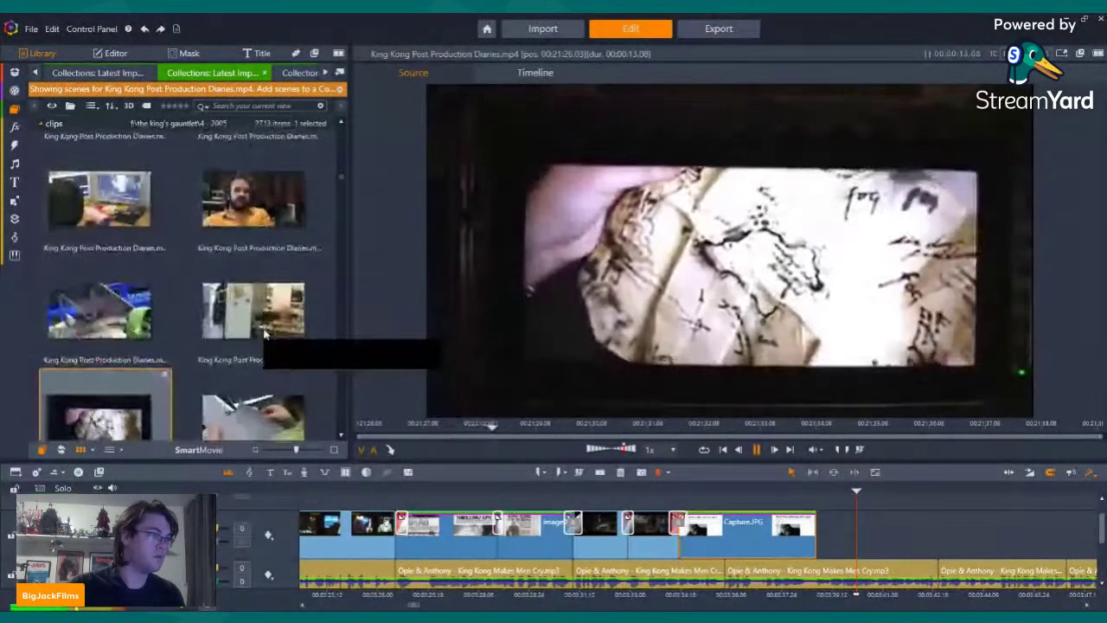
{"action": "left_click", "coordinate": [257, 212]}
{"action": "scroll", "coordinate": [257, 216], "scroll_direction": "down", "scroll_amount": 3}
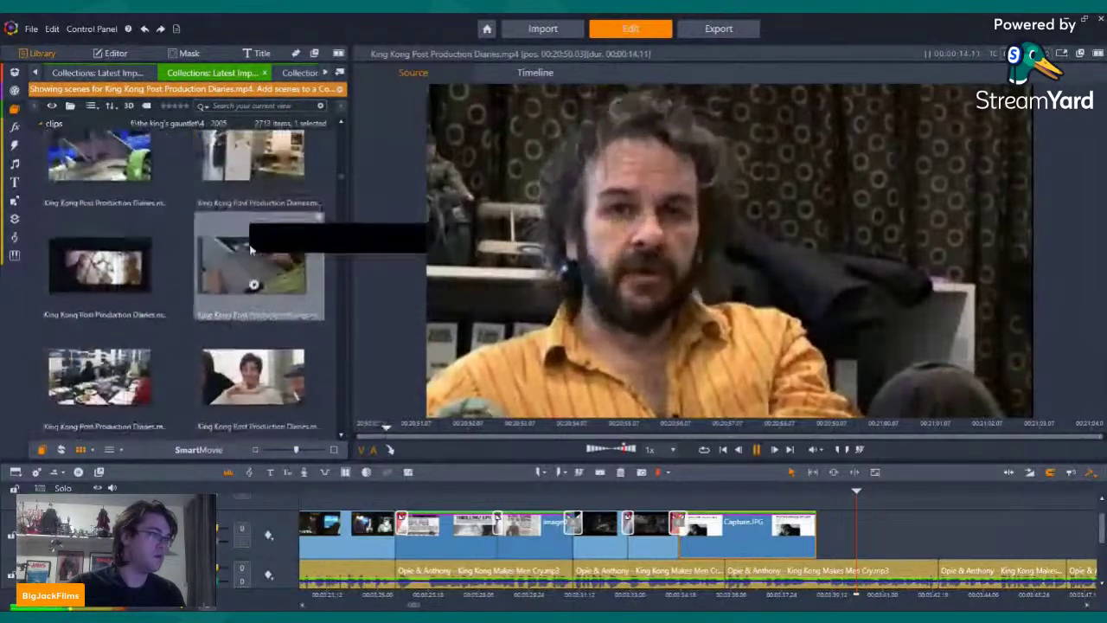
{"action": "left_click", "coordinate": [253, 266]}
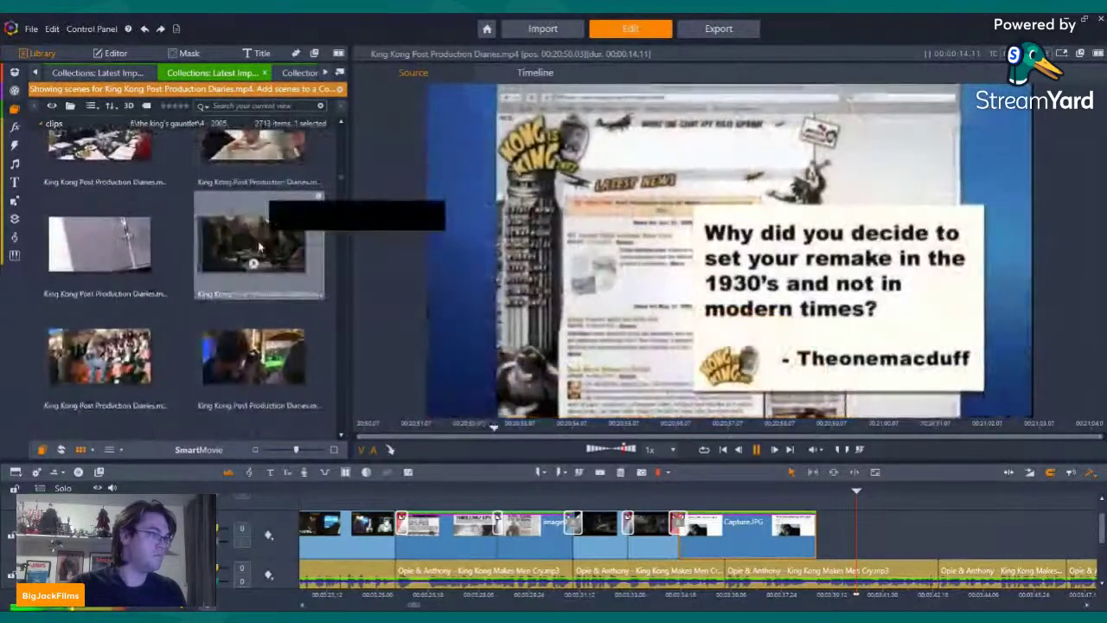
{"action": "scroll", "coordinate": [254, 268], "scroll_direction": "down", "scroll_amount": 6}
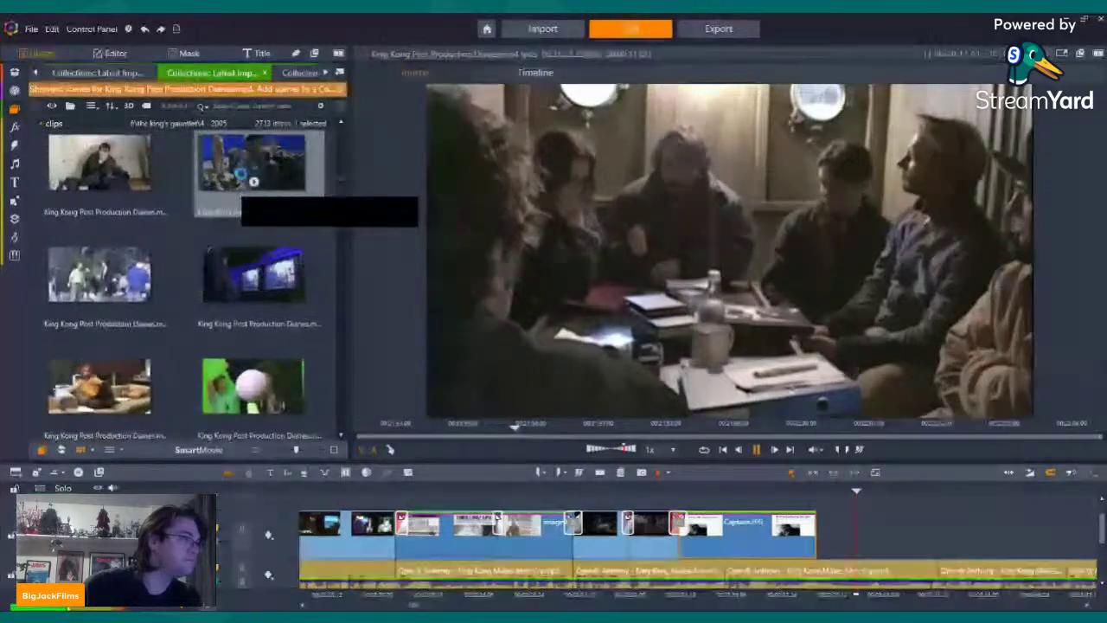
Place the scene of the director and an actor on the jungle set directly after Capture.JPG, without its audio stream
{"action": "left_click", "coordinate": [251, 179]}
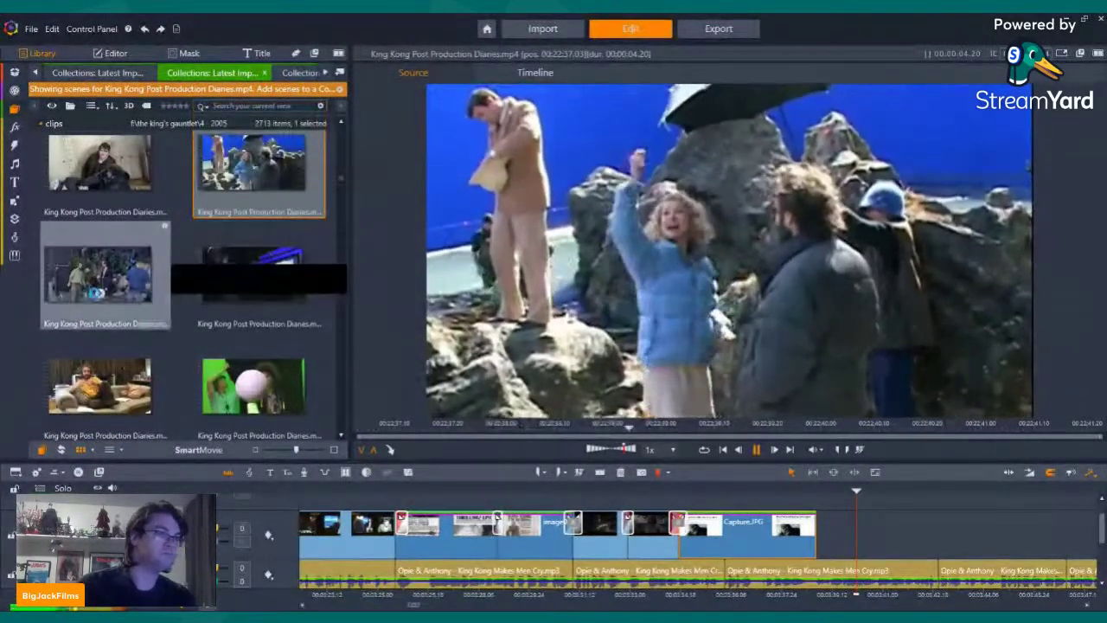
{"action": "left_click", "coordinate": [100, 275]}
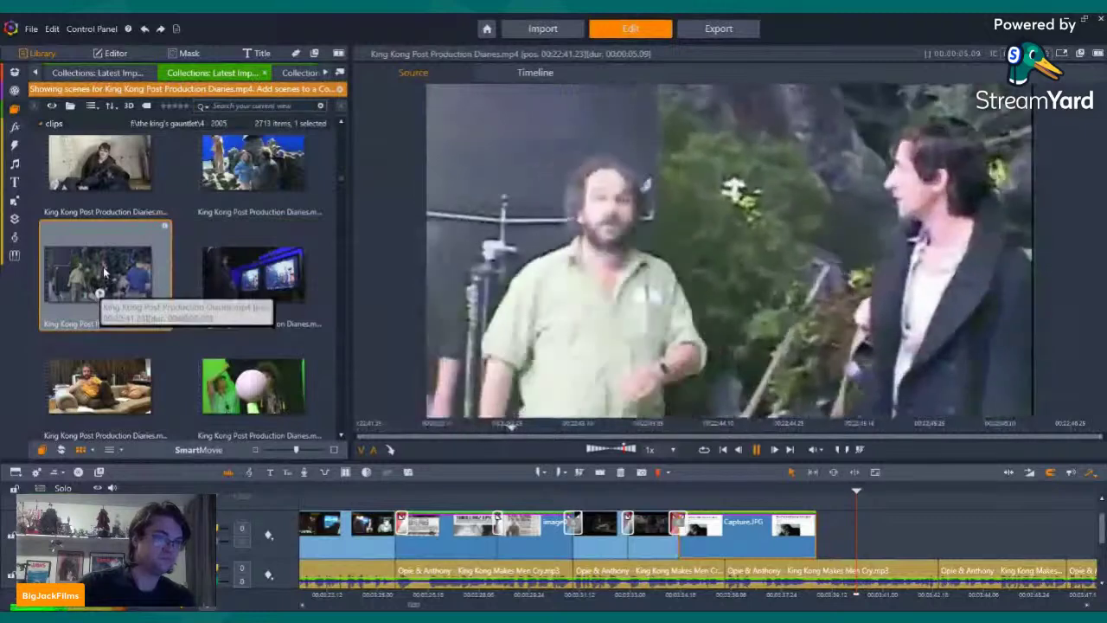
{"action": "left_click_drag", "start_coordinate": [102, 276], "coordinate": [908, 534]}
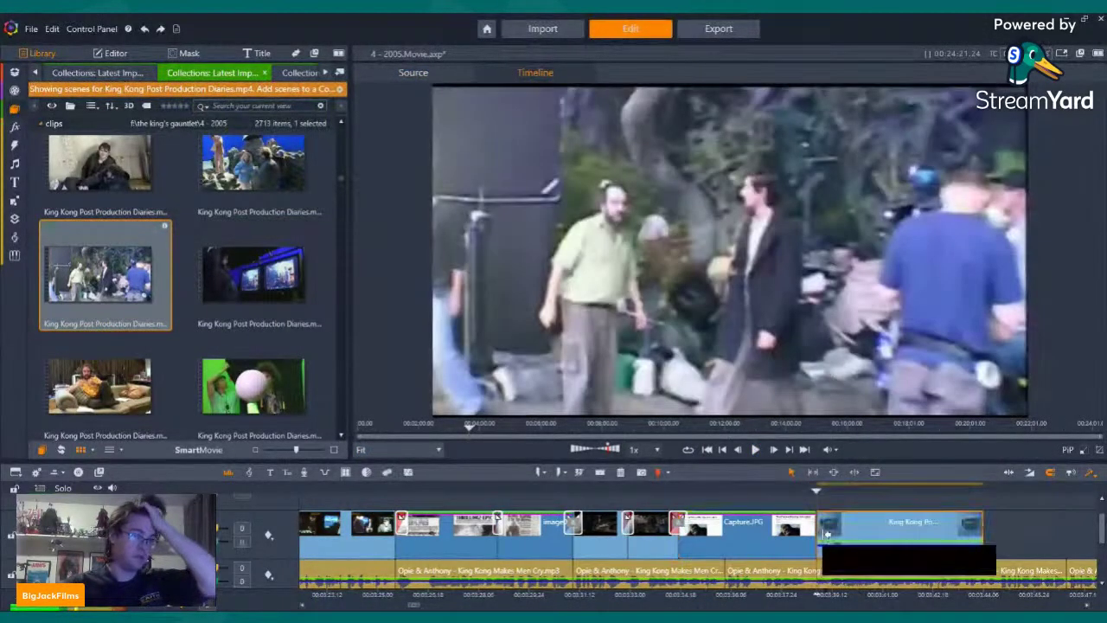
{"action": "right_click", "coordinate": [857, 530]}
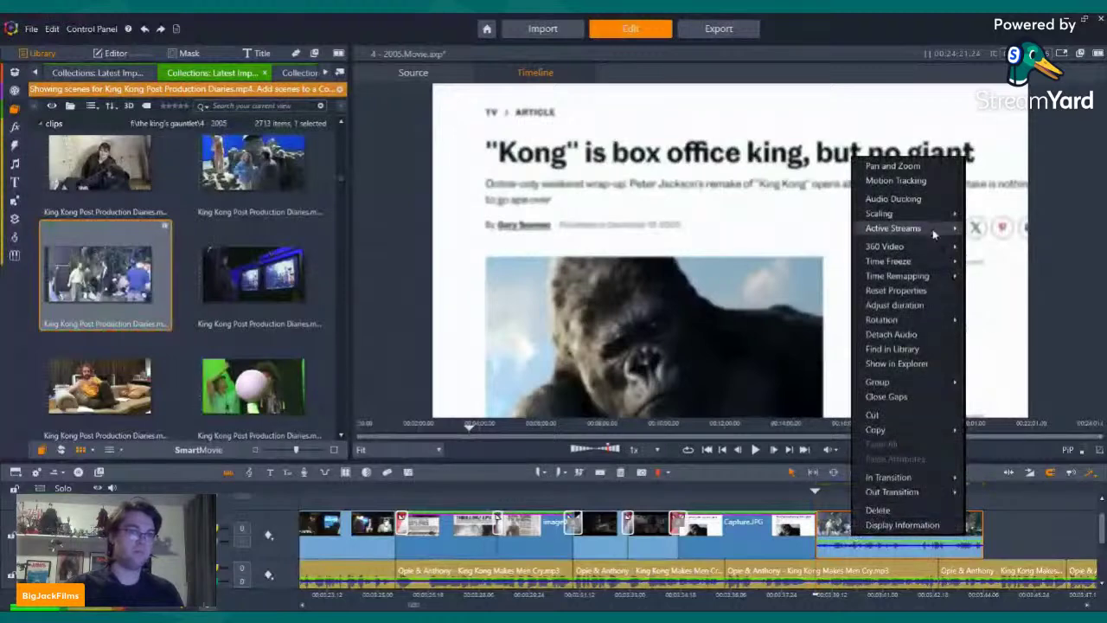
{"action": "left_click", "coordinate": [1015, 554]}
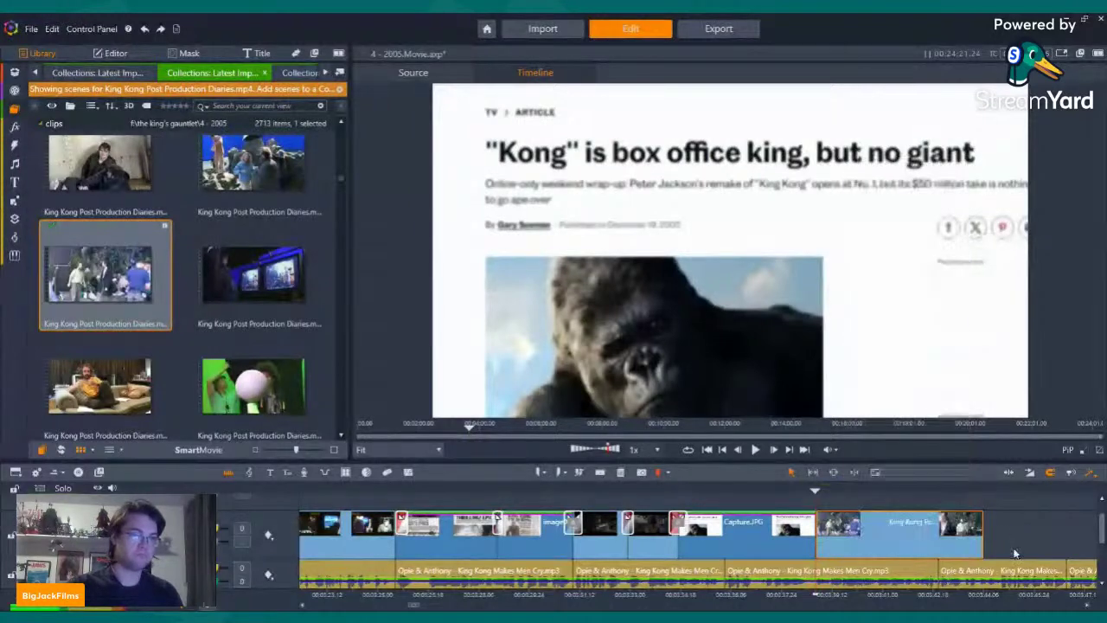
Play from the end of the article screenshot and trim the jungle-set clip's end to the start of the next commentary segment
{"action": "key", "text": "Left"}
{"action": "key", "text": "Left"}
{"action": "key", "text": "Left"}
{"action": "key", "text": "Left"}
{"action": "key", "text": "Left"}
{"action": "key", "text": "Left"}
{"action": "key", "text": "Left"}
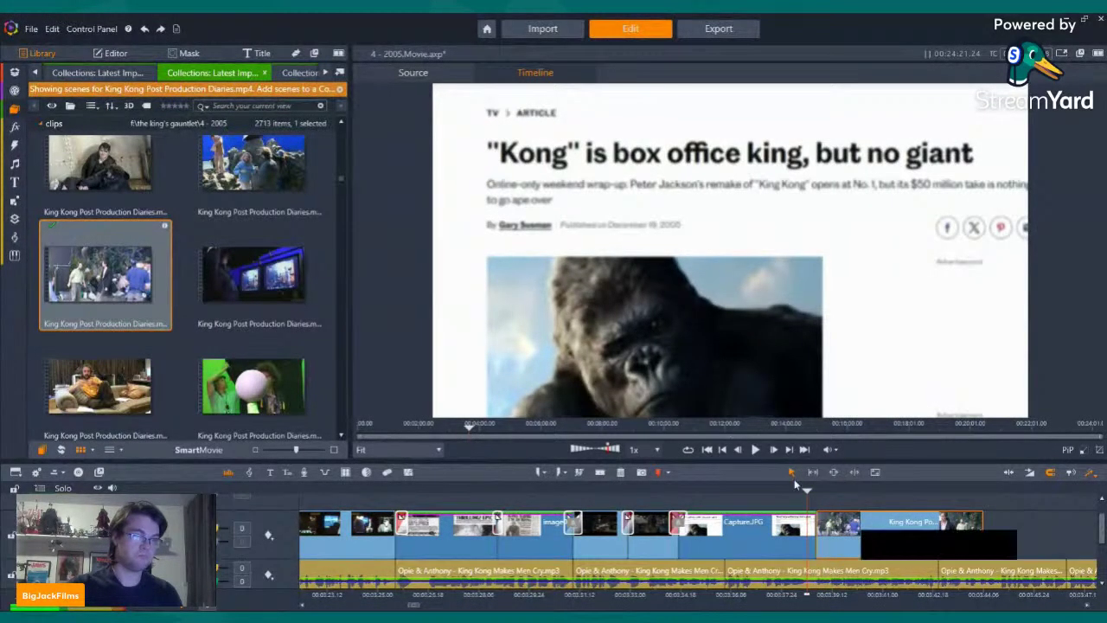
{"action": "left_click", "coordinate": [755, 450]}
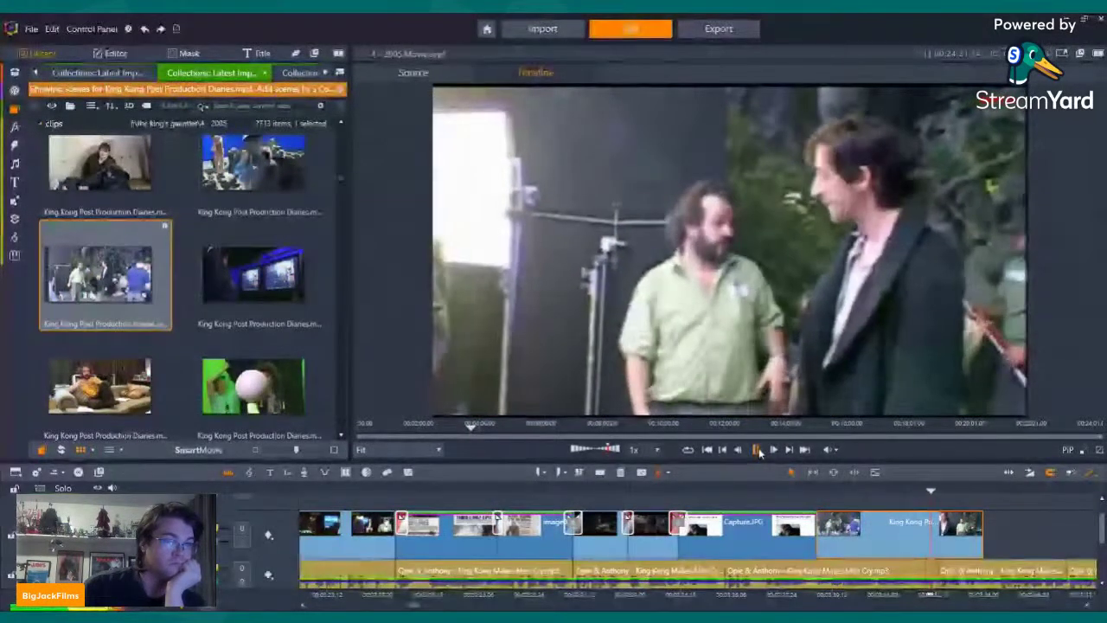
{"action": "left_click", "coordinate": [757, 449]}
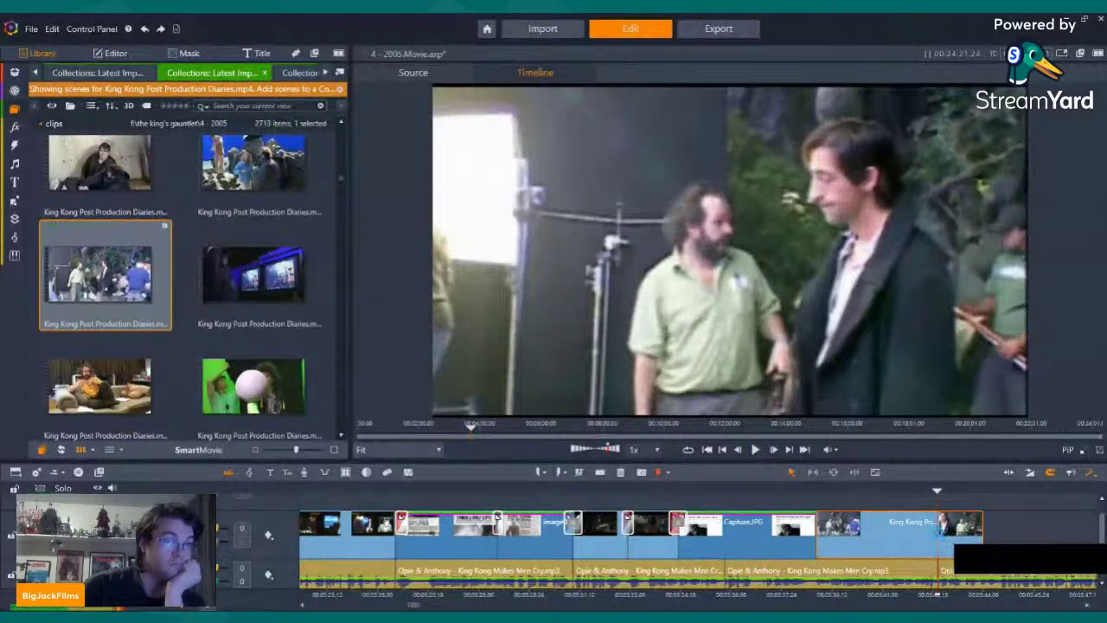
{"action": "left_click_drag", "start_coordinate": [935, 530], "coordinate": [937, 530]}
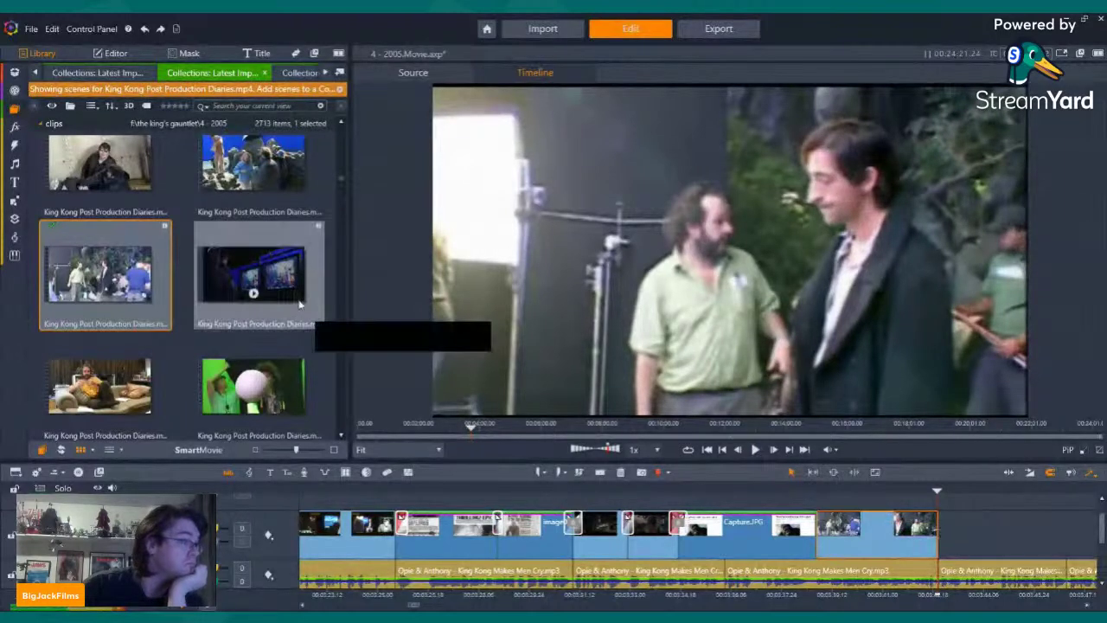
Find the scene of the director on the bluescreen dock set and place it after the jungle-set clip without its audio stream
{"action": "scroll", "coordinate": [140, 359], "scroll_direction": "down", "scroll_amount": 5}
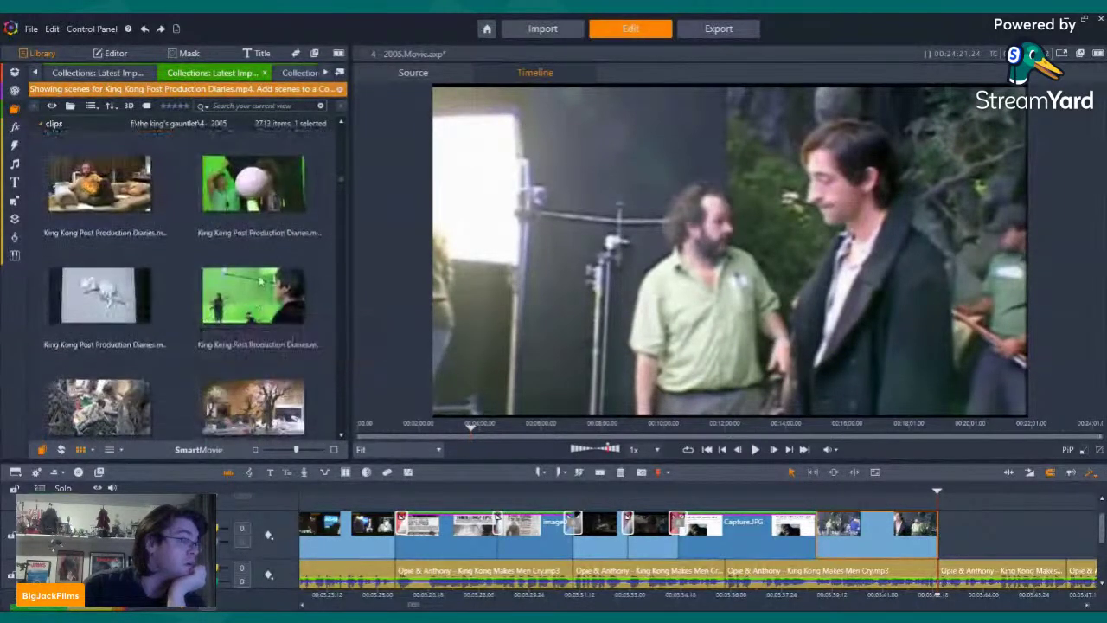
{"action": "left_click", "coordinate": [251, 264]}
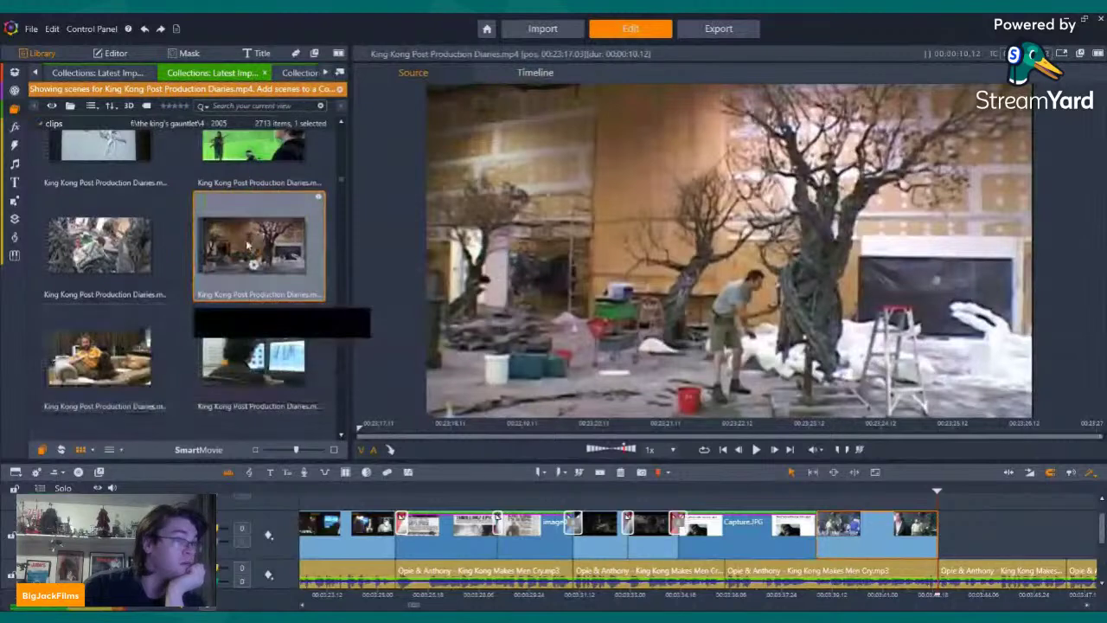
{"action": "scroll", "coordinate": [259, 277], "scroll_direction": "down", "scroll_amount": 2}
{"action": "scroll", "coordinate": [273, 300], "scroll_direction": "down", "scroll_amount": 4}
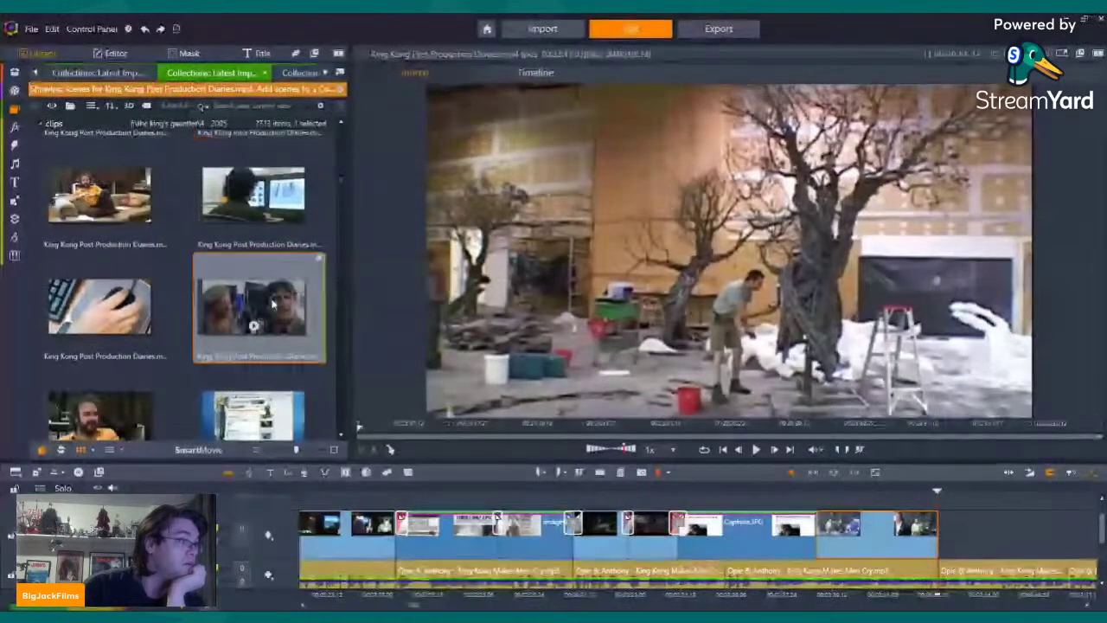
{"action": "left_click", "coordinate": [251, 296]}
{"action": "scroll", "coordinate": [251, 294], "scroll_direction": "down", "scroll_amount": 1}
{"action": "left_click", "coordinate": [95, 234]}
{"action": "left_click_drag", "start_coordinate": [95, 233], "coordinate": [942, 534]}
{"action": "right_click", "coordinate": [980, 523]}
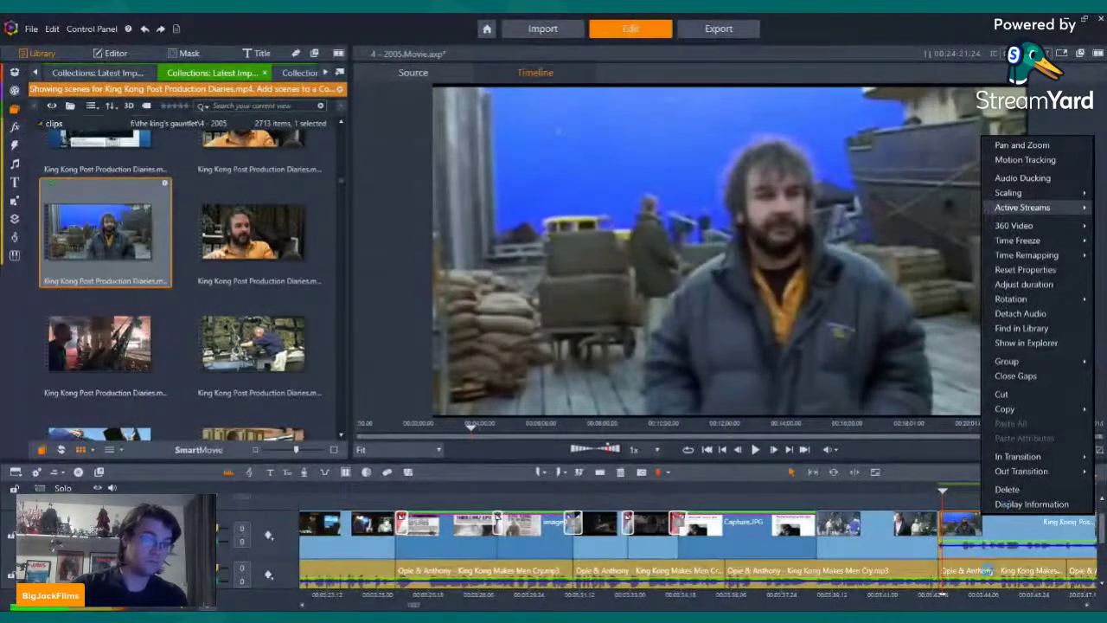
{"action": "left_click", "coordinate": [990, 559]}
Play from just before the dock-set clip and trim its end to the start of the next commentary segment
{"action": "left_click", "coordinate": [928, 594]}
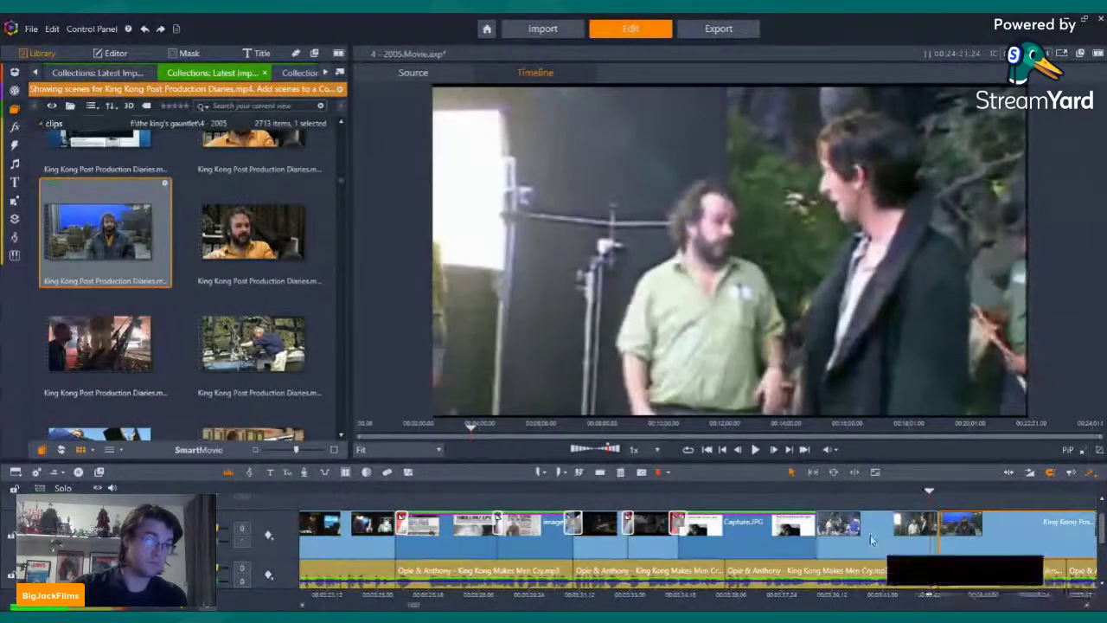
{"action": "left_click", "coordinate": [755, 450]}
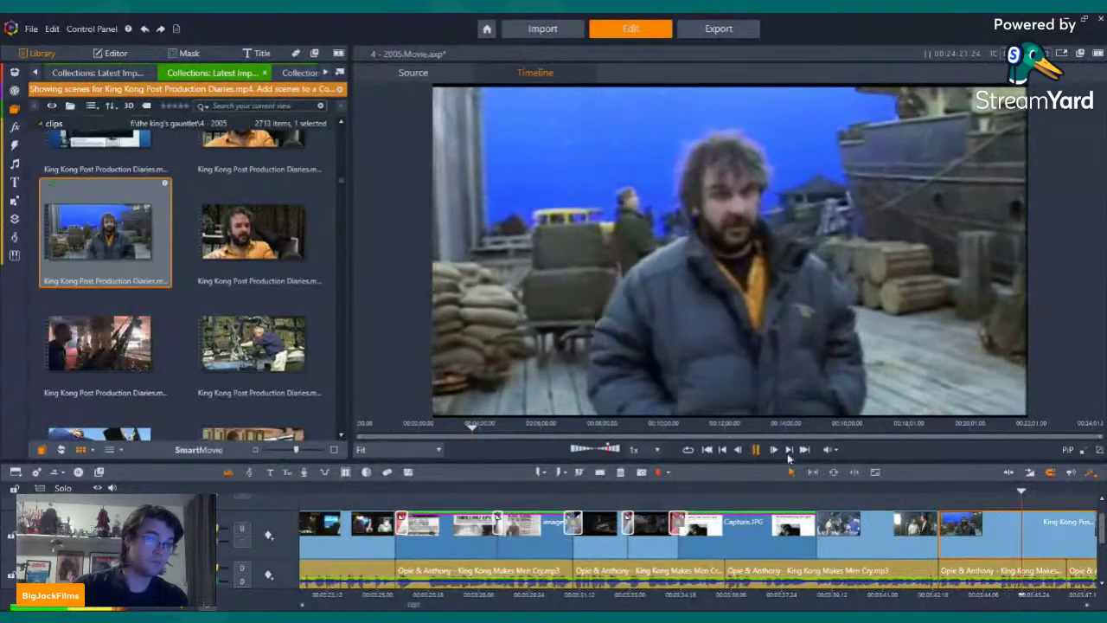
{"action": "left_click", "coordinate": [755, 450]}
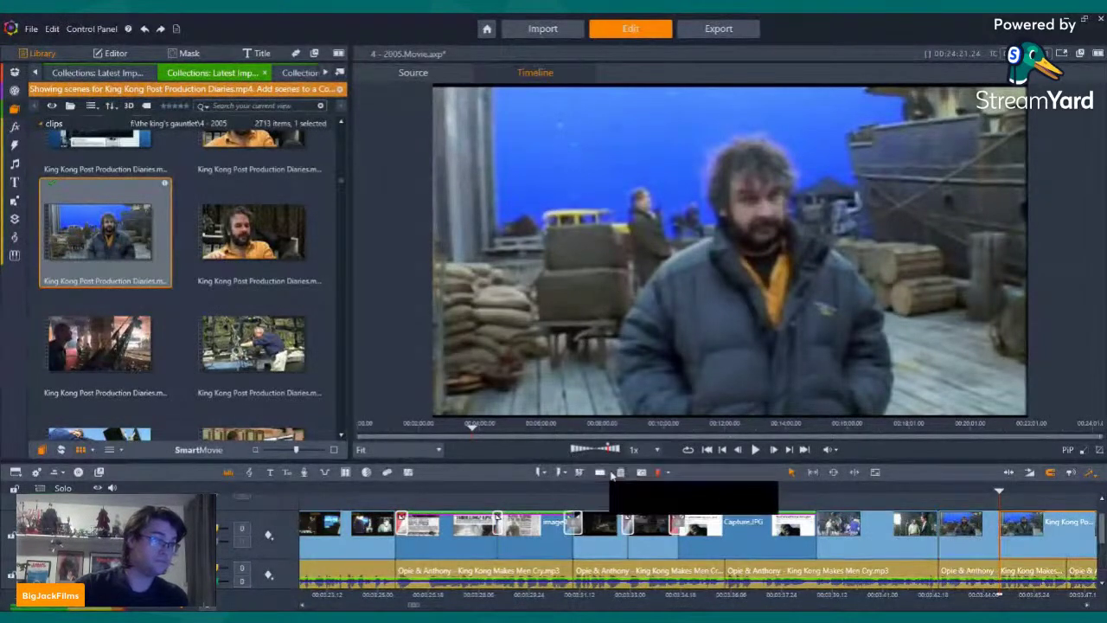
{"action": "key", "text": "ctrl+z"}
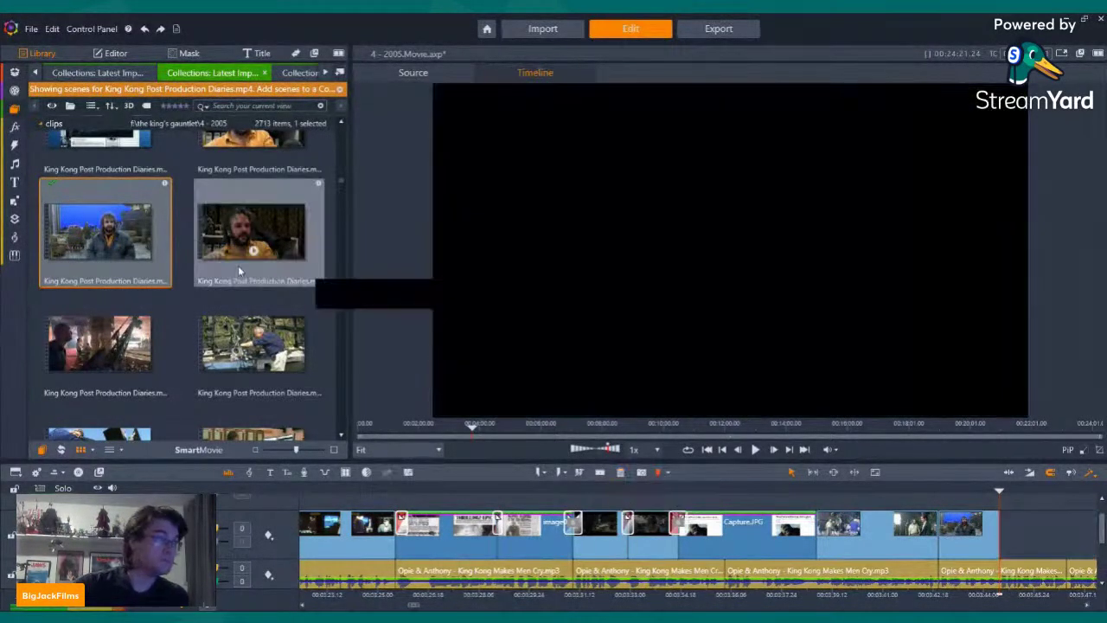
Look through more Post Production Diaries scenes and switch the library to the King Kong Official Trailer #1 scenes
{"action": "scroll", "coordinate": [236, 268], "scroll_direction": "down", "scroll_amount": 2}
{"action": "scroll", "coordinate": [233, 285], "scroll_direction": "down", "scroll_amount": 5}
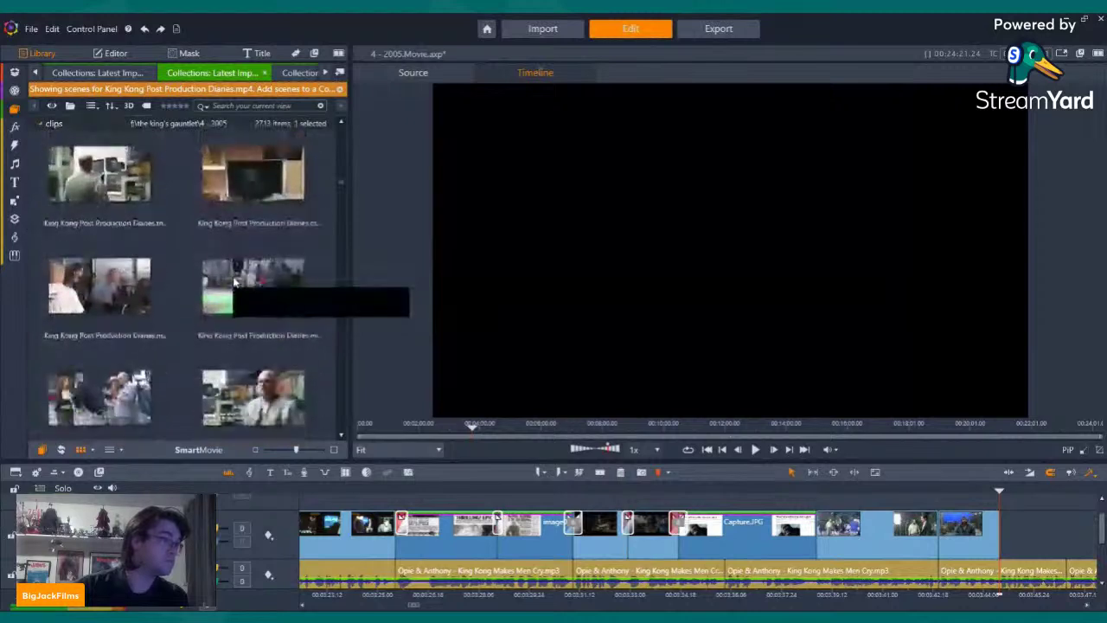
{"action": "scroll", "coordinate": [233, 290], "scroll_direction": "down", "scroll_amount": 5}
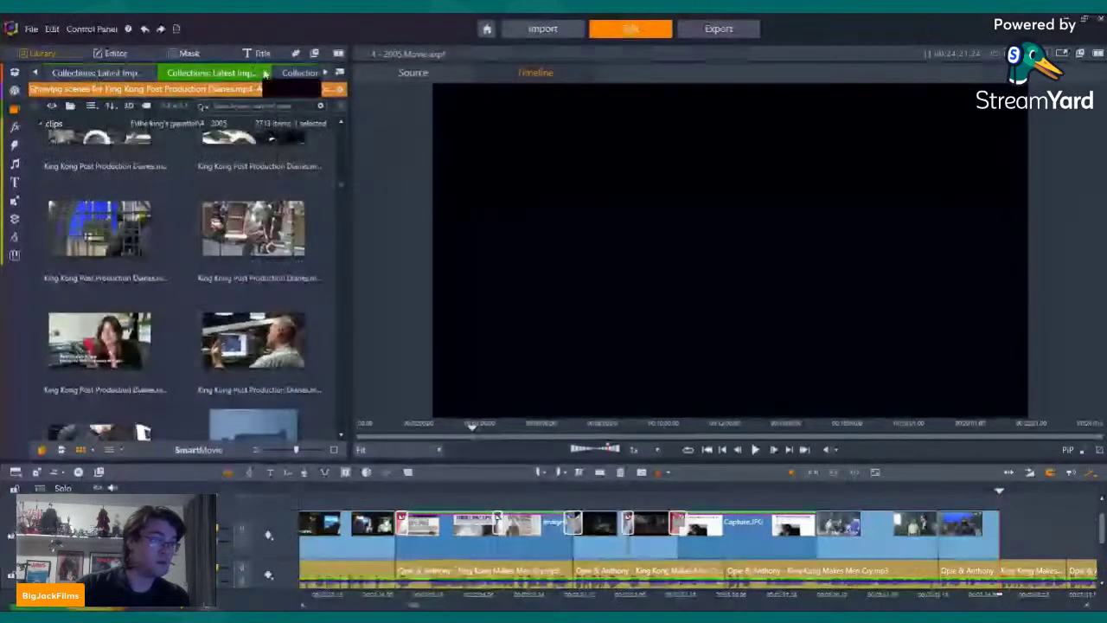
{"action": "left_click", "coordinate": [292, 73]}
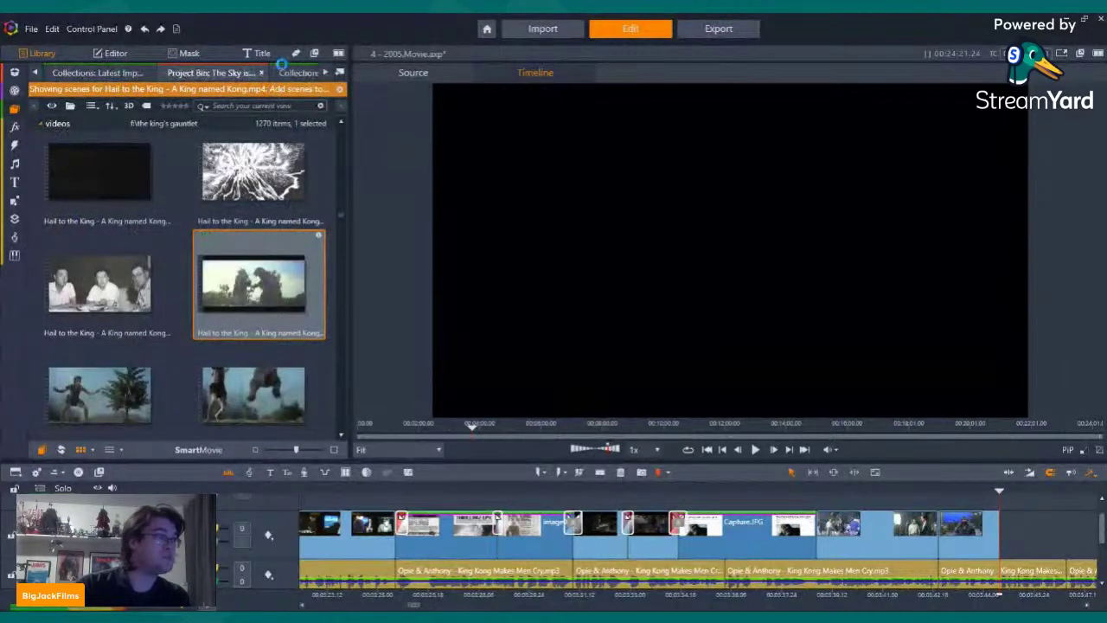
{"action": "left_click", "coordinate": [291, 74]}
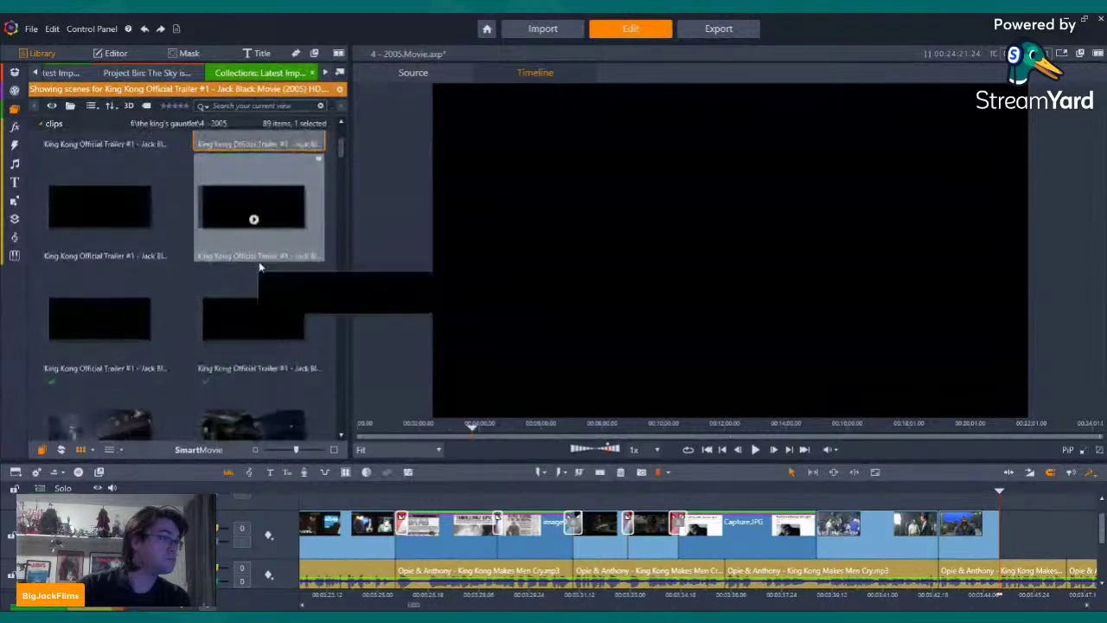
Preview the trailer's ruined-village, hatted filmmaker and torch-lit wall scenes to find footage for the next commentary segment
{"action": "left_click", "coordinate": [259, 300]}
{"action": "scroll", "coordinate": [259, 298], "scroll_direction": "down", "scroll_amount": 4}
{"action": "scroll", "coordinate": [257, 293], "scroll_direction": "up", "scroll_amount": 5}
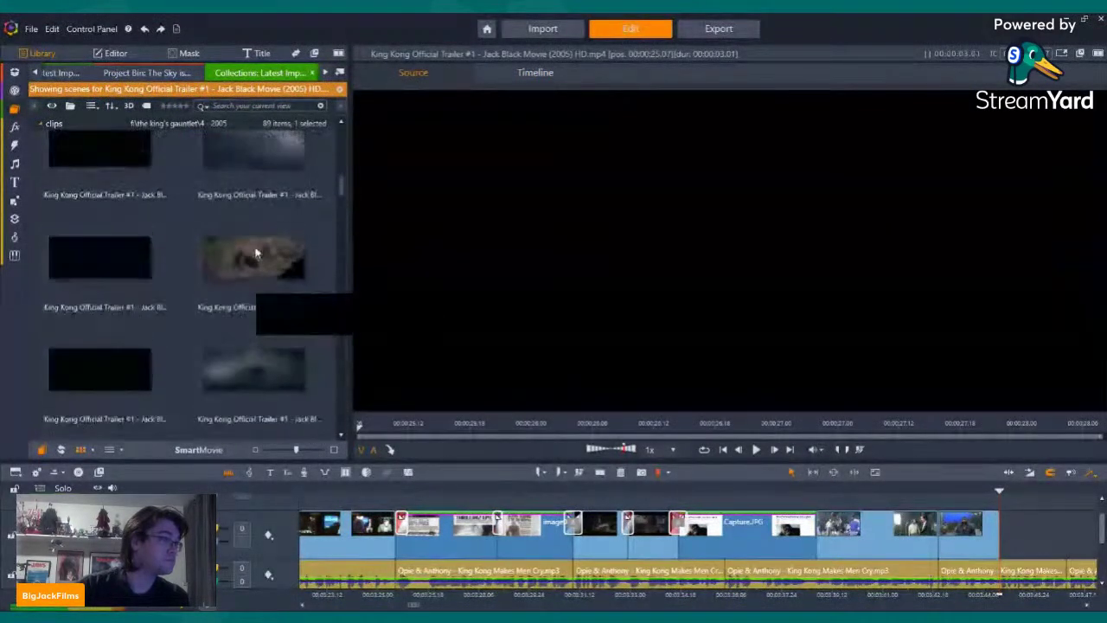
{"action": "scroll", "coordinate": [256, 254], "scroll_direction": "down", "scroll_amount": 2}
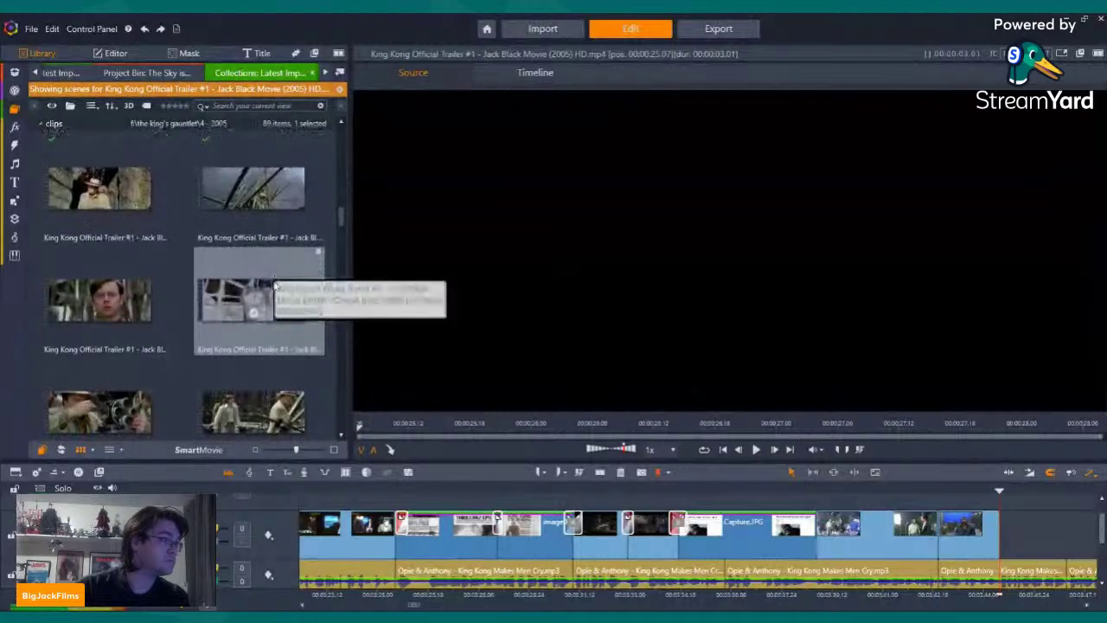
{"action": "scroll", "coordinate": [254, 344], "scroll_direction": "down", "scroll_amount": 3}
{"action": "left_click", "coordinate": [235, 263]}
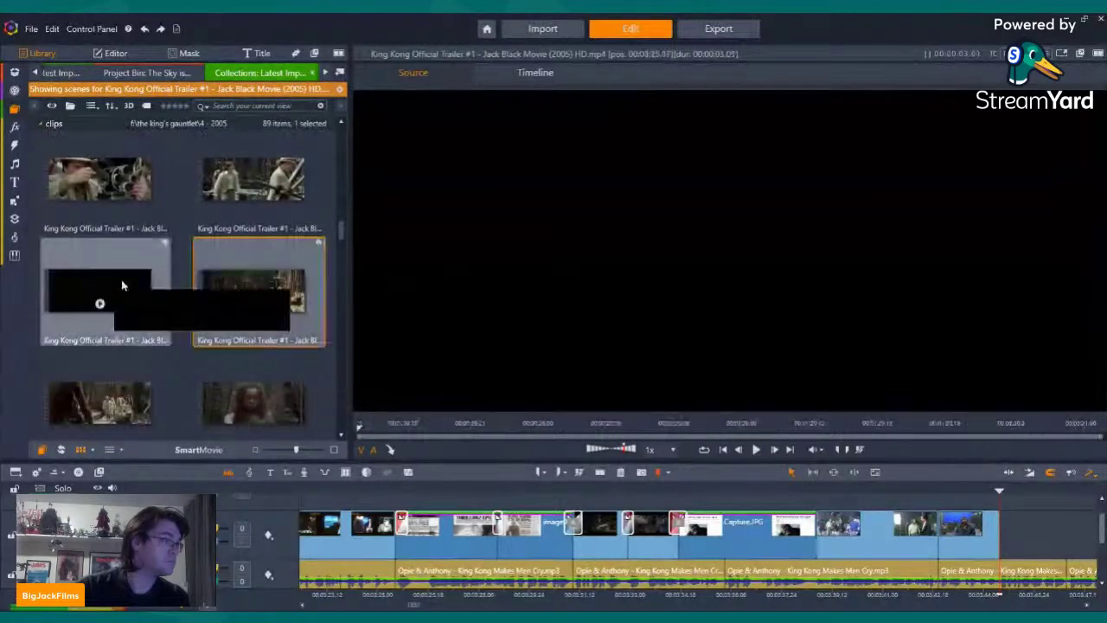
{"action": "left_click", "coordinate": [254, 358]}
{"action": "scroll", "coordinate": [271, 310], "scroll_direction": "down", "scroll_amount": 3}
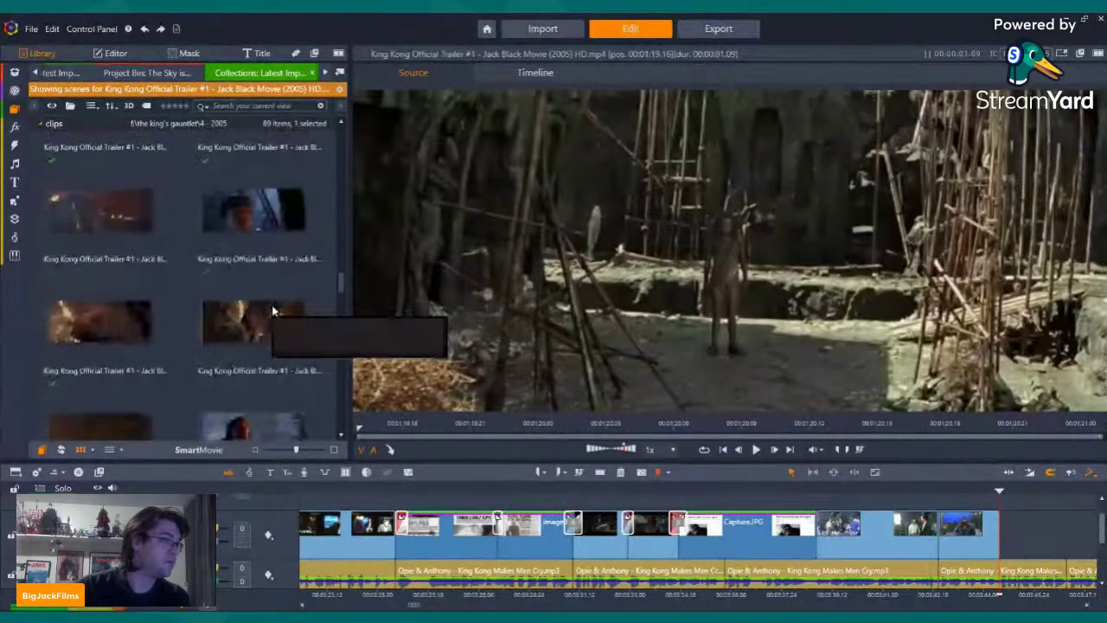
{"action": "left_click", "coordinate": [256, 243]}
{"action": "left_click", "coordinate": [256, 242]}
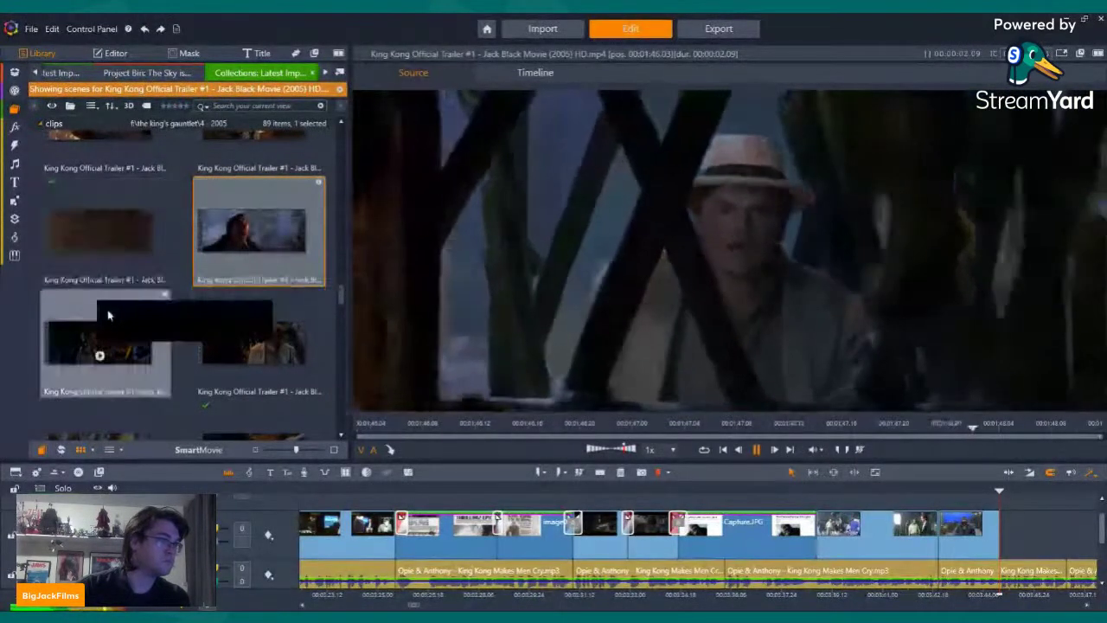
{"action": "left_click", "coordinate": [102, 356]}
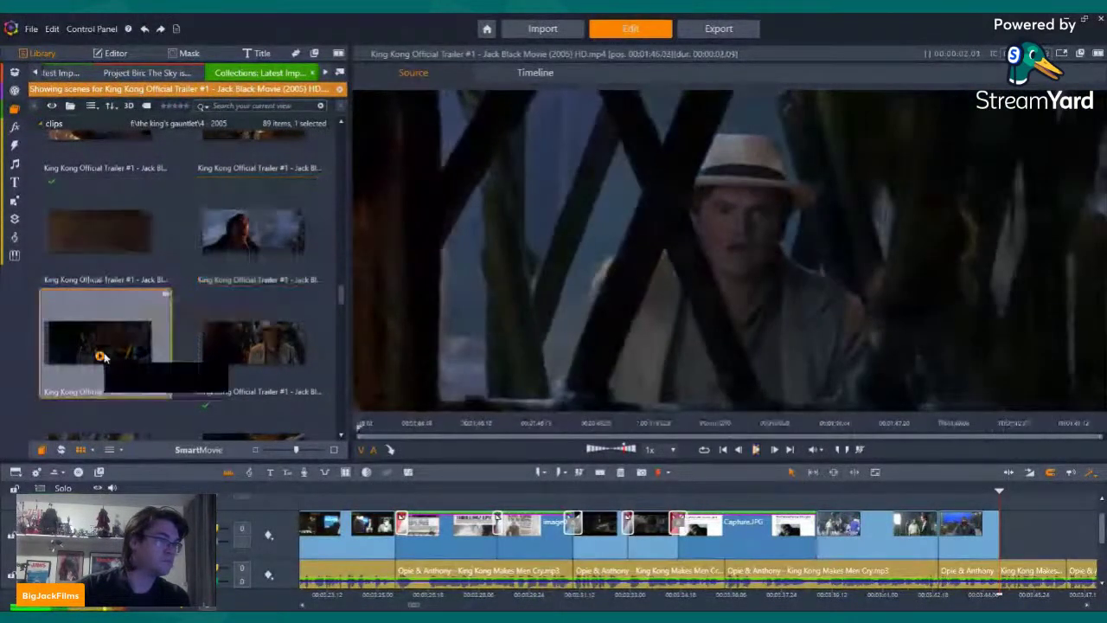
{"action": "key", "text": "space"}
{"action": "left_click", "coordinate": [253, 354]}
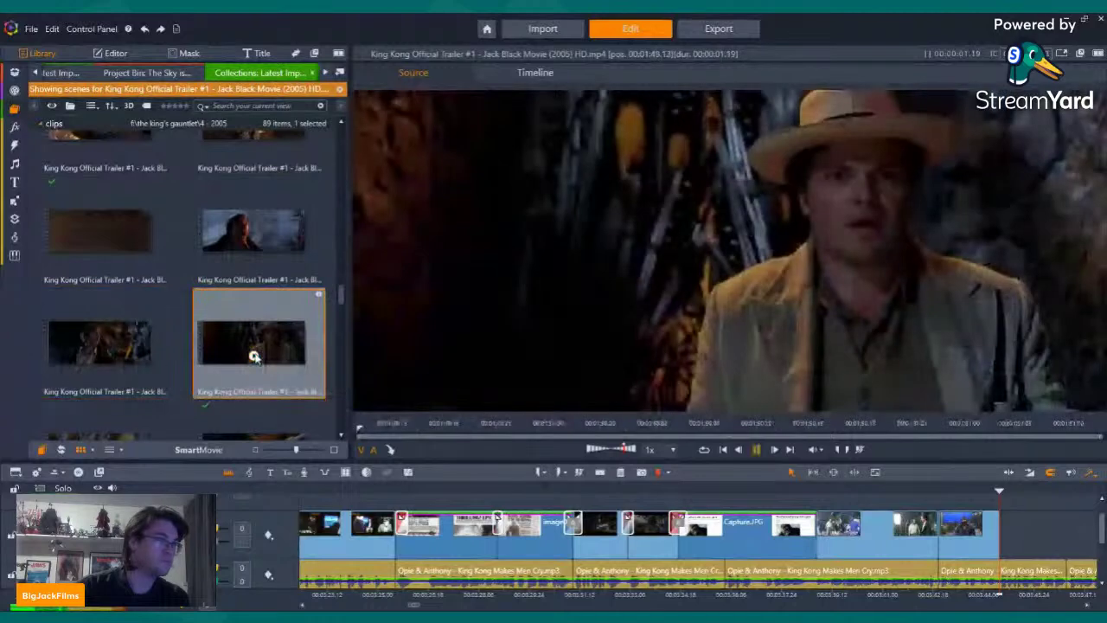
{"action": "left_click", "coordinate": [100, 243]}
{"action": "key", "text": "space"}
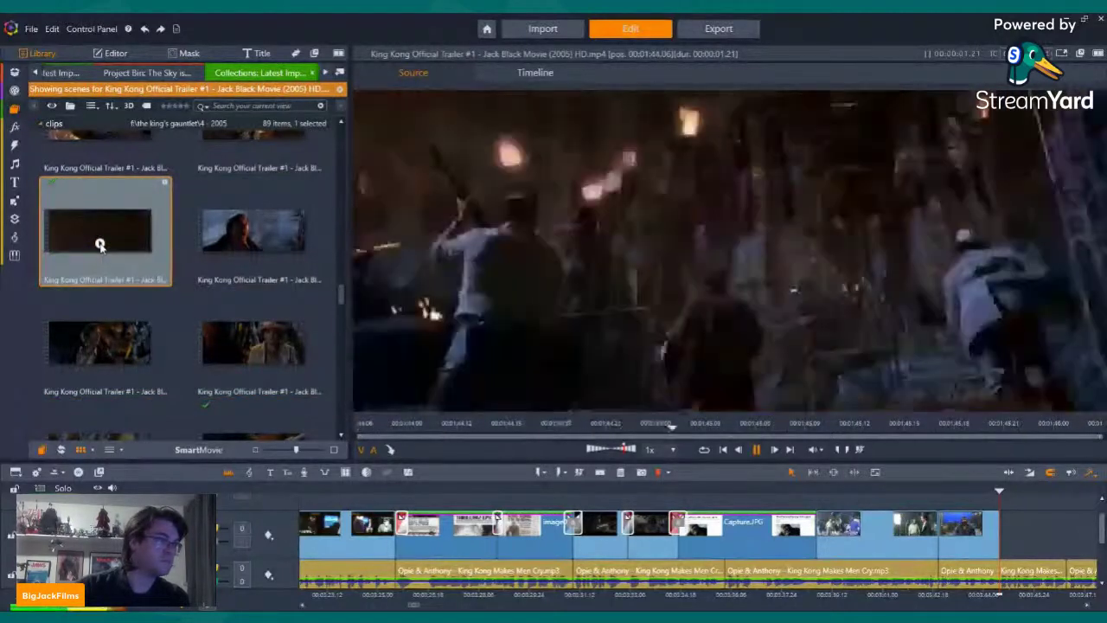
Preview the trailer's scenes of the night crowd at the wall, the mossy jungle log, the dinosaur and Kong's face
{"action": "scroll", "coordinate": [99, 259], "scroll_direction": "down", "scroll_amount": 3}
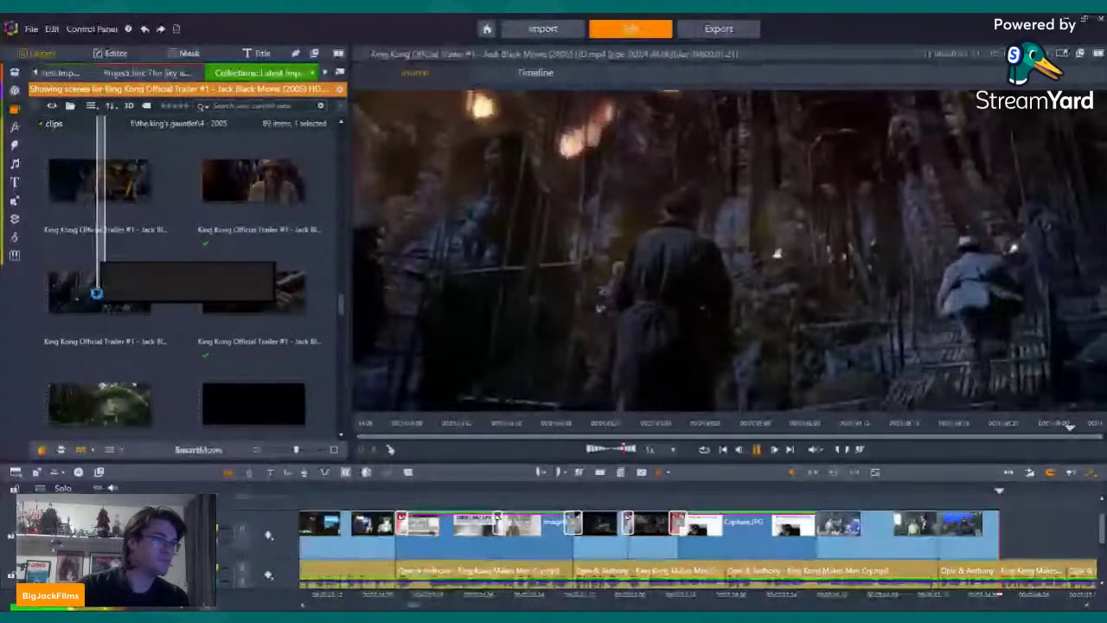
{"action": "left_click", "coordinate": [99, 305]}
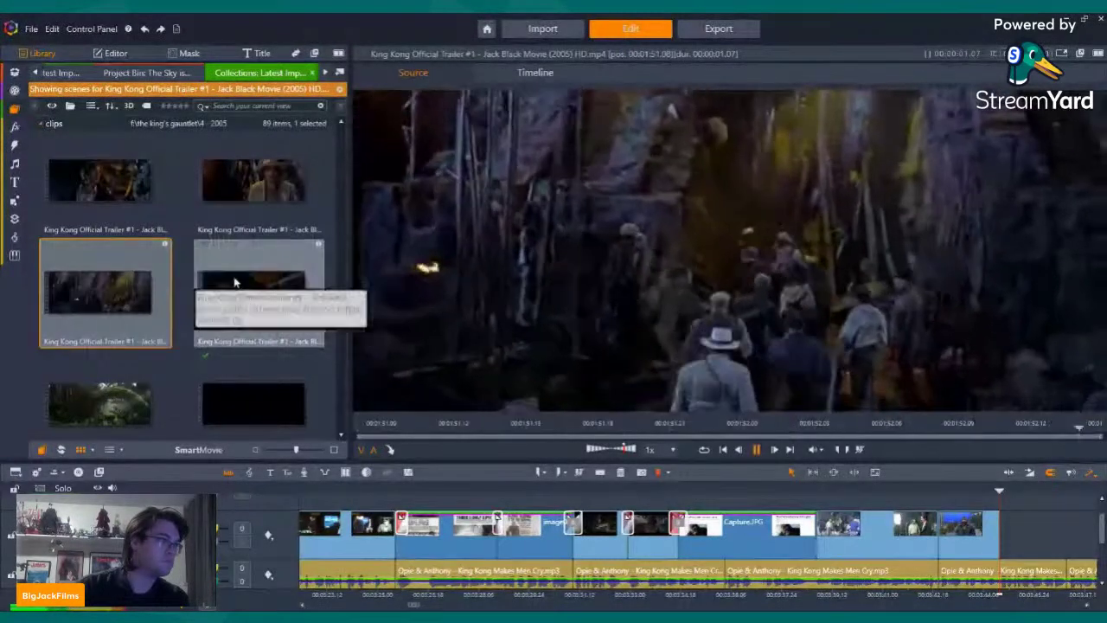
{"action": "scroll", "coordinate": [98, 294], "scroll_direction": "down", "scroll_amount": 2}
{"action": "scroll", "coordinate": [99, 225], "scroll_direction": "down", "scroll_amount": 1}
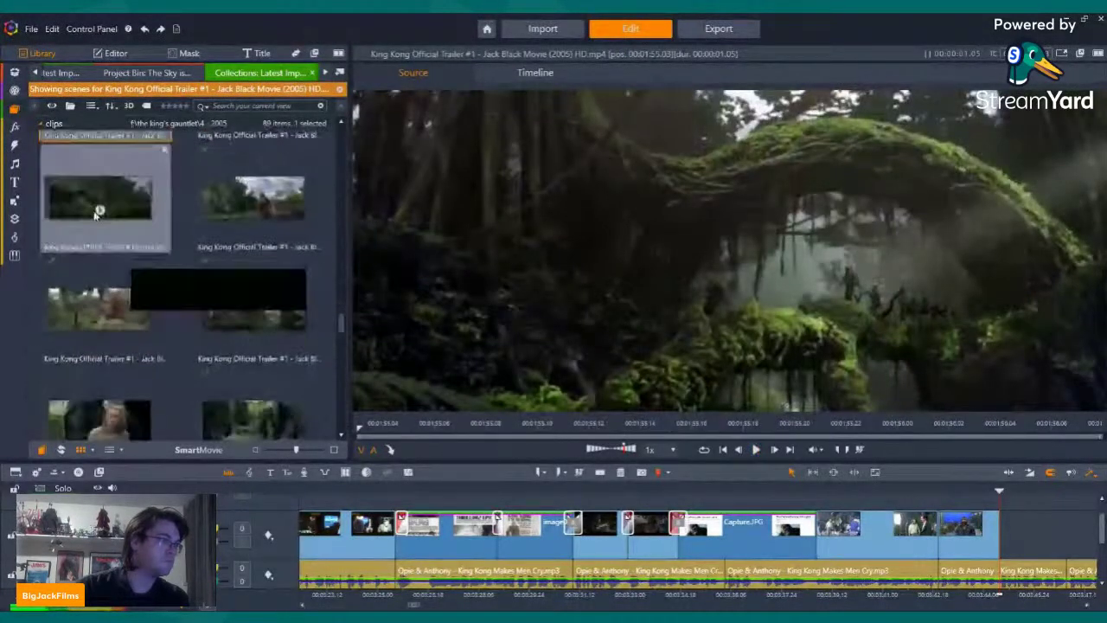
{"action": "left_click", "coordinate": [99, 206]}
{"action": "left_click", "coordinate": [253, 304]}
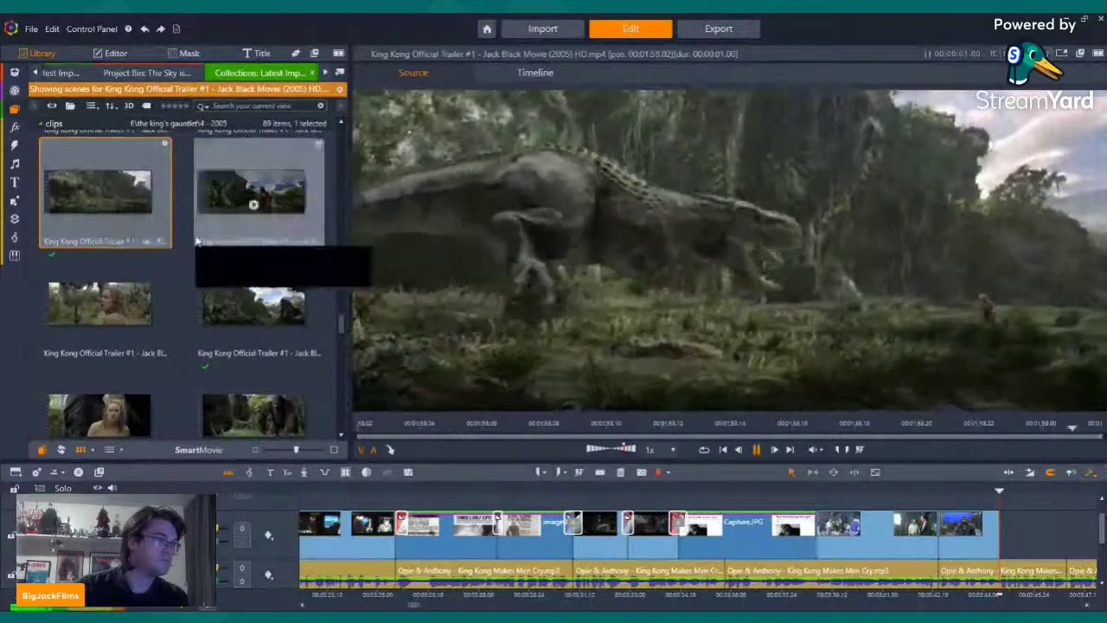
{"action": "scroll", "coordinate": [259, 304], "scroll_direction": "down", "scroll_amount": 1}
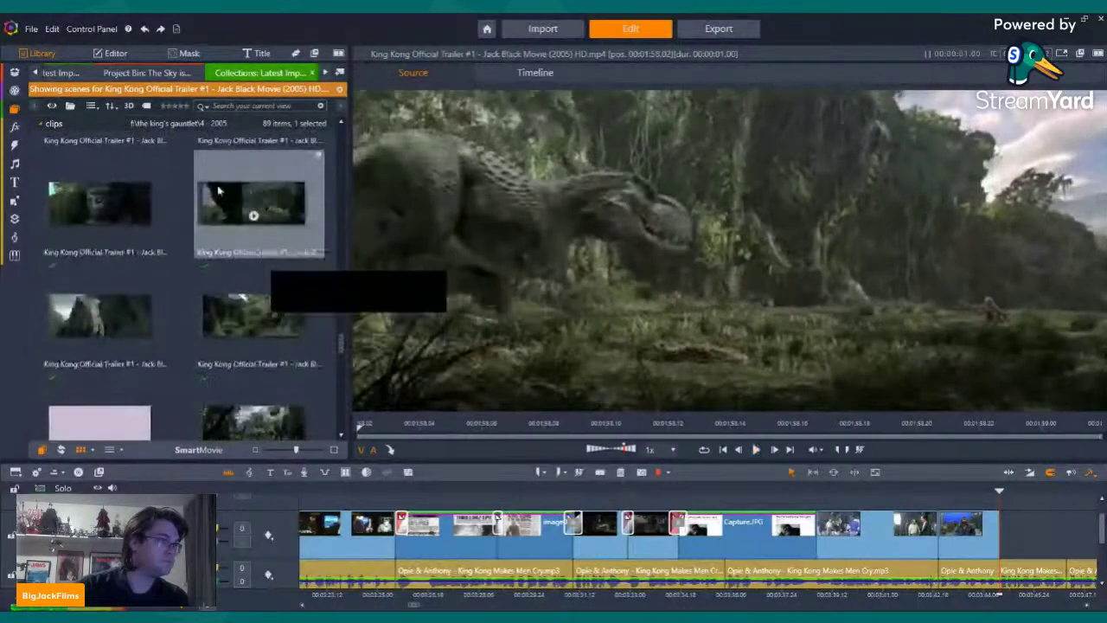
{"action": "left_click_drag", "start_coordinate": [90, 353], "coordinate": [108, 259]}
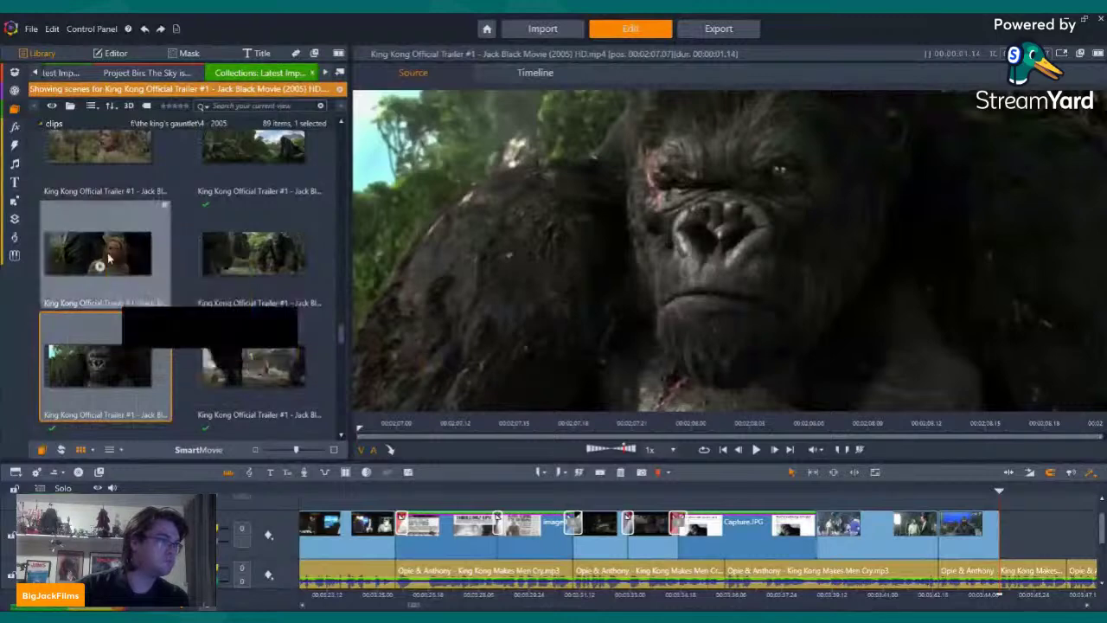
Place the trailer scene of the woman standing before Kong directly after the dock-set clip, without its audio stream
{"action": "left_click", "coordinate": [103, 248]}
{"action": "left_click", "coordinate": [1037, 544]}
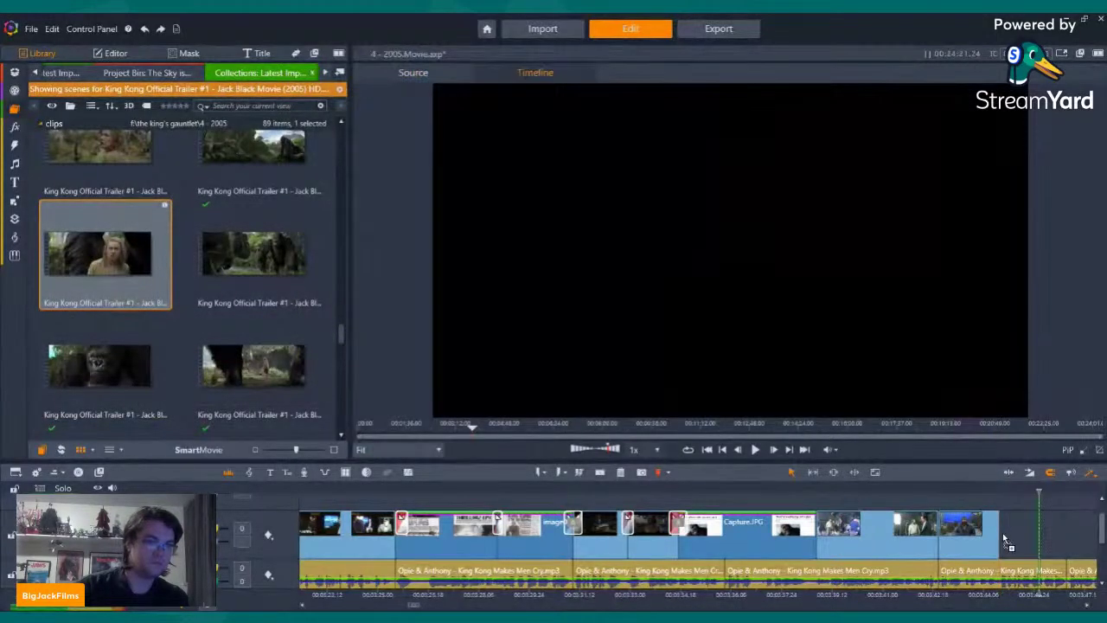
{"action": "left_click_drag", "start_coordinate": [1003, 538], "coordinate": [1003, 537]}
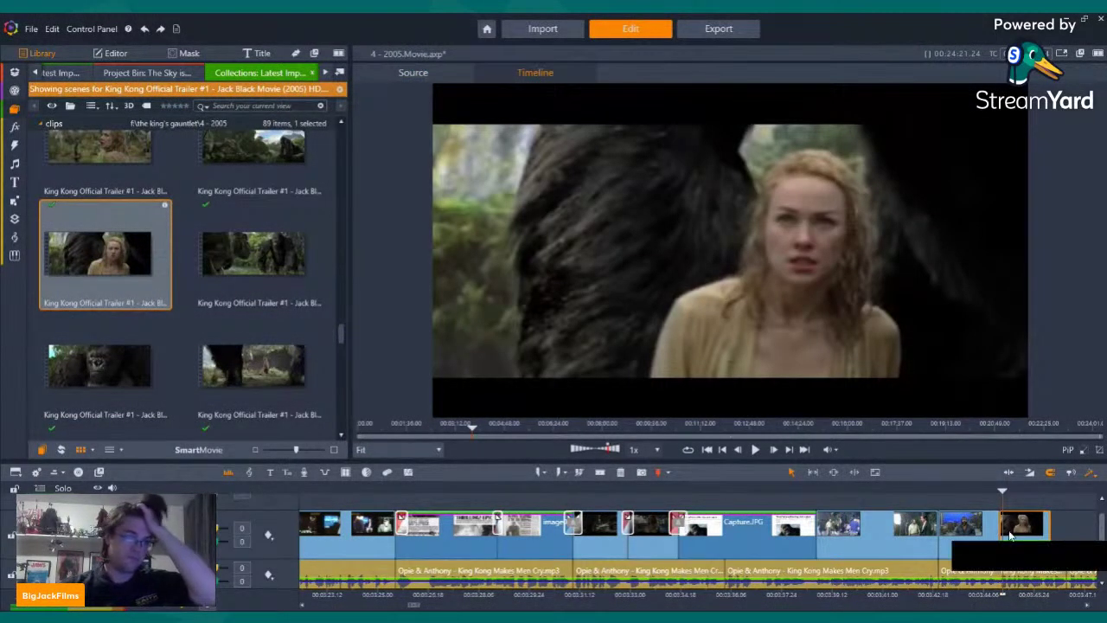
{"action": "right_click", "coordinate": [1014, 534]}
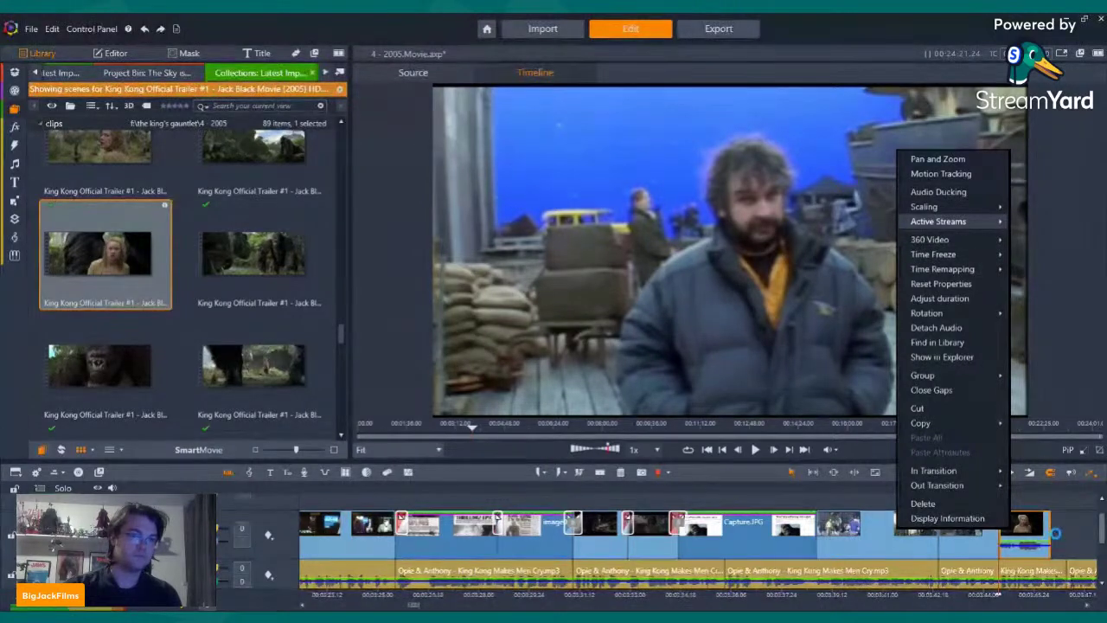
{"action": "left_click", "coordinate": [1027, 267]}
Play from just before the end of the dock-set clip through the woman's clip to check it against the commentary
{"action": "scroll", "coordinate": [1103, 573], "scroll_direction": "up", "scroll_amount": 1}
{"action": "key", "text": "Left"}
{"action": "key", "text": "Left"}
{"action": "key", "text": "Left"}
{"action": "key", "text": "Left"}
{"action": "key", "text": "Left"}
{"action": "key", "text": "Left"}
{"action": "key", "text": "Left"}
{"action": "key", "text": "Left"}
{"action": "key", "text": "Left"}
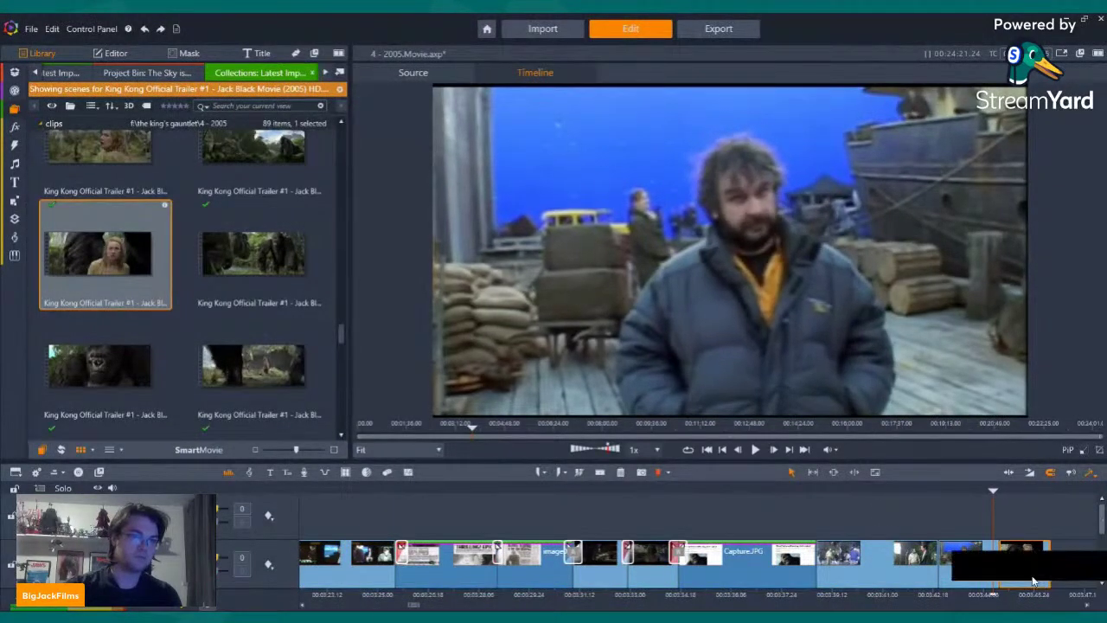
{"action": "left_click", "coordinate": [758, 447]}
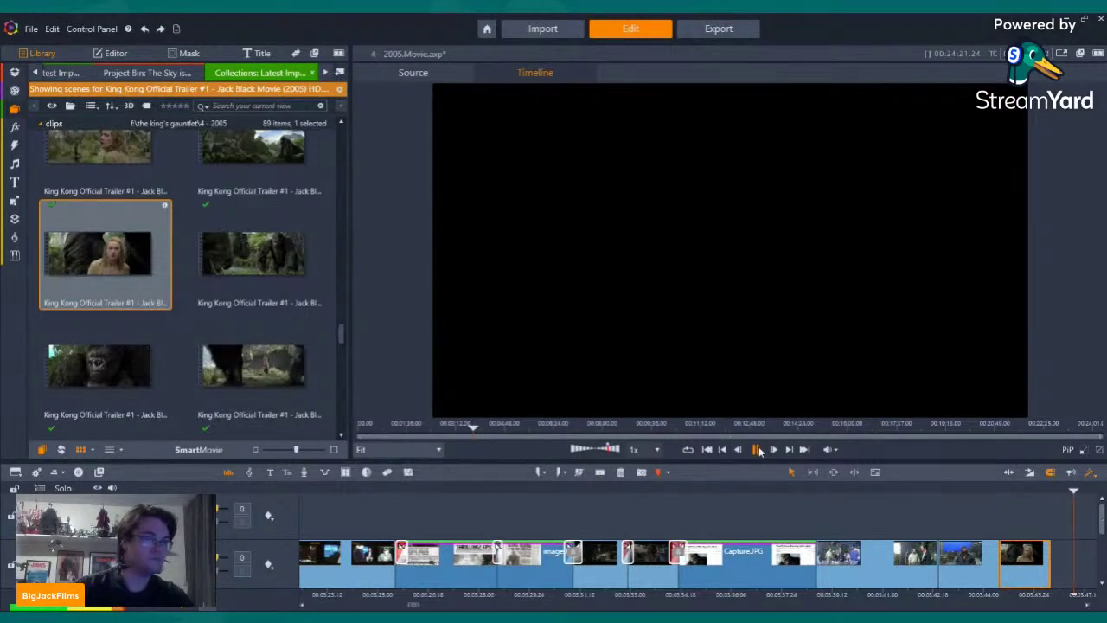
{"action": "left_click", "coordinate": [758, 449]}
Shift the woman's clip later and insert the dinosaur scene between it and the dock-set clip, without its audio stream
{"action": "scroll", "coordinate": [156, 303], "scroll_direction": "up", "scroll_amount": 2}
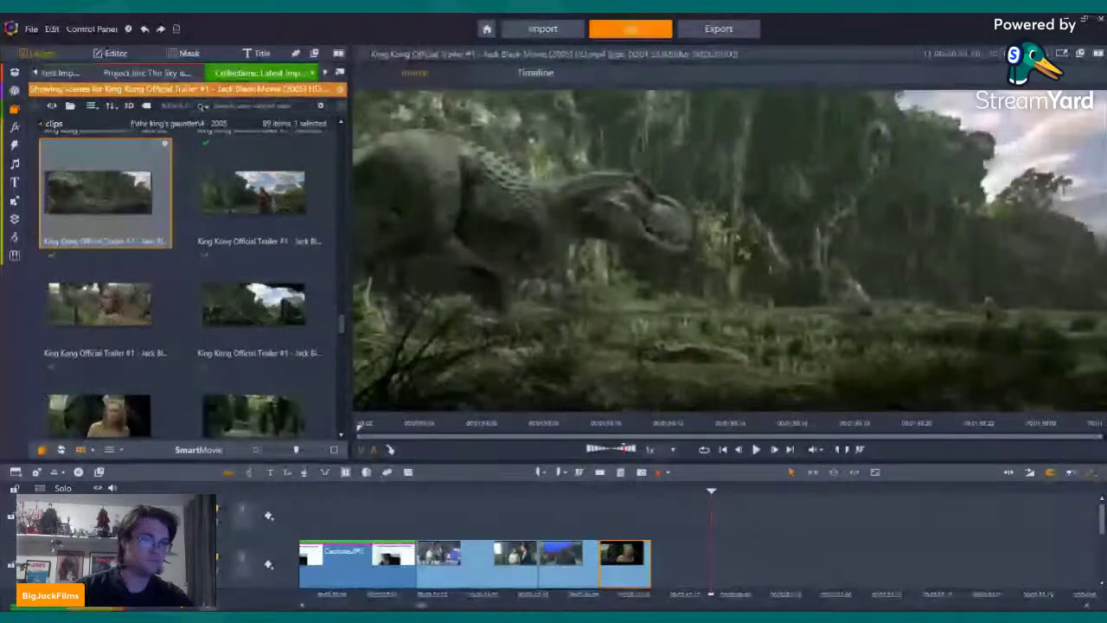
{"action": "left_click_drag", "start_coordinate": [1104, 523], "coordinate": [1104, 538]}
{"action": "left_click_drag", "start_coordinate": [632, 529], "coordinate": [719, 530]}
{"action": "scroll", "coordinate": [157, 281], "scroll_direction": "up", "scroll_amount": 3}
{"action": "scroll", "coordinate": [151, 295], "scroll_direction": "down", "scroll_amount": 2}
{"action": "left_click_drag", "start_coordinate": [150, 299], "coordinate": [604, 524]}
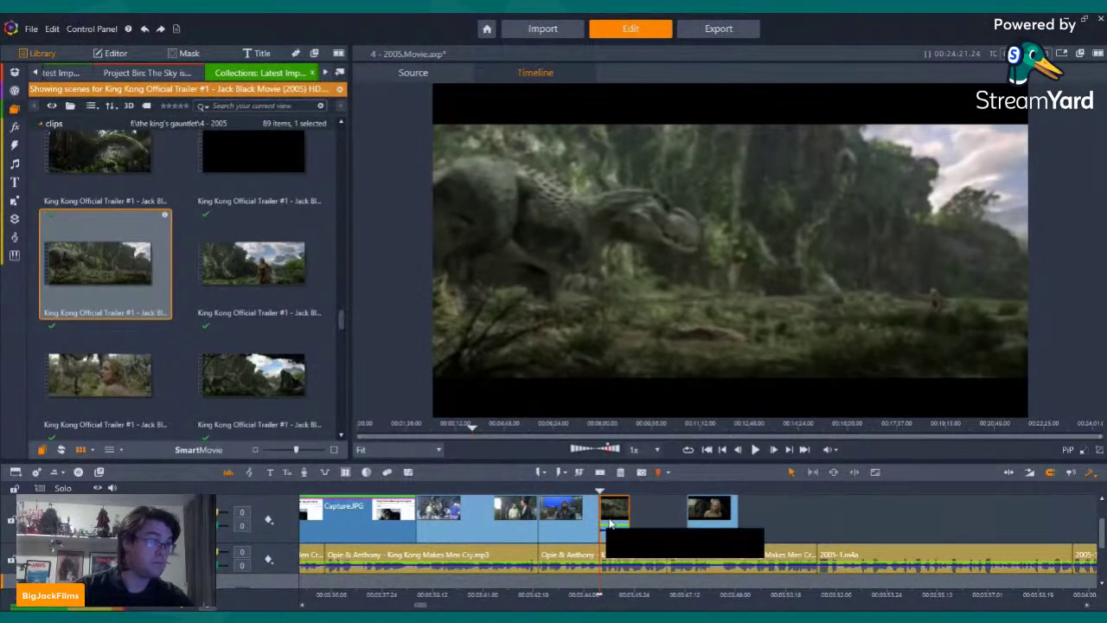
{"action": "right_click", "coordinate": [606, 523]}
{"action": "left_click", "coordinate": [764, 226]}
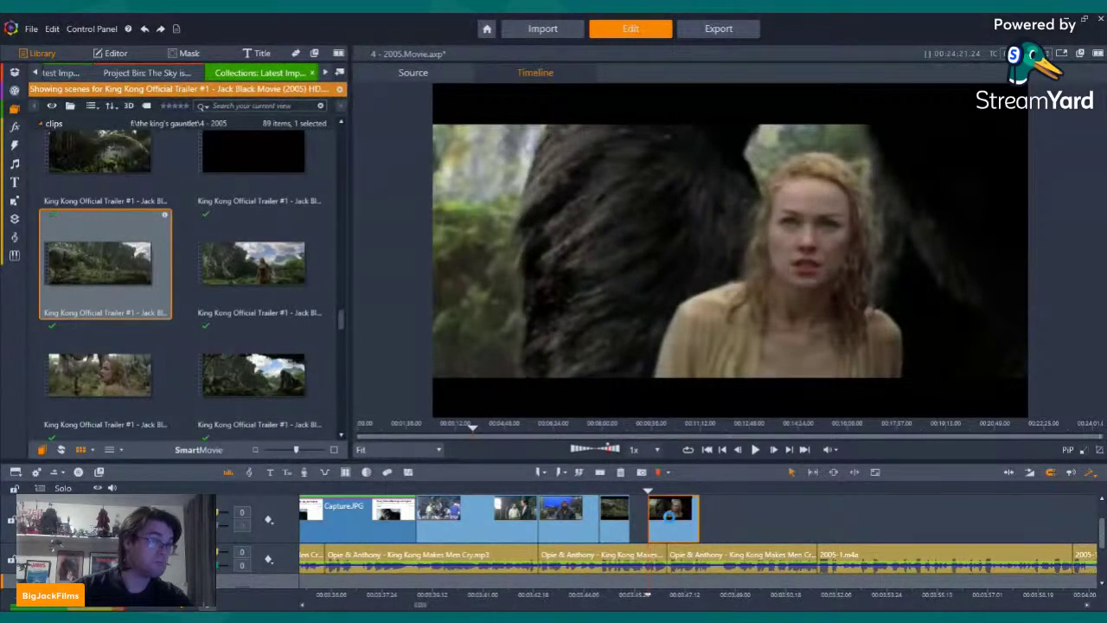
Close the gap before the woman's clip and place the close-up of Kong's face directly after it, without its audio stream
{"action": "scroll", "coordinate": [117, 321], "scroll_direction": "down", "scroll_amount": 3}
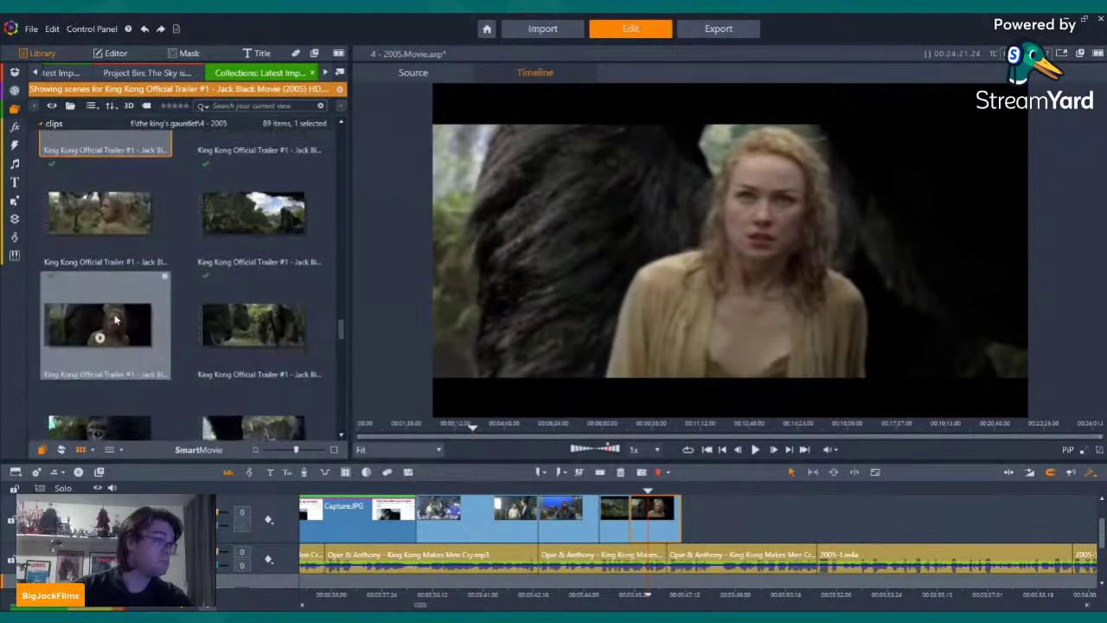
{"action": "left_click", "coordinate": [106, 316]}
{"action": "scroll", "coordinate": [105, 311], "scroll_direction": "down", "scroll_amount": 2}
{"action": "mouse_move", "coordinate": [108, 259]}
{"action": "left_mouse_down"}
{"action": "mouse_move", "coordinate": [797, 436]}
{"action": "mouse_move", "coordinate": [718, 537]}
{"action": "mouse_move", "coordinate": [684, 526]}
{"action": "left_mouse_up"}
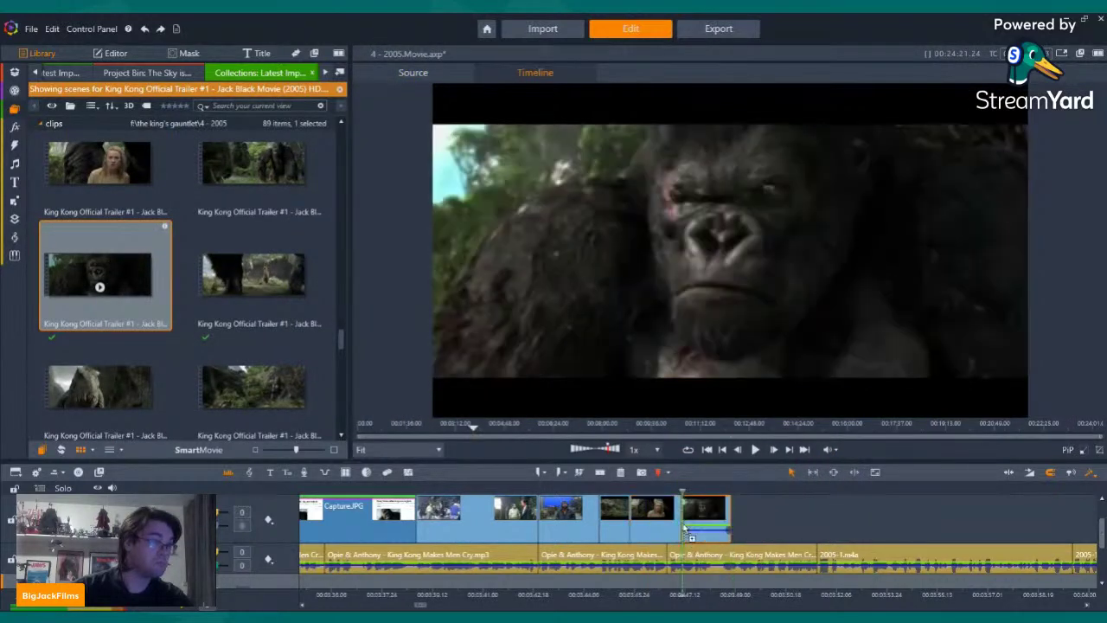
{"action": "right_click", "coordinate": [701, 518]}
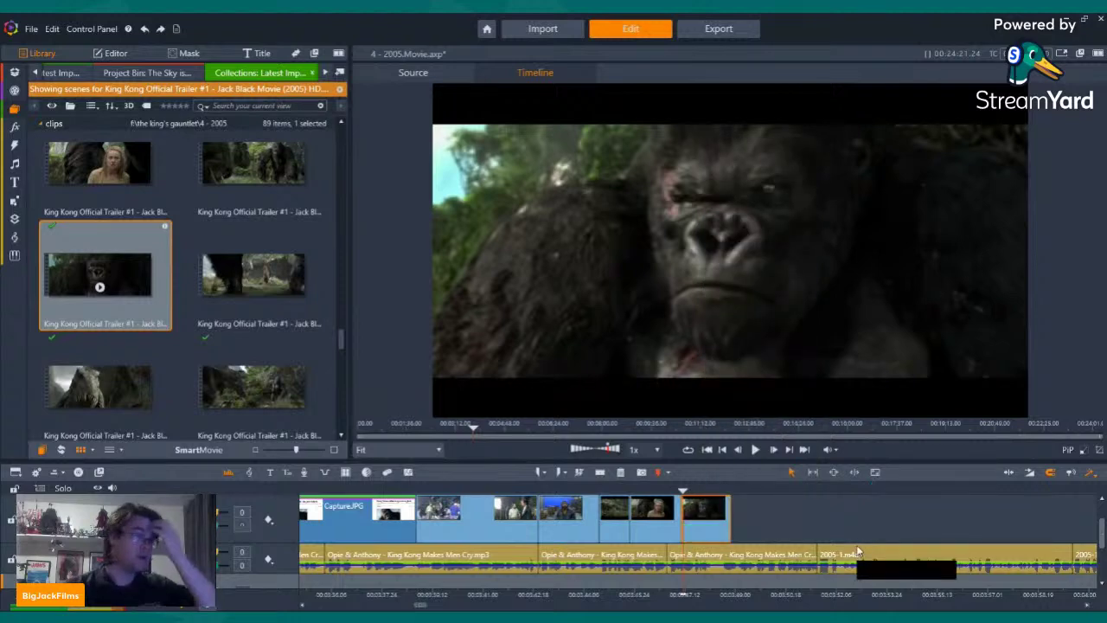
Play from the dock-set clip through the close-up of Kong's face to check the clips against the commentary
{"action": "key", "text": "Left"}
{"action": "key", "text": "Left"}
{"action": "key", "text": "Left"}
{"action": "key", "text": "Left"}
{"action": "key", "text": "Left"}
{"action": "key", "text": "Left"}
{"action": "key", "text": "Left"}
{"action": "key", "text": "Left"}
{"action": "key", "text": "Left"}
{"action": "key", "text": "Left"}
{"action": "key", "text": "Left"}
{"action": "key", "text": "Left"}
{"action": "key", "text": "Left"}
{"action": "key", "text": "Left"}
{"action": "key", "text": "Left"}
{"action": "key", "text": "Left"}
{"action": "key", "text": "Left"}
{"action": "key", "text": "Left"}
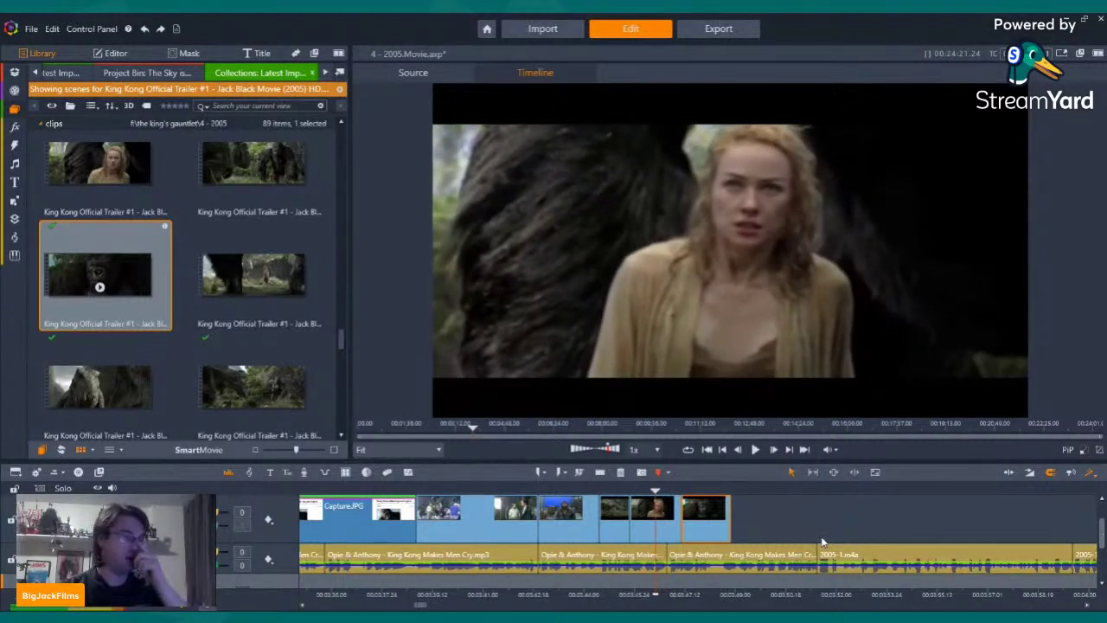
{"action": "left_click", "coordinate": [593, 489]}
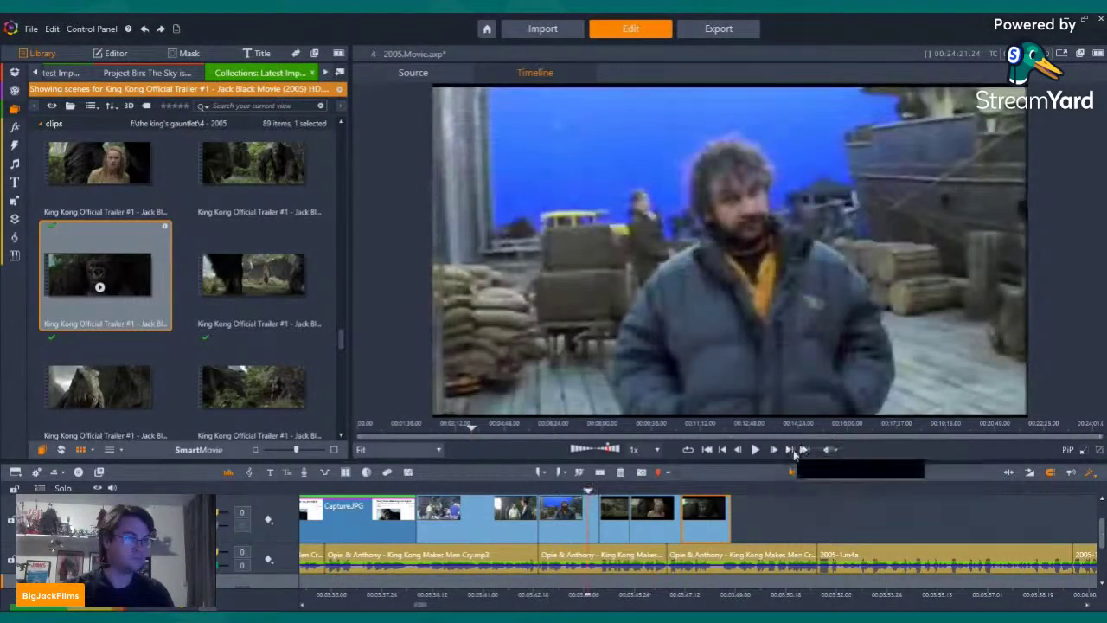
{"action": "left_click", "coordinate": [756, 450]}
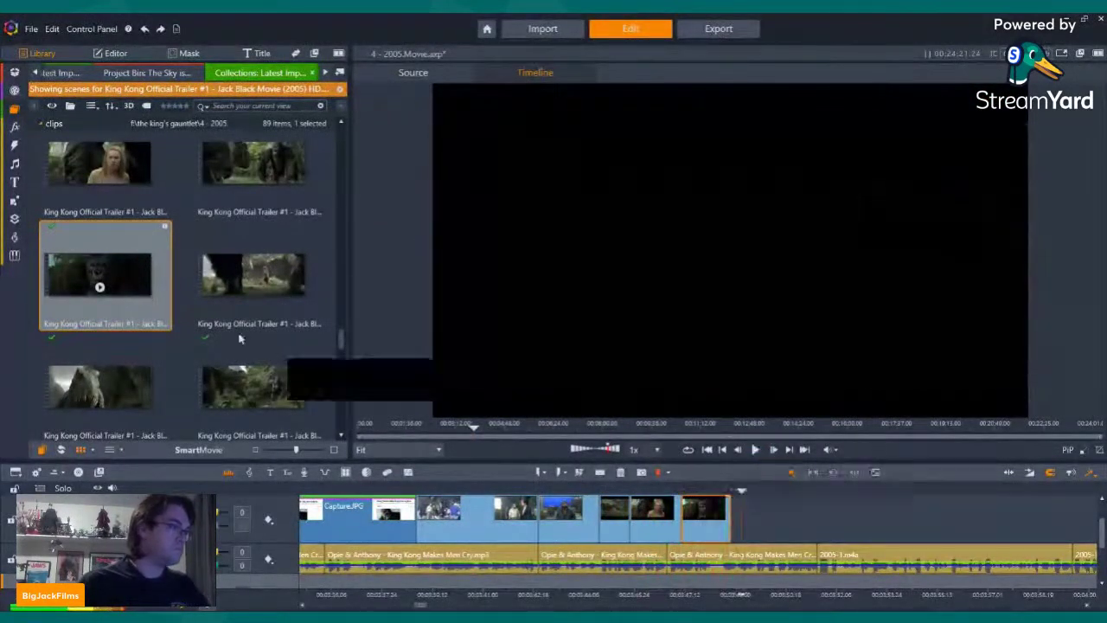
Browse the remaining trailer scenes, previewing the dinosaur and jungle shots, for footage to follow the close-up of Kong's face
{"action": "scroll", "coordinate": [241, 315], "scroll_direction": "down", "scroll_amount": 1}
{"action": "scroll", "coordinate": [251, 232], "scroll_direction": "up", "scroll_amount": 1}
{"action": "scroll", "coordinate": [277, 212], "scroll_direction": "down", "scroll_amount": 2}
{"action": "scroll", "coordinate": [279, 228], "scroll_direction": "down", "scroll_amount": 2}
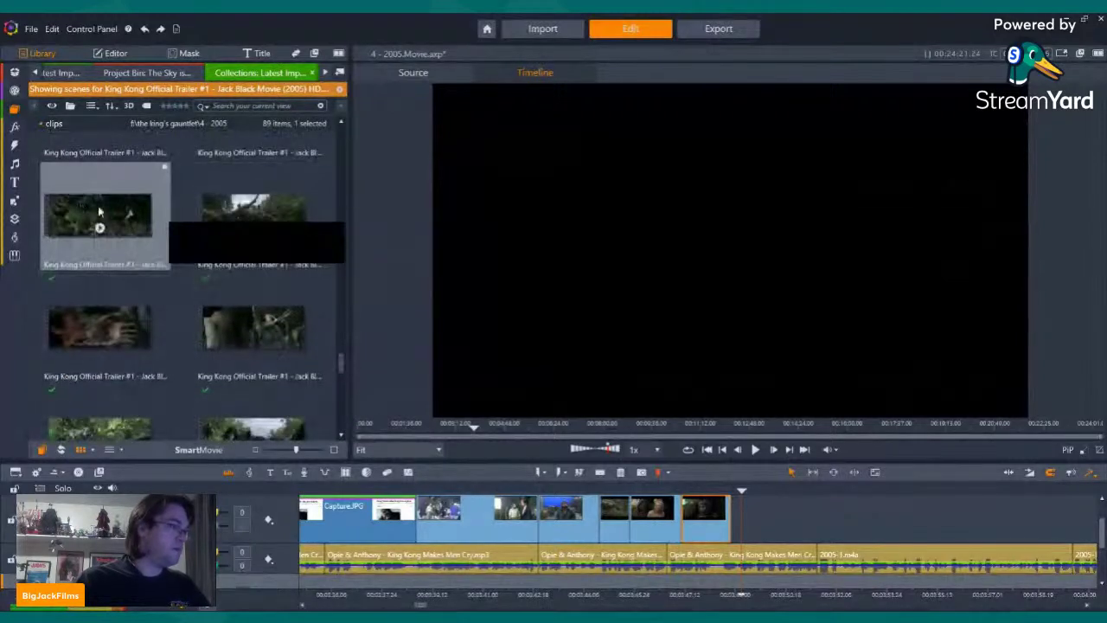
{"action": "left_click", "coordinate": [80, 210]}
{"action": "scroll", "coordinate": [285, 230], "scroll_direction": "down", "scroll_amount": 1}
{"action": "left_click", "coordinate": [253, 179]}
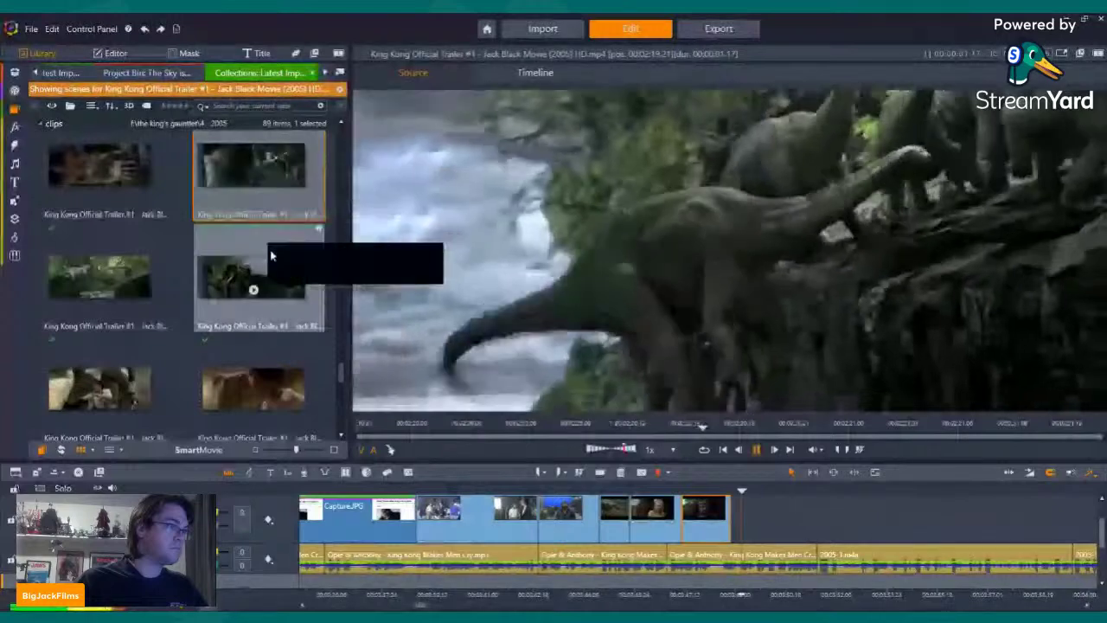
{"action": "scroll", "coordinate": [268, 253], "scroll_direction": "up", "scroll_amount": 2}
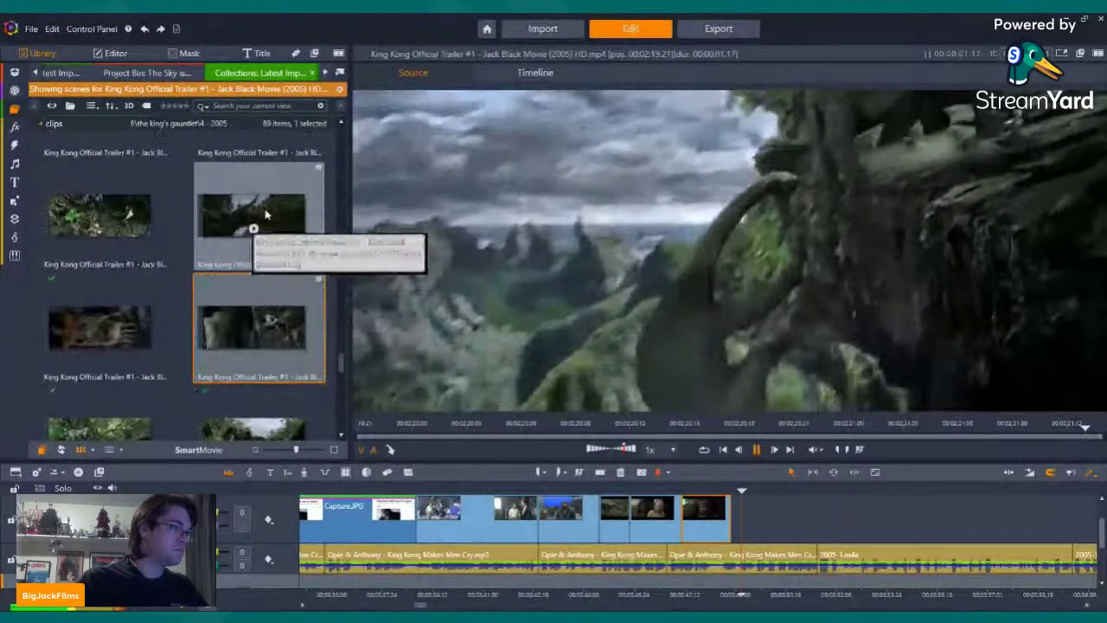
{"action": "scroll", "coordinate": [265, 225], "scroll_direction": "down", "scroll_amount": 2}
{"action": "scroll", "coordinate": [268, 225], "scroll_direction": "down", "scroll_amount": 5}
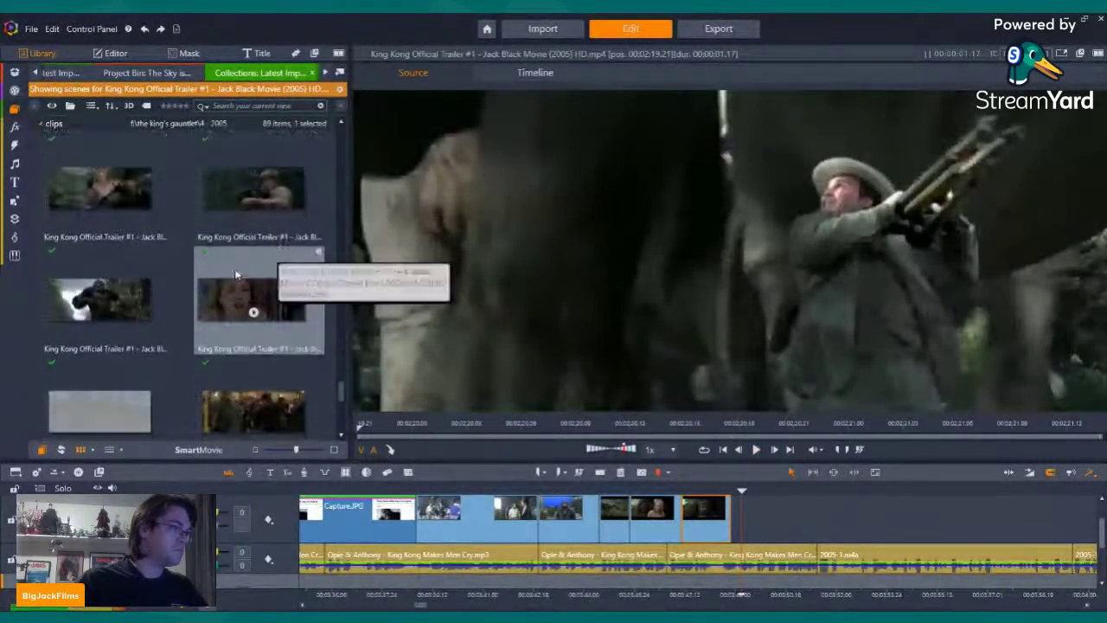
{"action": "scroll", "coordinate": [268, 248], "scroll_direction": "down", "scroll_amount": 5}
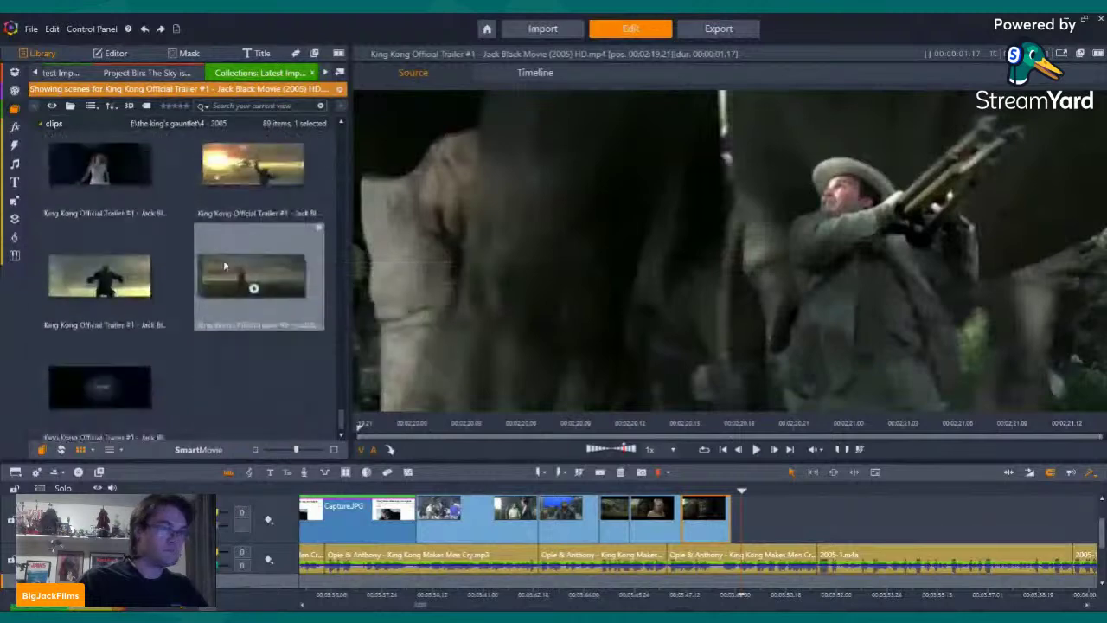
{"action": "left_click_drag", "start_coordinate": [99, 278], "coordinate": [735, 514]}
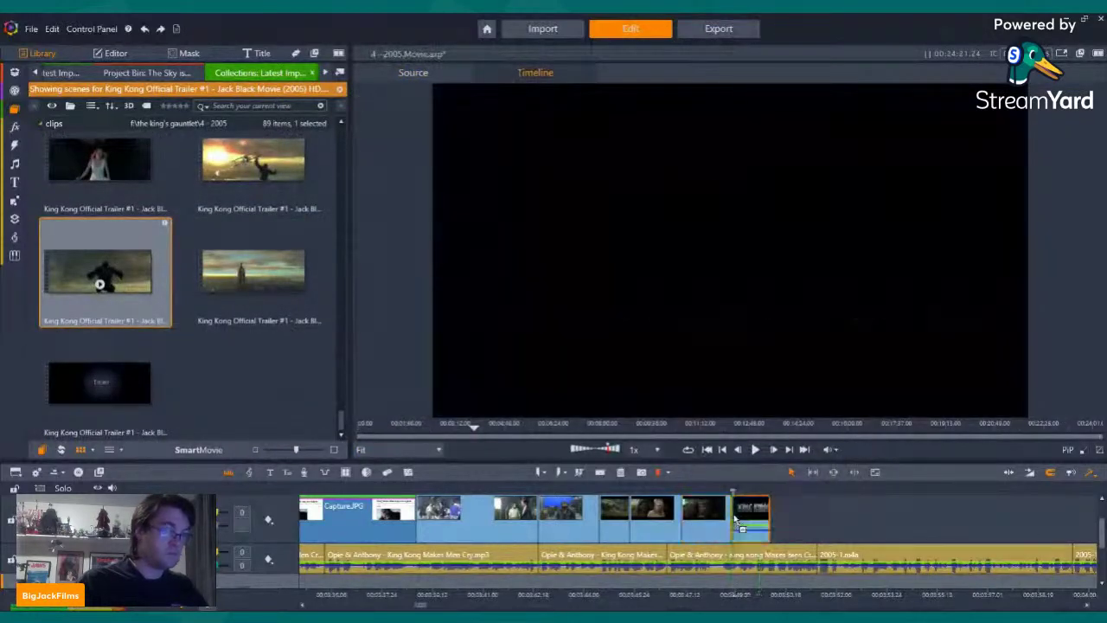
{"action": "right_click", "coordinate": [754, 513]}
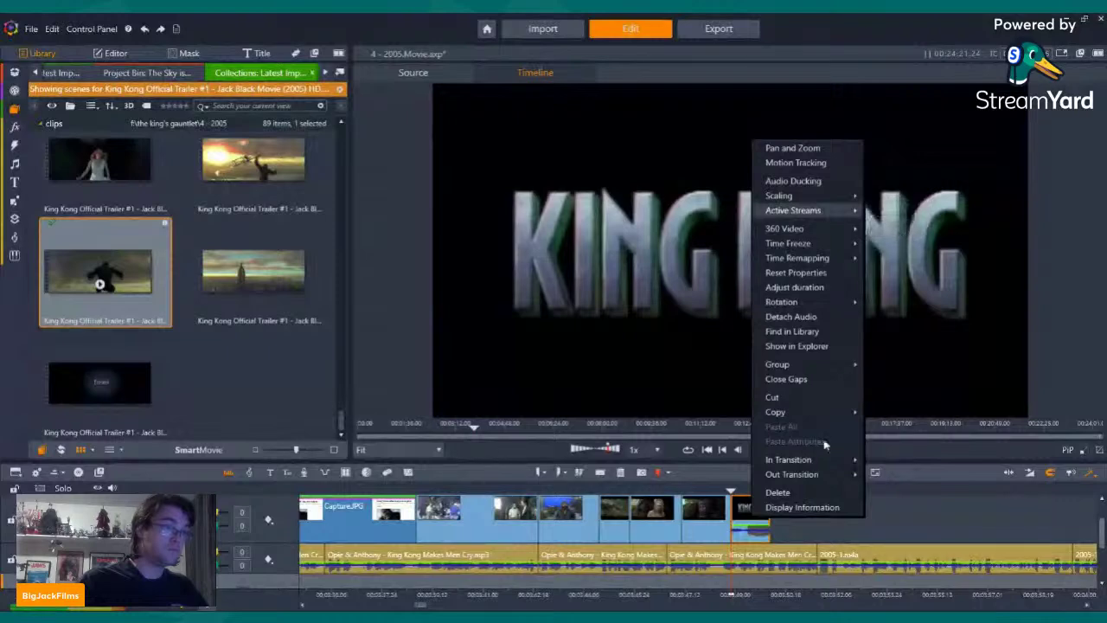
{"action": "left_click", "coordinate": [776, 517]}
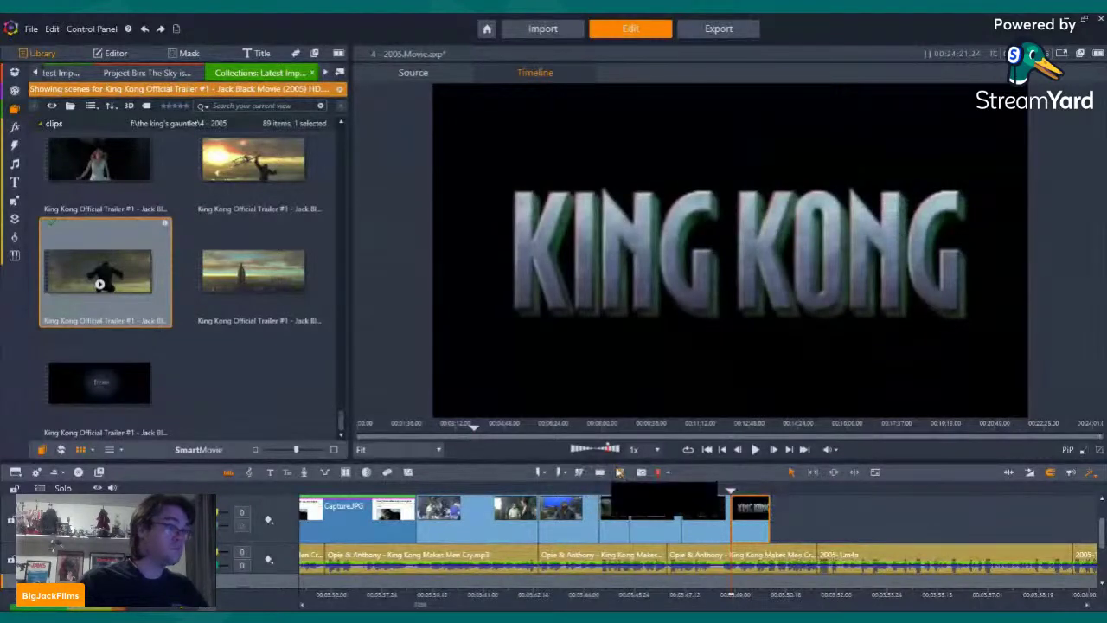
{"action": "left_click", "coordinate": [619, 471]}
Place the trailer scene of Kong swatting at the biplane directly after the close-up of his face, without its audio stream
{"action": "left_click_drag", "start_coordinate": [260, 169], "coordinate": [737, 524]}
{"action": "right_click", "coordinate": [774, 516]}
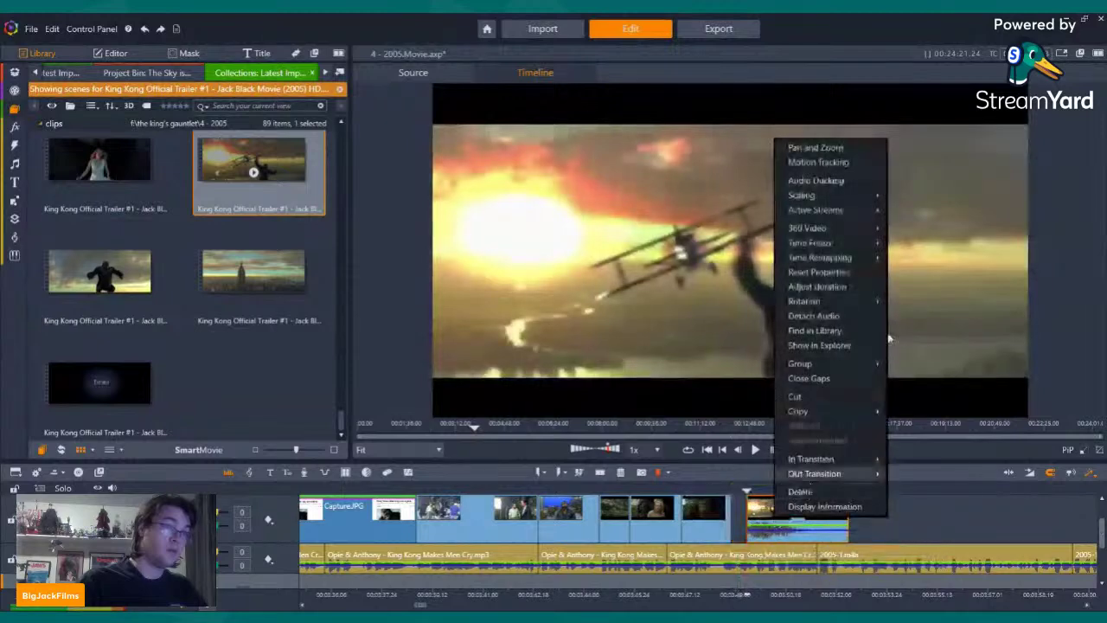
{"action": "left_click", "coordinate": [908, 225]}
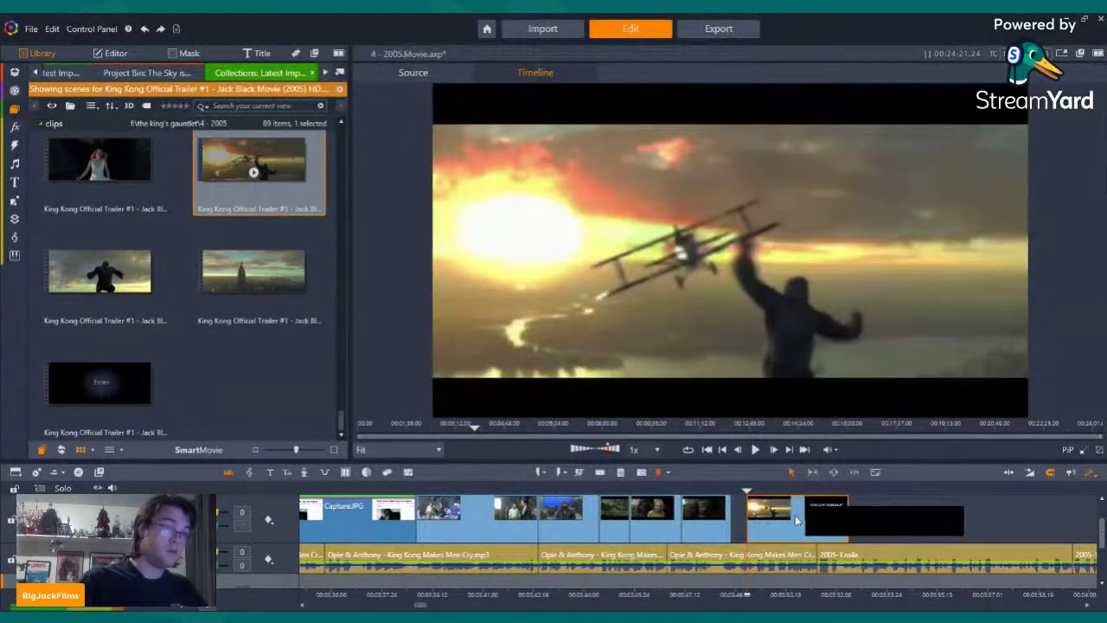
{"action": "key", "text": "ctrl+z"}
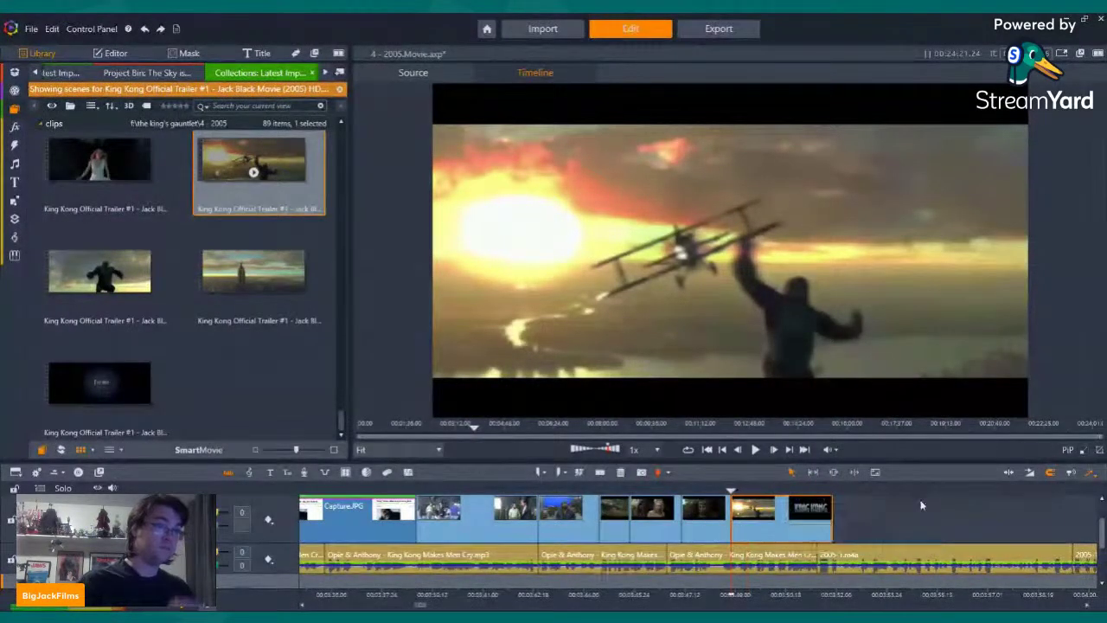
Play from the middle of the director's on-set clip and trim the biplane clip's end to the end of the Opie & Anthony audio
{"action": "key", "text": "Left"}
{"action": "key", "text": "Left"}
{"action": "key", "text": "Left"}
{"action": "key", "text": "Left"}
{"action": "key", "text": "Left"}
{"action": "key", "text": "Left"}
{"action": "key", "text": "Left"}
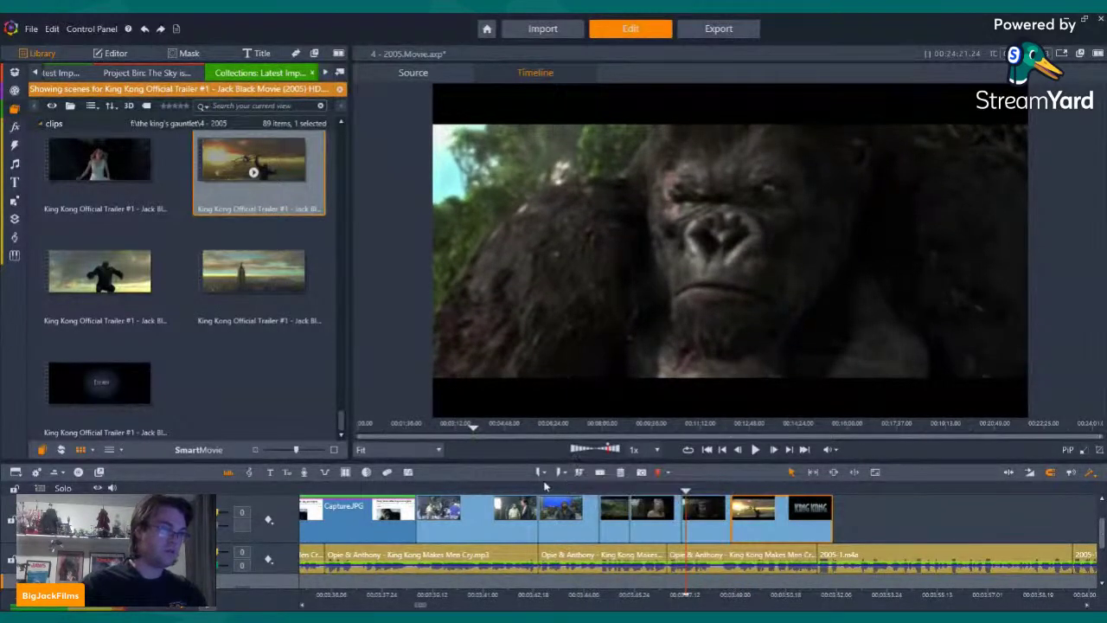
{"action": "left_click", "coordinate": [469, 490]}
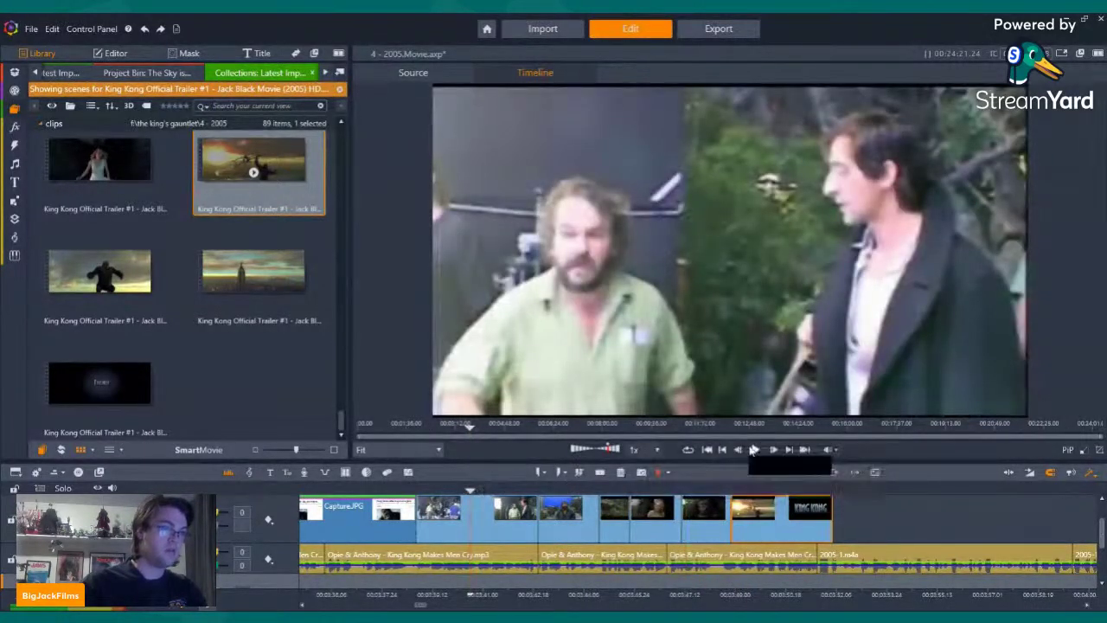
{"action": "left_click", "coordinate": [755, 448]}
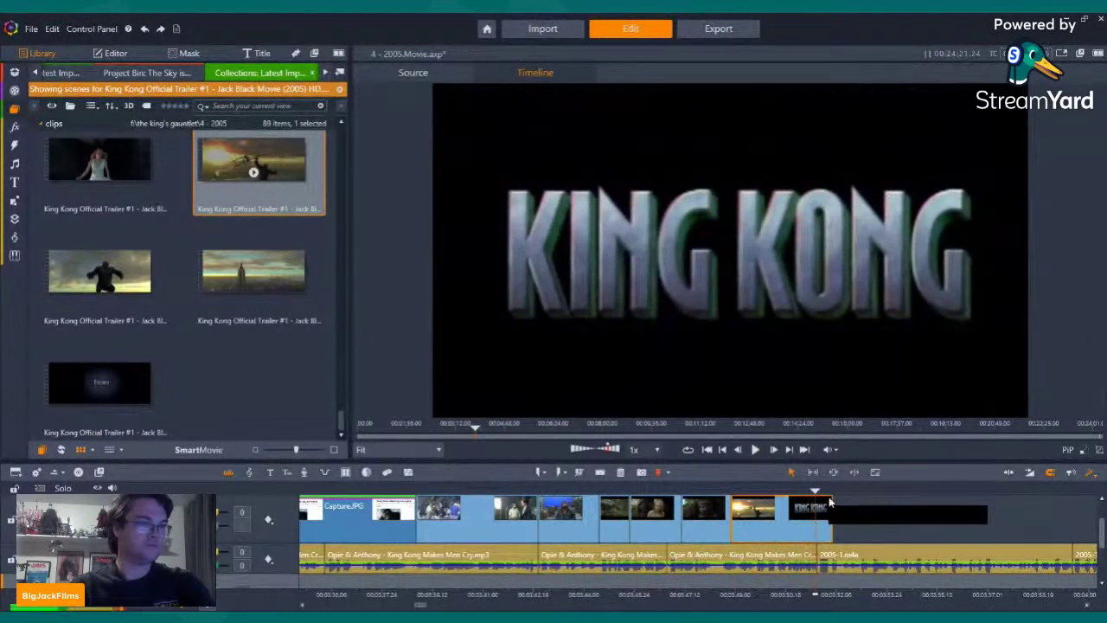
{"action": "left_click_drag", "start_coordinate": [814, 513], "coordinate": [815, 514]}
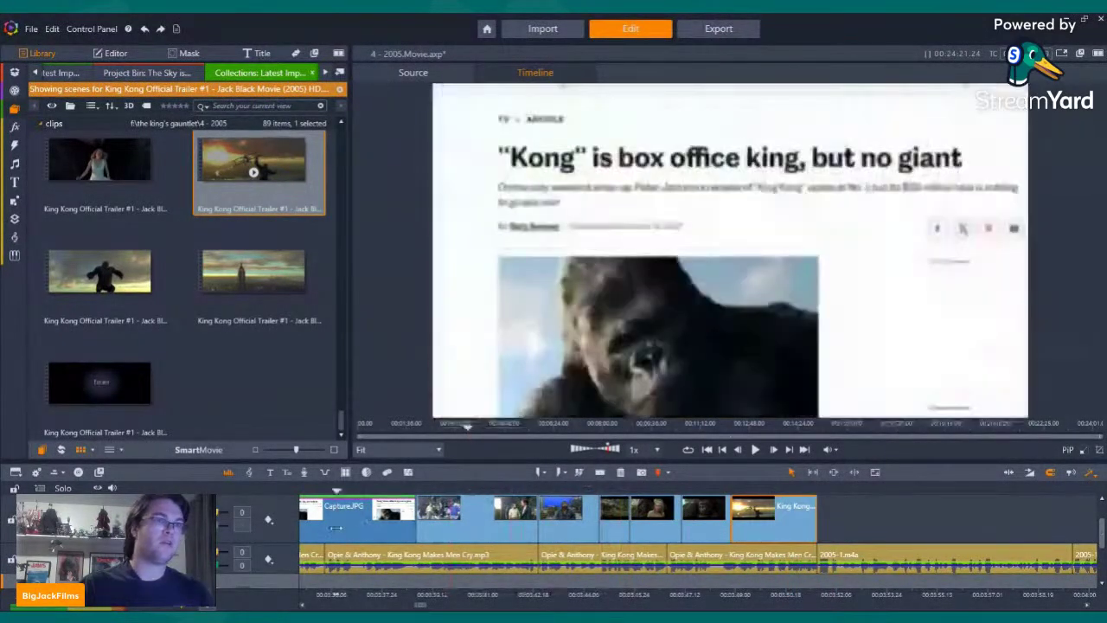
Play the sequence through the end of the trimmed biplane clip to check it against the commentary
{"action": "left_click", "coordinate": [545, 490]}
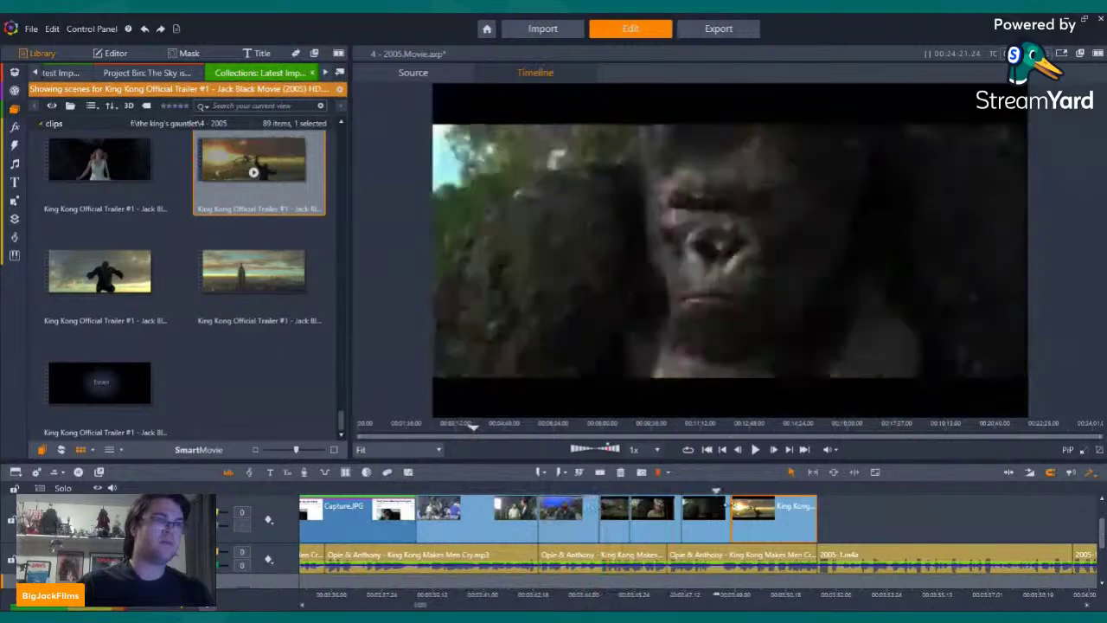
{"action": "left_click", "coordinate": [366, 490]}
{"action": "left_click", "coordinate": [713, 490]}
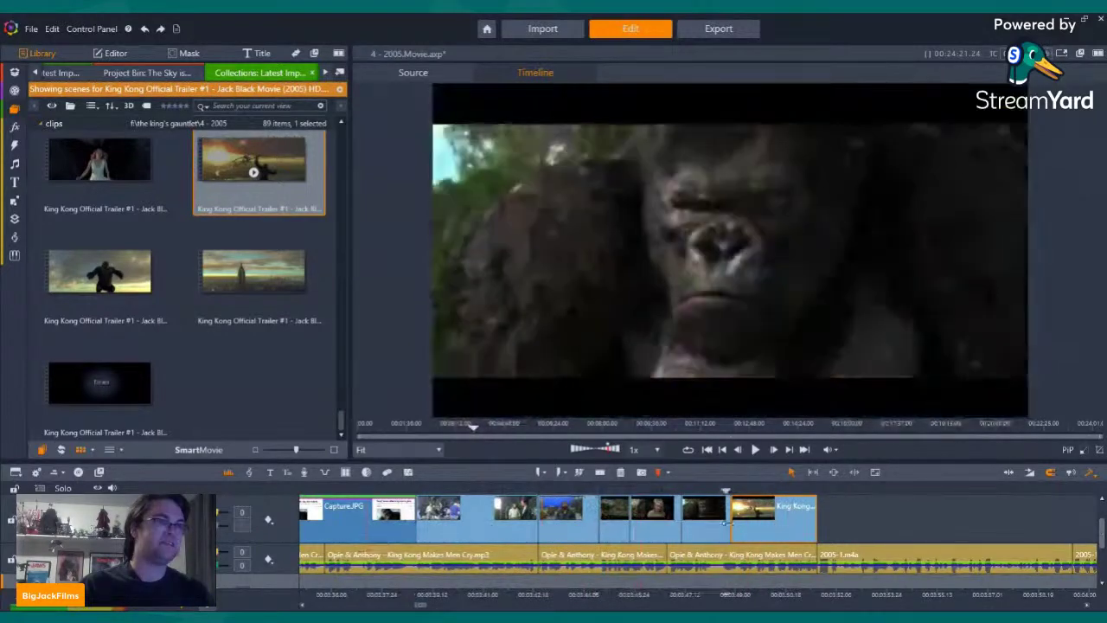
{"action": "left_click_drag", "start_coordinate": [666, 511], "coordinate": [724, 506]}
{"action": "left_click", "coordinate": [755, 456]}
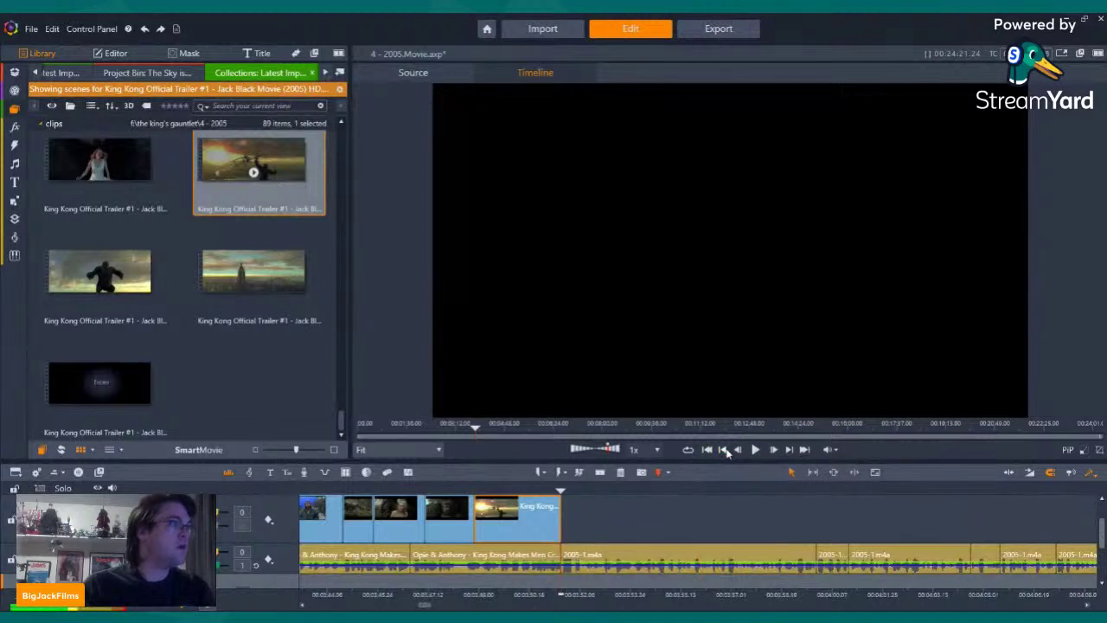
Look through the other open footage collections, including the post-production diaries and the making-of documentary, for footage for the next section
{"action": "left_click", "coordinate": [159, 75]}
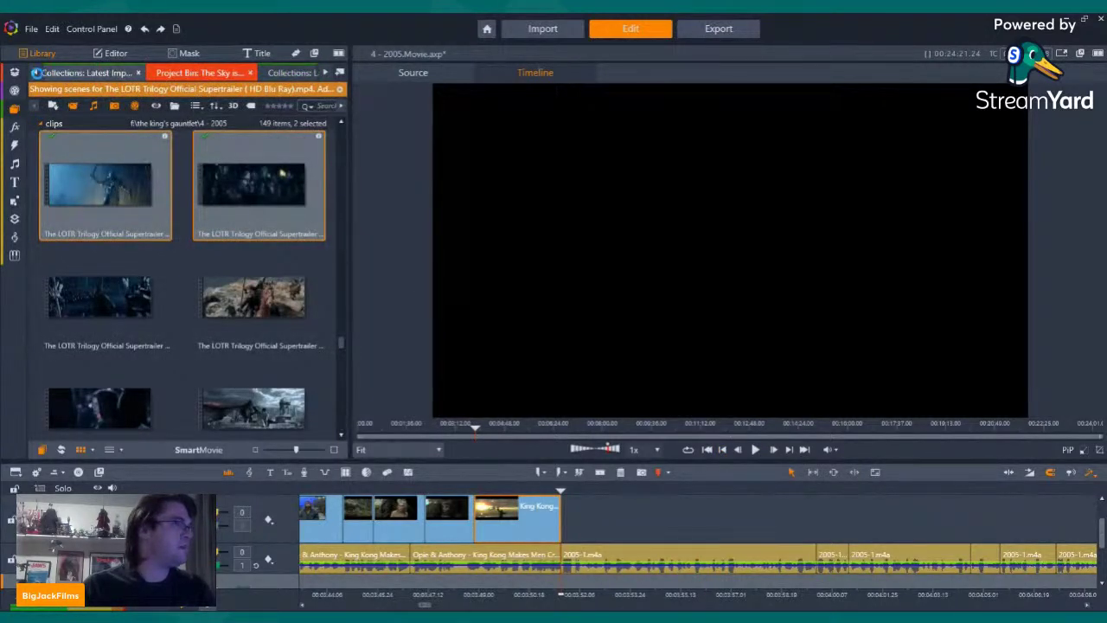
{"action": "left_click", "coordinate": [37, 73]}
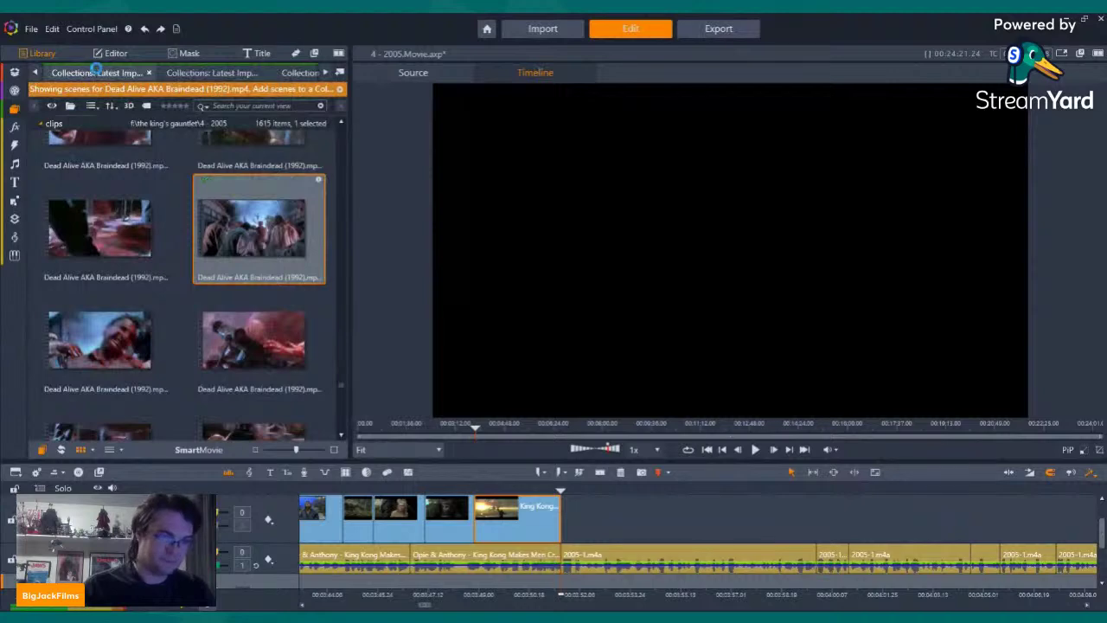
{"action": "left_click", "coordinate": [96, 71]}
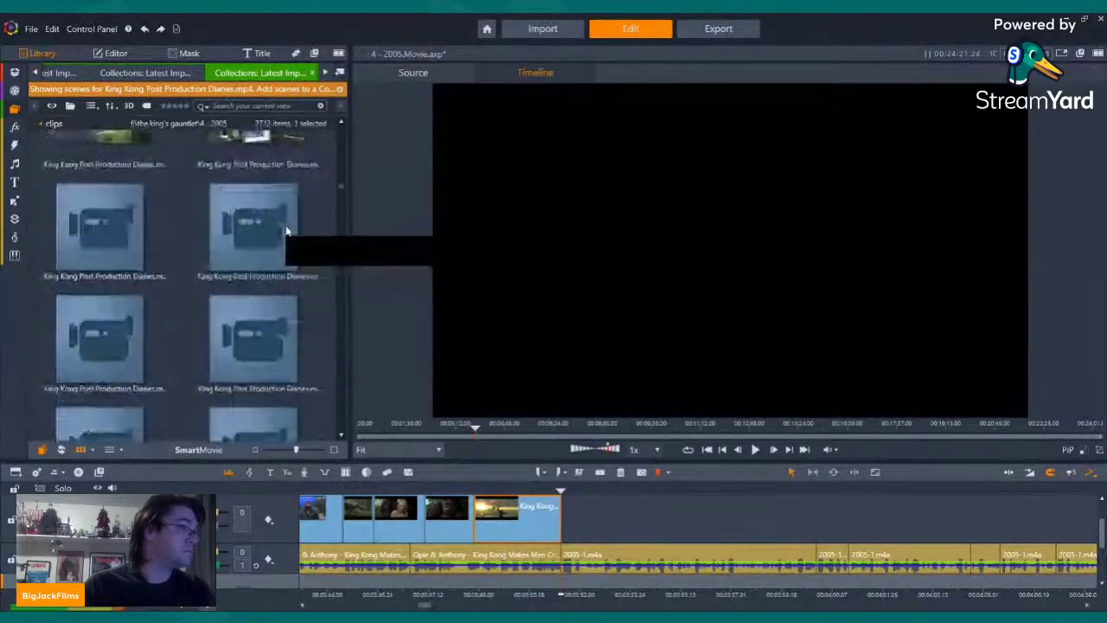
{"action": "left_click", "coordinate": [236, 261]}
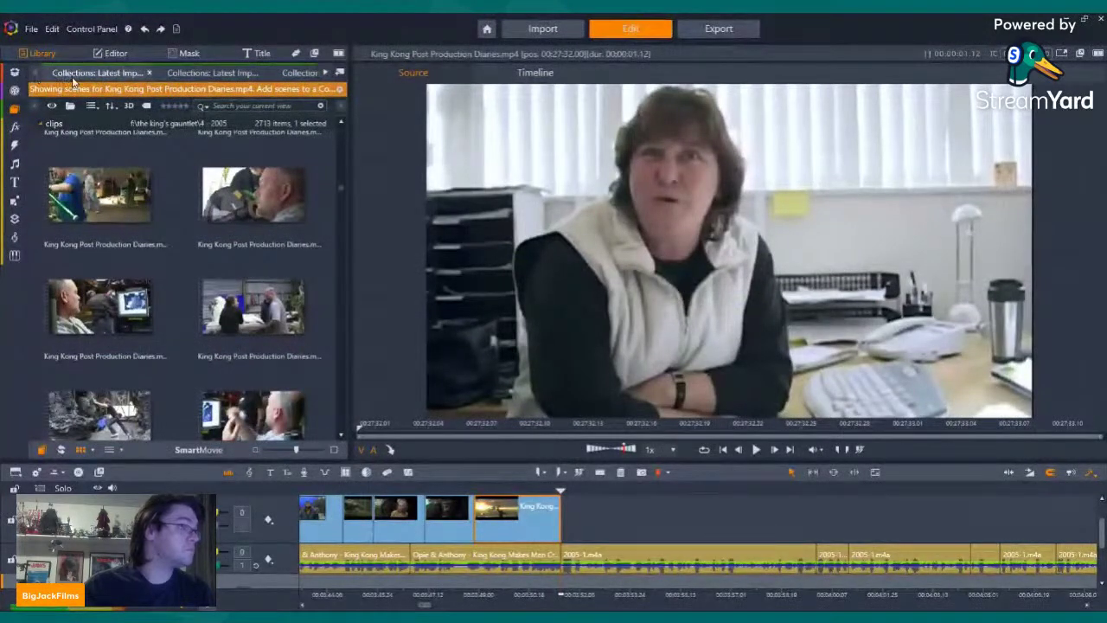
{"action": "left_click", "coordinate": [198, 75]}
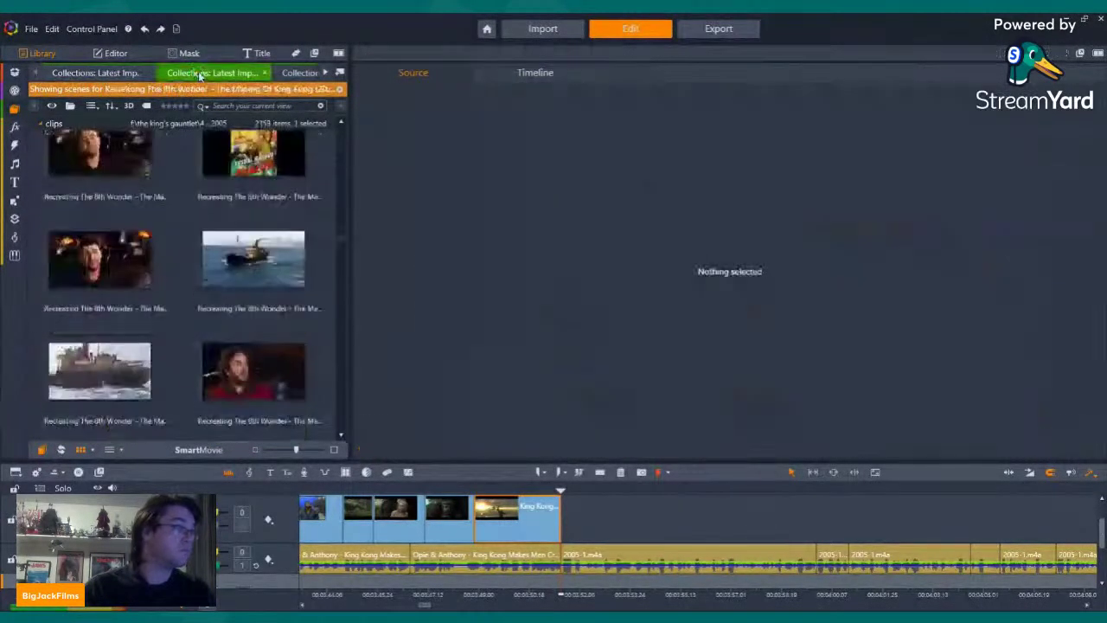
{"action": "scroll", "coordinate": [338, 211], "scroll_direction": "down", "scroll_amount": 5}
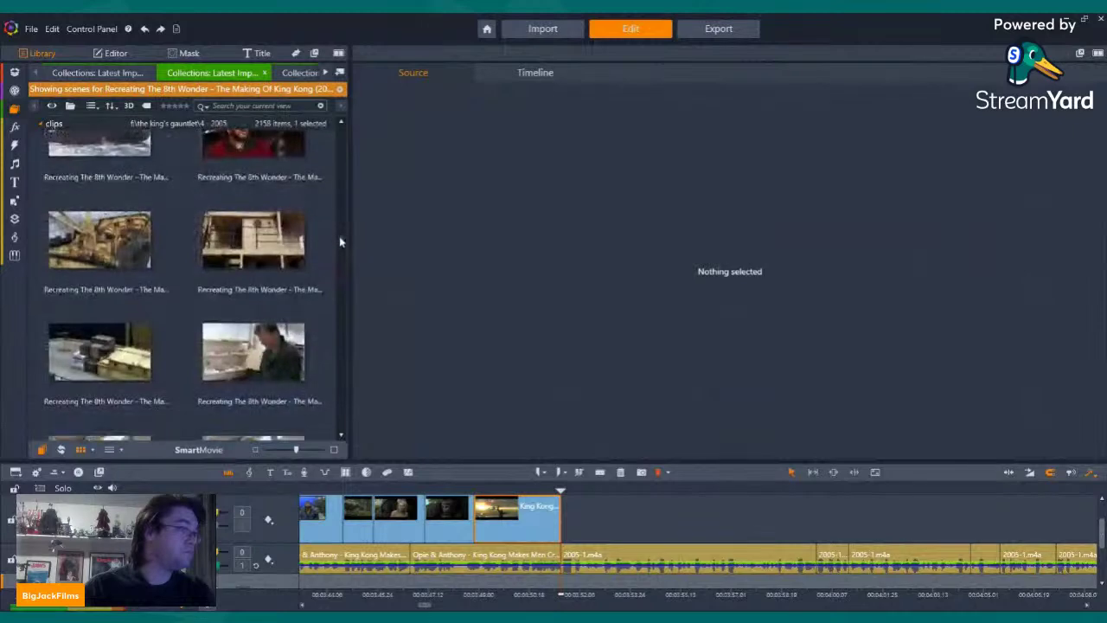
{"action": "left_click_drag", "start_coordinate": [347, 190], "coordinate": [345, 154]}
{"action": "scroll", "coordinate": [349, 182], "scroll_direction": "down", "scroll_amount": 5}
{"action": "scroll", "coordinate": [344, 154], "scroll_direction": "up", "scroll_amount": 5}
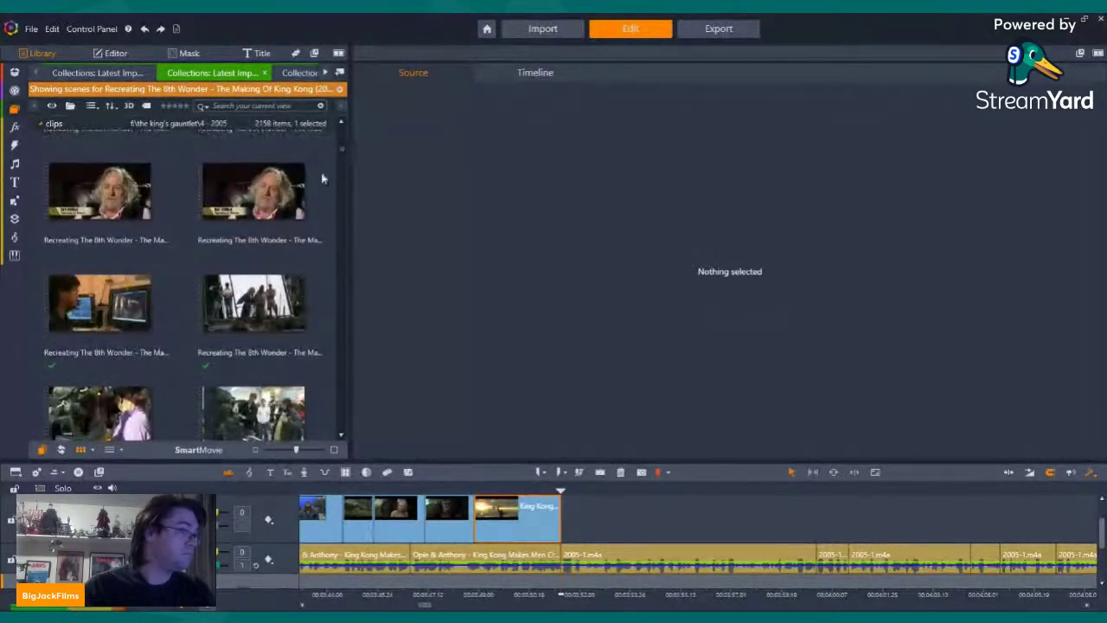
Preview neighbouring making-of scenes and insert the supervising art director's interview scene into the commentary track directly after the Opie & Anthony audio
{"action": "left_click", "coordinate": [253, 321]}
{"action": "key", "text": "space"}
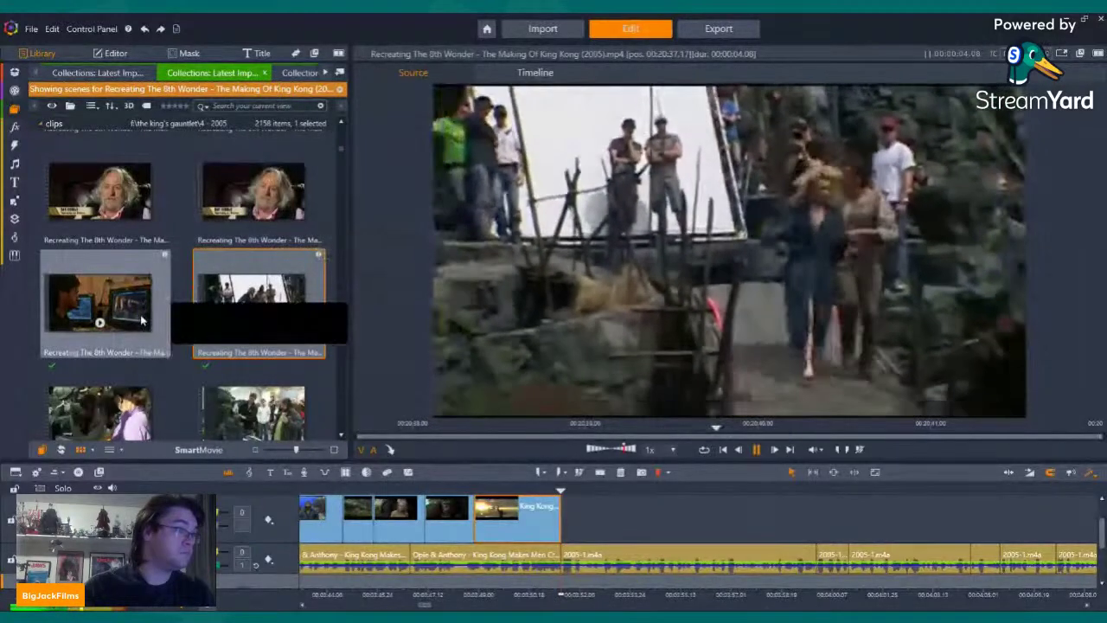
{"action": "left_click", "coordinate": [139, 318]}
{"action": "left_click", "coordinate": [257, 187]}
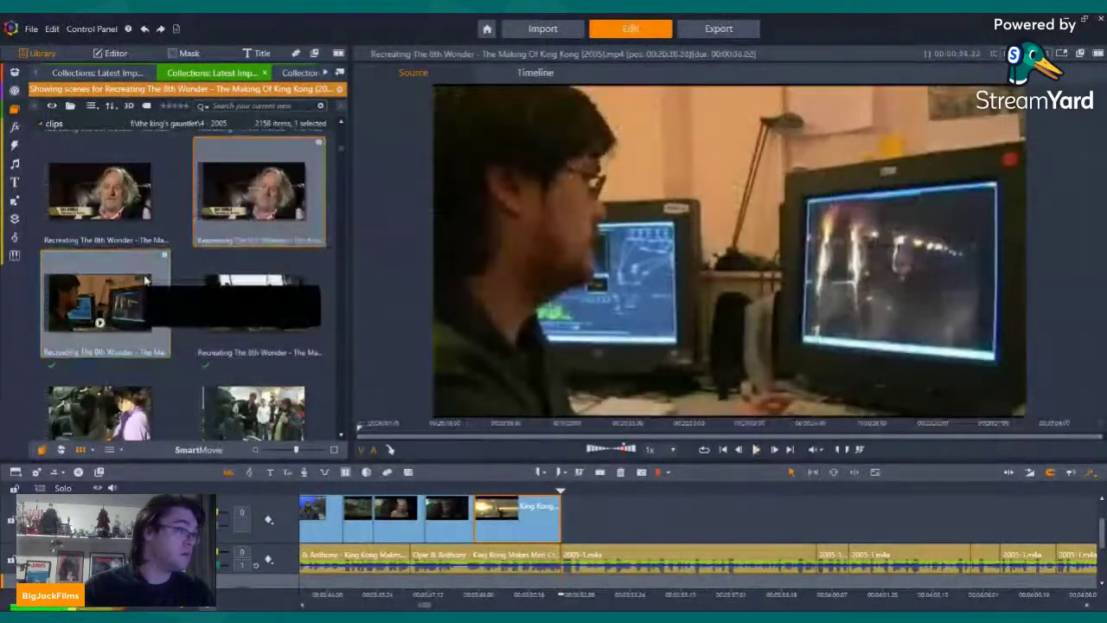
{"action": "left_click_drag", "start_coordinate": [118, 285], "coordinate": [266, 284]}
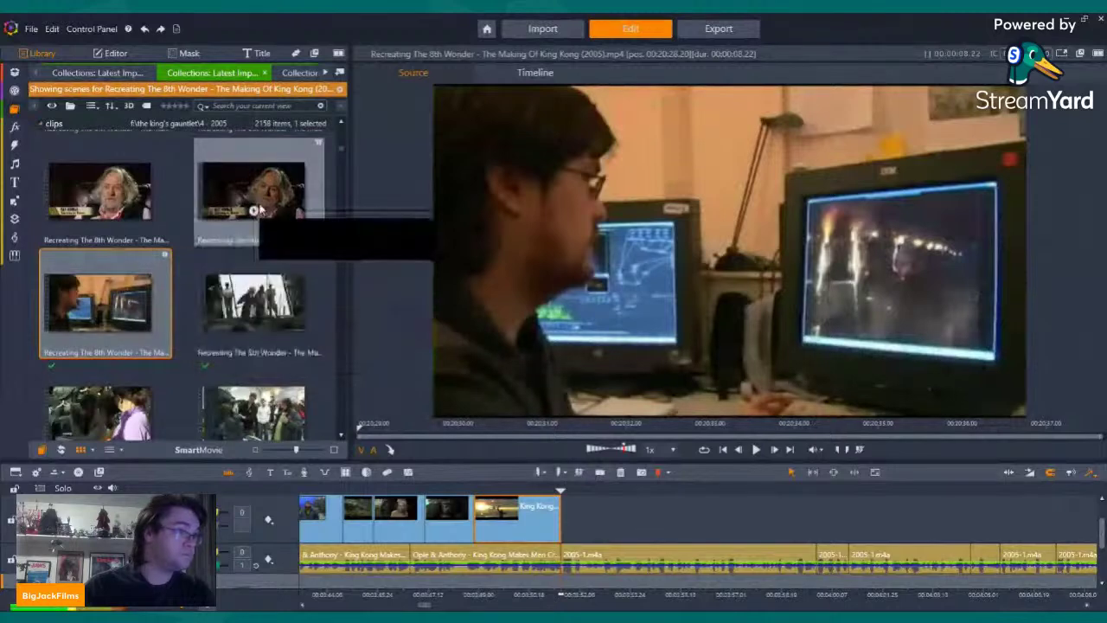
{"action": "left_click_drag", "start_coordinate": [259, 203], "coordinate": [572, 558]}
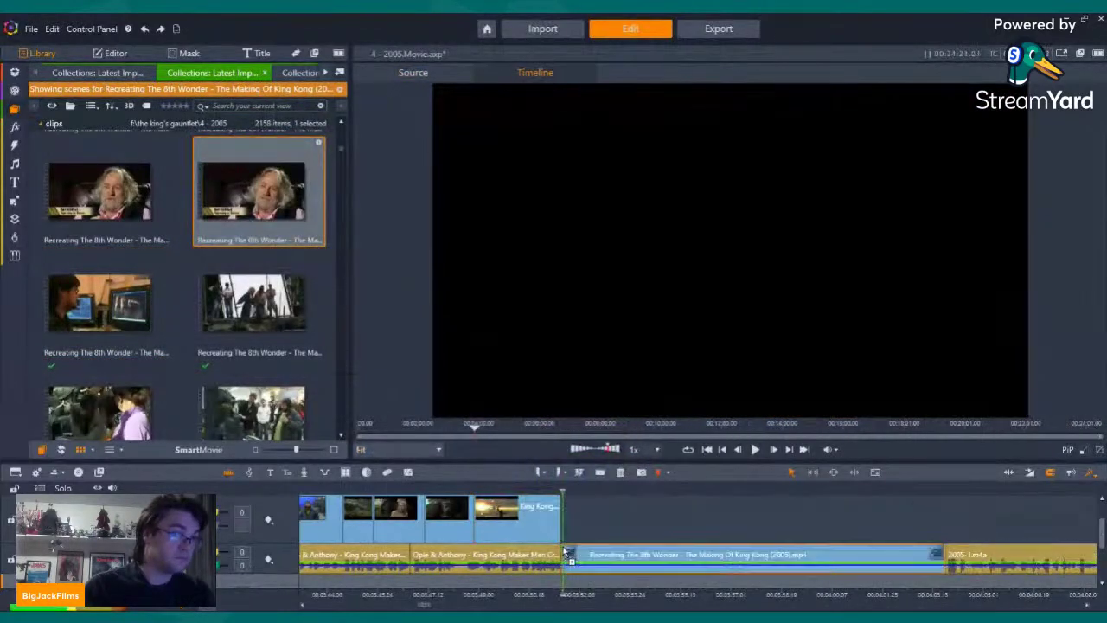
Split the inserted making-of clip partway through the director's yellow-shirt interview shot and return to the clip's start
{"action": "left_click", "coordinate": [771, 490]}
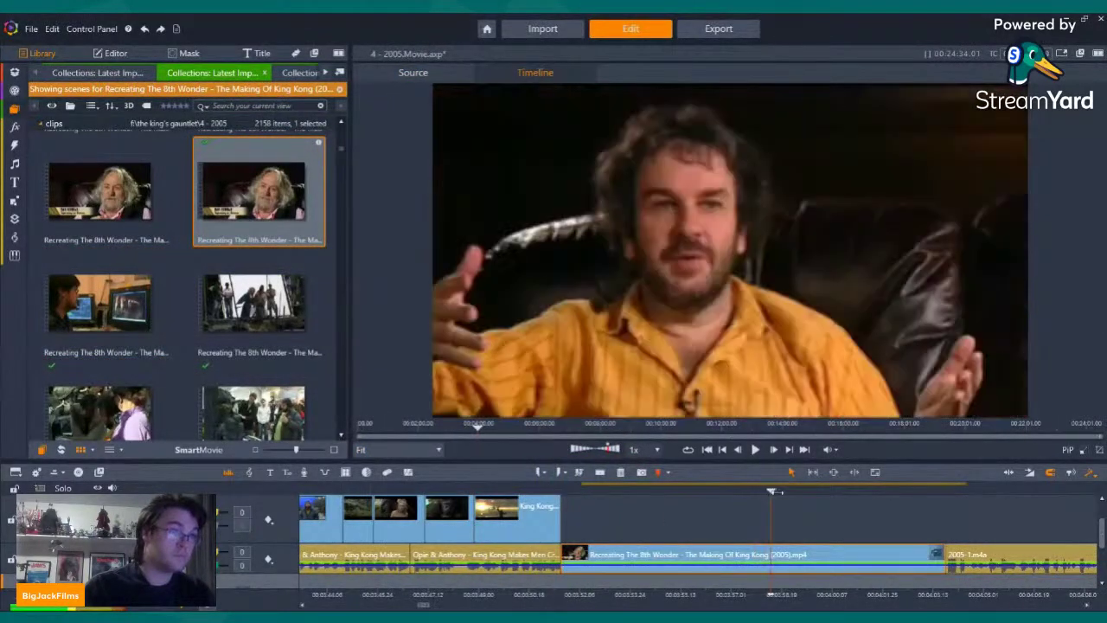
{"action": "mouse_move", "coordinate": [771, 491]}
{"action": "left_mouse_down"}
{"action": "mouse_move", "coordinate": [912, 494]}
{"action": "mouse_move", "coordinate": [782, 498]}
{"action": "left_mouse_up"}
{"action": "left_click", "coordinate": [599, 471]}
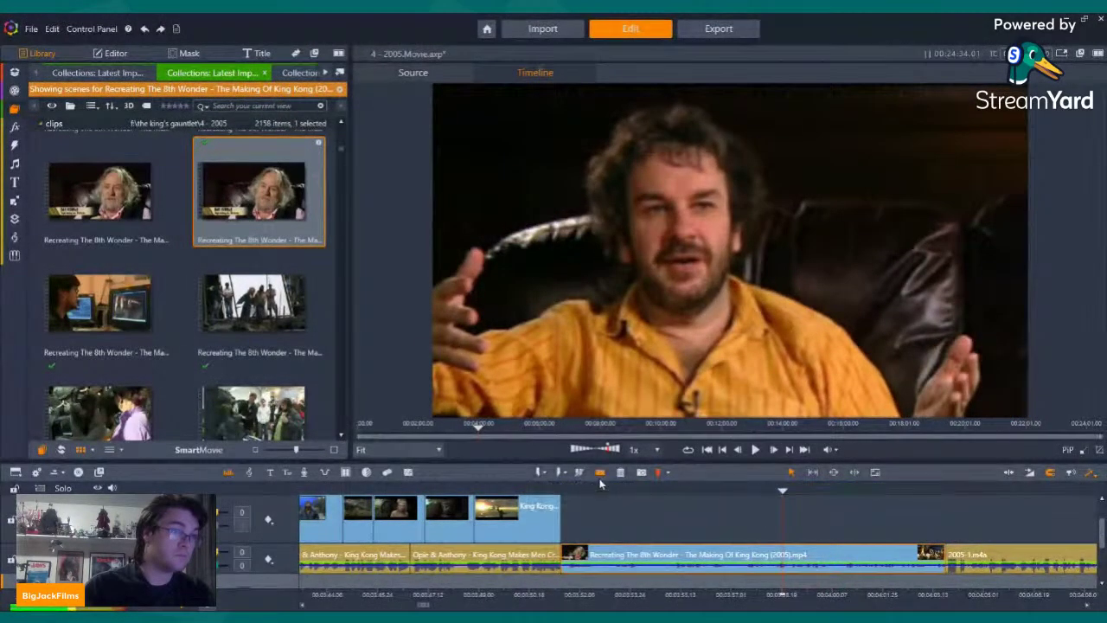
{"action": "left_click", "coordinate": [561, 489]}
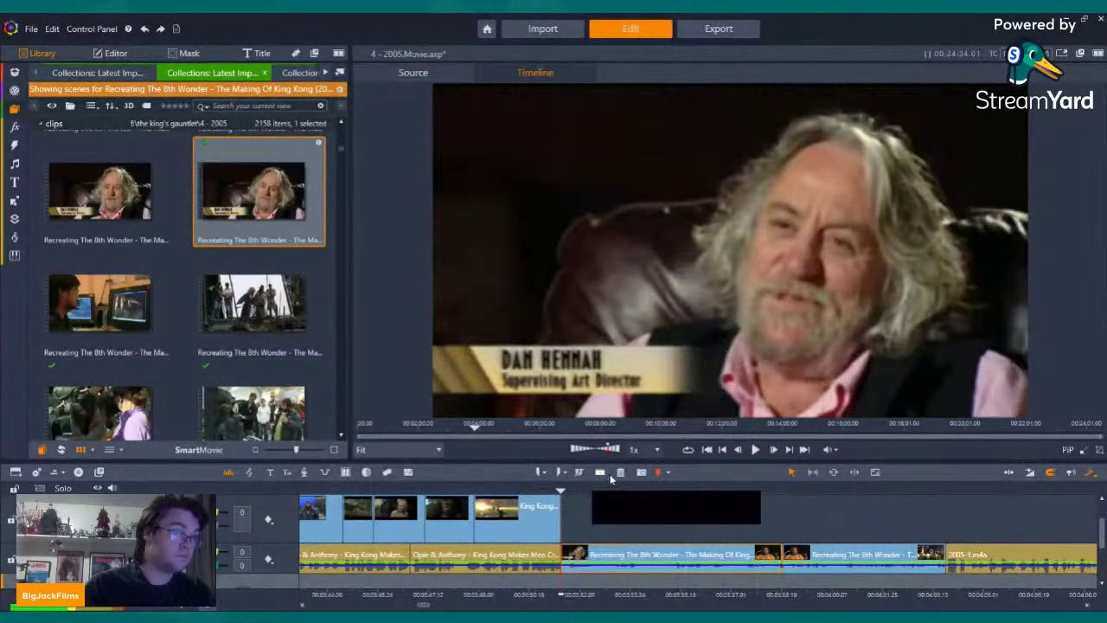
Delete the making-of clip's art director part and move the director's yellow-shirt shot to the video track directly after the King Kong title clip
{"action": "left_click", "coordinate": [618, 474]}
{"action": "mouse_move", "coordinate": [603, 547]}
{"action": "left_mouse_down"}
{"action": "mouse_move", "coordinate": [596, 534]}
{"action": "mouse_move", "coordinate": [601, 562]}
{"action": "left_mouse_up"}
{"action": "right_click", "coordinate": [601, 562]}
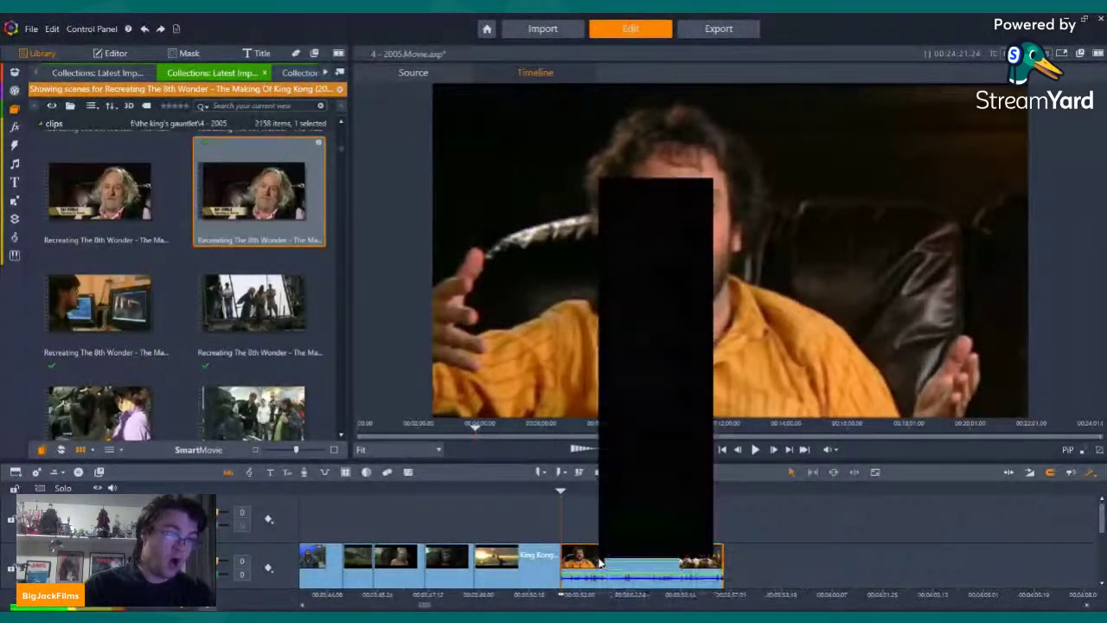
{"action": "left_click", "coordinate": [264, 583]}
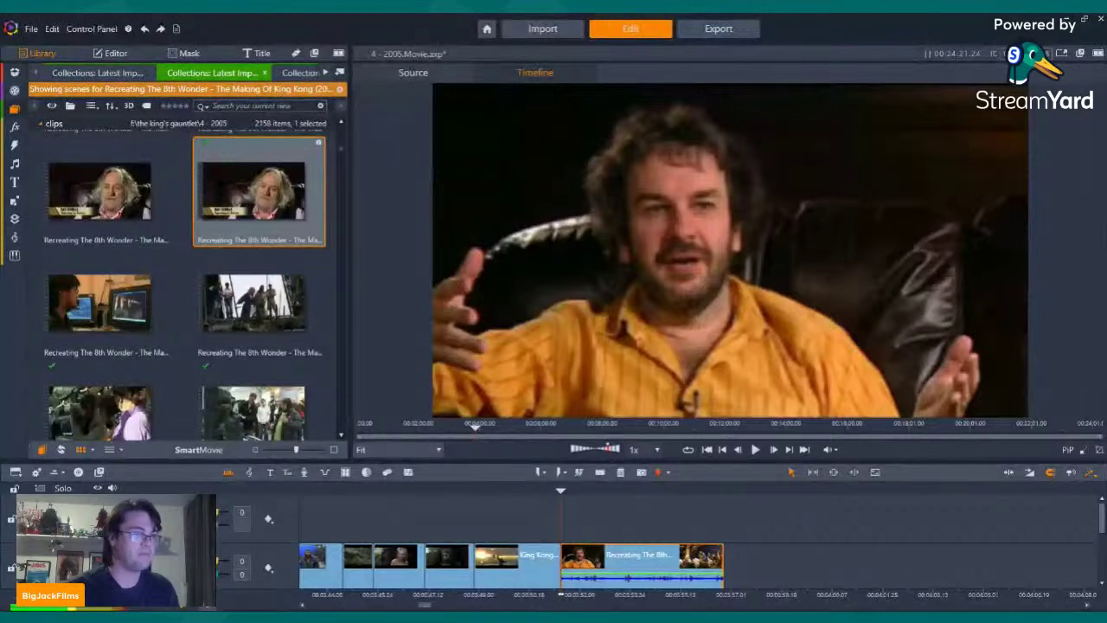
Turn off the audio stream of the director's yellow-shirt clip on the video track
{"action": "key", "text": "Left"}
{"action": "key", "text": "Left"}
{"action": "key", "text": "Left"}
{"action": "key", "text": "Left"}
{"action": "key", "text": "Left"}
{"action": "key", "text": "Left"}
{"action": "key", "text": "Left"}
{"action": "key", "text": "Left"}
{"action": "key", "text": "Left"}
{"action": "key", "text": "Left"}
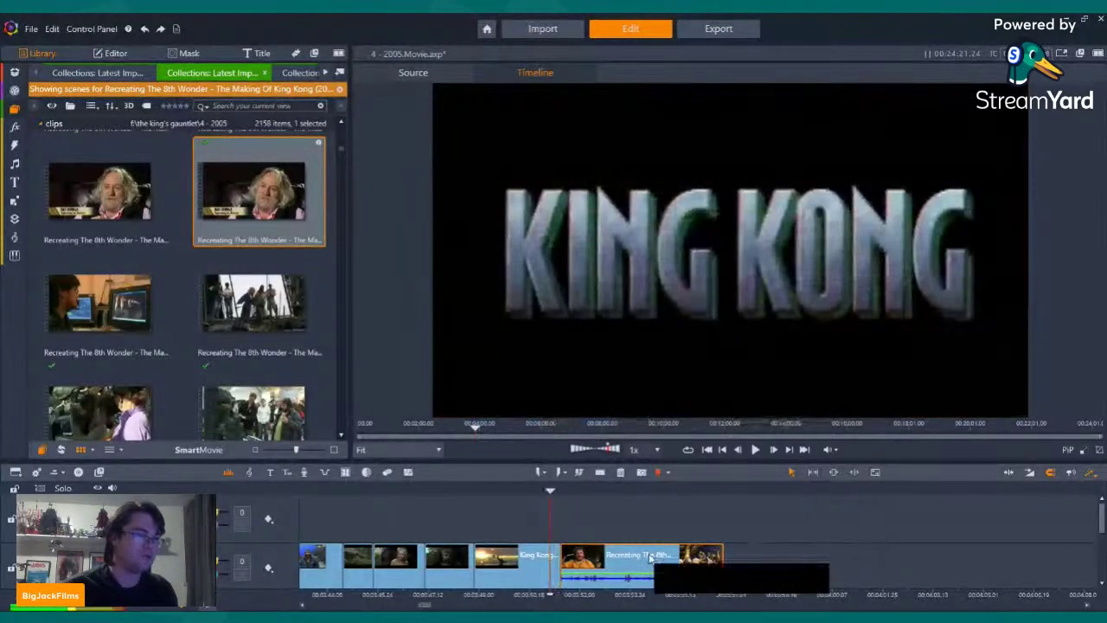
{"action": "right_click", "coordinate": [651, 554]}
{"action": "mouse_move", "coordinate": [743, 246]}
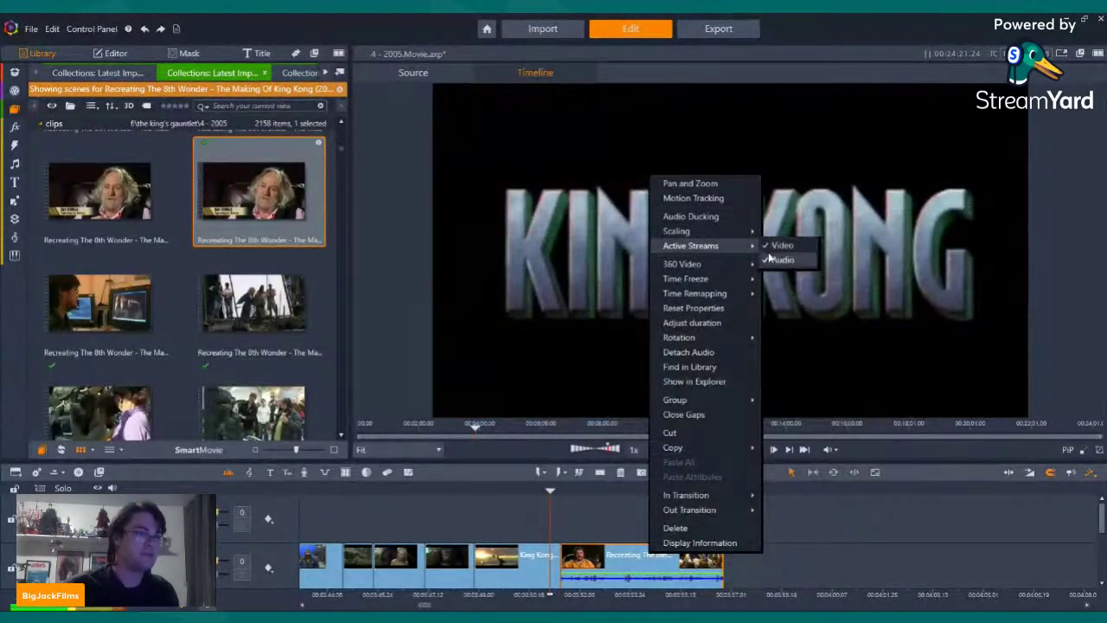
{"action": "left_click", "coordinate": [770, 258]}
Play from the King Kong title past the yellow-shirt clip to check it against the commentary, and return to the clip's closing film-set shot
{"action": "key", "text": "Left"}
{"action": "key", "text": "Left"}
{"action": "key", "text": "Left"}
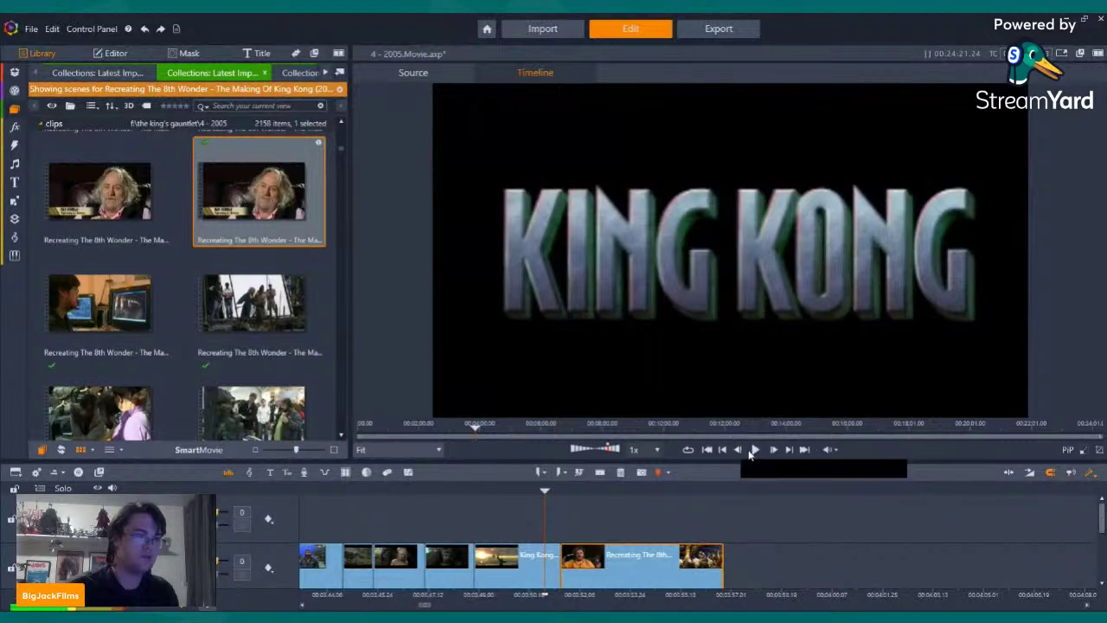
{"action": "left_click", "coordinate": [755, 452]}
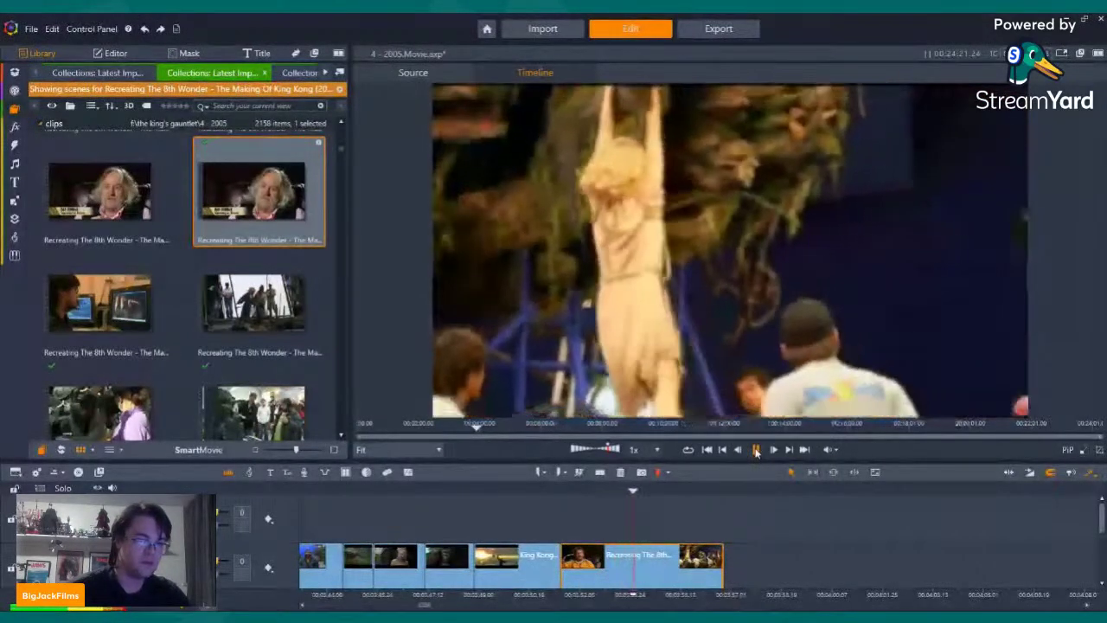
{"action": "left_click", "coordinate": [755, 452]}
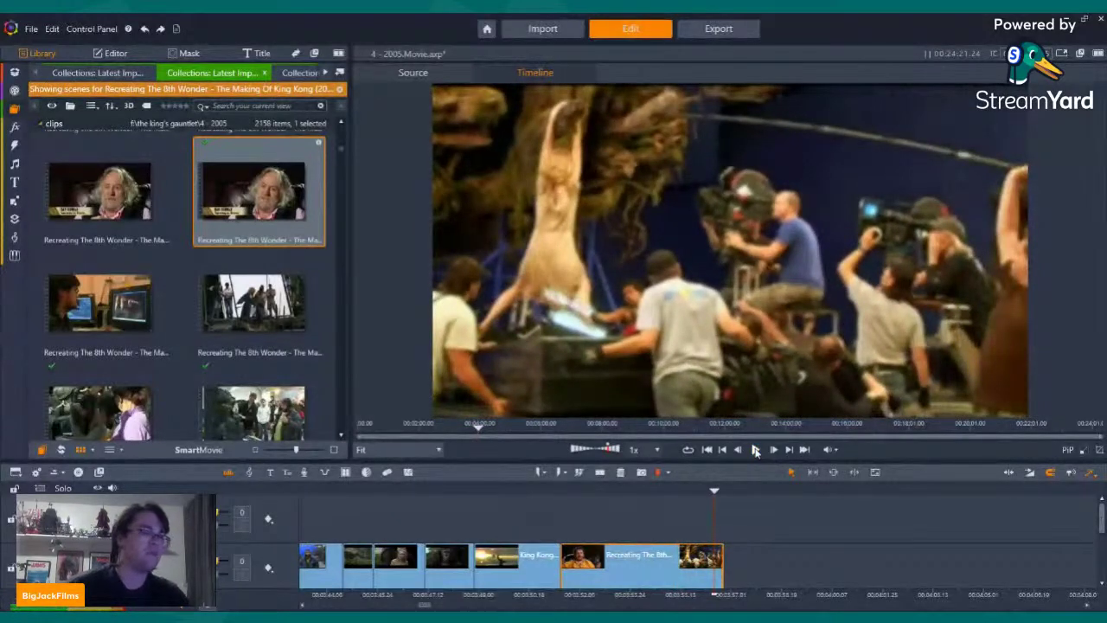
{"action": "left_click", "coordinate": [755, 449]}
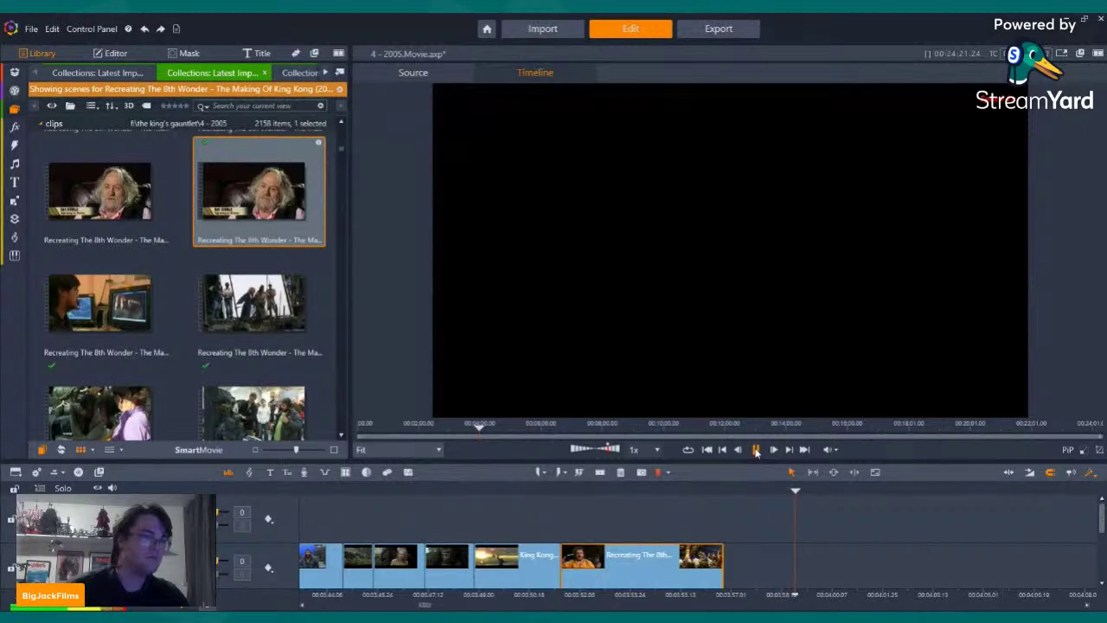
{"action": "left_click", "coordinate": [756, 451]}
{"action": "scroll", "coordinate": [817, 541], "scroll_direction": "down", "scroll_amount": 3}
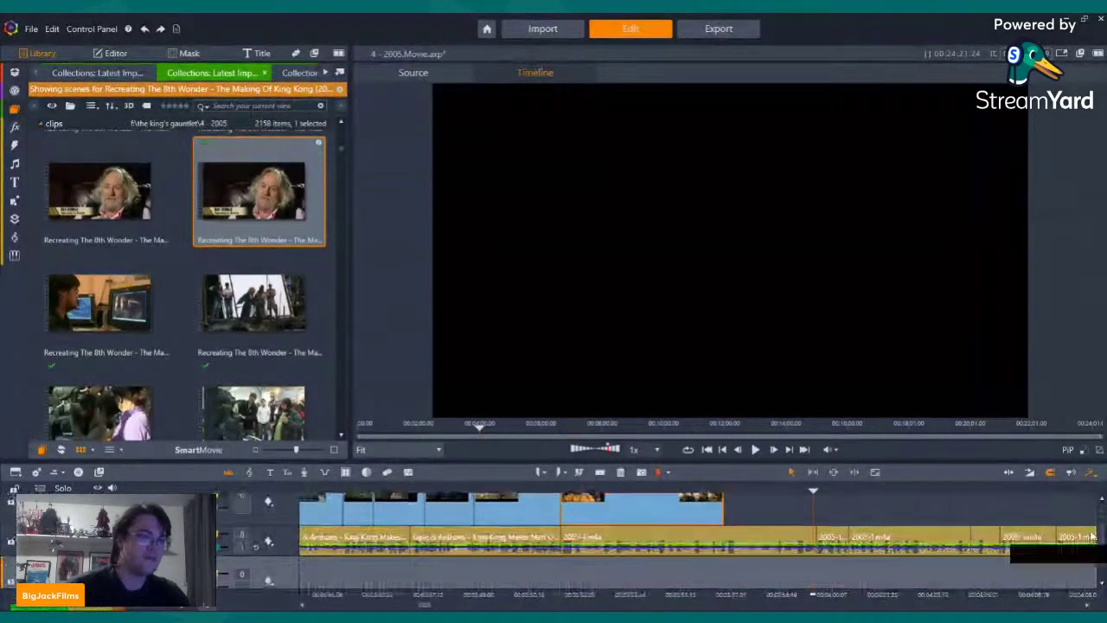
{"action": "left_click", "coordinate": [699, 492]}
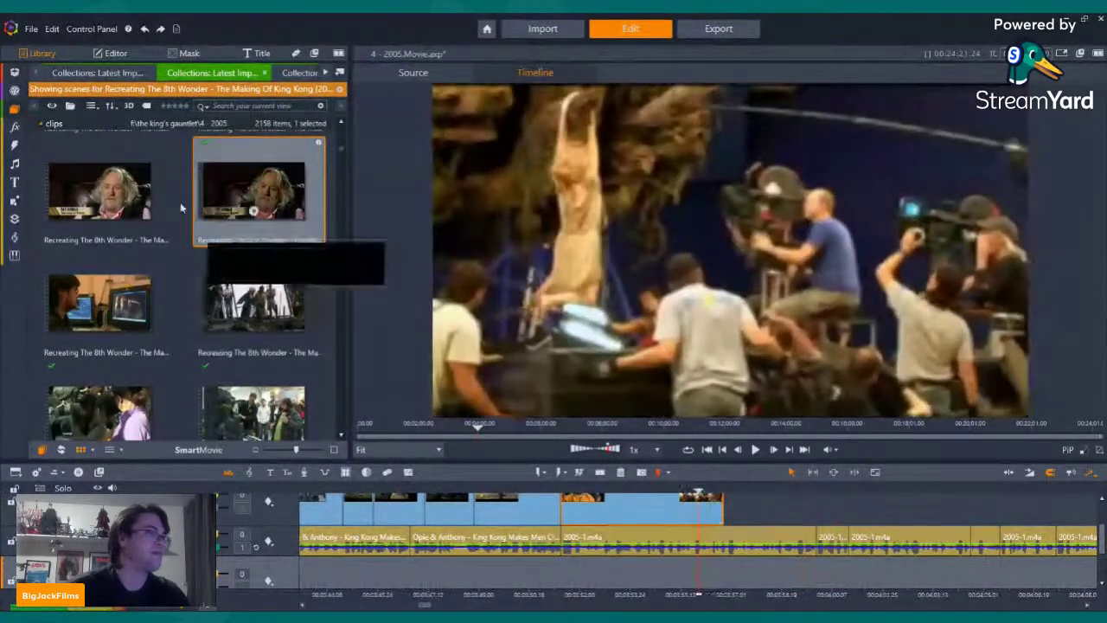
Look back through the making-of documentary's scenes and preview the office scene with the man in the plaid shirt
{"action": "scroll", "coordinate": [222, 244], "scroll_direction": "up", "scroll_amount": 3}
{"action": "scroll", "coordinate": [311, 182], "scroll_direction": "up", "scroll_amount": 5}
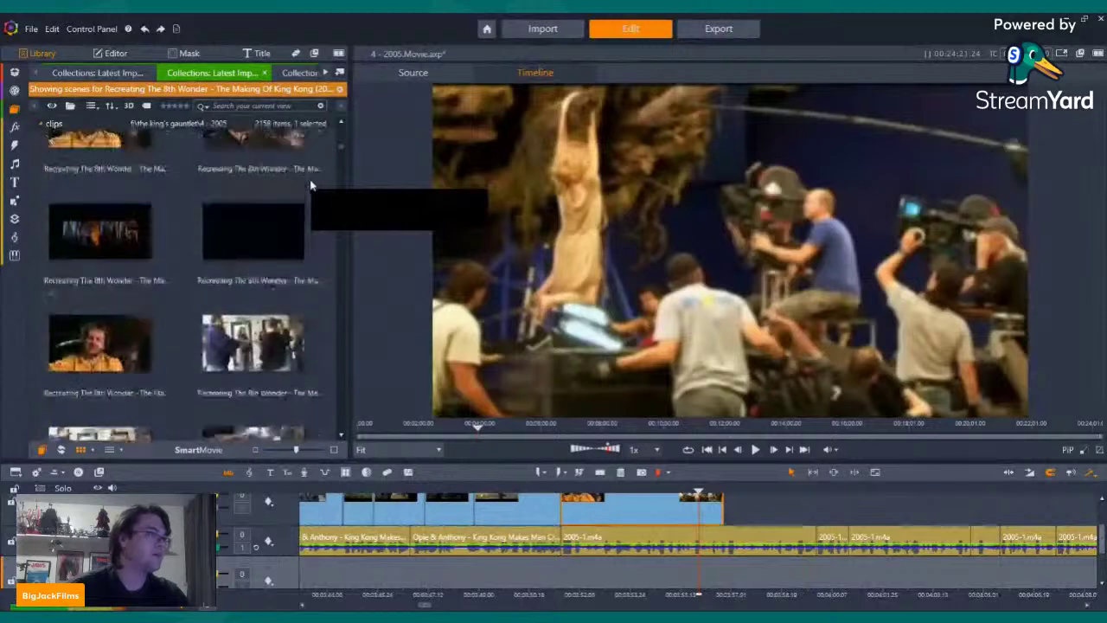
{"action": "scroll", "coordinate": [310, 185], "scroll_direction": "up", "scroll_amount": 8}
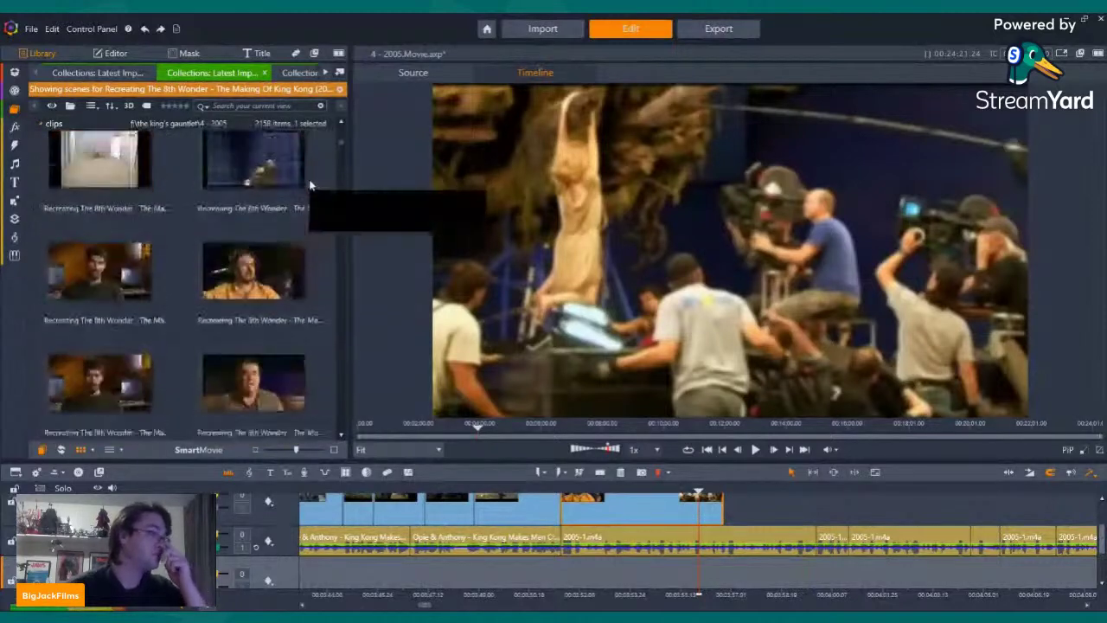
{"action": "scroll", "coordinate": [309, 186], "scroll_direction": "up", "scroll_amount": 8}
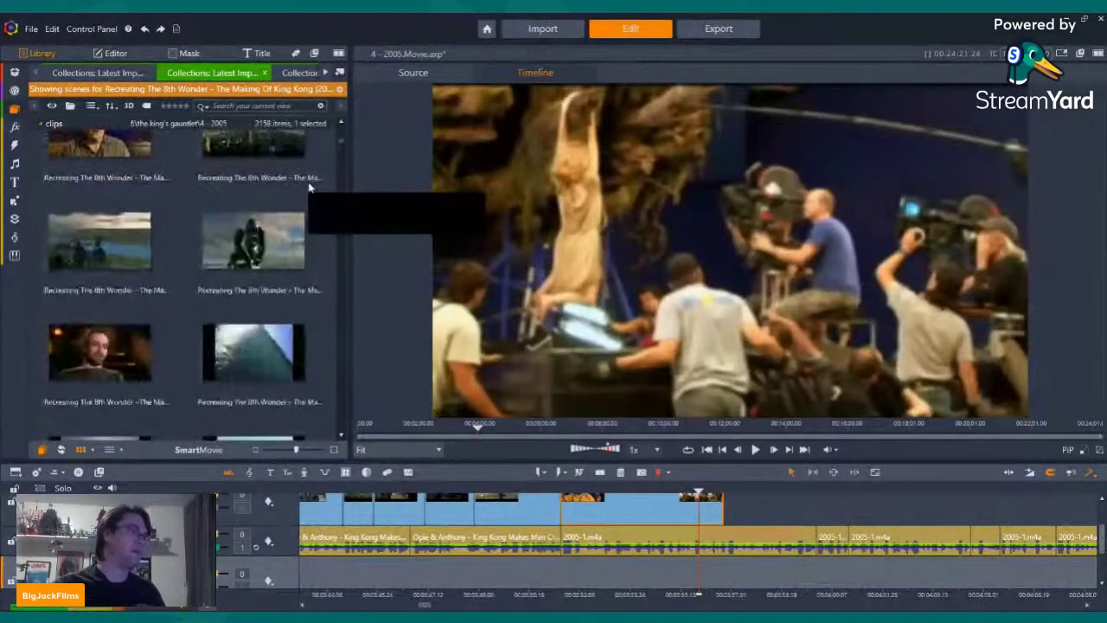
{"action": "scroll", "coordinate": [309, 186], "scroll_direction": "up", "scroll_amount": 8}
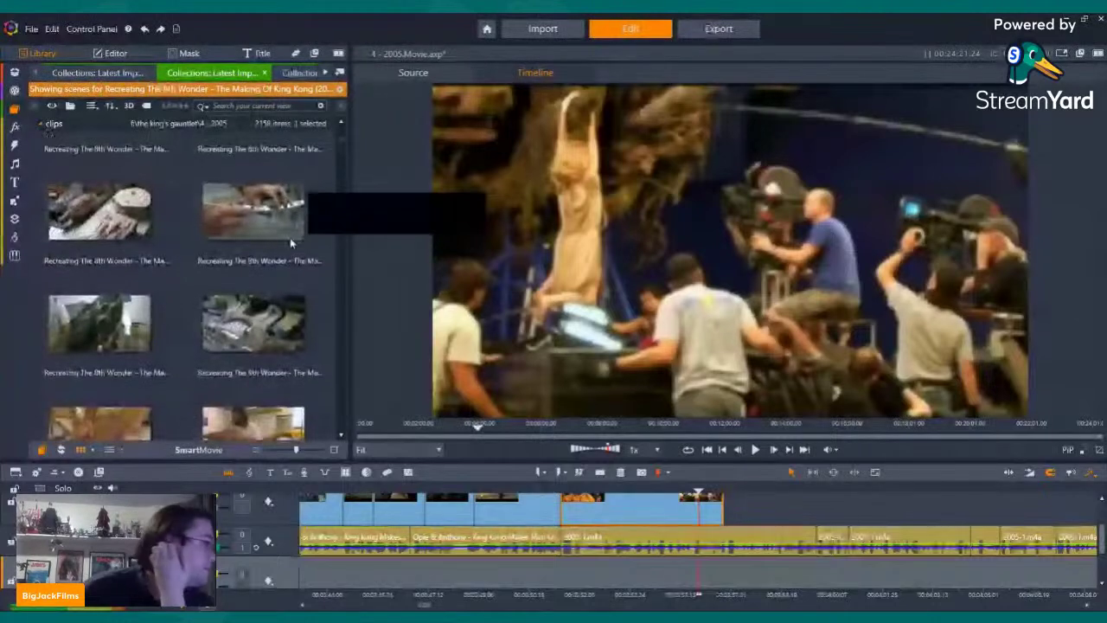
{"action": "scroll", "coordinate": [290, 244], "scroll_direction": "up", "scroll_amount": 8}
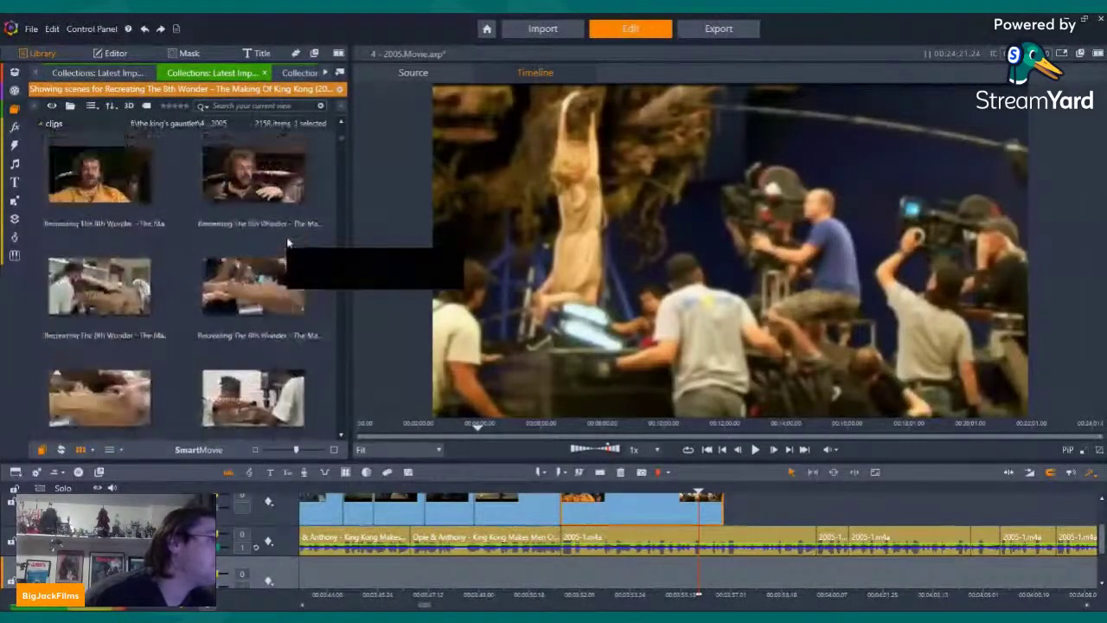
{"action": "scroll", "coordinate": [288, 243], "scroll_direction": "up", "scroll_amount": 8}
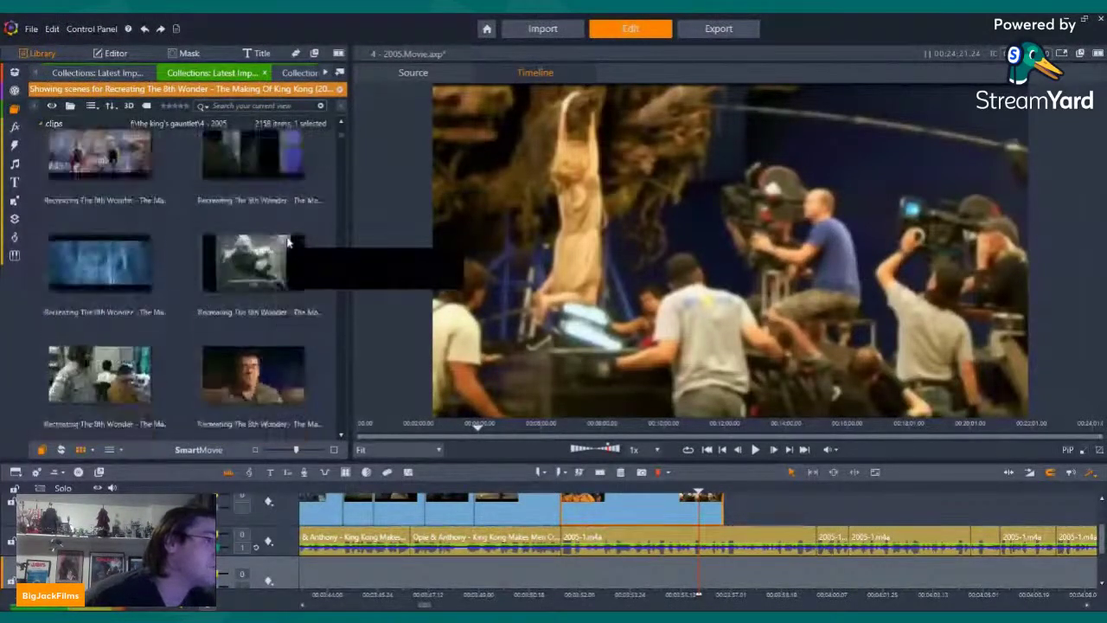
{"action": "scroll", "coordinate": [287, 244], "scroll_direction": "up", "scroll_amount": 8}
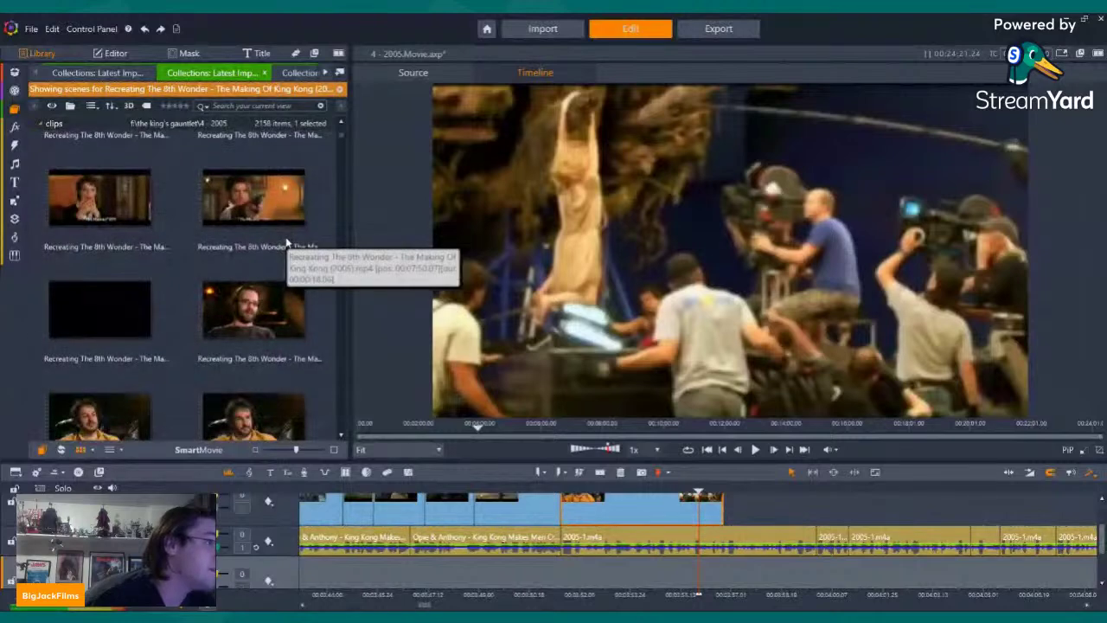
{"action": "left_click", "coordinate": [108, 280]}
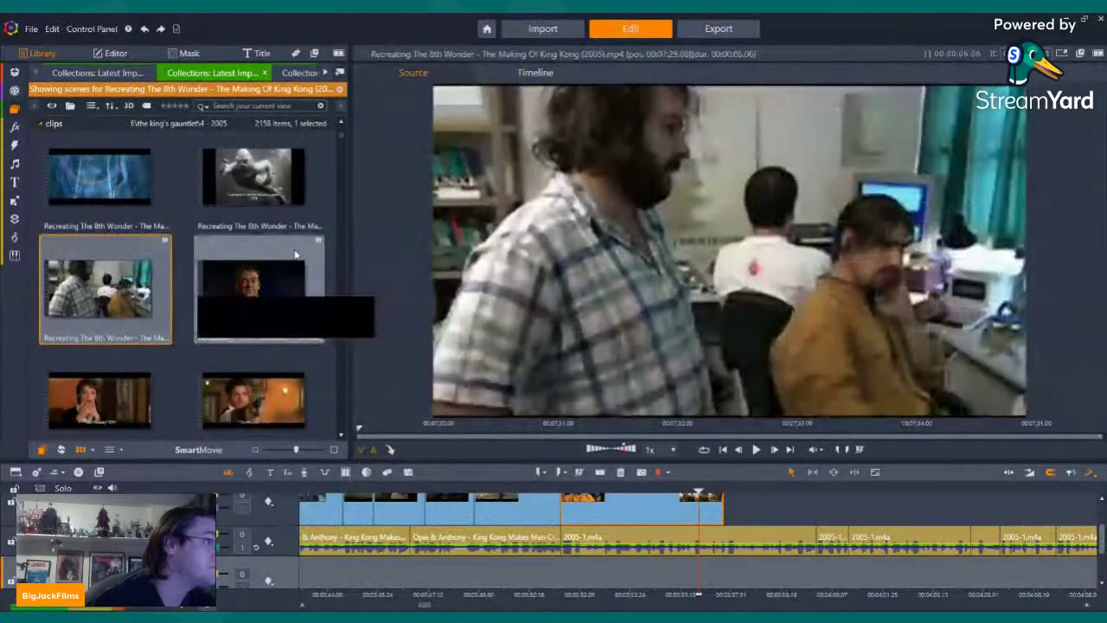
Find the director's dark-sweater interview scene in the making-of footage and insert it on the commentary track where the yellow-shirt clip ends
{"action": "scroll", "coordinate": [277, 255], "scroll_direction": "up", "scroll_amount": 8}
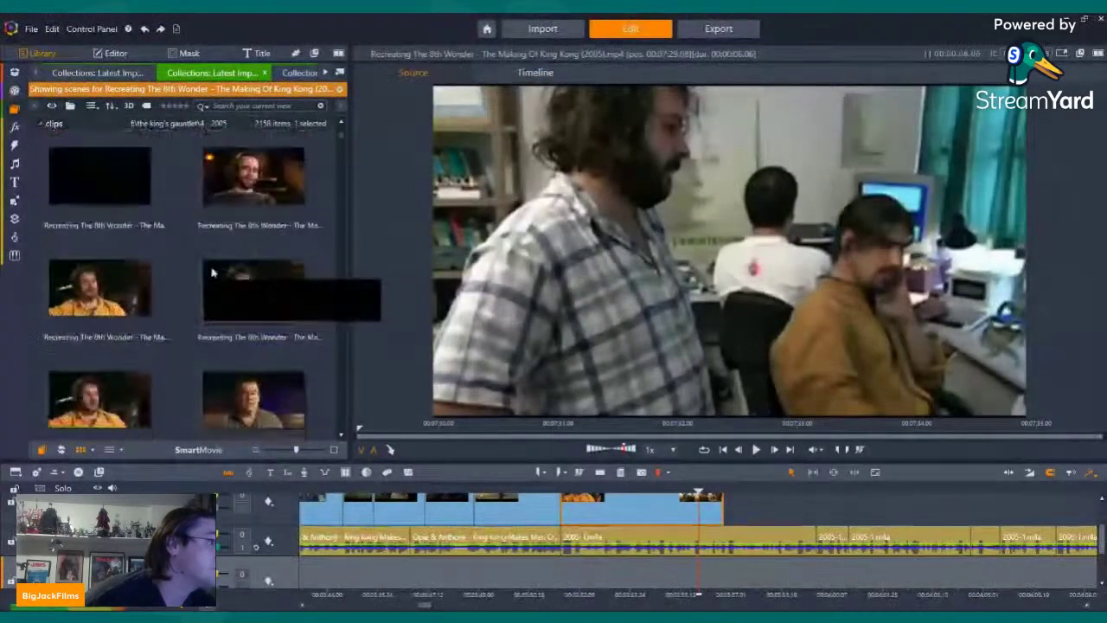
{"action": "scroll", "coordinate": [111, 167], "scroll_direction": "up", "scroll_amount": 6}
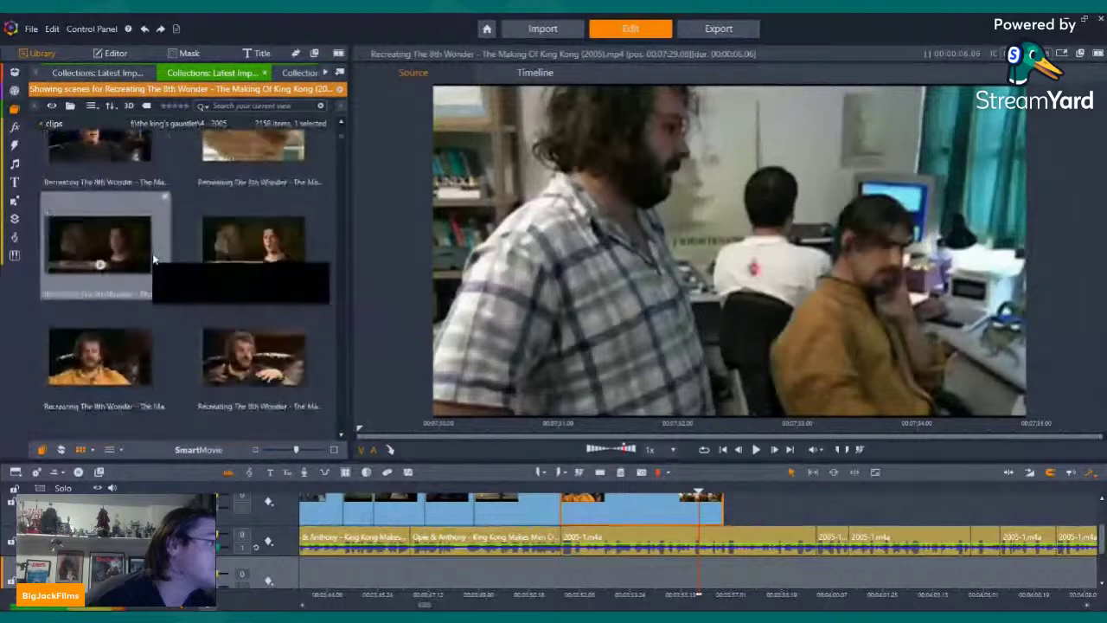
{"action": "scroll", "coordinate": [154, 258], "scroll_direction": "up", "scroll_amount": 8}
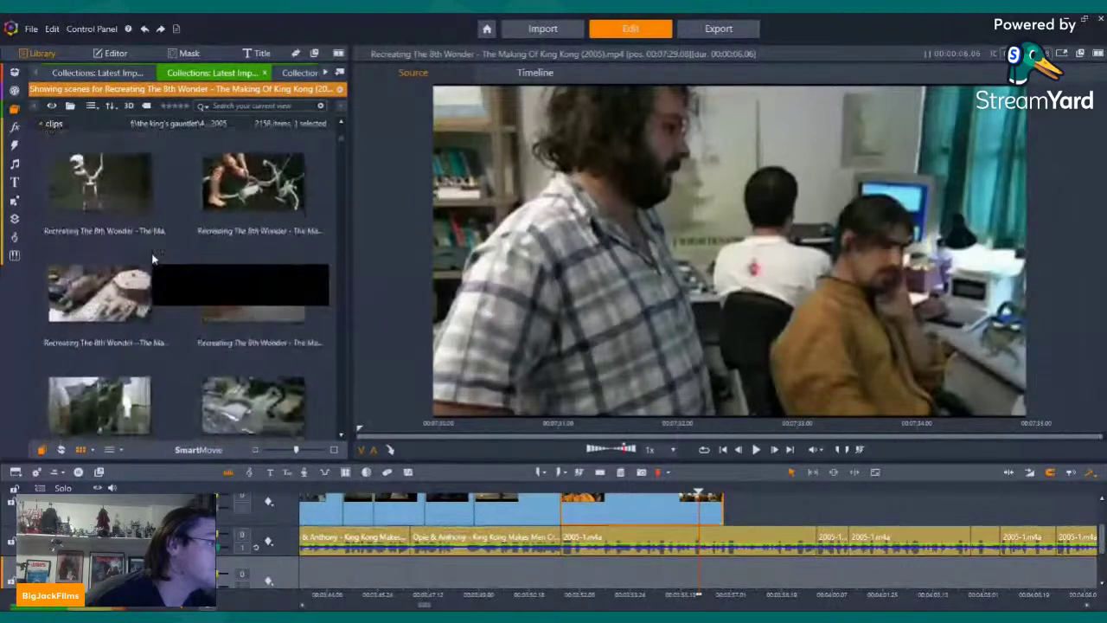
{"action": "scroll", "coordinate": [155, 292], "scroll_direction": "up", "scroll_amount": 8}
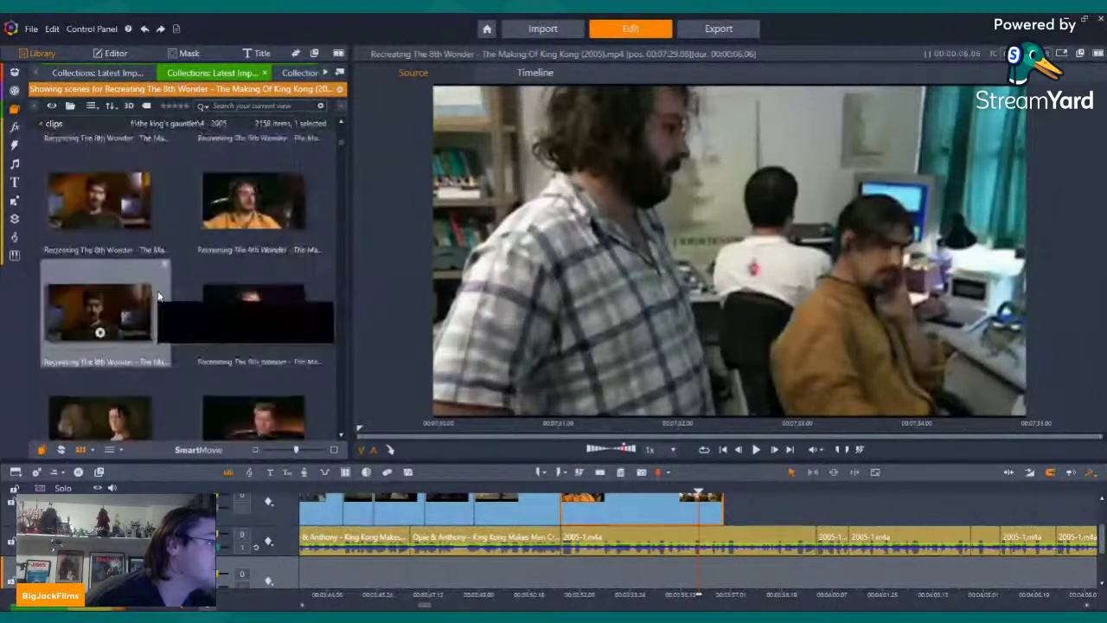
{"action": "scroll", "coordinate": [157, 295], "scroll_direction": "up", "scroll_amount": 8}
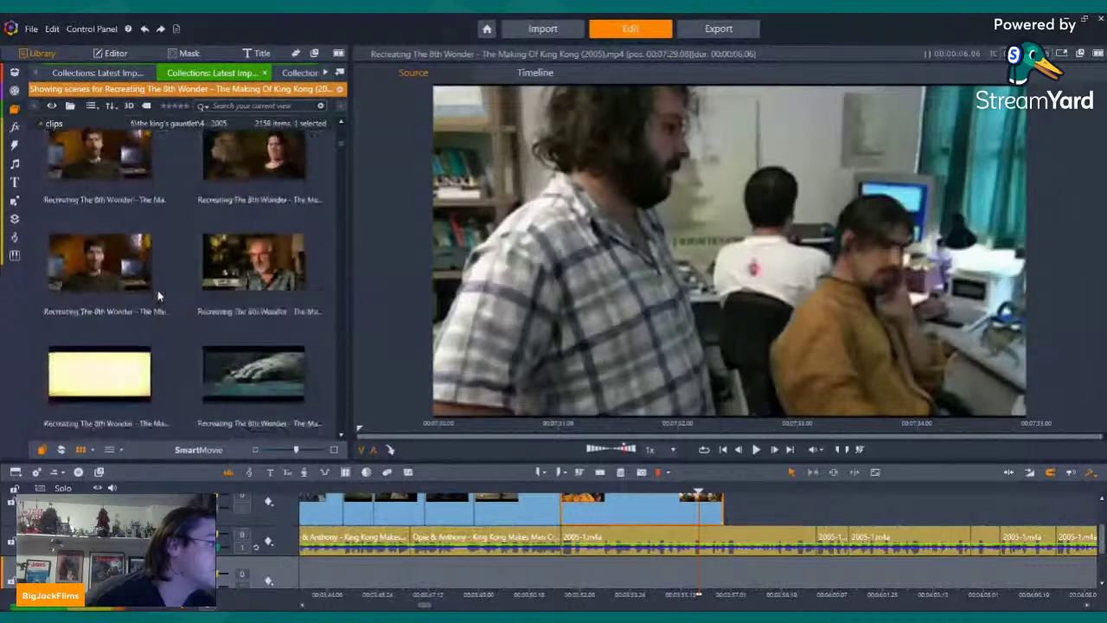
{"action": "scroll", "coordinate": [157, 290], "scroll_direction": "up", "scroll_amount": 6}
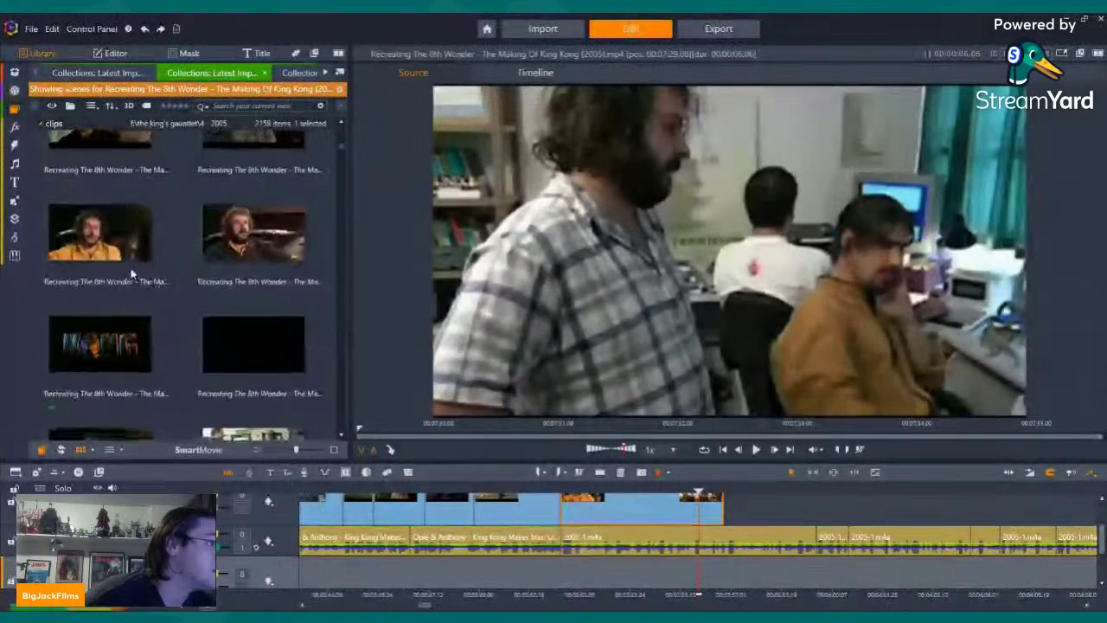
{"action": "left_click_drag", "start_coordinate": [271, 235], "coordinate": [724, 529]}
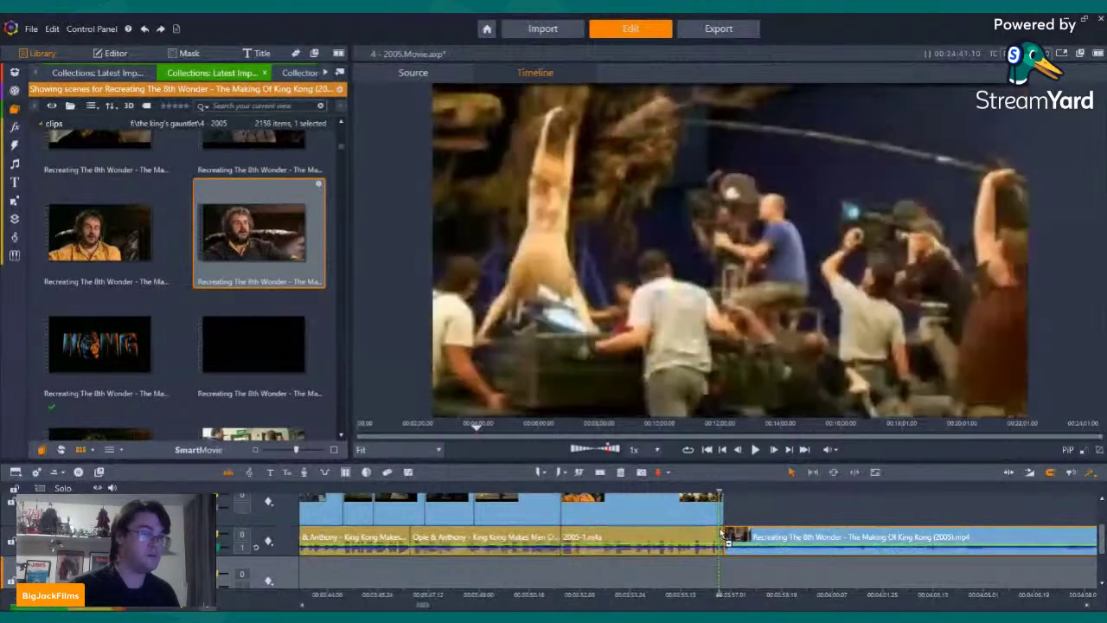
Cut off the inserted scene's opening before the dark-sweater shot and move the rest to the video track directly after the yellow-shirt clip
{"action": "left_click_drag", "start_coordinate": [724, 491], "coordinate": [1060, 519]}
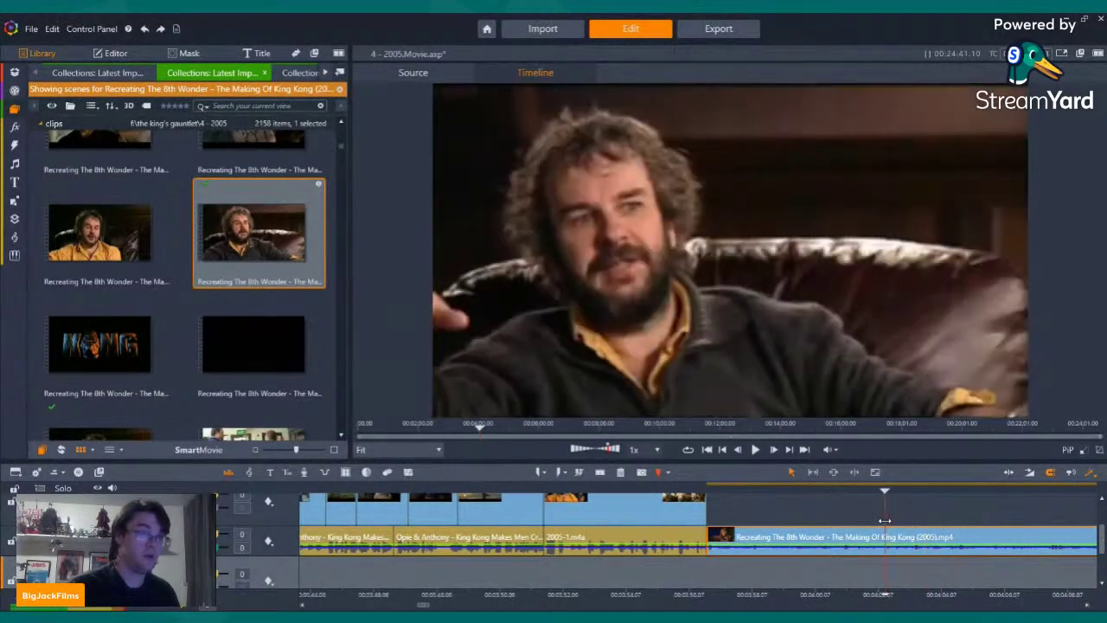
{"action": "left_click_drag", "start_coordinate": [876, 521], "coordinate": [882, 520]}
{"action": "left_click", "coordinate": [599, 473]}
{"action": "left_click_drag", "start_coordinate": [800, 554], "coordinate": [763, 523]}
Turn off the dark-sweater clip's audio stream and play the sequence across it to check it against the commentary
{"action": "right_click", "coordinate": [763, 528]}
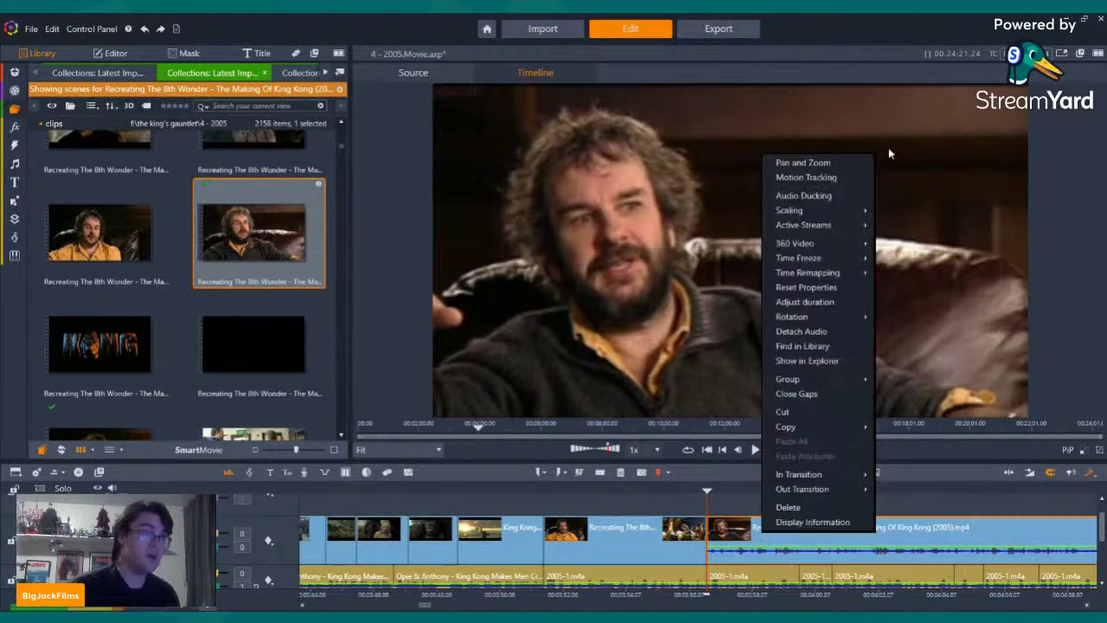
{"action": "left_click", "coordinate": [903, 242]}
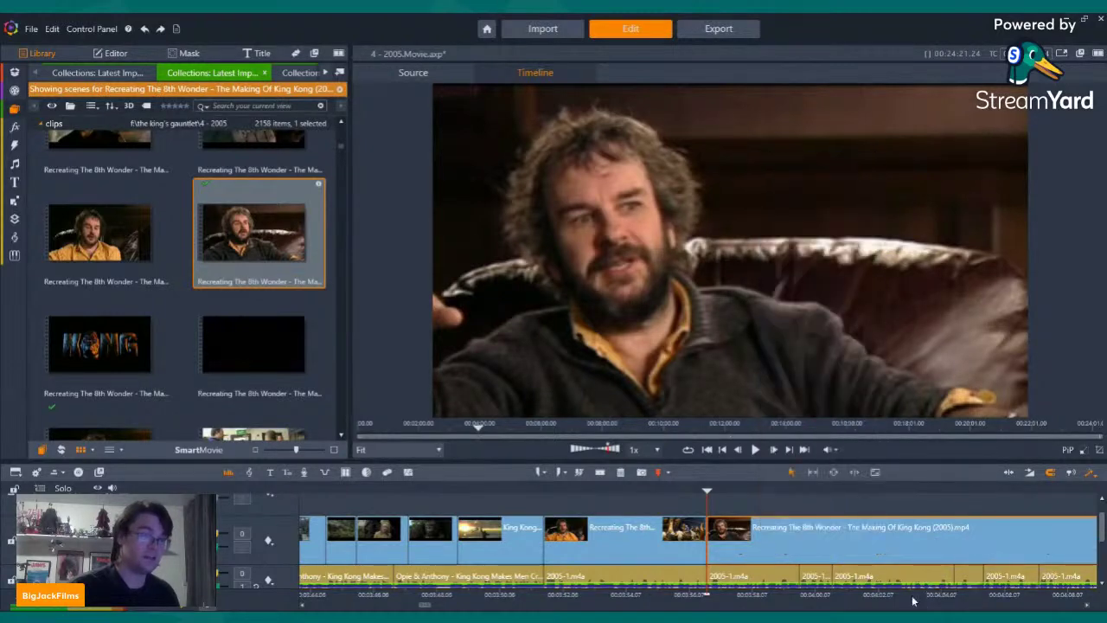
{"action": "key", "text": "Left"}
{"action": "key", "text": "Left"}
{"action": "key", "text": "Left"}
{"action": "key", "text": "Left"}
{"action": "key", "text": "Left"}
{"action": "key", "text": "Left"}
{"action": "key", "text": "Left"}
{"action": "key", "text": "Left"}
{"action": "key", "text": "Left"}
{"action": "key", "text": "Left"}
{"action": "key", "text": "Left"}
{"action": "key", "text": "Left"}
{"action": "key", "text": "Left"}
{"action": "key", "text": "Left"}
{"action": "left_click", "coordinate": [754, 450]}
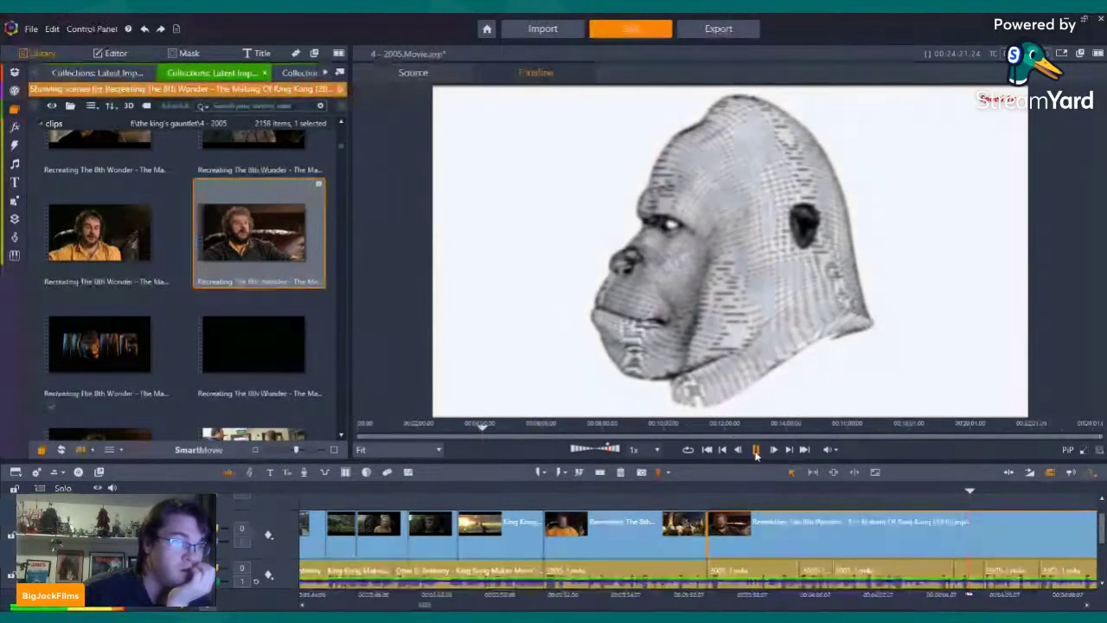
{"action": "left_click", "coordinate": [755, 450]}
Split the dark-sweater clip at the grey full-body digital model shot and delete the remaining footage after it
{"action": "left_click", "coordinate": [852, 498]}
{"action": "left_click", "coordinate": [756, 450]}
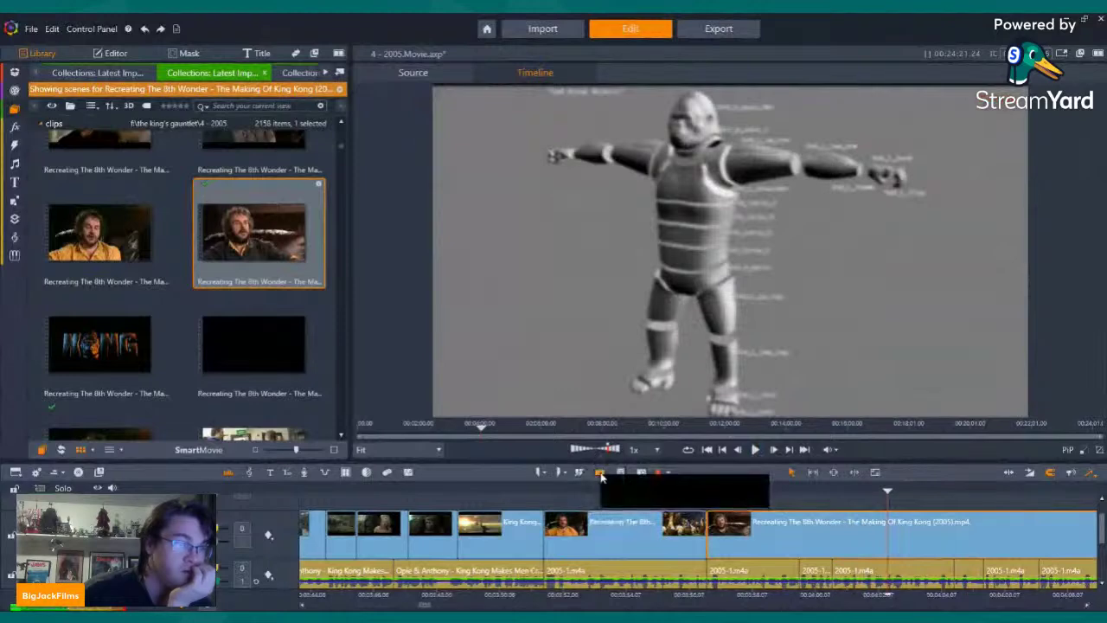
{"action": "right_click", "coordinate": [982, 537]}
{"action": "left_click", "coordinate": [902, 545]}
{"action": "left_click_drag", "start_coordinate": [897, 538], "coordinate": [936, 541]}
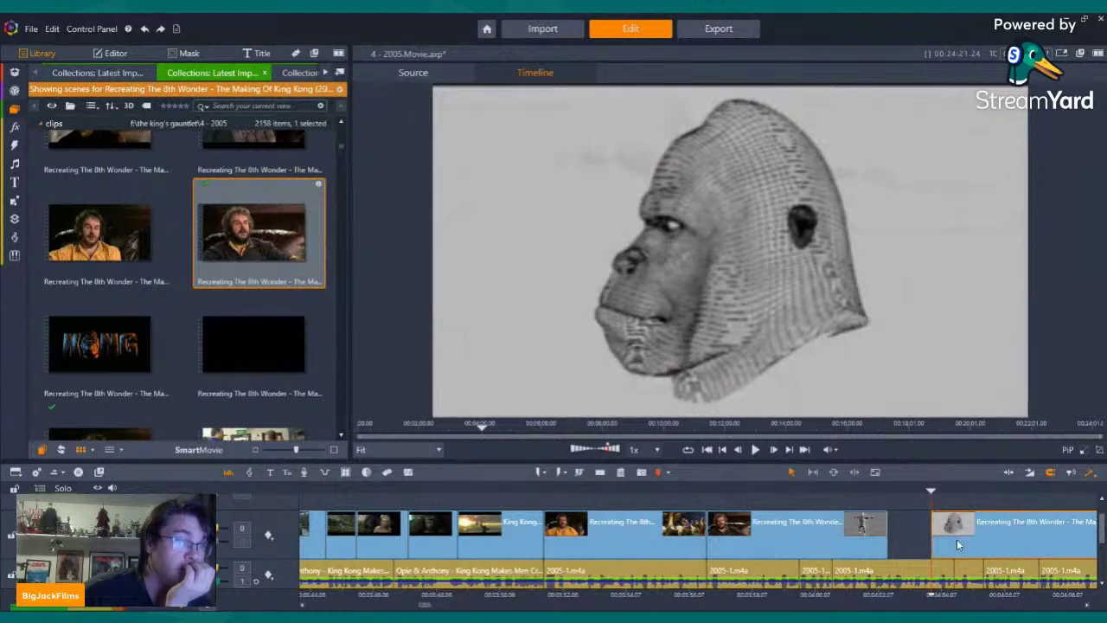
{"action": "right_click", "coordinate": [957, 544]}
{"action": "left_click", "coordinate": [894, 427]}
{"action": "left_click", "coordinate": [620, 472]}
Find the scene of the man in the cluttered workshop in the making-of footage and place it directly after the full-body digital model shot
{"action": "scroll", "coordinate": [210, 223], "scroll_direction": "up", "scroll_amount": 10}
{"action": "scroll", "coordinate": [227, 208], "scroll_direction": "down", "scroll_amount": 10}
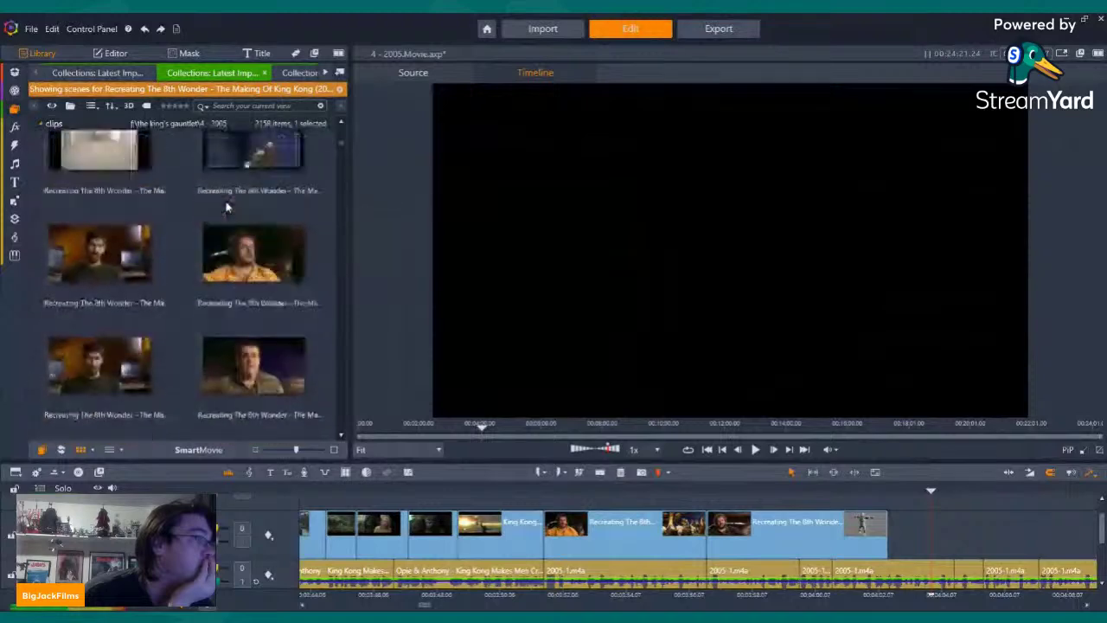
{"action": "scroll", "coordinate": [222, 210], "scroll_direction": "down", "scroll_amount": 10}
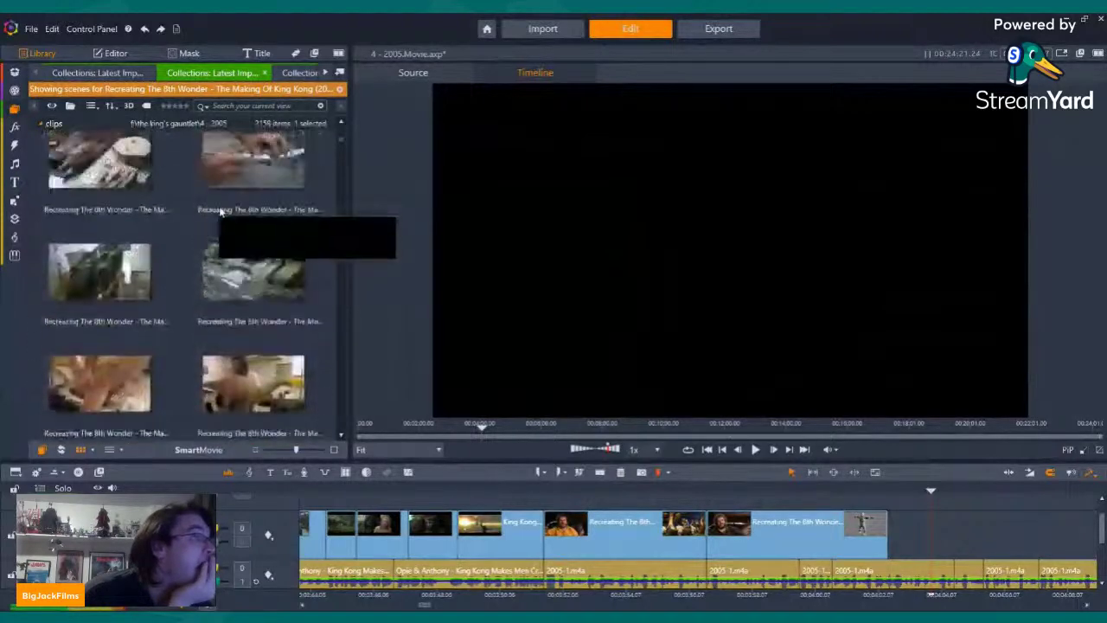
{"action": "scroll", "coordinate": [221, 212], "scroll_direction": "down", "scroll_amount": 10}
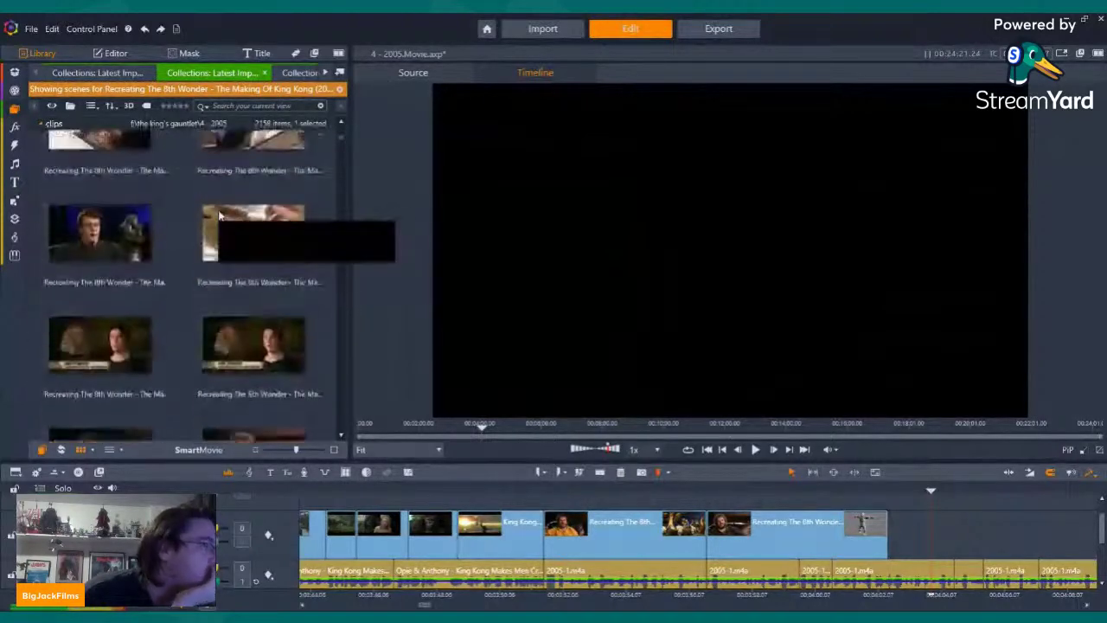
{"action": "scroll", "coordinate": [220, 224], "scroll_direction": "down", "scroll_amount": 8}
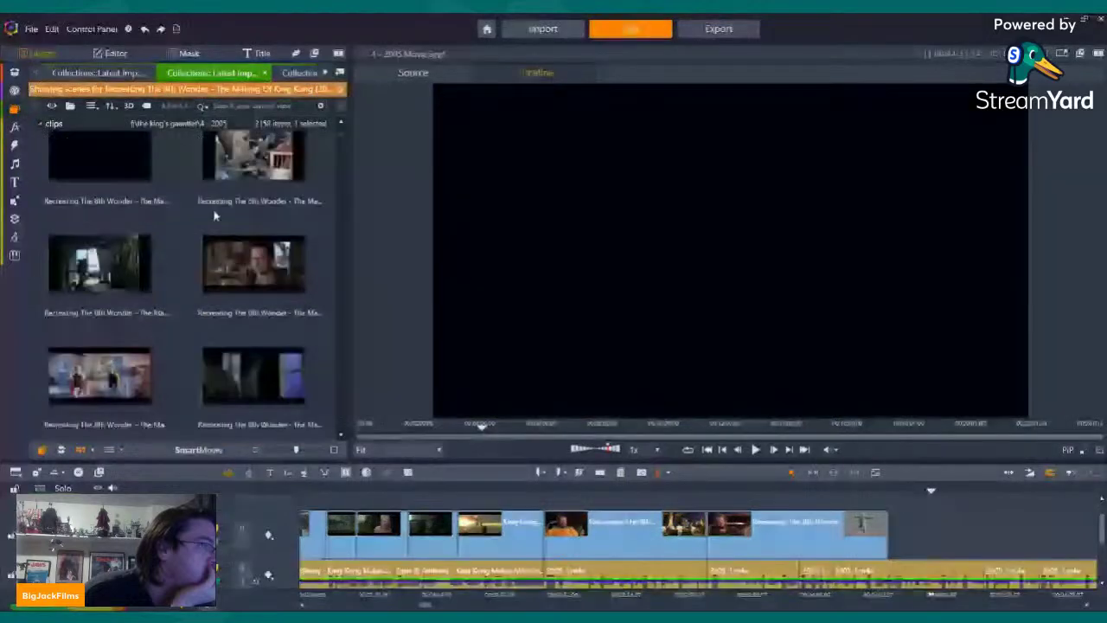
{"action": "left_click_drag", "start_coordinate": [238, 256], "coordinate": [887, 551]}
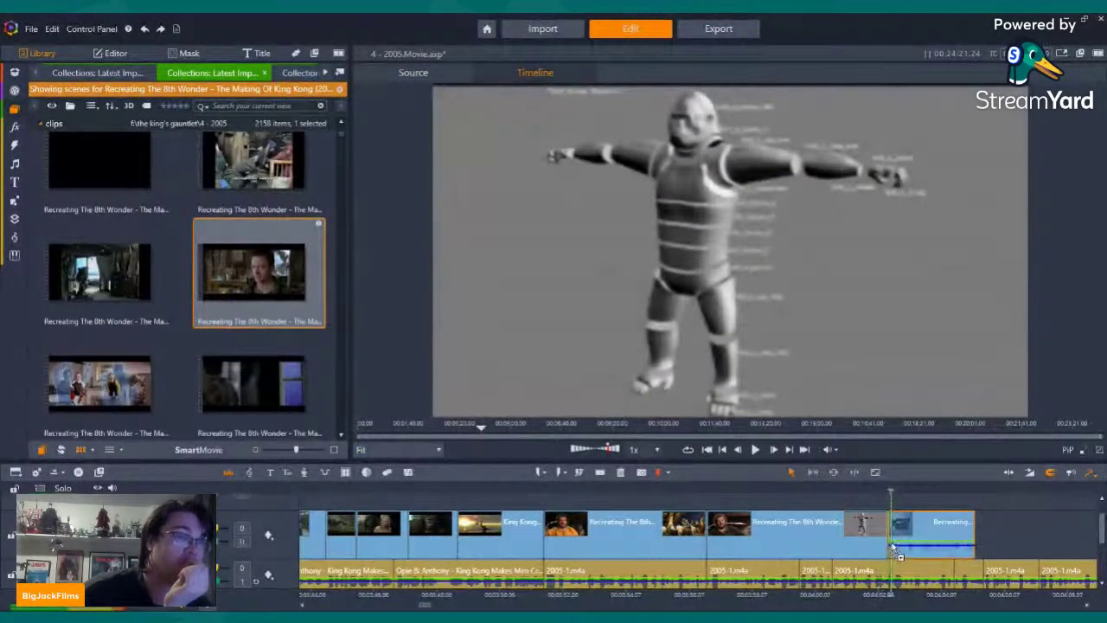
Turn off the workshop clip's audio stream and trim its opening slightly, keeping it flush against the digital model shot
{"action": "right_click", "coordinate": [930, 524]}
{"action": "mouse_move", "coordinate": [999, 217]}
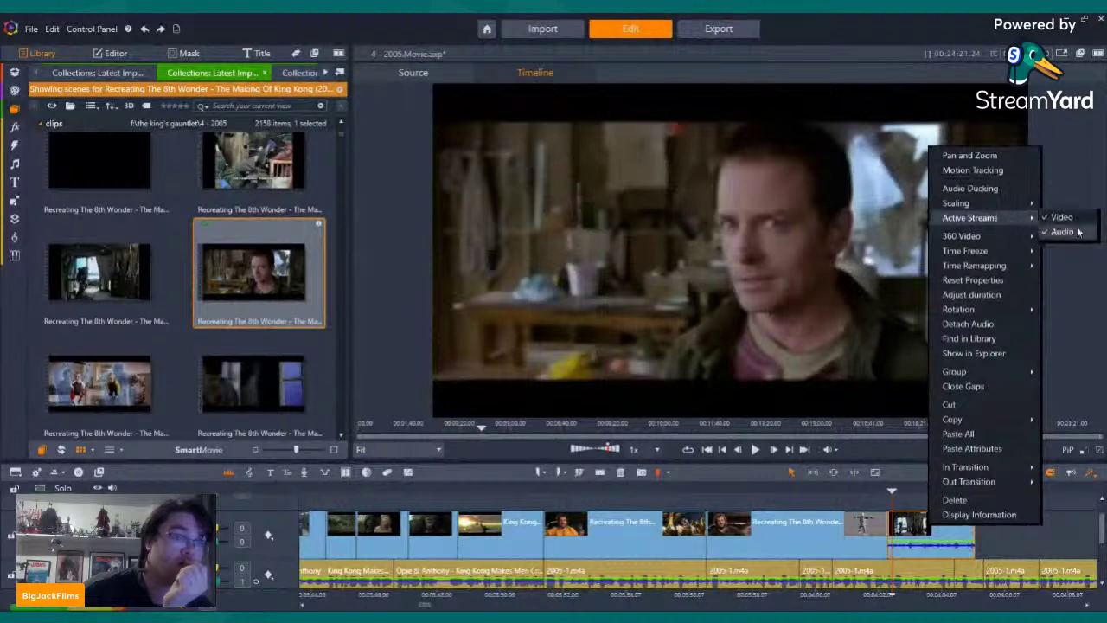
{"action": "left_click", "coordinate": [1068, 231]}
{"action": "left_click_drag", "start_coordinate": [890, 548], "coordinate": [914, 546]}
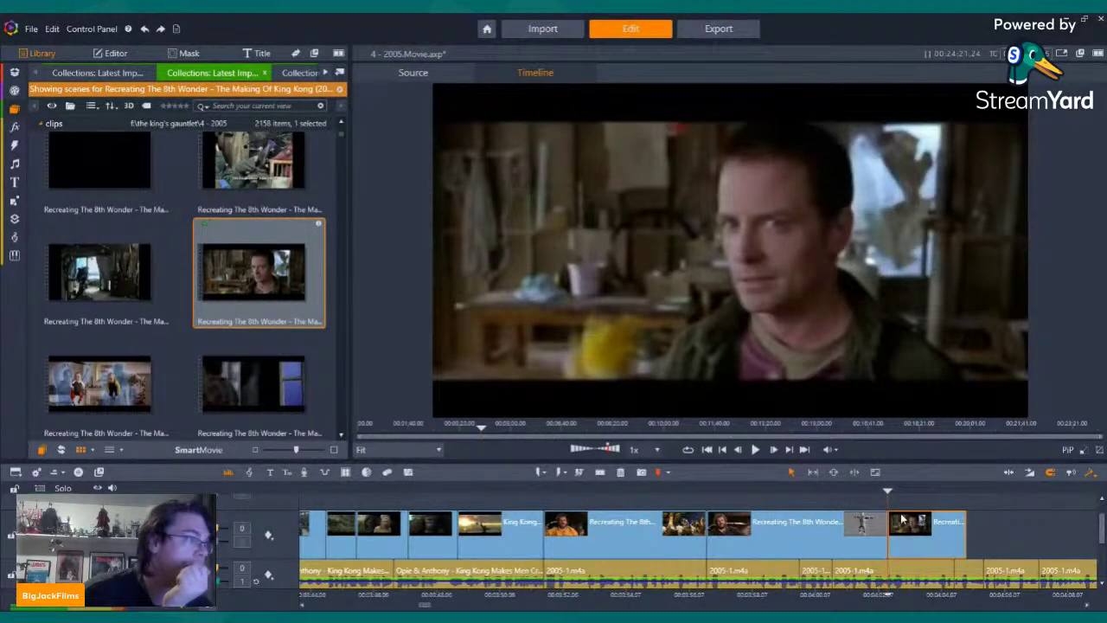
Add the floating-babies scene to the video track directly after the workshop clip and turn off its audio stream
{"action": "left_click_drag", "start_coordinate": [84, 386], "coordinate": [977, 540]}
{"action": "right_click", "coordinate": [990, 538]}
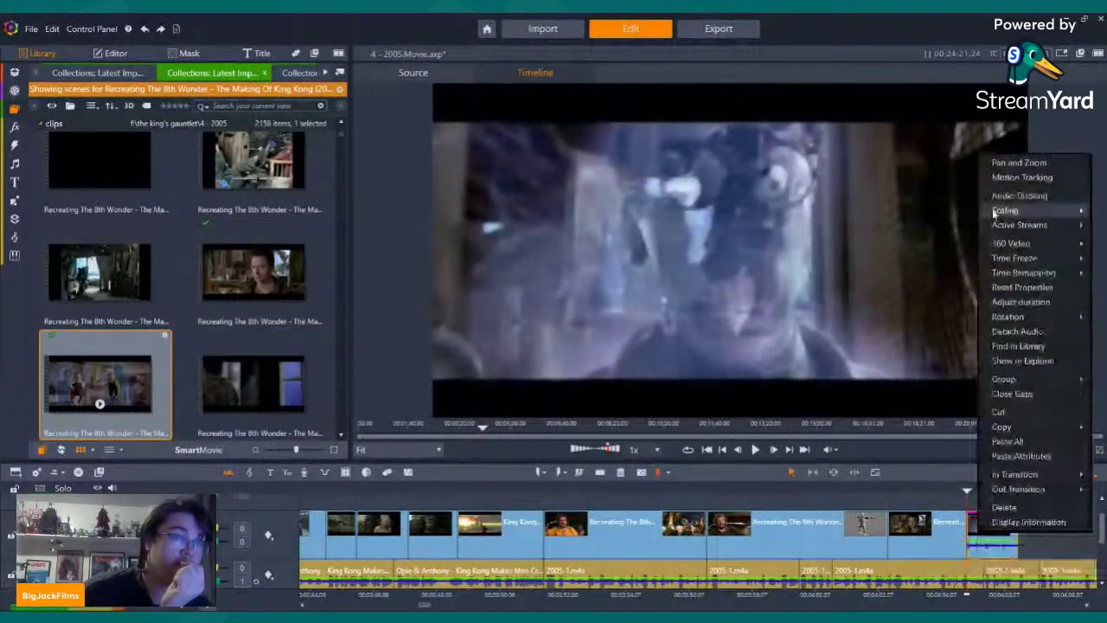
{"action": "mouse_move", "coordinate": [1037, 226]}
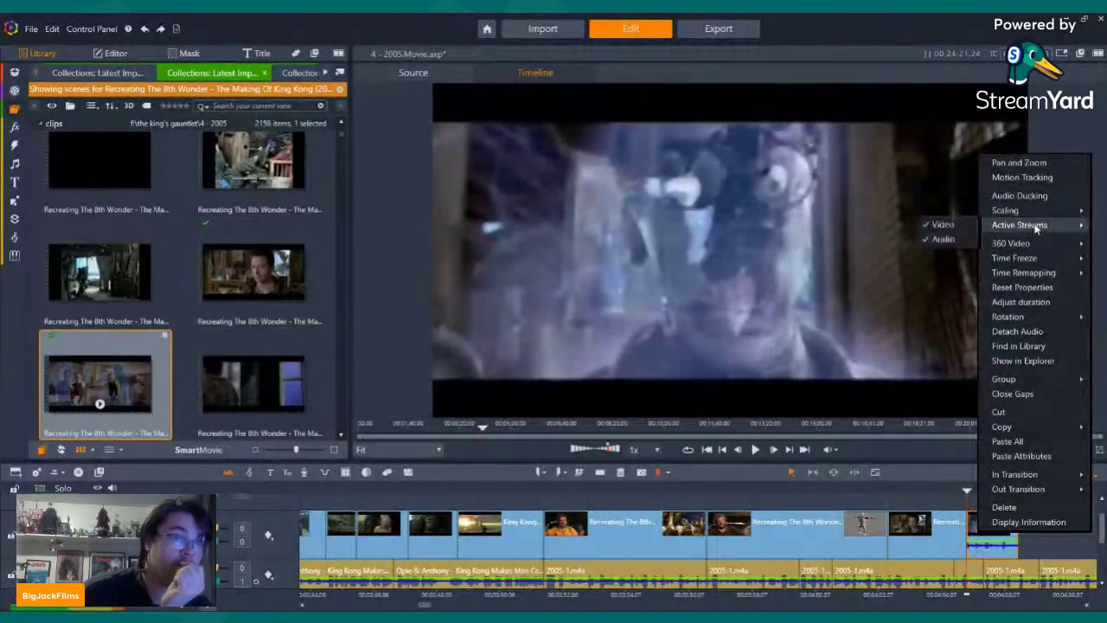
{"action": "left_click", "coordinate": [955, 246]}
Play the sequence from the start of the dark-sweater clip past the newly added clips to check them against the commentary
{"action": "left_click", "coordinate": [768, 493]}
{"action": "left_click_drag", "start_coordinate": [745, 503], "coordinate": [720, 503]}
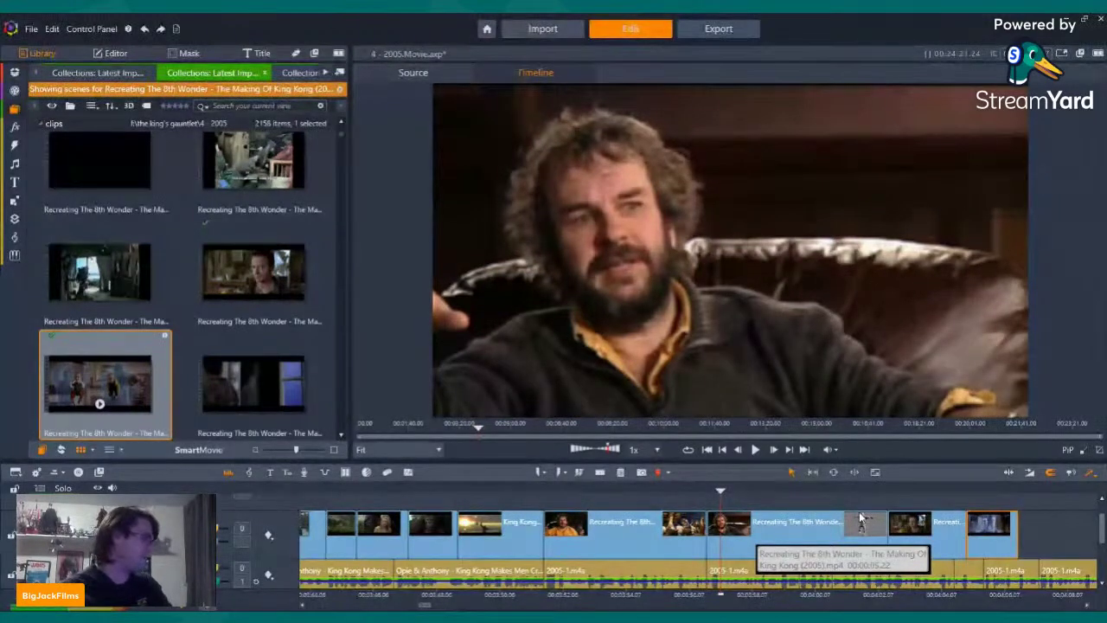
{"action": "left_click", "coordinate": [754, 450]}
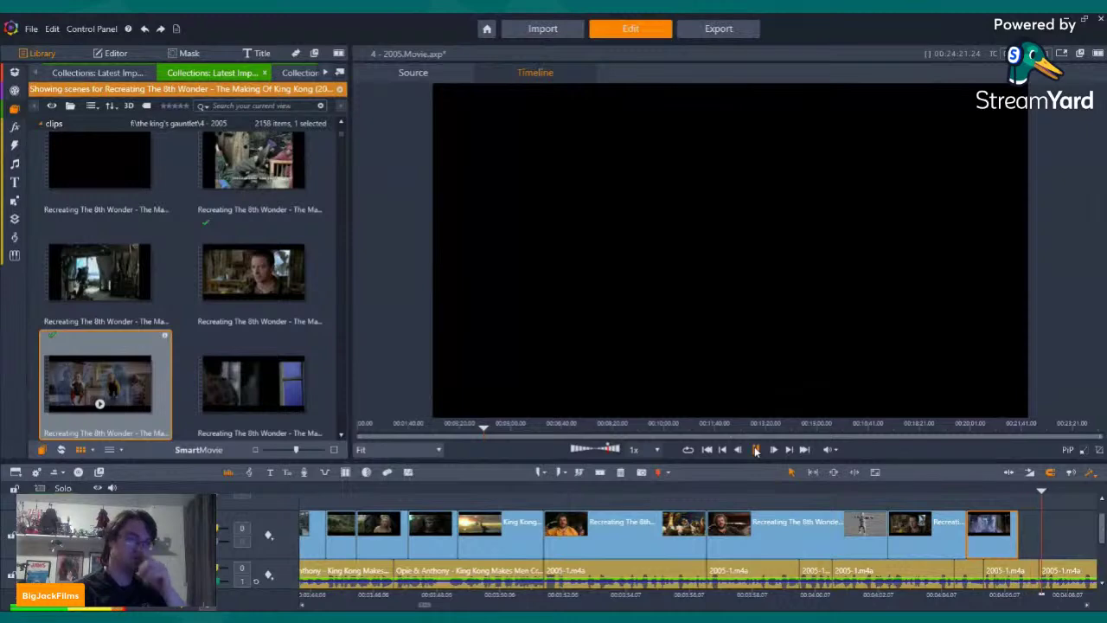
{"action": "left_click", "coordinate": [755, 451]}
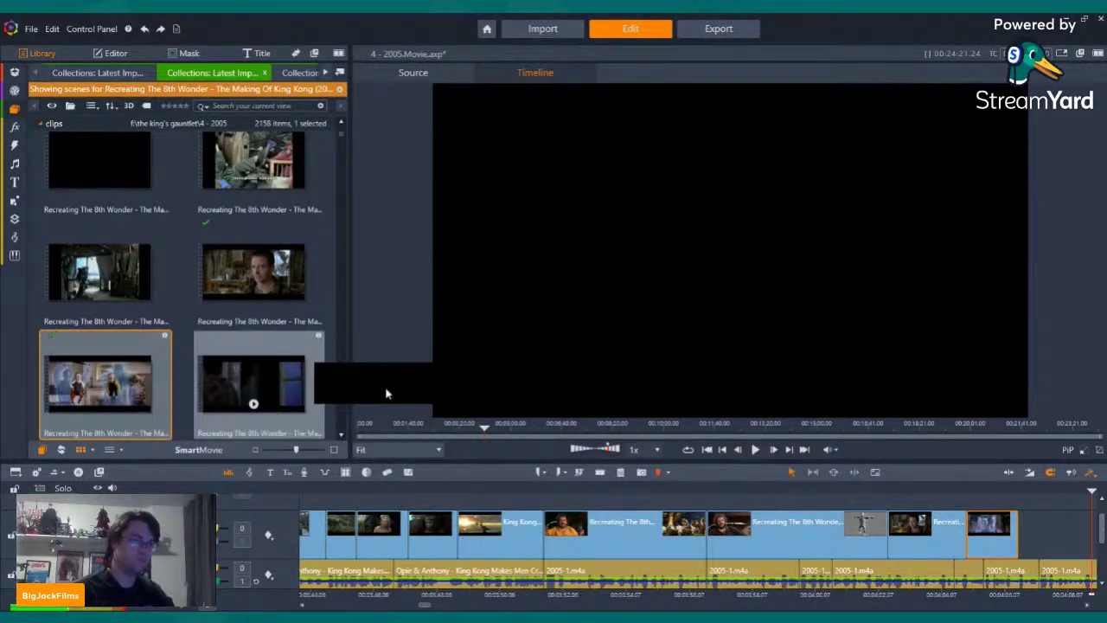
Add the dark-window scene after the floating-babies clip, turn off its audio stream, and shorten its end to the next commentary cut
{"action": "left_click_drag", "start_coordinate": [252, 385], "coordinate": [1040, 528]}
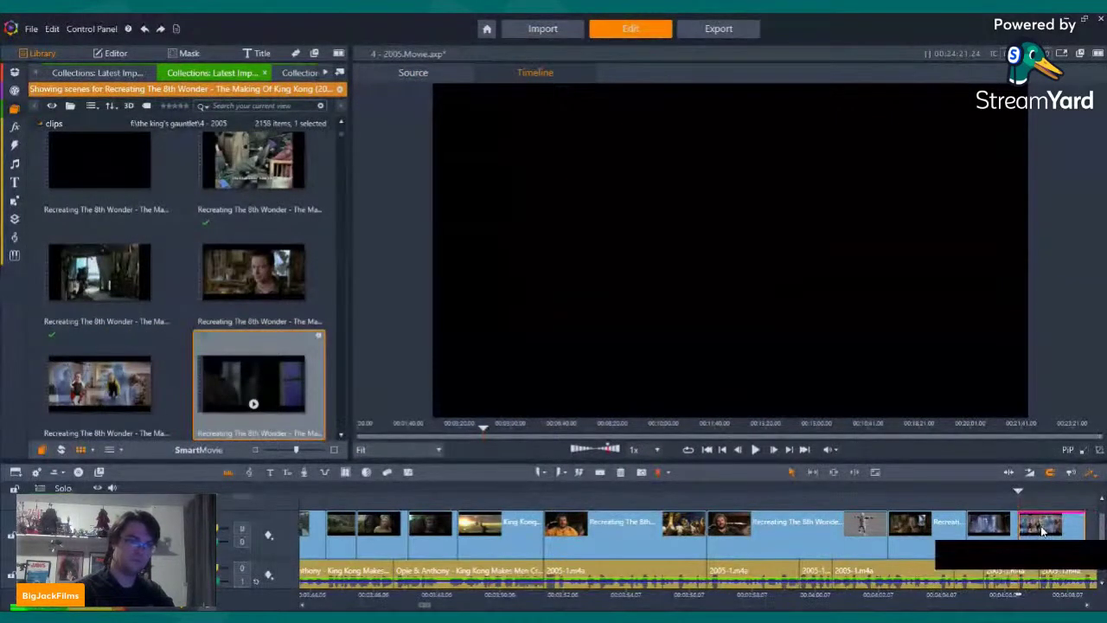
{"action": "right_click", "coordinate": [1040, 526]}
{"action": "mouse_move", "coordinate": [981, 217]}
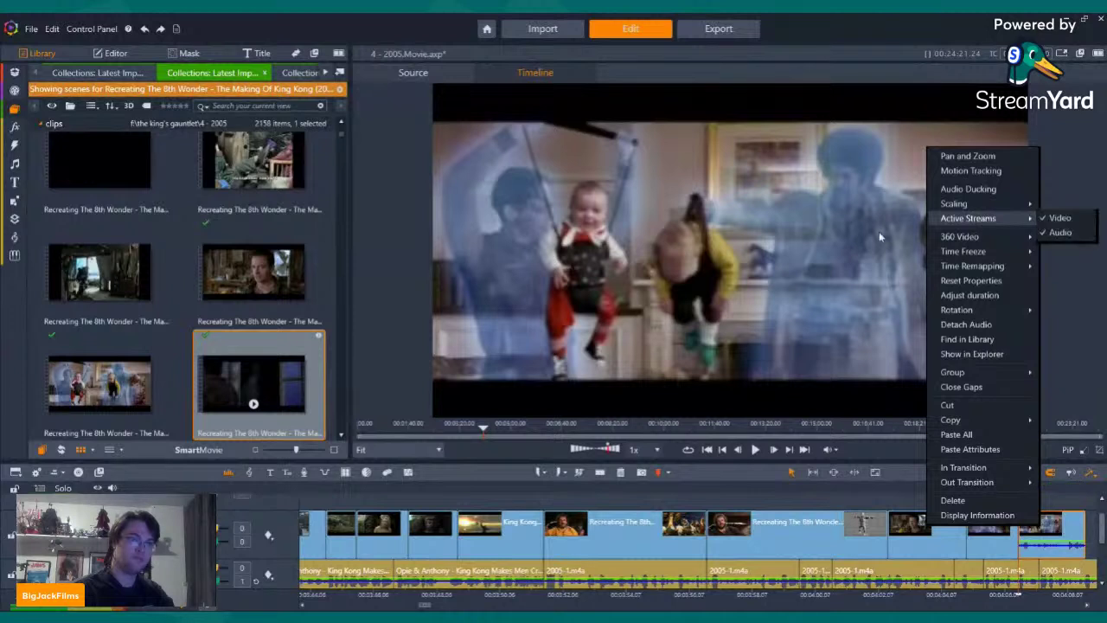
{"action": "left_click", "coordinate": [1085, 238]}
{"action": "left_click_drag", "start_coordinate": [1077, 535], "coordinate": [1038, 534]}
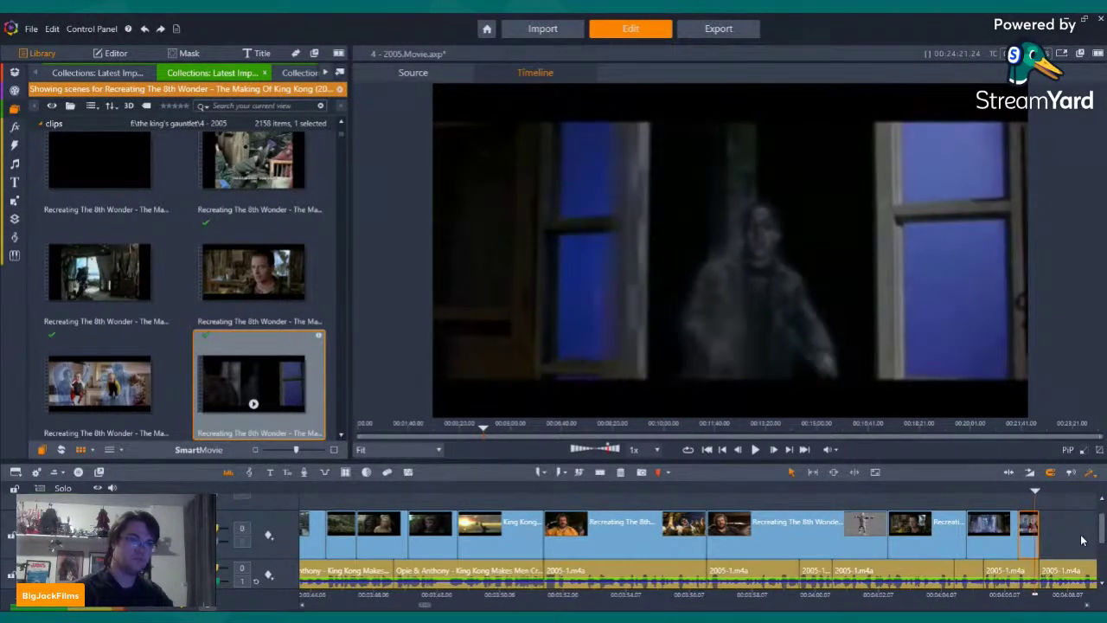
Find the green-shirt interview scene in the making-of footage and insert it on the commentary track where the dark-window clip ends
{"action": "scroll", "coordinate": [260, 260], "scroll_direction": "down", "scroll_amount": 3}
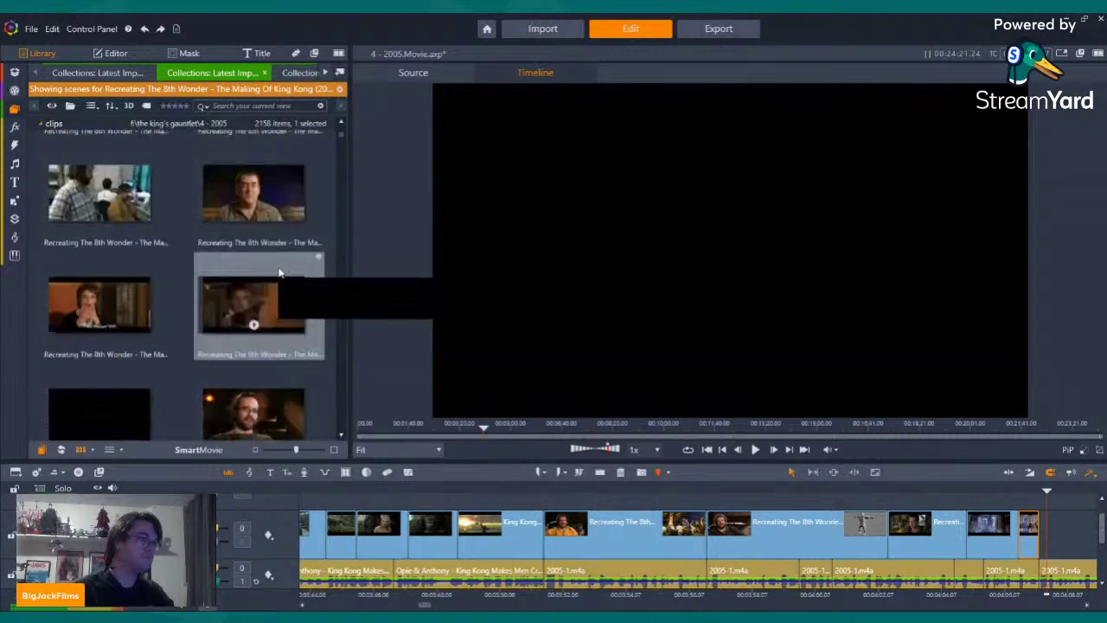
{"action": "scroll", "coordinate": [275, 246], "scroll_direction": "up", "scroll_amount": 1}
{"action": "left_click", "coordinate": [253, 289]}
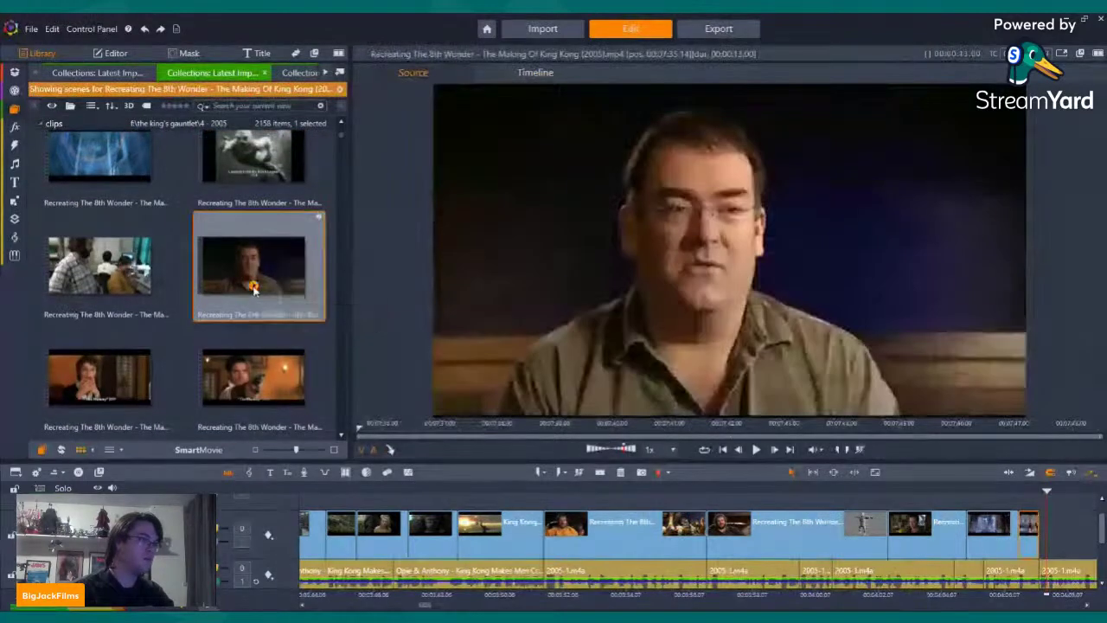
{"action": "left_click_drag", "start_coordinate": [254, 290], "coordinate": [1048, 578]}
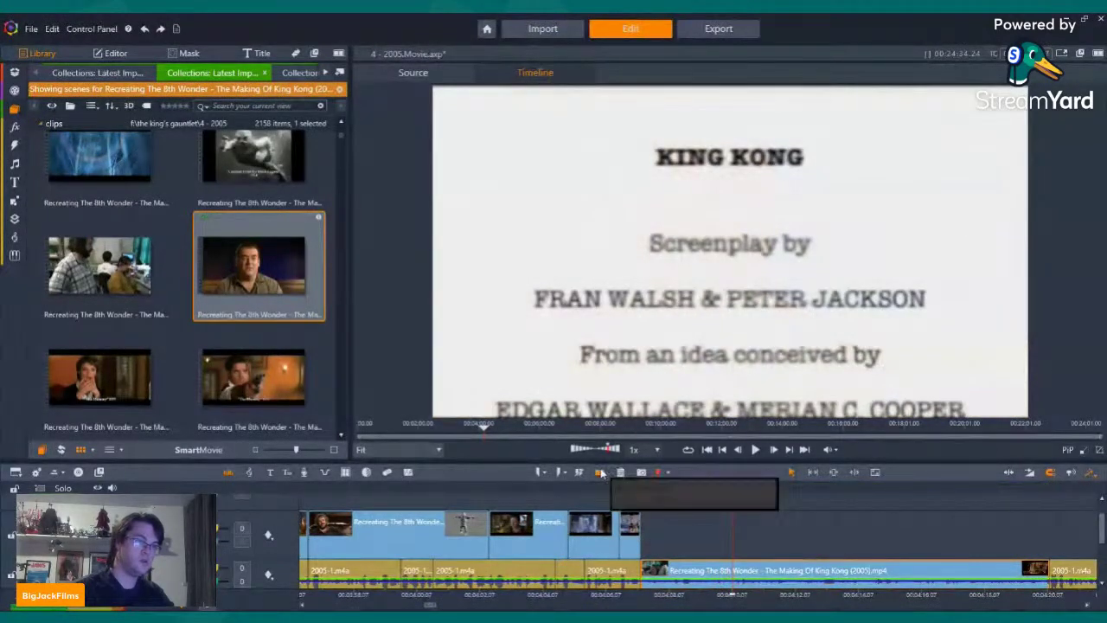
Delete the inserted scene's opening before the King Kong screenplay page and move the rest to the video track after the dark-window clip
{"action": "left_click", "coordinate": [668, 563]}
{"action": "left_click", "coordinate": [619, 472]}
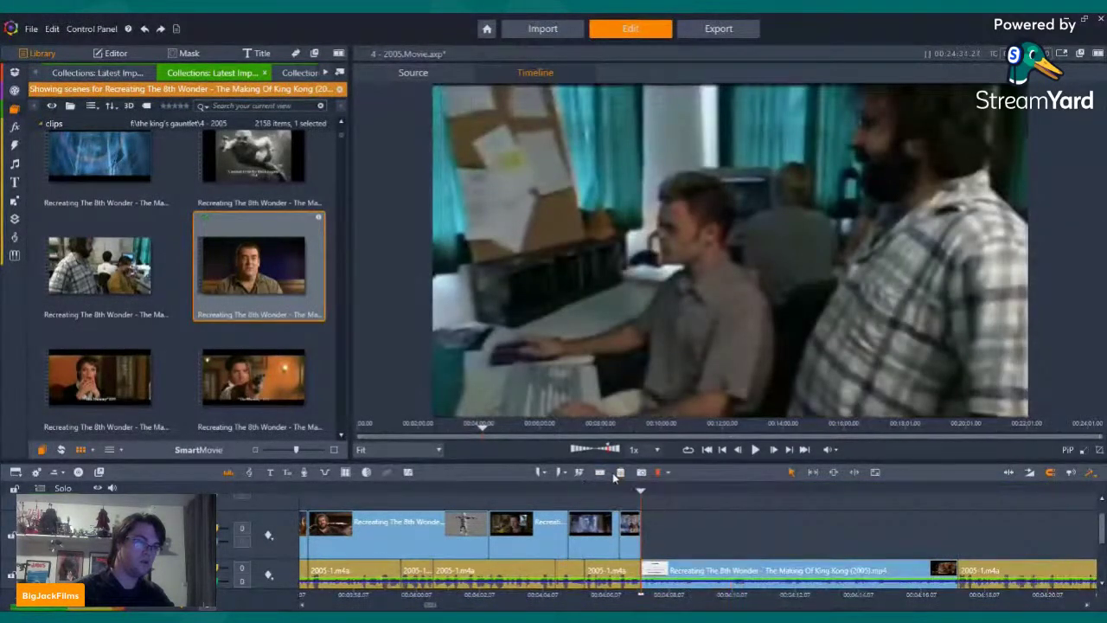
{"action": "left_click_drag", "start_coordinate": [696, 543], "coordinate": [696, 545]}
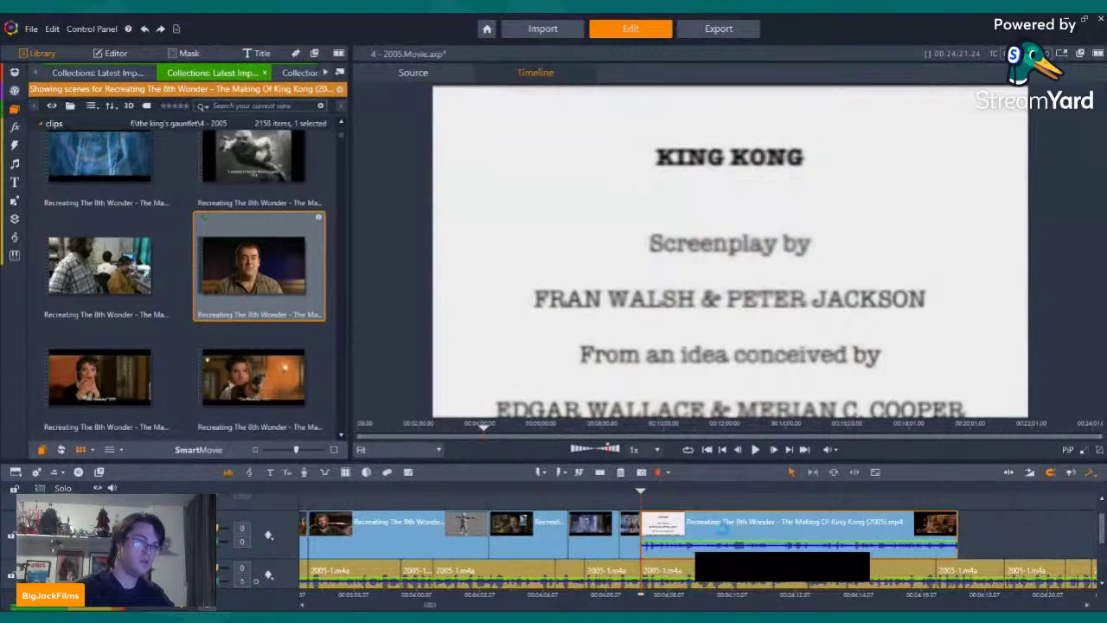
Turn off the screenplay clip's audio stream and play the sequence across it against the commentary
{"action": "right_click", "coordinate": [696, 545]}
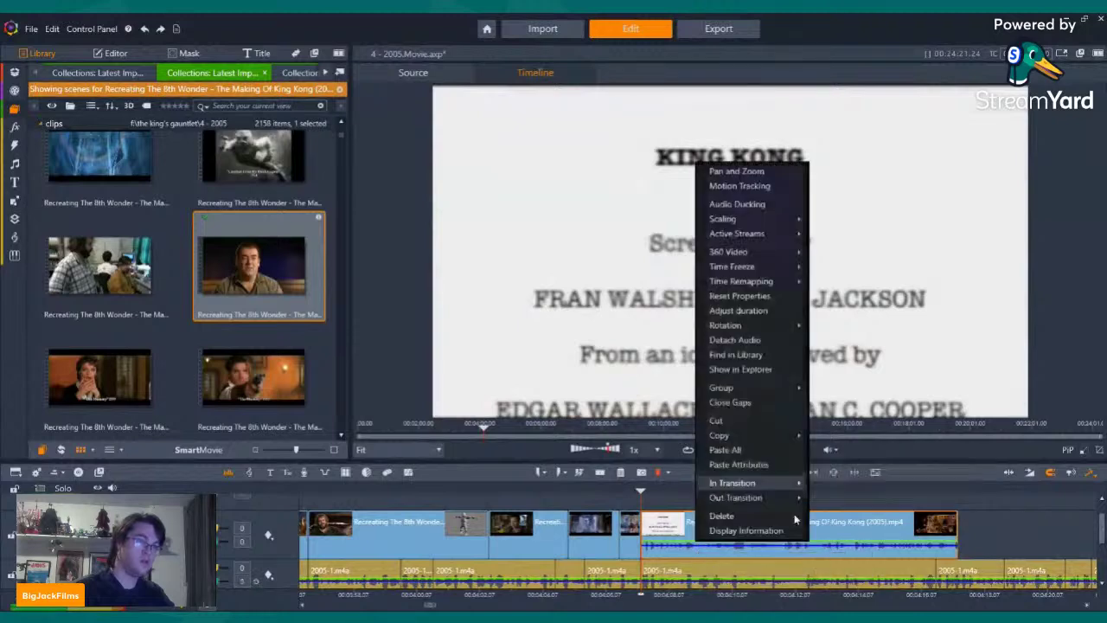
{"action": "left_click", "coordinate": [853, 266]}
{"action": "key", "text": "Left"}
{"action": "key", "text": "Left"}
{"action": "key", "text": "Left"}
{"action": "key", "text": "Left"}
{"action": "key", "text": "Left"}
{"action": "key", "text": "Left"}
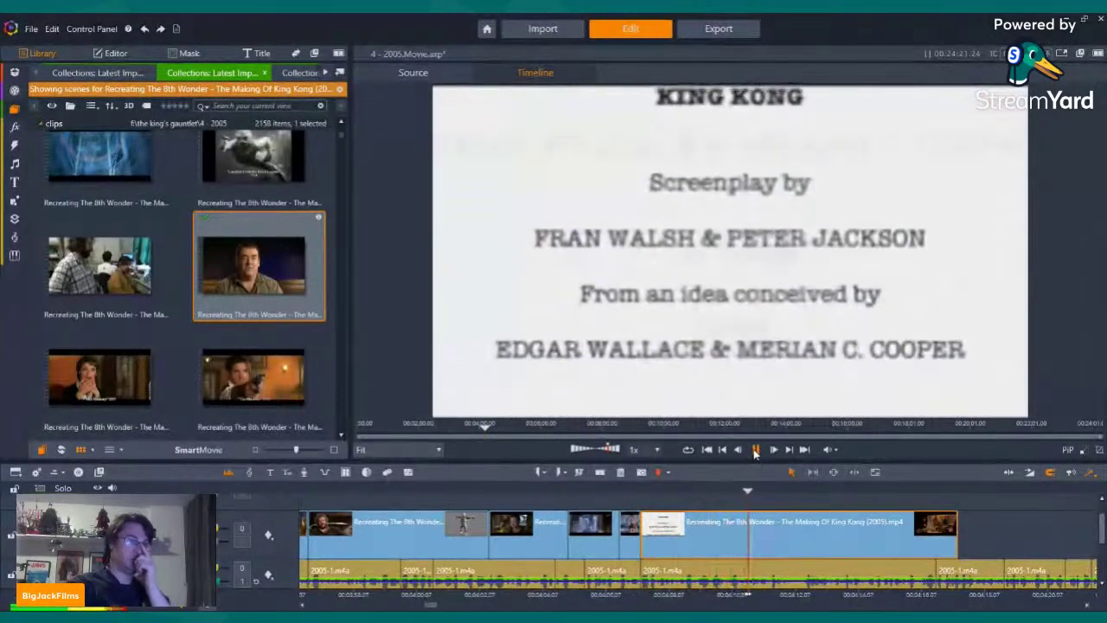
Split the commentary and the screenplay clip about two seconds after the clip's start, and delete the video footage after the cut
{"action": "left_click", "coordinate": [755, 450]}
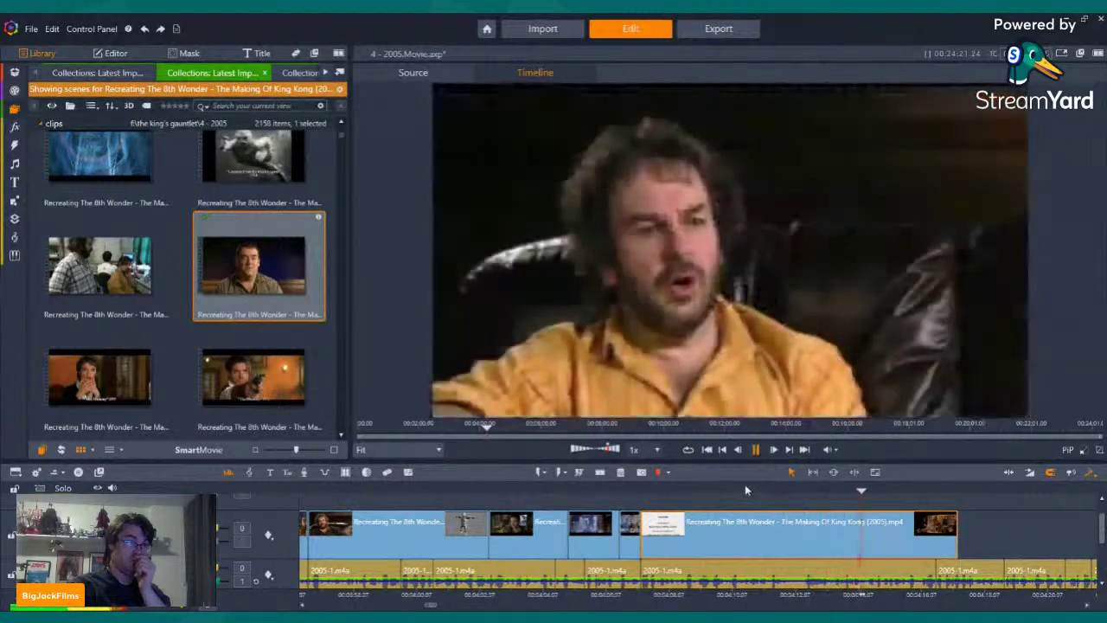
{"action": "left_click", "coordinate": [745, 491]}
{"action": "left_click", "coordinate": [755, 450]}
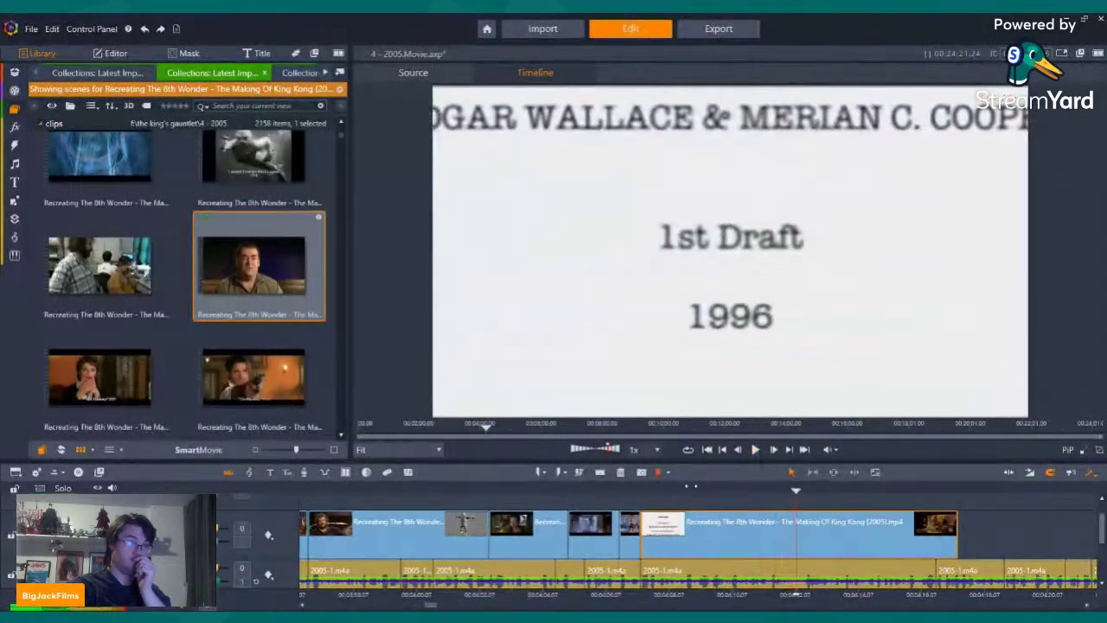
{"action": "left_click", "coordinate": [755, 450]}
{"action": "left_click", "coordinate": [754, 450]}
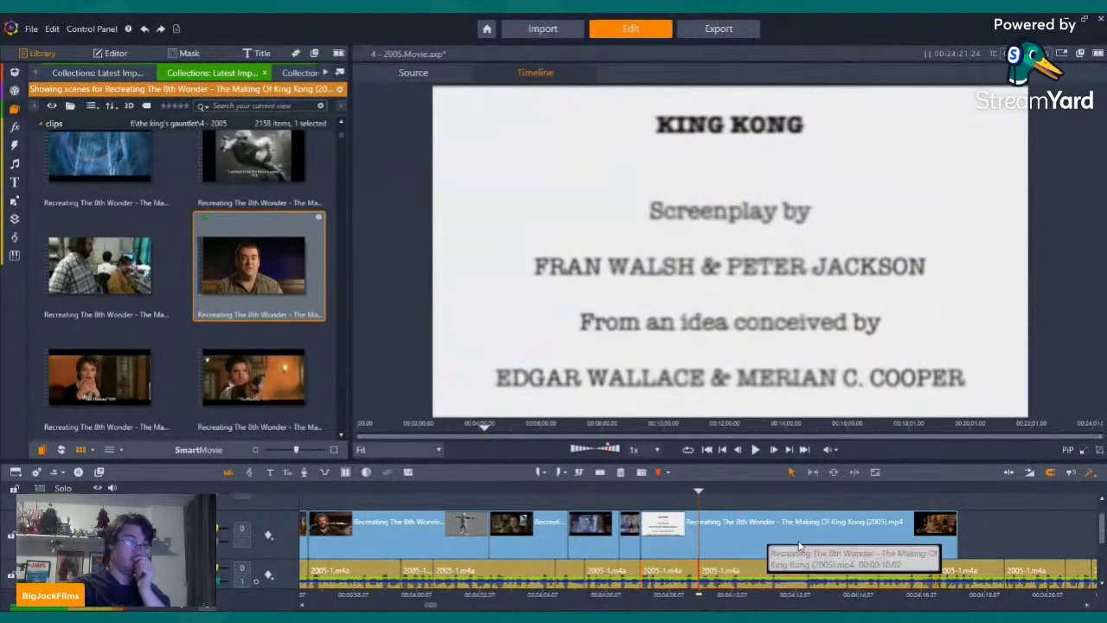
{"action": "left_click", "coordinate": [578, 472]}
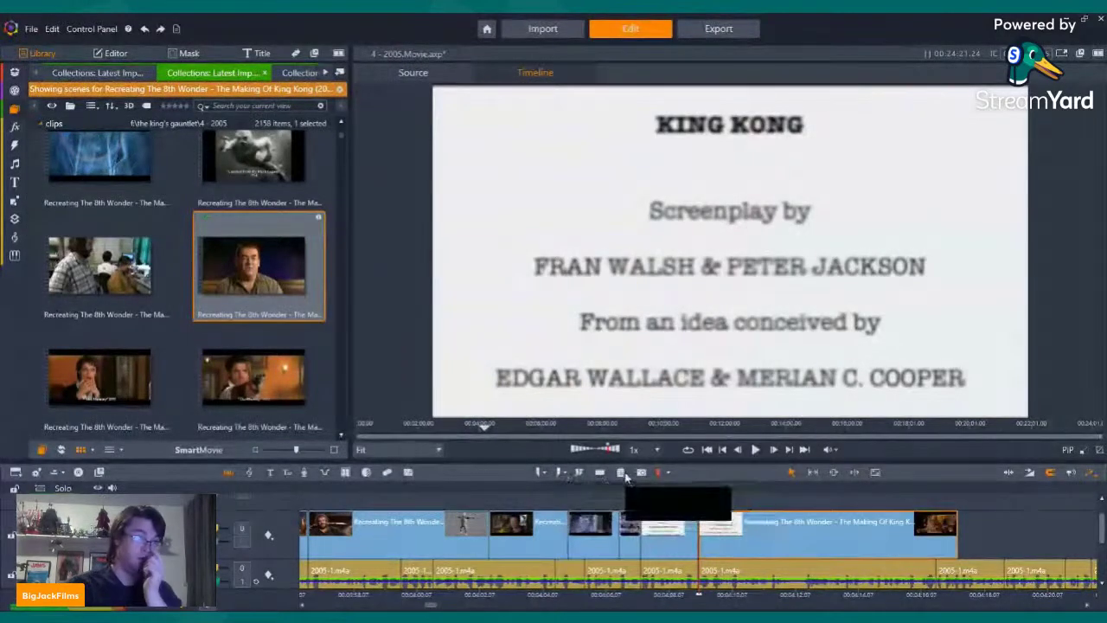
{"action": "left_click", "coordinate": [621, 472]}
Step back several frames from the cut to check the end of the shortened screenplay clip
{"action": "key", "text": "Left"}
{"action": "key", "text": "Left"}
{"action": "key", "text": "Left"}
{"action": "key", "text": "Left"}
{"action": "key", "text": "Left"}
{"action": "key", "text": "Left"}
{"action": "key", "text": "Left"}
{"action": "key", "text": "Left"}
{"action": "key", "text": "Left"}
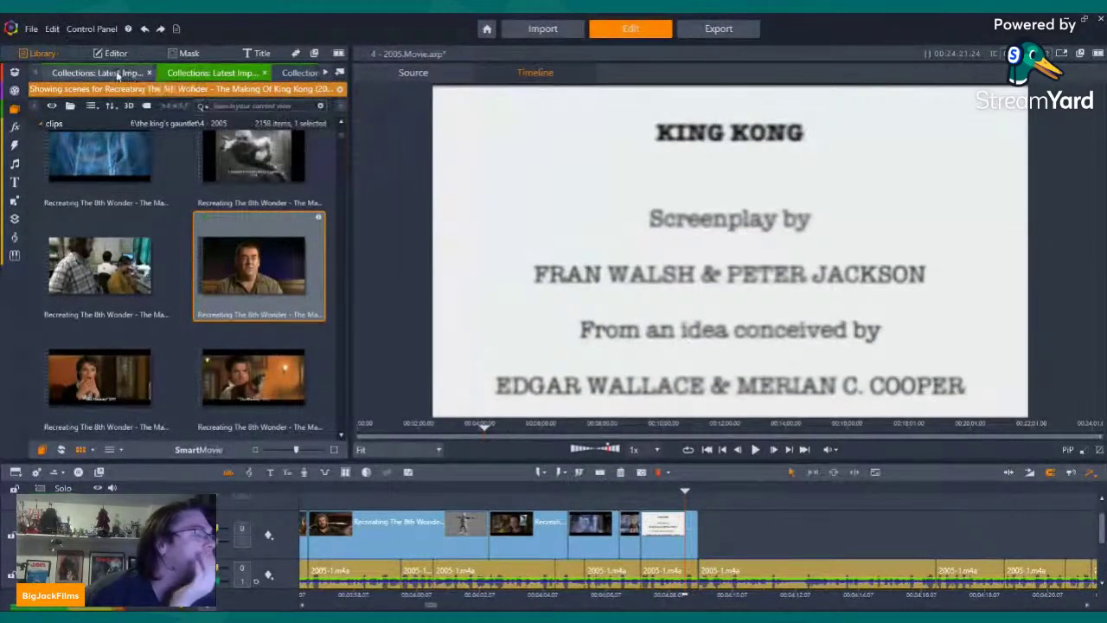
Switch the library from the documentary and film scenes to the latest-import collection holding the original source files
{"action": "left_click", "coordinate": [114, 72]}
{"action": "left_click", "coordinate": [115, 73]}
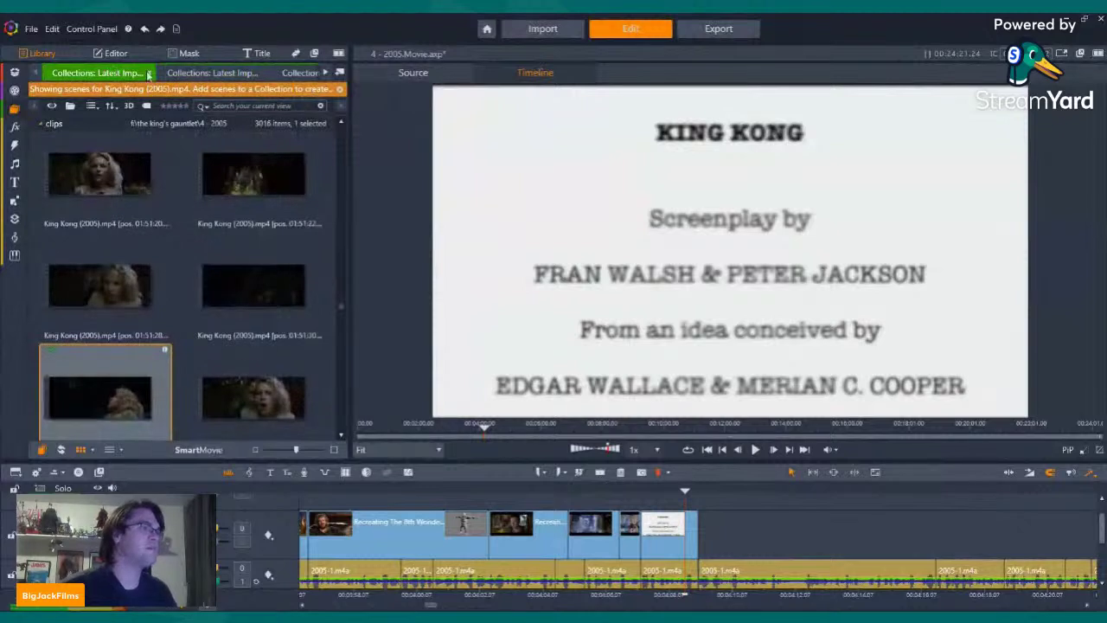
{"action": "left_click", "coordinate": [326, 73]}
{"action": "left_click", "coordinate": [327, 74]}
{"action": "left_click", "coordinate": [327, 73]}
{"action": "left_click", "coordinate": [327, 73]}
{"action": "left_click", "coordinate": [327, 73]}
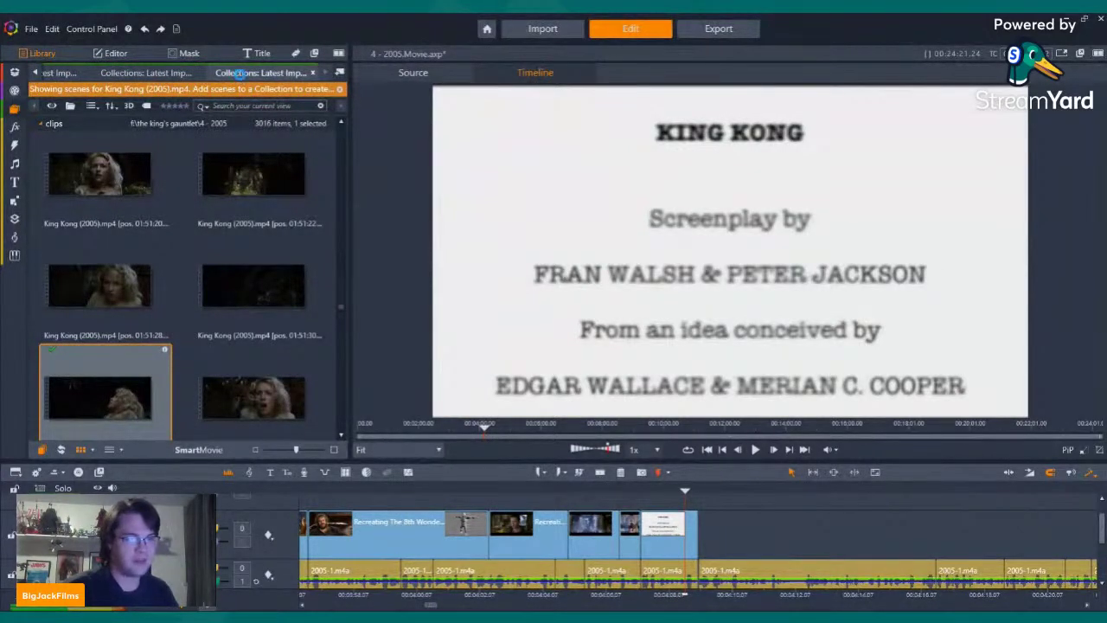
{"action": "left_click", "coordinate": [239, 73]}
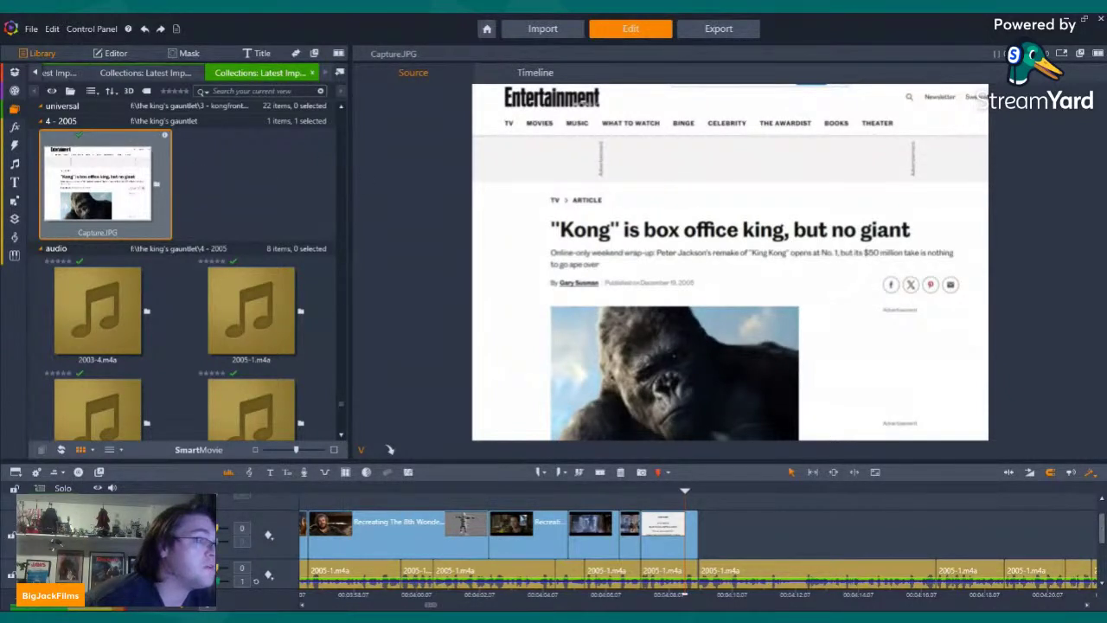
Locate the Indiana Jones and the Dial of Destiny official trailer among the 4 - 2005 clips and run scene detection on it
{"action": "left_click", "coordinate": [273, 168]}
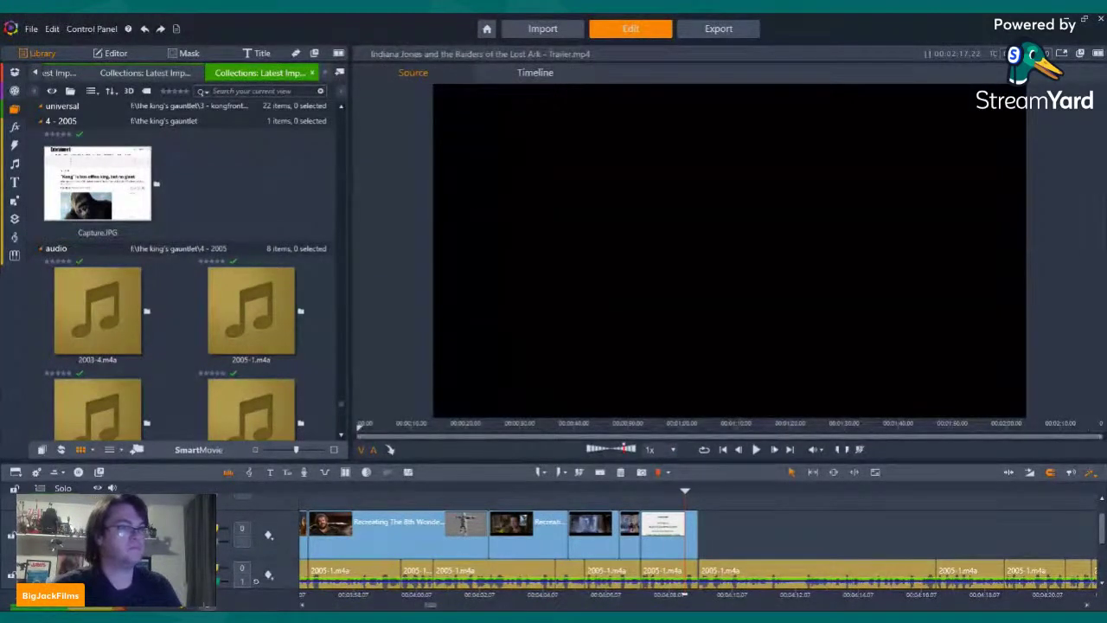
{"action": "left_click_drag", "start_coordinate": [251, 218], "coordinate": [254, 192]}
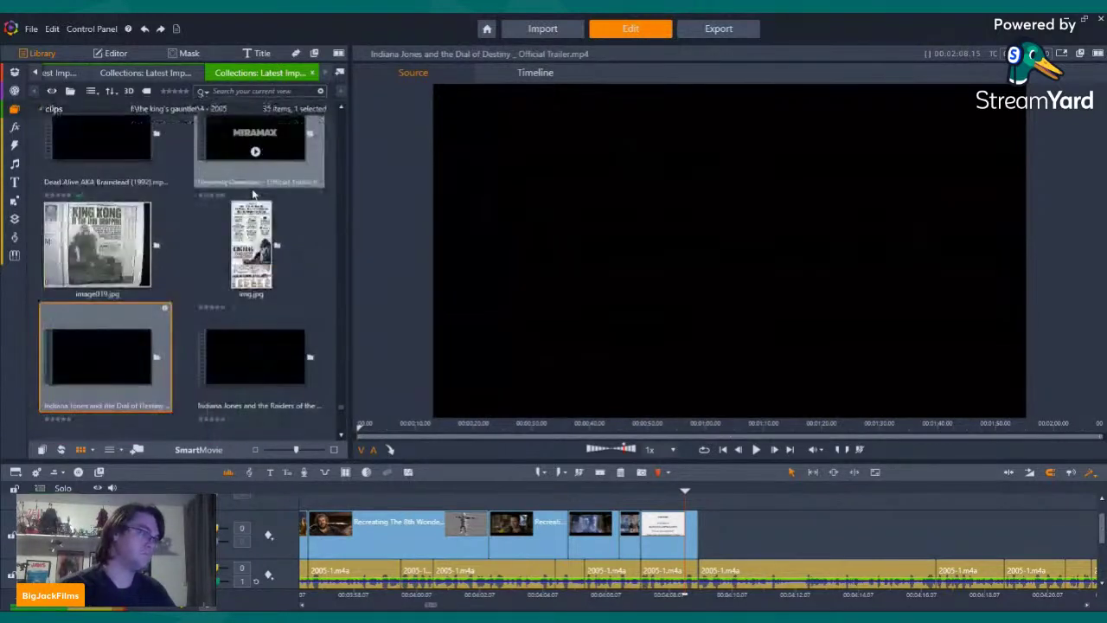
{"action": "right_click", "coordinate": [122, 339]}
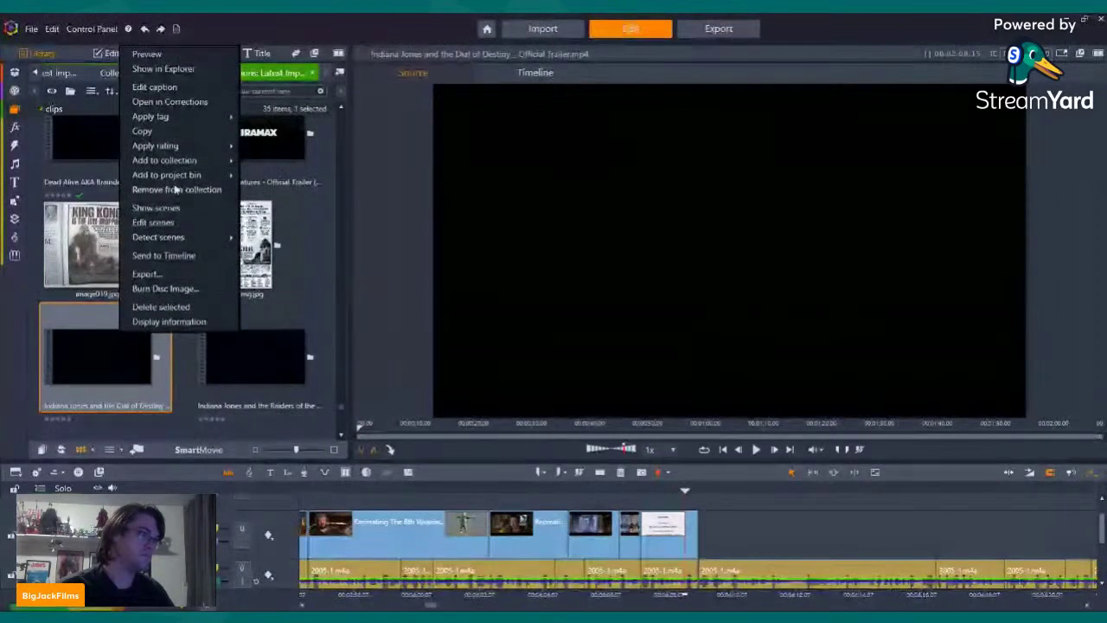
{"action": "mouse_move", "coordinate": [197, 237]}
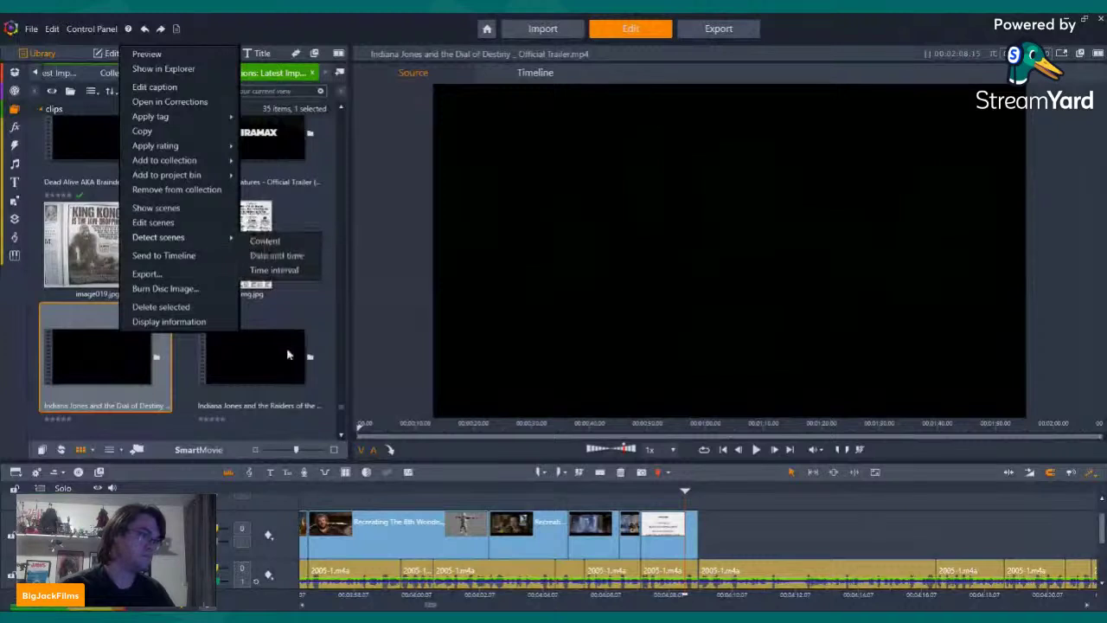
{"action": "left_click", "coordinate": [298, 255]}
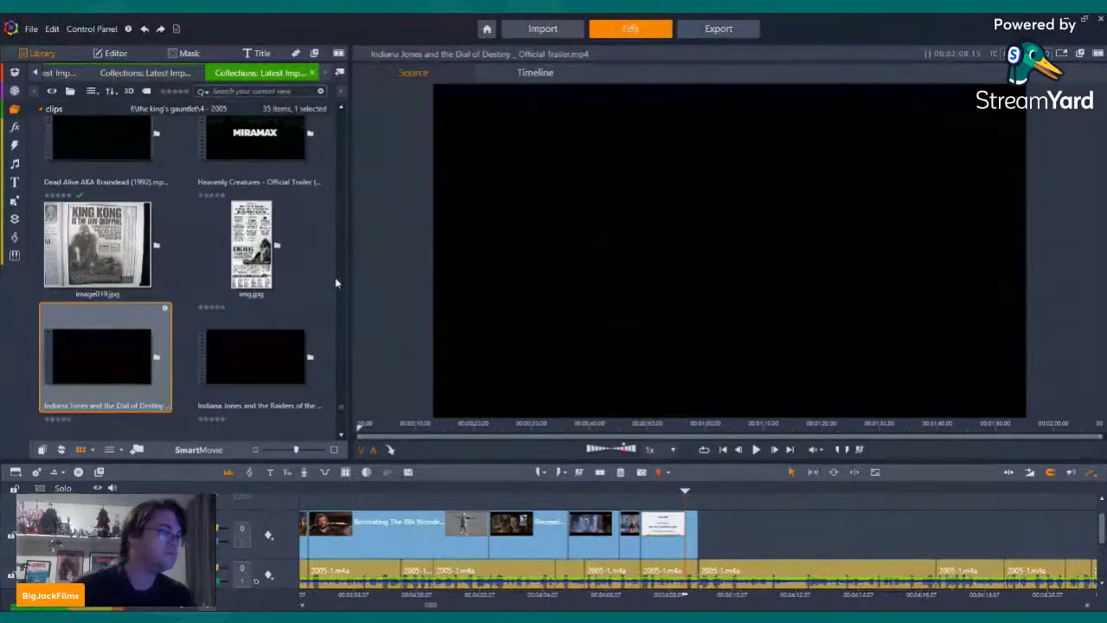
Show the detected scenes of the Dial of Destiny trailer and preview several for footage to follow the screenplay clip
{"action": "left_click", "coordinate": [41, 448]}
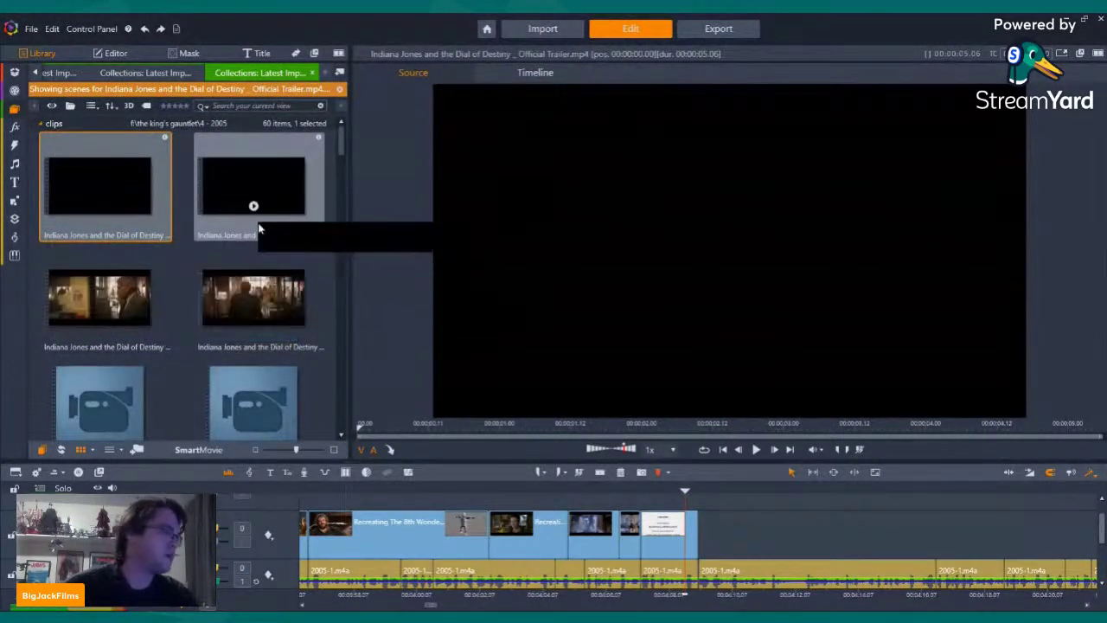
{"action": "scroll", "coordinate": [250, 260], "scroll_direction": "down", "scroll_amount": 5}
{"action": "scroll", "coordinate": [249, 285], "scroll_direction": "down", "scroll_amount": 4}
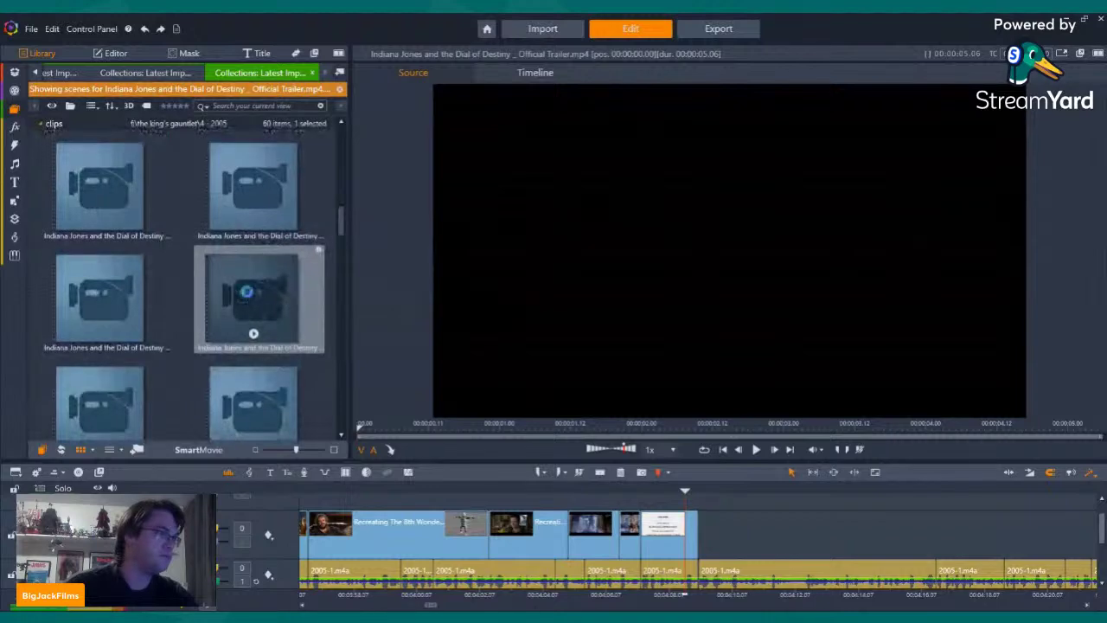
{"action": "left_click", "coordinate": [248, 298]}
{"action": "scroll", "coordinate": [247, 300], "scroll_direction": "down", "scroll_amount": 3}
{"action": "left_click", "coordinate": [248, 304]}
{"action": "scroll", "coordinate": [249, 307], "scroll_direction": "down", "scroll_amount": 4}
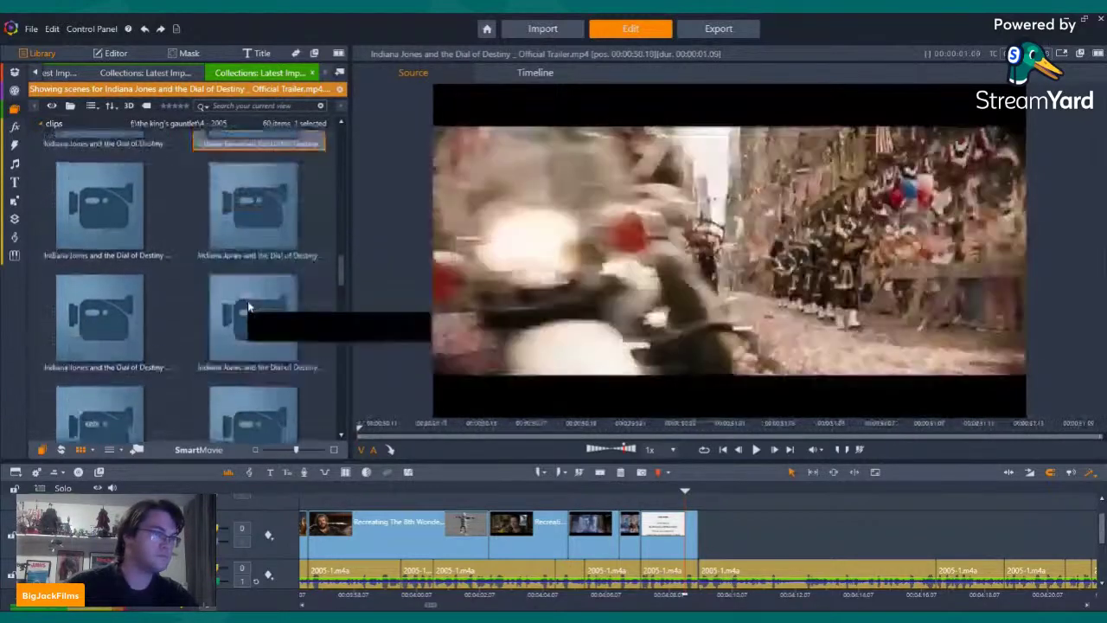
{"action": "left_click", "coordinate": [251, 327]}
{"action": "scroll", "coordinate": [250, 328], "scroll_direction": "down", "scroll_amount": 5}
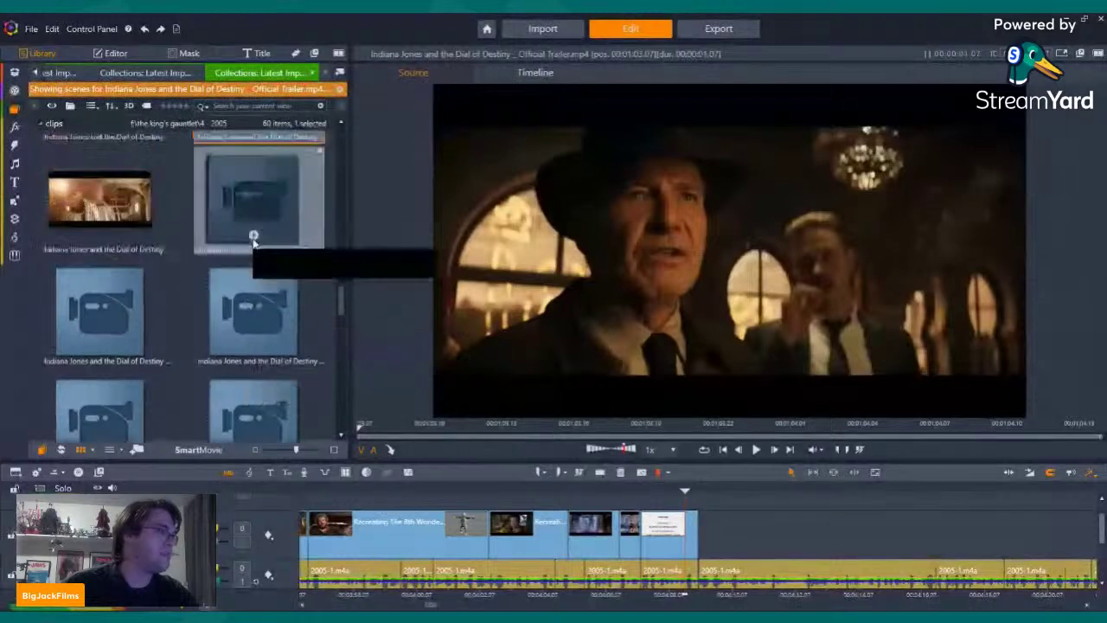
{"action": "scroll", "coordinate": [110, 246], "scroll_direction": "up", "scroll_amount": 8}
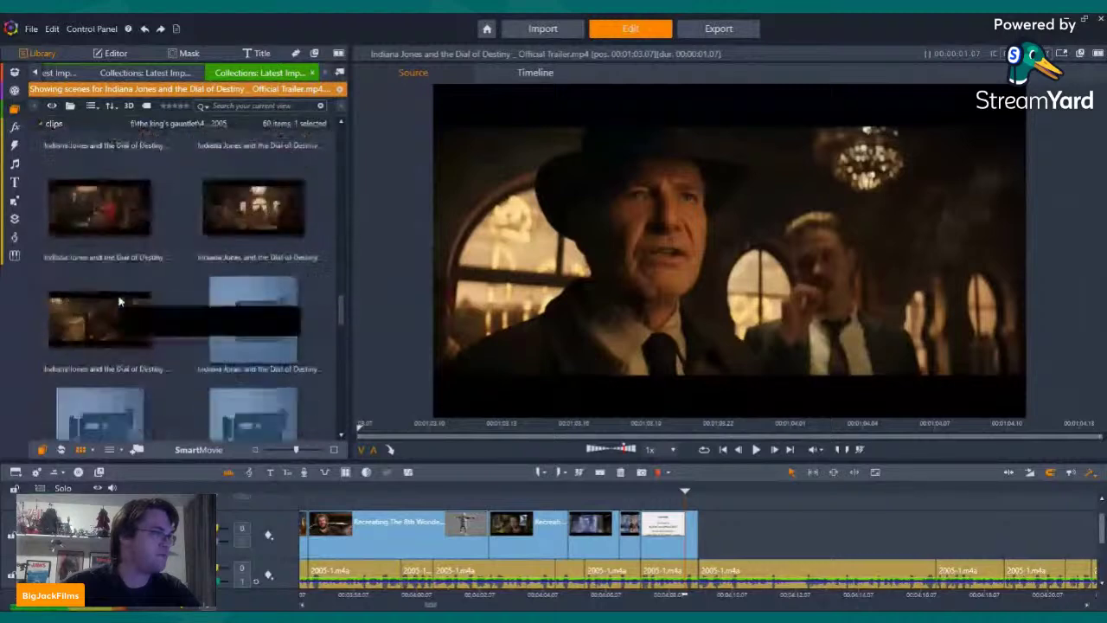
{"action": "scroll", "coordinate": [119, 301], "scroll_direction": "up", "scroll_amount": 1}
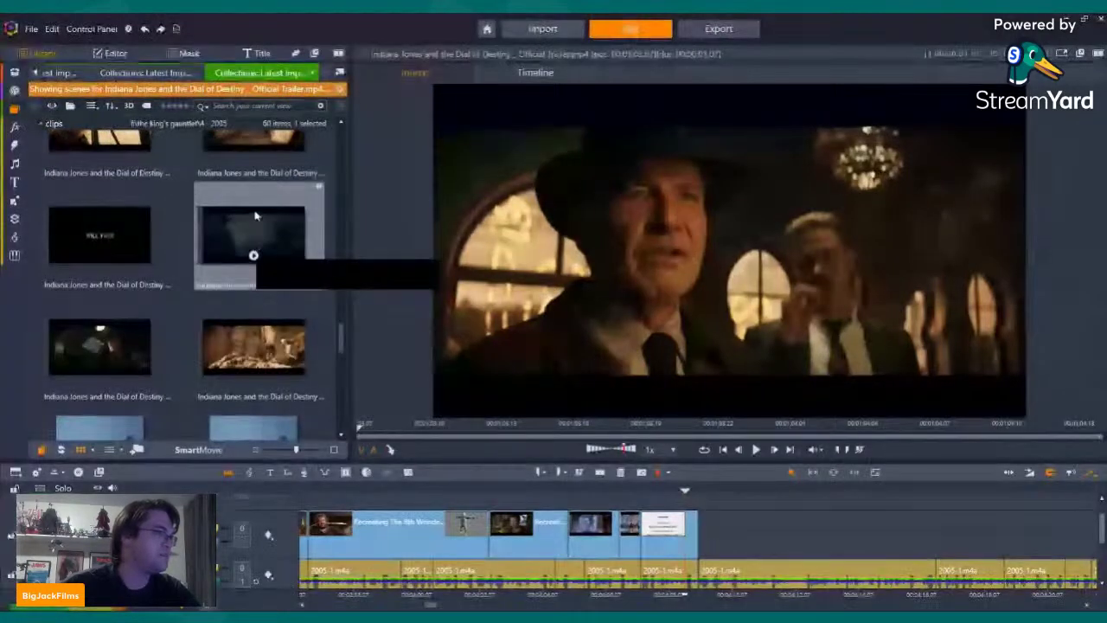
Preview the foggy two-silhouettes trailer scene and place it on the video track directly after the screenplay clip
{"action": "left_click", "coordinate": [252, 262]}
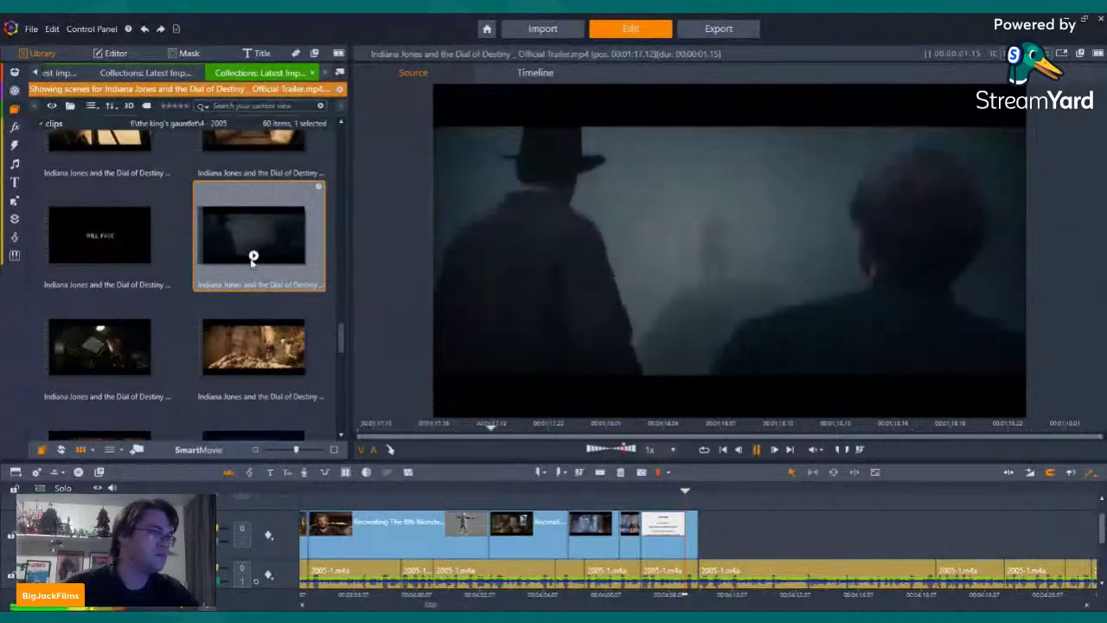
{"action": "left_click", "coordinate": [91, 347]}
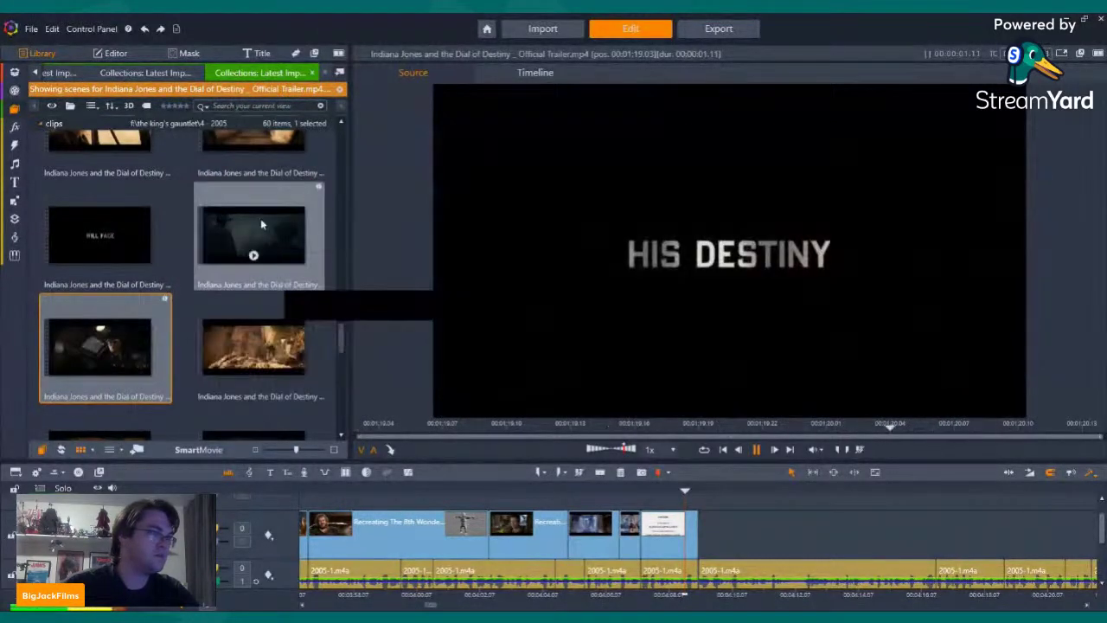
{"action": "left_click", "coordinate": [251, 223]}
{"action": "left_click_drag", "start_coordinate": [245, 221], "coordinate": [704, 540]}
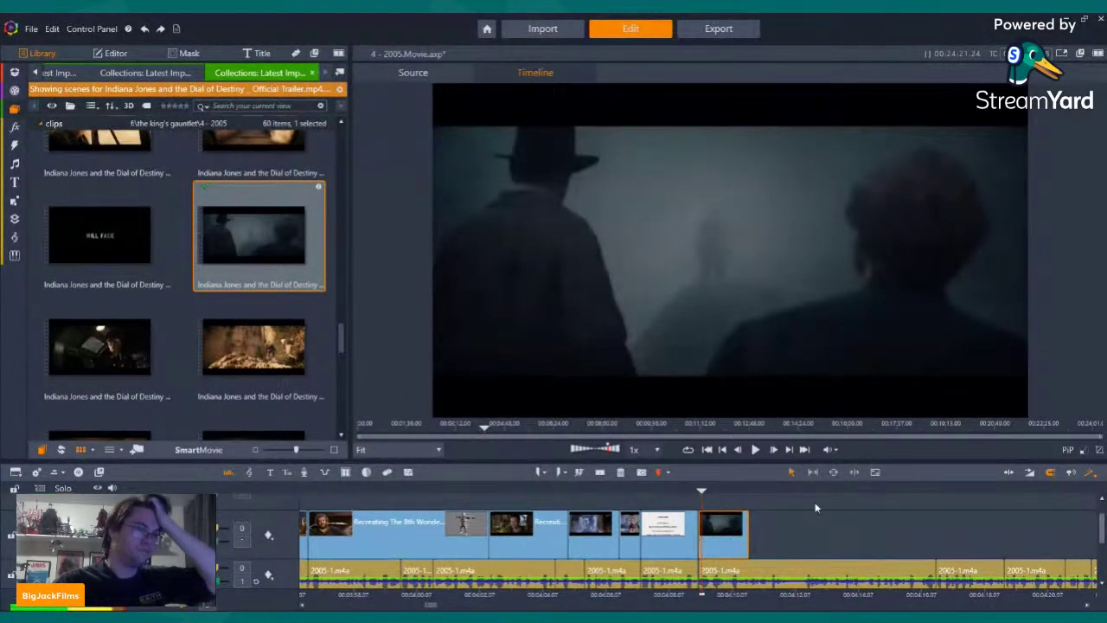
Step back several frames and play the timeline across the newly added silhouettes clip to check it against the commentary
{"action": "key", "text": "Left"}
{"action": "key", "text": "Left"}
{"action": "key", "text": "Left"}
{"action": "key", "text": "Left"}
{"action": "key", "text": "Left"}
{"action": "key", "text": "Left"}
{"action": "key", "text": "Left"}
{"action": "key", "text": "Left"}
{"action": "key", "text": "Left"}
{"action": "key", "text": "Left"}
{"action": "left_click", "coordinate": [754, 451]}
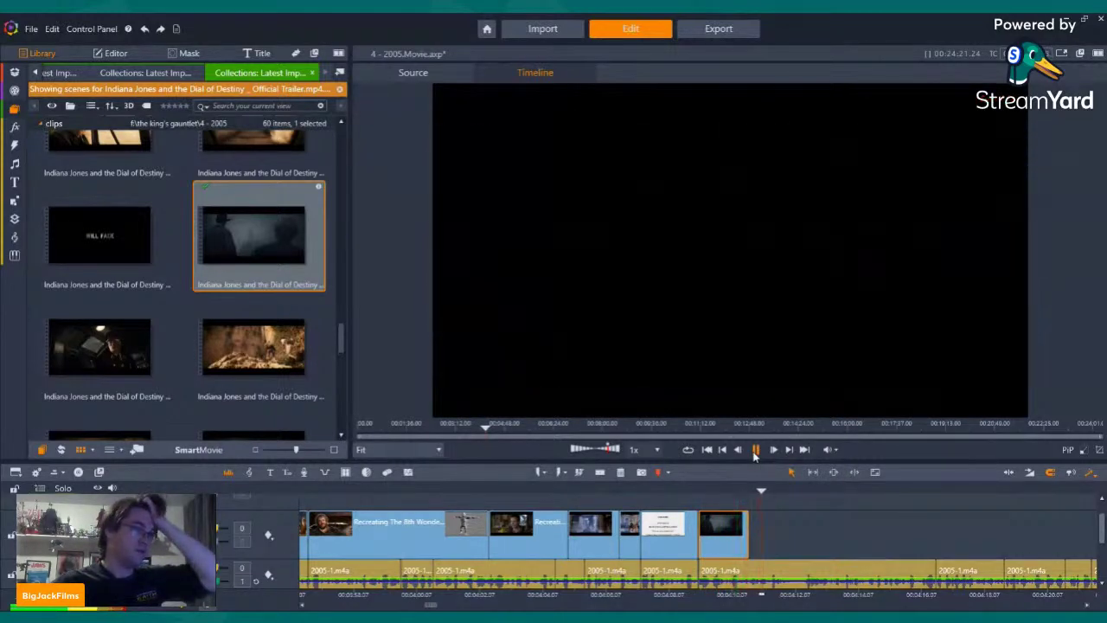
{"action": "left_click", "coordinate": [755, 449]}
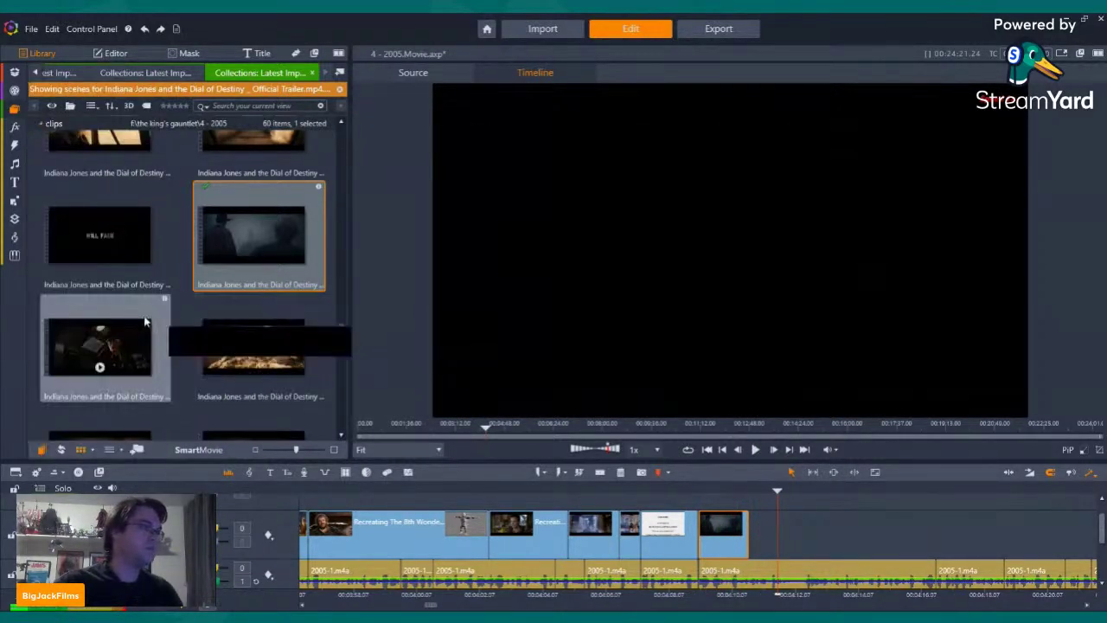
Preview the trailer scenes around the silhouettes shot and look through the later scenes for a follow-up clip
{"action": "left_click", "coordinate": [101, 364]}
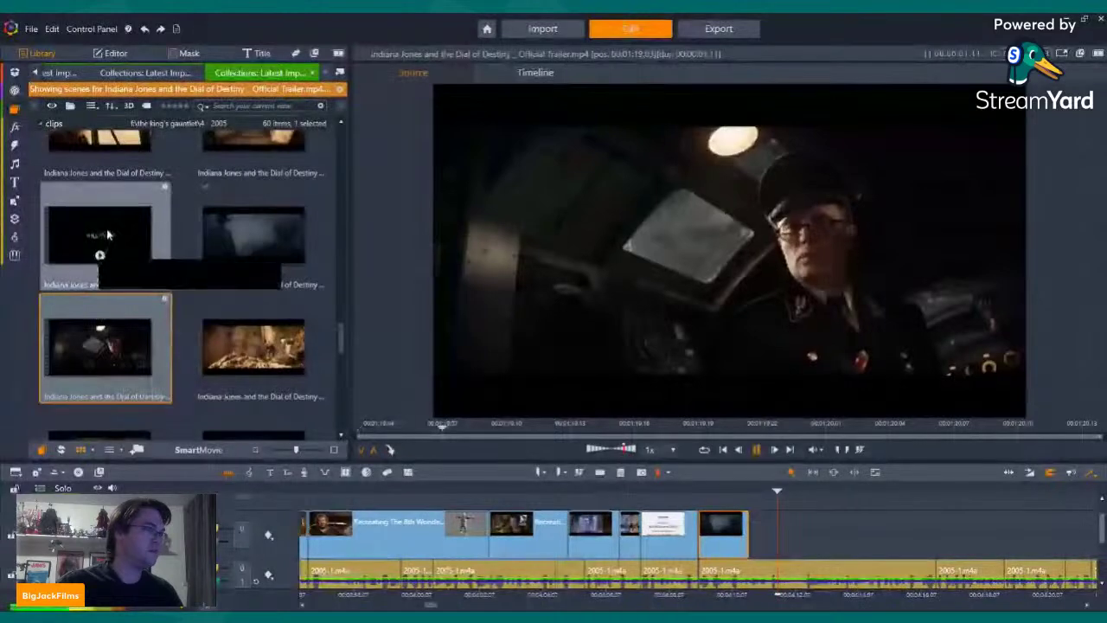
{"action": "left_click", "coordinate": [98, 284]}
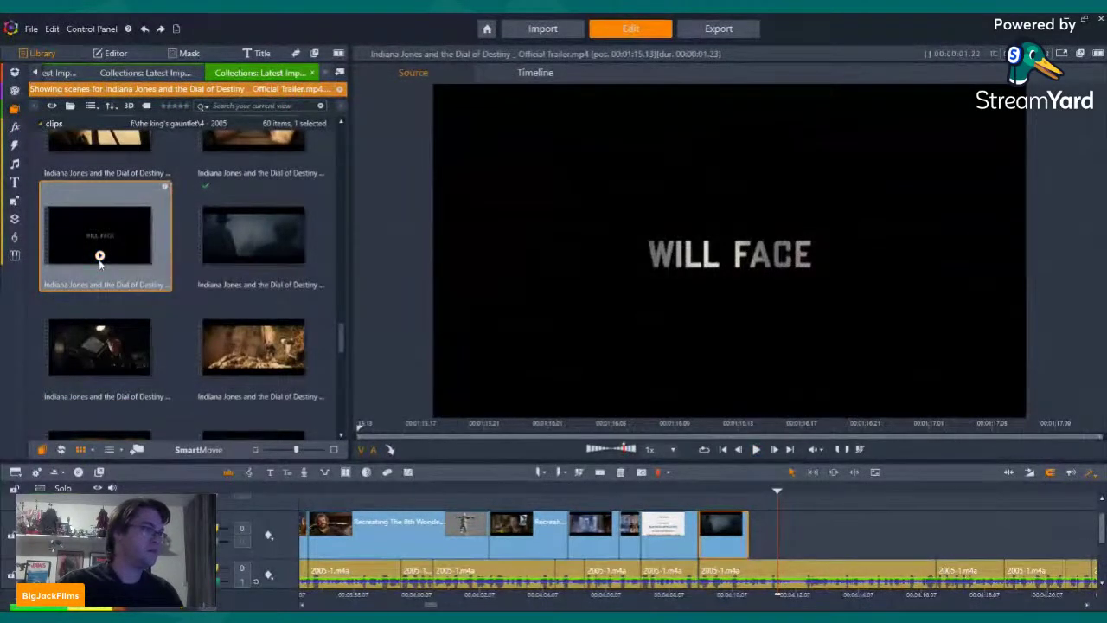
{"action": "scroll", "coordinate": [233, 272], "scroll_direction": "up", "scroll_amount": 2}
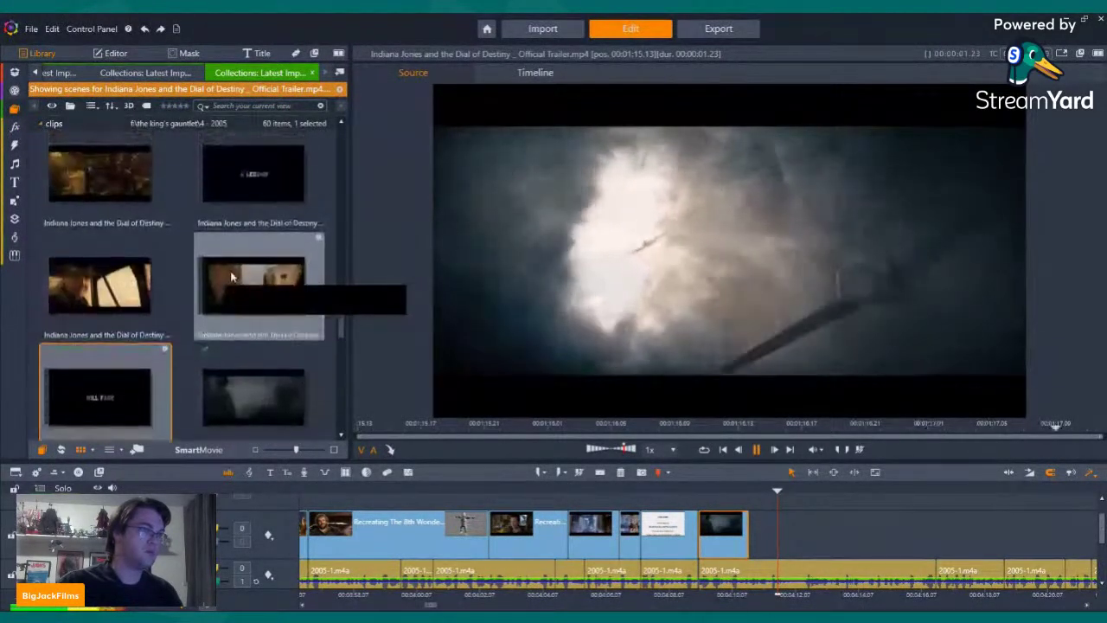
{"action": "left_click", "coordinate": [255, 305]}
{"action": "scroll", "coordinate": [257, 308], "scroll_direction": "down", "scroll_amount": 5}
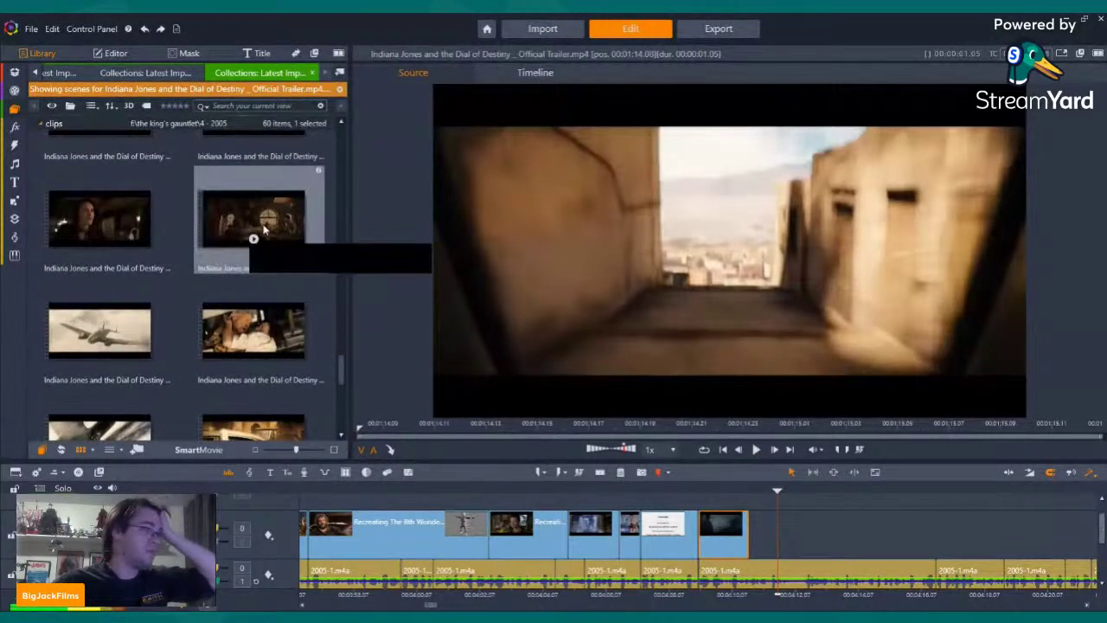
{"action": "scroll", "coordinate": [265, 229], "scroll_direction": "down", "scroll_amount": 3}
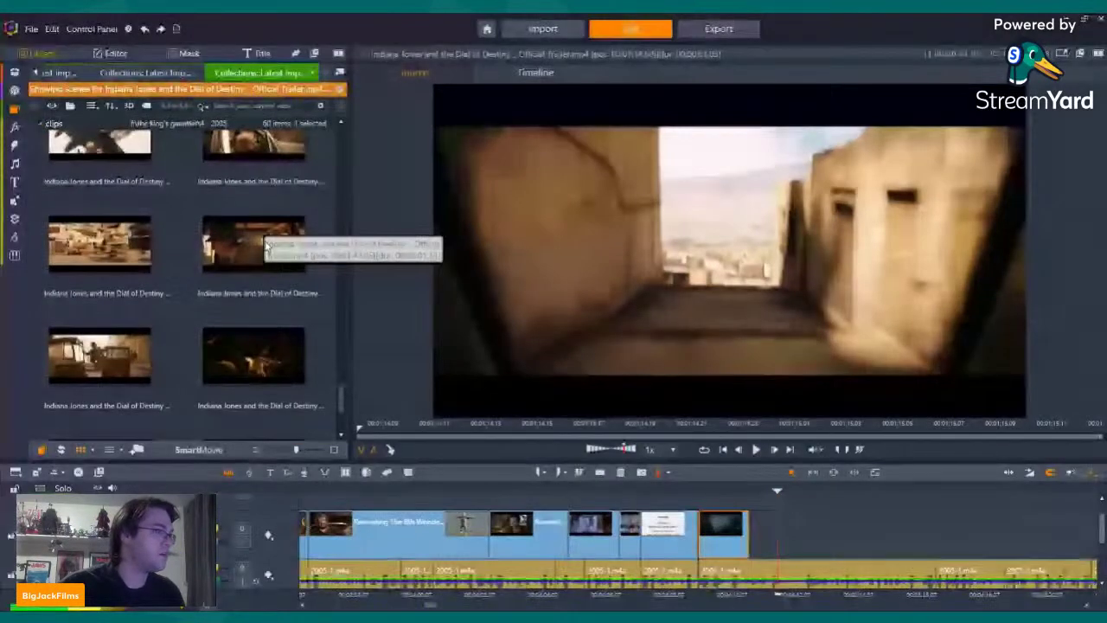
{"action": "scroll", "coordinate": [265, 246], "scroll_direction": "down", "scroll_amount": 3}
Place the trailer scene of the figure in front of the fire after the silhouettes clip and disable its audio stream
{"action": "left_click", "coordinate": [102, 272]}
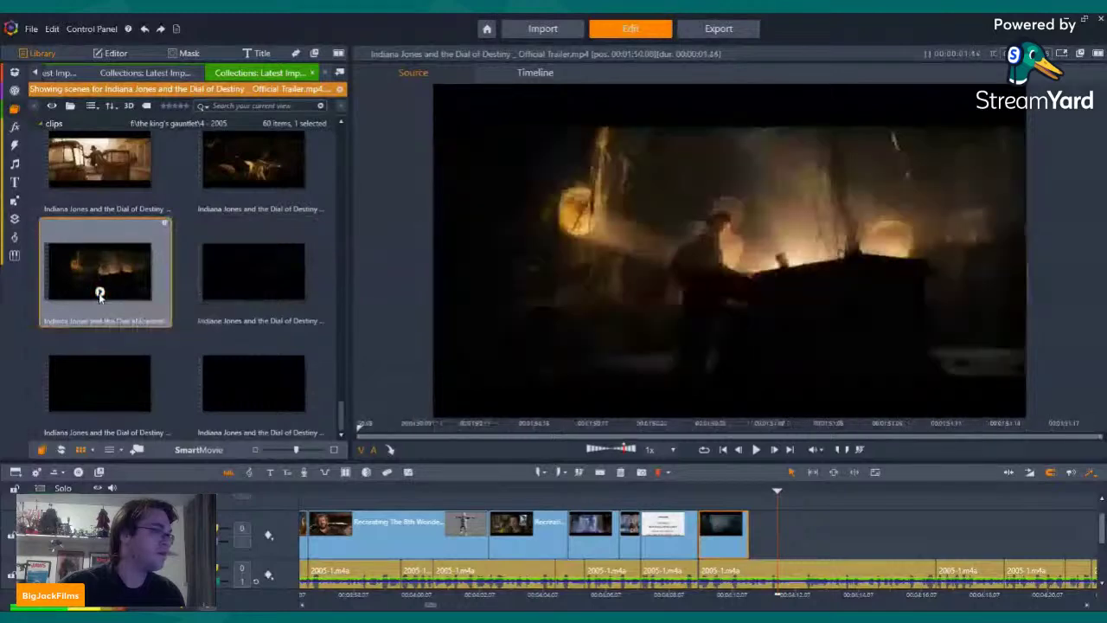
{"action": "left_click_drag", "start_coordinate": [102, 268], "coordinate": [766, 529]}
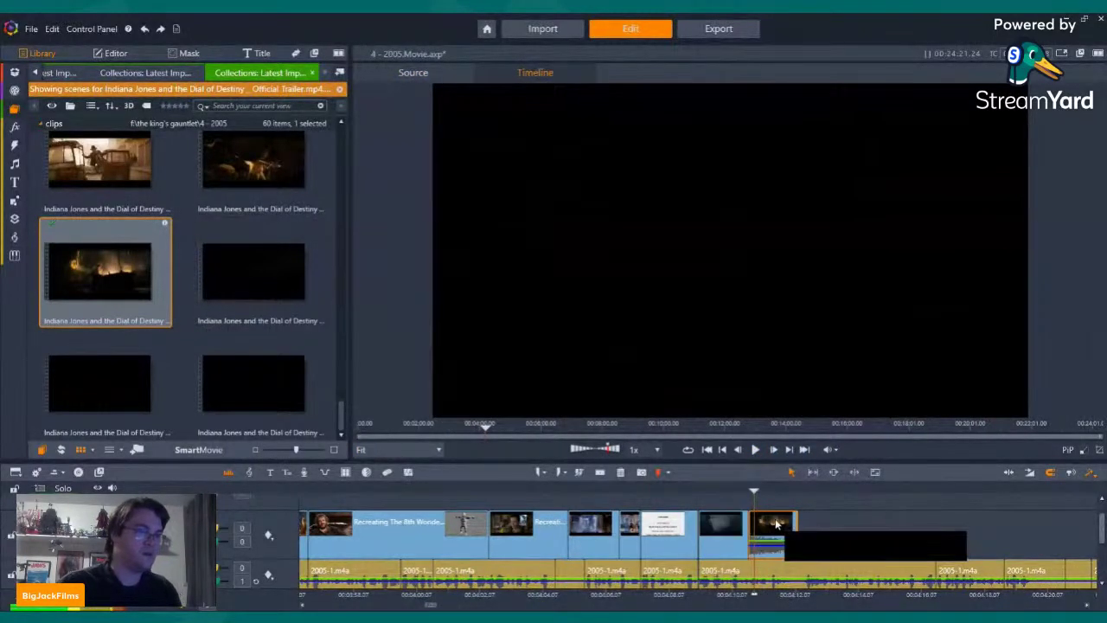
{"action": "right_click", "coordinate": [774, 519]}
{"action": "mouse_move", "coordinate": [862, 212]}
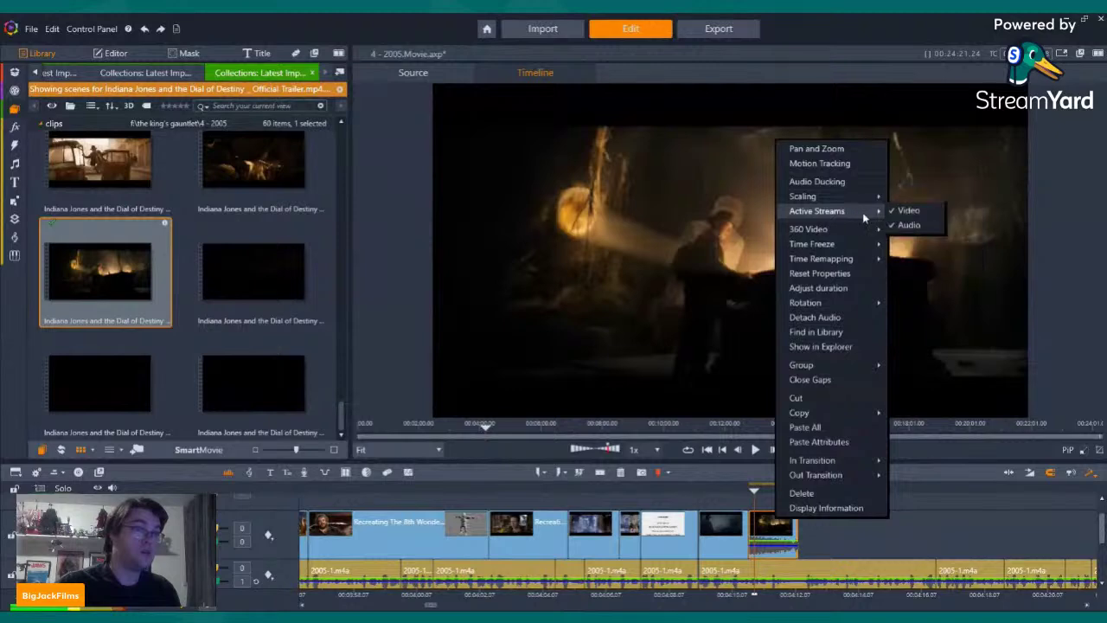
{"action": "left_click", "coordinate": [917, 225]}
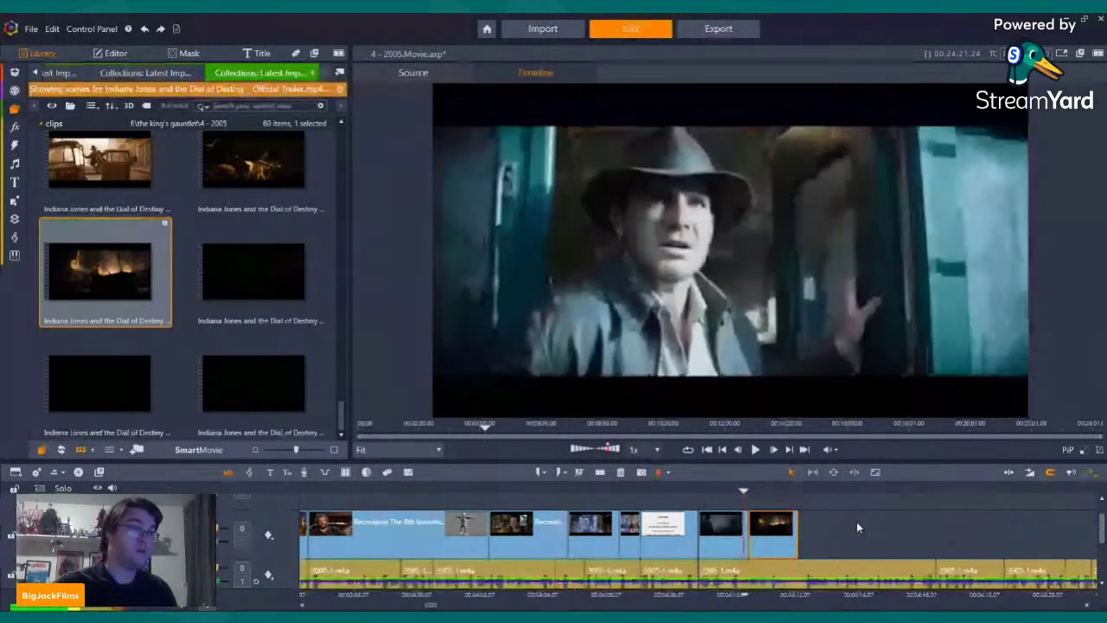
Step back to the end of the screenplay clip and play through both trailer clips to check the sequence
{"action": "key", "text": "Left"}
{"action": "key", "text": "Left"}
{"action": "key", "text": "Left"}
{"action": "key", "text": "Left"}
{"action": "key", "text": "Left"}
{"action": "key", "text": "Left"}
{"action": "key", "text": "Left"}
{"action": "key", "text": "Left"}
{"action": "key", "text": "Left"}
{"action": "key", "text": "Left"}
{"action": "key", "text": "Left"}
{"action": "key", "text": "Left"}
{"action": "key", "text": "Left"}
{"action": "key", "text": "Left"}
{"action": "key", "text": "Left"}
{"action": "key", "text": "Left"}
{"action": "key", "text": "Left"}
{"action": "key", "text": "Left"}
{"action": "key", "text": "Left"}
{"action": "key", "text": "Left"}
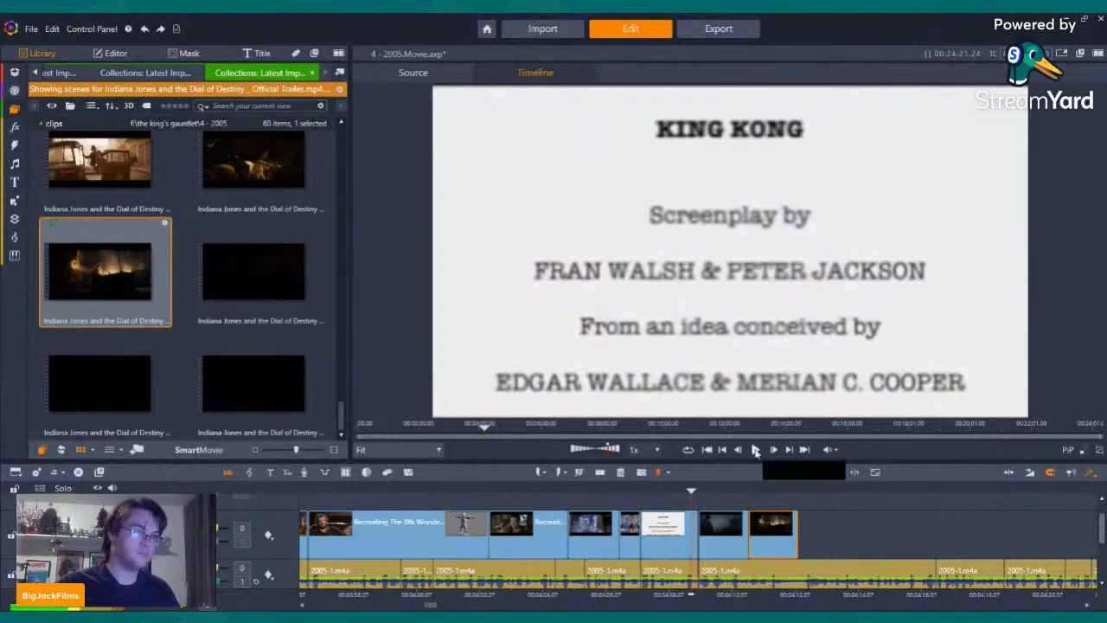
{"action": "left_click", "coordinate": [755, 450]}
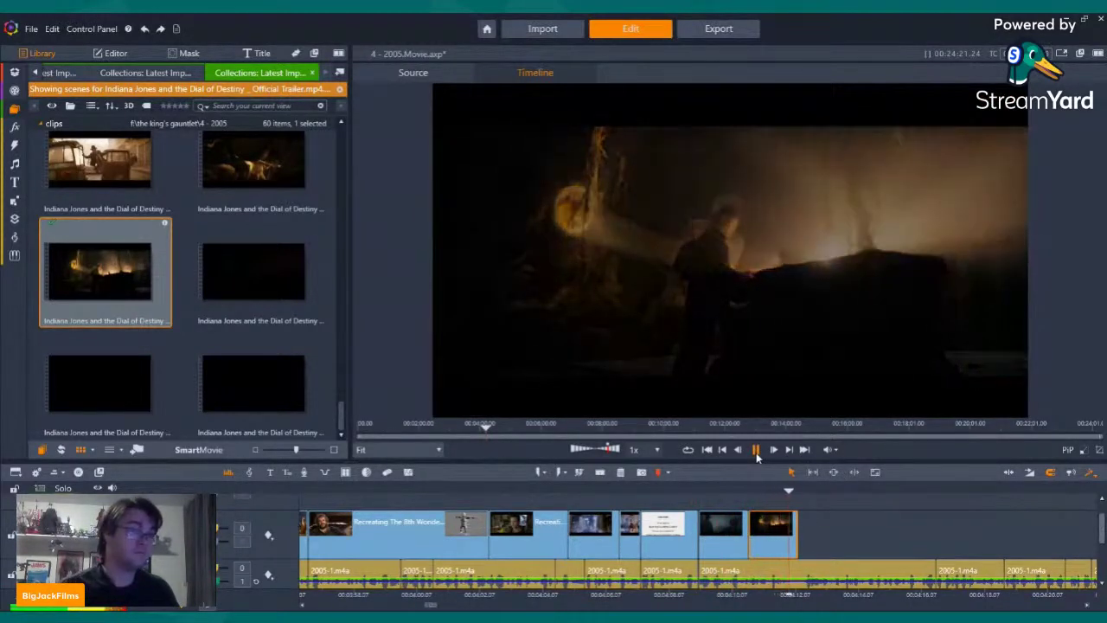
{"action": "left_click", "coordinate": [755, 449]}
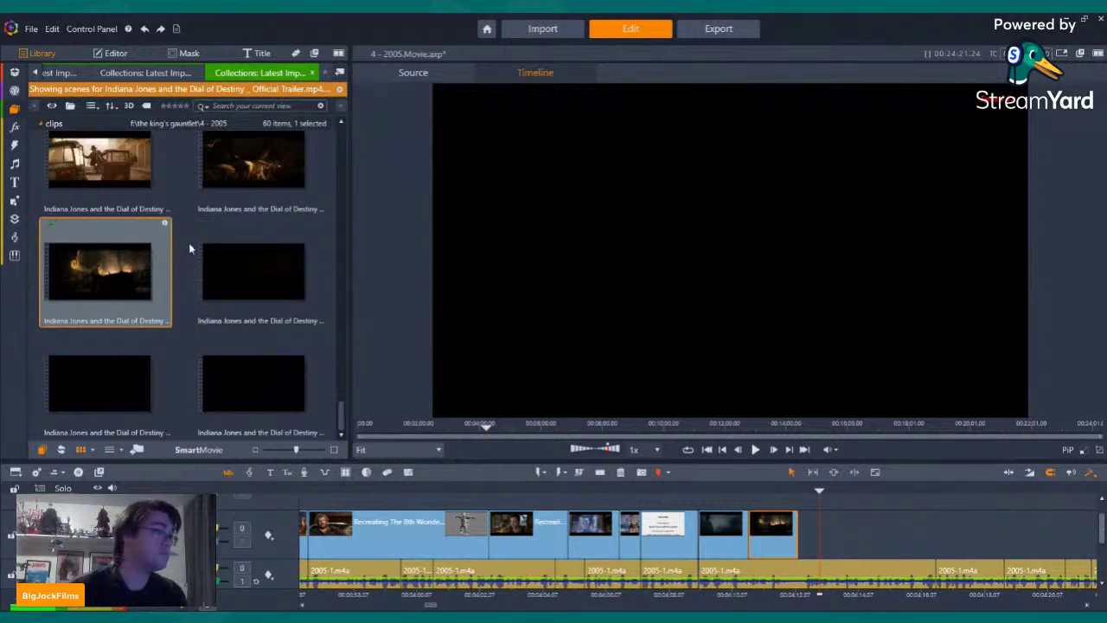
Add the dark scene that follows the fire shot to the end of the footage, and delete the fire clip from the timeline
{"action": "left_click", "coordinate": [253, 292]}
{"action": "left_click", "coordinate": [252, 292]}
{"action": "left_click_drag", "start_coordinate": [231, 290], "coordinate": [768, 538]}
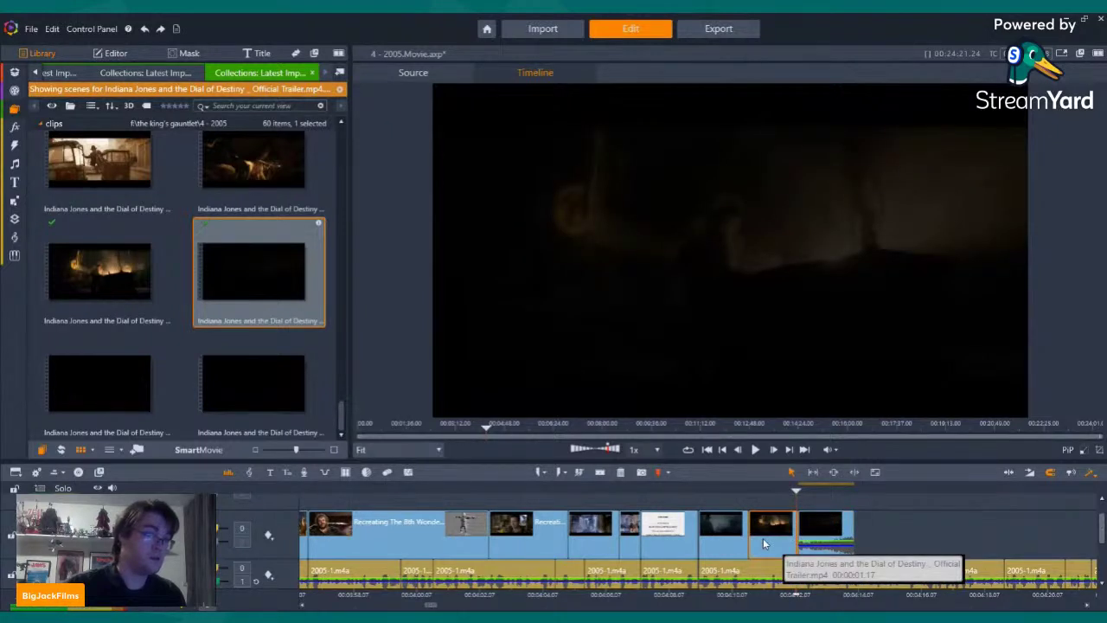
{"action": "right_click", "coordinate": [763, 538]}
{"action": "left_click", "coordinate": [794, 514]}
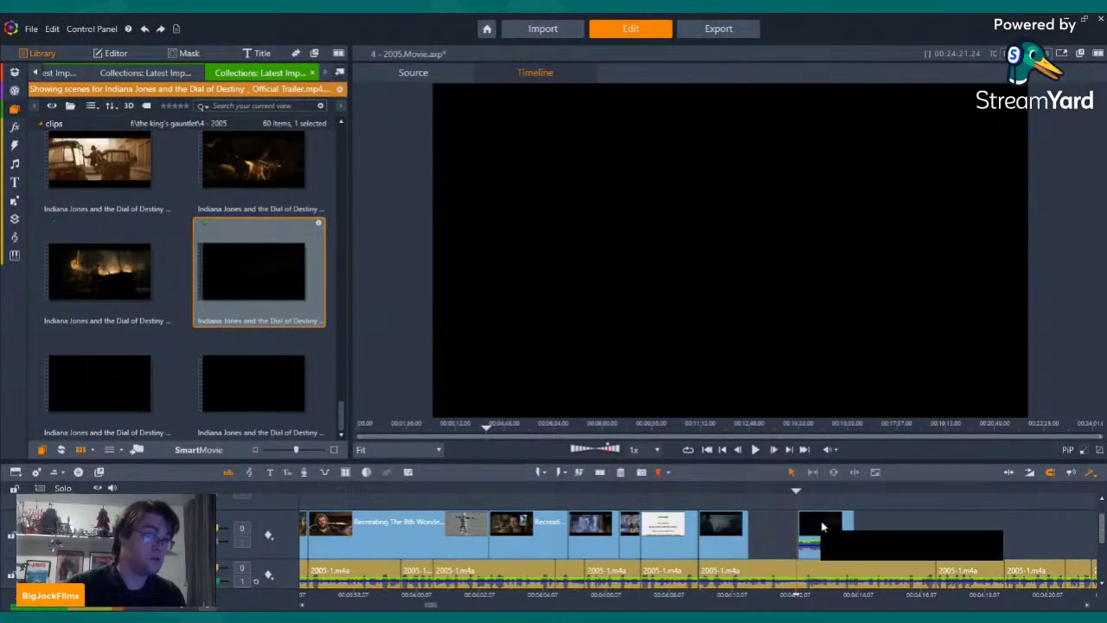
Step through the train-carriage clip, move it directly behind the silhouettes clip and disable its audio stream
{"action": "key", "text": "Right"}
{"action": "key", "text": "Right"}
{"action": "key", "text": "Right"}
{"action": "key", "text": "Right"}
{"action": "key", "text": "Right"}
{"action": "key", "text": "Right"}
{"action": "key", "text": "Right"}
{"action": "key", "text": "Right"}
{"action": "key", "text": "Right"}
{"action": "key", "text": "Right"}
{"action": "key", "text": "Right"}
{"action": "key", "text": "Right"}
{"action": "key", "text": "Right"}
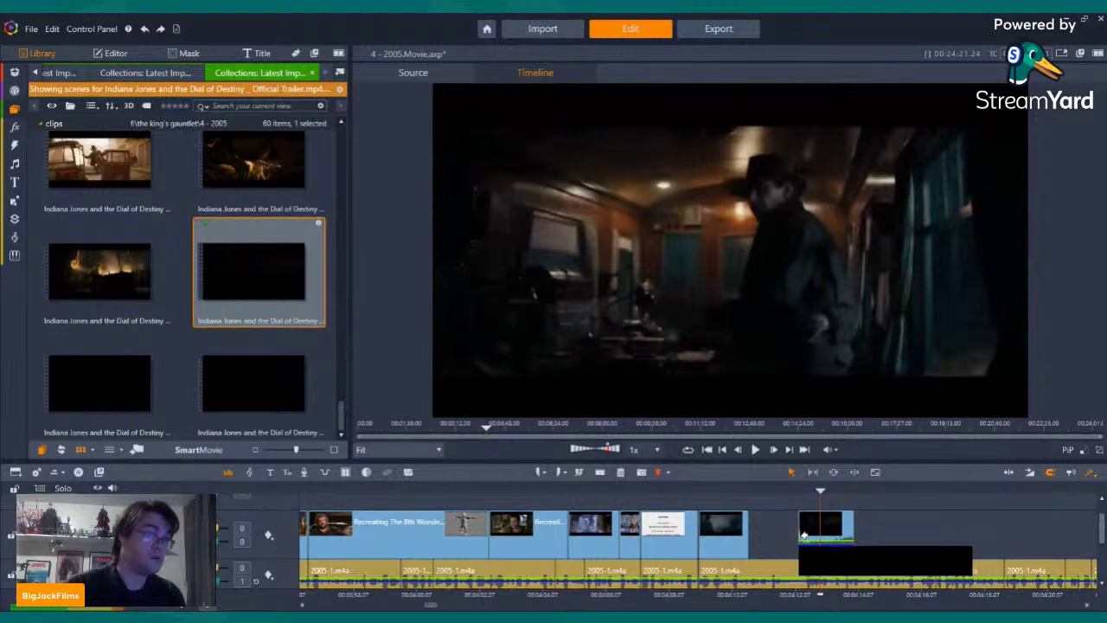
{"action": "left_click_drag", "start_coordinate": [806, 536], "coordinate": [782, 543]}
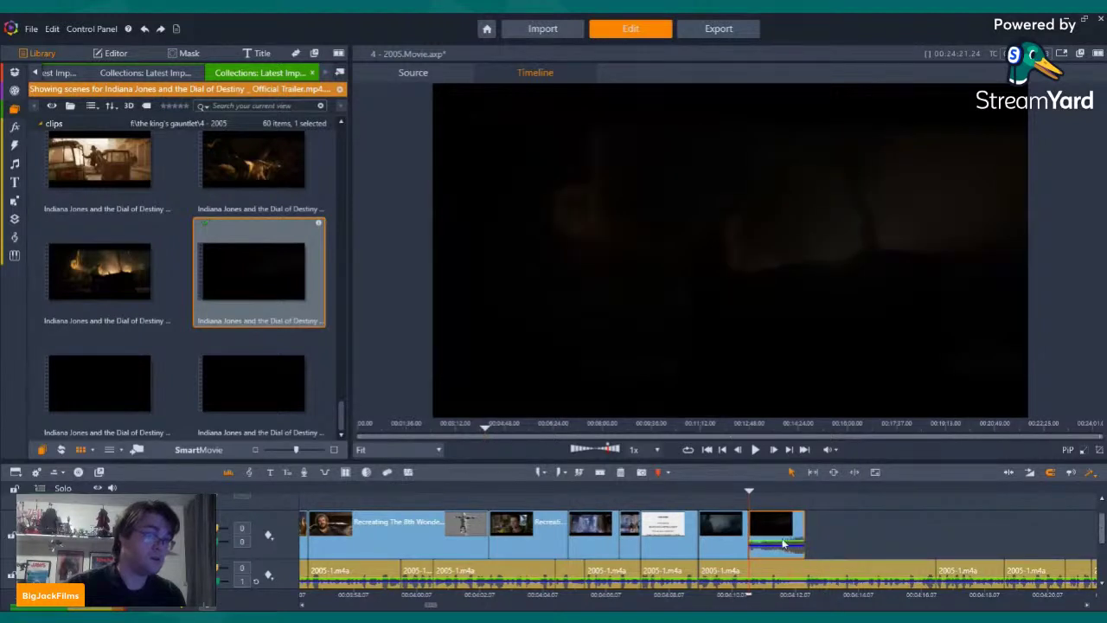
{"action": "right_click", "coordinate": [783, 543]}
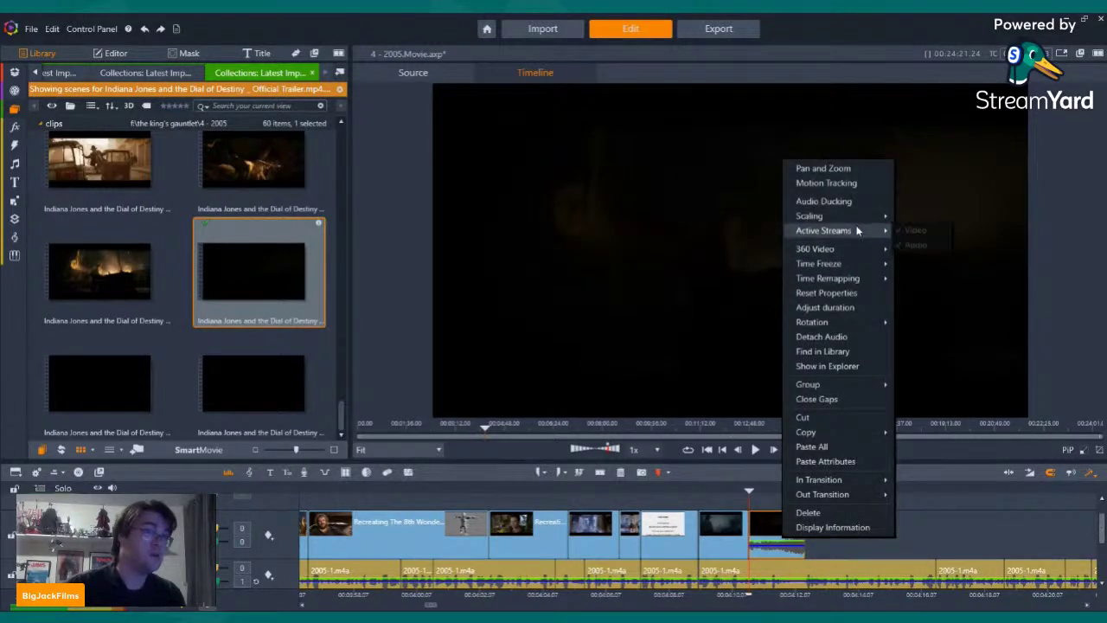
{"action": "left_click", "coordinate": [920, 247]}
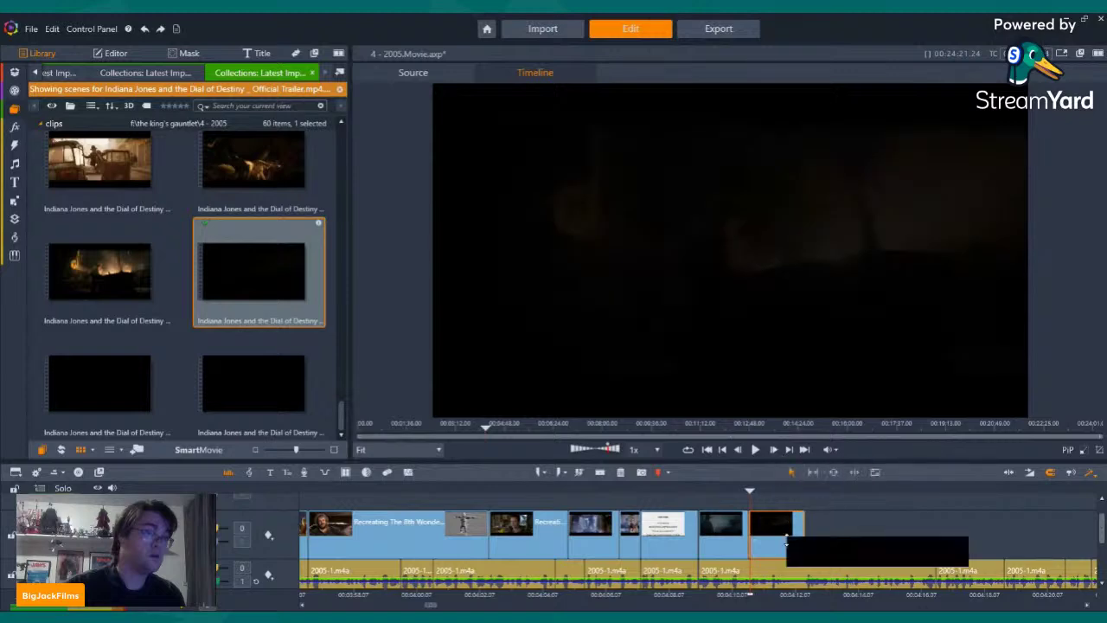
Trim the leftover fire-shot frames off the start of the train-carriage clip and play it back to check its end
{"action": "left_click", "coordinate": [752, 546]}
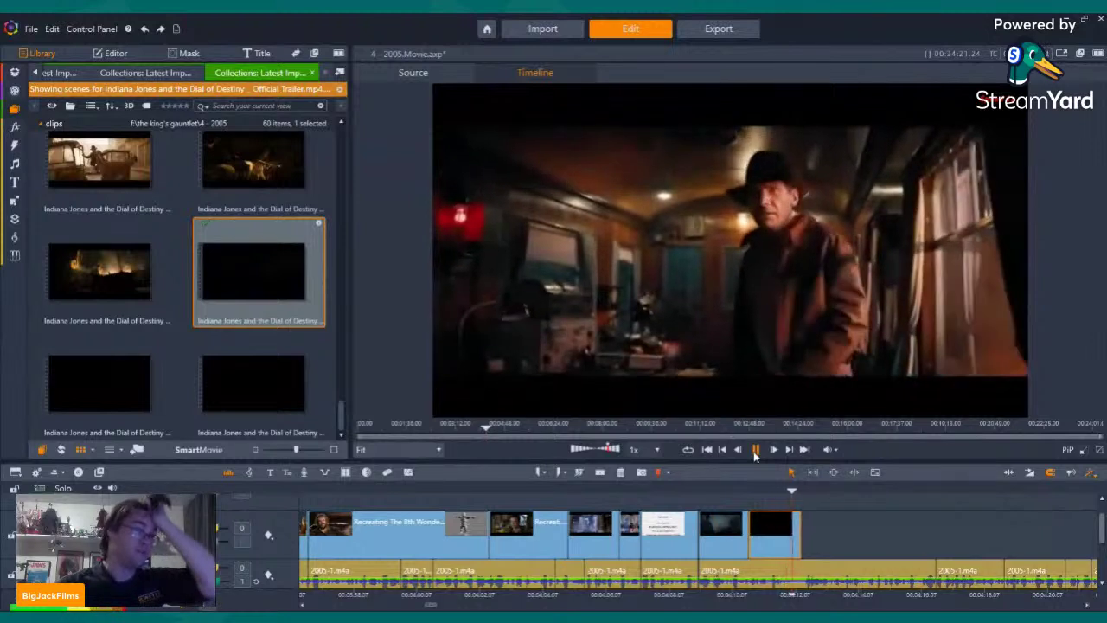
{"action": "left_click", "coordinate": [754, 450]}
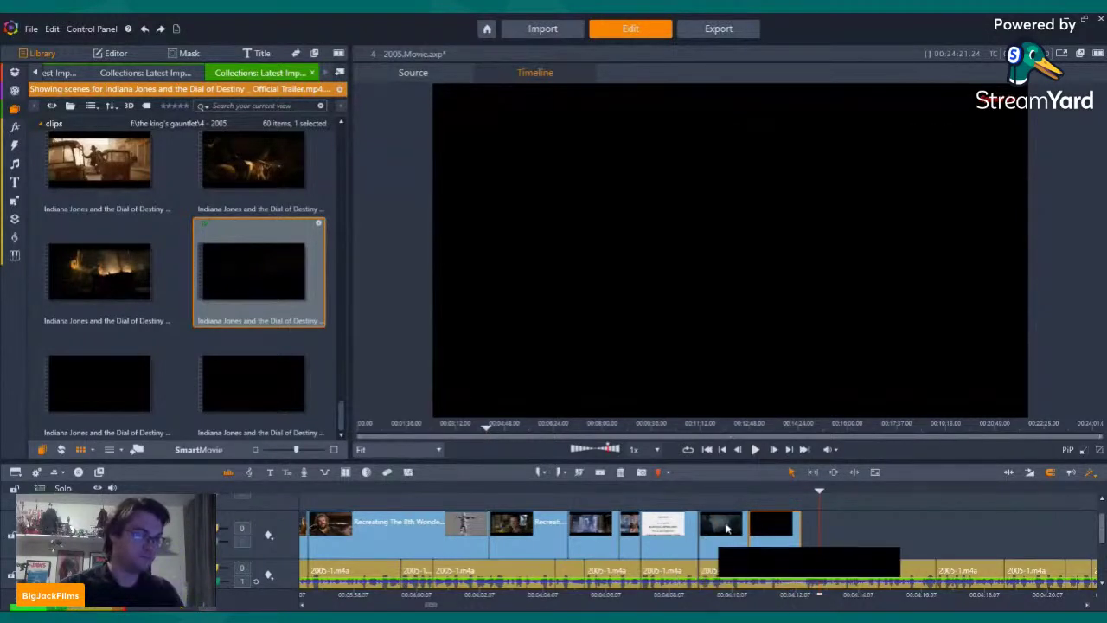
{"action": "left_click", "coordinate": [797, 485]}
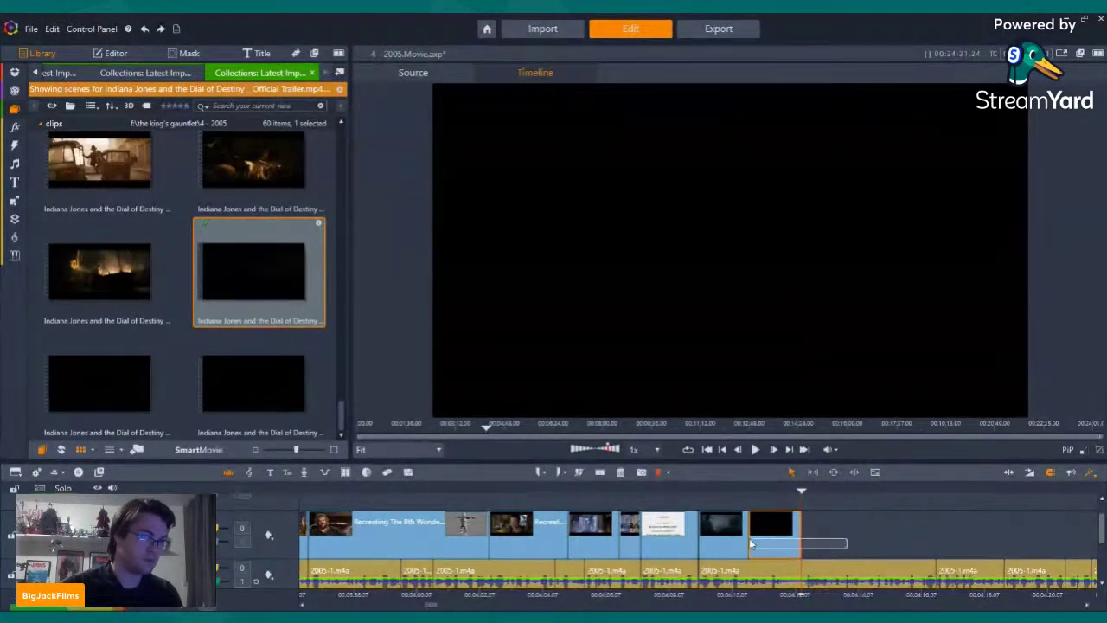
Try to shift both trailer clips slightly later and extend the screenplay clip towards them, and undo the changes
{"action": "left_click_drag", "start_coordinate": [740, 538], "coordinate": [741, 543]}
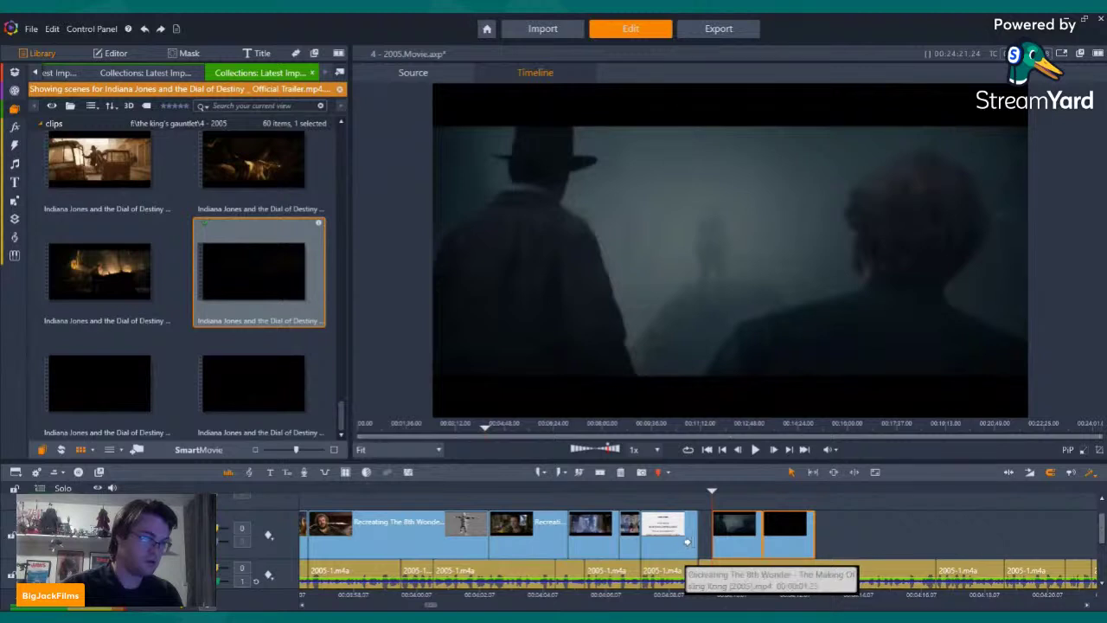
{"action": "left_click_drag", "start_coordinate": [696, 537], "coordinate": [701, 537]}
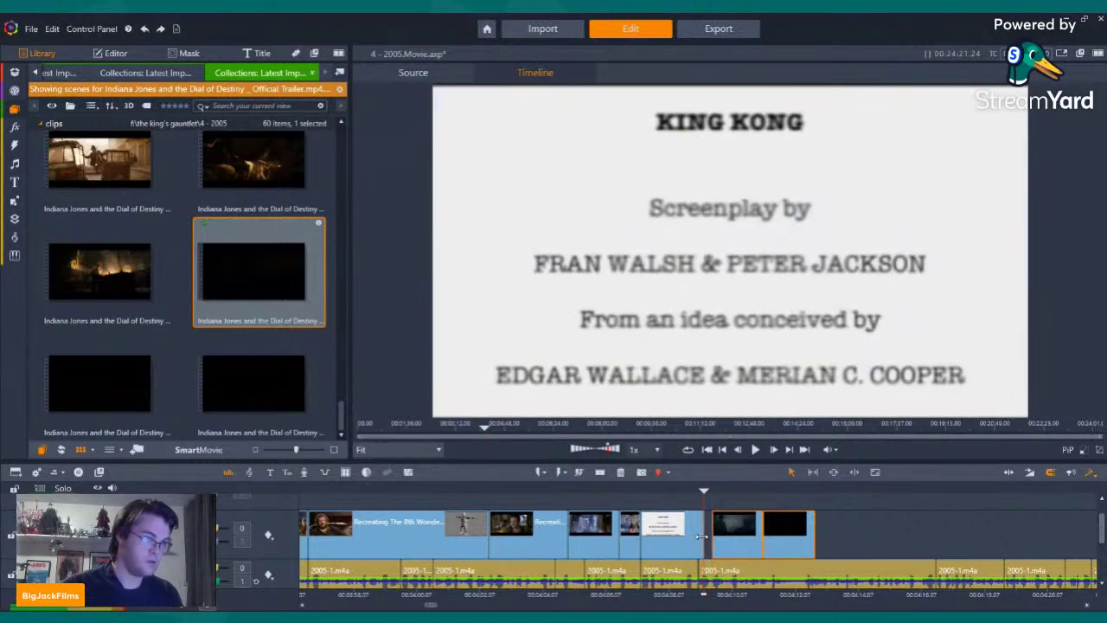
{"action": "left_click", "coordinate": [143, 29]}
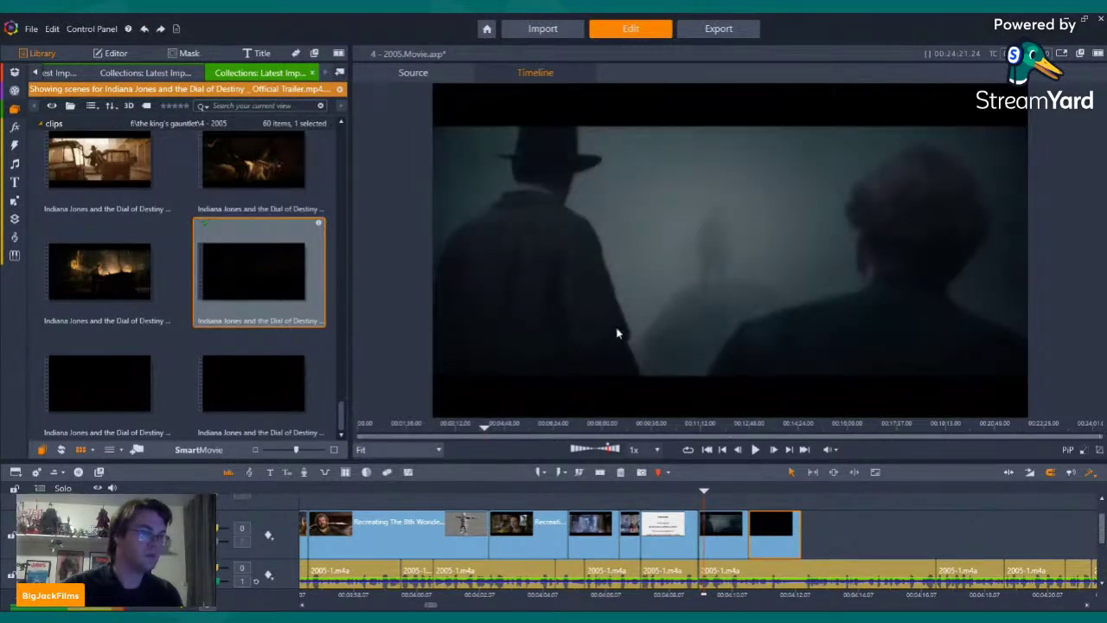
Add a dissolve between the screenplay clip and the silhouettes clip, and play back from it through the train-carriage clip
{"action": "key", "text": "Left"}
{"action": "key", "text": "Left"}
{"action": "key", "text": "Left"}
{"action": "key", "text": "Left"}
{"action": "key", "text": "Left"}
{"action": "key", "text": "Left"}
{"action": "key", "text": "Left"}
{"action": "key", "text": "Left"}
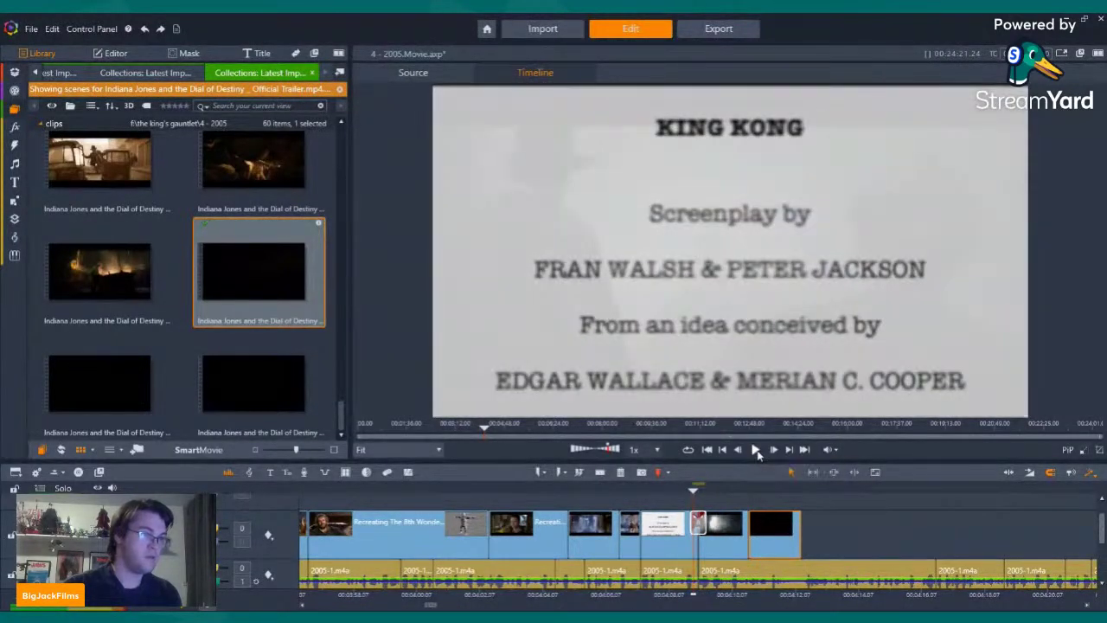
{"action": "left_click", "coordinate": [755, 450]}
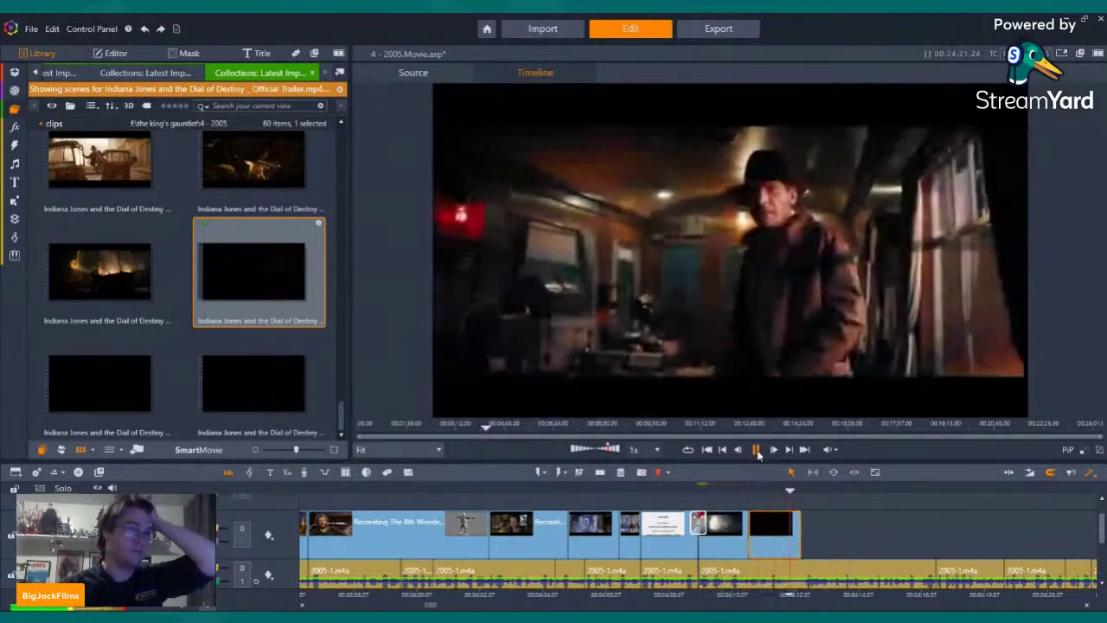
{"action": "left_click", "coordinate": [755, 450]}
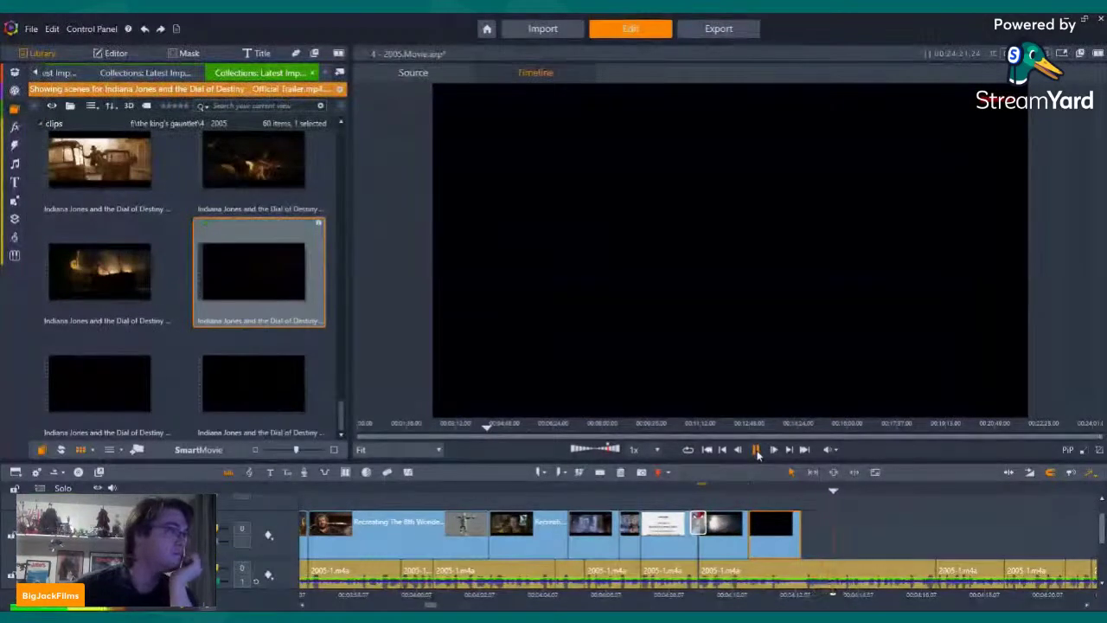
{"action": "left_click", "coordinate": [757, 451]}
Open the scenes of King Kong (2005).mp4 in the library and go back to the early part of the film around 00:20
{"action": "scroll", "coordinate": [255, 277], "scroll_direction": "down", "scroll_amount": 5}
{"action": "scroll", "coordinate": [260, 252], "scroll_direction": "up", "scroll_amount": 5}
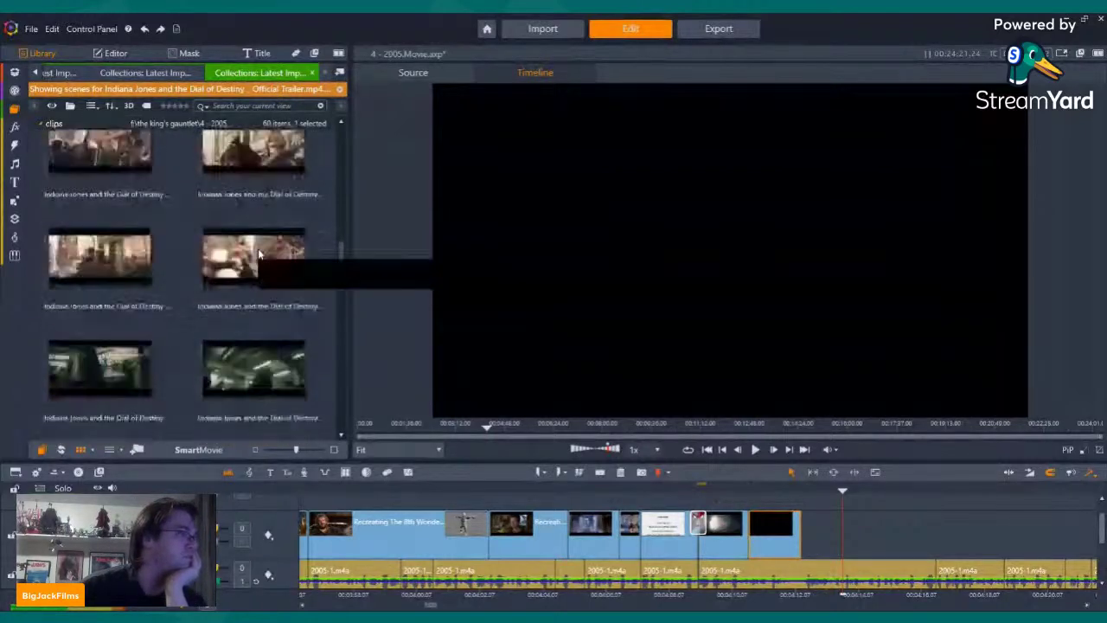
{"action": "scroll", "coordinate": [260, 254], "scroll_direction": "up", "scroll_amount": 2}
{"action": "left_click", "coordinate": [99, 73]}
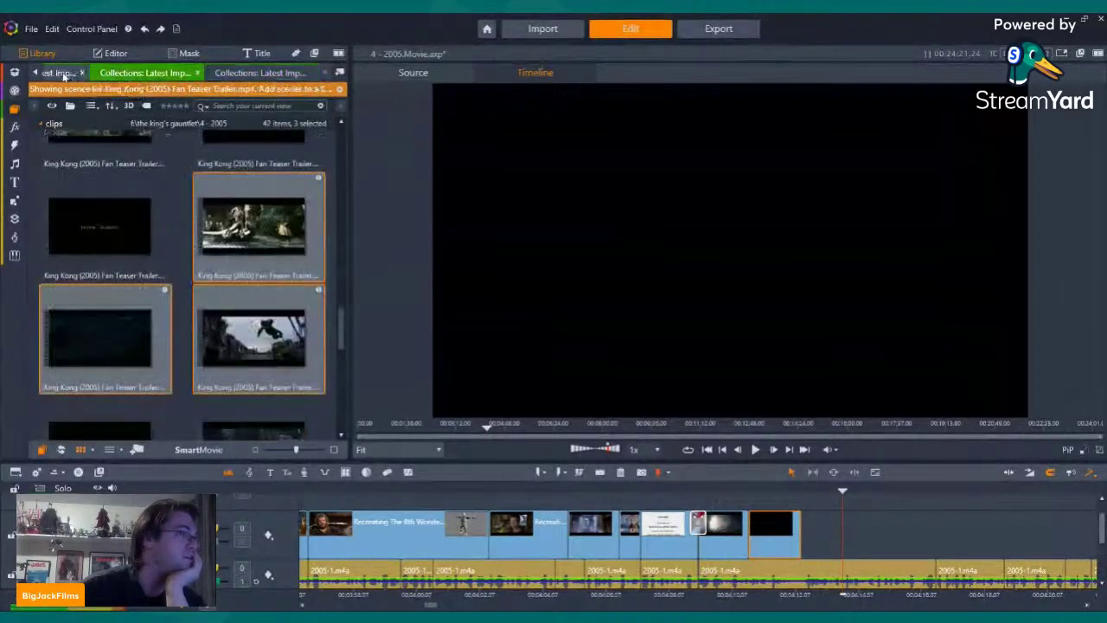
{"action": "left_click", "coordinate": [61, 73]}
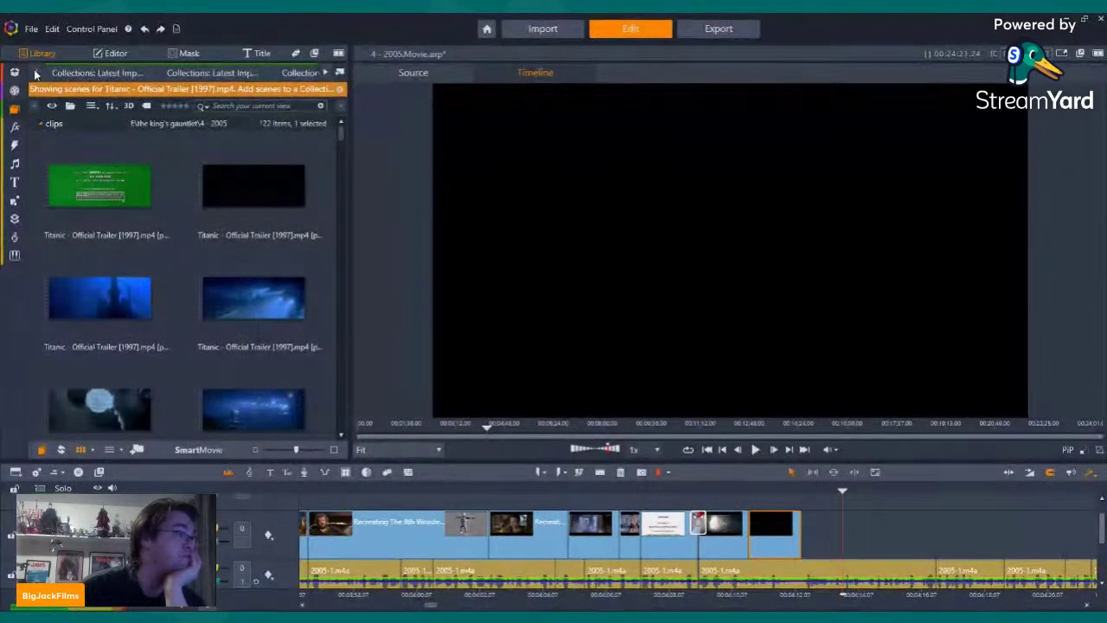
{"action": "left_click", "coordinate": [67, 73]}
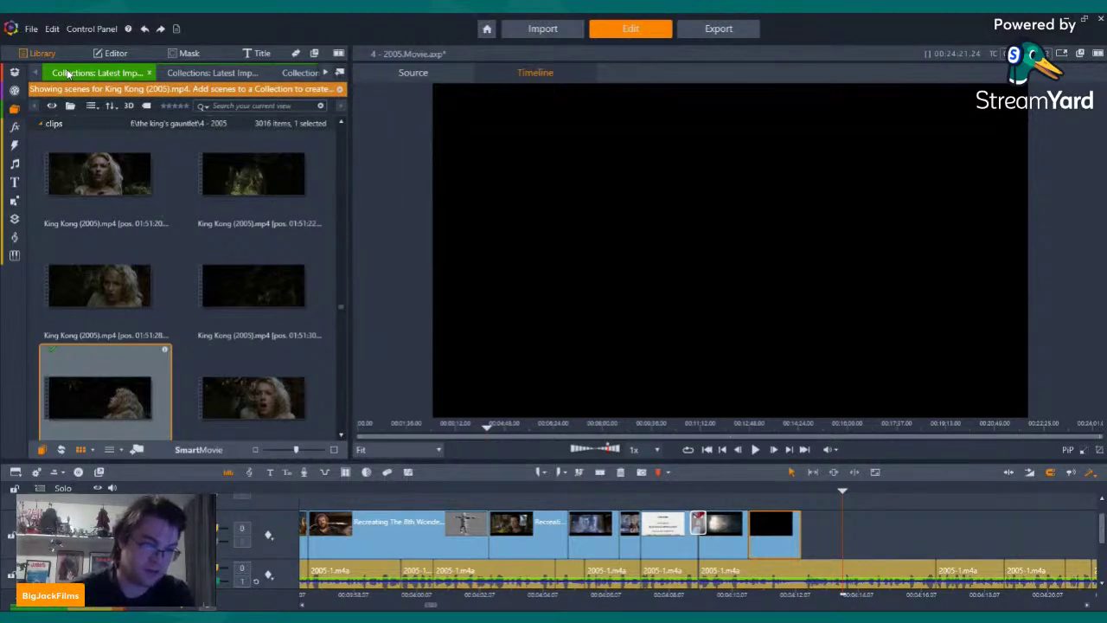
{"action": "scroll", "coordinate": [294, 302], "scroll_direction": "down", "scroll_amount": 3}
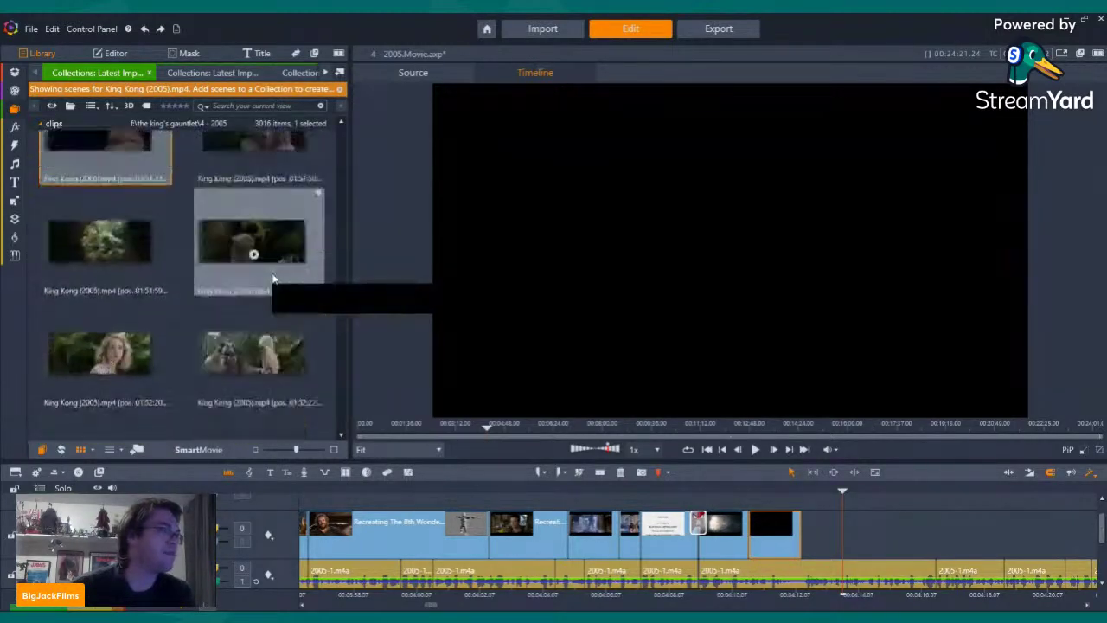
{"action": "scroll", "coordinate": [337, 308], "scroll_direction": "up", "scroll_amount": 2}
{"action": "scroll", "coordinate": [345, 305], "scroll_direction": "down", "scroll_amount": 3}
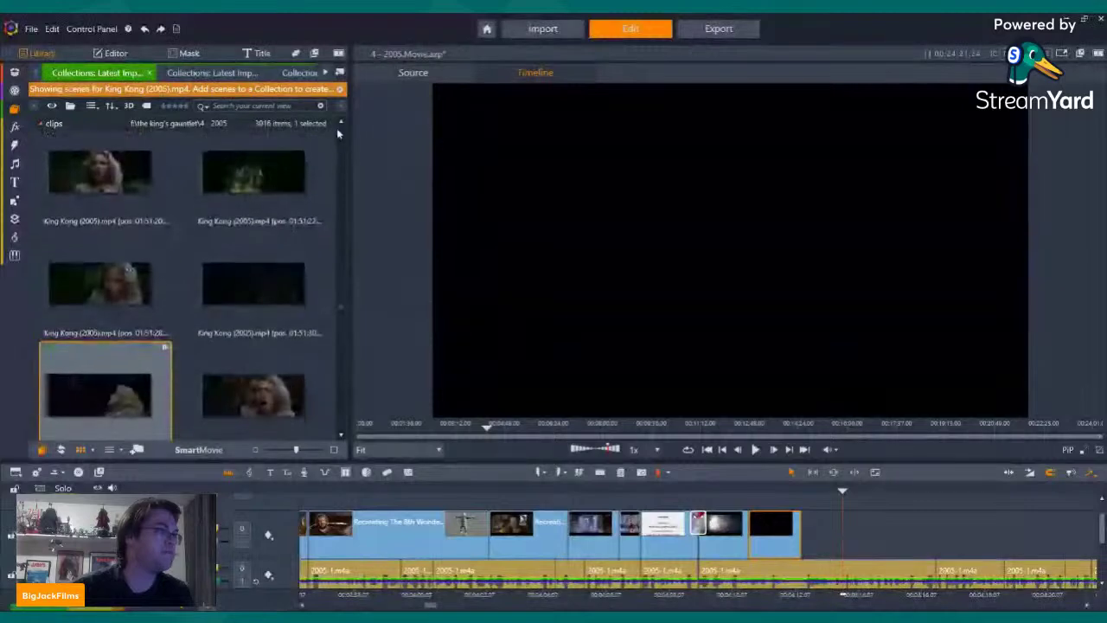
{"action": "scroll", "coordinate": [344, 308], "scroll_direction": "down", "scroll_amount": 5}
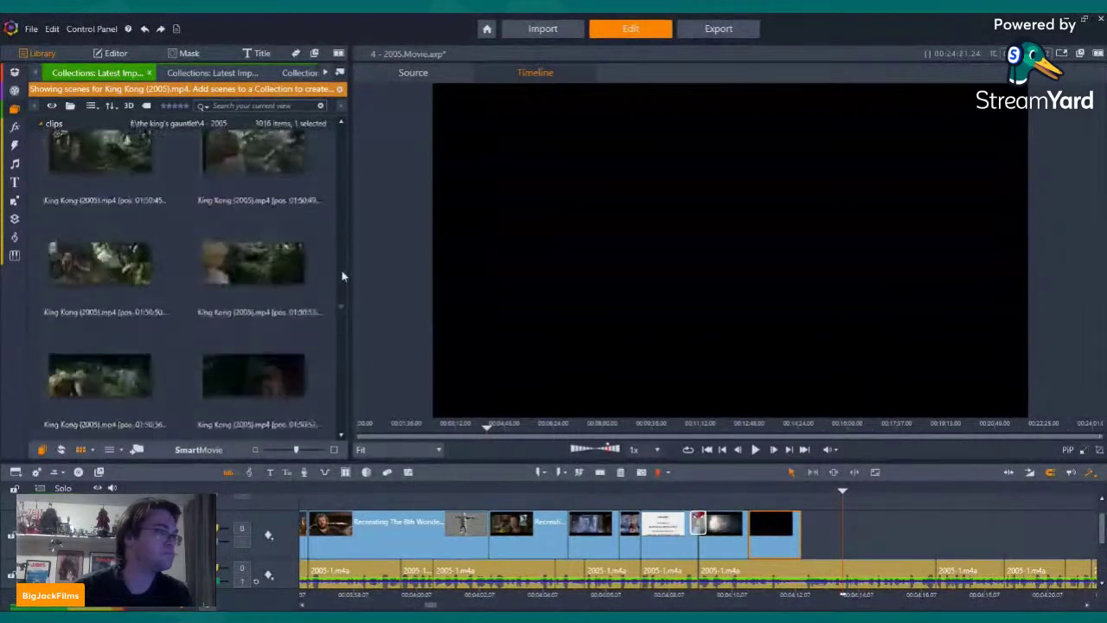
{"action": "scroll", "coordinate": [344, 299], "scroll_direction": "down", "scroll_amount": 5}
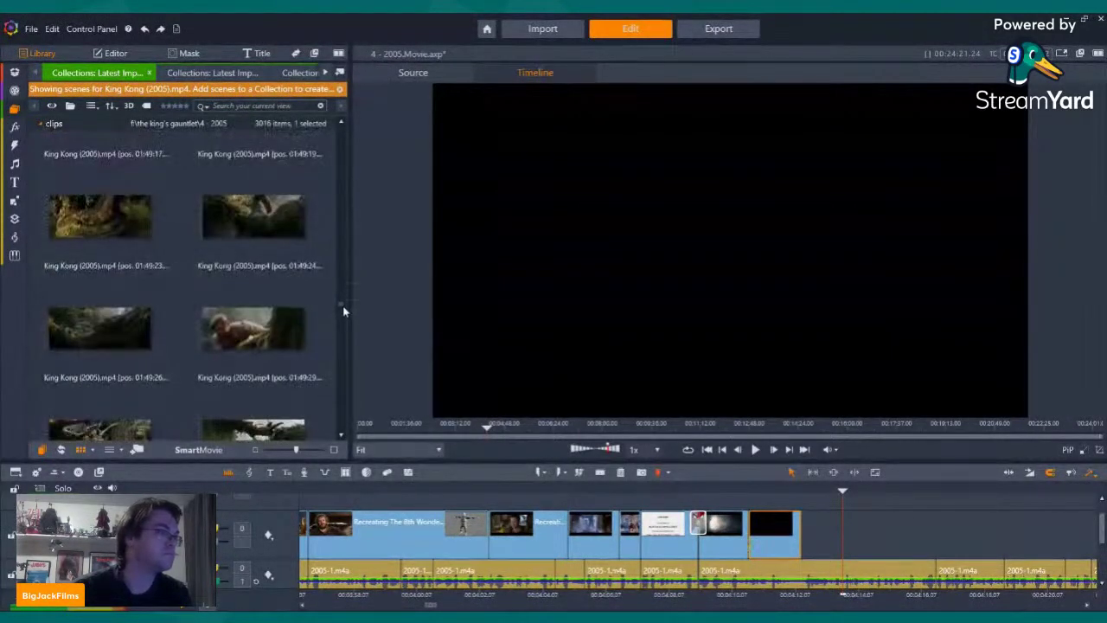
{"action": "left_click_drag", "start_coordinate": [341, 301], "coordinate": [346, 170]}
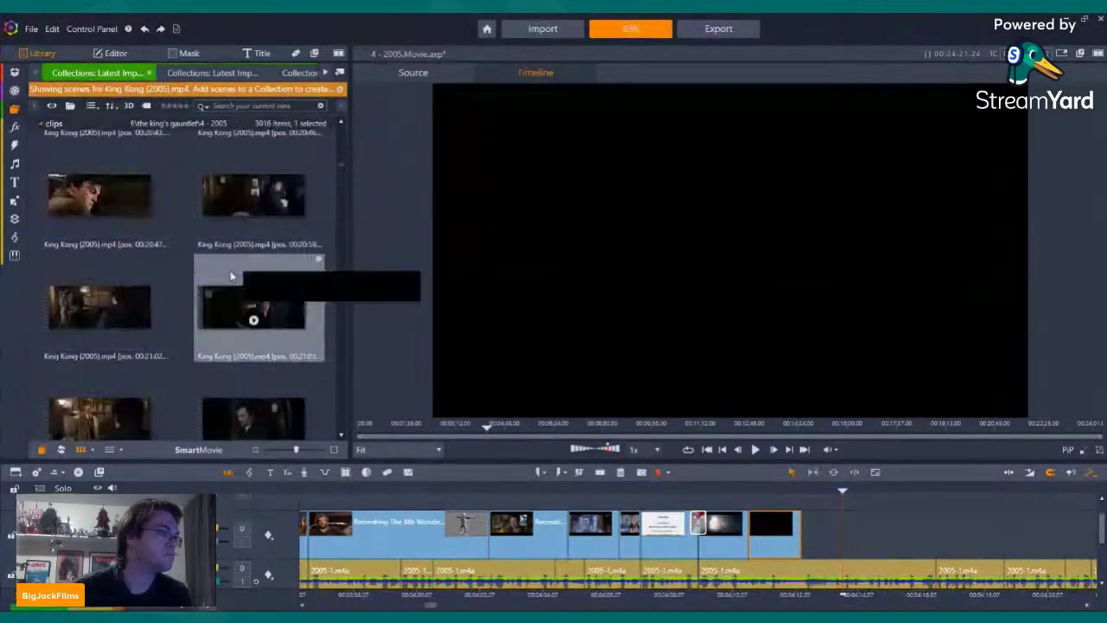
Preview the harbour scenes around 00:18:45 and place the 00:18:42 scene directly behind the train-carriage clip
{"action": "scroll", "coordinate": [208, 316], "scroll_direction": "down", "scroll_amount": 10}
{"action": "scroll", "coordinate": [207, 317], "scroll_direction": "up", "scroll_amount": 4}
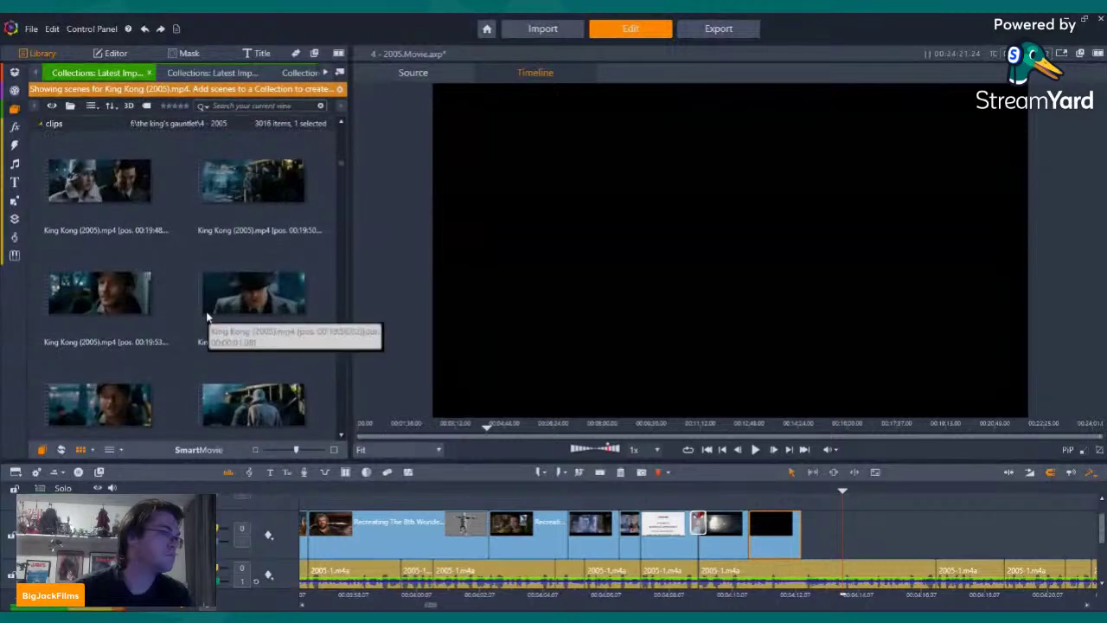
{"action": "scroll", "coordinate": [207, 317], "scroll_direction": "up", "scroll_amount": 4}
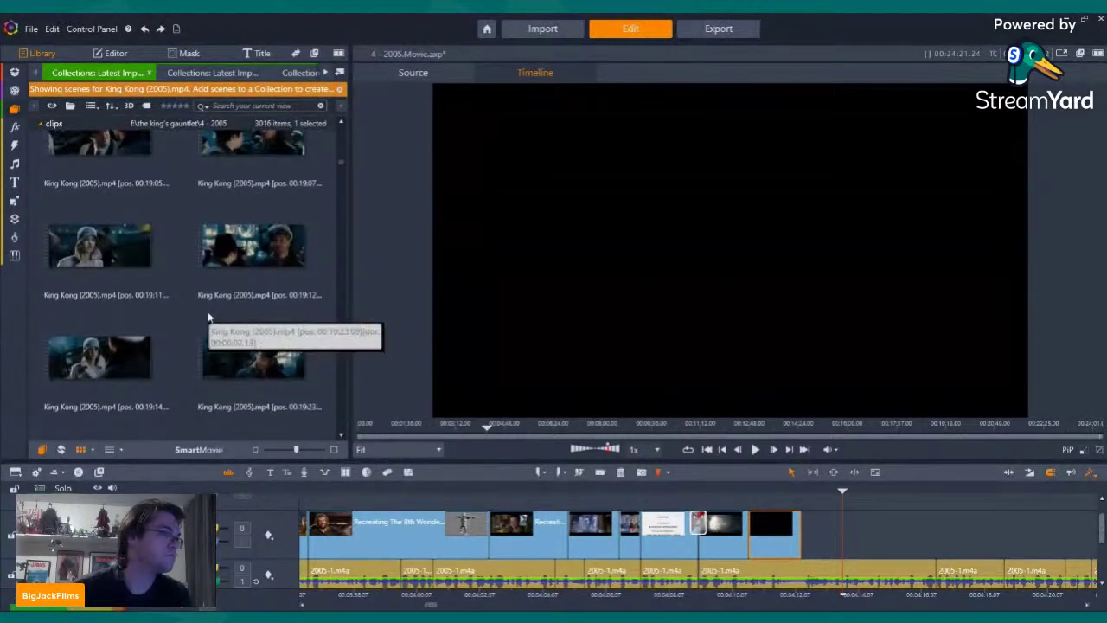
{"action": "scroll", "coordinate": [244, 287], "scroll_direction": "up", "scroll_amount": 3}
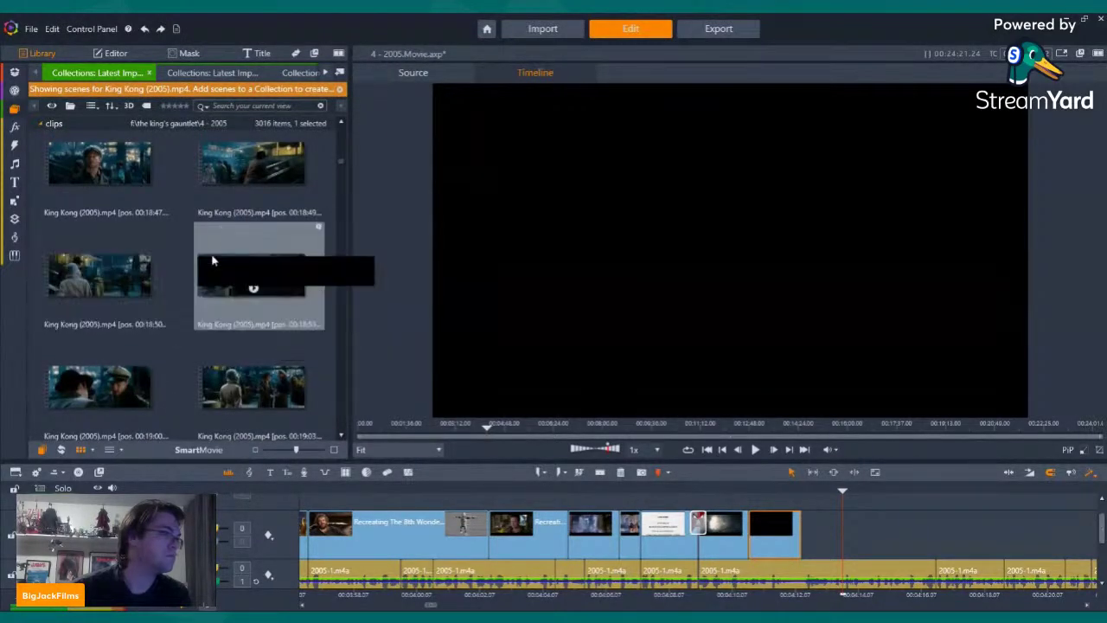
{"action": "left_click", "coordinate": [97, 381]}
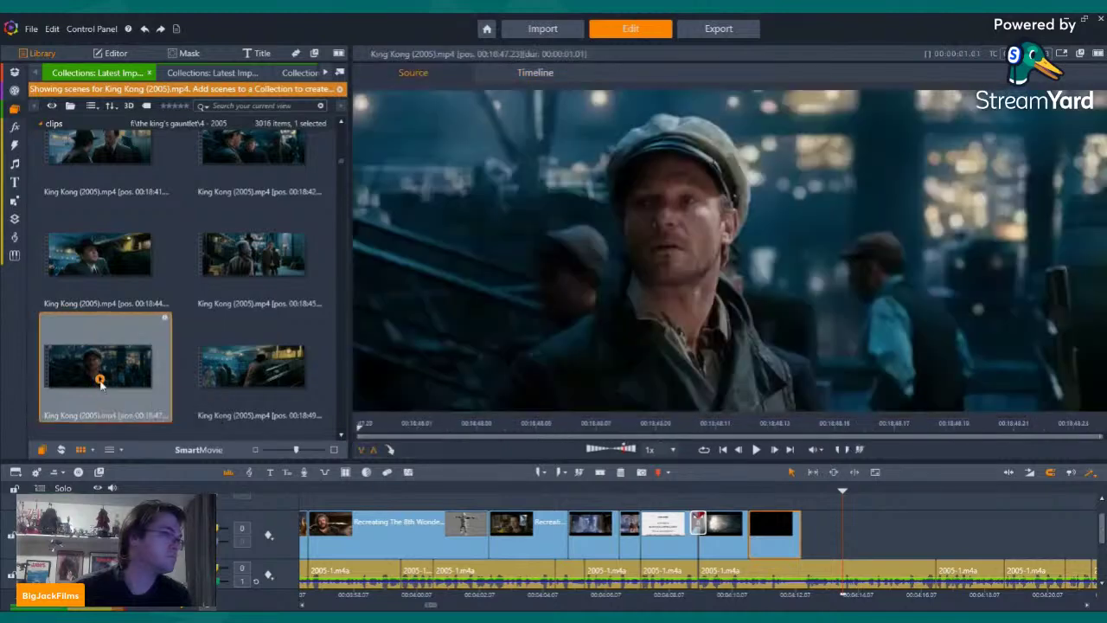
{"action": "key", "text": "space"}
{"action": "scroll", "coordinate": [259, 346], "scroll_direction": "up", "scroll_amount": 2}
{"action": "left_click", "coordinate": [253, 399]}
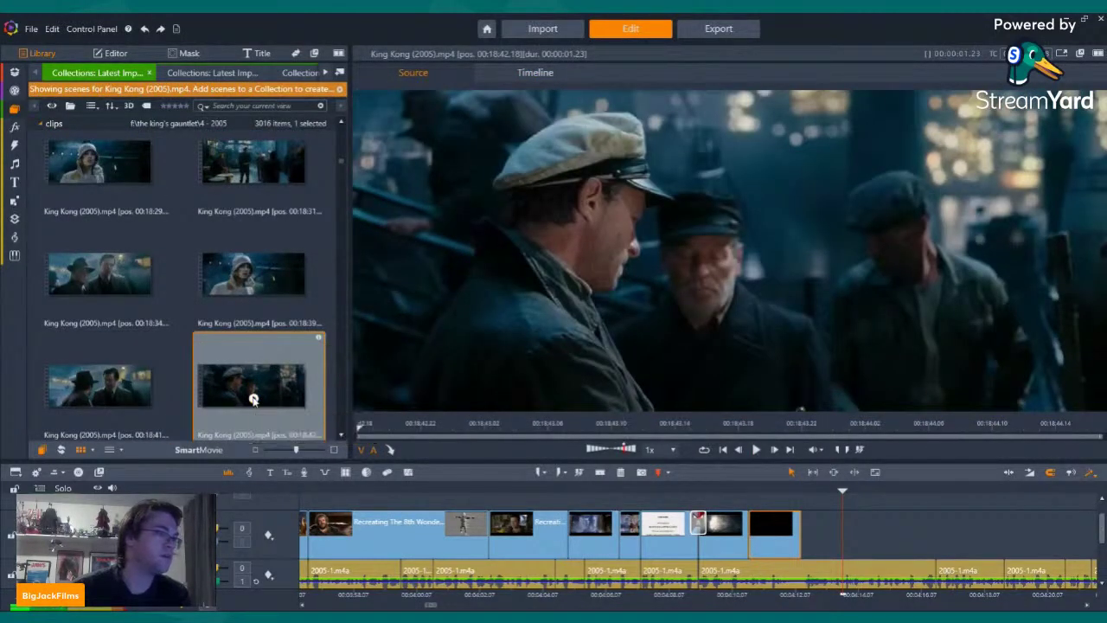
{"action": "key", "text": "space"}
{"action": "left_click_drag", "start_coordinate": [888, 490], "coordinate": [809, 549]}
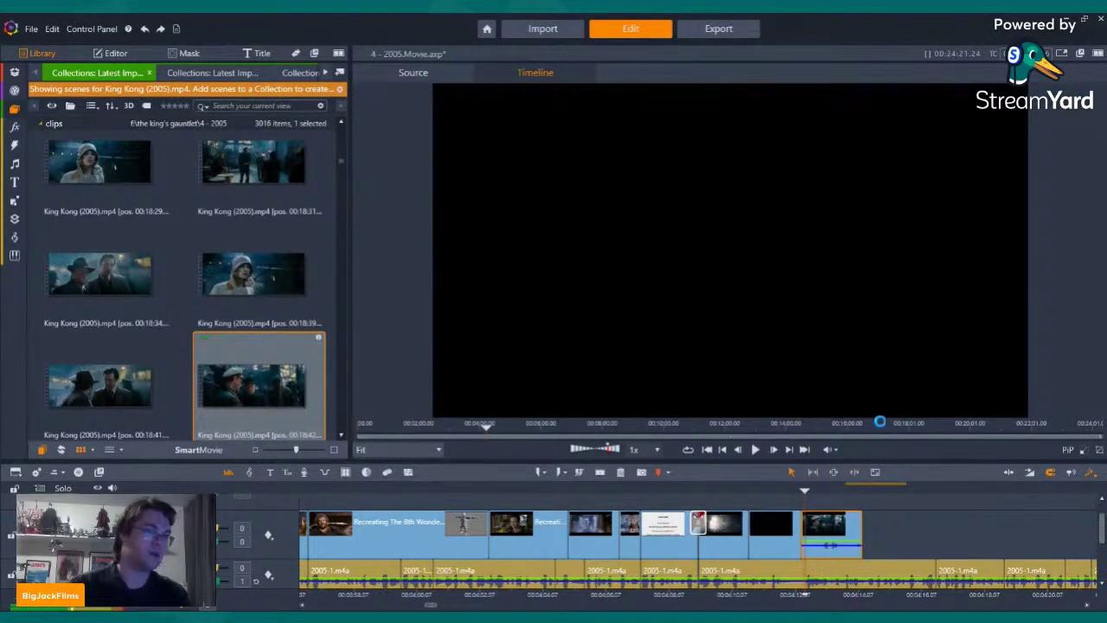
Disable the audio stream of the new harbour clip and play back the cut from the end of the train-carriage clip
{"action": "right_click", "coordinate": [821, 527]}
{"action": "mouse_move", "coordinate": [904, 220]}
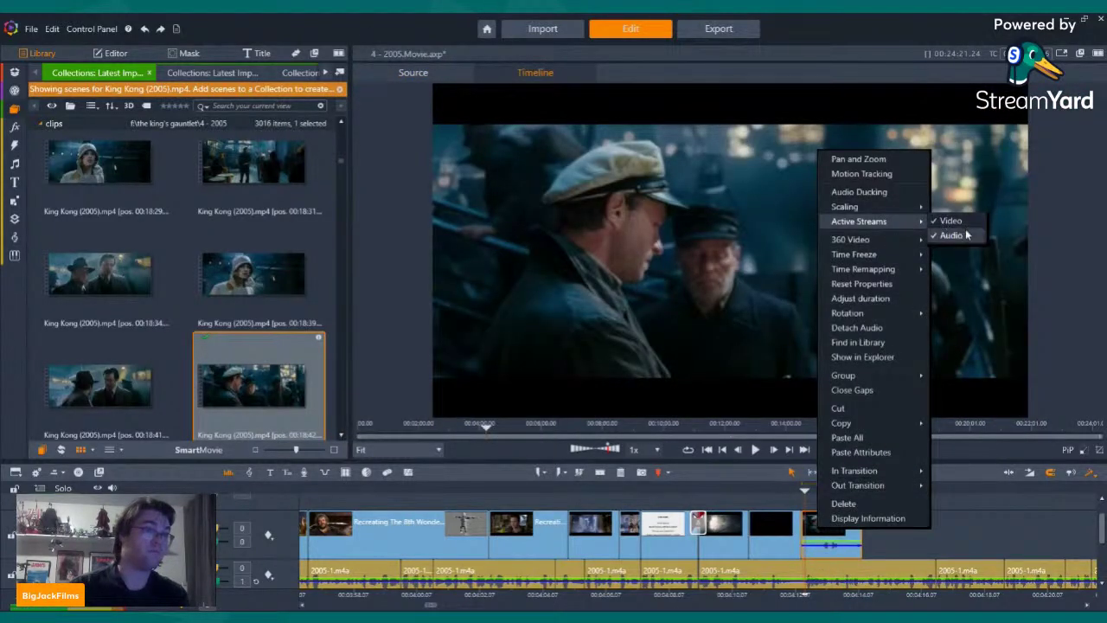
{"action": "left_click", "coordinate": [966, 235]}
{"action": "key", "text": "Left"}
{"action": "key", "text": "Left"}
{"action": "key", "text": "Left"}
{"action": "key", "text": "Left"}
{"action": "key", "text": "Left"}
{"action": "key", "text": "Left"}
{"action": "key", "text": "Left"}
{"action": "key", "text": "Left"}
{"action": "key", "text": "Left"}
{"action": "key", "text": "Left"}
{"action": "key", "text": "Left"}
{"action": "key", "text": "Left"}
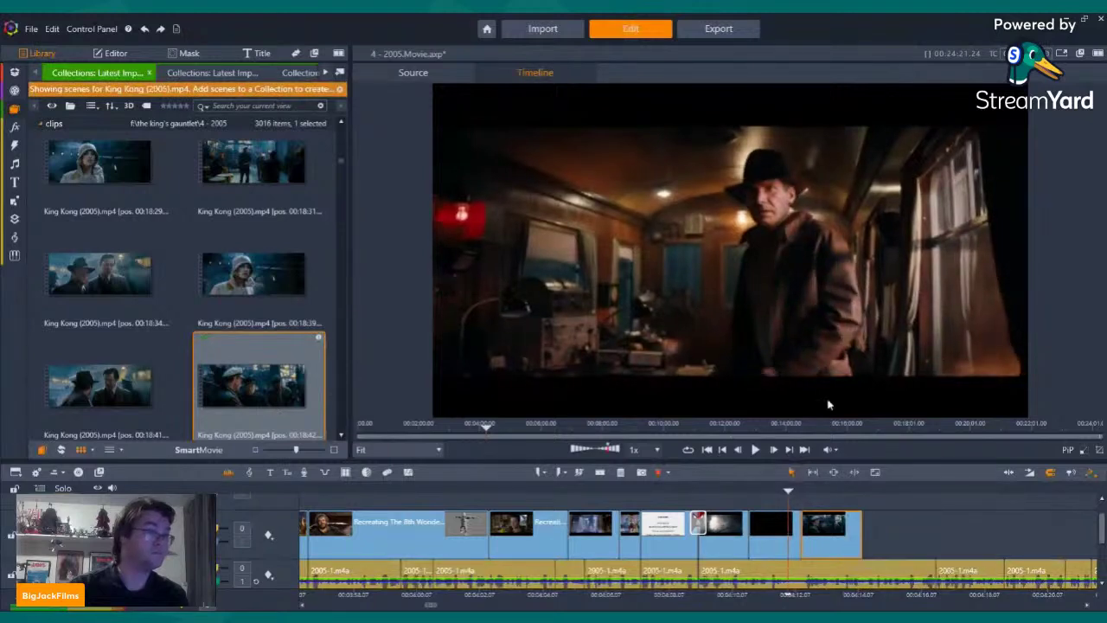
{"action": "left_click", "coordinate": [755, 450]}
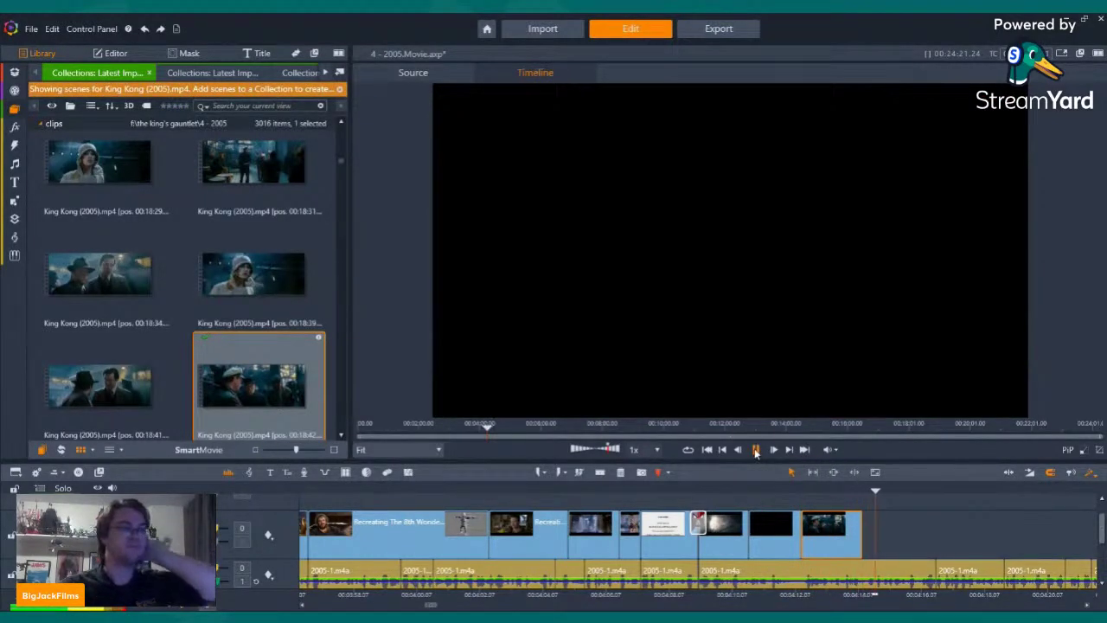
{"action": "left_click", "coordinate": [755, 450]}
Place the 00:19:23 scene of the man in the captain's hat directly behind the harbour clip and disable its audio stream
{"action": "scroll", "coordinate": [239, 274], "scroll_direction": "down", "scroll_amount": 5}
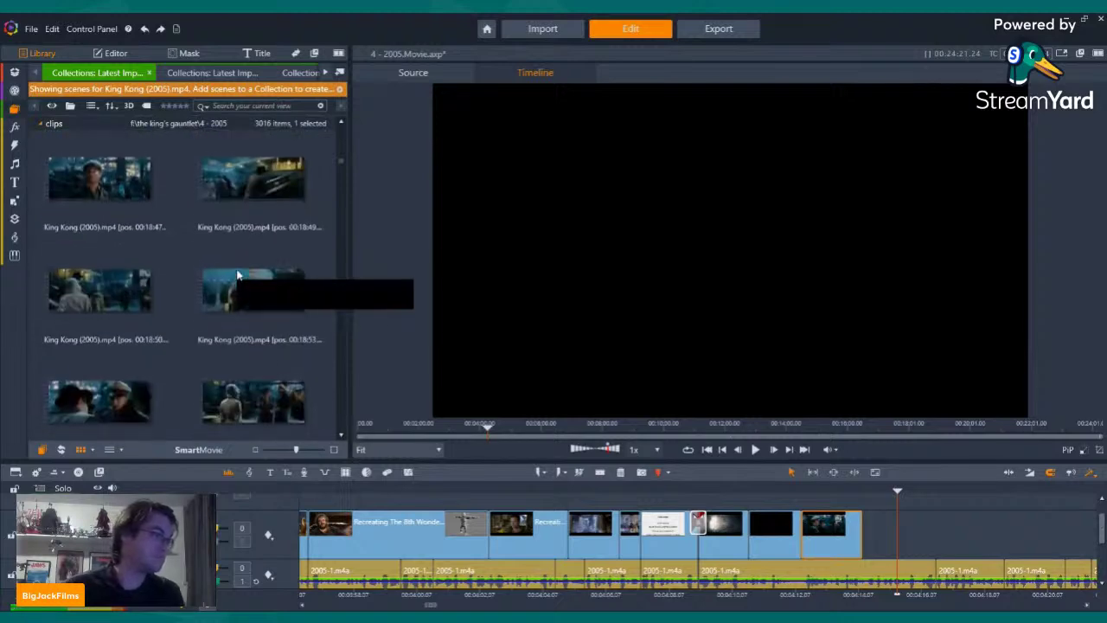
{"action": "scroll", "coordinate": [239, 275], "scroll_direction": "down", "scroll_amount": 5}
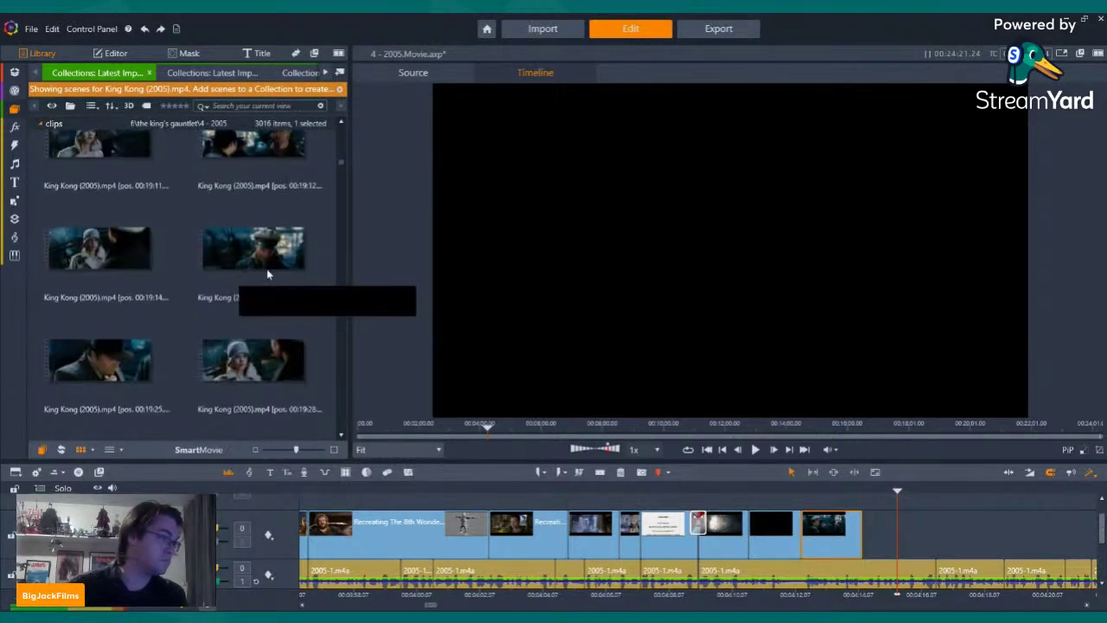
{"action": "left_click_drag", "start_coordinate": [257, 249], "coordinate": [911, 530]}
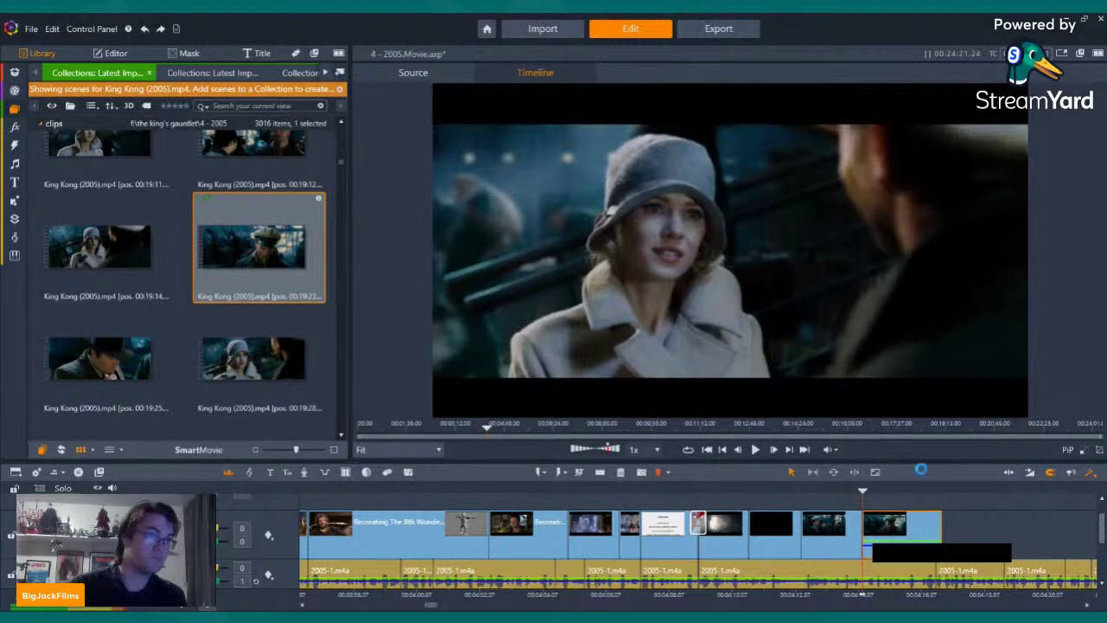
{"action": "right_click", "coordinate": [884, 534]}
{"action": "mouse_move", "coordinate": [955, 223]}
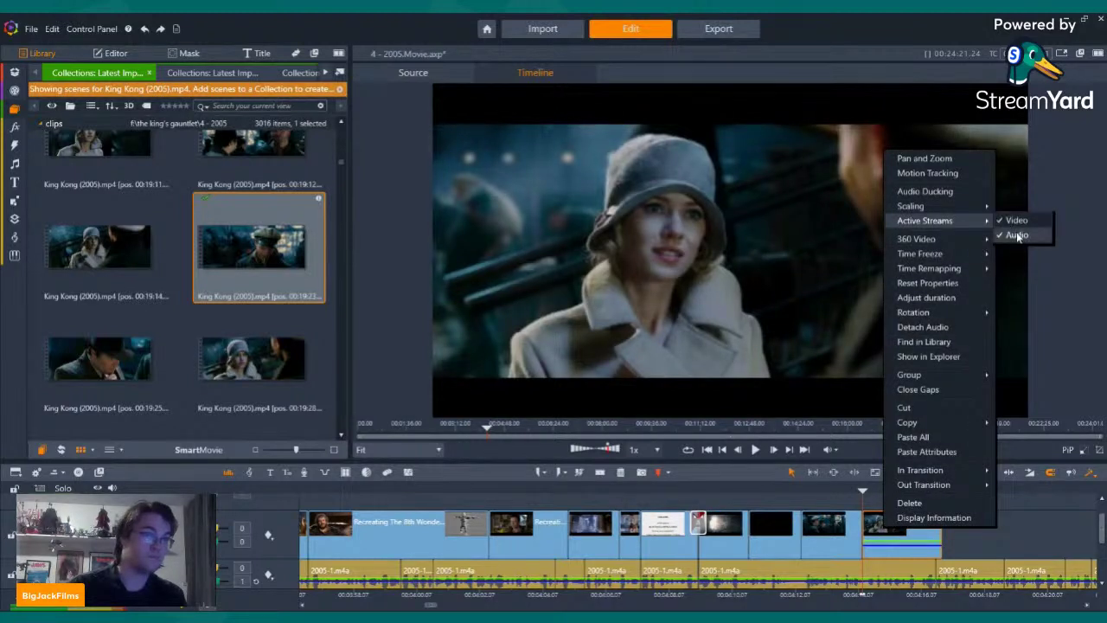
{"action": "left_click", "coordinate": [1020, 236]}
Trim the leftover frames of the woman in the hat off the start of the 00:19:23 clip and play back the cut
{"action": "left_click_drag", "start_coordinate": [870, 542], "coordinate": [883, 543]}
{"action": "key", "text": "Left"}
{"action": "key", "text": "Left"}
{"action": "key", "text": "Left"}
{"action": "key", "text": "Left"}
{"action": "key", "text": "Left"}
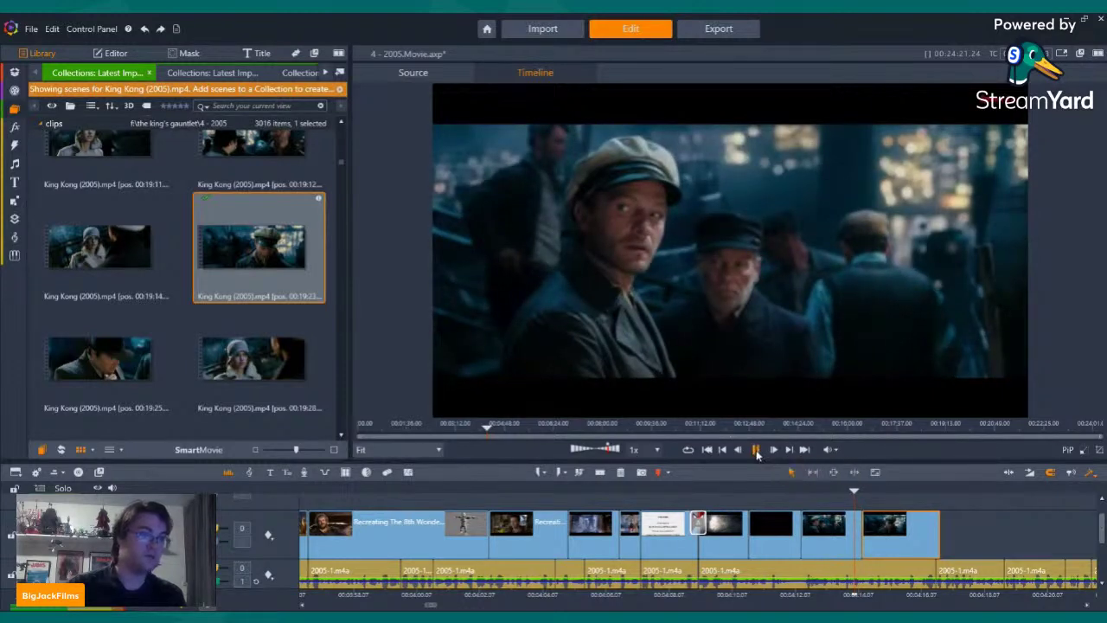
{"action": "left_click", "coordinate": [756, 450]}
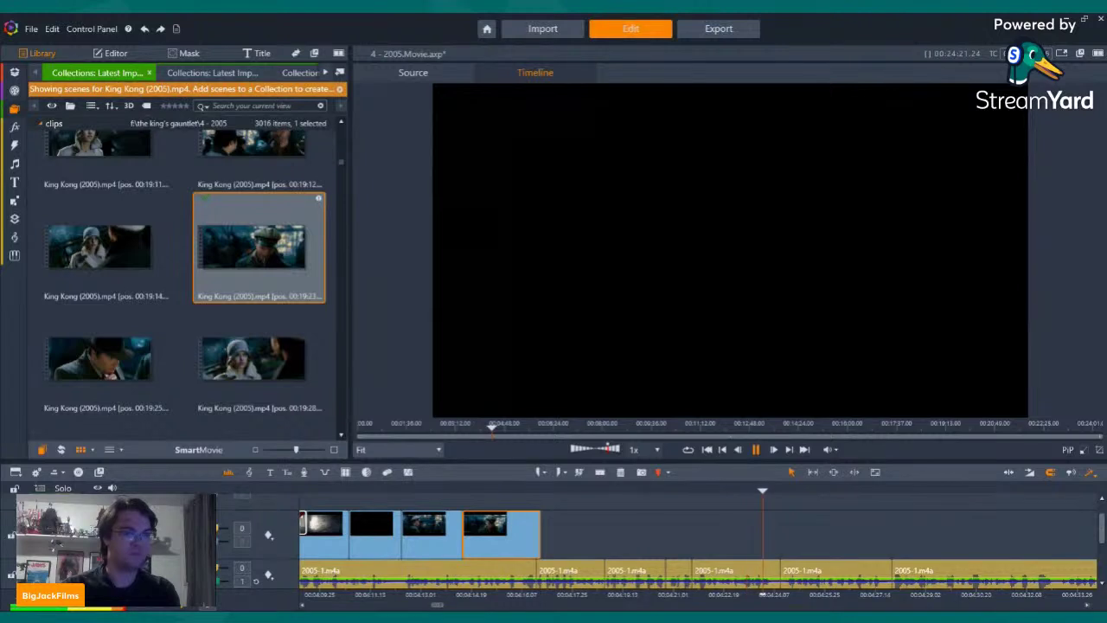
{"action": "left_click", "coordinate": [755, 449]}
Place the 00:23:08 scene of the man in the cap further along the timeline at about 00:04:24 and disable its audio stream
{"action": "scroll", "coordinate": [177, 266], "scroll_direction": "down", "scroll_amount": 5}
{"action": "scroll", "coordinate": [177, 270], "scroll_direction": "down", "scroll_amount": 2}
{"action": "scroll", "coordinate": [242, 331], "scroll_direction": "down", "scroll_amount": 8}
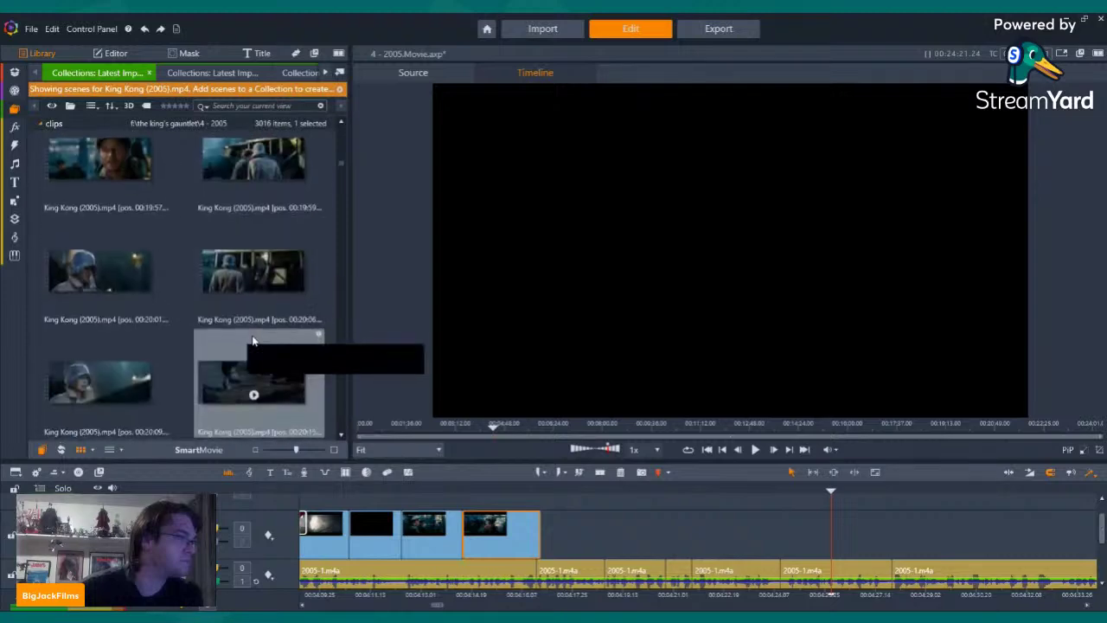
{"action": "scroll", "coordinate": [243, 344], "scroll_direction": "down", "scroll_amount": 8}
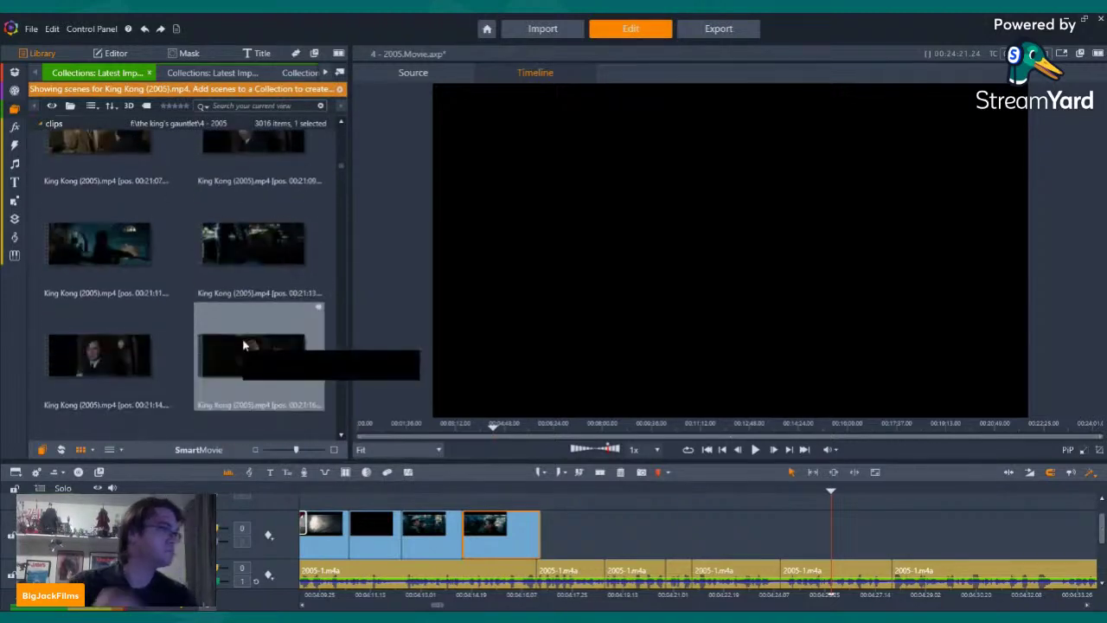
{"action": "scroll", "coordinate": [247, 344], "scroll_direction": "down", "scroll_amount": 8}
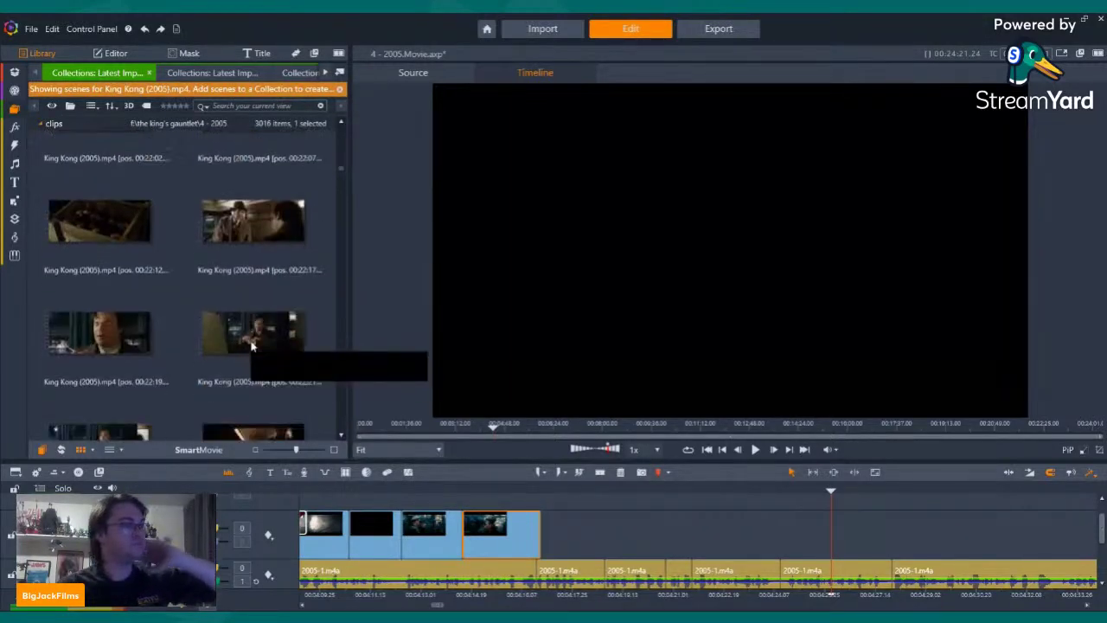
{"action": "scroll", "coordinate": [251, 347], "scroll_direction": "down", "scroll_amount": 4}
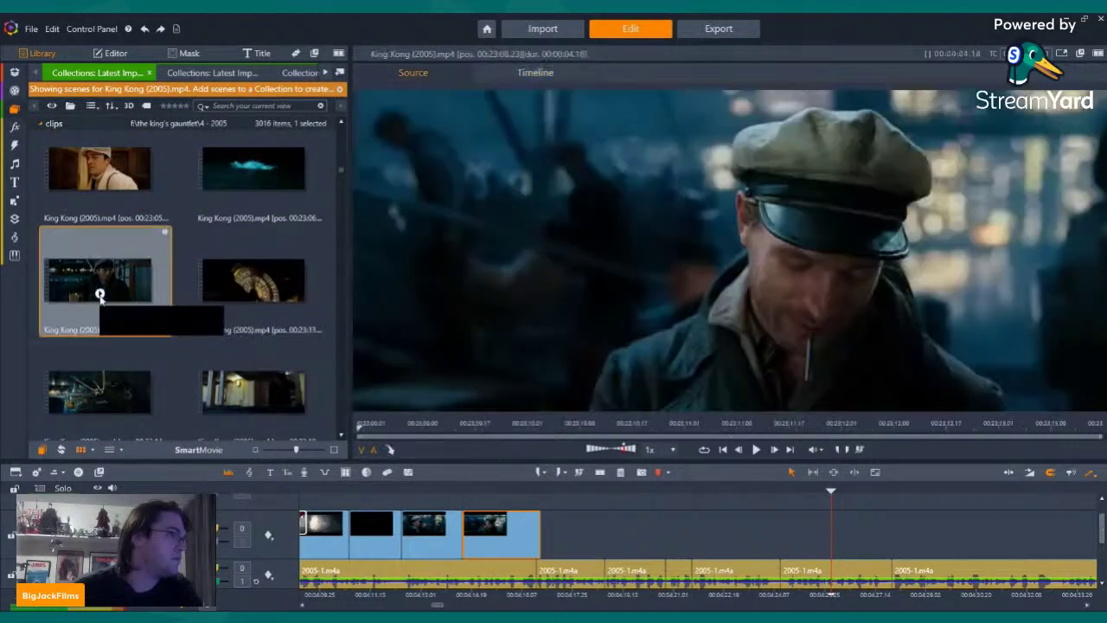
{"action": "left_click", "coordinate": [101, 290]}
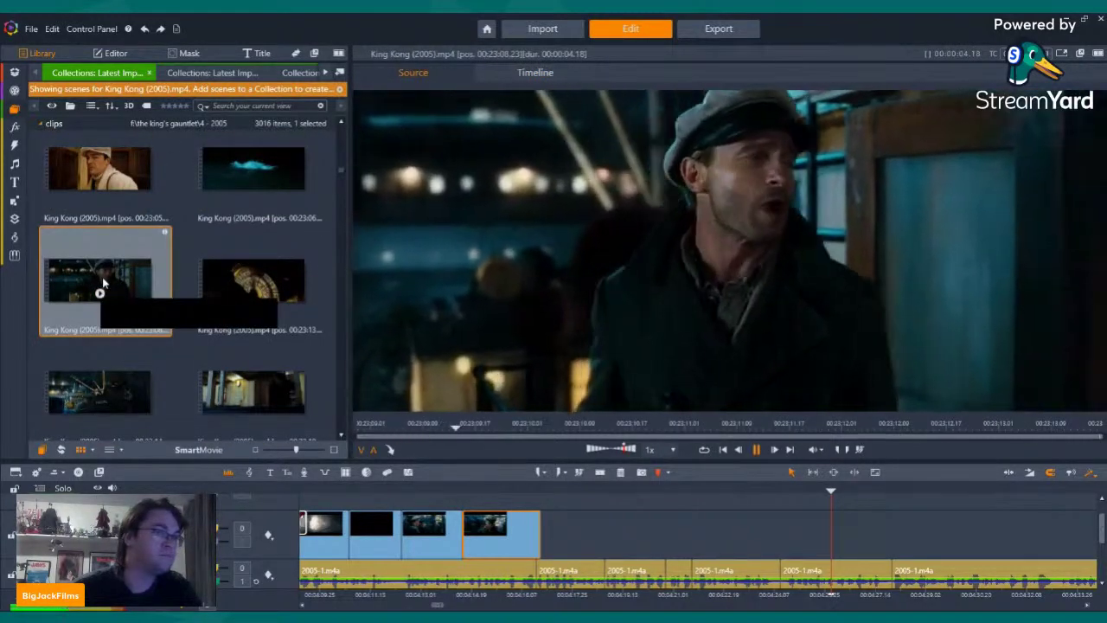
{"action": "left_click_drag", "start_coordinate": [101, 291], "coordinate": [814, 530]}
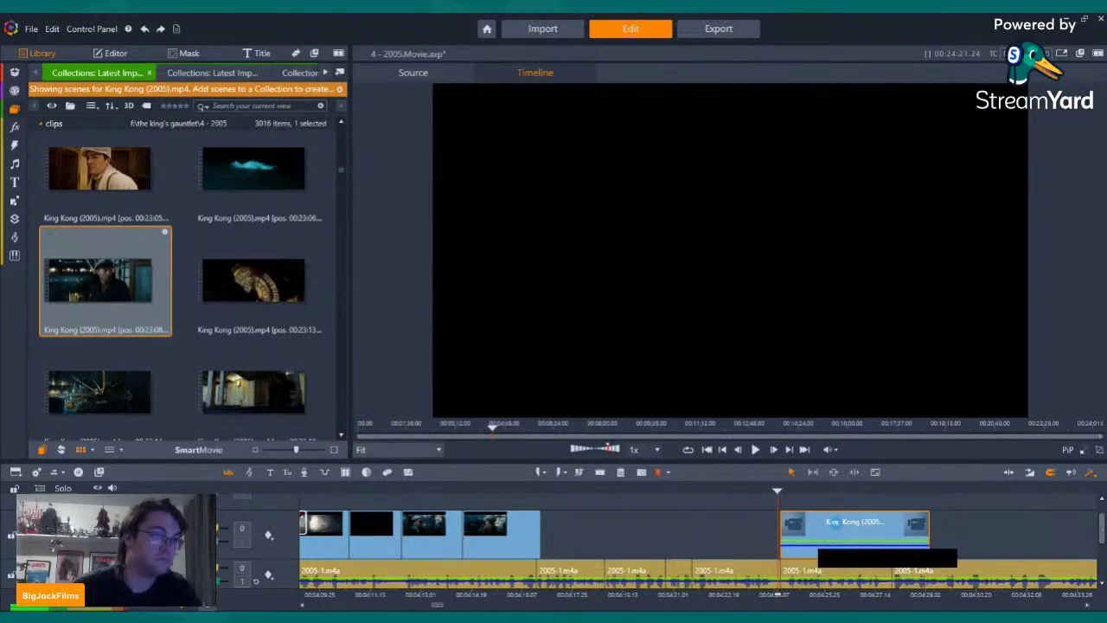
{"action": "right_click", "coordinate": [816, 529]}
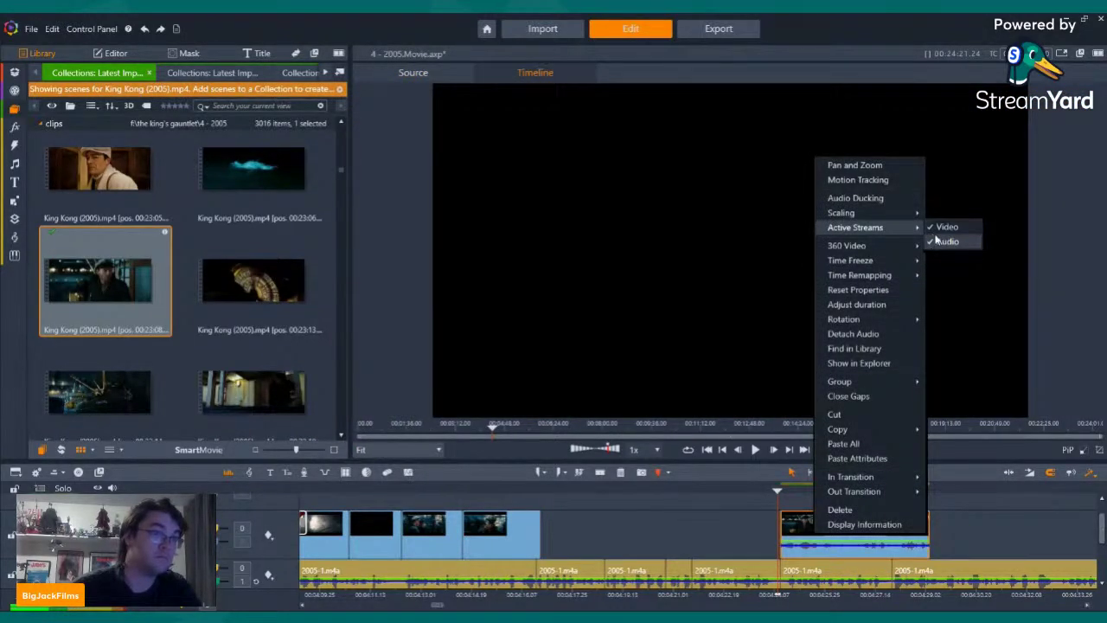
{"action": "left_click", "coordinate": [938, 241]}
Step back through the 00:23:08 clip frame by frame to review its later shot, and delete the clip from the timeline
{"action": "left_click_drag", "start_coordinate": [887, 537], "coordinate": [905, 530]}
{"action": "key", "text": "Left"}
{"action": "key", "text": "Left"}
{"action": "key", "text": "Left"}
{"action": "key", "text": "Left"}
{"action": "key", "text": "Left"}
{"action": "key", "text": "Left"}
{"action": "key", "text": "Left"}
{"action": "key", "text": "Left"}
{"action": "key", "text": "Left"}
{"action": "key", "text": "Left"}
{"action": "key", "text": "Left"}
{"action": "key", "text": "Left"}
{"action": "key", "text": "Left"}
{"action": "key", "text": "Left"}
{"action": "key", "text": "Left"}
{"action": "key", "text": "Left"}
{"action": "key", "text": "Left"}
{"action": "key", "text": "Left"}
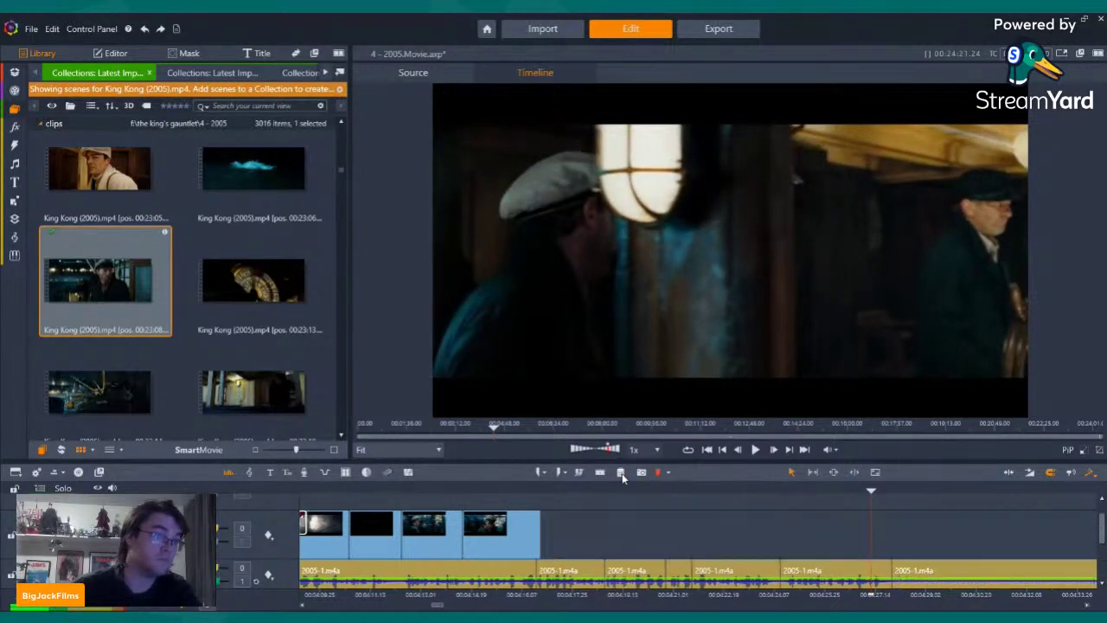
Look through the King Kong (2005) library scenes after 00:23:08 and preview the captain shots at 00:25:18 and 00:25:27
{"action": "scroll", "coordinate": [274, 267], "scroll_direction": "down", "scroll_amount": 8}
{"action": "scroll", "coordinate": [274, 268], "scroll_direction": "down", "scroll_amount": 8}
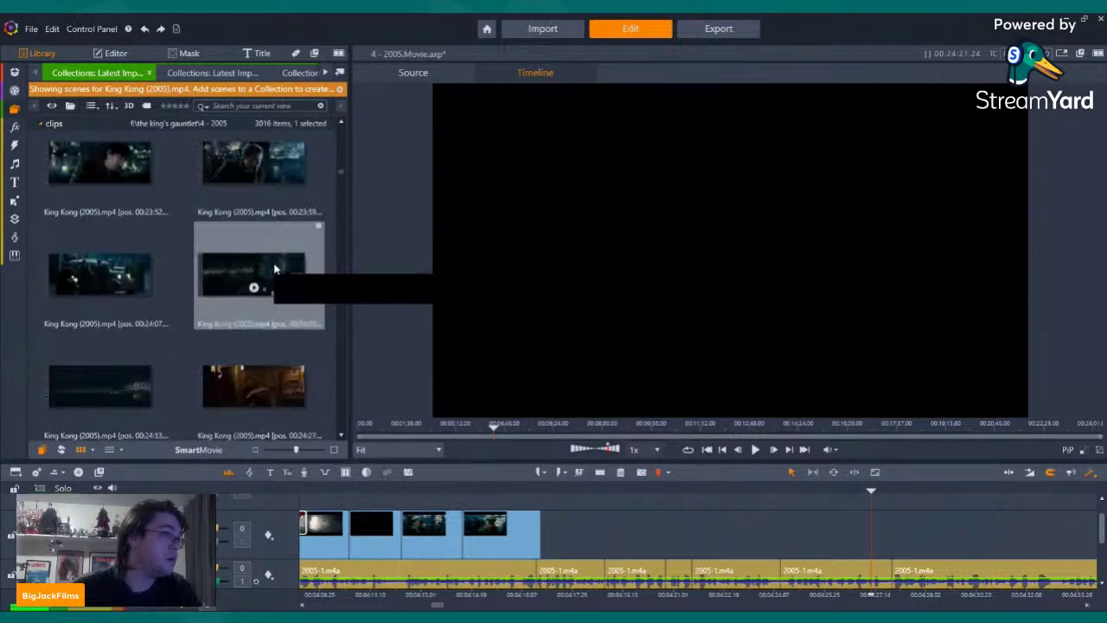
{"action": "scroll", "coordinate": [274, 269], "scroll_direction": "down", "scroll_amount": 4}
{"action": "scroll", "coordinate": [274, 269], "scroll_direction": "up", "scroll_amount": 6}
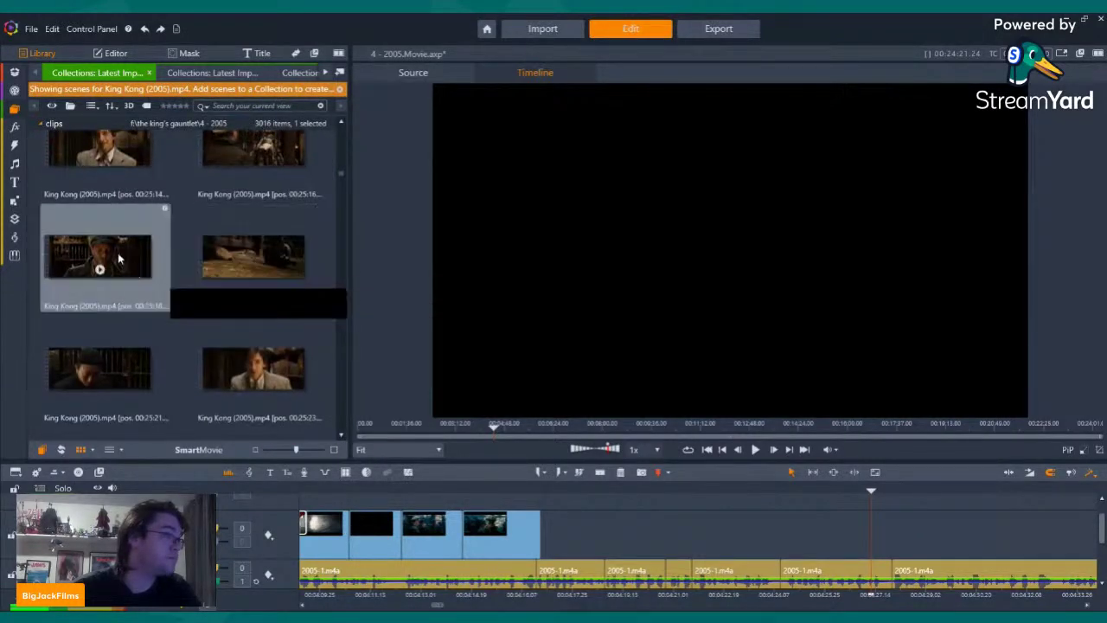
{"action": "left_click", "coordinate": [100, 271]}
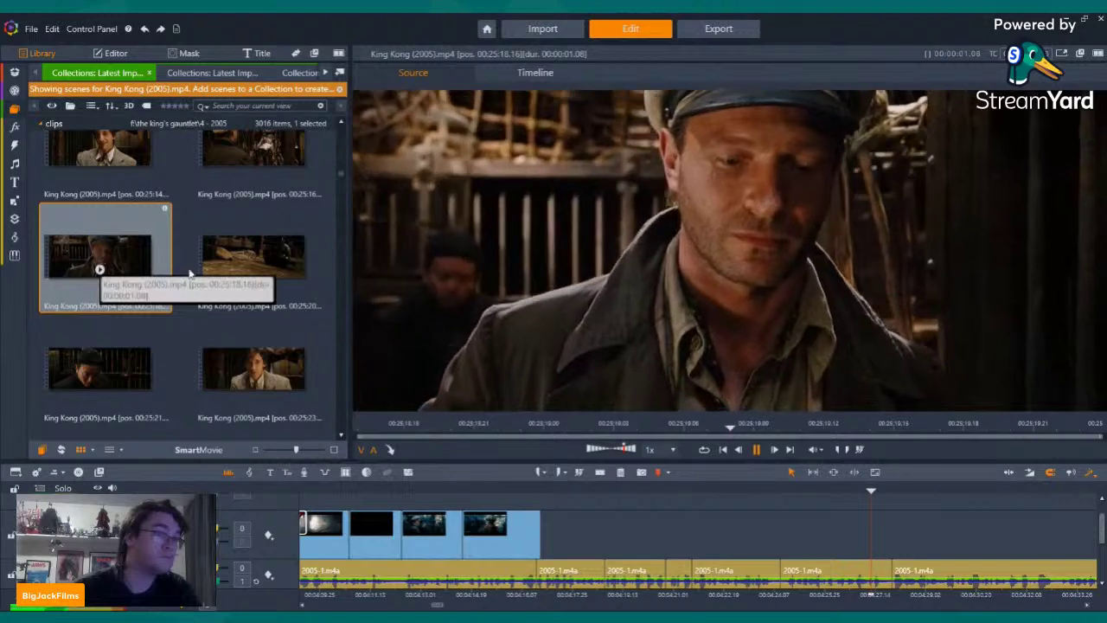
{"action": "scroll", "coordinate": [172, 268], "scroll_direction": "down", "scroll_amount": 1}
{"action": "scroll", "coordinate": [173, 250], "scroll_direction": "down", "scroll_amount": 1}
{"action": "left_click", "coordinate": [258, 333]}
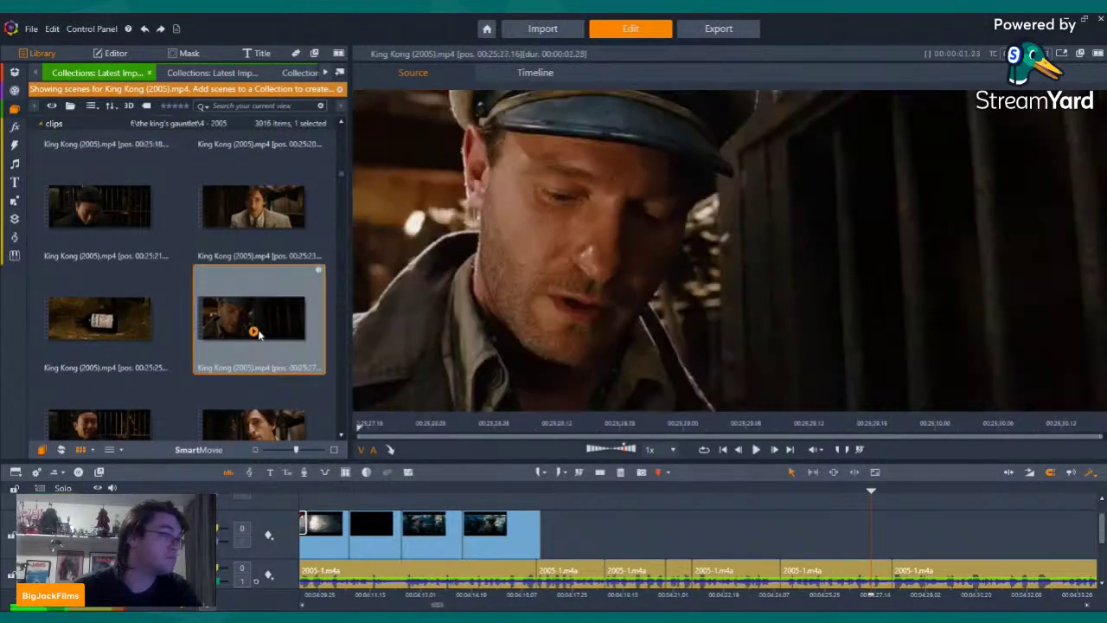
{"action": "scroll", "coordinate": [253, 324], "scroll_direction": "down", "scroll_amount": 1}
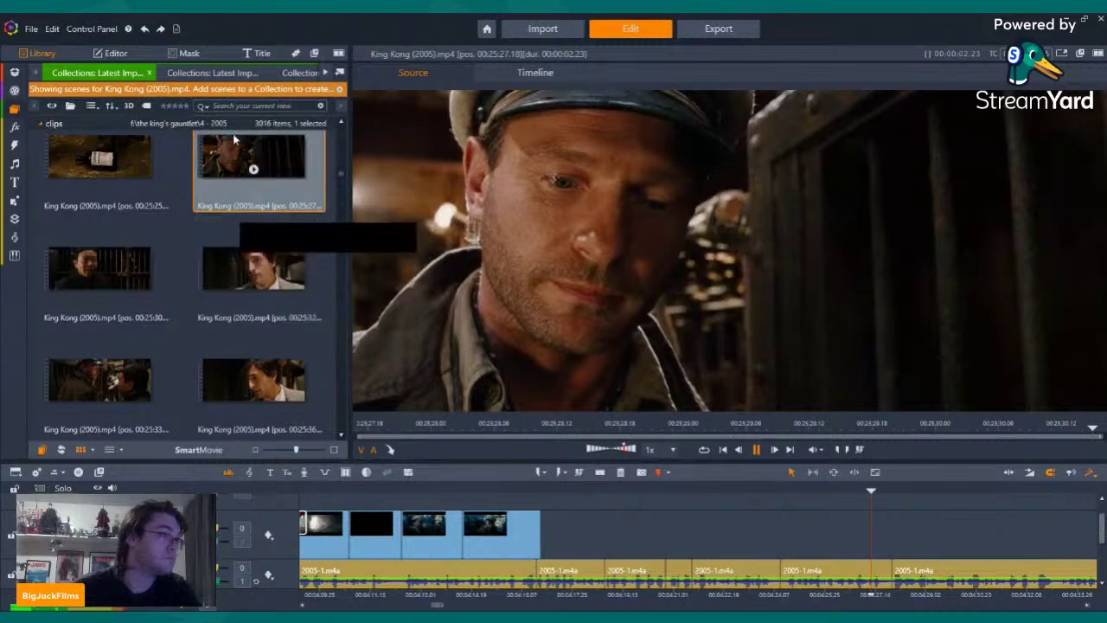
Try the 00:25:33 scene of the two men in caps on the timeline at about 00:04:24, and delete the clip
{"action": "left_click_drag", "start_coordinate": [235, 159], "coordinate": [115, 364]}
{"action": "left_click", "coordinate": [99, 395]}
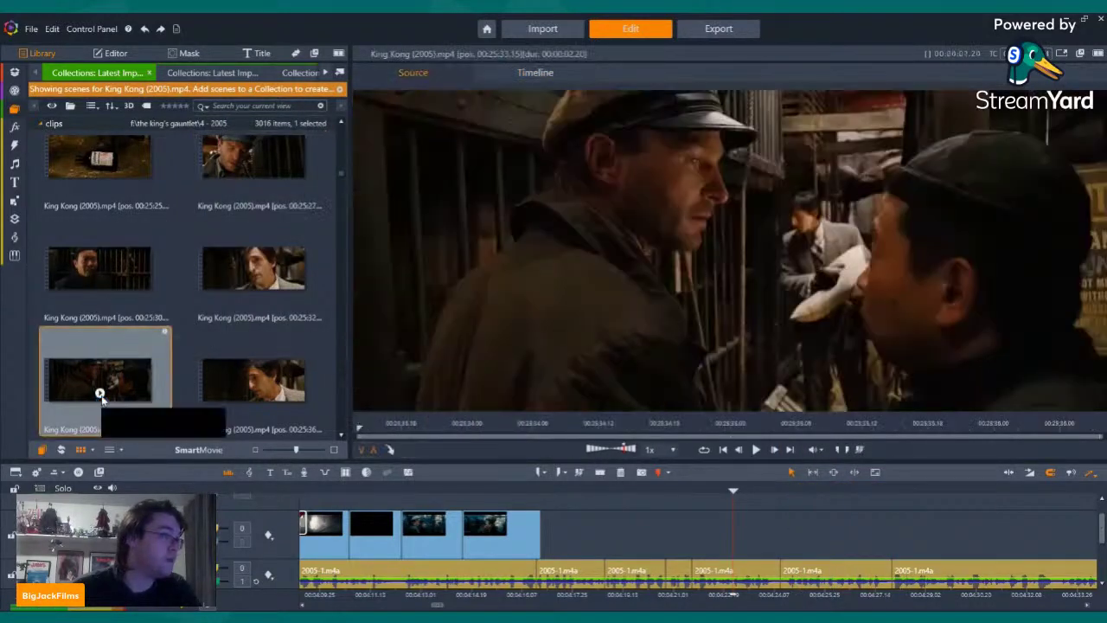
{"action": "left_click", "coordinate": [100, 394]}
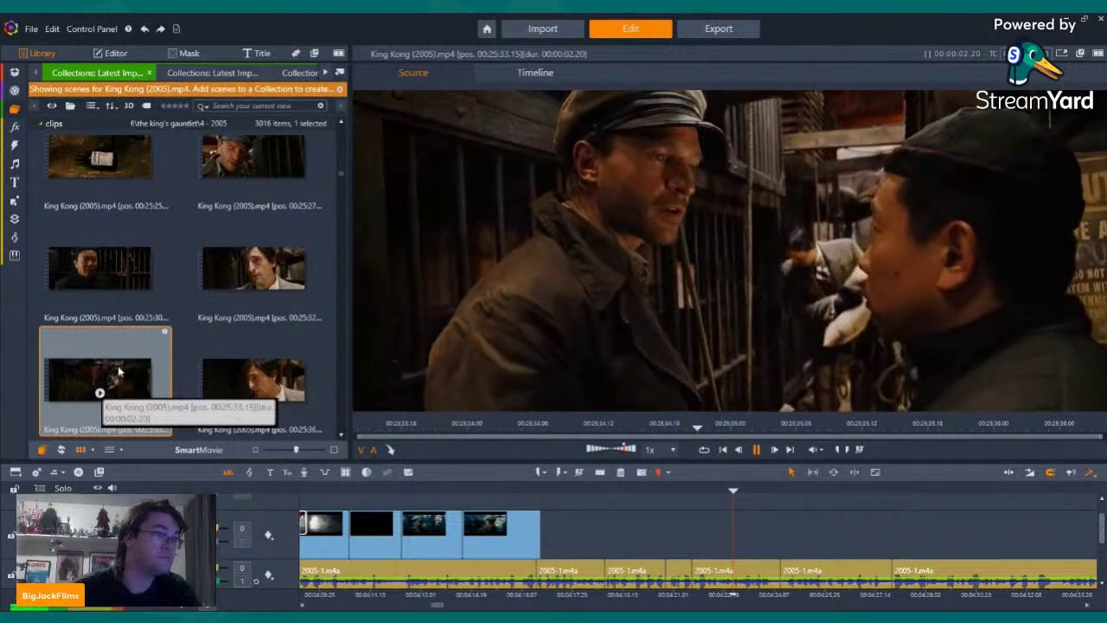
{"action": "left_click", "coordinate": [895, 540]}
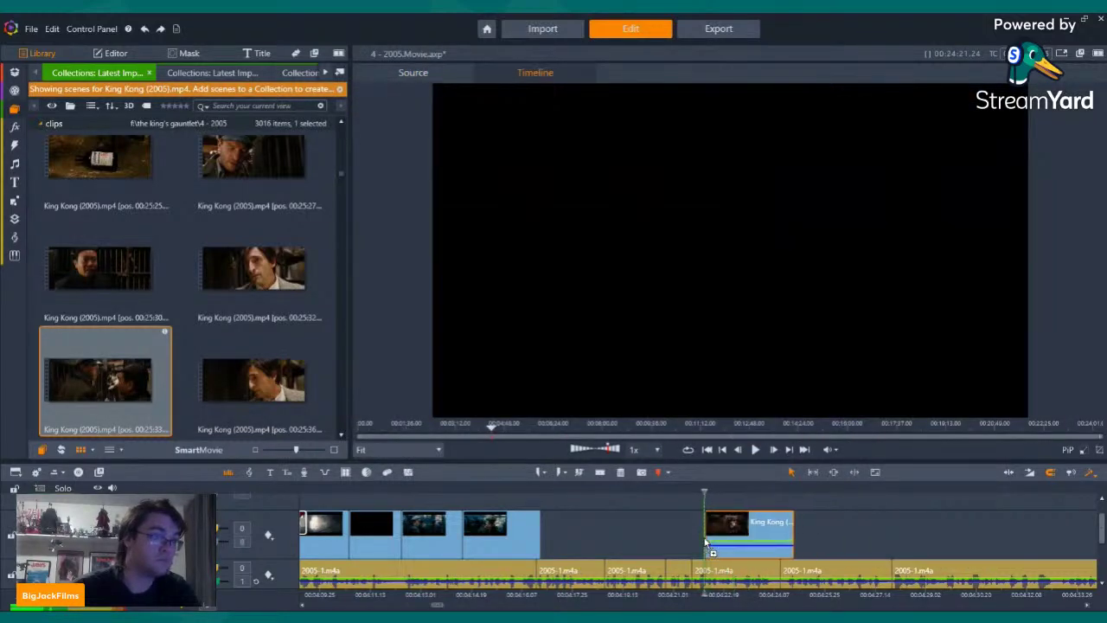
{"action": "left_click_drag", "start_coordinate": [683, 543], "coordinate": [791, 542]}
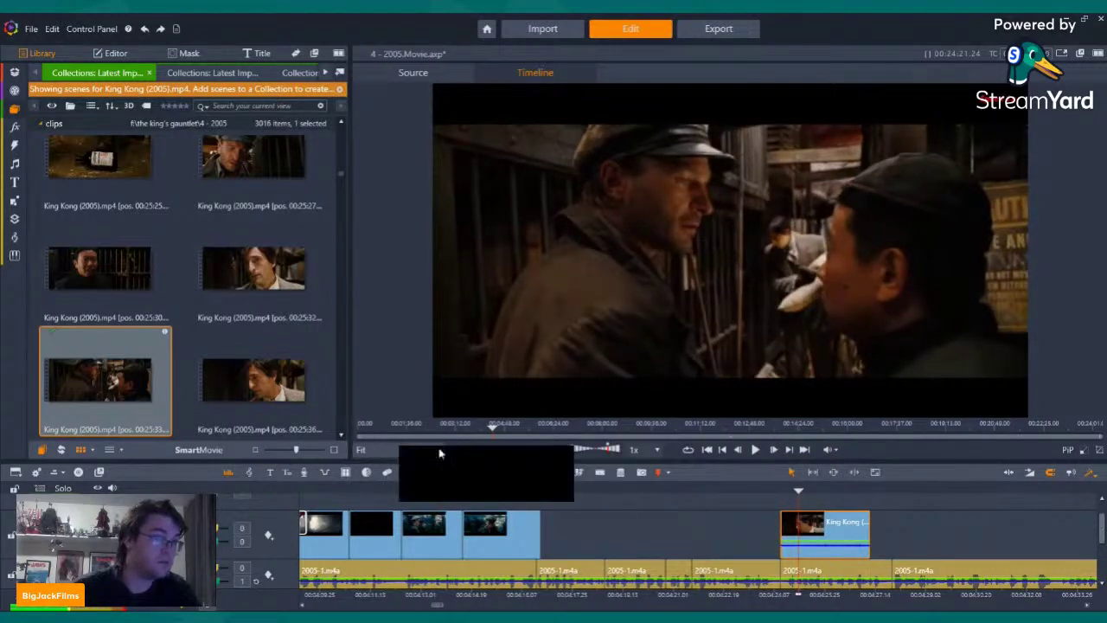
{"action": "left_click", "coordinate": [620, 474]}
Browse the King Kong (2005) library scenes from about 00:25:45 to 00:32:10 for a replacement shot
{"action": "scroll", "coordinate": [163, 273], "scroll_direction": "down", "scroll_amount": 10}
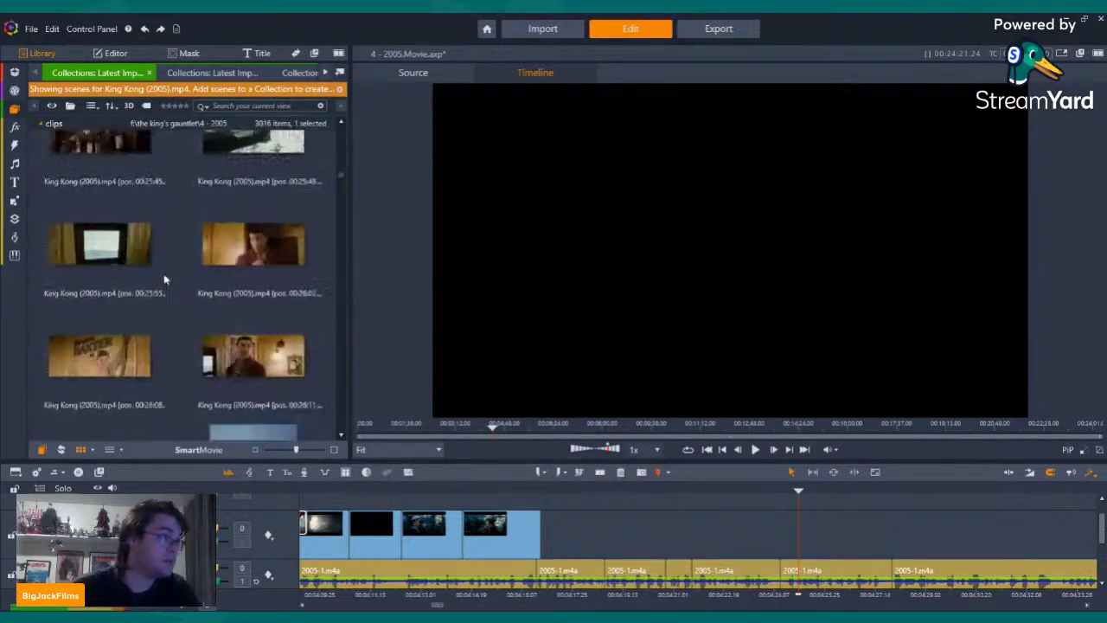
{"action": "scroll", "coordinate": [164, 274], "scroll_direction": "down", "scroll_amount": 8}
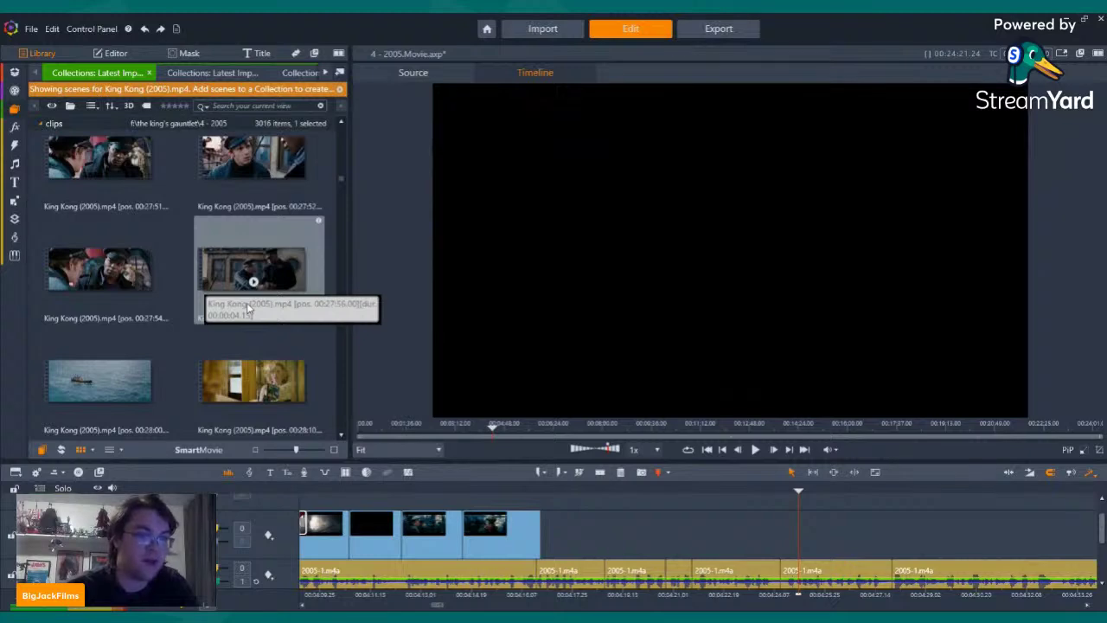
{"action": "scroll", "coordinate": [247, 307], "scroll_direction": "down", "scroll_amount": 5}
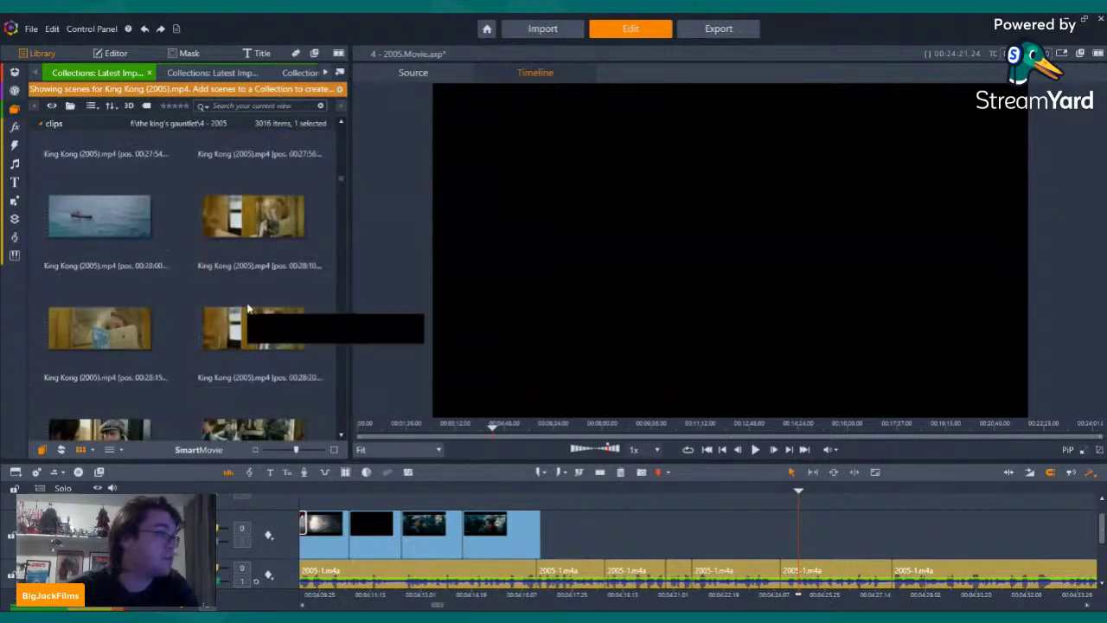
{"action": "scroll", "coordinate": [249, 308], "scroll_direction": "down", "scroll_amount": 5}
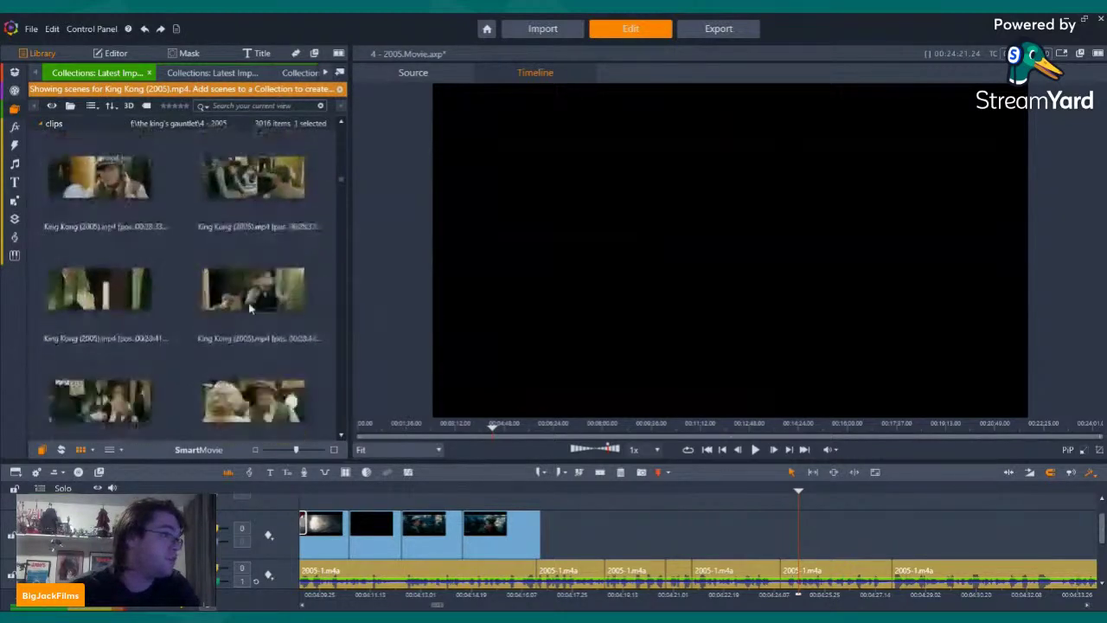
{"action": "scroll", "coordinate": [250, 309], "scroll_direction": "down", "scroll_amount": 5}
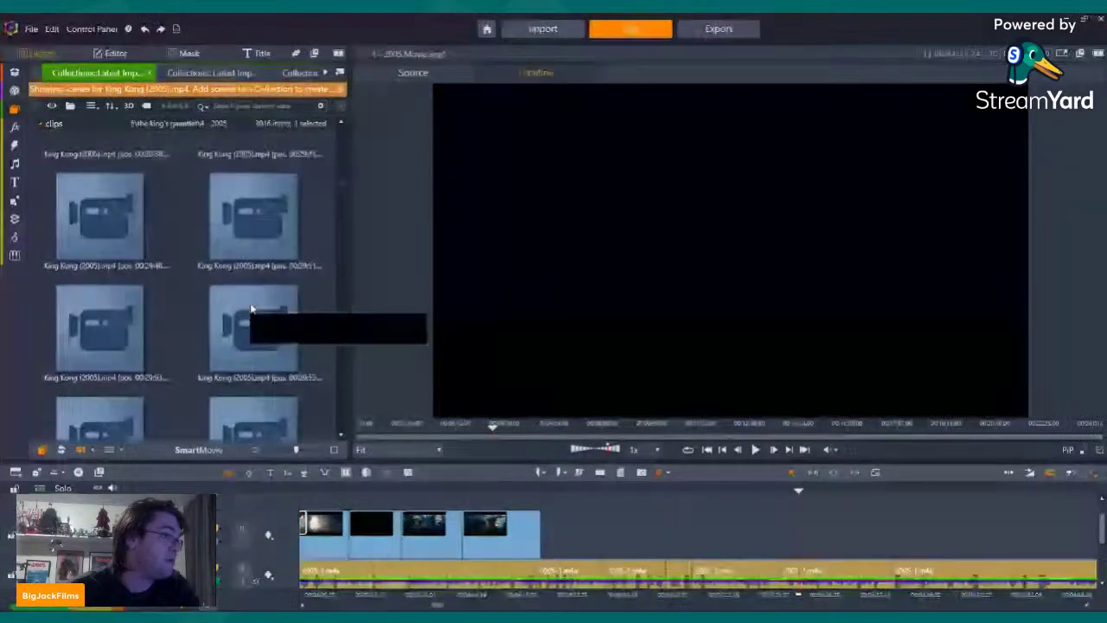
{"action": "scroll", "coordinate": [250, 309], "scroll_direction": "down", "scroll_amount": 10}
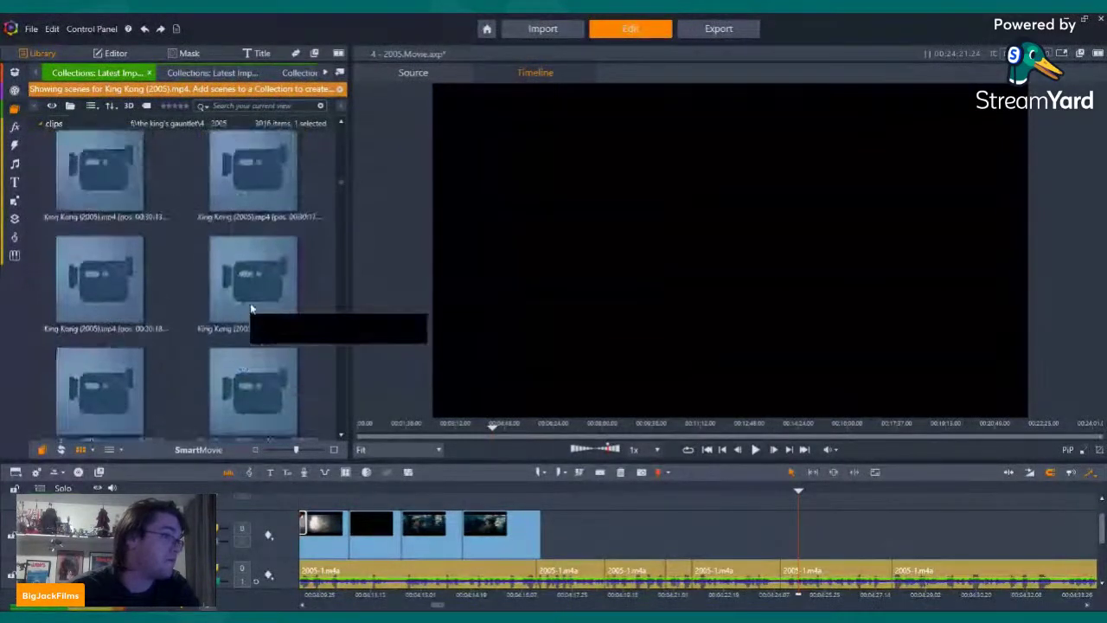
{"action": "scroll", "coordinate": [288, 251], "scroll_direction": "down", "scroll_amount": 5}
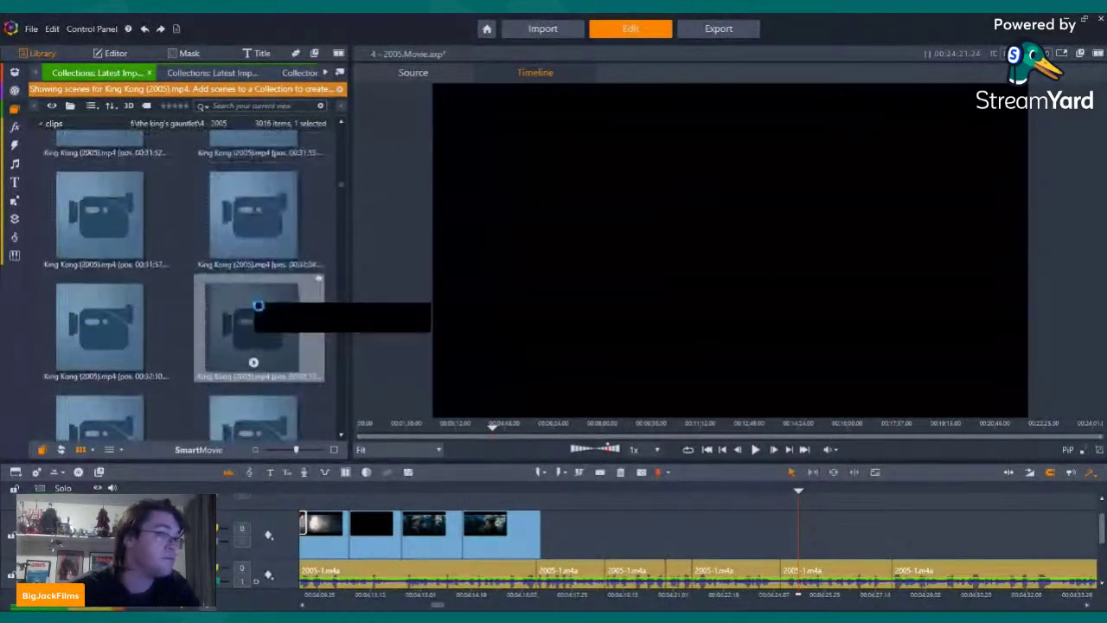
Preview sample King Kong (2005) scenes between 00:32:13 and 00:35:04 to check which part of the film they cover
{"action": "left_click", "coordinate": [291, 256]}
{"action": "scroll", "coordinate": [297, 274], "scroll_direction": "down", "scroll_amount": 5}
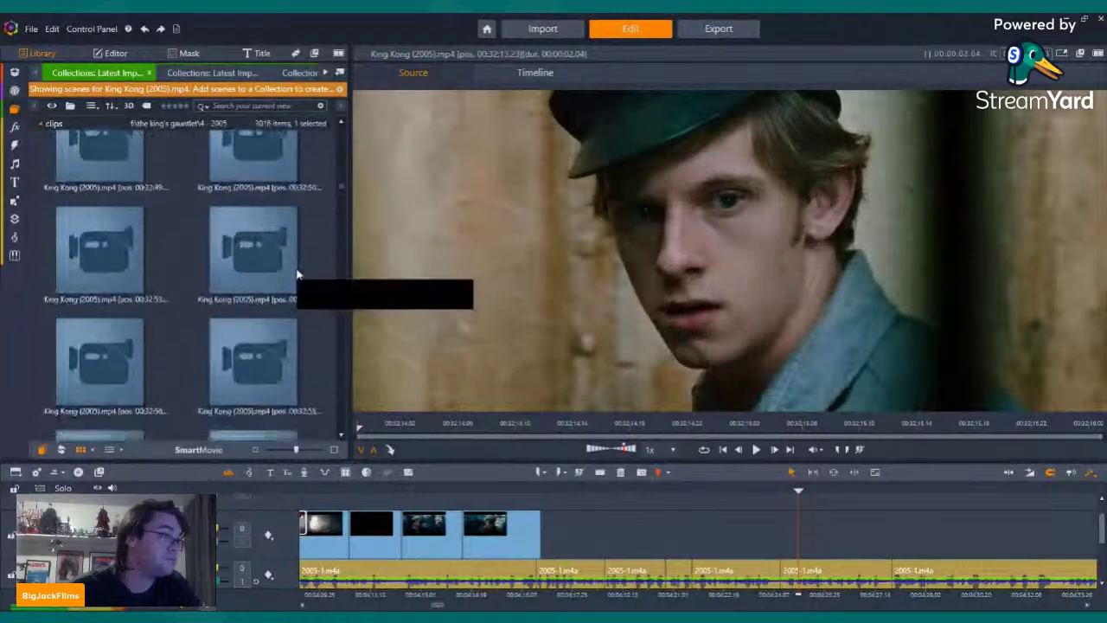
{"action": "left_click", "coordinate": [290, 264]}
{"action": "scroll", "coordinate": [277, 313], "scroll_direction": "down", "scroll_amount": 3}
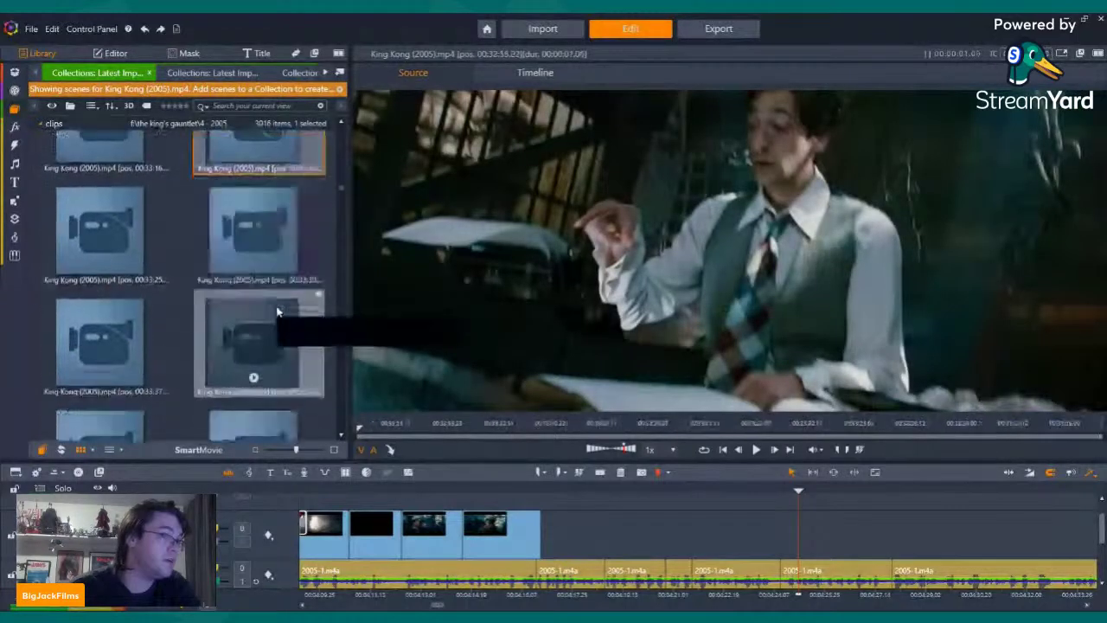
{"action": "left_click", "coordinate": [273, 316]}
{"action": "left_click", "coordinate": [275, 314]}
{"action": "scroll", "coordinate": [273, 316], "scroll_direction": "down", "scroll_amount": 5}
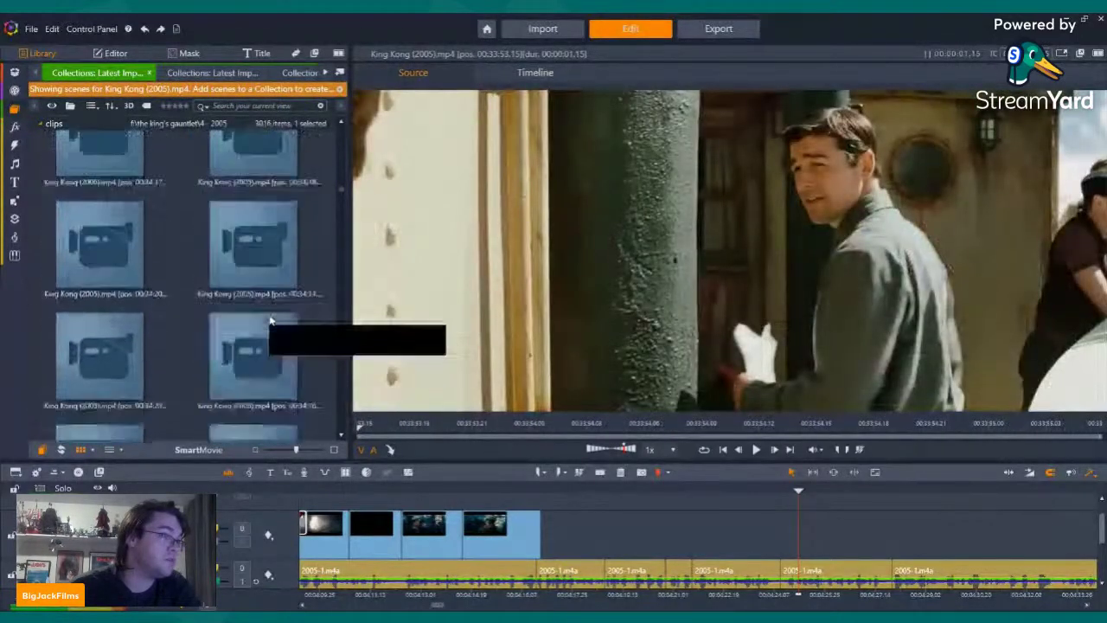
{"action": "left_click", "coordinate": [267, 316]}
{"action": "scroll", "coordinate": [268, 320], "scroll_direction": "down", "scroll_amount": 3}
{"action": "scroll", "coordinate": [269, 319], "scroll_direction": "down", "scroll_amount": 4}
{"action": "left_click", "coordinate": [269, 317]}
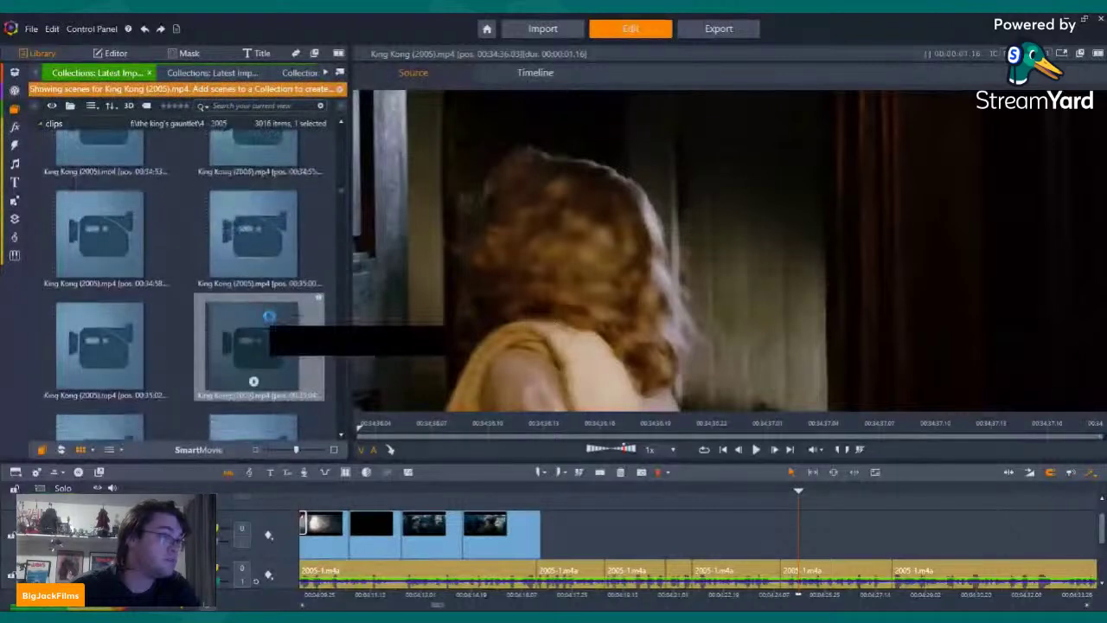
{"action": "scroll", "coordinate": [288, 298], "scroll_direction": "down", "scroll_amount": 2}
Jump ahead in the library to the scenes around 01:06:00 and preview the one at 01:06:16
{"action": "left_click_drag", "start_coordinate": [342, 194], "coordinate": [338, 241]}
{"action": "left_click", "coordinate": [259, 273]}
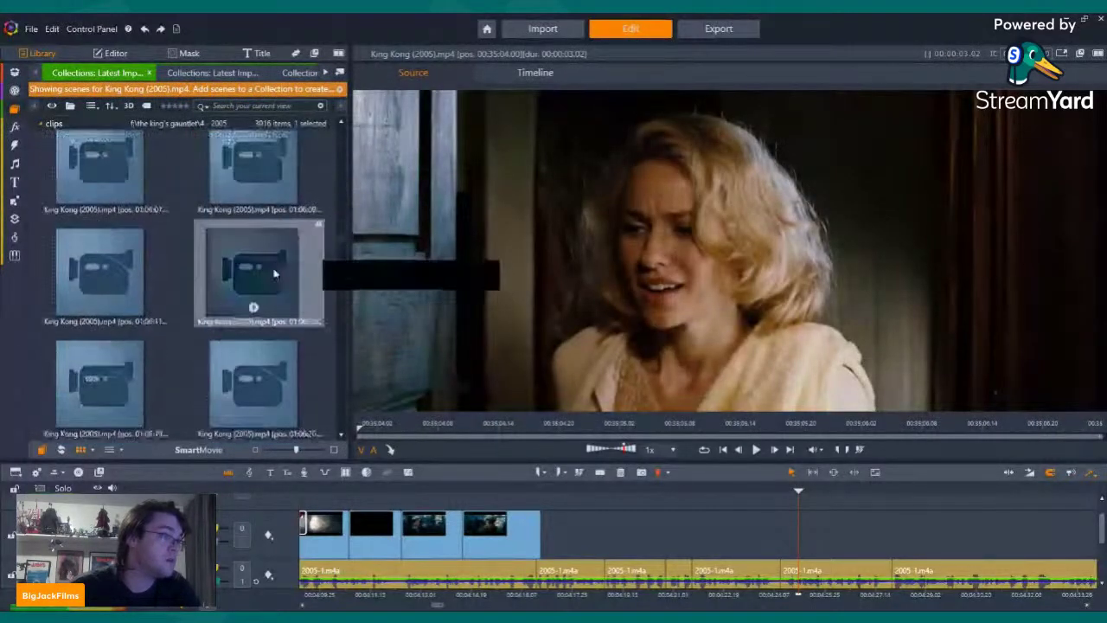
{"action": "scroll", "coordinate": [260, 273], "scroll_direction": "down", "scroll_amount": 4}
{"action": "scroll", "coordinate": [259, 274], "scroll_direction": "up", "scroll_amount": 5}
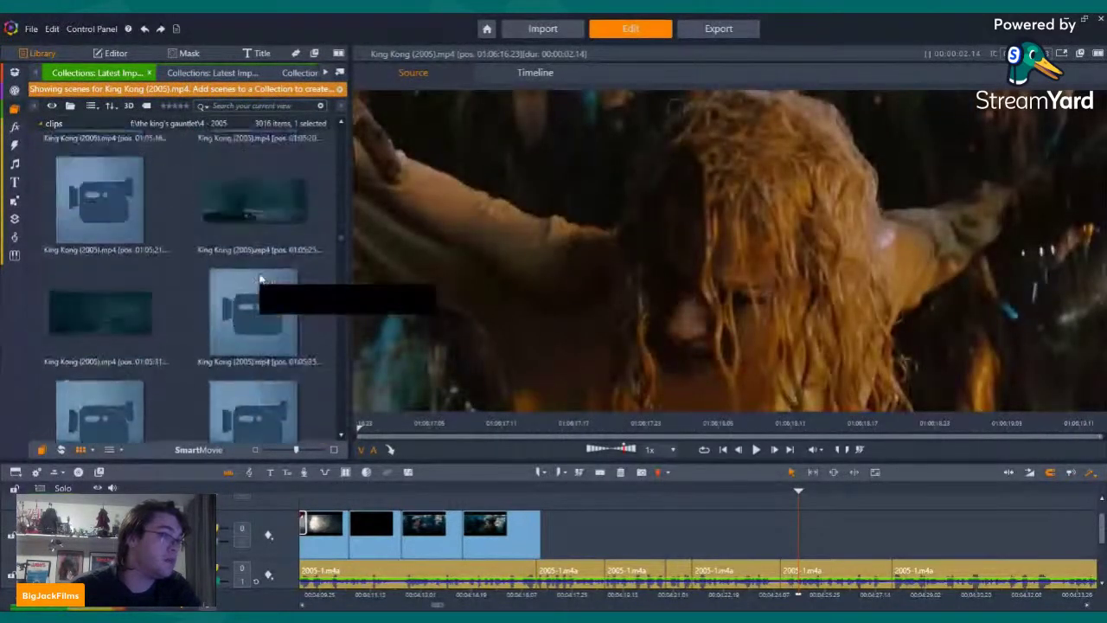
Go back to the scenes around 00:41:00 and check earlier ones, including previews at 00:40:47 and 00:40:08
{"action": "left_click_drag", "start_coordinate": [339, 237], "coordinate": [328, 198]}
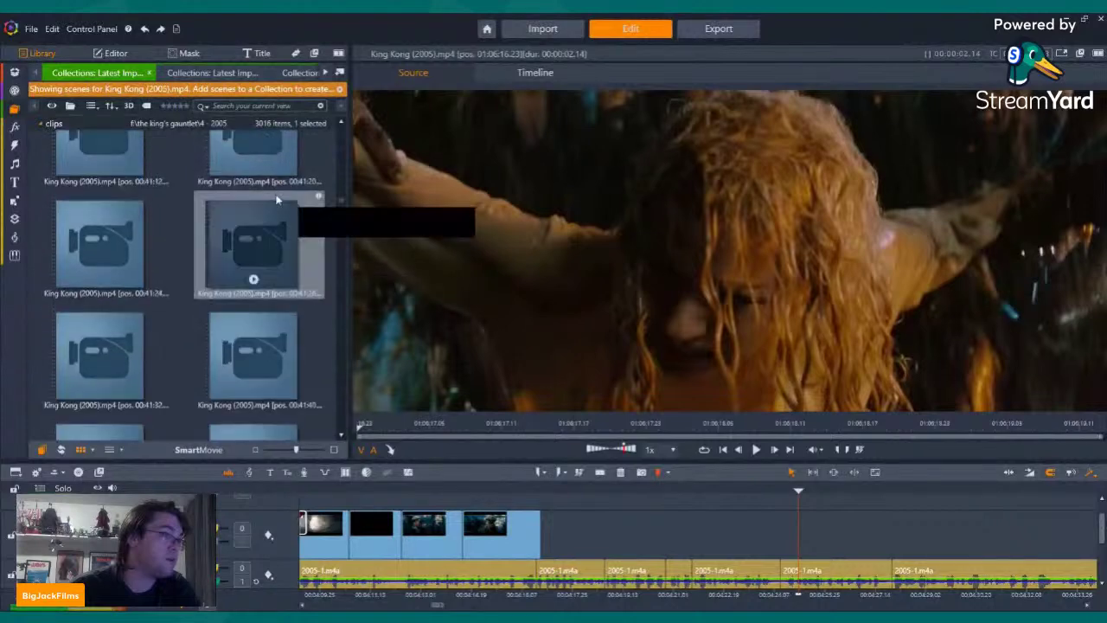
{"action": "left_click", "coordinate": [236, 182]}
{"action": "scroll", "coordinate": [234, 225], "scroll_direction": "up", "scroll_amount": 4}
{"action": "left_click", "coordinate": [233, 228]}
{"action": "scroll", "coordinate": [221, 215], "scroll_direction": "up", "scroll_amount": 5}
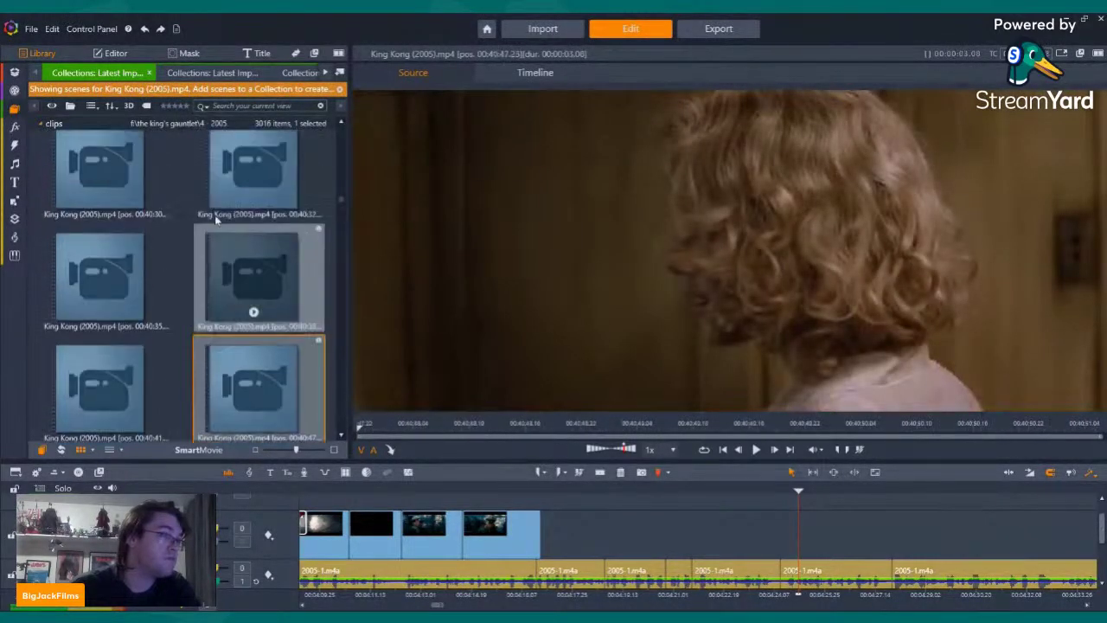
{"action": "left_click", "coordinate": [222, 227]}
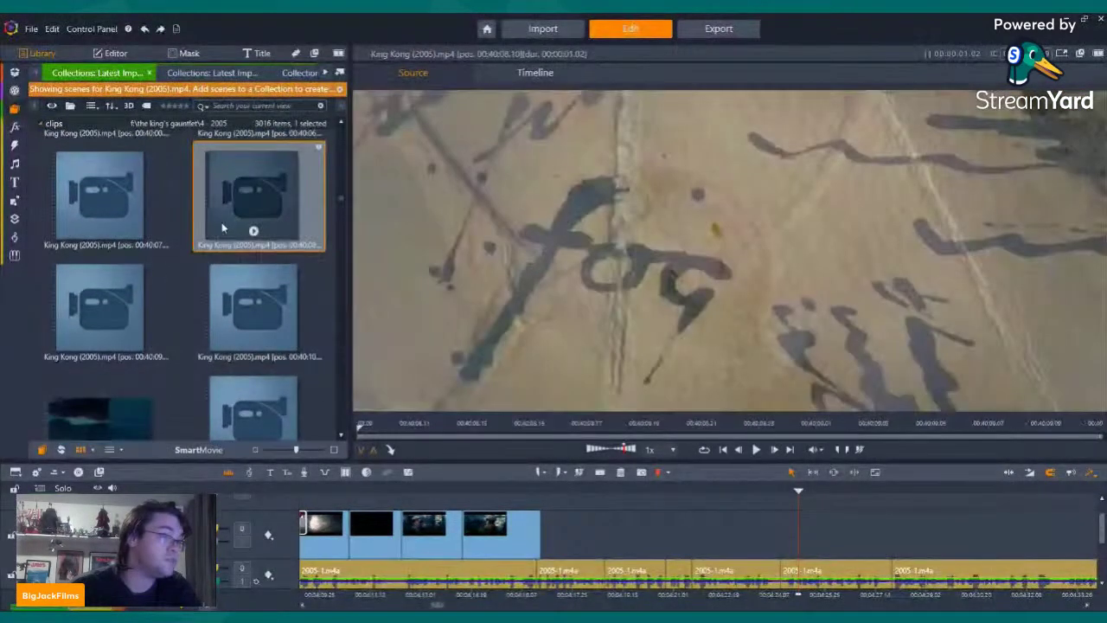
{"action": "scroll", "coordinate": [222, 228], "scroll_direction": "down", "scroll_amount": 2}
{"action": "scroll", "coordinate": [223, 251], "scroll_direction": "up", "scroll_amount": 4}
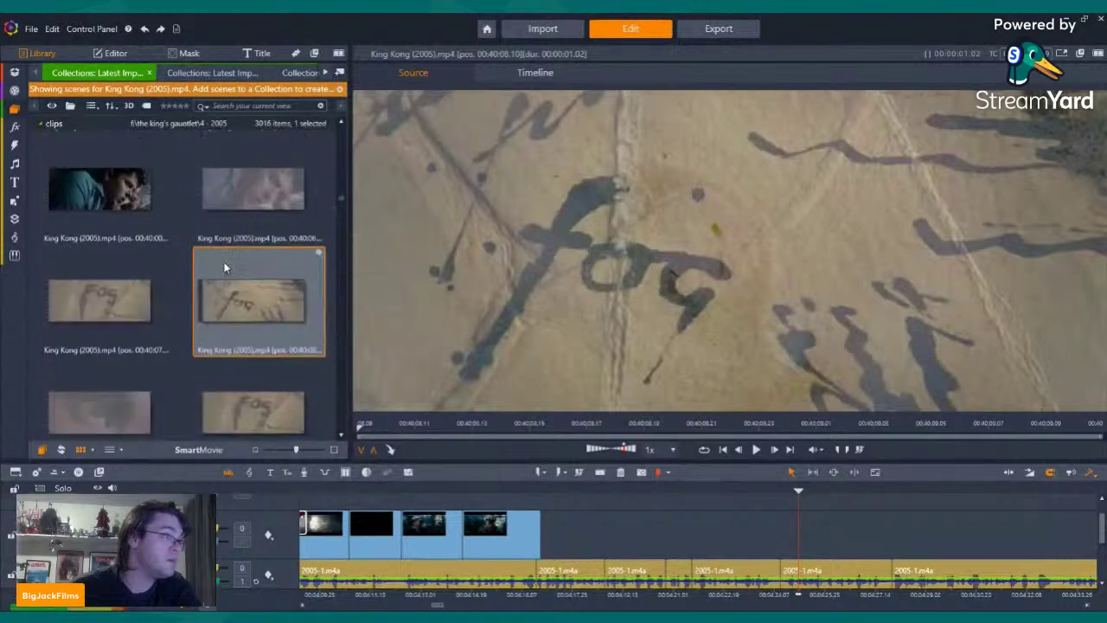
{"action": "scroll", "coordinate": [223, 268], "scroll_direction": "up", "scroll_amount": 5}
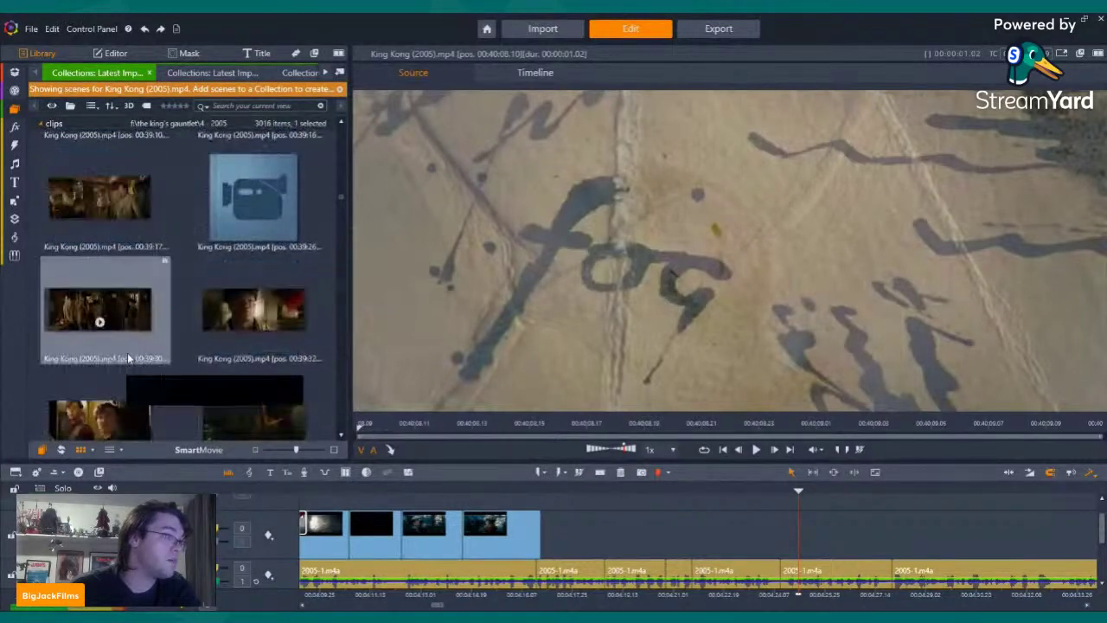
{"action": "scroll", "coordinate": [193, 313], "scroll_direction": "up", "scroll_amount": 5}
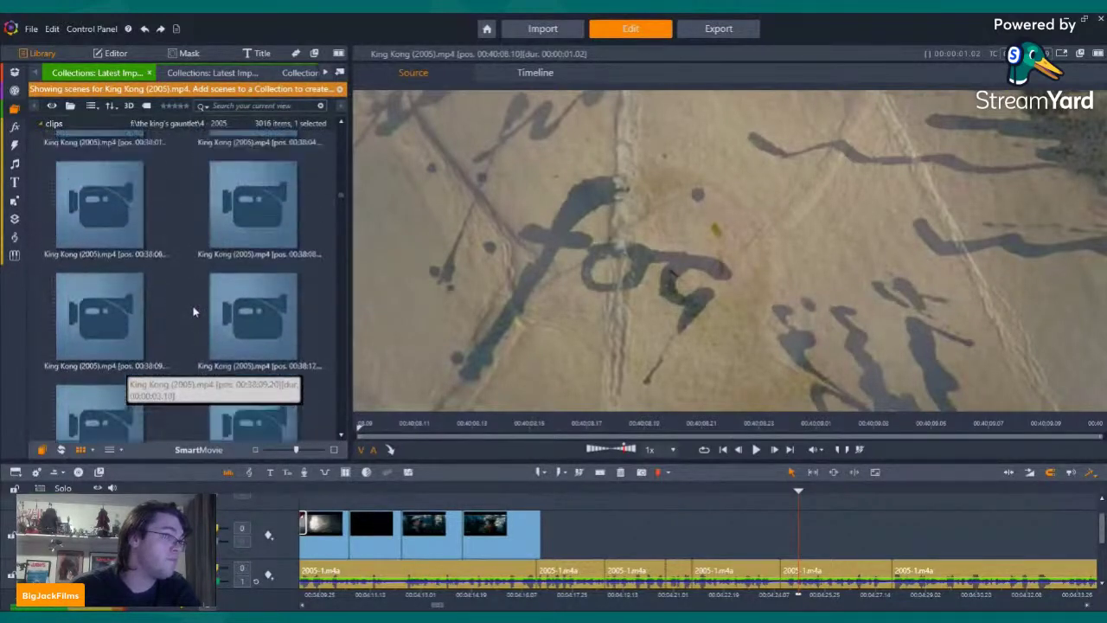
Preview the scenes at 00:38:01 and 00:37:07 and examine the neighbouring shots of the captain in the map room
{"action": "left_click", "coordinate": [126, 251]}
{"action": "scroll", "coordinate": [127, 268], "scroll_direction": "up", "scroll_amount": 3}
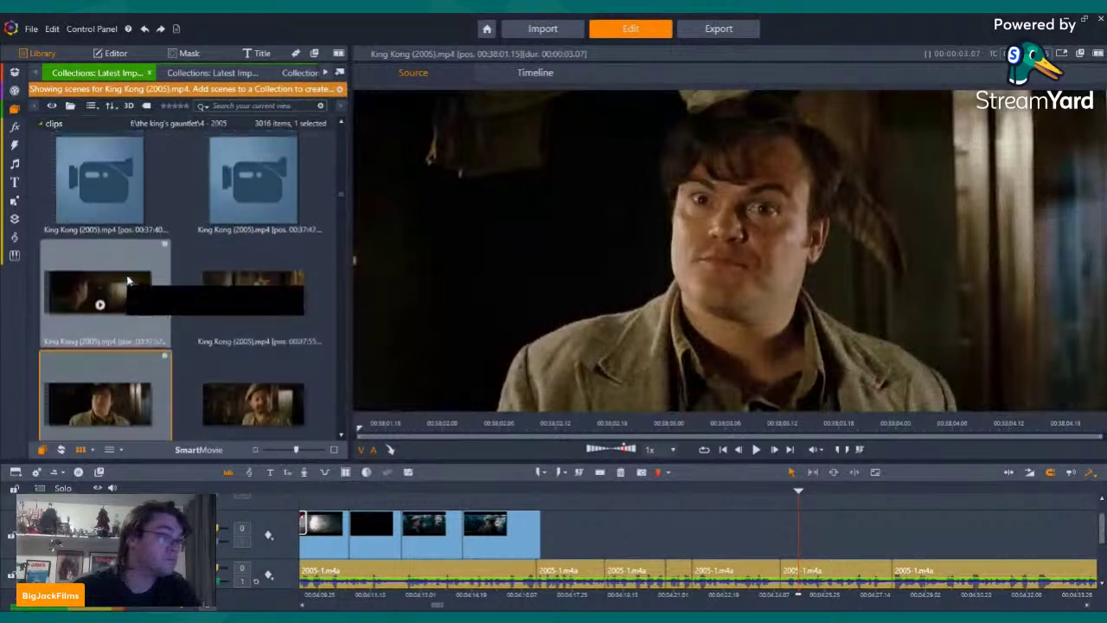
{"action": "scroll", "coordinate": [127, 280], "scroll_direction": "up", "scroll_amount": 1}
{"action": "left_click", "coordinate": [124, 259]}
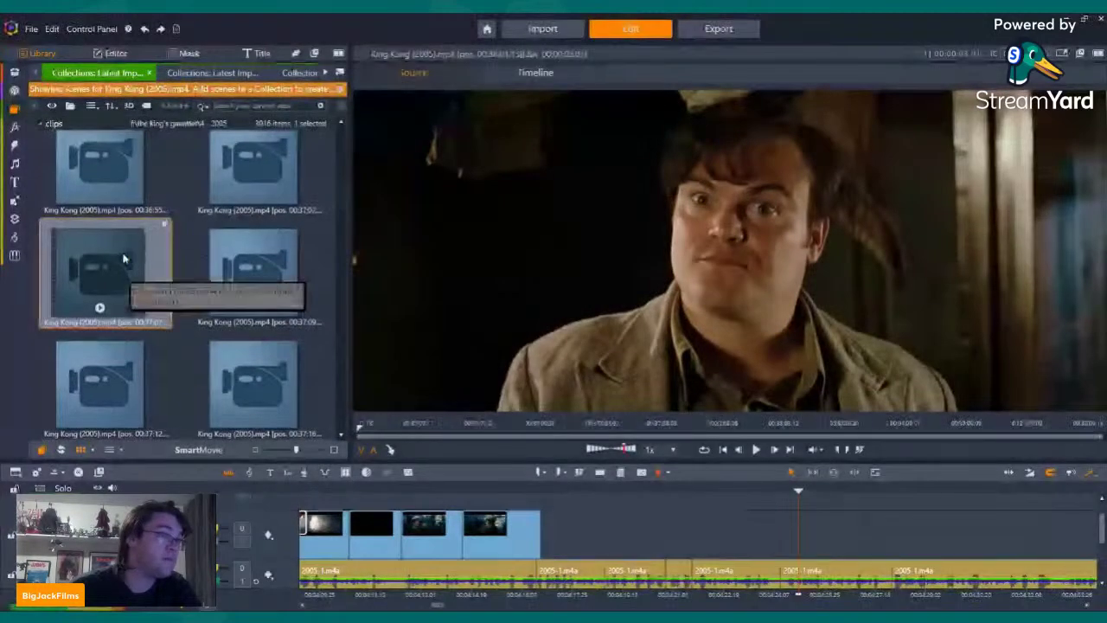
{"action": "scroll", "coordinate": [121, 261], "scroll_direction": "up", "scroll_amount": 2}
{"action": "scroll", "coordinate": [118, 262], "scroll_direction": "up", "scroll_amount": 5}
{"action": "scroll", "coordinate": [116, 263], "scroll_direction": "down", "scroll_amount": 5}
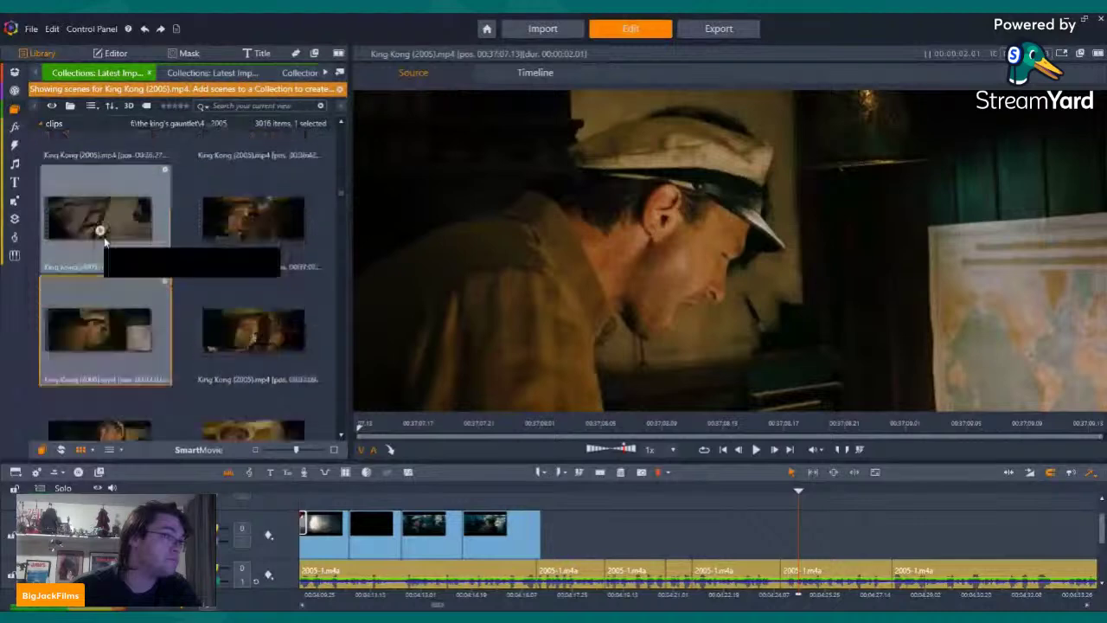
Place the 00:37:02 scene of the captain leaning over the table at about 00:04:24 on the timeline and disable its audio stream
{"action": "left_click_drag", "start_coordinate": [112, 369], "coordinate": [791, 545]}
{"action": "key", "text": "ctrl+z"}
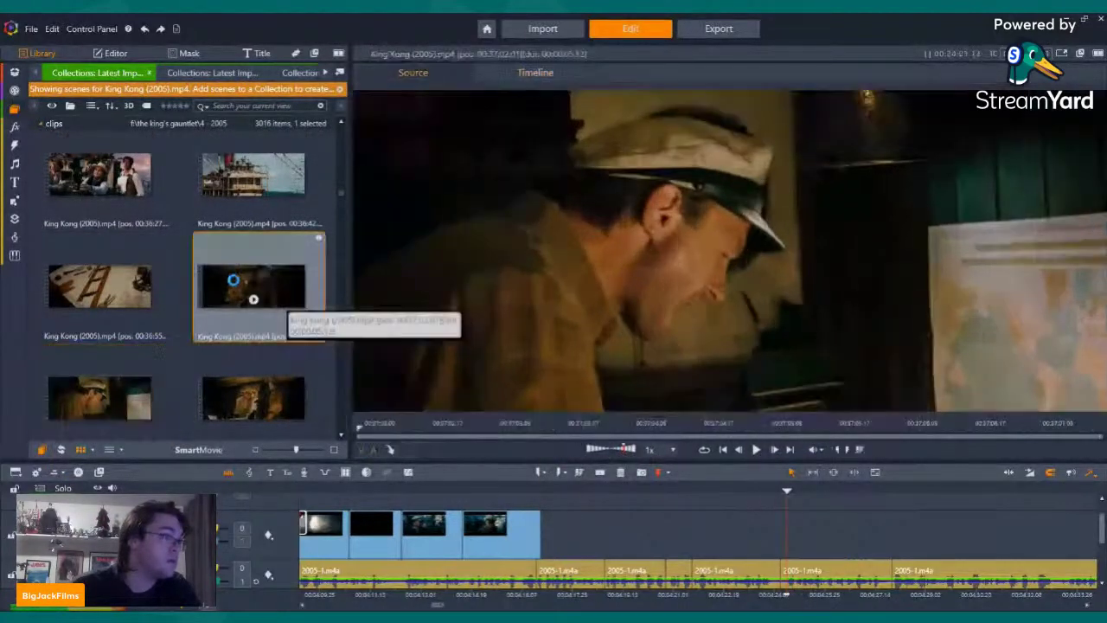
{"action": "left_click_drag", "start_coordinate": [233, 280], "coordinate": [777, 545]}
{"action": "right_click", "coordinate": [813, 523]}
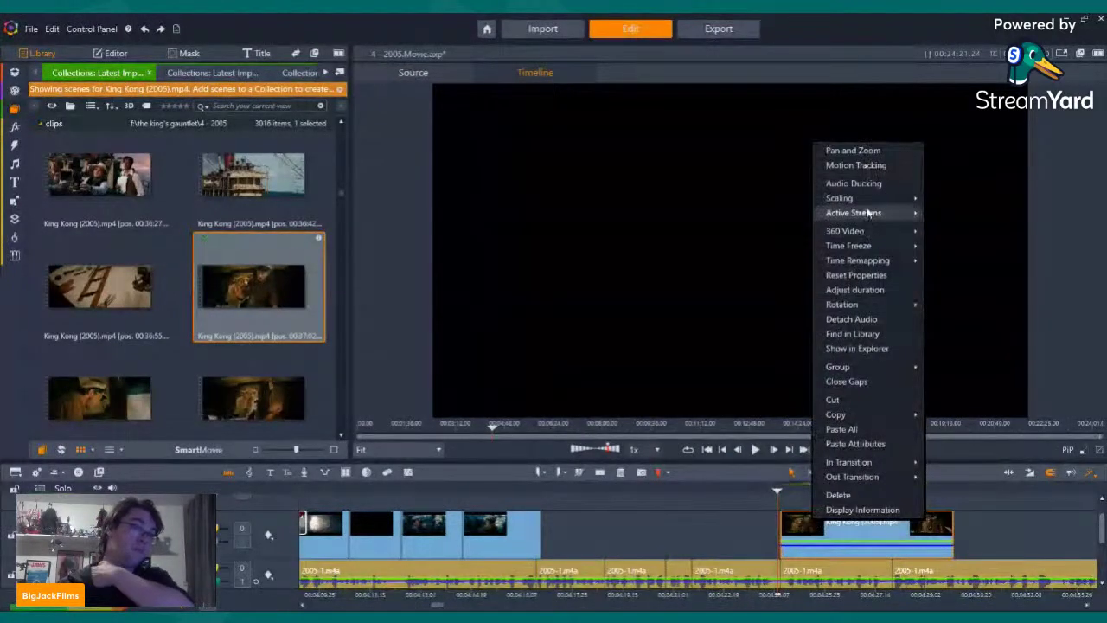
{"action": "left_click", "coordinate": [941, 236]}
{"action": "key", "text": "space"}
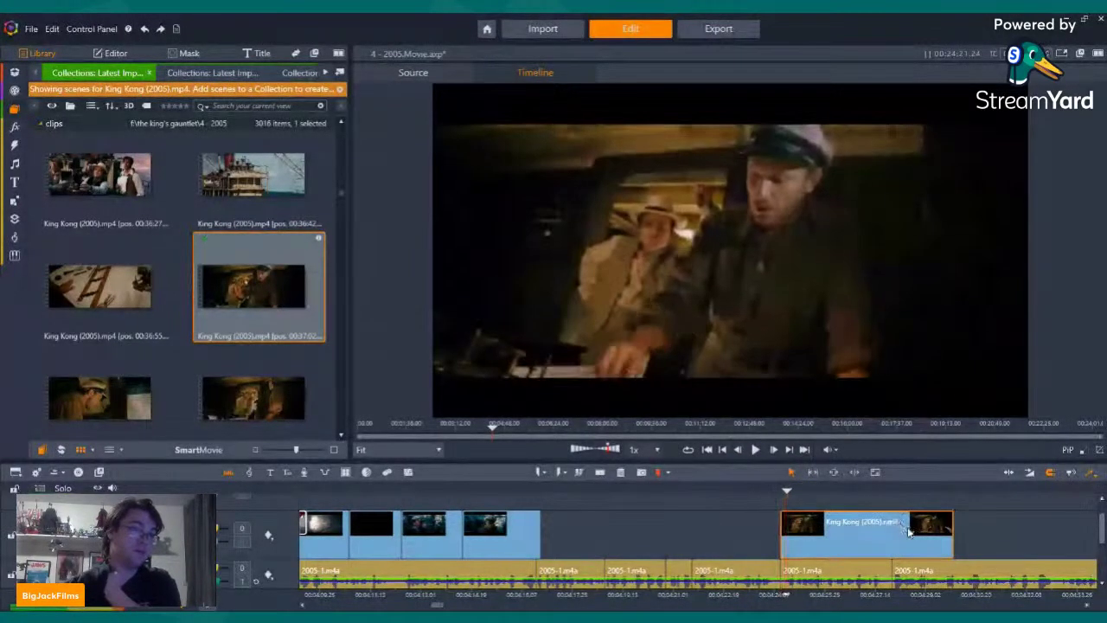
{"action": "key", "text": "space"}
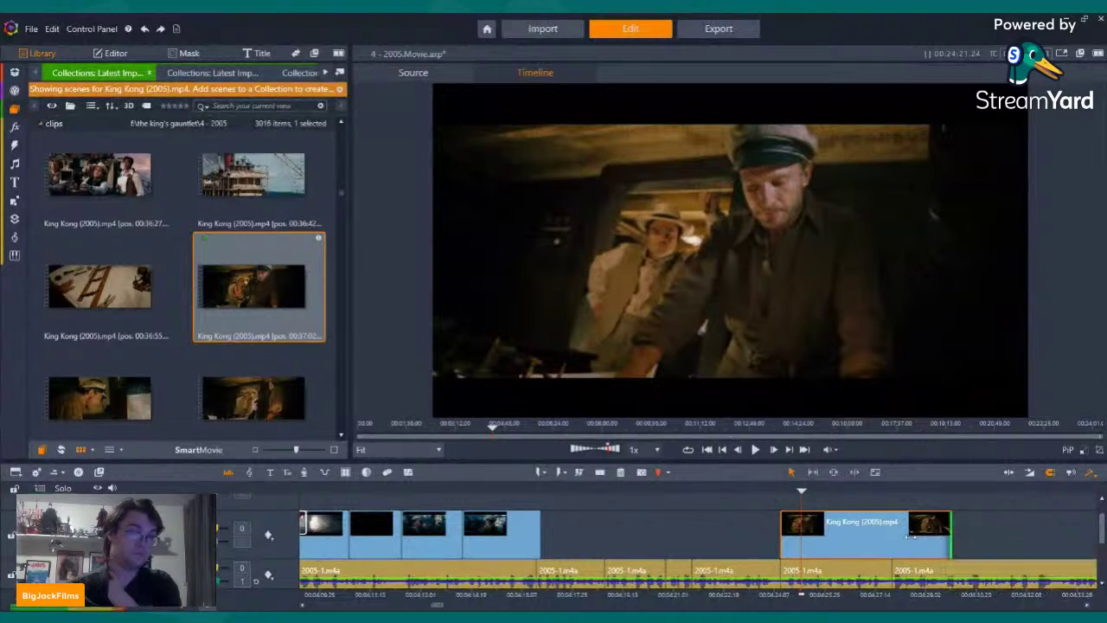
Trim the end of the captain clip to the commentary cut at about 00:04:28 and play back that section
{"action": "left_click_drag", "start_coordinate": [916, 535], "coordinate": [891, 535]}
{"action": "key", "text": "Left"}
{"action": "key", "text": "Left"}
{"action": "key", "text": "Left"}
{"action": "key", "text": "Left"}
{"action": "key", "text": "Left"}
{"action": "key", "text": "Left"}
{"action": "key", "text": "Left"}
{"action": "key", "text": "Left"}
{"action": "key", "text": "Left"}
{"action": "key", "text": "Left"}
{"action": "key", "text": "Left"}
{"action": "key", "text": "Left"}
{"action": "key", "text": "Left"}
{"action": "key", "text": "Left"}
{"action": "key", "text": "Left"}
{"action": "key", "text": "Left"}
{"action": "key", "text": "Left"}
{"action": "key", "text": "Left"}
{"action": "key", "text": "Left"}
{"action": "key", "text": "Left"}
{"action": "key", "text": "Left"}
{"action": "key", "text": "Left"}
{"action": "key", "text": "Left"}
{"action": "key", "text": "Left"}
{"action": "key", "text": "Left"}
{"action": "key", "text": "Left"}
{"action": "key", "text": "Left"}
{"action": "key", "text": "Left"}
{"action": "key", "text": "Left"}
{"action": "key", "text": "Left"}
{"action": "key", "text": "Left"}
{"action": "key", "text": "Left"}
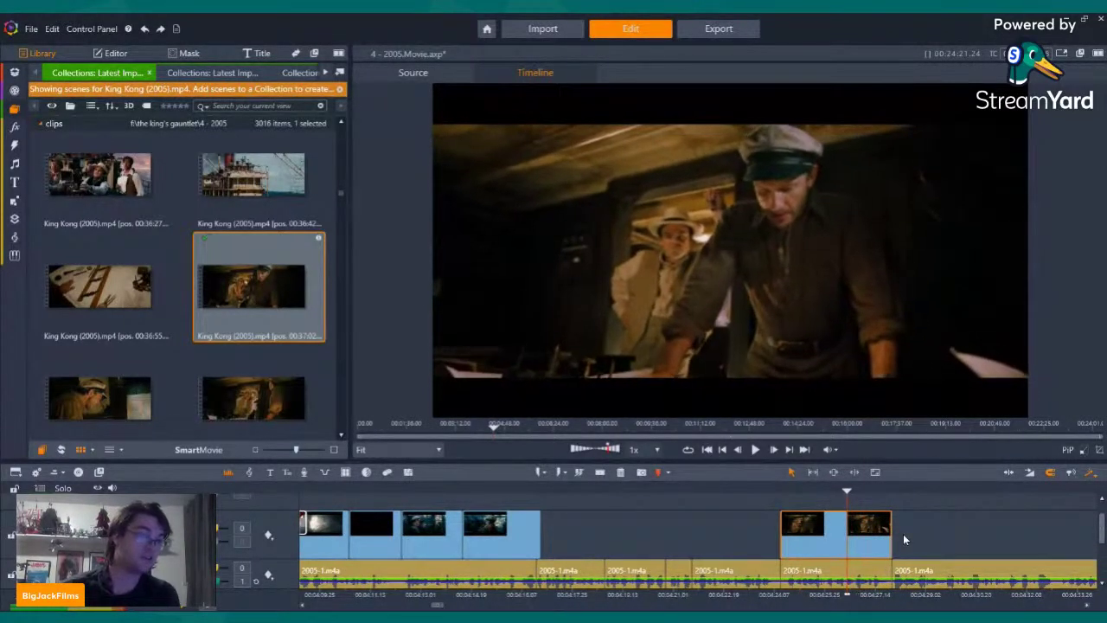
{"action": "left_click", "coordinate": [718, 489]}
{"action": "left_click", "coordinate": [755, 449]}
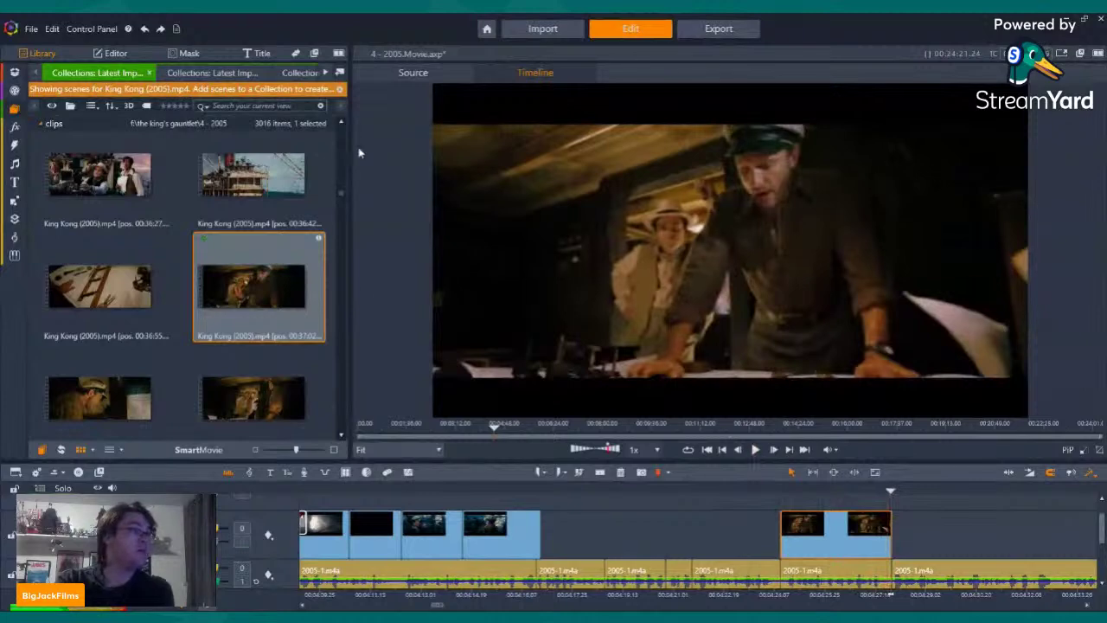
Replace the Indiana Jones trailer scenes in the library with the full list of Latest Import folders
{"action": "left_click", "coordinate": [207, 73]}
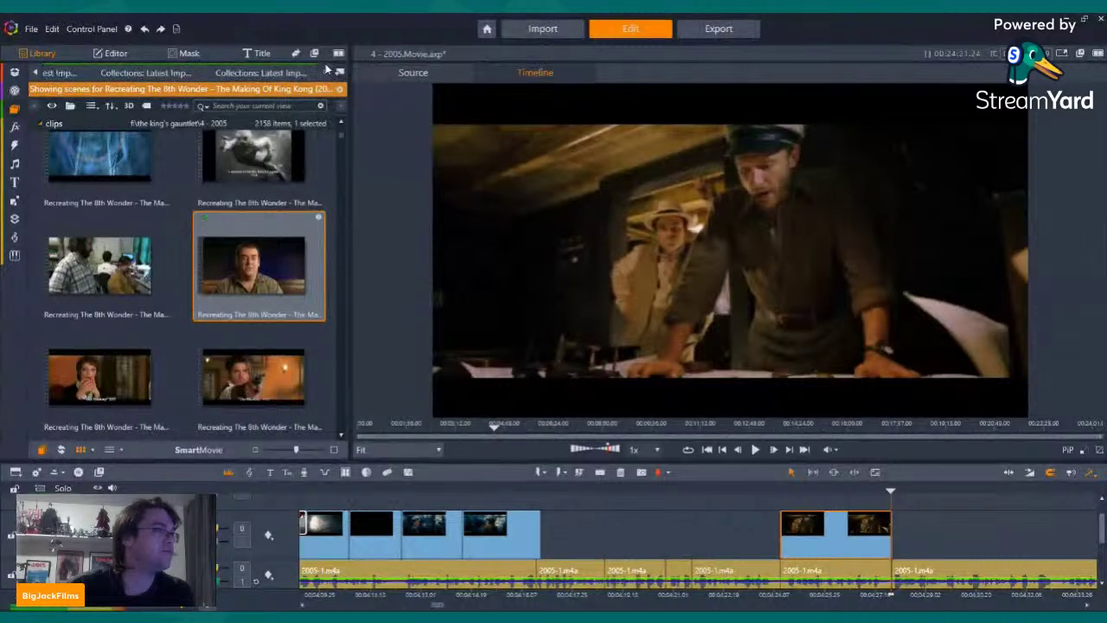
{"action": "left_click", "coordinate": [274, 74]}
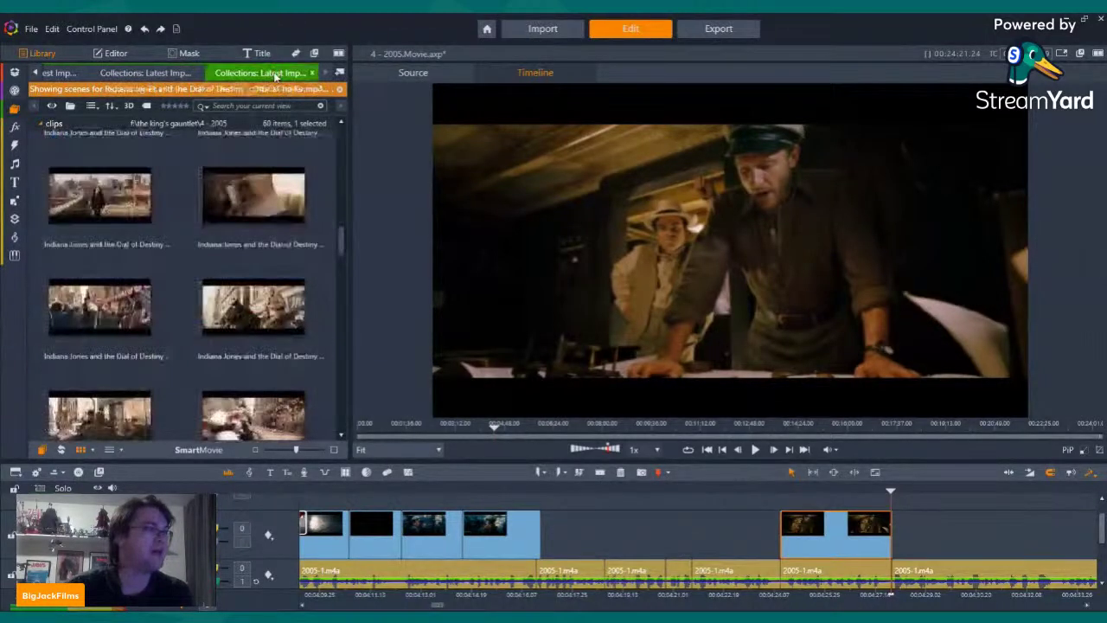
{"action": "mouse_move", "coordinate": [9, 118]}
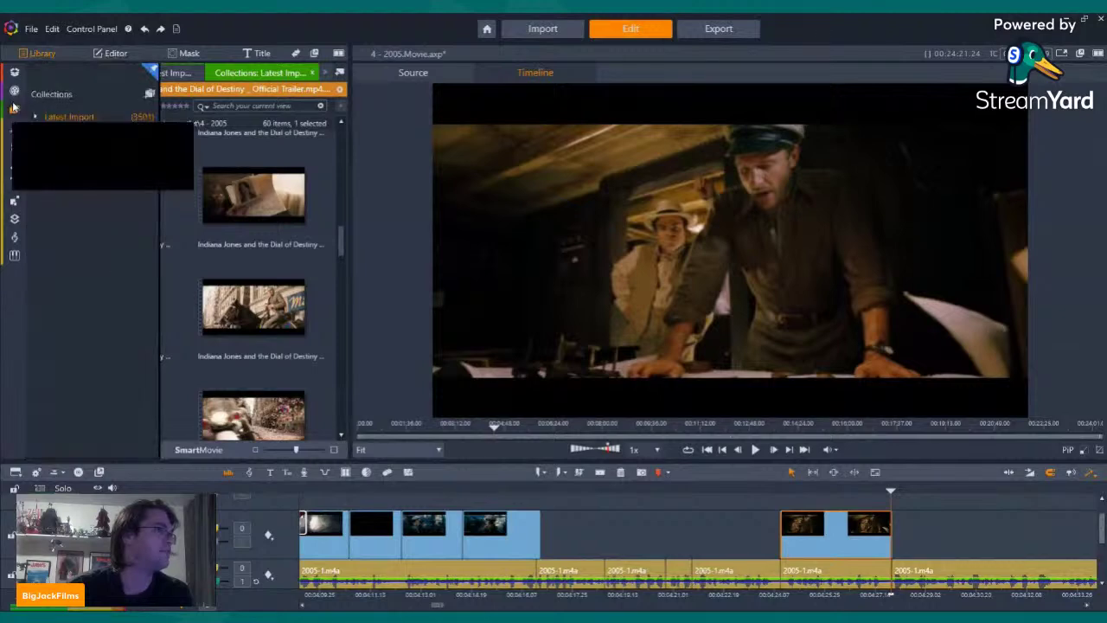
{"action": "left_click", "coordinate": [54, 115]}
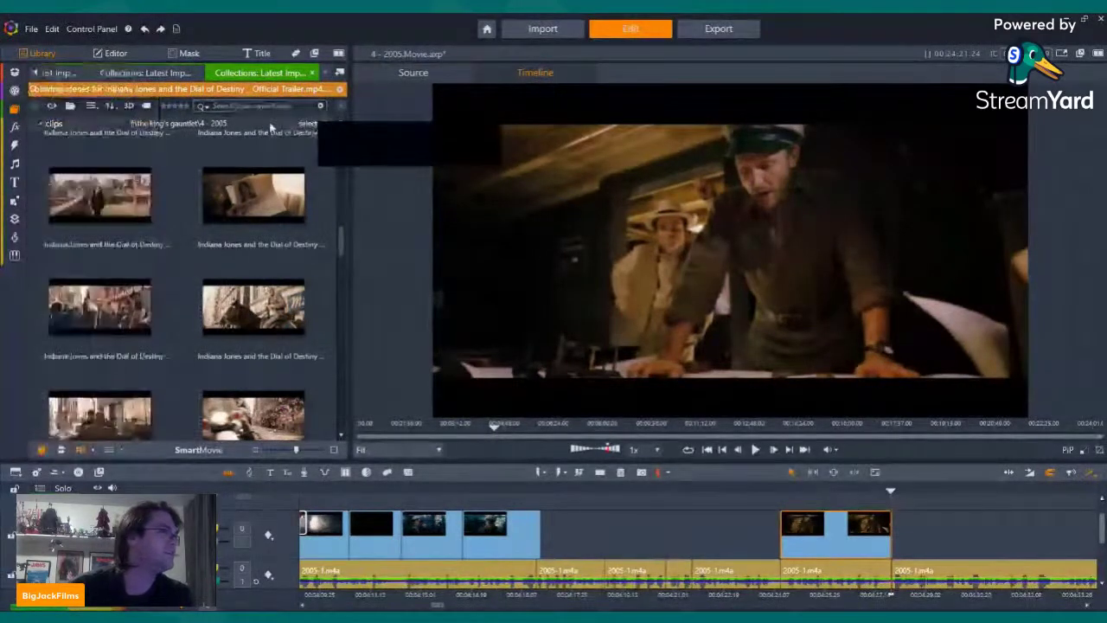
{"action": "mouse_move", "coordinate": [16, 127]}
{"action": "left_click", "coordinate": [14, 109]}
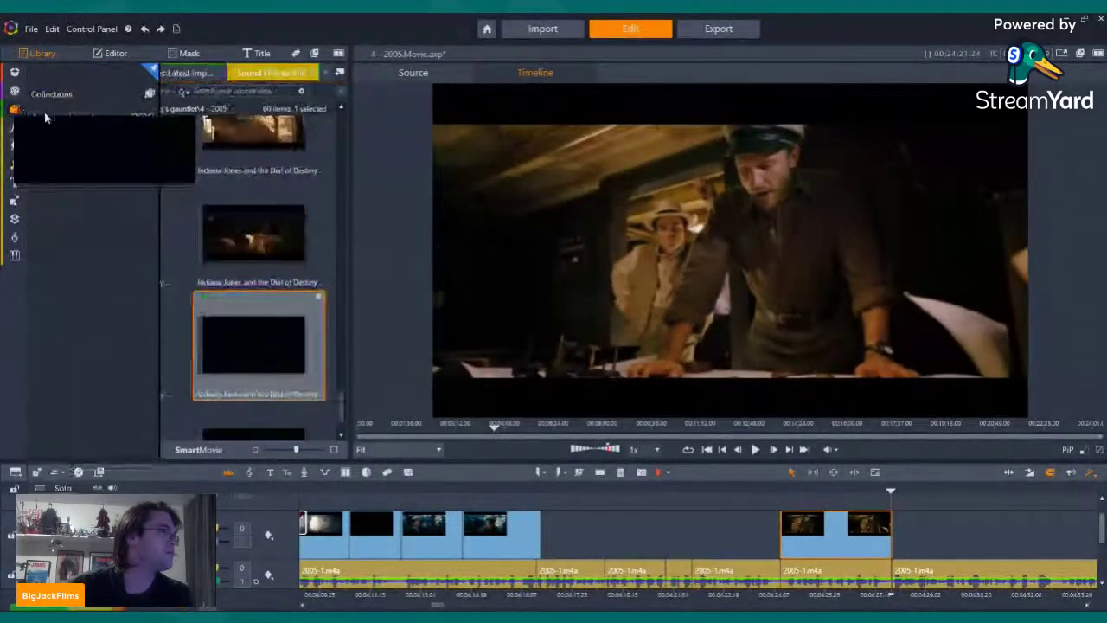
{"action": "left_click", "coordinate": [54, 115]}
{"action": "scroll", "coordinate": [245, 182], "scroll_direction": "up", "scroll_amount": 12}
{"action": "scroll", "coordinate": [229, 191], "scroll_direction": "up", "scroll_amount": 10}
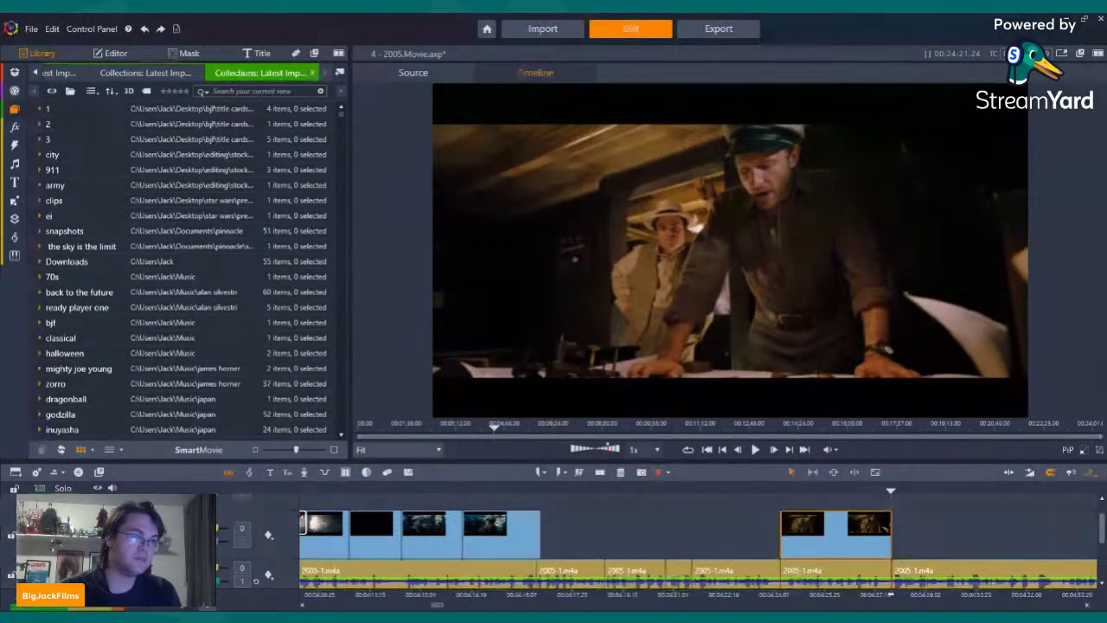
Preview the King Kong Deleted Scenes video from the clips folder near its end and split it into detected scenes shown in the library
{"action": "left_click_drag", "start_coordinate": [115, 306], "coordinate": [114, 305]}
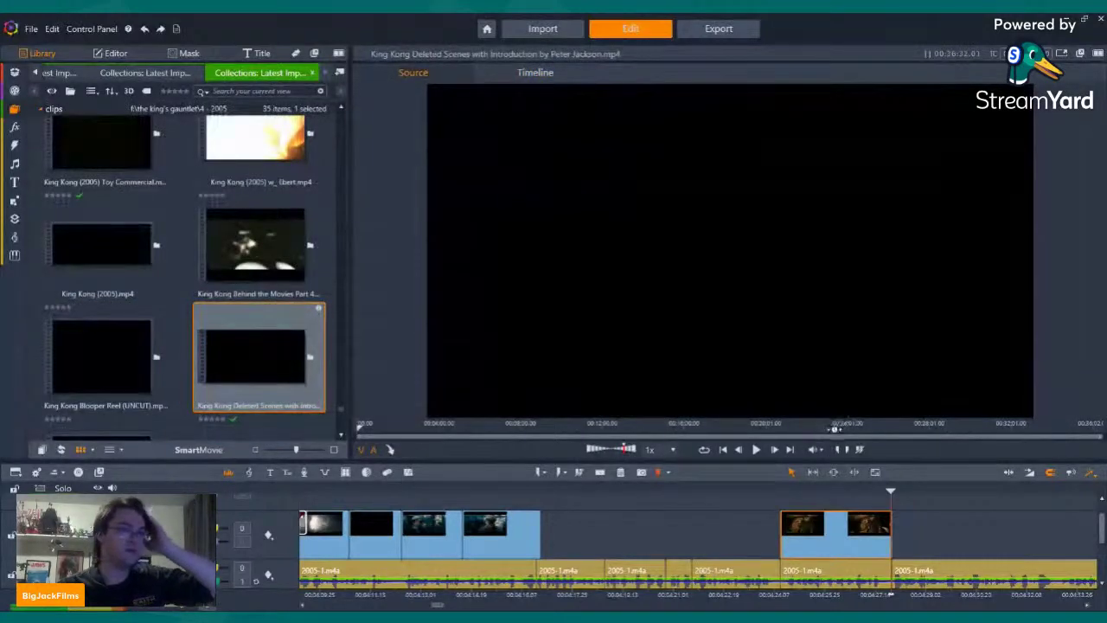
{"action": "left_click_drag", "start_coordinate": [835, 426], "coordinate": [1076, 433]}
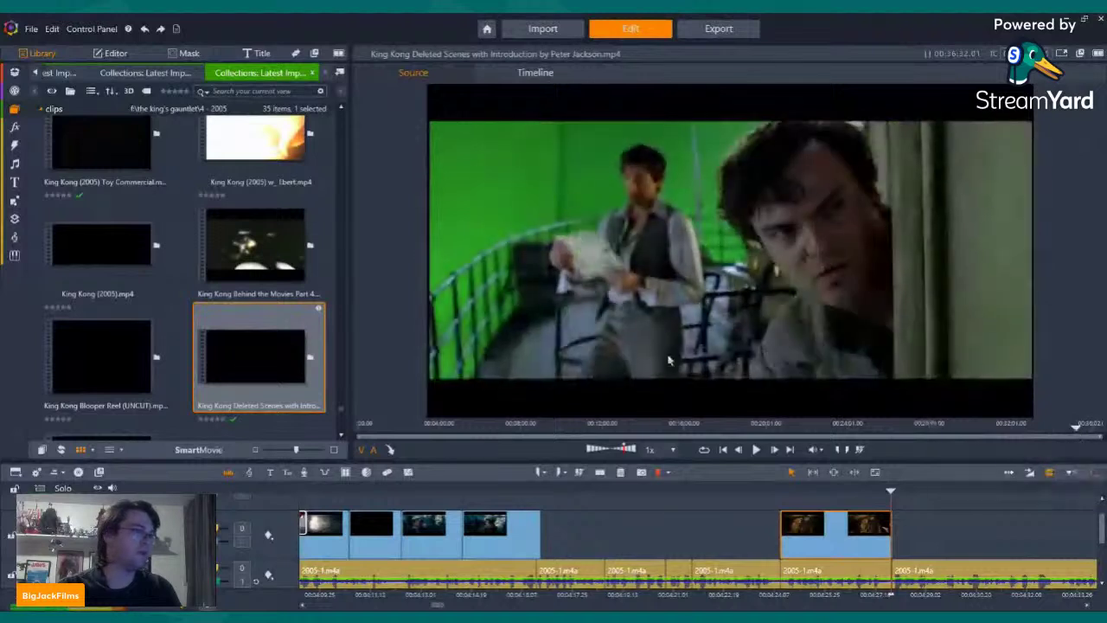
{"action": "right_click", "coordinate": [269, 352]}
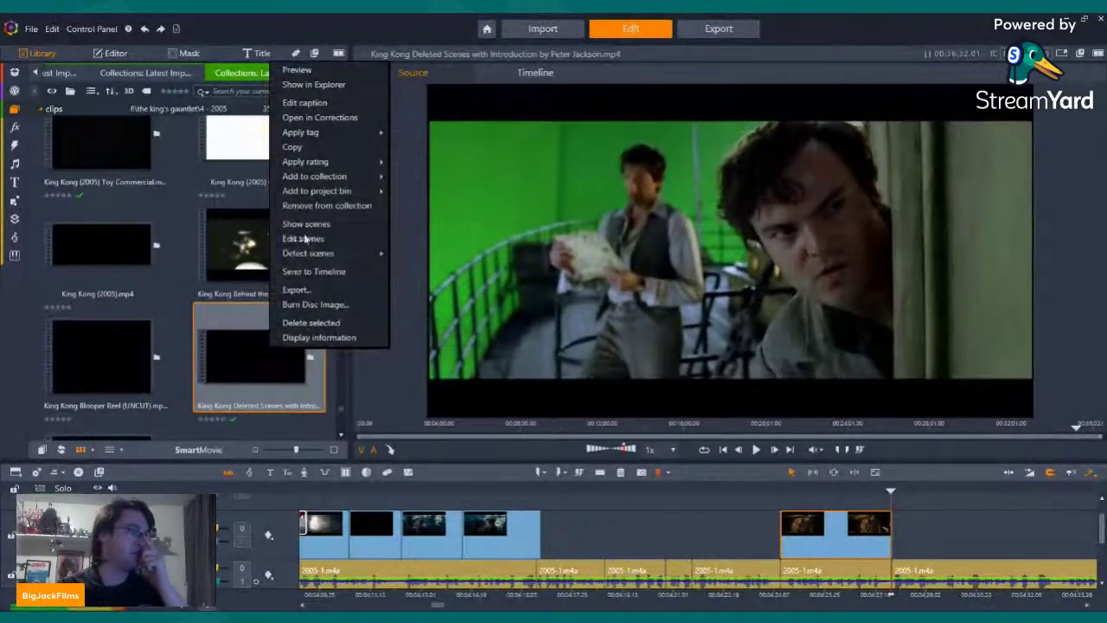
{"action": "mouse_move", "coordinate": [322, 251]}
{"action": "left_click", "coordinate": [451, 276]}
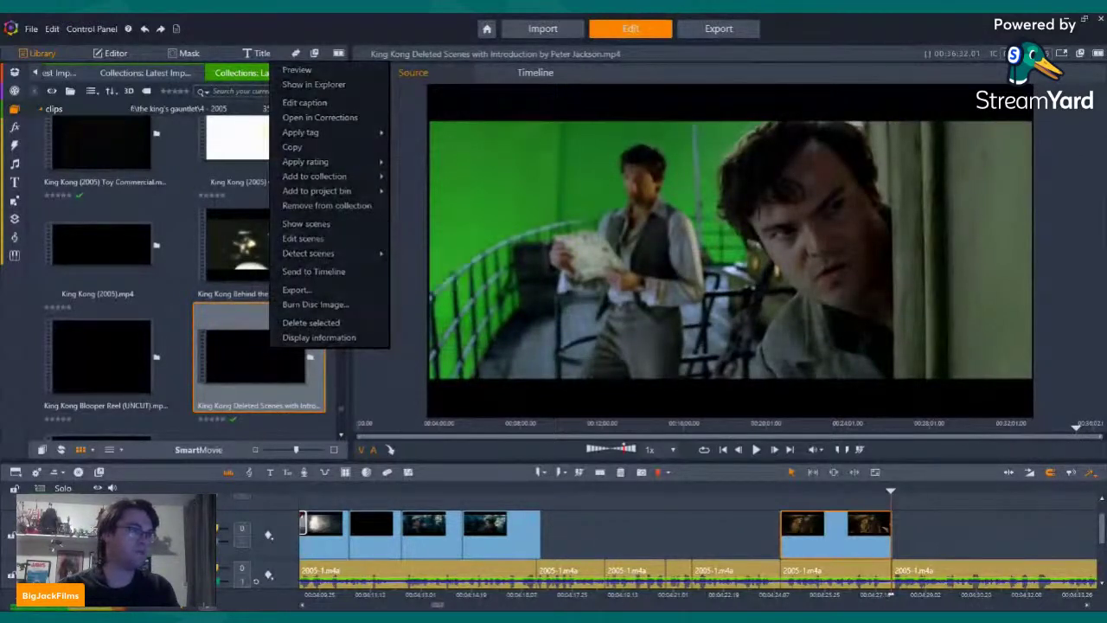
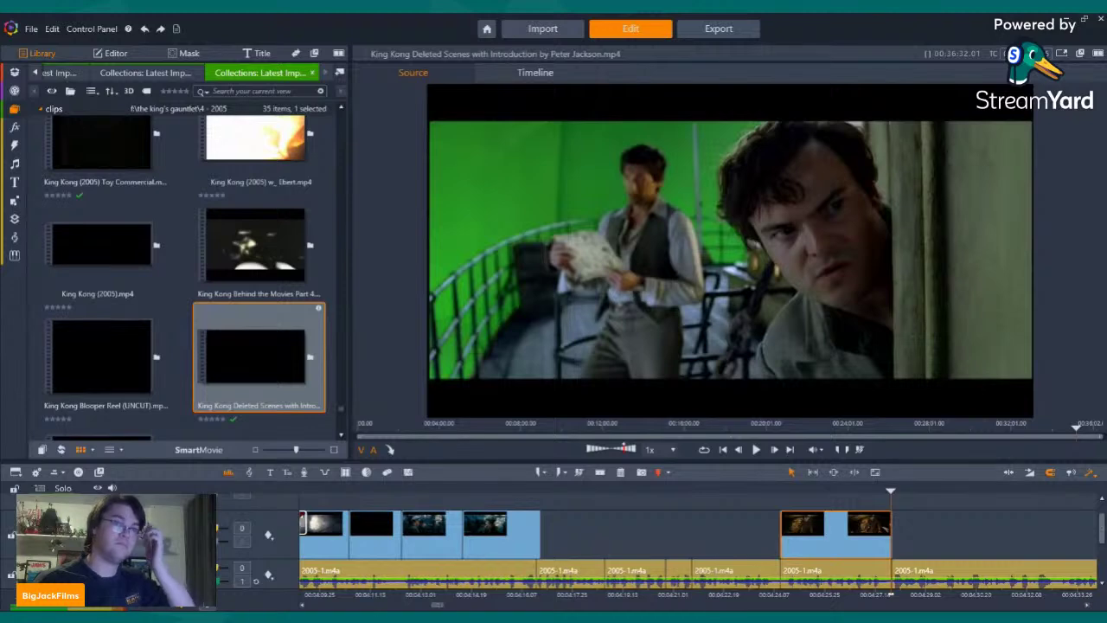
{"action": "left_click", "coordinate": [42, 449]}
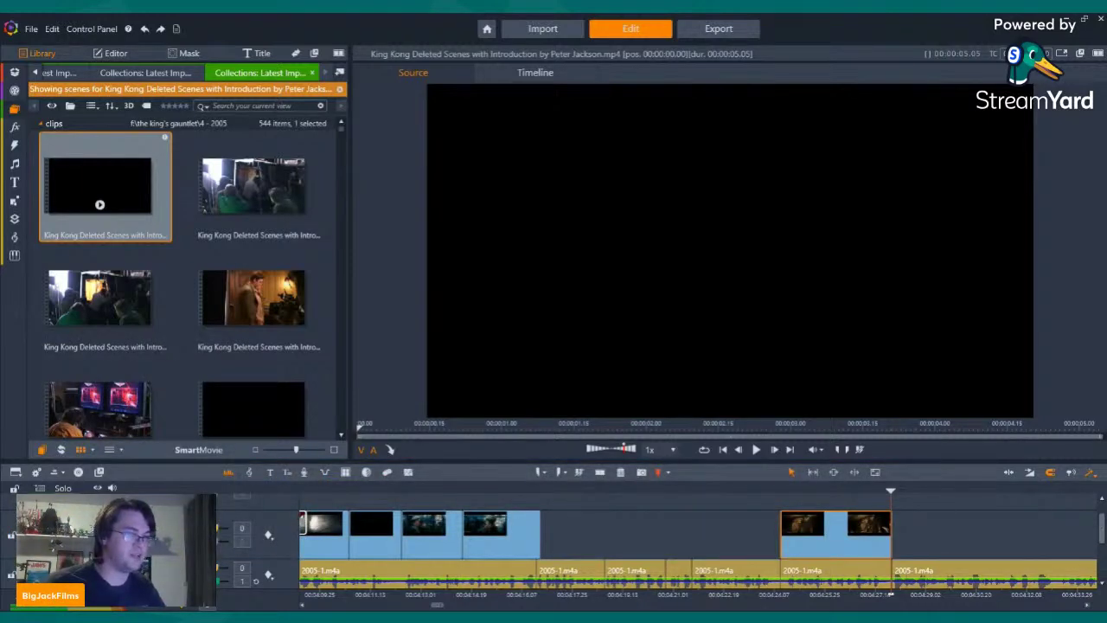
Look through the detected scenes of the deleted scenes video and preview the one at 00:12:59
{"action": "scroll", "coordinate": [260, 285], "scroll_direction": "down", "scroll_amount": 5}
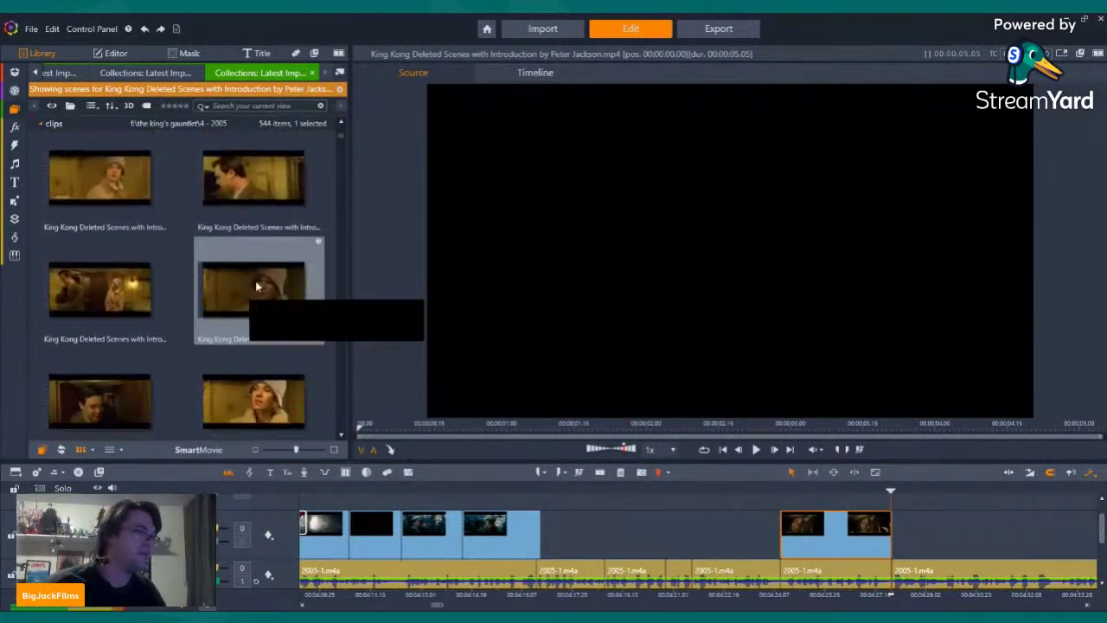
{"action": "scroll", "coordinate": [278, 279], "scroll_direction": "down", "scroll_amount": 5}
{"action": "left_click_drag", "start_coordinate": [339, 144], "coordinate": [325, 263]}
{"action": "scroll", "coordinate": [281, 229], "scroll_direction": "up", "scroll_amount": 3}
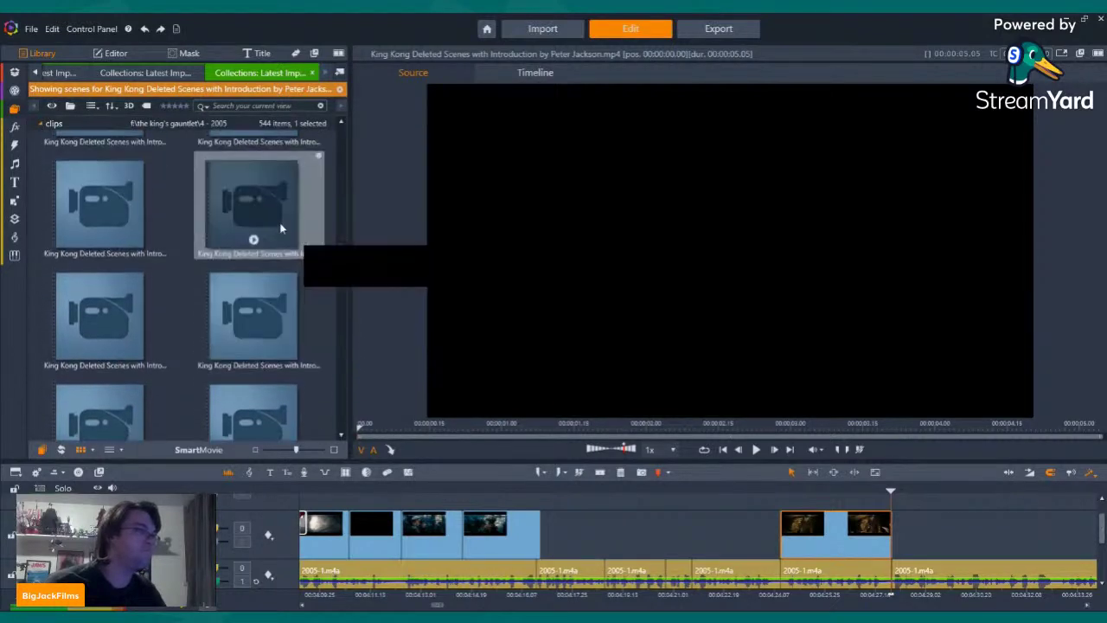
{"action": "scroll", "coordinate": [275, 230], "scroll_direction": "up", "scroll_amount": 1}
{"action": "scroll", "coordinate": [273, 231], "scroll_direction": "down", "scroll_amount": 3}
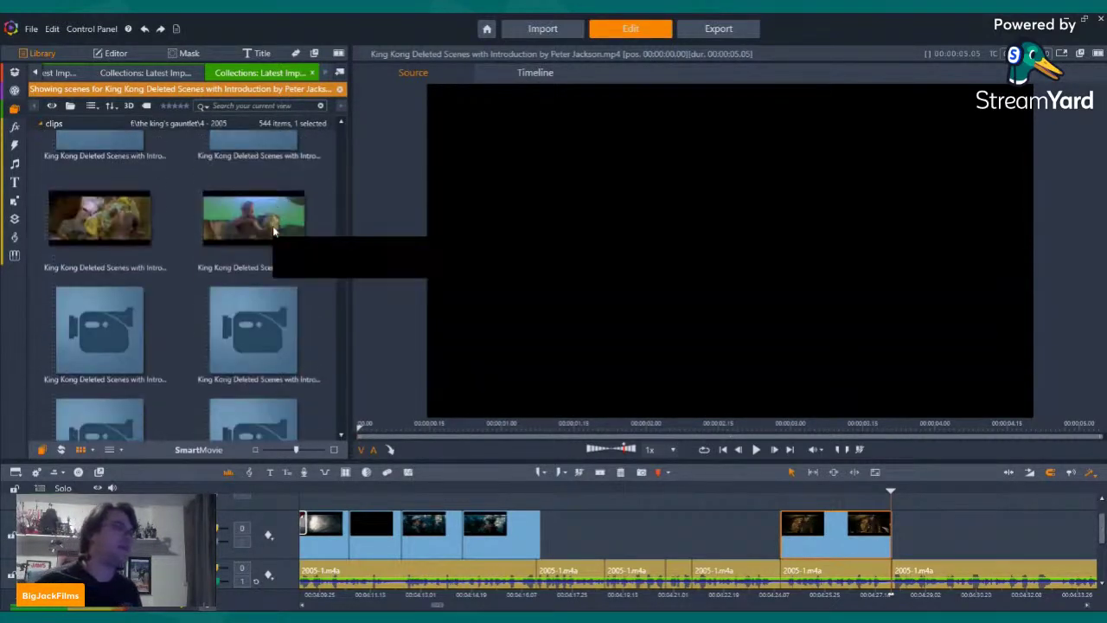
{"action": "scroll", "coordinate": [269, 251], "scroll_direction": "up", "scroll_amount": 1}
{"action": "scroll", "coordinate": [268, 273], "scroll_direction": "down", "scroll_amount": 3}
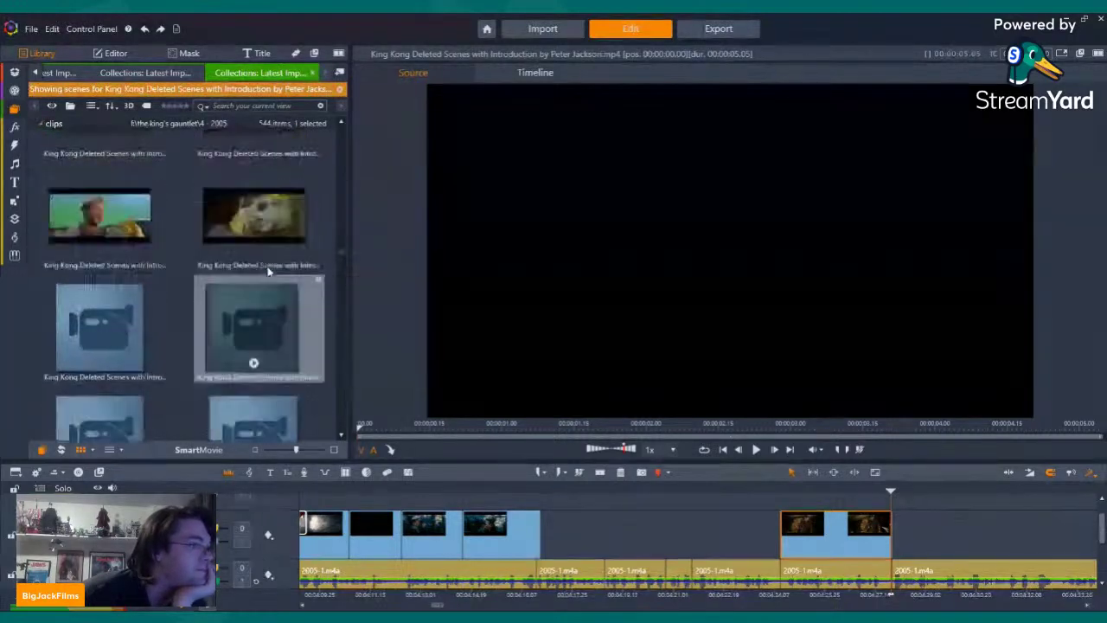
{"action": "left_click", "coordinate": [262, 244]}
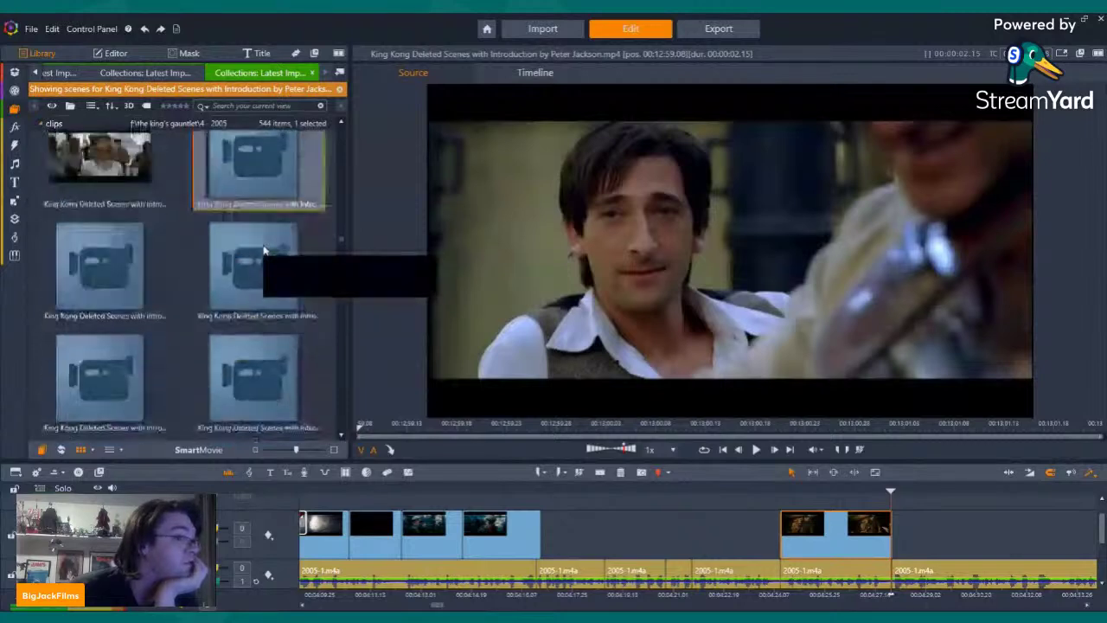
{"action": "scroll", "coordinate": [263, 249], "scroll_direction": "down", "scroll_amount": 8}
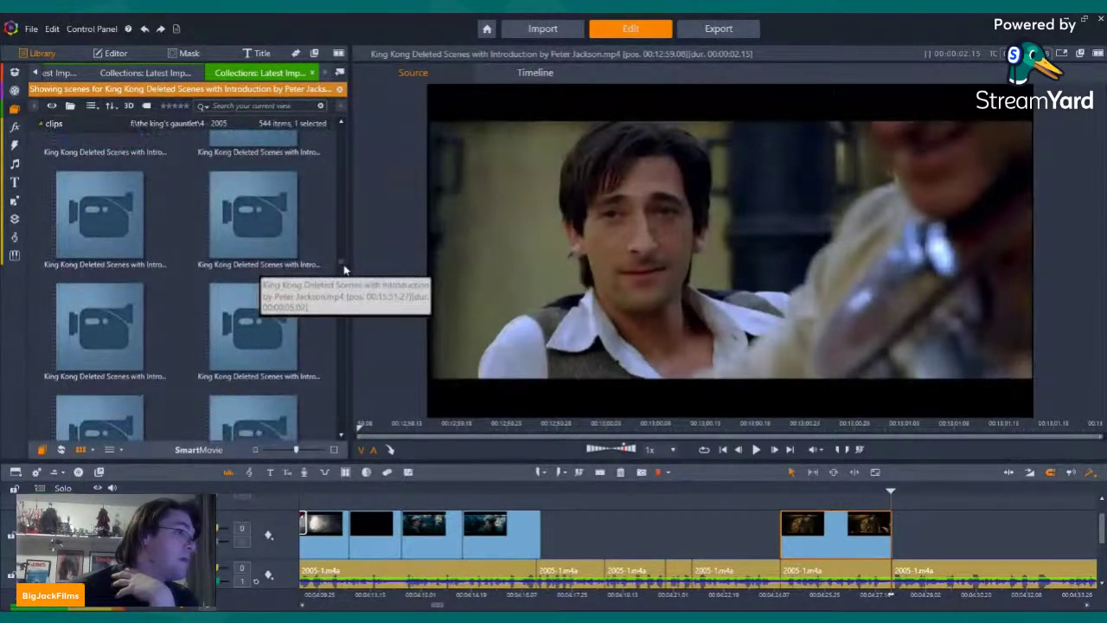
{"action": "left_click_drag", "start_coordinate": [340, 265], "coordinate": [343, 351]}
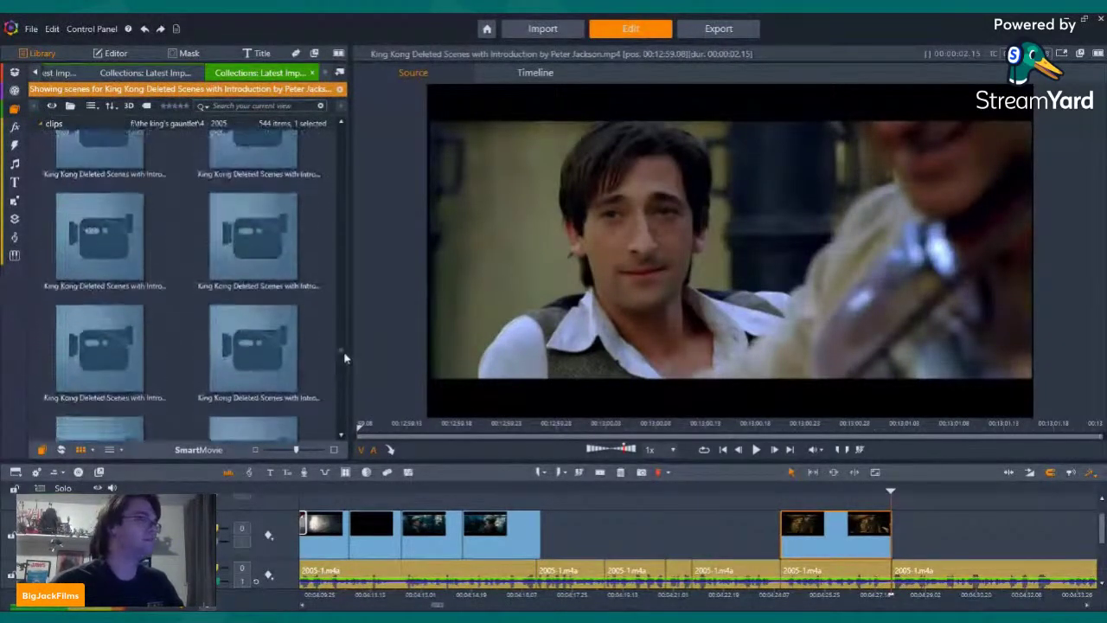
Preview several deleted scenes between 00:30:55 and 00:33:00 and examine the remaining ones up to the end of the video
{"action": "left_click", "coordinate": [279, 251]}
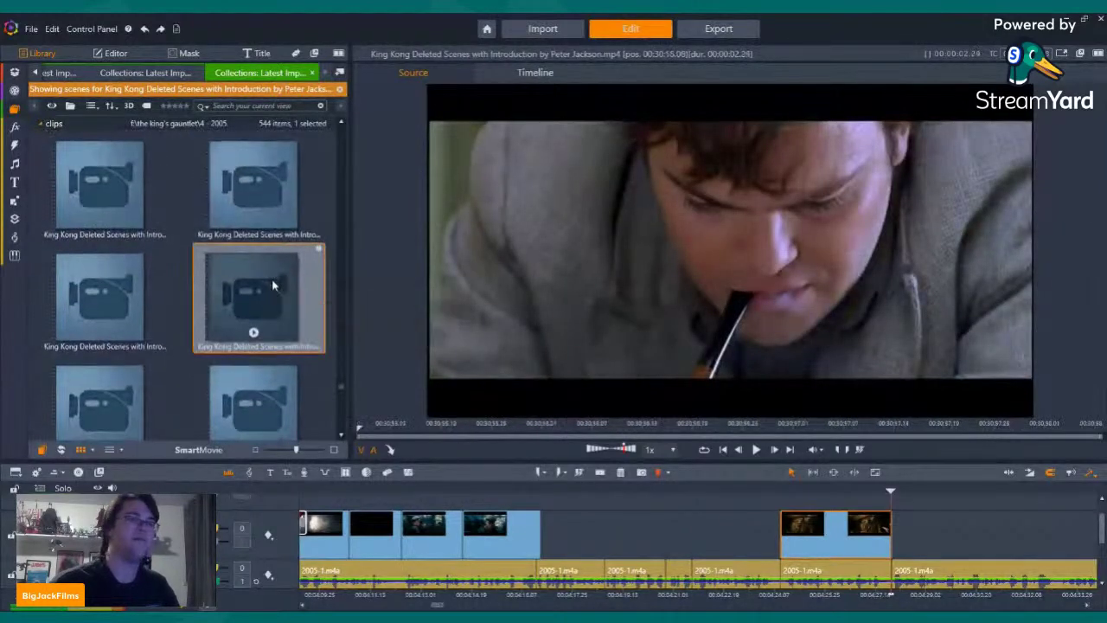
{"action": "left_click", "coordinate": [271, 278]}
{"action": "left_click", "coordinate": [273, 286]}
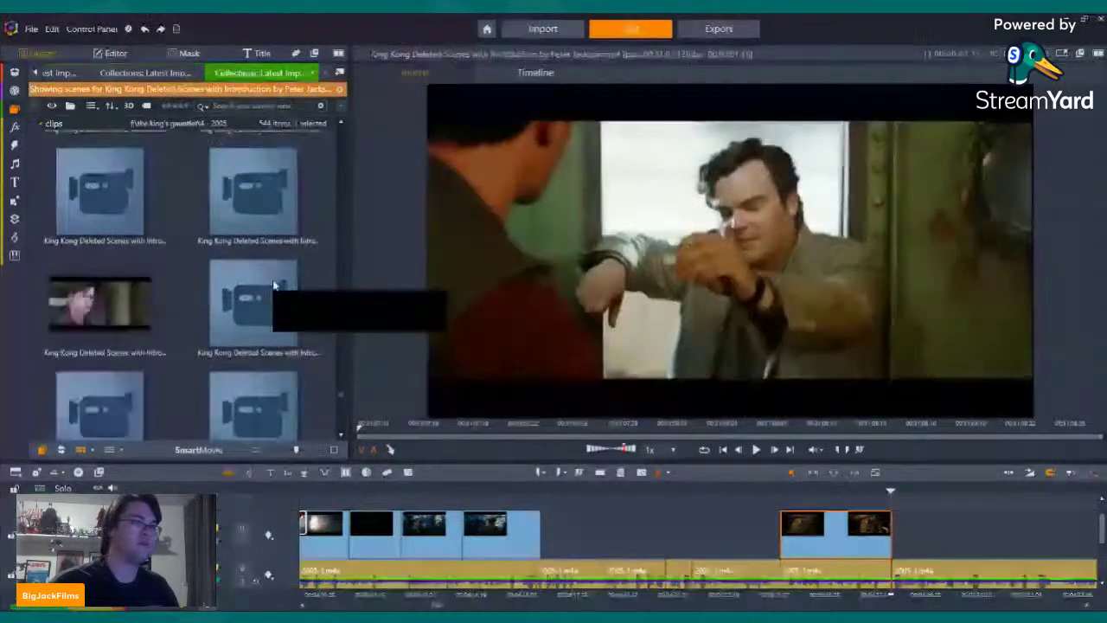
{"action": "left_click", "coordinate": [273, 285]}
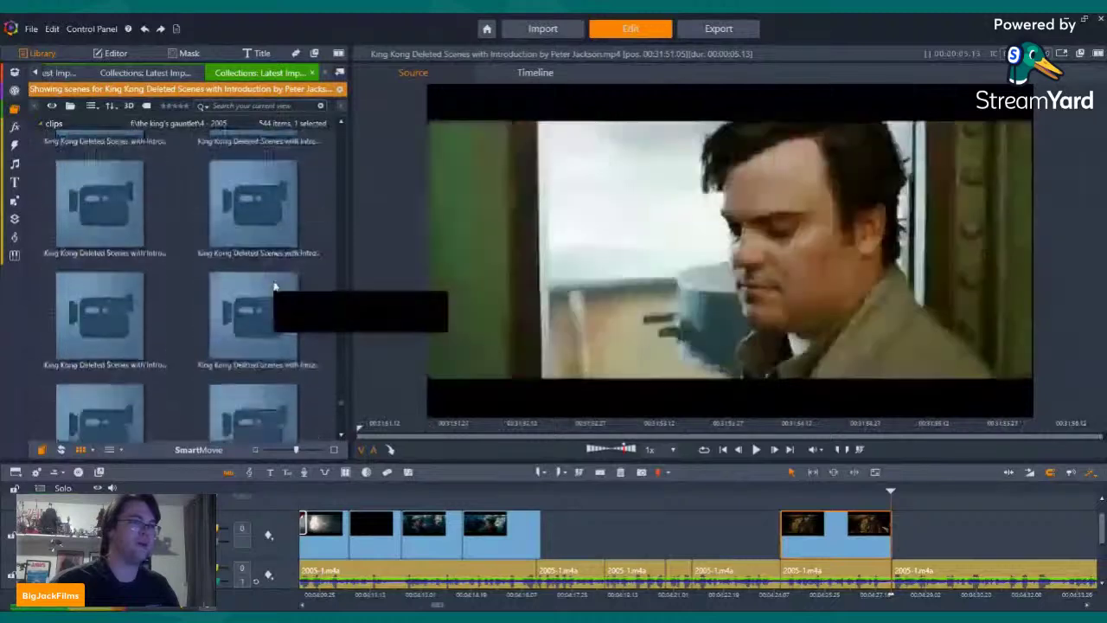
{"action": "scroll", "coordinate": [273, 308], "scroll_direction": "down", "scroll_amount": 4}
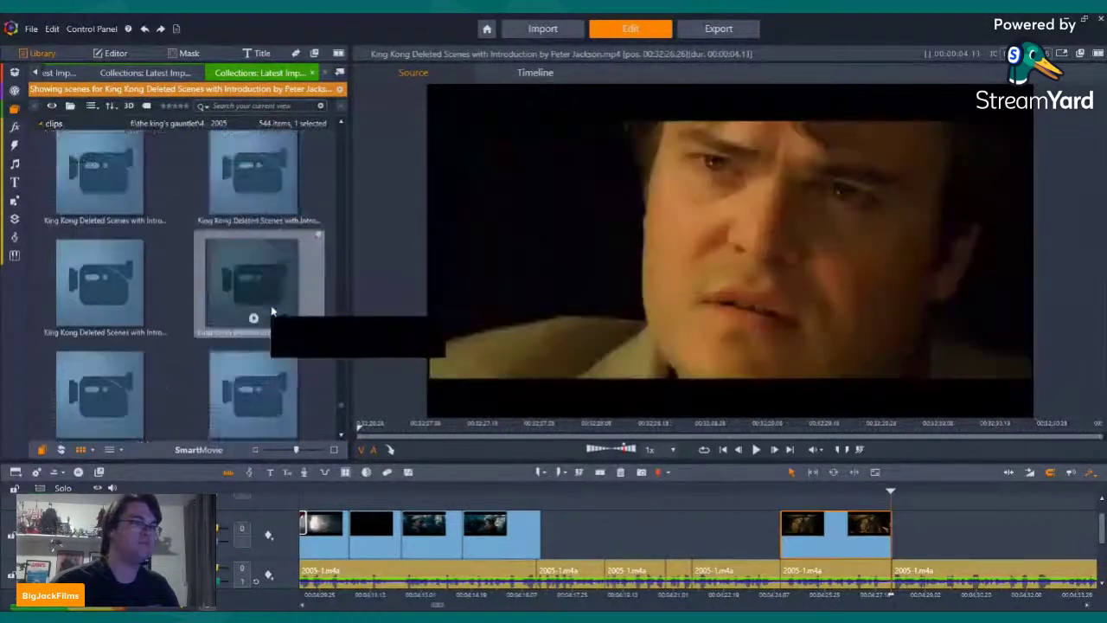
{"action": "left_click", "coordinate": [272, 309]}
{"action": "scroll", "coordinate": [273, 310], "scroll_direction": "down", "scroll_amount": 6}
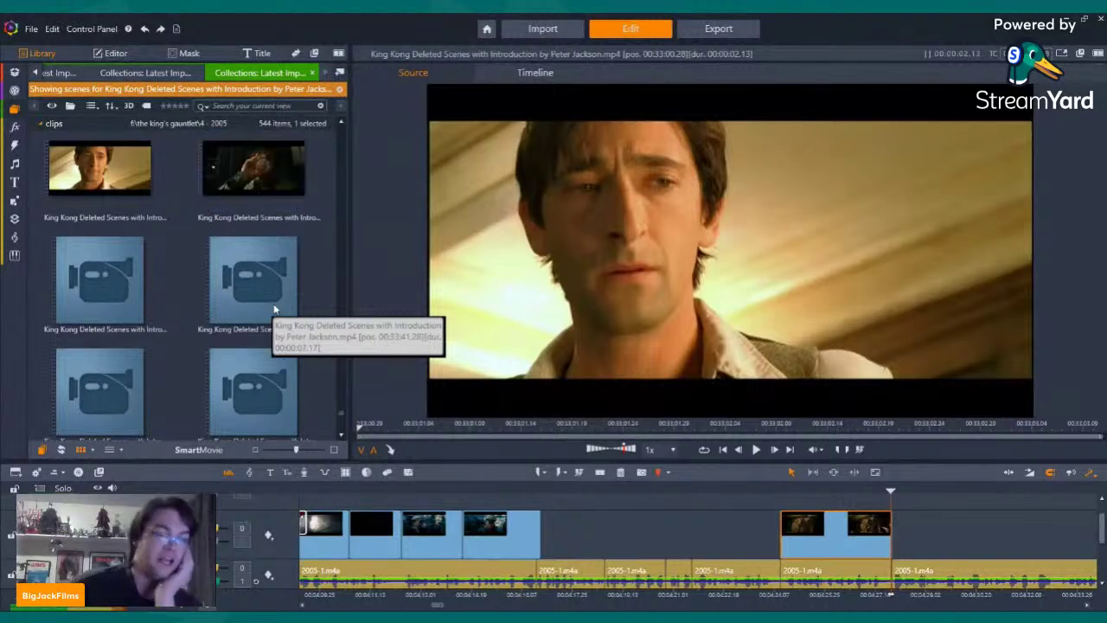
{"action": "scroll", "coordinate": [242, 257], "scroll_direction": "down", "scroll_amount": 2}
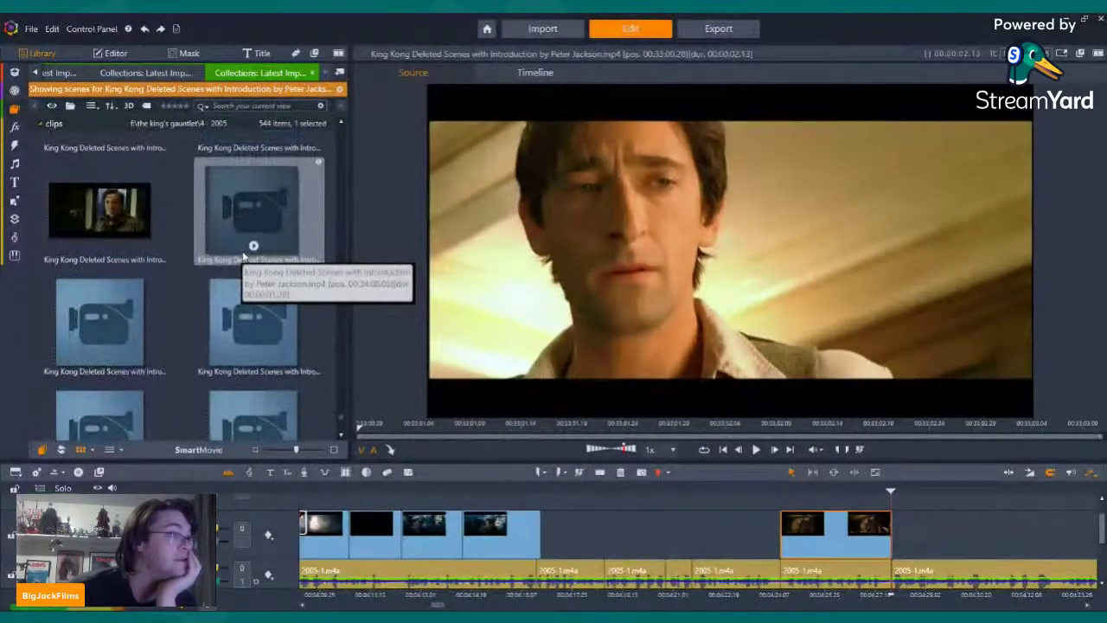
{"action": "scroll", "coordinate": [243, 257], "scroll_direction": "up", "scroll_amount": 1}
{"action": "scroll", "coordinate": [243, 260], "scroll_direction": "down", "scroll_amount": 2}
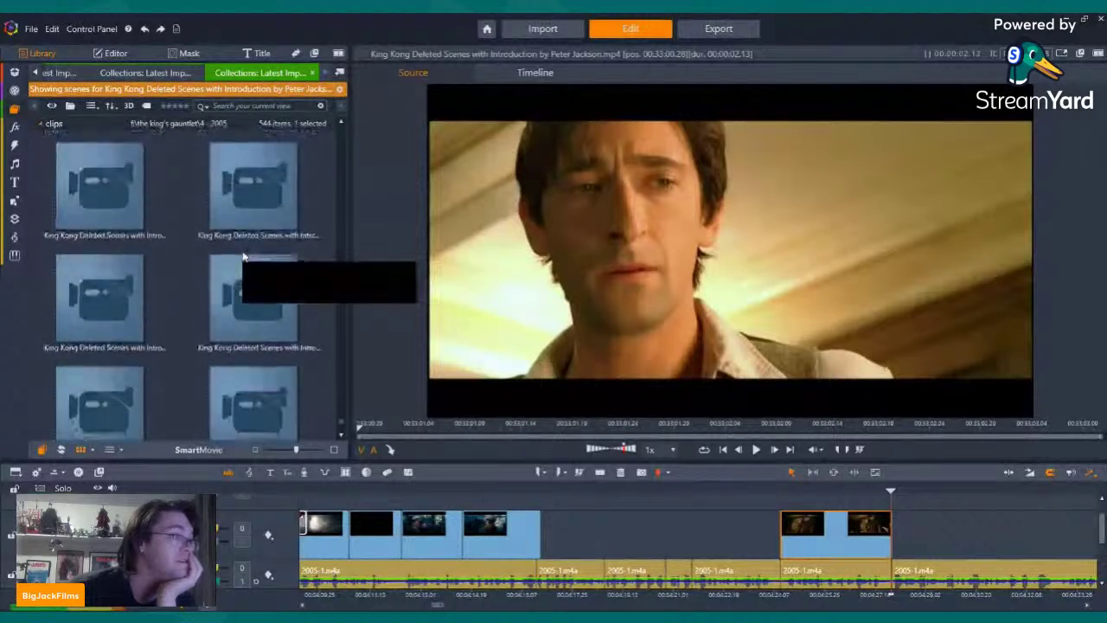
{"action": "scroll", "coordinate": [243, 265], "scroll_direction": "down", "scroll_amount": 1}
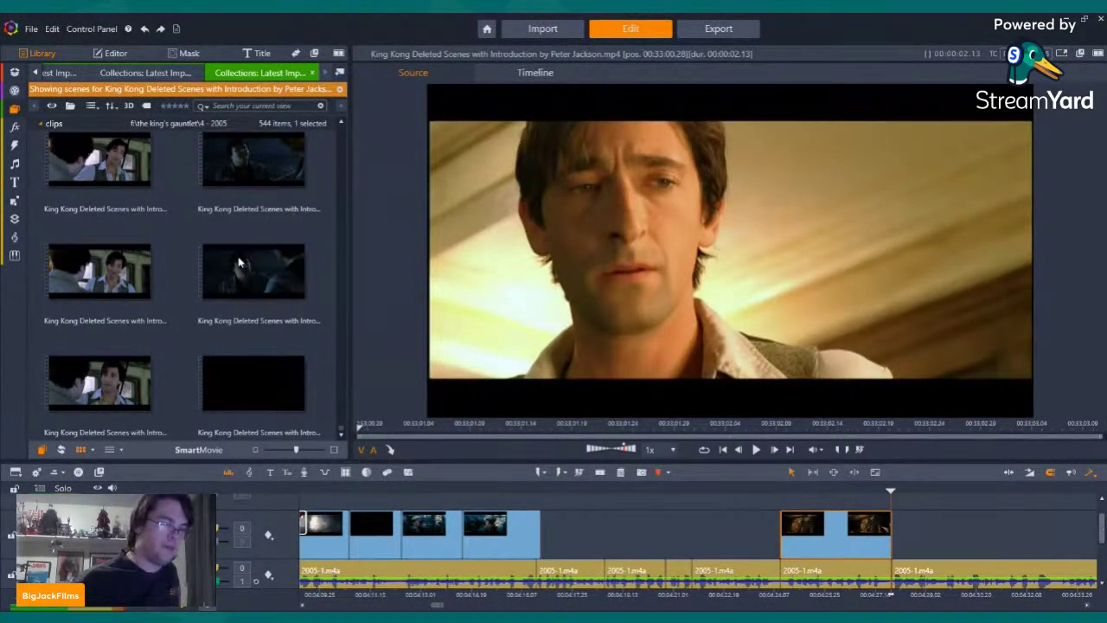
Place the 00:35:07 green-screen scene of the man reading the map on the commentary track at about 00:04:28, where the captain clip ends
{"action": "scroll", "coordinate": [302, 304], "scroll_direction": "up", "scroll_amount": 8}
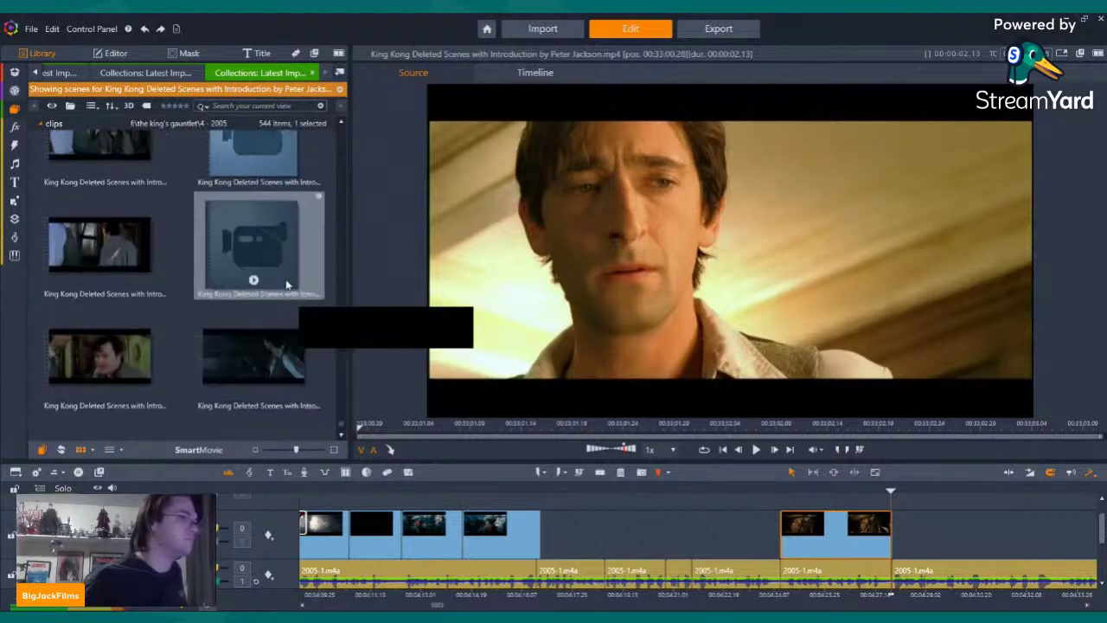
{"action": "scroll", "coordinate": [288, 284], "scroll_direction": "up", "scroll_amount": 3}
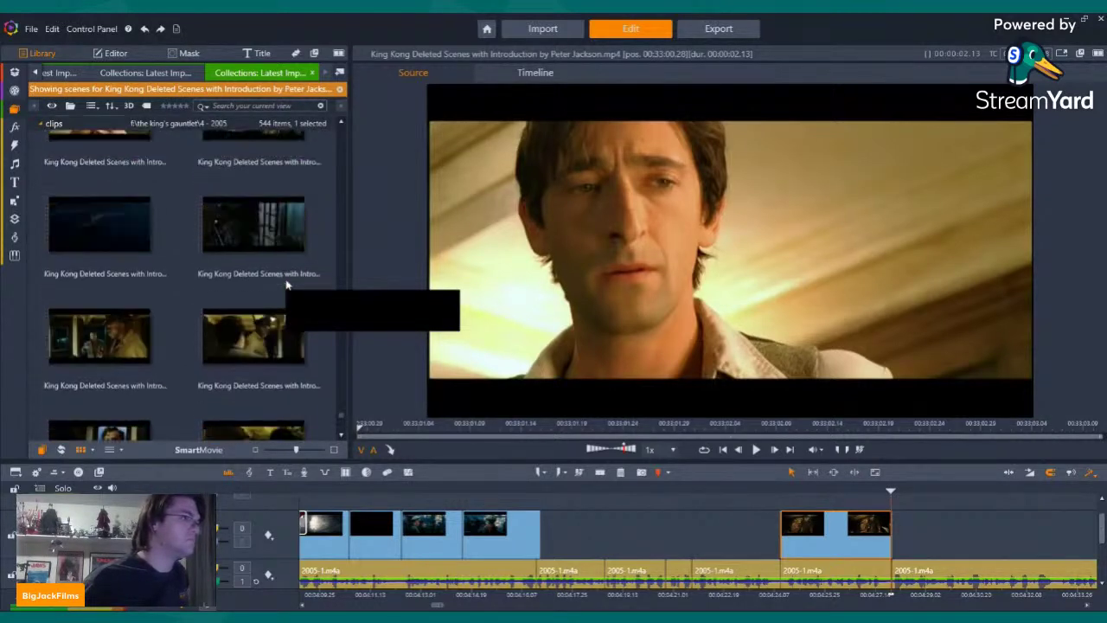
{"action": "scroll", "coordinate": [288, 283], "scroll_direction": "up", "scroll_amount": 4}
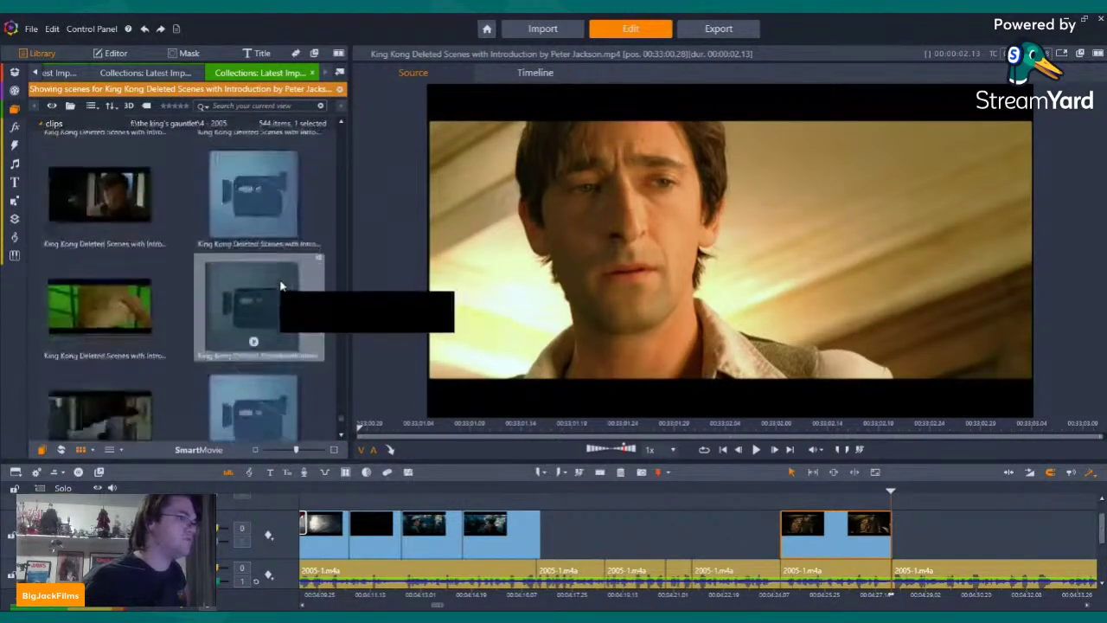
{"action": "scroll", "coordinate": [280, 286], "scroll_direction": "up", "scroll_amount": 3}
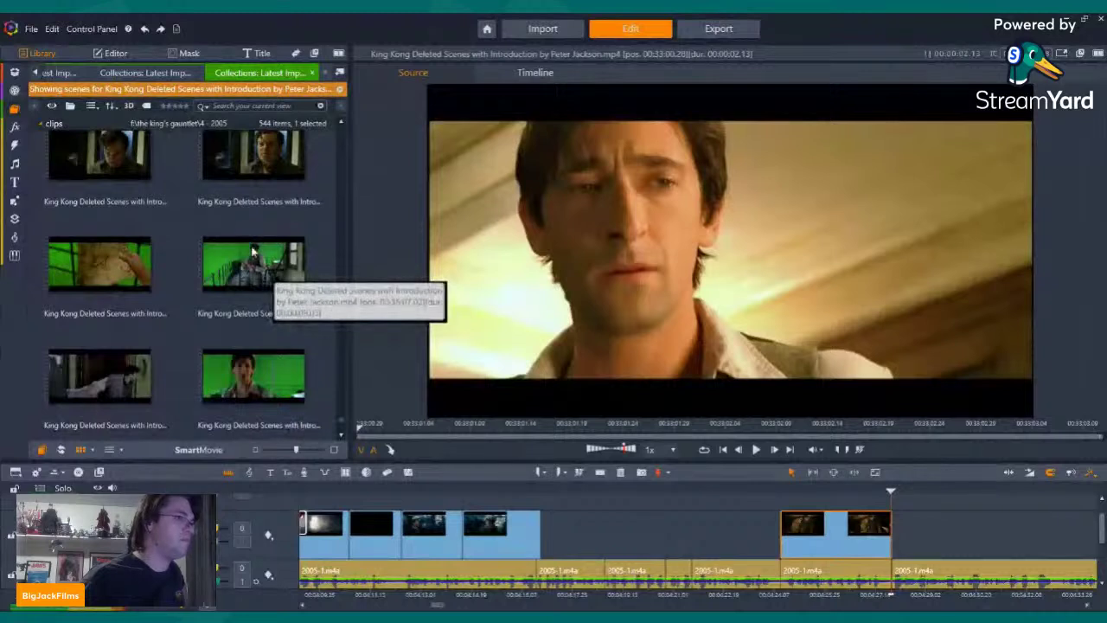
{"action": "left_click", "coordinate": [254, 272]}
{"action": "left_click", "coordinate": [253, 282]}
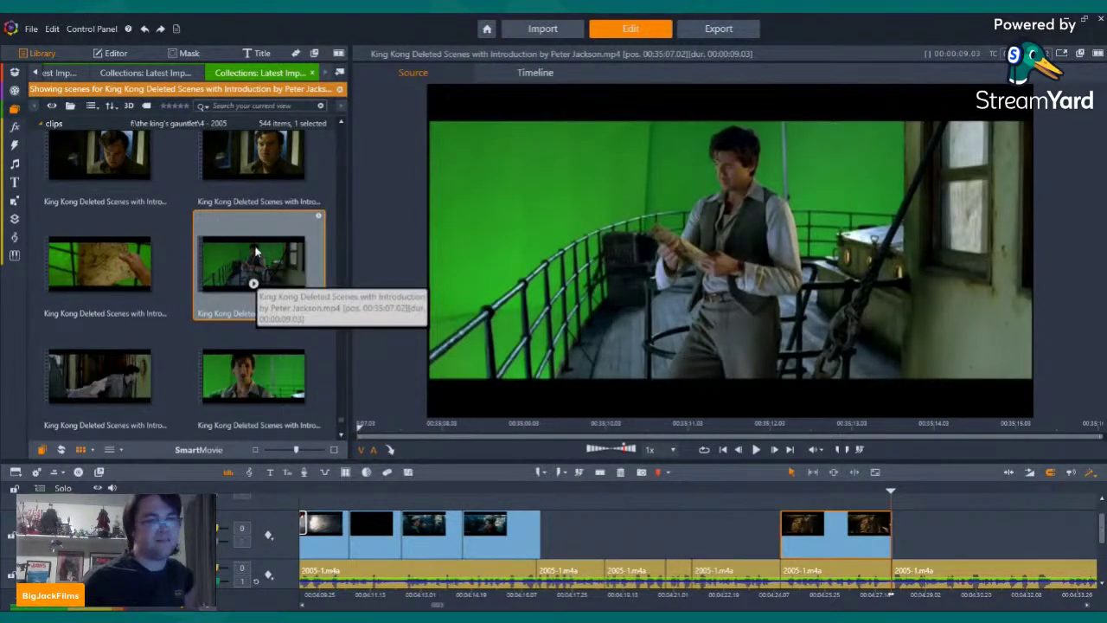
{"action": "left_click_drag", "start_coordinate": [256, 251], "coordinate": [896, 572]}
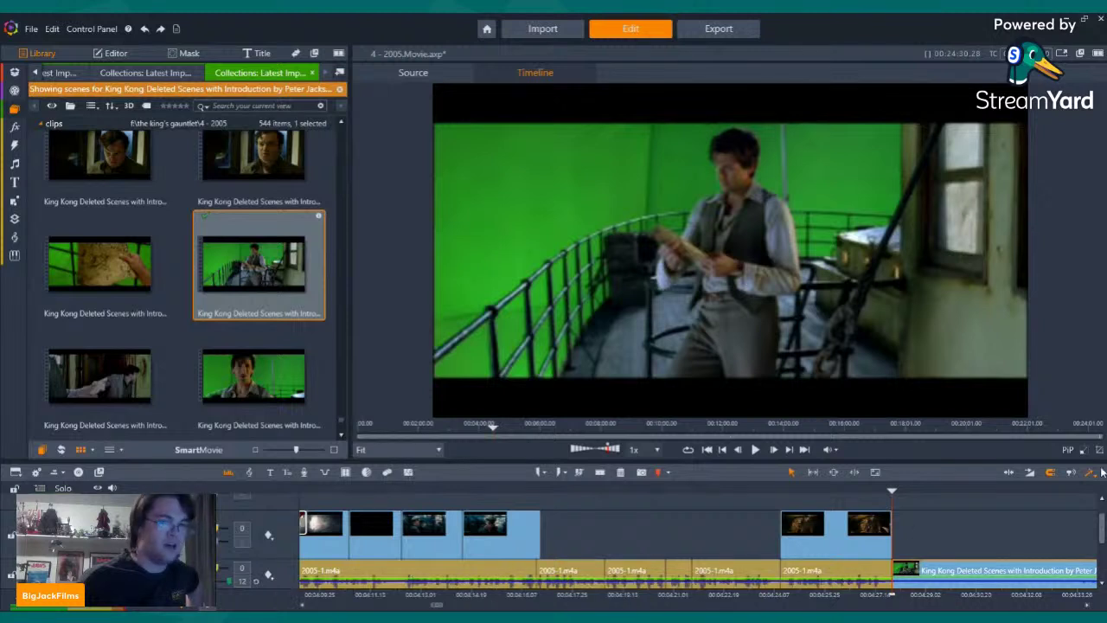
Split the green-screen map scene at about 00:04:34 and delete its first part, closing the gap after the captain clip
{"action": "left_click", "coordinate": [1070, 489]}
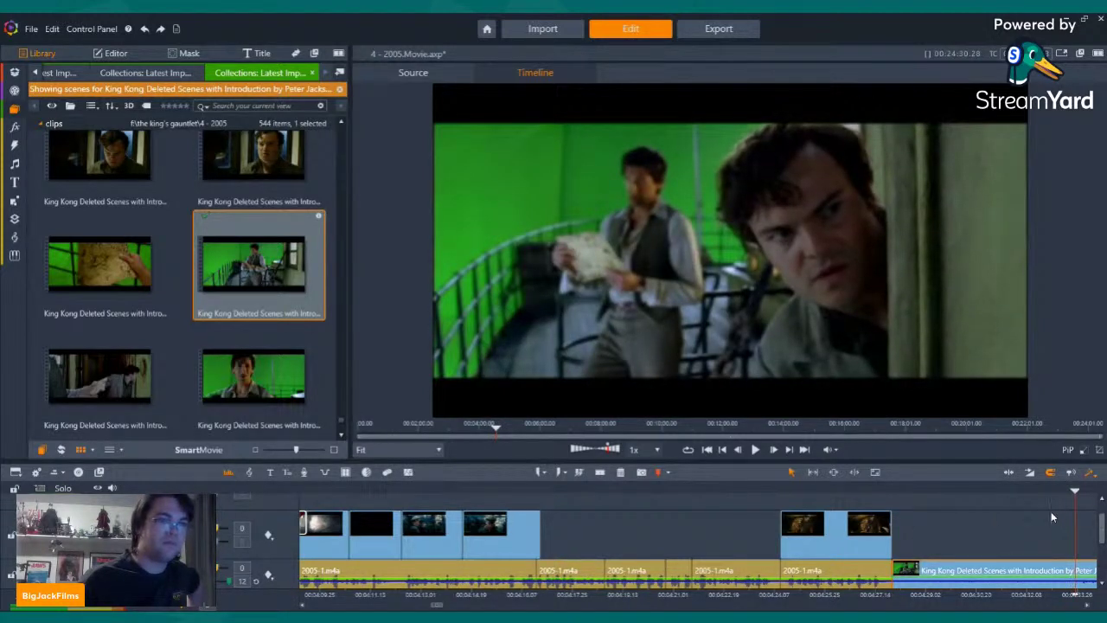
{"action": "left_click", "coordinate": [600, 473]}
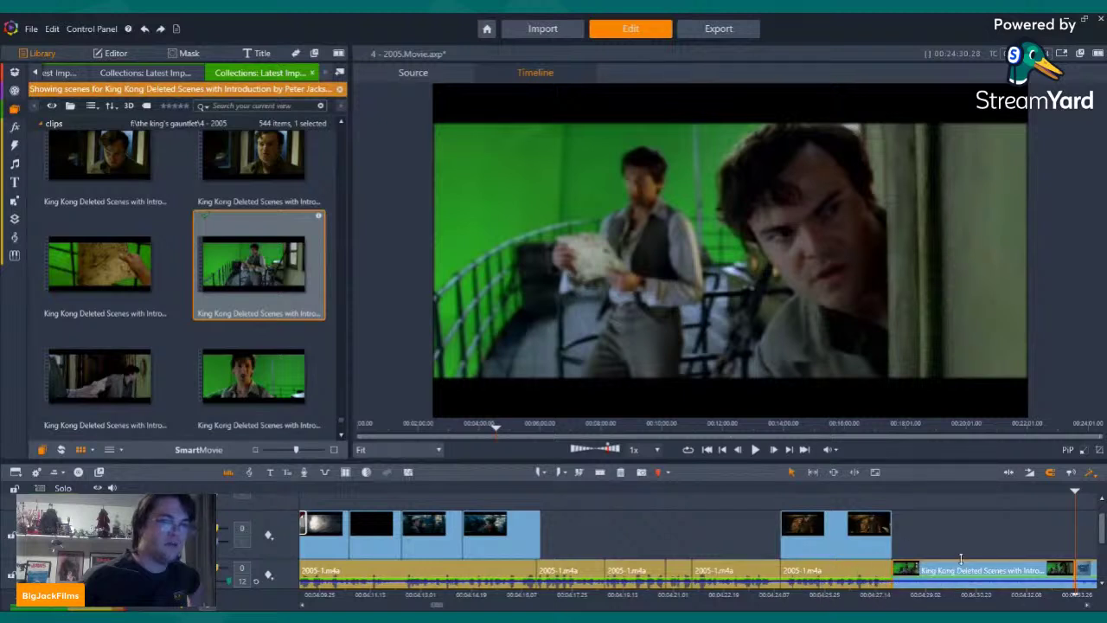
{"action": "left_click", "coordinate": [971, 570]}
{"action": "left_click", "coordinate": [621, 473]}
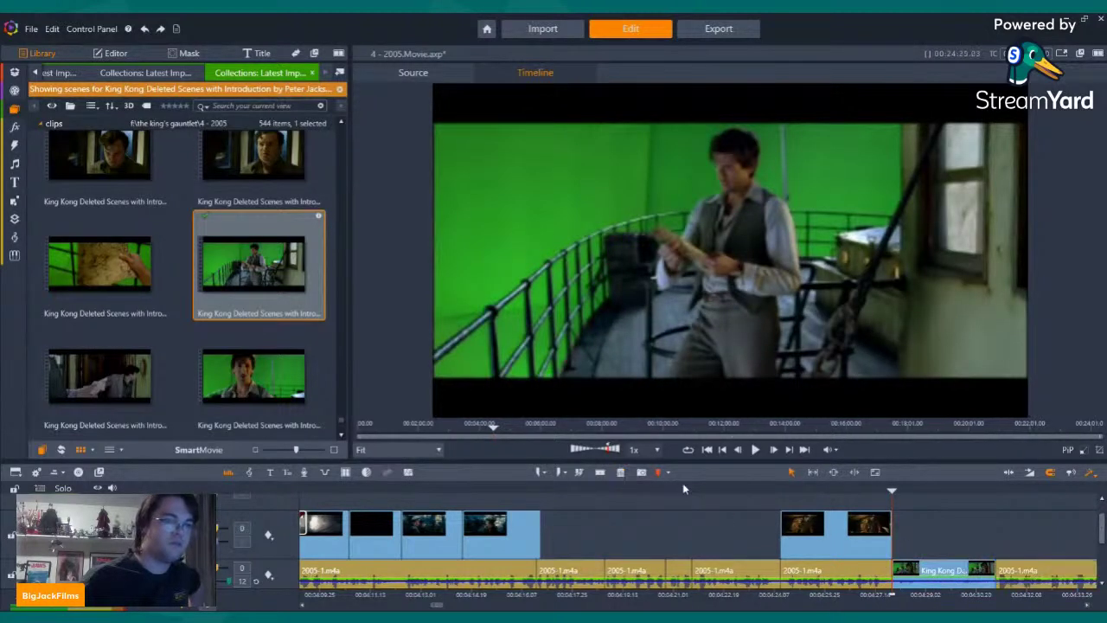
Play the timeline from the end of the captain clip through the trimmed green-screen scene into the following commentary
{"action": "key", "text": "Left"}
{"action": "key", "text": "Left"}
{"action": "key", "text": "Left"}
{"action": "key", "text": "Left"}
{"action": "key", "text": "Left"}
{"action": "key", "text": "Left"}
{"action": "key", "text": "Left"}
{"action": "key", "text": "Left"}
{"action": "key", "text": "Left"}
{"action": "key", "text": "Left"}
{"action": "key", "text": "Left"}
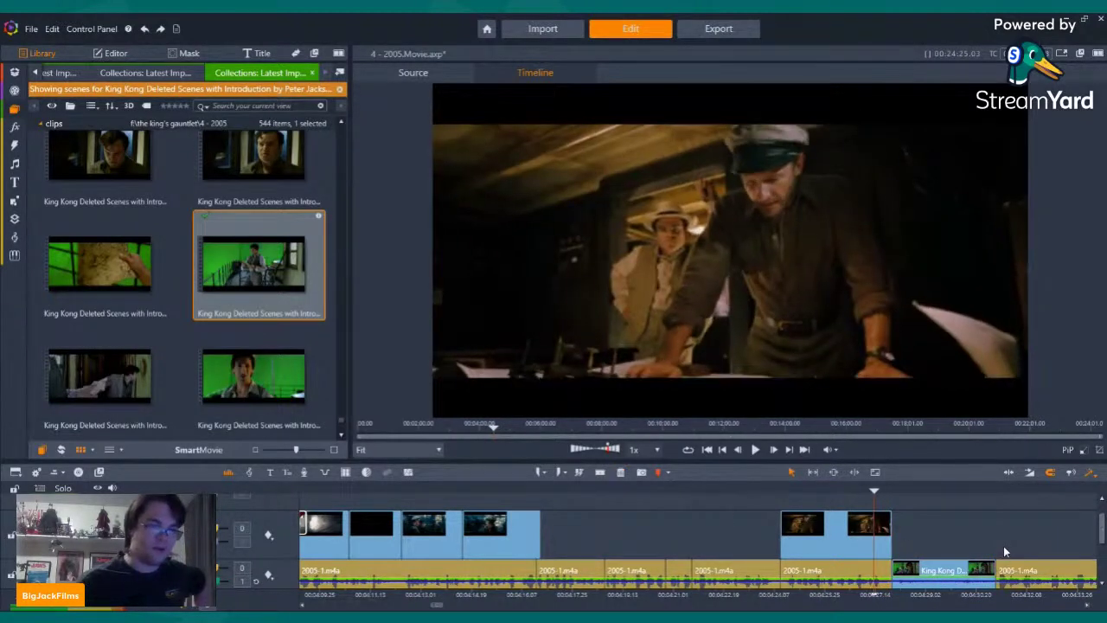
{"action": "left_click", "coordinate": [756, 450]}
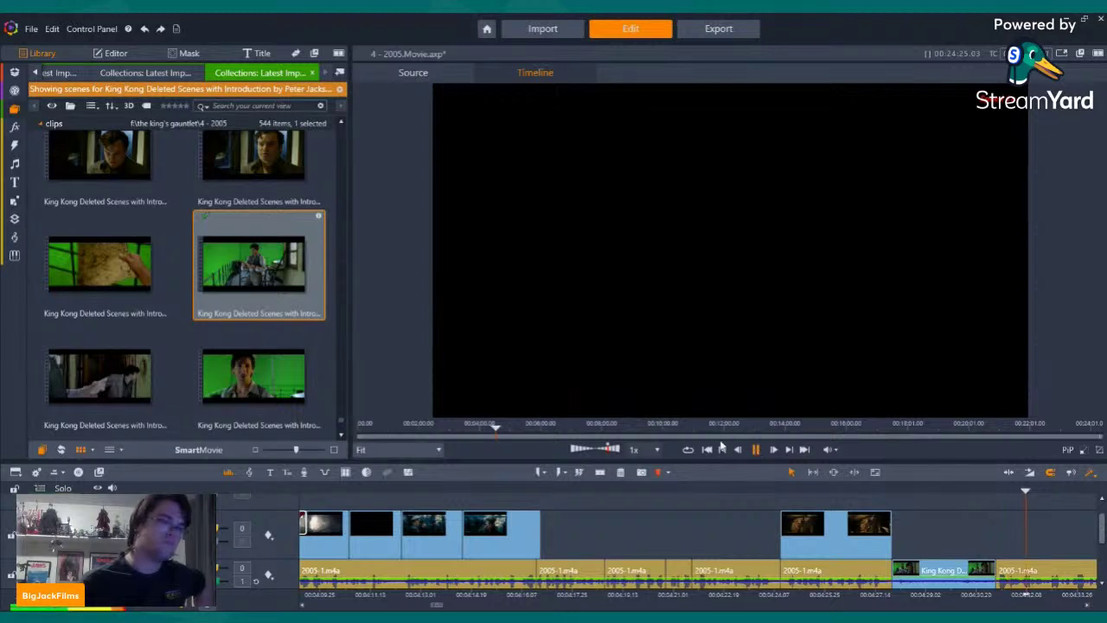
Replay the trimmed green-screen scene from its start and stop just after the following commentary begins, stepping back slightly
{"action": "left_click", "coordinate": [725, 450]}
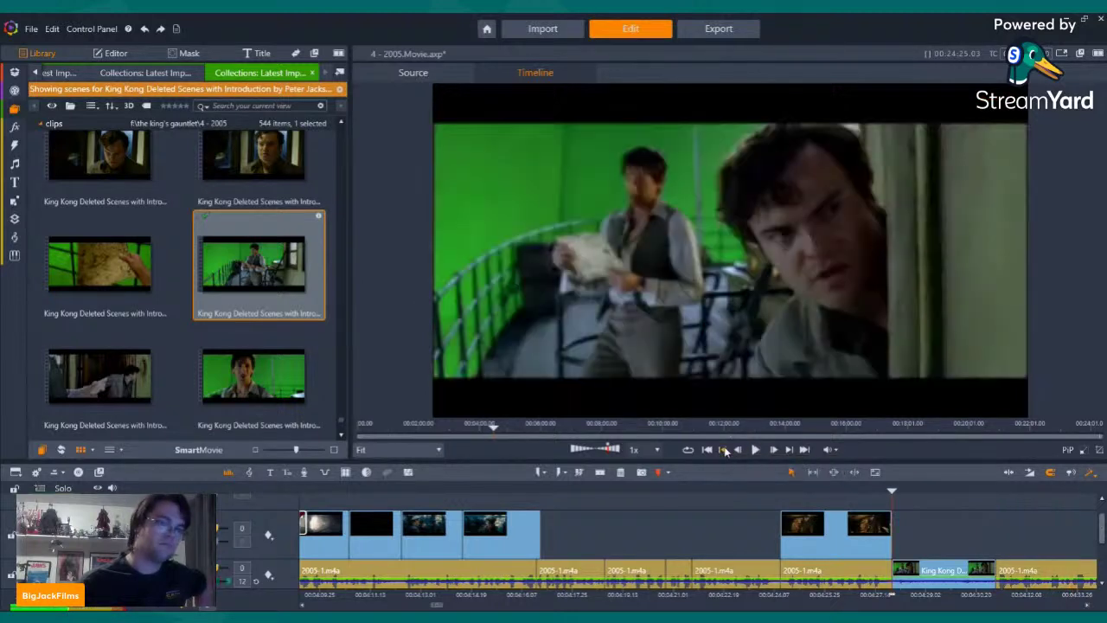
{"action": "left_click", "coordinate": [757, 453]}
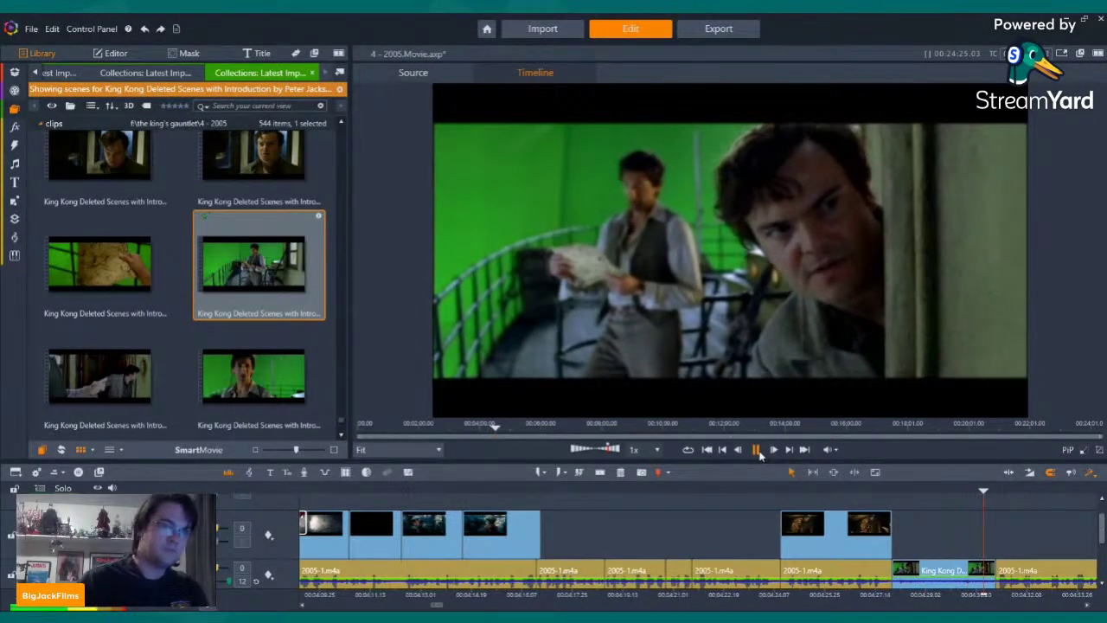
{"action": "left_click", "coordinate": [758, 451]}
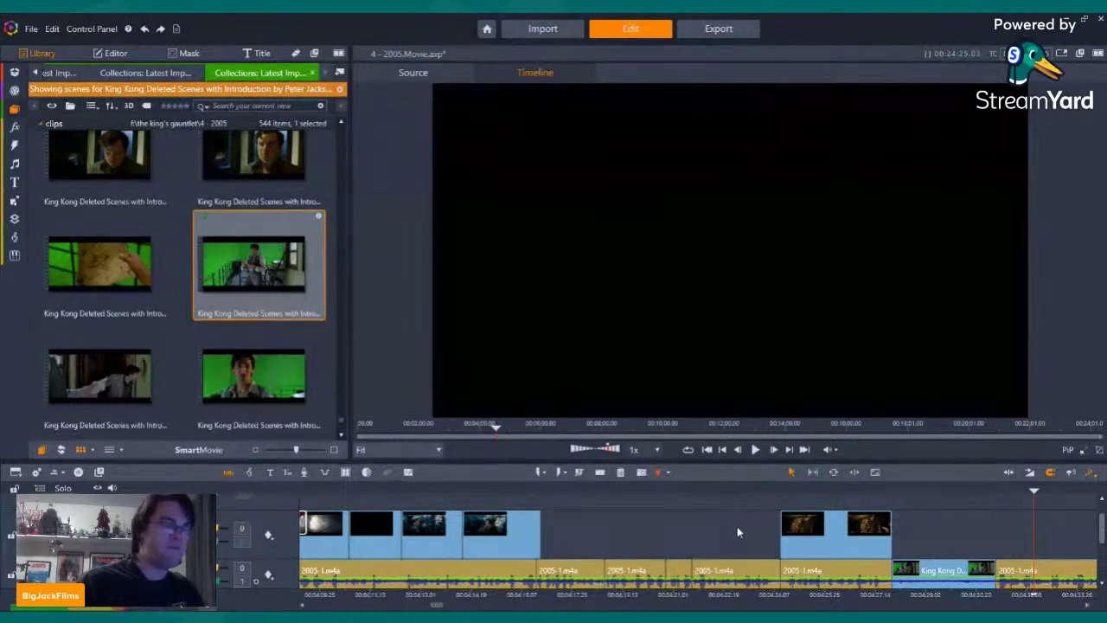
{"action": "key", "text": "Left"}
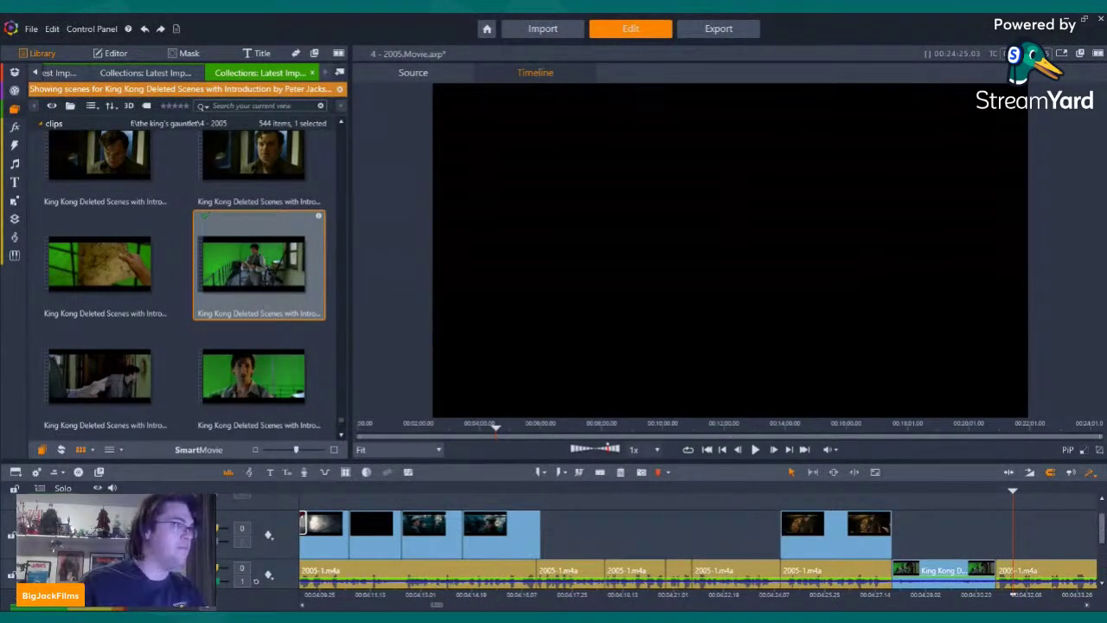